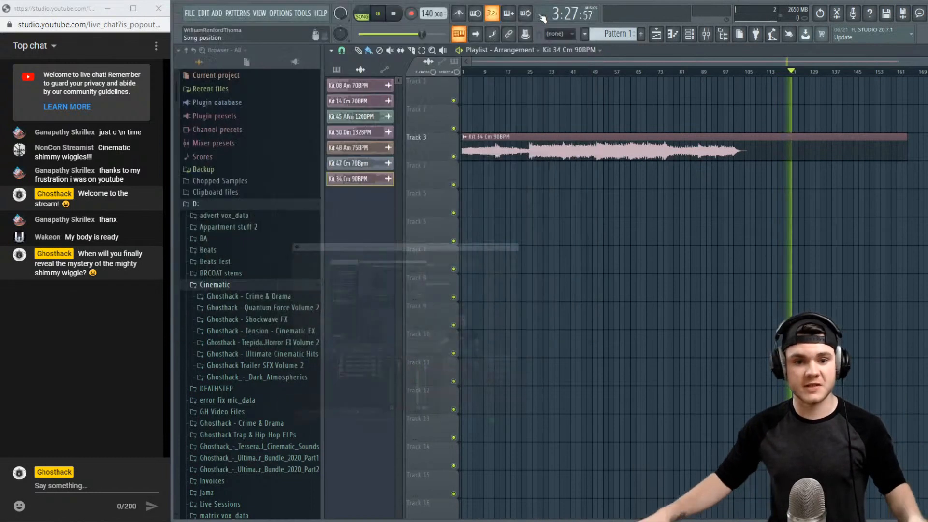
# Stop playback, move the song position to about bar 38, and delete the Kit 34 Cm 90BPM clip from Track 3
pyautogui.click(535, 14)
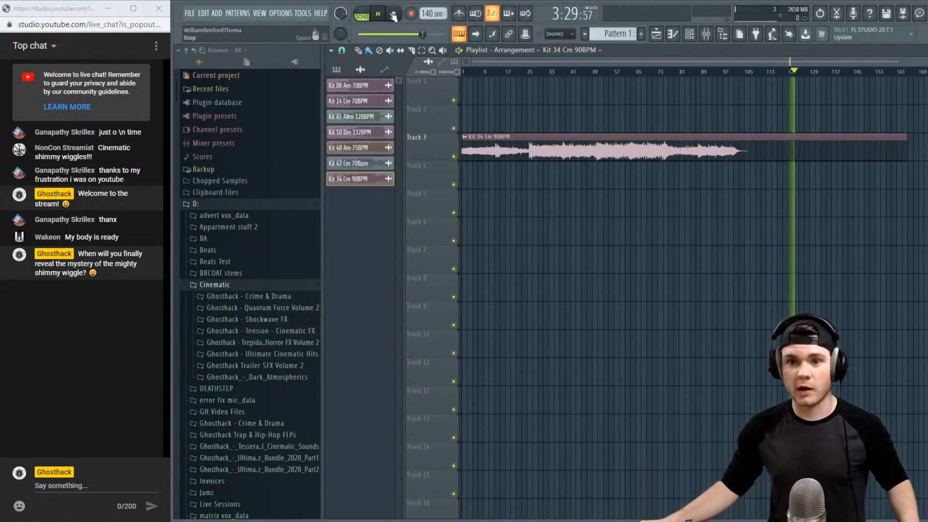
pyautogui.press('space')
pyautogui.click(565, 71)
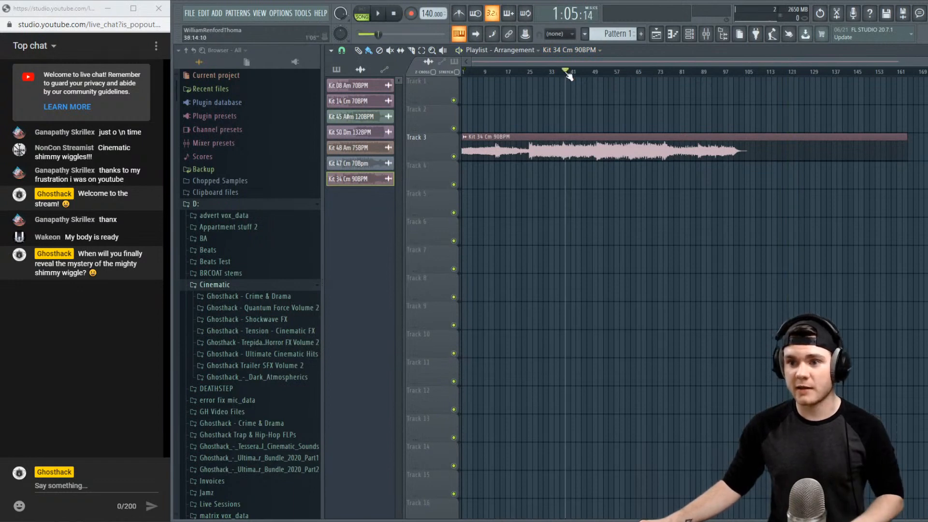
pyautogui.rightClick(512, 145)
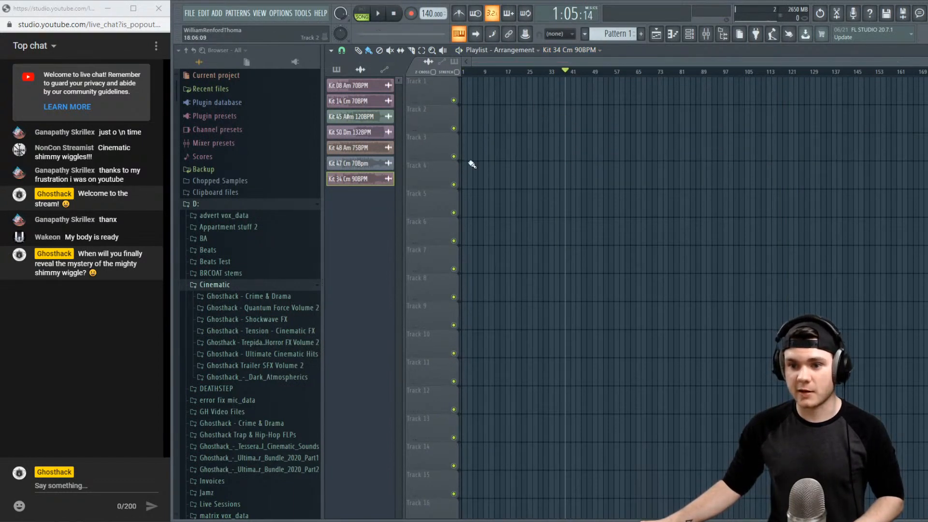
# Switch to OBS, lower the Audio Input Capture 2 volume to -1.6 dB, and return to FL Studio
pyautogui.hotkey('alt', 'Tab')
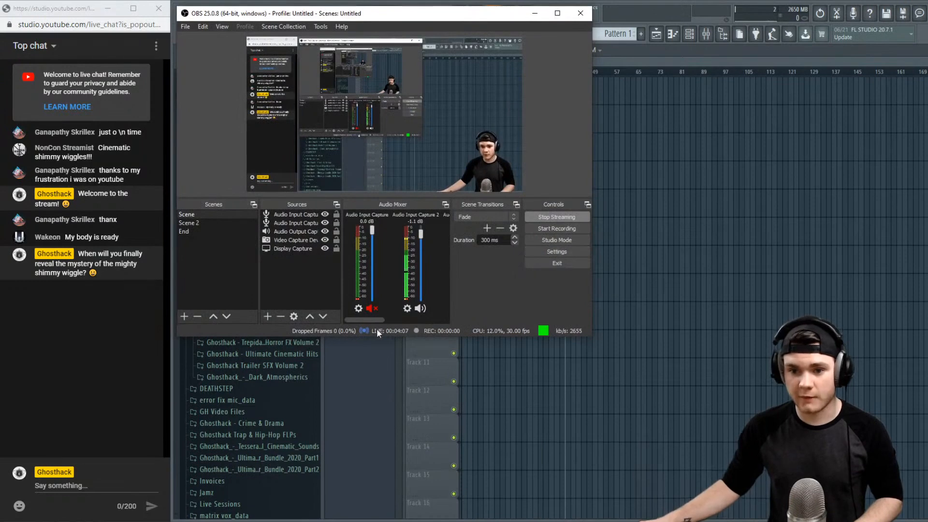
pyautogui.moveTo(373, 319)
pyautogui.mouseDown()
pyautogui.moveTo(389, 319)
pyautogui.moveTo(373, 319)
pyautogui.mouseUp()
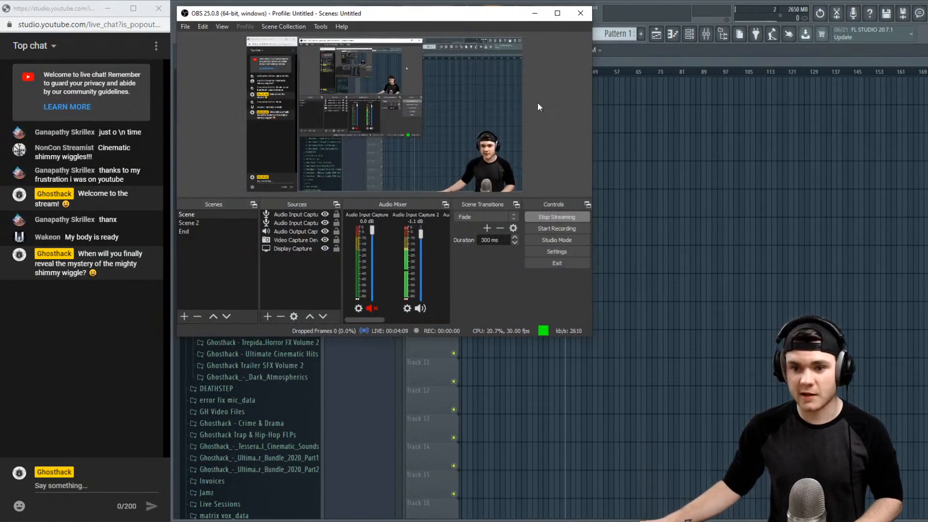
pyautogui.moveTo(420, 236); pyautogui.dragTo(420, 238)
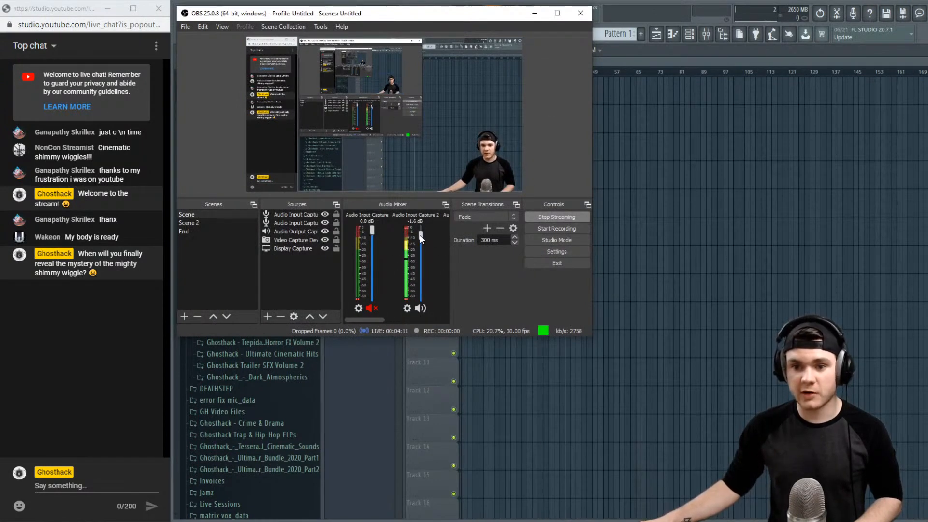
pyautogui.click(531, 15)
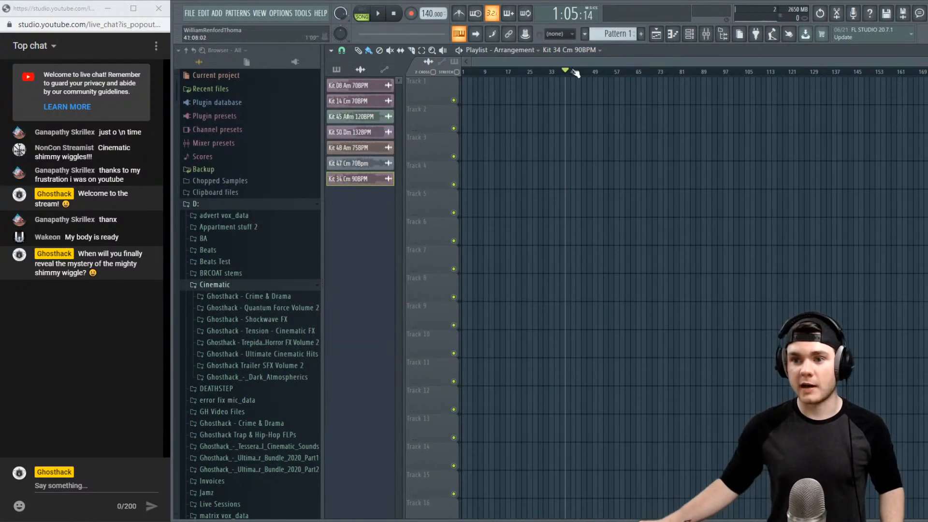
# Return the song position to the start, widen the browser slightly, and zoom the playlist timeline to about 17 bars
pyautogui.moveTo(573, 71); pyautogui.dragTo(381, 73)
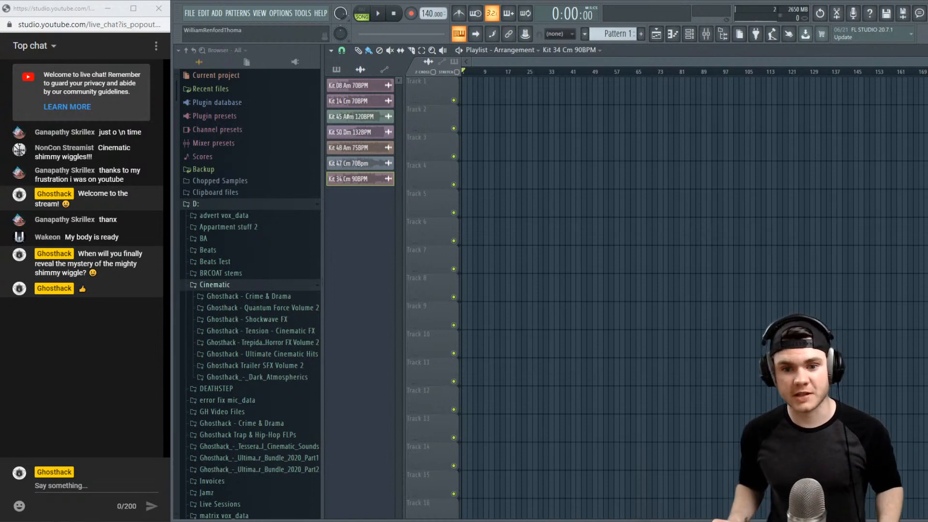
pyautogui.scroll(-3, 315, 225)
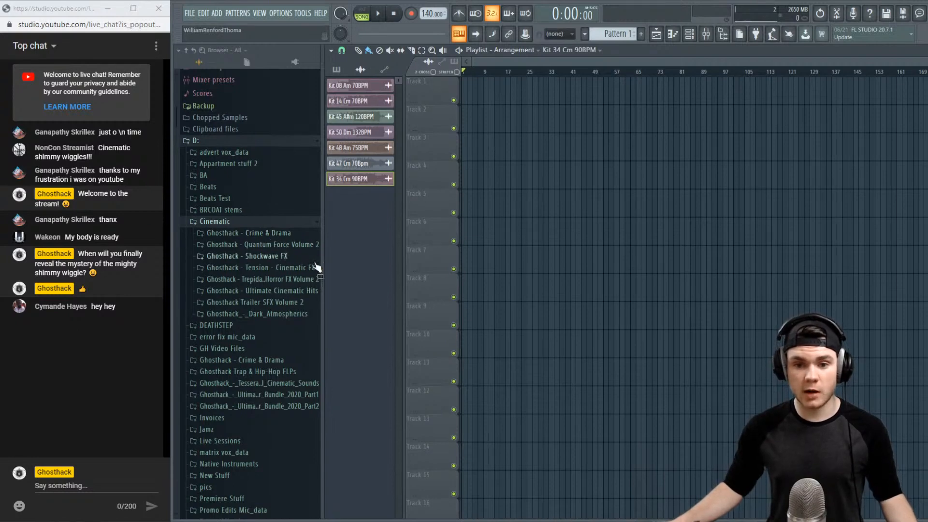
pyautogui.moveTo(321, 263); pyautogui.dragTo(354, 260)
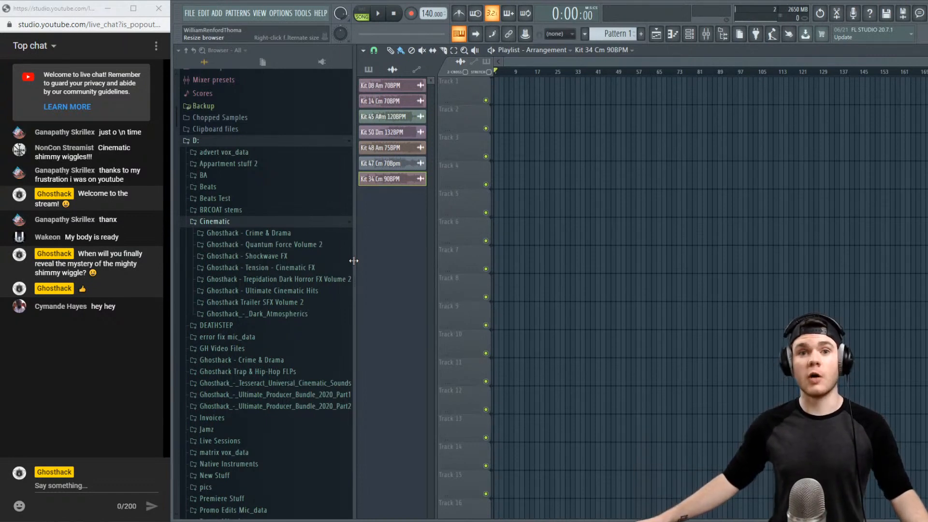
pyautogui.moveTo(353, 261); pyautogui.dragTo(335, 269)
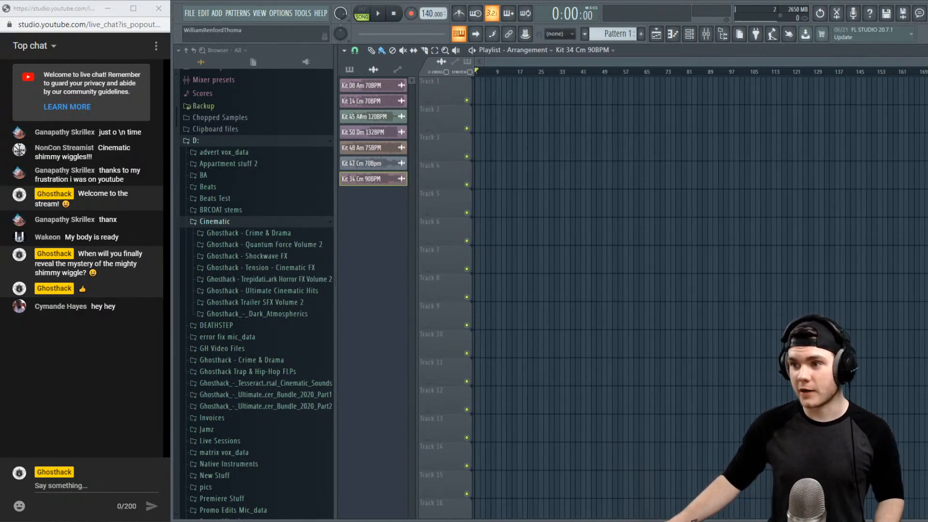
pyautogui.scroll(10, 706, 62)
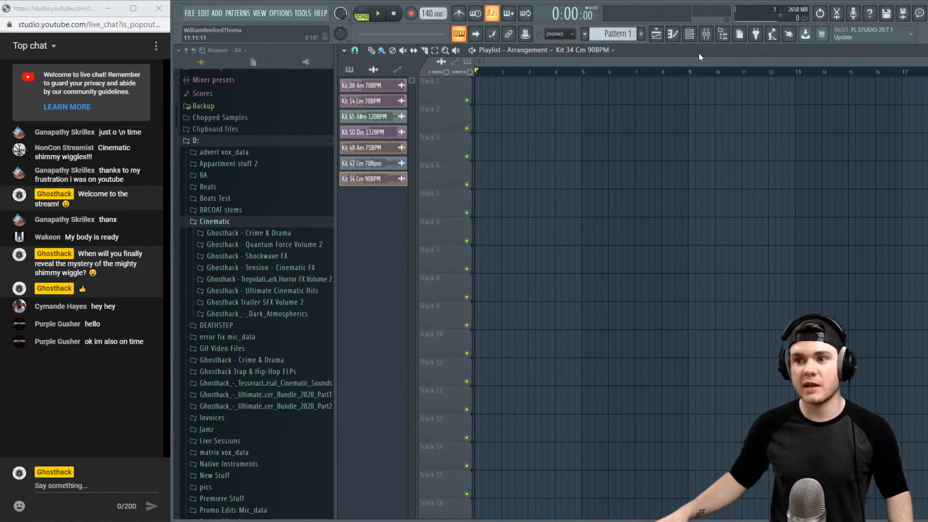
# Review the mixer tracks and check the Layer channel in the channel rack
pyautogui.click(705, 37)
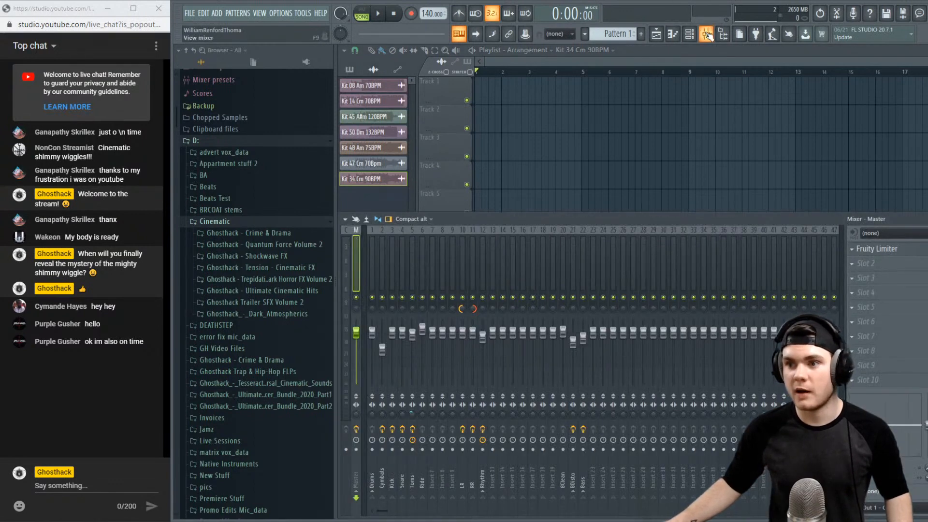
pyautogui.click(705, 35)
pyautogui.click(691, 39)
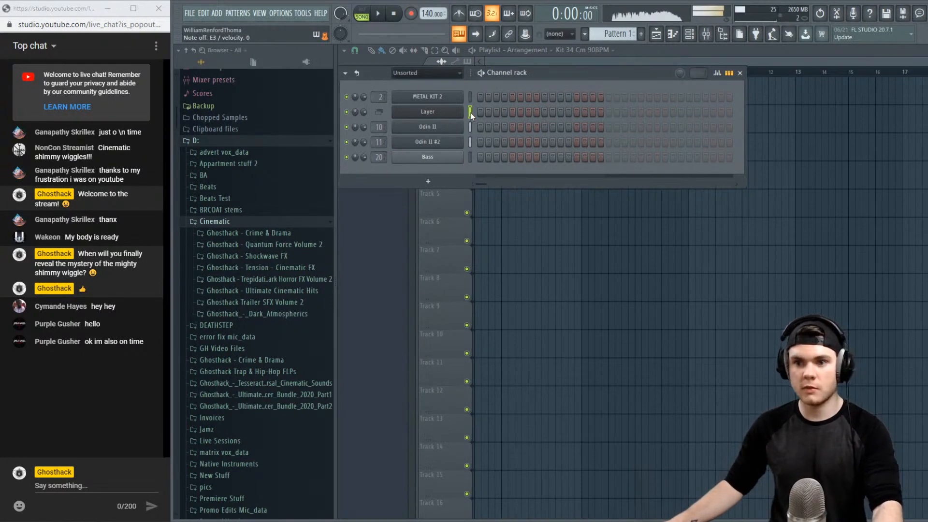
pyautogui.press('F6')
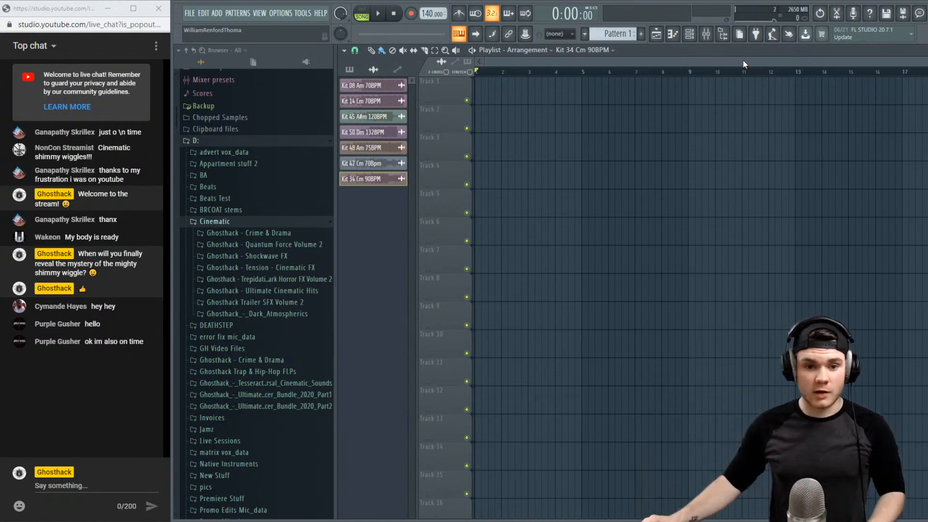
pyautogui.click(382, 90)
pyautogui.rightClick(379, 88)
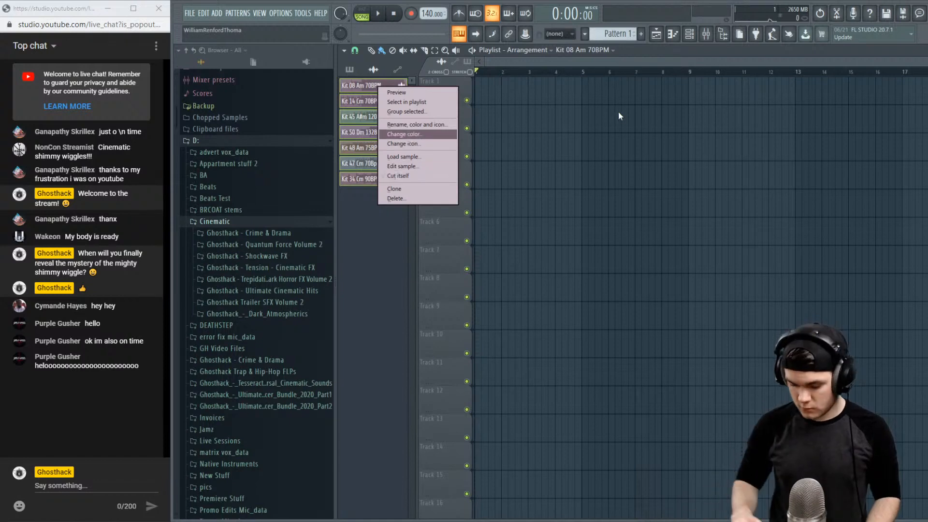
pyautogui.click(589, 64)
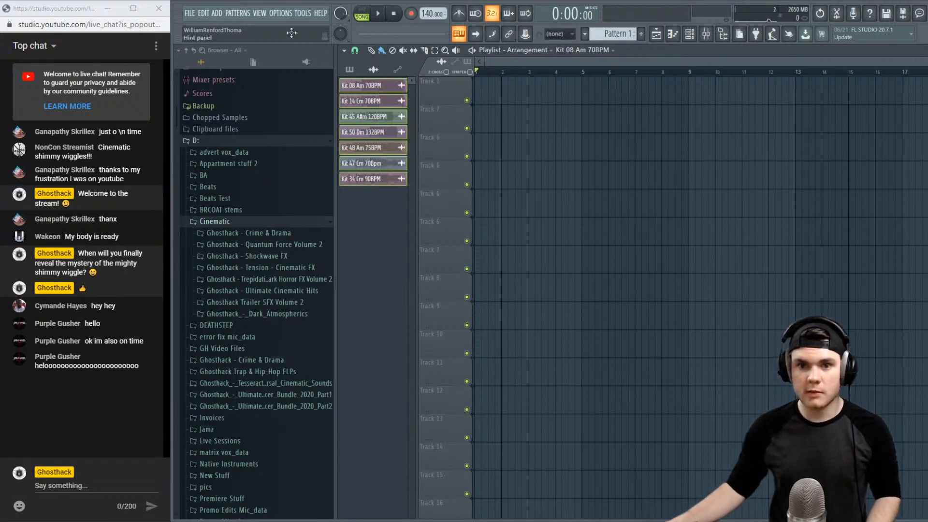
# Purge the unused audio clips from the project
pyautogui.click(280, 13)
pyautogui.moveTo(303, 14)
pyautogui.moveTo(319, 47)
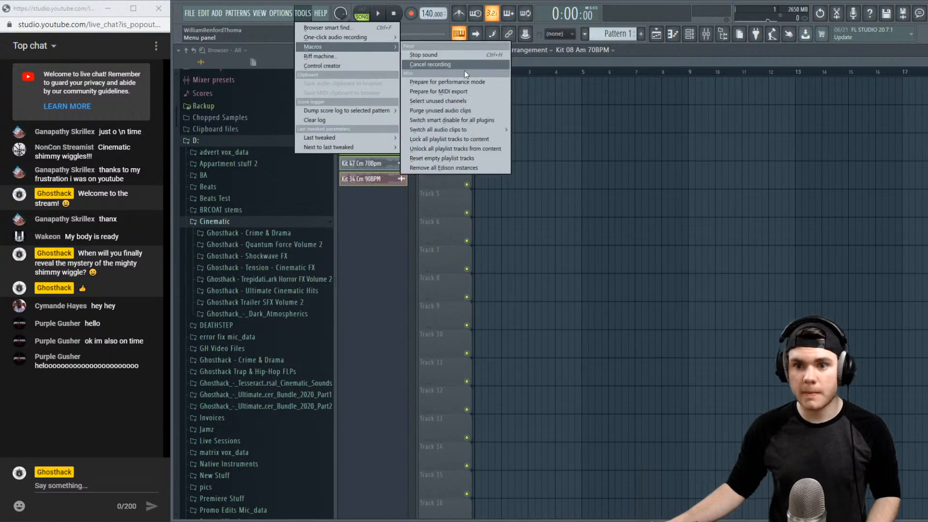
pyautogui.click(489, 107)
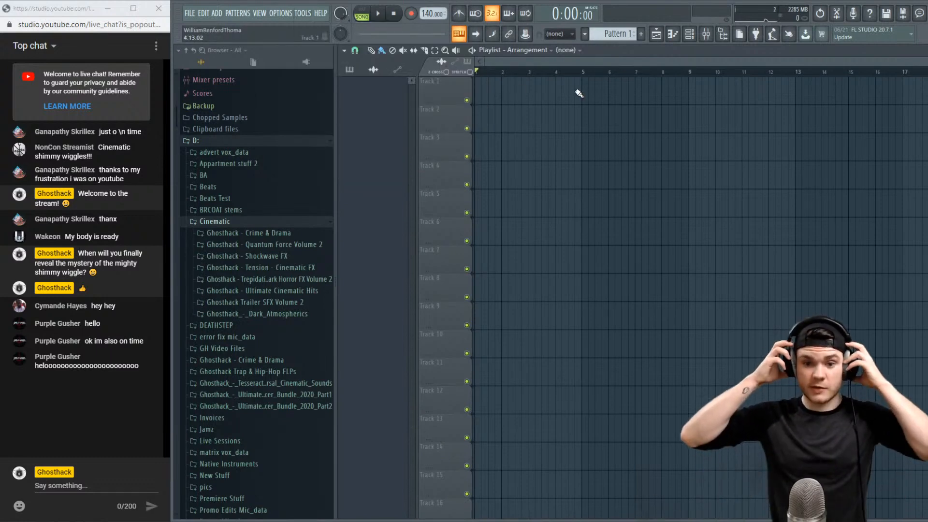
# Review the mixer and the Odin II instrument from the channel rack
pyautogui.click(706, 35)
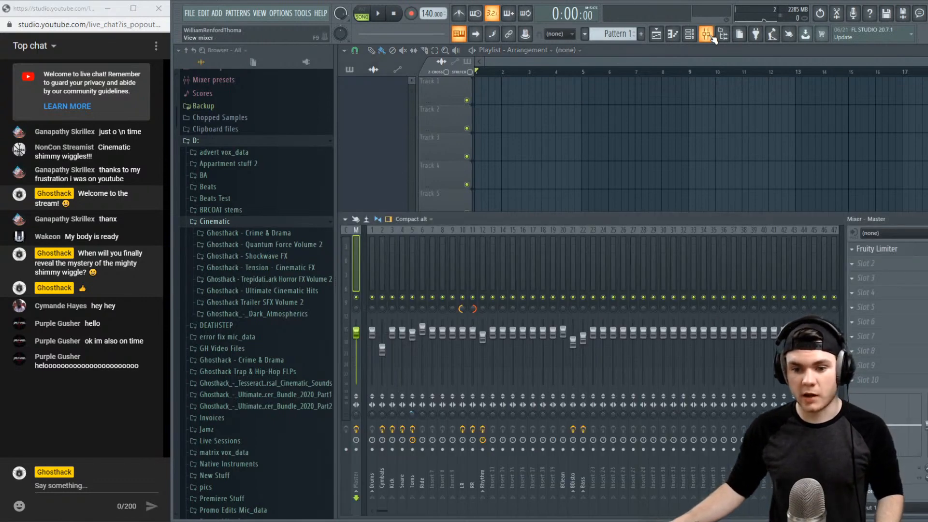
pyautogui.click(707, 35)
pyautogui.click(689, 35)
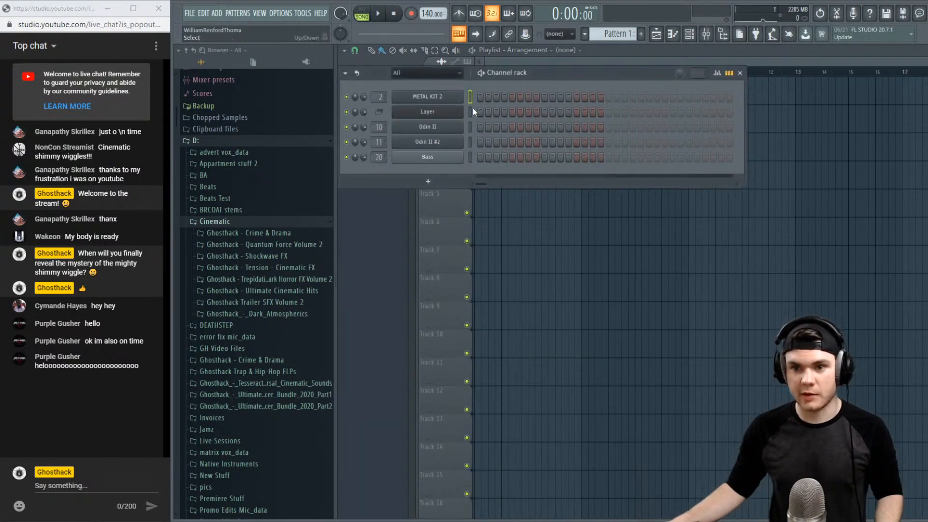
pyautogui.click(443, 127)
pyautogui.click(739, 57)
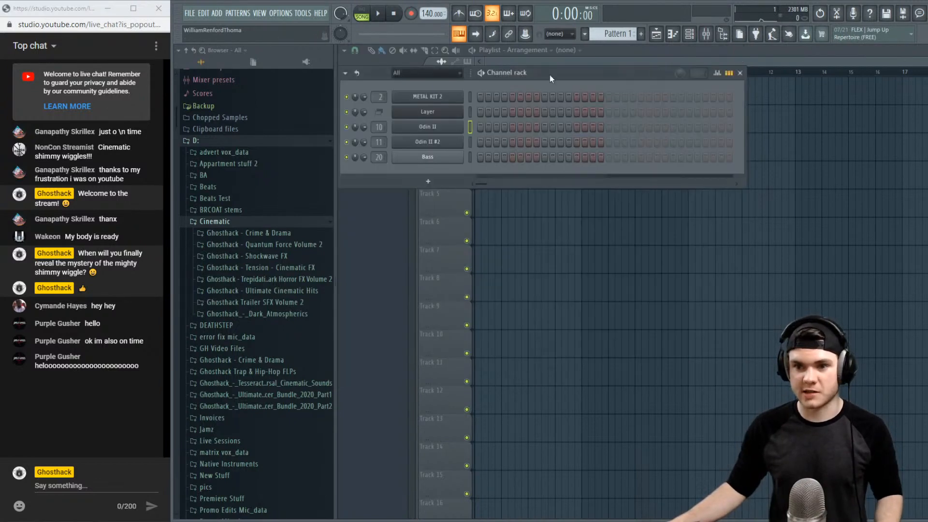
# Filter the channel rack to the Unsorted group and close the rack
pyautogui.click(431, 73)
pyautogui.click(425, 106)
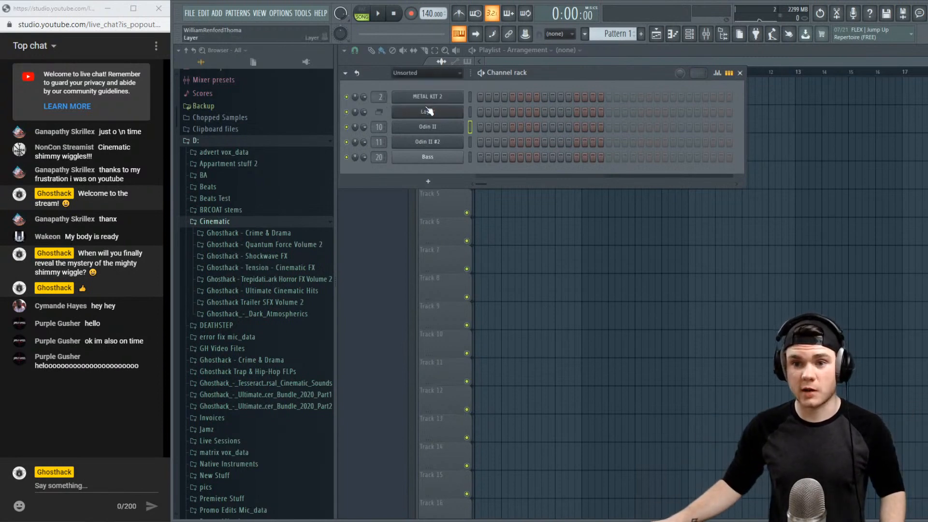
pyautogui.press('F6')
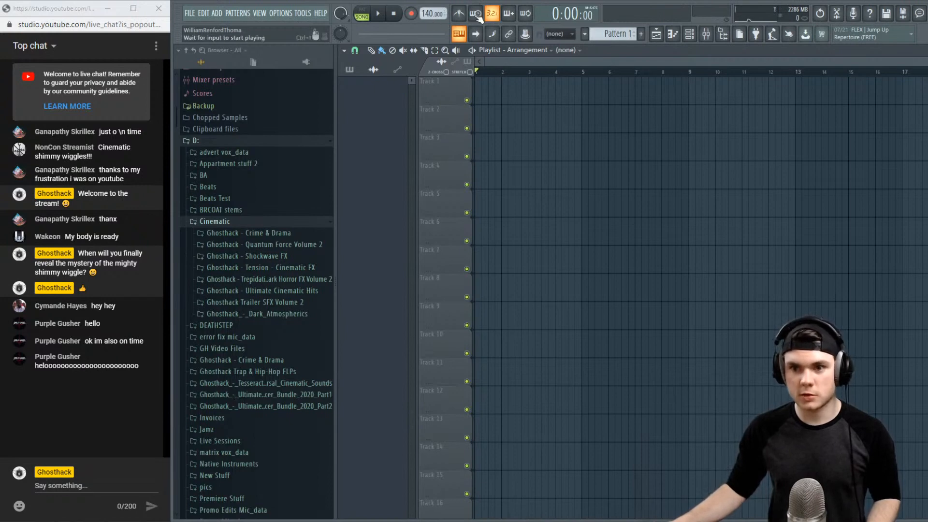
# Enable the metronome, set the project tempo to 170 BPM, and play the empty song to check the click
pyautogui.click(460, 14)
pyautogui.press('space')
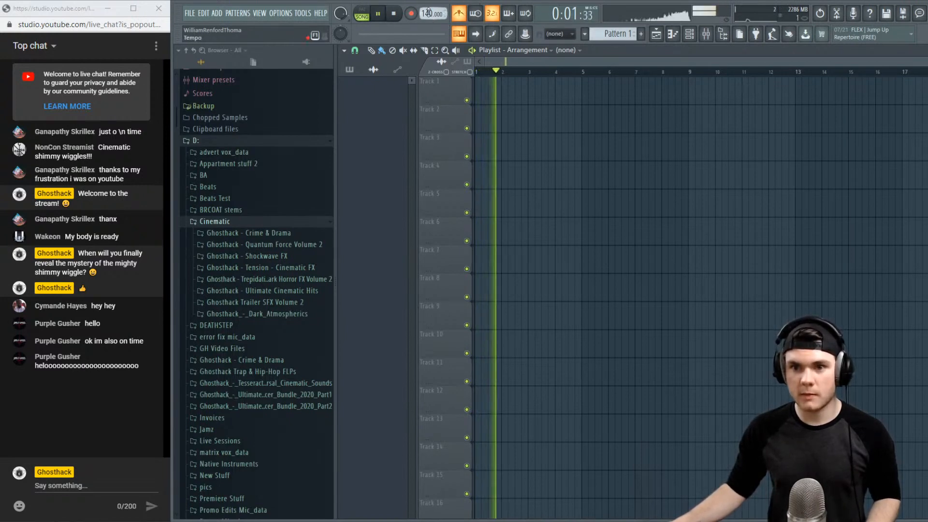
pyautogui.moveTo(431, 14); pyautogui.dragTo(431, 0)
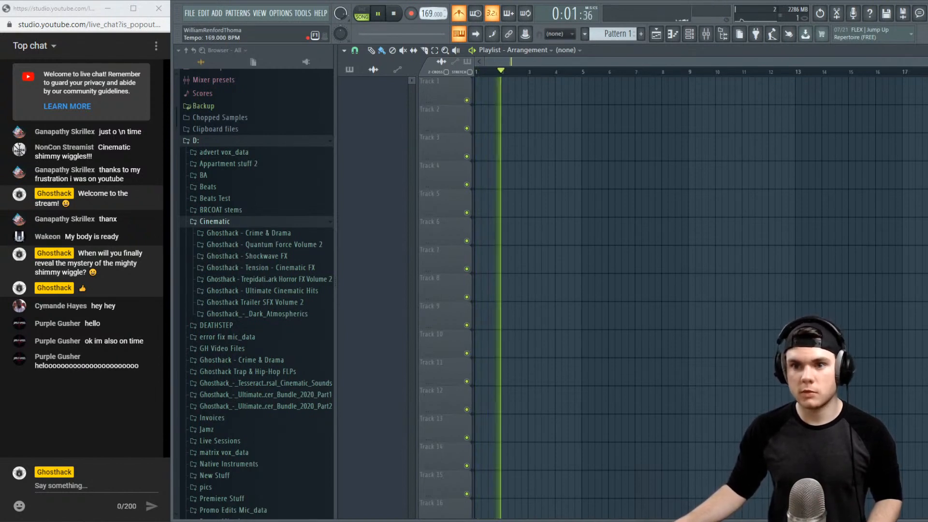
pyautogui.moveTo(431, 13); pyautogui.dragTo(431, 16)
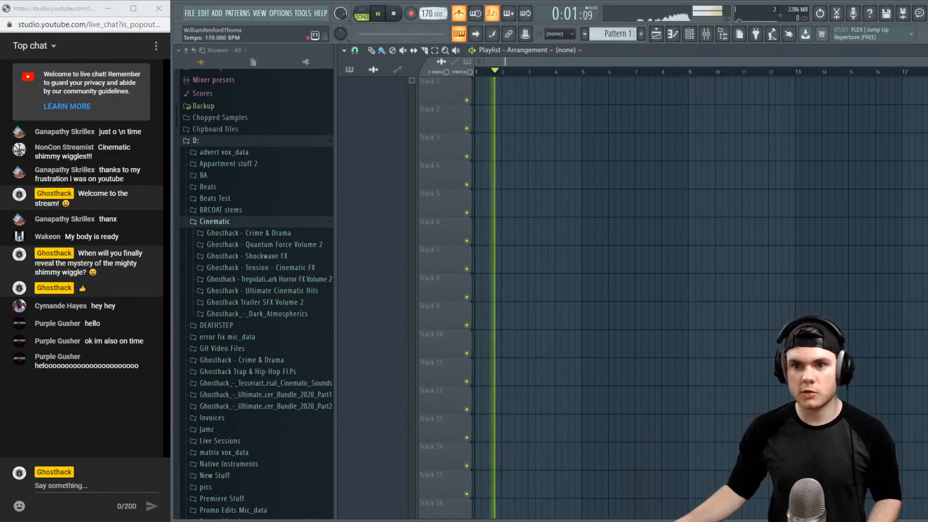
pyautogui.click(395, 14)
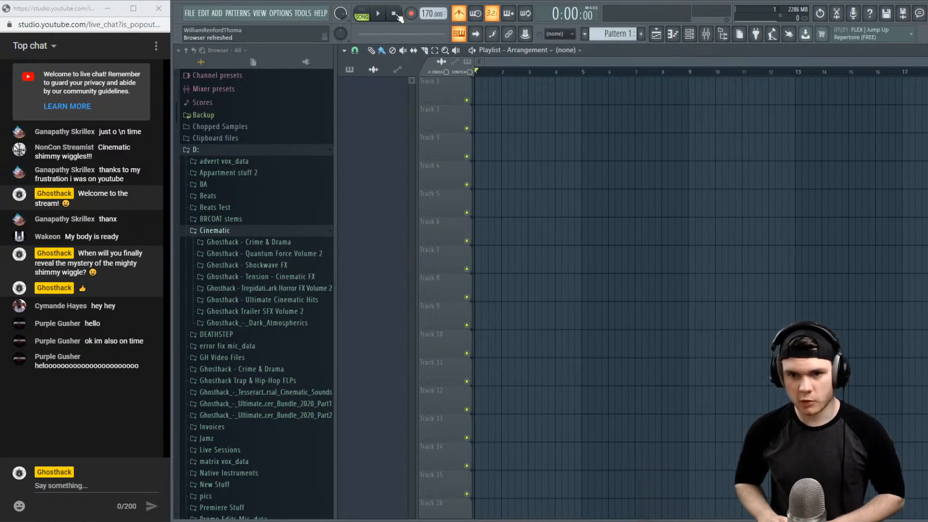
pyautogui.press('space')
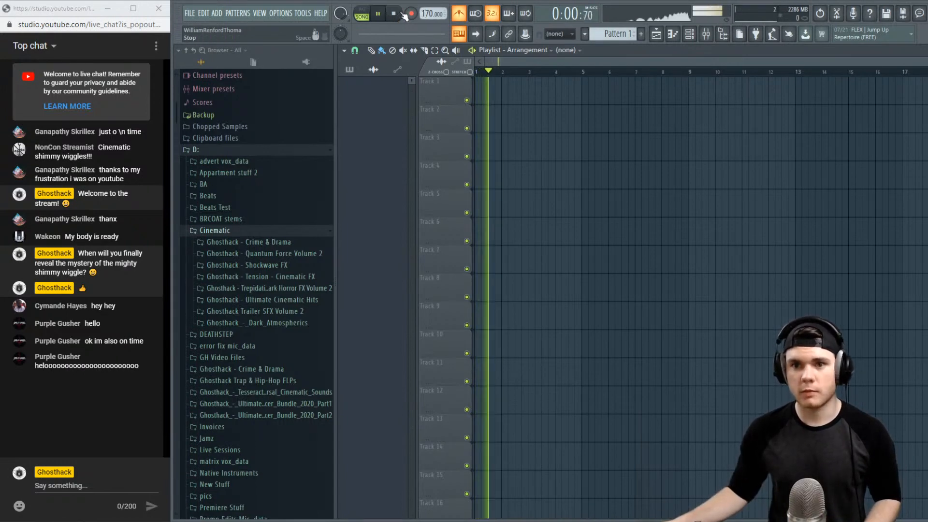
pyautogui.click(394, 14)
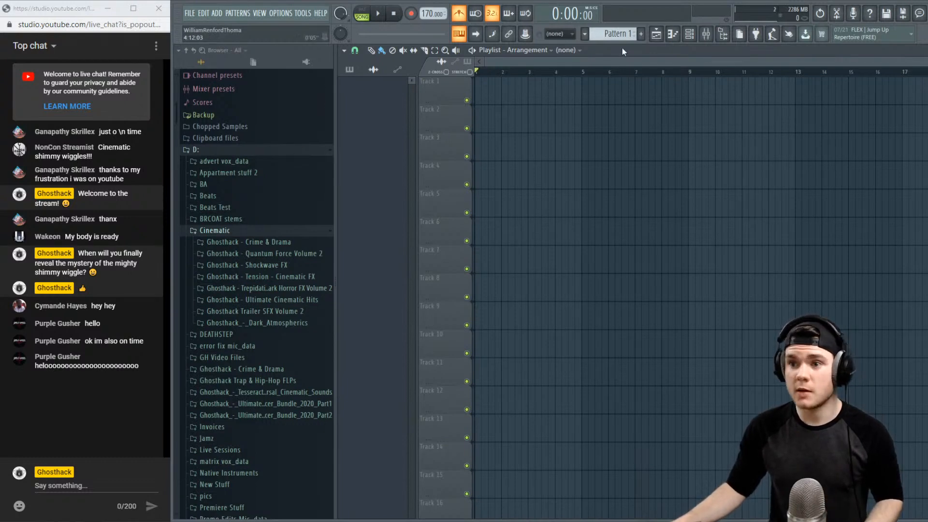
# Widen the browser, expand the Drum Stems folder of Ghosthack - Crime & Drama, and preview Ghosthack Stem_80_Action - Full
pyautogui.scroll(-3, 205, 232)
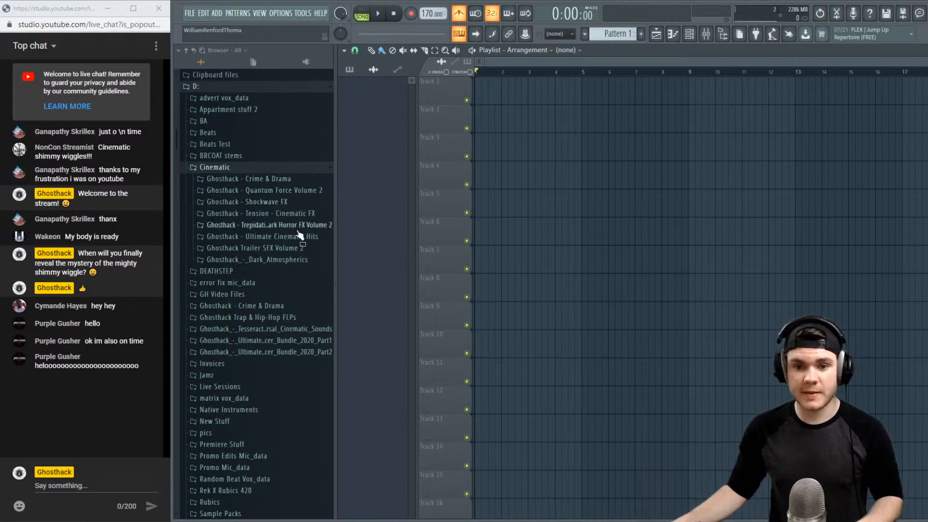
pyautogui.moveTo(338, 190); pyautogui.dragTo(387, 191)
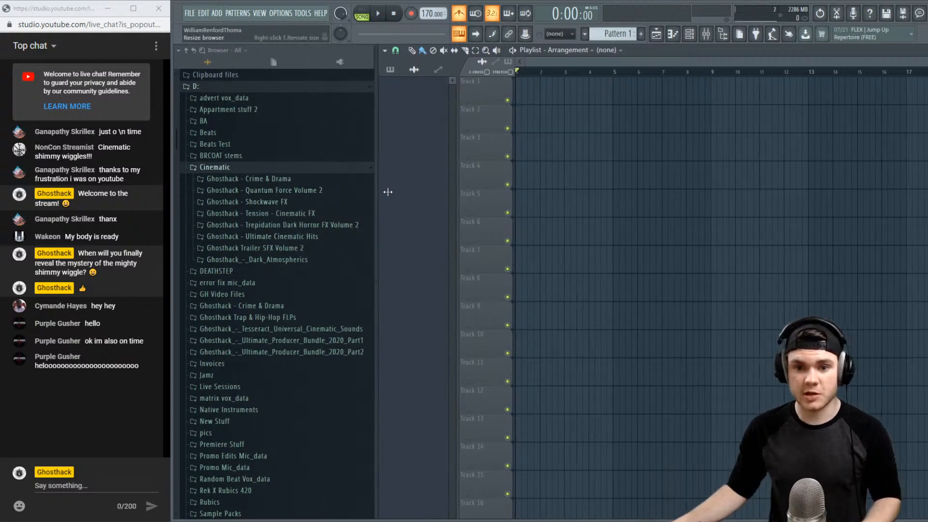
pyautogui.click(296, 180)
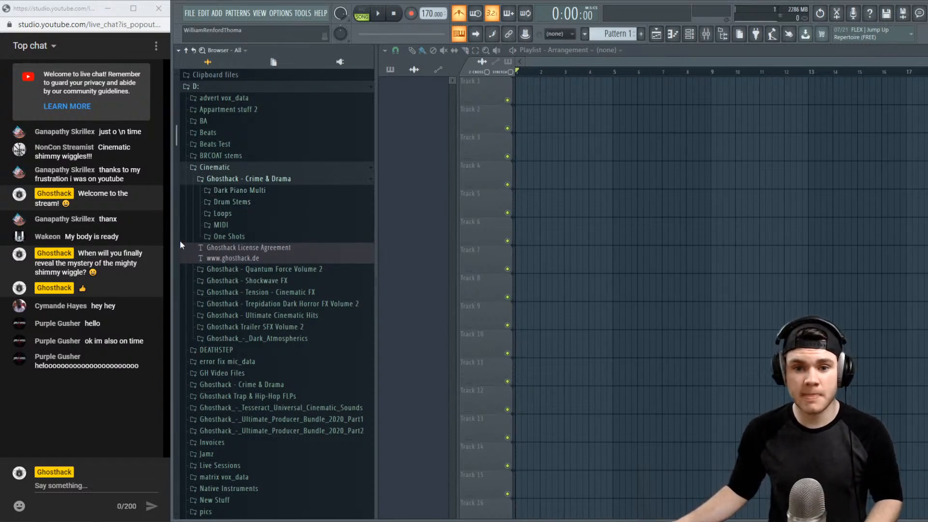
pyautogui.click(244, 202)
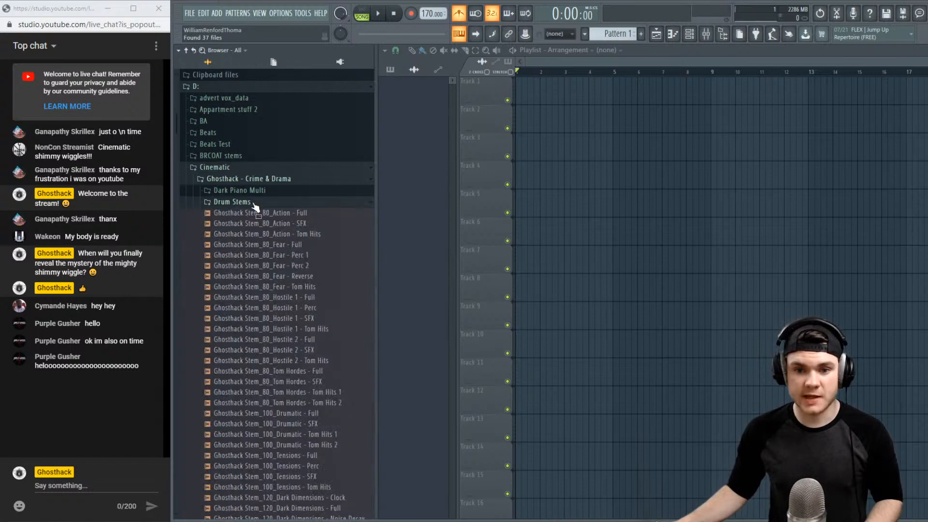
pyautogui.click(283, 211)
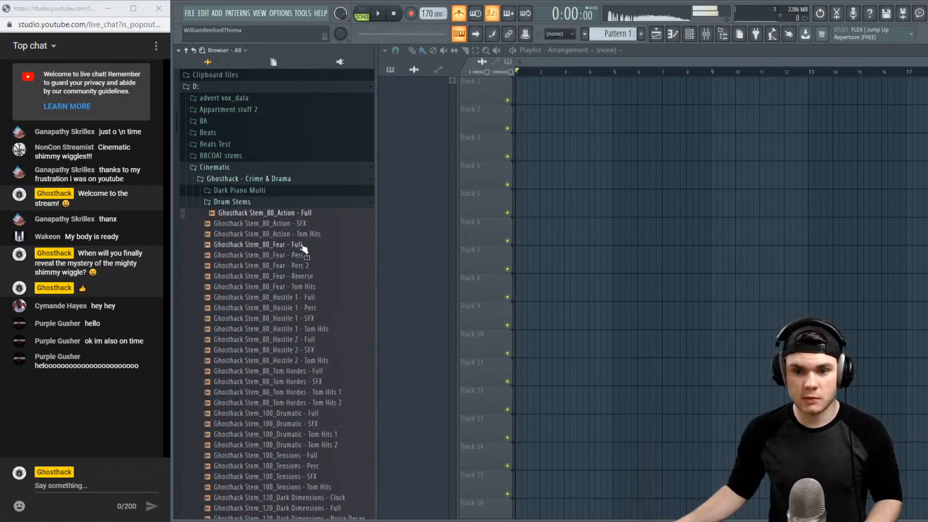
# Preview the 80 BPM Full drum stems from the Fear, Hostile 1 and Hostile 2 sets
pyautogui.scroll(-6, 317, 244)
pyautogui.scroll(5, 317, 244)
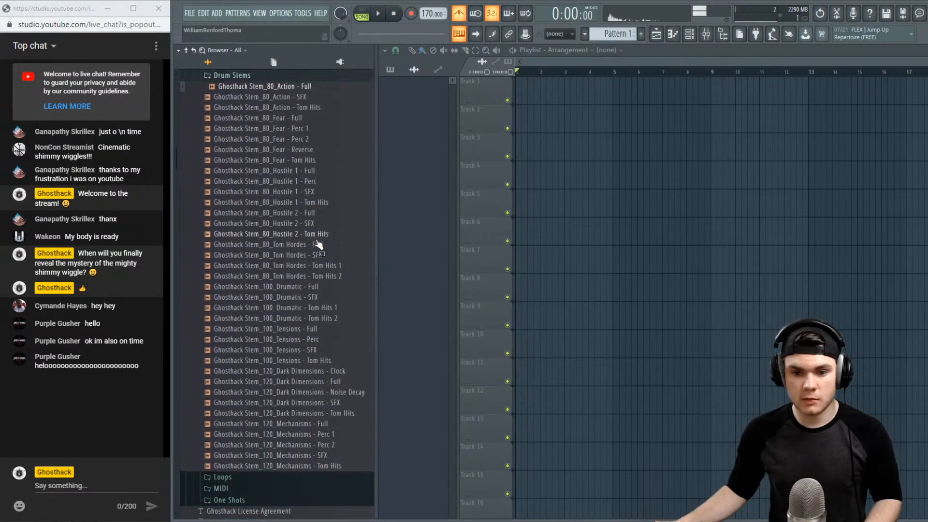
pyautogui.scroll(-2, 317, 244)
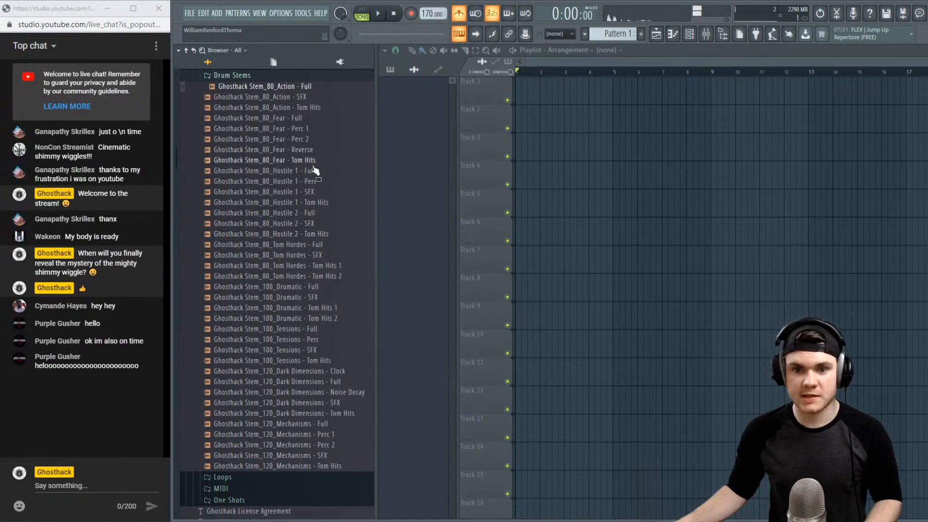
pyautogui.click(298, 118)
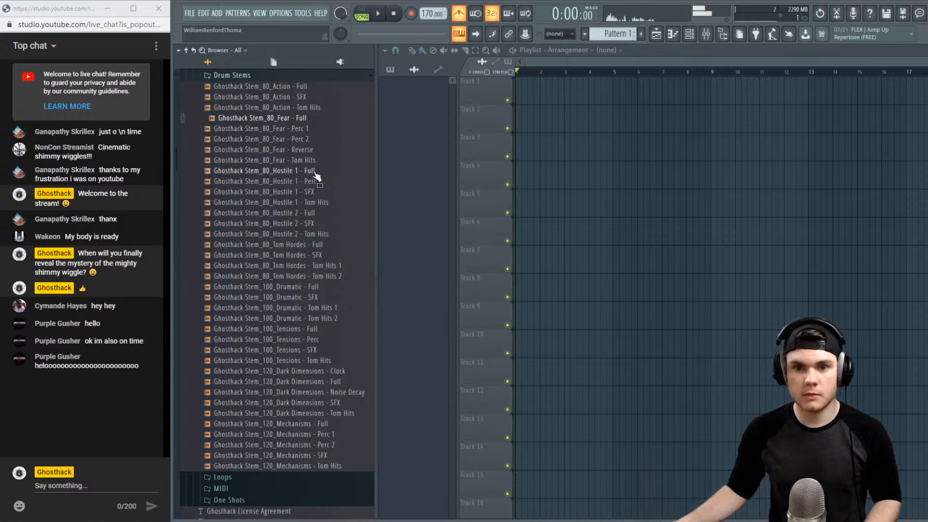
pyautogui.click(314, 171)
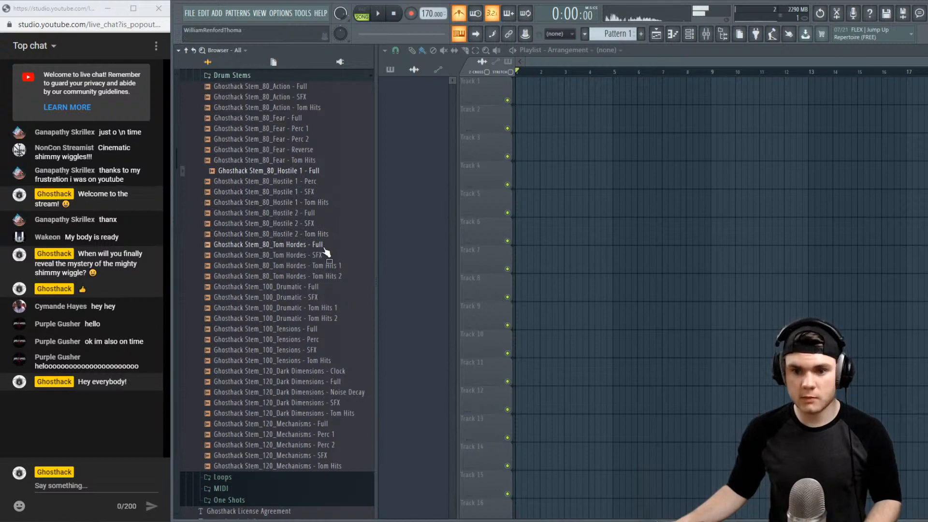
pyautogui.click(314, 213)
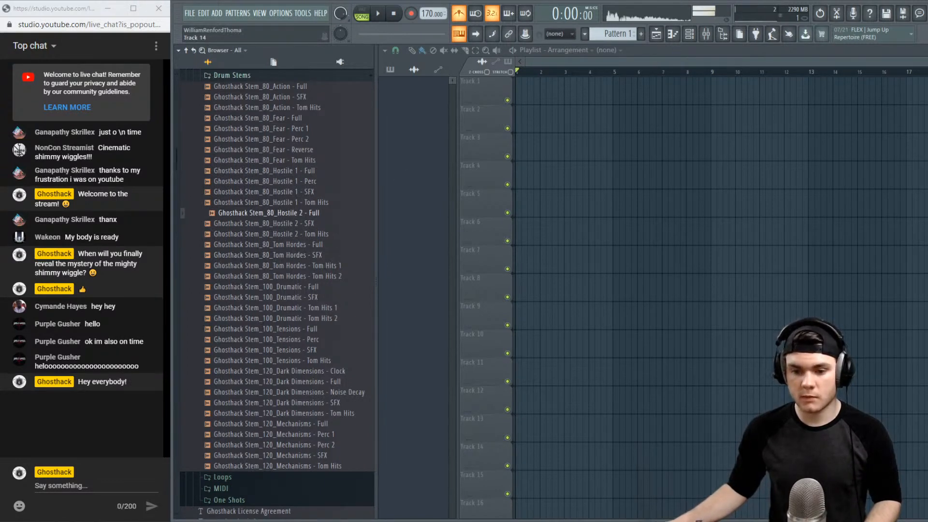
# Check the stream audio levels in OBS, and raise the Insert 99 preview track to about 5.2 dB in the FL Studio mixer
pyautogui.click(420, 521)
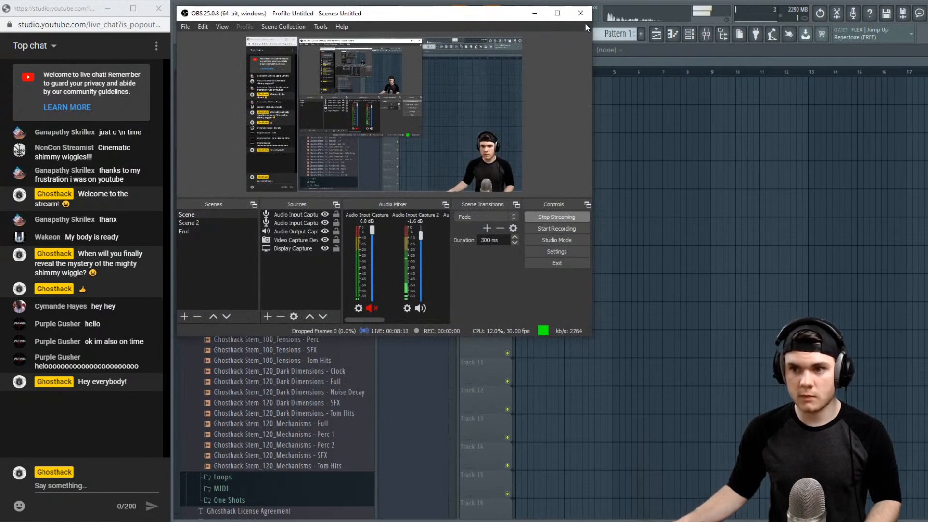
pyautogui.click(535, 14)
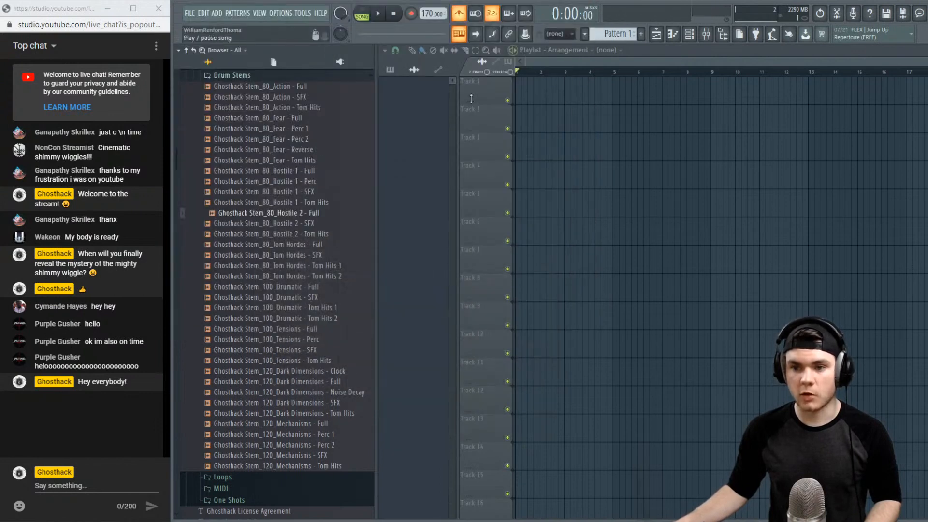
pyautogui.click(331, 245)
pyautogui.click(705, 35)
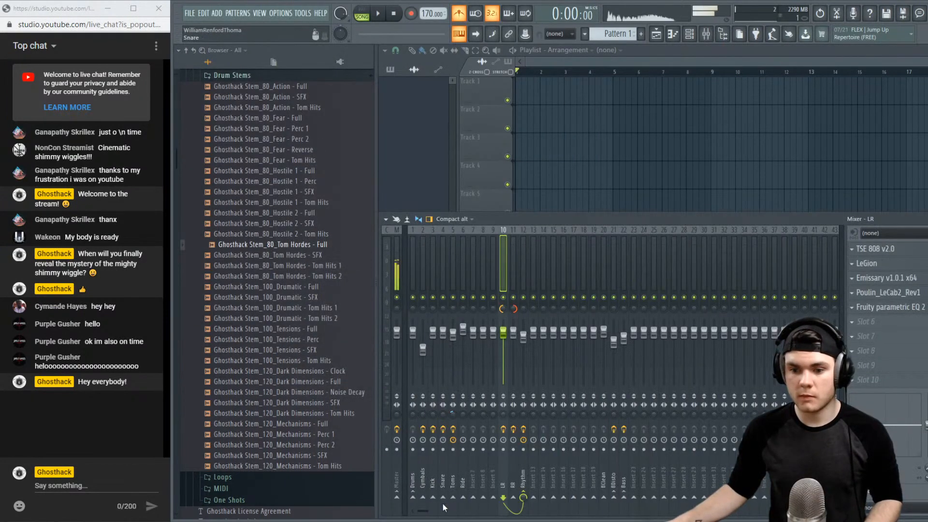
pyautogui.scroll(-3, 696, 315)
pyautogui.click(691, 280)
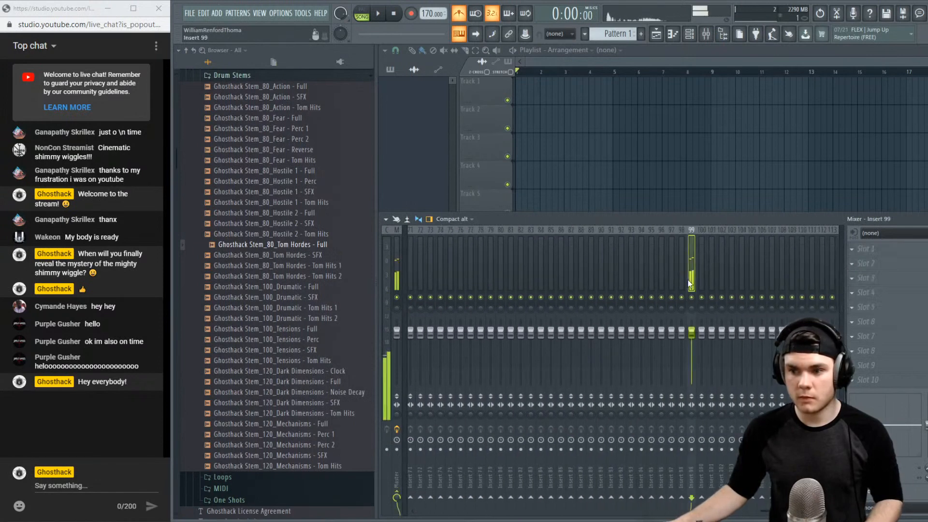
pyautogui.moveTo(692, 333); pyautogui.dragTo(691, 321)
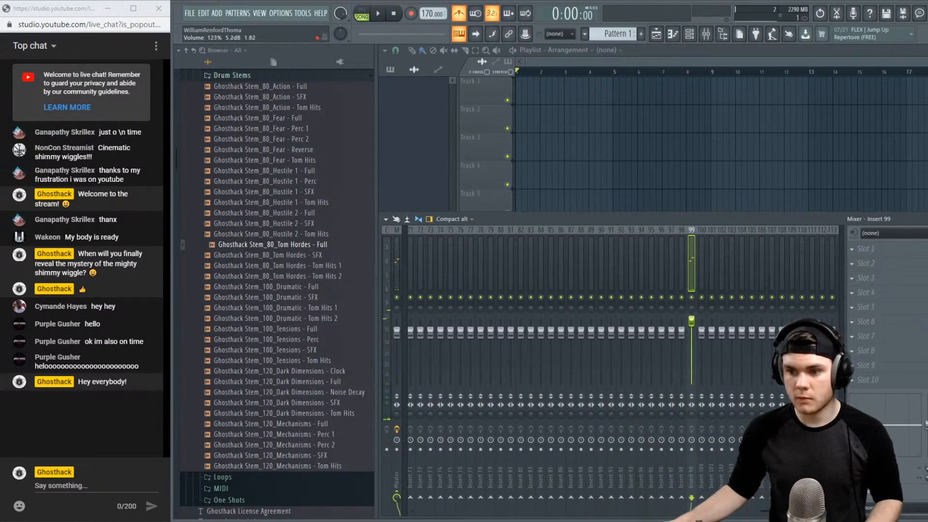
# Preview the Full drum stems of Drumatic, Tensions, Dark Dimensions and Mechanisms
pyautogui.click(329, 287)
pyautogui.click(332, 329)
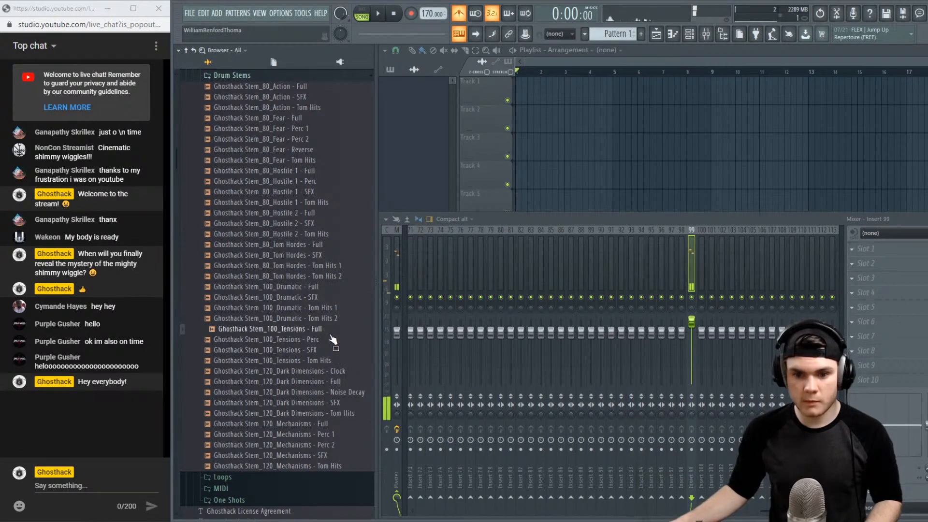
pyautogui.click(339, 382)
pyautogui.click(339, 423)
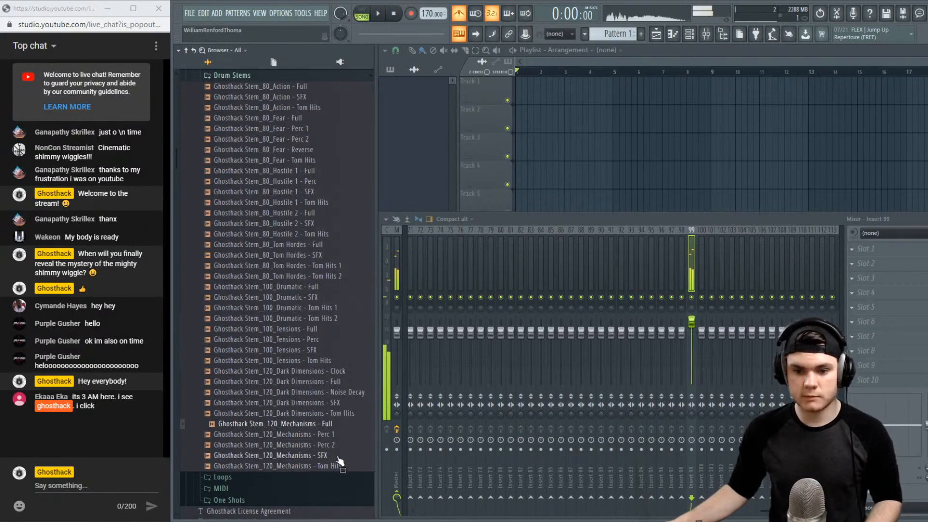
pyautogui.scroll(6, 337, 461)
pyautogui.scroll(-4, 332, 401)
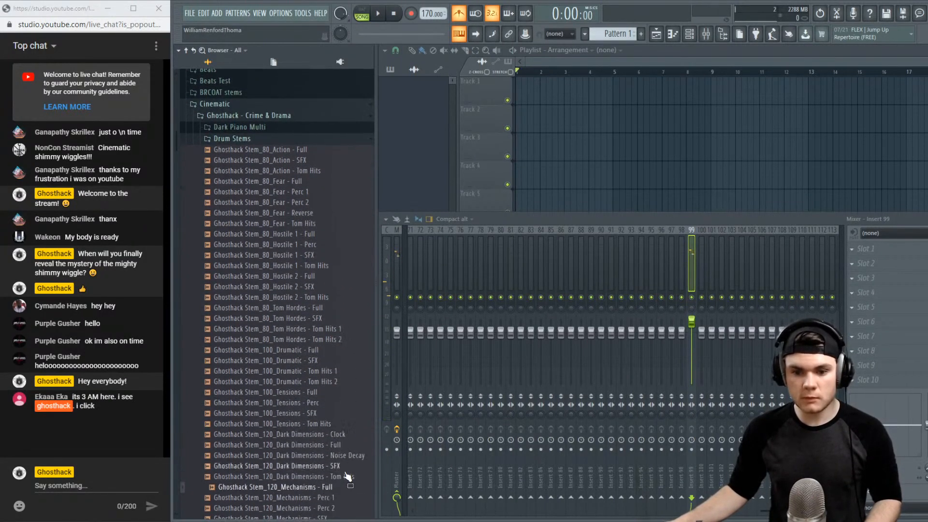
pyautogui.click(328, 487)
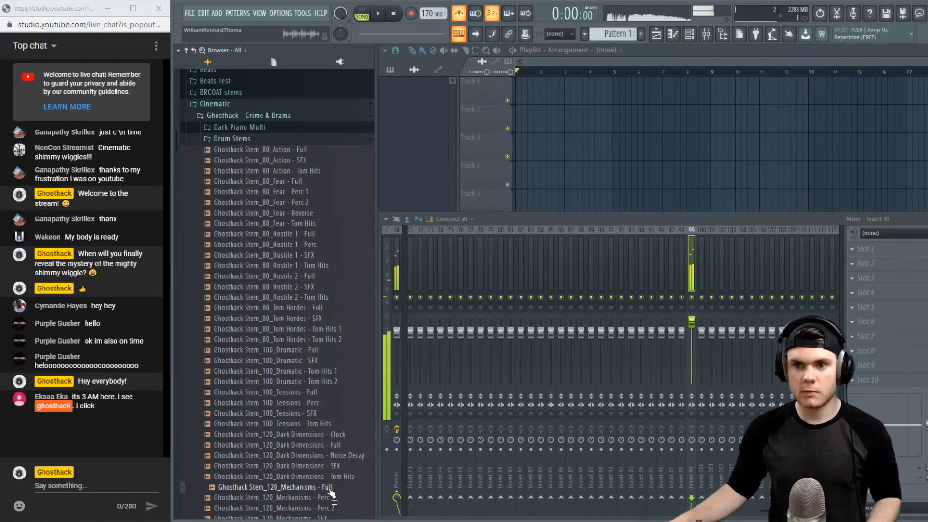
# Place Ghosthack Stem_120_Mechanisms - Full at the start of Track 1 and time-stretch it to span four bars
pyautogui.moveTo(330, 487); pyautogui.dragTo(531, 83)
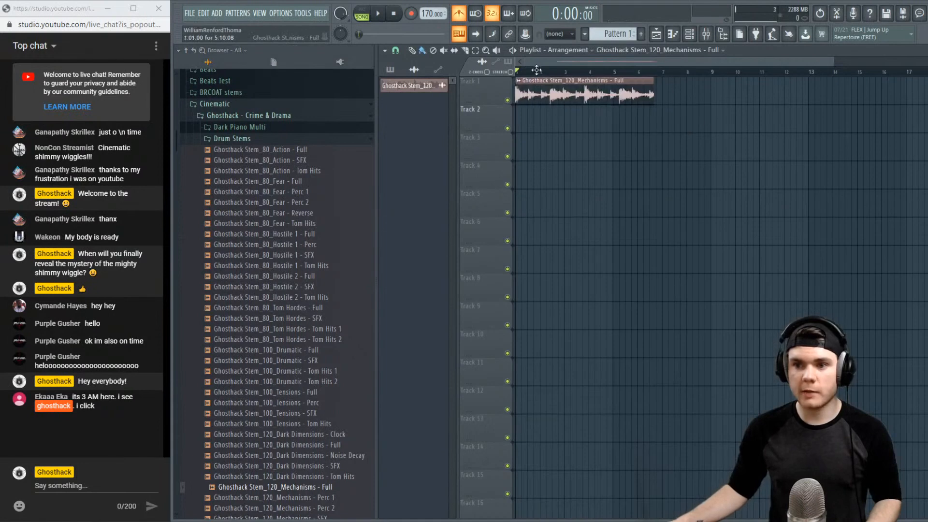
pyautogui.doubleClick(599, 83)
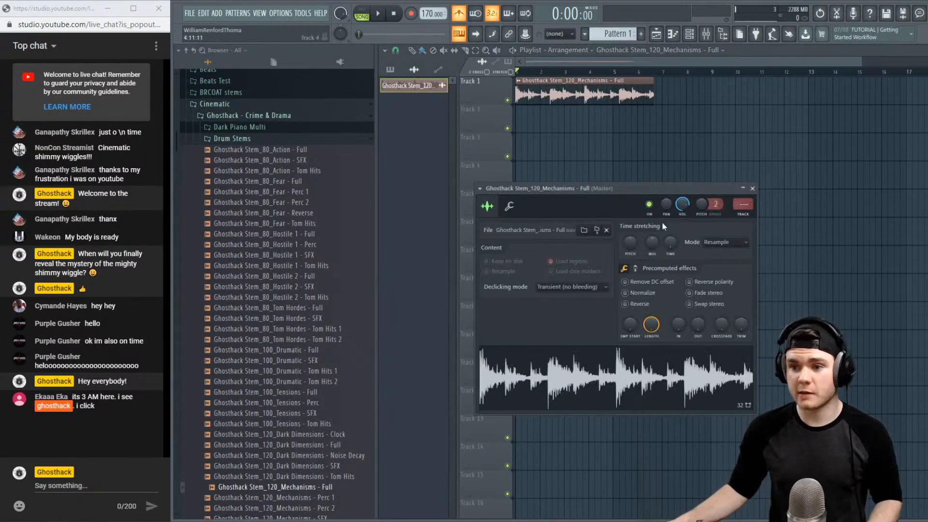
pyautogui.moveTo(669, 245); pyautogui.dragTo(665, 388)
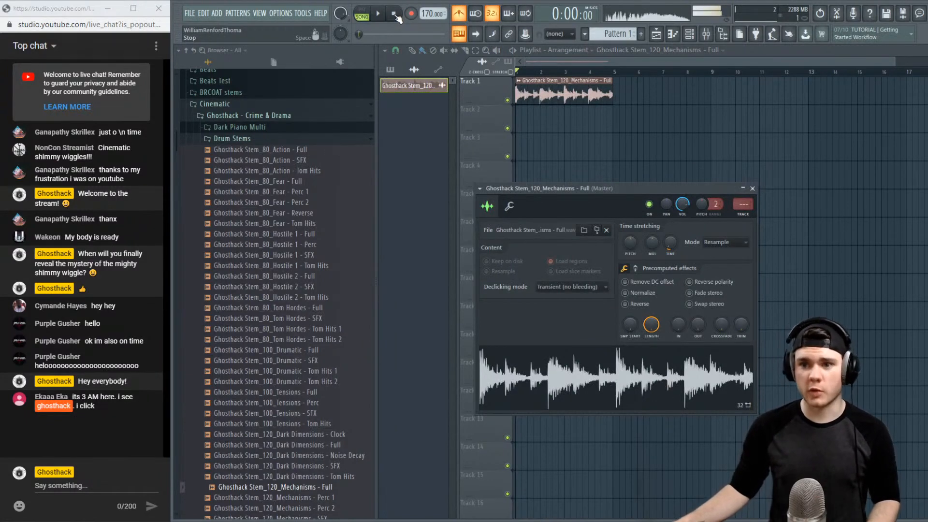
# Try the Slice map stretching mode on the Mechanisms stem and audition it
pyautogui.click(707, 241)
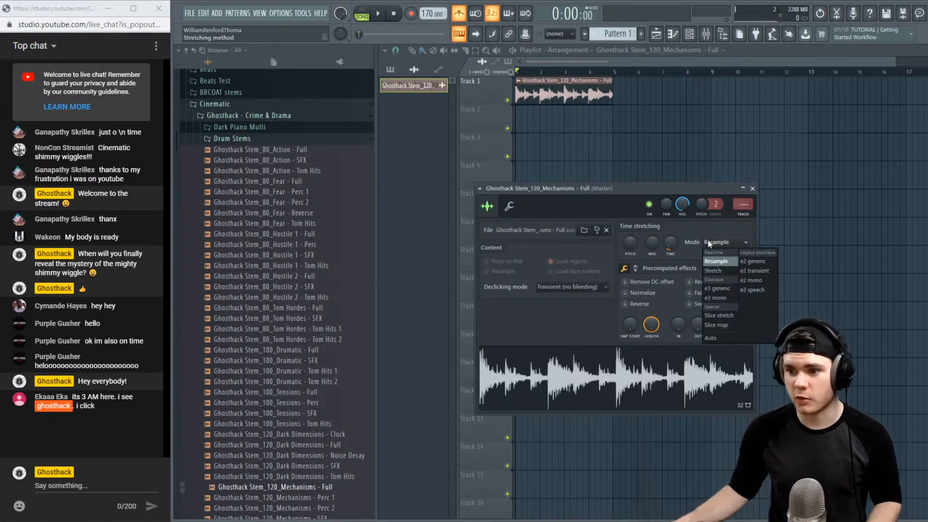
pyautogui.click(727, 324)
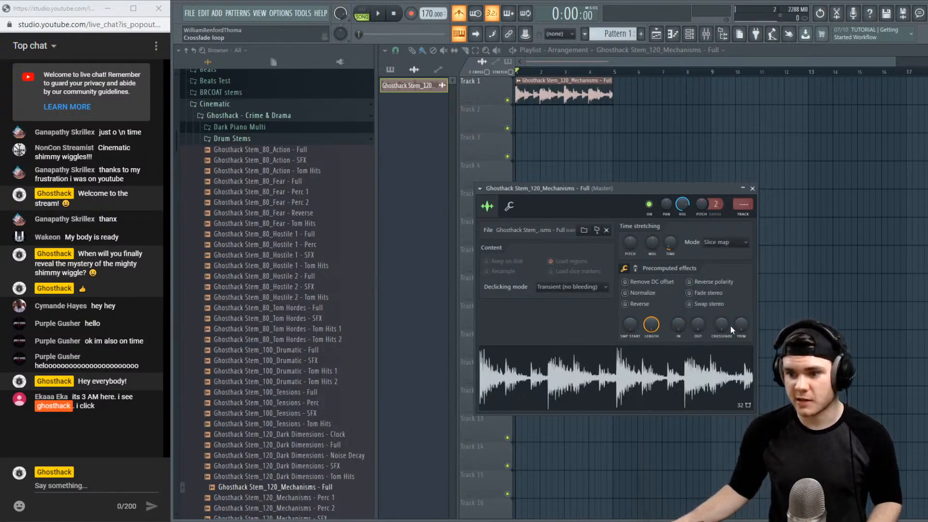
pyautogui.click(642, 370)
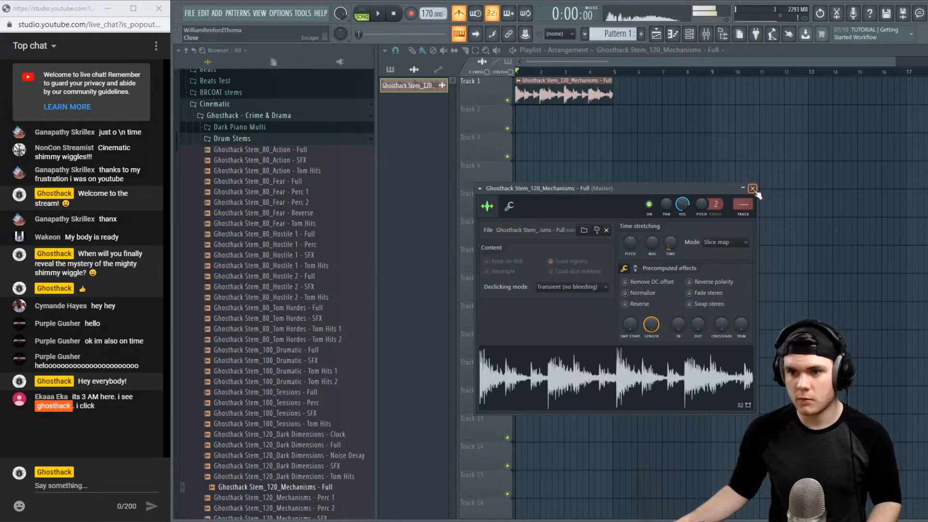
# Set the Mechanisms stem's stretching mode to e3 generic and close its channel settings
pyautogui.click(723, 245)
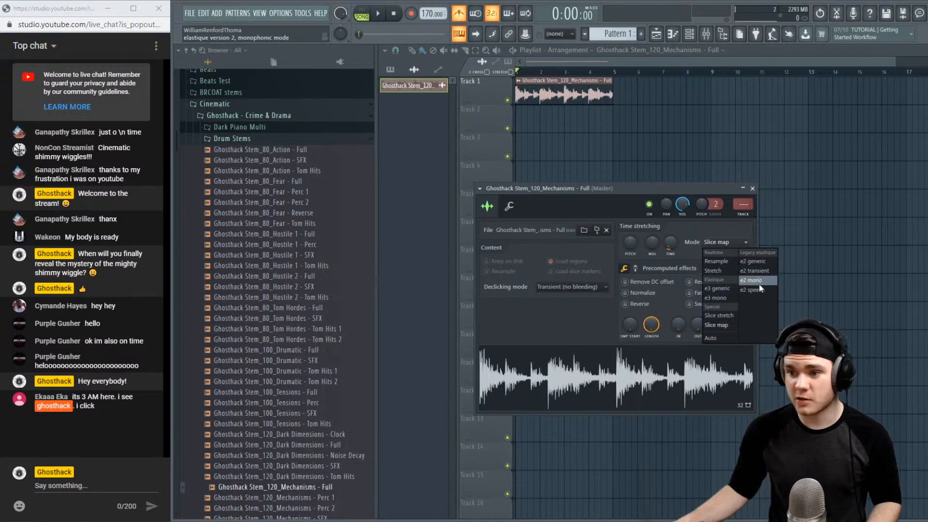
pyautogui.click(719, 288)
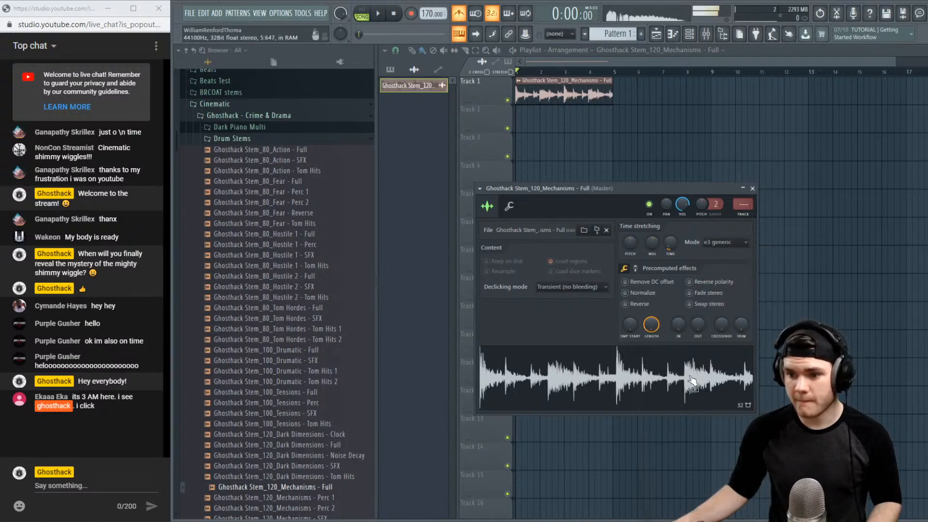
pyautogui.click(752, 188)
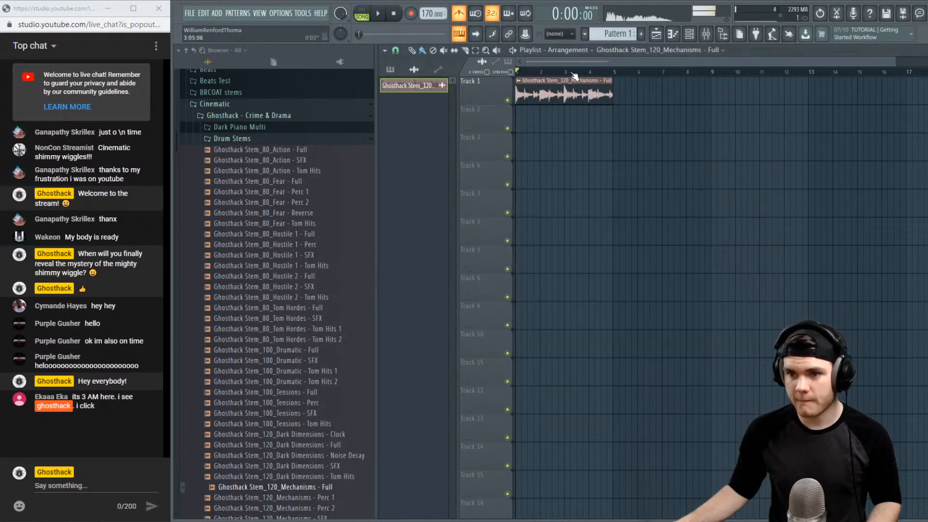
# Duplicate the Mechanisms clip on Track 1 with the copy starting at bar 5
pyautogui.scroll(3, 572, 66)
pyautogui.scroll(-3, 560, 70)
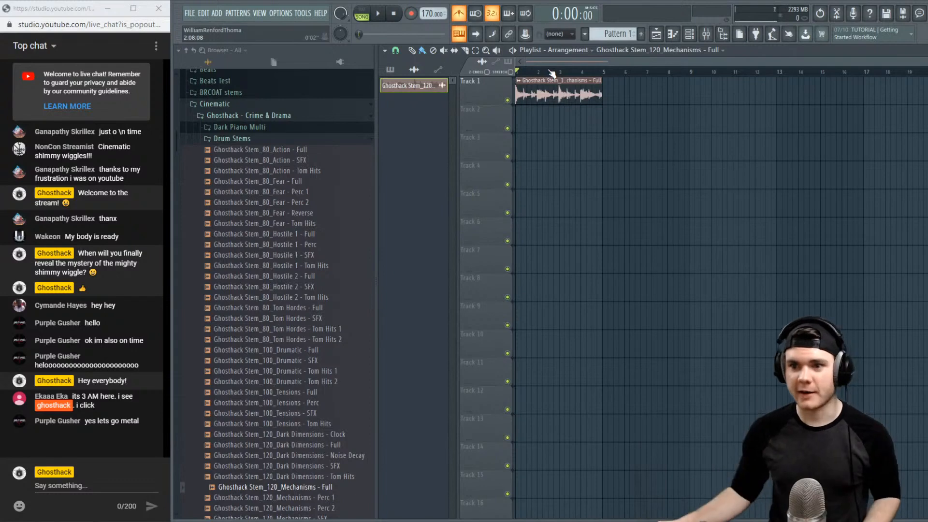
pyautogui.moveTo(577, 85)
pyautogui.keyDown('shift'); pyautogui.mouseDown()
pyautogui.moveTo(679, 92)
pyautogui.moveTo(623, 98)
pyautogui.mouseUp(); pyautogui.keyUp('shift')
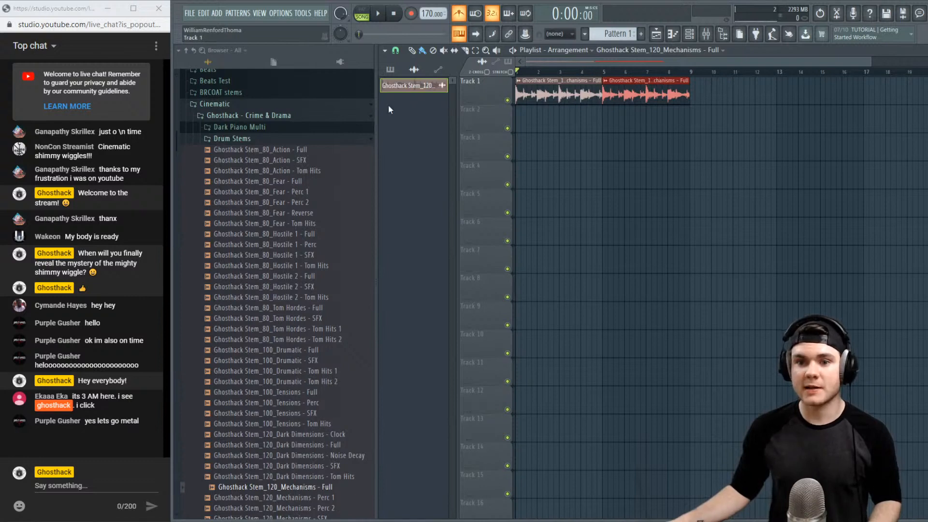
# Narrow the browser, collapse the Drum Stems folder, and deselect the playlist clips
pyautogui.moveTo(376, 123); pyautogui.dragTo(339, 123)
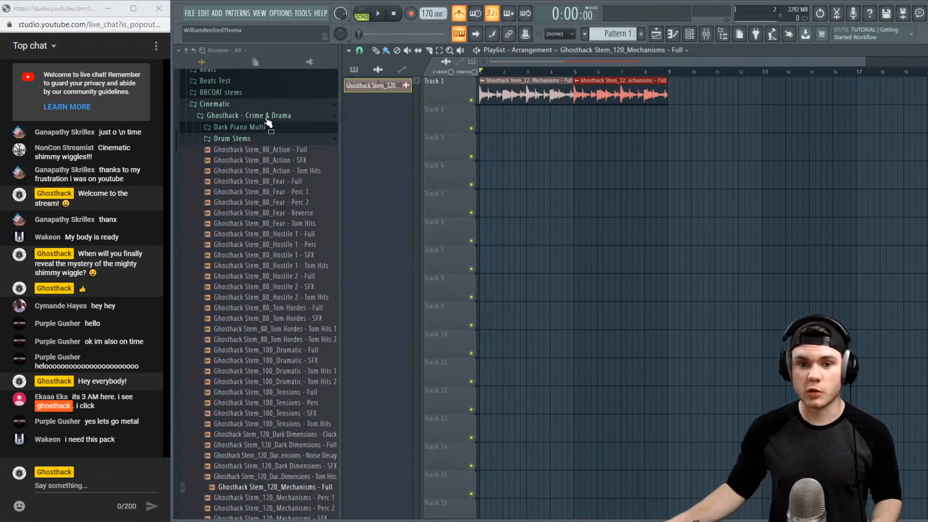
pyautogui.click(255, 139)
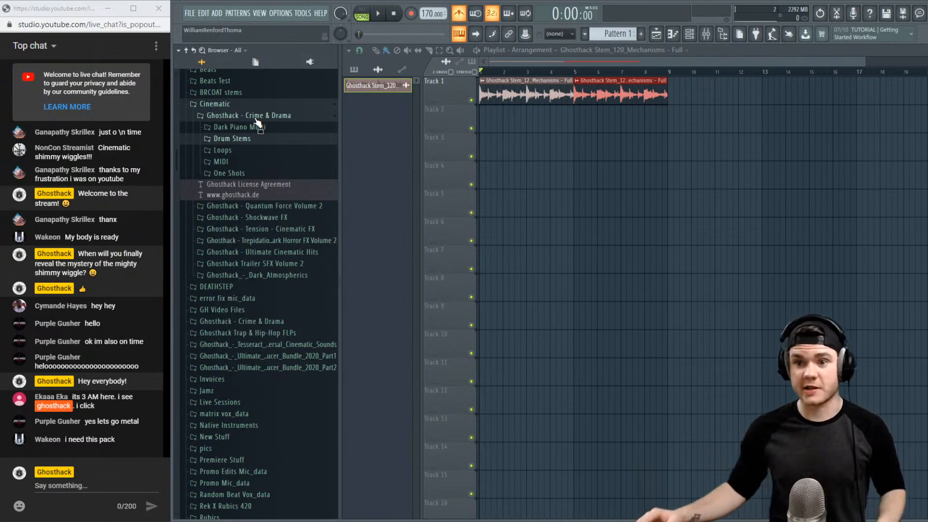
pyautogui.rightClick(614, 236)
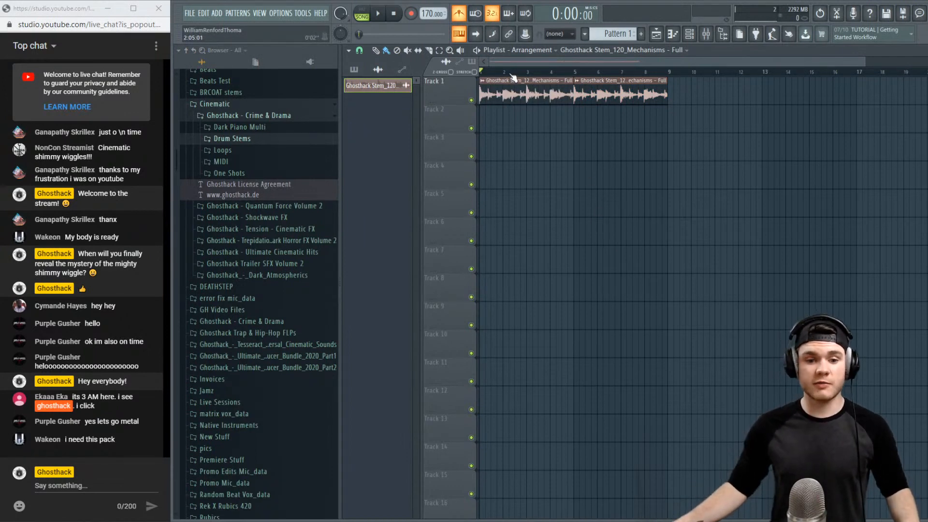
# Open the stem's channel settings and move mixer tracks 1 to 23, starting with Drums, along to inserts 39 to 61
pyautogui.scroll(5, 515, 72)
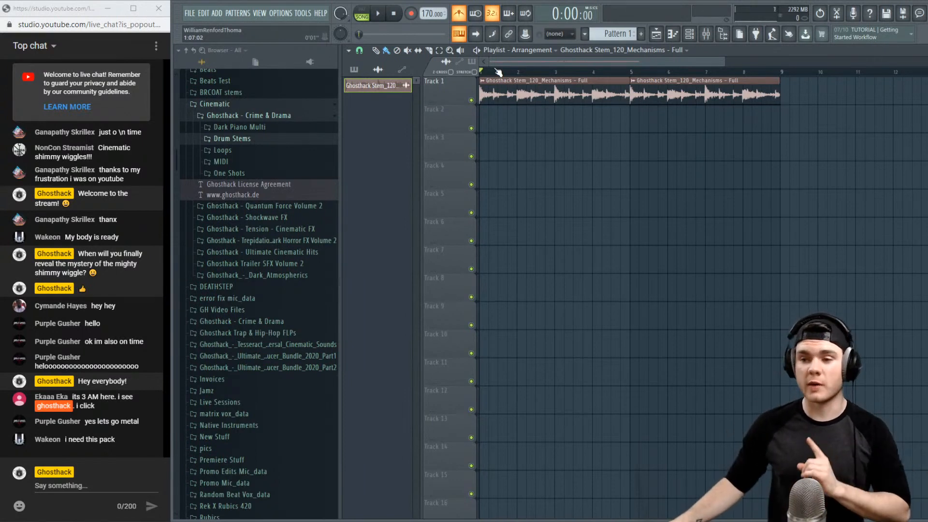
pyautogui.doubleClick(519, 95)
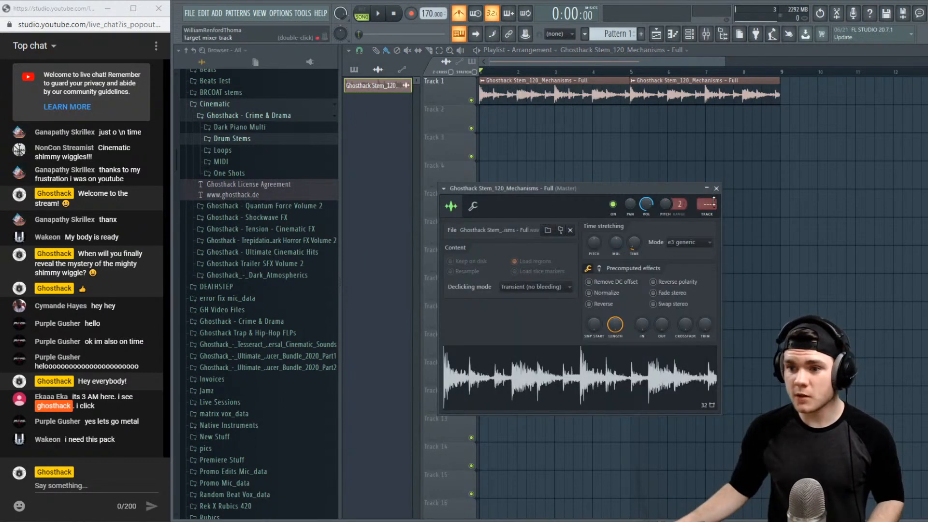
pyautogui.click(705, 38)
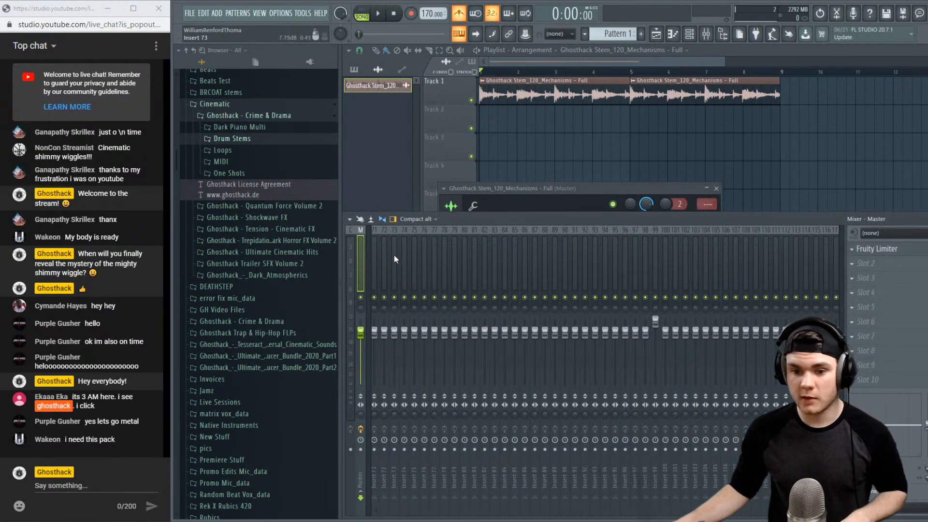
pyautogui.hscroll(-10, 493, 400)
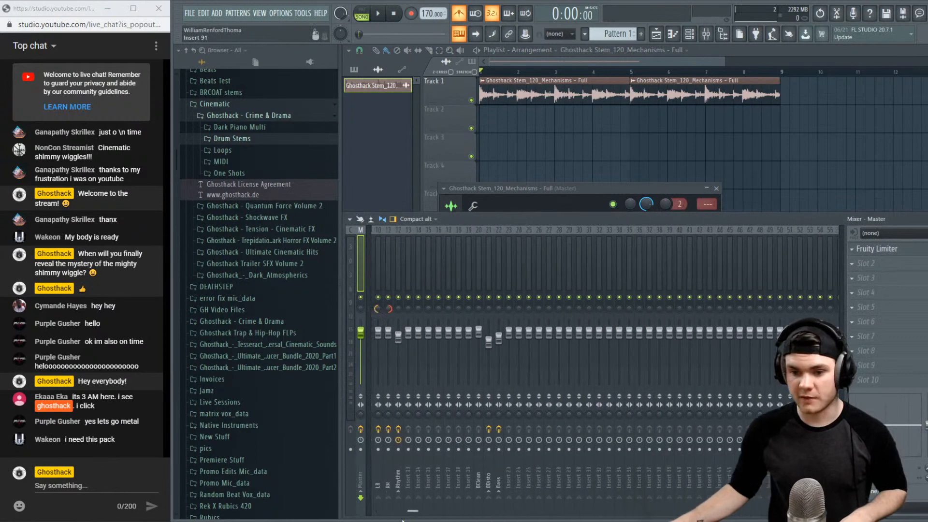
pyautogui.moveTo(594, 261); pyautogui.dragTo(364, 265)
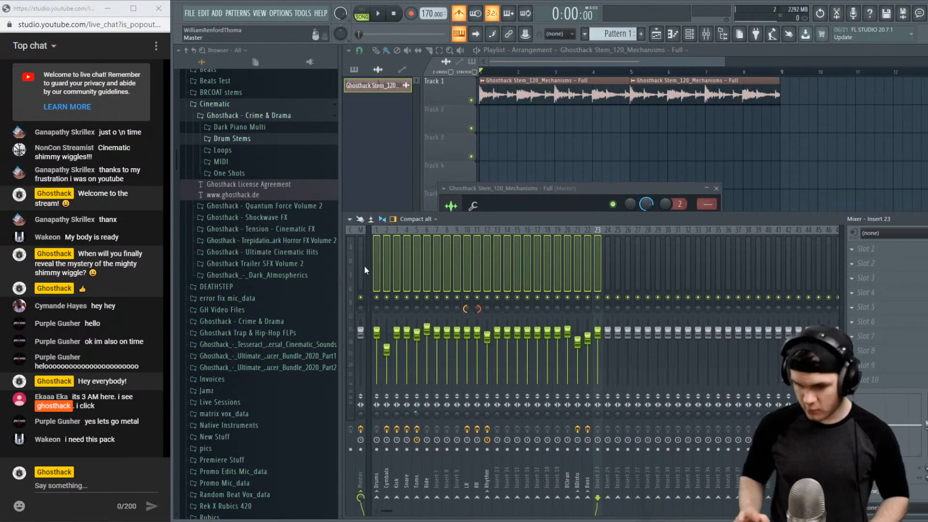
pyautogui.hotkey('alt', 'Right')
pyautogui.hotkey('alt', 'Right')
pyautogui.hotkey('alt', 'Right')
pyautogui.hotkey('alt', 'Right')
pyautogui.hotkey('alt', 'Right')
pyautogui.hotkey('alt', 'Right')
pyautogui.hotkey('alt', 'Right')
pyautogui.hotkey('alt', 'Right')
pyautogui.hotkey('alt', 'Right')
pyautogui.hotkey('alt', 'Right')
pyautogui.hotkey('alt', 'Right')
pyautogui.hotkey('alt', 'Right')
pyautogui.hotkey('alt', 'Right')
pyautogui.hotkey('alt', 'Right')
pyautogui.hotkey('alt', 'Right')
pyautogui.hotkey('alt', 'Right')
pyautogui.hotkey('alt', 'Right')
pyautogui.hotkey('alt', 'Right')
pyautogui.hotkey('alt', 'Right')
pyautogui.hotkey('alt', 'Right')
pyautogui.hotkey('alt', 'Right')
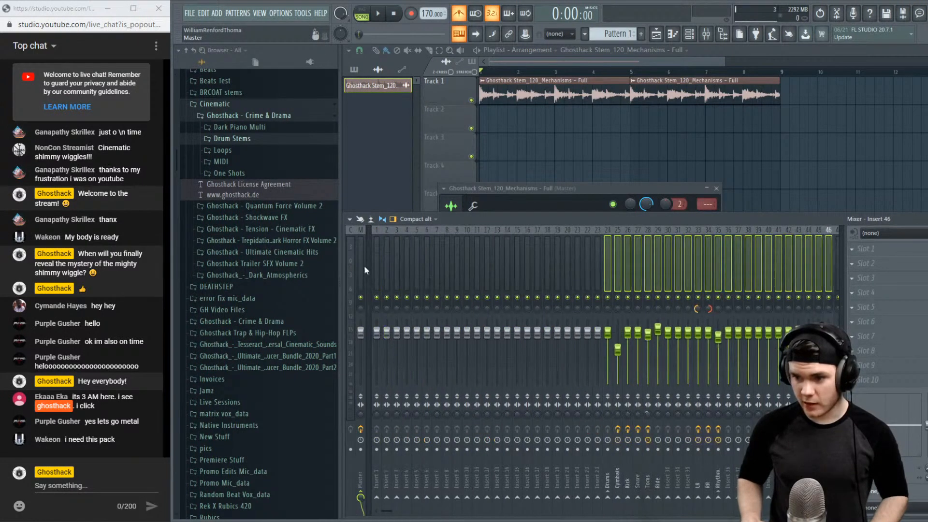
pyautogui.hotkey('alt', 'Right')
pyautogui.hotkey('alt', 'Right')
pyautogui.hotkey('alt', 'Right')
pyautogui.hotkey('alt', 'Right')
pyautogui.hotkey('alt', 'Right')
pyautogui.hotkey('alt', 'Right')
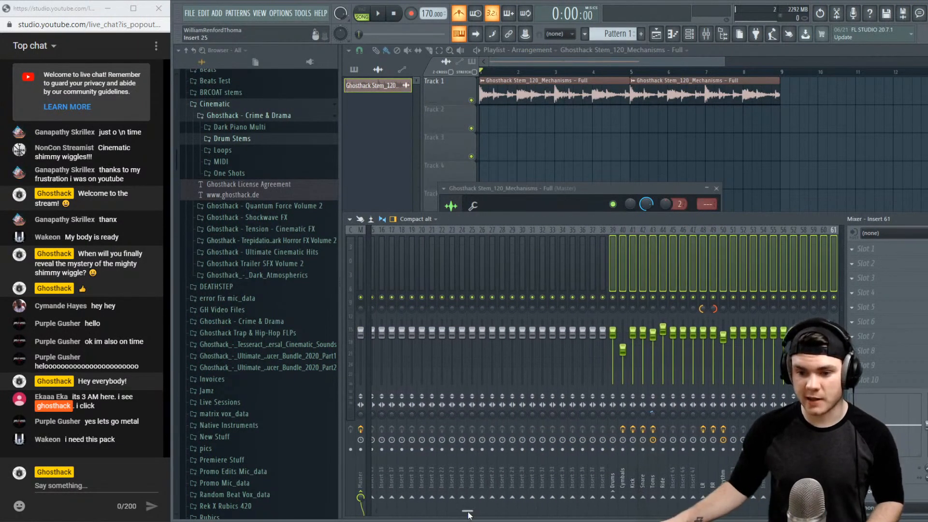
# Route the Mechanisms stem's channel to mixer Insert 1 and play the loop to check its signal
pyautogui.moveTo(468, 513); pyautogui.dragTo(334, 518)
pyautogui.click(373, 263)
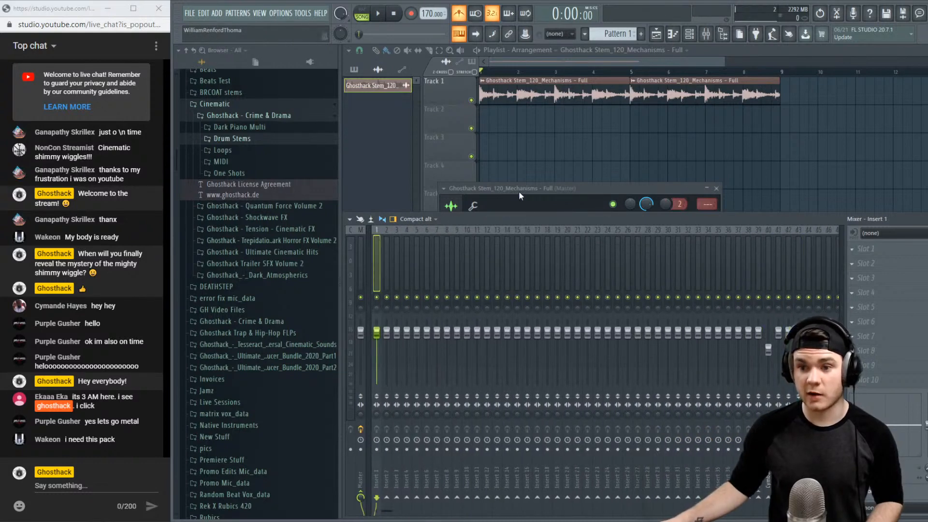
pyautogui.moveTo(518, 190); pyautogui.dragTo(514, 161)
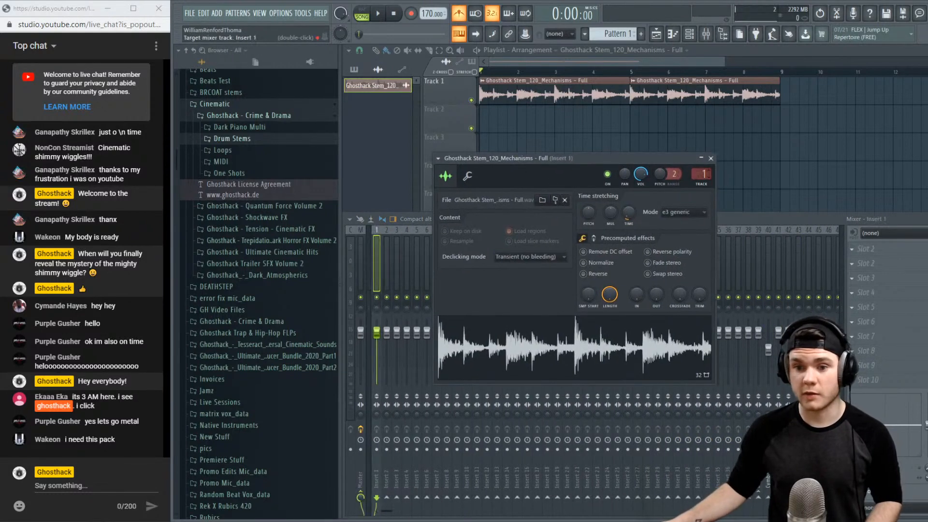
pyautogui.click(711, 158)
pyautogui.press('space')
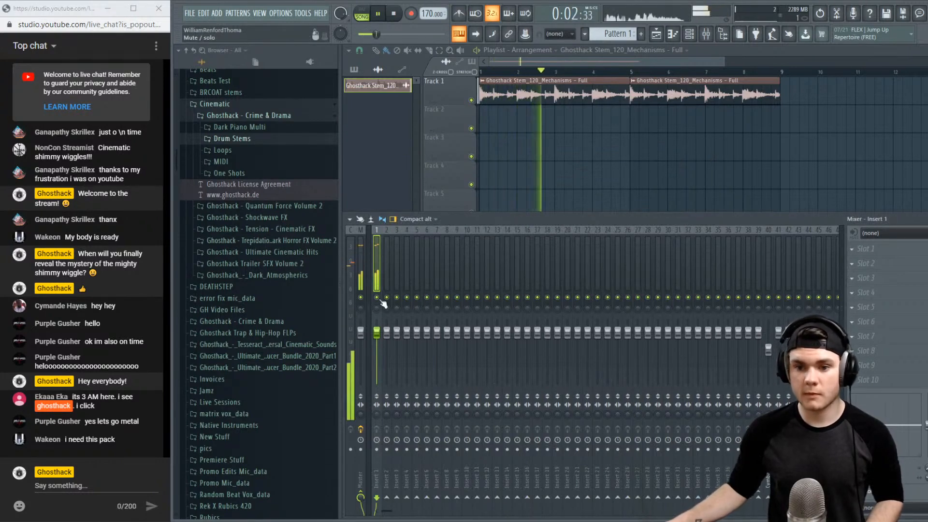
pyautogui.press('space')
# Load Fruity Fast Dist into slot 1 of Insert 1 and audition the distorted drum loop
pyautogui.click(864, 250)
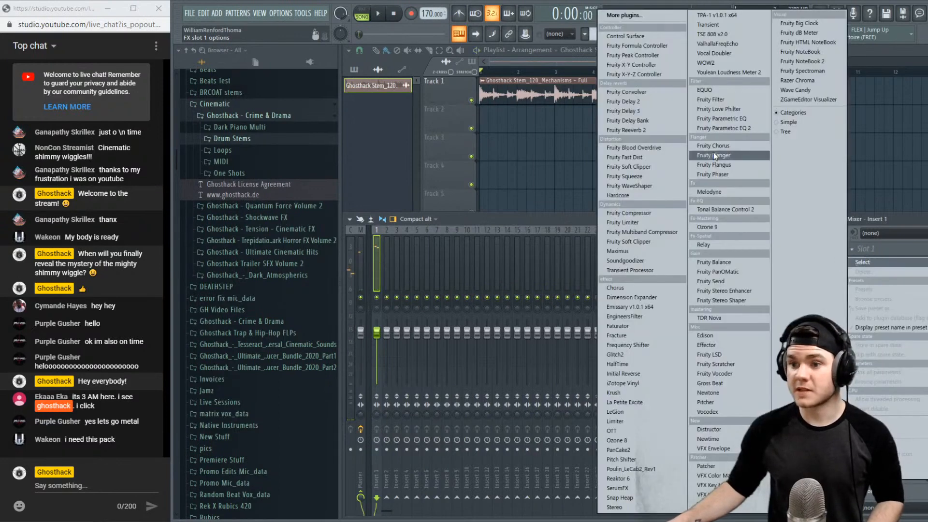
pyautogui.click(651, 157)
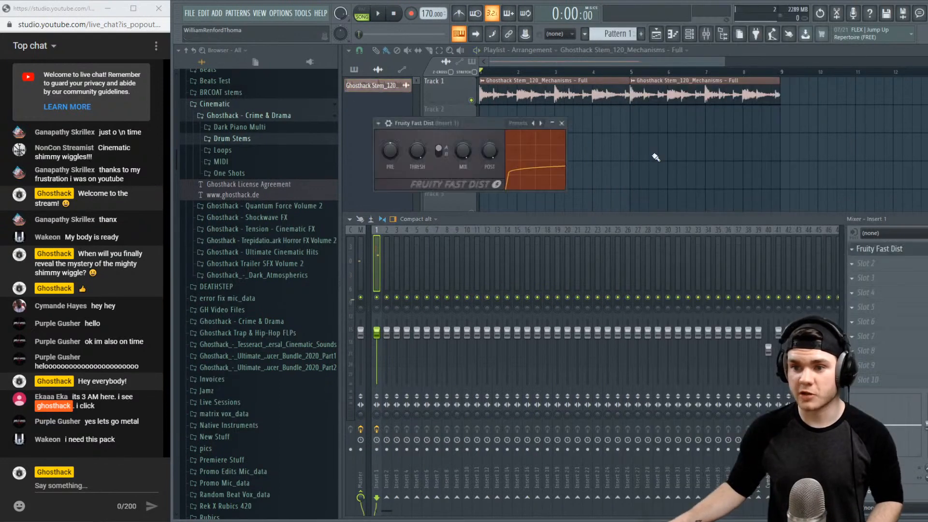
pyautogui.press('space')
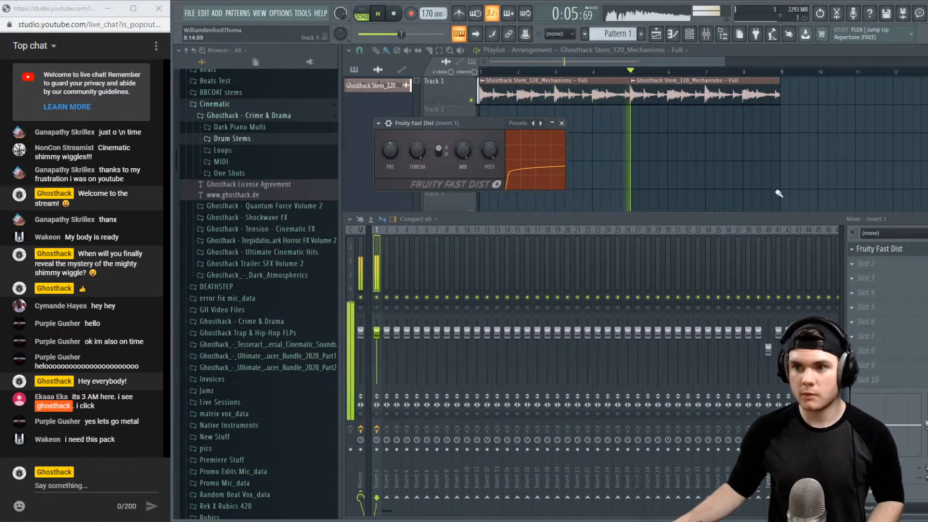
pyautogui.press('space')
# Insert Fruity Parametric EQ 2 ahead of Fruity Fast Dist on Insert 1, cutting the lows and dipping 624 Hz by about 2.9 dB
pyautogui.click(878, 249)
pyautogui.click(871, 266)
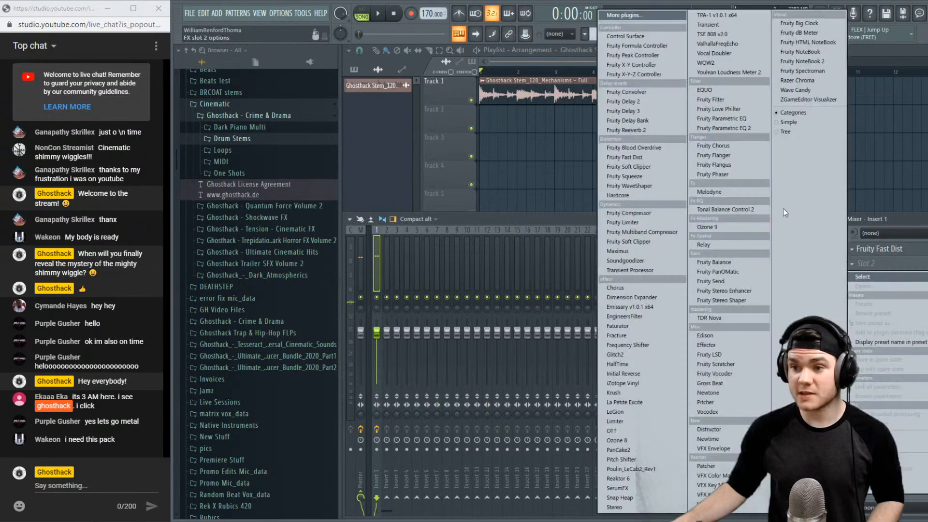
pyautogui.click(873, 261)
pyautogui.click(873, 251)
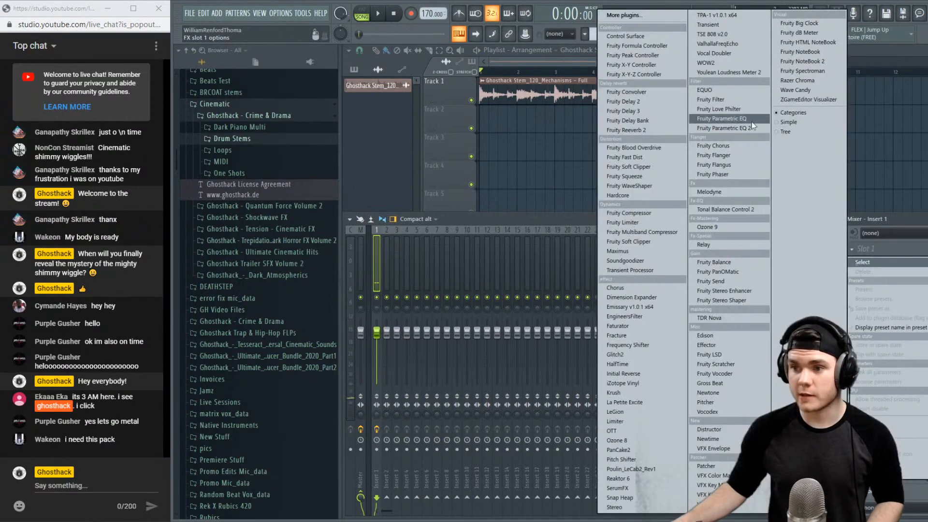
pyautogui.click(727, 133)
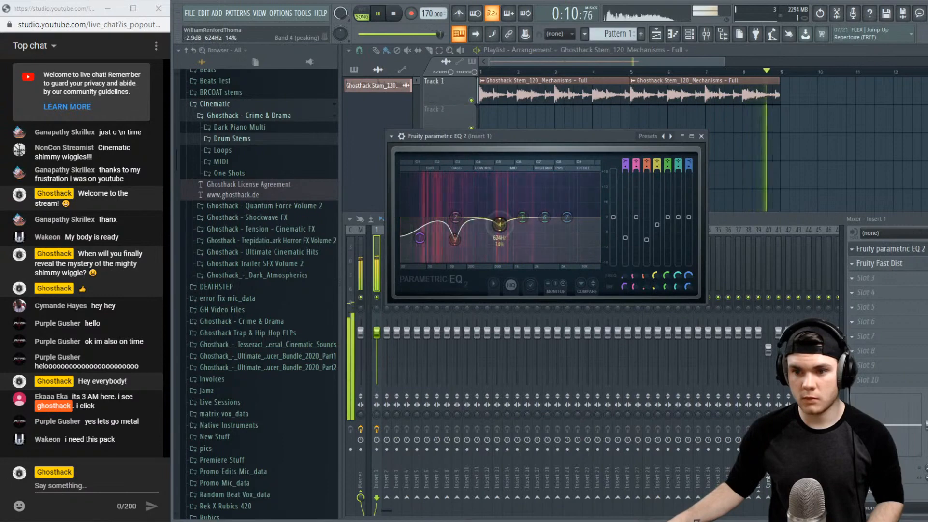
pyautogui.click(875, 250)
# Load a second Fruity Parametric EQ 2 into slot 3 with band 4 as a band-pass, and sweep its frequency above 1 kHz during playback
pyautogui.click(868, 279)
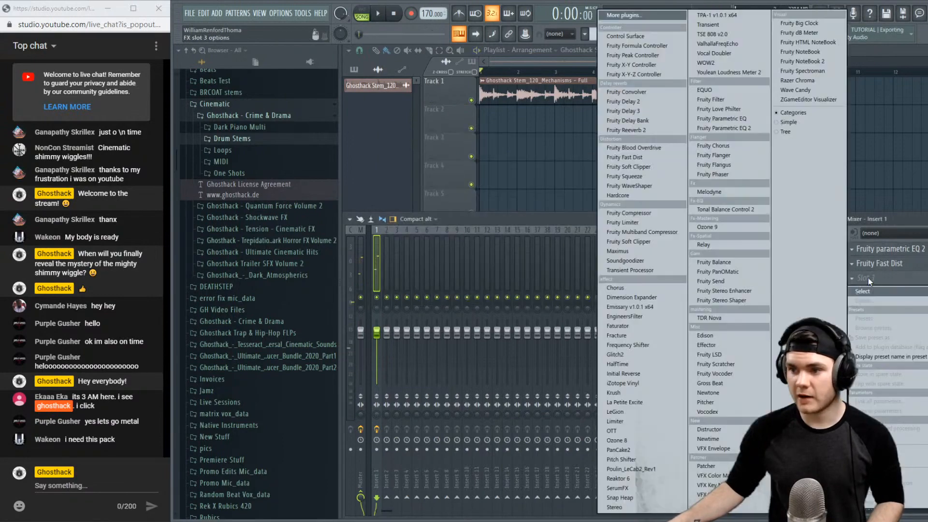
pyautogui.click(739, 128)
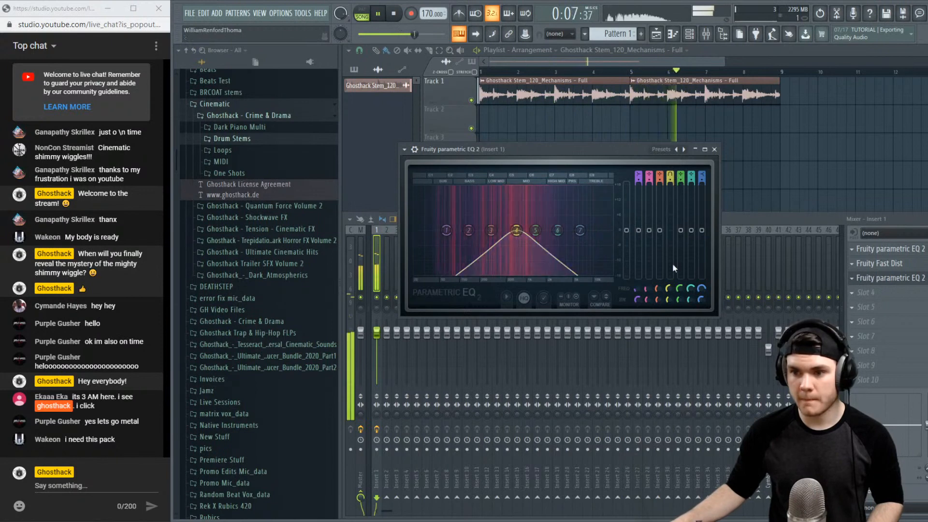
pyautogui.scroll(-5, 516, 230)
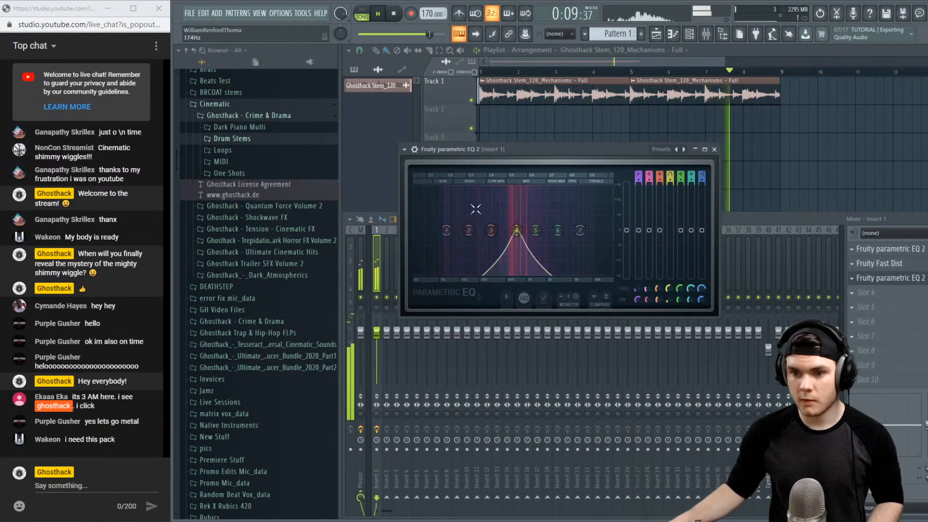
pyautogui.moveTo(516, 230)
pyautogui.mouseDown()
pyautogui.moveTo(567, 230)
pyautogui.moveTo(474, 230)
pyautogui.moveTo(549, 230)
pyautogui.moveTo(529, 230)
pyautogui.mouseUp()
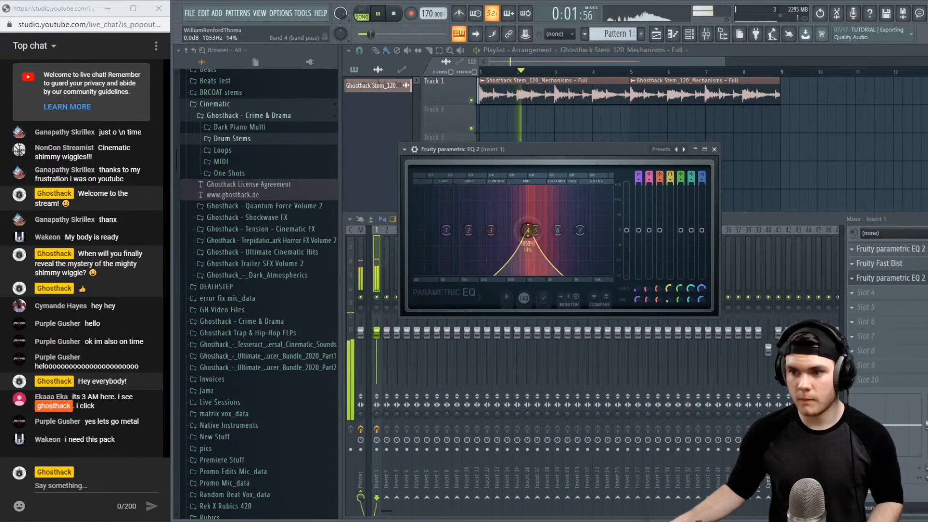
pyautogui.press('space')
pyautogui.click(669, 182)
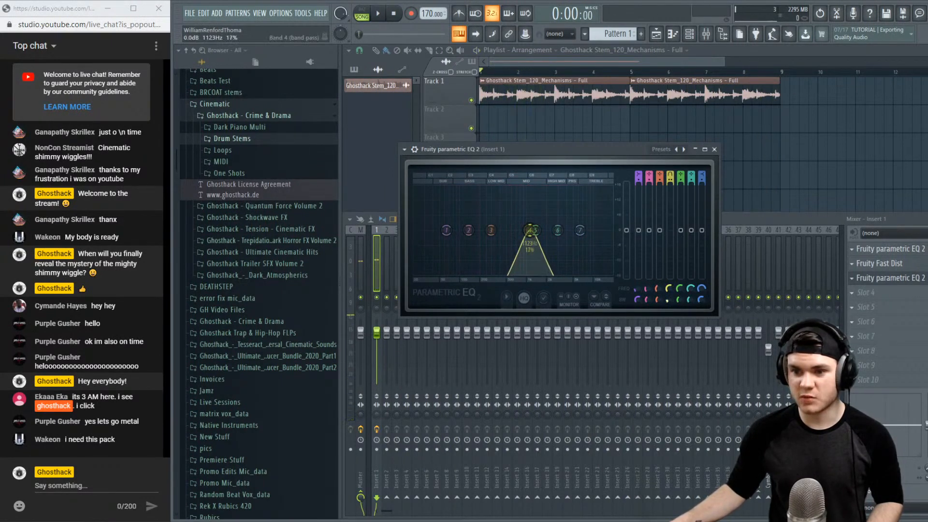
pyautogui.press('space')
pyautogui.moveTo(530, 230)
pyautogui.mouseDown()
pyautogui.moveTo(473, 230)
pyautogui.moveTo(545, 230)
pyautogui.moveTo(536, 230)
pyautogui.mouseUp()
pyautogui.press('space')
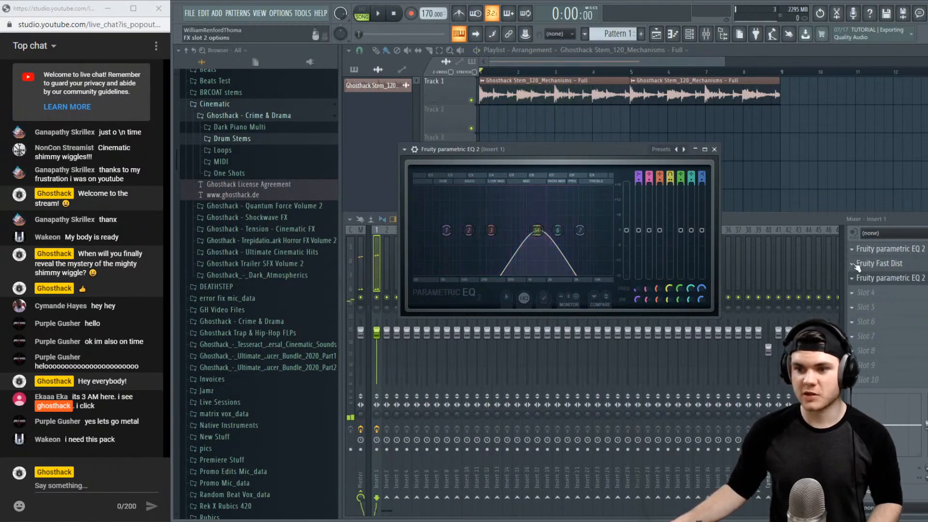
# Load Fruity WaveShaper into slot 4 and sweep the slot 3 EQ's band 4 down to 309 Hz while listening
pyautogui.click(854, 293)
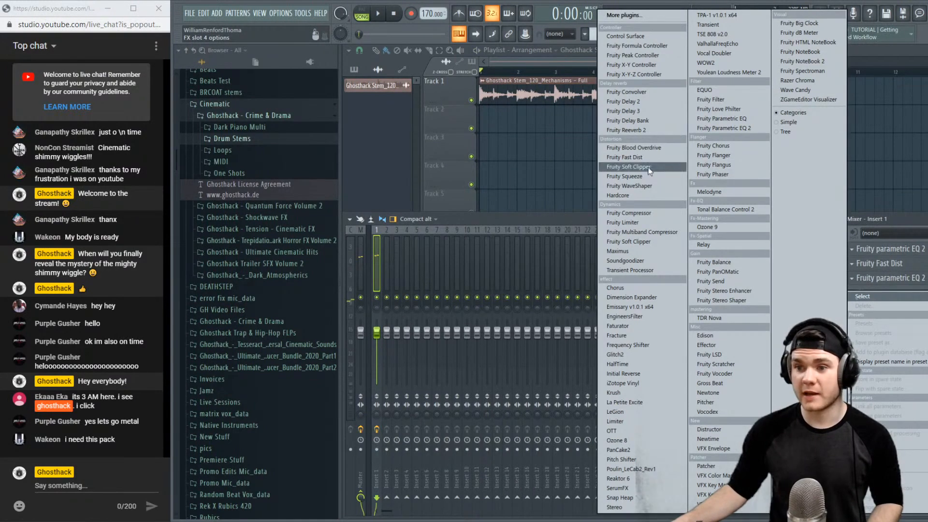
pyautogui.click(639, 185)
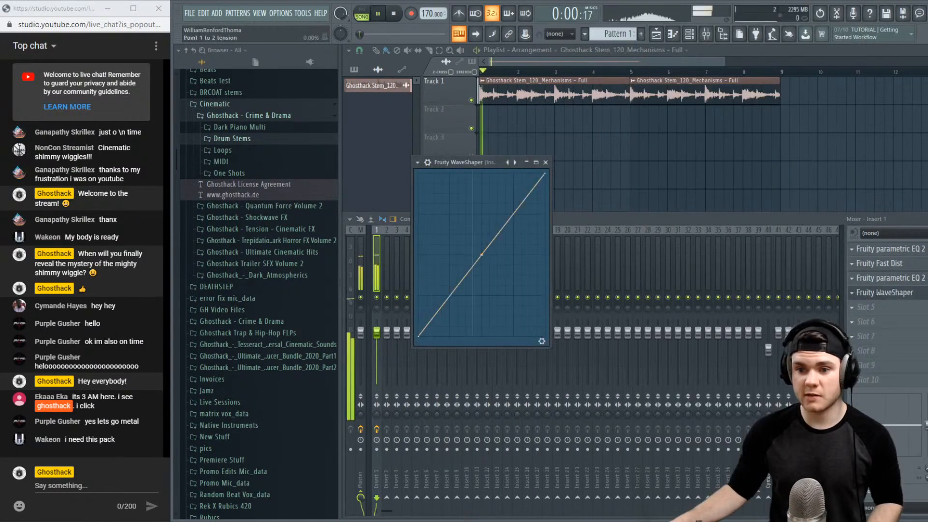
pyautogui.click(884, 278)
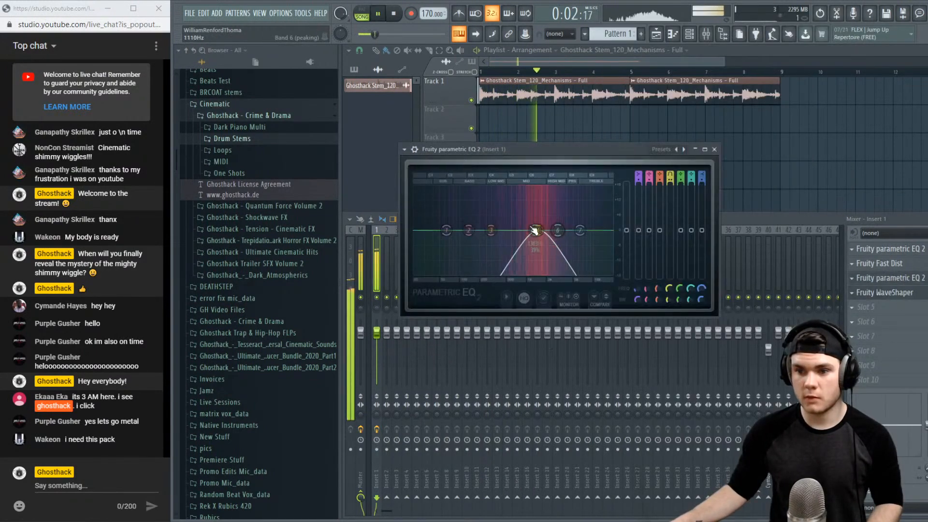
pyautogui.moveTo(535, 230); pyautogui.dragTo(490, 230)
pyautogui.press('space')
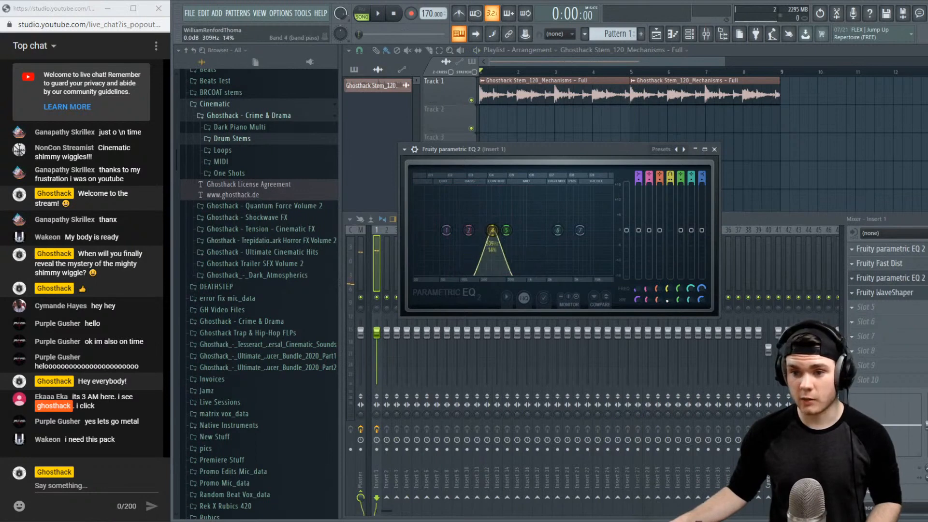
# Sweep the slot 3 EQ's band 4 during playback, settling it at 807 Hz with a 31% bandwidth
pyautogui.press('space')
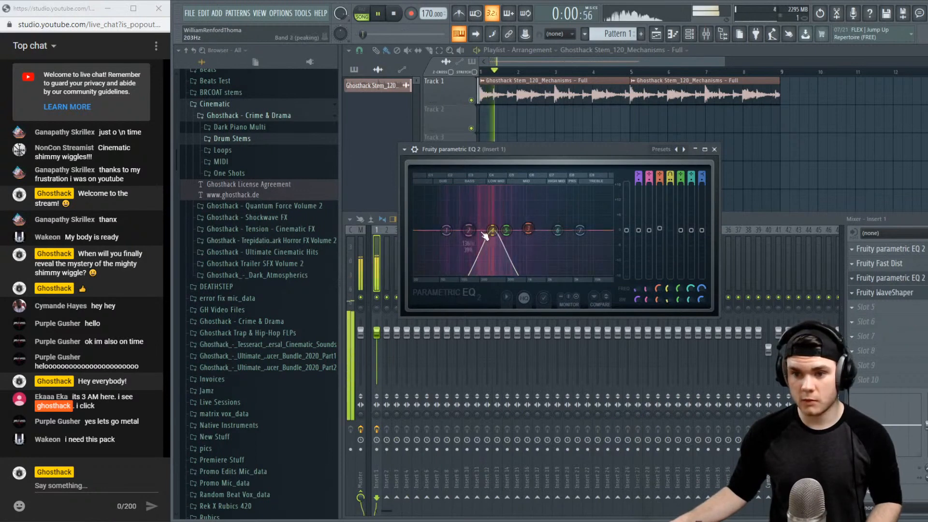
pyautogui.moveTo(492, 230); pyautogui.dragTo(515, 230)
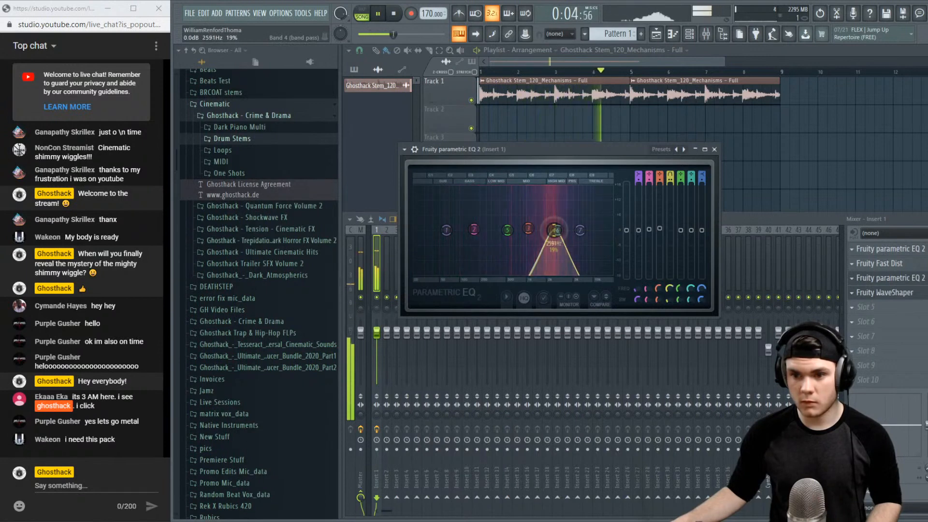
pyautogui.moveTo(507, 230)
pyautogui.mouseDown()
pyautogui.moveTo(446, 230)
pyautogui.moveTo(519, 230)
pyautogui.mouseUp()
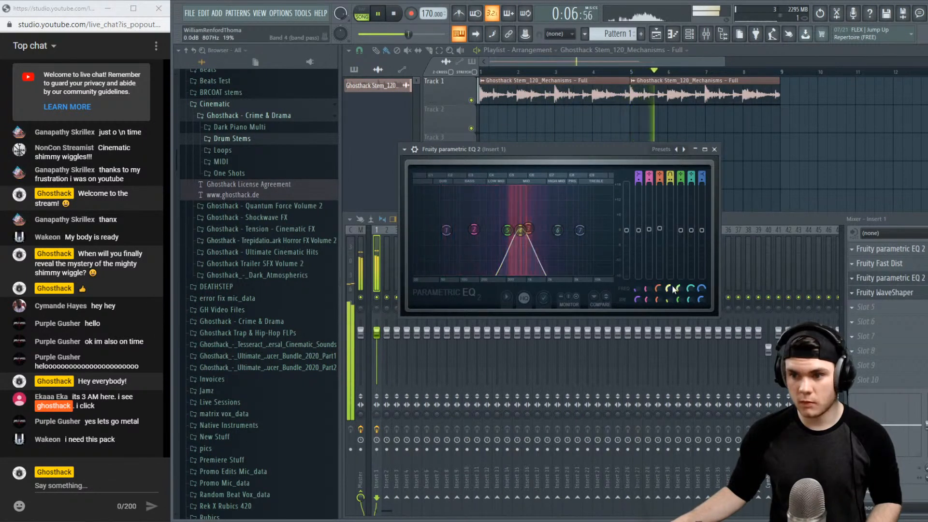
pyautogui.moveTo(669, 300); pyautogui.dragTo(671, 290)
pyautogui.press('space')
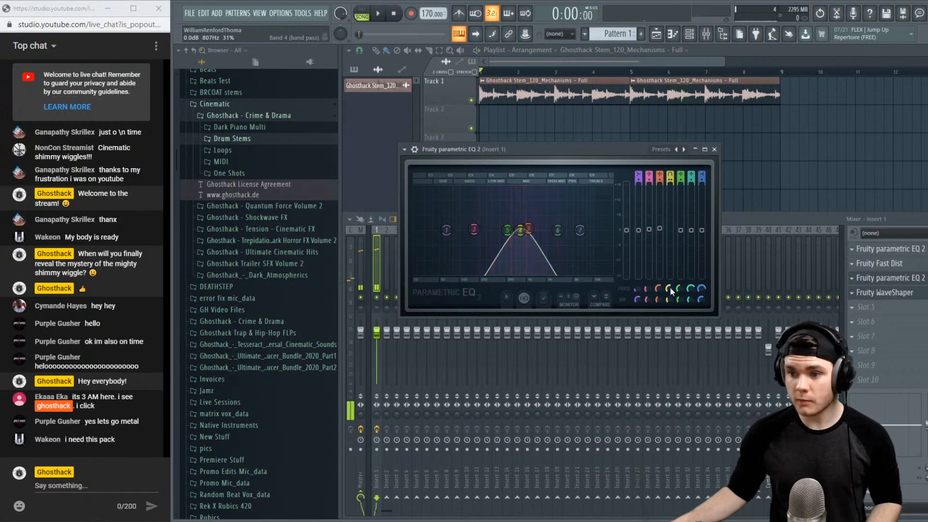
# Create an automation clip for the slot 3 EQ's band 4 frequency and set its end point's curve mode to Hold
pyautogui.rightClick(670, 286)
pyautogui.click(706, 353)
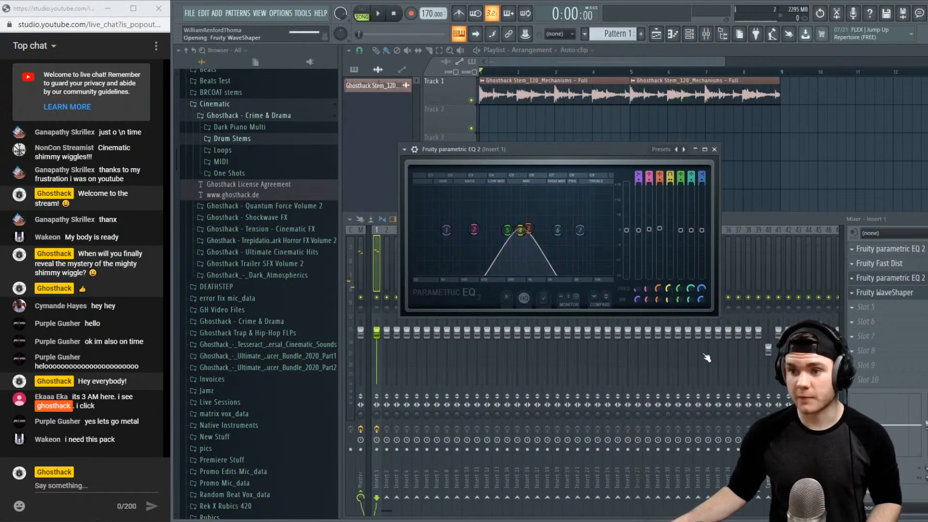
pyautogui.click(685, 59)
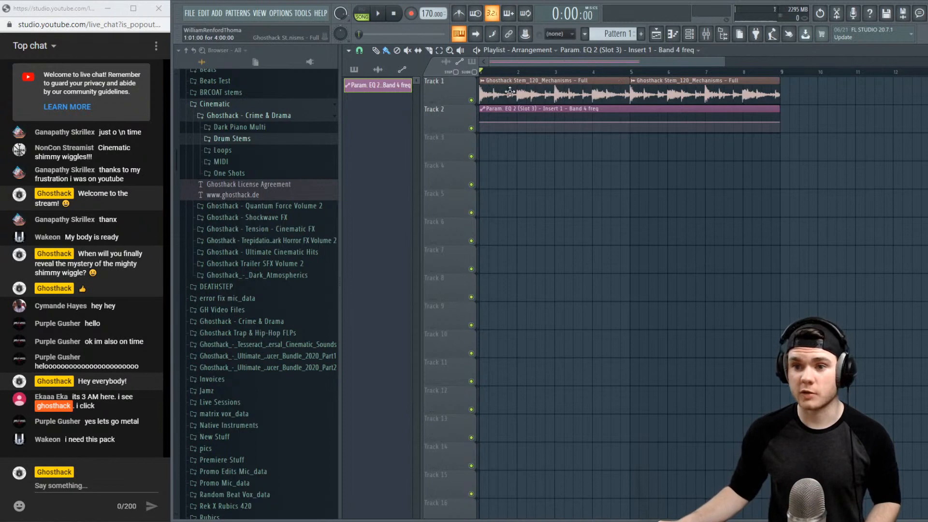
pyautogui.rightClick(779, 124)
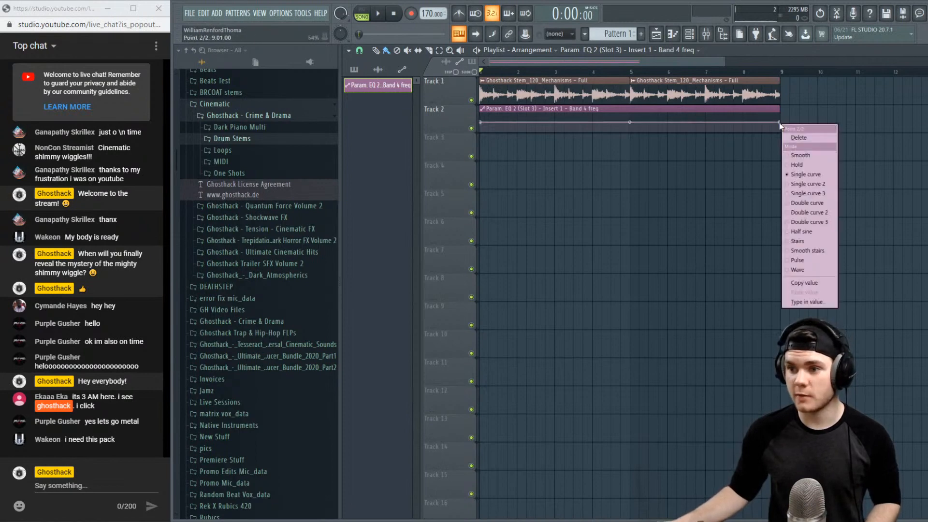
pyautogui.click(809, 164)
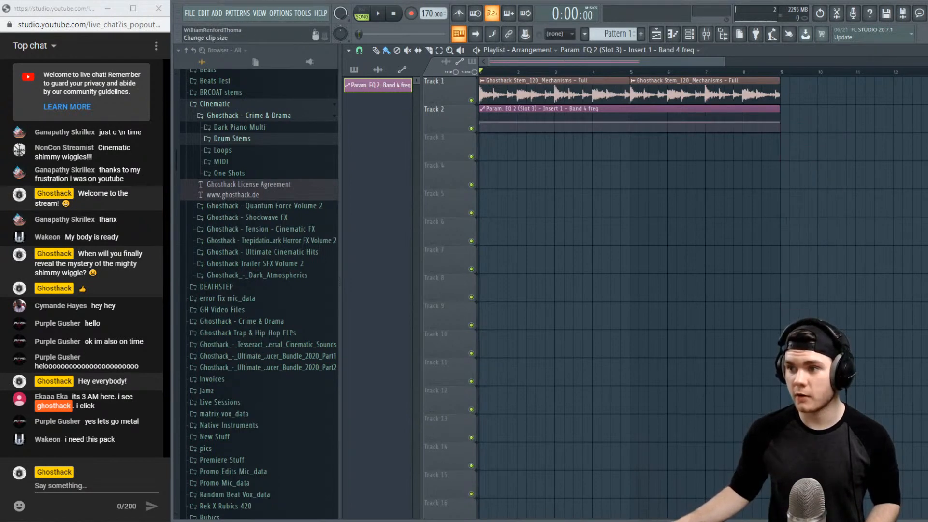
pyautogui.moveTo(923, 75); pyautogui.dragTo(924, 57)
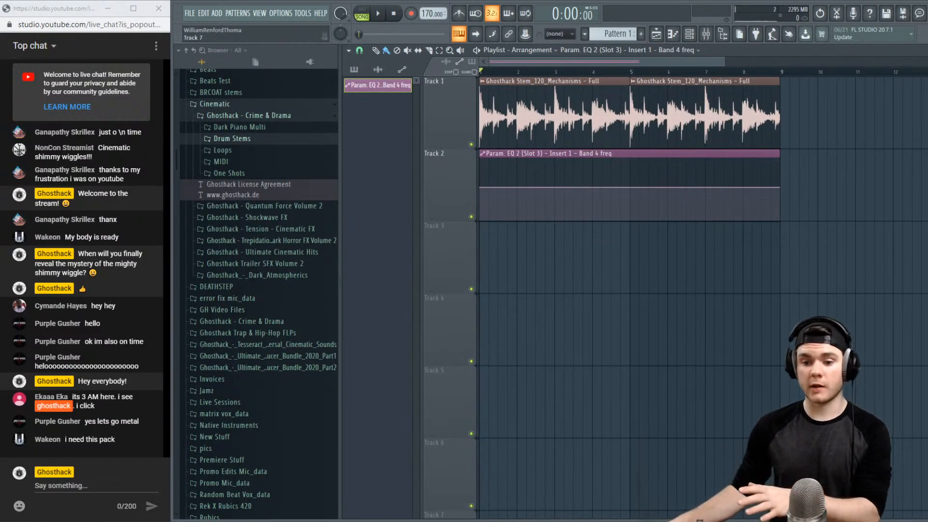
pyautogui.hotkey('alt', 'Tab')
pyautogui.click(531, 13)
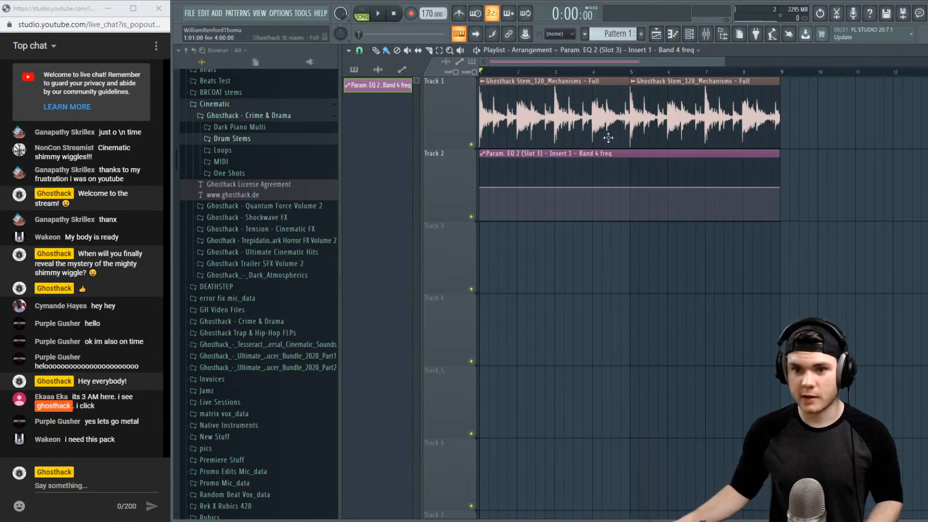
# Lower the first point of the band 4 frequency automation on Track 2 and audition the opening drum hit
pyautogui.press('space')
pyautogui.scroll(2, 507, 77)
pyautogui.press('space')
pyautogui.scroll(3, 485, 64)
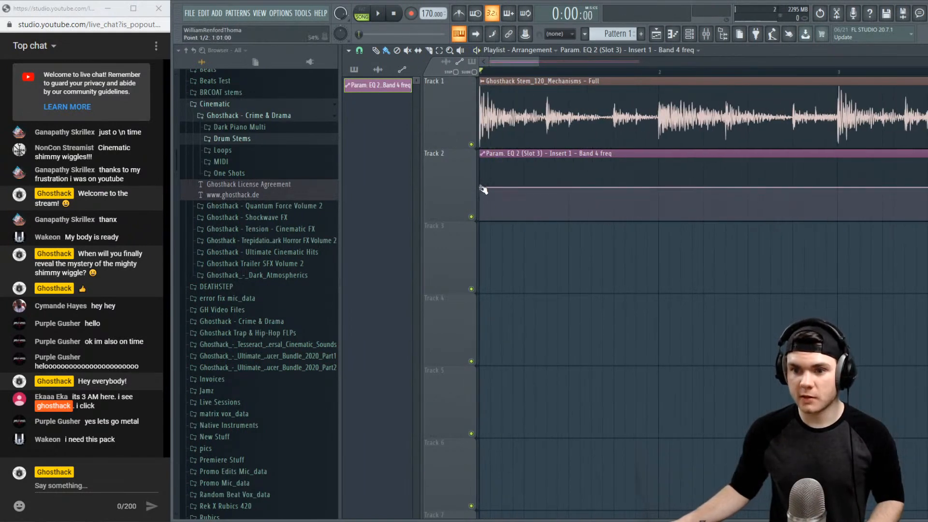
pyautogui.moveTo(482, 189); pyautogui.dragTo(479, 201)
pyautogui.press('space')
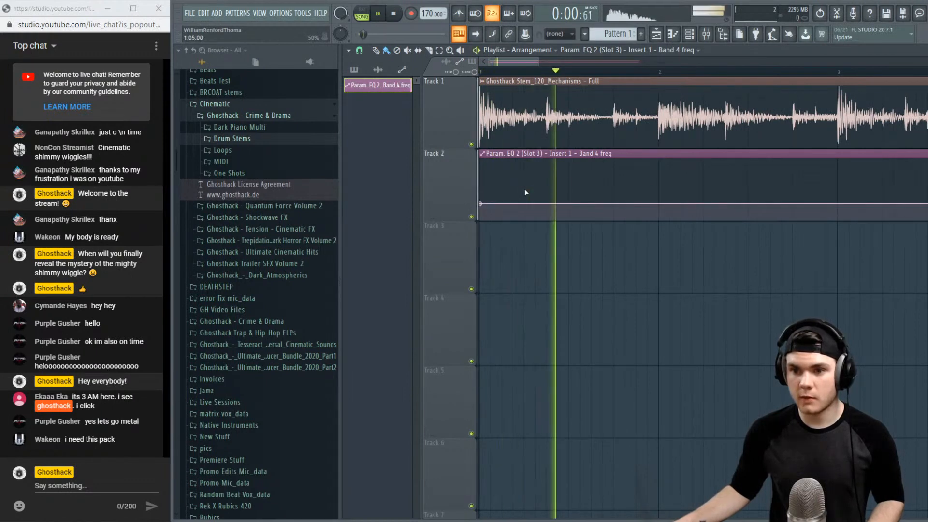
pyautogui.press('space')
# Add automation steps at the next two drum hits of bar 1, about 59% at 1:07:00 and 44% at 1:13:00, auditioning each
pyautogui.click(546, 185)
pyautogui.press('space')
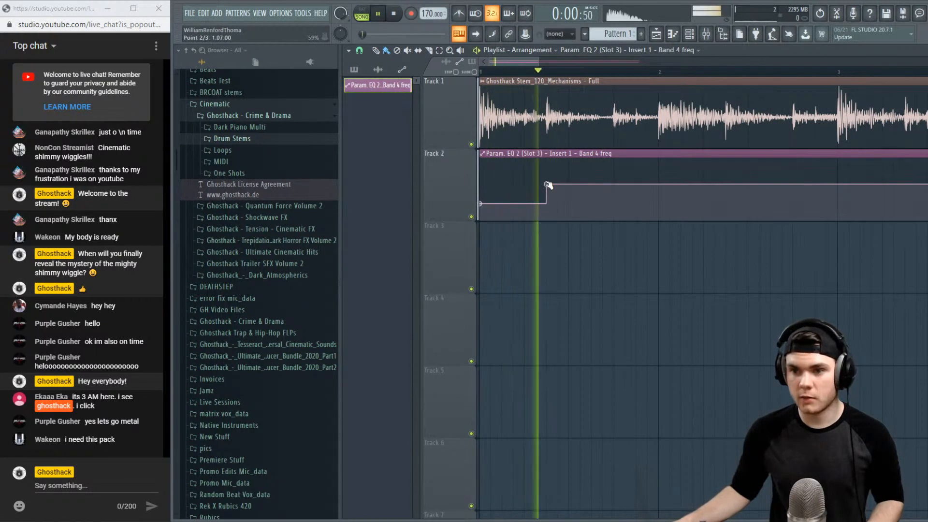
pyautogui.press('space')
pyautogui.press('space')
pyautogui.click(613, 193)
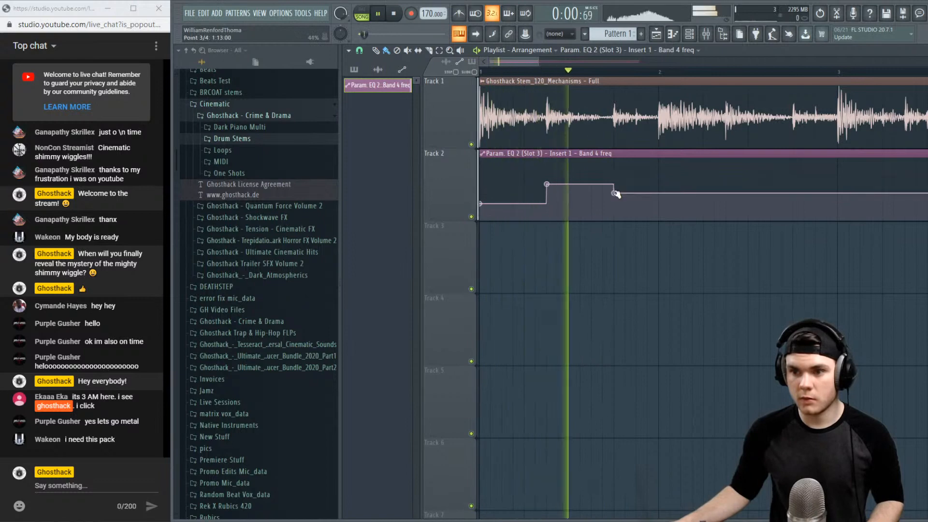
pyautogui.press('space')
pyautogui.press('space')
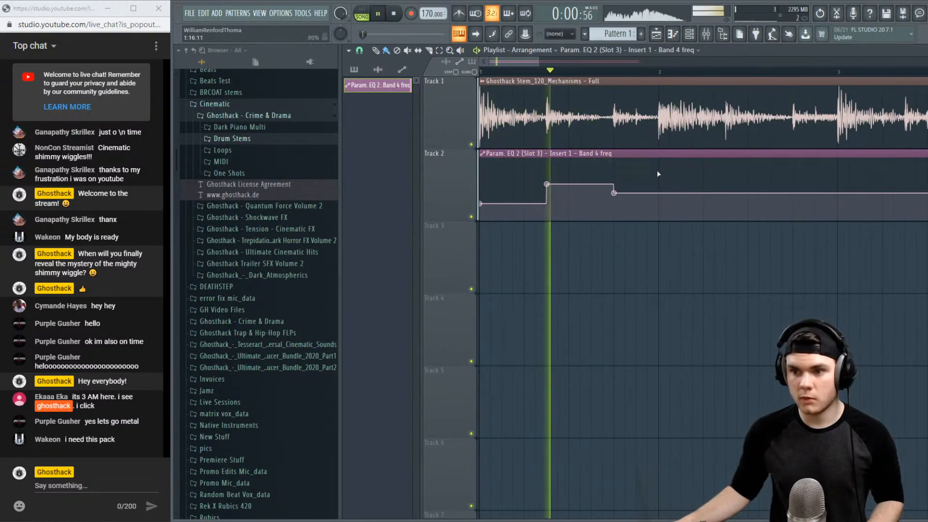
# Add a high automation step at the start of bar 2 and a low one at its second drum hit, replaying the loop
pyautogui.click(658, 171)
pyautogui.click(726, 203)
pyautogui.press('space')
pyautogui.press('space')
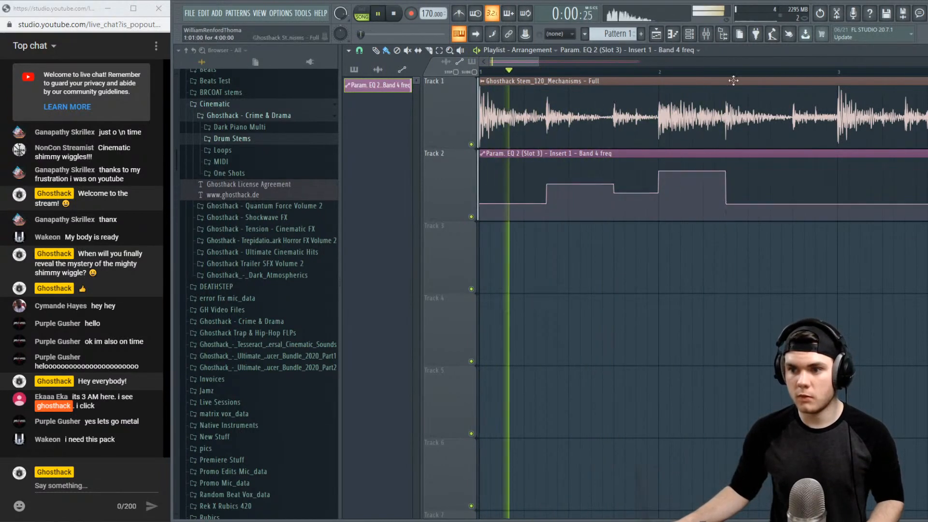
# Add a slightly higher band 4 frequency automation step at the third drum hit of bar 2 and replay the loop
pyautogui.scroll(-2, 712, 84)
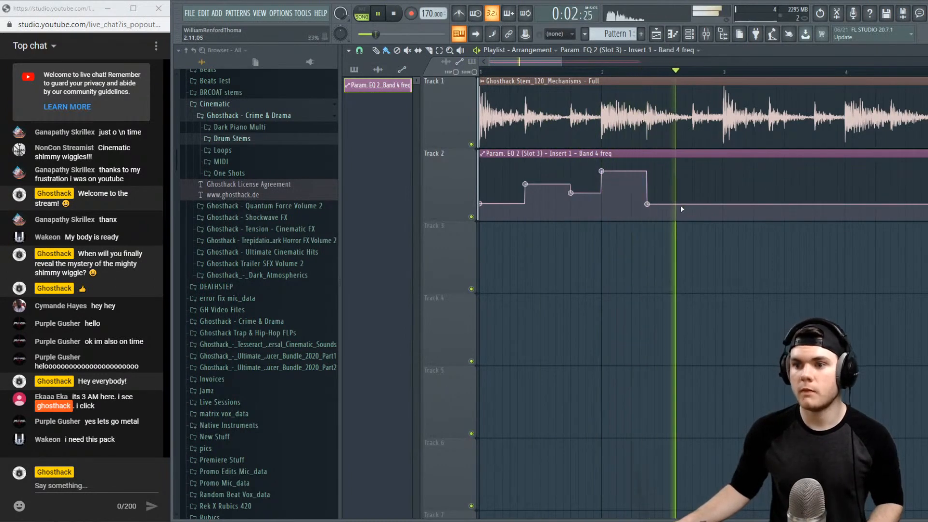
pyautogui.press('space')
pyautogui.click(692, 193)
pyautogui.press('space')
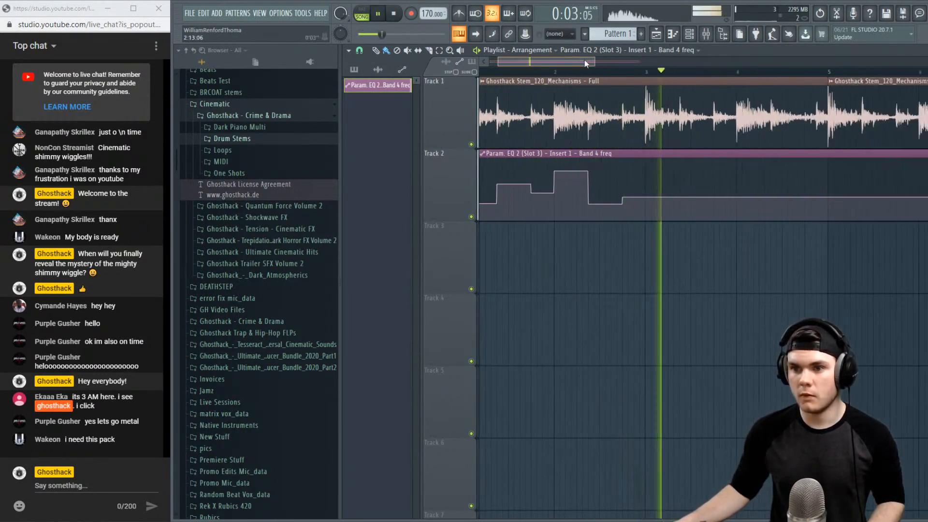
pyautogui.scroll(-1, 572, 65)
pyautogui.press('space')
pyautogui.press('space')
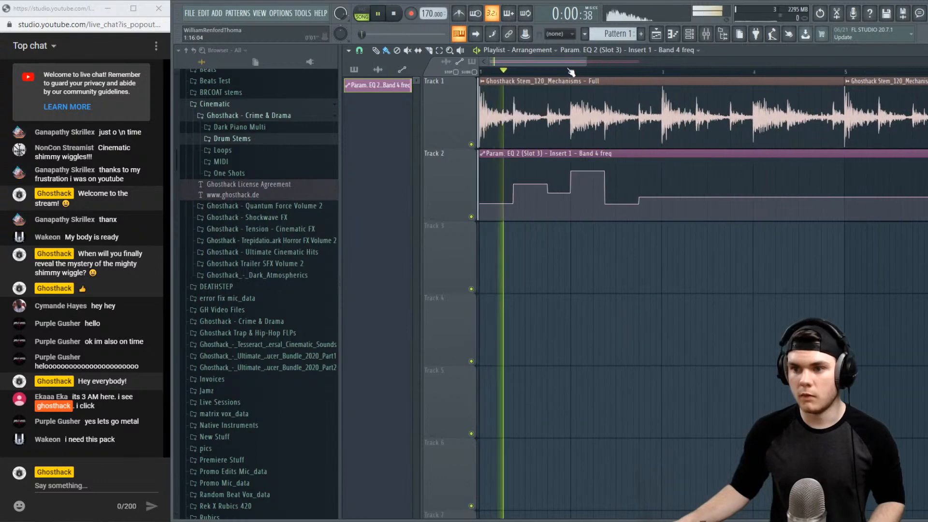
# Add automation steps at the start of bar 3, about 70%, and lower at its second drum hit
pyautogui.click(661, 178)
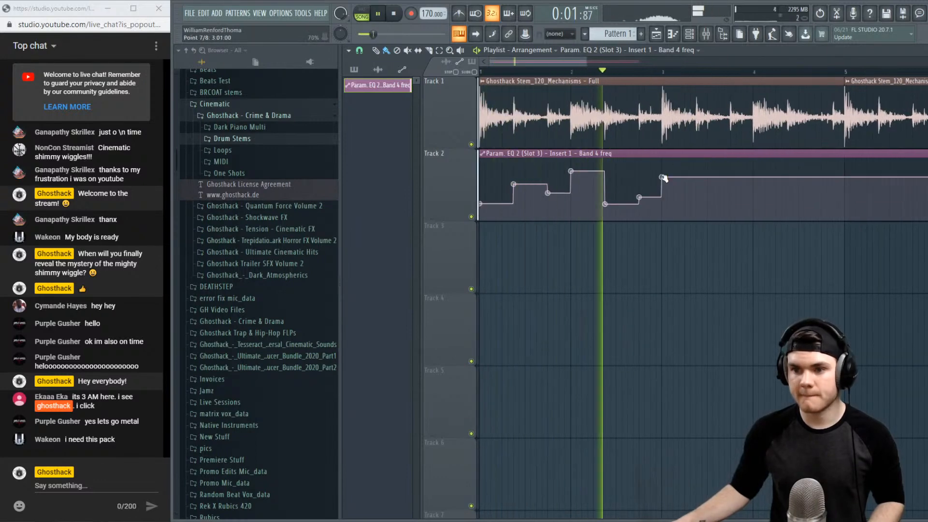
pyautogui.press('space')
pyautogui.click(696, 195)
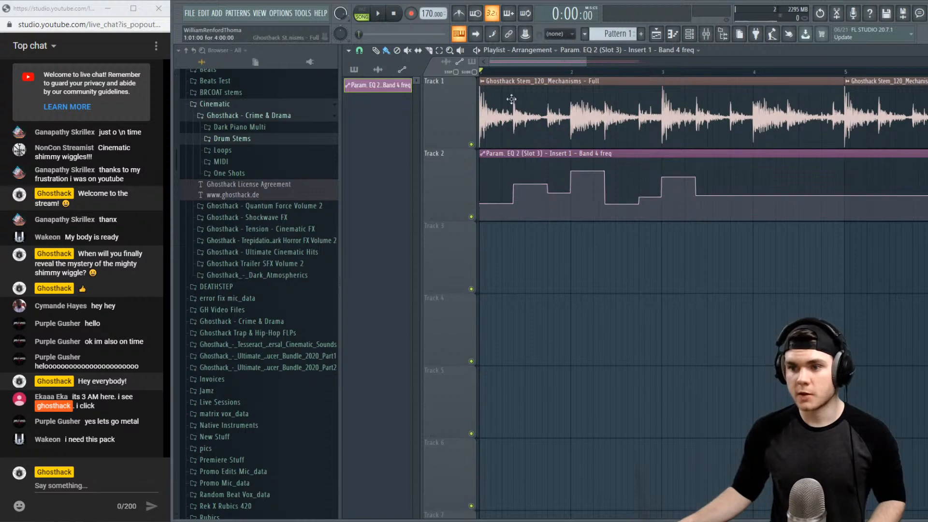
pyautogui.click(362, 49)
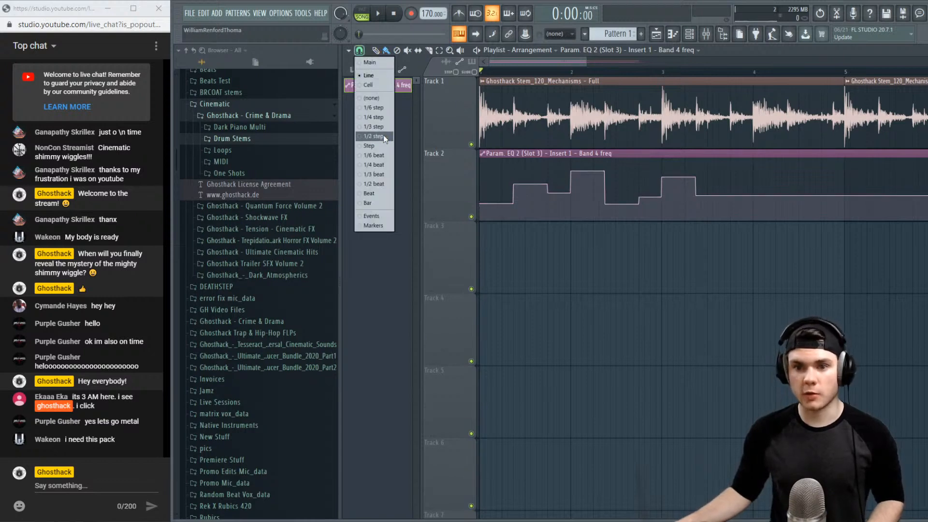
pyautogui.click(379, 74)
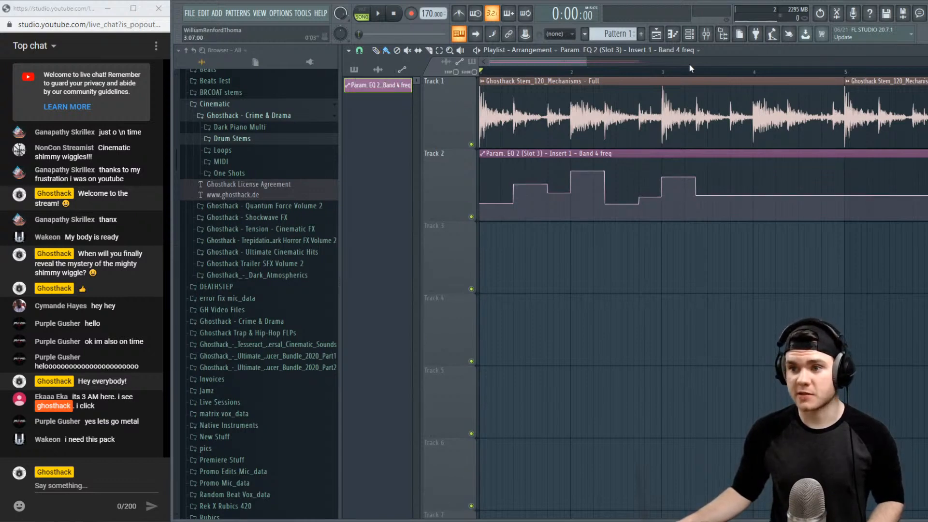
# Play from bar 3 and add a raised automation step at its third drum hit and a low one at the start of bar 4
pyautogui.scroll(-1, 691, 72)
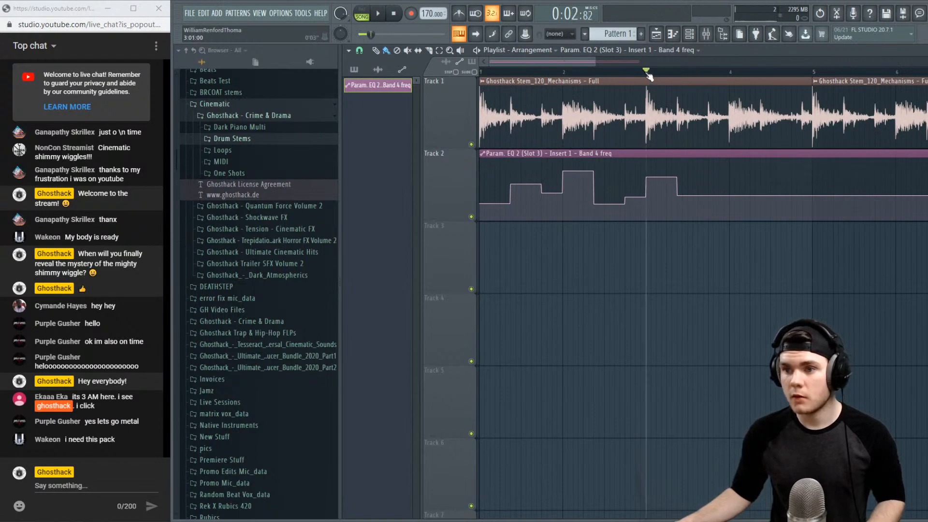
pyautogui.scroll(-1, 647, 75)
pyautogui.press('space')
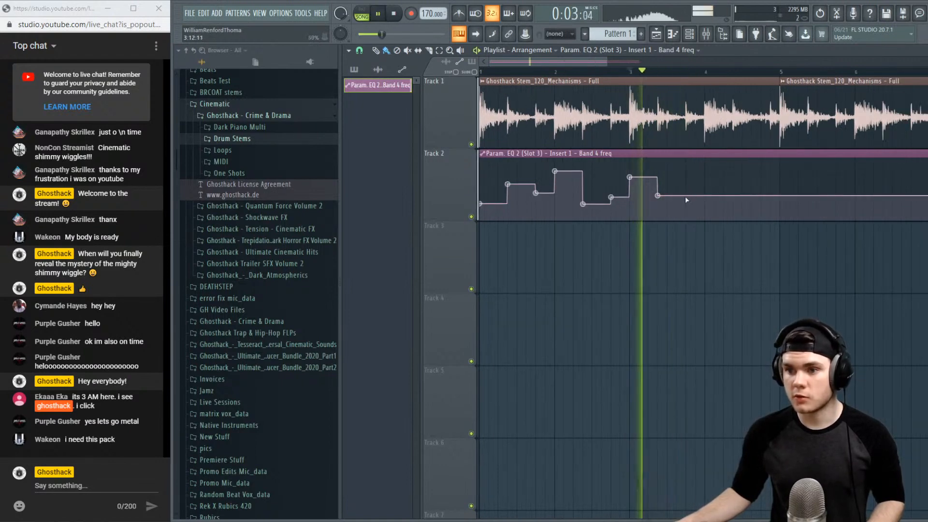
pyautogui.click(685, 187)
pyautogui.click(705, 206)
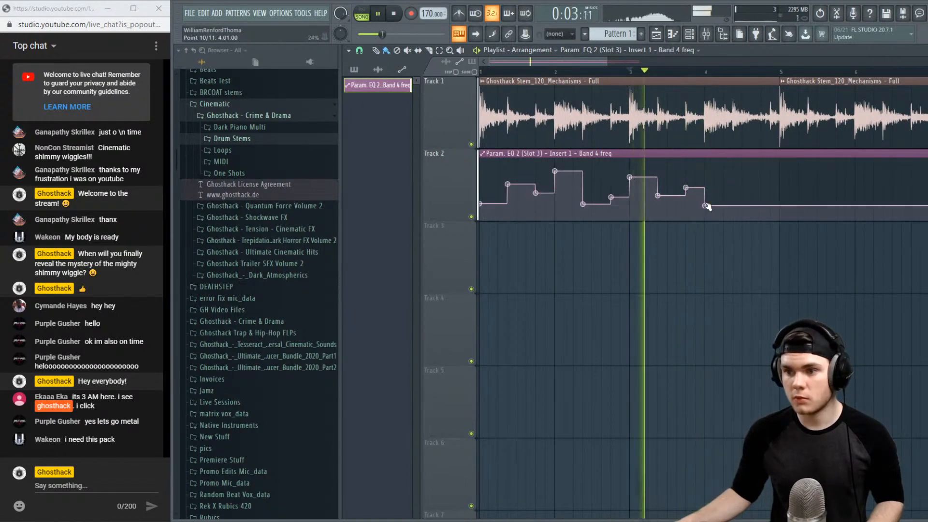
# Raise the automation point at the start of bar 4 slightly and add a high step at the bar's second drum hit
pyautogui.press('space')
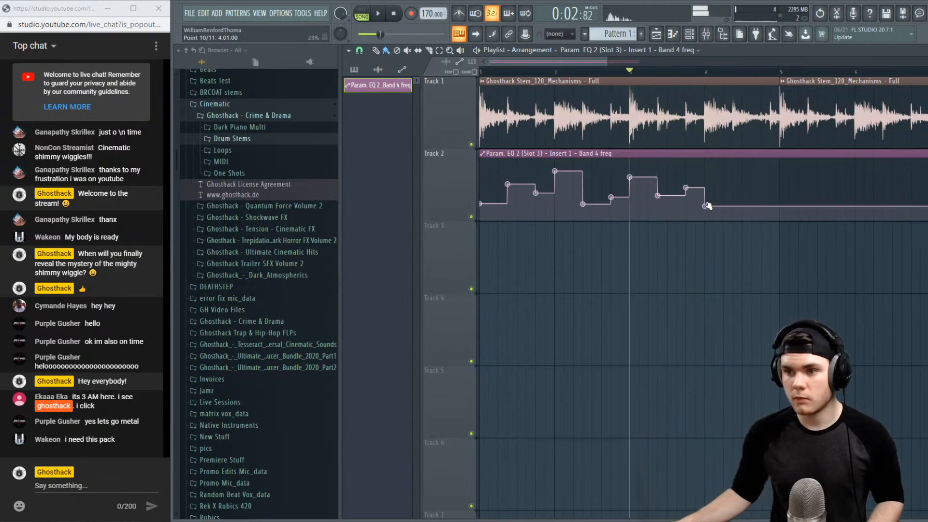
pyautogui.press('space')
pyautogui.moveTo(705, 206); pyautogui.dragTo(732, 181)
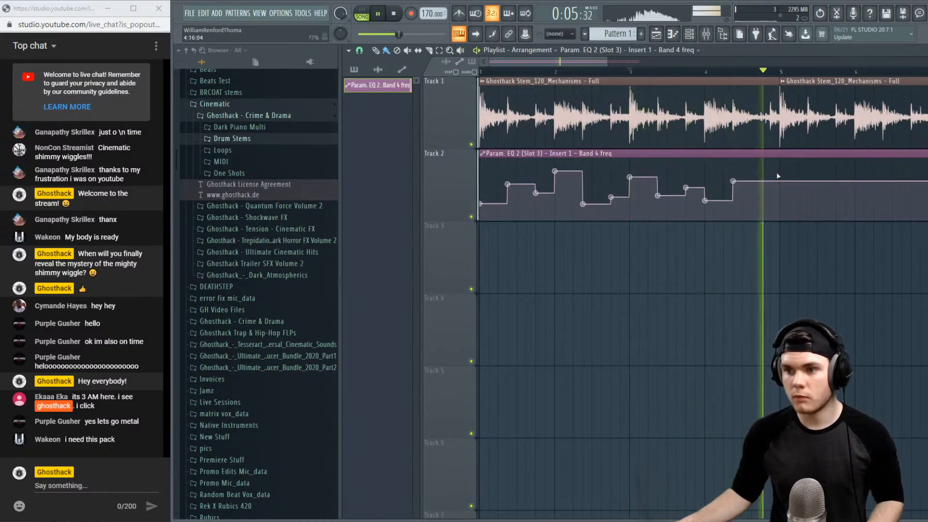
# Add a higher automation step at 4:13:00, about 76%, auditioning from bar 3 before and after
pyautogui.press('space')
pyautogui.press('space')
pyautogui.press('space')
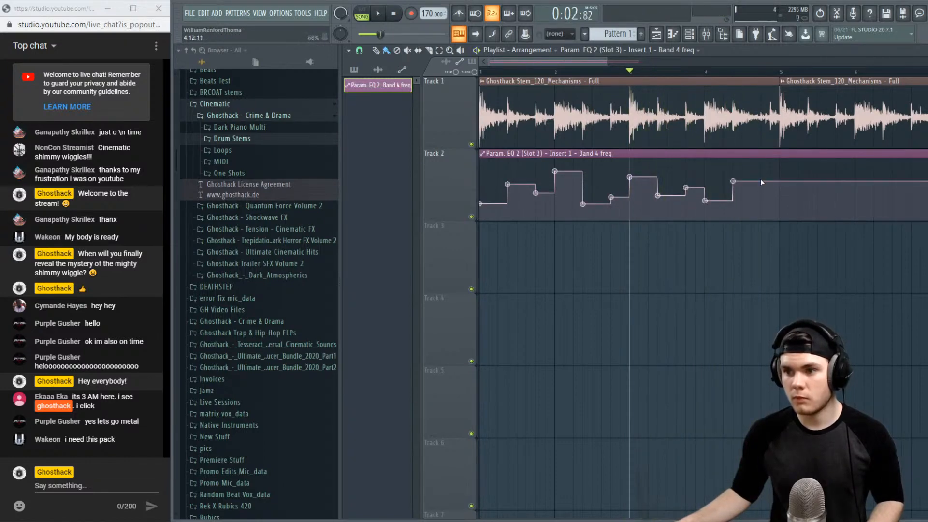
pyautogui.press('space')
pyautogui.moveTo(760, 181); pyautogui.dragTo(763, 172)
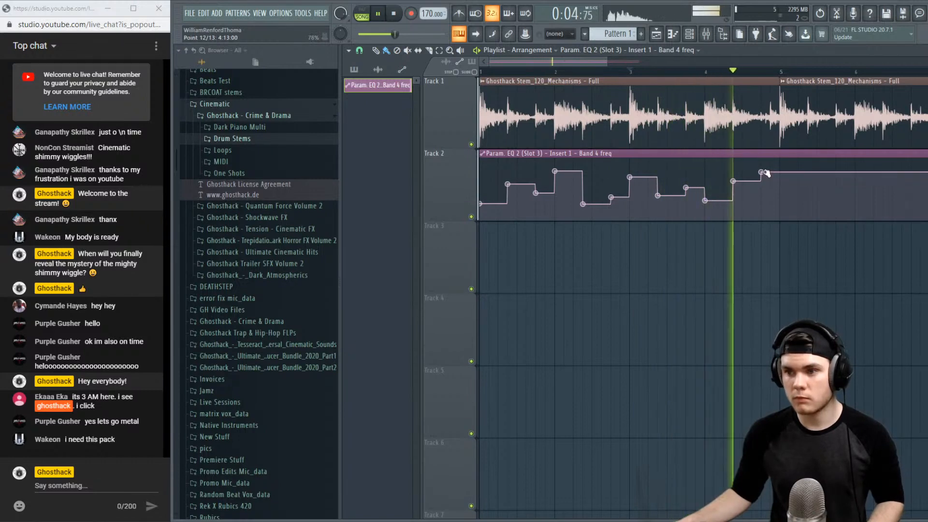
pyautogui.press('space')
pyautogui.press('space')
# Split the Track 2 automation clip at bar 5 and replace its second half with a copy of the first four bars
pyautogui.scroll(-2, 756, 75)
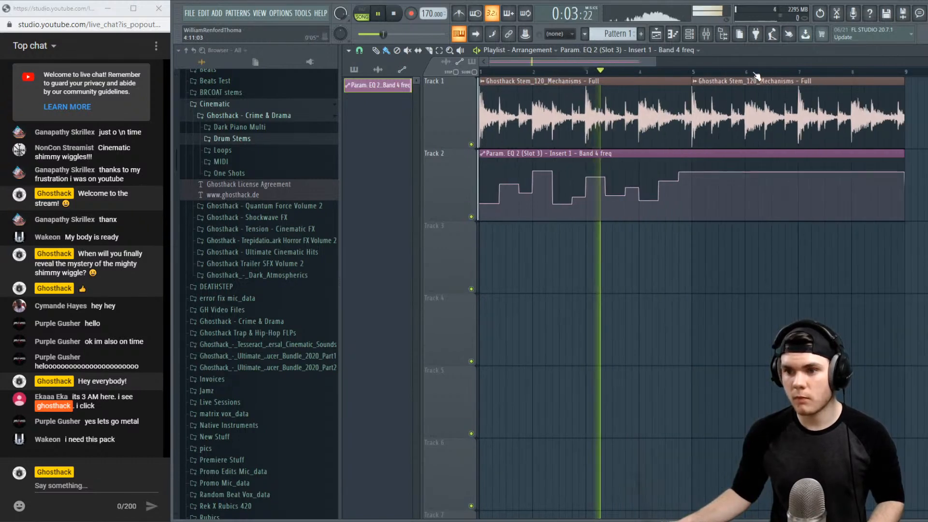
pyautogui.scroll(-1, 756, 75)
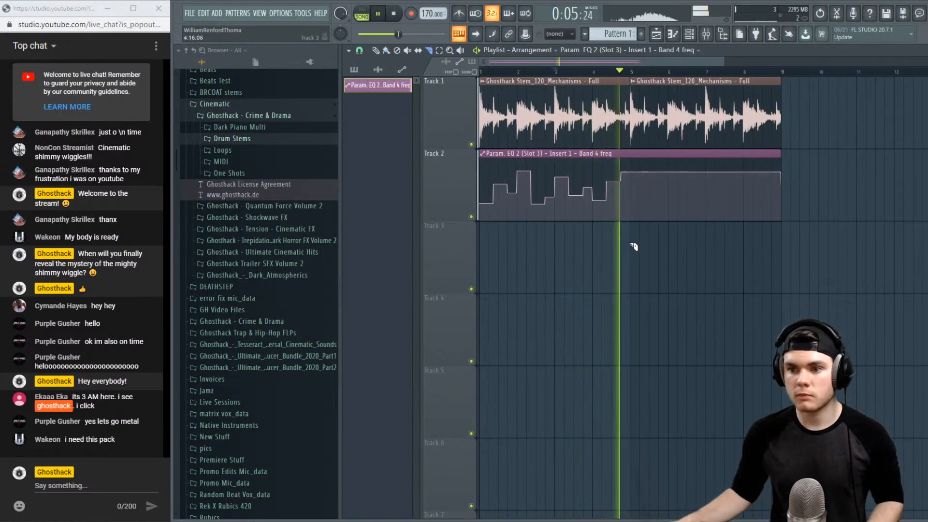
pyautogui.press('space')
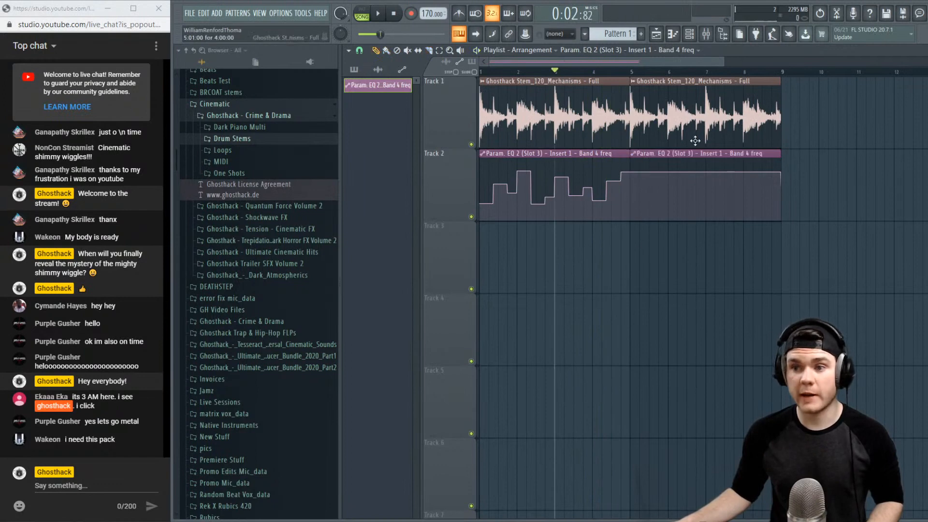
pyautogui.rightClick(675, 157)
pyautogui.click(638, 159)
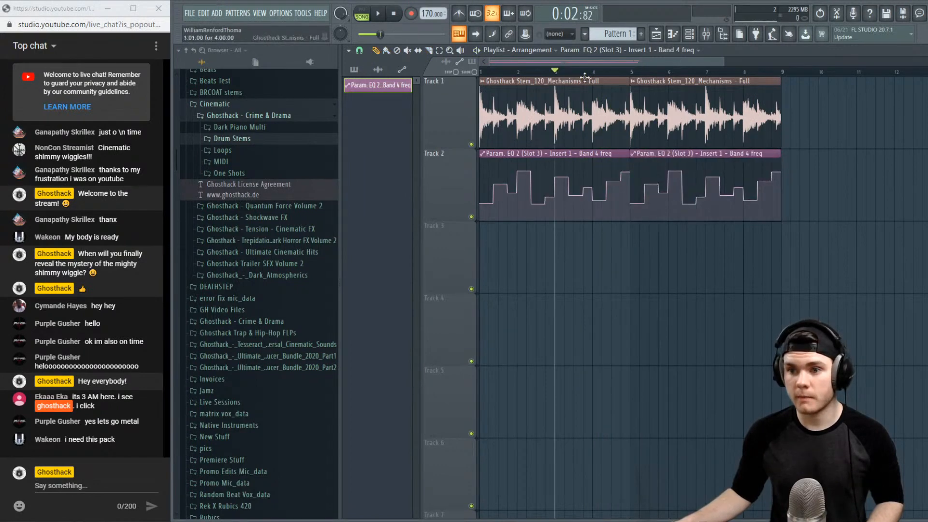
# Raise the automation's first point to about 38% and lower the point at the start of bar 2 to about 72%
pyautogui.press('space')
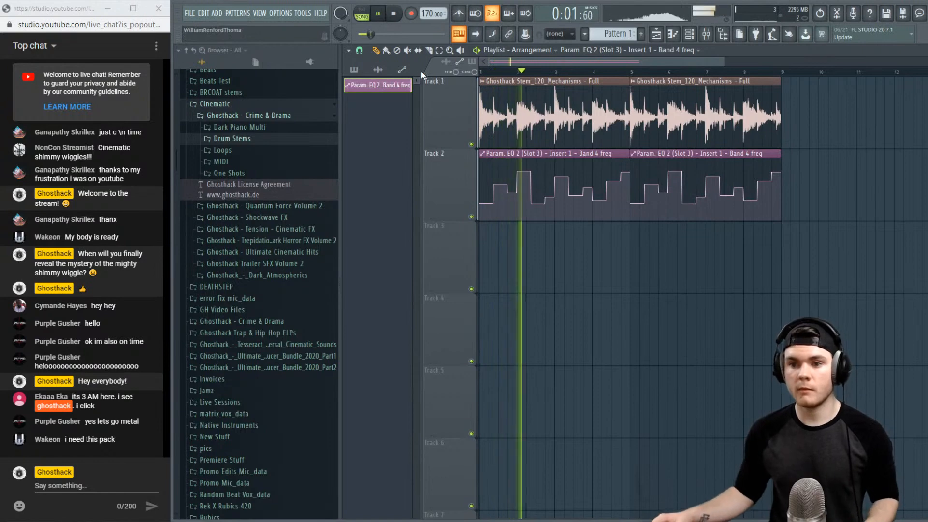
pyautogui.press('space')
pyautogui.moveTo(480, 194); pyautogui.dragTo(481, 198)
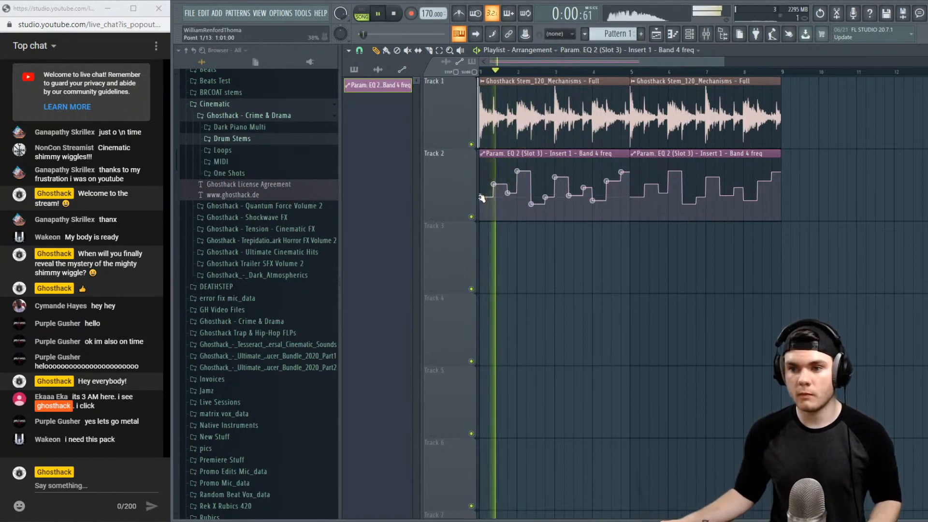
pyautogui.press('space')
pyautogui.moveTo(517, 171); pyautogui.dragTo(517, 176)
pyautogui.press('space')
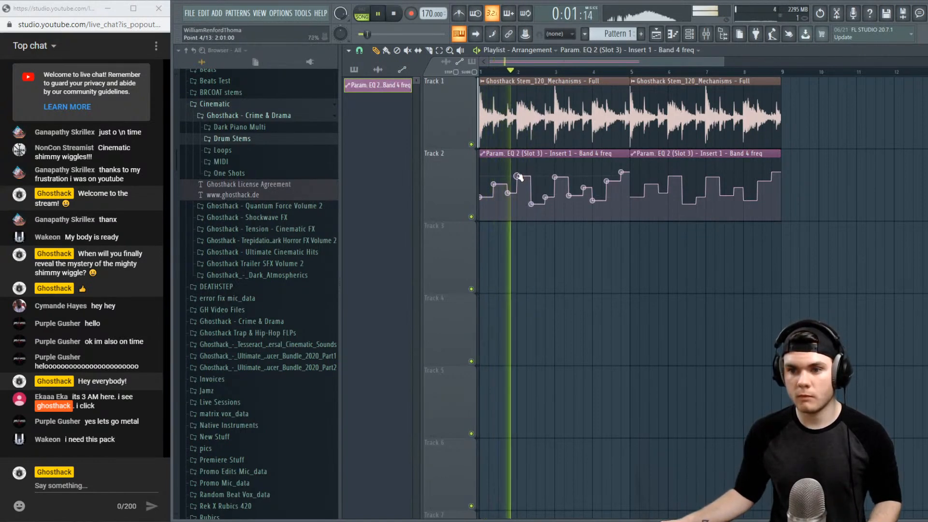
# Lower the automation points at the start of bar 3 and at the second drum hit of bar 4 while the loop plays
pyautogui.press('space')
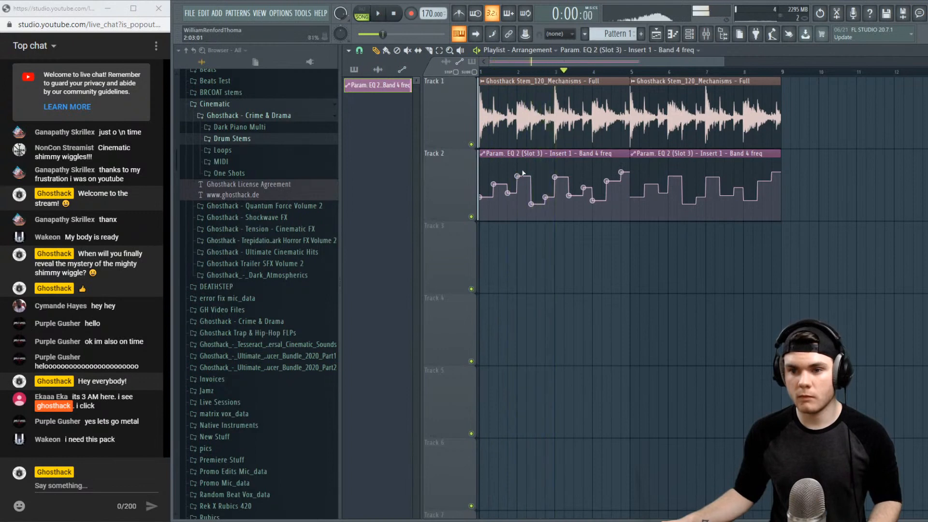
pyautogui.press('space')
pyautogui.moveTo(554, 178); pyautogui.dragTo(556, 181)
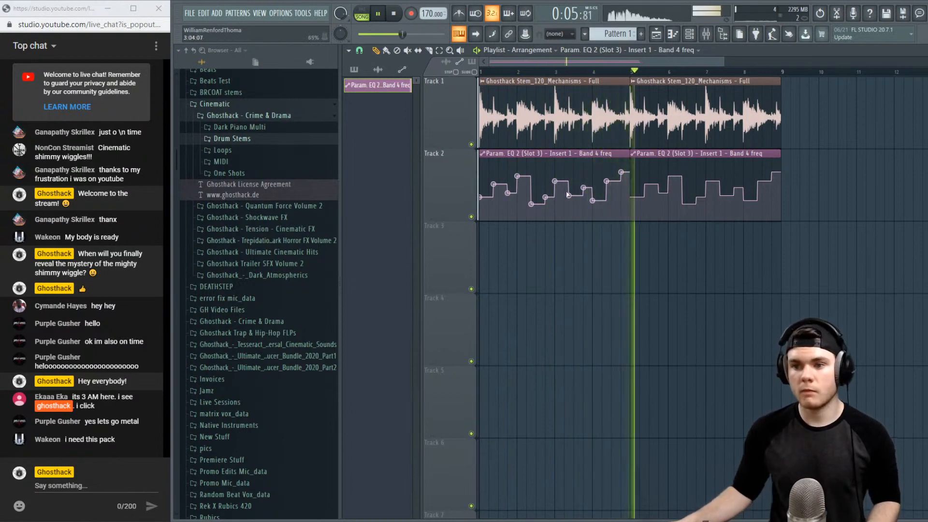
pyautogui.moveTo(607, 183); pyautogui.dragTo(607, 192)
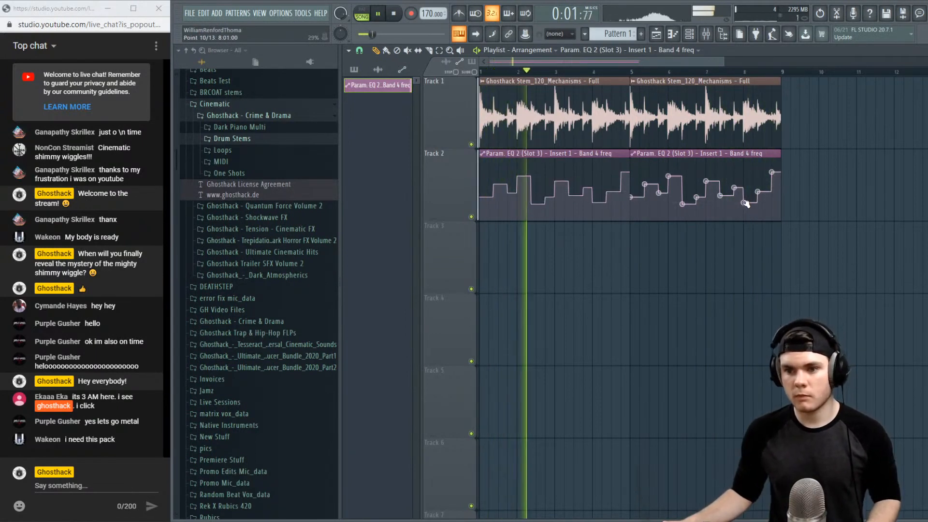
# Load OTT into slot 5 of mixer Insert 1, raise its Time and set its Depth to 82%
pyautogui.press('space')
pyautogui.click(705, 38)
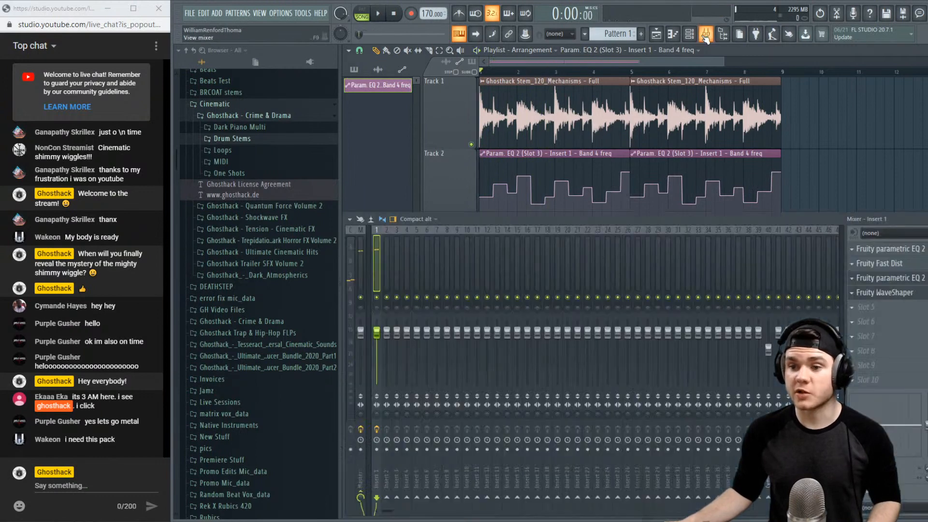
pyautogui.click(891, 294)
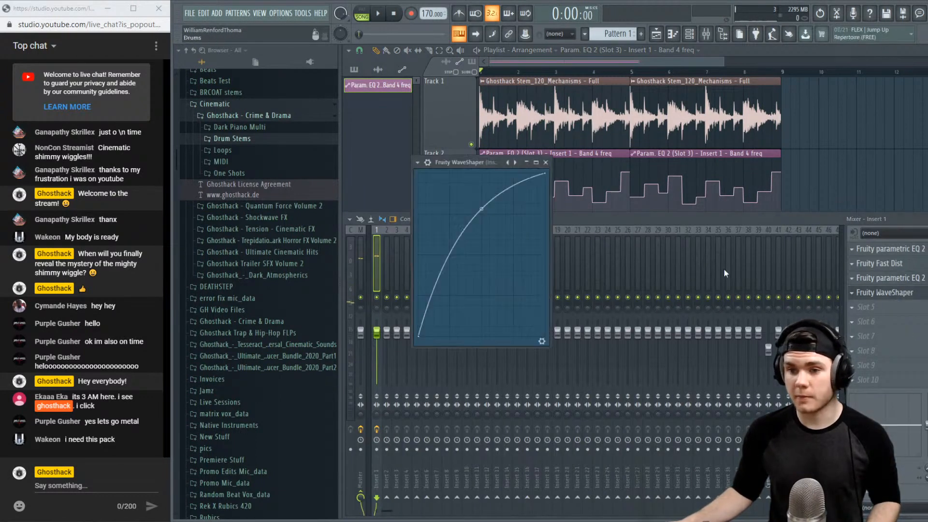
pyautogui.click(889, 294)
pyautogui.click(866, 308)
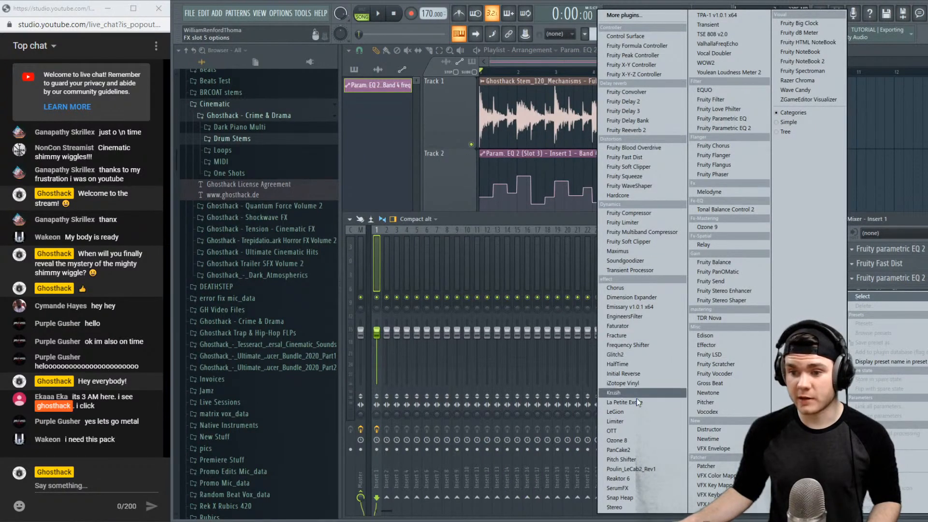
pyautogui.click(626, 429)
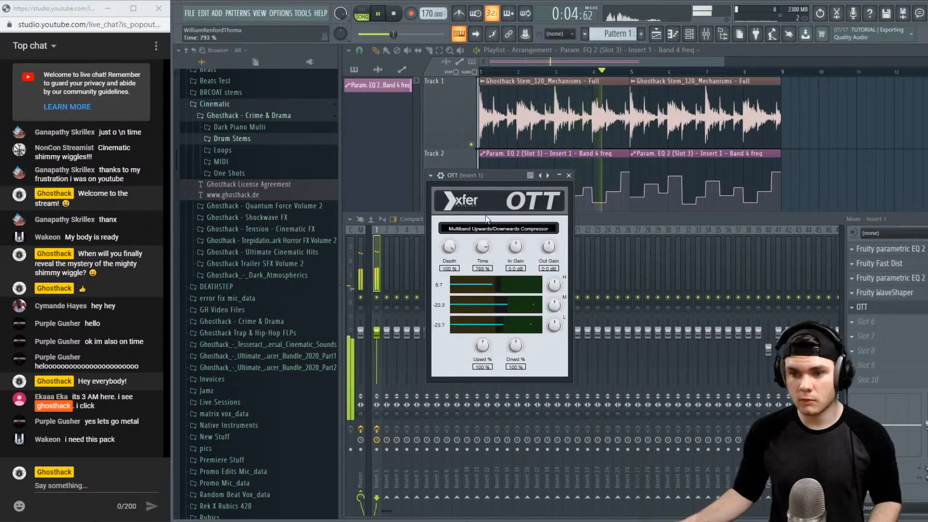
pyautogui.moveTo(448, 247); pyautogui.dragTo(448, 261)
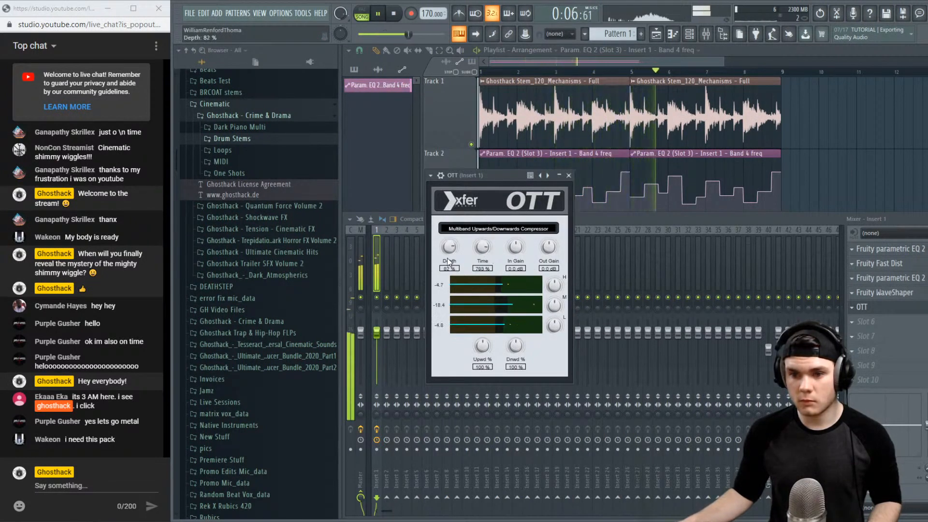
pyautogui.click(865, 307)
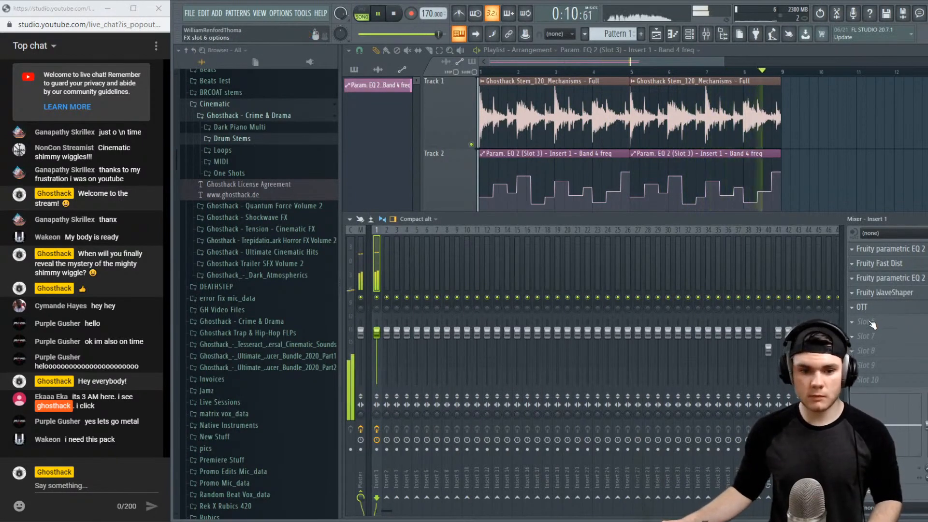
# Load Vocodex into slot 6 of mixer Insert 1 and raise its band width to the maximum while the loop plays
pyautogui.press('space')
pyautogui.click(870, 323)
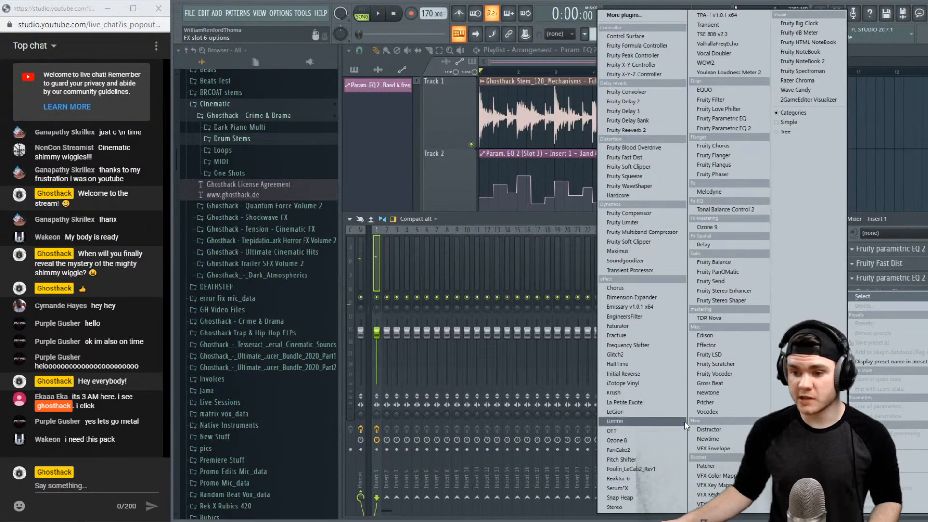
pyautogui.click(713, 414)
pyautogui.moveTo(514, 186); pyautogui.dragTo(451, 127)
pyautogui.press('space')
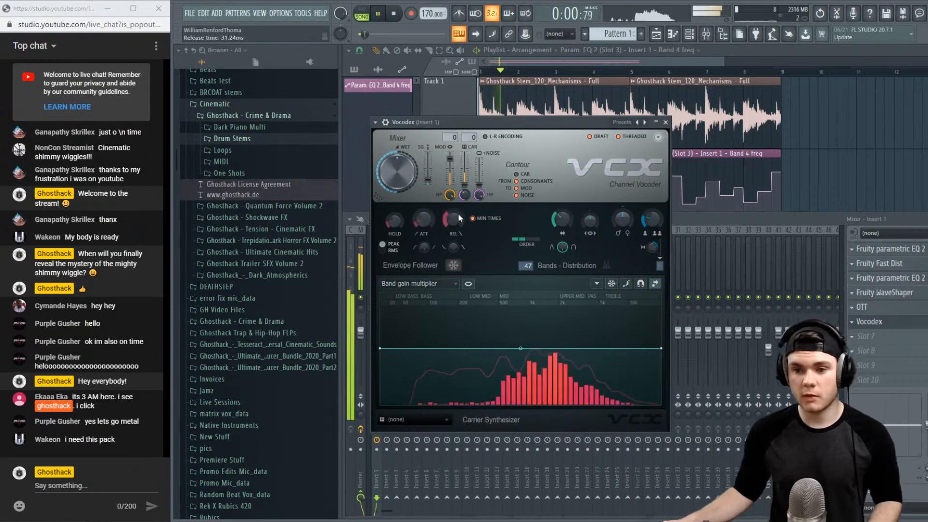
pyautogui.moveTo(559, 221); pyautogui.dragTo(560, 208)
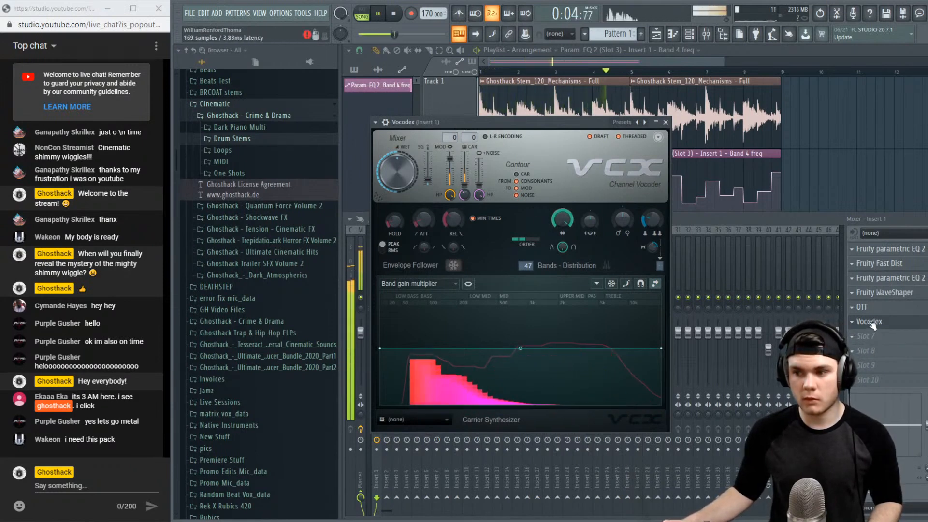
# Move Vocodex above OTT in the effect chain, raise its modulator pitch shift and set the modulator unison shift to 72%
pyautogui.moveTo(872, 324)
pyautogui.mouseDown()
pyautogui.moveTo(872, 296)
pyautogui.moveTo(873, 311)
pyautogui.mouseUp()
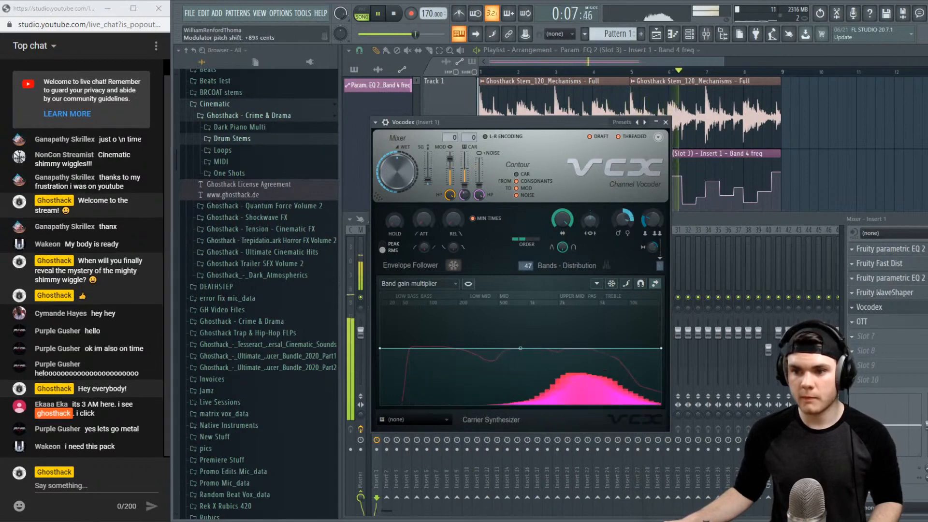
pyautogui.moveTo(654, 225); pyautogui.dragTo(654, 212)
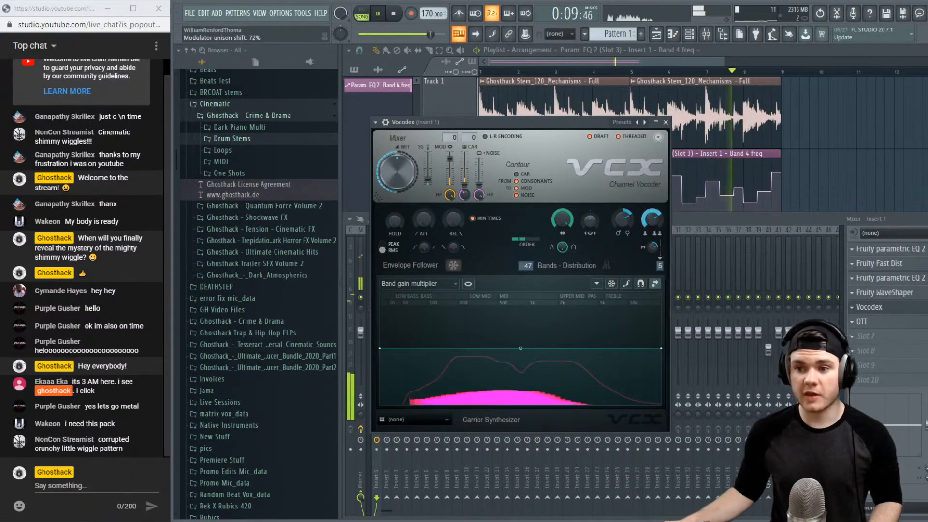
# Reset the Vocodex modulator unison shift to 0% and play the loop
pyautogui.click(395, 14)
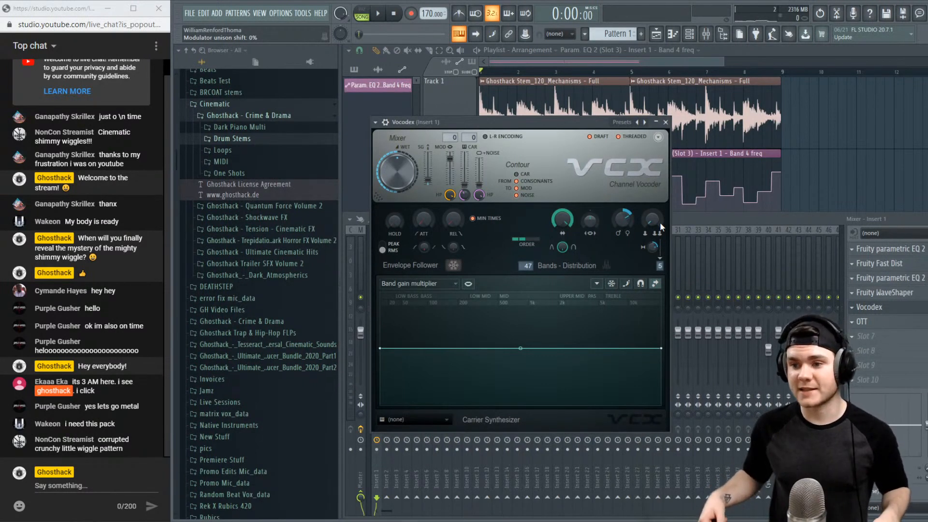
pyautogui.moveTo(532, 121); pyautogui.dragTo(504, 106)
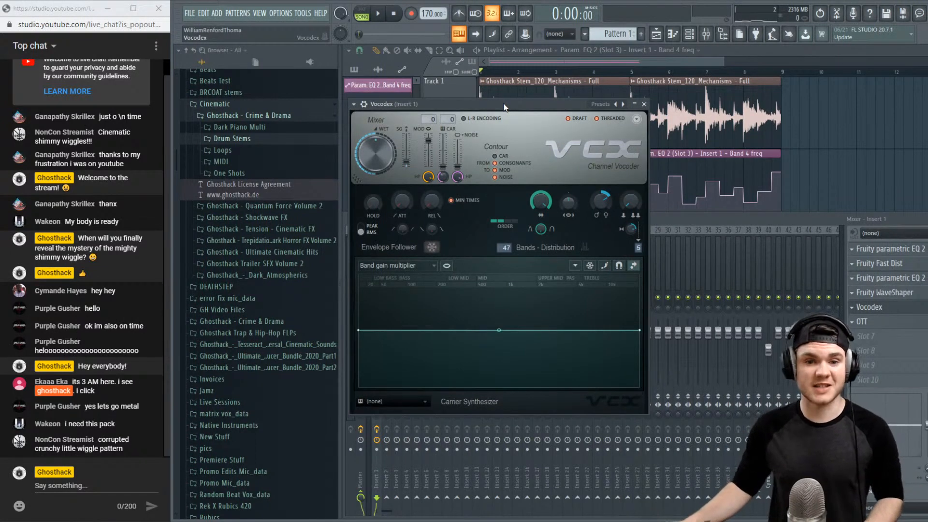
pyautogui.moveTo(504, 107)
pyautogui.mouseDown()
pyautogui.moveTo(537, 125)
pyautogui.moveTo(510, 112)
pyautogui.moveTo(518, 113)
pyautogui.mouseUp()
pyautogui.press('space')
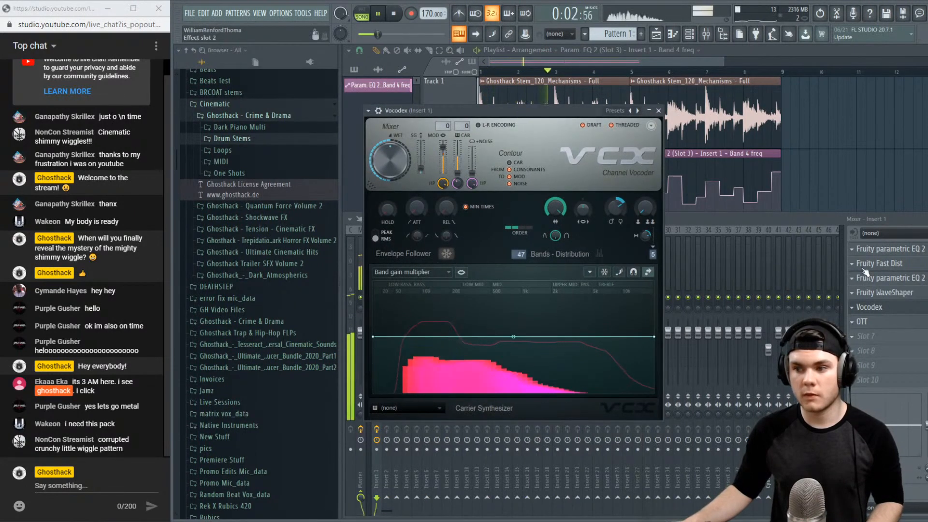
# Check the parametric EQs in slots 1 and 3 of mixer Insert 1 while the loop plays
pyautogui.click(869, 307)
pyautogui.click(889, 250)
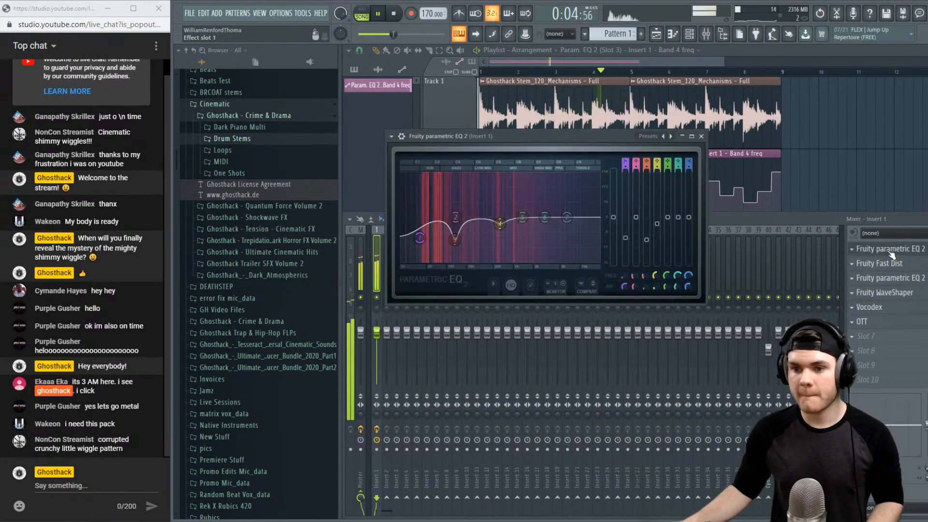
pyautogui.click(890, 251)
pyautogui.click(891, 278)
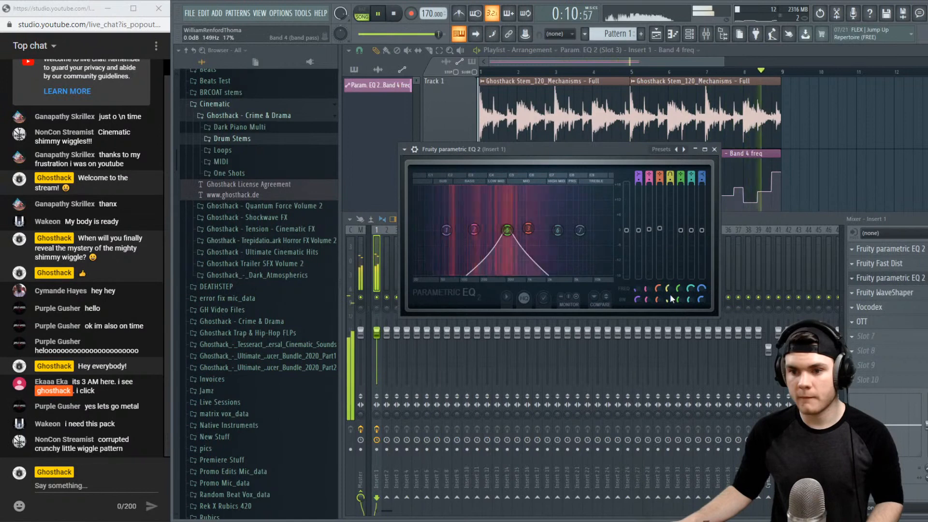
pyautogui.click(882, 279)
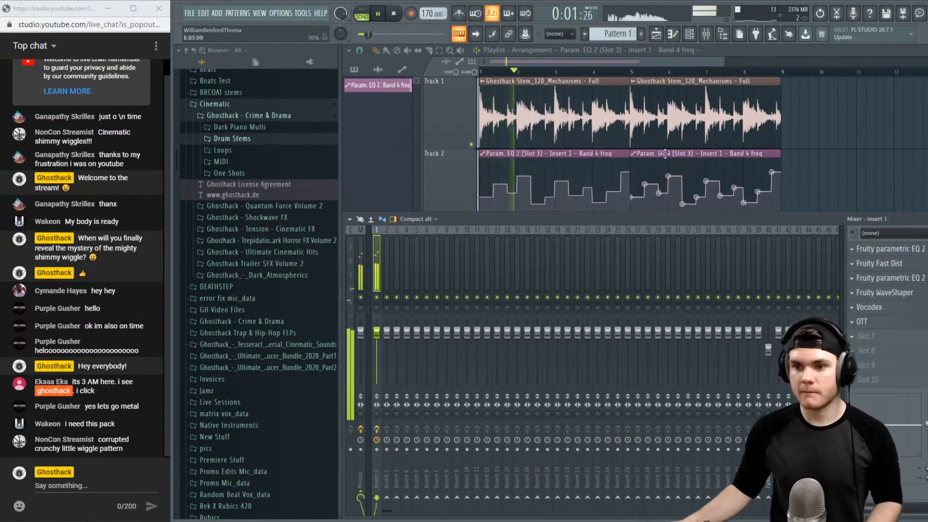
# Set the minimum output level of the band 4 frequency automation clip to 14% and return to the mixer
pyautogui.doubleClick(575, 154)
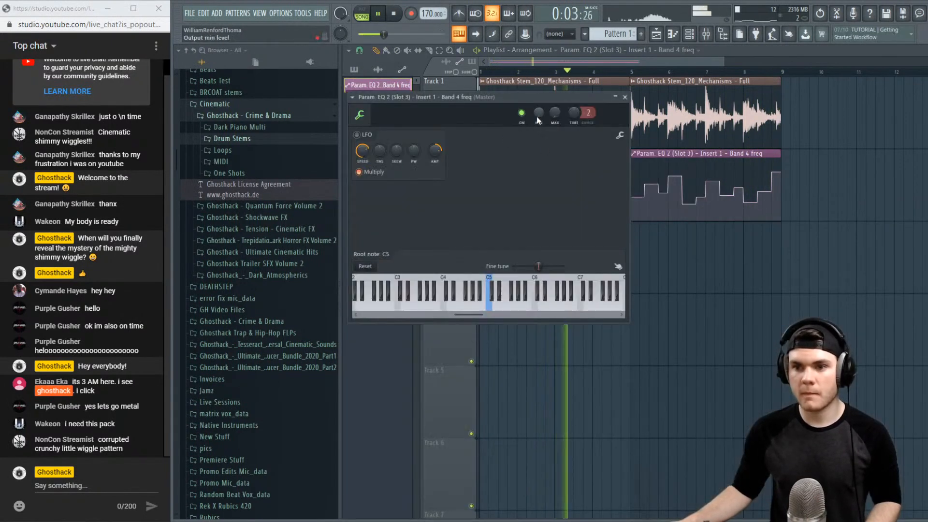
pyautogui.moveTo(538, 112); pyautogui.dragTo(538, 99)
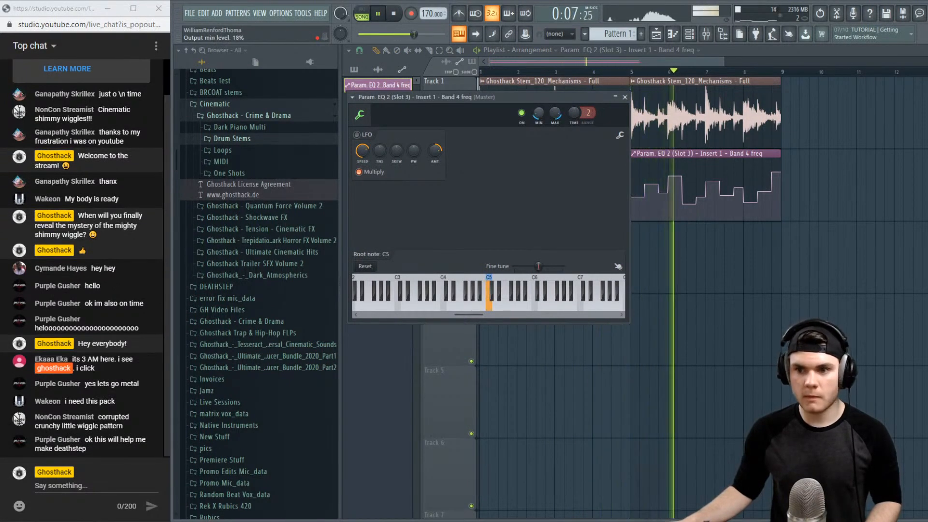
pyautogui.click(625, 97)
pyautogui.click(705, 34)
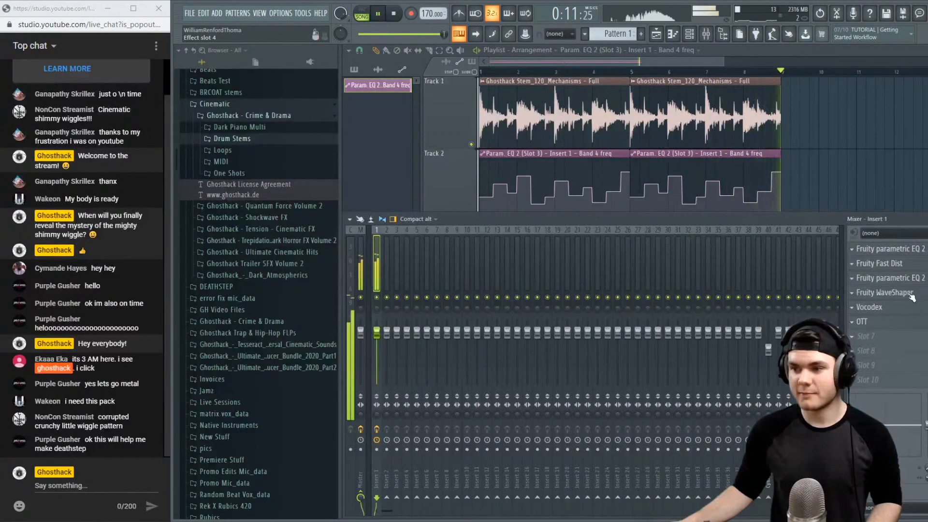
pyautogui.doubleClick(713, 153)
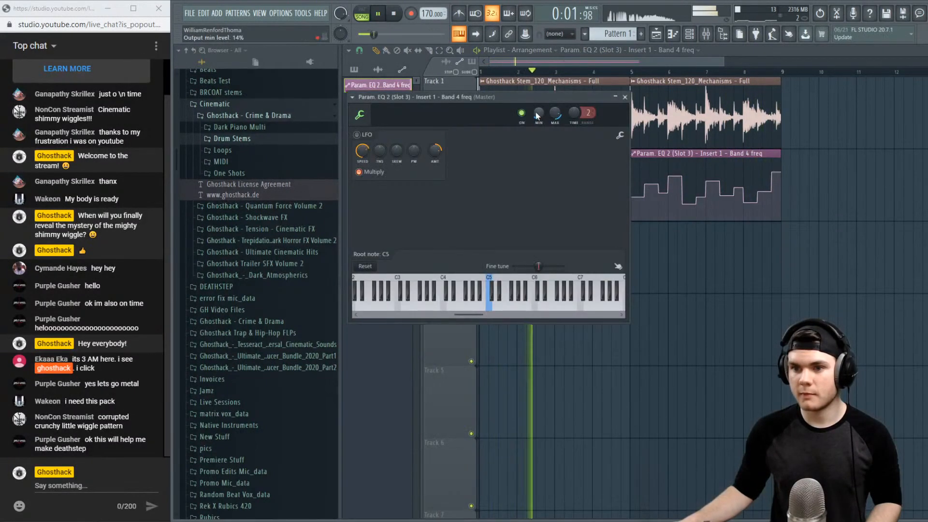
pyautogui.click(624, 97)
pyautogui.click(706, 34)
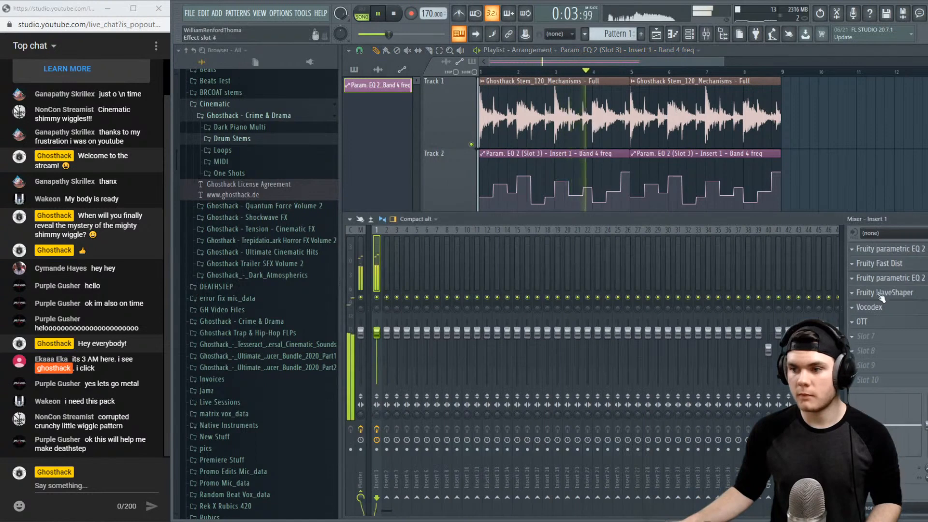
# Raise the Vocodex modulator band width multiplier to about x1.487 while the loop plays
pyautogui.click(879, 323)
pyautogui.click(878, 322)
pyautogui.press('space')
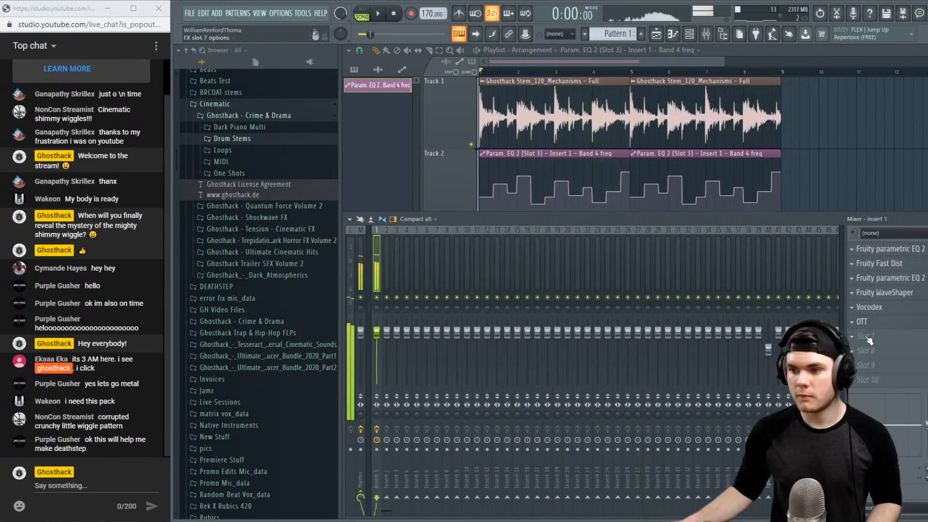
pyautogui.click(864, 309)
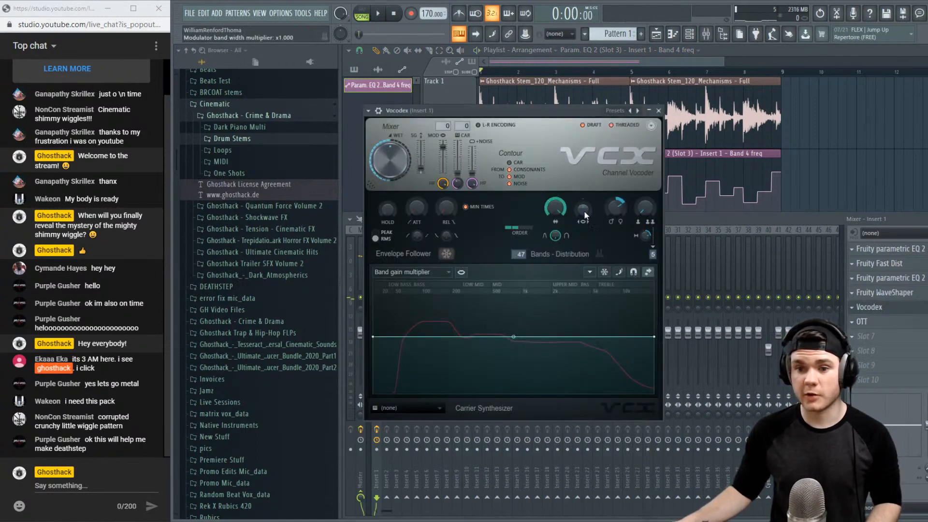
pyautogui.press('space')
pyautogui.moveTo(584, 210); pyautogui.dragTo(584, 193)
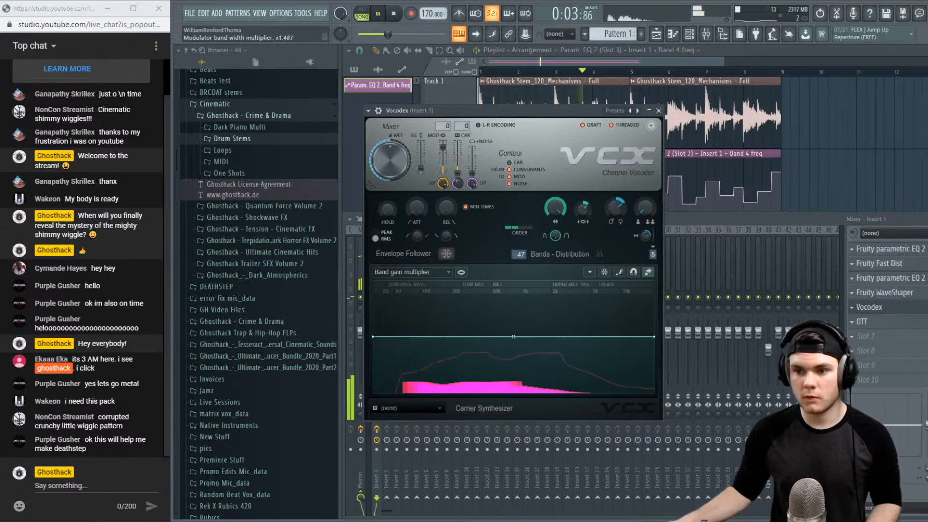
# Set the Vocodex band count to 74, lower its filter order and close its window
pyautogui.moveTo(582, 209); pyautogui.dragTo(519, 265)
pyautogui.click(531, 229)
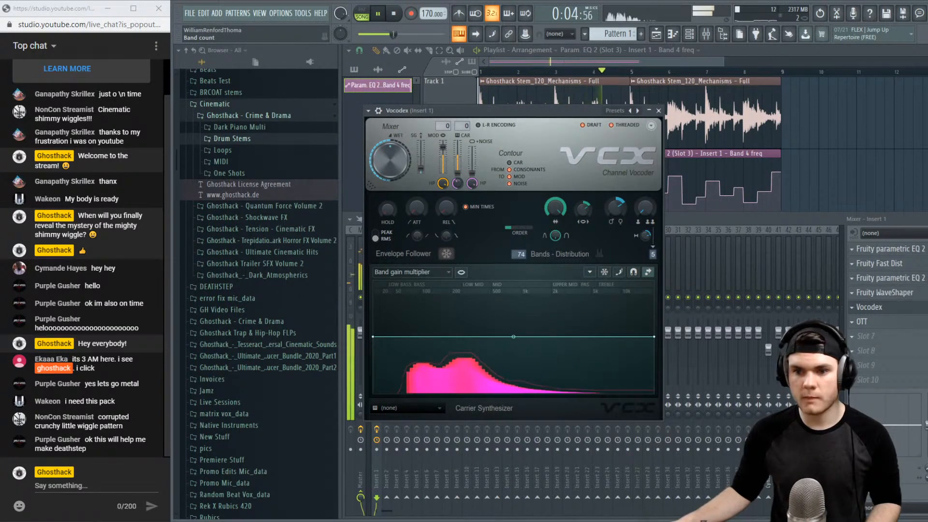
pyautogui.click(876, 310)
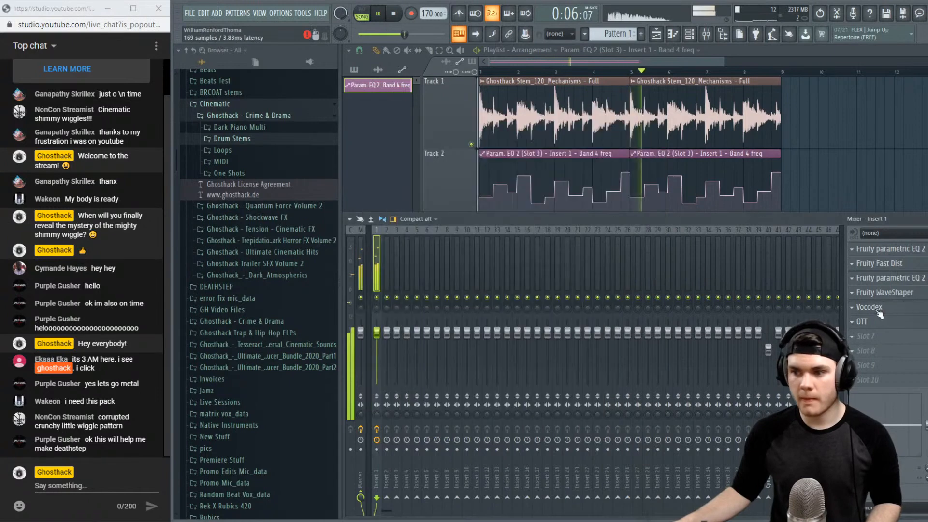
# Load Maximus into slot 7 of mixer Insert 1, with solo mode on and the frequency bands view displayed
pyautogui.click(868, 335)
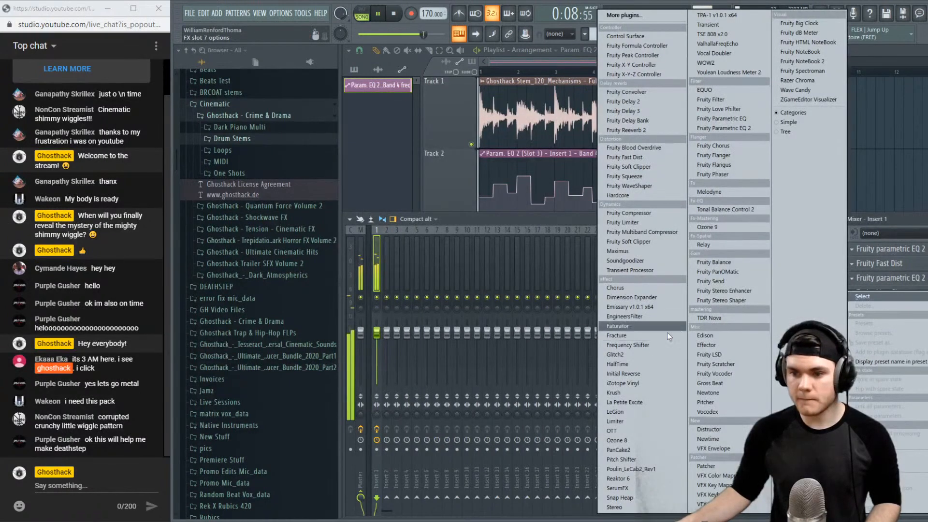
pyautogui.click(630, 250)
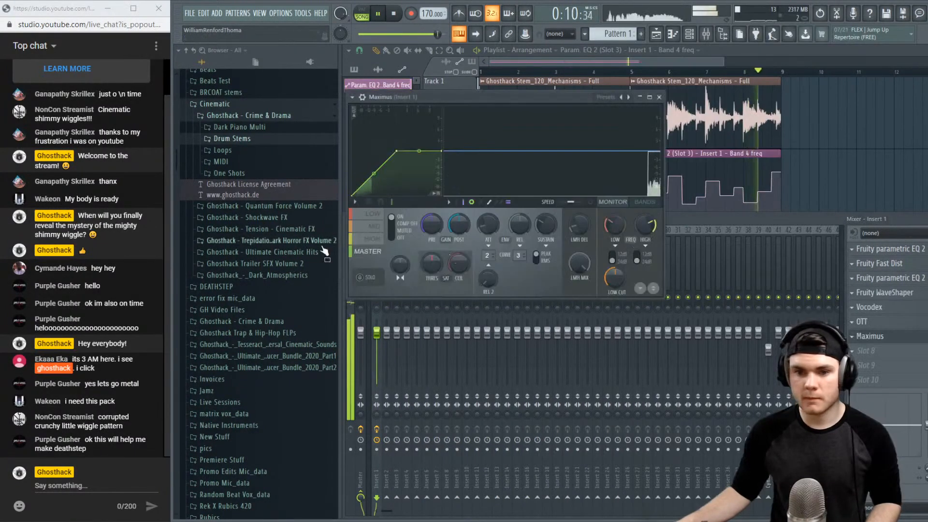
pyautogui.press('space')
pyautogui.press('space')
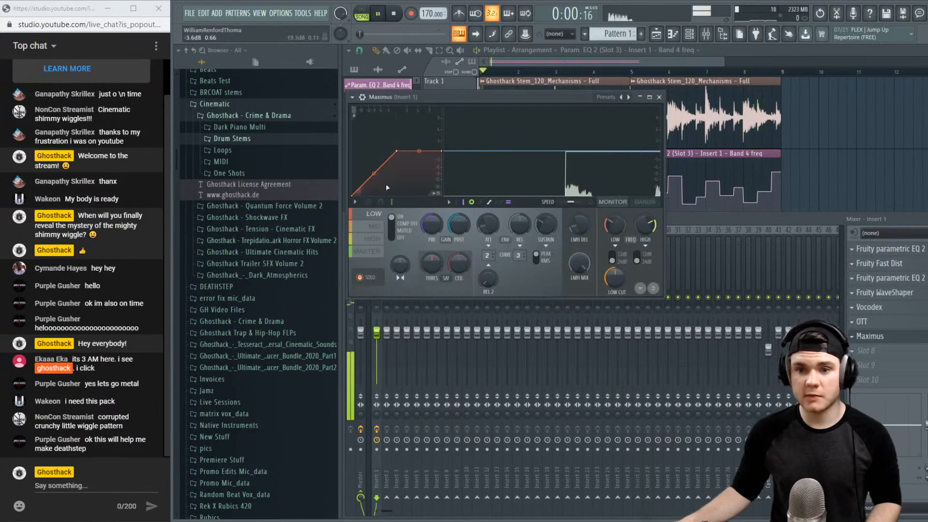
pyautogui.click(599, 203)
pyautogui.click(600, 202)
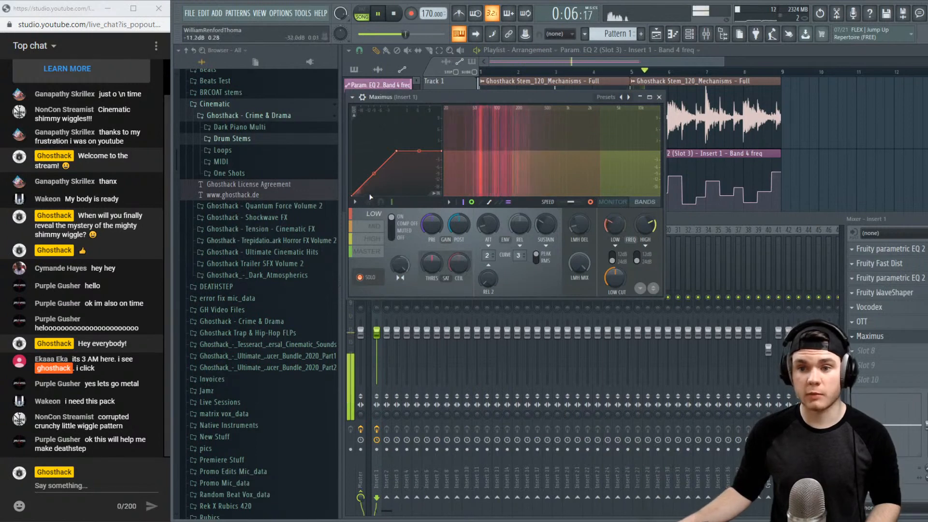
# Reshape the Maximus mid band's compression curve with a low, rounded knee and lengthen its release time
pyautogui.click(375, 226)
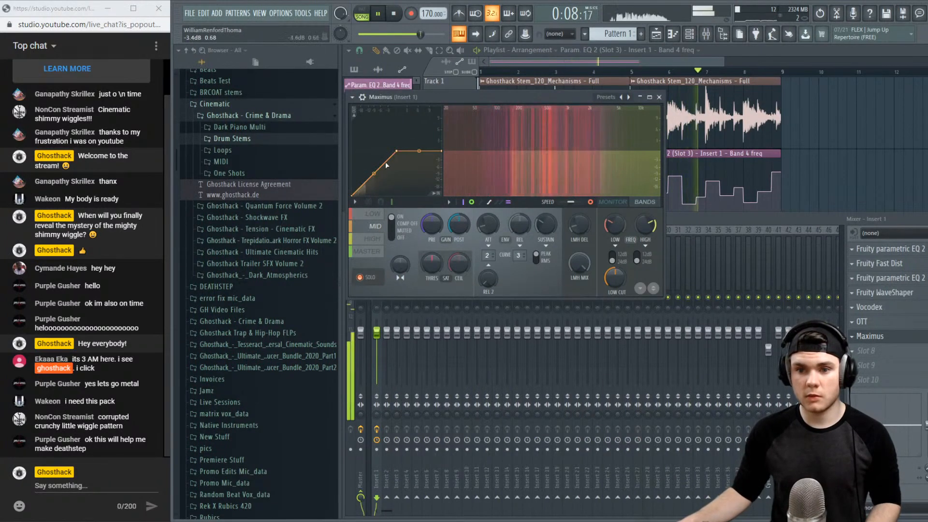
pyautogui.moveTo(396, 153); pyautogui.dragTo(362, 173)
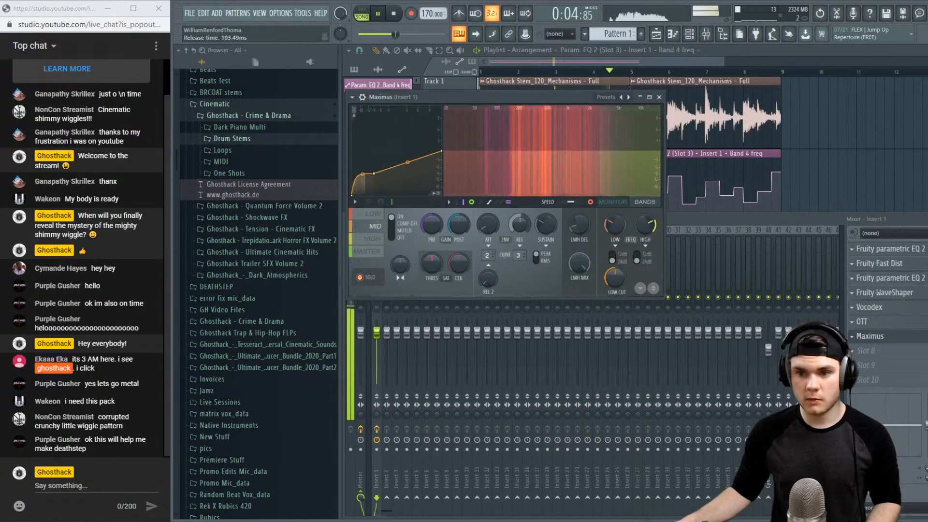
pyautogui.moveTo(487, 235); pyautogui.dragTo(487, 233)
# Lower the knee of the Maximus high band's compression curve, turn solo mode off and replay the loop
pyautogui.click(372, 239)
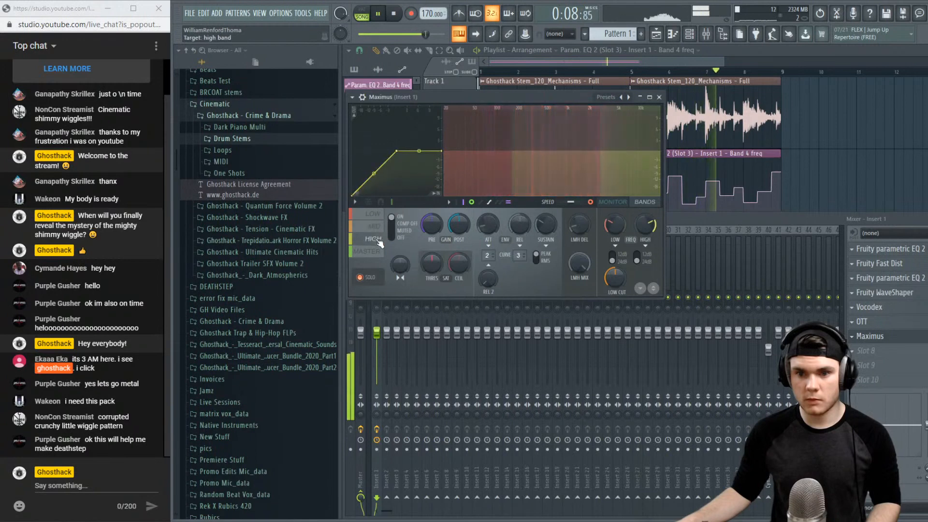
pyautogui.moveTo(397, 152); pyautogui.dragTo(361, 182)
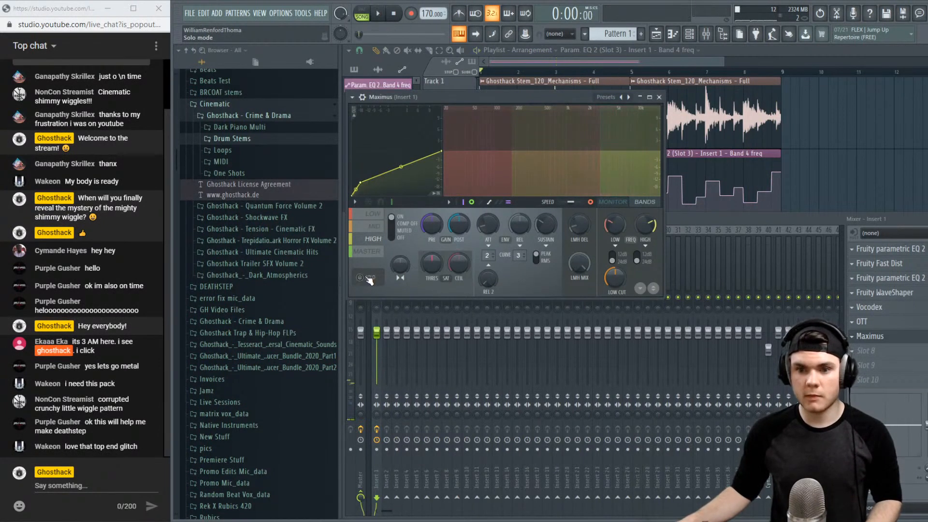
pyautogui.press('space')
# Shorten the Maximus mid band's release time to about 4.66 ms and set its curve's second point to Half sine
pyautogui.click(375, 226)
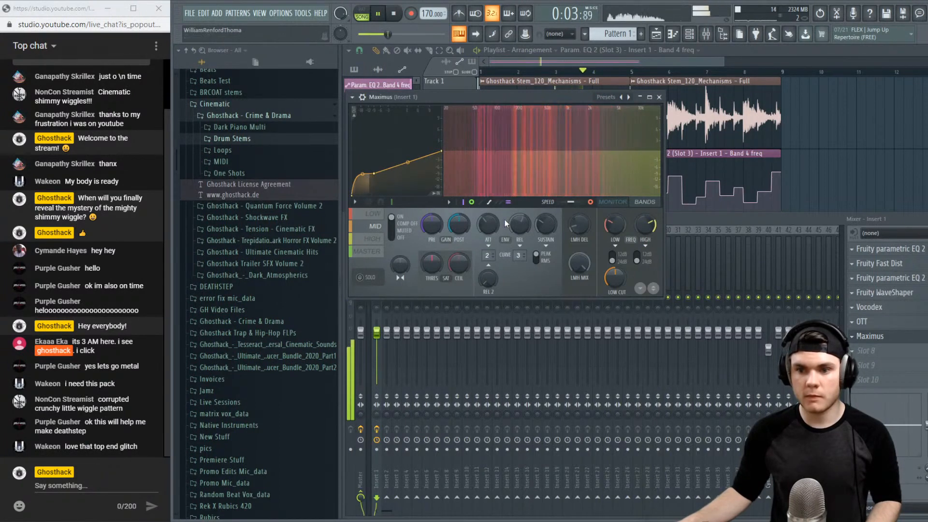
pyautogui.moveTo(519, 223); pyautogui.dragTo(518, 232)
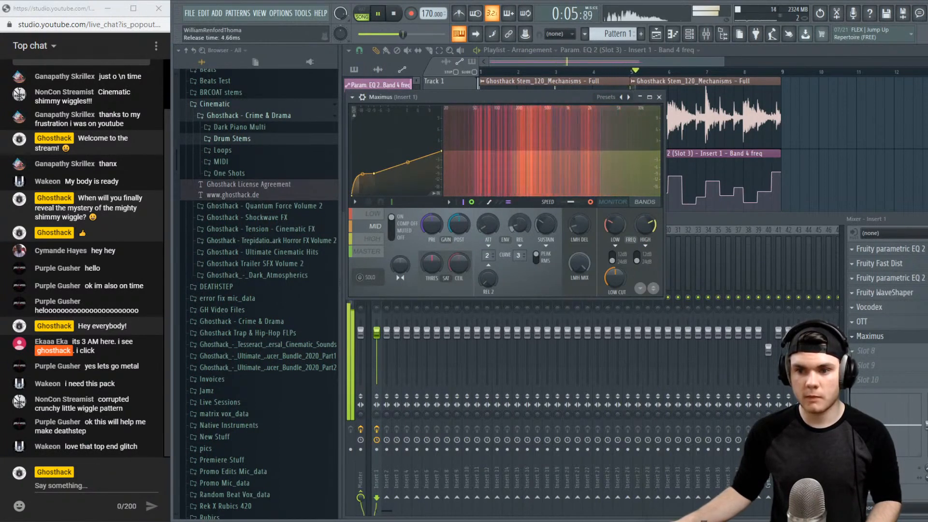
pyautogui.rightClick(373, 173)
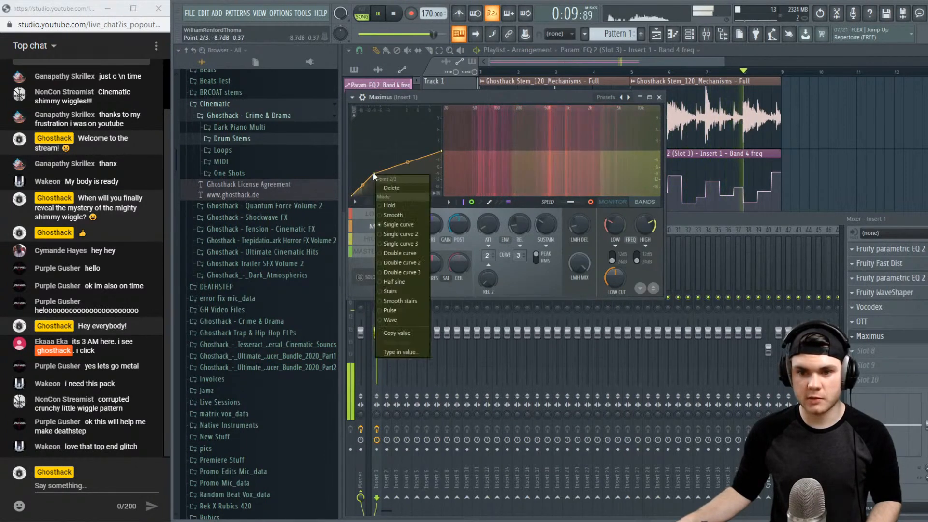
pyautogui.click(394, 282)
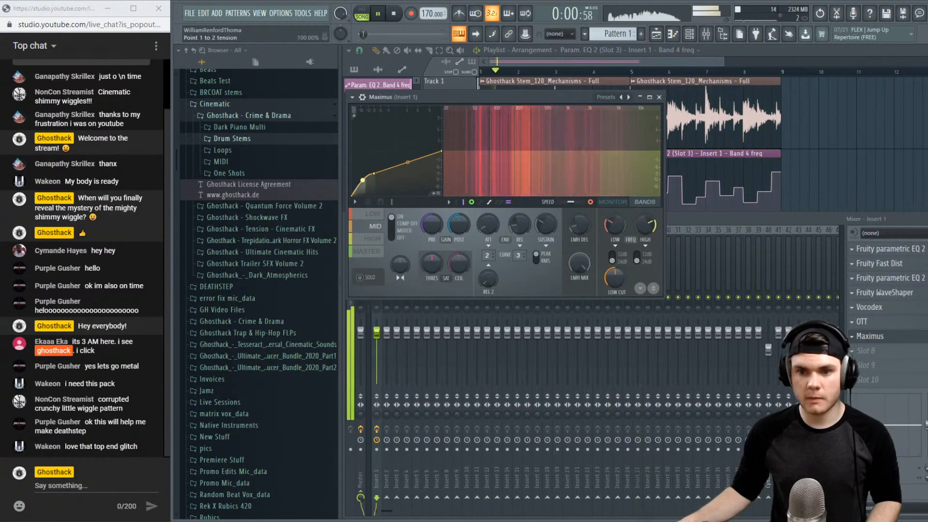
pyautogui.click(881, 336)
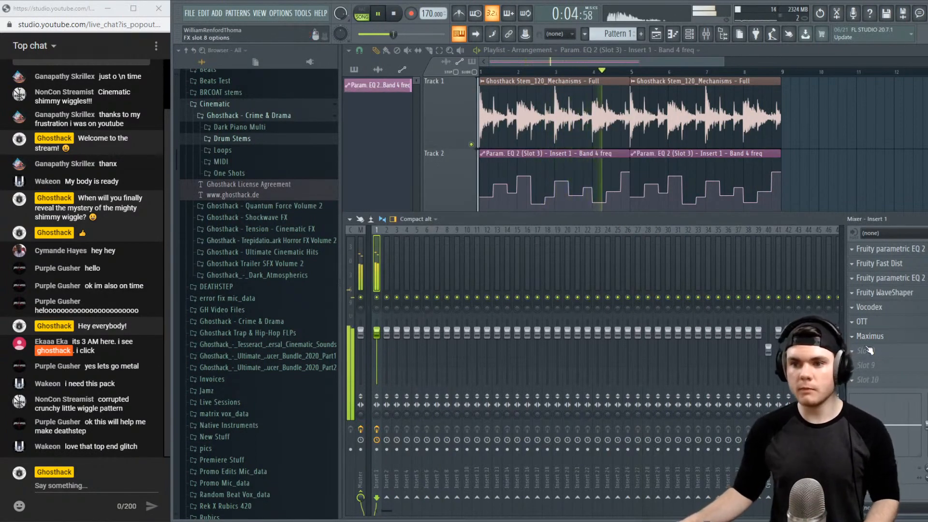
# Stop playback and load PanCake2 into slot 8 of mixer Insert 1
pyautogui.press('space')
pyautogui.click(865, 349)
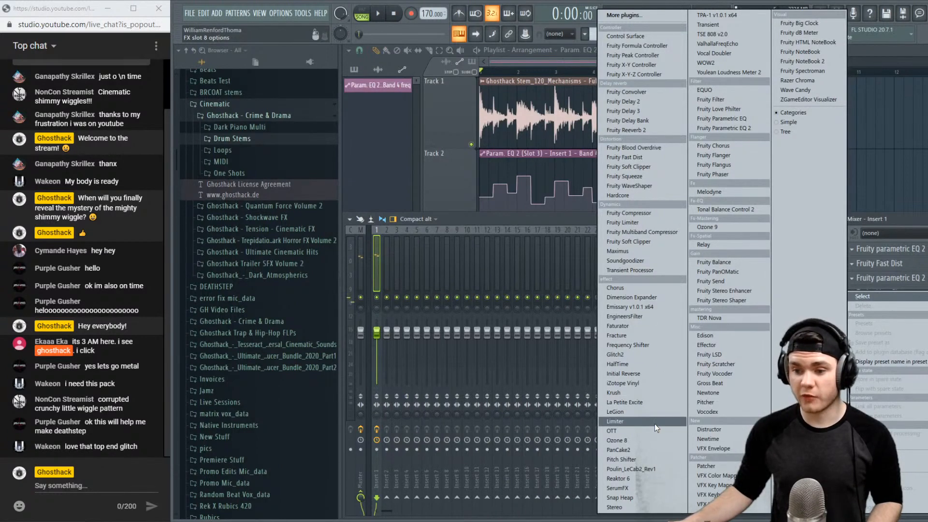
pyautogui.click(618, 450)
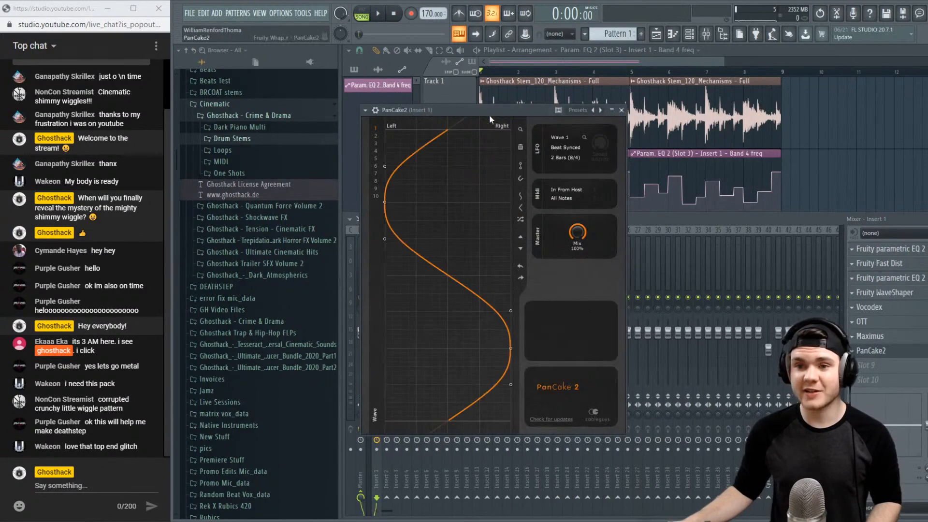
pyautogui.moveTo(489, 114); pyautogui.dragTo(495, 92)
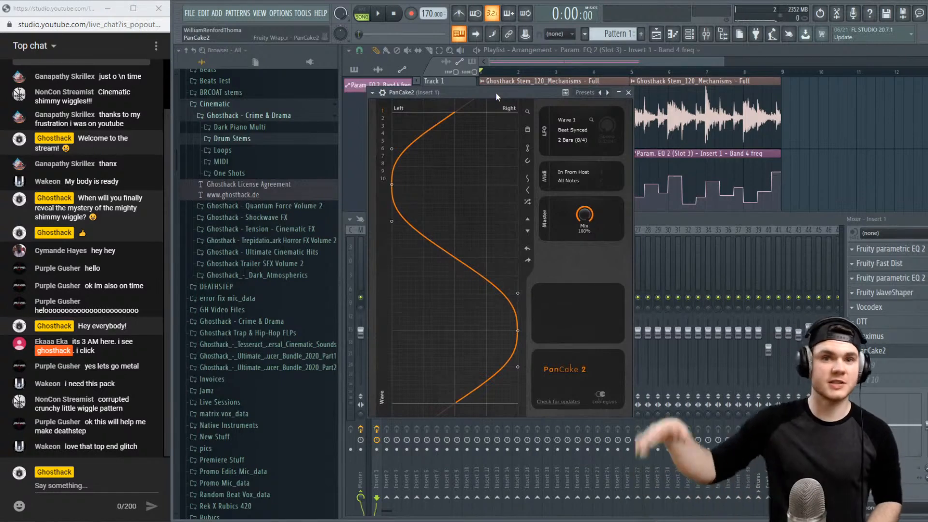
# Audition the loop with PanCake2, set its LFO rate to 1/4 and play the loop again
pyautogui.press('space')
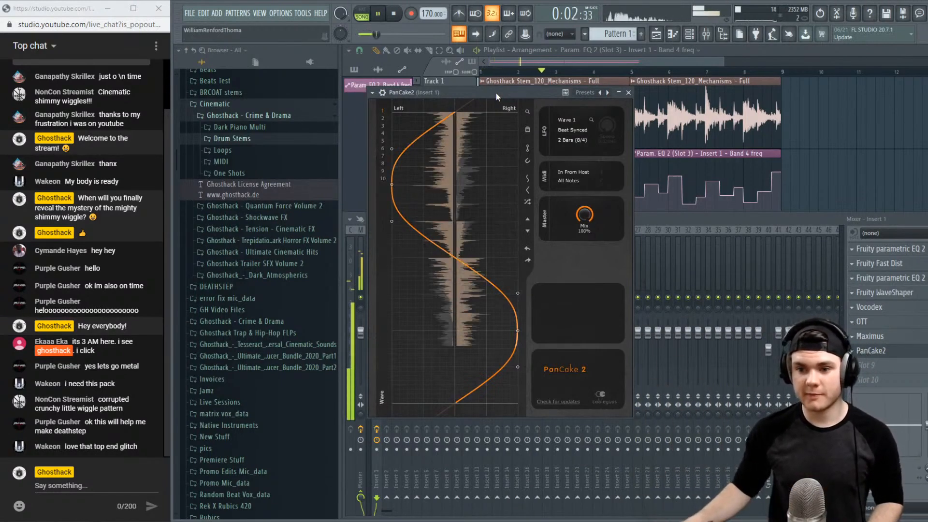
pyautogui.press('space')
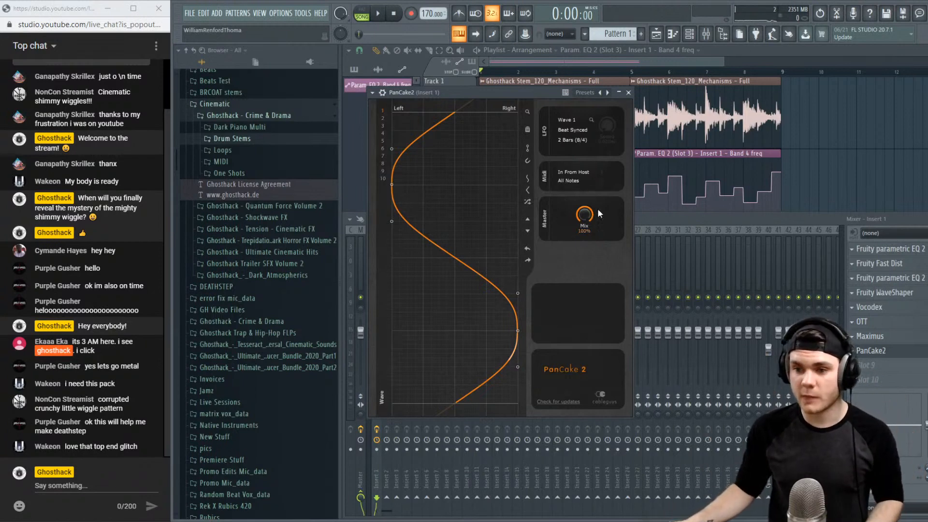
pyautogui.click(575, 142)
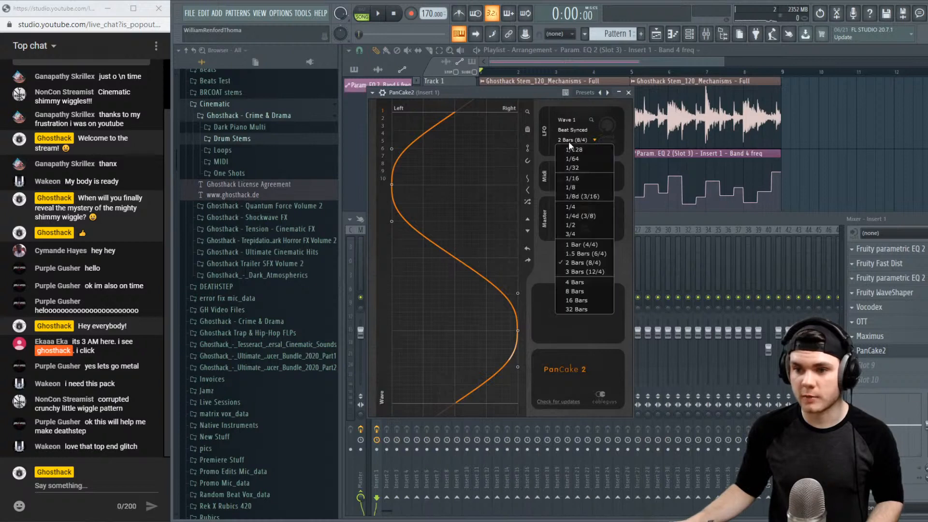
pyautogui.click(583, 188)
pyautogui.press('space')
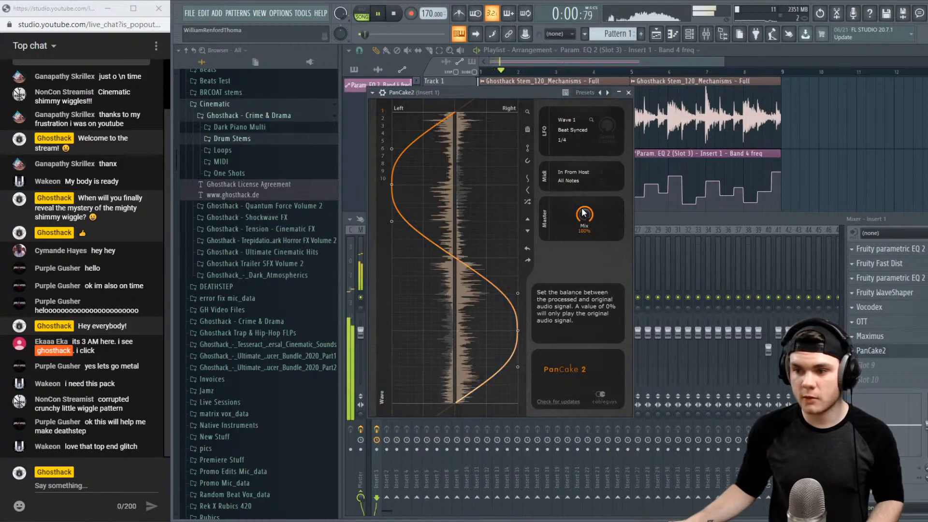
pyautogui.press('space')
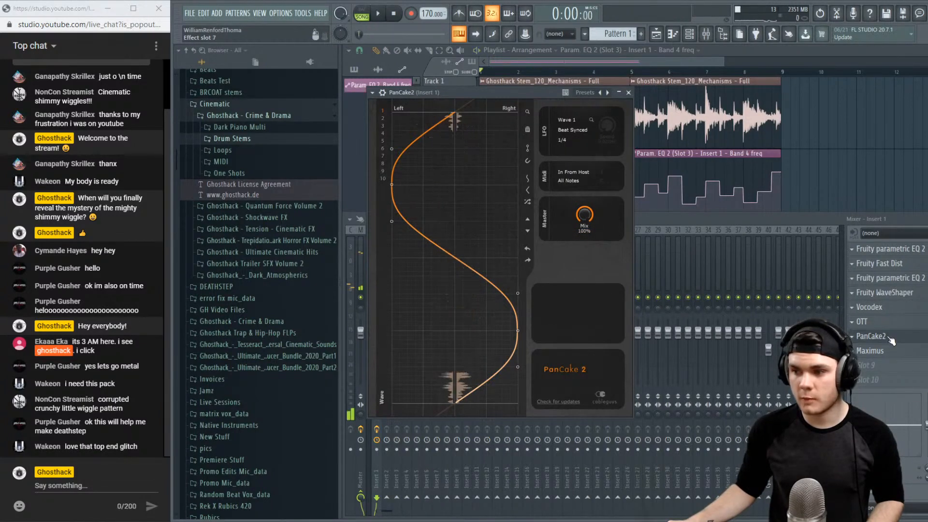
# Move PanCake2 to the first effect slot of Insert 1 and audition the loop
pyautogui.moveTo(891, 356); pyautogui.dragTo(891, 251)
pyautogui.press('space')
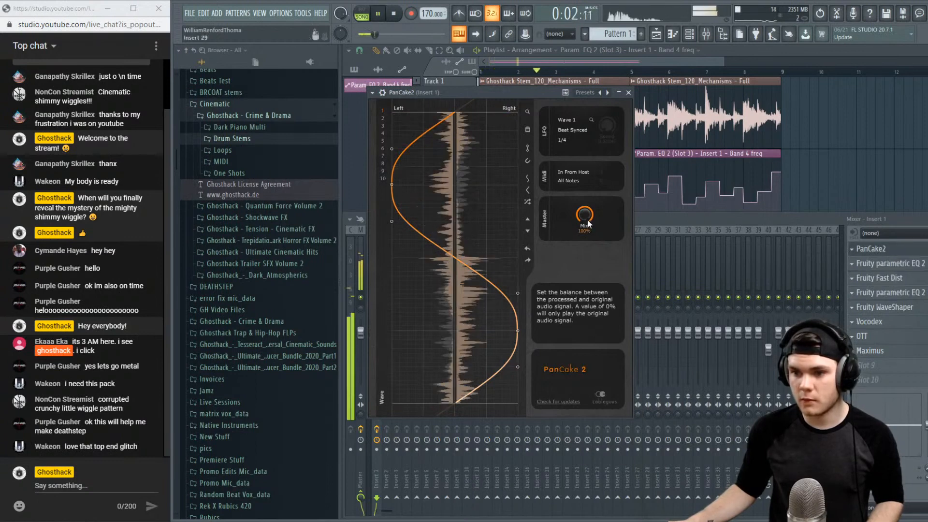
pyautogui.press('space')
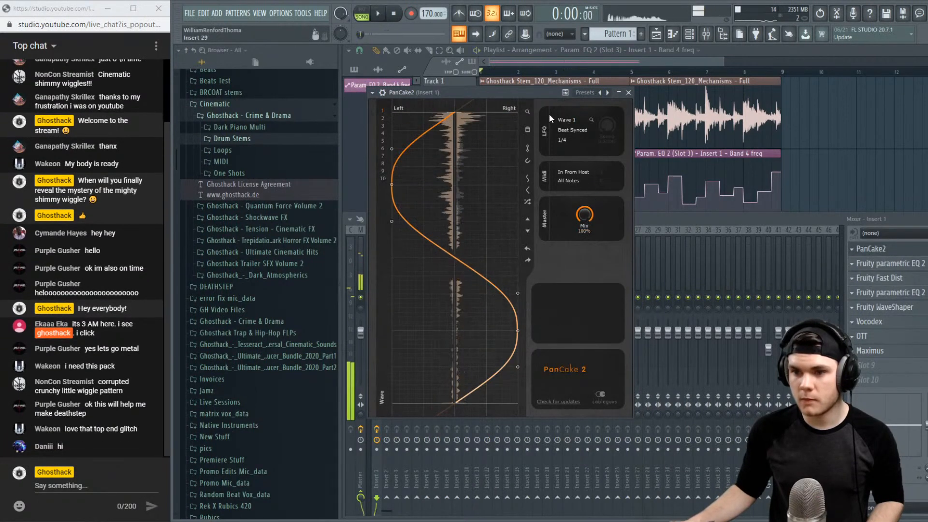
# Set PanCake2's LFO rate to 1/2 and play the loop
pyautogui.click(562, 139)
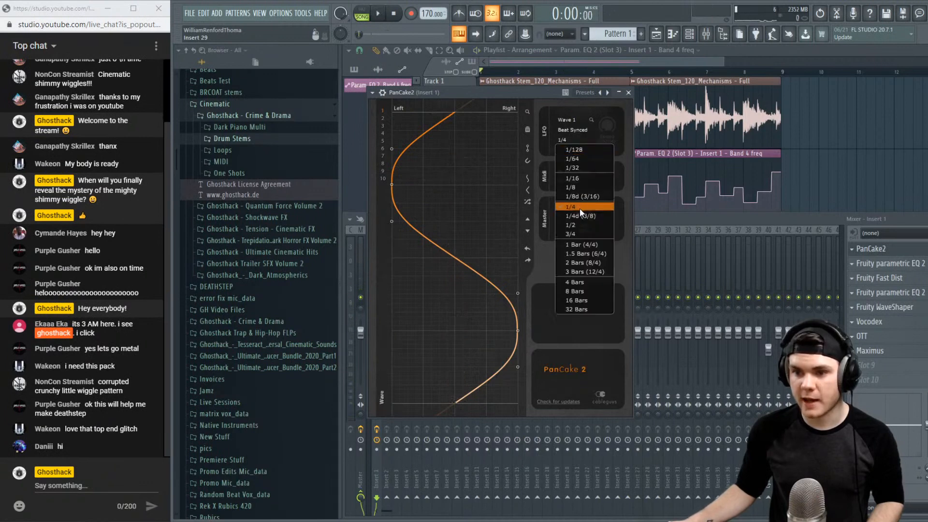
pyautogui.click(583, 224)
pyautogui.press('space')
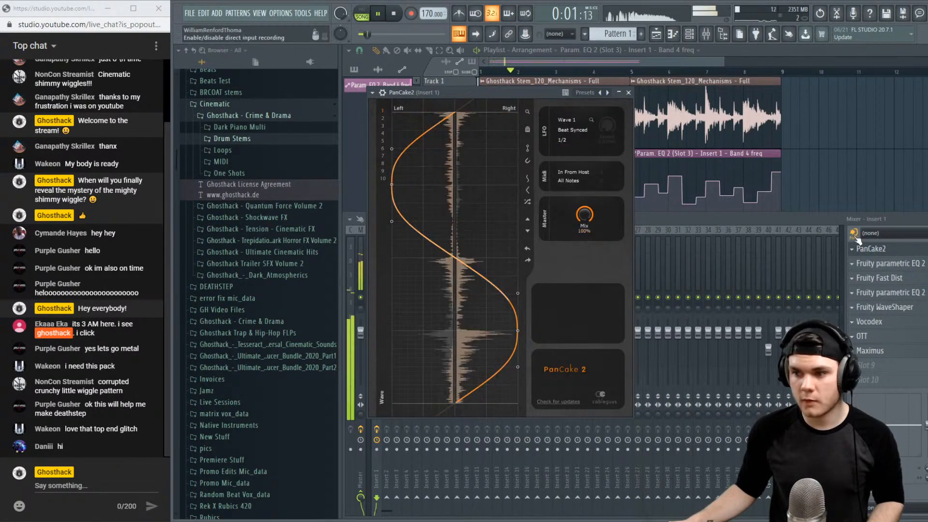
# Lower the mix level of PanCake2's effect slot to about 47%, close the plugin and audition the loop
pyautogui.moveTo(926, 249); pyautogui.dragTo(927, 276)
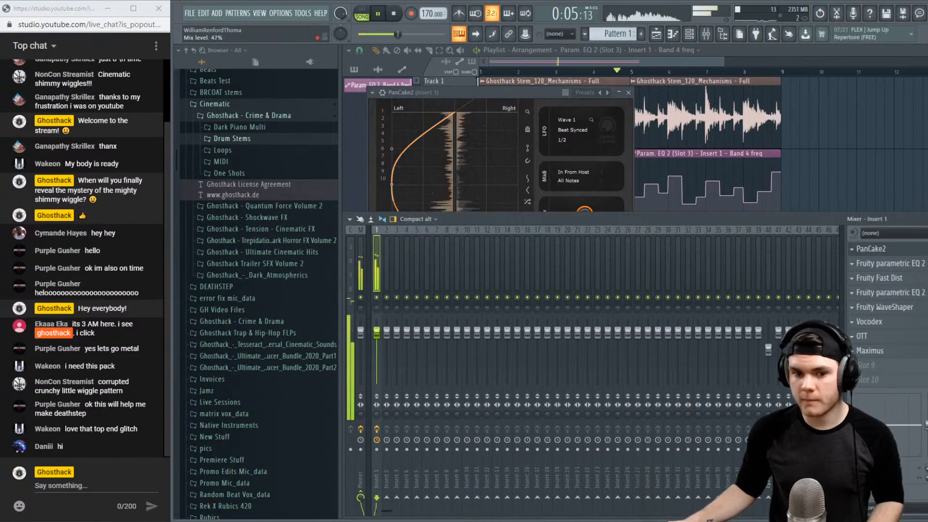
pyautogui.press('space')
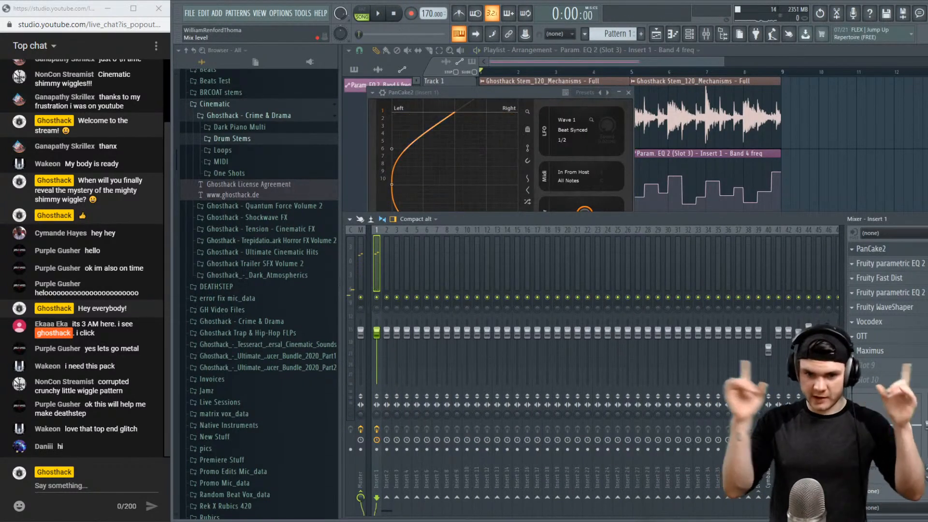
pyautogui.click(898, 250)
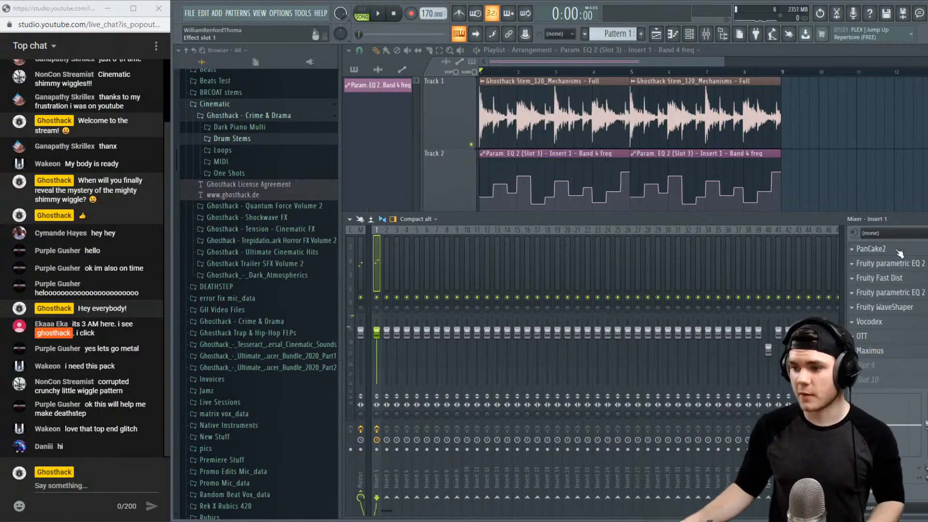
pyautogui.press('space')
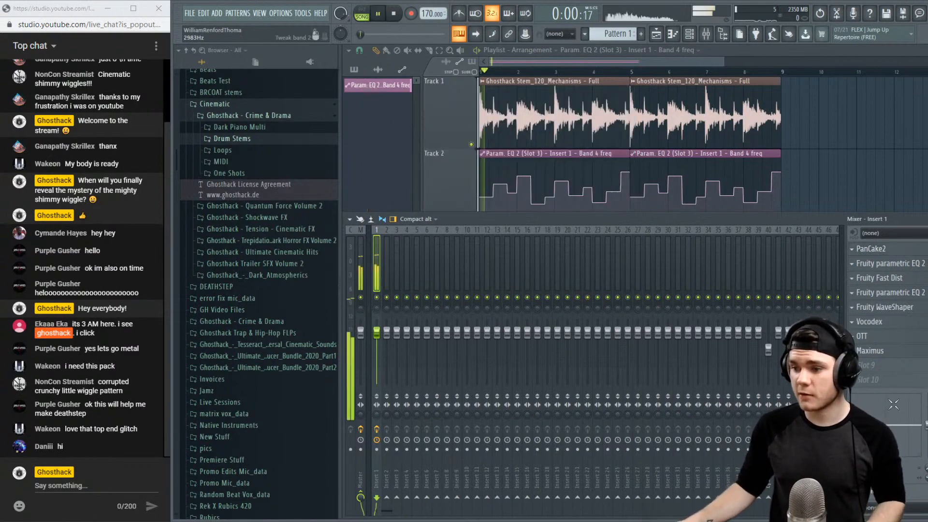
pyautogui.press('space')
# Load SerumFX into slot 9 of Insert 1 and start playback
pyautogui.click(872, 363)
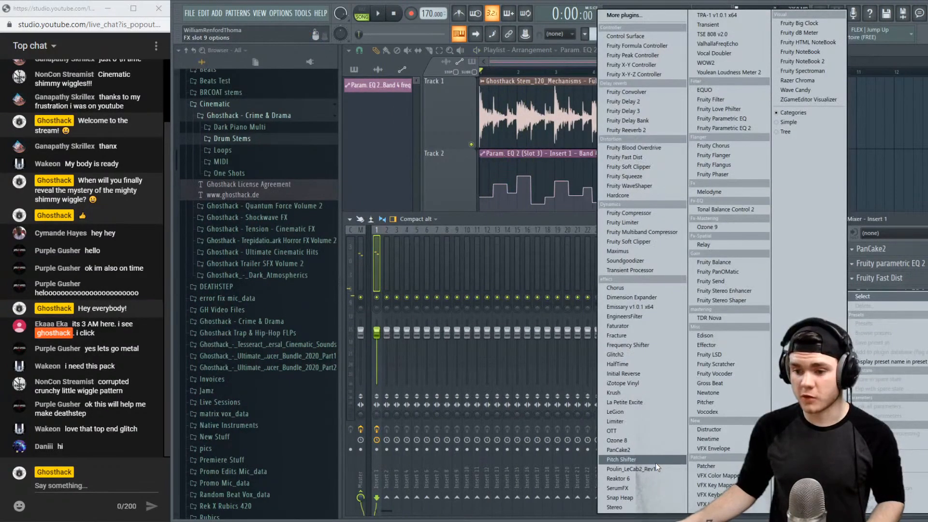
pyautogui.click(631, 487)
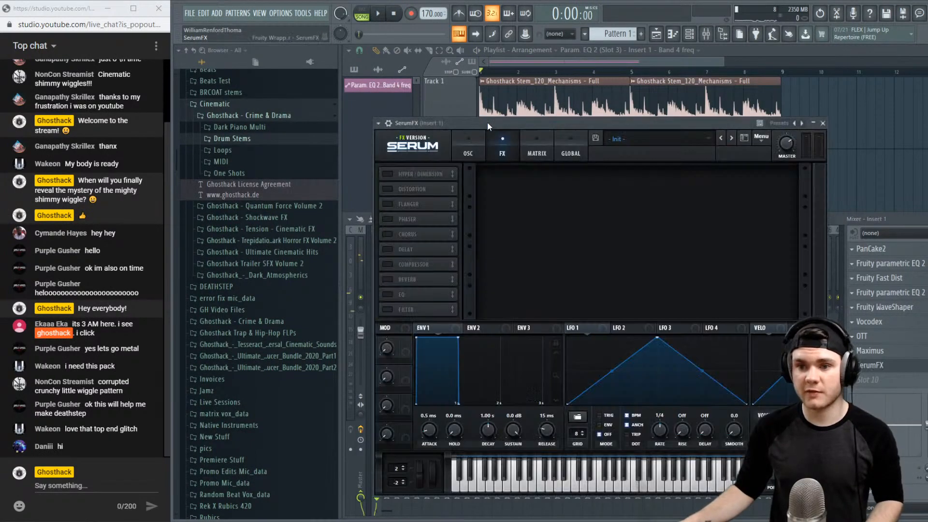
pyautogui.moveTo(487, 123); pyautogui.dragTo(477, 89)
pyautogui.press('space')
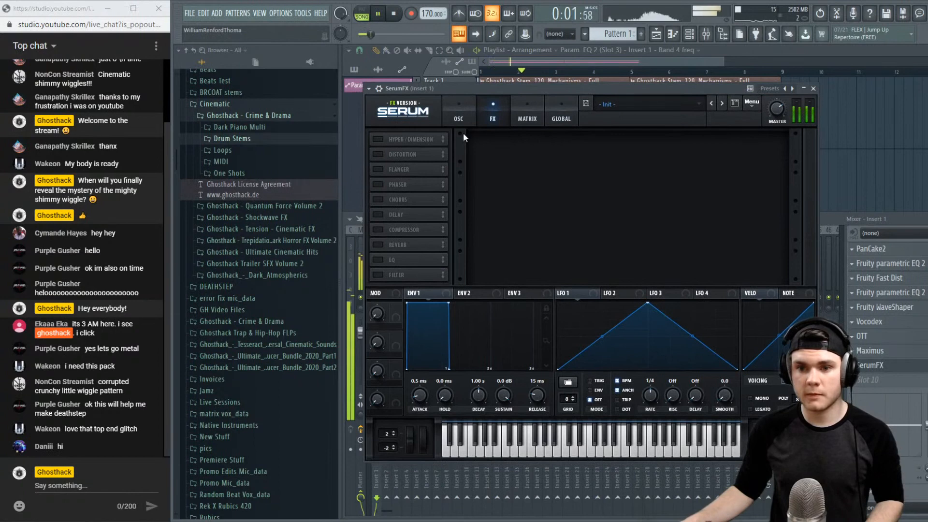
# Enable SerumFX's Distortion module and set its type to Downsample
pyautogui.click(381, 154)
pyautogui.moveTo(697, 144); pyautogui.dragTo(561, 118)
pyautogui.press('space')
pyautogui.click(531, 148)
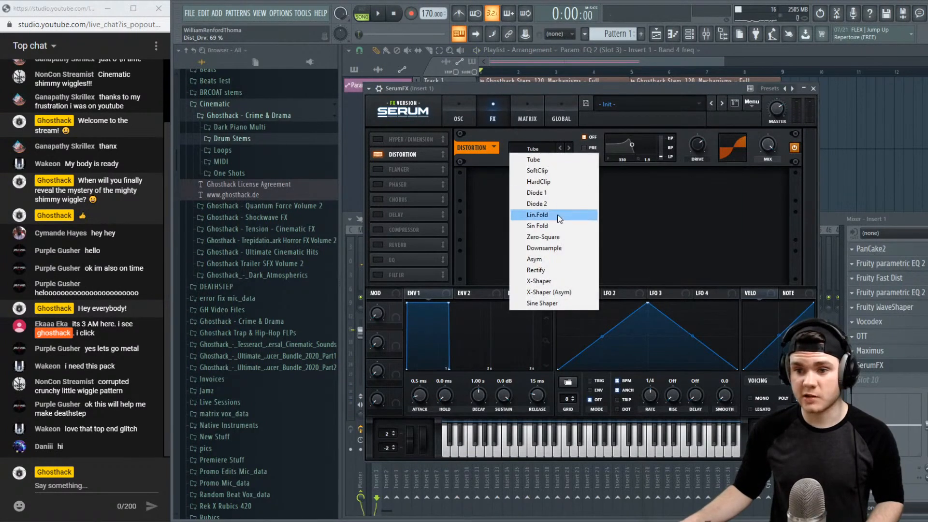
pyautogui.click(562, 246)
# Adjust the SerumFX distortion drive and lower its mix to about 42% while playing the loop
pyautogui.moveTo(697, 144); pyautogui.dragTo(685, 187)
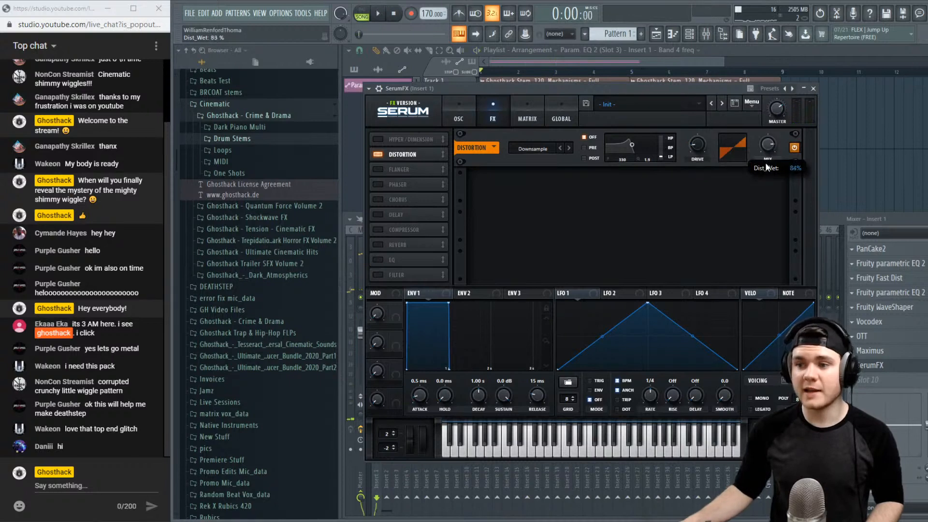
pyautogui.press('space')
pyautogui.moveTo(759, 255); pyautogui.dragTo(762, 230)
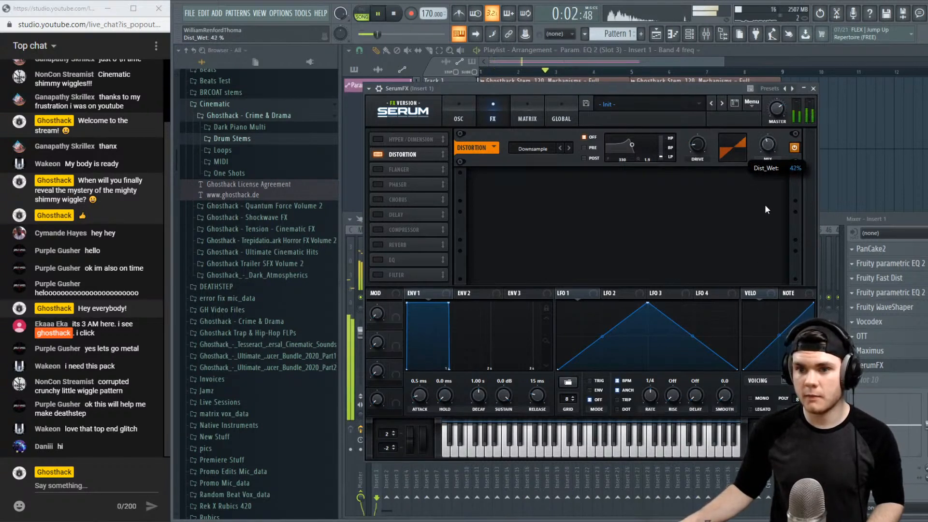
# Try Hyper/Dimension below the distortion with the Hyper mix at about 14%, audition it and switch the module off
pyautogui.click(403, 139)
pyautogui.press('space')
pyautogui.moveTo(403, 139); pyautogui.dragTo(402, 156)
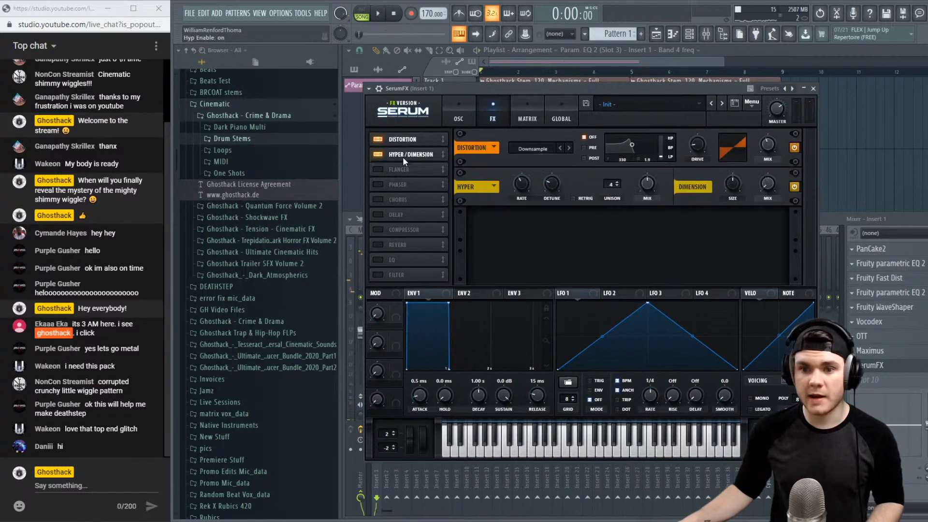
pyautogui.press('space')
pyautogui.moveTo(644, 192); pyautogui.dragTo(641, 205)
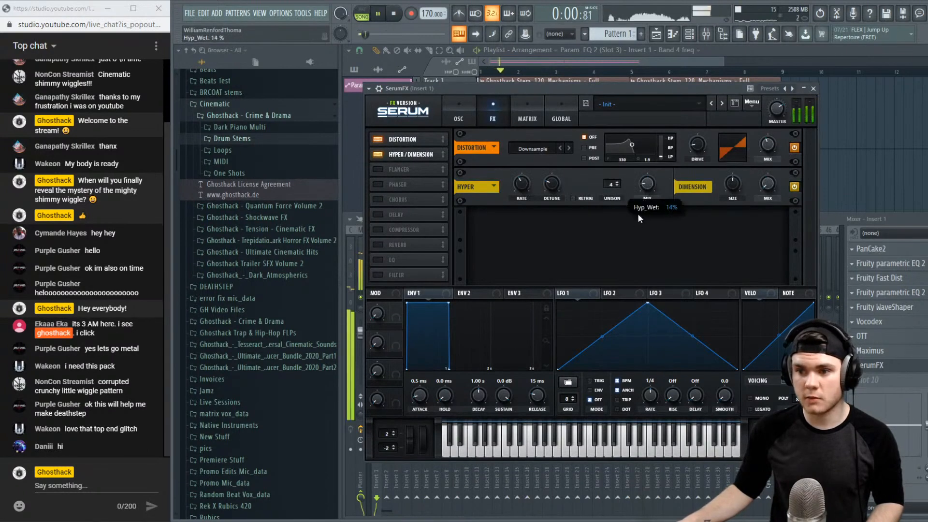
pyautogui.moveTo(765, 193); pyautogui.dragTo(766, 161)
pyautogui.press('space')
pyautogui.click(379, 154)
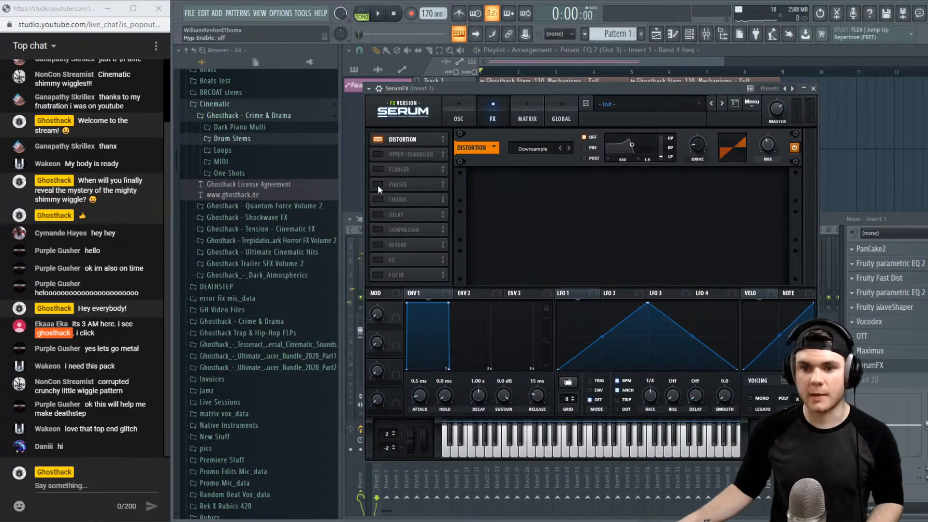
# Try the Phaser below the distortion with depth at 0% and feedback around 48%, audition it and switch it off
pyautogui.click(377, 185)
pyautogui.moveTo(520, 182); pyautogui.dragTo(601, 203)
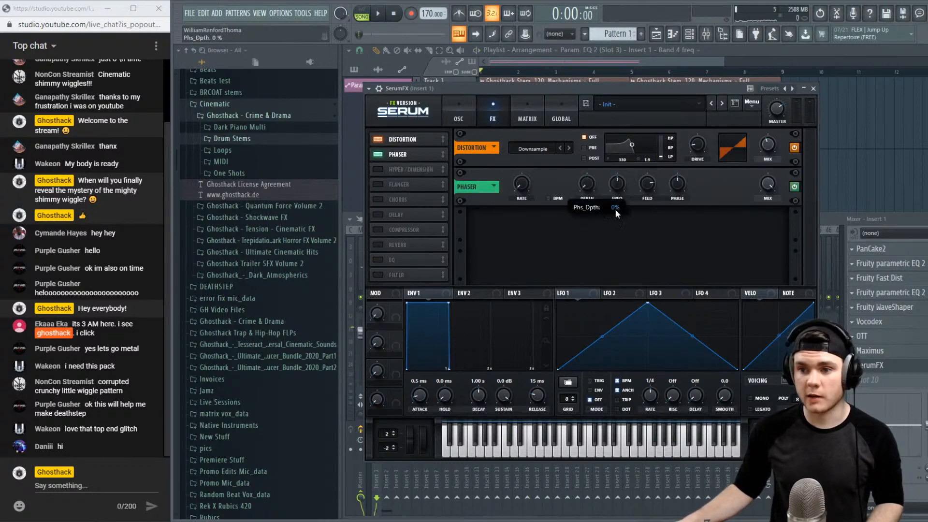
pyautogui.press('space')
pyautogui.moveTo(644, 182); pyautogui.dragTo(637, 208)
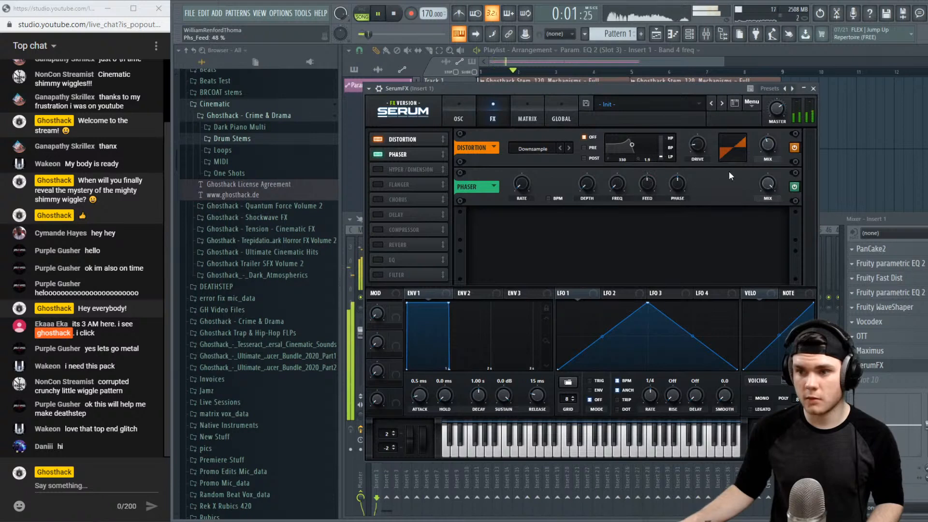
pyautogui.click(378, 154)
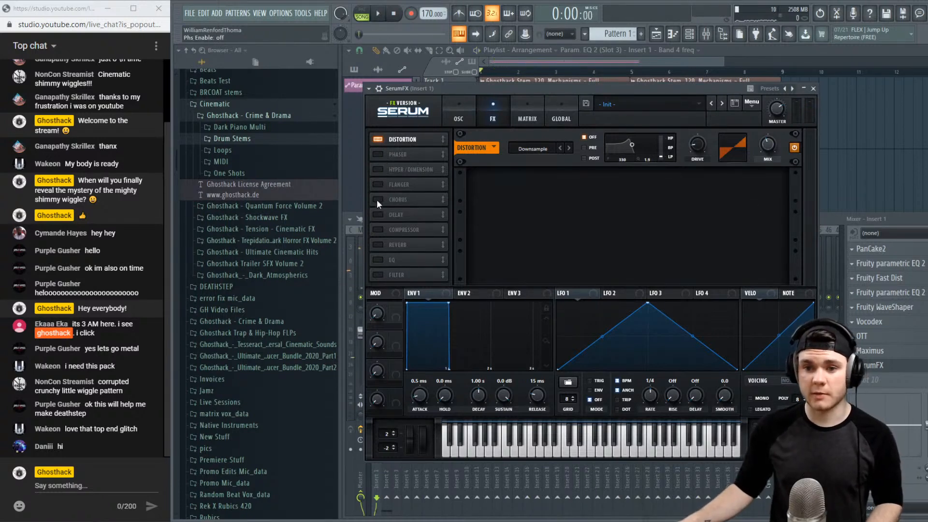
# Add a plate Reverb below the SerumFX distortion, set its low cut to about 20% and its mix to about 30%
pyautogui.click(378, 244)
pyautogui.press('space')
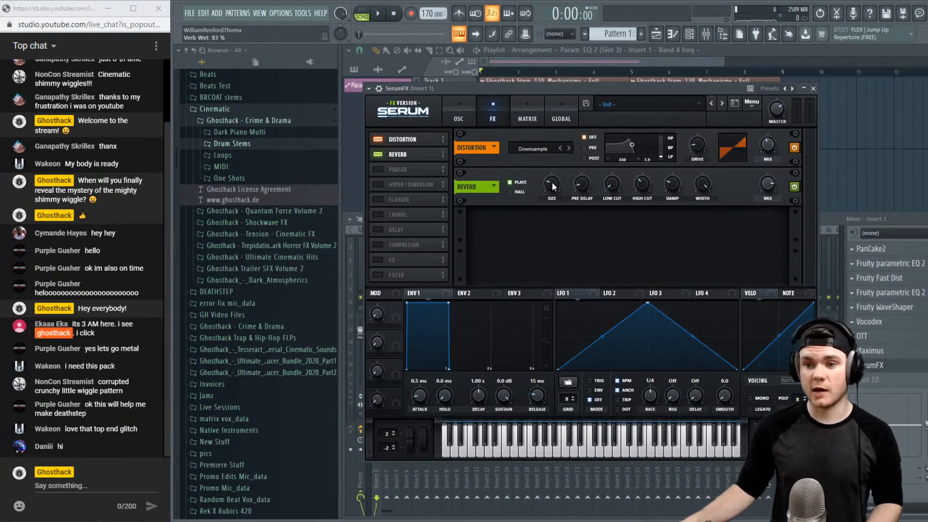
pyautogui.moveTo(583, 189)
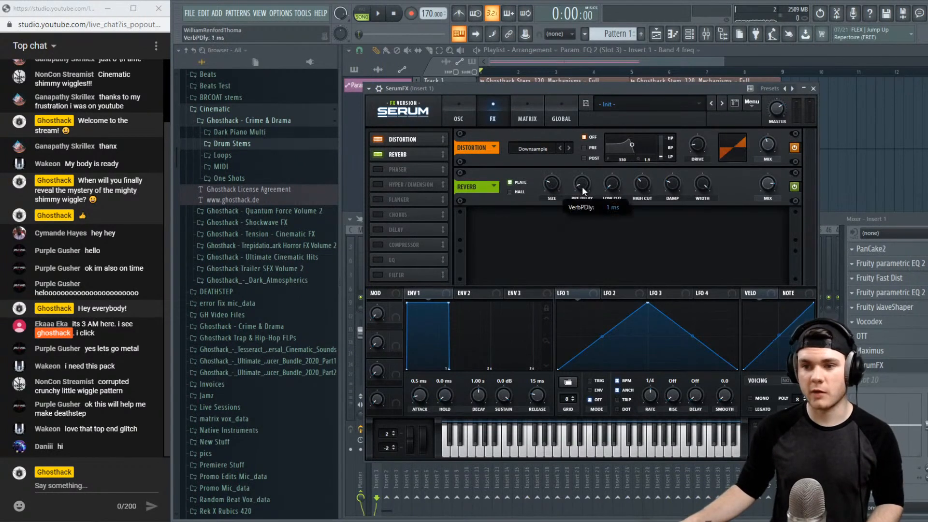
pyautogui.press('space')
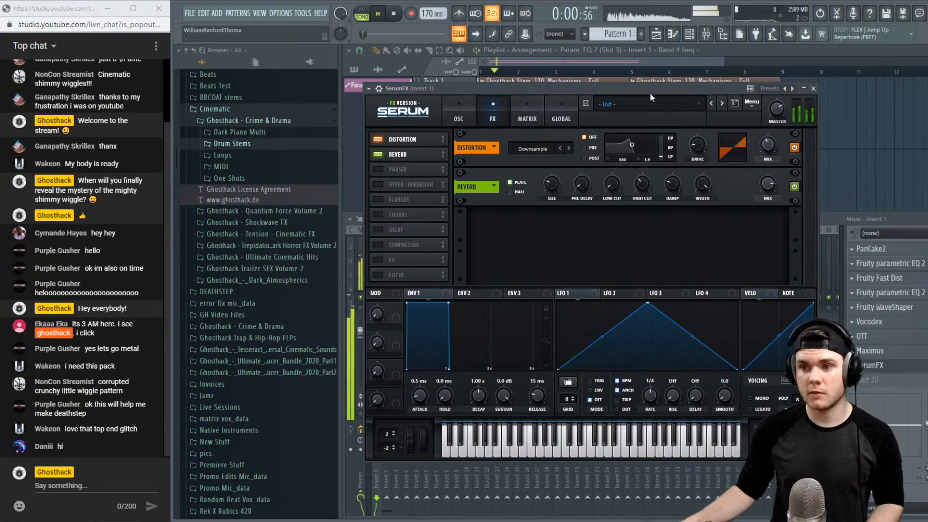
pyautogui.moveTo(552, 183)
pyautogui.moveTo(615, 185); pyautogui.dragTo(615, 161)
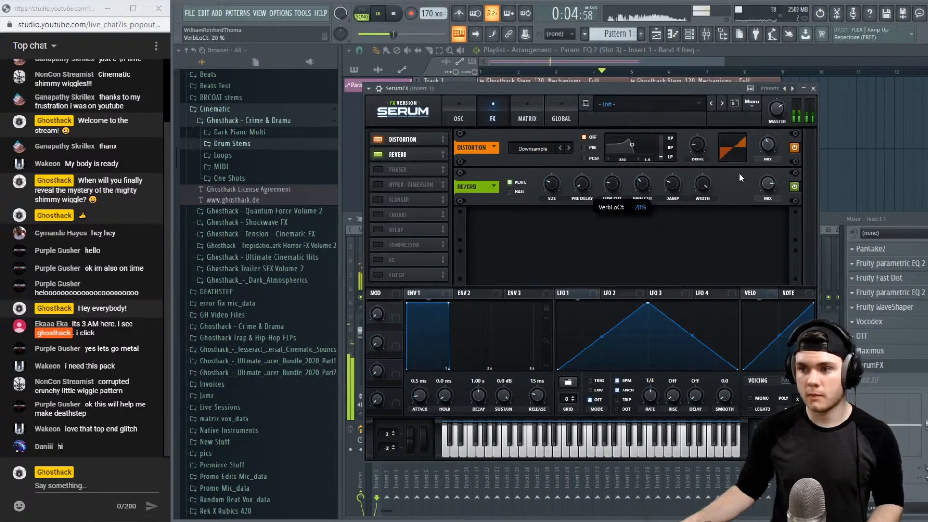
pyautogui.moveTo(766, 186); pyautogui.dragTo(760, 227)
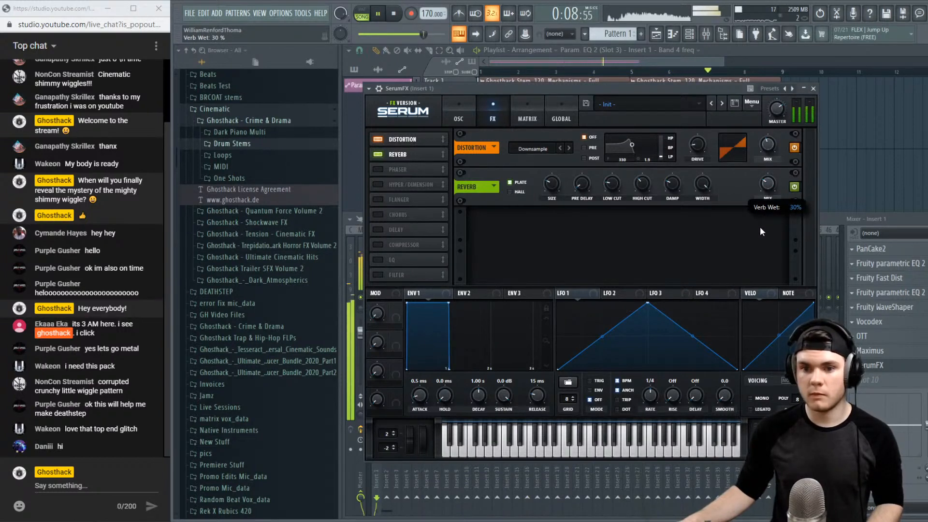
# Close SerumFX and compare the loop with Insert 1's effects bypassed and enabled
pyautogui.click(813, 89)
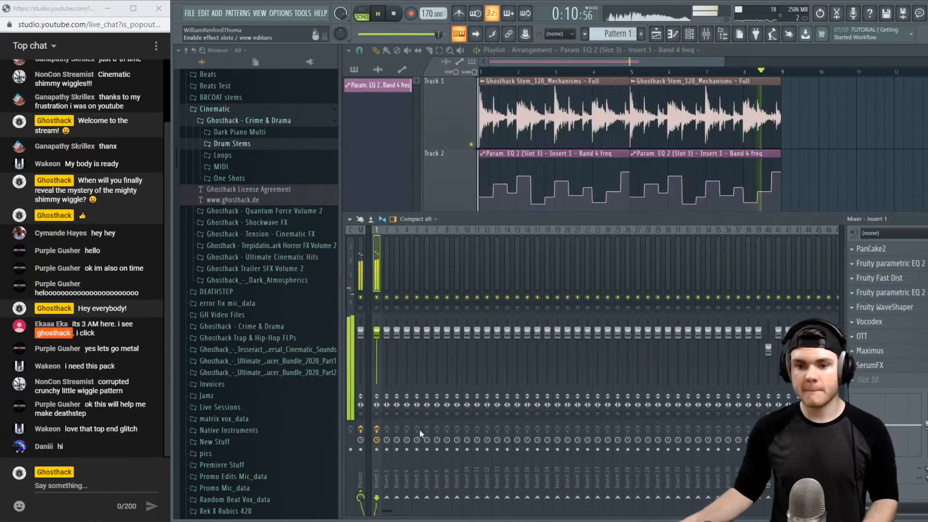
pyautogui.press('space')
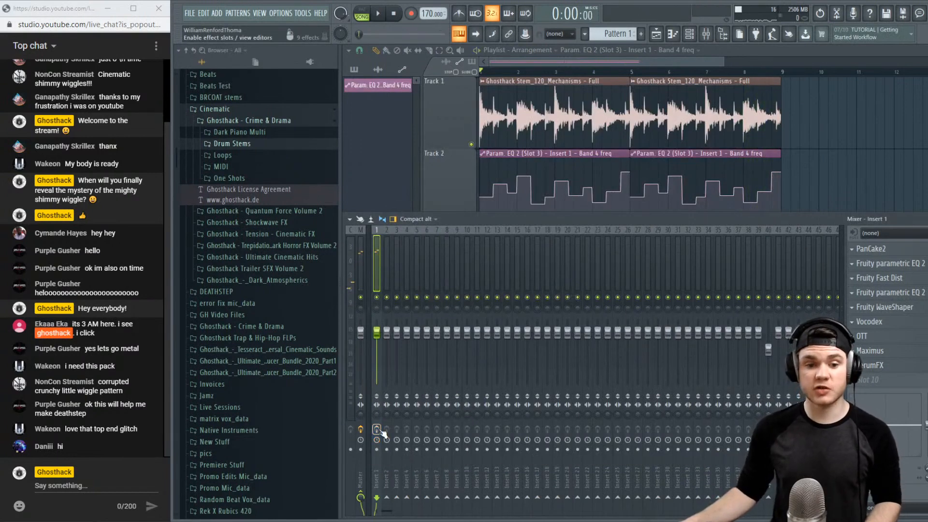
pyautogui.press('space')
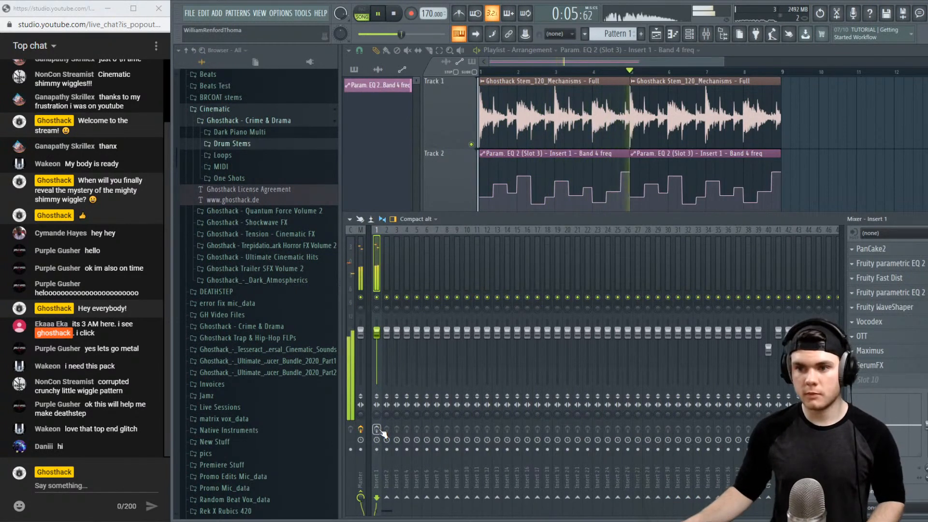
pyautogui.press('space')
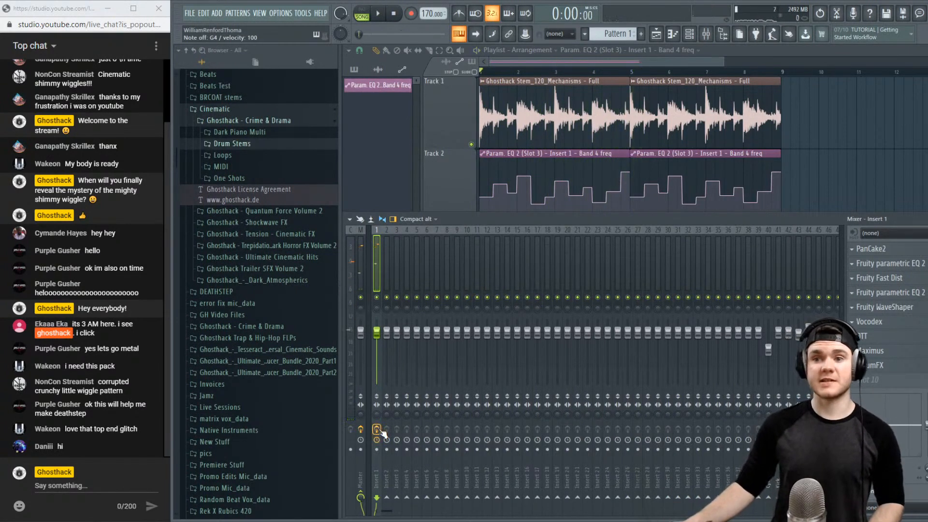
pyautogui.press('space')
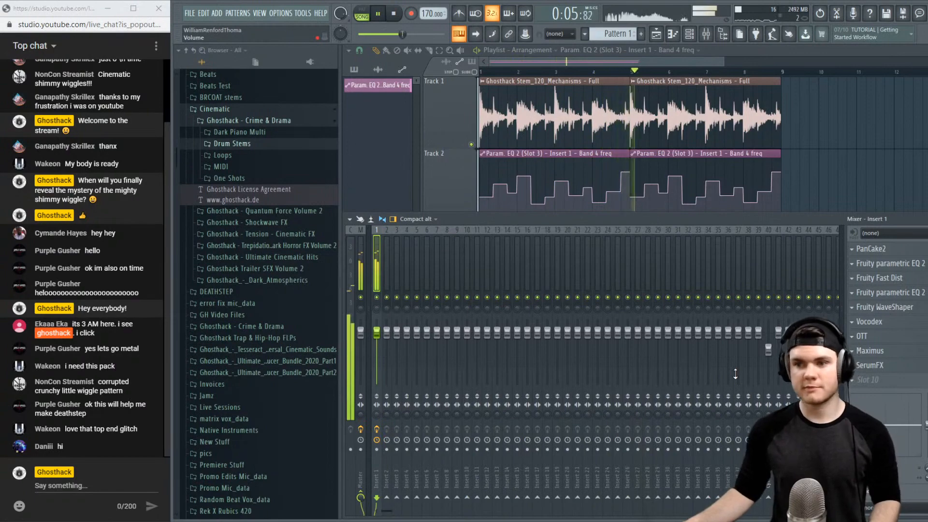
# Add a Fruity parametric EQ 2 to the empty tenth slot of Insert 1 and load a preset in it
pyautogui.press('space')
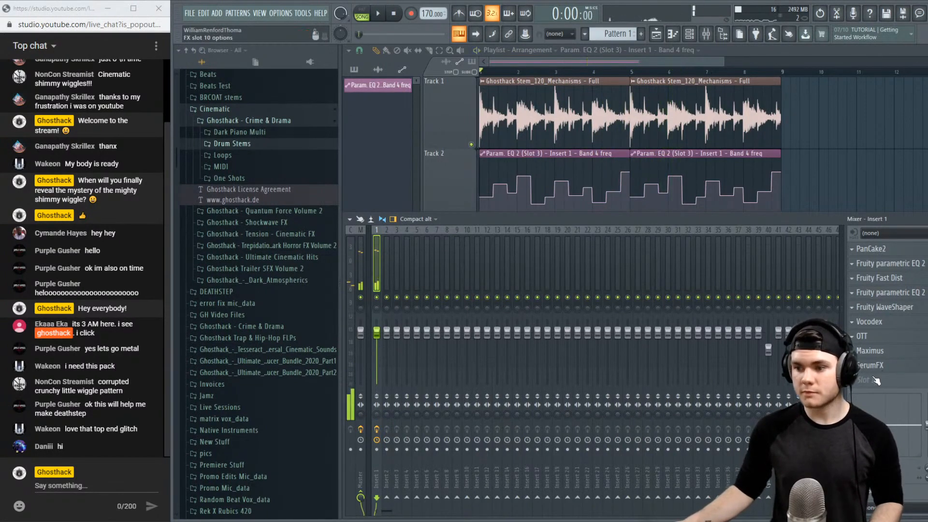
pyautogui.click(876, 381)
pyautogui.click(649, 138)
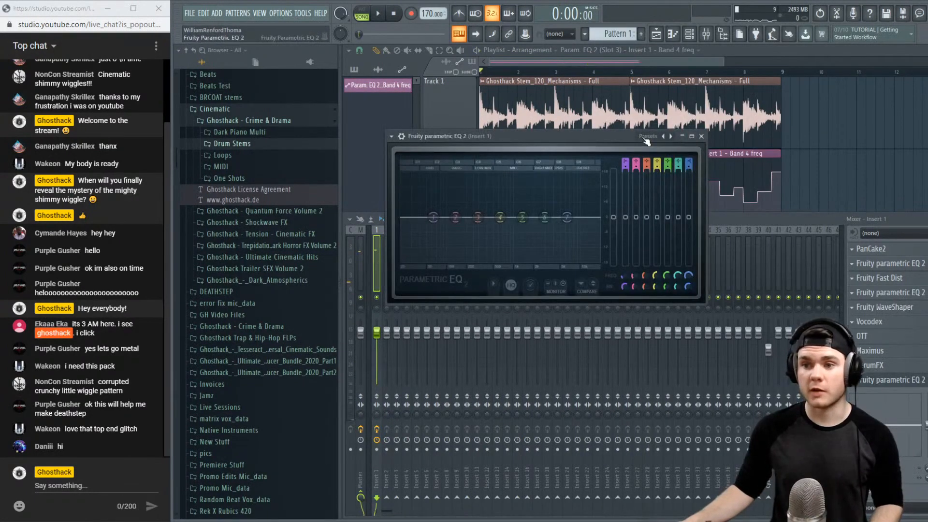
pyautogui.click(645, 138)
pyautogui.click(677, 189)
# Shape the new EQ with a steep low cut and a dip of about 2.9 dB around 2012 Hz on band 4, then close it
pyautogui.moveTo(403, 218); pyautogui.dragTo(533, 223)
pyautogui.press('space')
pyautogui.rightClick(452, 213)
pyautogui.click(459, 226)
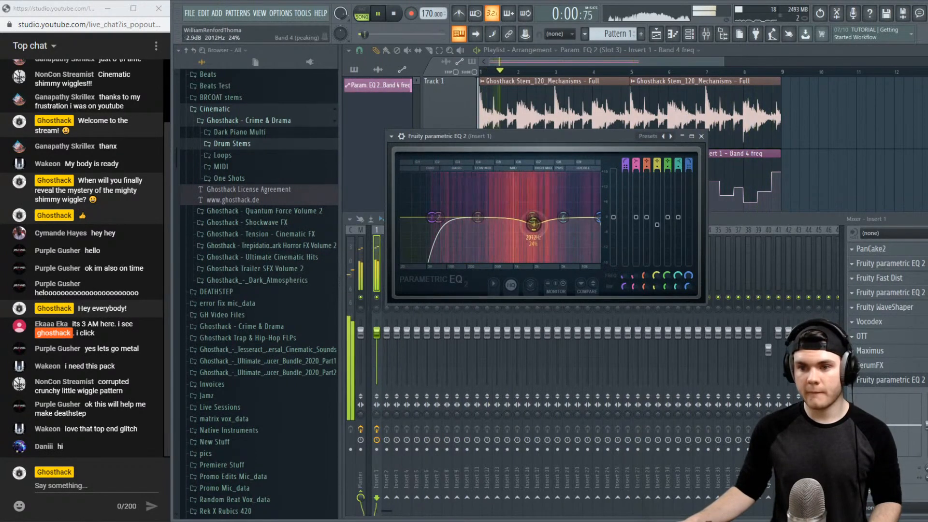
pyautogui.press('space')
pyautogui.press('Escape')
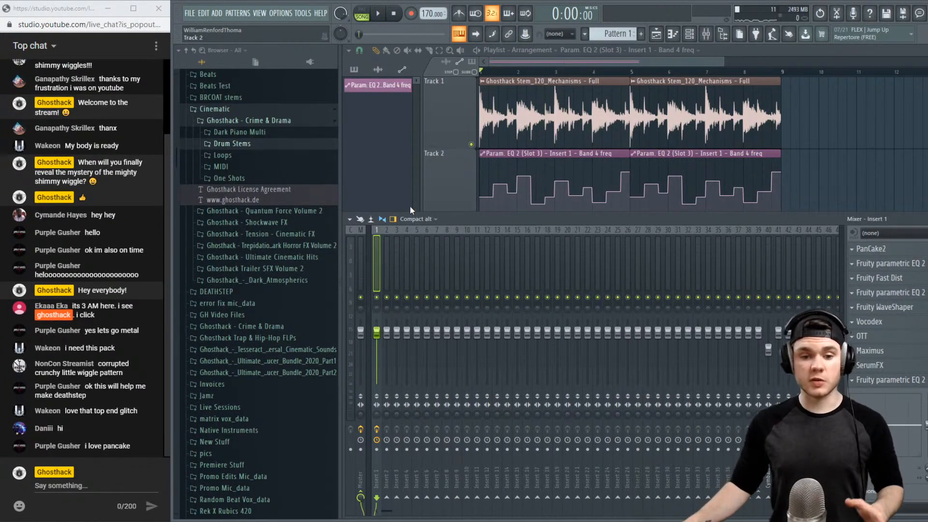
# Place a Mechanisms stem clip at bar 1 on Track 3 and make it unique
pyautogui.doubleClick(757, 53)
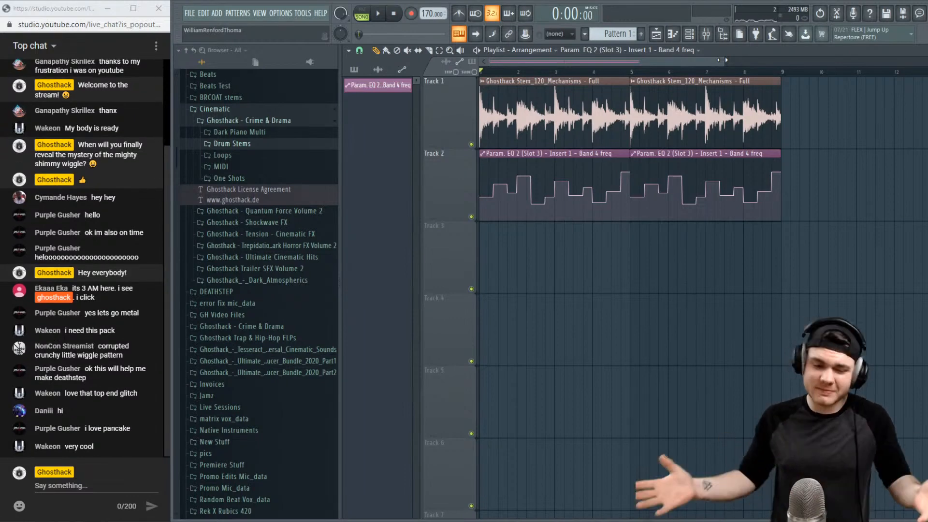
pyautogui.scroll(-4, 732, 73)
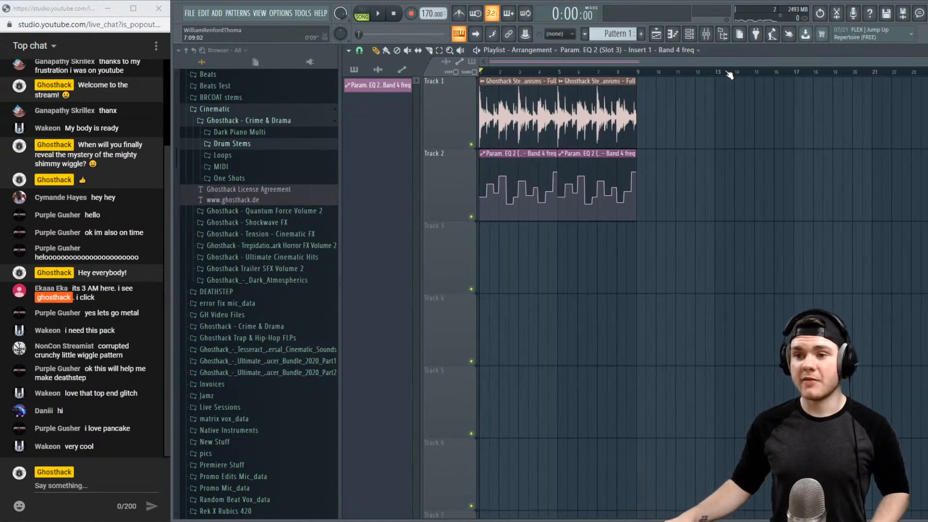
pyautogui.click(511, 99)
pyautogui.moveTo(533, 255); pyautogui.dragTo(482, 260)
pyautogui.click(484, 227)
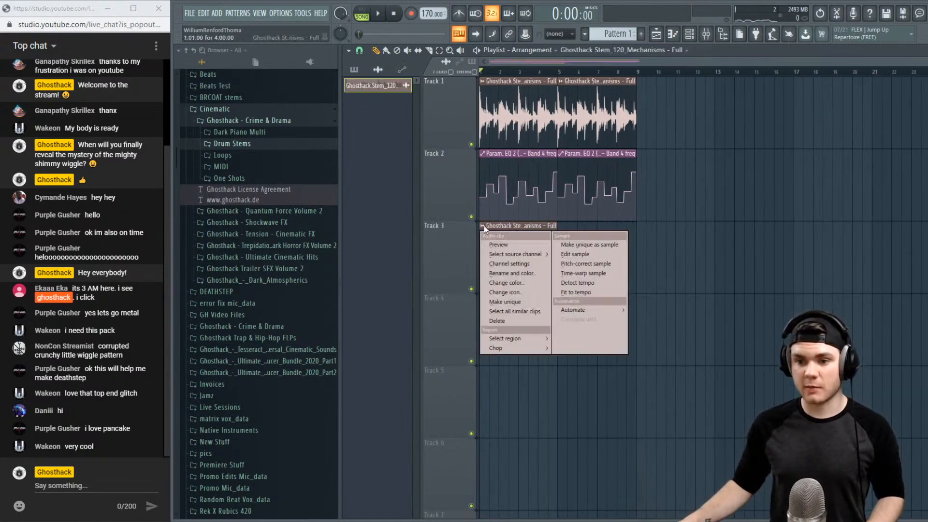
pyautogui.click(505, 302)
# Route the unique stem on Track 3 to mixer Insert 2 and check its signal in the mixer during playback
pyautogui.doubleClick(523, 258)
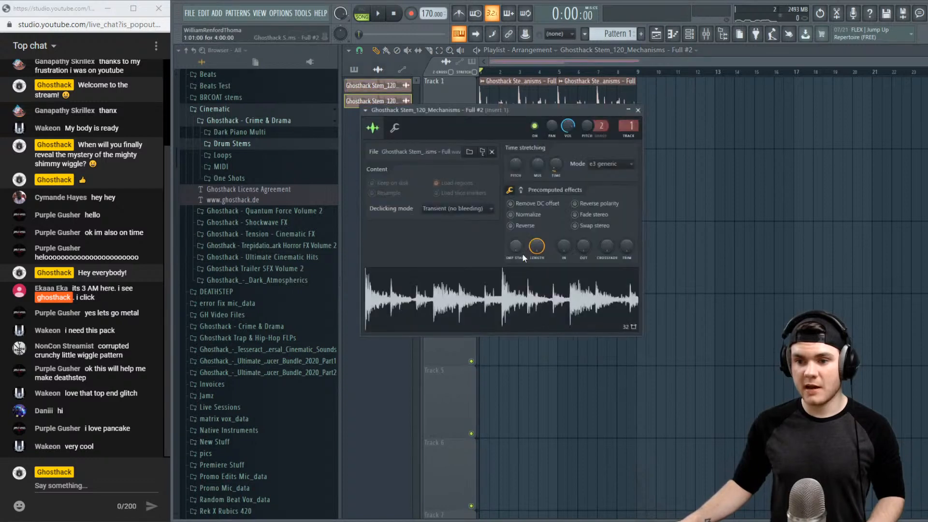
pyautogui.click(638, 110)
pyautogui.press('space')
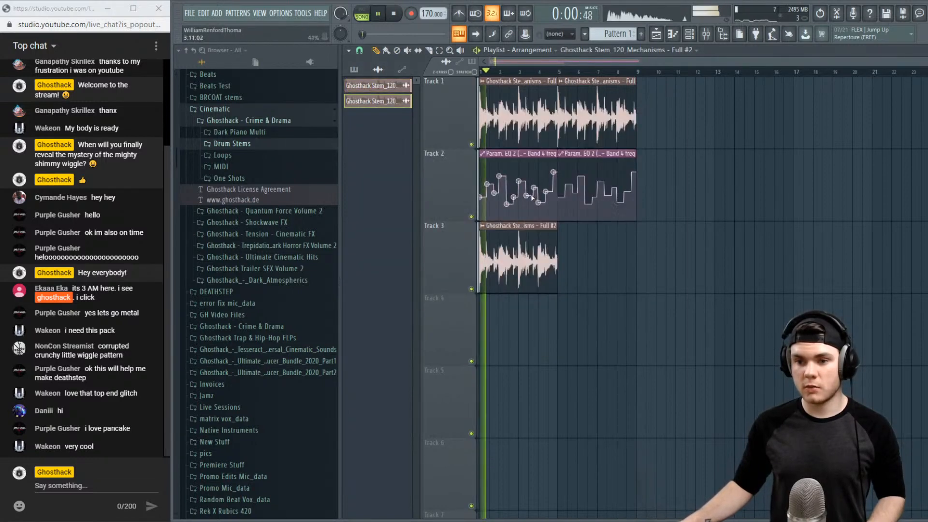
pyautogui.click(713, 32)
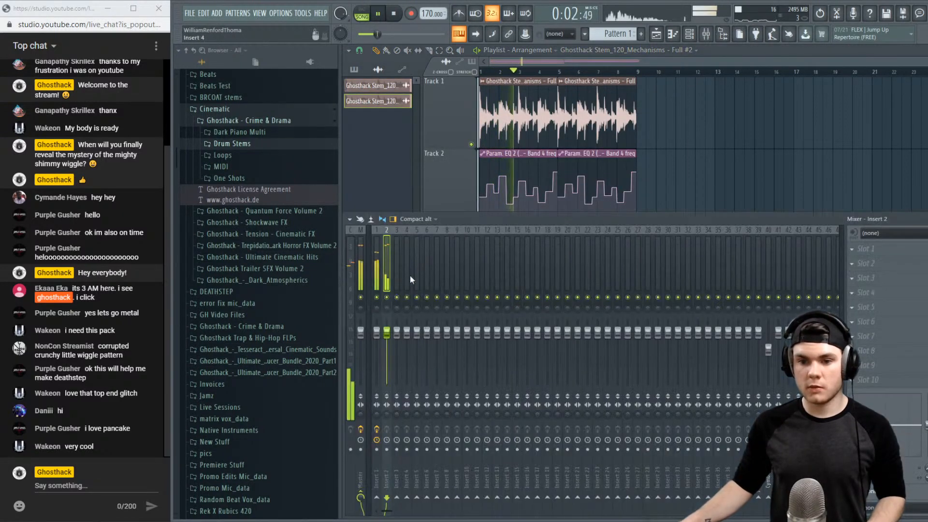
pyautogui.press('space')
pyautogui.click(705, 34)
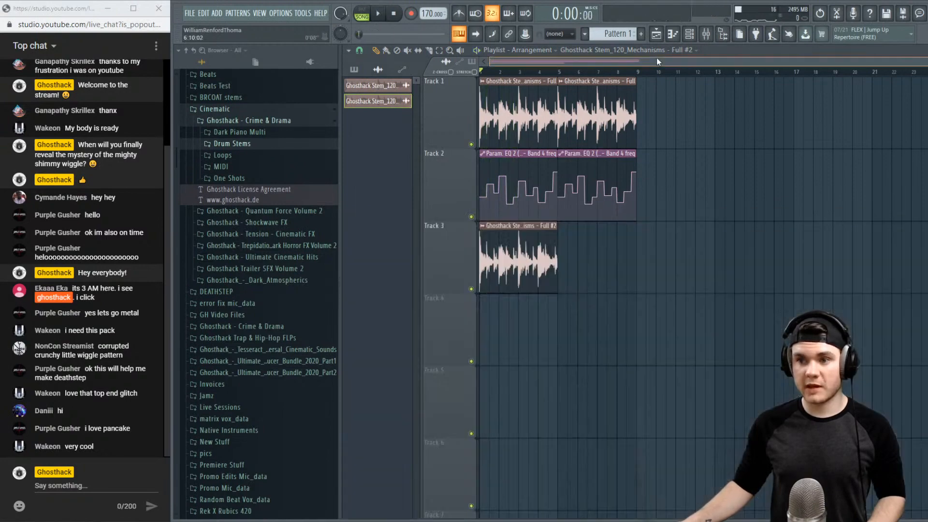
# Set the unique stem's time-stretching mode to Stretch and play the arrangement
pyautogui.doubleClick(536, 257)
pyautogui.click(610, 164)
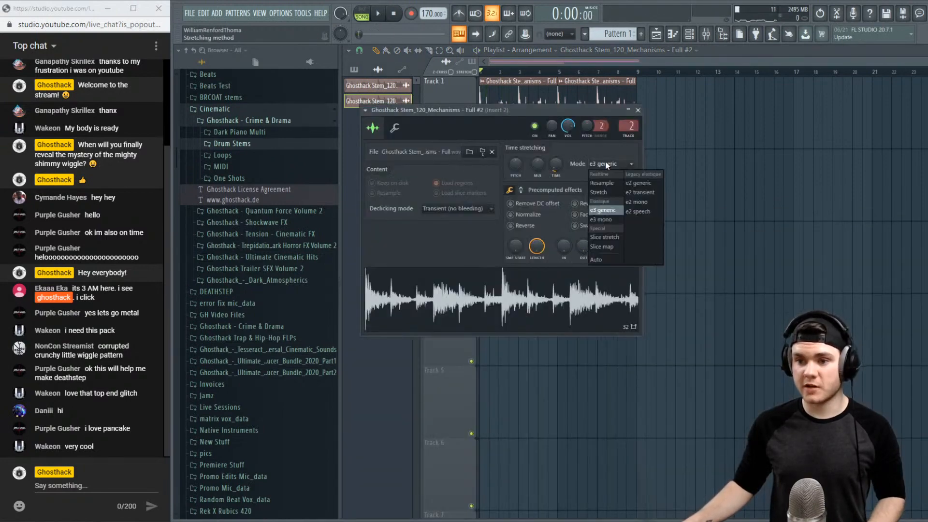
pyautogui.click(604, 189)
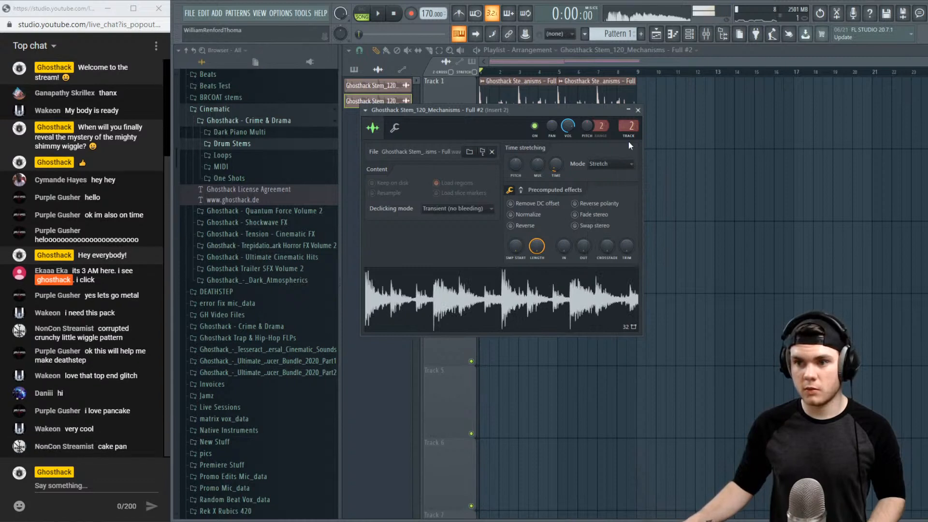
pyautogui.click(503, 73)
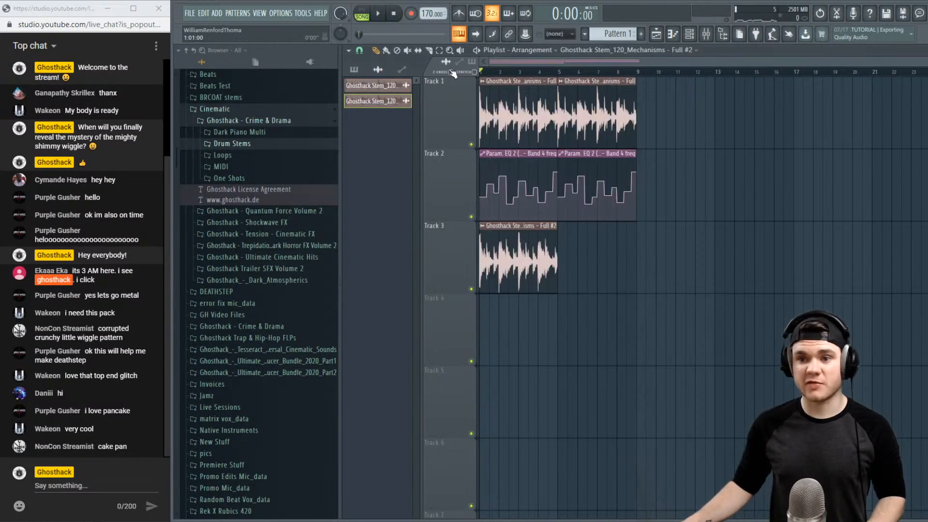
pyautogui.press('space')
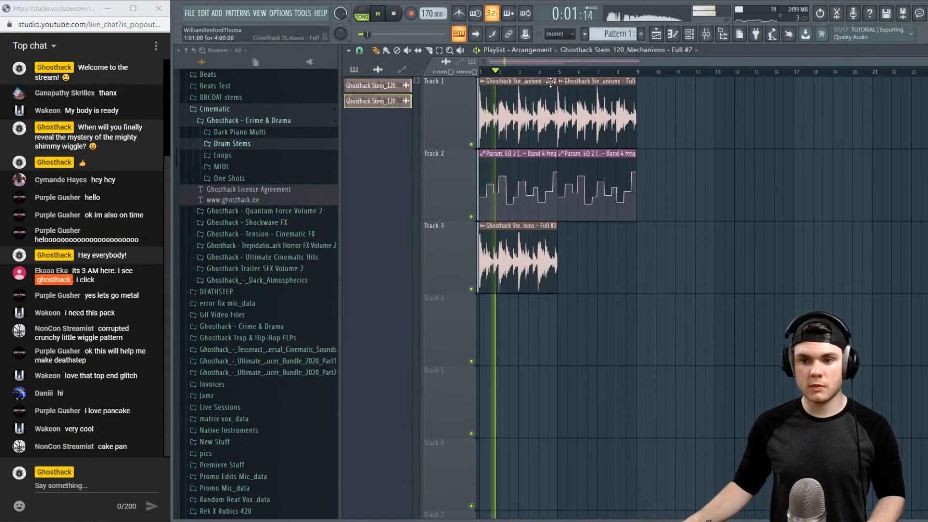
# Lower Insert 2's volume to about 93% and compare the dry stem with the processed one by soloing it
pyautogui.click(690, 34)
pyautogui.click(708, 34)
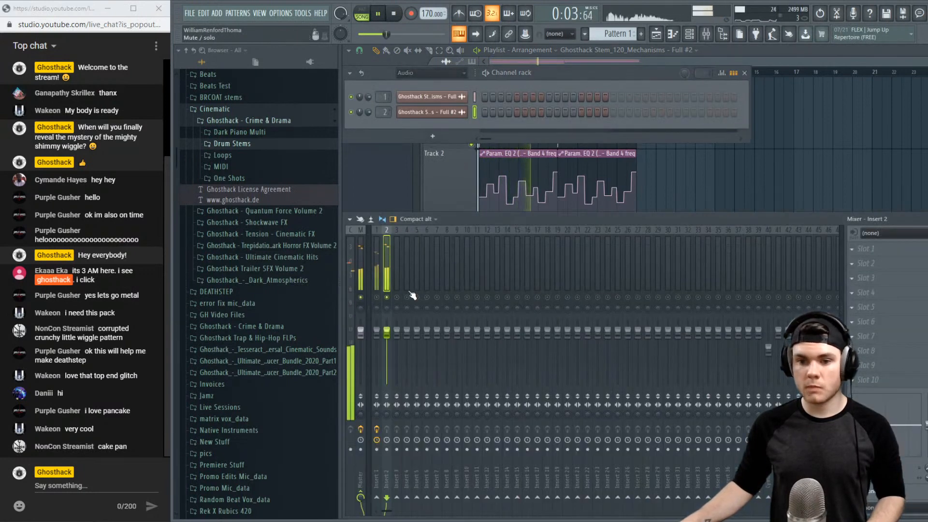
pyautogui.rightClick(388, 297)
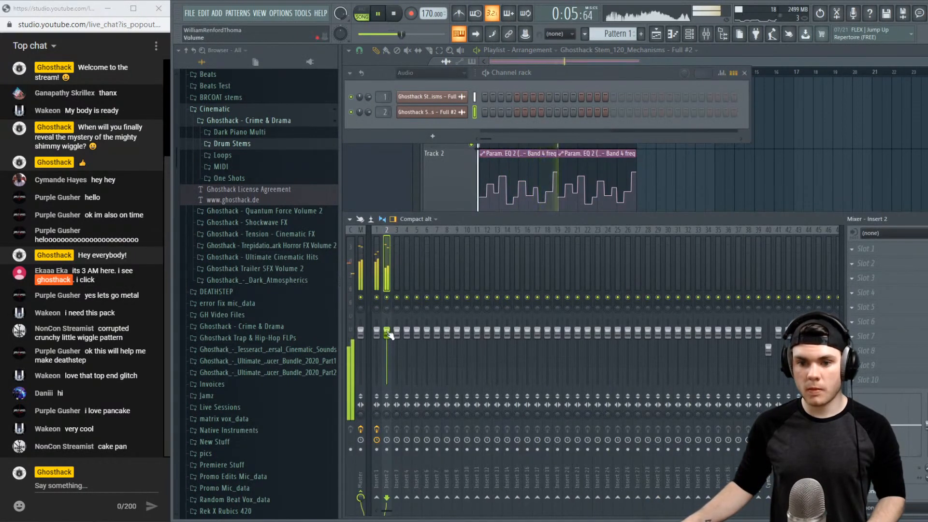
pyautogui.moveTo(387, 331); pyautogui.dragTo(386, 340)
pyautogui.press('space')
pyautogui.press('space')
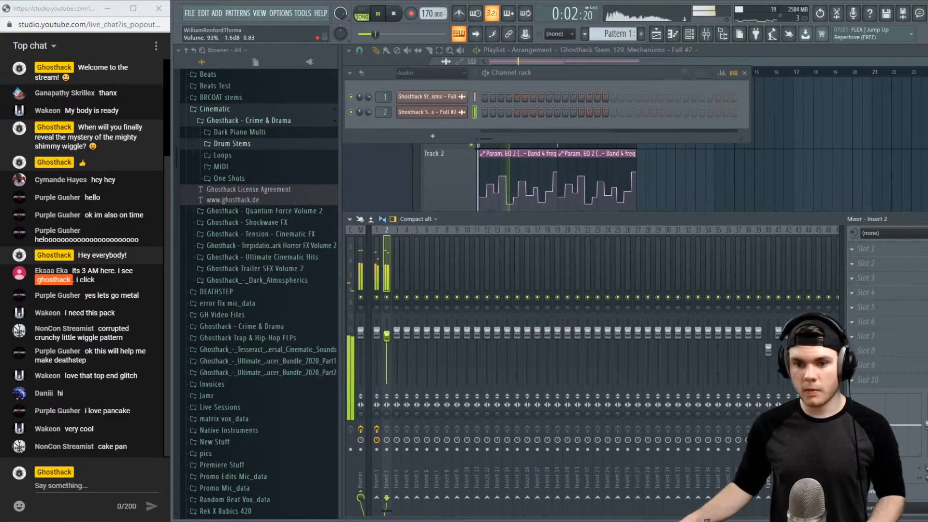
pyautogui.rightClick(389, 297)
pyautogui.rightClick(390, 298)
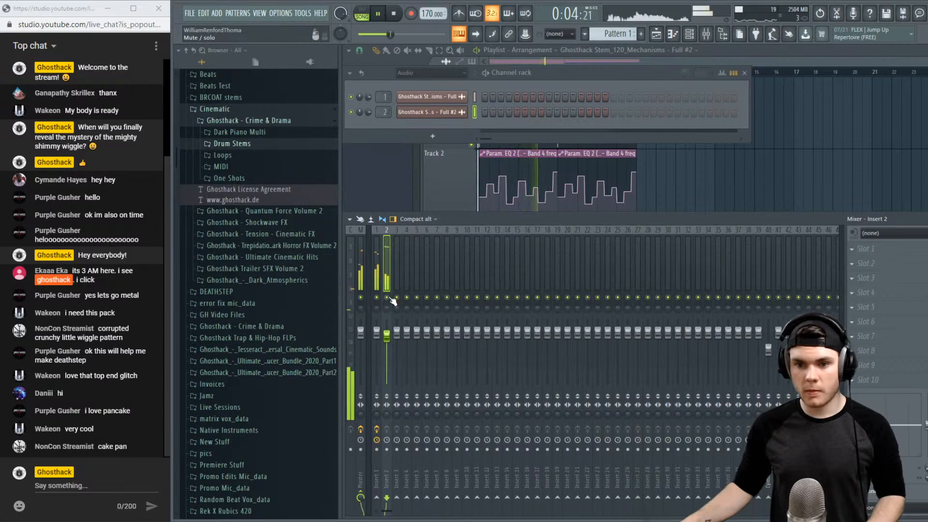
# Duplicate the Track 3 stem clip at bar 5 and stop playback
pyautogui.click(784, 61)
pyautogui.click(572, 254)
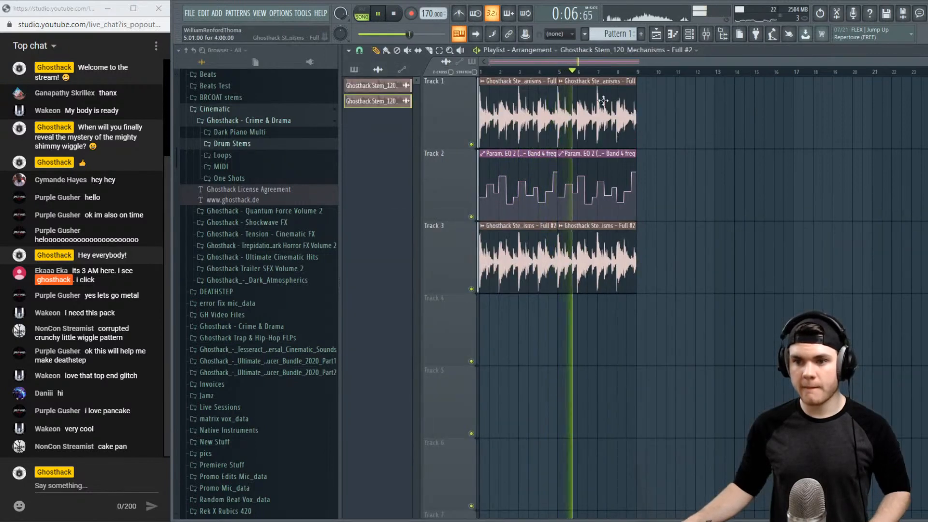
pyautogui.press('space')
pyautogui.moveTo(759, 403); pyautogui.dragTo(752, 125)
pyautogui.moveTo(626, 73); pyautogui.dragTo(416, 77)
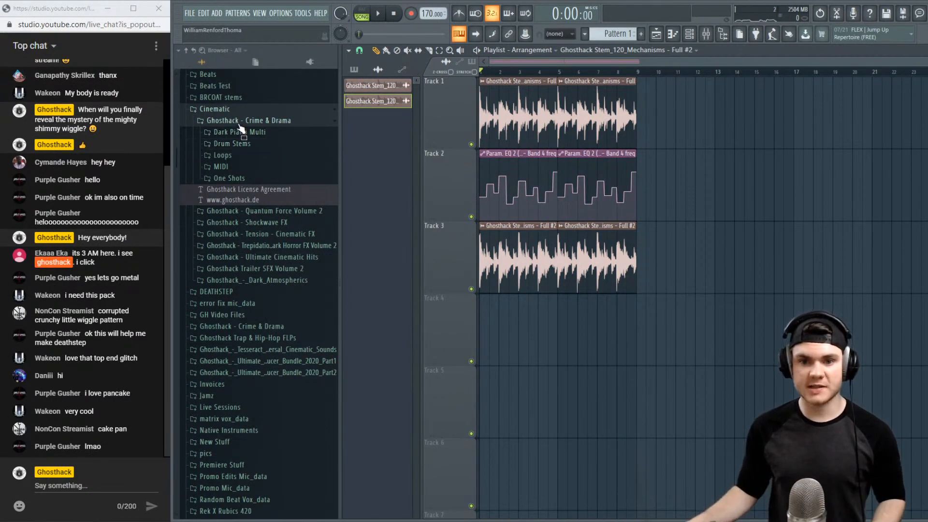
# Open the Synths one-shots folder of Ghosthack Trailer SFX Volume 2 in the sample browser
pyautogui.click(277, 121)
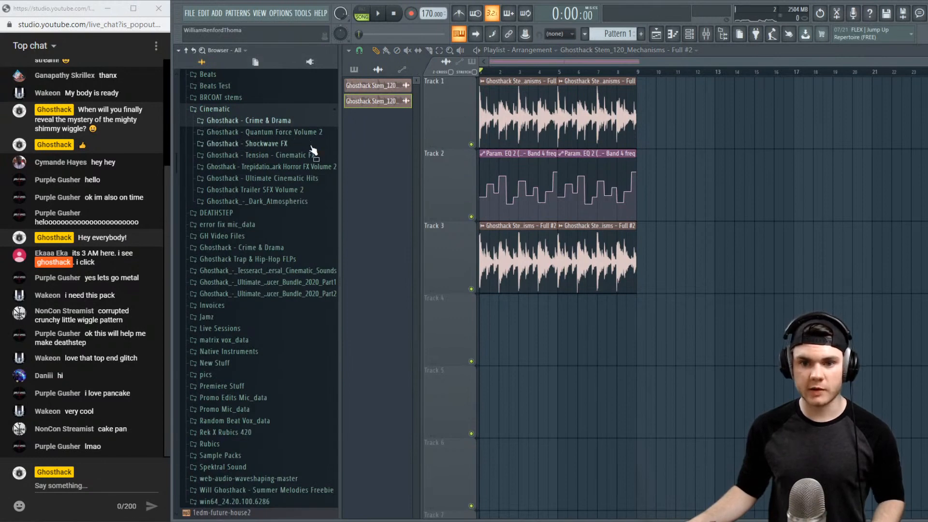
pyautogui.click(300, 191)
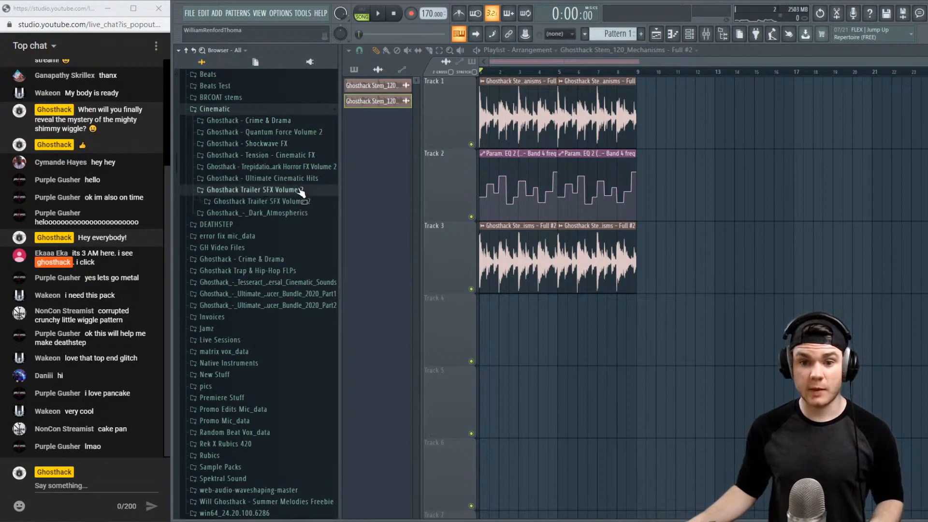
pyautogui.click(303, 202)
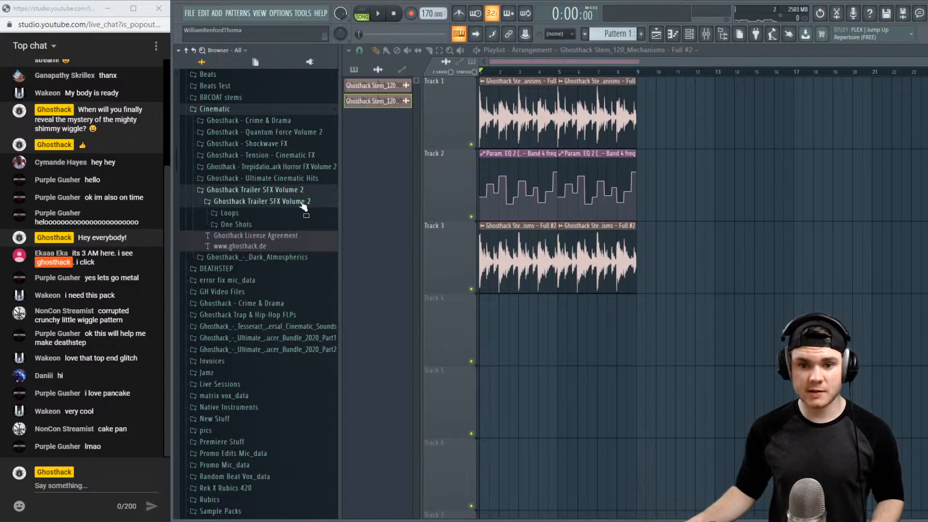
pyautogui.click(266, 225)
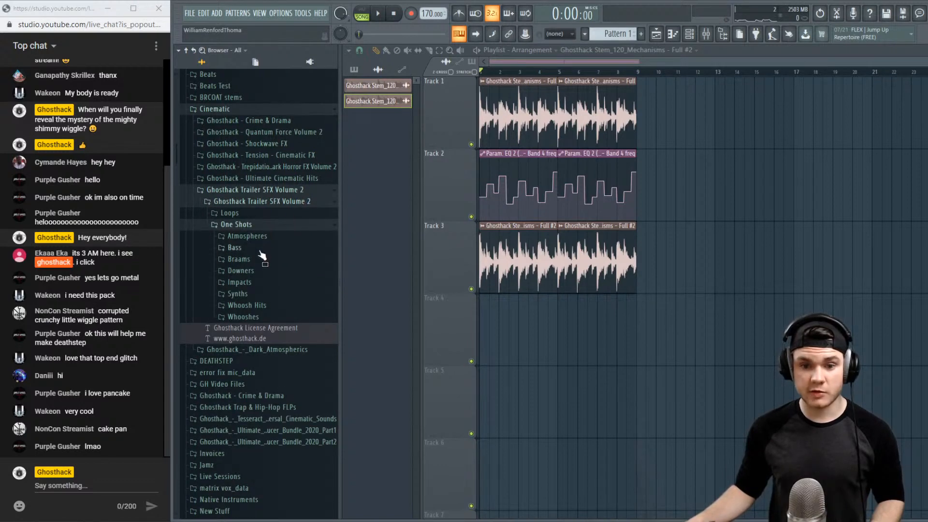
pyautogui.click(258, 295)
# Audition the Ghosthack Synth one-shots from Aggression Sweep_C to Low Hit_C, repeating Dist 1_D, Dist 2_D and Fear_G
pyautogui.click(288, 244)
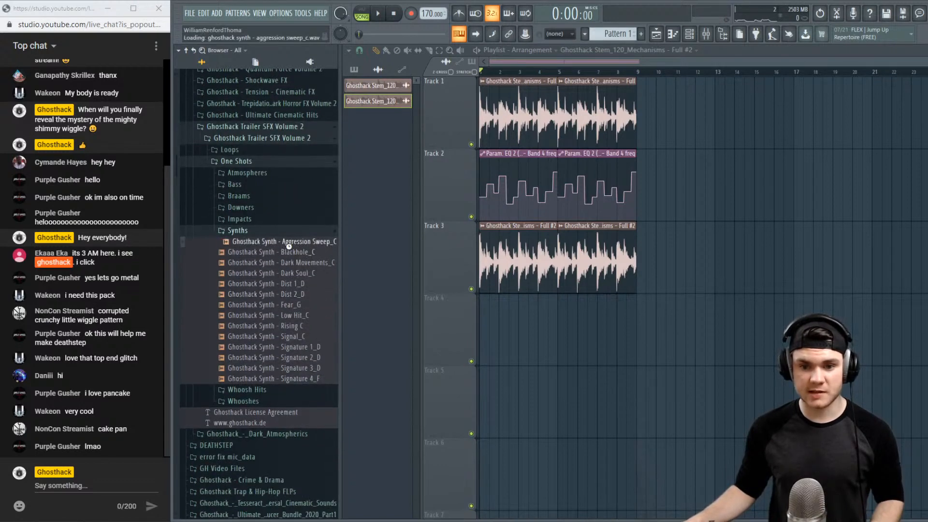
pyautogui.click(289, 252)
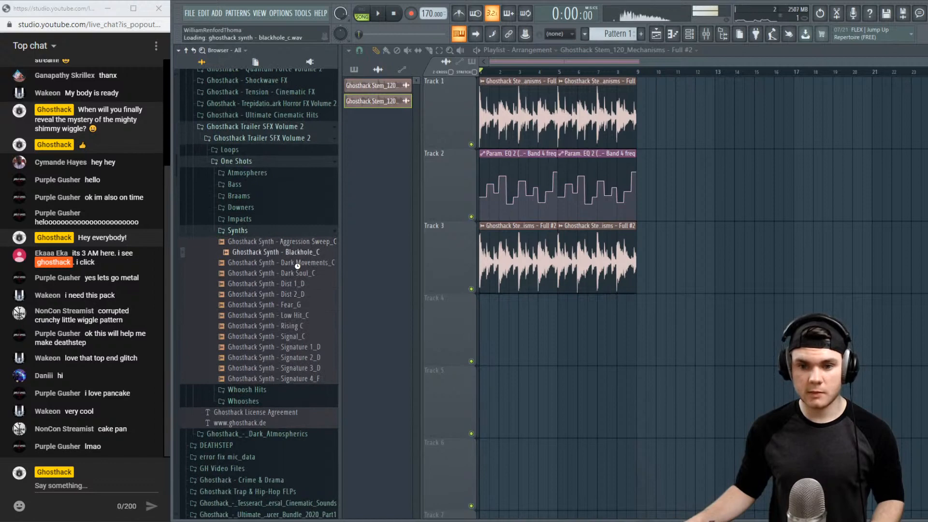
pyautogui.click(299, 266)
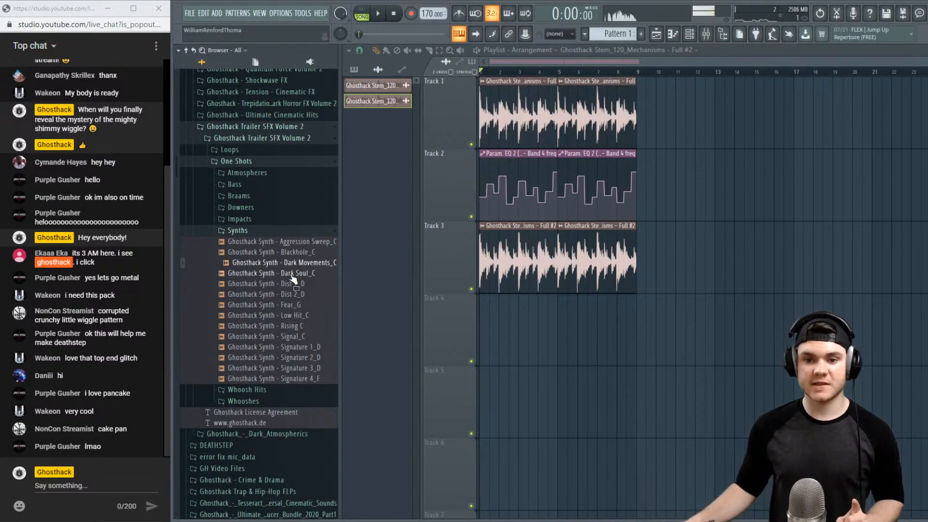
pyautogui.click(291, 275)
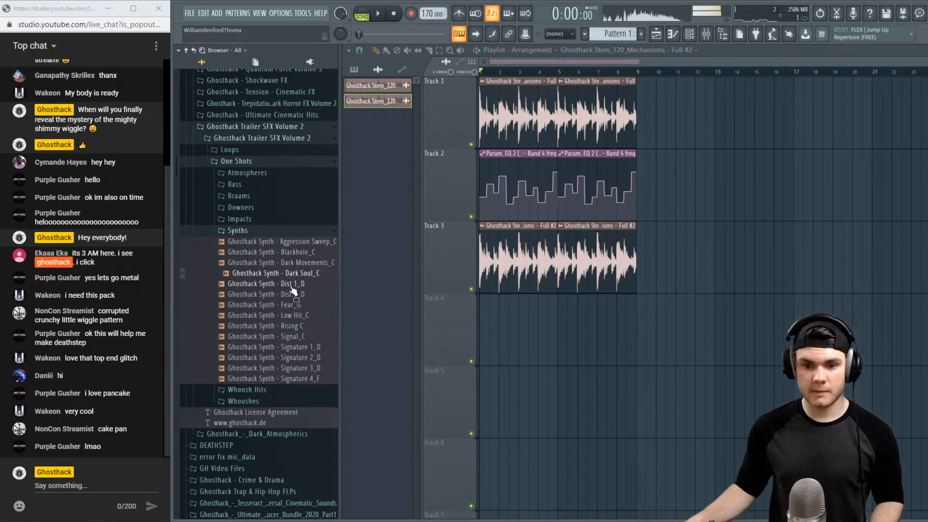
pyautogui.click(292, 286)
pyautogui.click(289, 295)
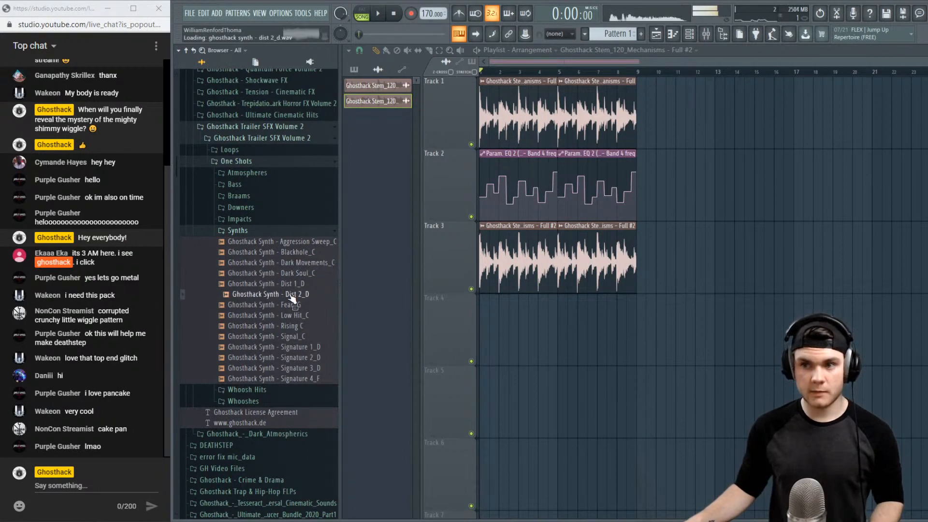
pyautogui.click(293, 284)
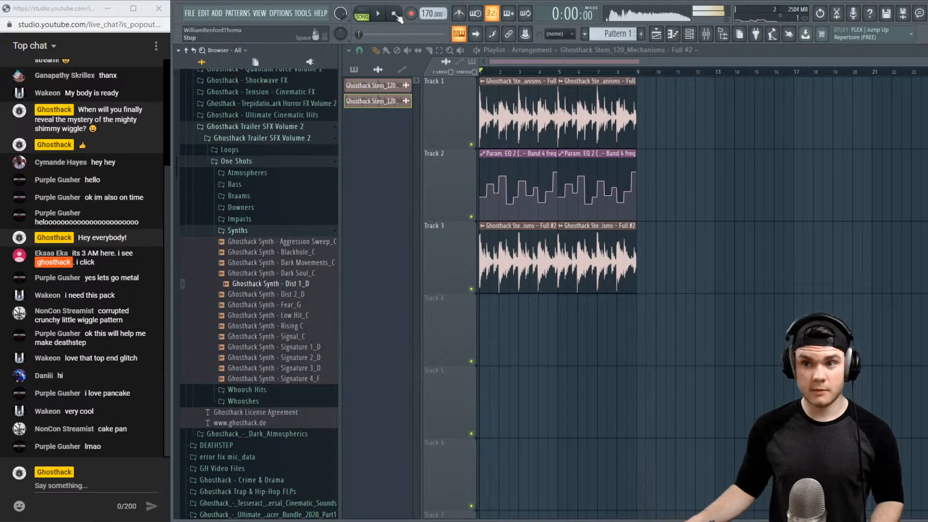
pyautogui.click(297, 294)
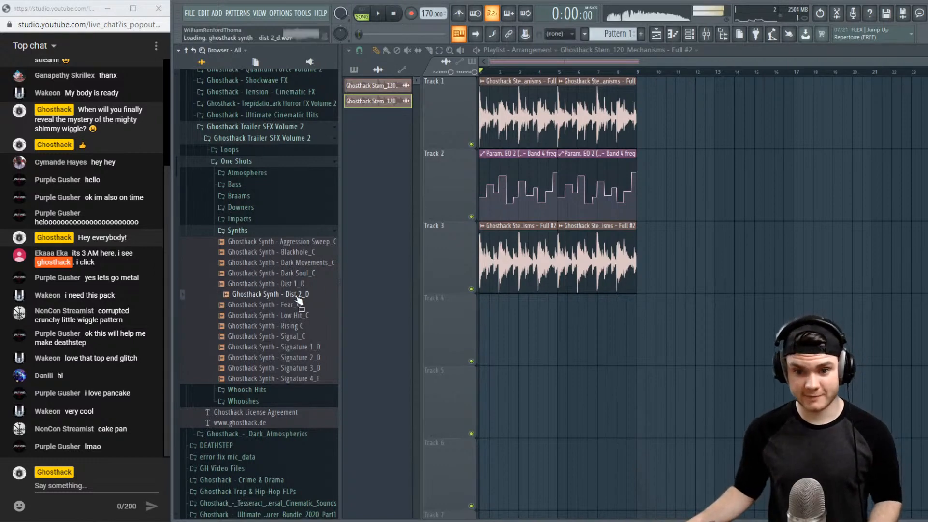
pyautogui.click(293, 305)
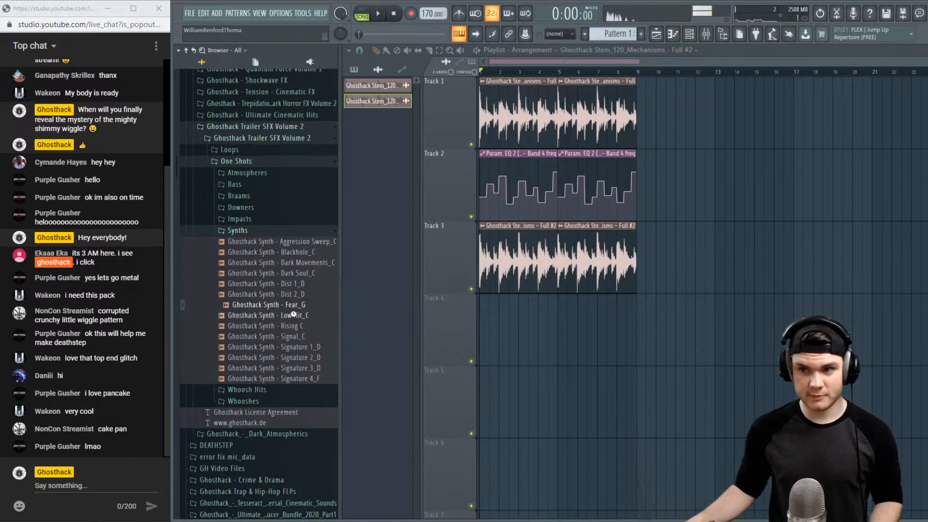
pyautogui.click(294, 315)
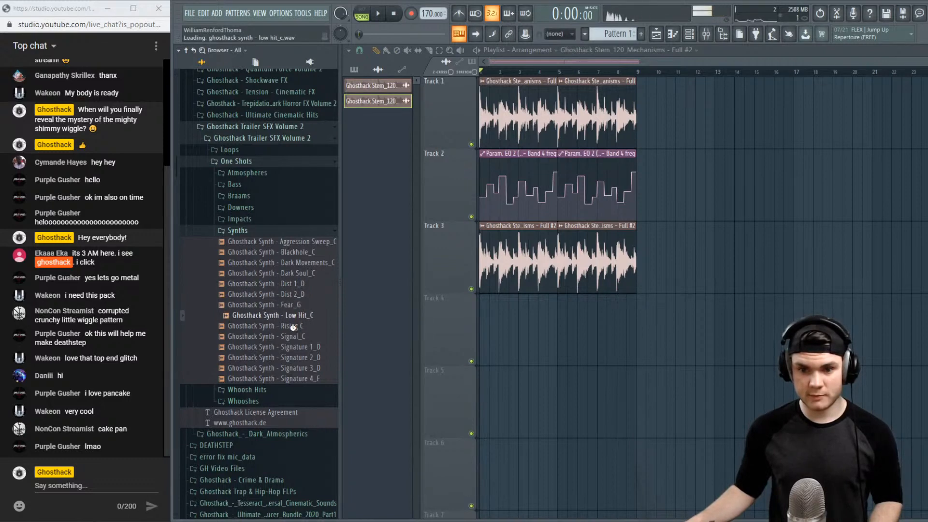
pyautogui.click(293, 305)
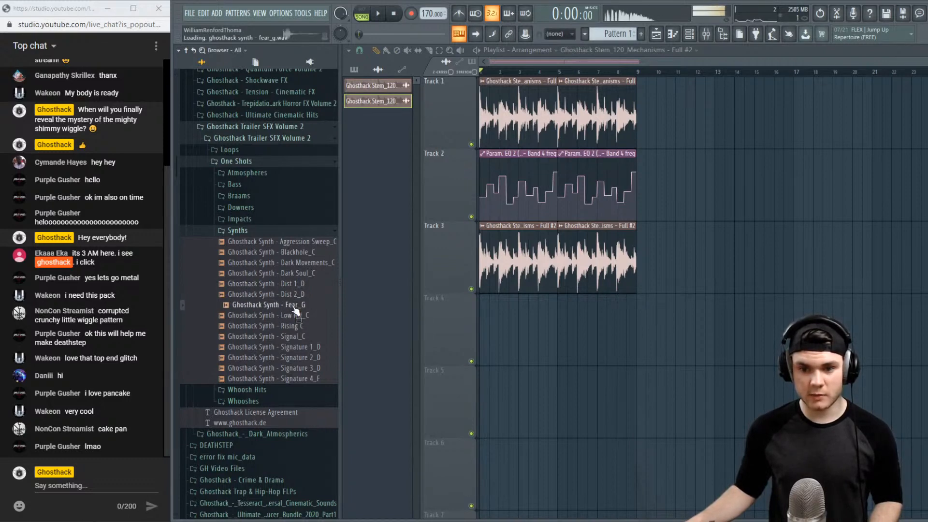
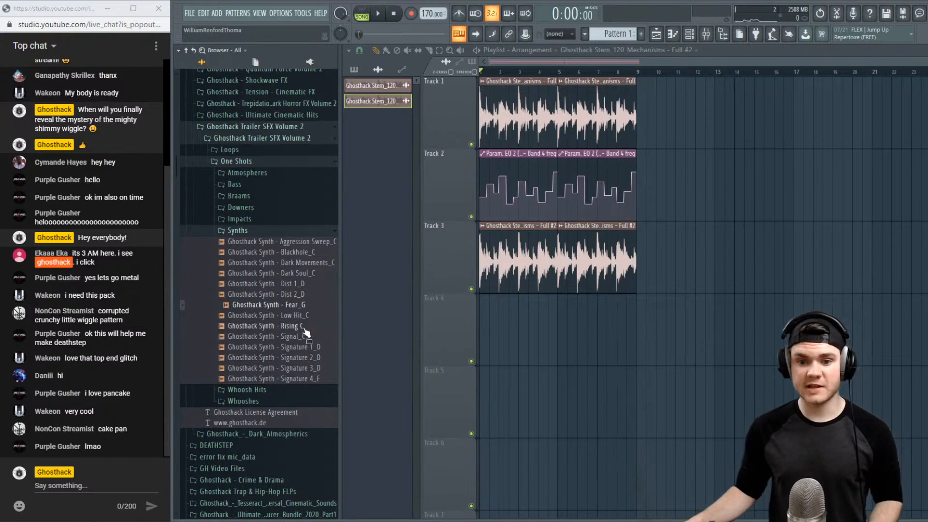
# Audition the Ghosthack Synth one-shots Signature 1_D through Signature 4_F
pyautogui.click(302, 347)
pyautogui.click(300, 358)
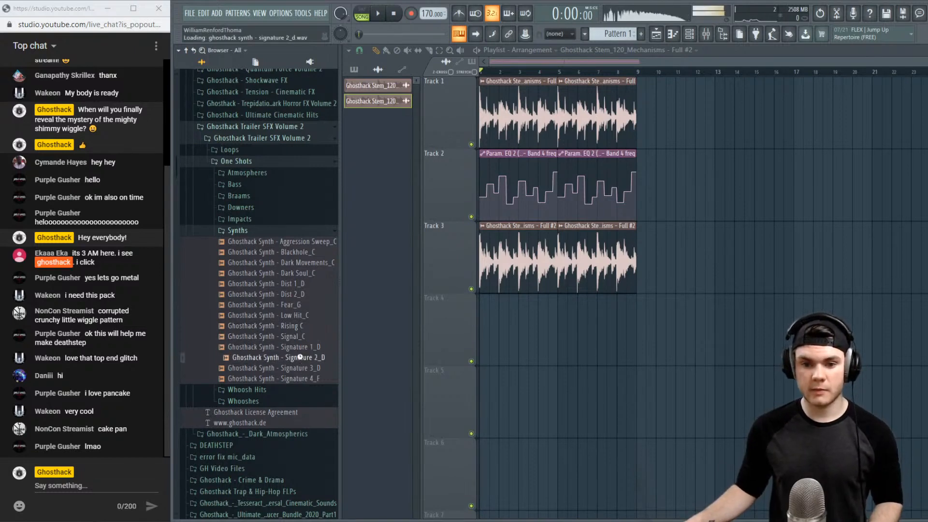
pyautogui.click(299, 368)
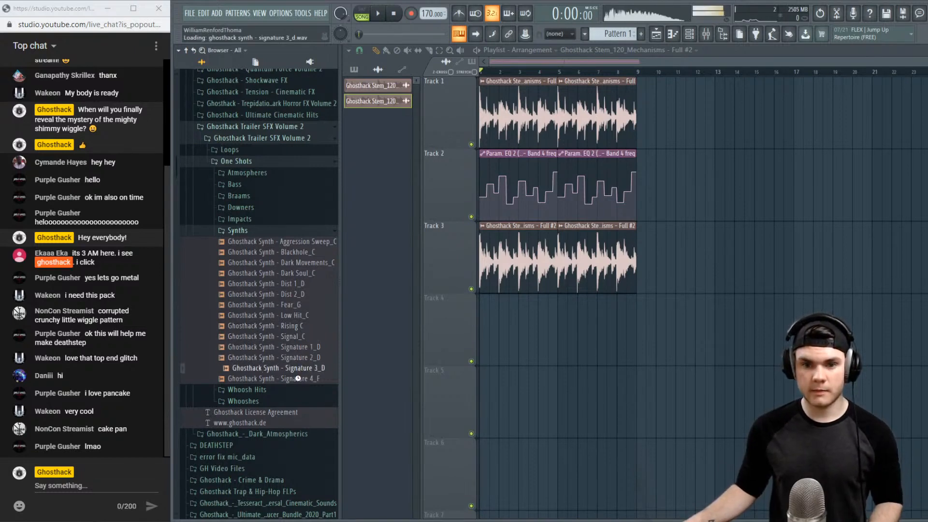
pyautogui.click(297, 378)
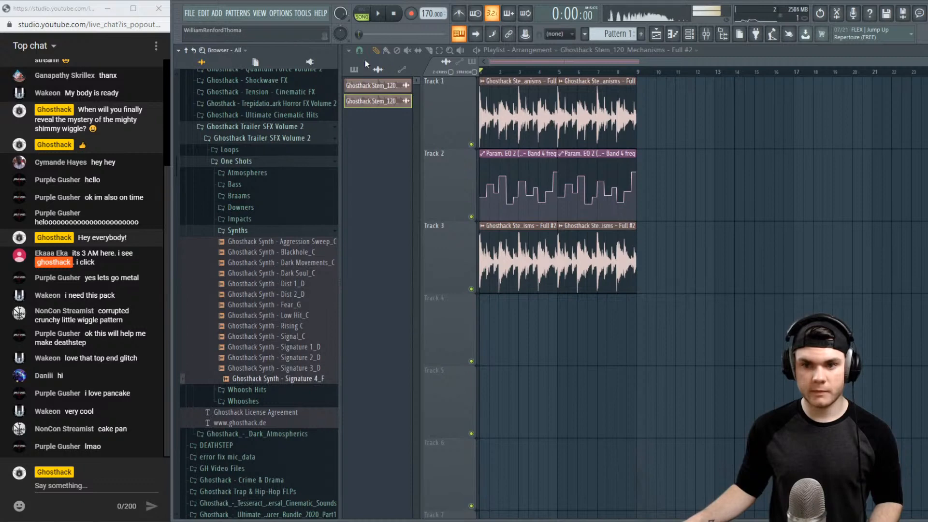
# Switch from the Synths folder to the Bass one-shots and audition Click 1_G, Click 2_G, Moogish_G, the Pluck samples and Punch_D
pyautogui.click(249, 232)
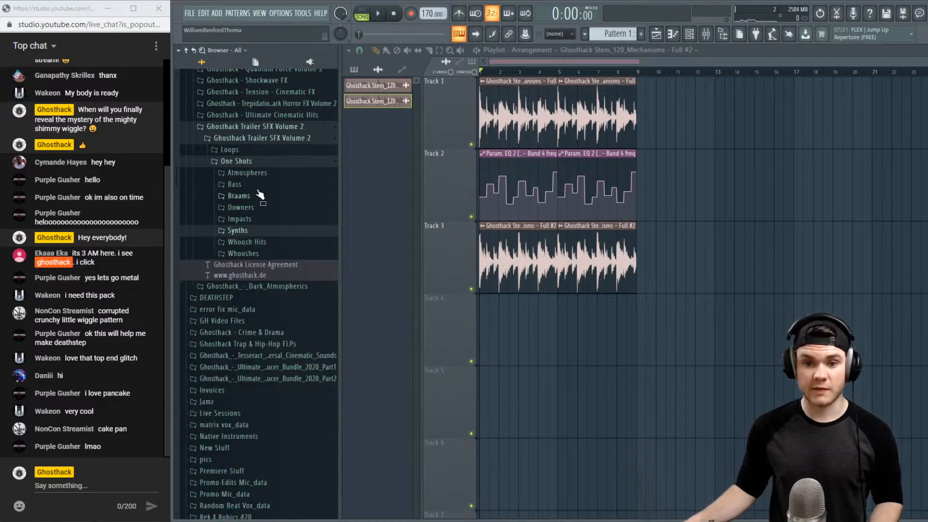
pyautogui.click(261, 186)
pyautogui.click(303, 195)
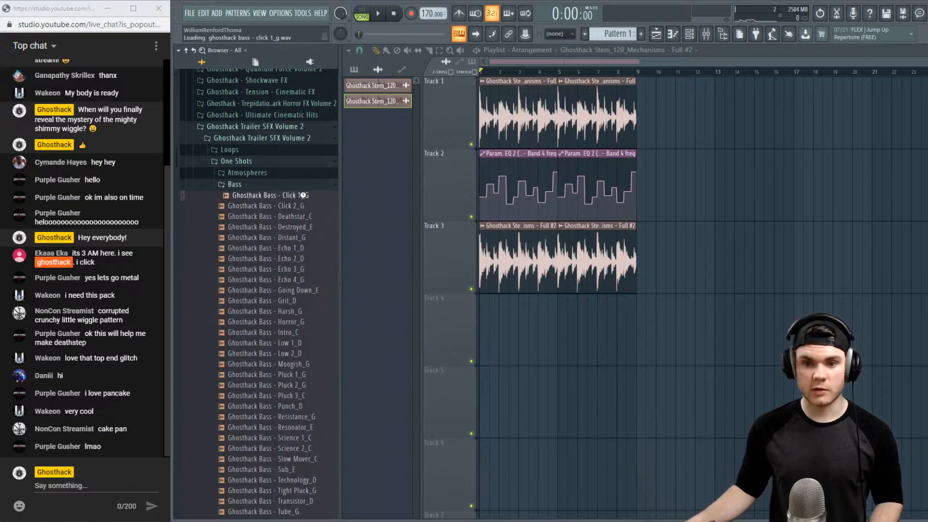
pyautogui.click(299, 207)
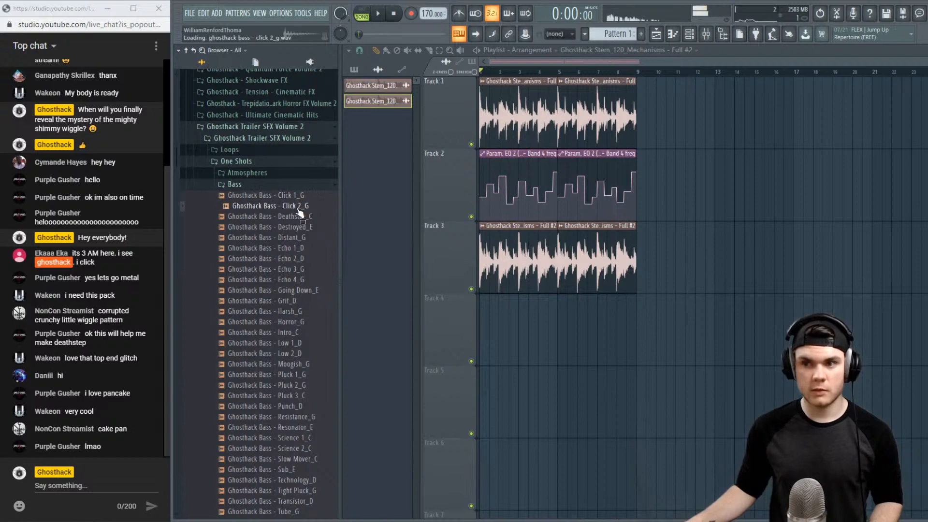
pyautogui.scroll(-5, 309, 241)
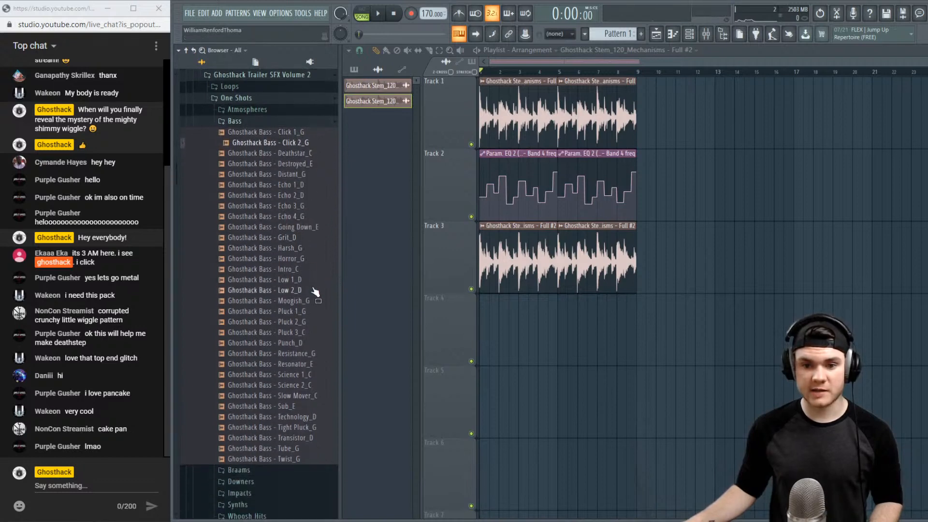
pyautogui.click(307, 311)
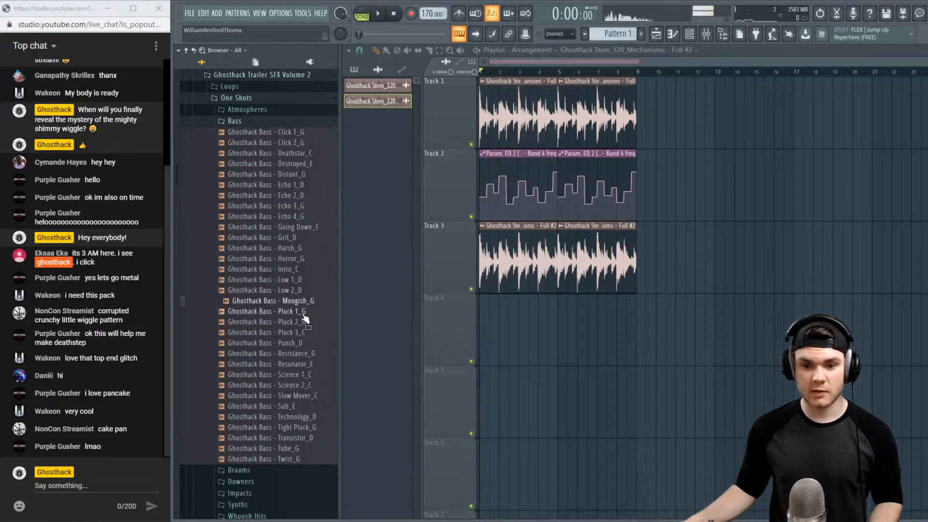
pyautogui.click(301, 323)
pyautogui.click(301, 333)
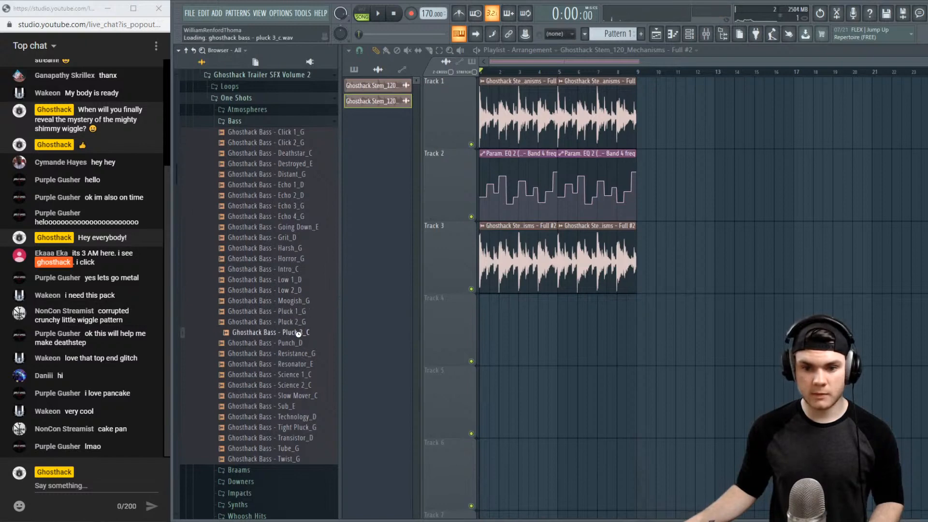
pyautogui.click(299, 342)
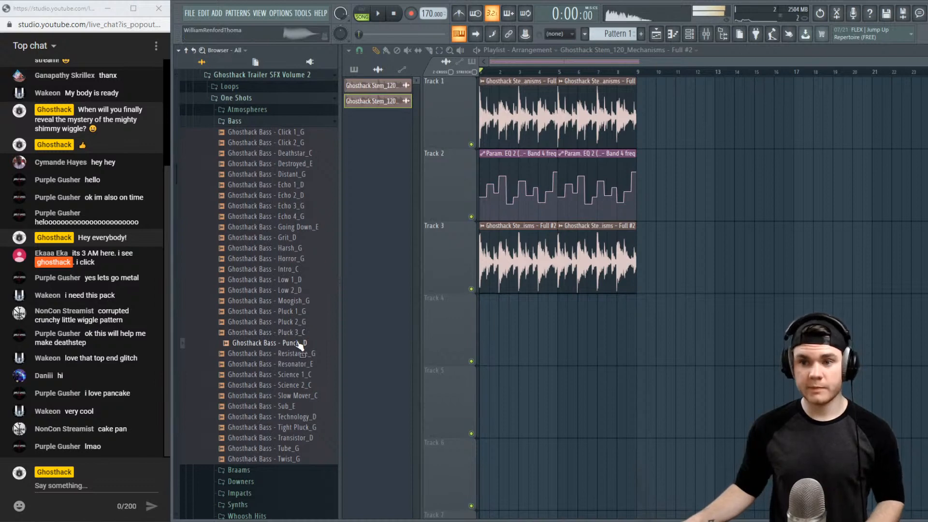
# Play the start of the drum arrangement briefly, stop it, and audition Ghosthack Bass - Punch_D again for comparison
pyautogui.press('space')
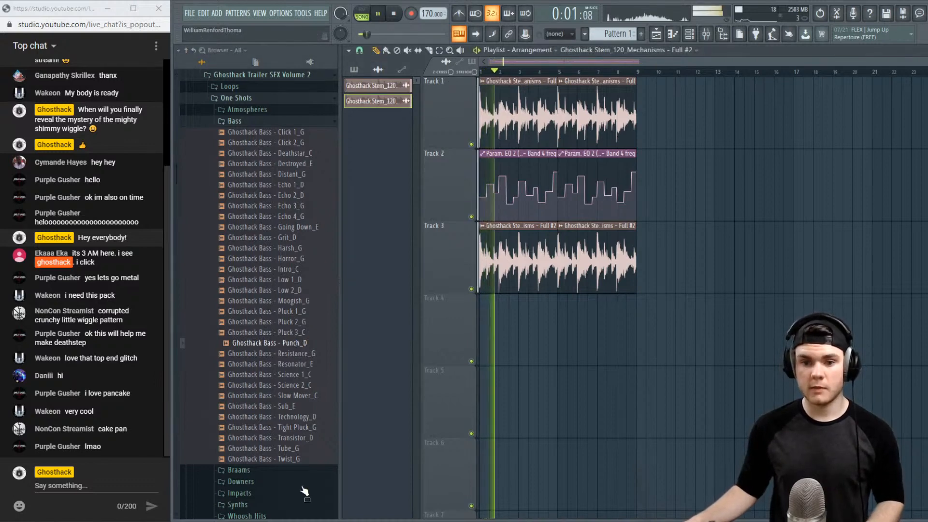
pyautogui.press('space')
pyautogui.click(302, 343)
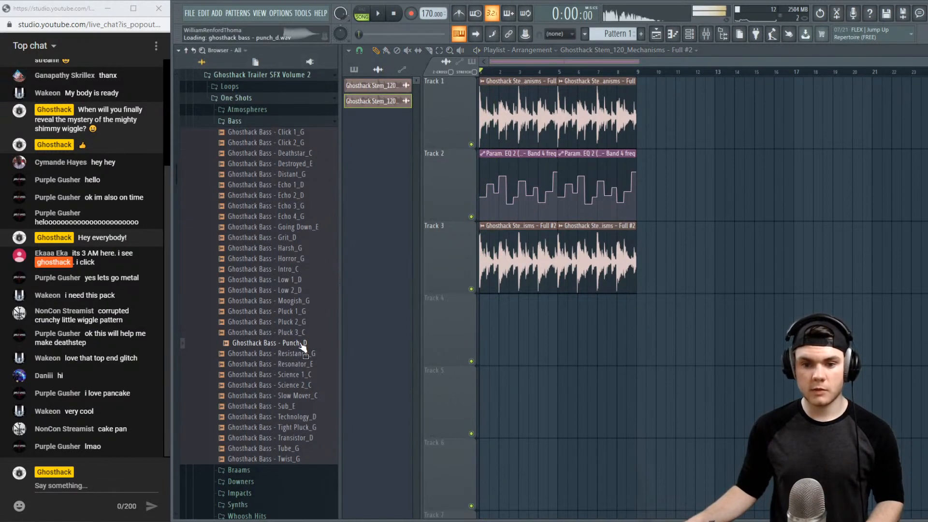
# Audition more bass one-shots from Tight Pluck_G, Technology_D and Science 2_C back up through the Plucks, ending on Punch_D
pyautogui.click(297, 427)
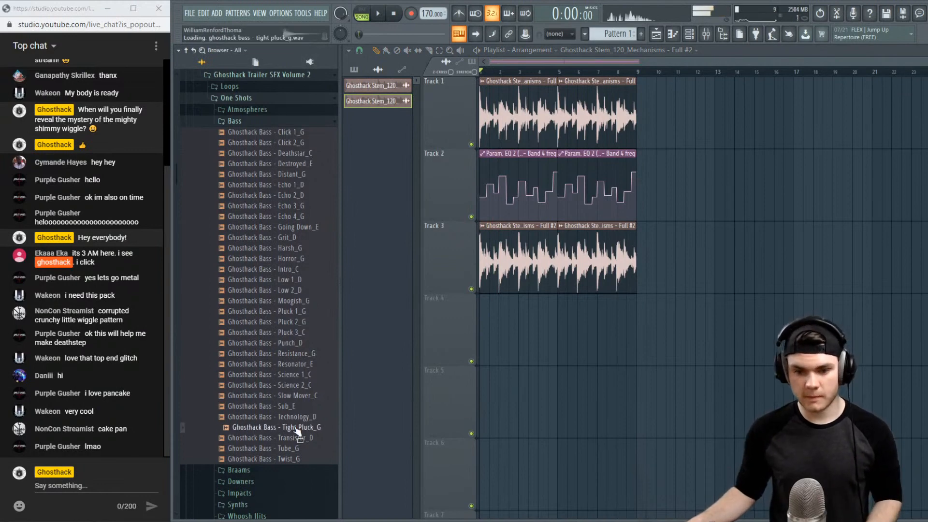
pyautogui.click(297, 416)
pyautogui.click(299, 385)
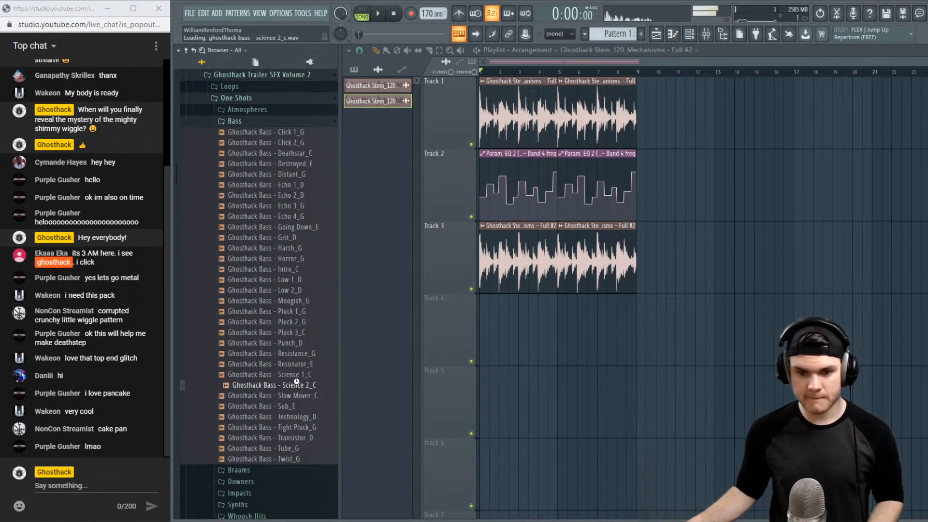
pyautogui.click(298, 343)
pyautogui.click(299, 334)
pyautogui.click(299, 323)
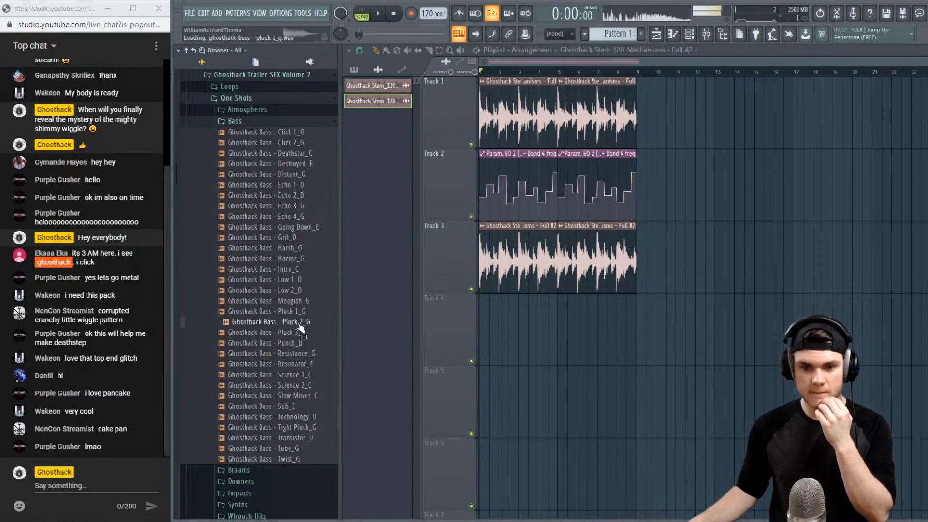
pyautogui.click(299, 313)
pyautogui.click(298, 345)
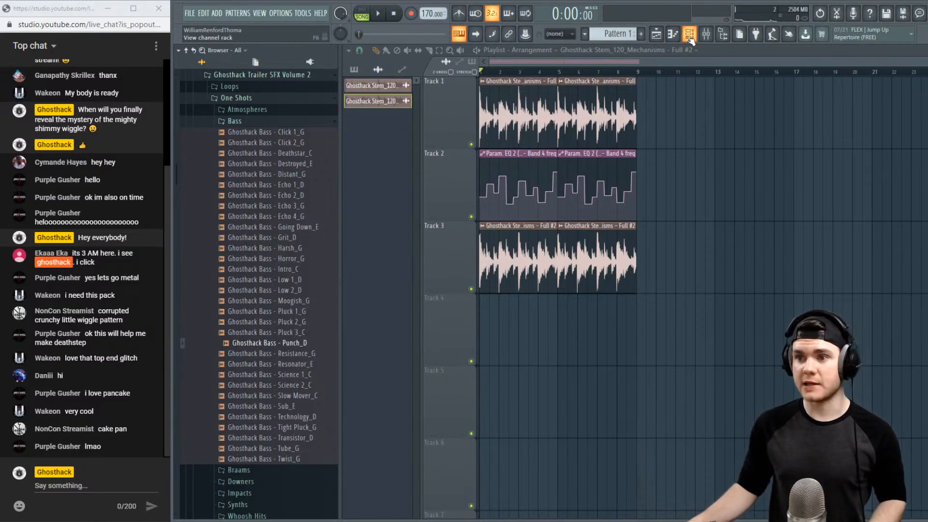
# Show the Unsorted channels in the channel rack and add Ghosthack Bass - Punch_D as a new sampler channel
pyautogui.click(691, 42)
pyautogui.click(429, 72)
pyautogui.click(428, 116)
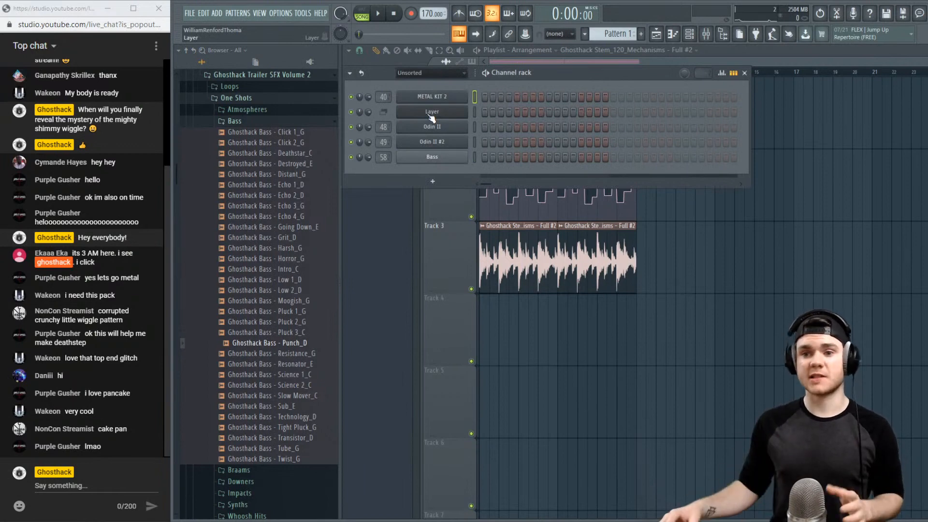
pyautogui.click(640, 34)
pyautogui.press('Escape')
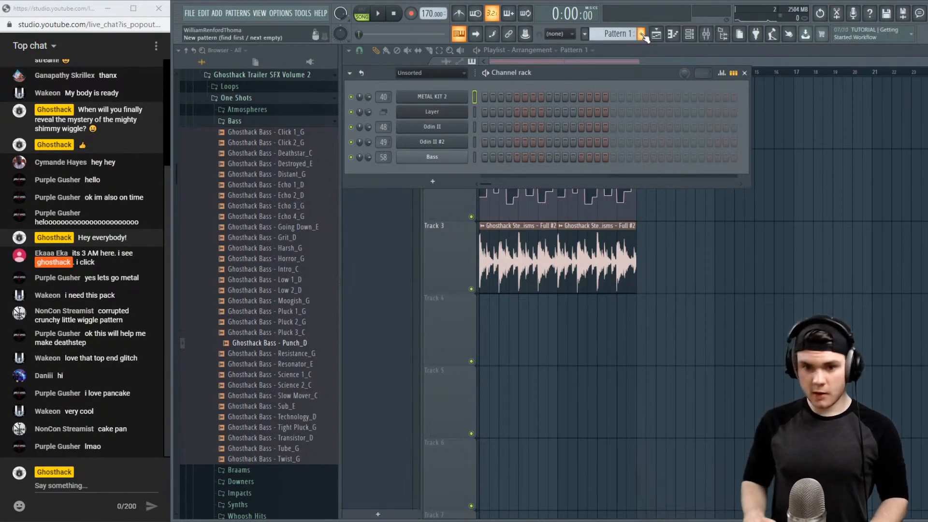
pyautogui.click(303, 343)
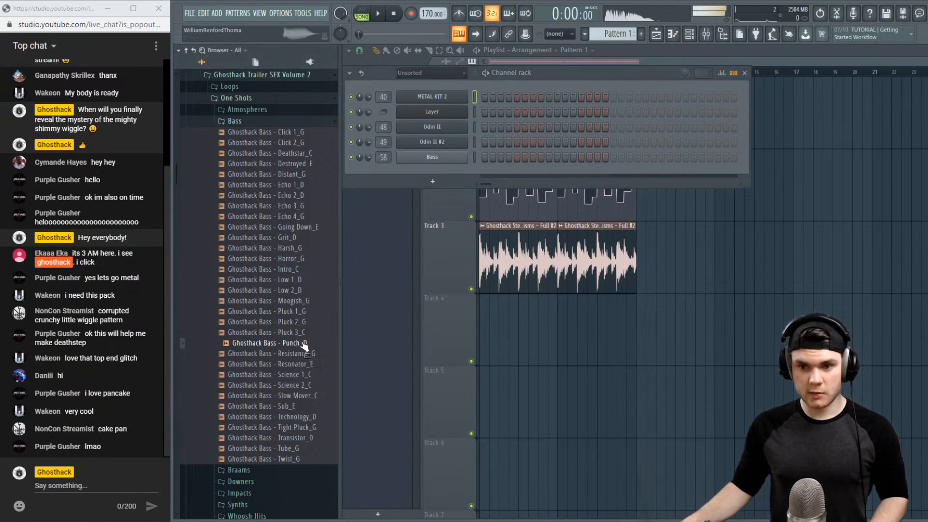
pyautogui.moveTo(303, 344); pyautogui.dragTo(447, 172)
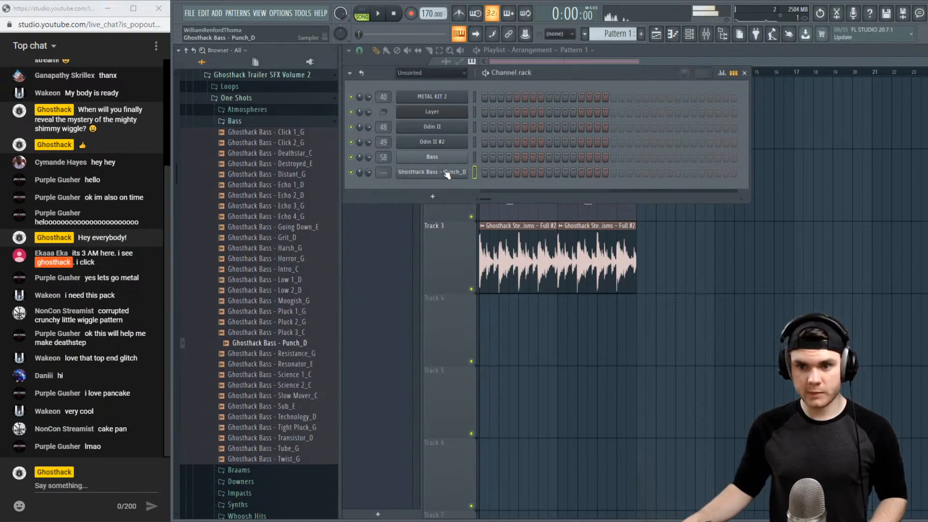
# Shorten the Punch_D sample to a tight pluck by raising the fade-out in its sampler settings
pyautogui.click(447, 172)
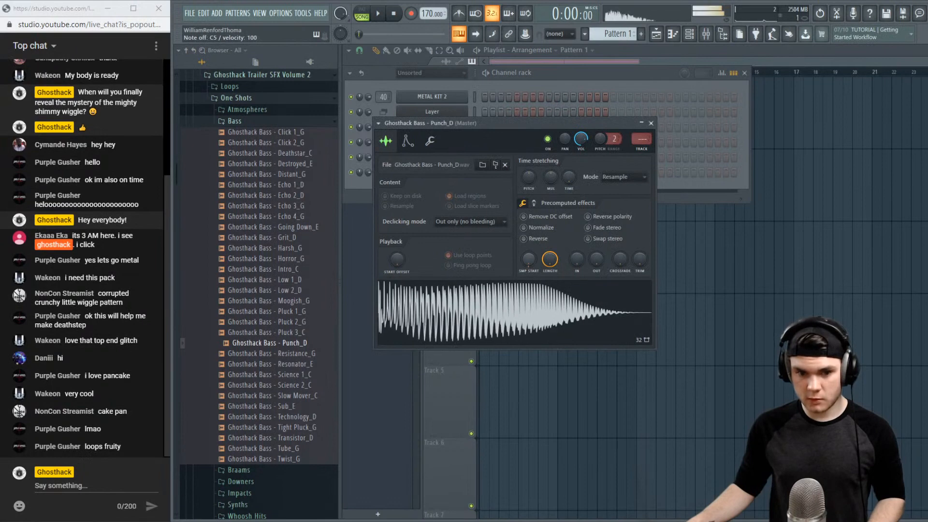
pyautogui.moveTo(528, 260); pyautogui.dragTo(528, 256)
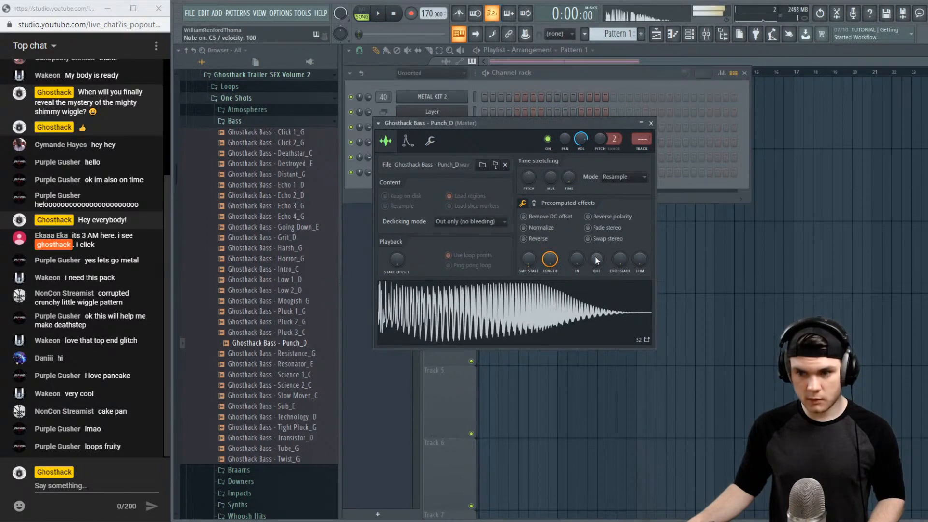
pyautogui.moveTo(597, 261); pyautogui.dragTo(597, 256)
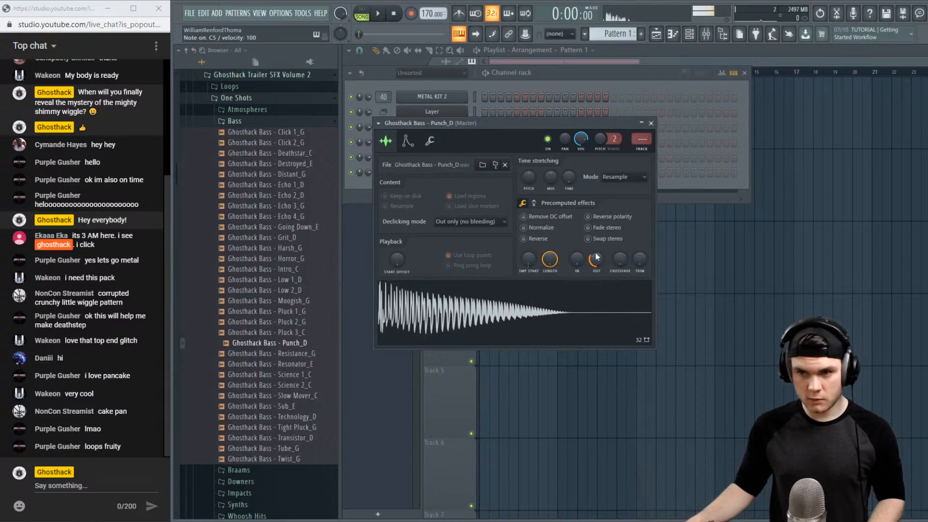
pyautogui.scroll(3, 597, 257)
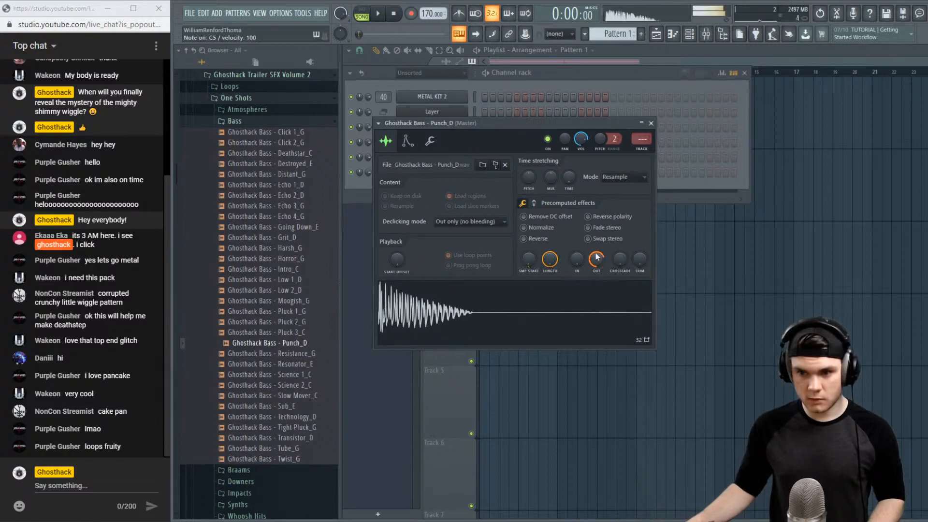
pyautogui.scroll(2, 596, 257)
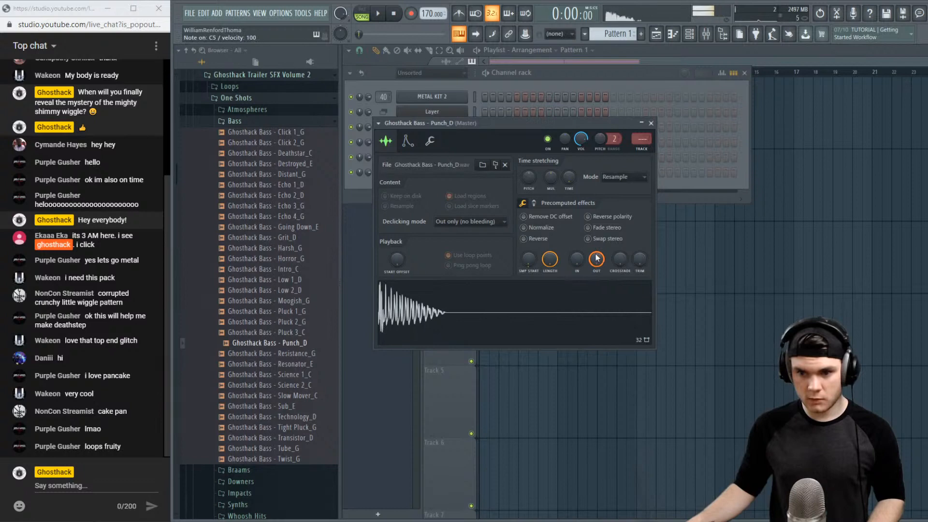
# Play F5 and C5 test notes on the shortened Punch_D channel
pyautogui.press('v')
pyautogui.press('v')
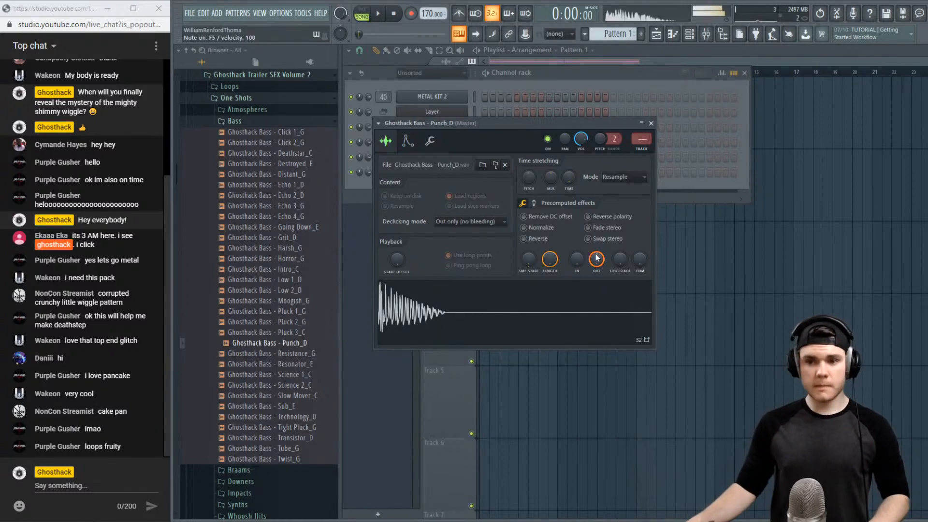
pyautogui.press('z')
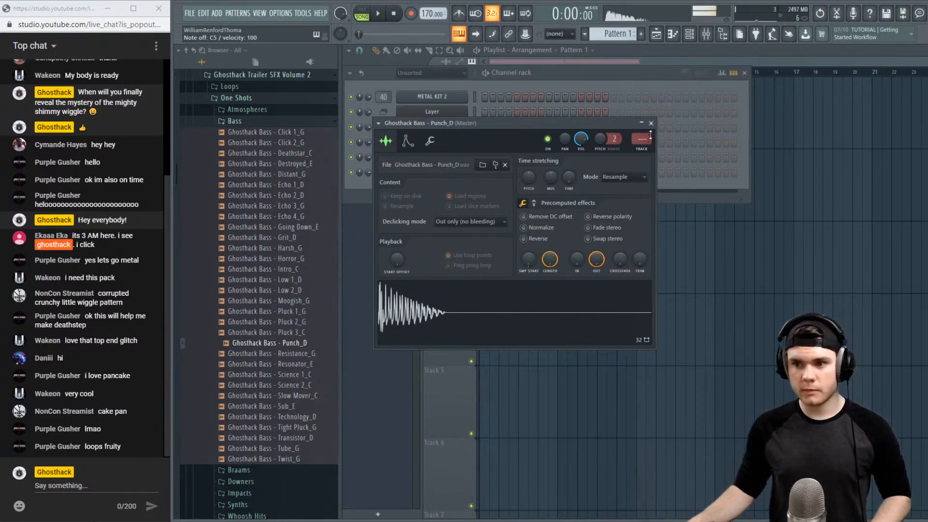
pyautogui.press('z')
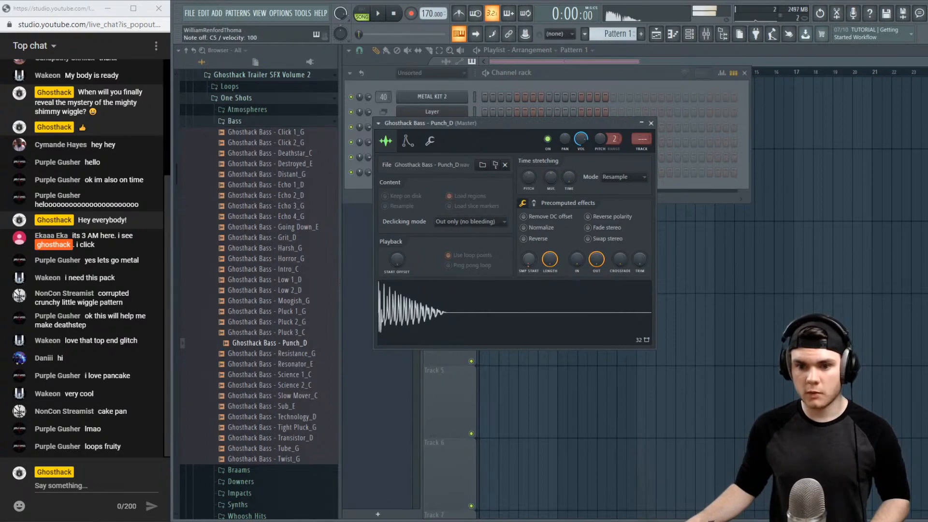
pyautogui.press('z')
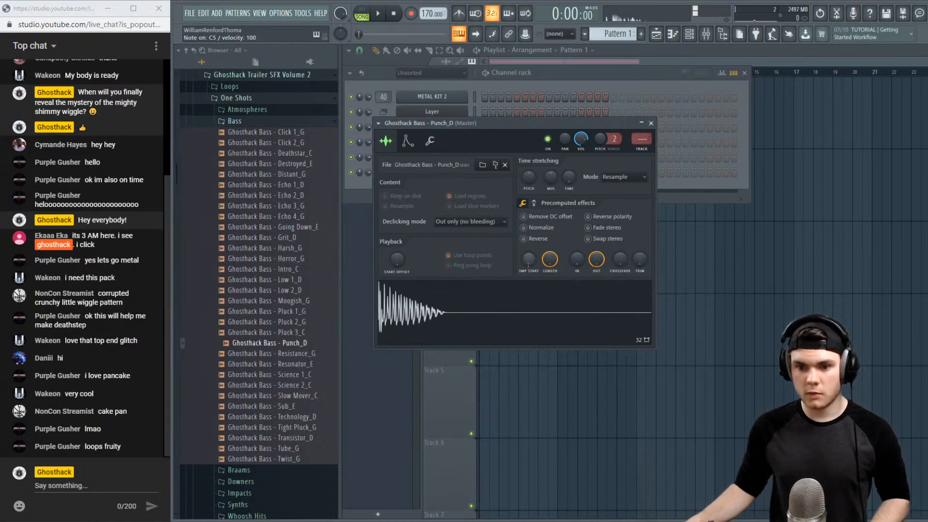
# Inspect the Punch_D channel's envelope settings, test C5 once more from the sample view, and close the channel window
pyautogui.click(650, 123)
pyautogui.click(454, 173)
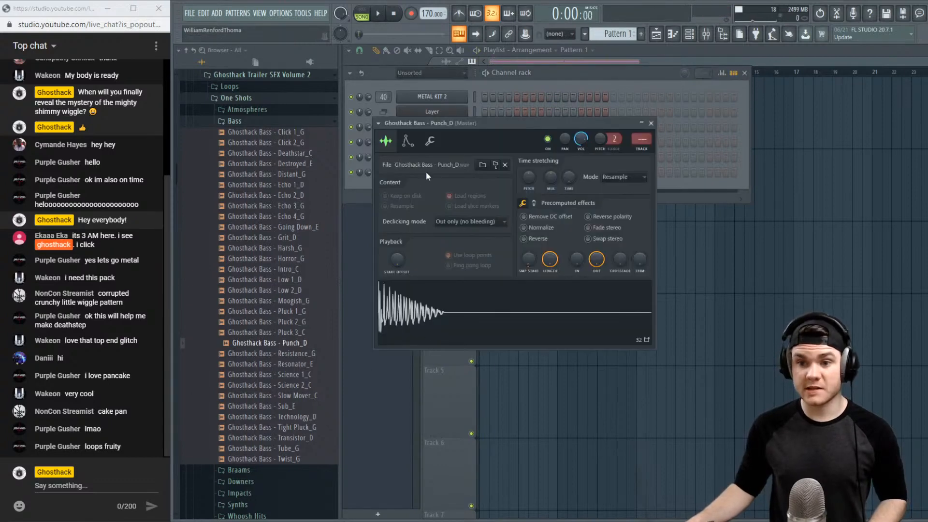
pyautogui.click(407, 141)
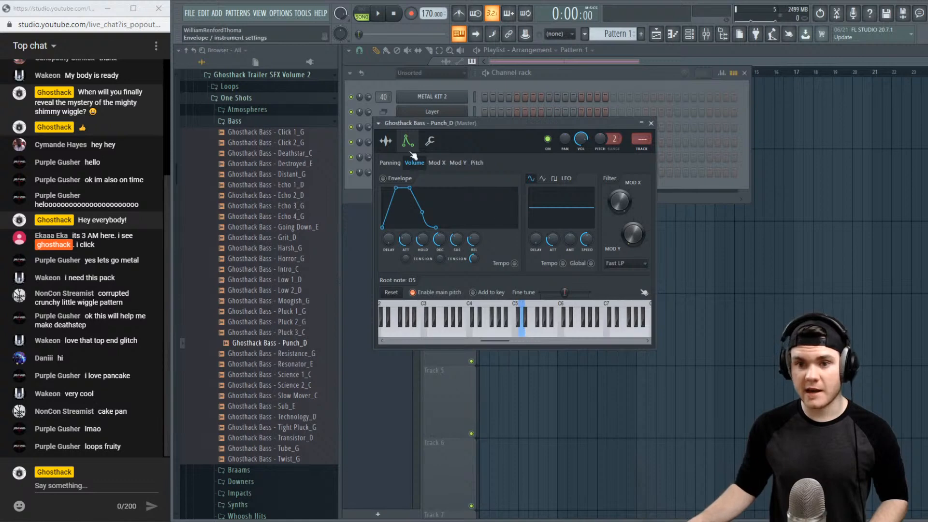
pyautogui.click(386, 141)
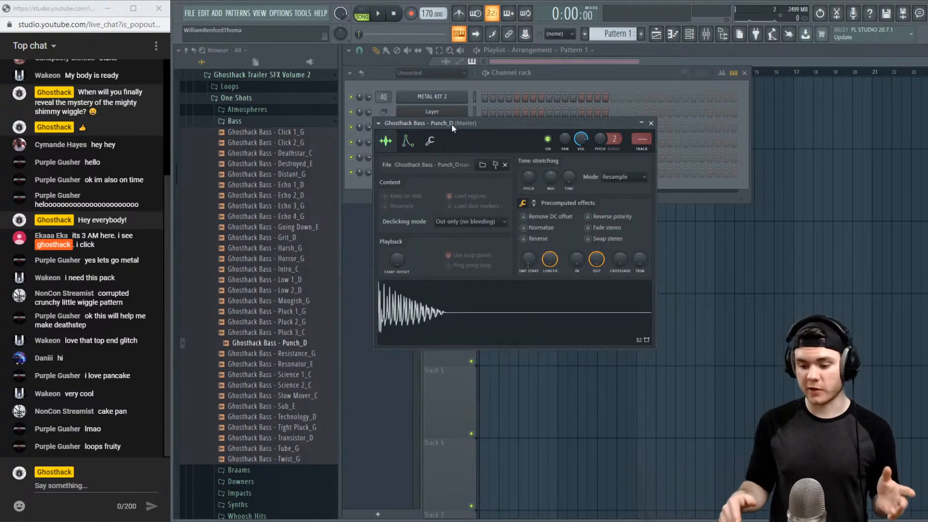
pyautogui.press('z')
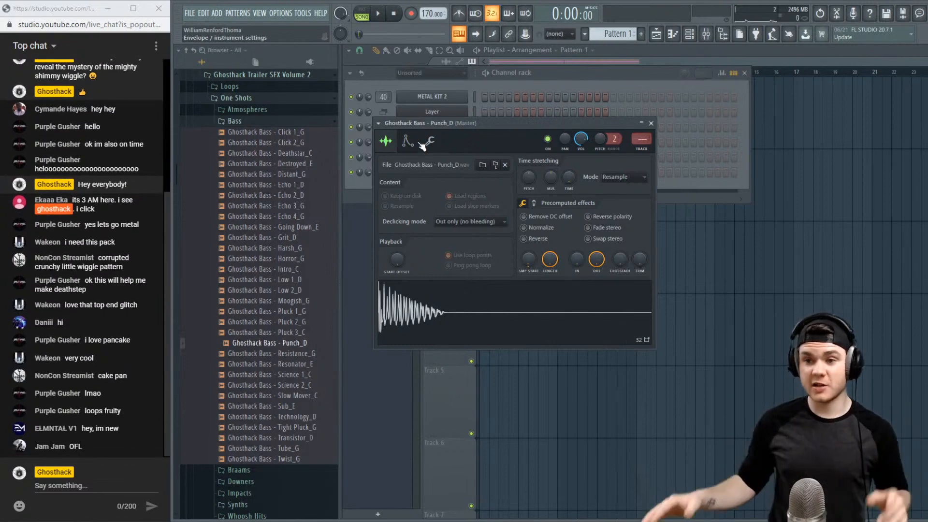
pyautogui.click(651, 123)
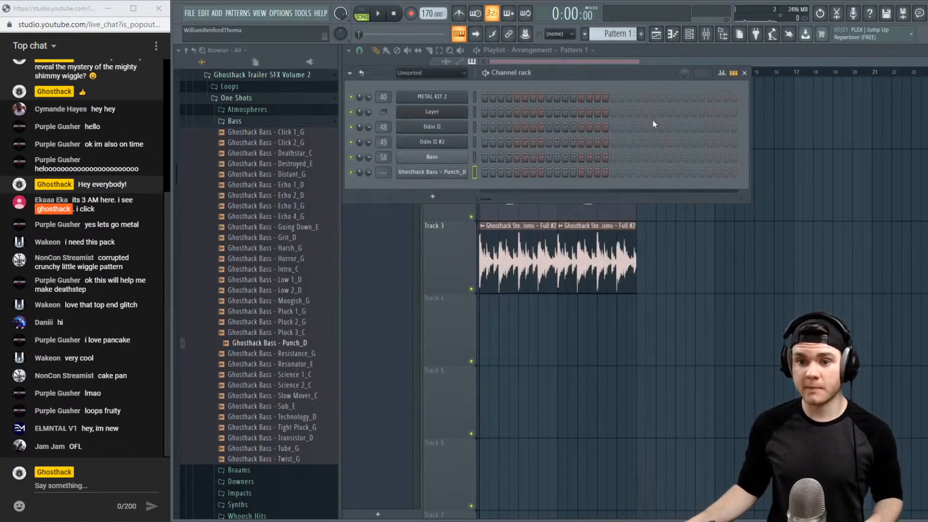
# Open the Ghosthack Bass - Punch_D channel in the piano roll and audition E5 on its keyboard
pyautogui.press('space')
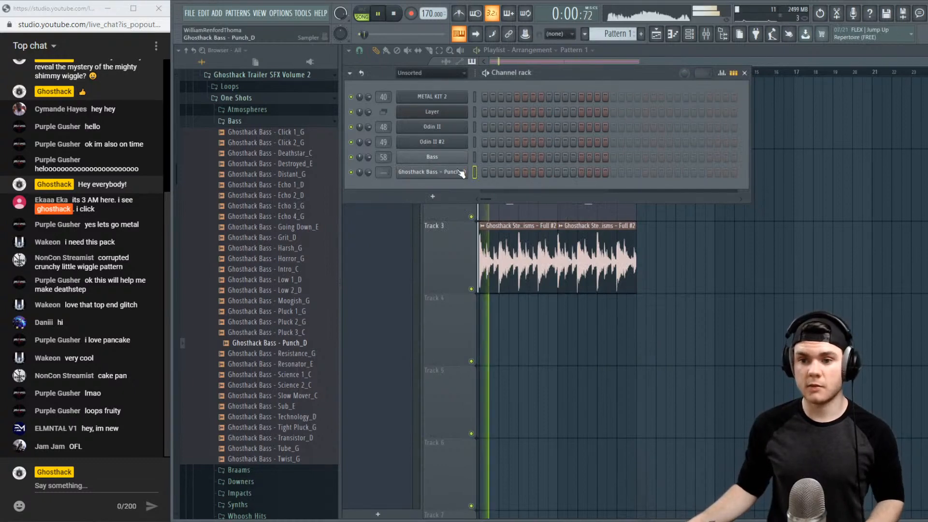
pyautogui.rightClick(461, 173)
pyautogui.click(483, 175)
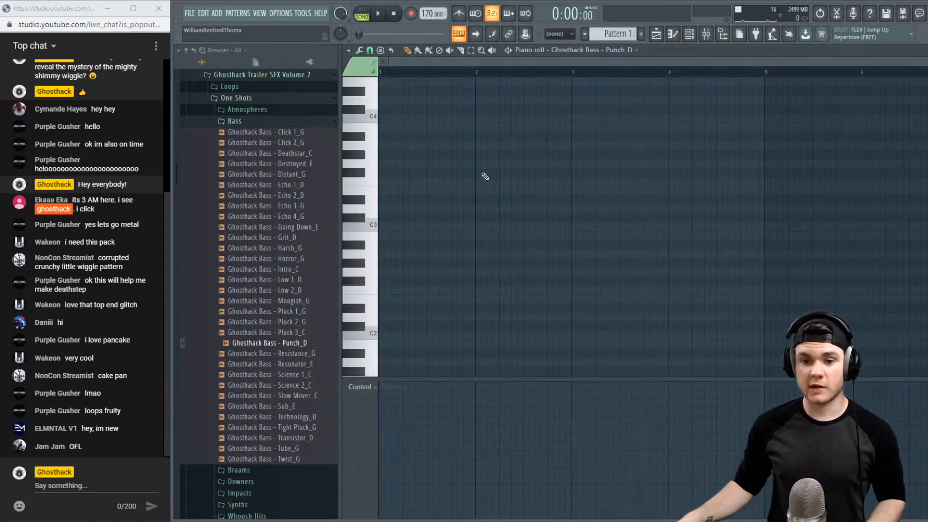
pyautogui.scroll(4, 376, 198)
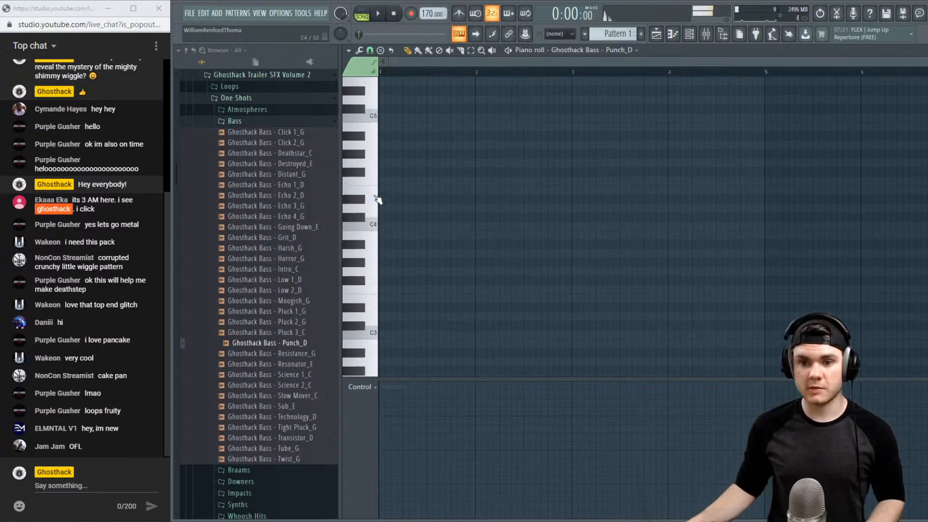
pyautogui.scroll(4, 377, 193)
pyautogui.click(377, 192)
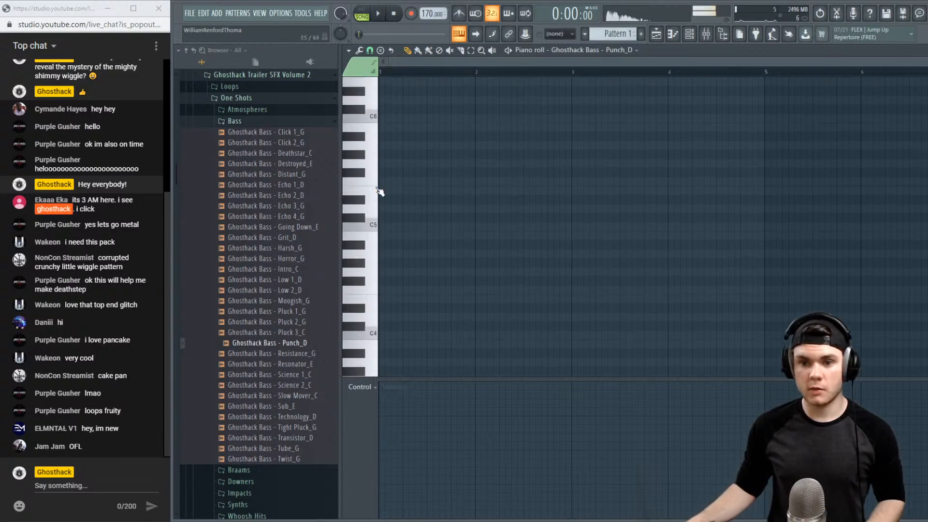
# Fill the first bar of the Punch_D pattern with eight consecutive E5 notes and start playback
pyautogui.click(381, 191)
pyautogui.click(393, 192)
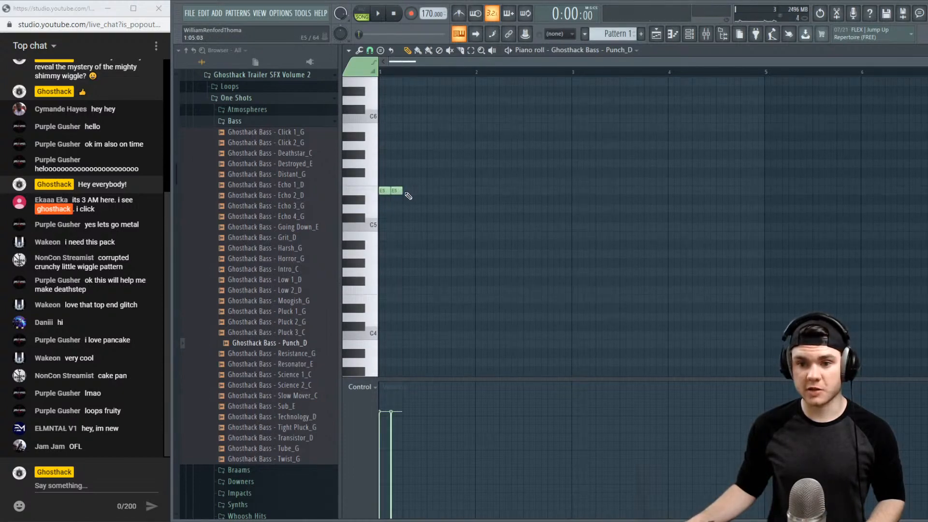
pyautogui.click(406, 191)
pyautogui.click(418, 191)
pyautogui.click(430, 191)
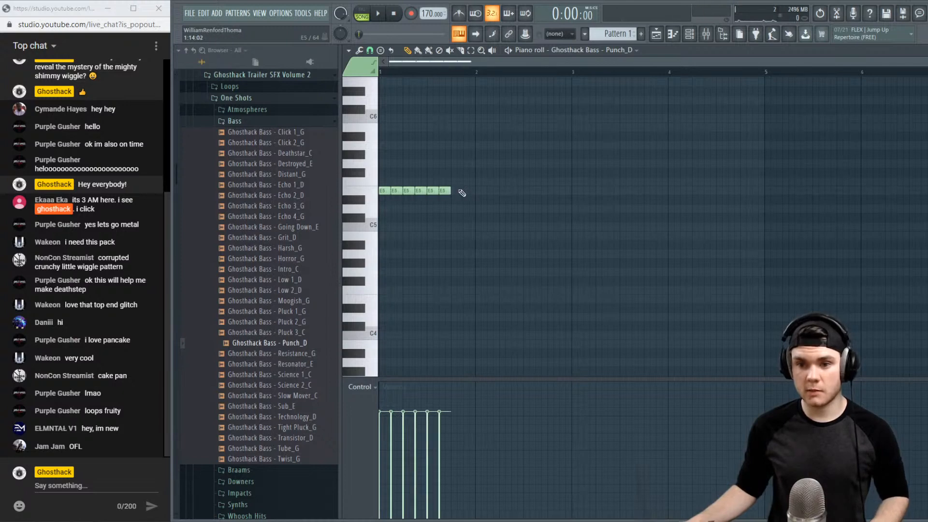
pyautogui.click(454, 191)
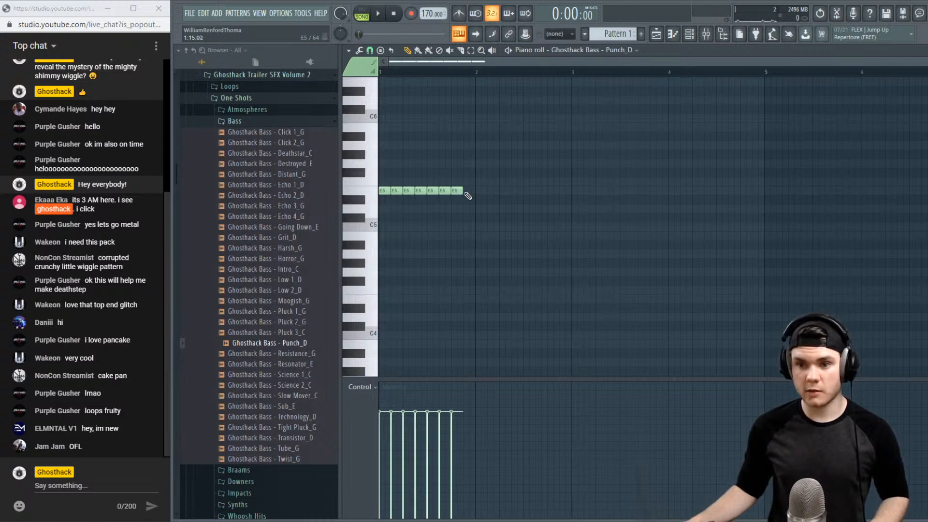
pyautogui.press('space')
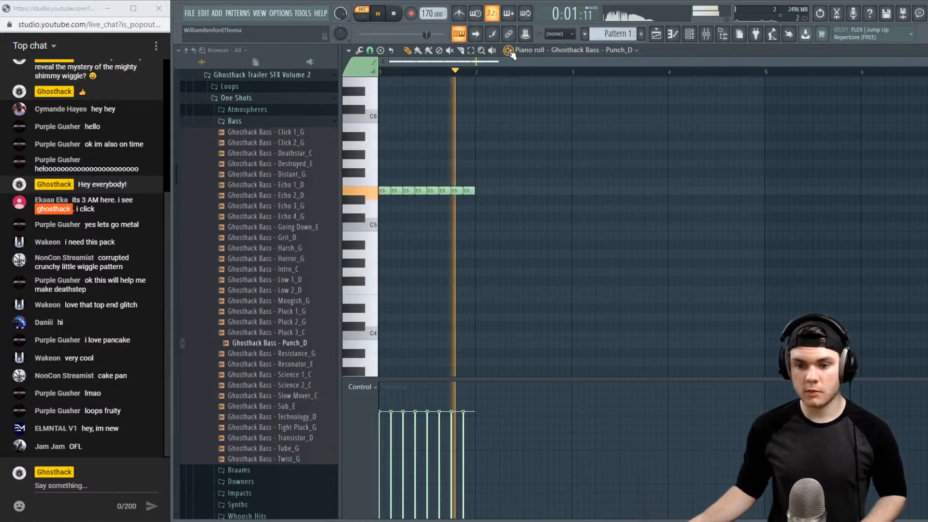
# Give the eight E5 notes uneven velocities and play the bar back to check the groove
pyautogui.press('space')
pyautogui.press('space')
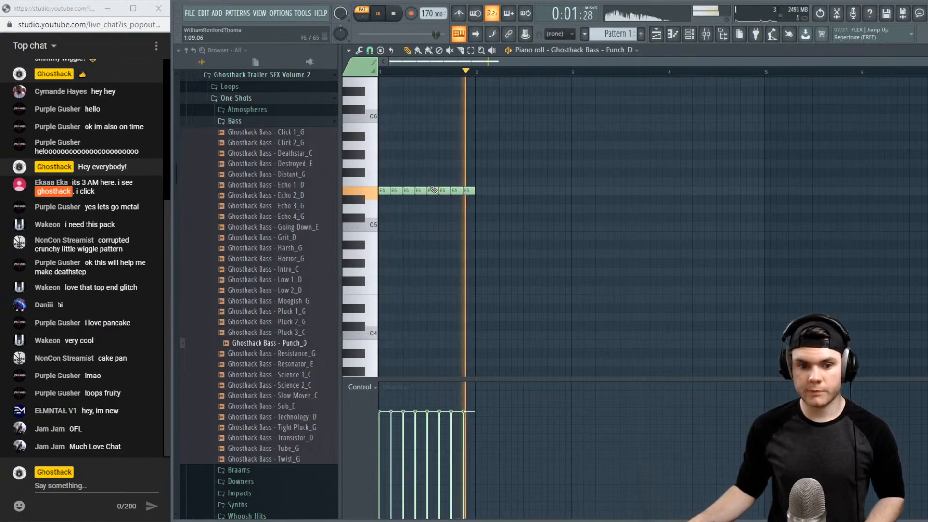
pyautogui.press('space')
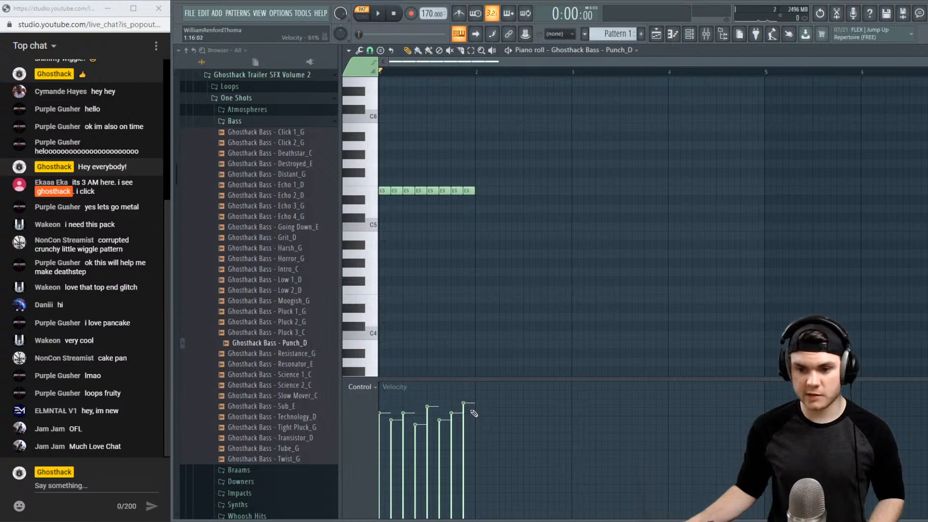
pyautogui.press('space')
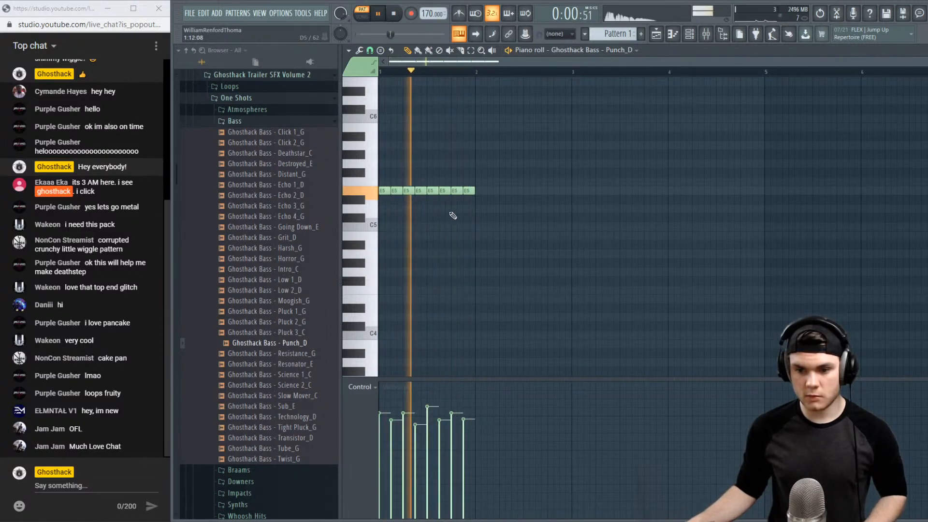
pyautogui.press('space')
# Apply level scaling to all the E5 notes, with a raised multiply, a tension of about -61% and a raised offset
pyautogui.hotkey('ctrl', 'a')
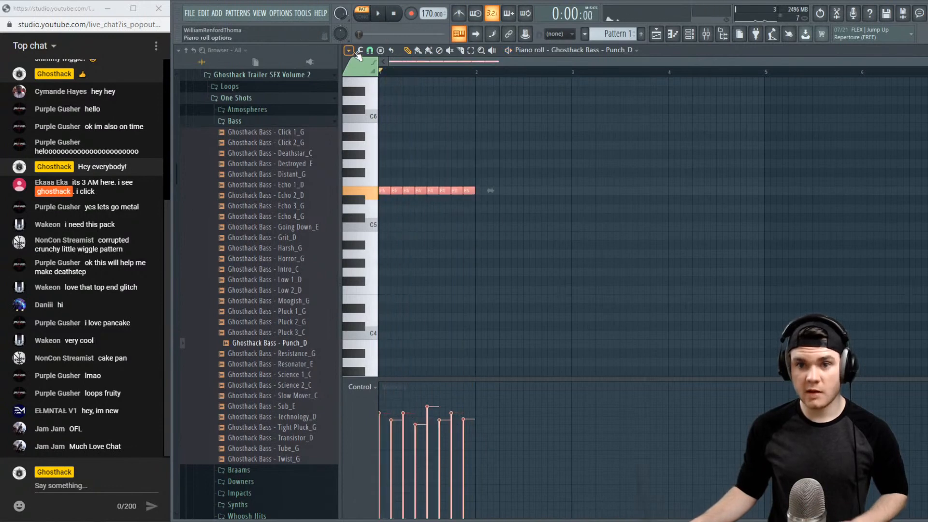
pyautogui.click(348, 51)
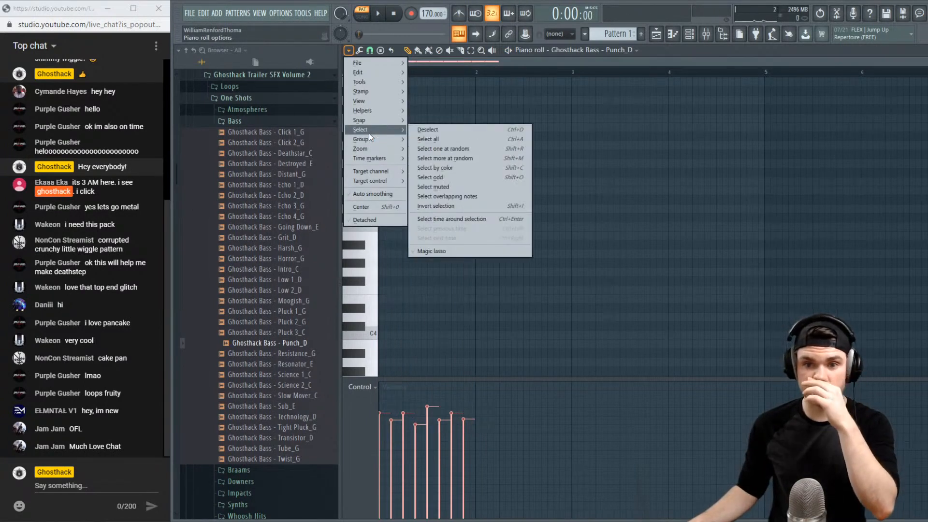
pyautogui.moveTo(379, 86)
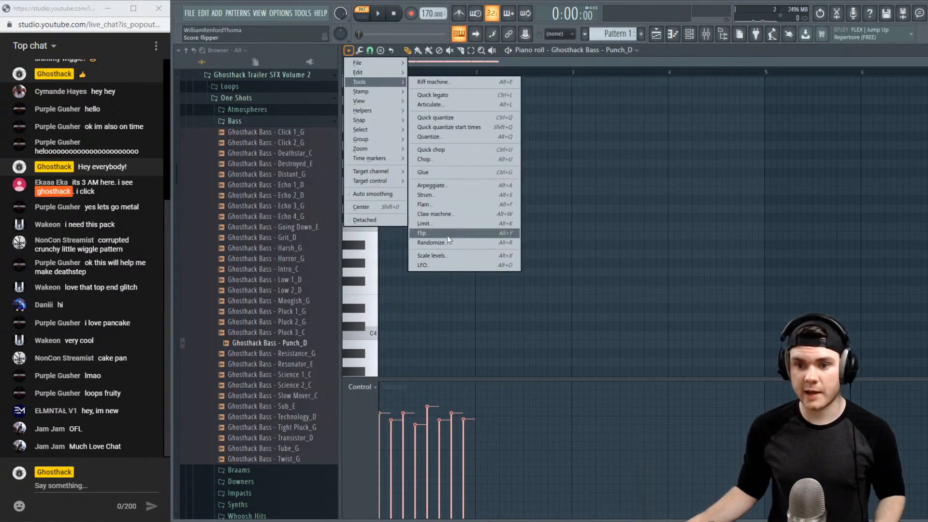
pyautogui.click(445, 257)
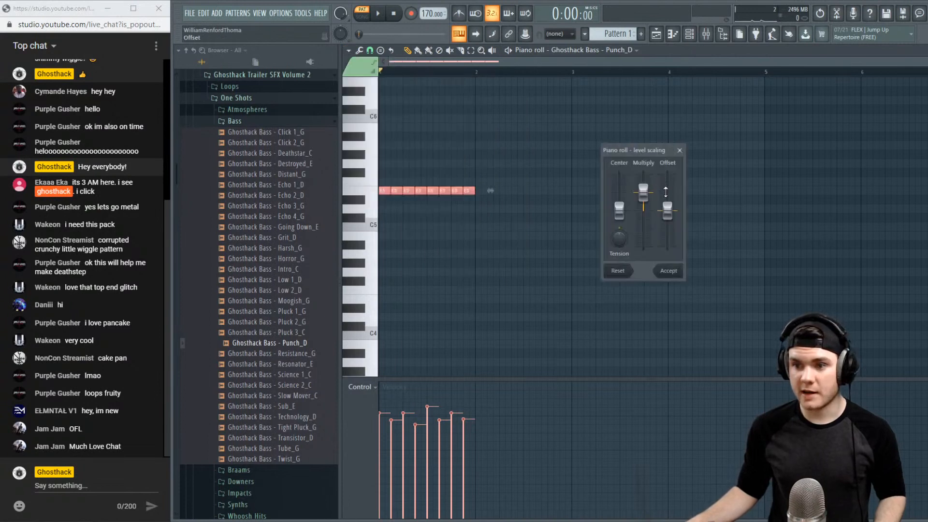
pyautogui.moveTo(644, 194); pyautogui.dragTo(644, 191)
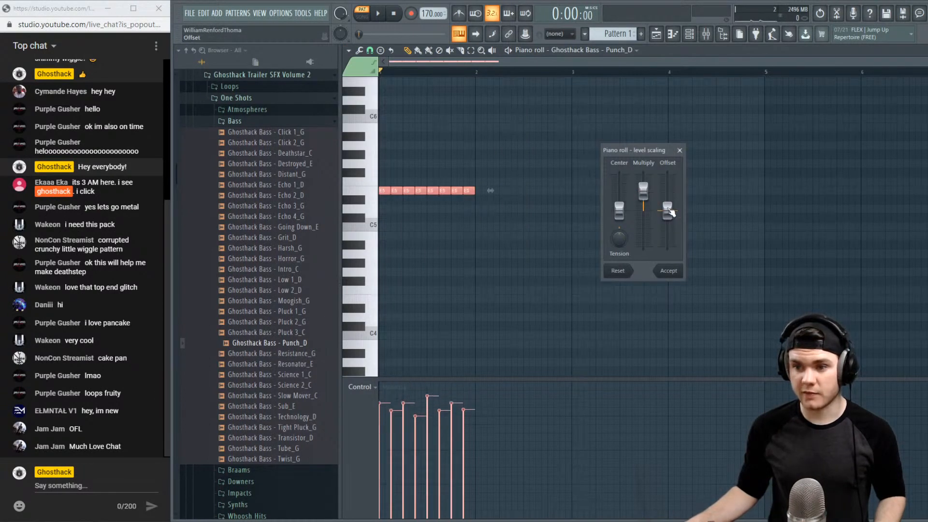
pyautogui.moveTo(618, 238); pyautogui.dragTo(618, 261)
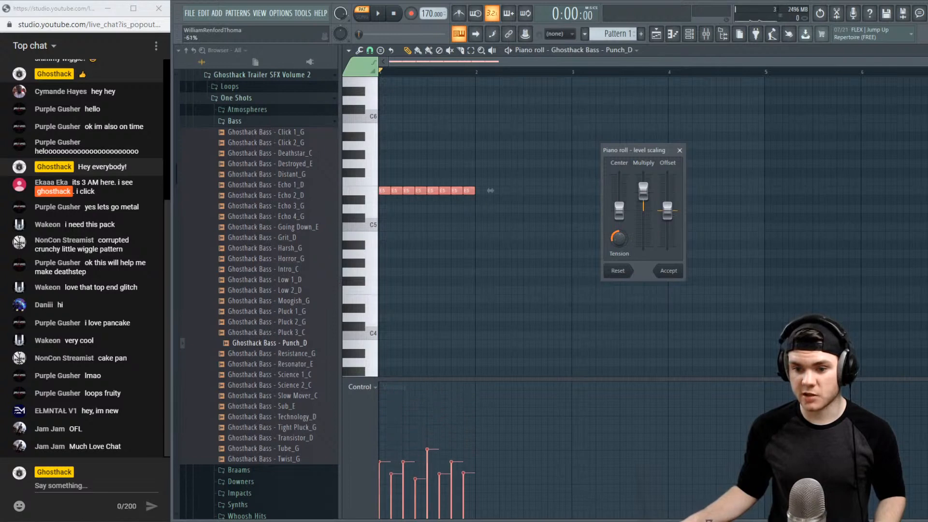
pyautogui.moveTo(618, 210); pyautogui.dragTo(666, 197)
# Refine the level scaling during playback with milder tension, a centred offset and a multiply of about 163%, and accept it
pyautogui.press('space')
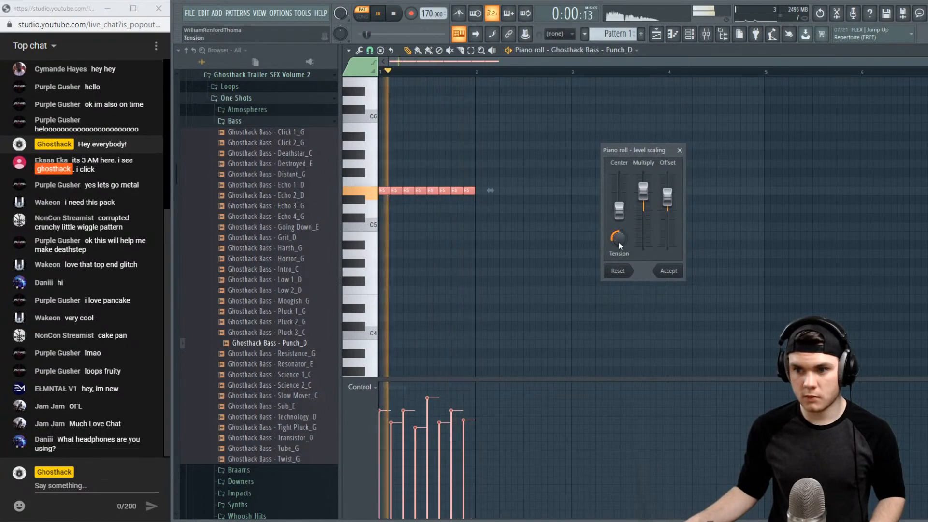
pyautogui.moveTo(618, 239); pyautogui.dragTo(618, 240)
pyautogui.moveTo(643, 190)
pyautogui.mouseDown()
pyautogui.moveTo(669, 211)
pyautogui.moveTo(643, 181)
pyautogui.mouseUp()
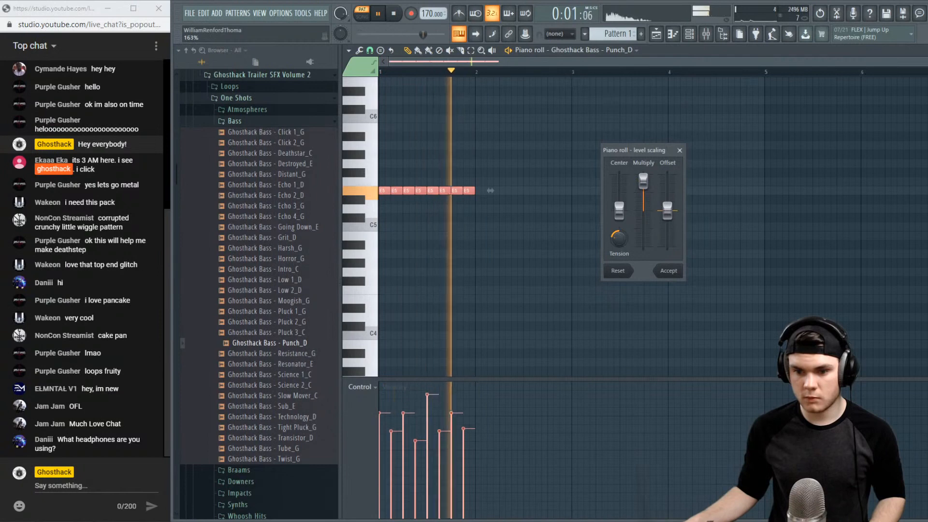
pyautogui.click(668, 270)
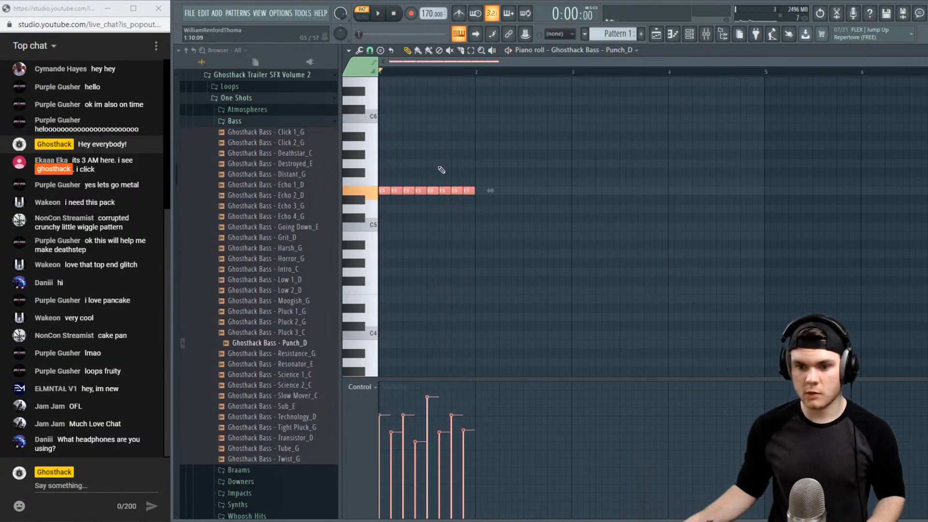
pyautogui.press('space')
# Deselect the notes, lower the third and seventh notes' velocities and raise the fourth and eighth while auditioning the bar
pyautogui.keyDown('ctrl'); pyautogui.click(479, 291); pyautogui.keyUp('ctrl')
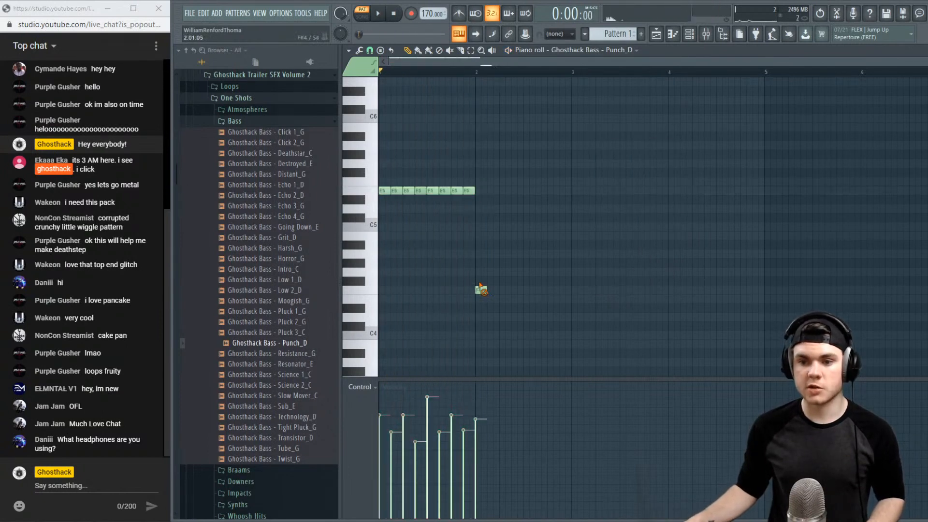
pyautogui.press('space')
pyautogui.moveTo(425, 401); pyautogui.dragTo(411, 440)
pyautogui.press('space')
pyautogui.press('space')
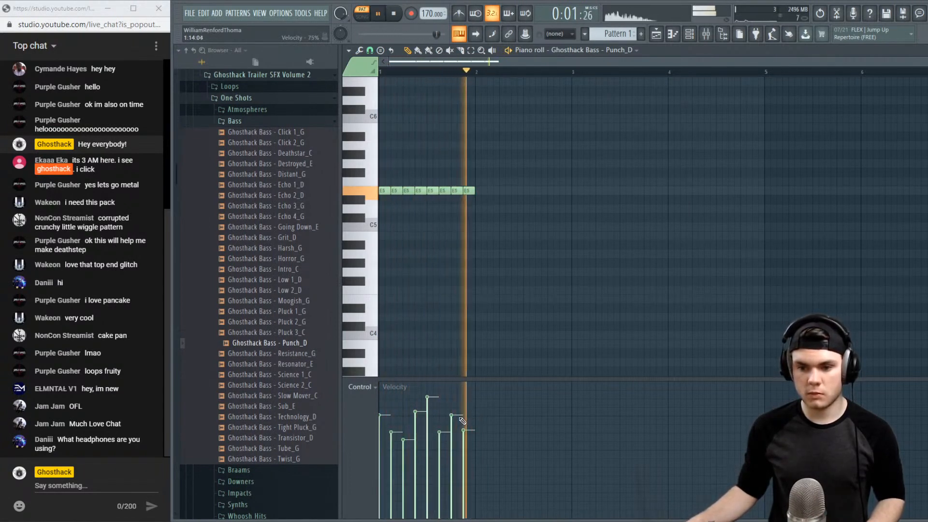
pyautogui.moveTo(455, 418)
pyautogui.mouseDown()
pyautogui.moveTo(456, 429)
pyautogui.moveTo(470, 415)
pyautogui.mouseUp()
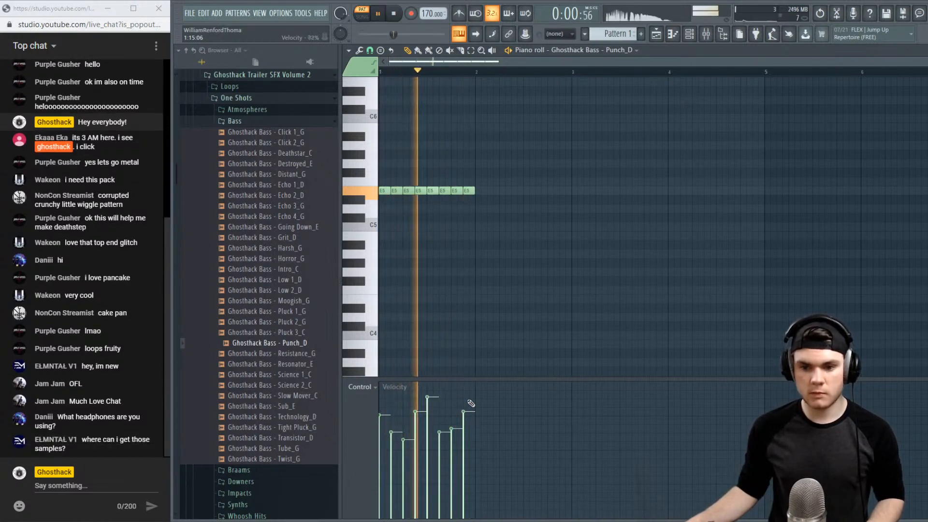
pyautogui.press('space')
# Close the Bass samples folder and open the Braams folder in the Ghosthack Trailer SFX Volume 2 one-shots
pyautogui.scroll(2, 282, 235)
pyautogui.scroll(3, 282, 236)
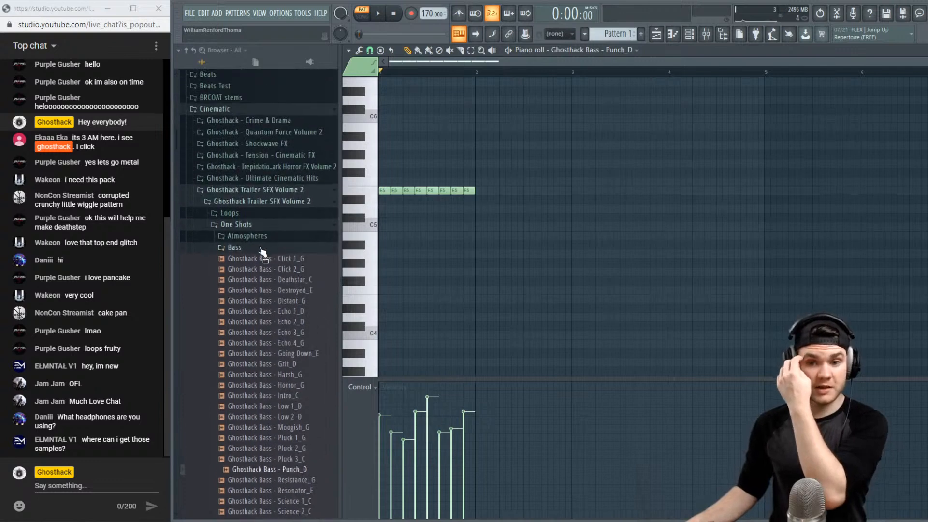
pyautogui.click(271, 248)
pyautogui.click(268, 225)
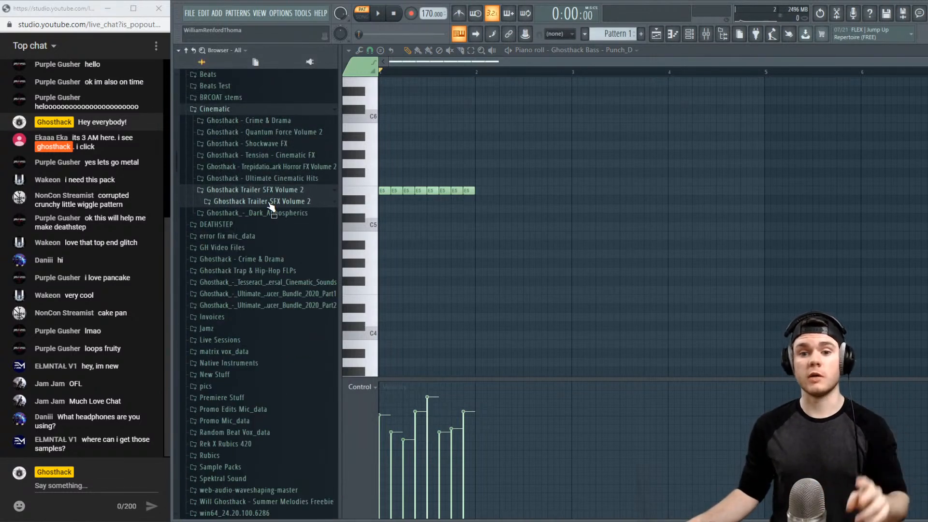
pyautogui.click(255, 224)
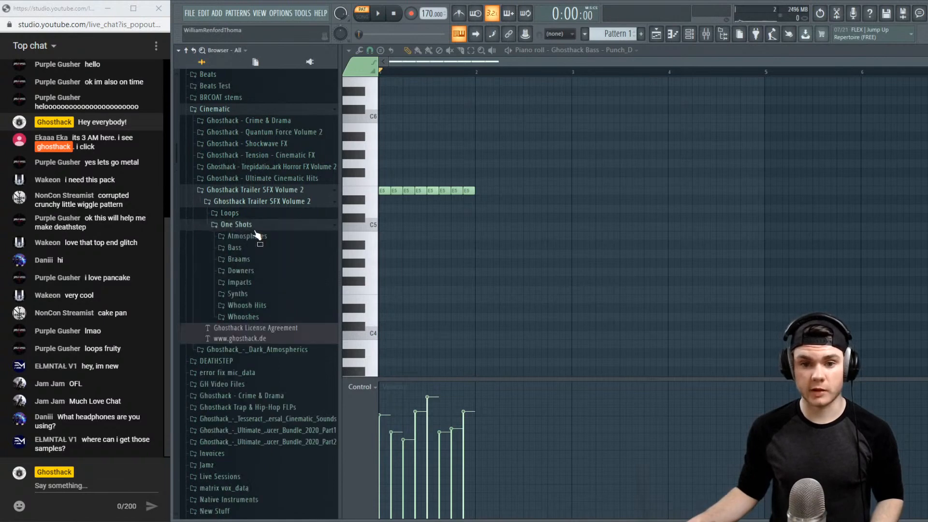
pyautogui.click(264, 260)
# Preview the Bend B-A, Bend 2 B-A, Bite_F, Epic Braam_C and Evil_C braams, and close the Braams folder
pyautogui.scroll(-3, 299, 262)
pyautogui.click(305, 217)
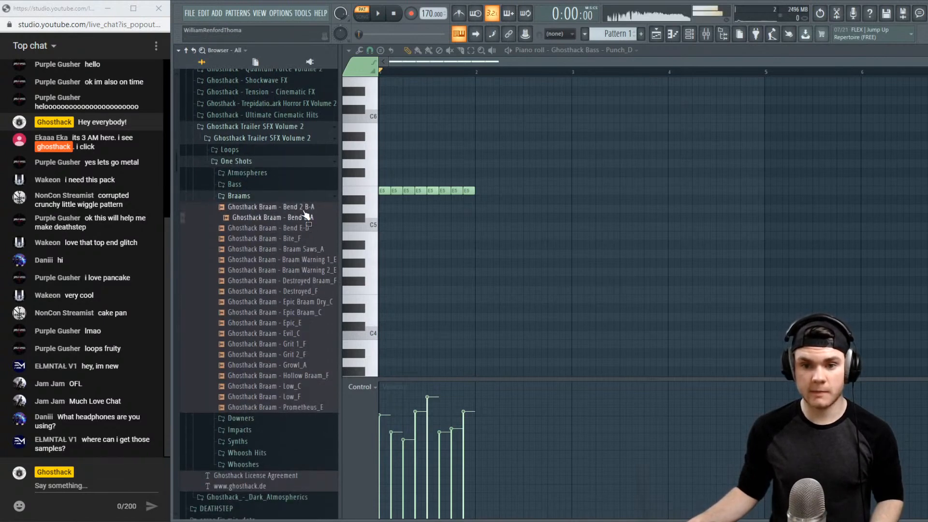
pyautogui.click(304, 210)
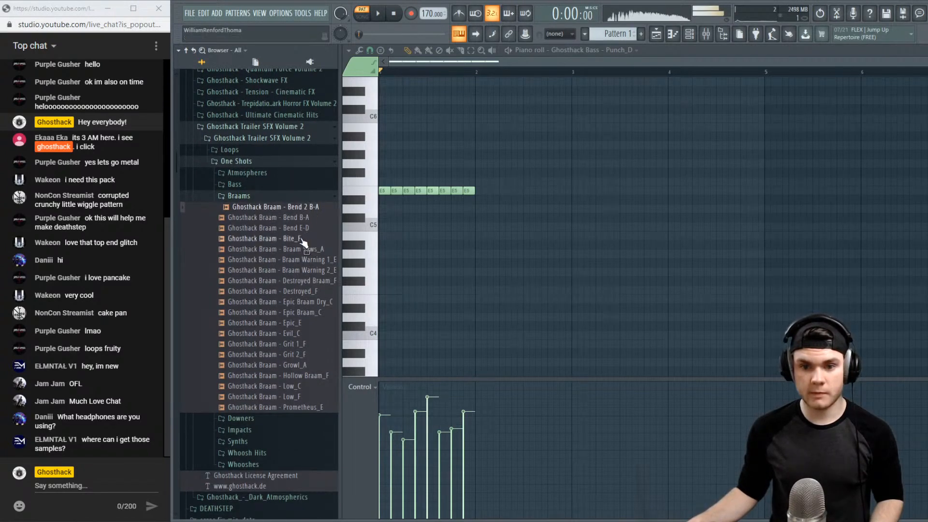
pyautogui.click(301, 239)
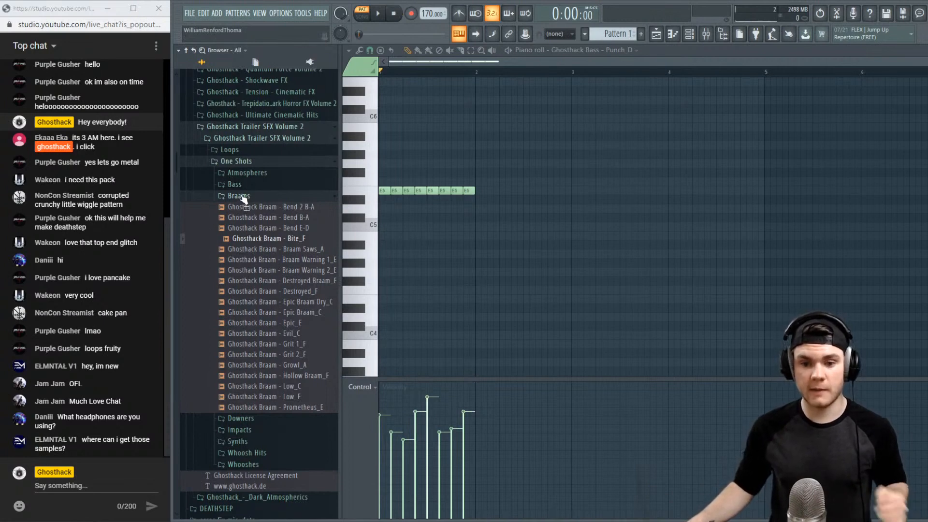
pyautogui.click(298, 312)
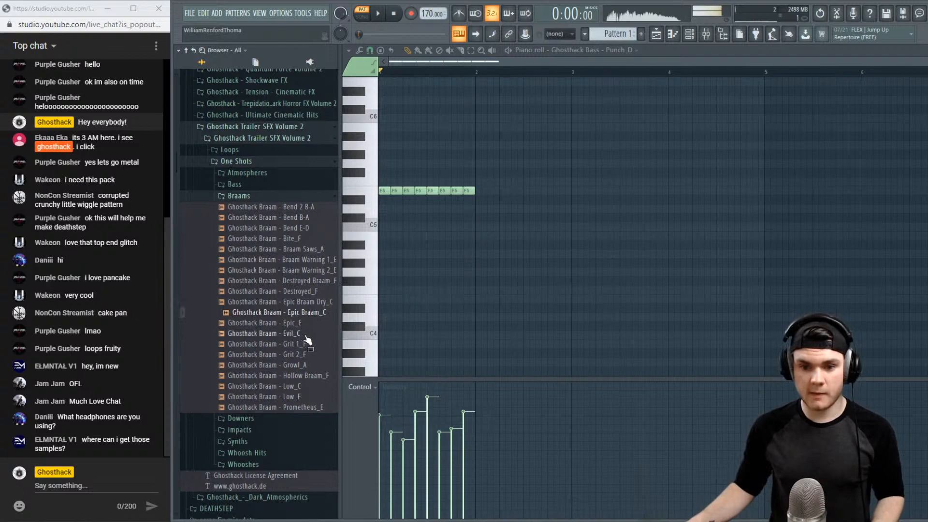
pyautogui.click(305, 334)
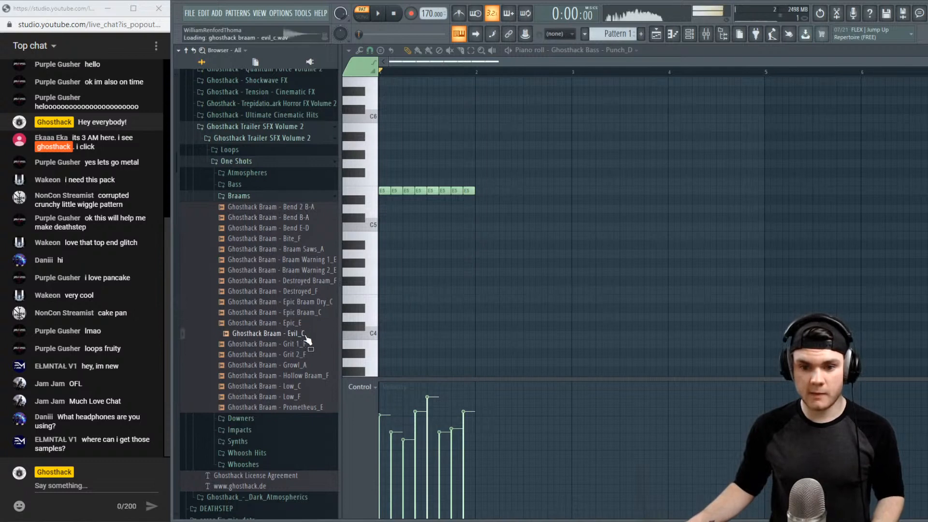
pyautogui.click(256, 197)
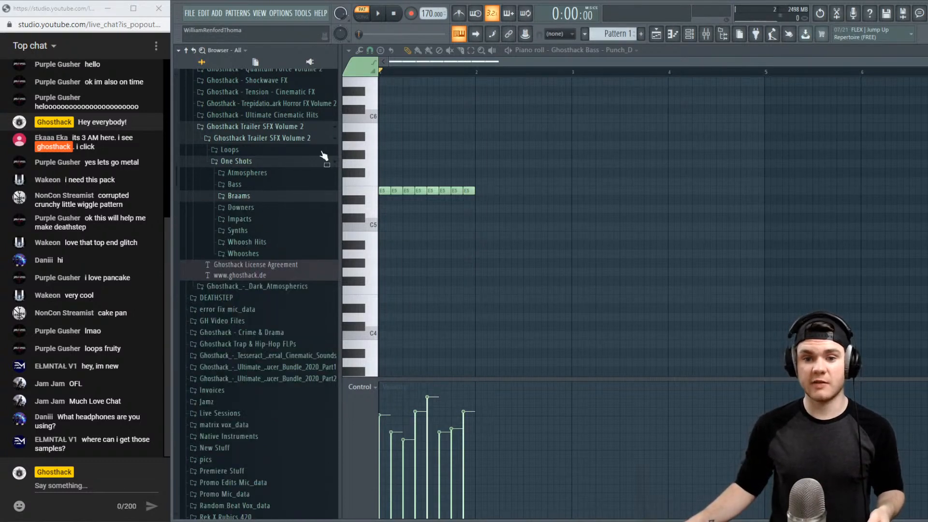
# Play the Punch_D pattern, return to the channel rack and reopen the channel's notes in the piano roll
pyautogui.press('space')
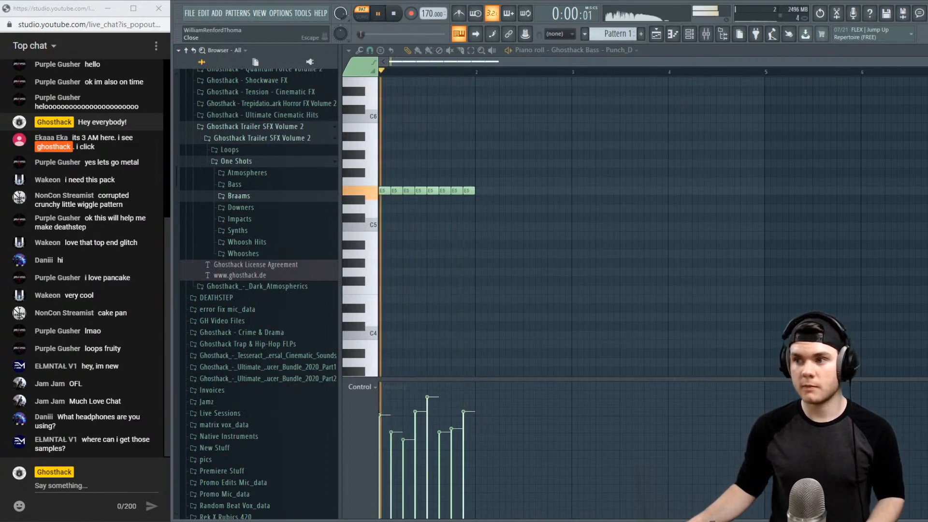
pyautogui.press('Escape')
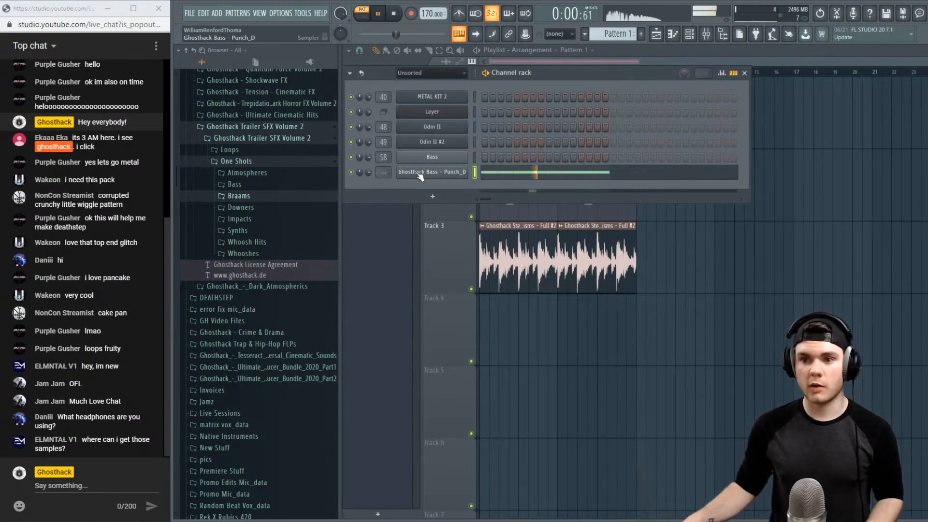
pyautogui.click(551, 176)
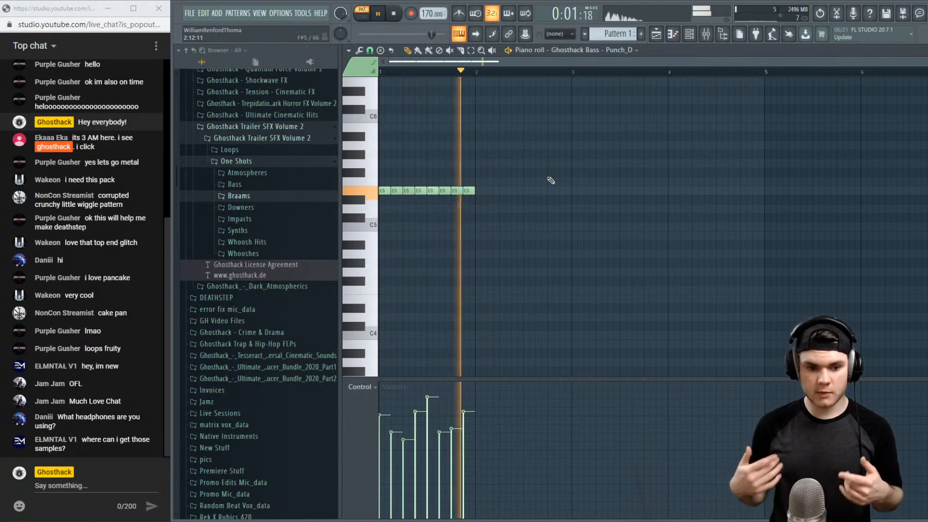
# Return to the channel rack, show the mixer below it and audition the Punch_D pattern against the master meter
pyautogui.press('space')
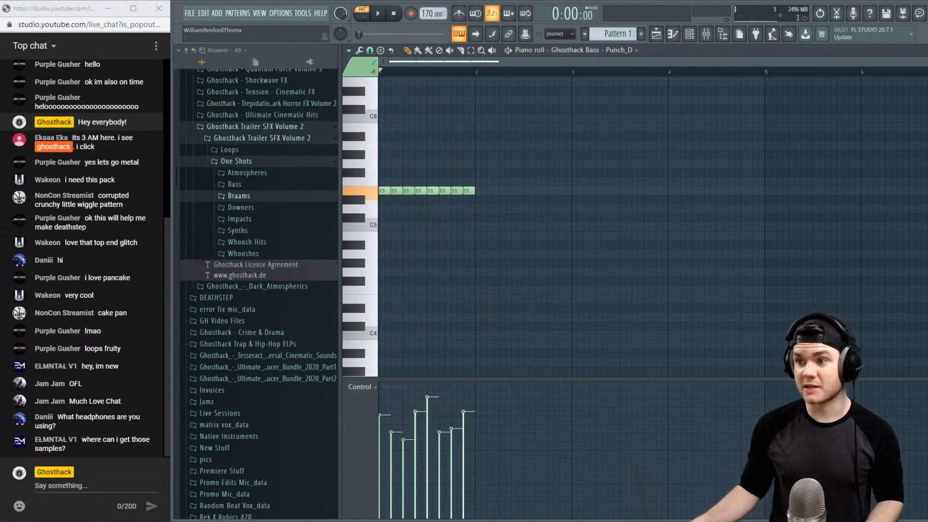
pyautogui.press('F7')
pyautogui.click(707, 34)
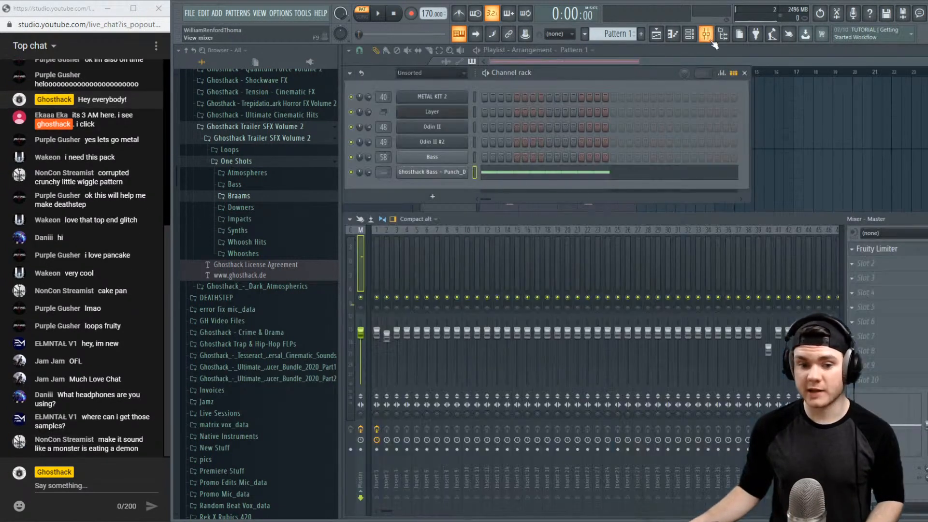
pyautogui.press('space')
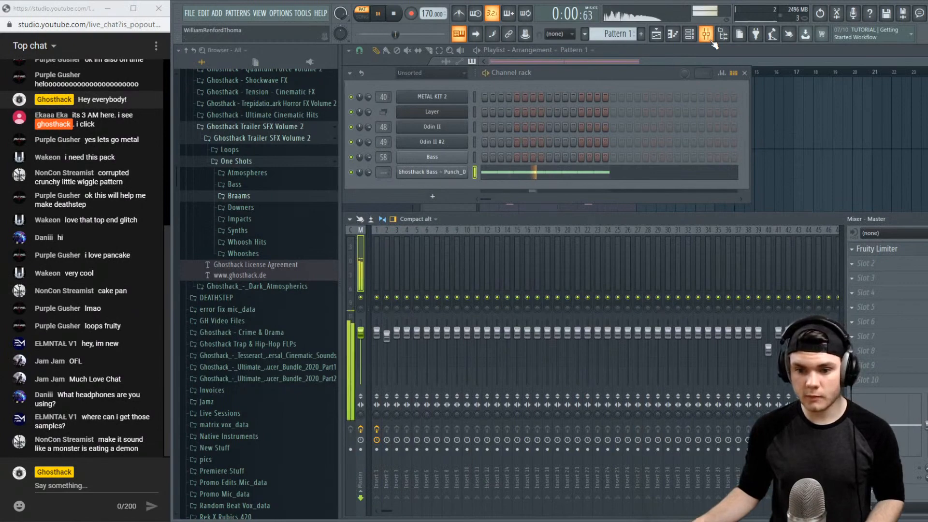
pyautogui.press('space')
# Rename mixer Insert 1 as "Effect Drums" and Insert 2 as "Drum s 1"
pyautogui.rightClick(378, 243)
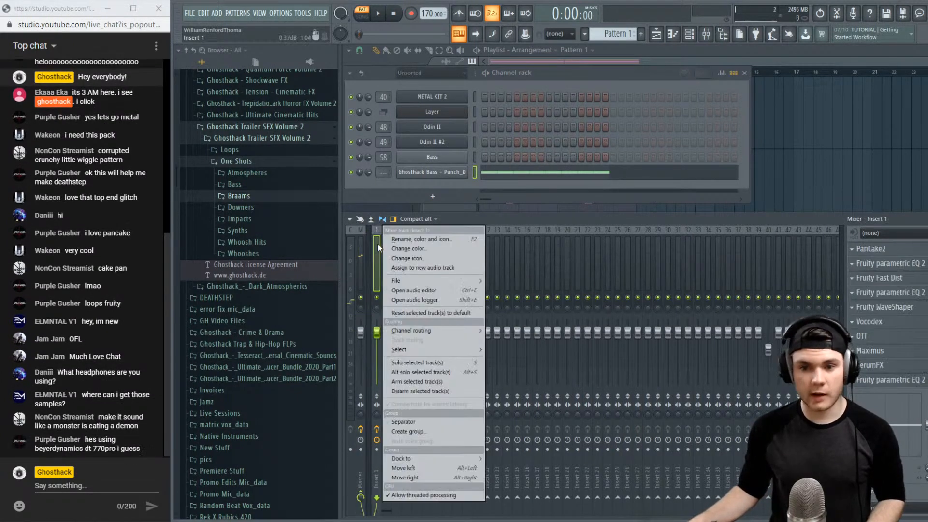
pyautogui.click(391, 244)
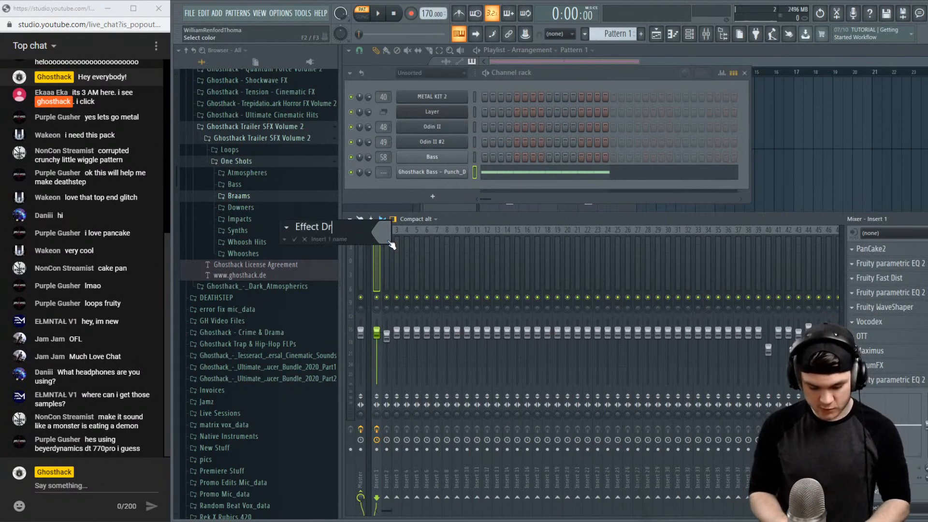
pyautogui.press('Return')
pyautogui.rightClick(386, 240)
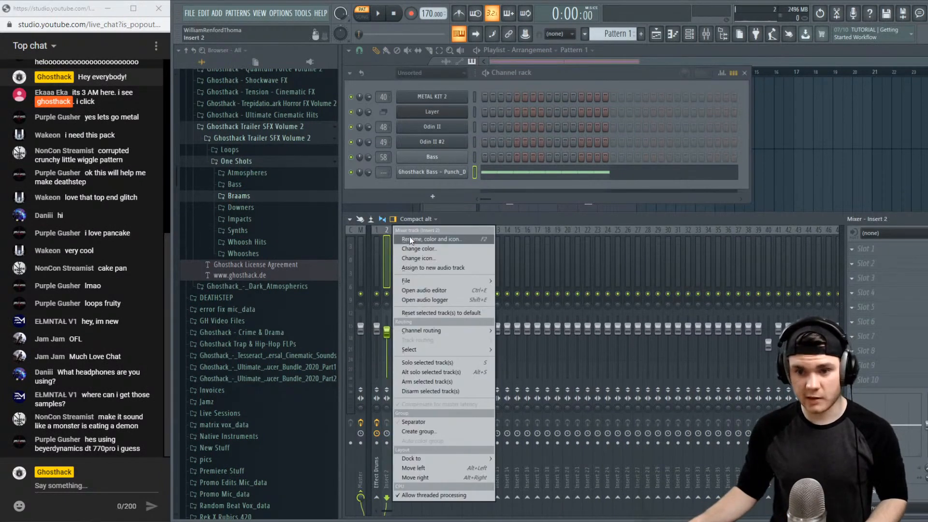
pyautogui.click(410, 237)
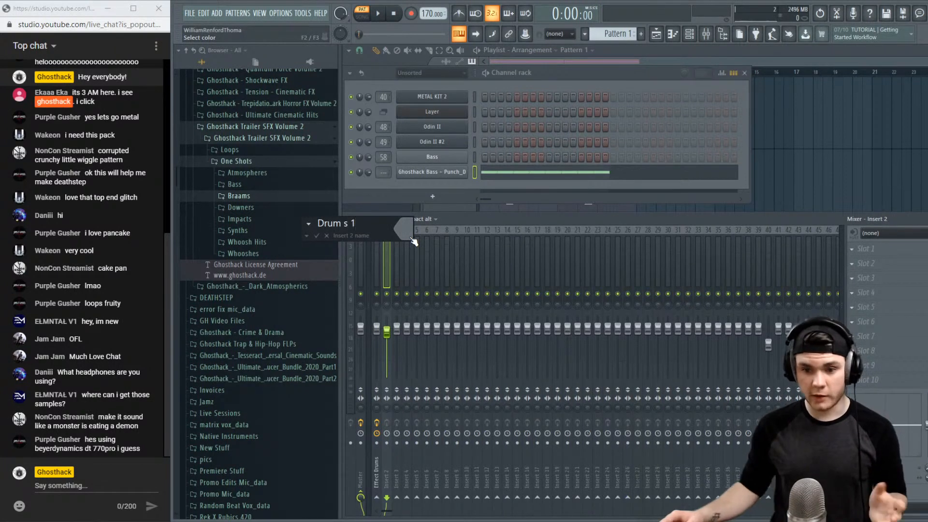
pyautogui.write('Drum s 1')
pyautogui.press('Return')
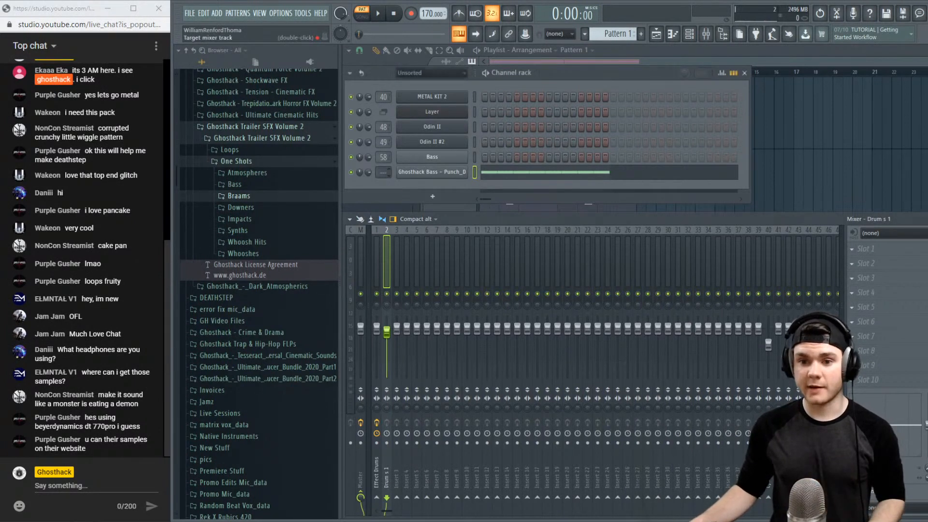
# Route the Punch_D channel to mixer track 3, name that track "Bass Pluck" and play the pattern through it
pyautogui.moveTo(383, 172); pyautogui.dragTo(383, 164)
pyautogui.rightClick(400, 247)
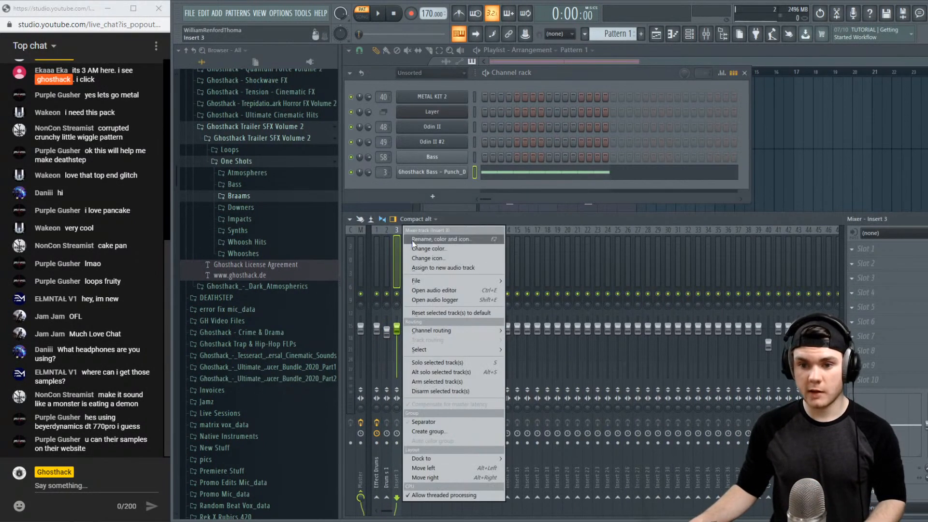
pyautogui.click(411, 240)
pyautogui.write('Bass Pluc')
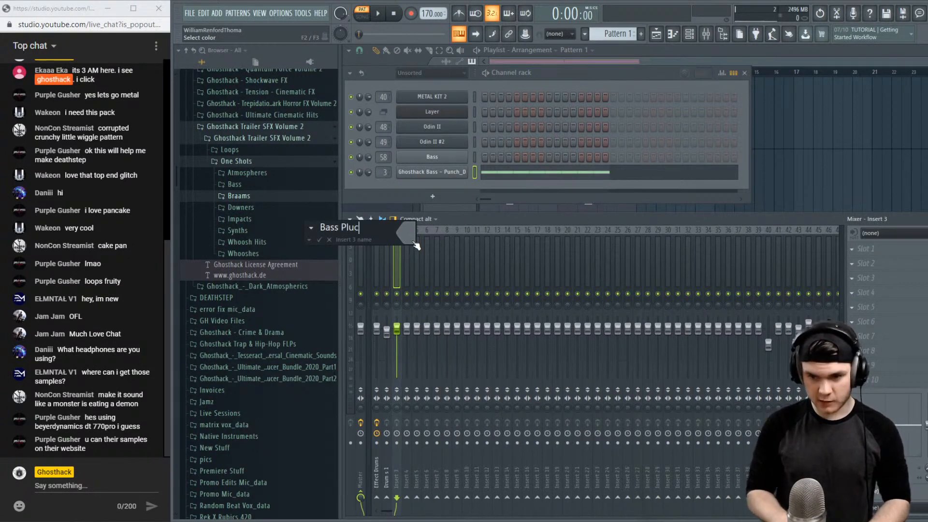
pyautogui.write('k')
pyautogui.press('Return')
pyautogui.press('space')
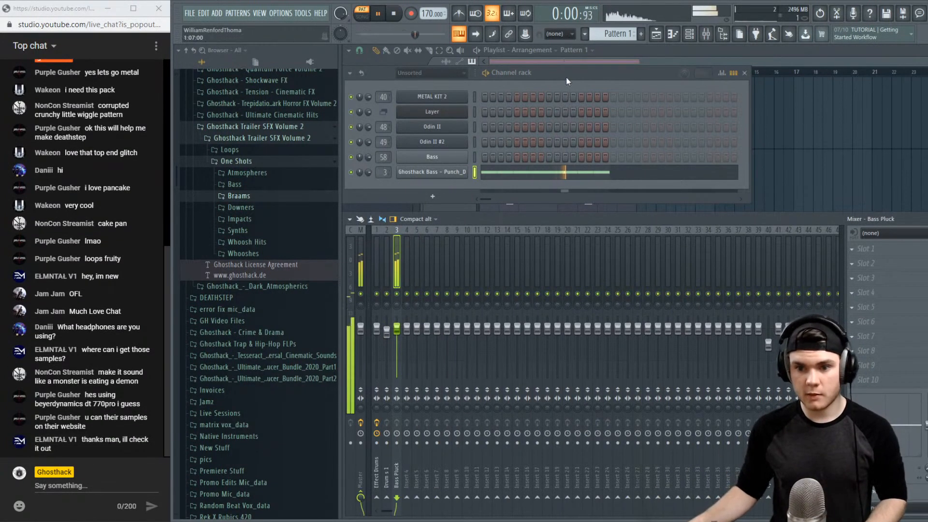
# Fill Track 4 of the playlist with Pattern 1 clips across bars 1 to 8, duplicating the first four
pyautogui.click(642, 54)
pyautogui.press('space')
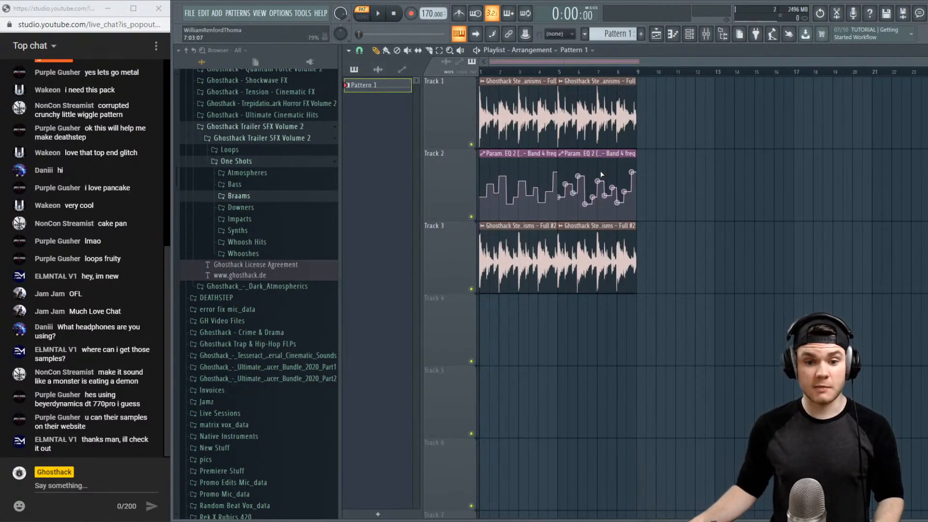
pyautogui.moveTo(546, 323); pyautogui.dragTo(487, 324)
pyautogui.click(509, 323)
pyautogui.moveTo(560, 326); pyautogui.dragTo(487, 325)
pyautogui.moveTo(487, 325); pyautogui.dragTo(627, 333)
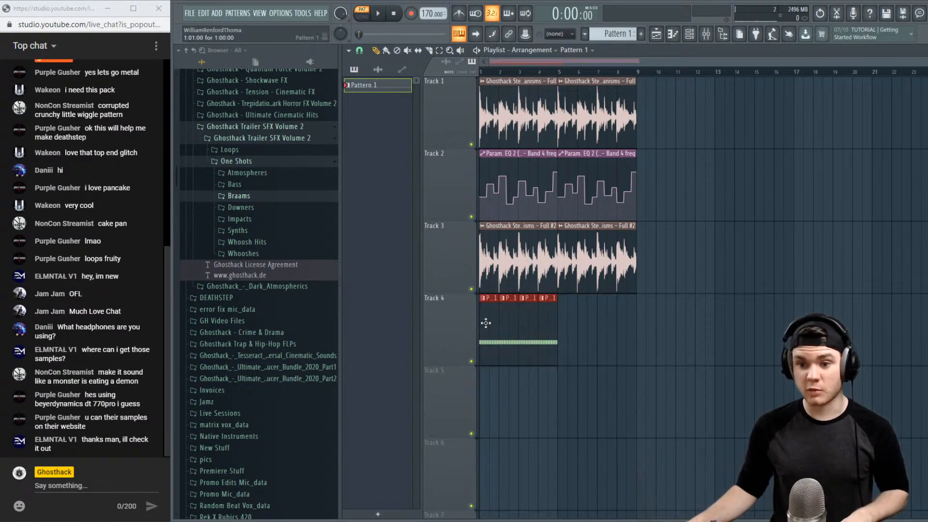
pyautogui.moveTo(486, 322); pyautogui.dragTo(561, 316)
# In song mode, raise the Bass Pluck level, lower all three named mixer tracks together and solo Bass Pluck during playback
pyautogui.press('l')
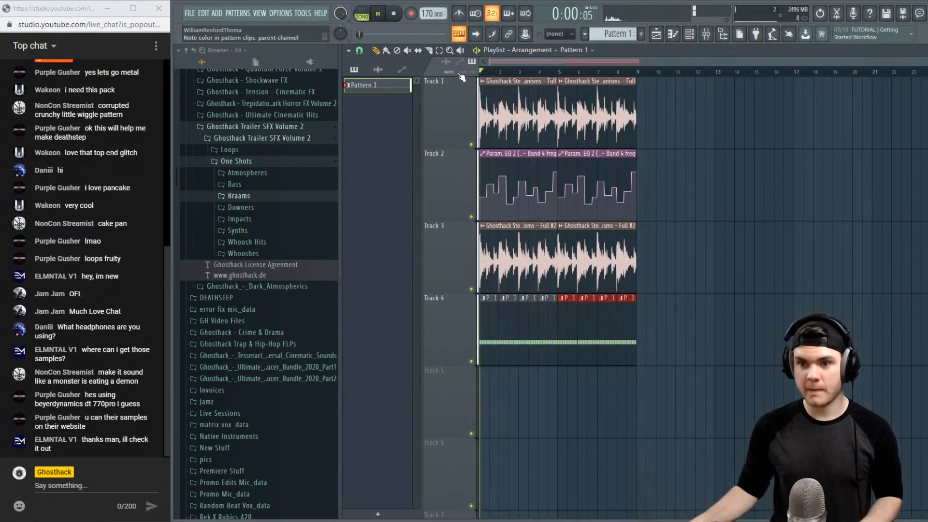
pyautogui.click(706, 33)
pyautogui.moveTo(397, 336); pyautogui.dragTo(397, 326)
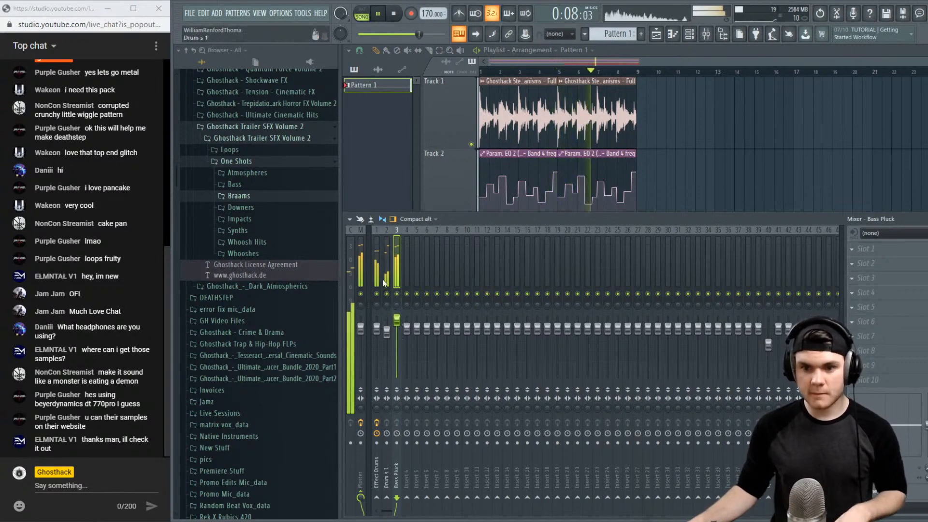
pyautogui.moveTo(396, 271); pyautogui.dragTo(377, 270)
pyautogui.click(398, 256)
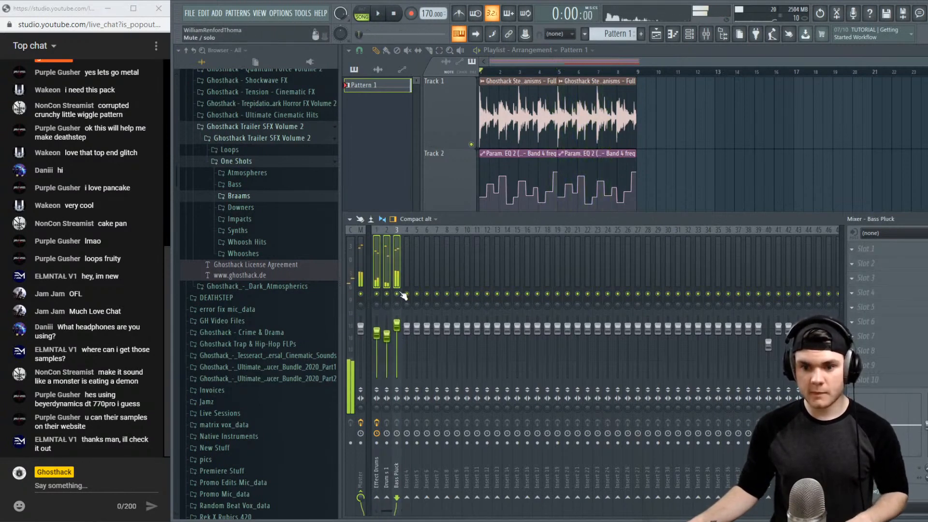
pyautogui.press('space')
pyautogui.click(395, 257)
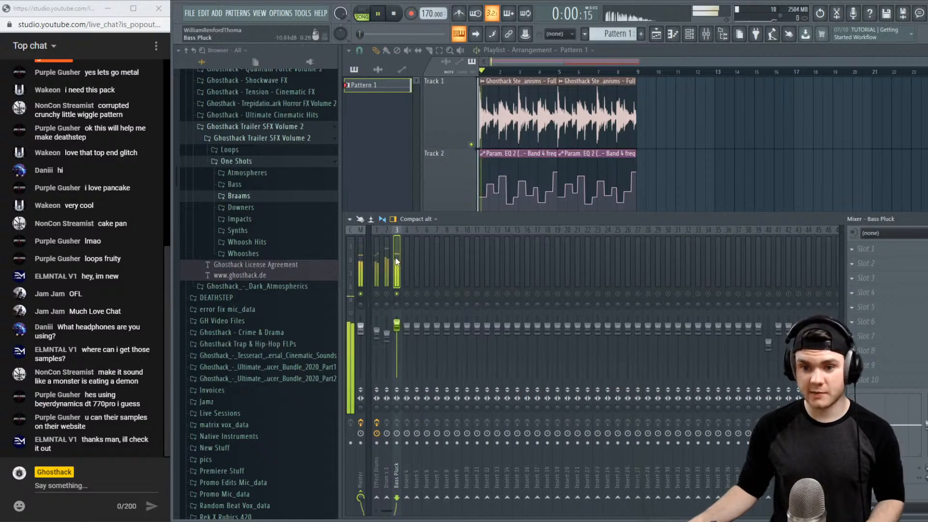
# Add Fruity Blood Overdrive to the Bass Pluck track's first effect slot and raise its pre amp while auditioning
pyautogui.click(869, 248)
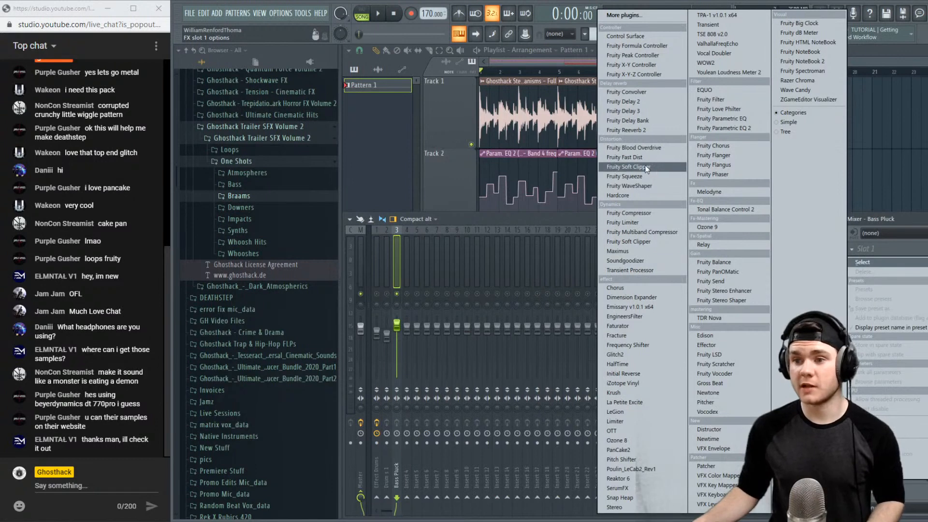
pyautogui.click(649, 148)
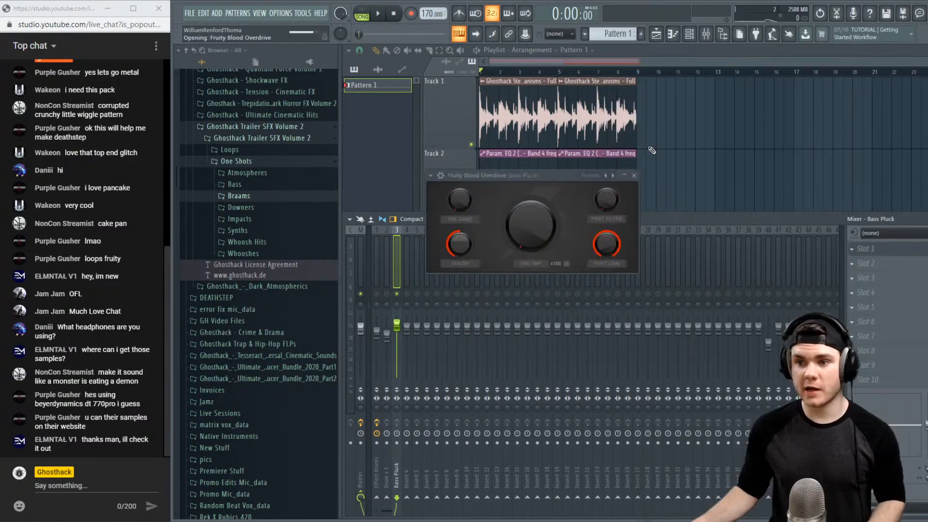
pyautogui.moveTo(520, 169); pyautogui.dragTo(500, 185)
pyautogui.press('space')
pyautogui.moveTo(505, 234)
pyautogui.mouseDown()
pyautogui.moveTo(505, 196)
pyautogui.moveTo(505, 218)
pyautogui.mouseUp()
pyautogui.press('space')
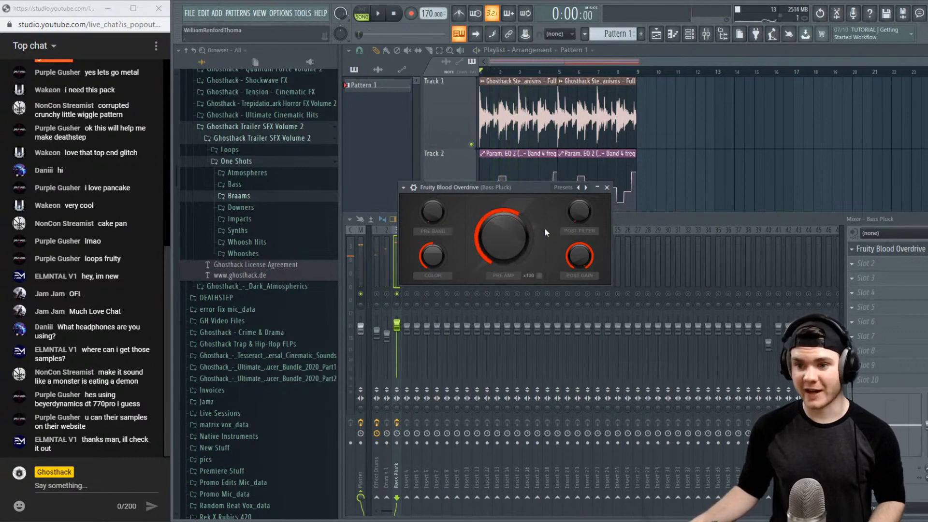
# Shape the overdrive during playback by reducing post gain, increasing pre amp and color, and adding slight post filter
pyautogui.press('space')
pyautogui.moveTo(586, 256); pyautogui.dragTo(586, 260)
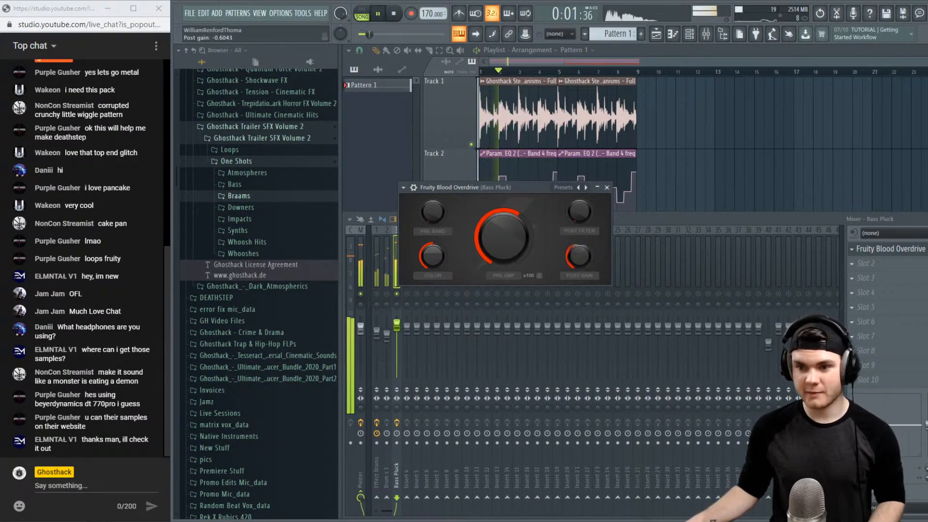
pyautogui.moveTo(583, 276); pyautogui.dragTo(583, 266)
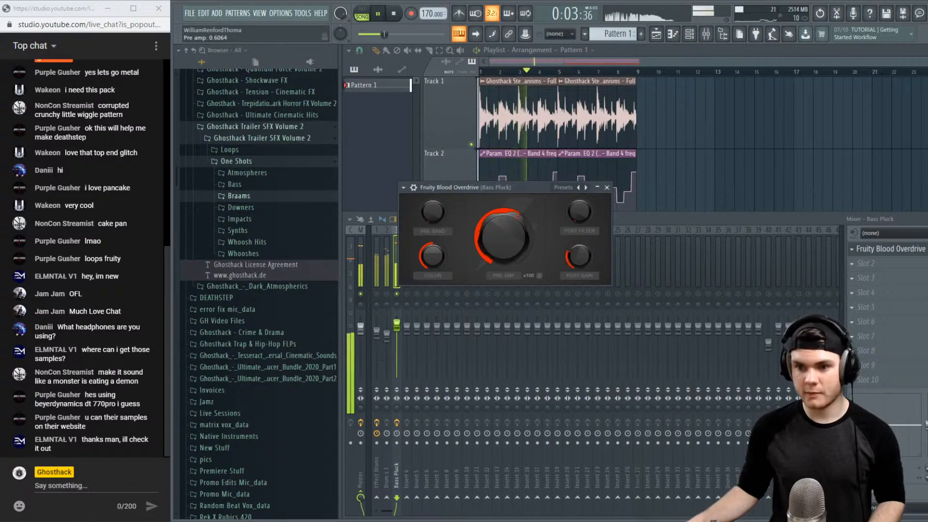
pyautogui.moveTo(504, 237)
pyautogui.mouseDown()
pyautogui.moveTo(505, 217)
pyautogui.moveTo(505, 232)
pyautogui.mouseUp()
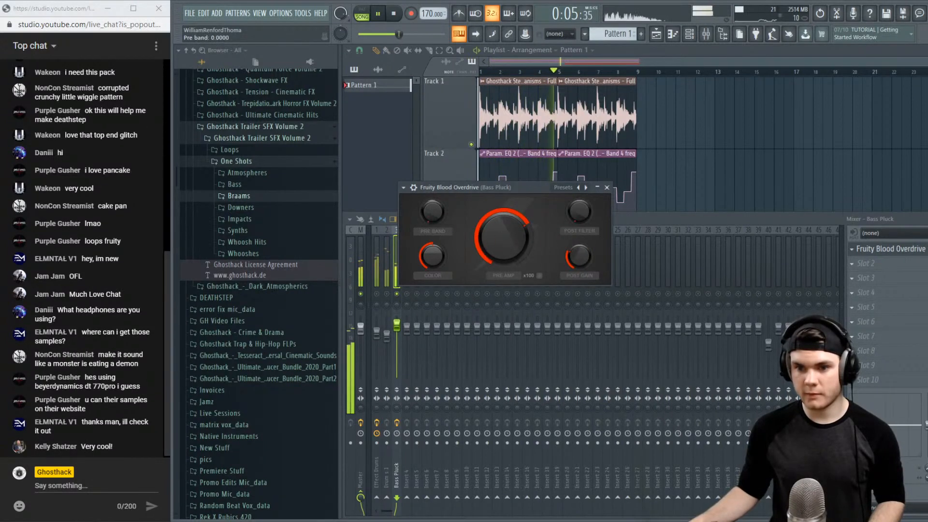
pyautogui.moveTo(434, 203); pyautogui.dragTo(435, 217)
pyautogui.moveTo(435, 257); pyautogui.dragTo(435, 244)
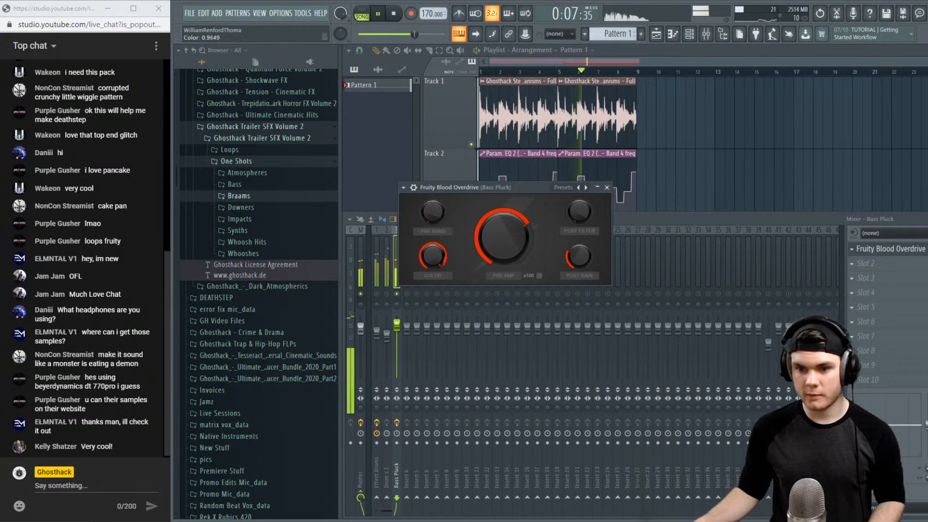
pyautogui.moveTo(579, 213); pyautogui.dragTo(579, 229)
# Try the overdrive with raised post gain and the x100 boost, and with the pre amp at maximum without it
pyautogui.press('space')
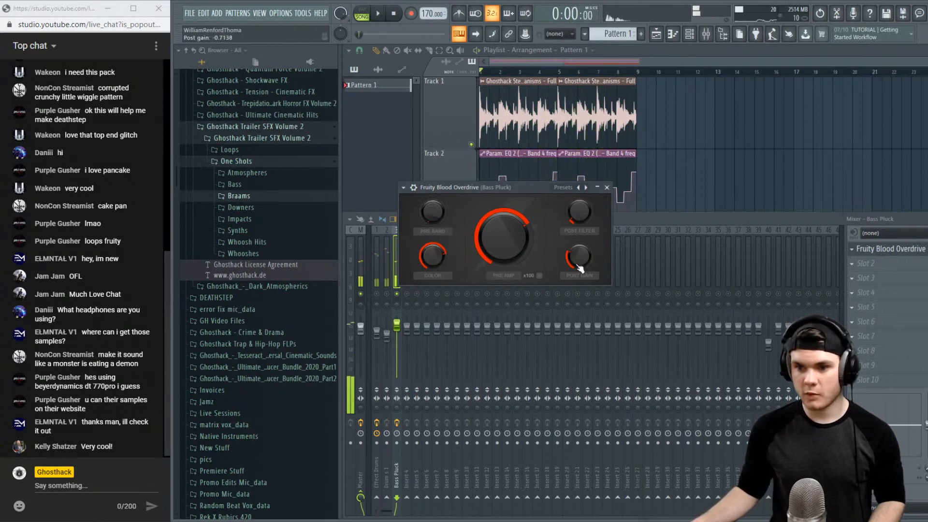
pyautogui.moveTo(578, 269); pyautogui.dragTo(578, 264)
pyautogui.press('space')
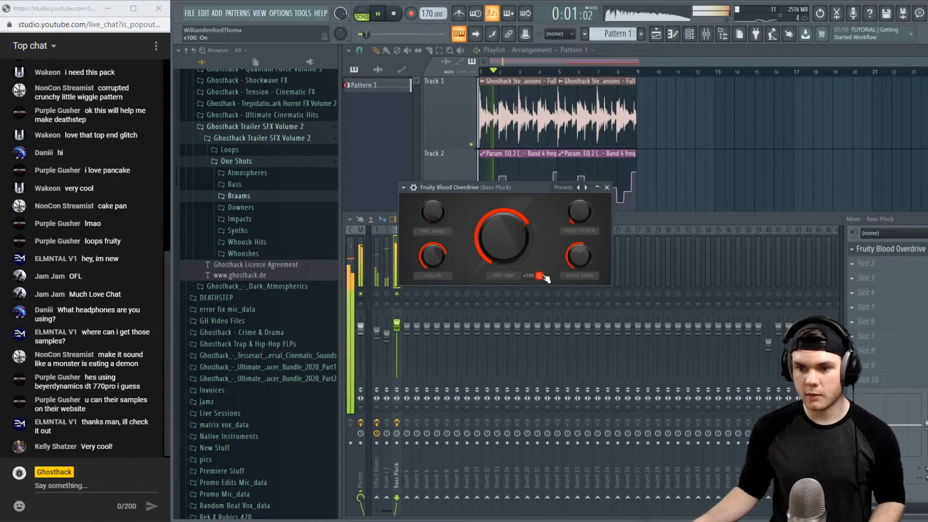
pyautogui.press('space')
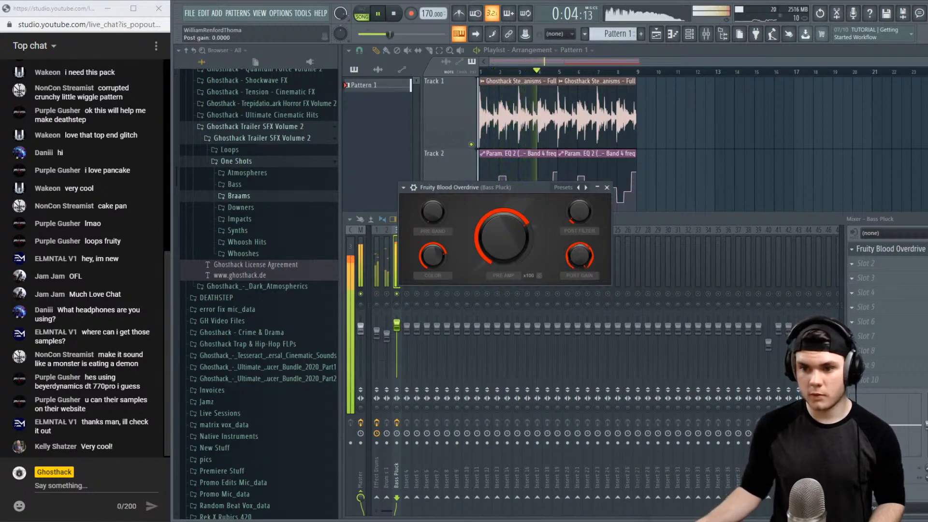
pyautogui.moveTo(504, 237); pyautogui.dragTo(504, 222)
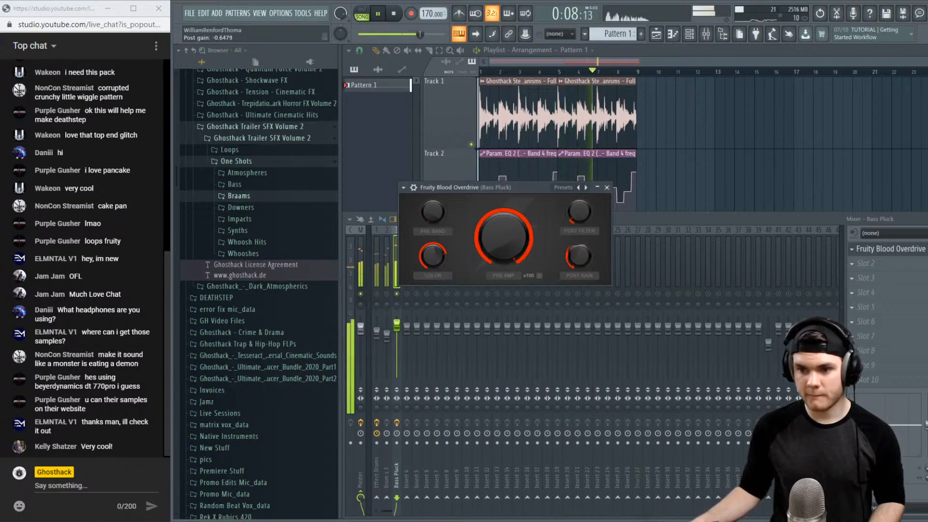
# Enable the overdrive's x100 boost and reduce its pre amp to roughly a third while listening
pyautogui.click(540, 275)
pyautogui.moveTo(518, 238); pyautogui.dragTo(517, 290)
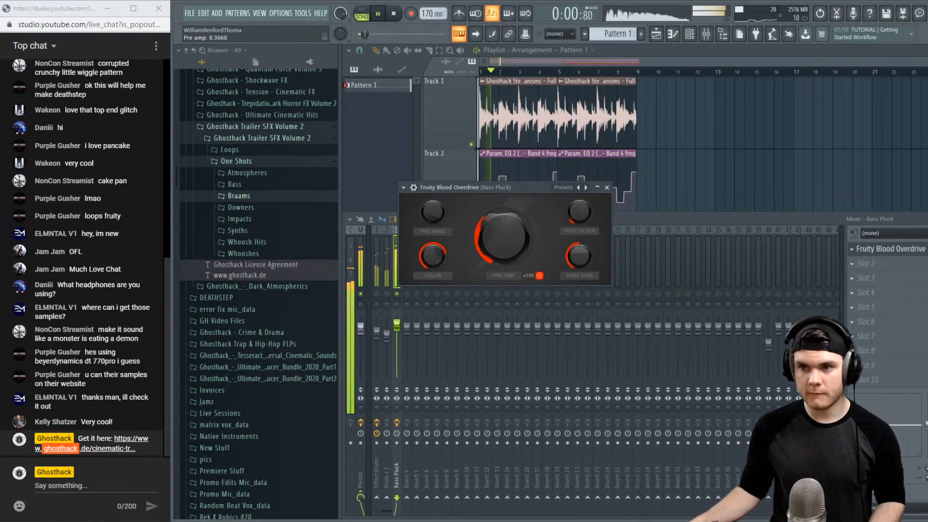
pyautogui.moveTo(503, 238)
pyautogui.mouseDown()
pyautogui.moveTo(503, 263)
pyautogui.moveTo(503, 210)
pyautogui.moveTo(503, 252)
pyautogui.moveTo(503, 225)
pyautogui.moveTo(503, 234)
pyautogui.mouseUp()
pyautogui.press('space')
# Add Fruity Limiter to the second effect slot of the Bass Pluck track
pyautogui.click(889, 250)
pyautogui.click(887, 252)
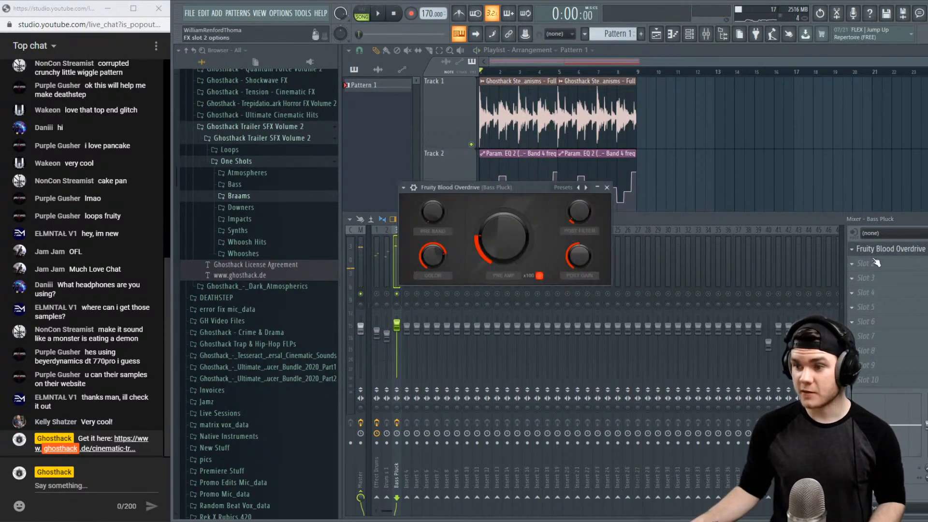
pyautogui.click(870, 262)
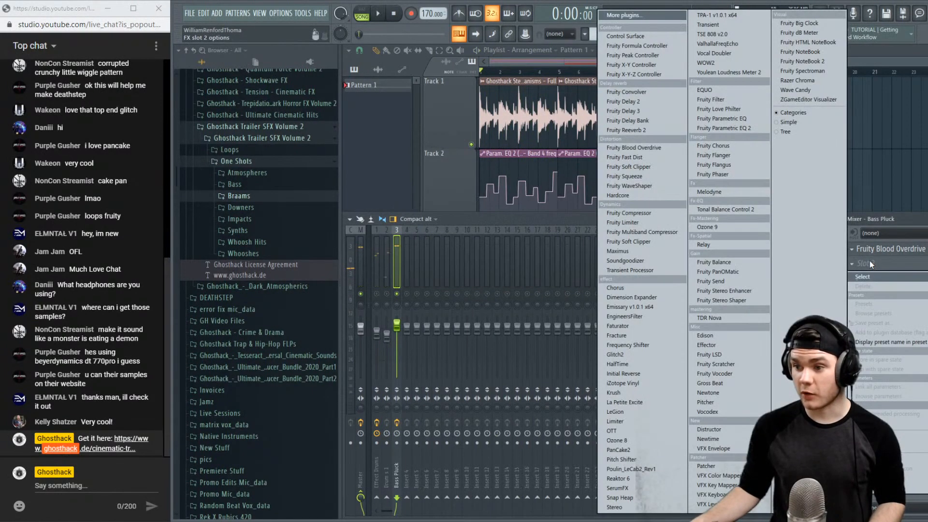
pyautogui.click(638, 222)
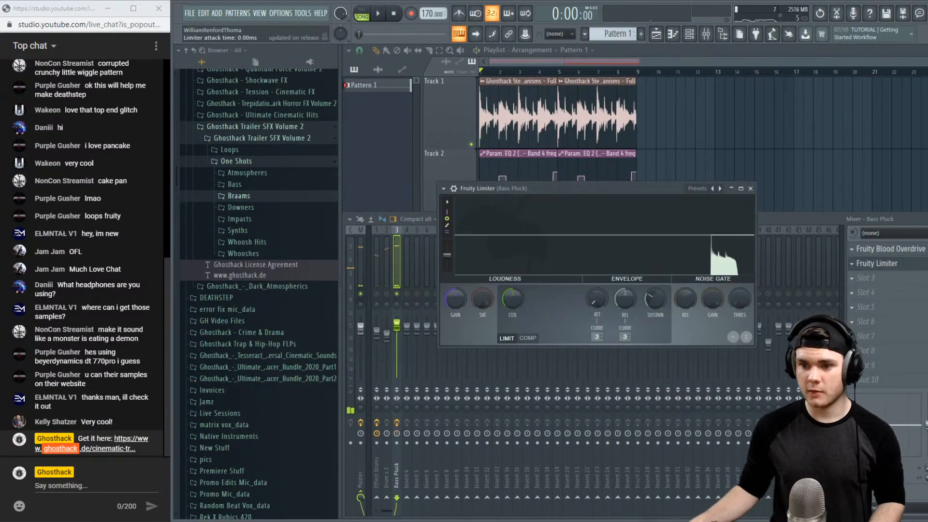
# Turn the limiter's release and sustain down to minimum and lower its ceiling to -3.1 dB while auditioning Bass Pluck
pyautogui.press('space')
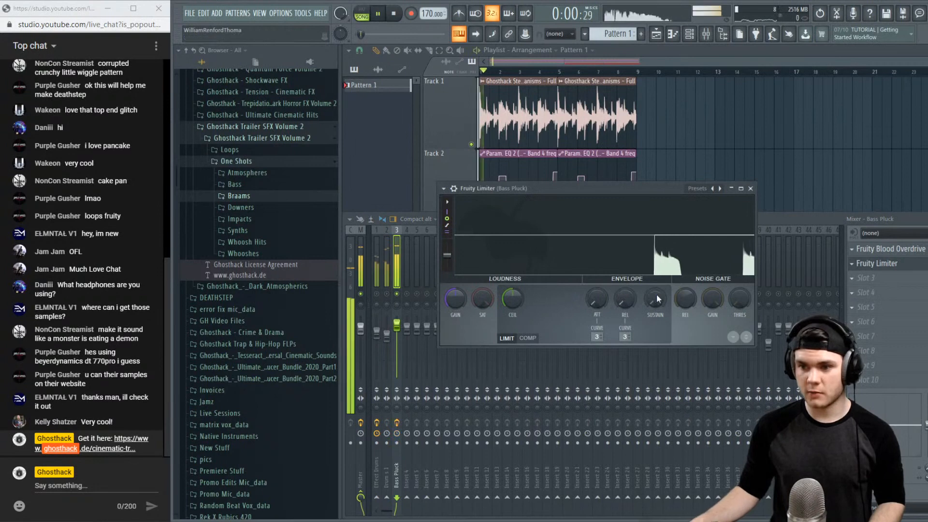
pyautogui.moveTo(518, 291); pyautogui.dragTo(518, 309)
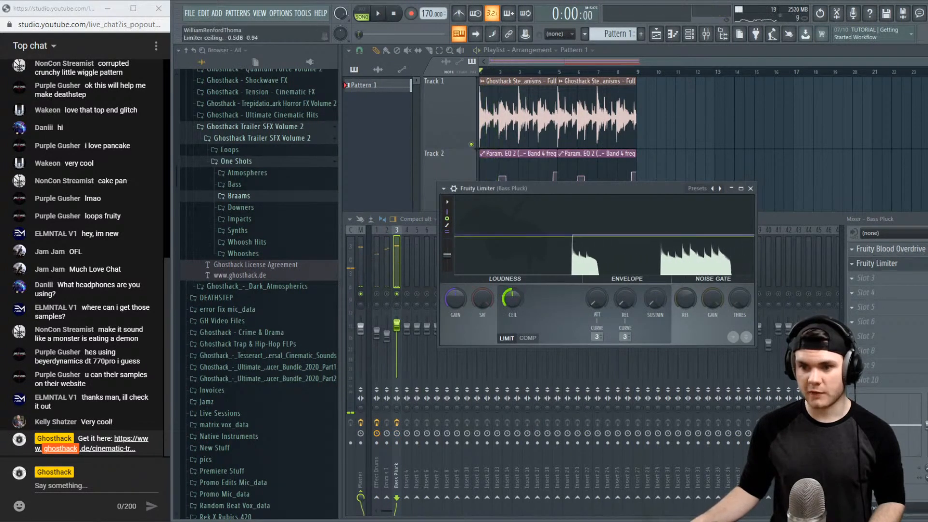
pyautogui.press('space')
pyautogui.press('space')
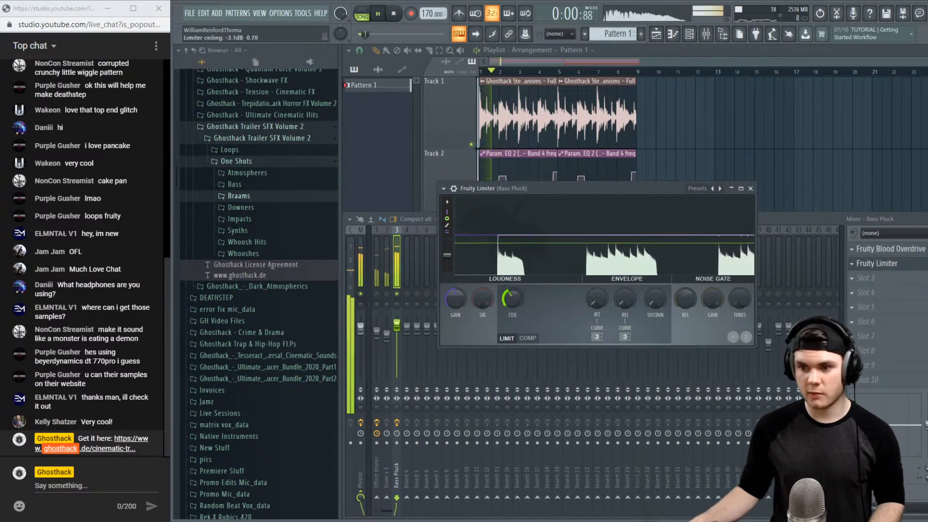
# Reopen Fruity Blood Overdrive beside the limiter window and audition slight pre amp changes during playback
pyautogui.click(893, 253)
pyautogui.moveTo(526, 185); pyautogui.dragTo(515, 263)
pyautogui.moveTo(585, 192); pyautogui.dragTo(691, 103)
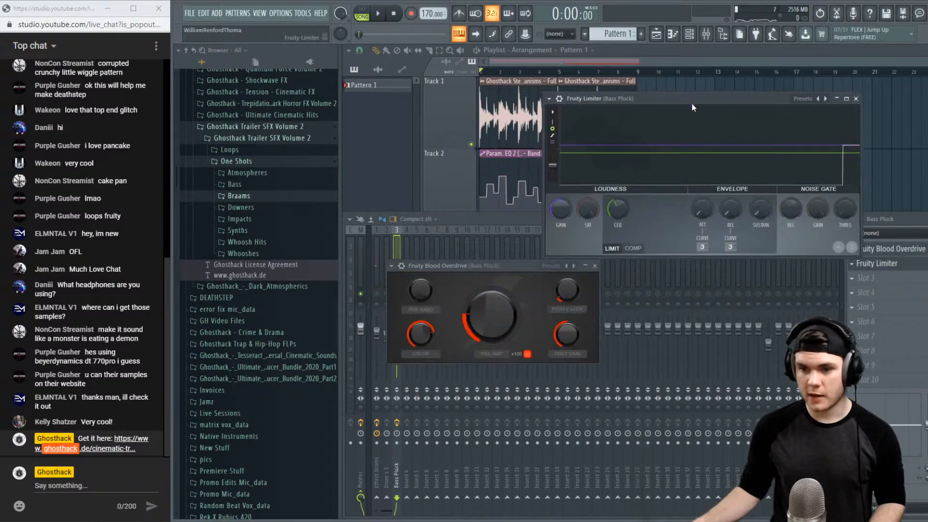
pyautogui.press('space')
pyautogui.moveTo(490, 314)
pyautogui.mouseDown()
pyautogui.moveTo(490, 304)
pyautogui.moveTo(490, 331)
pyautogui.moveTo(490, 302)
pyautogui.moveTo(490, 329)
pyautogui.moveTo(490, 315)
pyautogui.mouseUp()
pyautogui.press('space')
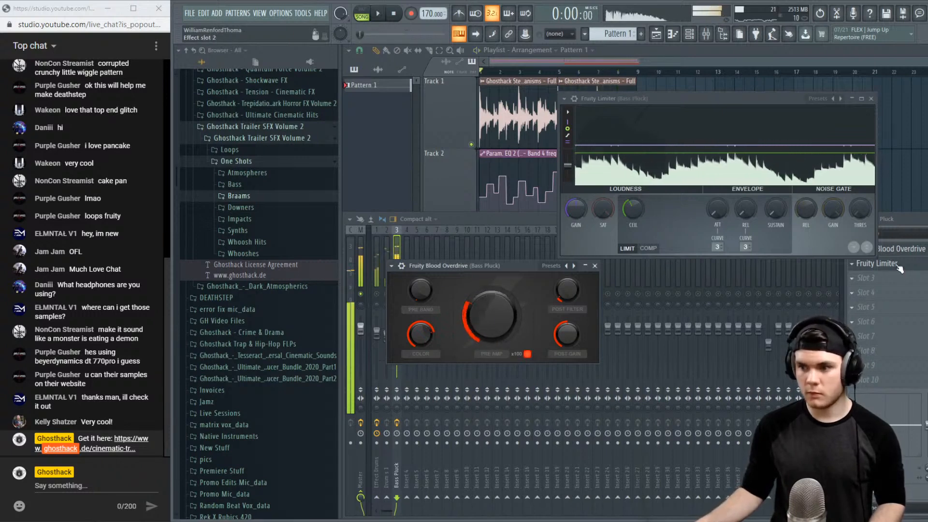
# Try Soundgoodizer in the third effect slot of the Bass Pluck track during playback, and remove it
pyautogui.press('Escape')
pyautogui.click(860, 279)
pyautogui.click(627, 261)
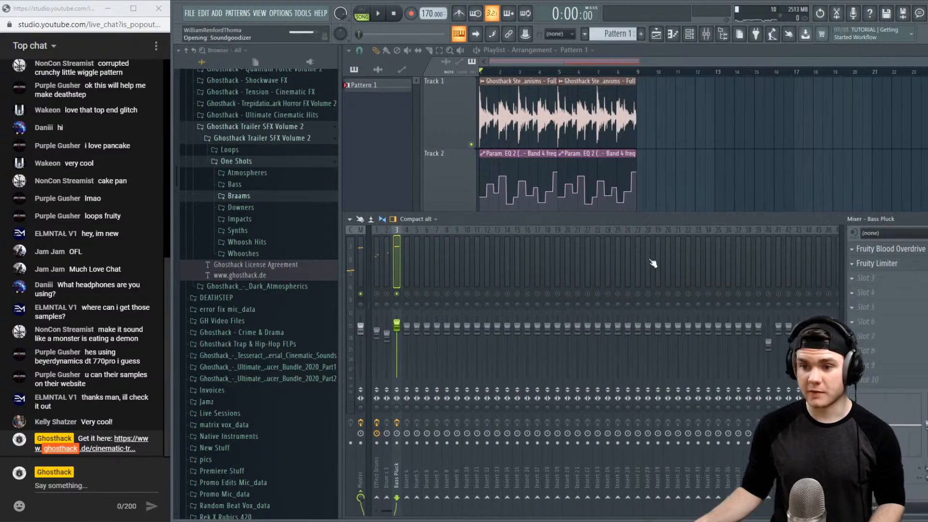
pyautogui.press('space')
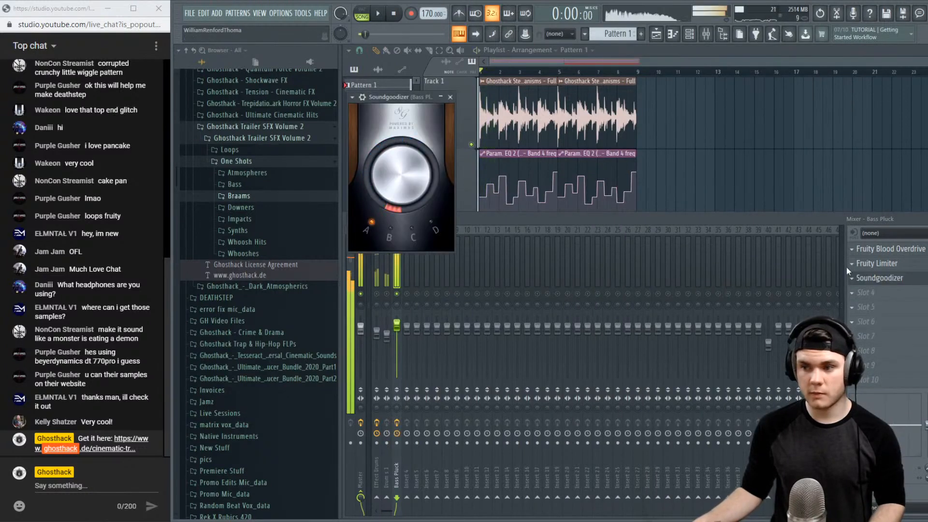
pyautogui.press('space')
pyautogui.click(852, 278)
pyautogui.moveTo(868, 286)
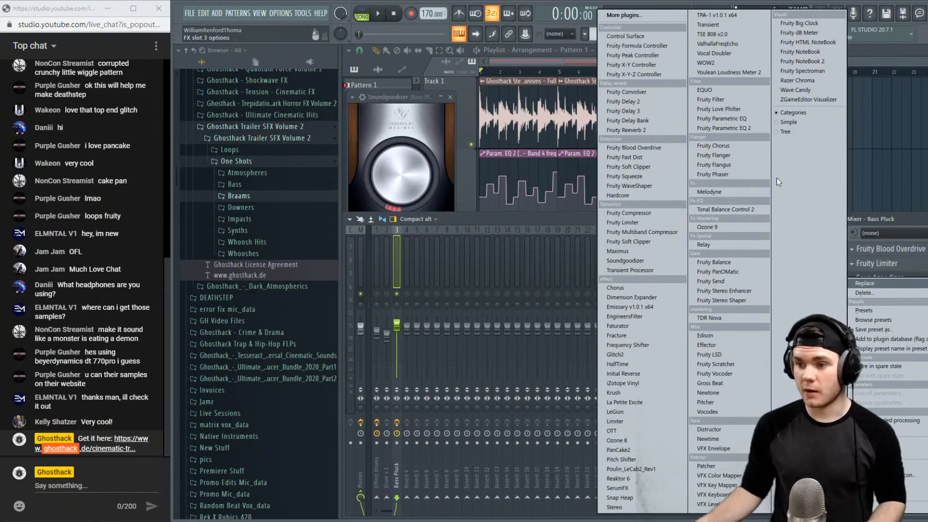
pyautogui.click(880, 294)
pyautogui.click(535, 297)
# Try several post gain and pre amp levels on the Bass Pluck overdrive during playback, including a post gain reset
pyautogui.click(888, 248)
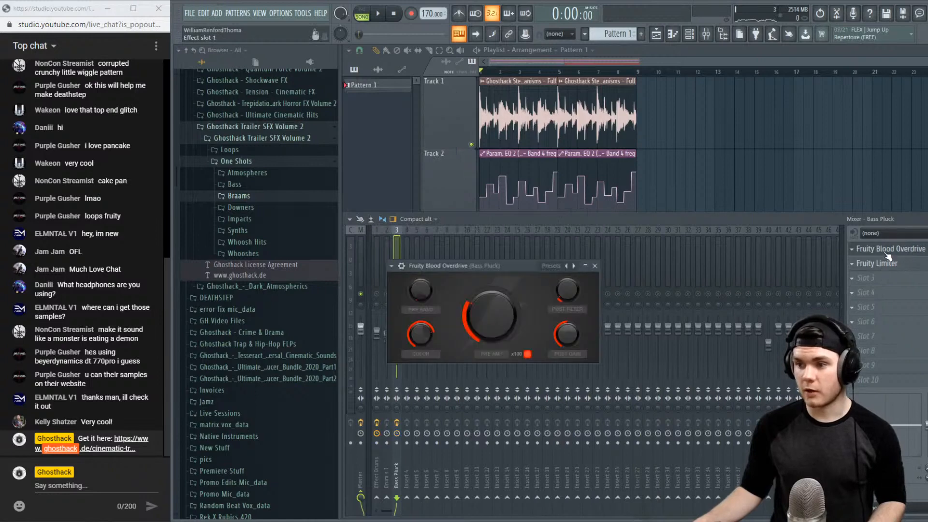
pyautogui.press('space')
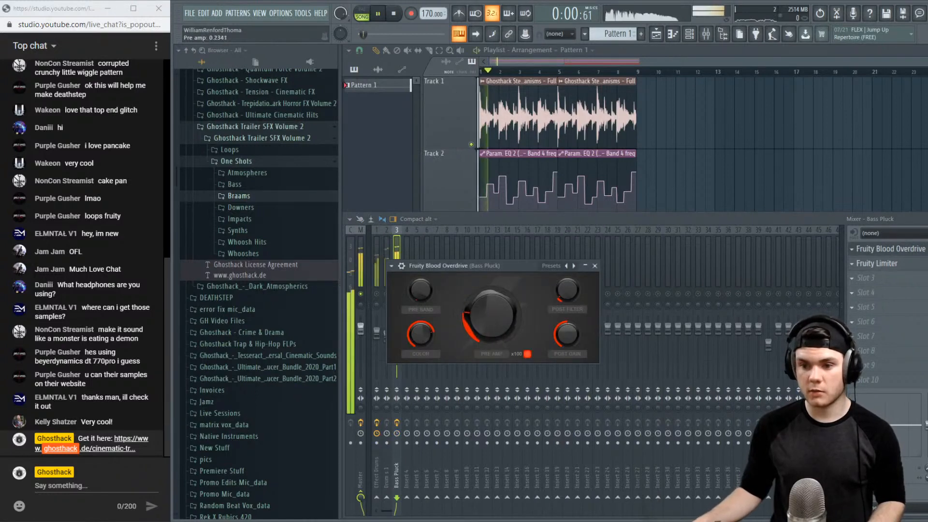
pyautogui.moveTo(571, 332); pyautogui.dragTo(571, 363)
pyautogui.moveTo(497, 321); pyautogui.dragTo(498, 292)
pyautogui.moveTo(569, 334); pyautogui.dragTo(569, 326)
pyautogui.moveTo(490, 315); pyautogui.dragTo(490, 329)
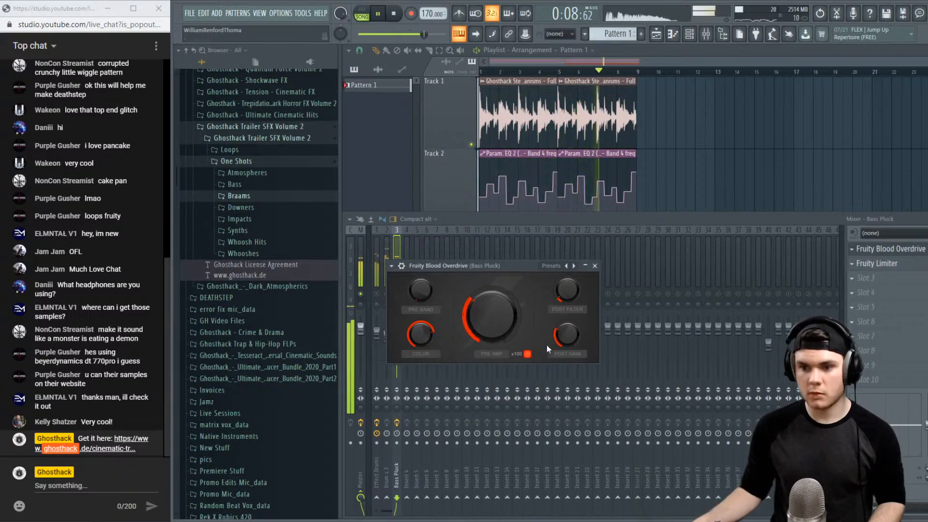
pyautogui.rightClick(562, 341)
pyautogui.click(582, 347)
pyautogui.moveTo(586, 352); pyautogui.dragTo(586, 354)
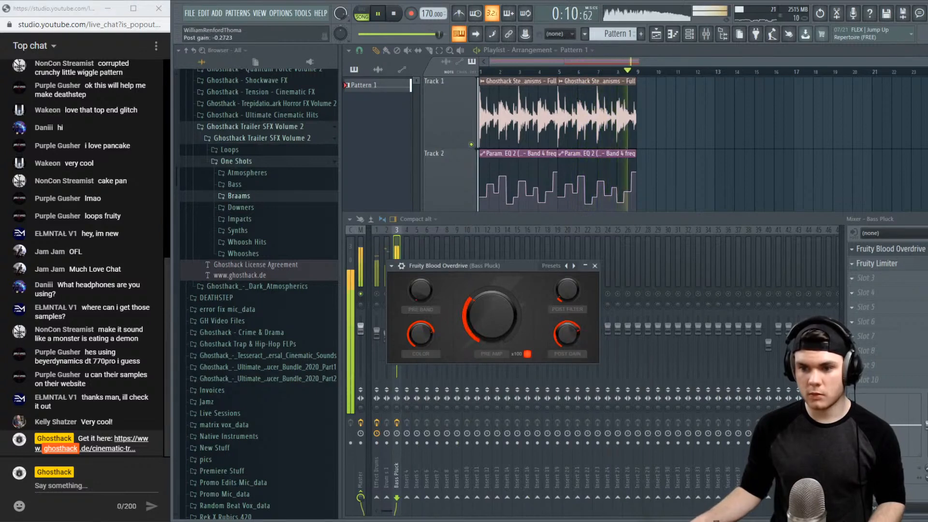
# Audition the overdrive's pre amp at about 0.36 and lower the Bass Pluck mixer volume to 88%
pyautogui.press('space')
pyautogui.press('space')
pyautogui.moveTo(502, 319); pyautogui.dragTo(501, 315)
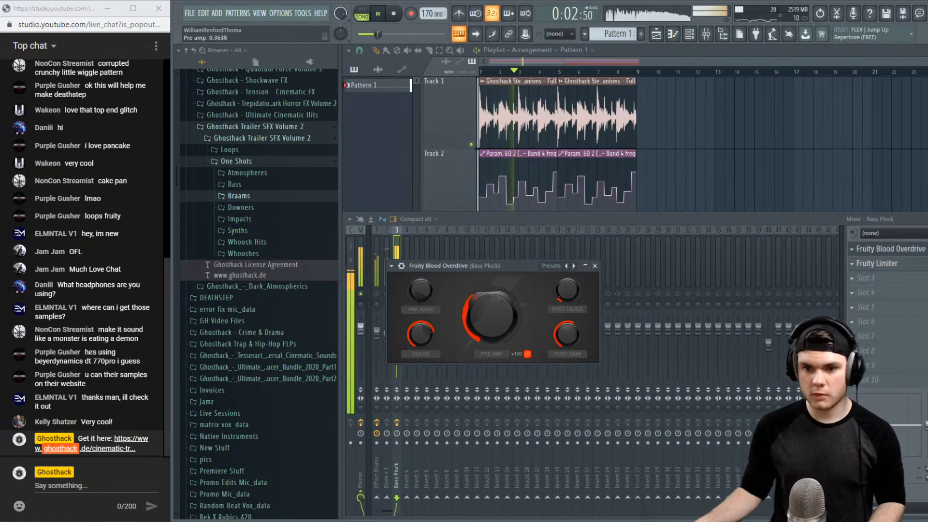
pyautogui.press('space')
pyautogui.press('Escape')
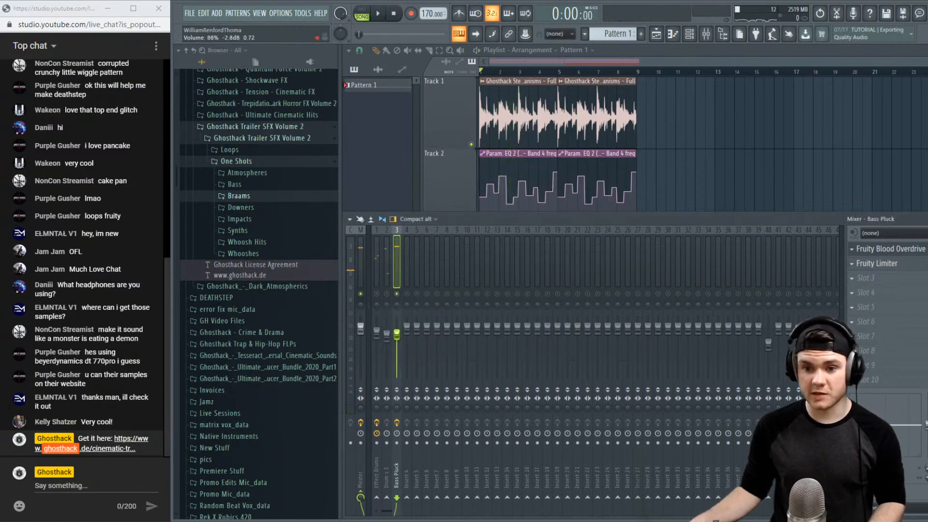
# Audition the overdrive's pre amp at about 0.15 and 0.25, and raise it to about 0.42
pyautogui.click(889, 248)
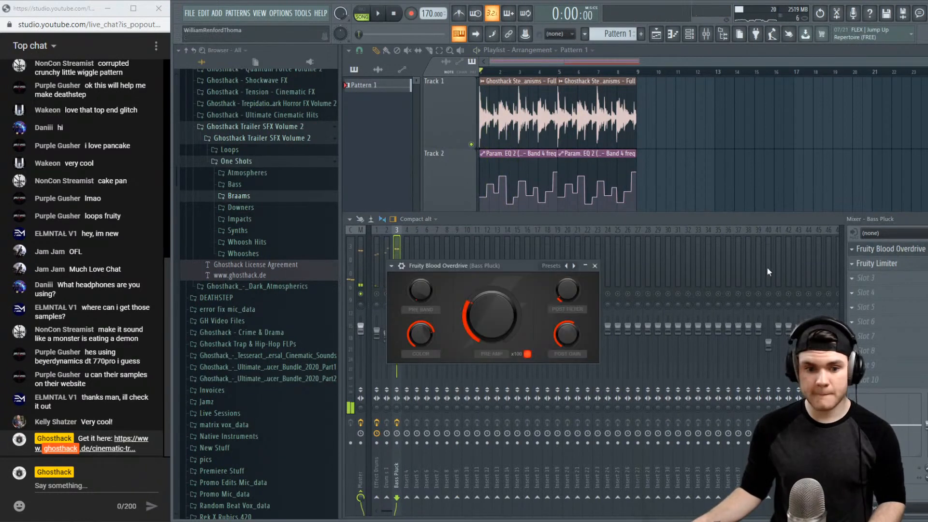
pyautogui.moveTo(467, 324); pyautogui.dragTo(466, 330)
pyautogui.press('space')
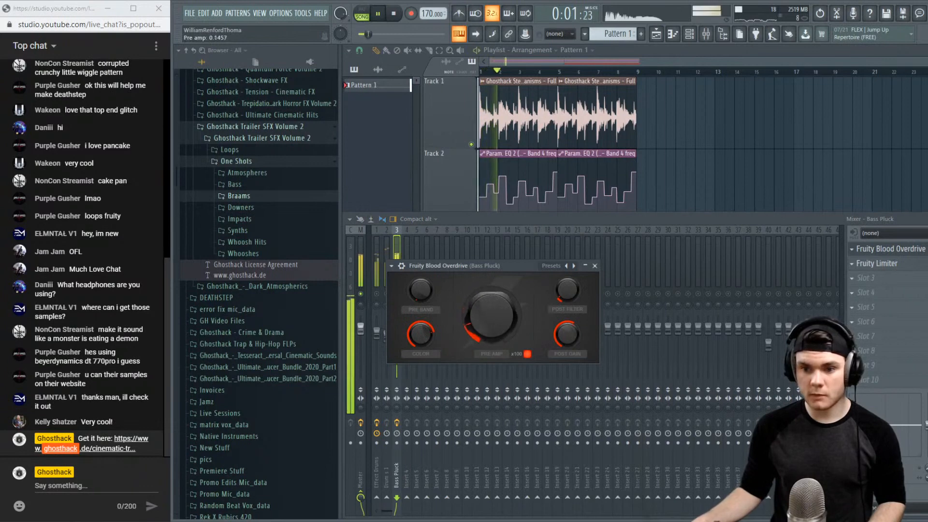
pyautogui.press('space')
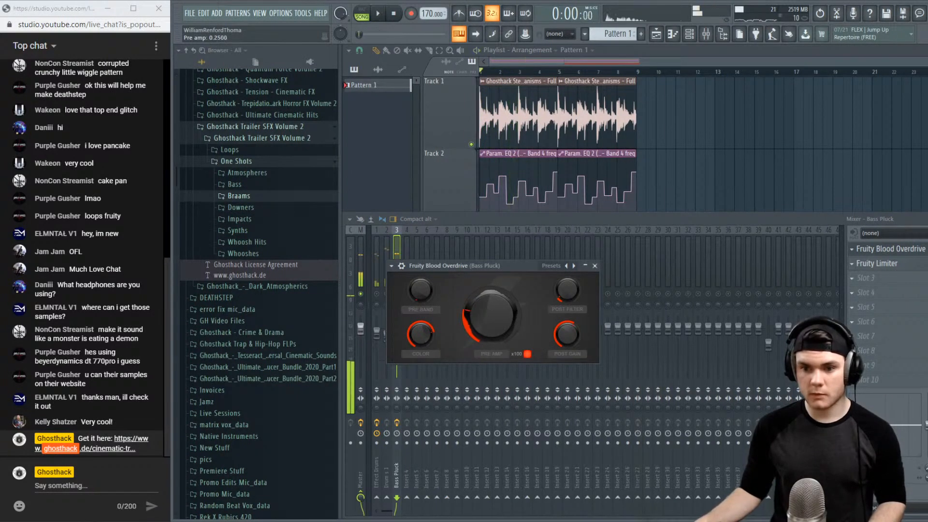
pyautogui.rightClick(493, 320)
pyautogui.click(514, 320)
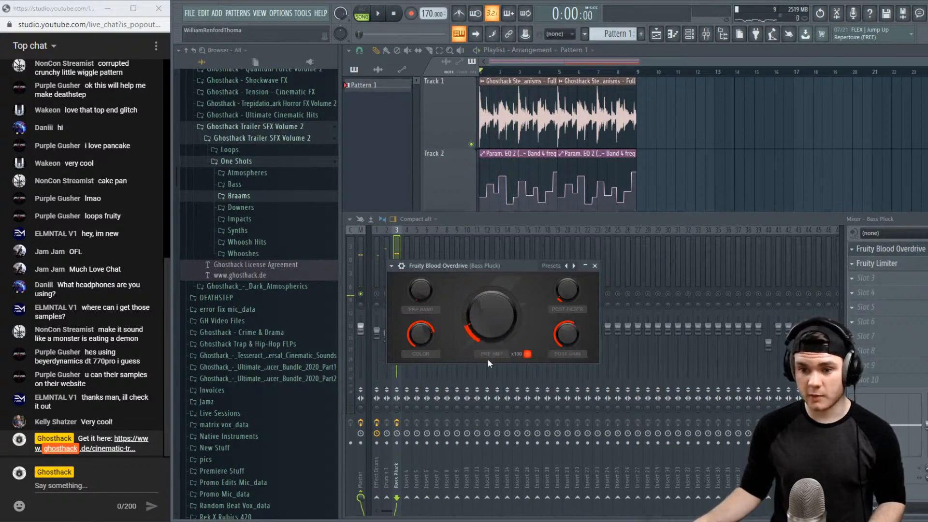
pyautogui.press('space')
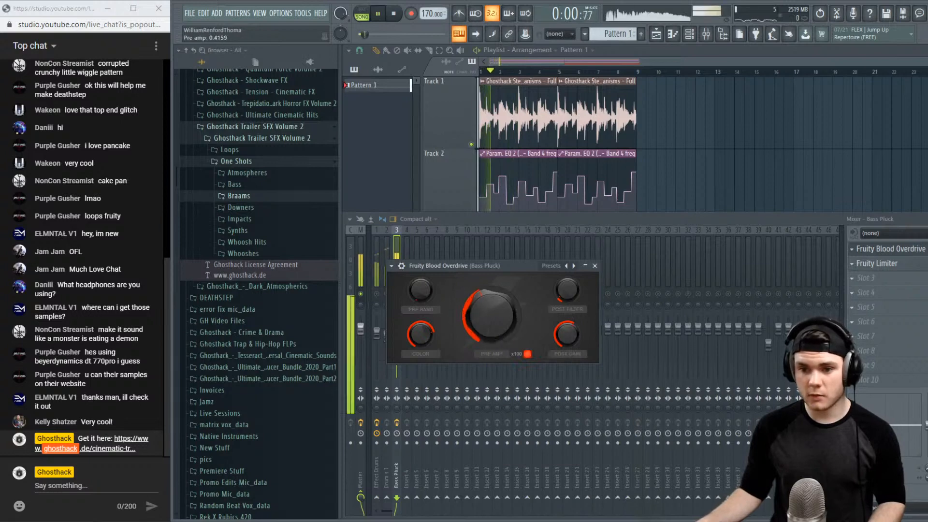
# Stop playback and create an automation clip for the overdrive's pre amp
pyautogui.press('space')
pyautogui.rightClick(485, 327)
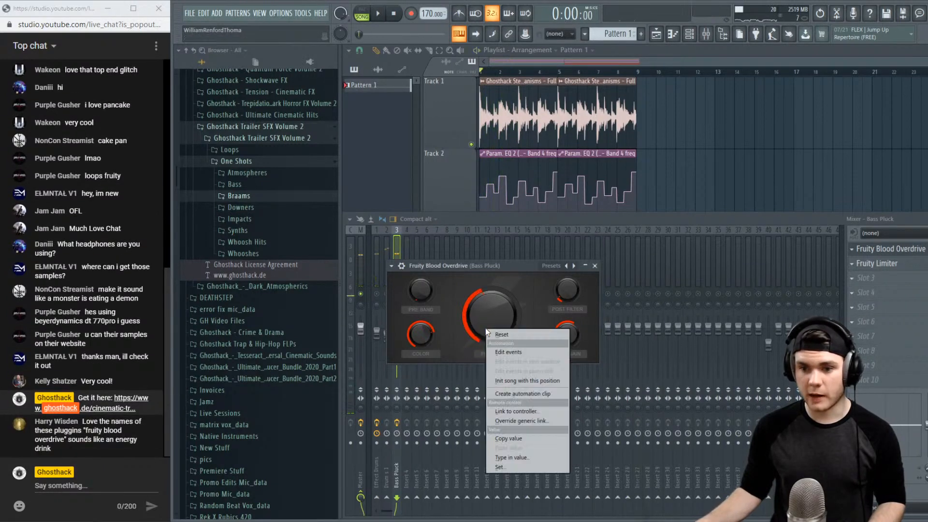
pyautogui.click(524, 391)
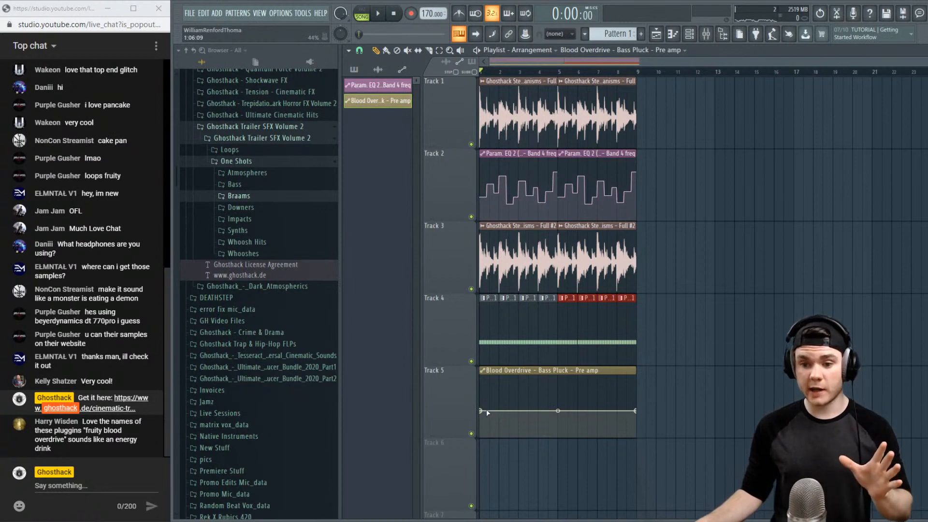
# Copy the value of the pre amp automation clip's first point and paste it as the clip's maximum output level
pyautogui.rightClick(483, 411)
pyautogui.click(503, 489)
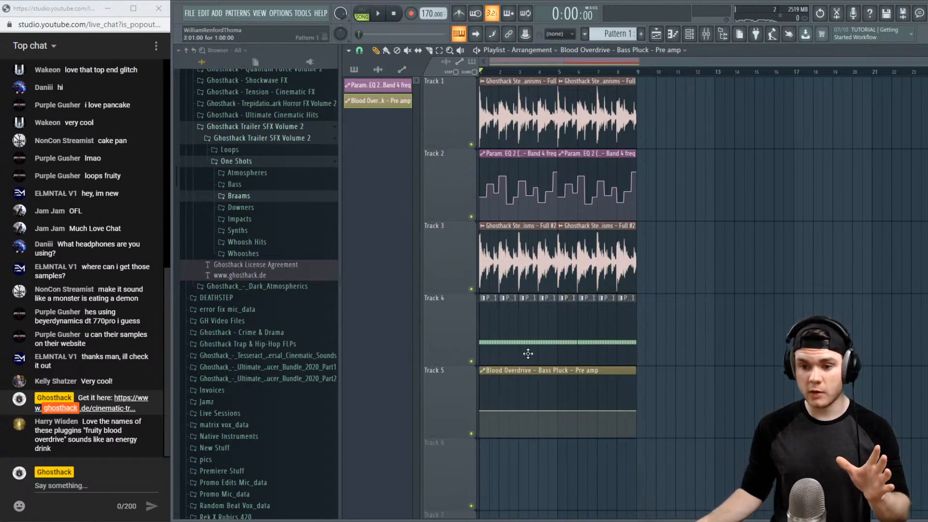
pyautogui.doubleClick(522, 369)
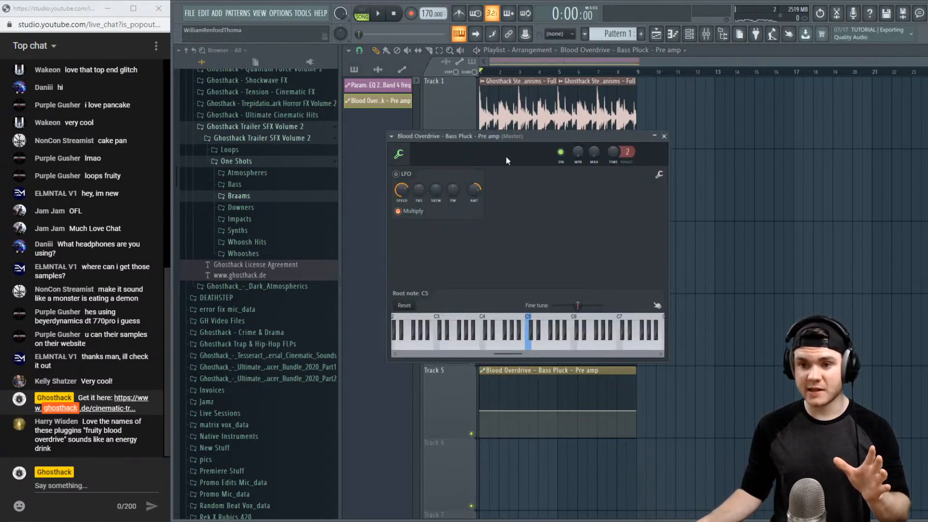
pyautogui.rightClick(592, 154)
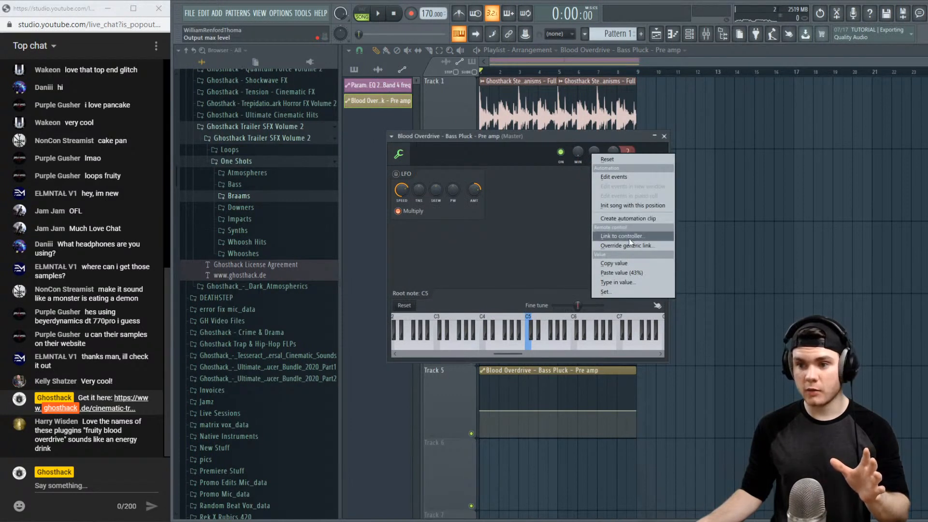
pyautogui.click(627, 273)
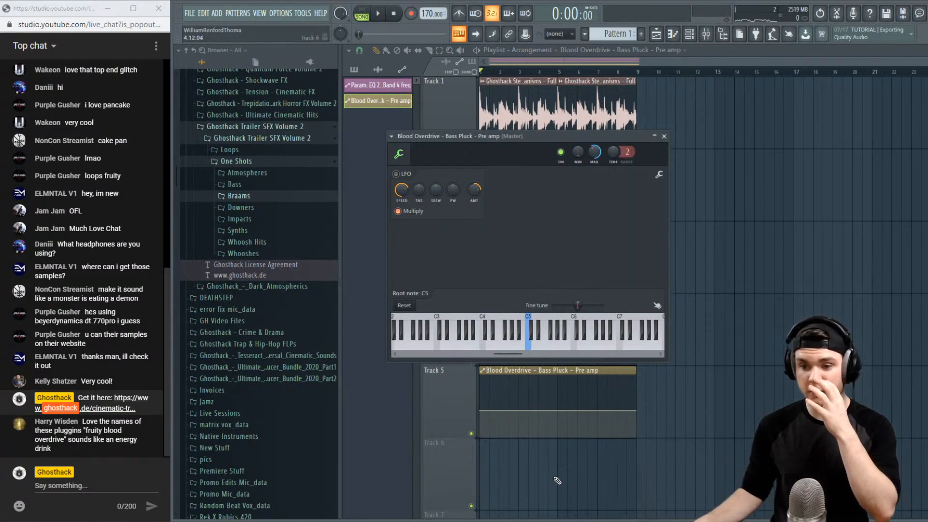
pyautogui.click(663, 137)
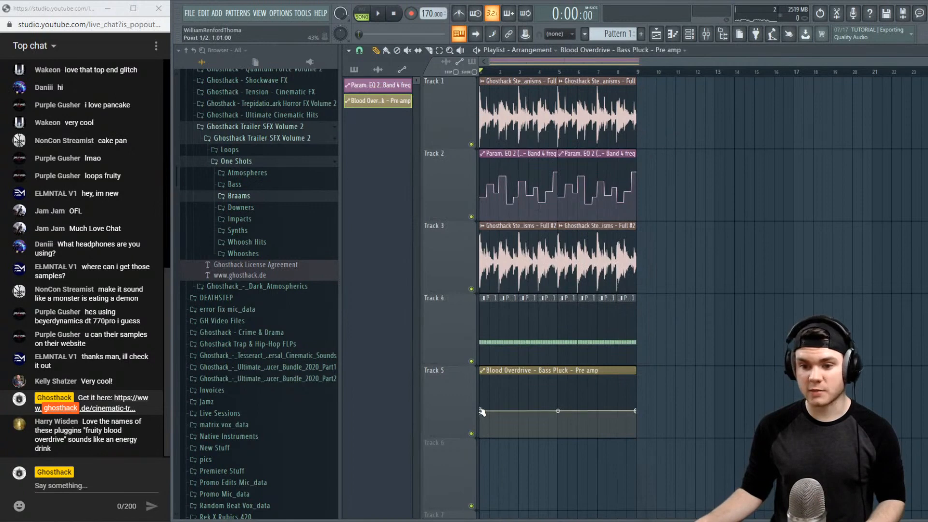
# Raise the start and end points of the Blood Overdrive pre amp automation clip near maximum and play it back
pyautogui.moveTo(481, 411); pyautogui.dragTo(481, 375)
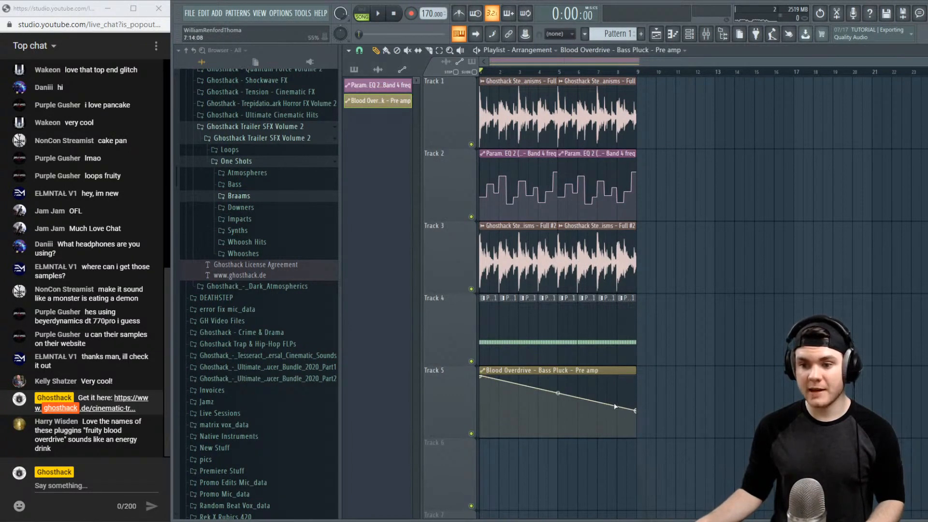
pyautogui.moveTo(636, 412); pyautogui.dragTo(644, 344)
pyautogui.press('space')
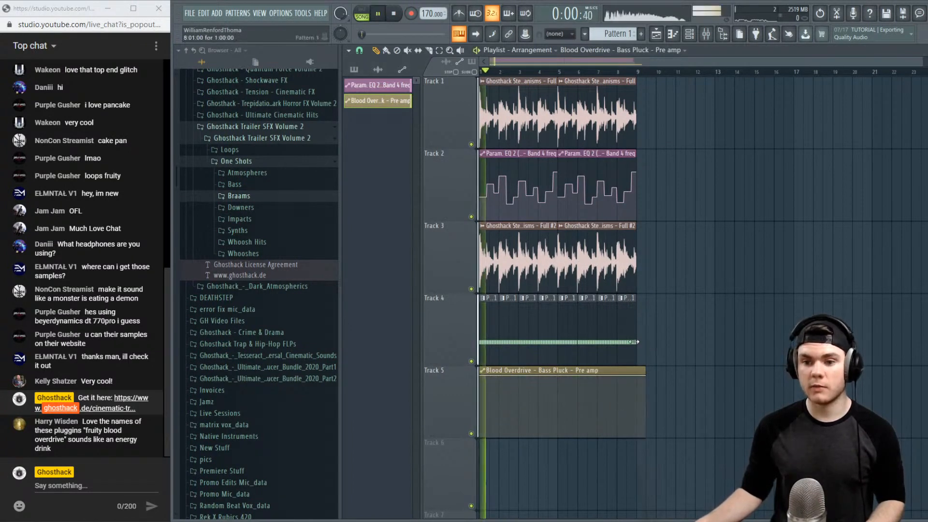
pyautogui.press('space')
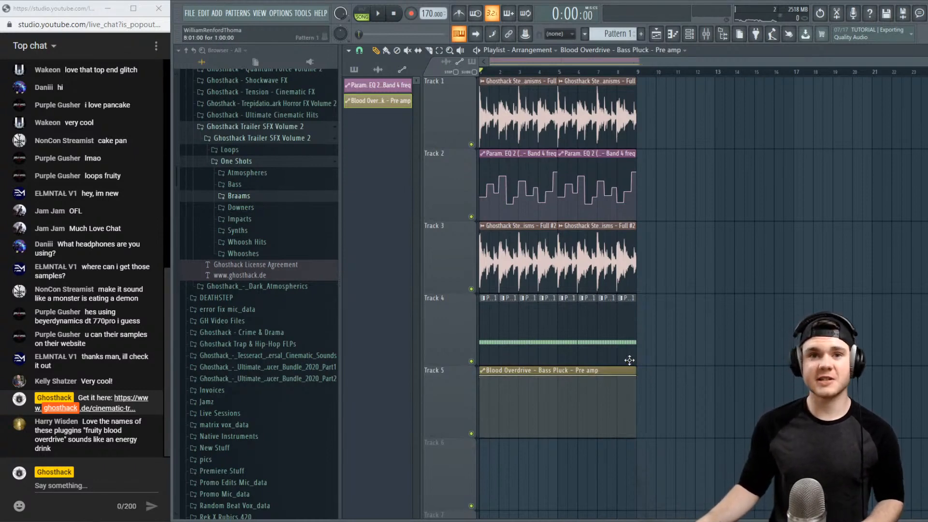
# Solo the bass pattern with its automation, and add a lower automation point near the clip's start using a single-curve mode
pyautogui.keyDown('ctrl'); pyautogui.click(472, 361); pyautogui.keyUp('ctrl')
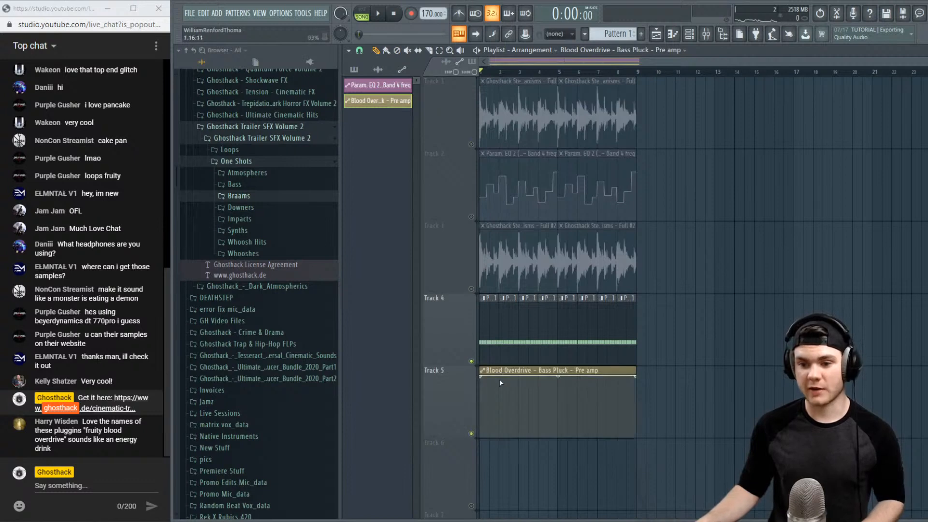
pyautogui.moveTo(483, 378); pyautogui.dragTo(496, 415)
pyautogui.rightClick(489, 414)
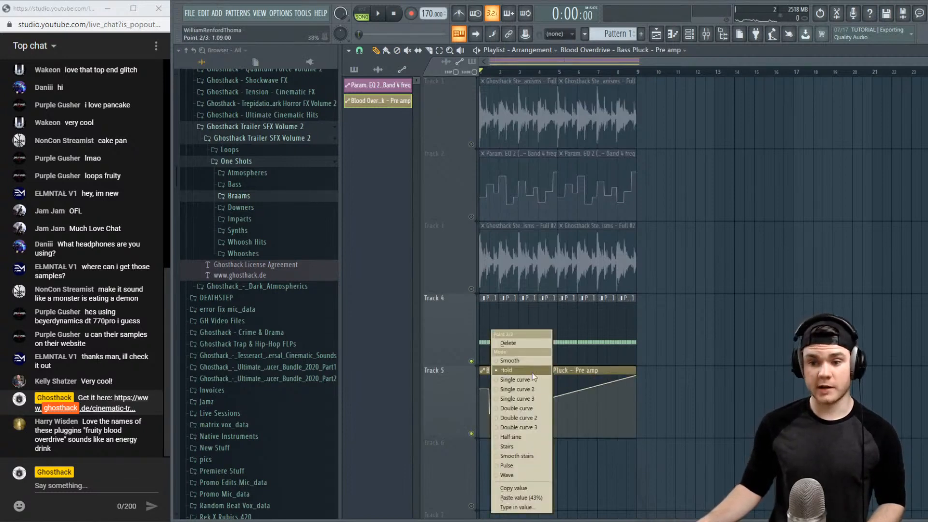
pyautogui.click(512, 388)
# Add pre amp automation points between bar 2 and just past bar 5, forming small dips and a peak at bar 5, and play them
pyautogui.scroll(4, 531, 72)
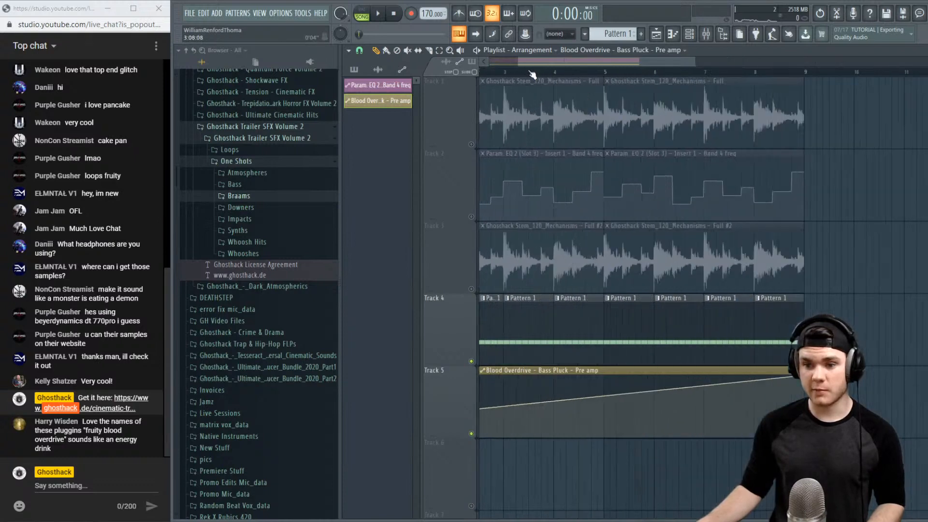
pyautogui.scroll(-2, 531, 75)
pyautogui.scroll(-4, 880, 214)
pyautogui.scroll(3, 865, 207)
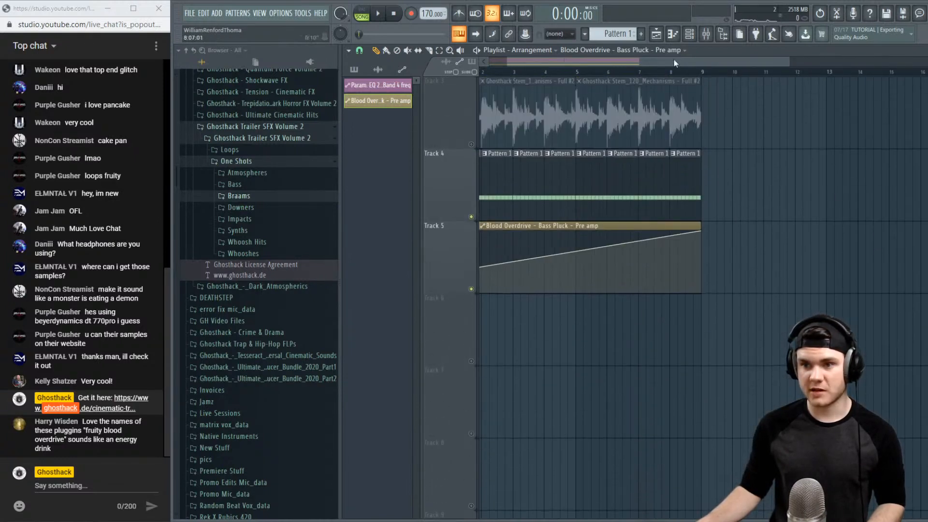
pyautogui.moveTo(674, 61); pyautogui.dragTo(609, 70)
pyautogui.click(517, 261)
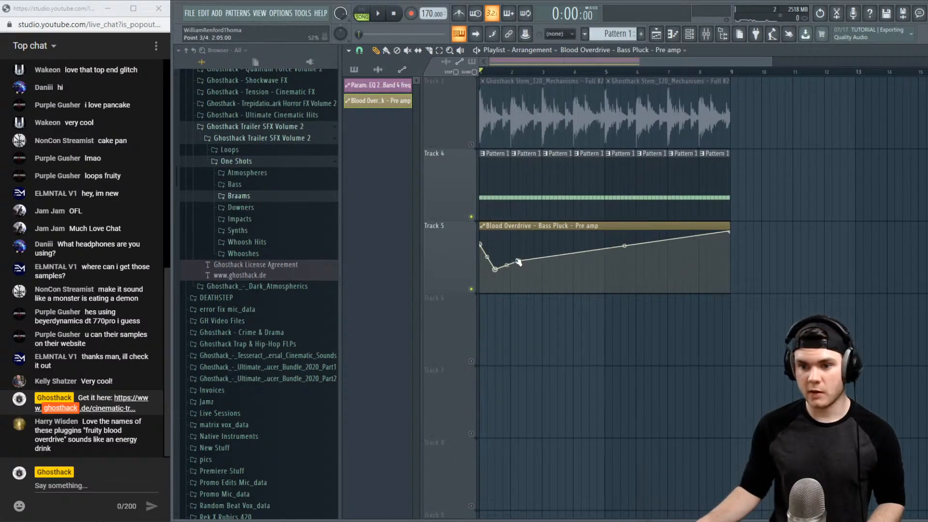
pyautogui.click(572, 262)
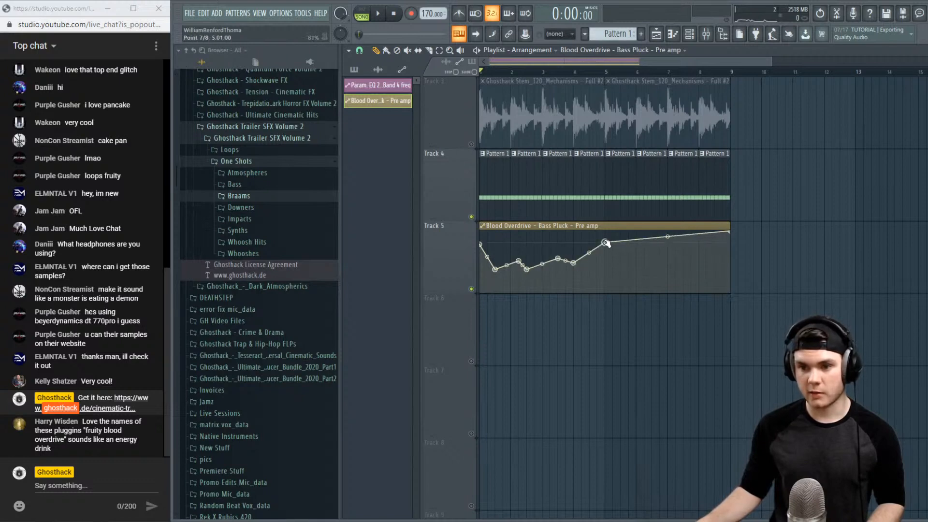
pyautogui.press('space')
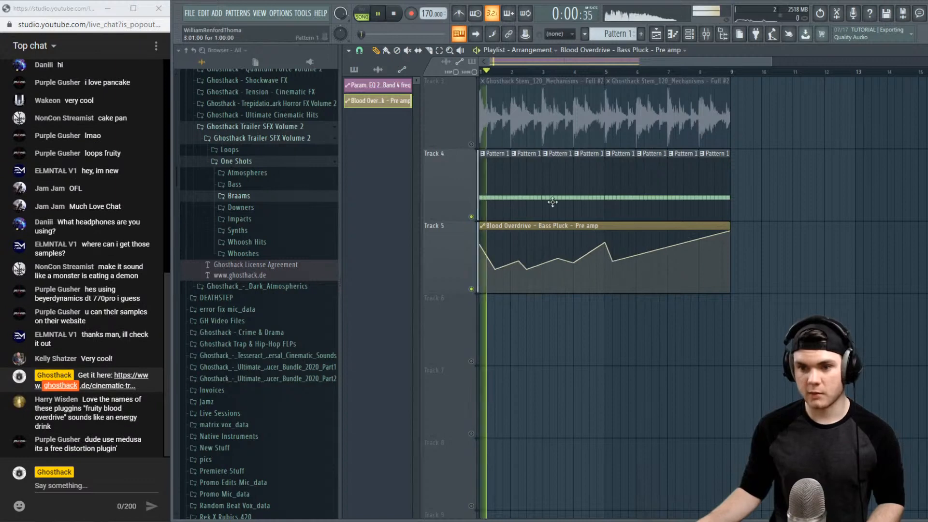
pyautogui.press('space')
# Smooth the opening drop of the pre amp automation and lower its points between bars 2 and 4 during playback
pyautogui.press('space')
pyautogui.moveTo(482, 243); pyautogui.dragTo(520, 276)
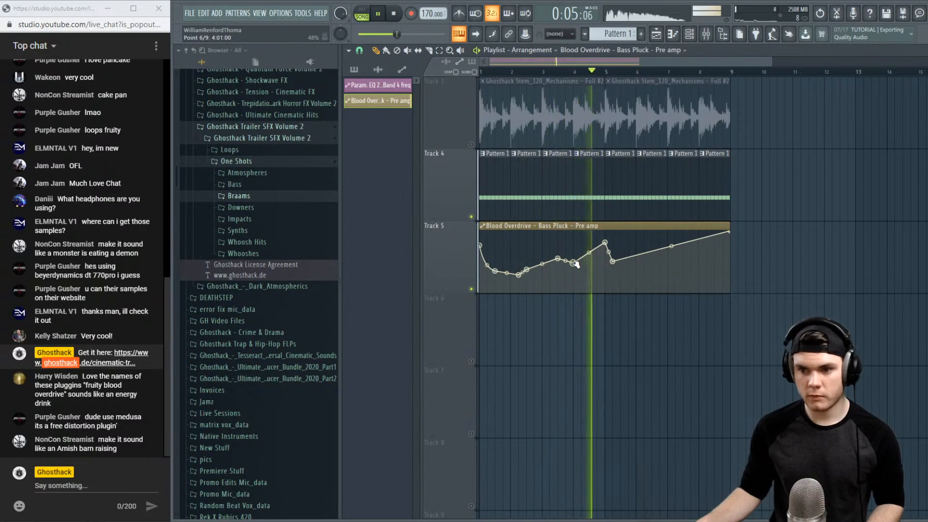
pyautogui.moveTo(574, 263); pyautogui.dragTo(560, 270)
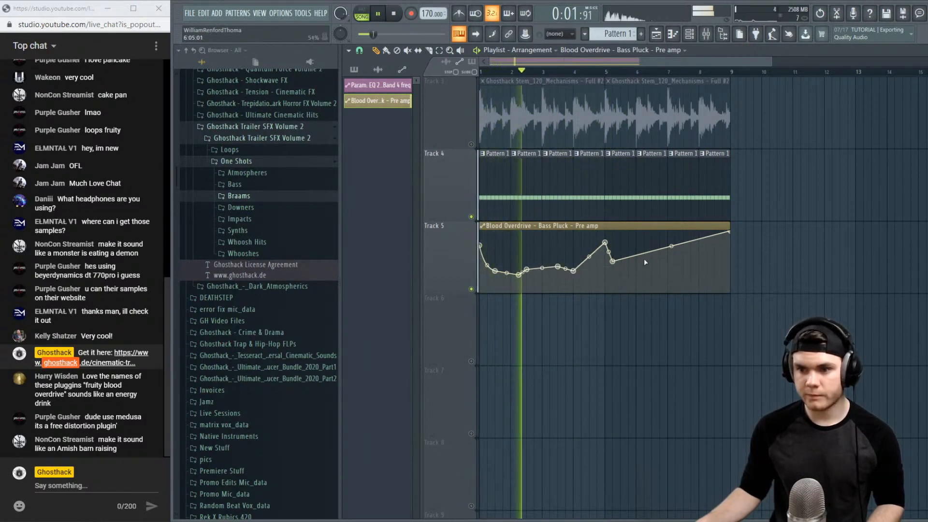
# Add pre amp automation points between bars 6 and 8, deepening the dip around bar 7 before the final rise
pyautogui.rightClick(643, 273)
pyautogui.rightClick(661, 271)
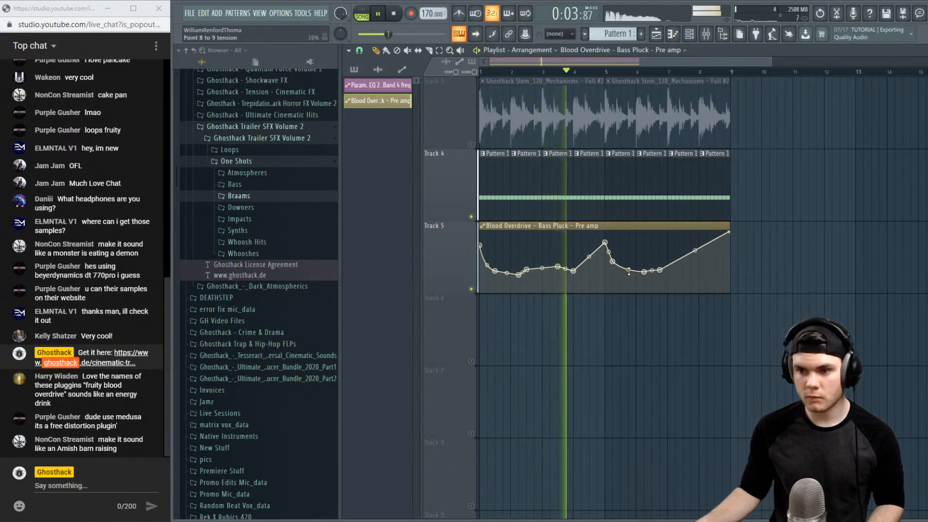
pyautogui.rightClick(683, 262)
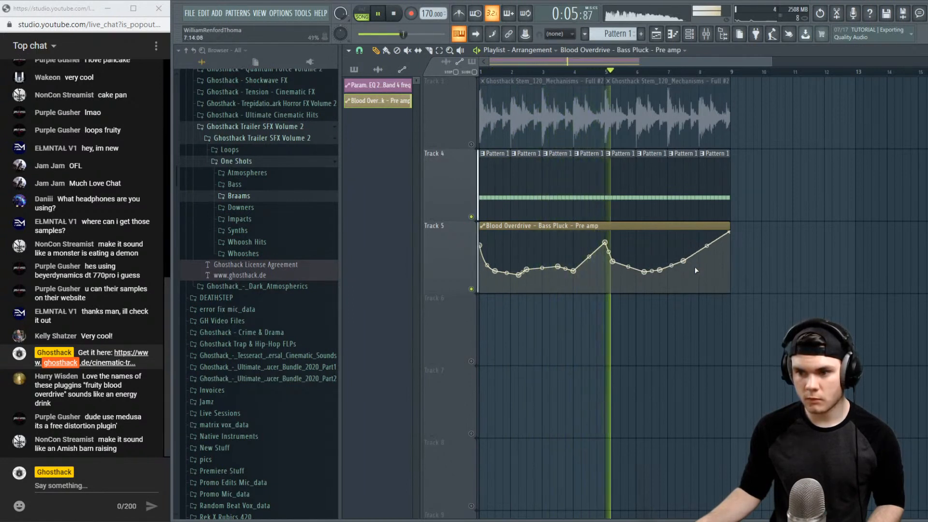
pyautogui.rightClick(700, 266)
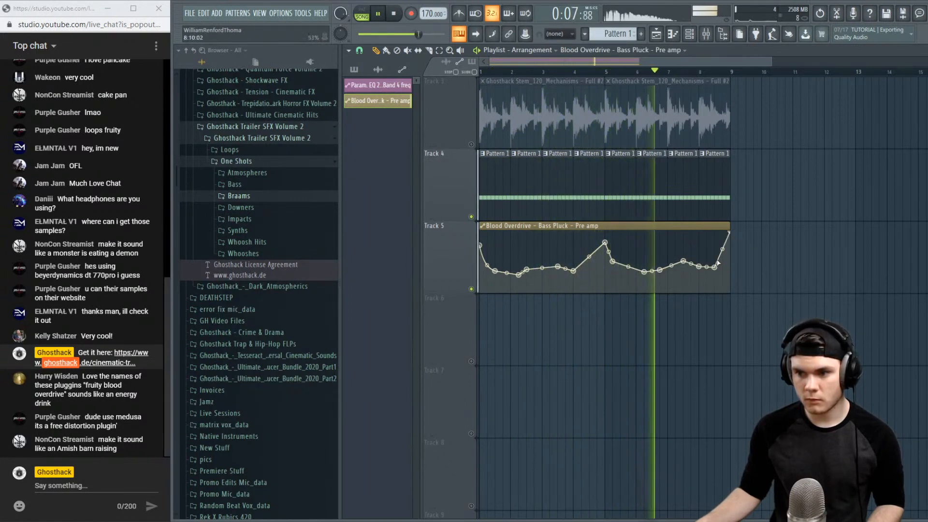
pyautogui.rightClick(714, 267)
pyautogui.rightClick(714, 267)
pyautogui.click(731, 282)
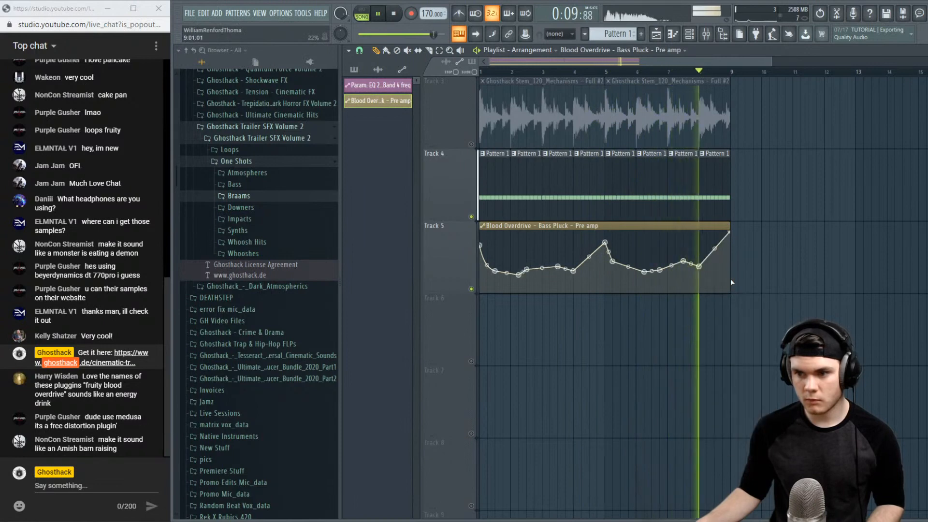
pyautogui.moveTo(683, 260); pyautogui.dragTo(684, 272)
pyautogui.press('space')
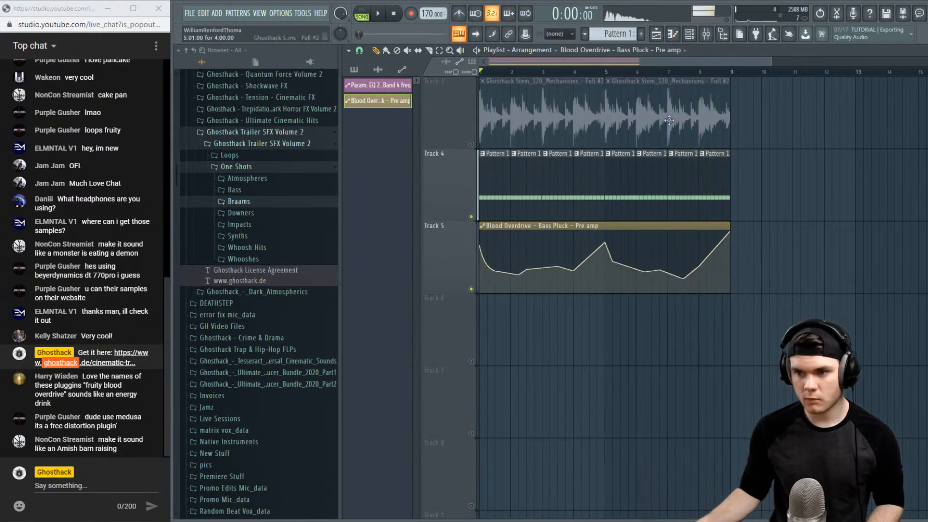
# Play the soloed bass with its pre amp automation, and unsolo the playlist tracks to hear everything together
pyautogui.press('space')
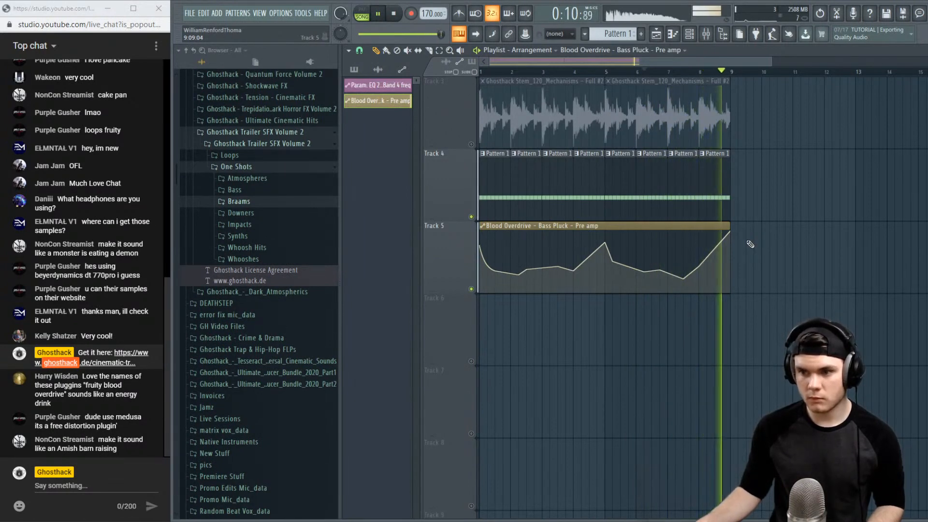
pyautogui.press('space')
pyautogui.click(506, 80)
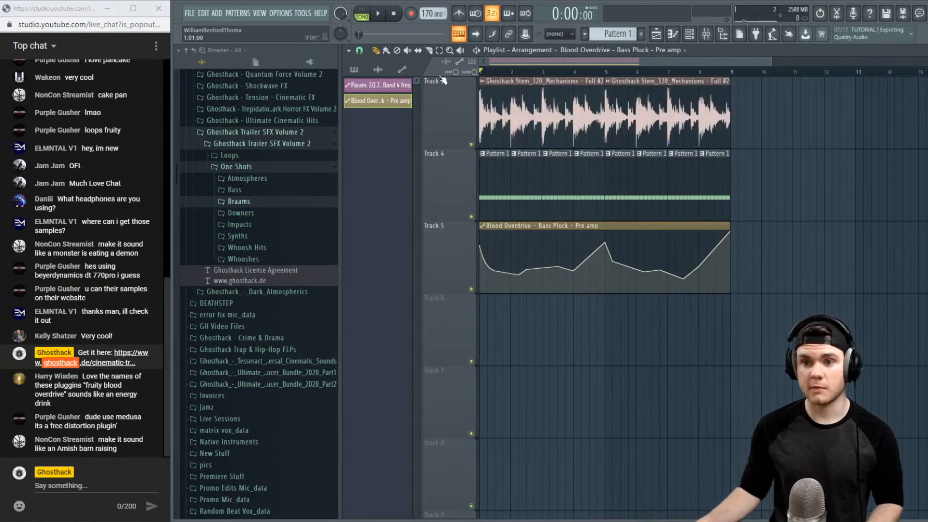
pyautogui.press('space')
pyautogui.press('space')
# Show the mixer and set the Bass Pluck track's volume to 79% (-5.0 dB), checking it in playback
pyautogui.press('F9')
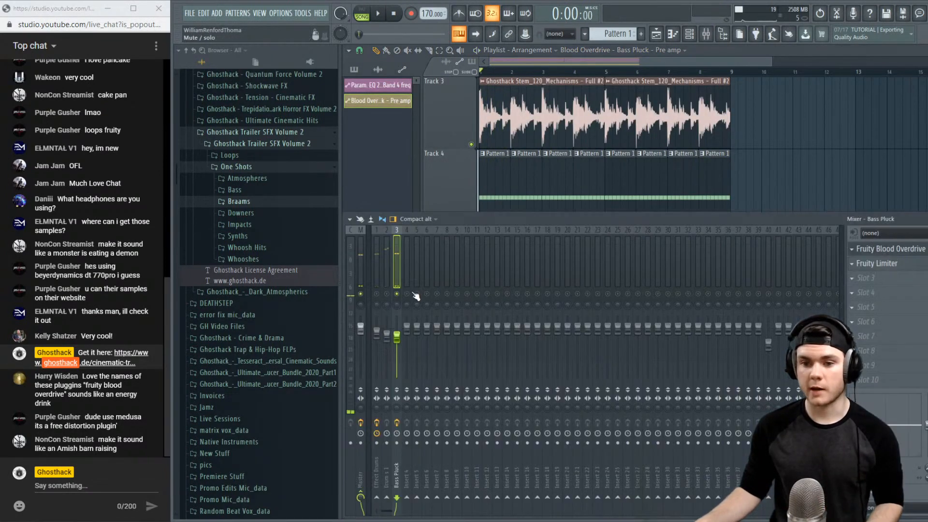
pyautogui.press('space')
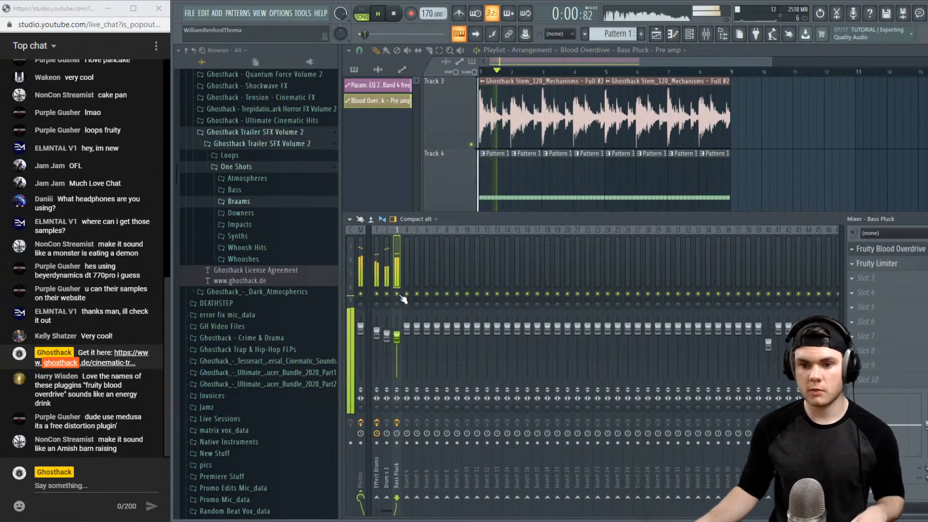
pyautogui.moveTo(397, 338); pyautogui.dragTo(397, 338)
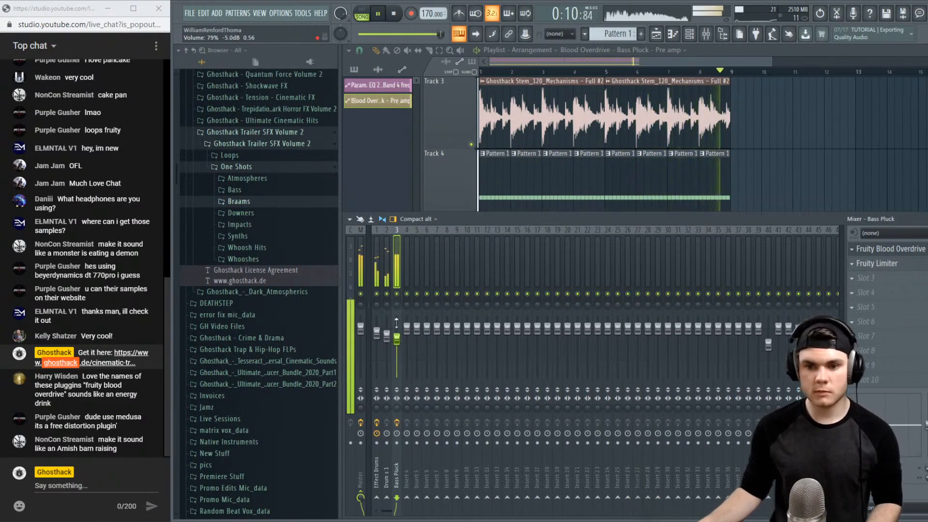
pyautogui.press('space')
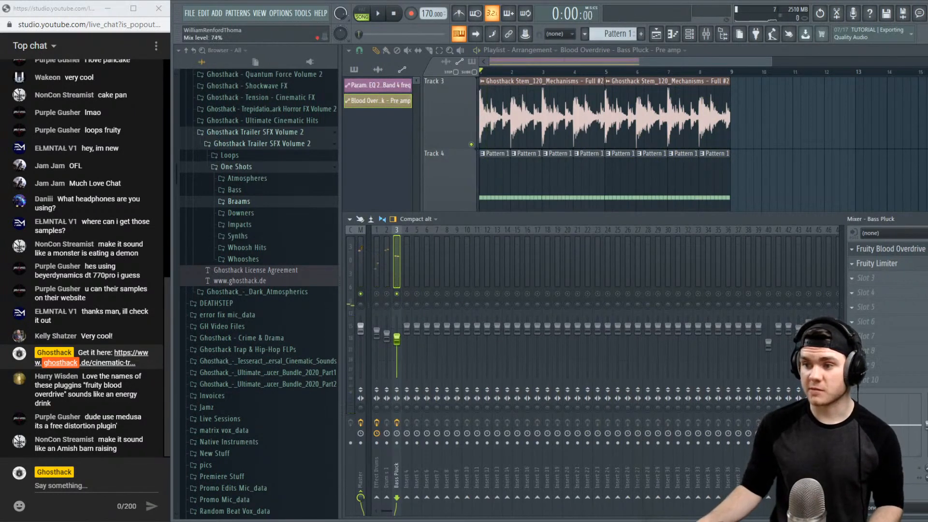
pyautogui.press('space')
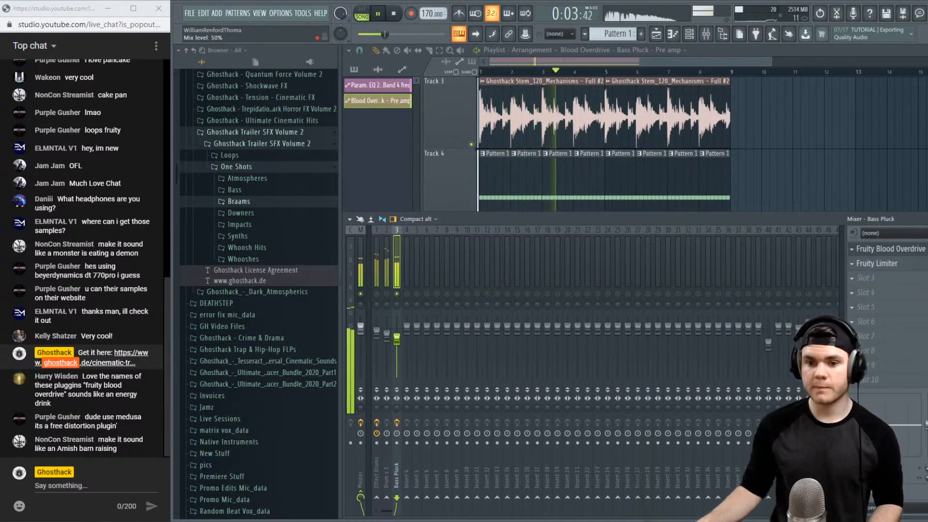
pyautogui.press('space')
# Load Vocodex into effect slot 3 of the Bass Pluck mixer track and compare the track in and out of solo
pyautogui.click(865, 278)
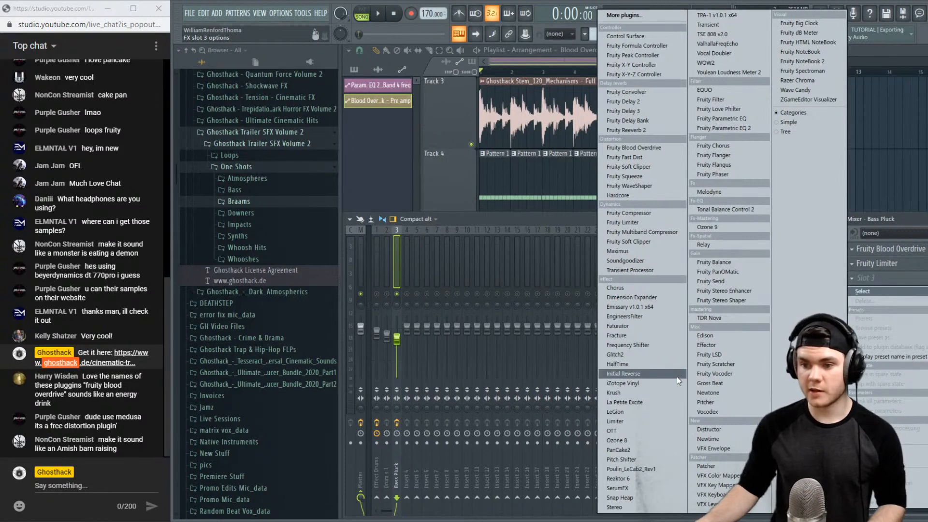
pyautogui.click(719, 412)
pyautogui.moveTo(570, 99); pyautogui.dragTo(726, 101)
pyautogui.rightClick(397, 294)
pyautogui.press('space')
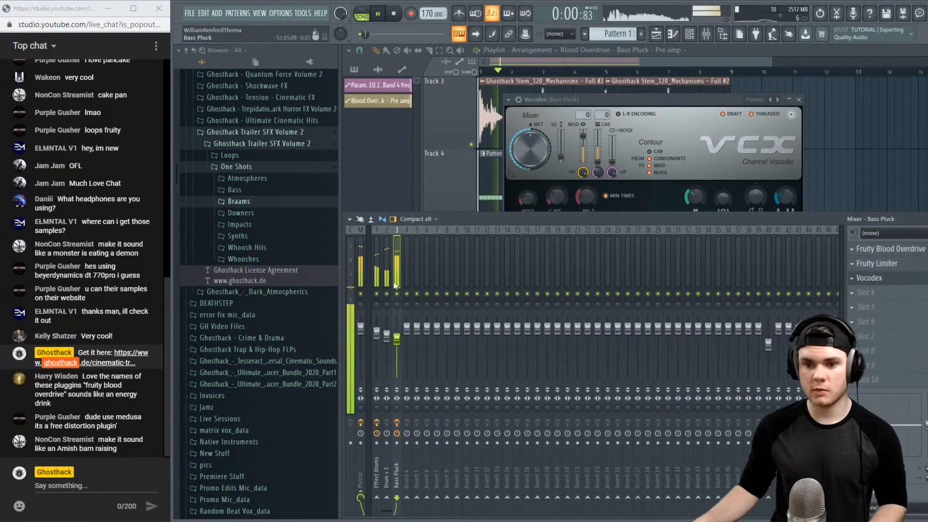
pyautogui.rightClick(397, 294)
pyautogui.moveTo(610, 106); pyautogui.dragTo(504, 117)
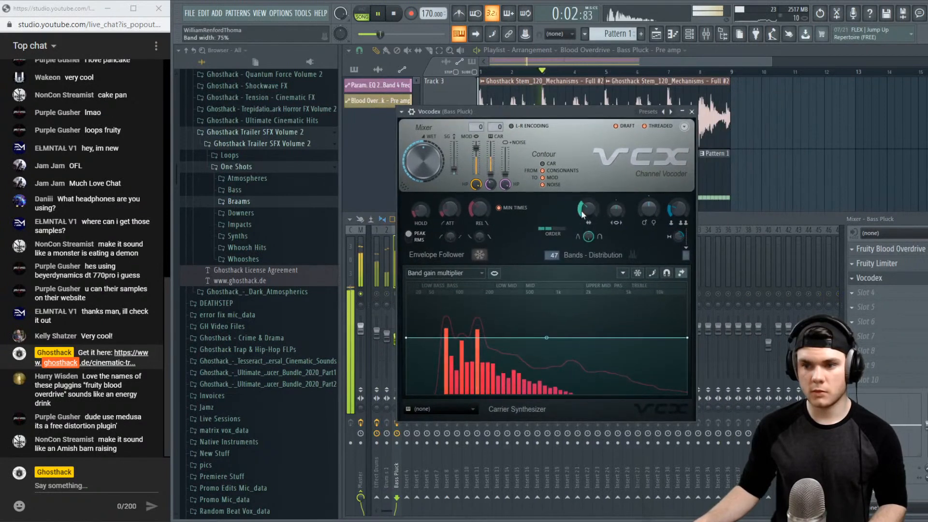
# Configure the Vocodex bands with maximum band width, a modulator band width multiplier of about x3.9, a raised formant shift and 33 bands
pyautogui.moveTo(582, 214); pyautogui.dragTo(583, 166)
pyautogui.press('space')
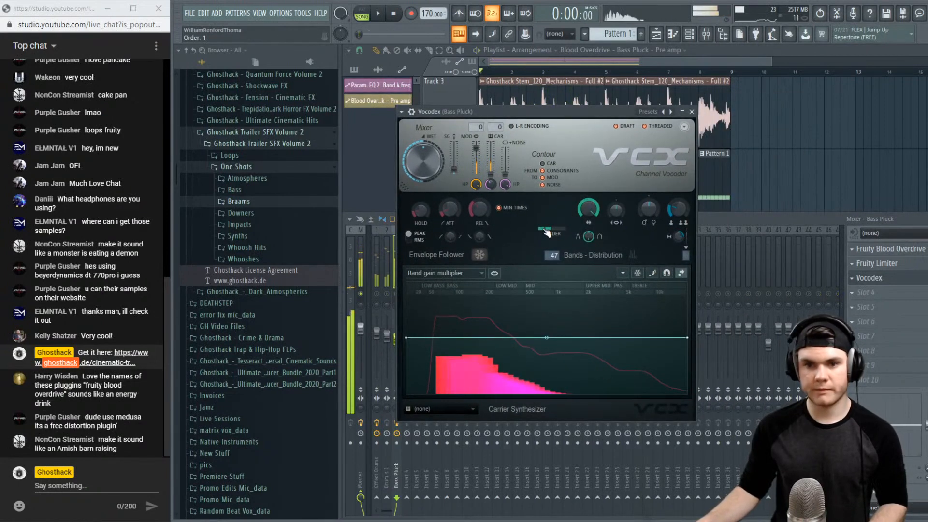
pyautogui.press('space')
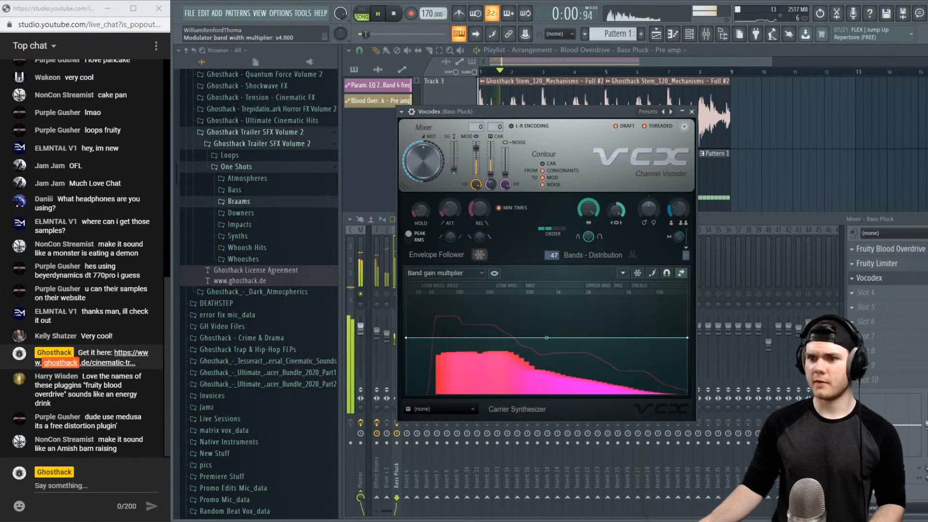
pyautogui.moveTo(617, 209); pyautogui.dragTo(616, 186)
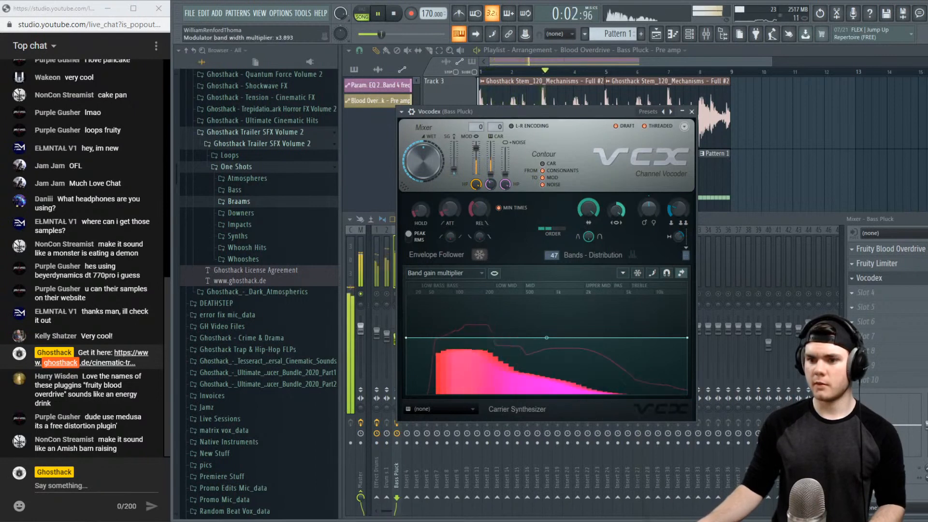
pyautogui.moveTo(653, 211); pyautogui.dragTo(653, 167)
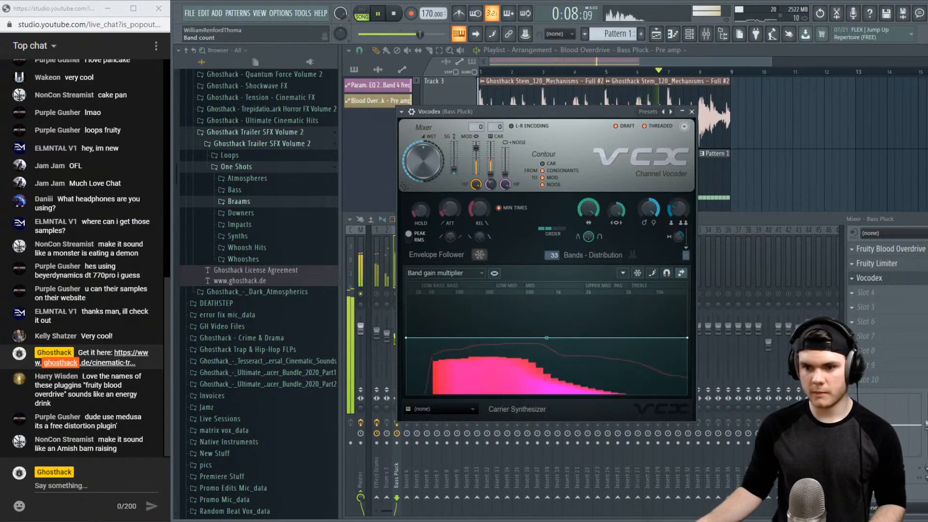
pyautogui.press('space')
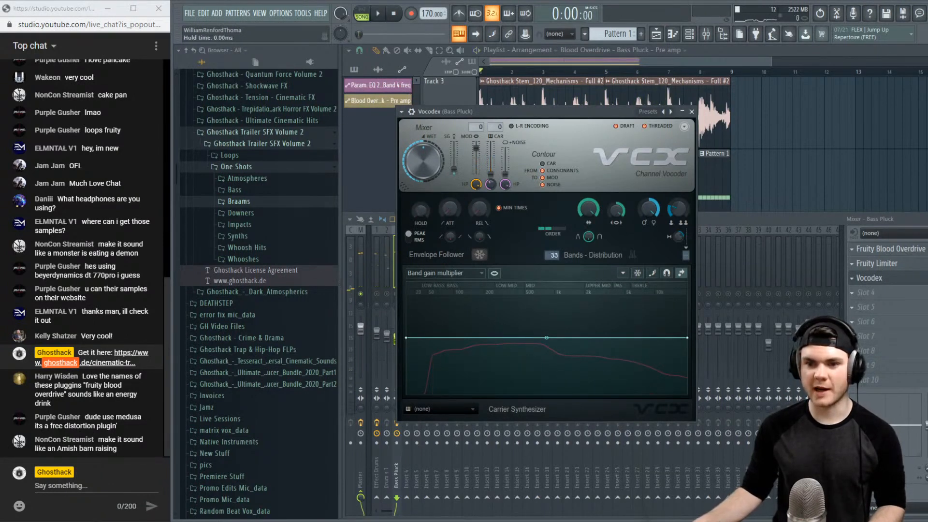
# Reset the Vocodex envelope follower's hold, attack and release times to their defaults during playback
pyautogui.press('space')
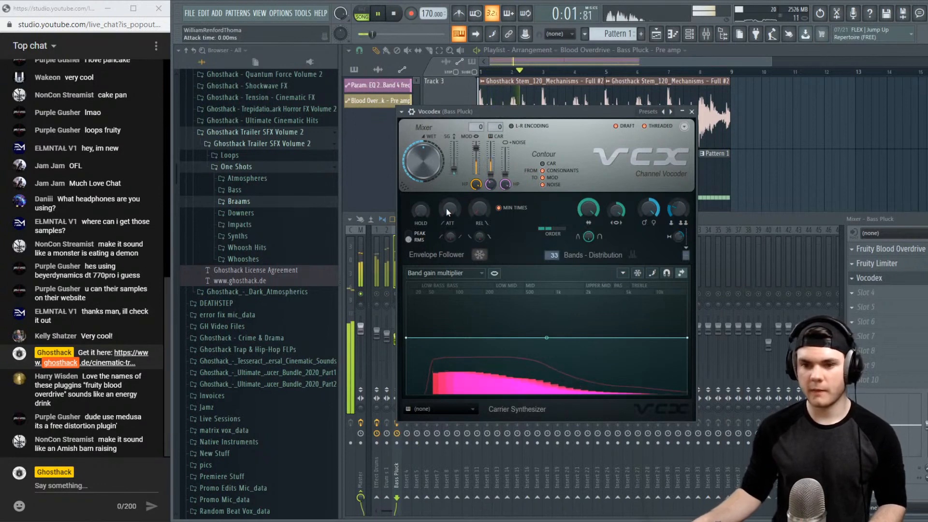
pyautogui.rightClick(420, 211)
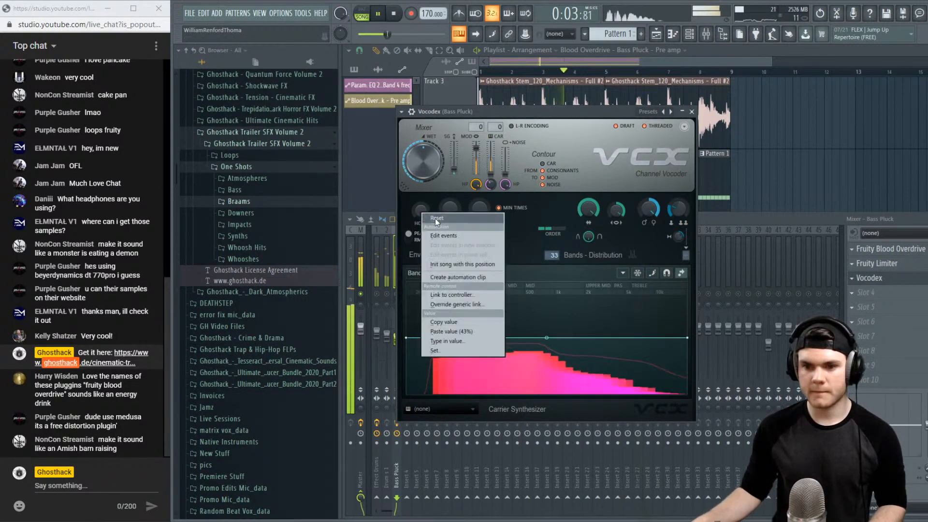
pyautogui.click(436, 217)
pyautogui.rightClick(451, 209)
pyautogui.click(465, 216)
pyautogui.rightClick(480, 209)
pyautogui.click(493, 216)
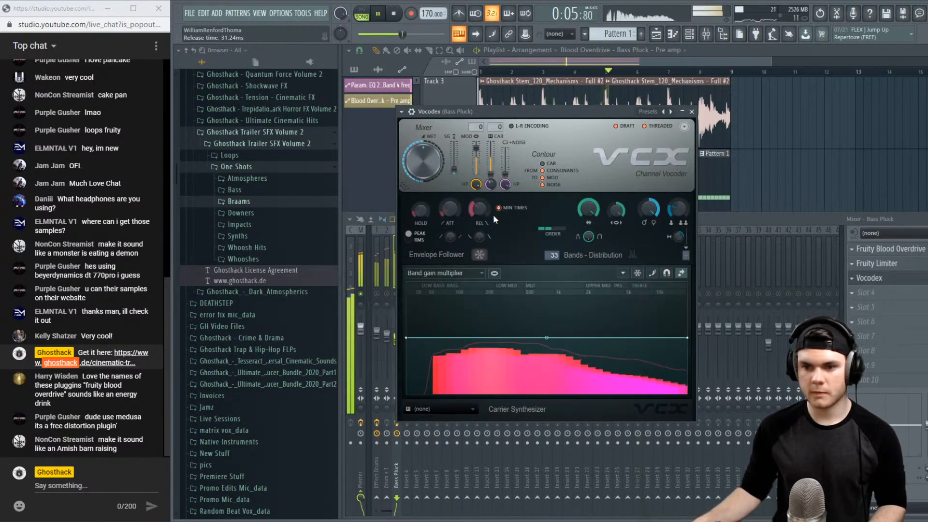
# Set the Vocodex band width to 254% and load Fruity Parametric EQ 2 into effect slot 4 of the Bass Pluck track
pyautogui.moveTo(588, 209); pyautogui.dragTo(588, 194)
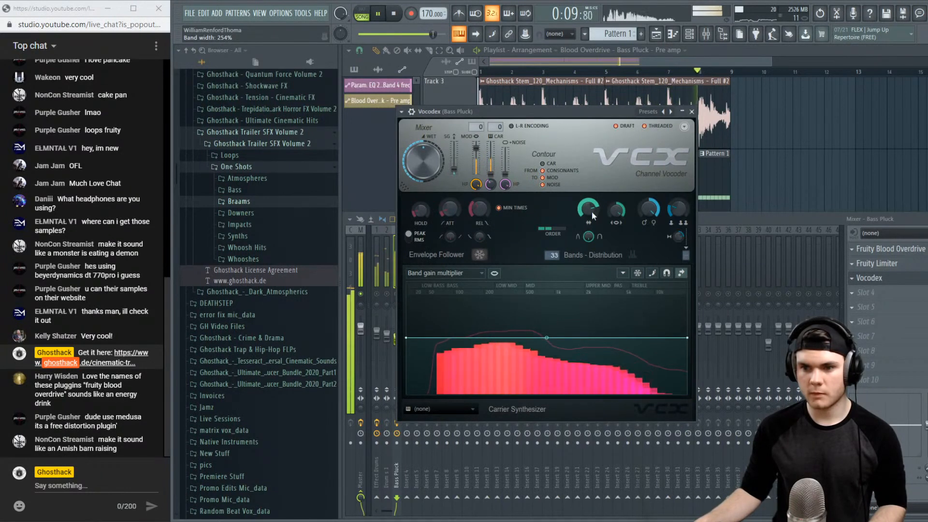
pyautogui.click(882, 283)
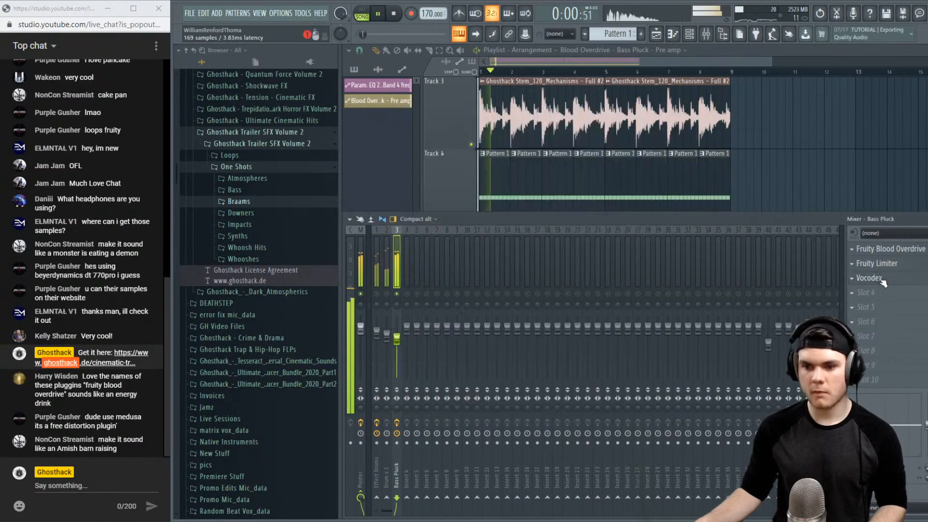
pyautogui.click(868, 290)
pyautogui.click(752, 129)
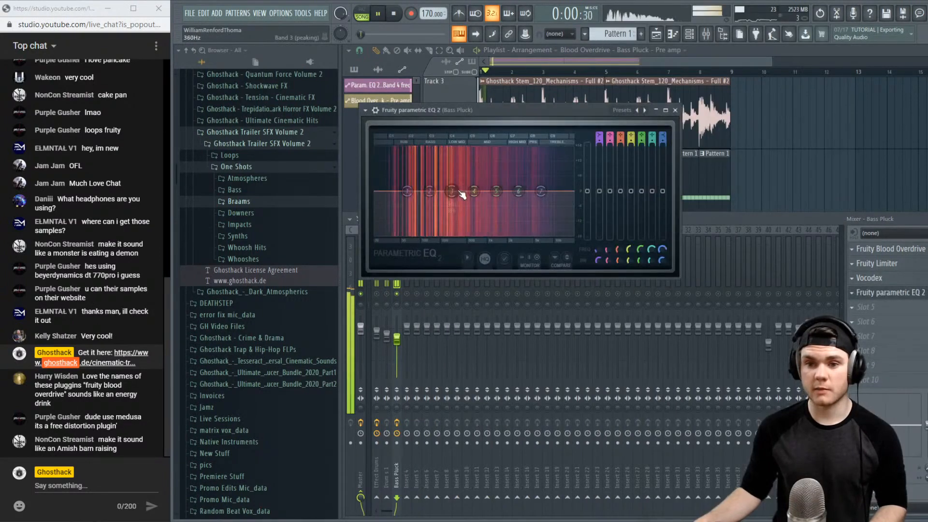
# Shape the Parametric EQ 2 curve during playback by cutting bands 3, 4 and 5, boosting bands 6 and 7, and flattening band 2 at 49 Hz
pyautogui.moveTo(452, 191); pyautogui.dragTo(394, 180)
pyautogui.press('space')
pyautogui.scroll(5, 393, 167)
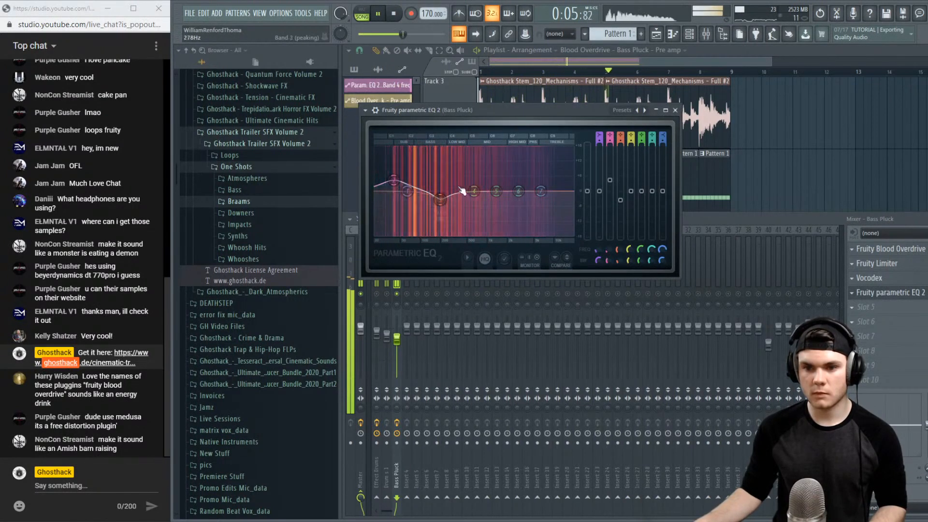
pyautogui.moveTo(474, 191); pyautogui.dragTo(414, 204)
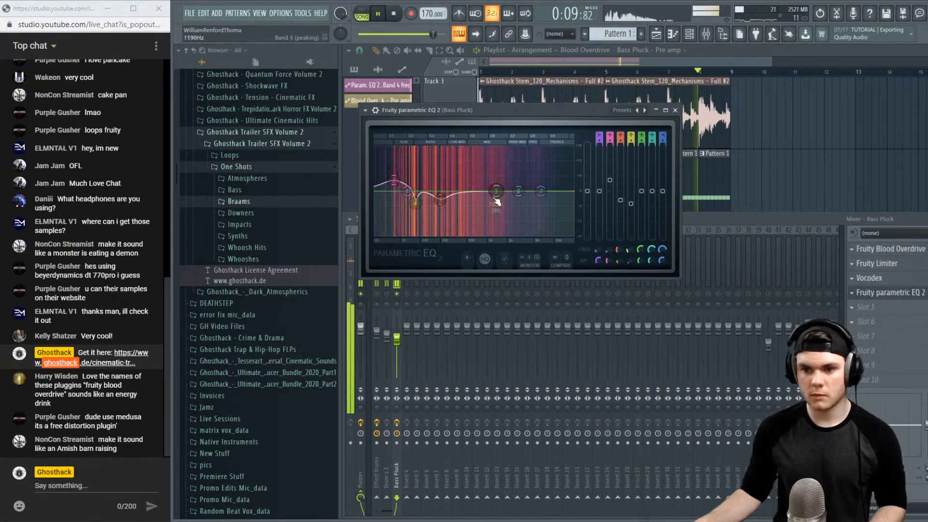
pyautogui.moveTo(496, 192); pyautogui.dragTo(543, 186)
pyautogui.press('space')
pyautogui.press('space')
pyautogui.press('space')
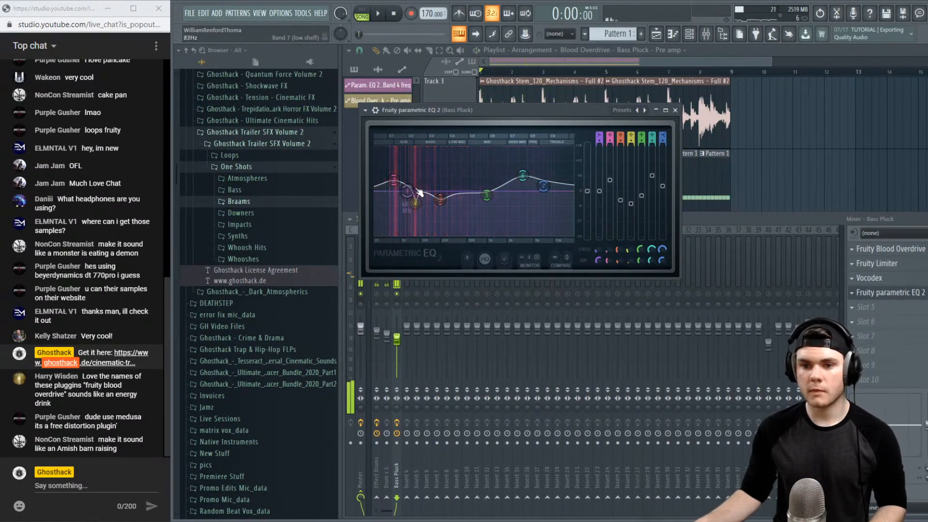
pyautogui.moveTo(394, 180); pyautogui.dragTo(394, 190)
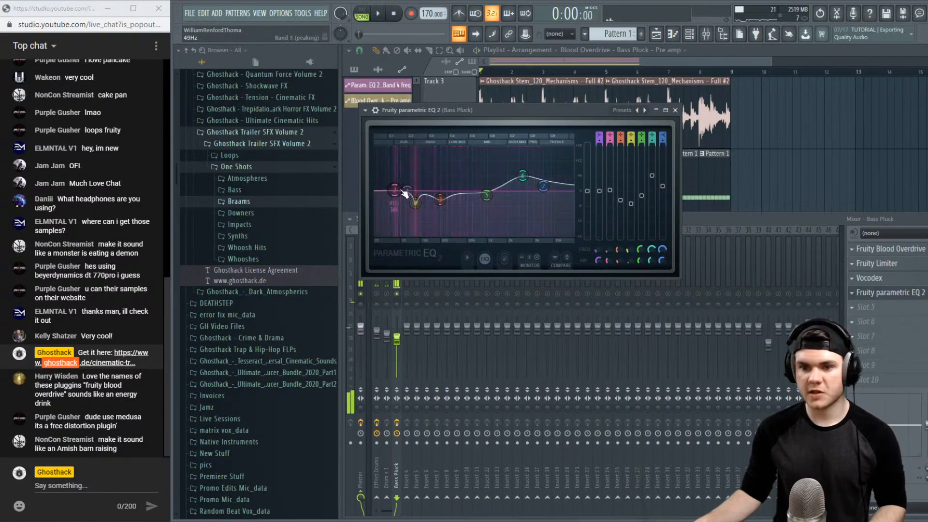
pyautogui.click(870, 292)
# Reshape the Vocodex band gain multiplier curve to lower the sub and low-mid bands, and set the modulator unison shift to 0%, checking in playback
pyautogui.click(869, 277)
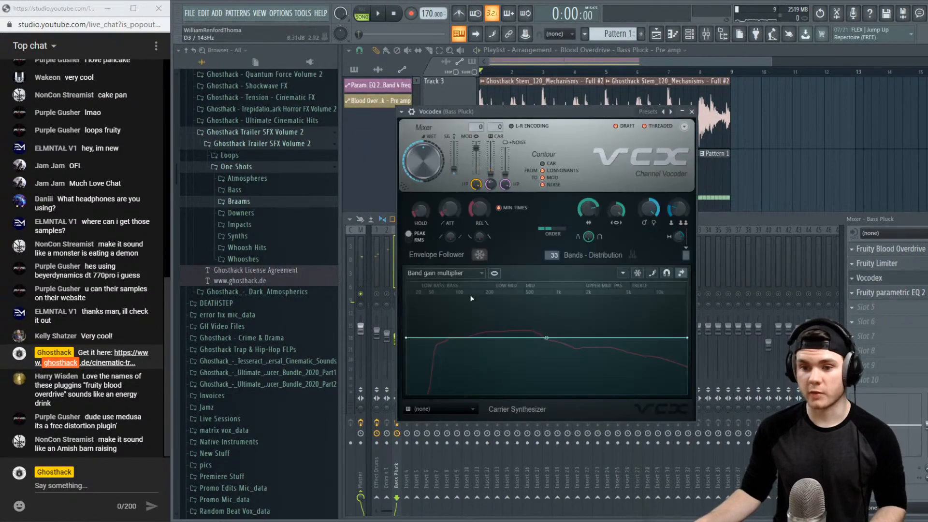
pyautogui.press('space')
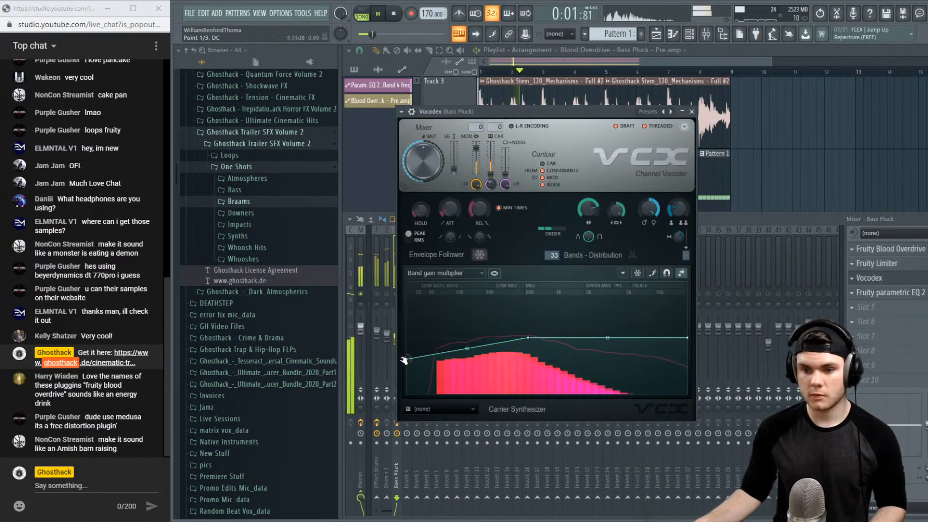
pyautogui.moveTo(502, 308); pyautogui.dragTo(449, 286)
pyautogui.moveTo(449, 329); pyautogui.dragTo(449, 340)
pyautogui.rightClick(510, 337)
pyautogui.moveTo(510, 336); pyautogui.dragTo(517, 363)
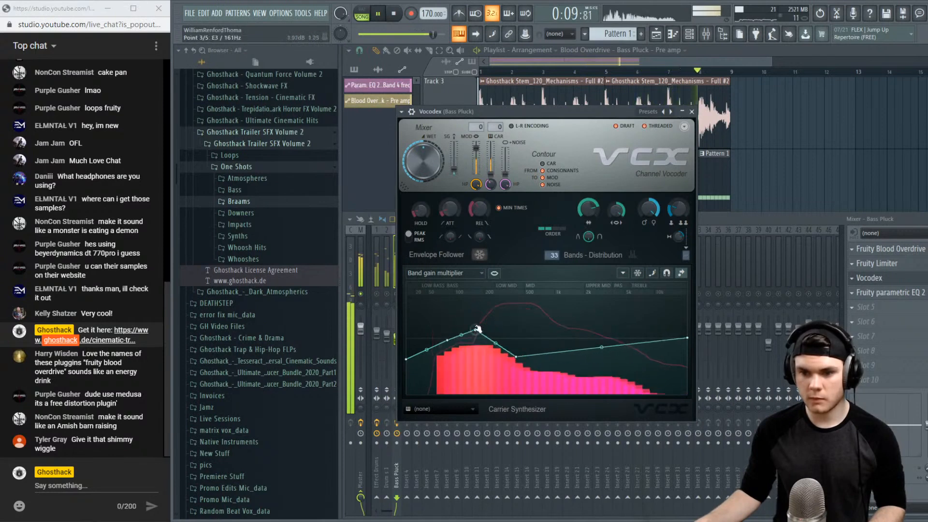
pyautogui.moveTo(478, 329); pyautogui.dragTo(476, 359)
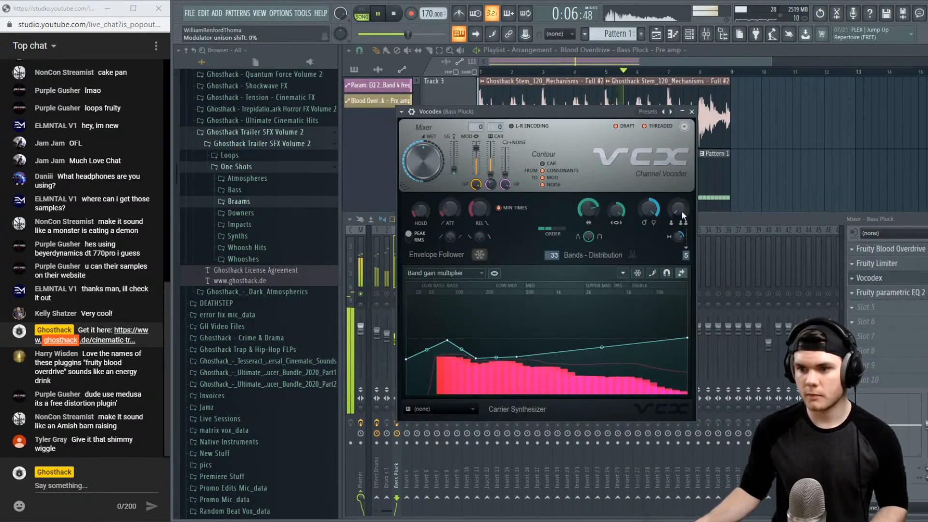
pyautogui.press('space')
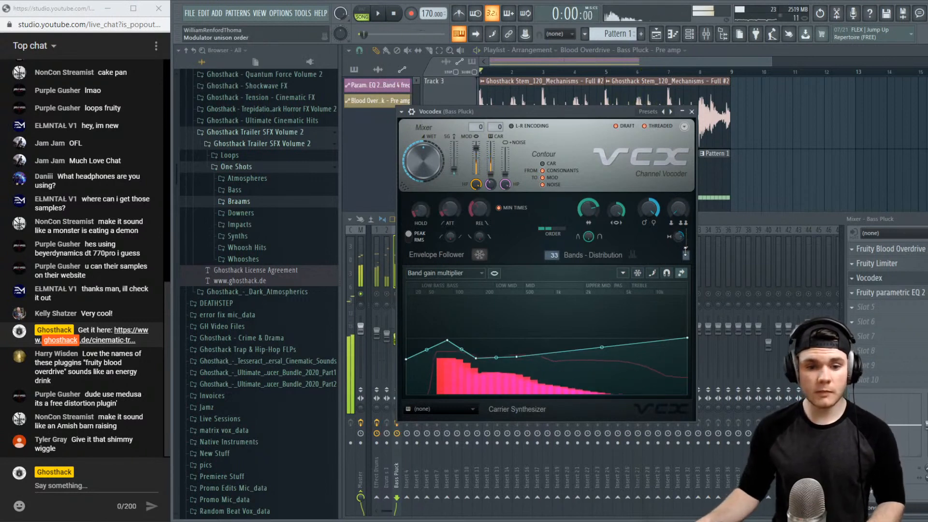
pyautogui.press('space')
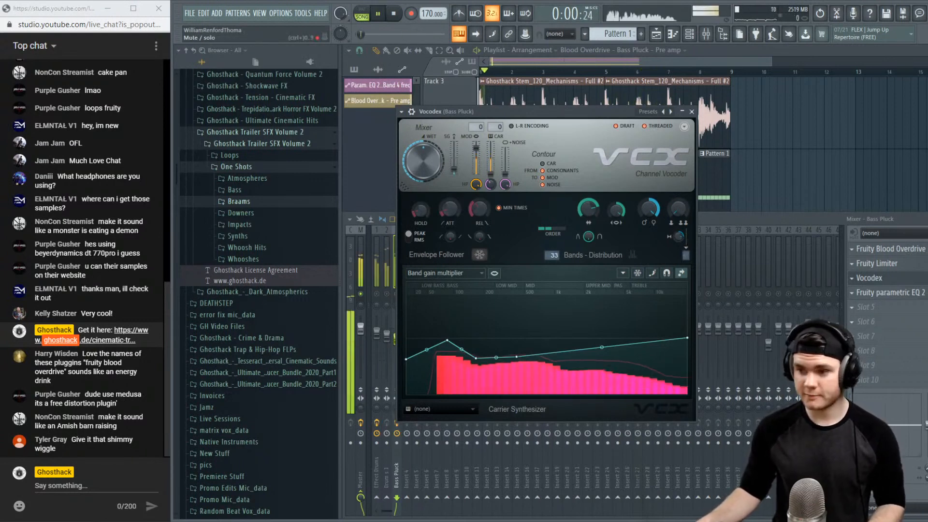
# Load Fruity Soft Clipper into effect slot 5 of the Bass Pluck track and audition it in playback
pyautogui.click(876, 291)
pyautogui.click(876, 294)
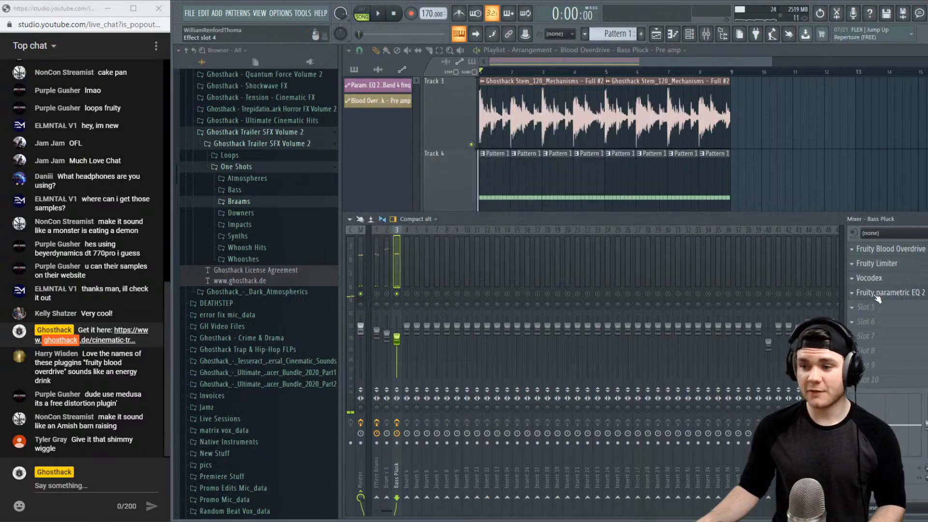
pyautogui.rightClick(872, 295)
pyautogui.moveTo(869, 298)
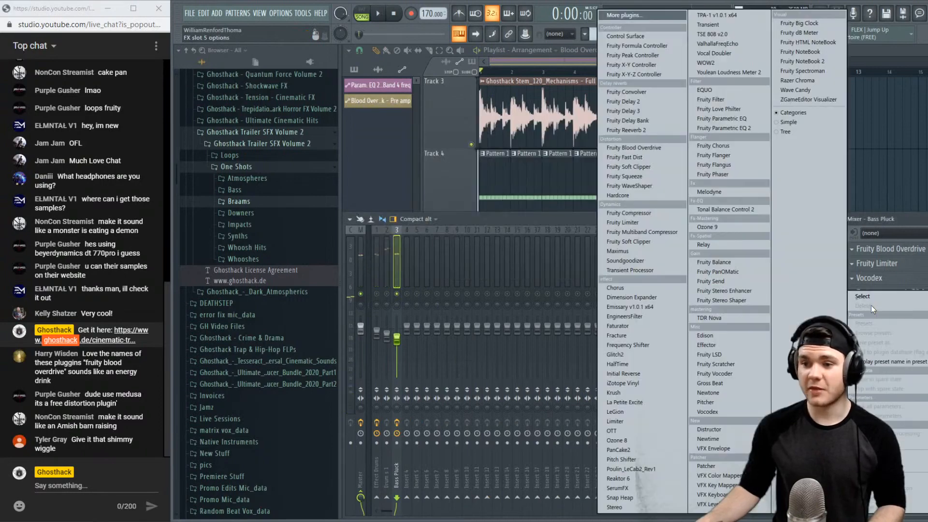
pyautogui.click(641, 167)
pyautogui.press('space')
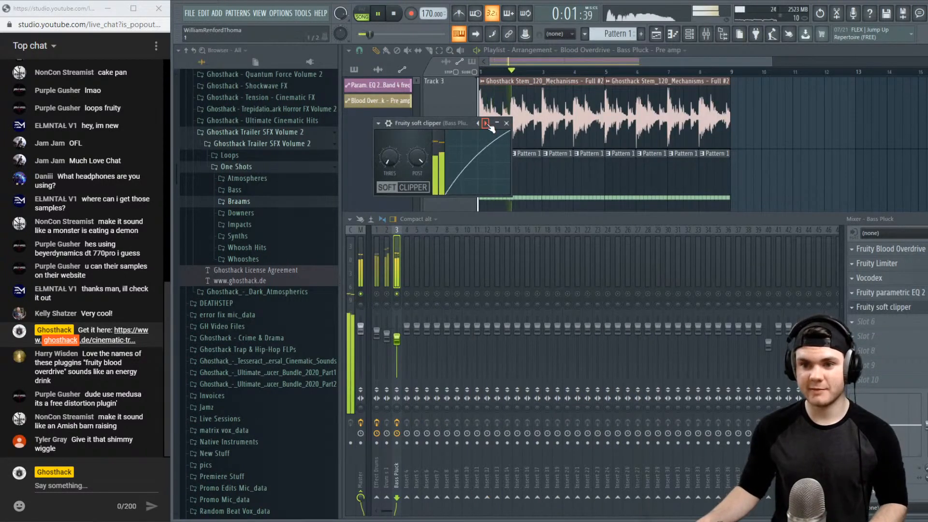
pyautogui.click(877, 306)
# Raise band 2 slightly and deepen the narrow band 4 cut in the Bass Pluck track's Parametric EQ 2 during playback
pyautogui.click(877, 292)
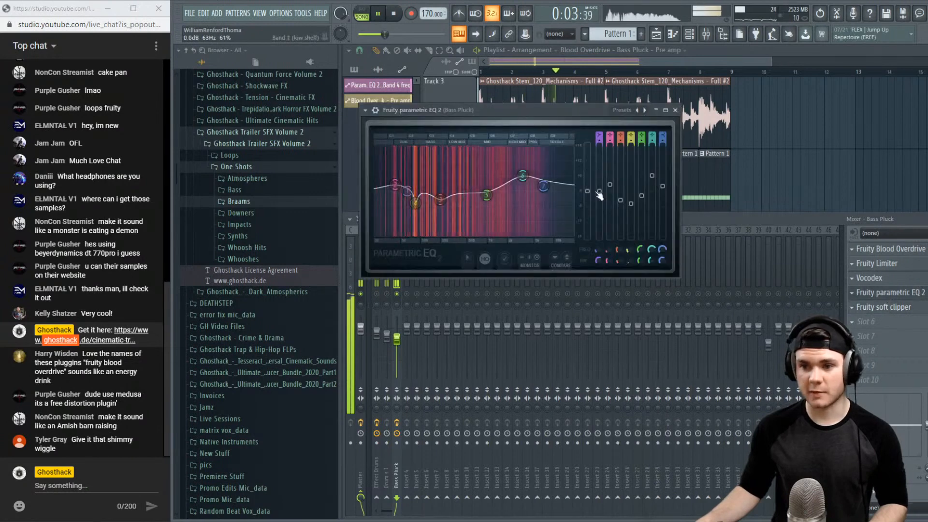
pyautogui.moveTo(587, 191)
pyautogui.mouseDown()
pyautogui.moveTo(587, 180)
pyautogui.moveTo(587, 191)
pyautogui.mouseUp()
pyautogui.moveTo(415, 203); pyautogui.dragTo(415, 215)
pyautogui.press('space')
# Show the unsorted channels in the channel rack, open the Ghosthack Bass - Punch_D sampler settings and start playback
pyautogui.press('F6')
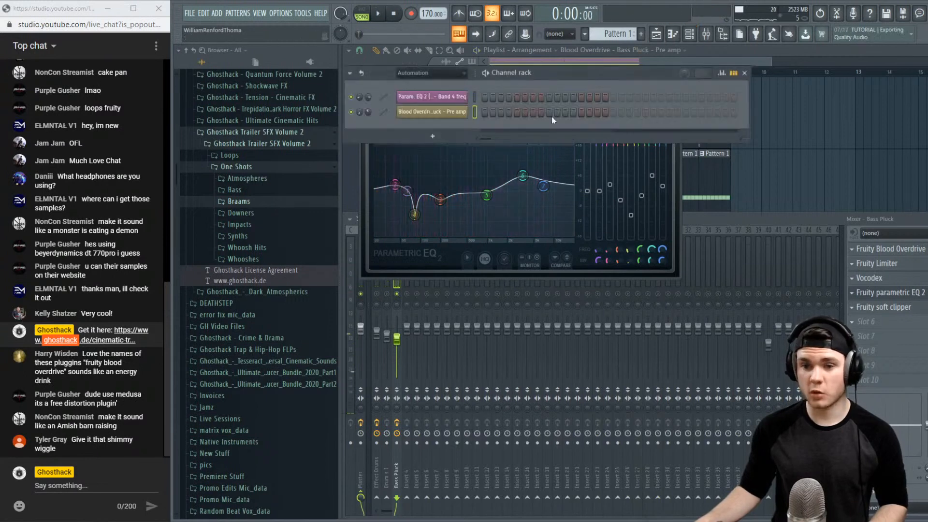
pyautogui.click(430, 73)
pyautogui.click(439, 122)
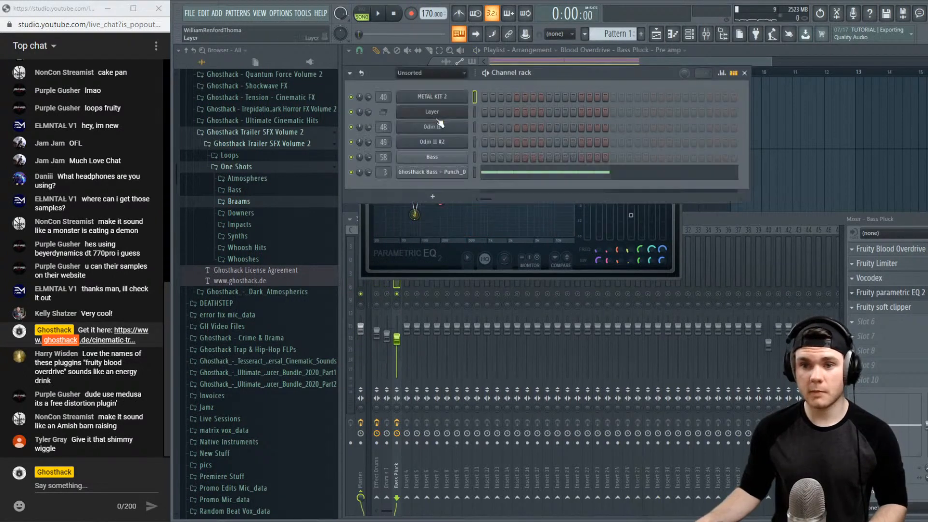
pyautogui.click(439, 172)
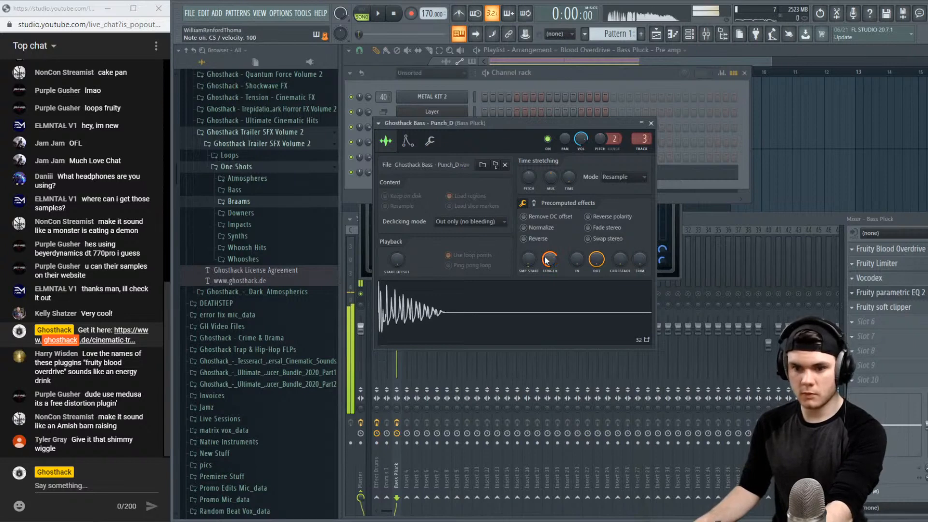
pyautogui.press('space')
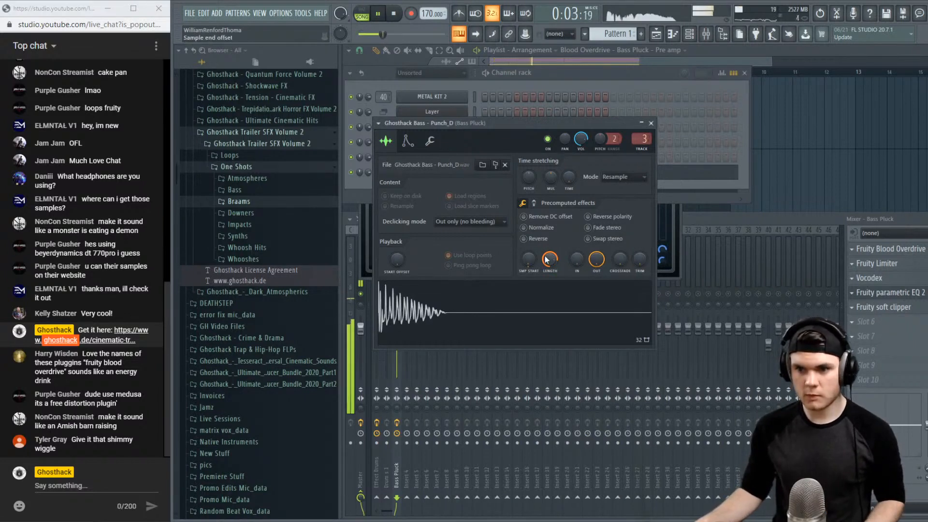
# Compare the Punch_D sample with reversed polarity on and off, enable Swap stereo, and close the sampler settings
pyautogui.click(590, 217)
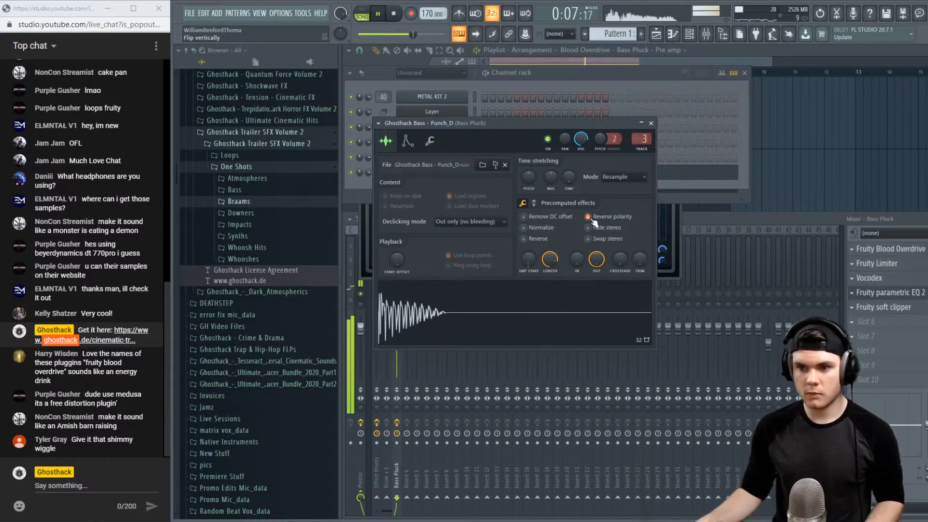
pyautogui.click(592, 217)
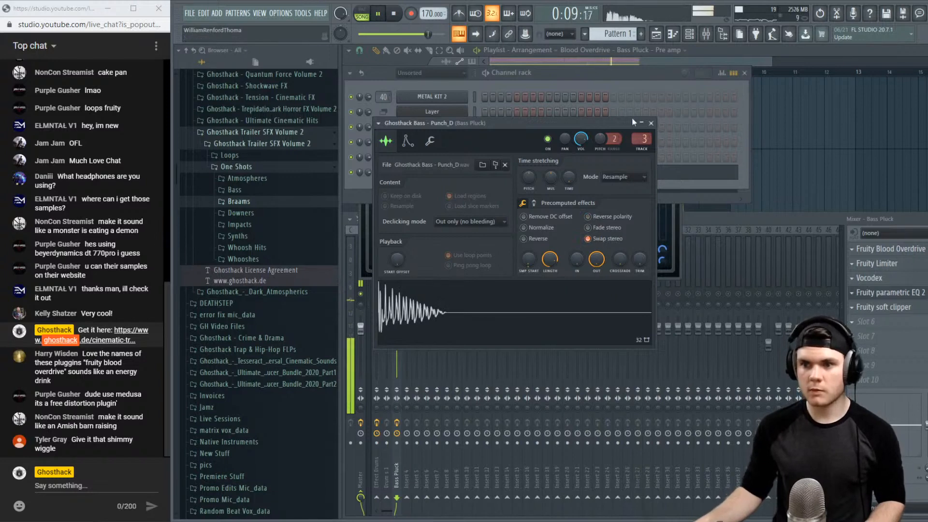
pyautogui.click(650, 123)
pyautogui.click(714, 215)
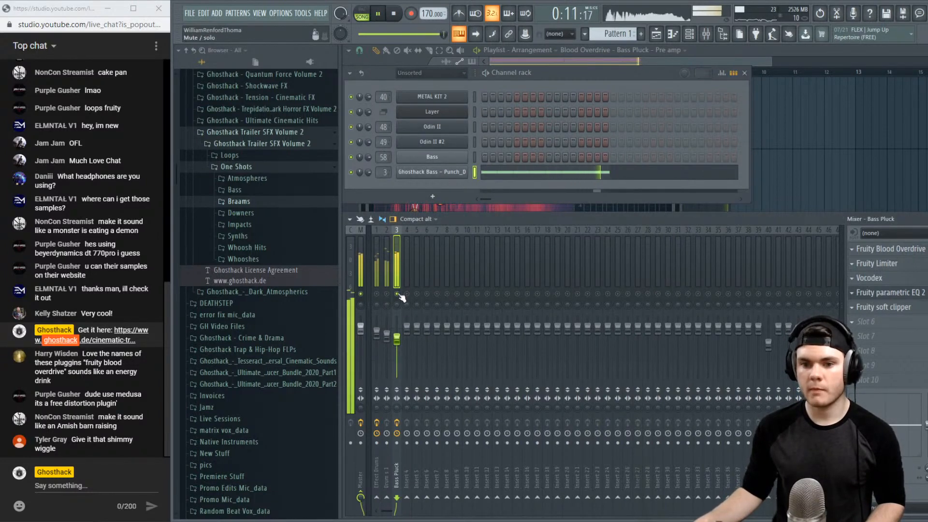
pyautogui.press('space')
# Try the Stereo effect in slot 6 of the Bass Pluck track and remove it after a short playback check
pyautogui.click(874, 319)
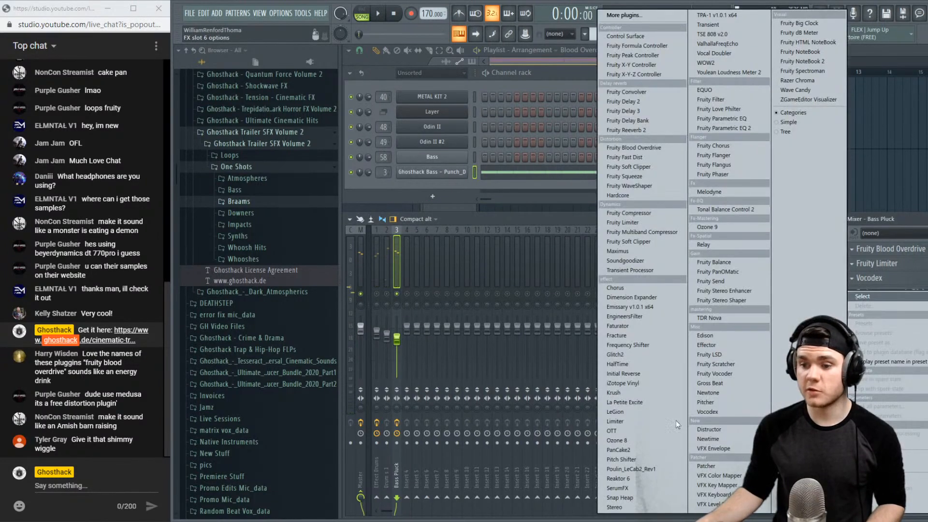
pyautogui.click(627, 508)
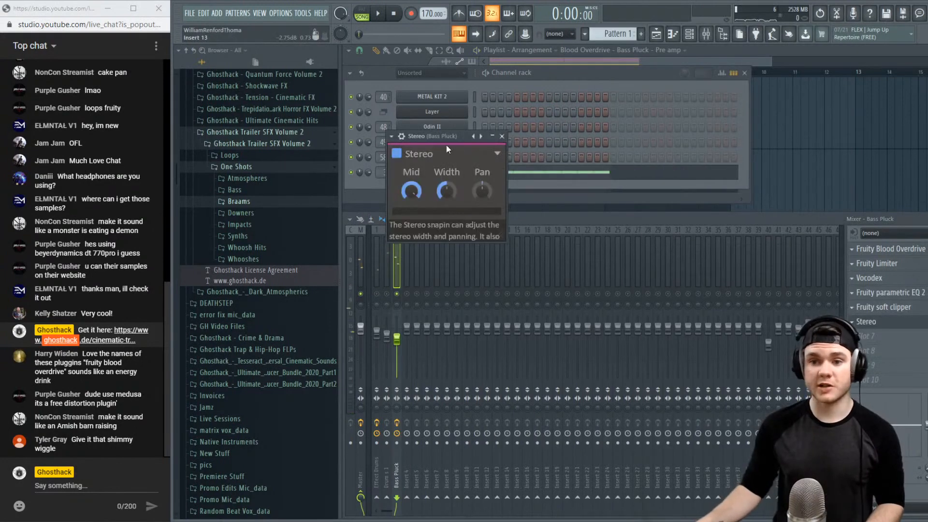
pyautogui.press('space')
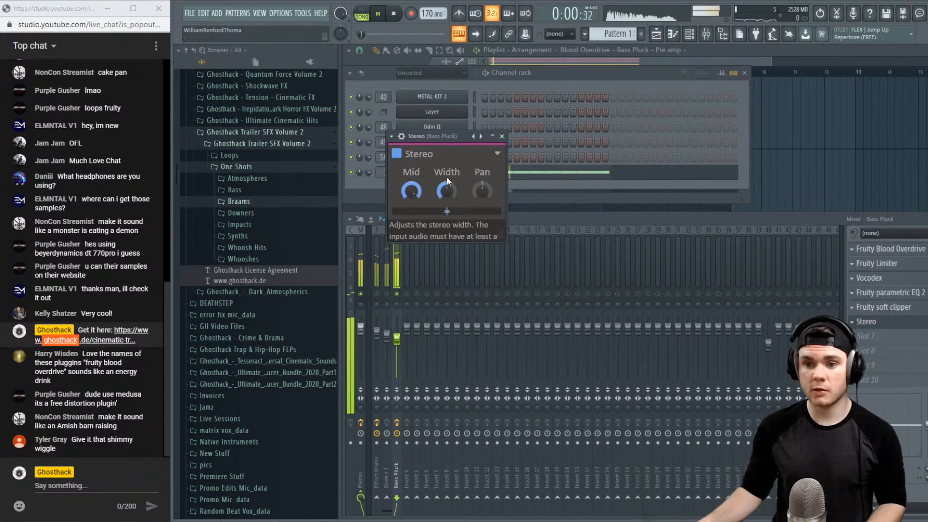
pyautogui.press('space')
pyautogui.rightClick(864, 321)
pyautogui.click(865, 313)
pyautogui.click(690, 278)
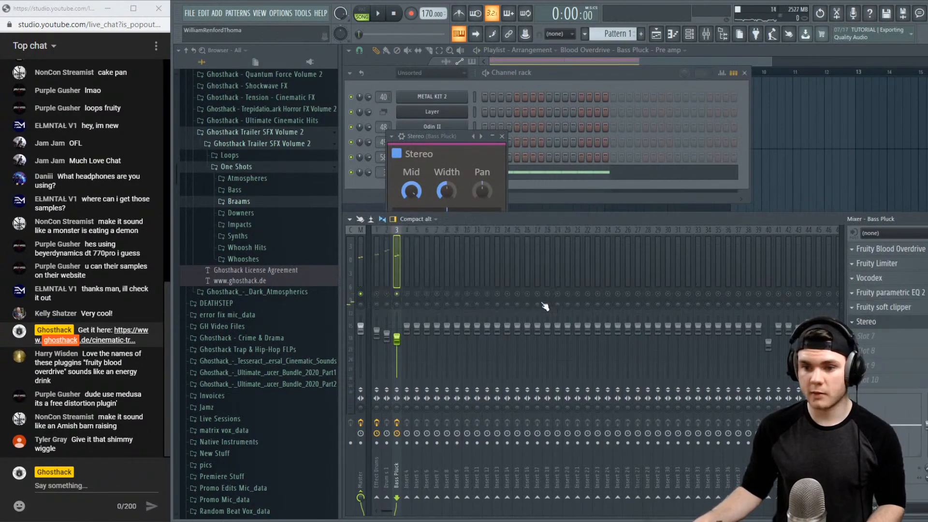
# Set the Bass Pluck mixer track's volume to 78% (-5.3 dB) during playback and bring the full playlist into view
pyautogui.press('space')
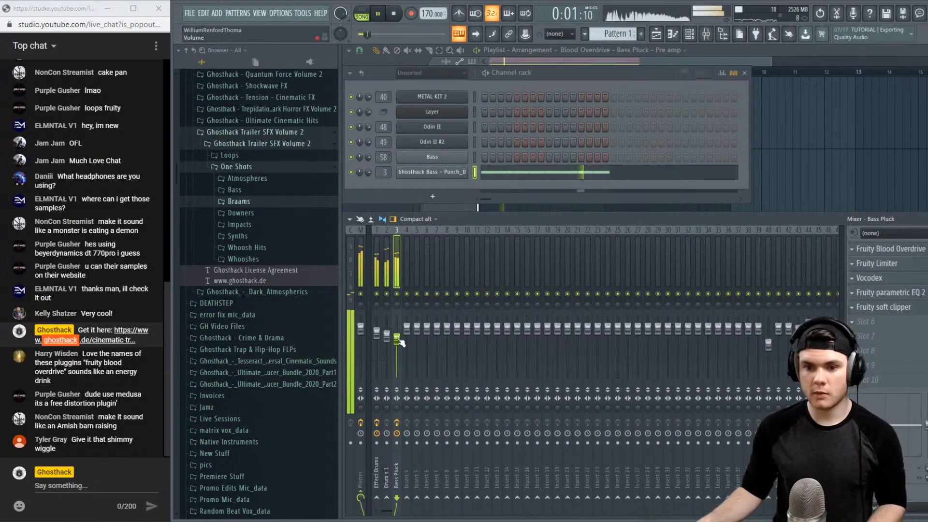
pyautogui.moveTo(397, 337); pyautogui.dragTo(397, 338)
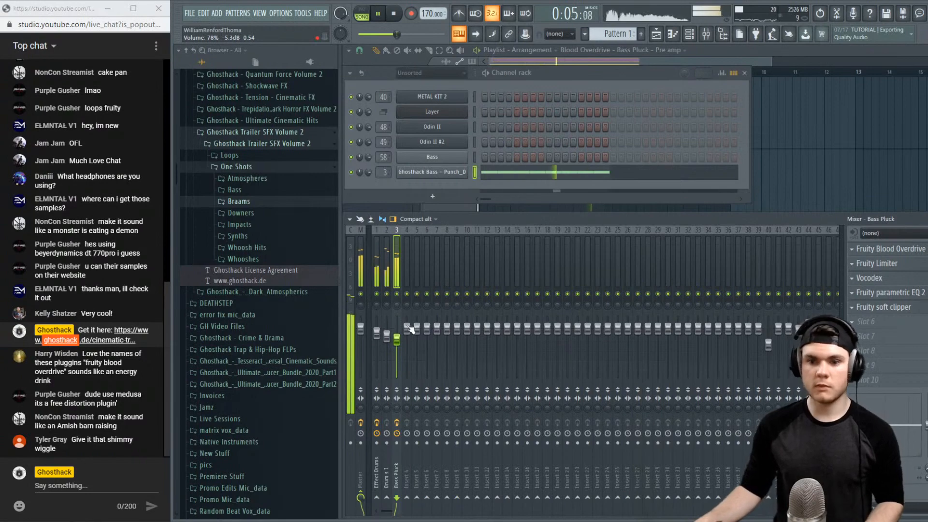
pyautogui.click(700, 54)
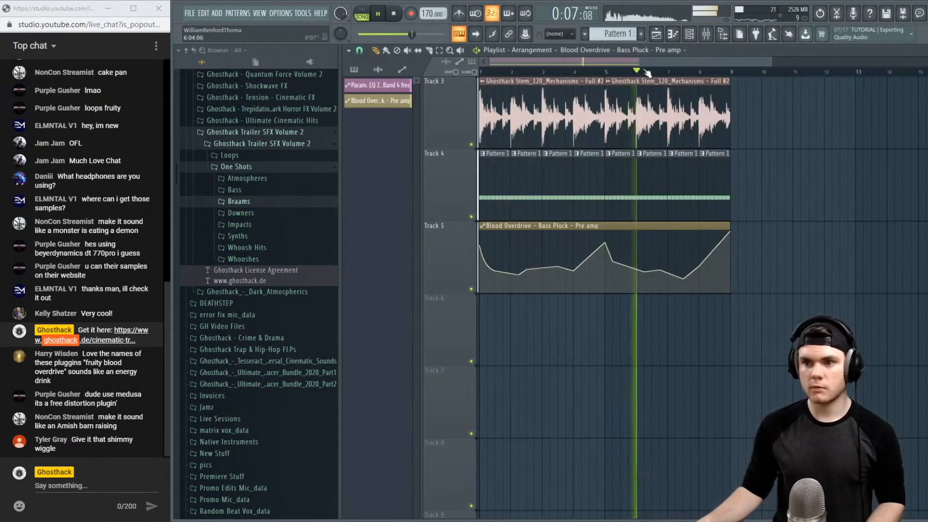
pyautogui.click(711, 37)
pyautogui.click(707, 35)
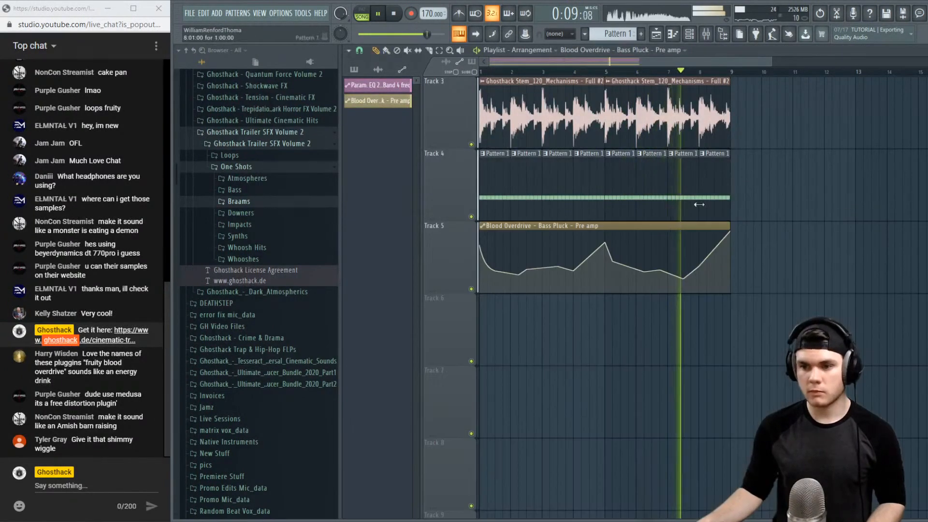
# Delete the automation points near bars 7.5 and 8 in the Blood Overdrive Pre amp clip, curve the rises into bars 5 and 9, and show the mixer
pyautogui.rightClick(686, 281)
pyautogui.click(701, 294)
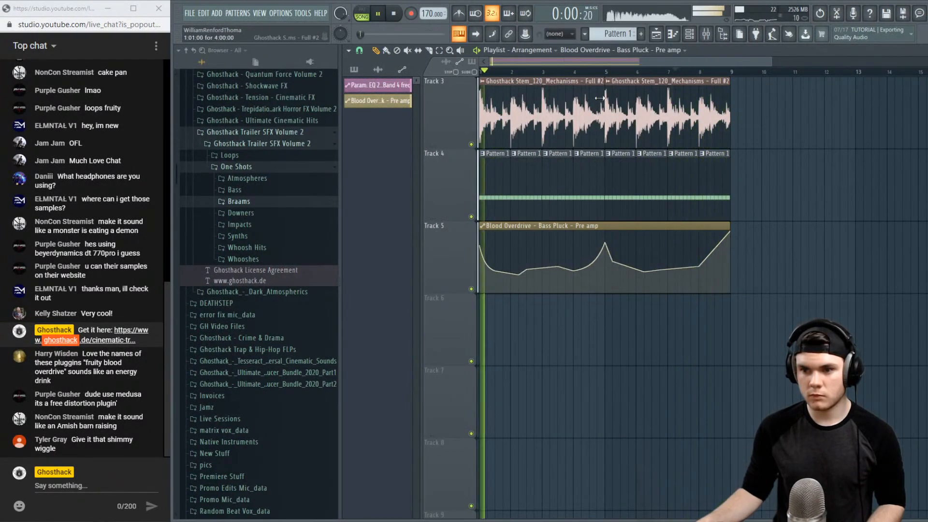
pyautogui.rightClick(699, 267)
pyautogui.click(717, 281)
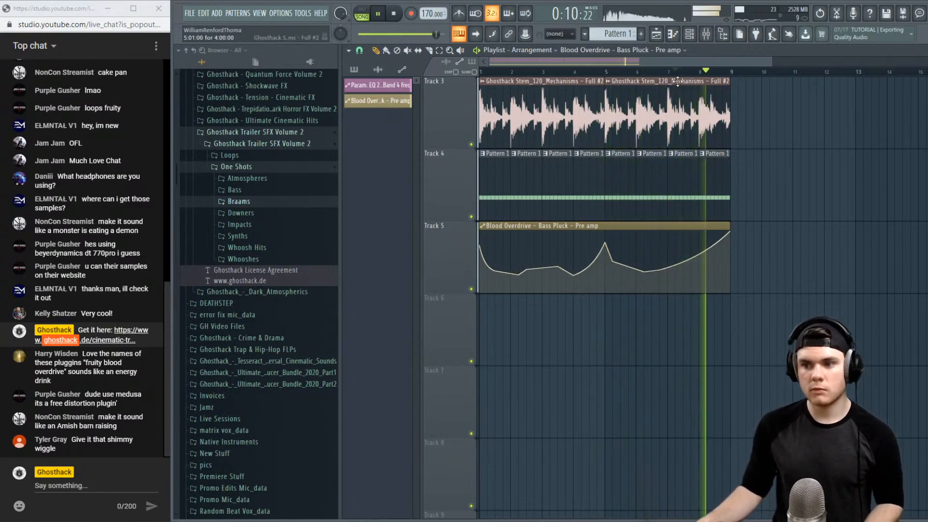
pyautogui.click(706, 35)
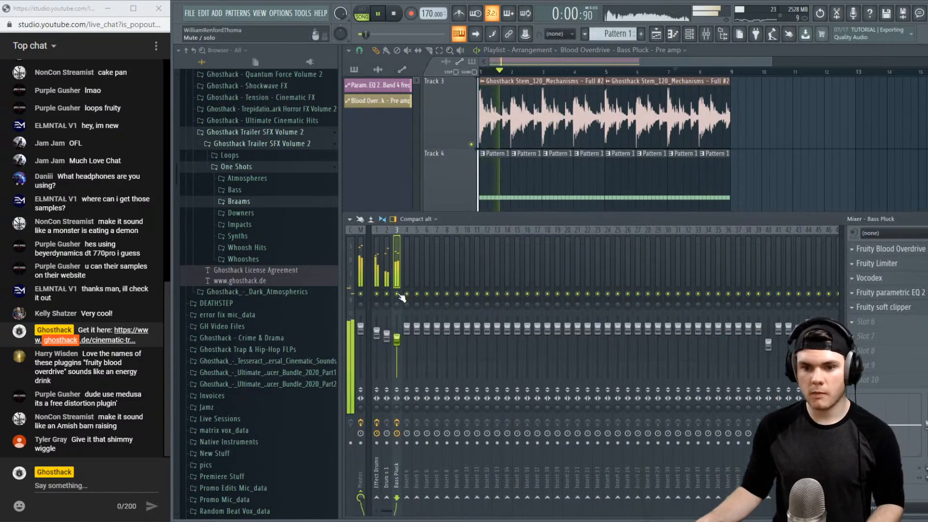
# Insert Krush between Vocodex and the parametric EQ on the Bass Pluck track, and switch off its filter and dry signal
pyautogui.click(906, 296)
pyautogui.moveTo(522, 176); pyautogui.dragTo(543, 171)
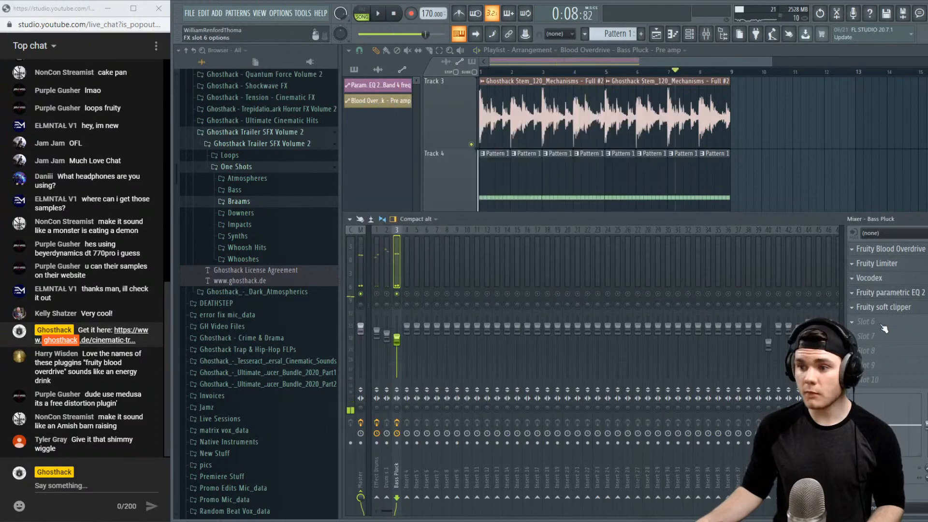
pyautogui.click(882, 323)
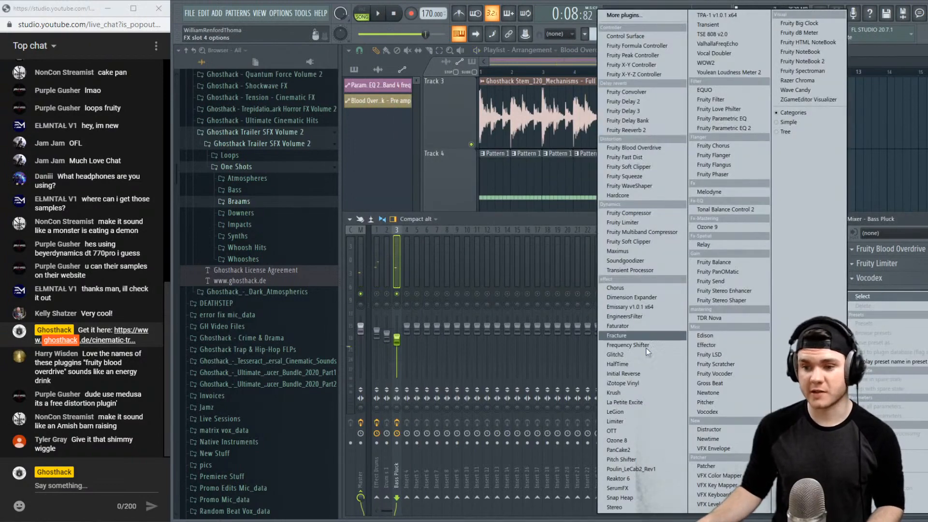
pyautogui.click(637, 392)
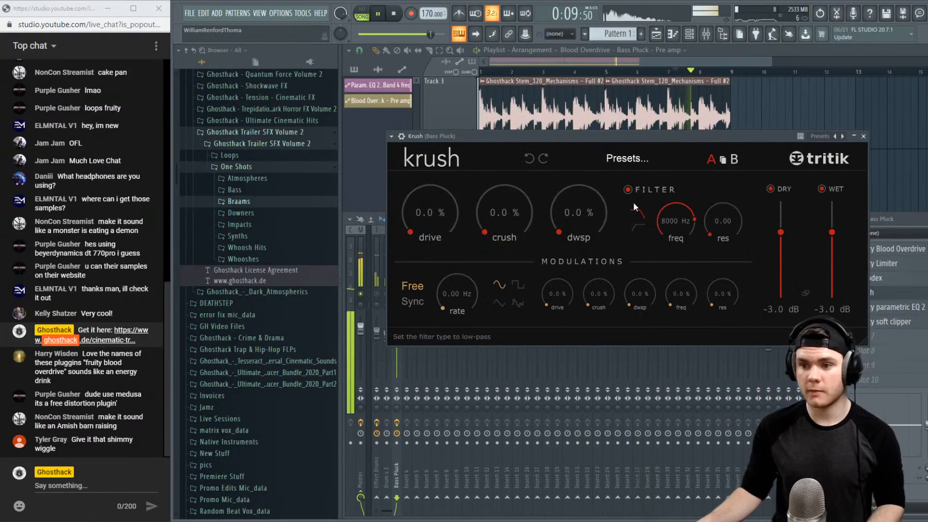
pyautogui.click(628, 189)
pyautogui.press('space')
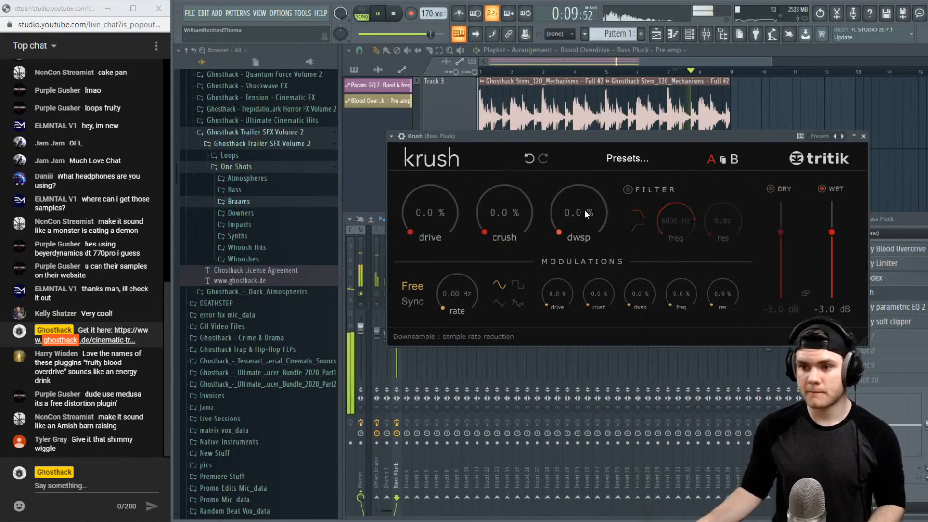
# Set Krush's downsample amount to 18% while listening to the Bass Pluck, stop playback and close the plugin
pyautogui.moveTo(584, 210); pyautogui.dragTo(585, 181)
pyautogui.moveTo(927, 293); pyautogui.dragTo(927, 296)
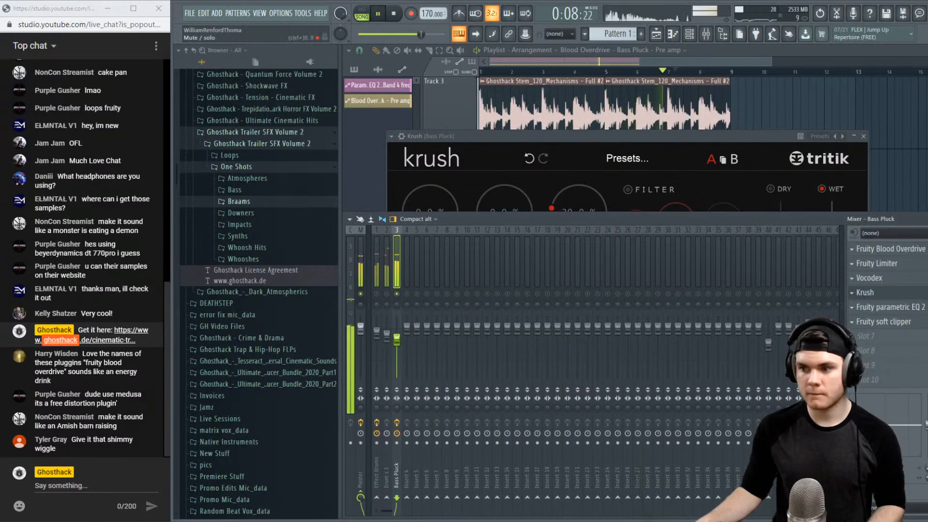
pyautogui.click(650, 199)
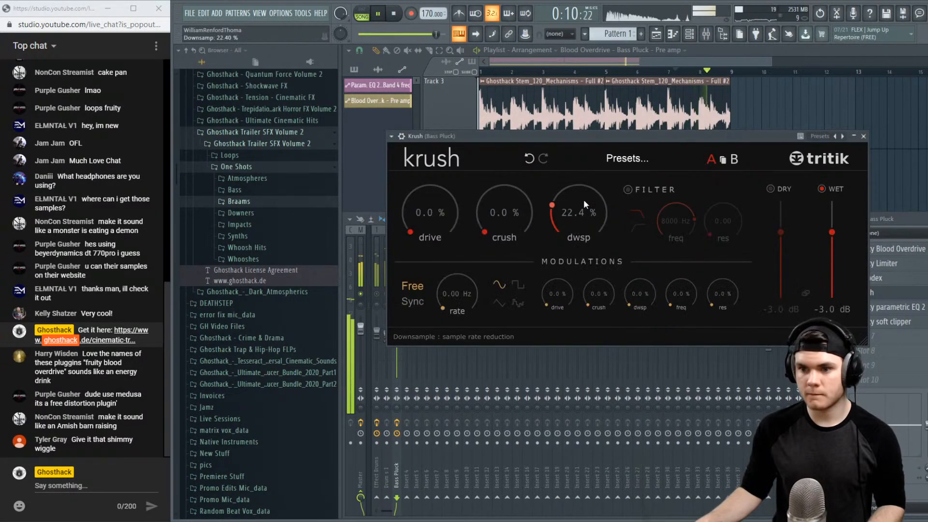
pyautogui.moveTo(584, 200); pyautogui.dragTo(582, 206)
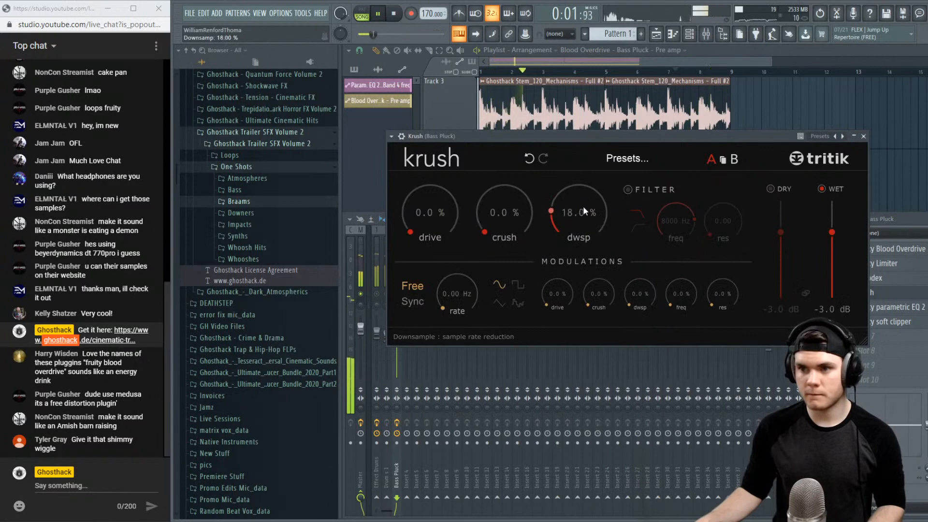
pyautogui.click(899, 222)
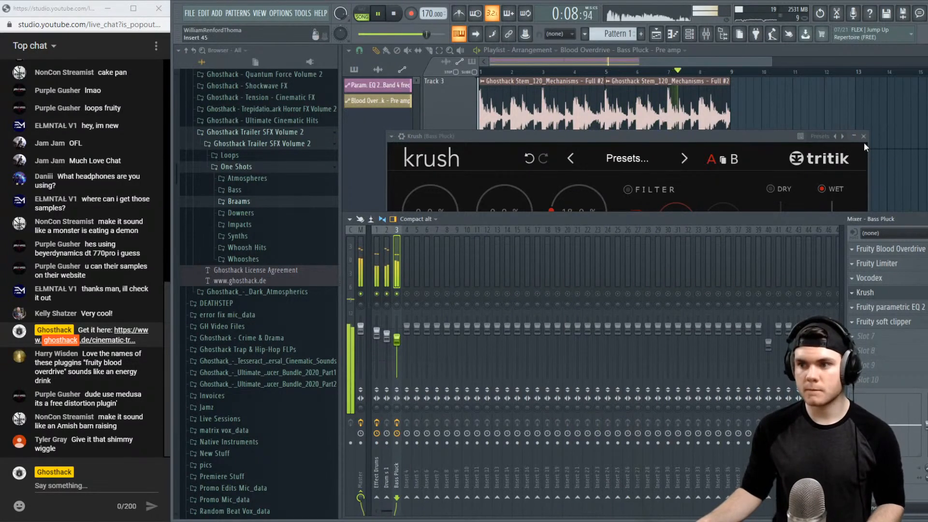
pyautogui.click(737, 140)
pyautogui.press('space')
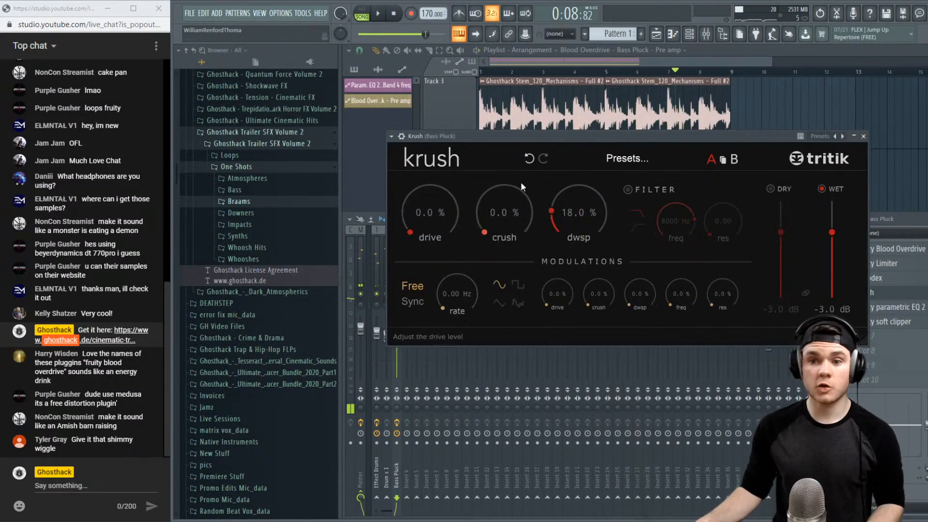
pyautogui.click(863, 137)
# Play the loop from the start with all five playlist tracks in view, and stop after listening
pyautogui.click(707, 56)
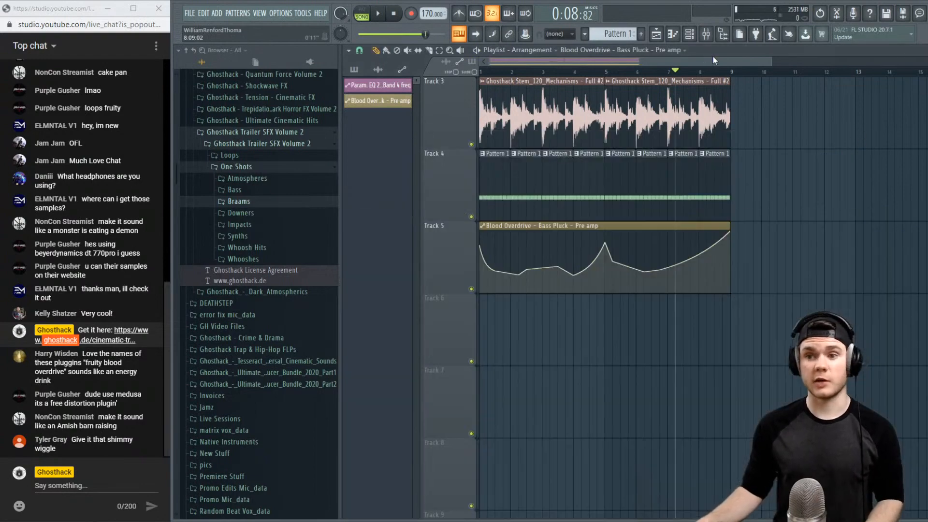
pyautogui.click(619, 72)
pyautogui.press('space')
pyautogui.scroll(-2, 590, 74)
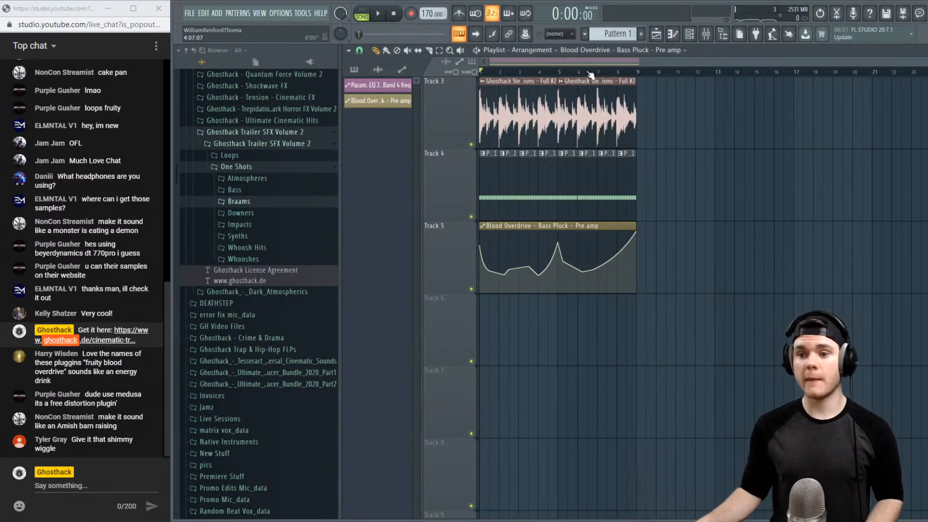
pyautogui.scroll(2, 773, 200)
pyautogui.press('space')
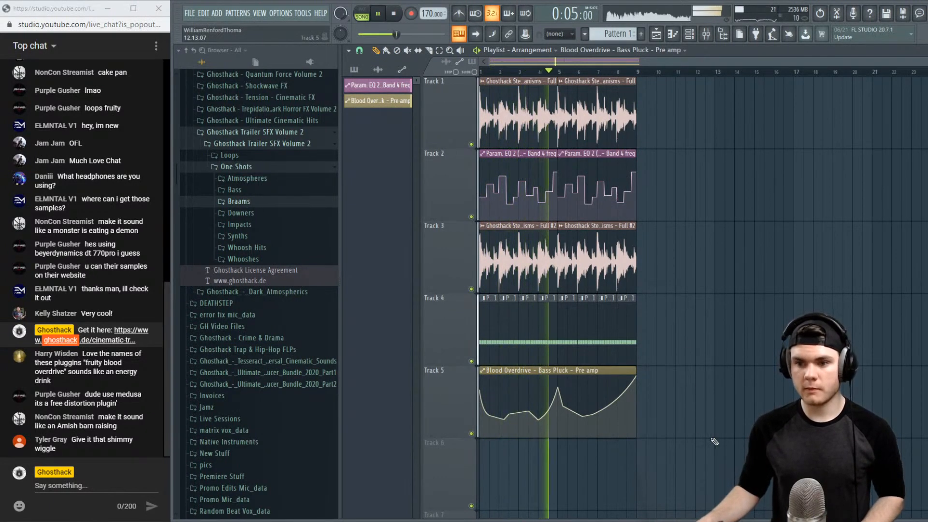
pyautogui.moveTo(688, 291); pyautogui.dragTo(760, 218)
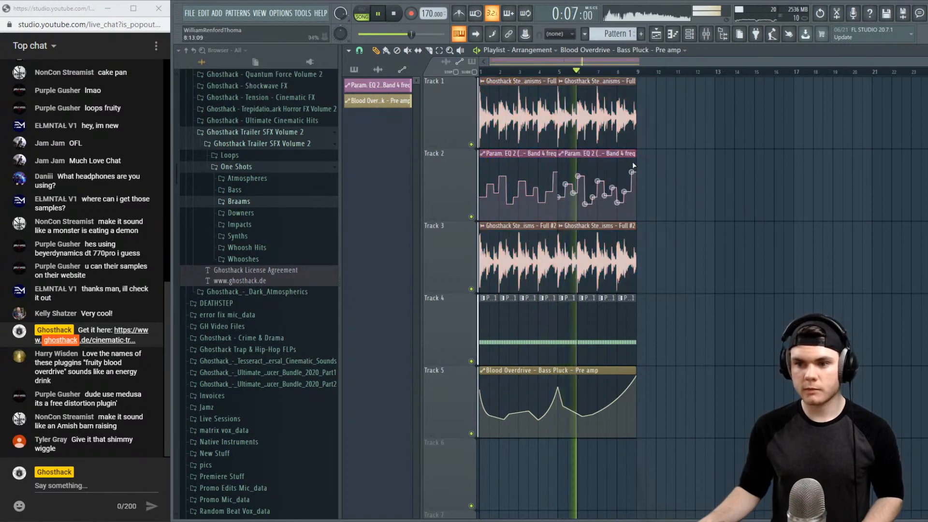
pyautogui.scroll(-3, 905, 92)
pyautogui.press('space')
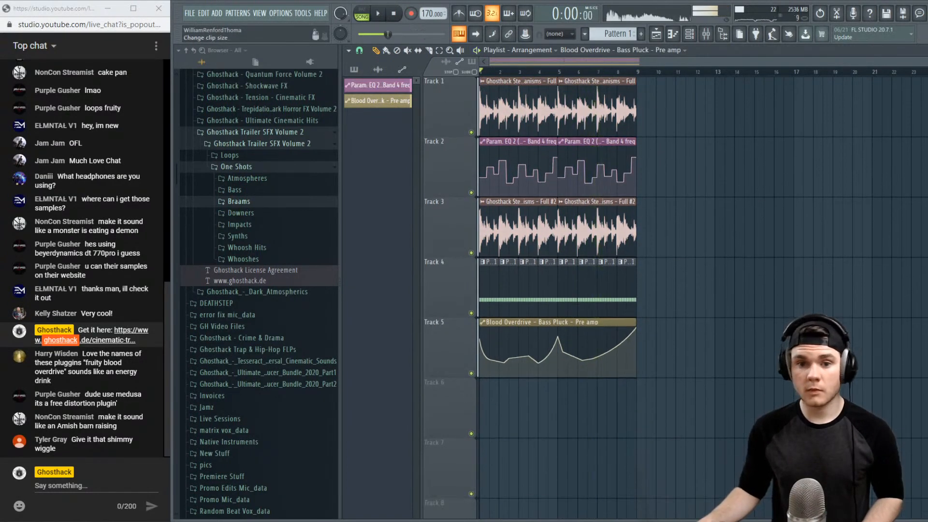
# Collapse the Ghosthack Trailer SFX Volume 2 folder and open the Ghosthack - Ultimate Cinematic Hits pack under Cinematic
pyautogui.click(260, 167)
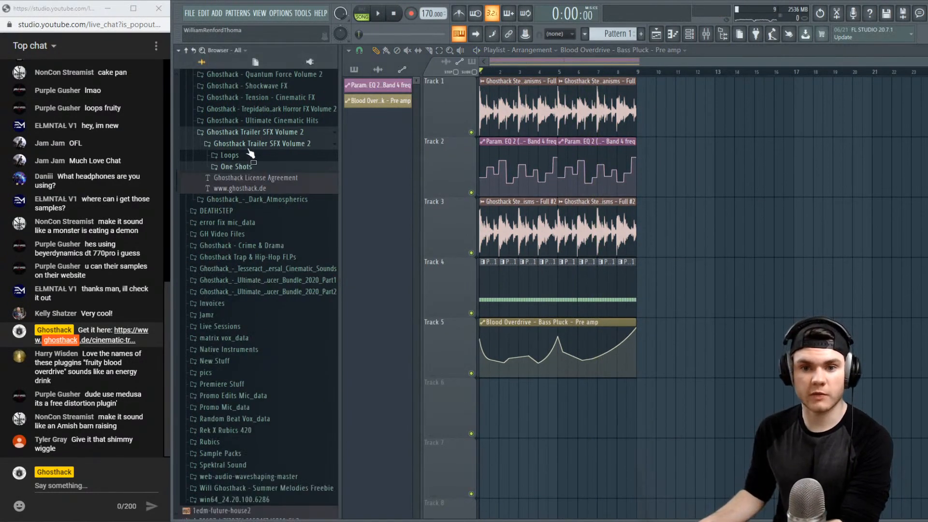
pyautogui.click(254, 133)
pyautogui.scroll(6, 309, 270)
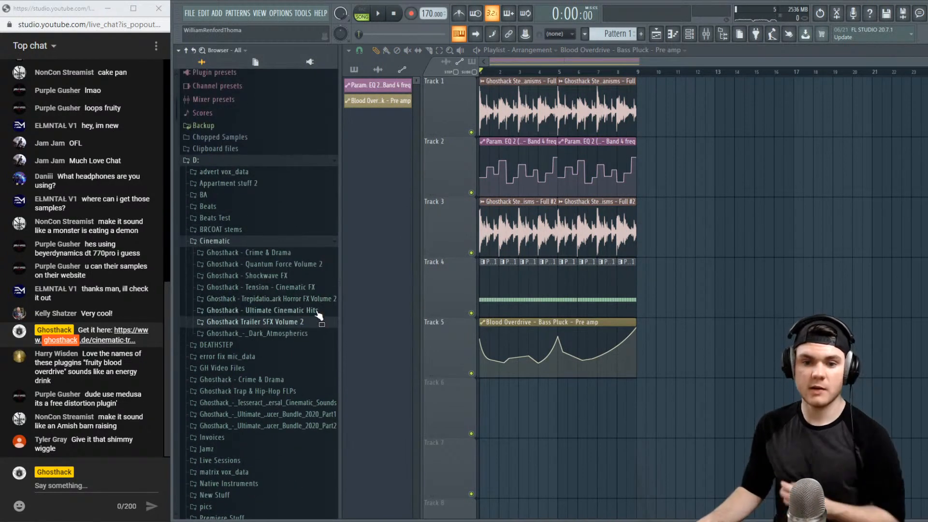
pyautogui.click(314, 310)
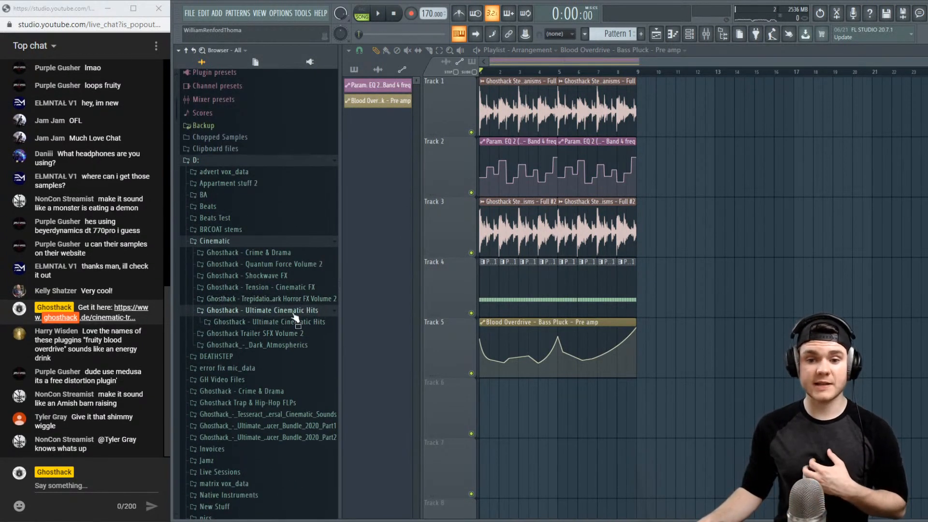
pyautogui.click(294, 321)
pyautogui.scroll(-4, 292, 327)
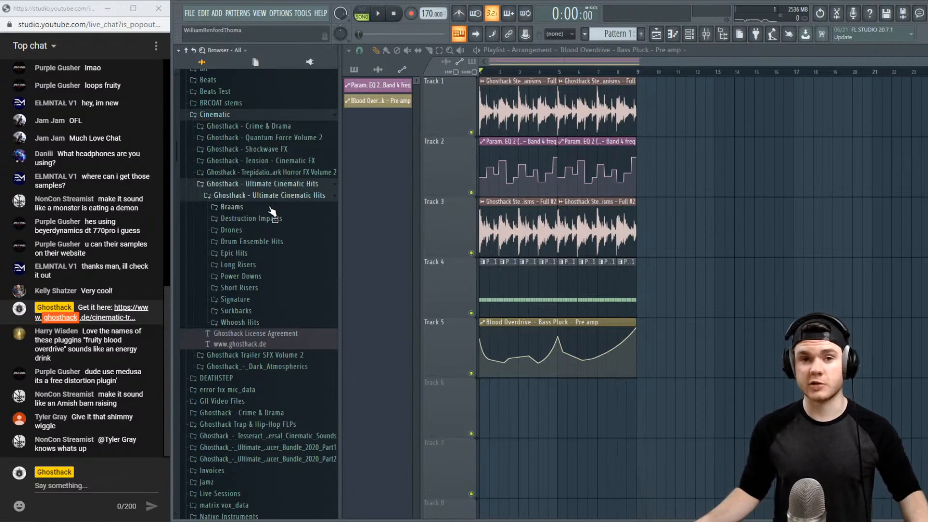
# Undo the deletion of the first EQ automation clip on Track 2 and open the Destruction Impacts folder
pyautogui.rightClick(486, 162)
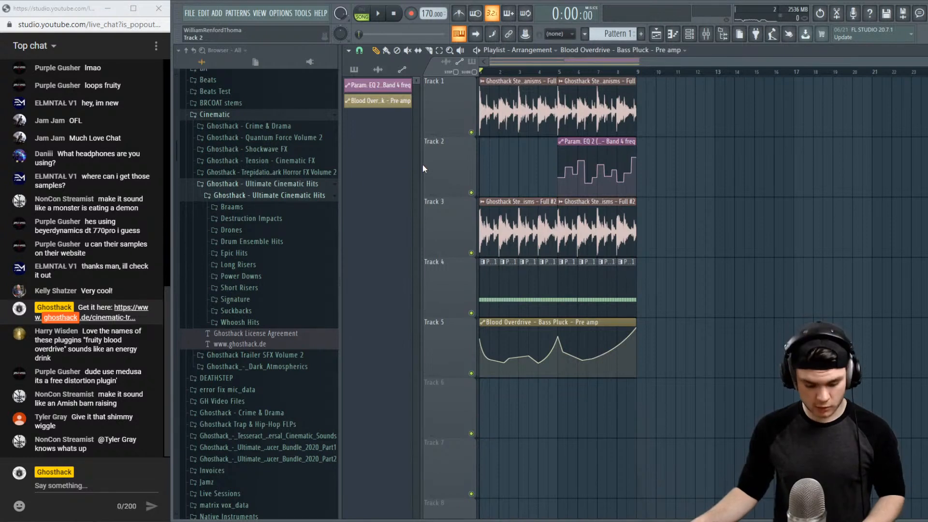
pyautogui.hotkey('ctrl', 'z')
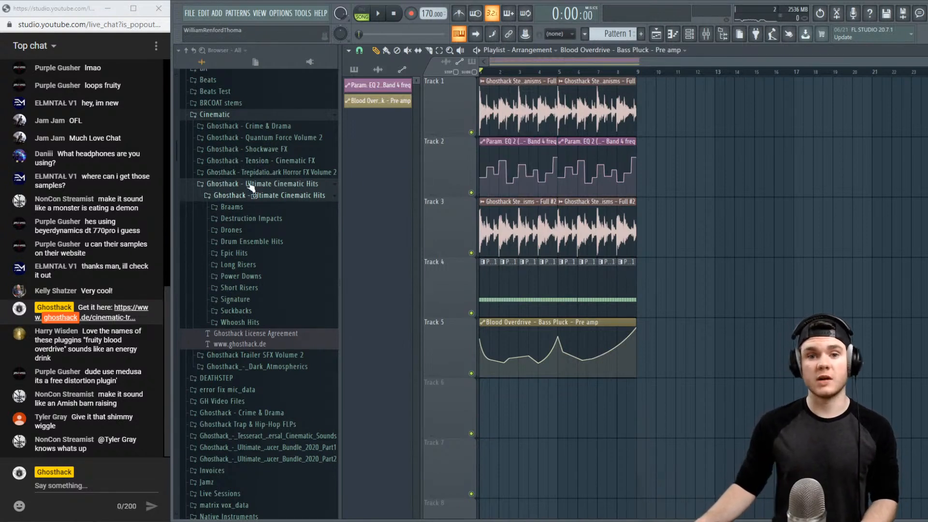
pyautogui.click(286, 222)
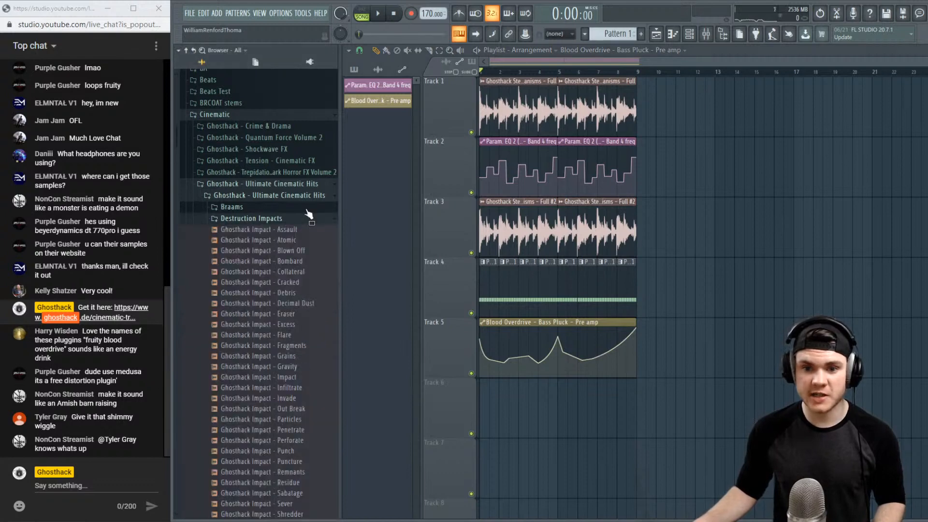
pyautogui.scroll(-3, 305, 198)
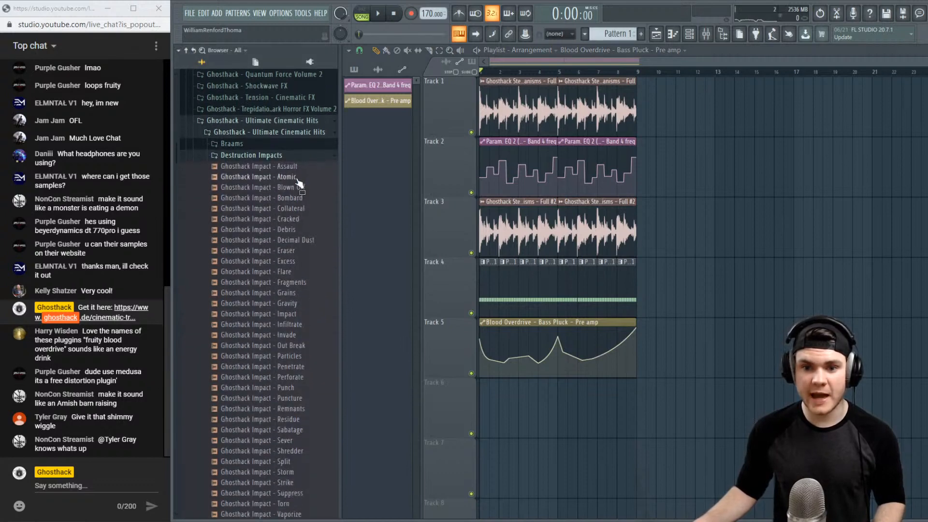
# Preview the Cracked impact, take the Bass Pluck mixer track out of solo and check the mixer inserts around 99
pyautogui.click(298, 219)
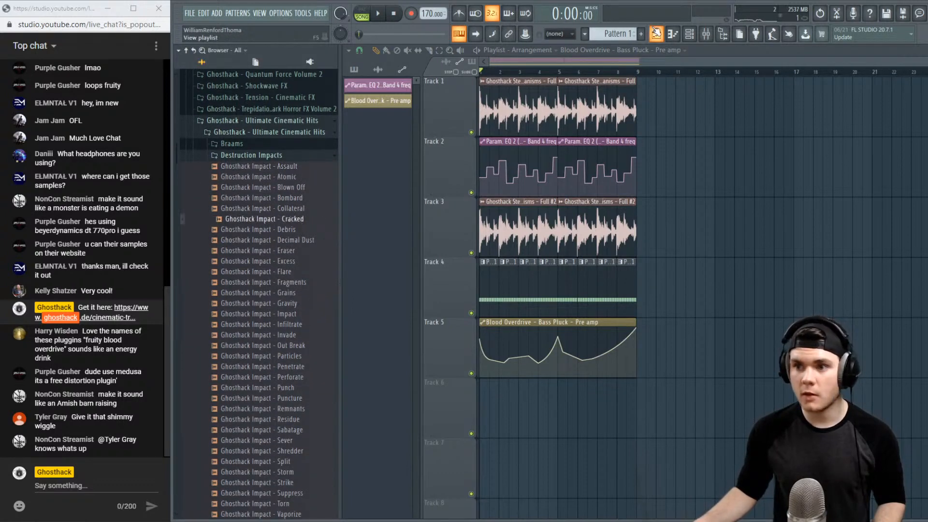
pyautogui.click(705, 34)
pyautogui.rightClick(397, 293)
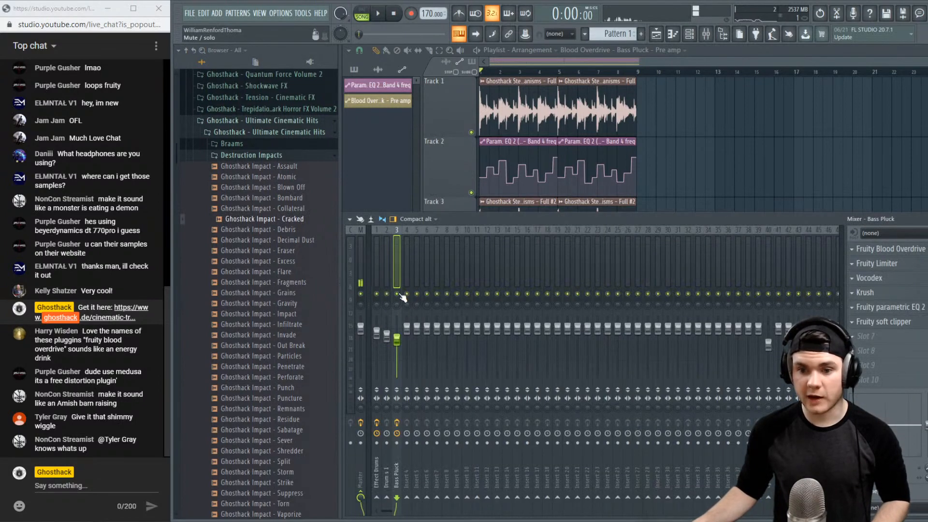
pyautogui.moveTo(390, 509); pyautogui.dragTo(715, 511)
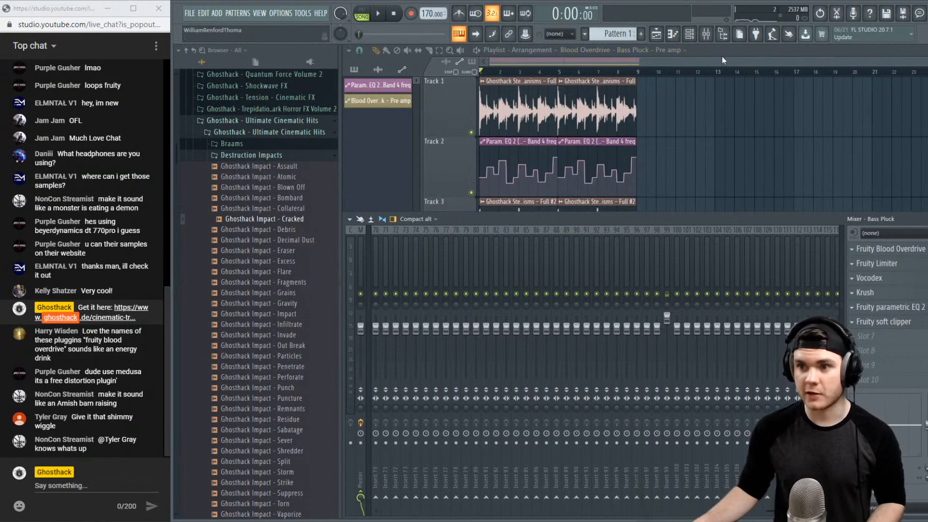
pyautogui.press('F9')
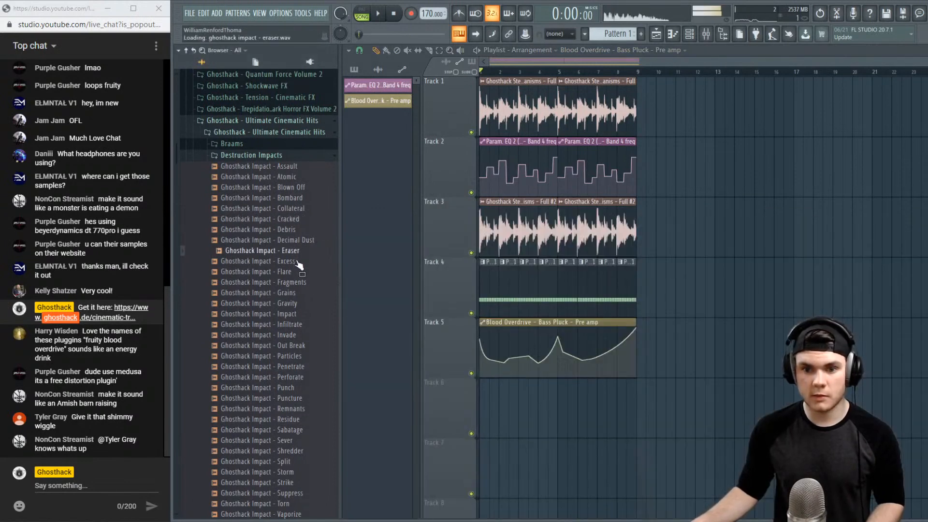
# Audition more Destruction Impacts samples, including Grains, Residue, Split, Strike, Torn and Shredder
pyautogui.click(294, 292)
pyautogui.scroll(-2, 301, 295)
pyautogui.scroll(-2, 300, 296)
pyautogui.click(299, 293)
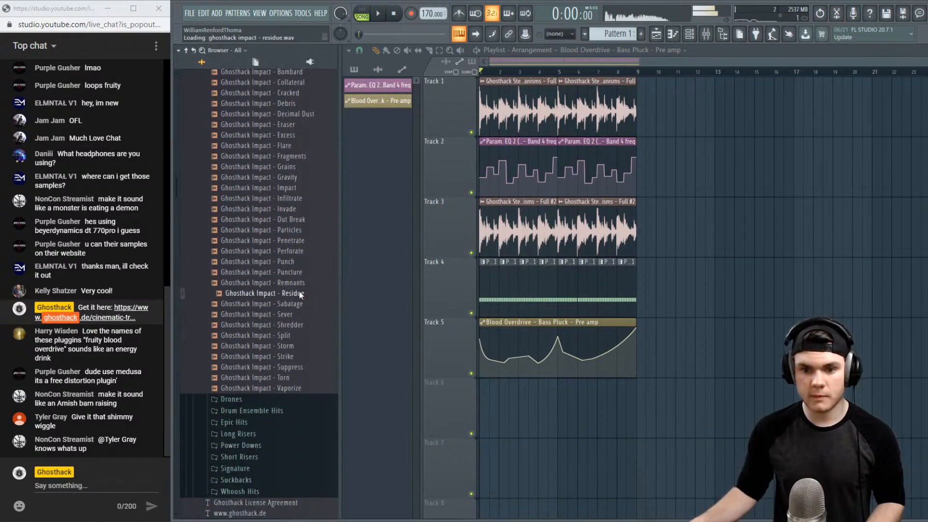
pyautogui.click(299, 335)
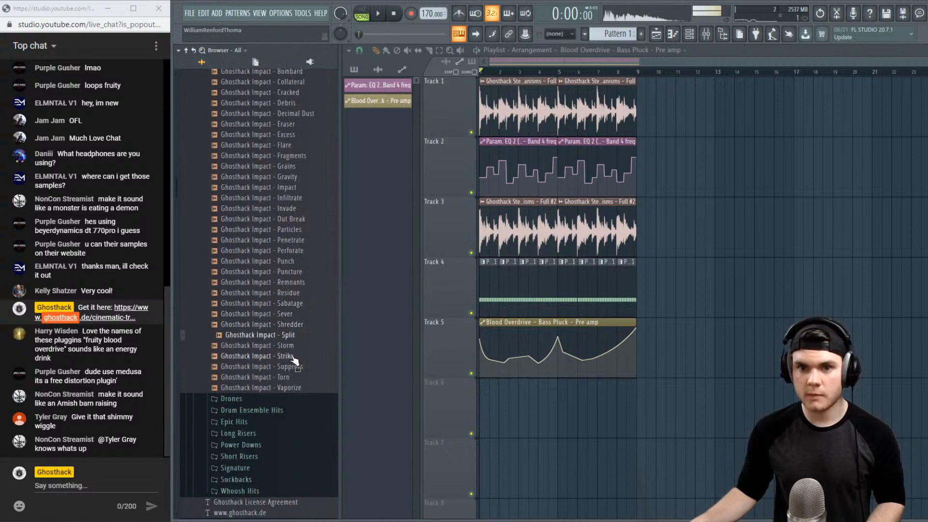
pyautogui.click(294, 356)
pyautogui.click(293, 376)
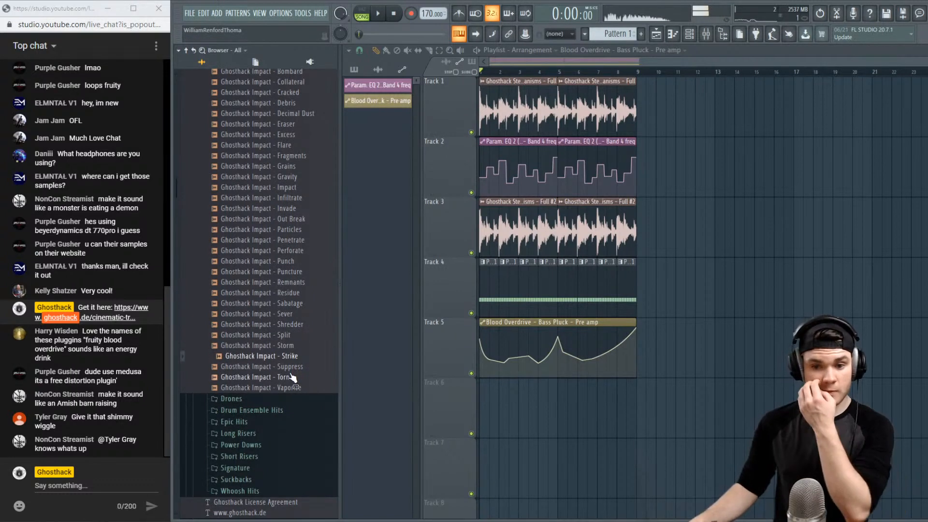
pyautogui.click(290, 324)
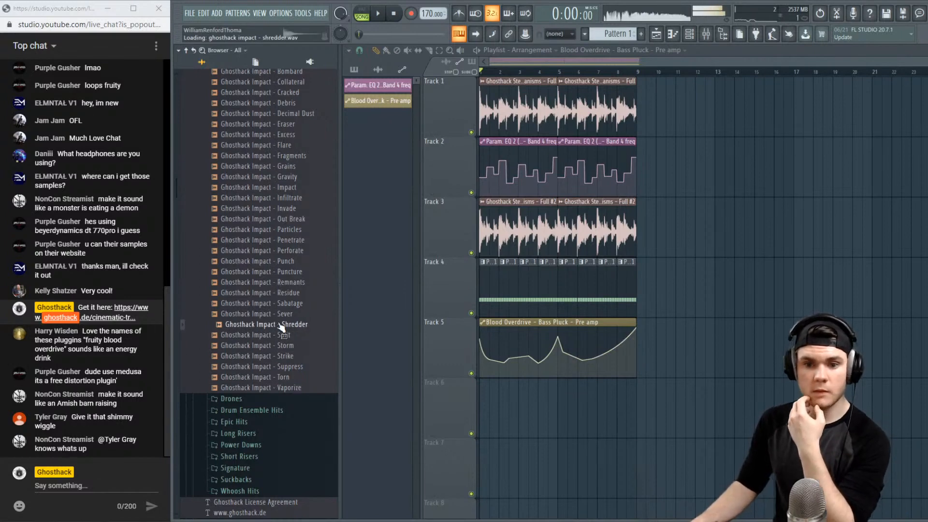
# Audition the Fragments, Grains, Gravity, Particles and Punch samples in the Destruction Impacts folder
pyautogui.scroll(4, 288, 330)
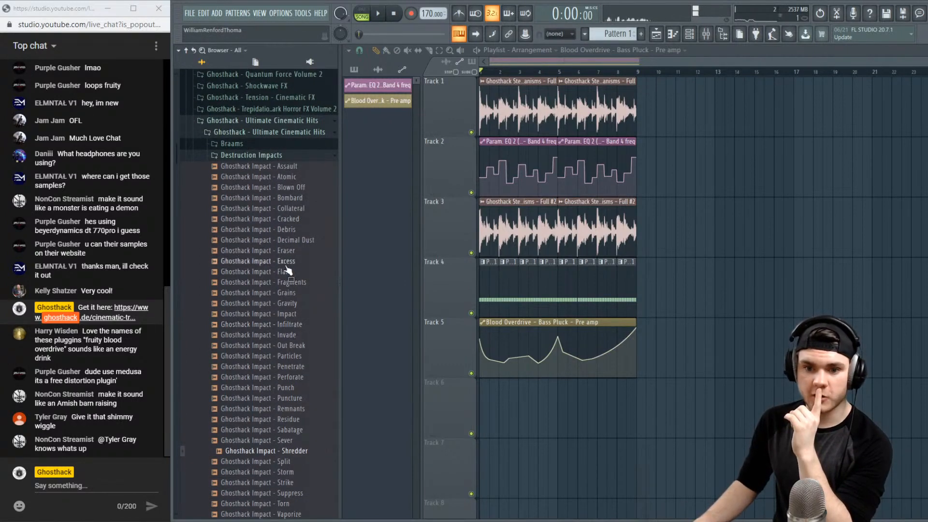
pyautogui.click(254, 285)
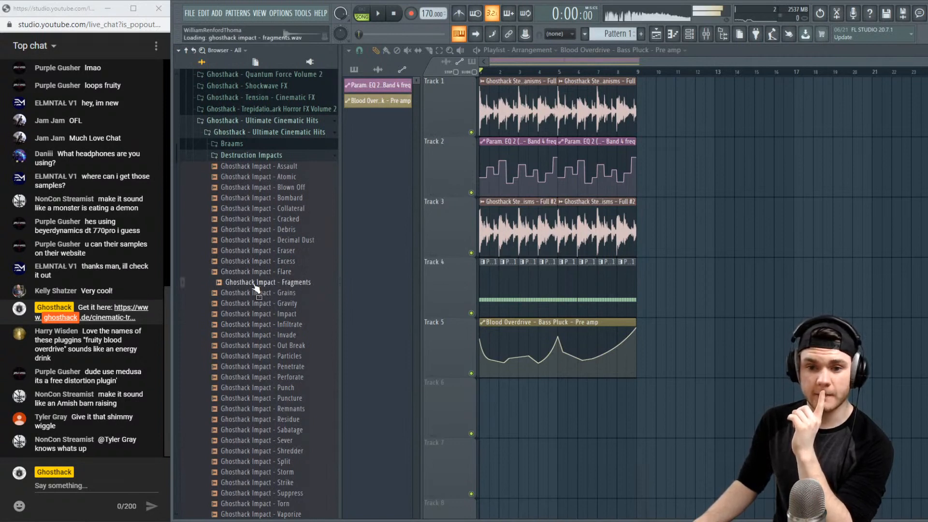
pyautogui.click(254, 295)
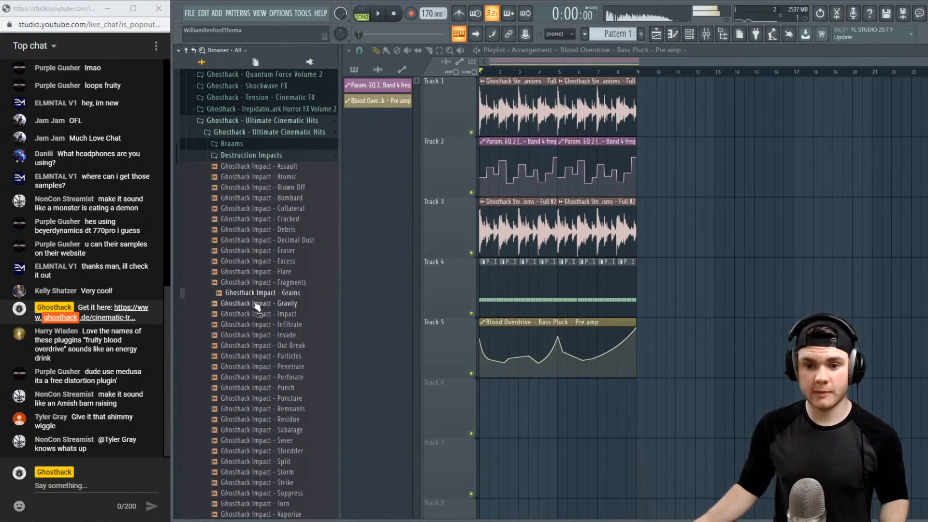
pyautogui.click(255, 304)
pyautogui.click(272, 357)
pyautogui.click(273, 388)
# Audition further Destruction Impacts samples: Residue, Sever, Shredder, Storm, Torn, Vaporize and Assault
pyautogui.scroll(-2, 268, 377)
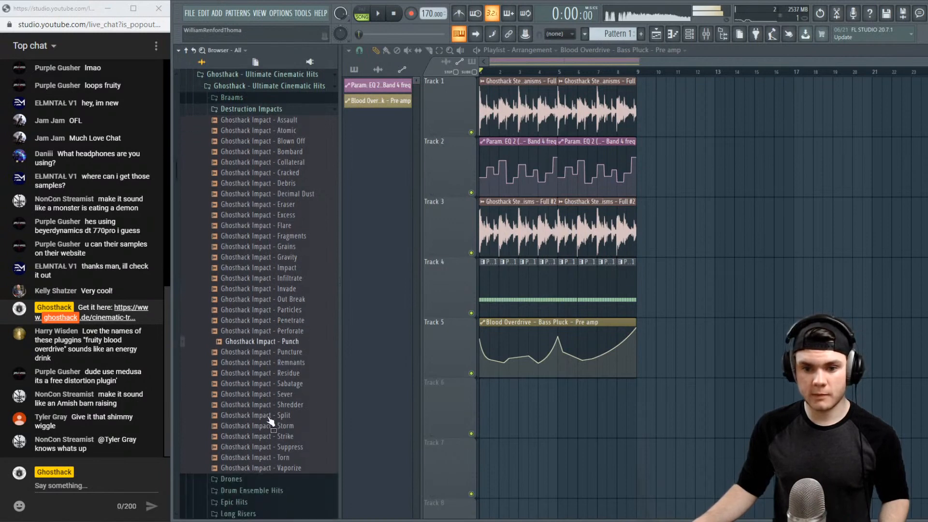
pyautogui.click(262, 356)
pyautogui.click(263, 377)
pyautogui.click(262, 388)
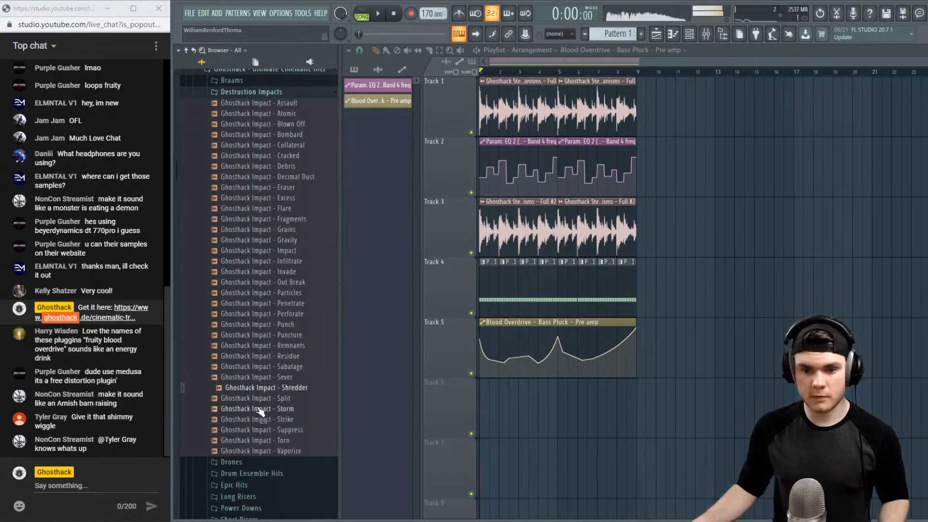
pyautogui.click(260, 408)
pyautogui.click(260, 440)
pyautogui.click(261, 452)
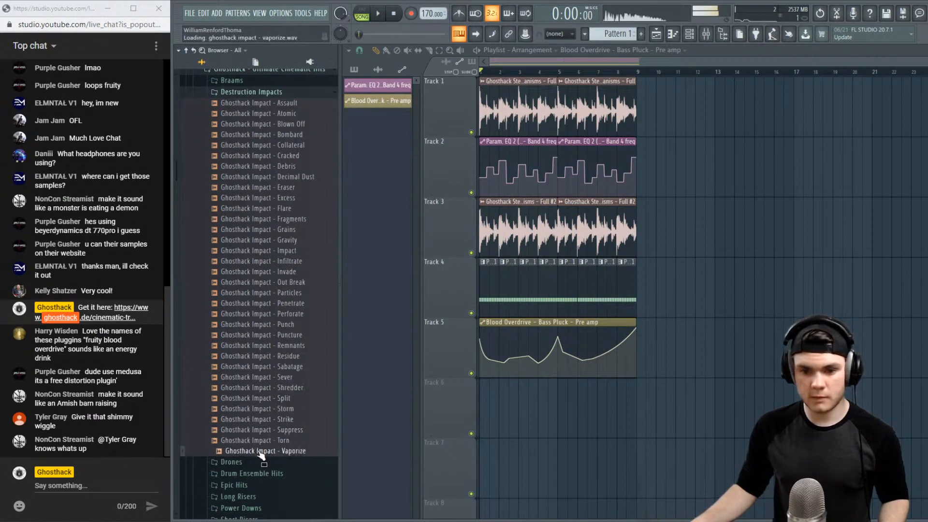
pyautogui.scroll(4, 273, 300)
pyautogui.click(279, 231)
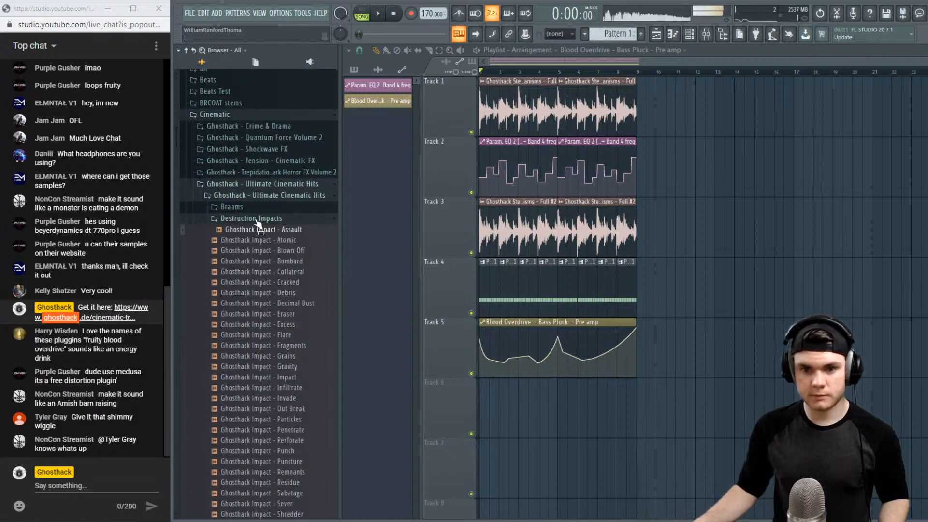
# Collapse Destruction Impacts, open the Suckbacks folder and preview the Contend and Stride suckbacks
pyautogui.click(256, 220)
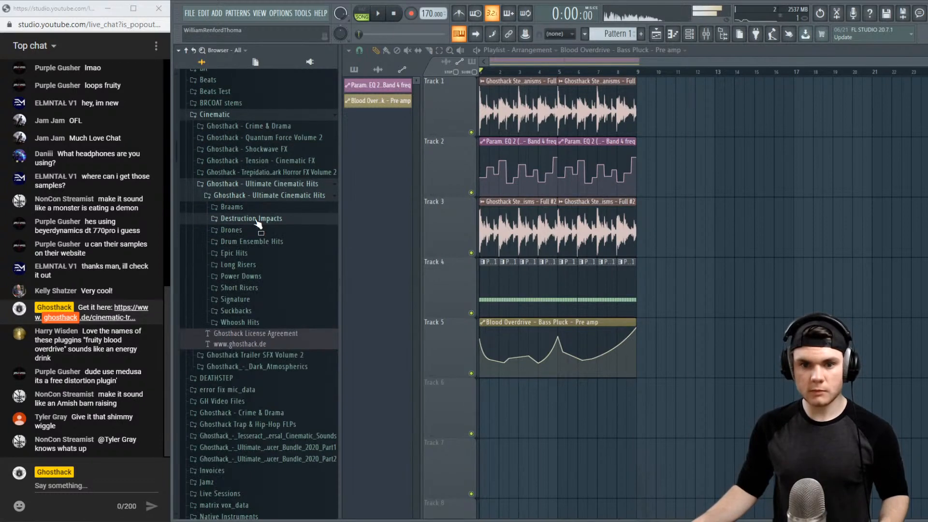
pyautogui.click(257, 313)
pyautogui.scroll(-4, 259, 314)
pyautogui.click(265, 270)
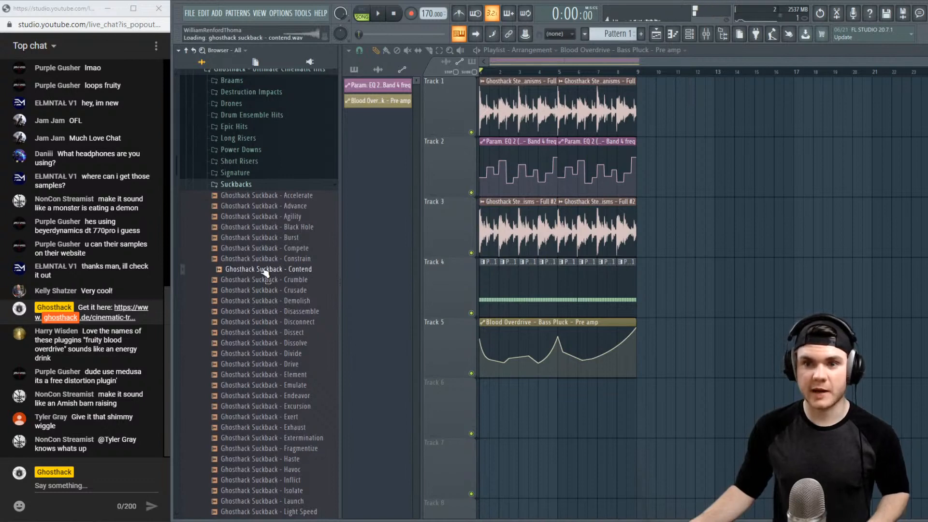
pyautogui.scroll(-2, 275, 293)
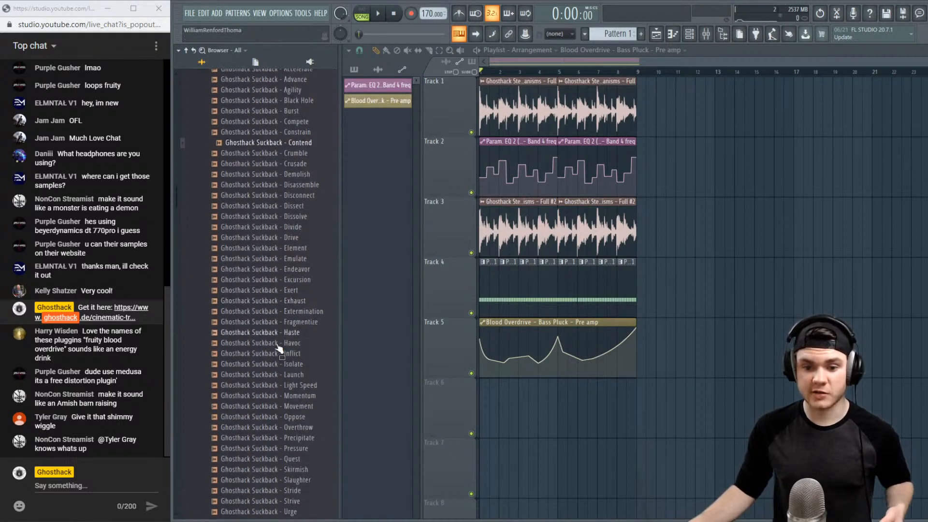
pyautogui.scroll(-3, 290, 425)
pyautogui.click(296, 427)
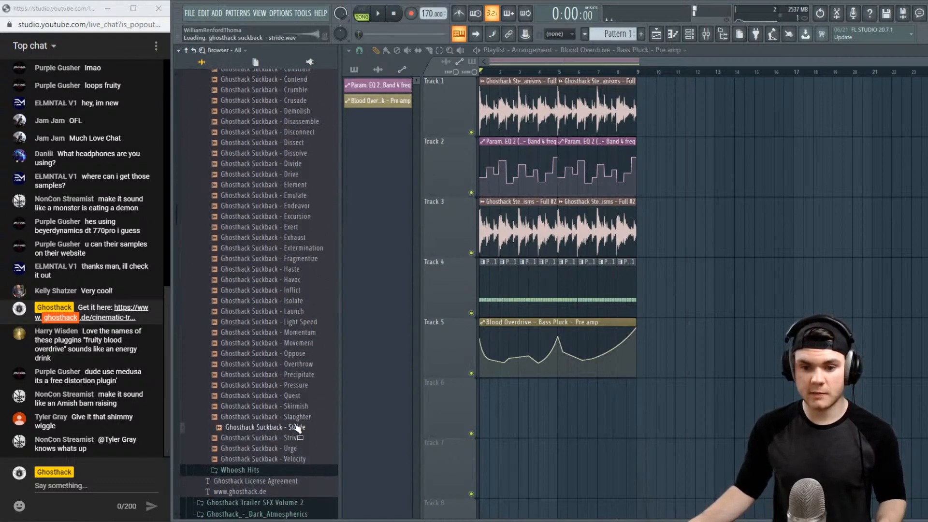
# Preview Ghosthack Suckback - Emulate and place it on Track 6 at the end of the loop, just before bar 9
pyautogui.scroll(10, 293, 401)
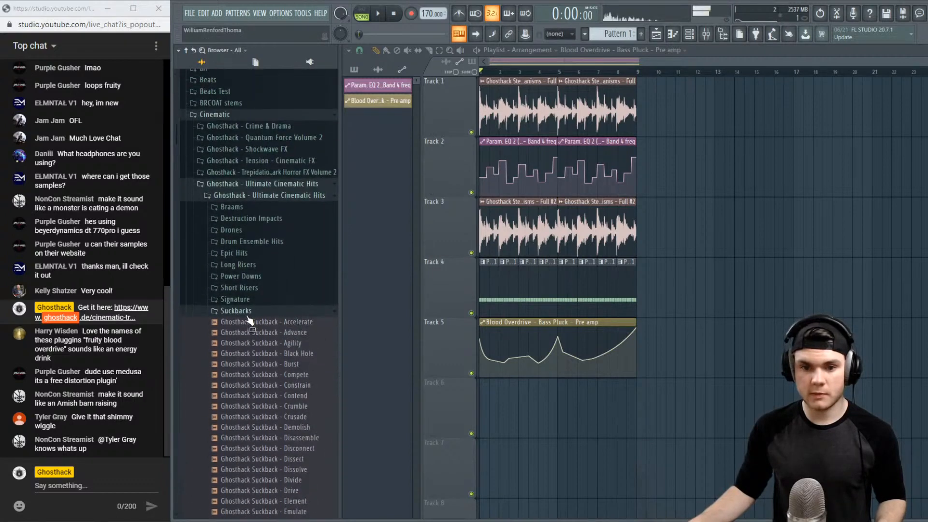
pyautogui.scroll(-15, 262, 354)
pyautogui.scroll(12, 275, 349)
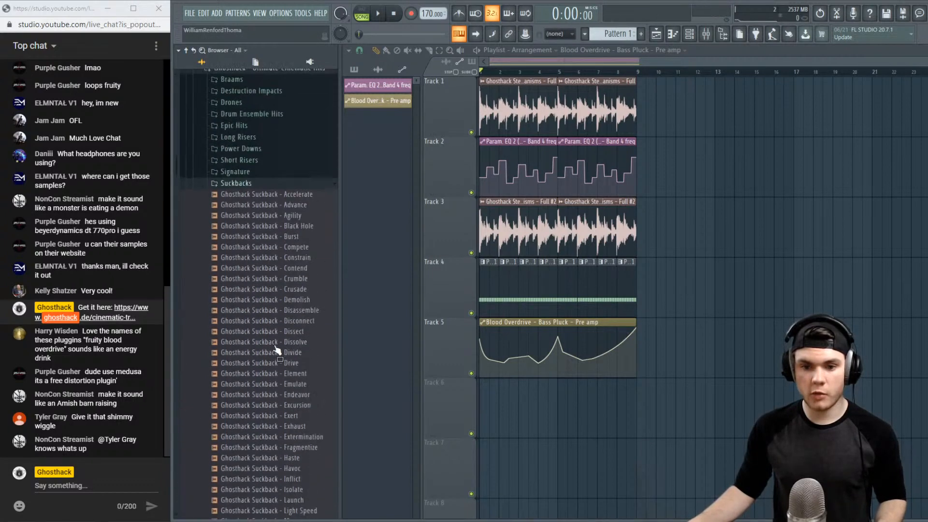
pyautogui.scroll(4, 271, 338)
pyautogui.click(248, 313)
pyautogui.click(249, 313)
pyautogui.scroll(-2, 249, 332)
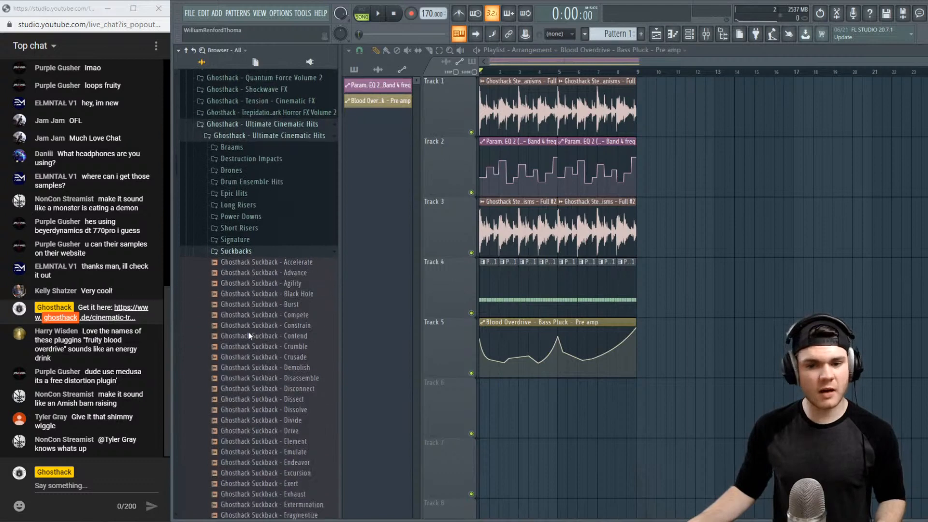
pyautogui.scroll(-4, 249, 335)
pyautogui.click(268, 322)
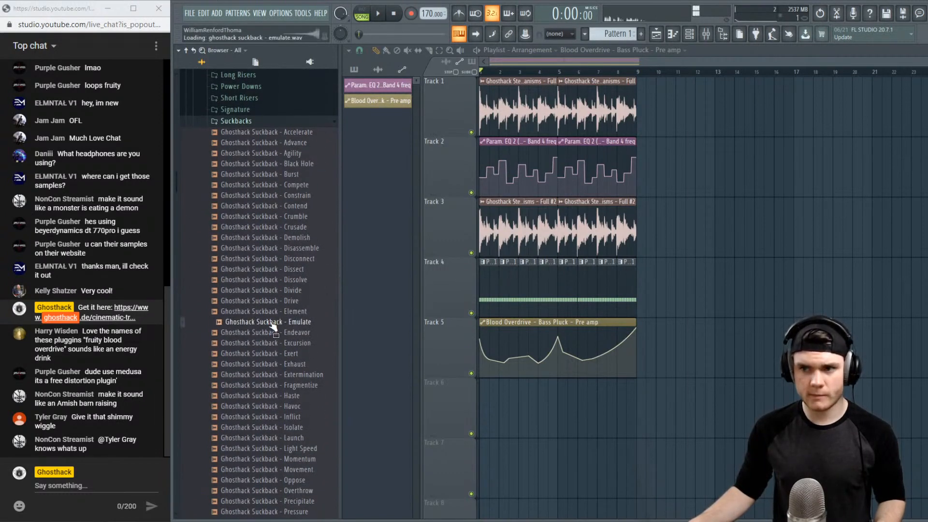
pyautogui.moveTo(273, 329); pyautogui.dragTo(601, 406)
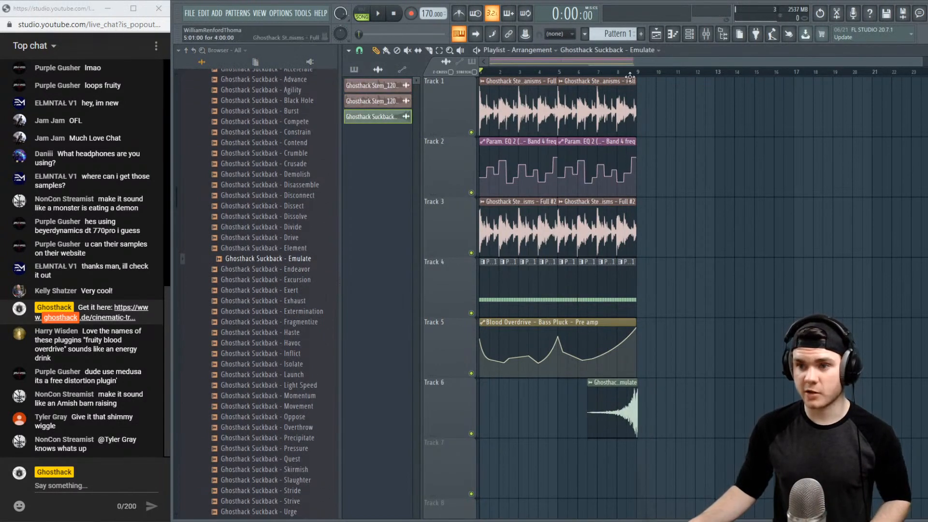
# Nudge the suckback clip on Track 6 slightly earlier so it ends at bar 9, and play the last bars of the loop
pyautogui.scroll(5, 633, 77)
pyautogui.scroll(5, 636, 78)
pyautogui.moveTo(683, 413); pyautogui.dragTo(667, 414)
pyautogui.press('space')
pyautogui.scroll(-5, 592, 66)
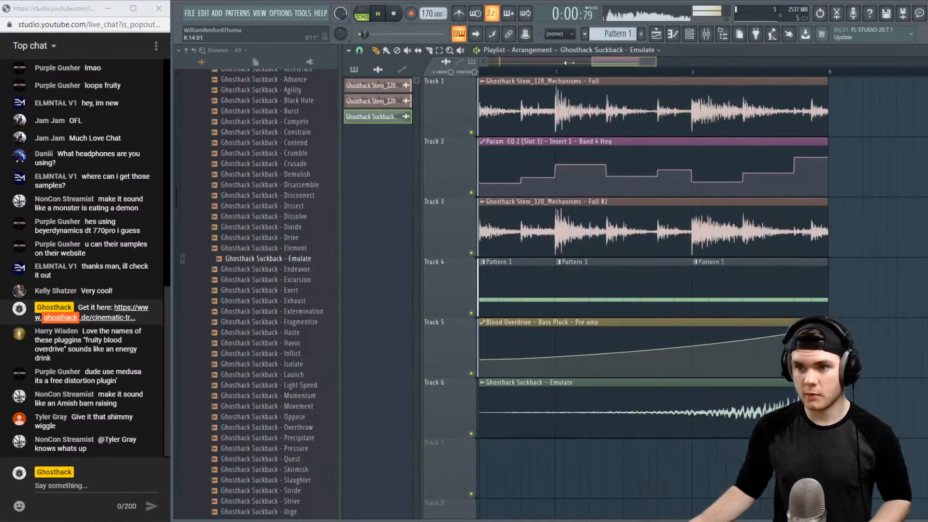
pyautogui.click(785, 72)
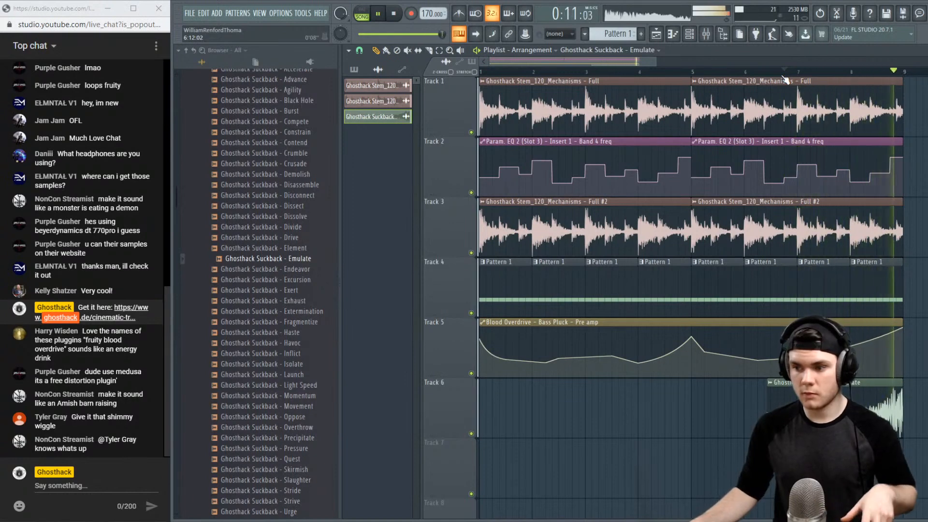
pyautogui.press('space')
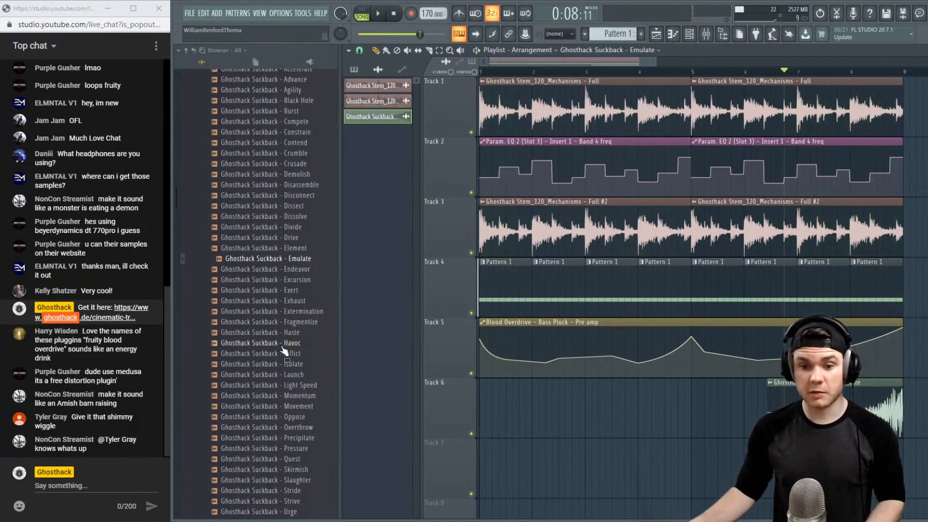
# Compare the Urge and Stride suckbacks, replace the Emulate sample on Track 6 with Urge and play the section
pyautogui.scroll(-3, 285, 353)
pyautogui.click(295, 449)
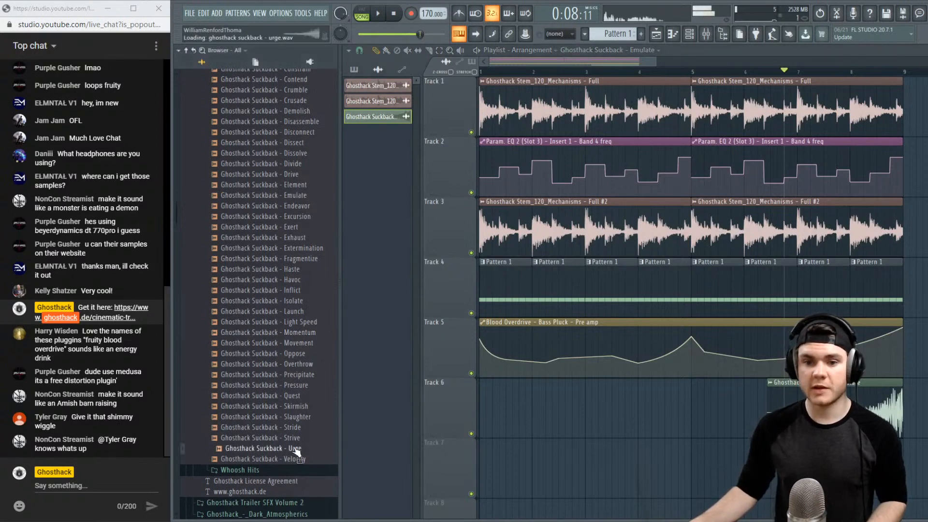
pyautogui.click(298, 427)
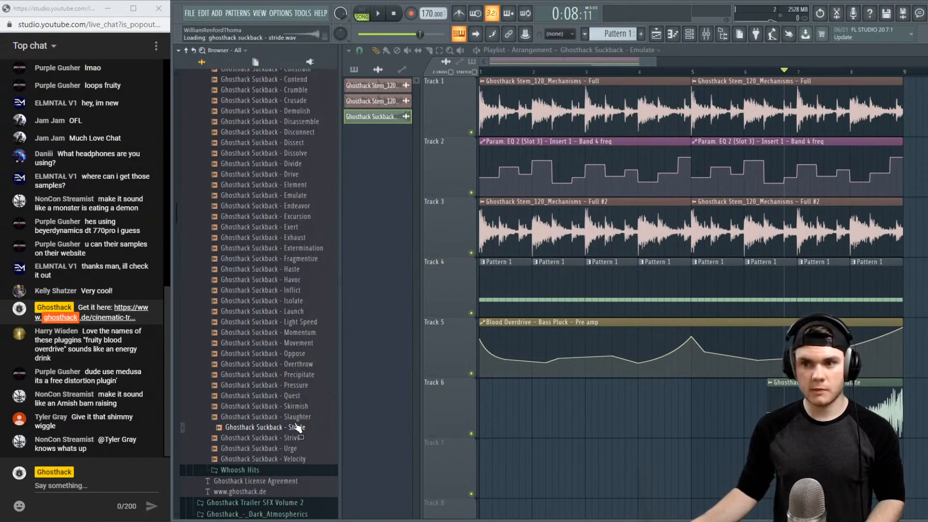
pyautogui.click(296, 449)
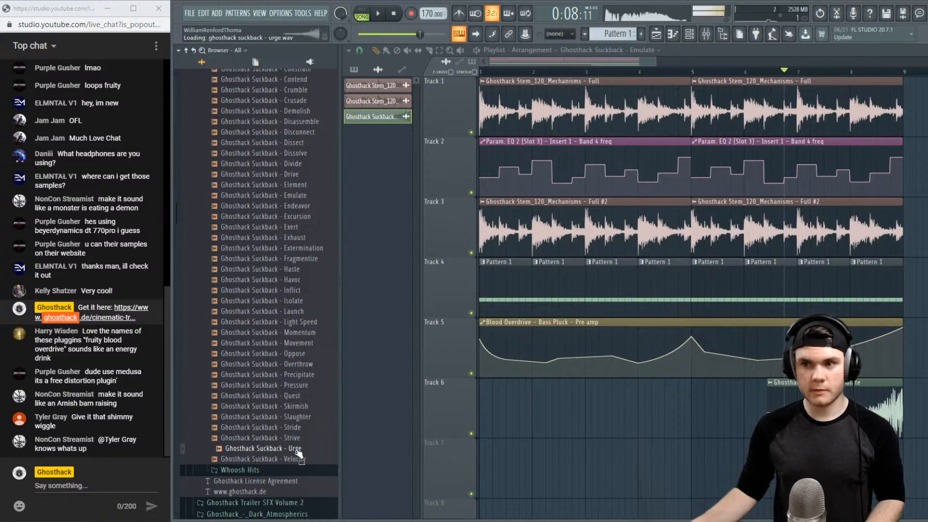
pyautogui.moveTo(297, 450); pyautogui.dragTo(821, 410)
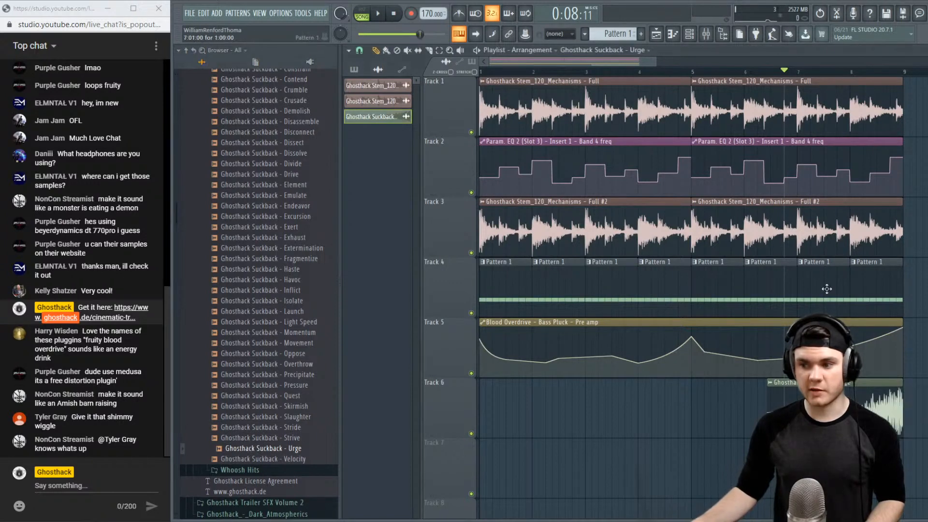
pyautogui.press('space')
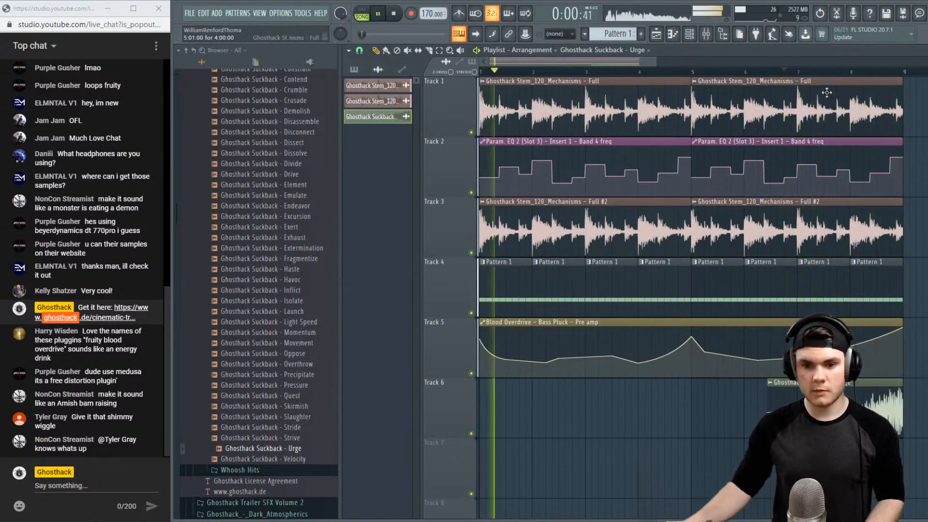
pyautogui.press('space')
# Collapse the Suckbacks folder and open Whoosh Hits in the Ultimate Cinematic Hits pack
pyautogui.scroll(8, 293, 344)
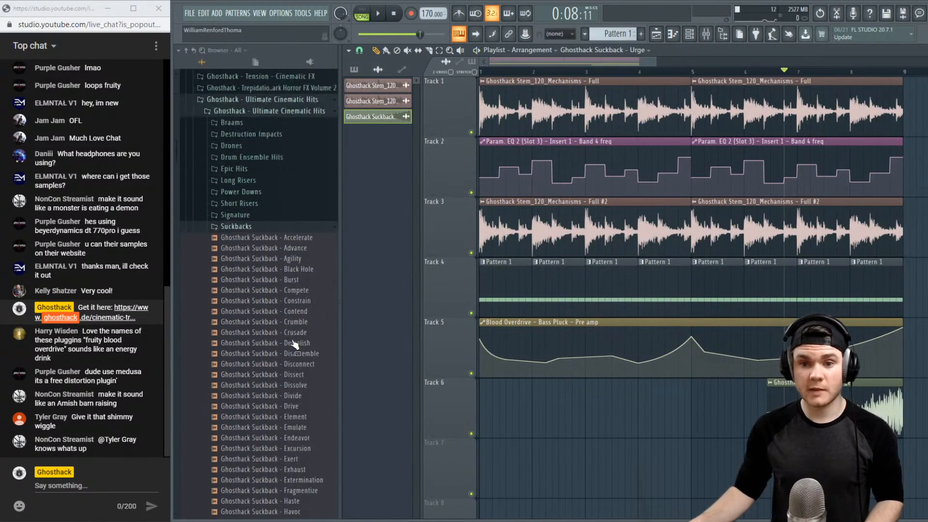
pyautogui.scroll(1, 293, 343)
pyautogui.click(260, 249)
pyautogui.scroll(6, 298, 262)
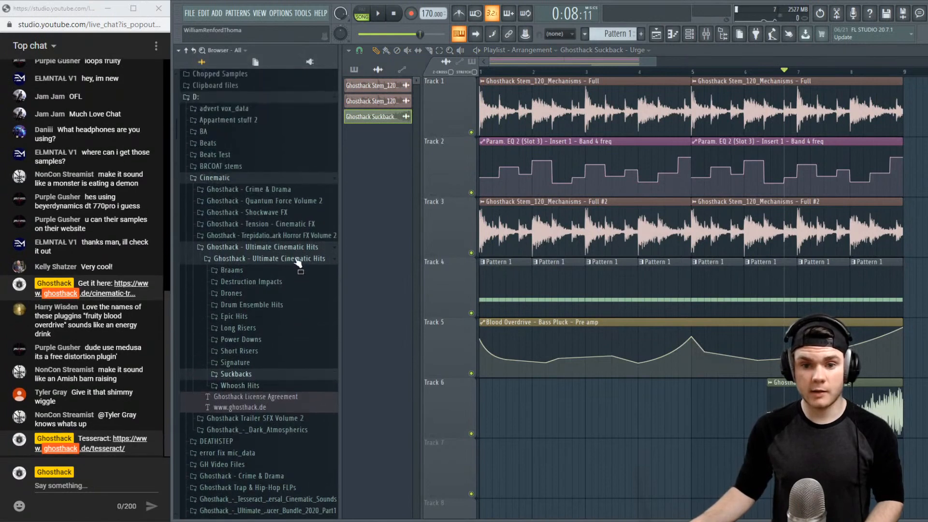
pyautogui.click(269, 386)
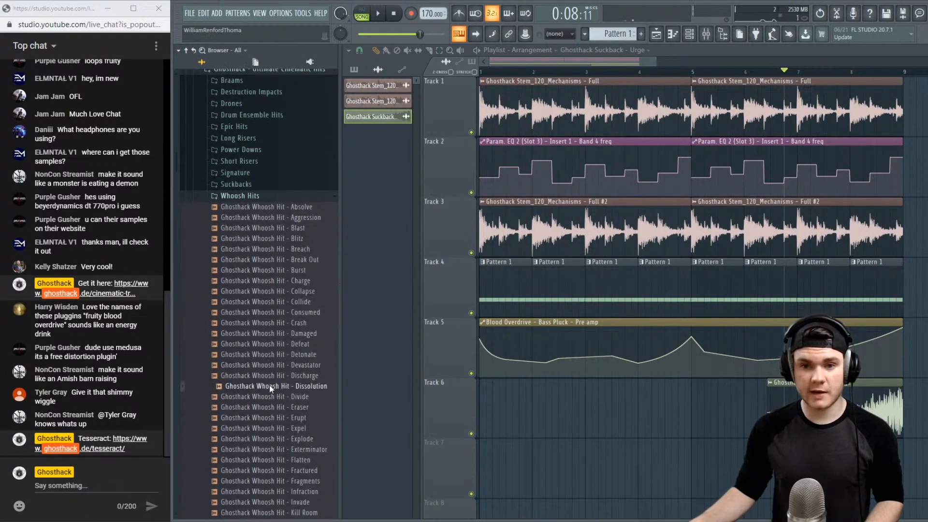
# Audition the Kill Room, Maimed, Rapture and Roar samples in the Whoosh Hits folder
pyautogui.scroll(-4, 268, 385)
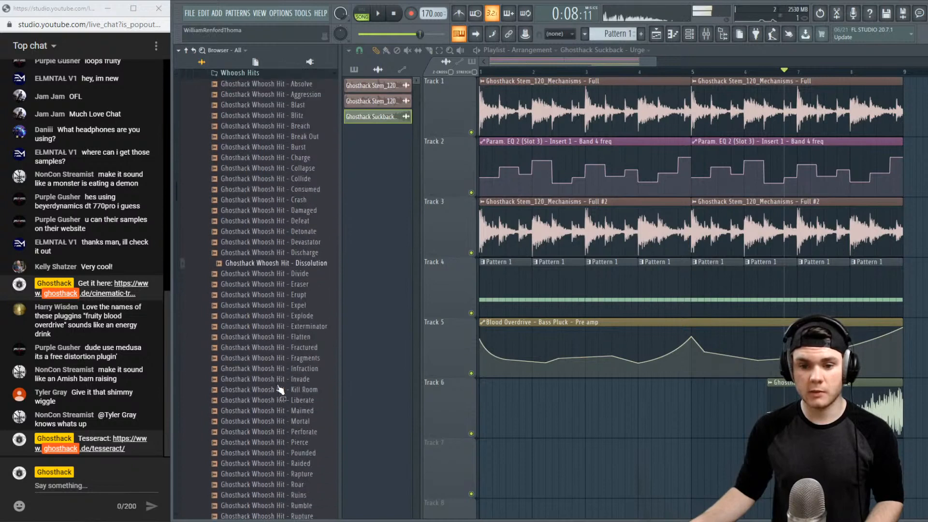
pyautogui.click(278, 386)
pyautogui.moveTo(278, 387); pyautogui.dragTo(279, 390)
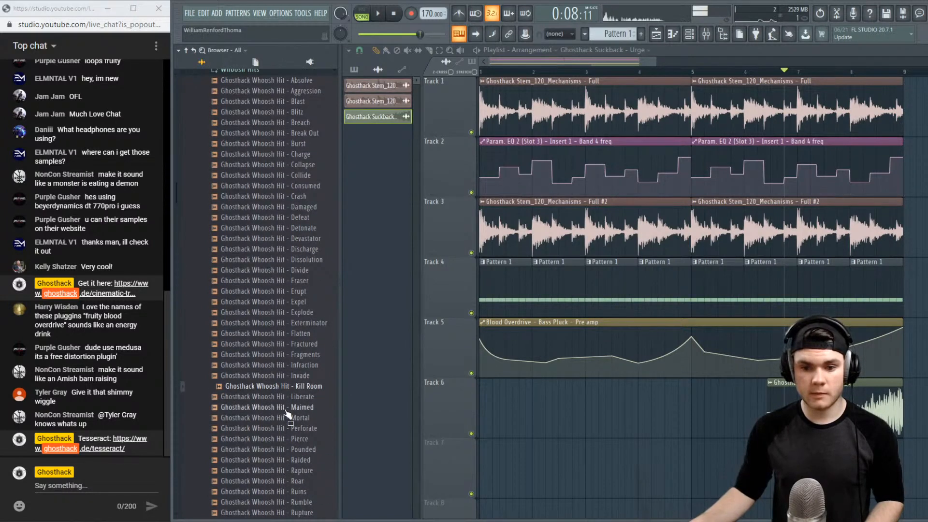
pyautogui.click(286, 409)
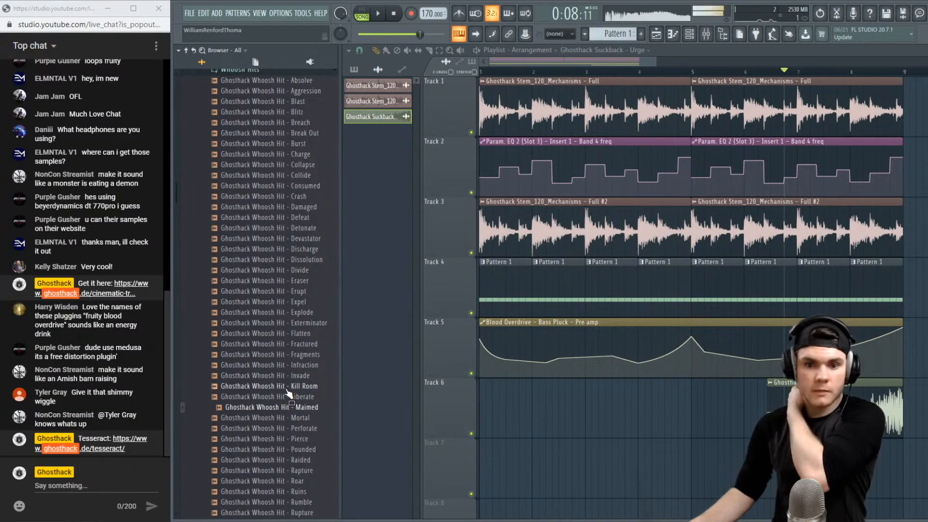
pyautogui.scroll(-2, 290, 387)
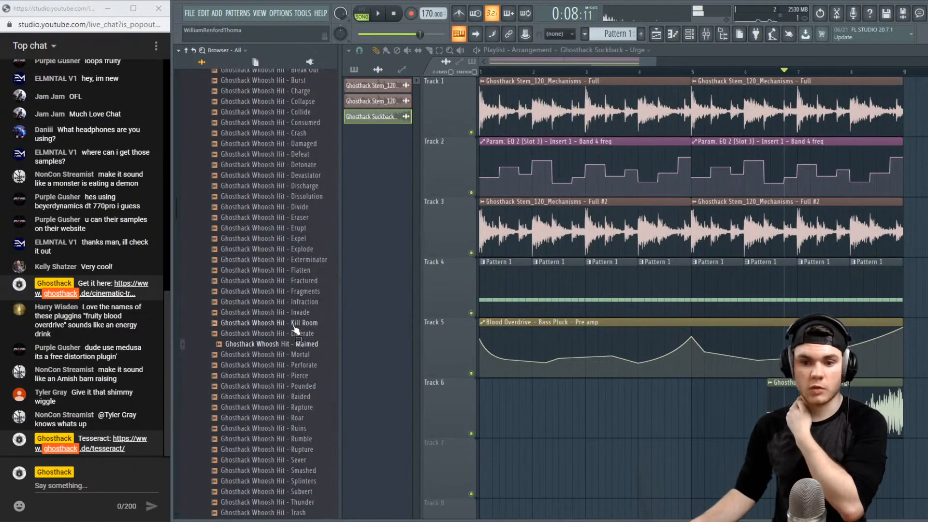
pyautogui.scroll(-2, 293, 339)
pyautogui.click(291, 344)
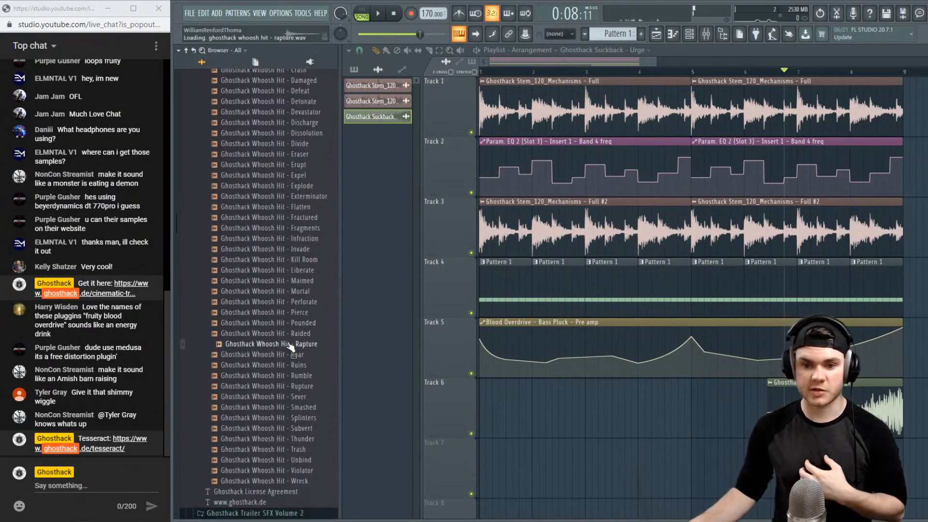
pyautogui.click(290, 355)
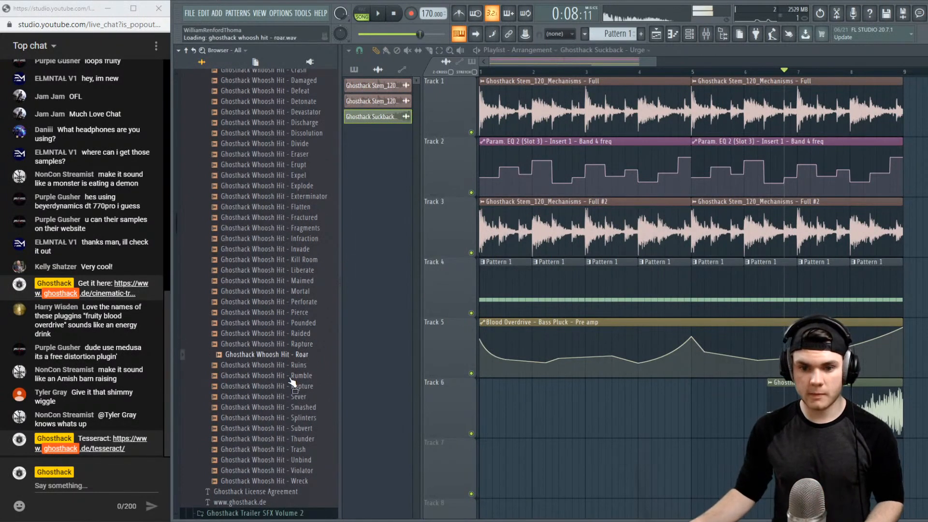
# Preview Ghosthack Whoosh Hit - Thunder, place it at the start of Track 7 and solo that track
pyautogui.click(294, 439)
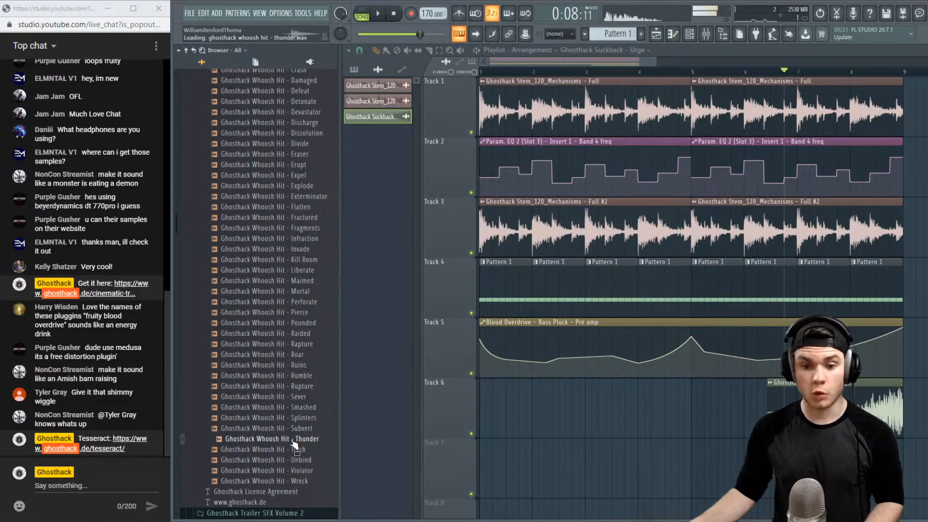
pyautogui.moveTo(294, 441); pyautogui.dragTo(448, 460)
pyautogui.rightClick(471, 494)
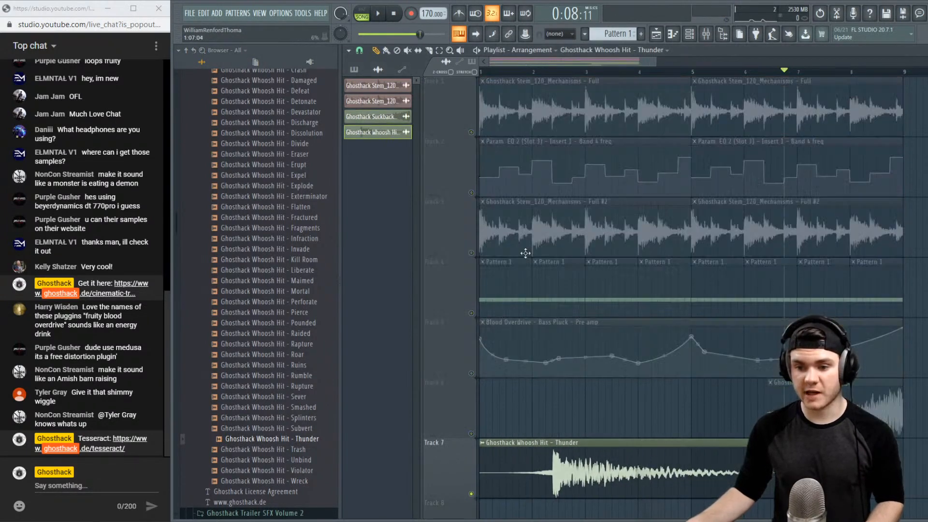
# Play the soloed Thunder whoosh hit from around bar 2 to locate its impact
pyautogui.click(547, 72)
pyautogui.press('space')
pyautogui.press('space')
pyautogui.click(534, 72)
pyautogui.press('space')
pyautogui.press('space')
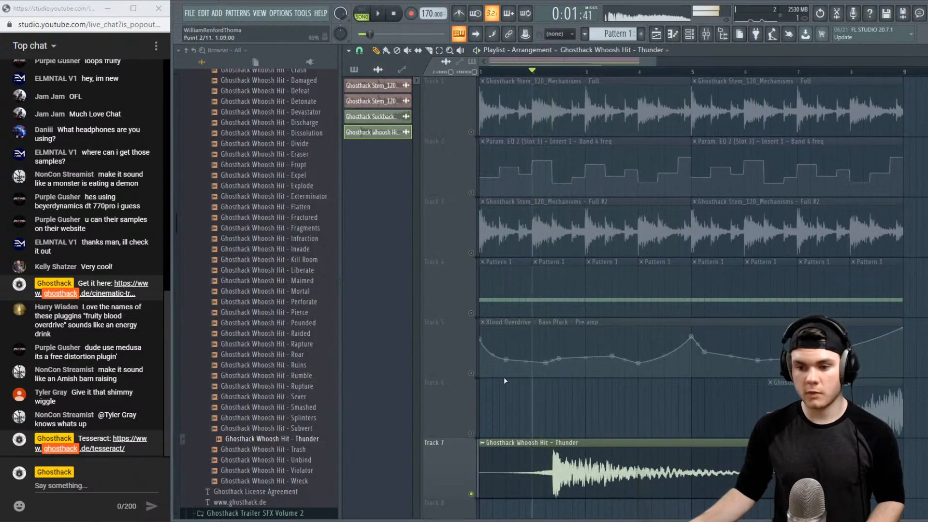
# Trim the Thunder clip to begin at its impact, move it to the start of Track 6 and unsolo Track 7
pyautogui.moveTo(479, 472); pyautogui.dragTo(498, 423)
pyautogui.rightClick(464, 491)
pyautogui.click(454, 486)
pyautogui.rightClick(471, 494)
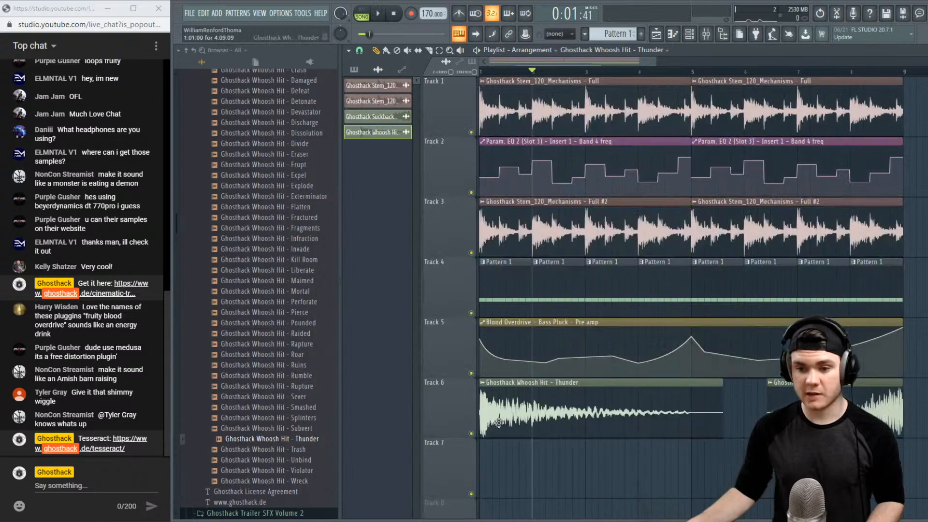
# Fine-tune the trimmed start of the Thunder clip so its impact lands exactly on bar 1
pyautogui.press('space')
pyautogui.scroll(5, 490, 74)
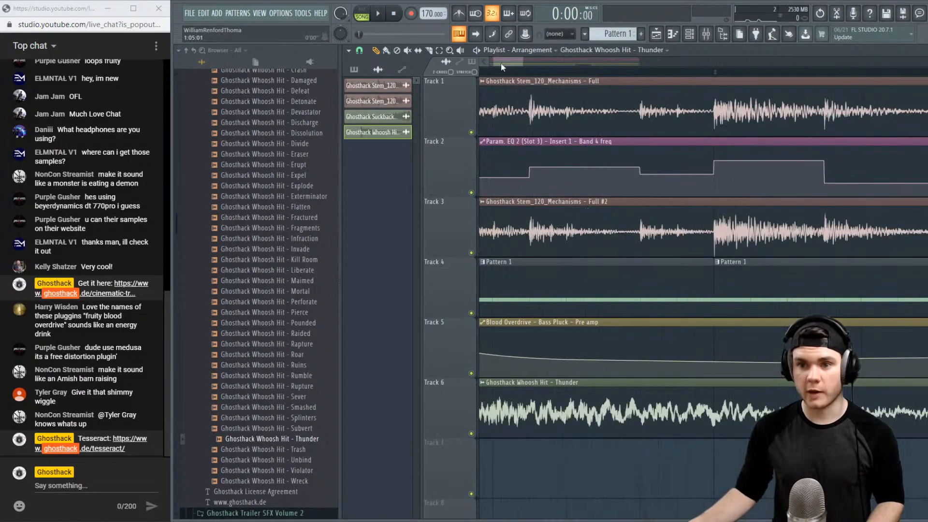
pyautogui.moveTo(483, 400); pyautogui.dragTo(484, 396)
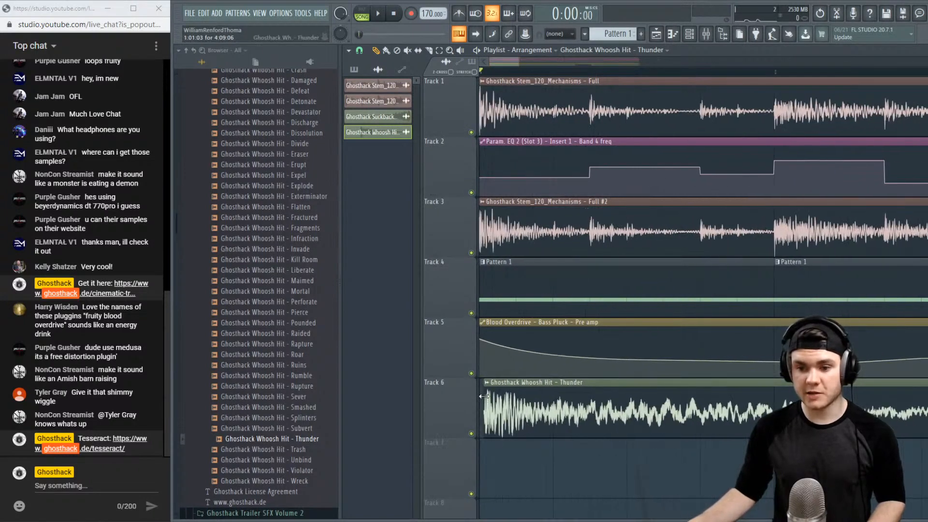
pyautogui.scroll(-5, 510, 75)
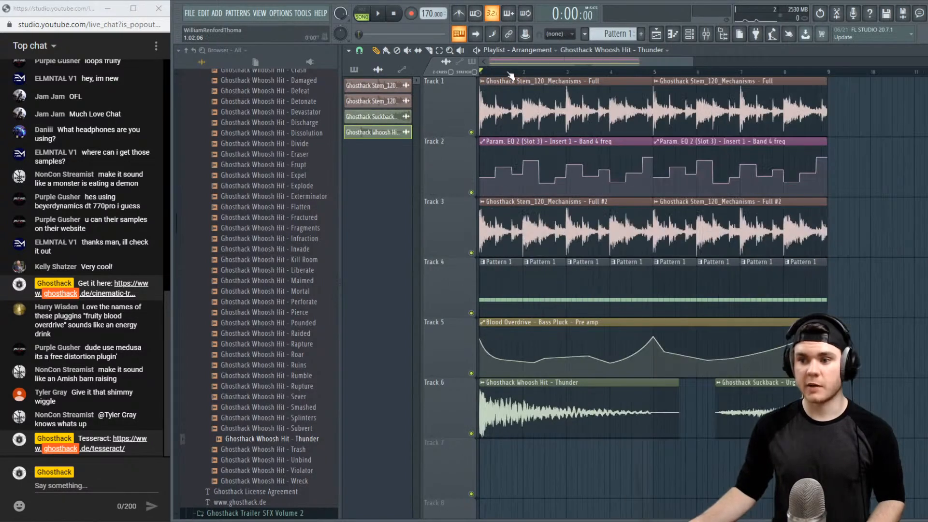
pyautogui.scroll(-3, 511, 75)
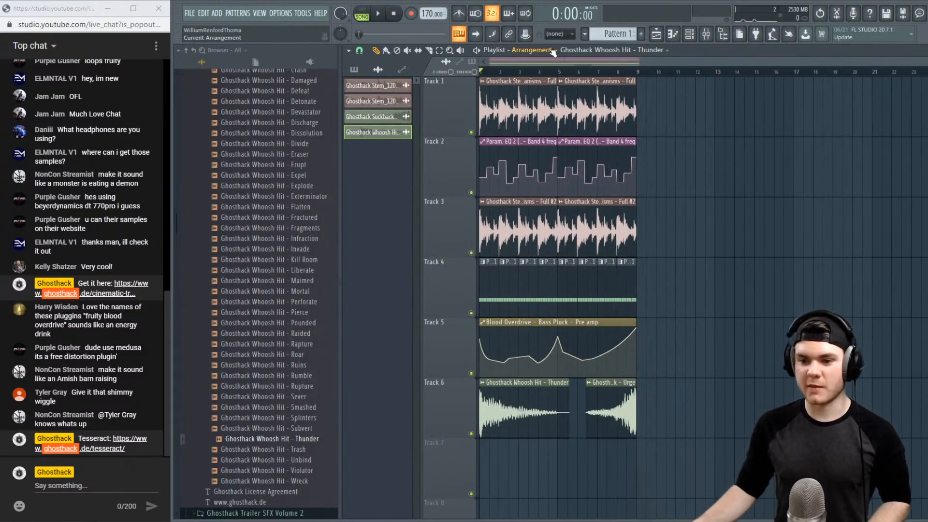
# Adjust the channel volume of the Thunder whoosh hit while playing the section
pyautogui.press('space')
pyautogui.doubleClick(546, 383)
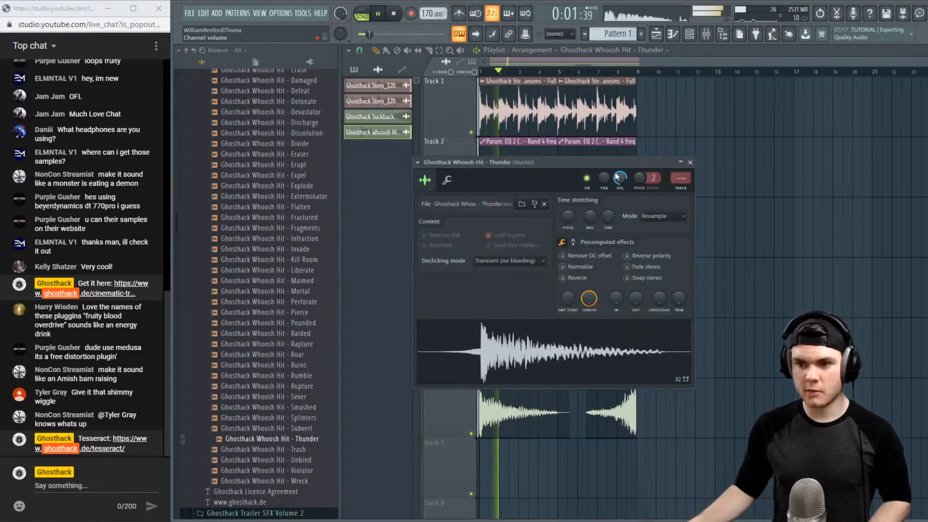
pyautogui.click(690, 162)
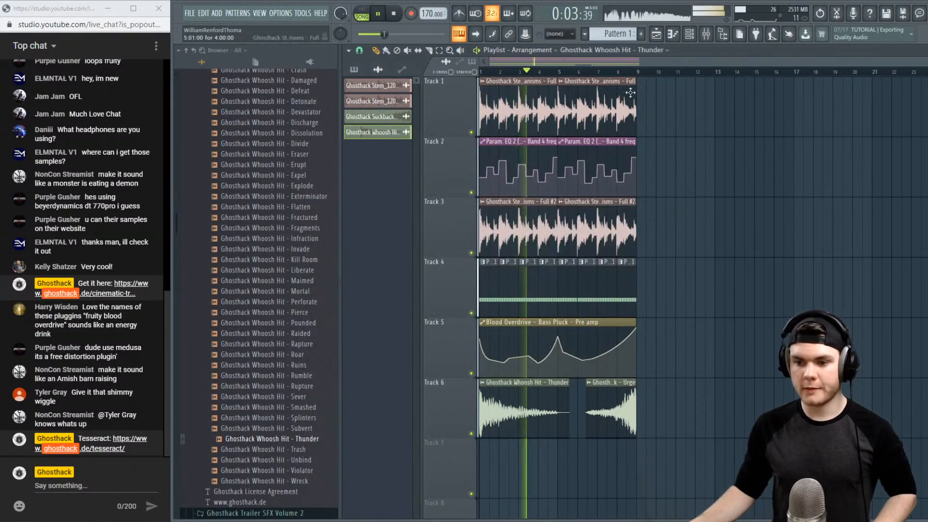
pyautogui.press('space')
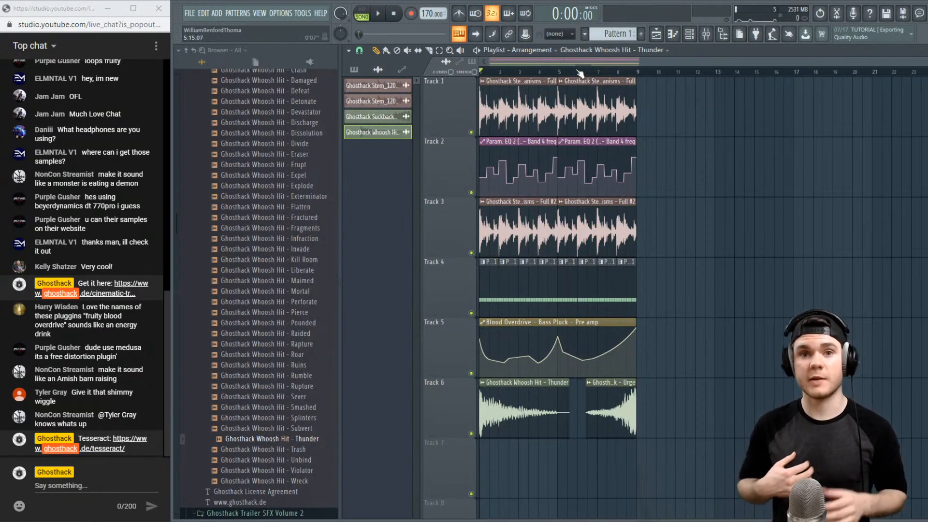
# Play the section from just after bar 7 to hear the suckback lead into the Thunder hit at the loop start
pyautogui.press('space')
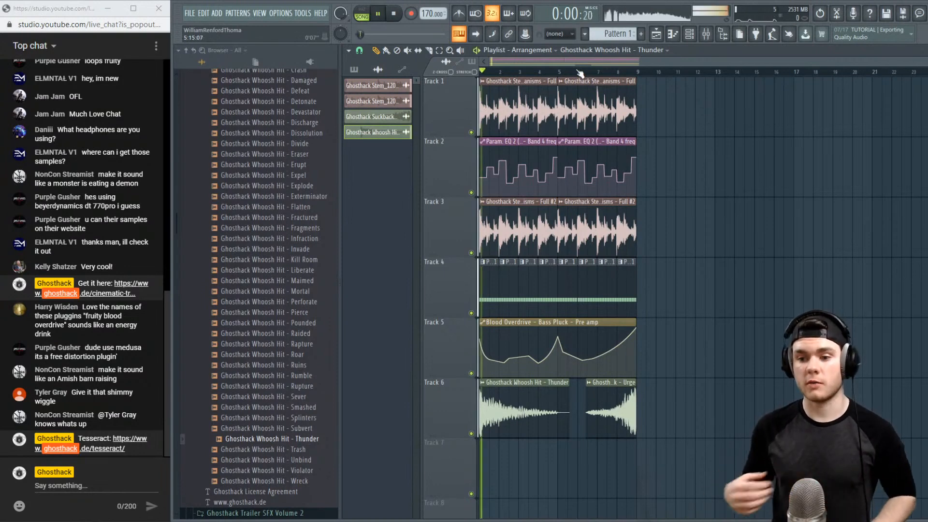
pyautogui.click(609, 71)
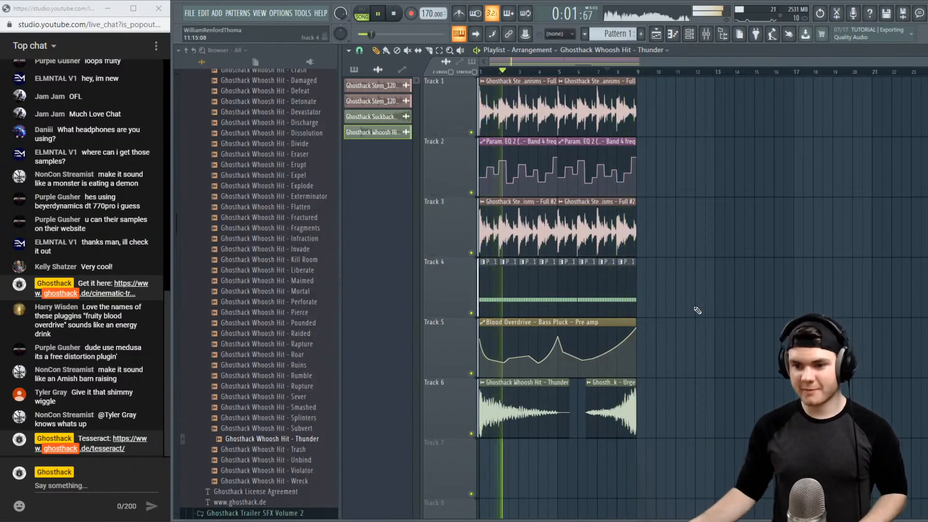
pyautogui.press('space')
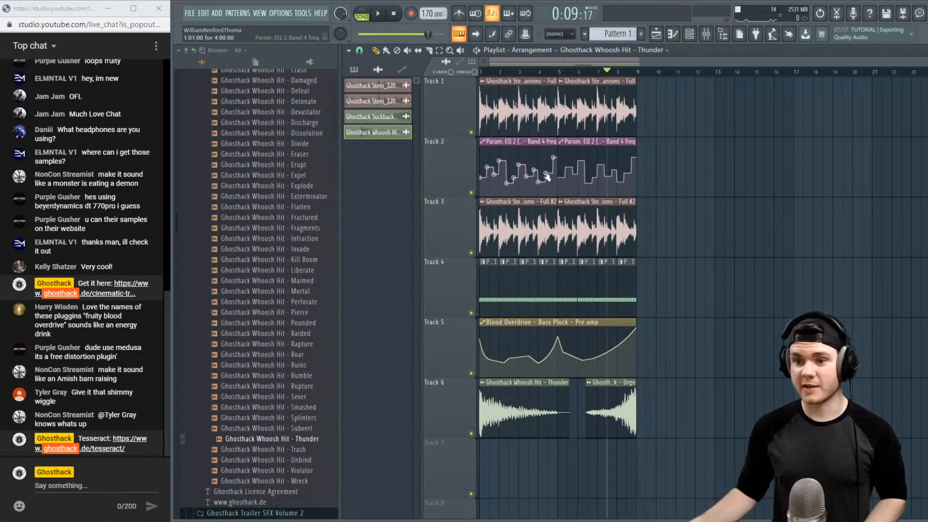
# Move all playlist clips on Tracks 1 to 6 together so the section starts at bar 10
pyautogui.moveTo(724, 414); pyautogui.dragTo(706, 81)
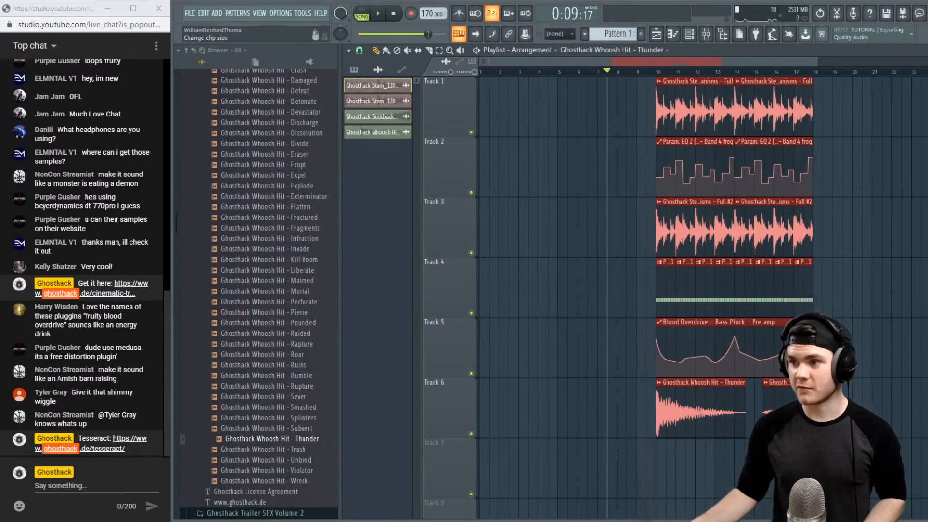
pyautogui.scroll(-3, 715, 203)
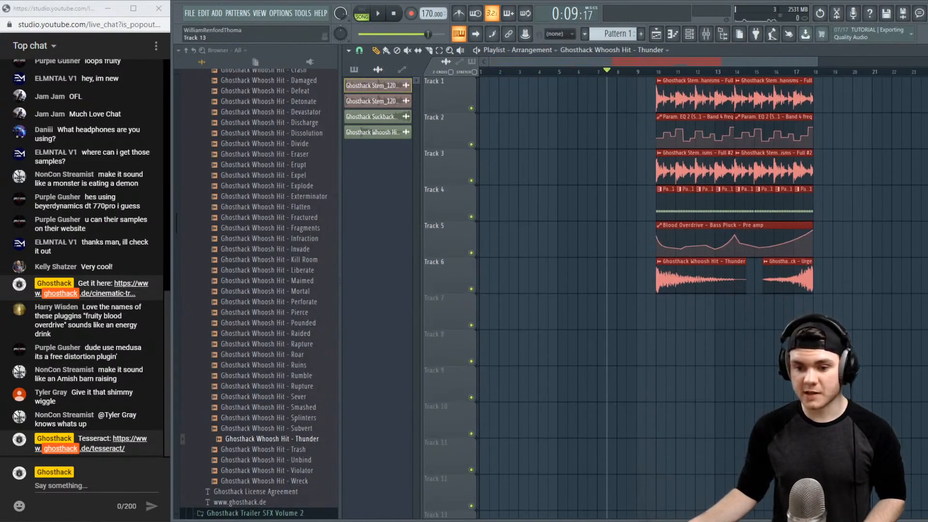
pyautogui.hotkey('alt', 'Tab')
pyautogui.hotkey('alt', 'Tab')
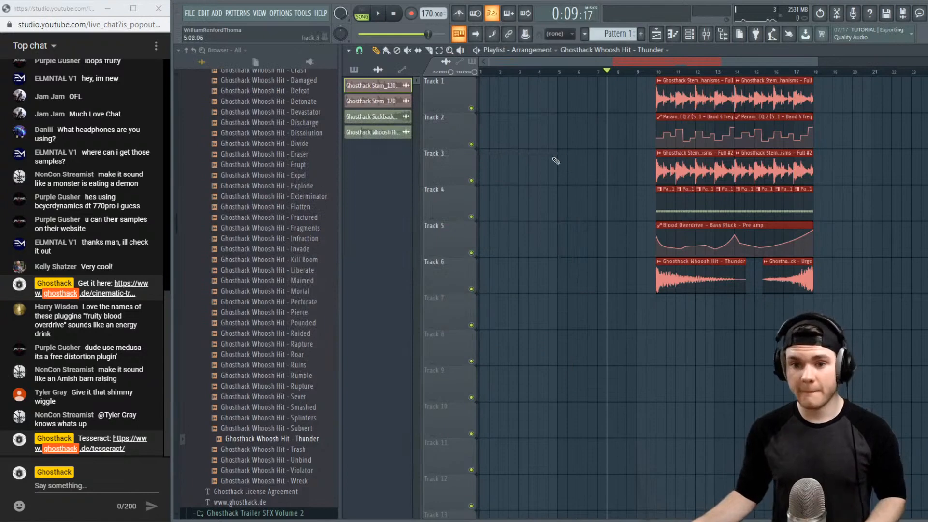
# Turn off the Hide collapsed grouped tracks view option for the playlist
pyautogui.click(348, 51)
pyautogui.moveTo(386, 131)
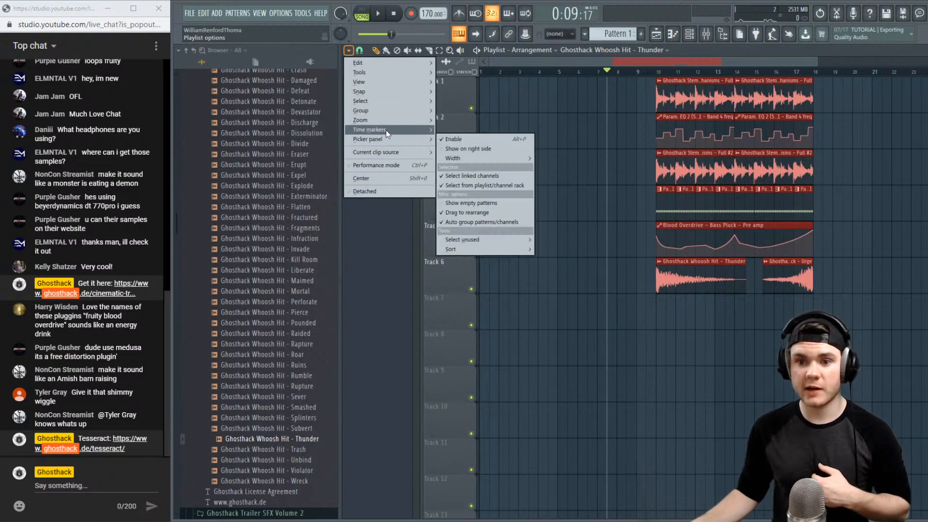
pyautogui.moveTo(384, 78)
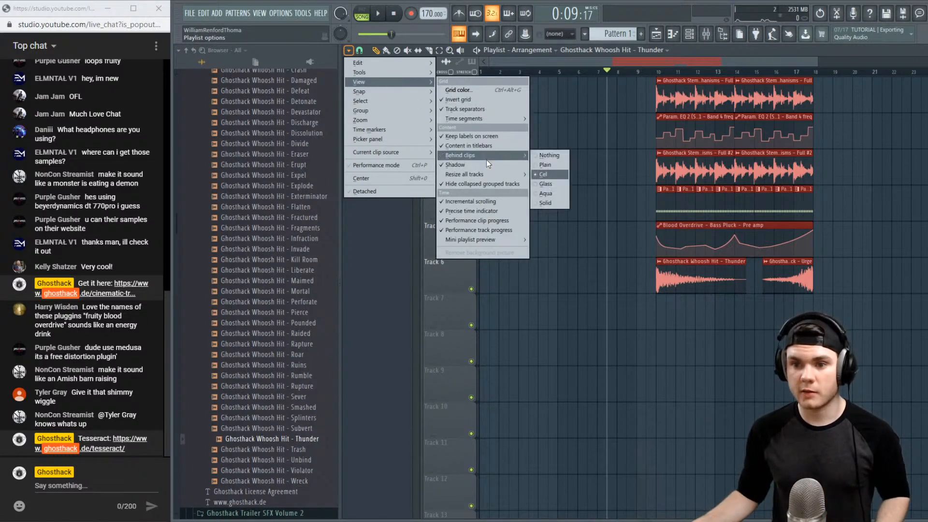
pyautogui.click(480, 184)
pyautogui.click(350, 50)
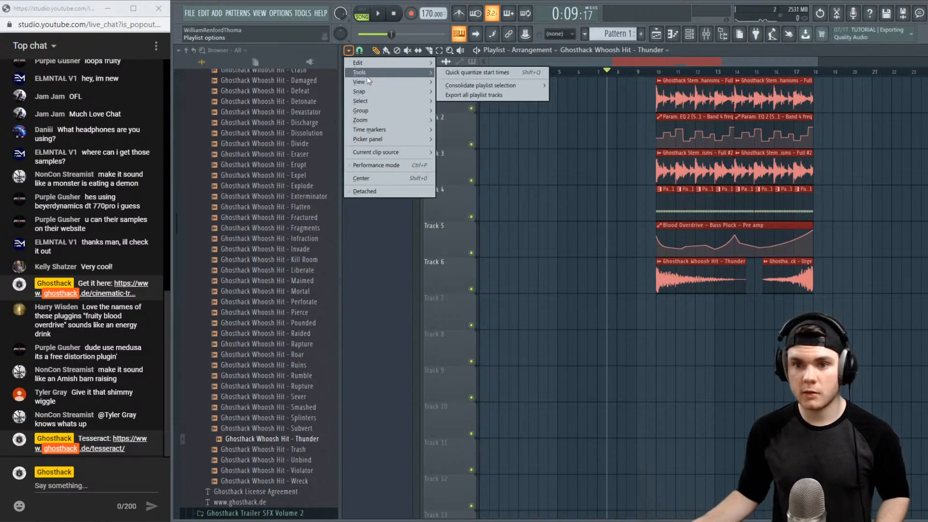
pyautogui.moveTo(367, 101)
pyautogui.click(396, 294)
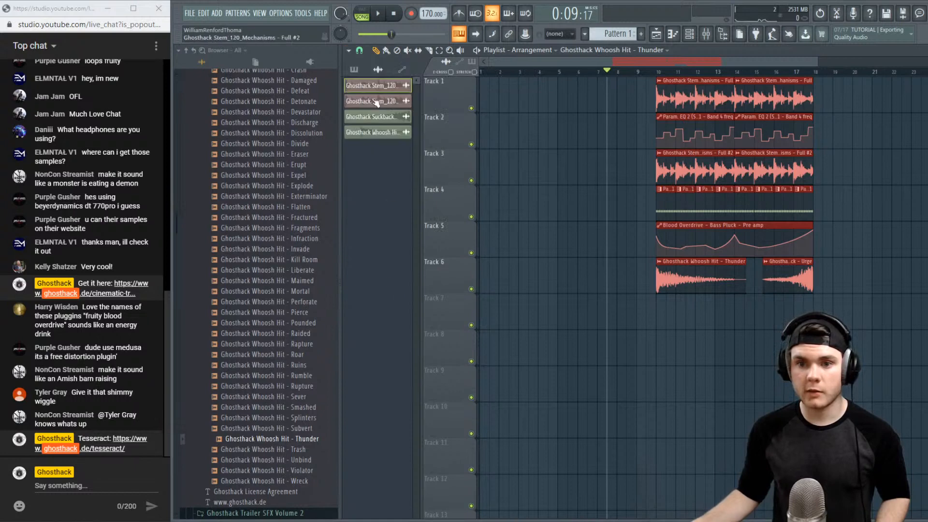
# Disable the playlist's picker panel to widen the arrangement area
pyautogui.click(349, 51)
pyautogui.moveTo(379, 85)
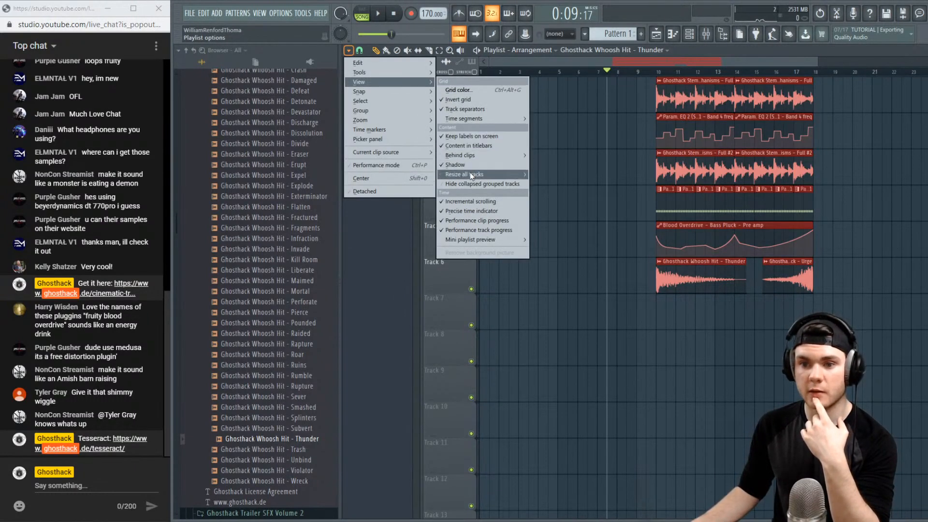
pyautogui.click(469, 175)
pyautogui.click(591, 307)
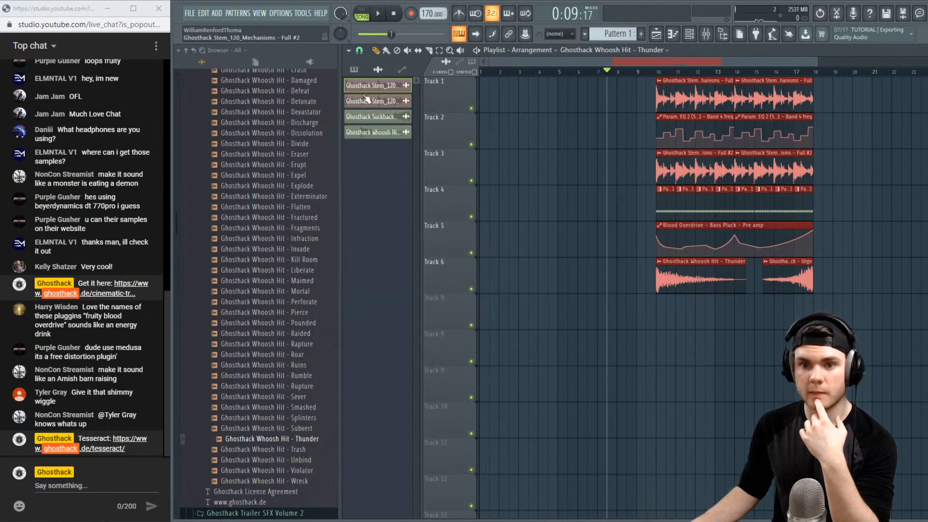
pyautogui.click(348, 50)
pyautogui.moveTo(388, 78)
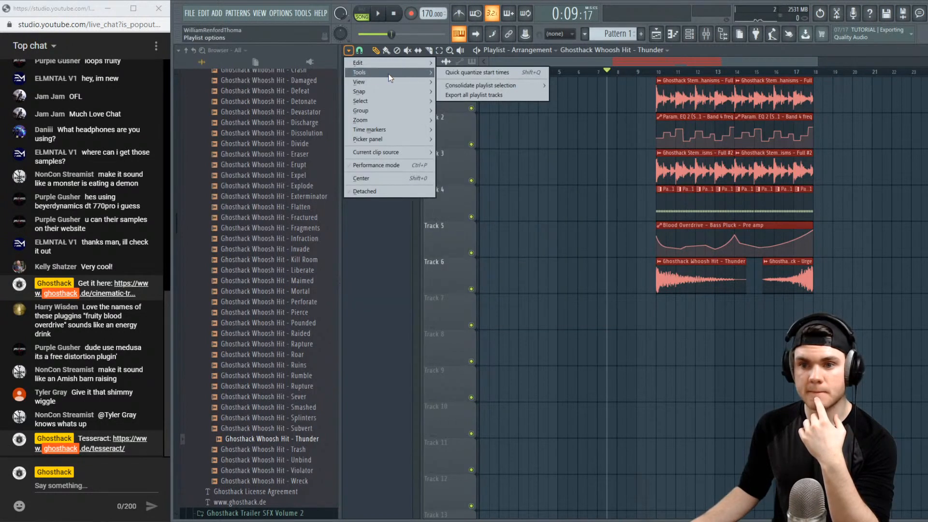
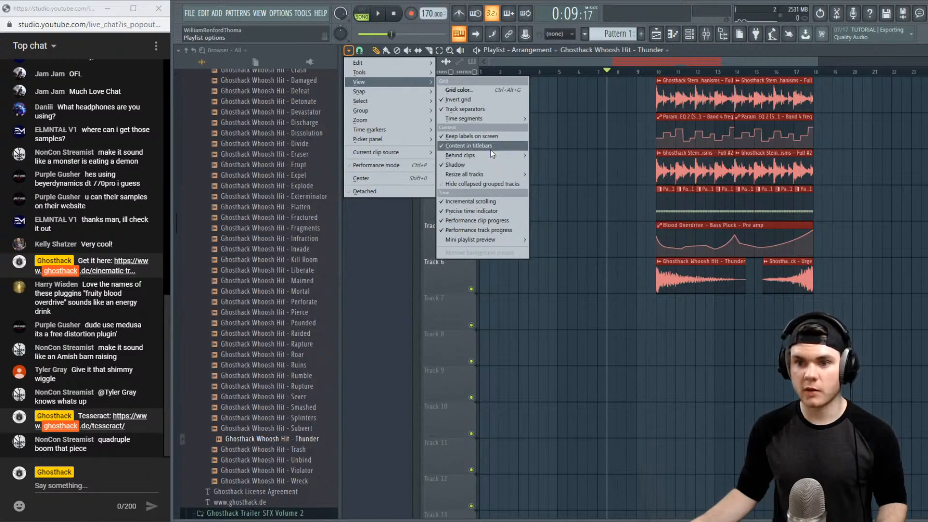
pyautogui.moveTo(399, 104)
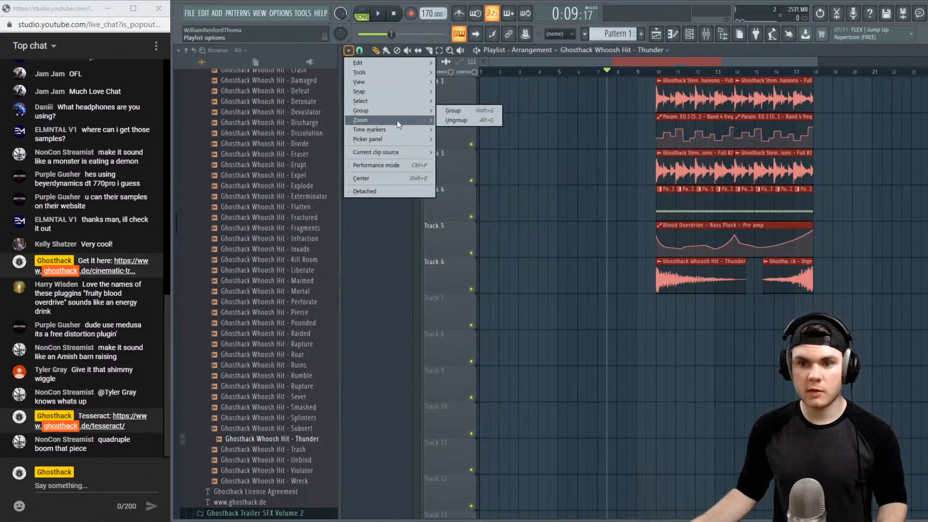
pyautogui.click(470, 140)
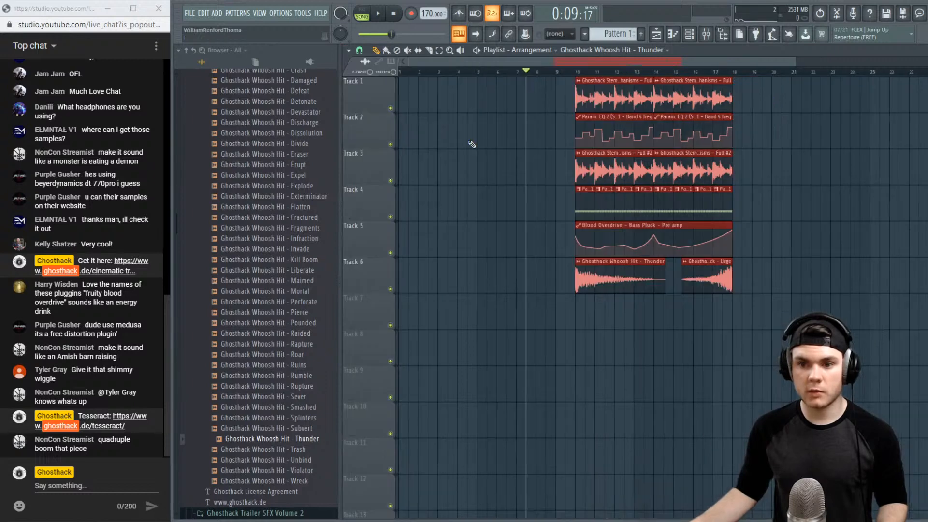
# Delete the stray Thunder copy at bar 21 and move all remaining clips so the section starts at bar 9
pyautogui.click(576, 72)
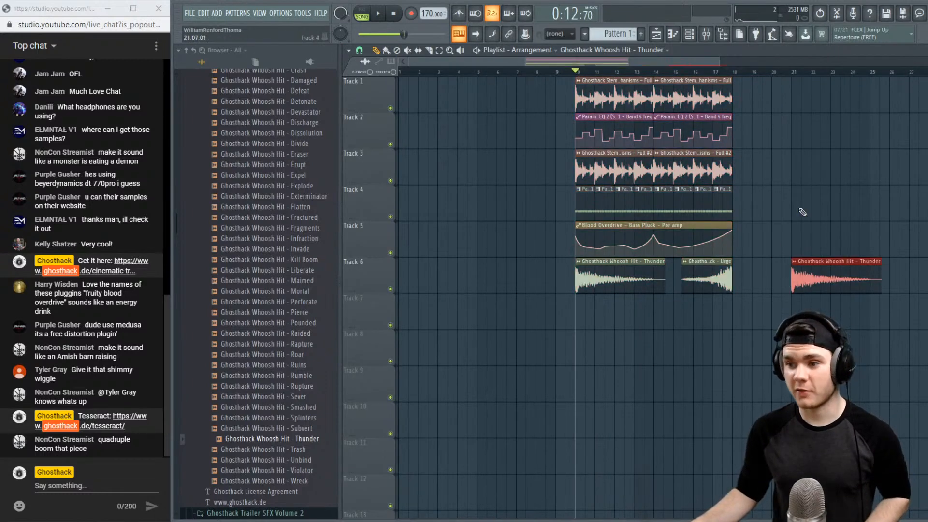
pyautogui.press('Delete')
pyautogui.scroll(1, 735, 237)
pyautogui.hotkey('ctrl', 'a')
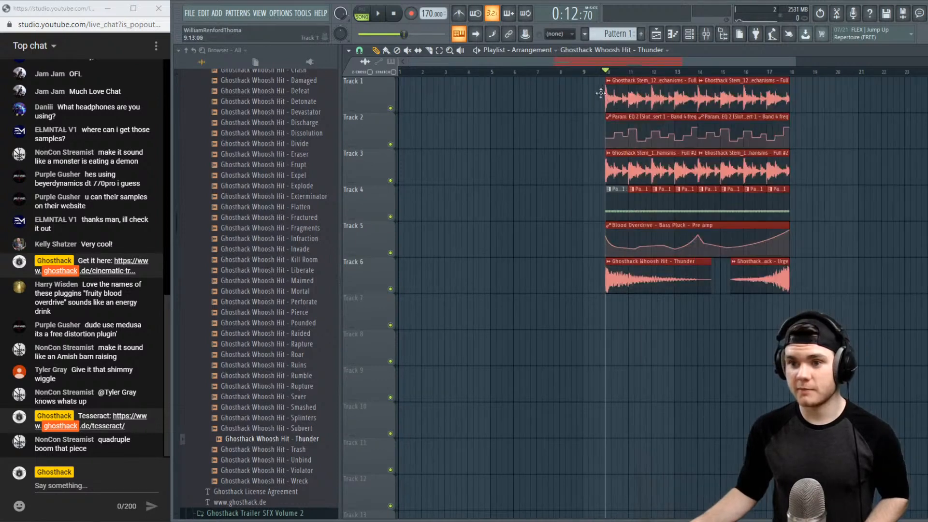
pyautogui.hotkey('ctrl', 'd')
pyautogui.moveTo(840, 280); pyautogui.dragTo(590, 97)
# Play the moved section from bar 9 and deselect all clips
pyautogui.click(584, 72)
pyautogui.press('space')
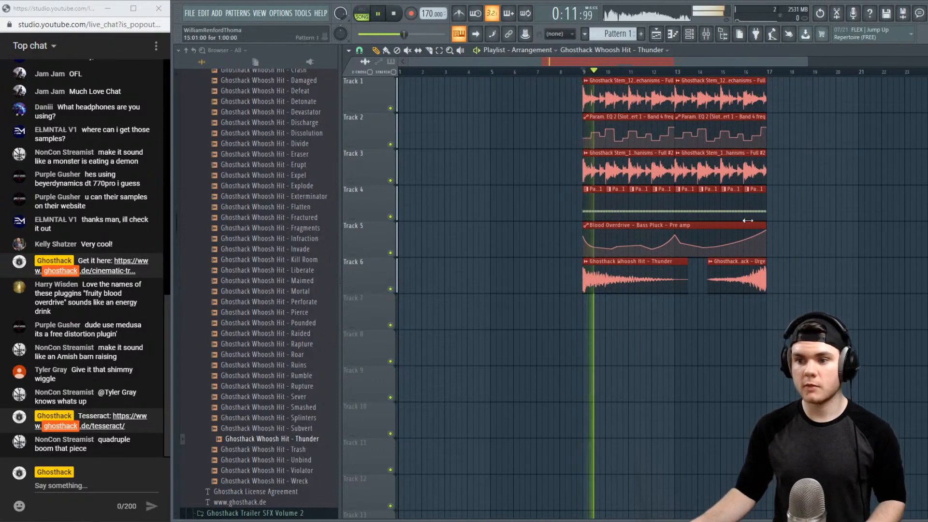
pyautogui.hotkey('ctrl', 'd')
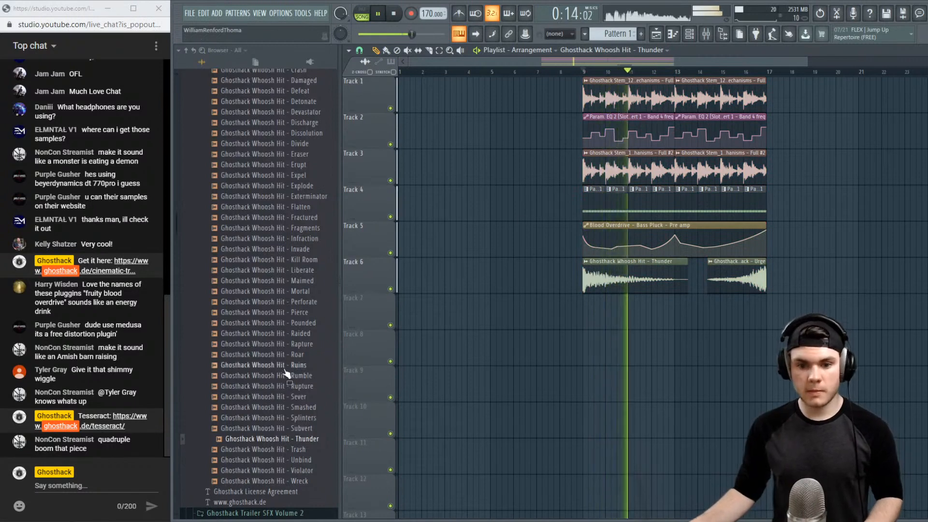
pyautogui.press('space')
# Collapse the Whoosh Hits and Ultimate Cinematic Hits folders and open Ghosthack Dark Atmospherics in the Cinematic folder
pyautogui.scroll(8, 295, 413)
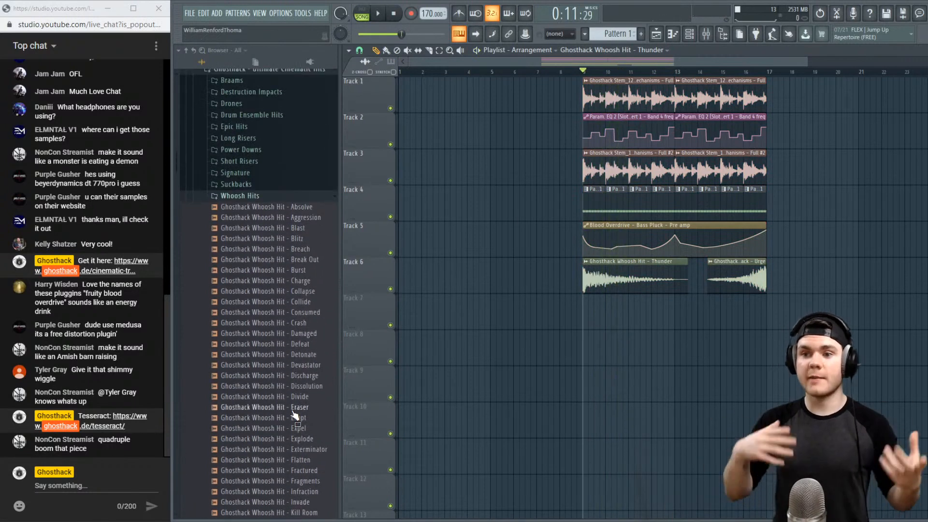
pyautogui.scroll(4, 259, 372)
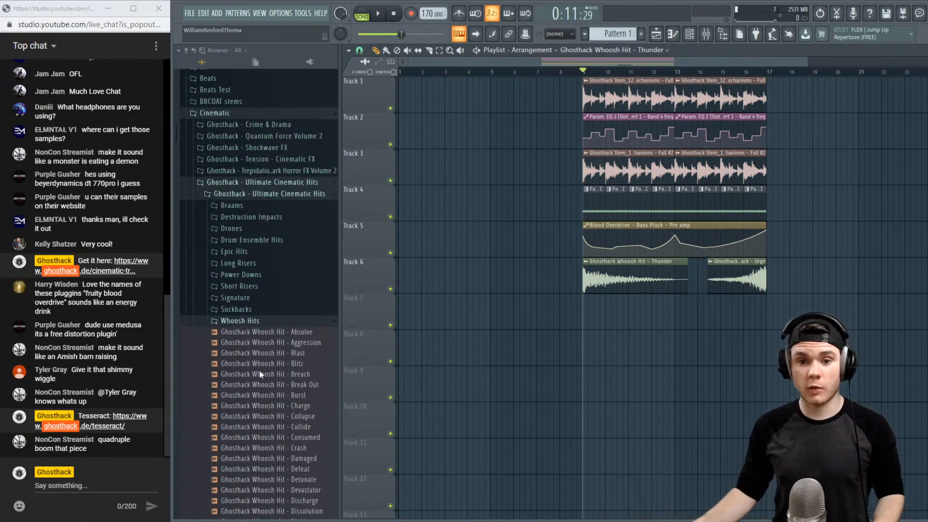
pyautogui.click(248, 324)
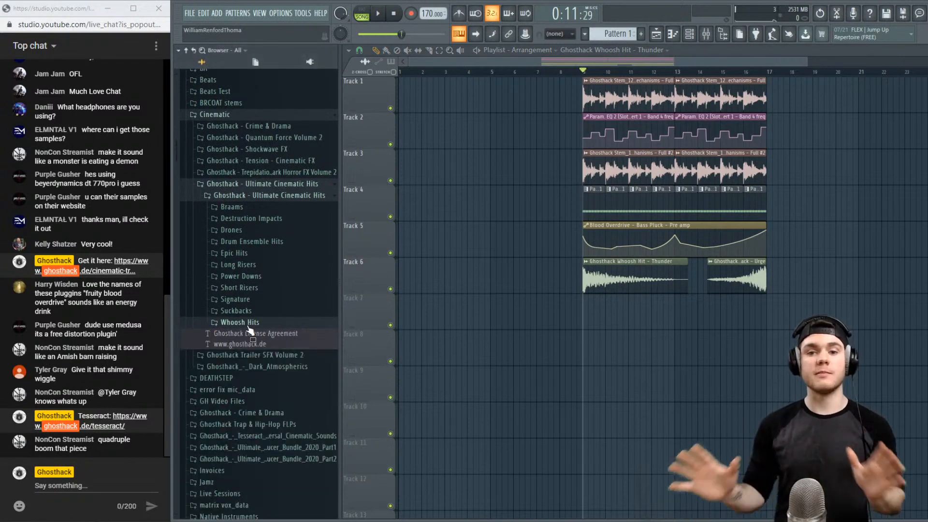
pyautogui.click(255, 195)
pyautogui.click(254, 184)
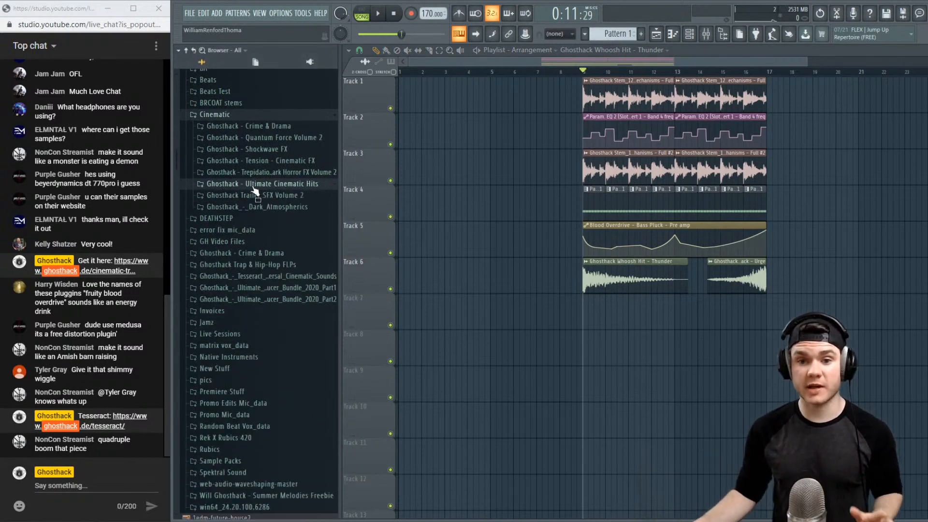
pyautogui.click(302, 207)
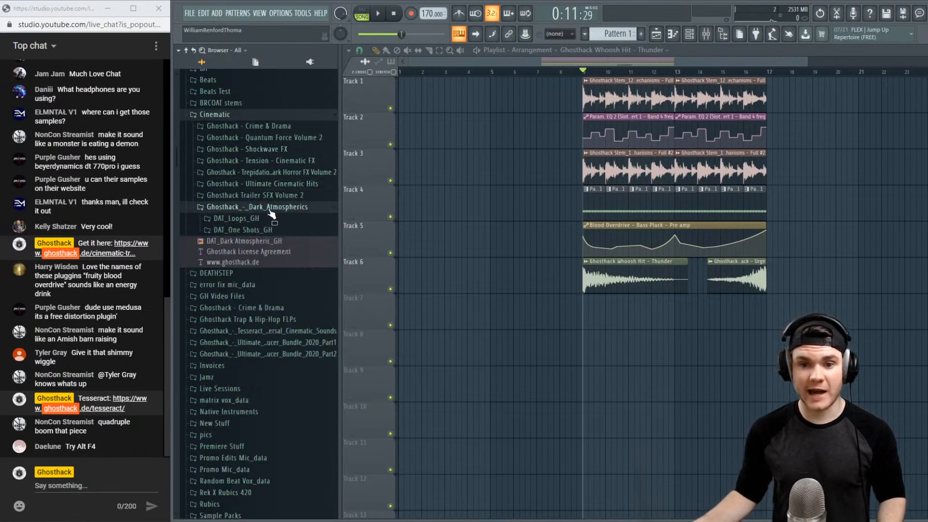
pyautogui.scroll(5, 271, 214)
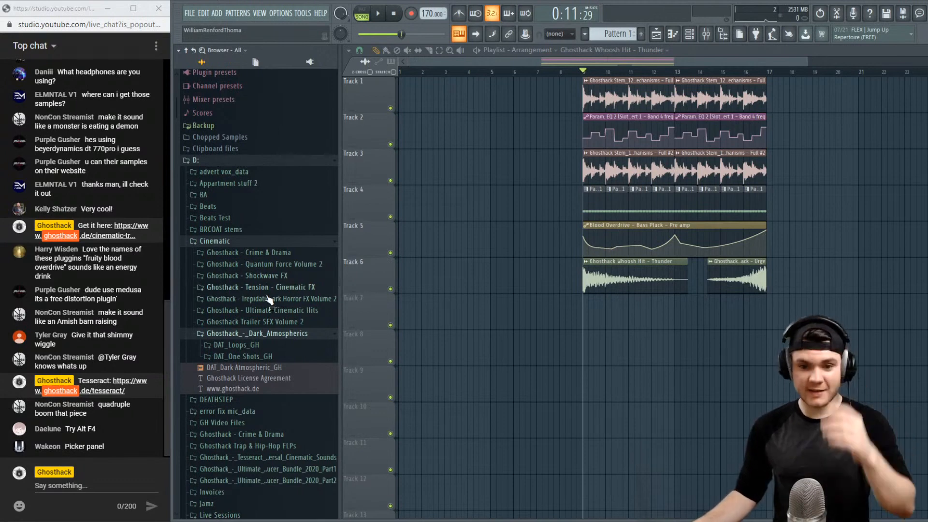
# Browse the Dark Atmospherics loop and one-shot folders, open DAT_Atmospheres_GH under DAT_Loops_GH, and preview the Ashes and Dust loop
pyautogui.click(272, 347)
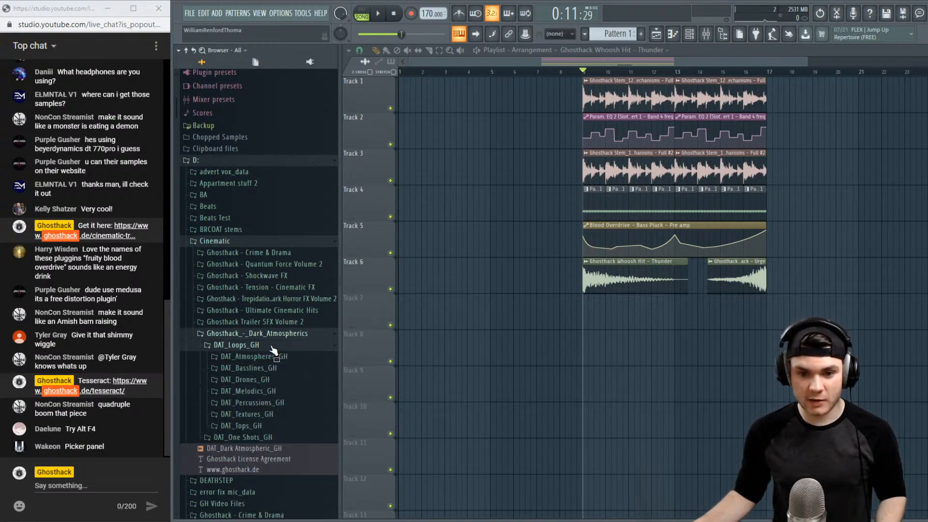
pyautogui.scroll(-2, 273, 339)
pyautogui.click(260, 283)
pyautogui.click(261, 293)
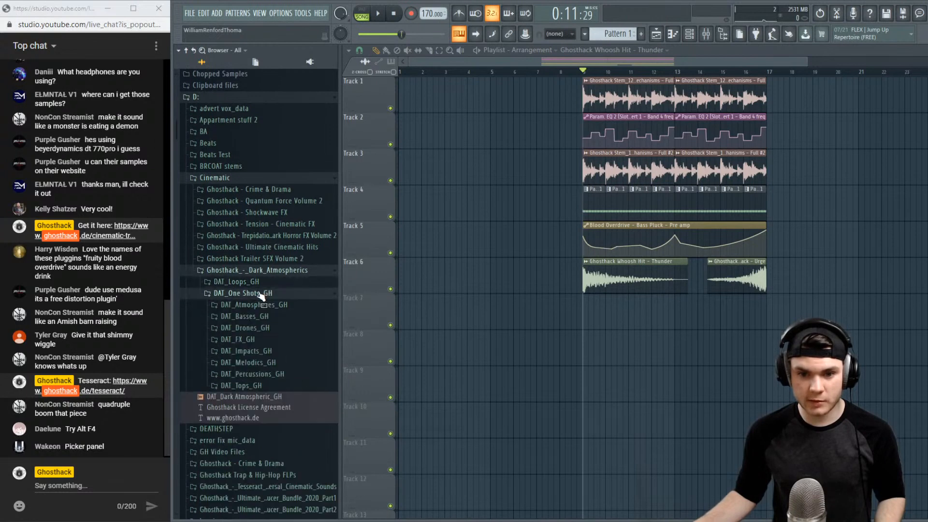
pyautogui.click(256, 283)
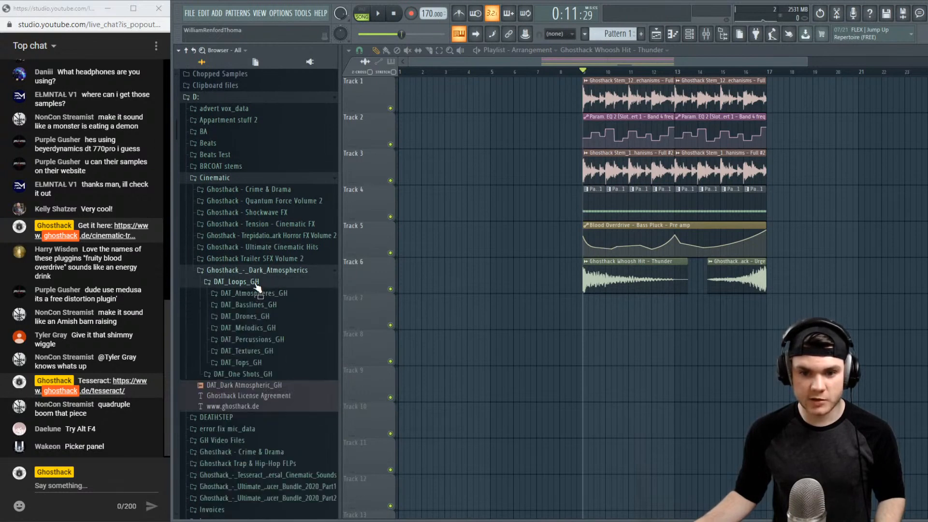
pyautogui.click(261, 294)
pyautogui.click(280, 304)
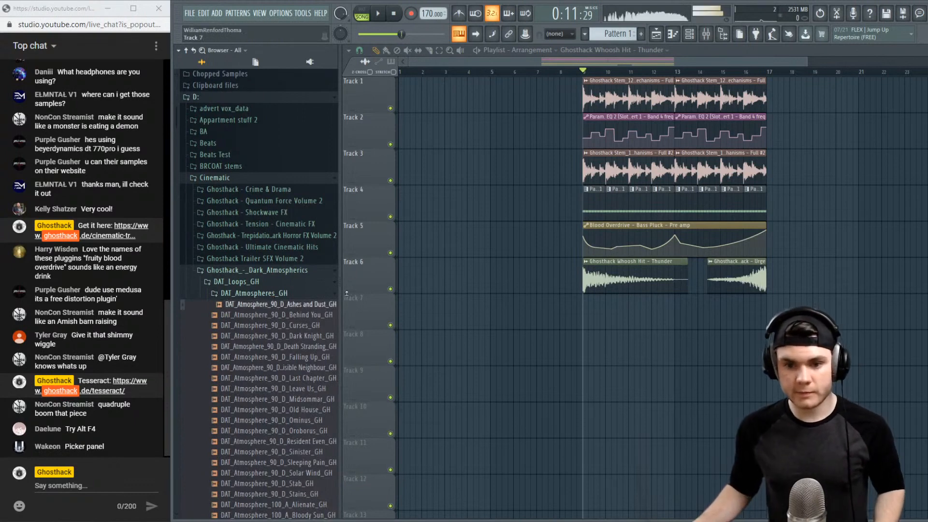
# Widen the browser, preview the Behind You and Curses atmosphere loops, and place DAT_Atmosphere_90_D_Curses_GH on Track 4 at about bar 19
pyautogui.moveTo(337, 299); pyautogui.dragTo(374, 299)
pyautogui.scroll(-5, 305, 139)
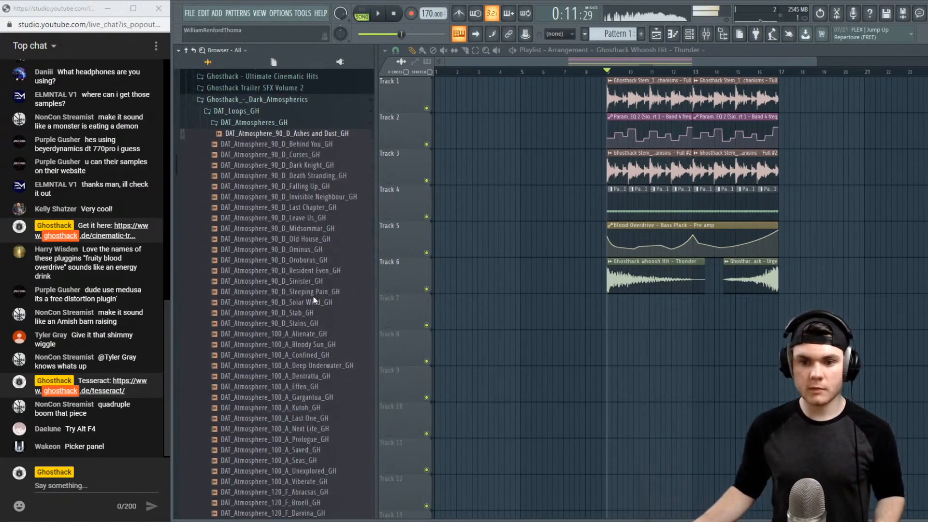
pyautogui.click(313, 126)
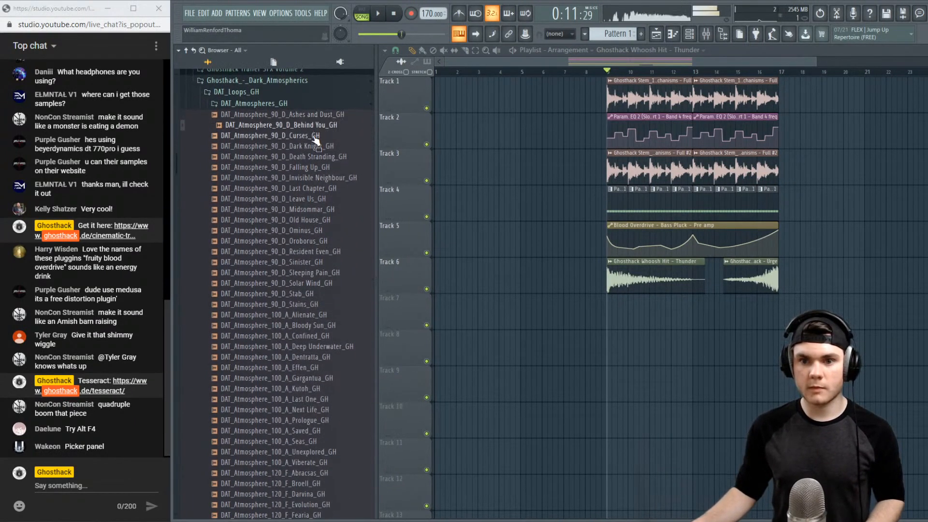
pyautogui.click(317, 138)
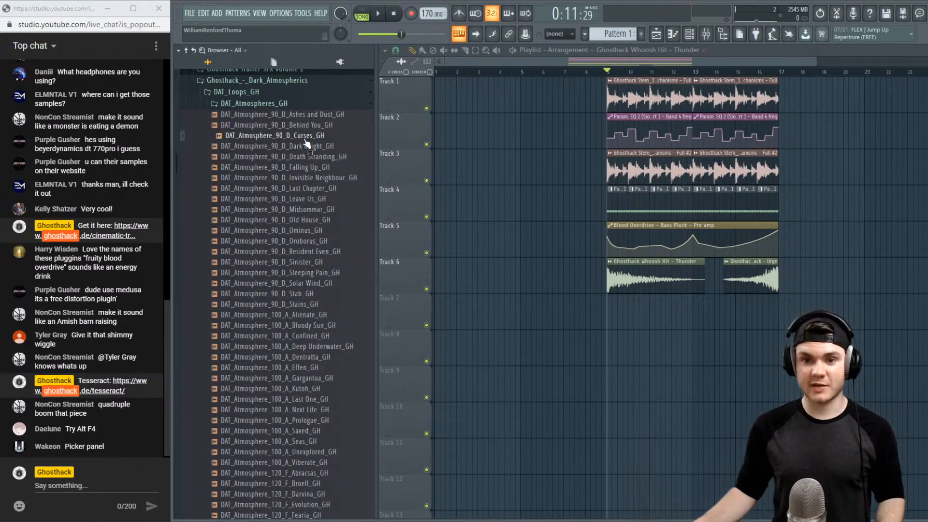
pyautogui.moveTo(305, 143); pyautogui.dragTo(840, 203)
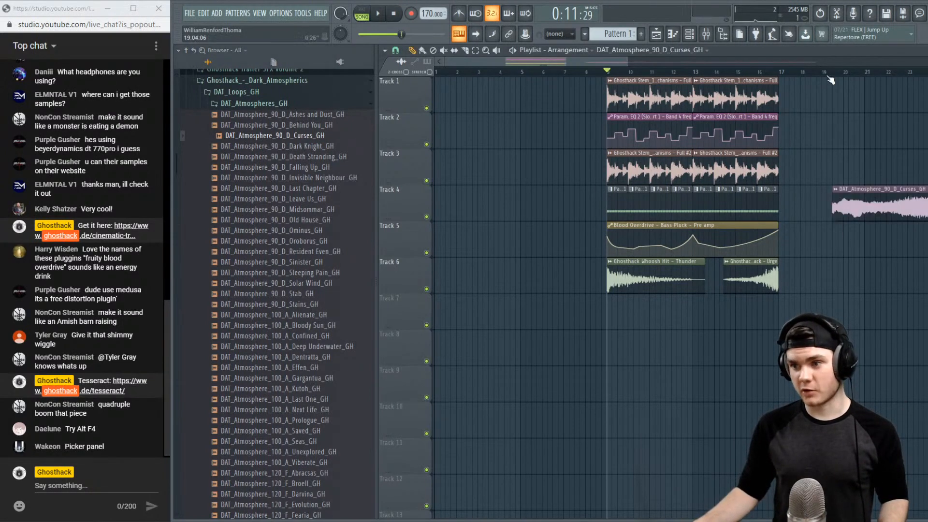
# Play the Curses clip on Track 4 from several points along its length, ending near bar 47
pyautogui.scroll(-3, 828, 78)
pyautogui.scroll(-3, 828, 77)
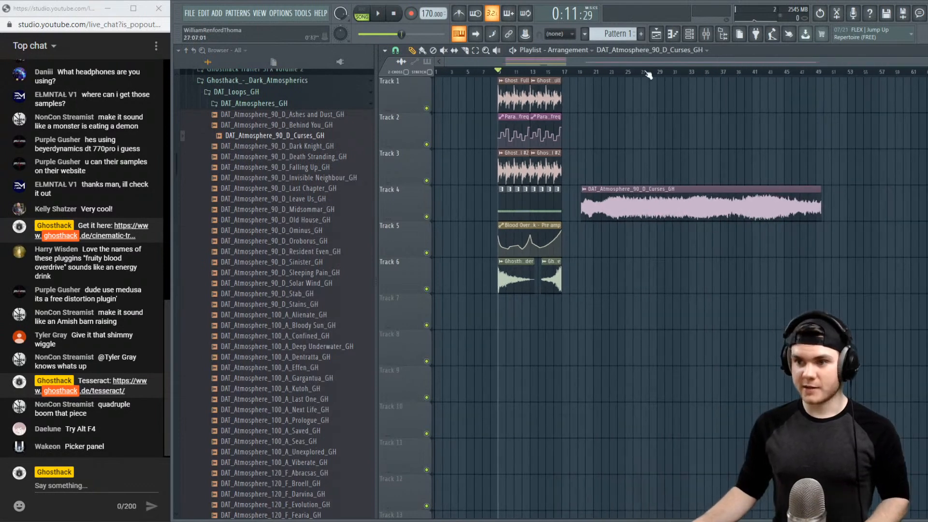
pyautogui.moveTo(648, 75); pyautogui.dragTo(674, 71)
pyautogui.press('space')
pyautogui.click(715, 72)
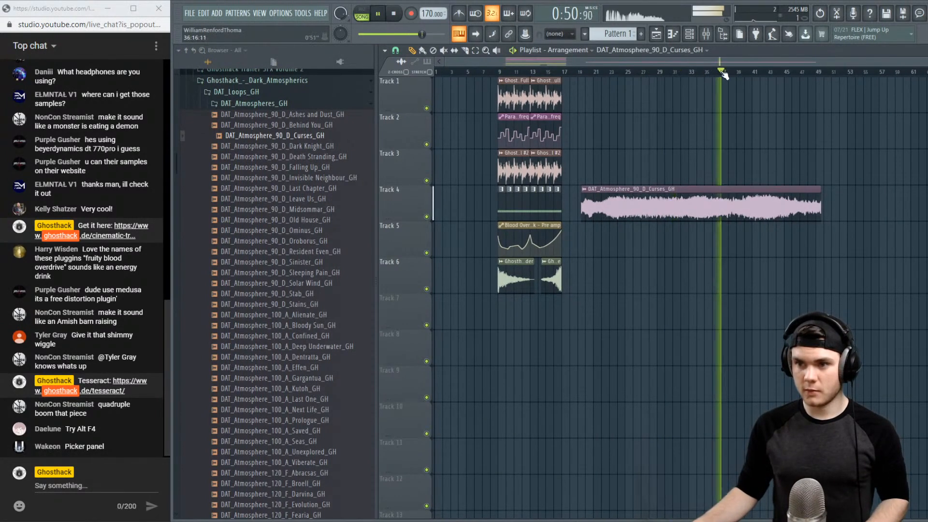
pyautogui.click(778, 74)
pyautogui.click(805, 73)
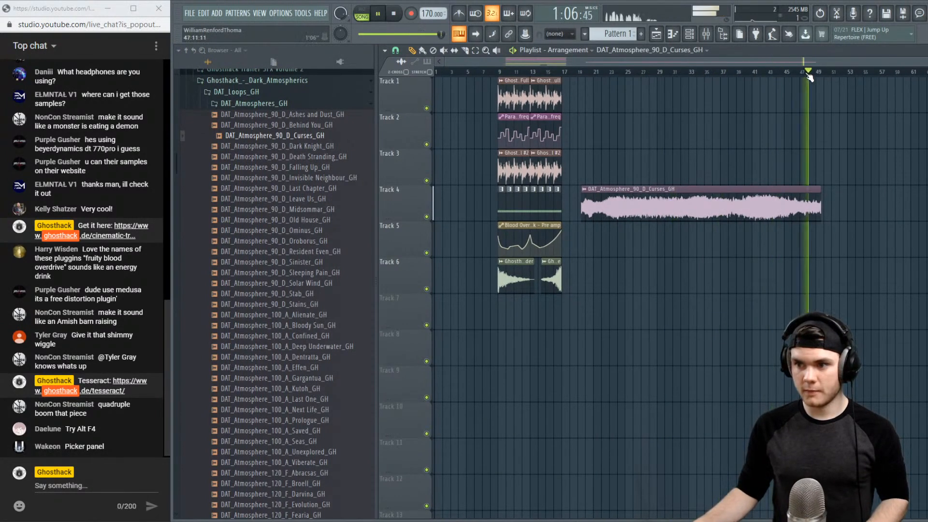
pyautogui.press('space')
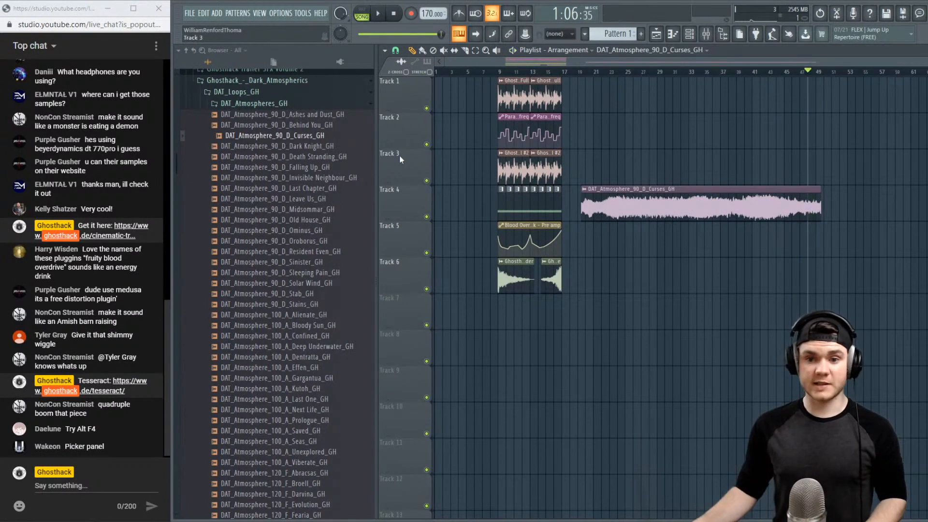
# Preview DAT_Atmosphere_90_D_Sleeping Pain_GH and place it on Track 4 at about bar 57, after the Curses clip
pyautogui.scroll(-10, 307, 151)
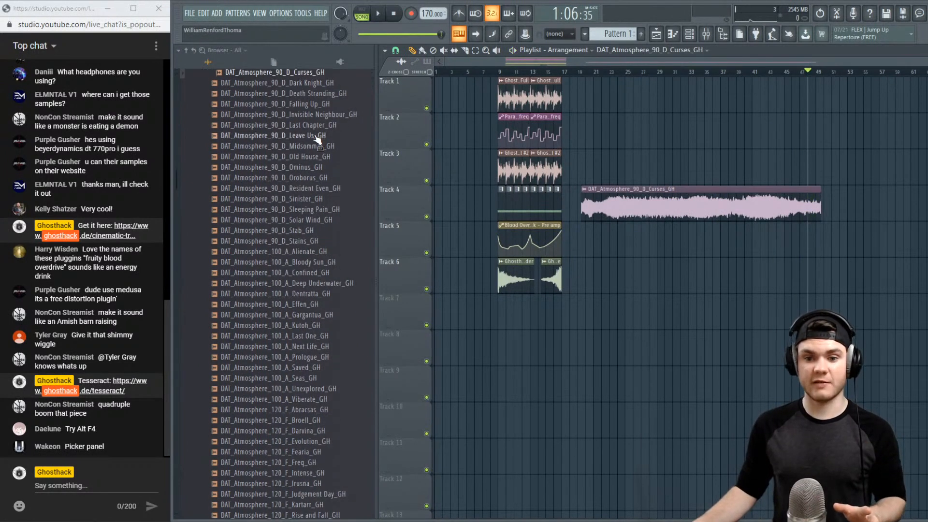
pyautogui.scroll(7, 319, 192)
pyautogui.click(319, 210)
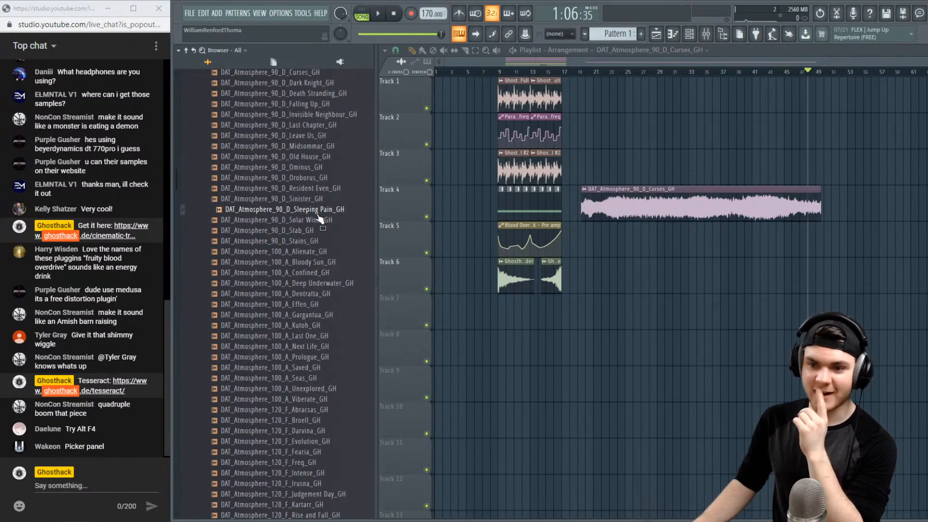
pyautogui.moveTo(318, 212); pyautogui.dragTo(883, 201)
# Audition the 100 BPM atmosphere loops Gargantua, Last One, Prologue and Viberate, plus the 120 BPM loops Darvina and Evolution
pyautogui.scroll(-4, 311, 232)
pyautogui.click(305, 189)
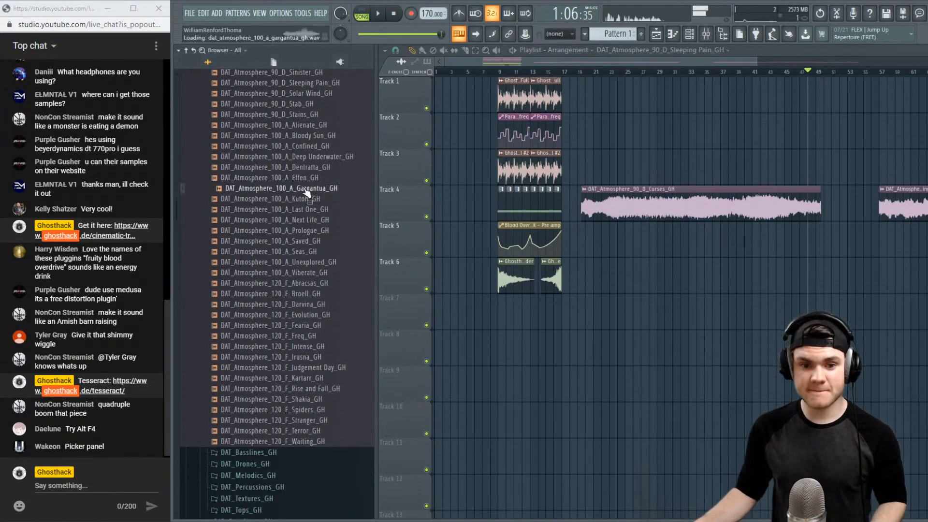
pyautogui.click(309, 214)
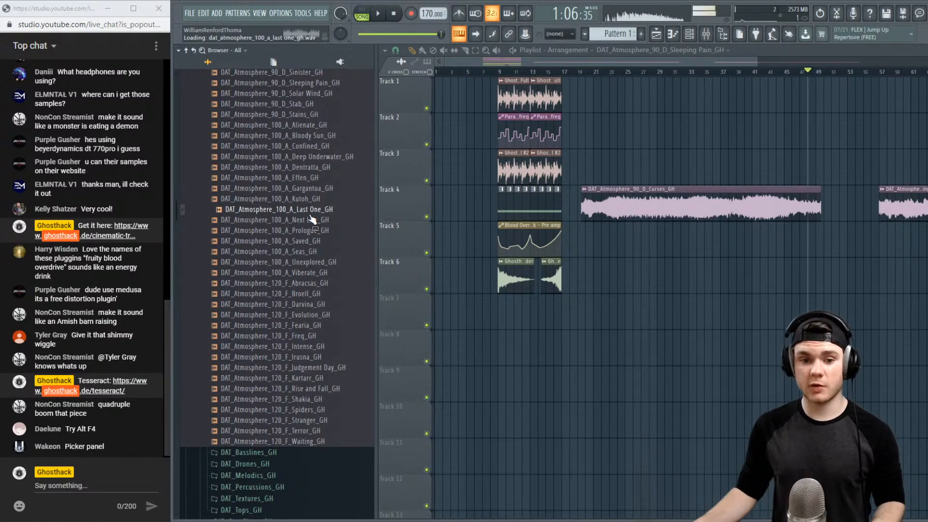
pyautogui.click(307, 232)
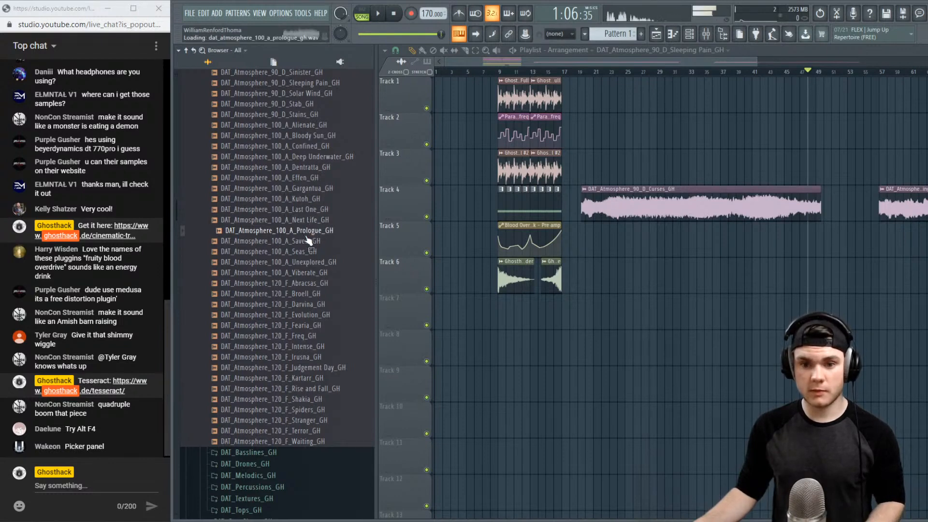
pyautogui.click(313, 274)
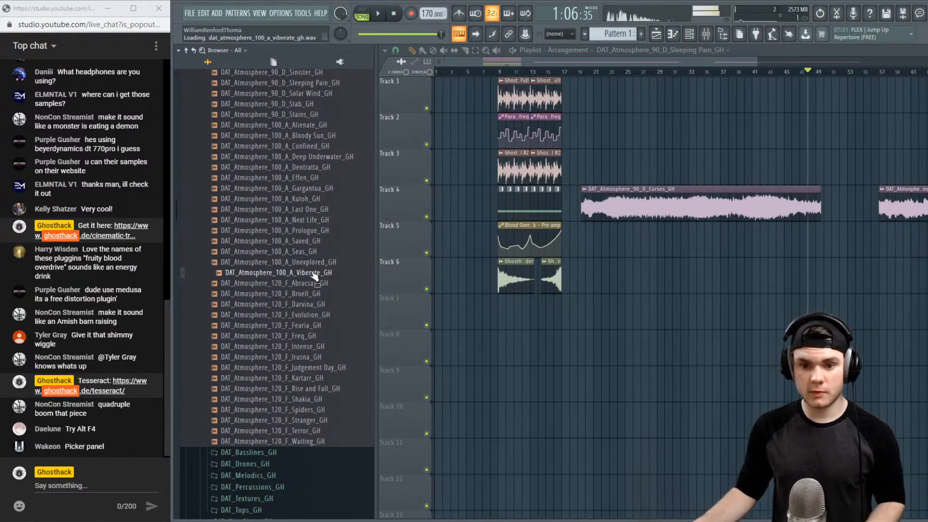
pyautogui.click(313, 305)
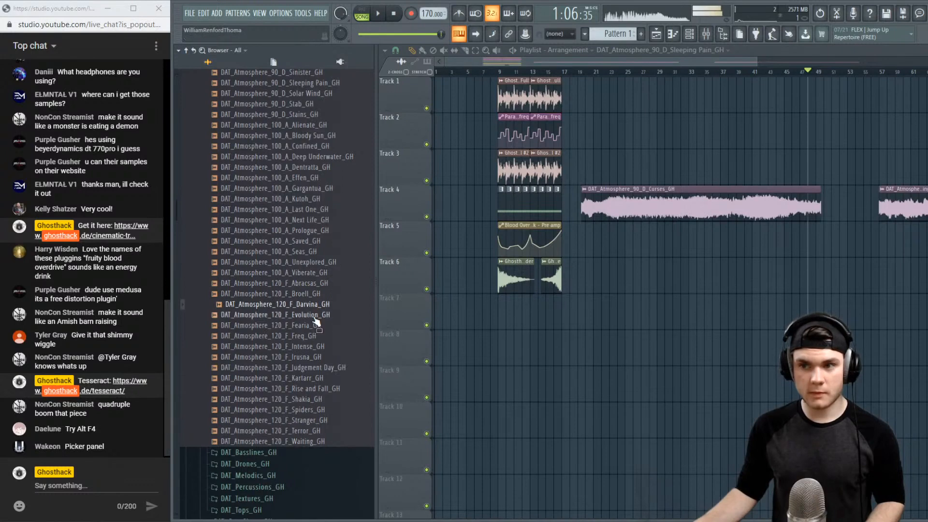
pyautogui.click(314, 318)
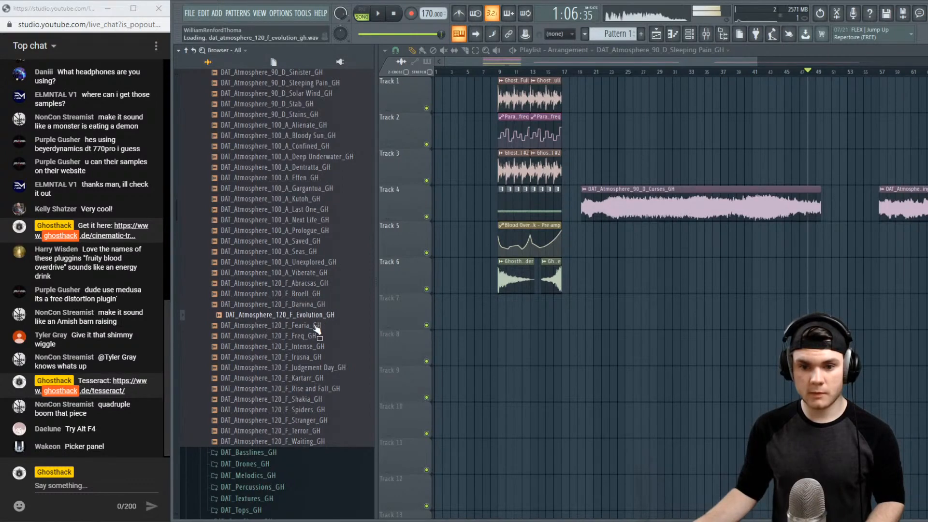
# Audition the 120 BPM atmosphere loops Intense, Judgement Day, Stranger, Terror and Waiting, and stop playback
pyautogui.scroll(-2, 320, 358)
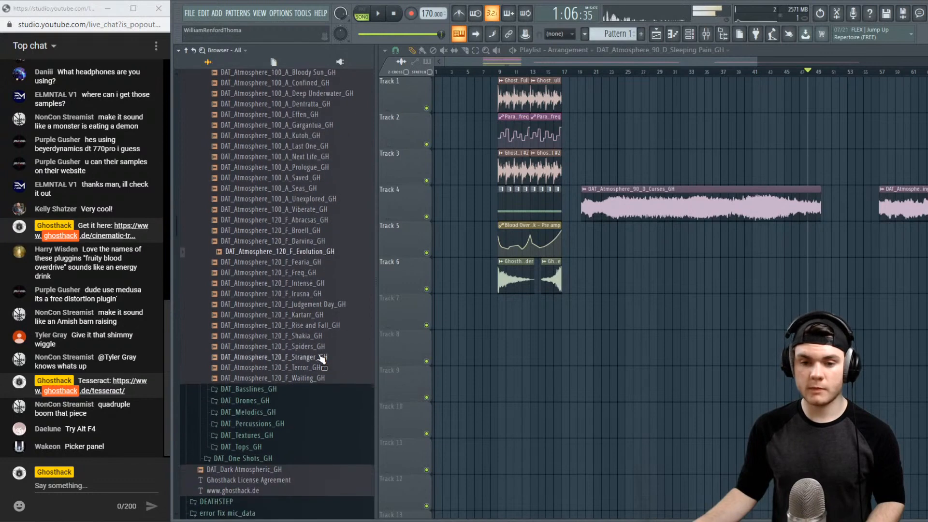
pyautogui.click(315, 284)
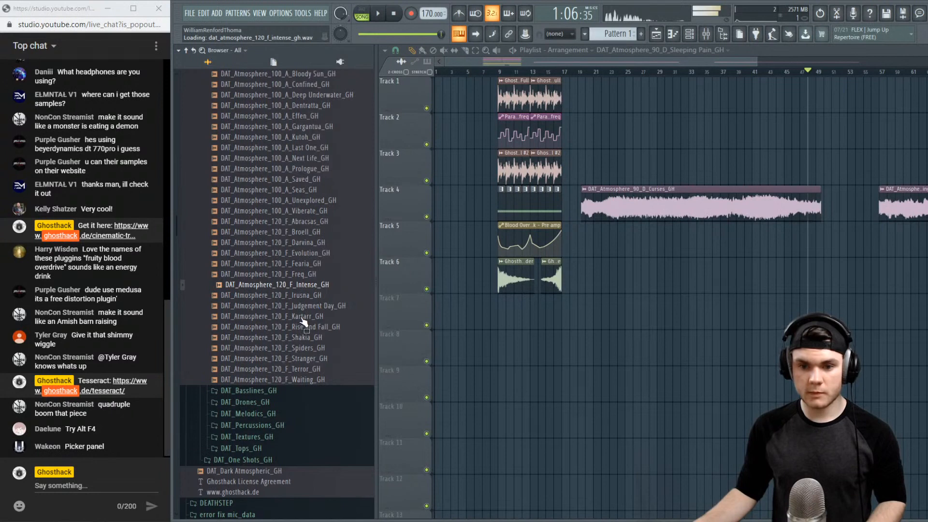
pyautogui.click(303, 308)
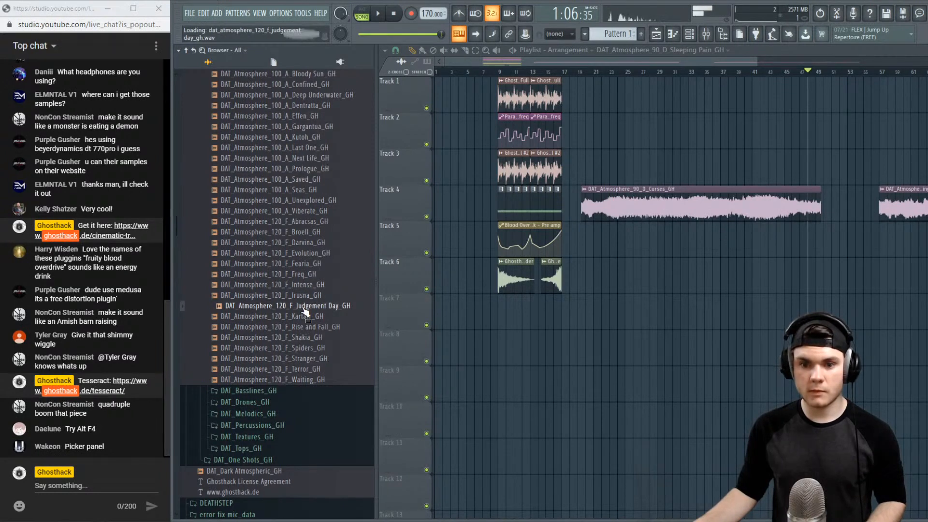
pyautogui.click(317, 363)
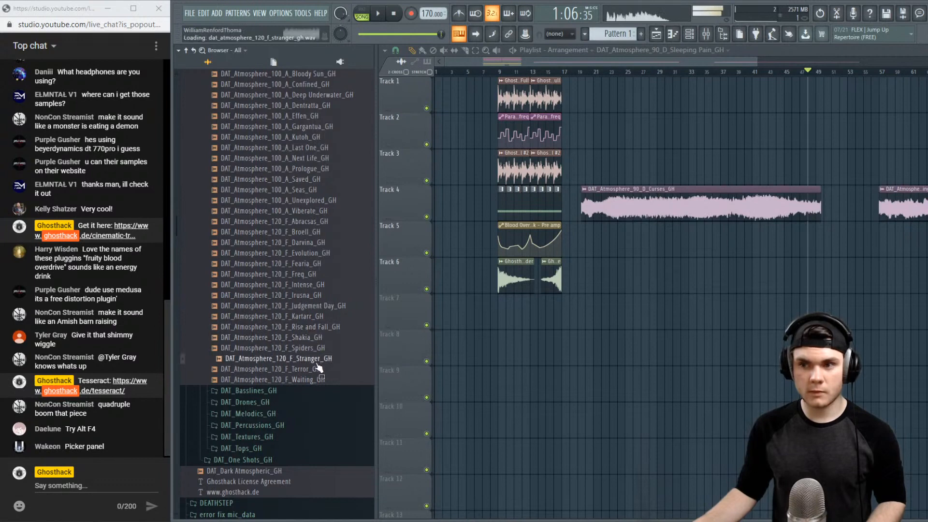
pyautogui.click(315, 370)
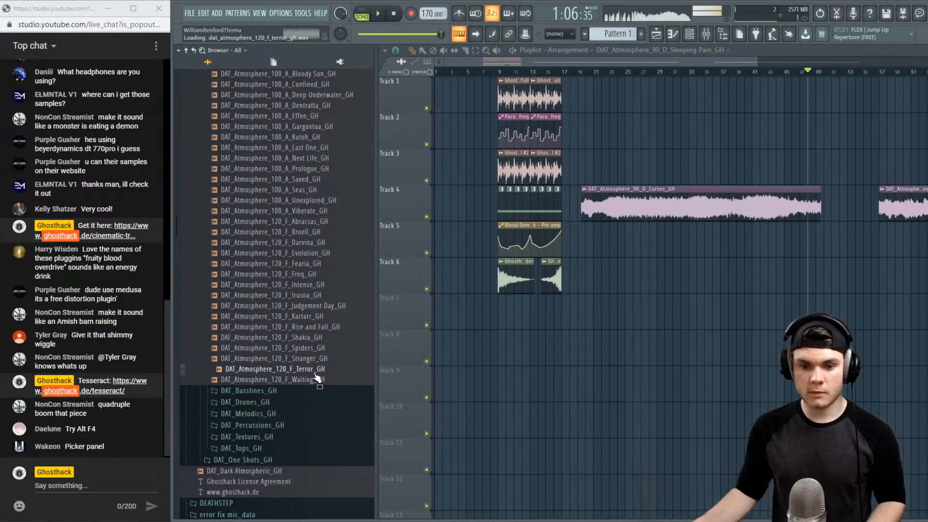
pyautogui.click(314, 381)
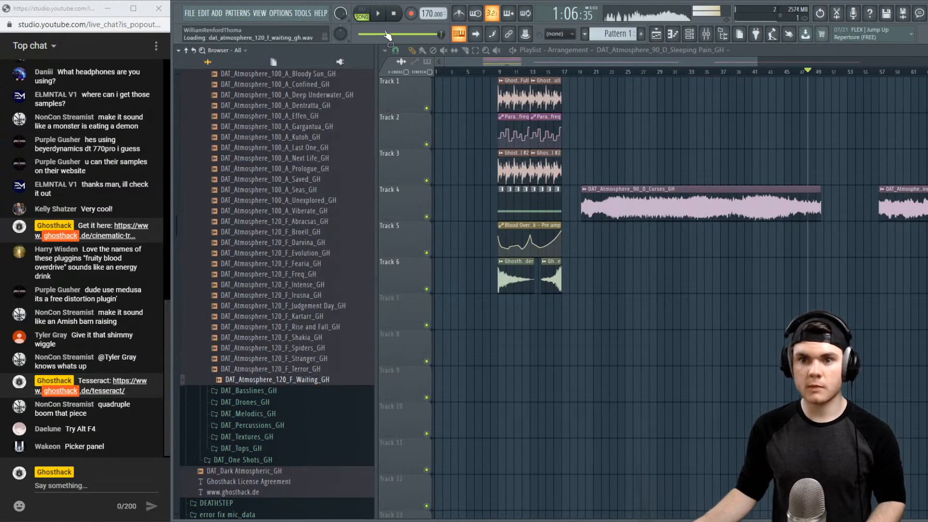
pyautogui.click(395, 16)
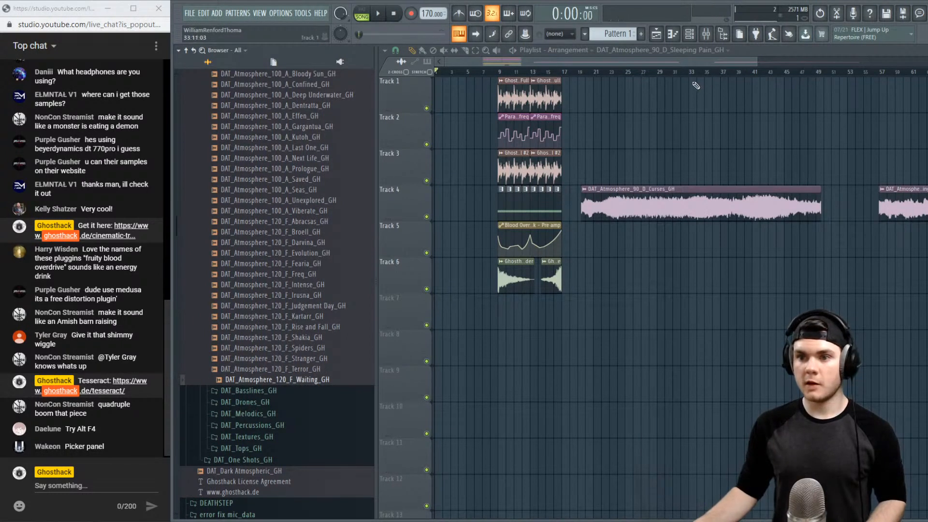
# Save the project as "Stream Cinematic" in the root of drive D:
pyautogui.scroll(-2, 683, 75)
pyautogui.click(190, 14)
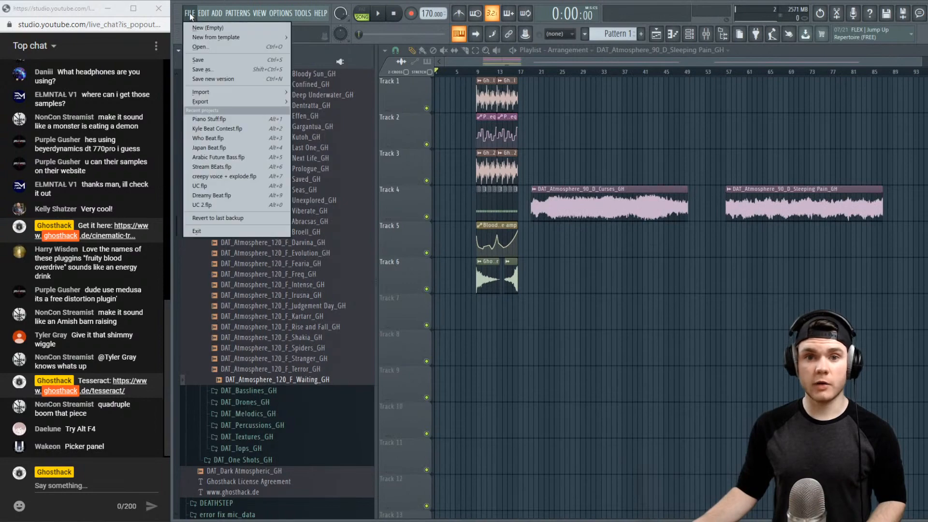
pyautogui.click(203, 70)
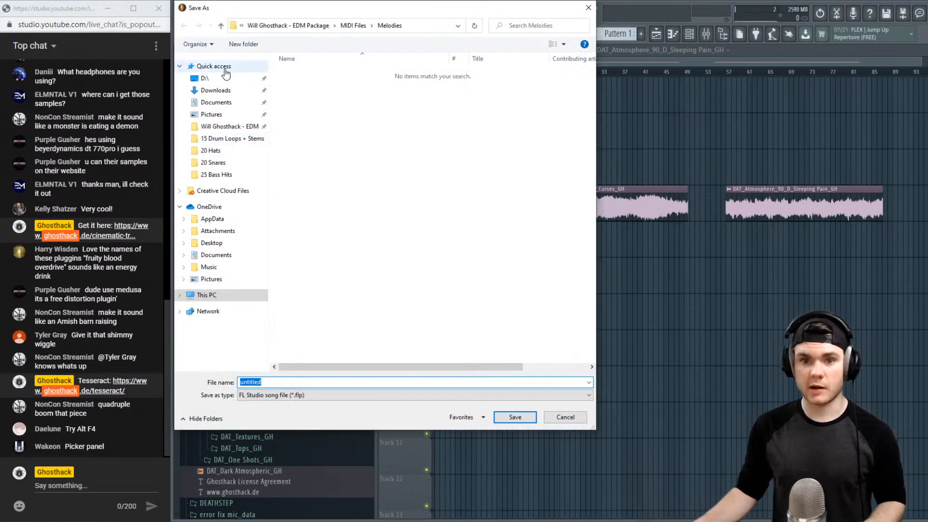
pyautogui.click(217, 80)
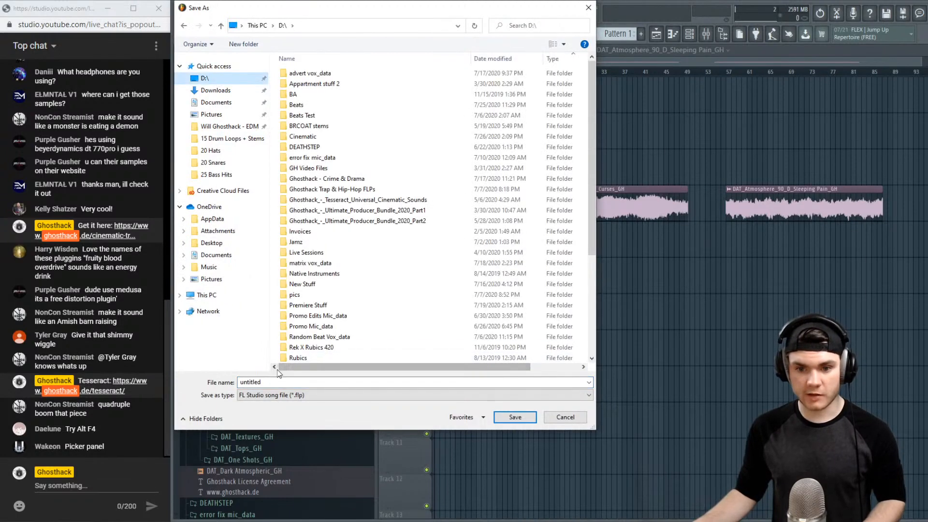
pyautogui.doubleClick(271, 382)
pyautogui.write('St')
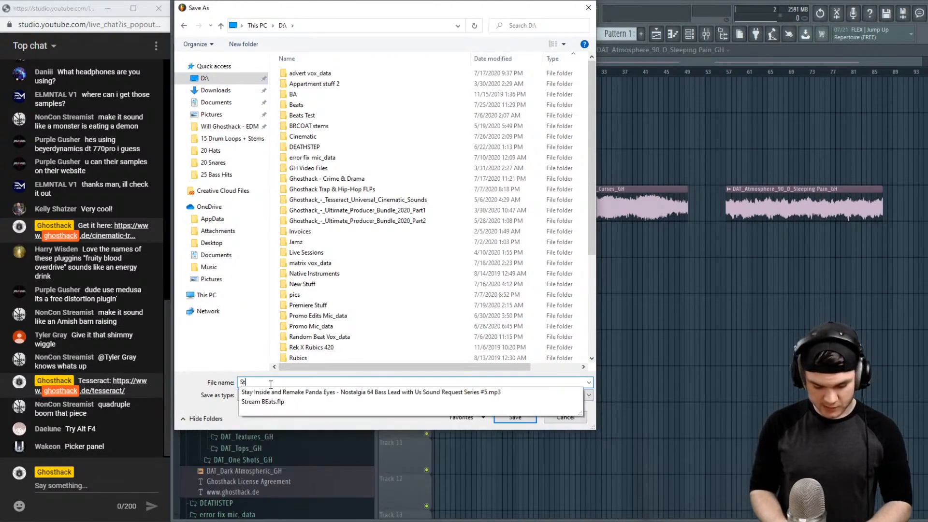
pyautogui.write('ream Cine')
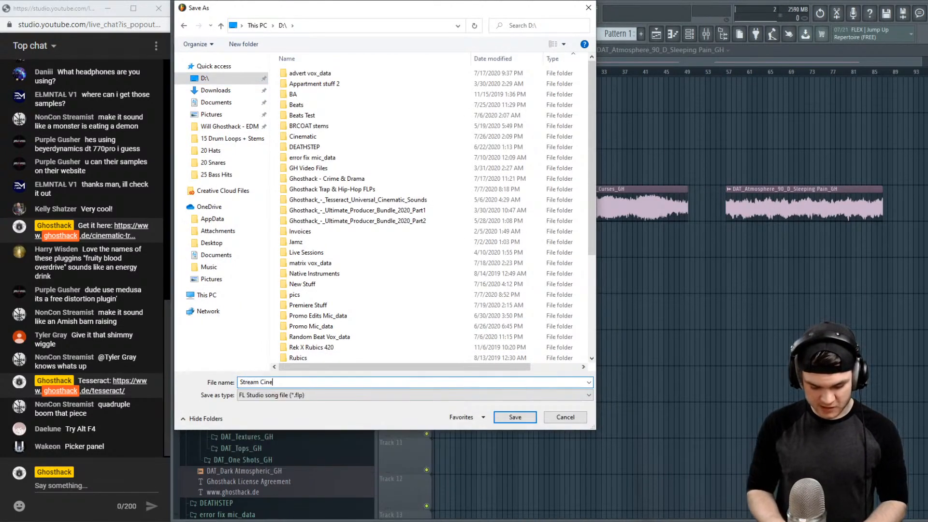
pyautogui.click(525, 416)
# Play the Curses clip from near its start and from about bar 33, stop playback, and open the clip's channel settings
pyautogui.click(538, 72)
pyautogui.press('space')
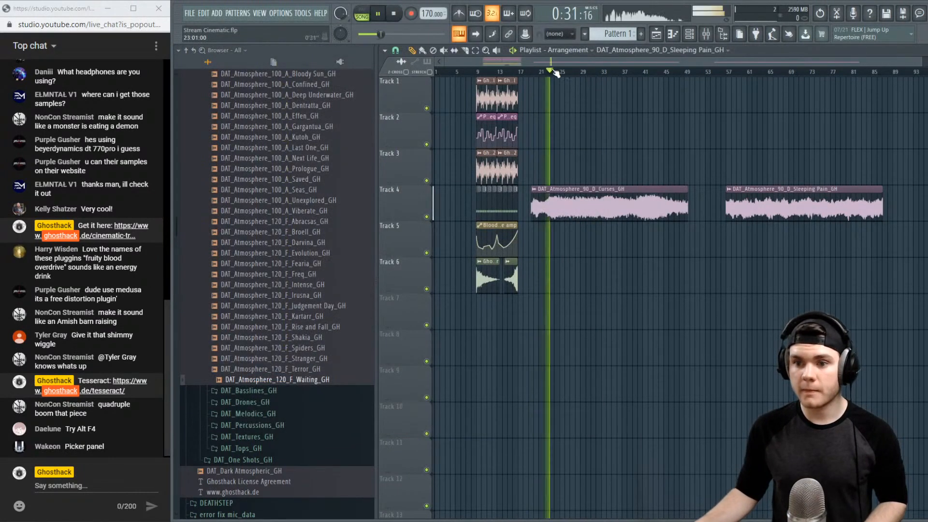
pyautogui.click(605, 72)
pyautogui.press('space')
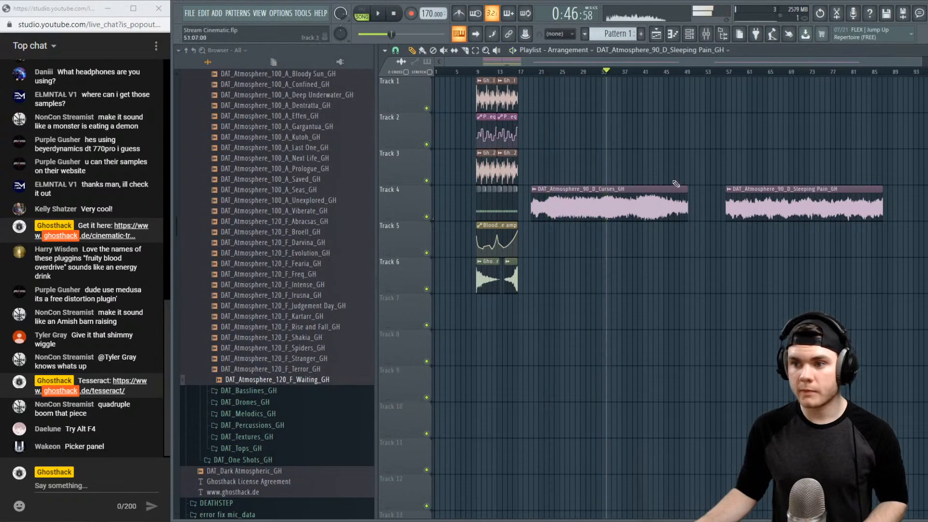
pyautogui.doubleClick(655, 189)
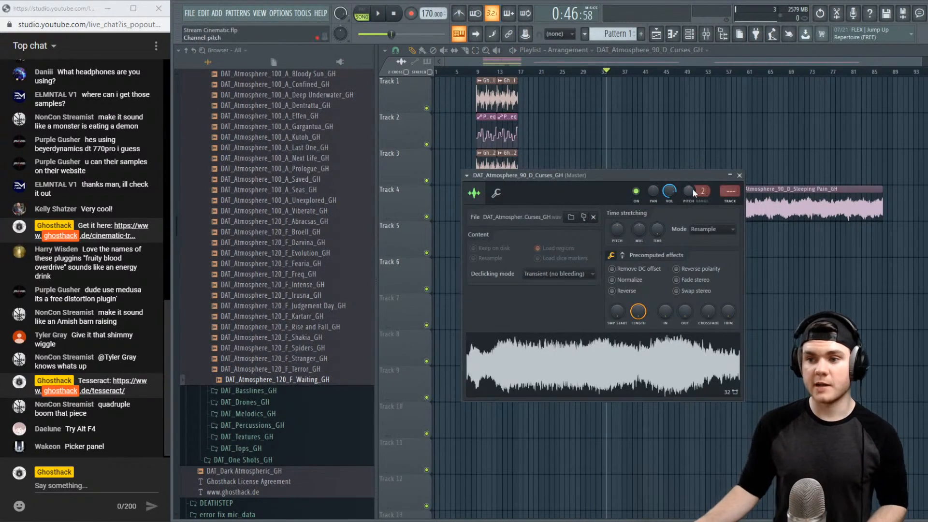
# Raise the channel pitch of the Sleeping Pain clip and close its channel settings
pyautogui.doubleClick(778, 190)
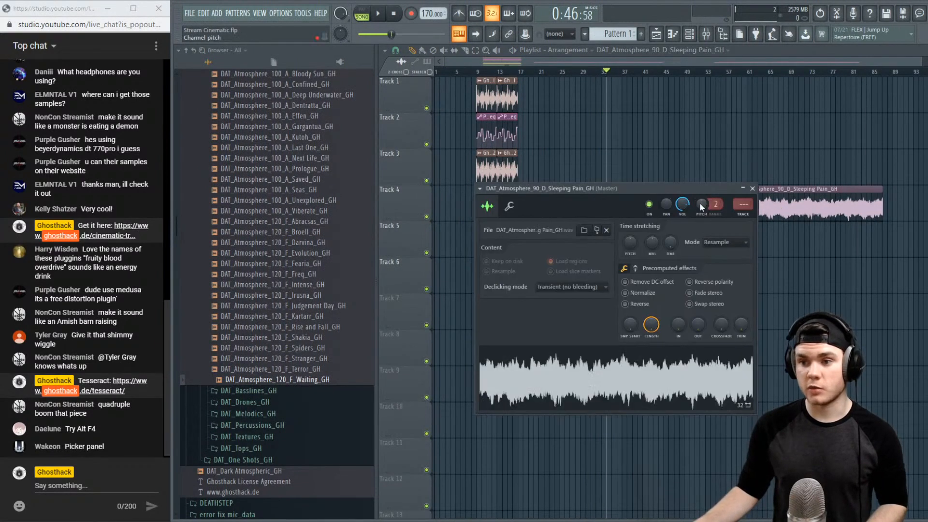
pyautogui.moveTo(700, 202); pyautogui.dragTo(700, 159)
pyautogui.click(752, 188)
# Audition the Curses clip from about bar 39 and the Sleeping Pain clip from several points, and stop playback
pyautogui.press('space')
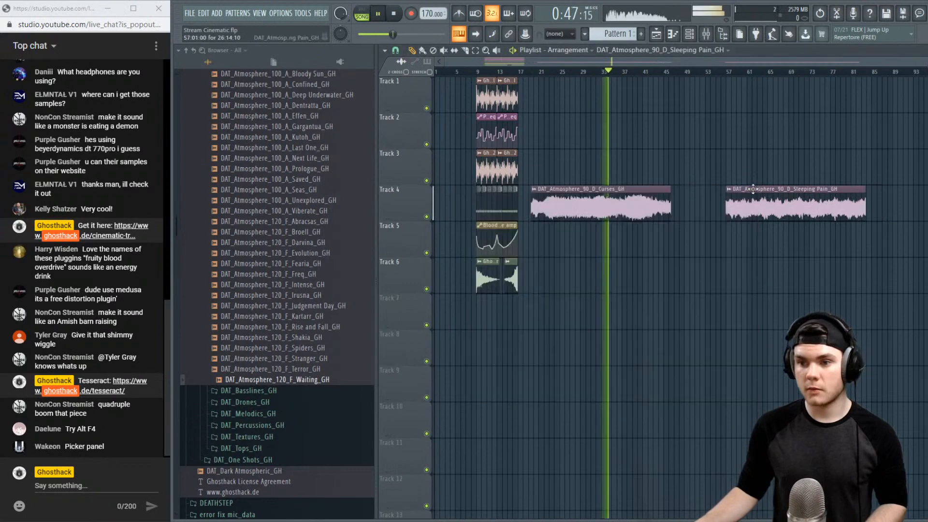
pyautogui.click(638, 72)
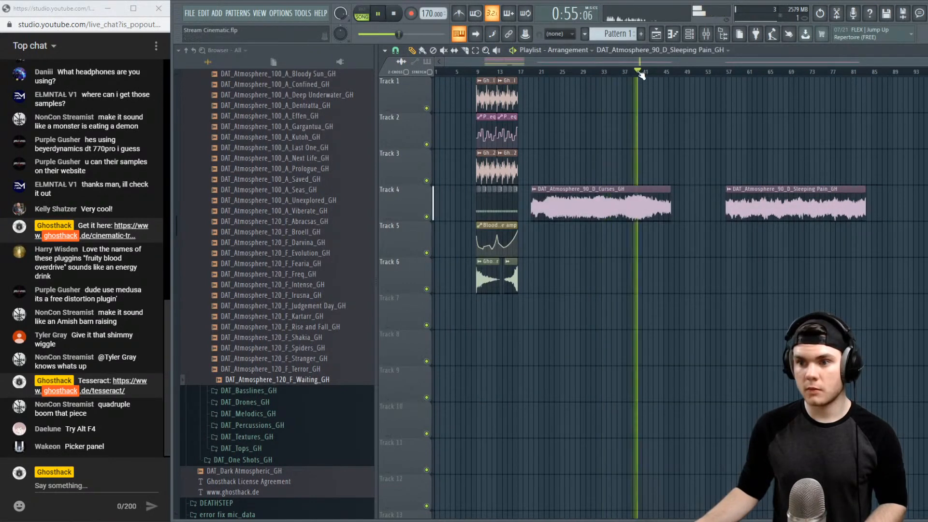
pyautogui.click(766, 72)
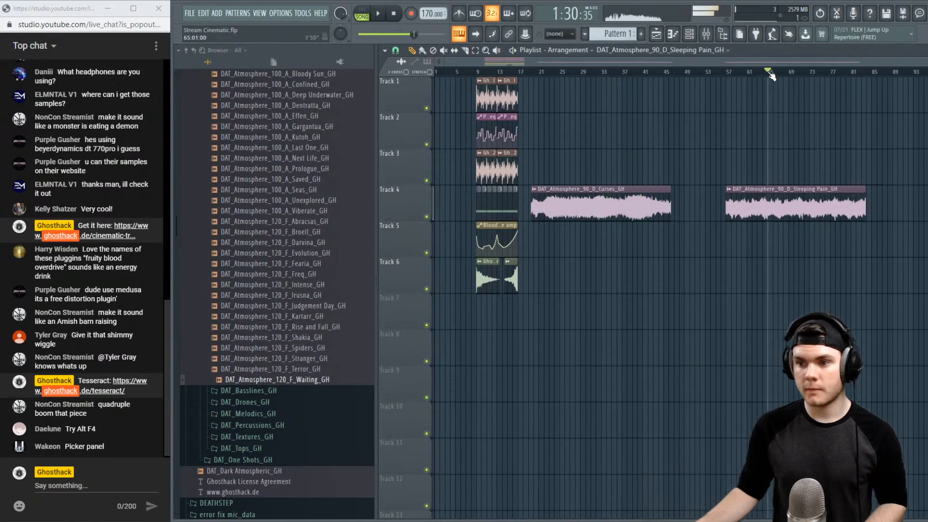
pyautogui.click(809, 72)
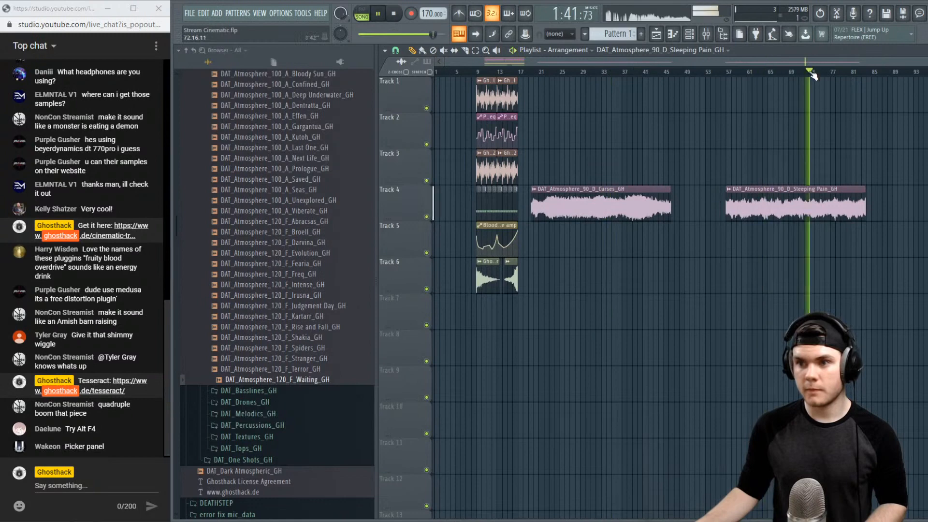
pyautogui.click(837, 73)
pyautogui.click(851, 73)
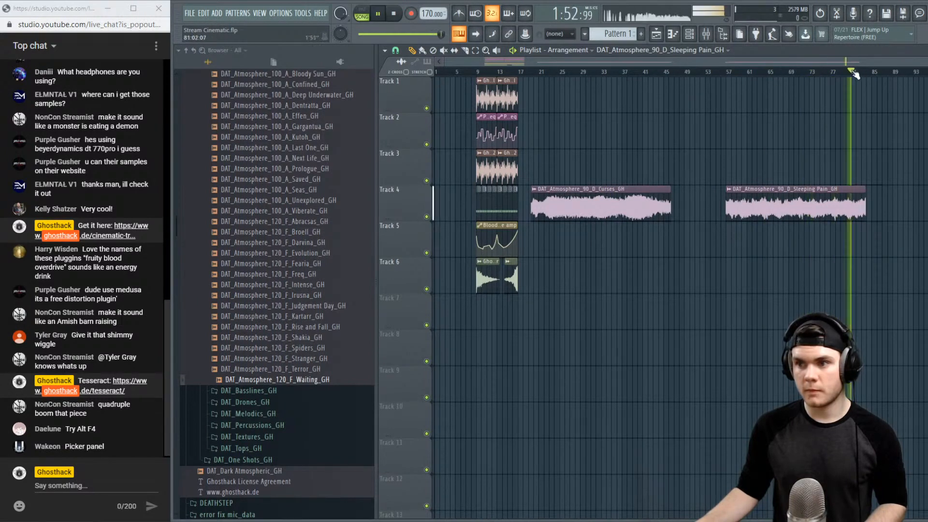
pyautogui.click(740, 72)
pyautogui.click(725, 73)
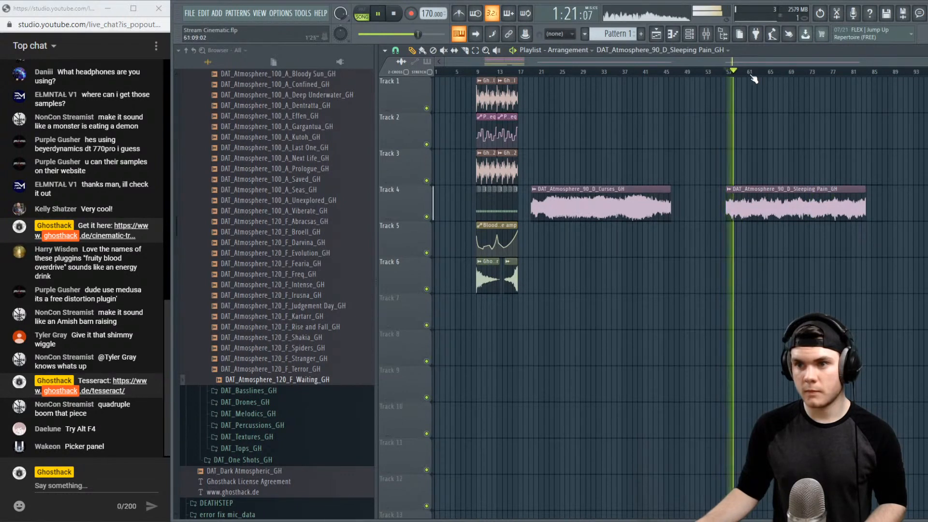
pyautogui.press('space')
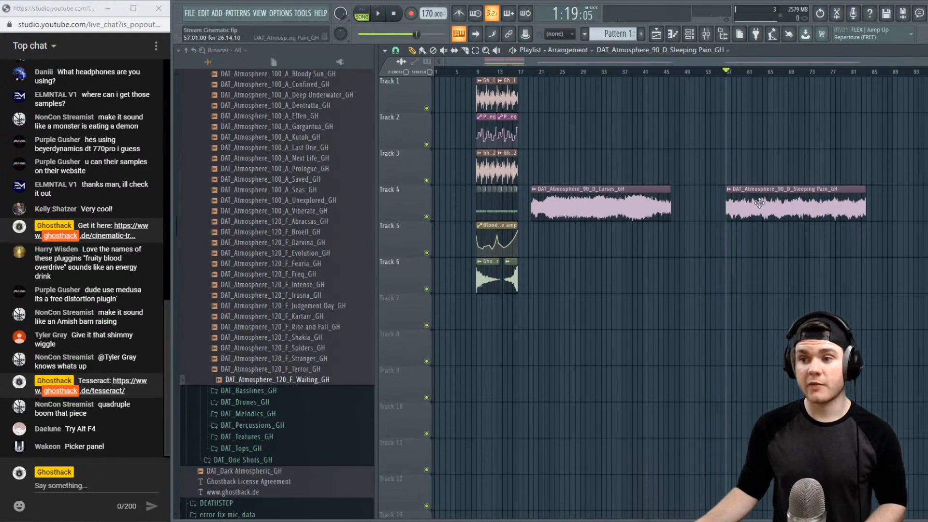
# Move the Sleeping Pain clip to Track 1 at about bar 67 and the Curses clip to bar 1 on Track 7
pyautogui.moveTo(756, 208); pyautogui.dragTo(809, 100)
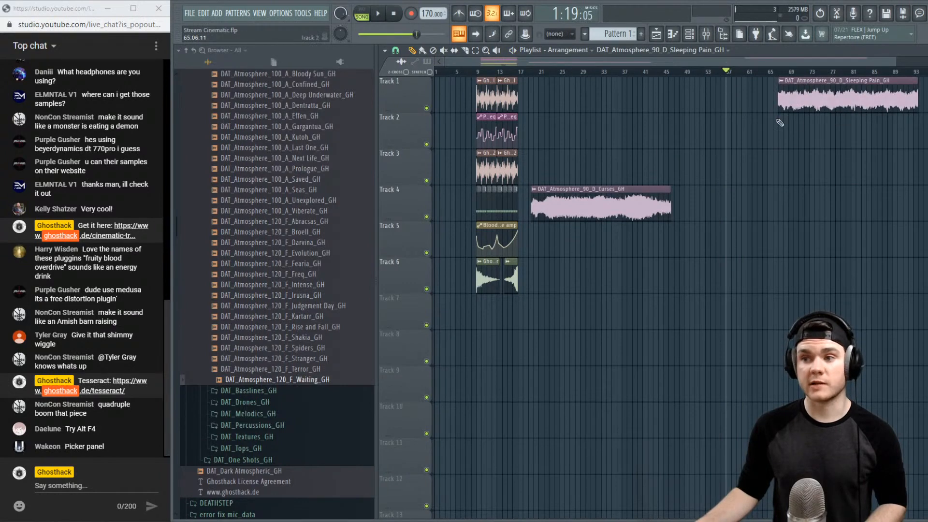
pyautogui.click(560, 71)
pyautogui.press('space')
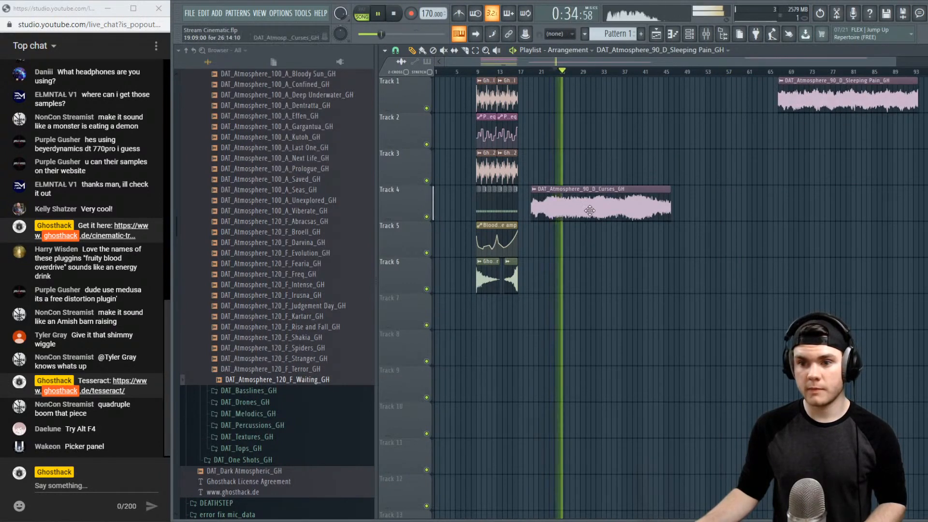
pyautogui.press('space')
pyautogui.moveTo(549, 215); pyautogui.dragTo(452, 324)
# Play the arrangement from the start while lowering the Curses clip's channel volume to 24%, and close its settings
pyautogui.moveTo(452, 72); pyautogui.dragTo(435, 72)
pyautogui.press('space')
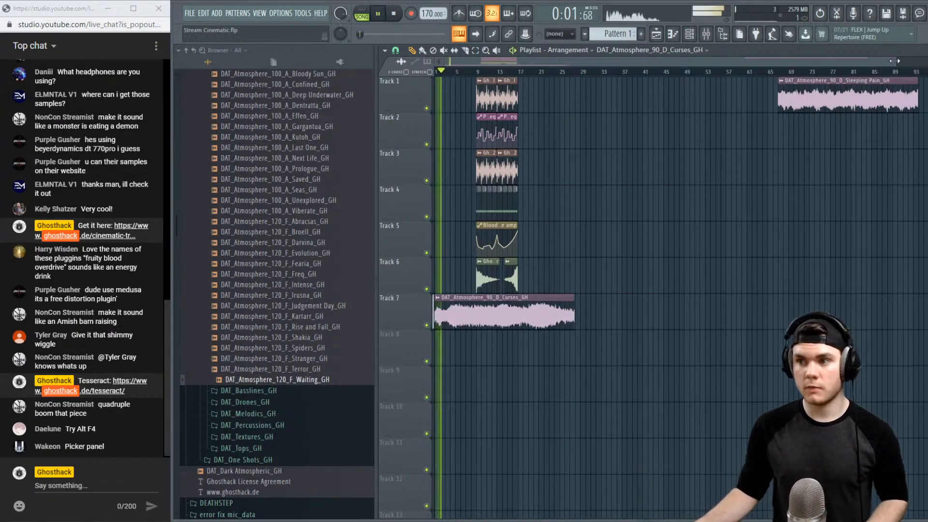
pyautogui.moveTo(897, 63); pyautogui.dragTo(610, 115)
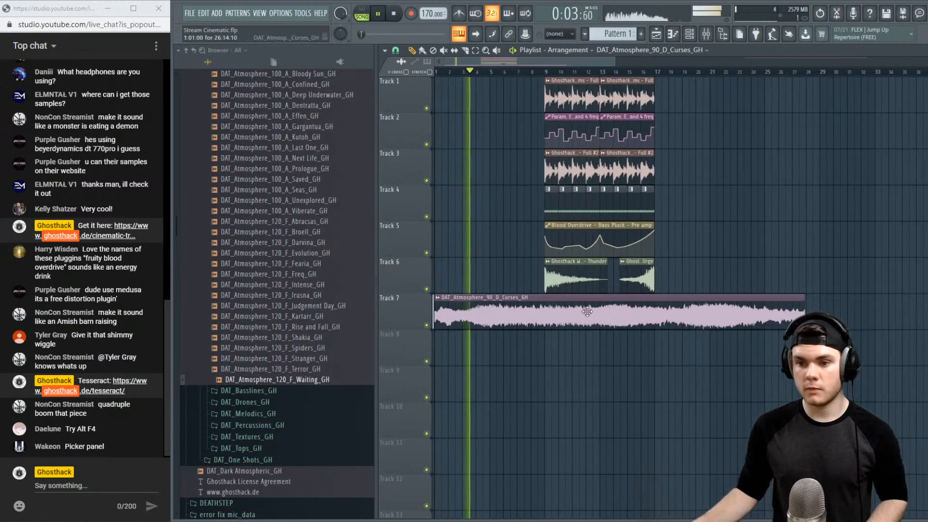
pyautogui.doubleClick(586, 312)
pyautogui.moveTo(669, 190); pyautogui.dragTo(669, 199)
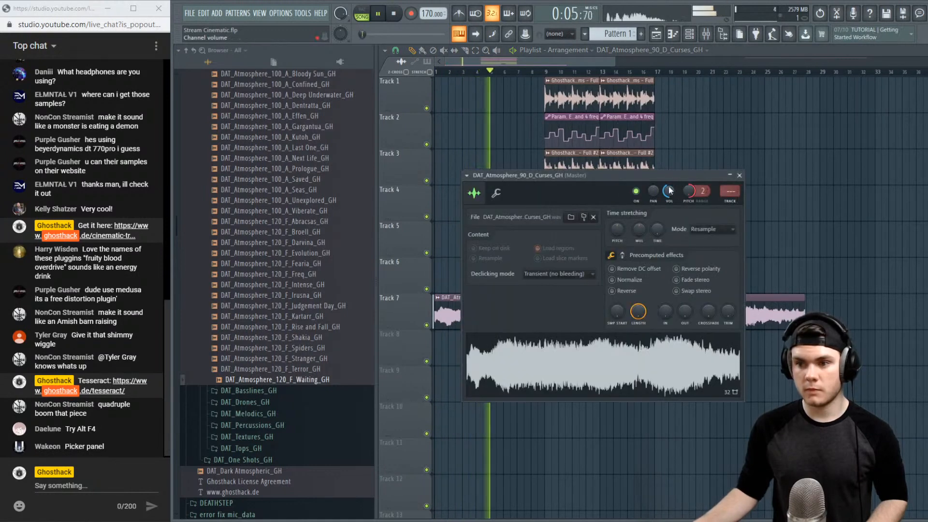
pyautogui.click(739, 176)
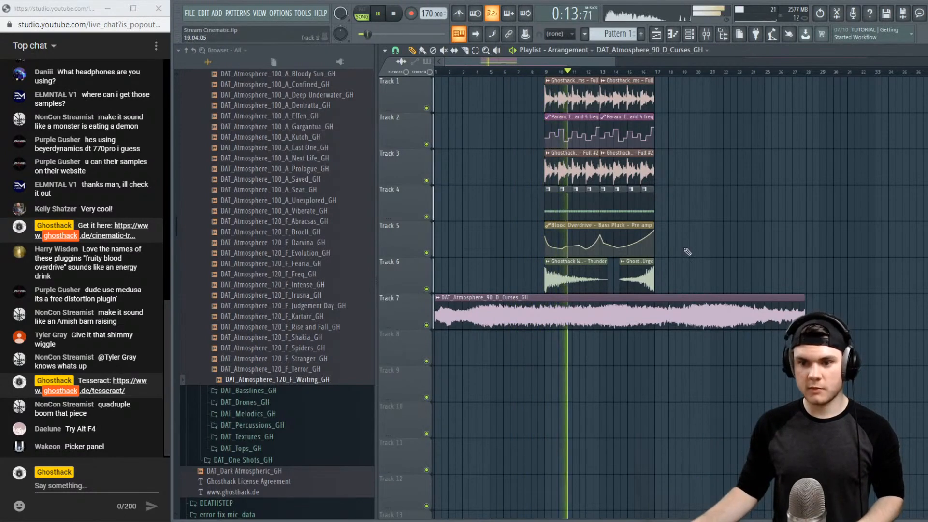
pyautogui.doubleClick(645, 296)
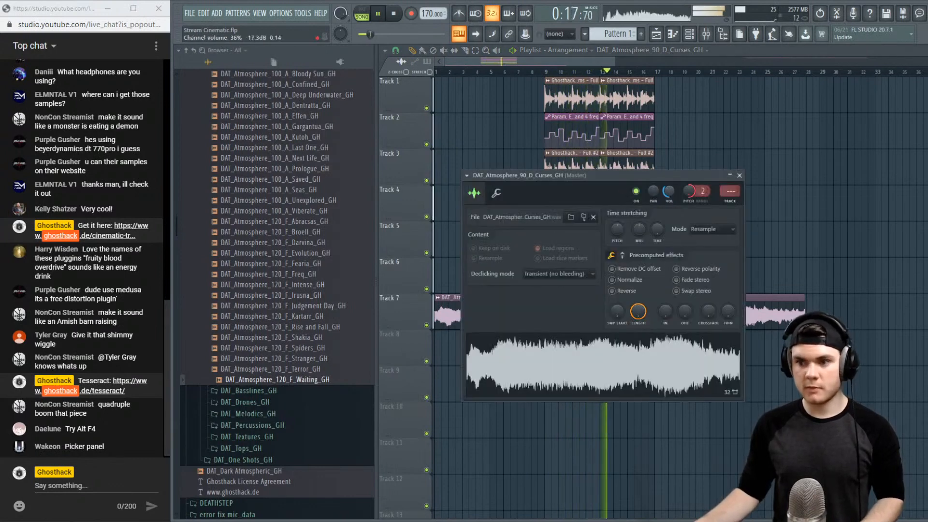
pyautogui.click(739, 175)
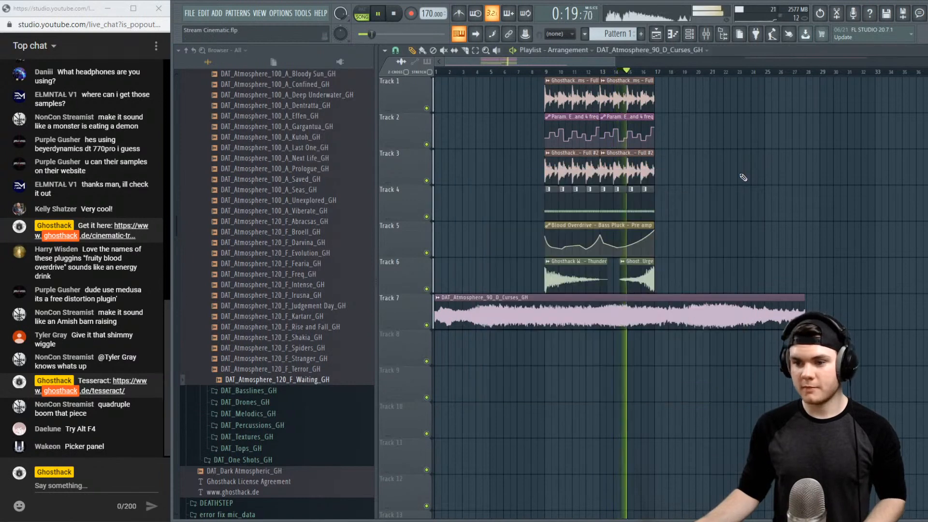
pyautogui.doubleClick(673, 310)
pyautogui.press('space')
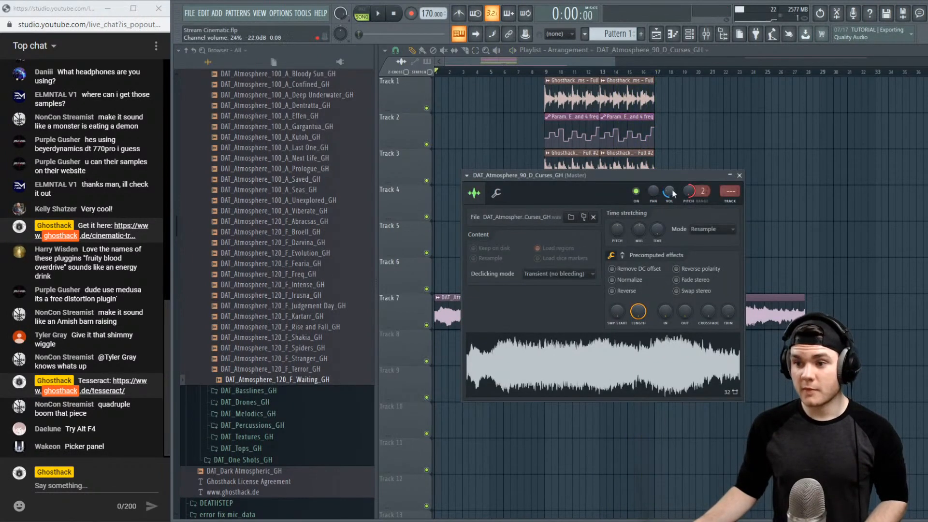
pyautogui.click(739, 175)
# Solo Track 7, listen to the Curses clip from about bars 21 and 25, and stop playback
pyautogui.rightClick(426, 325)
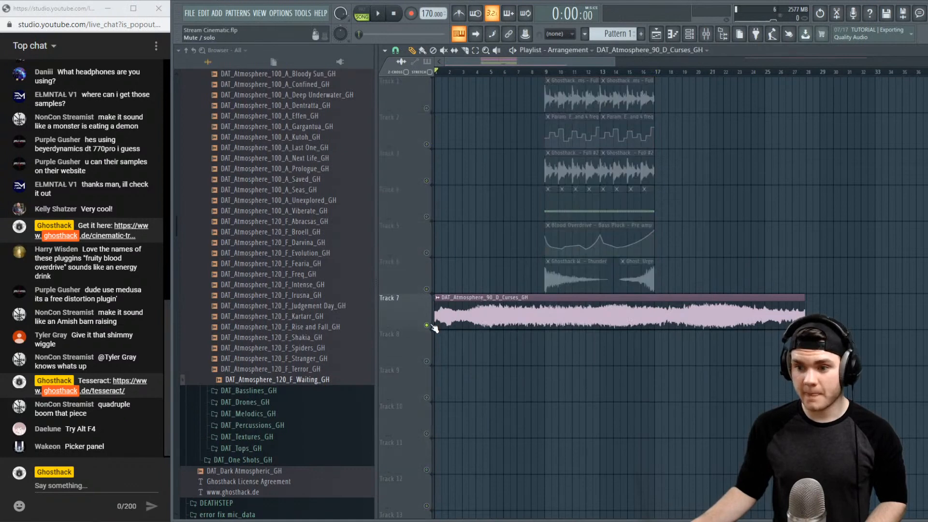
pyautogui.click(718, 74)
pyautogui.press('space')
pyautogui.click(774, 73)
pyautogui.click(765, 71)
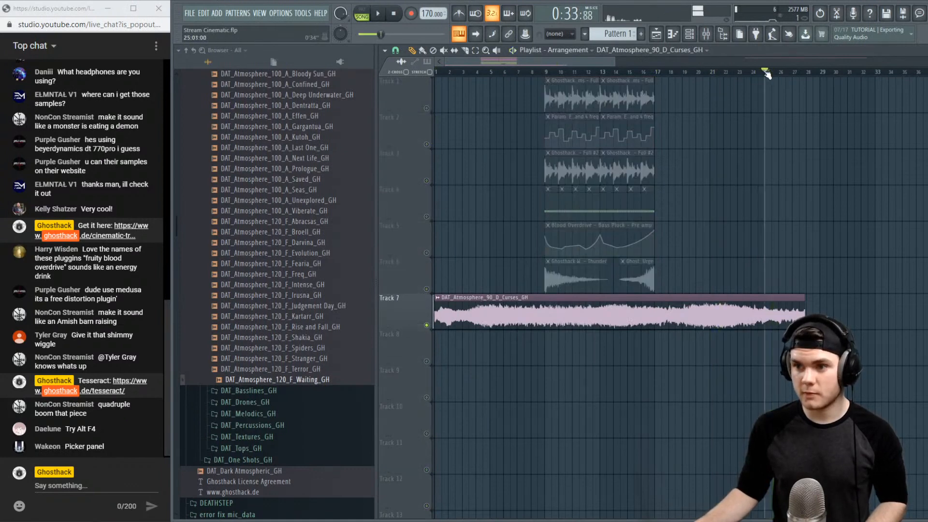
pyautogui.press('space')
# Select mixer insert 4 and route the Curses clip's channel to it
pyautogui.press('F9')
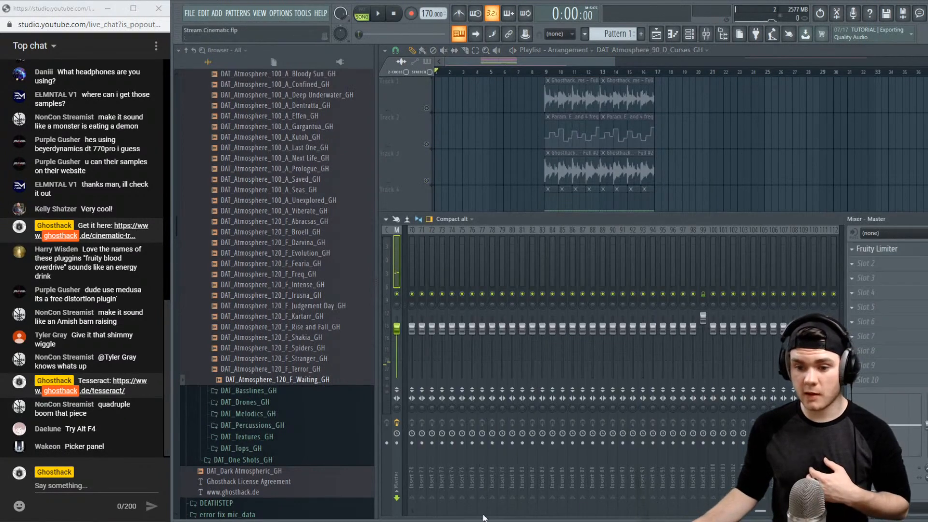
pyautogui.moveTo(483, 513); pyautogui.dragTo(232, 495)
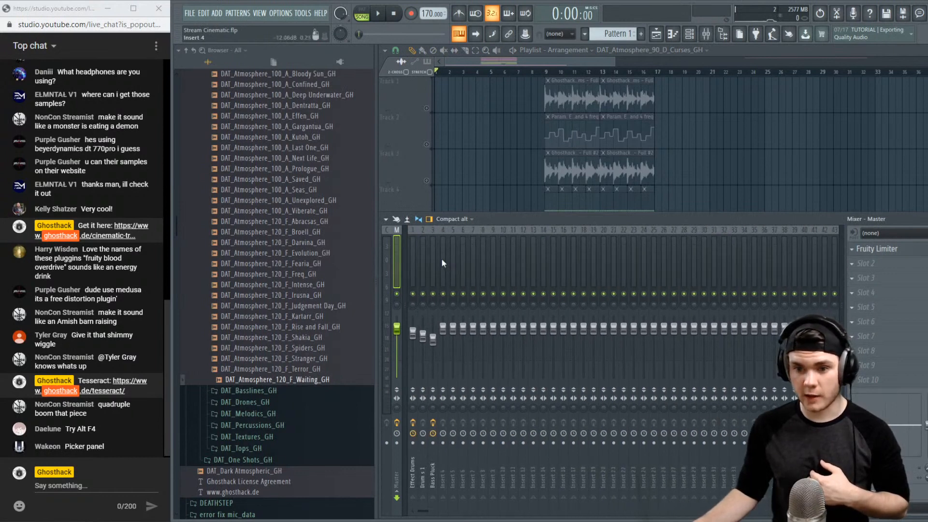
pyautogui.click(441, 263)
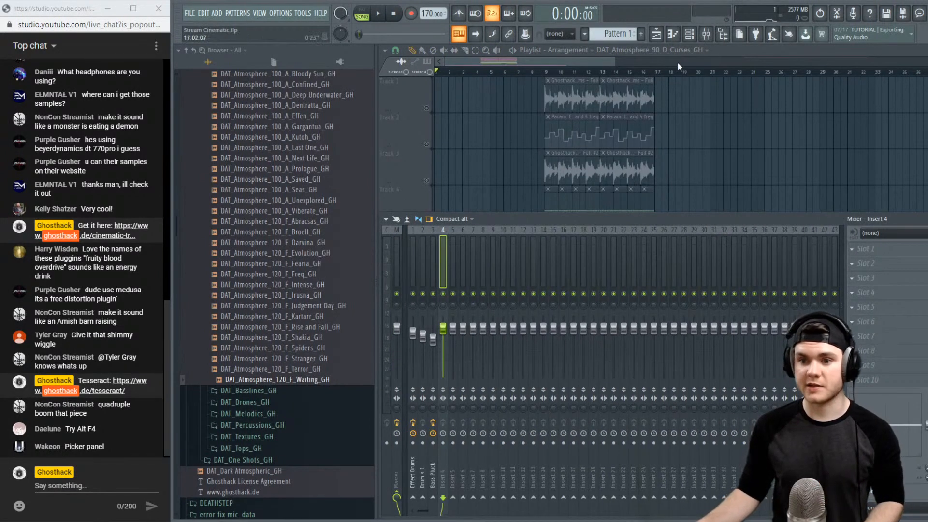
pyautogui.press('F9')
pyautogui.doubleClick(624, 329)
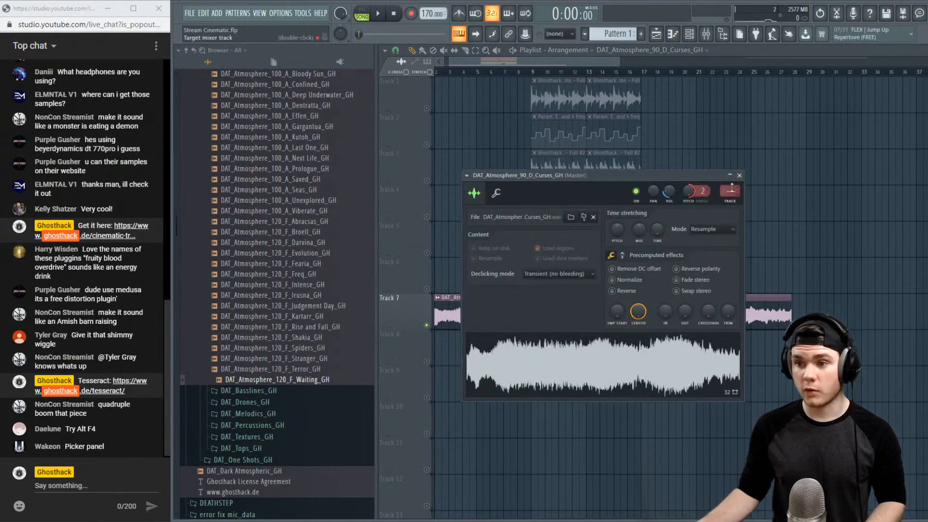
pyautogui.click(739, 175)
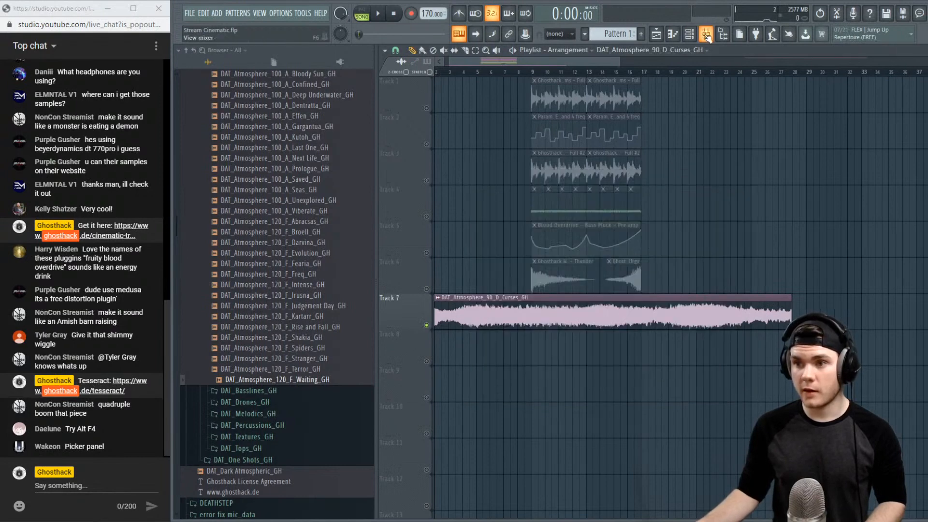
# Rename mixer insert 4 as "Drone 1"
pyautogui.press('F9')
pyautogui.rightClick(443, 246)
pyautogui.click(468, 241)
pyautogui.write('D')
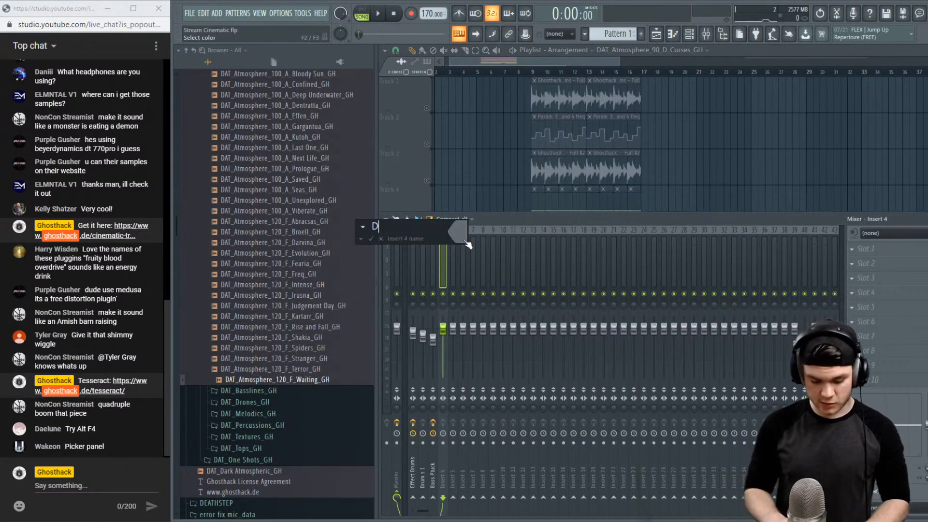
pyautogui.write('rone 1')
pyautogui.press('Return')
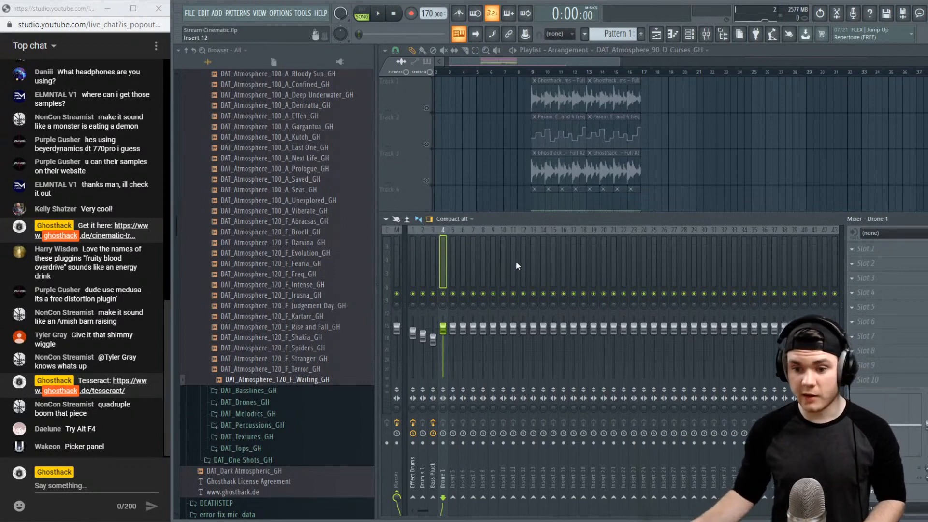
# Rename mixer insert 5 as "Drone 2"
pyautogui.rightClick(457, 254)
pyautogui.click(476, 239)
pyautogui.write('Drone 2')
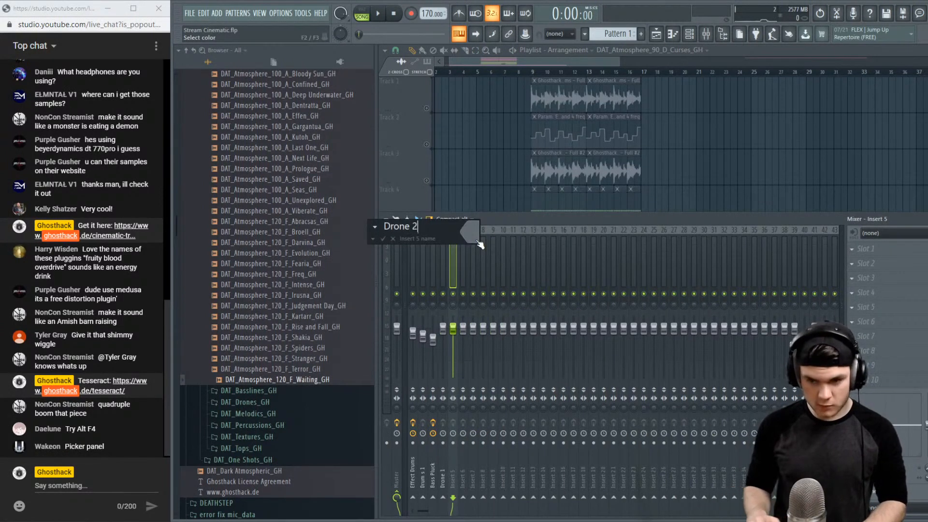
pyautogui.press('Return')
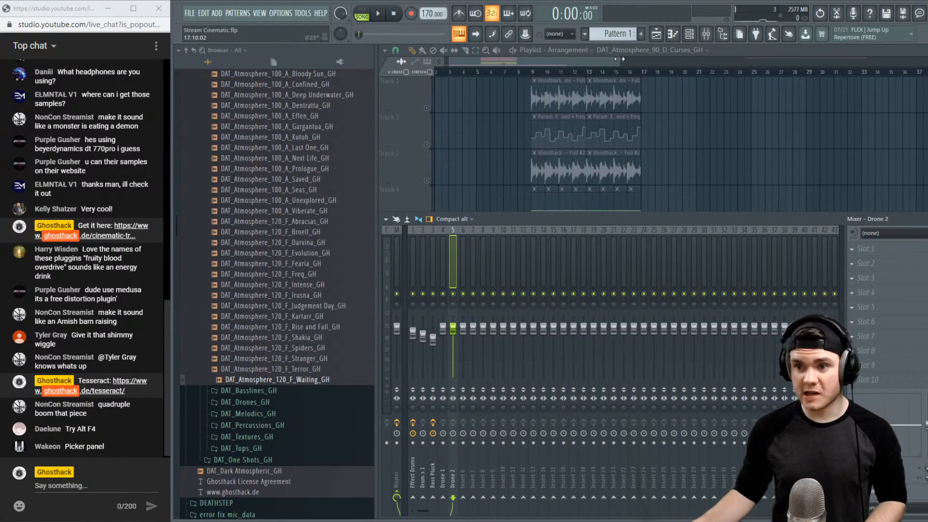
# Move the Sleeping Pain clip to bar 27 on Track 1 and assign its channel to a mixer insert of its own
pyautogui.moveTo(620, 59); pyautogui.dragTo(876, 60)
pyautogui.moveTo(858, 102); pyautogui.dragTo(642, 77)
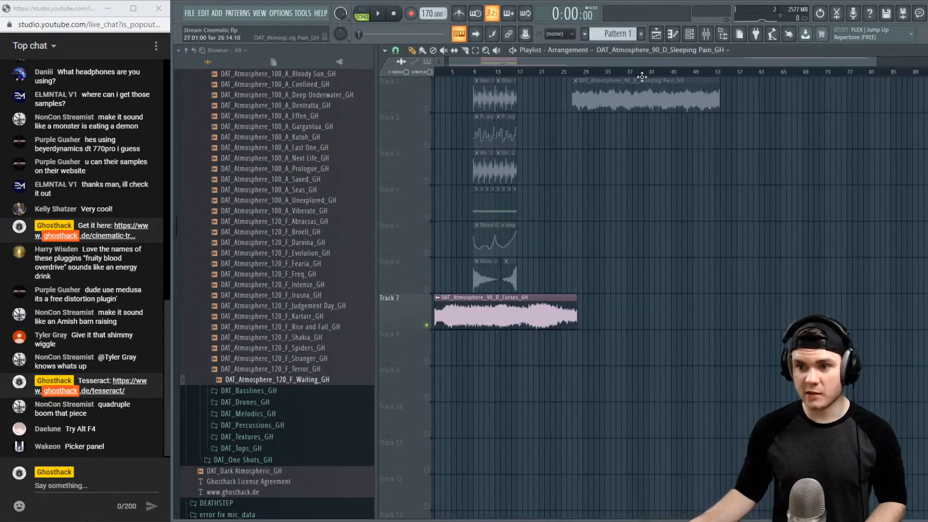
pyautogui.doubleClick(642, 77)
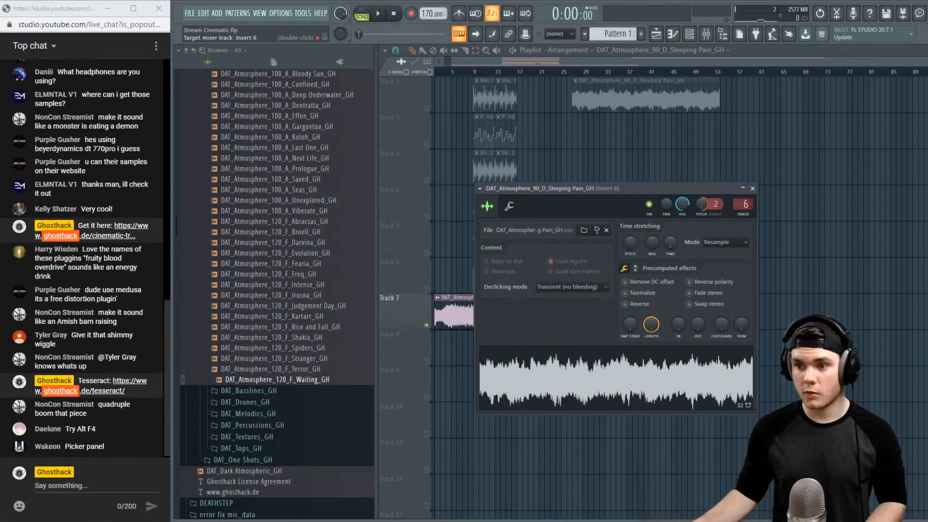
pyautogui.click(753, 189)
# Play from the start, unsolo Track 7, and add Pattern 1 clips across bars 5 to 8 on Track 4
pyautogui.press('space')
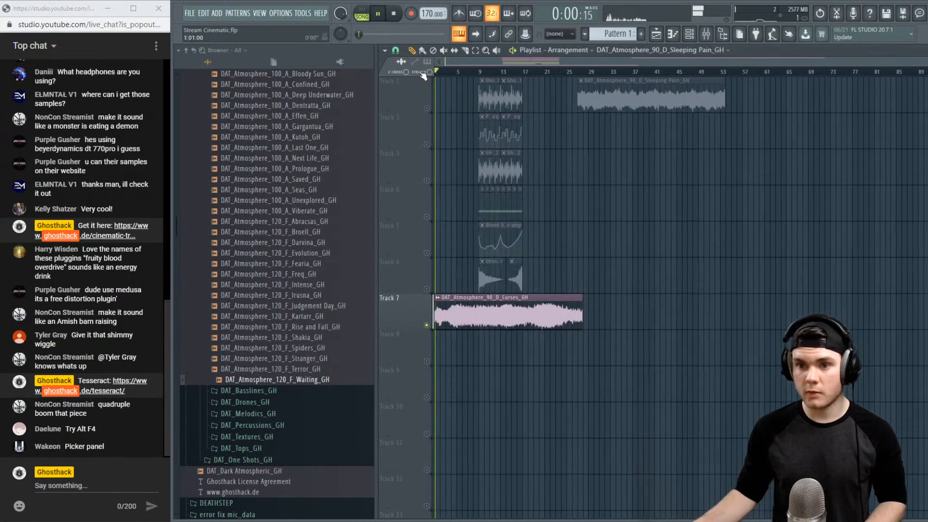
pyautogui.scroll(2, 460, 65)
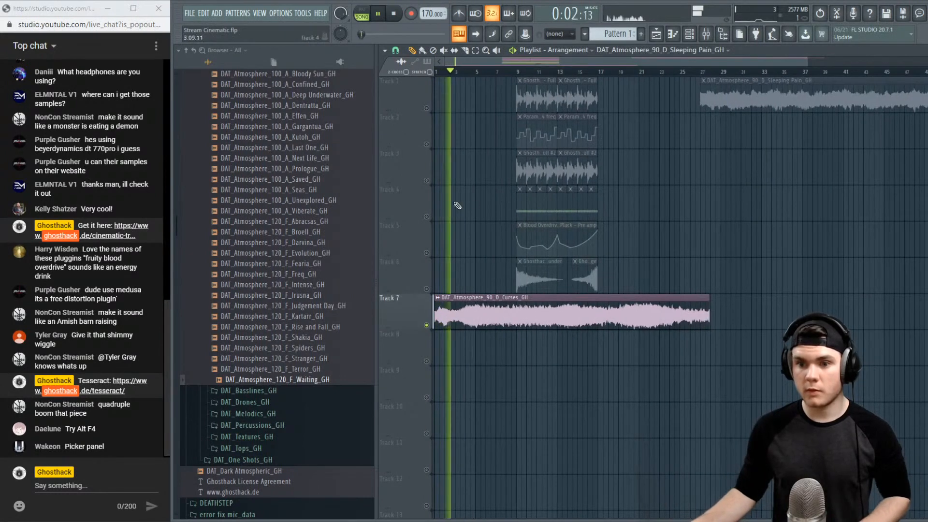
pyautogui.moveTo(497, 215)
pyautogui.mouseDown()
pyautogui.moveTo(553, 212)
pyautogui.moveTo(515, 215)
pyautogui.mouseUp()
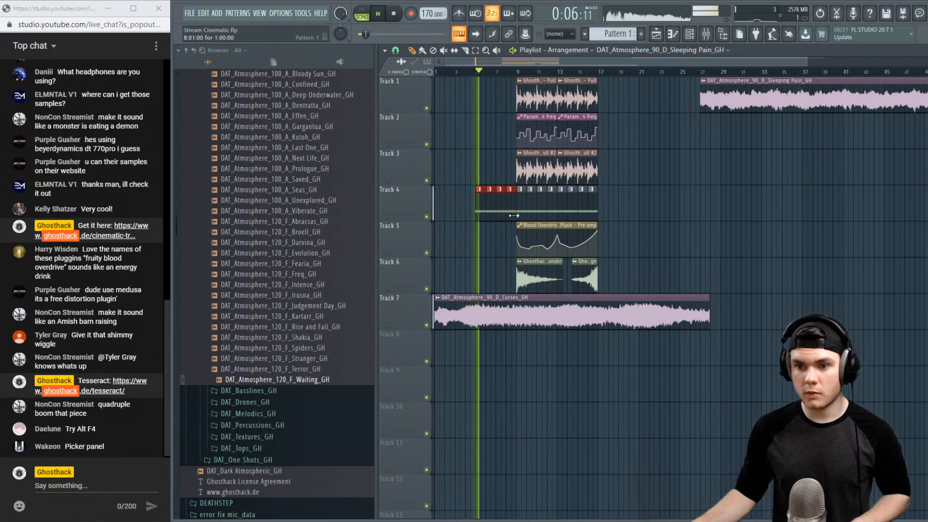
# Add a copy of the Blood Overdrive pre amp automation clip at bar 1 on Track 5 and play from about bar 5
pyautogui.click(538, 225)
pyautogui.press('space')
pyautogui.click(449, 235)
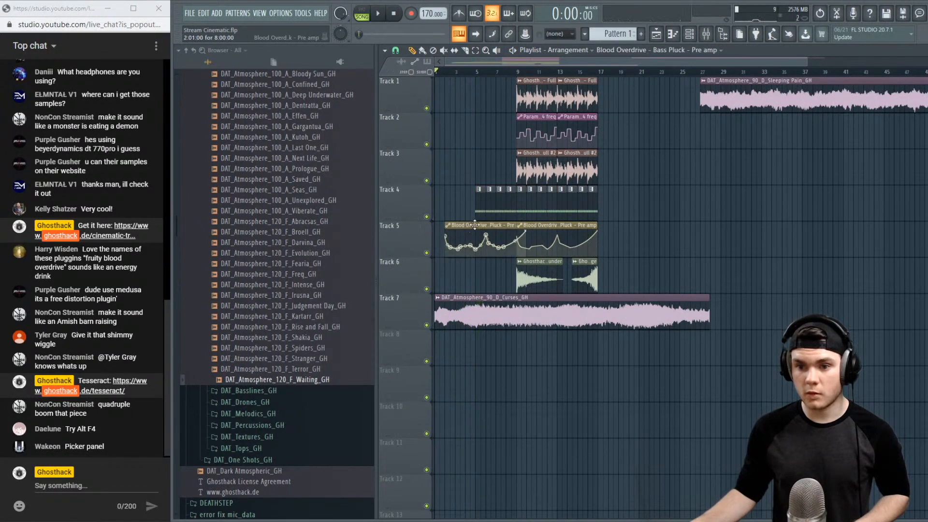
pyautogui.click(476, 74)
pyautogui.press('space')
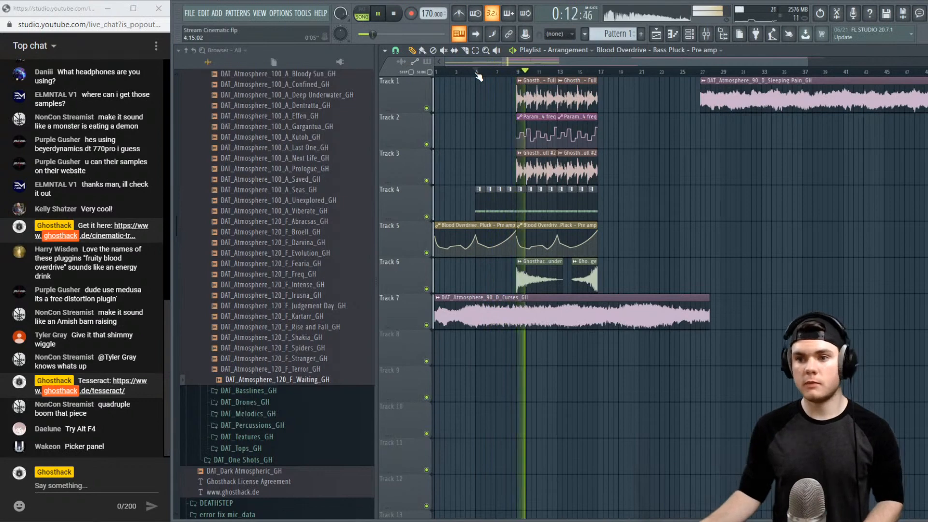
# Stop playback and delete the bar 1 automation clip on Track 5 and the Pattern 1 clips over bars 5 to 8 on Track 4
pyautogui.scroll(4, 520, 71)
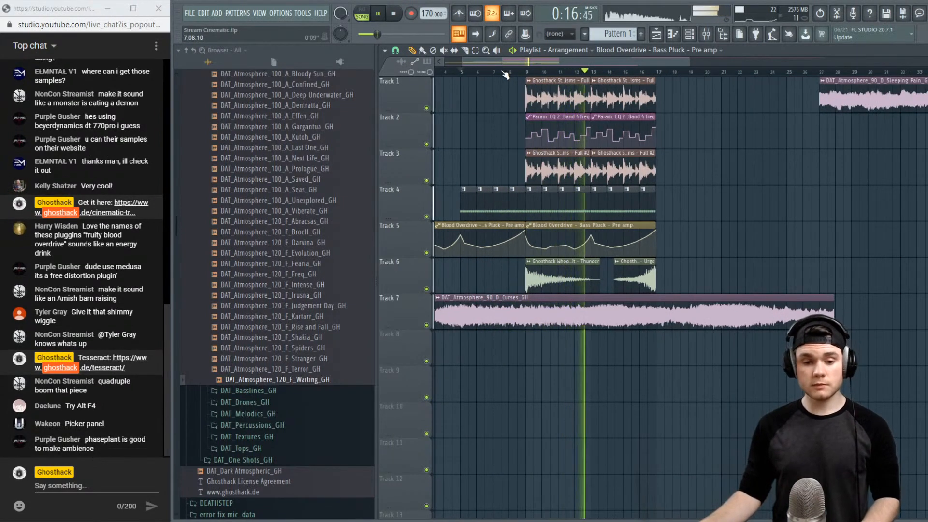
pyautogui.press('space')
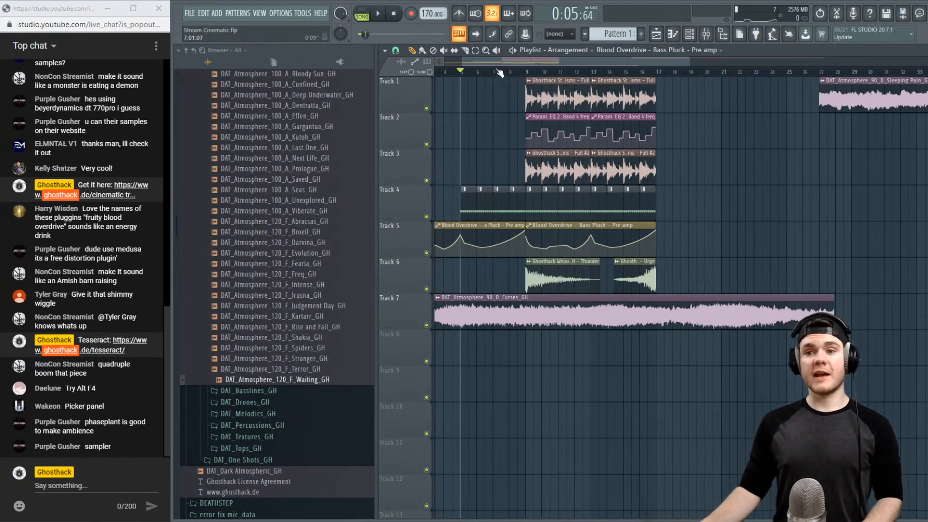
pyautogui.hscroll(-3, 486, 59)
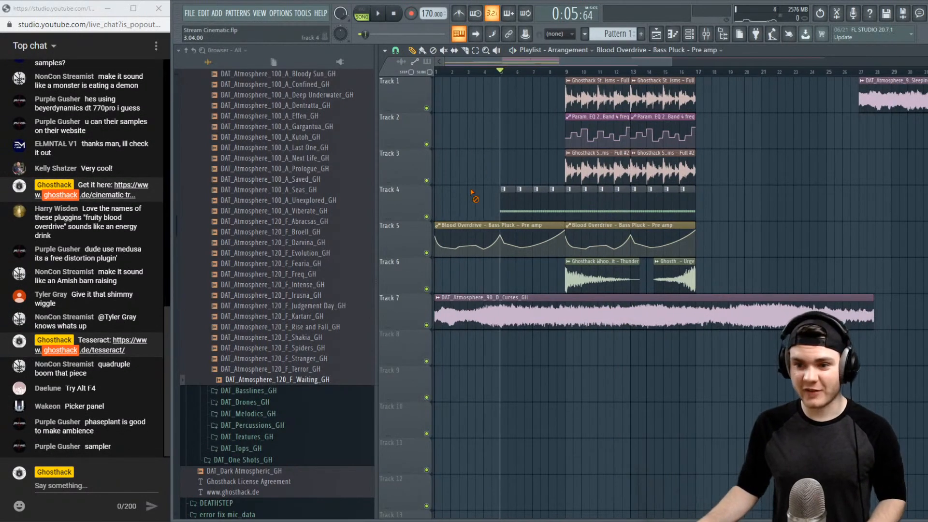
pyautogui.rightClick(468, 230)
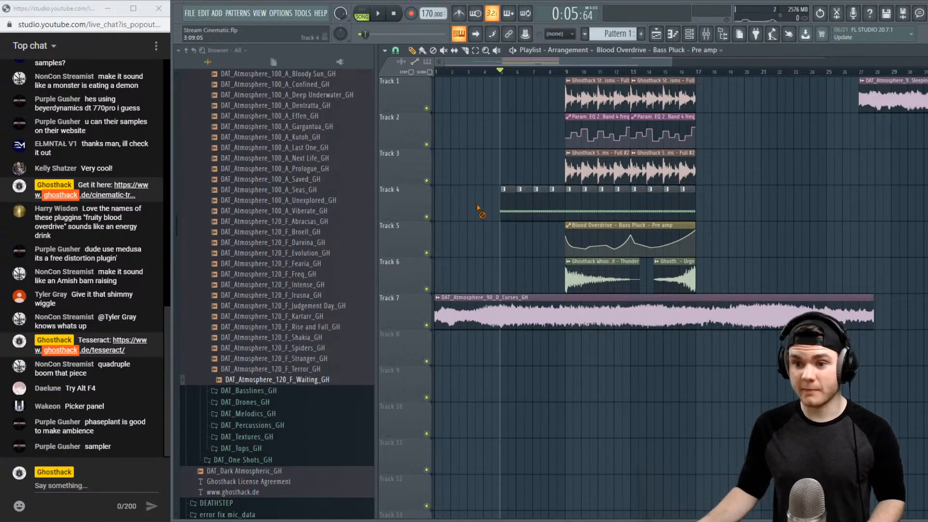
# Switch from the atmospheres to the DAT_Textures_GH folder and audition the Very Cold and Xture loops
pyautogui.scroll(15, 283, 338)
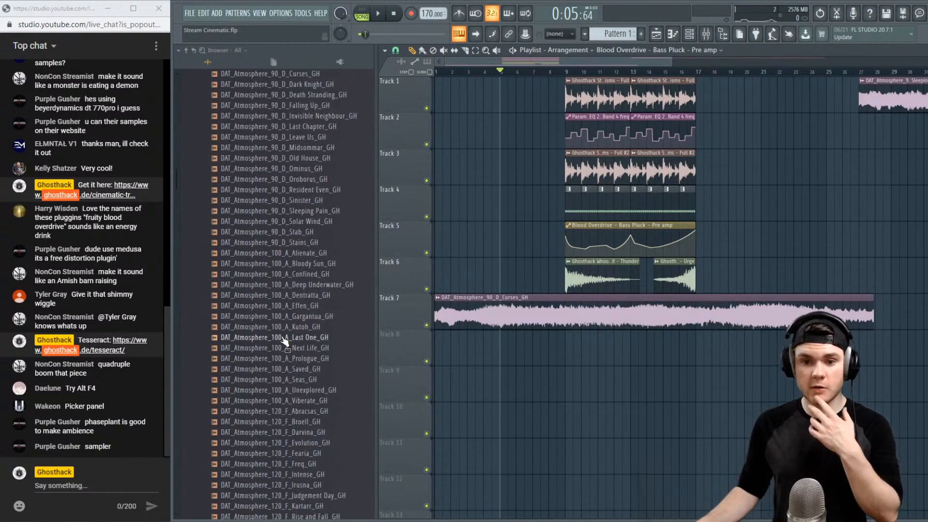
pyautogui.click(271, 358)
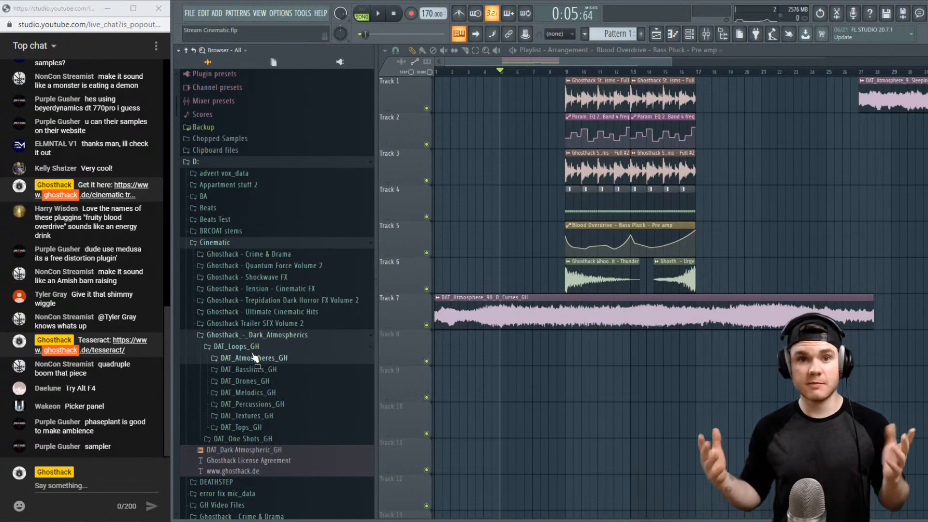
pyautogui.click(289, 417)
pyautogui.scroll(-5, 290, 408)
pyautogui.click(297, 333)
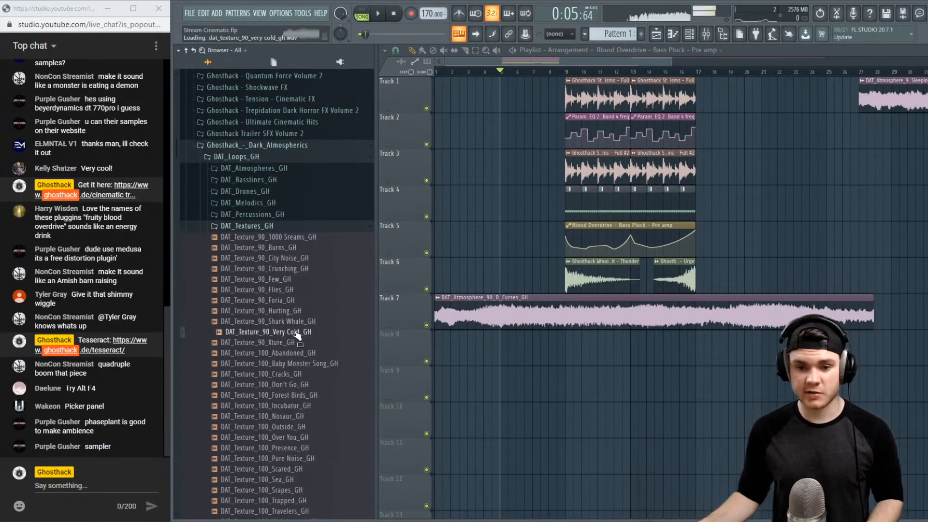
pyautogui.click(303, 345)
pyautogui.scroll(-8, 316, 348)
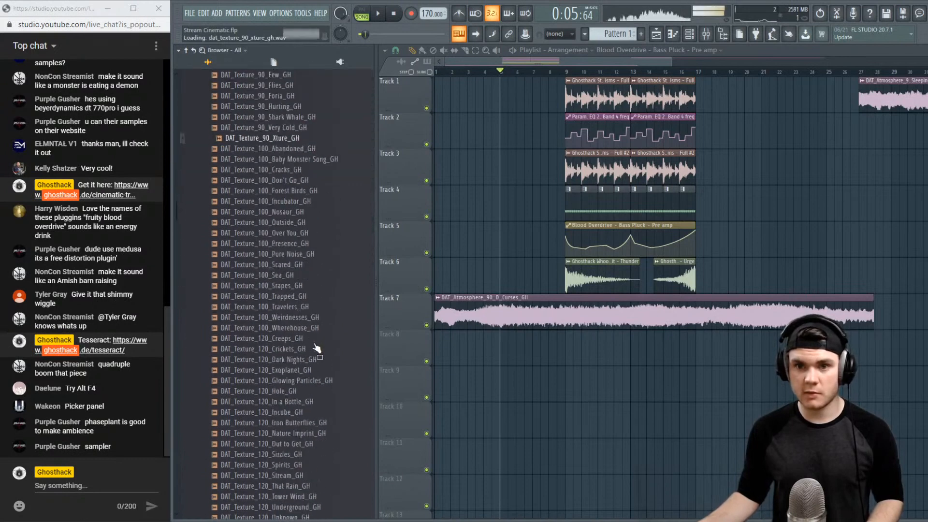
# Audition more texture loops, including Incube, Sizzles, Waterfall and Hurting
pyautogui.click(309, 364)
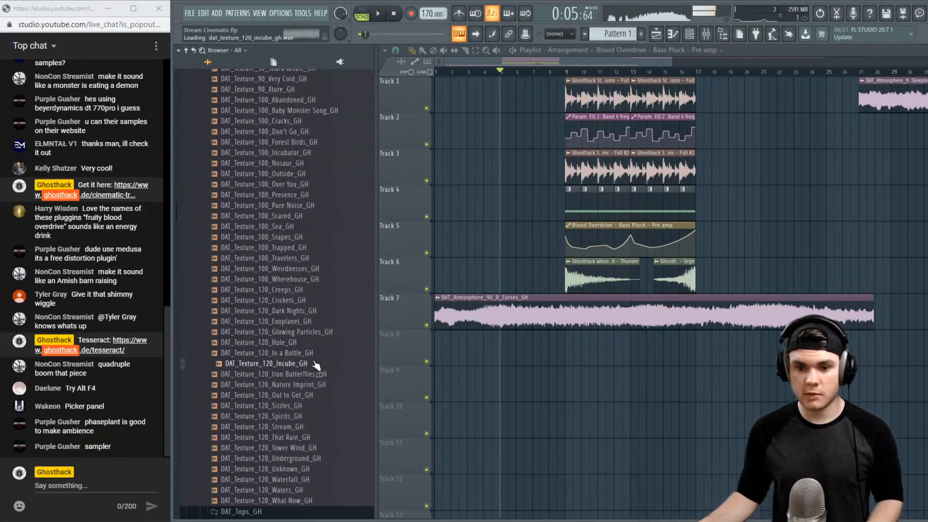
pyautogui.click(310, 408)
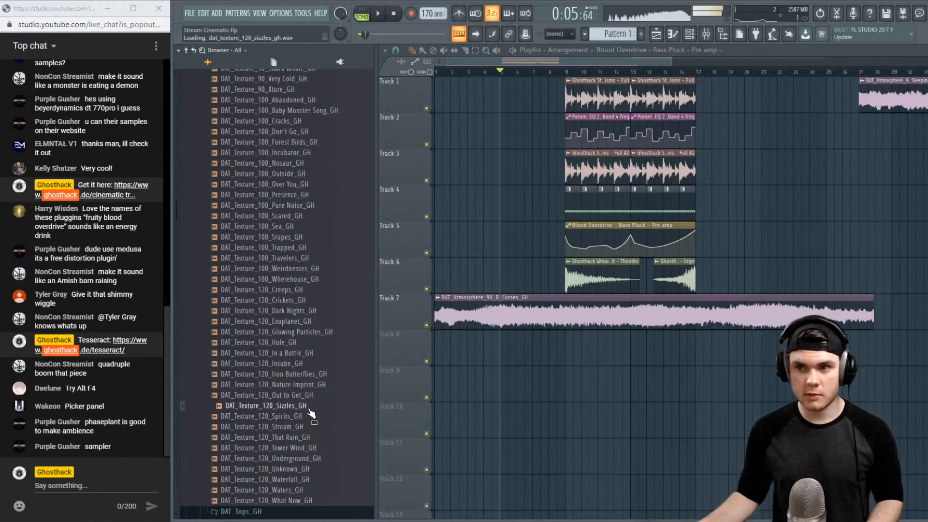
pyautogui.scroll(-3, 310, 415)
pyautogui.click(310, 416)
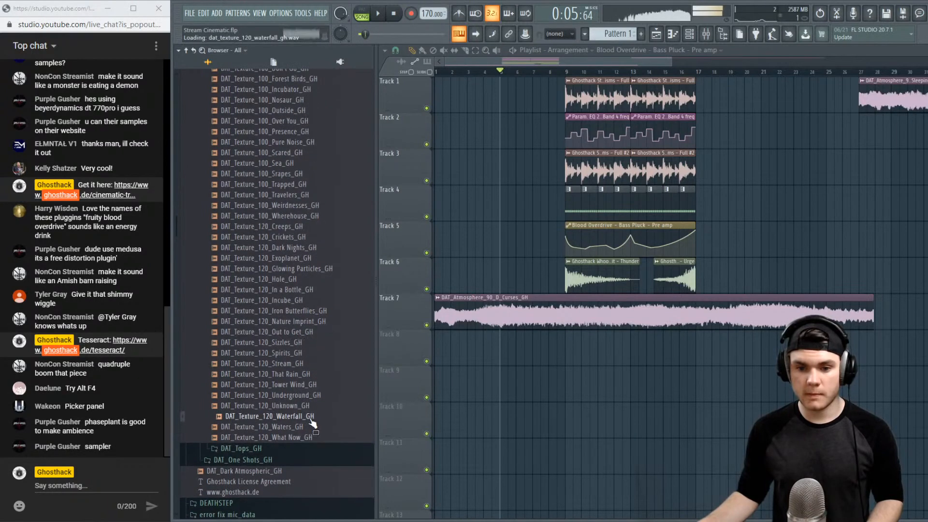
pyautogui.press('space')
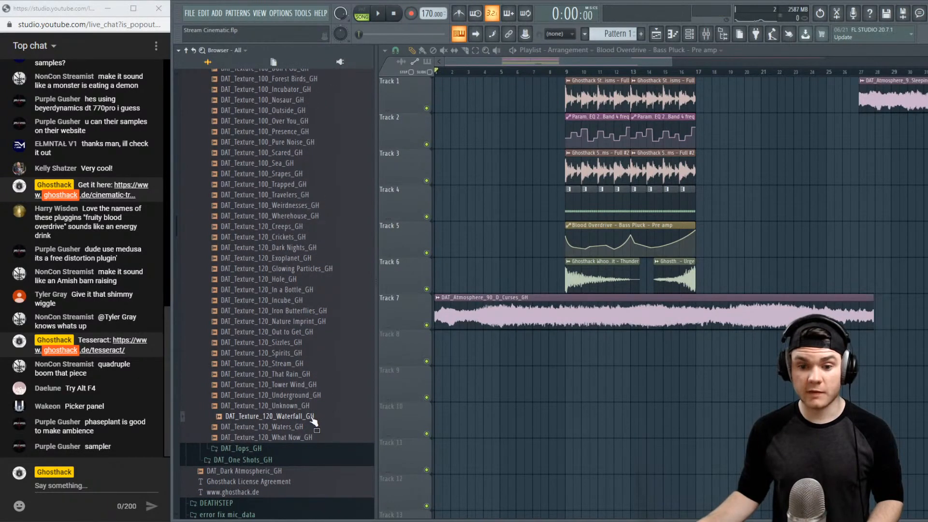
pyautogui.scroll(10, 312, 420)
pyautogui.click(304, 311)
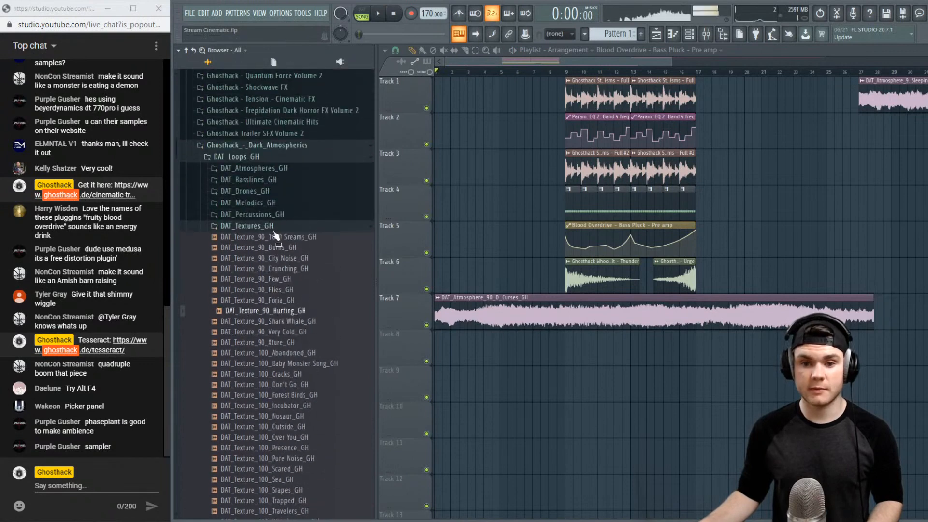
# Collapse the Dark Atmospherics folders and expand the Ghosthack - Trepidation Dark Horror FX Volume 2 sample pack
pyautogui.click(273, 226)
pyautogui.click(267, 158)
pyautogui.click(267, 146)
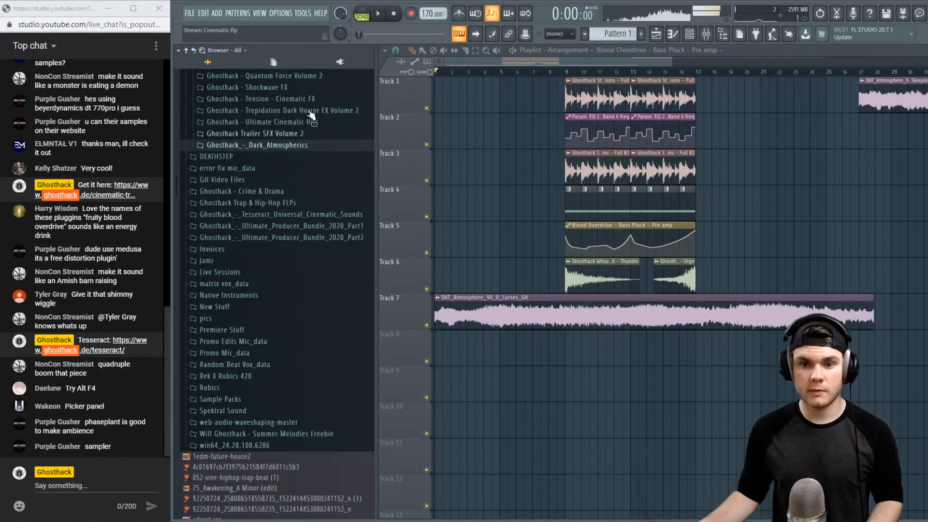
pyautogui.scroll(5, 331, 194)
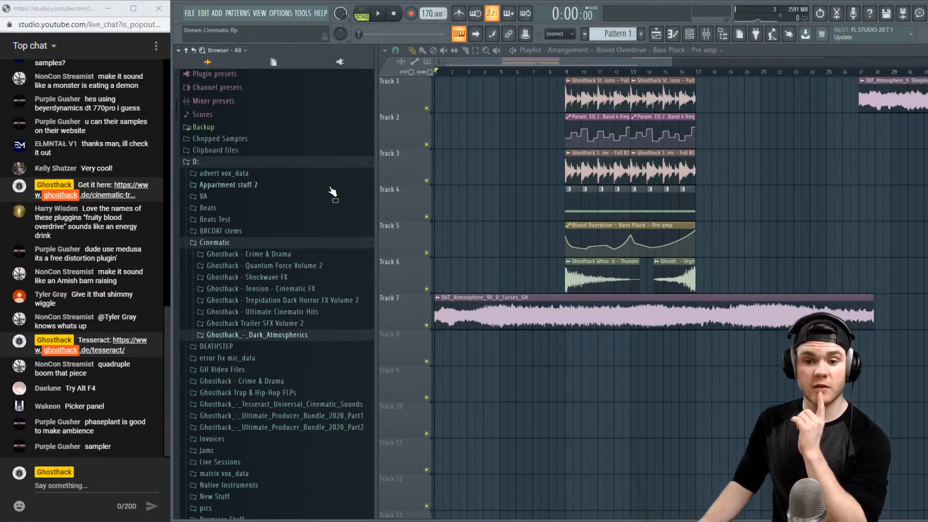
pyautogui.click(300, 305)
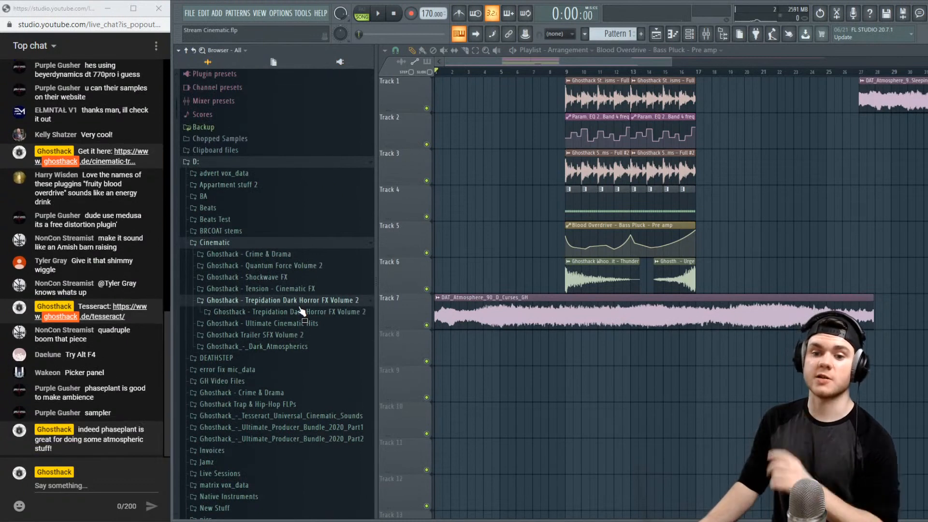
pyautogui.click(300, 313)
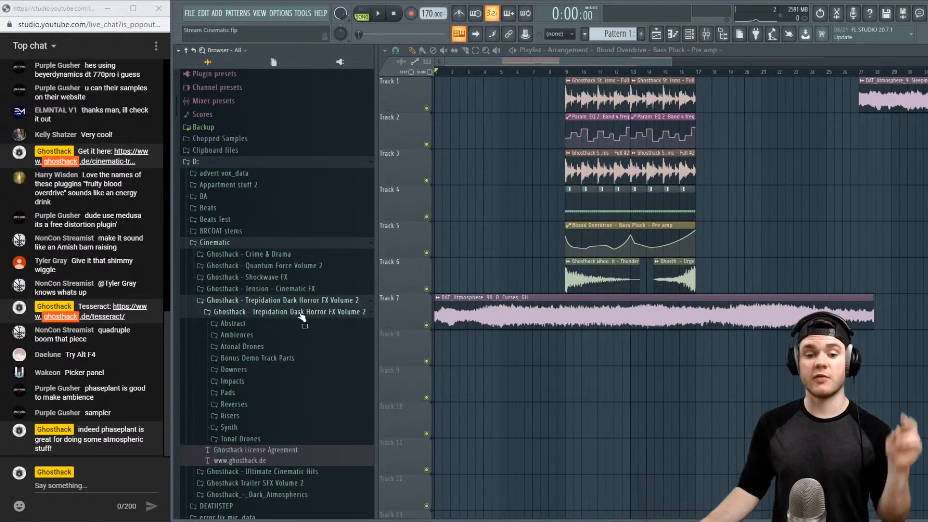
pyautogui.scroll(-3, 292, 321)
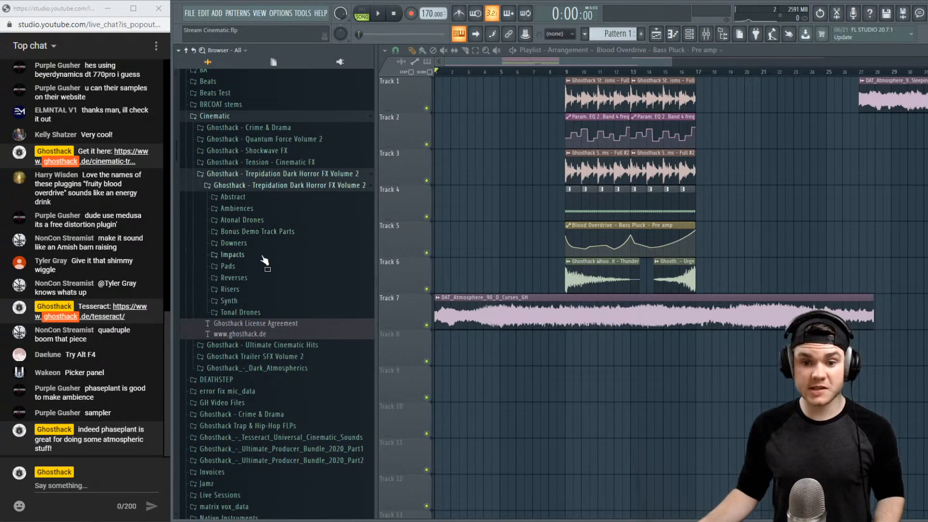
# Open the pack's Abstract folder and audition its samples up to Cymbalism 4, against the arrangement playing from the start
pyautogui.click(256, 198)
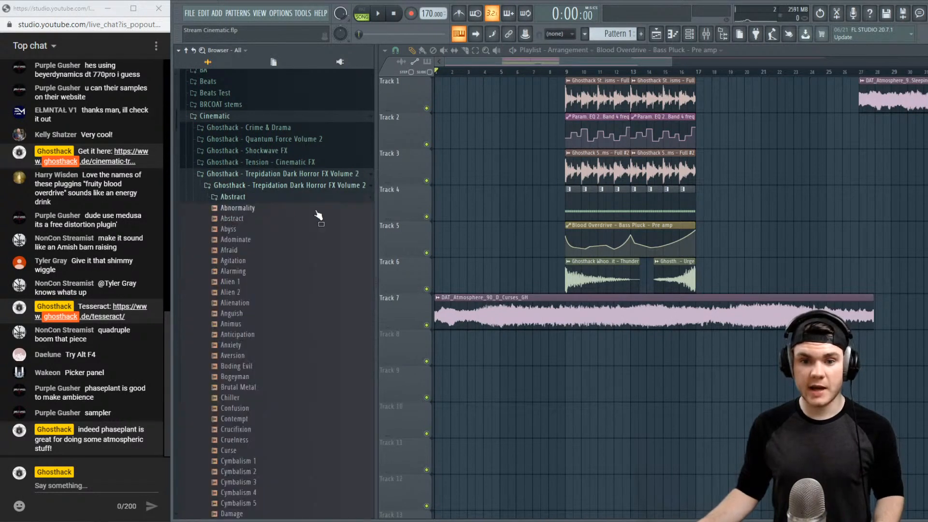
pyautogui.scroll(-3, 318, 215)
pyautogui.click(267, 155)
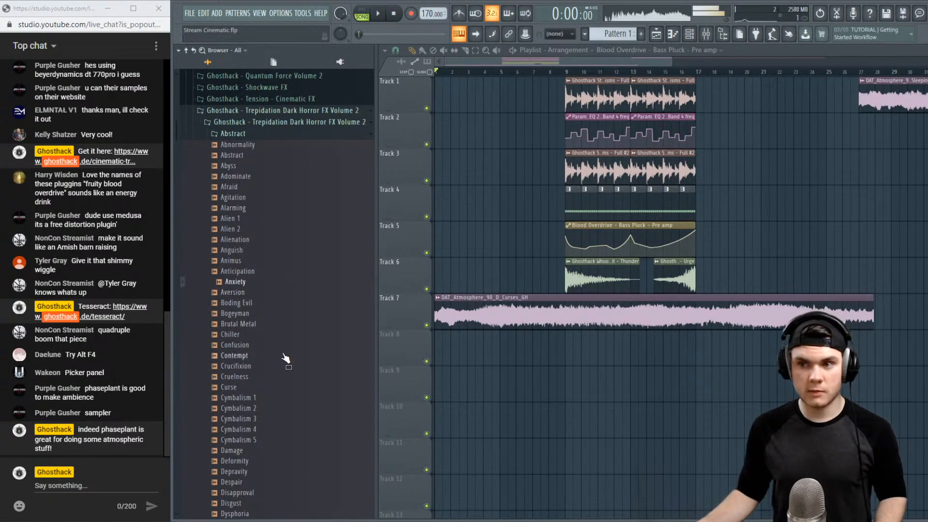
pyautogui.scroll(-6, 284, 353)
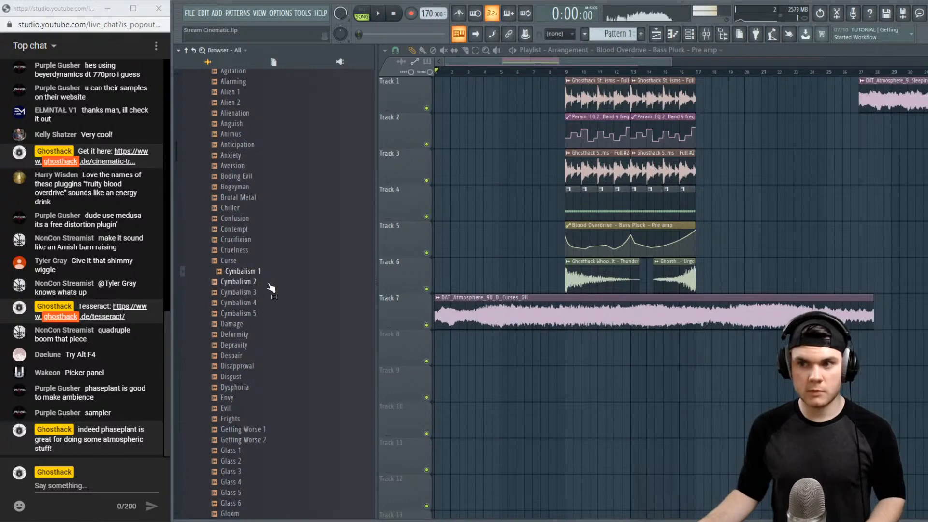
pyautogui.press('space')
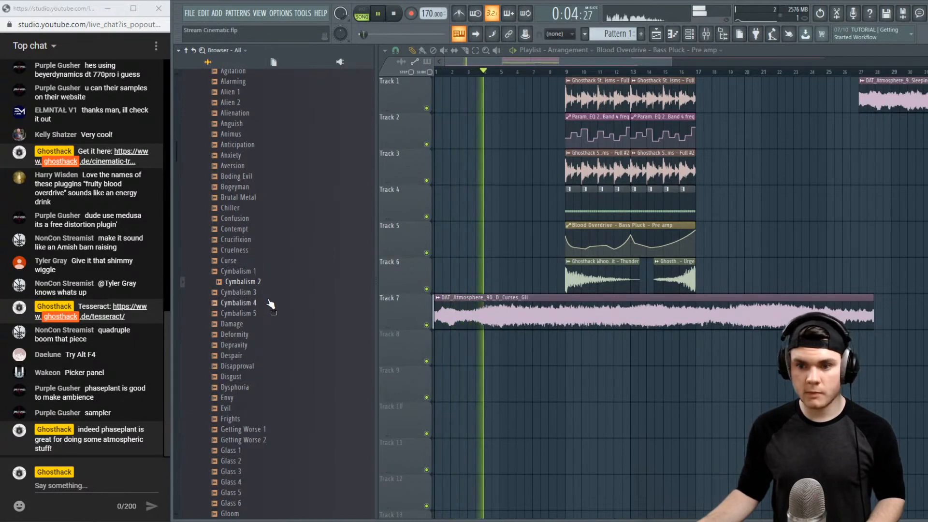
pyautogui.click(240, 303)
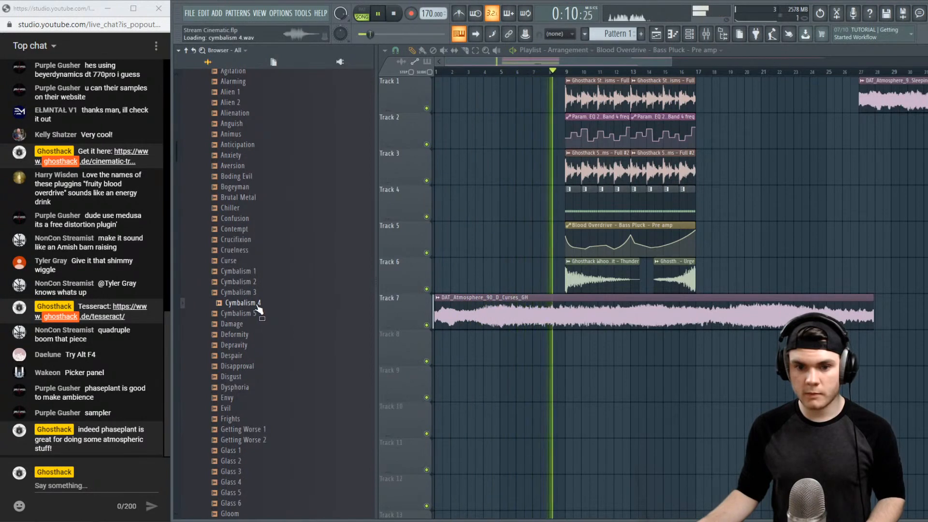
# Stop playback, place the Cymbalism 4 sample at bar 1 on Track 5, and play it briefly from the start
pyautogui.press('space')
pyautogui.moveTo(258, 307); pyautogui.dragTo(449, 243)
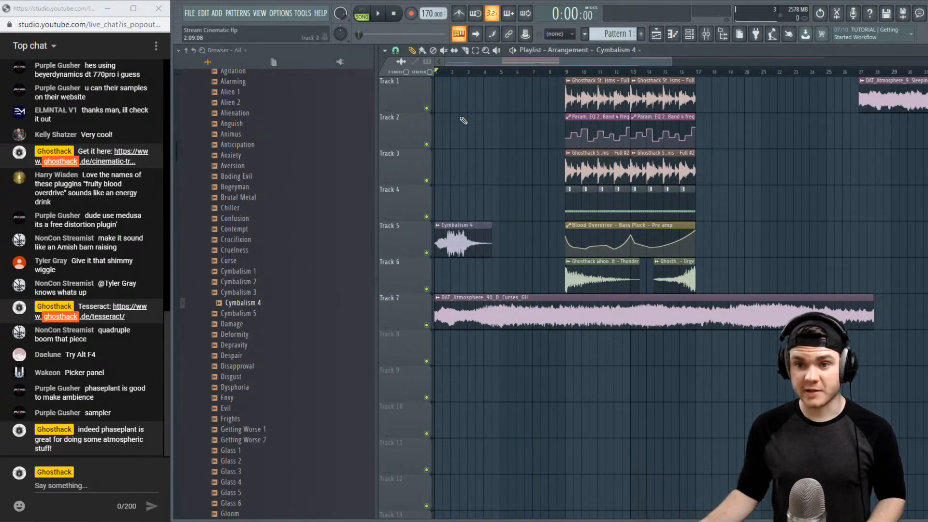
pyautogui.press('space')
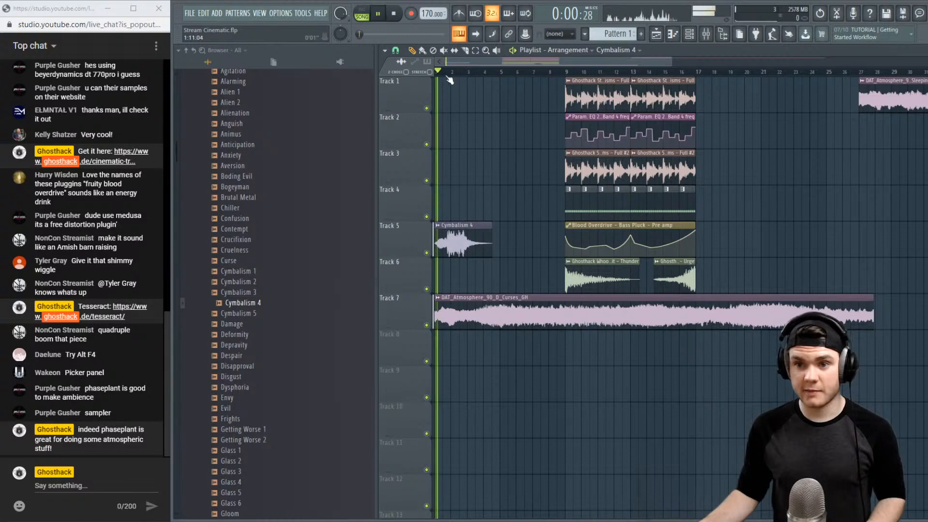
pyautogui.click(716, 39)
pyautogui.click(715, 40)
pyautogui.press('space')
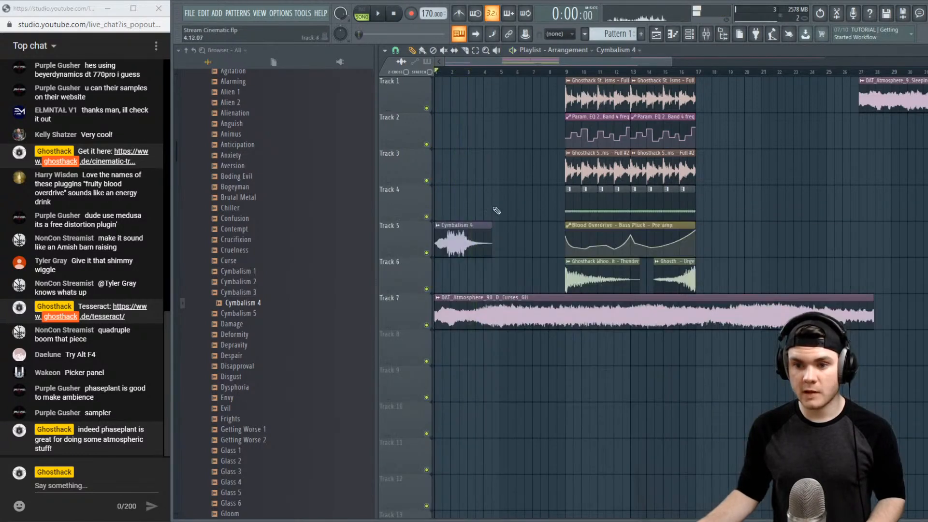
# Assign the Cymbalism 4 channel to mixer insert 6 and close its channel settings
pyautogui.click(479, 213)
pyautogui.rightClick(479, 213)
pyautogui.doubleClick(459, 238)
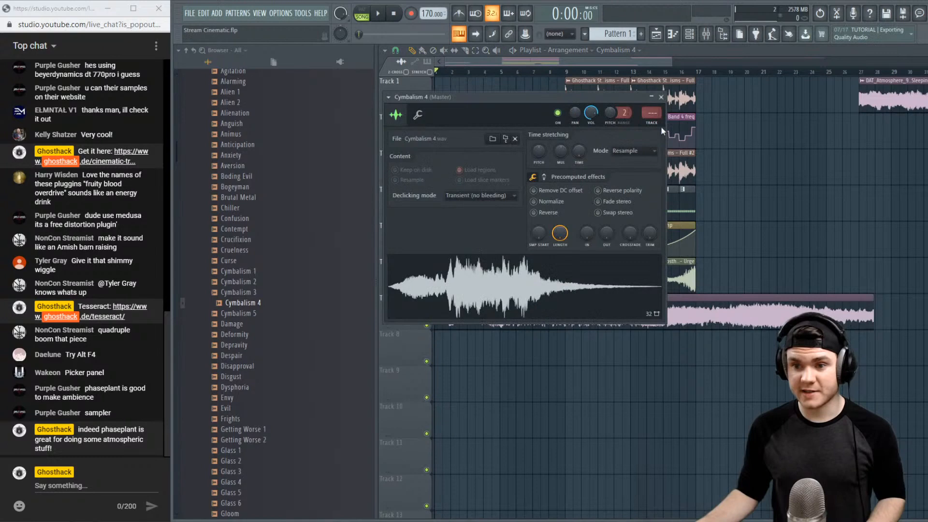
pyautogui.click(662, 98)
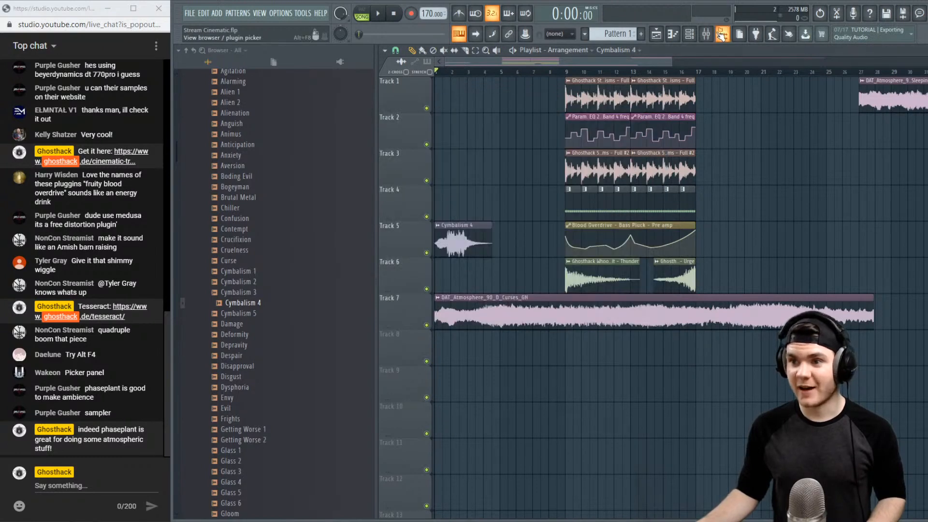
# Show the mixer, solo insert 6, and play the Cymbalism 4 clip from the start to check its signal
pyautogui.click(706, 34)
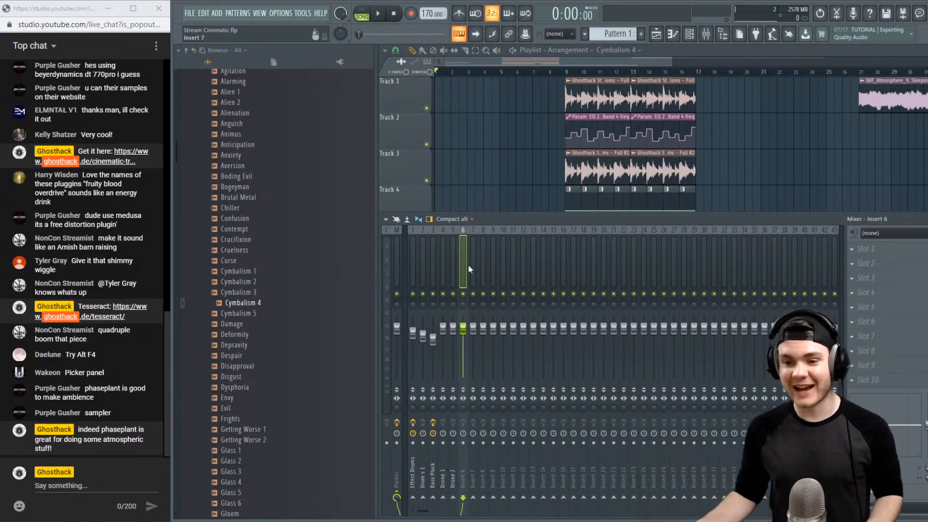
pyautogui.rightClick(464, 293)
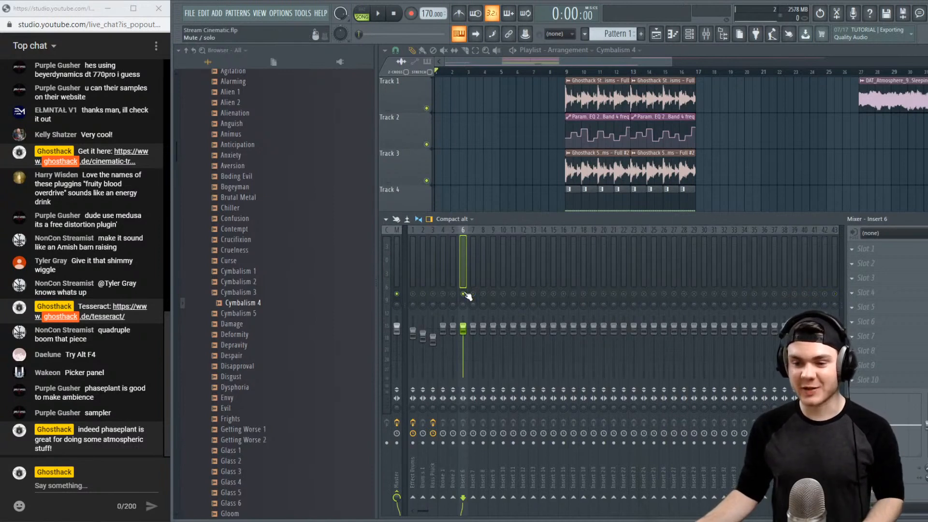
pyautogui.scroll(-3, 474, 114)
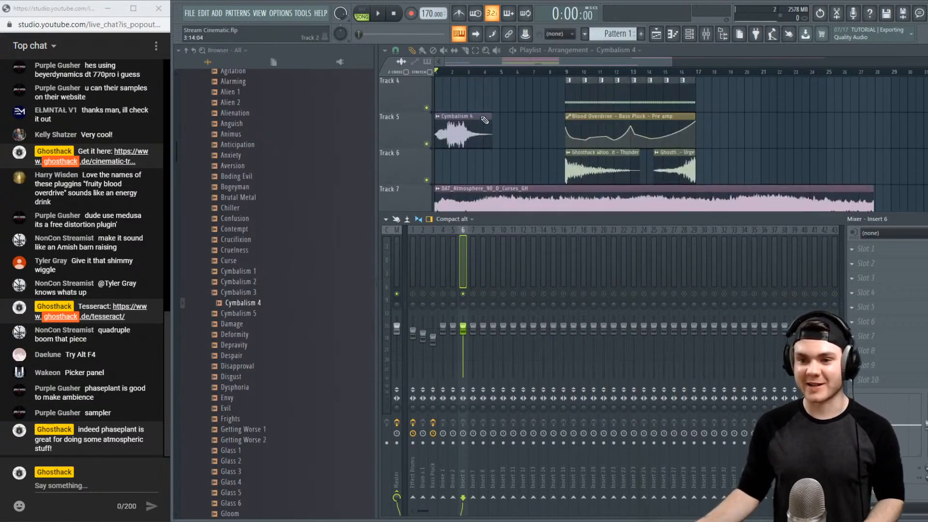
pyautogui.press('space')
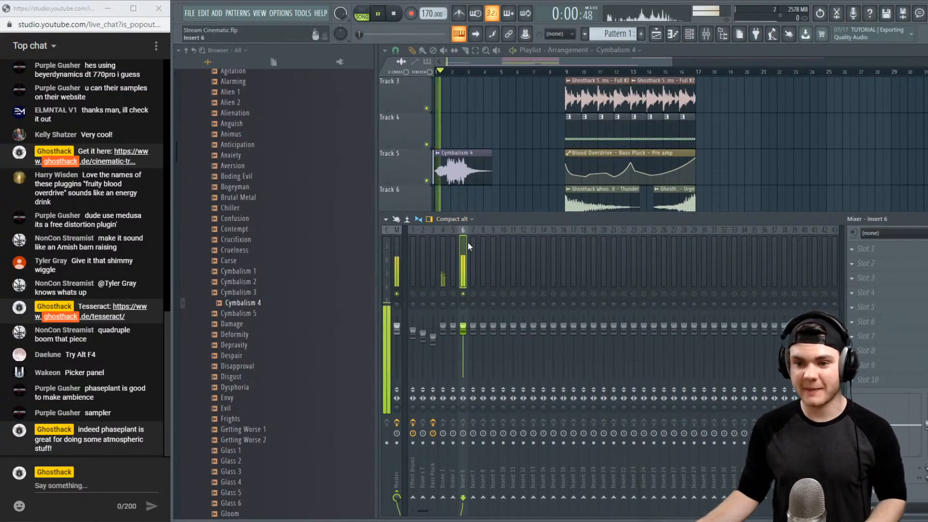
pyautogui.press('space')
# Load Fruity Reeverb 2 in the first effect slot of insert 6, raise its wet level, and play from the start
pyautogui.click(871, 249)
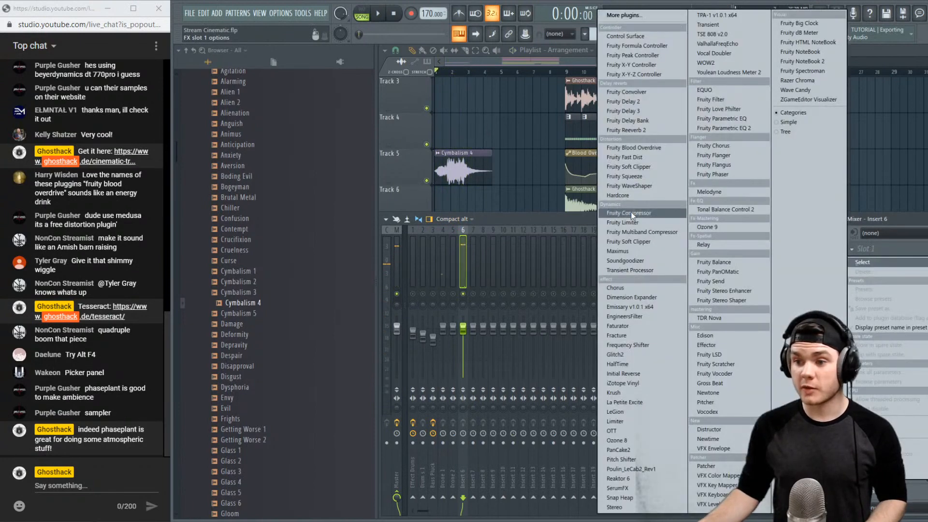
pyautogui.click(628, 130)
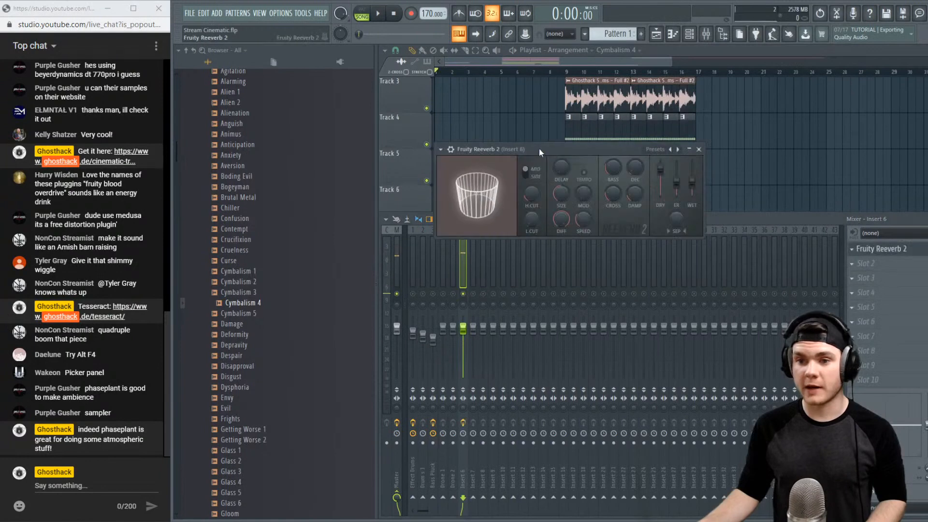
pyautogui.moveTo(538, 149); pyautogui.dragTo(516, 167)
pyautogui.moveTo(649, 192); pyautogui.dragTo(649, 181)
pyautogui.press('space')
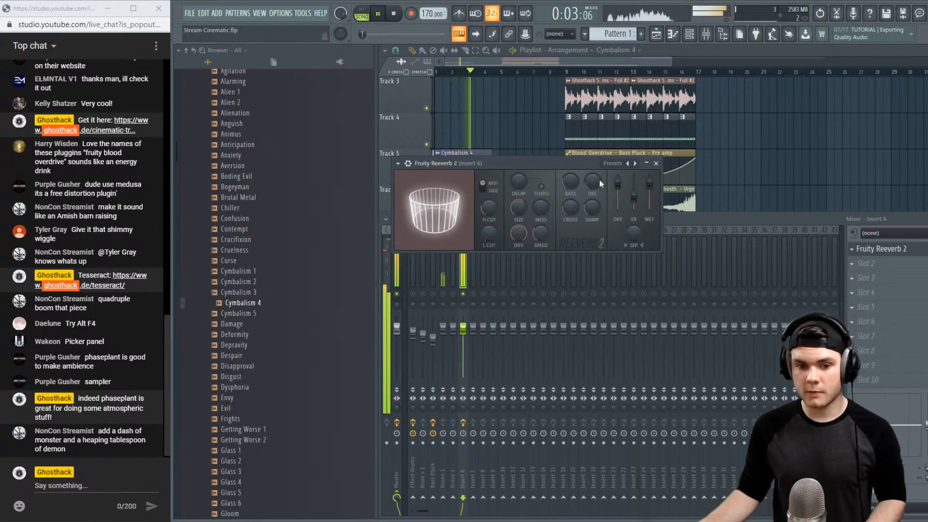
# Reverse the Cymbalism 4 sample in its channel settings and play it from the start
pyautogui.click(656, 164)
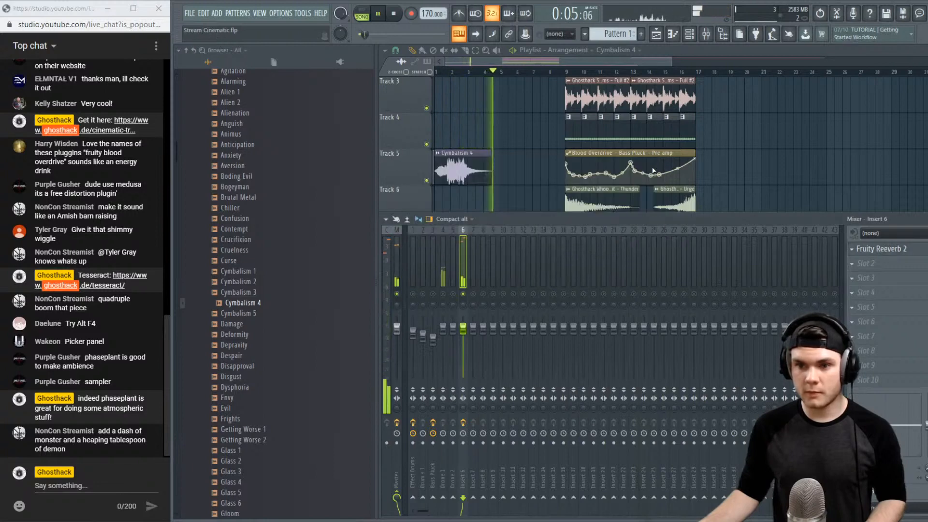
pyautogui.press('space')
pyautogui.doubleClick(468, 174)
pyautogui.click(534, 213)
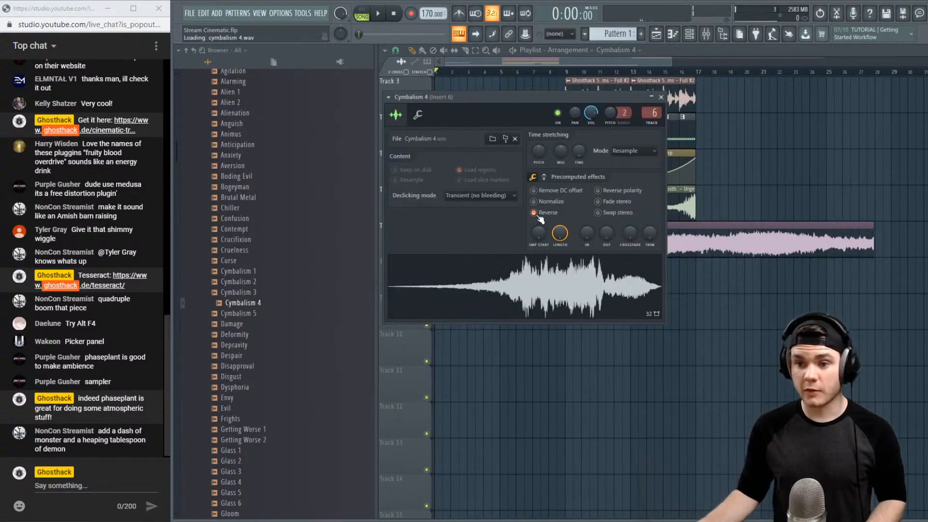
pyautogui.click(661, 97)
pyautogui.press('space')
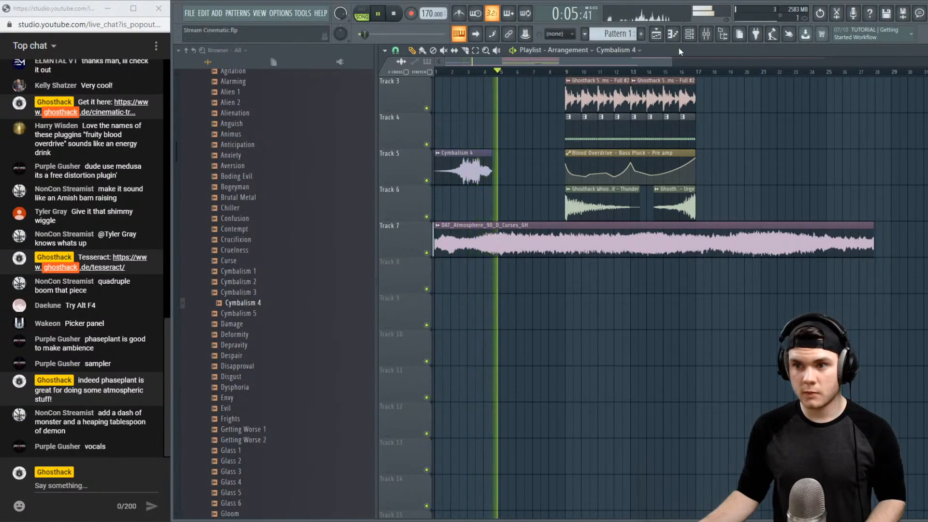
pyautogui.press('space')
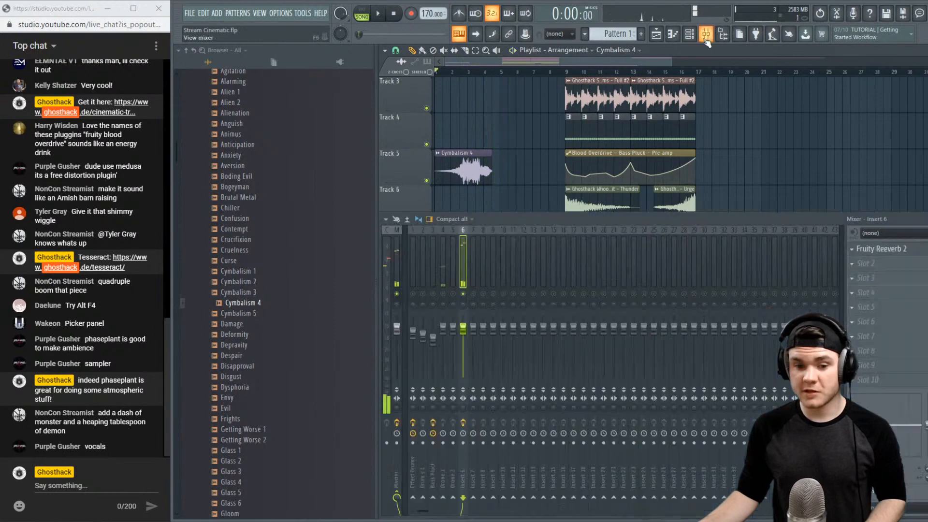
# Show the mixer and load Edison in slot 2 of insert 6, after Fruity Reeverb 2
pyautogui.click(705, 35)
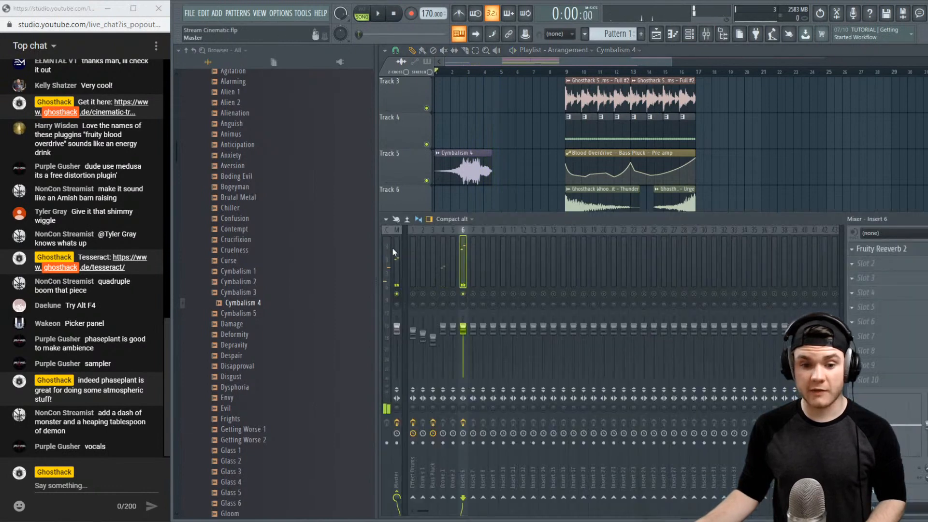
pyautogui.click(872, 265)
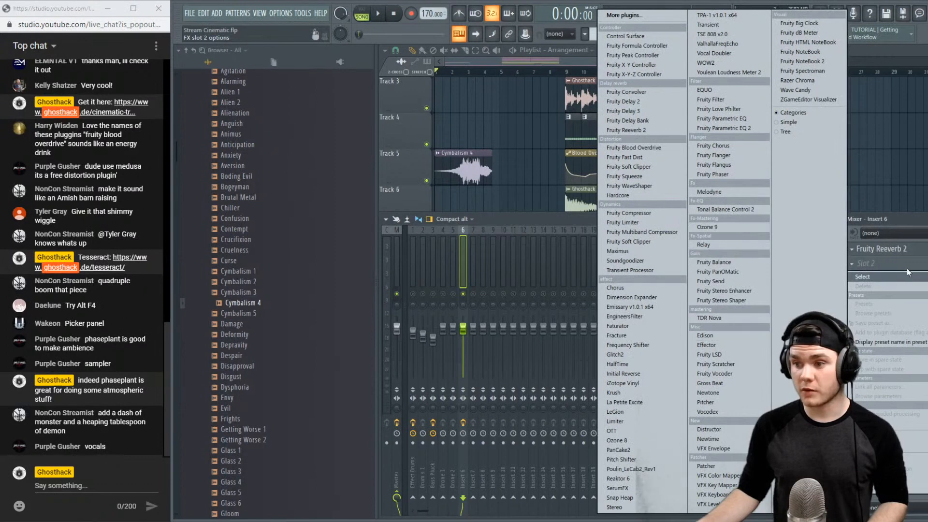
pyautogui.click(907, 250)
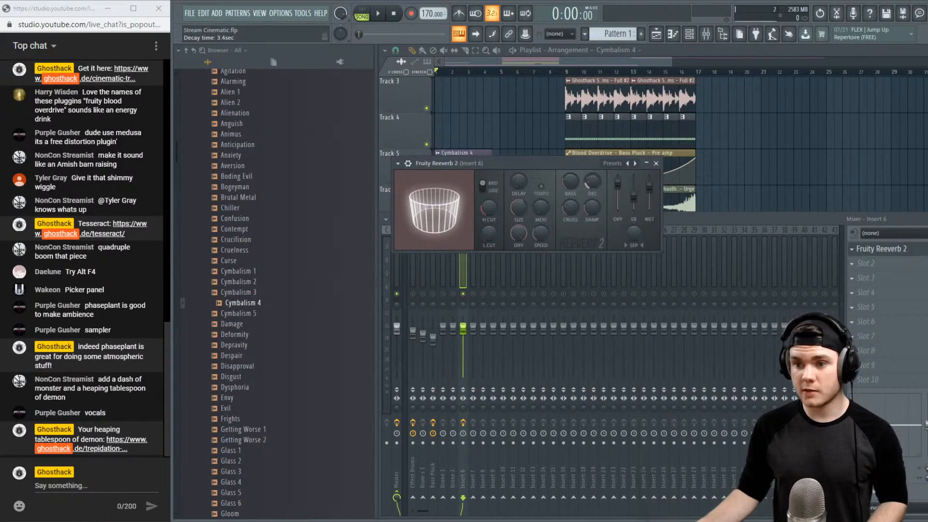
pyautogui.click(882, 250)
pyautogui.click(865, 264)
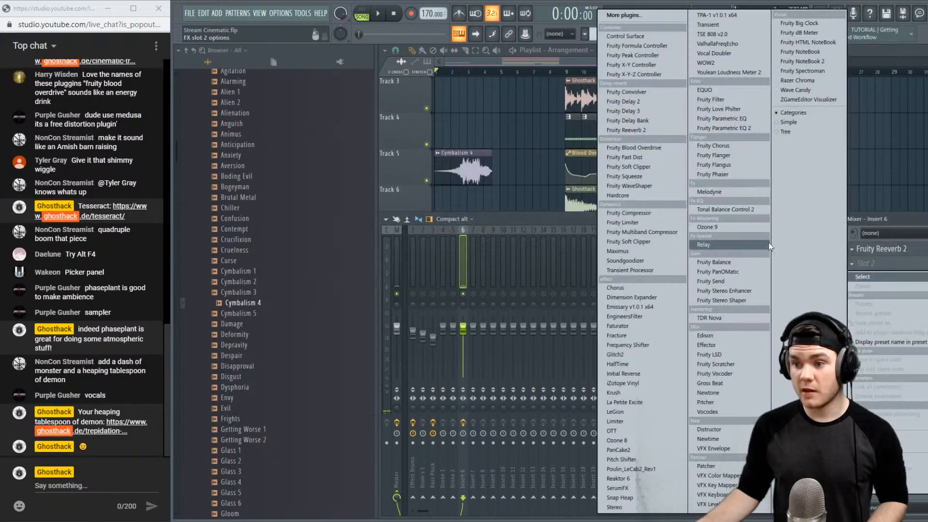
pyautogui.click(719, 334)
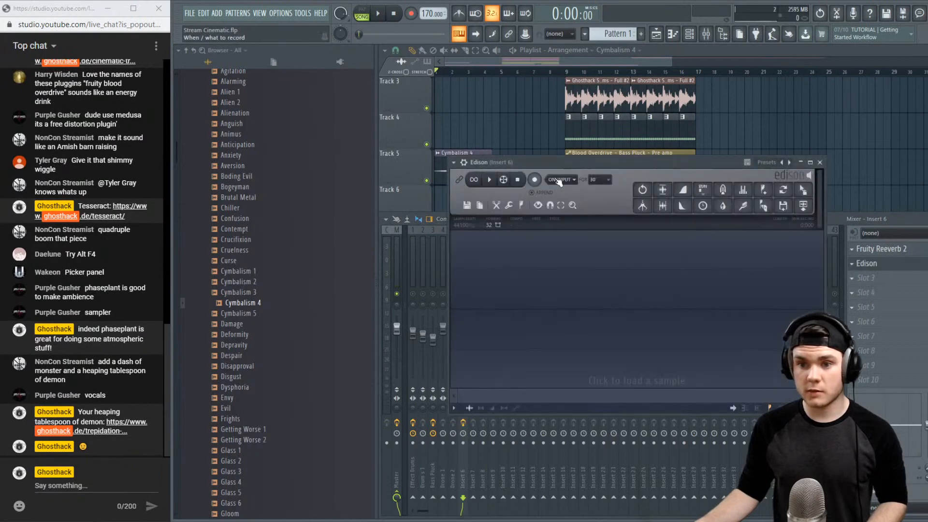
# Record the reversed, reverberant Cymbalism 4 playback in Edison and replace the Track 5 clip at bar 1 with the recording
pyautogui.click(377, 15)
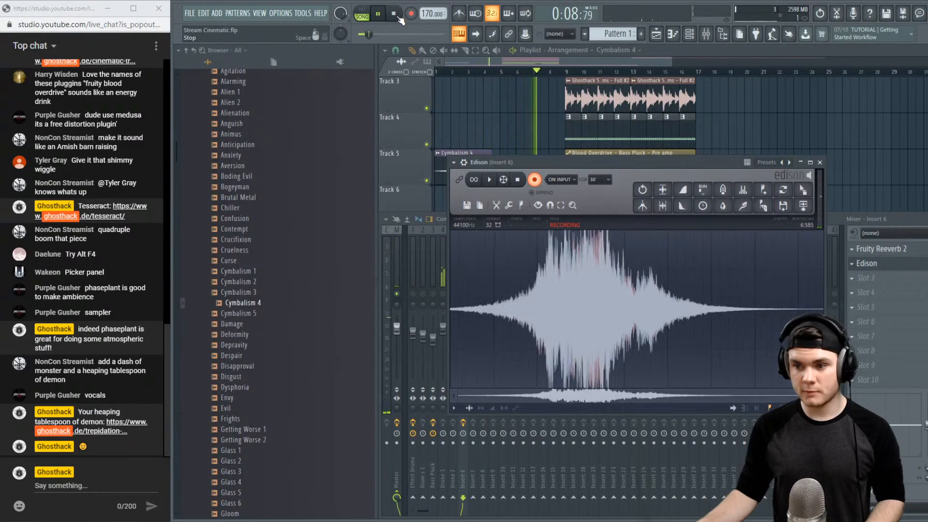
pyautogui.click(394, 14)
pyautogui.click(517, 180)
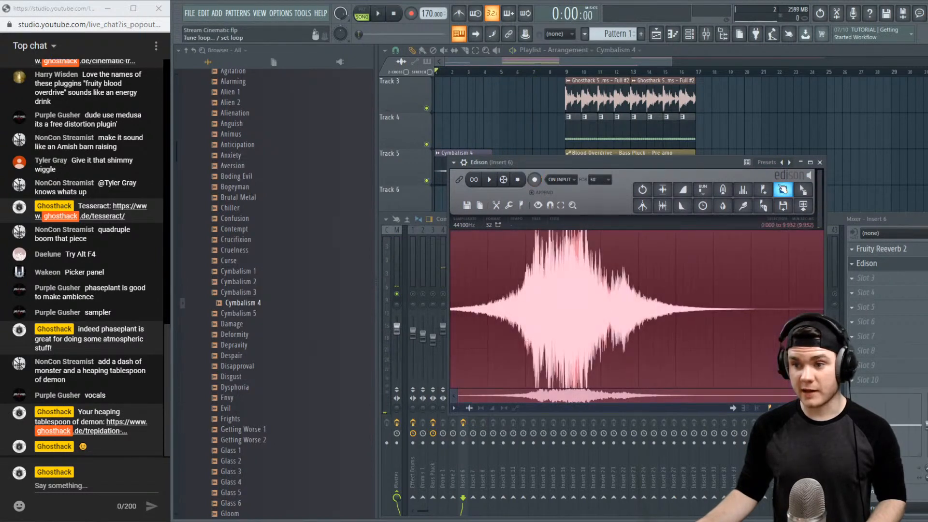
pyautogui.moveTo(802, 191); pyautogui.dragTo(470, 170)
pyautogui.rightClick(466, 173)
# Normalize and reverse the recorded clip on Track 5 in its channel settings
pyautogui.doubleClick(466, 169)
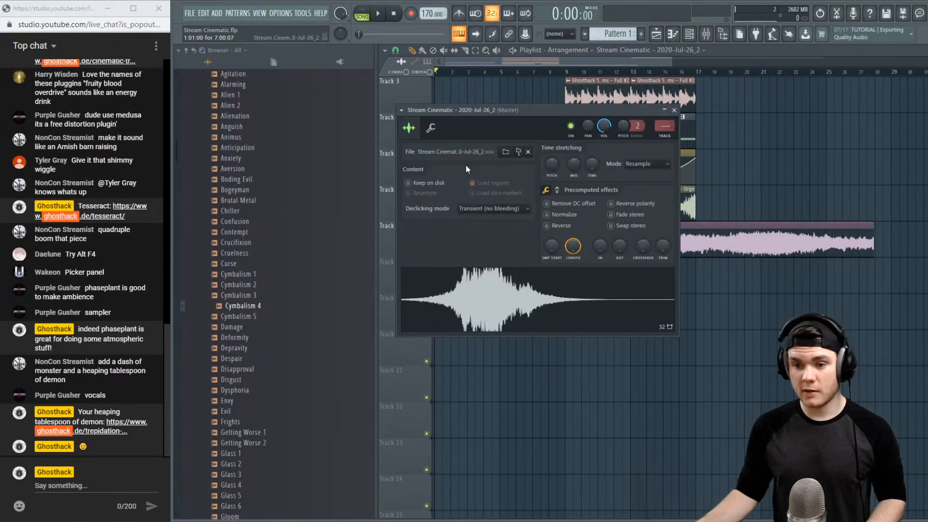
pyautogui.click(547, 214)
pyautogui.click(548, 225)
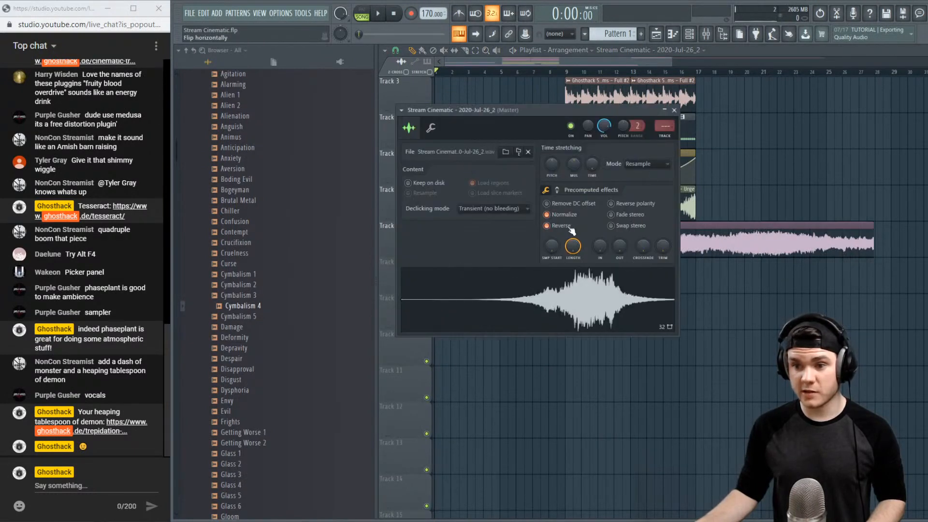
pyautogui.click(673, 109)
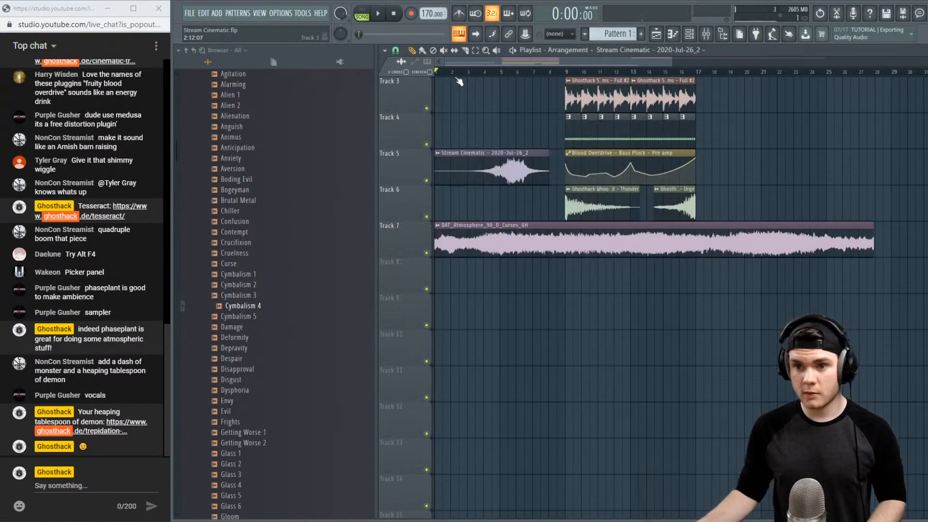
# Play the recorded clip, lower its channel volume, and route its channel to mixer insert 6
pyautogui.press('space')
pyautogui.doubleClick(507, 156)
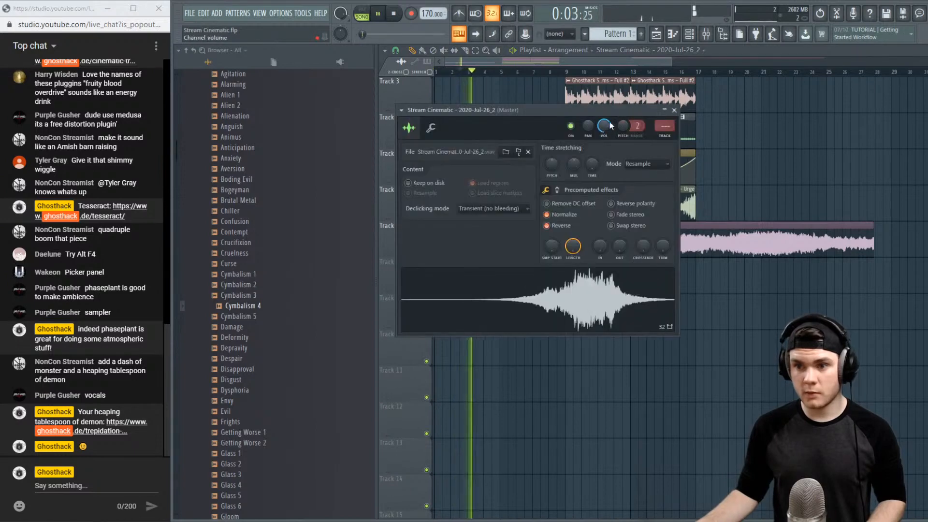
pyautogui.moveTo(603, 126); pyautogui.dragTo(603, 142)
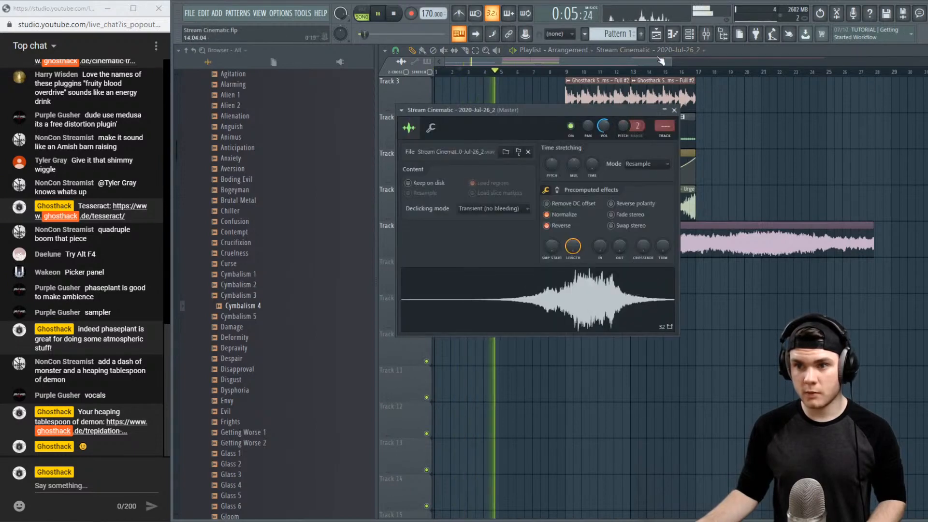
pyautogui.click(706, 37)
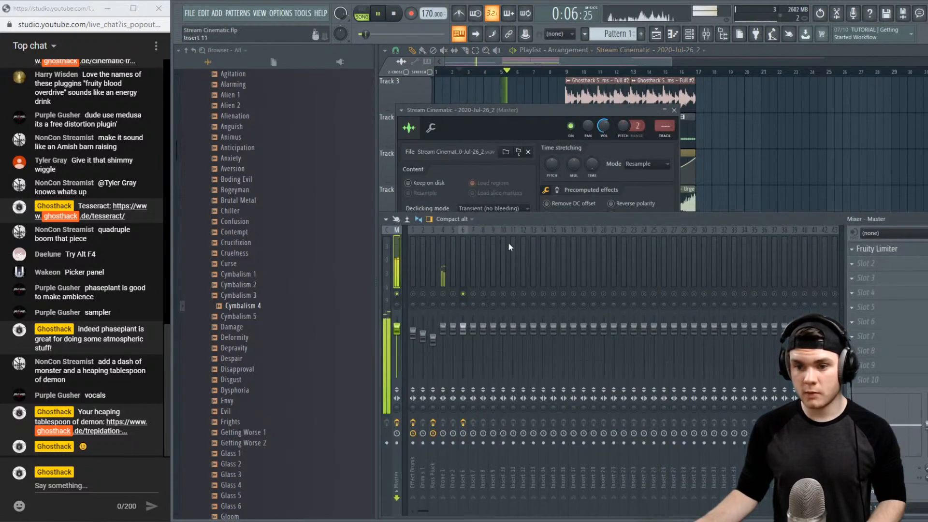
pyautogui.click(460, 255)
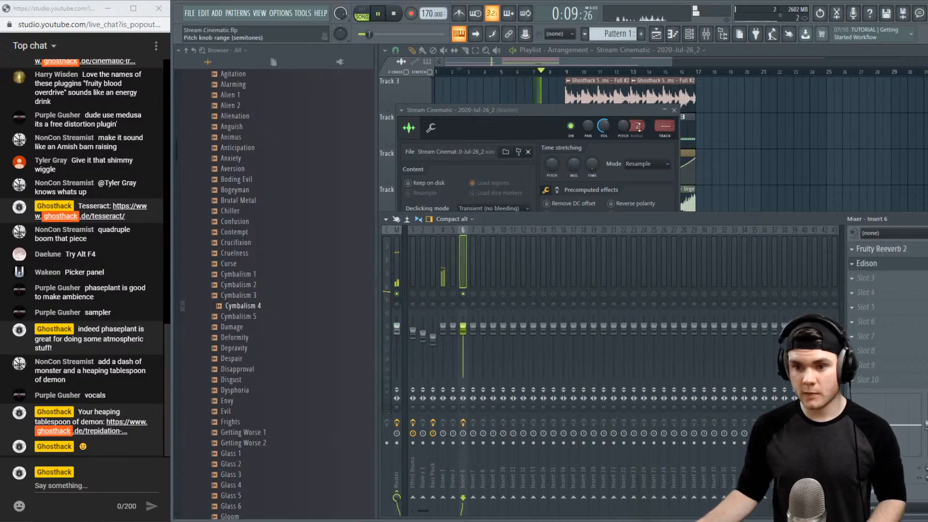
pyautogui.press('space')
pyautogui.moveTo(665, 126)
pyautogui.mouseDown()
pyautogui.moveTo(665, 116)
pyautogui.moveTo(665, 129)
pyautogui.mouseUp()
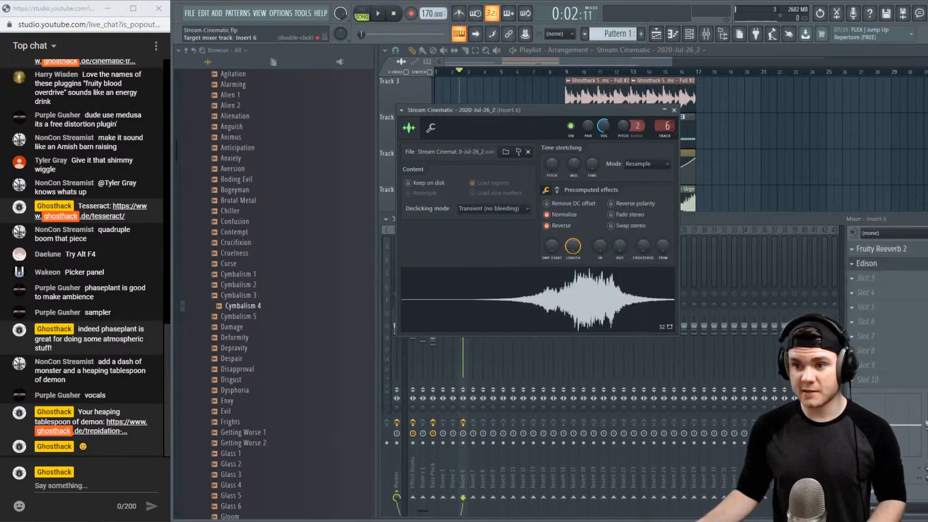
pyautogui.click(673, 110)
# Adjust the high cut of Fruity Reeverb 2 on insert 6, lower its early reflection level, and play the recorded clip
pyautogui.click(889, 250)
pyautogui.click(890, 251)
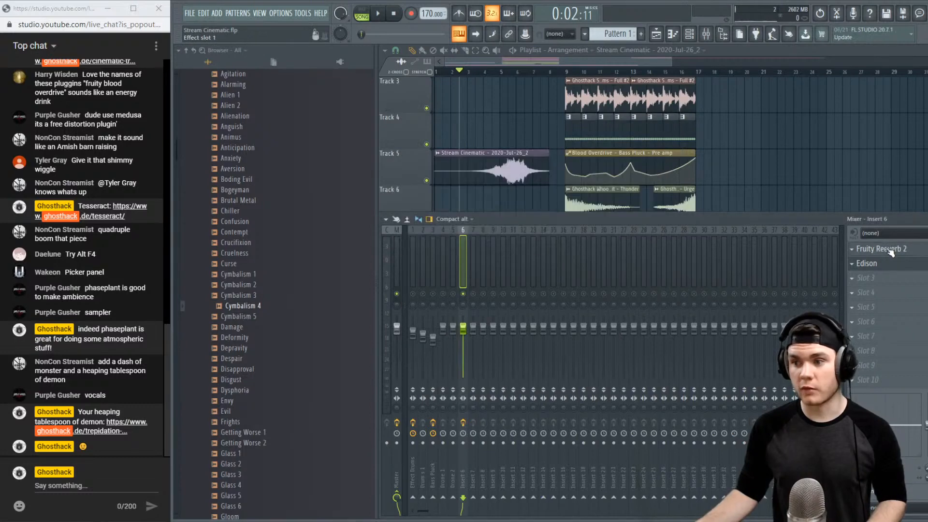
pyautogui.click(877, 249)
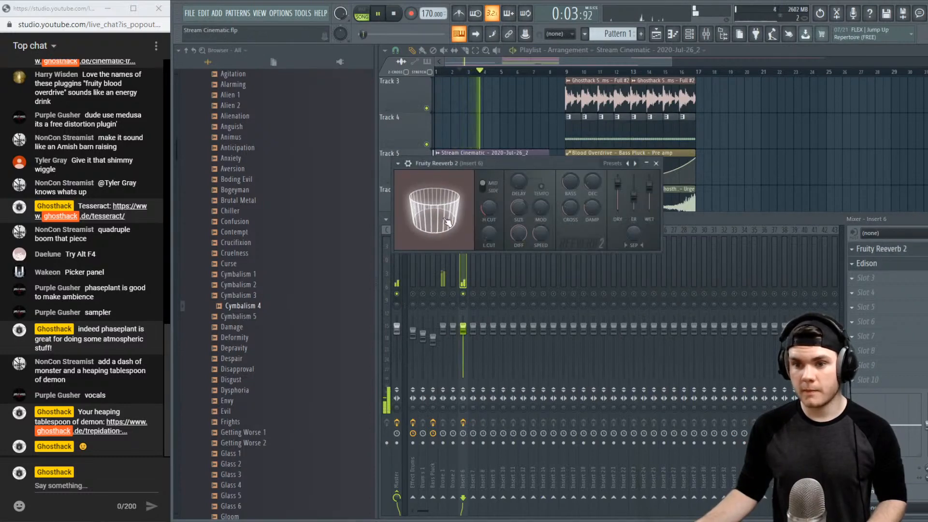
pyautogui.press('space')
pyautogui.moveTo(519, 204); pyautogui.dragTo(518, 215)
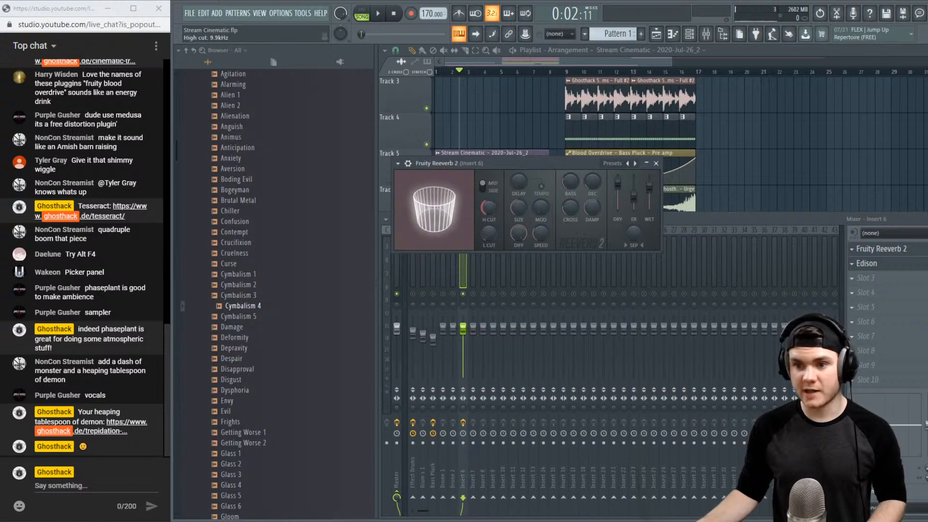
pyautogui.moveTo(634, 194); pyautogui.dragTo(634, 200)
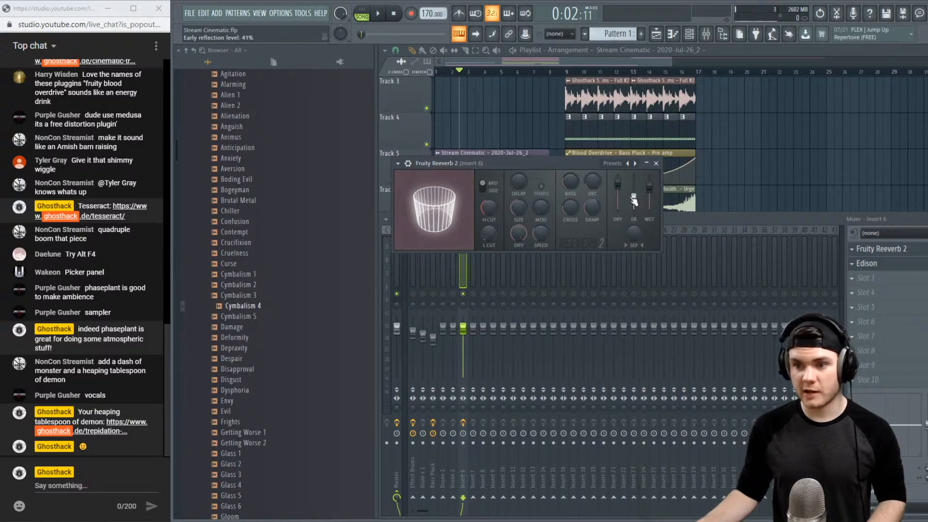
pyautogui.press('space')
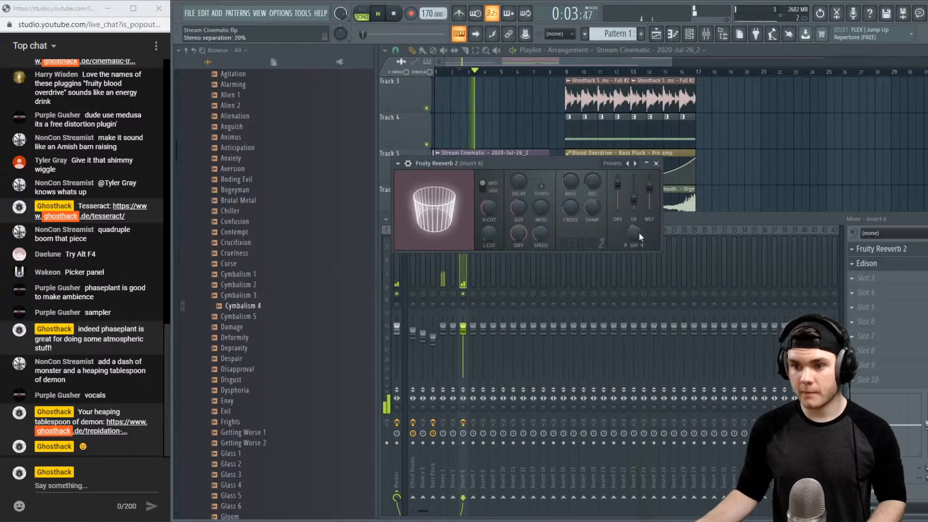
# Close the reverb and replace Edison in slot 2 of insert 6 with Fruity Parametric EQ 2
pyautogui.click(867, 248)
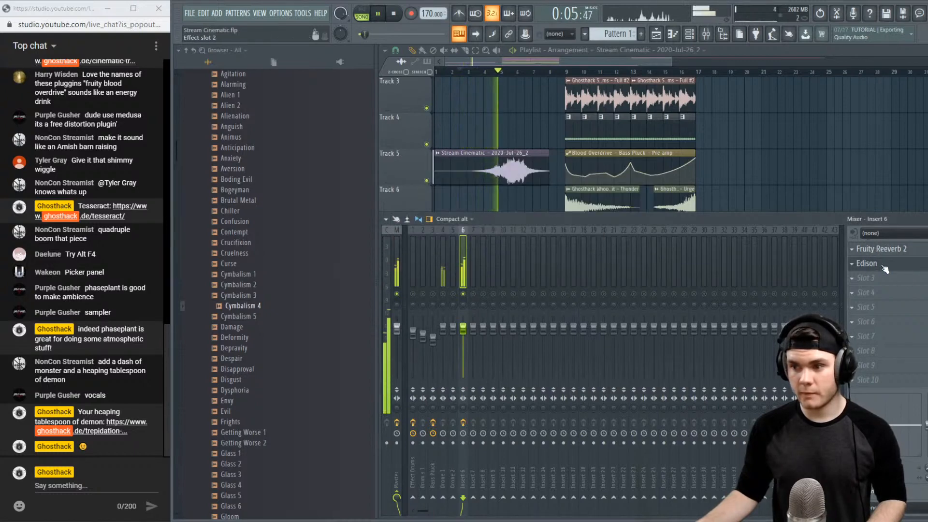
pyautogui.click(874, 265)
pyautogui.moveTo(864, 276)
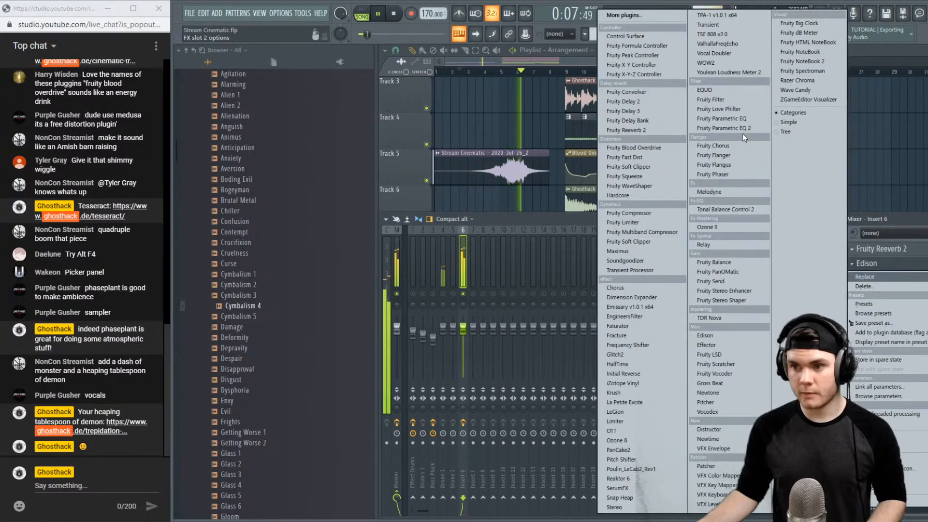
pyautogui.click(725, 128)
# Cut the lows and dip the mids and upper mids in the EQ during playback, and lower insert 6 to about -4.4 dB
pyautogui.moveTo(584, 243)
pyautogui.mouseDown()
pyautogui.moveTo(592, 237)
pyautogui.moveTo(592, 258)
pyautogui.mouseUp()
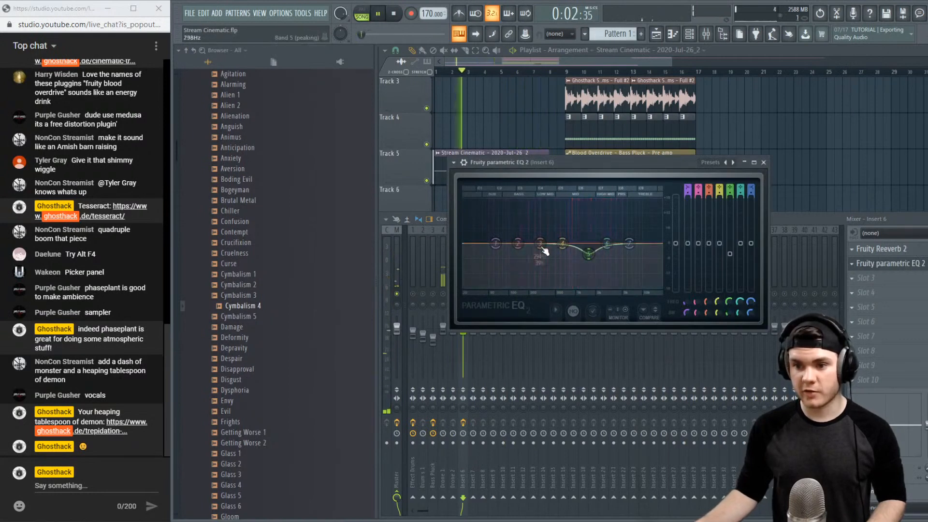
pyautogui.moveTo(496, 243); pyautogui.dragTo(507, 288)
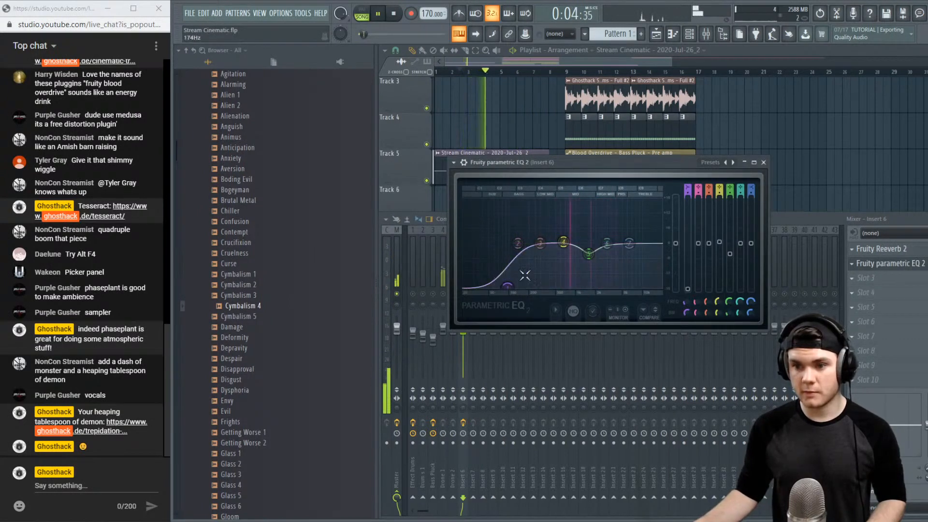
pyautogui.moveTo(562, 243); pyautogui.dragTo(610, 246)
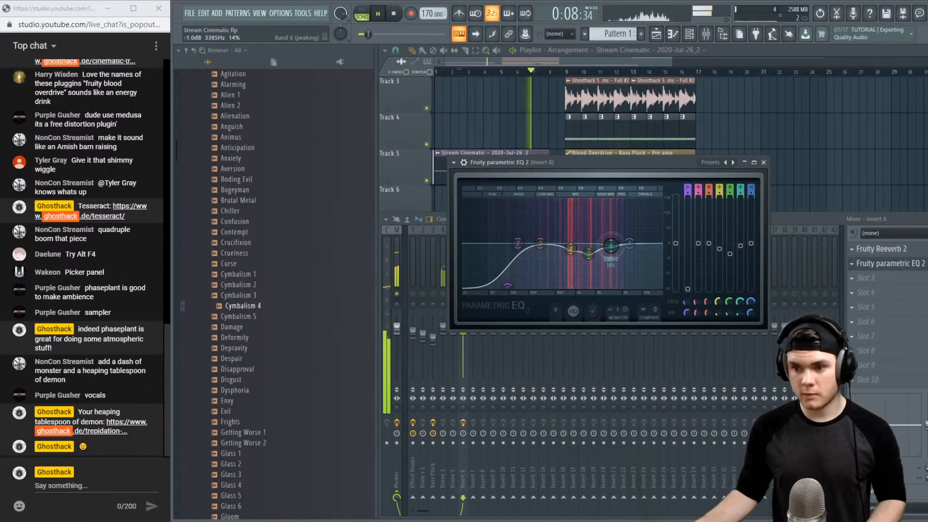
pyautogui.click(764, 163)
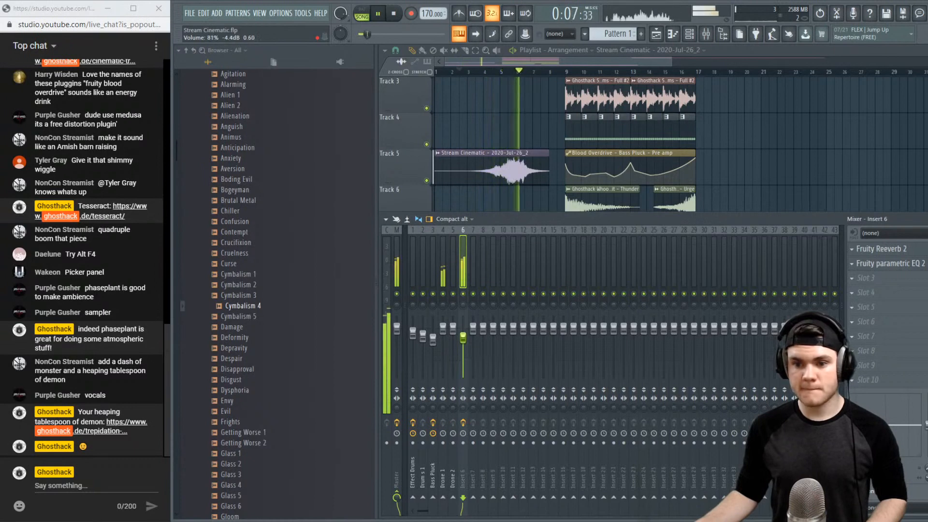
pyautogui.press('space')
# Solo insert 6 and load PanCake2 in its first effect slot, ahead of Fruity Reeverb 2
pyautogui.rightClick(463, 294)
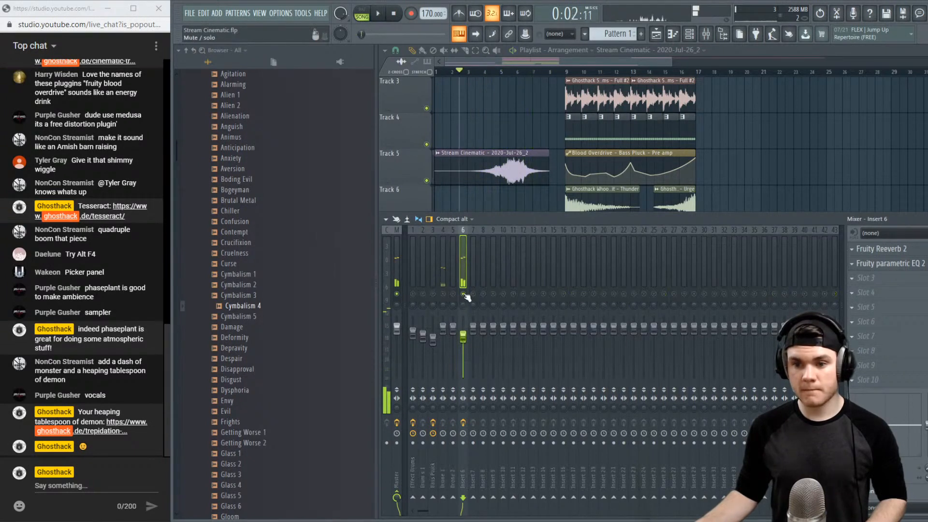
pyautogui.click(868, 249)
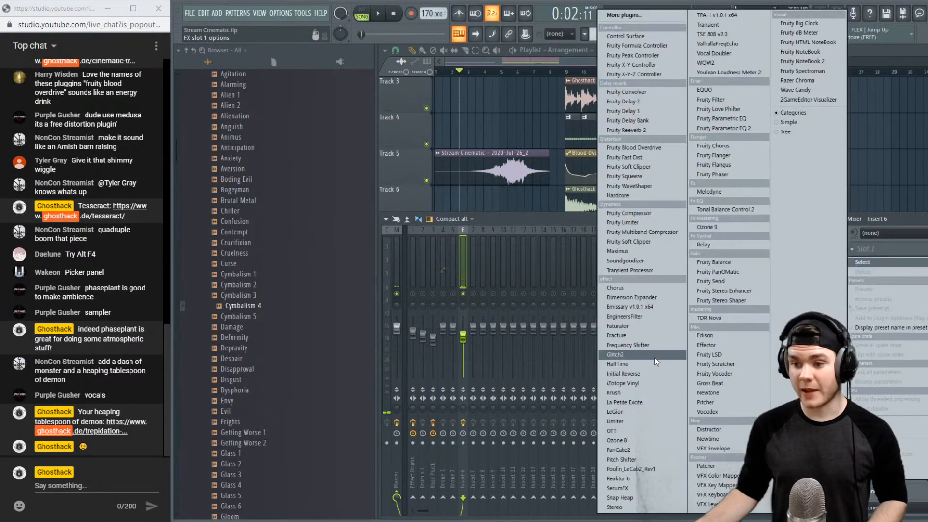
pyautogui.click(648, 449)
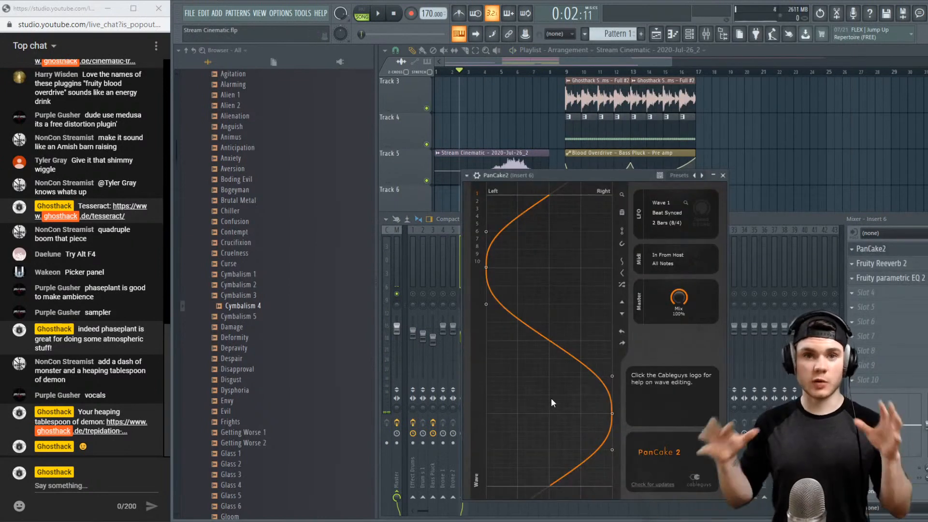
# Set PanCake2's beat-synced LFO rate to 1/128 and play the clip to hear the panning
pyautogui.click(649, 223)
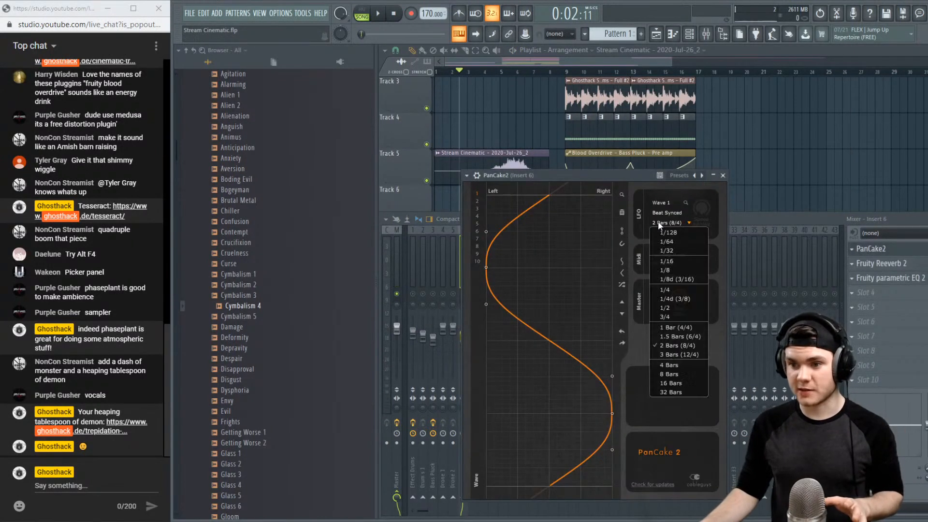
pyautogui.click(665, 228)
pyautogui.press('space')
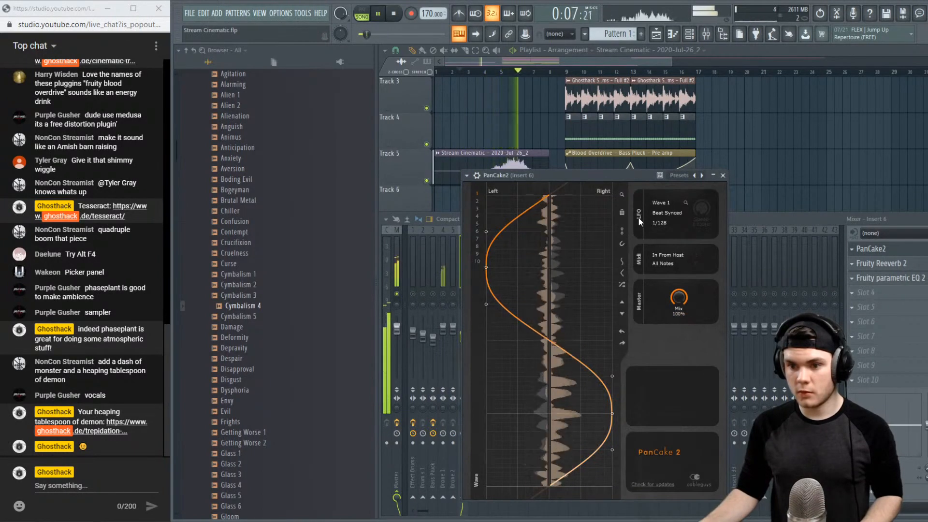
# Set PanCake2's beat-synced LFO rate to 1/64 and play the clip to hear the panning
pyautogui.press('space')
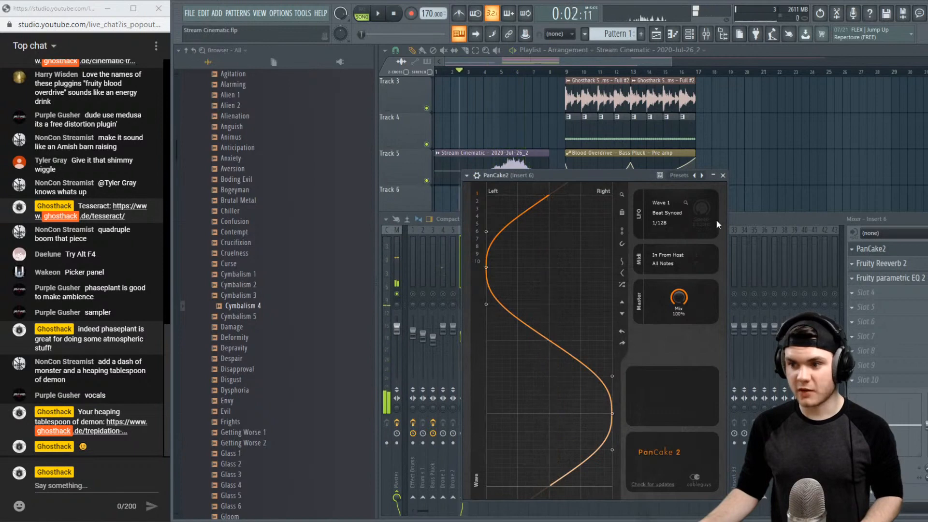
pyautogui.click(659, 223)
pyautogui.click(672, 237)
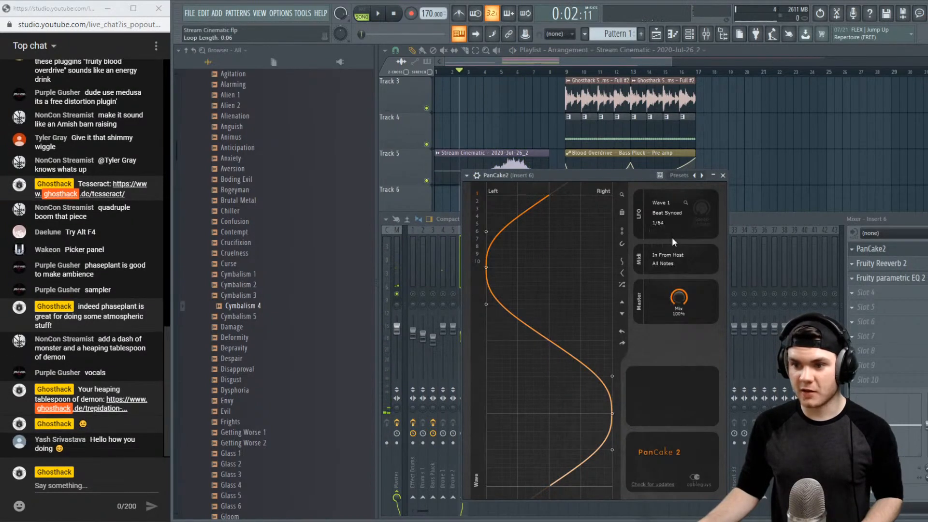
pyautogui.press('space')
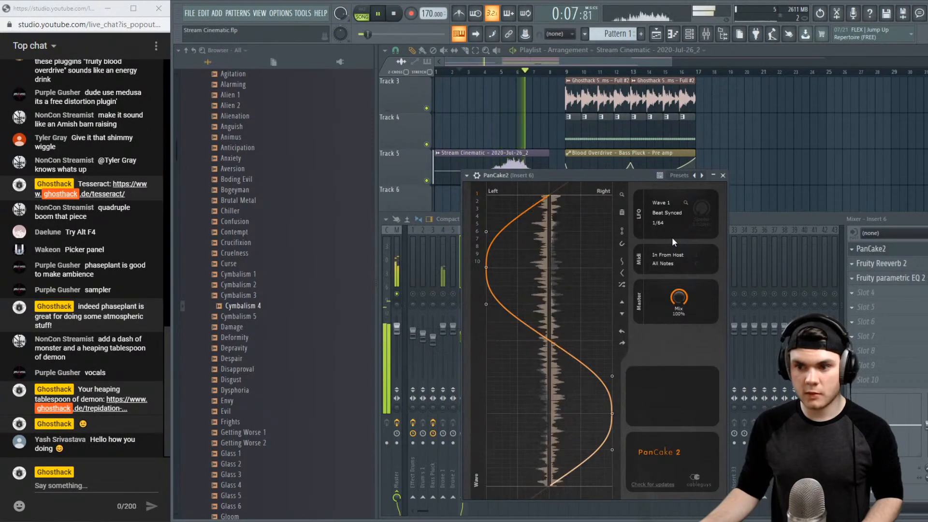
pyautogui.press('space')
# Lower PanCake2's slot mix level to about 80%, close its window, and unsolo insert 6
pyautogui.click(926, 249)
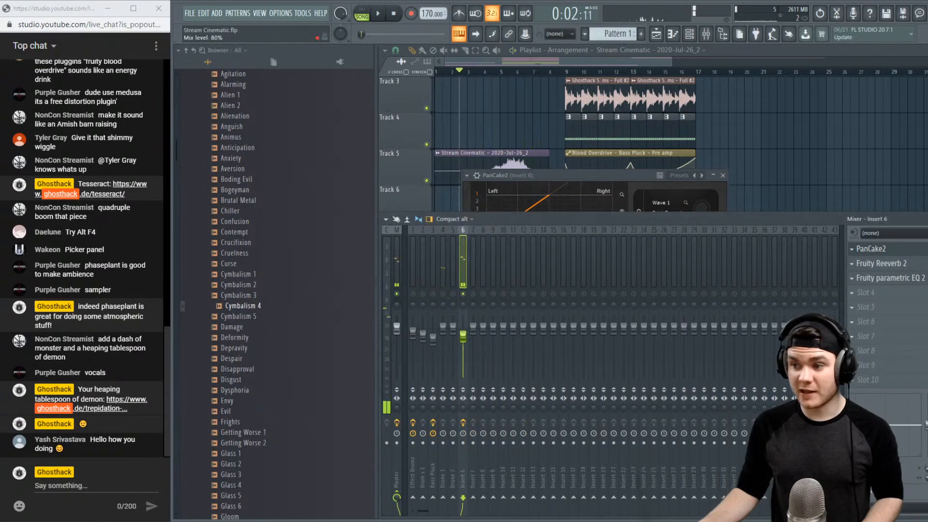
pyautogui.click(895, 250)
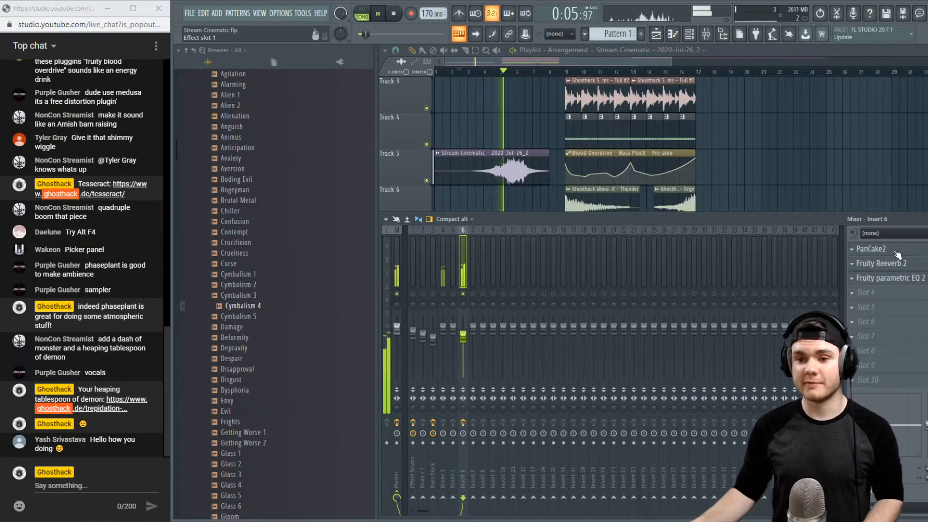
pyautogui.rightClick(462, 294)
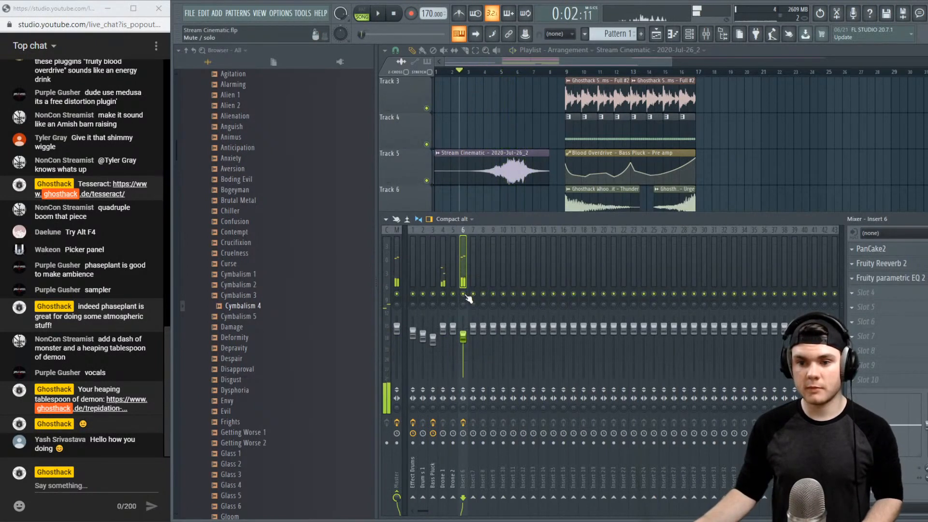
# Show the playlist without the mixer and move the DAT_Atmosphere_90_D_Sleeping Pain clip on Track 1 to about bar 31
pyautogui.press('F9')
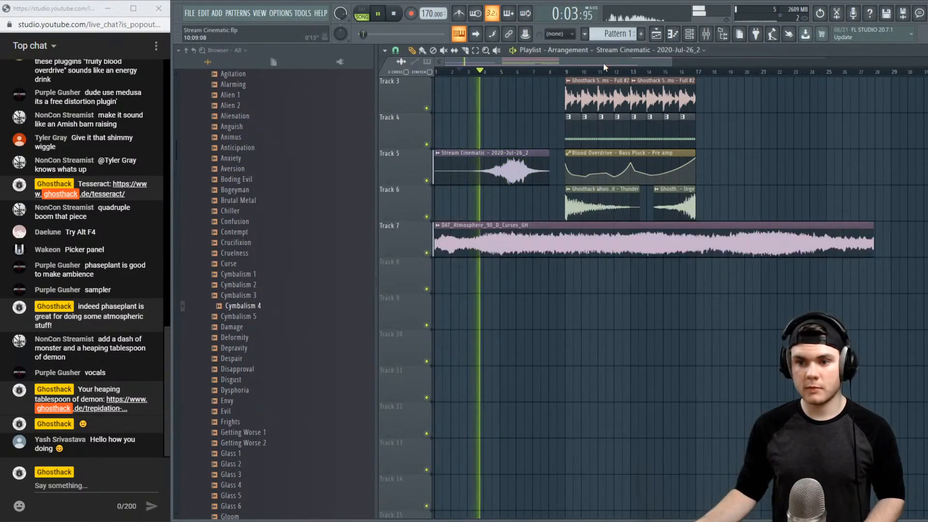
pyautogui.doubleClick(480, 168)
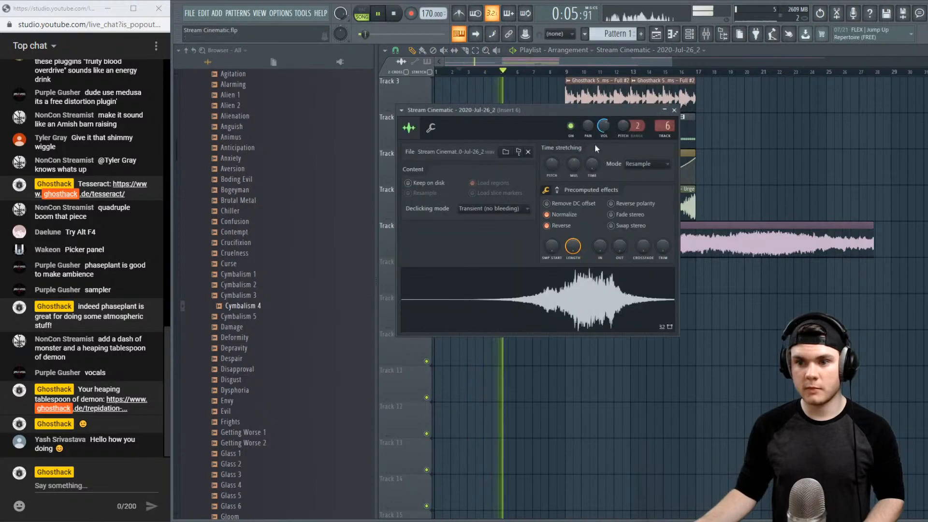
pyautogui.click(674, 110)
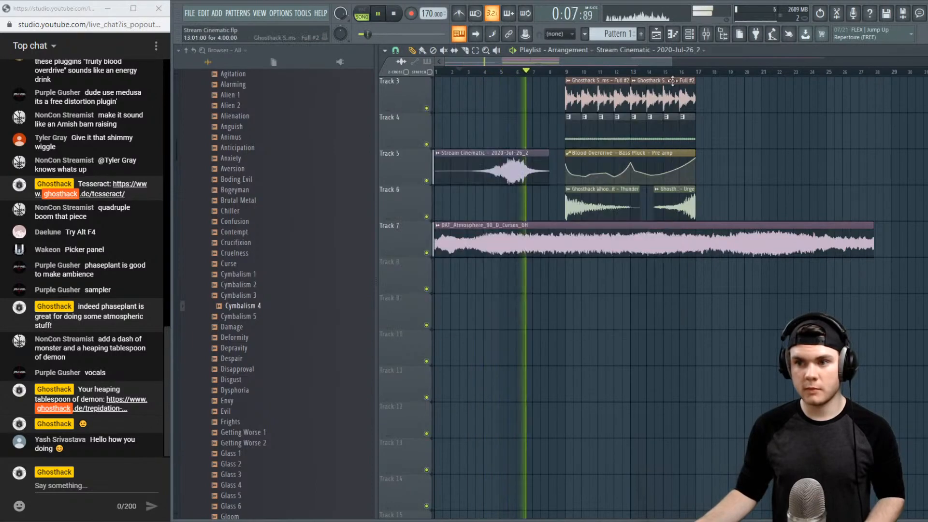
pyautogui.moveTo(672, 62); pyautogui.dragTo(720, 83)
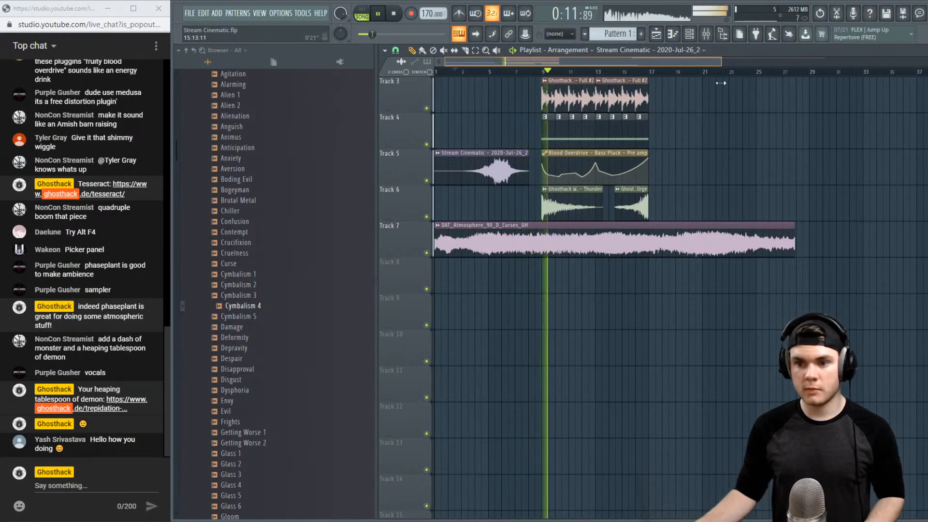
pyautogui.scroll(2, 792, 202)
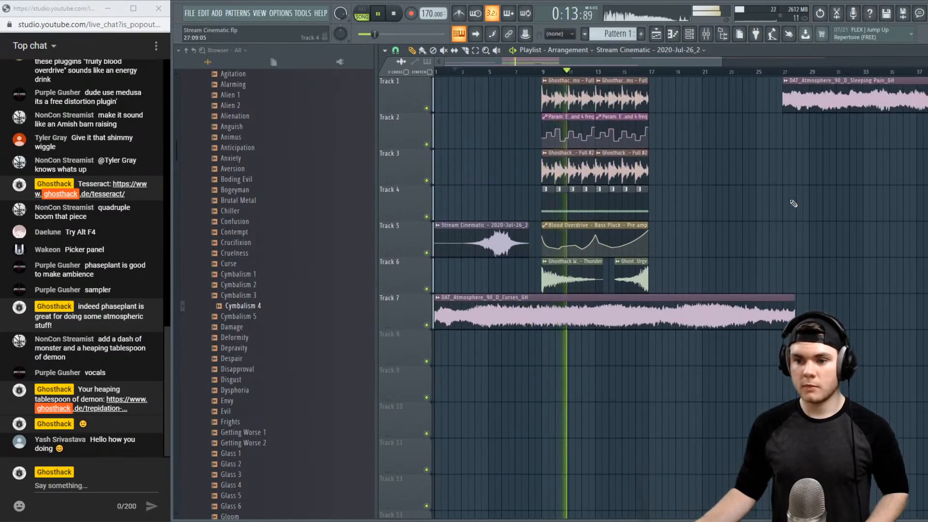
pyautogui.moveTo(817, 97); pyautogui.dragTo(877, 98)
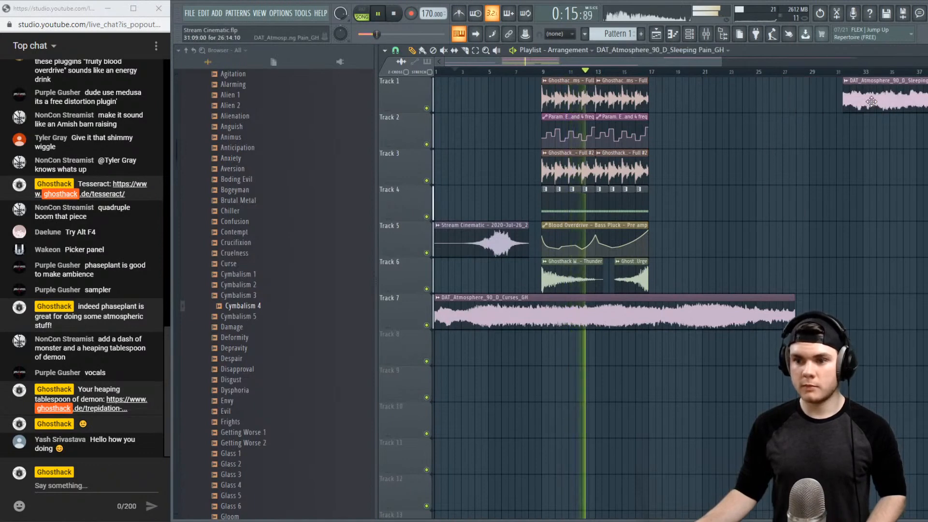
pyautogui.press('space')
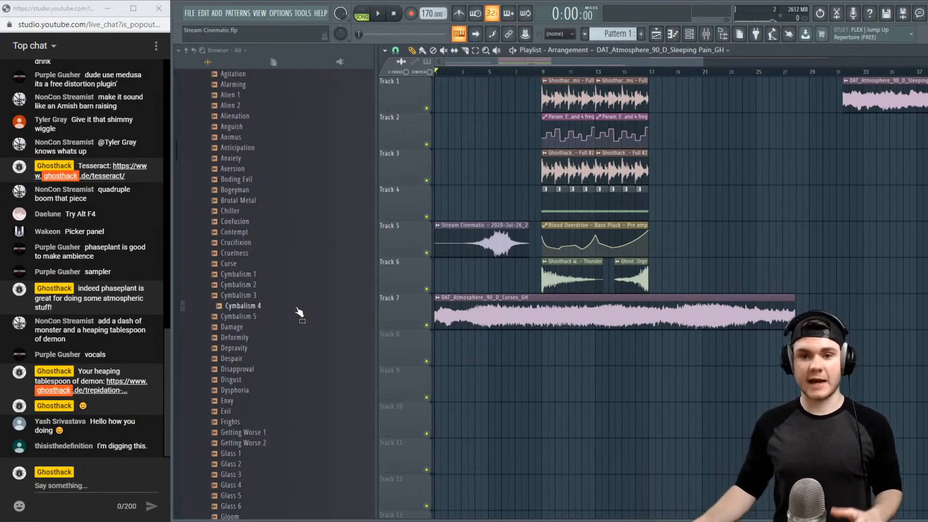
# Collapse the Trepidation Dark Horror FX Volume 2 folder and open the Loops folder in Ghosthack - Crime & Drama
pyautogui.scroll(8, 298, 312)
pyautogui.click(267, 326)
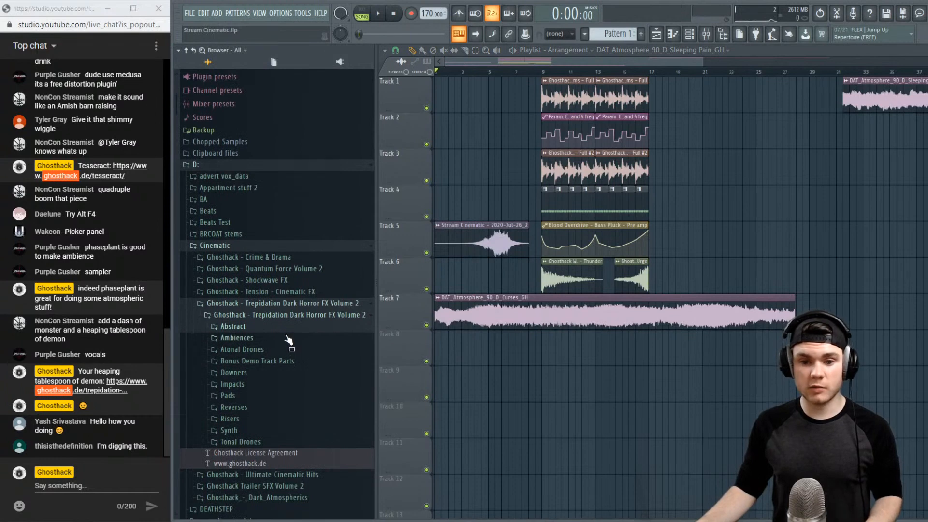
pyautogui.click(253, 315)
pyautogui.click(264, 304)
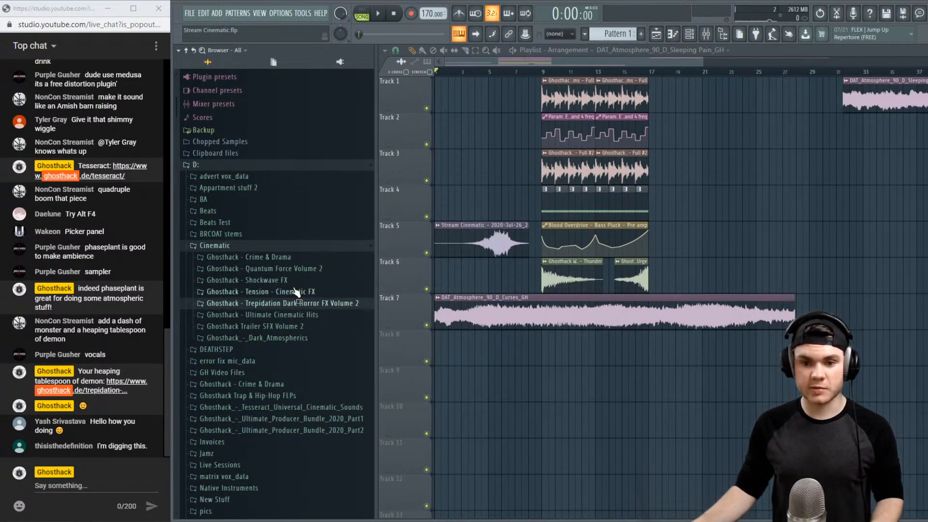
pyautogui.click(303, 259)
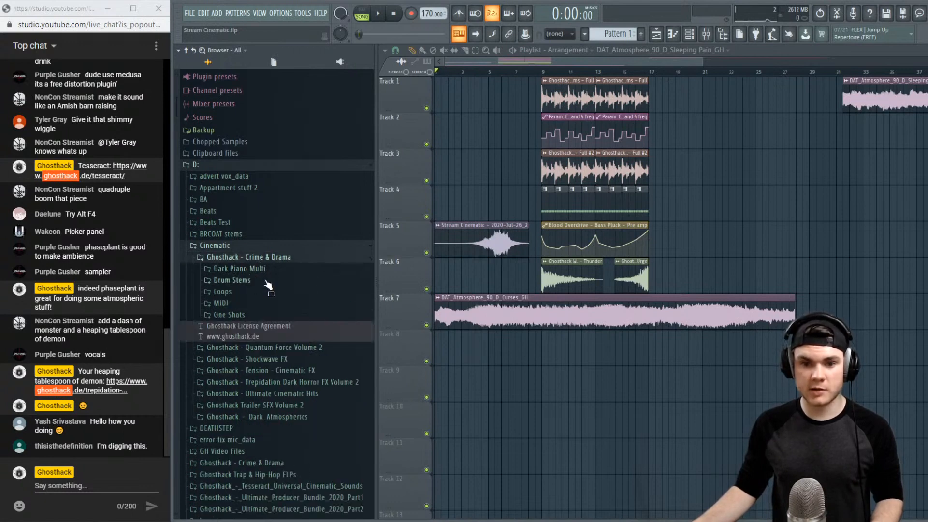
pyautogui.click(247, 293)
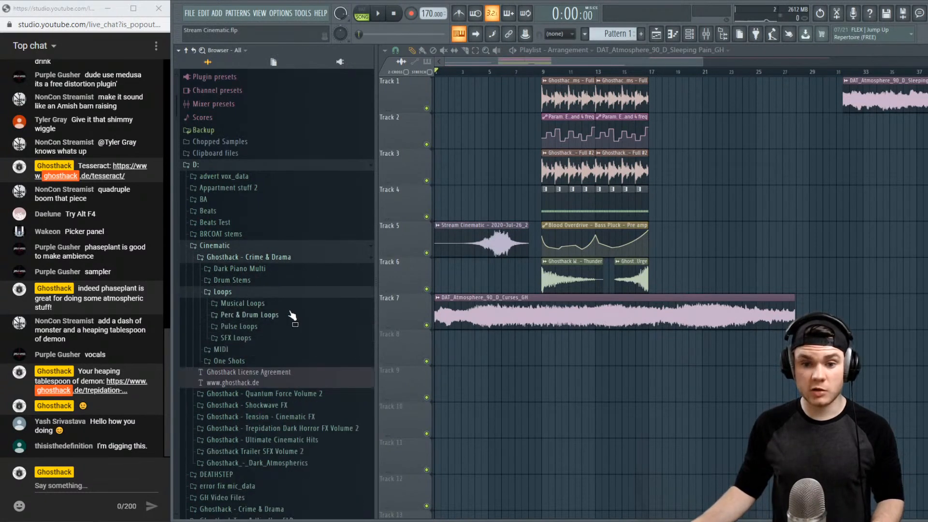
# Open Pulse Loops, audition samples such as 80_FM Pulse_F and 120_Funky_E, and collapse the folder
pyautogui.click(278, 327)
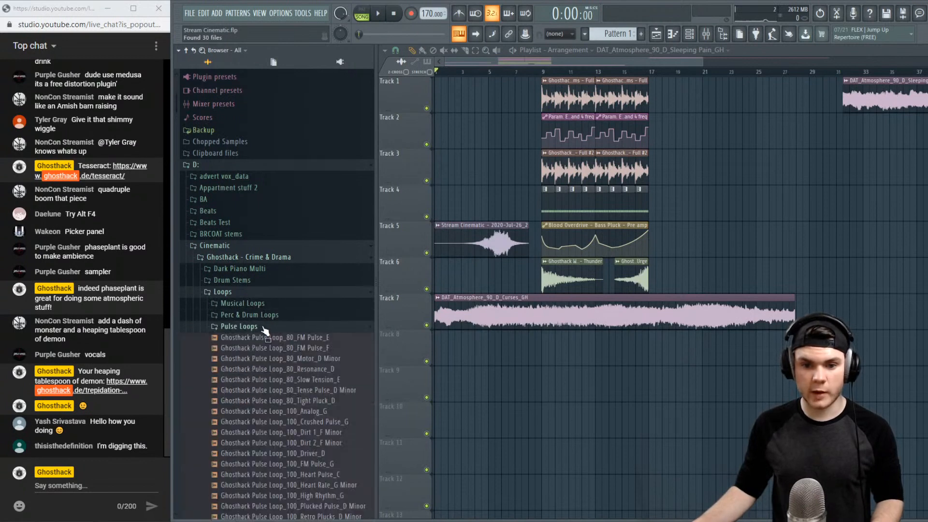
pyautogui.moveTo(290, 285); pyautogui.dragTo(298, 291)
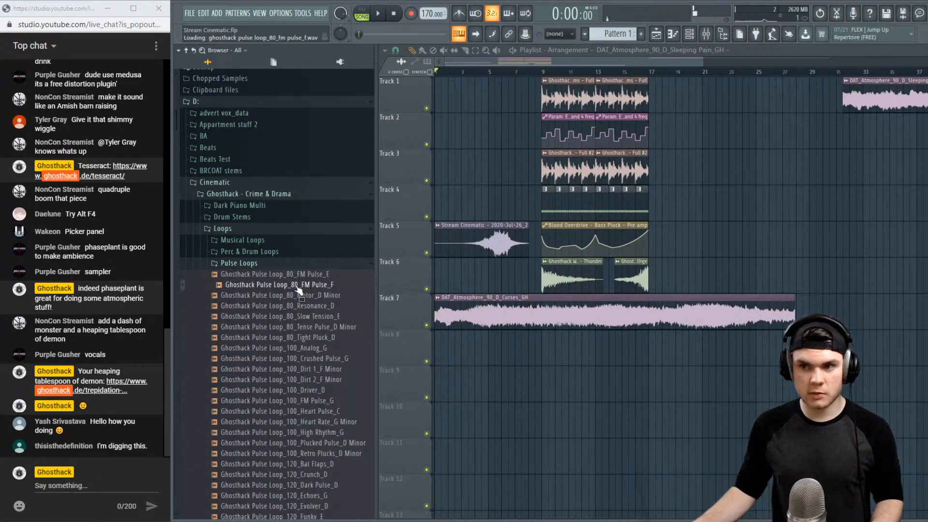
pyautogui.click(291, 389)
pyautogui.scroll(-3, 291, 388)
pyautogui.click(290, 388)
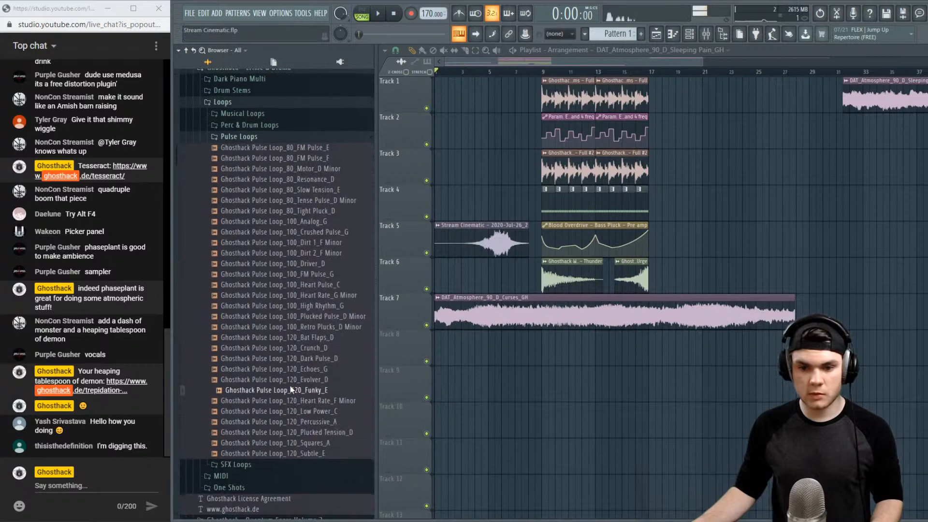
pyautogui.scroll(3, 291, 388)
pyautogui.click(272, 263)
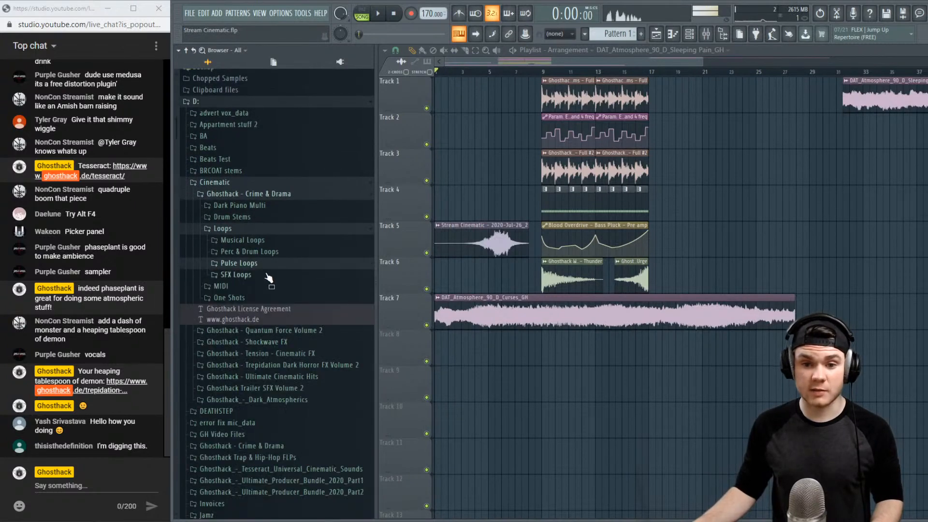
# Open Perc & Drum Loops and audition Abstract Synth Drums, Clock 1 and Clock 2 at 80 BPM
pyautogui.click(306, 251)
pyautogui.scroll(-2, 309, 261)
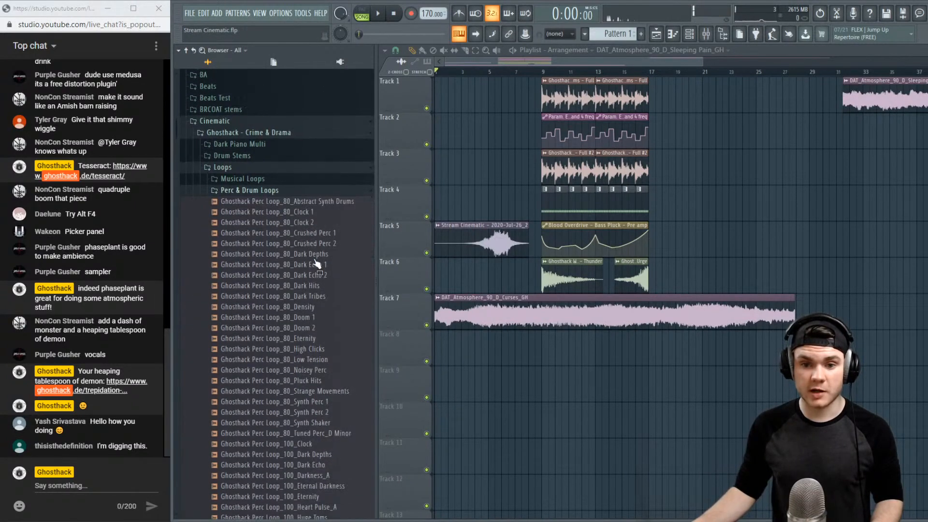
pyautogui.click(329, 200)
pyautogui.click(326, 211)
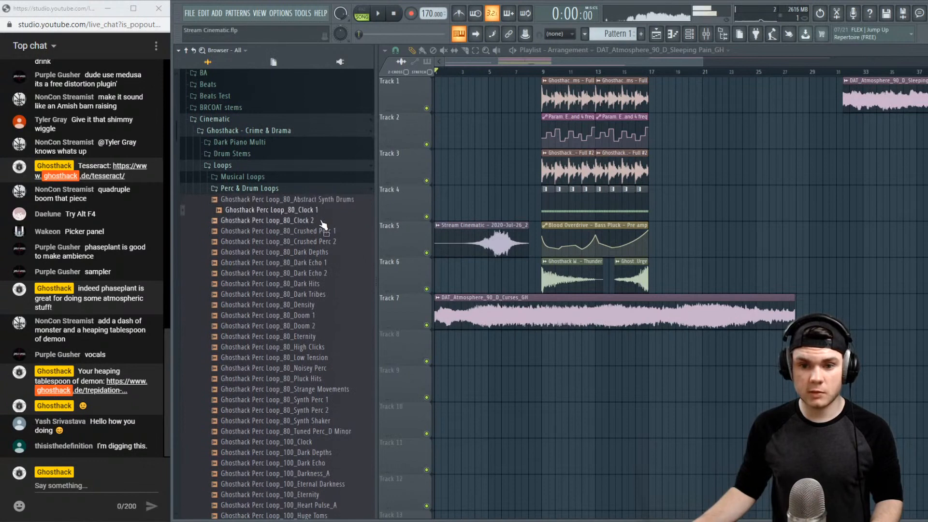
pyautogui.click(322, 221)
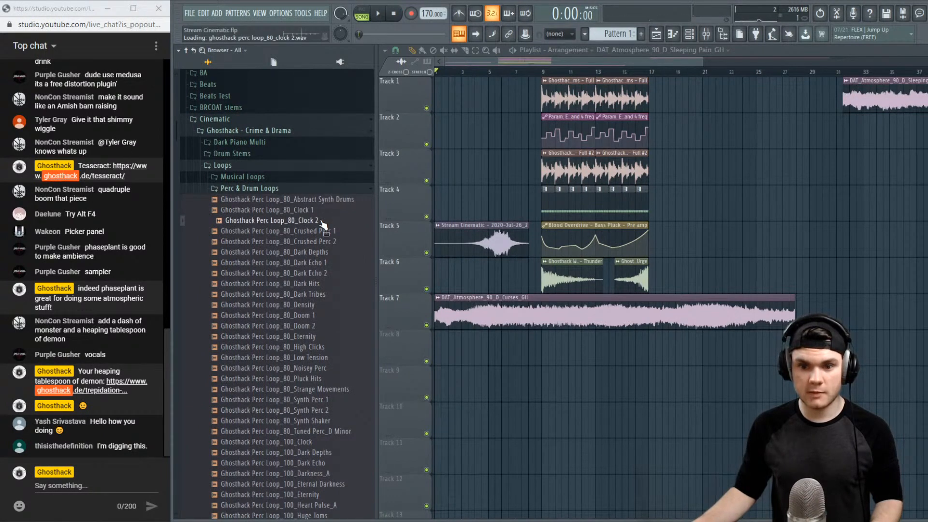
# Place Ghosthack Perc Loop_80_Clock 2 at the start of Track 8 and time-stretch it to 8 bars
pyautogui.moveTo(346, 220); pyautogui.dragTo(443, 198)
pyautogui.moveTo(489, 235); pyautogui.dragTo(478, 353)
pyautogui.doubleClick(478, 353)
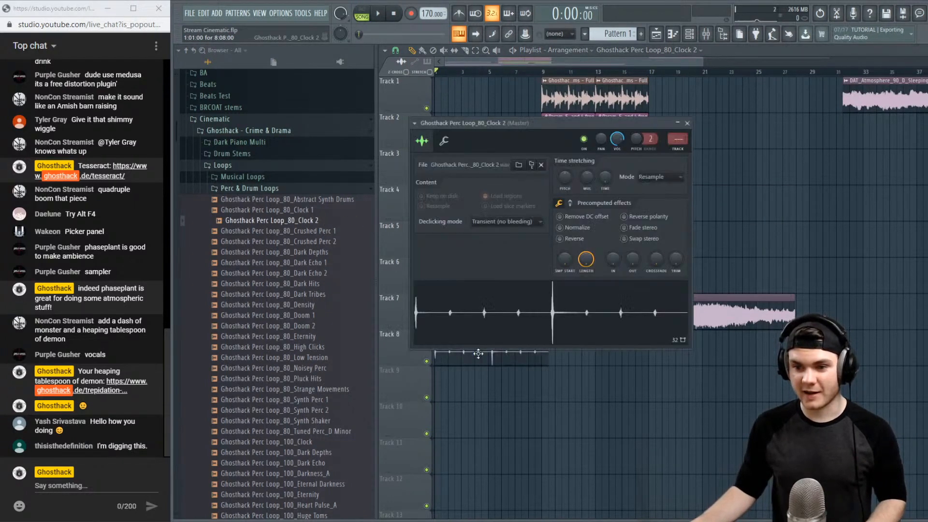
pyautogui.moveTo(605, 178); pyautogui.dragTo(605, 173)
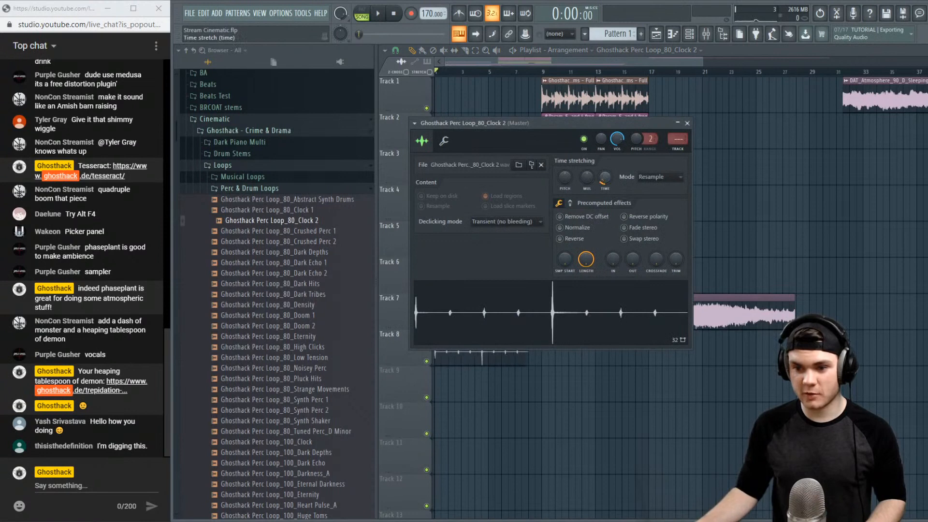
pyautogui.click(687, 124)
# Play the arrangement with the clock loop and add a second Clock 2 clip at bar 9 on Track 8
pyautogui.press('space')
pyautogui.press('space')
pyautogui.press('space')
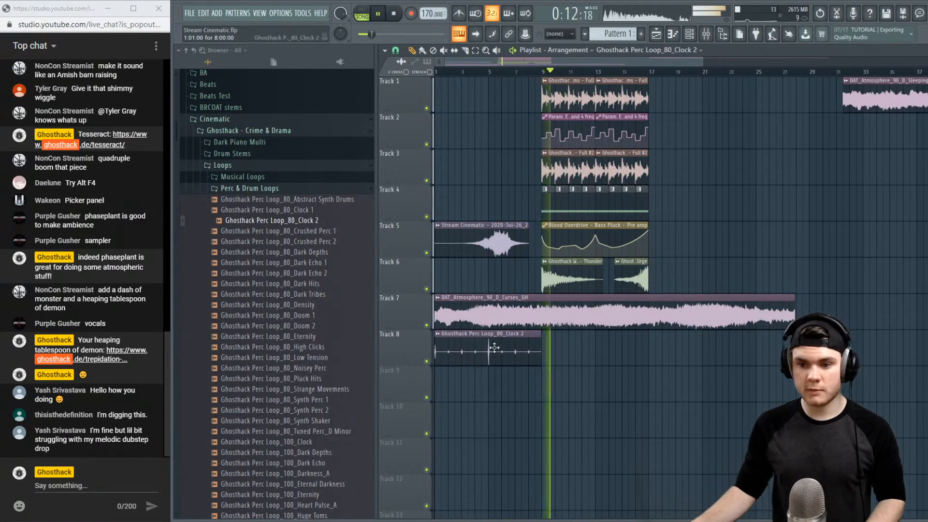
pyautogui.moveTo(553, 348); pyautogui.dragTo(547, 348)
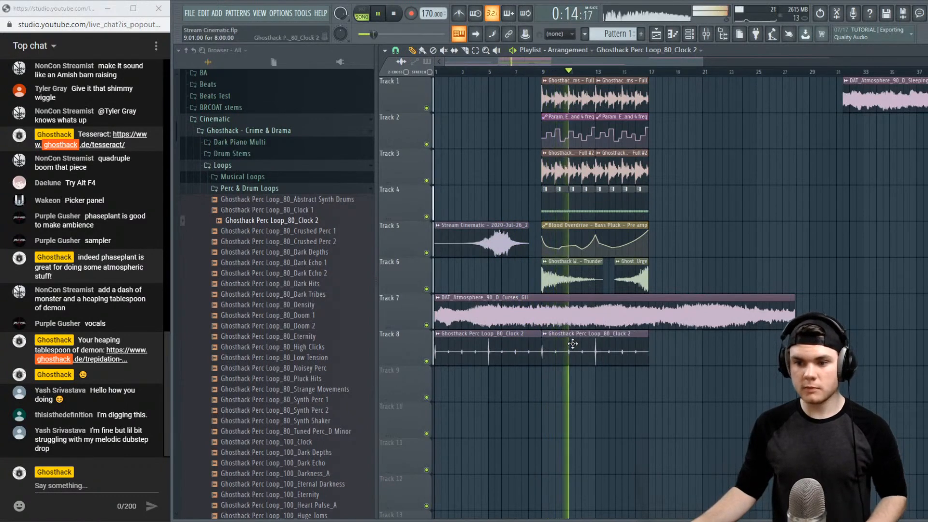
pyautogui.press('space')
# Open the Clock 2 channel settings and route the sample to mixer insert 7
pyautogui.doubleClick(572, 344)
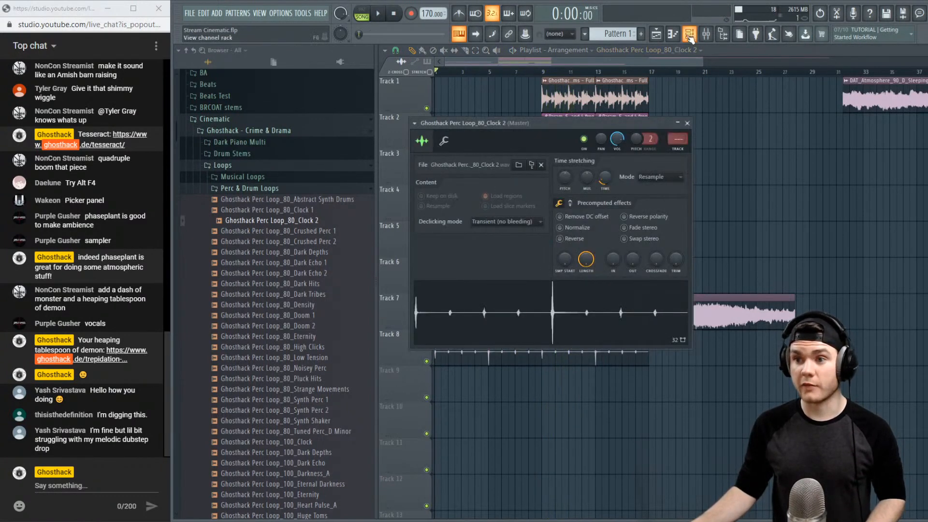
pyautogui.click(706, 35)
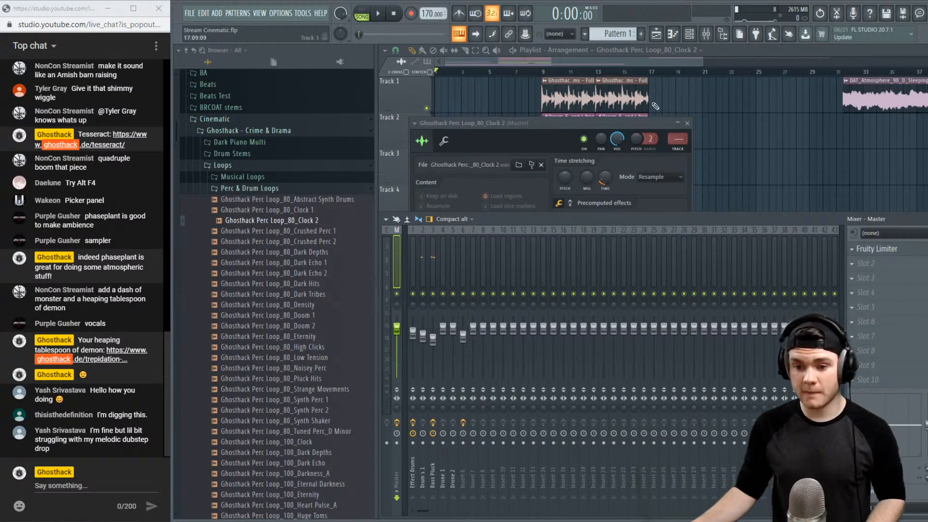
pyautogui.moveTo(676, 137); pyautogui.dragTo(676, 128)
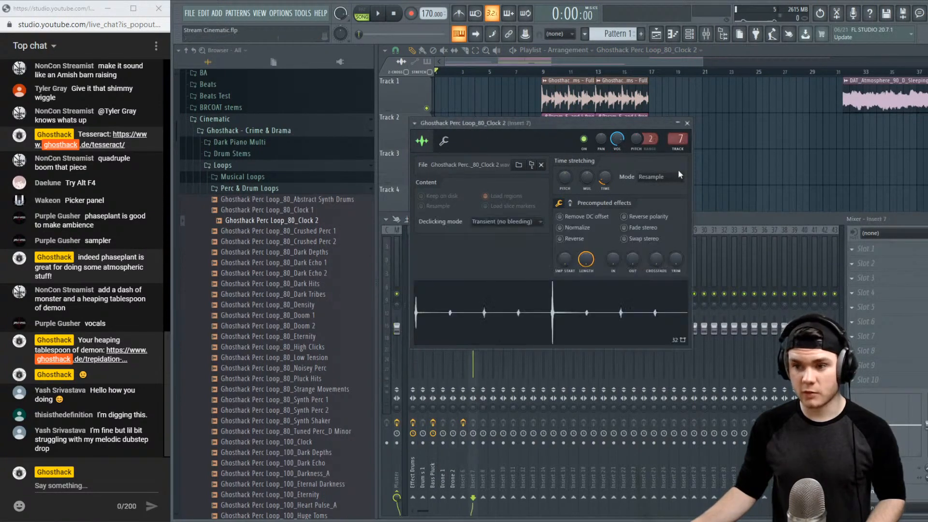
# Rename mixer insert 6 as Scrape 1
pyautogui.click(711, 220)
pyautogui.rightClick(466, 256)
pyautogui.click(496, 239)
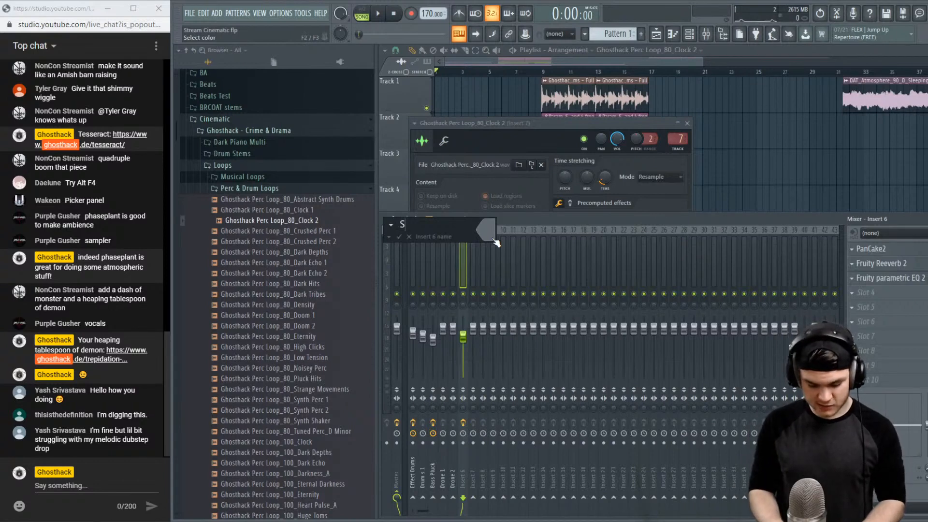
pyautogui.write('Scrape 1')
pyautogui.press('Return')
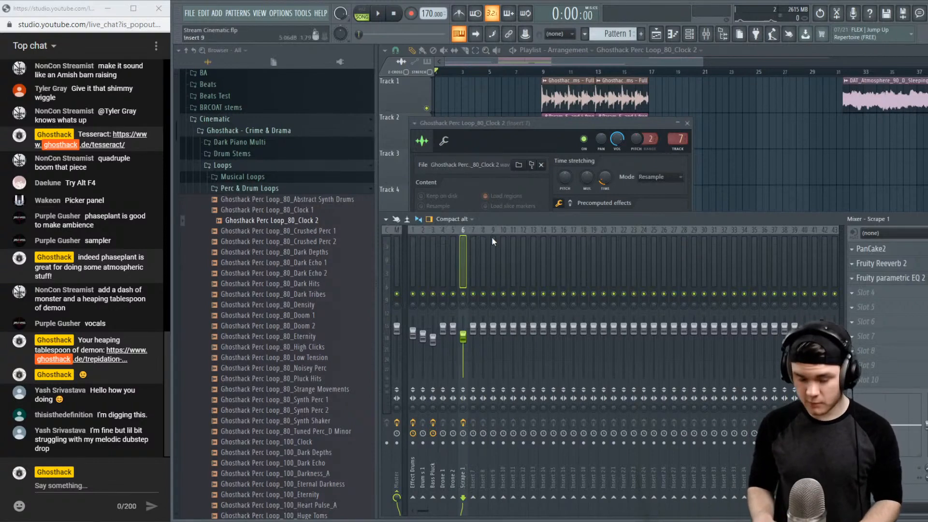
# Solo insert 7 during playback and load Fruity Reeverb 2 in its first effect slot
pyautogui.press('space')
pyautogui.click(472, 271)
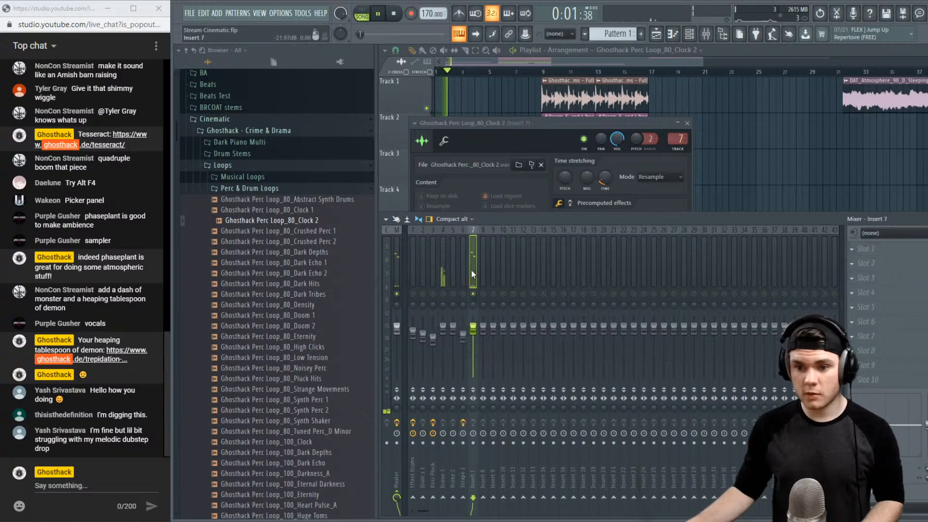
pyautogui.click(862, 248)
pyautogui.click(623, 130)
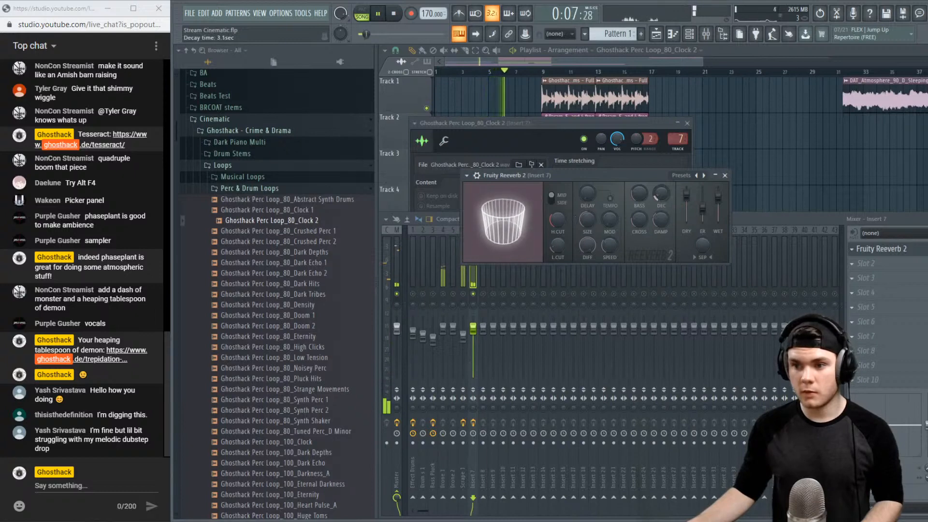
# Set the Fruity Reeverb 2 decay time on insert 7 to 3.5 seconds and play the clock loop within the full arrangement
pyautogui.moveTo(718, 195); pyautogui.dragTo(717, 202)
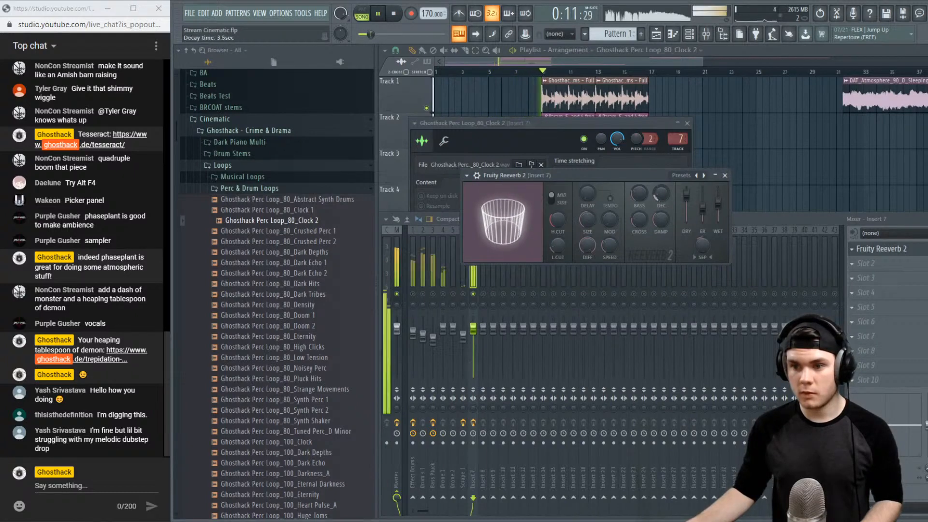
pyautogui.click(724, 174)
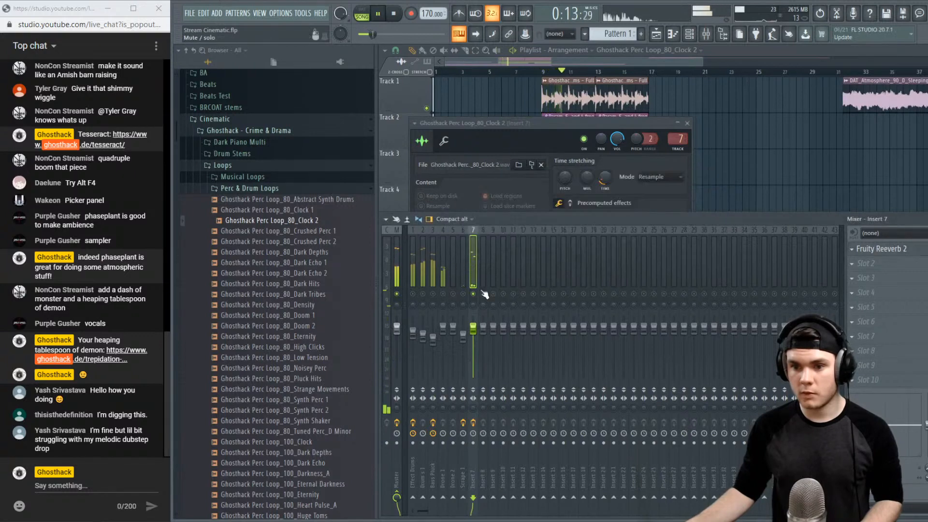
pyautogui.click(648, 62)
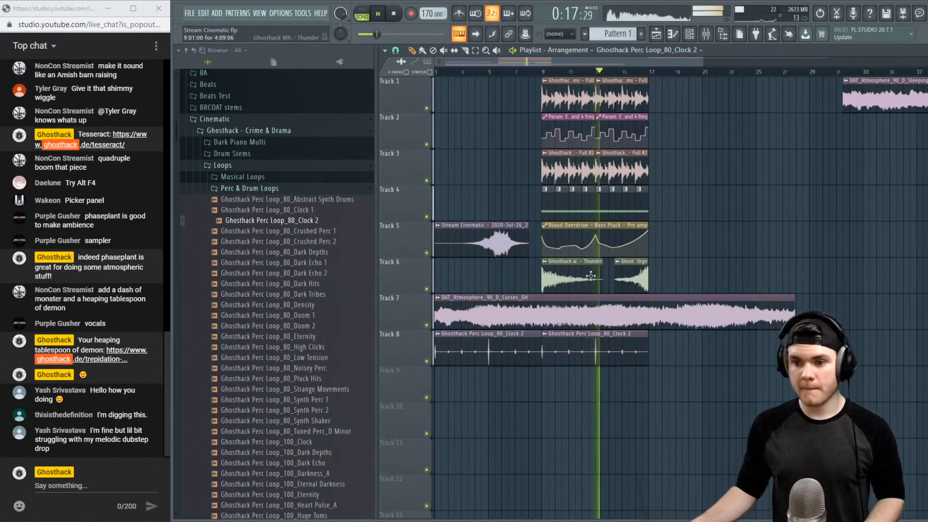
pyautogui.press('space')
# Rename mixer insert 7, which carries the clock loop, as Clock
pyautogui.doubleClick(631, 277)
pyautogui.click(713, 149)
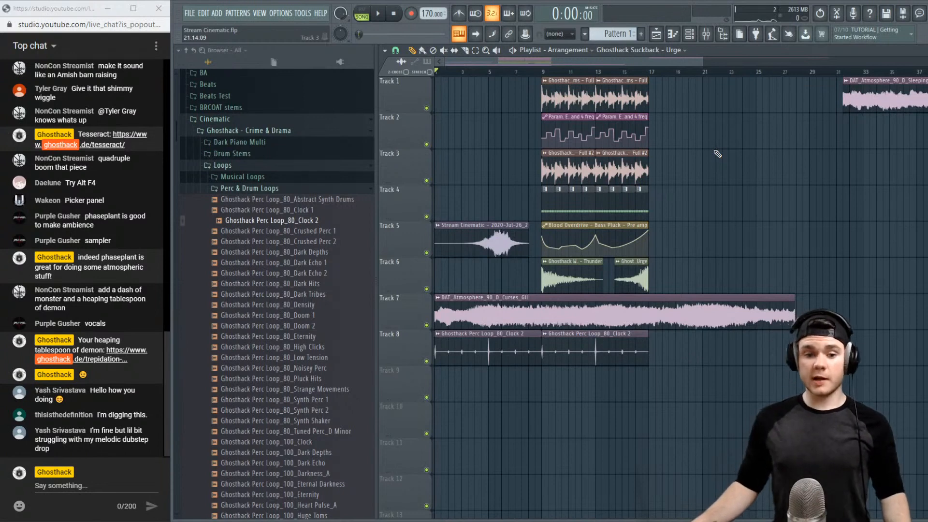
pyautogui.click(706, 35)
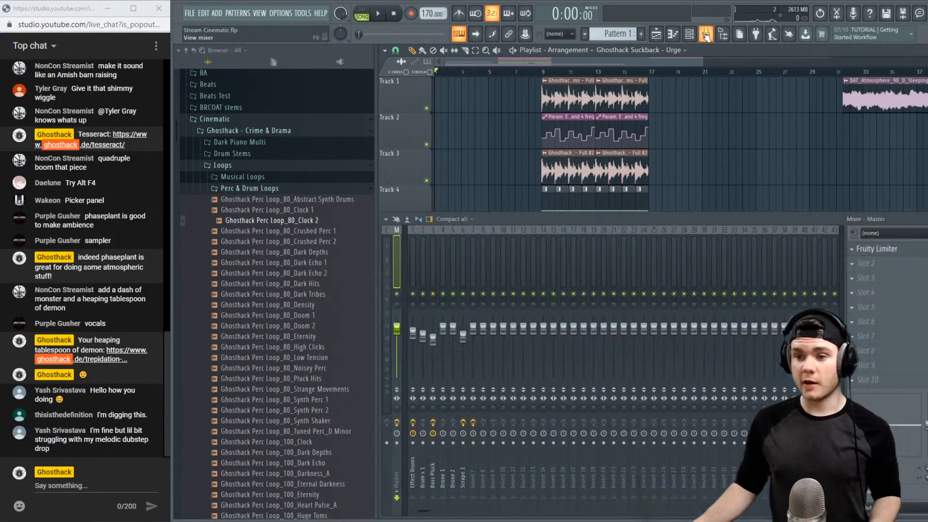
pyautogui.click(473, 261)
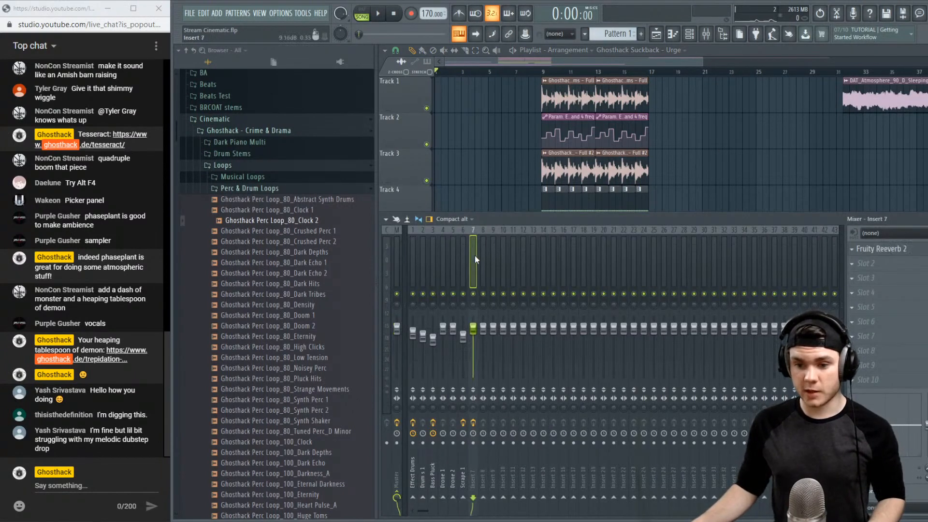
pyautogui.rightClick(475, 254)
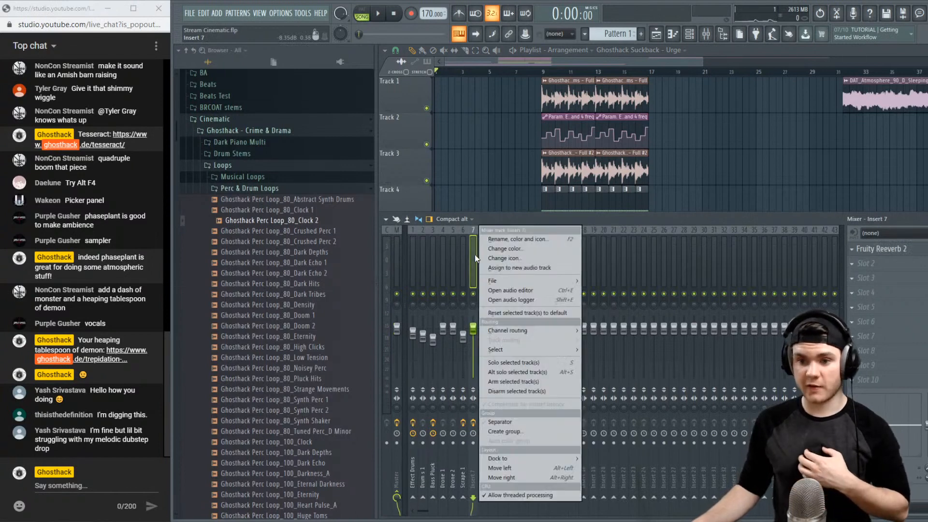
pyautogui.click(506, 240)
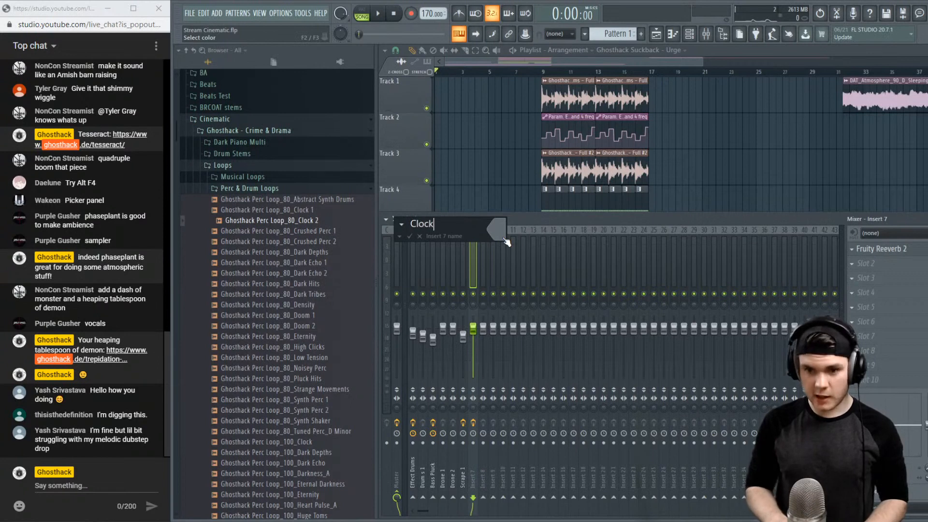
pyautogui.press('Return')
# Rename mixer insert 8 as Hit 1 and mixer insert 9 as Suckback 1
pyautogui.rightClick(486, 240)
pyautogui.click(505, 240)
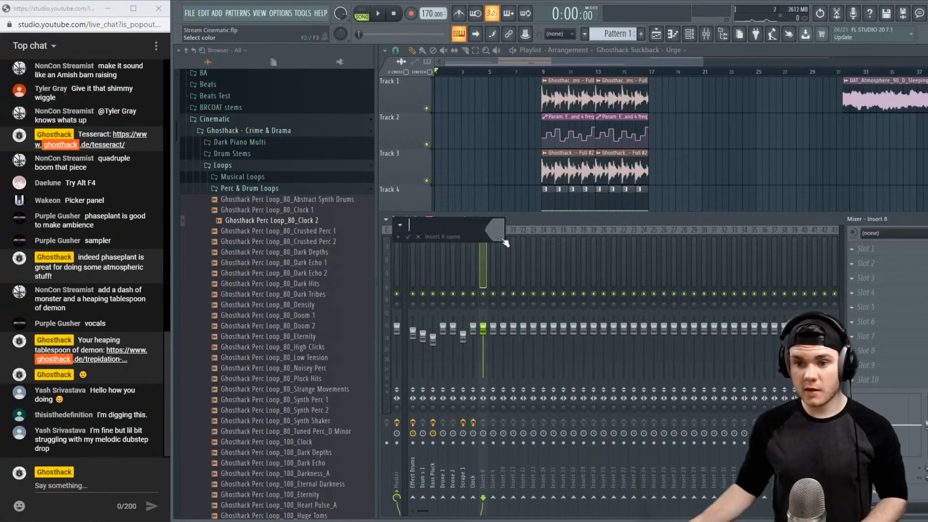
pyautogui.press('Return')
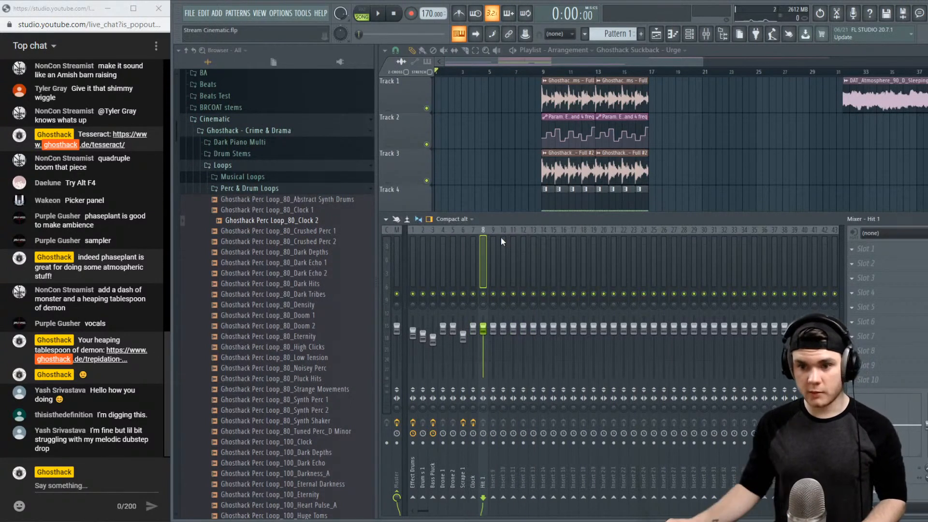
pyautogui.rightClick(494, 242)
pyautogui.click(523, 245)
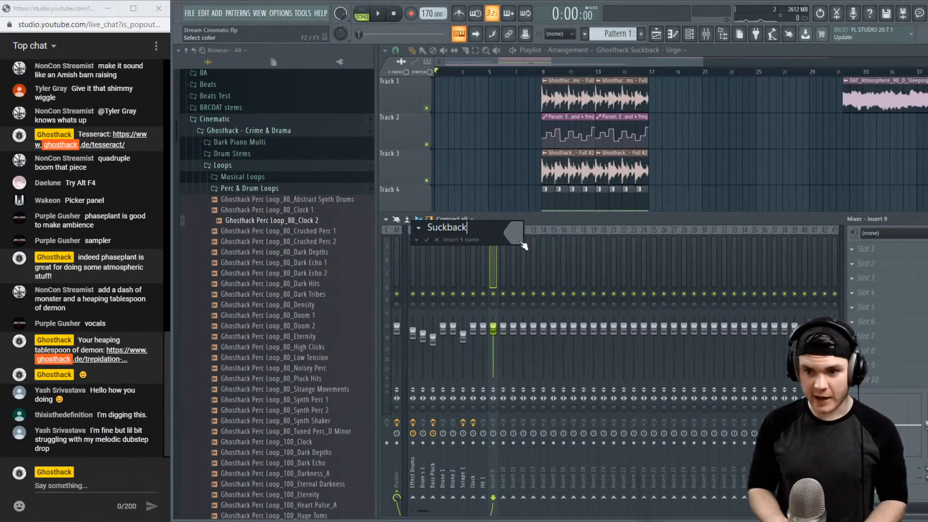
pyautogui.press('Return')
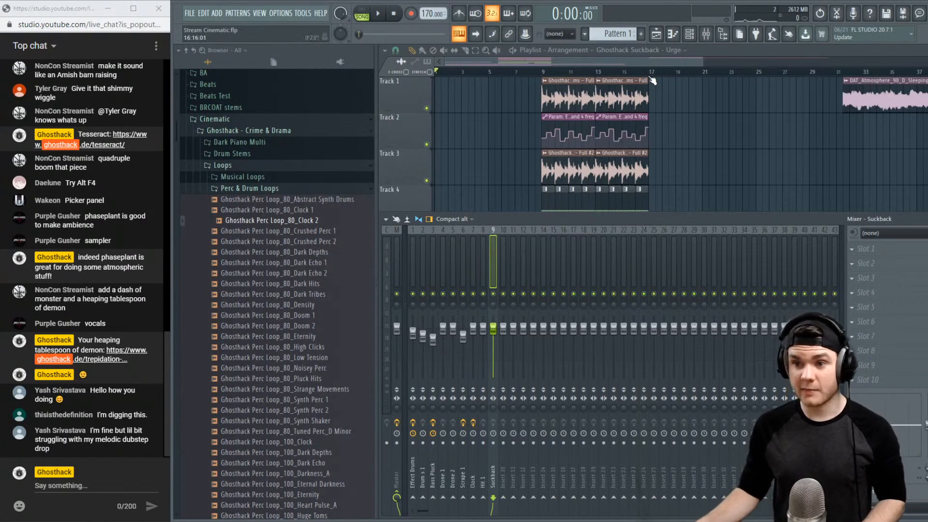
pyautogui.rightClick(492, 238)
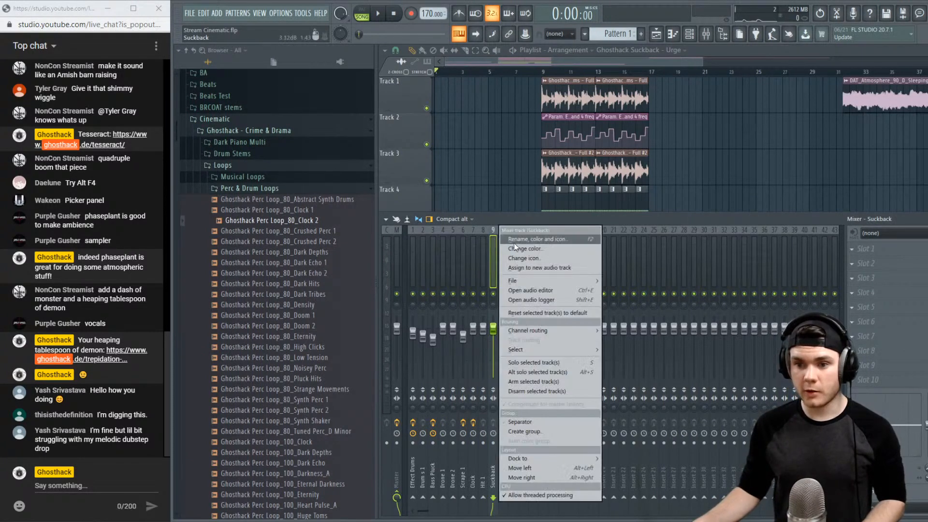
pyautogui.click(514, 242)
pyautogui.write('1')
pyautogui.press('Return')
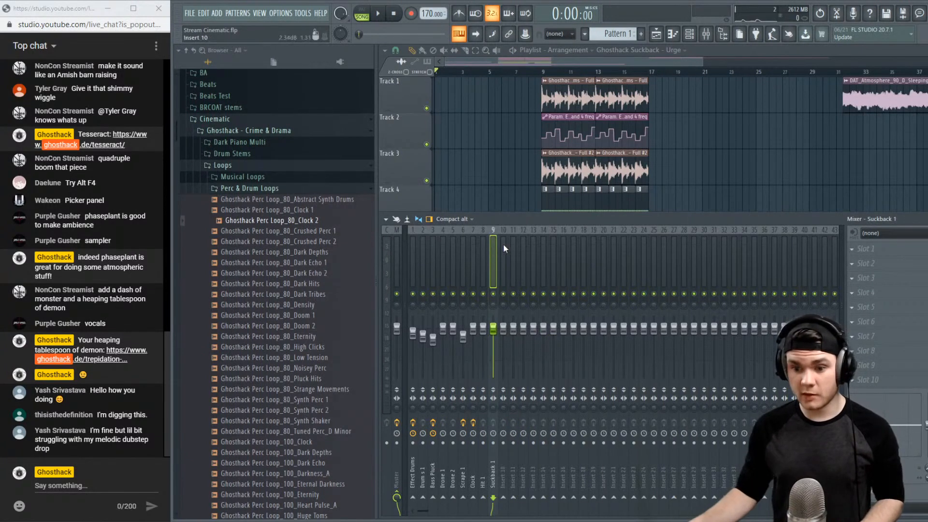
# Route the Whoosh Hit - Thunder and Suckback - Urge samples on Track 6 to the newly named hit and suckback mixer inserts
pyautogui.click(669, 52)
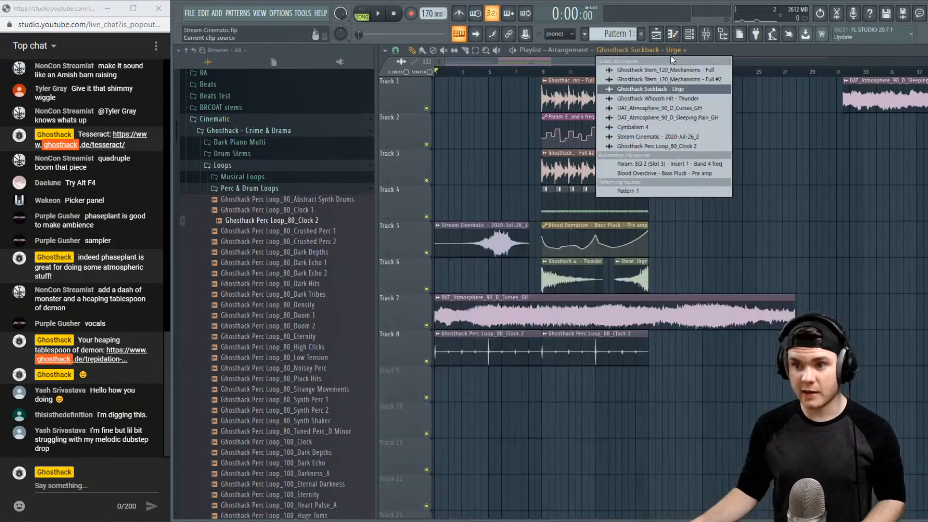
pyautogui.doubleClick(579, 261)
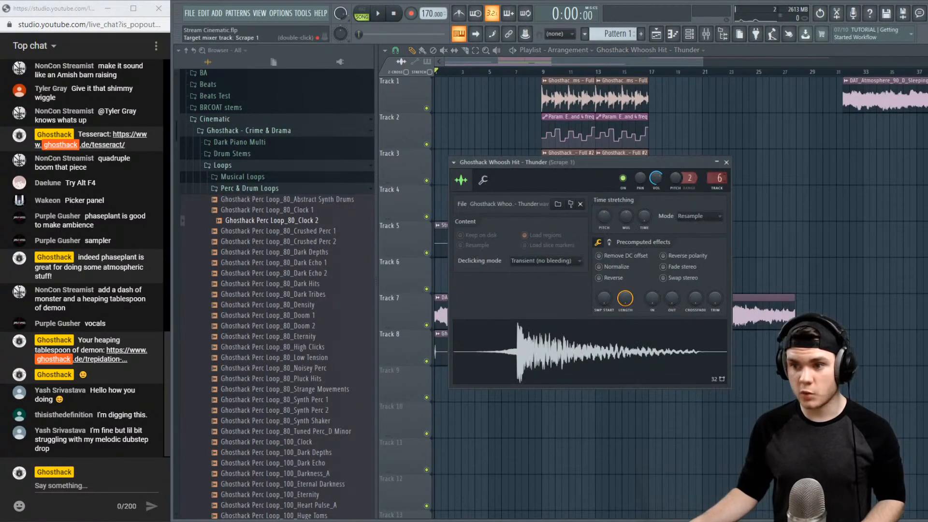
pyautogui.click(726, 162)
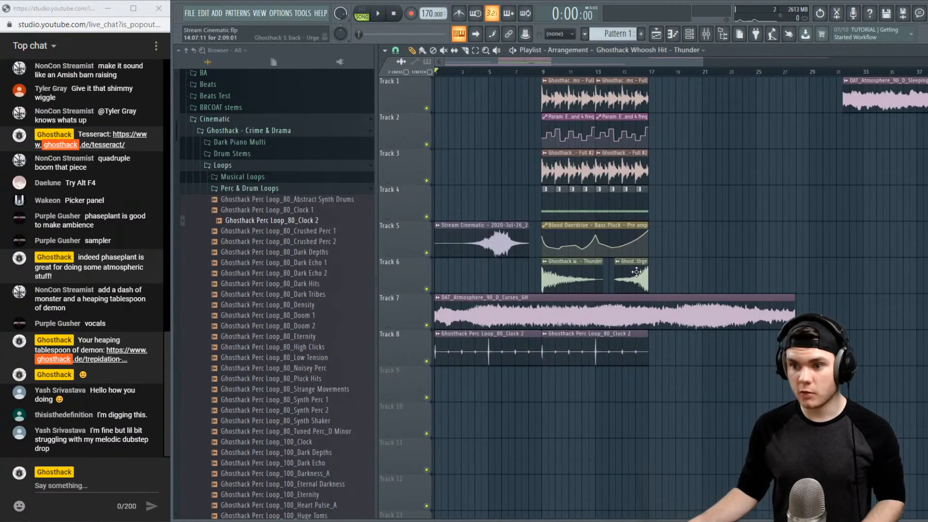
pyautogui.click(655, 256)
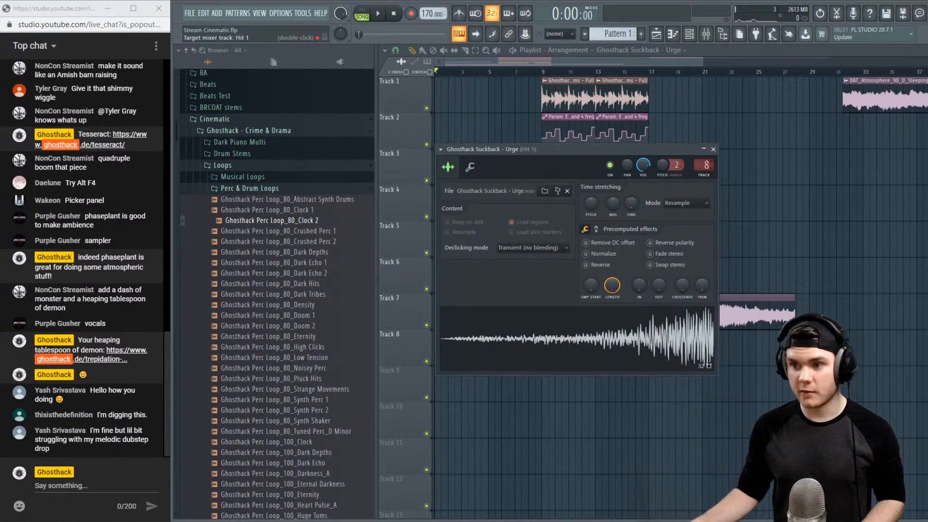
pyautogui.click(713, 149)
# Play the arrangement from about bar 5 and check the levels of the intro sounds in the mixer
pyautogui.scroll(-2, 723, 74)
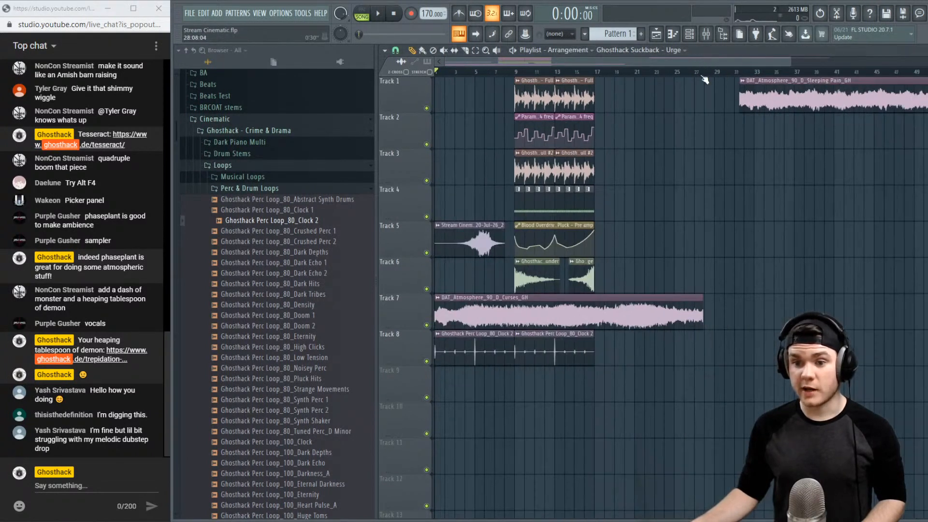
pyautogui.click(473, 73)
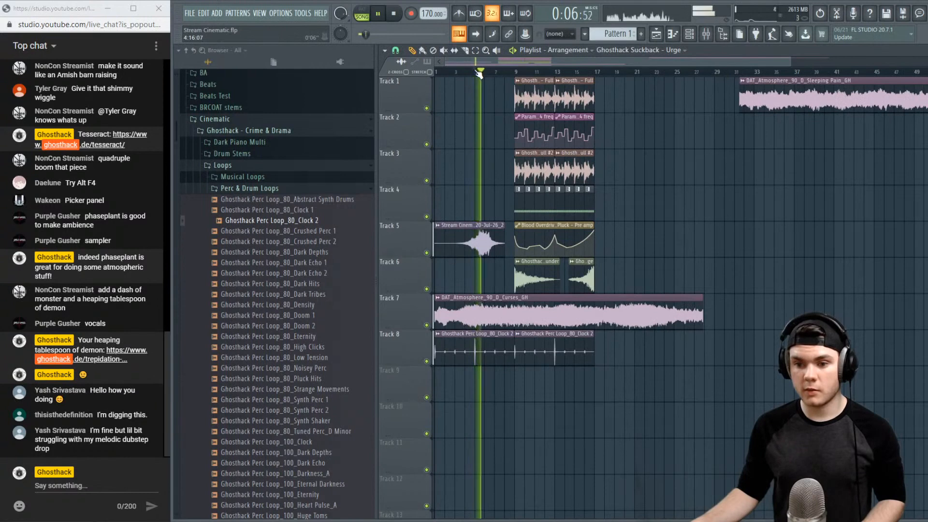
pyautogui.press('F9')
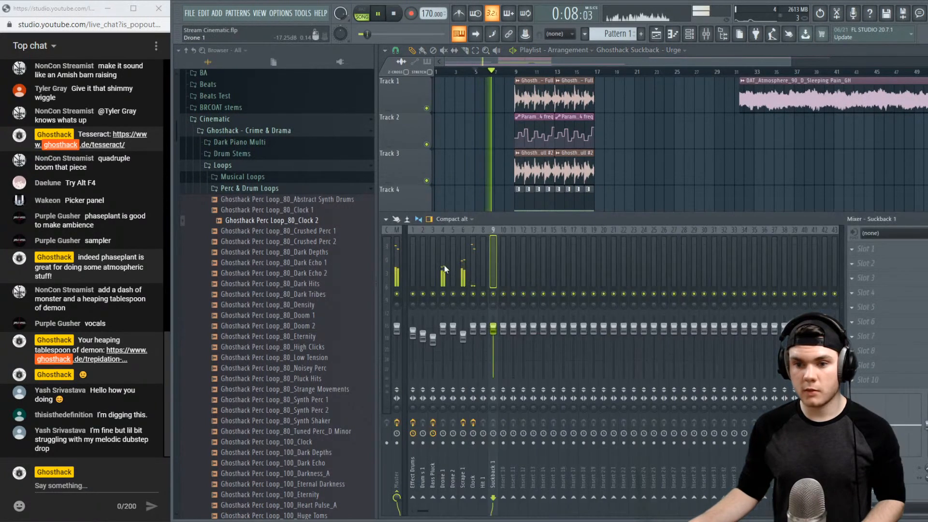
pyautogui.press('space')
# Solo the Clock insert, load Soundgoodizer ahead of Fruity Reeverb 2 in its effect chain, and resume playback
pyautogui.click(473, 293)
pyautogui.click(865, 263)
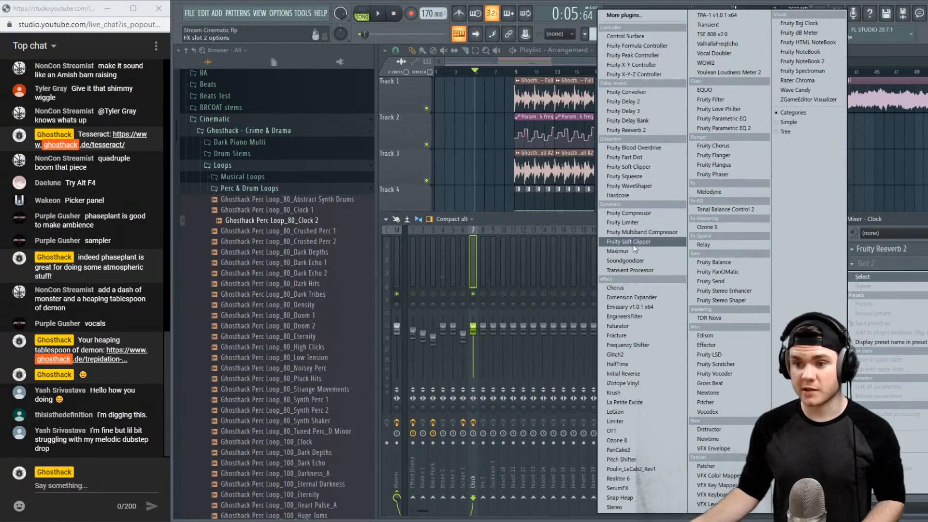
pyautogui.click(630, 261)
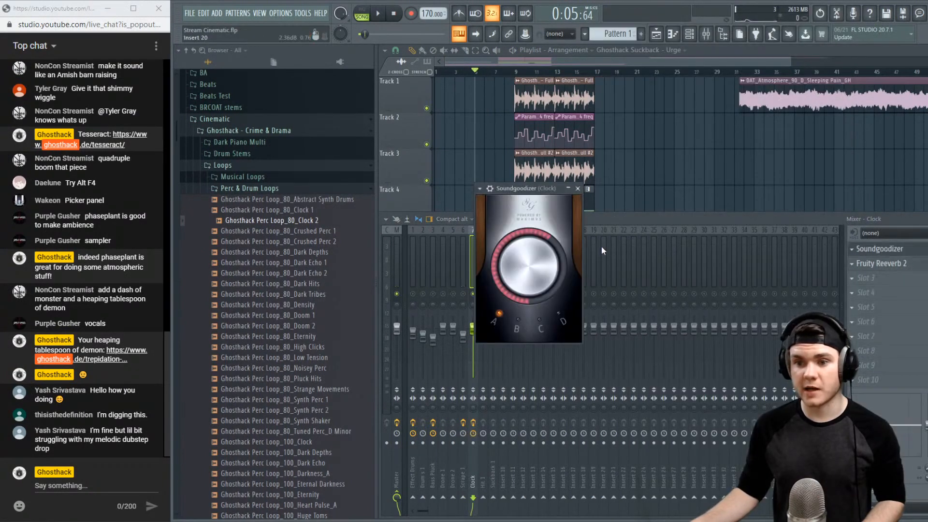
pyautogui.press('space')
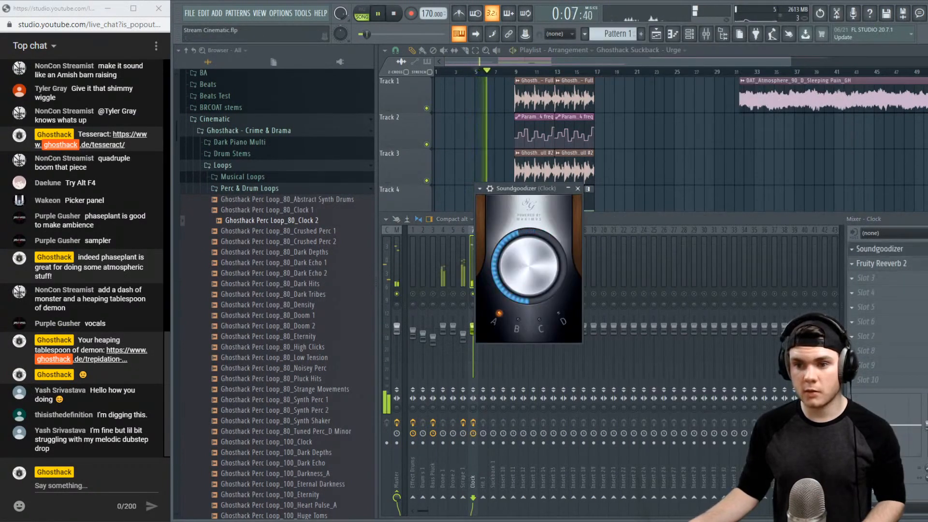
# Close the Soundgoodizer window and lower the Clock mixer track's volume to 90% while listening to the playlist
pyautogui.click(577, 188)
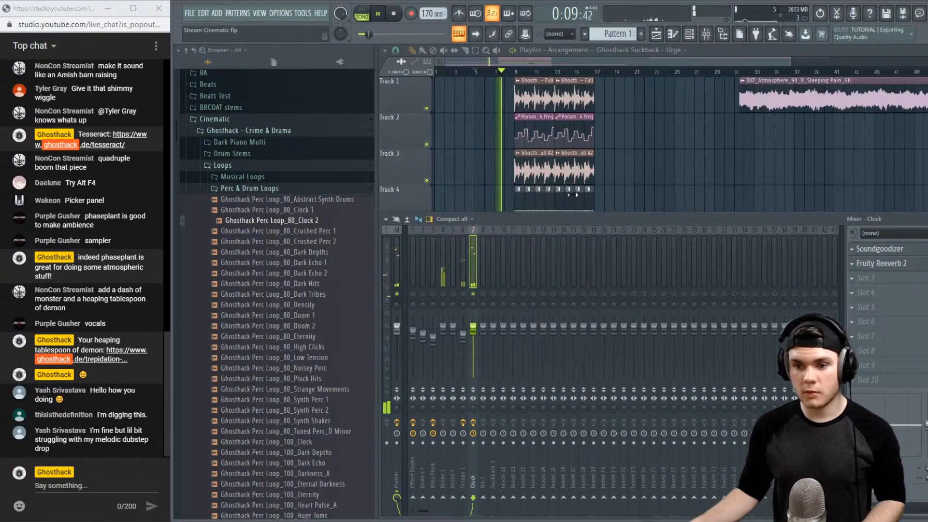
pyautogui.moveTo(473, 328); pyautogui.dragTo(473, 335)
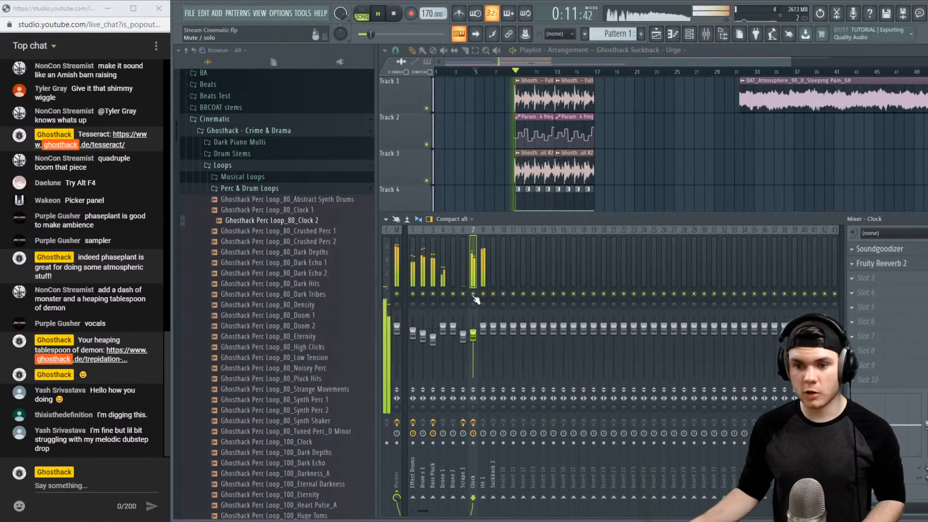
pyautogui.press('space')
pyautogui.press('space')
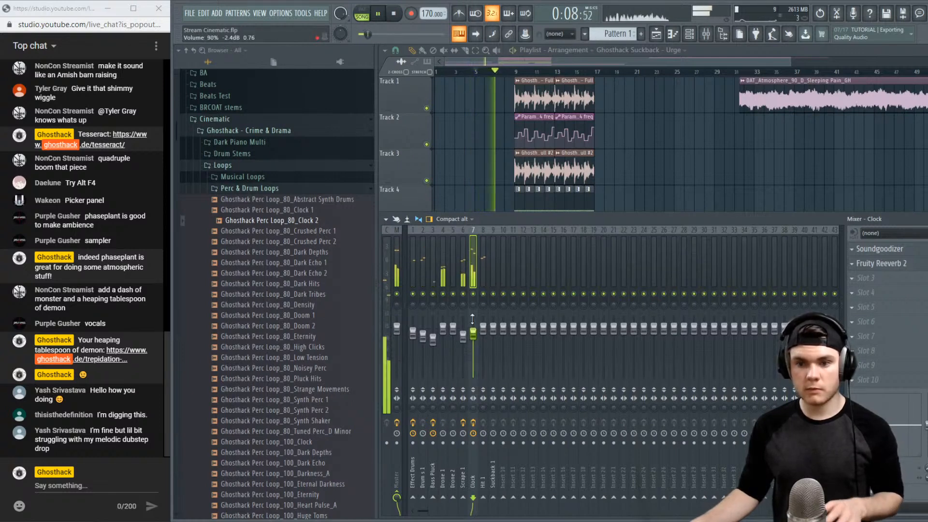
# Insert a Fruity Limiter between Soundgoodizer and Fruity Reeverb 2 on the Clock mixer track
pyautogui.click(874, 250)
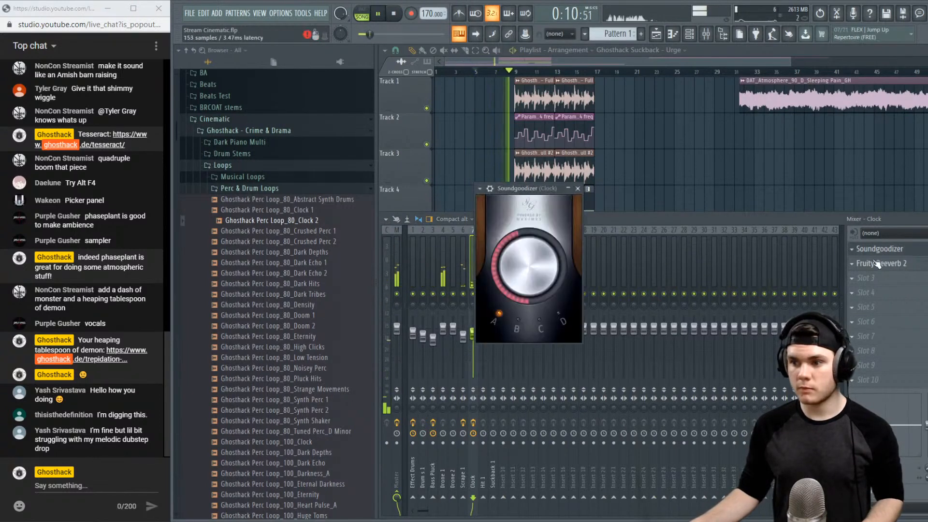
pyautogui.press('space')
pyautogui.click(876, 251)
pyautogui.click(858, 265)
pyautogui.moveTo(862, 276)
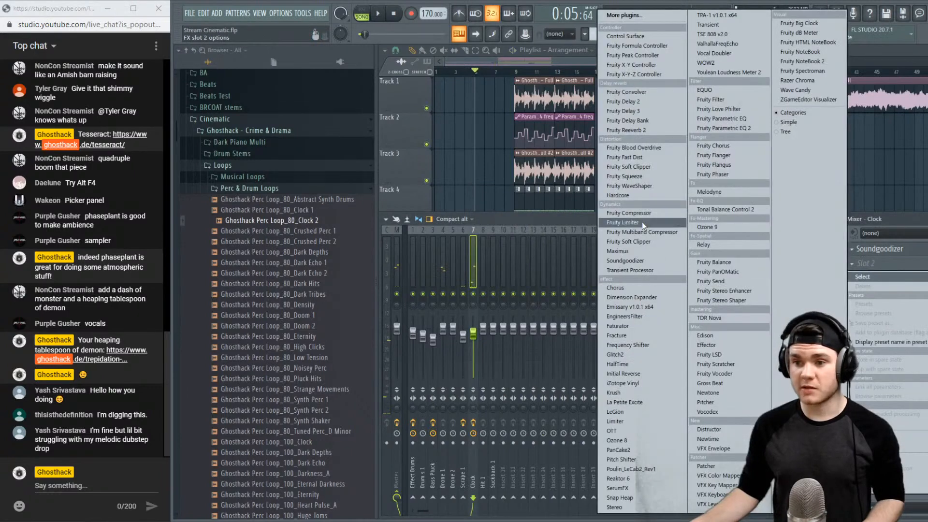
pyautogui.click(642, 222)
pyautogui.press('space')
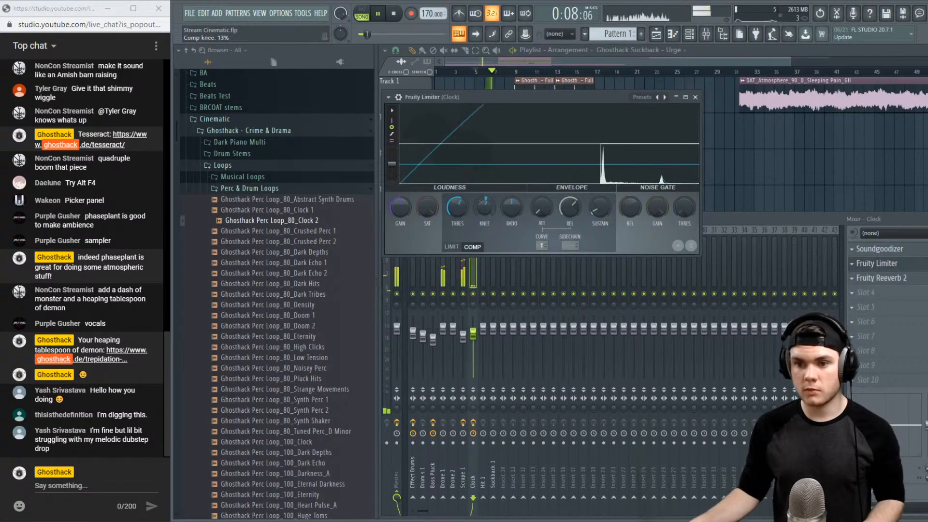
# Raise the limiter's compressor knee, set its ratio to 2.1:1 and lower its threshold to -13.7 dB
pyautogui.moveTo(484, 206); pyautogui.dragTo(457, 220)
pyautogui.press('space')
pyautogui.press('space')
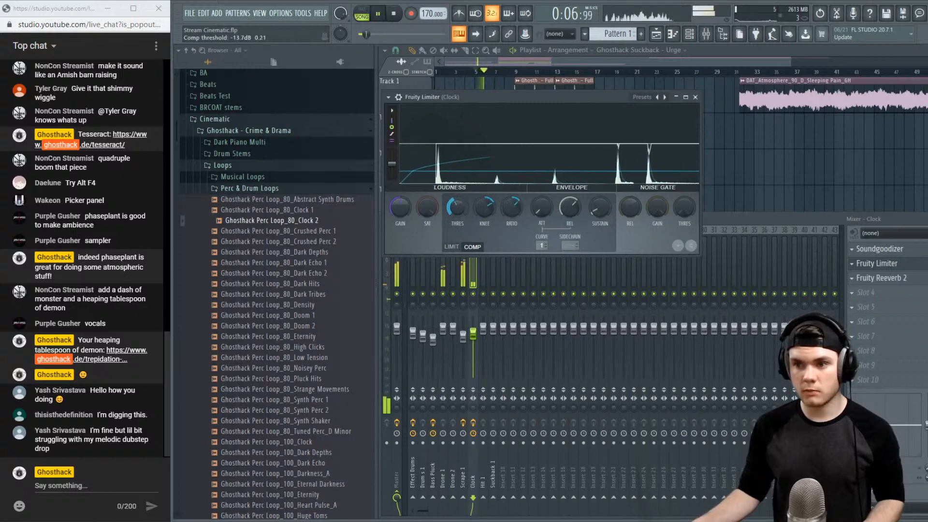
# Set the compressor release to about 27 ms and fine-tune its threshold to -13.6 dB while replaying the clock loop
pyautogui.moveTo(569, 207); pyautogui.dragTo(569, 225)
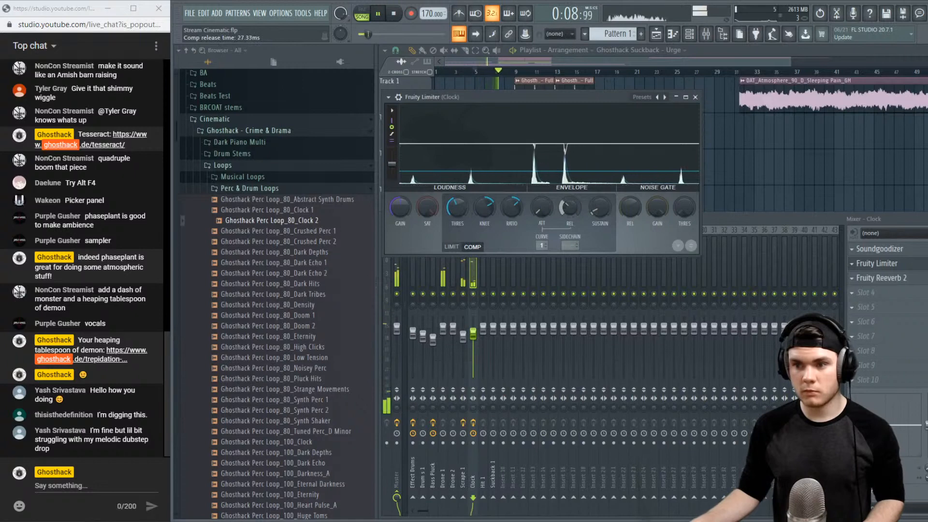
pyautogui.press('space')
pyautogui.press('space')
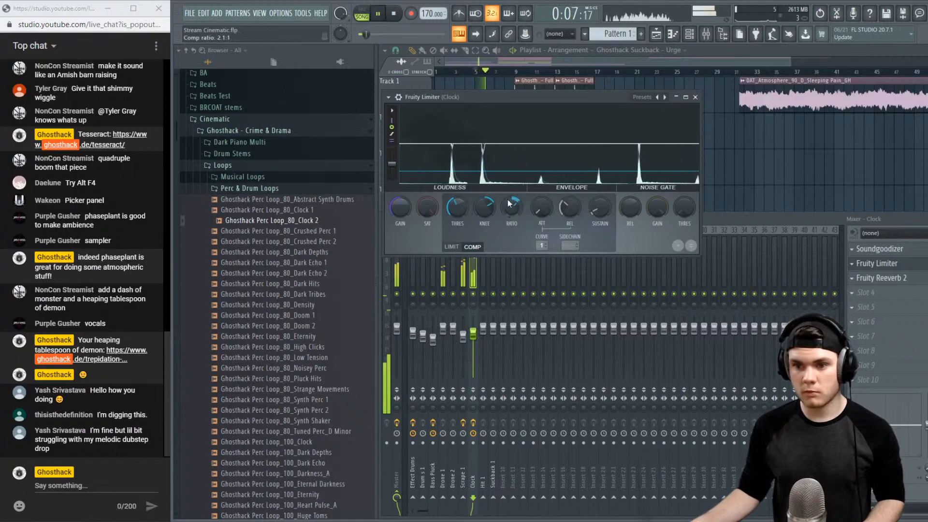
pyautogui.moveTo(457, 207); pyautogui.dragTo(457, 209)
pyautogui.press('space')
pyautogui.press('space')
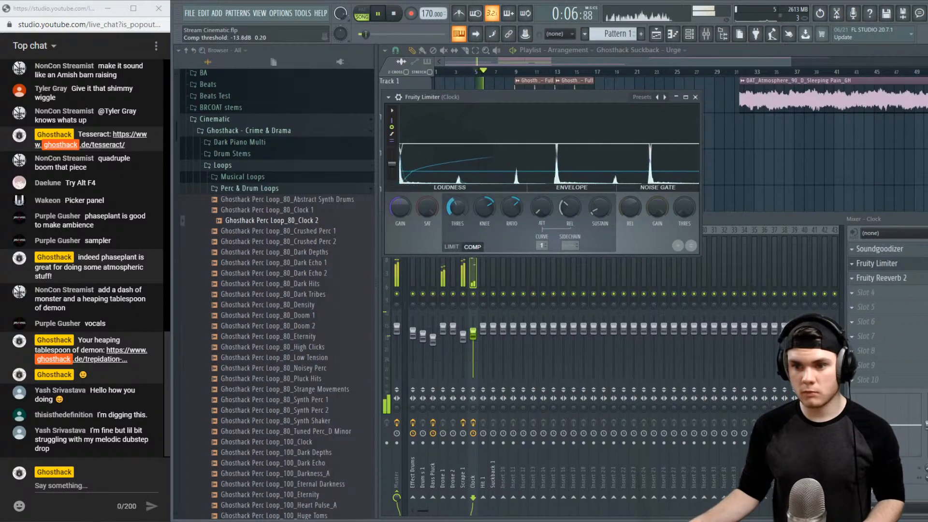
# Raise the Clock mixer track's volume to 106%, then close the limiter, stop playback and hide the mixer
pyautogui.moveTo(473, 334); pyautogui.dragTo(473, 326)
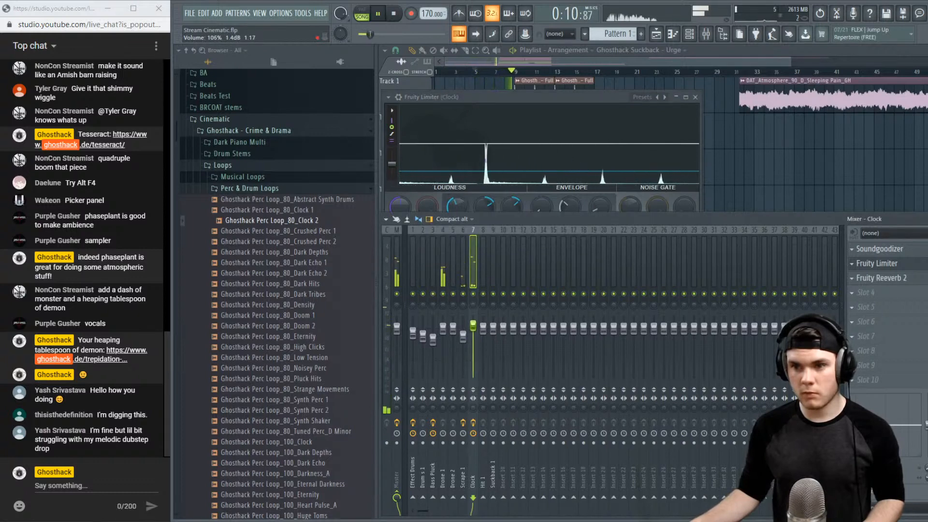
pyautogui.click(696, 97)
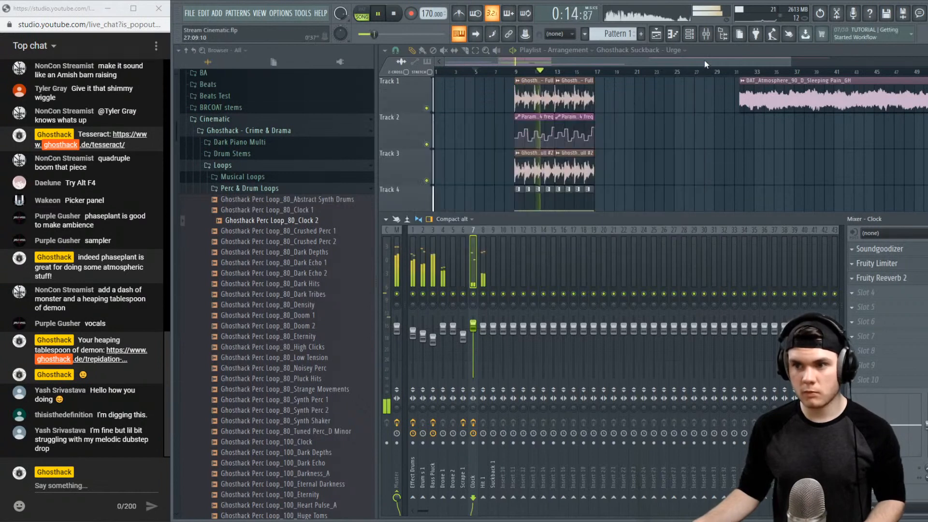
pyautogui.press('F9')
pyautogui.press('space')
# Audition 100 and 120 BPM percussion loops in the Perc & Drum Loops folder, from 100_Dark Depths to 120_Dark Hits 1
pyautogui.scroll(-4, 318, 239)
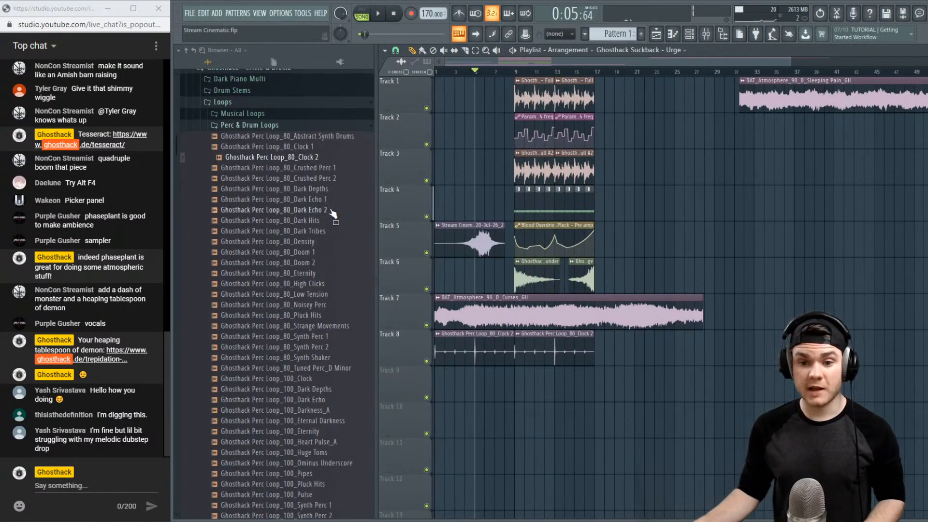
pyautogui.click(310, 325)
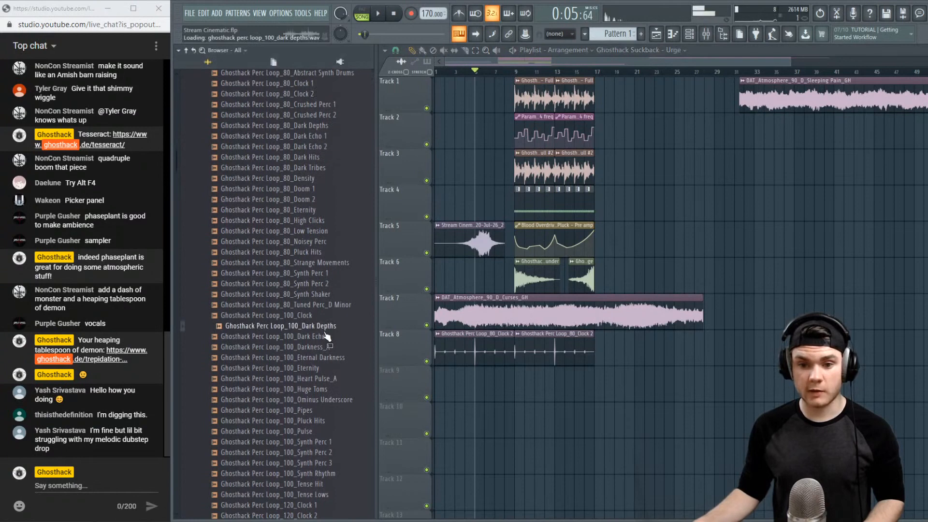
pyautogui.click(328, 358)
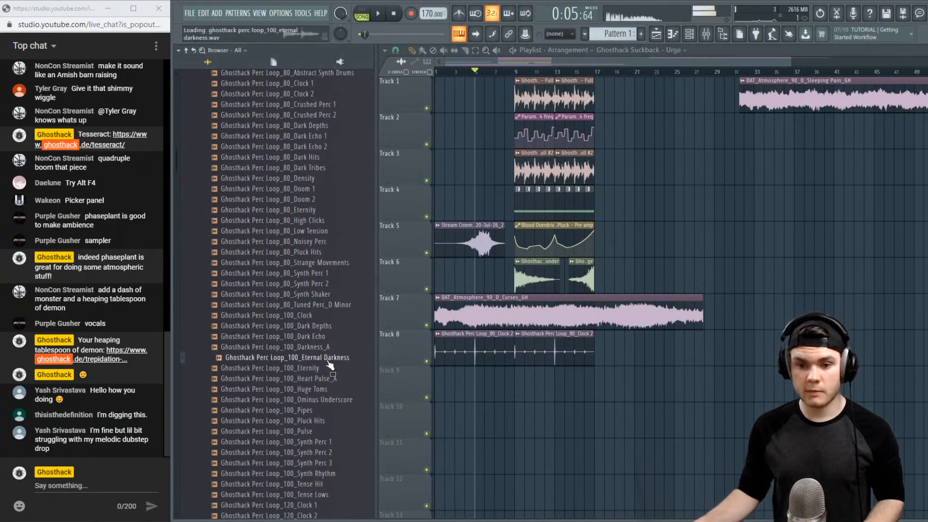
pyautogui.click(330, 367)
pyautogui.scroll(-4, 333, 372)
pyautogui.click(336, 369)
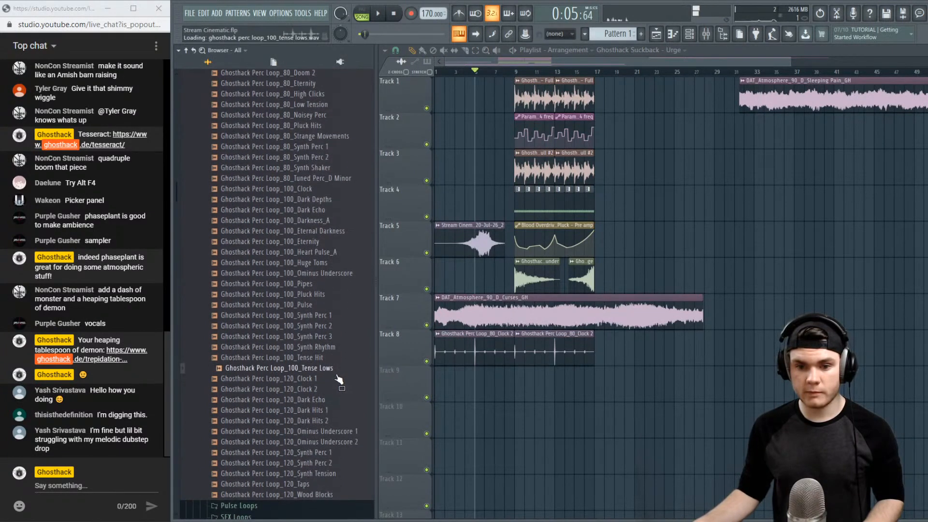
pyautogui.click(337, 377)
pyautogui.click(328, 390)
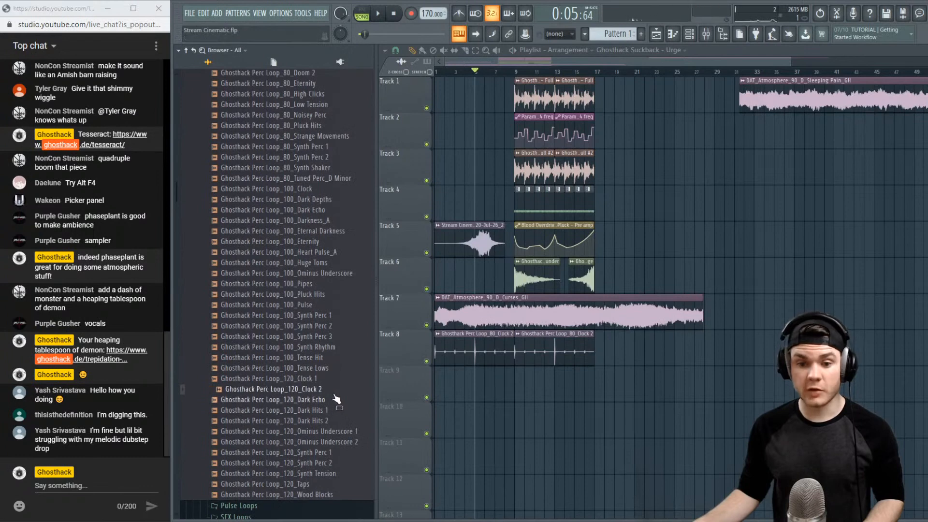
pyautogui.click(332, 400)
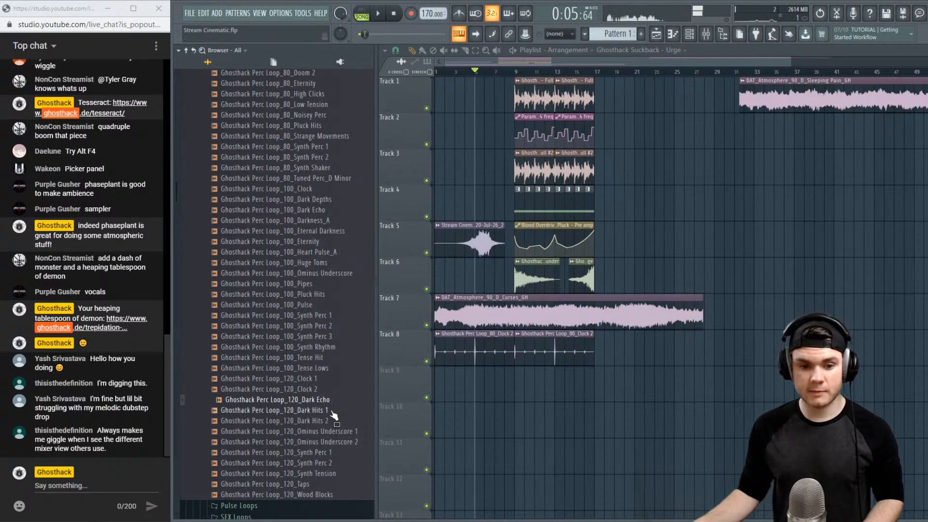
pyautogui.press('Down')
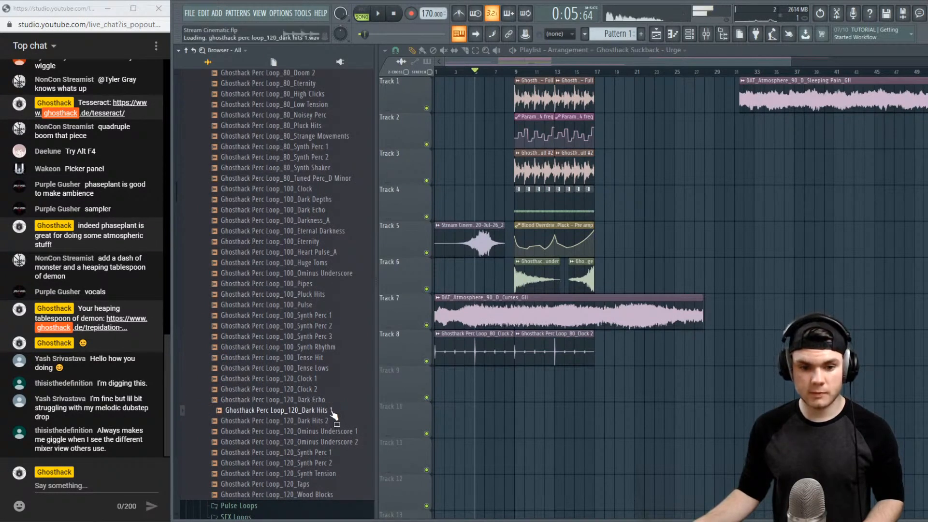
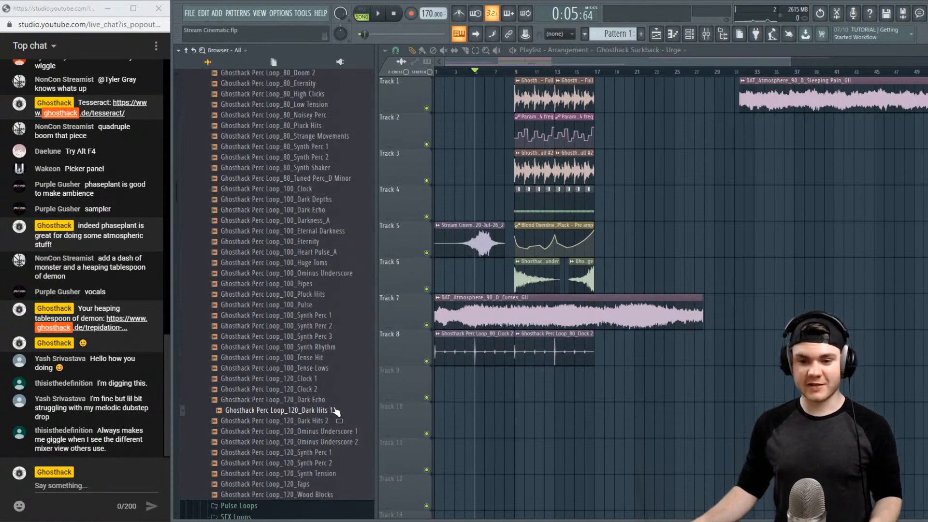
# Audition the remaining 120 BPM percussion loops, from Ominus Underscore 1 to Wood Blocks
pyautogui.scroll(-2, 341, 412)
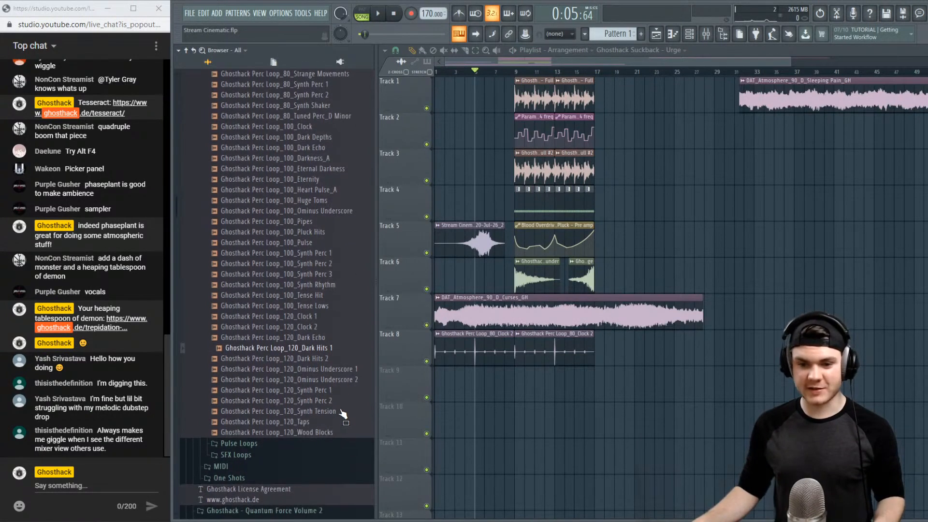
pyautogui.click(347, 371)
pyautogui.click(343, 379)
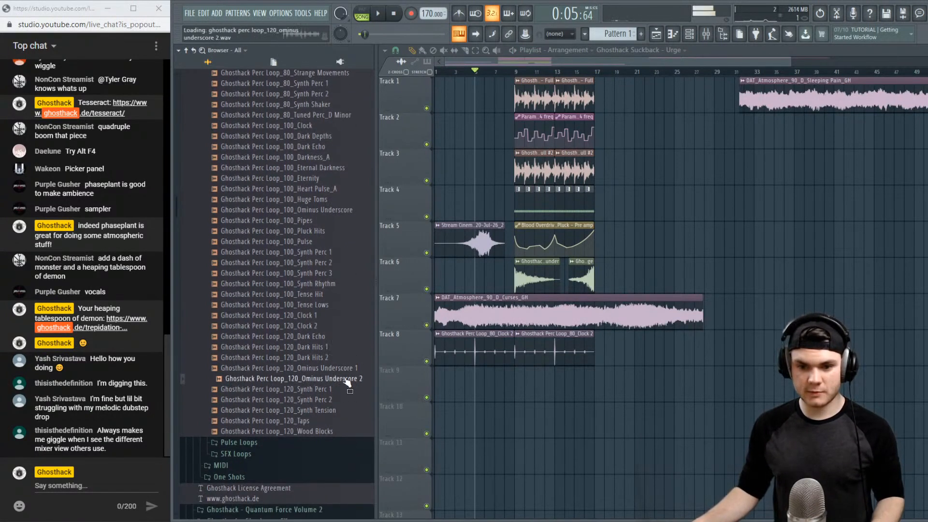
pyautogui.click(335, 391)
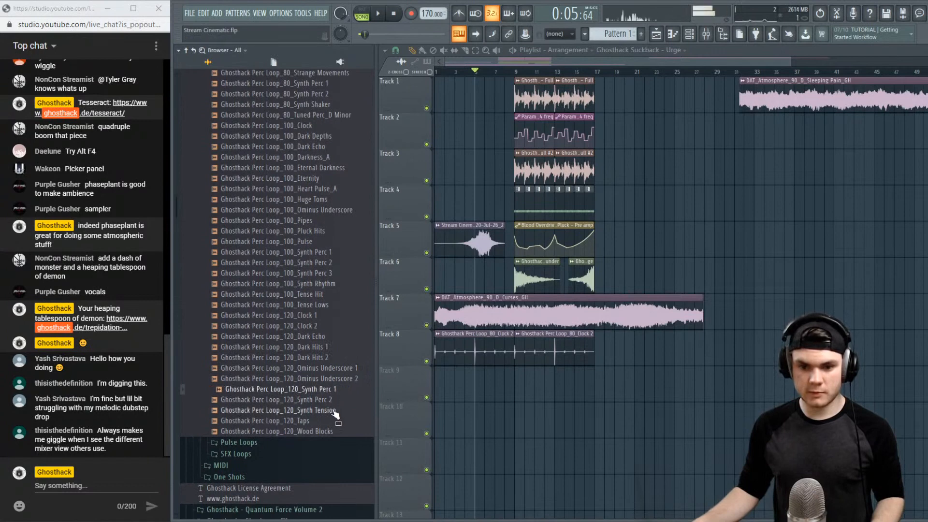
pyautogui.click(334, 410)
pyautogui.click(332, 421)
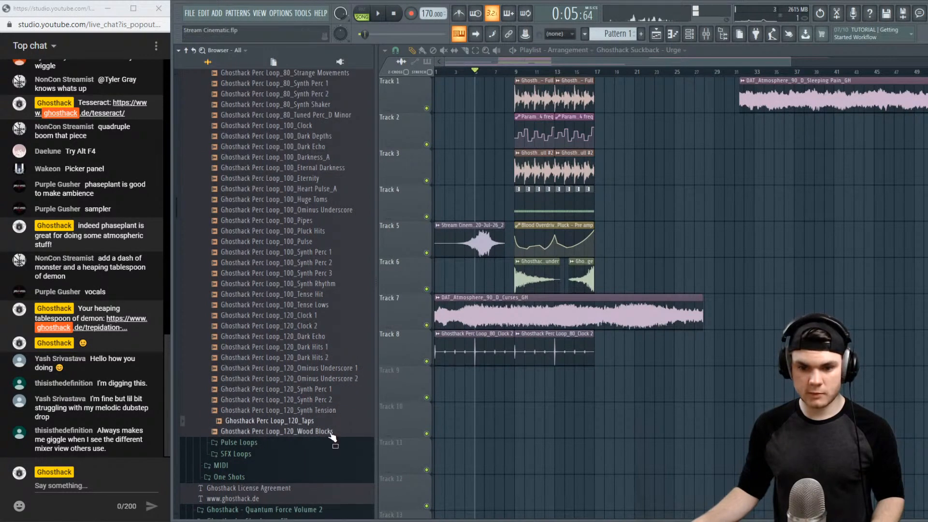
pyautogui.click(331, 433)
# Audition percussion loops back up the list, from 120_Clock 1 to 100_Huge Toms
pyautogui.click(344, 315)
pyautogui.click(341, 294)
pyautogui.click(337, 315)
pyautogui.click(337, 305)
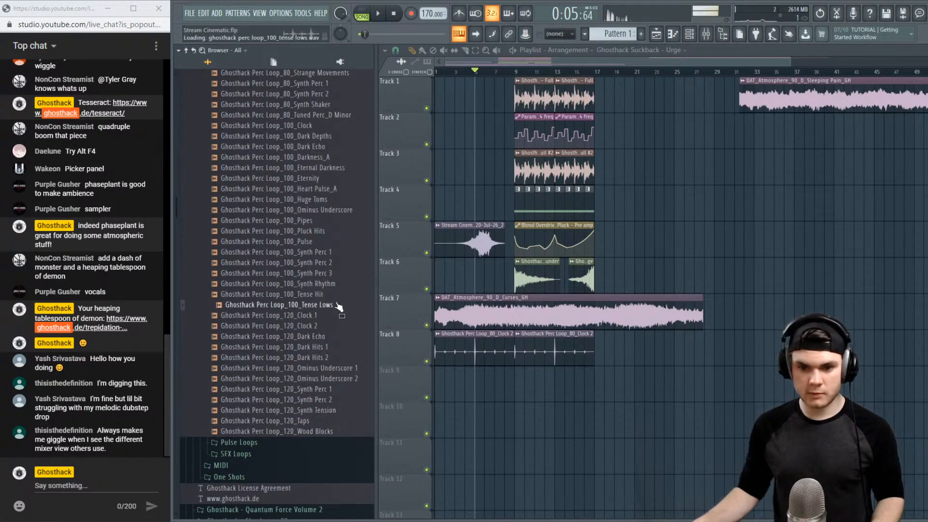
pyautogui.click(339, 284)
pyautogui.scroll(4, 340, 284)
pyautogui.click(342, 388)
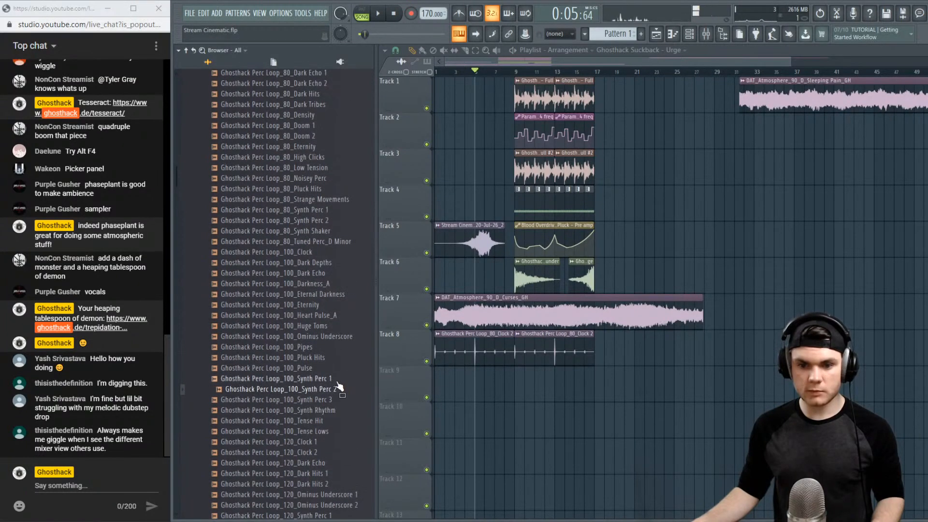
pyautogui.click(337, 379)
pyautogui.click(333, 368)
pyautogui.click(332, 346)
pyautogui.click(330, 337)
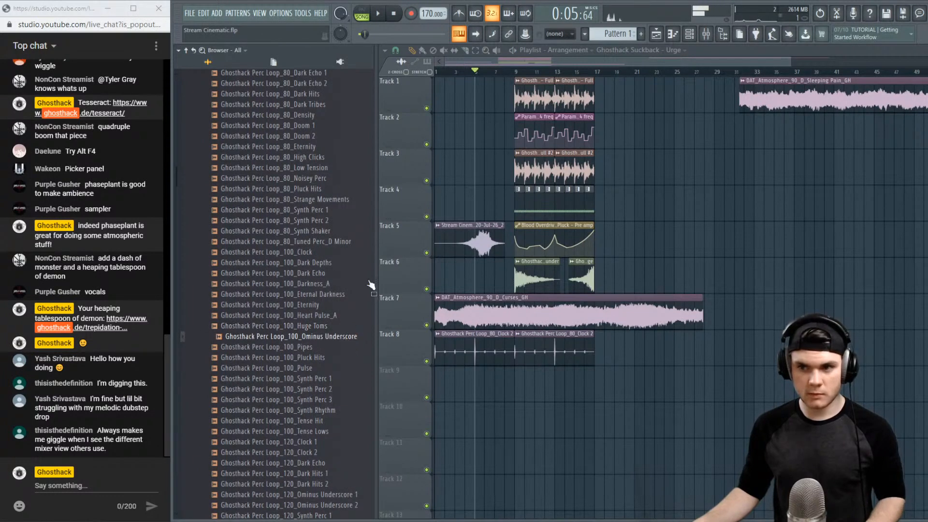
pyautogui.click(328, 326)
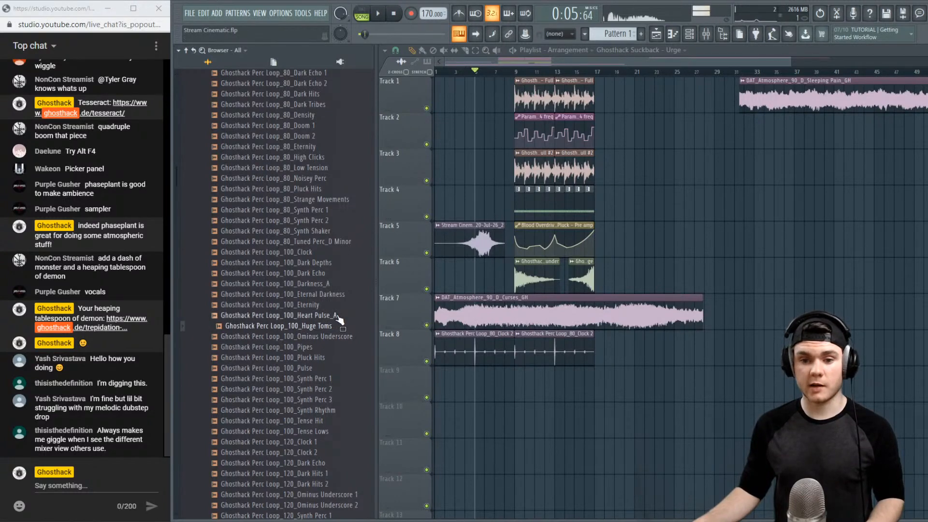
# Audition the 100 BPM percussion loops from Heart Pulse_A back up to Dark Depths
pyautogui.scroll(2, 338, 333)
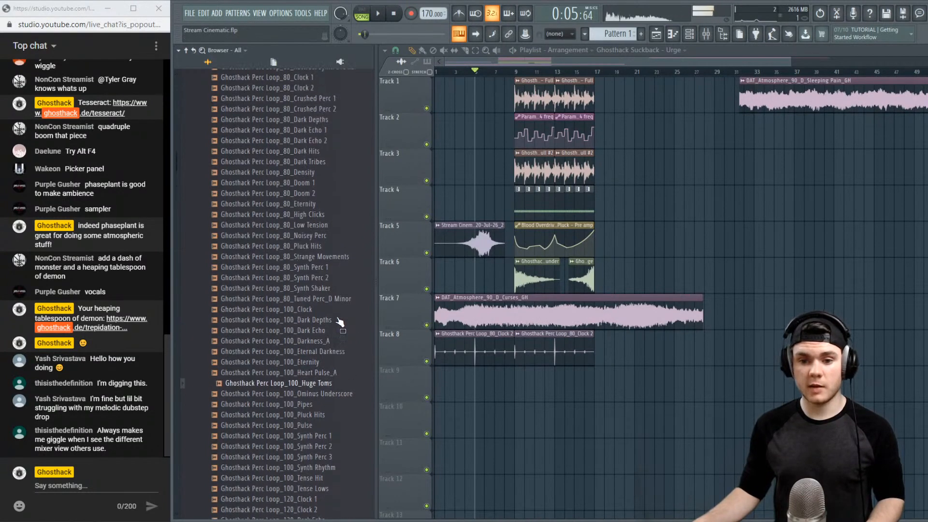
pyautogui.click(336, 378)
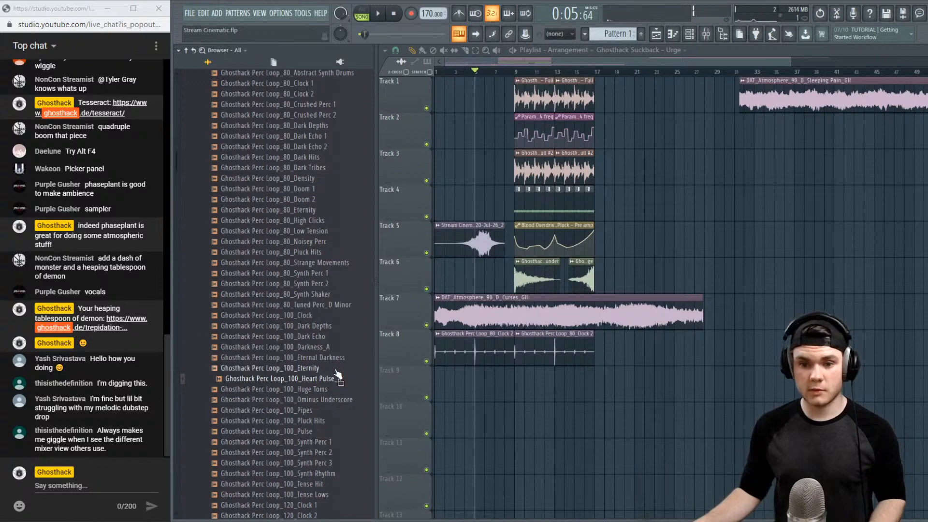
pyautogui.click(336, 370)
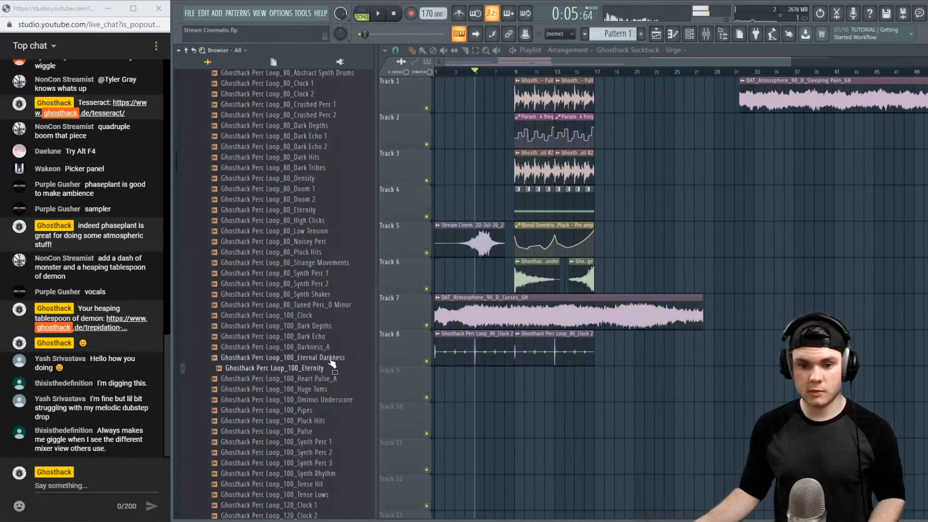
pyautogui.click(332, 358)
pyautogui.click(328, 347)
pyautogui.click(325, 337)
pyautogui.click(321, 327)
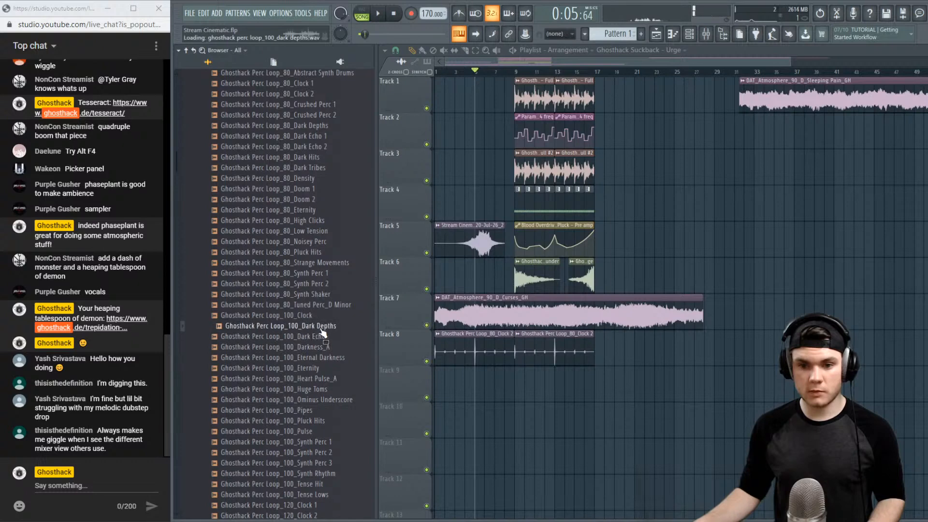
# Audition the 80 BPM percussion loops going up the list, from Tuned Perc_D Minor to Pluck Hits
pyautogui.click(334, 306)
pyautogui.click(333, 294)
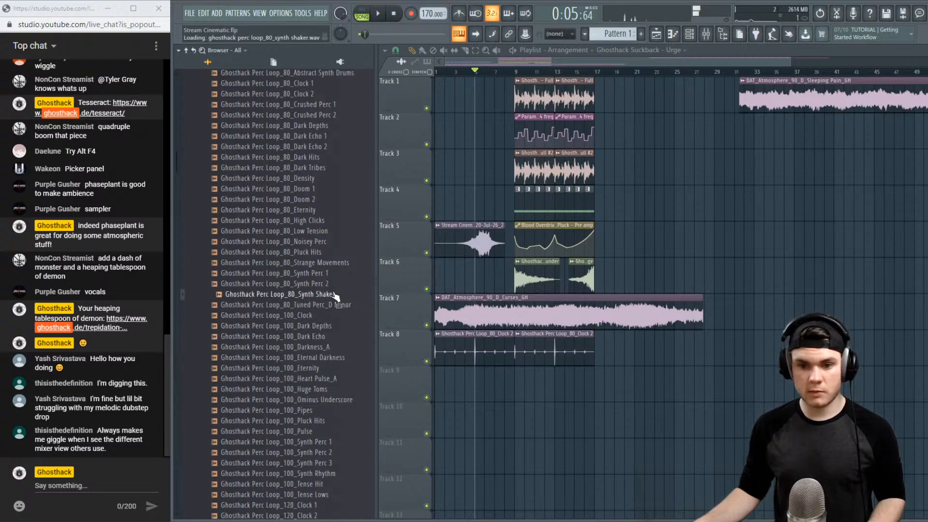
pyautogui.scroll(4, 334, 304)
pyautogui.click(333, 412)
pyautogui.click(331, 400)
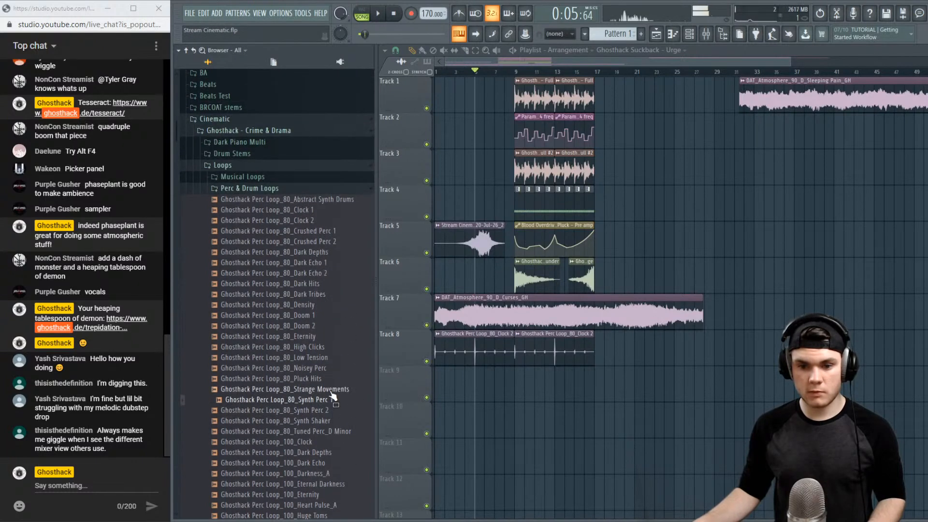
pyautogui.click(331, 388)
pyautogui.click(330, 379)
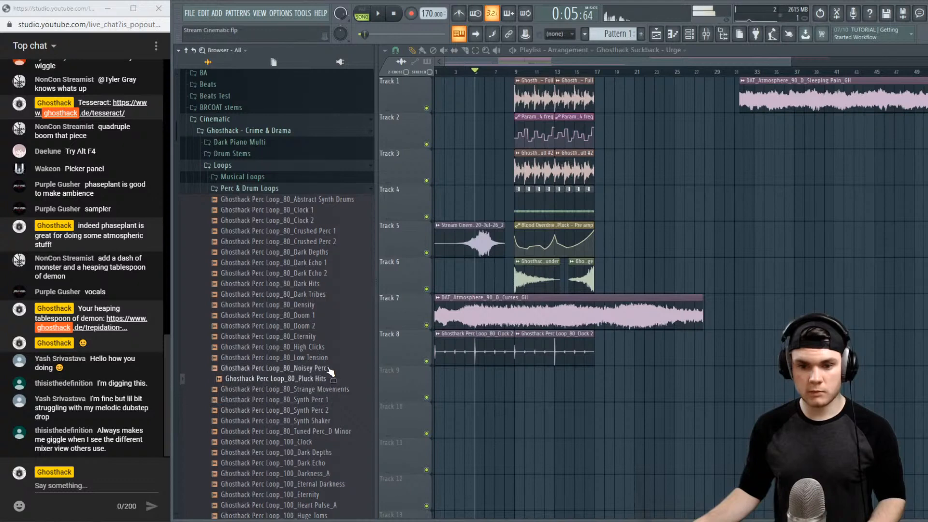
# Audition the 80 BPM loops from Noisey Perc up to Density and place the Density loop on Track 9
pyautogui.click(329, 368)
pyautogui.click(329, 358)
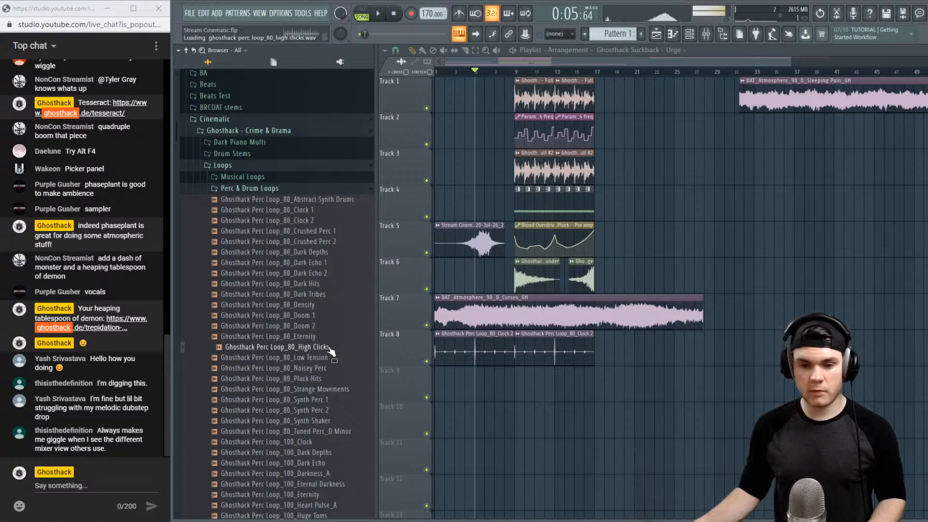
pyautogui.click(327, 347)
pyautogui.click(326, 330)
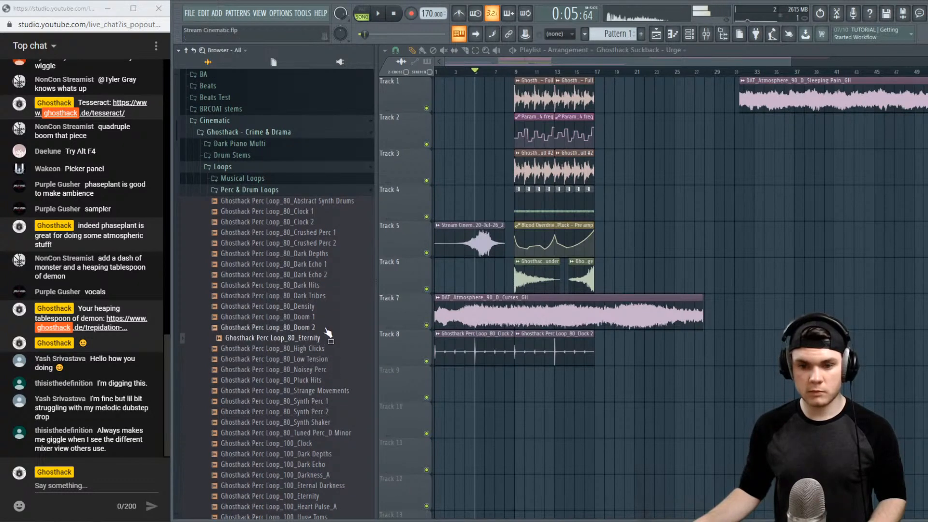
pyautogui.click(327, 322)
pyautogui.click(327, 320)
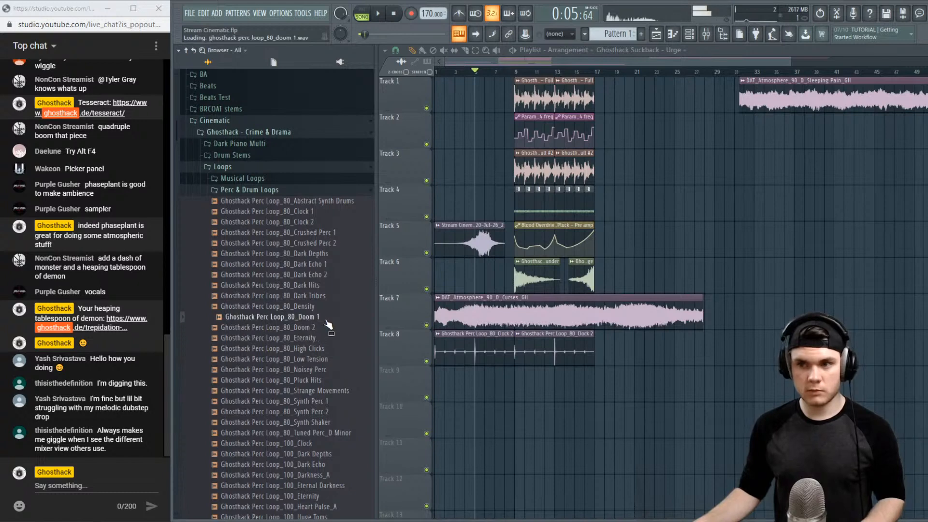
pyautogui.click(323, 304)
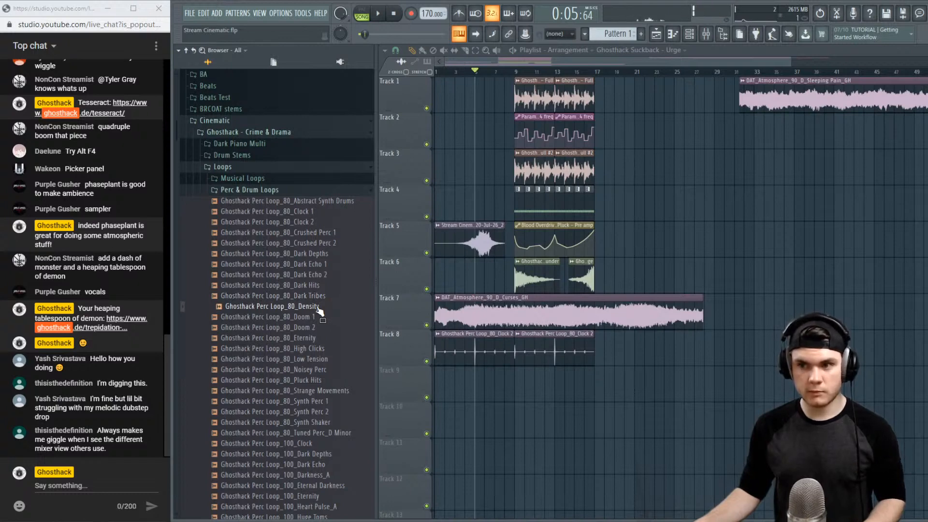
pyautogui.moveTo(319, 311); pyautogui.dragTo(520, 377)
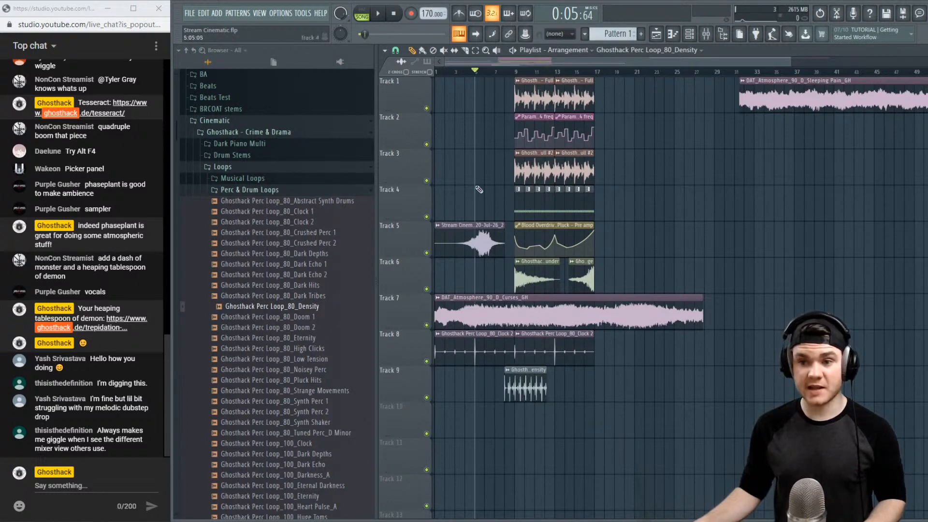
# Solo Track 1 for a short playback from bar 9, and bring all tracks back in
pyautogui.rightClick(426, 109)
pyautogui.click(426, 144)
pyautogui.click(516, 71)
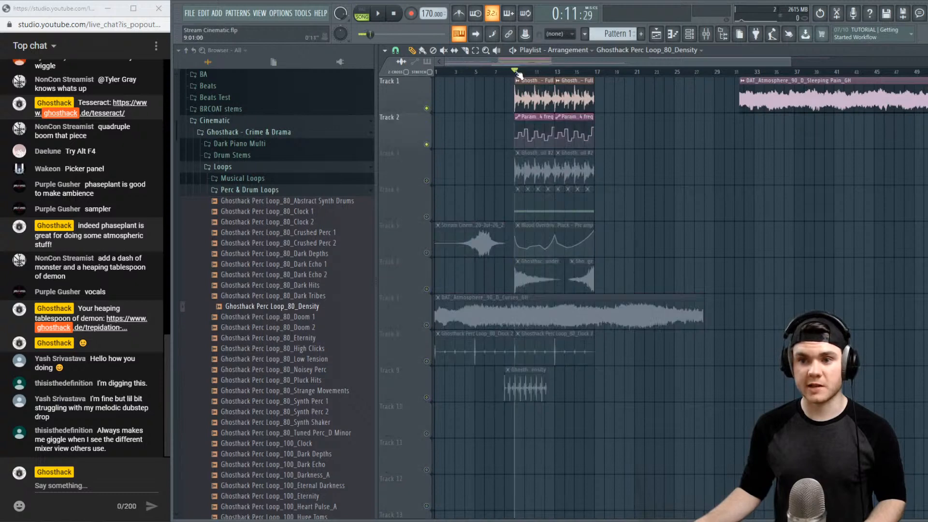
pyautogui.press('space')
pyautogui.press('space')
pyautogui.rightClick(427, 108)
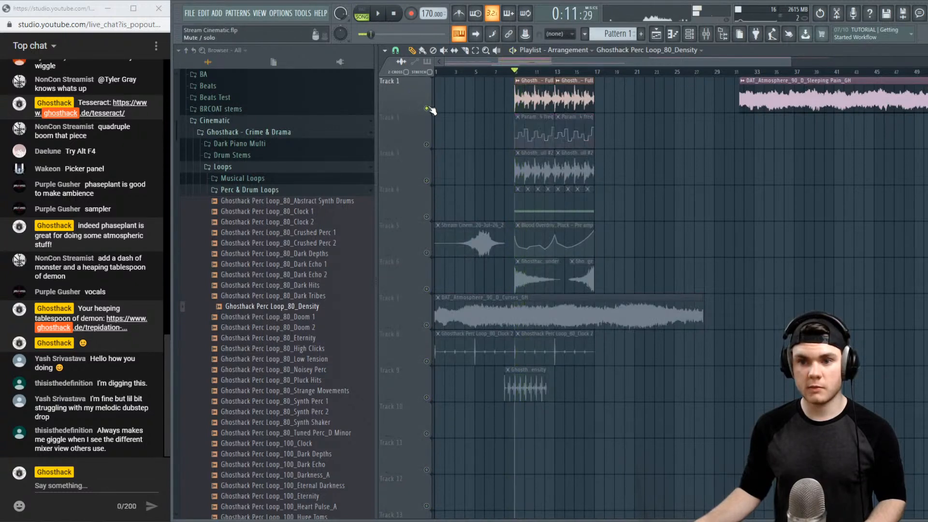
pyautogui.rightClick(427, 109)
# Move the Density clip on Track 9 to bar 5 and time-stretch it to exactly four bars
pyautogui.moveTo(540, 388); pyautogui.dragTo(500, 387)
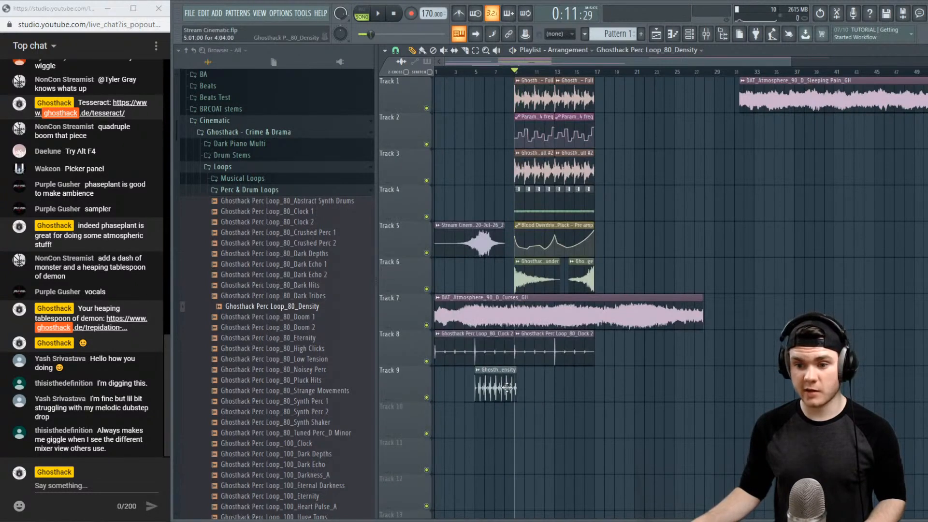
pyautogui.doubleClick(506, 387)
pyautogui.moveTo(618, 190); pyautogui.dragTo(619, 195)
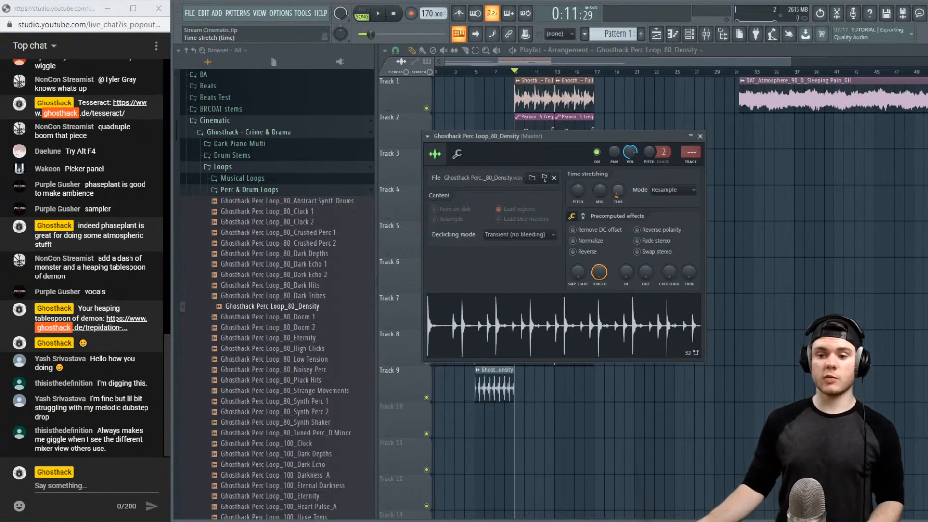
pyautogui.click(700, 136)
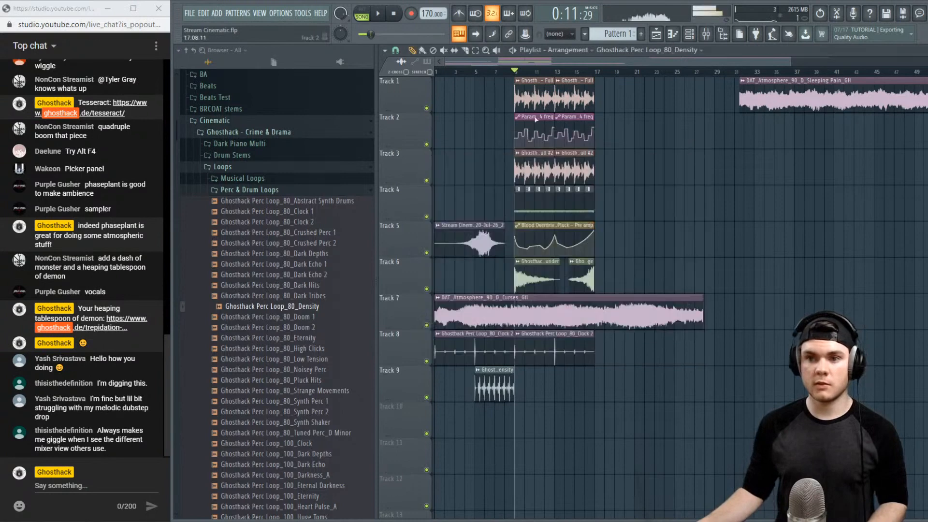
# Play the arrangement from the start and lower the Density loop's channel volume to about 55%
pyautogui.click(395, 15)
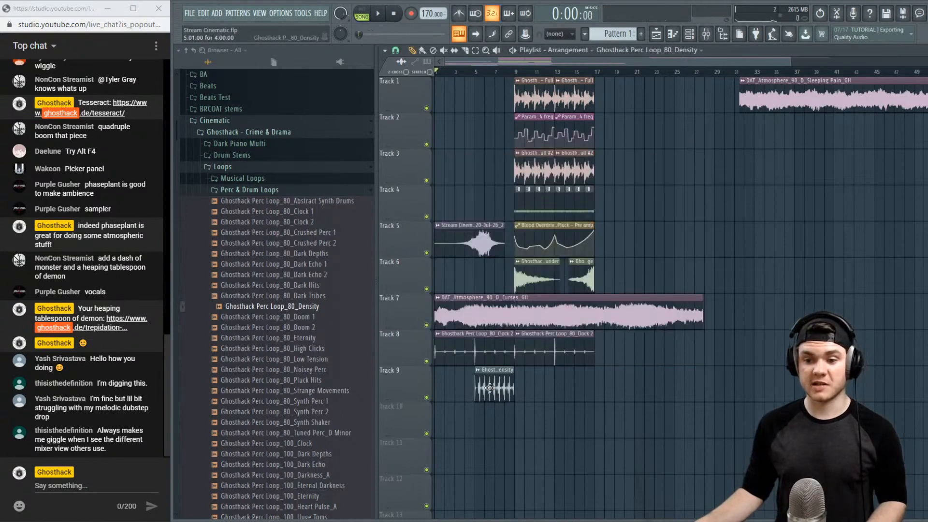
pyautogui.press('space')
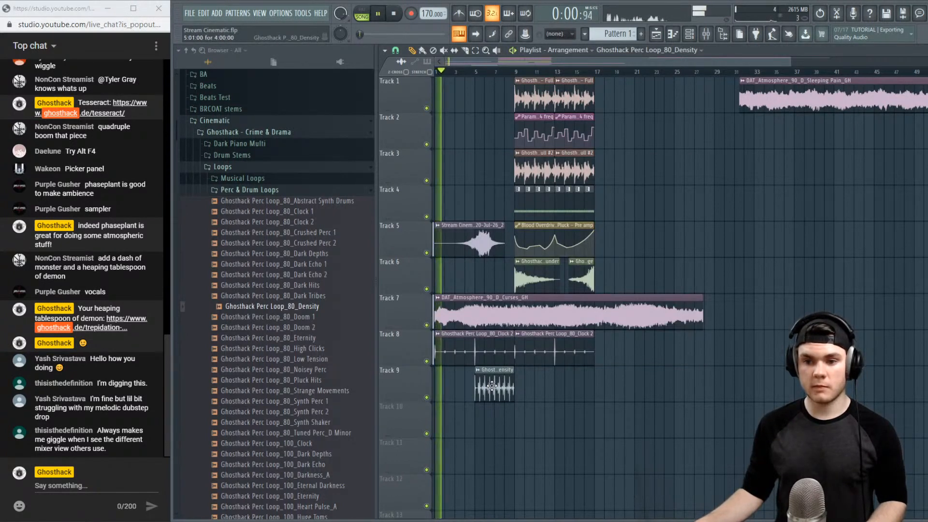
pyautogui.doubleClick(491, 386)
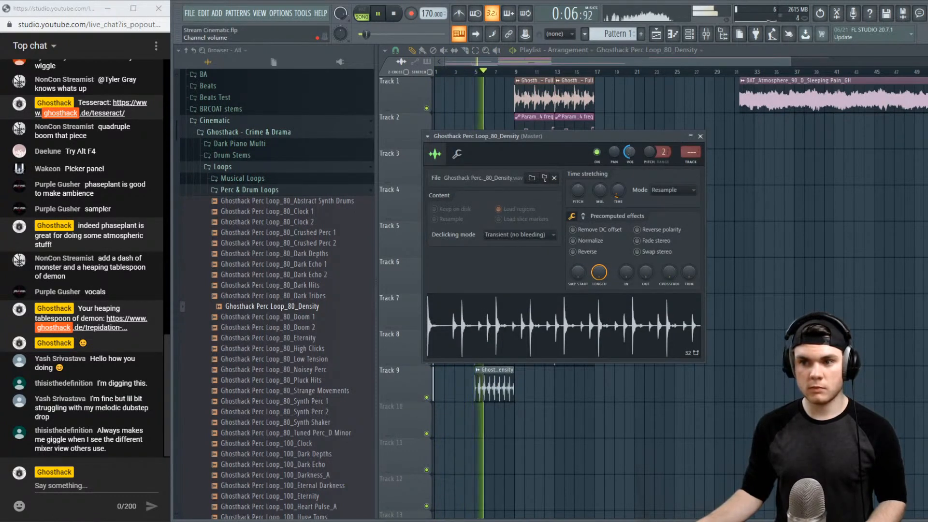
pyautogui.moveTo(628, 154); pyautogui.dragTo(629, 169)
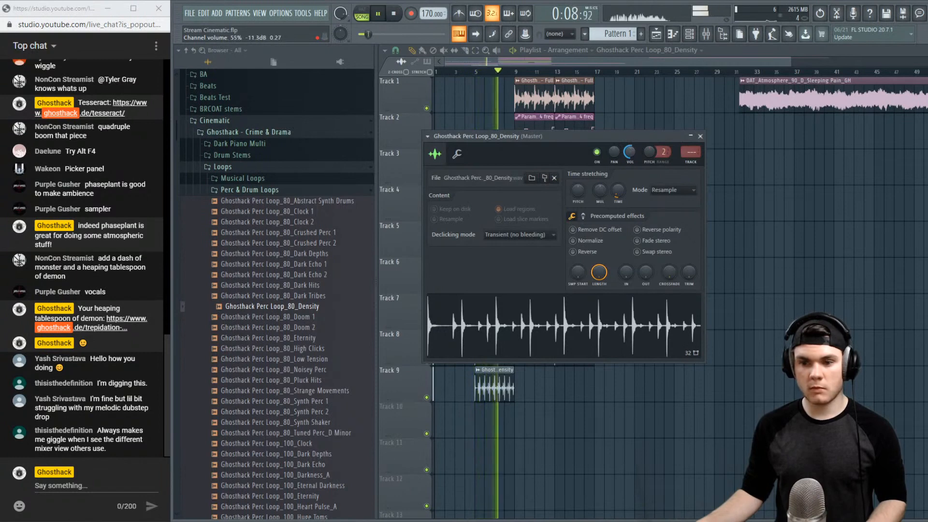
pyautogui.click(700, 137)
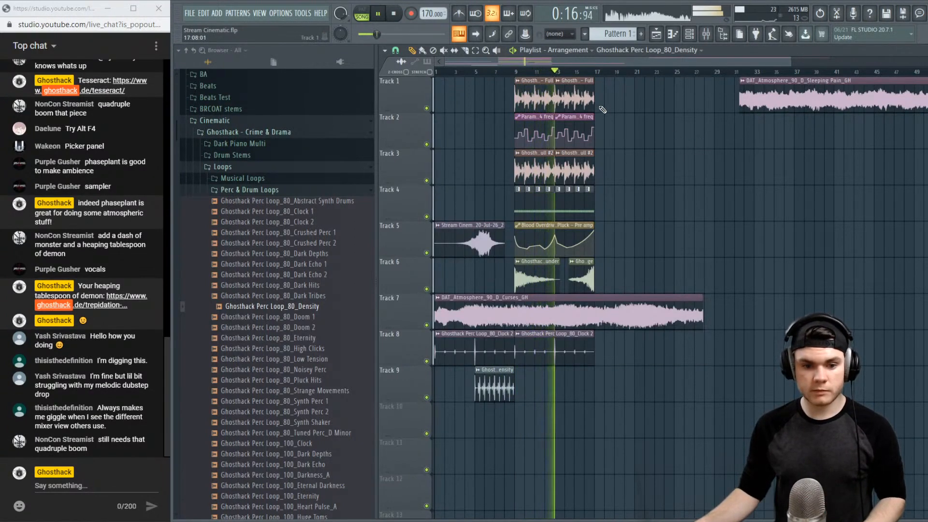
pyautogui.press('space')
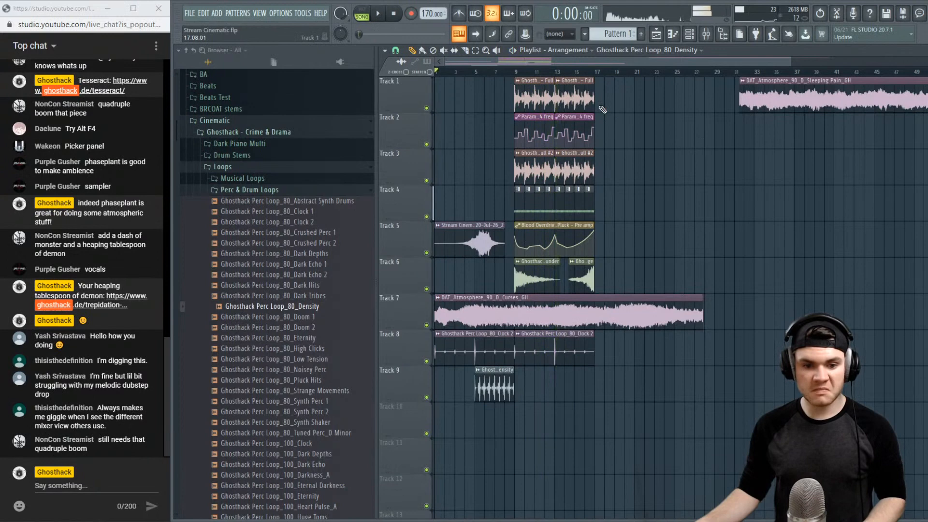
# Play back the transition into bar 9 and the Density loop section from bar 5
pyautogui.click(506, 72)
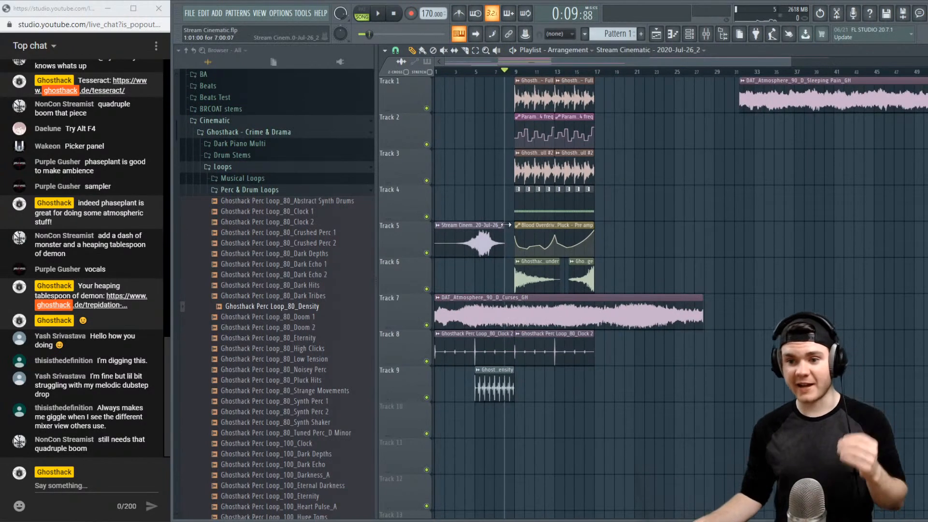
pyautogui.press('space')
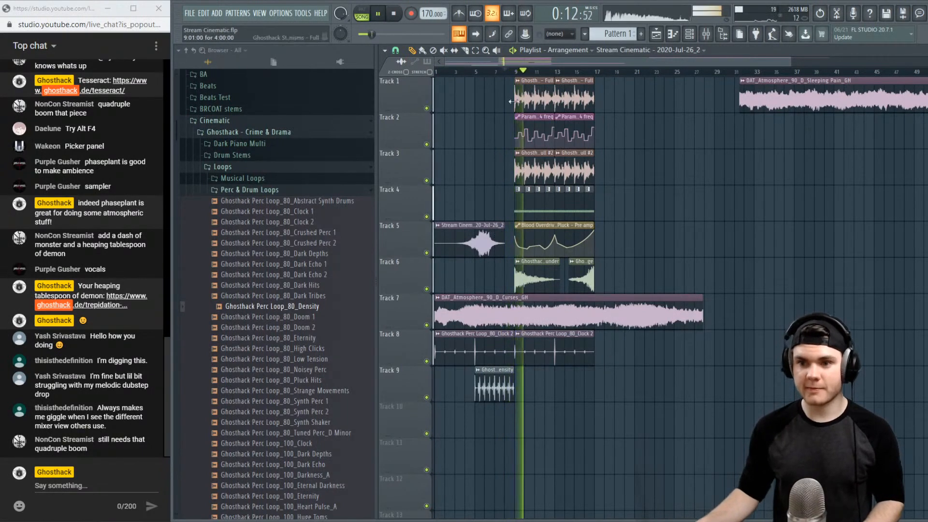
pyautogui.click(475, 72)
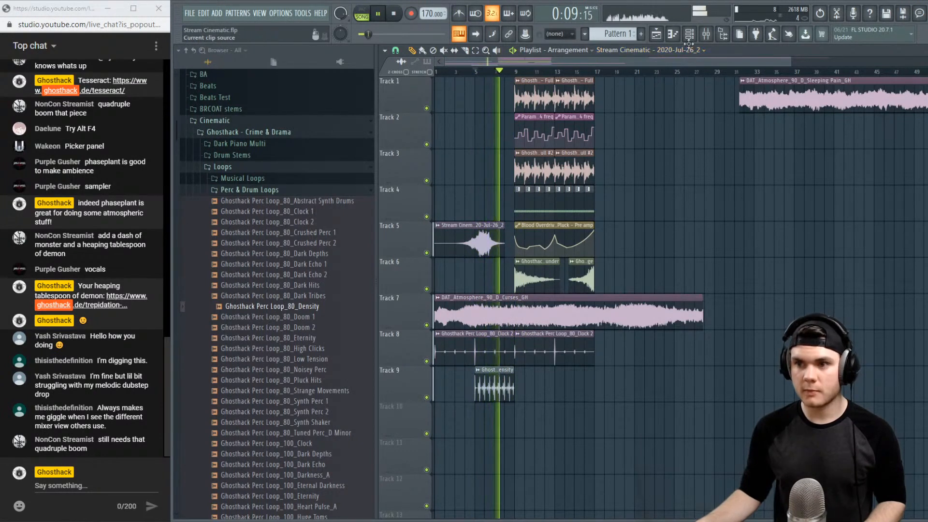
pyautogui.press('space')
# Name mixer insert 10 "Perc loop 1" and route the Density loop's channel to it
pyautogui.press('F9')
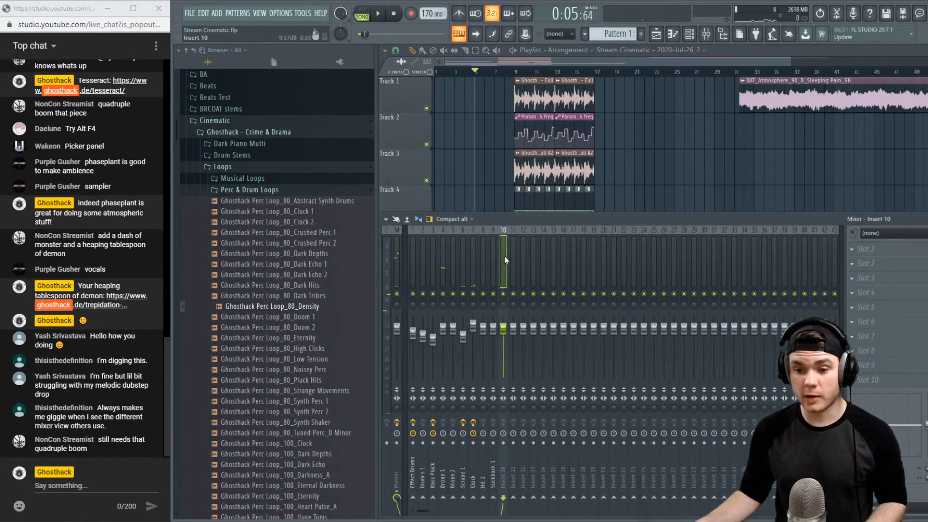
pyautogui.rightClick(505, 251)
pyautogui.click(517, 241)
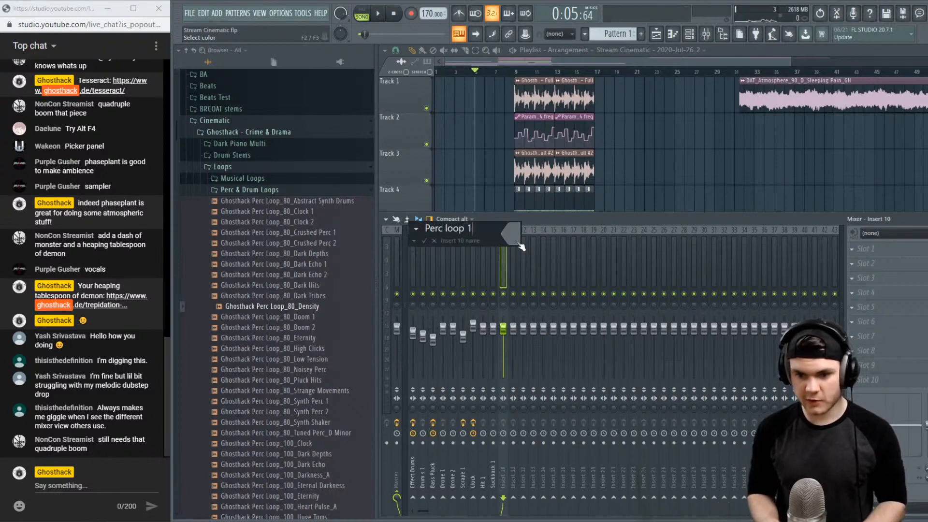
pyautogui.press('Return')
pyautogui.press('F9')
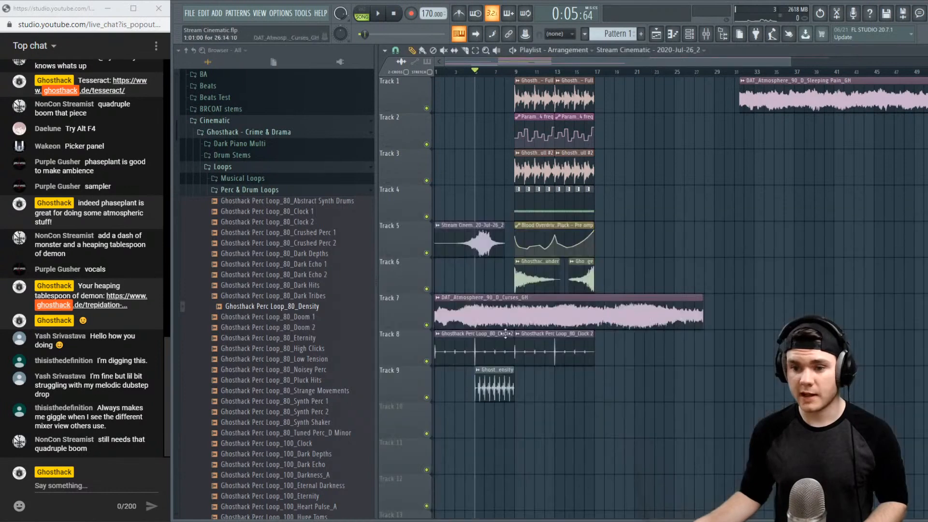
pyautogui.doubleClick(500, 382)
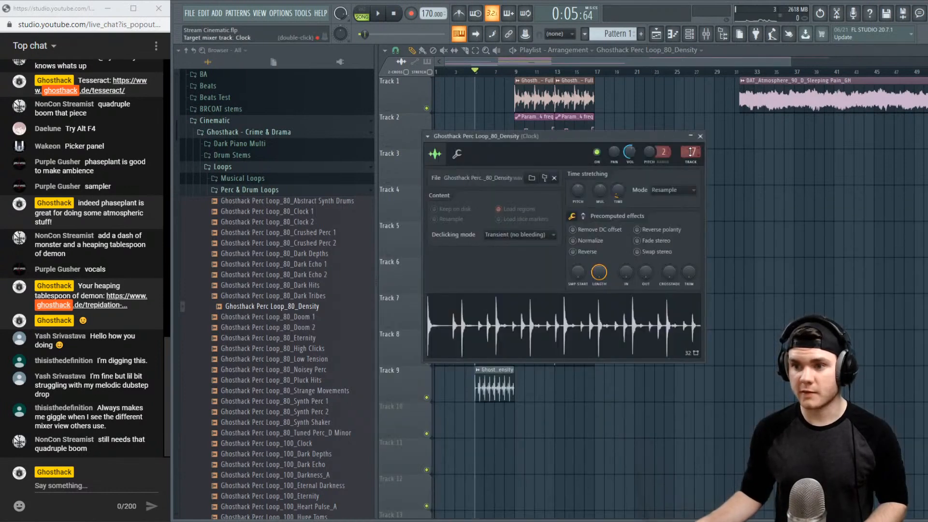
pyautogui.click(700, 136)
# Add PanCake2 to the first effect slot of Perc loop 1 and set its LFO length to 1 Bar (4/4)
pyautogui.press('space')
pyautogui.press('F9')
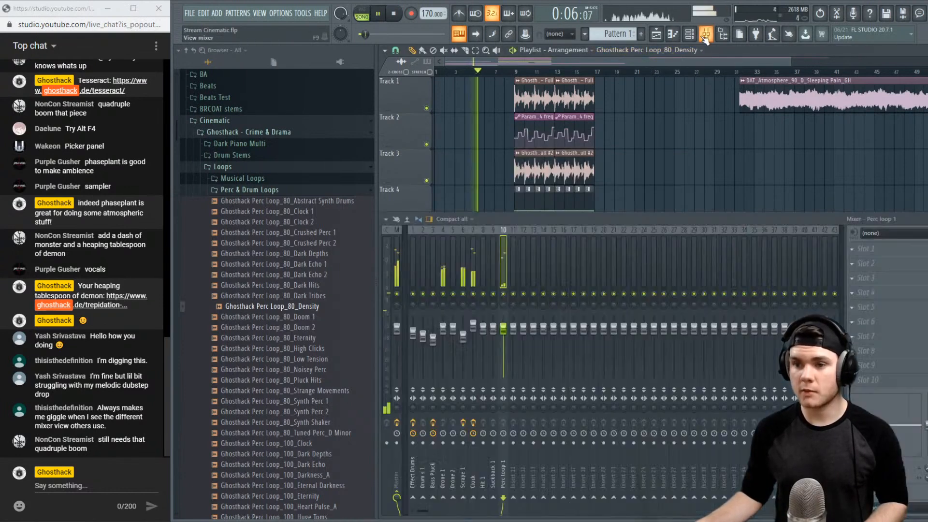
pyautogui.click(859, 248)
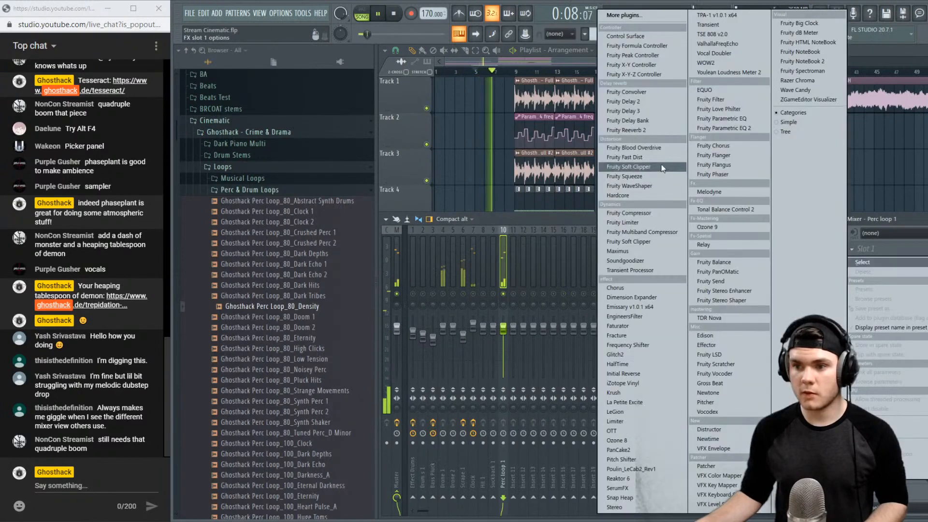
pyautogui.click(623, 449)
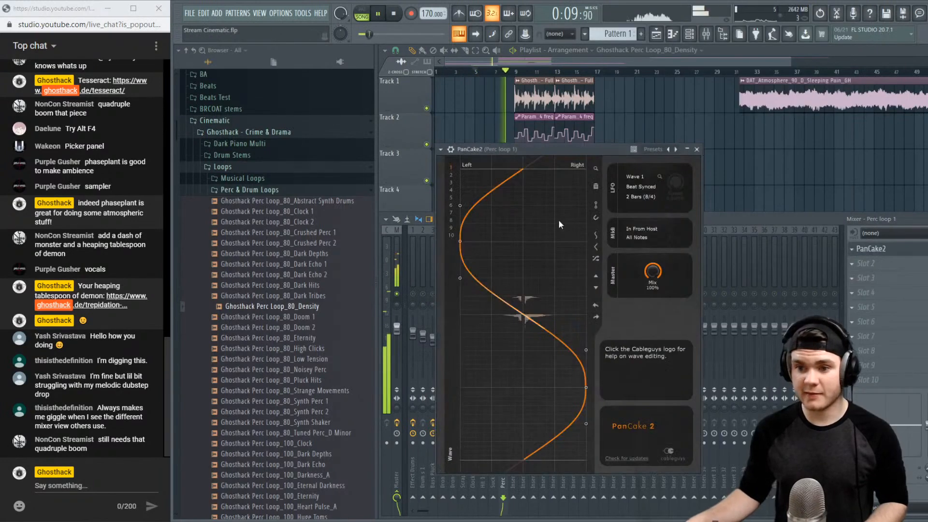
pyautogui.click(641, 197)
pyautogui.click(654, 300)
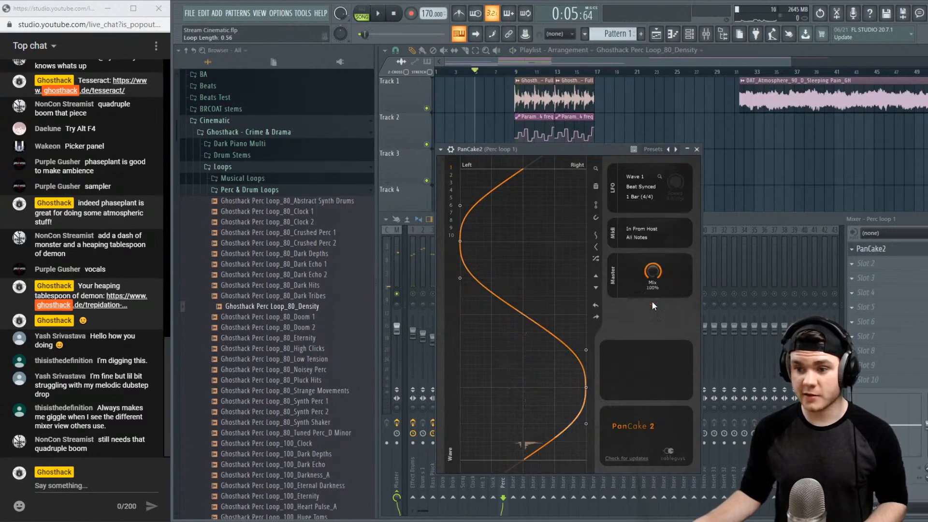
# Reduce the mix level of the PanCake2 slot on Perc loop 1 during playback
pyautogui.press('space')
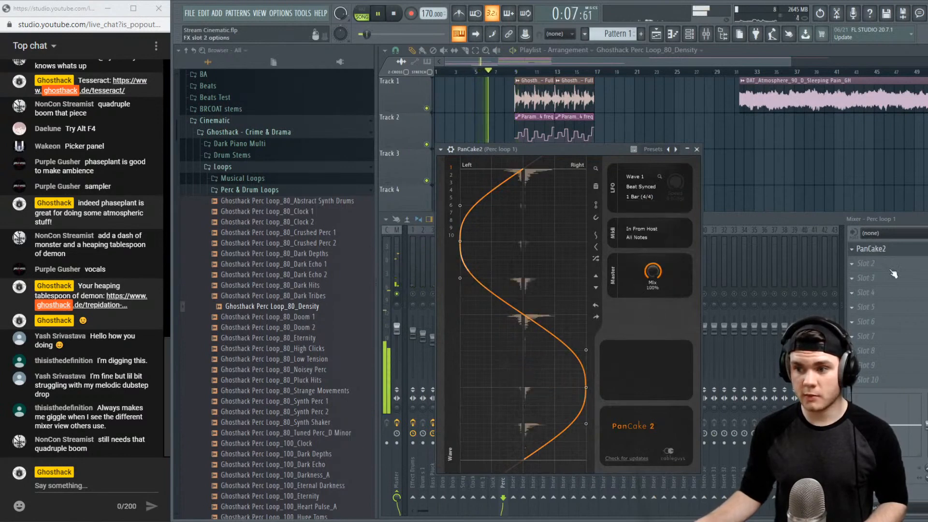
pyautogui.moveTo(925, 249); pyautogui.dragTo(926, 258)
pyautogui.click(912, 253)
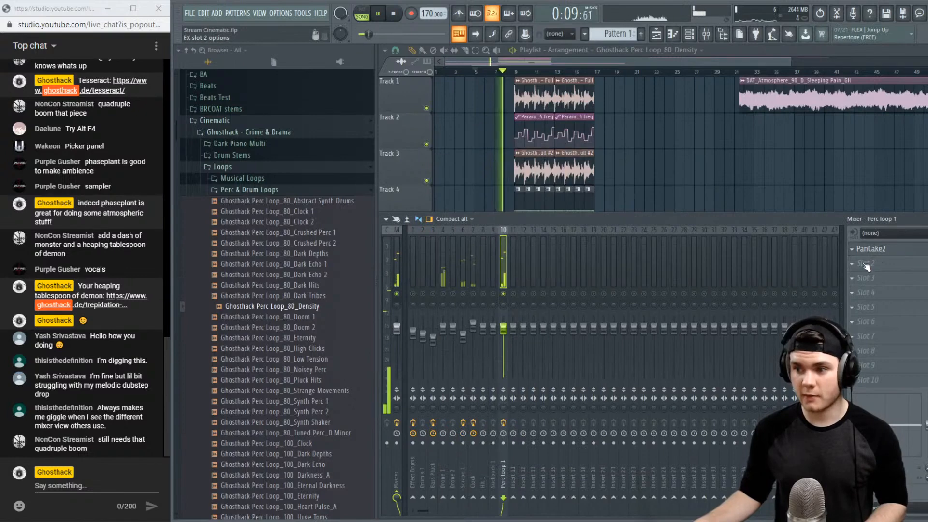
# Add Fruity Parametric EQ 2 to Perc loop 1, pulling band 7 to -18 dB near 3481 Hz and cutting the lows with band 1
pyautogui.click(865, 263)
pyautogui.click(751, 124)
pyautogui.moveTo(629, 243); pyautogui.dragTo(616, 293)
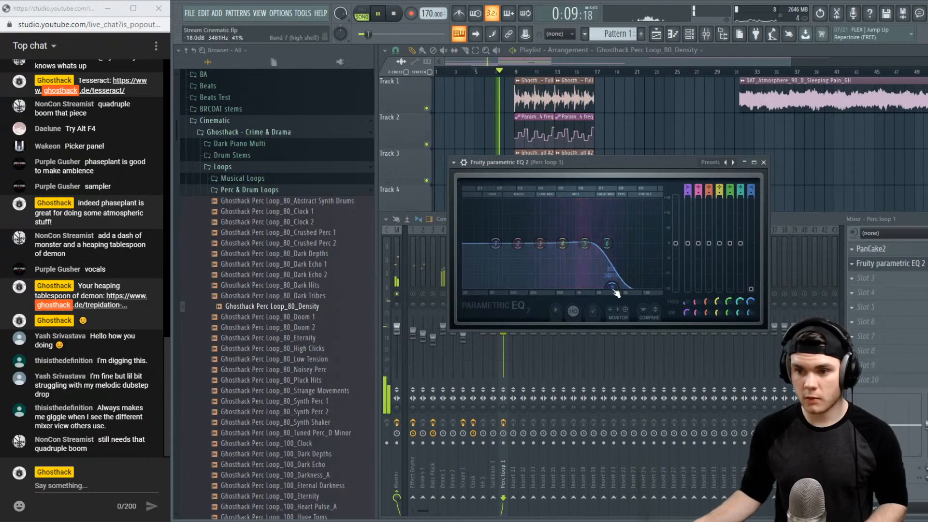
pyautogui.moveTo(496, 243); pyautogui.dragTo(521, 288)
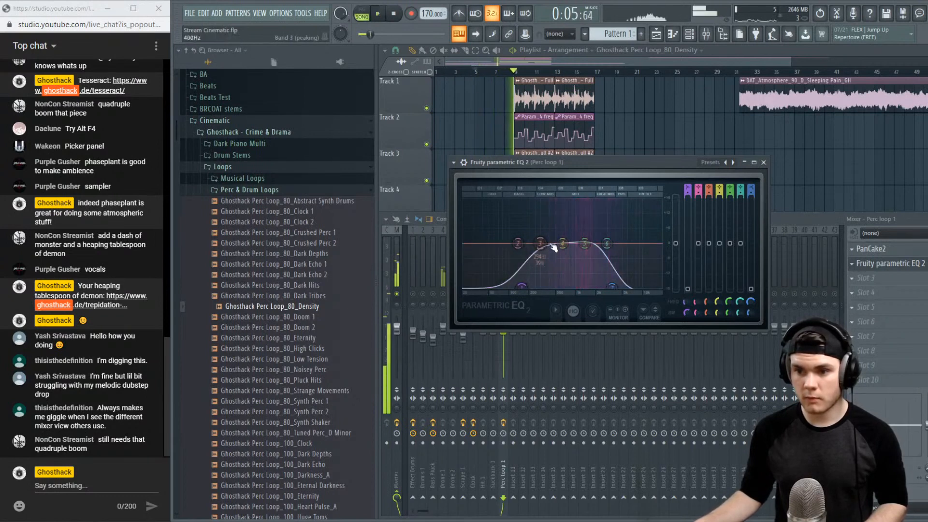
# Try a boost on band 4 of the Perc loop 1 EQ and reset the band
pyautogui.moveTo(562, 243)
pyautogui.mouseDown()
pyautogui.moveTo(565, 225)
pyautogui.moveTo(553, 228)
pyautogui.mouseUp()
pyautogui.scroll(-5, 565, 225)
pyautogui.rightClick(554, 230)
pyautogui.click(556, 234)
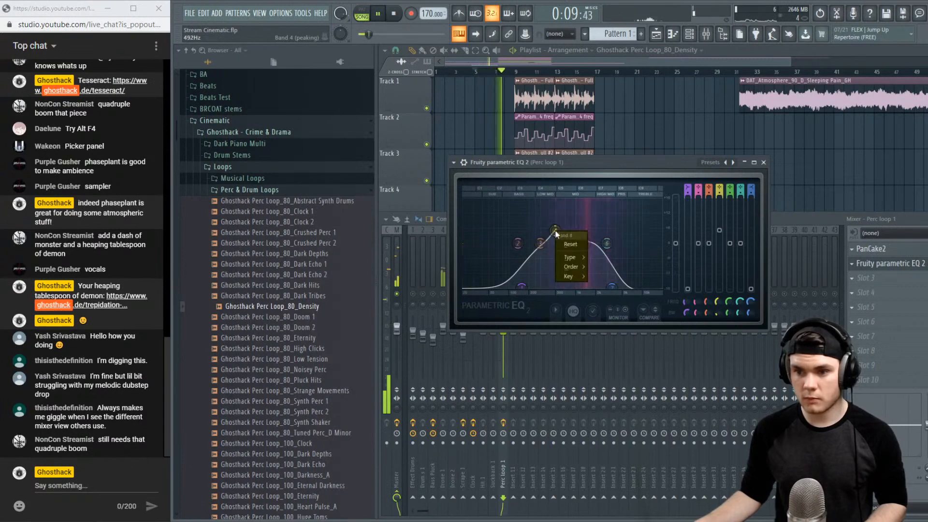
# Add Fruity Phaser to Perc loop 1 as its first effect, ahead of PanCake2, and set its mix level to 56%
pyautogui.press('space')
pyautogui.click(879, 266)
pyautogui.click(865, 278)
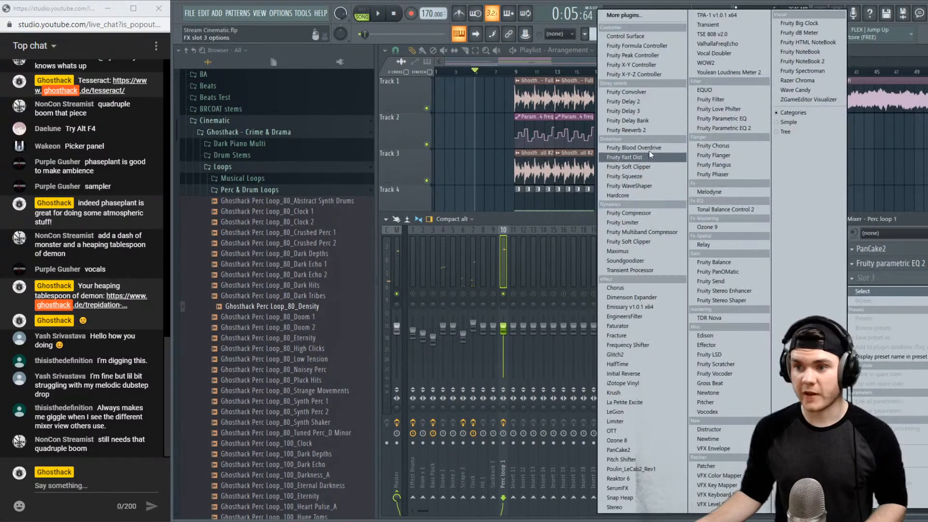
pyautogui.click(712, 174)
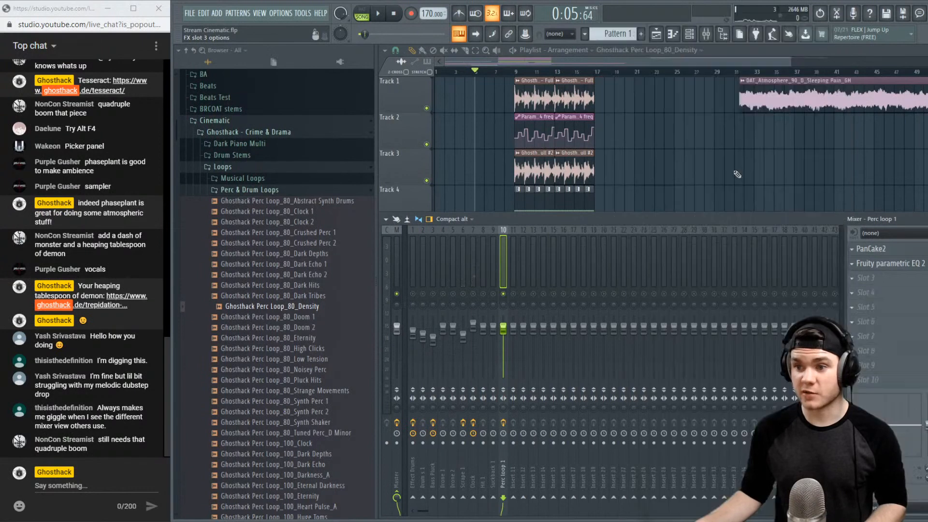
pyautogui.press('space')
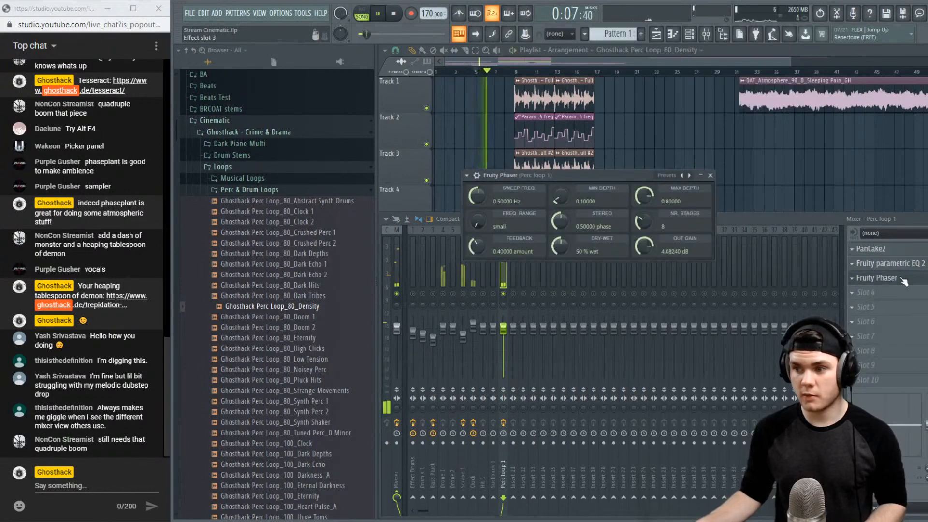
pyautogui.moveTo(903, 281); pyautogui.dragTo(925, 251)
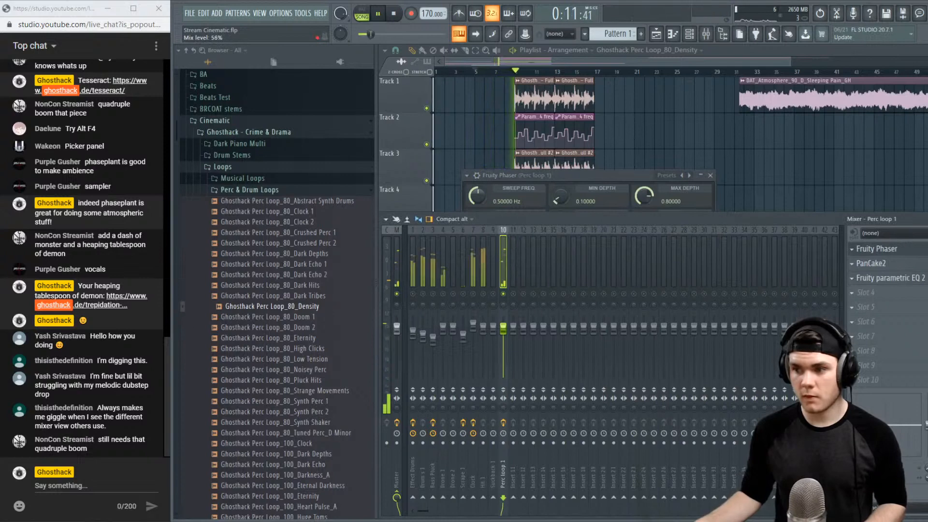
pyautogui.click(882, 248)
# Add Fruity Reeverb 2 to slot 4 of Perc loop 1 and listen to it during playback
pyautogui.click(852, 292)
pyautogui.moveTo(862, 296)
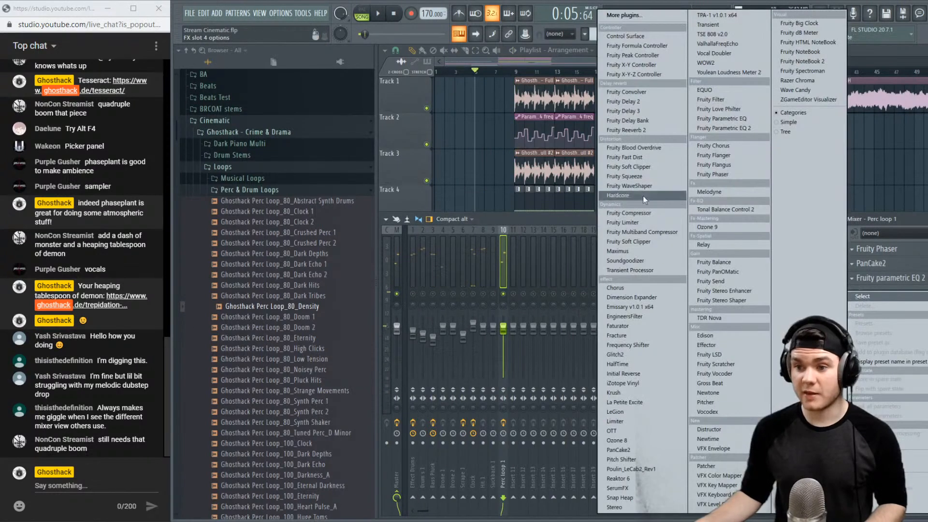
pyautogui.click(639, 132)
pyautogui.press('space')
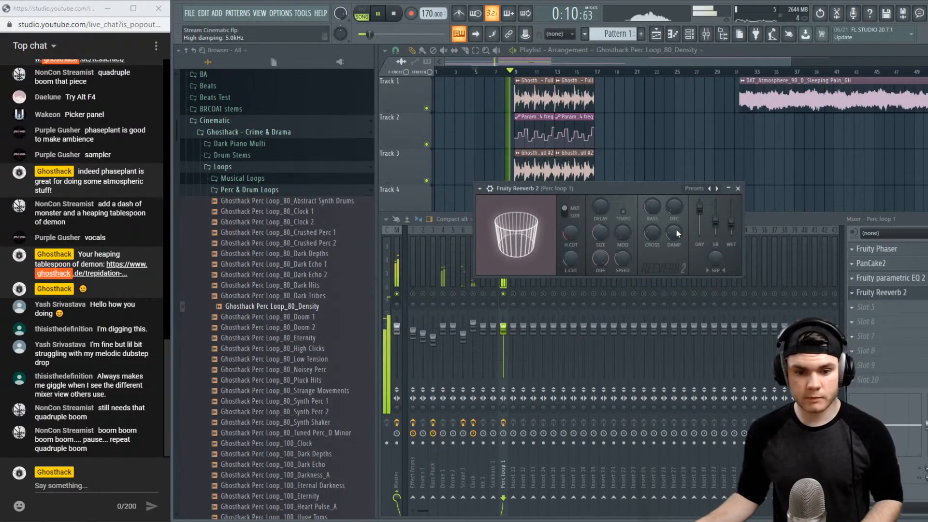
pyautogui.press('space')
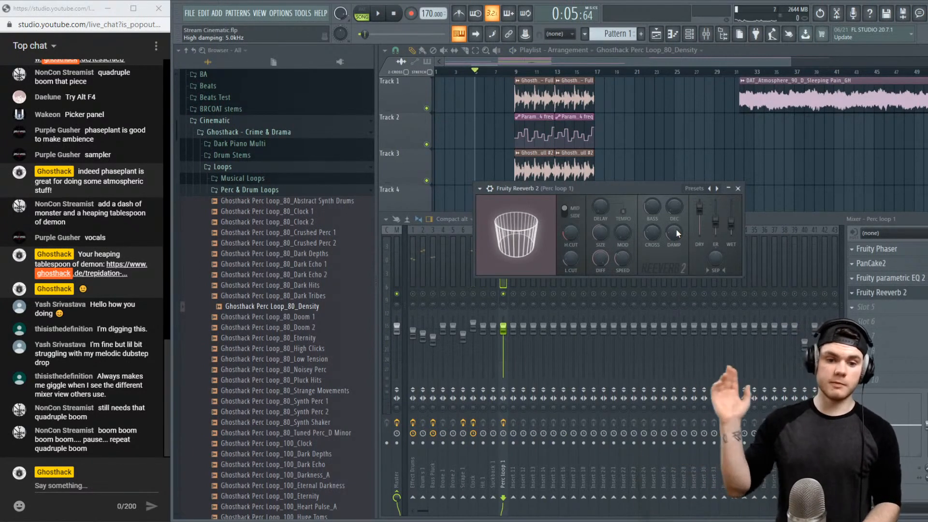
pyautogui.press('space')
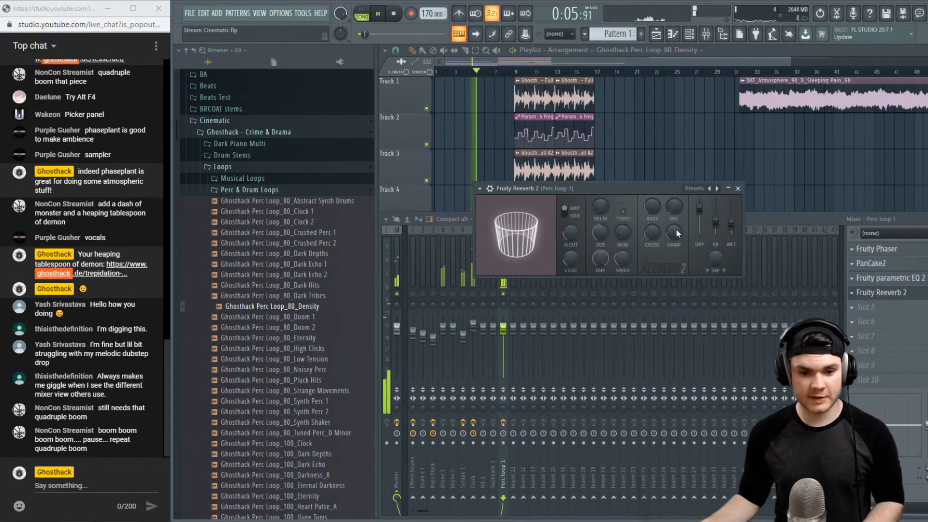
pyautogui.click(889, 292)
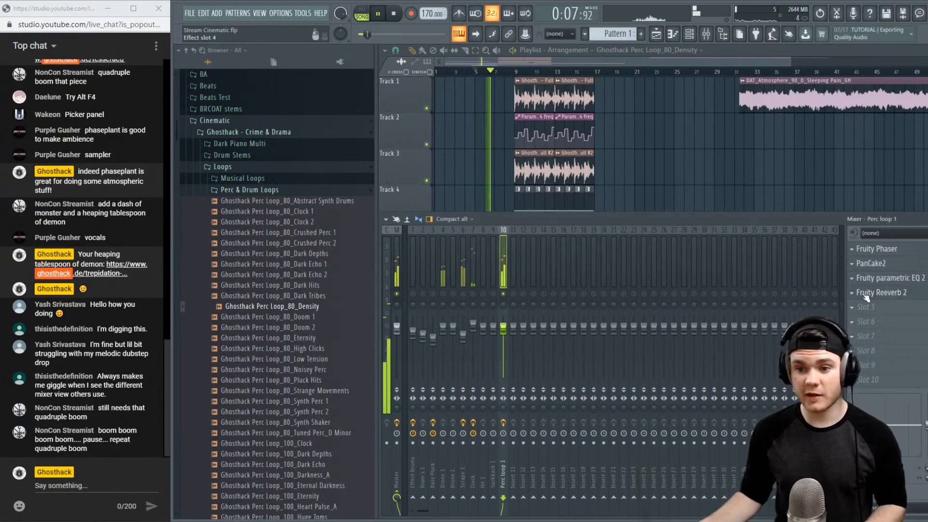
# Take Perc loop 1 out of solo and raise its mixer volume slightly while the full arrangement plays
pyautogui.press('space')
pyautogui.rightClick(505, 294)
pyautogui.press('space')
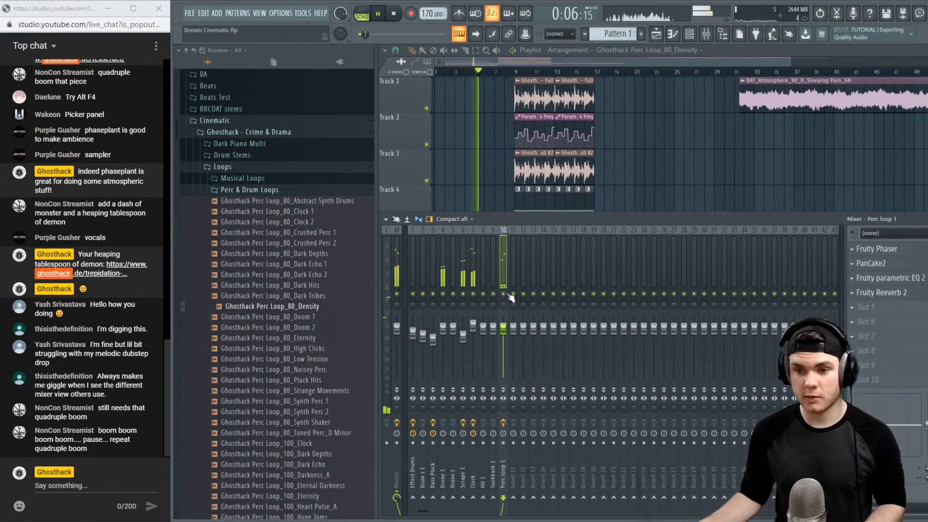
pyautogui.scroll(4, 504, 317)
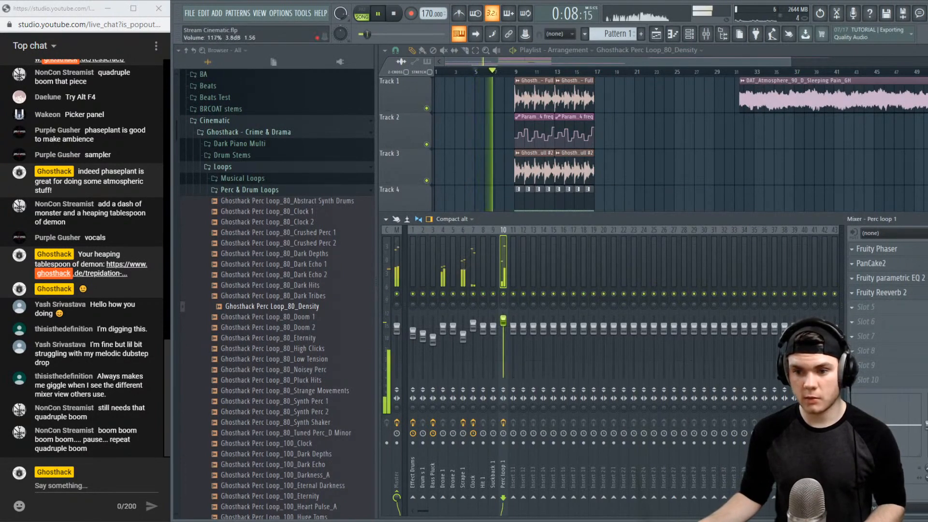
pyautogui.moveTo(503, 320); pyautogui.dragTo(503, 323)
# On the Perc loop 1 EQ, lower band 7 to about 2.6 kHz and cut band 5 by 3.6 dB at 1350 Hz
pyautogui.click(902, 279)
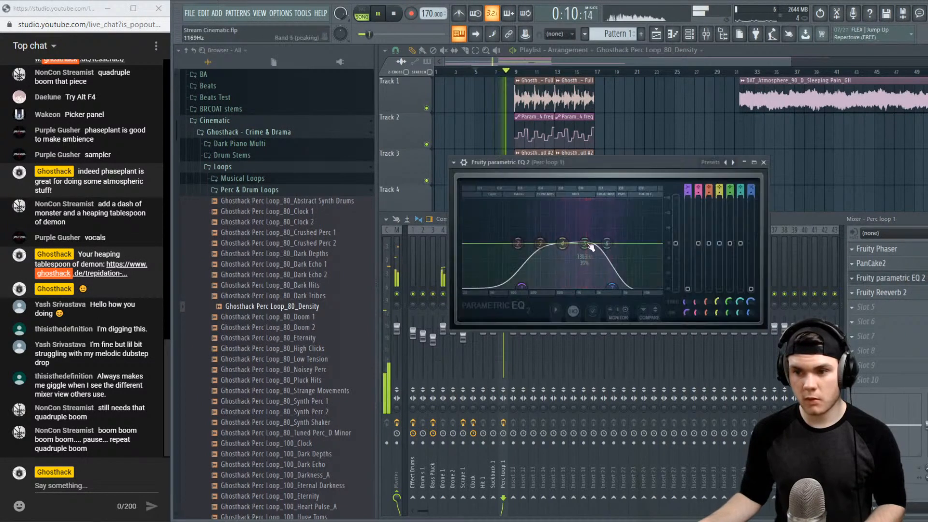
pyautogui.moveTo(612, 289); pyautogui.dragTo(605, 290)
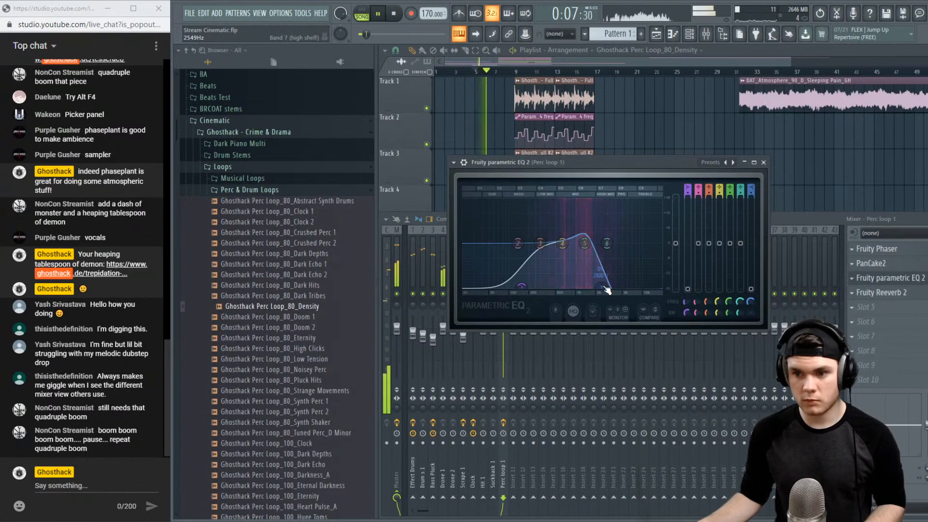
pyautogui.moveTo(603, 287); pyautogui.dragTo(607, 285)
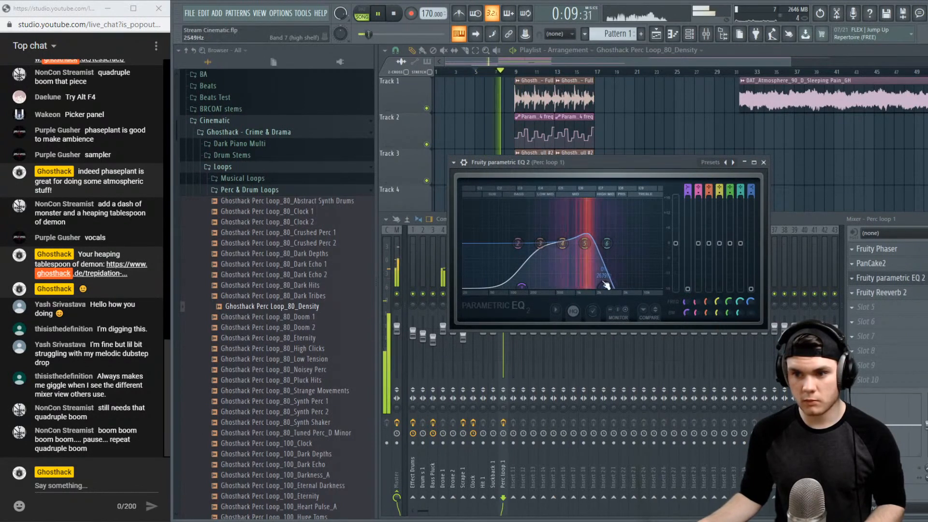
pyautogui.moveTo(584, 243); pyautogui.dragTo(584, 252)
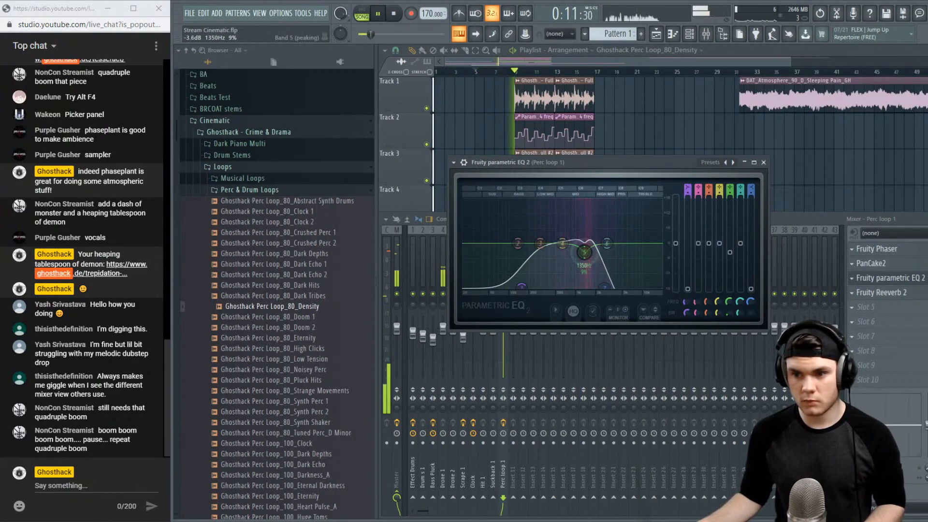
pyautogui.press('Escape')
pyautogui.press('Escape')
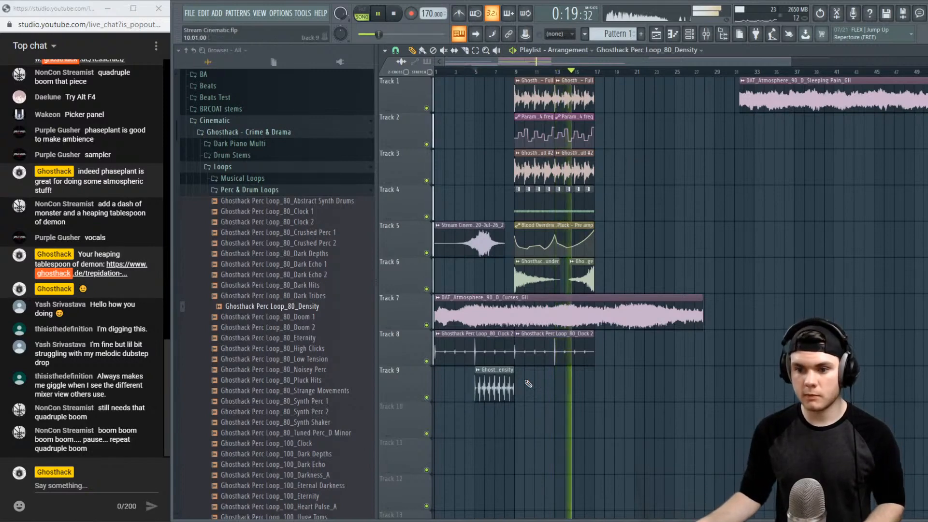
# Try a copy of the Density clip at bar 13 on Track 9, remove it, and replay from about bar 4
pyautogui.click(559, 384)
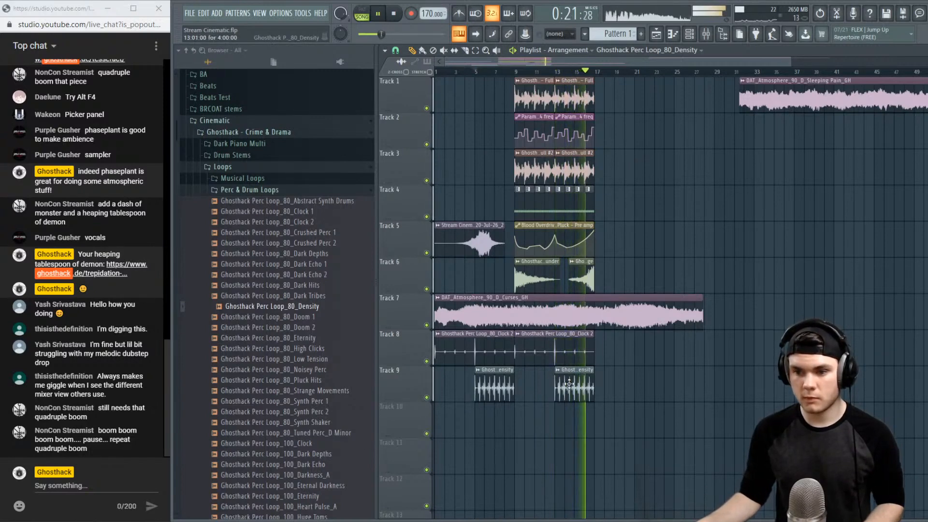
pyautogui.rightClick(569, 384)
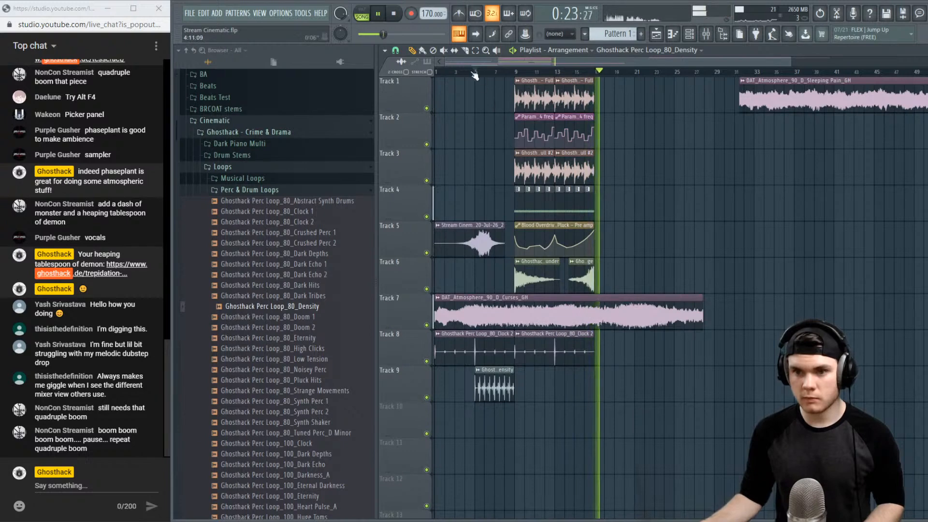
pyautogui.moveTo(474, 75)
pyautogui.mouseDown()
pyautogui.moveTo(441, 73)
pyautogui.moveTo(463, 77)
pyautogui.mouseUp()
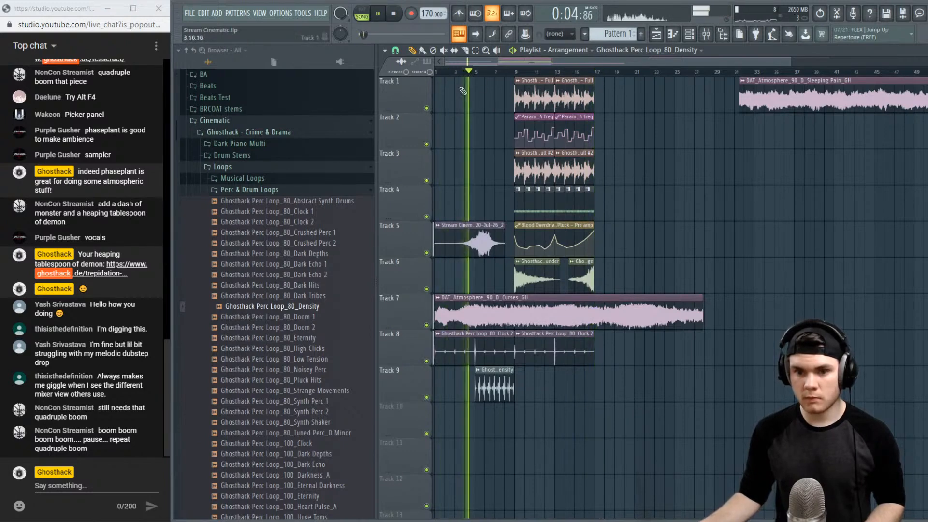
pyautogui.press('space')
# Audition the Crime & Drama SFX Loops and place Ghosthack SFX Loop_80_Heart Beat at bar 1 on Track 10
pyautogui.click(247, 189)
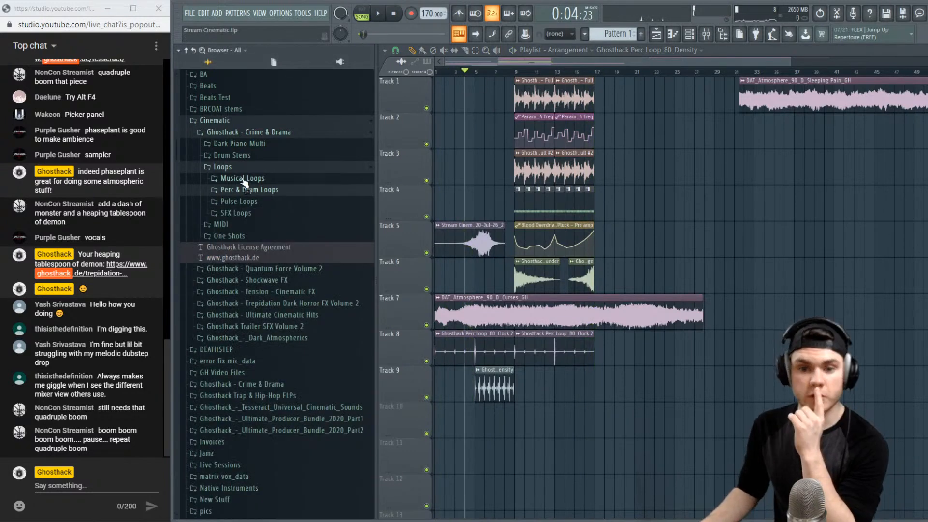
pyautogui.click(236, 213)
pyautogui.scroll(-3, 236, 212)
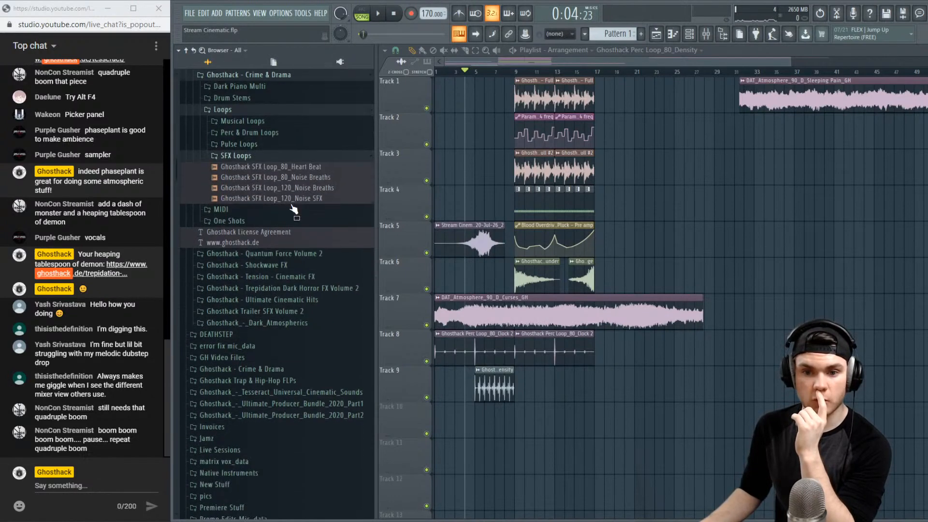
pyautogui.click(323, 170)
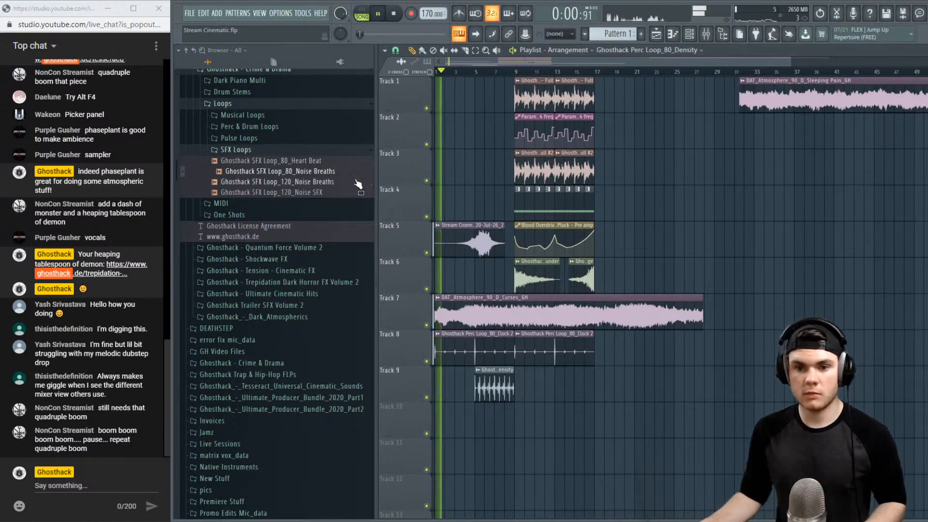
pyautogui.click(311, 162)
pyautogui.click(317, 182)
pyautogui.click(319, 192)
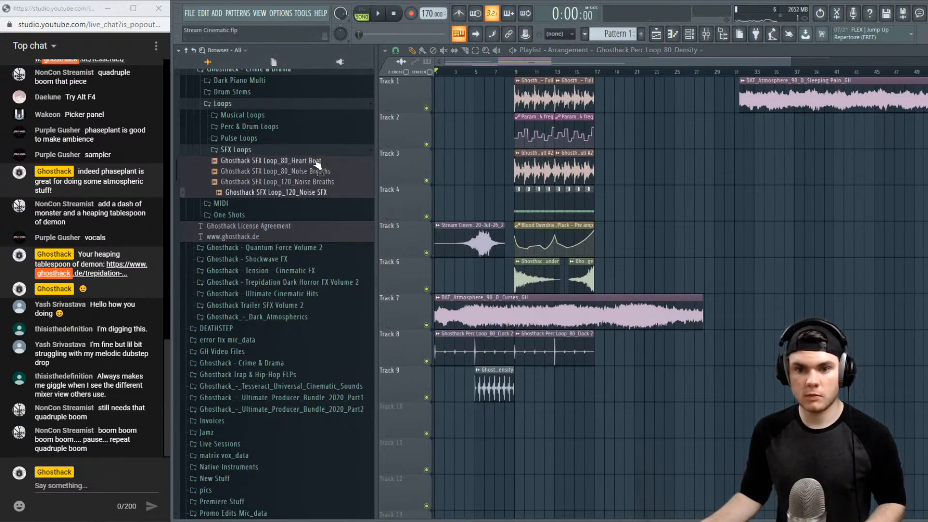
pyautogui.click(312, 162)
pyautogui.moveTo(502, 415); pyautogui.dragTo(449, 421)
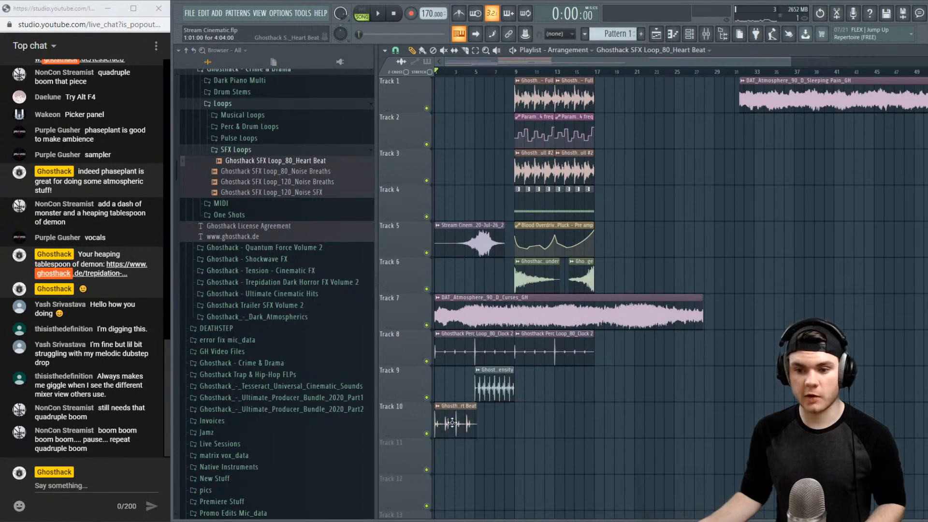
# Time-stretch the Heart Beat sample to four bars at 61% channel volume and place a second clip at bar 5 on Track 10
pyautogui.doubleClick(453, 420)
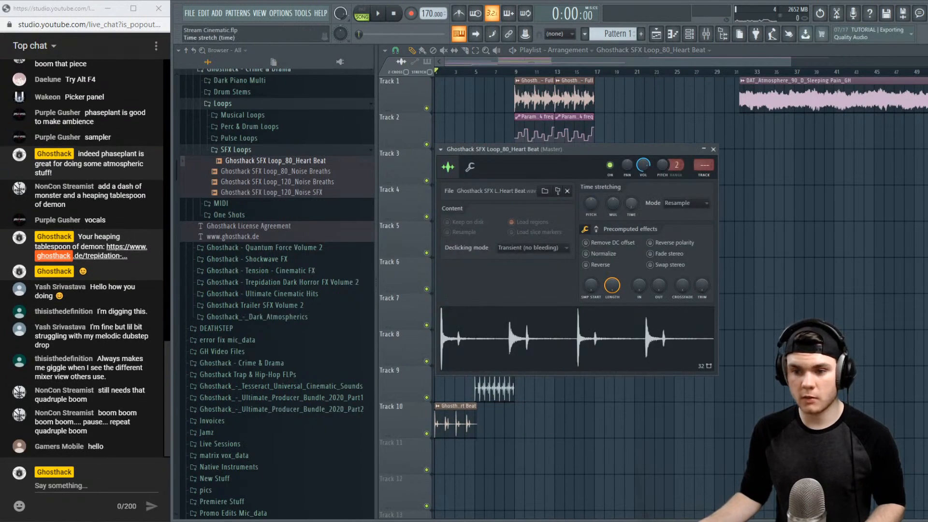
pyautogui.press('space')
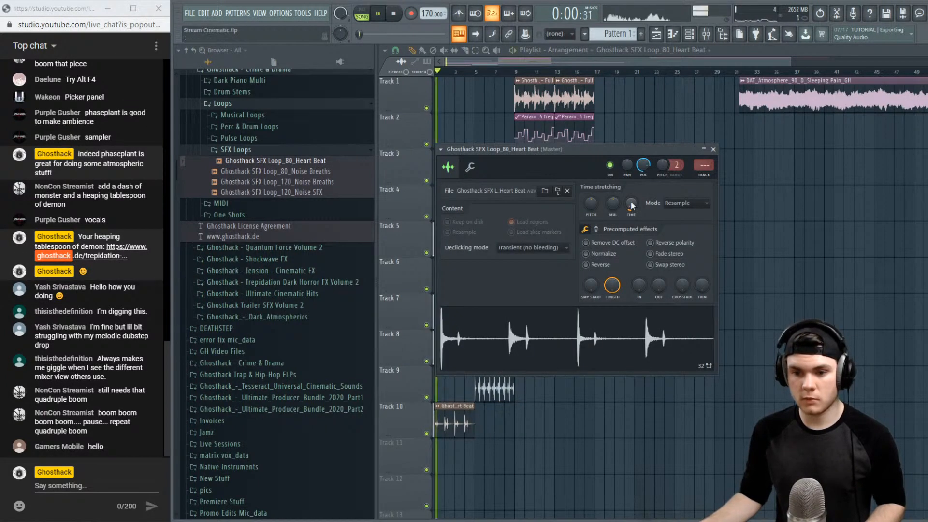
pyautogui.moveTo(647, 164); pyautogui.dragTo(646, 169)
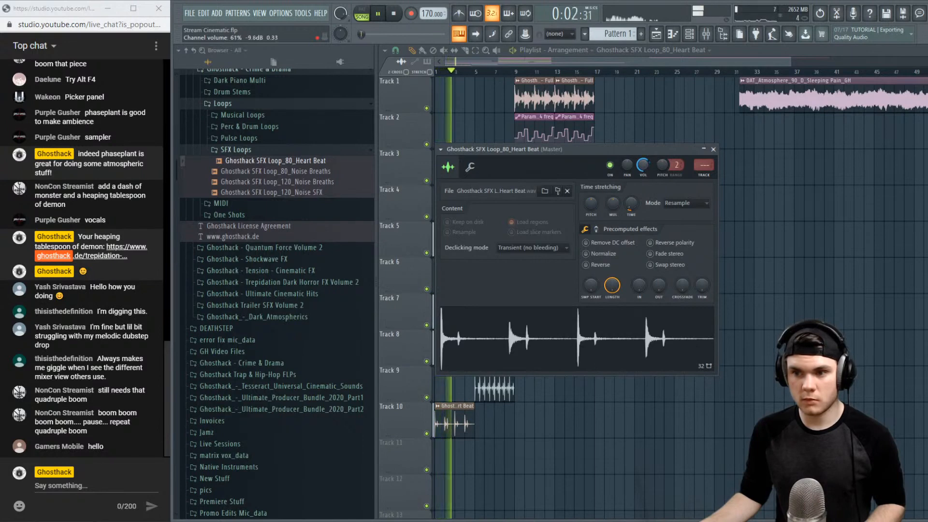
pyautogui.press('Escape')
pyautogui.click(482, 419)
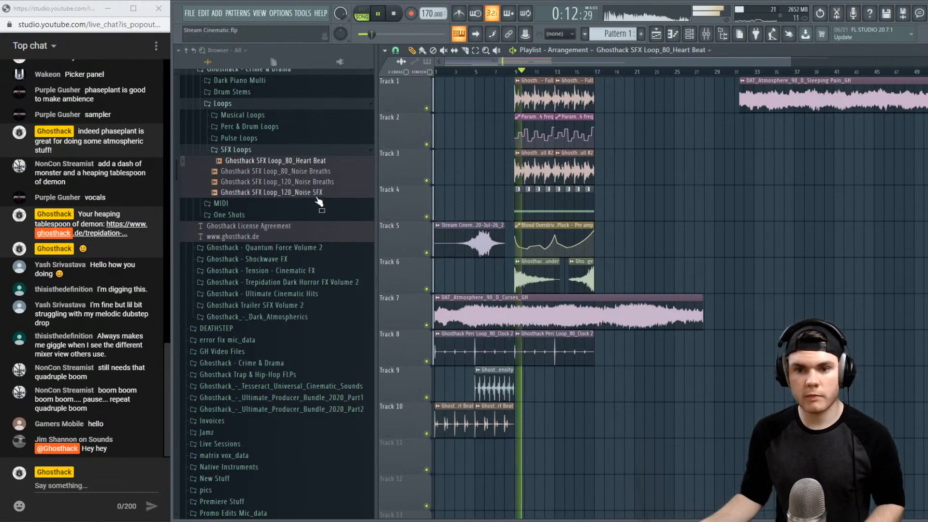
pyautogui.press('space')
# Collapse the Crime & Drama folders and return to the list of packs inside the Cinematic folder
pyautogui.click(261, 150)
pyautogui.scroll(4, 280, 169)
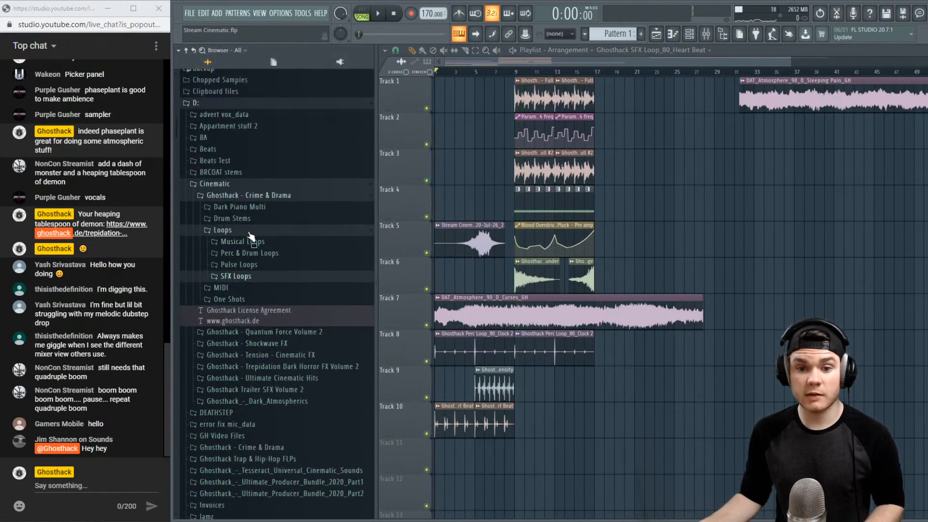
pyautogui.click(247, 231)
pyautogui.click(251, 196)
pyautogui.click(236, 184)
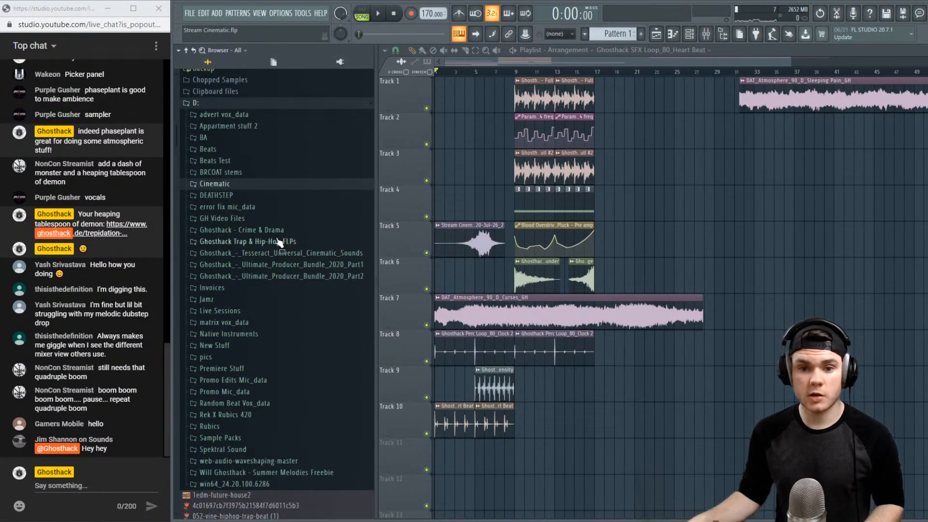
pyautogui.click(251, 187)
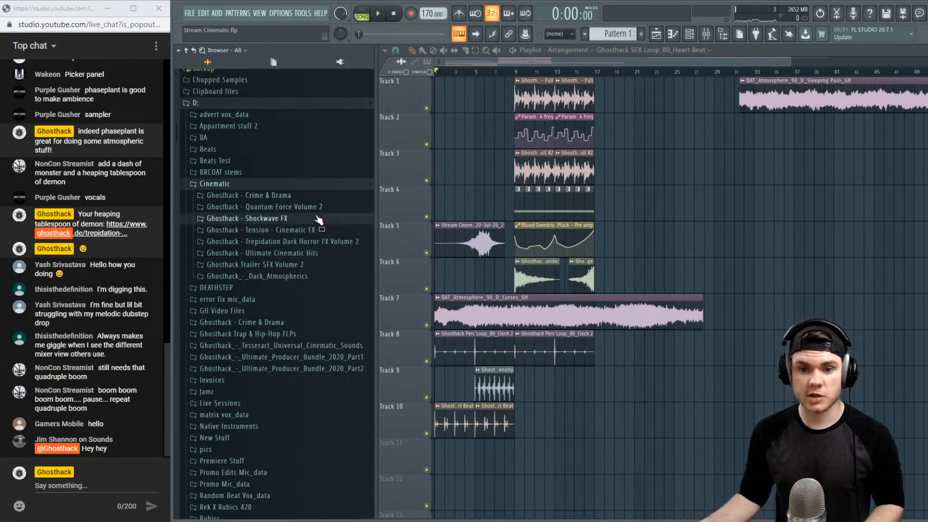
# Open the Shockwave FX pack and audition samples throughout its SFX_FX_GH folder, including Deep Throat and Smet, and collapse the folder
pyautogui.click(320, 220)
pyautogui.click(297, 230)
pyautogui.scroll(-3, 292, 240)
pyautogui.scroll(3, 293, 240)
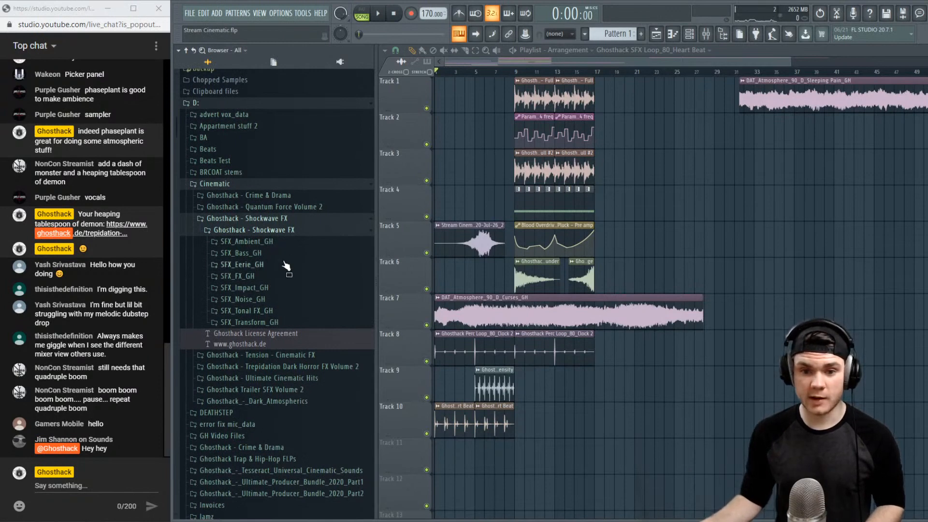
pyautogui.click(269, 278)
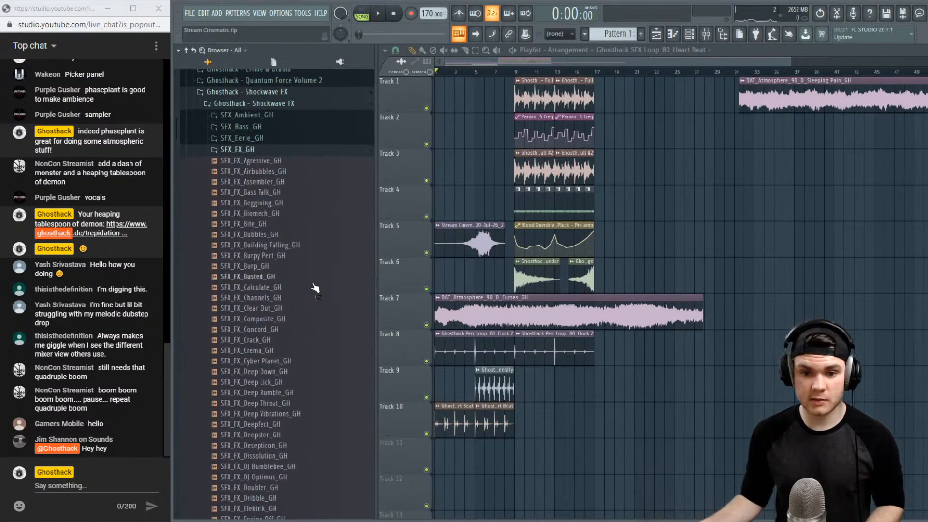
pyautogui.click(299, 402)
pyautogui.scroll(-3, 299, 401)
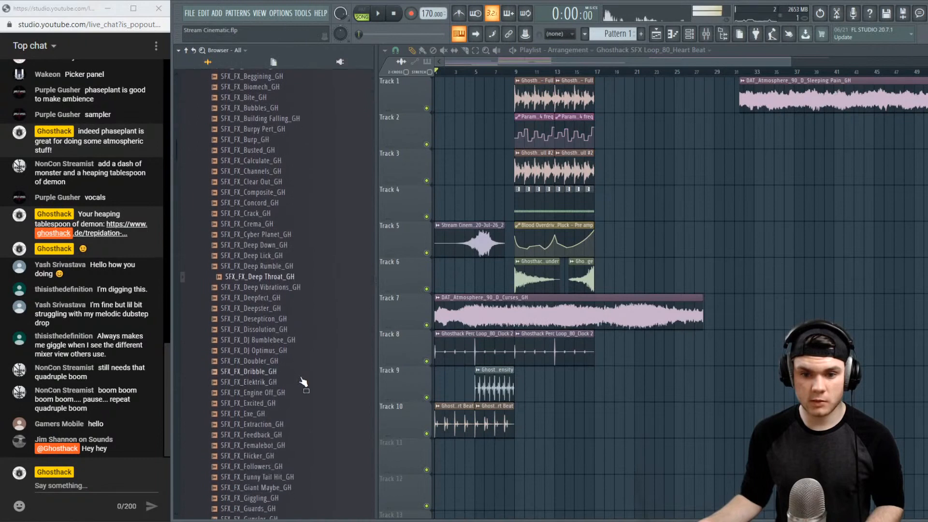
pyautogui.click(301, 375)
pyautogui.scroll(-4, 301, 378)
pyautogui.scroll(-8, 301, 379)
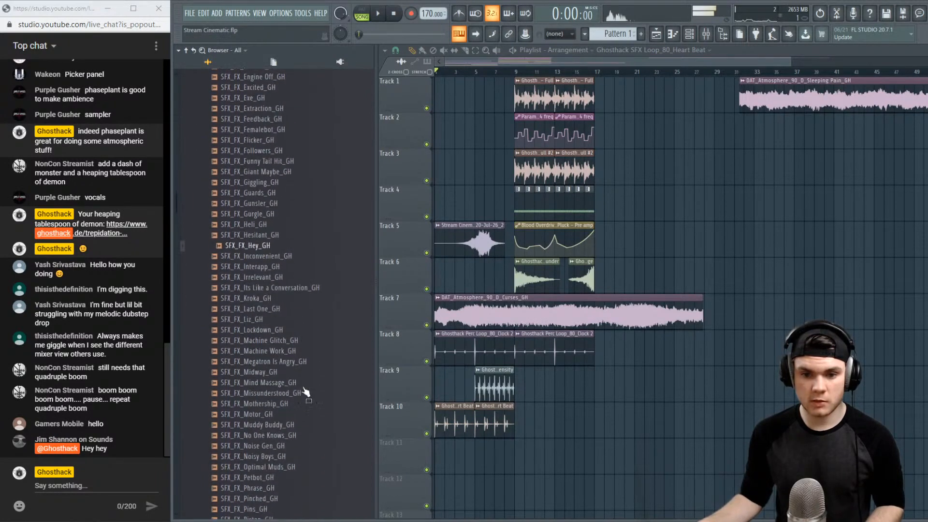
pyautogui.click(304, 386)
pyautogui.scroll(-6, 303, 386)
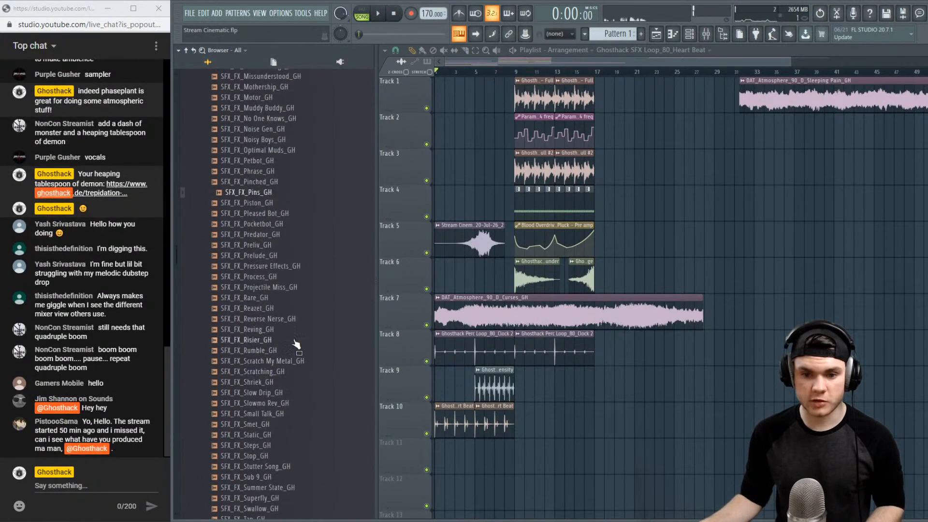
pyautogui.click(294, 340)
pyautogui.scroll(-2, 300, 358)
pyautogui.click(300, 363)
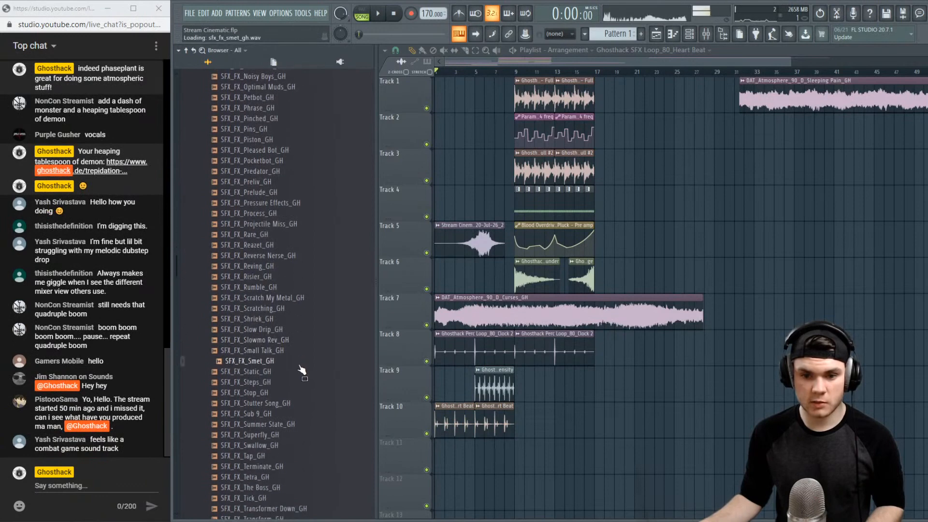
pyautogui.scroll(-4, 300, 367)
pyautogui.scroll(20, 300, 369)
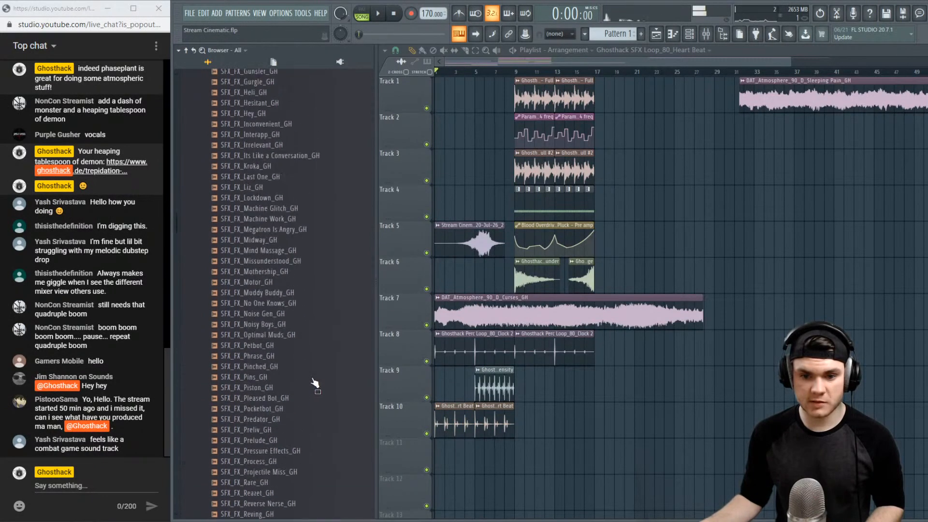
pyautogui.scroll(1, 314, 383)
pyautogui.click(250, 379)
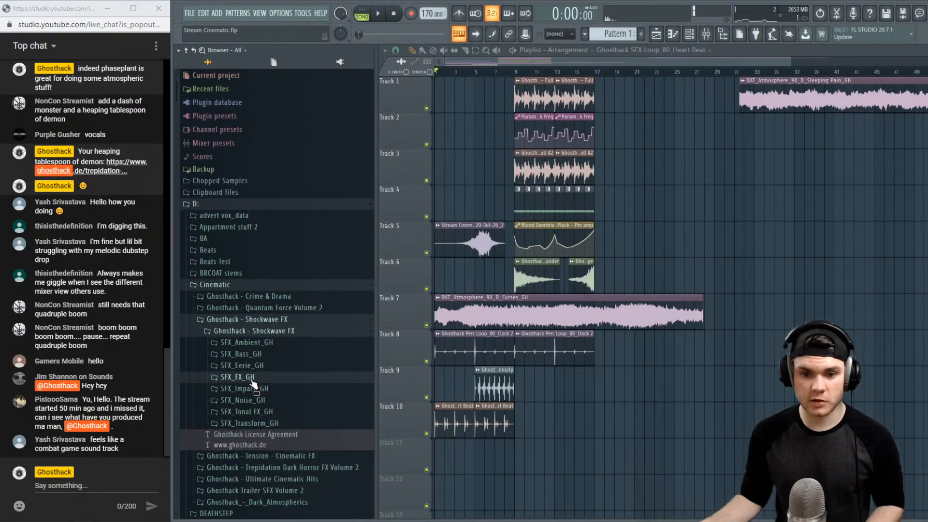
# Audition samples in the SFX_Noise_GH folder of the Shockwave FX pack, including Typing, and collapse the folder
pyautogui.click(261, 403)
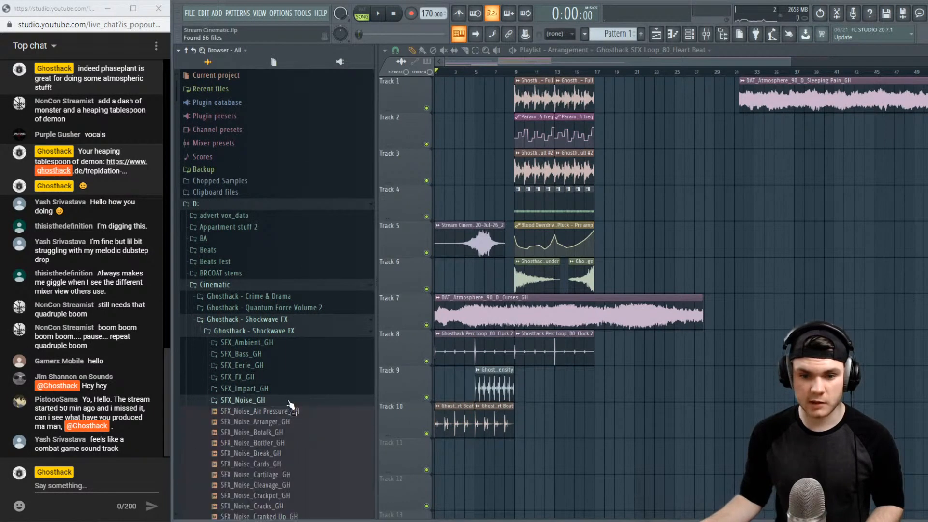
pyautogui.scroll(-12, 295, 339)
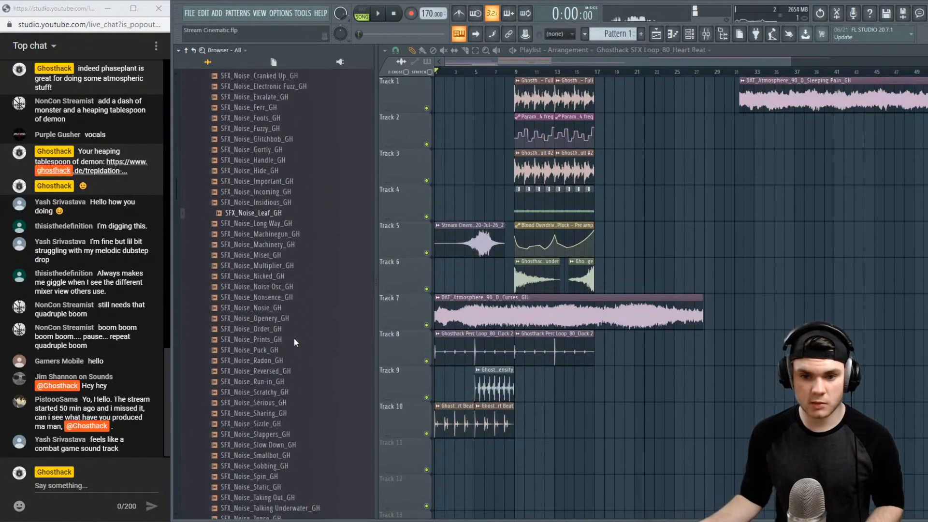
pyautogui.scroll(-4, 294, 339)
pyautogui.moveTo(294, 338); pyautogui.dragTo(297, 367)
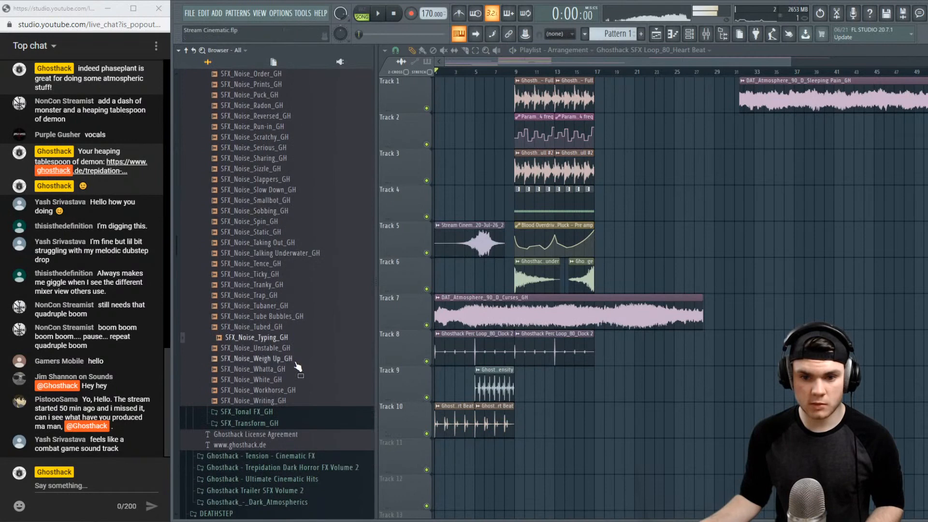
pyautogui.scroll(15, 300, 391)
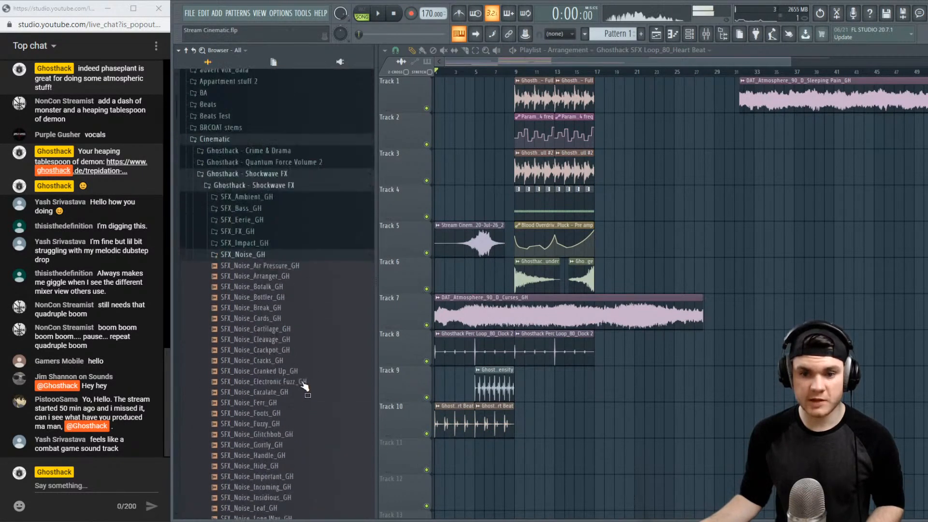
pyautogui.click(266, 338)
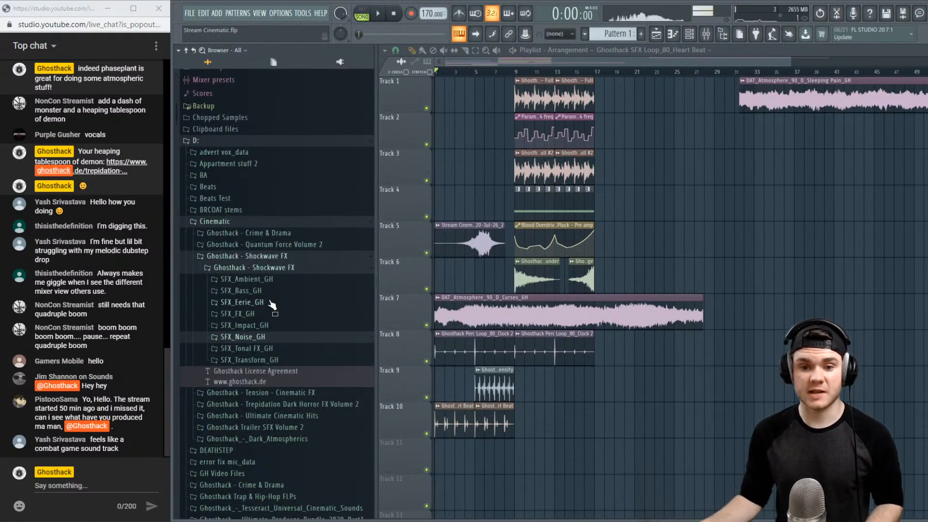
# Audition the SFX_Transform_GH samples, including Pyro and Takedown, and collapse the Shockwave FX folders
pyautogui.click(285, 360)
pyautogui.scroll(-5, 290, 352)
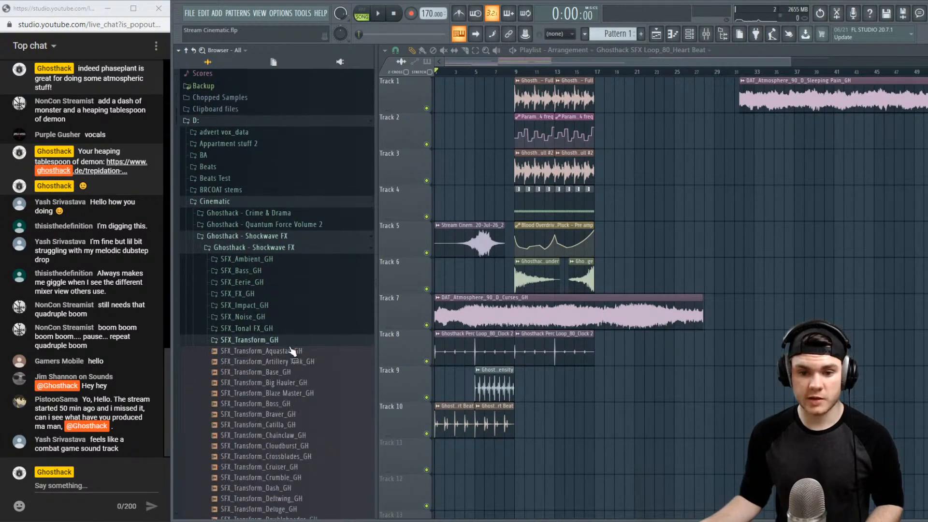
pyautogui.click(325, 299)
pyautogui.scroll(-10, 322, 298)
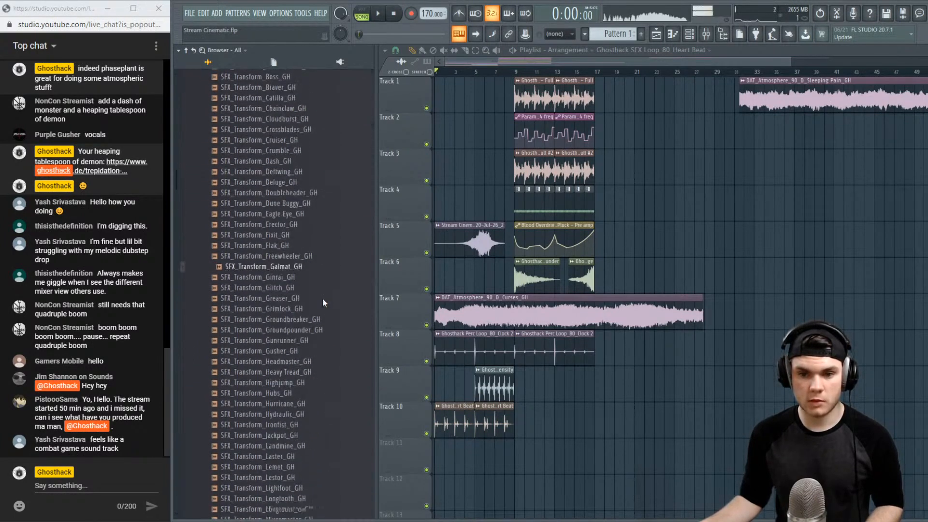
pyautogui.click(323, 298)
pyautogui.scroll(-4, 324, 300)
pyautogui.click(323, 300)
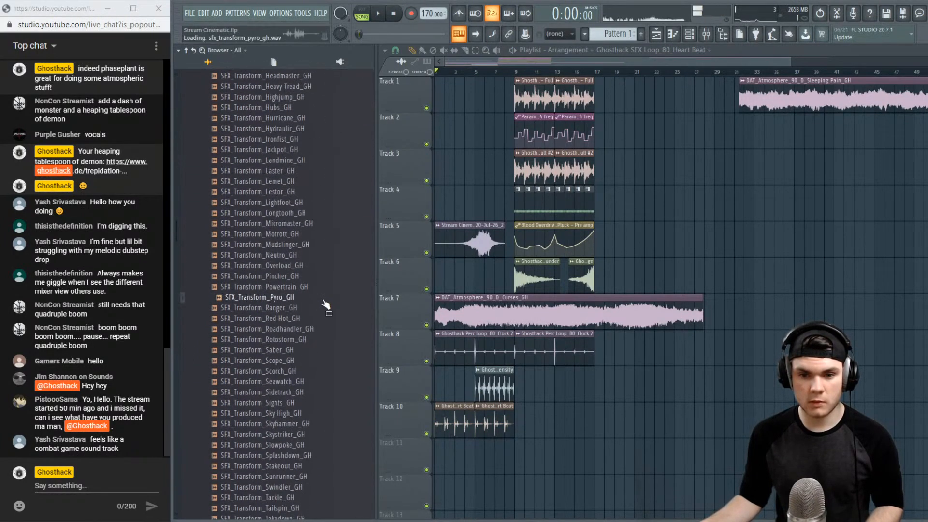
pyautogui.scroll(-4, 322, 300)
pyautogui.click(323, 301)
pyautogui.click(316, 398)
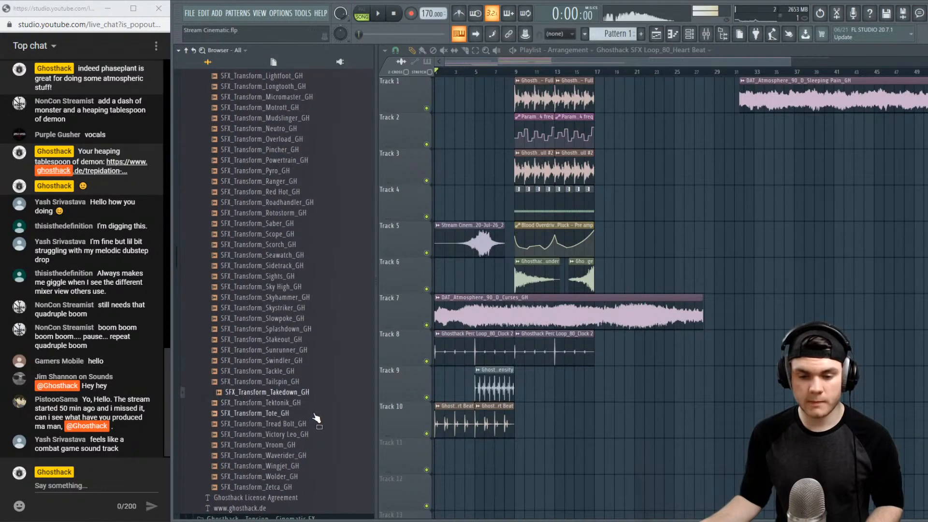
pyautogui.click(312, 440)
pyautogui.scroll(20, 312, 439)
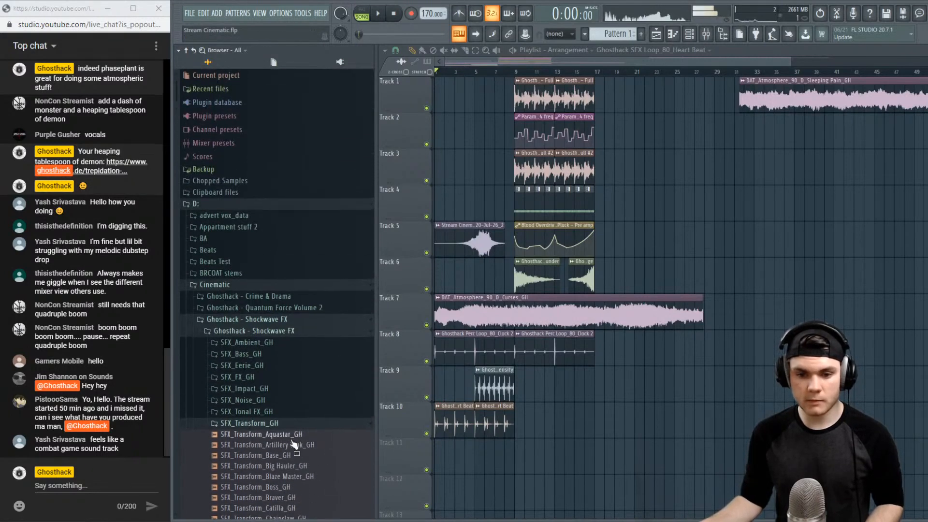
pyautogui.click(269, 425)
pyautogui.click(272, 331)
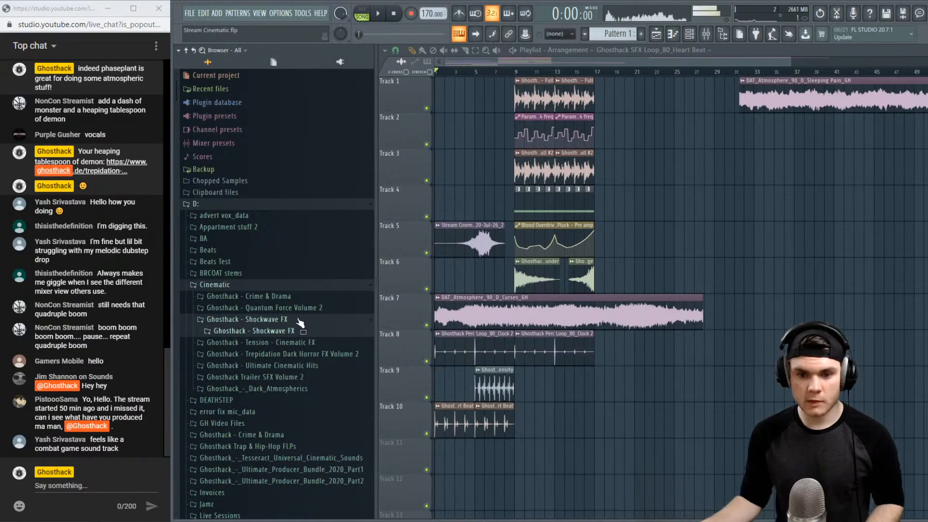
pyautogui.click(298, 320)
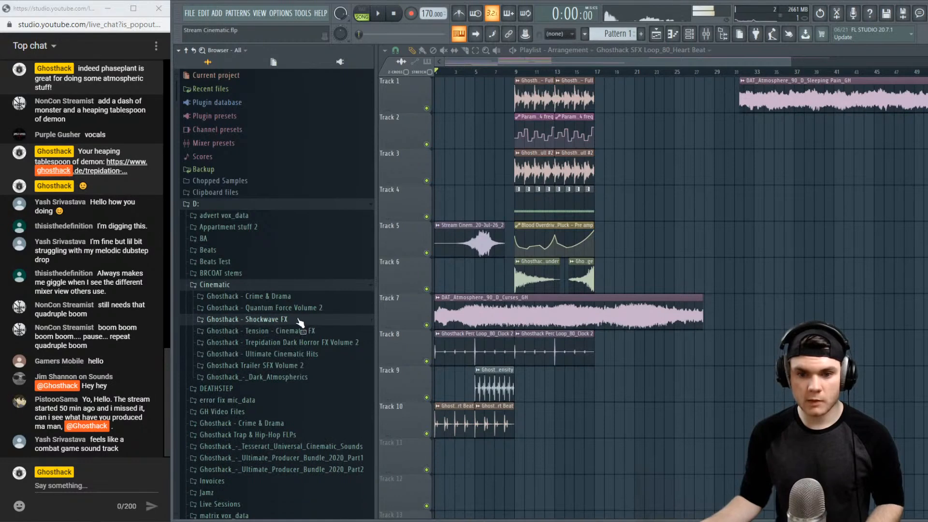
# Open the Whooshes folder of the Tension - Cinematic FX pack and audition its samples, settling on Ghosthack Whoosh - 32
pyautogui.click(321, 331)
pyautogui.click(321, 342)
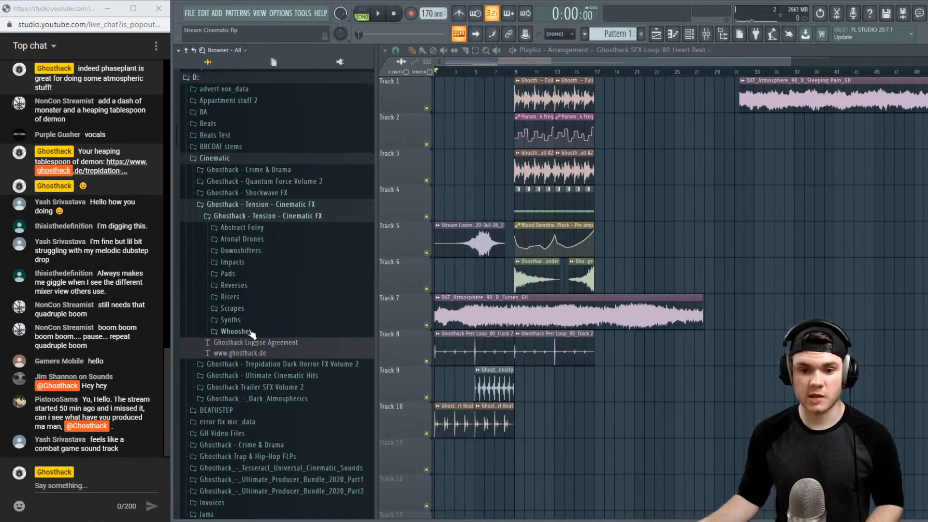
pyautogui.click(251, 331)
pyautogui.click(271, 258)
pyautogui.click(295, 300)
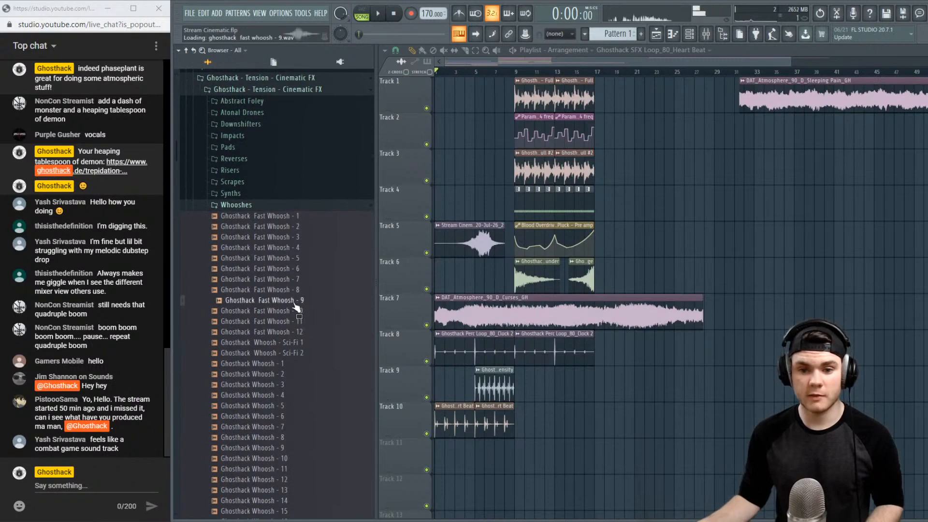
pyautogui.scroll(-3, 304, 338)
pyautogui.click(305, 342)
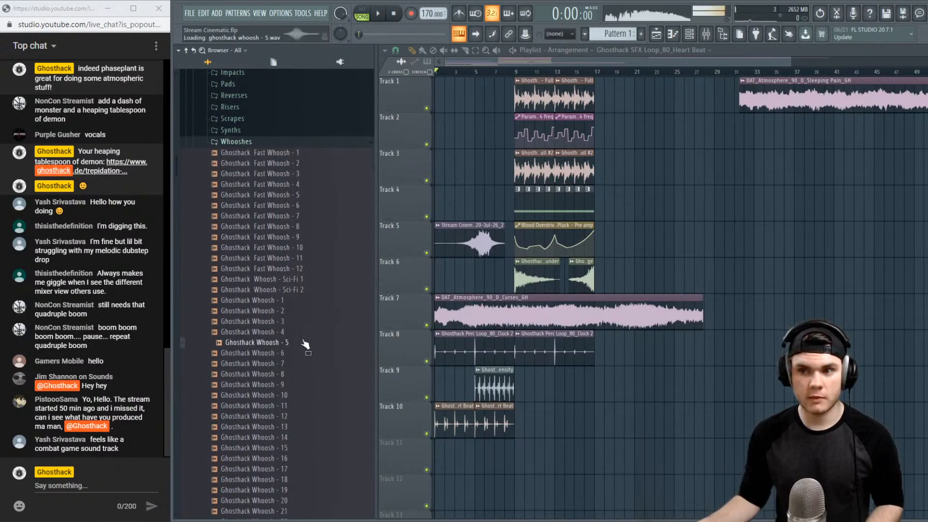
pyautogui.click(294, 416)
pyautogui.scroll(-6, 312, 437)
pyautogui.click(294, 395)
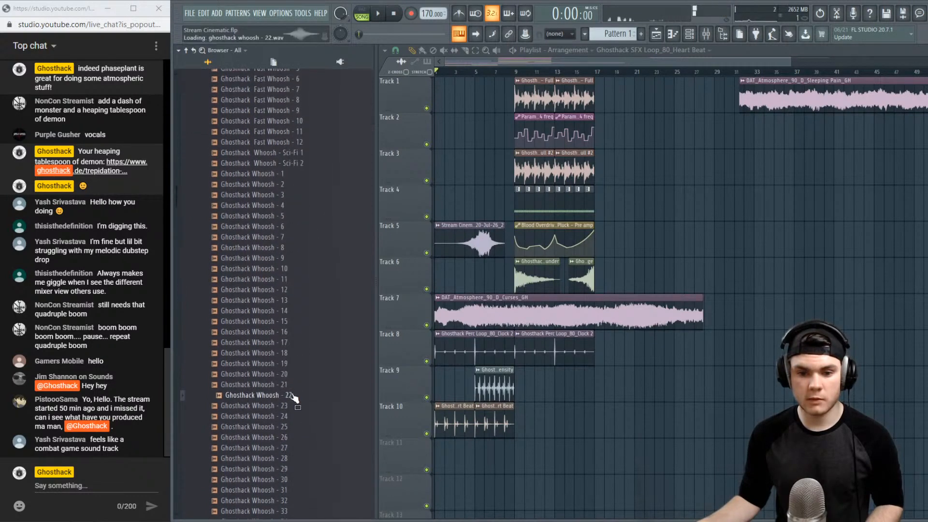
pyautogui.scroll(-6, 294, 395)
pyautogui.click(293, 375)
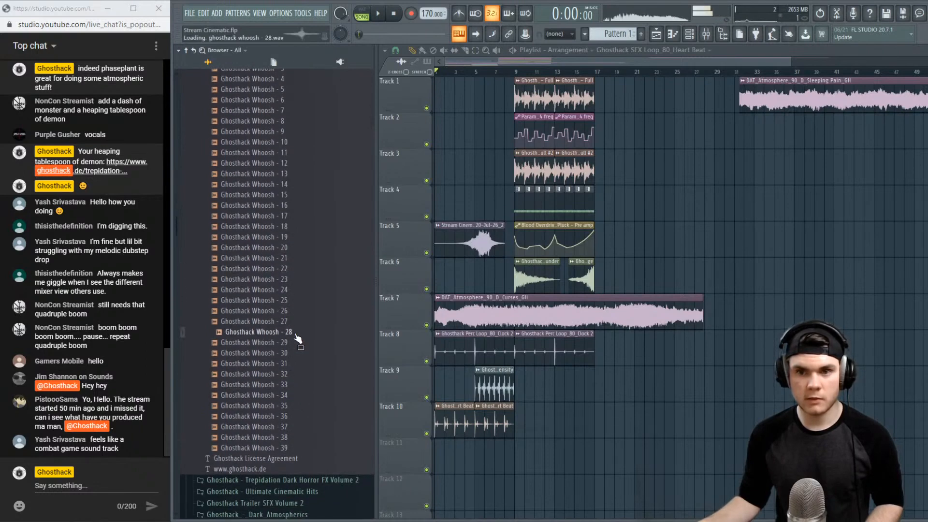
pyautogui.click(292, 405)
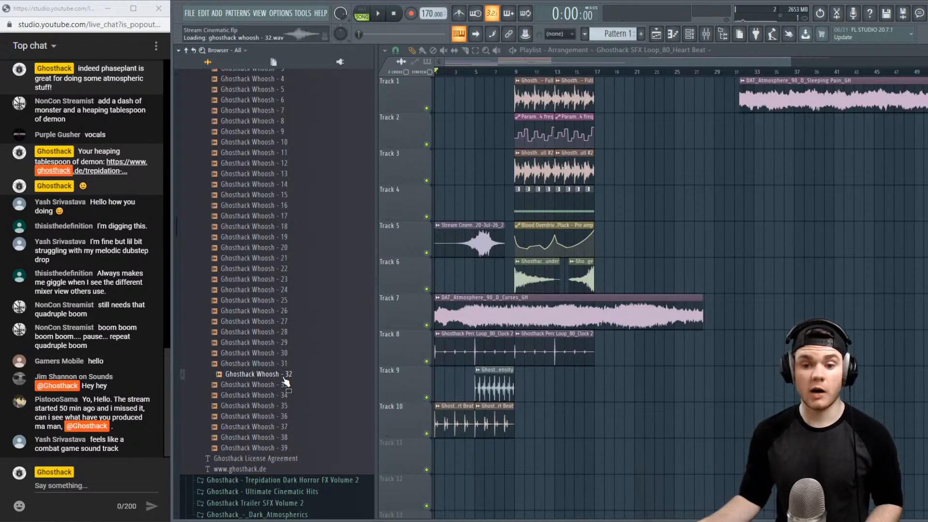
# Place Ghosthack Whoosh - 32 on Track 11 leading into bar 9, slice it at bar 9 and delete the tail
pyautogui.moveTo(509, 456); pyautogui.dragTo(509, 457)
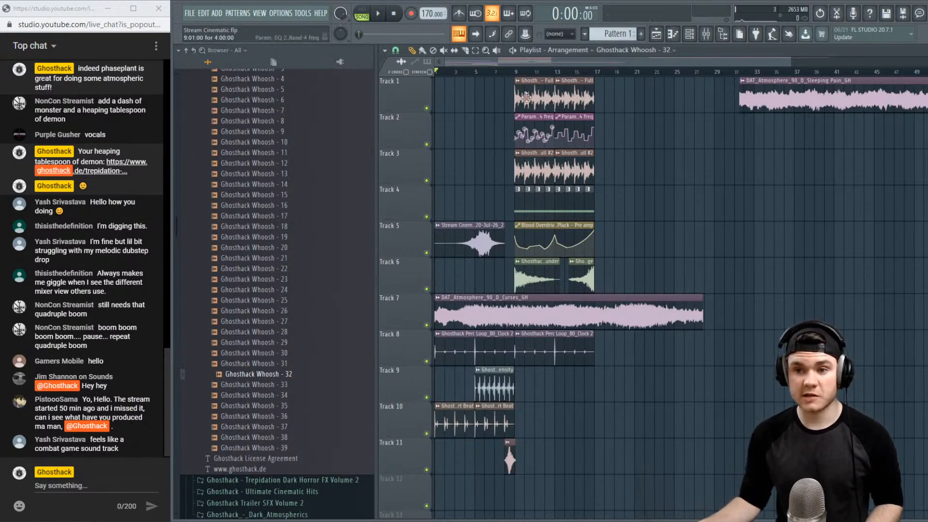
pyautogui.scroll(5, 509, 78)
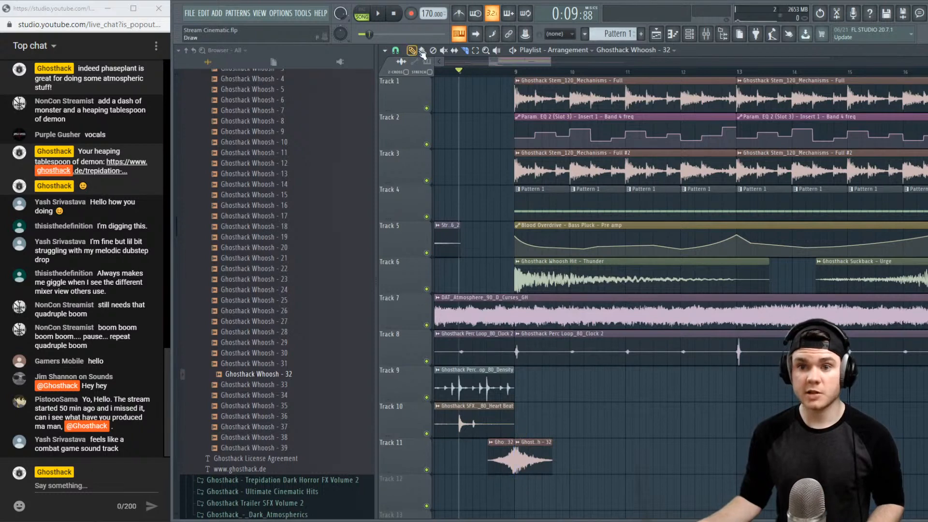
pyautogui.rightClick(536, 466)
# Solo Track 11, briefly play back the trimmed whoosh clip, and restore all tracks
pyautogui.rightClick(426, 469)
pyautogui.press('space')
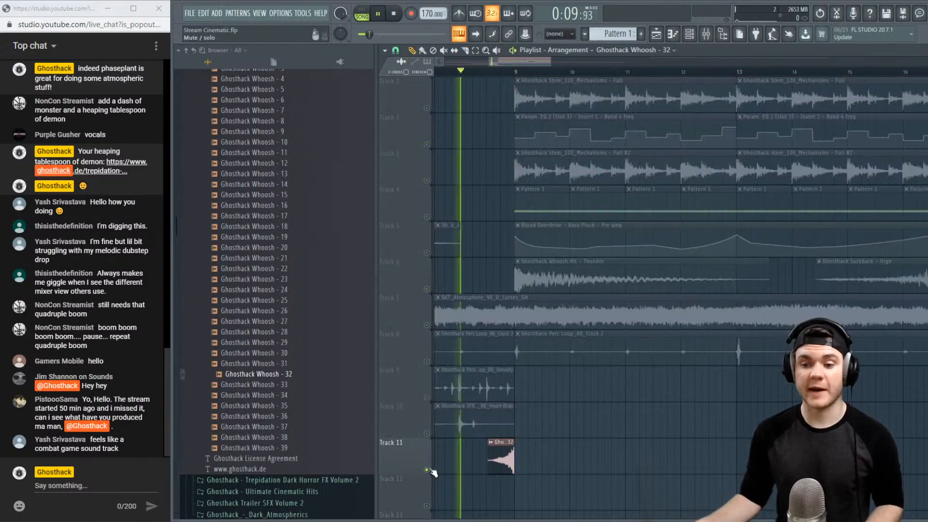
pyautogui.press('space')
pyautogui.rightClick(427, 469)
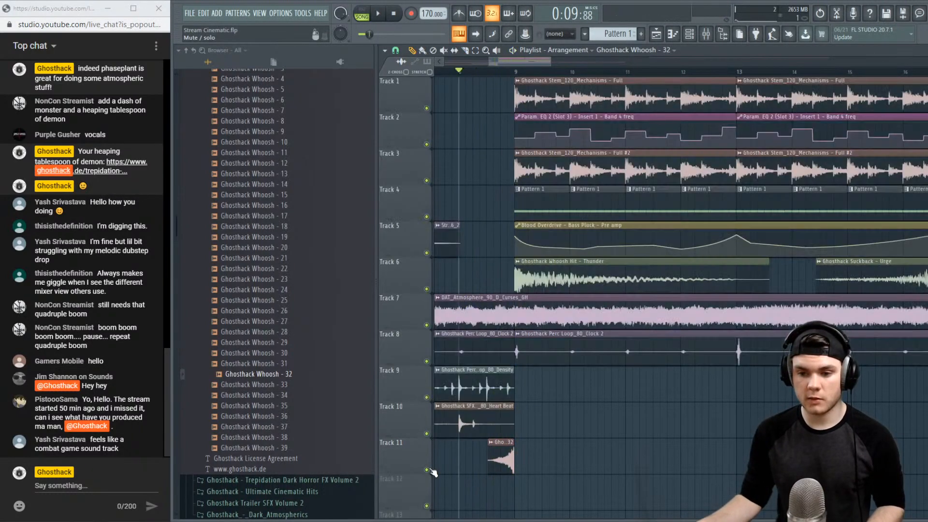
# Lower the Ghosthack Whoosh - 32 channel volume to 76% while playing the transition into bar 9, and replay it
pyautogui.press('space')
pyautogui.doubleClick(502, 456)
pyautogui.moveTo(655, 178); pyautogui.dragTo(656, 189)
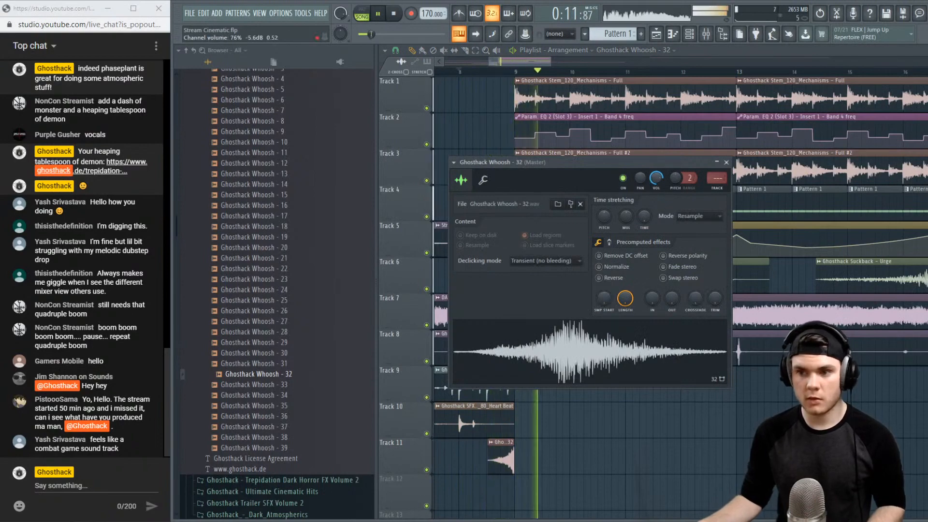
pyautogui.press('space')
pyautogui.press('space')
pyautogui.click(727, 164)
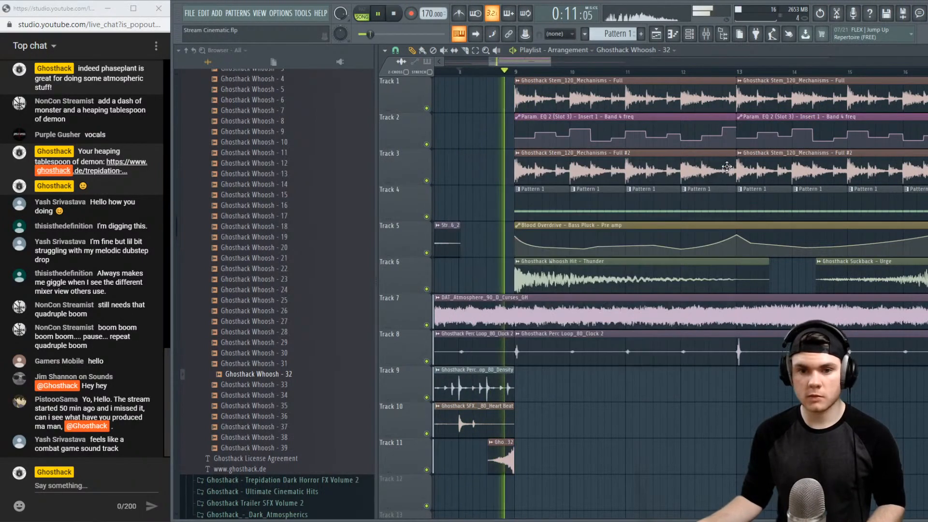
pyautogui.press('space')
# Collapse the Whooshes and Tension - Cinematic FX folders and open the Ghosthack - Ultimate Cinematic Hits pack
pyautogui.scroll(10, 280, 285)
pyautogui.click(271, 268)
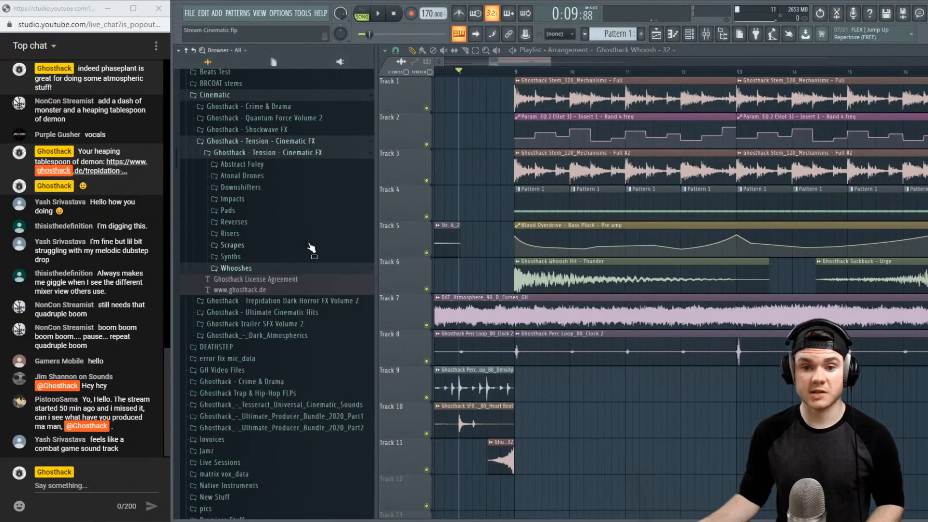
pyautogui.scroll(3, 290, 237)
pyautogui.click(274, 205)
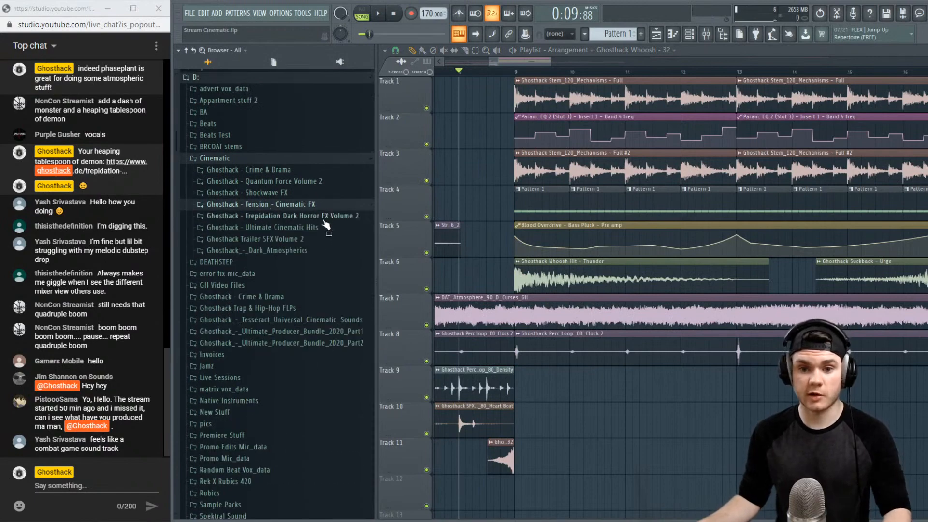
pyautogui.click(314, 227)
pyautogui.click(319, 239)
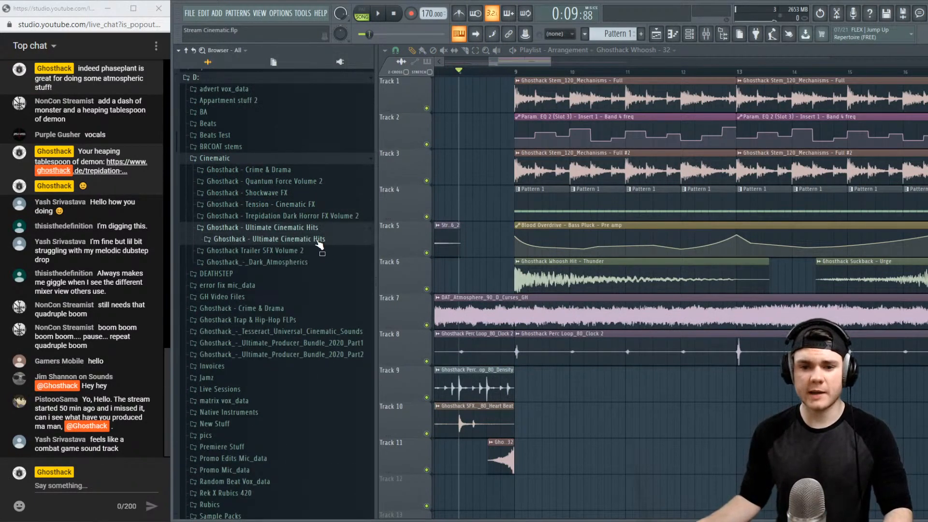
# Browse the Suckbacks folder of Ultimate Cinematic Hits and audition the Contend and Skirmish samples
pyautogui.click(261, 353)
pyautogui.scroll(-4, 290, 334)
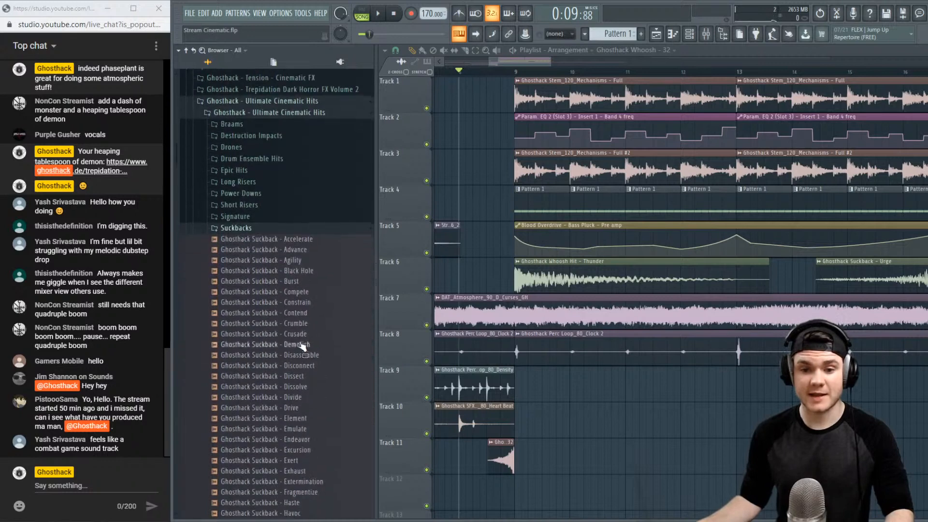
pyautogui.click(303, 314)
pyautogui.scroll(-3, 308, 322)
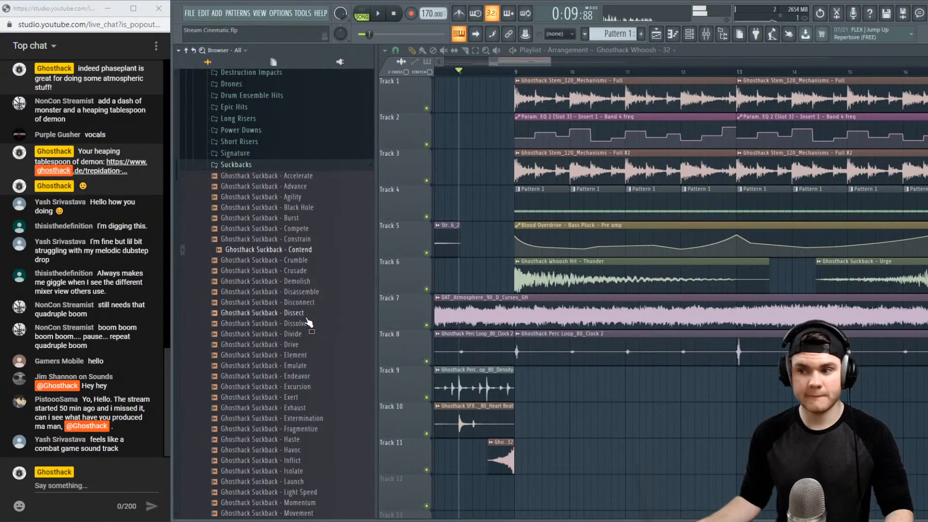
pyautogui.scroll(-6, 319, 321)
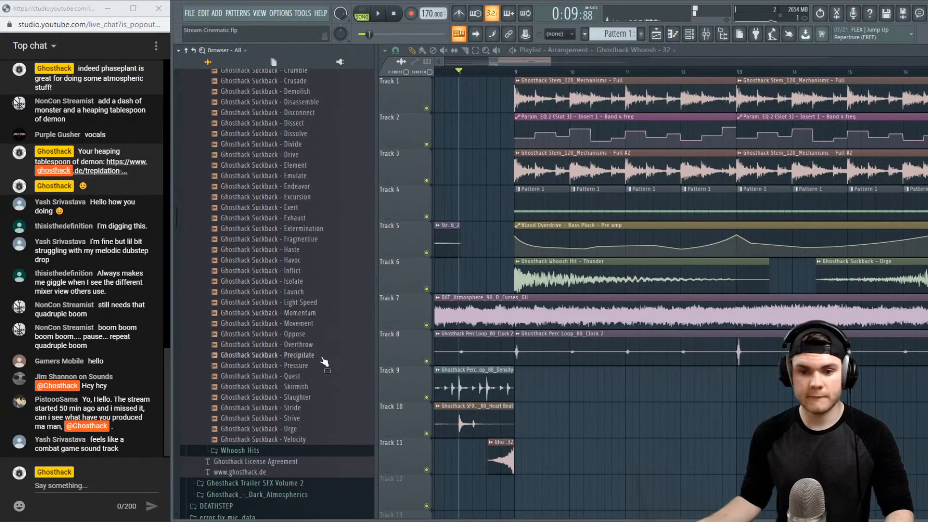
pyautogui.click(317, 386)
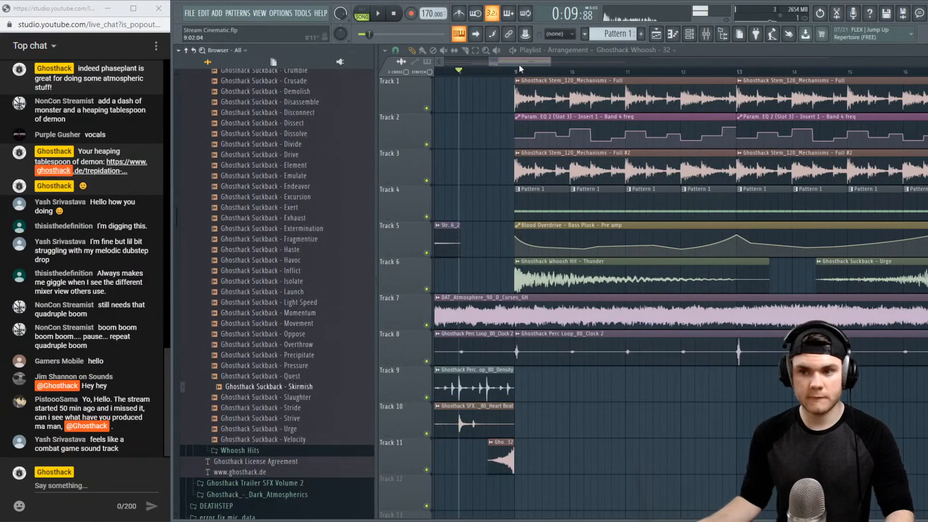
# Place the Ghosthack Suckback - Urge sample on Track 6 so that it leads into the Thunder whoosh hit at bar 9
pyautogui.scroll(-3, 520, 69)
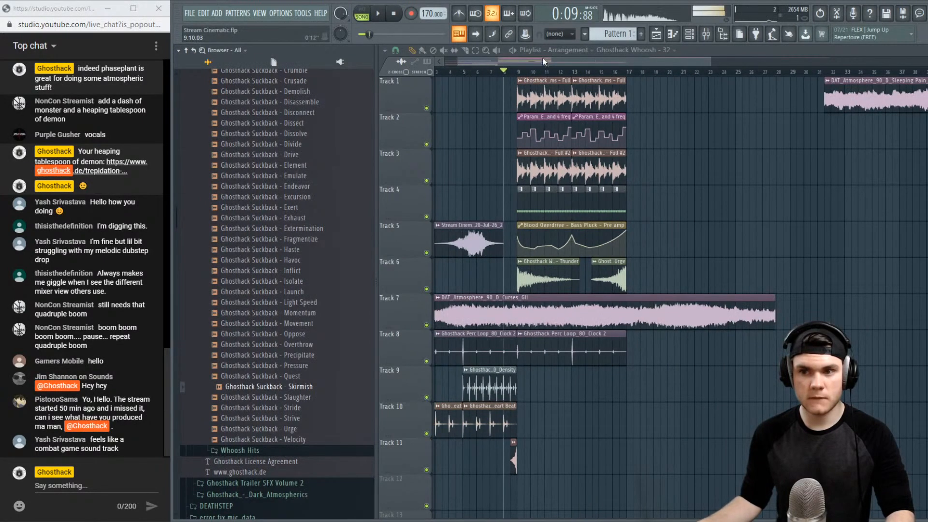
pyautogui.hscroll(-2, 544, 62)
pyautogui.click(309, 429)
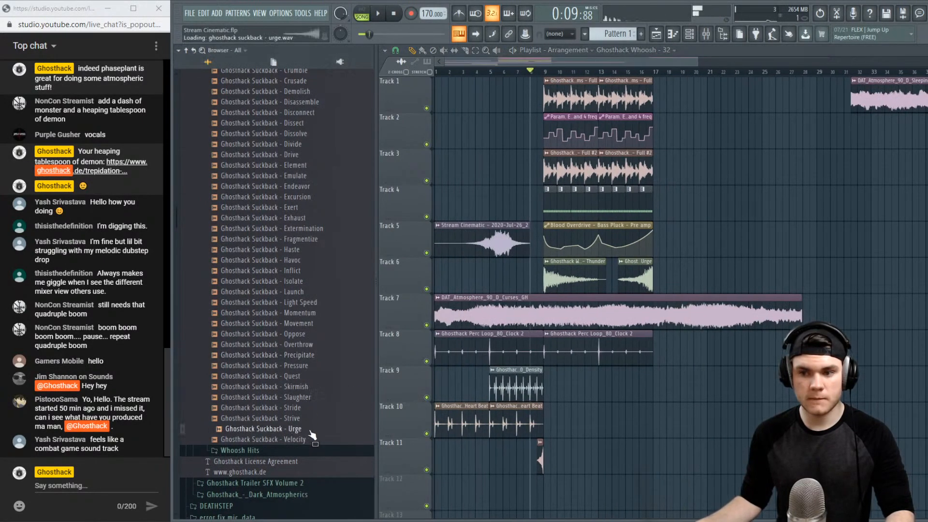
pyautogui.moveTo(638, 279)
pyautogui.mouseDown()
pyautogui.moveTo(522, 285)
pyautogui.moveTo(638, 279)
pyautogui.mouseUp()
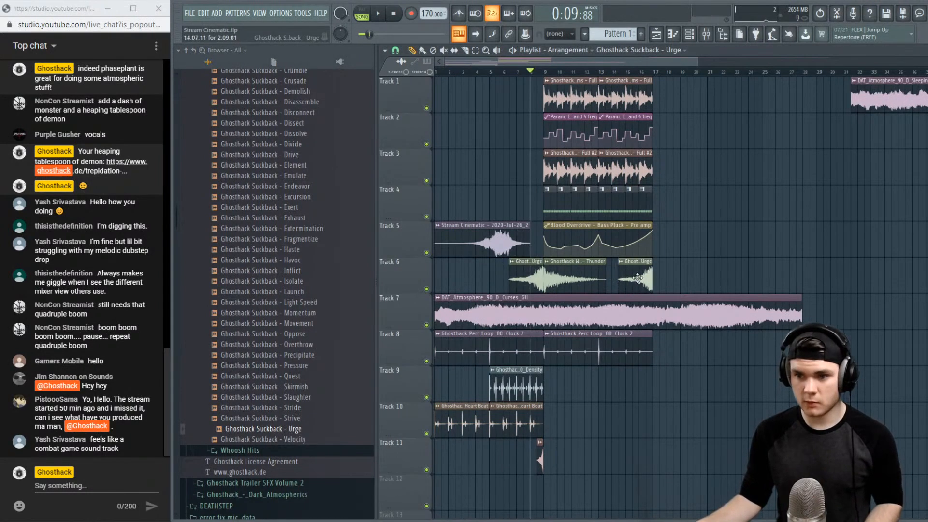
# Solo Track 6 and play the new suckback clip from just before bar 7
pyautogui.rightClick(426, 289)
pyautogui.press('space')
pyautogui.press('space')
pyautogui.click(508, 73)
pyautogui.press('space')
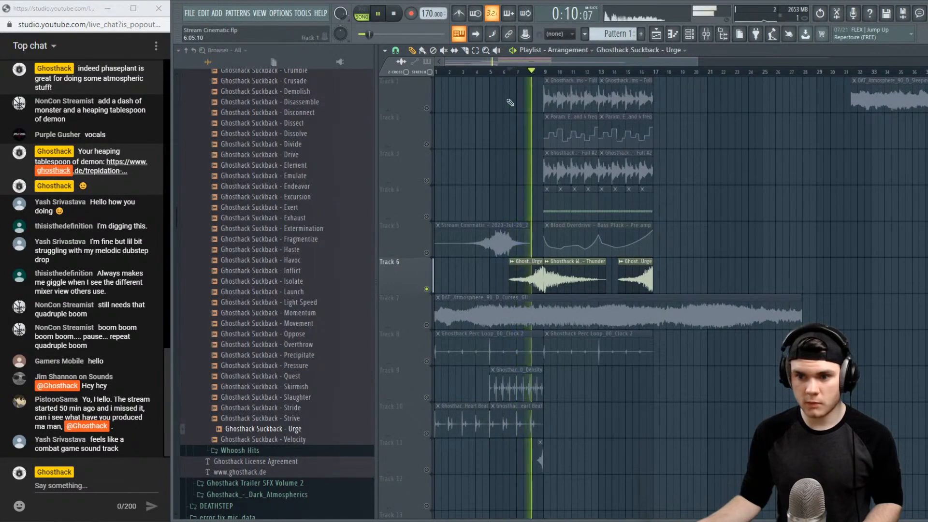
# Restore all tracks and play the suckback transition into bar 9 in the full mix
pyautogui.rightClick(426, 289)
pyautogui.press('space')
pyautogui.press('space')
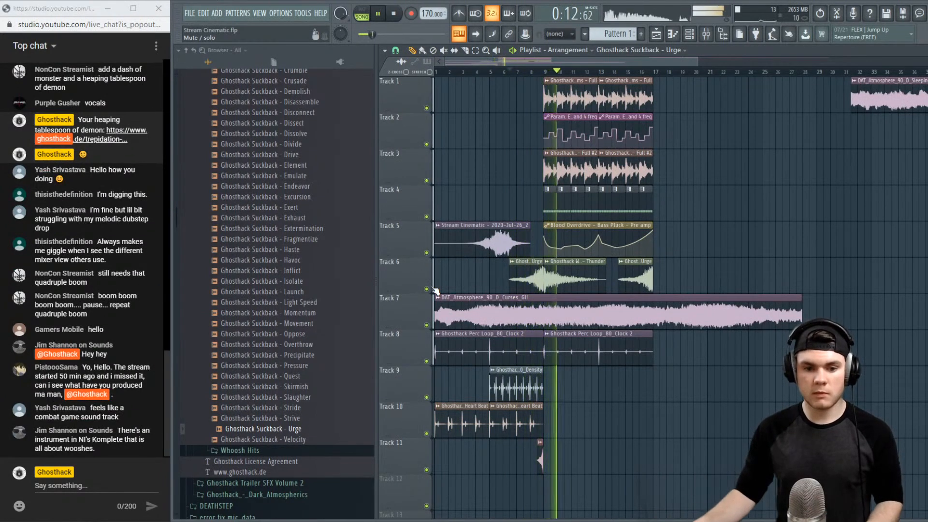
pyautogui.press('space')
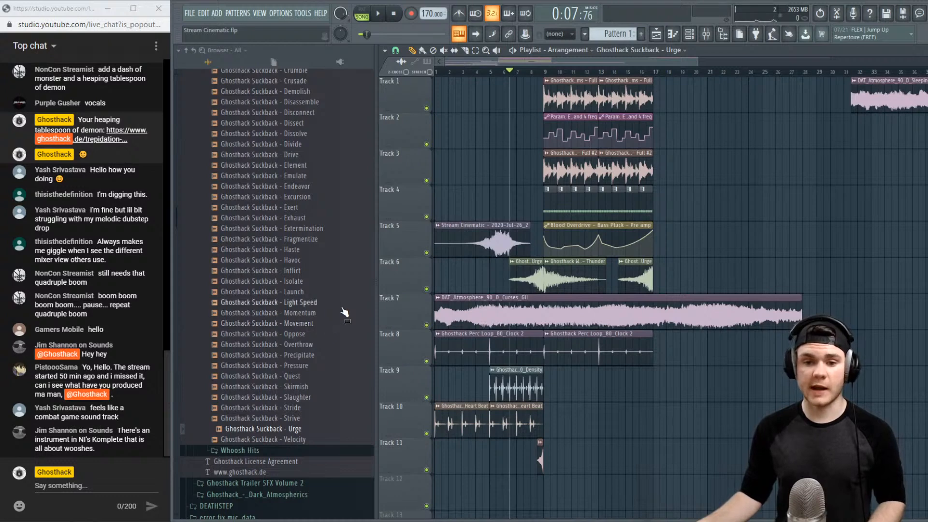
# Audition the Launch, Havoc, Excursion and Movement suckback samples and briefly run the arrangement playback
pyautogui.click(339, 291)
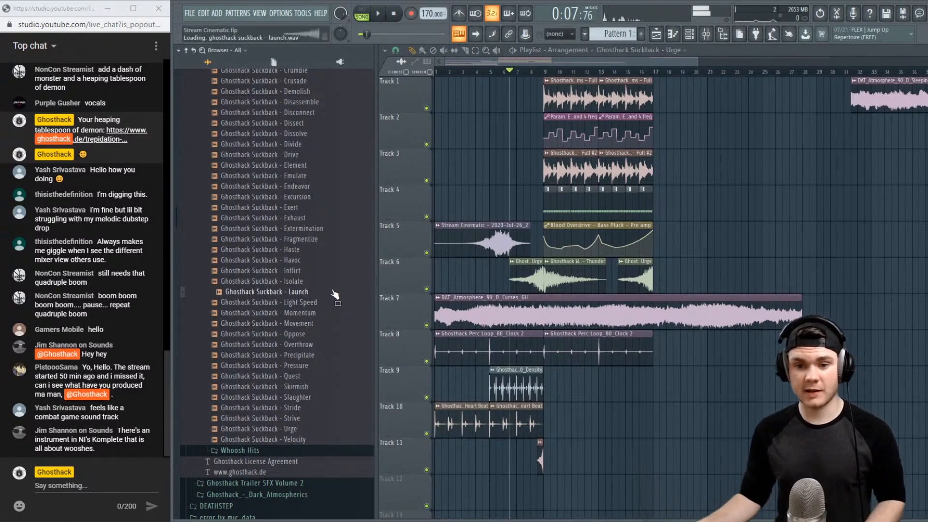
pyautogui.click(328, 263)
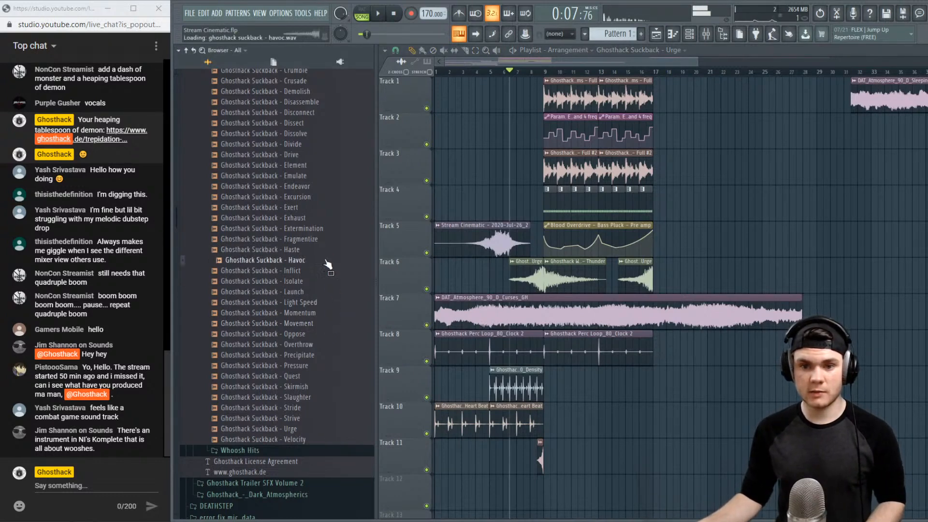
pyautogui.click(329, 198)
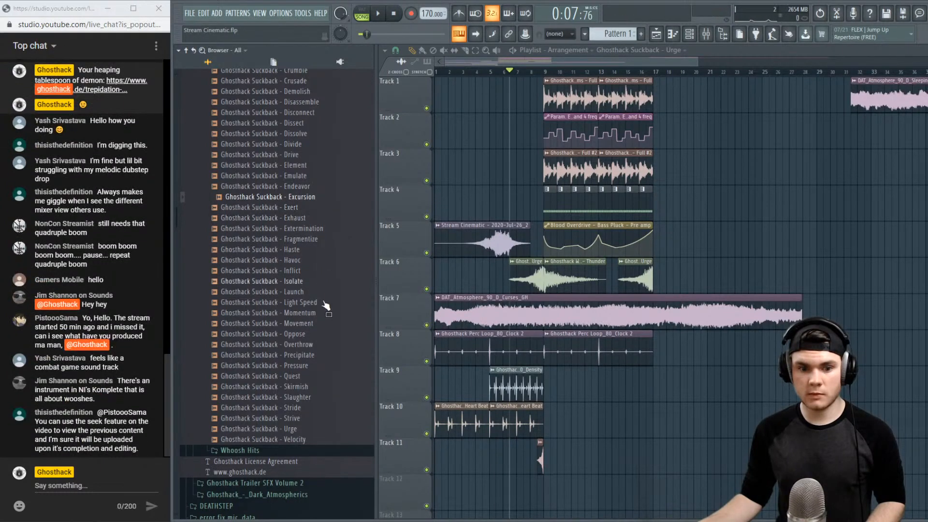
pyautogui.click(324, 325)
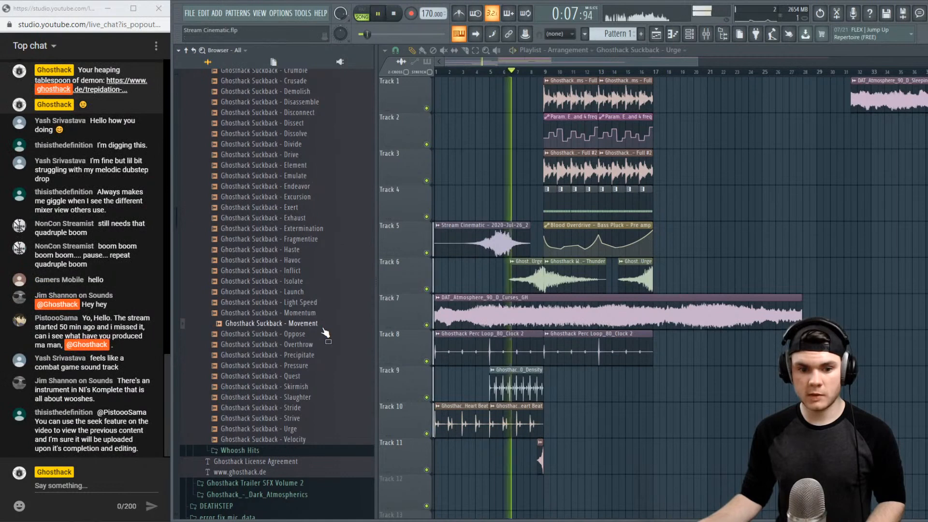
pyautogui.press('space')
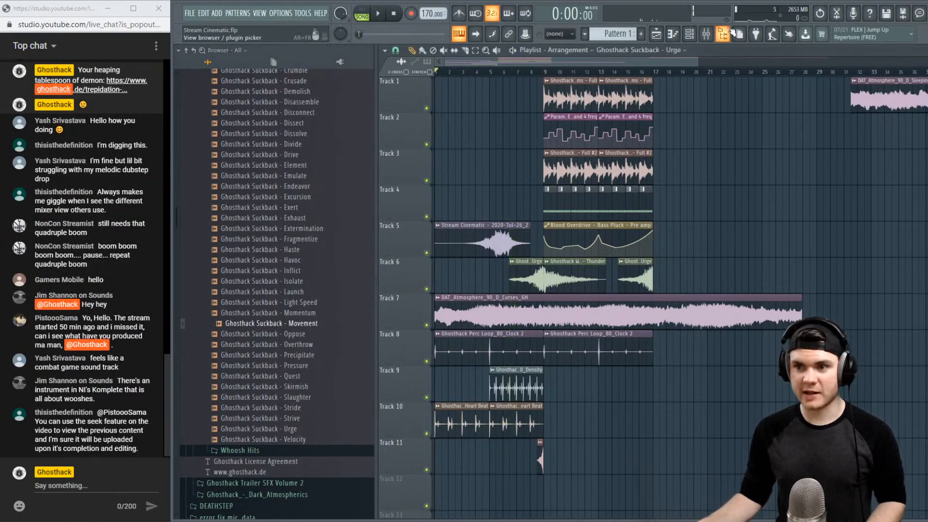
# Create an empty Pattern 2, add an Addictive Keys channel and dismiss the plugin's binary location warnings
pyautogui.click(689, 34)
pyautogui.click(454, 73)
pyautogui.click(445, 115)
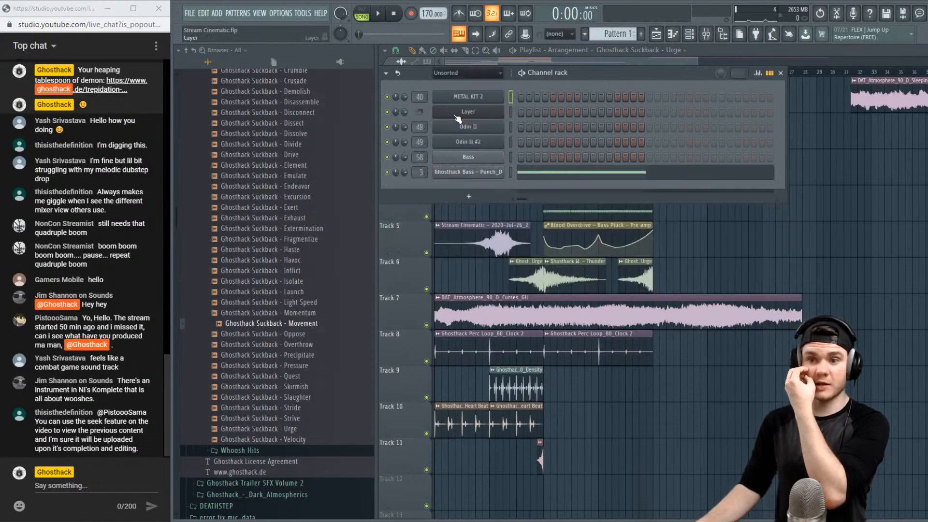
pyautogui.click(646, 34)
pyautogui.click(468, 195)
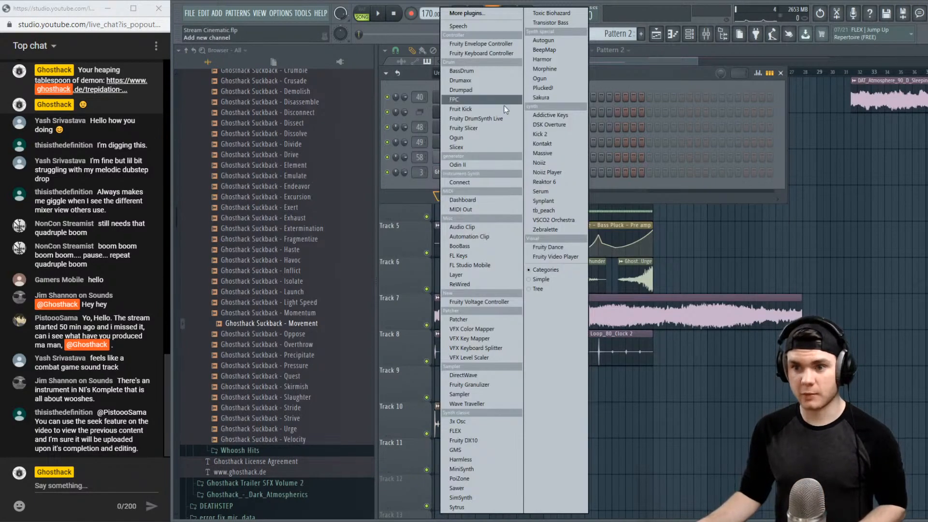
pyautogui.click(544, 116)
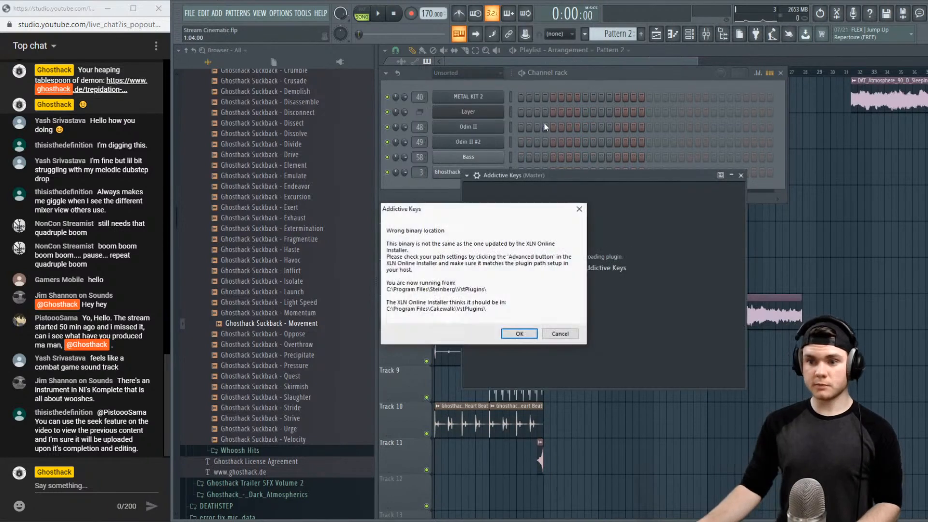
pyautogui.click(508, 333)
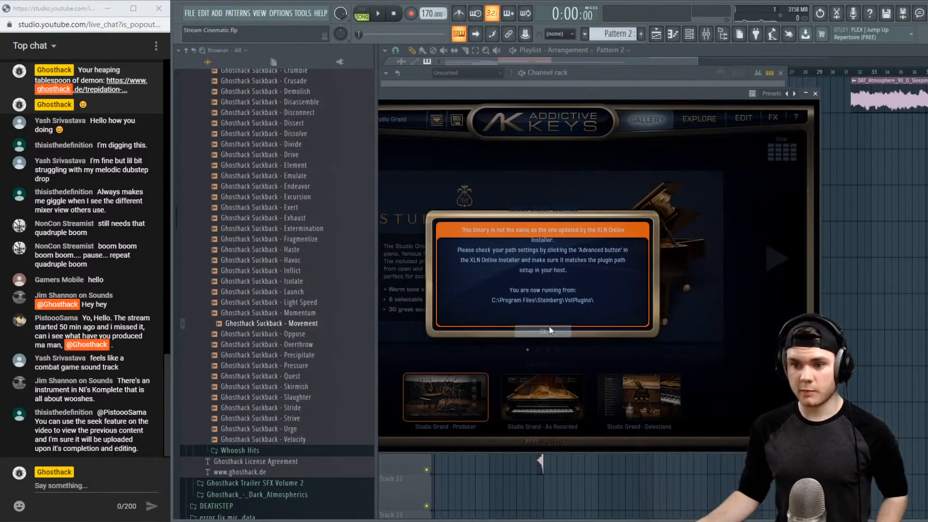
pyautogui.click(543, 330)
# Reposition the Addictive Keys window, narrow the sample browser and load the Studio Grand preset Prepared Horror
pyautogui.moveTo(590, 91); pyautogui.dragTo(689, 56)
pyautogui.moveTo(375, 121); pyautogui.dragTo(307, 121)
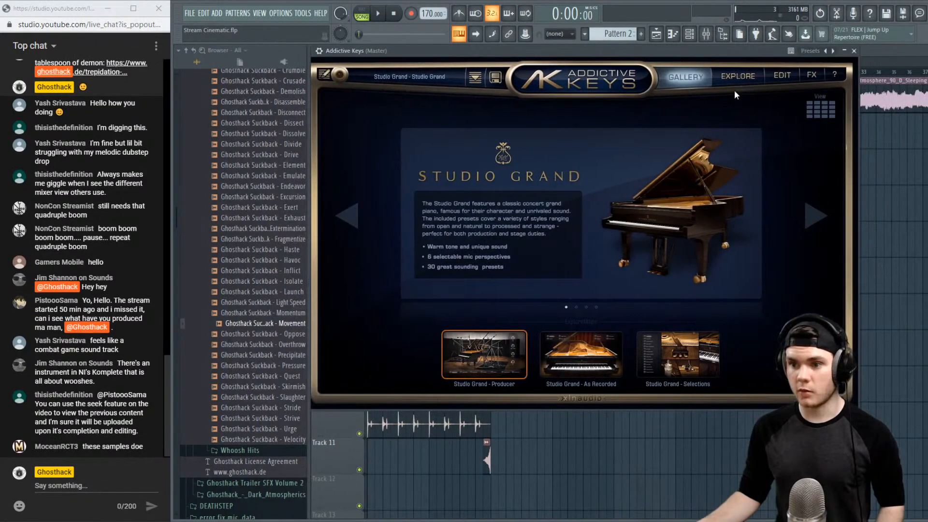
pyautogui.click(594, 370)
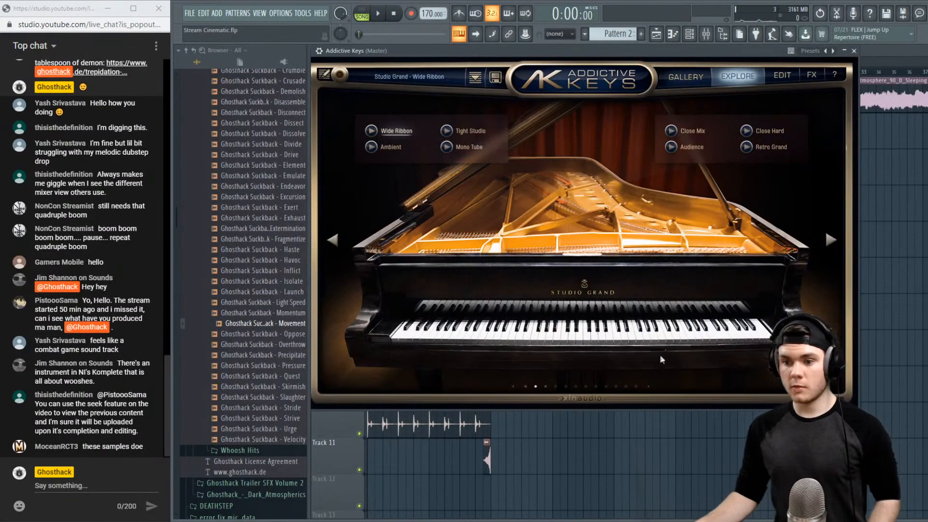
pyautogui.click(546, 386)
pyautogui.click(410, 339)
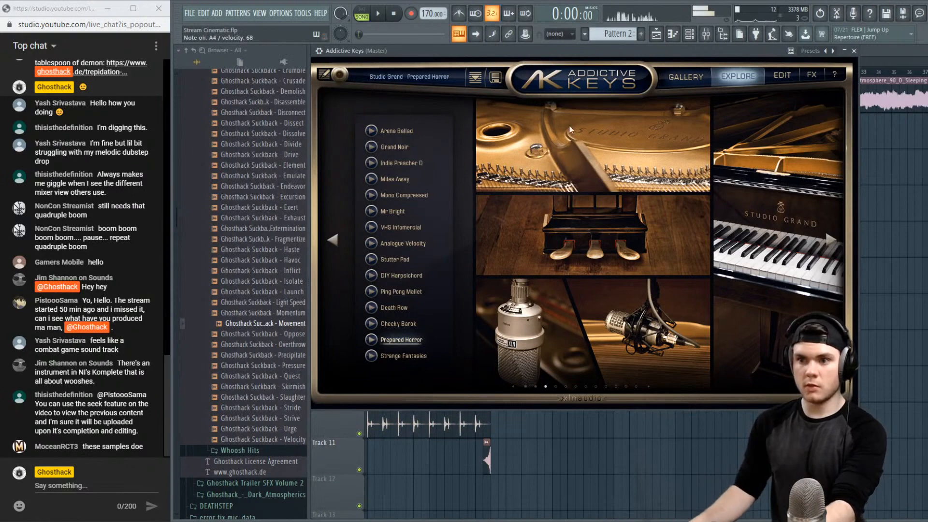
# Low-cut the Body Tube mic at about 85 Hz, then enable the Close Ribb EQ and low-cut it at about 170 Hz
pyautogui.click(782, 77)
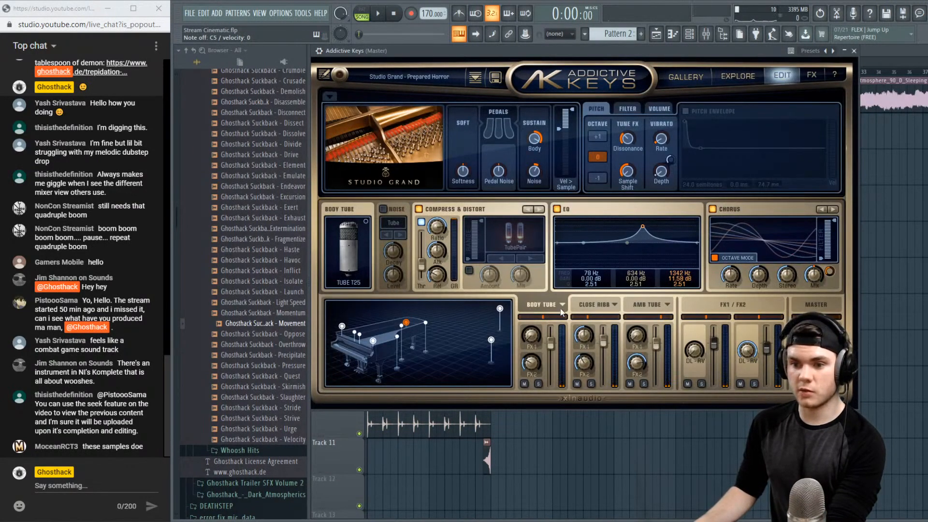
pyautogui.moveTo(584, 242); pyautogui.dragTo(591, 220)
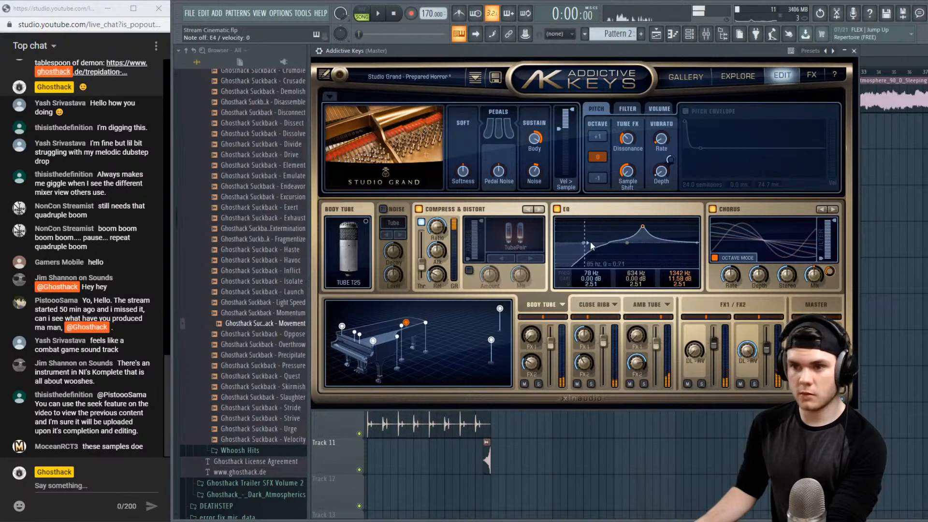
pyautogui.click(593, 304)
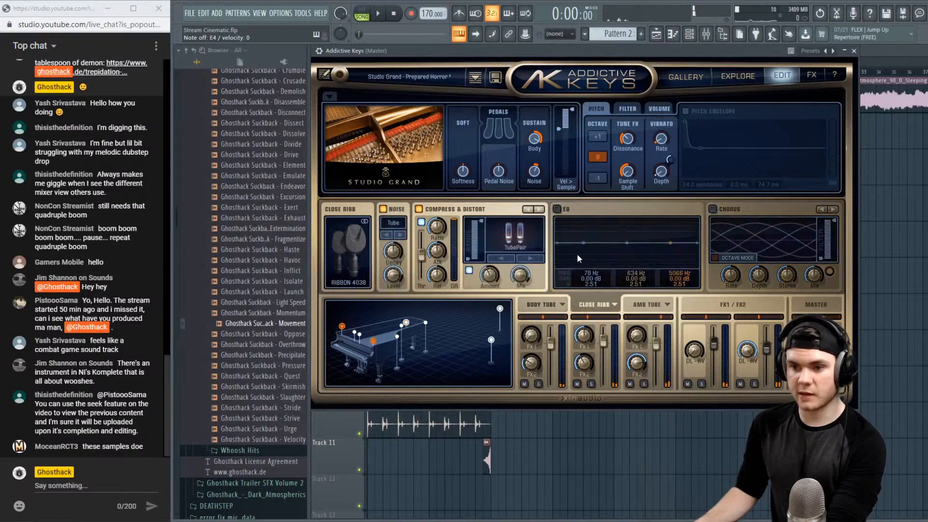
pyautogui.click(557, 209)
pyautogui.moveTo(561, 241); pyautogui.dragTo(591, 240)
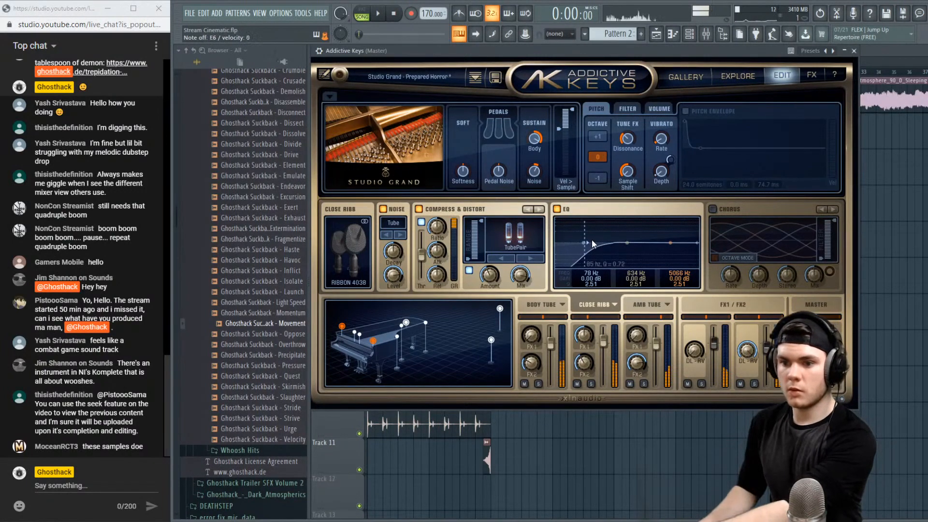
pyautogui.moveTo(584, 243); pyautogui.dragTo(604, 238)
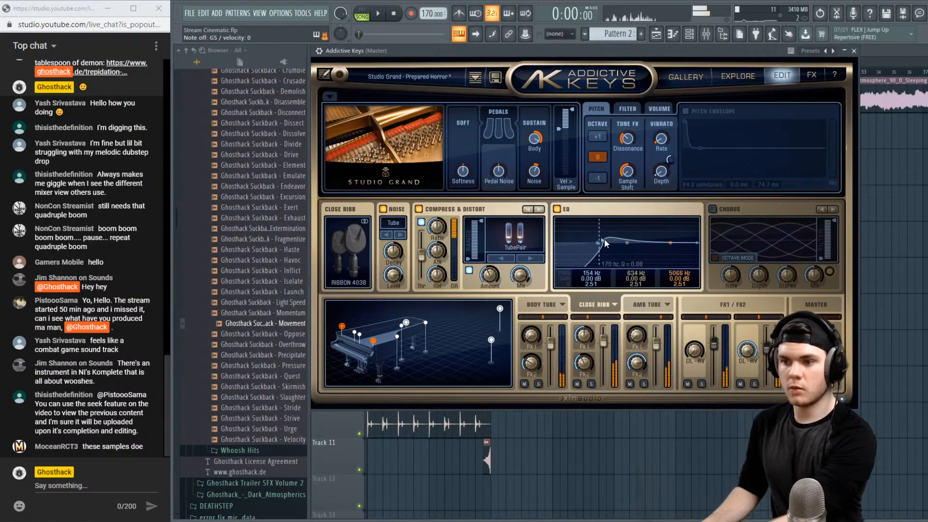
# Open the Addictive Keys piano roll and check the piano's level in the Master track's Fruity Limiter
pyautogui.click(853, 50)
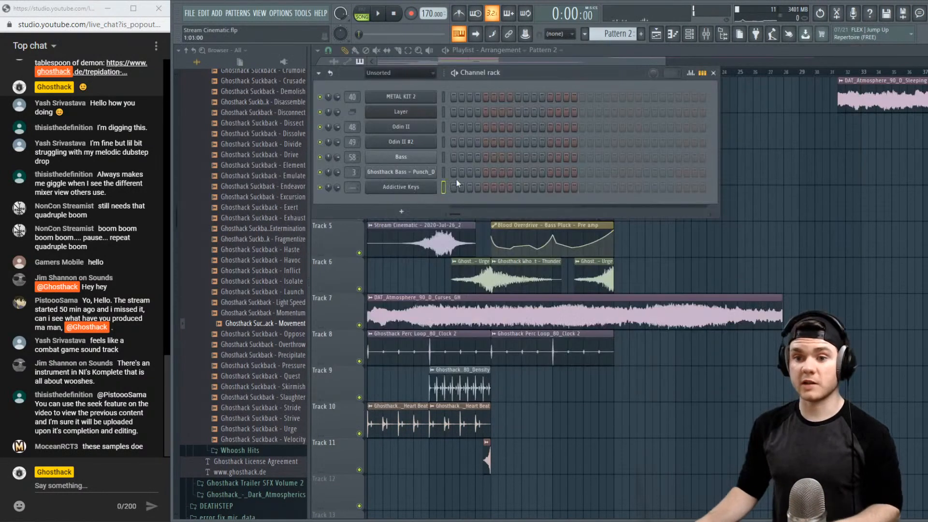
pyautogui.rightClick(436, 185)
pyautogui.click(458, 188)
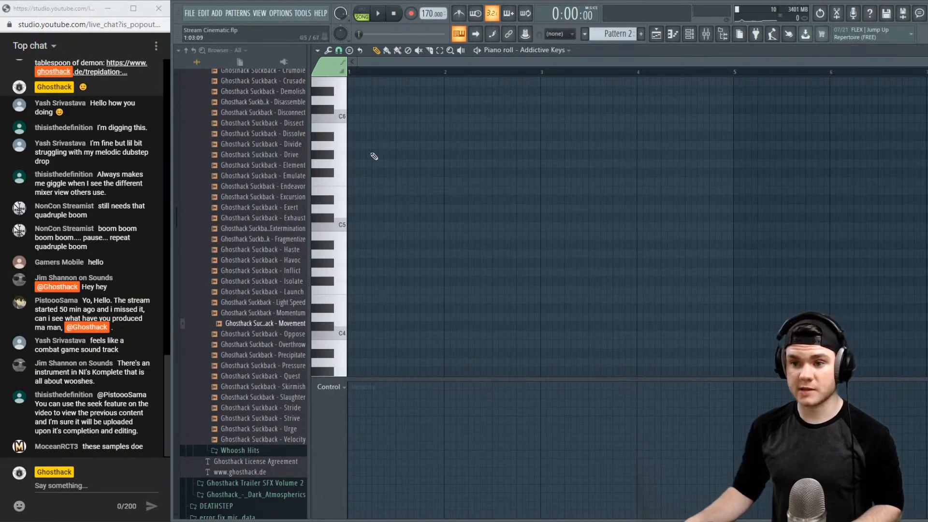
pyautogui.click(705, 35)
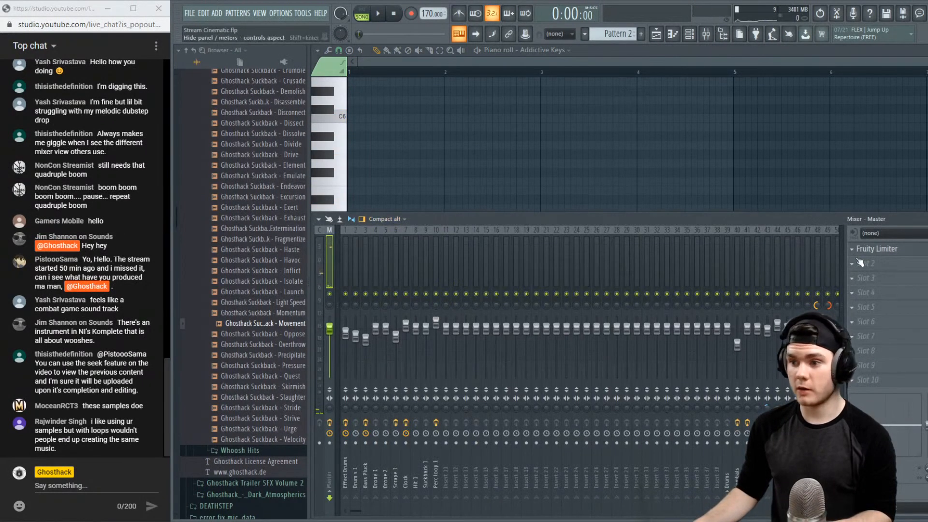
pyautogui.click(875, 250)
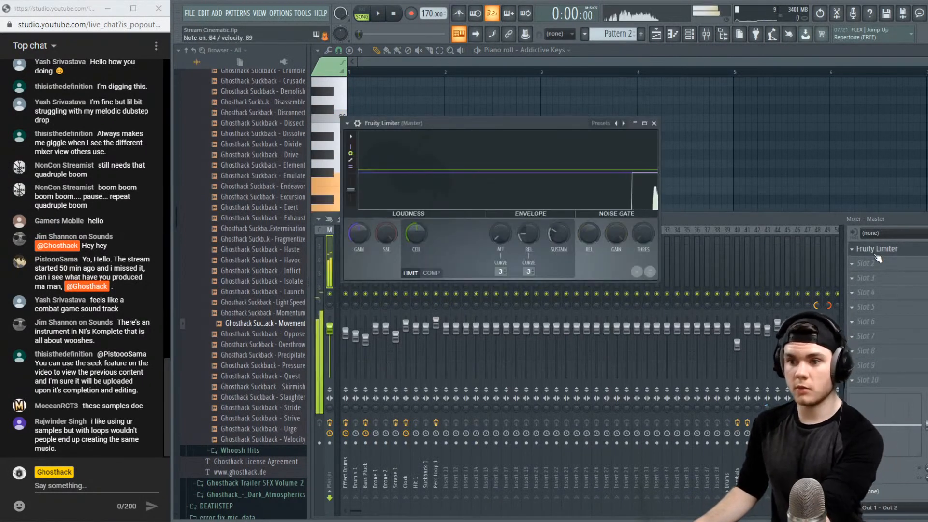
# On the Close Ribb mic in Addictive Keys, boost 3617 Hz by 24 dB, high-cut at about 10957 Hz and disable Noise
pyautogui.click(690, 34)
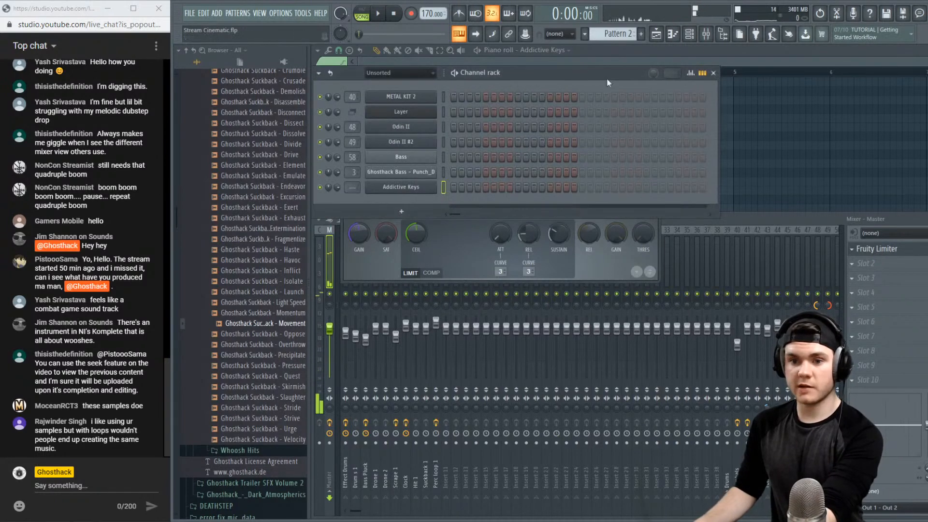
pyautogui.click(422, 187)
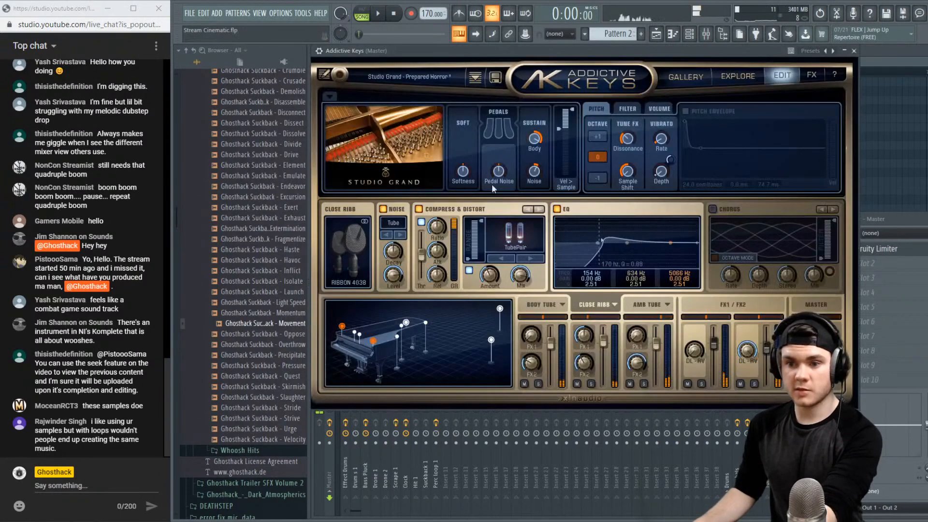
pyautogui.moveTo(676, 244); pyautogui.dragTo(692, 244)
pyautogui.moveTo(694, 204); pyautogui.dragTo(682, 203)
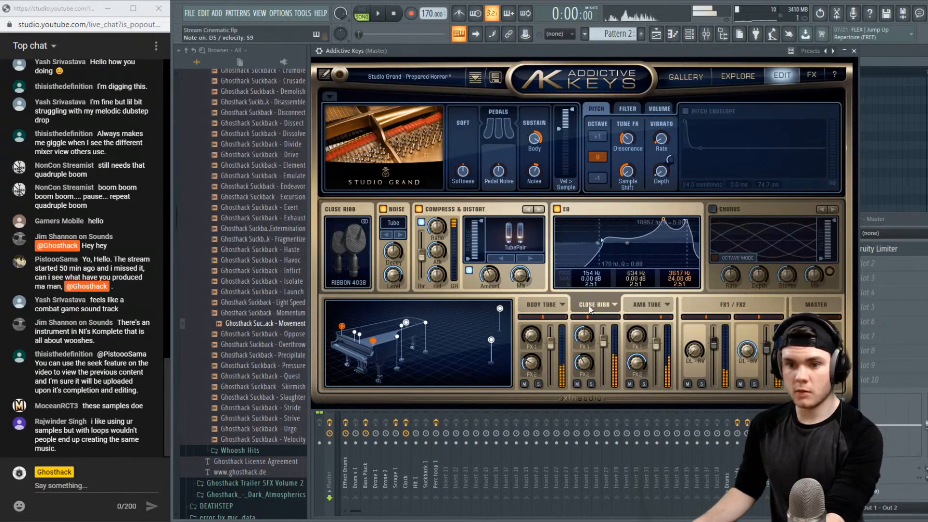
pyautogui.click(384, 209)
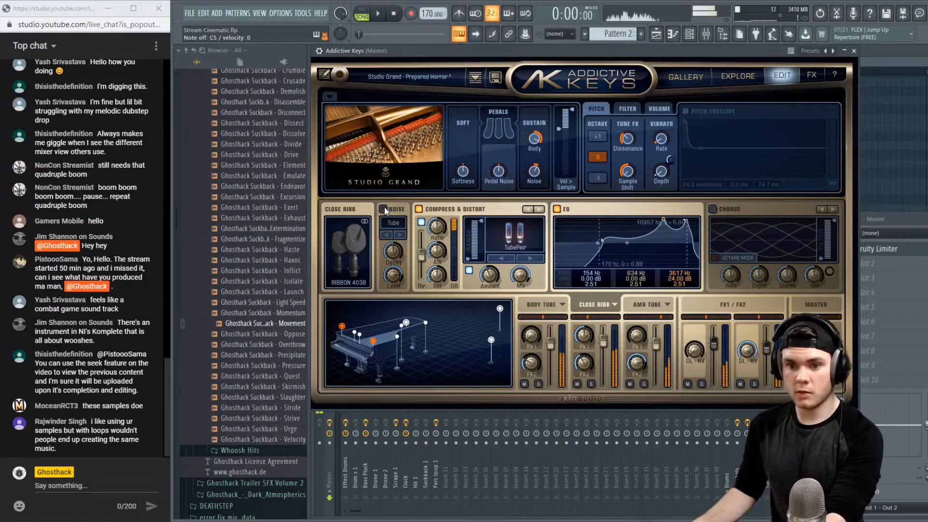
# On the Close Ribb mic, disable Compress & Distort and set EQ boosts of 3.84 dB at 6393 Hz and 2.24 dB at 3531 Hz
pyautogui.click(419, 208)
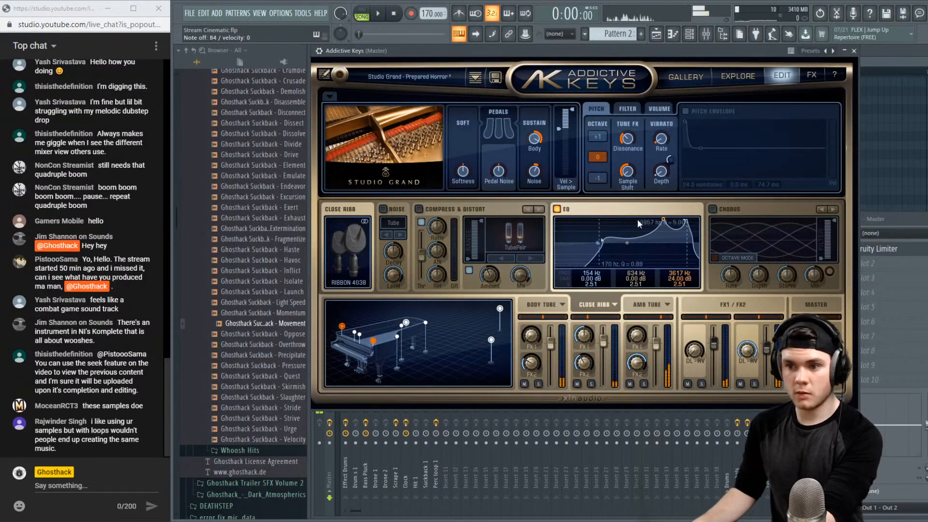
pyautogui.moveTo(662, 223); pyautogui.dragTo(680, 234)
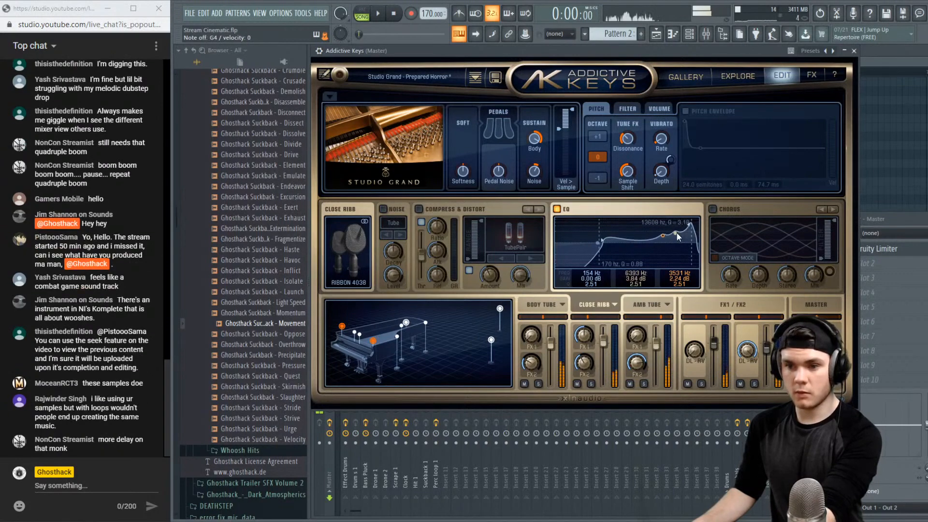
# On the Body Tube mic, boost the EQ by 24 dB at about 4564 Hz and disable Compress & Distort
pyautogui.click(540, 305)
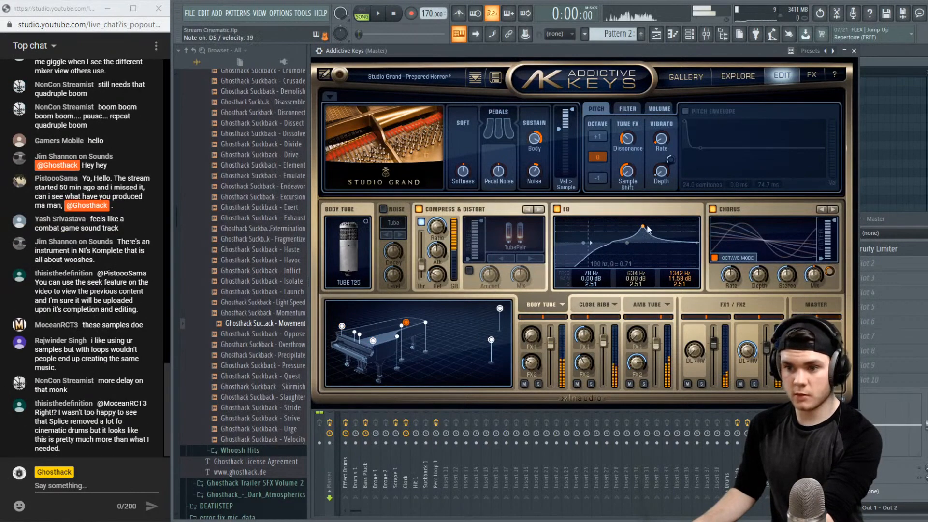
pyautogui.moveTo(657, 236); pyautogui.dragTo(670, 222)
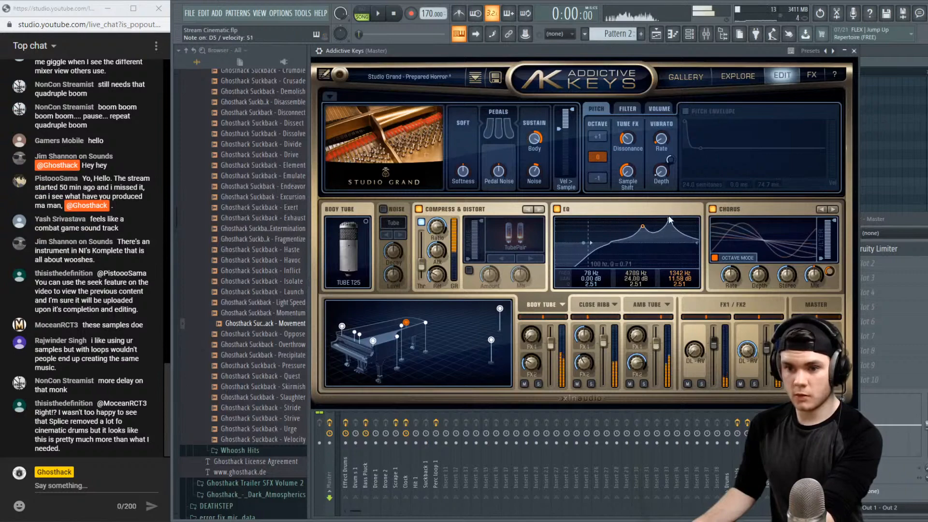
pyautogui.click(419, 210)
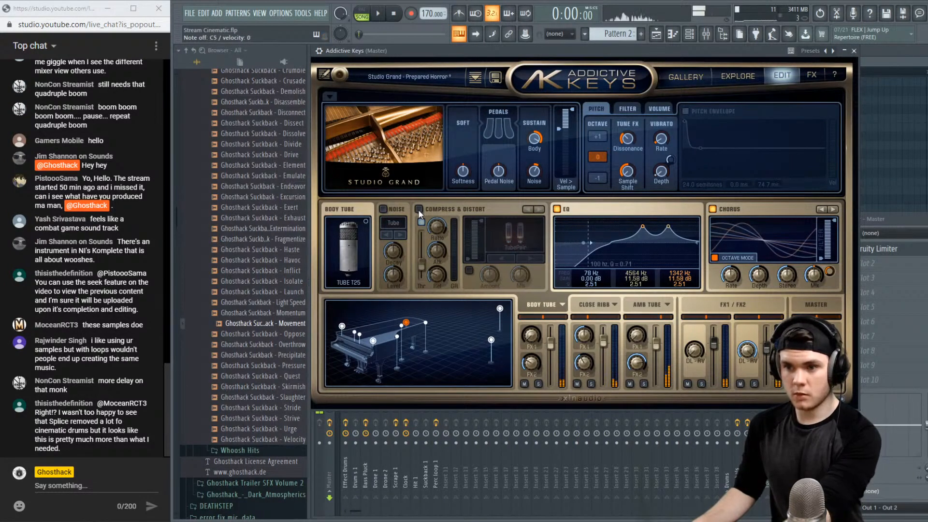
# Close Addictive Keys, insert Edison ahead of Fruity Limiter on the Master track and record the piano with On Input recording
pyautogui.click(854, 51)
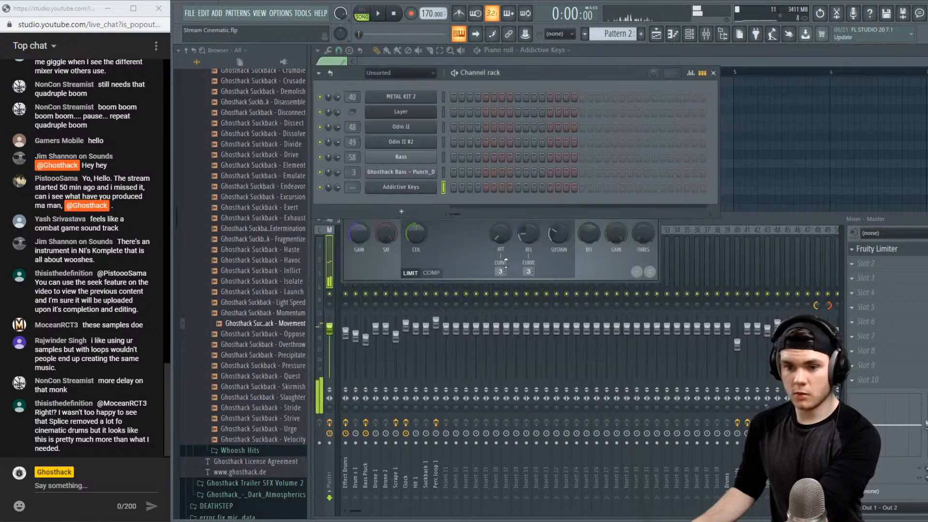
pyautogui.click(893, 257)
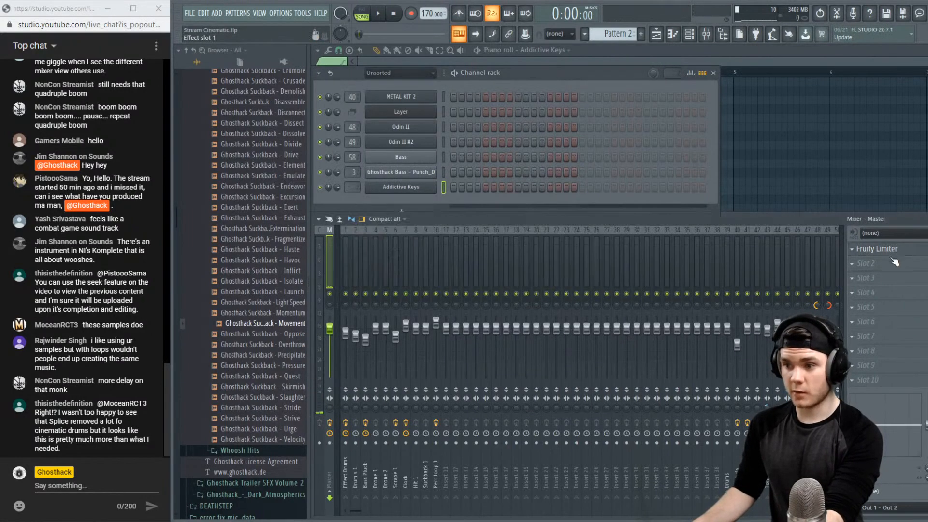
pyautogui.click(887, 251)
pyautogui.click(691, 335)
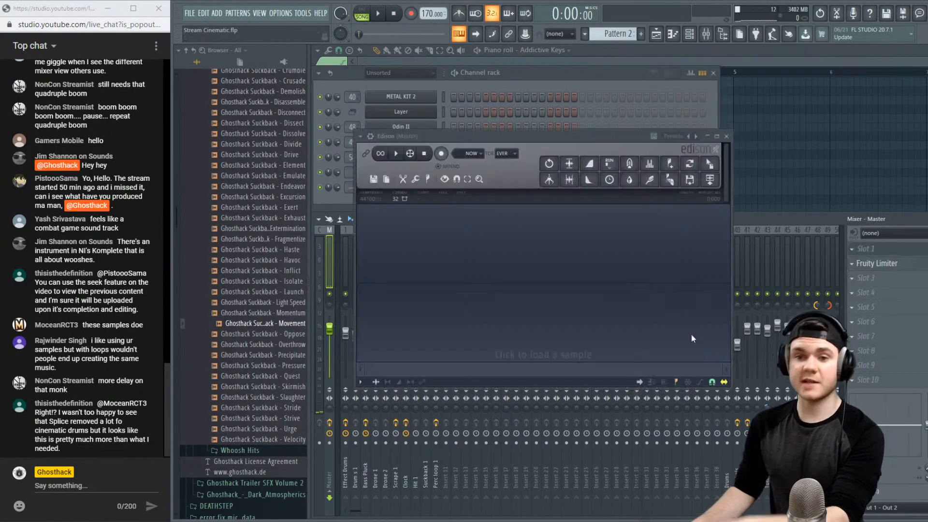
pyautogui.click(440, 153)
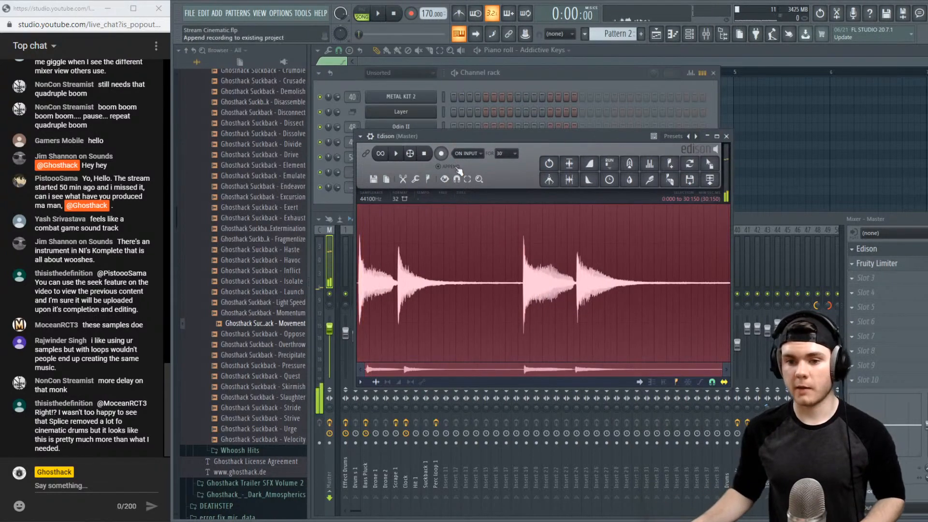
# Audition the Edison recording and delete everything before the last piano hit
pyautogui.press('space')
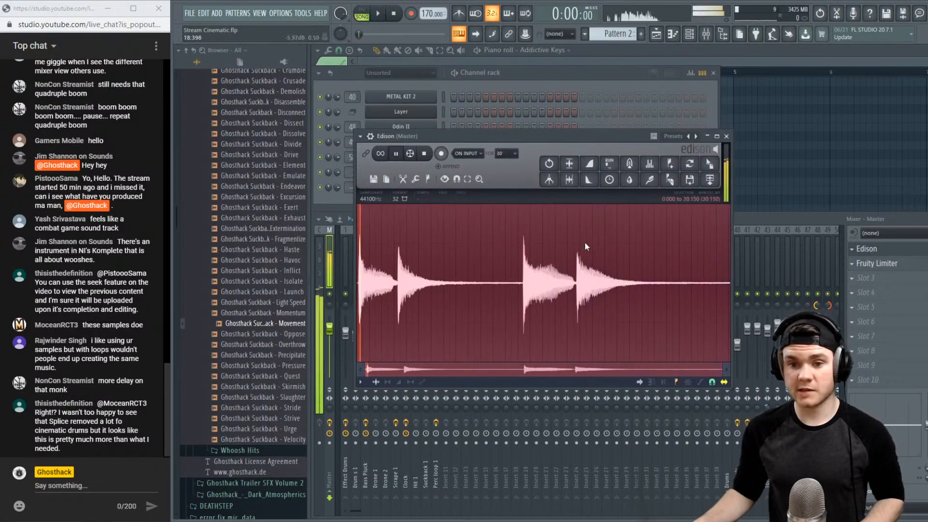
pyautogui.press('space')
pyautogui.moveTo(729, 227); pyautogui.dragTo(590, 238)
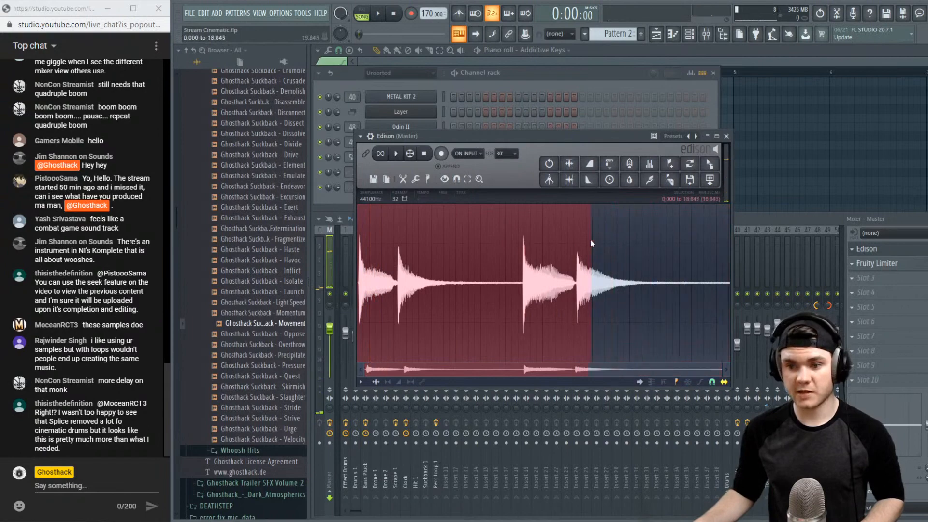
pyautogui.press('Delete')
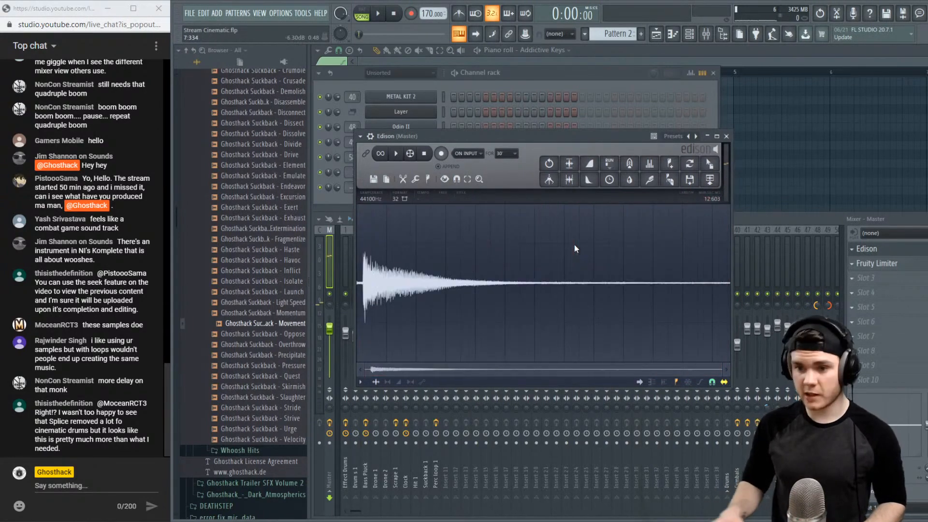
# Normalize the remaining piano hit, play it back and delete the near-silence before its attack
pyautogui.click(573, 168)
pyautogui.press('space')
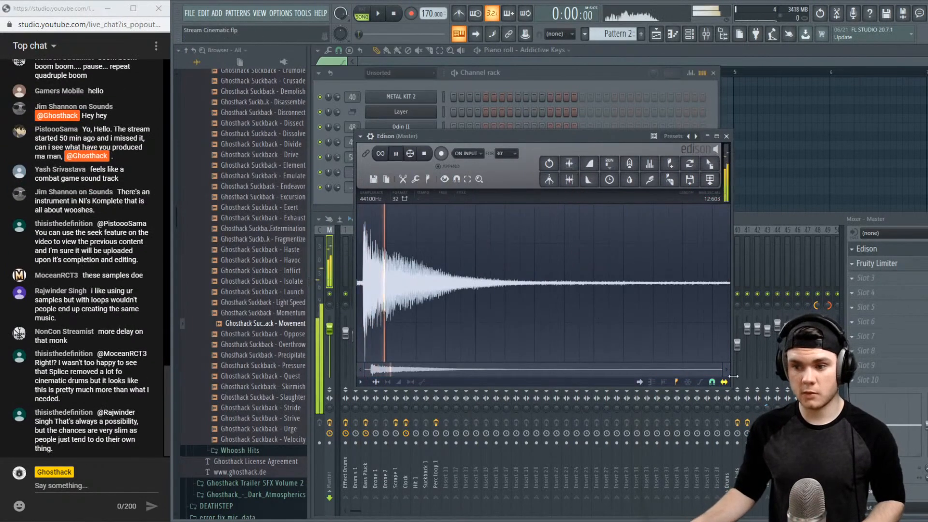
pyautogui.press('space')
pyautogui.moveTo(720, 370); pyautogui.dragTo(382, 371)
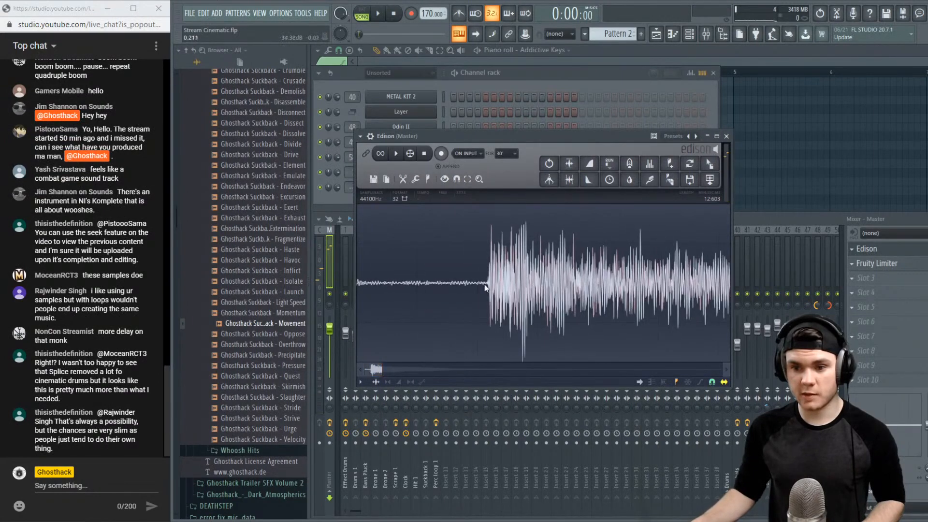
pyautogui.moveTo(486, 286); pyautogui.dragTo(358, 286)
pyautogui.press('Delete')
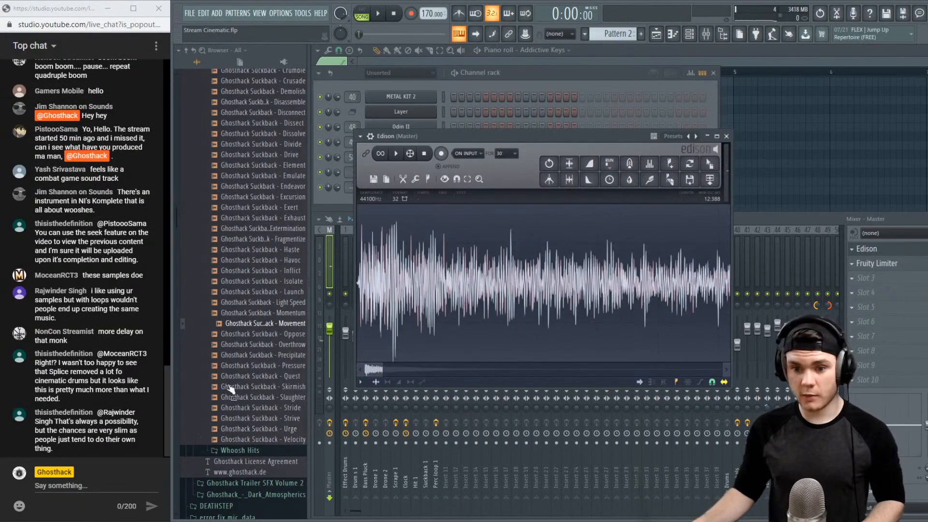
pyautogui.moveTo(383, 369); pyautogui.dragTo(723, 370)
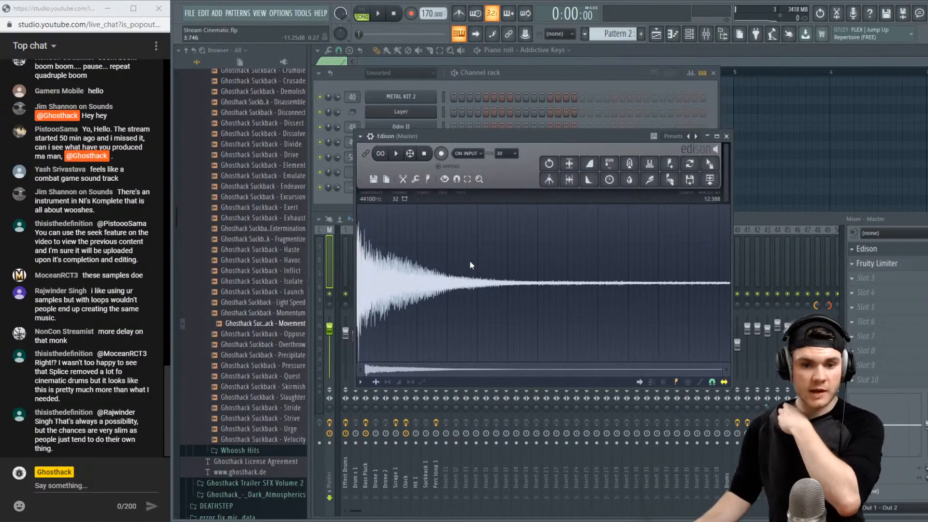
# In the playlist, play from bar 9 with the Mechanisms stem on Track 1 soloed, and with its copy on Track 3 soloed
pyautogui.click(671, 38)
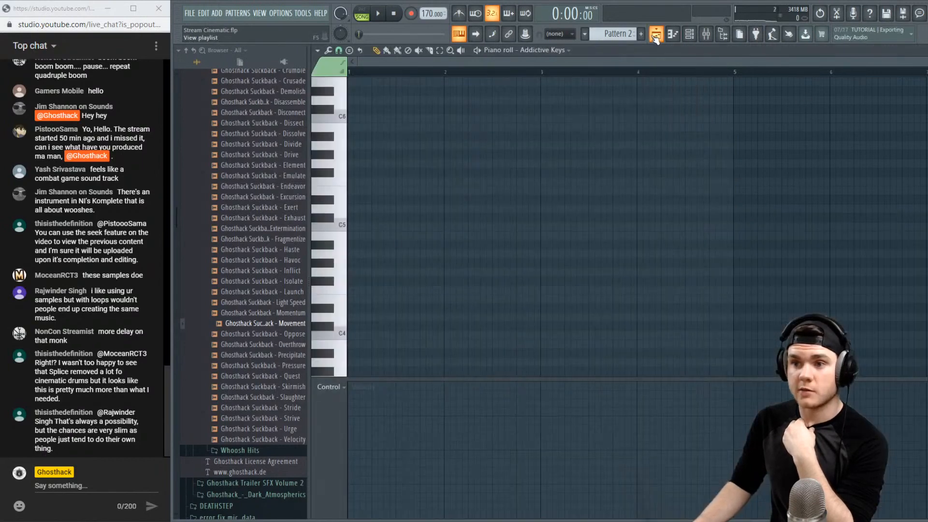
pyautogui.click(656, 34)
pyautogui.click(490, 73)
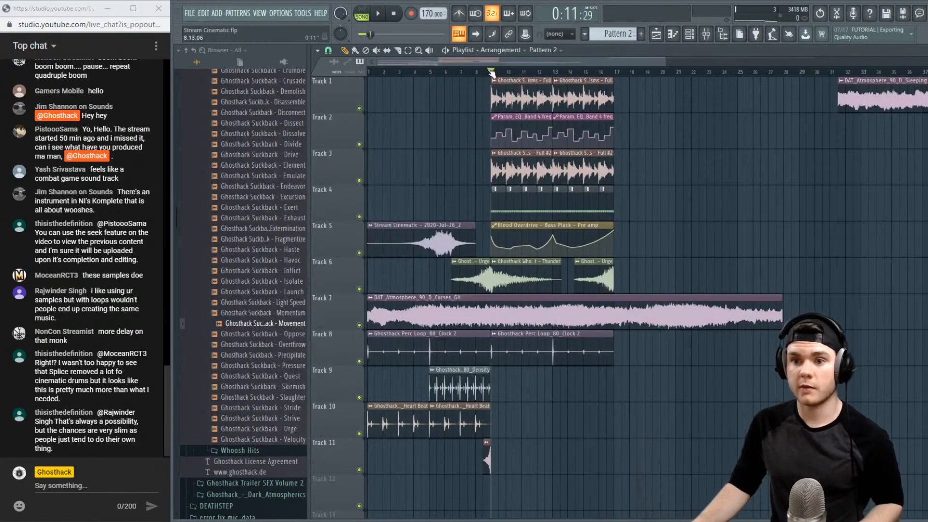
pyautogui.keyDown('ctrl'); pyautogui.click(359, 108); pyautogui.keyUp('ctrl')
pyautogui.press('space')
pyautogui.click(359, 144)
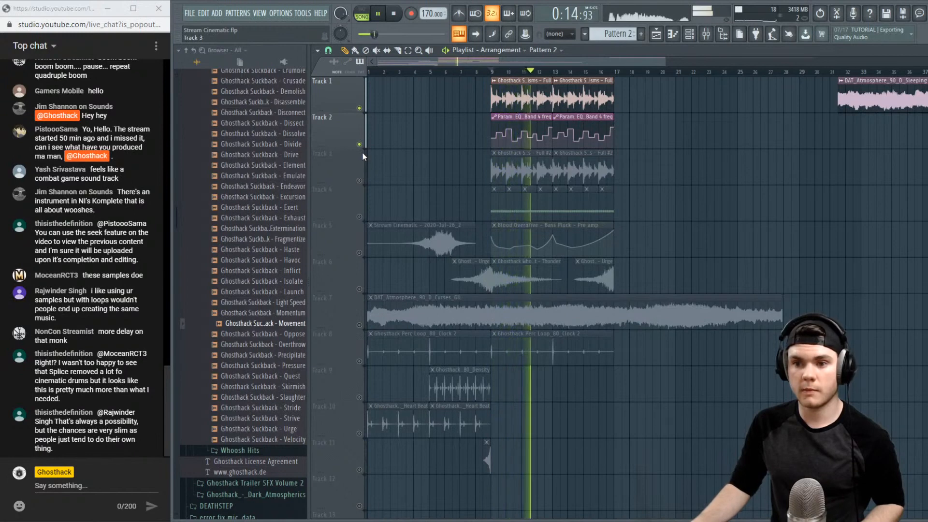
pyautogui.press('space')
pyautogui.keyDown('ctrl'); pyautogui.click(359, 180); pyautogui.keyUp('ctrl')
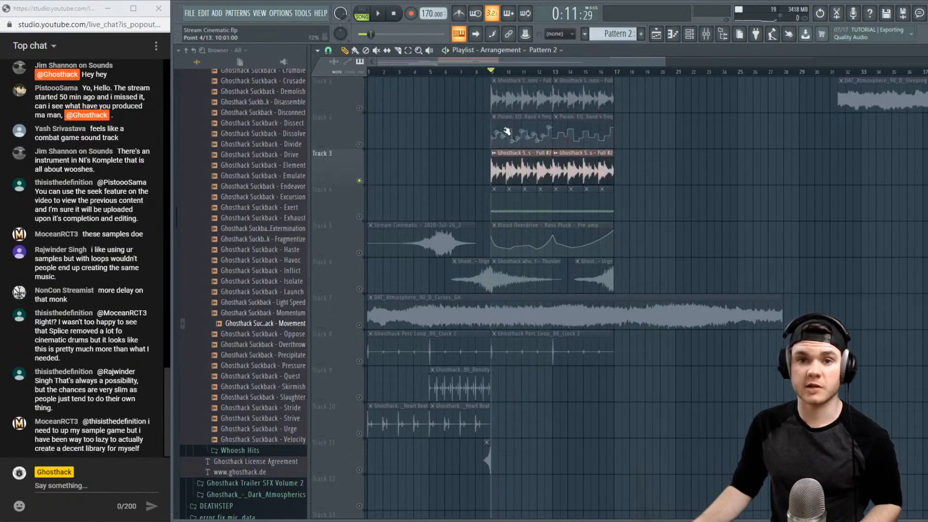
pyautogui.press('space')
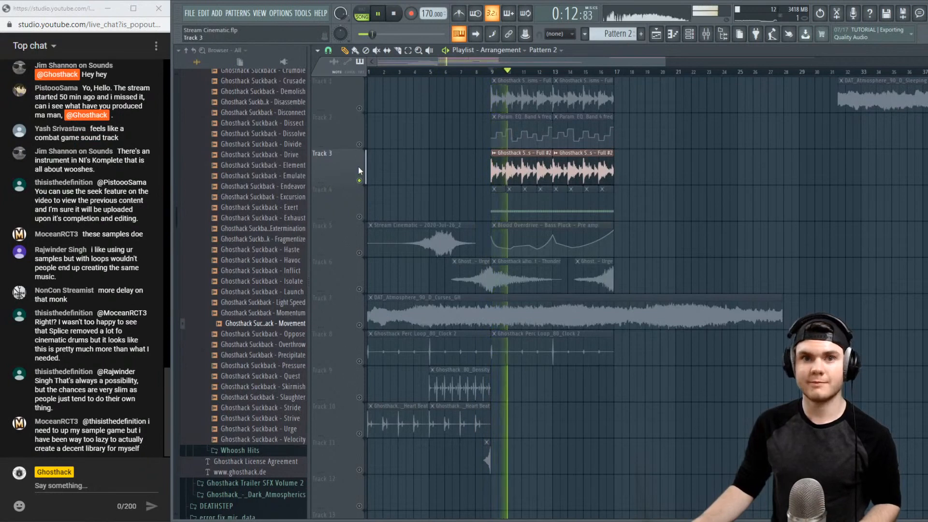
pyautogui.press('space')
pyautogui.rightClick(359, 181)
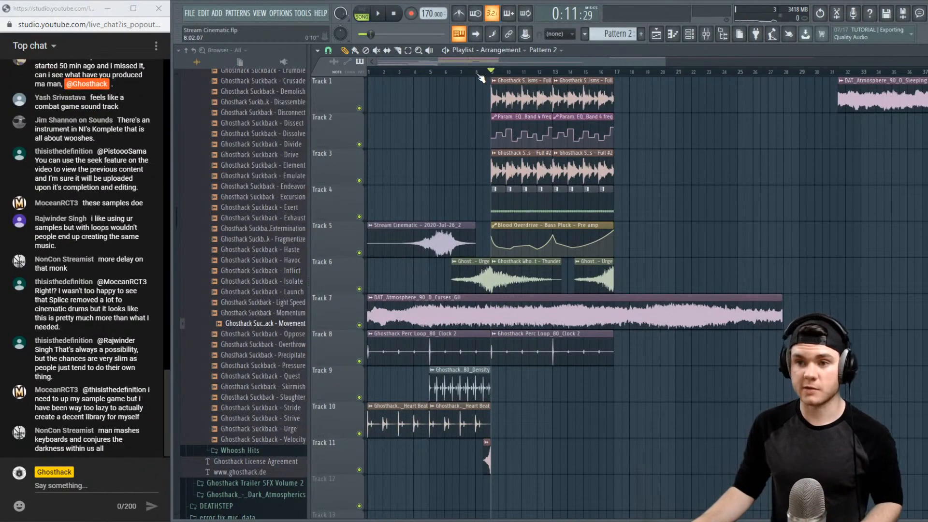
# Reopen Edison from the Master track, reverse the piano hit and audition its swelling end
pyautogui.click(707, 39)
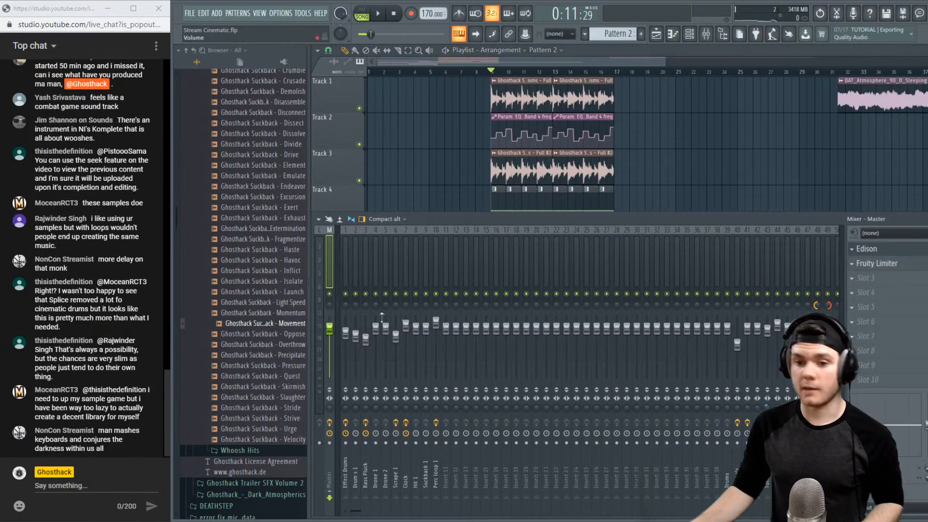
pyautogui.click(901, 250)
pyautogui.rightClick(453, 262)
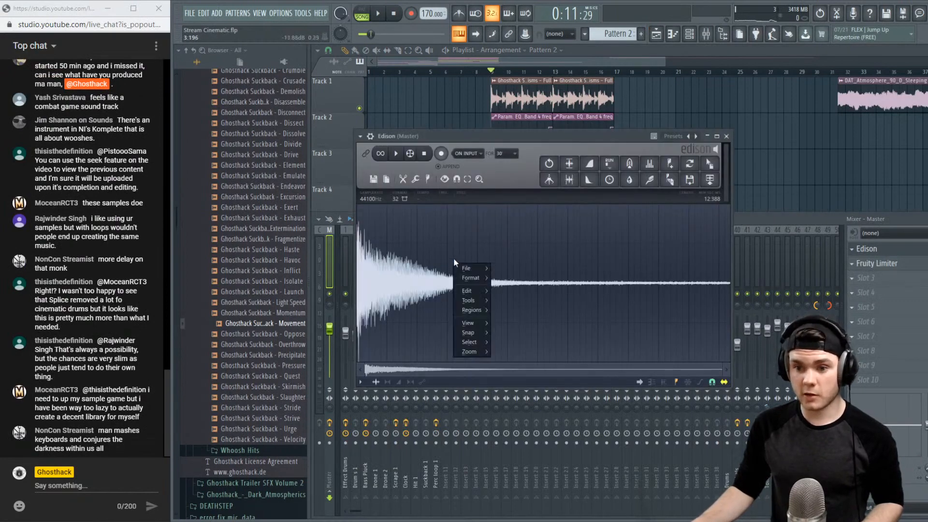
pyautogui.moveTo(480, 296)
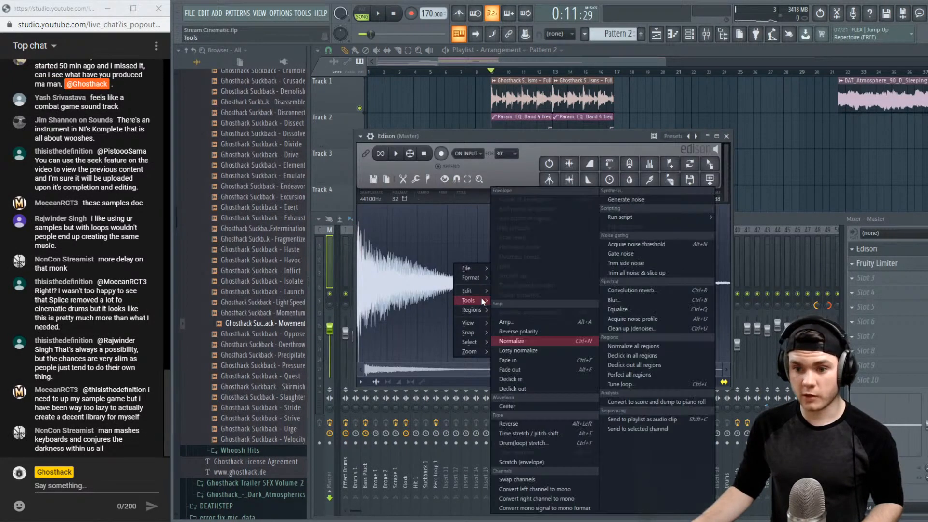
pyautogui.click(532, 423)
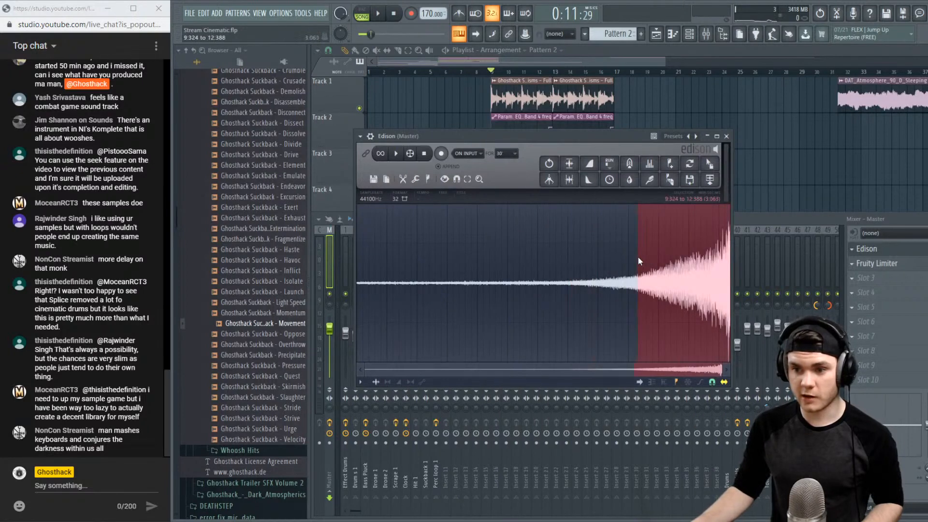
pyautogui.press('space')
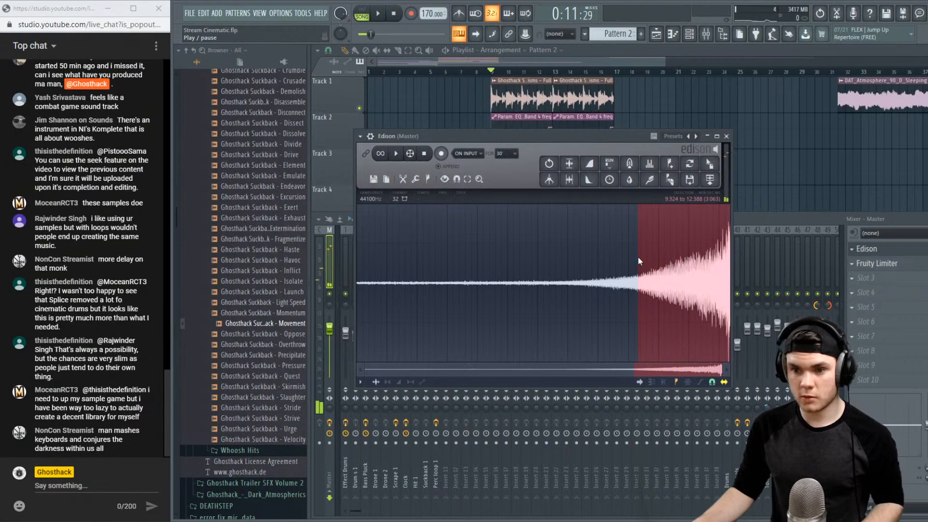
# Shape a curved volume envelope fade-in from silence across the whole reversed piano sample in Edison
pyautogui.hotkey('ctrl', 'a')
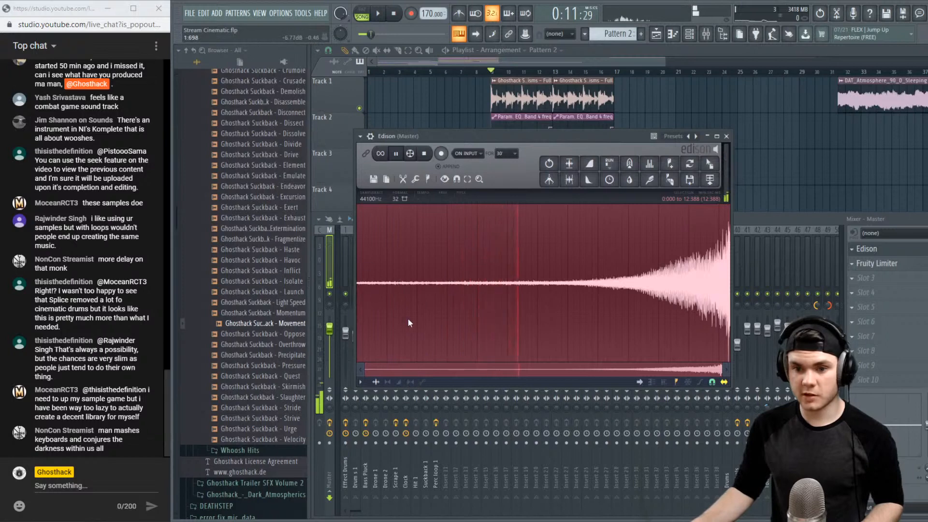
pyautogui.click(401, 382)
pyautogui.moveTo(358, 283); pyautogui.dragTo(353, 365)
pyautogui.moveTo(543, 322); pyautogui.dragTo(543, 284)
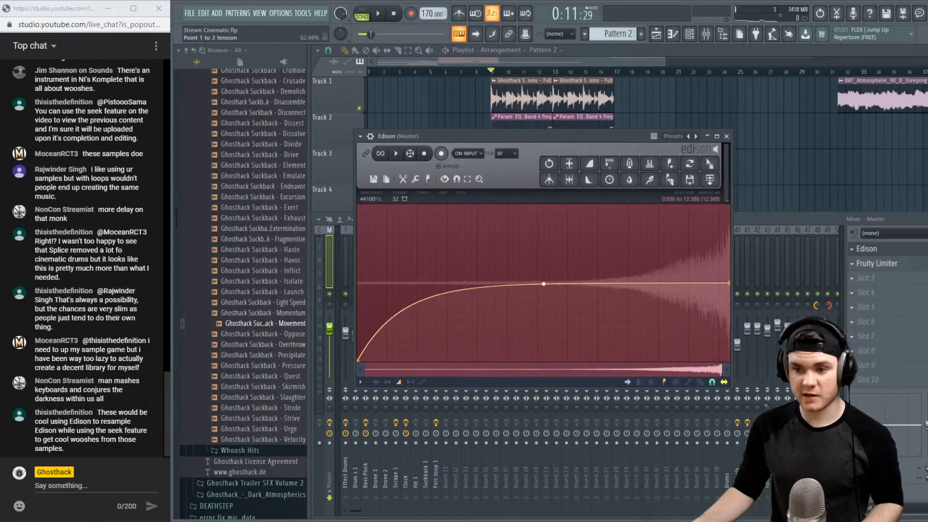
pyautogui.click(398, 383)
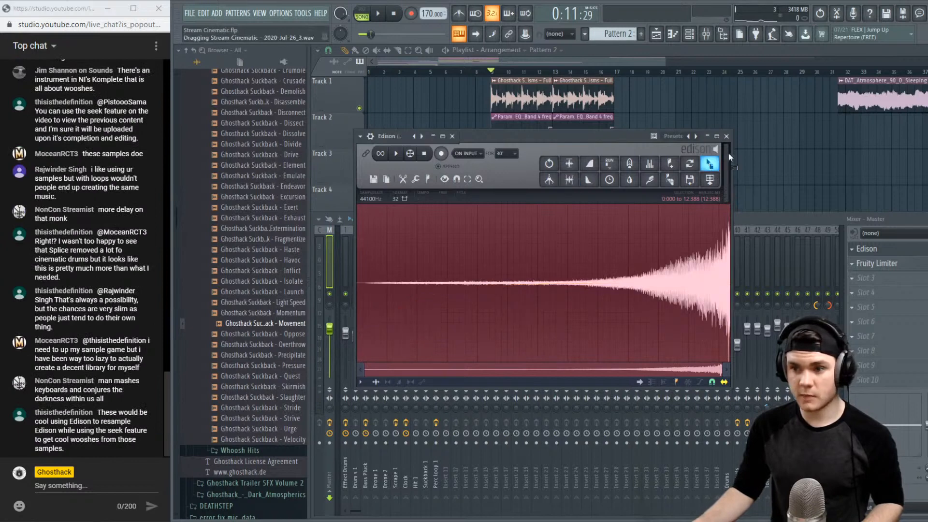
# Place the reversed piano sample from Edison on playlist Track 4 so it ends at bar 9
pyautogui.click(709, 162)
pyautogui.moveTo(525, 324); pyautogui.dragTo(443, 188)
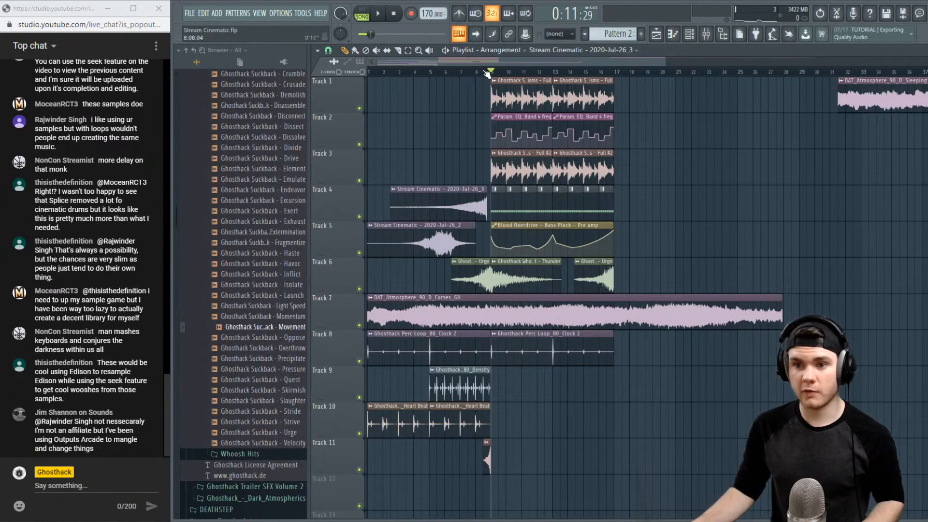
pyautogui.scroll(8, 487, 73)
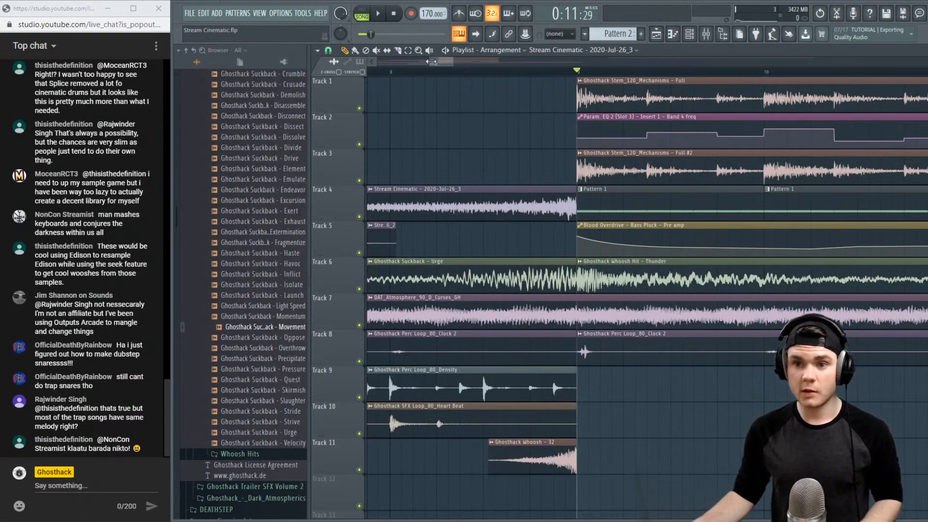
# Play the build-up into bar 9, and solo Track 4 to hear the reversed piano's transition into the drop
pyautogui.press('pagedown')
pyautogui.click(640, 73)
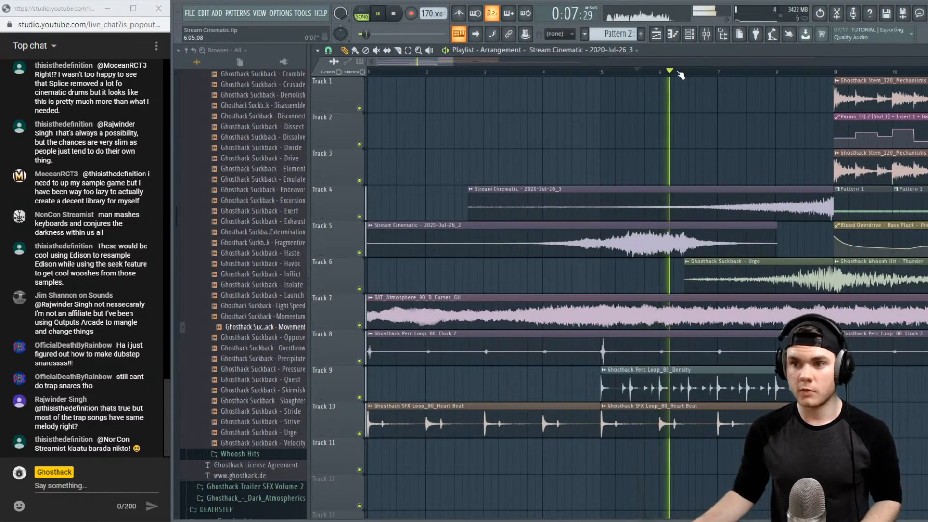
pyautogui.scroll(-2, 677, 73)
pyautogui.scroll(-1, 679, 73)
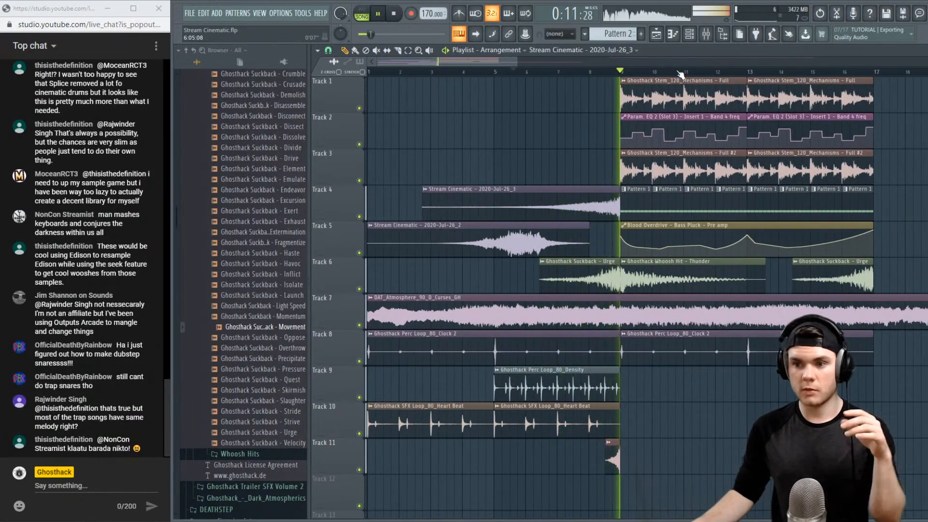
pyautogui.rightClick(359, 217)
pyautogui.moveTo(513, 73); pyautogui.dragTo(587, 73)
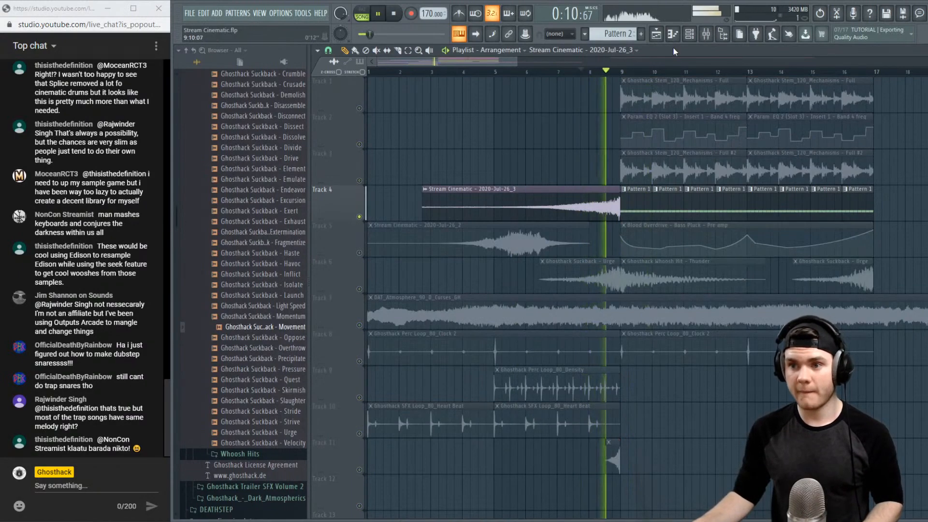
# Route the reversed piano sample to mixer Insert 11 and bring up that insert during playback
pyautogui.press('space')
pyautogui.click(705, 35)
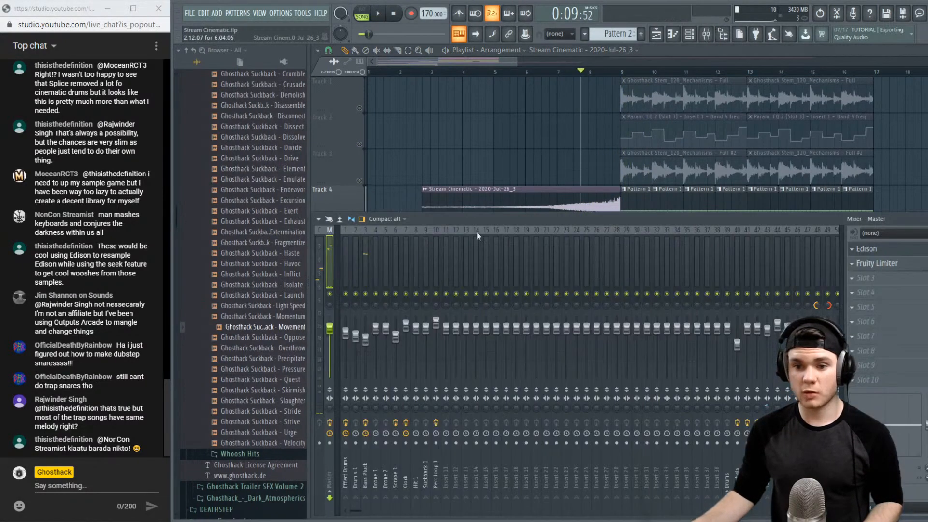
pyautogui.doubleClick(580, 198)
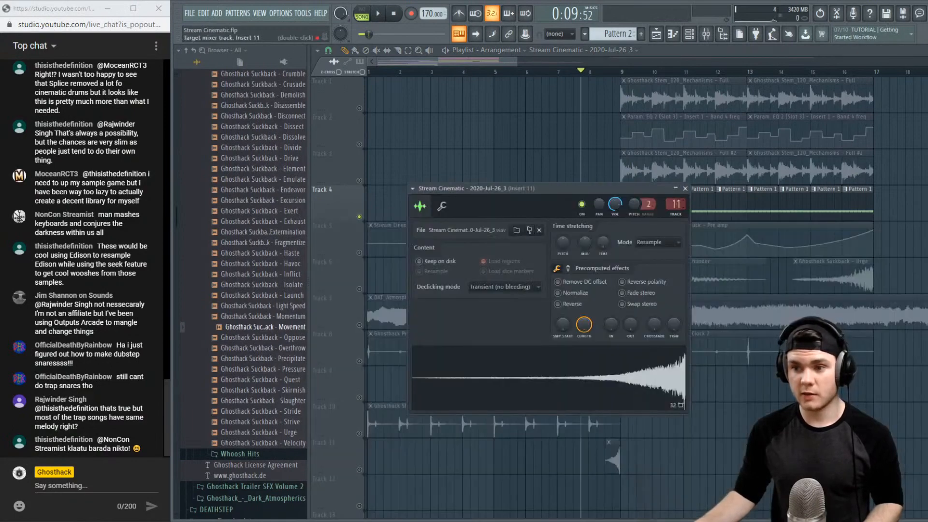
pyautogui.press('space')
pyautogui.click(685, 188)
pyautogui.click(706, 35)
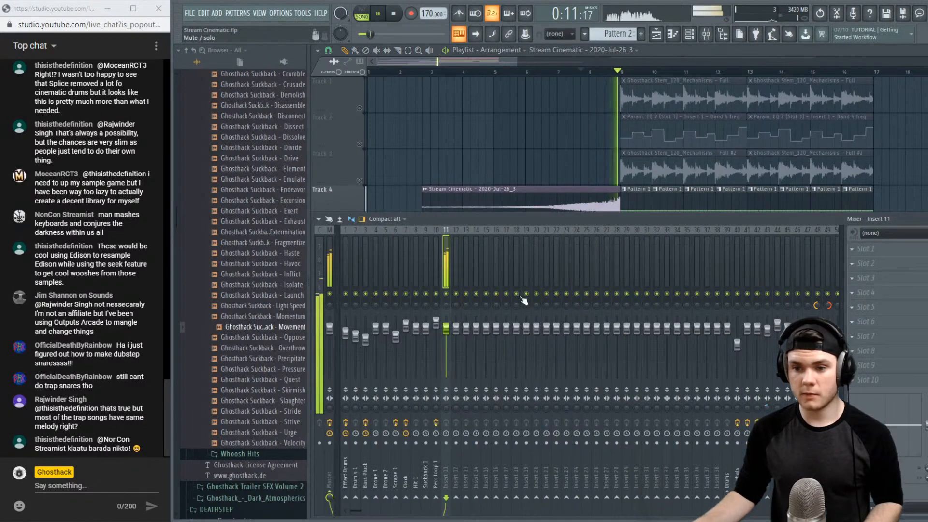
# Solo Insert 11 with its level lowered slightly, and load Fruity Parametric EQ 2 in its first effect slot
pyautogui.press('space')
pyautogui.rightClick(446, 293)
pyautogui.press('space')
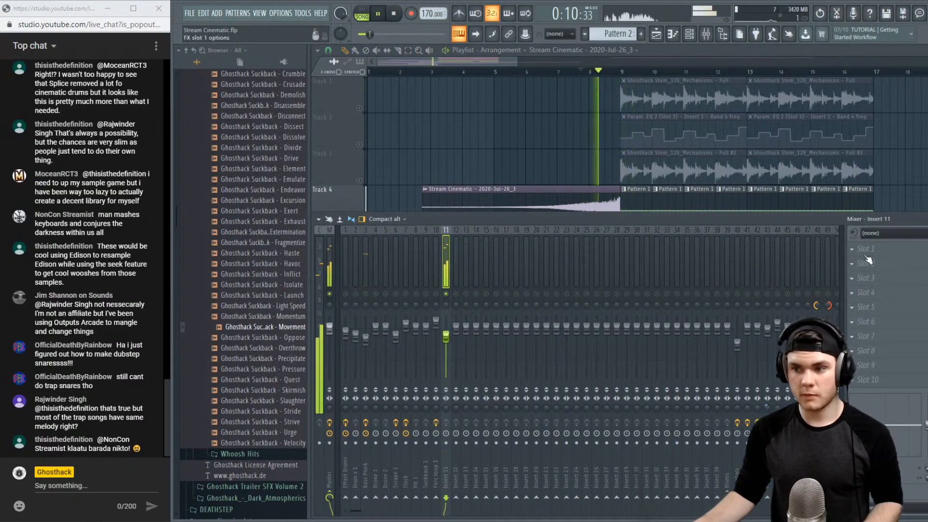
pyautogui.click(865, 251)
pyautogui.click(725, 130)
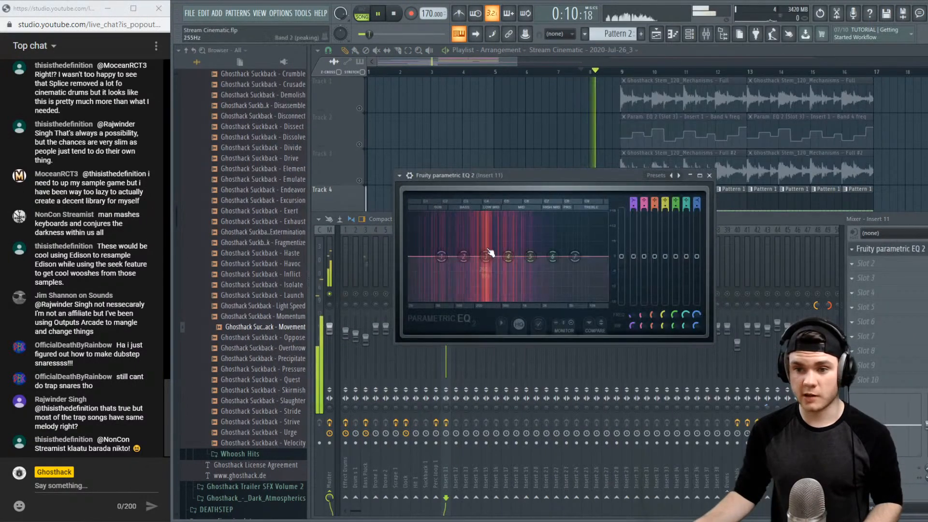
# Sweep for the reversed piano's low-mid resonances and cut them with two narrow peaking dips on EQ bands 3 and 4
pyautogui.moveTo(489, 252); pyautogui.dragTo(477, 228)
pyautogui.press('space')
pyautogui.press('space')
pyautogui.press('space')
pyautogui.press('space')
pyautogui.press('space')
pyautogui.press('space')
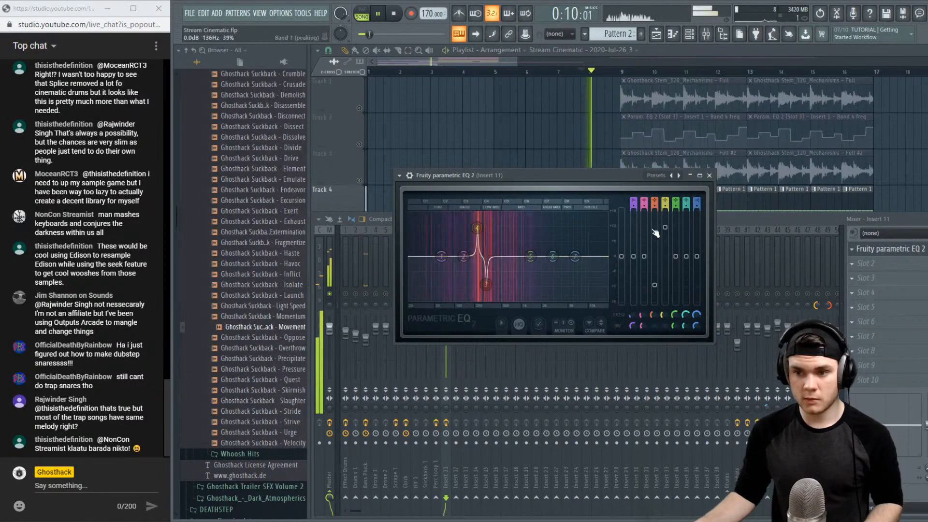
pyautogui.moveTo(666, 227); pyautogui.dragTo(665, 276)
pyautogui.press('space')
pyautogui.press('space')
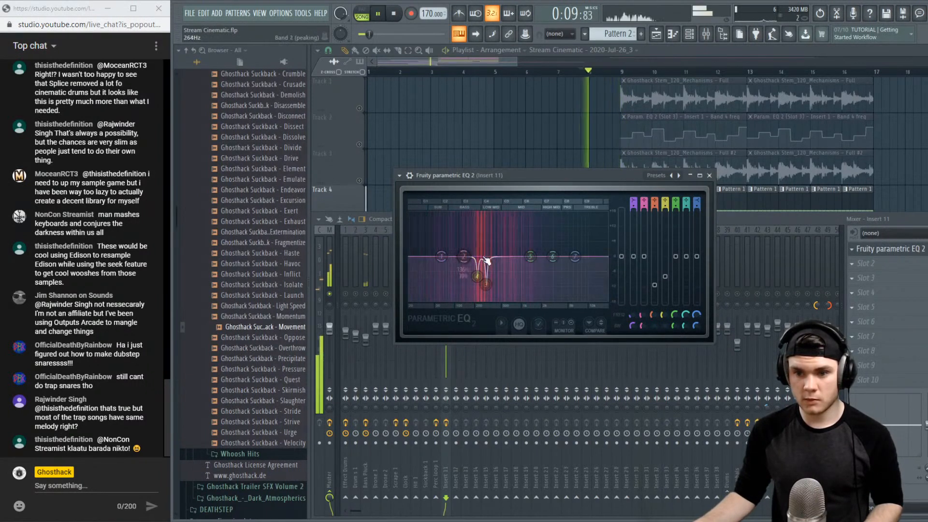
pyautogui.press('space')
# Boost the reversed piano's highs with a strong band 7 high shelf at about 2.5 kHz
pyautogui.moveTo(552, 256); pyautogui.dragTo(522, 221)
pyautogui.press('space')
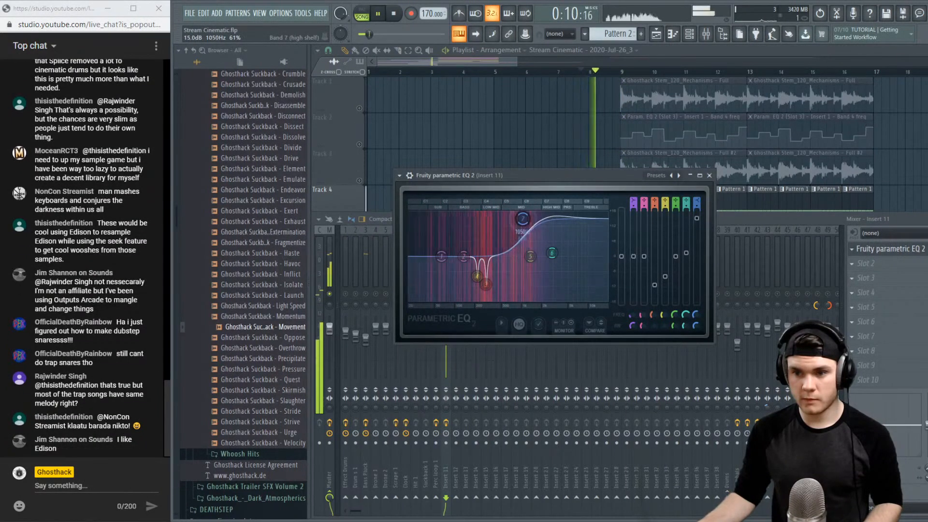
pyautogui.scroll(5, 545, 216)
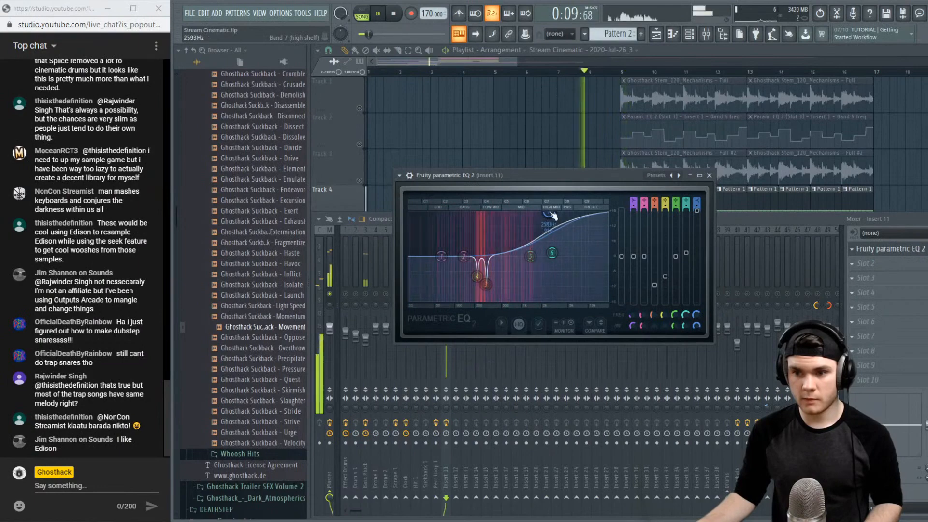
pyautogui.press('space')
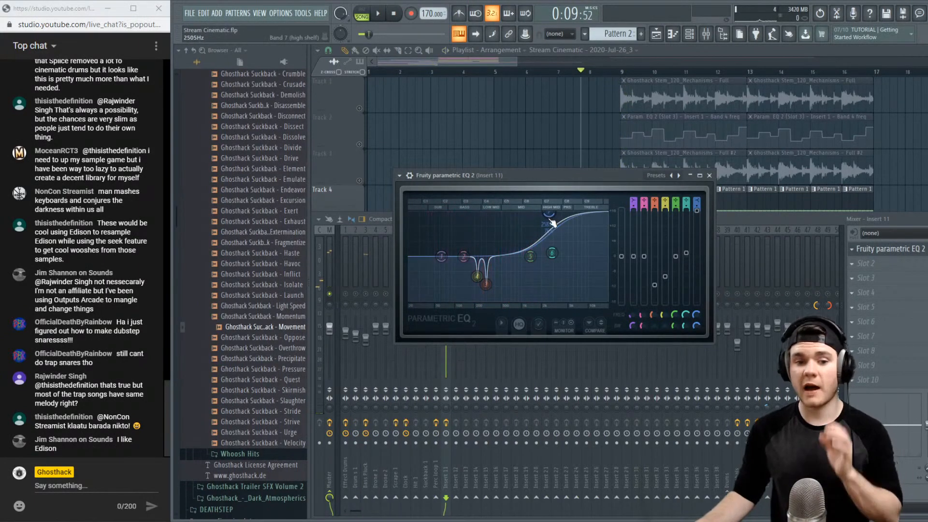
# Make EQ band 1 a steep high-pass and boost band 2 by about 3.7 dB at 124 Hz
pyautogui.press('space')
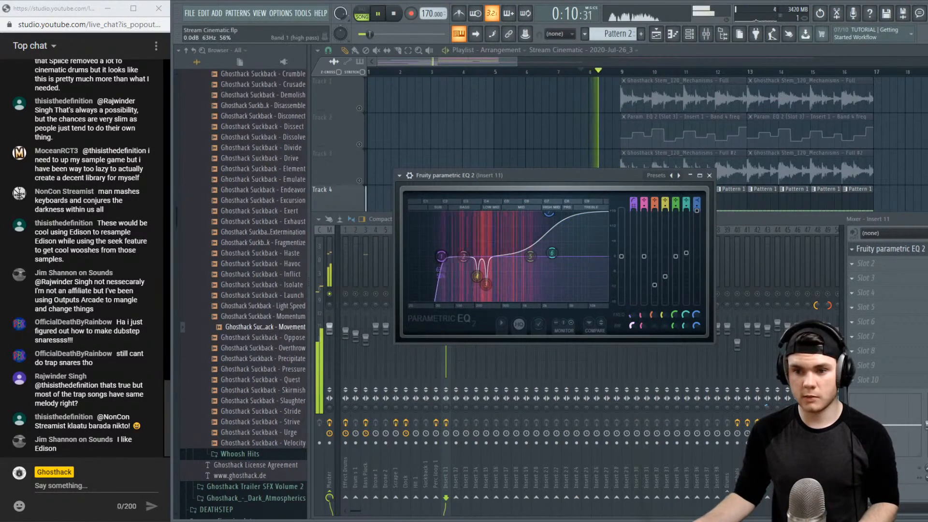
pyautogui.moveTo(464, 256)
pyautogui.mouseDown()
pyautogui.moveTo(462, 235)
pyautogui.moveTo(461, 249)
pyautogui.mouseUp()
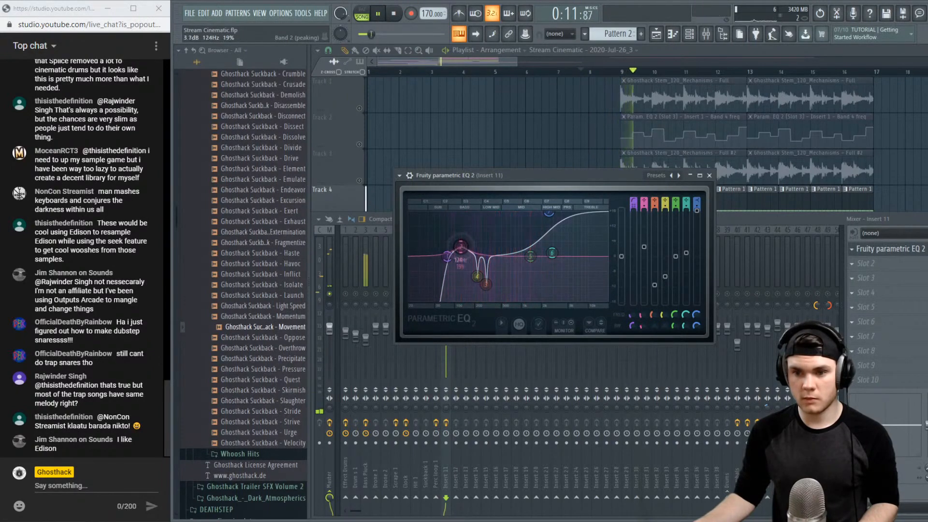
pyautogui.click(709, 175)
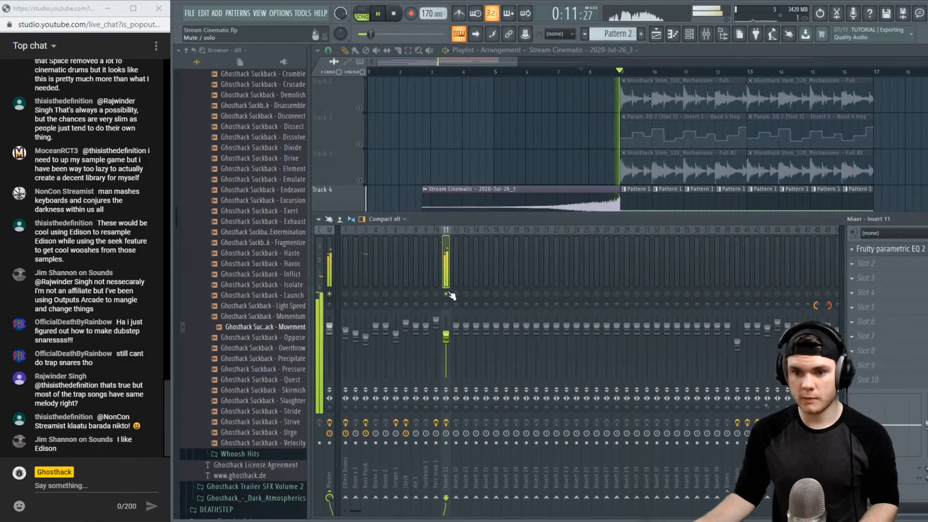
# Unsolo the reversed piano and play the full mix through the bar 9 drop, checking the piano's channel volume
pyautogui.press('F9')
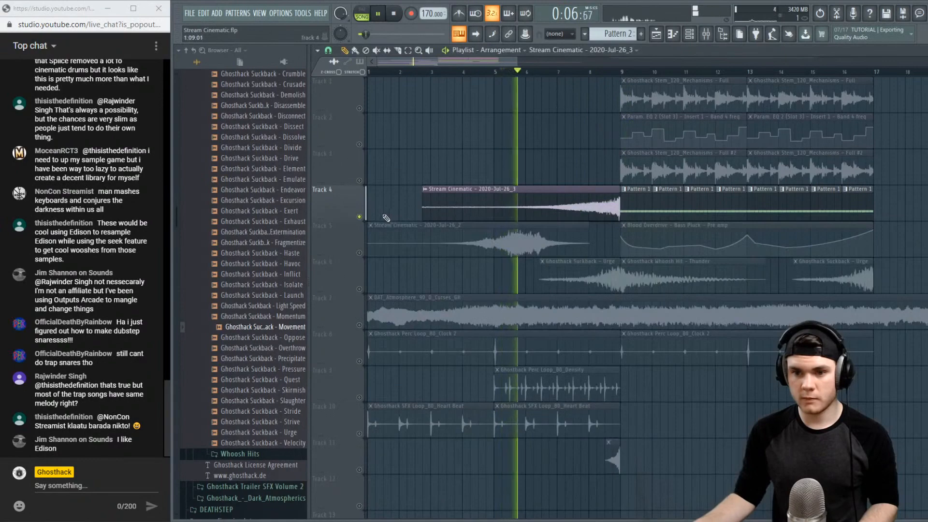
pyautogui.click(366, 220)
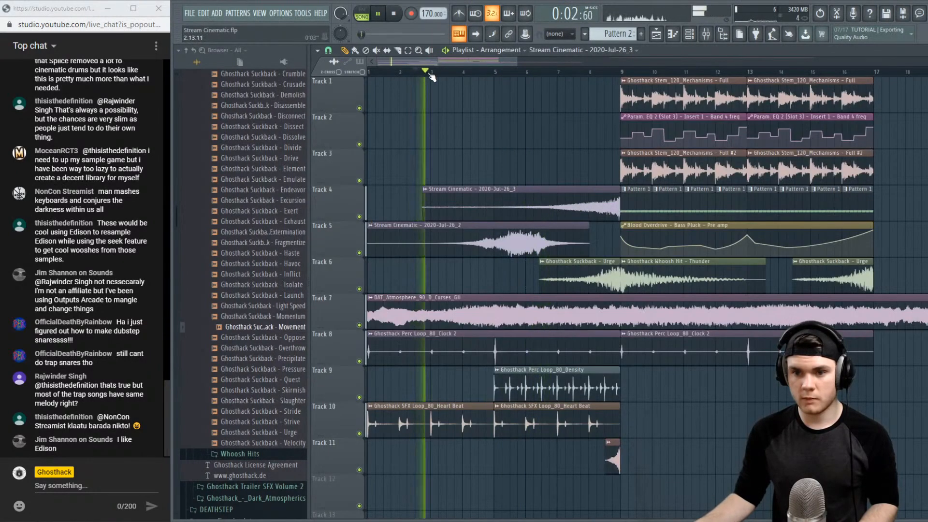
pyautogui.click(573, 73)
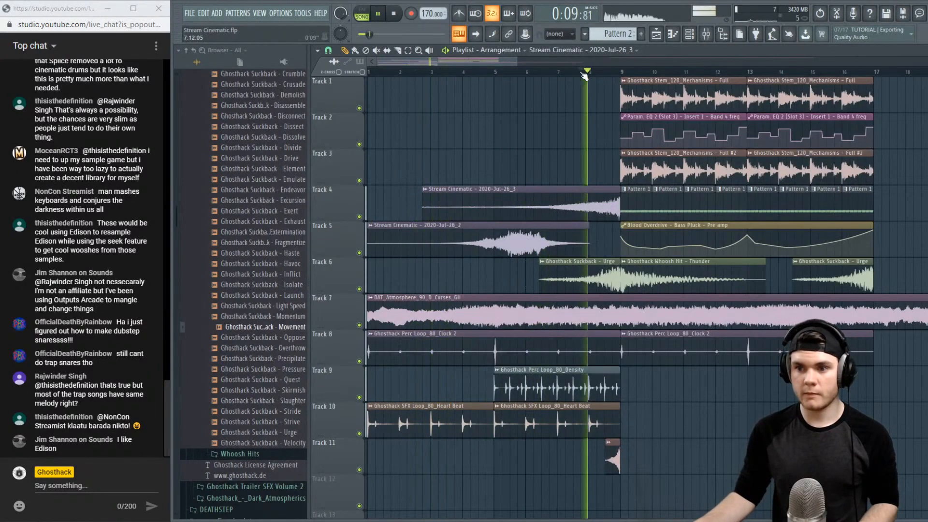
pyautogui.doubleClick(594, 206)
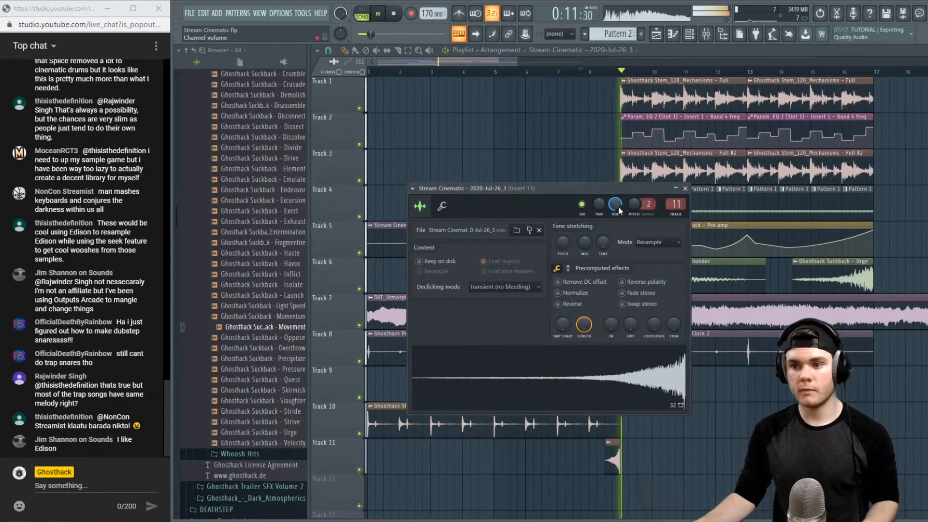
pyautogui.click(685, 188)
pyautogui.scroll(-1, 663, 75)
pyautogui.scroll(-2, 666, 77)
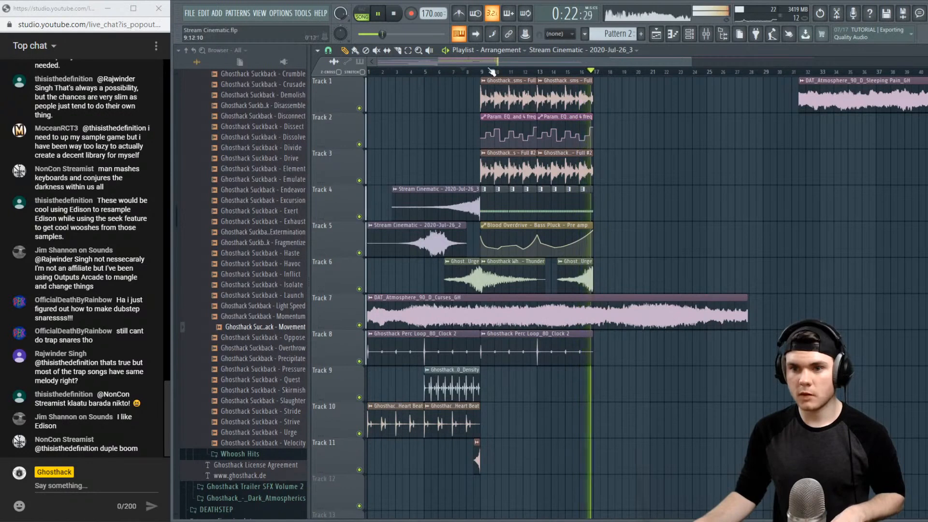
pyautogui.press('space')
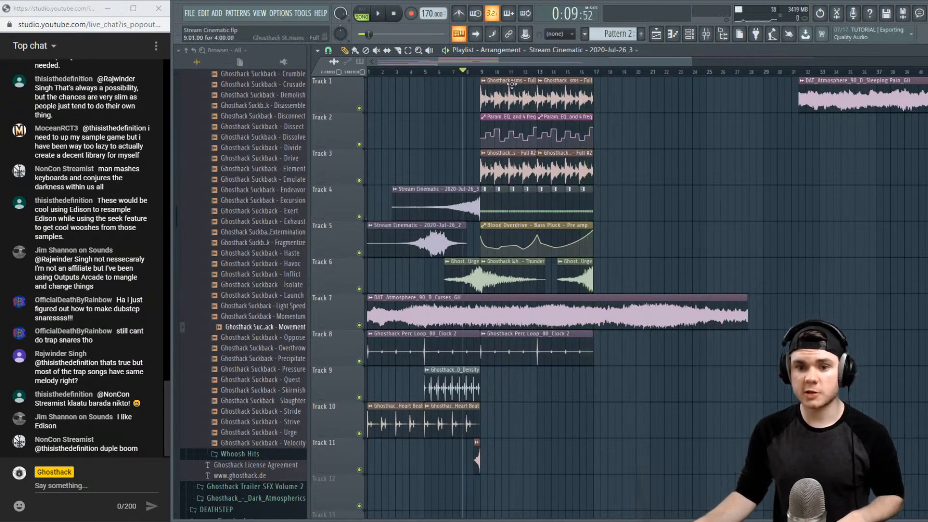
# Duplicate the drop's clips on Tracks 1 to 6 from bars 9–17 to start at bar 17, and play across the join
pyautogui.moveTo(308, 180); pyautogui.dragTo(335, 178)
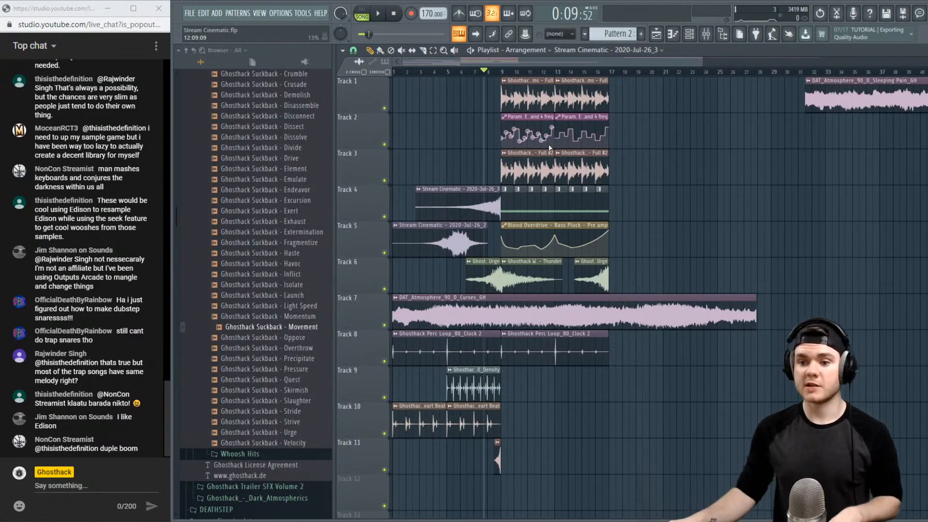
pyautogui.moveTo(593, 266); pyautogui.dragTo(502, 80)
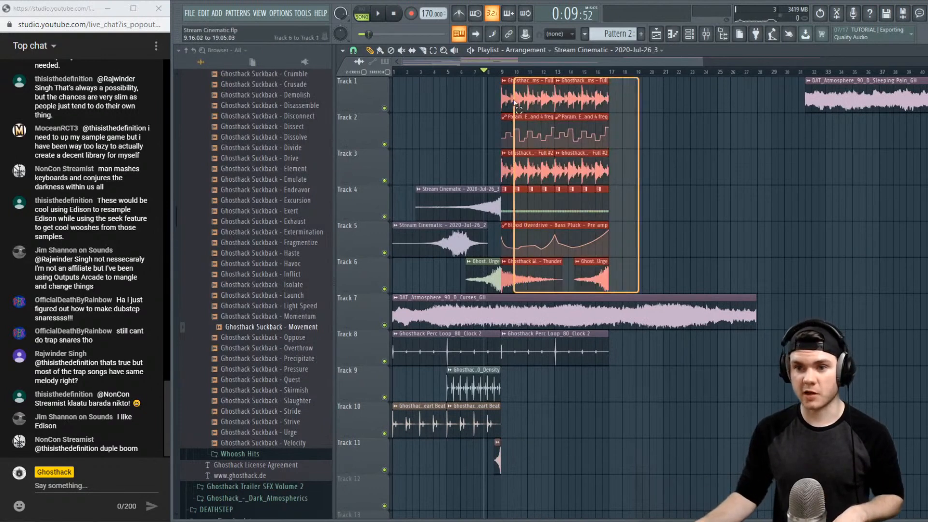
pyautogui.hotkey('ctrl', 'b')
pyautogui.click(589, 72)
pyautogui.press('space')
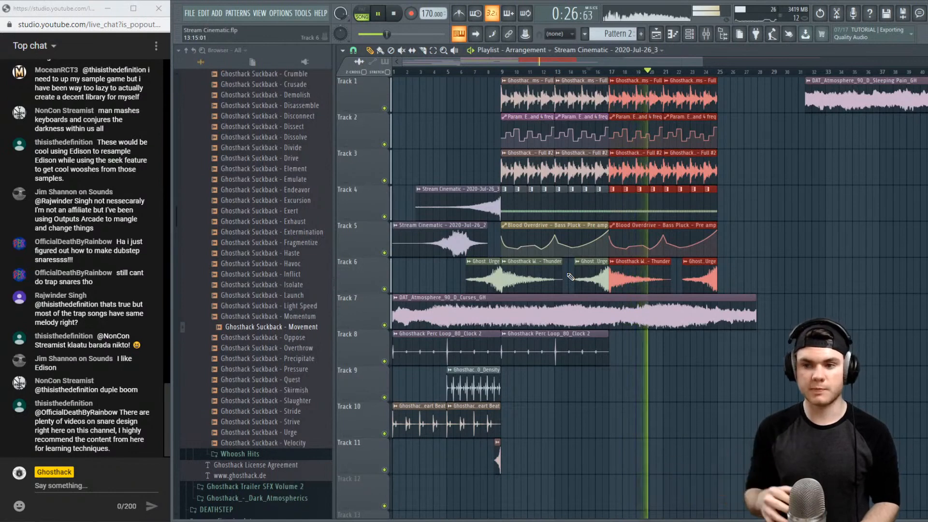
pyautogui.press('space')
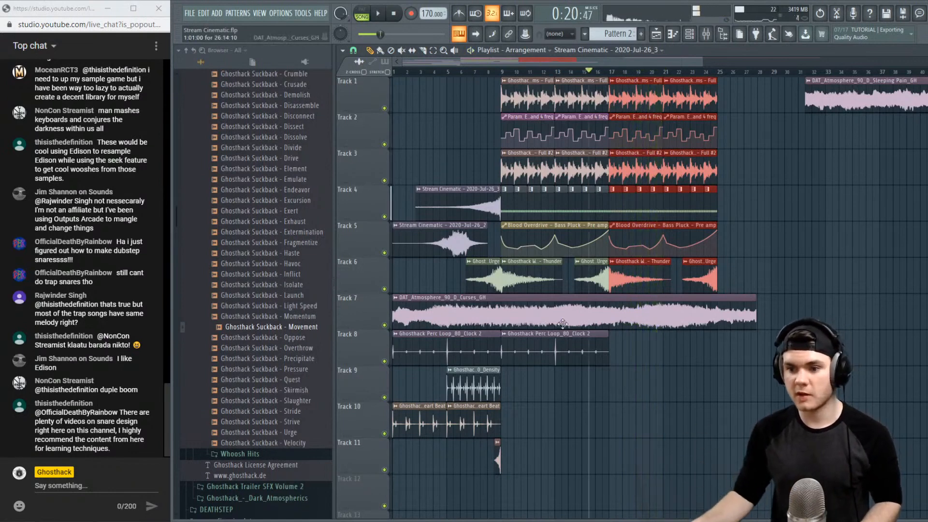
# Place another Ghosthack Perc Loop_80_Clock 2 clip on Track 8 at bar 17
pyautogui.click(590, 346)
pyautogui.press('space')
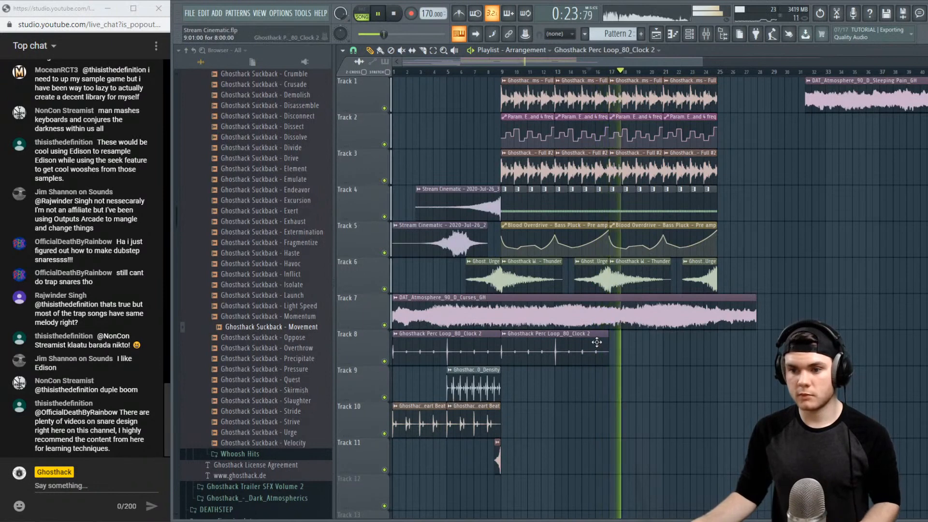
pyautogui.press('space')
pyautogui.click(615, 351)
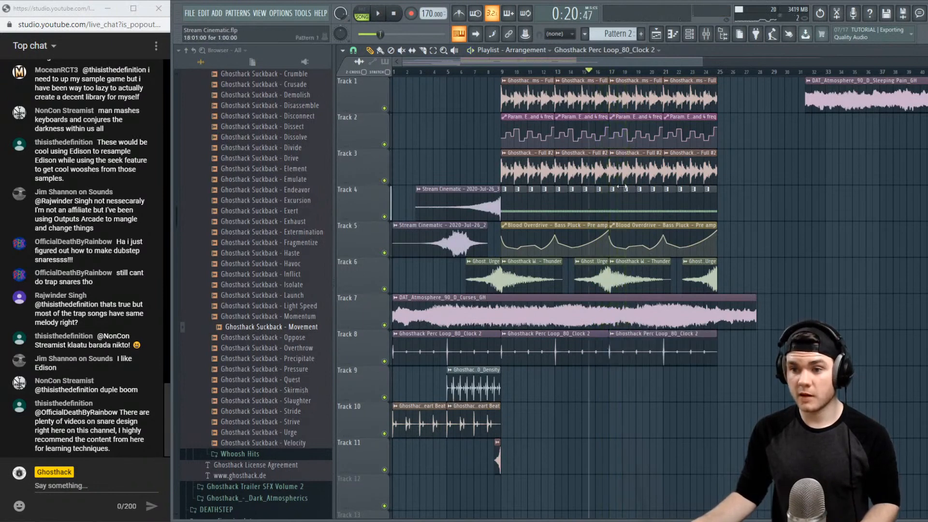
# Solo Tracks 1 and 2 to hear the filtered Mechanisms stem across bar 17, and restore all tracks
pyautogui.rightClick(384, 108)
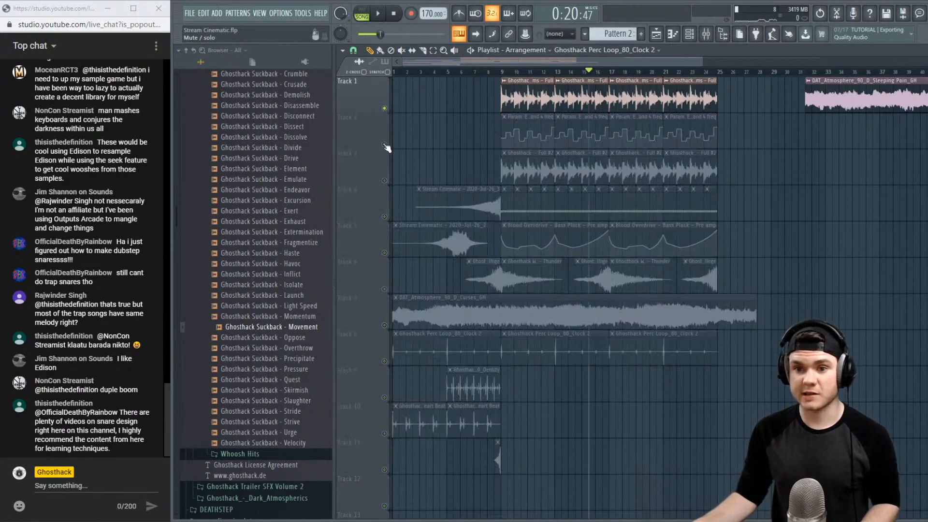
pyautogui.click(385, 144)
pyautogui.press('space')
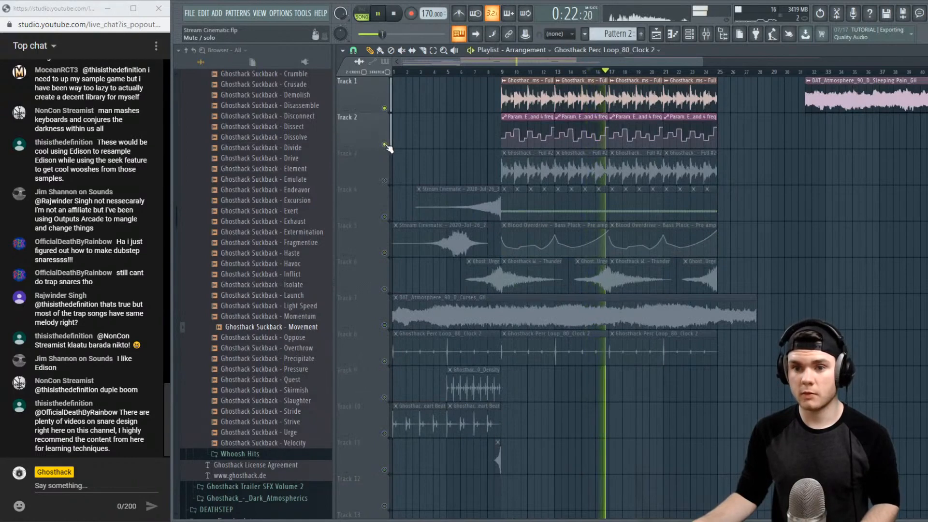
pyautogui.rightClick(385, 144)
pyautogui.rightClick(385, 144)
pyautogui.press('space')
pyautogui.press('space')
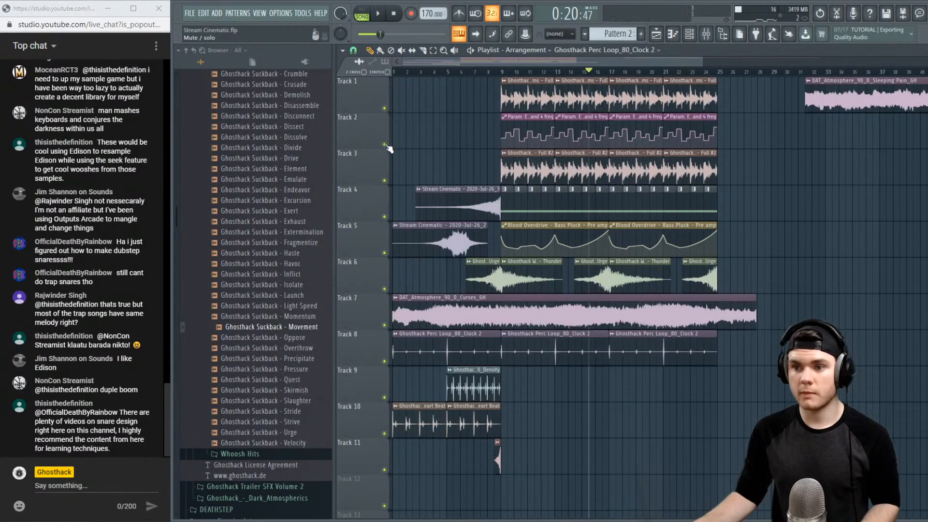
# Play the bar 17 section and audition several points of the DAT_Atmosphere_90_D_Sleeping Pain_GH clip on Track 1
pyautogui.click(815, 169)
pyautogui.rightClick(846, 155)
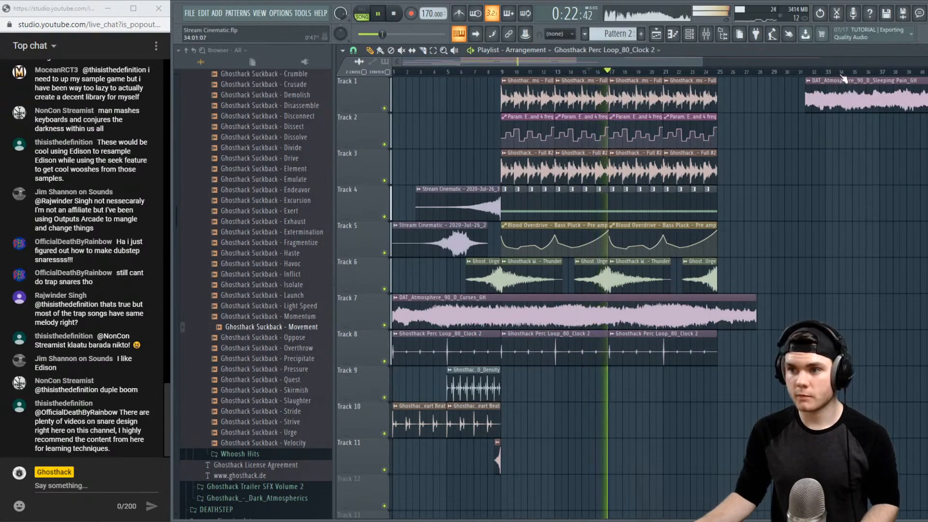
pyautogui.scroll(-2, 845, 134)
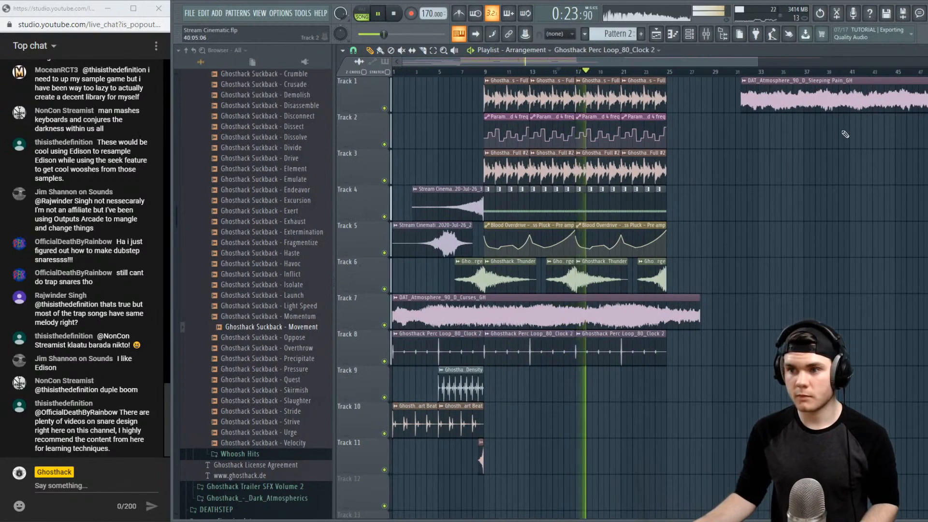
pyautogui.click(779, 72)
pyautogui.click(873, 72)
pyautogui.scroll(-2, 877, 74)
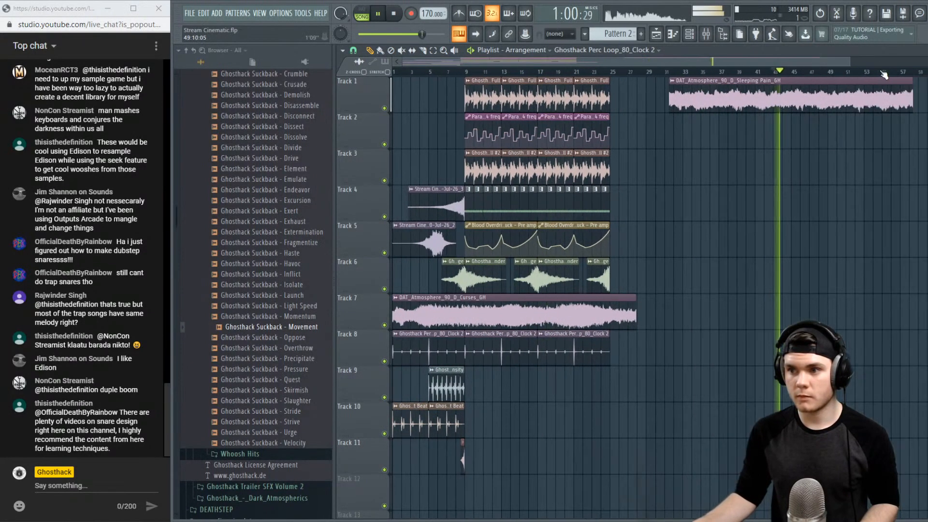
pyautogui.click(864, 72)
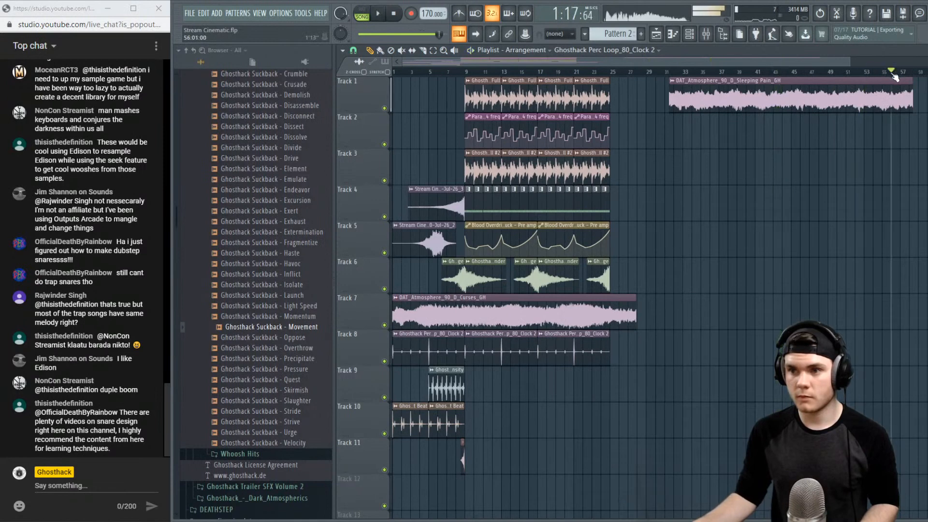
pyautogui.click(538, 72)
pyautogui.press('space')
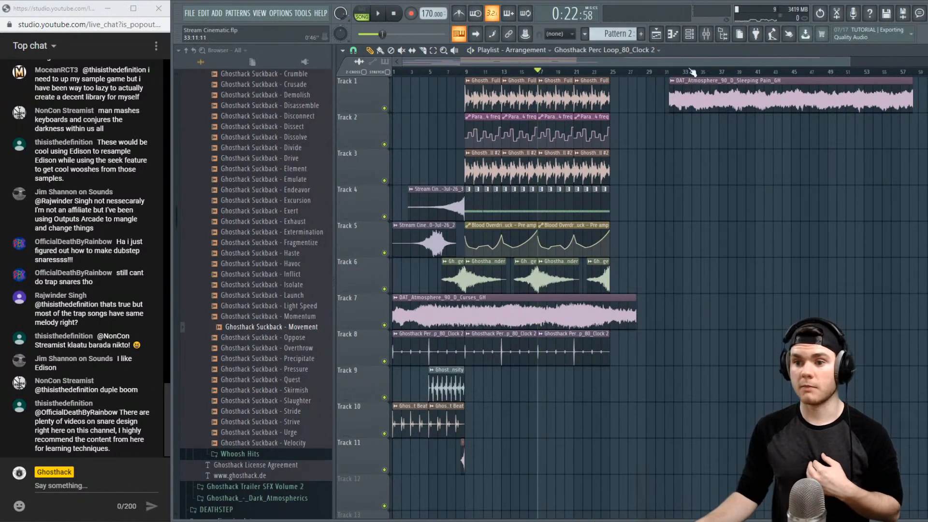
# Show the unsorted channels in the channel rack and audition the METAL KIT 2 drum sounds
pyautogui.scroll(4, 282, 252)
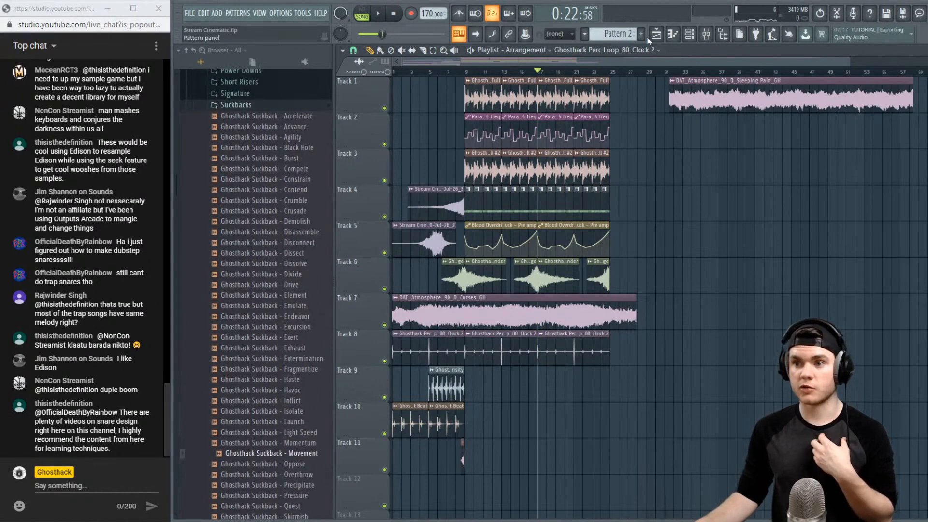
pyautogui.click(690, 34)
pyautogui.click(435, 73)
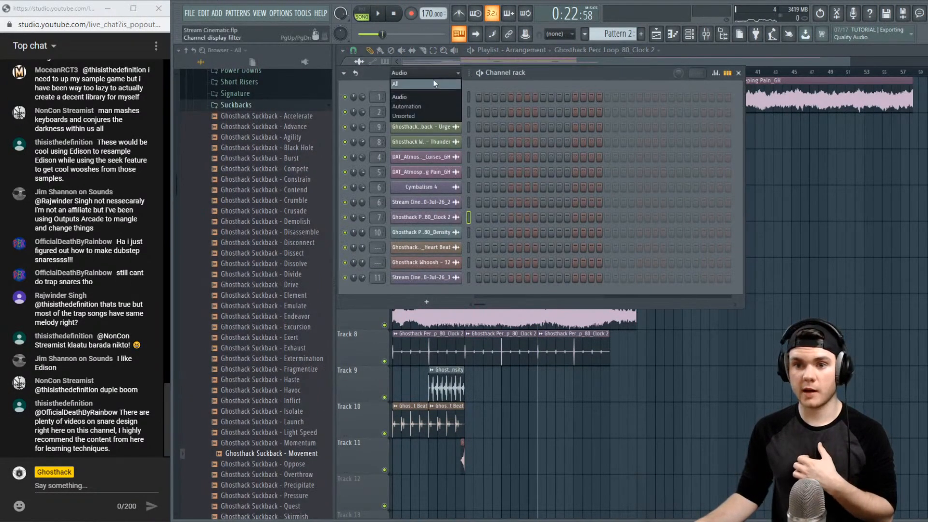
pyautogui.click(428, 116)
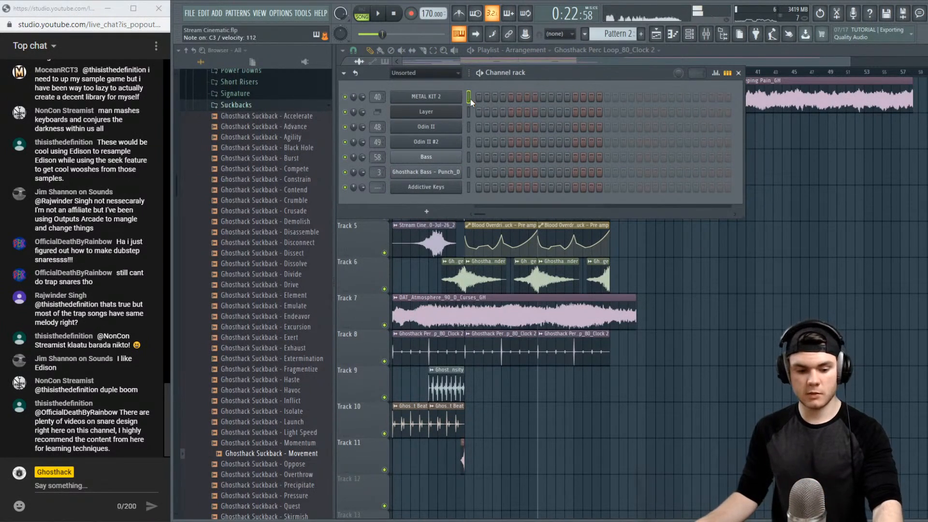
pyautogui.press('space')
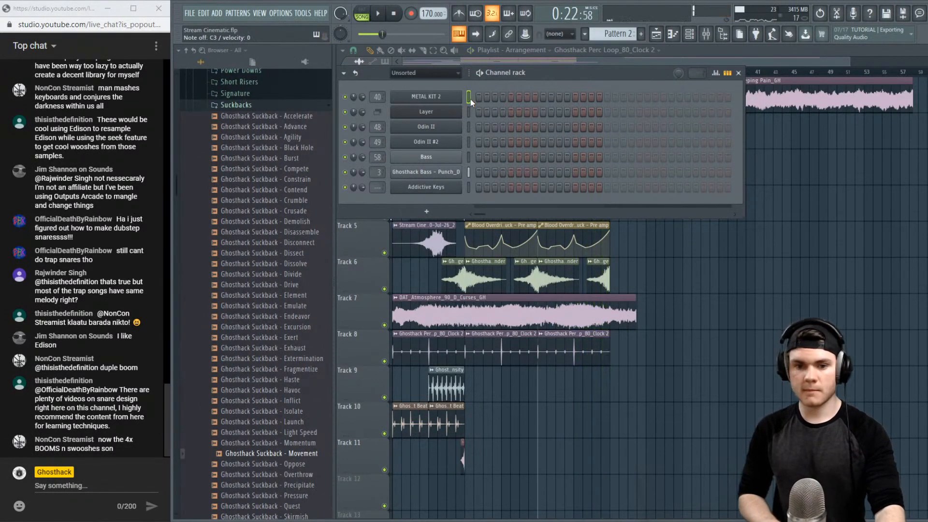
pyautogui.press('space')
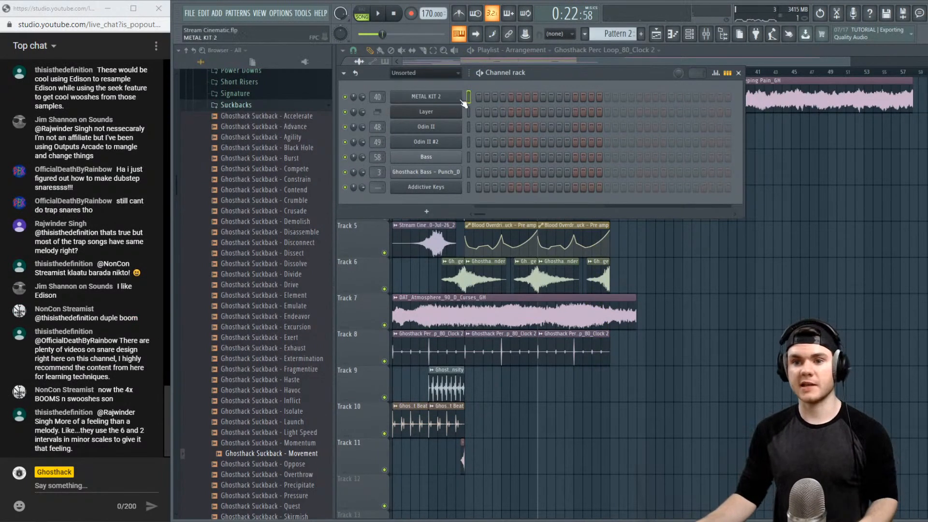
# In Pattern 2's METAL KIT 2 piano roll, place two kick_06 notes in bar 1 and a snare at bar 2, with the metronome on
pyautogui.rightClick(471, 100)
pyautogui.click(484, 97)
pyautogui.scroll(-5, 459, 203)
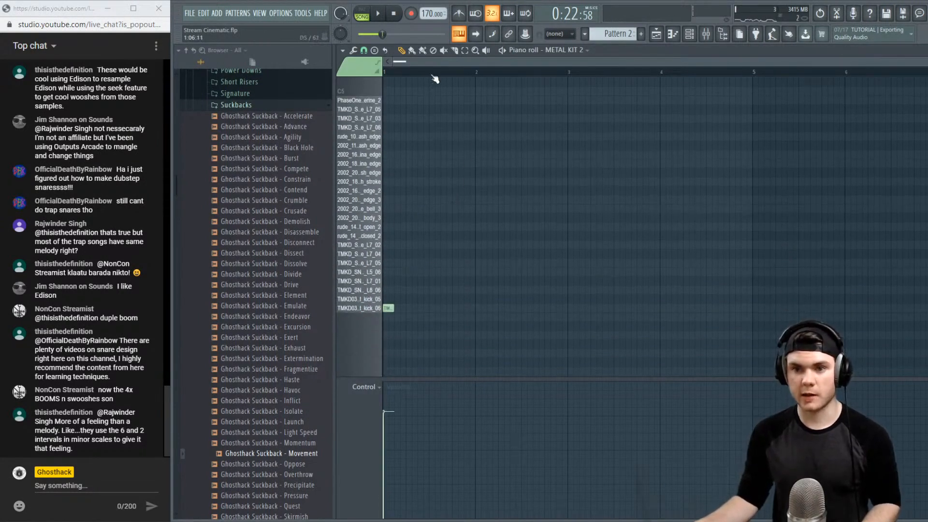
pyautogui.press('space')
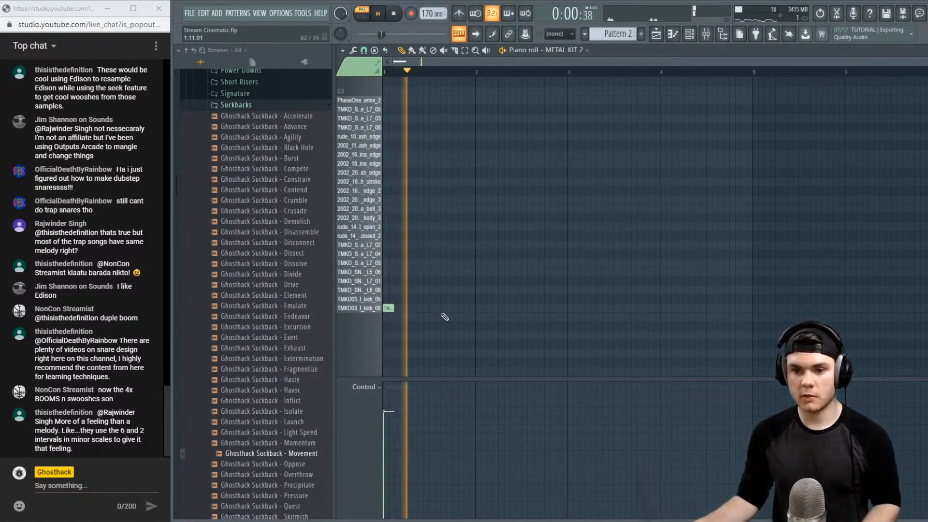
pyautogui.click(422, 308)
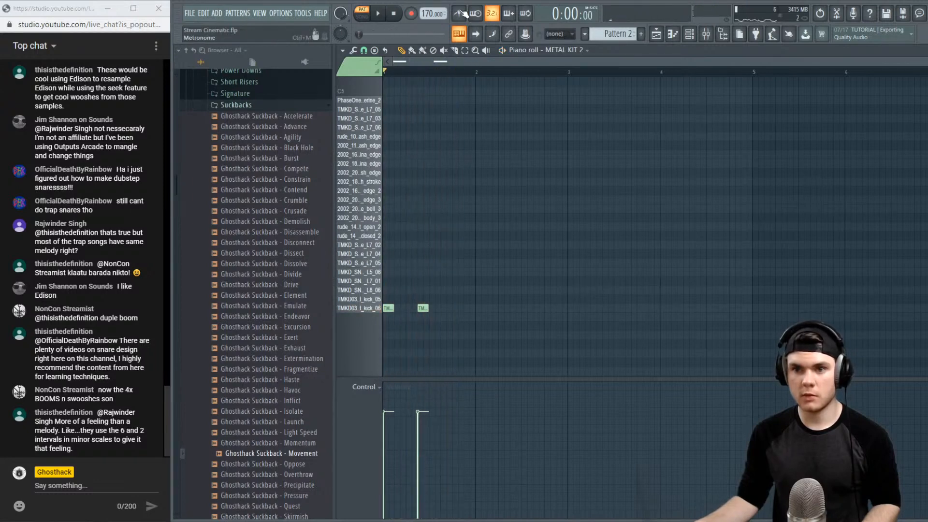
pyautogui.press('space')
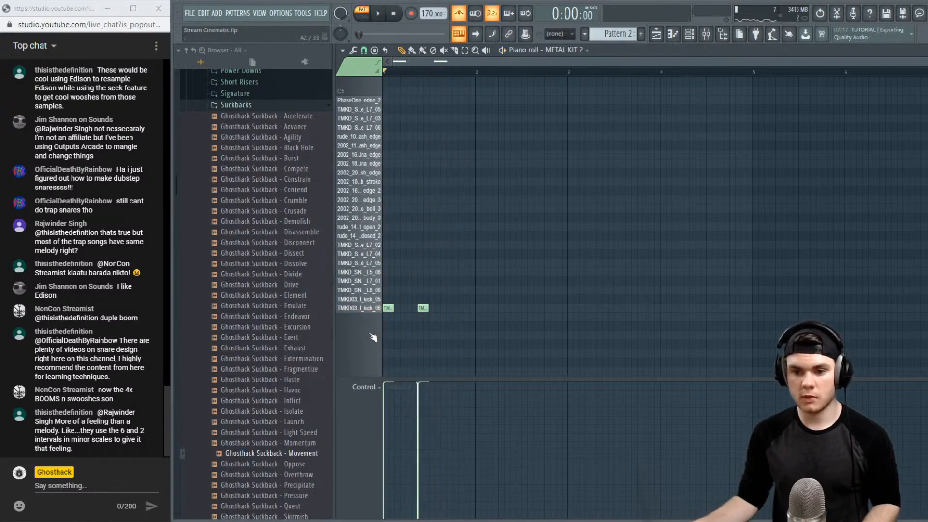
pyautogui.press('space')
pyautogui.press('space')
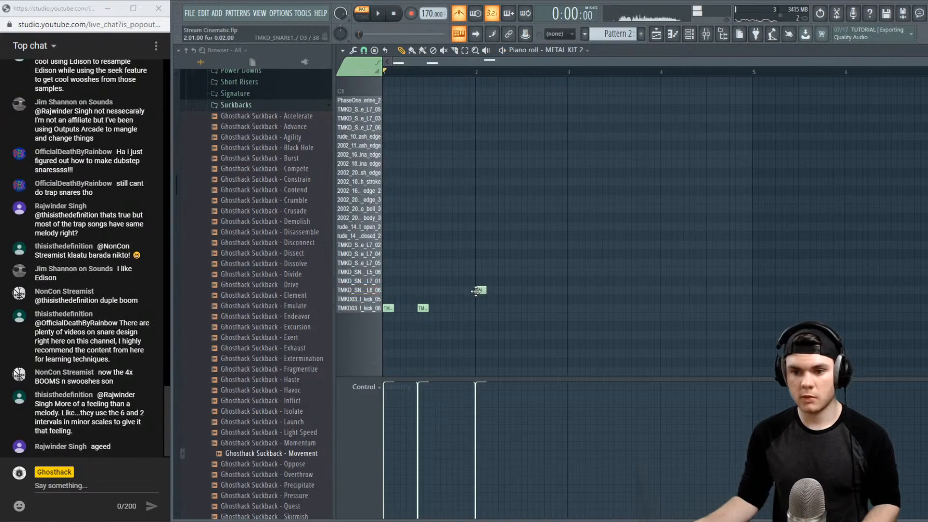
pyautogui.press('space')
# Add a kick_05 note shortly before the bar 2 snare and two more kick_06 notes after it, and play the pattern
pyautogui.click(469, 308)
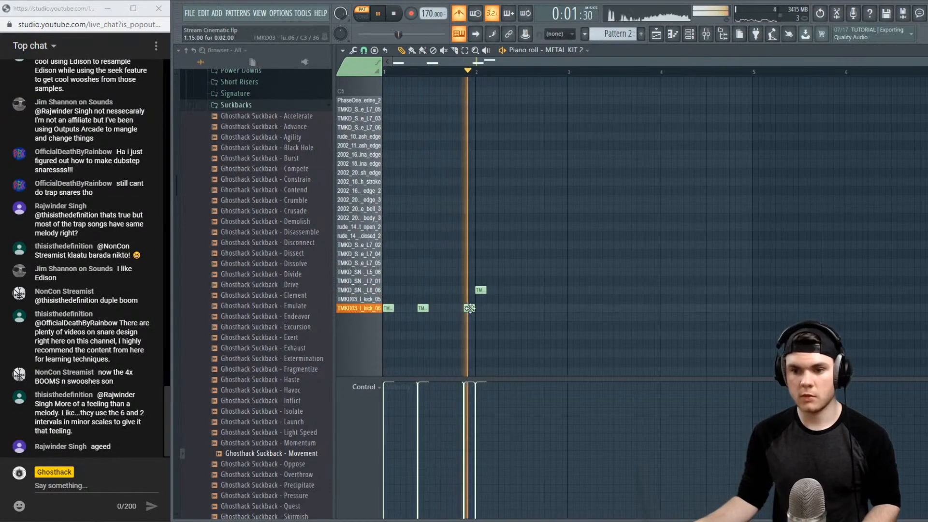
pyautogui.press('space')
pyautogui.moveTo(469, 308); pyautogui.dragTo(457, 298)
pyautogui.press('space')
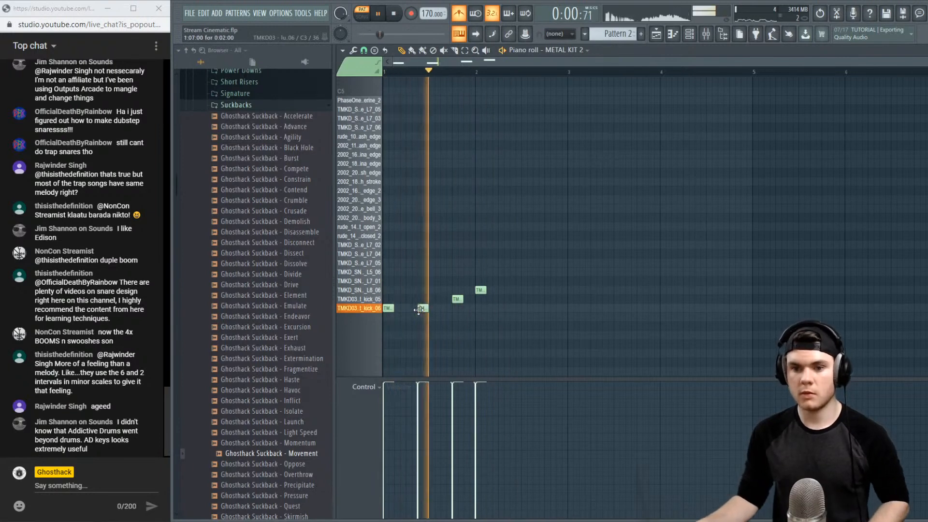
pyautogui.click(515, 307)
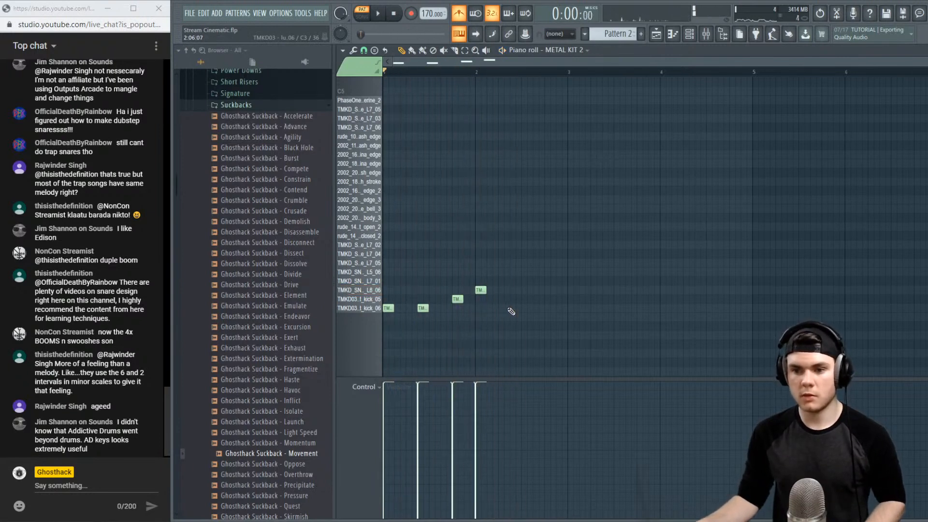
pyautogui.click(547, 309)
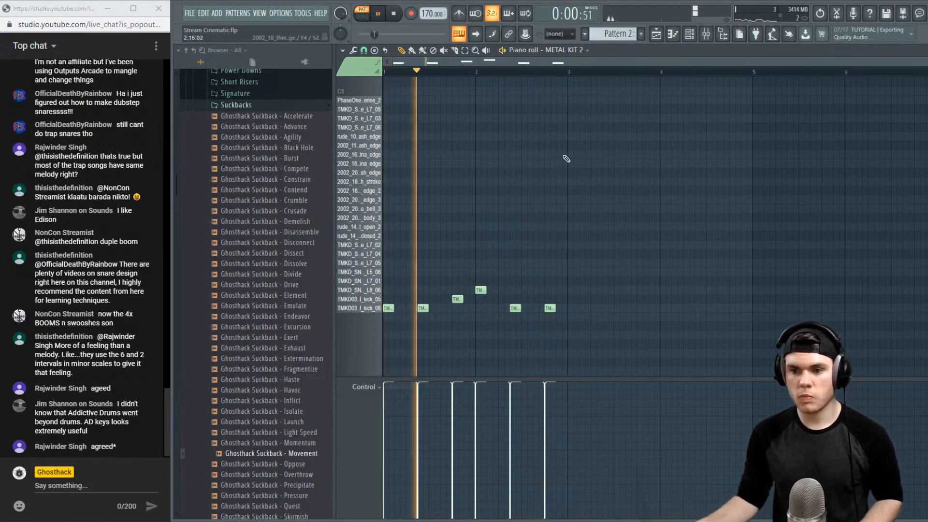
pyautogui.press('space')
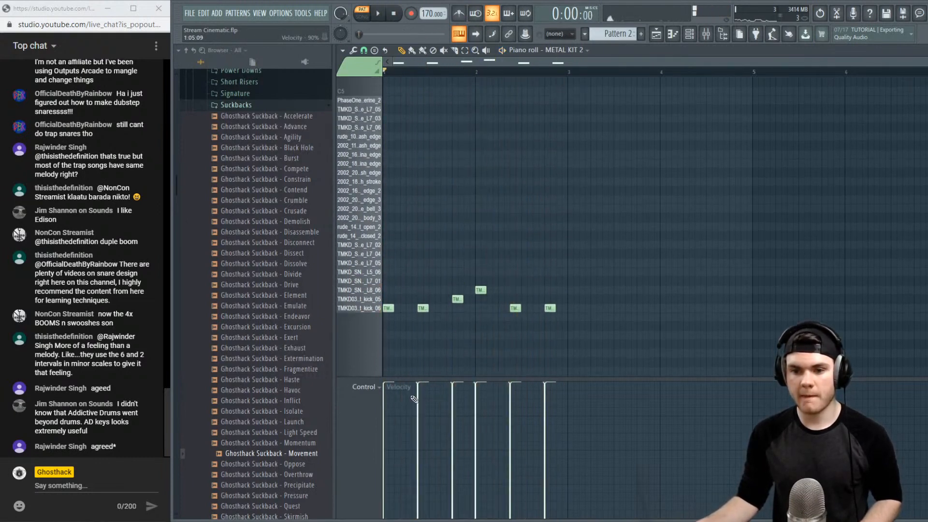
# Lower the velocities of the four kicks after the first one, keeping the opening kick and the snare at full velocity
pyautogui.press('space')
pyautogui.moveTo(419, 392); pyautogui.dragTo(455, 408)
pyautogui.press('space')
pyautogui.click(453, 401)
pyautogui.press('space')
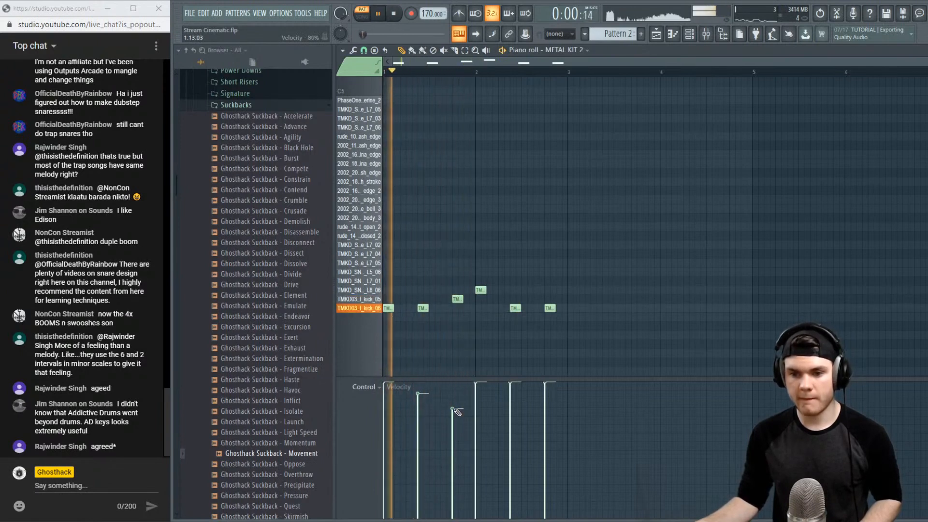
pyautogui.moveTo(424, 397)
pyautogui.mouseDown()
pyautogui.moveTo(423, 406)
pyautogui.moveTo(458, 413)
pyautogui.mouseUp()
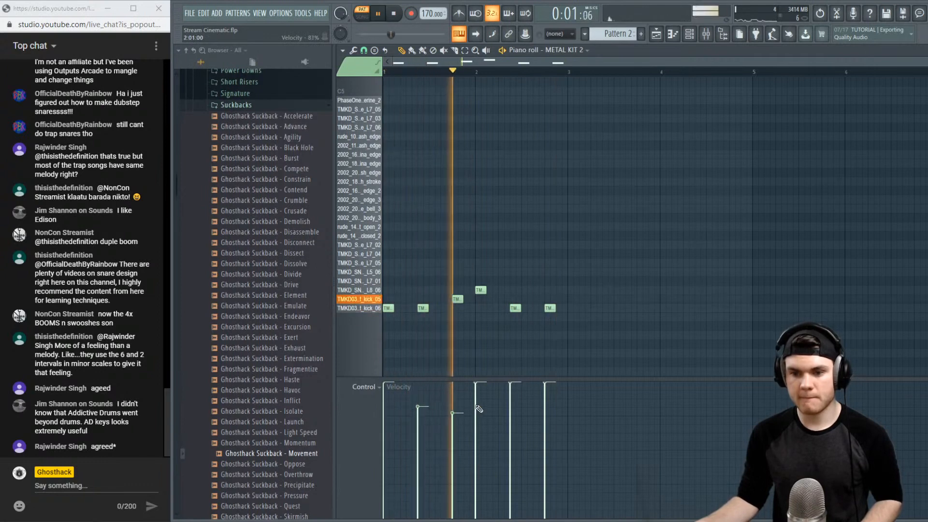
pyautogui.moveTo(510, 386)
pyautogui.mouseDown()
pyautogui.moveTo(512, 402)
pyautogui.moveTo(546, 409)
pyautogui.moveTo(546, 398)
pyautogui.moveTo(513, 408)
pyautogui.mouseUp()
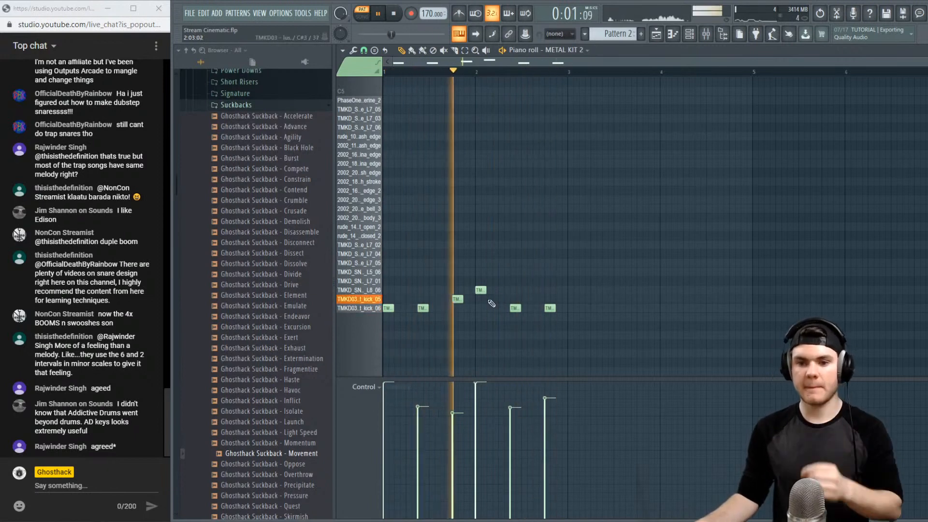
pyautogui.click(388, 299)
pyautogui.rightClick(388, 299)
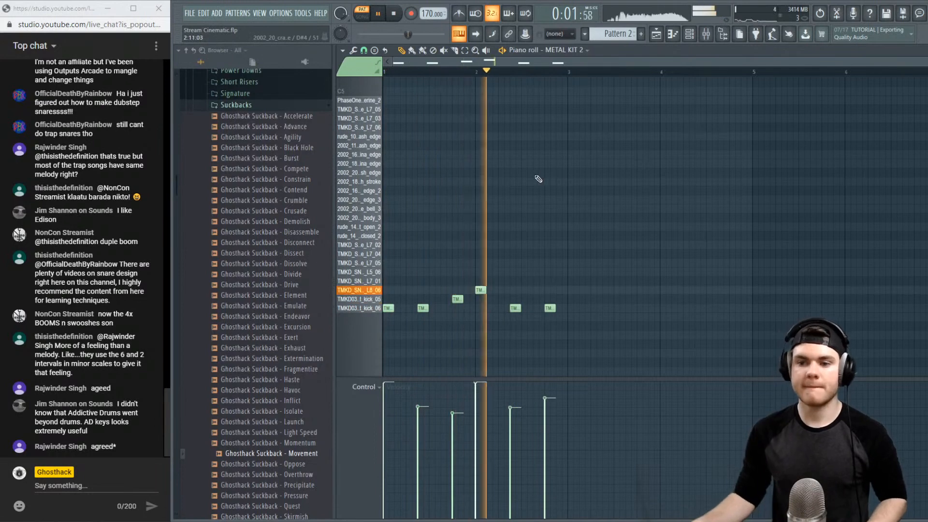
# Place four consecutive Pattern 2 drum clips on Track 9 of the playlist from bar 17 to bar 25, playing from bar 17
pyautogui.press('Escape')
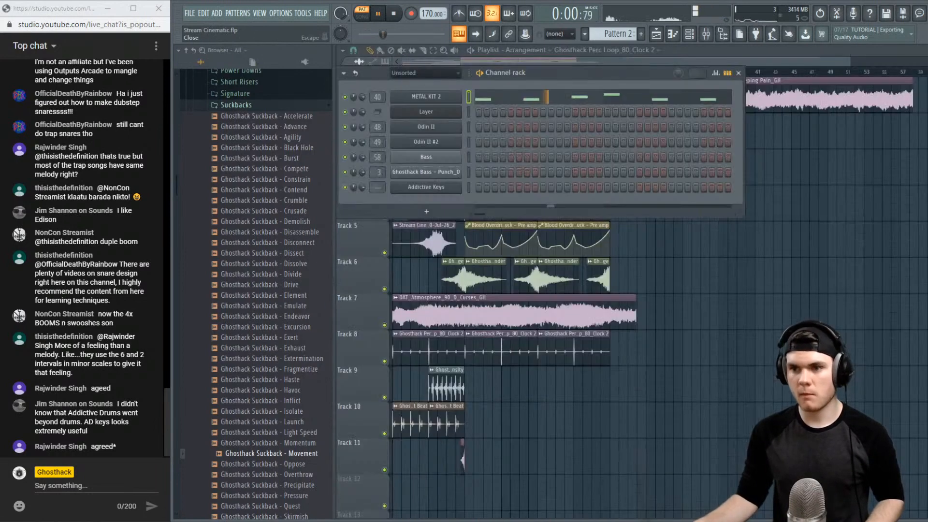
pyautogui.press('Escape')
pyautogui.press('space')
pyautogui.click(673, 197)
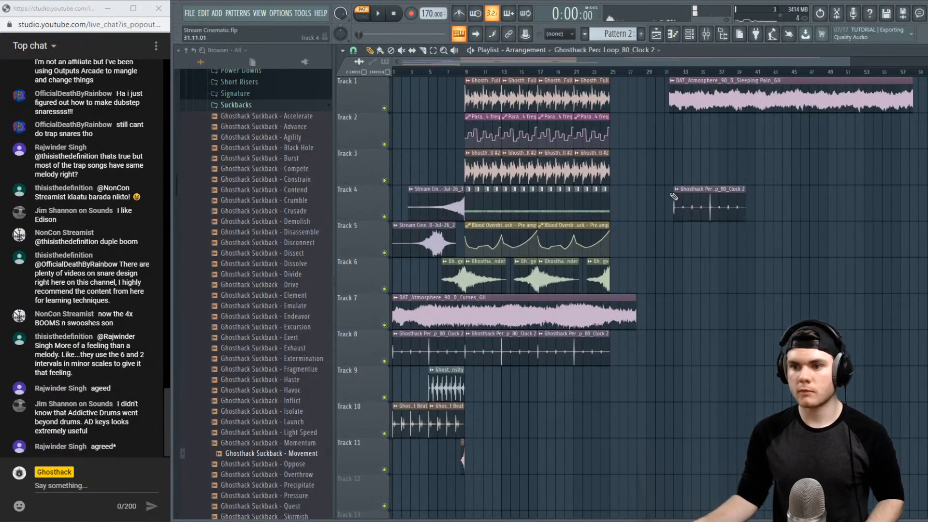
pyautogui.click(623, 50)
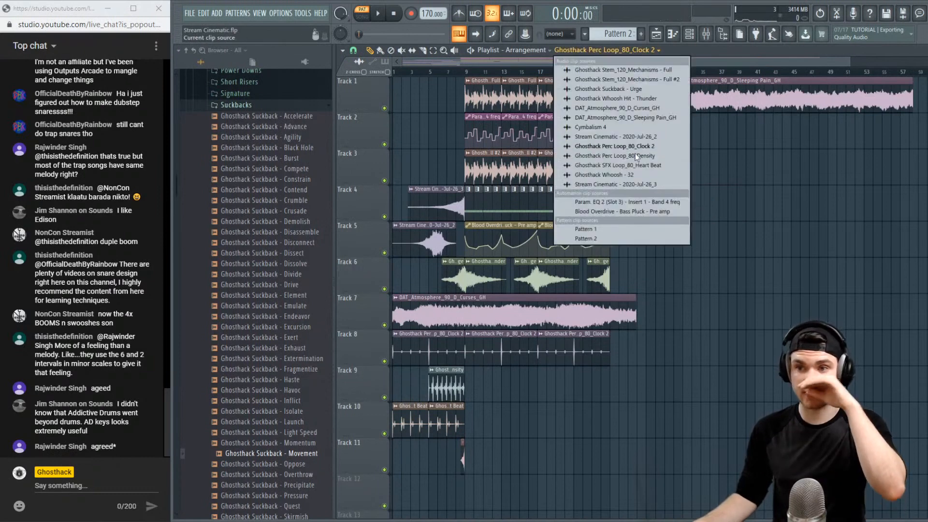
pyautogui.click(610, 237)
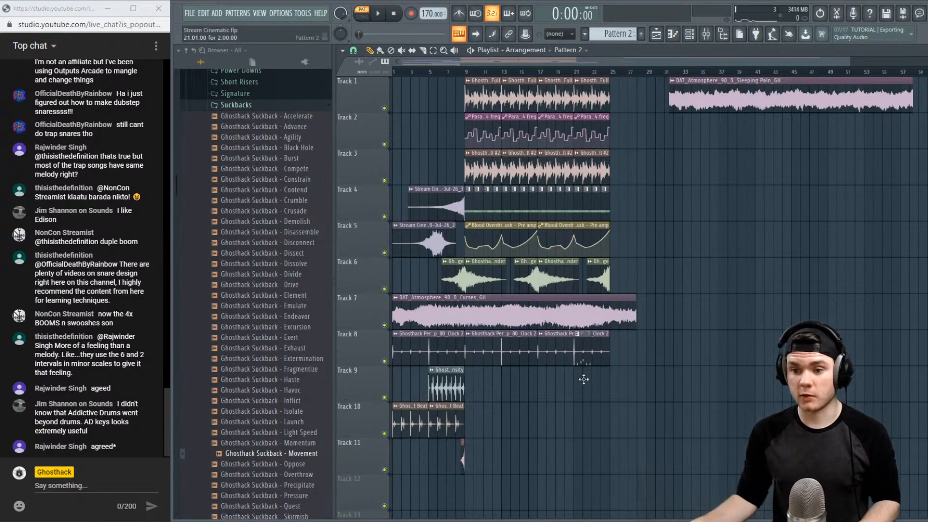
pyautogui.click(540, 72)
pyautogui.press('space')
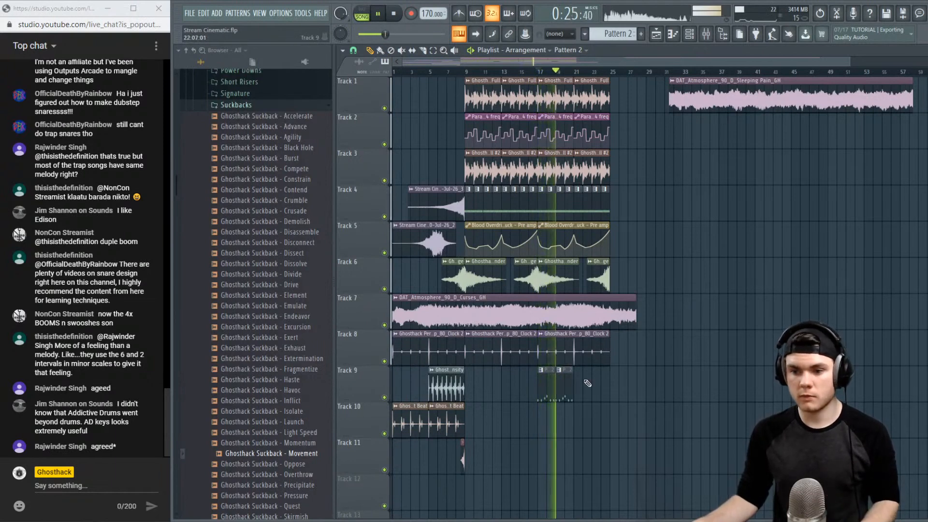
pyautogui.moveTo(555, 381); pyautogui.dragTo(595, 379)
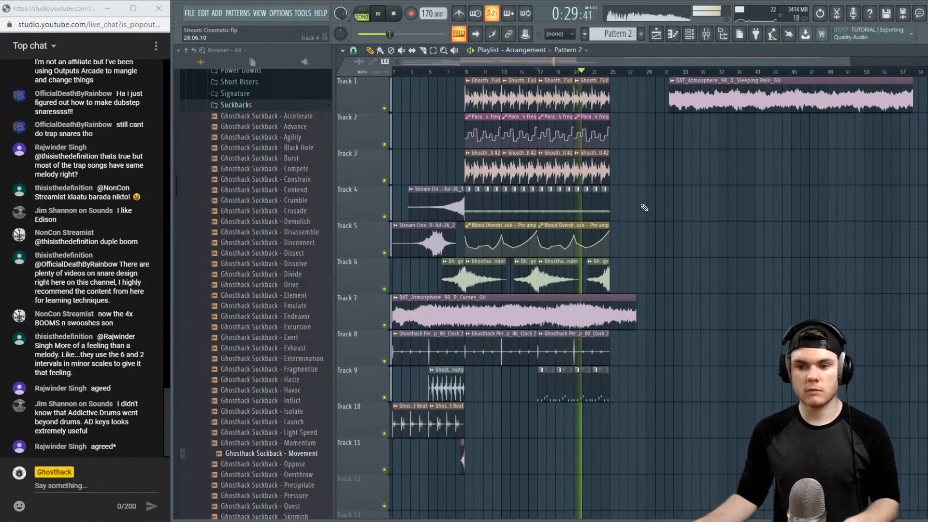
# Solo the Snare mixer track and play from bar 17 with its Fruity WaveShaper and Fruity parametric EQ 2 open
pyautogui.click(706, 34)
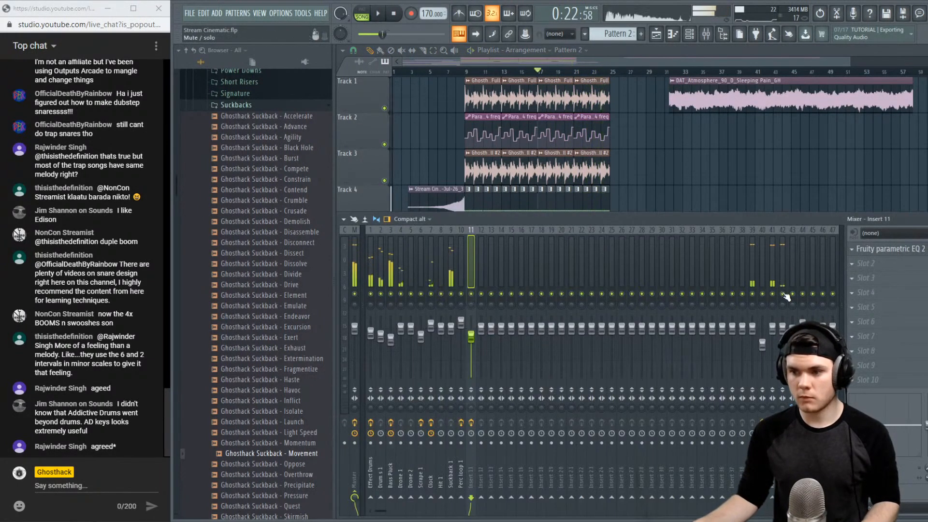
pyautogui.click(791, 266)
pyautogui.click(783, 266)
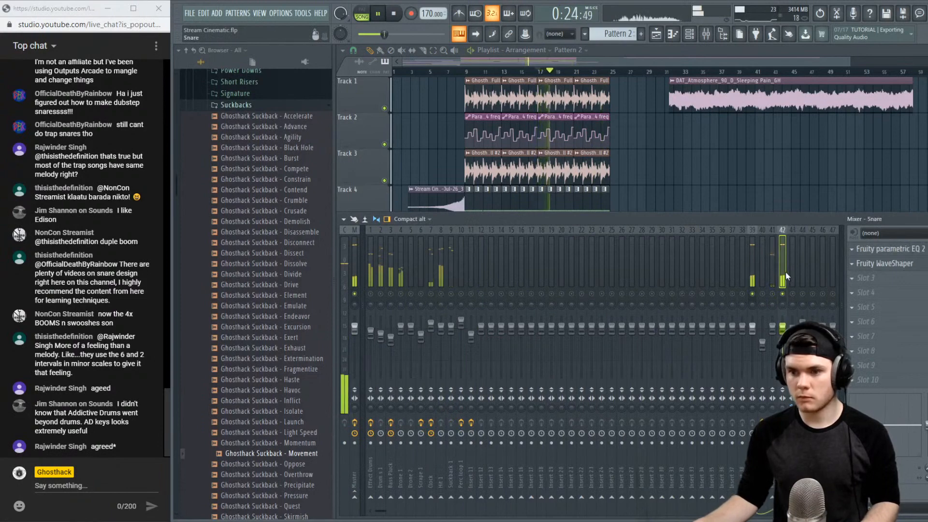
pyautogui.press('space')
pyautogui.click(885, 260)
pyautogui.click(885, 251)
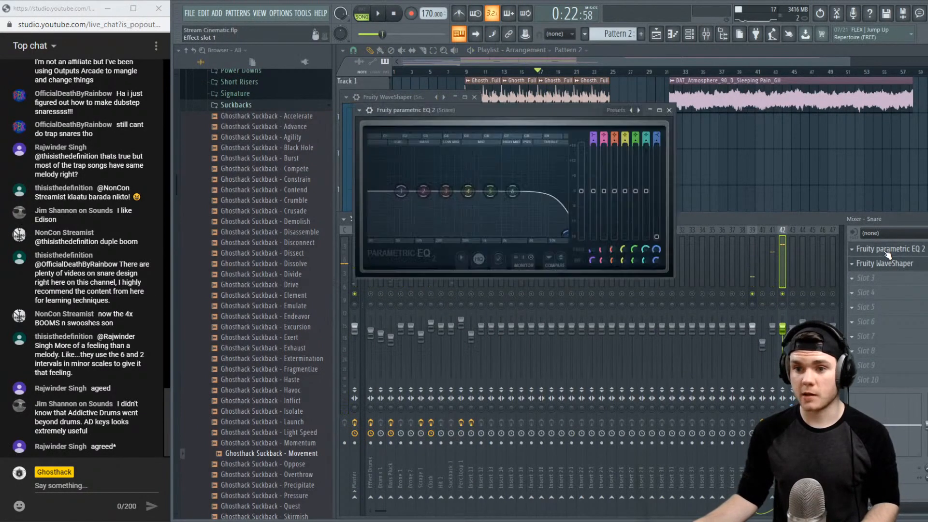
pyautogui.press('space')
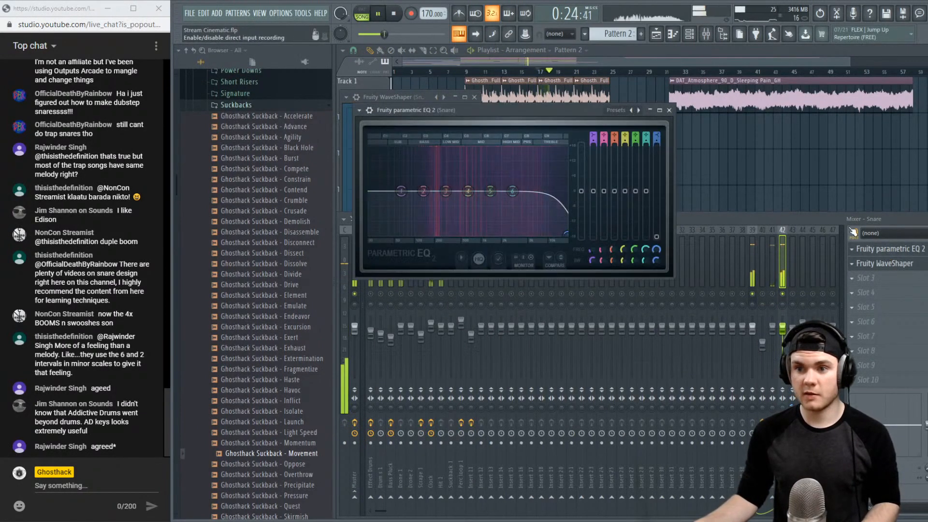
pyautogui.press('space')
# Insert Soundgoodizer in the Snare's slot 2, ahead of Fruity WaveShaper in slot 3, and lower its amount while playing the snare
pyautogui.click(882, 248)
pyautogui.click(882, 249)
pyautogui.click(883, 263)
pyautogui.click(883, 251)
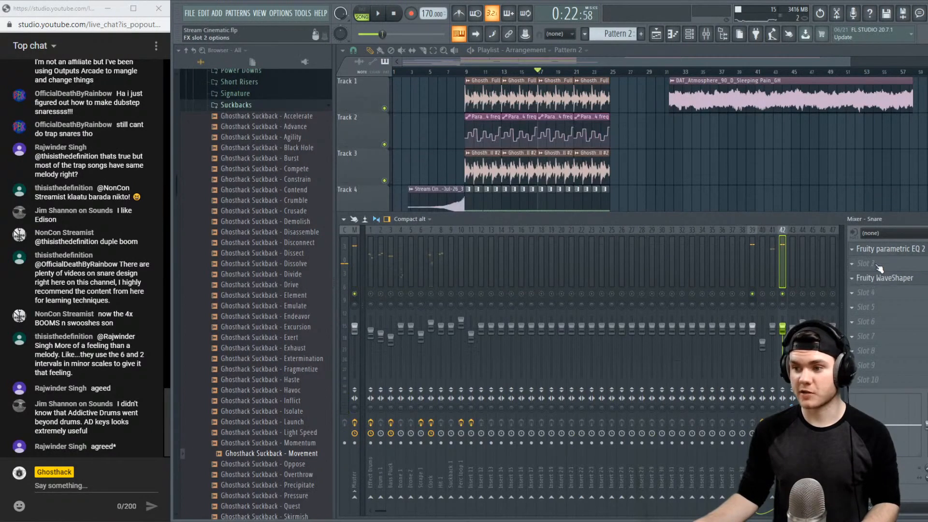
pyautogui.click(878, 266)
pyautogui.click(636, 260)
pyautogui.press('space')
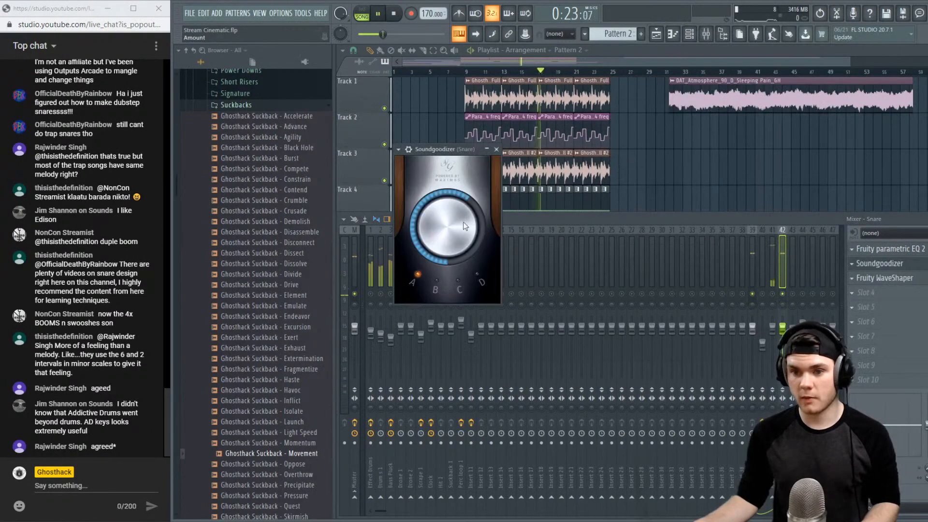
pyautogui.press('space')
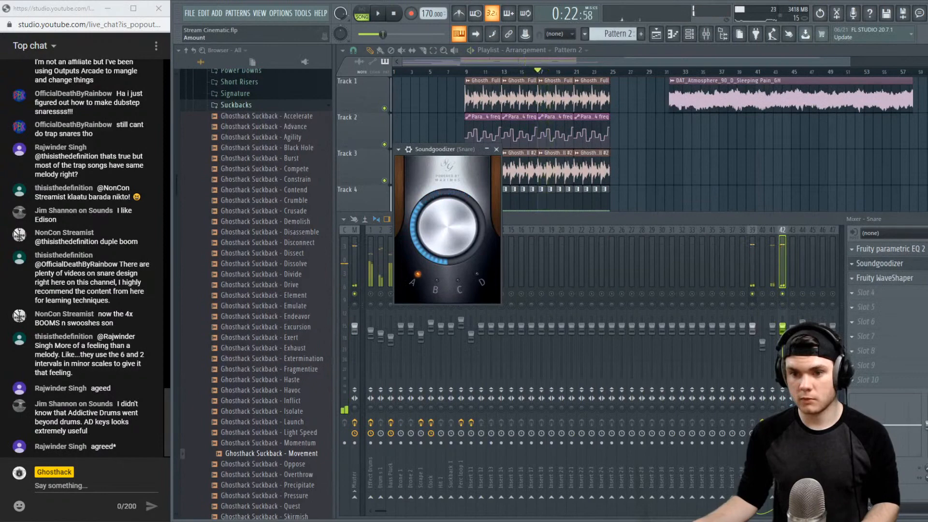
# Set the high-cut band 7 of the Snare's Fruity parametric EQ 2 to about 17717 Hz during playback
pyautogui.click(889, 249)
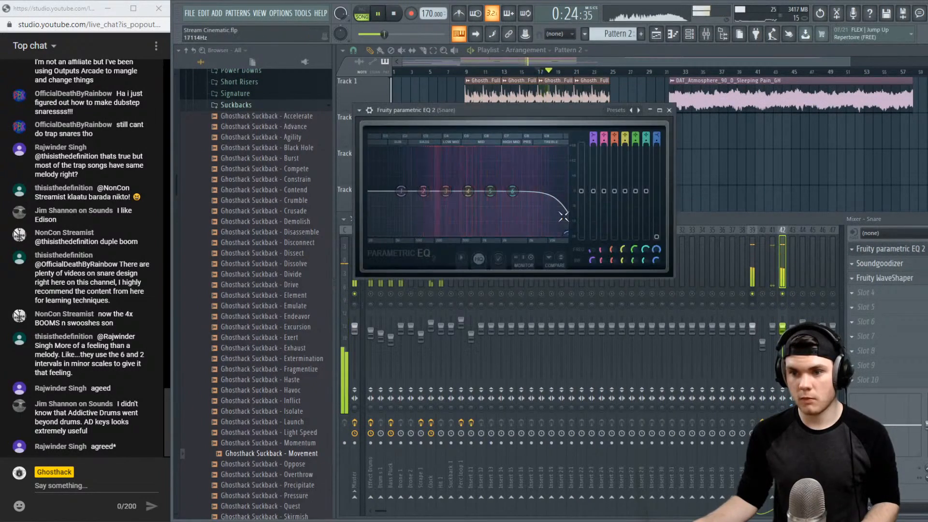
pyautogui.press('space')
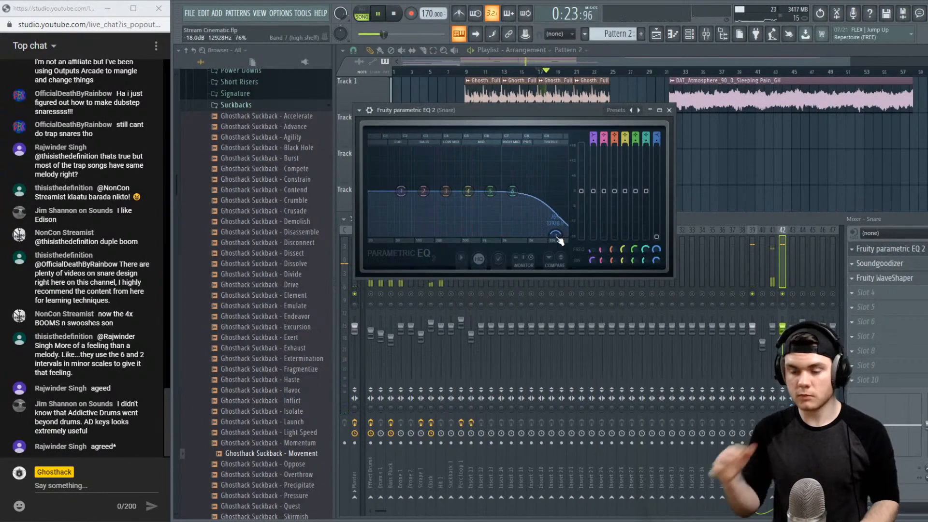
pyautogui.moveTo(560, 241); pyautogui.dragTo(597, 244)
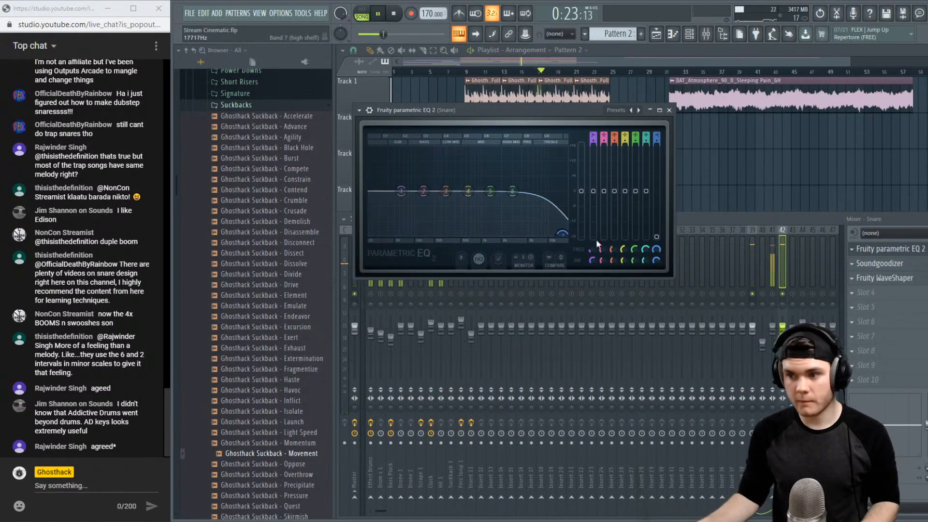
# Insert another Fruity WaveShaper in the Snare's slot 3 and bend its curve upward during playback
pyautogui.click(894, 251)
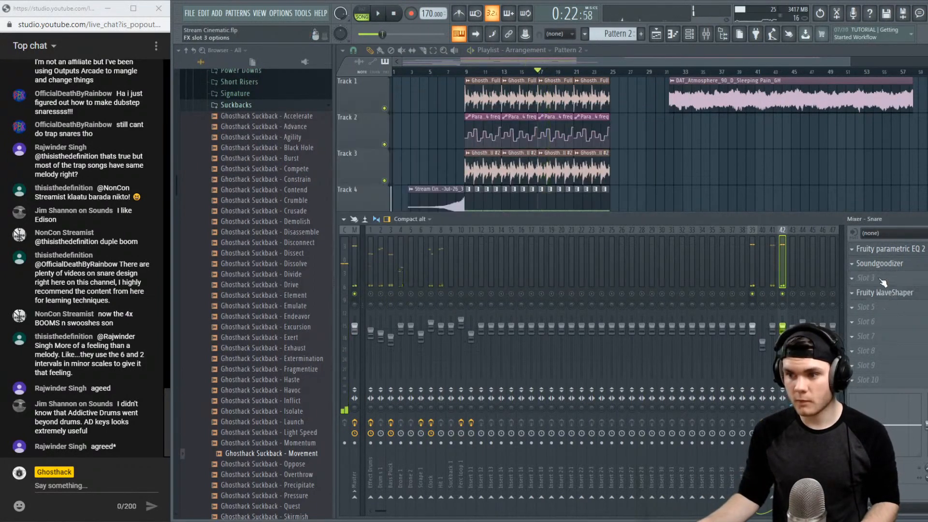
pyautogui.click(882, 283)
pyautogui.click(628, 186)
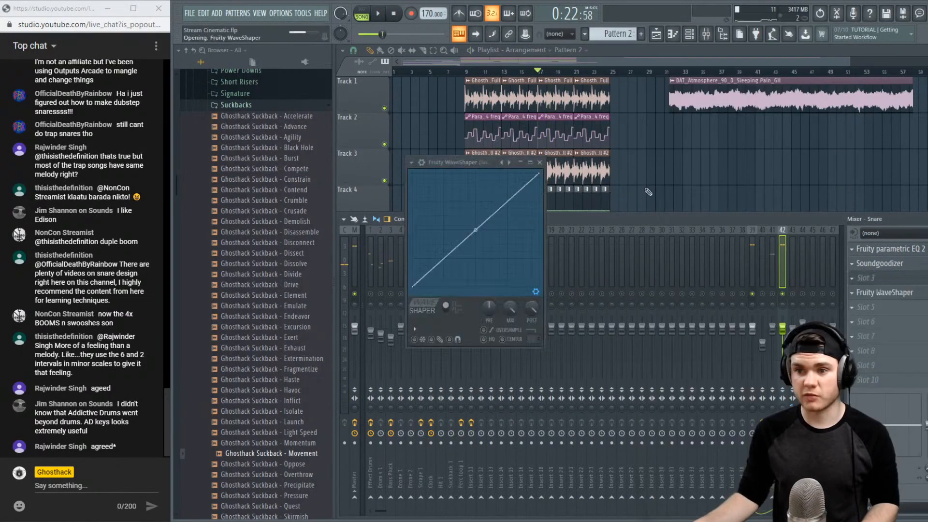
pyautogui.moveTo(475, 211)
pyautogui.mouseDown()
pyautogui.moveTo(476, 194)
pyautogui.moveTo(476, 209)
pyautogui.mouseUp()
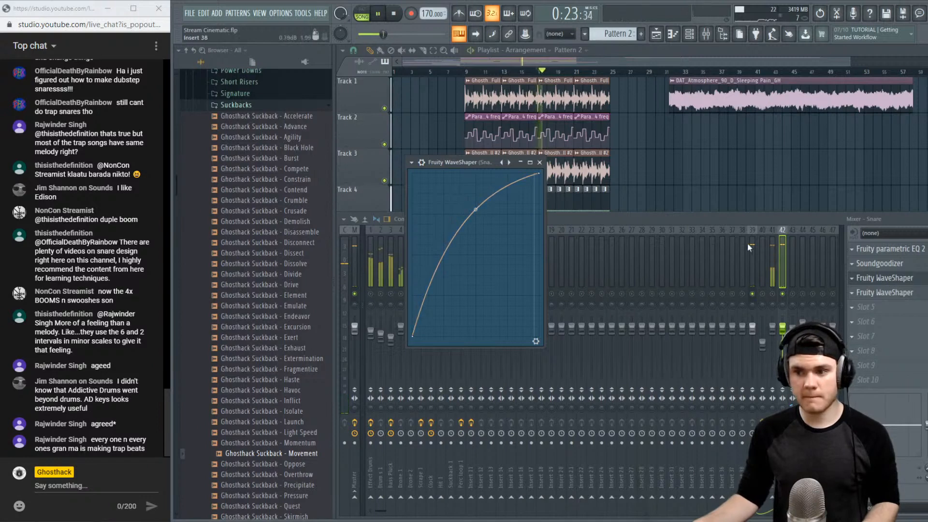
# Insert a second Fruity parametric EQ 2 in the Snare's slot 4 and shape band 1 as a low cut and band 7 as a high cut
pyautogui.click(896, 296)
pyautogui.click(745, 128)
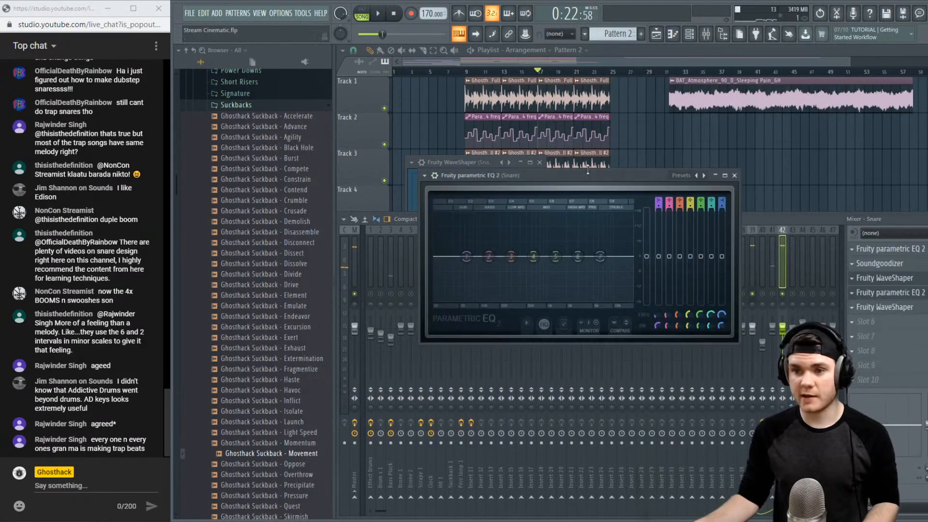
pyautogui.click(682, 177)
pyautogui.click(687, 180)
pyautogui.press('space')
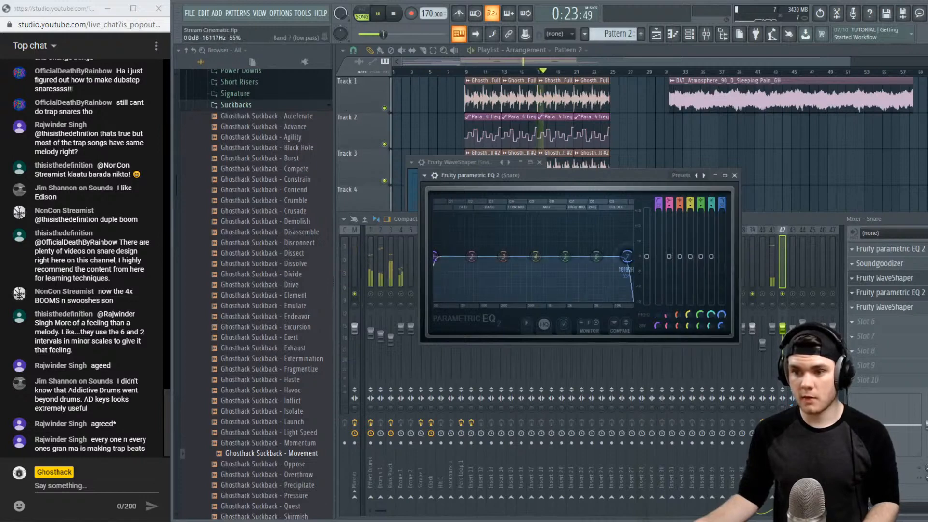
pyautogui.moveTo(627, 256); pyautogui.dragTo(625, 256)
pyautogui.moveTo(721, 207); pyautogui.dragTo(722, 216)
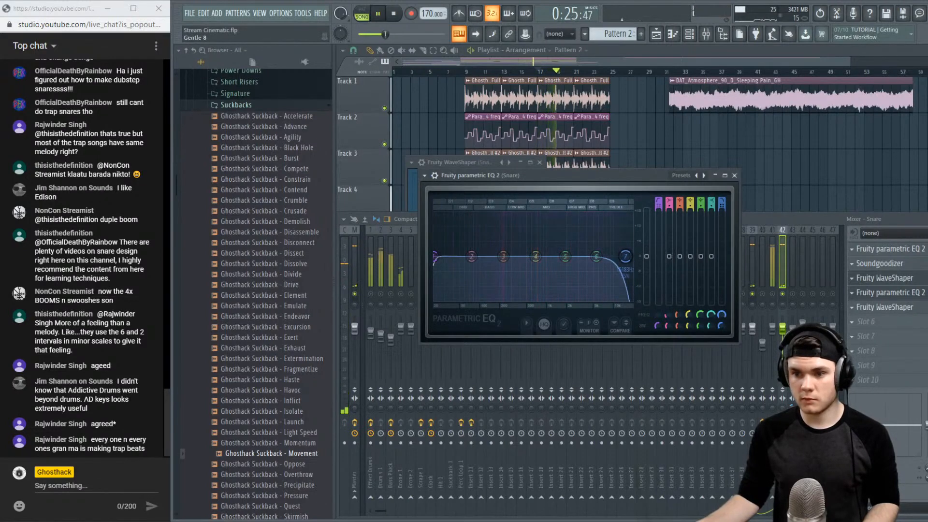
pyautogui.moveTo(627, 257); pyautogui.dragTo(625, 256)
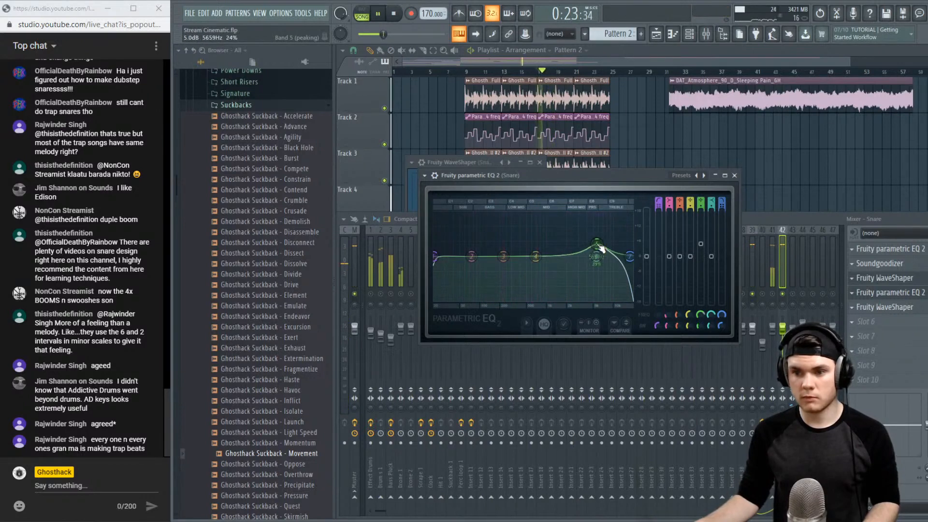
# In the slot 4 EQ, set band 5 to about -2.3 dB at 5737 Hz, boost band 4 about 1.8 dB, and raise the low cut frequency
pyautogui.moveTo(597, 245); pyautogui.dragTo(597, 261)
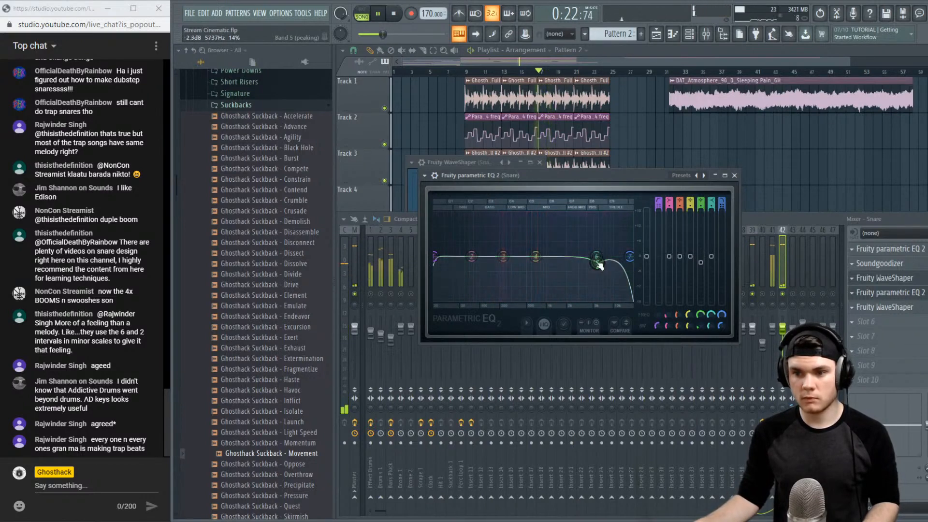
pyautogui.moveTo(535, 256); pyautogui.dragTo(555, 252)
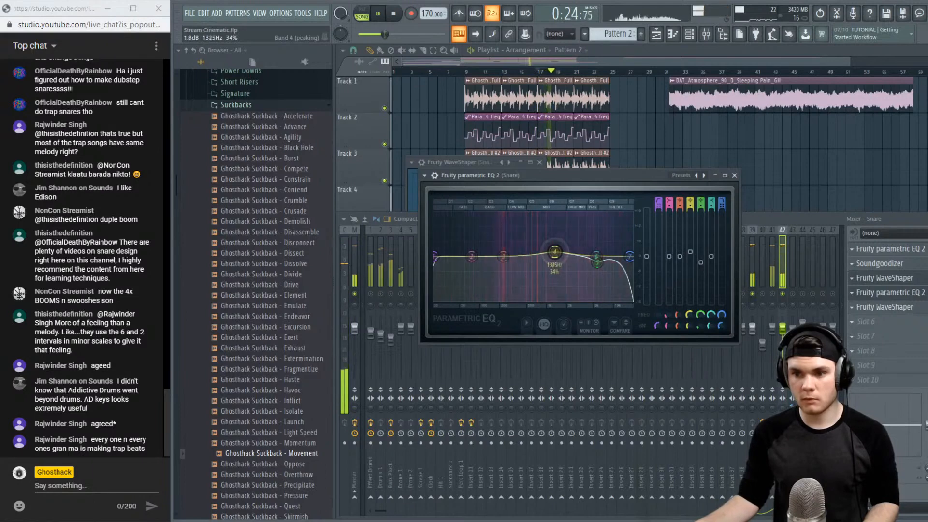
pyautogui.moveTo(452, 260); pyautogui.dragTo(458, 256)
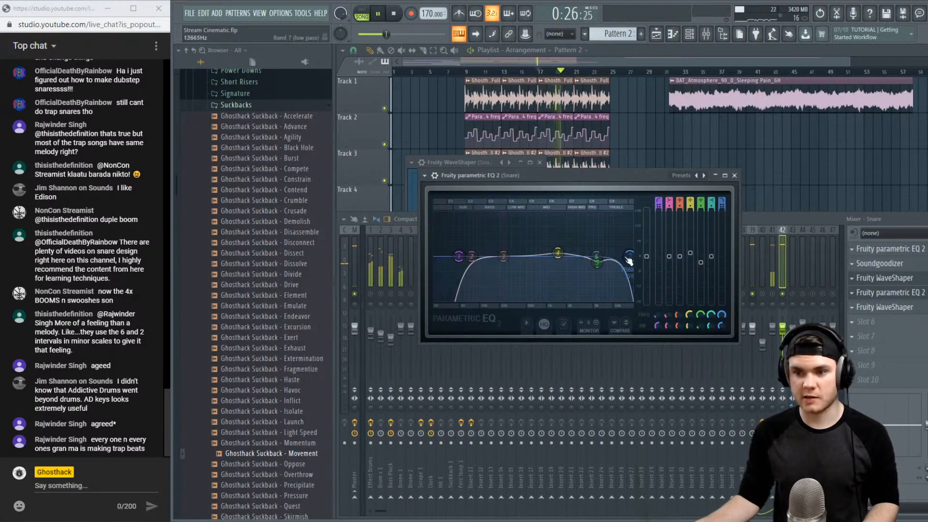
# Set band 7 of the slot 4 EQ to 20000 Hz with 57% width and dip band 3 near 218 Hz
pyautogui.moveTo(726, 325); pyautogui.dragTo(725, 314)
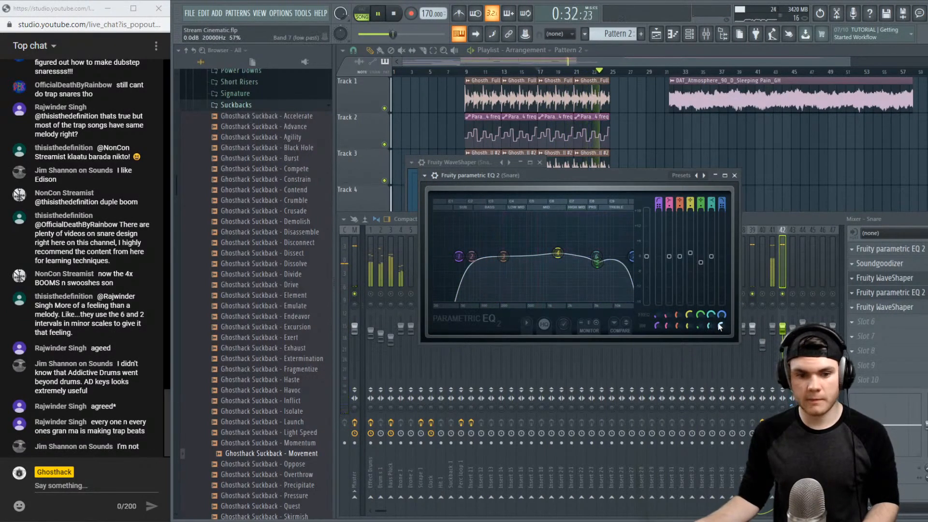
pyautogui.press('space')
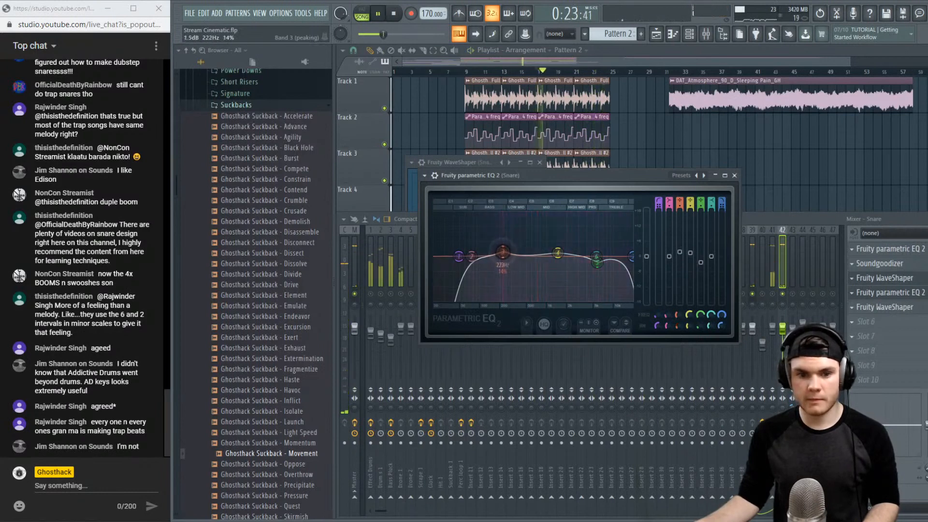
pyautogui.press('space')
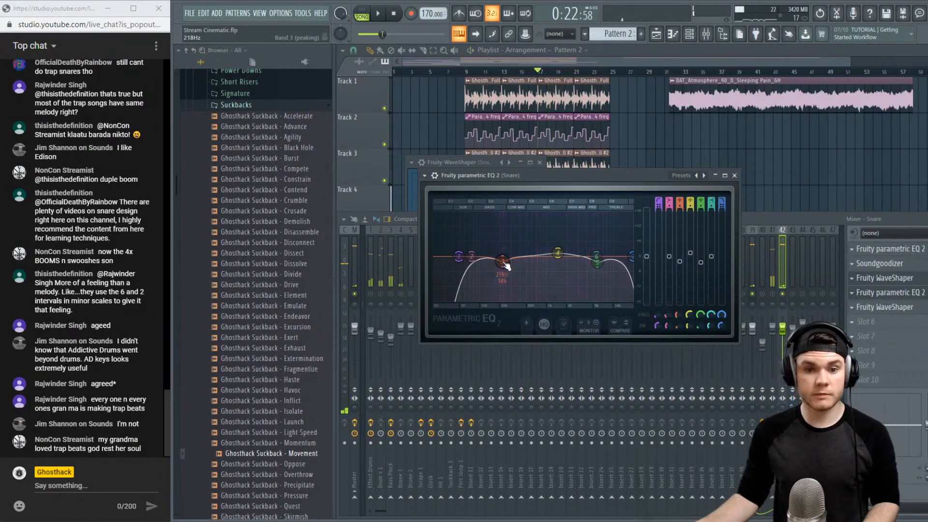
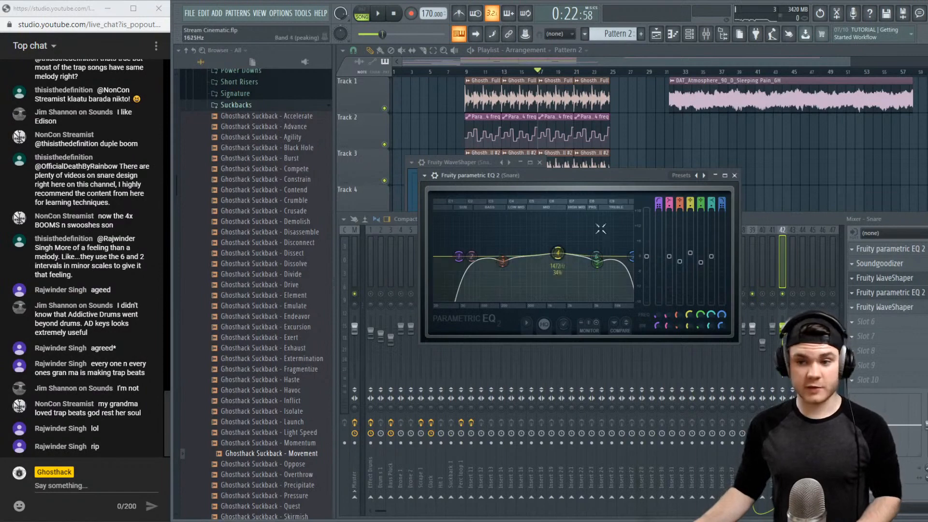
# Close the EQ and reduce the upward bend of the Snare's slot 3 Fruity WaveShaper curve during playback
pyautogui.click(734, 175)
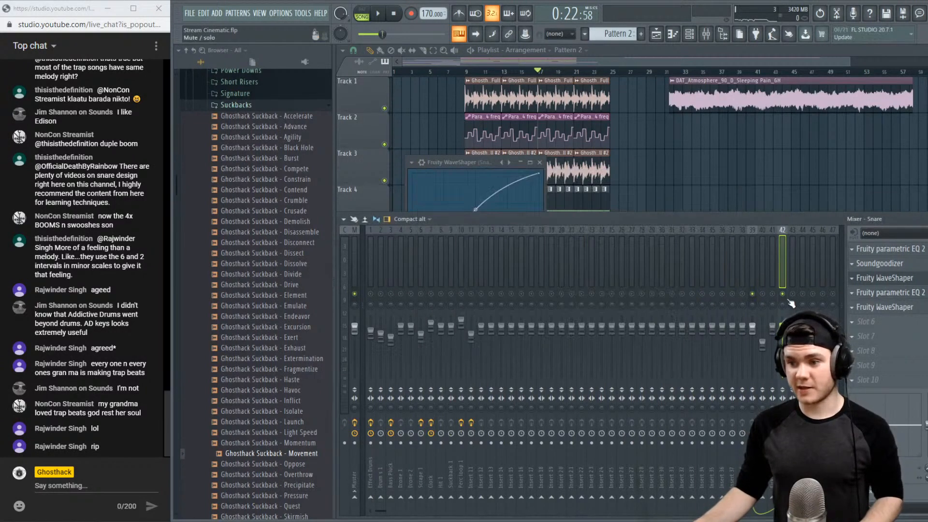
pyautogui.press('space')
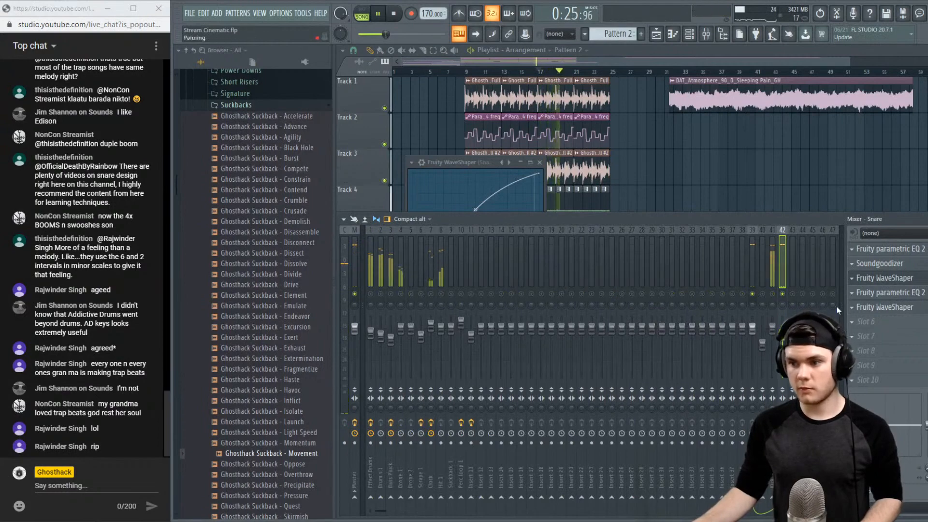
pyautogui.click(877, 282)
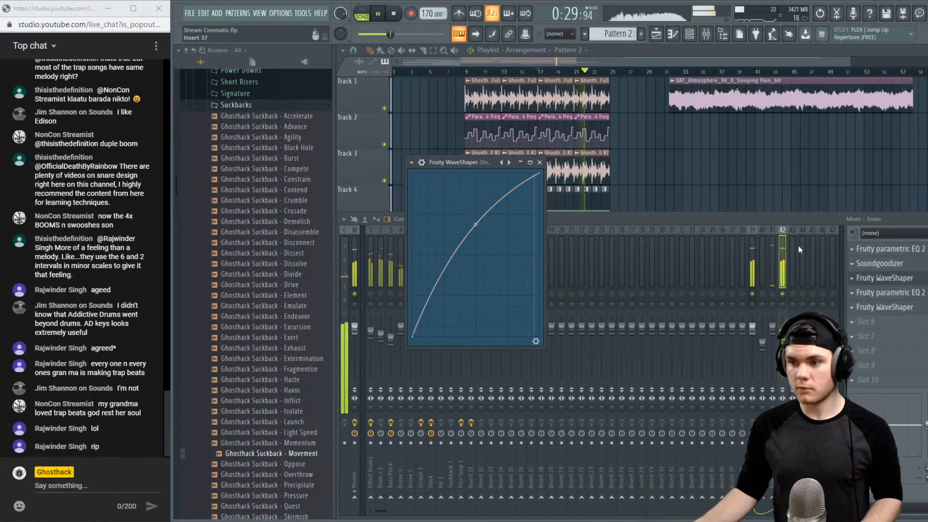
pyautogui.click(887, 280)
pyautogui.press('space')
# Change point 2 of the Snare's slot 5 Fruity WaveShaper curve to Half sine and adjust its first segment's tension during playback
pyautogui.click(878, 325)
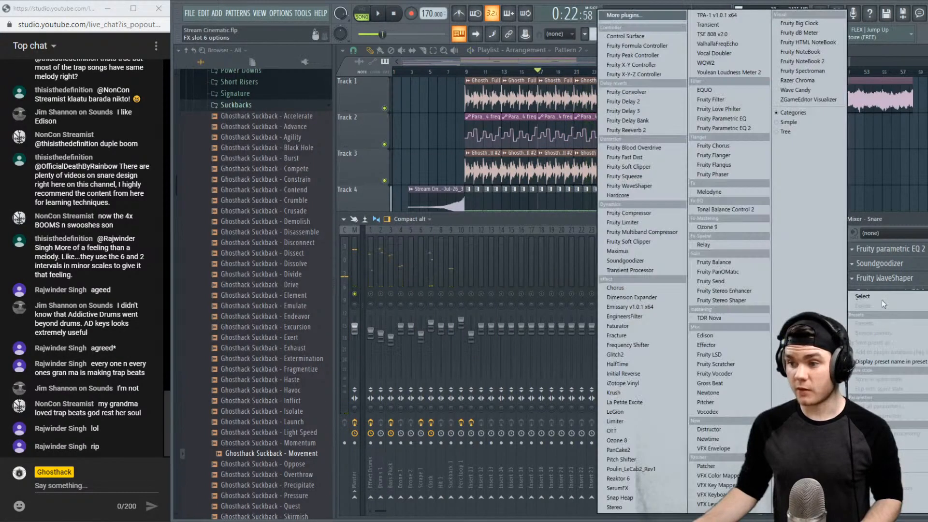
pyautogui.click(904, 224)
pyautogui.click(899, 310)
pyautogui.press('space')
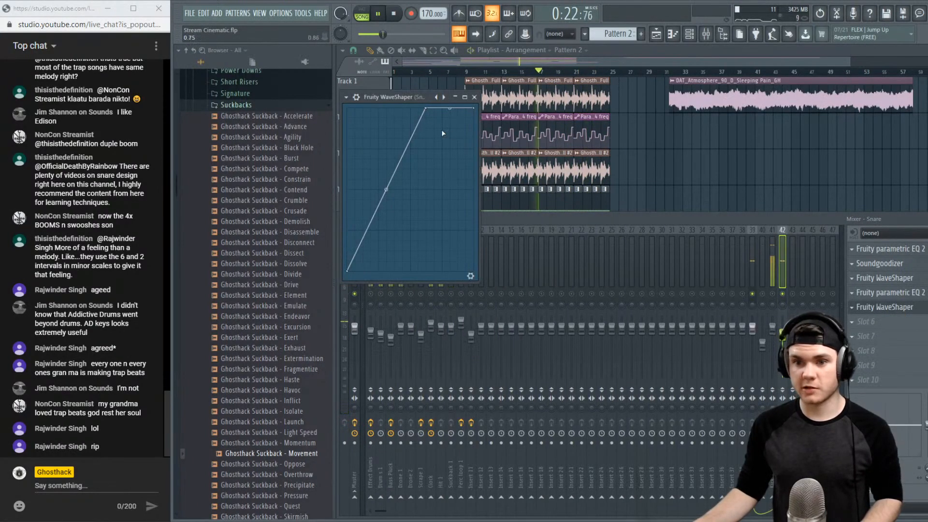
pyautogui.press('space')
pyautogui.rightClick(425, 108)
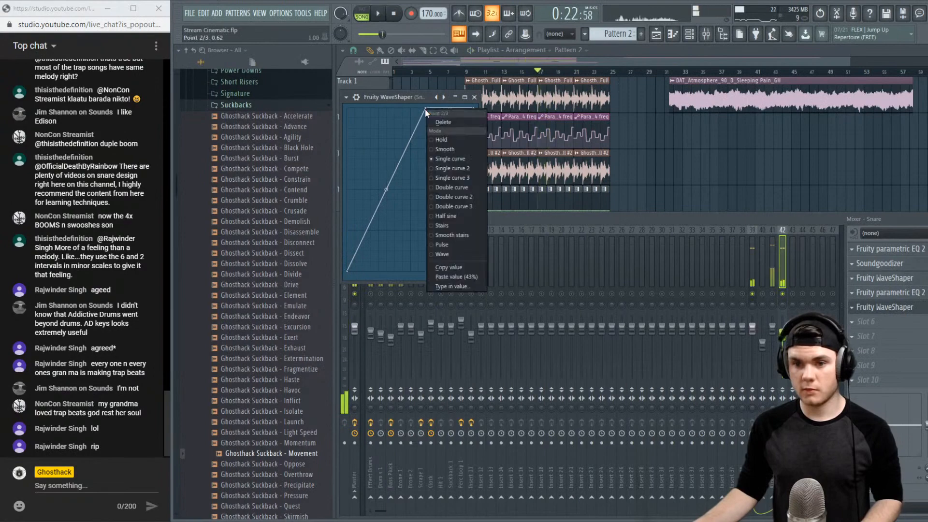
pyautogui.click(446, 215)
pyautogui.press('space')
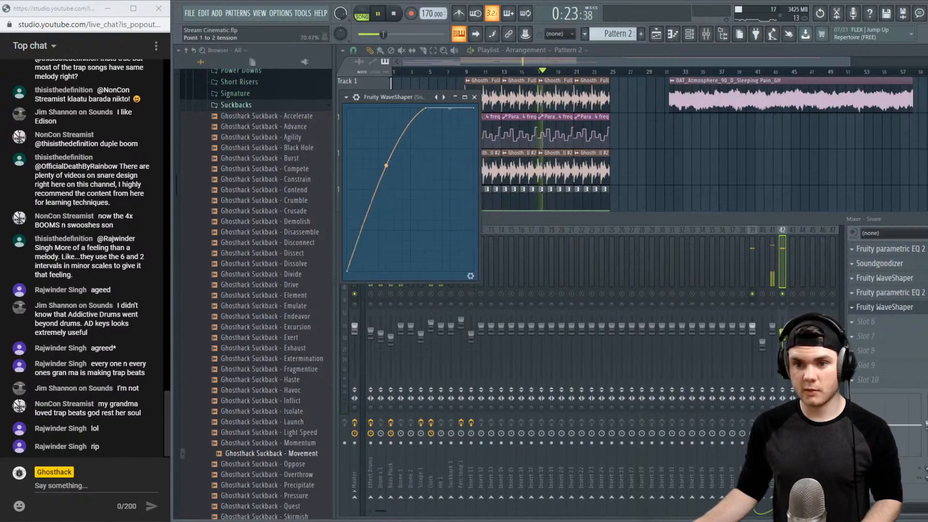
pyautogui.press('space')
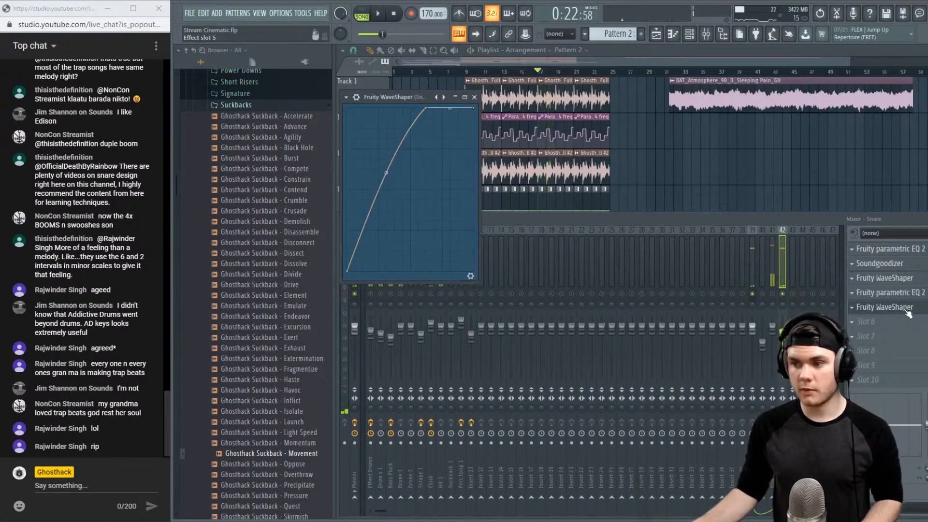
# Insert Fruity Reeverb 2 in the Snare's slot 6 with a 4.0 kHz high cut and an 83% wet level
pyautogui.click(872, 322)
pyautogui.click(637, 130)
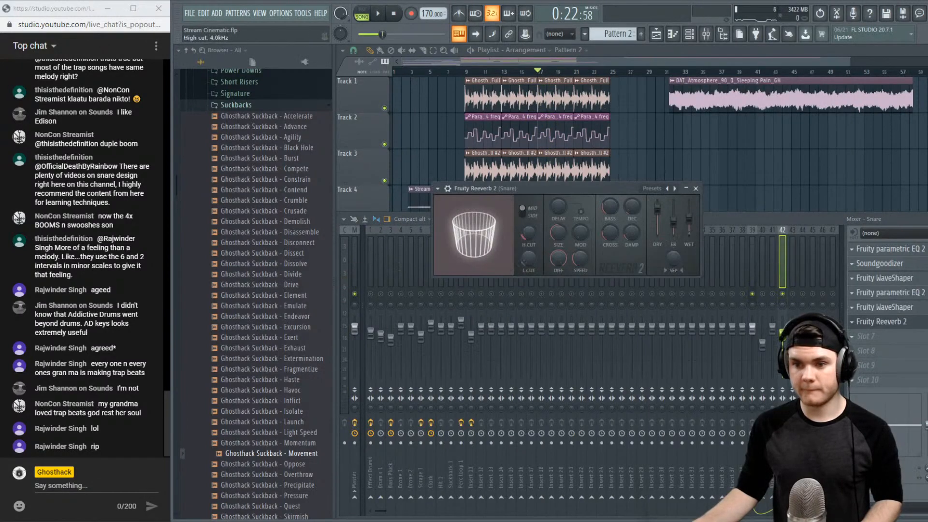
pyautogui.press('space')
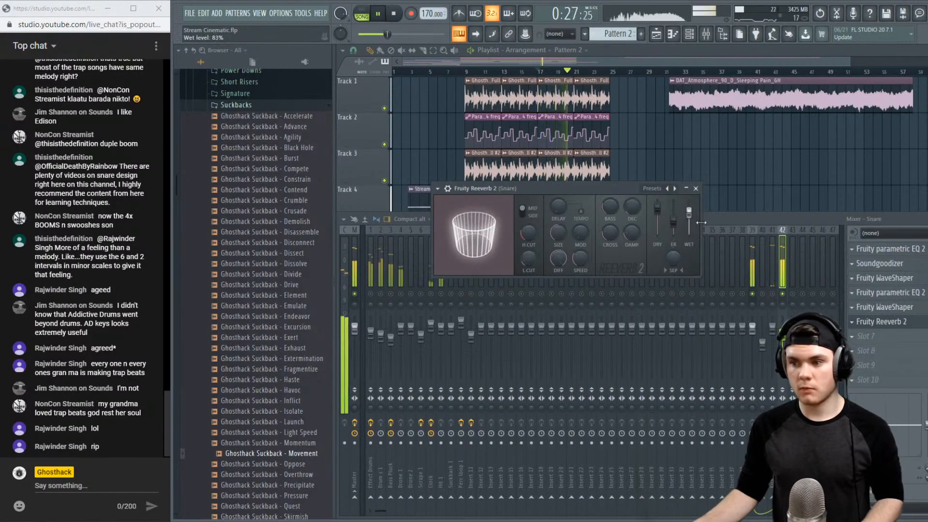
# Set band 7 of the slot 4 EQ to 58% width and the Fruity Reeverb 2 room size to 50 while playing the snare
pyautogui.click(900, 293)
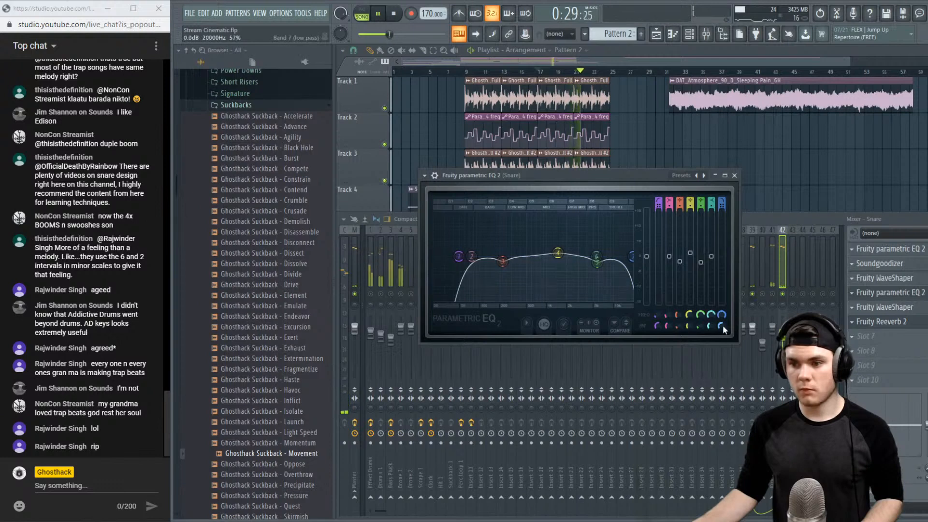
pyautogui.moveTo(721, 325)
pyautogui.mouseDown()
pyautogui.moveTo(721, 316)
pyautogui.moveTo(721, 325)
pyautogui.mouseUp()
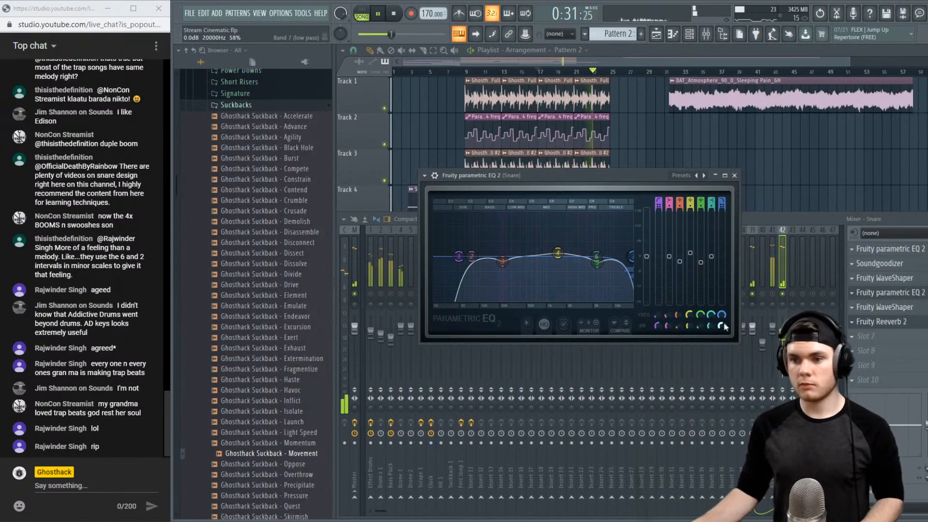
pyautogui.click(868, 320)
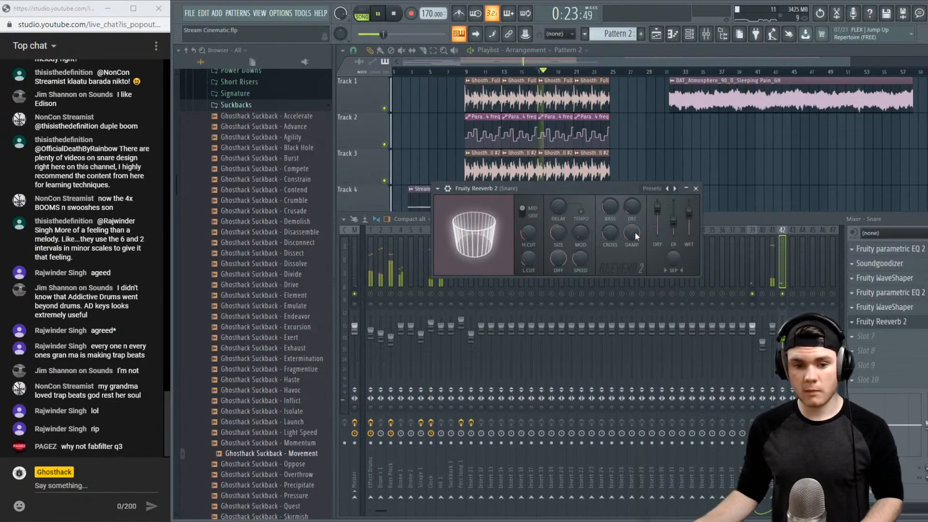
pyautogui.press('space')
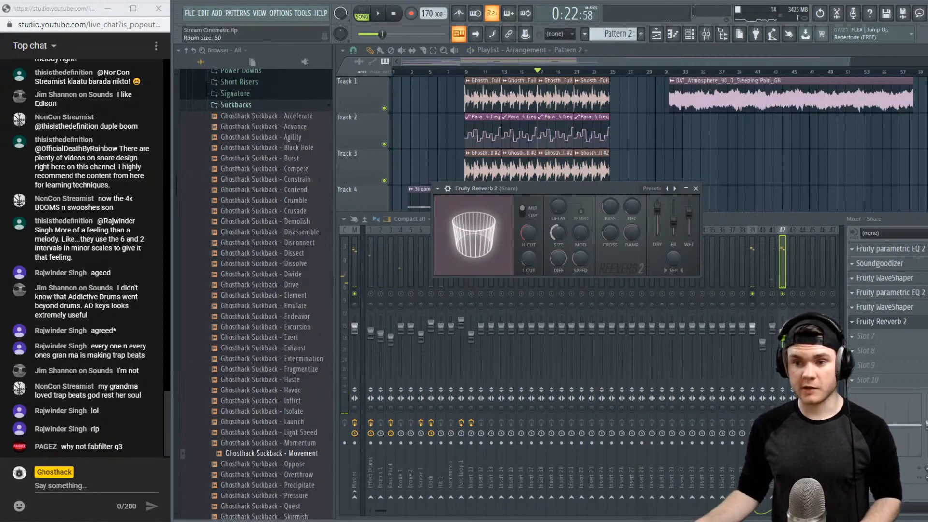
# Audition the snare with reverb, close Fruity Reeverb 2, unsolo the Snare mixer track, and play the full mix from bar 17
pyautogui.press('space')
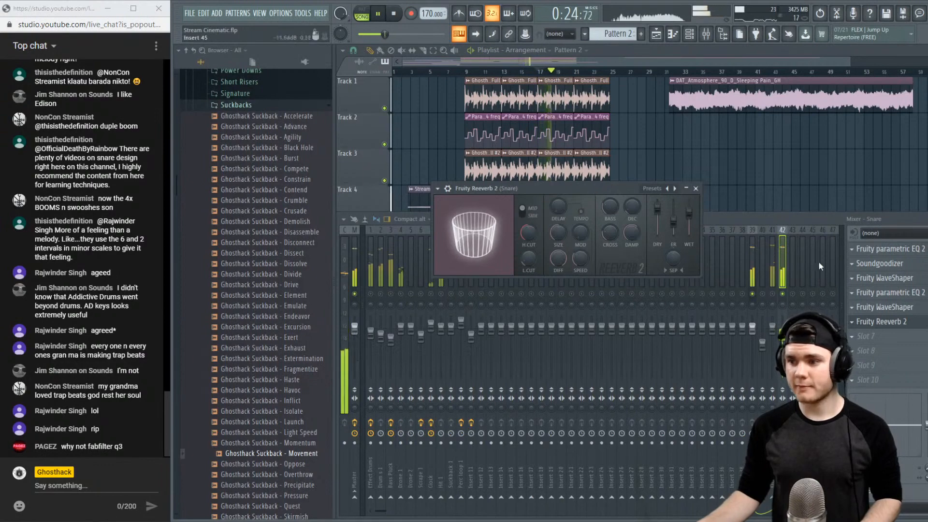
pyautogui.click(874, 321)
pyautogui.press('space')
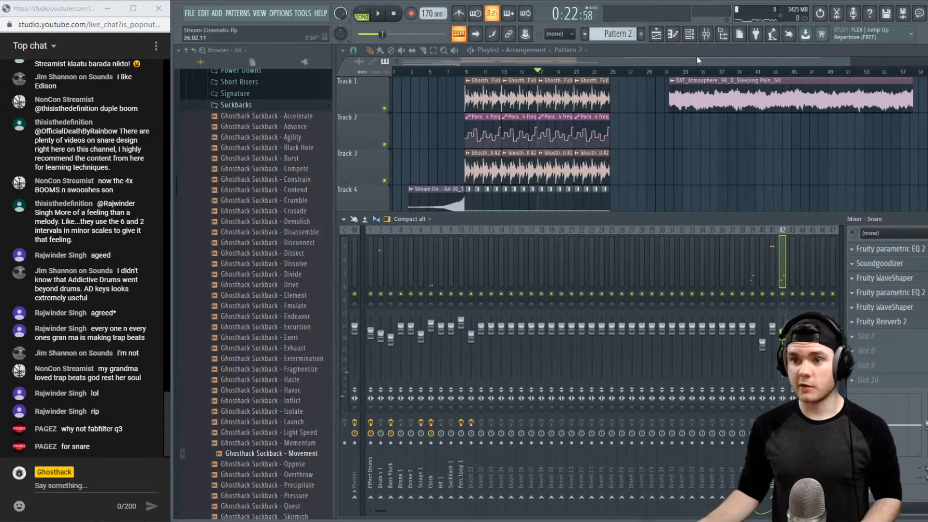
pyautogui.press('F9')
pyautogui.press('space')
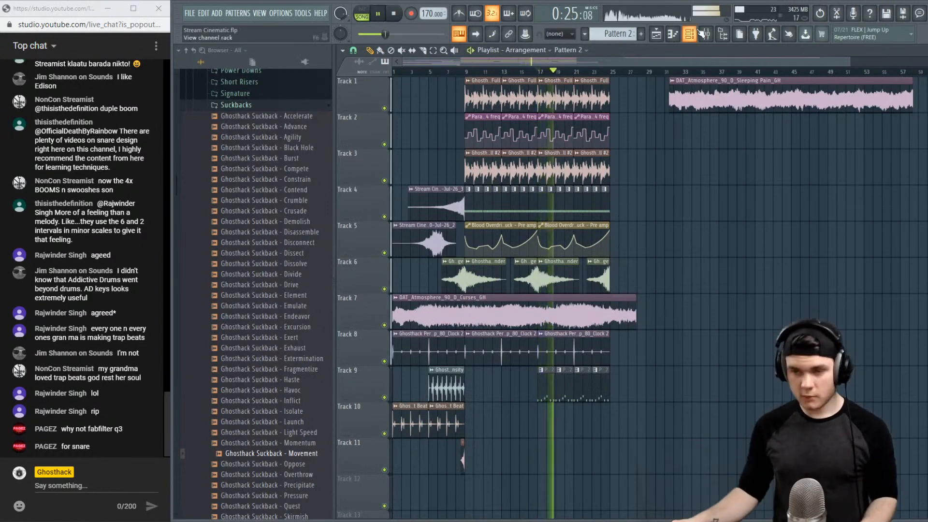
pyautogui.click(706, 34)
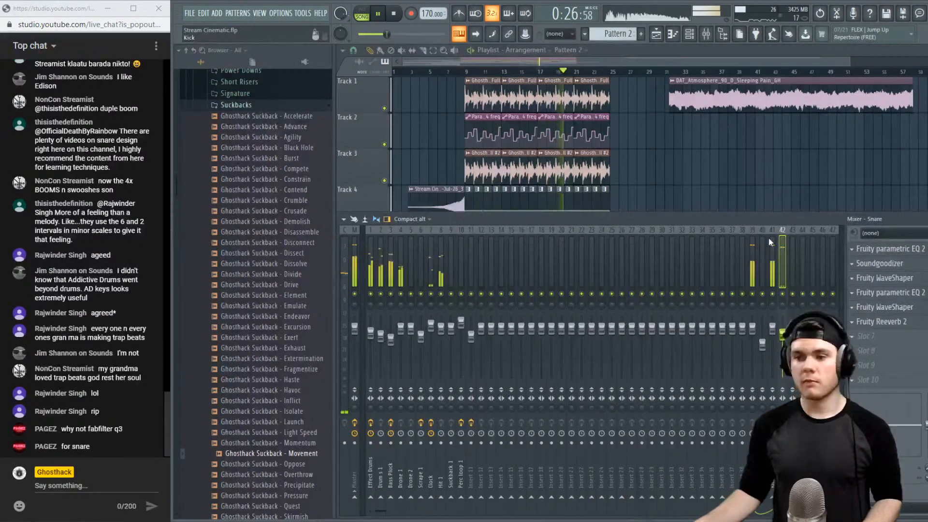
# Fine-tune the slot 5 Fruity WaveShaper curve in the full mix and review the slot 3 WaveShaper and slot 4 EQ
pyautogui.click(874, 307)
pyautogui.moveTo(386, 189); pyautogui.dragTo(386, 174)
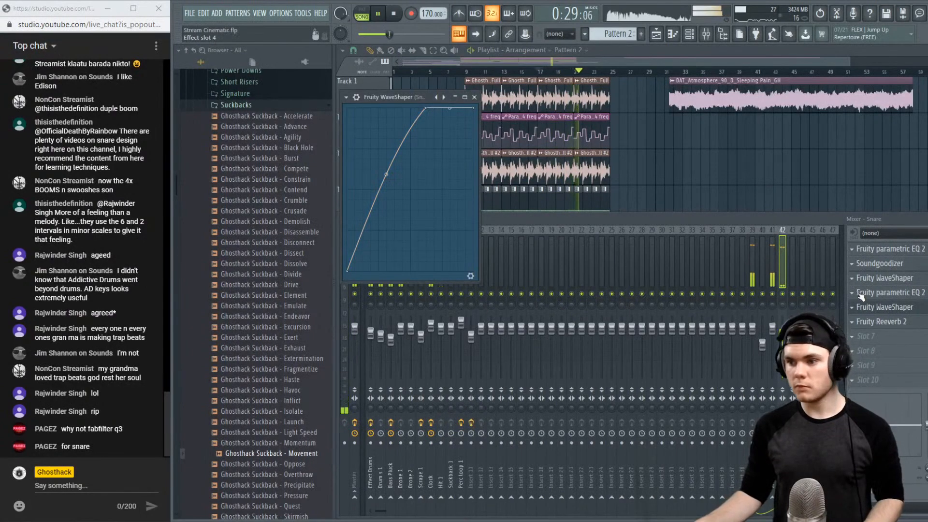
pyautogui.click(887, 279)
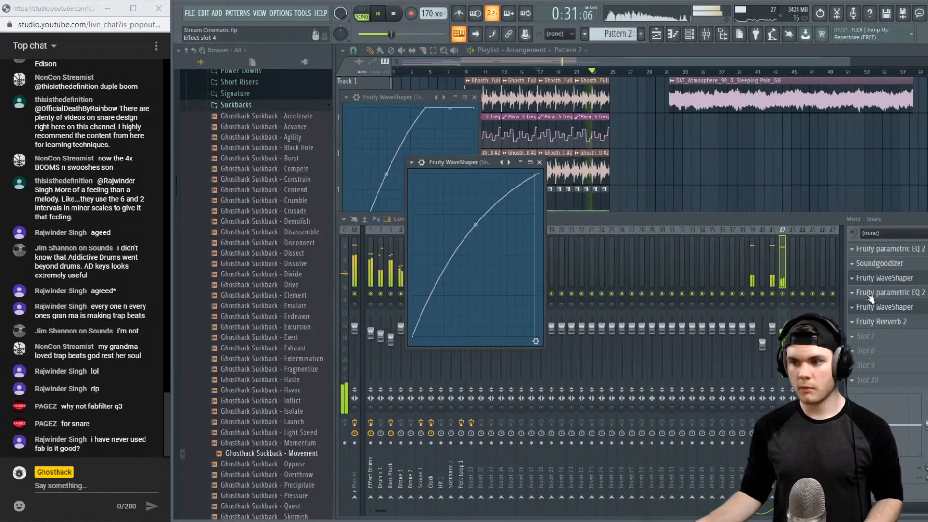
pyautogui.click(887, 292)
pyautogui.click(886, 307)
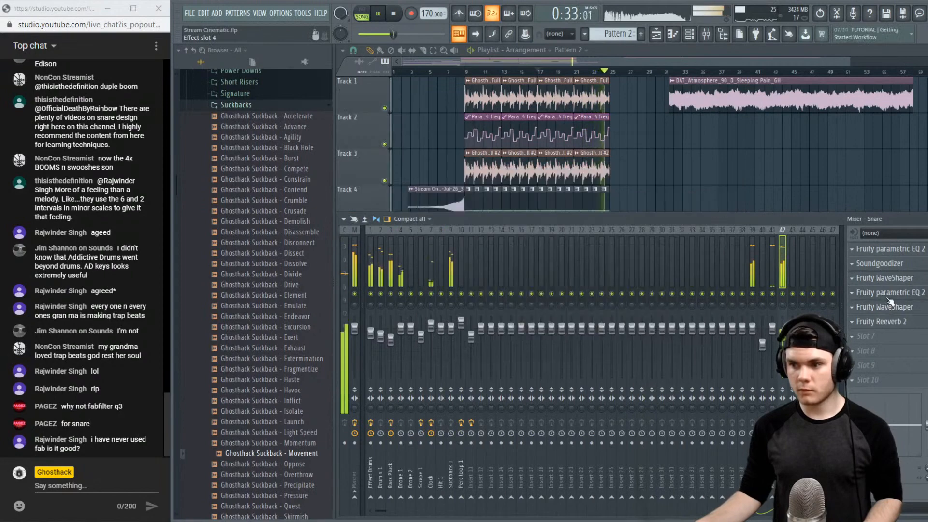
# Lower the main level of the Snare's slot 4 EQ slightly and review Fruity Reeverb 2 while replaying the mix from bar 17
pyautogui.click(889, 294)
pyautogui.moveTo(646, 256); pyautogui.dragTo(647, 261)
pyautogui.press('space')
pyautogui.press('space')
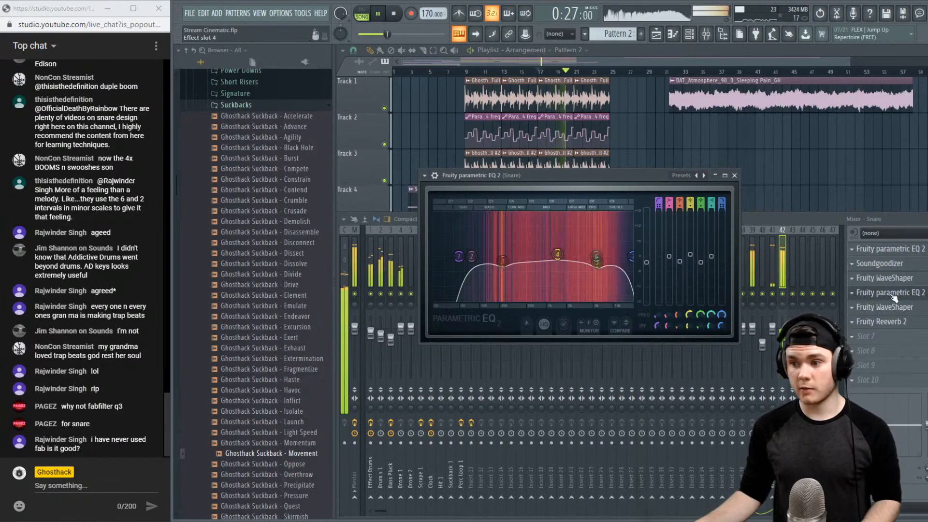
pyautogui.click(879, 321)
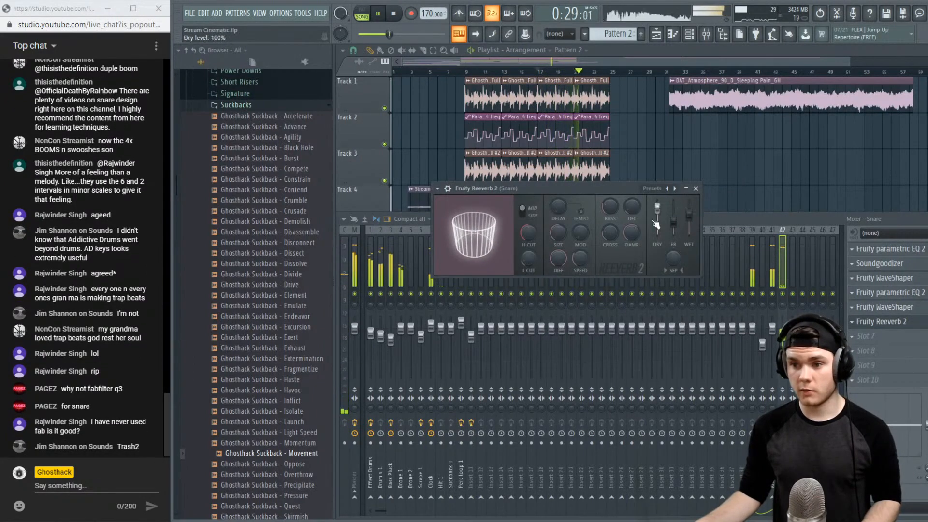
pyautogui.press('space')
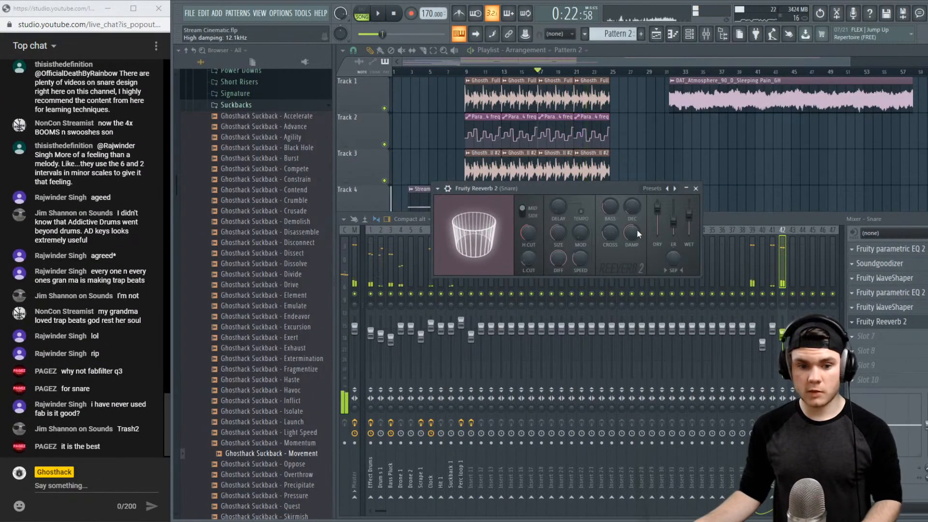
pyautogui.click(903, 321)
# Boost band 4 of the Snare's slot 1 EQ to 5.6 dB at 467 Hz with 29% width during playback
pyautogui.click(901, 249)
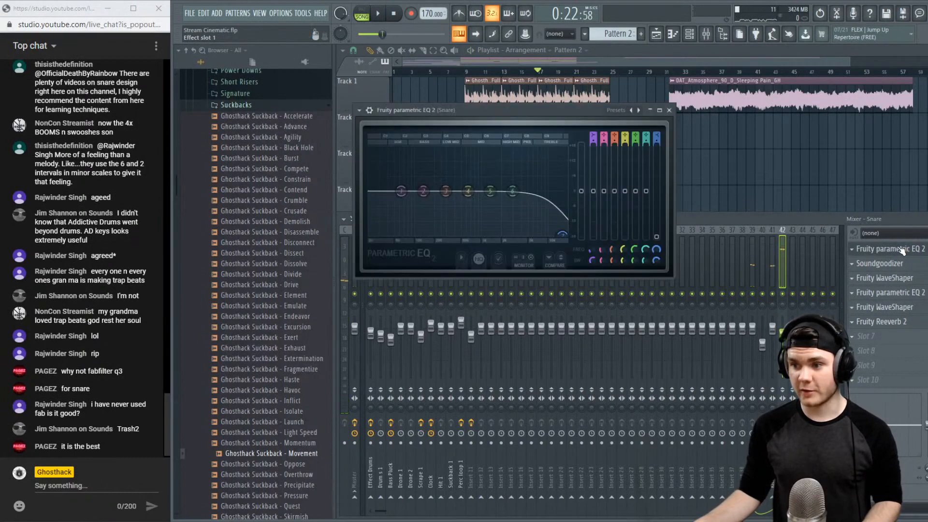
pyautogui.press('space')
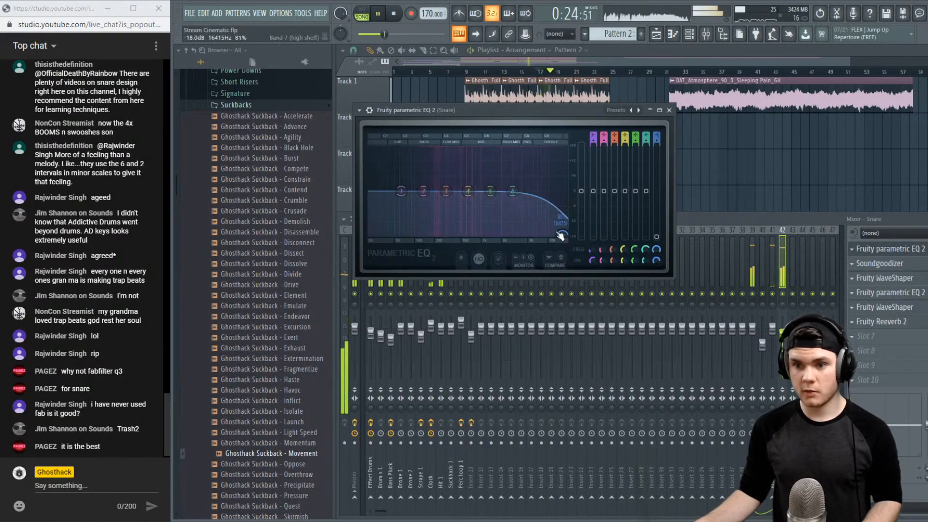
pyautogui.moveTo(468, 191); pyautogui.dragTo(459, 177)
pyautogui.scroll(-3, 460, 177)
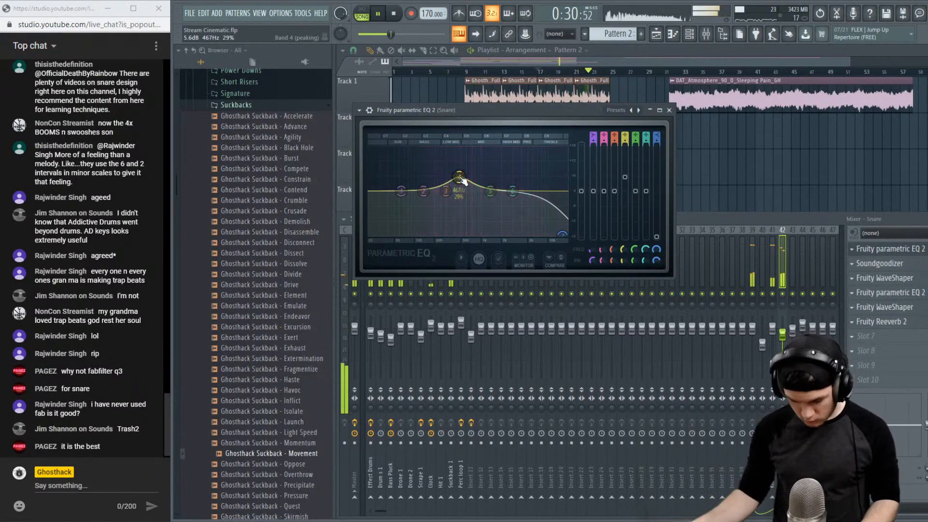
pyautogui.click(896, 250)
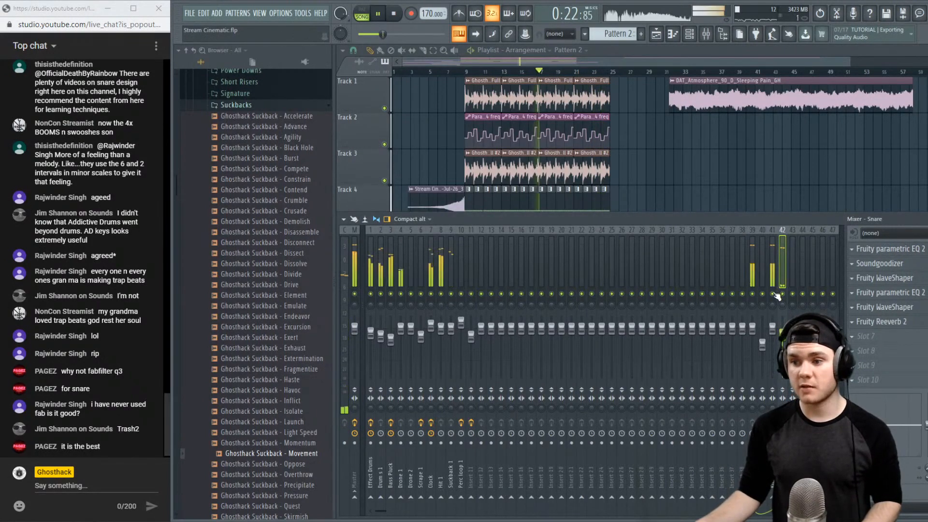
# Solo the Kick mixer track and insert Fruity Soft Clipper in slot 2, ahead of the WaveShaper, auditioning the kick
pyautogui.press('space')
pyautogui.click(774, 295)
pyautogui.click(896, 249)
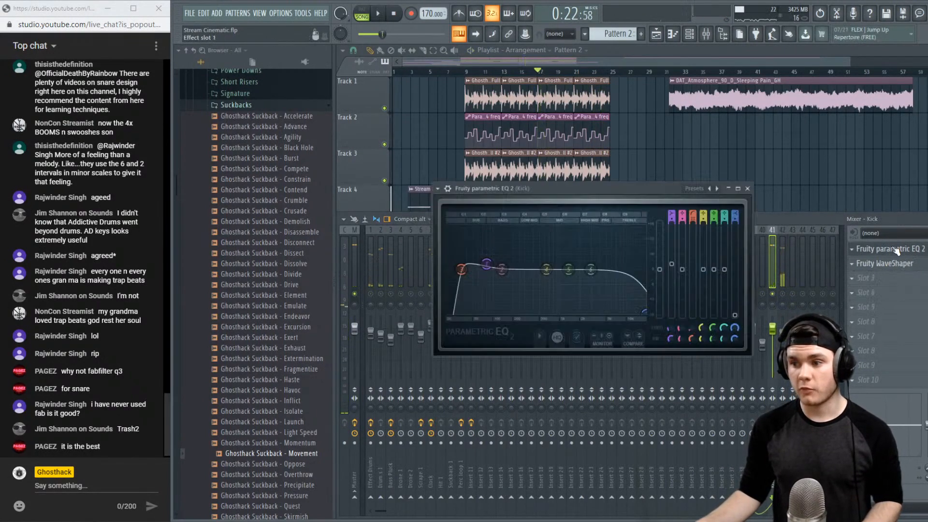
pyautogui.click(894, 249)
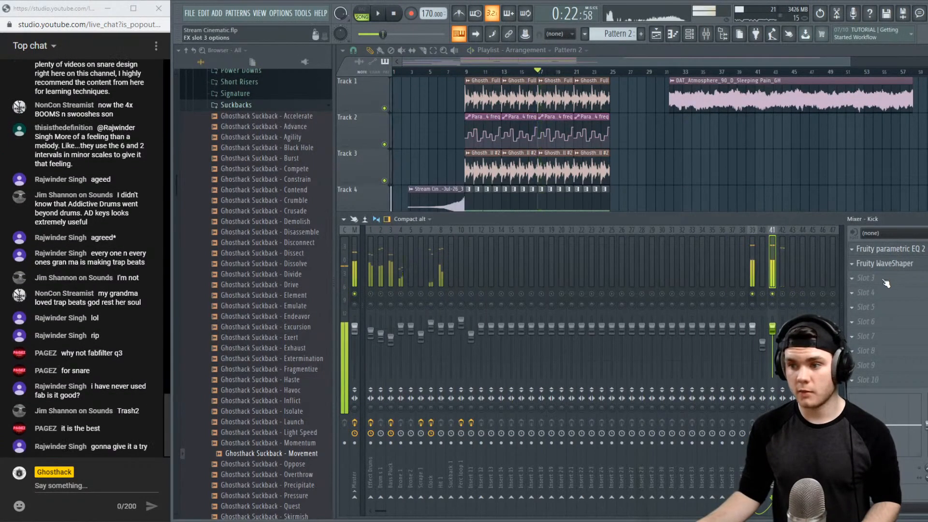
pyautogui.click(882, 262)
pyautogui.click(642, 166)
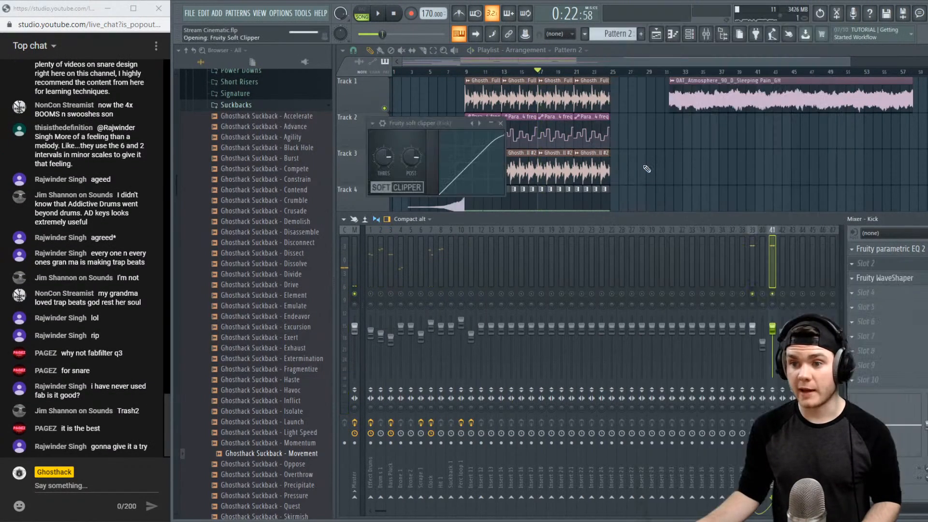
pyautogui.press('space')
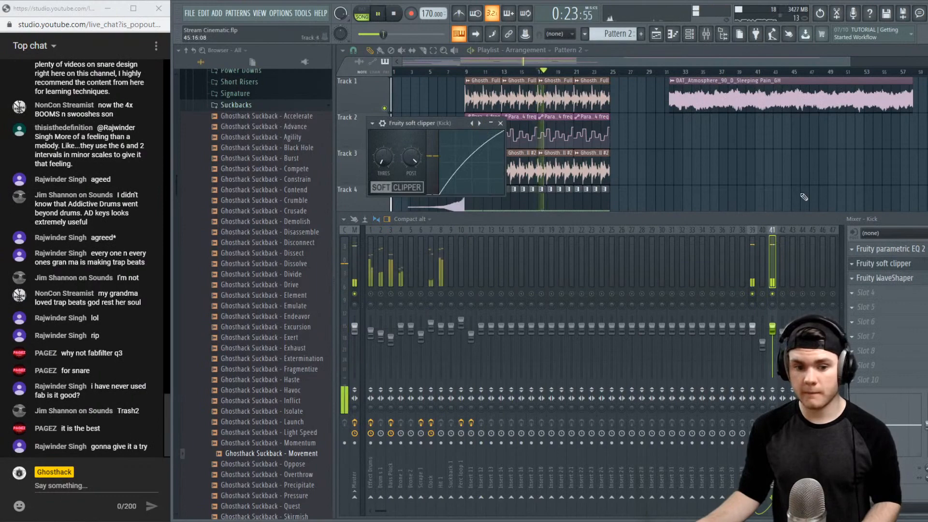
pyautogui.click(884, 263)
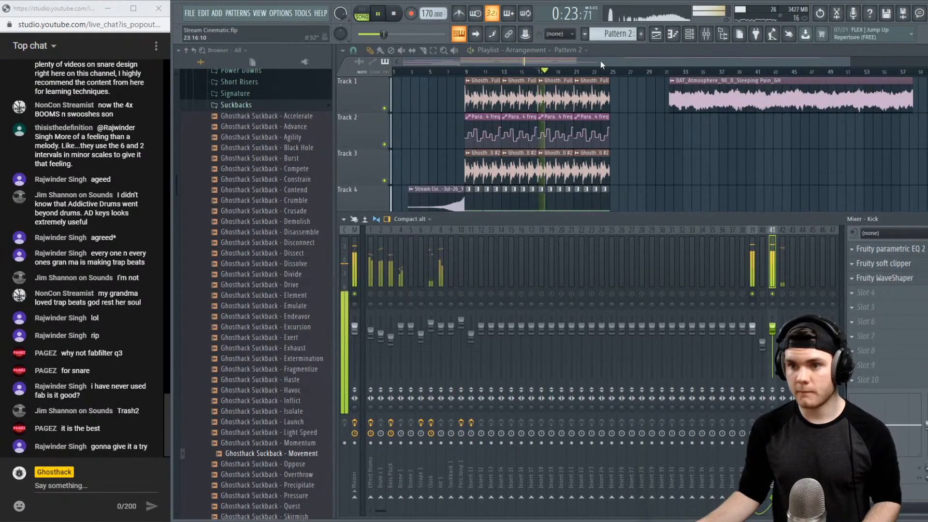
# Raise the band 1 low shelf in the Kick's slot 1 EQ, unsolo the Kick and replay the full mix
pyautogui.click(889, 248)
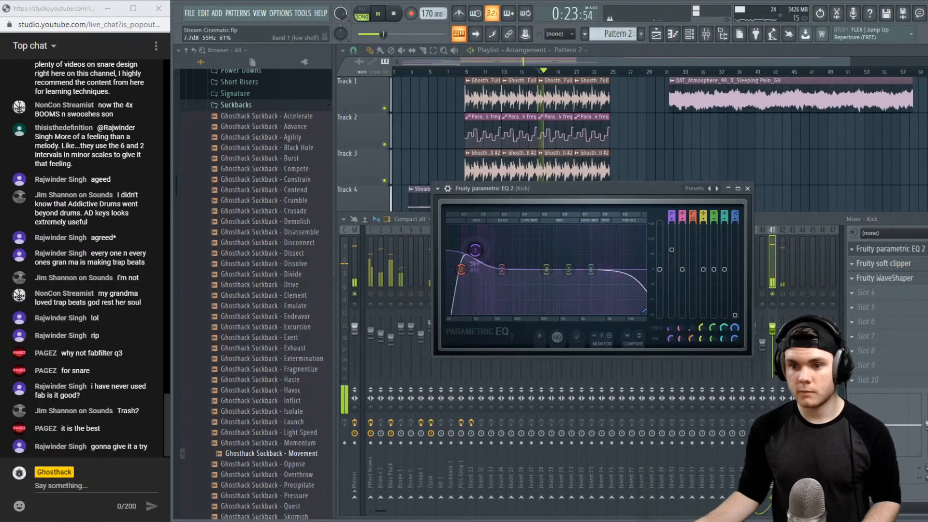
pyautogui.moveTo(475, 250); pyautogui.dragTo(483, 264)
pyautogui.click(776, 297)
pyautogui.press('space')
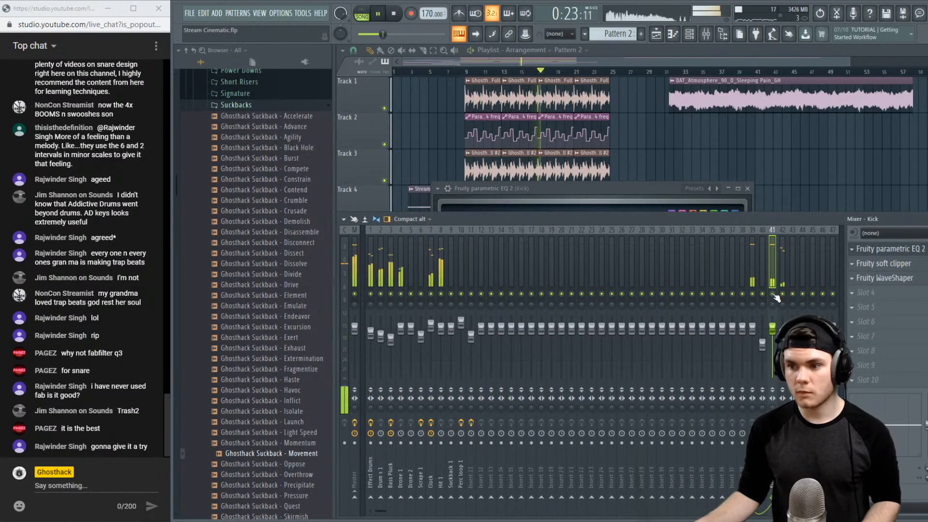
# Lower the band 7 high shelf of the Kick's EQ to 9996 Hz at -18 dB
pyautogui.click(882, 249)
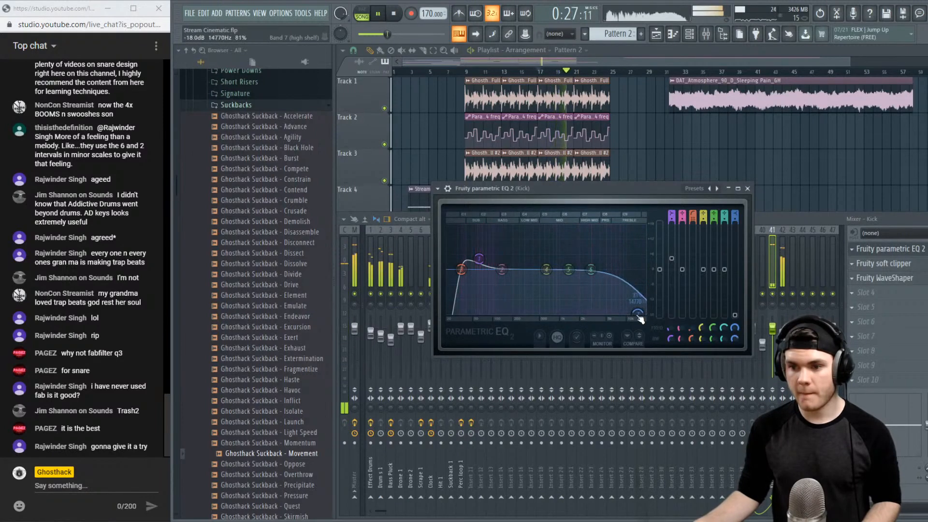
pyautogui.moveTo(644, 312); pyautogui.dragTo(626, 313)
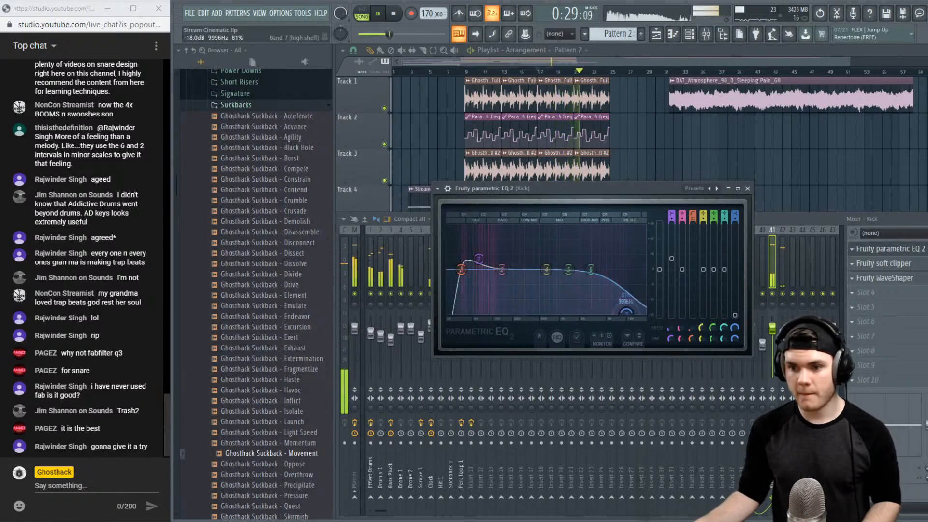
pyautogui.click(747, 189)
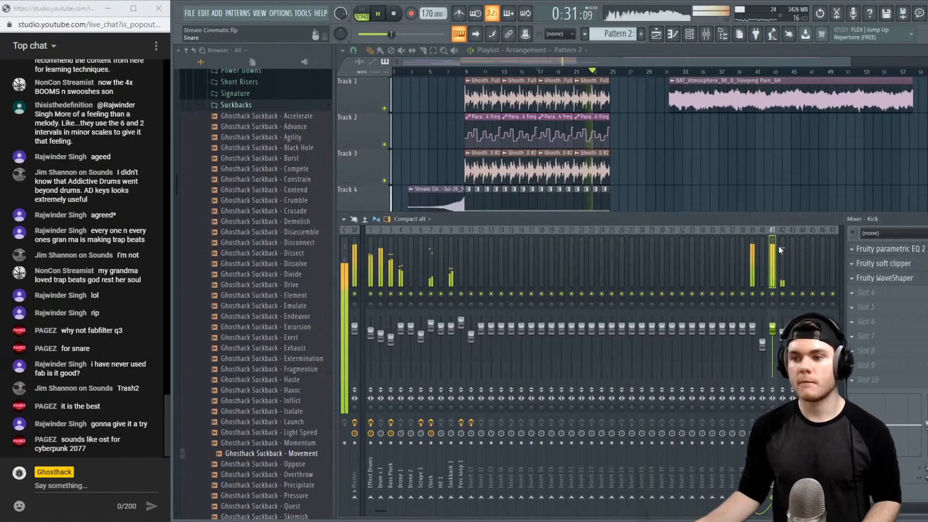
# Check the Snare's Soundgoodizer and steepen the slot 5 Fruity WaveShaper curve so it reaches maximum at a lower input level
pyautogui.click(782, 251)
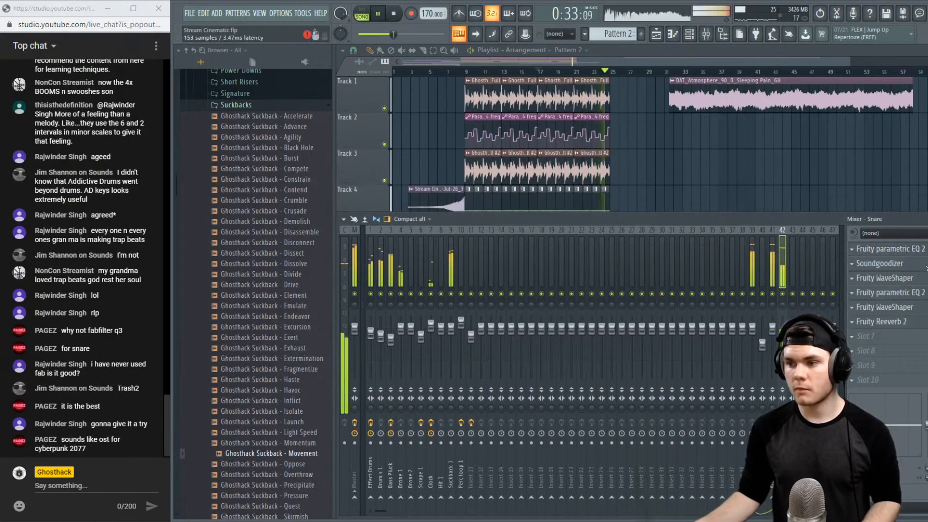
pyautogui.click(879, 263)
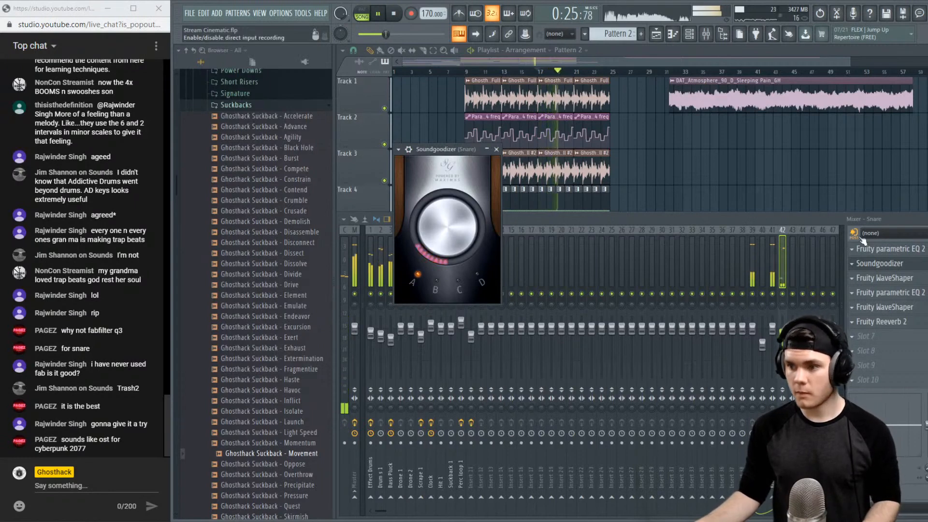
pyautogui.click(870, 263)
pyautogui.click(889, 307)
pyautogui.press('space')
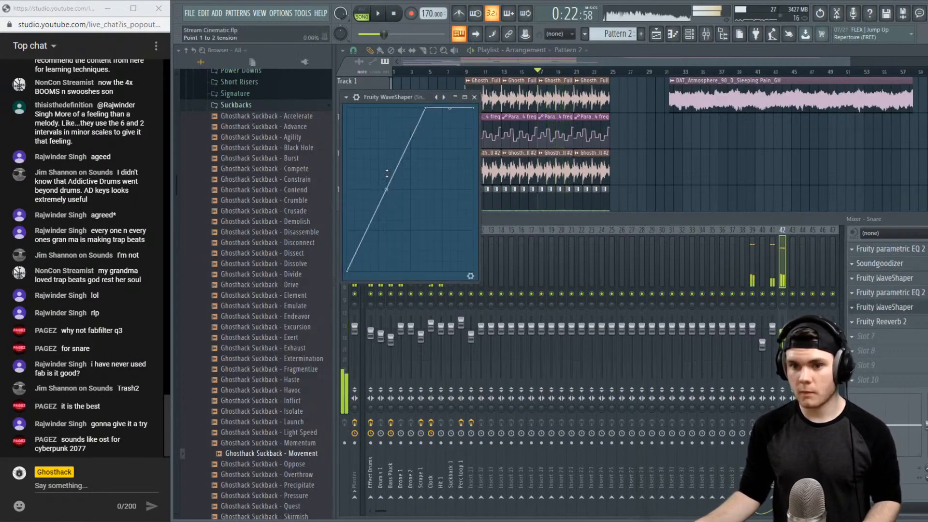
pyautogui.moveTo(418, 110)
pyautogui.mouseDown()
pyautogui.moveTo(379, 107)
pyautogui.moveTo(408, 99)
pyautogui.mouseUp()
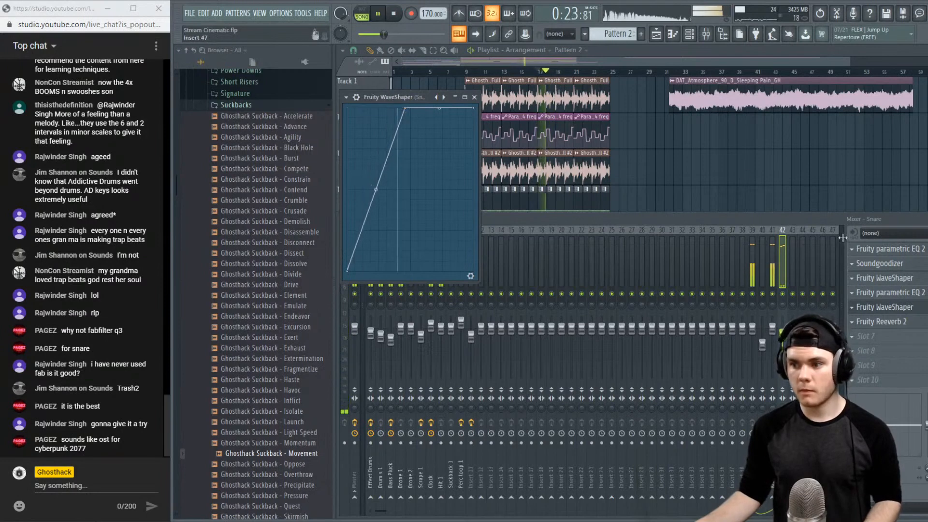
pyautogui.click(895, 308)
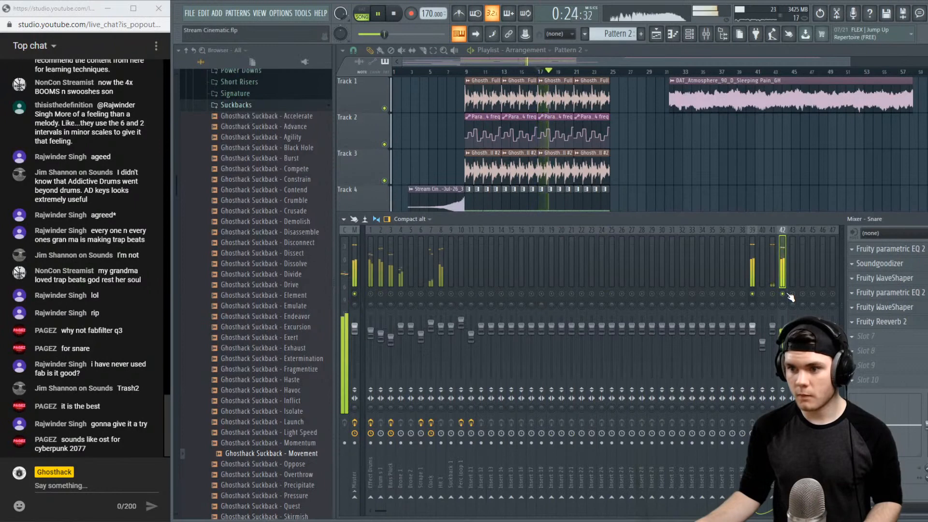
# Stop the soloed Snare and adjust the treble end of its slot 4 EQ
pyautogui.press('space')
pyautogui.click(887, 301)
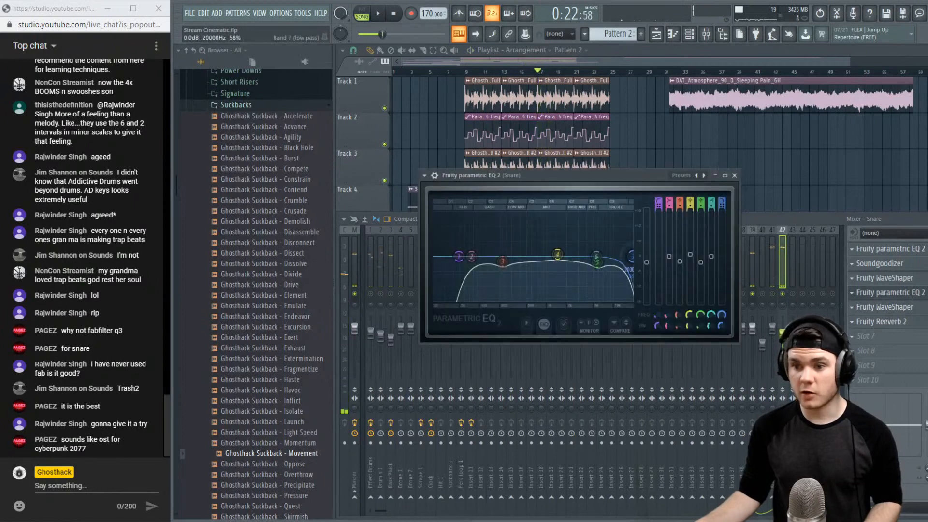
pyautogui.moveTo(610, 265); pyautogui.dragTo(599, 261)
pyautogui.click(882, 292)
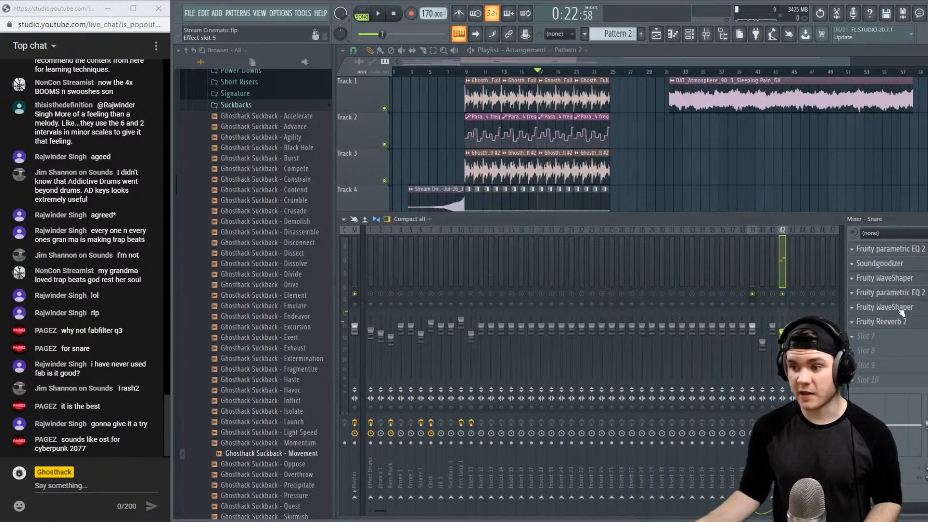
# Set band 4 of the Snare's slot 1 EQ to 3.9 dB at 480 Hz, ease the band 7 treble cut, and unsolo the Snare
pyautogui.click(904, 248)
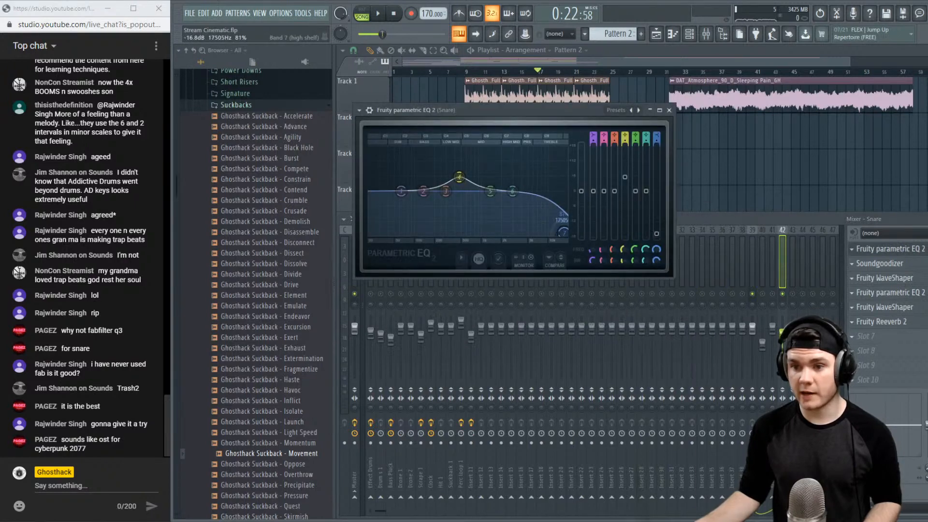
pyautogui.press('space')
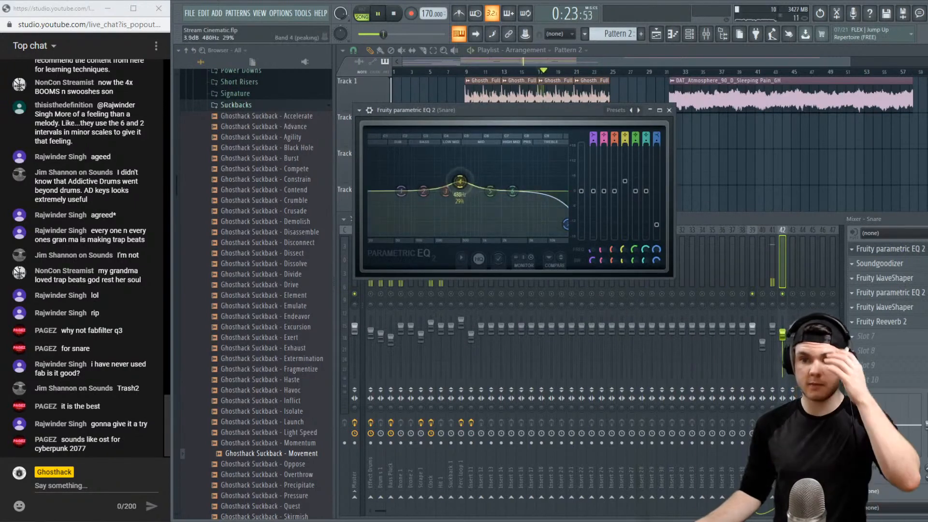
pyautogui.click(786, 295)
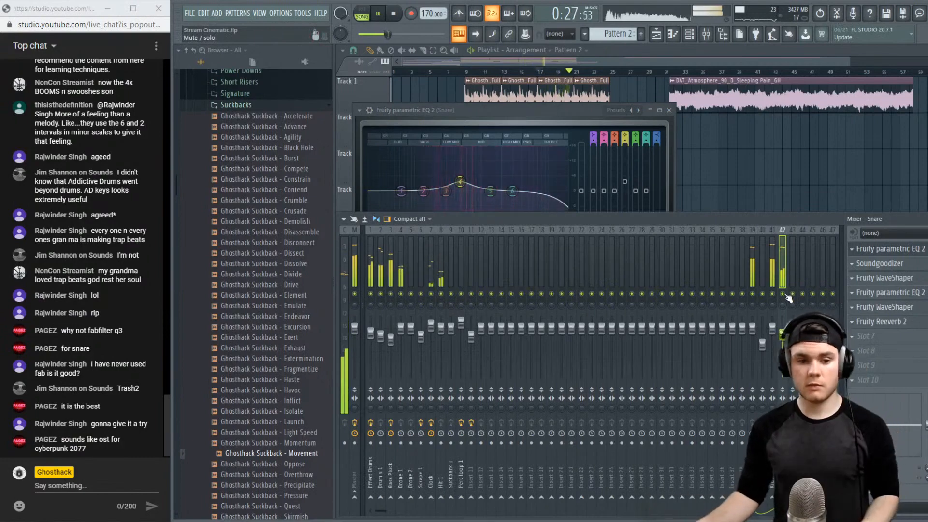
# Insert Fruity Parametric EQ 2 in the Snare's slot 6 ahead of Fruity Reeverb 2 and load a preset cutting both frequency extremes
pyautogui.click(898, 293)
pyautogui.click(911, 293)
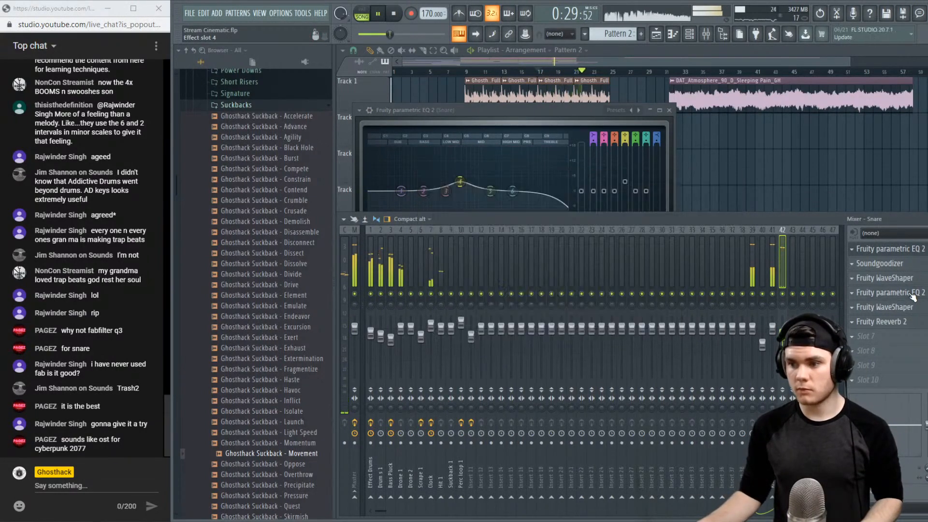
pyautogui.press('space')
pyautogui.rightClick(912, 295)
pyautogui.moveTo(912, 296)
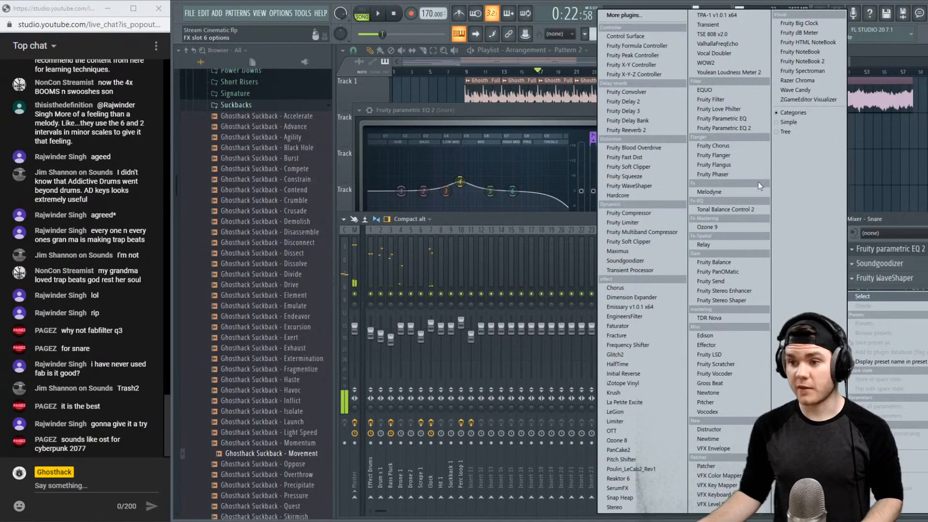
pyautogui.click(743, 129)
pyautogui.click(596, 95)
pyautogui.click(625, 149)
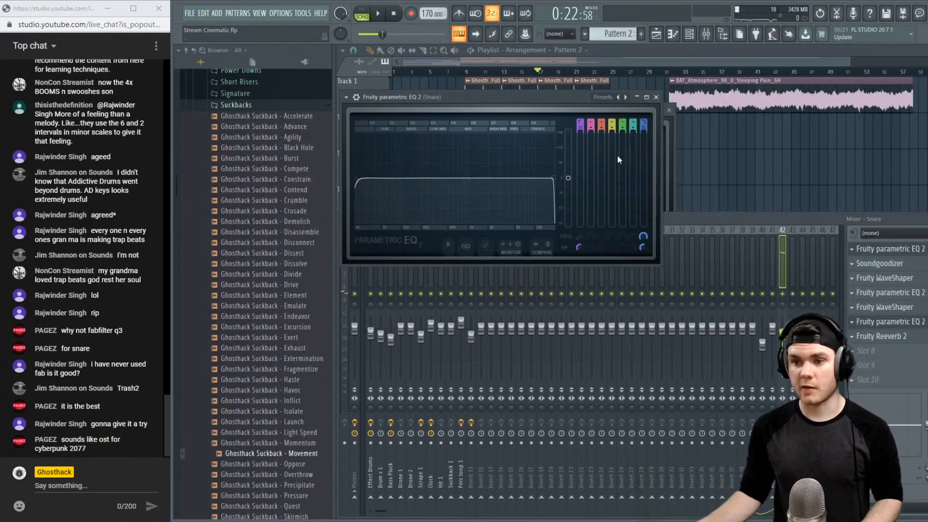
# Tune the band 7 low pass of the Snare's slot 6 EQ to 17749 Hz and 100% width while playing the full mix
pyautogui.press('space')
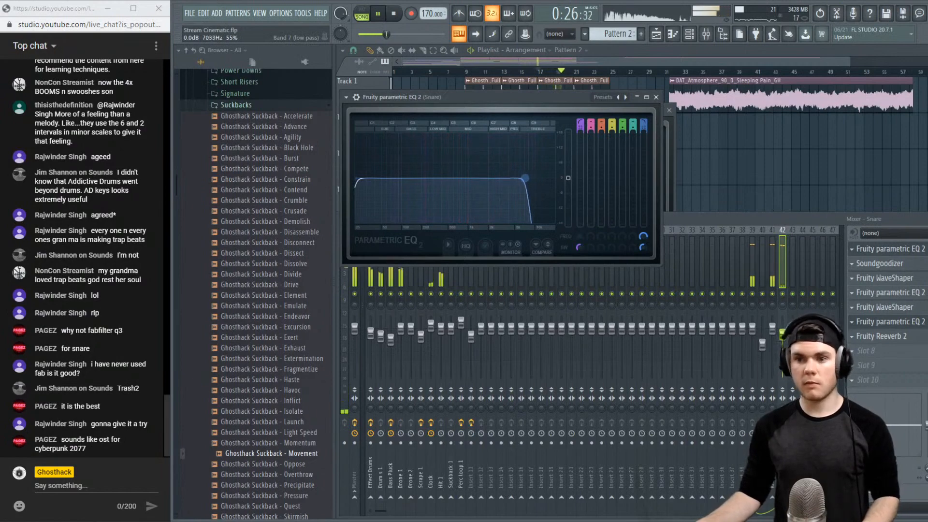
pyautogui.moveTo(525, 178); pyautogui.dragTo(540, 179)
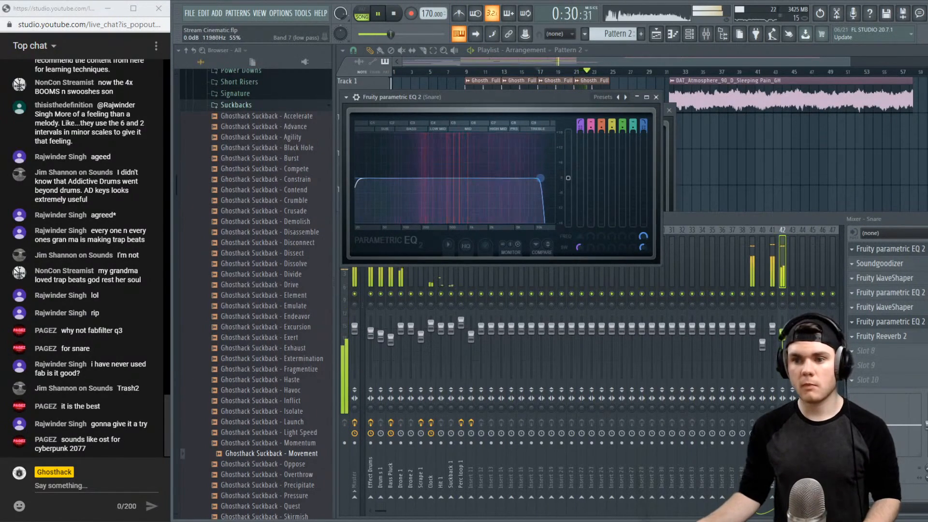
pyautogui.moveTo(644, 126); pyautogui.dragTo(644, 128)
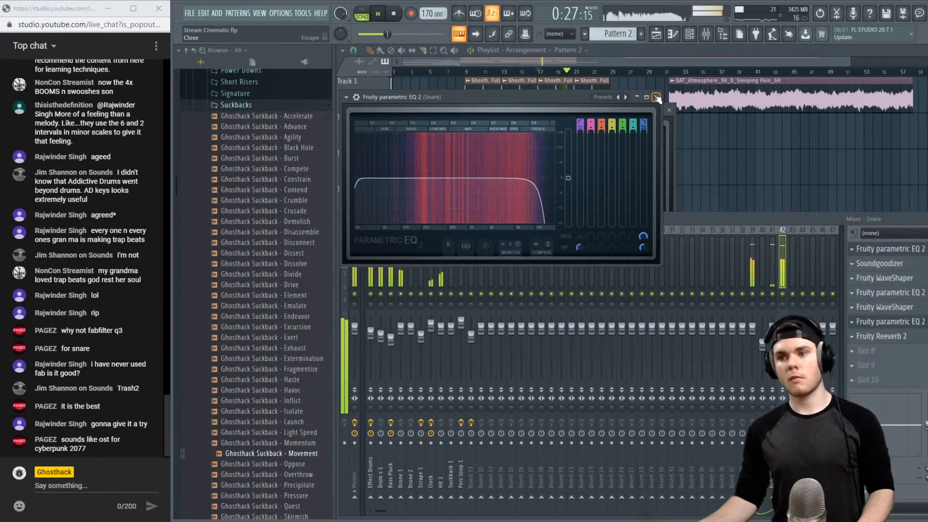
pyautogui.press('space')
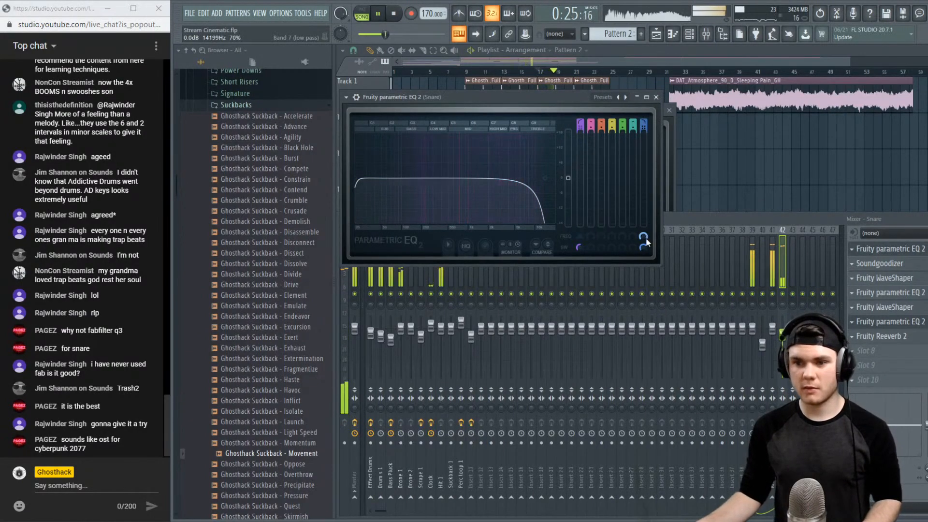
pyautogui.scroll(5, 642, 237)
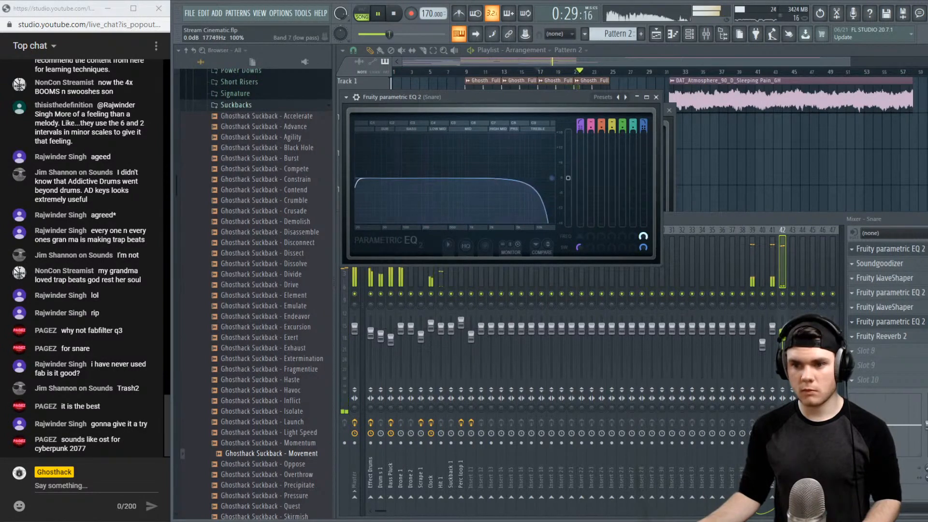
# Lower the band 7 low pass of the Snare's slot 6 EQ to 16643 Hz and turn band 4 into a peaking cut of 2.9 dB at 5553 Hz
pyautogui.scroll(-2, 643, 237)
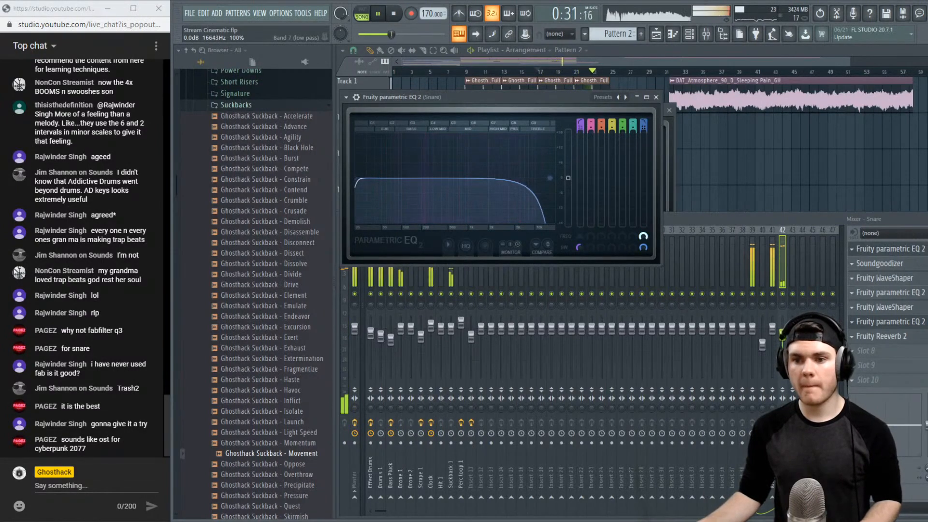
pyautogui.press('space')
pyautogui.scroll(2, 611, 126)
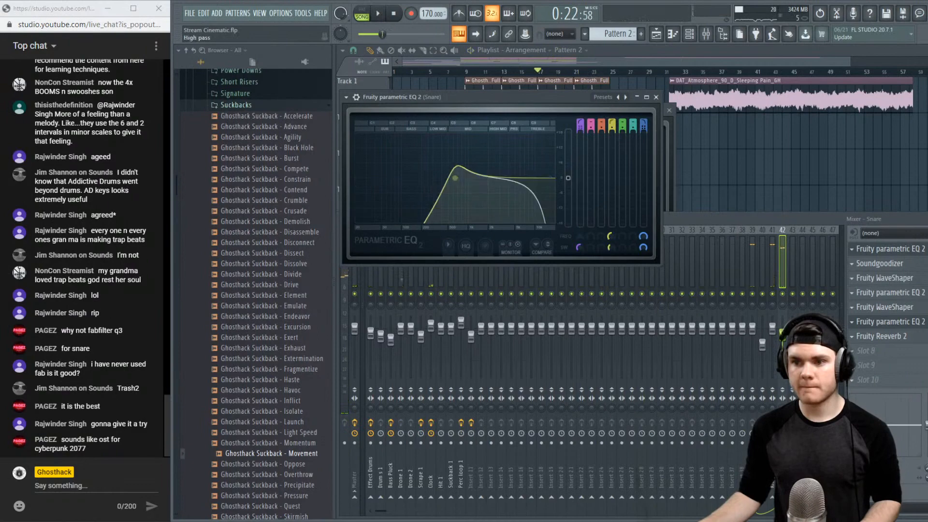
pyautogui.scroll(1, 612, 126)
pyautogui.press('space')
pyautogui.moveTo(454, 178); pyautogui.dragTo(533, 182)
pyautogui.press('space')
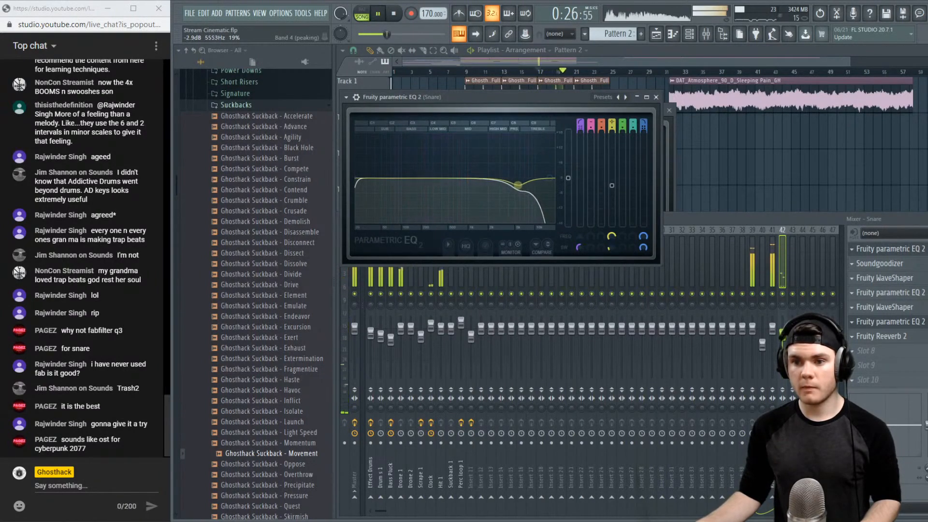
# Adjust the Snare EQ's band 7 low pass, reshape band 4 into a moderate cut near 6 kHz, and close the slot 6 EQ
pyautogui.moveTo(518, 184); pyautogui.dragTo(523, 179)
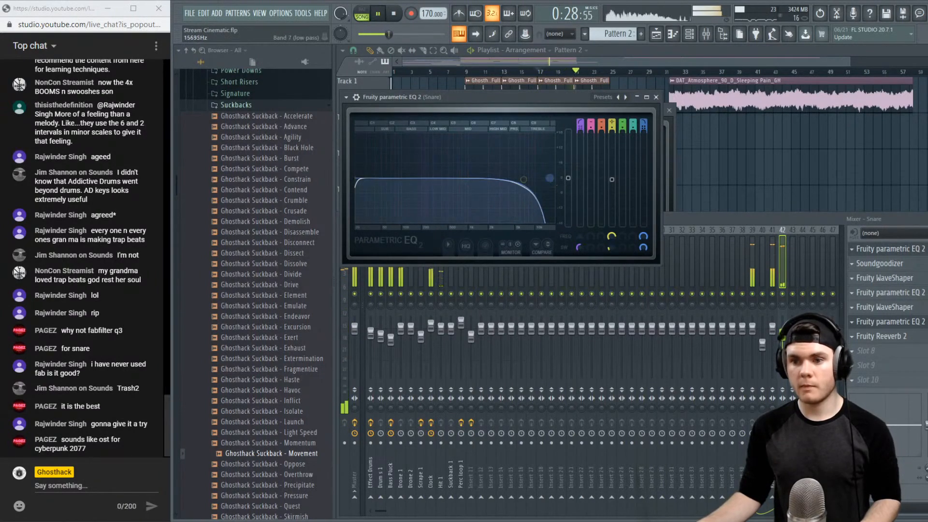
pyautogui.moveTo(642, 247); pyautogui.dragTo(643, 257)
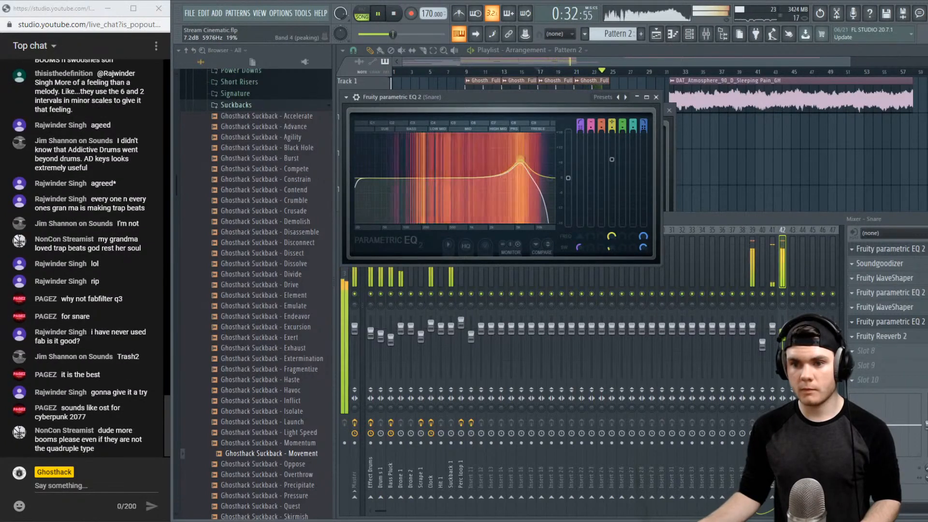
pyautogui.moveTo(520, 160); pyautogui.dragTo(518, 188)
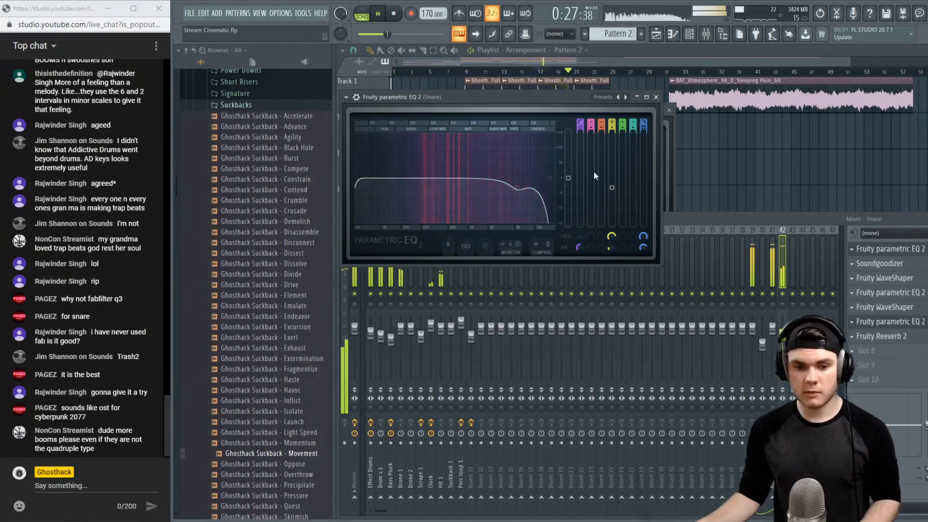
pyautogui.click(655, 98)
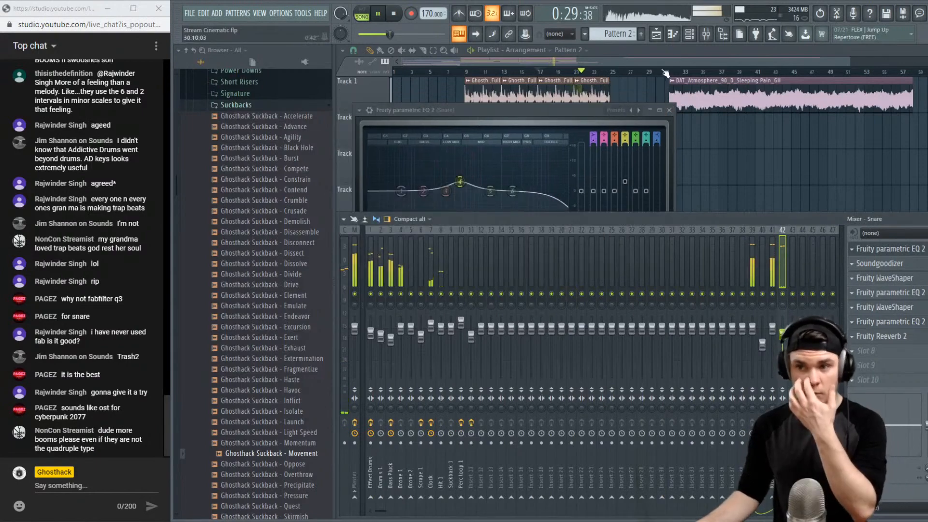
# Bring the full playlist into view and trim the end of the DAT_Atmosphere_90_D_Curses_GH clip on Track 7 back to bar 25
pyautogui.click(674, 51)
pyautogui.press('space')
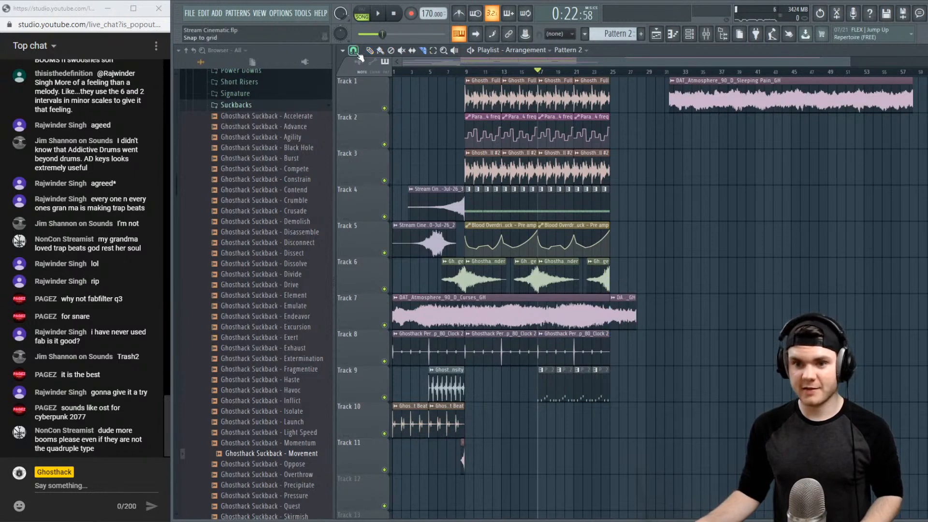
pyautogui.press('space')
pyautogui.moveTo(635, 309); pyautogui.dragTo(610, 312)
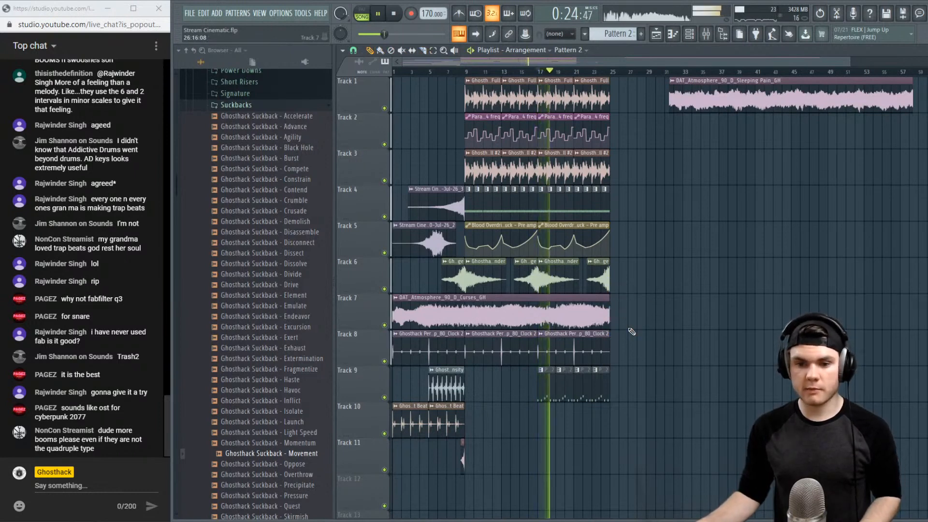
pyautogui.press('space')
# Close the Suckbacks folder and audition Epic Hits samples such as Concussion and Mythos from Ghosthack - Ultimate Cinematic Hits
pyautogui.scroll(8, 290, 300)
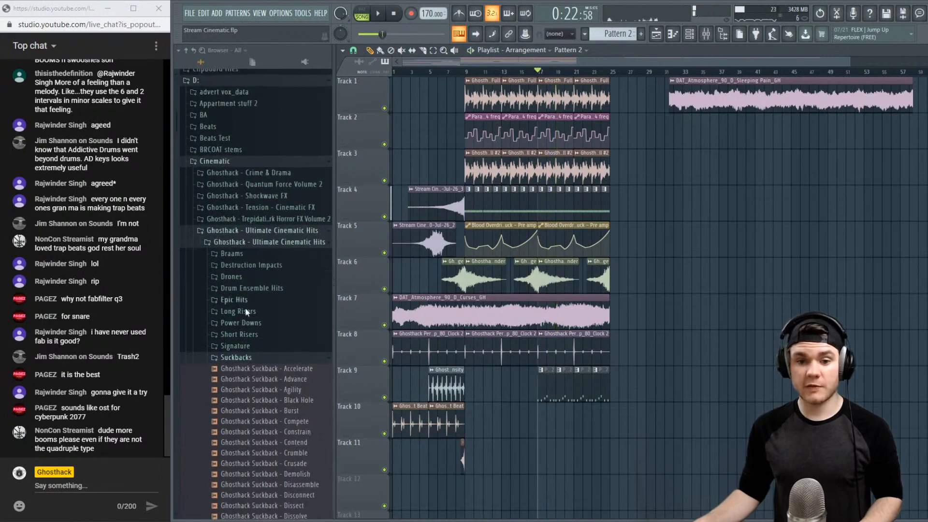
pyautogui.click(236, 357)
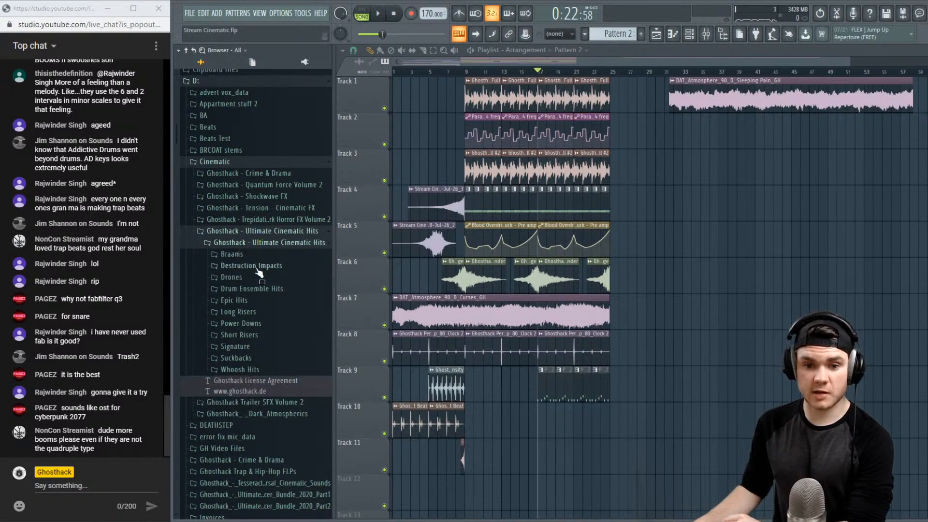
pyautogui.click(260, 303)
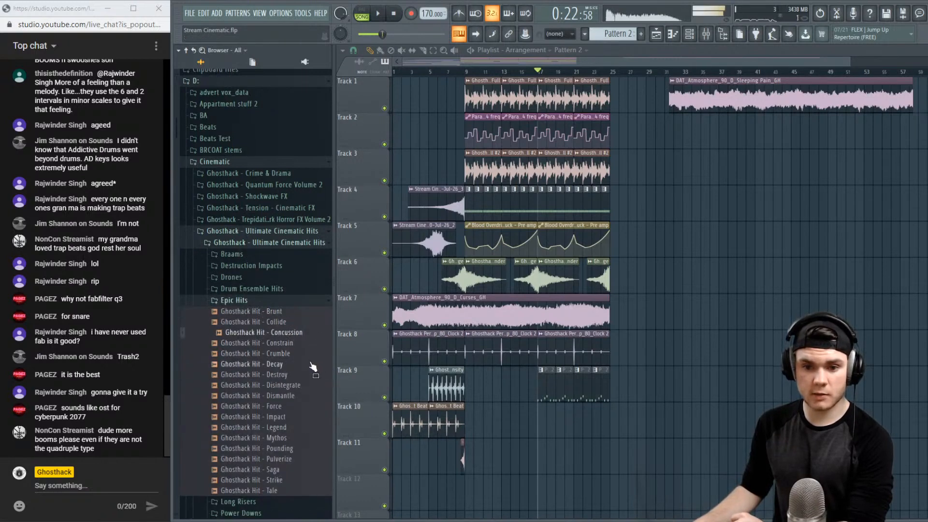
pyautogui.click(308, 386)
pyautogui.click(308, 416)
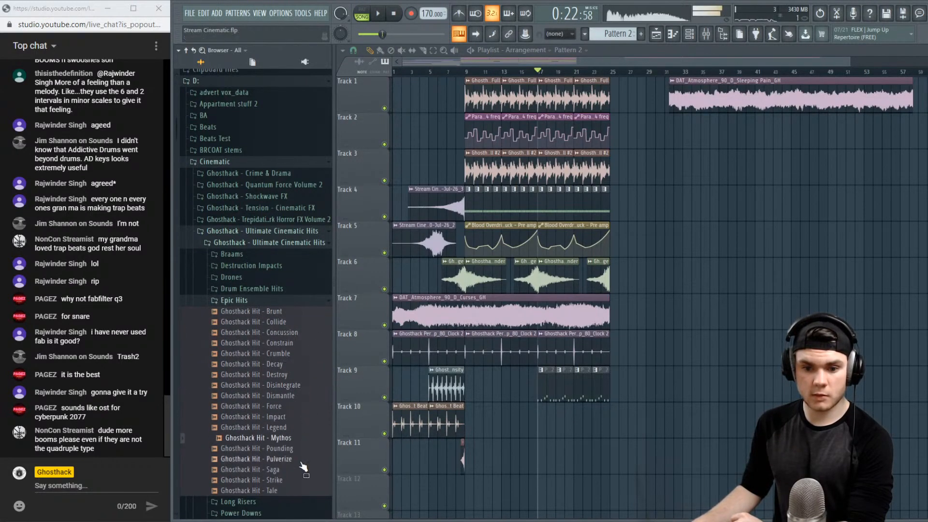
# Collapse the Ultimate Cinematic Hits folders and open the Ensemble Loops of Ghosthack - Quantum Force Volume 2
pyautogui.click(251, 300)
pyautogui.click(275, 242)
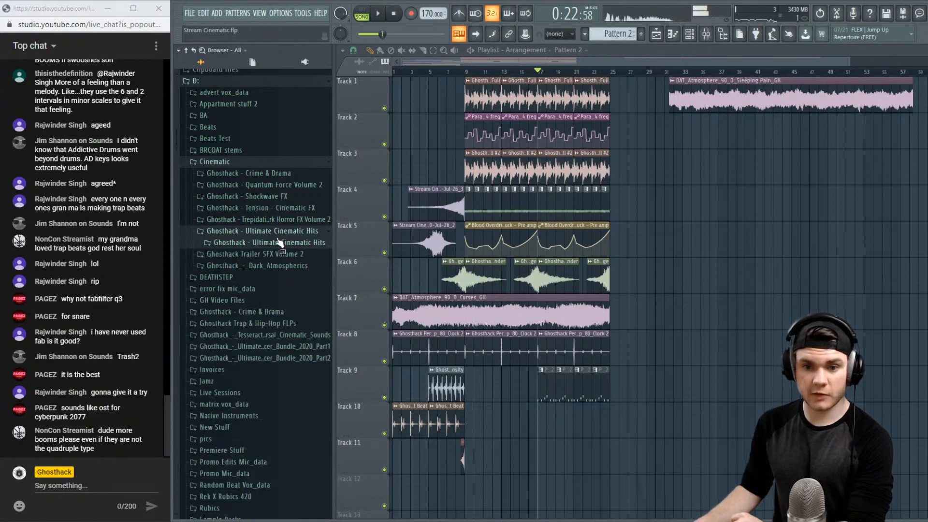
pyautogui.click(281, 231)
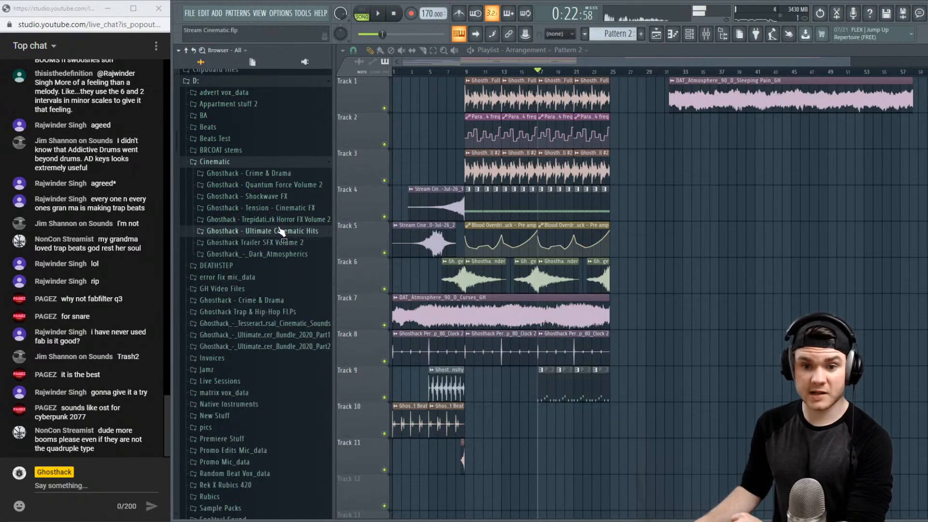
pyautogui.click(312, 185)
pyautogui.click(314, 197)
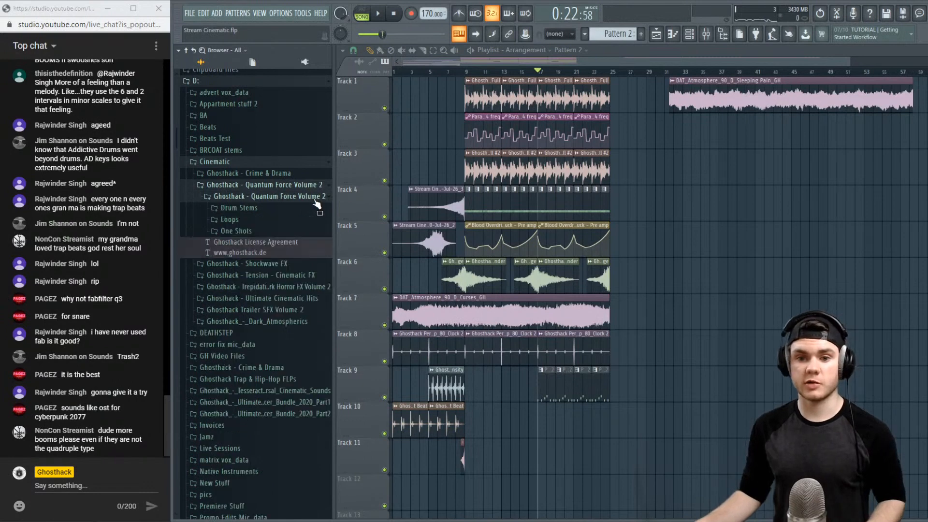
pyautogui.click(260, 220)
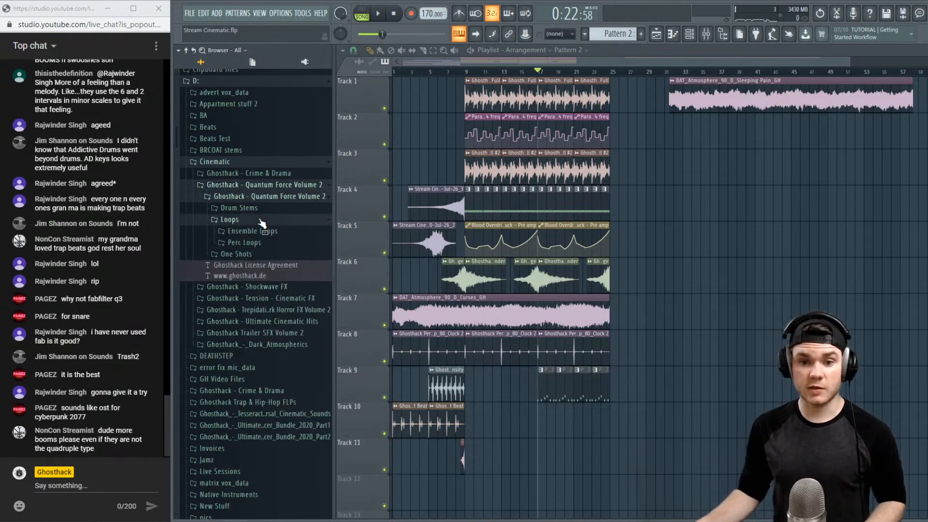
pyautogui.click(279, 234)
# Audition ensemble drum loops including 80_Anticipation, 80_Fury, 100_Blind and 120_Broken, and collapse the Ensemble Loops folder
pyautogui.scroll(-5, 285, 242)
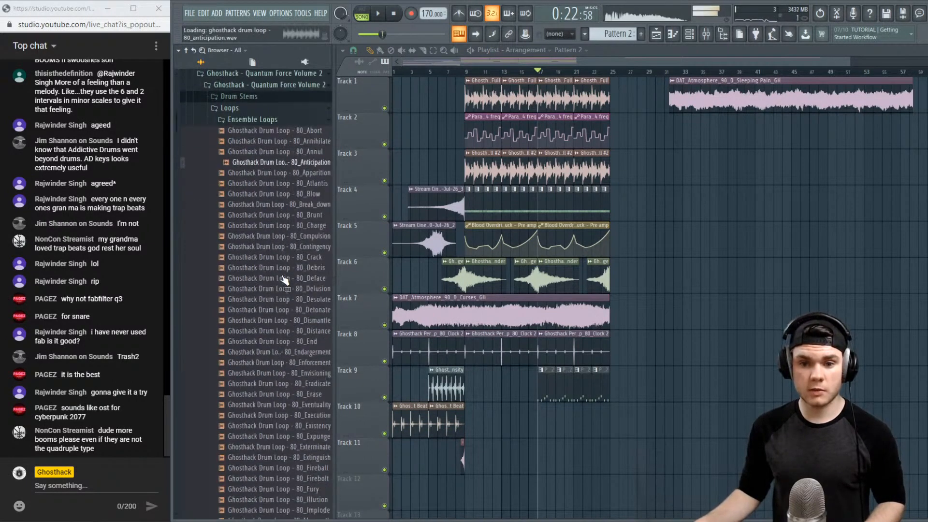
pyautogui.click(292, 253)
pyautogui.scroll(-4, 295, 261)
pyautogui.click(307, 349)
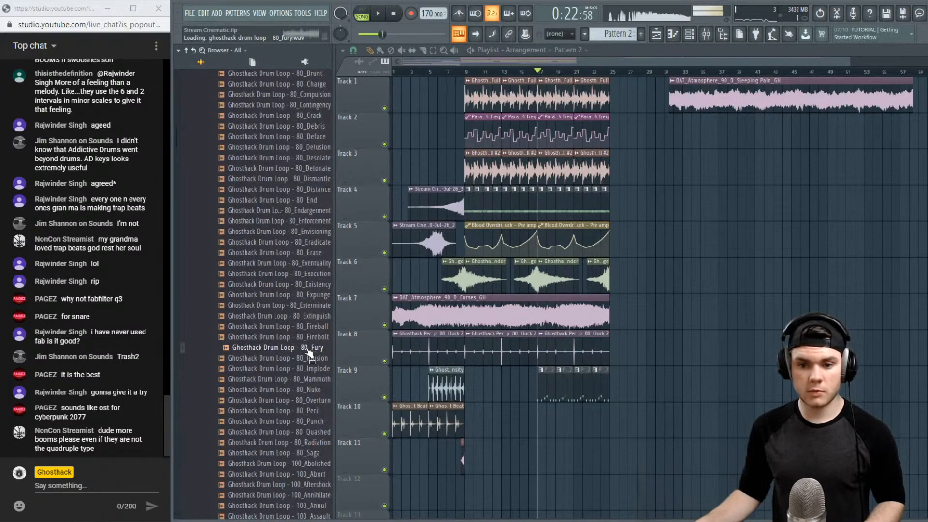
pyautogui.scroll(-6, 308, 351)
pyautogui.scroll(-6, 308, 360)
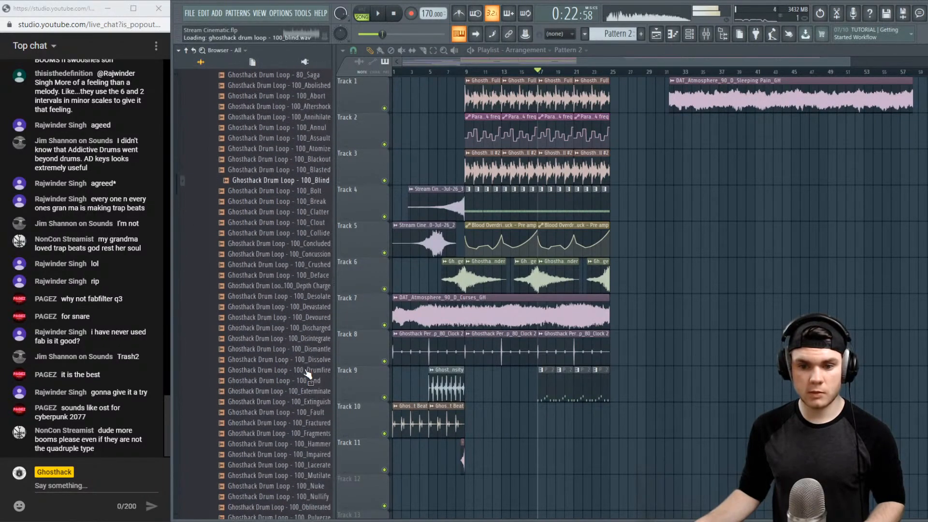
pyautogui.click(307, 411)
pyautogui.scroll(20, 308, 421)
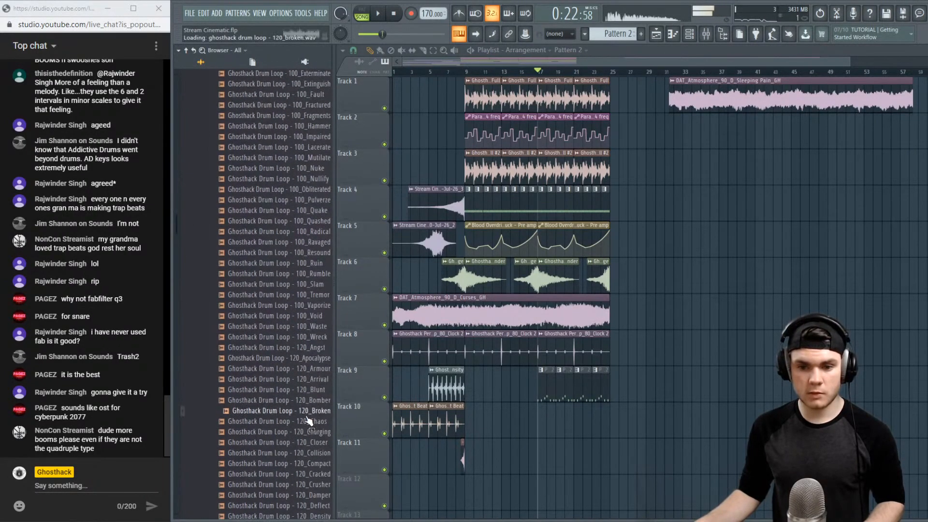
pyautogui.click(249, 350)
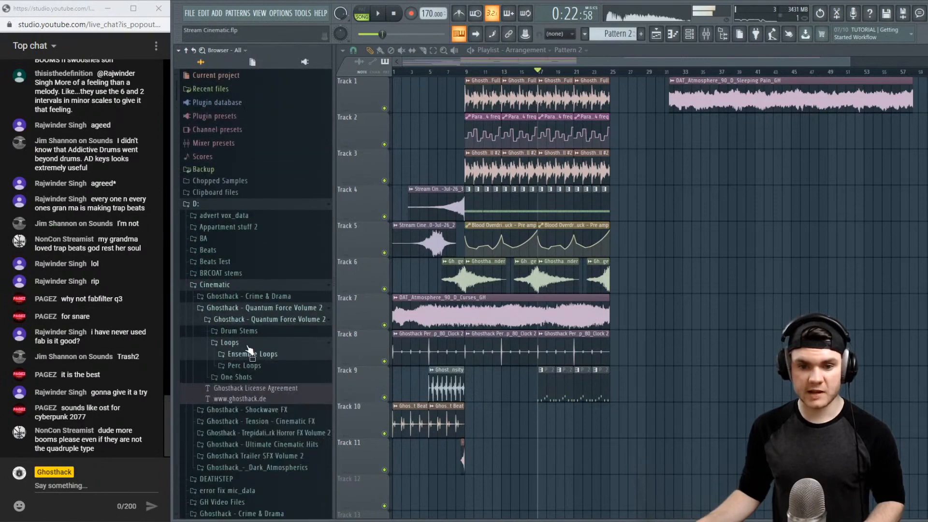
# Open the Big Drums one shots of Quantum Force Volume 2 and audition hits down to Ghosthack Drums - Thunder Low Tom
pyautogui.click(272, 356)
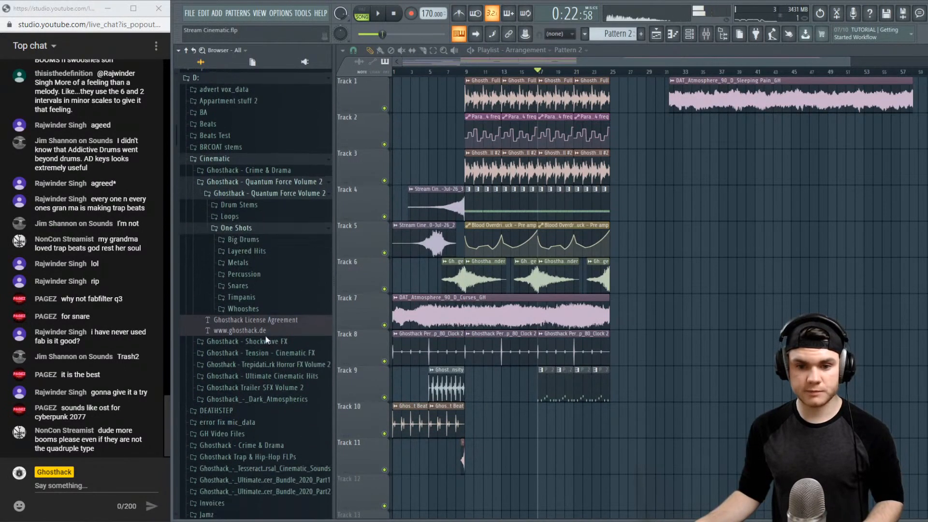
pyautogui.click(257, 241)
pyautogui.click(286, 292)
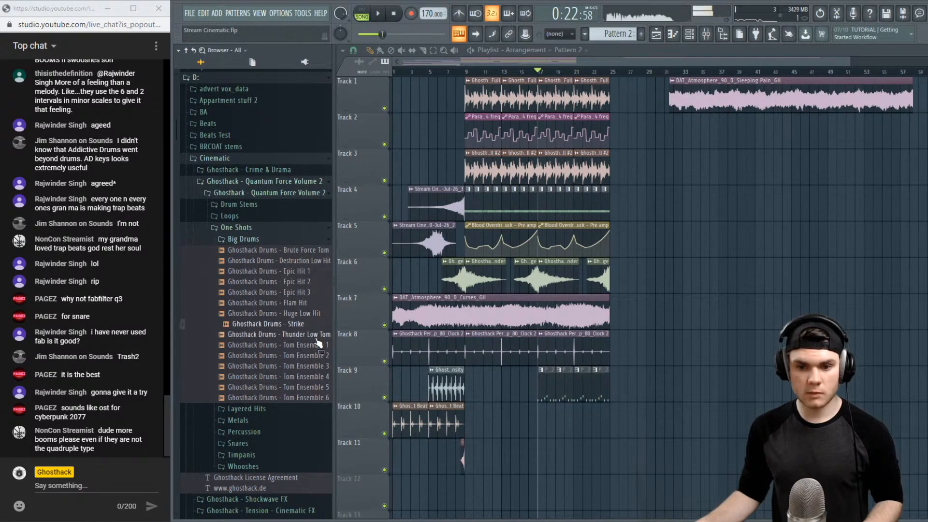
pyautogui.press('Down')
pyautogui.press('Down')
pyautogui.press('Down')
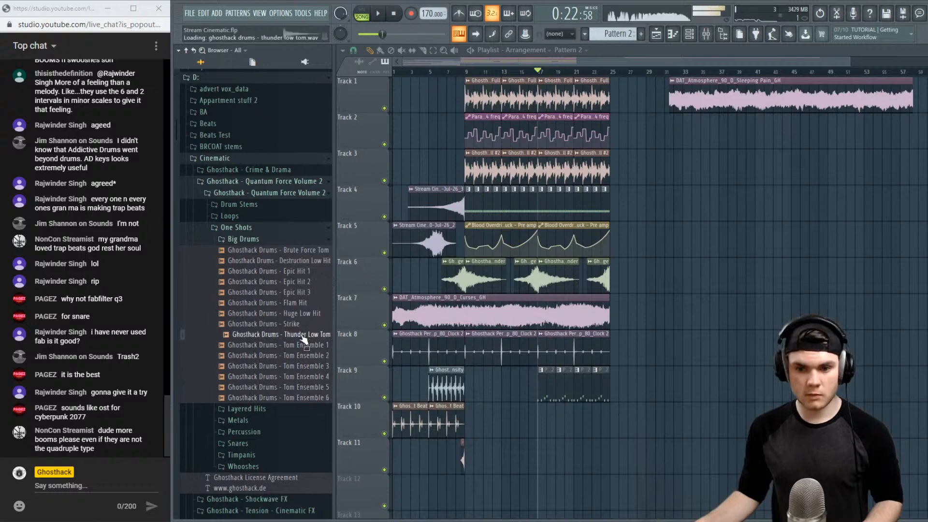
# Place Ghosthack Drums - Thunder Low Tom on Track 10 at bar 17, check its sampler settings, and add copies at bars 19 and 21
pyautogui.press('space')
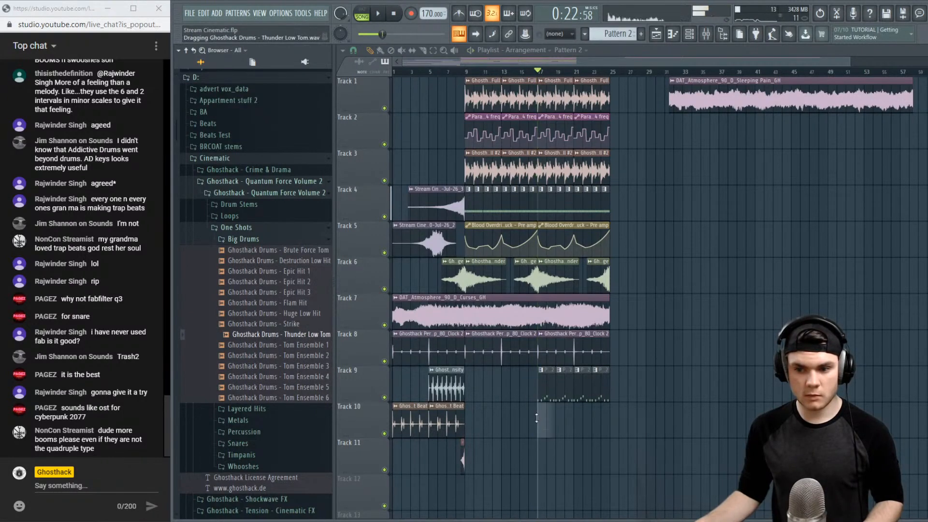
pyautogui.moveTo(537, 417); pyautogui.dragTo(536, 418)
pyautogui.press('space')
pyautogui.doubleClick(542, 419)
pyautogui.press('space')
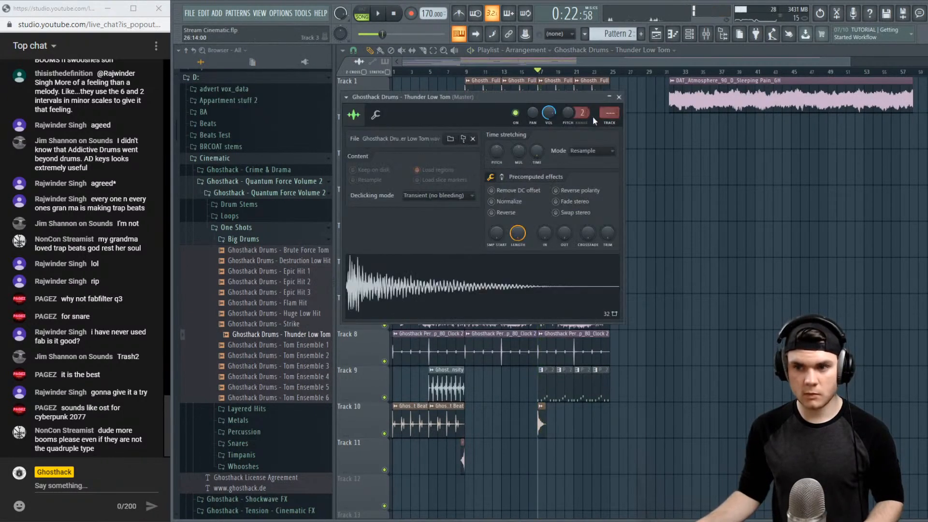
pyautogui.press('Escape')
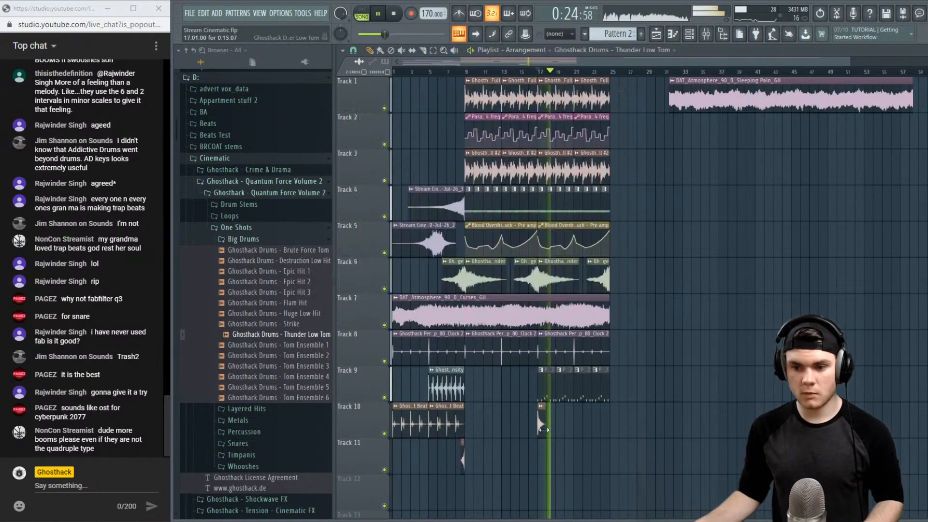
pyautogui.click(559, 420)
pyautogui.click(576, 419)
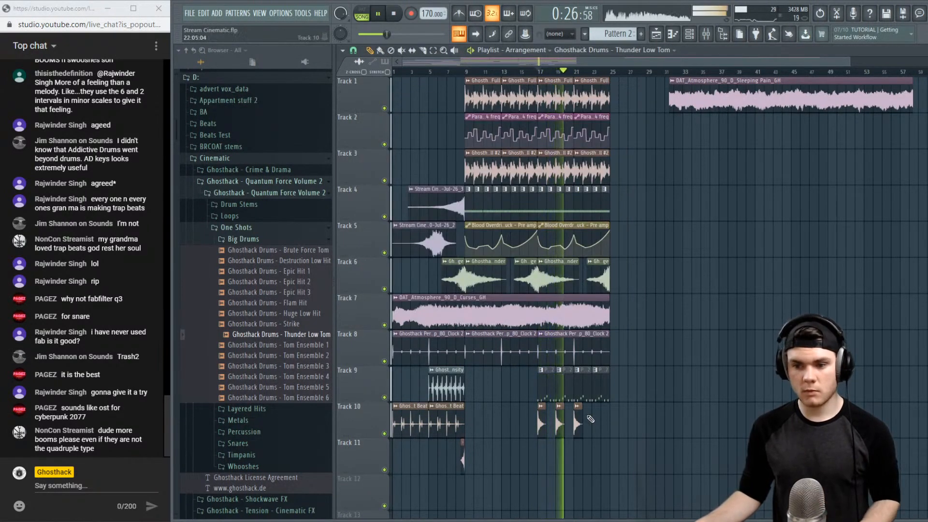
# Place a fourth Thunder Low Tom clip at bar 23 on Track 10 and set the sample's channel volume to 60%
pyautogui.click(596, 419)
pyautogui.doubleClick(596, 419)
pyautogui.moveTo(548, 113); pyautogui.dragTo(548, 129)
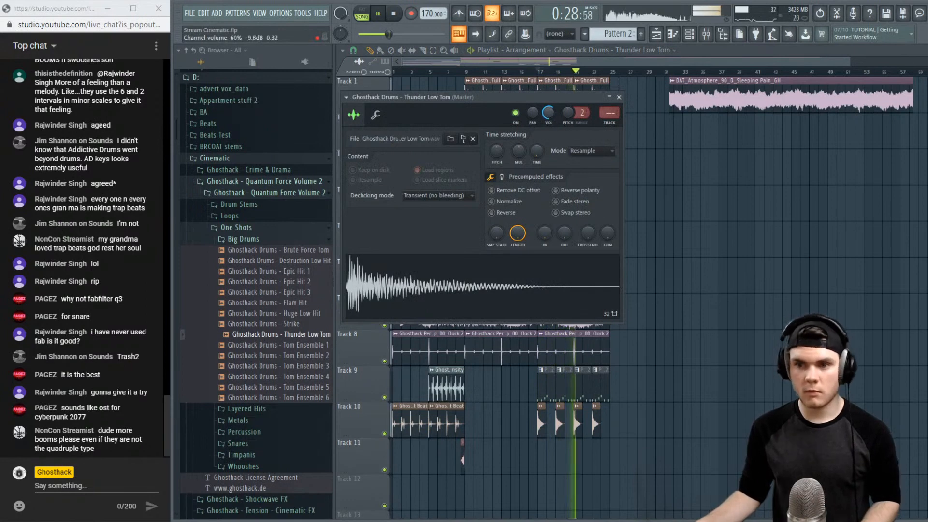
pyautogui.click(618, 97)
# Replace the Thunder Low Tom clips on Track 10 with Epic Hit 3, play them back and check the sample's channel settings
pyautogui.press('space')
pyautogui.moveTo(295, 313); pyautogui.dragTo(543, 422)
pyautogui.press('space')
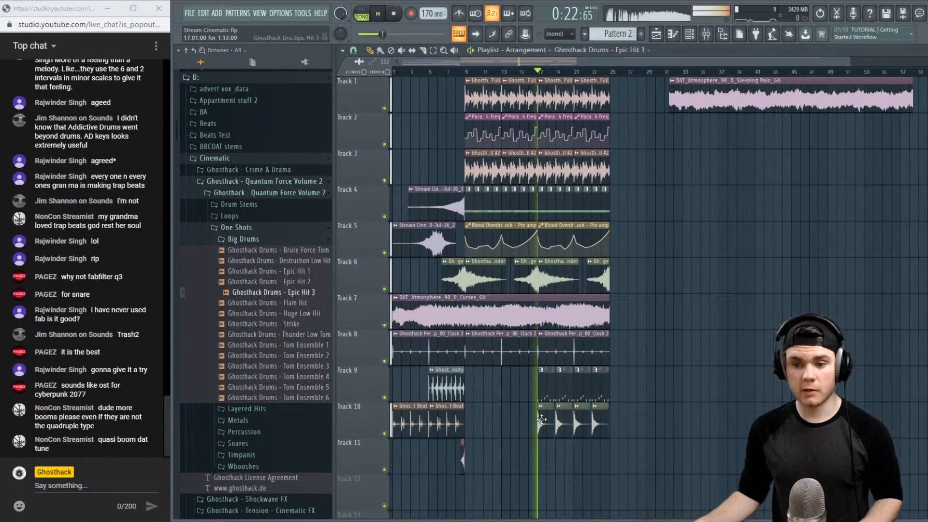
pyautogui.doubleClick(544, 422)
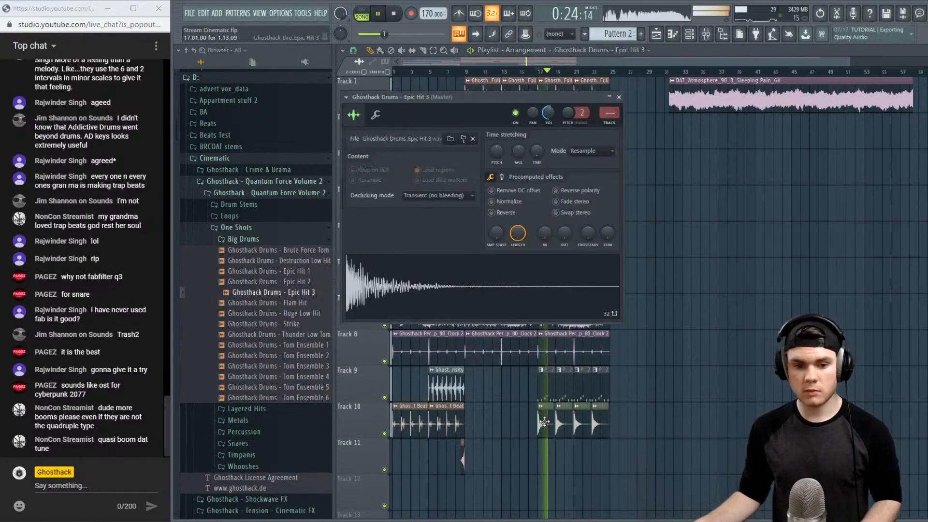
pyautogui.click(620, 98)
pyautogui.press('space')
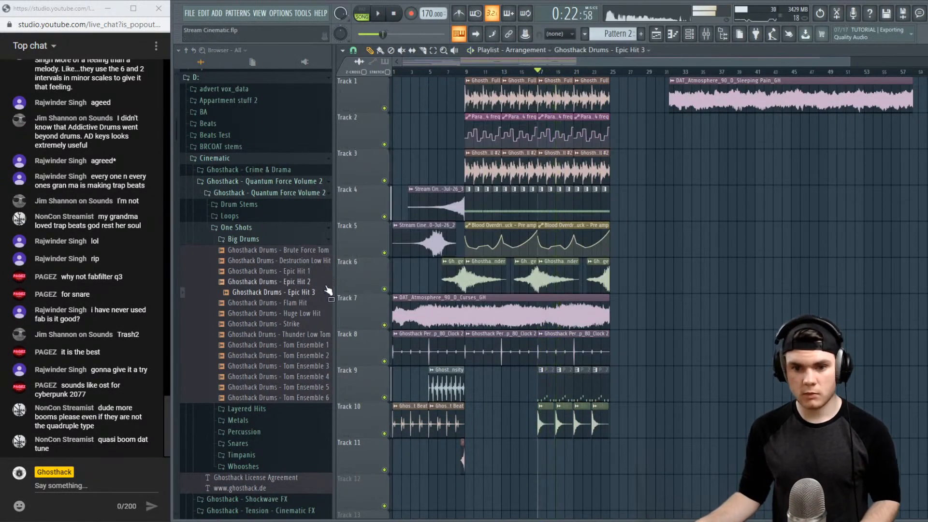
# Audition the Big Drums one-shots, including Brute Force Tom, Huge Low Hit and the Tom Ensembles, and replay the section from bar 17
pyautogui.click(313, 261)
pyautogui.click(313, 252)
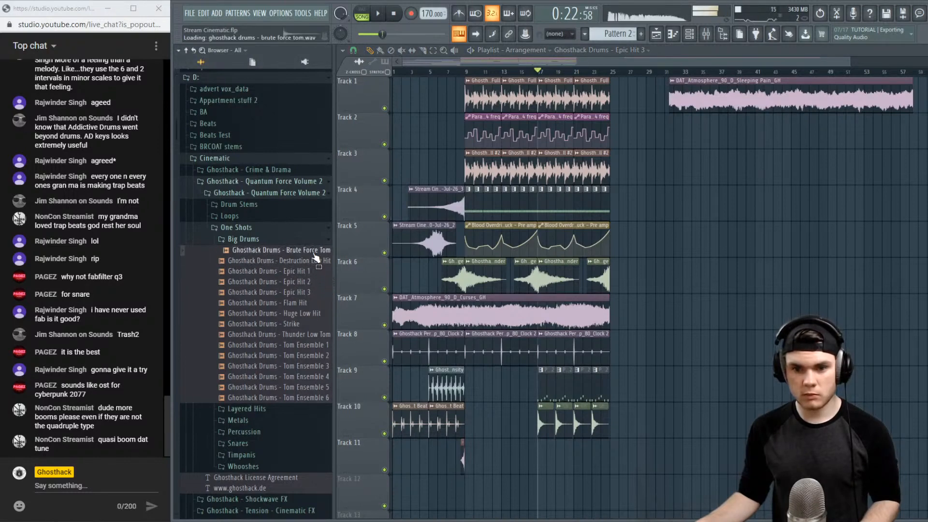
pyautogui.click(312, 261)
pyautogui.click(311, 303)
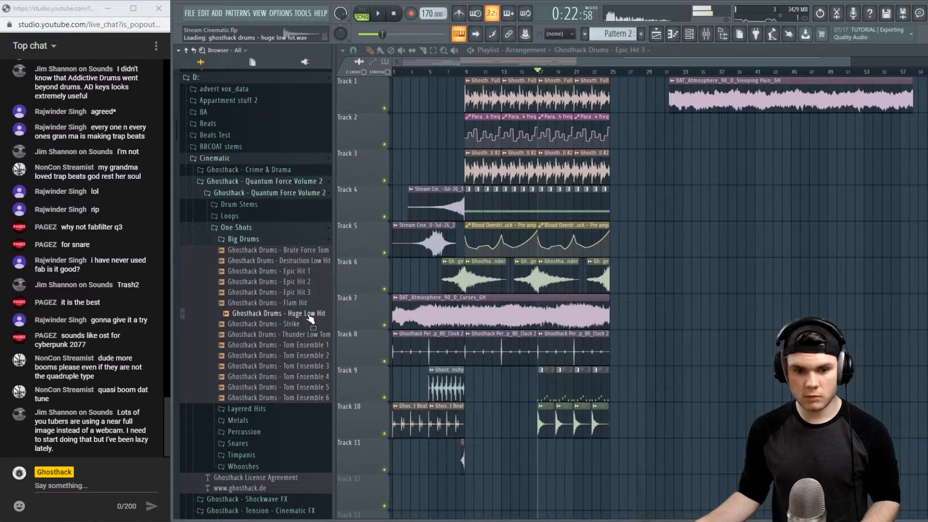
pyautogui.press('space')
pyautogui.press('space')
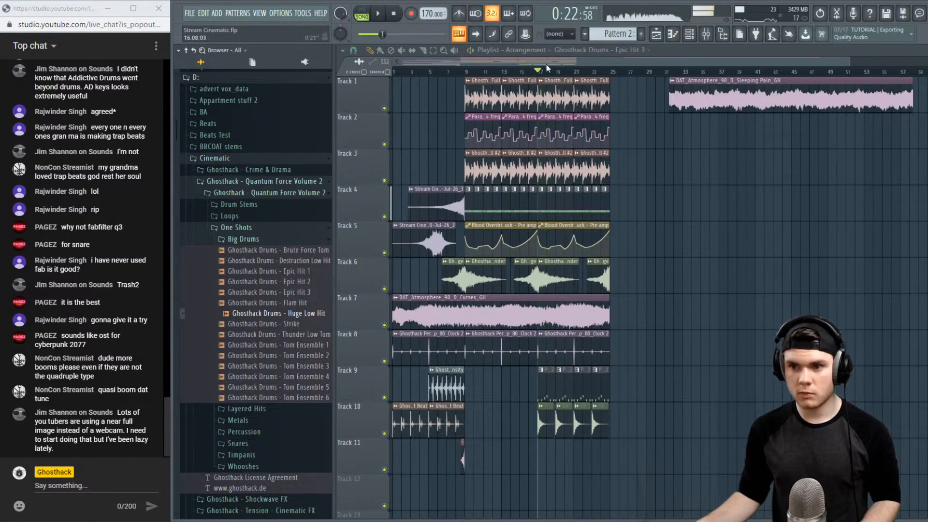
pyautogui.scroll(4, 563, 74)
pyautogui.press('space')
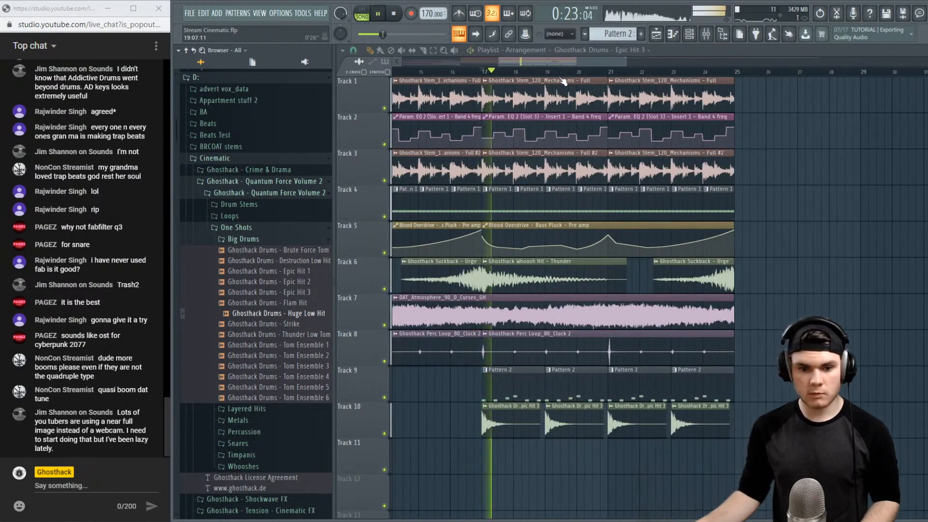
pyautogui.press('space')
pyautogui.click(298, 314)
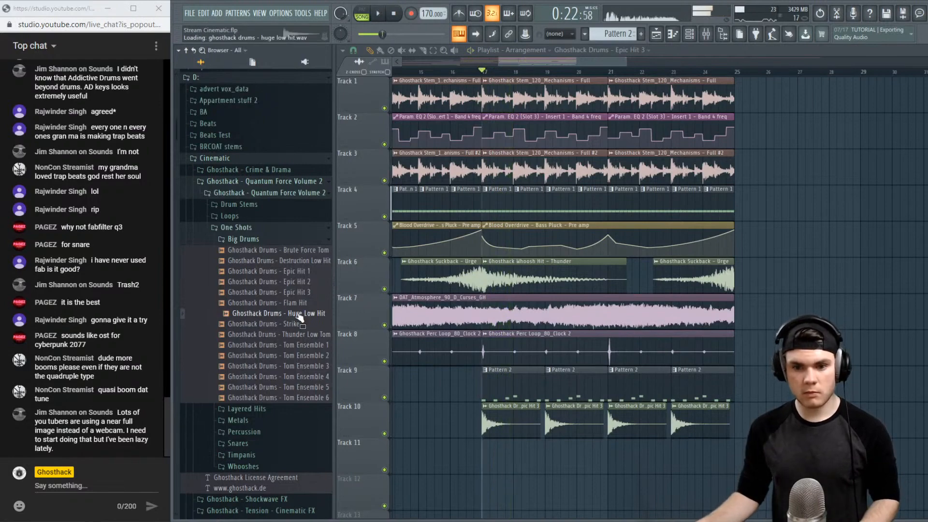
pyautogui.click(307, 347)
pyautogui.hotkey('alt', 'Tab')
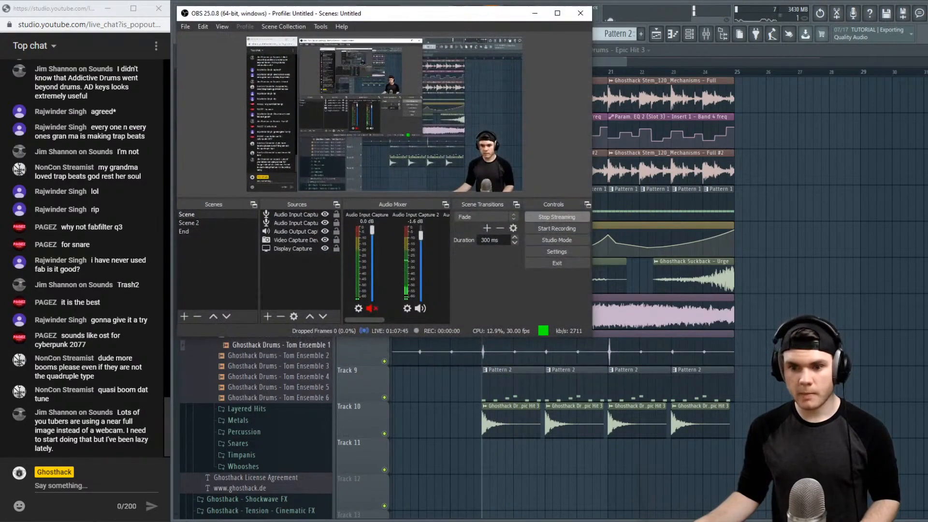
pyautogui.hotkey('alt', 'Tab')
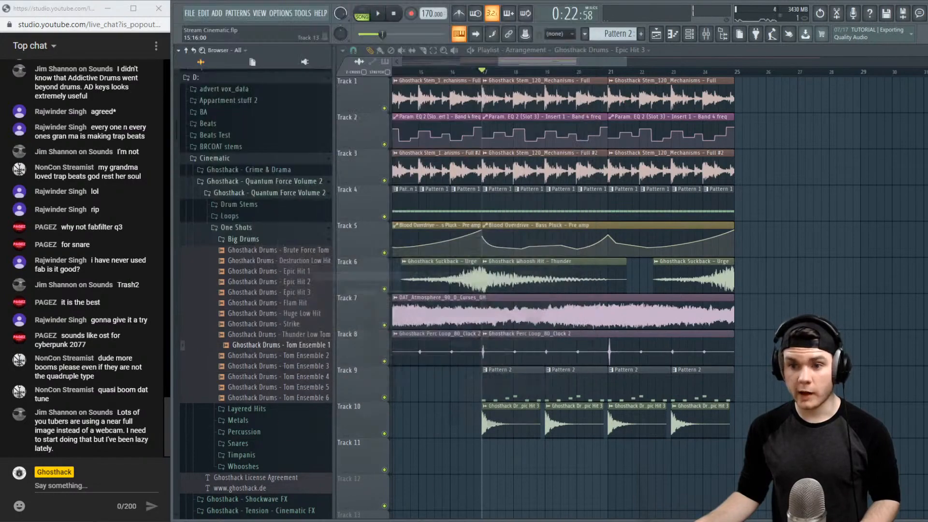
pyautogui.click(305, 366)
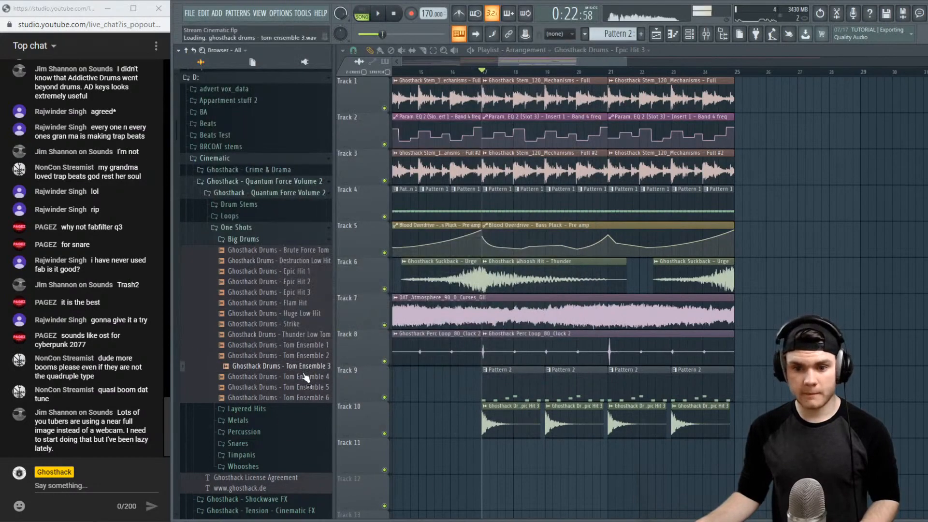
# Place Tom Ensemble 1 in bar 17 on Track 11 and Tom Ensemble 2 at 17:13 on Track 12, then play the section
pyautogui.click(306, 346)
pyautogui.moveTo(393, 428); pyautogui.dragTo(514, 447)
pyautogui.scroll(3, 549, 76)
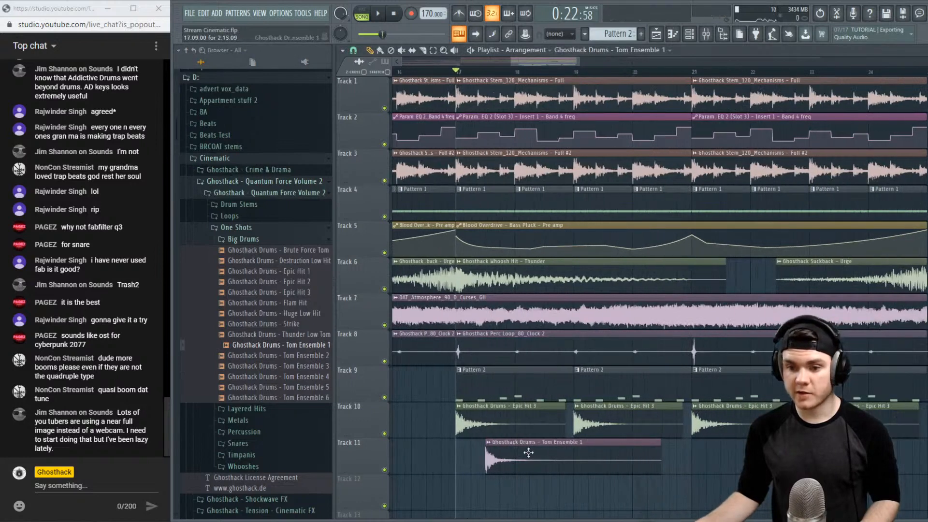
pyautogui.click(285, 357)
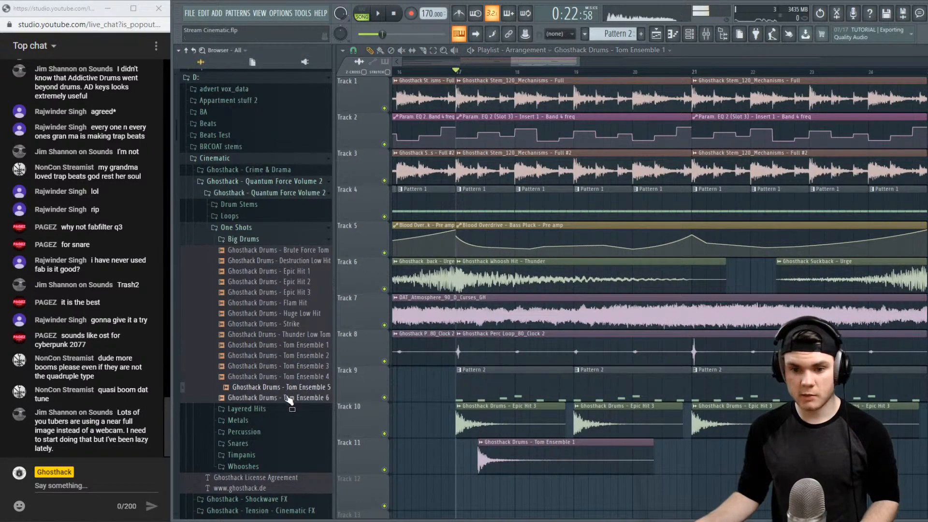
pyautogui.moveTo(289, 362); pyautogui.dragTo(506, 456)
pyautogui.press('space')
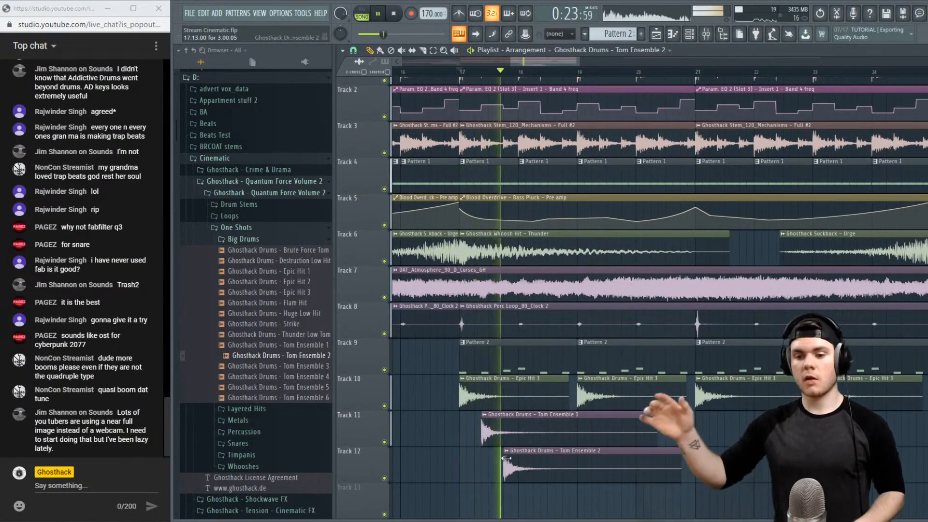
# Duplicate the Tom Ensemble 1 and 2 clips two bars further along Tracks 11 and 12 and listen to the result
pyautogui.moveTo(555, 493); pyautogui.dragTo(639, 445)
pyautogui.press('space')
pyautogui.press('space')
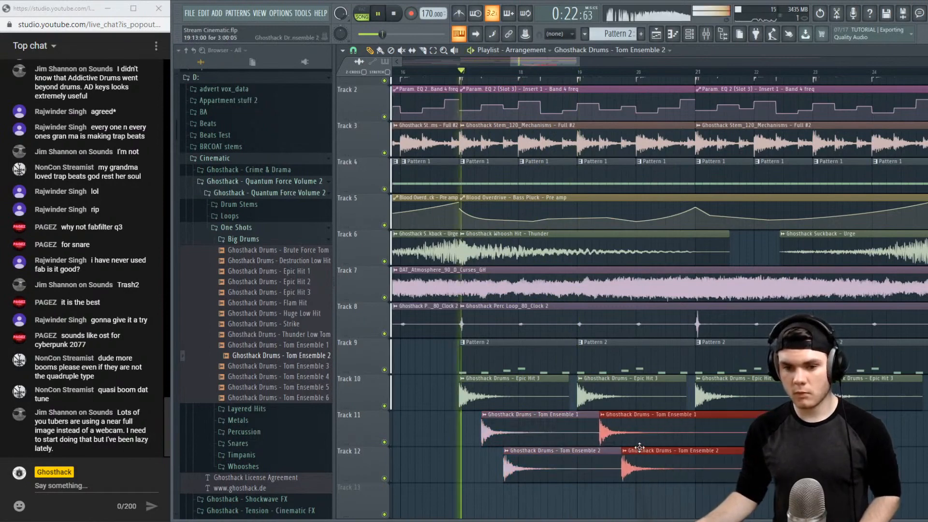
pyautogui.scroll(-1, 639, 445)
pyautogui.scroll(-1, 638, 446)
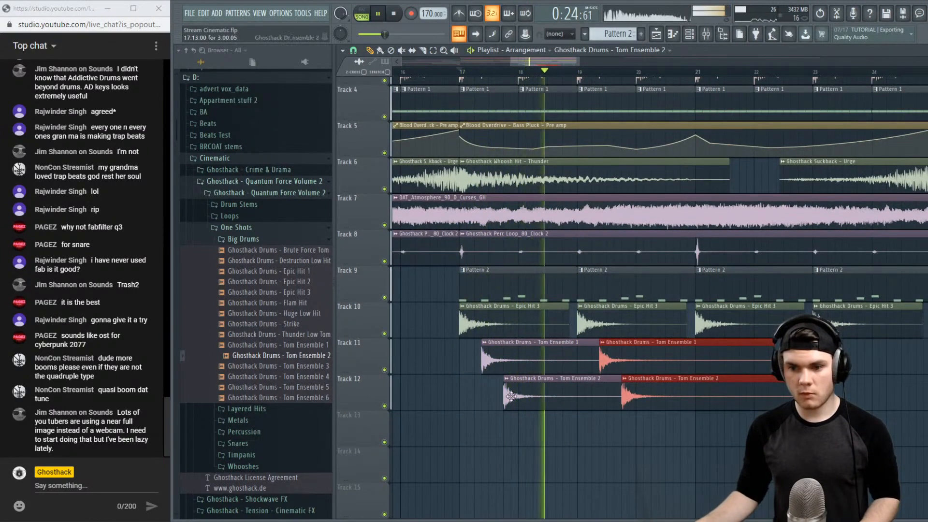
# Add another Tom Ensemble 2 clip at 18:09 on Track 12, between the two existing ones
pyautogui.press('space')
pyautogui.click(561, 397)
pyautogui.press('space')
pyautogui.click(555, 428)
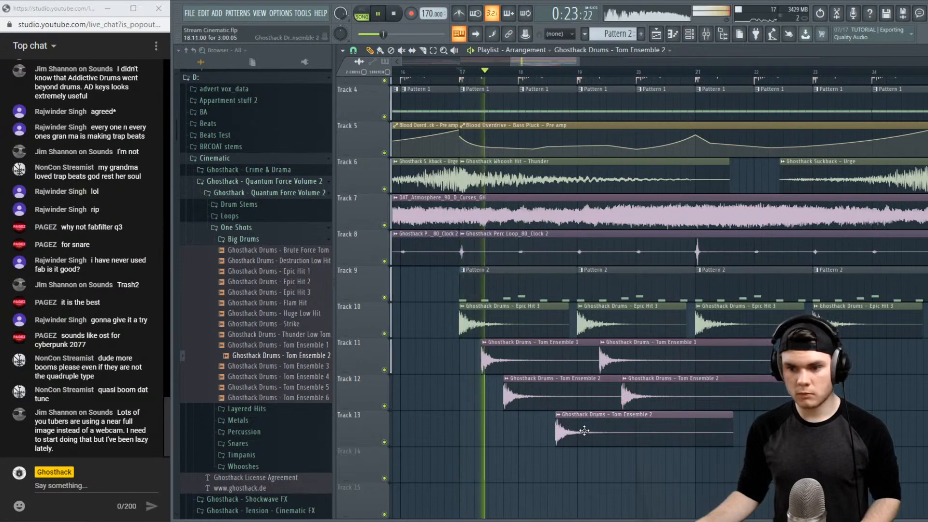
pyautogui.moveTo(584, 430); pyautogui.dragTo(576, 388)
pyautogui.press('space')
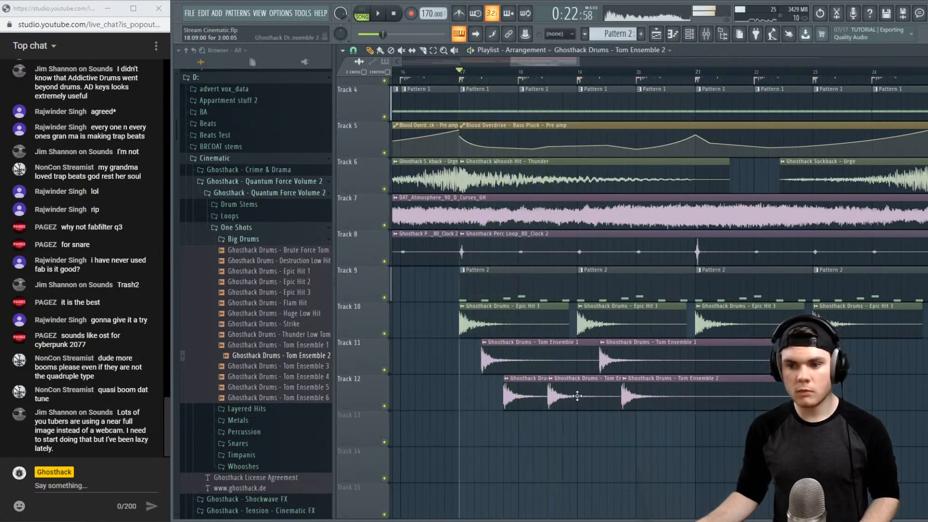
# Place Thunder Low Tom late in bar 18 on Track 13 and shift the second Tom Ensemble 2 clip on Track 12 to 18:07
pyautogui.click(308, 377)
pyautogui.click(310, 388)
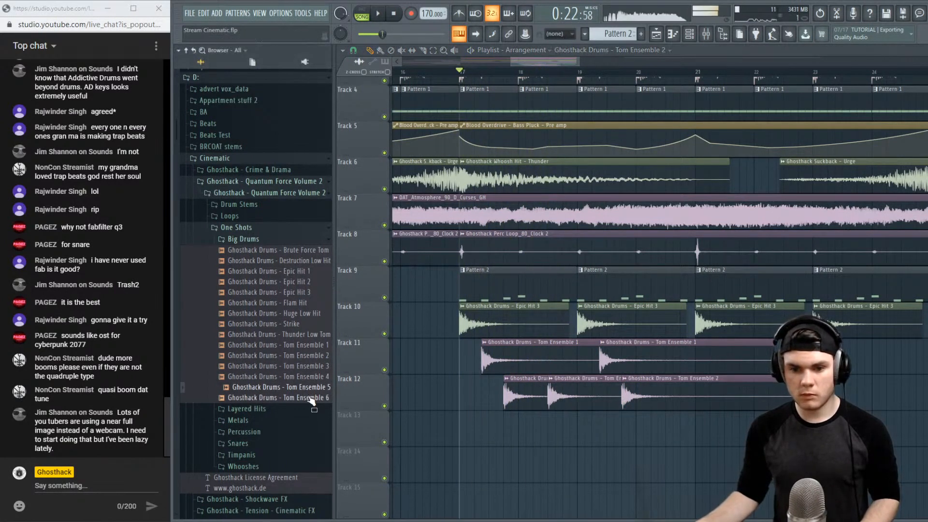
pyautogui.click(310, 398)
pyautogui.click(308, 325)
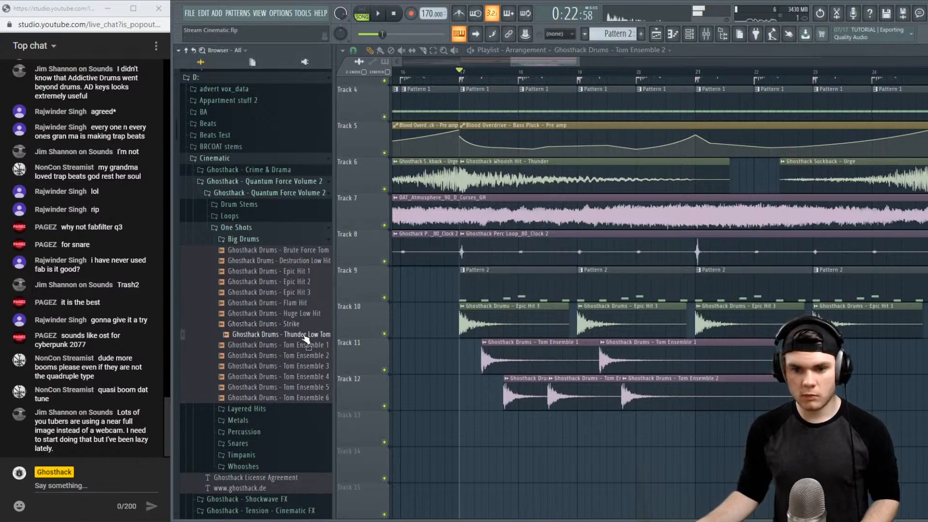
pyautogui.moveTo(305, 340); pyautogui.dragTo(574, 393)
pyautogui.press('space')
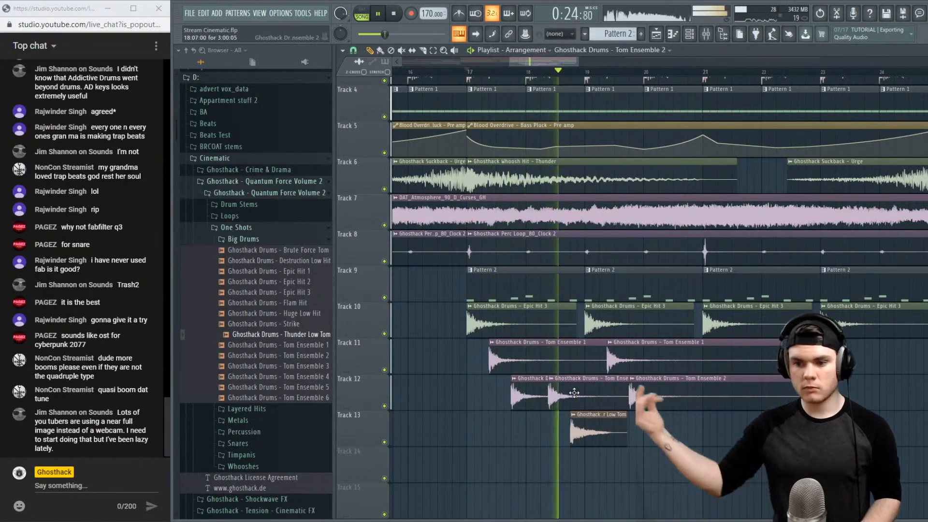
pyautogui.press('space')
pyautogui.press('space')
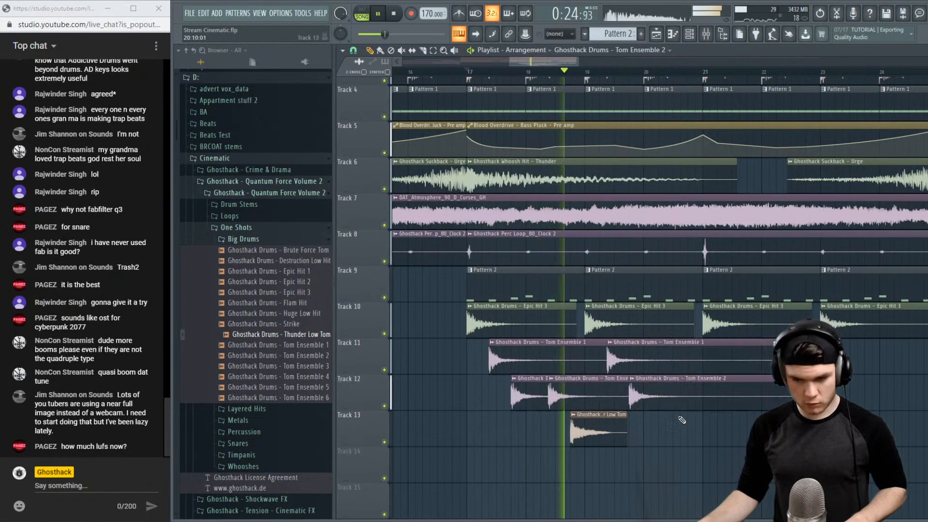
# Delete the duplicated Tom Ensemble clips in bar 19 from Tracks 11 and 12 and restart playback
pyautogui.press('space')
pyautogui.rightClick(700, 389)
pyautogui.rightClick(702, 360)
pyautogui.press('space')
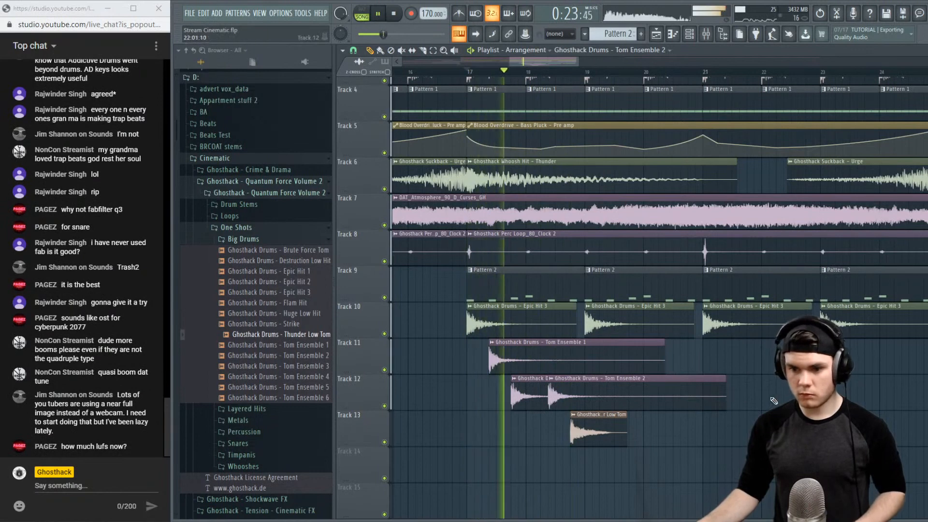
# Shorten the three Tom Ensemble clips on Tracks 11 and 12 together to about ten steps each
pyautogui.moveTo(773, 401); pyautogui.dragTo(525, 371)
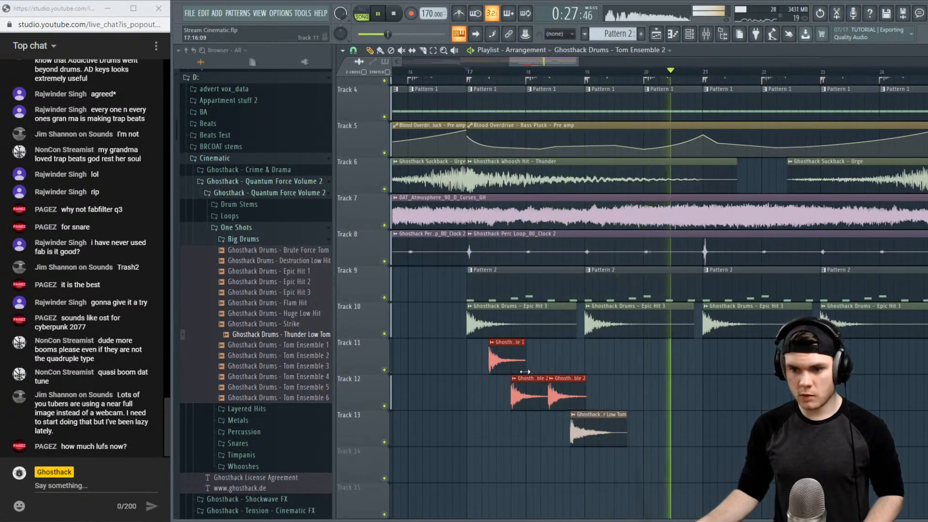
pyautogui.press('space')
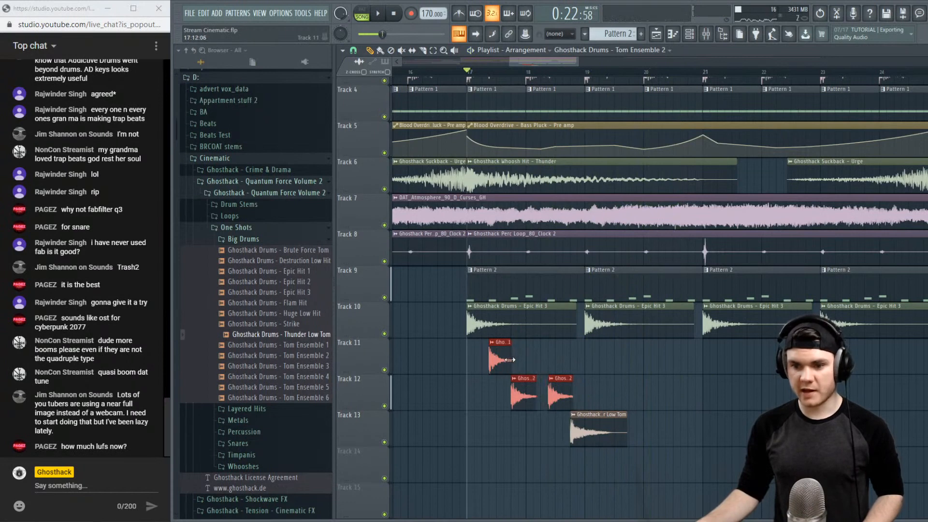
pyautogui.press('space')
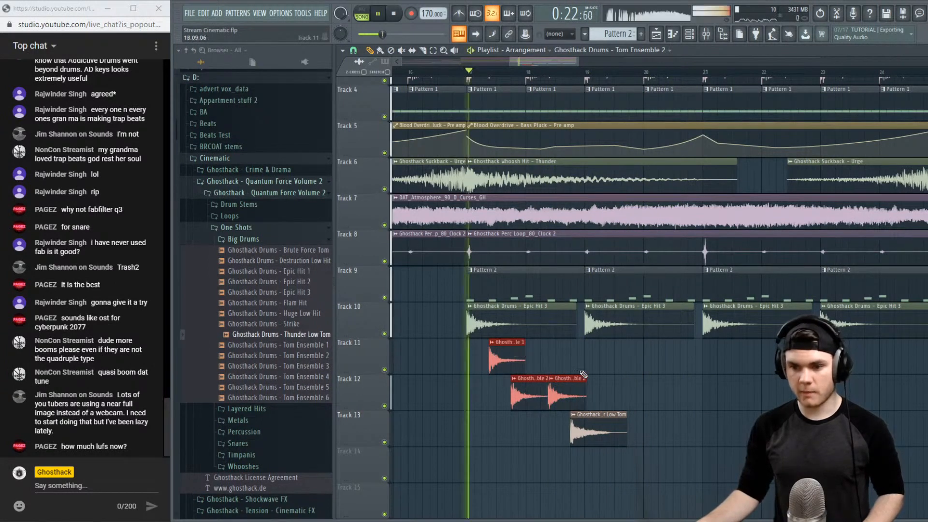
# Duplicate the whole four-clip tom fill on Tracks 11 to 13 two bars further along and play it back
pyautogui.click(643, 427)
pyautogui.moveTo(688, 482); pyautogui.dragTo(622, 366)
pyautogui.press('space')
pyautogui.press('space')
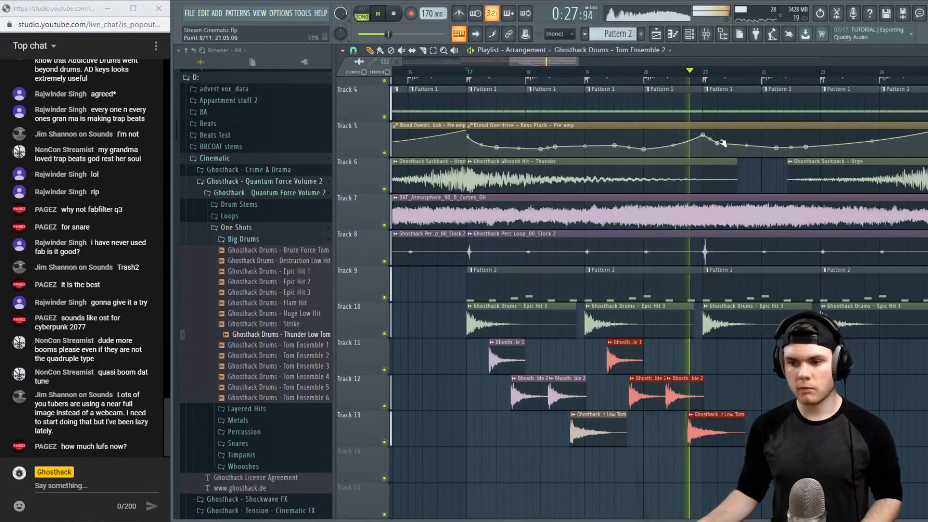
pyautogui.press('space')
# Move the Tom Ensemble 2 clips from Track 12 and the Thunder Low Tom clips from Track 13 up onto Track 11
pyautogui.scroll(-4, 655, 106)
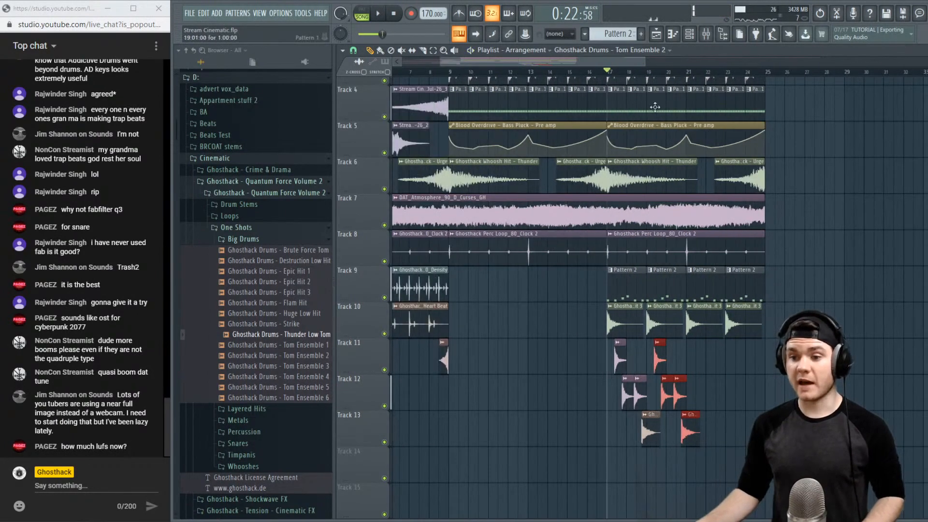
pyautogui.moveTo(727, 405); pyautogui.dragTo(622, 387)
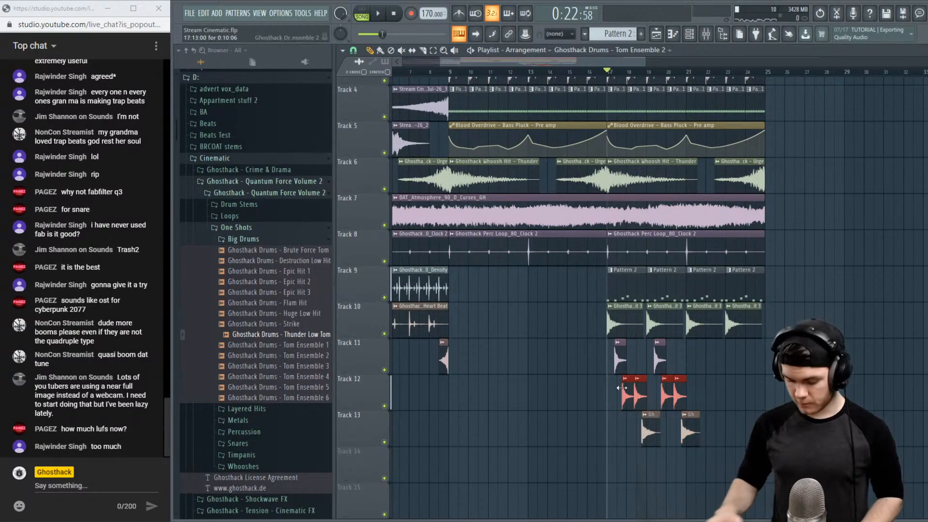
pyautogui.hotkey('shift', 'Up')
pyautogui.moveTo(658, 449); pyautogui.dragTo(579, 443)
pyautogui.hotkey('shift', 'Up')
pyautogui.hotkey('shift', 'Up')
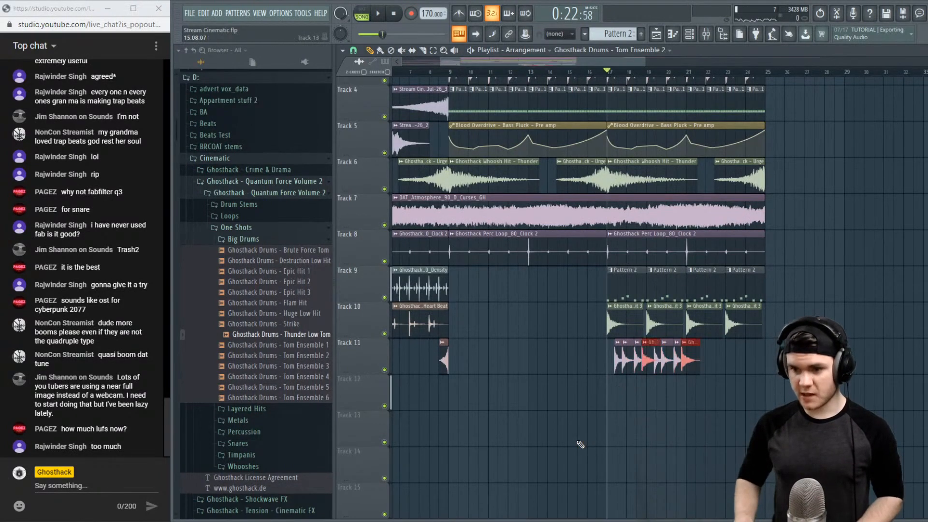
pyautogui.scroll(4, 657, 75)
pyautogui.press('space')
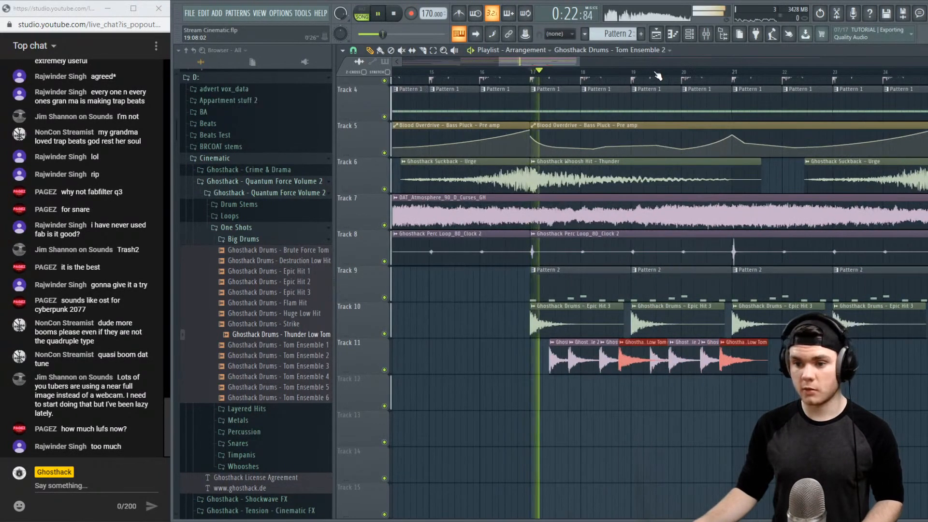
# Try a Tom Ensemble 2 clip at the start of bar 17 on Track 12 during playback, and remove it again
pyautogui.press('space')
pyautogui.click(458, 390)
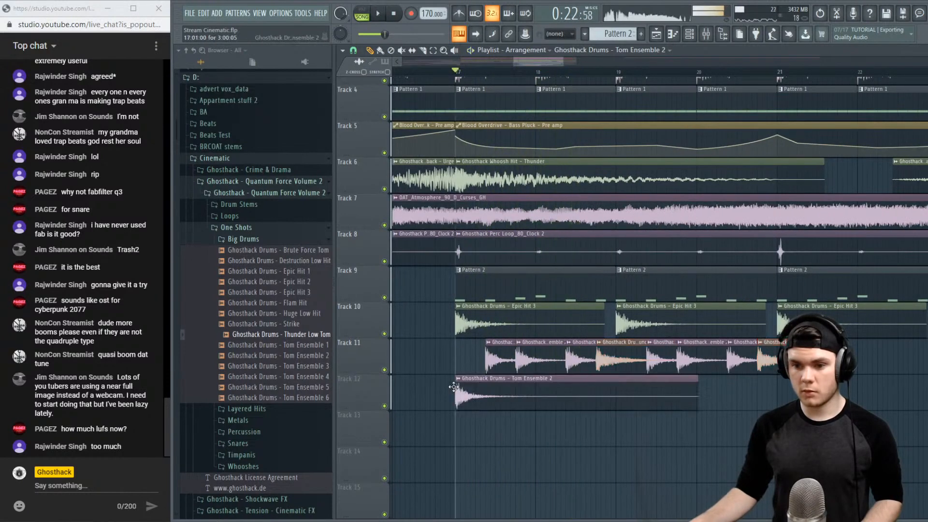
pyautogui.press('space')
pyautogui.rightClick(474, 394)
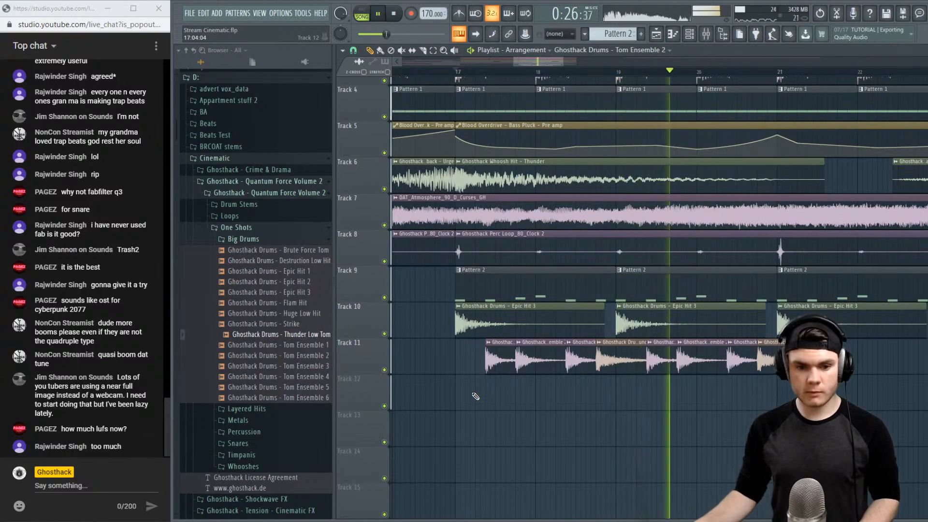
pyautogui.press('space')
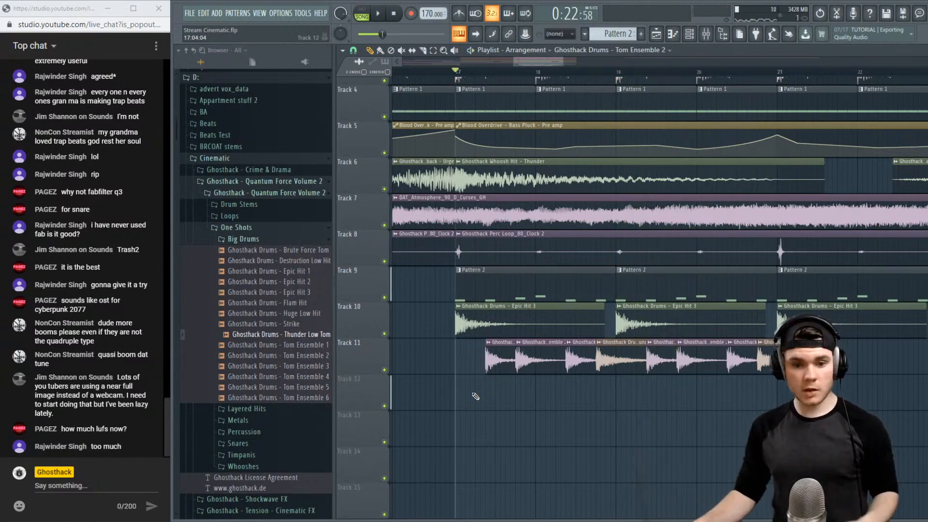
# Play back the epic hit and tom fill section from bar 17
pyautogui.press('space')
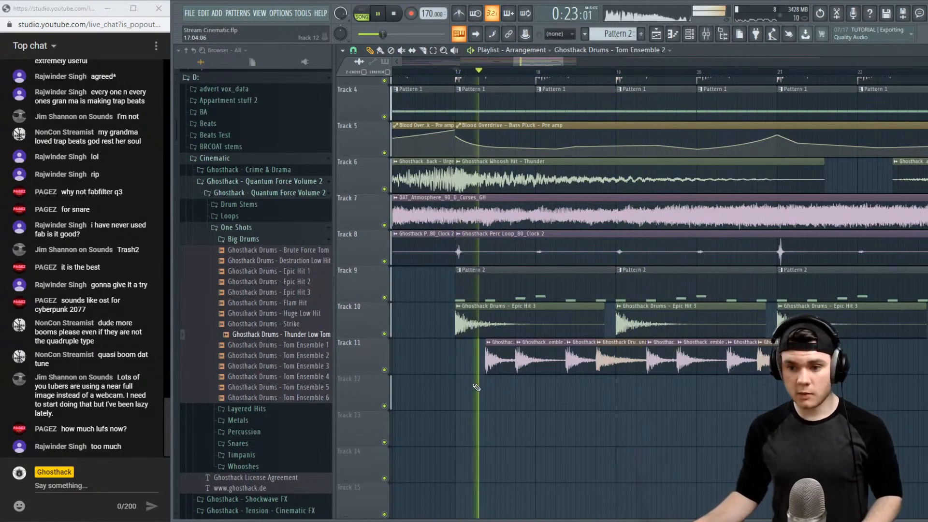
pyautogui.press('space')
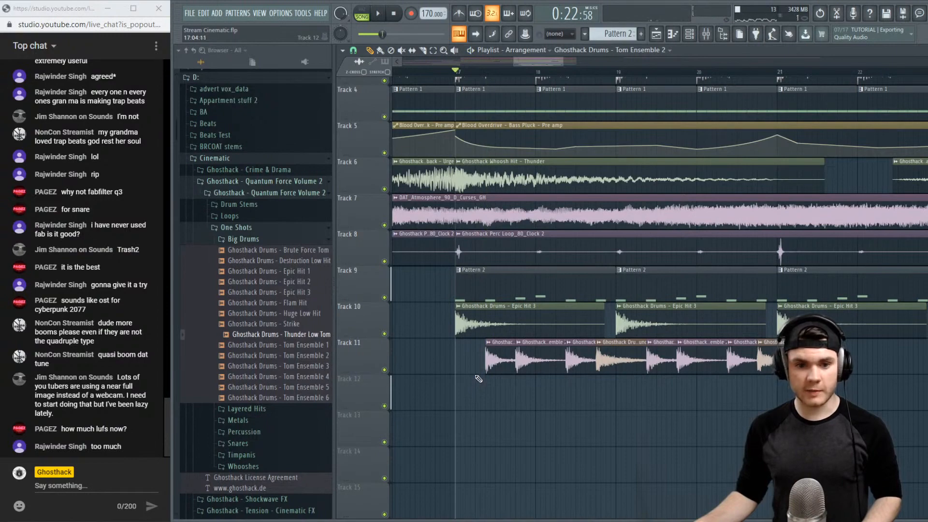
pyautogui.press('space')
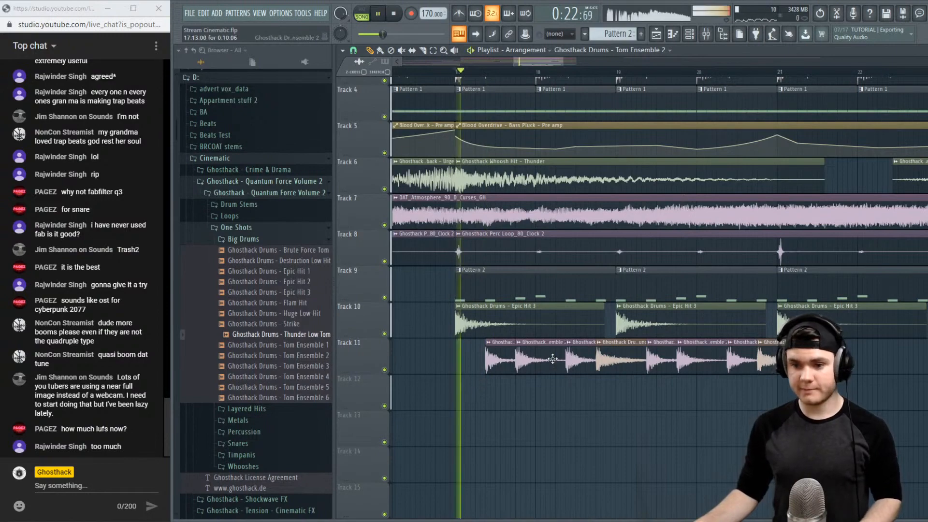
pyautogui.press('space')
# Inspect the Fruity parametric EQ 2 curve on mixer insert 11 during playback
pyautogui.click(689, 34)
pyautogui.click(689, 33)
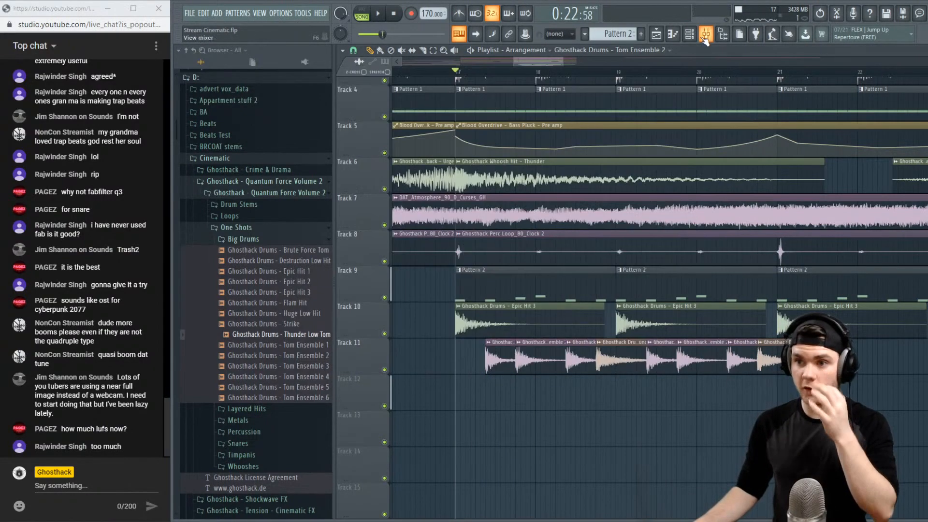
pyautogui.click(706, 34)
pyautogui.click(470, 274)
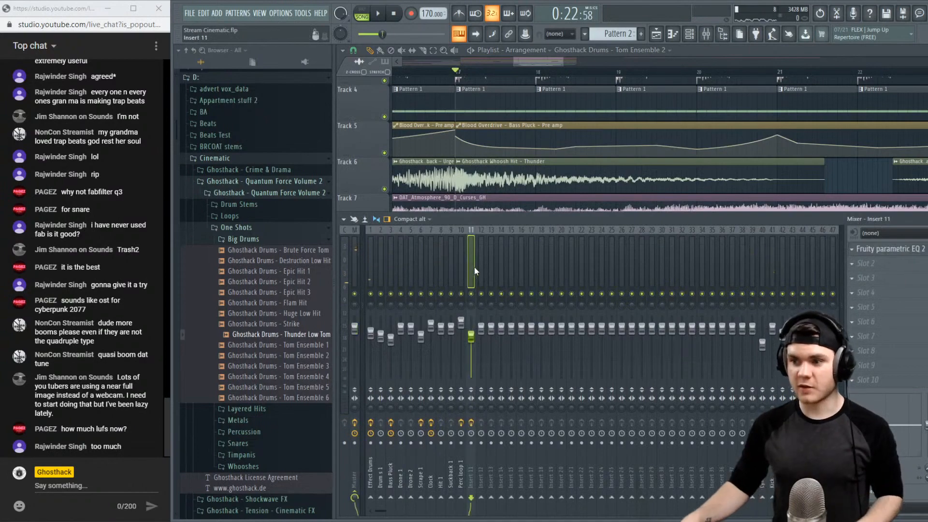
pyautogui.click(889, 251)
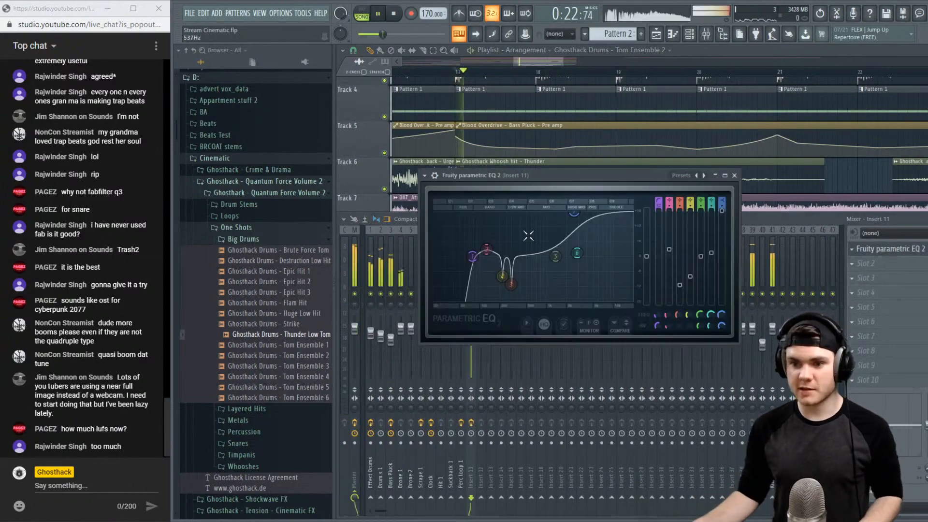
pyautogui.press('space')
pyautogui.press('space')
pyautogui.click(892, 251)
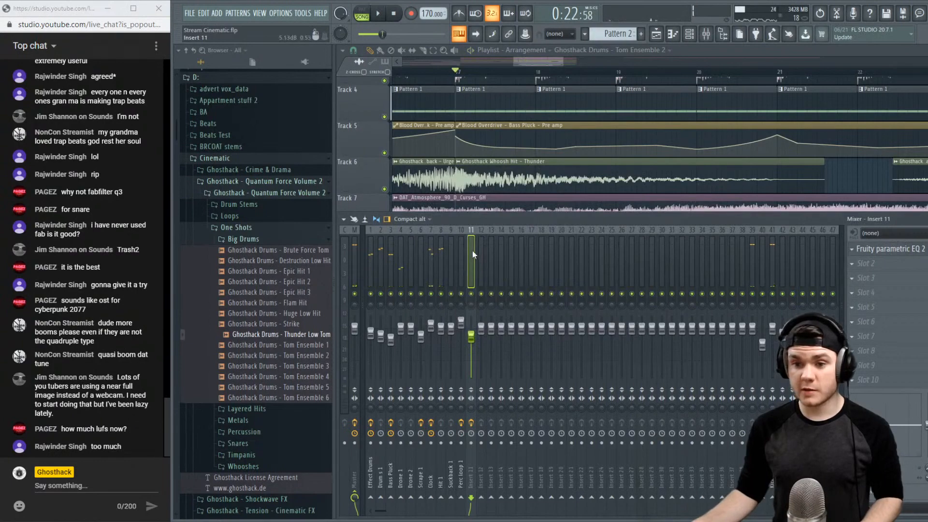
# Rename mixer insert 11 as mASH and insert 12 as Toms
pyautogui.rightClick(472, 250)
pyautogui.click(492, 244)
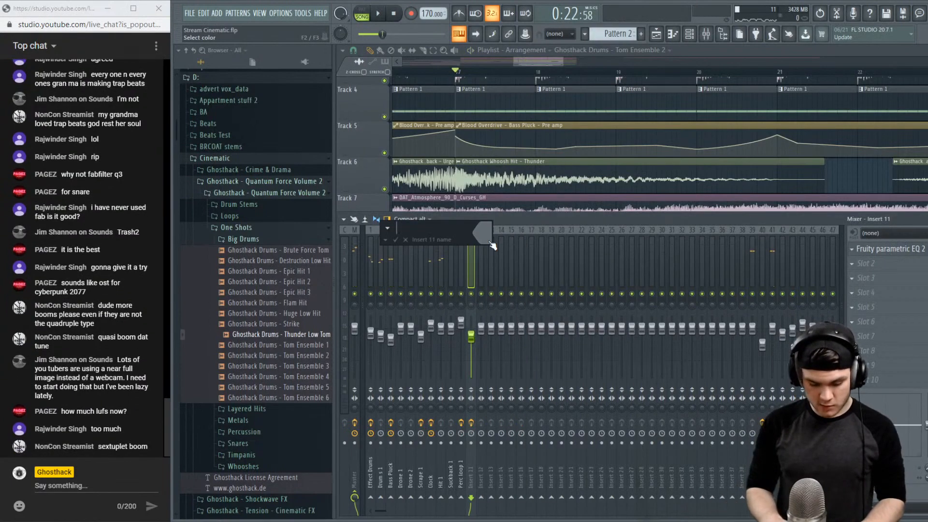
pyautogui.write('mASS')
pyautogui.press('Escape')
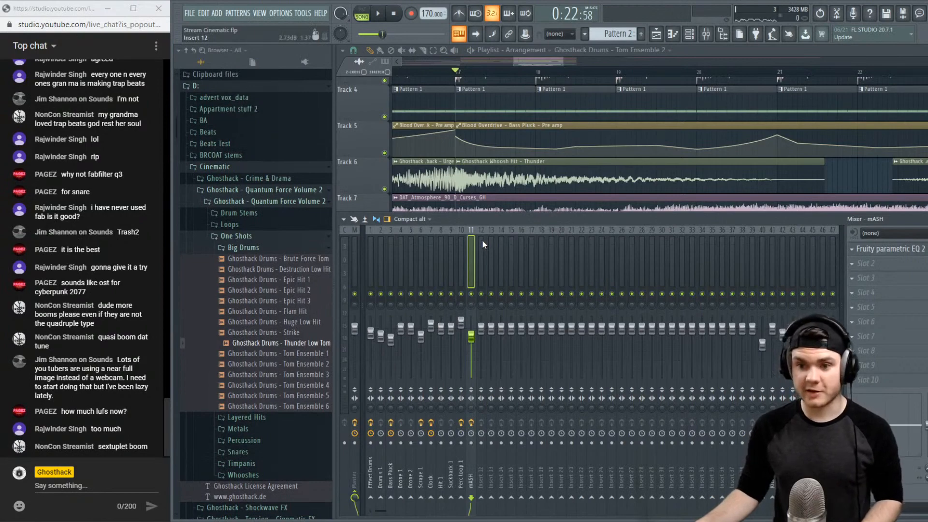
pyautogui.rightClick(482, 239)
pyautogui.click(502, 239)
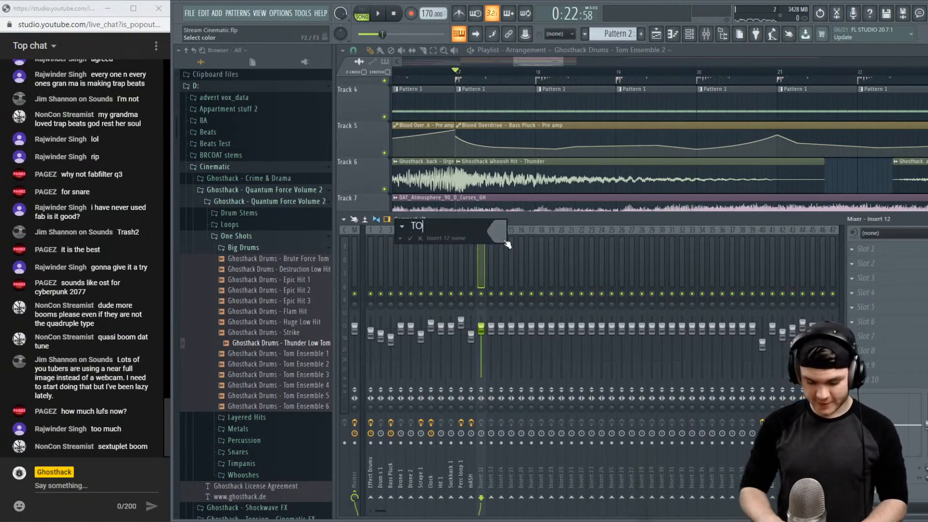
pyautogui.write('To')
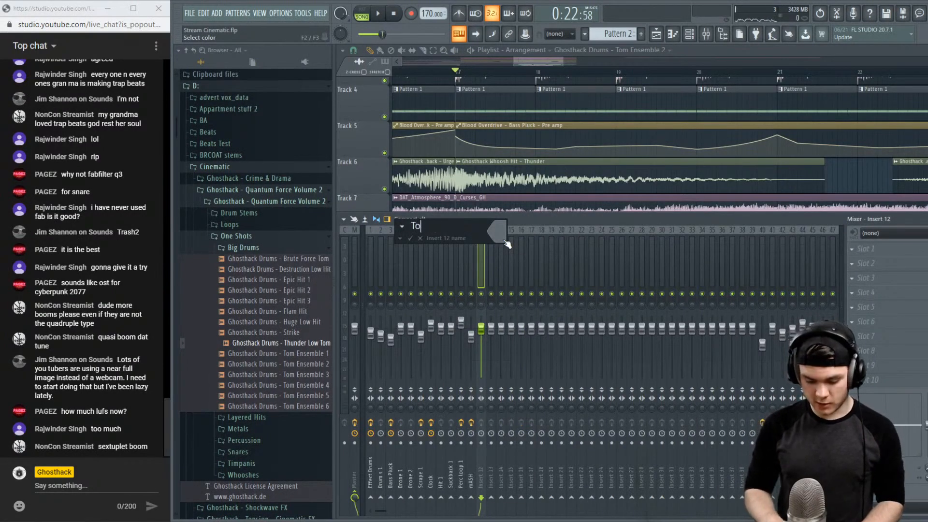
pyautogui.write('ms')
pyautogui.press('Return')
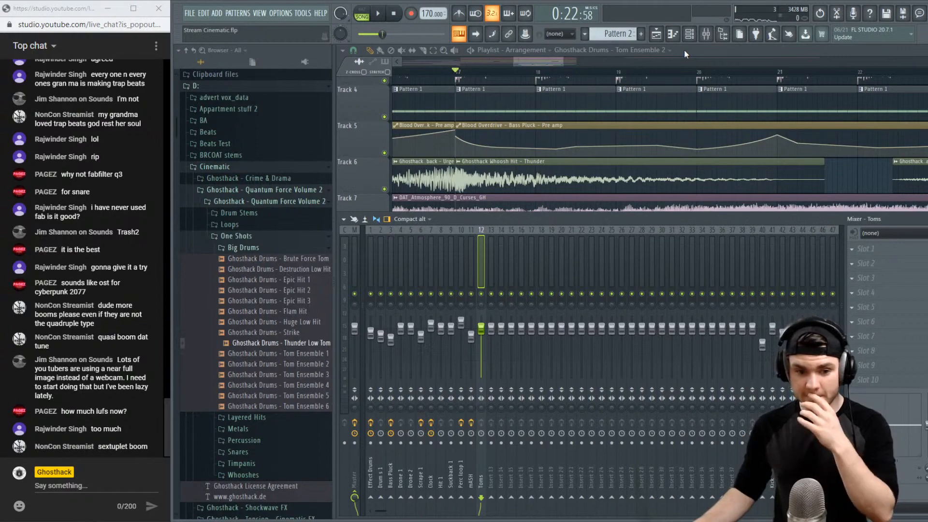
# Route the Epic Hit 3, Tom Ensemble 1, Tom Ensemble 2 and Thunder Low Tom samples to mixer track 12, Toms
pyautogui.press('F9')
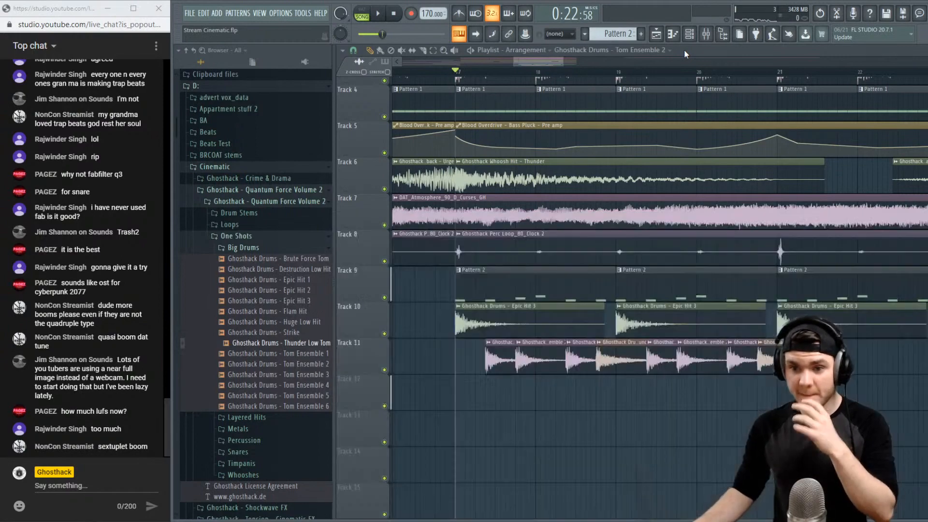
pyautogui.doubleClick(497, 330)
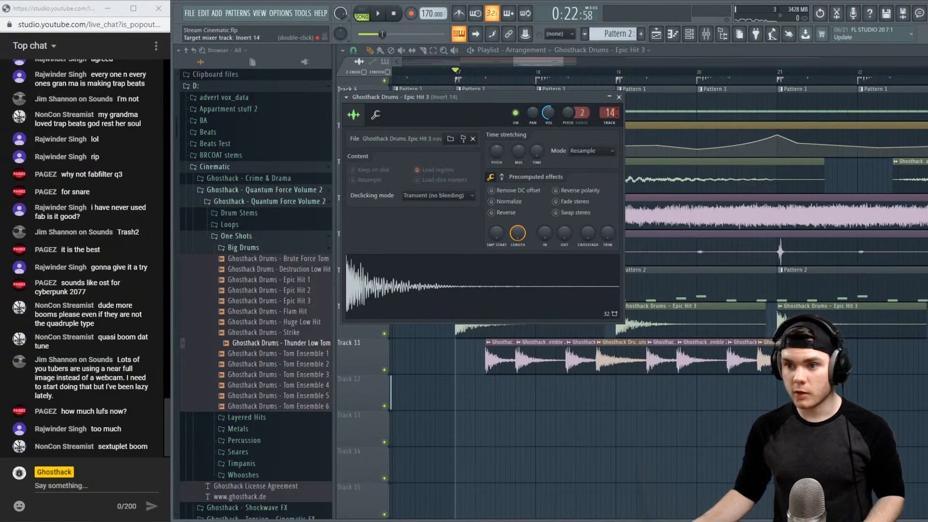
pyautogui.doubleClick(499, 360)
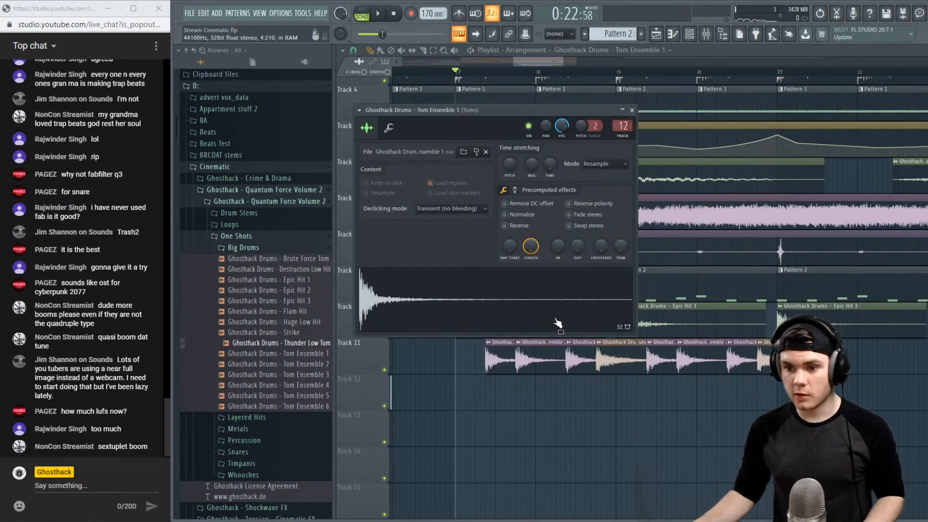
pyautogui.doubleClick(536, 346)
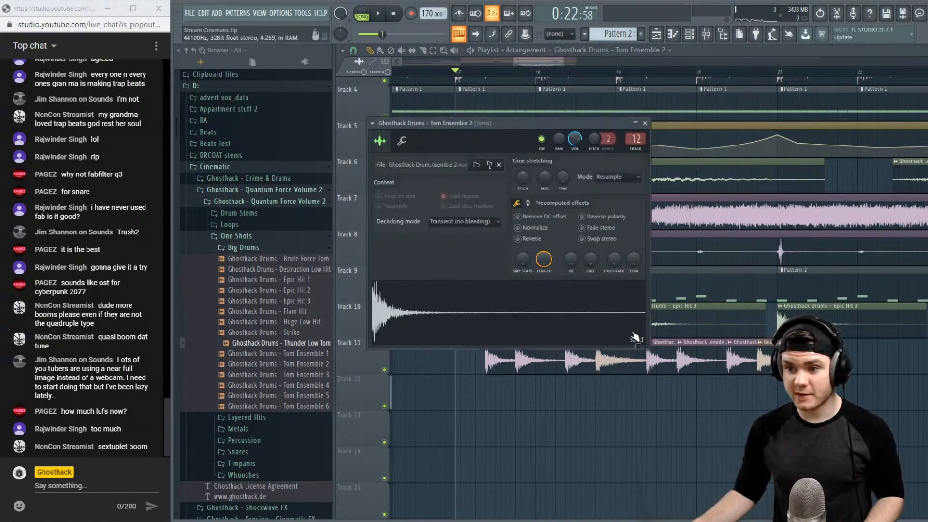
pyautogui.doubleClick(623, 354)
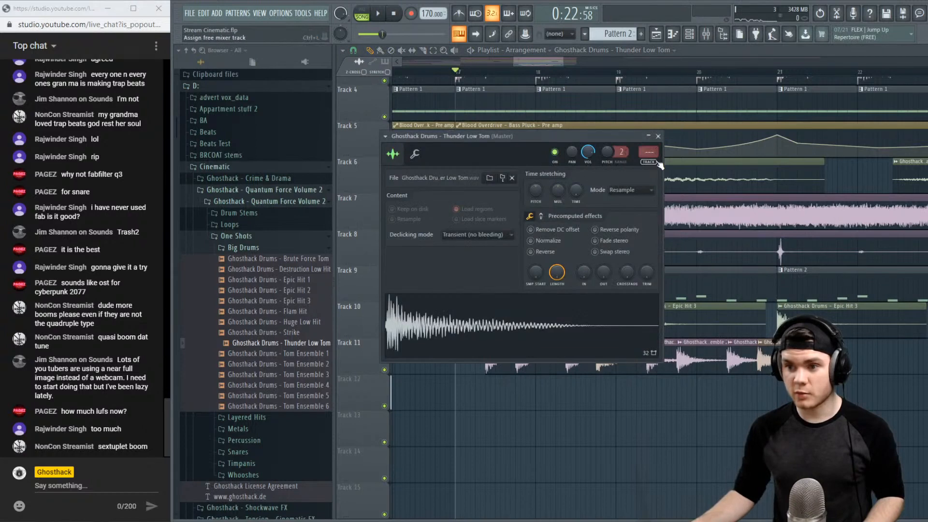
pyautogui.press('space')
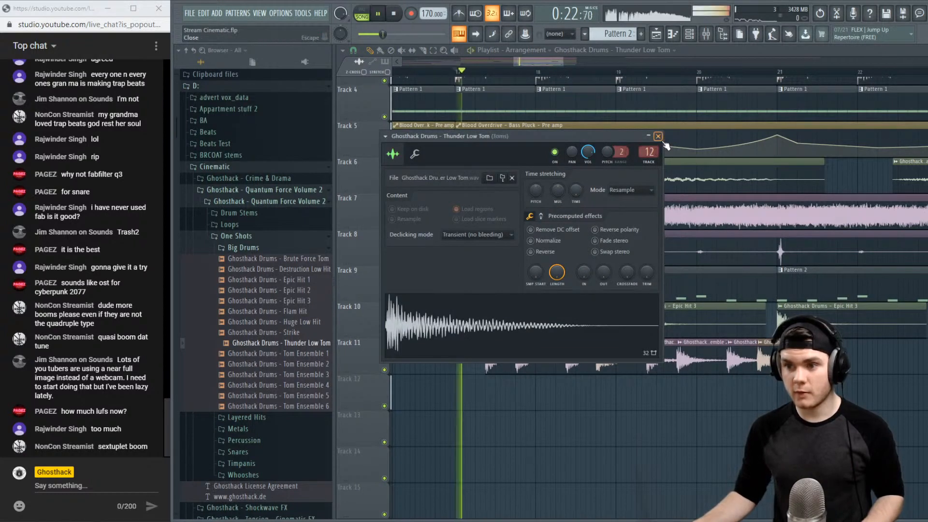
pyautogui.click(657, 136)
# Solo the Toms insert and lower its fader slightly during playback
pyautogui.click(705, 34)
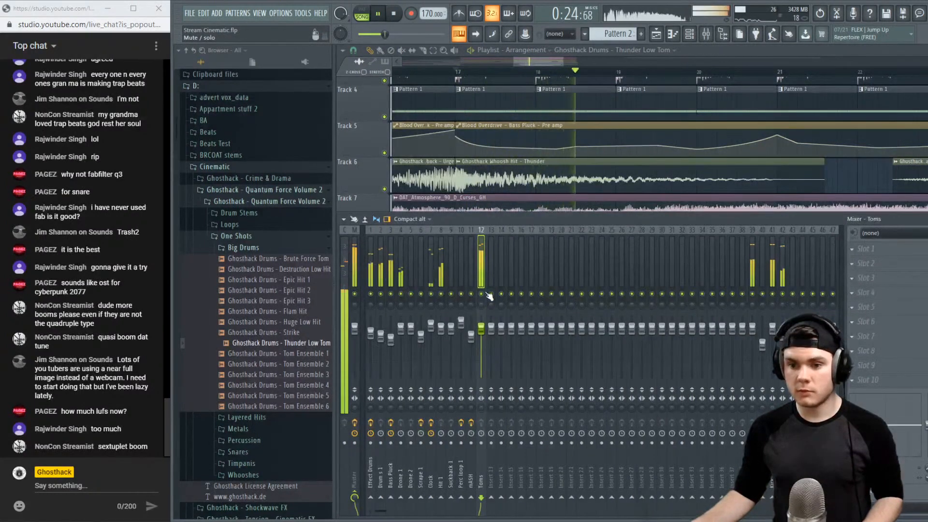
pyautogui.moveTo(480, 328); pyautogui.dragTo(481, 335)
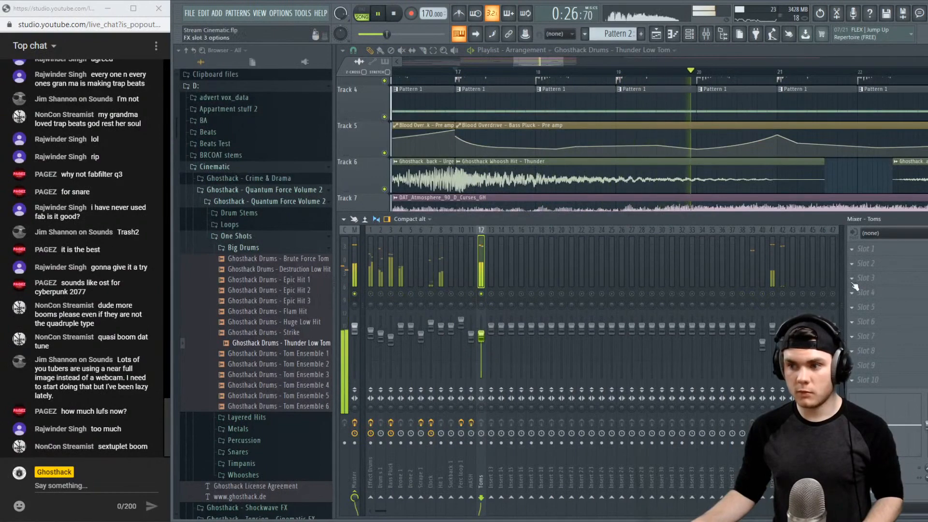
pyautogui.click(706, 34)
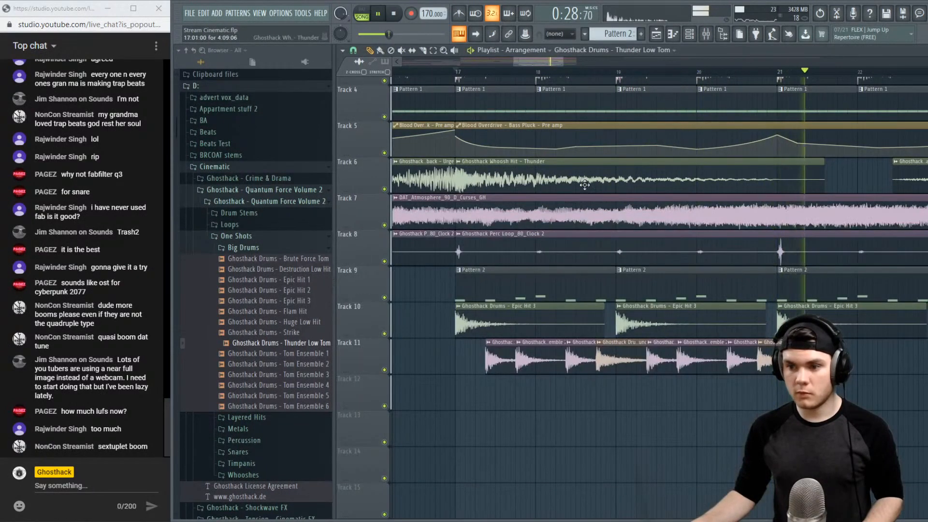
pyautogui.press('space')
pyautogui.press('space')
# Adjust the volume control of the Epic Hit 3 sample and play the section again
pyautogui.click(535, 328)
pyautogui.doubleClick(535, 328)
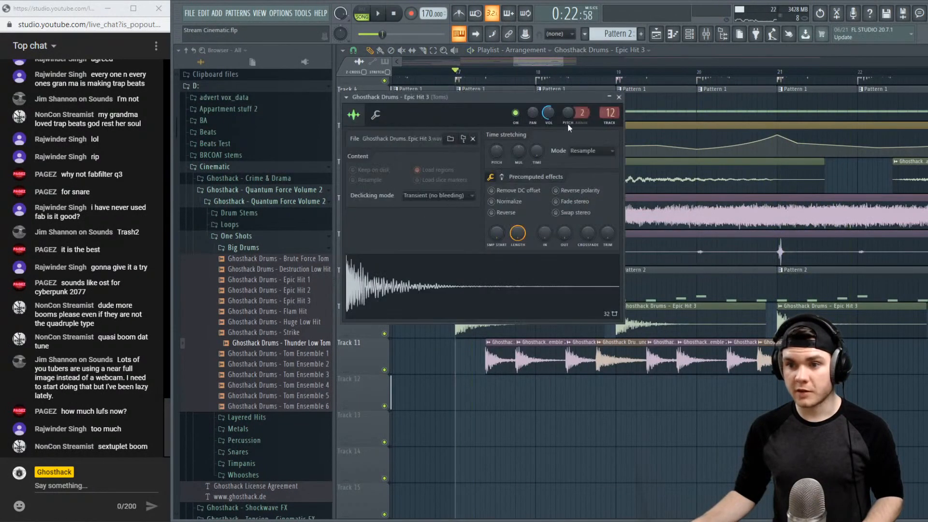
pyautogui.rightClick(550, 114)
pyautogui.click(564, 123)
pyautogui.press('space')
pyautogui.click(618, 97)
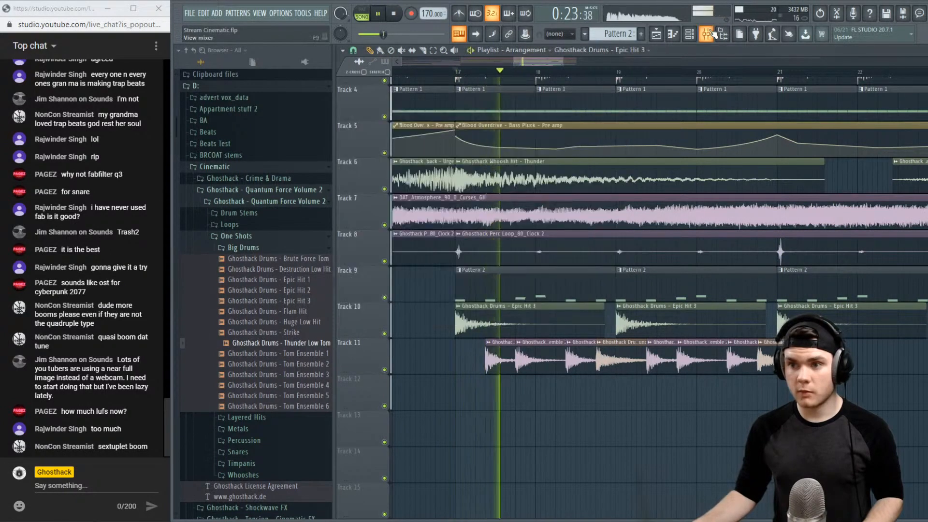
# Lower the Toms fader further and add Fruity Reeverb 2 at 50% wet, placed in the second effect slot
pyautogui.click(706, 34)
pyautogui.moveTo(481, 335); pyautogui.dragTo(481, 344)
pyautogui.click(873, 249)
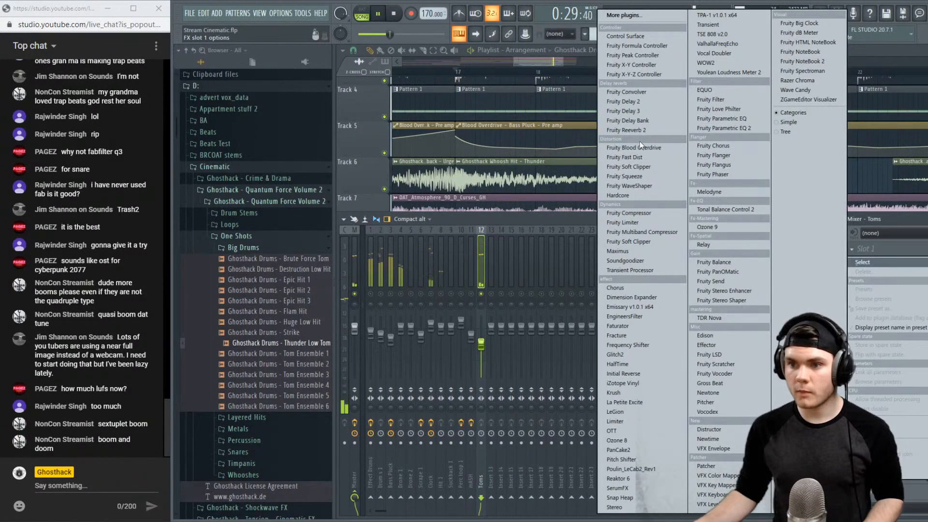
pyautogui.click(628, 130)
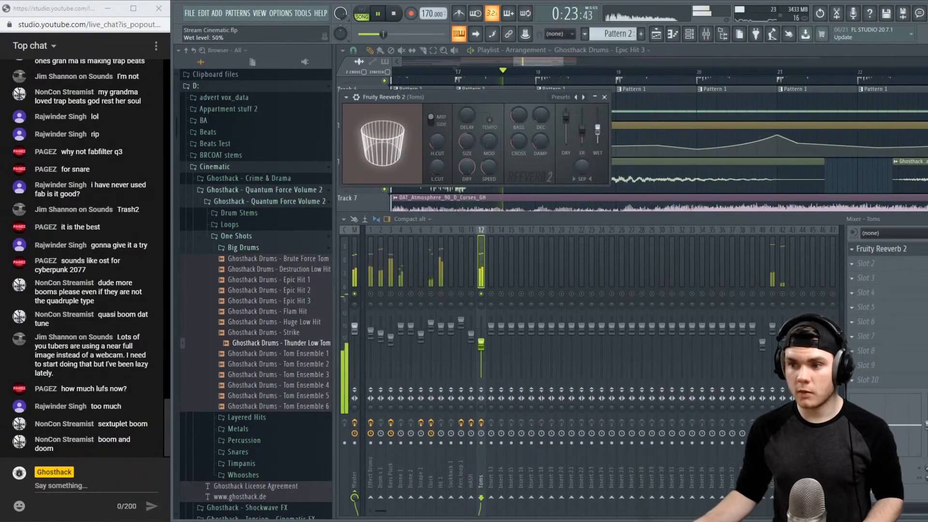
pyautogui.click(889, 250)
pyautogui.scroll(-1, 873, 250)
# Add Fruity Parametric EQ 2 ahead of the reverb on Toms, and dip the sub and high-mid bands while listening
pyautogui.click(873, 250)
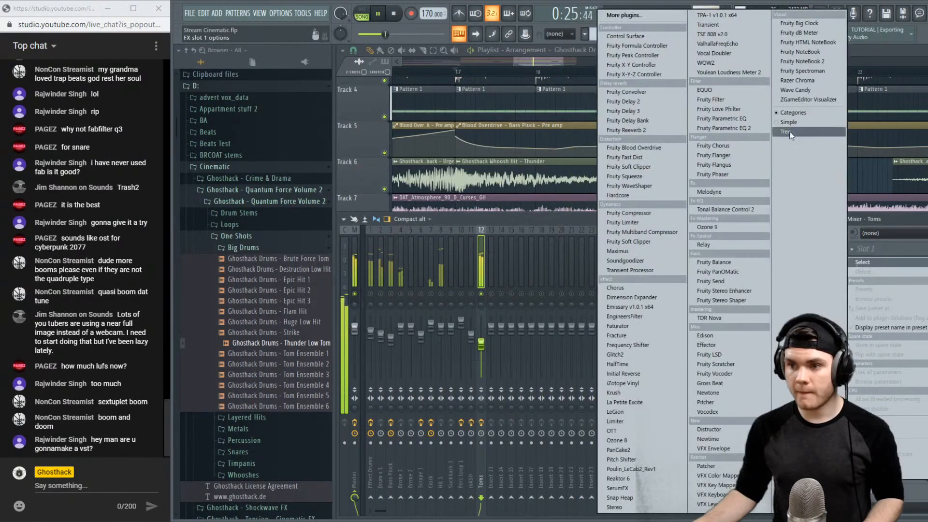
pyautogui.click(724, 128)
pyautogui.moveTo(490, 190); pyautogui.dragTo(401, 163)
pyautogui.press('space')
pyautogui.press('space')
pyautogui.scroll(-2, 516, 205)
pyautogui.scroll(-2, 474, 170)
pyautogui.scroll(-2, 433, 163)
pyautogui.press('space')
pyautogui.press('space')
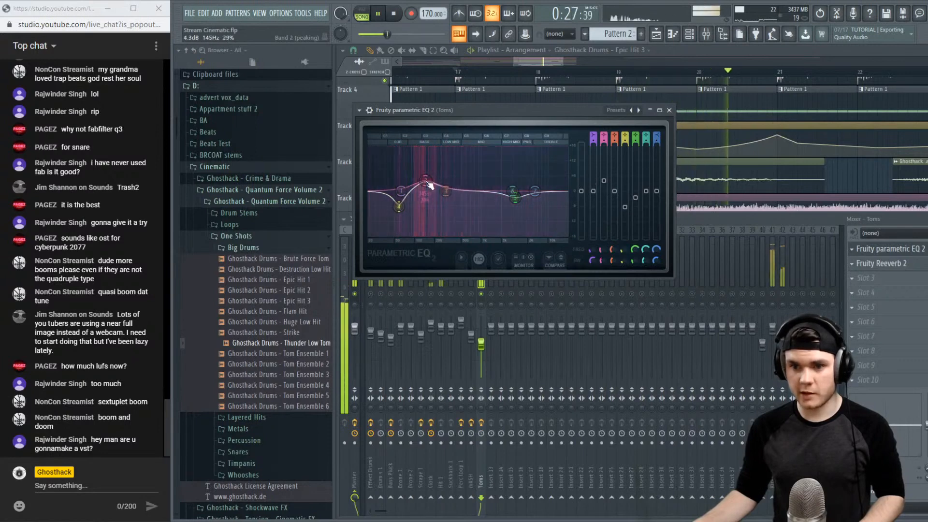
# Pull EQ band 2 into a slight bass cut, roll off the lows with band 1, and set band 7 to -18 dB at 20000 Hz
pyautogui.moveTo(428, 183); pyautogui.dragTo(420, 199)
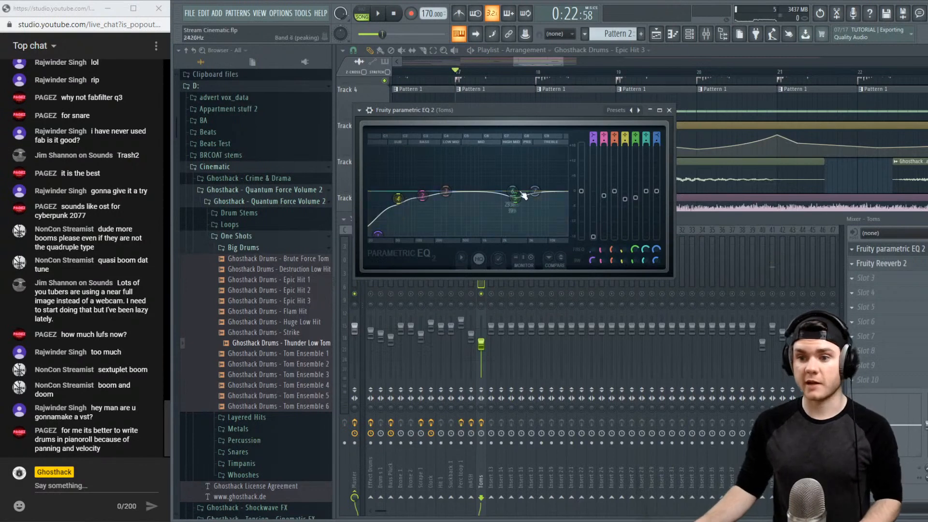
pyautogui.press('space')
pyautogui.moveTo(535, 192); pyautogui.dragTo(572, 241)
pyautogui.press('space')
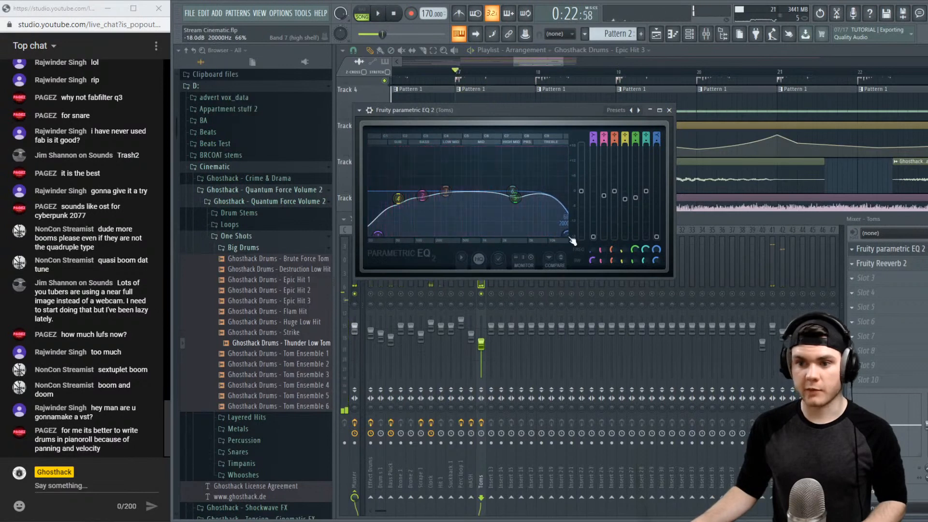
pyautogui.click(884, 247)
# Raise the early reflection level of the Fruity Reeverb 2 on Toms during playback
pyautogui.click(913, 257)
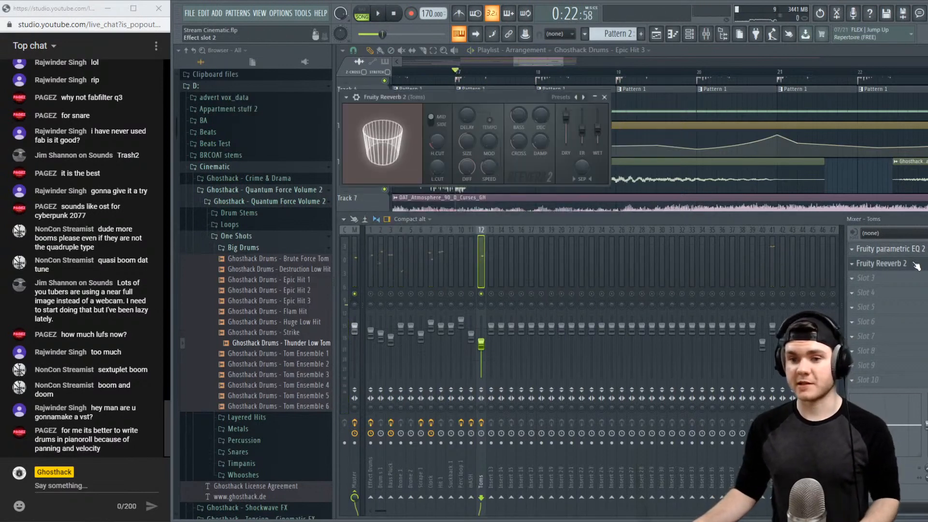
pyautogui.press('space')
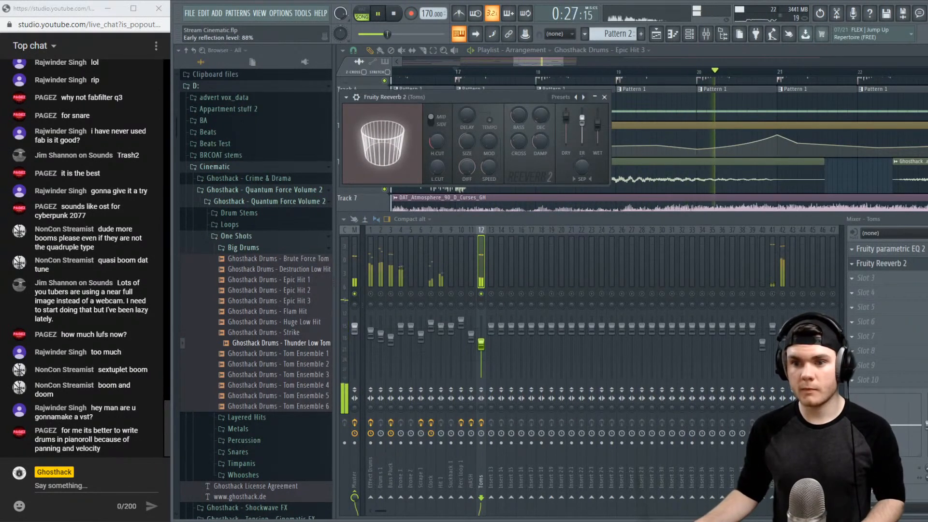
pyautogui.press('space')
# Take the Toms insert out of solo and set its volume to 66% against the full mix
pyautogui.rightClick(482, 294)
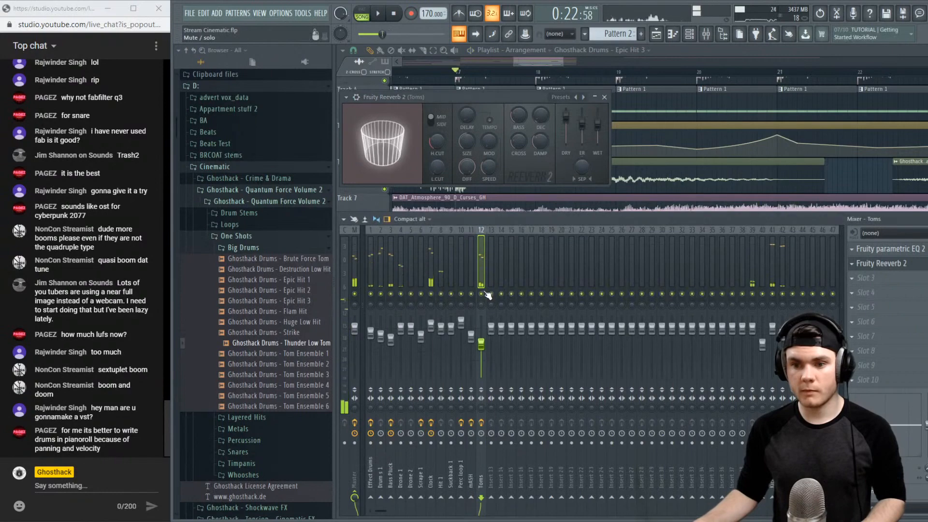
pyautogui.press('space')
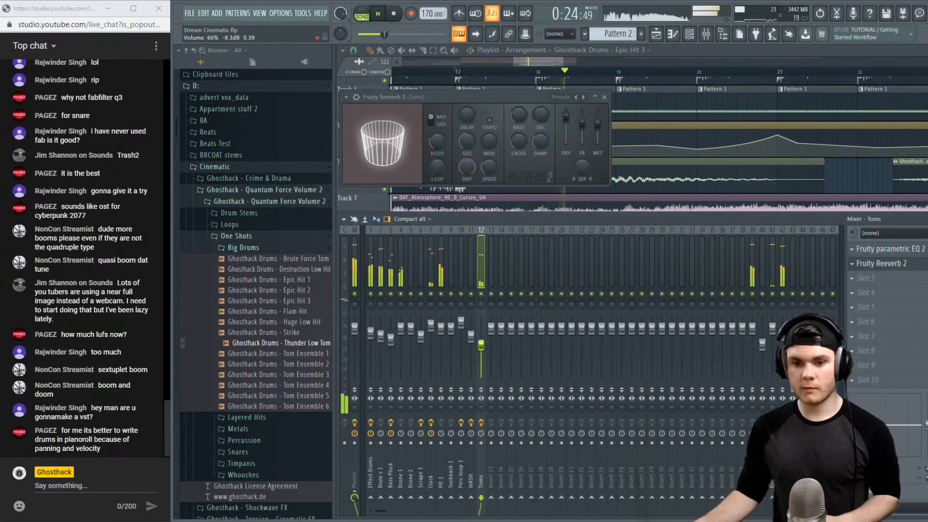
pyautogui.click(717, 55)
# Play the arrangement from just before bar 19 and examine the tom fill clips on Track 11 up close
pyautogui.press('space')
pyautogui.click(598, 72)
pyautogui.press('space')
pyautogui.scroll(4, 643, 75)
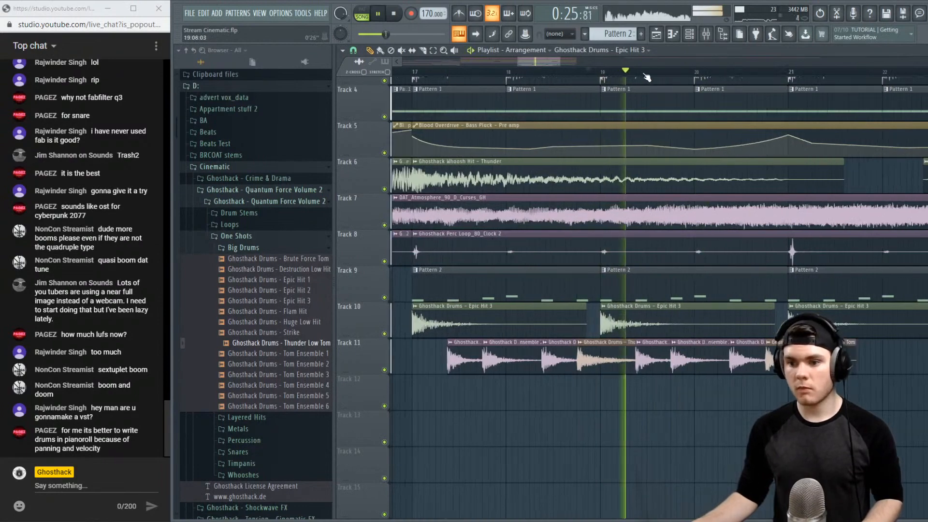
pyautogui.press('space')
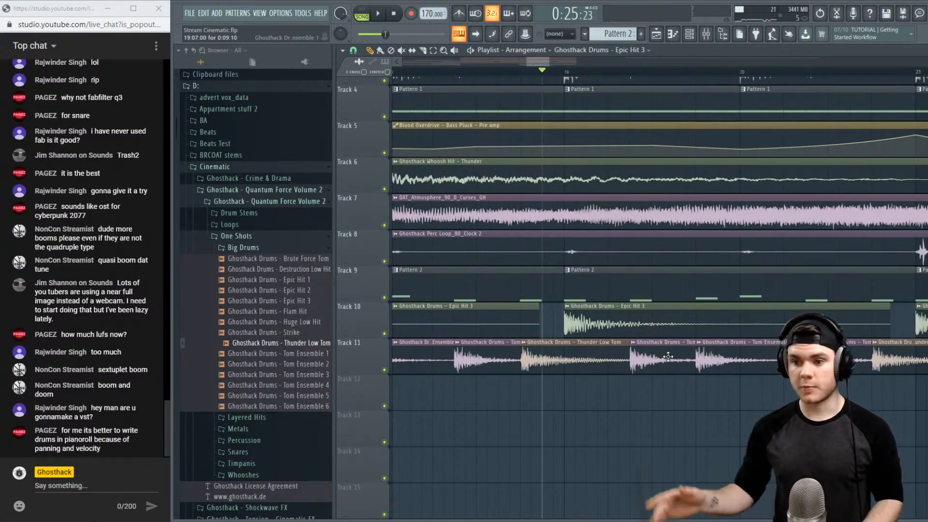
# Look over the Pattern 2 drum notes in the piano roll and listen to them against the arrangement around bar 19
pyautogui.press('space')
pyautogui.doubleClick(662, 276)
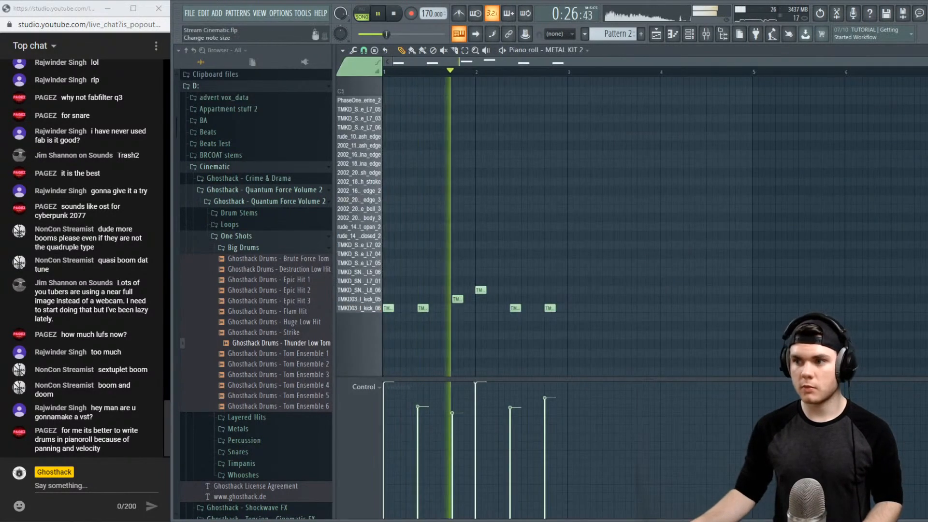
pyautogui.click(911, 51)
pyautogui.press('space')
pyautogui.press('space')
pyautogui.scroll(-2, 869, 67)
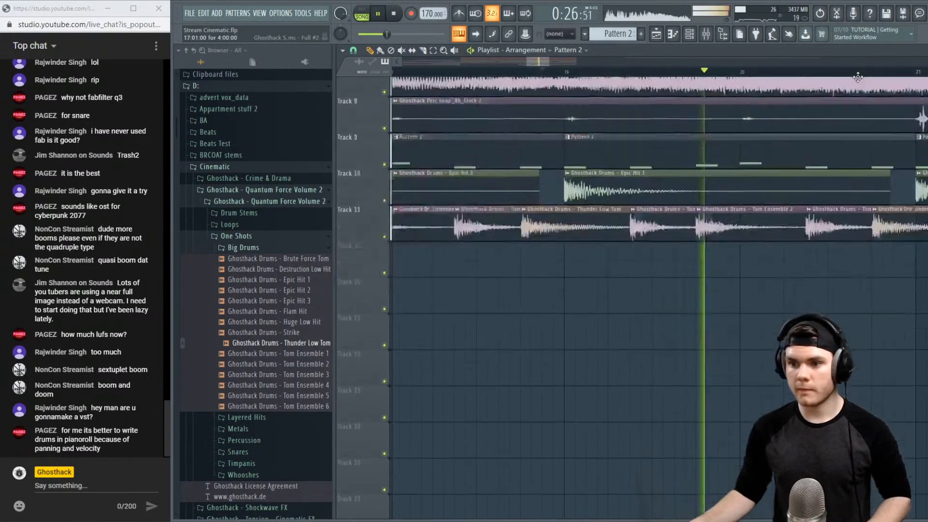
pyautogui.press('space')
pyautogui.scroll(-5, 855, 72)
# Move the four Pattern 2 clips from Track 9 down to Track 21 and merge them into one pattern clip
pyautogui.moveTo(551, 61); pyautogui.dragTo(585, 63)
pyautogui.moveTo(856, 208); pyautogui.dragTo(522, 204)
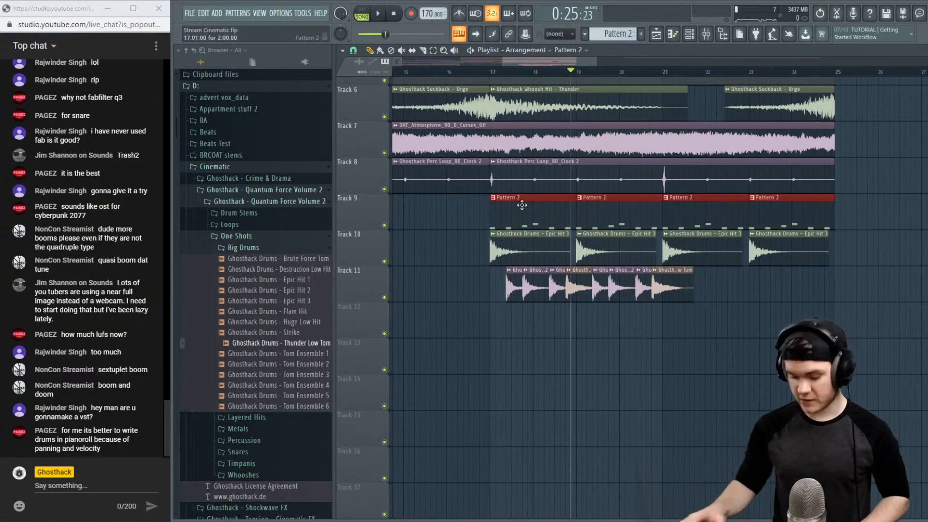
pyautogui.hotkey('shift', 'Down')
pyautogui.hotkey('shift', 'Down')
pyautogui.hotkey('shift', 'Down')
pyautogui.hotkey('shift', 'Down')
pyautogui.hotkey('shift', 'Down')
pyautogui.hotkey('shift', 'Down')
pyautogui.hotkey('shift', 'Down')
pyautogui.hotkey('shift', 'Down')
pyautogui.hotkey('shift', 'Down')
pyautogui.hotkey('shift', 'Down')
pyautogui.hotkey('shift', 'Down')
pyautogui.hotkey('shift', 'Down')
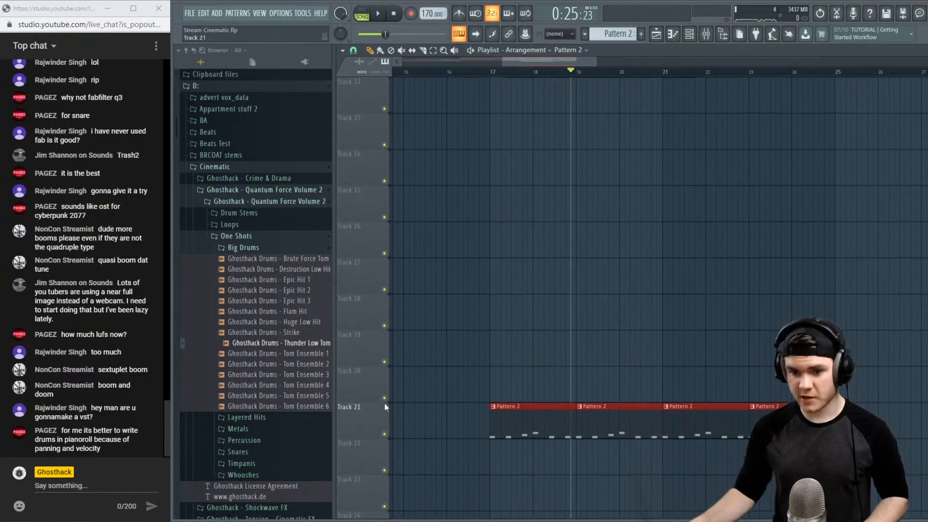
pyautogui.rightClick(370, 414)
pyautogui.click(419, 433)
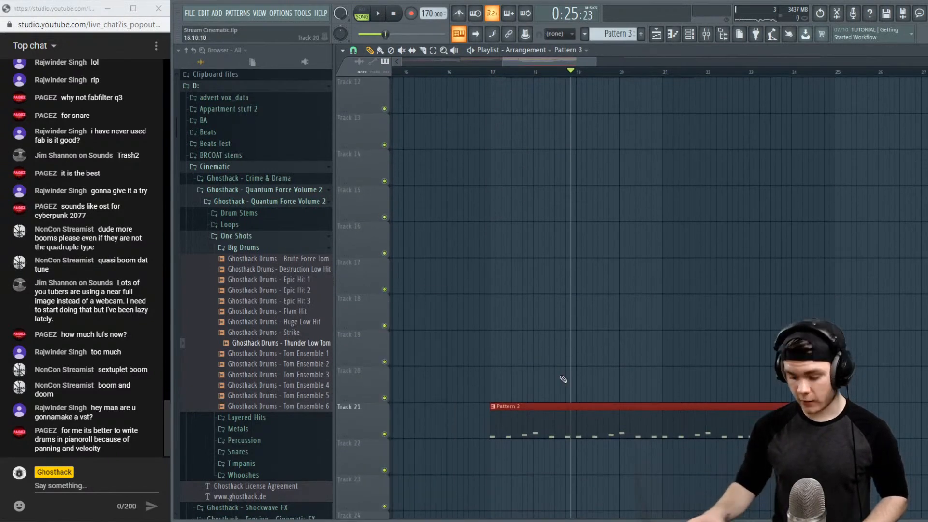
# Move the merged pattern clip from Track 21 back up to Track 9, starting at bar 17
pyautogui.hotkey('shift', 'Up')
pyautogui.hotkey('shift', 'Up')
pyautogui.hotkey('shift', 'Up')
pyautogui.hotkey('shift', 'Up')
pyautogui.hotkey('shift', 'Up')
pyautogui.hotkey('shift', 'Up')
pyautogui.hotkey('shift', 'Up')
pyautogui.hotkey('shift', 'Up')
pyautogui.hotkey('shift', 'Up')
pyautogui.hotkey('shift', 'Up')
pyautogui.hotkey('shift', 'Up')
pyautogui.hotkey('shift', 'Up')
pyautogui.hotkey('shift', 'Up')
pyautogui.hotkey('shift', 'Up')
pyautogui.hotkey('shift', 'Up')
pyautogui.hotkey('shift', 'Up')
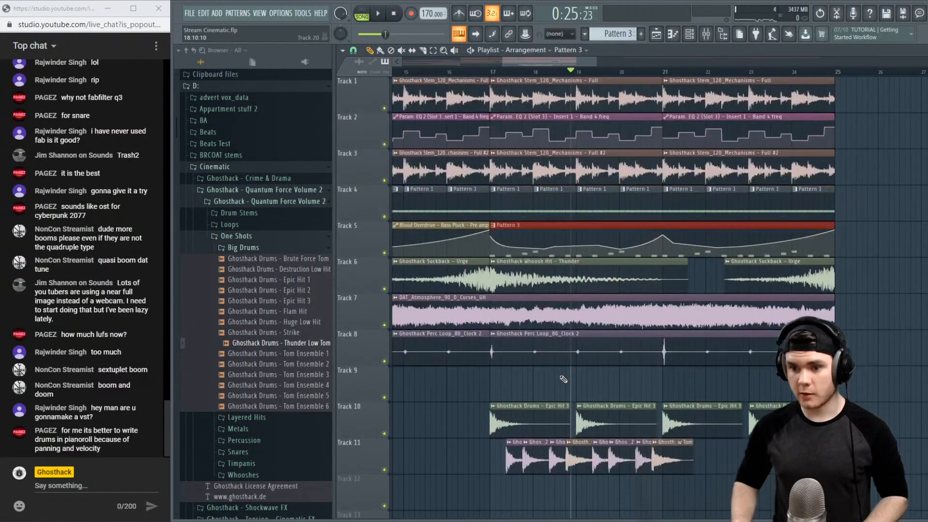
pyautogui.hotkey('shift', 'Down')
pyautogui.hotkey('shift', 'Down')
pyautogui.hotkey('shift', 'Down')
pyautogui.hotkey('shift', 'Down')
# Open the merged pattern's piano roll and add two short low kick notes at steps 11 and 12 of bar 3
pyautogui.doubleClick(594, 389)
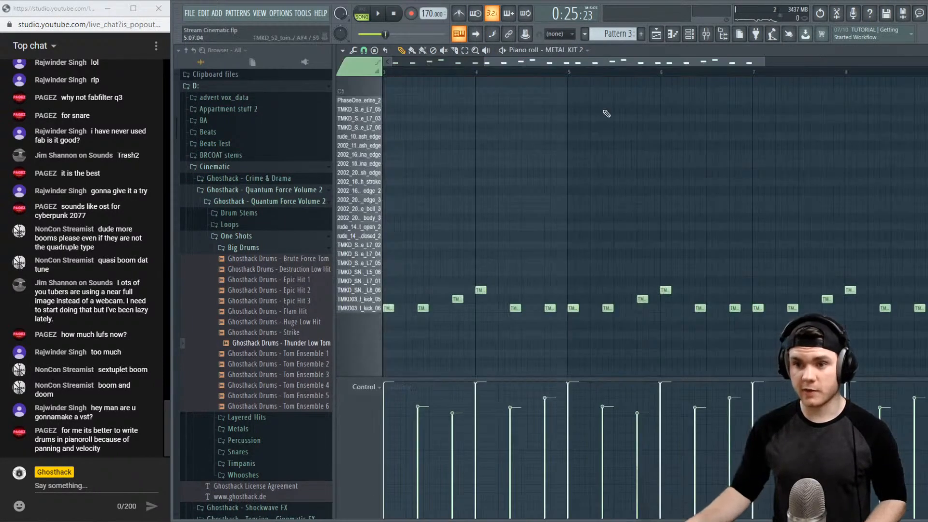
pyautogui.press('space')
pyautogui.moveTo(587, 62); pyautogui.dragTo(517, 71)
pyautogui.press('space')
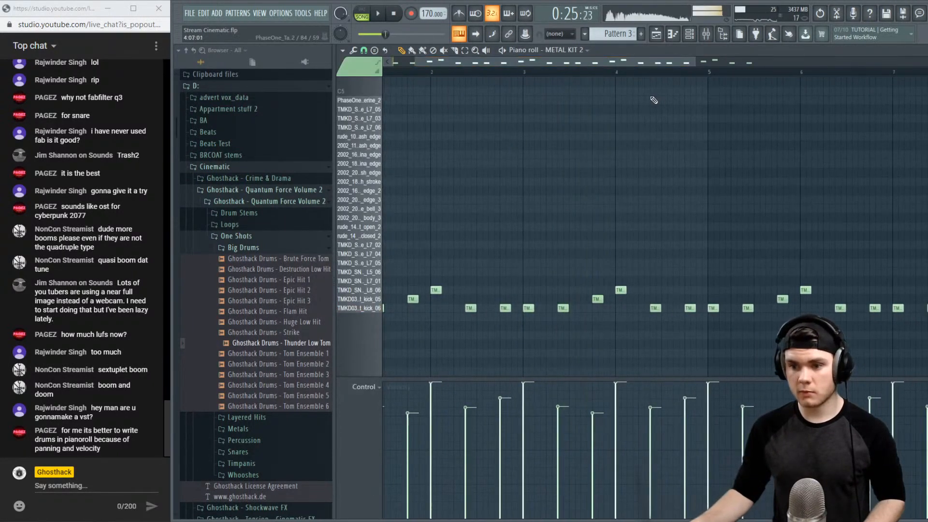
pyautogui.press('space')
pyautogui.scroll(4, 586, 135)
pyautogui.press('space')
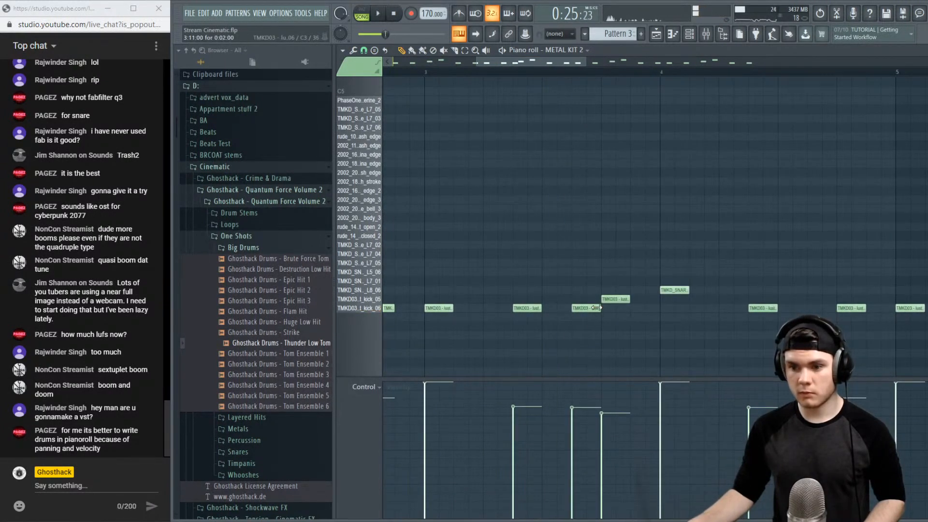
pyautogui.press('space')
pyautogui.moveTo(597, 308); pyautogui.dragTo(584, 308)
pyautogui.click(589, 309)
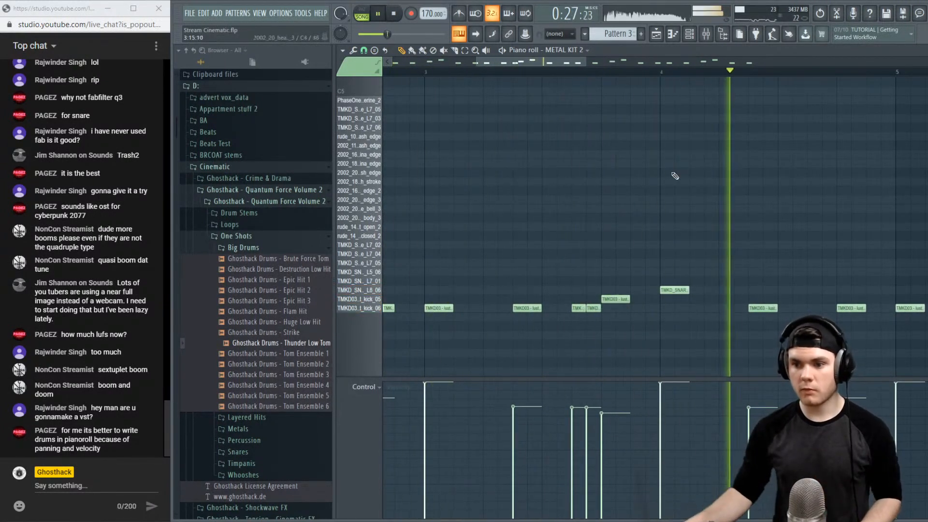
# Lower the velocities of the two short kicks in bar 3 into a rise, with the first at 58%
pyautogui.press('space')
pyautogui.press('space')
pyautogui.scroll(-4, 677, 74)
pyautogui.press('space')
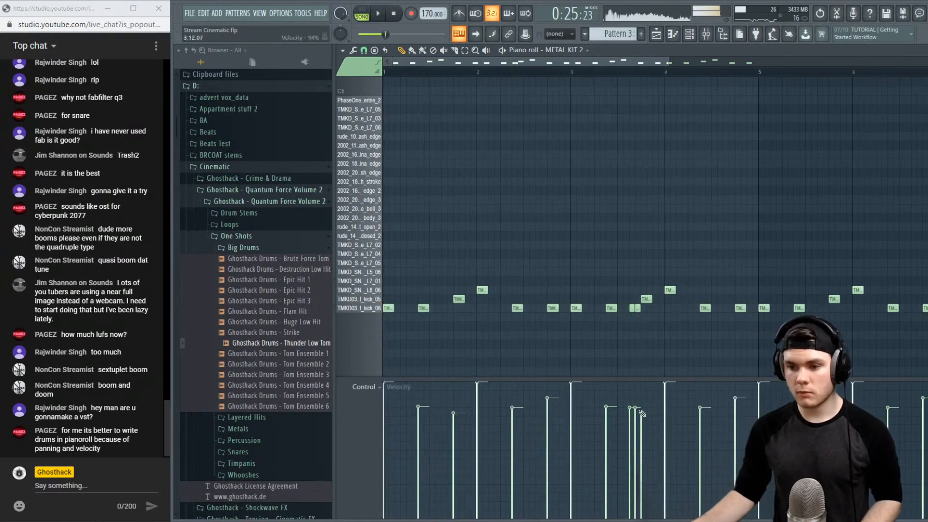
pyautogui.press('space')
pyautogui.moveTo(641, 413); pyautogui.dragTo(631, 442)
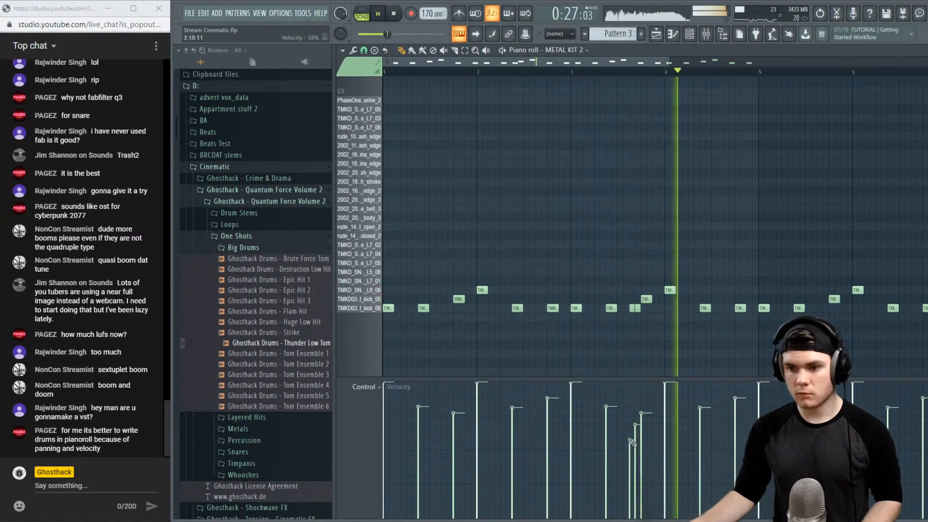
# Add two kick_05 notes at steps 3 and 5 of bar 7 and lower their velocities, the first to about 63%
pyautogui.scroll(-3, 893, 73)
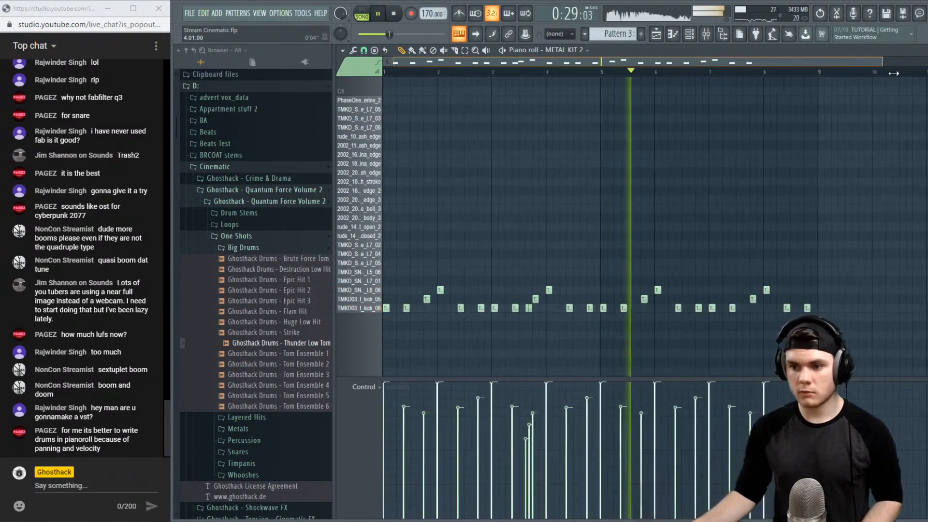
pyautogui.scroll(-1, 893, 73)
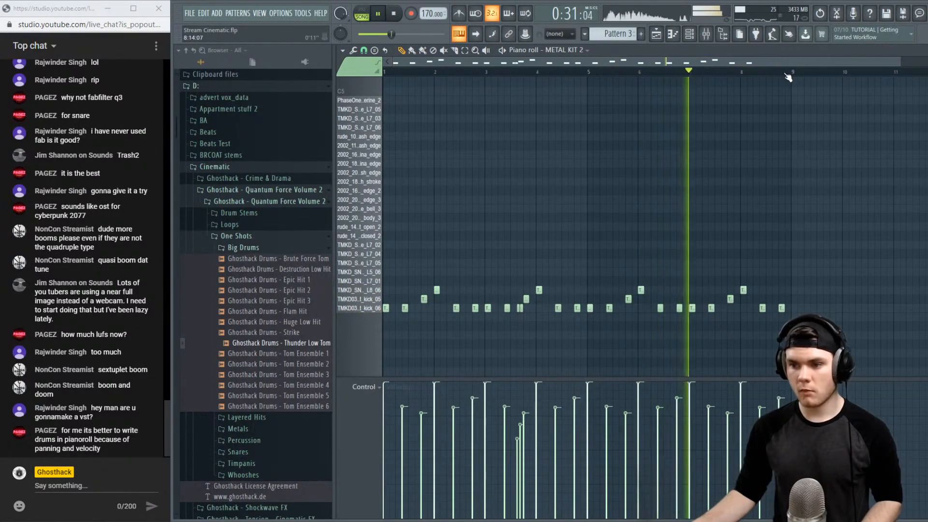
pyautogui.press('space')
pyautogui.scroll(4, 788, 74)
pyautogui.click(458, 73)
pyautogui.press('space')
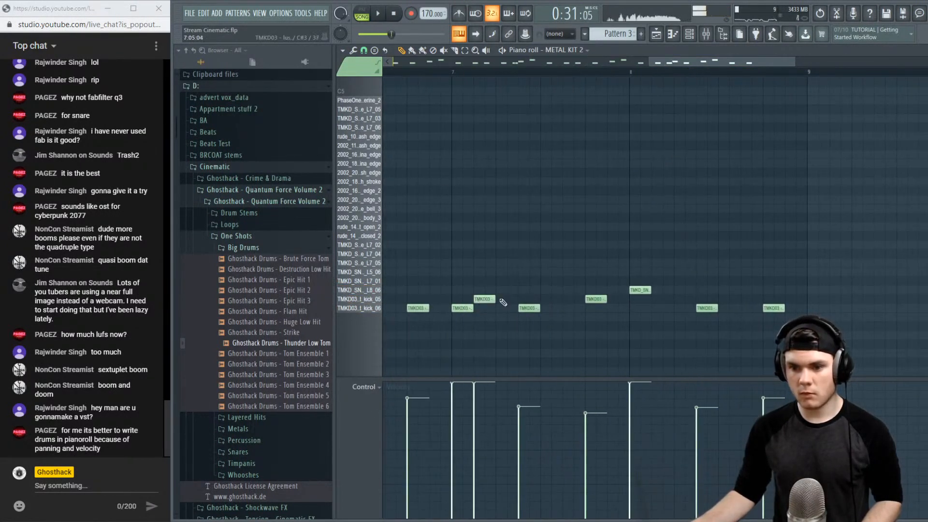
pyautogui.press('space')
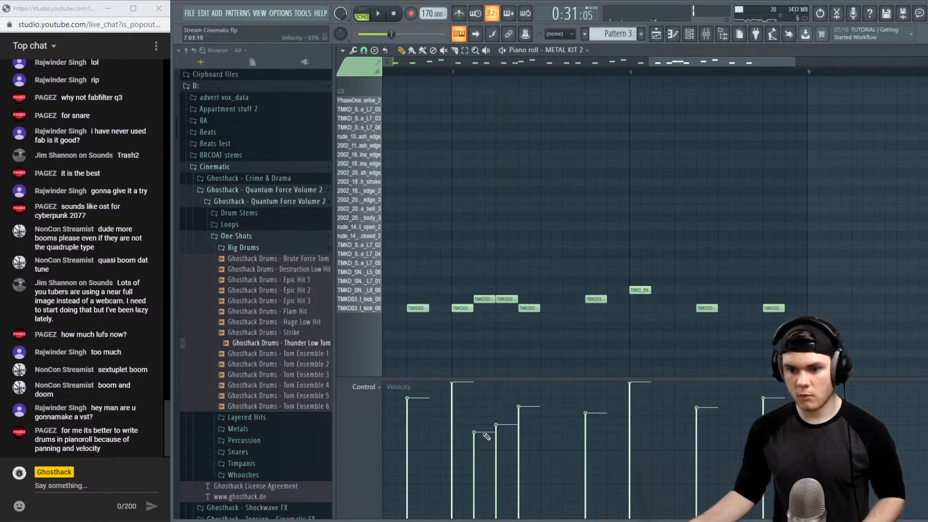
pyautogui.press('space')
pyautogui.press('space')
# Add two more kick_05 notes at steps 9 and 11 of bar 7 and listen to the fill
pyautogui.press('space')
pyautogui.click(548, 300)
pyautogui.click(564, 297)
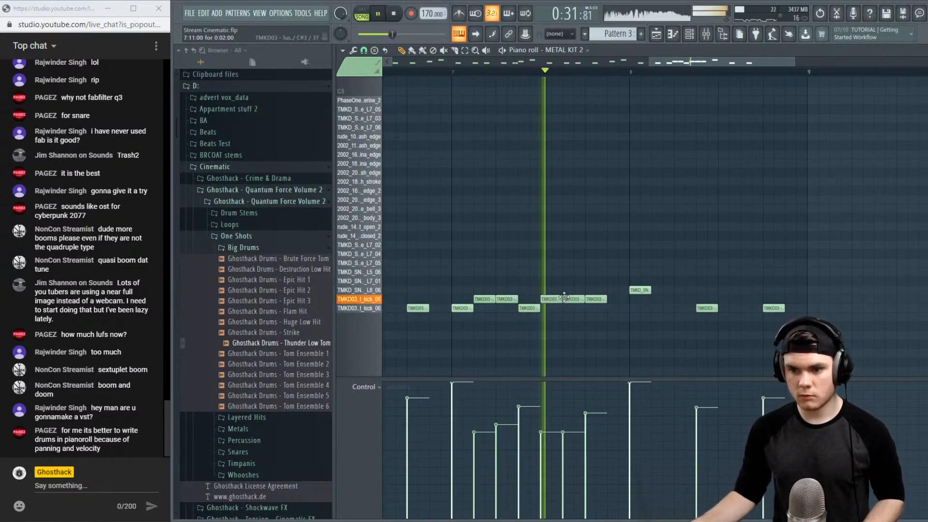
pyautogui.press('space')
pyautogui.press('space')
pyautogui.press('space')
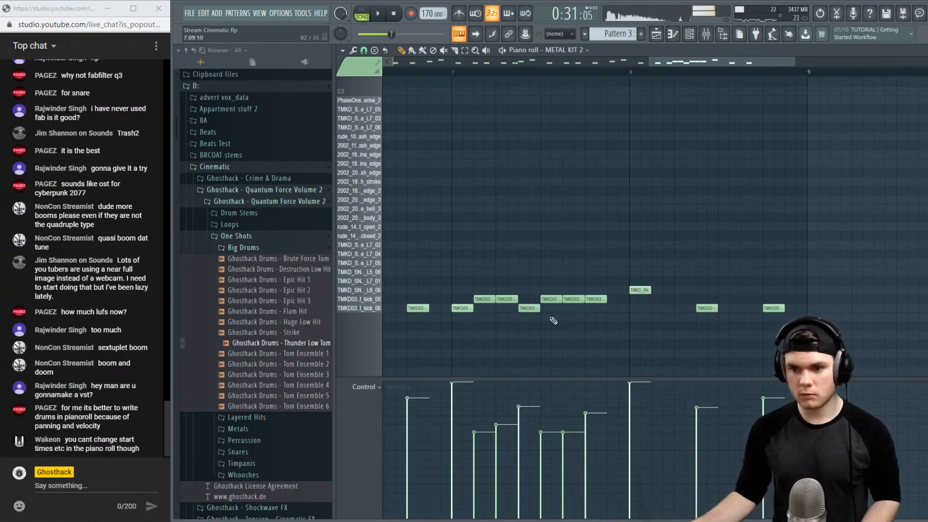
# Raise the velocity of the kick_06 note at step 7 of bar 7 to full and audition it
pyautogui.press('space')
pyautogui.press('space')
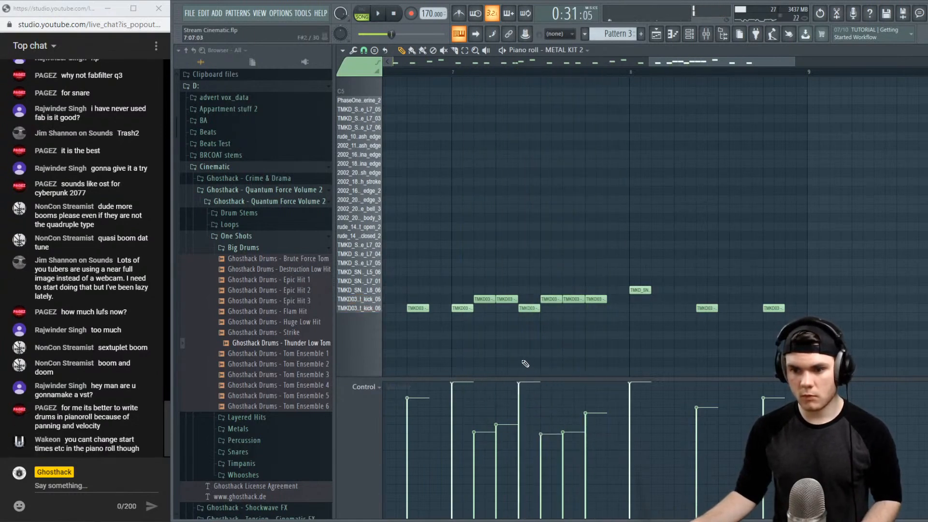
pyautogui.press('space')
pyautogui.press('space')
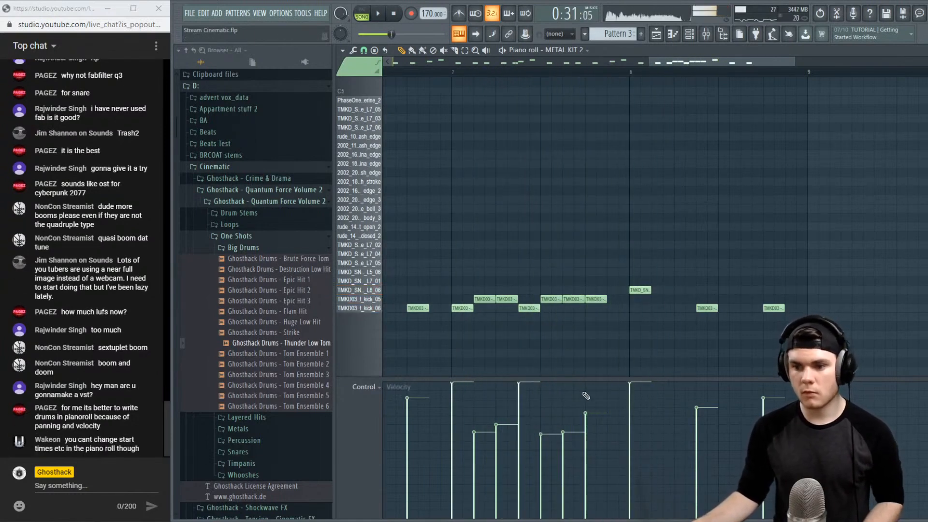
# Split the step 11 kick in bar 7 into two half-length notes, with the second one on kick_06
pyautogui.press('space')
pyautogui.press('space')
pyautogui.press('space')
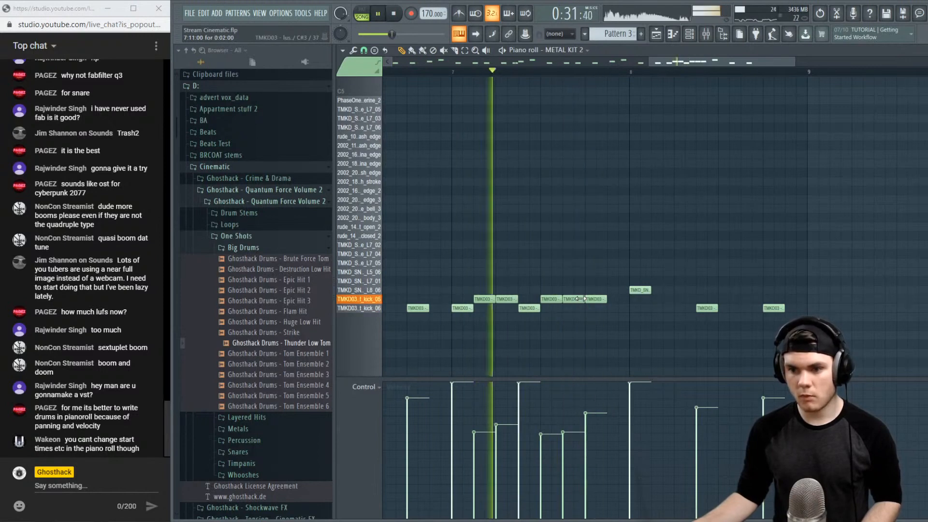
pyautogui.press('space')
pyautogui.click(575, 298)
pyautogui.press('space')
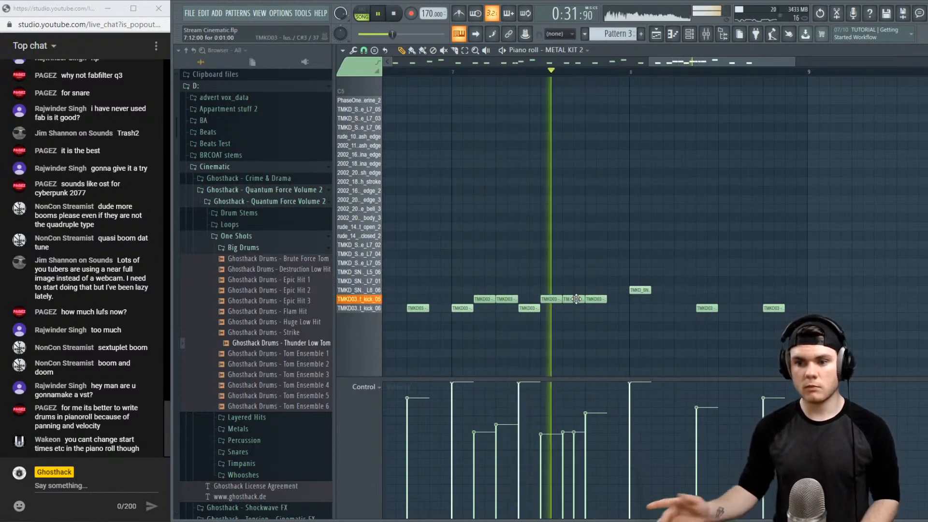
pyautogui.press('space')
pyautogui.press('space')
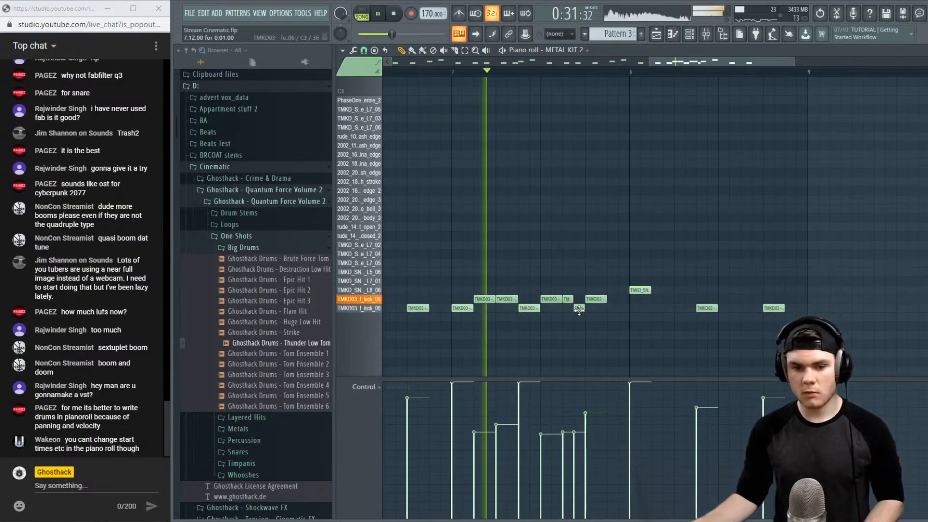
# In bar 8, add a softer kick_05 note at step 5 and replace the step 7 kick with a full-velocity snare
pyautogui.click(683, 299)
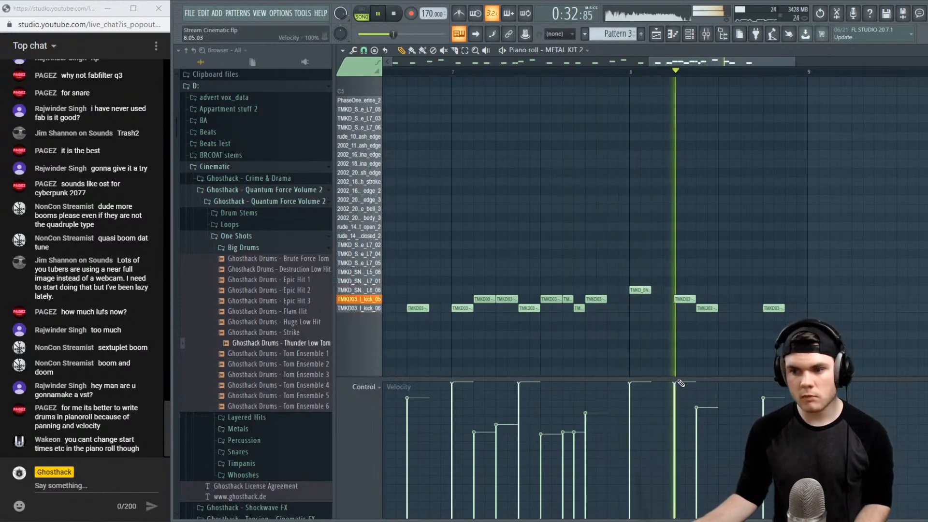
pyautogui.moveTo(680, 383); pyautogui.dragTo(680, 408)
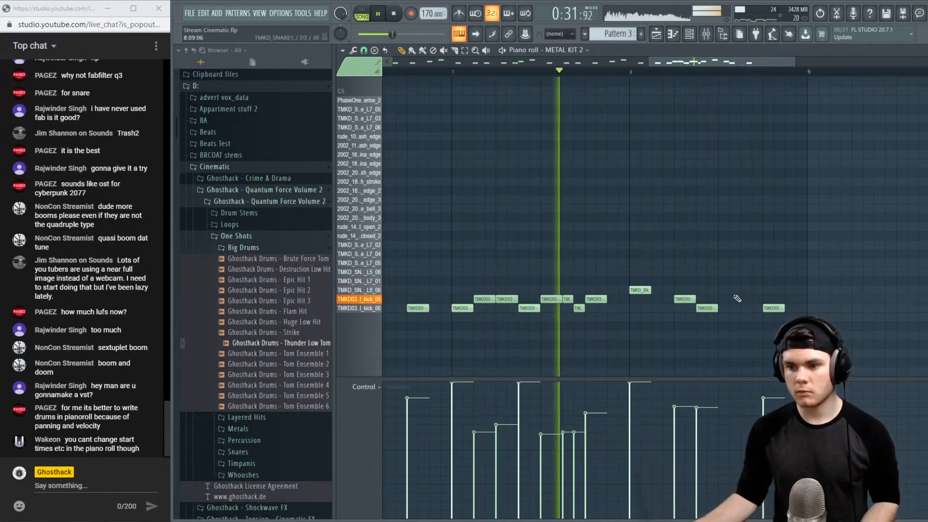
pyautogui.rightClick(706, 307)
pyautogui.press('space')
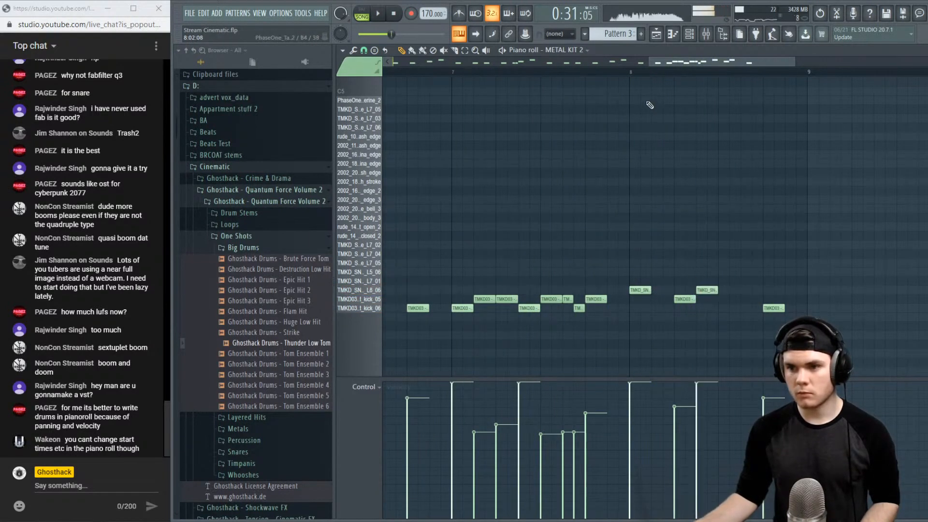
pyautogui.press('space')
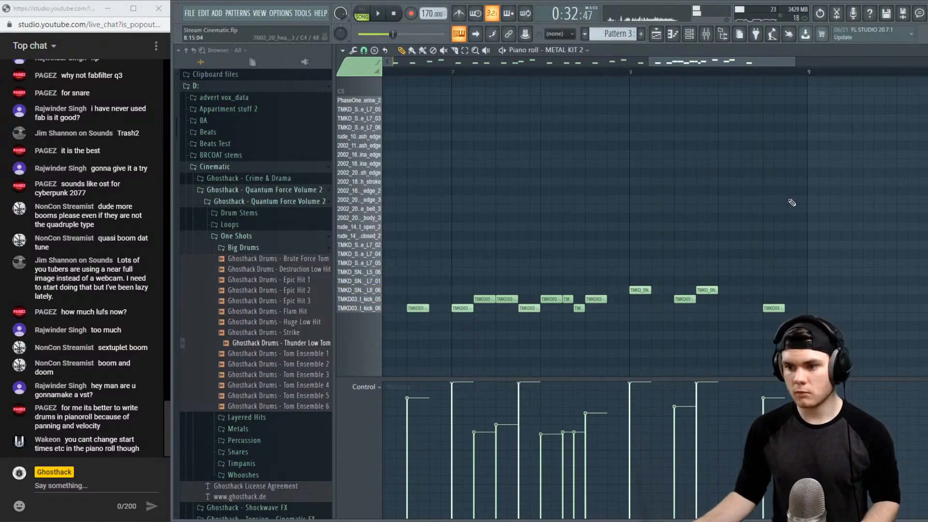
# Return to the playlist and play the full arrangement from late in bar 21 to hear the edited drums
pyautogui.press('space')
pyautogui.press('Escape')
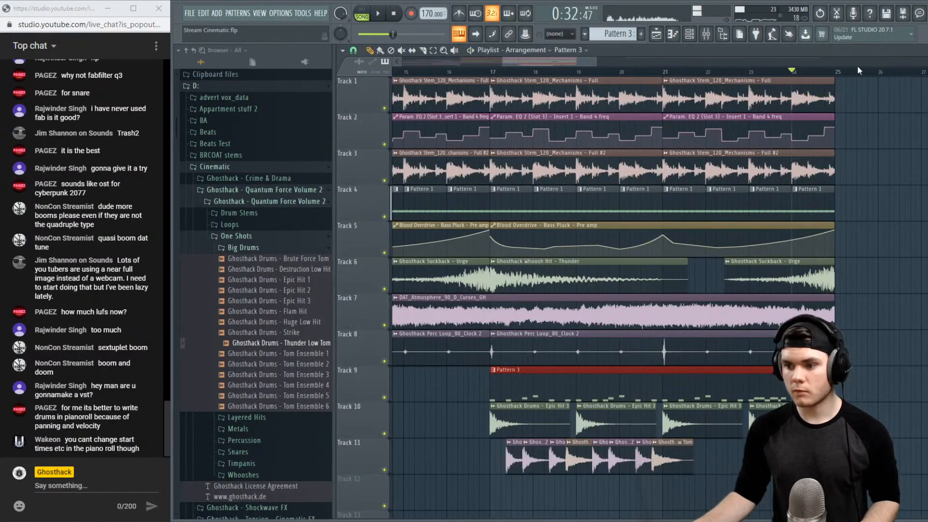
pyautogui.scroll(-1, 873, 166)
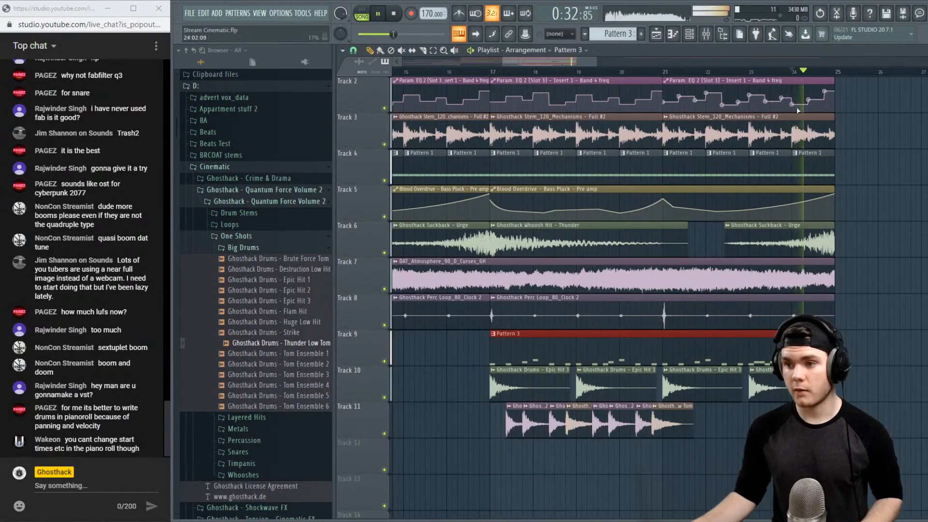
pyautogui.click(694, 73)
pyautogui.press('space')
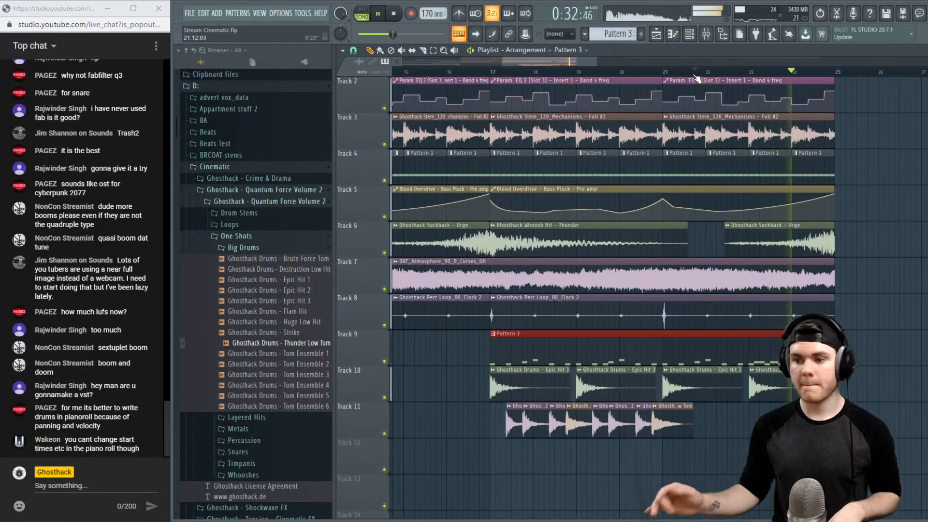
pyautogui.press('space')
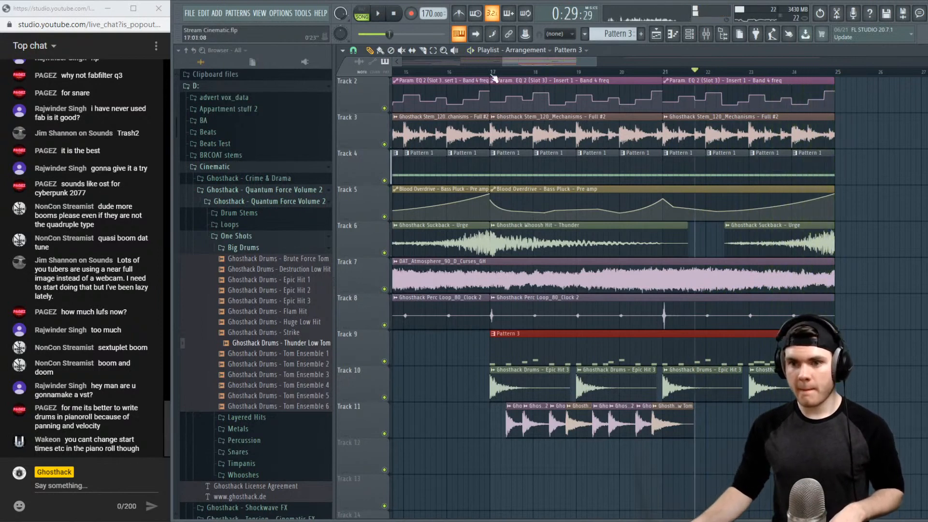
# Play from bar 17 and duplicate the Track 11 tom fill clips so the copies continue through bars 21 to 24
pyautogui.click(490, 73)
pyautogui.press('space')
pyautogui.moveTo(754, 456); pyautogui.dragTo(687, 428)
pyautogui.press('space')
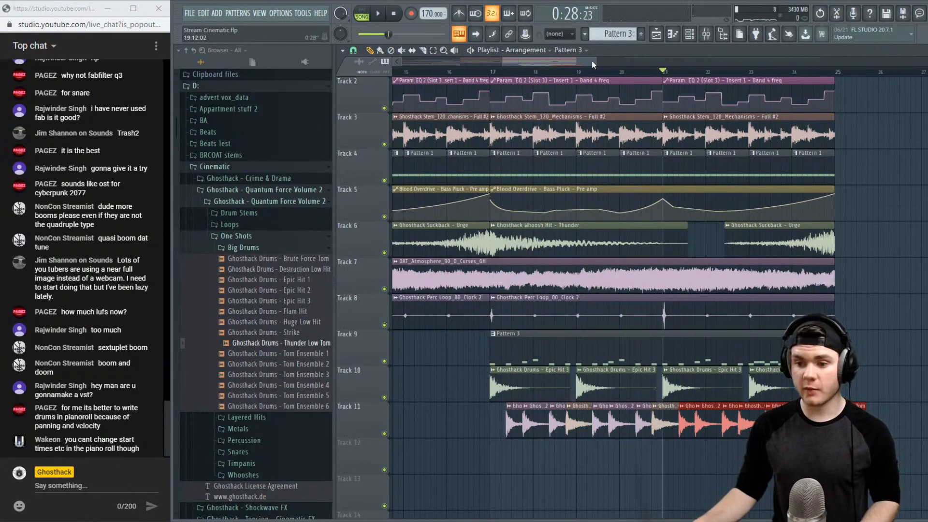
# Play from bar 23 and delete the tom clip just before the final Thunder Low Tom in bar 24
pyautogui.hscroll(4, 594, 70)
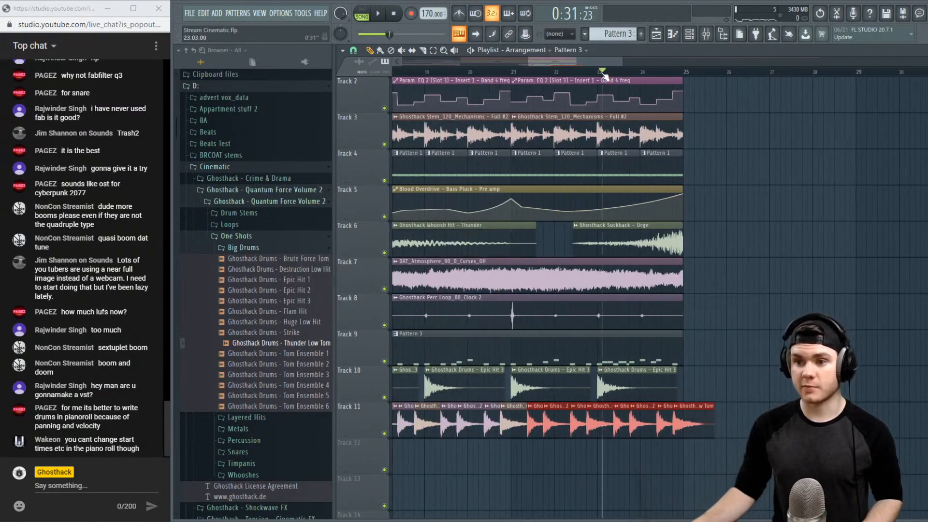
pyautogui.press('space')
pyautogui.scroll(2, 676, 77)
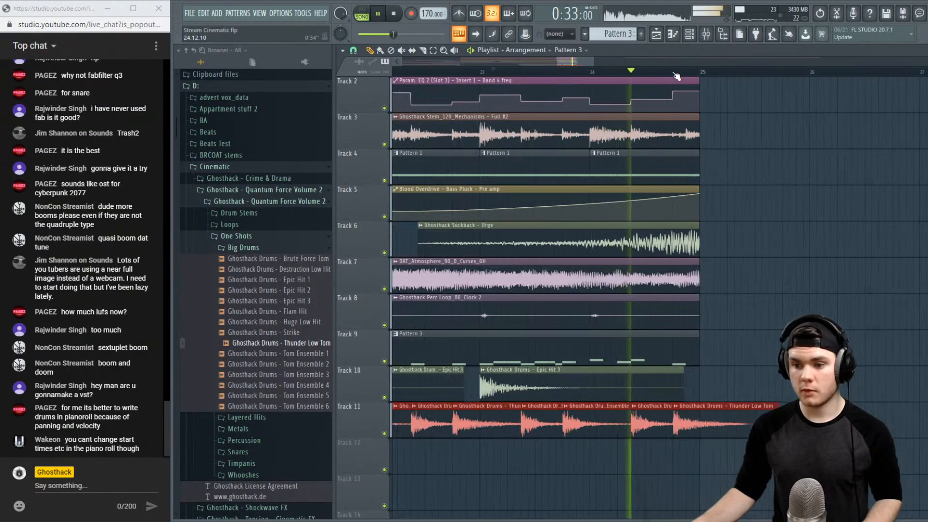
pyautogui.rightClick(652, 421)
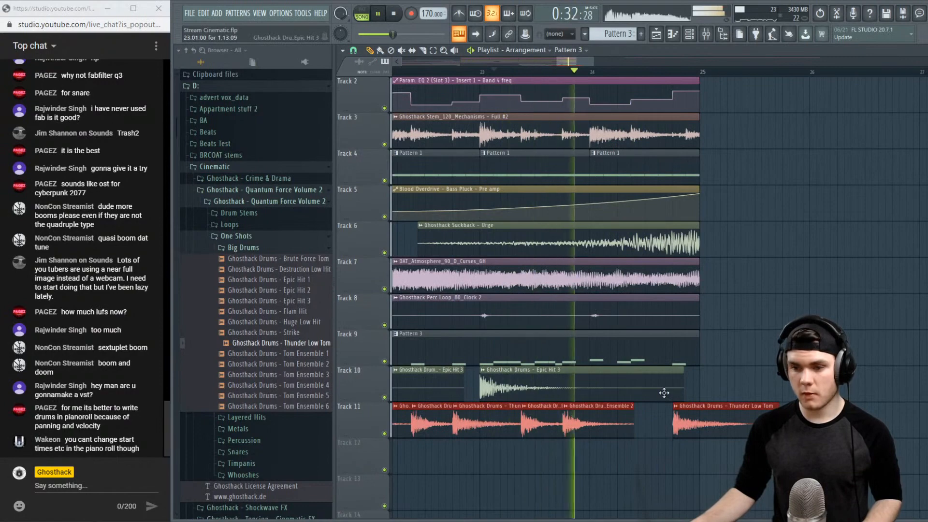
# Raise the high-pass cutoff in the Snare mixer track's late Fruity parametric EQ 2 to about 155 Hz during playback, then return to the playlist
pyautogui.press('F9')
pyautogui.press('space')
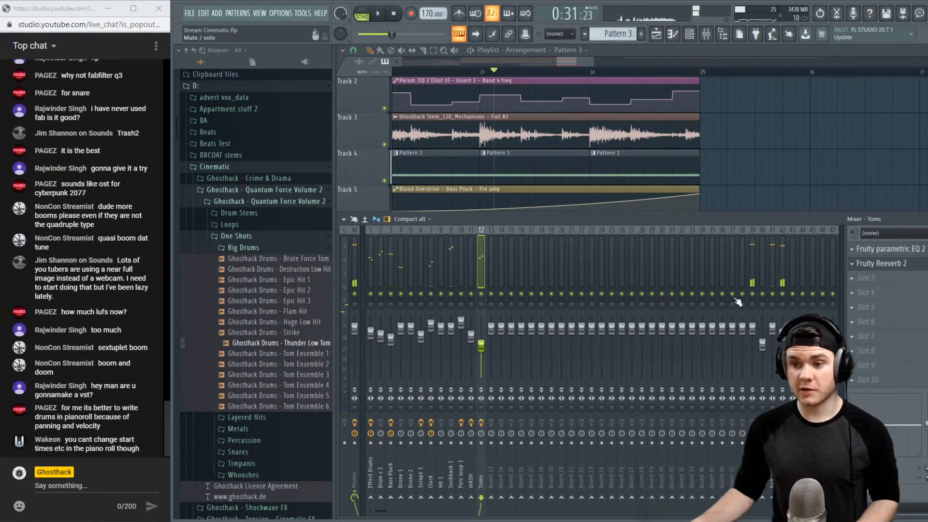
pyautogui.press('space')
pyautogui.click(783, 283)
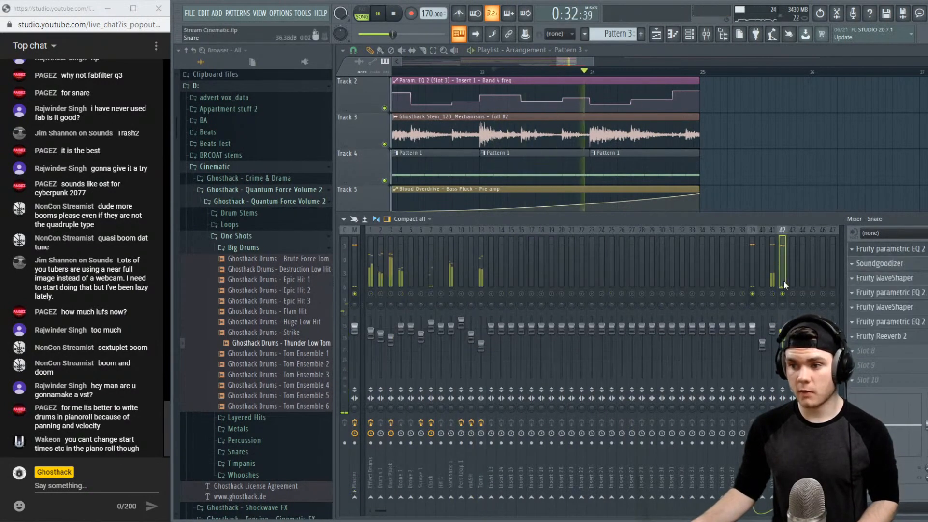
pyautogui.click(893, 322)
pyautogui.press('space')
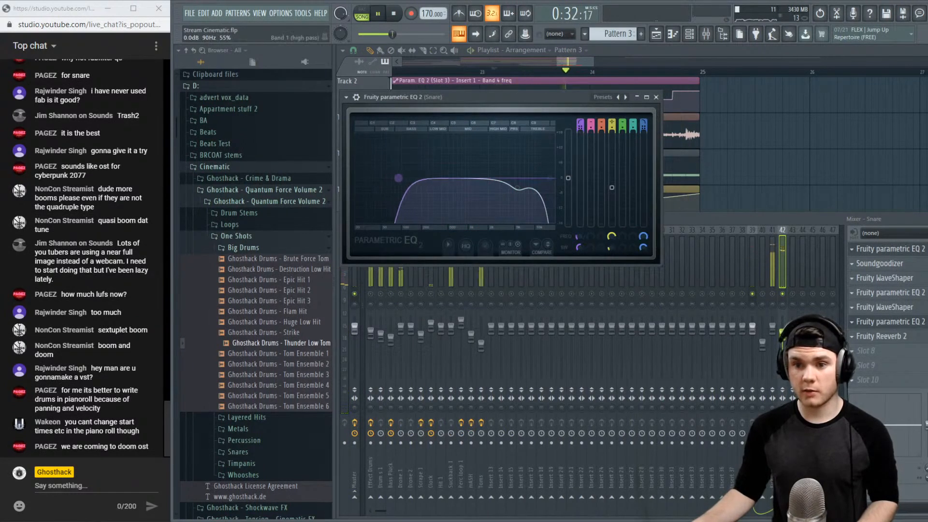
pyautogui.moveTo(398, 178); pyautogui.dragTo(412, 178)
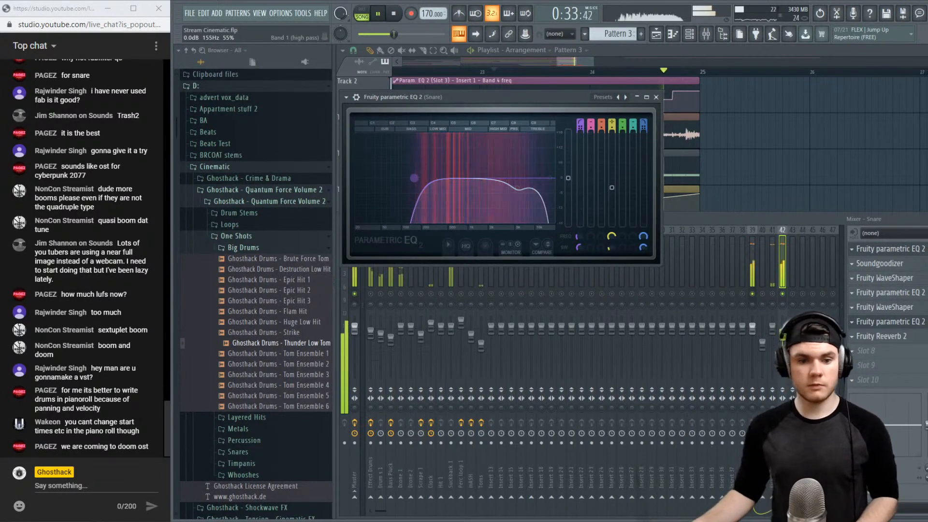
pyautogui.press('space')
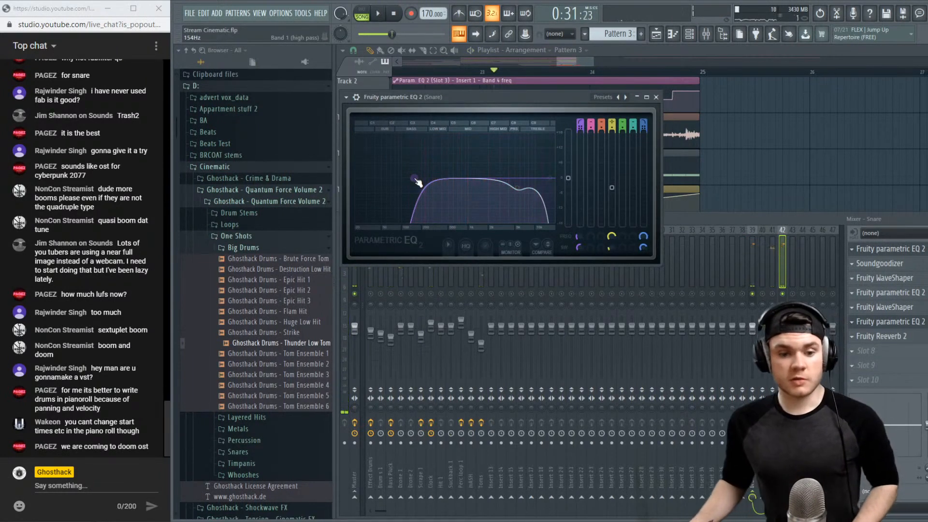
pyautogui.click(789, 280)
pyautogui.click(752, 53)
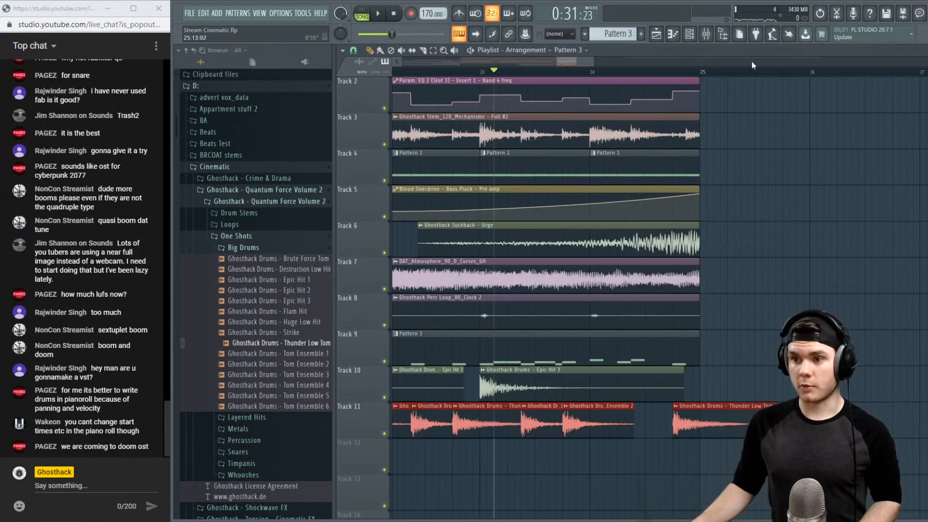
# Play the arrangement from bar 16 to check the drum section in context, and bring the whole song from bar 1 into view
pyautogui.scroll(-4, 730, 71)
pyautogui.scroll(-1, 511, 123)
pyautogui.scroll(-1, 511, 123)
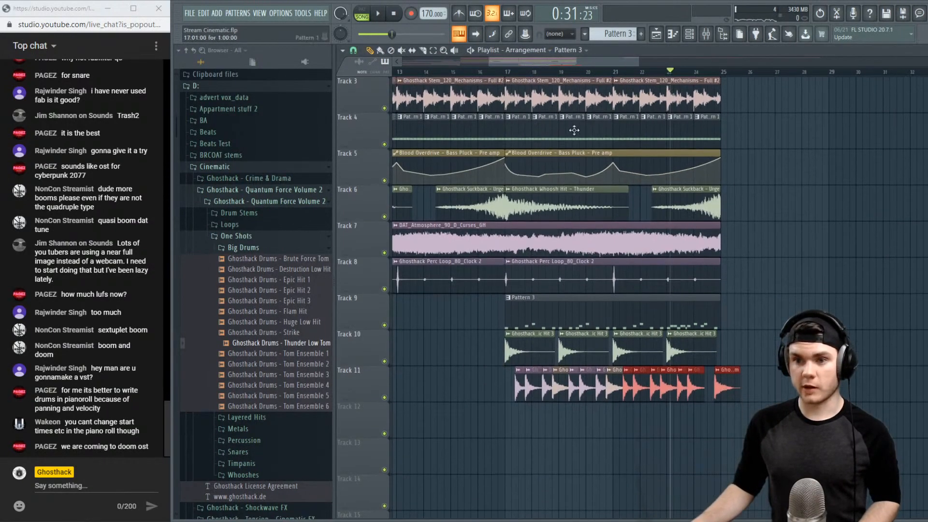
pyautogui.scroll(2, 565, 116)
pyautogui.click(477, 72)
pyautogui.press('space')
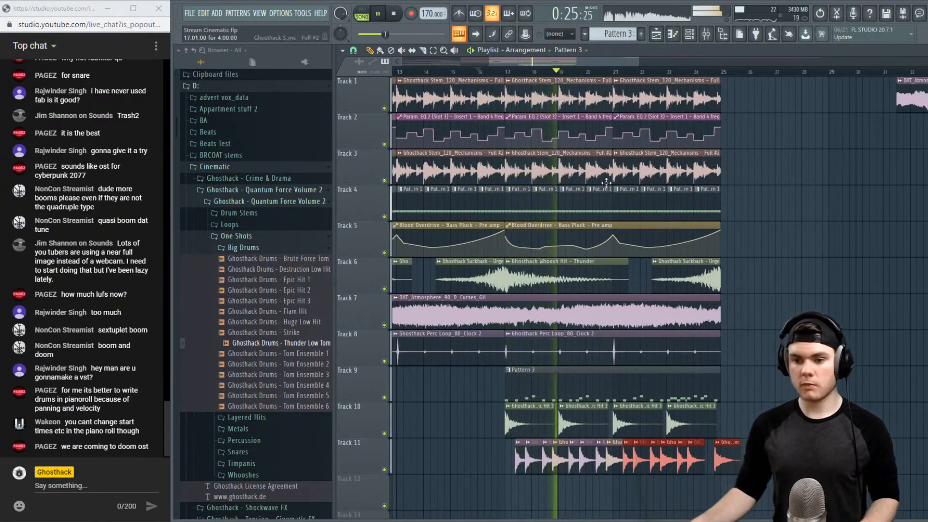
pyautogui.moveTo(489, 62); pyautogui.dragTo(352, 74)
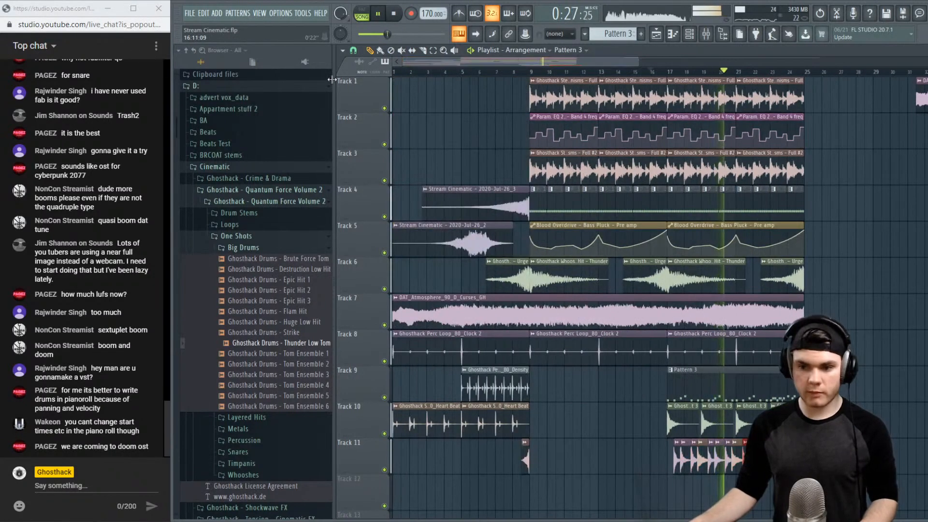
pyautogui.press('space')
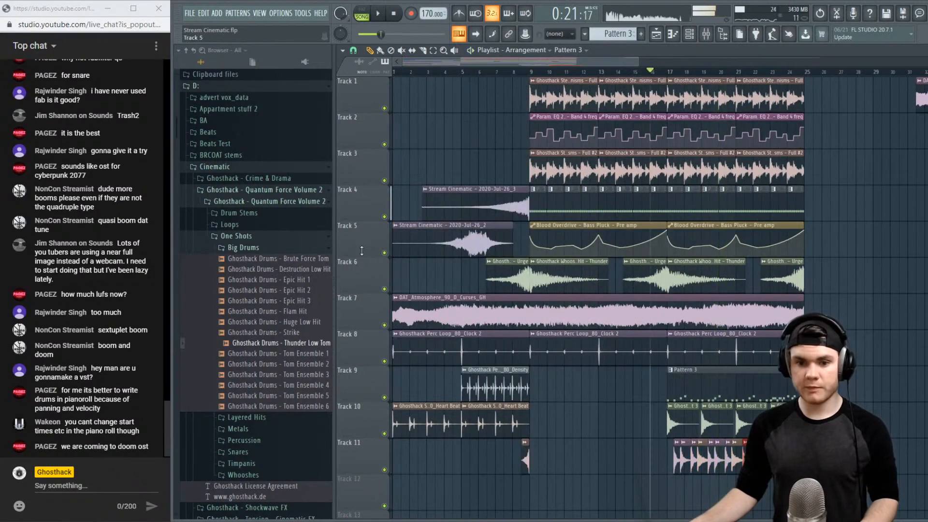
# Switch from the Big Drums folder to the Metals one-shots and audition samples such as Metal 2
pyautogui.click(259, 248)
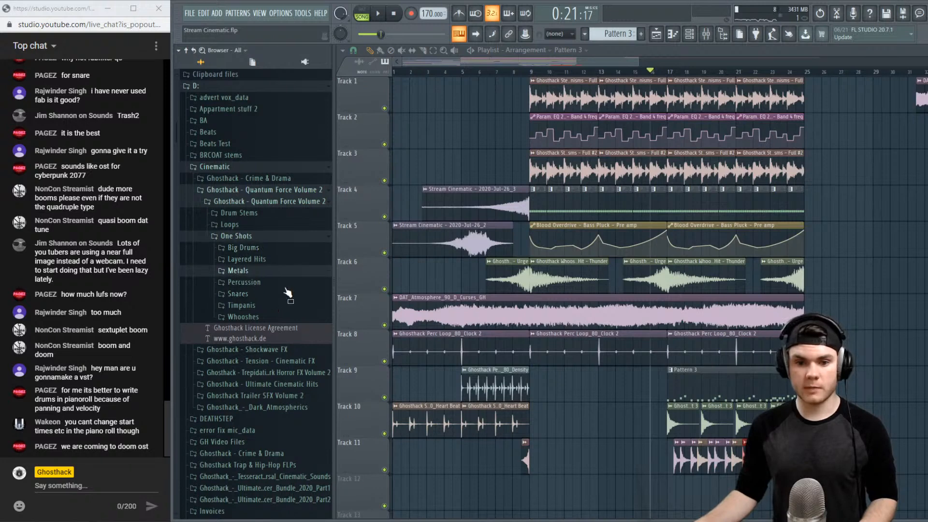
pyautogui.click(271, 273)
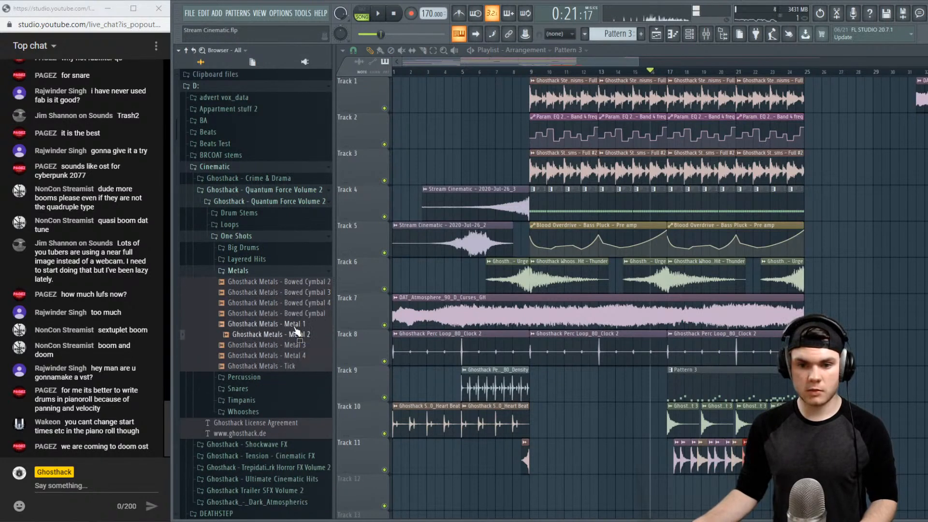
pyautogui.click(267, 274)
# Audition Layered Hits one-shots across the whole folder, including Assault, Extinguish, Pounded, Resound, Upheaval and Wipe out
pyautogui.click(261, 260)
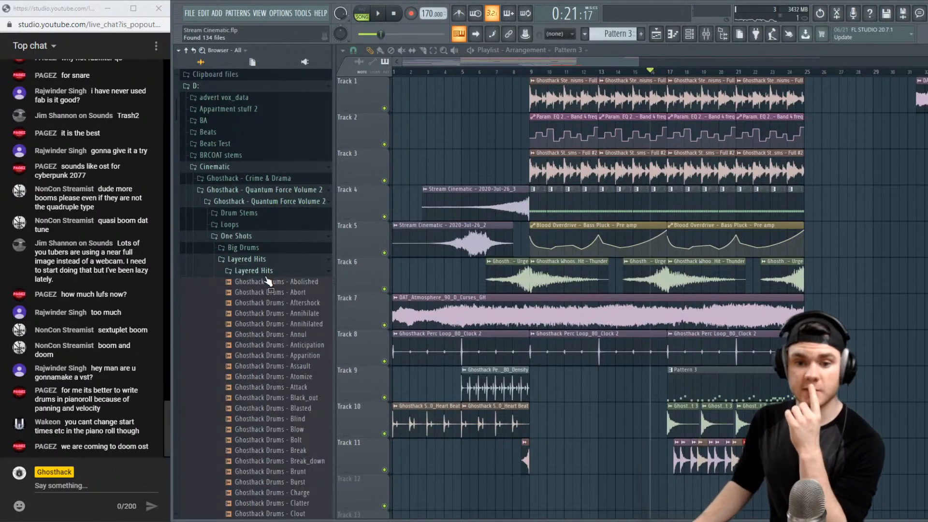
pyautogui.scroll(-8, 314, 376)
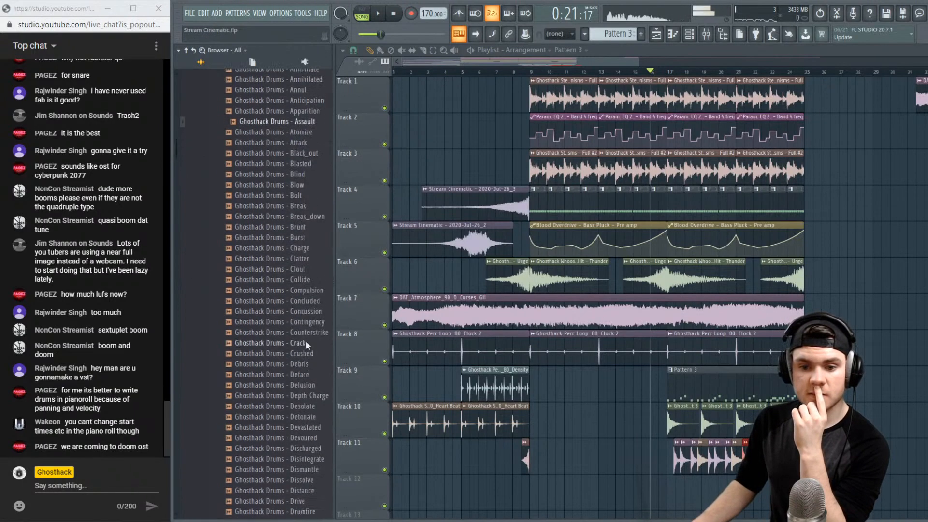
pyautogui.click(297, 397)
pyautogui.click(309, 472)
pyautogui.scroll(-9, 307, 425)
pyautogui.click(304, 378)
pyautogui.scroll(-1, 308, 386)
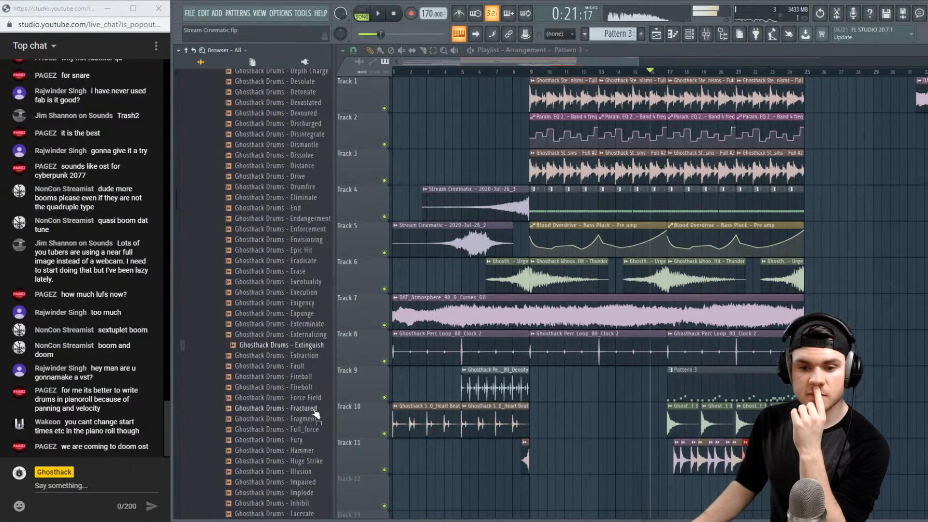
pyautogui.scroll(-8, 311, 459)
pyautogui.click(305, 325)
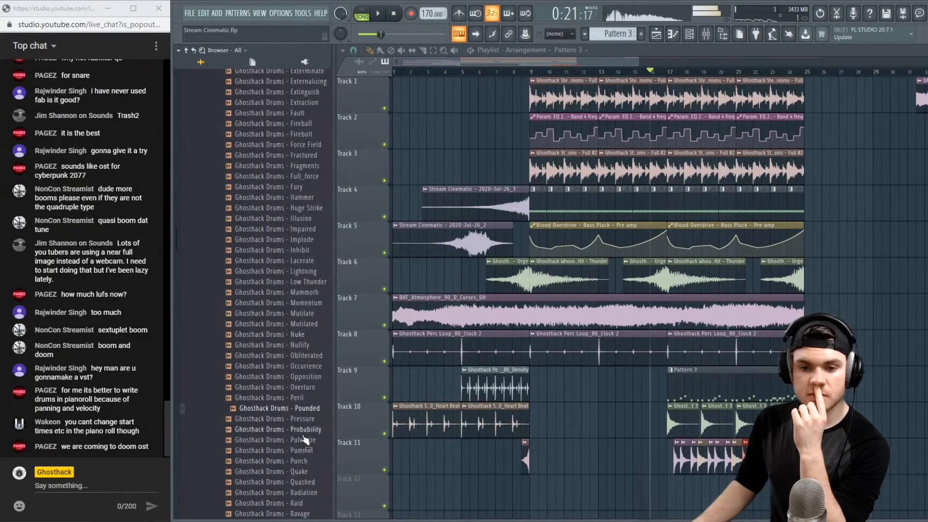
pyautogui.click(305, 460)
pyautogui.scroll(-10, 306, 387)
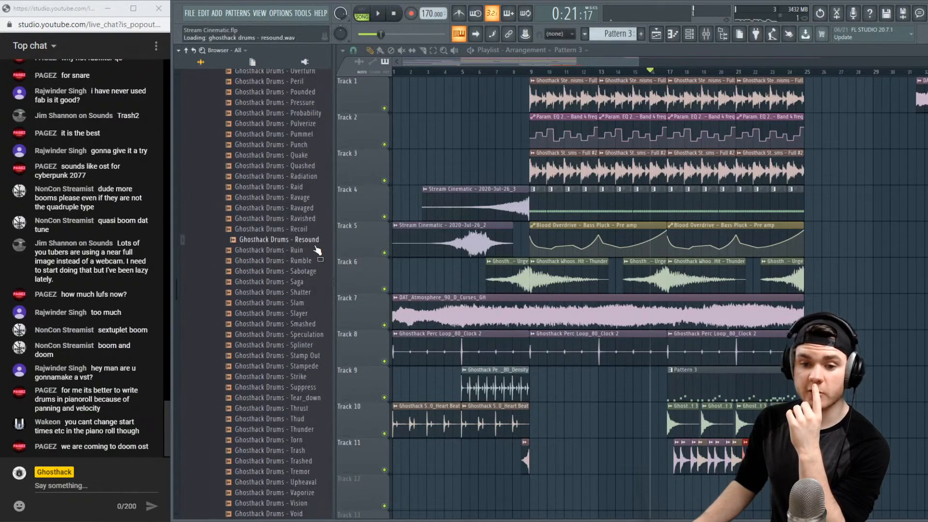
pyautogui.scroll(-9, 315, 461)
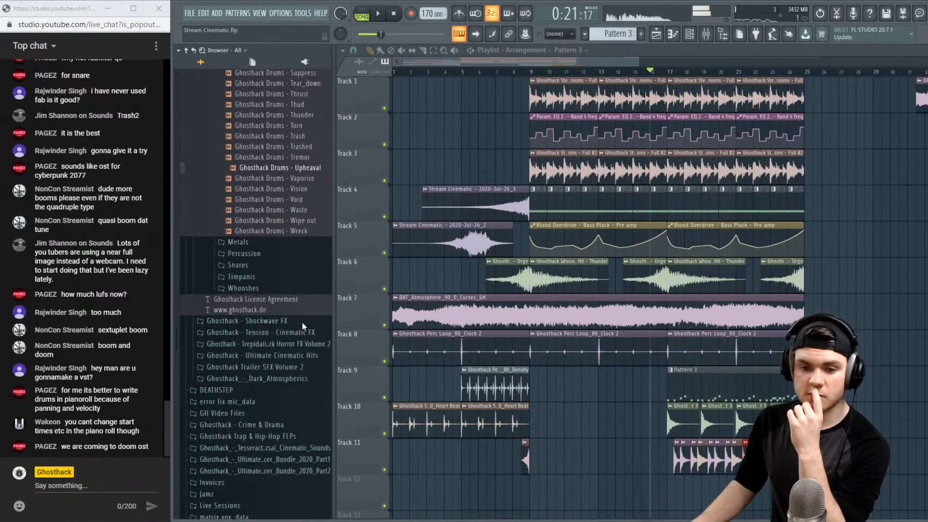
pyautogui.click(305, 219)
pyautogui.scroll(20, 305, 223)
pyautogui.scroll(13, 305, 224)
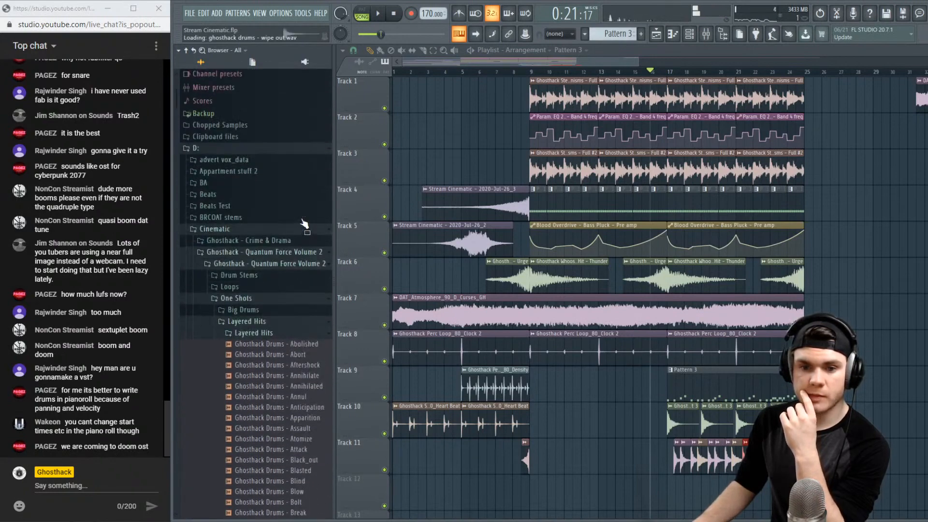
# Close the Layered Hits folder and audition Percussion one-shots such as Crumble, Low Hit 2, Resonant Hit 1 and Metal Pan
pyautogui.click(261, 323)
pyautogui.click(249, 311)
pyautogui.click(270, 315)
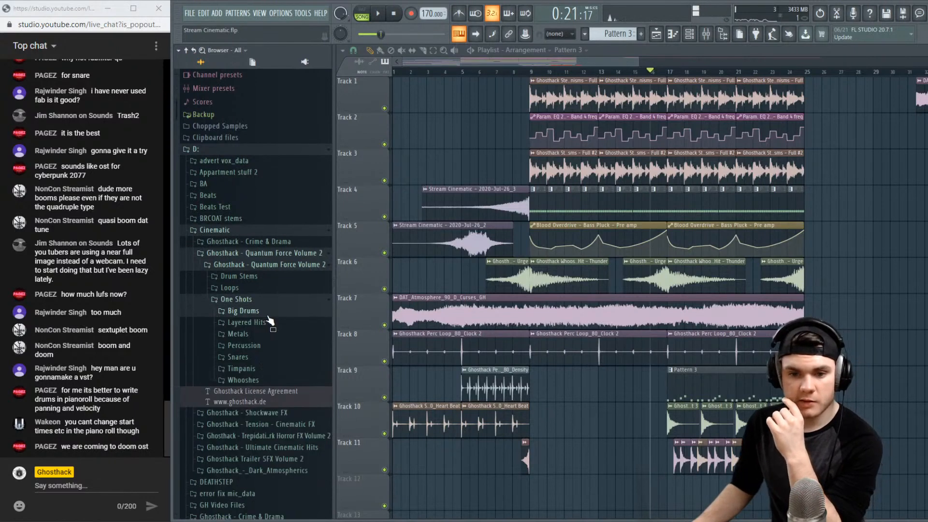
pyautogui.click(261, 345)
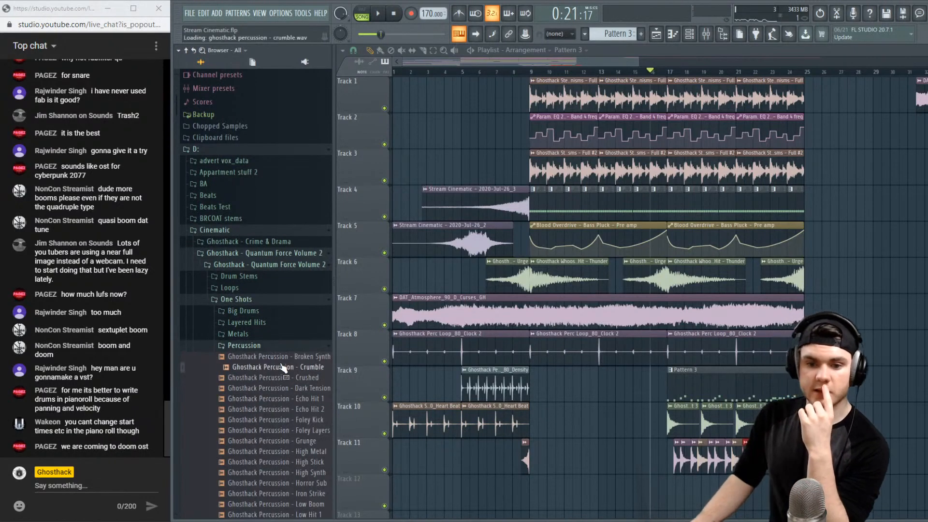
pyautogui.scroll(-4, 286, 338)
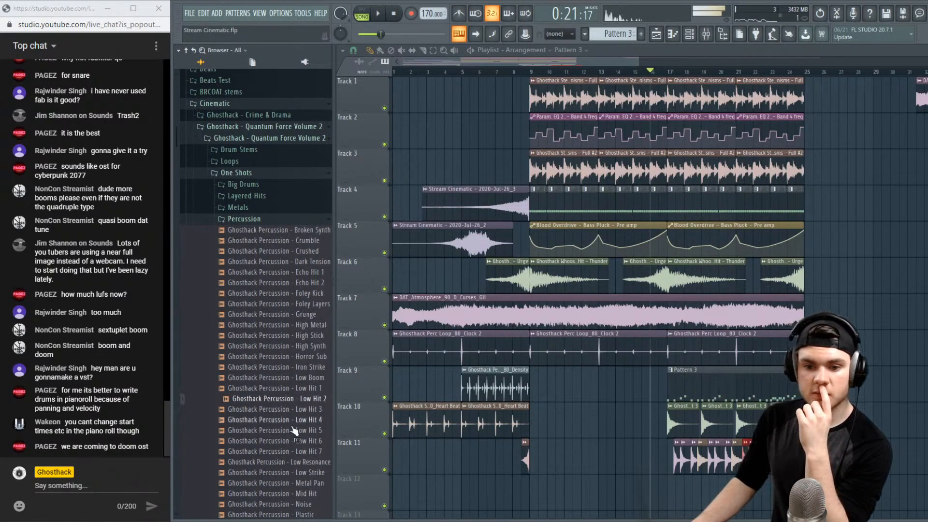
pyautogui.scroll(-8, 293, 430)
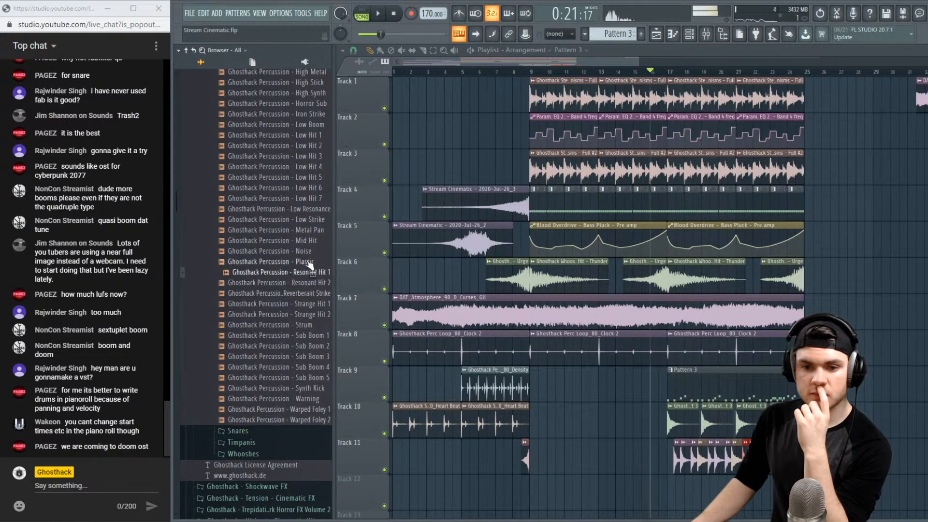
pyautogui.scroll(4, 311, 235)
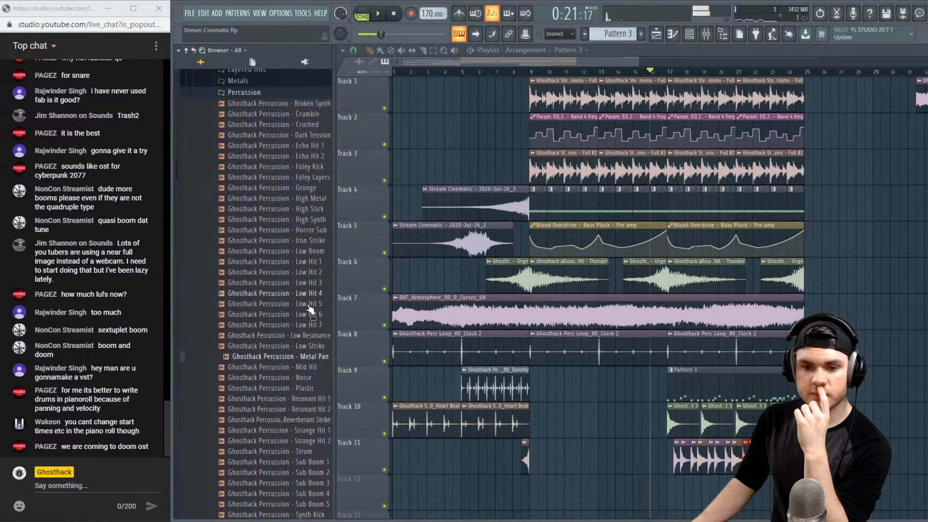
pyautogui.scroll(9, 306, 356)
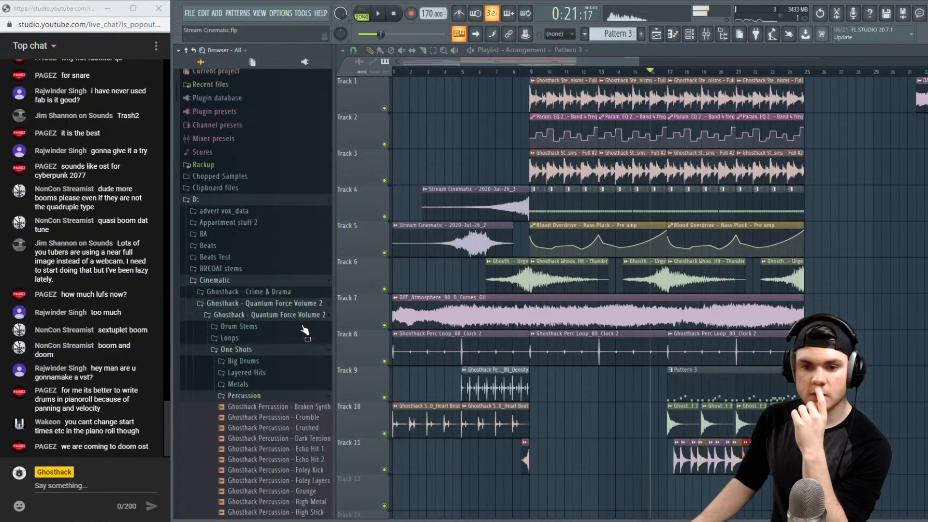
# Close the Percussion folder, audition Snares one-shots such as Close 2, and briefly check the Timpanis folder
pyautogui.click(276, 404)
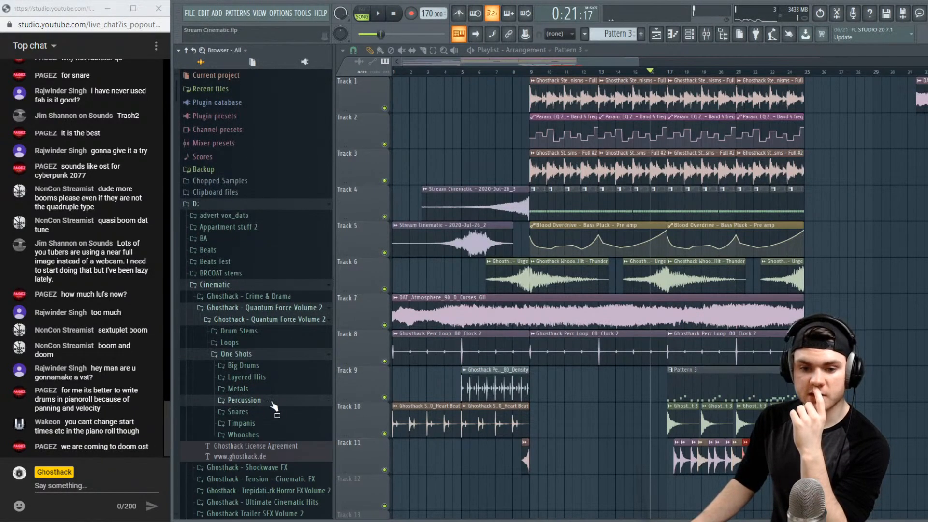
pyautogui.click(274, 411)
pyautogui.scroll(-5, 272, 370)
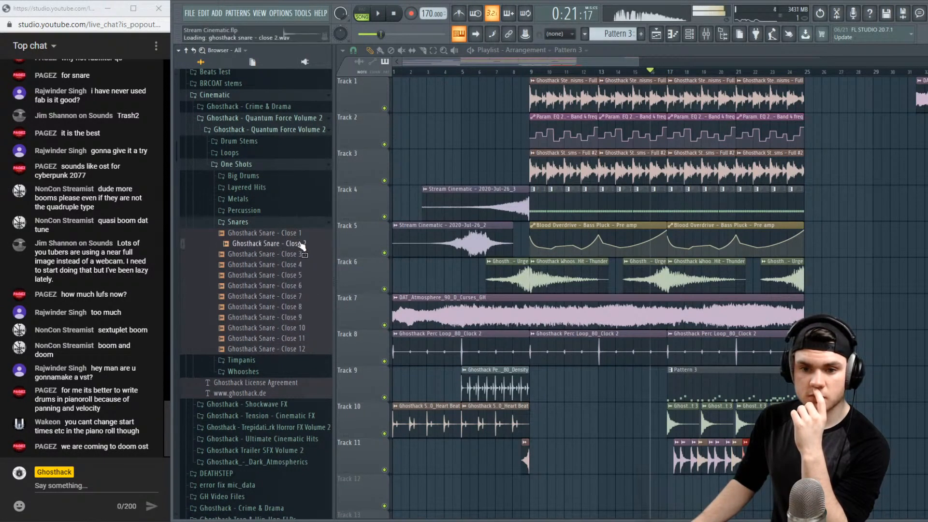
pyautogui.click(276, 223)
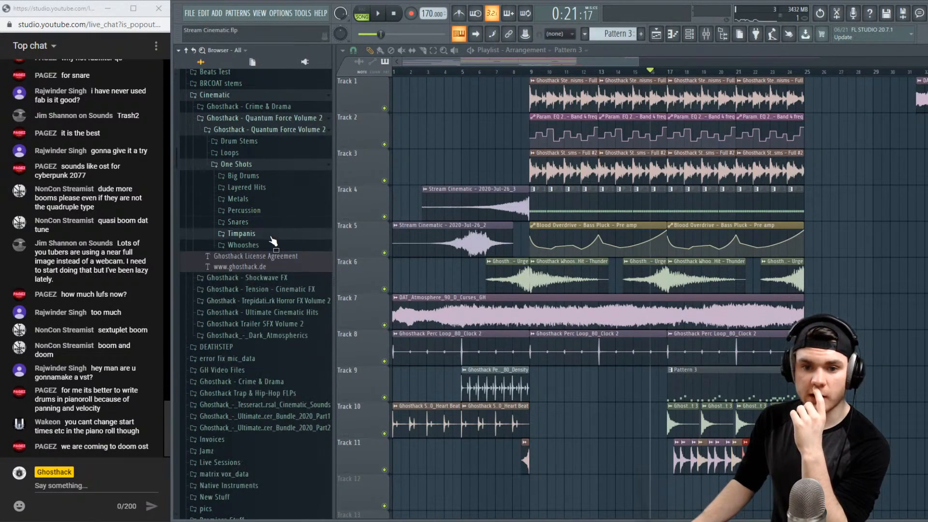
pyautogui.click(272, 237)
pyautogui.click(271, 237)
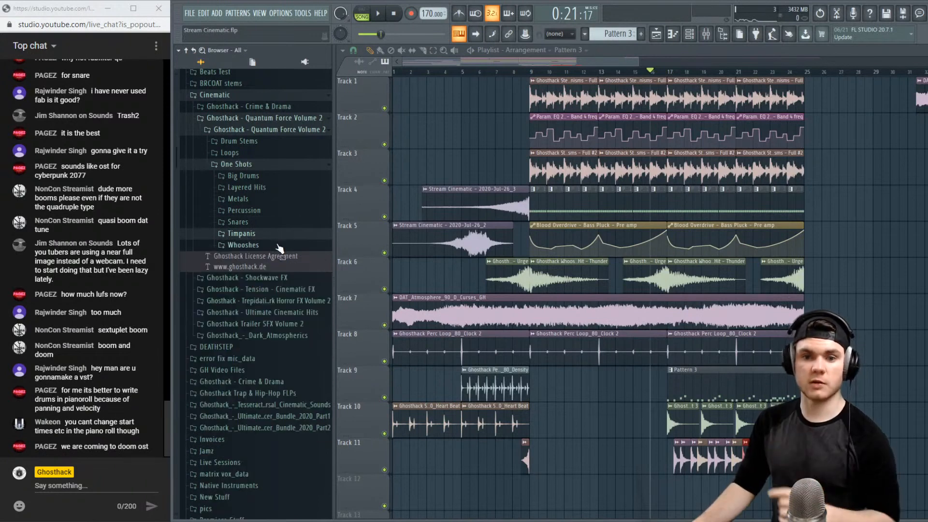
# Collapse the Quantum Force Volume 2 folders and expand the Ghosthack - Shockwave FX pack to its sample categories
pyautogui.scroll(2, 280, 247)
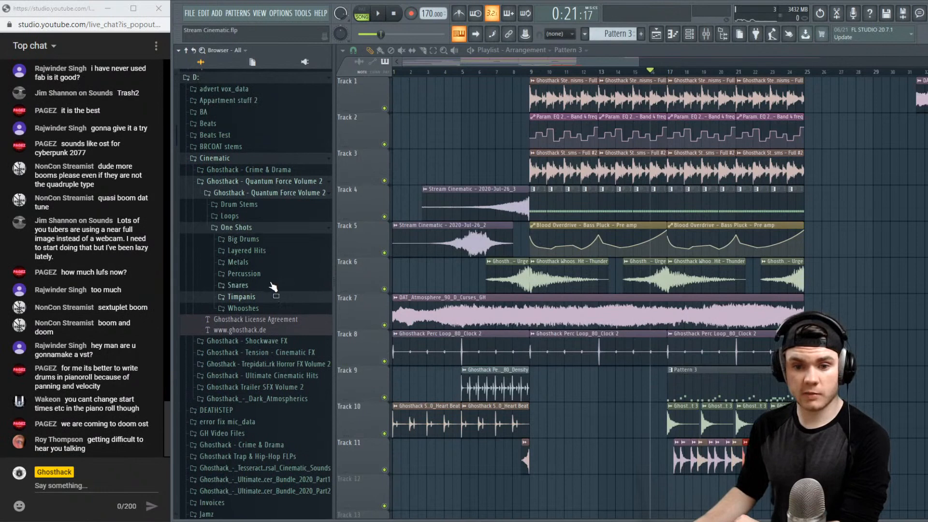
pyautogui.click(254, 227)
pyautogui.click(261, 192)
pyautogui.click(264, 182)
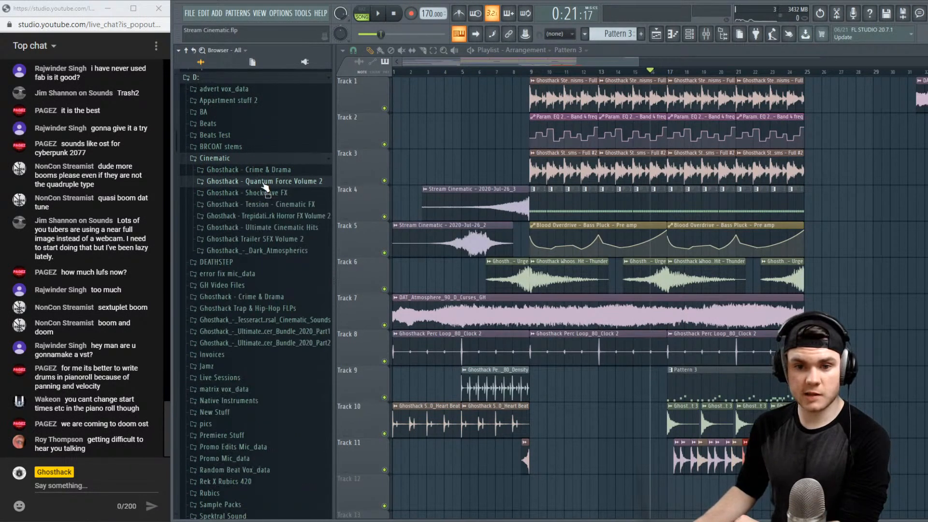
pyautogui.click(288, 193)
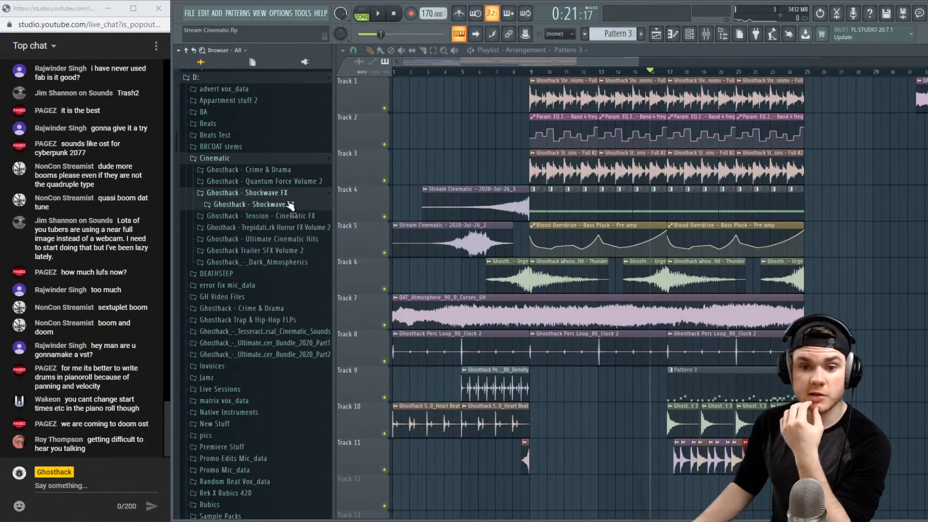
pyautogui.click(290, 205)
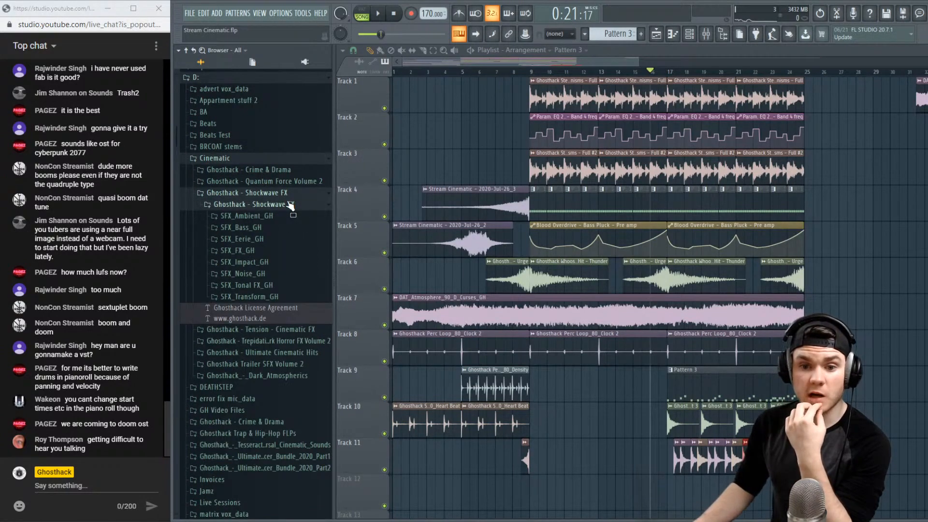
# Audition impact one-shots in the SFX_Impact_GH folder, including Air Kick, Deep Hit, Former and Lab Day
pyautogui.click(269, 264)
pyautogui.click(308, 284)
pyautogui.scroll(-2, 301, 316)
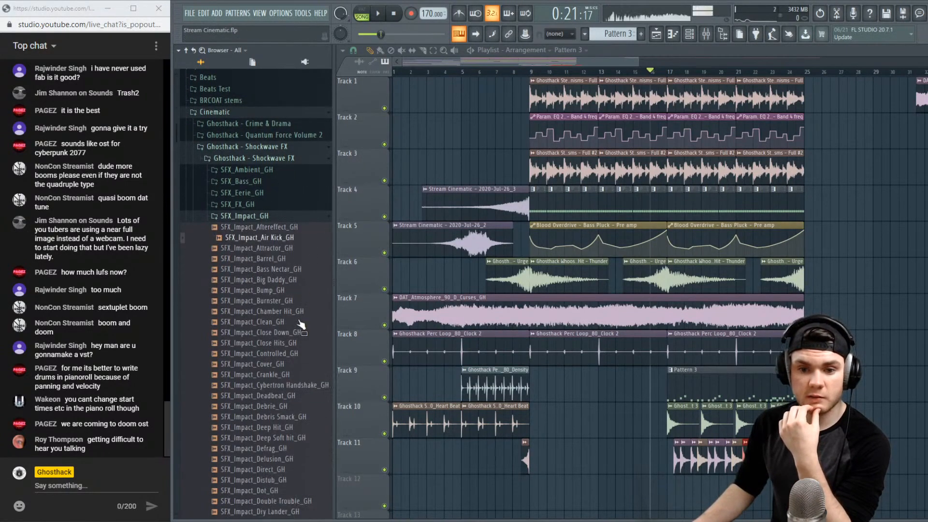
pyautogui.click(298, 277)
pyautogui.click(290, 347)
pyautogui.click(289, 410)
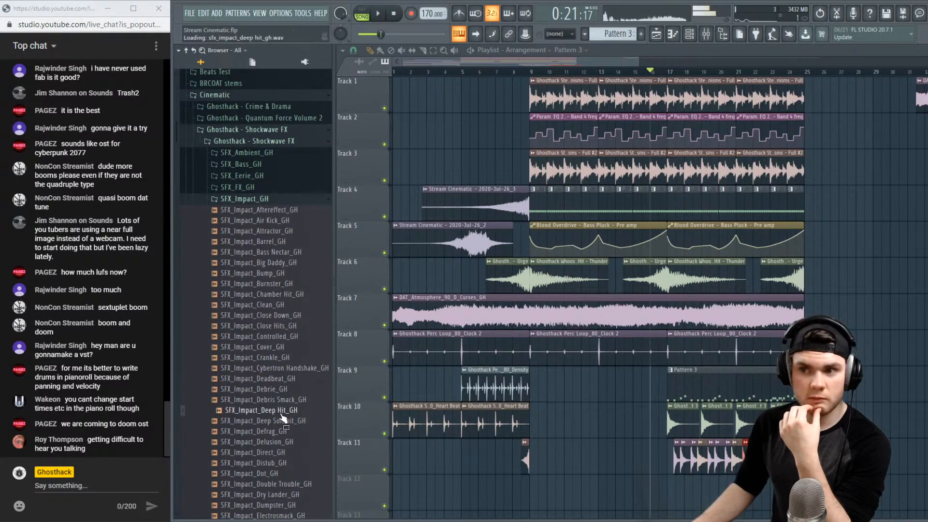
pyautogui.scroll(-3, 292, 418)
pyautogui.scroll(-3, 290, 419)
pyautogui.click(284, 357)
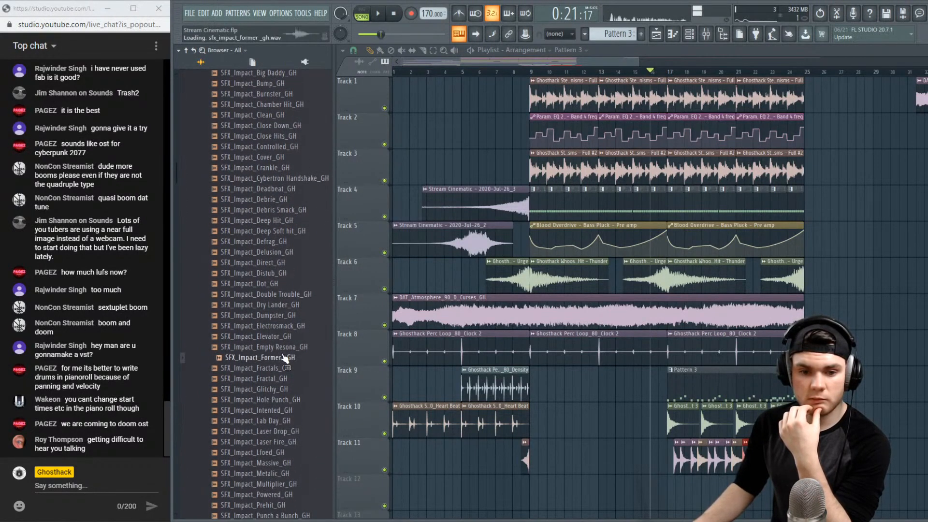
pyautogui.click(284, 420)
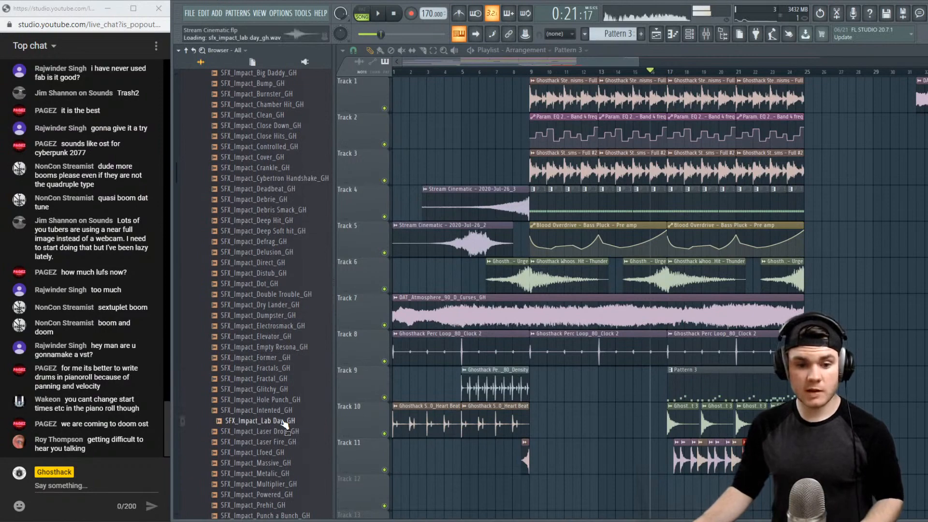
# Switch to OBS, check the stream's input and output levels in the Audio Mixer, and return to FL Studio
pyautogui.click(431, 521)
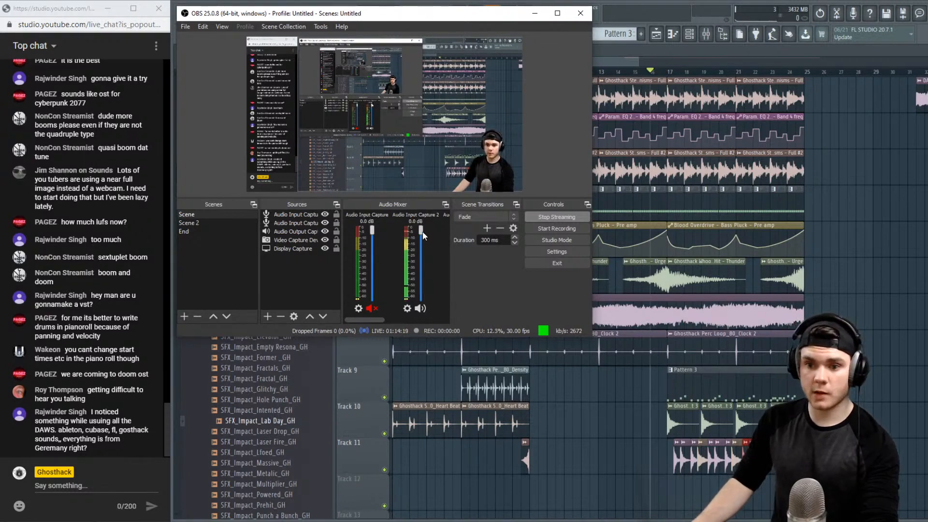
pyautogui.moveTo(378, 321); pyautogui.dragTo(392, 321)
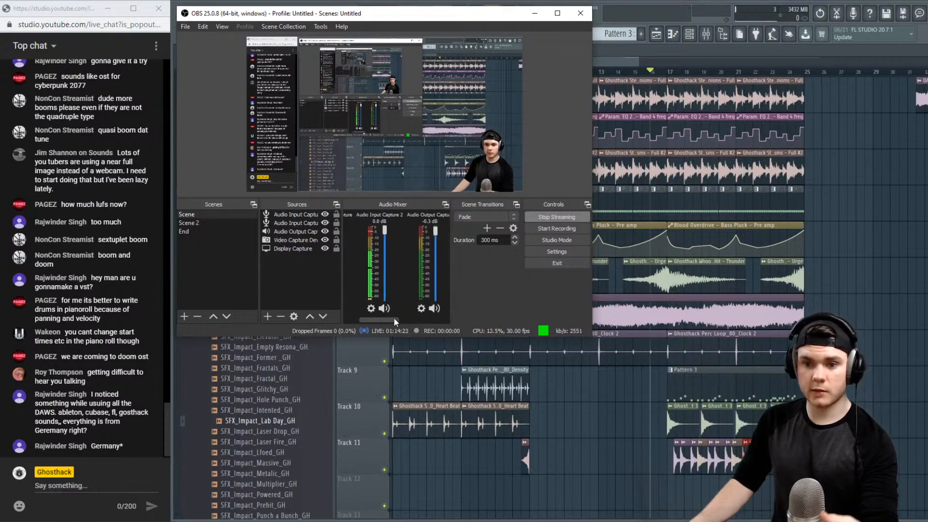
pyautogui.click(534, 13)
pyautogui.click(370, 18)
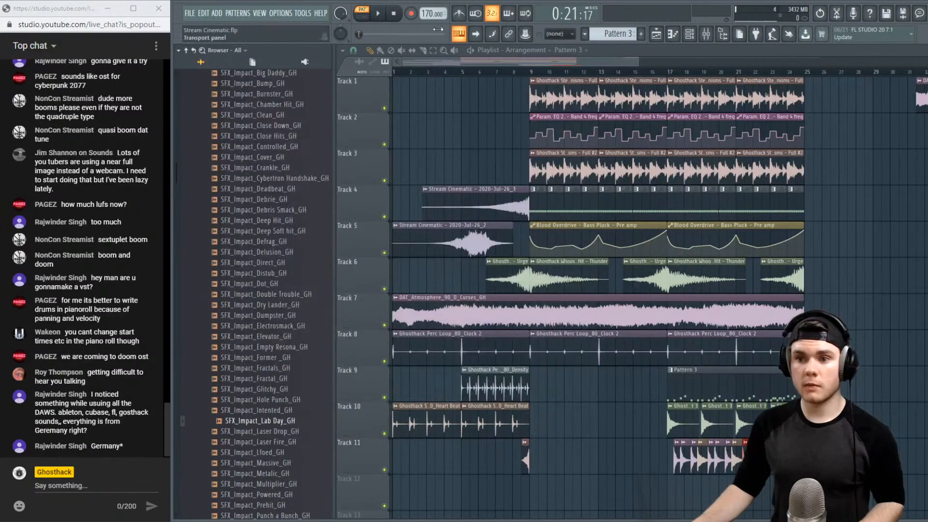
# Play the song from bar 9 and lower Audio Input Capture 2 to about -0.5 dB in the OBS Audio Mixer
pyautogui.click(531, 73)
pyautogui.press('space')
pyautogui.click(463, 521)
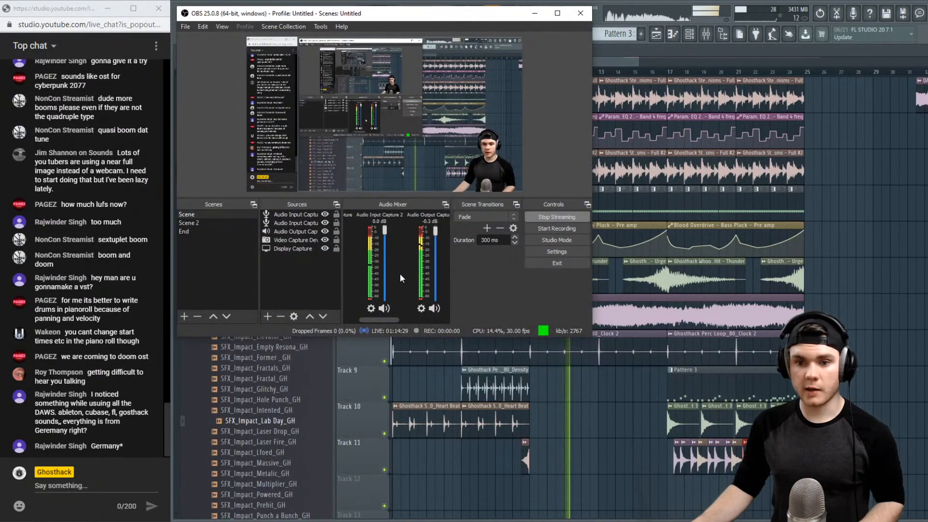
pyautogui.moveTo(384, 230); pyautogui.dragTo(384, 233)
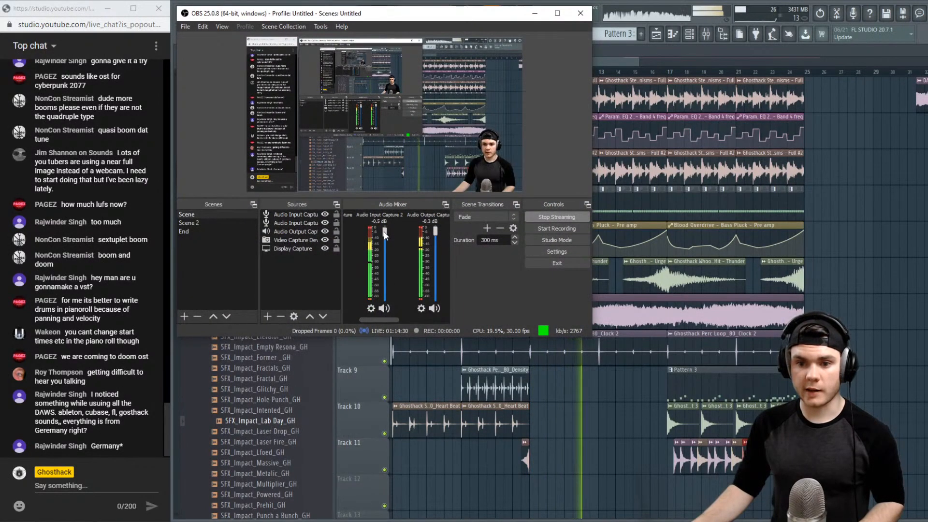
pyautogui.click(533, 15)
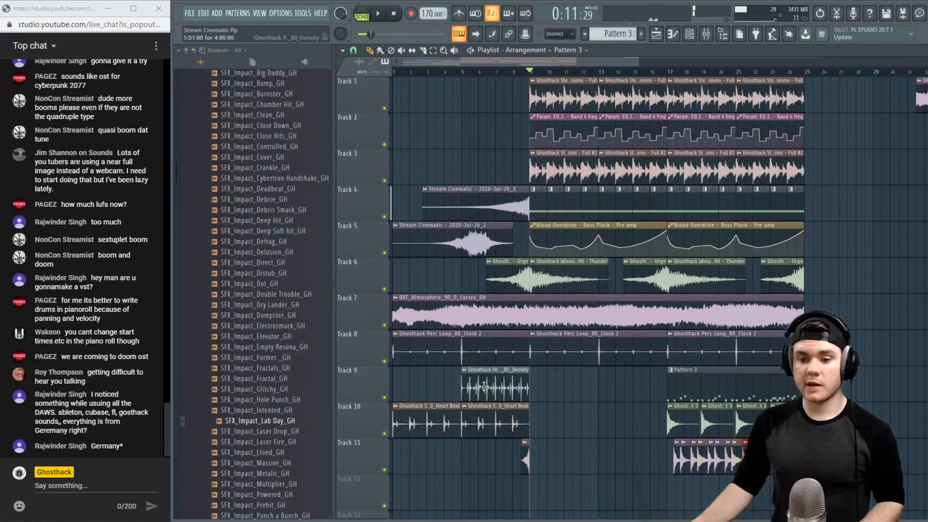
pyautogui.click(447, 520)
pyautogui.click(534, 16)
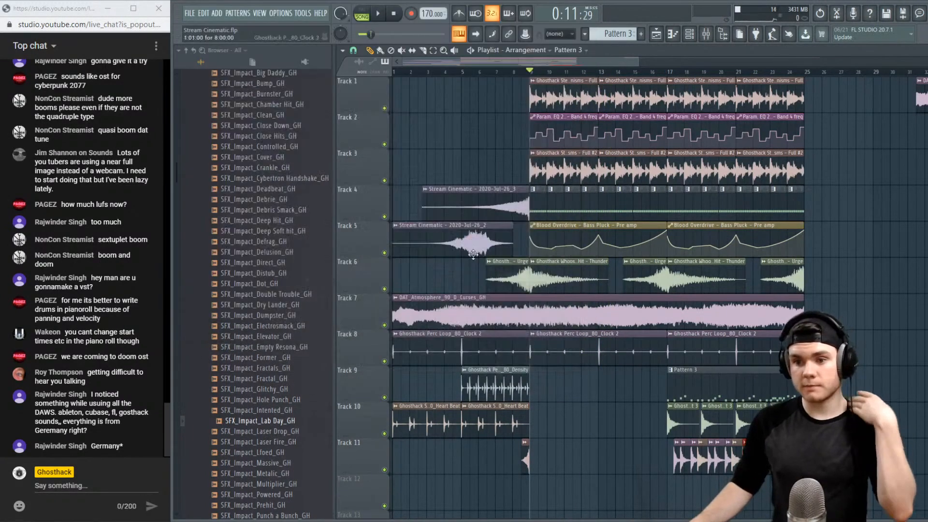
# Play the drum section from about bar 16 through its end and inspect the Snare track in the mixer
pyautogui.click(660, 72)
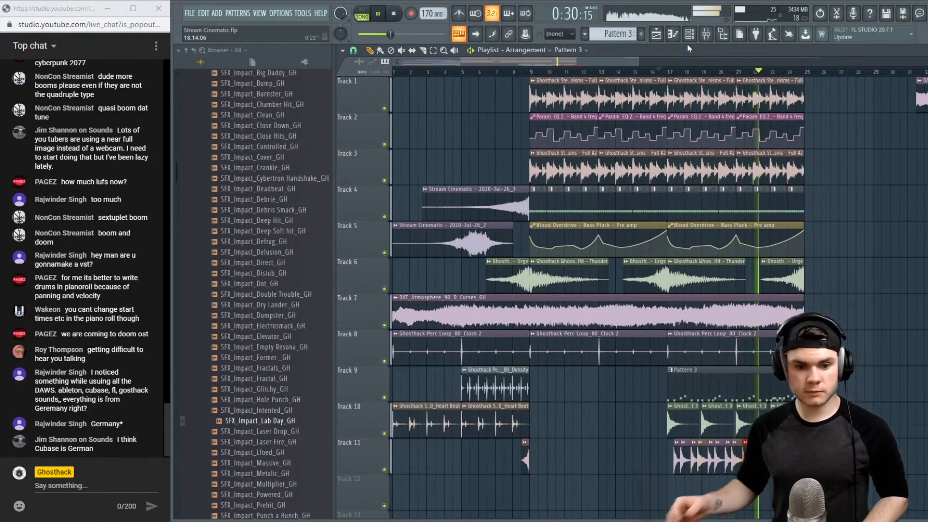
pyautogui.click(705, 33)
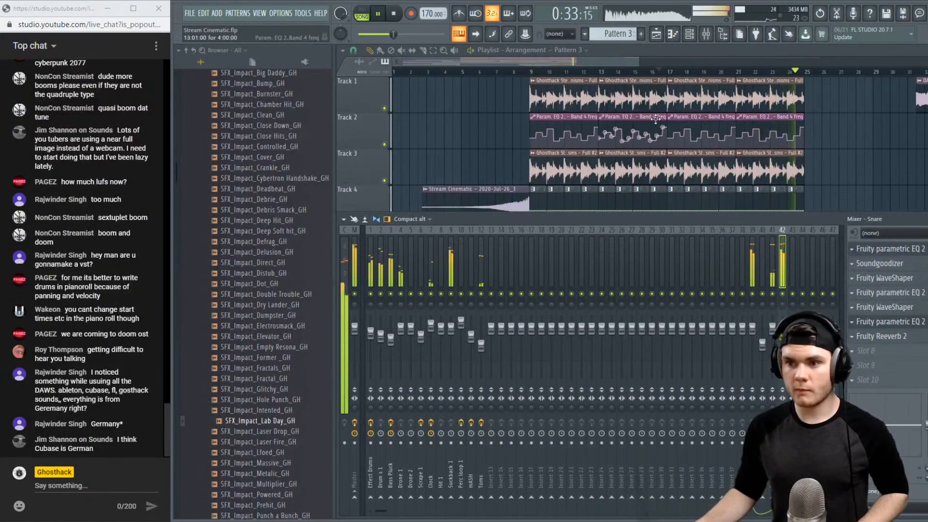
pyautogui.press('space')
pyautogui.click(810, 76)
pyautogui.press('space')
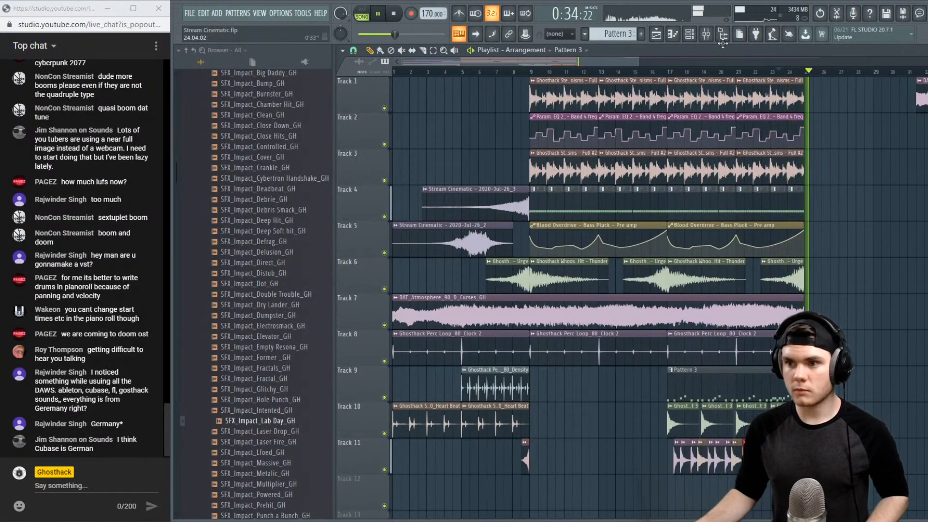
pyautogui.press('space')
pyautogui.click(706, 33)
pyautogui.press('space')
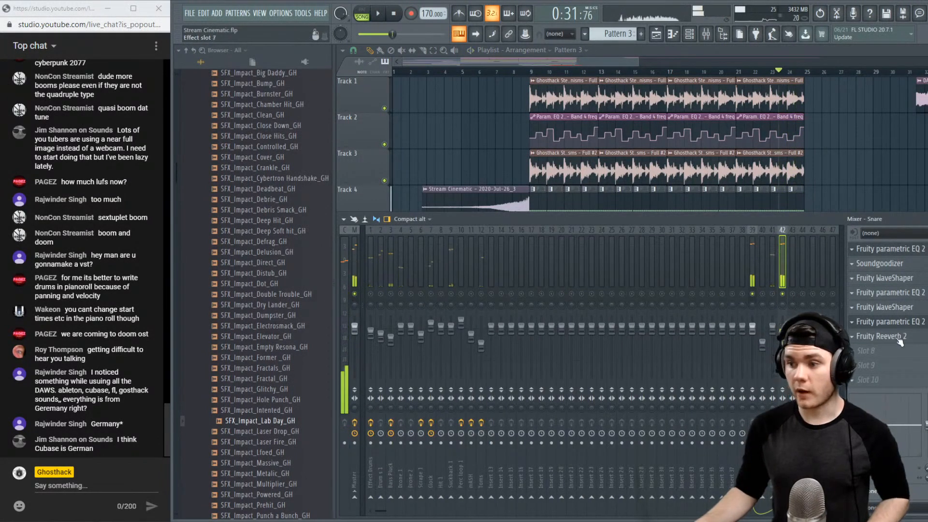
# Set the wet level of the Snare's Fruity Reeverb 2 to 55% and play it back in the full mix
pyautogui.click(878, 336)
pyautogui.moveTo(689, 216); pyautogui.dragTo(690, 224)
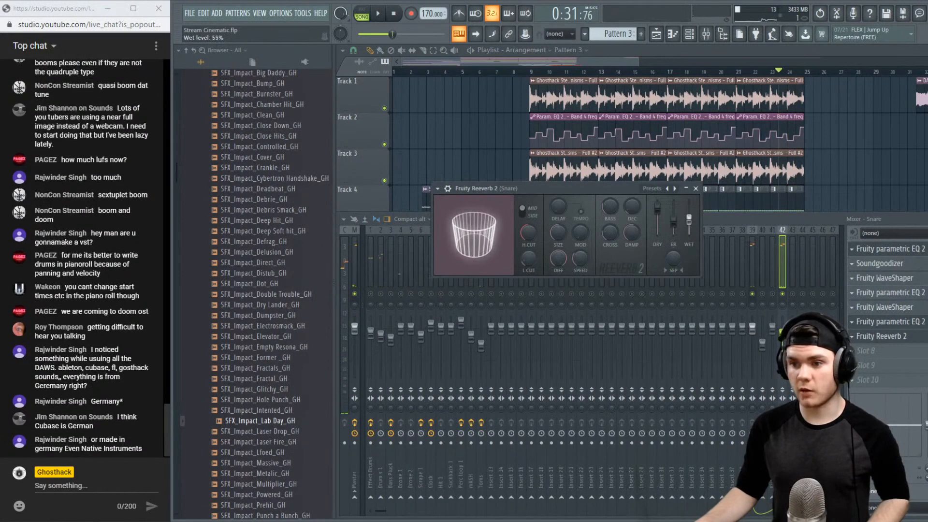
pyautogui.press('space')
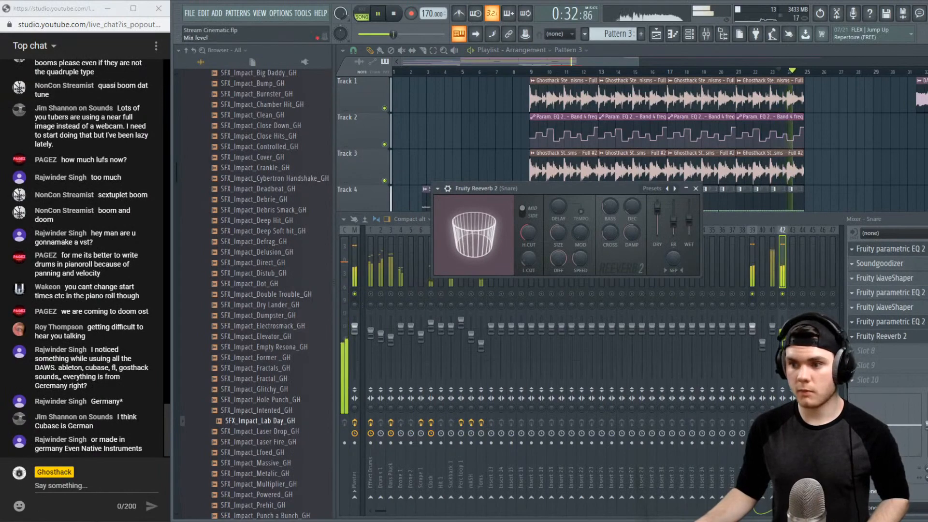
pyautogui.press('space')
pyautogui.rightClick(782, 294)
pyautogui.press('space')
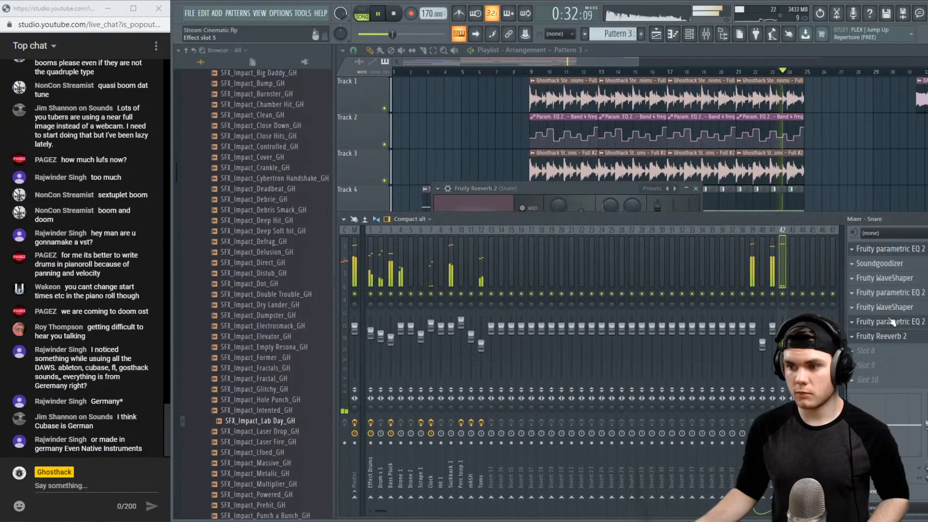
# Check the curve of the Snare's last Fruity parametric EQ 2 during playback, then close its window
pyautogui.click(893, 322)
pyautogui.press('space')
pyautogui.press('space')
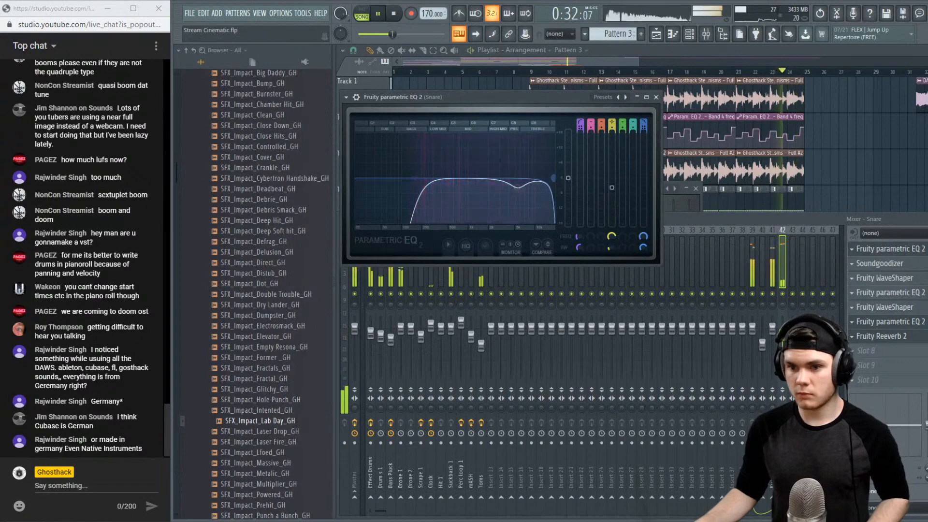
pyautogui.click(655, 97)
# Play from bar 17 and move the DAT_Atmosphere_90_D_Sleeping Pain clip on Track 1 to about bar 55
pyautogui.click(669, 72)
pyautogui.scroll(-2, 671, 74)
pyautogui.scroll(-1, 672, 74)
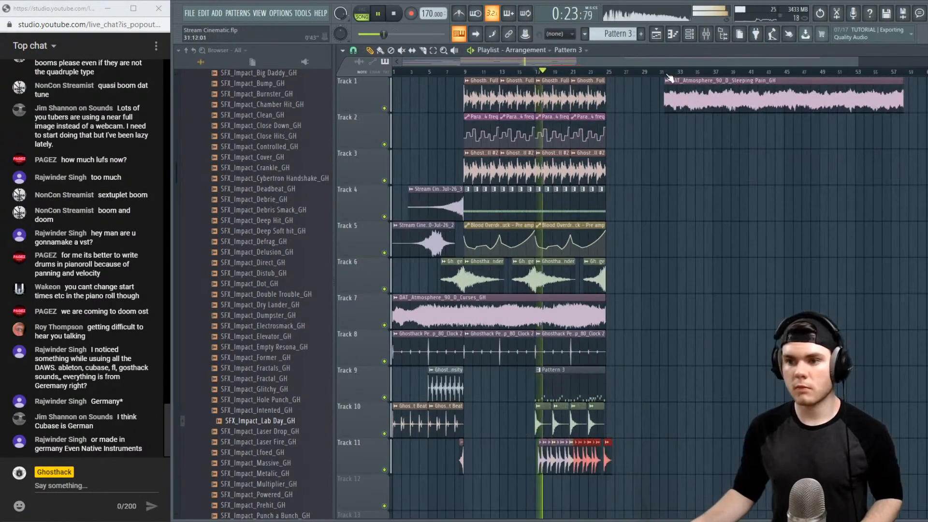
pyautogui.moveTo(701, 97); pyautogui.dragTo(888, 99)
pyautogui.press('space')
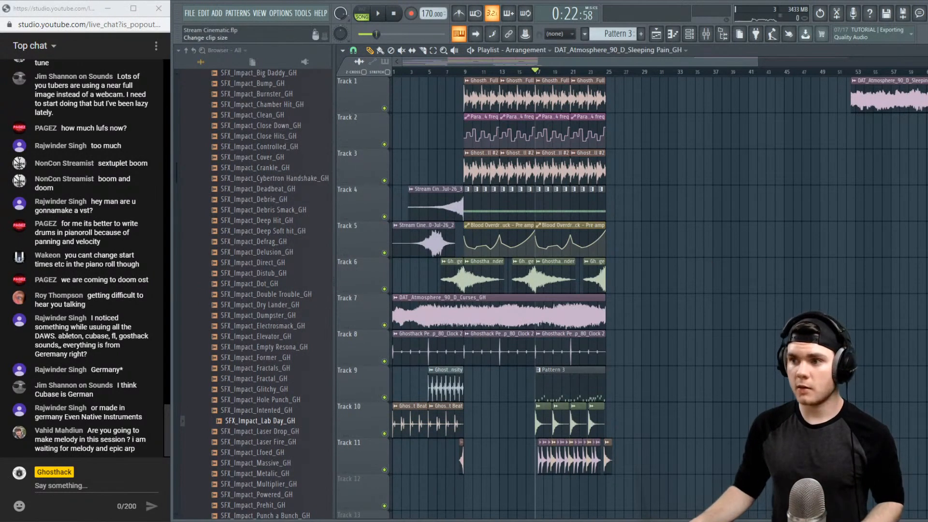
pyautogui.scroll(-4, 709, 264)
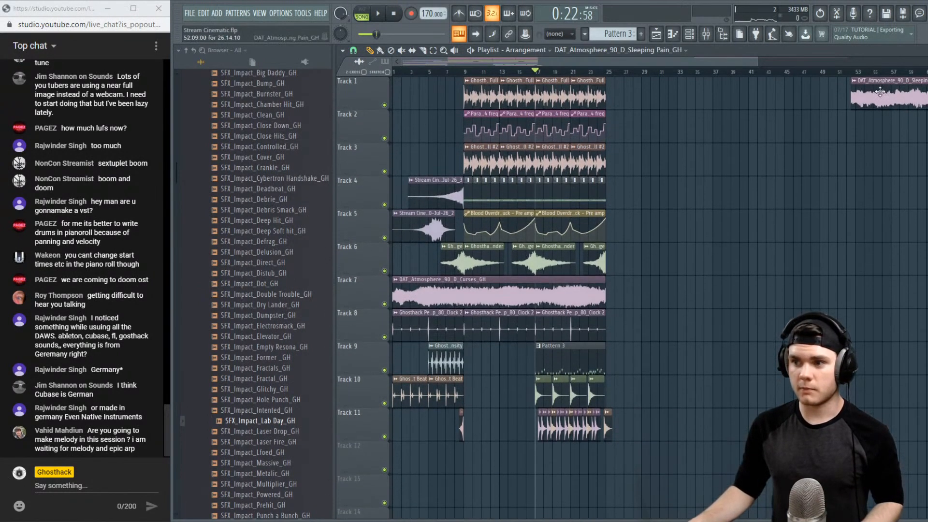
pyautogui.moveTo(879, 92); pyautogui.dragTo(913, 89)
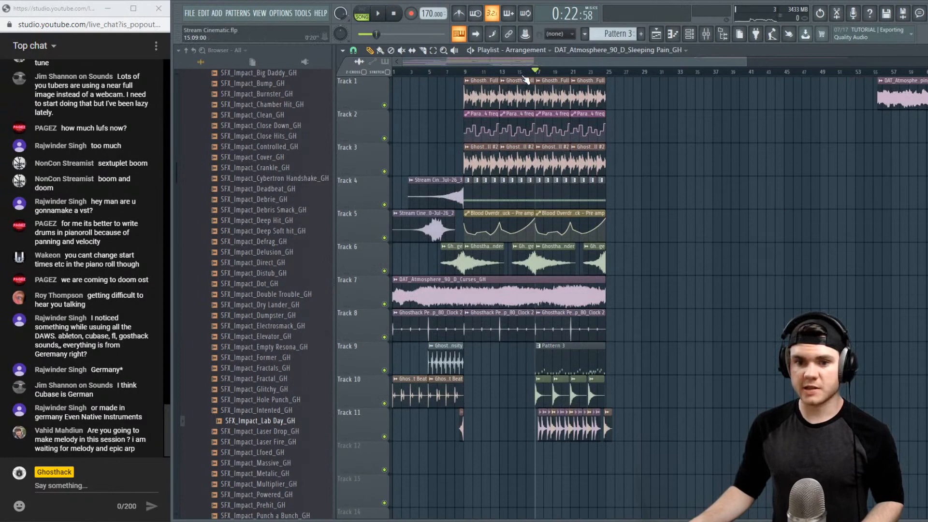
# Collapse the SFX_Impact_GH and Ghosthack - Shockwave FX folders and play the intro from about bar 4
pyautogui.scroll(10, 244, 369)
pyautogui.click(239, 325)
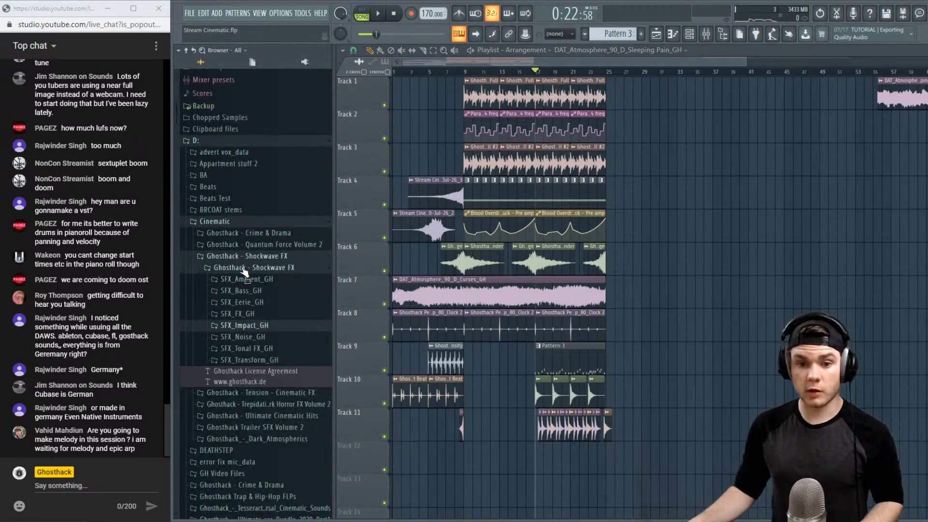
pyautogui.click(242, 267)
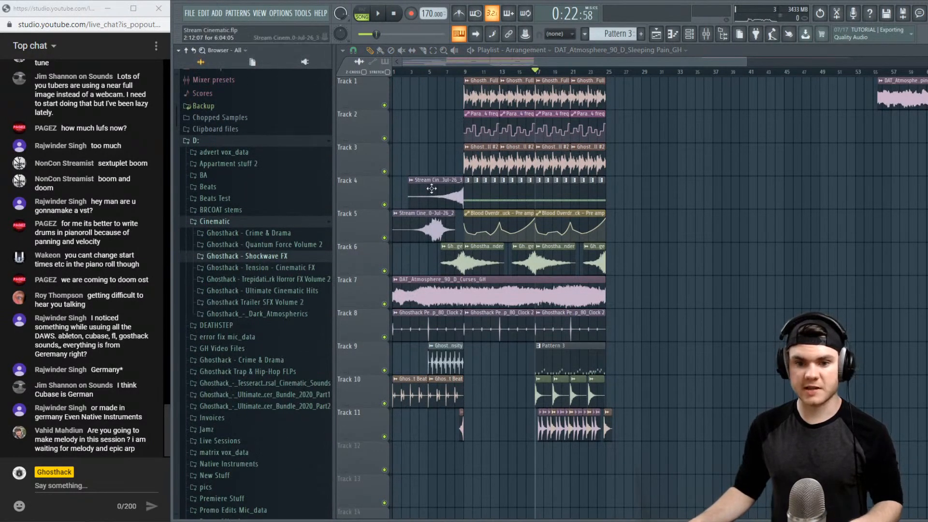
pyautogui.click(424, 73)
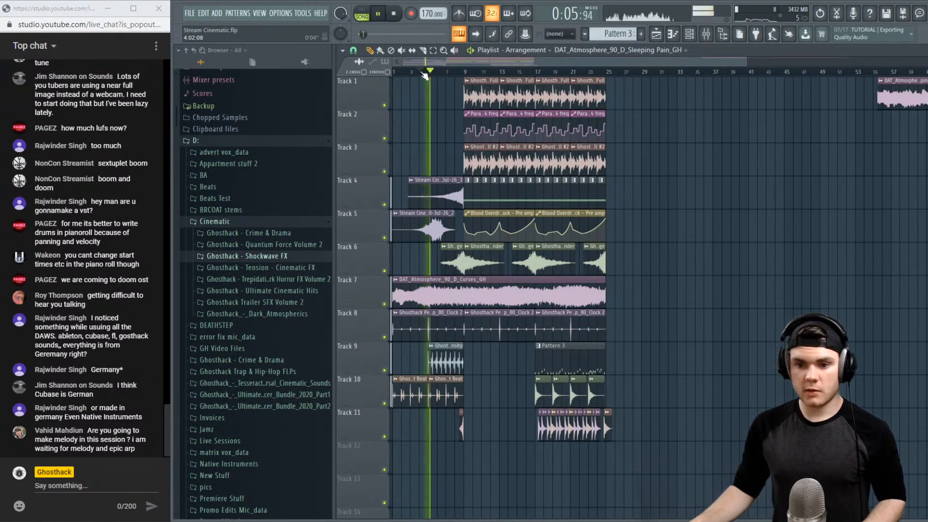
pyautogui.press('space')
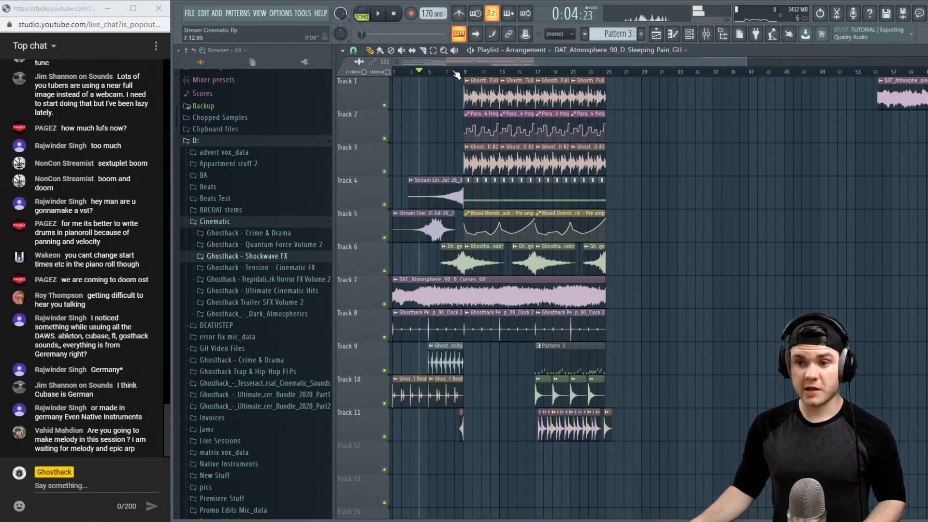
# Filter the channel rack to Unsorted, test notes on the Layer channel, and close the rack
pyautogui.click(710, 35)
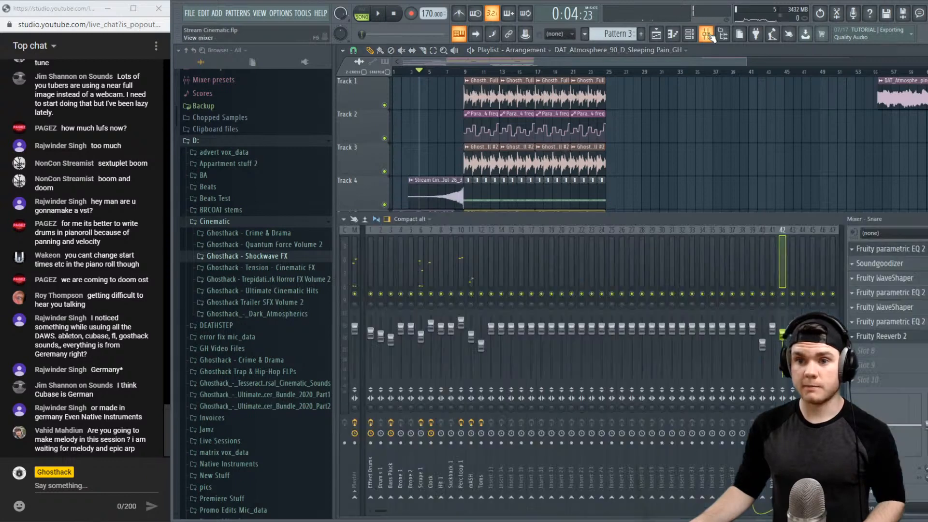
pyautogui.click(703, 36)
pyautogui.click(691, 35)
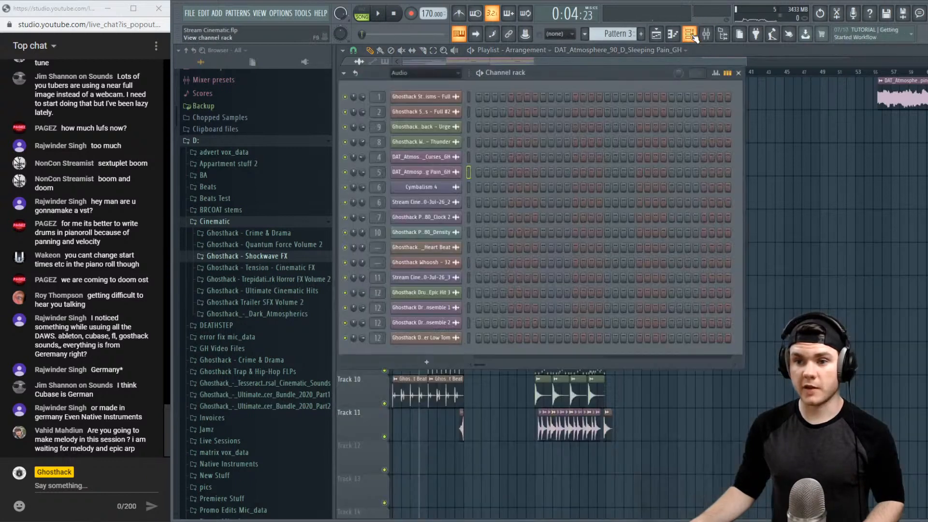
pyautogui.click(419, 75)
pyautogui.click(435, 116)
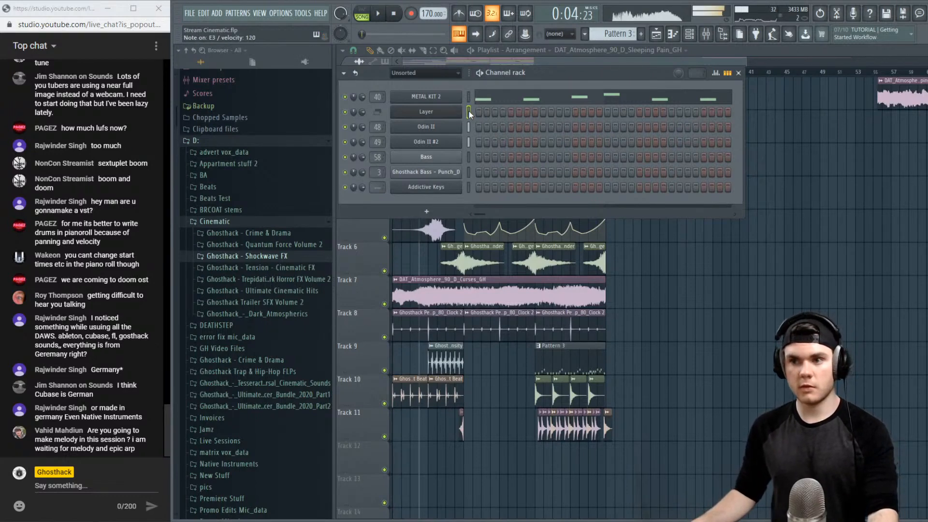
pyautogui.click(762, 59)
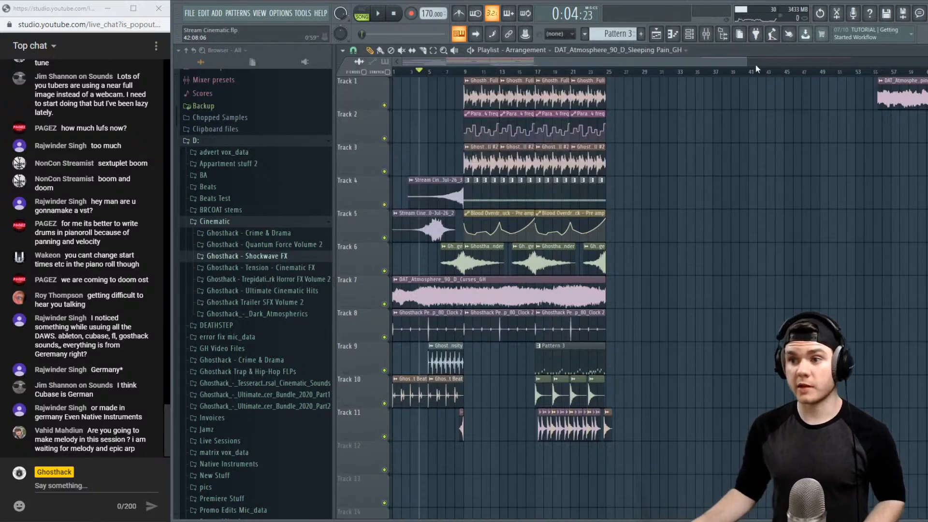
# Move the Sleeping Pain atmosphere clip to about bar 68 and play the drum section's last bars from about bar 21
pyautogui.scroll(-2, 755, 73)
pyautogui.moveTo(737, 89); pyautogui.dragTo(814, 88)
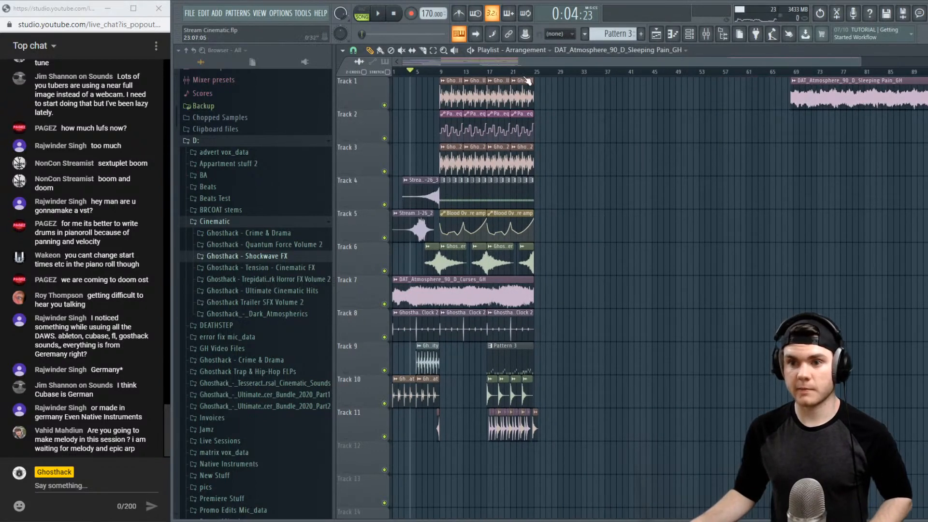
pyautogui.click(513, 73)
pyautogui.press('space')
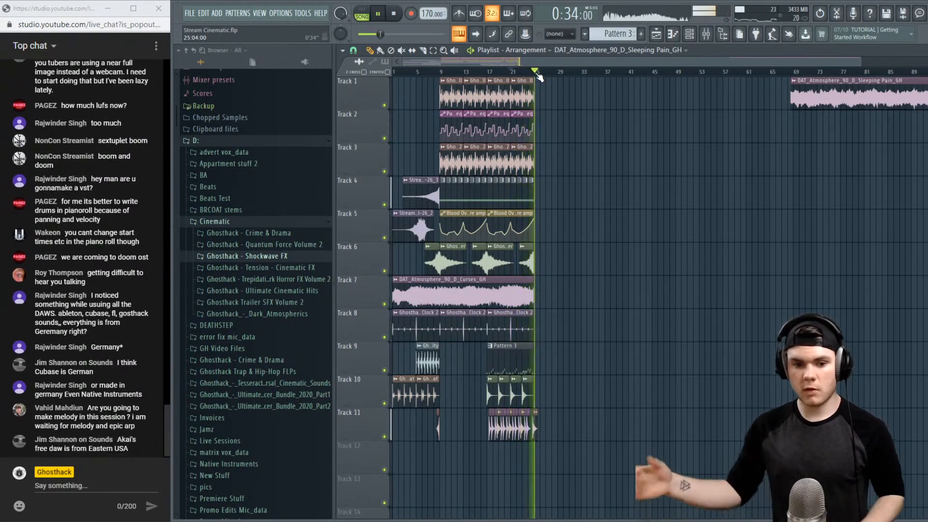
pyautogui.press('space')
# Place the playhead at bar 25 and play test notes on the Layer channel in the Unsorted channel group
pyautogui.scroll(2, 538, 72)
pyautogui.click(537, 72)
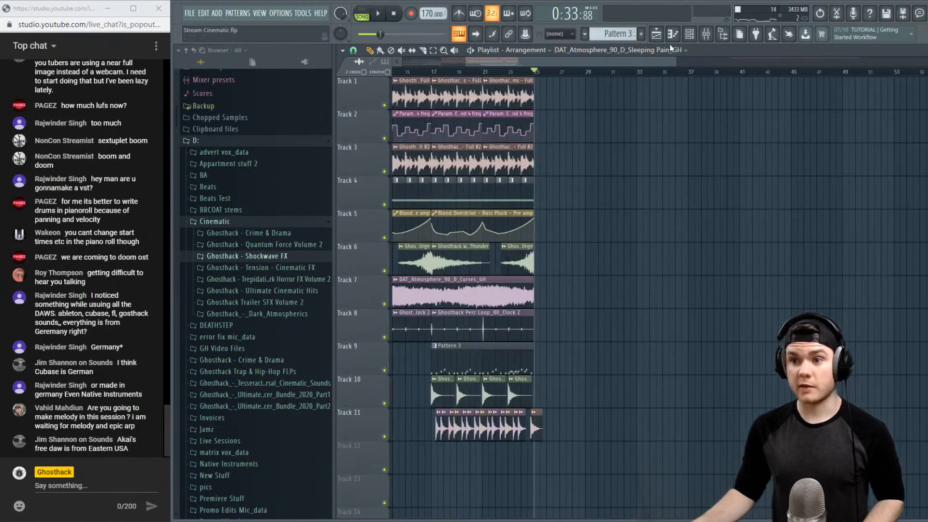
pyautogui.click(689, 33)
pyautogui.click(424, 73)
pyautogui.click(420, 121)
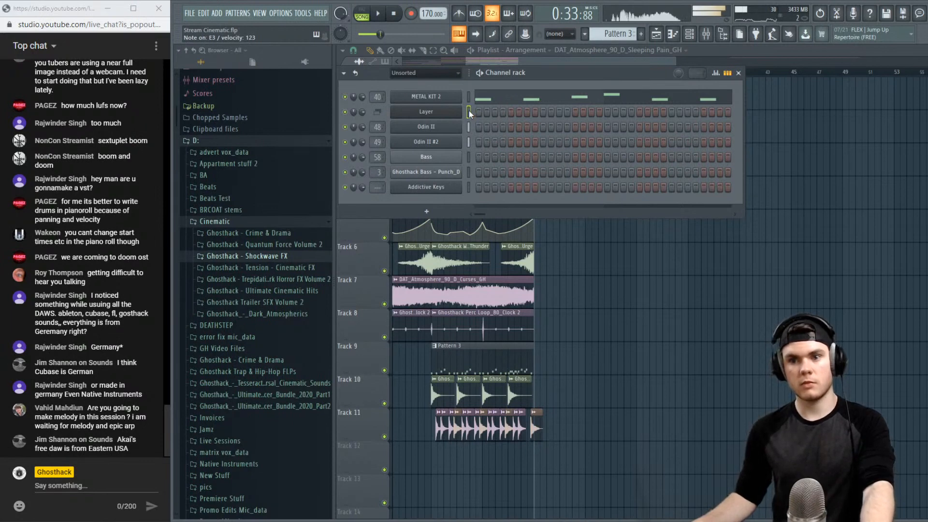
# Adjust the Layer channel's pitch in its settings and close them
pyautogui.click(425, 111)
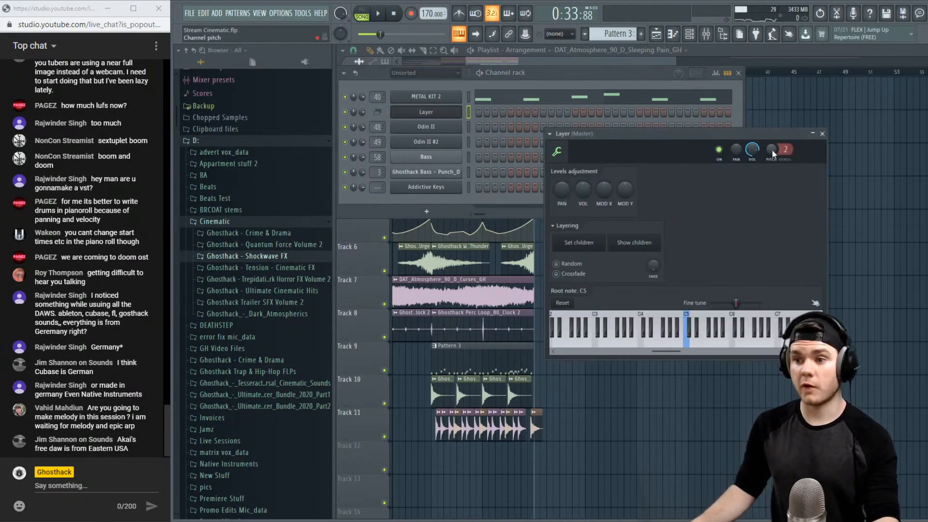
pyautogui.moveTo(772, 149); pyautogui.dragTo(771, 152)
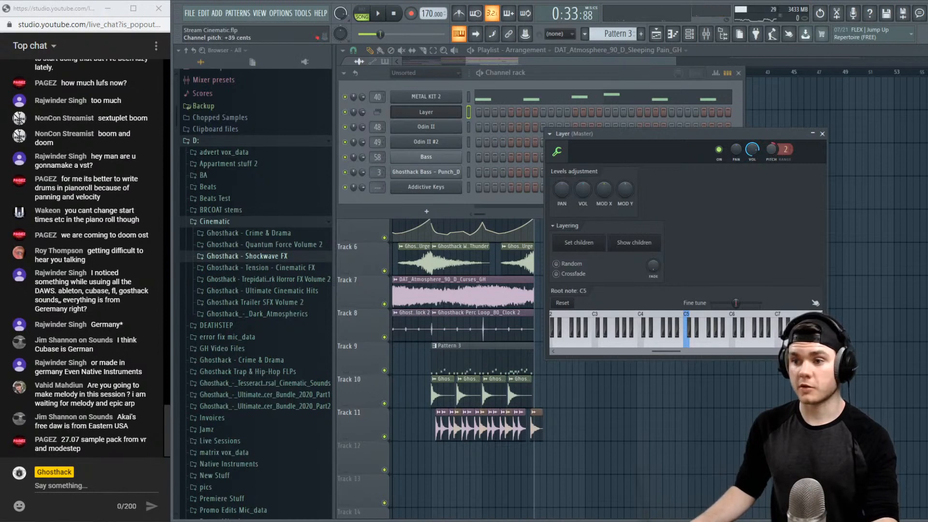
pyautogui.click(822, 134)
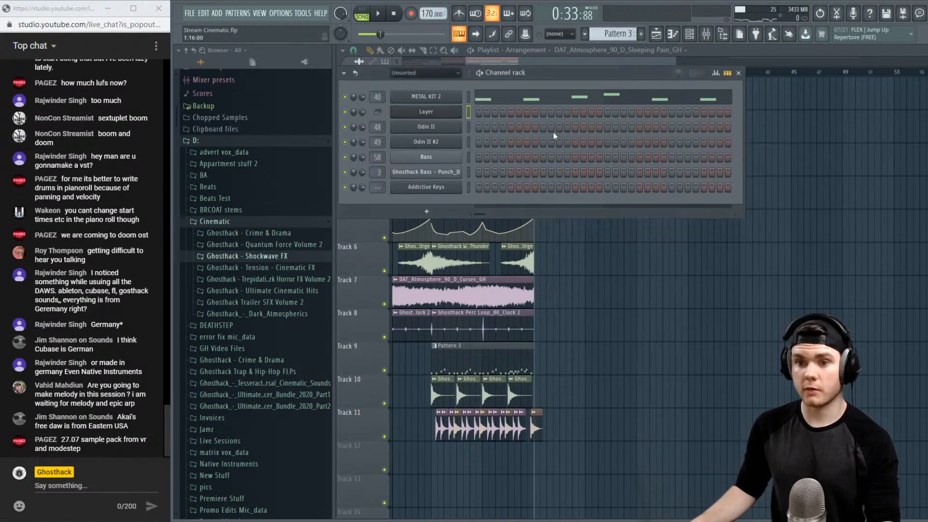
pyautogui.rightClick(466, 127)
pyautogui.click(479, 117)
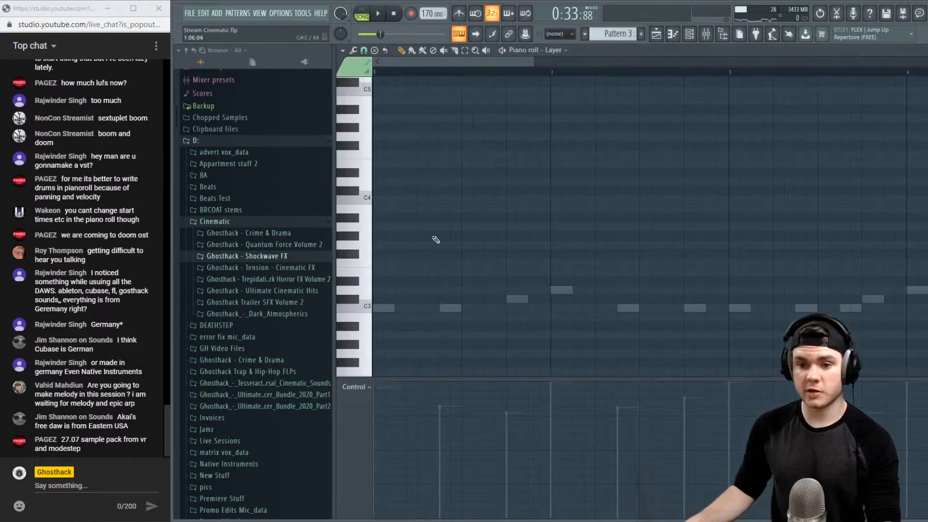
pyautogui.scroll(-3, 436, 239)
pyautogui.scroll(-3, 397, 179)
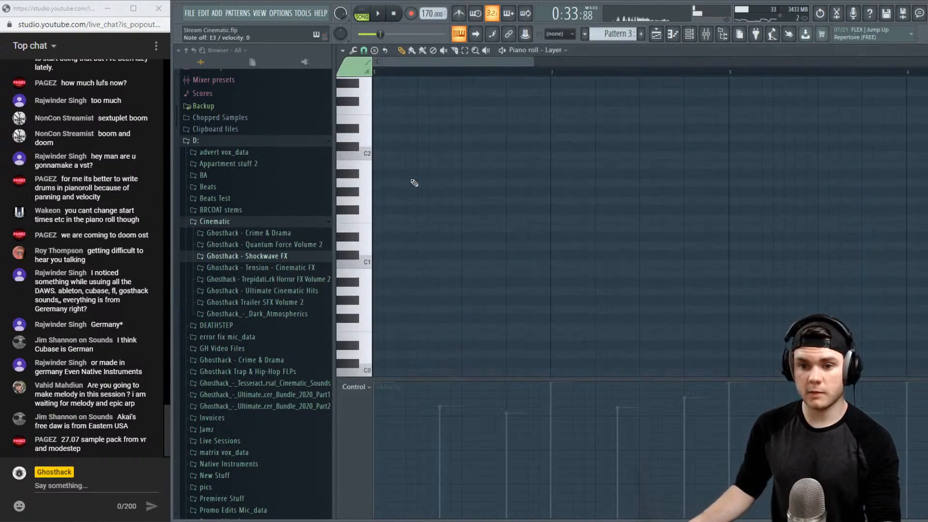
pyautogui.scroll(5, 411, 194)
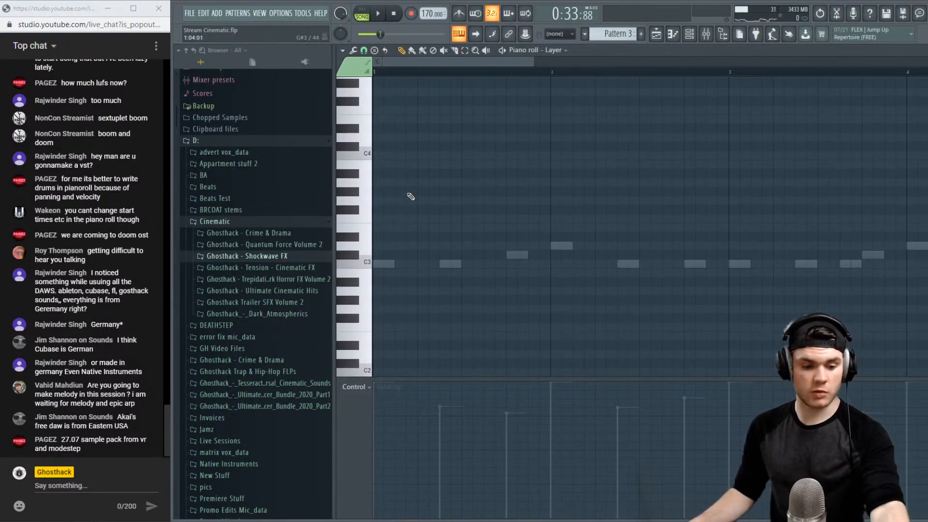
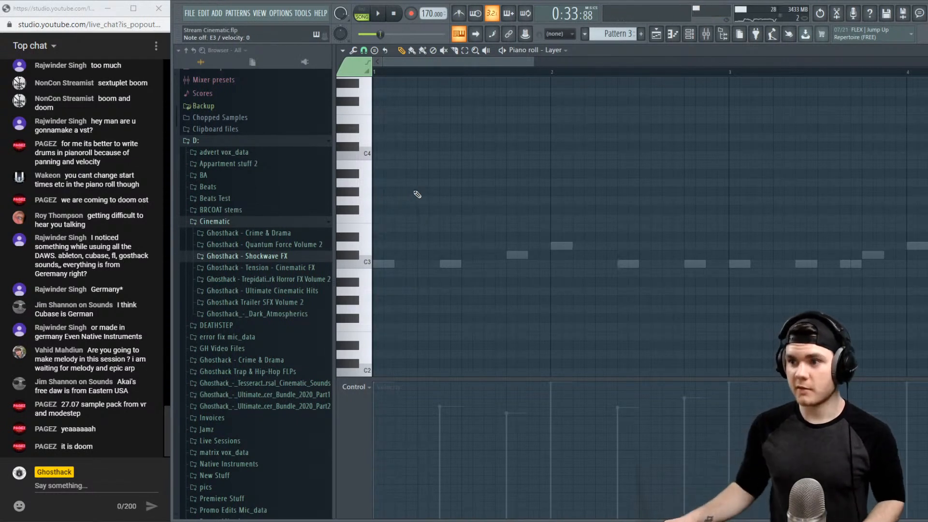
pyautogui.press('Escape')
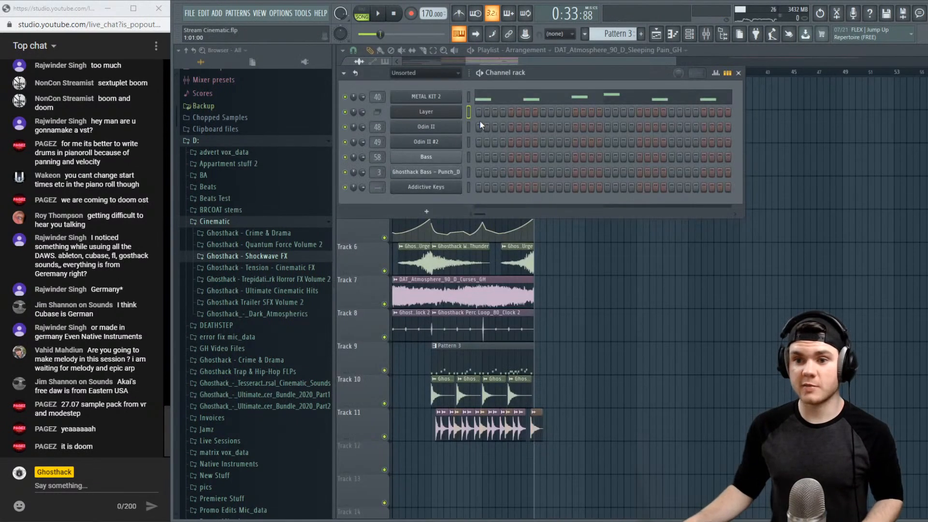
# Create Pattern 4 and place an E3 note at the start of bar 1 in the Layer channel's piano roll
pyautogui.click(642, 34)
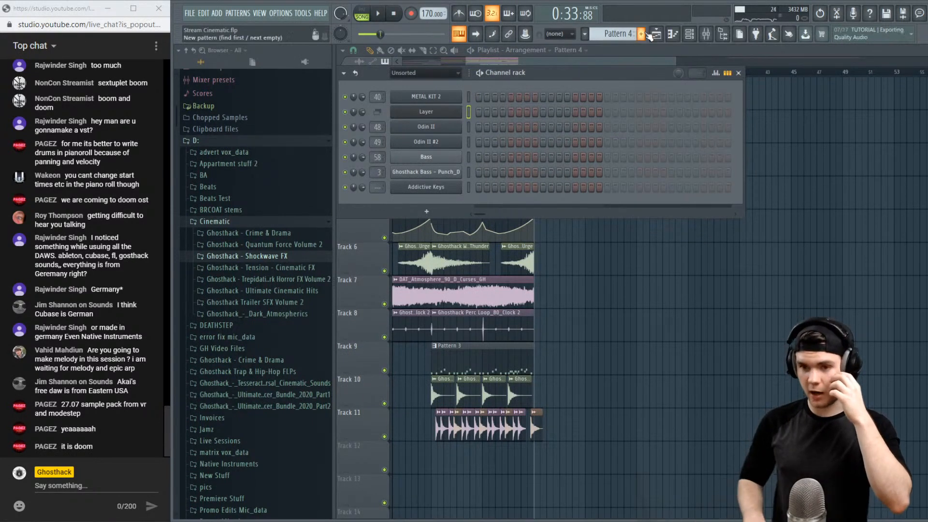
pyautogui.rightClick(458, 114)
pyautogui.click(488, 114)
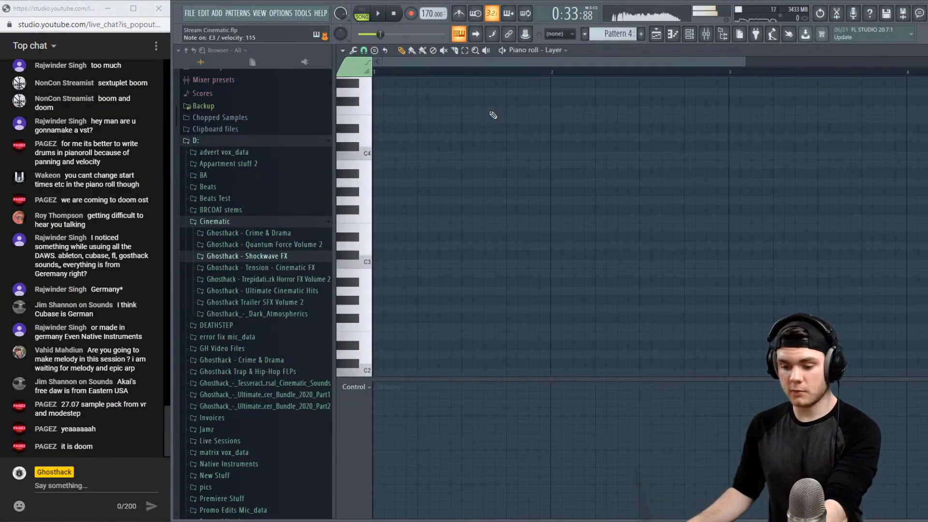
pyautogui.scroll(12, 435, 182)
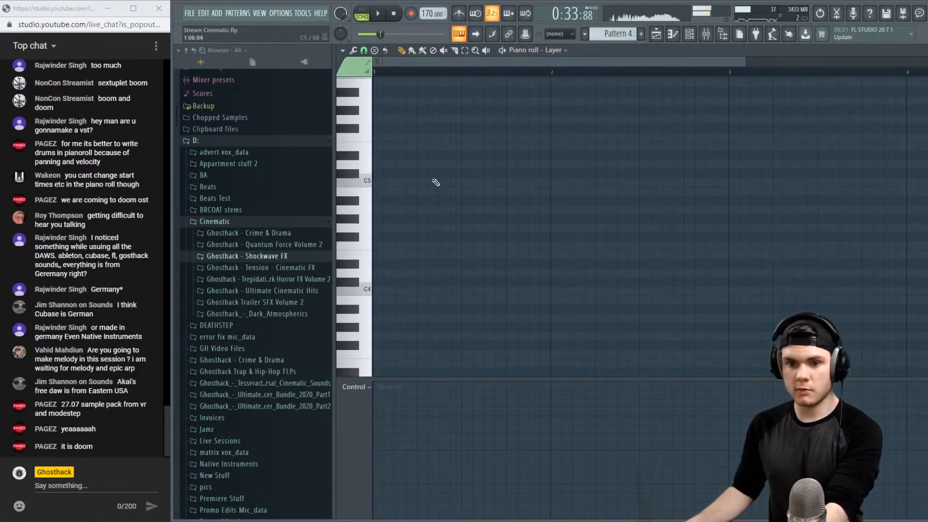
pyautogui.scroll(-4, 435, 182)
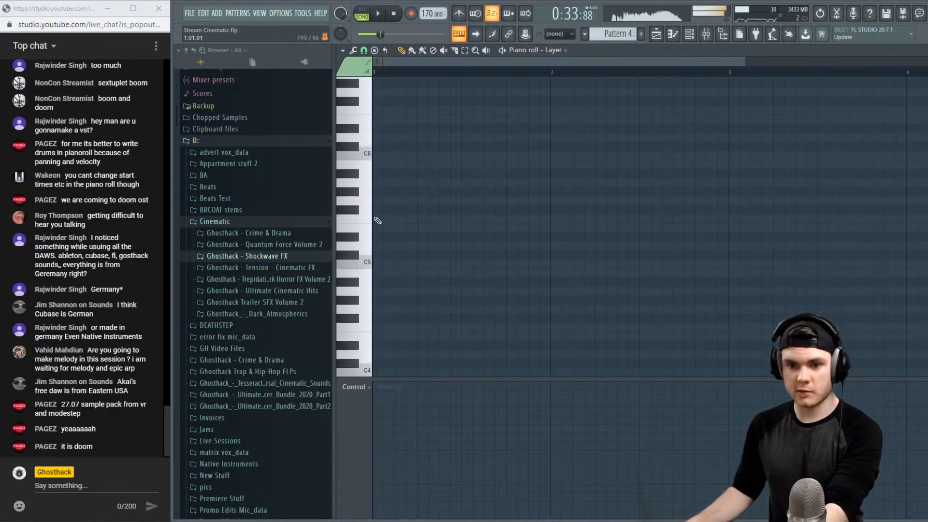
pyautogui.scroll(-3, 369, 235)
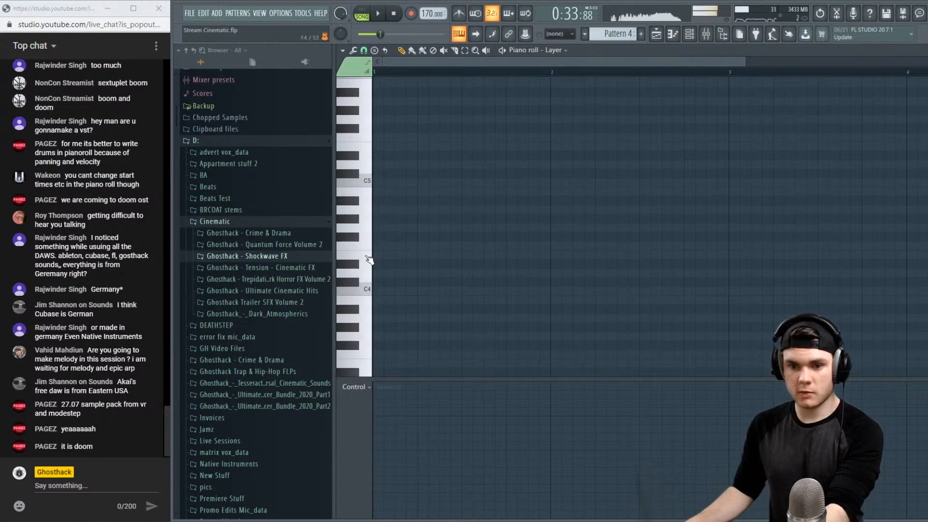
pyautogui.scroll(-4, 369, 259)
pyautogui.click(368, 259)
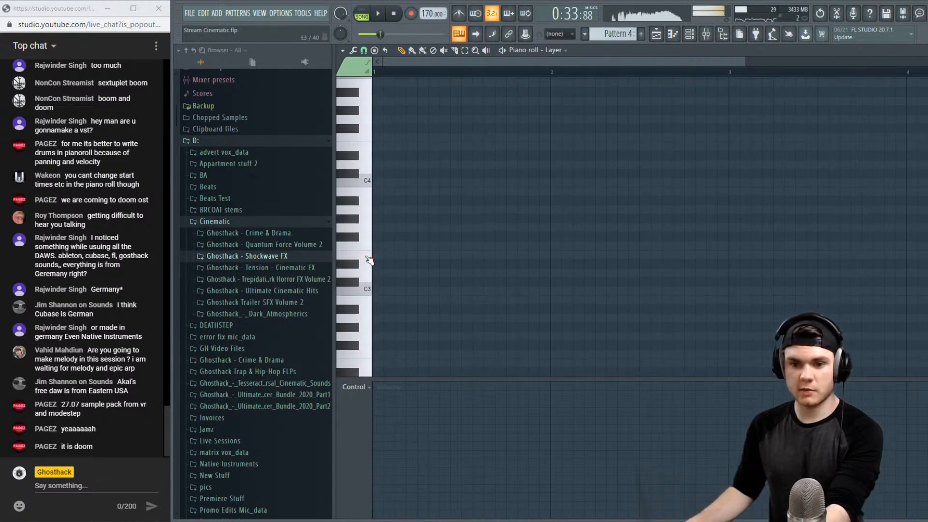
pyautogui.click(382, 256)
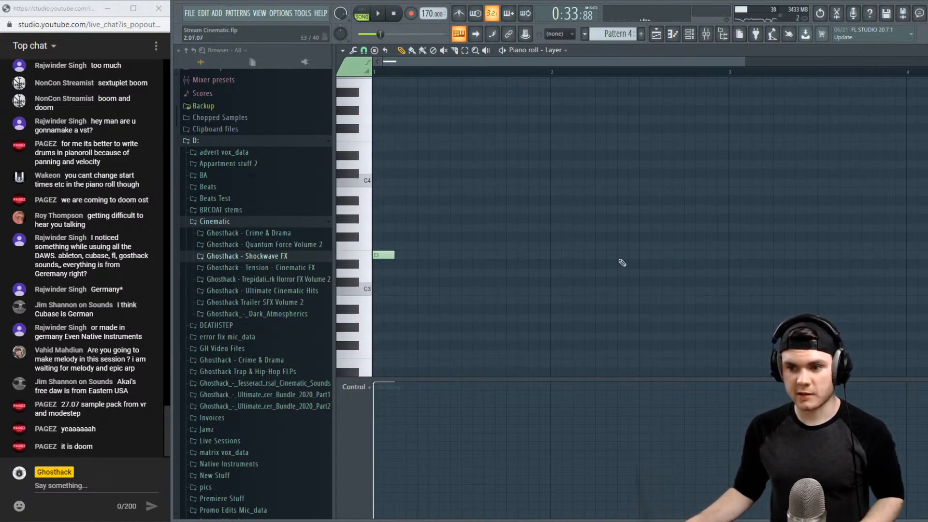
# Extend the E3 note to four bars, ending at the start of bar 5
pyautogui.moveTo(443, 255); pyautogui.dragTo(868, 236)
pyautogui.rightClick(867, 236)
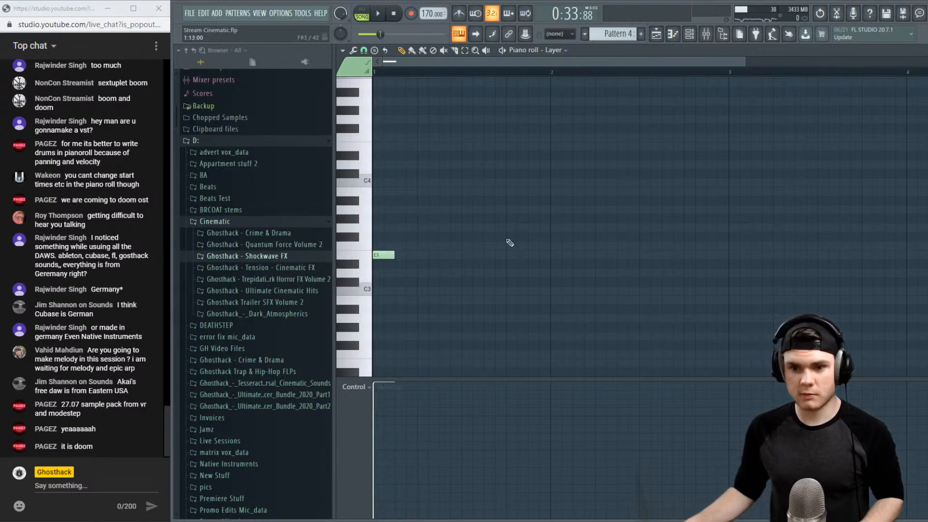
pyautogui.moveTo(393, 255); pyautogui.dragTo(859, 261)
pyautogui.scroll(-2, 732, 73)
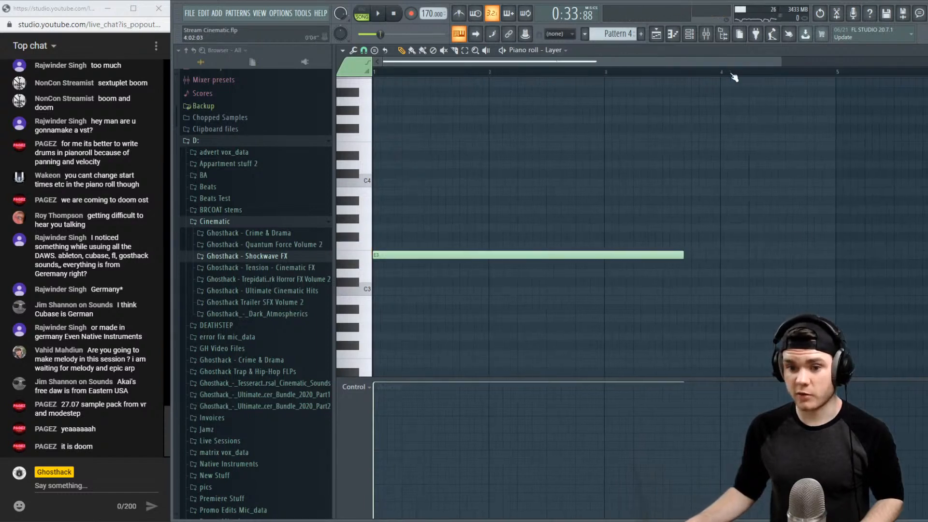
pyautogui.press('space')
pyautogui.press('space')
pyautogui.moveTo(596, 252); pyautogui.dragTo(703, 253)
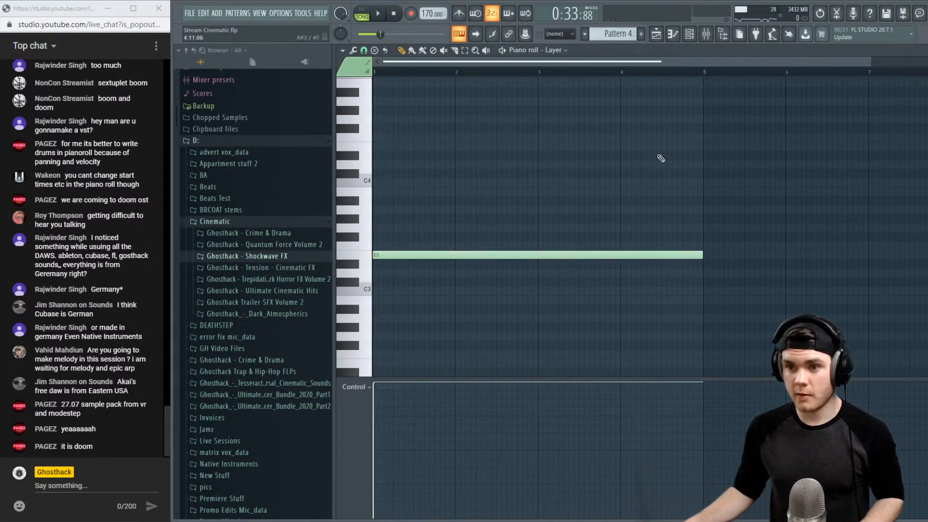
# Play Pattern 4 and lengthen its E3 note to six bars
pyautogui.press('space')
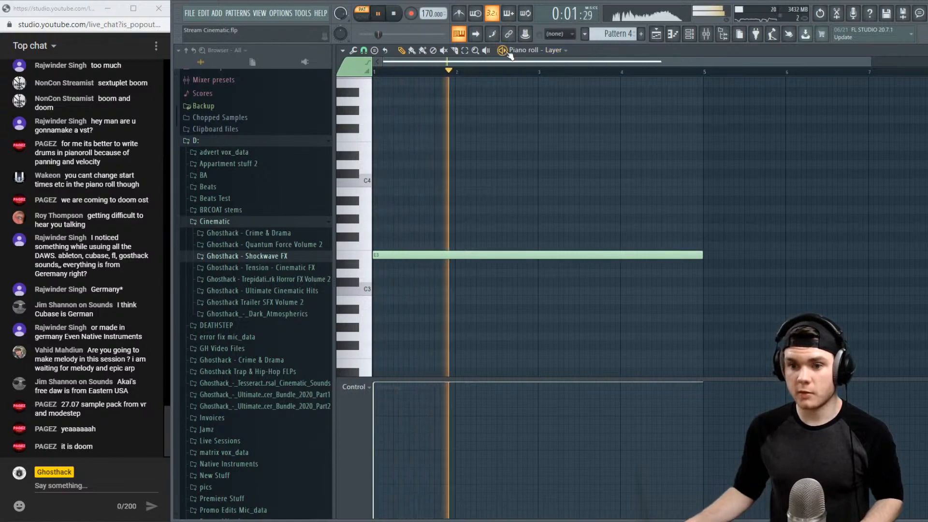
pyautogui.scroll(-1, 516, 64)
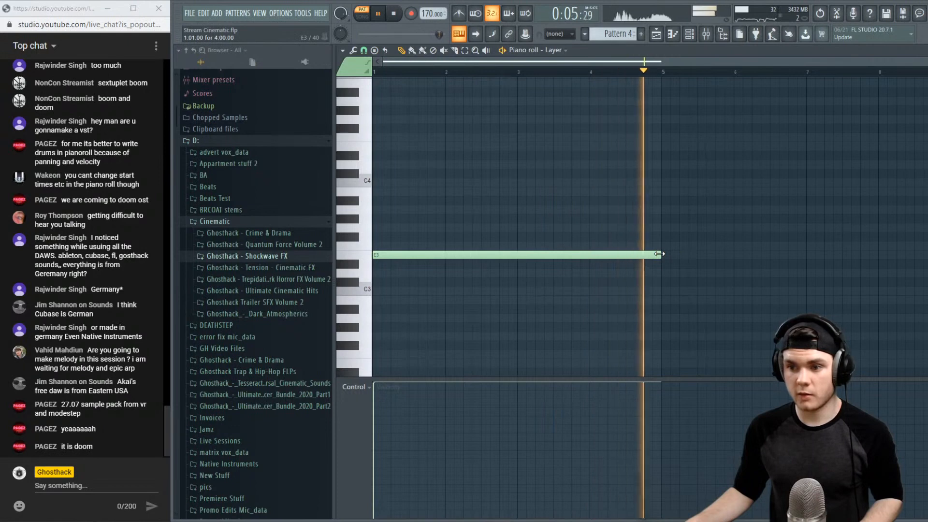
pyautogui.press('space')
pyautogui.moveTo(658, 254); pyautogui.dragTo(730, 253)
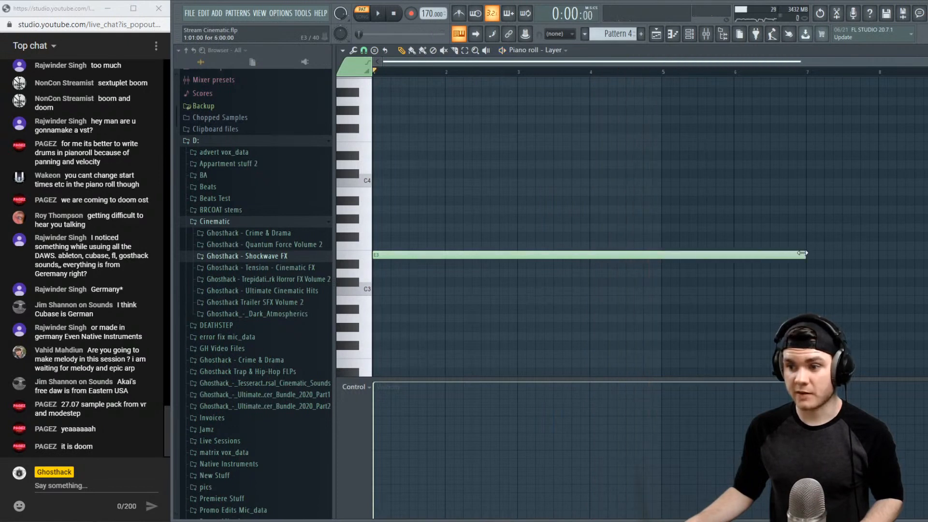
# Place a Pattern 4 clip on Track 12 at bar 25 of the playlist and play the song around it
pyautogui.click(656, 34)
pyautogui.click(664, 200)
pyautogui.moveTo(694, 195); pyautogui.dragTo(573, 465)
pyautogui.click(521, 72)
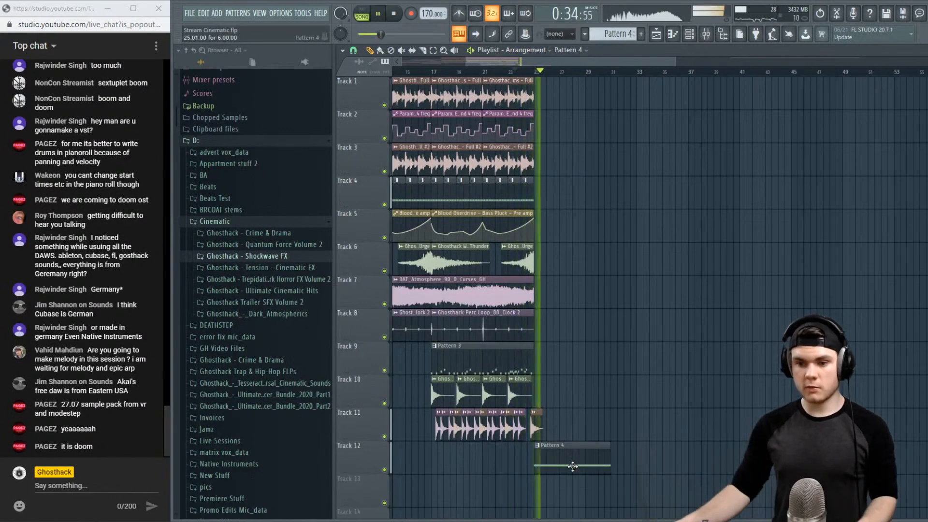
# Mute the RR mixer track and select the LR track while the drum section plays
pyautogui.press('F9')
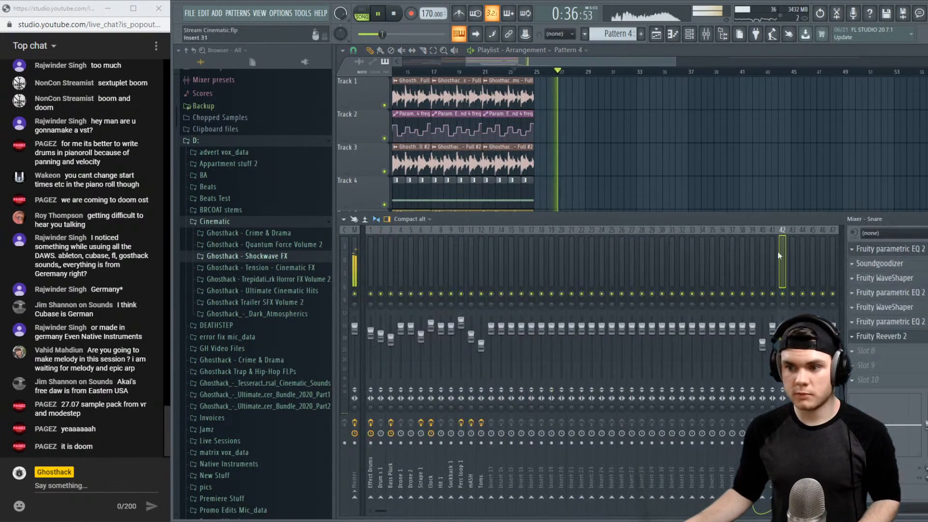
pyautogui.press('space')
pyautogui.moveTo(391, 511); pyautogui.dragTo(543, 511)
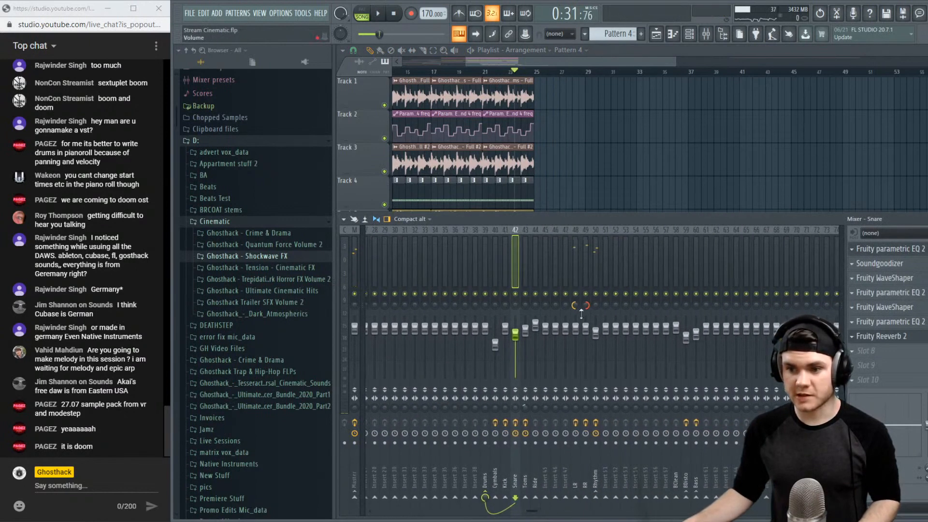
pyautogui.click(593, 263)
pyautogui.click(586, 268)
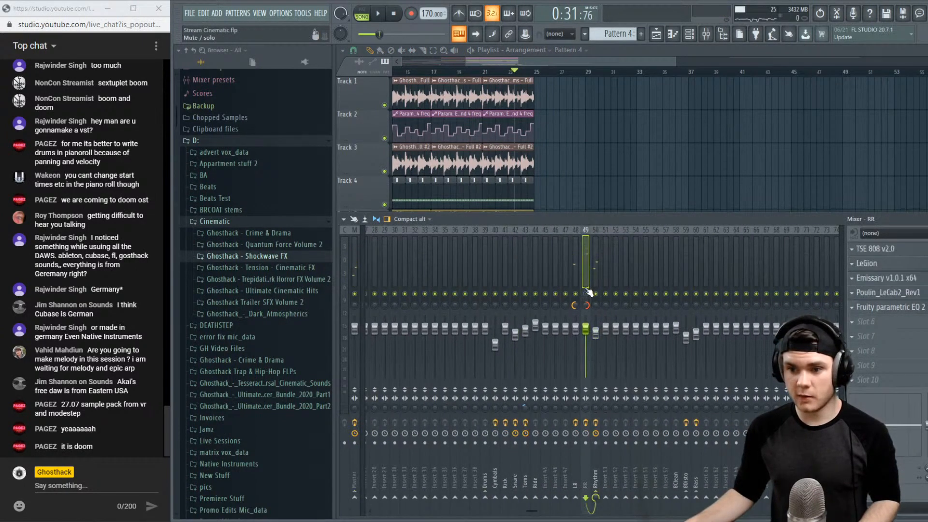
pyautogui.press('space')
pyautogui.click(576, 266)
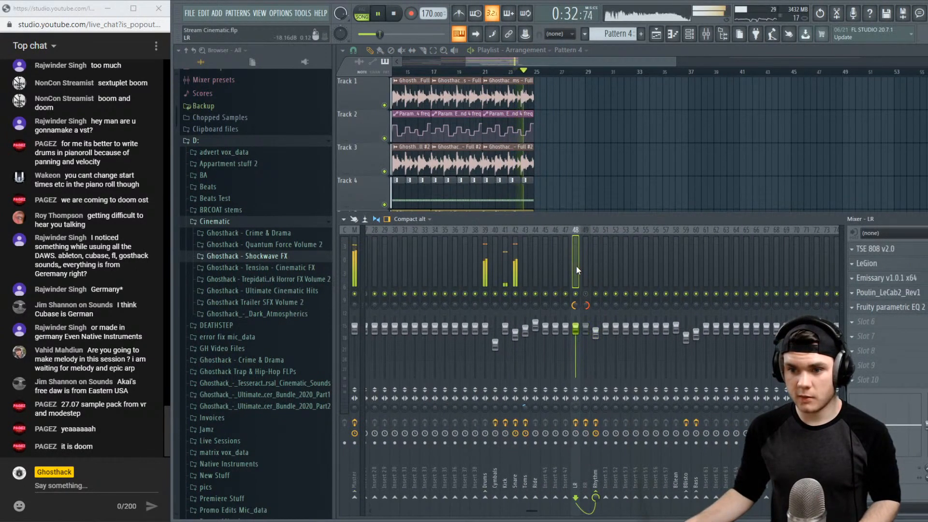
# Centre the LR track's panning and play the Pattern 4 clip from bar 25
pyautogui.click(535, 72)
pyautogui.click(706, 34)
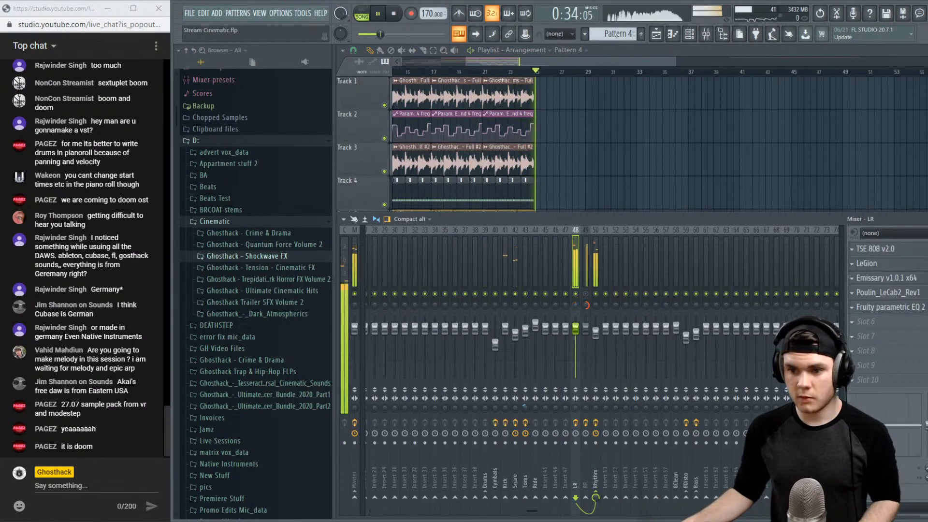
pyautogui.press('space')
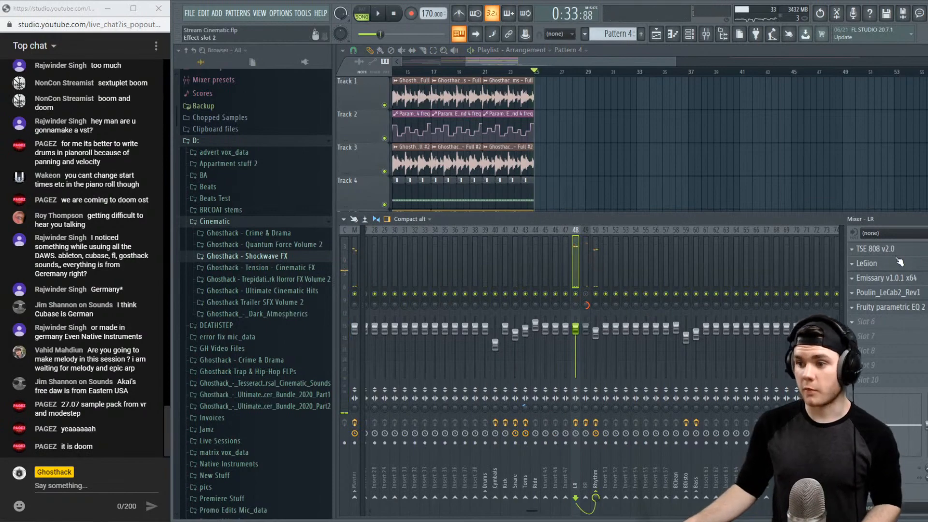
# In the LR track's Fruity Parametric EQ 2, shift the band 6 high shelf to about 9.4 kHz and lower band 3 slightly during playback
pyautogui.click(893, 307)
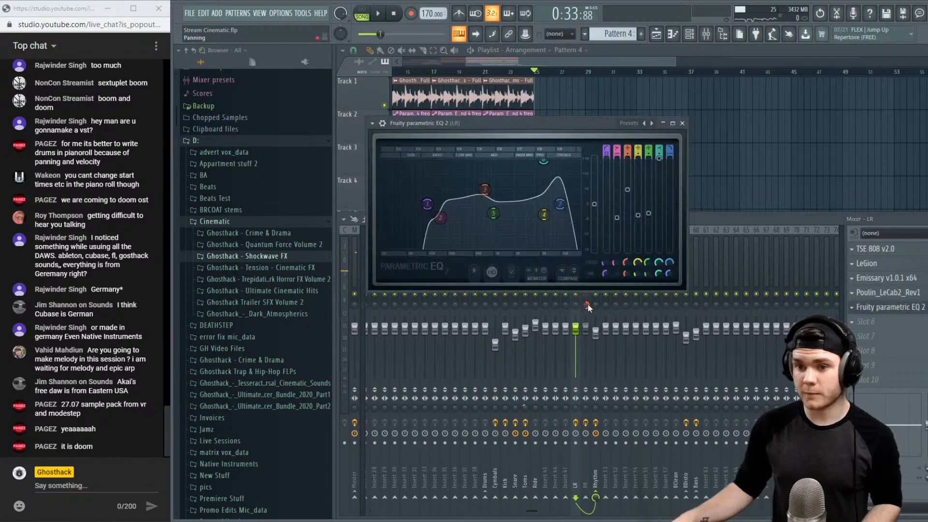
pyautogui.press('space')
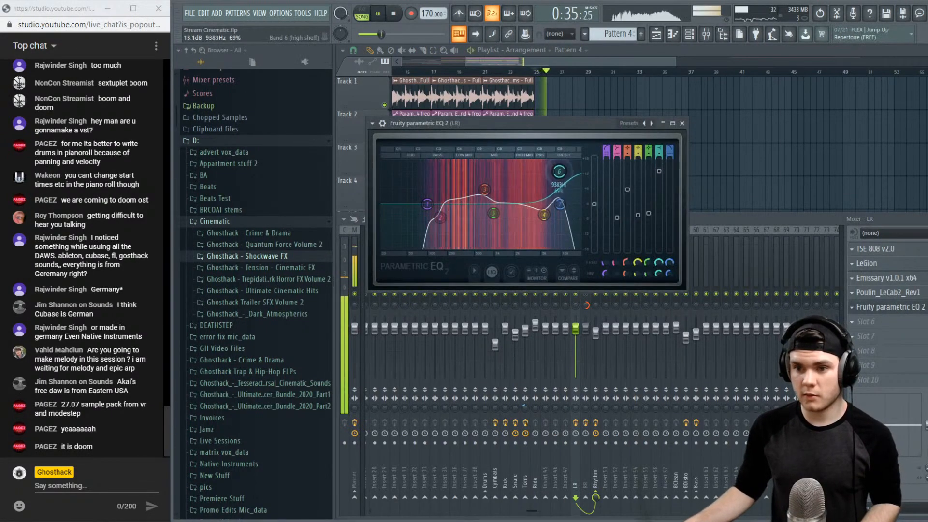
pyautogui.moveTo(559, 172)
pyautogui.mouseDown()
pyautogui.moveTo(570, 180)
pyautogui.moveTo(558, 159)
pyautogui.mouseUp()
pyautogui.moveTo(484, 190); pyautogui.dragTo(469, 176)
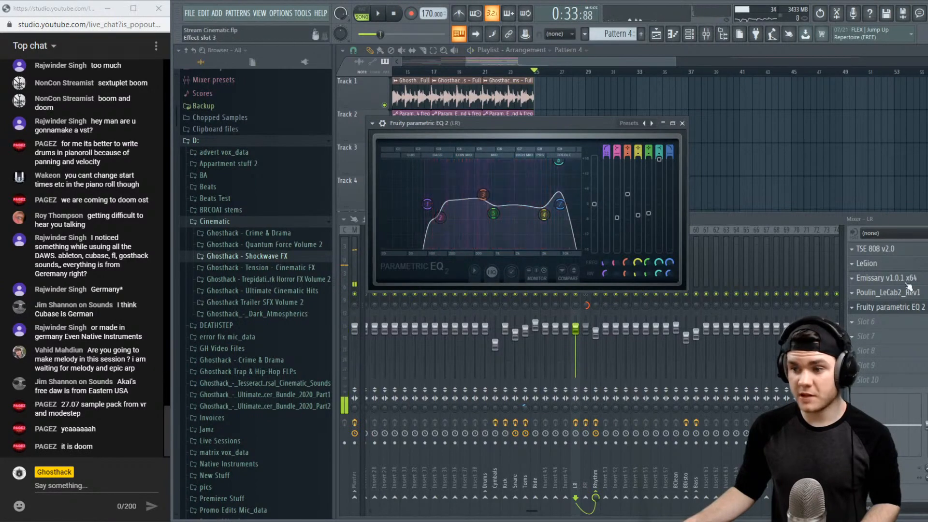
# Add a second Fruity Parametric EQ 2 after the existing one on the LR track and cut the upper mids with band 5
pyautogui.click(892, 307)
pyautogui.click(852, 322)
pyautogui.click(730, 128)
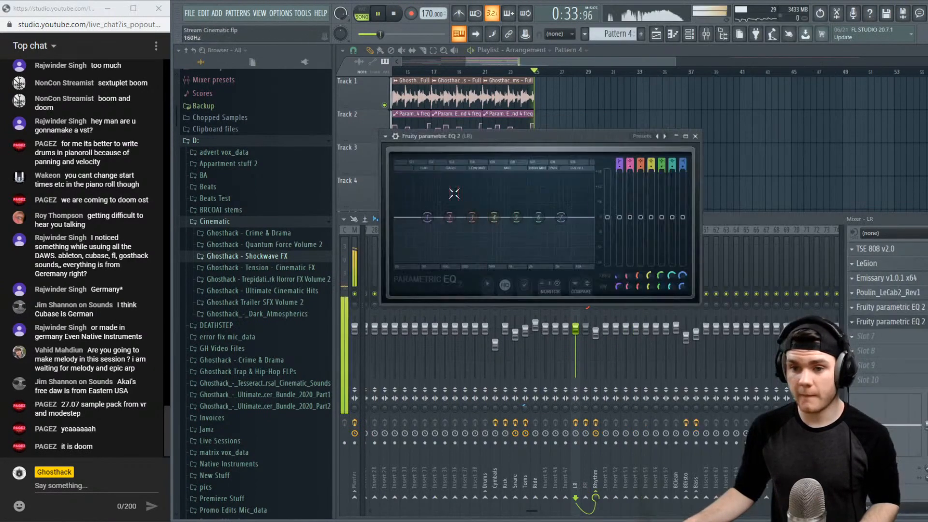
pyautogui.moveTo(541, 195); pyautogui.dragTo(540, 227)
pyautogui.press('space')
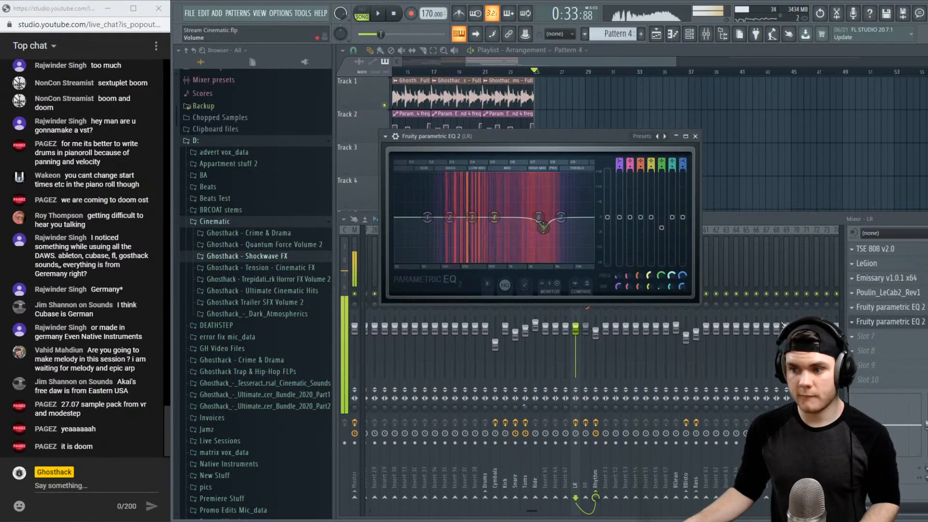
# Try moving the new EQ to the front of the LR effect chain and raising band 5 during playback
pyautogui.moveTo(889, 322); pyautogui.dragTo(895, 248)
pyautogui.press('space')
pyautogui.moveTo(544, 208); pyautogui.dragTo(542, 175)
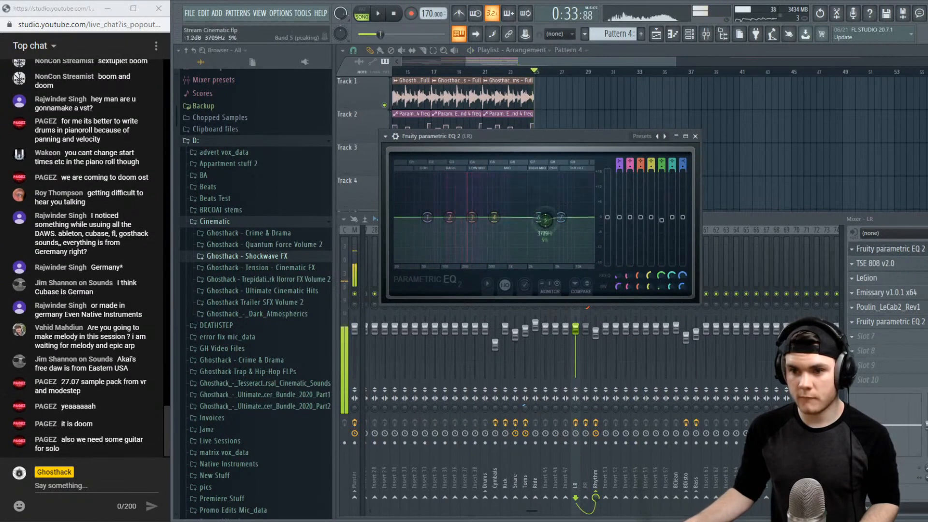
pyautogui.press('space')
# Cut the new EQ's band 5 to about -3.8 dB at 3430 Hz and move the EQ between LeGion and Emissary
pyautogui.moveTo(544, 220); pyautogui.dragTo(545, 254)
pyautogui.moveTo(890, 249); pyautogui.dragTo(893, 282)
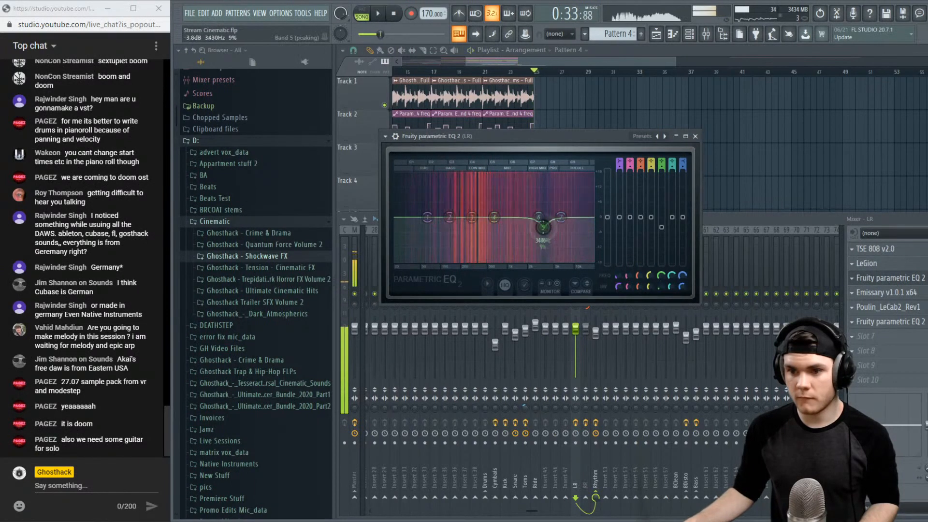
# In the EQ between LeGion and Emissary, move band 5 down to a slight mid cut and add a slight upper-mid cut with band 4 during playback
pyautogui.moveTo(507, 194); pyautogui.dragTo(500, 189)
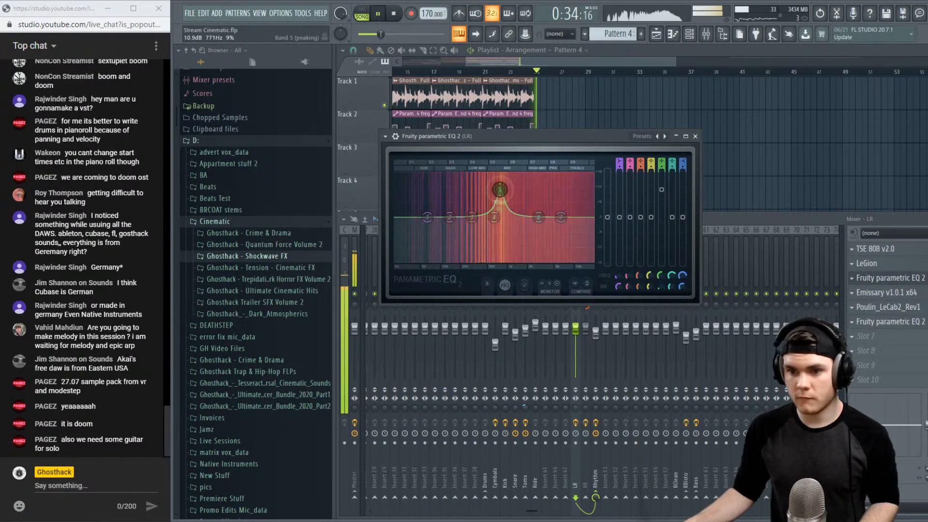
pyautogui.press('space')
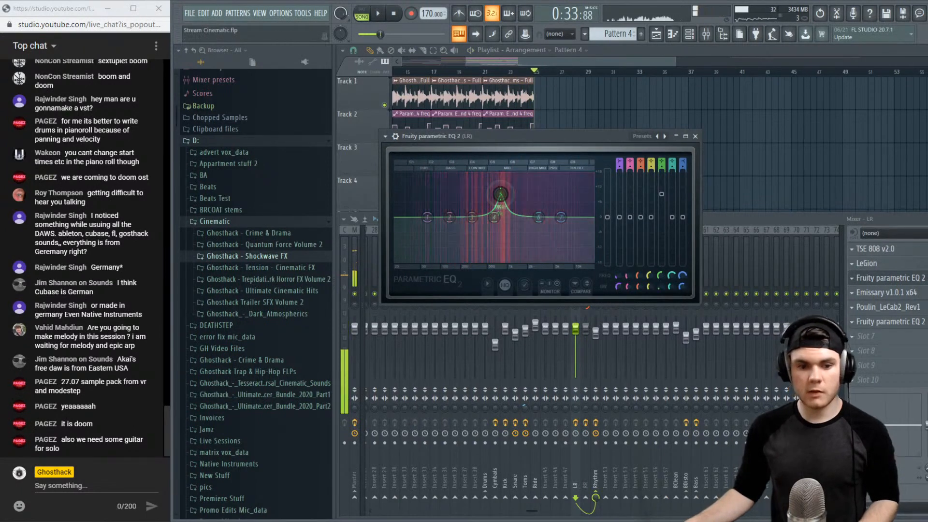
pyautogui.press('space')
pyautogui.press('space')
pyautogui.moveTo(508, 194); pyautogui.dragTo(547, 210)
pyautogui.press('space')
pyautogui.press('space')
pyautogui.press('space')
pyautogui.press('space')
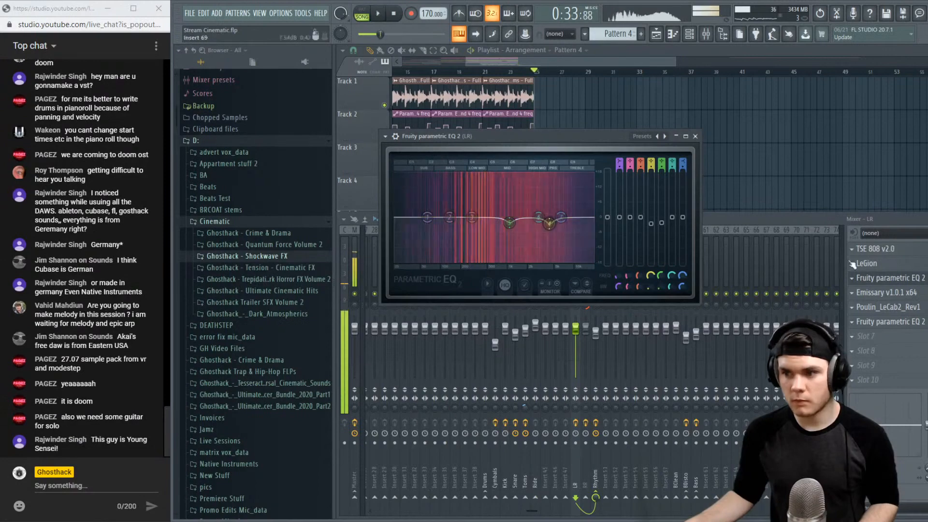
# Check the LR track's Emissary amp settings and the impulse files loaded in Poulin LeCab2
pyautogui.click(885, 279)
pyautogui.click(899, 295)
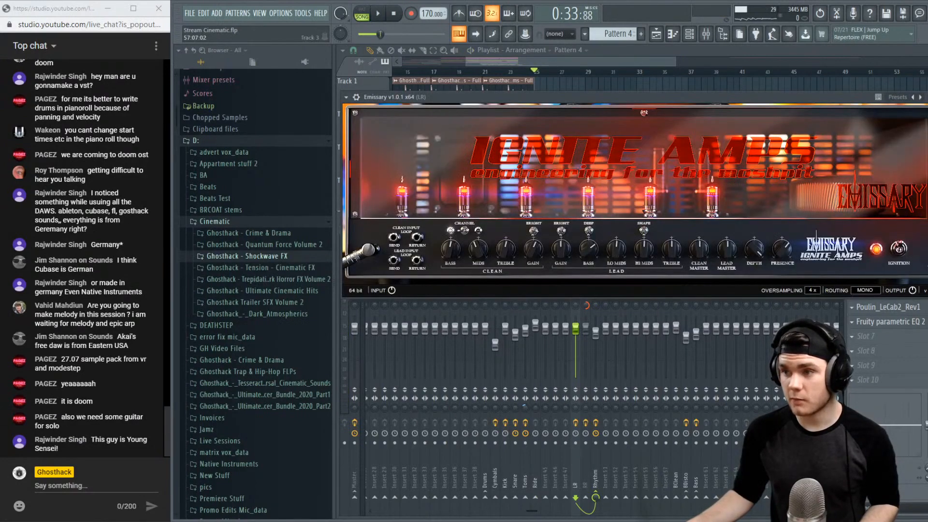
pyautogui.press('Escape')
pyautogui.click(904, 308)
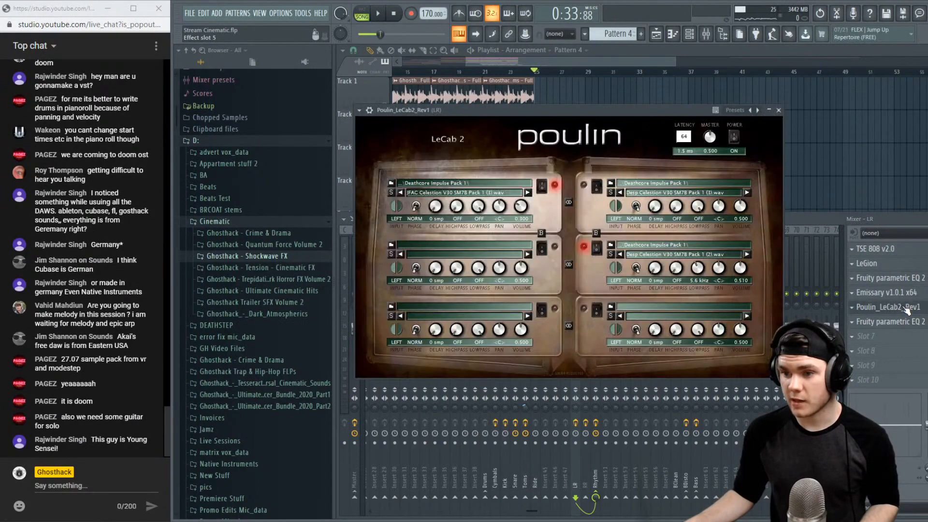
pyautogui.press('space')
pyautogui.press('Escape')
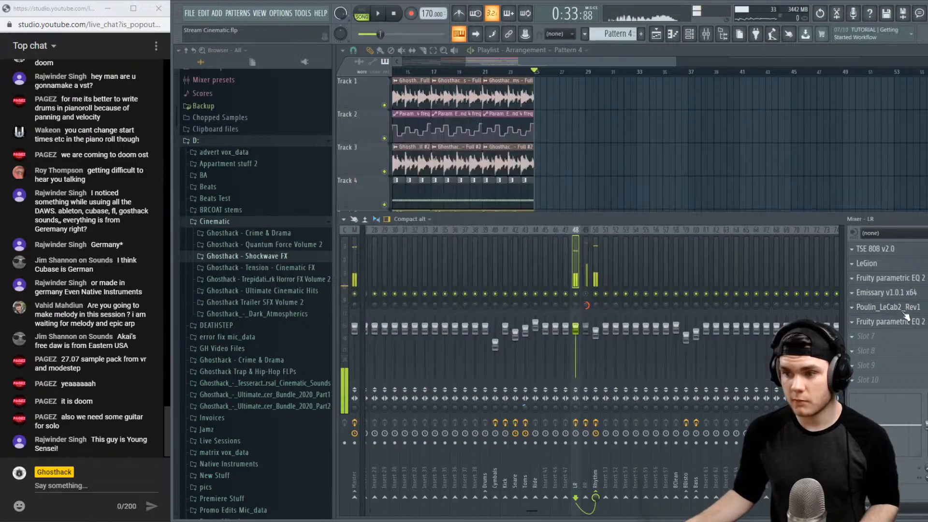
# In the LR track's final Fruity Parametric EQ 2, shift band 4 to a slight cut at about 2.1 kHz during playback
pyautogui.click(889, 321)
pyautogui.moveTo(537, 198); pyautogui.dragTo(540, 207)
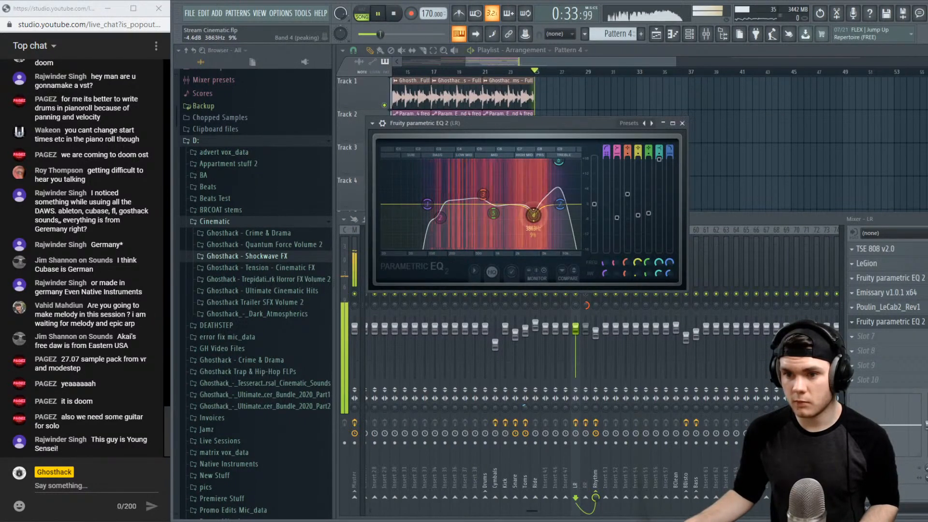
pyautogui.press('space')
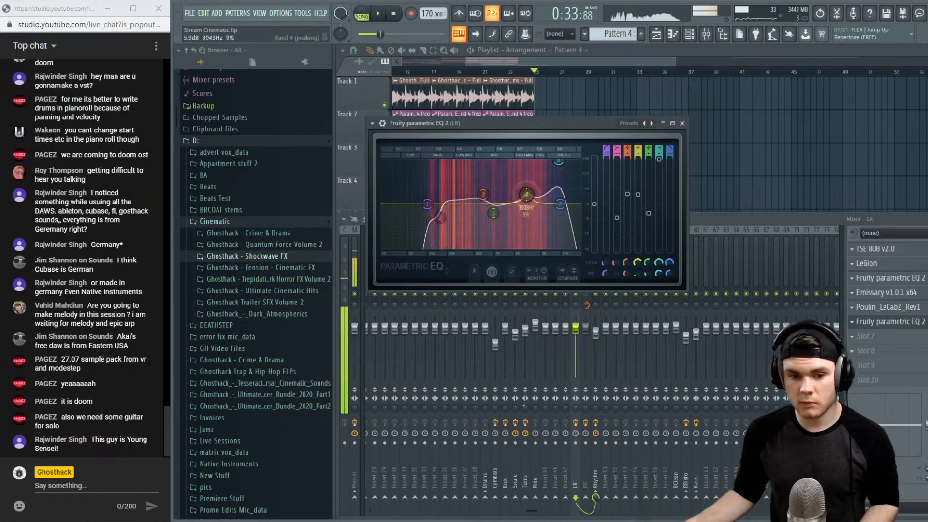
pyautogui.moveTo(526, 189); pyautogui.dragTo(523, 218)
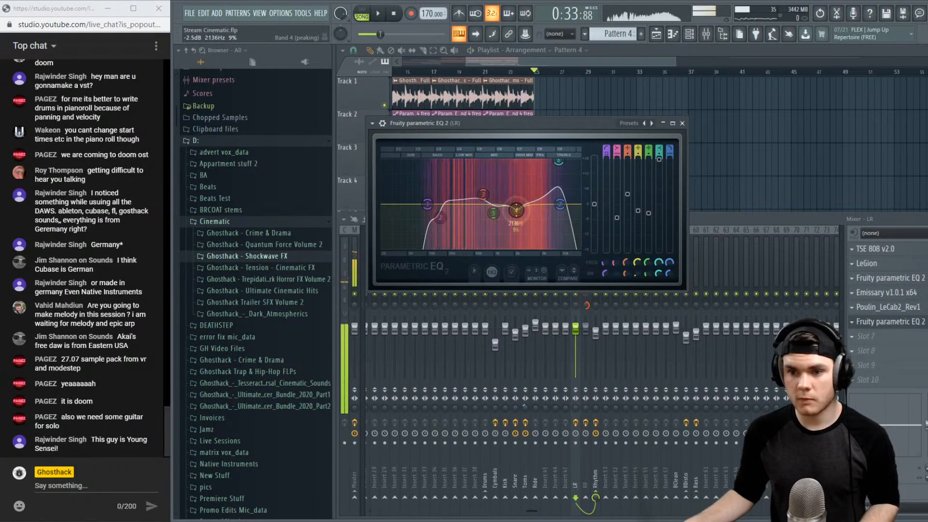
pyautogui.press('space')
pyautogui.moveTo(516, 210); pyautogui.dragTo(517, 212)
# Raise the final EQ's band 2 low shelf to about -1.8 dB at 155 Hz and shift the band 6 shelf slightly higher in frequency
pyautogui.press('space')
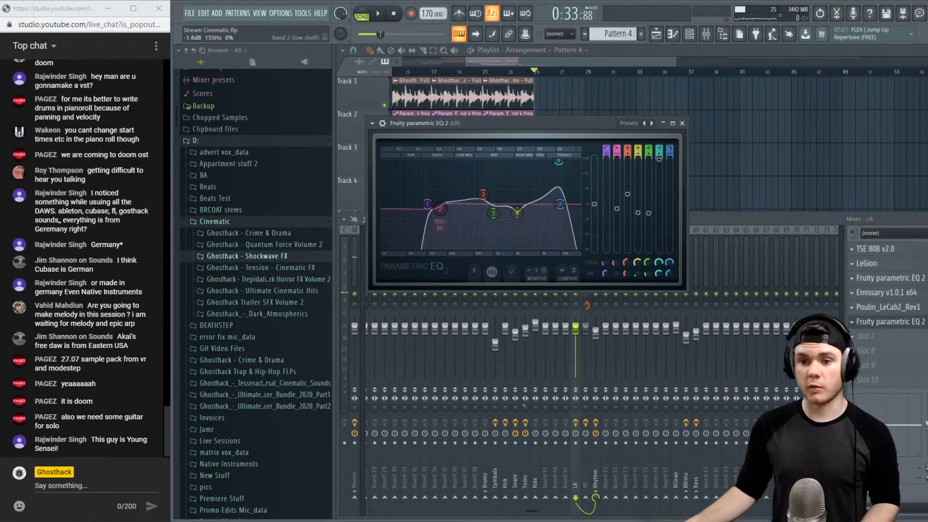
pyautogui.press('space')
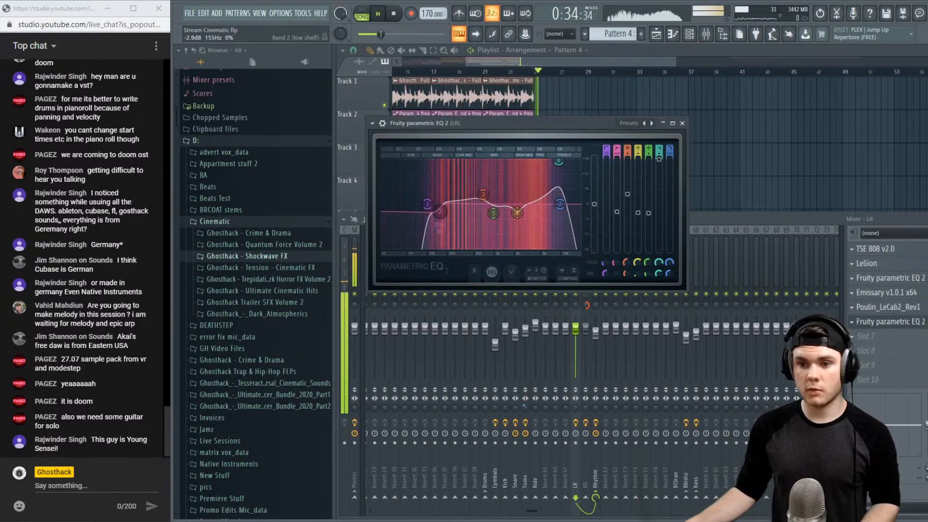
pyautogui.press('space')
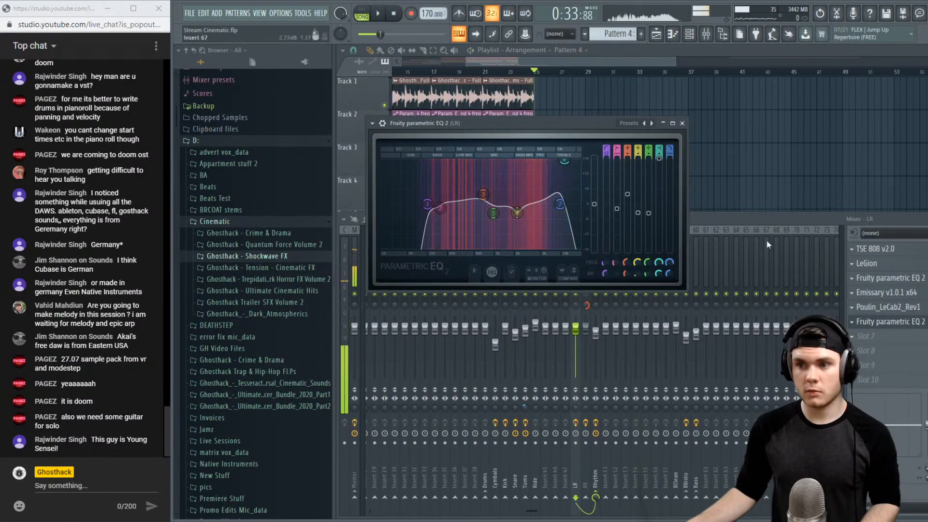
pyautogui.click(893, 321)
pyautogui.press('space')
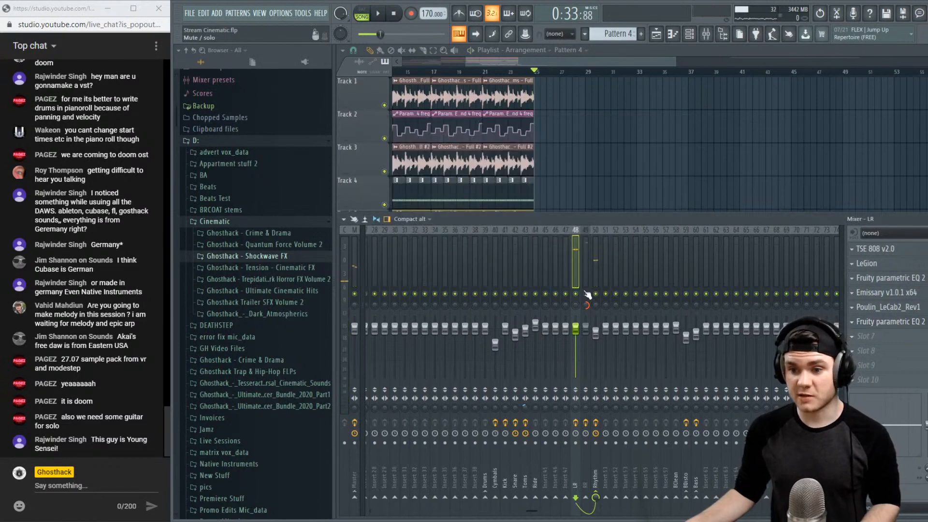
# Listen to the RR track with LR muted and check RR's Fruity Parametric EQ 2
pyautogui.click(589, 307)
pyautogui.press('space')
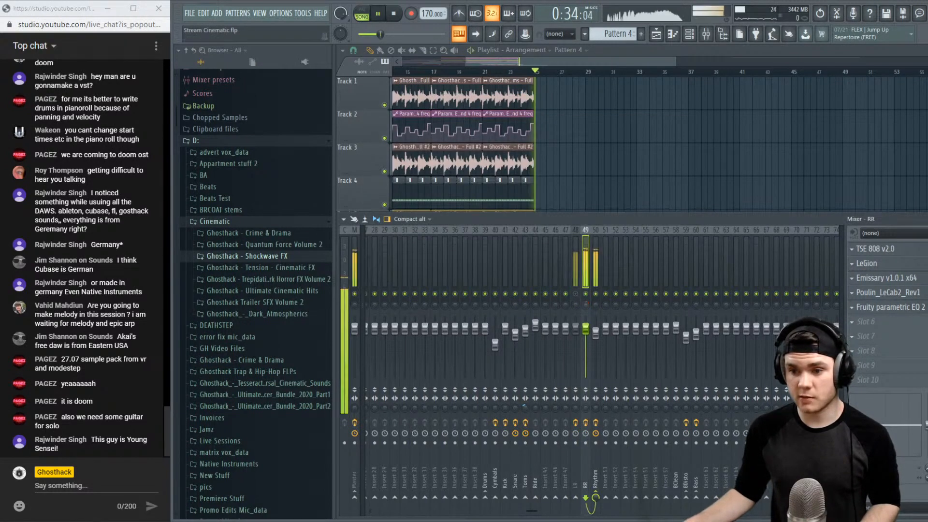
pyautogui.press('space')
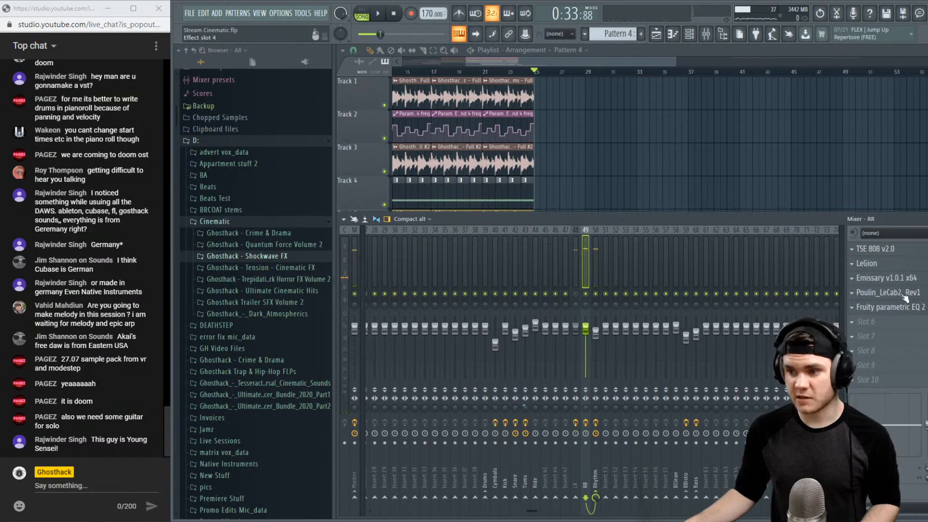
pyautogui.click(900, 308)
pyautogui.press('space')
pyautogui.click(900, 307)
pyautogui.press('space')
# Compare the sound by unmuting LR beside RR, and mute RR to hear LR alone
pyautogui.click(575, 293)
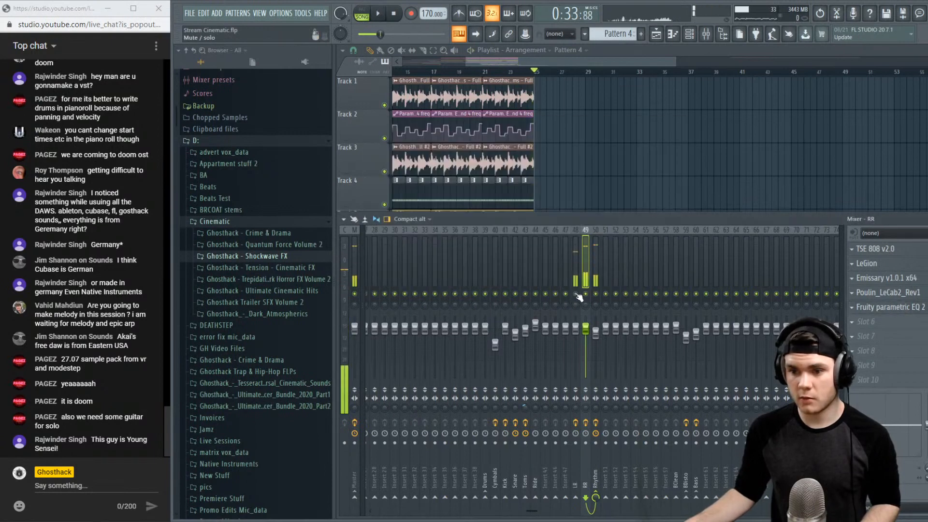
pyautogui.press('space')
pyautogui.press('space')
pyautogui.press('space')
pyautogui.press('space')
pyautogui.click(586, 294)
pyautogui.press('space')
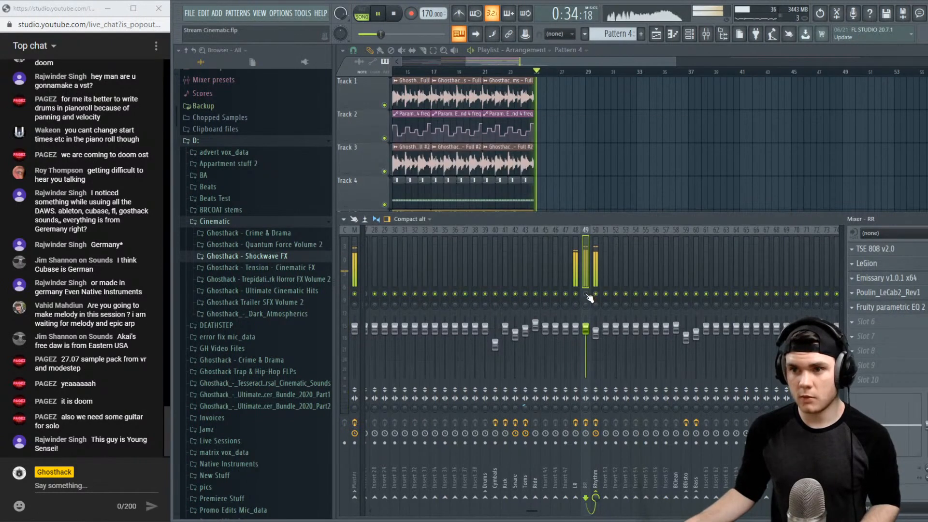
pyautogui.press('space')
# In the LR track's final EQ, lower the band 6 high shelf slightly and shift the band 7 high cut to a higher frequency
pyautogui.click(578, 285)
pyautogui.click(887, 322)
pyautogui.press('space')
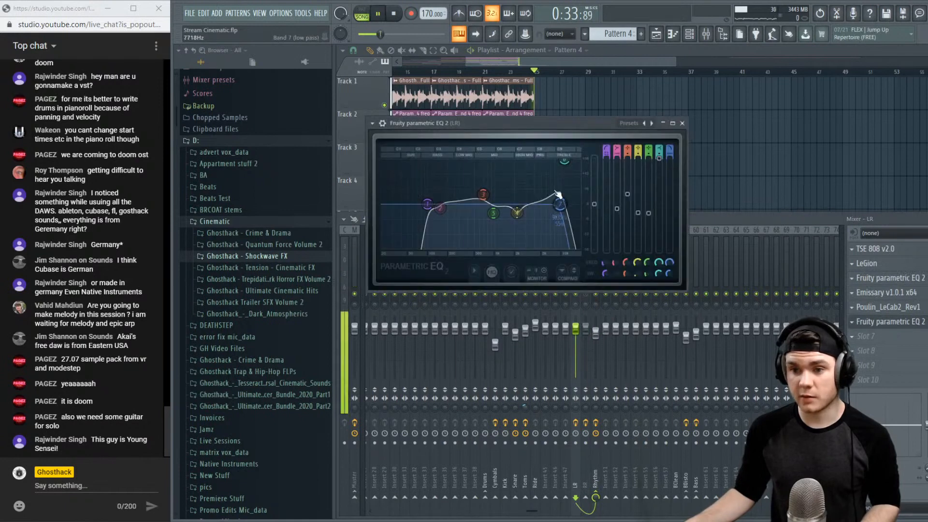
pyautogui.moveTo(564, 160); pyautogui.dragTo(561, 168)
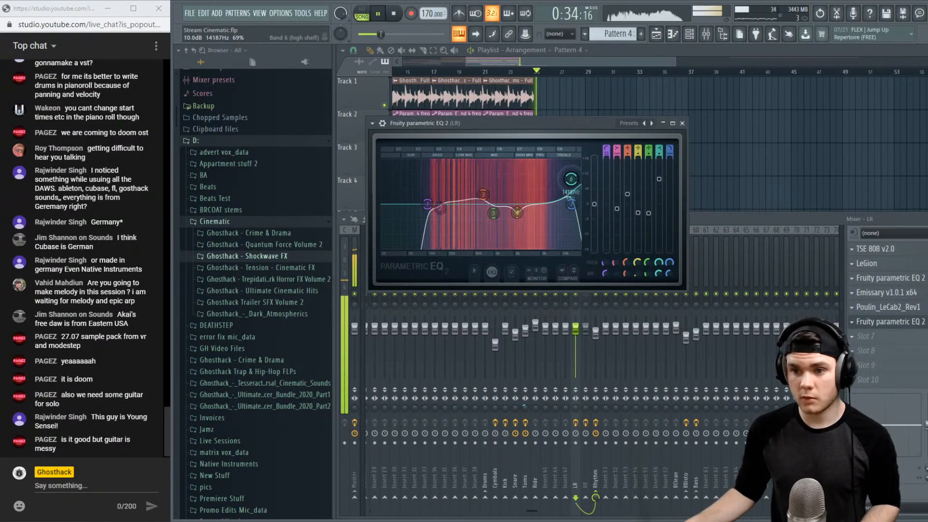
pyautogui.press('space')
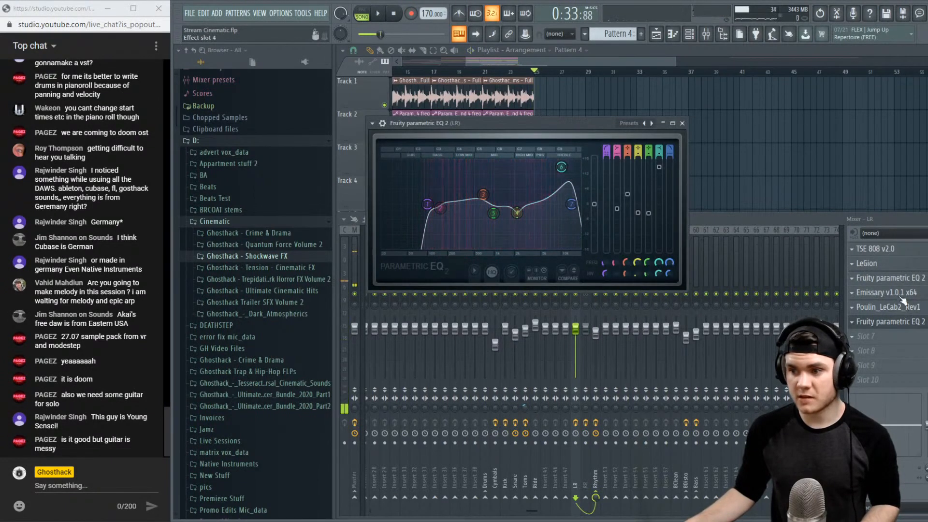
# Adjust the tone knobs of the LR track's Emissary amp during playback, trying Lead Lo Mids at 6.50
pyautogui.click(894, 292)
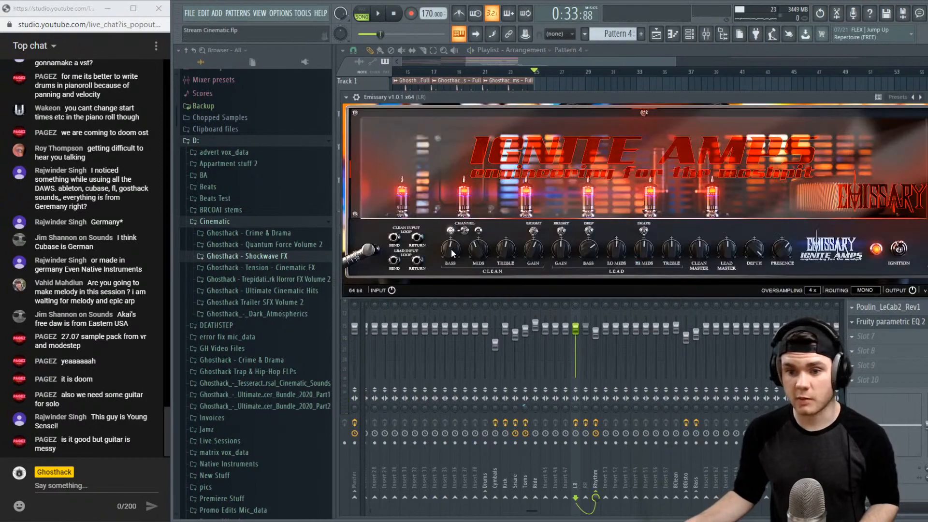
pyautogui.moveTo(450, 248)
pyautogui.mouseDown()
pyautogui.moveTo(452, 228)
pyautogui.moveTo(448, 264)
pyautogui.mouseUp()
pyautogui.press('space')
pyautogui.press('space')
pyautogui.press('space')
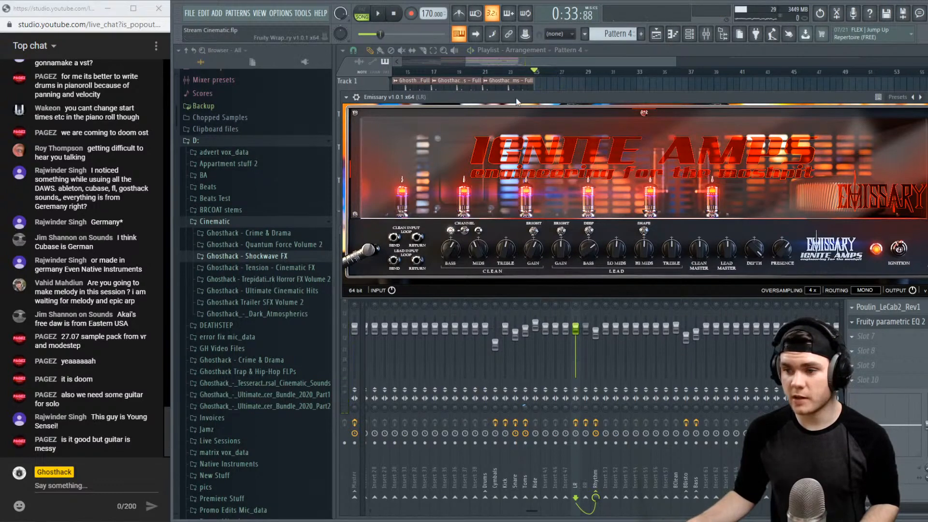
pyautogui.press('space')
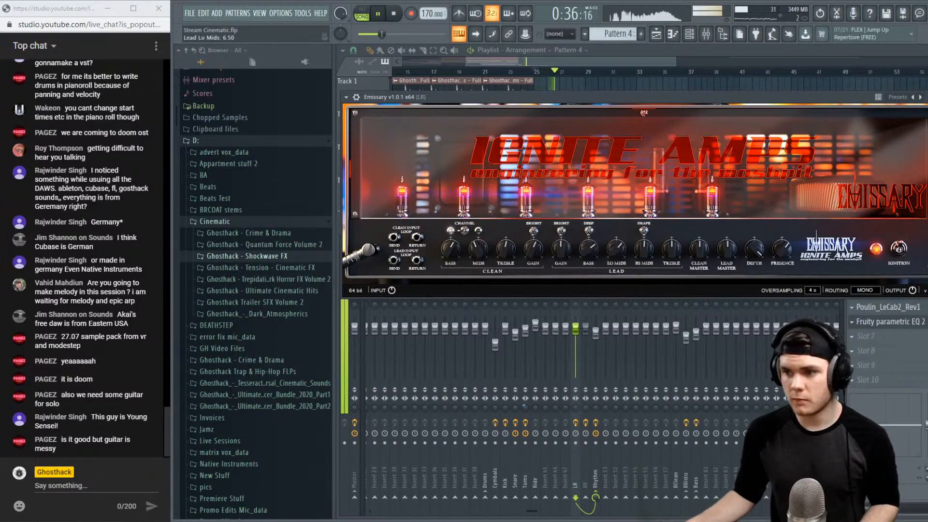
pyautogui.press('space')
pyautogui.press('space')
pyautogui.press('space')
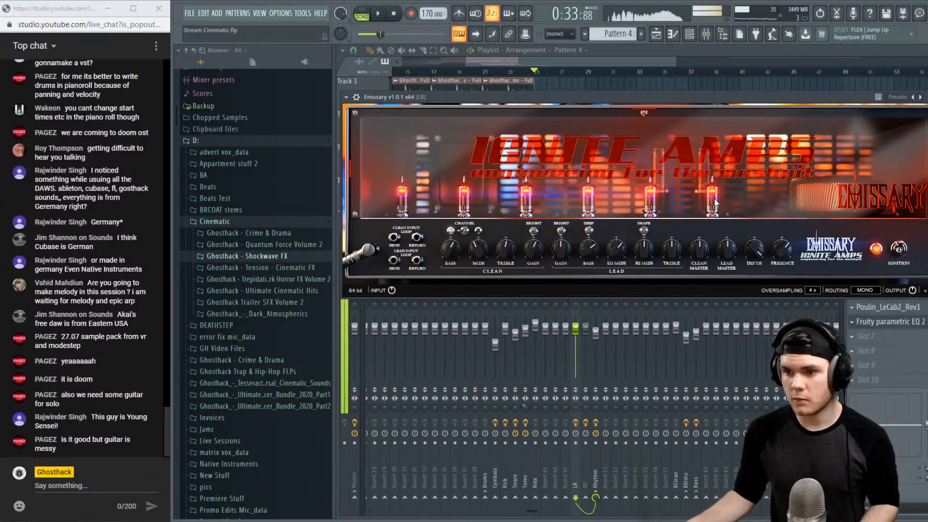
pyautogui.press('space')
pyautogui.press('space')
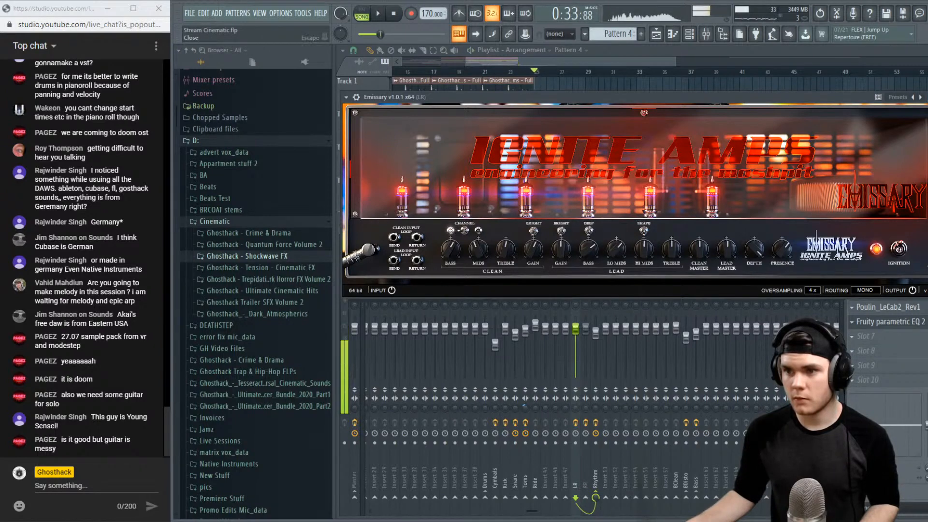
pyautogui.press('Escape')
# Review the LR track's final EQ curve while playing the part repeatedly
pyautogui.click(907, 323)
pyautogui.press('space')
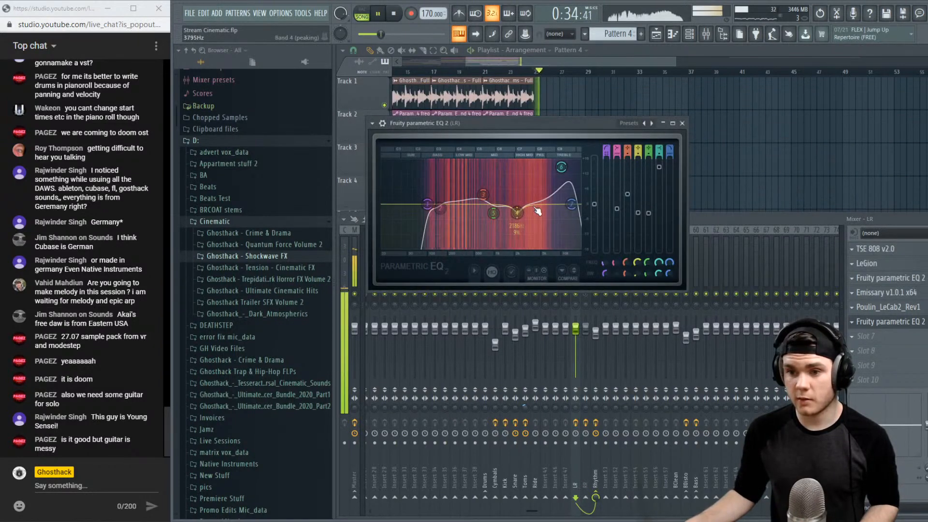
pyautogui.press('space')
pyautogui.press('space')
pyautogui.press('space')
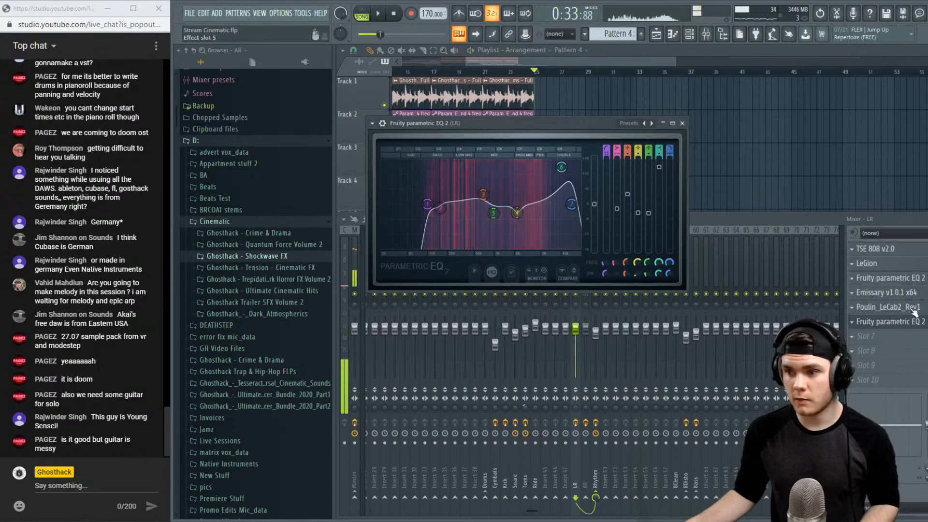
pyautogui.click(907, 323)
# In the EQ between LeGion and Emissary, turn band 6 into a slight upper-mid peaking cut during playback
pyautogui.click(897, 279)
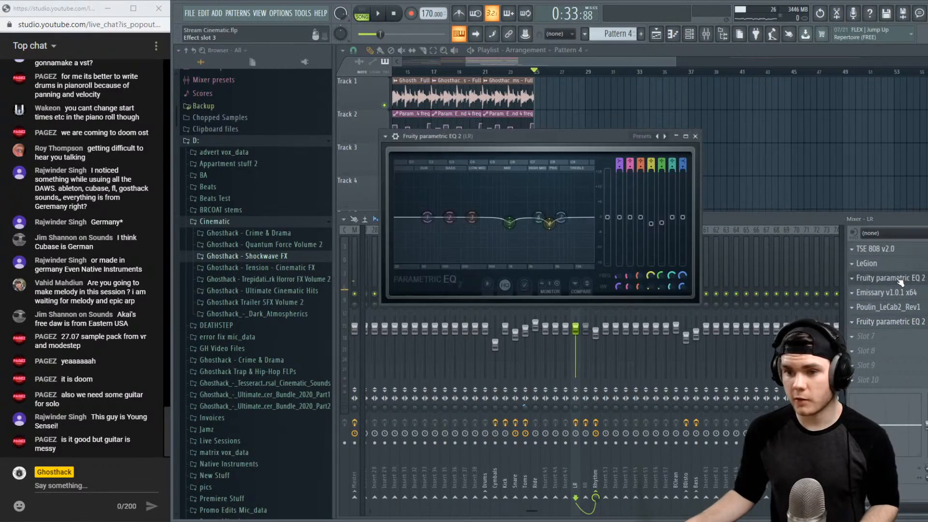
pyautogui.press('space')
pyautogui.press('space')
pyautogui.moveTo(538, 217)
pyautogui.mouseDown()
pyautogui.moveTo(541, 198)
pyautogui.moveTo(540, 230)
pyautogui.mouseUp()
pyautogui.scroll(5, 540, 234)
pyautogui.press('space')
pyautogui.press('space')
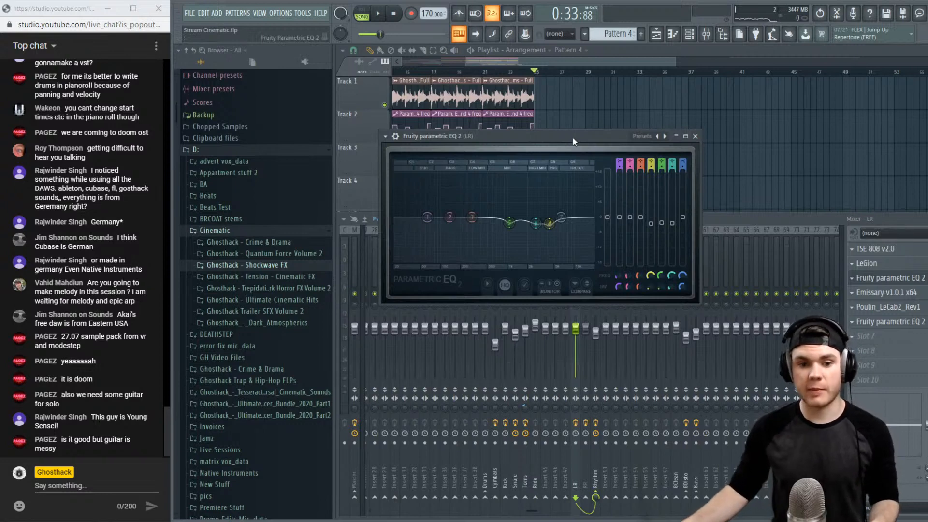
# Deepen the band 6 cut at about 2980 Hz with 19% bandwidth and play the part to check it
pyautogui.press('space')
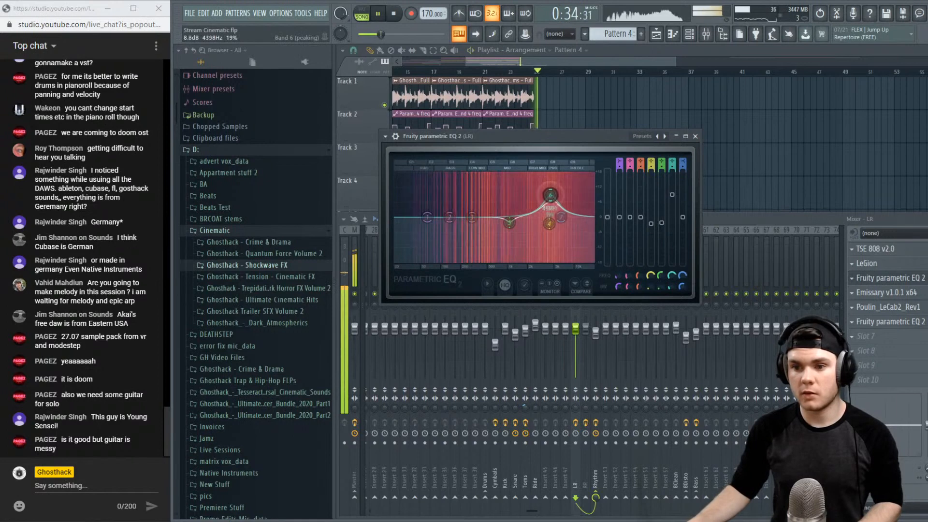
pyautogui.moveTo(536, 222)
pyautogui.mouseDown()
pyautogui.moveTo(550, 247)
pyautogui.moveTo(540, 228)
pyautogui.mouseUp()
pyautogui.press('space')
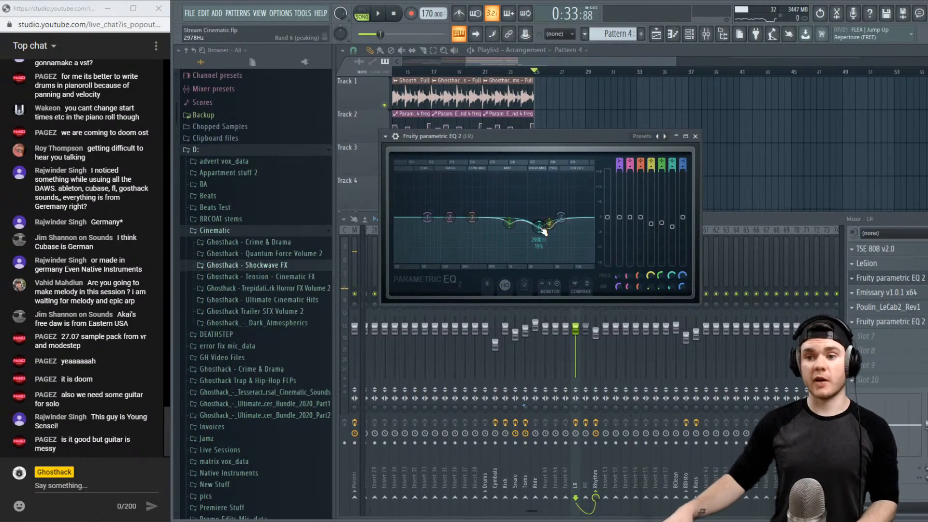
pyautogui.press('space')
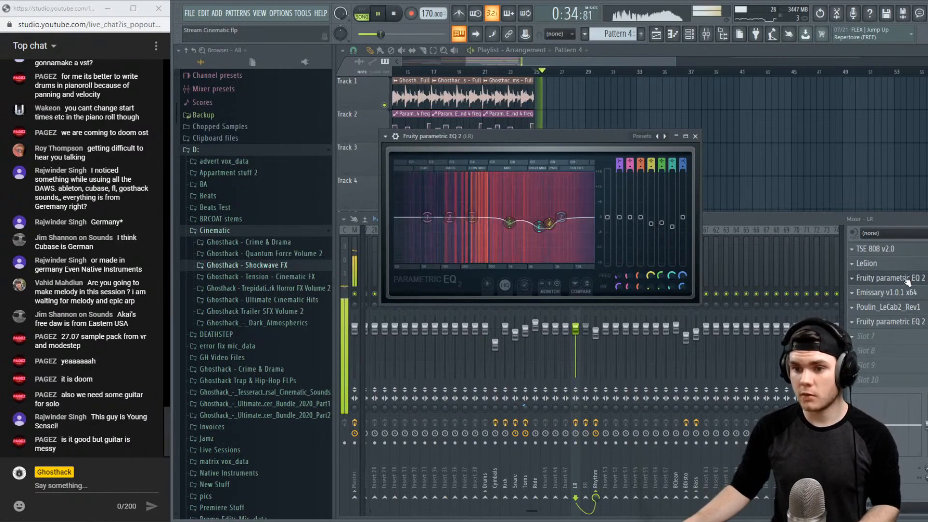
pyautogui.press('space')
pyautogui.press('space')
# Shift band 7 of the same EQ to a higher frequency at unchanged gain, listen to the part and close the EQ
pyautogui.moveTo(561, 217)
pyautogui.mouseDown()
pyautogui.moveTo(573, 201)
pyautogui.moveTo(570, 217)
pyautogui.mouseUp()
pyautogui.press('space')
pyautogui.press('space')
pyautogui.press('space')
pyautogui.click(910, 279)
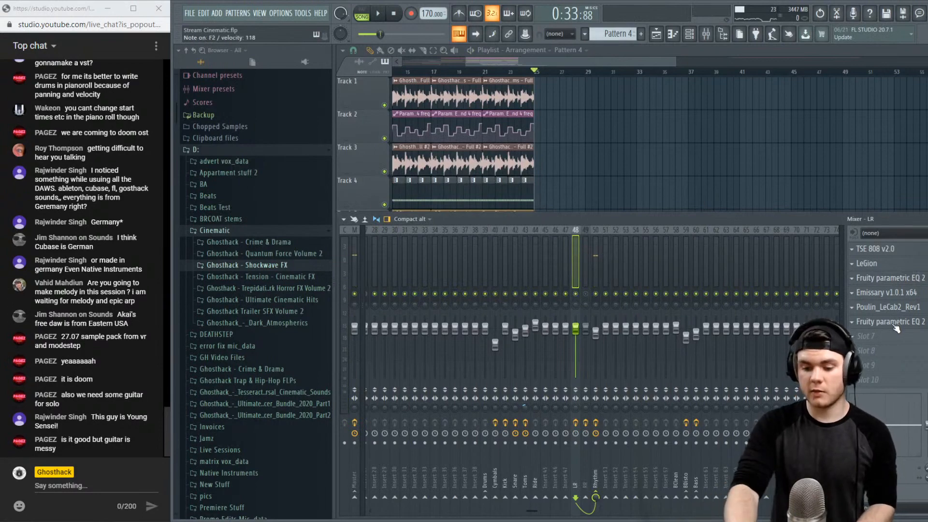
# Lower the treble boost of band 6 in the LR track's final EQ while playing the part, and close the EQ
pyautogui.click(690, 34)
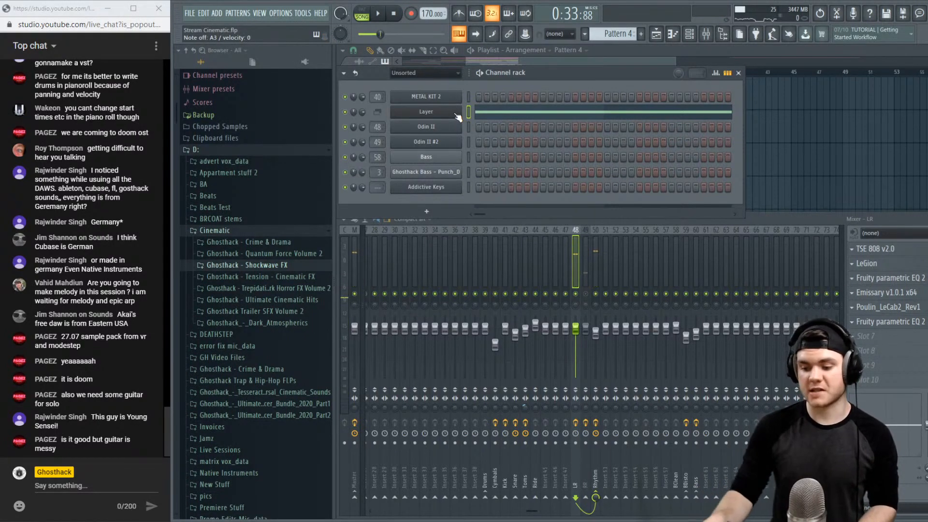
pyautogui.press('space')
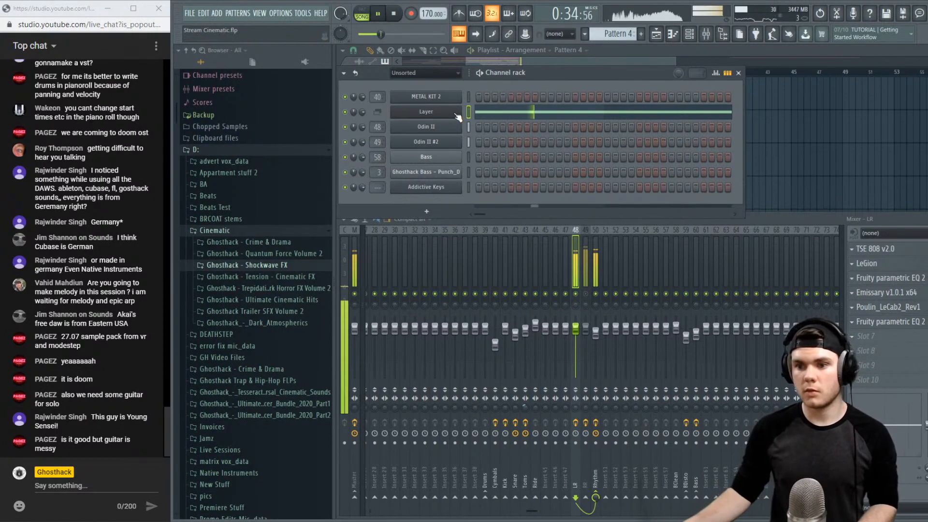
pyautogui.press('space')
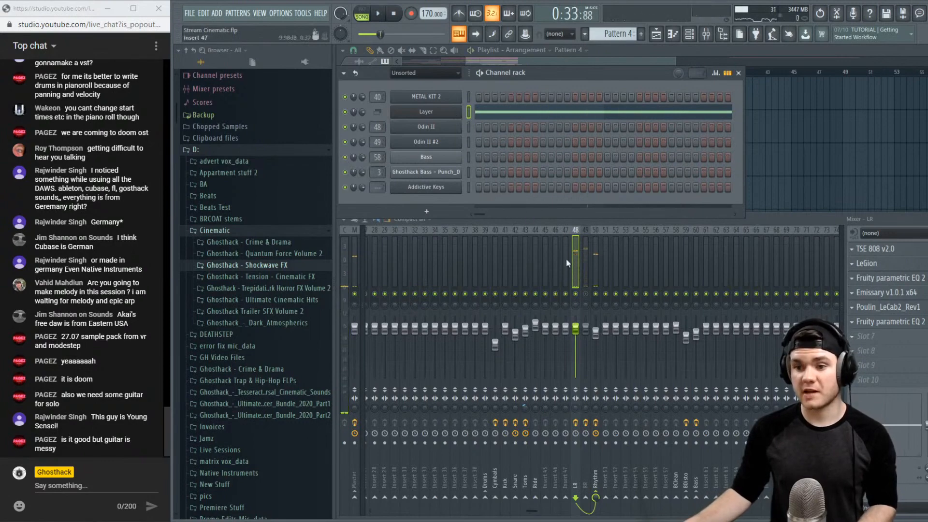
pyautogui.click(889, 322)
pyautogui.press('space')
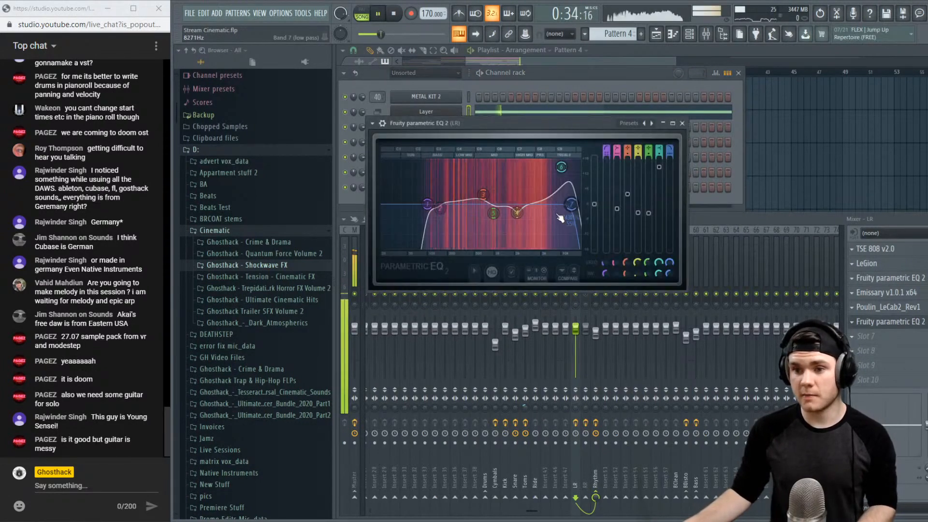
pyautogui.moveTo(561, 167); pyautogui.dragTo(564, 180)
pyautogui.press('space')
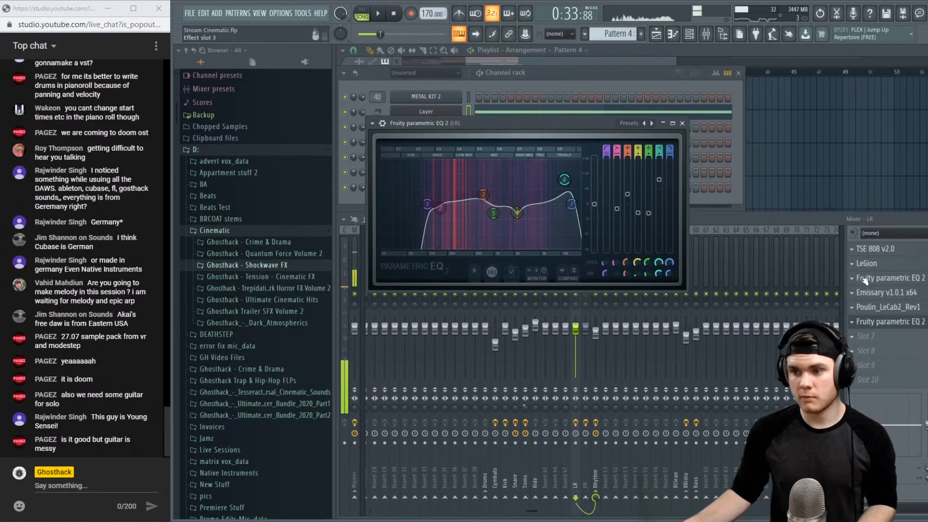
pyautogui.click(864, 280)
# Play the part and copy the LR track's saved mixer state onto the RR track, mixer track 49
pyautogui.rightClick(575, 264)
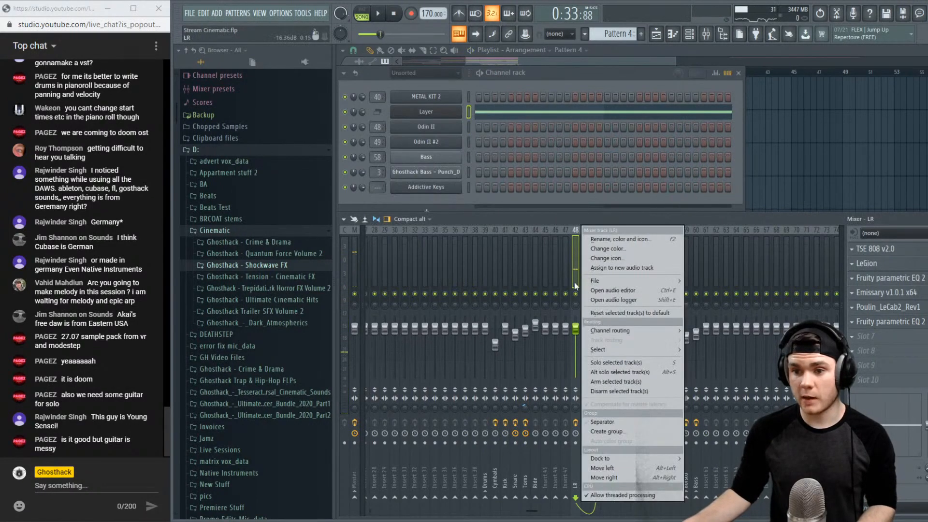
pyautogui.click(574, 283)
pyautogui.press('space')
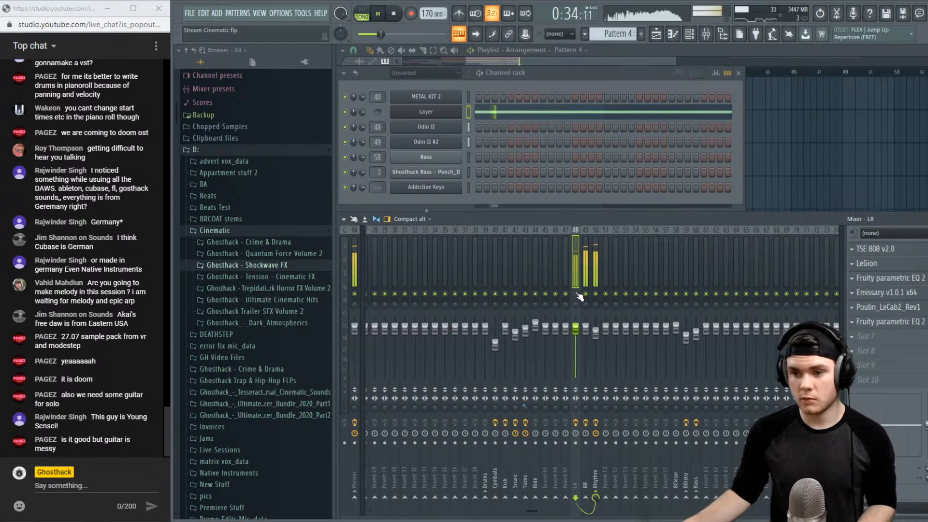
pyautogui.press('space')
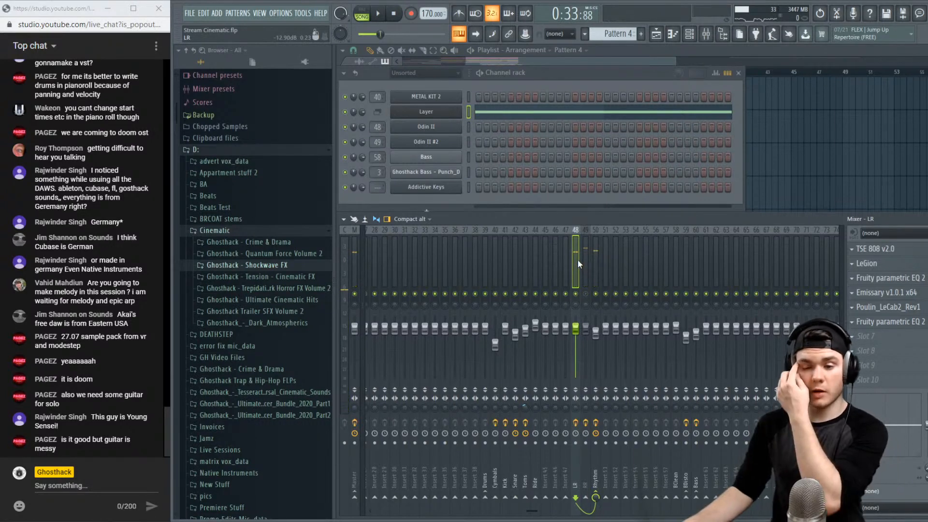
pyautogui.rightClick(578, 260)
pyautogui.moveTo(588, 279)
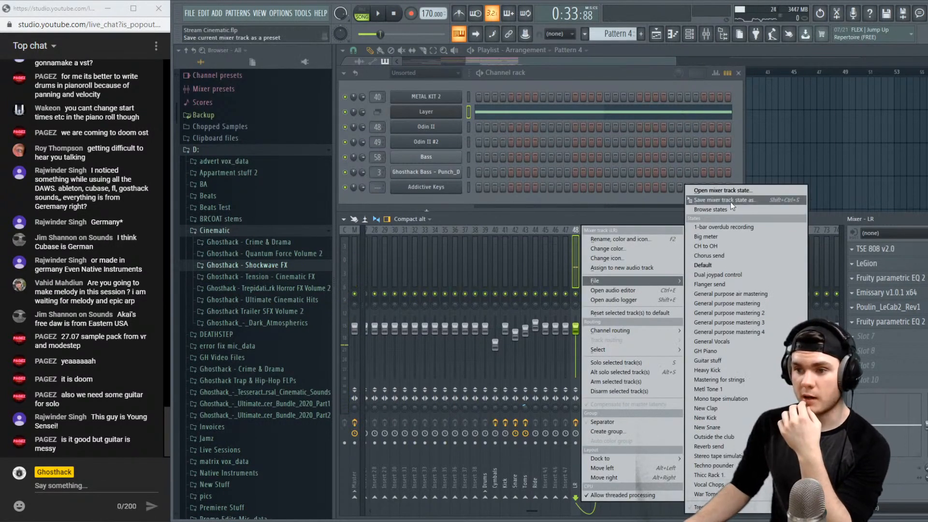
pyautogui.moveTo(730, 201); pyautogui.dragTo(586, 264)
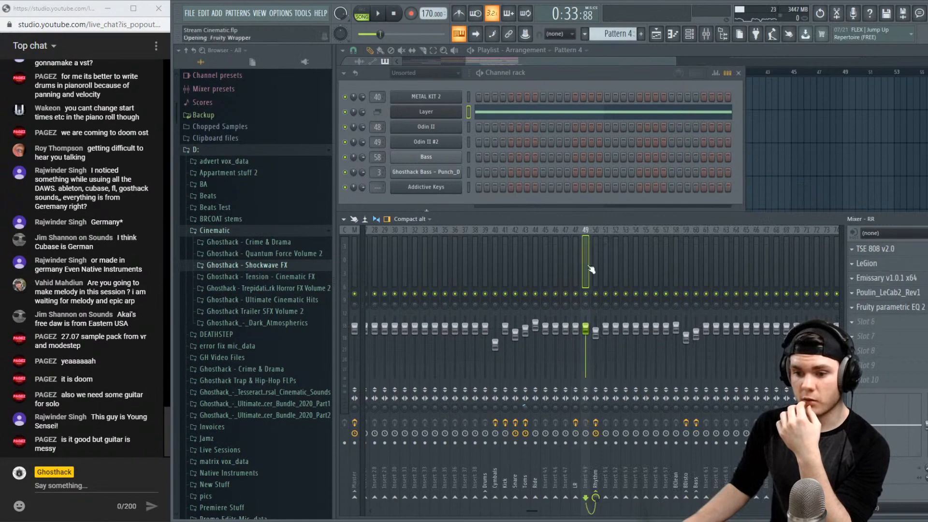
# Play the part with the copied chain and pan mixer track 48 left and track 49 right
pyautogui.press('space')
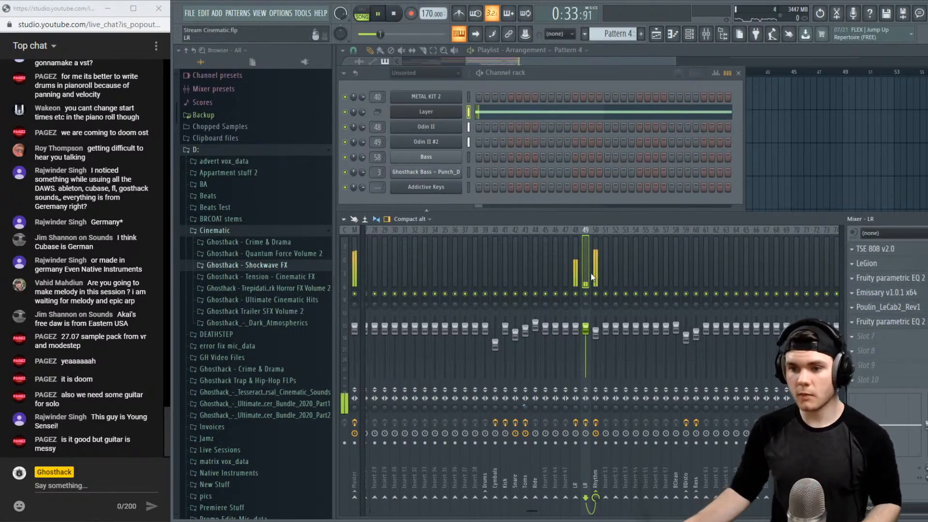
pyautogui.press('space')
pyautogui.click(578, 303)
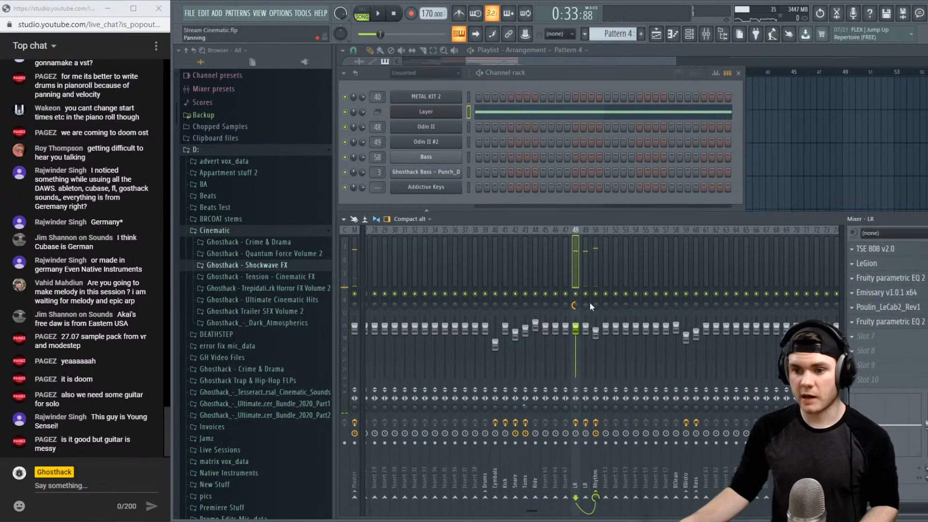
pyautogui.press('space')
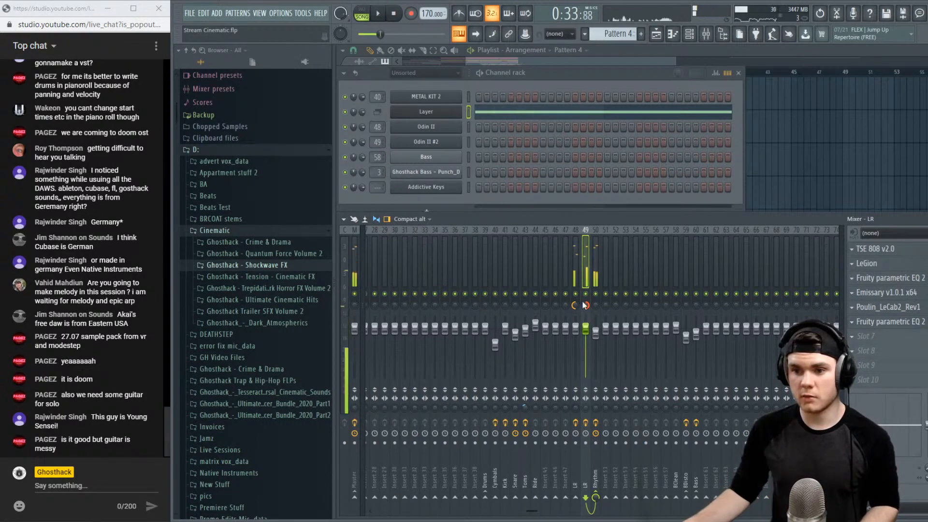
# In the Rhythm track's last EQ, raise the band 6 high shelf and add a slight mid boost with band 4 during playback
pyautogui.click(595, 281)
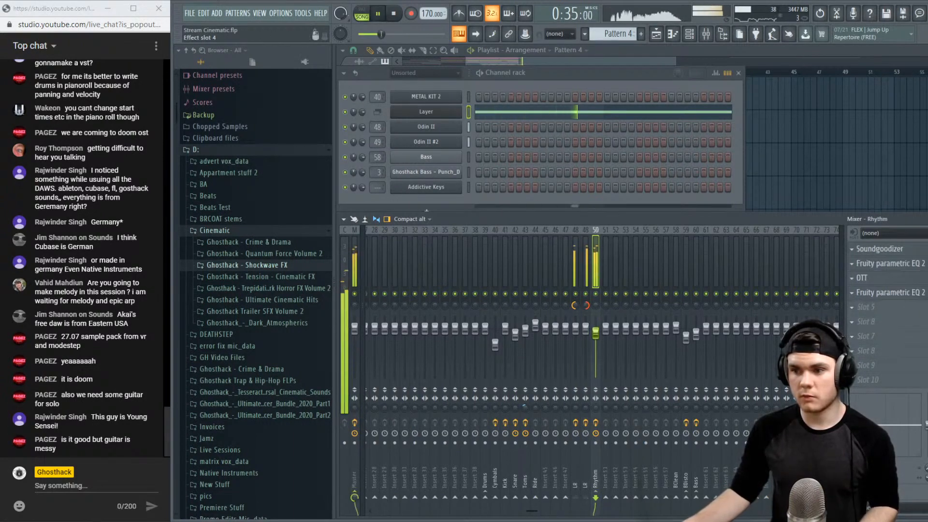
pyautogui.click(888, 292)
pyautogui.press('space')
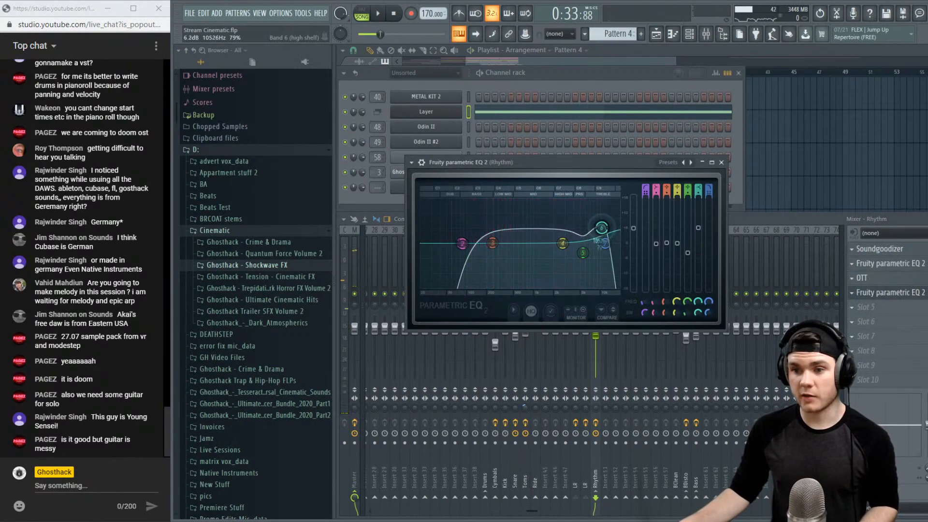
pyautogui.press('space')
pyautogui.moveTo(602, 227); pyautogui.dragTo(600, 214)
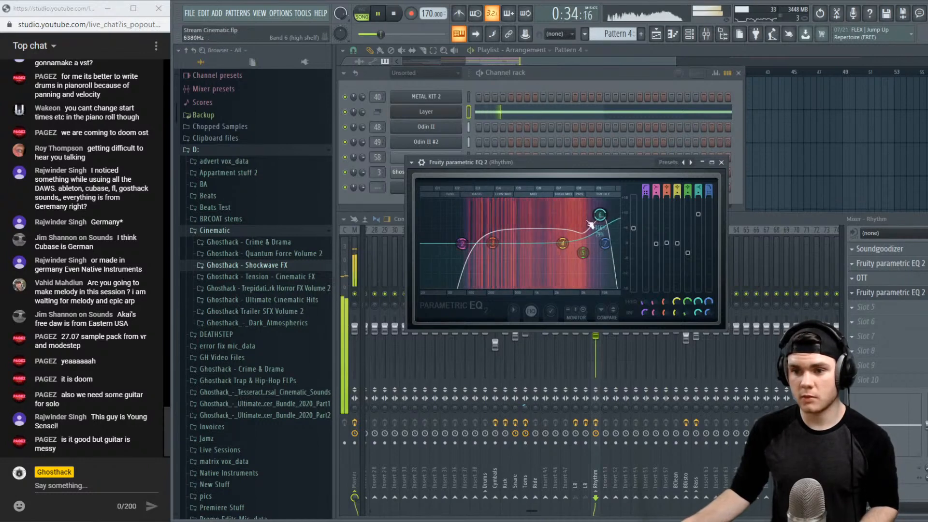
pyautogui.moveTo(563, 244); pyautogui.dragTo(544, 240)
pyautogui.scroll(-3, 548, 237)
pyautogui.press('space')
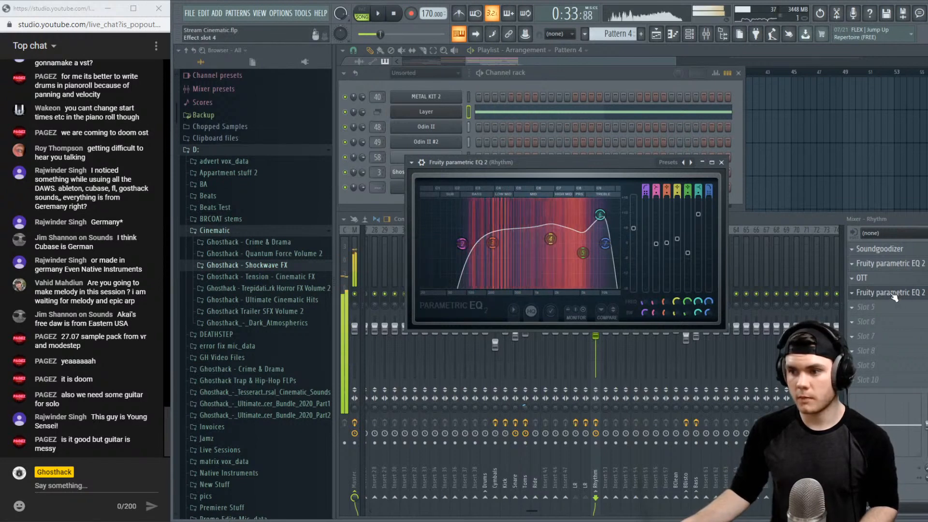
# Set the depth of the Rhythm track's OTT compressor to 90% and replay the part to check it
pyautogui.click(892, 280)
pyautogui.press('space')
pyautogui.press('space')
pyautogui.click(926, 278)
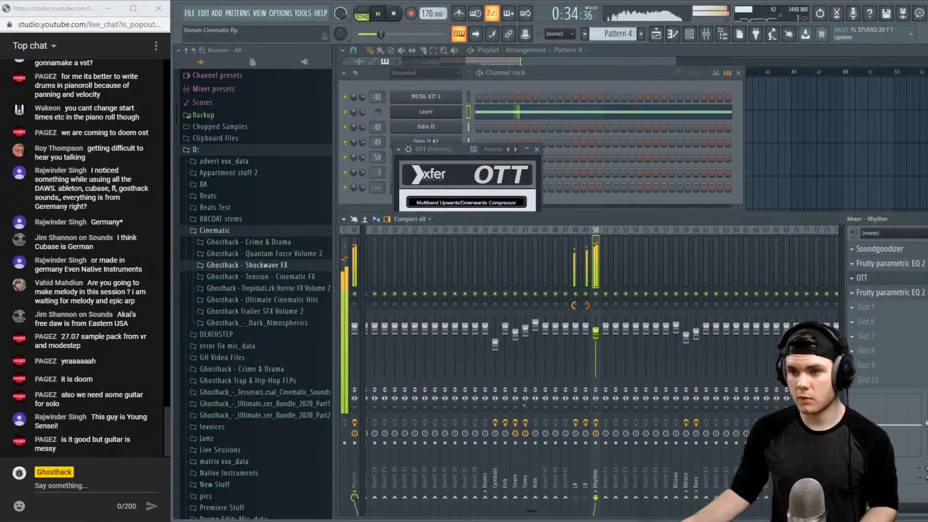
pyautogui.click(892, 279)
pyautogui.press('space')
pyautogui.click(892, 279)
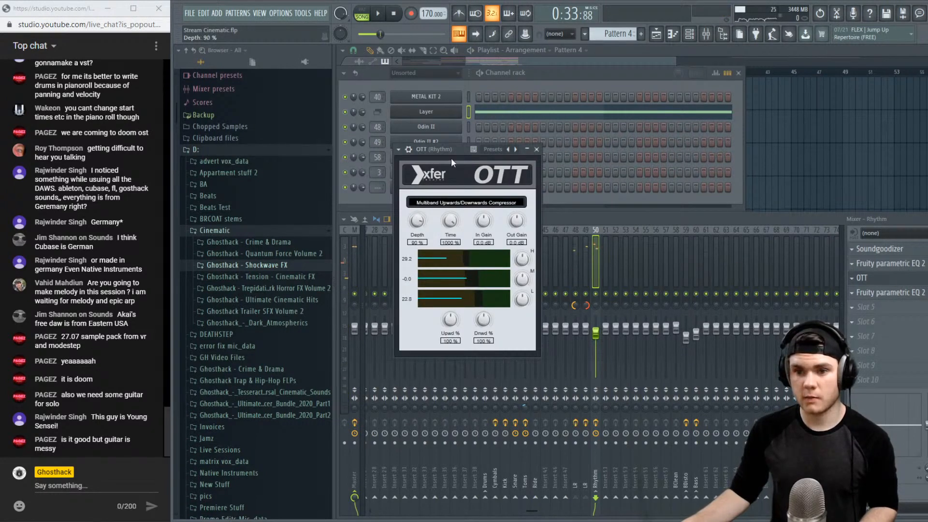
pyautogui.press('space')
pyautogui.press('space')
pyautogui.press('space')
pyautogui.press('space')
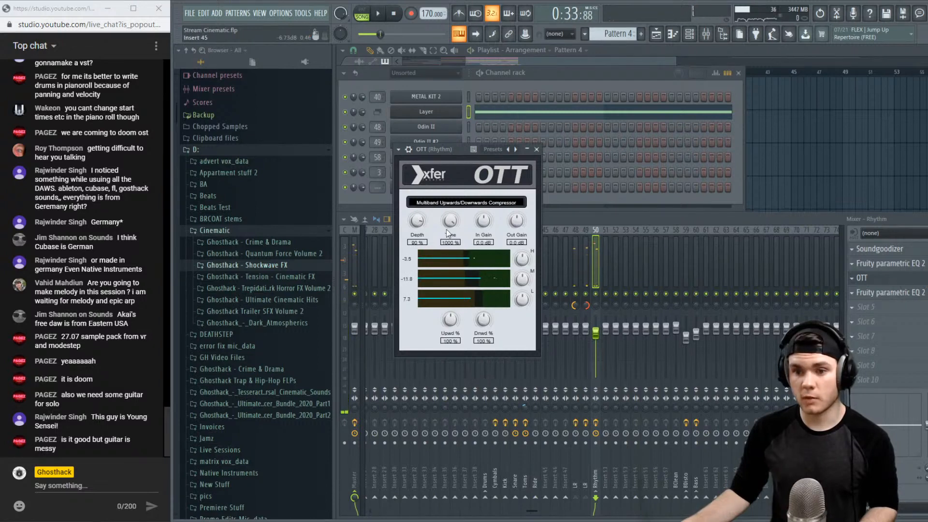
# Raise the band 1 high pass in the Rhythm track's last EQ to 116 Hz while replaying the part, and close the EQ
pyautogui.click(888, 293)
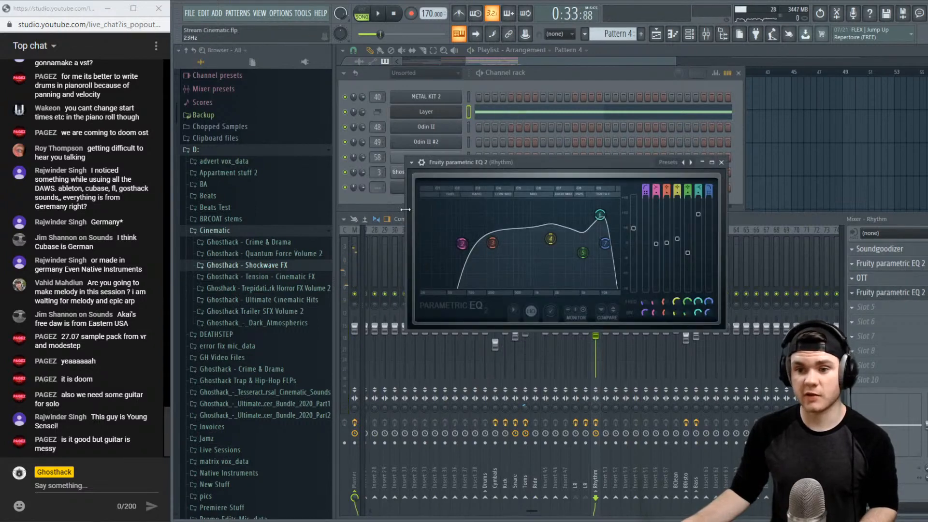
pyautogui.press('space')
pyautogui.press('space')
pyautogui.press('space')
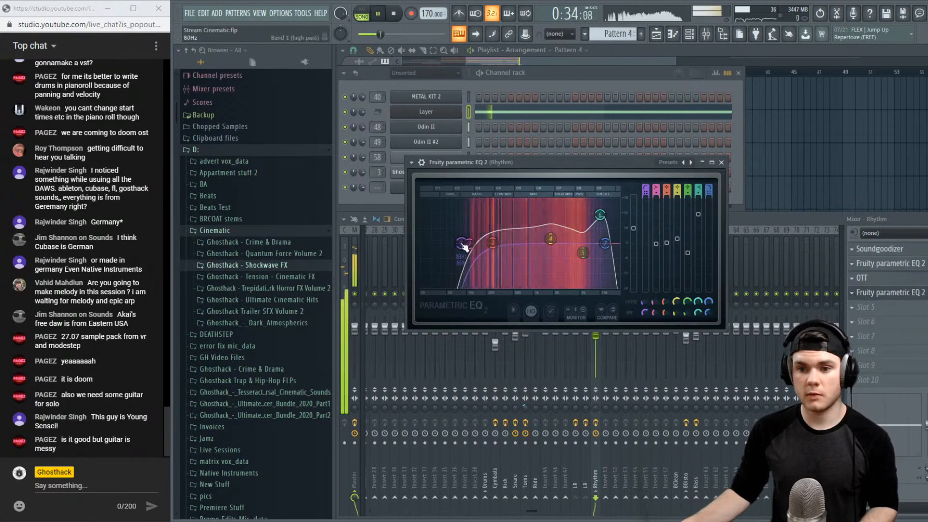
pyautogui.press('space')
pyautogui.press('space')
pyautogui.moveTo(462, 244); pyautogui.dragTo(466, 243)
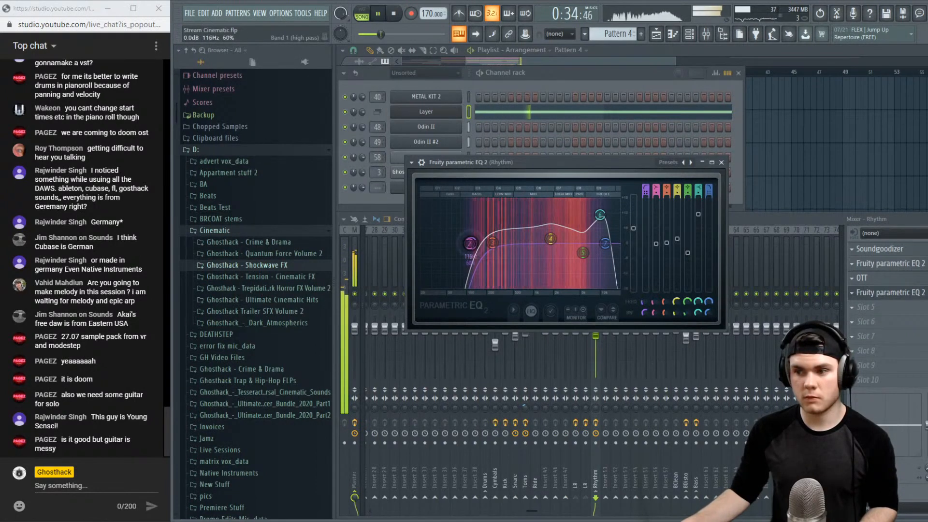
pyautogui.press('space')
pyautogui.click(901, 291)
# Play the part repeatedly to check the Rhythm track's EQ between Soundgoodizer and OTT, including its band 7 treble roll-off
pyautogui.click(901, 265)
pyautogui.press('space')
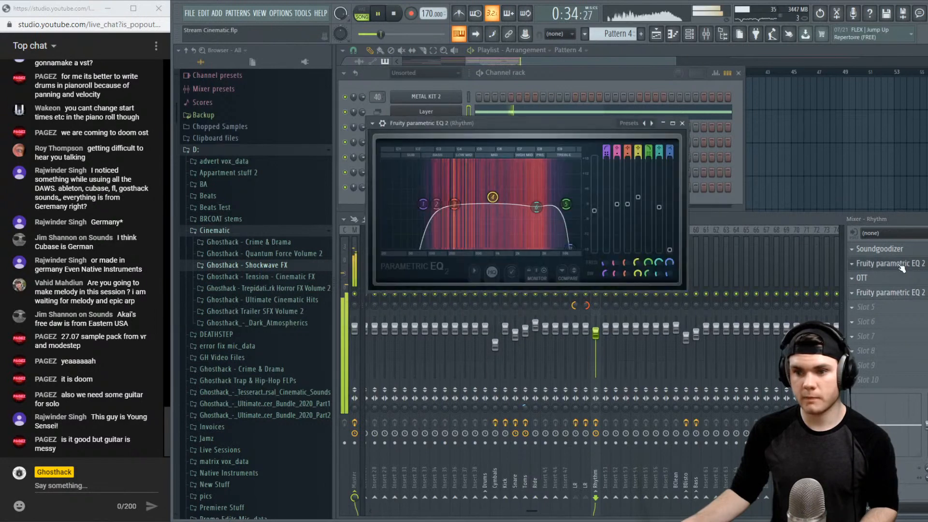
pyautogui.press('space')
pyautogui.press('space')
pyautogui.moveTo(570, 248); pyautogui.dragTo(571, 247)
pyautogui.press('space')
pyautogui.press('space')
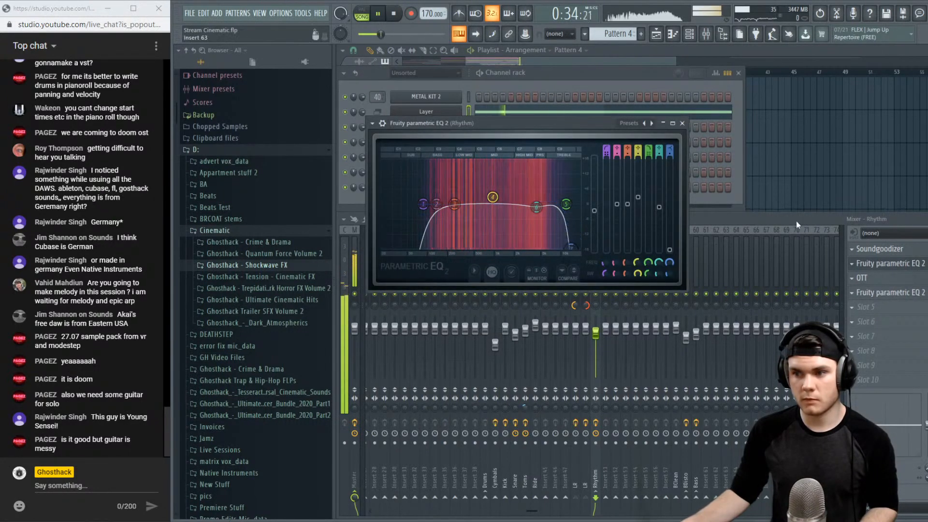
pyautogui.press('space')
pyautogui.click(871, 261)
# Increase the Soundgoodizer amount slightly on the Rhythm track during playback and close the effect
pyautogui.click(883, 251)
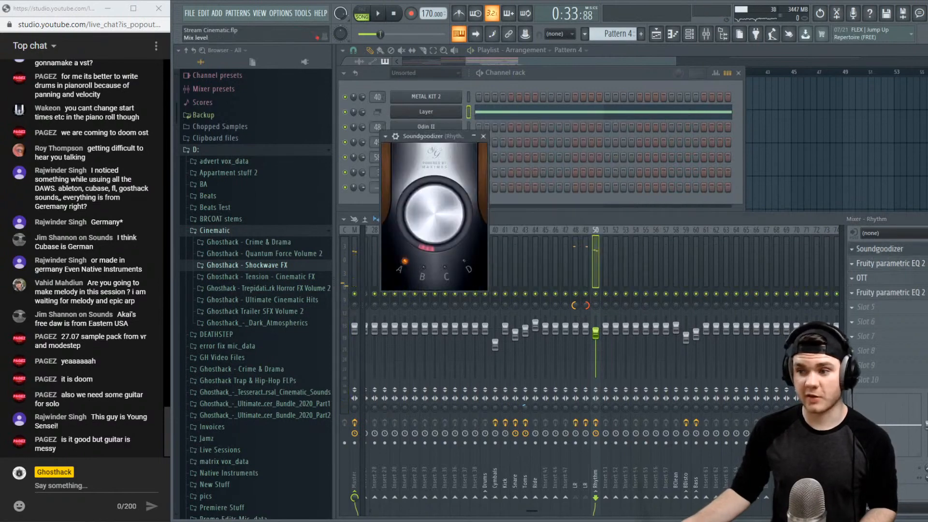
pyautogui.press('space')
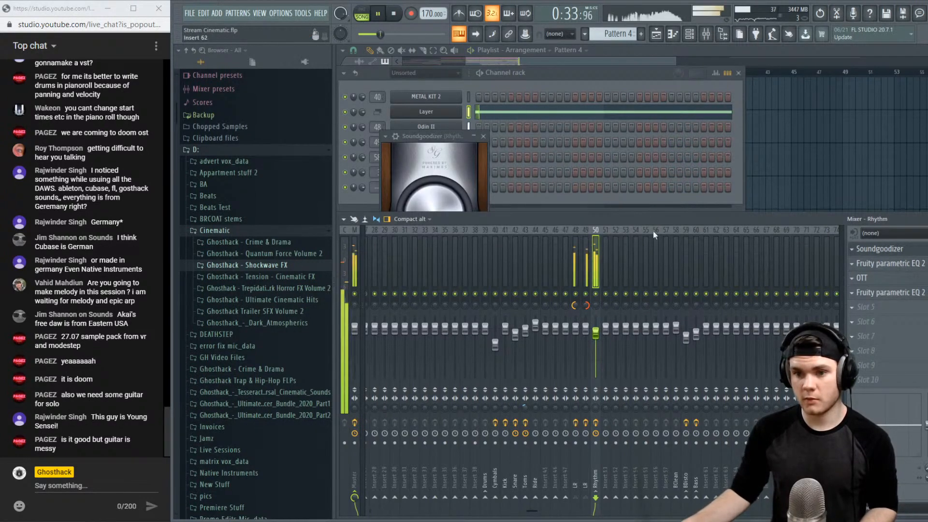
pyautogui.click(430, 197)
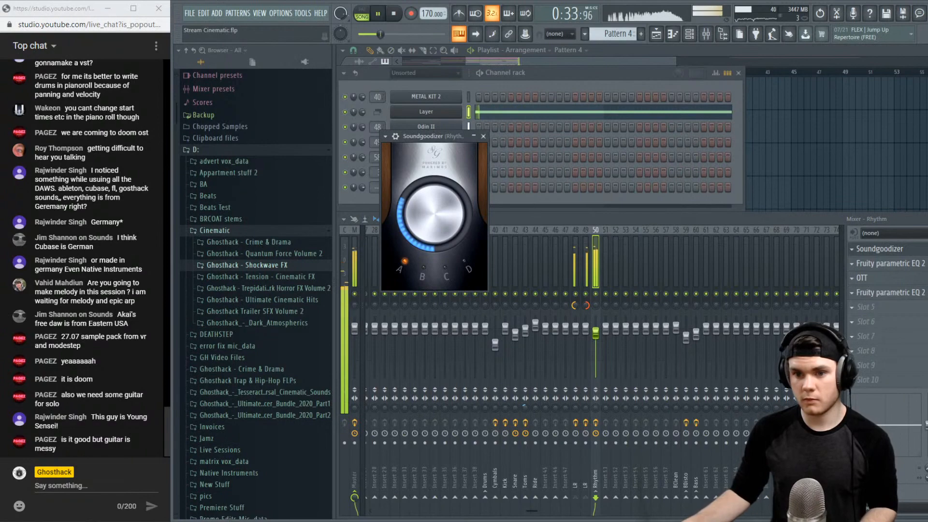
pyautogui.press('space')
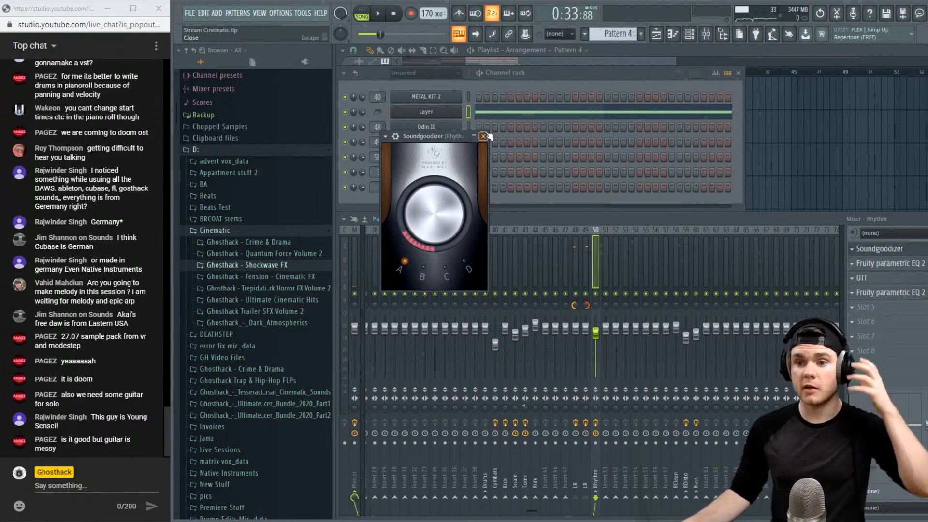
pyautogui.click(483, 136)
# Play the arrangement from the playlist and move band 3 of the Rhythm track's last EQ to about 407 Hz
pyautogui.click(569, 73)
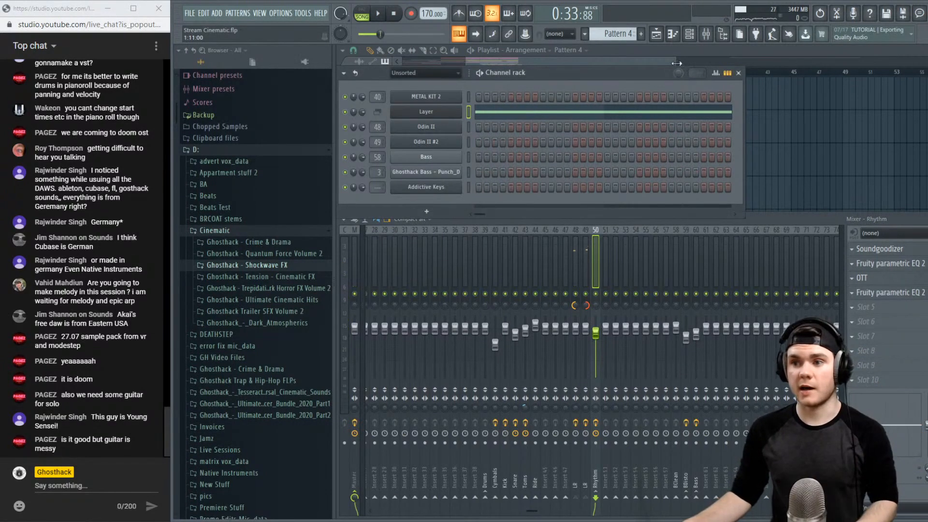
pyautogui.click(656, 54)
pyautogui.press('space')
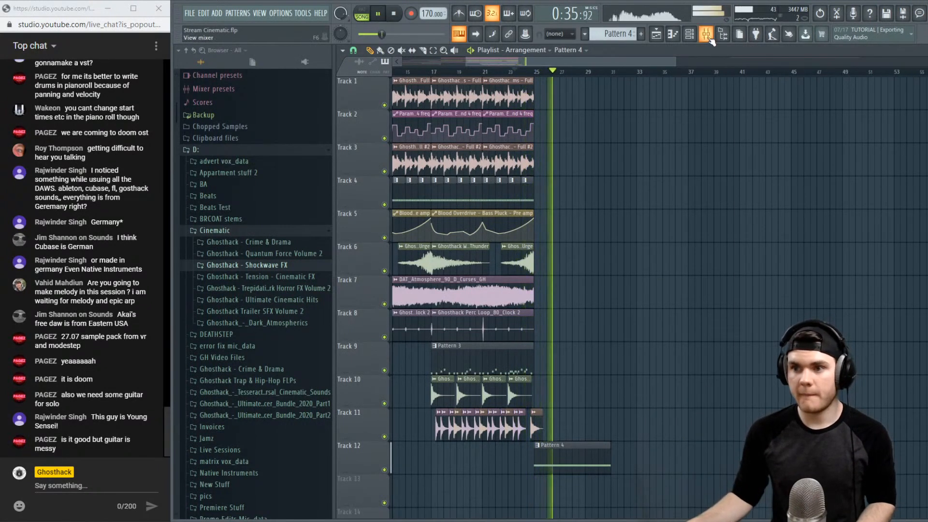
pyautogui.click(691, 40)
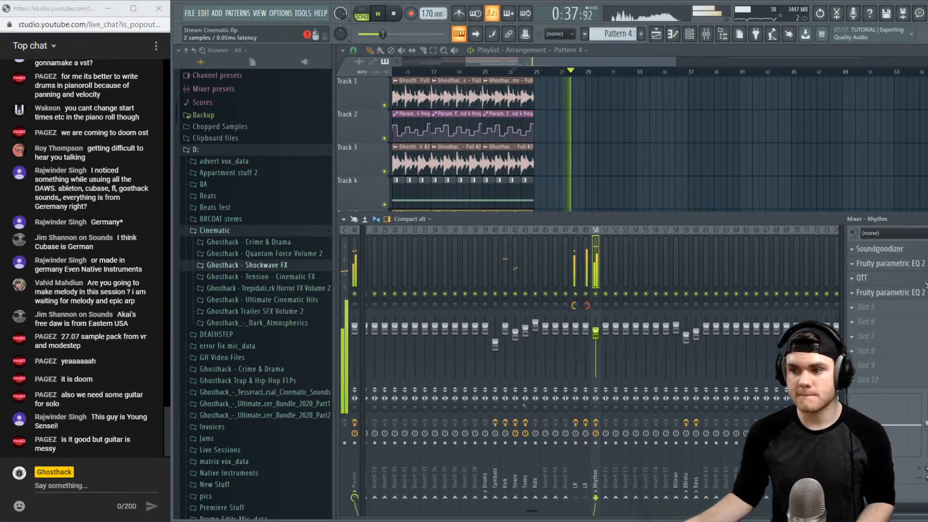
pyautogui.click(889, 292)
pyautogui.moveTo(492, 244)
pyautogui.mouseDown()
pyautogui.moveTo(514, 223)
pyautogui.moveTo(507, 242)
pyautogui.mouseUp()
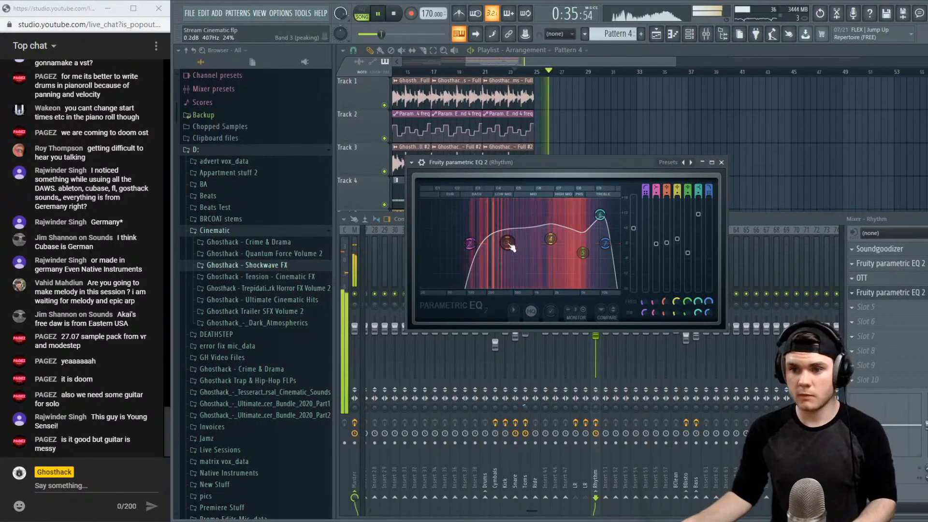
# Reduce the band 6 shelf, deepen the band 5 cut and set band 4 to 0.8 dB, closing the EQ and stopping playback
pyautogui.moveTo(600, 215); pyautogui.dragTo(581, 257)
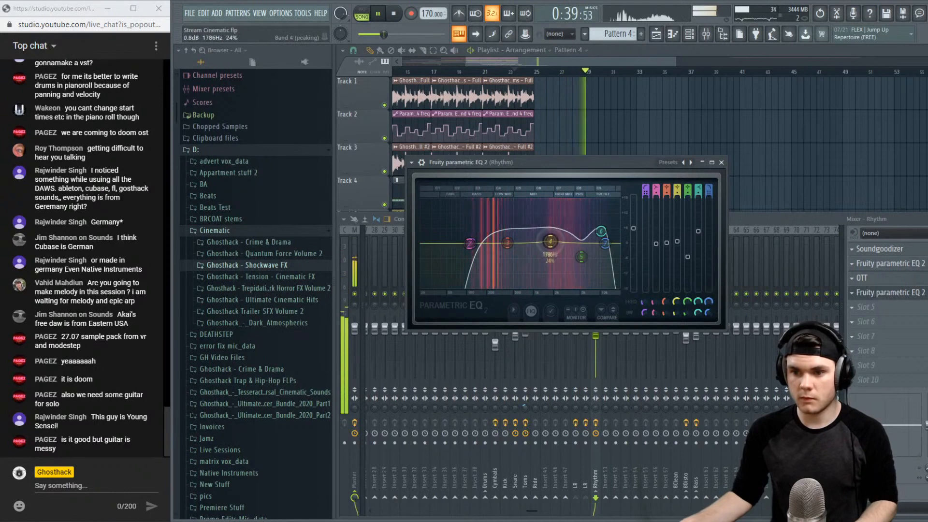
pyautogui.click(882, 292)
pyautogui.press('space')
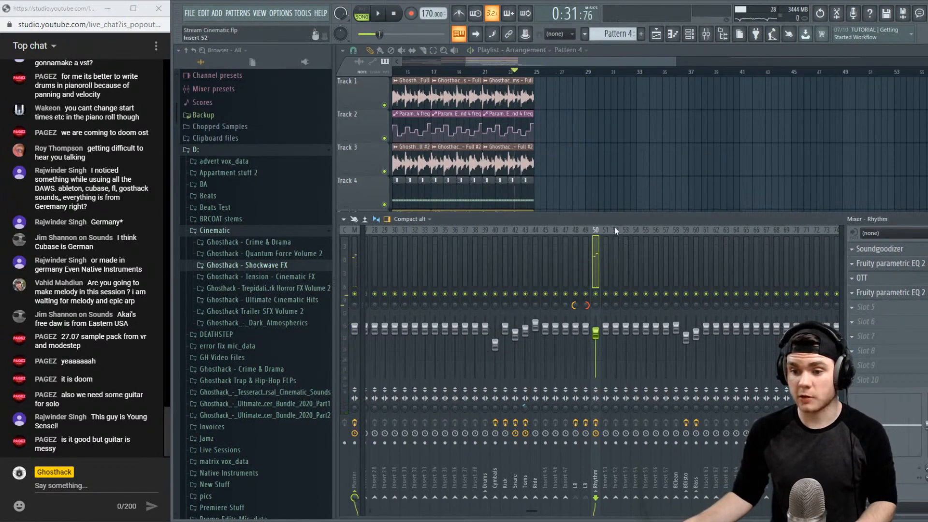
# Insert Edison in slot 6 of the Rhythm mixer track and set it to record on play
pyautogui.click(539, 72)
pyautogui.press('space')
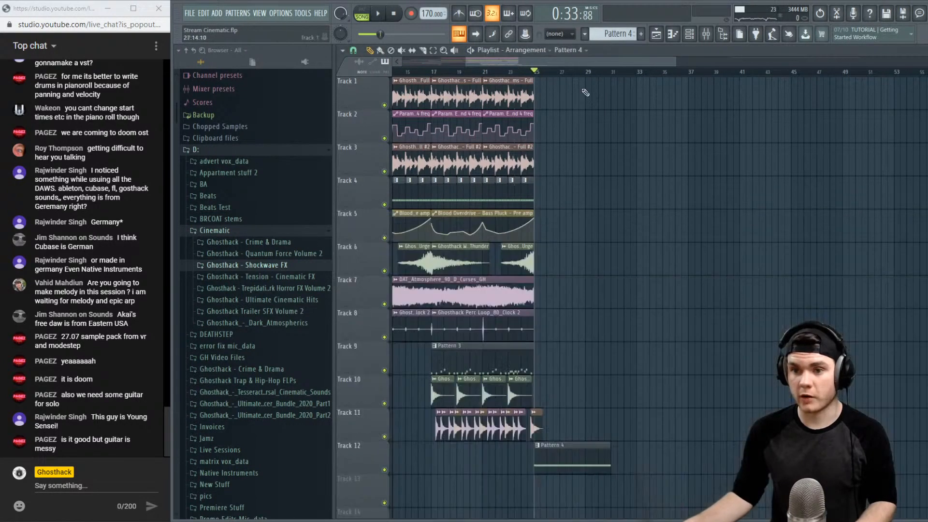
pyautogui.click(706, 33)
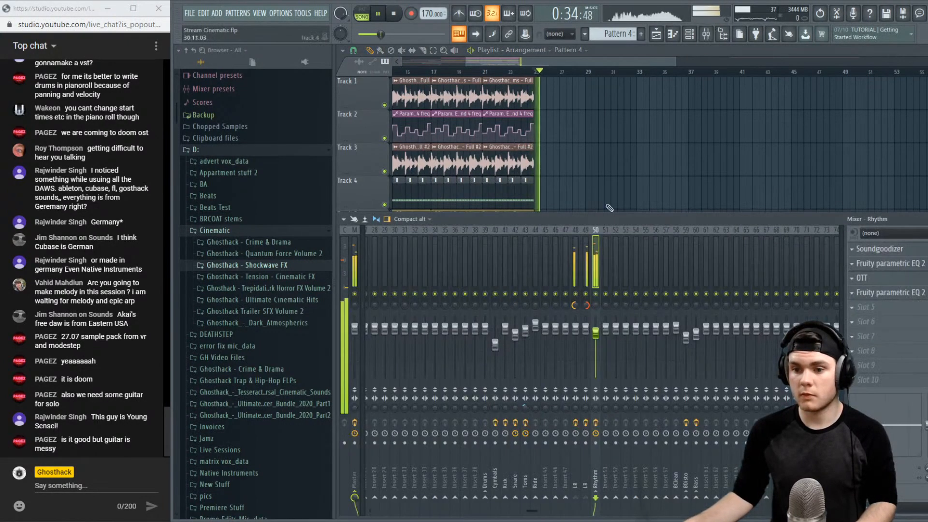
pyautogui.press('space')
pyautogui.click(865, 321)
pyautogui.moveTo(862, 296)
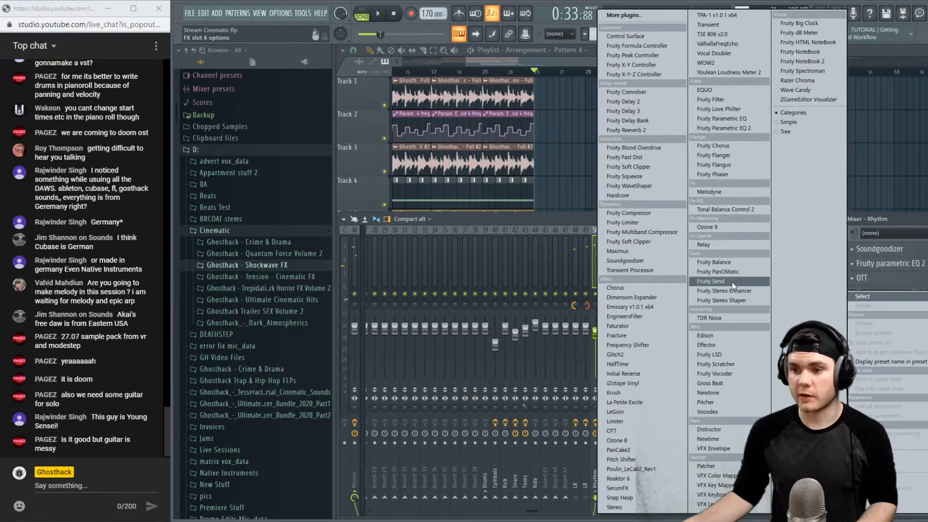
pyautogui.click(715, 335)
pyautogui.click(545, 209)
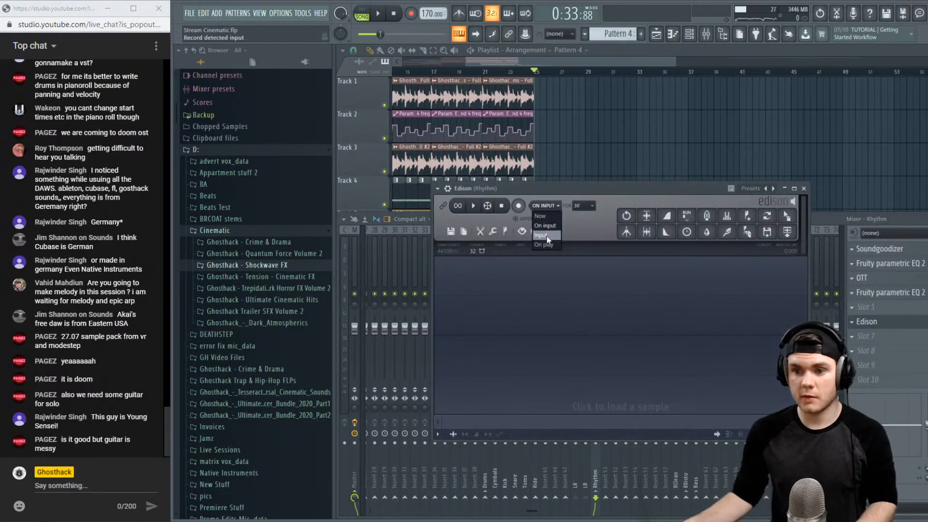
pyautogui.click(545, 234)
# Record the Rhythm part from bar 25 into Edison during playback, stopping once the sound has tailed off
pyautogui.press('space')
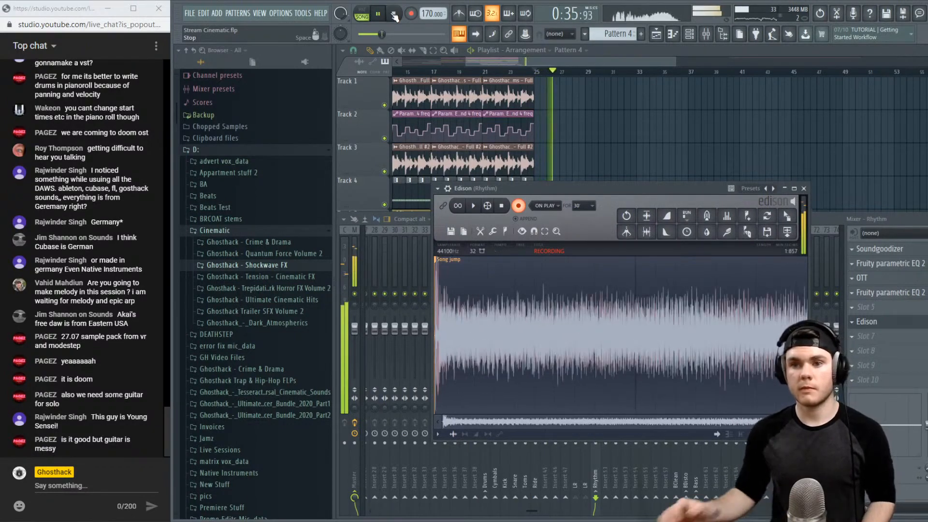
pyautogui.click(382, 14)
pyautogui.click(383, 15)
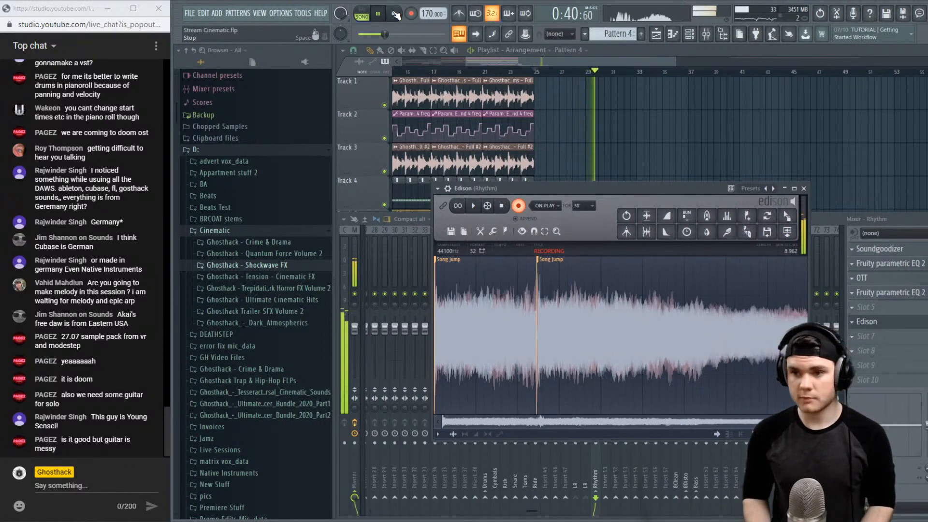
pyautogui.click(395, 15)
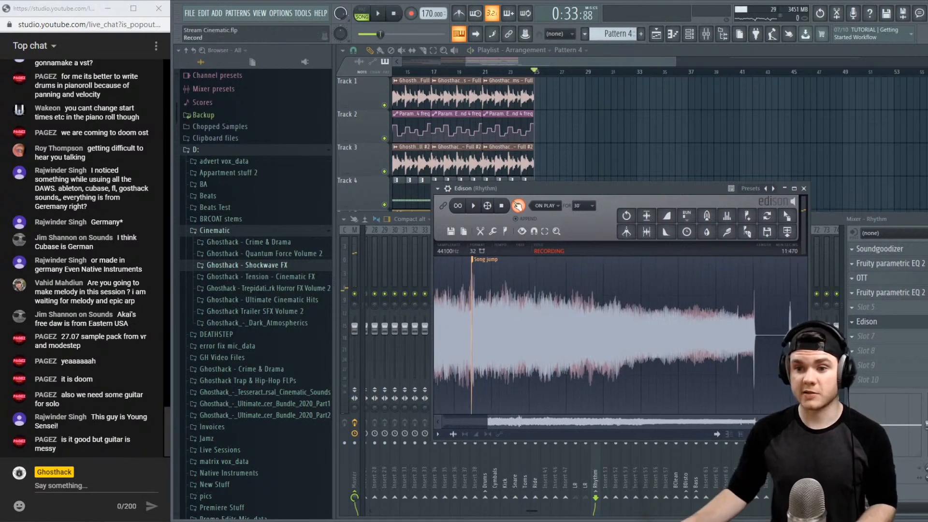
pyautogui.click(517, 206)
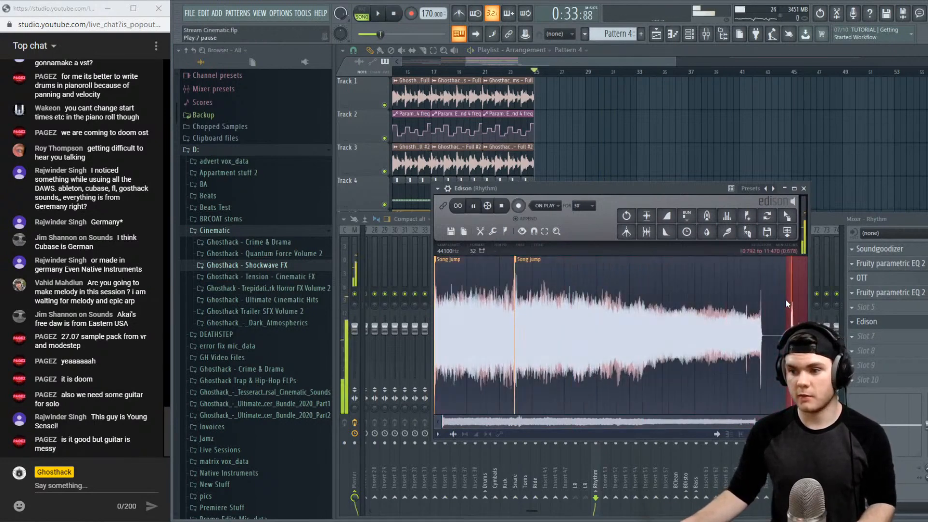
# Trim the false start and the trailing silence off the Edison recording, delete the remaining Song jump marker and preview it
pyautogui.moveTo(784, 298); pyautogui.dragTo(362, 288)
pyautogui.doubleClick(452, 267)
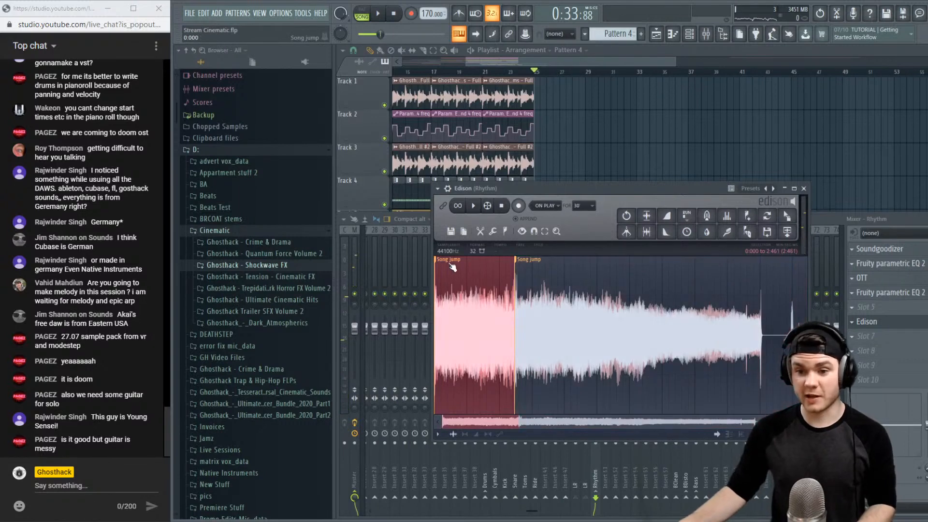
pyautogui.press('Delete')
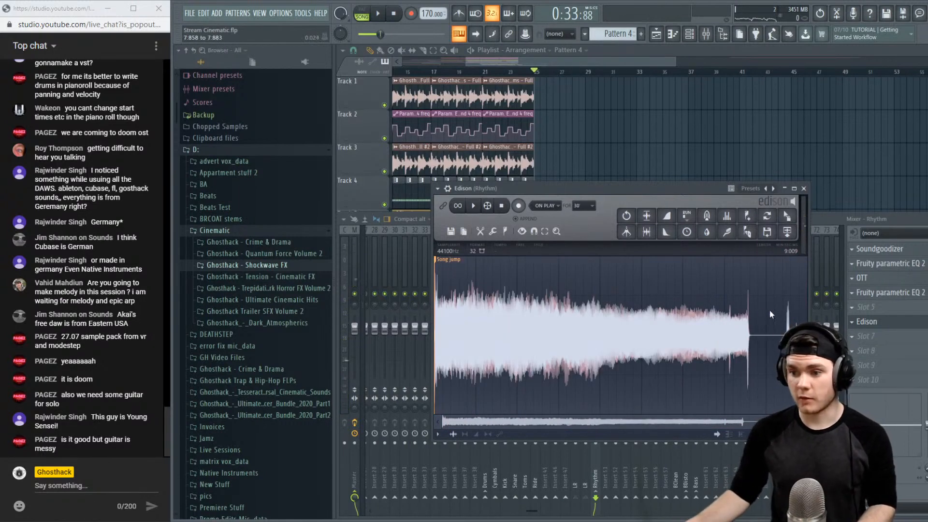
pyautogui.moveTo(749, 315); pyautogui.dragTo(812, 317)
pyautogui.press('Delete')
pyautogui.rightClick(449, 261)
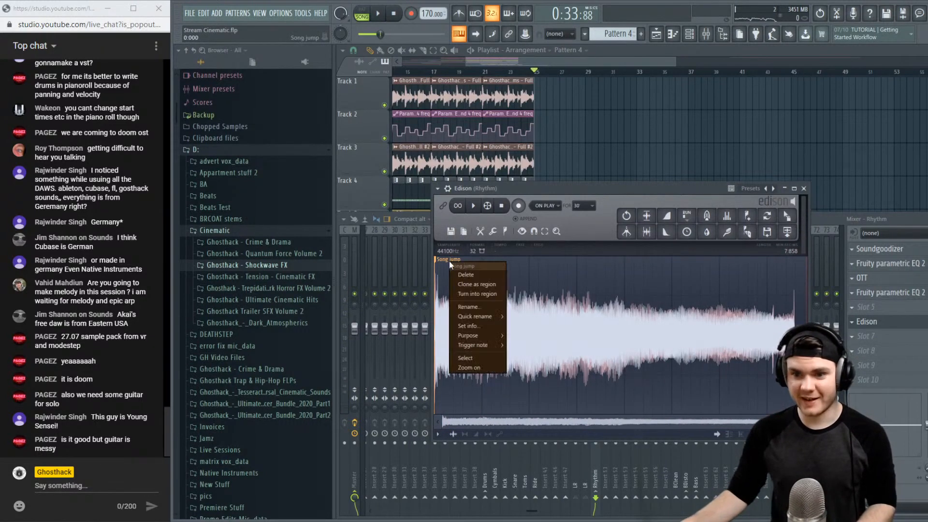
pyautogui.click(466, 274)
pyautogui.click(473, 205)
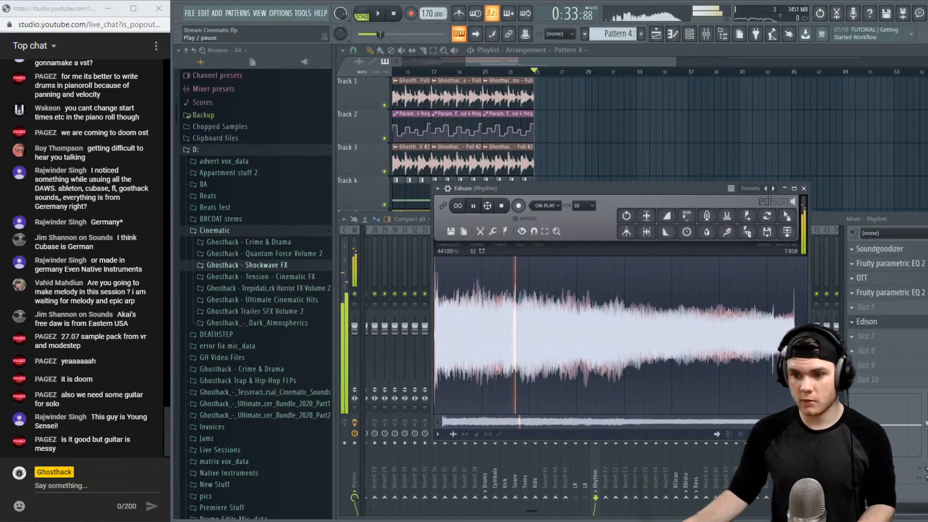
# Shape a curved fade-out across the recording with Edison's volume envelope, apply it and preview the sound
pyautogui.click(476, 435)
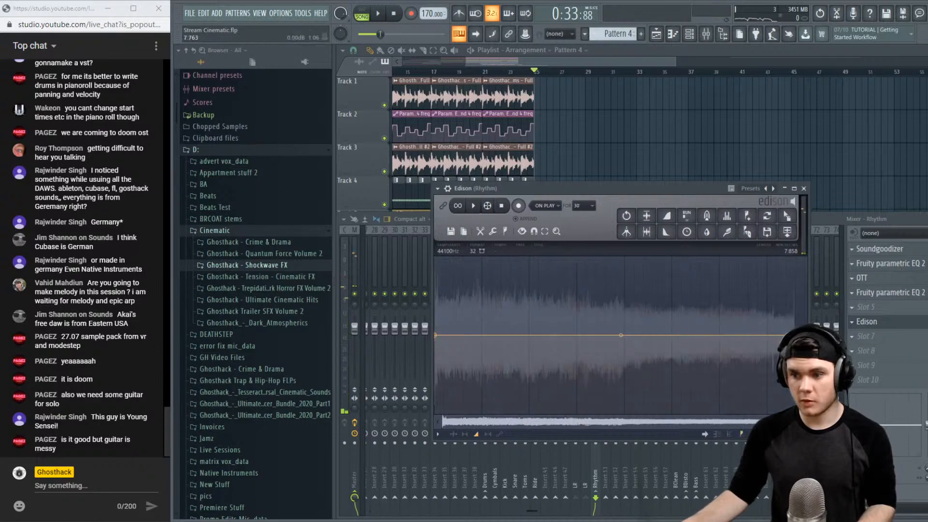
pyautogui.moveTo(806, 335); pyautogui.dragTo(806, 414)
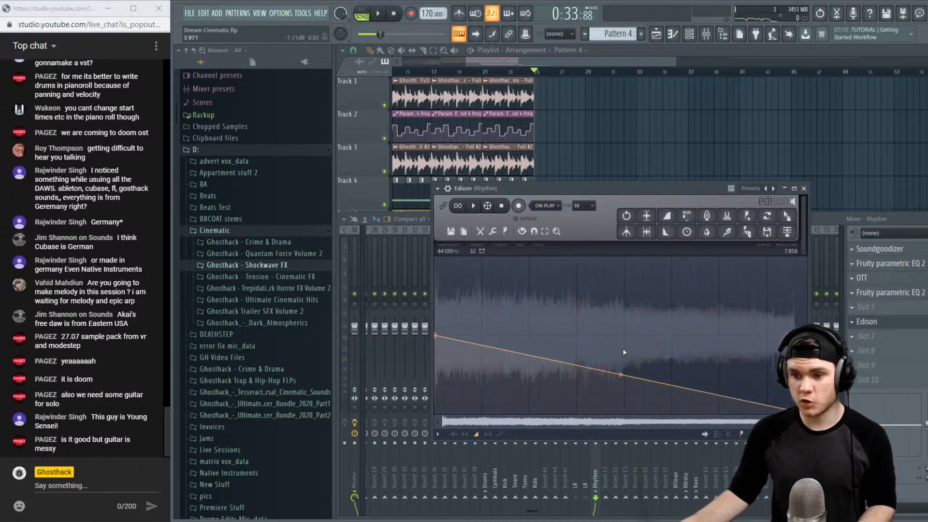
pyautogui.moveTo(620, 375); pyautogui.dragTo(620, 348)
pyautogui.click(453, 434)
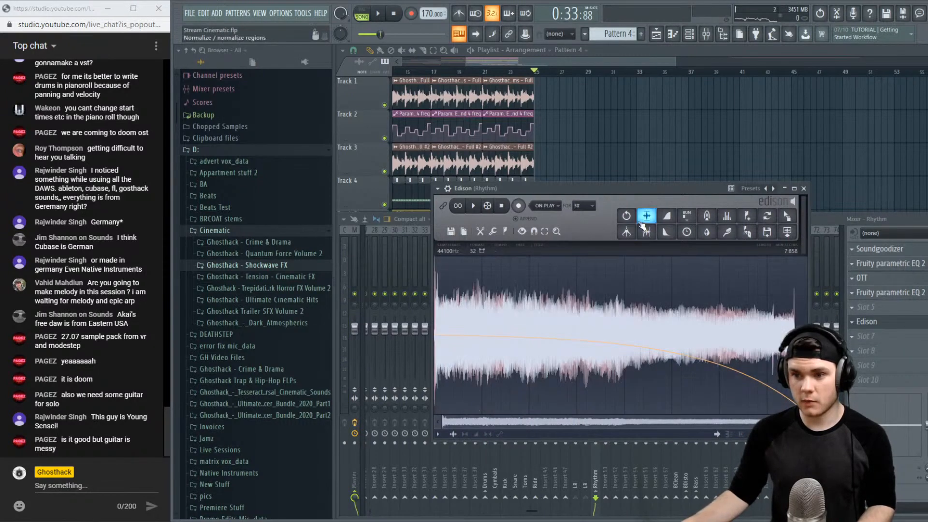
pyautogui.press('space')
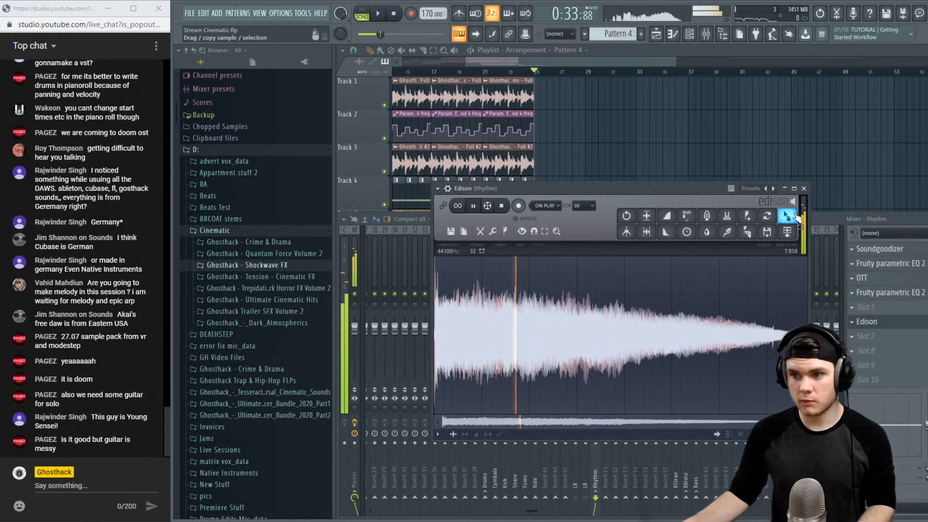
# Place the Edison recording on playlist Track 10 at bar 25 and delete the Pattern 4 clip from Track 12
pyautogui.moveTo(787, 215); pyautogui.dragTo(549, 405)
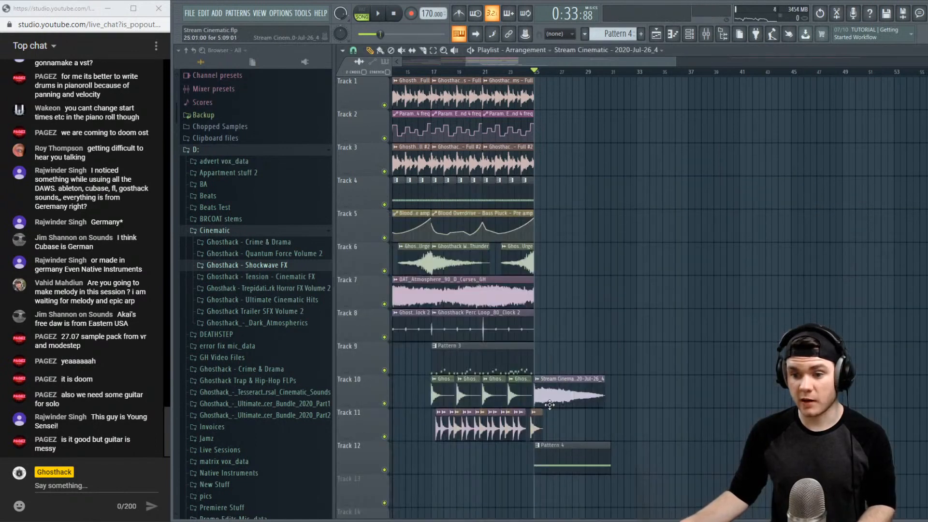
pyautogui.rightClick(563, 453)
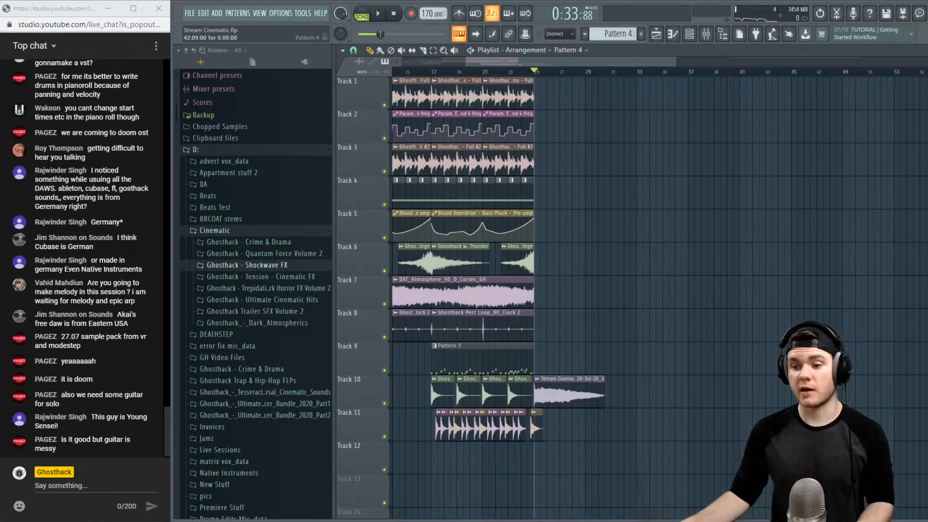
pyautogui.press('F7')
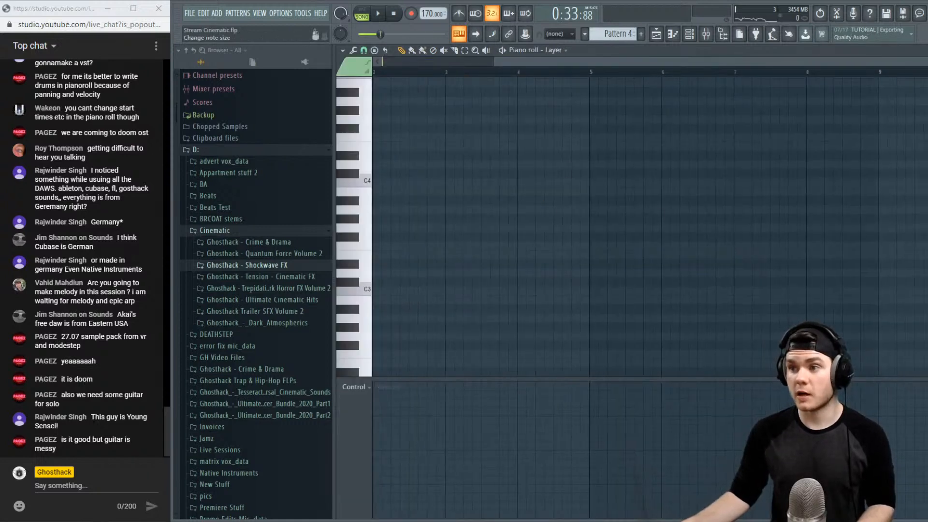
pyautogui.press('F5')
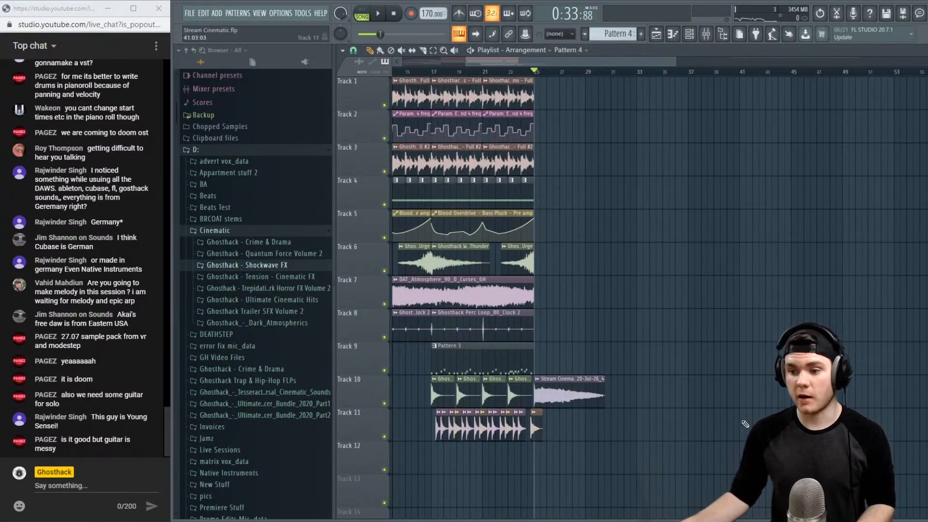
# Route the recorded audio clip to mixer Insert 13 and play it from bar 25 to check the routing
pyautogui.doubleClick(574, 394)
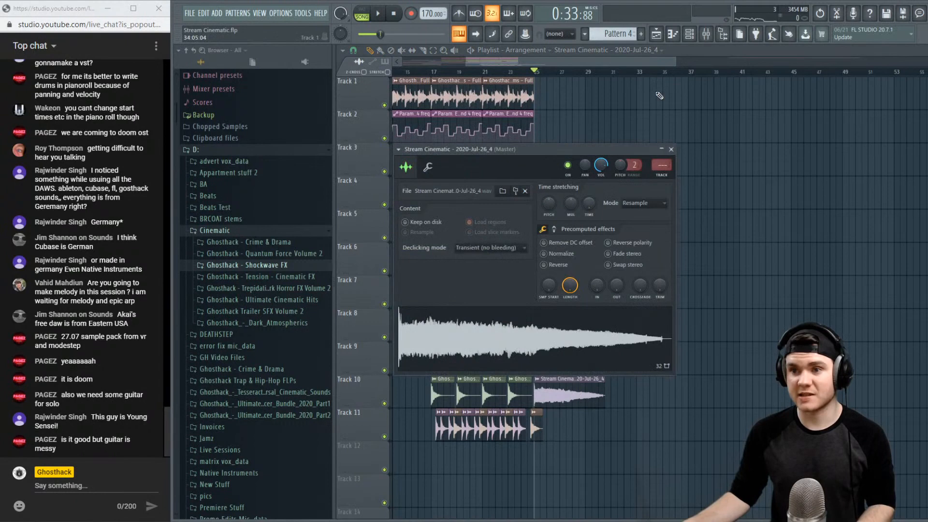
pyautogui.click(706, 35)
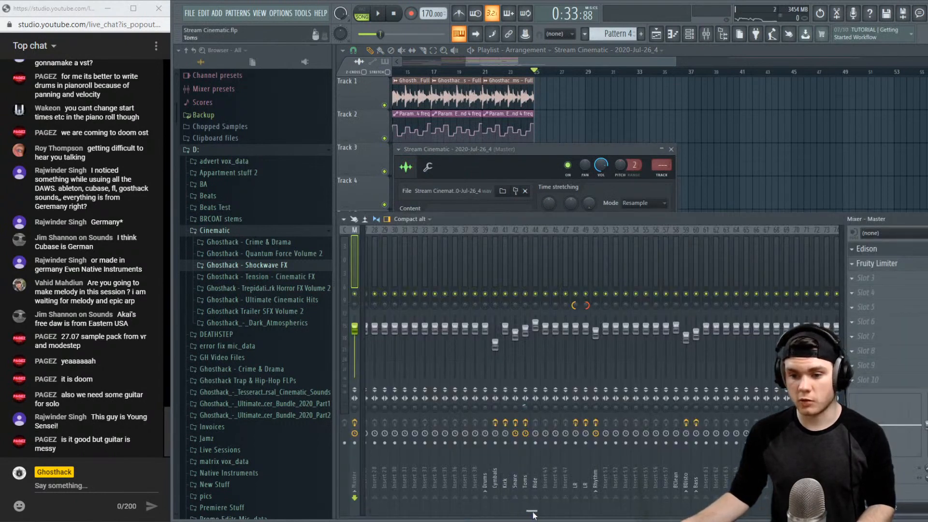
pyautogui.moveTo(532, 511); pyautogui.dragTo(381, 511)
pyautogui.click(490, 264)
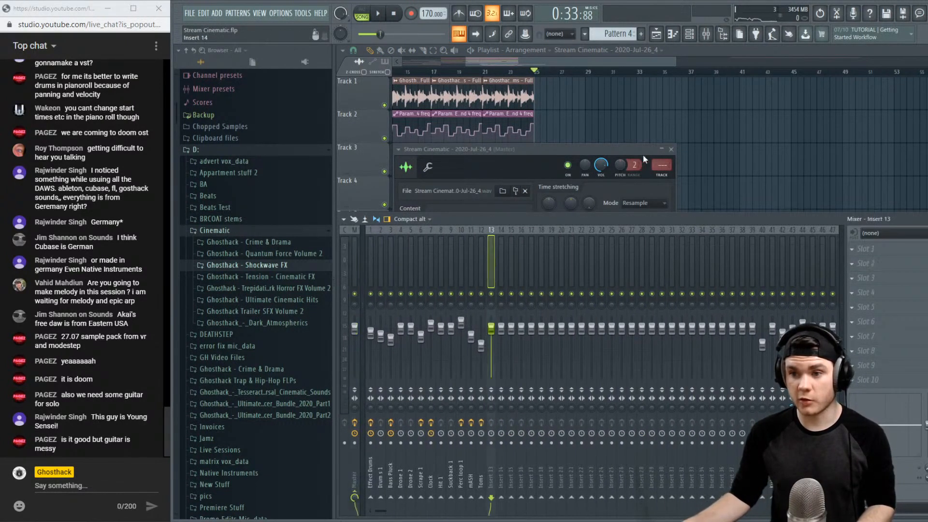
pyautogui.moveTo(661, 165); pyautogui.dragTo(662, 142)
pyautogui.press('space')
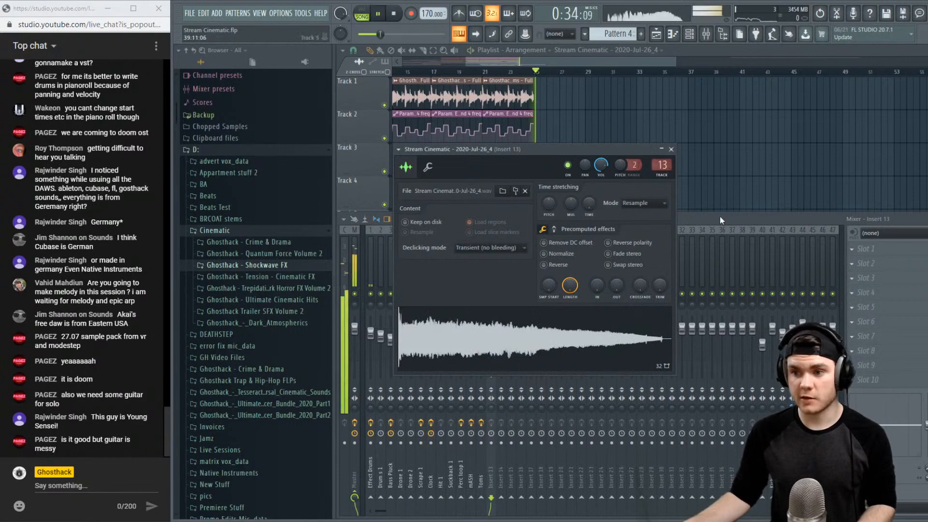
pyautogui.click(720, 219)
pyautogui.press('space')
# Add Fruity parametric EQ 2 to Insert 13, load a low-cut preset and cut band 3 by about 7.9 dB near 803 Hz
pyautogui.click(879, 252)
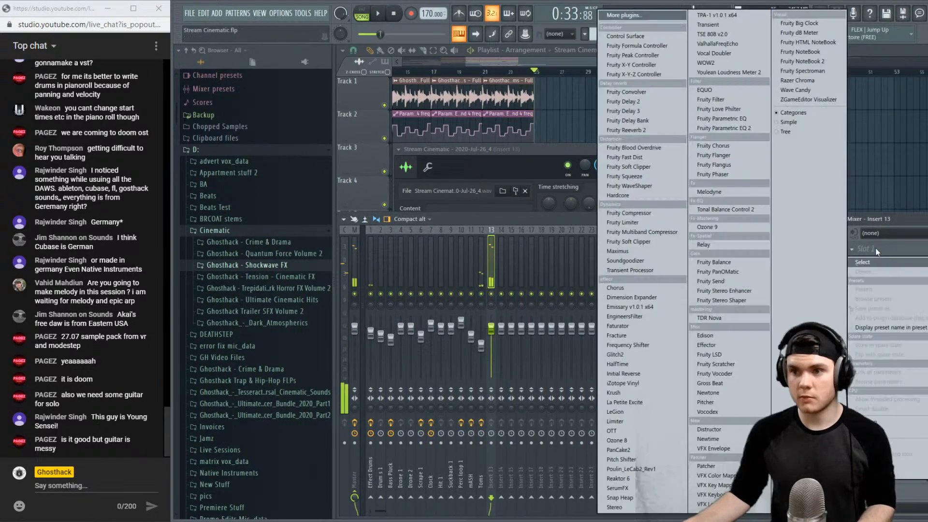
pyautogui.click(741, 128)
pyautogui.click(628, 123)
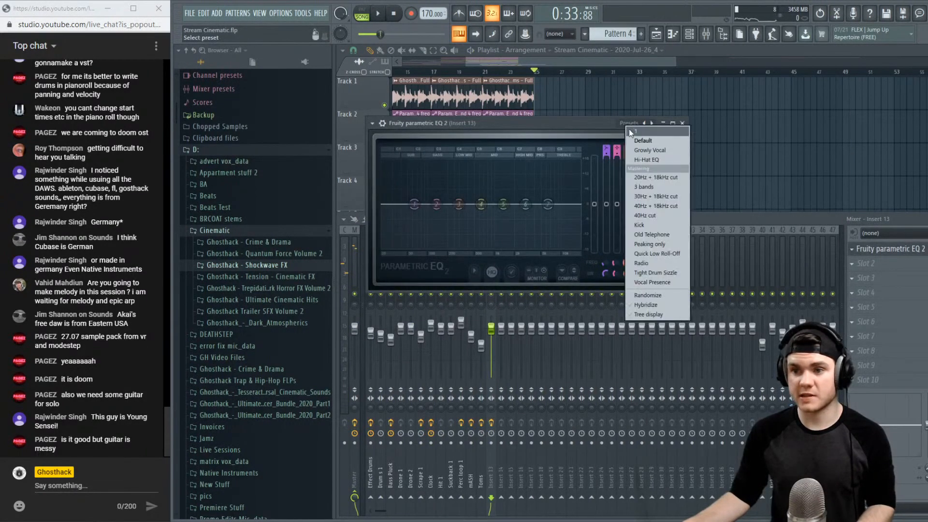
pyautogui.click(648, 158)
pyautogui.press('space')
pyautogui.moveTo(385, 205); pyautogui.dragTo(488, 223)
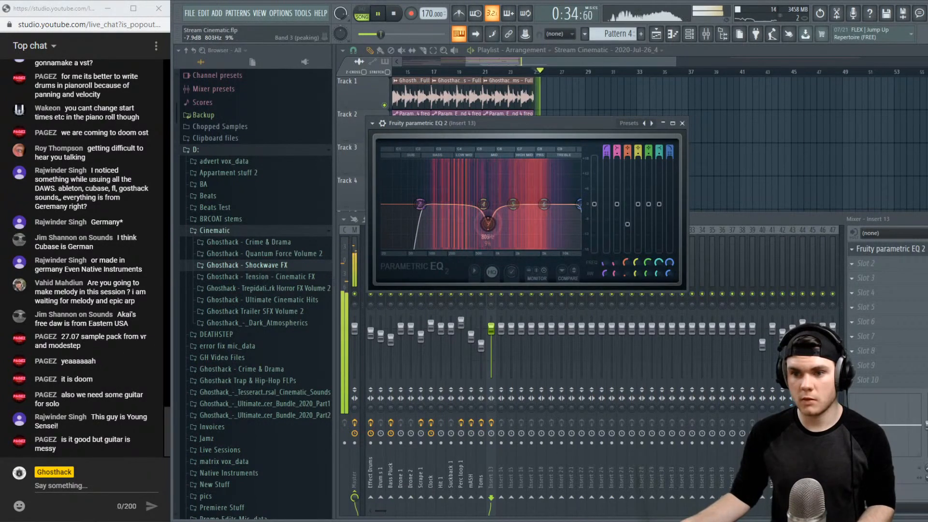
pyautogui.press('space')
pyautogui.click(899, 251)
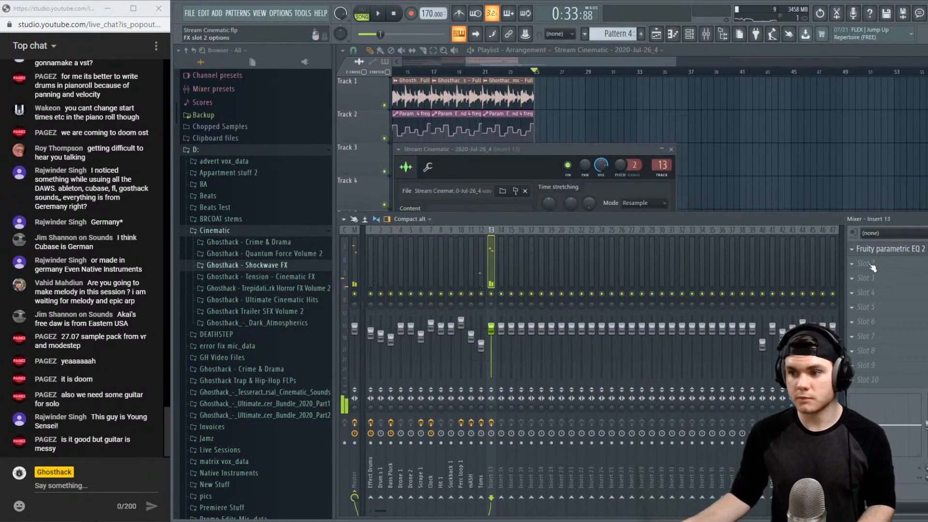
# Add Vocodex to slot 2 of Insert 13, set its band width to 400% and its unison order to 5, auditioning the result
pyautogui.click(852, 264)
pyautogui.moveTo(854, 276)
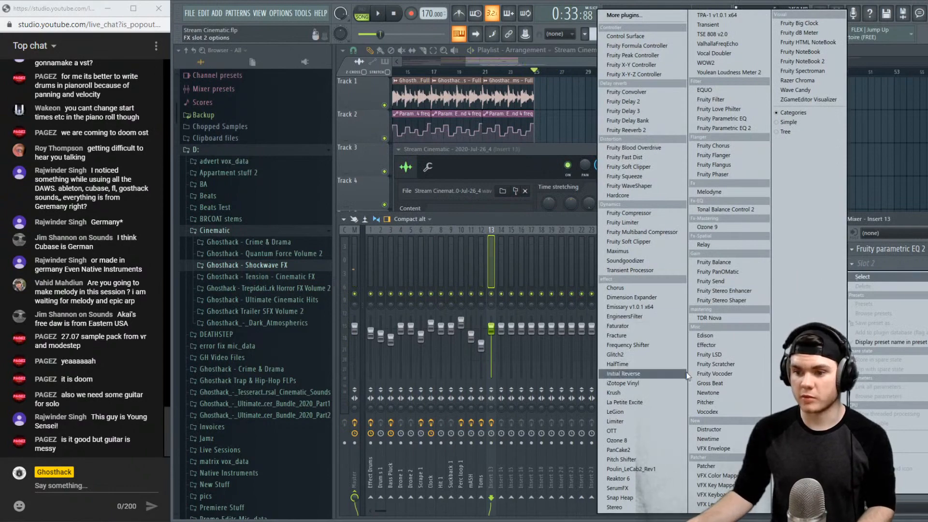
pyautogui.click(709, 412)
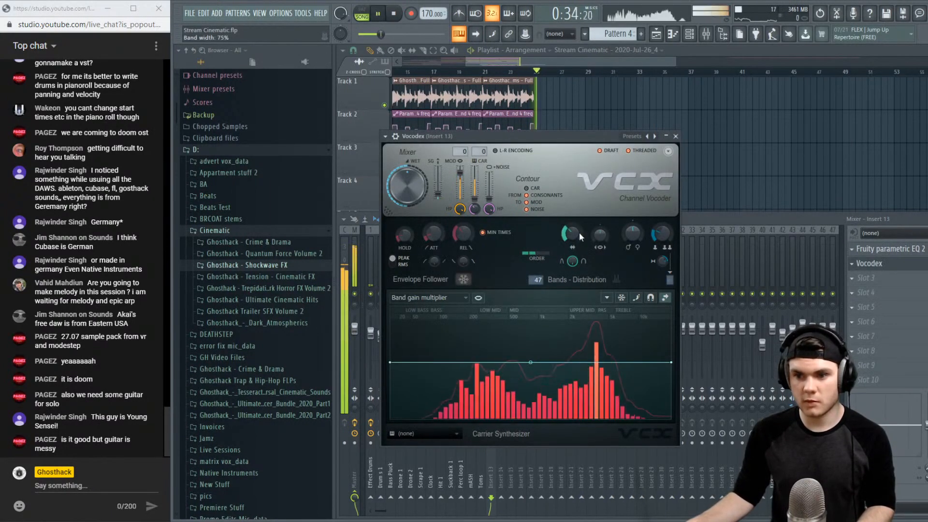
pyautogui.moveTo(578, 233); pyautogui.dragTo(577, 185)
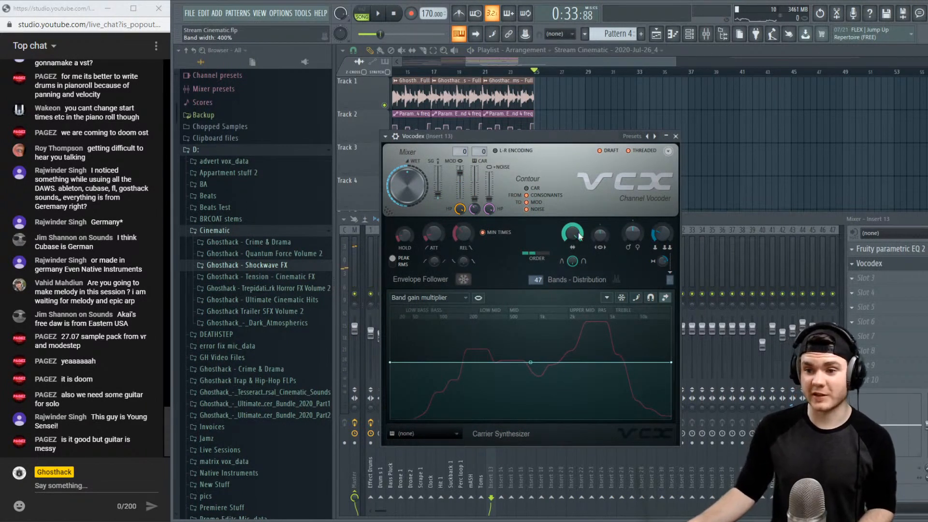
pyautogui.press('space')
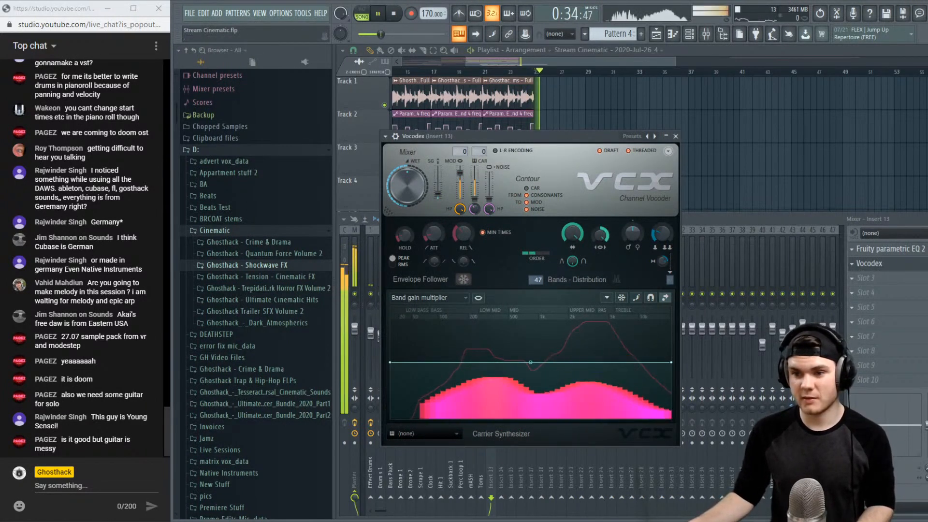
pyautogui.press('space')
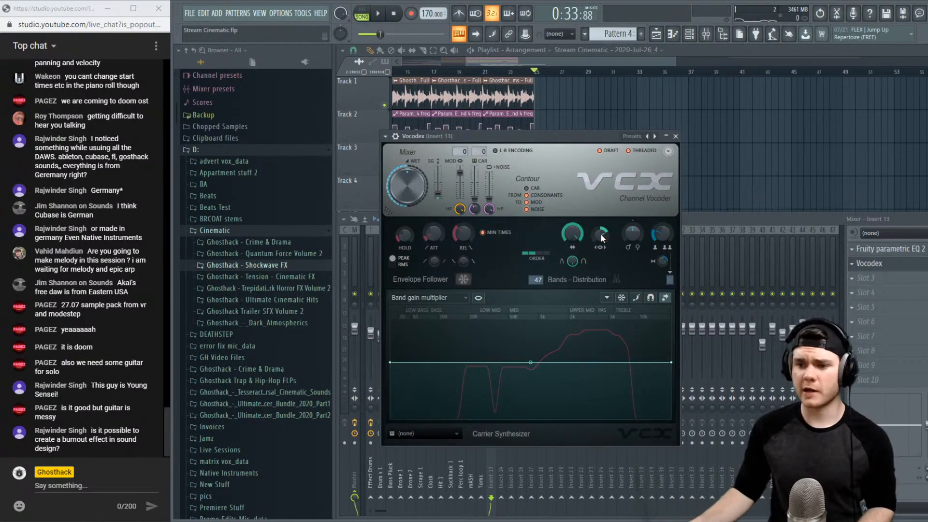
pyautogui.moveTo(671, 270); pyautogui.dragTo(671, 266)
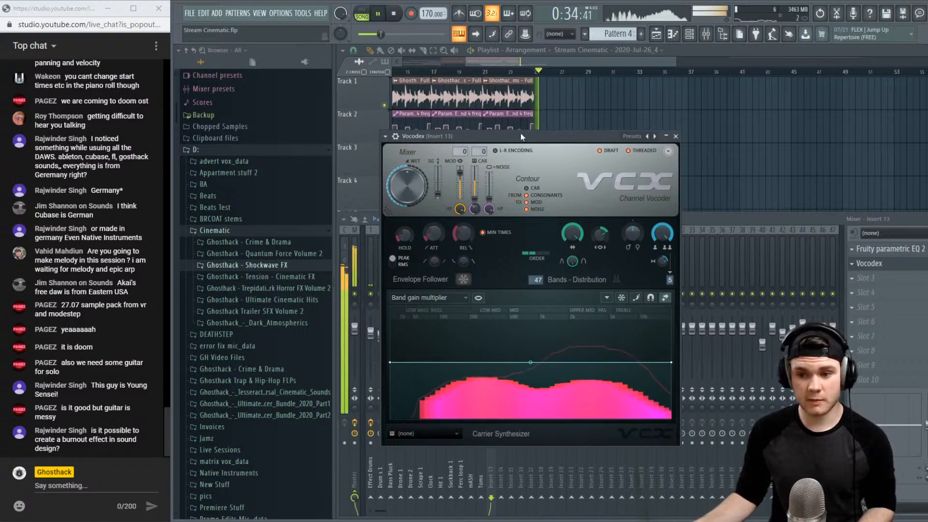
pyautogui.press('space')
pyautogui.press('space')
# Add a treble point to Vocodex's band gain multiplier envelope and pull it well below the centre line, checking in playback
pyautogui.rightClick(603, 365)
pyautogui.moveTo(603, 365); pyautogui.dragTo(616, 397)
pyautogui.press('space')
pyautogui.press('space')
pyautogui.press('space')
pyautogui.press('space')
# Add a point slightly above the centre line in the mids of the band gain envelope and curve the segment leading into it
pyautogui.rightClick(517, 338)
pyautogui.press('space')
pyautogui.press('space')
pyautogui.moveTo(518, 338)
pyautogui.mouseDown()
pyautogui.moveTo(534, 320)
pyautogui.moveTo(562, 331)
pyautogui.moveTo(524, 343)
pyautogui.mouseUp()
pyautogui.press('space')
pyautogui.moveTo(457, 353); pyautogui.dragTo(457, 361)
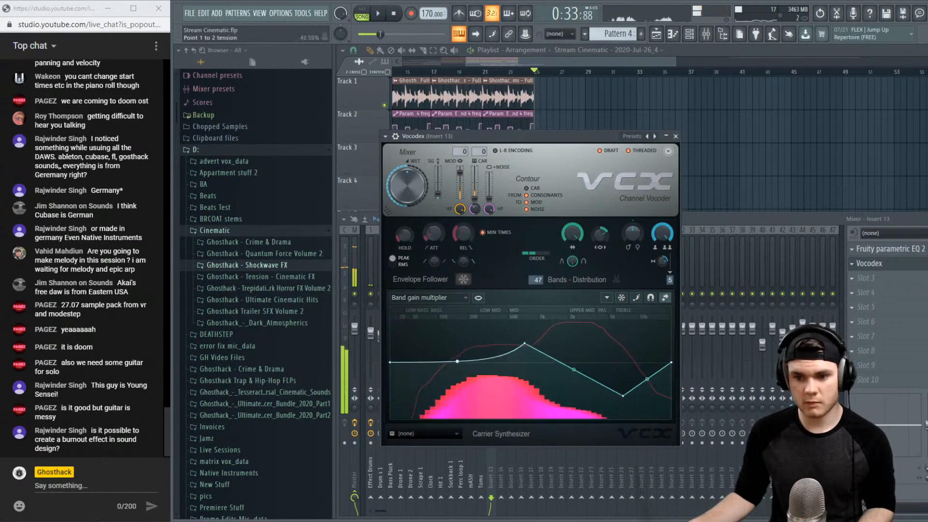
# Reduce the hold, attack and release times of Vocodex's envelope follower, with the attack at 0 ms, auditioning in playback
pyautogui.press('space')
pyautogui.press('space')
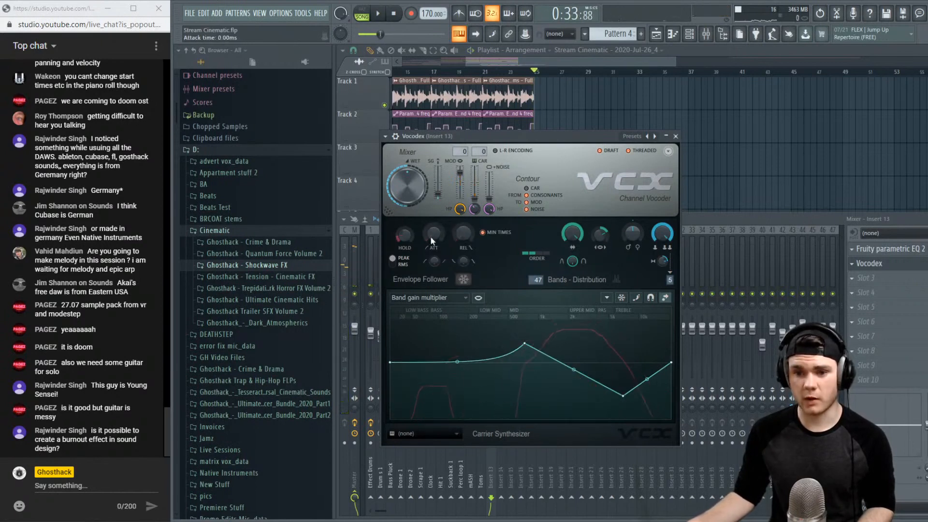
pyautogui.press('space')
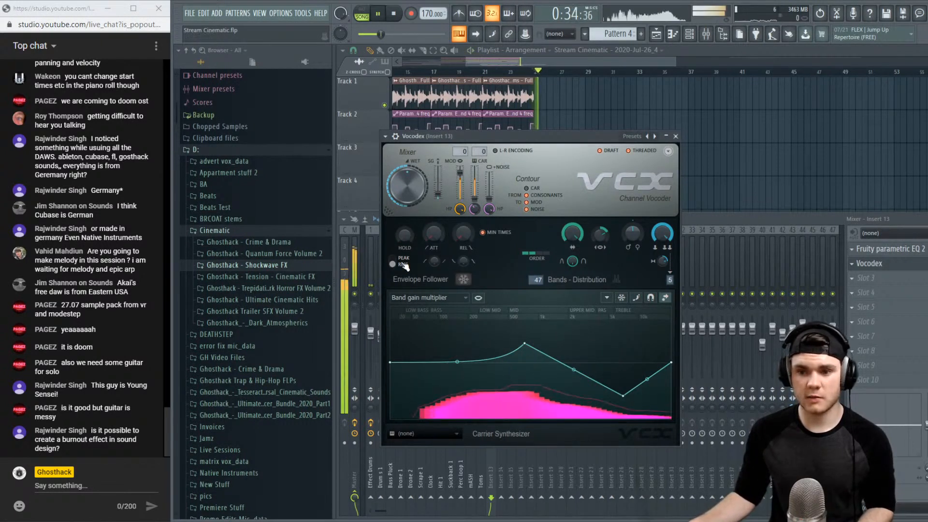
pyautogui.press('space')
pyautogui.press('space')
pyautogui.press('space')
pyautogui.press('space')
# Try higher soundgoodizing levels in Vocodex, settling at about 52% while replaying the section
pyautogui.moveTo(407, 186); pyautogui.dragTo(438, 177)
pyautogui.press('space')
pyautogui.press('space')
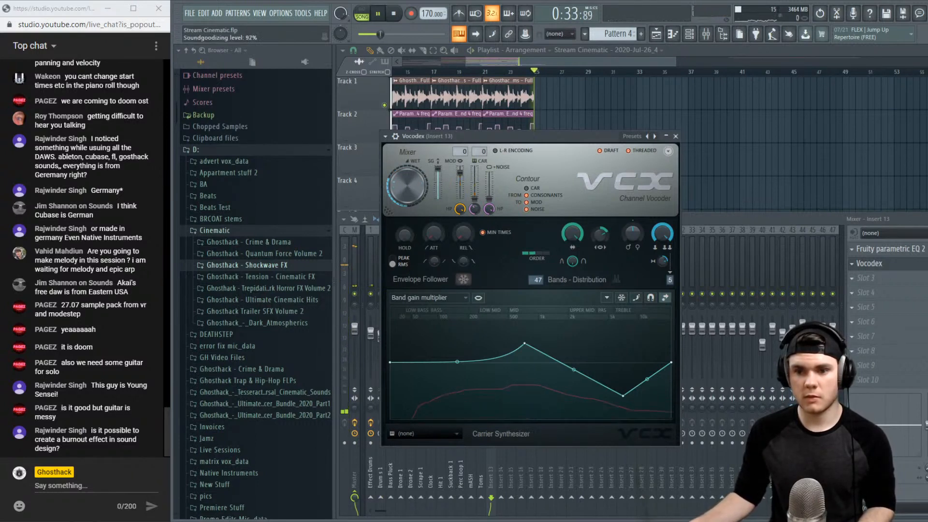
pyautogui.press('space')
pyautogui.press('space')
pyautogui.press('space')
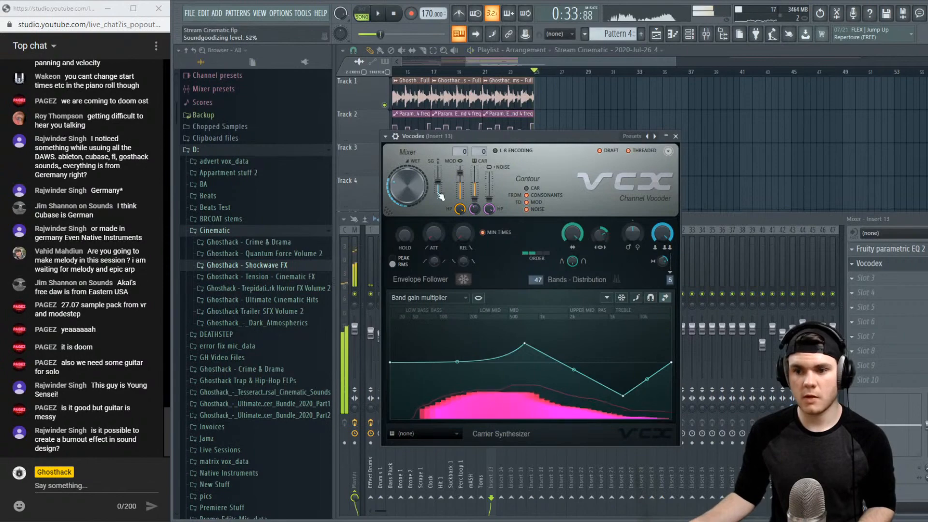
# Add a second Fruity parametric EQ 2 in slot 3 of Insert 13 and cut band 5 in the presence range
pyautogui.click(878, 263)
pyautogui.click(868, 279)
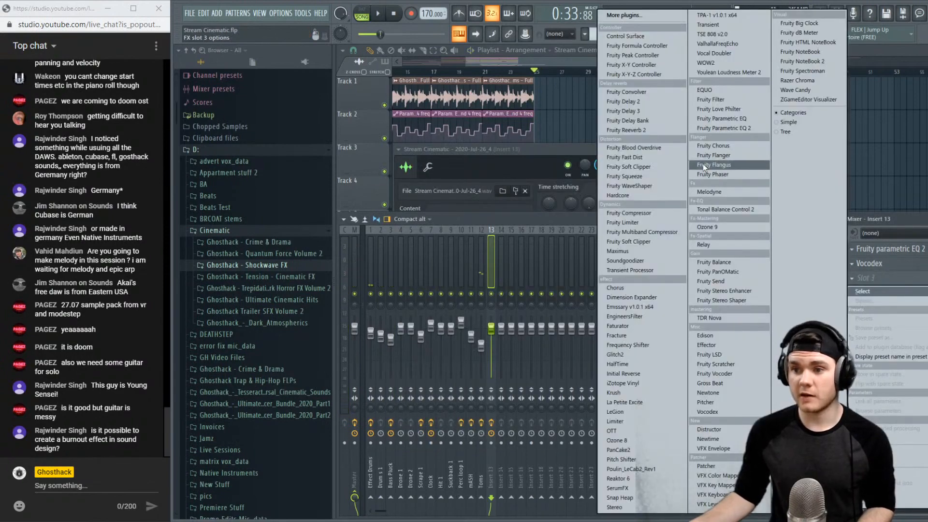
pyautogui.click(724, 128)
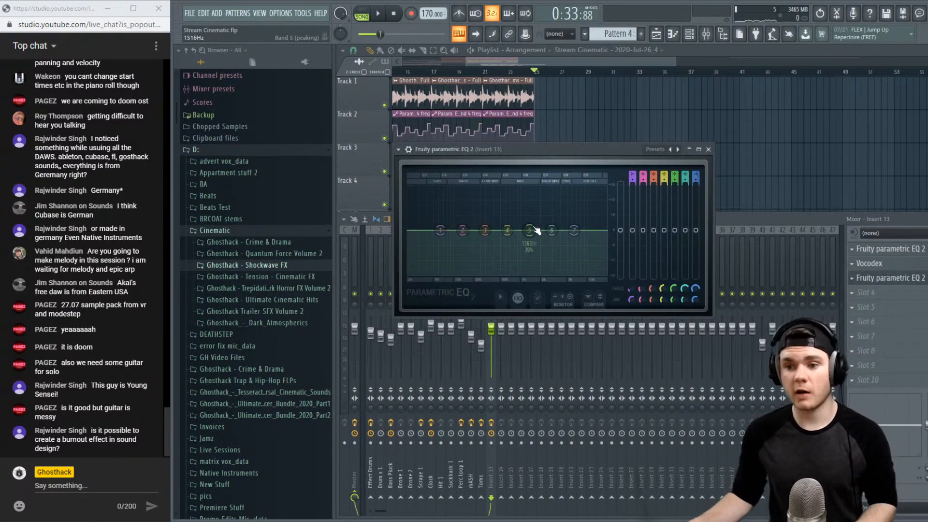
pyautogui.moveTo(529, 230); pyautogui.dragTo(566, 242)
pyautogui.press('space')
pyautogui.press('space')
pyautogui.press('space')
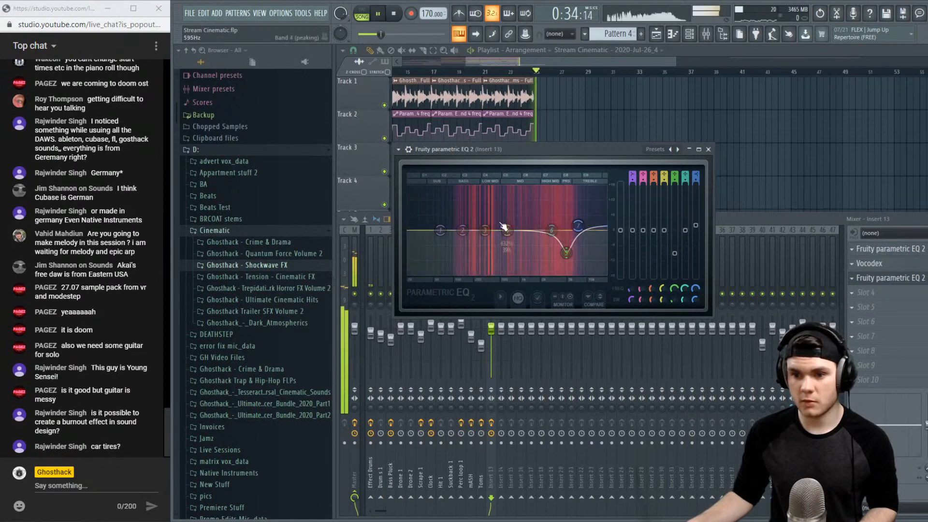
# In the second EQ, boost band 2 slightly in the mids and roll off the lows with band 1, auditioning the chain
pyautogui.moveTo(462, 230); pyautogui.dragTo(516, 220)
pyautogui.moveTo(440, 230); pyautogui.dragTo(464, 274)
pyautogui.press('space')
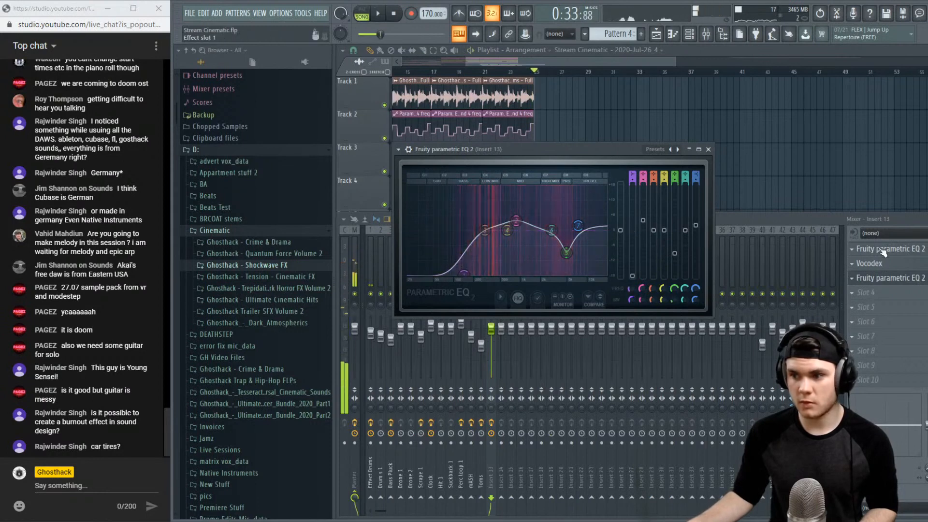
pyautogui.press('space')
pyautogui.click(925, 249)
pyautogui.press('space')
pyautogui.press('space')
pyautogui.press('space')
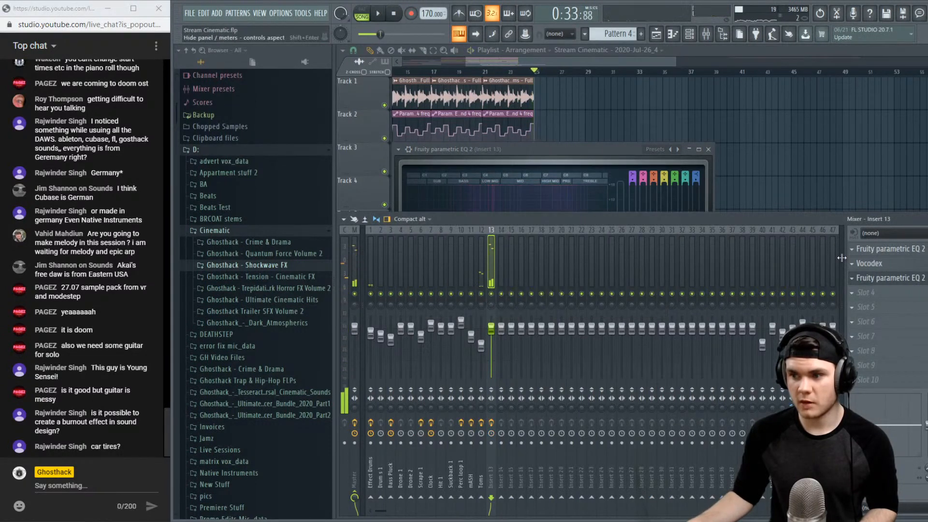
# Delete Vocodex and the second Fruity parametric EQ 2 from Insert 13 and audition the remaining EQ alone
pyautogui.click(853, 265)
pyautogui.click(861, 289)
pyautogui.click(529, 299)
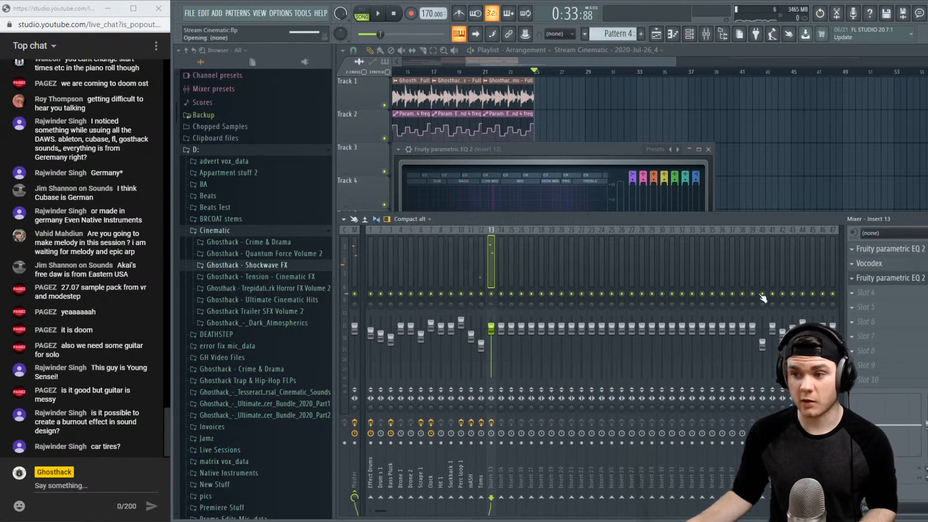
pyautogui.click(859, 279)
pyautogui.click(856, 302)
pyautogui.click(530, 297)
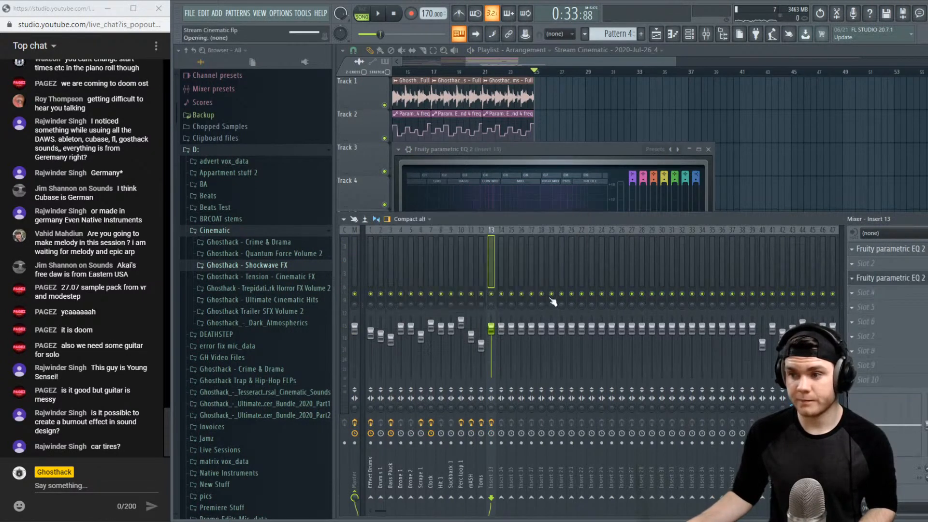
pyautogui.press('space')
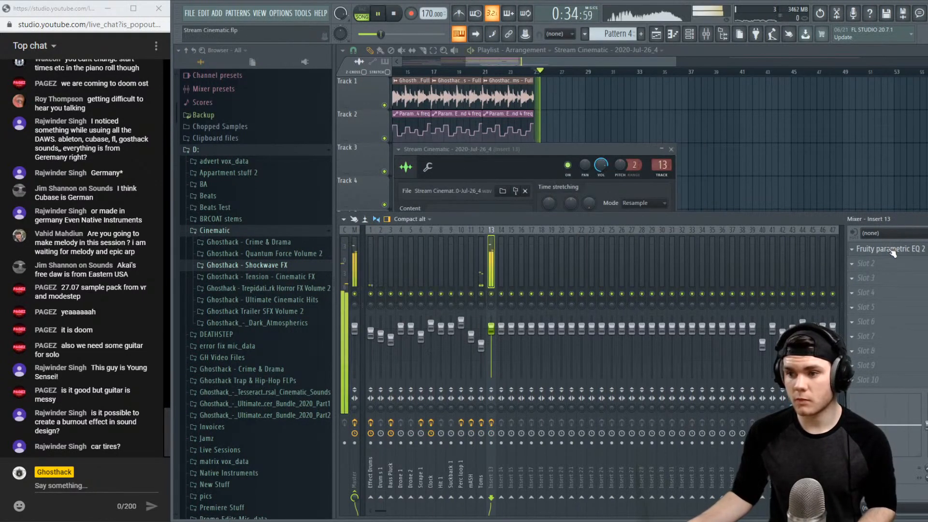
pyautogui.press('space')
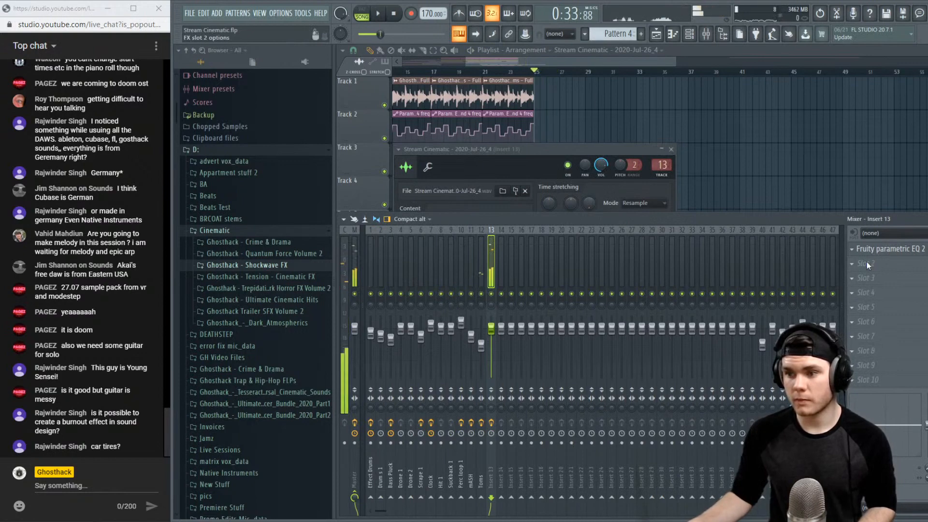
# Add Fruity Reeverb 2 to slot 2 of Insert 13 and audition the tail in playback
pyautogui.click(867, 263)
pyautogui.click(648, 132)
pyautogui.press('space')
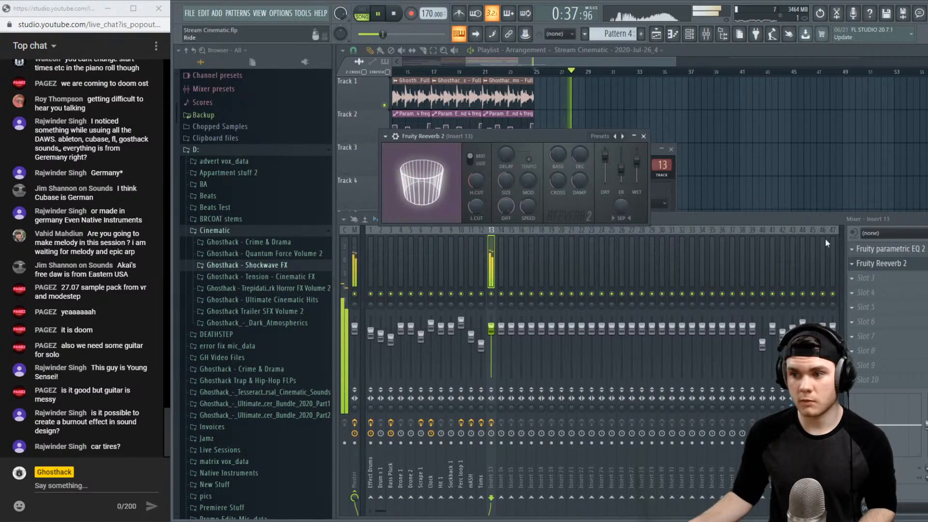
pyautogui.click(885, 266)
pyautogui.press('space')
pyautogui.press('space')
pyautogui.press('space')
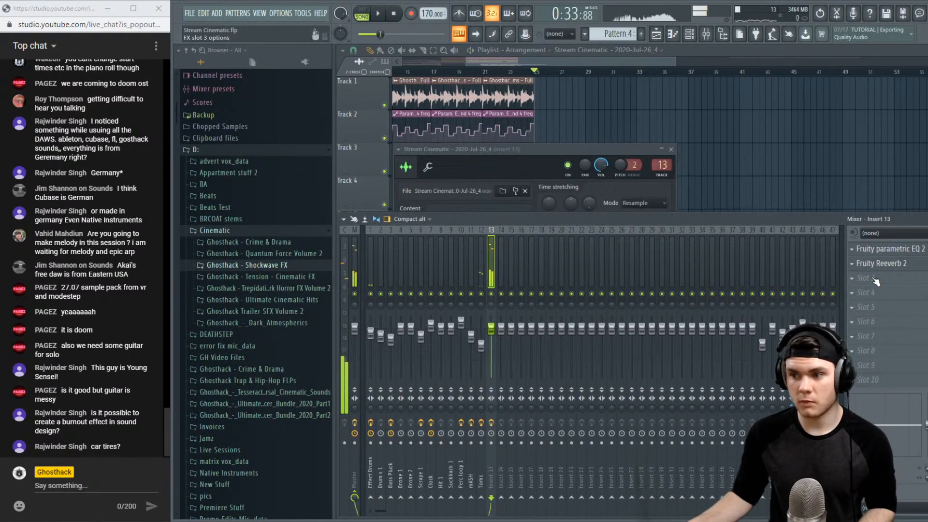
# Add Fruity Chorus in slot 2 ahead of the reverb, with the delay at about 10.17 ms and the stereo at 46 degrees
pyautogui.click(871, 265)
pyautogui.click(713, 146)
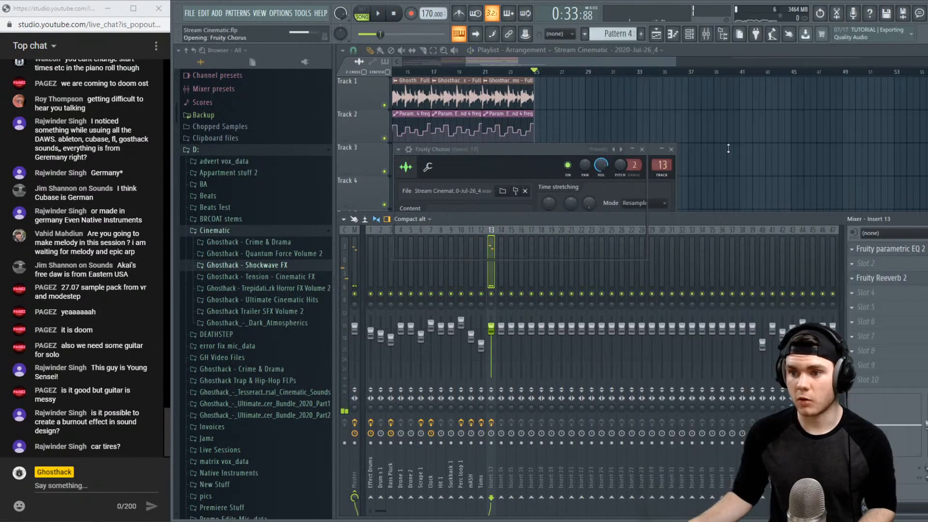
pyautogui.press('space')
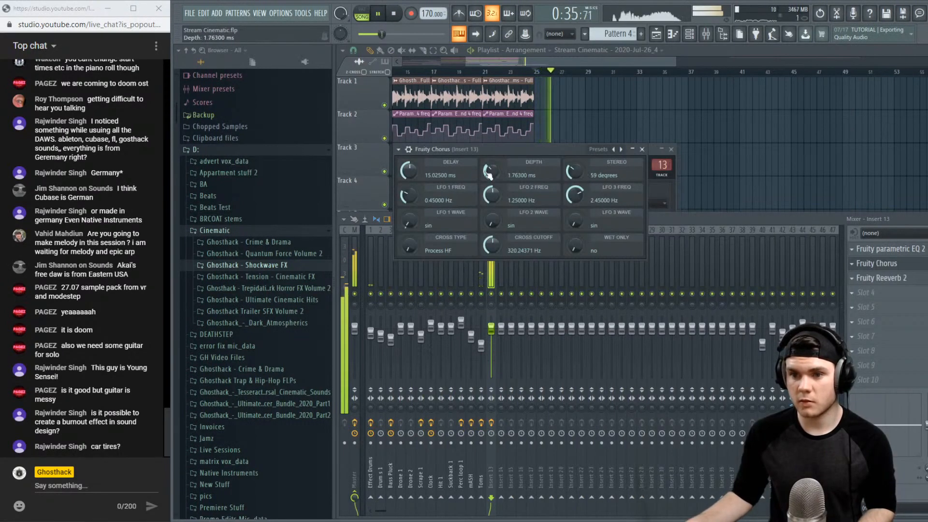
pyautogui.moveTo(408, 171); pyautogui.dragTo(409, 183)
pyautogui.press('space')
pyautogui.press('space')
pyautogui.moveTo(576, 171); pyautogui.dragTo(576, 180)
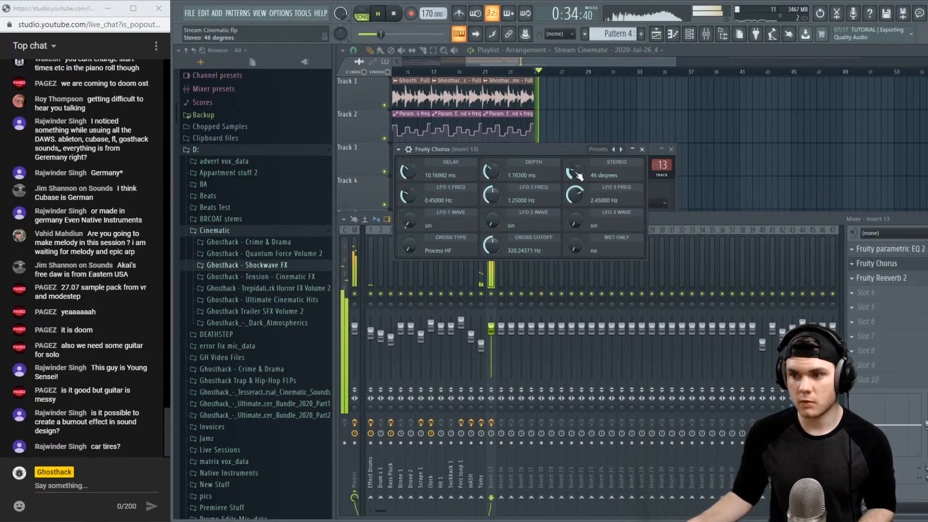
# Audition Insert 13's chorus and reverb chain in playback, checking the chorus mix level
pyautogui.click(879, 265)
pyautogui.click(882, 266)
pyautogui.press('space')
pyautogui.click(915, 266)
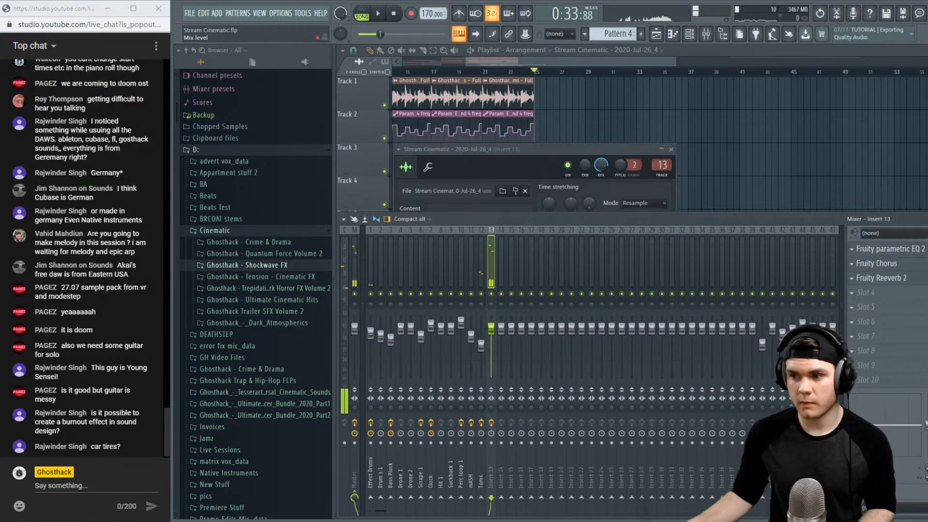
pyautogui.press('space')
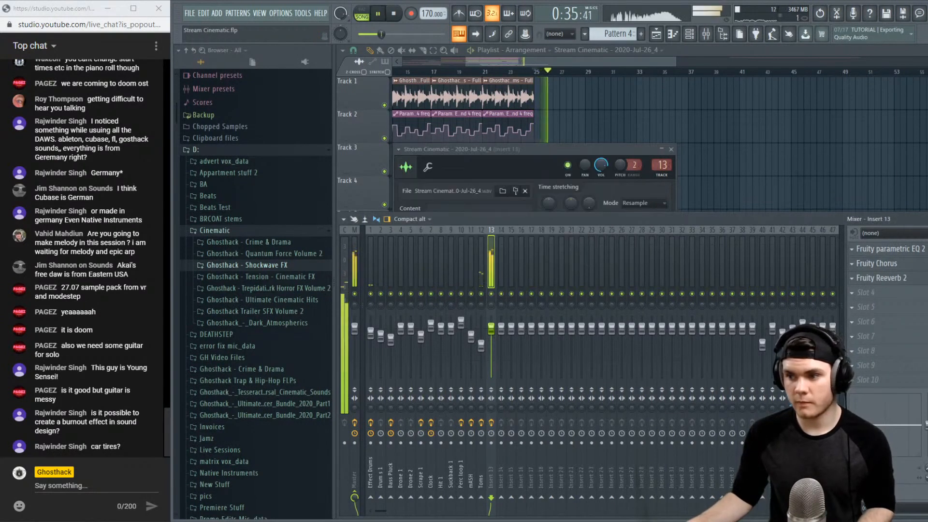
pyautogui.press('space')
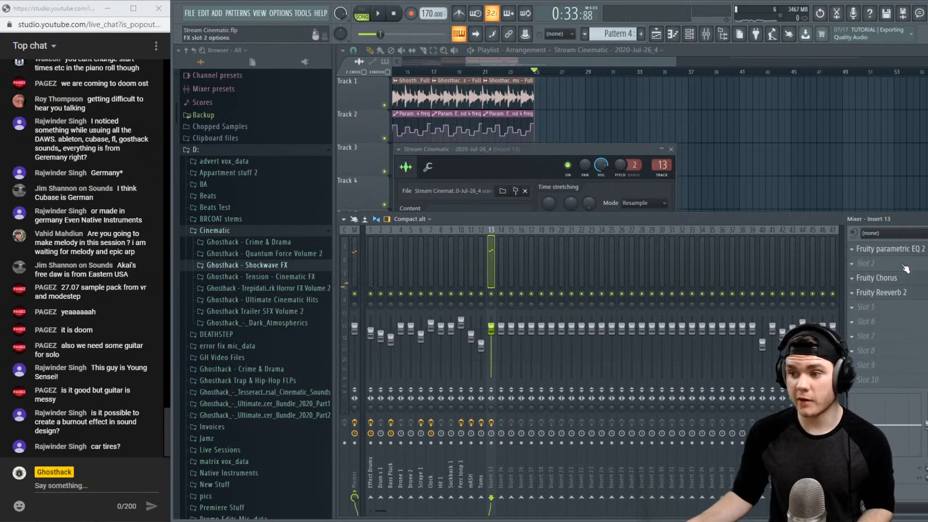
# Try HalfTime in slot 2 of Insert 13 with its mix at about 37%, and delete it after auditioning
pyautogui.click(876, 263)
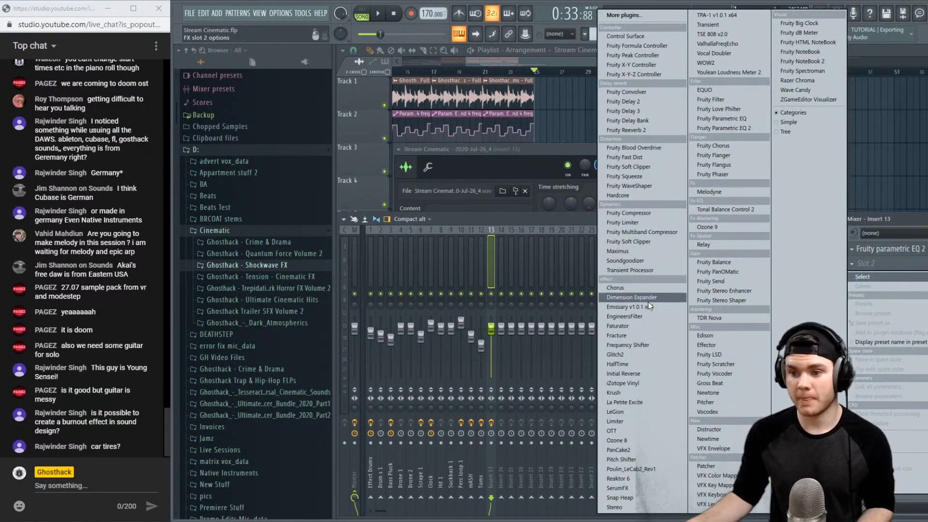
pyautogui.click(635, 364)
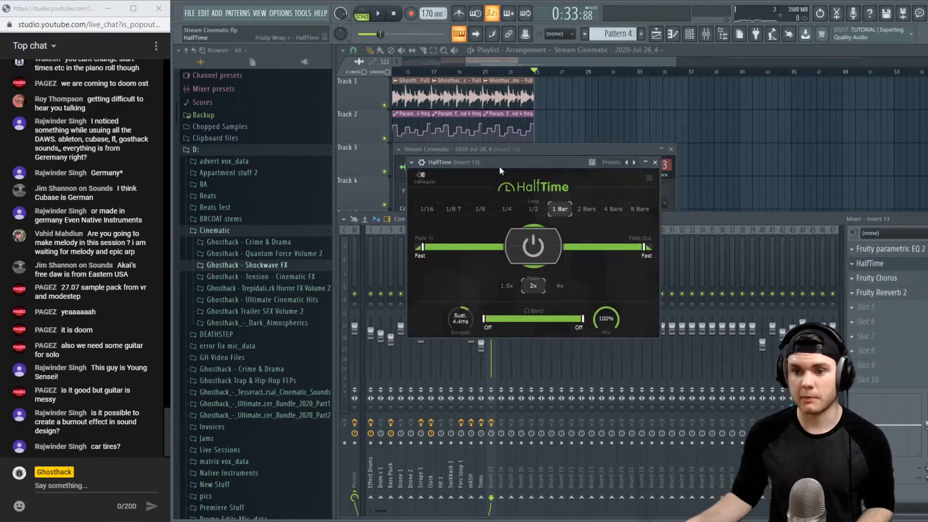
pyautogui.press('space')
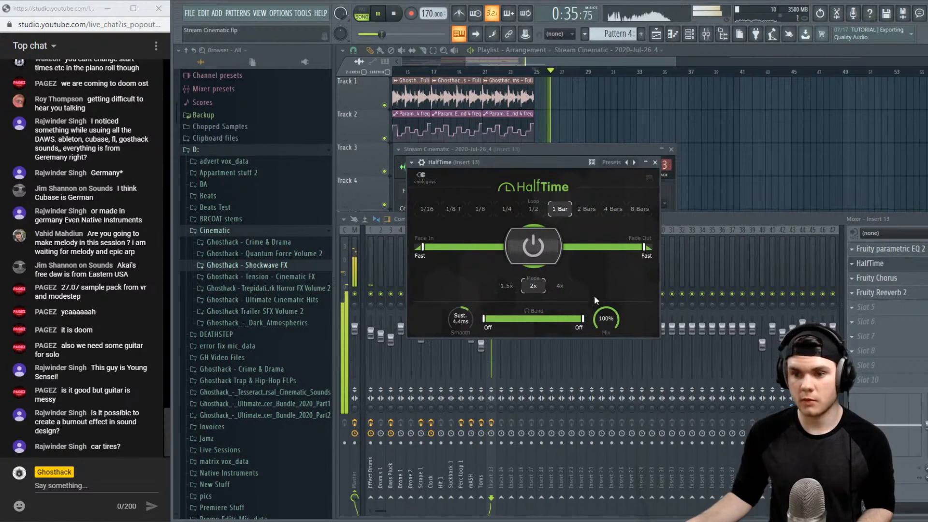
pyautogui.press('space')
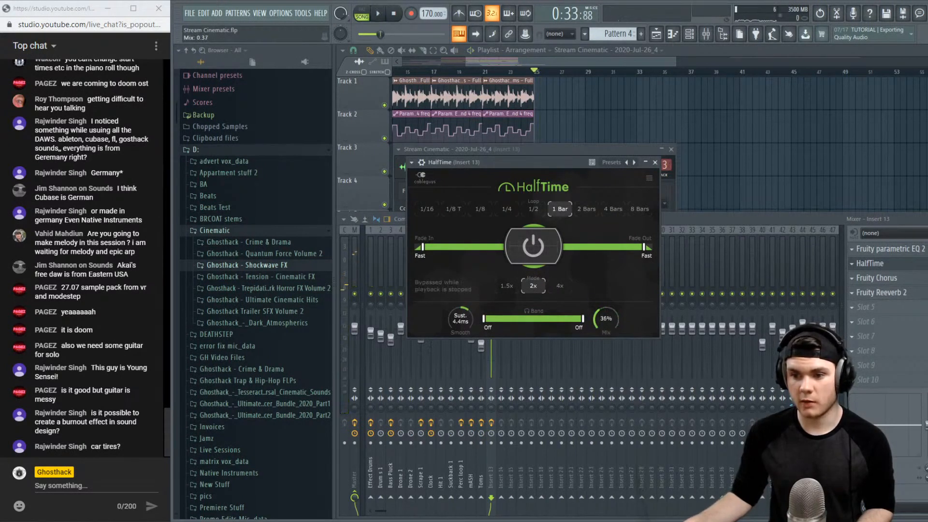
pyautogui.press('space')
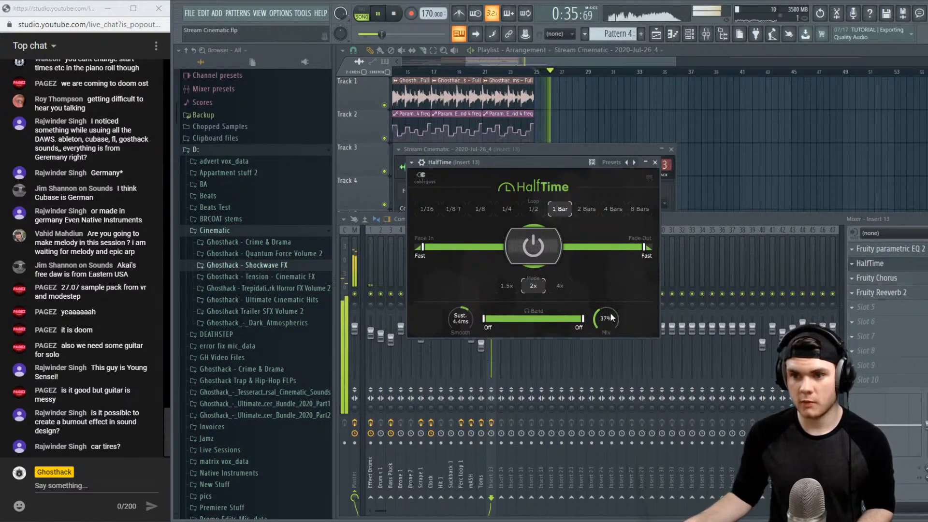
pyautogui.click(852, 263)
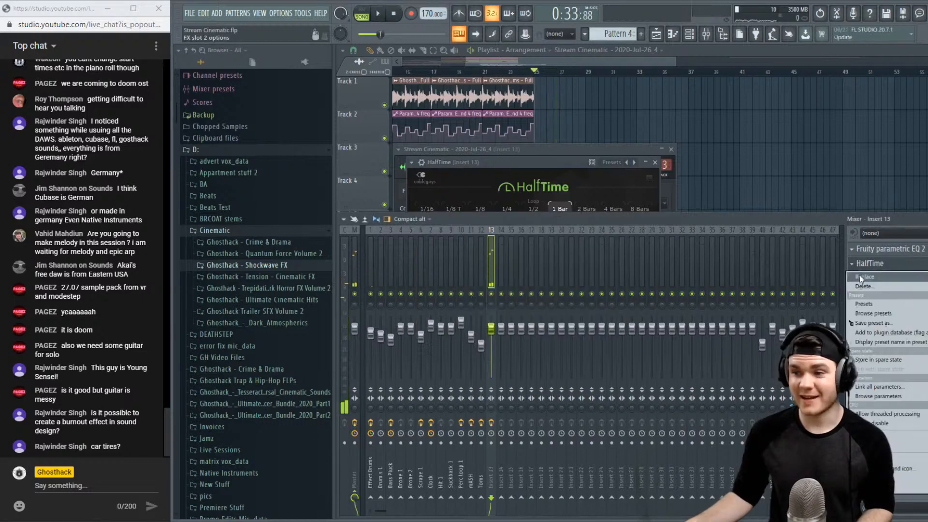
pyautogui.click(860, 288)
pyautogui.press('Return')
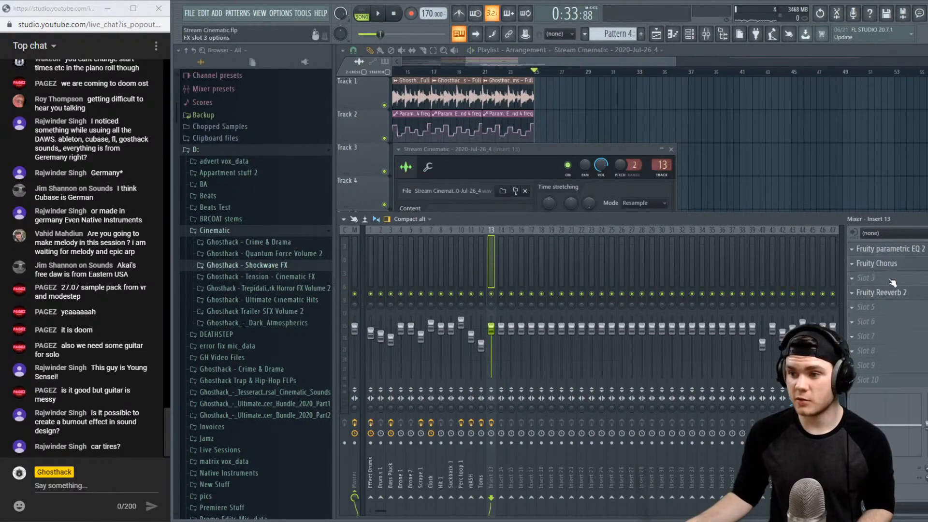
# Cut band 6 of Insert 13's Fruity parametric EQ 2 high in the treble and widen its bandwidth, auditioning in playback
pyautogui.press('space')
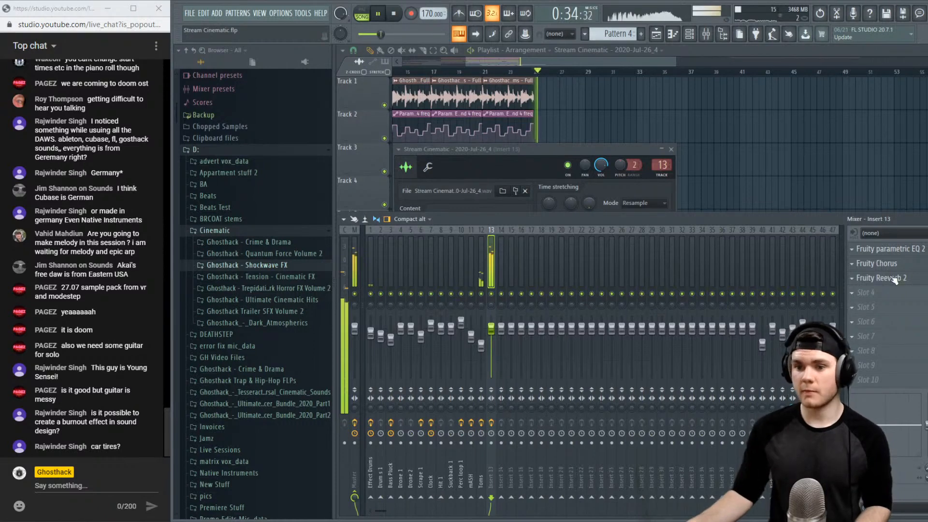
pyautogui.click(875, 249)
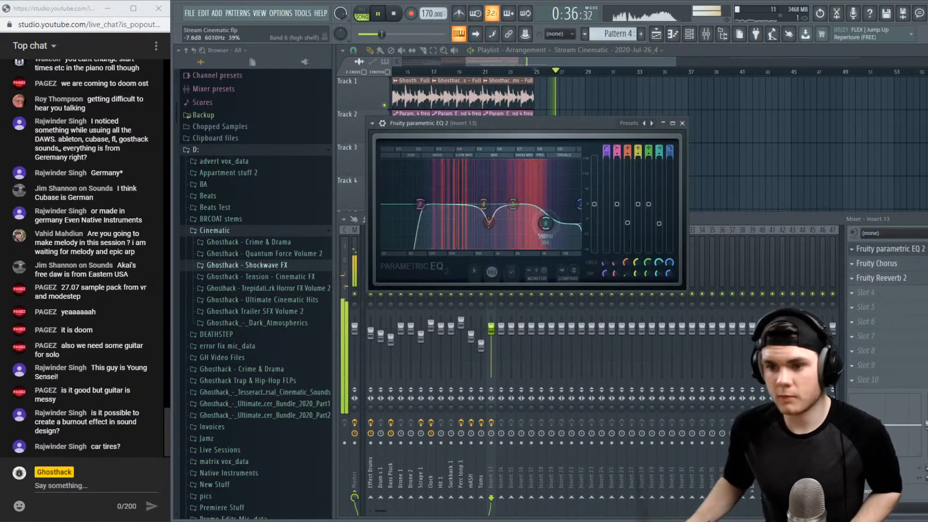
pyautogui.scroll(10, 563, 243)
pyautogui.moveTo(562, 243); pyautogui.dragTo(569, 226)
pyautogui.press('space')
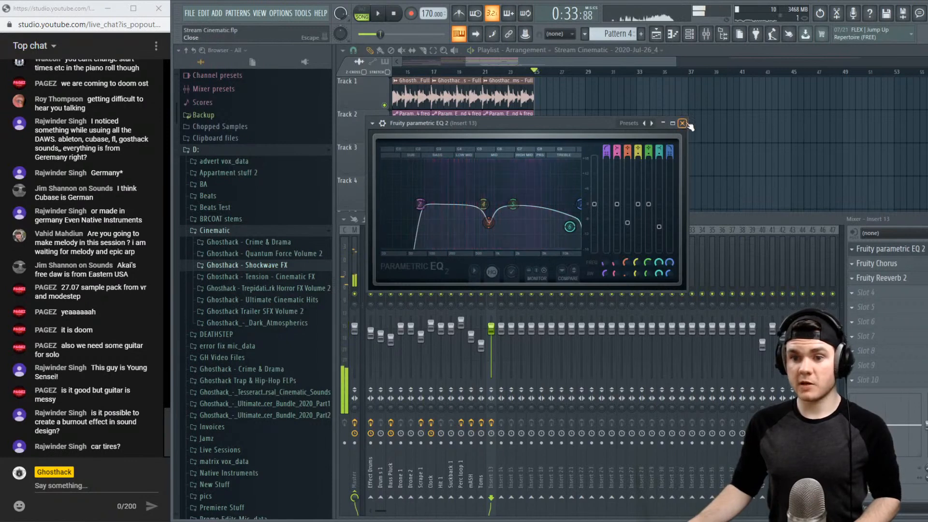
pyautogui.click(682, 123)
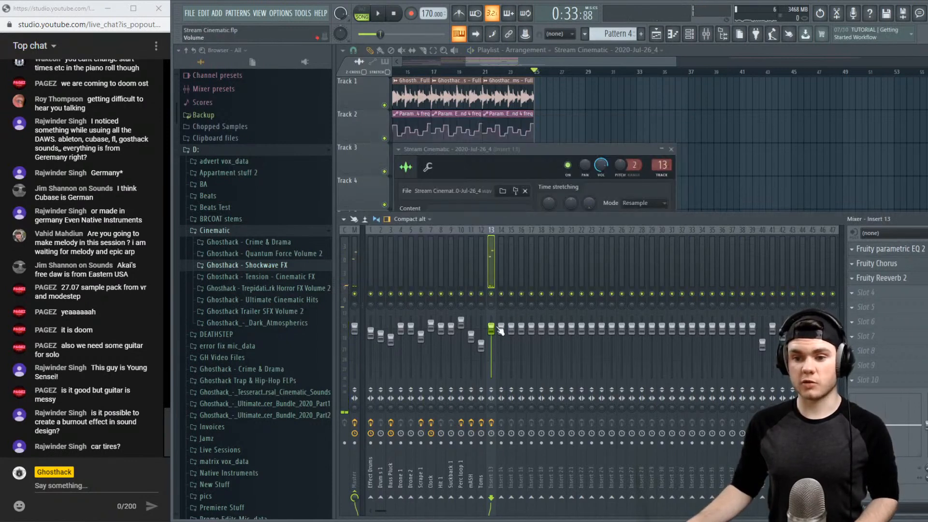
# Lower the Insert 13 fader slightly, checking the transition into bar 25 in playback, and hide the mixer
pyautogui.click(525, 74)
pyautogui.press('space')
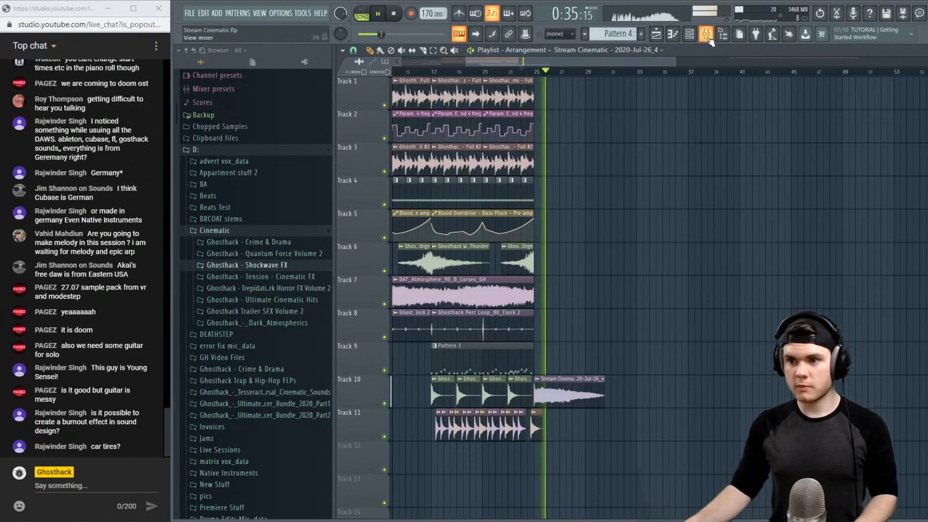
pyautogui.press('F9')
pyautogui.press('space')
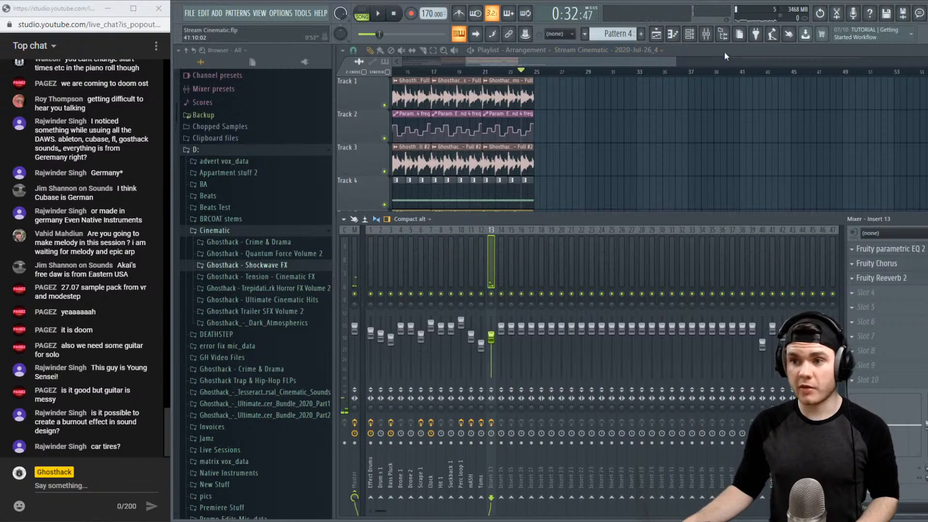
pyautogui.press('F9')
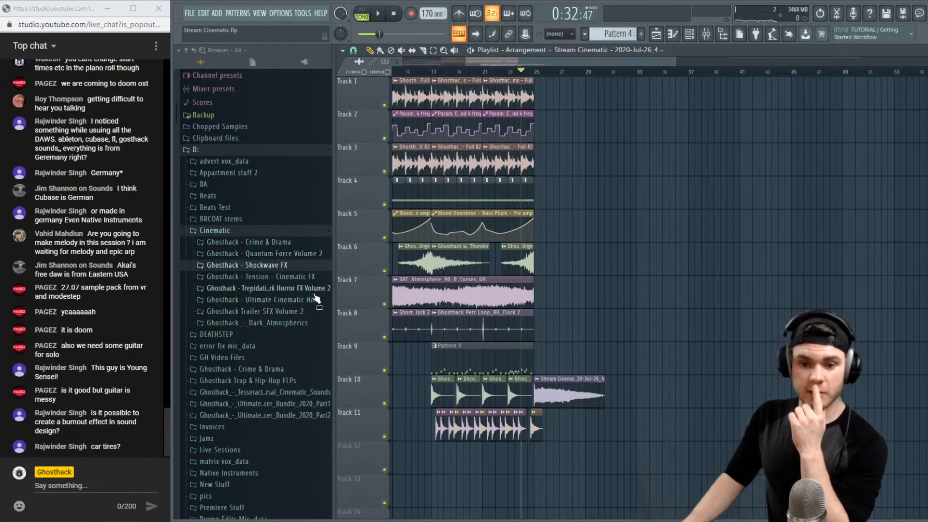
# Widen the browser and open the Braams folder within the One Shots of Ghosthack Trailer SFX Volume 2
pyautogui.moveTo(332, 267)
pyautogui.mouseDown()
pyautogui.moveTo(369, 267)
pyautogui.moveTo(351, 267)
pyautogui.mouseUp()
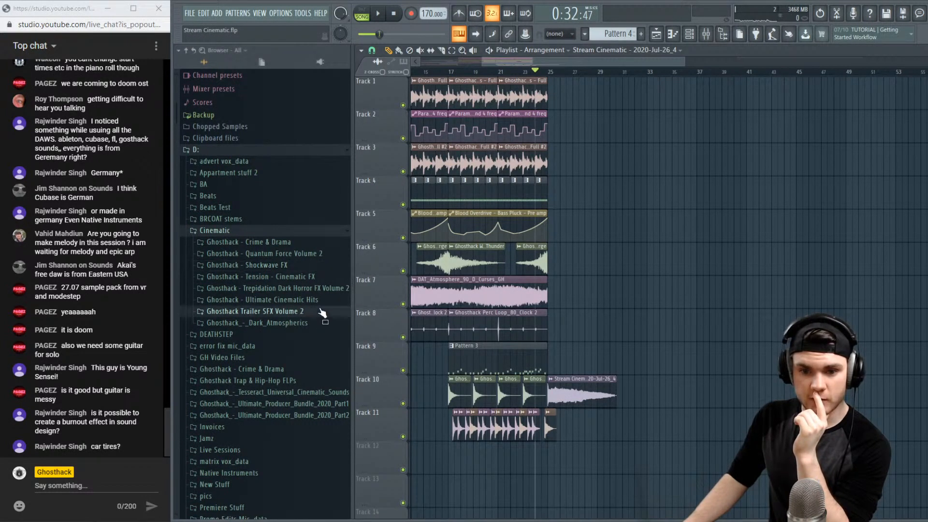
pyautogui.click(294, 312)
pyautogui.click(286, 324)
pyautogui.click(263, 346)
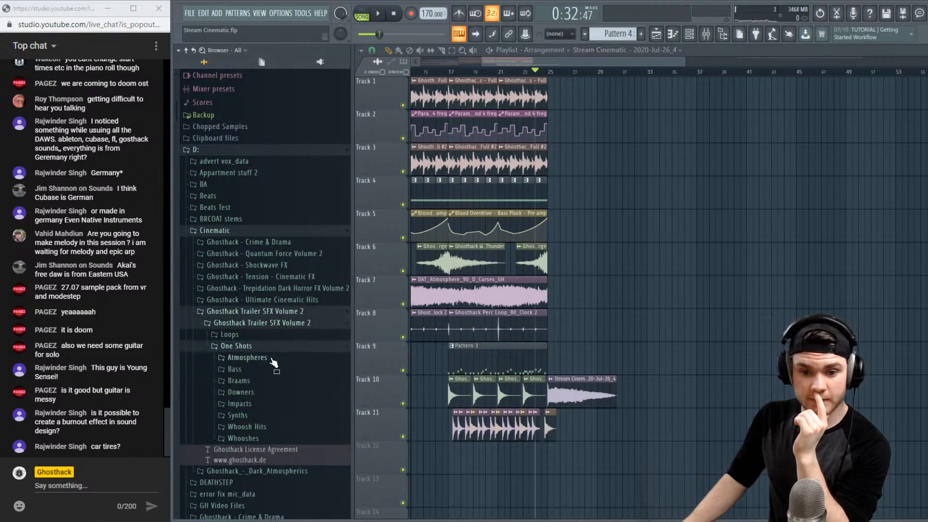
pyautogui.click(266, 380)
pyautogui.click(263, 392)
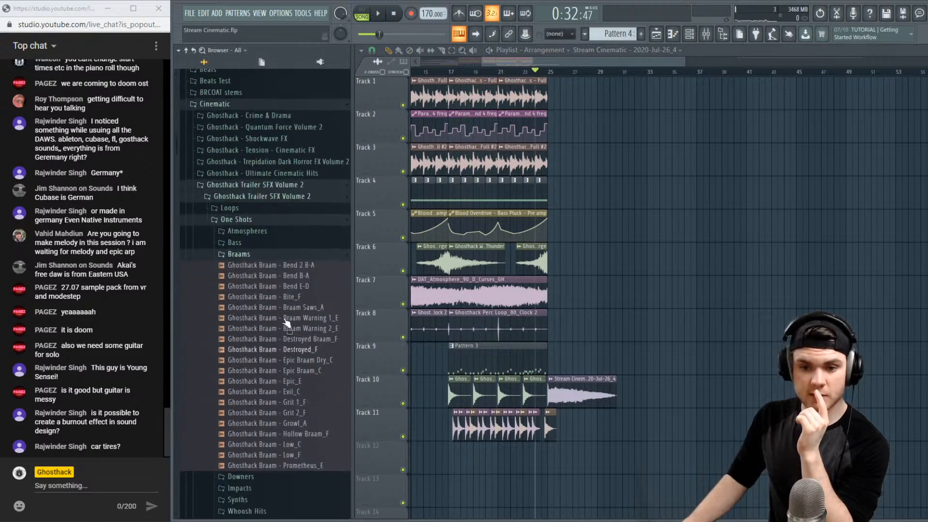
# Audition the braam samples from Bend B-A to Destroyed_F, and play the transition into bar 25 for comparison
pyautogui.click(303, 276)
pyautogui.click(308, 286)
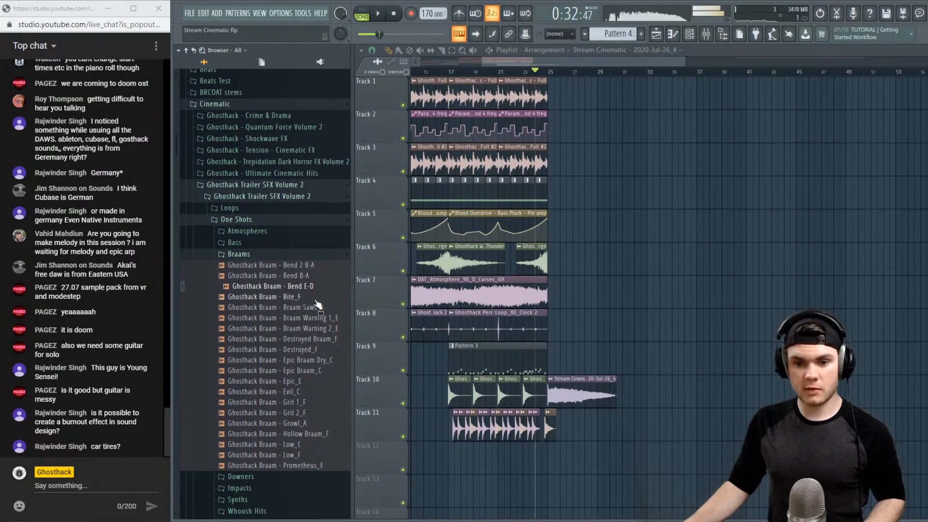
pyautogui.press('Down')
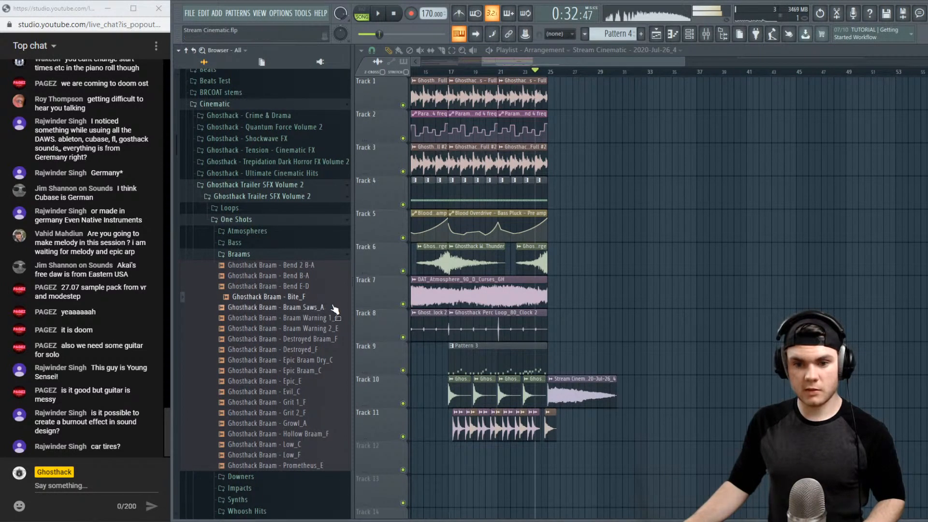
pyautogui.click(330, 308)
pyautogui.click(331, 318)
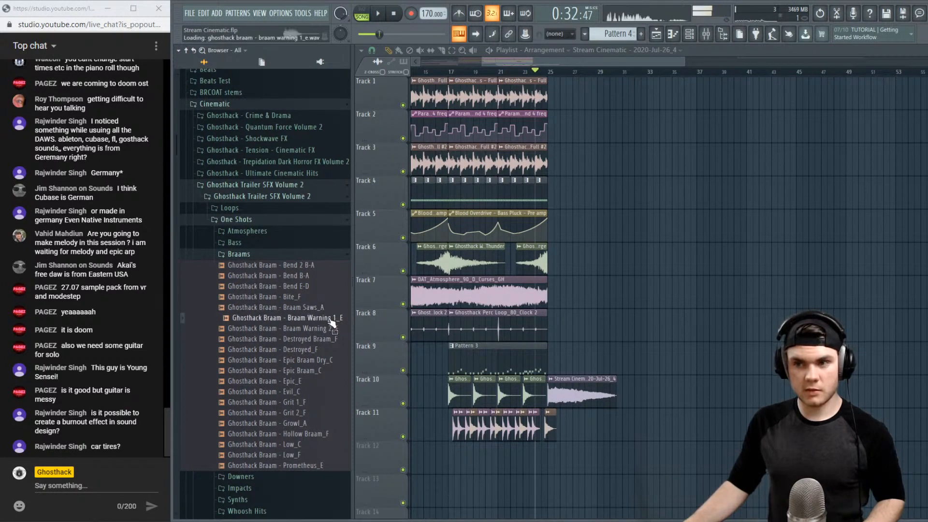
pyautogui.click(330, 328)
pyautogui.click(330, 339)
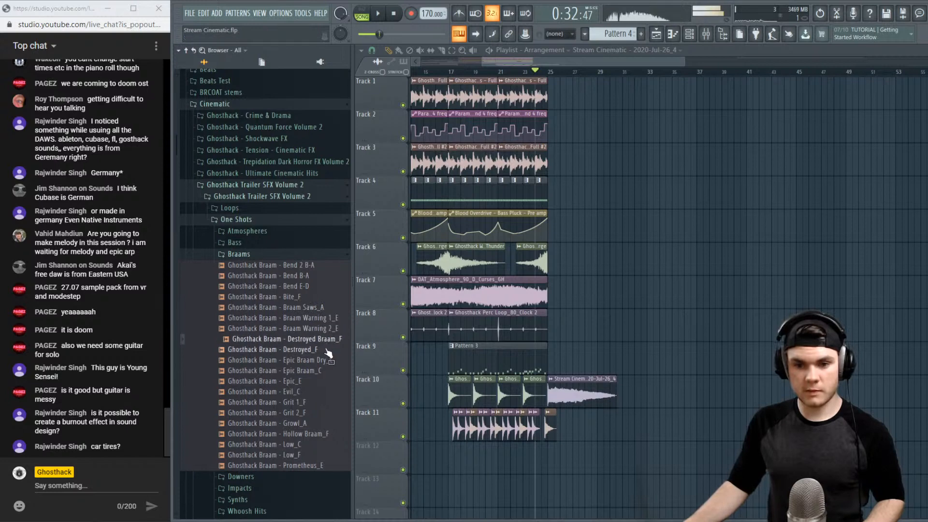
pyautogui.click(327, 350)
pyautogui.click(327, 342)
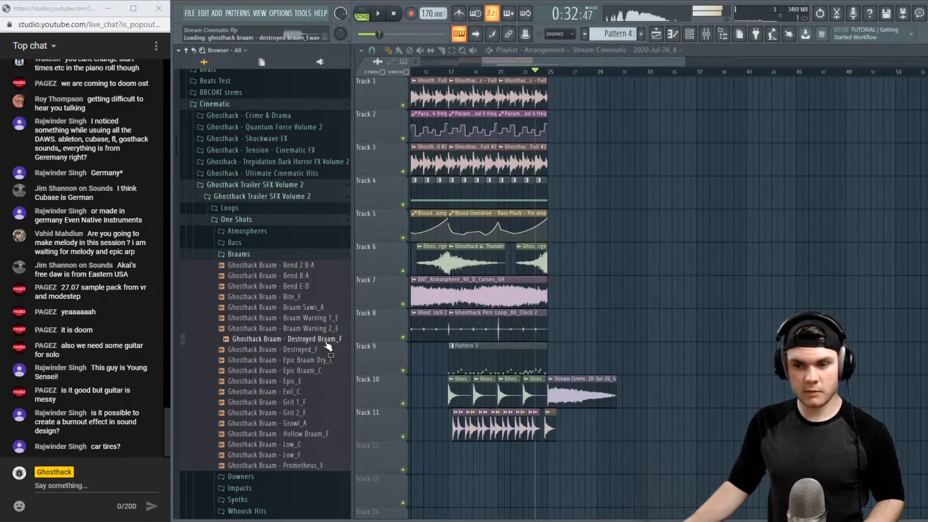
pyautogui.press('space')
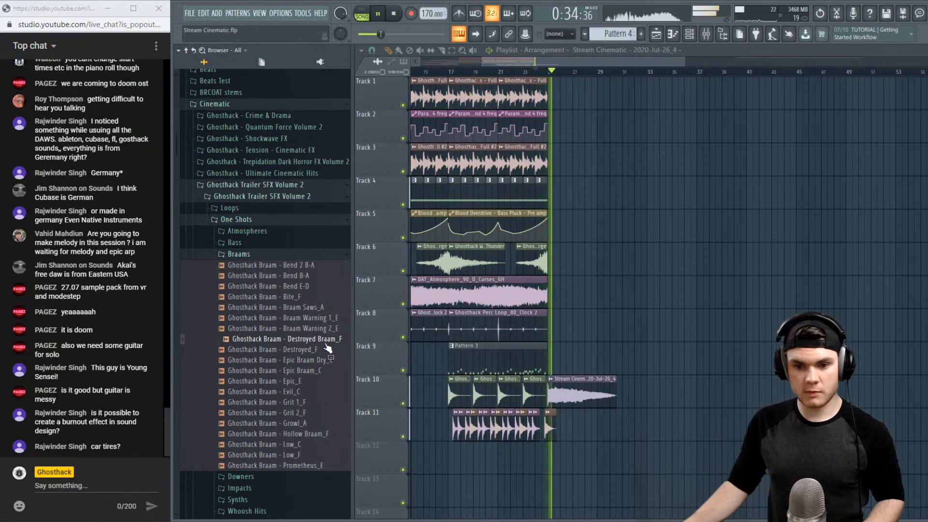
pyautogui.press('space')
# Audition the remaining braam samples from Destroyed_F through Epic, Evil, Grit, Growl and Low down to Prometheus_E
pyautogui.click(327, 349)
pyautogui.click(327, 360)
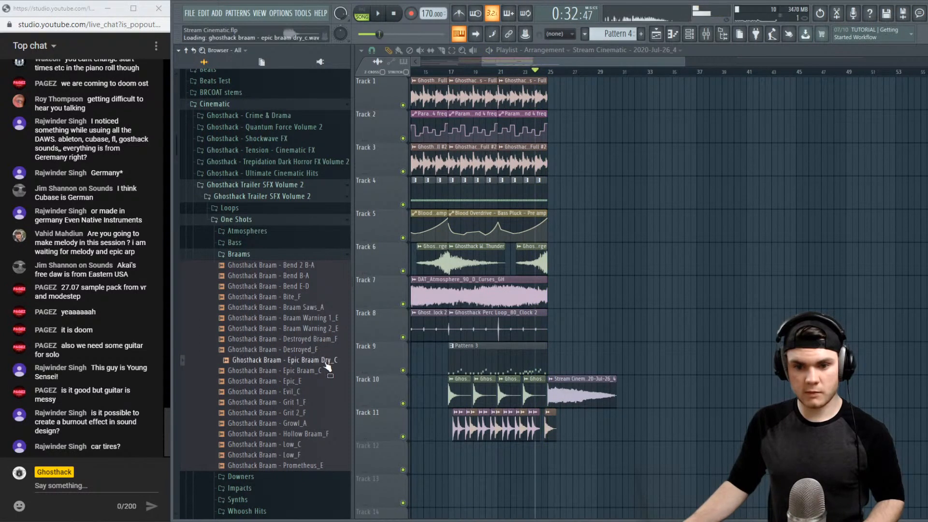
pyautogui.click(327, 371)
pyautogui.click(326, 382)
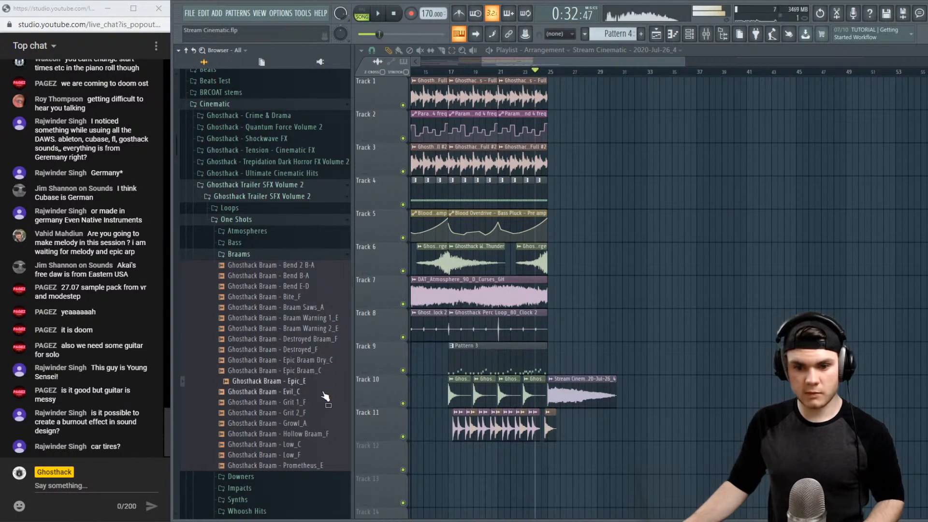
pyautogui.click(309, 391)
pyautogui.click(311, 402)
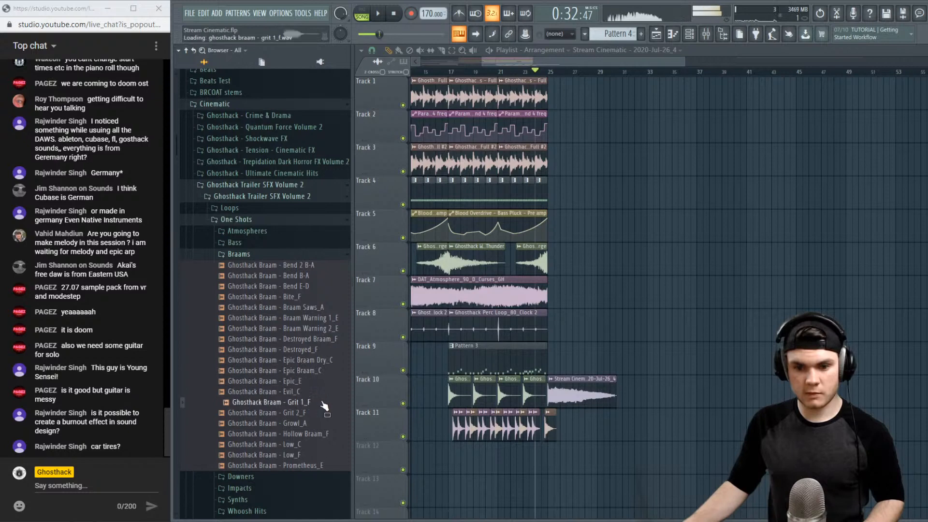
pyautogui.click(320, 413)
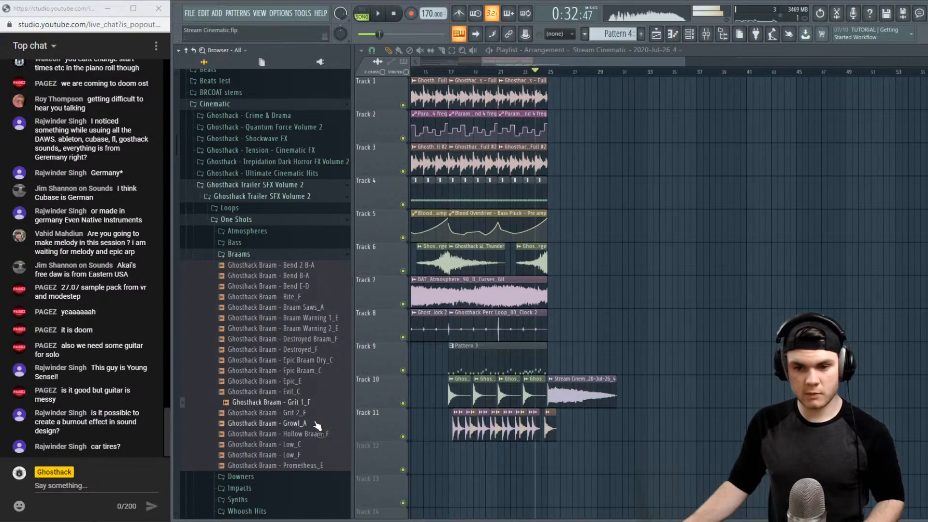
pyautogui.click(319, 423)
pyautogui.click(314, 435)
pyautogui.click(315, 444)
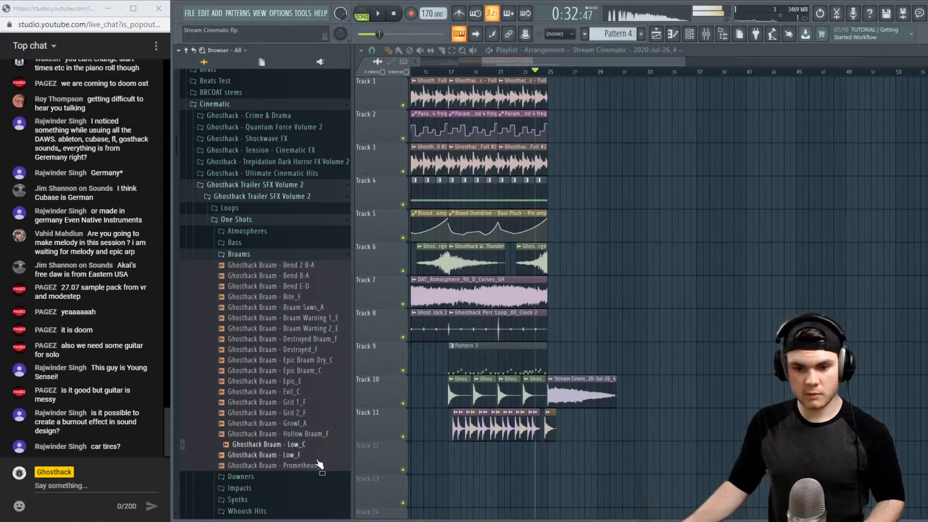
pyautogui.click(318, 455)
pyautogui.click(317, 465)
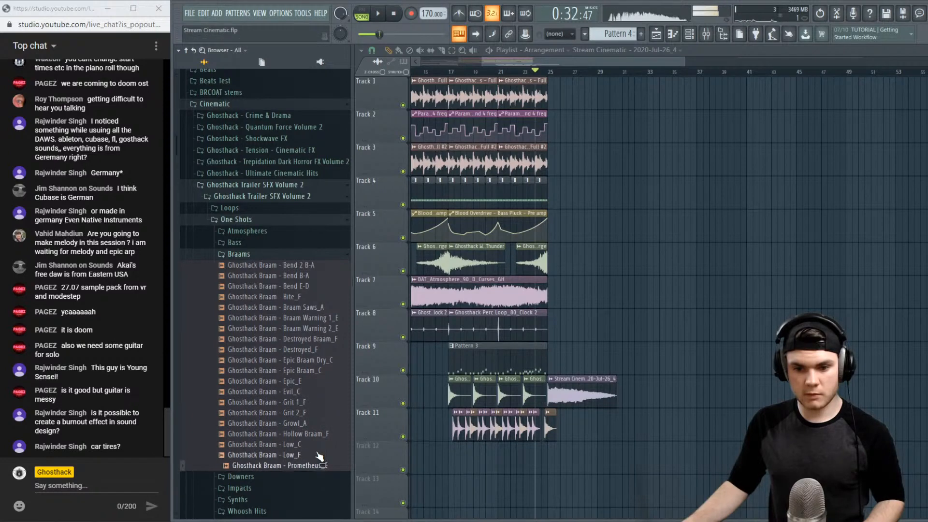
# Compare the first braam samples again and place Ghosthack Braam - Bite_F on Track 12 at bar 25
pyautogui.click(322, 319)
pyautogui.click(321, 307)
pyautogui.click(317, 265)
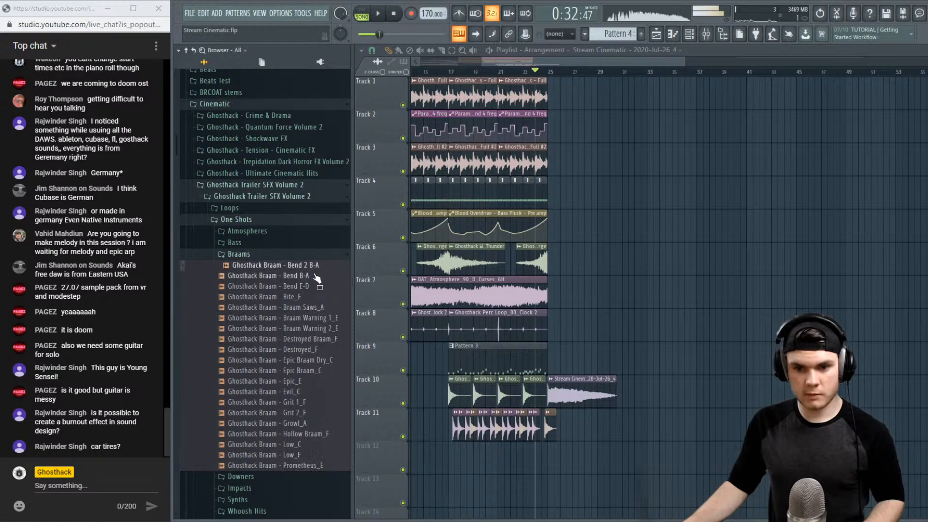
pyautogui.click(317, 276)
pyautogui.click(315, 287)
pyautogui.click(312, 297)
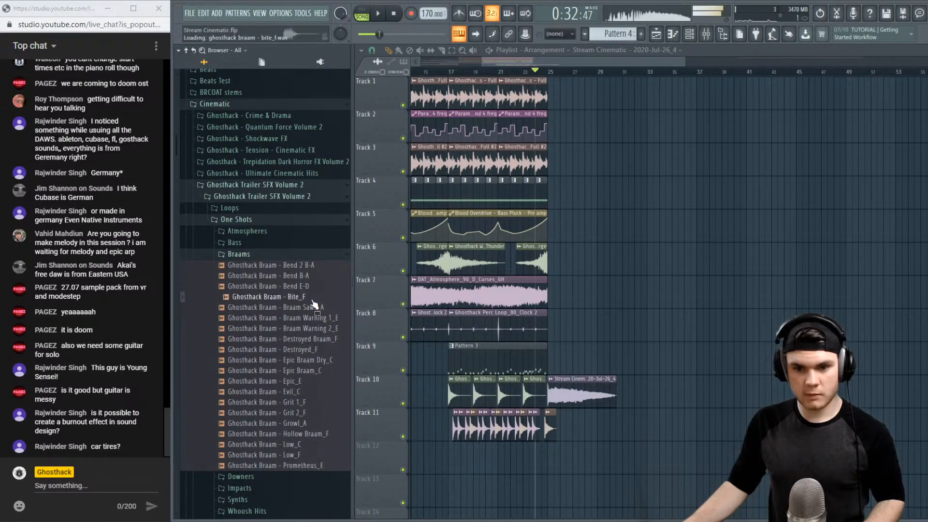
pyautogui.moveTo(312, 304); pyautogui.dragTo(553, 455)
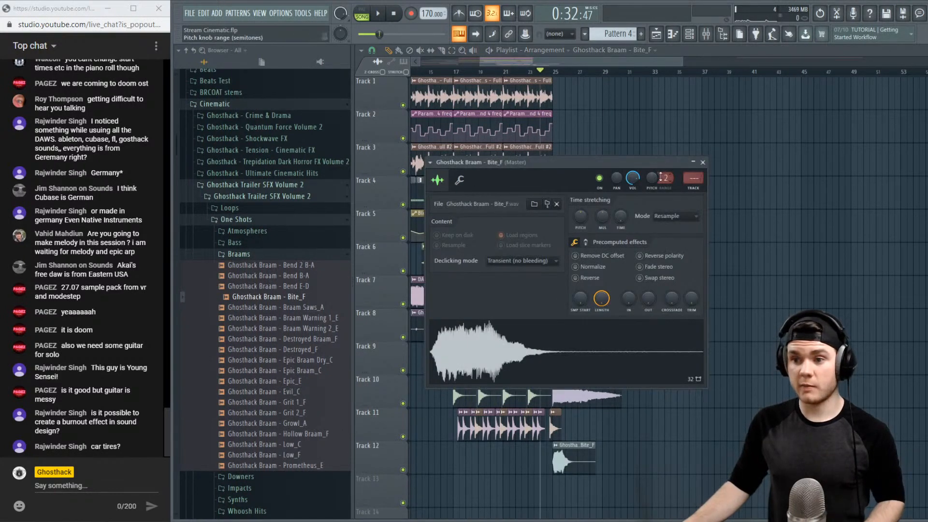
# Tune the Bite_F channel down with a pitch range of 1 semitone, lower its volume to 58%, and audition it in playback
pyautogui.click(642, 375)
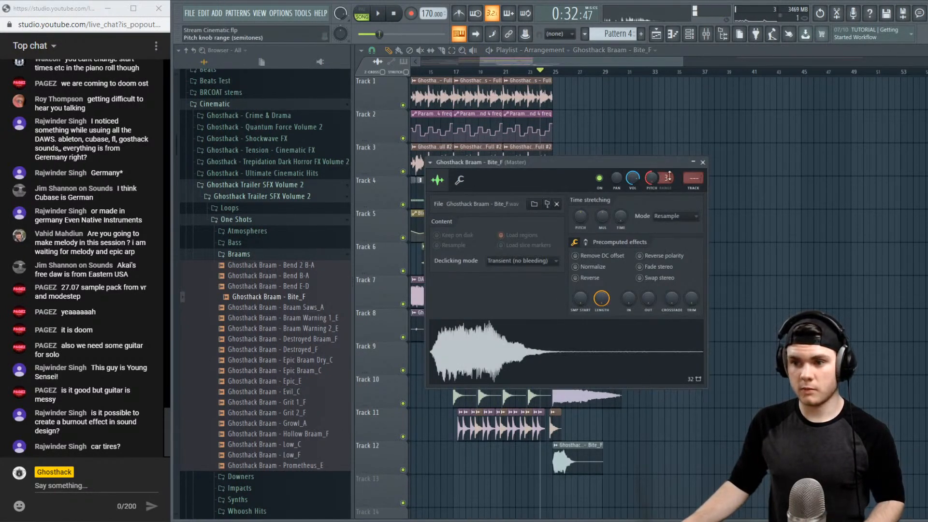
pyautogui.click(644, 348)
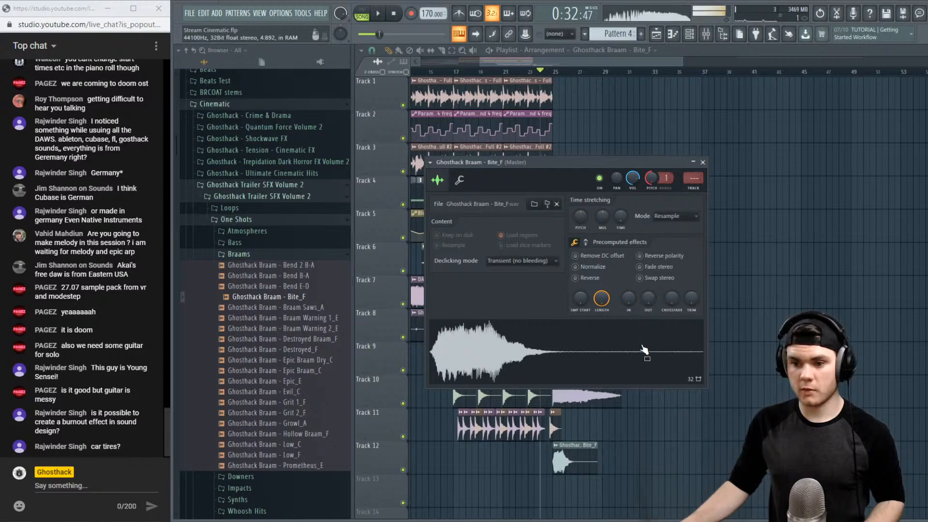
pyautogui.press('space')
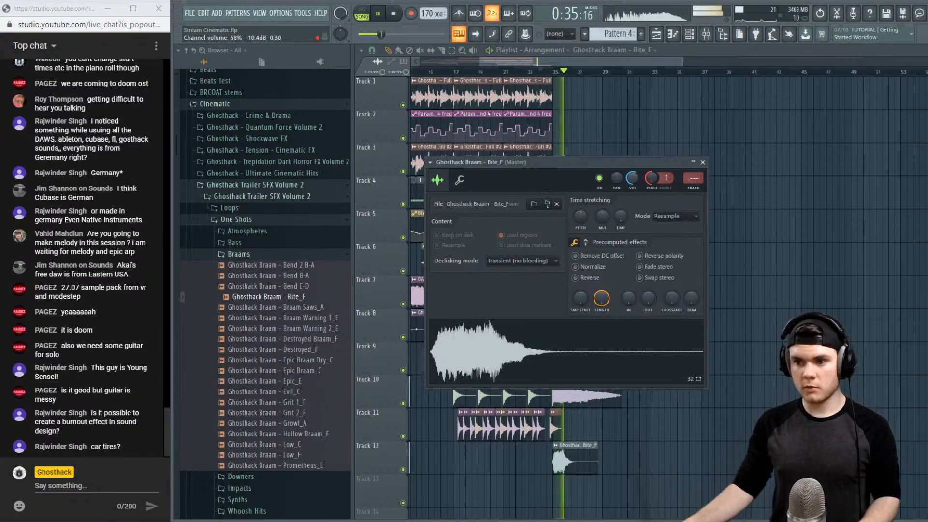
pyautogui.press('space')
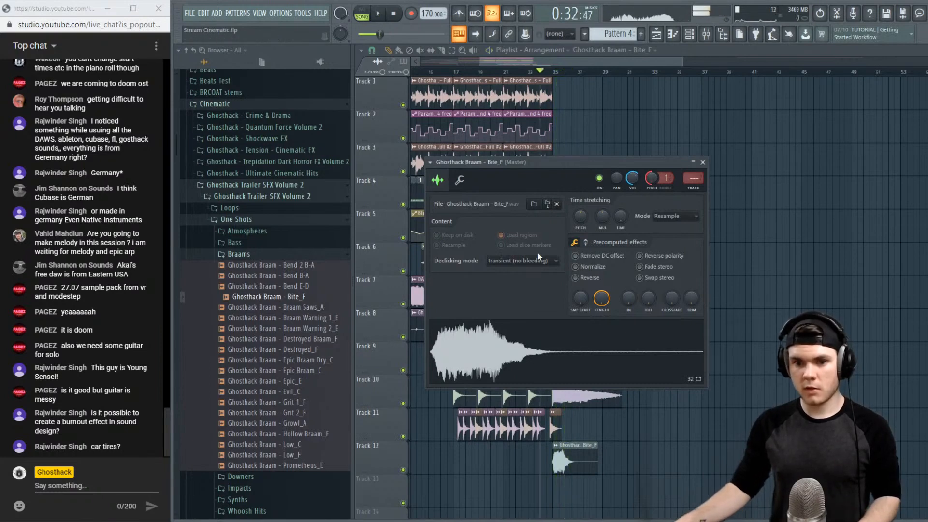
# Audition the Braam Saws_A, Braam Warning 1_E and Braam Warning 2_E samples
pyautogui.click(322, 308)
pyautogui.click(324, 317)
pyautogui.click(326, 329)
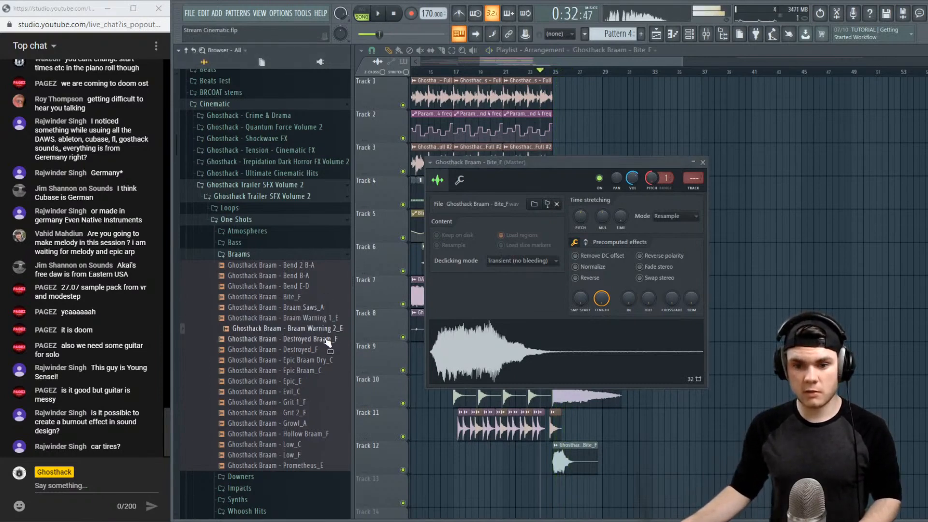
# Try the Destroyed Braam_F sample in place of the current braam on track 12 and play the transition into bar 25
pyautogui.click(326, 339)
pyautogui.moveTo(314, 341); pyautogui.dragTo(555, 334)
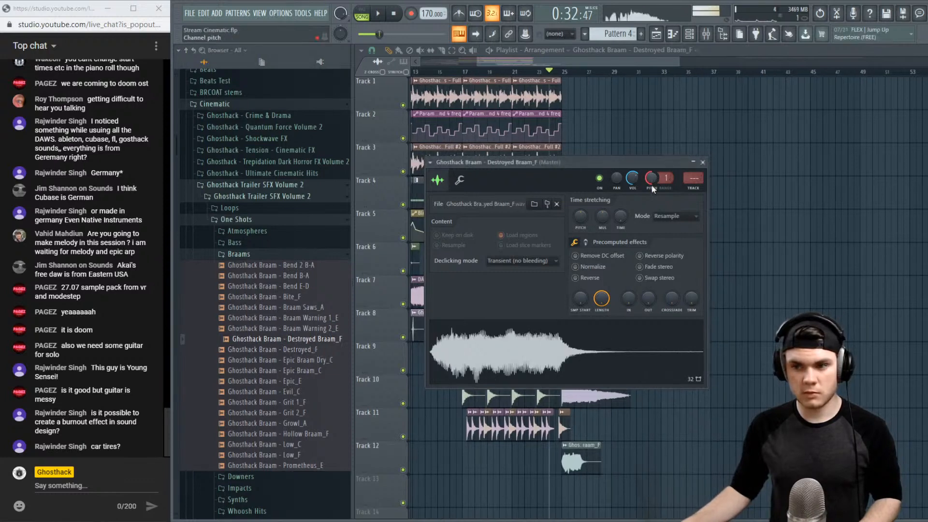
pyautogui.rightClick(632, 177)
pyautogui.click(647, 184)
pyautogui.press('space')
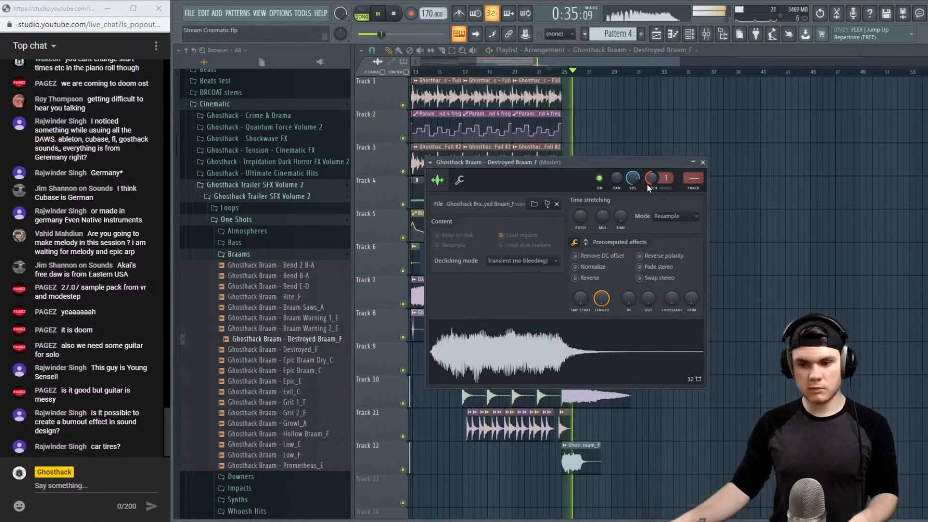
pyautogui.press('space')
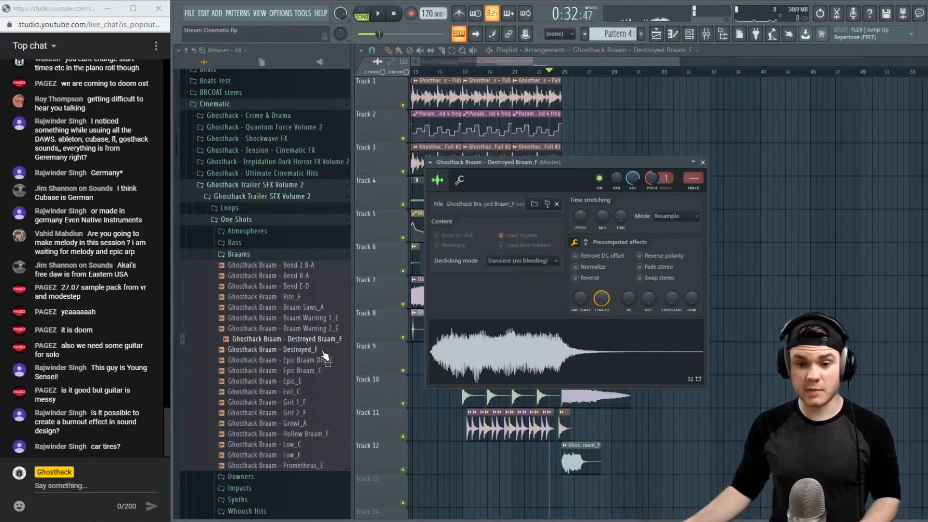
# Replace the braam sample on track 12 with Epic_E, reset its channel pitch, lower its volume and play the transition
pyautogui.click(324, 359)
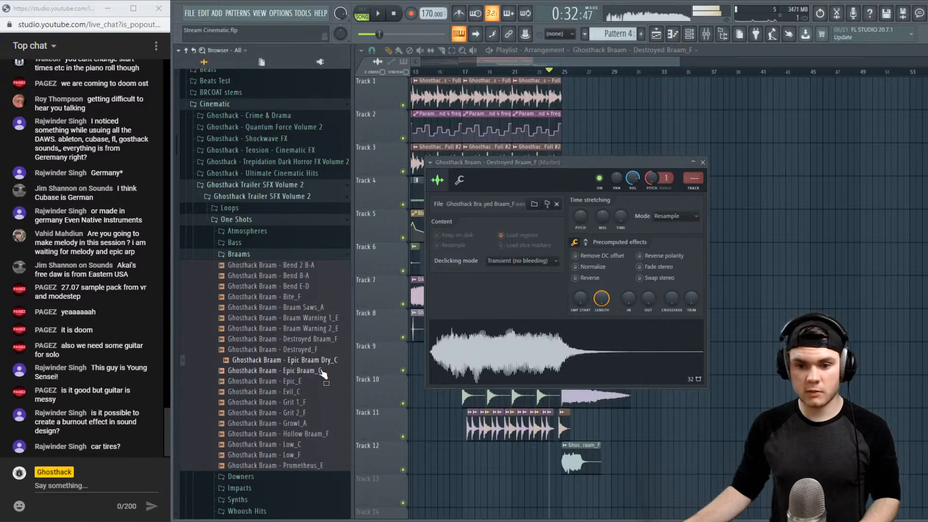
pyautogui.click(321, 371)
pyautogui.click(316, 382)
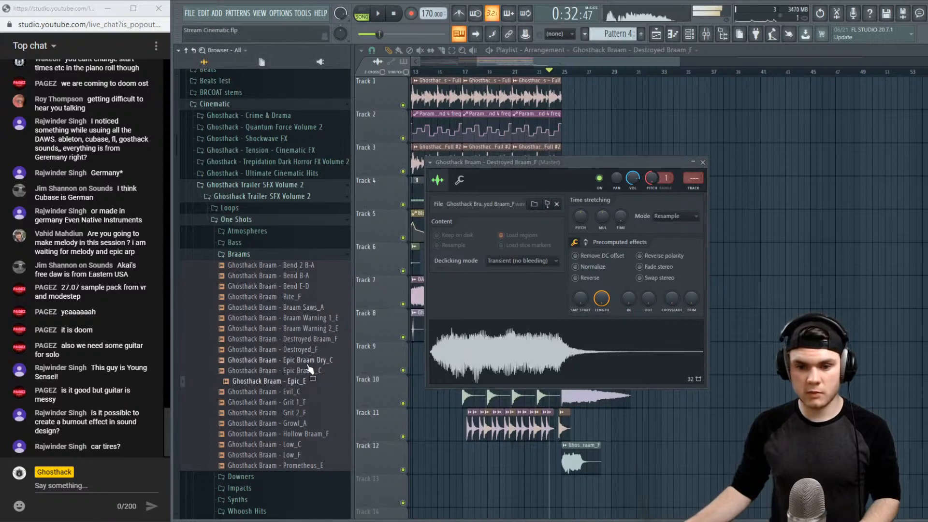
pyautogui.moveTo(302, 384); pyautogui.dragTo(541, 344)
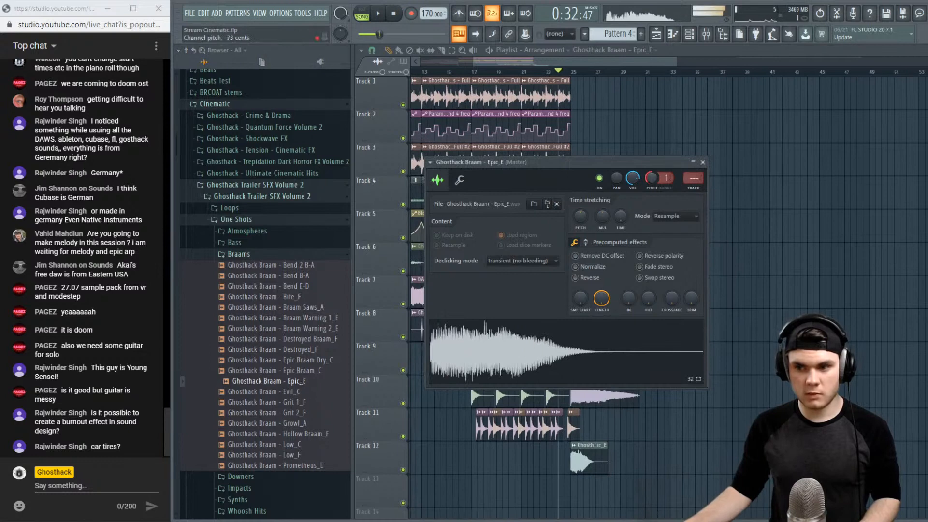
pyautogui.press('space')
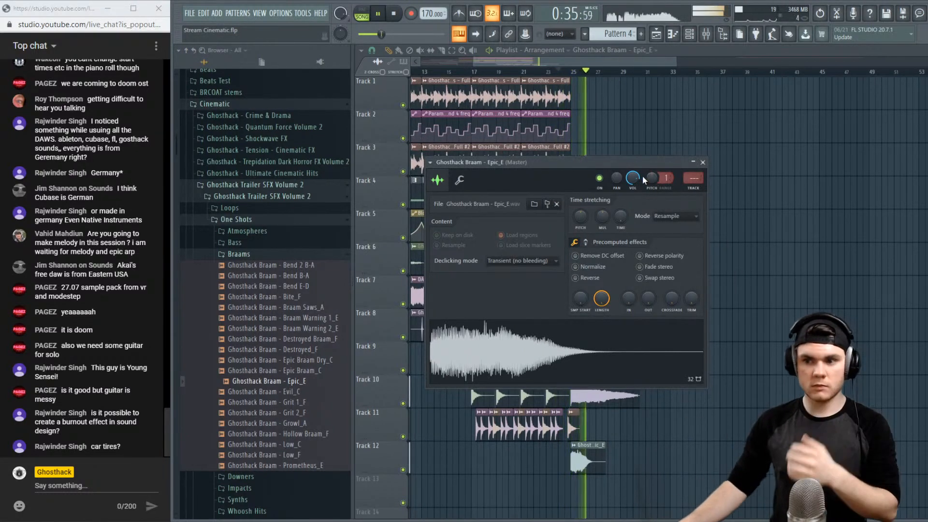
pyautogui.press('space')
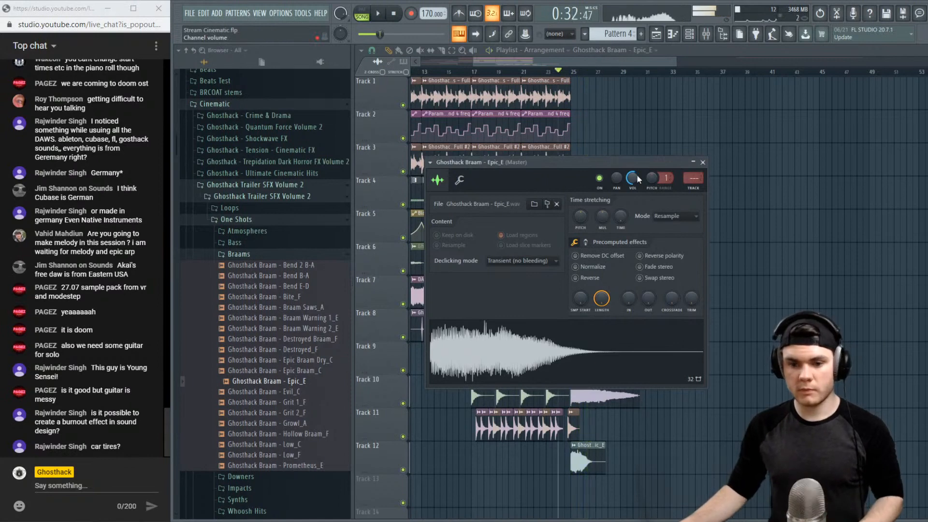
# Audition the Growl_A, Grit, Hollow Braam_F, Low_C, Low_F and Prometheus_E braam samples
pyautogui.click(305, 424)
pyautogui.press('Up')
pyautogui.press('Up')
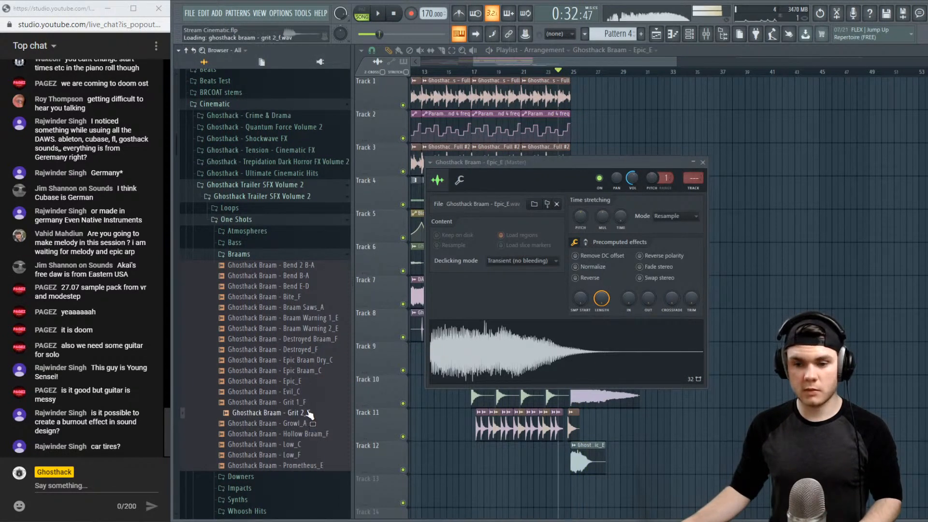
pyautogui.click(319, 435)
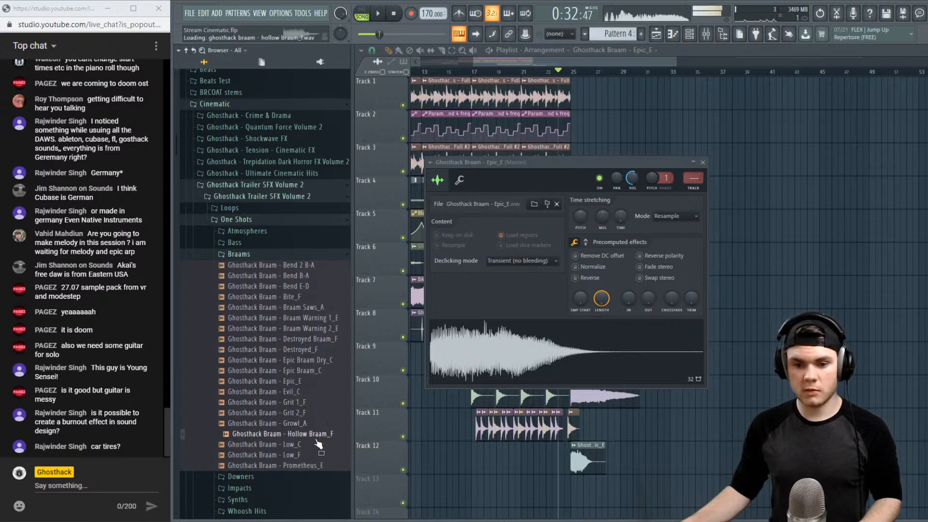
pyautogui.click(314, 445)
pyautogui.click(313, 457)
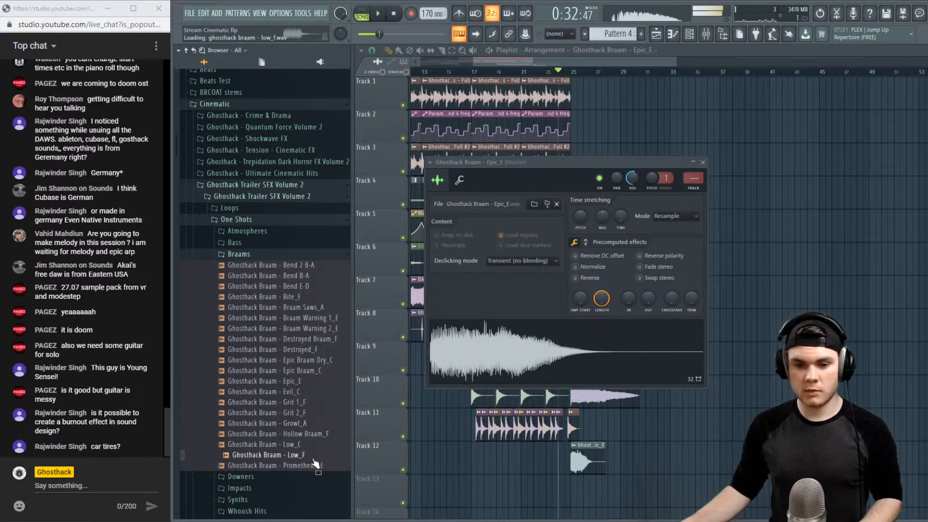
pyautogui.click(314, 465)
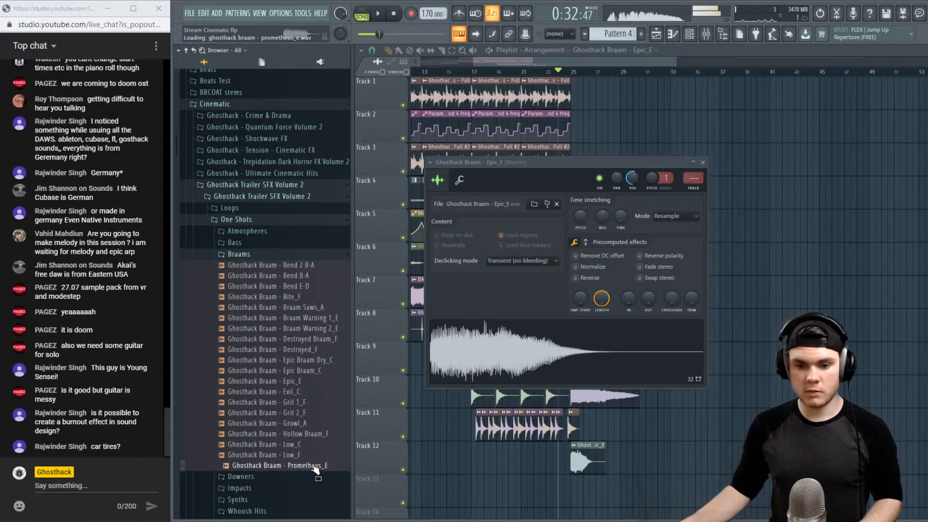
# Mute track 12, place the Prometheus_E braam on track 13 at bar 25 and play the transition
pyautogui.click(403, 469)
pyautogui.moveTo(310, 471); pyautogui.dragTo(589, 485)
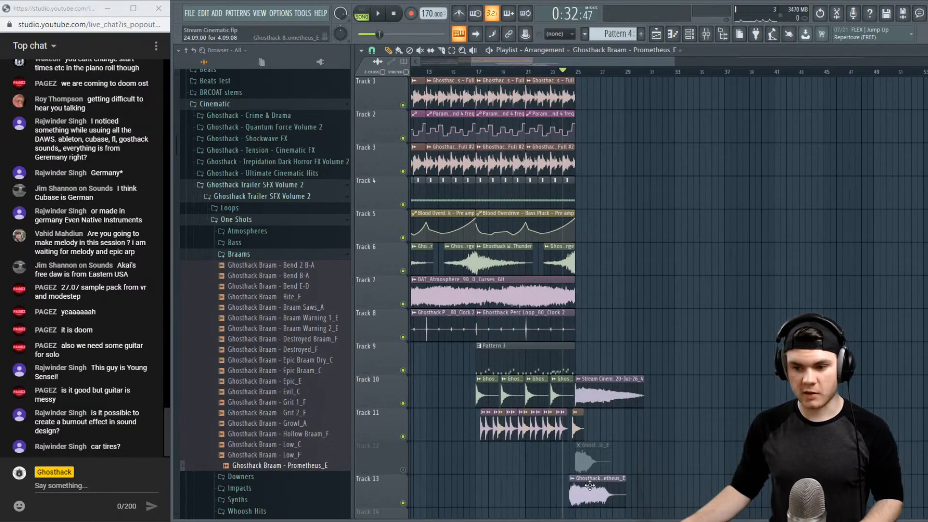
pyautogui.press('space')
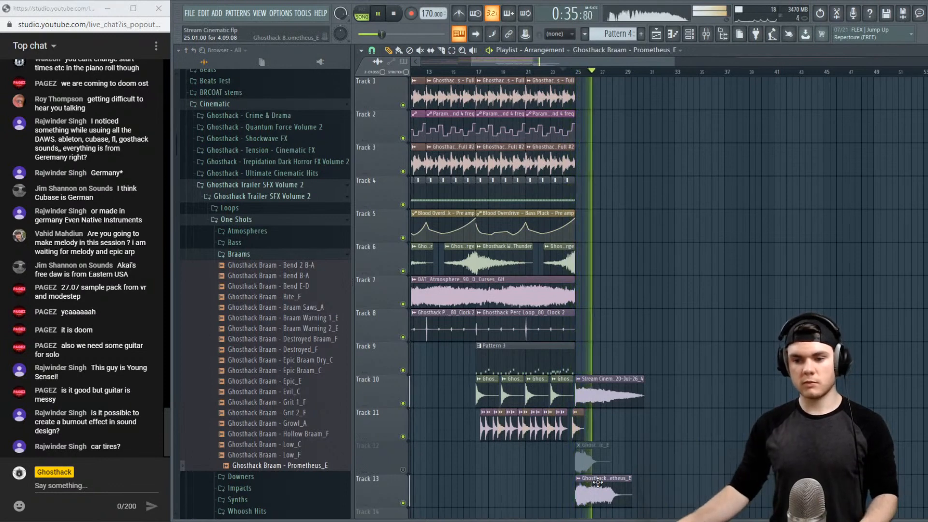
pyautogui.press('space')
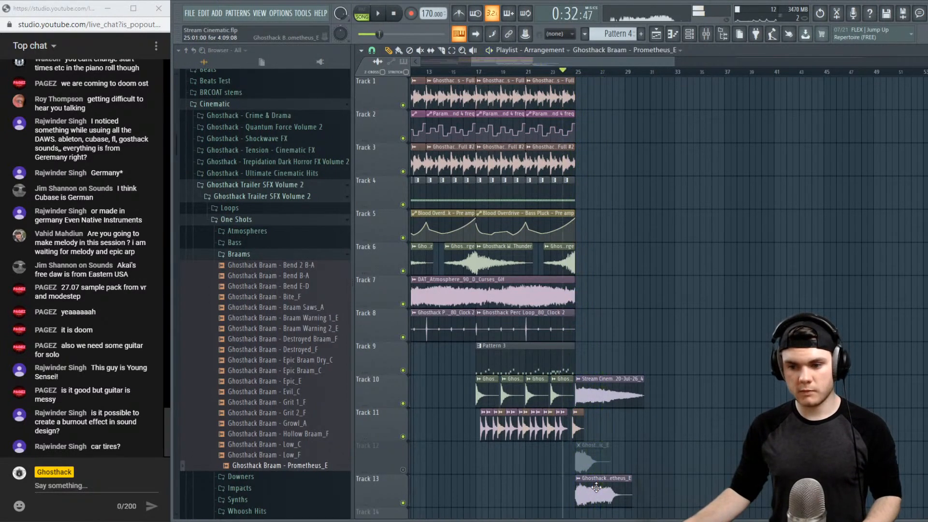
# Lower the Prometheus_E channel volume to about 51% and play the transition into bar 25
pyautogui.doubleClick(596, 484)
pyautogui.press('space')
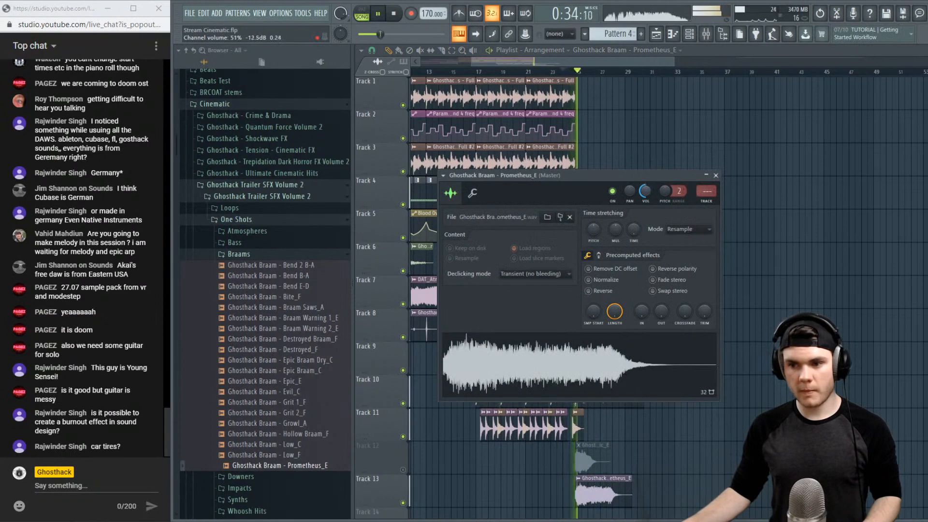
pyautogui.press('space')
pyautogui.press('space')
# Unmute track 12 and delete the Prometheus_E clip from track 13
pyautogui.click(403, 468)
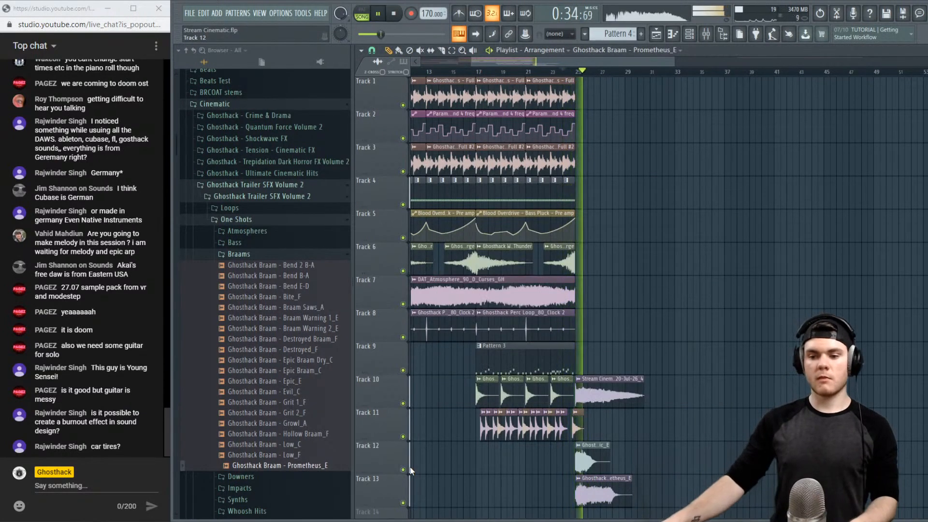
pyautogui.rightClick(593, 493)
pyautogui.press('space')
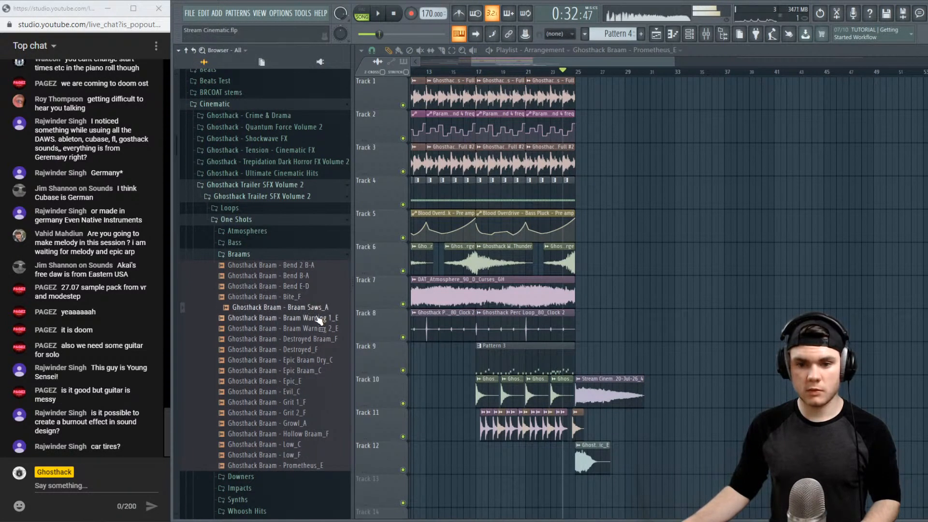
# Place the Braam Saws_A sample on track 13 at bar 25, set its channel pitch range to 5 and lower its pitch
pyautogui.moveTo(313, 313); pyautogui.dragTo(634, 486)
pyautogui.click(638, 479)
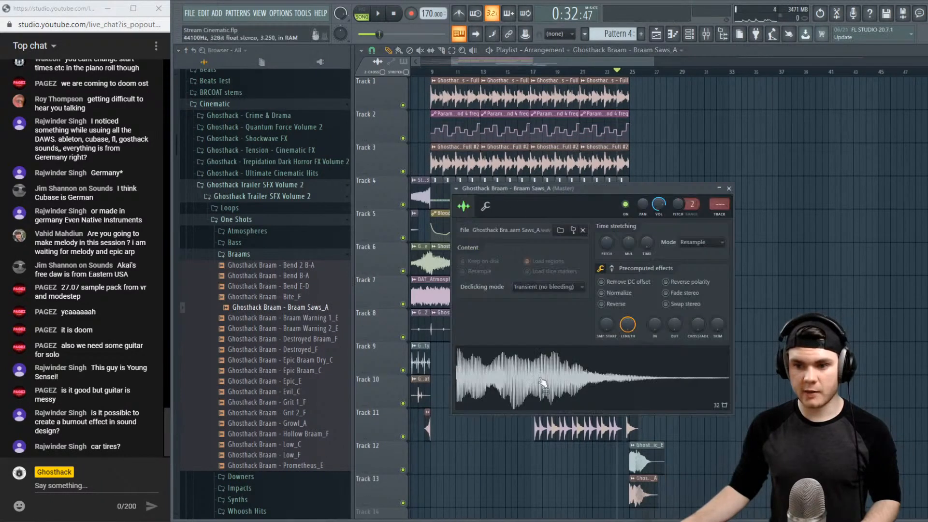
pyautogui.click(485, 207)
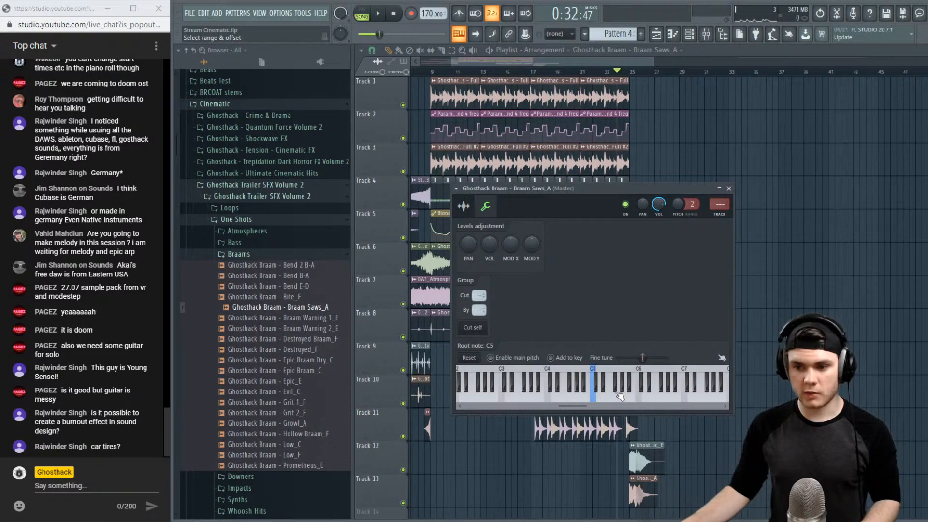
pyautogui.click(466, 207)
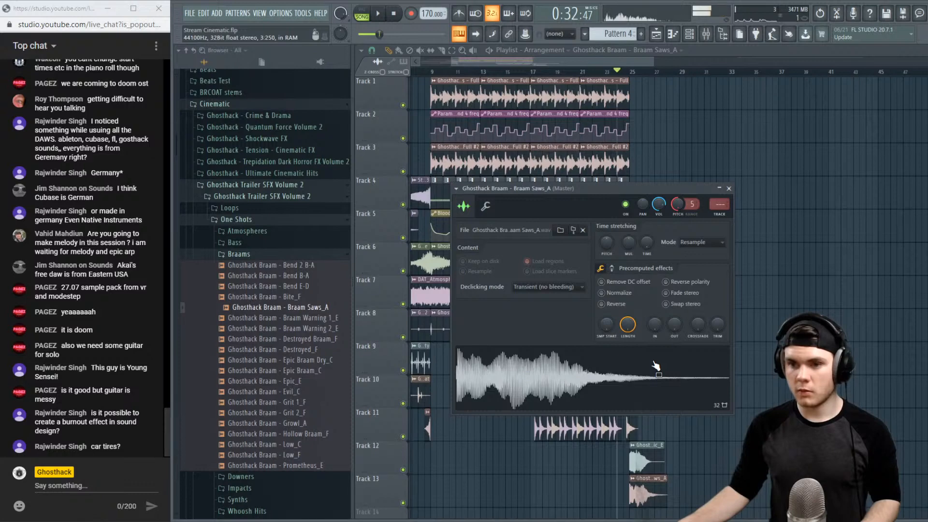
# Play the transition, solo track 13 and audition the Braam Saws_A clip alone from bar 25
pyautogui.click(485, 207)
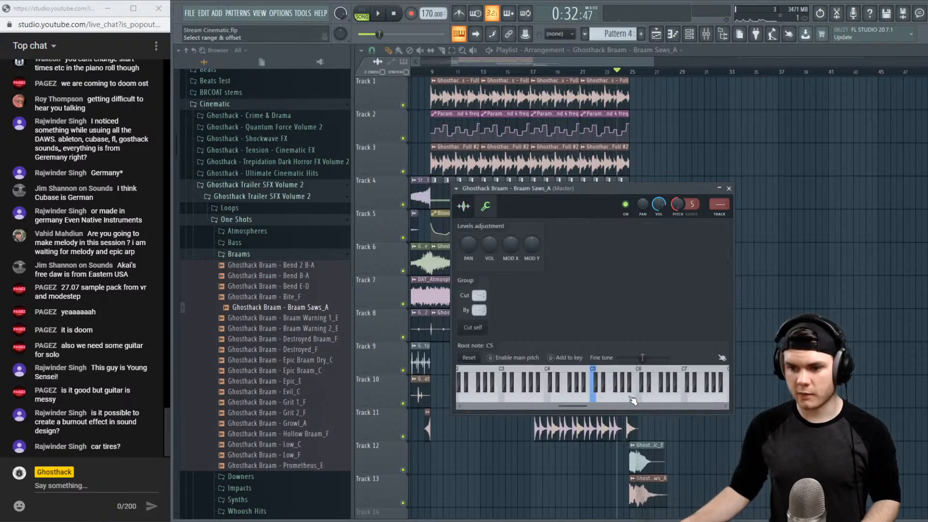
pyautogui.press('space')
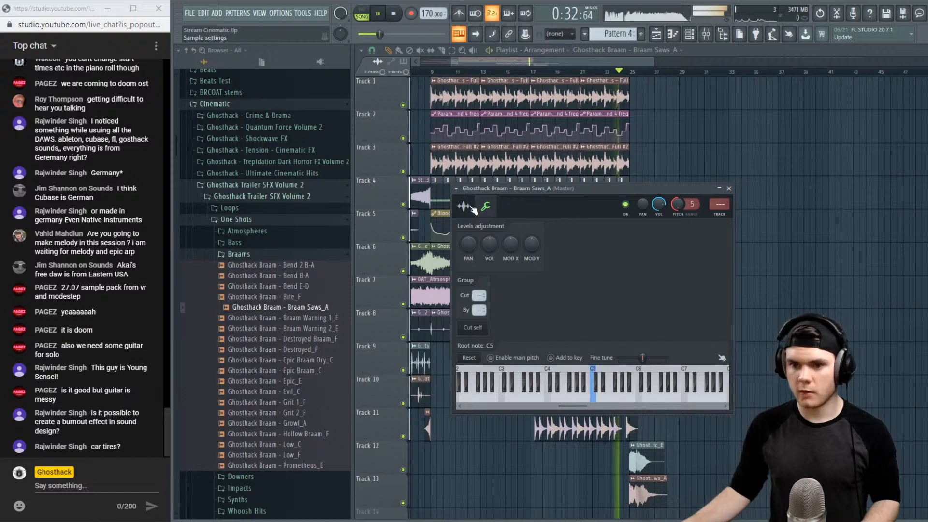
pyautogui.click(465, 207)
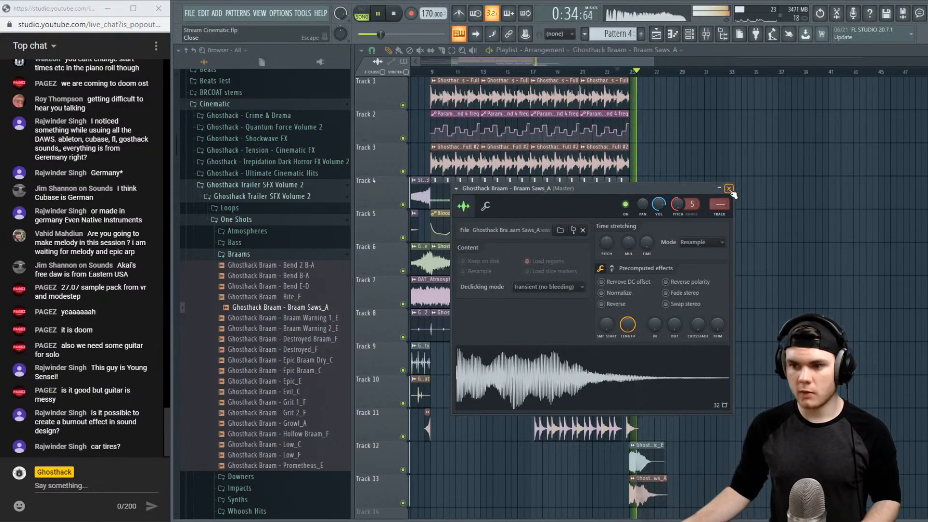
pyautogui.click(729, 188)
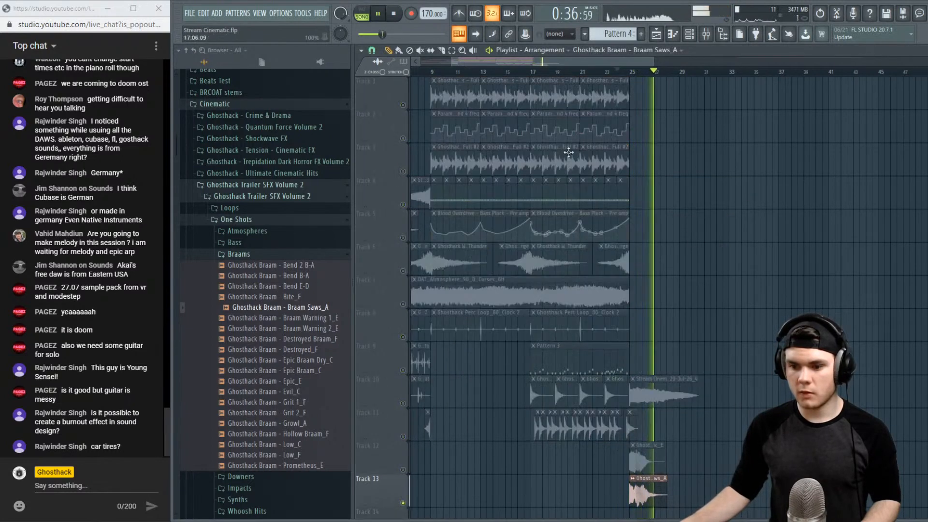
pyautogui.press('space')
pyautogui.click(637, 72)
pyautogui.press('space')
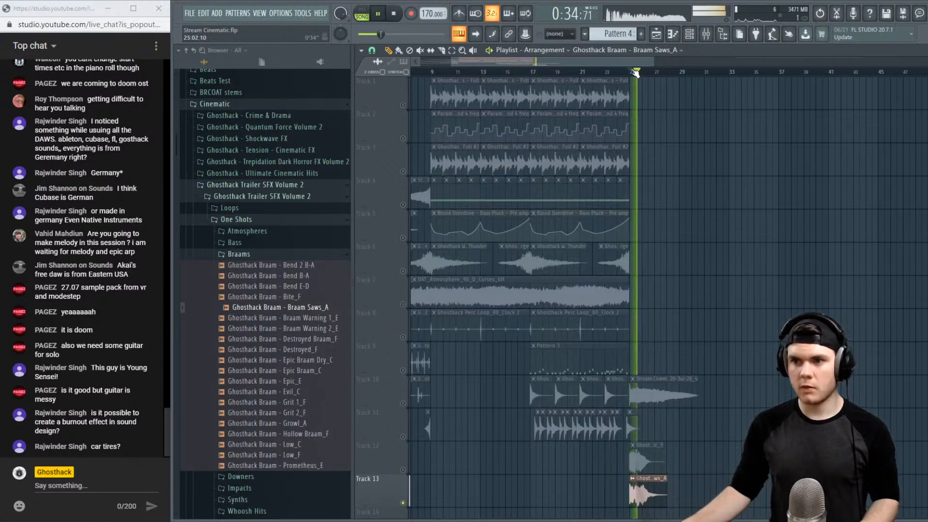
# Reopen the Braam Saws_A channel and check its pitch against the root-note keyboard while replaying the soloed clip
pyautogui.doubleClick(649, 499)
pyautogui.press('space')
pyautogui.press('space')
pyautogui.click(488, 207)
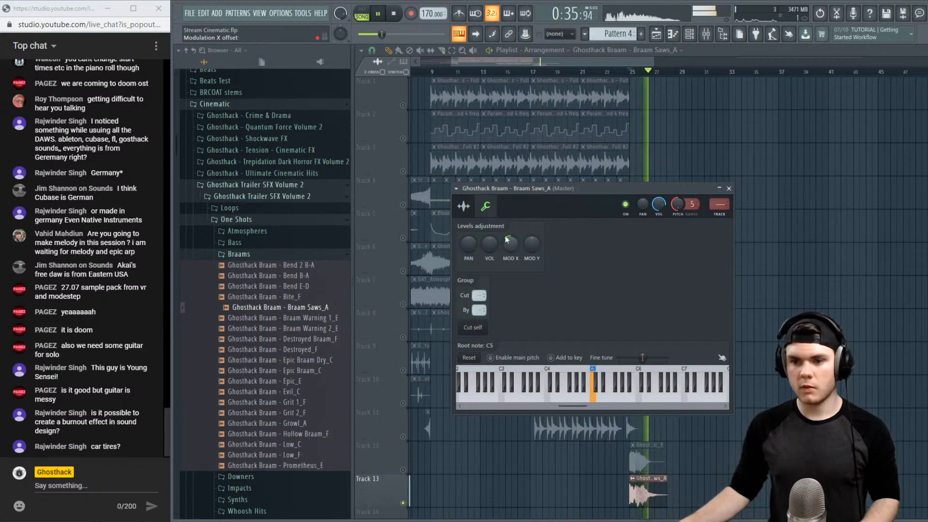
pyautogui.press('space')
pyautogui.click(463, 206)
pyautogui.press('space')
# Unsolo track 13 and briefly solo track 12 to compare its Epic_E braam with the full mix
pyautogui.rightClick(403, 503)
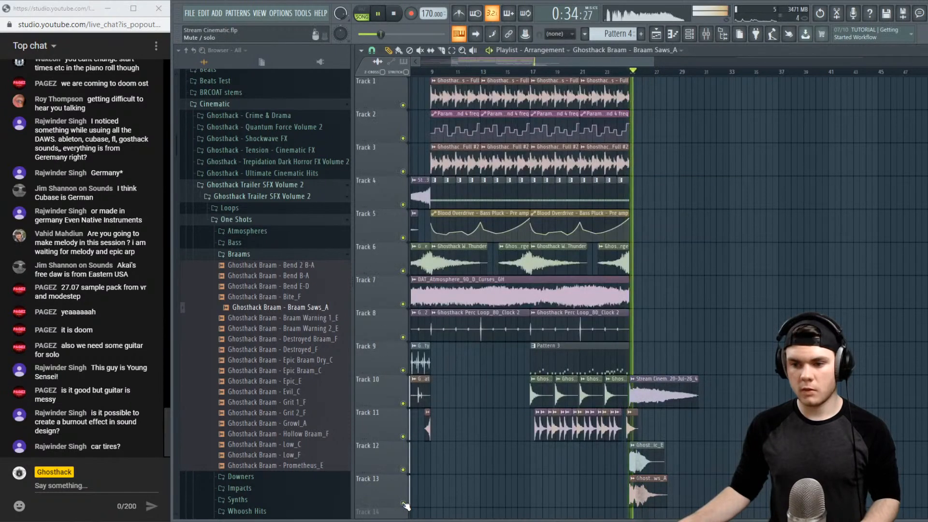
pyautogui.press('space')
pyautogui.rightClick(403, 469)
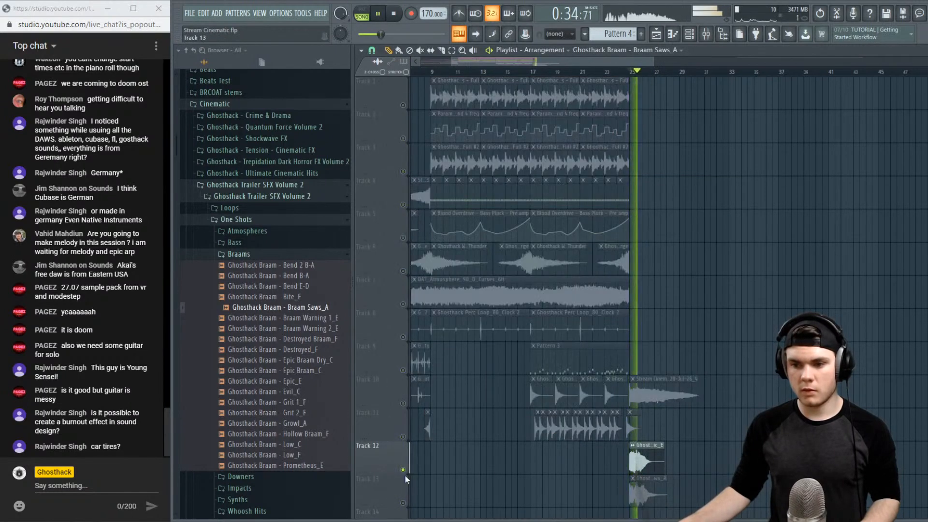
pyautogui.rightClick(404, 471)
pyautogui.click(624, 71)
pyautogui.click(624, 71)
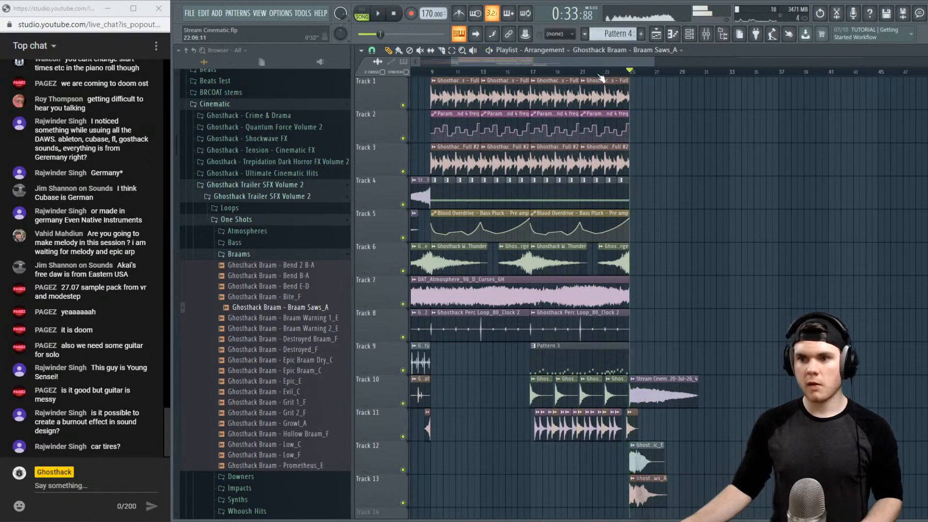
# Add a copy of the Whoosh Hit - Thunder clip on track 6 at bar 25 and play from around bar 22
pyautogui.click(599, 71)
pyautogui.click(560, 251)
pyautogui.click(631, 261)
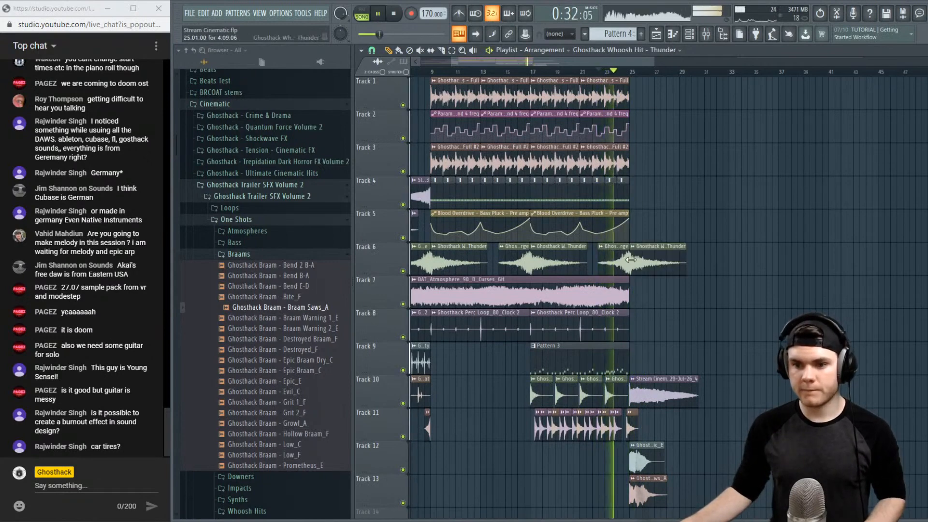
# Move the rising Stream Cinematic audio clip before bar 9 from track 4 down to track 13
pyautogui.moveTo(452, 62); pyautogui.dragTo(408, 71)
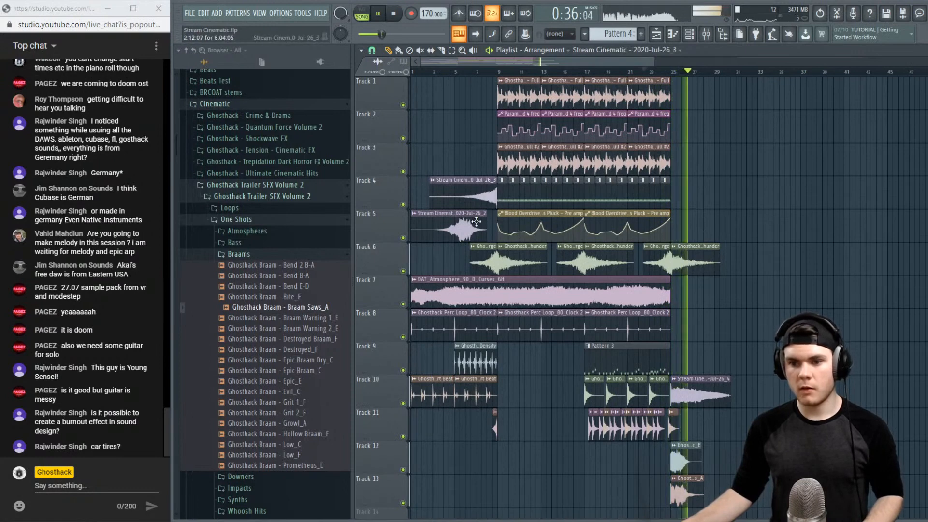
pyautogui.moveTo(477, 204)
pyautogui.mouseDown()
pyautogui.moveTo(484, 502)
pyautogui.moveTo(480, 487)
pyautogui.mouseUp()
# Delete the Braam Saws_A clip from track 13 and replay the transition into bar 25
pyautogui.press('space')
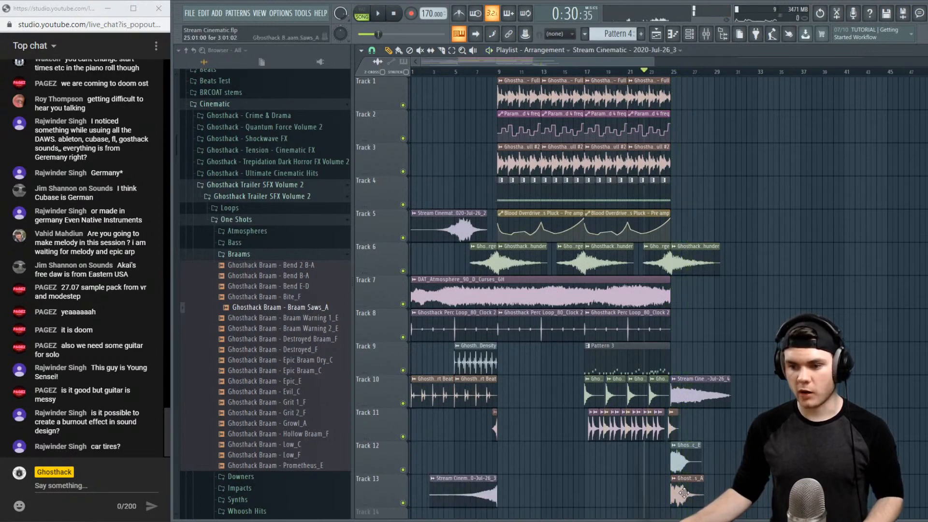
pyautogui.press('space')
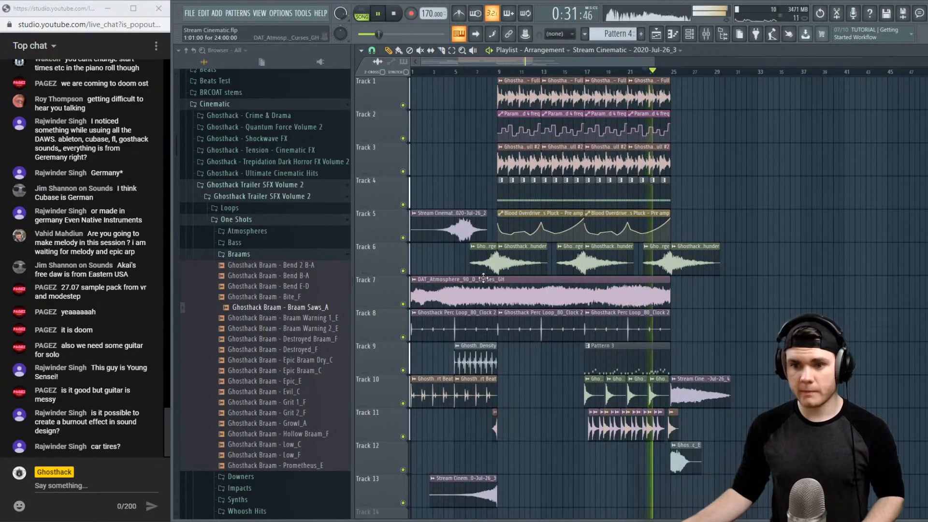
pyautogui.press('space')
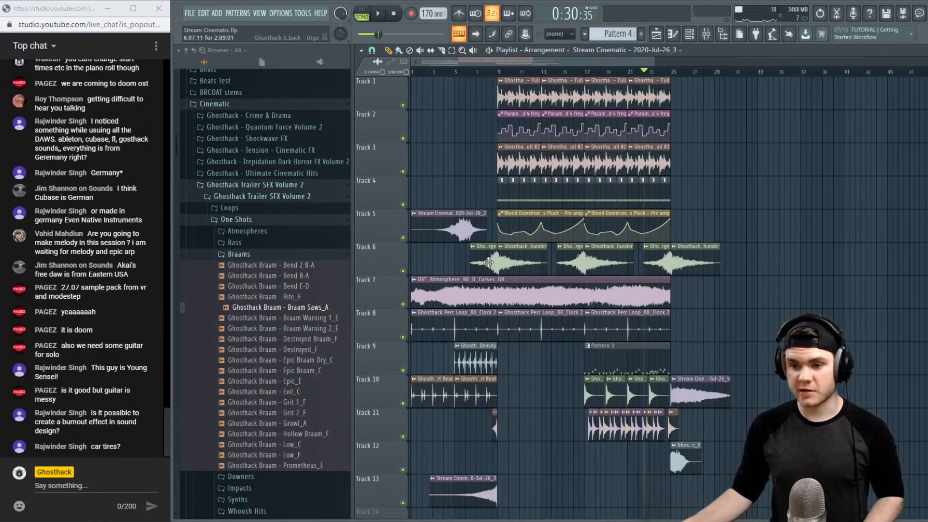
# Try a copy of the rising Stream Cinematic clip on track 13 leading into bar 25, and delete it
pyautogui.press('space')
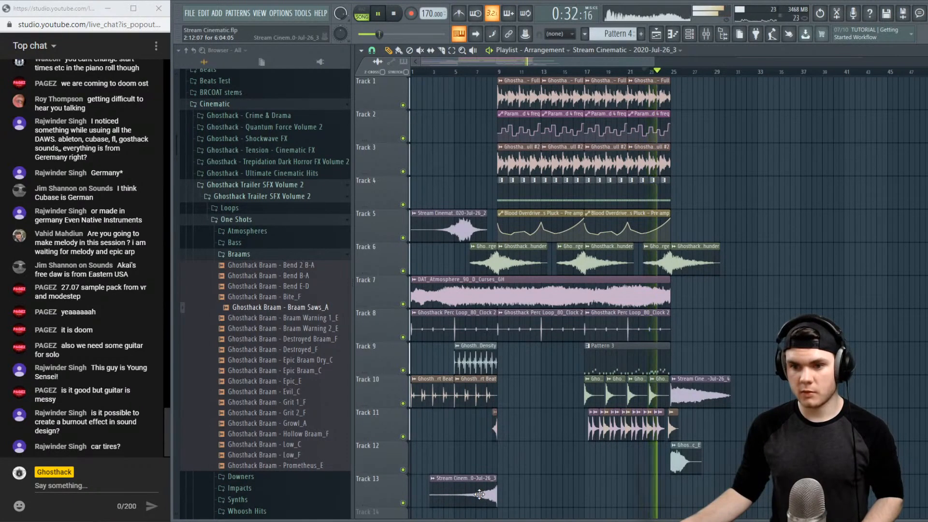
pyautogui.moveTo(479, 494); pyautogui.dragTo(652, 494)
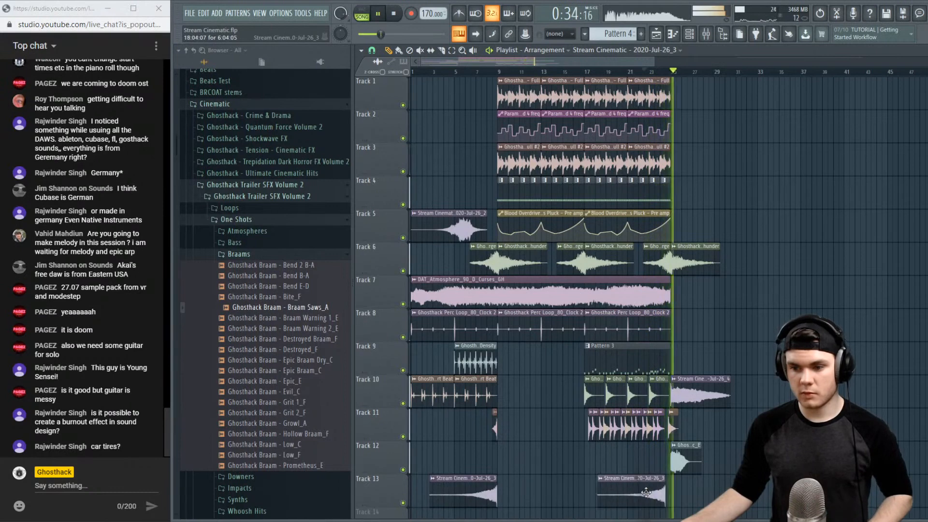
pyautogui.click(658, 72)
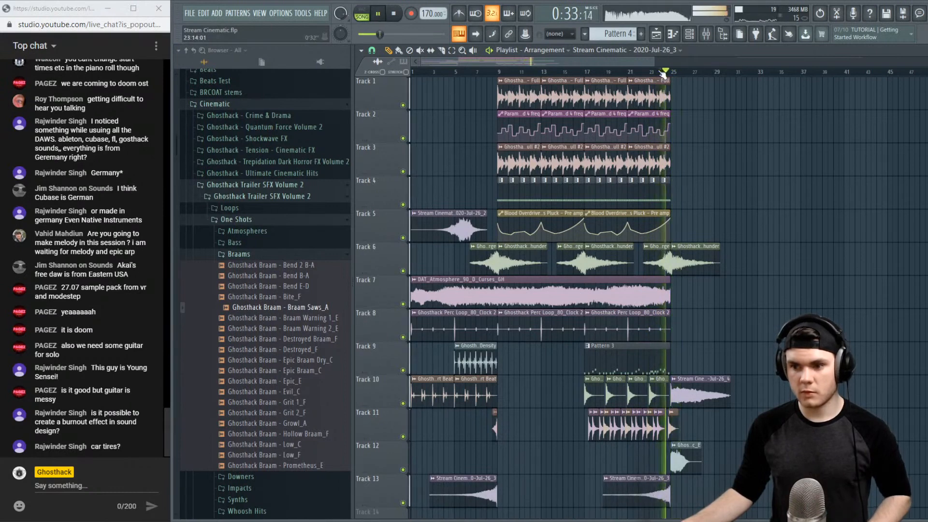
pyautogui.rightClick(651, 493)
pyautogui.press('space')
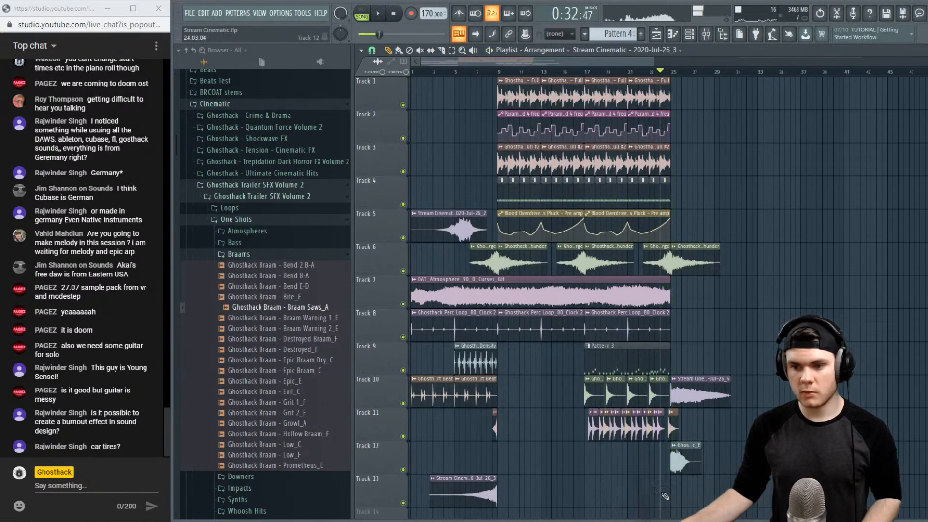
# Move the short Ghosthack Whoosh clip before bar 9 from track 11 to track 12 and copy it to just before bar 25
pyautogui.click(495, 72)
pyautogui.press('space')
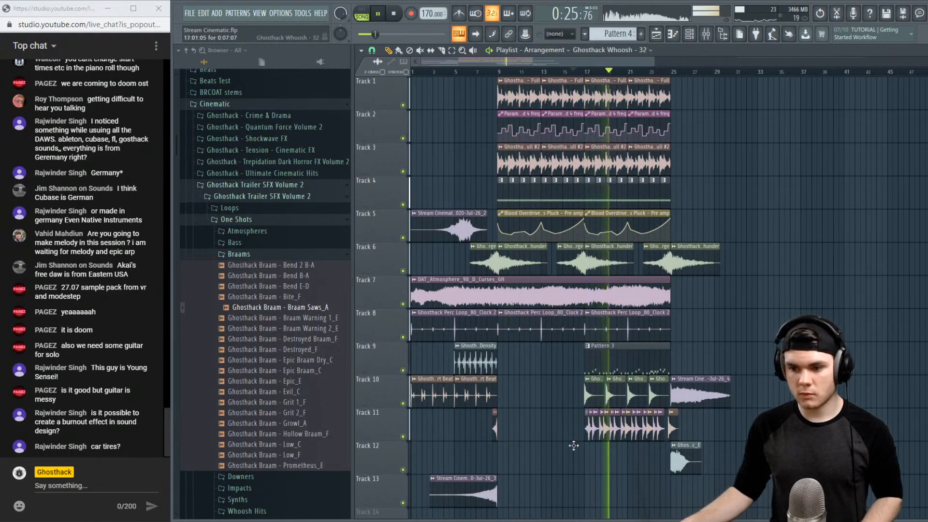
pyautogui.click(494, 427)
pyautogui.click(509, 438)
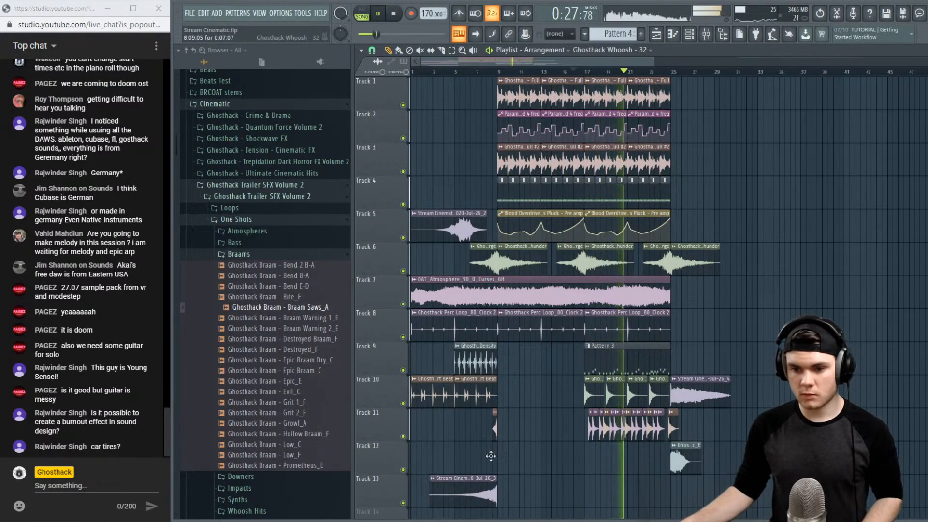
pyautogui.moveTo(493, 429); pyautogui.dragTo(492, 464)
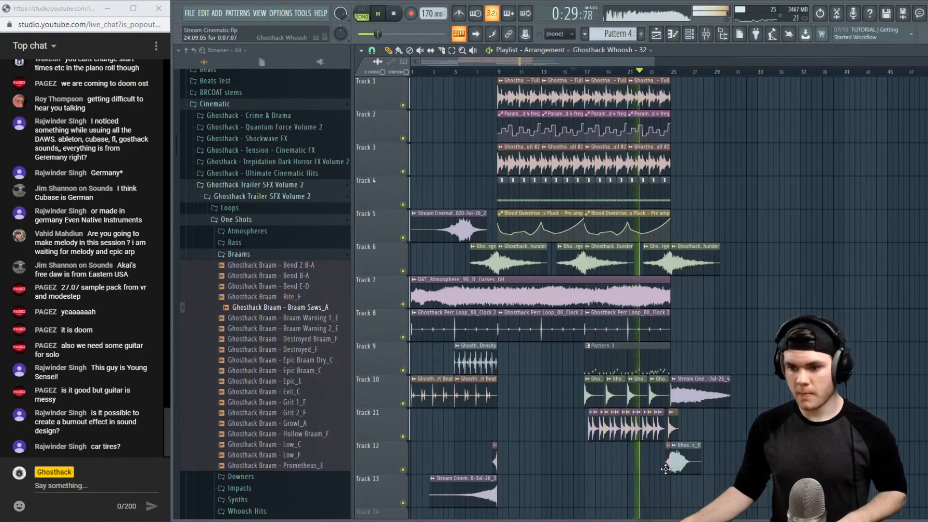
pyautogui.scroll(3, 676, 73)
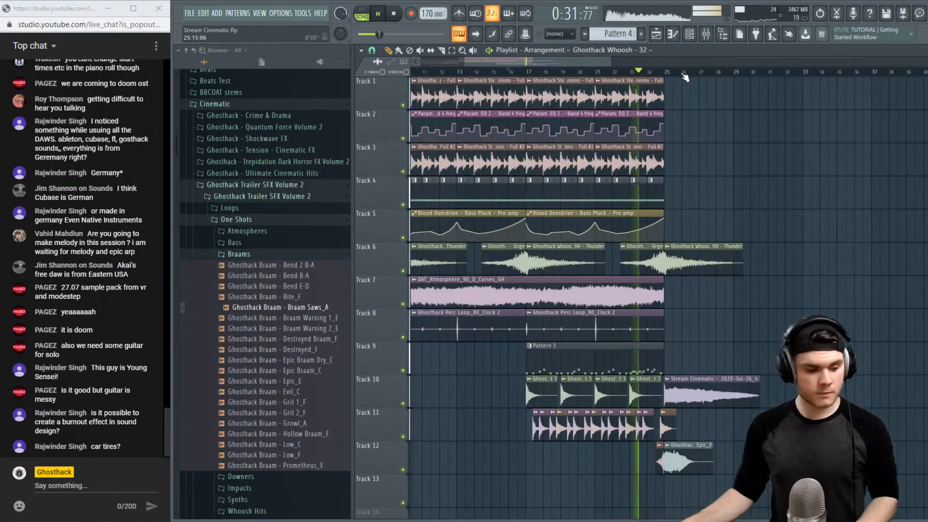
pyautogui.scroll(2, 674, 74)
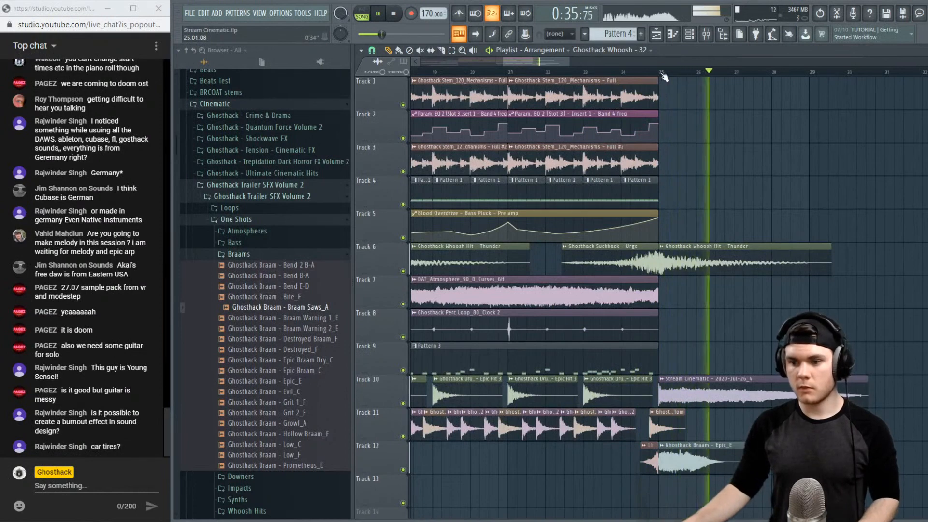
pyautogui.press('space')
# Add the Braam Warning 1_E sample to track 13 at bar 25, lower its channel volume and replay the transition
pyautogui.click(314, 319)
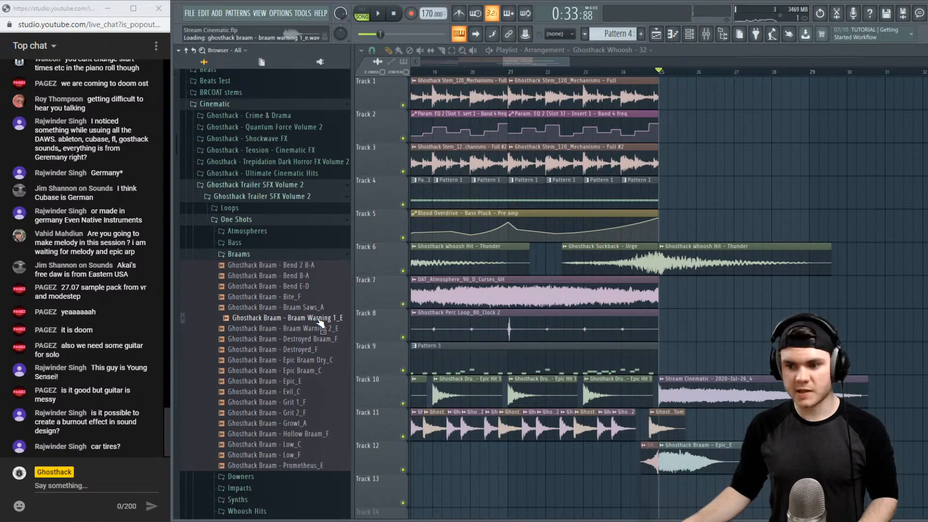
pyautogui.moveTo(319, 322); pyautogui.dragTo(679, 480)
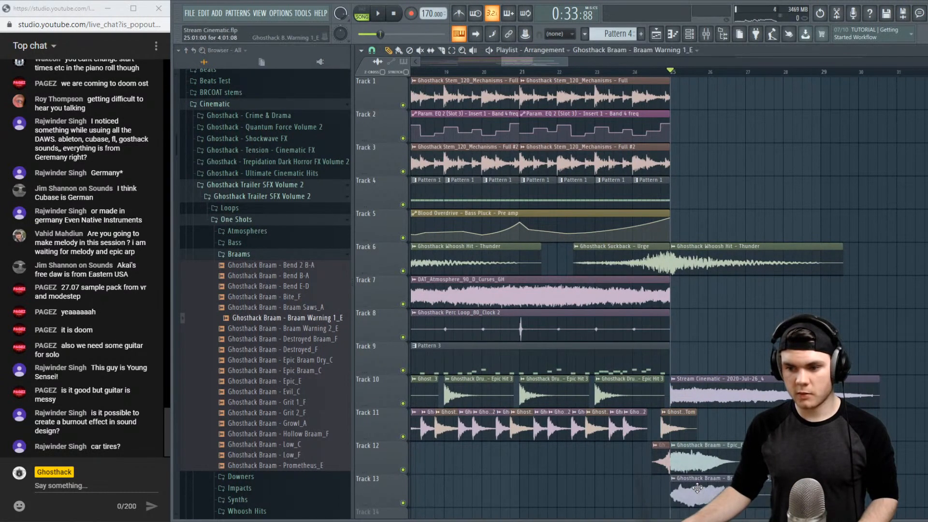
pyautogui.doubleClick(682, 487)
pyautogui.press('space')
pyautogui.moveTo(566, 113); pyautogui.dragTo(566, 132)
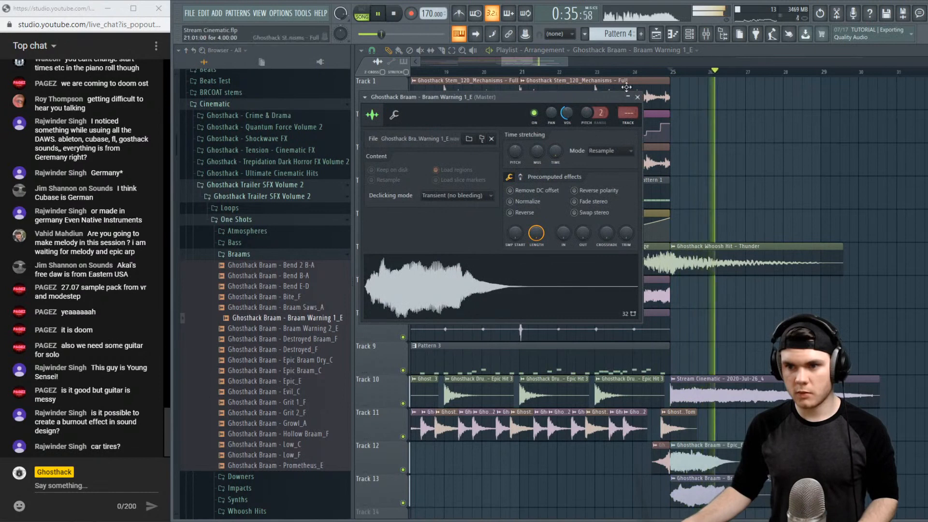
pyautogui.click(638, 97)
pyautogui.click(593, 73)
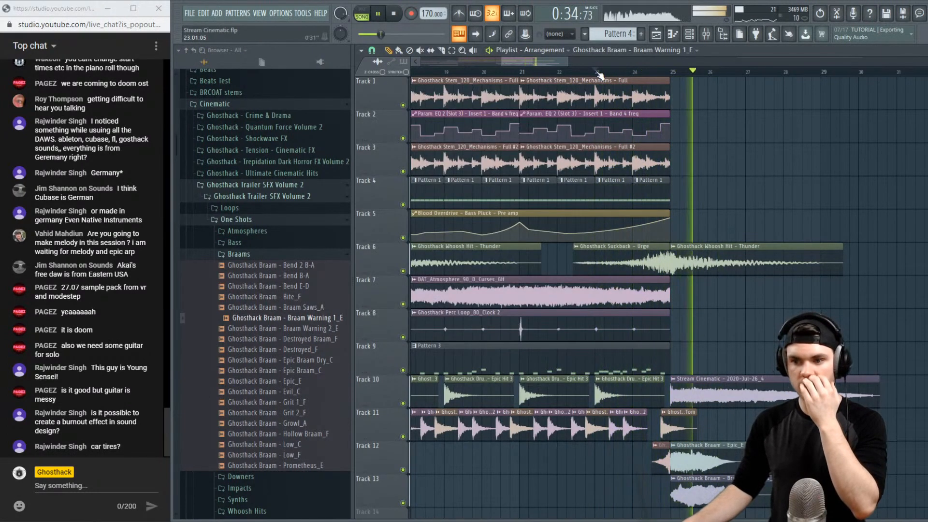
# Solo track 12 to hear its whoosh and Epic_E braam at bar 25, and unsolo it
pyautogui.rightClick(403, 469)
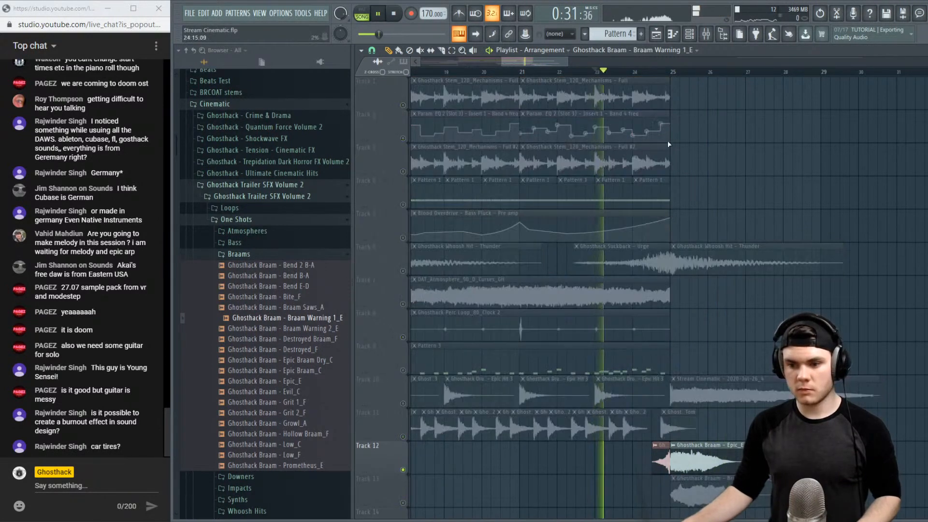
pyautogui.click(670, 72)
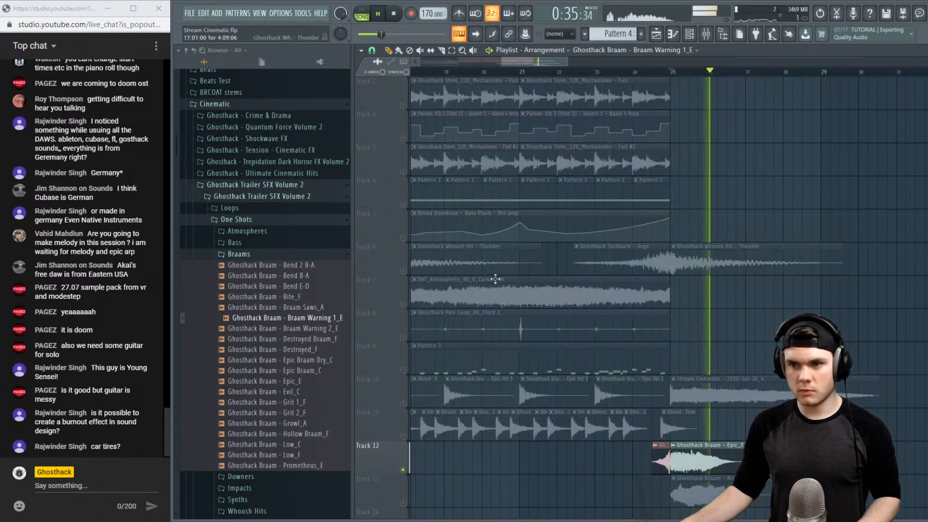
pyautogui.press('space')
pyautogui.press('space')
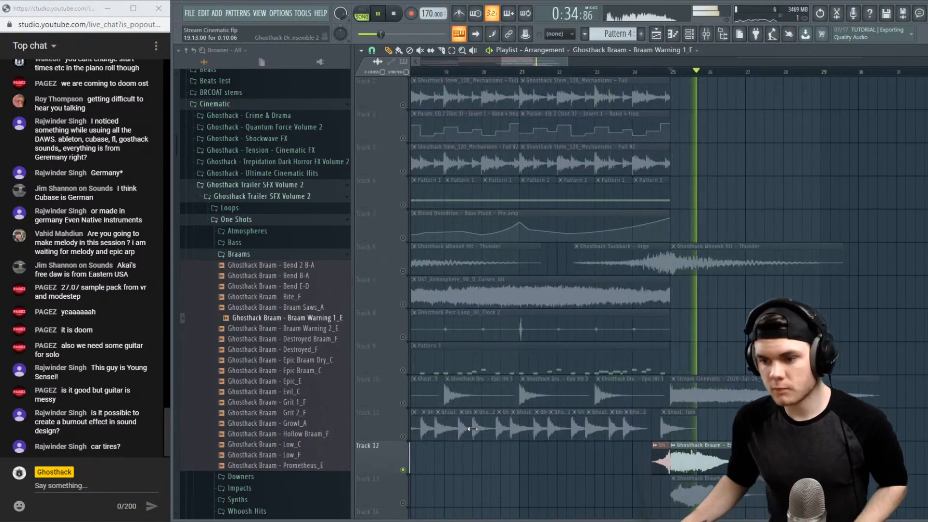
pyautogui.press('space')
pyautogui.rightClick(403, 470)
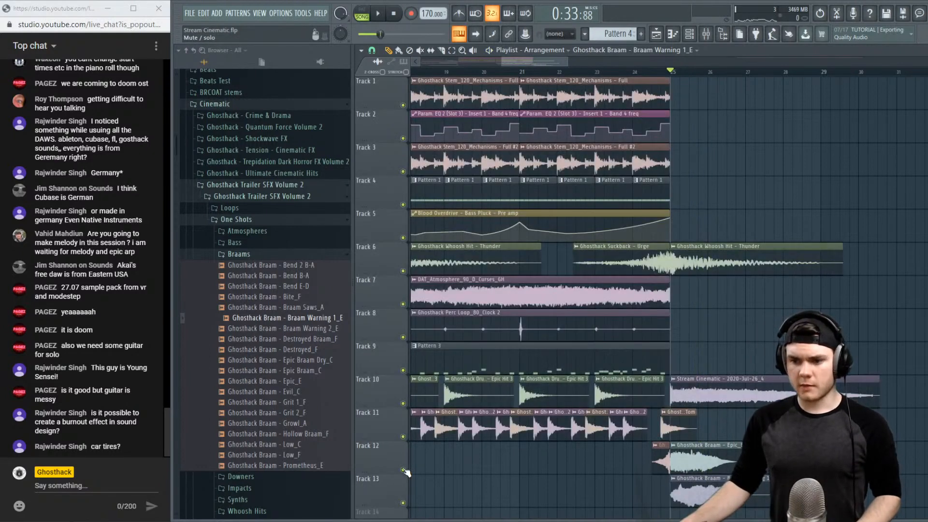
# Add a copy of the Drums - Epic Hit 3 clip on track 9 at bar 25 and play from around bar 24
pyautogui.press('space')
pyautogui.click(628, 394)
pyautogui.press('space')
pyautogui.click(690, 361)
pyautogui.press('space')
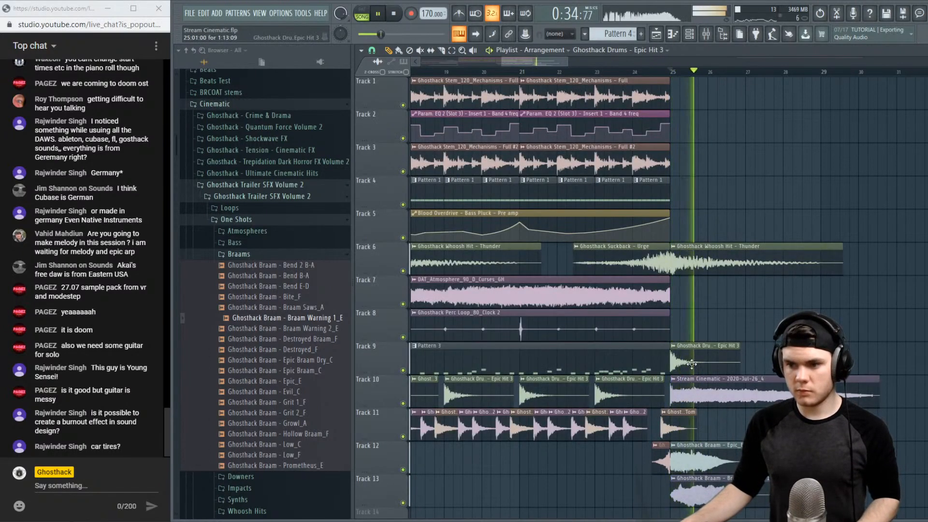
pyautogui.click(623, 74)
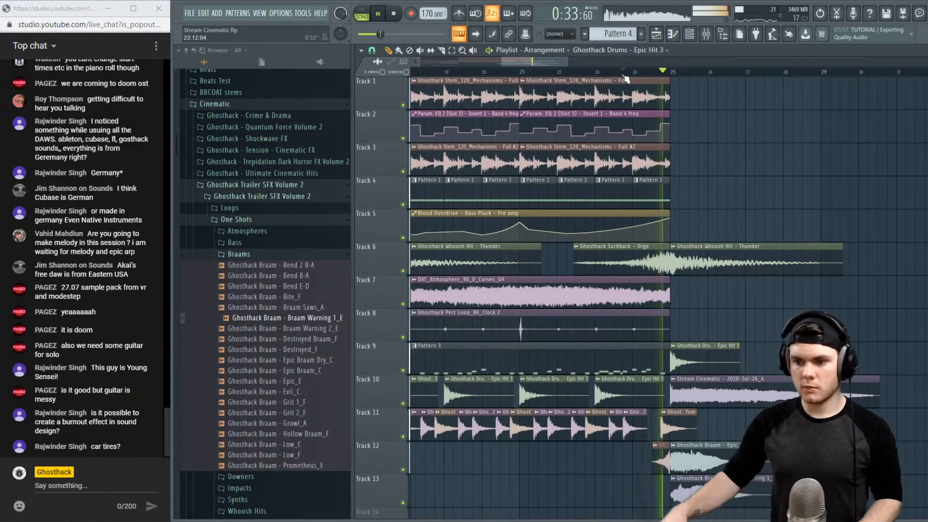
# Swap the two bar 25 clips so Epic Hit 3 sits on track 10 and Stream Cinematic on track 9
pyautogui.moveTo(709, 375)
pyautogui.mouseDown()
pyautogui.moveTo(699, 325)
pyautogui.moveTo(698, 384)
pyautogui.mouseUp()
pyautogui.press('space')
pyautogui.moveTo(699, 336); pyautogui.dragTo(710, 367)
pyautogui.press('space')
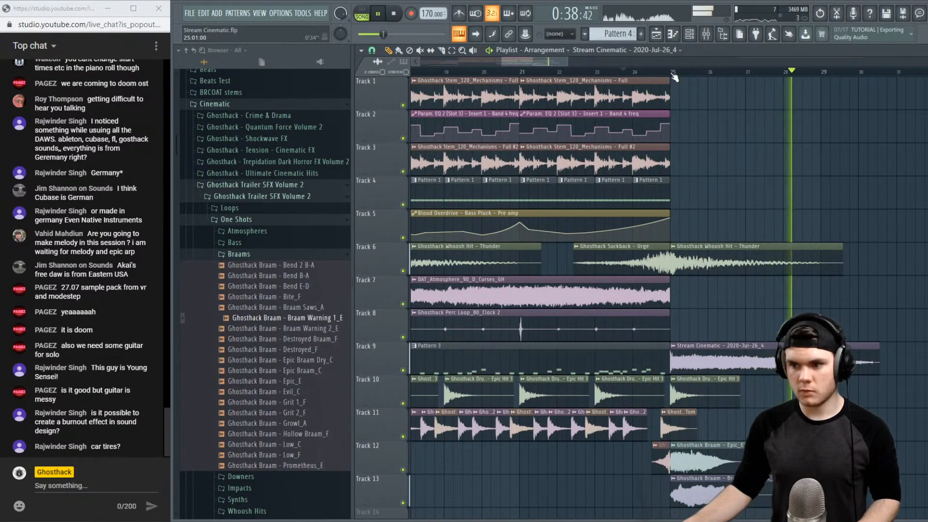
# Slice the Stream Cinematic clip on track 9 so it ends at bar 27, and replay from bar 25
pyautogui.press('space')
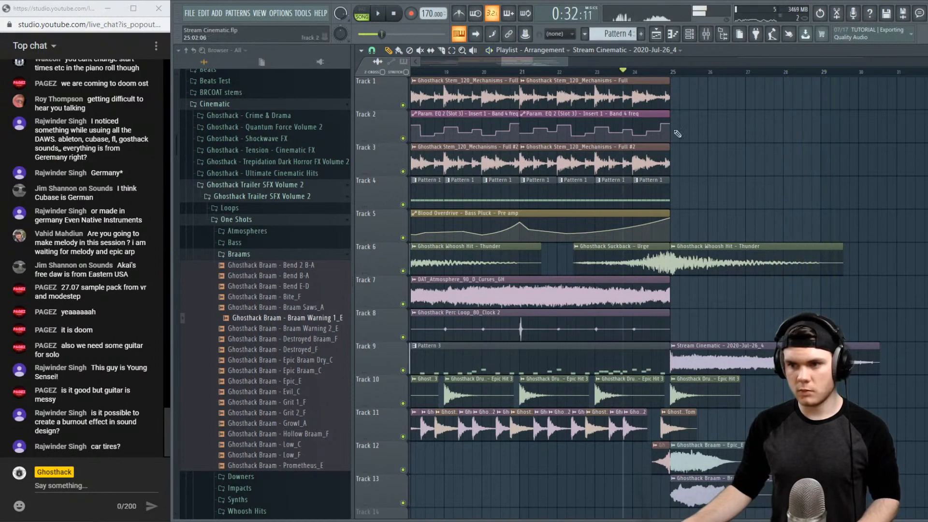
pyautogui.press('space')
pyautogui.click(673, 72)
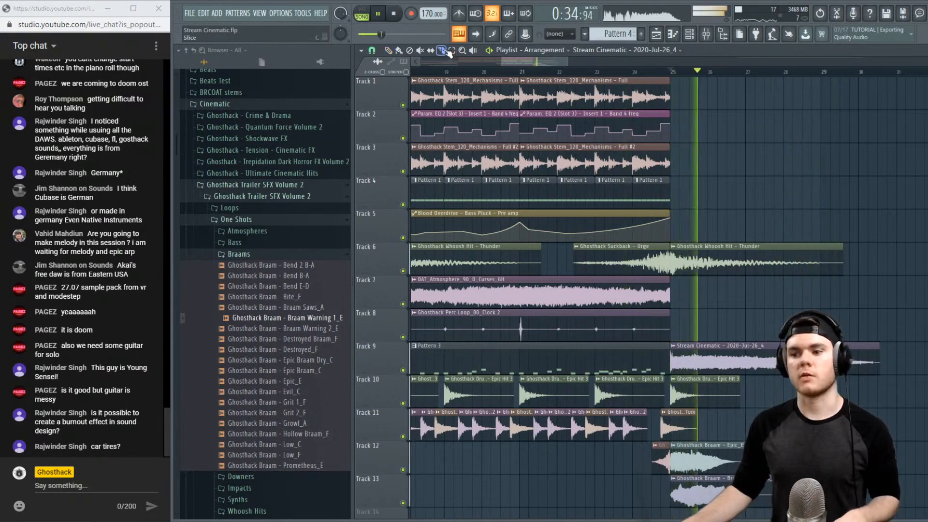
pyautogui.press('space')
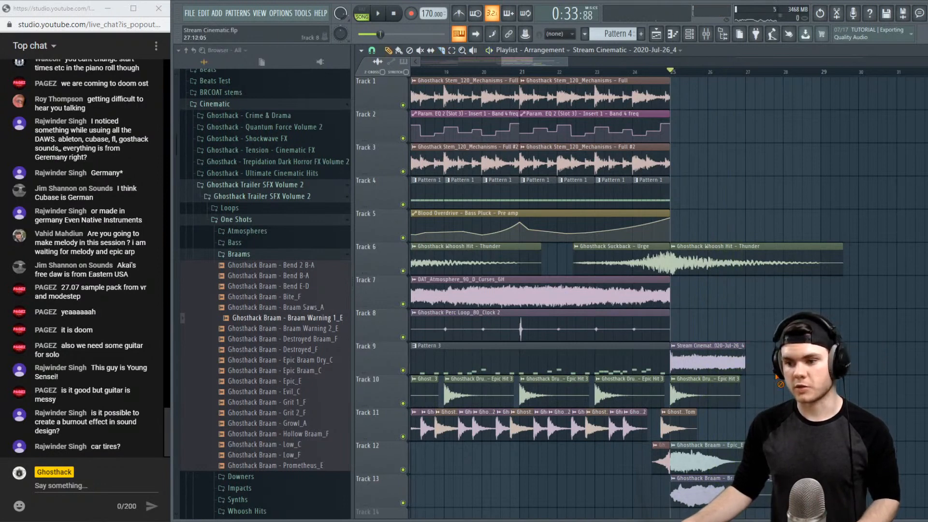
pyautogui.press('space')
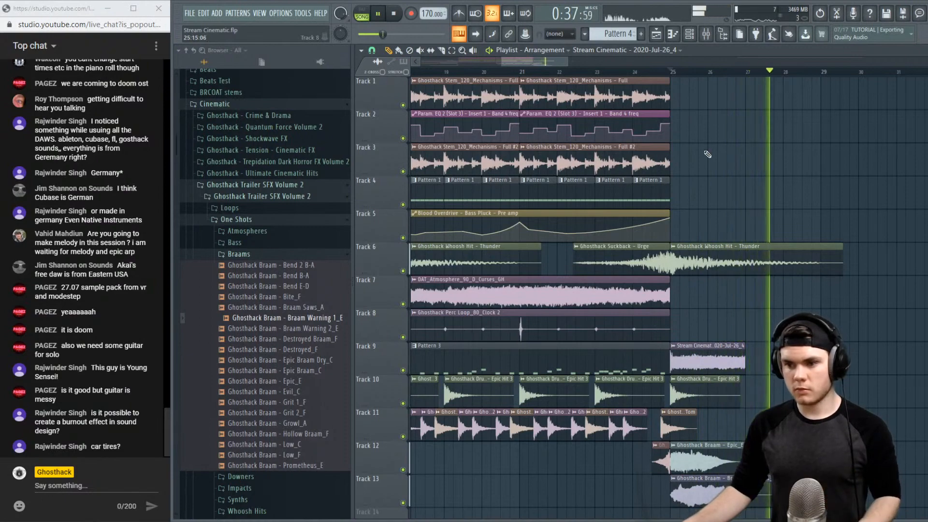
# Copy the bar 25 impact clips to bar 29, along with the Suckback - Urge and Whoosh Hit - Thunder pair on track 6
pyautogui.scroll(-3, 728, 74)
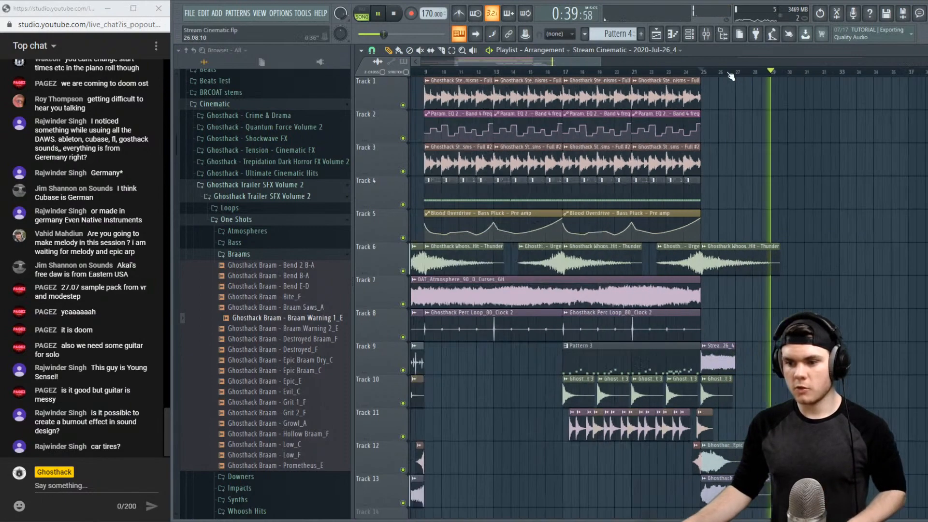
pyautogui.press('space')
pyautogui.moveTo(728, 331); pyautogui.dragTo(716, 355)
pyautogui.click(779, 278)
pyautogui.press('space')
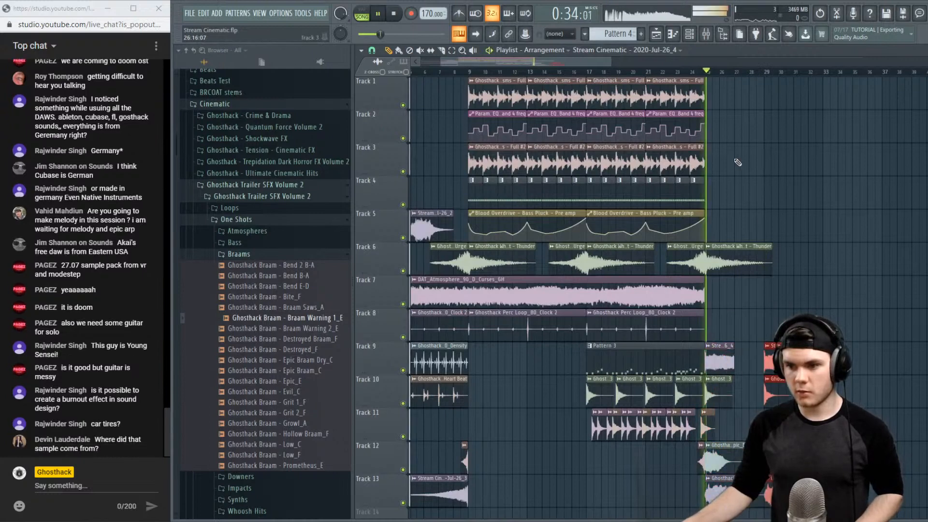
pyautogui.moveTo(778, 278); pyautogui.dragTo(756, 263)
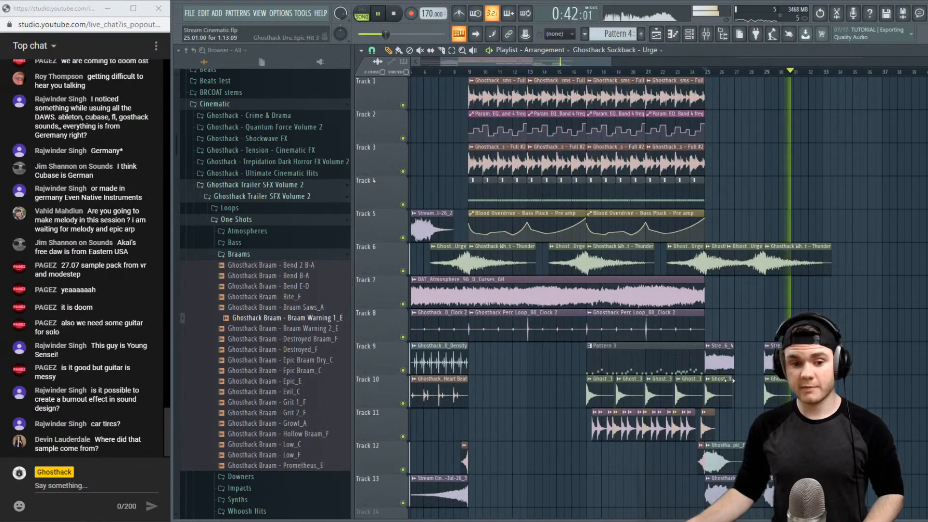
pyautogui.press('space')
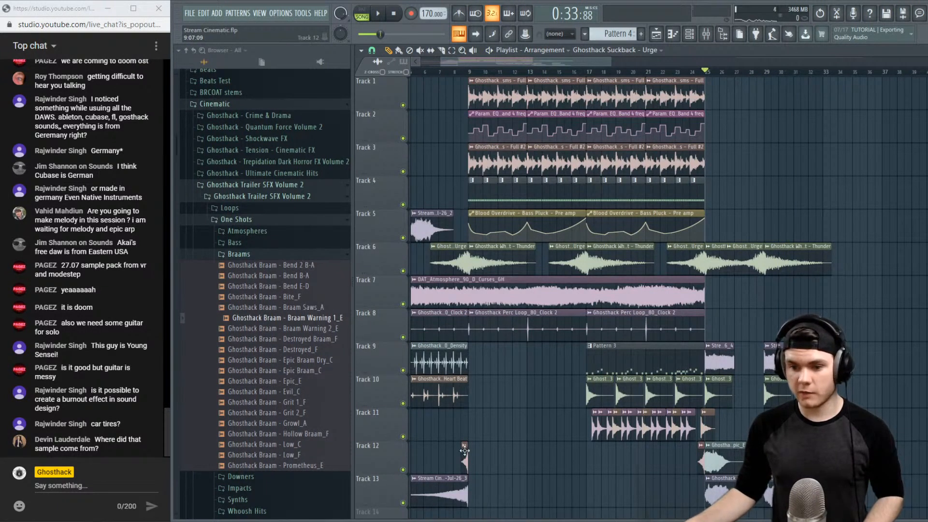
# Solo tracks 12, 13 and 9 in turn to hear each bar 25 layer alone, and restore all tracks
pyautogui.rightClick(404, 469)
pyautogui.press('space')
pyautogui.press('space')
pyautogui.rightClick(403, 503)
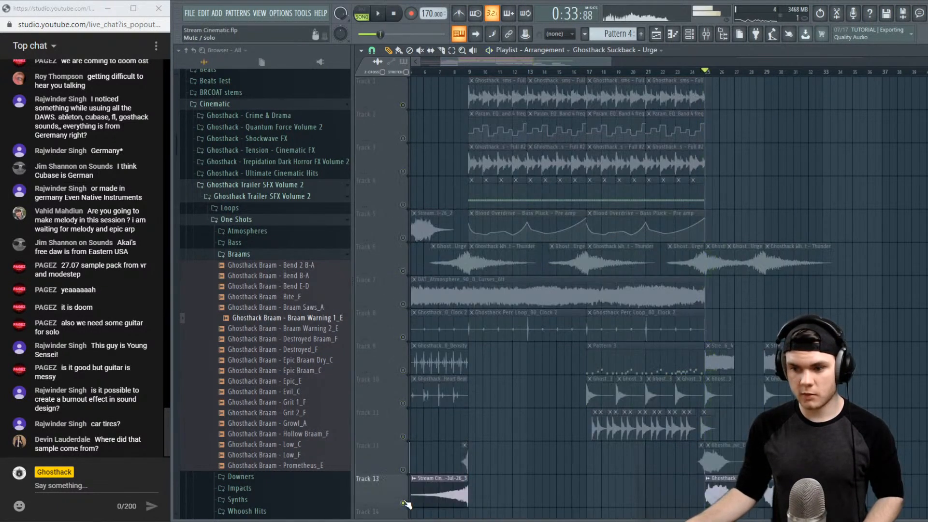
pyautogui.press('space')
pyautogui.press('space')
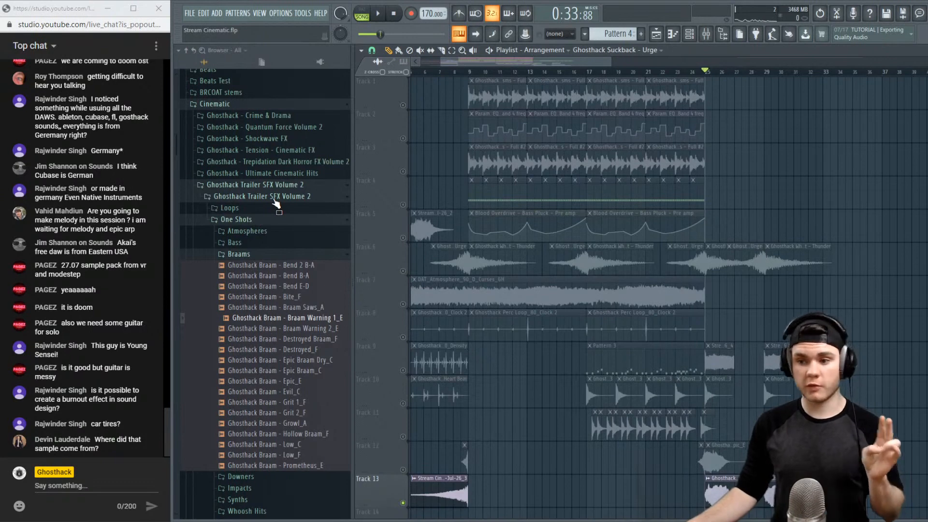
pyautogui.rightClick(403, 371)
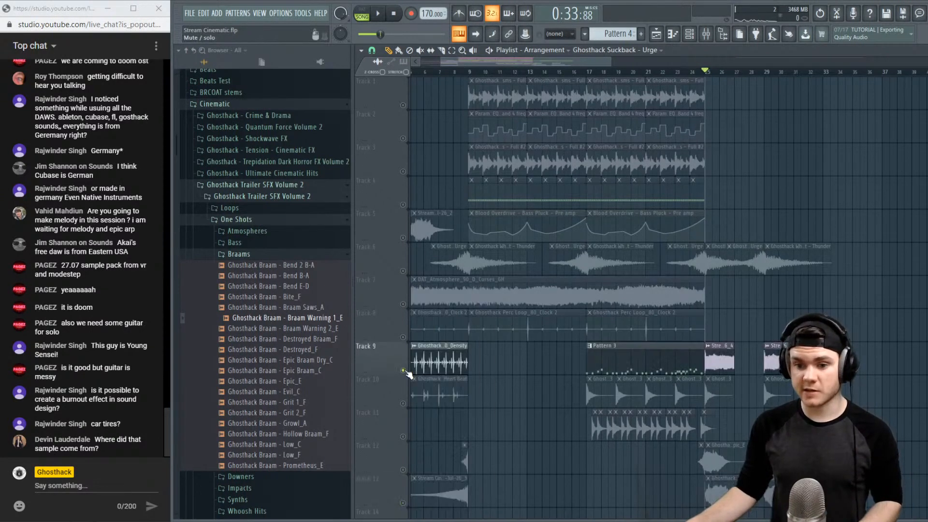
pyautogui.press('space')
pyautogui.press('space')
pyautogui.rightClick(403, 371)
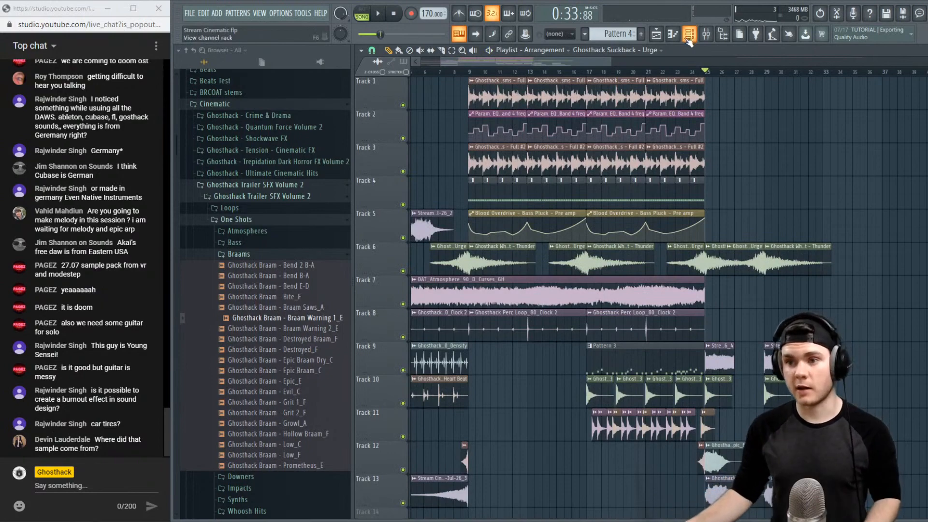
# Show the Unsorted channels in the channel rack and open the Odin II guitar instrument
pyautogui.click(689, 42)
pyautogui.click(447, 77)
pyautogui.click(439, 117)
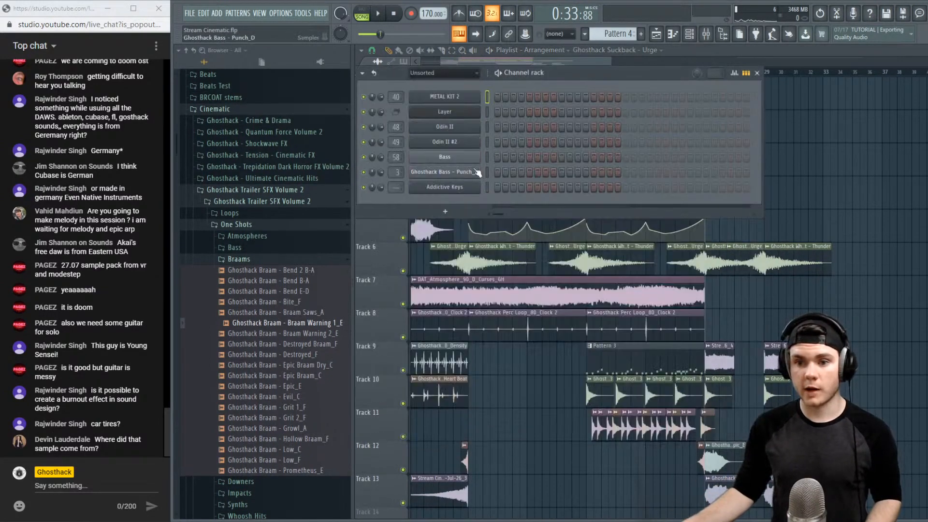
pyautogui.click(453, 127)
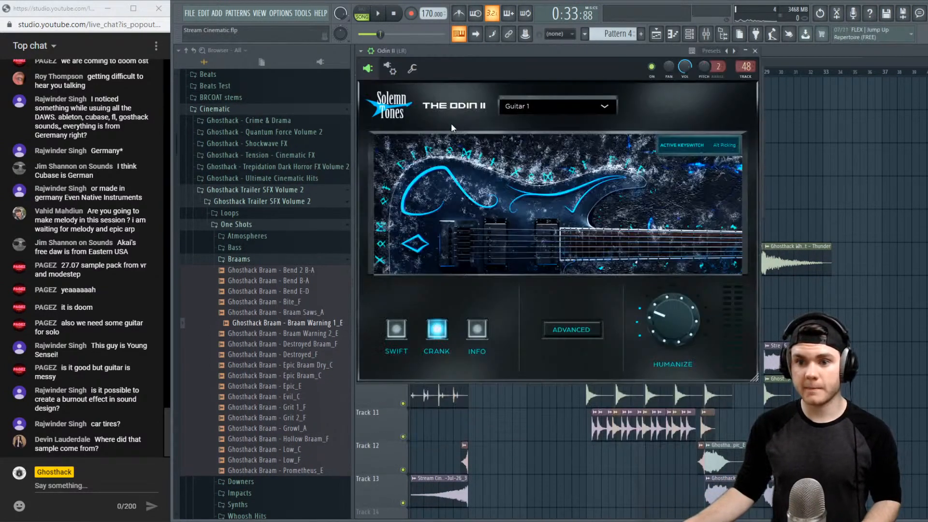
pyautogui.moveTo(566, 58); pyautogui.dragTo(578, 103)
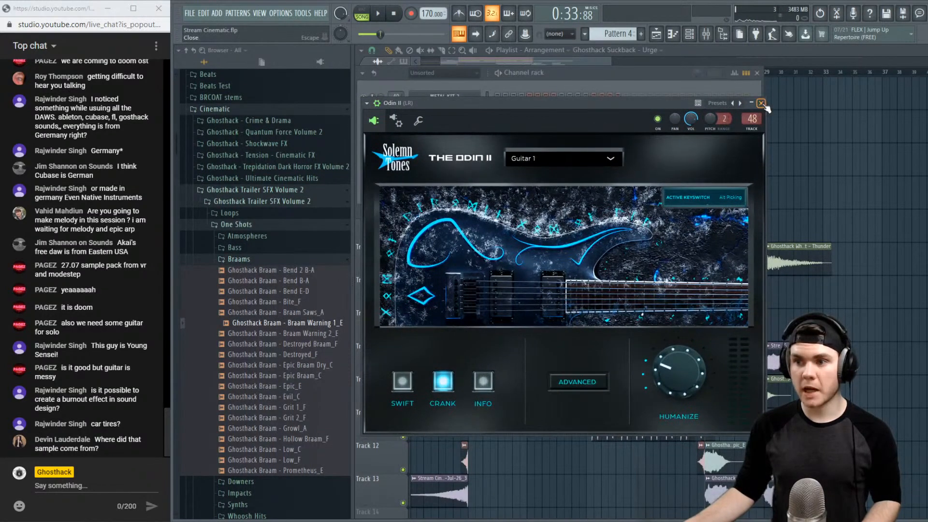
# Close the Odin II guitar and the channel rack, and replay the transition into the bar 25 impacts
pyautogui.click(761, 103)
pyautogui.click(757, 73)
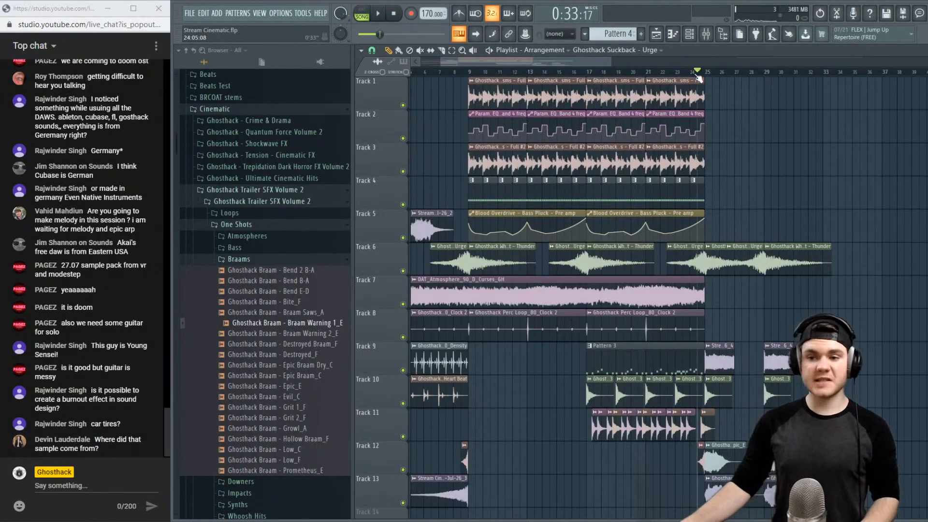
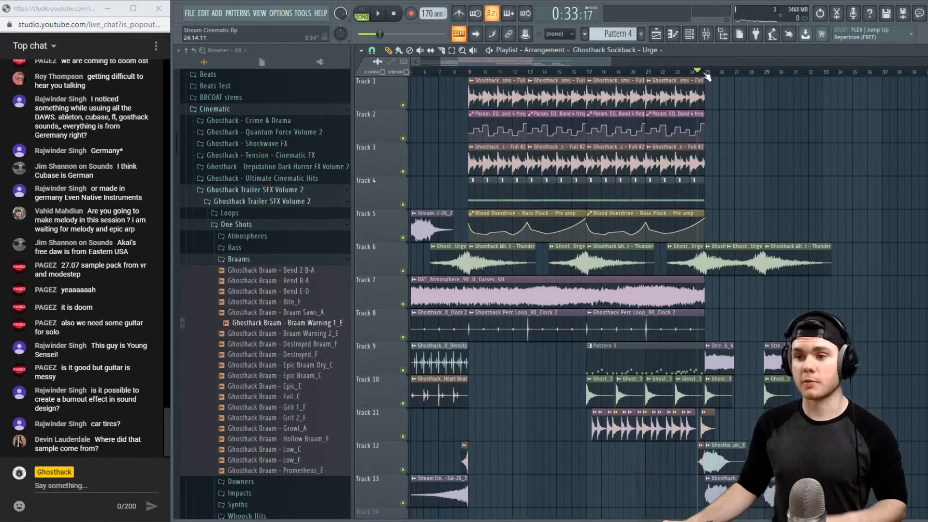
pyautogui.scroll(2, 701, 77)
pyautogui.moveTo(566, 61); pyautogui.dragTo(609, 72)
pyautogui.press('space')
pyautogui.moveTo(926, 72); pyautogui.dragTo(925, 77)
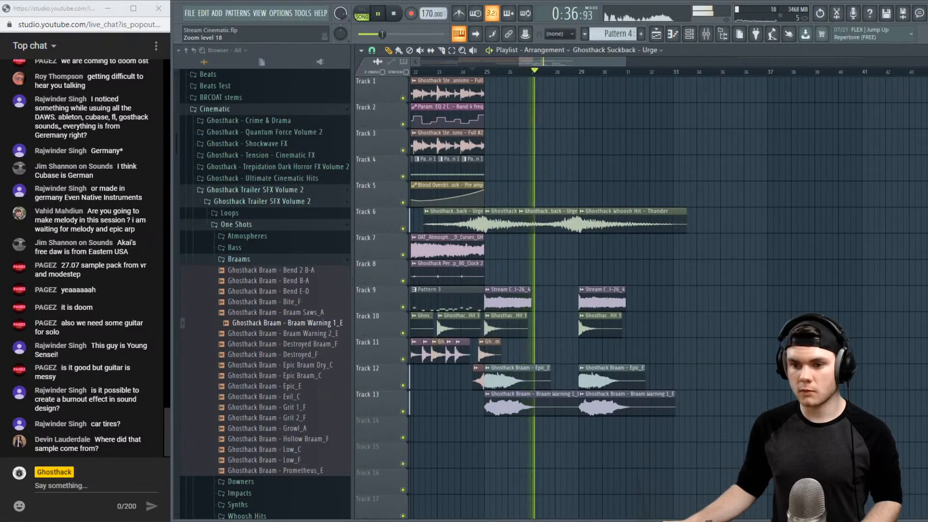
pyautogui.press('space')
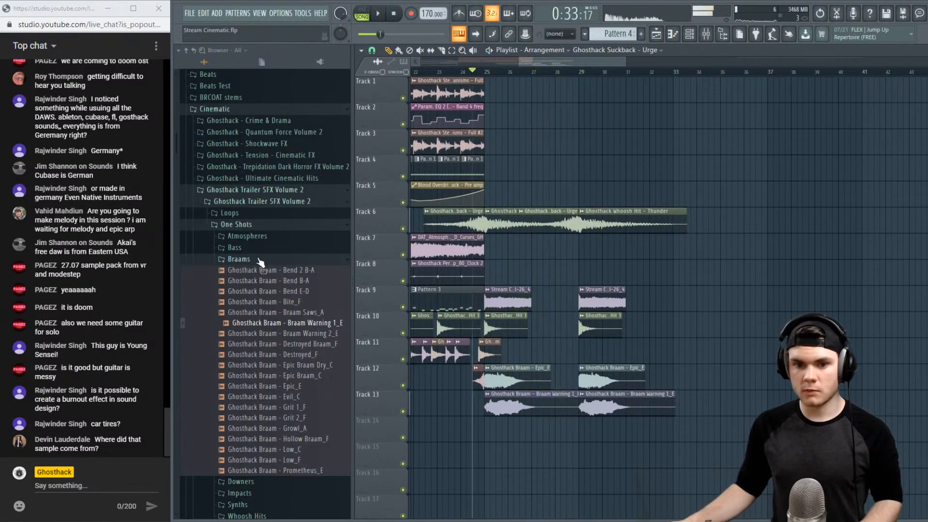
# Audition samples in the Downers folder, including Distort, Need for Speed, Resonance 2, Slow Motion 2 and Stutter Downer 3
pyautogui.click(239, 259)
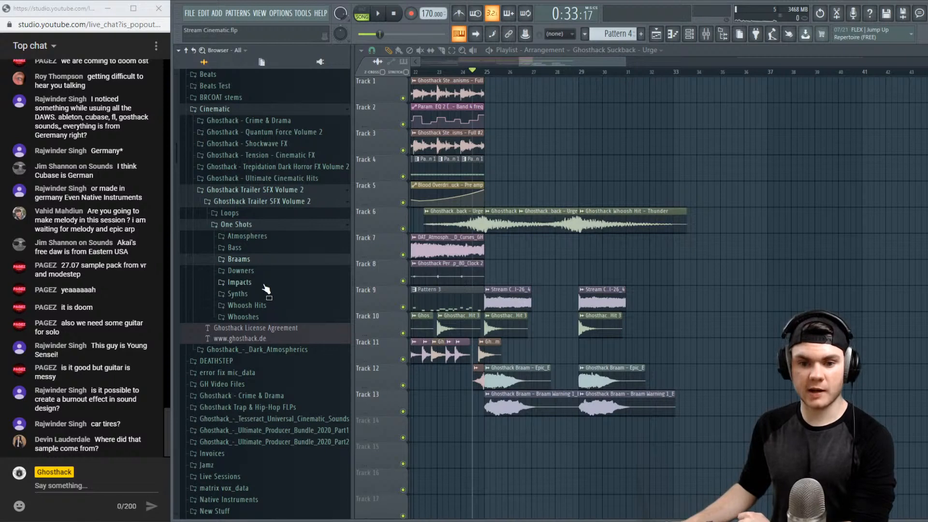
pyautogui.click(240, 271)
pyautogui.click(290, 302)
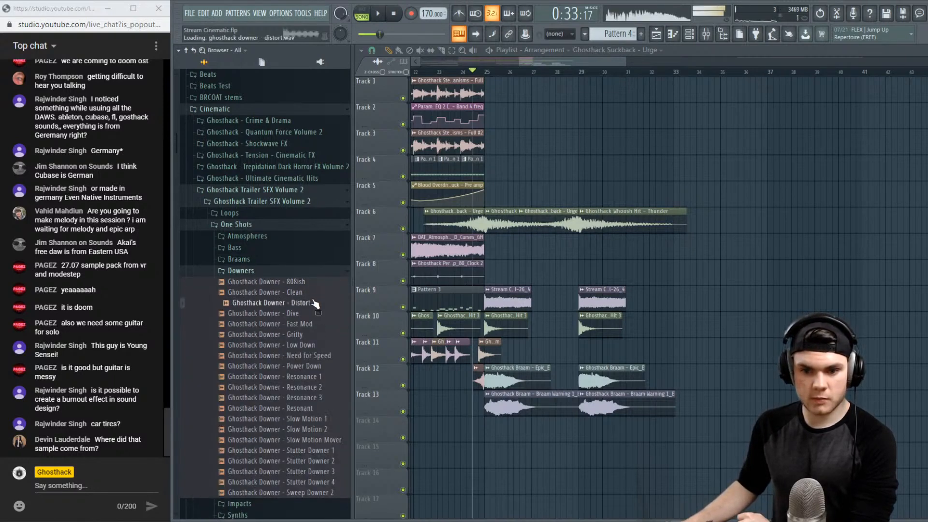
pyautogui.click(319, 355)
pyautogui.click(319, 387)
pyautogui.click(321, 429)
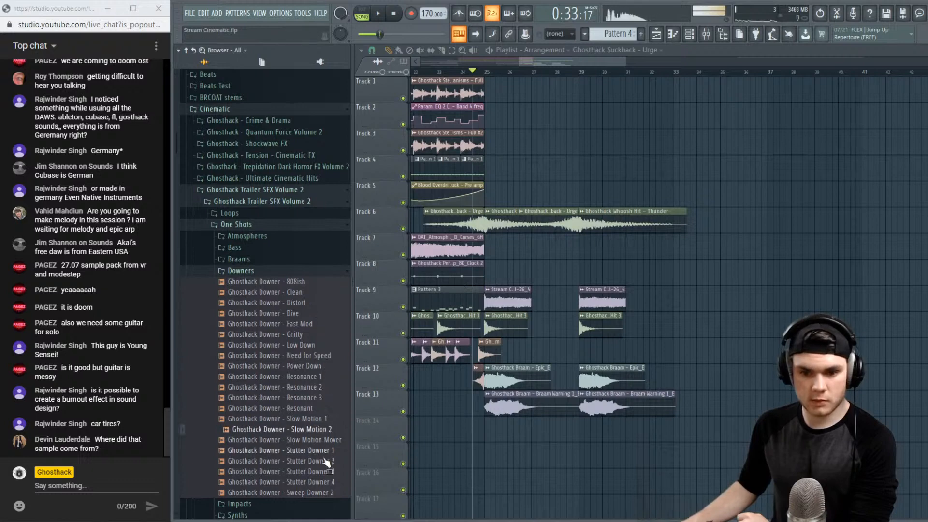
pyautogui.click(327, 471)
# Audition samples in the SFX folder under Impacts, including Grind 2, Sci-Fi Glitch 5 and SFX Broken
pyautogui.click(278, 271)
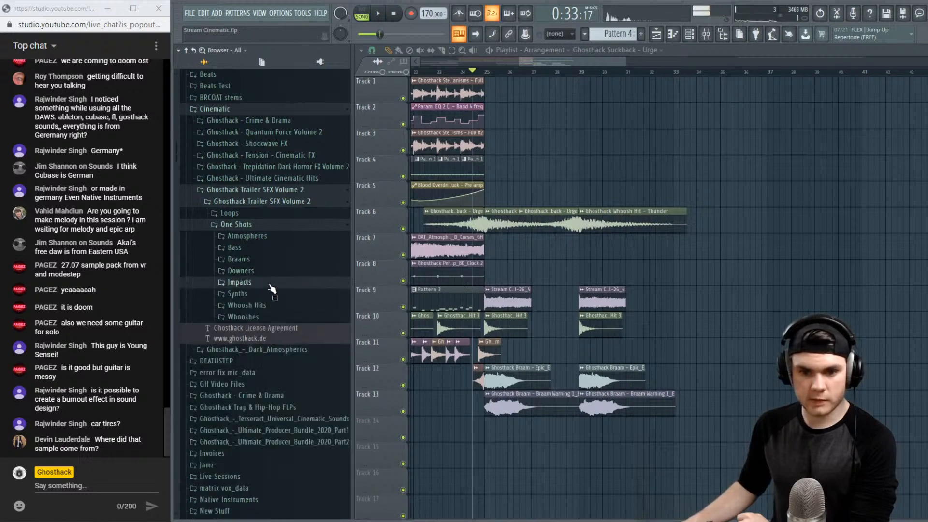
pyautogui.click(282, 282)
pyautogui.click(282, 316)
pyautogui.click(277, 338)
pyautogui.scroll(-3, 285, 338)
pyautogui.click(294, 331)
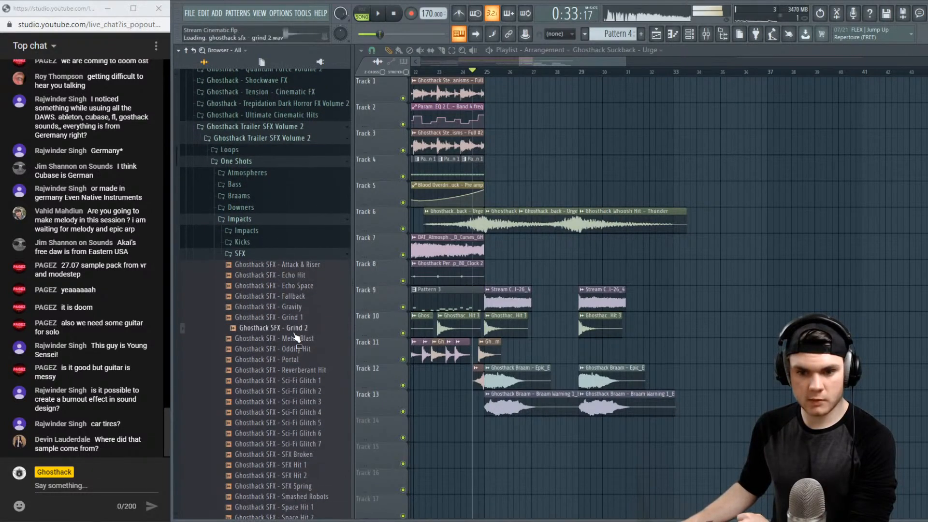
pyautogui.scroll(-6, 319, 400)
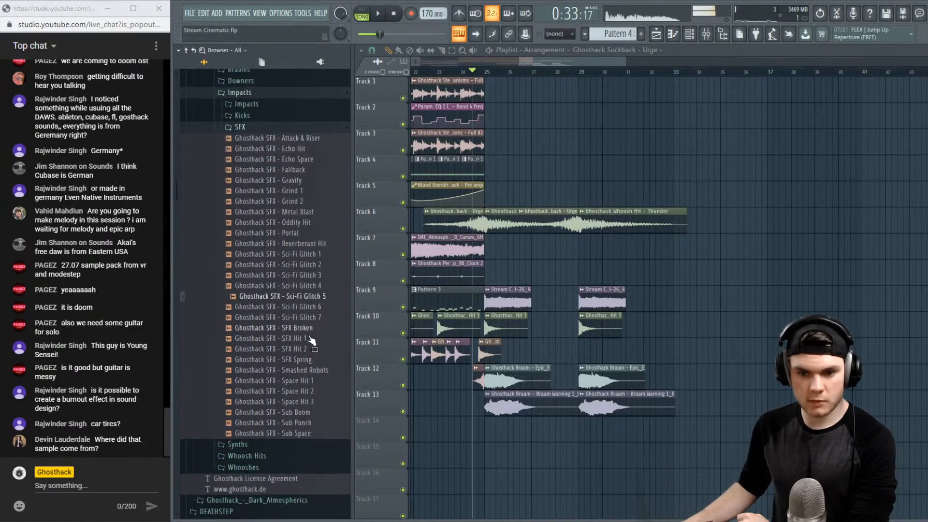
pyautogui.click(316, 349)
pyautogui.click(323, 381)
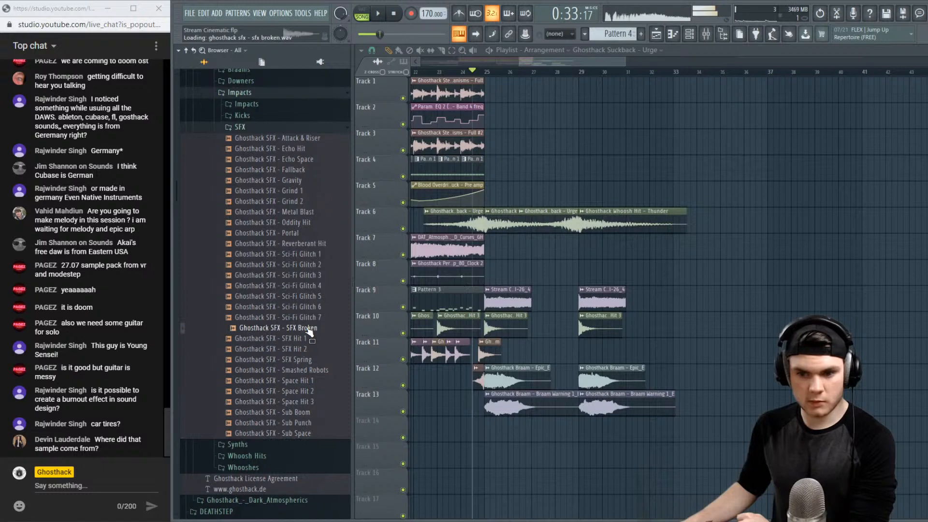
# Inspect the Braam - Epic_E clip's channel settings, and solo tracks 9, 10 and 12 in turn from bar 25
pyautogui.click(489, 72)
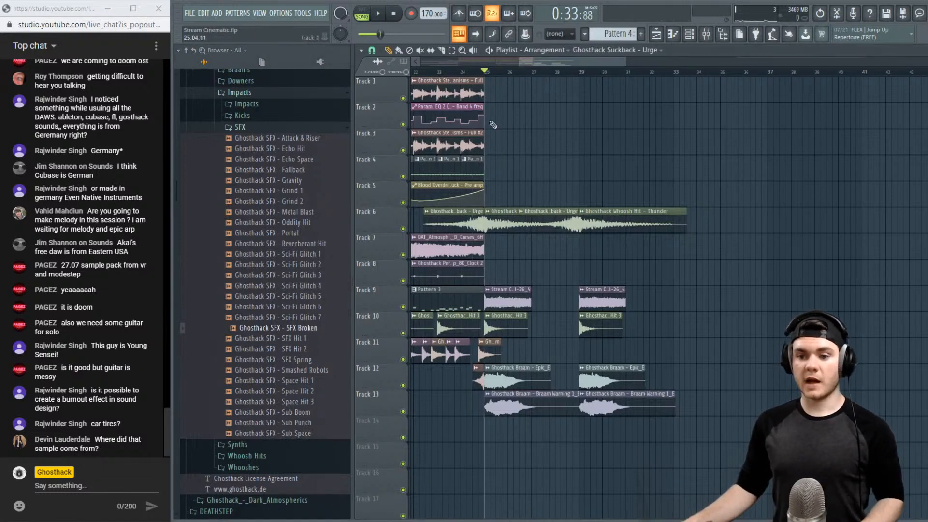
pyautogui.doubleClick(511, 385)
pyautogui.press('space')
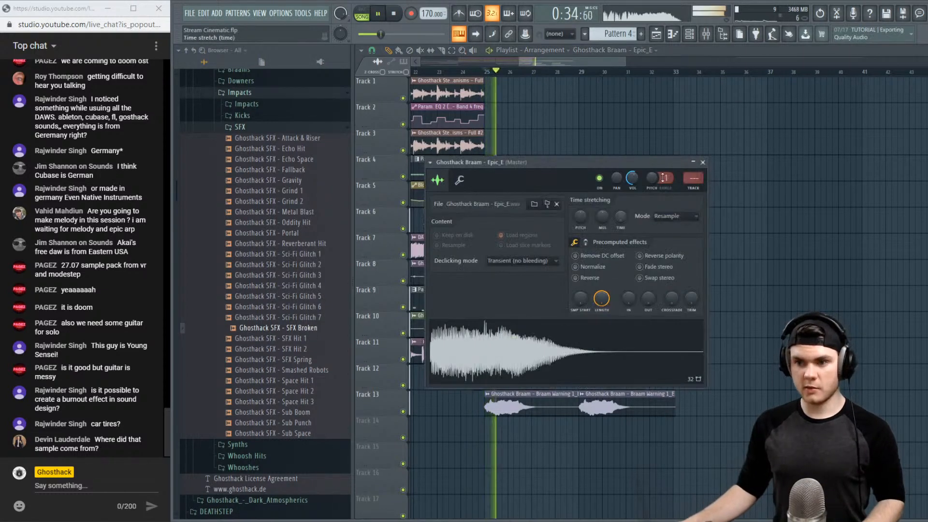
pyautogui.press('space')
pyautogui.click(700, 162)
pyautogui.rightClick(402, 306)
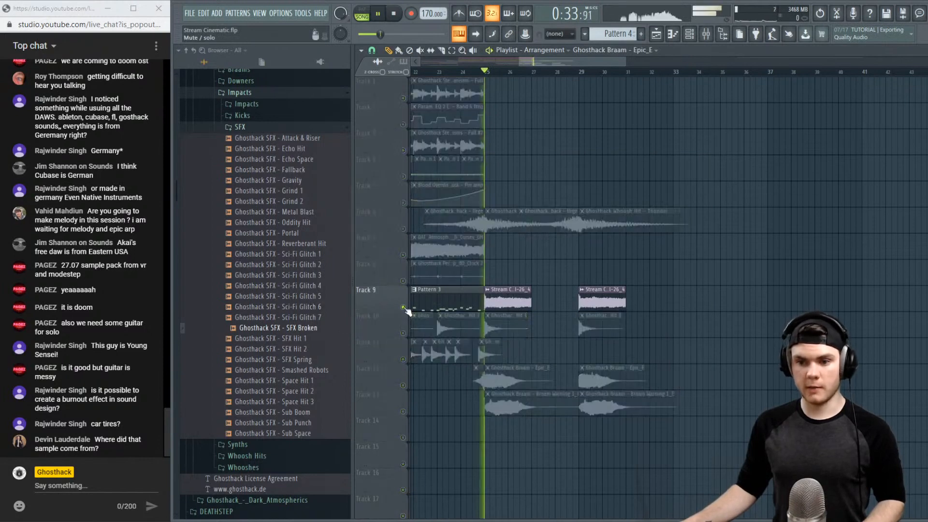
pyautogui.rightClick(403, 333)
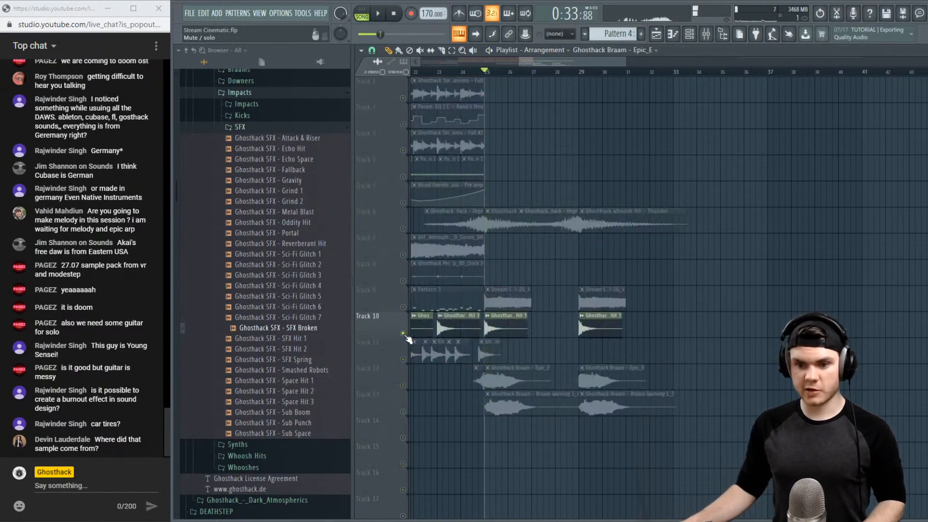
pyautogui.rightClick(402, 385)
pyautogui.press('space')
# Open the mixer and rename Insert 13 as G Sample
pyautogui.click(706, 37)
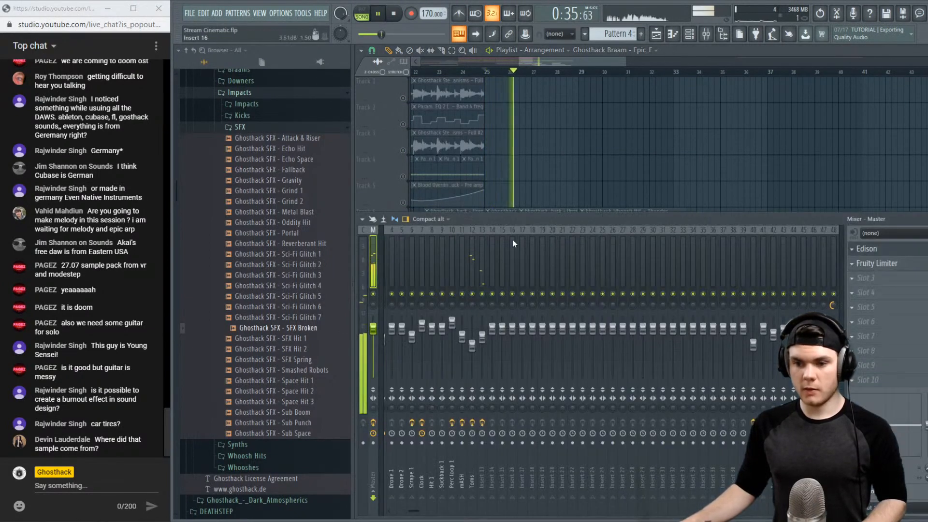
pyautogui.press('space')
pyautogui.click(485, 253)
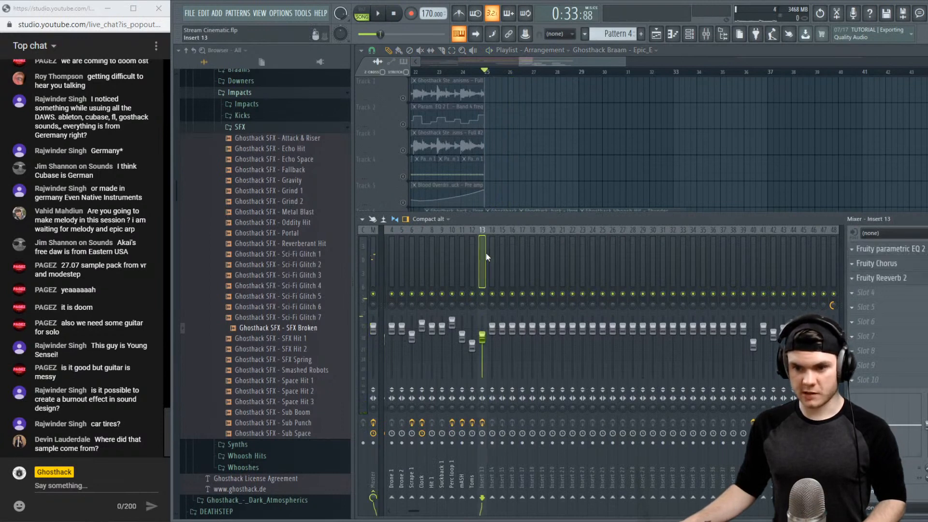
pyautogui.click(900, 251)
pyautogui.click(900, 251)
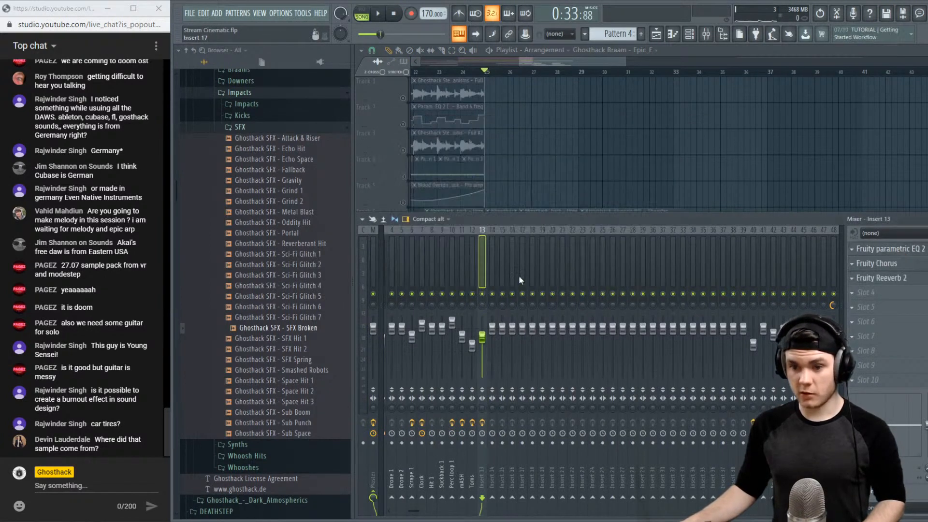
pyautogui.rightClick(484, 243)
pyautogui.click(504, 244)
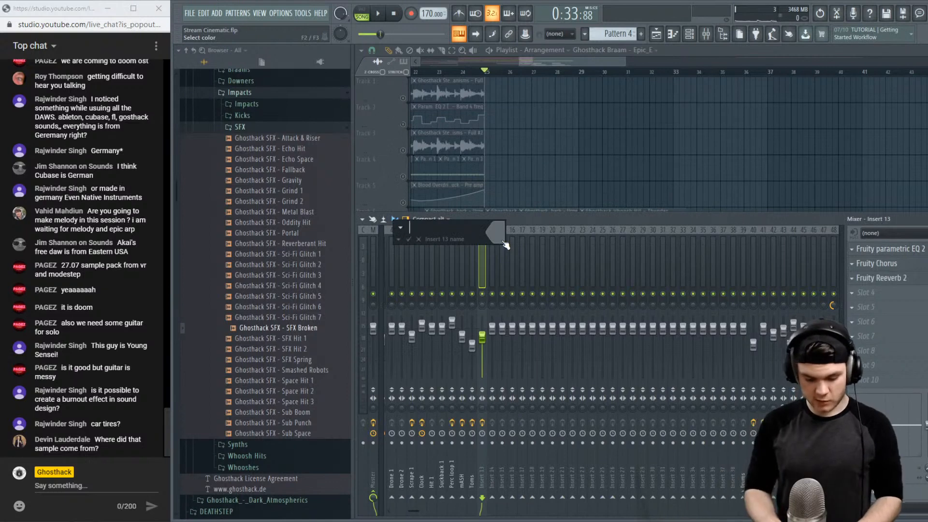
pyautogui.write('G Sample')
pyautogui.press('Return')
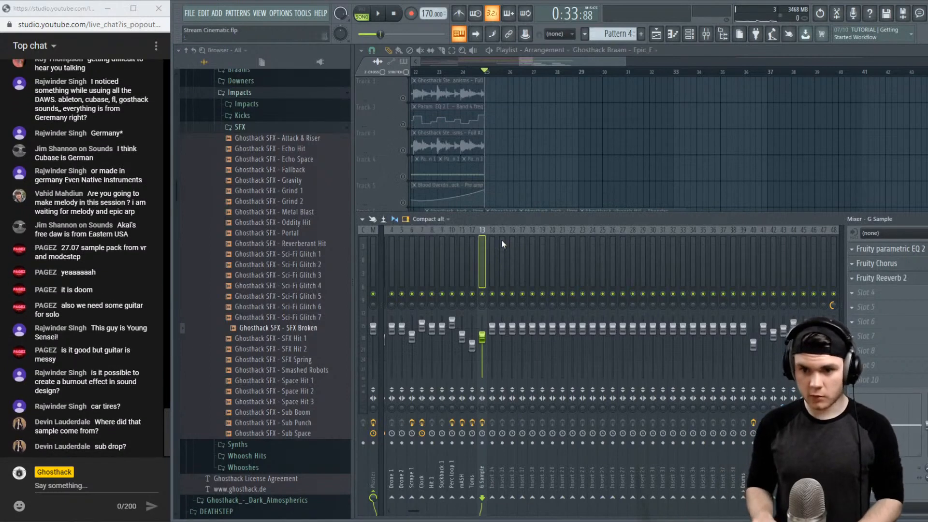
# Rename mixer Insert 14 as Braam 1 and Insert 15 as Braam 2
pyautogui.rightClick(491, 239)
pyautogui.click(511, 238)
pyautogui.write('Braam')
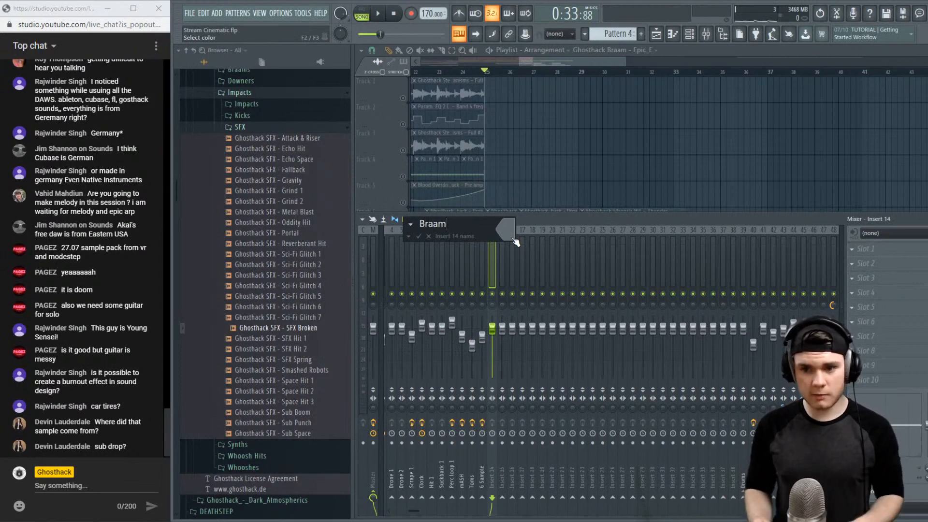
pyautogui.write(' 1')
pyautogui.press('Return')
pyautogui.rightClick(508, 233)
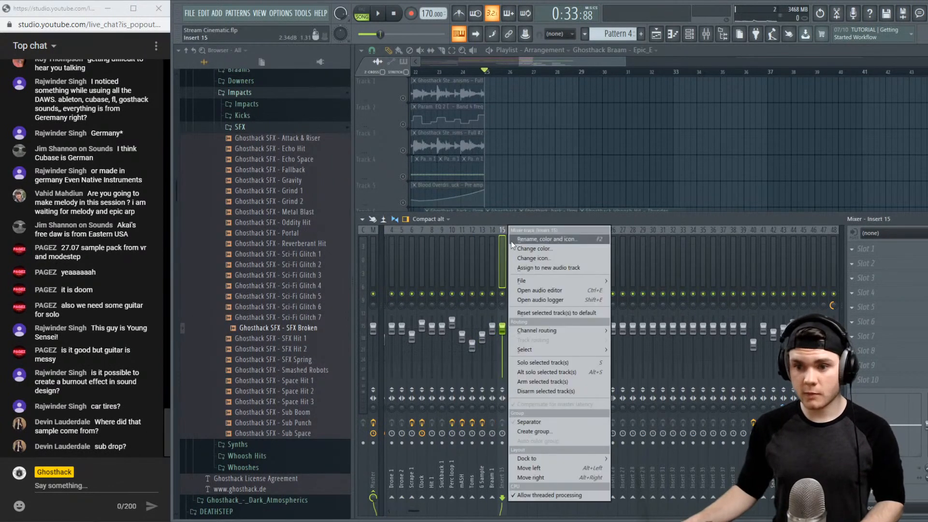
pyautogui.click(523, 246)
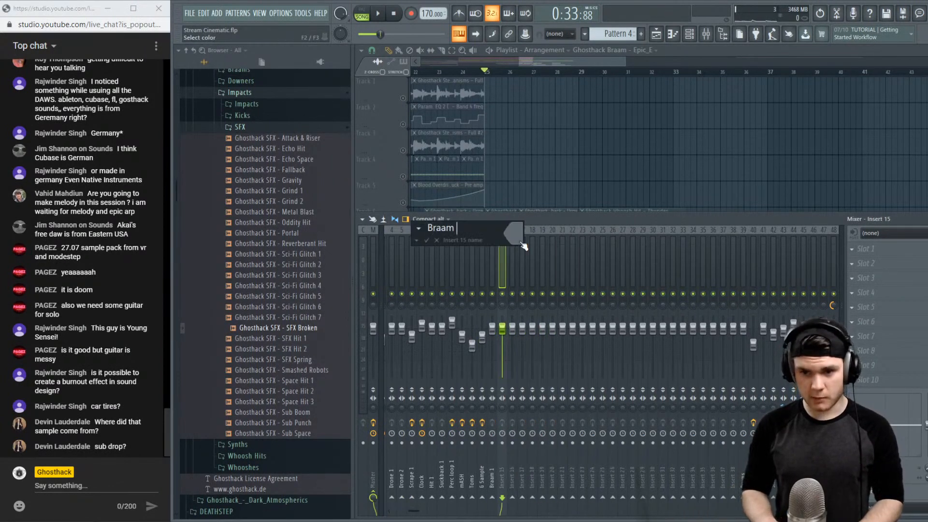
pyautogui.write('Braam 2')
pyautogui.press('Return')
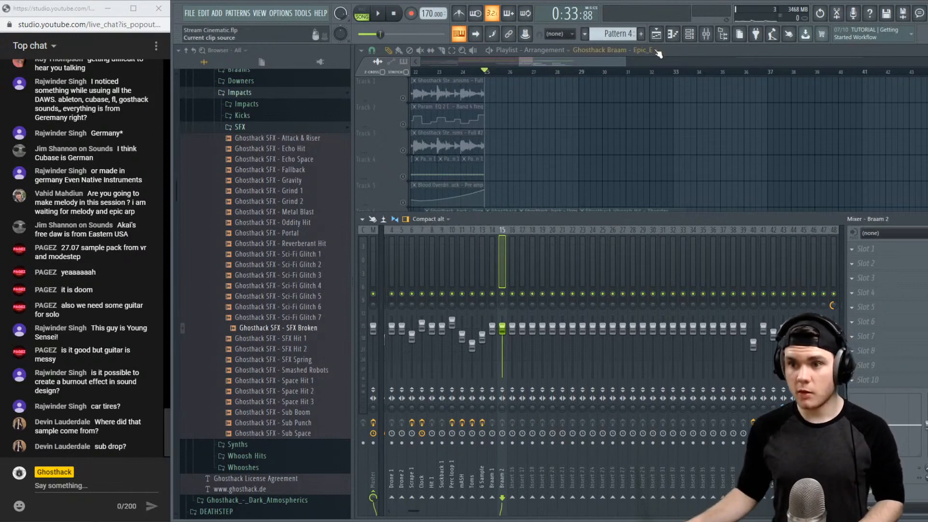
# Route the Braam - Epic_E channel to mixer track 14 and the Braam Warning 1_E channel to track 15
pyautogui.click(674, 51)
pyautogui.doubleClick(530, 372)
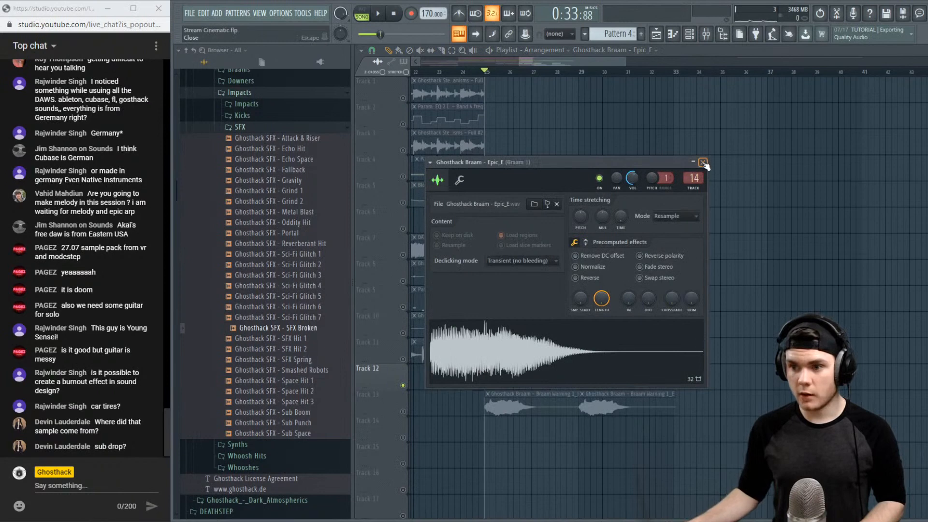
pyautogui.click(703, 162)
pyautogui.doubleClick(577, 315)
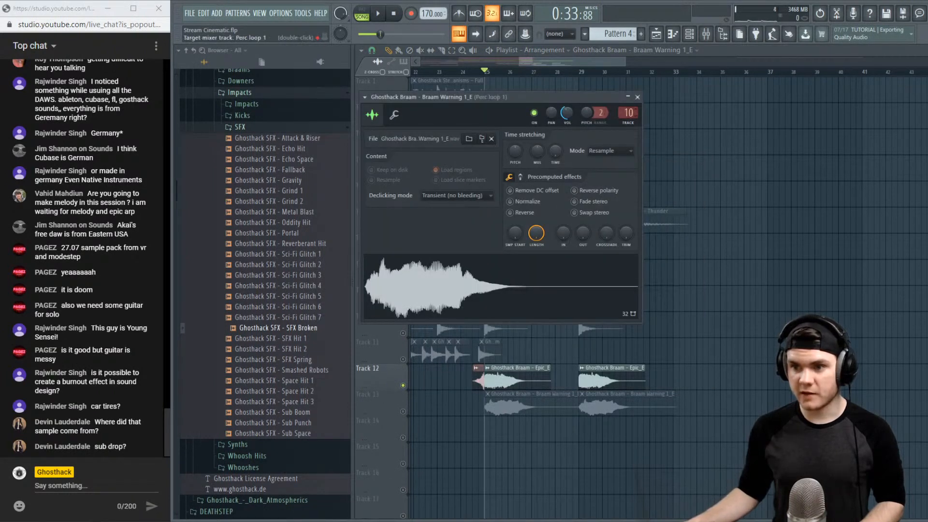
pyautogui.click(637, 96)
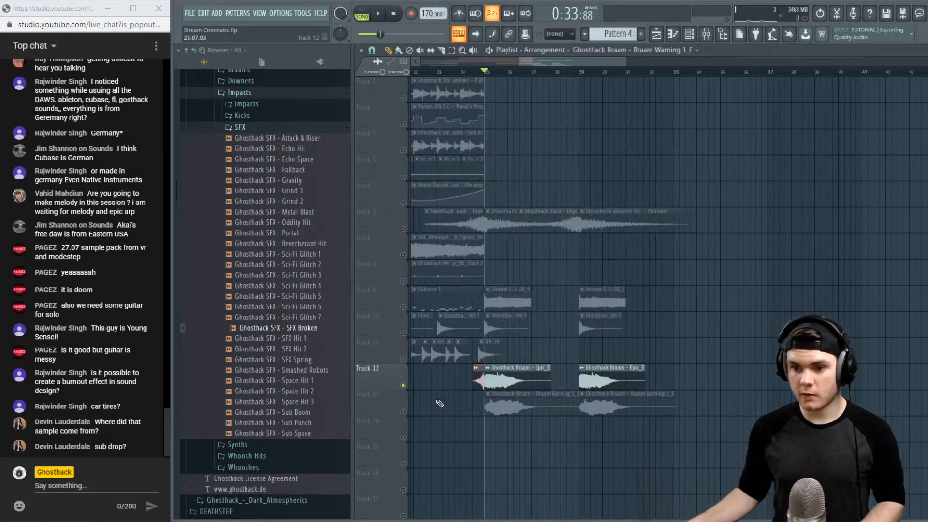
# Solo playlist track 13, re-enable track 12, and play both braams from bar 25 with the mixer open
pyautogui.rightClick(403, 412)
pyautogui.press('space')
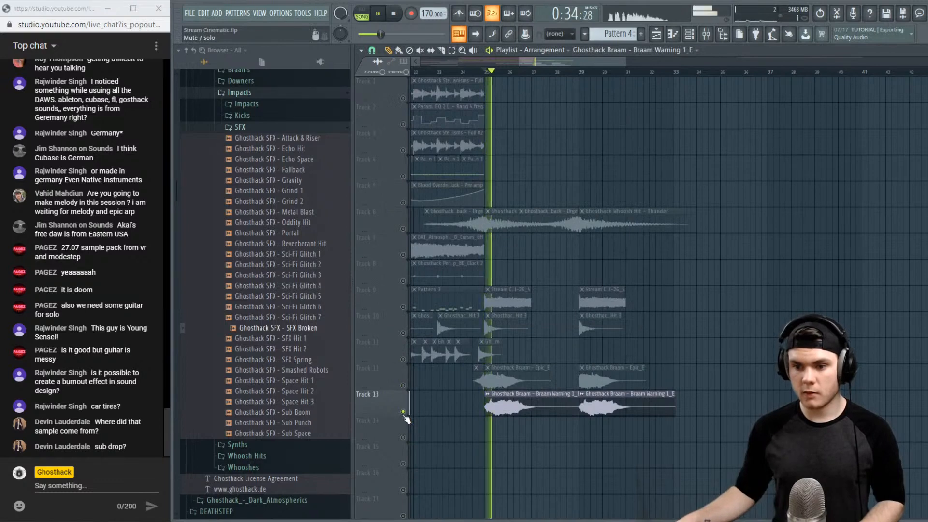
pyautogui.click(403, 385)
pyautogui.click(705, 33)
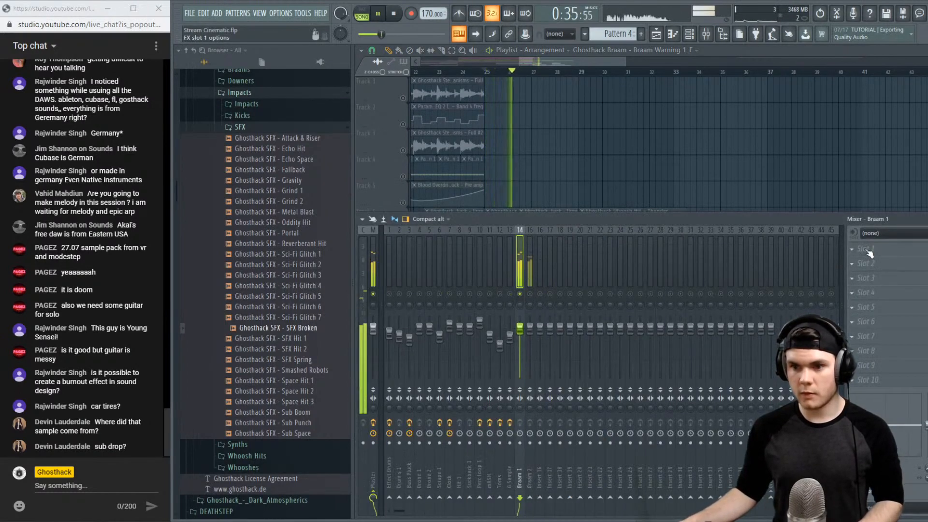
pyautogui.press('space')
pyautogui.press('space')
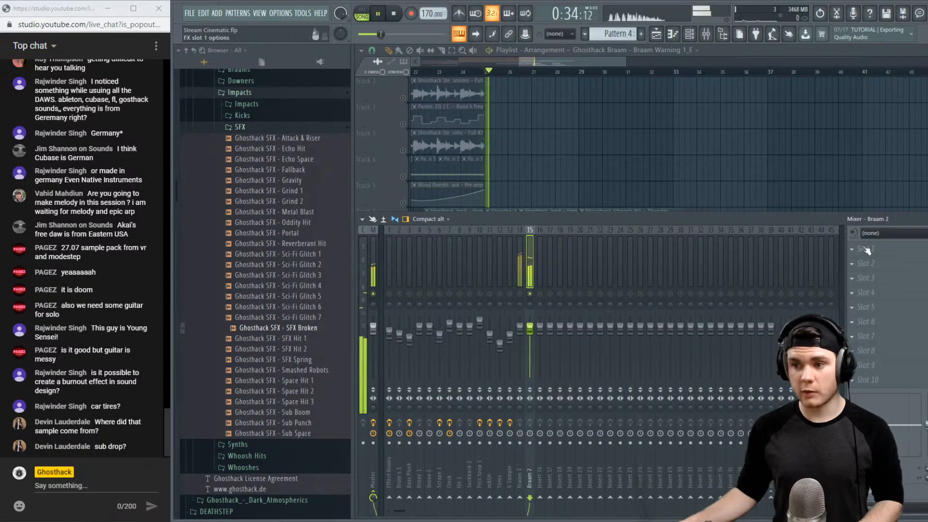
pyautogui.press('space')
# Insert Fruity Parametric EQ 2 in the first effect slot of Braam 2 and adjust its lowest band during playback
pyautogui.click(866, 249)
pyautogui.moveTo(863, 262)
pyautogui.click(728, 129)
pyautogui.press('space')
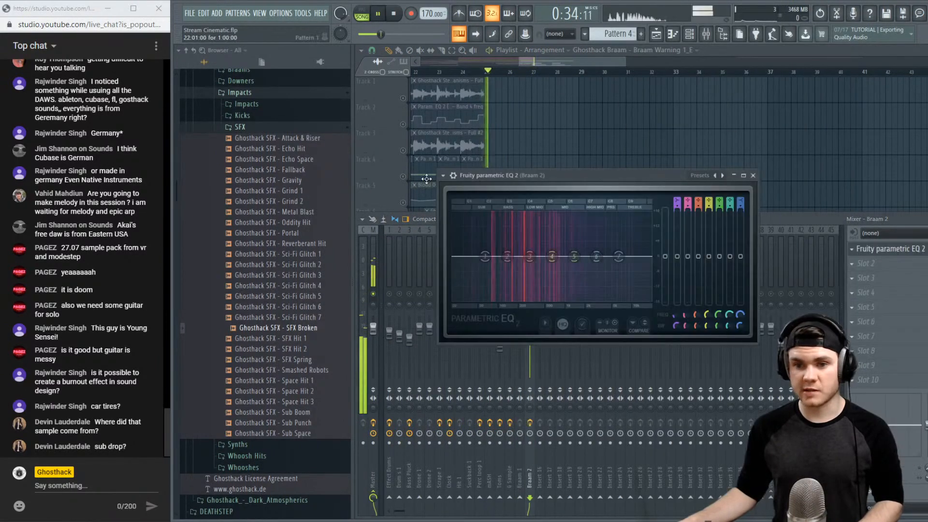
pyautogui.click(699, 175)
pyautogui.moveTo(453, 256); pyautogui.dragTo(504, 256)
pyautogui.press('space')
pyautogui.click(886, 249)
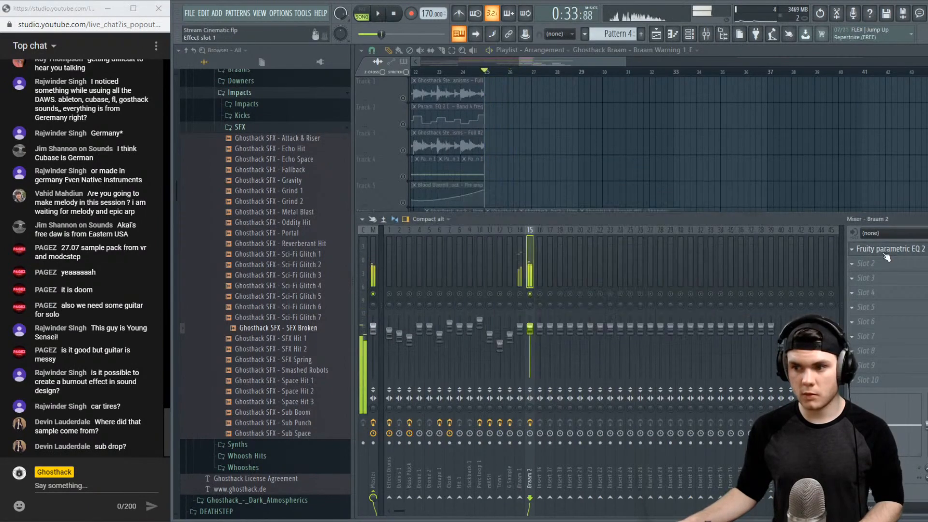
# Try Fruity Squeeze in the second effect slot of Braam 2
pyautogui.click(866, 263)
pyautogui.moveTo(862, 276)
pyautogui.click(650, 175)
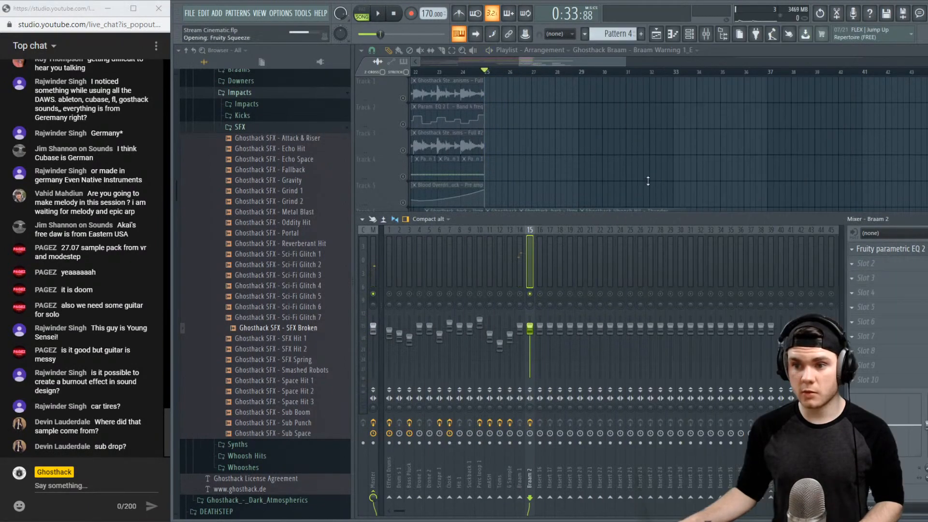
pyautogui.press('space')
# Load Fruity Fast Dist in the second effect slot of Braam 2
pyautogui.click(859, 267)
pyautogui.moveTo(861, 276)
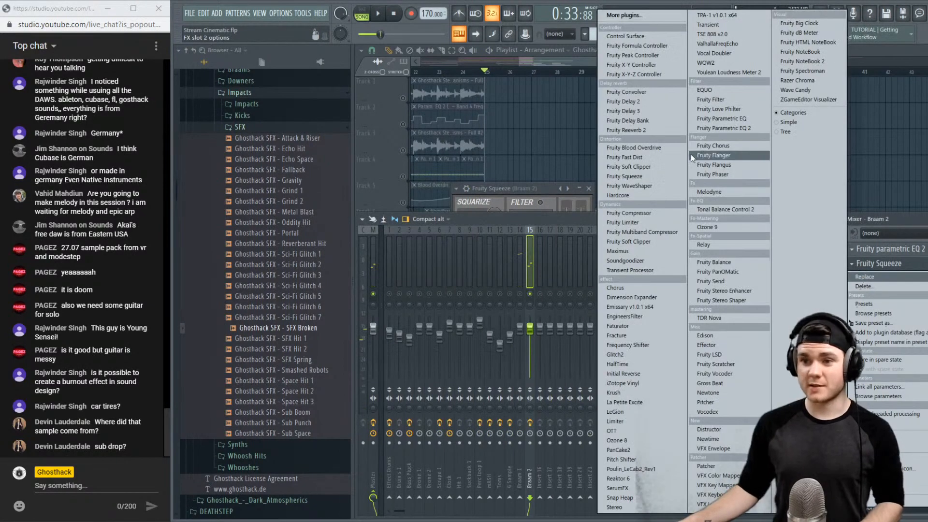
pyautogui.click(628, 158)
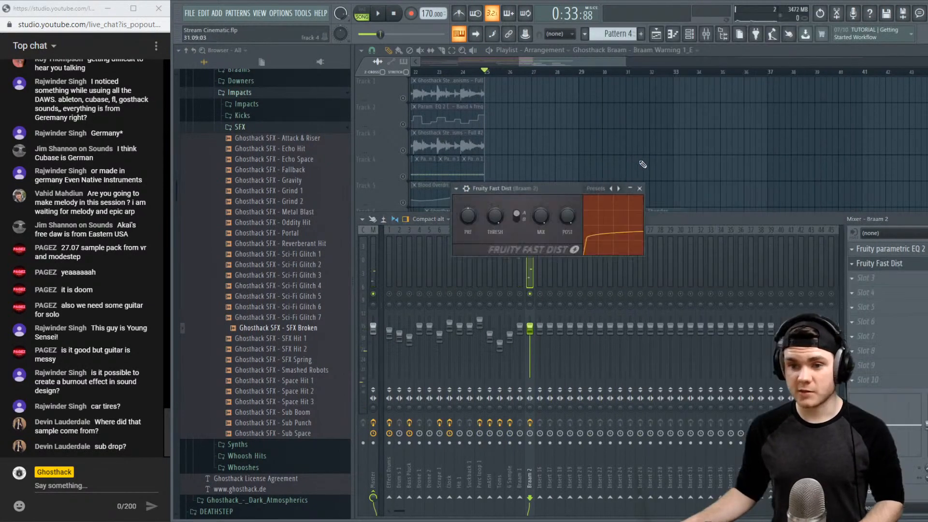
# Audition the distorted Braam 2, close its effect window, and solo Braam 1 in the mixer
pyautogui.press('space')
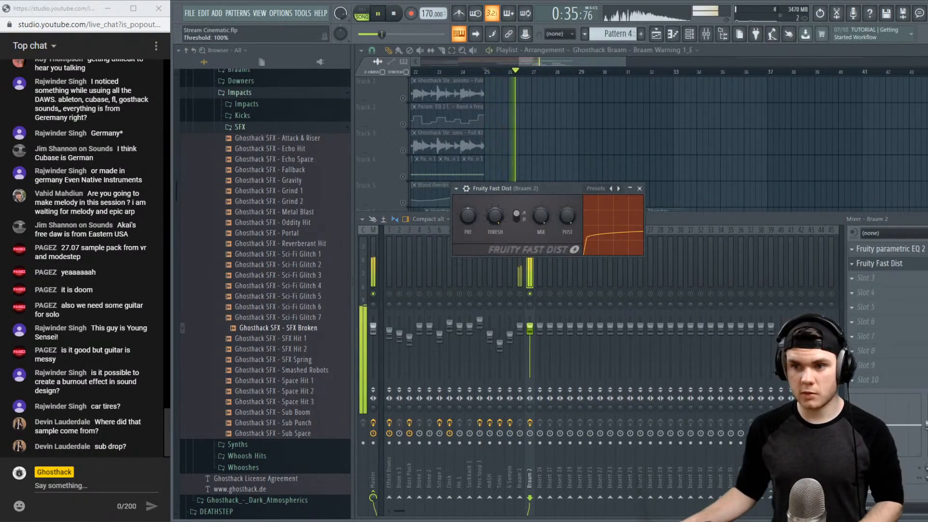
pyautogui.click(639, 189)
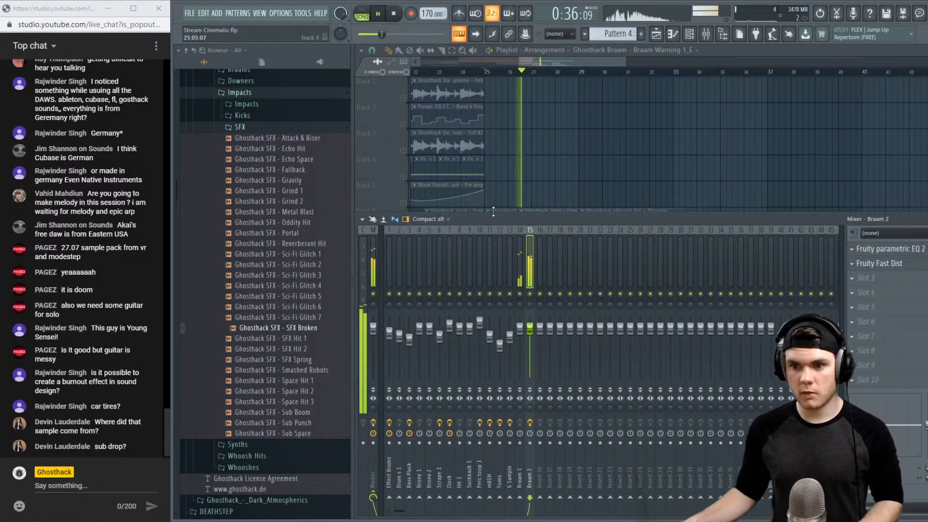
pyautogui.press('space')
pyautogui.rightClick(521, 293)
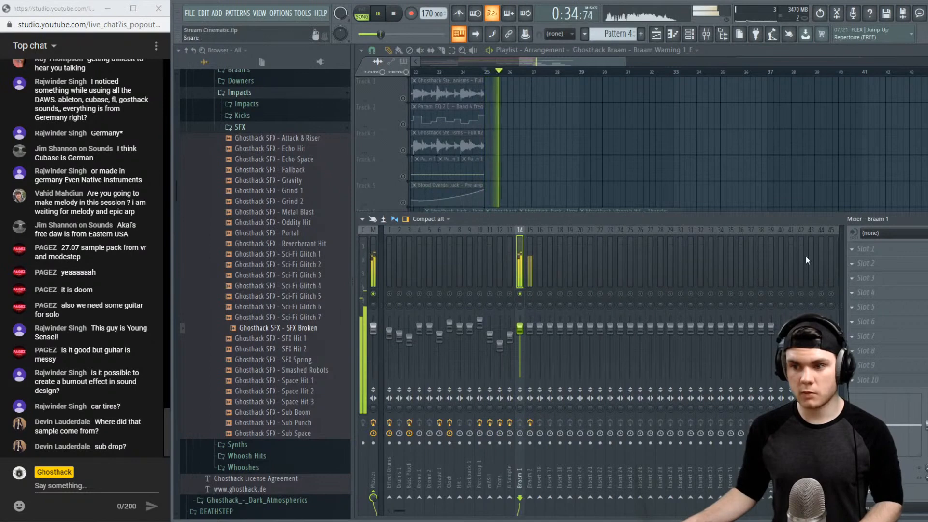
# Load Fruity Fast Dist in the first effect slot of Braam 1, adjust its threshold and mix, and end the solo
pyautogui.click(865, 250)
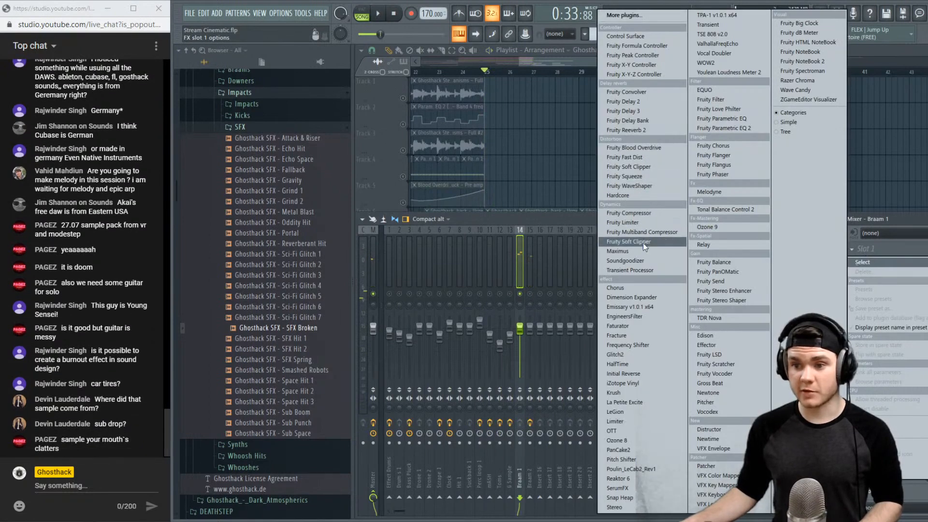
pyautogui.click(641, 158)
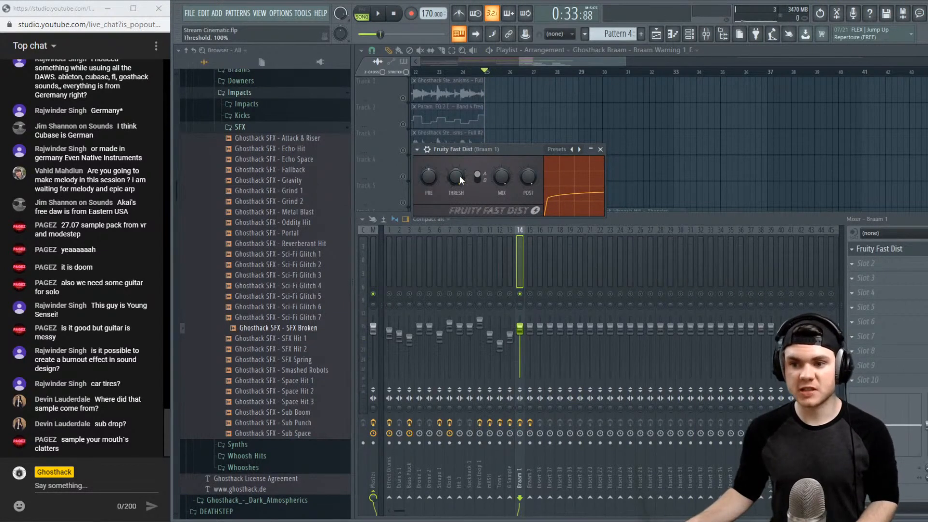
pyautogui.moveTo(459, 176); pyautogui.dragTo(460, 164)
pyautogui.press('space')
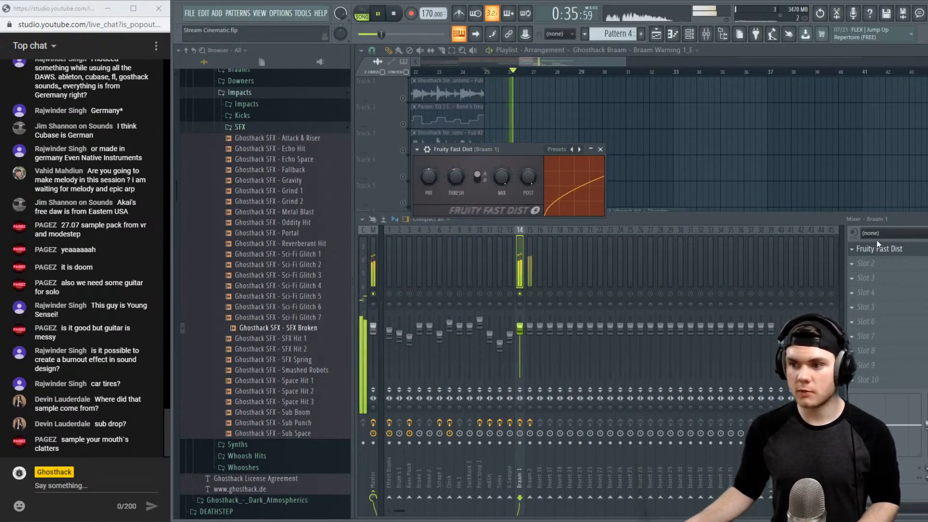
pyautogui.press('space')
pyautogui.moveTo(502, 177); pyautogui.dragTo(502, 193)
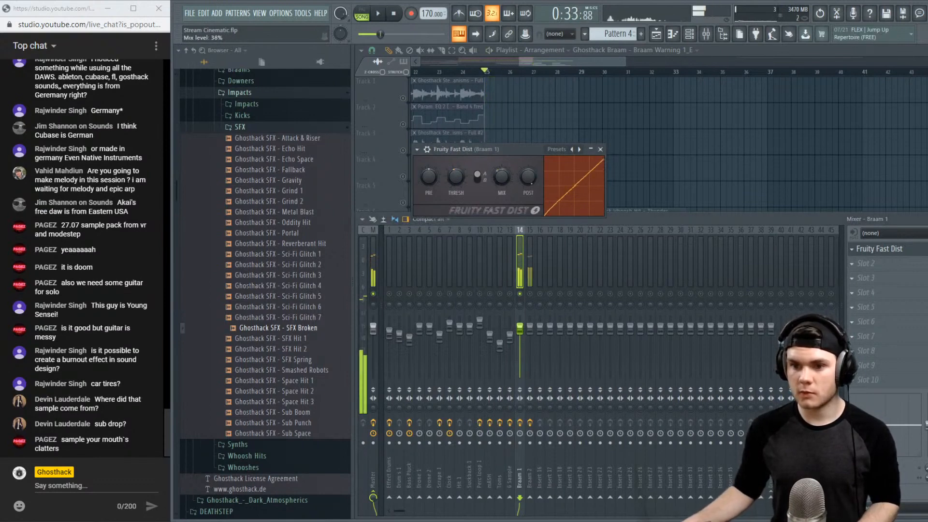
pyautogui.rightClick(520, 293)
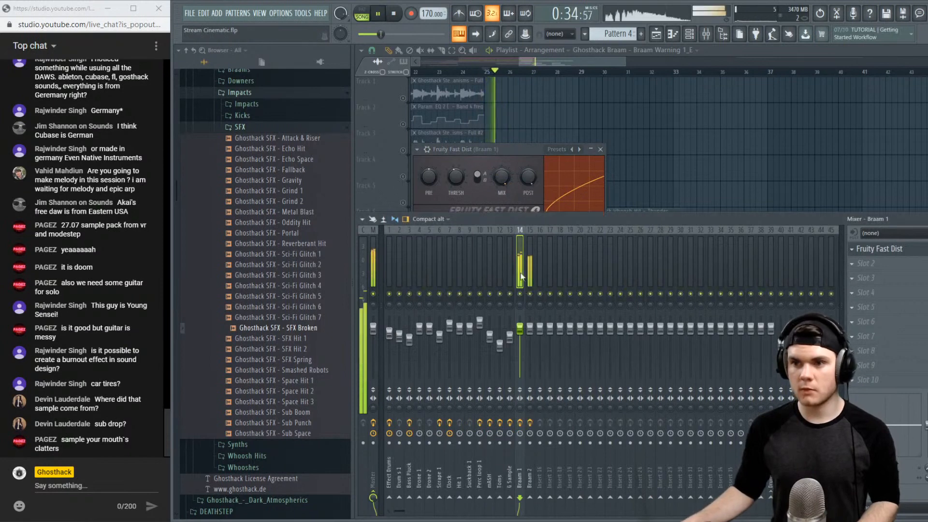
# Re-enable all playlist tracks and play the full arrangement from around bar 23
pyautogui.click(715, 49)
pyautogui.press('space')
pyautogui.rightClick(404, 307)
pyautogui.rightClick(403, 307)
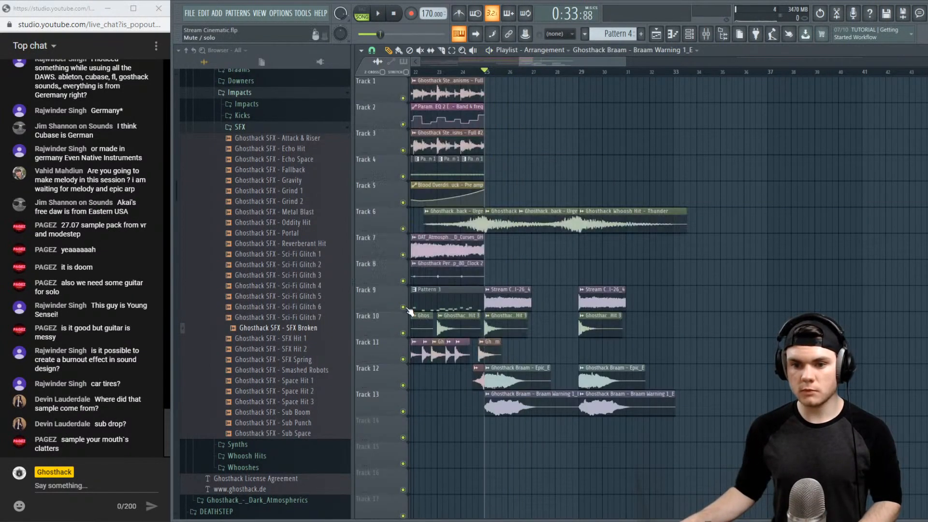
pyautogui.press('space')
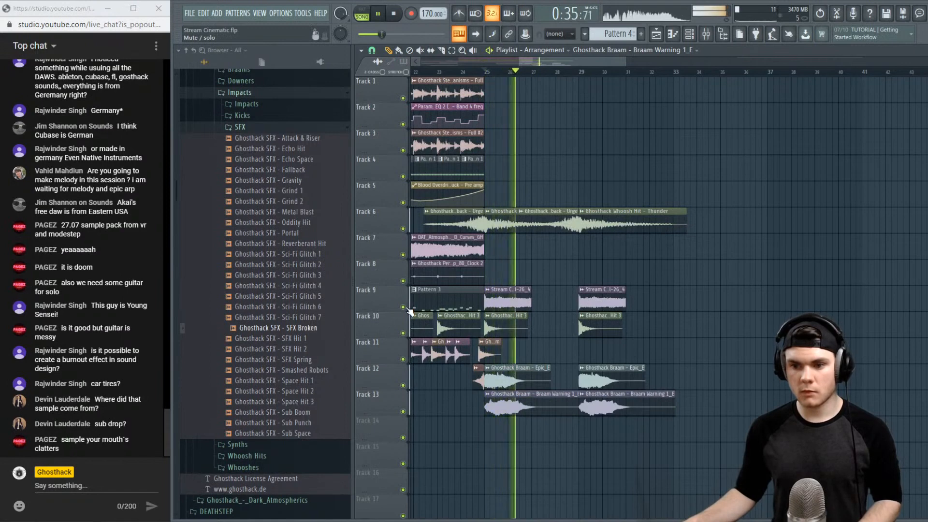
pyautogui.click(448, 72)
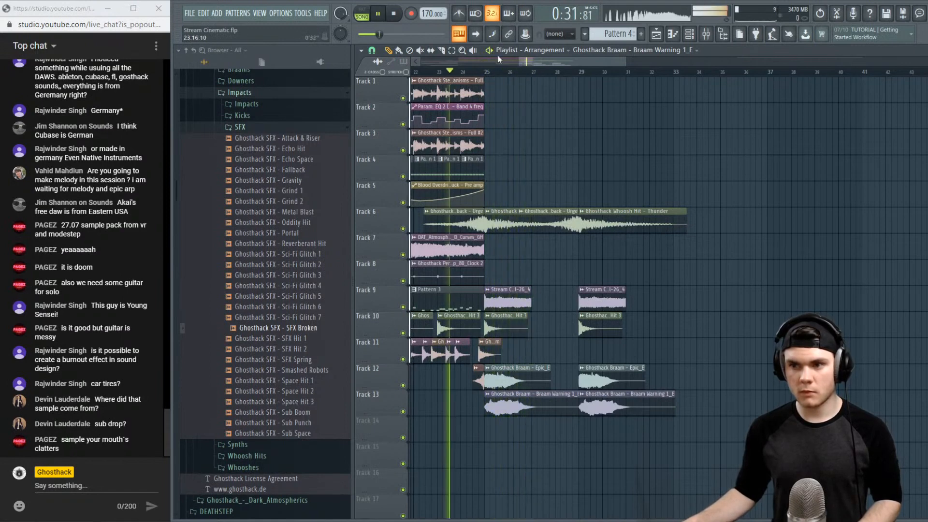
# Lower the volumes of Braam 1 and Braam 2 together in the mixer
pyautogui.click(706, 34)
pyautogui.keyDown('ctrl'); pyautogui.keyDown('shift'); pyautogui.click(528, 257); pyautogui.keyUp('shift'); pyautogui.keyUp('ctrl')
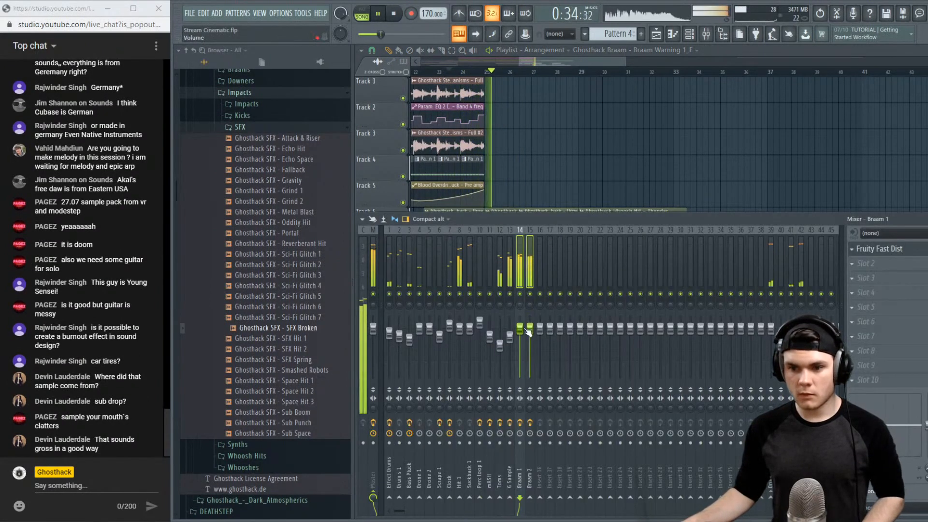
pyautogui.moveTo(530, 328)
pyautogui.mouseDown()
pyautogui.moveTo(530, 343)
pyautogui.moveTo(530, 334)
pyautogui.mouseUp()
# Reduce the volume of Braam 2 to 68% (-7.7 dB), toggling its solo to compare it with the full mix
pyautogui.rightClick(530, 294)
pyautogui.press('space')
pyautogui.press('space')
pyautogui.click(529, 298)
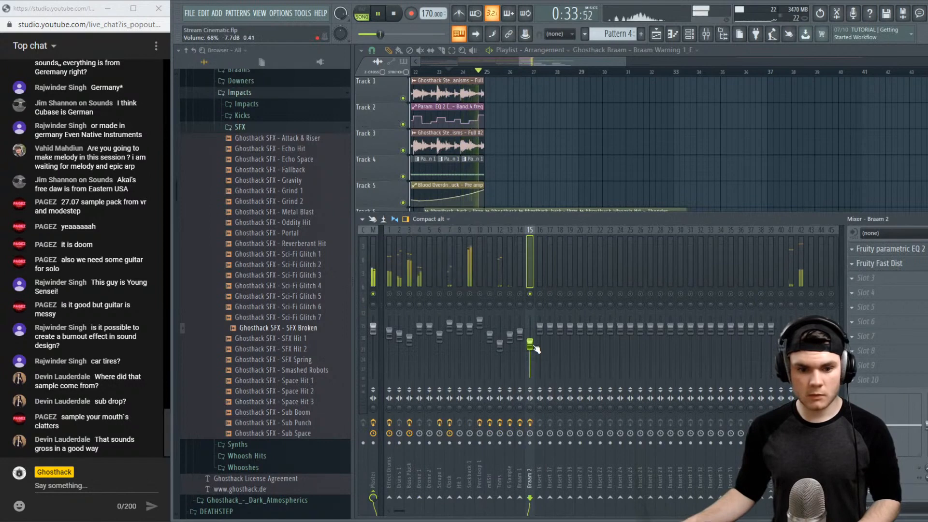
pyautogui.press('space')
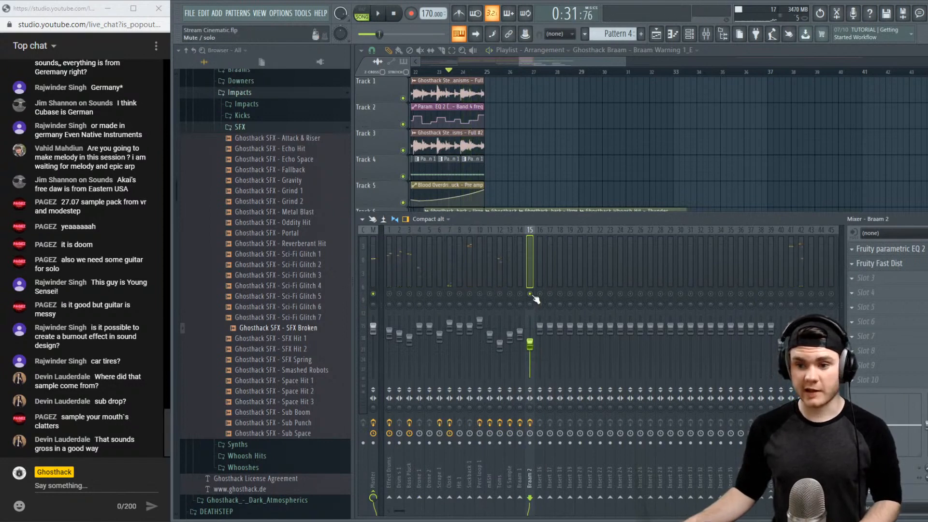
pyautogui.rightClick(531, 294)
pyautogui.press('space')
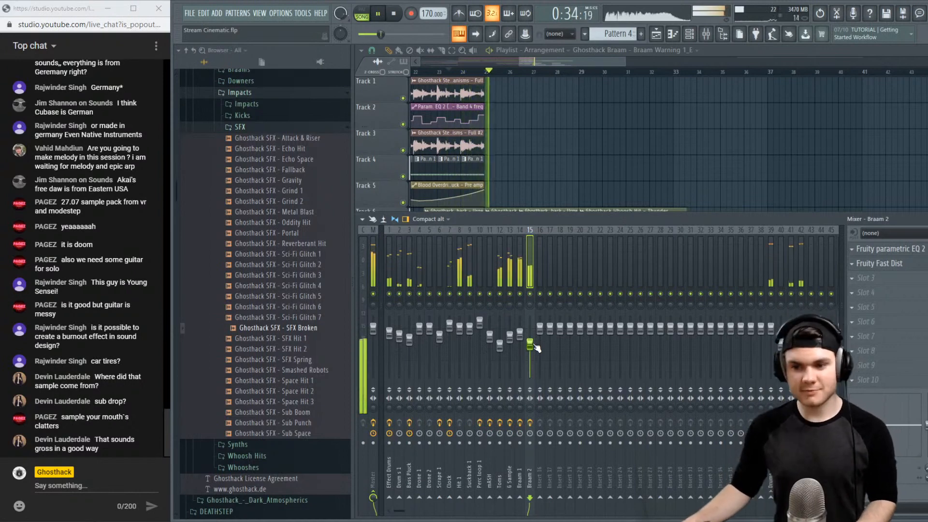
# Raise the volume of Braam 1 to 108% (1.8 dB) while playing the mix from bar 25
pyautogui.moveTo(530, 345); pyautogui.dragTo(520, 328)
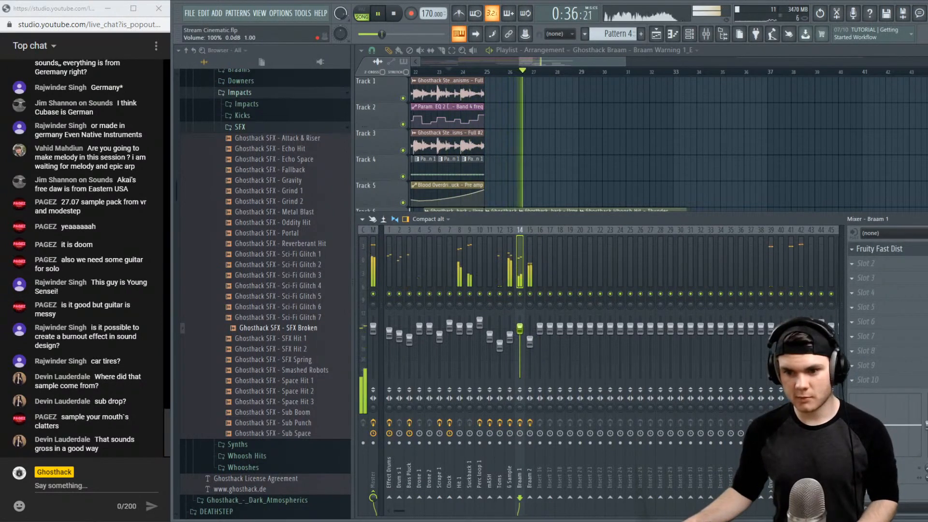
pyautogui.click(706, 34)
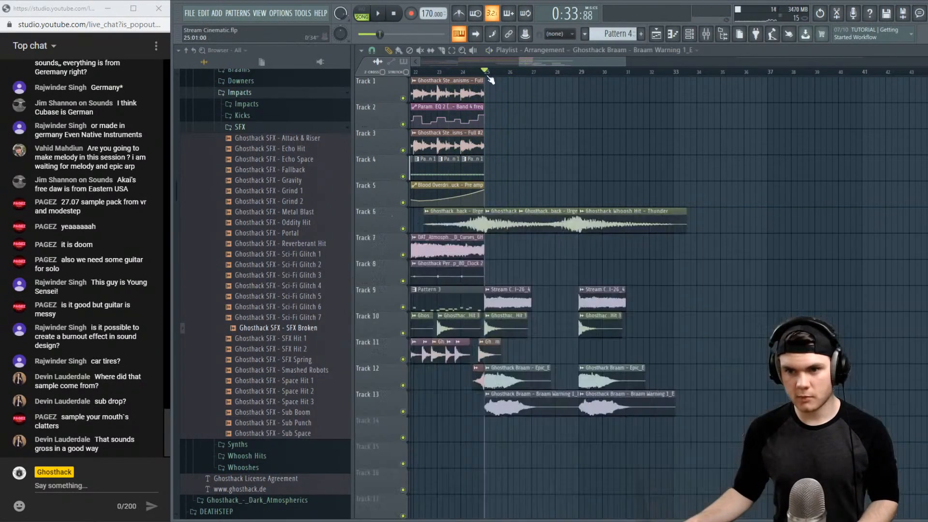
pyautogui.click(705, 34)
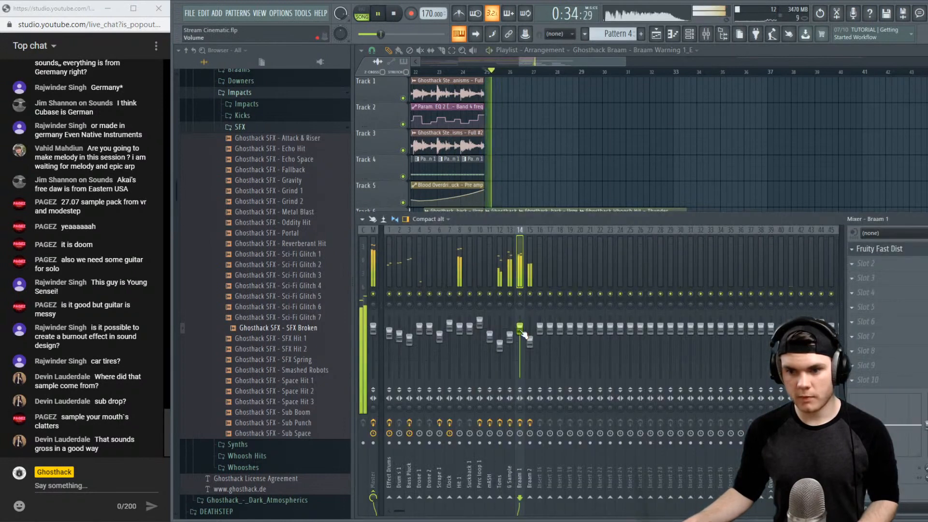
pyautogui.moveTo(520, 329); pyautogui.dragTo(520, 326)
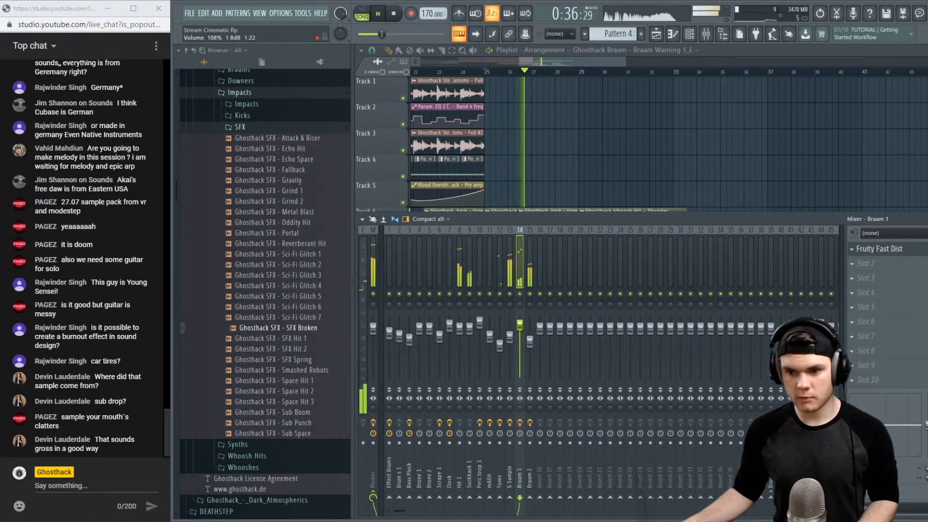
pyautogui.press('space')
pyautogui.press('F9')
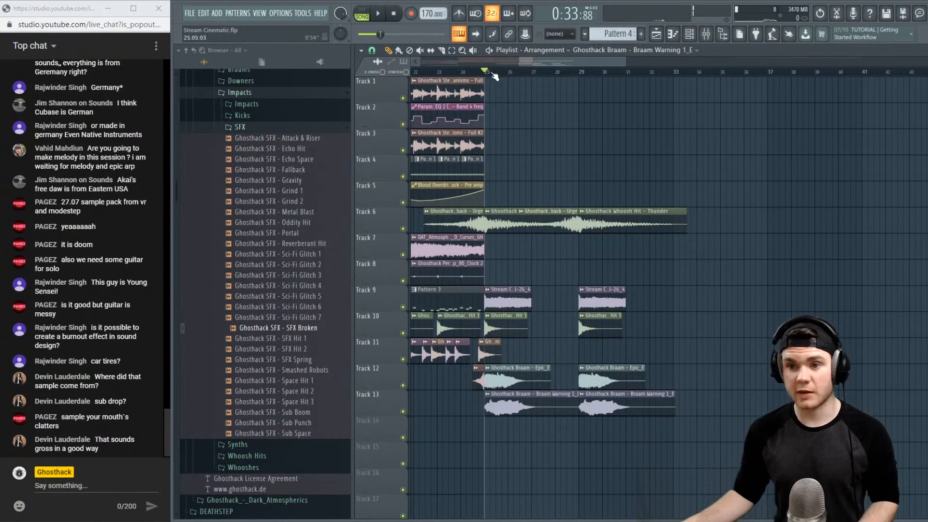
# Solo playlist track 12 and play the Ghosthack Braam - Epic_E clip from bar 25
pyautogui.scroll(3, 493, 72)
pyautogui.moveTo(477, 73); pyautogui.dragTo(515, 76)
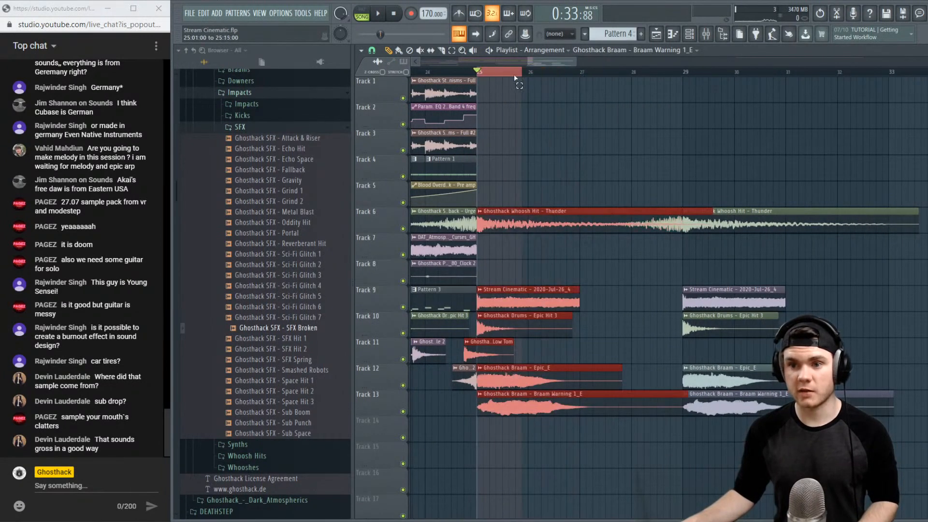
pyautogui.click(481, 75)
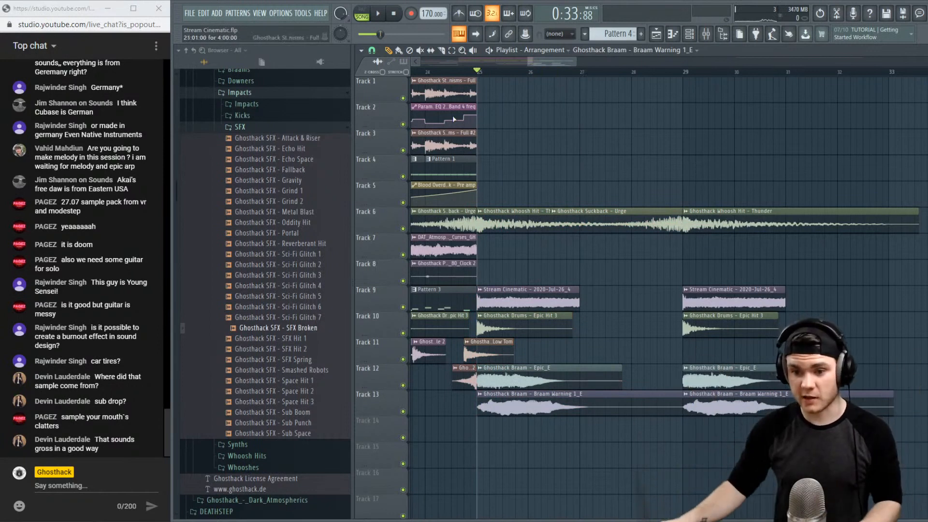
pyautogui.press('space')
pyautogui.rightClick(403, 385)
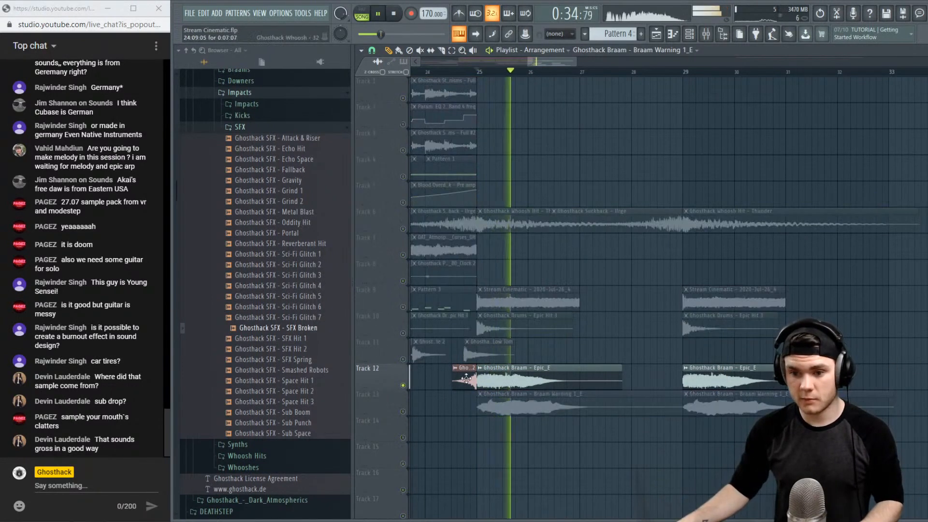
pyautogui.press('space')
# Lengthen the Ghosthack Braam - Epic_E sample with its stretch time, set the stretching mode to Stretch, and audition it
pyautogui.doubleClick(512, 375)
pyautogui.moveTo(555, 163); pyautogui.dragTo(641, 79)
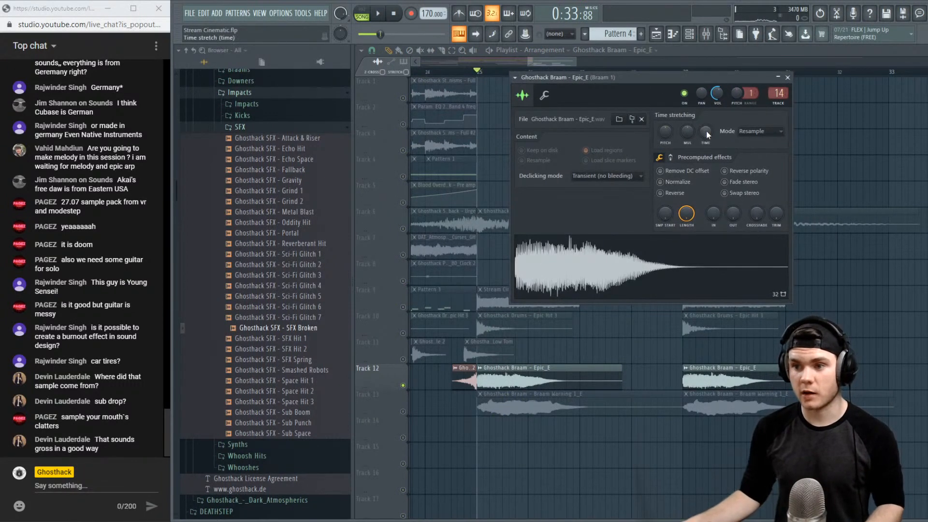
pyautogui.moveTo(706, 131); pyautogui.dragTo(706, 118)
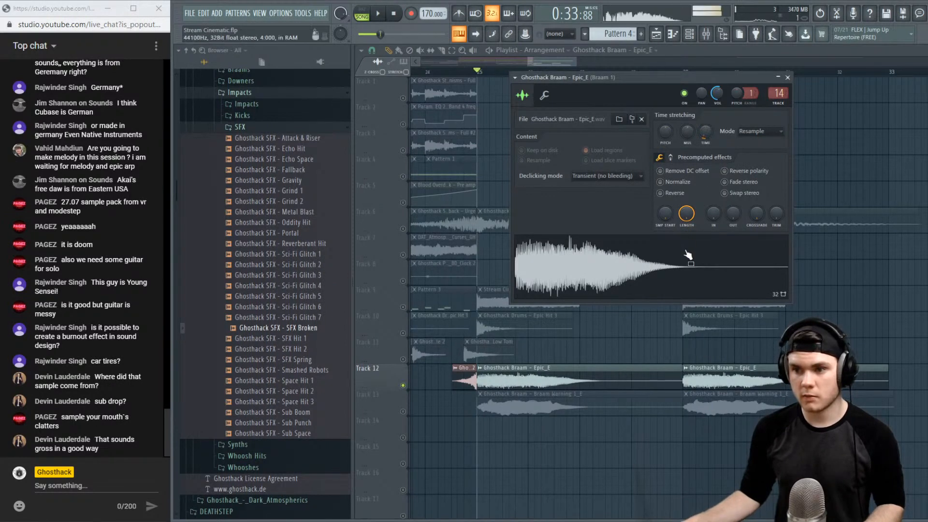
pyautogui.click(750, 135)
pyautogui.click(747, 160)
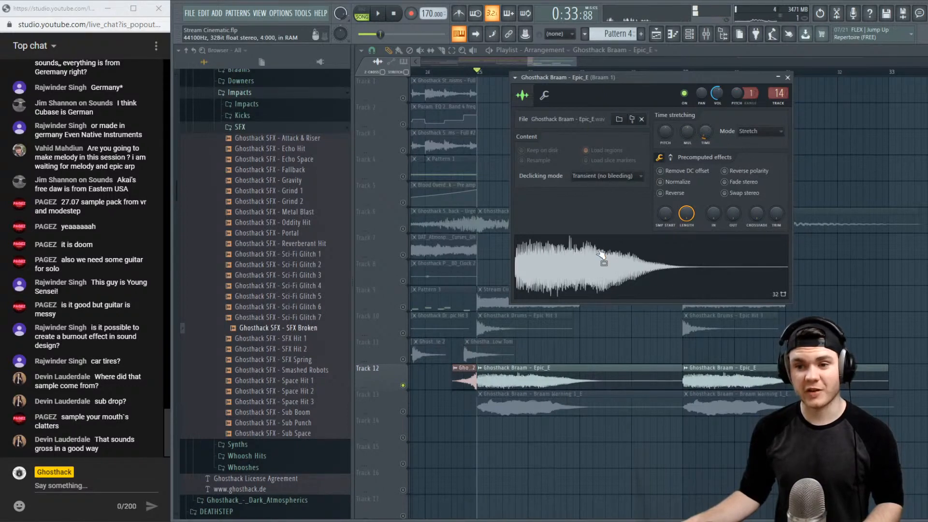
pyautogui.press('space')
pyautogui.press('space')
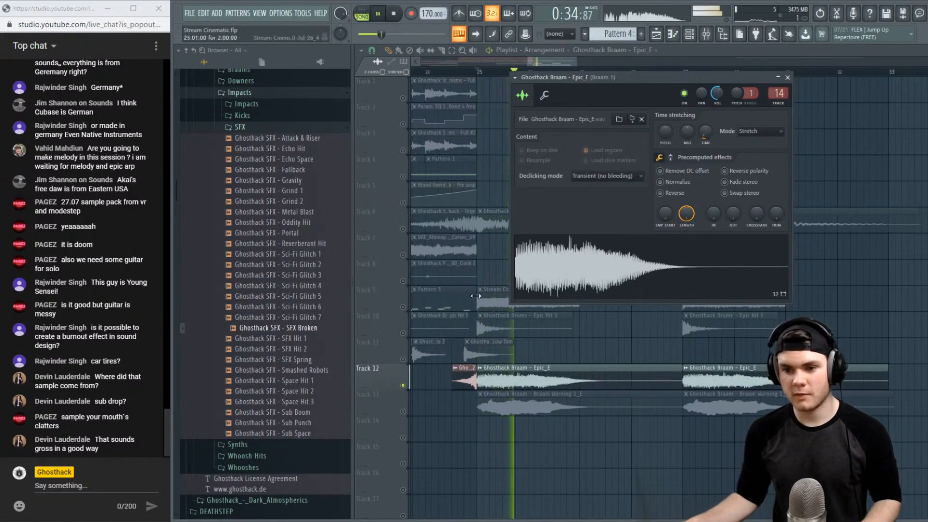
# Enable playlist track 9 alongside the soloed braam, swap track 12 for track 13, and play both combinations from bar 25
pyautogui.click(403, 307)
pyautogui.press('space')
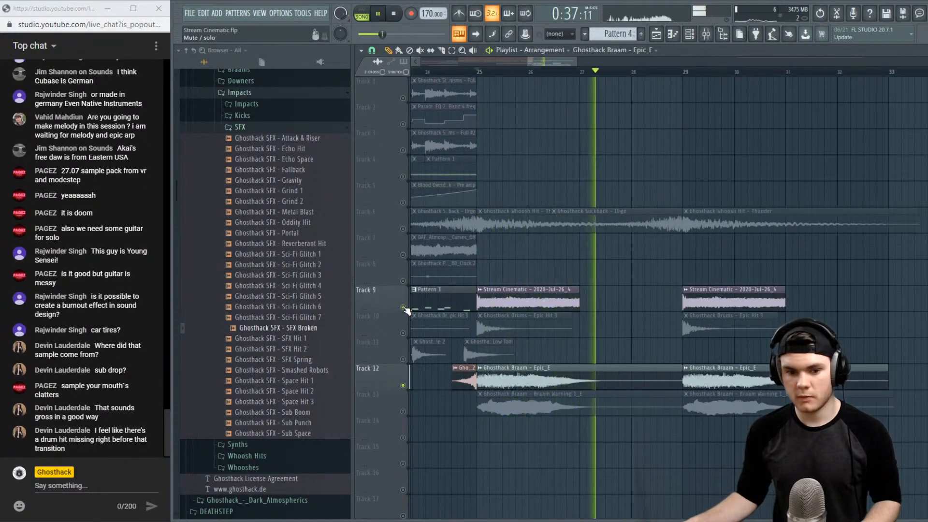
pyautogui.press('space')
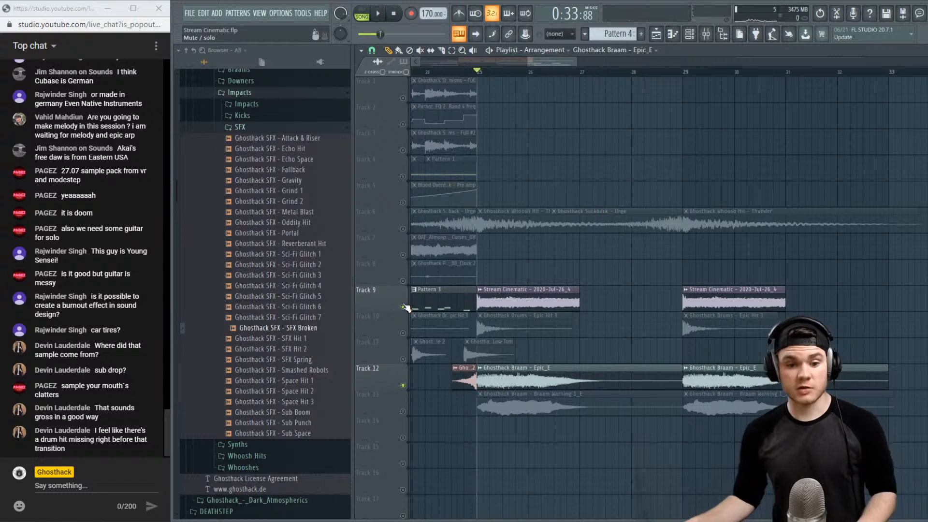
pyautogui.click(403, 411)
pyautogui.click(403, 385)
pyautogui.press('space')
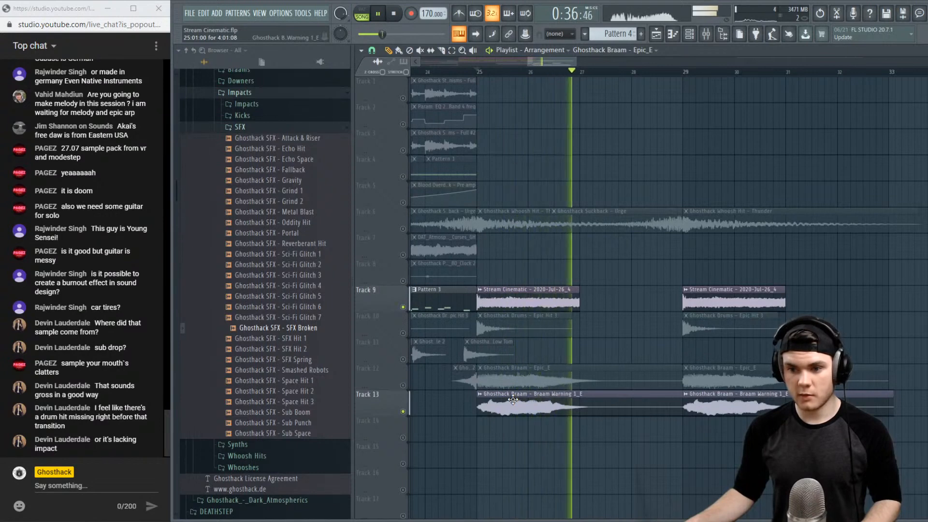
pyautogui.press('space')
# Lengthen the Braam Warning 1_E sample with its stretch time, set the stretching mode to Stretch, and audition it
pyautogui.doubleClick(513, 399)
pyautogui.moveTo(555, 151); pyautogui.dragTo(555, 134)
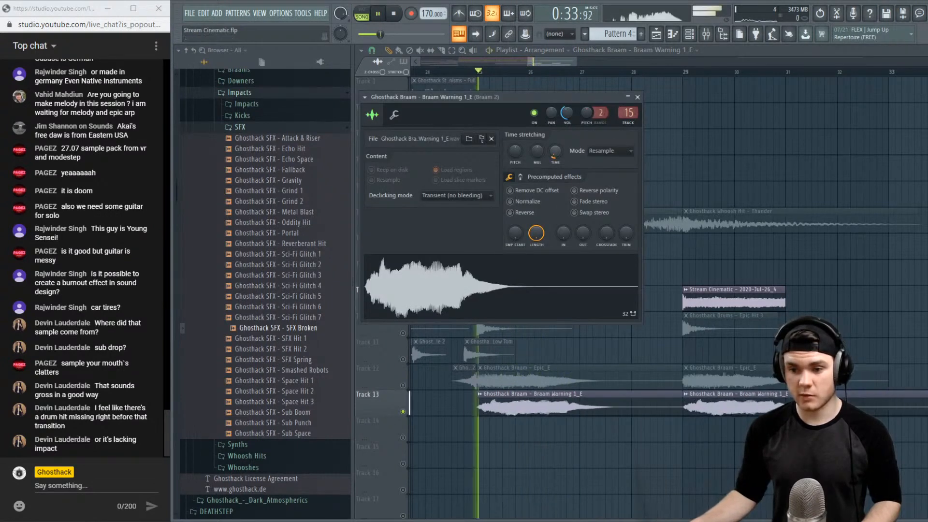
pyautogui.press('space')
pyautogui.click(609, 149)
pyautogui.click(602, 180)
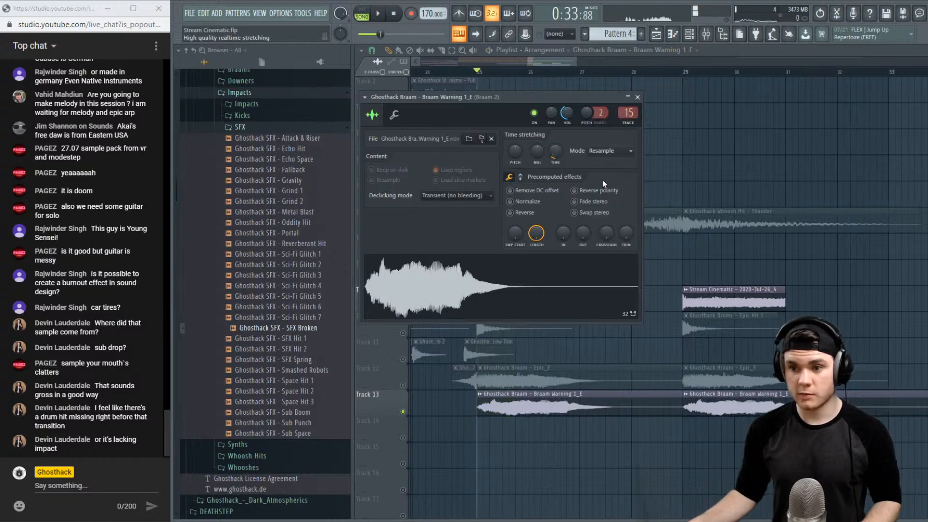
pyautogui.press('space')
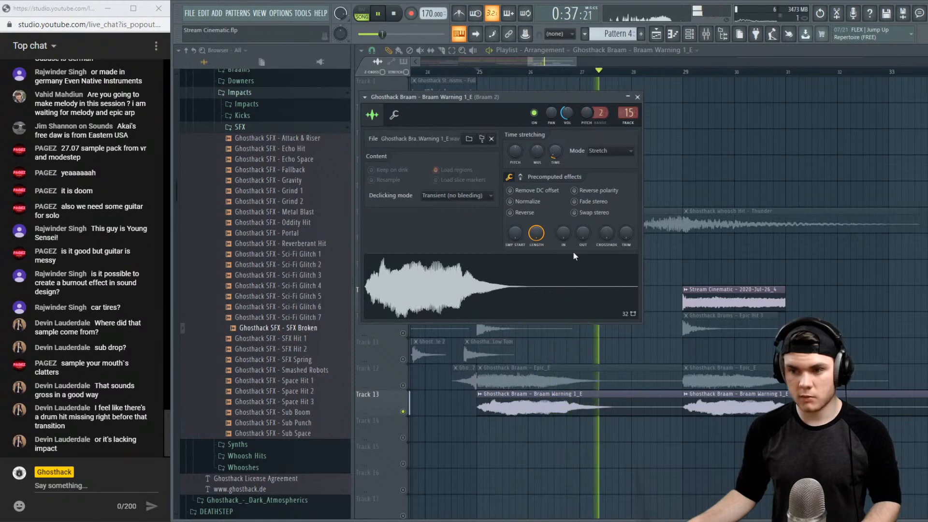
pyautogui.press('space')
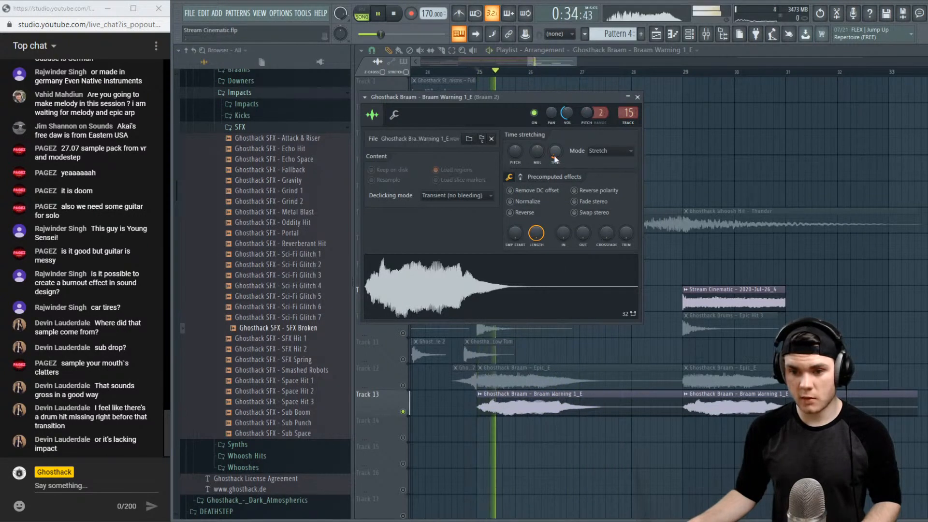
# Move the sample start of Braam Warning 1_E forward to trim its slow attack
pyautogui.press('space')
pyautogui.moveTo(514, 231); pyautogui.dragTo(514, 224)
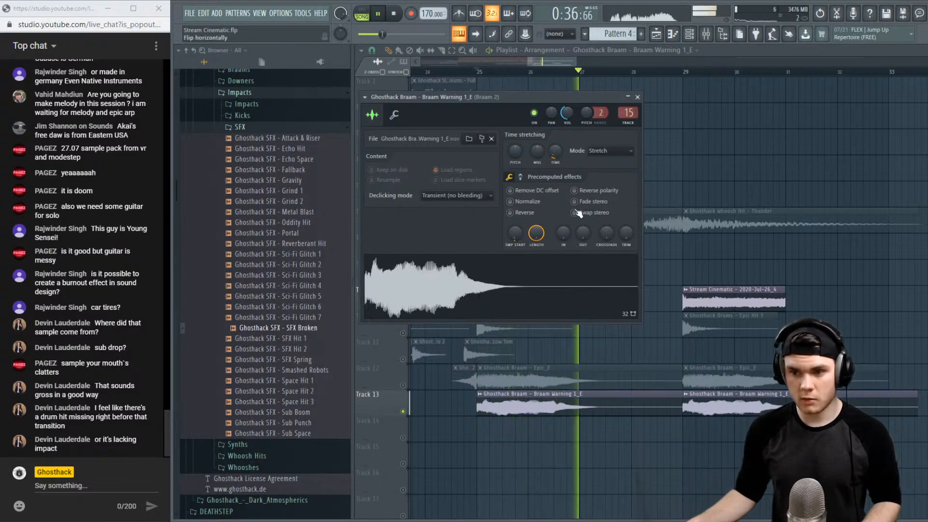
# Audition the trimmed Braam Warning 1_E sample, close its channel settings, and take playlist track 13 out of solo
pyautogui.press('space')
pyautogui.press('space')
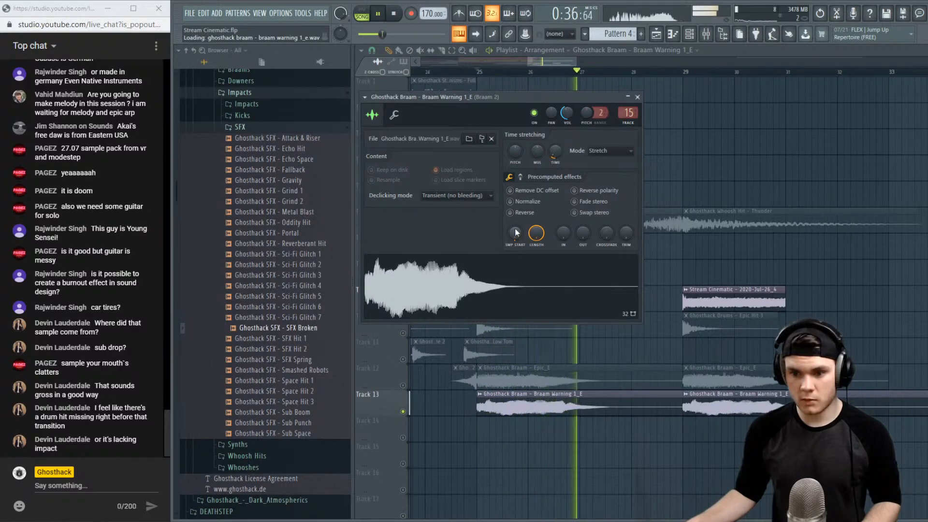
pyautogui.click(638, 97)
pyautogui.press('space')
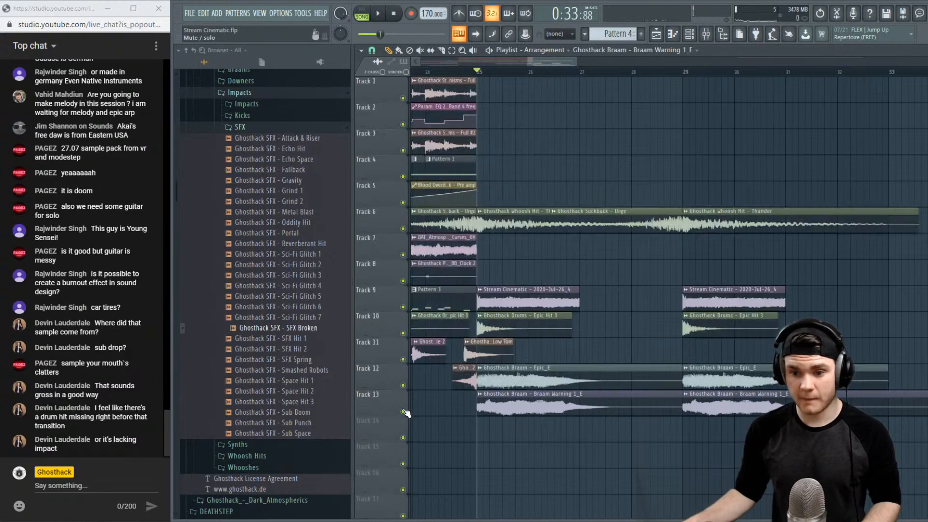
# Play the full arrangement from around bar 24 to check the transition into the impacts at bar 25
pyautogui.click(427, 72)
pyautogui.press('space')
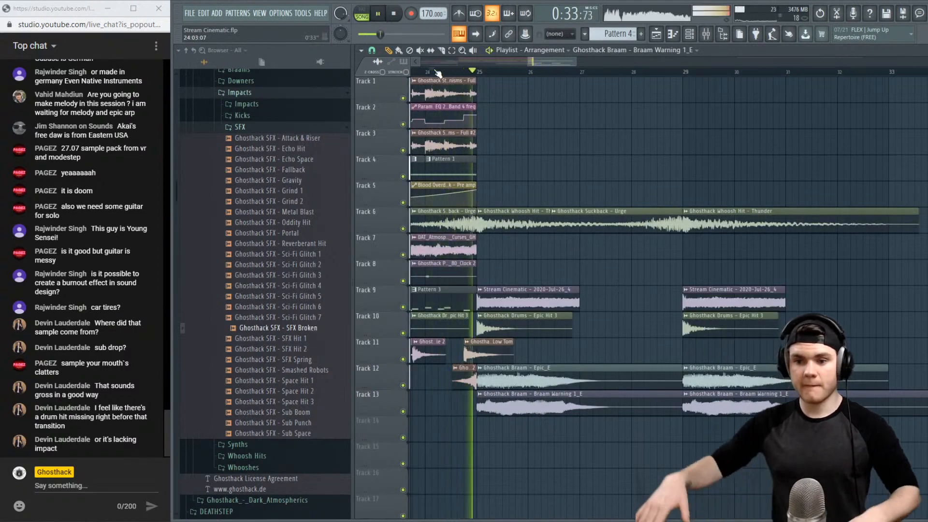
pyautogui.scroll(-4, 461, 73)
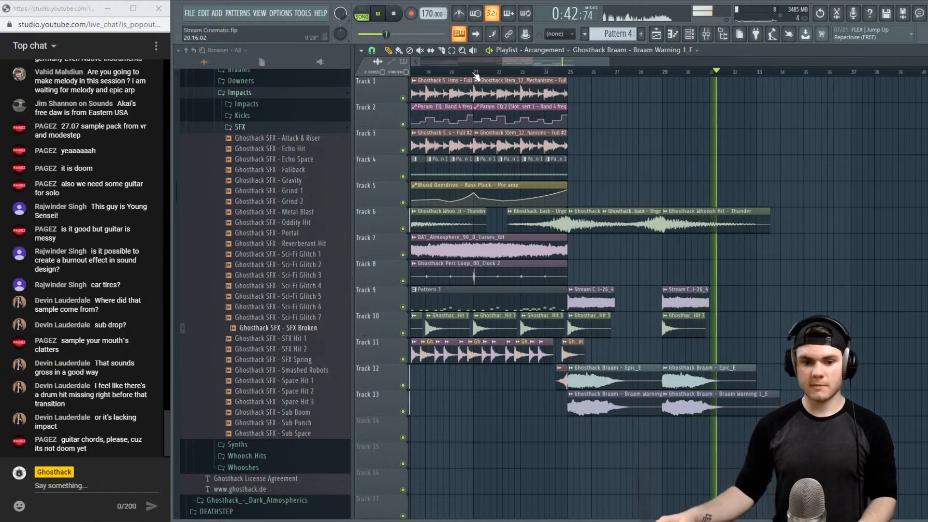
pyautogui.press('space')
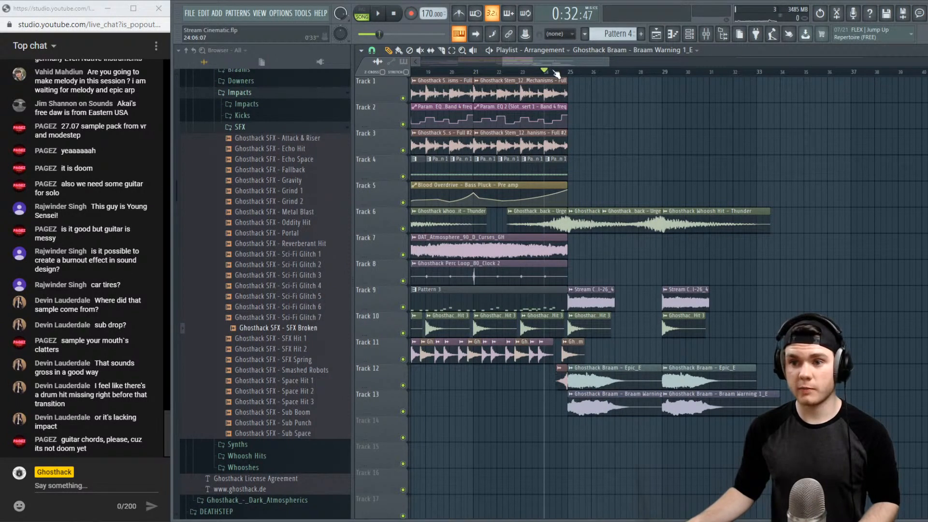
pyautogui.press('space')
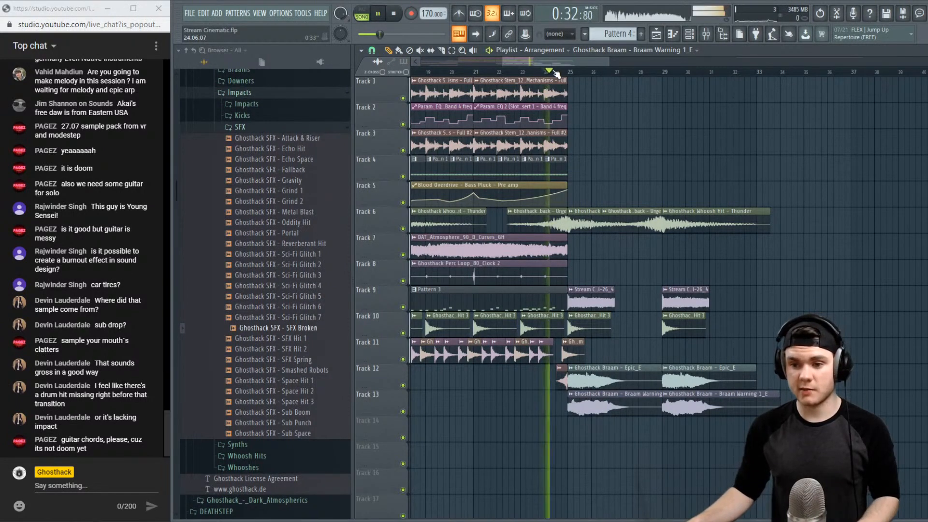
pyautogui.click(516, 72)
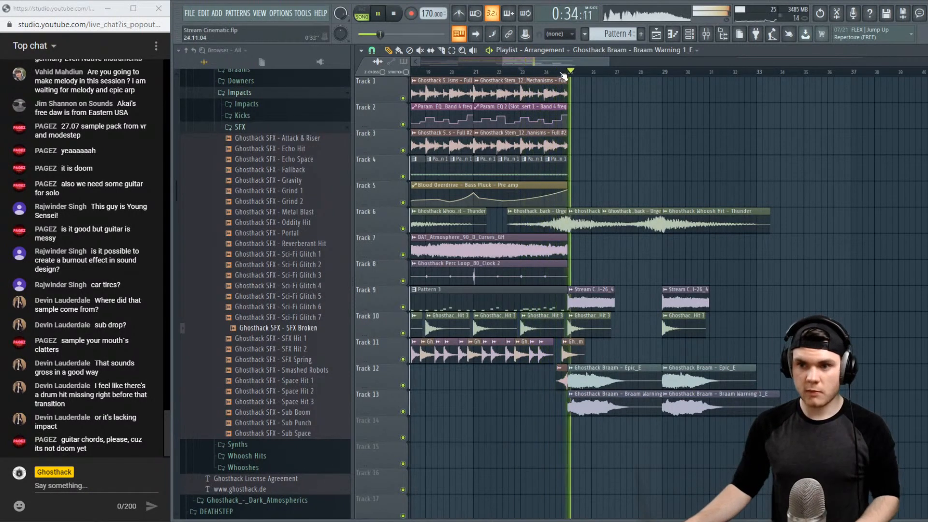
pyautogui.press('space')
pyautogui.scroll(3, 565, 77)
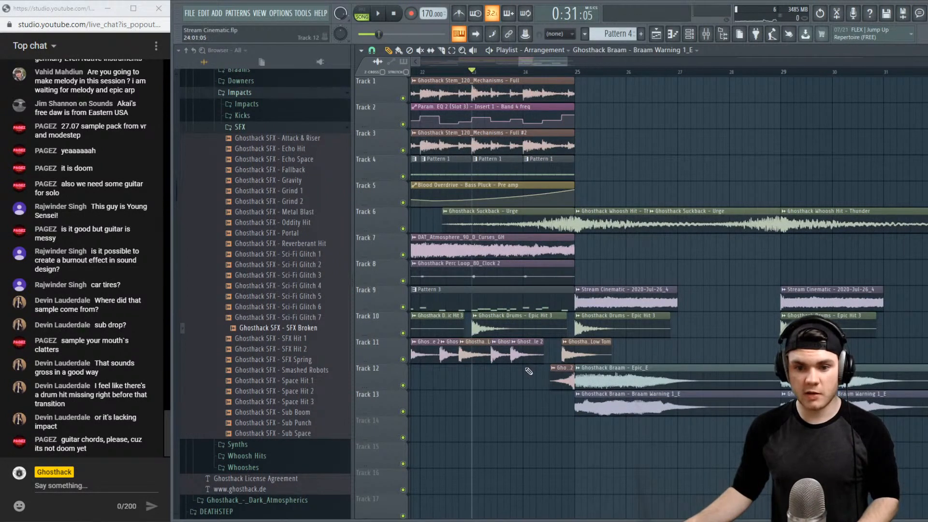
# Look through the Loops and One Shots folders of Ghosthack Trailer SFX Volume 2 in the sample browser
pyautogui.click(259, 128)
pyautogui.scroll(5, 262, 145)
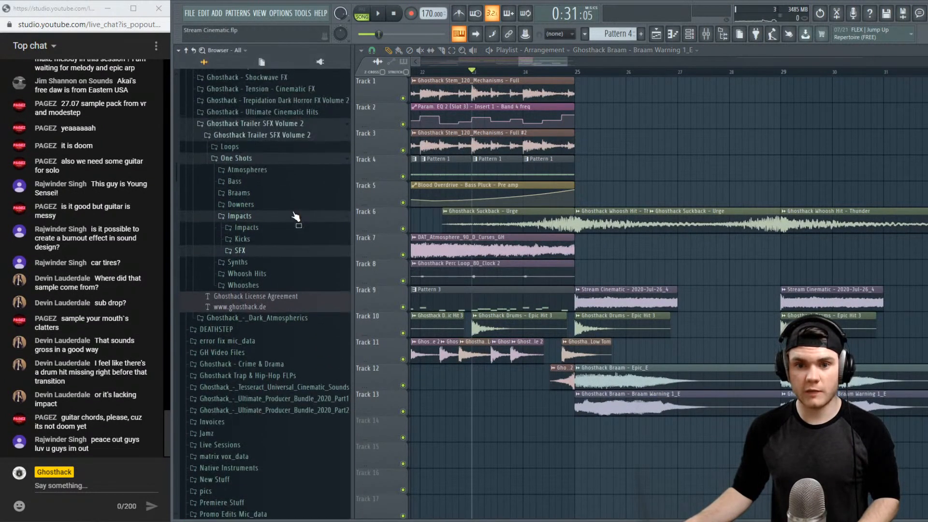
pyautogui.click(259, 161)
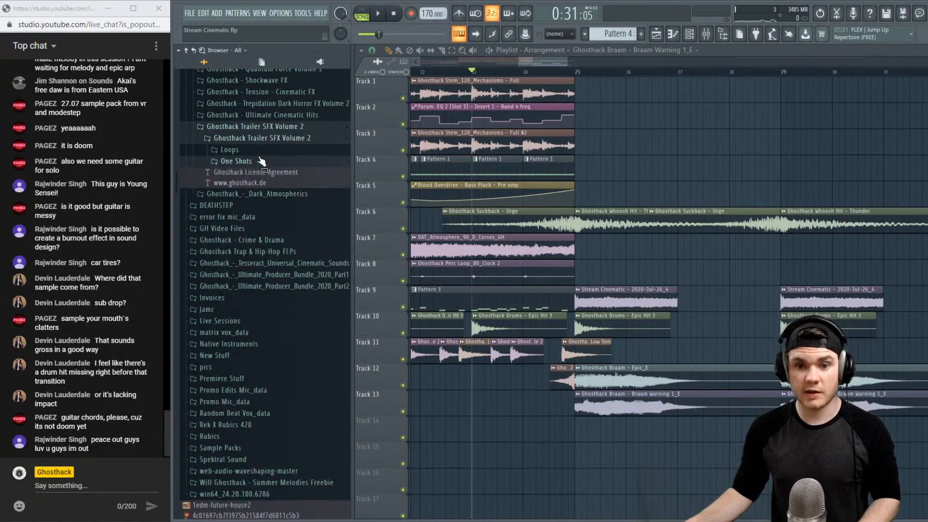
pyautogui.click(260, 153)
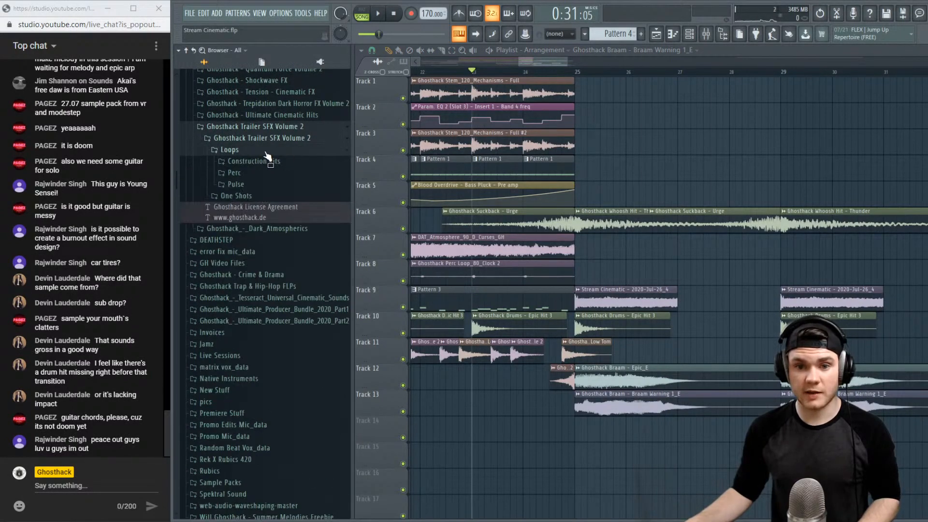
pyautogui.click(260, 196)
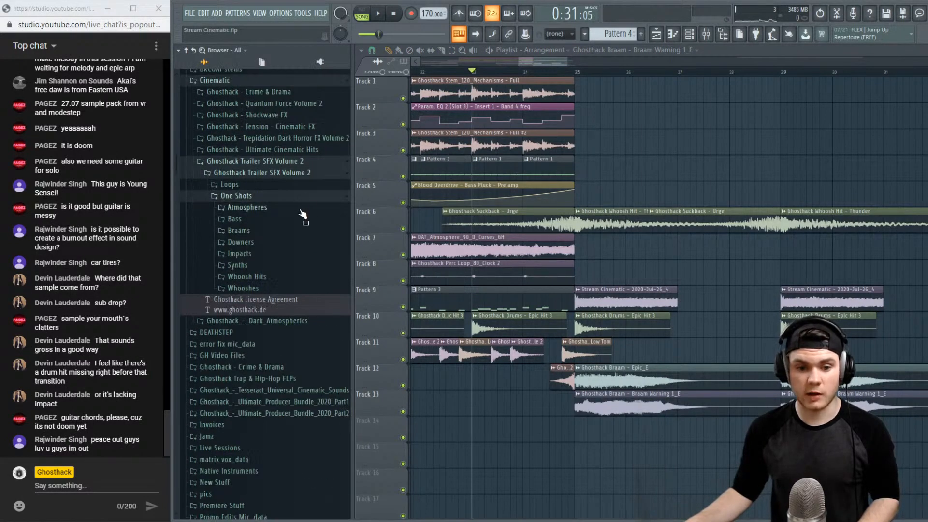
# Play the arrangement from around bar 21 through the bar 25 impact with all tracks enabled
pyautogui.scroll(-3, 437, 74)
pyautogui.moveTo(436, 73); pyautogui.dragTo(530, 73)
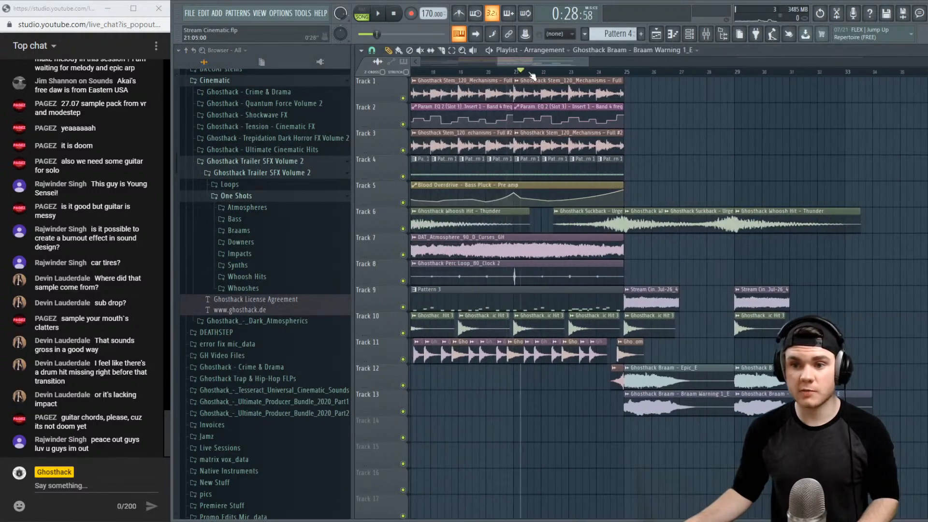
pyautogui.press('space')
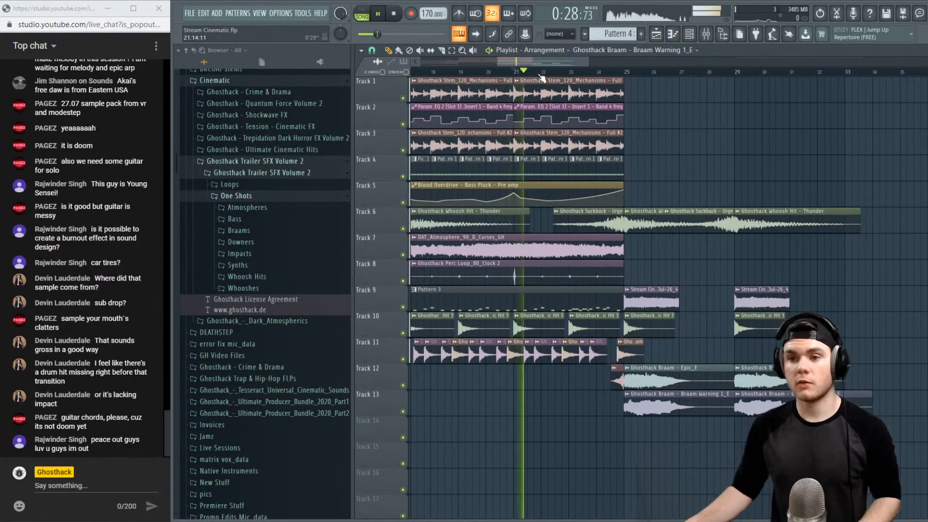
pyautogui.scroll(-2, 541, 78)
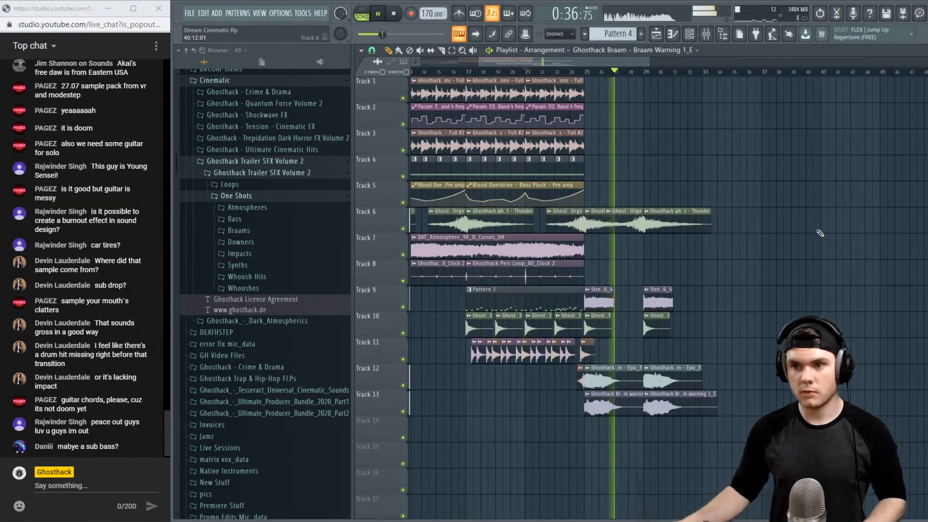
pyautogui.press('space')
# Solo the Braam 1 mixer track during playback and add Fruity Parametric EQ 2 in its second effect slot
pyautogui.press('F9')
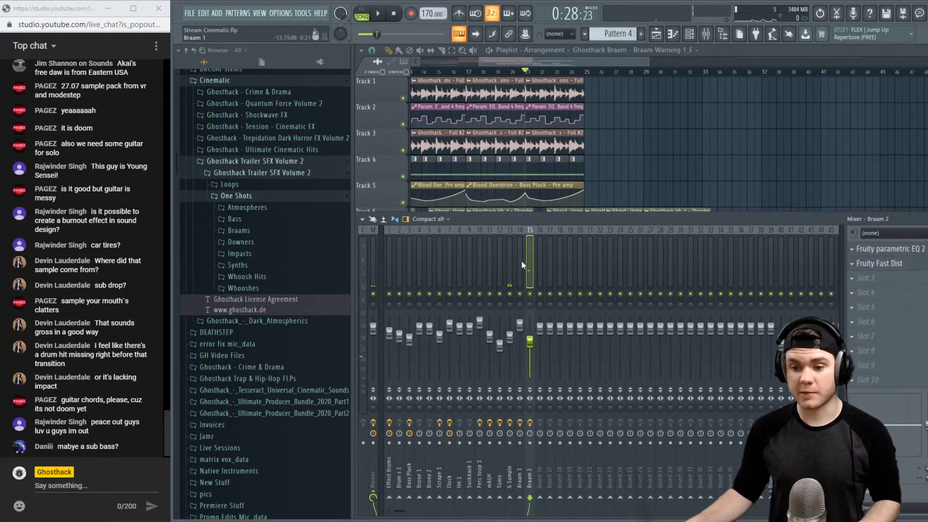
pyautogui.press('space')
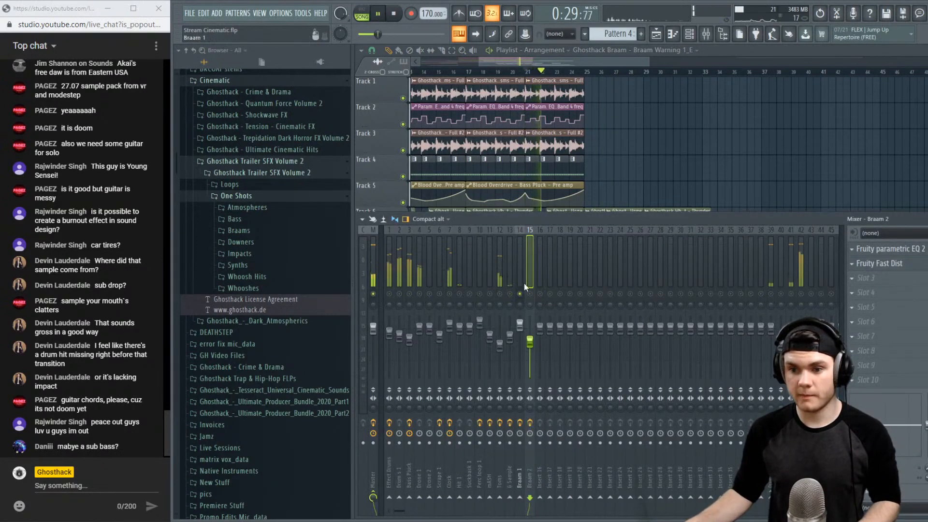
pyautogui.click(524, 283)
pyautogui.click(865, 260)
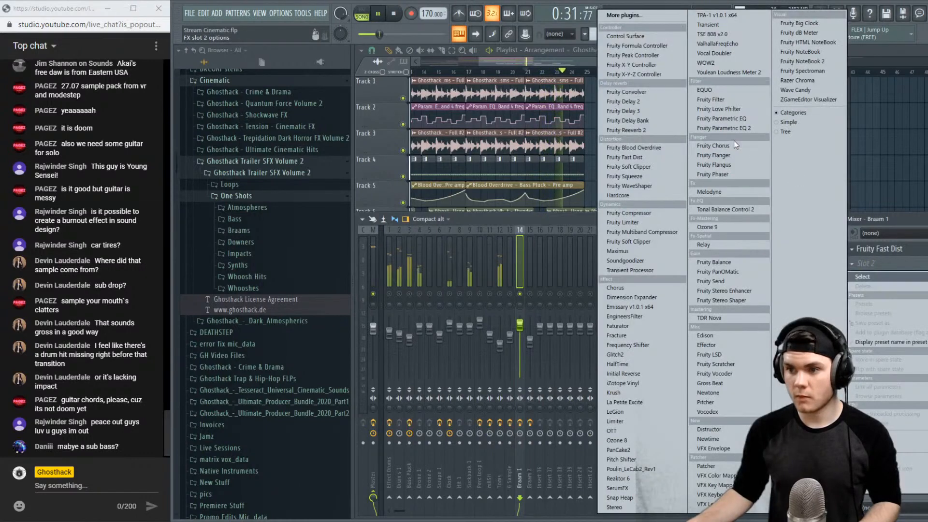
pyautogui.click(723, 128)
# Load the 30Hz + 18kHz cut preset in Braam 1's EQ and raise the cutoff of its band 1 high-pass
pyautogui.click(682, 163)
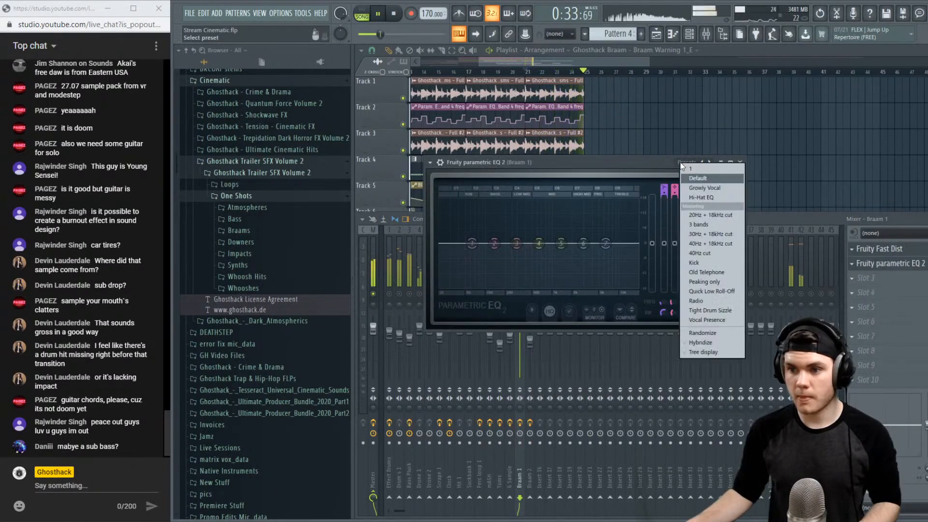
pyautogui.click(710, 234)
pyautogui.moveTo(450, 243); pyautogui.dragTo(485, 243)
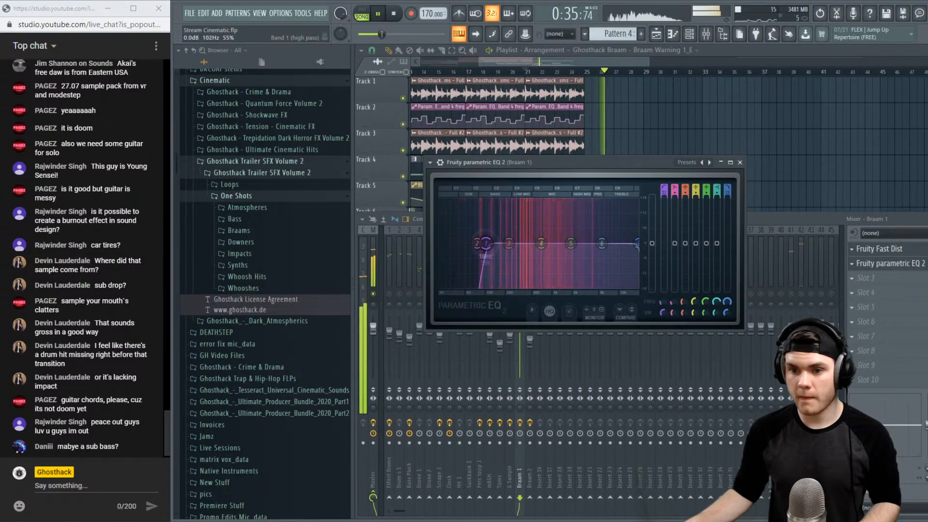
# Audition the filtered Braam 1 from bar 25, stop playback, and take its mixer track out of solo
pyautogui.press('space')
pyautogui.press('space')
pyautogui.click(585, 72)
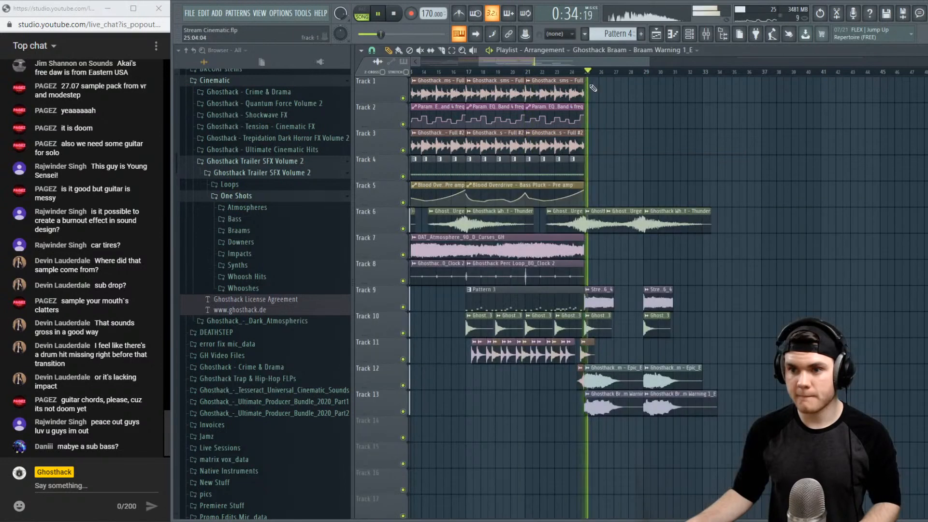
pyautogui.press('F9')
pyautogui.press('space')
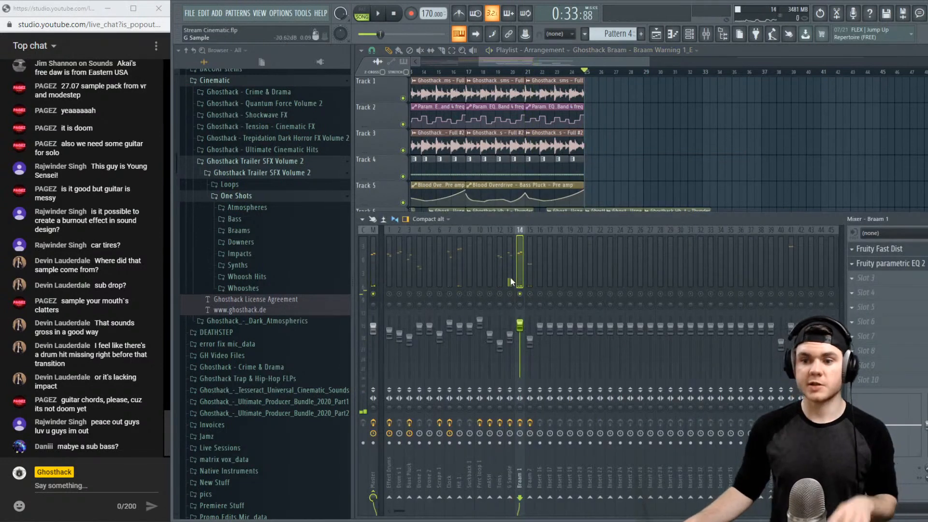
# Show the Unsorted channel group in the channel rack and add a Serum instrument channel
pyautogui.click(708, 33)
pyautogui.click(467, 72)
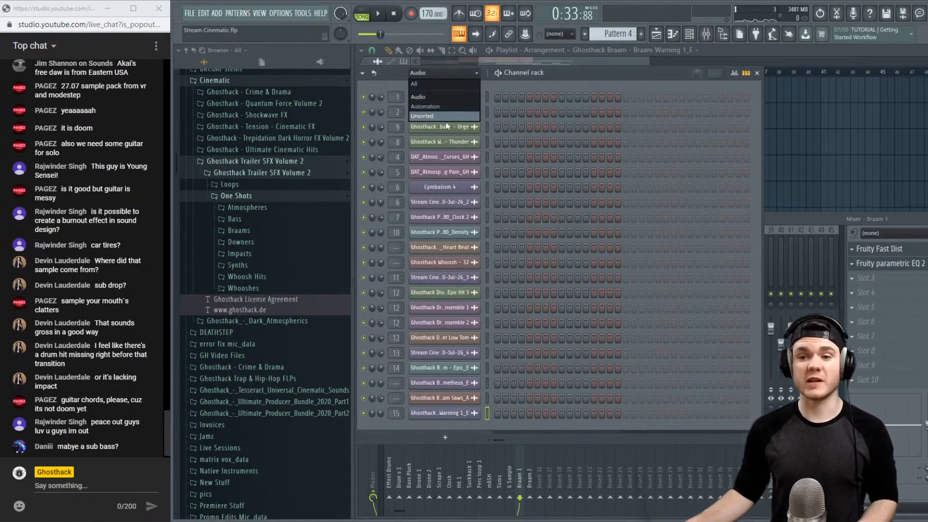
pyautogui.click(446, 119)
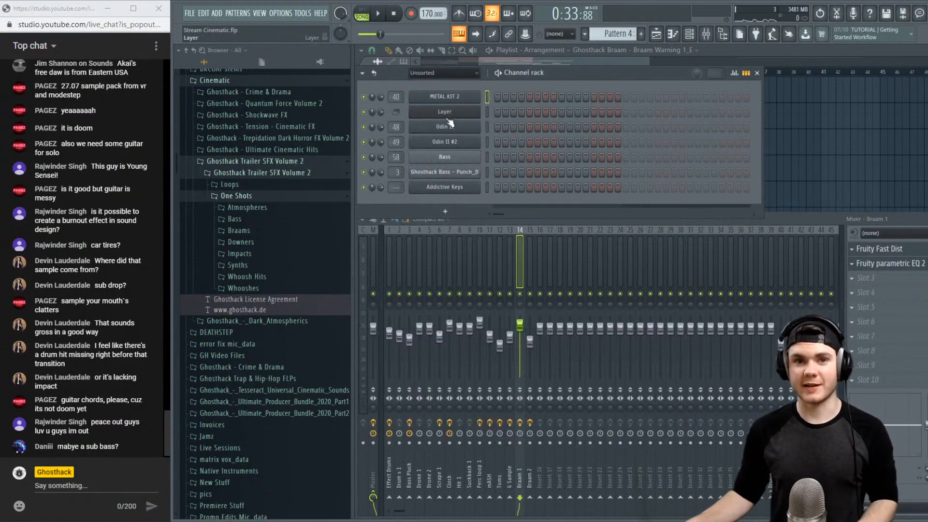
pyautogui.click(445, 210)
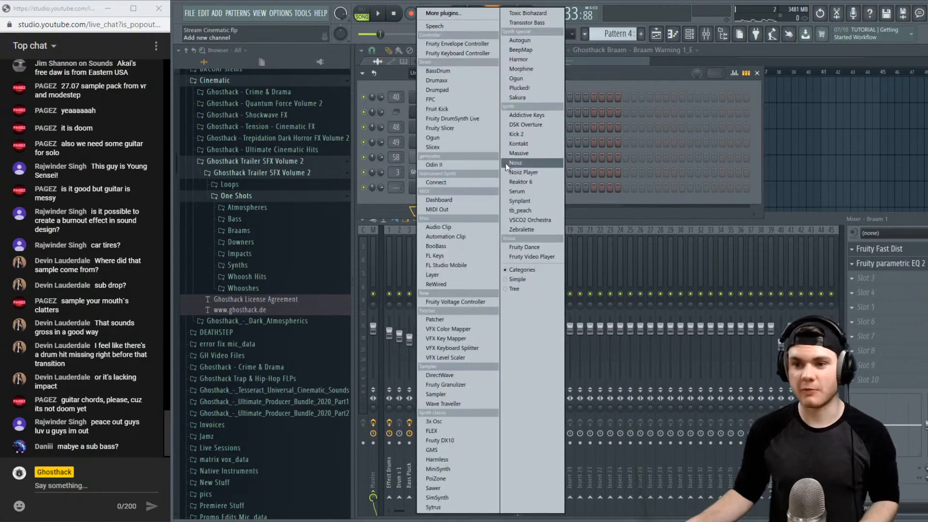
pyautogui.click(526, 190)
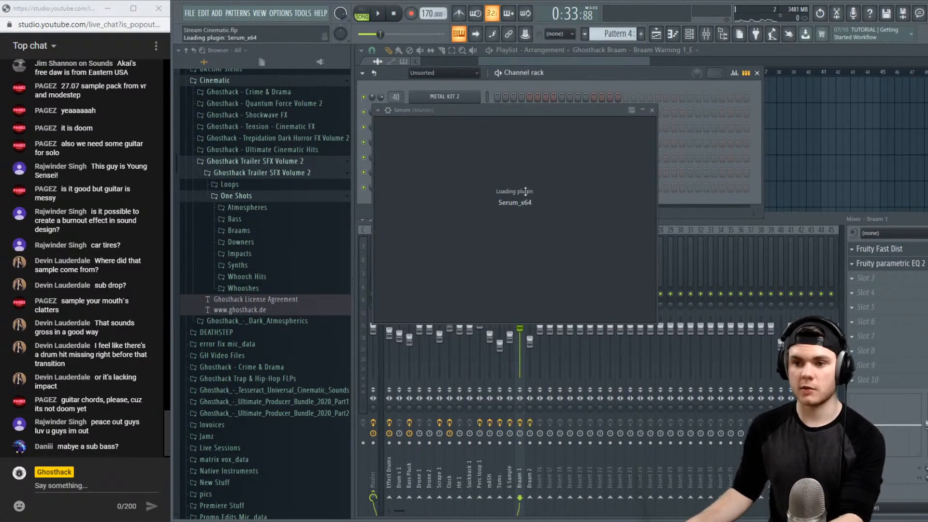
# Load the analog Basic Shapes wavetable into Serum's oscillator A
pyautogui.click(500, 151)
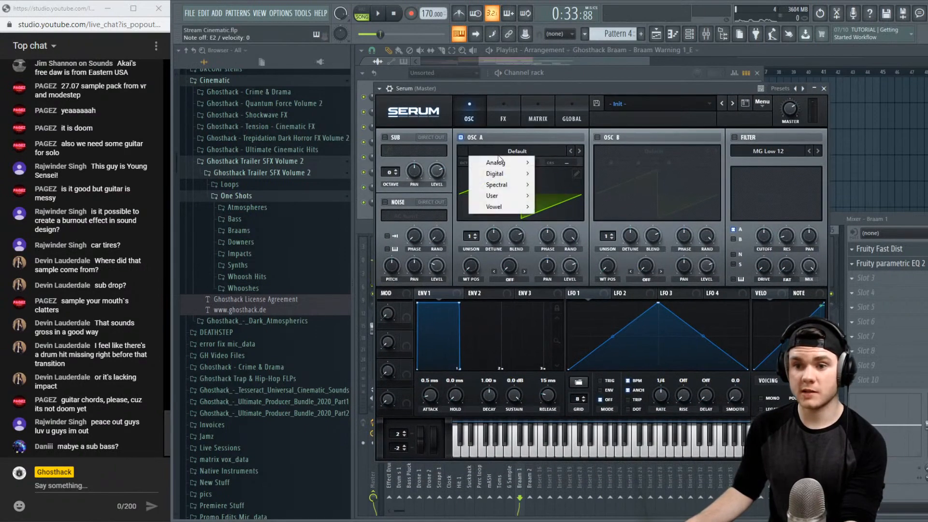
pyautogui.moveTo(498, 163)
pyautogui.click(571, 224)
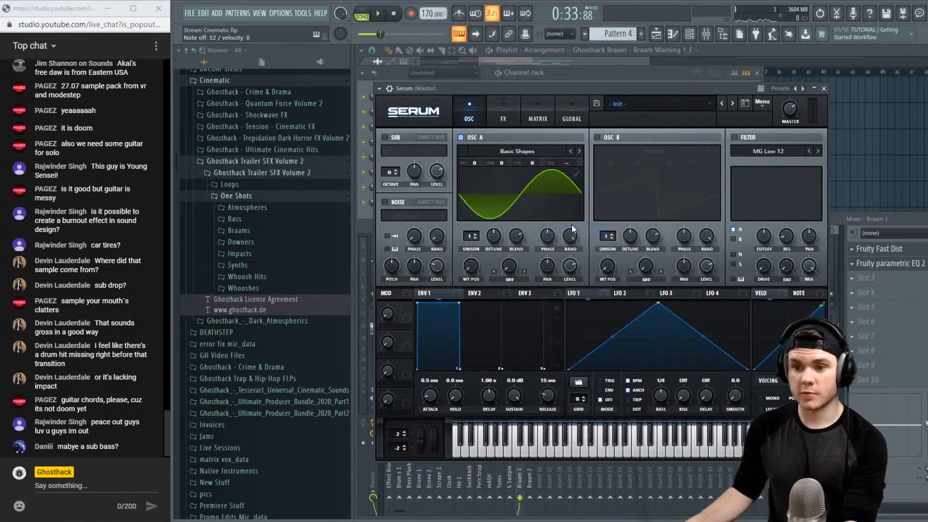
# Load the Analog_BD_Sin wavetable into oscillator A and set its octave to +1
pyautogui.click(512, 151)
pyautogui.moveTo(506, 167)
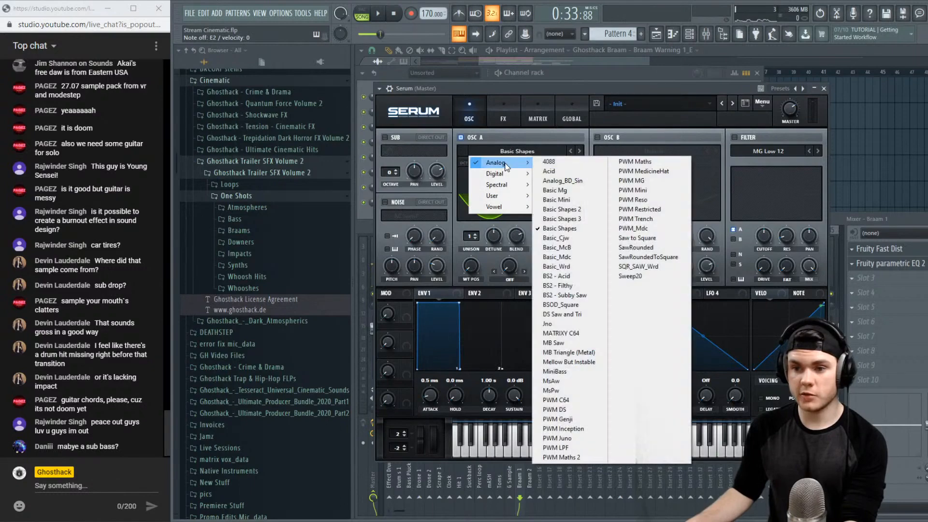
pyautogui.click(562, 180)
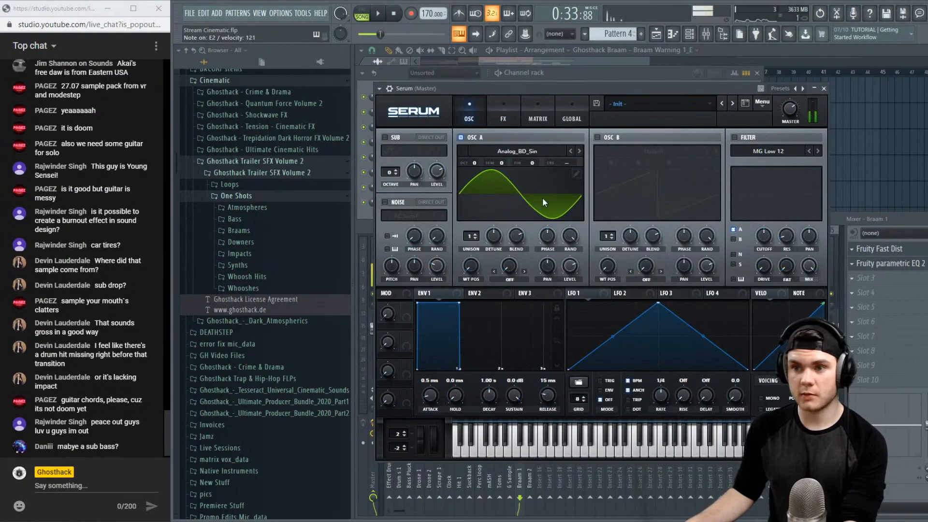
pyautogui.moveTo(474, 161); pyautogui.dragTo(475, 146)
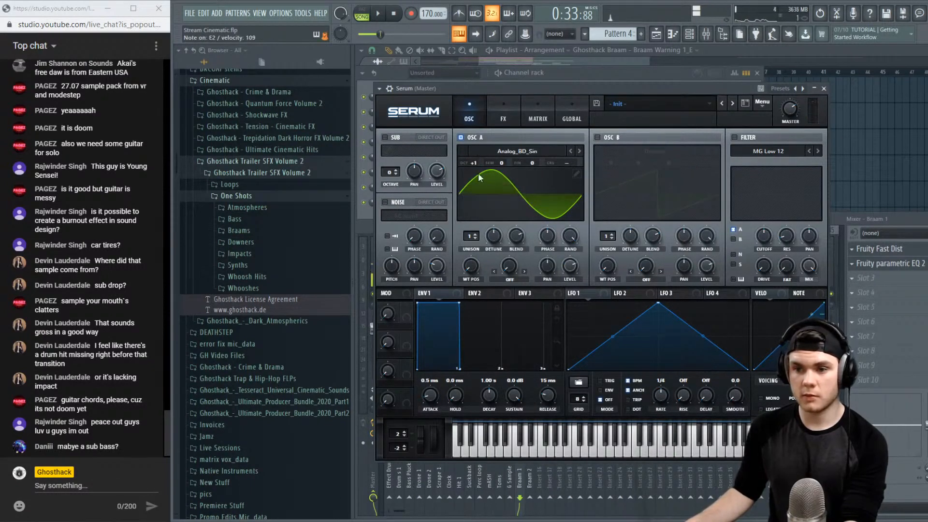
# Reshape LFO 1 into a falling ramp and assign it to oscillator A's coarse pitch
pyautogui.moveTo(658, 303); pyautogui.dragTo(568, 334)
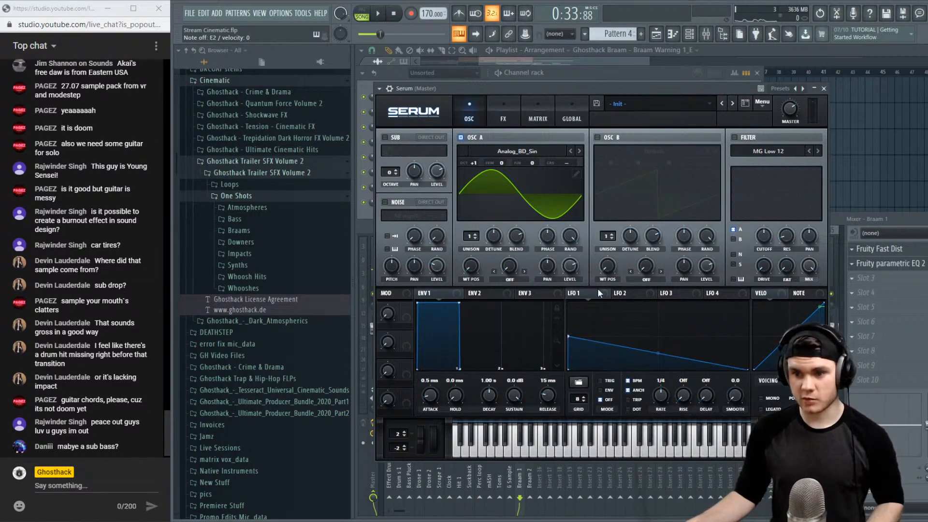
pyautogui.moveTo(600, 294); pyautogui.dragTo(597, 252)
pyautogui.moveTo(573, 164); pyautogui.dragTo(573, 161)
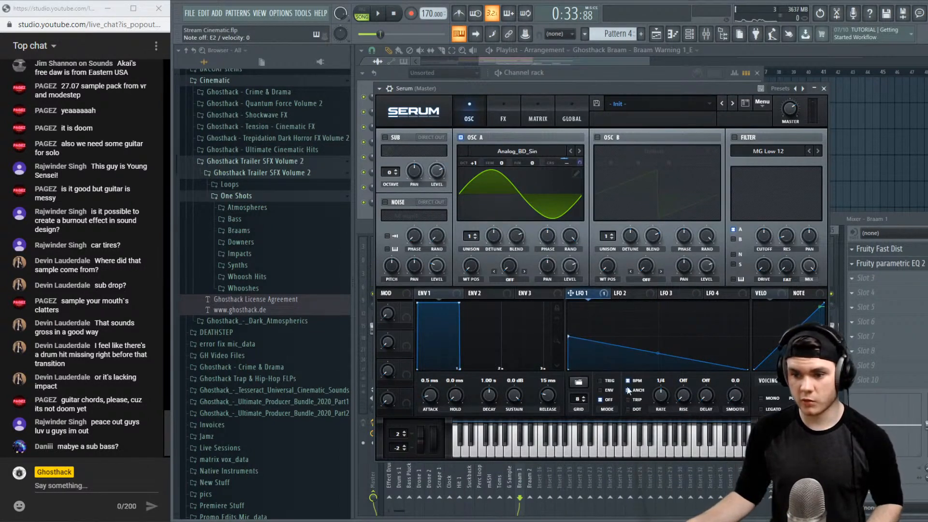
# Set LFO 1 to ENV mode with a 2 bar rate and bend its ramp into a downward curve
pyautogui.moveTo(655, 395); pyautogui.dragTo(653, 408)
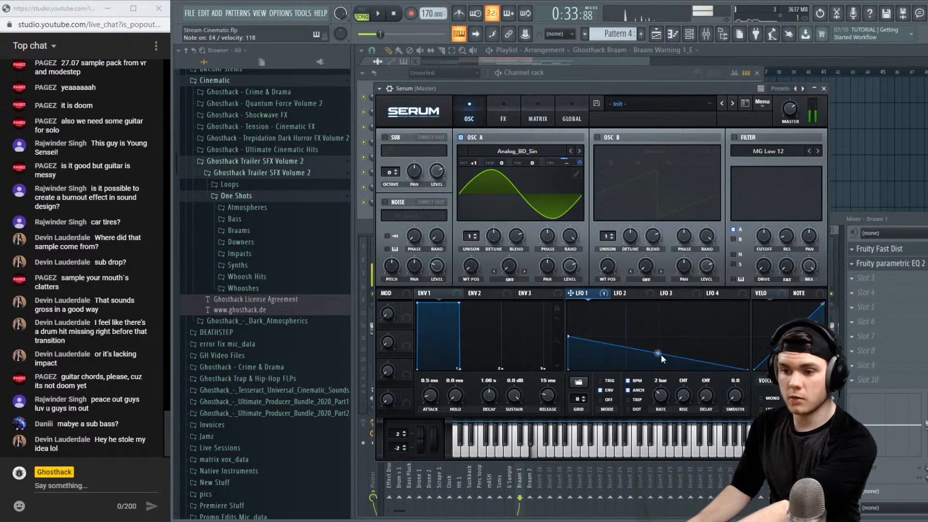
pyautogui.moveTo(660, 354); pyautogui.dragTo(661, 364)
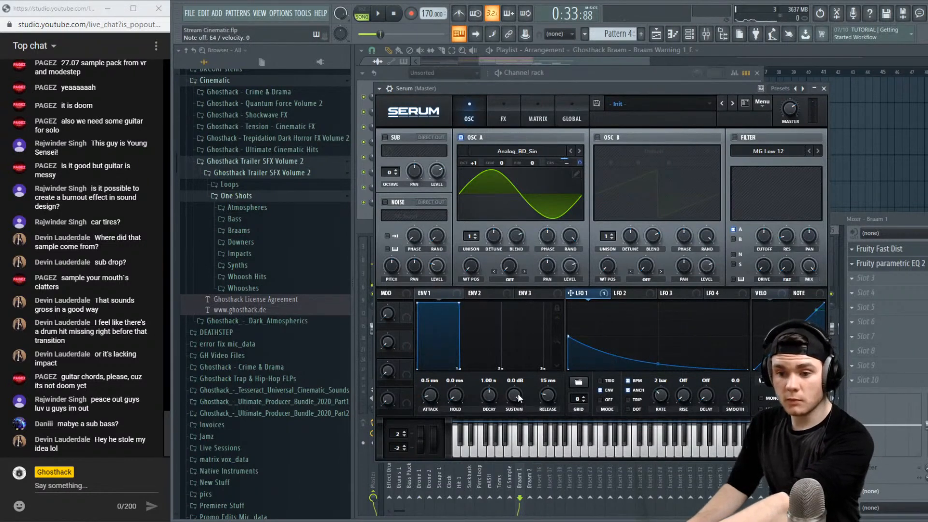
# Shape envelope 1 with no sustain, a 2.51 s decay on a nearly straight slope and a 16 ms attack
pyautogui.moveTo(514, 395); pyautogui.dragTo(491, 398)
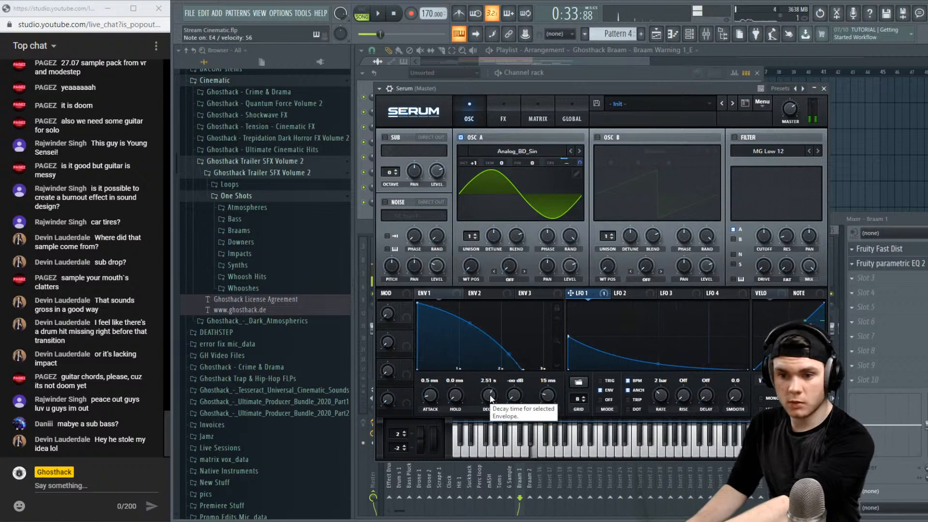
pyautogui.moveTo(470, 323); pyautogui.dragTo(472, 327)
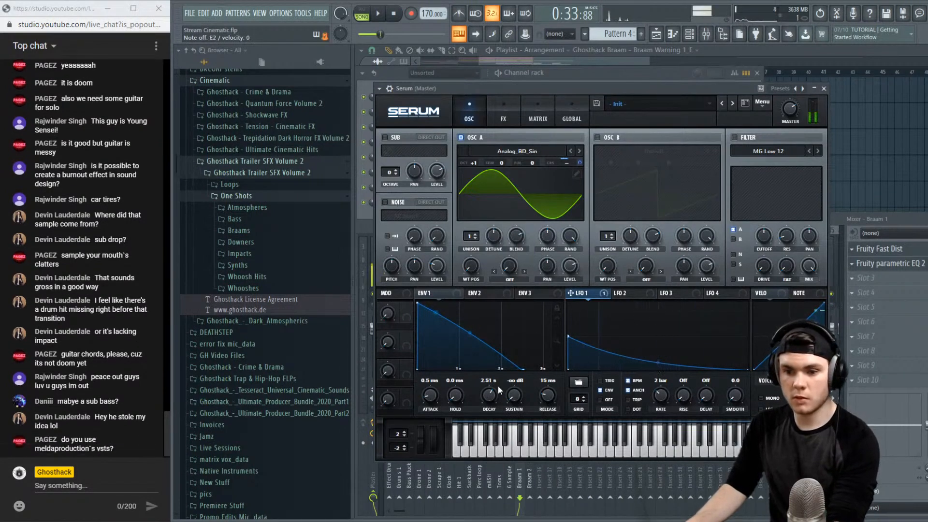
pyautogui.moveTo(431, 397); pyautogui.dragTo(432, 388)
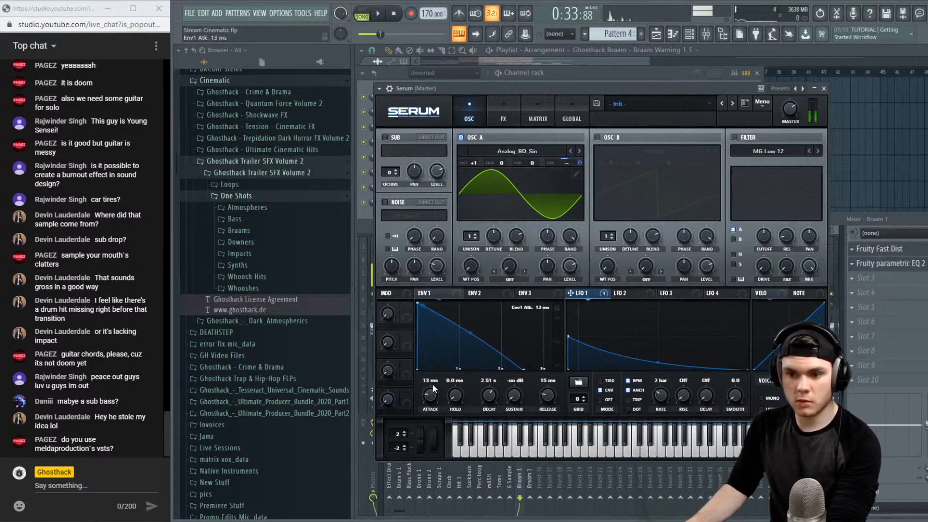
# Redo LFO 1's downward bend and fine-tune its start point and curvature
pyautogui.doubleClick(572, 336)
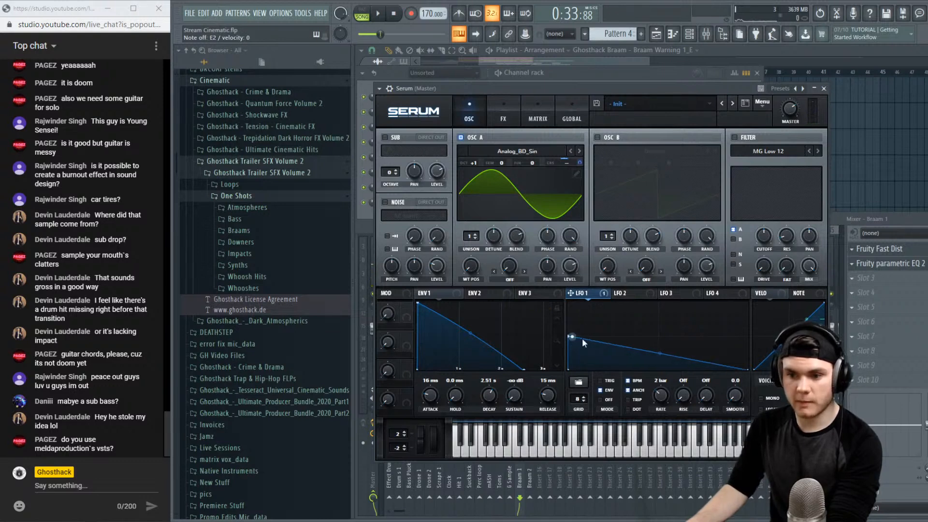
pyautogui.moveTo(659, 351); pyautogui.dragTo(654, 355)
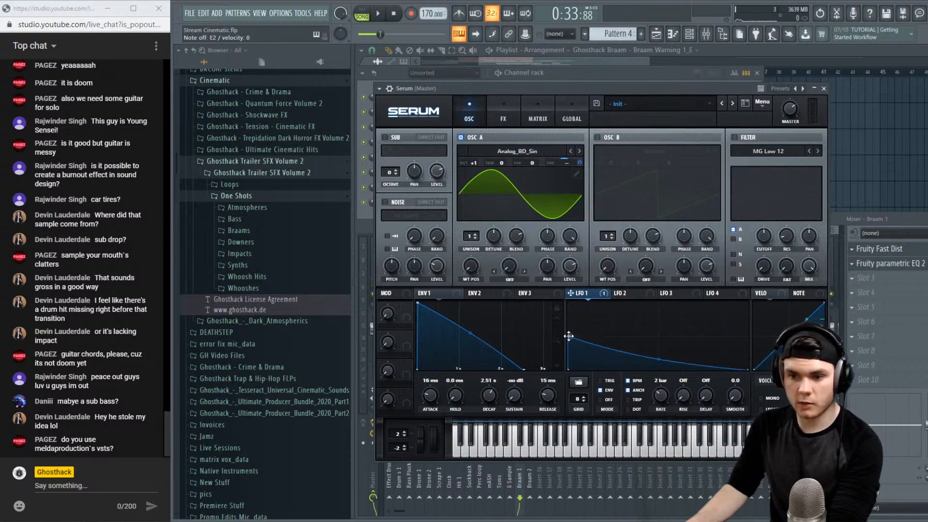
pyautogui.moveTo(572, 337); pyautogui.dragTo(570, 335)
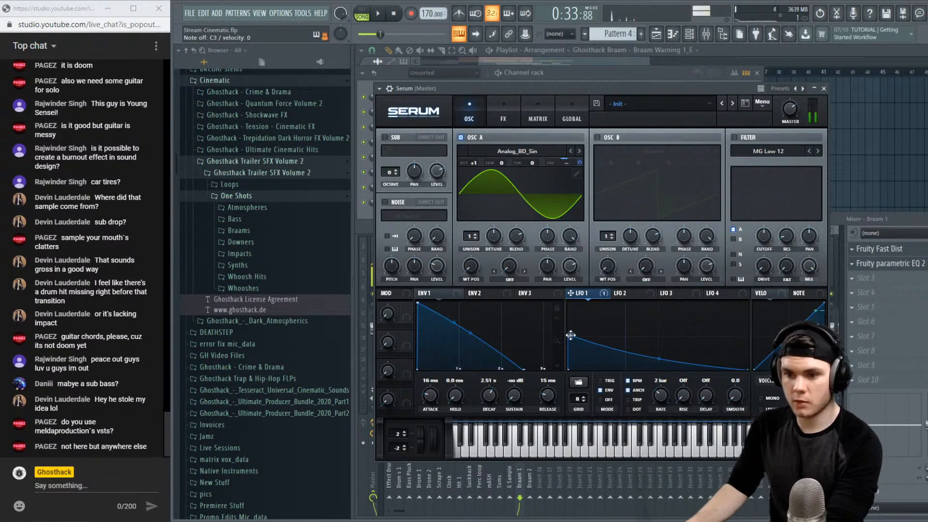
pyautogui.moveTo(570, 335); pyautogui.dragTo(568, 336)
pyautogui.moveTo(656, 359); pyautogui.dragTo(656, 357)
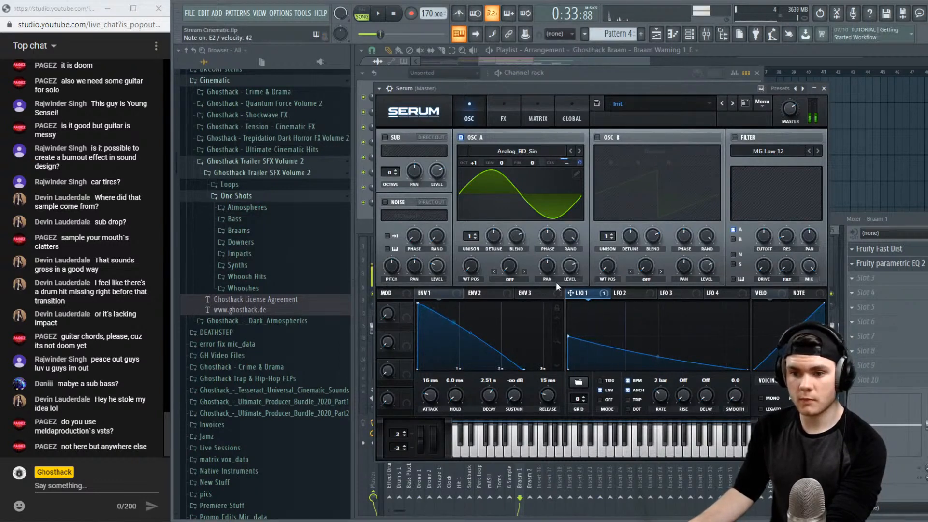
# Shape LFO 2 into a steep falling curve, set it to ENV mode and assign it to oscillator A's coarse pitch
pyautogui.click(642, 293)
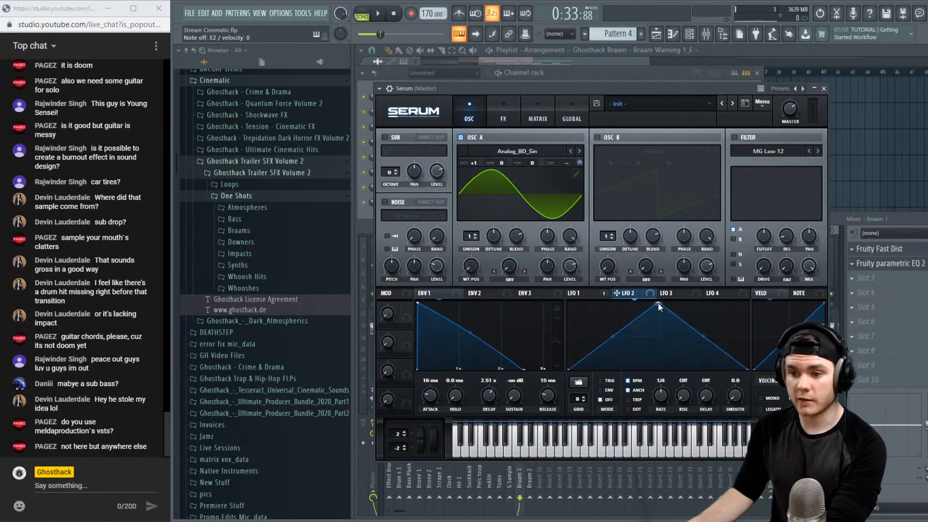
pyautogui.moveTo(658, 304); pyautogui.dragTo(570, 303)
pyautogui.moveTo(655, 338); pyautogui.dragTo(654, 357)
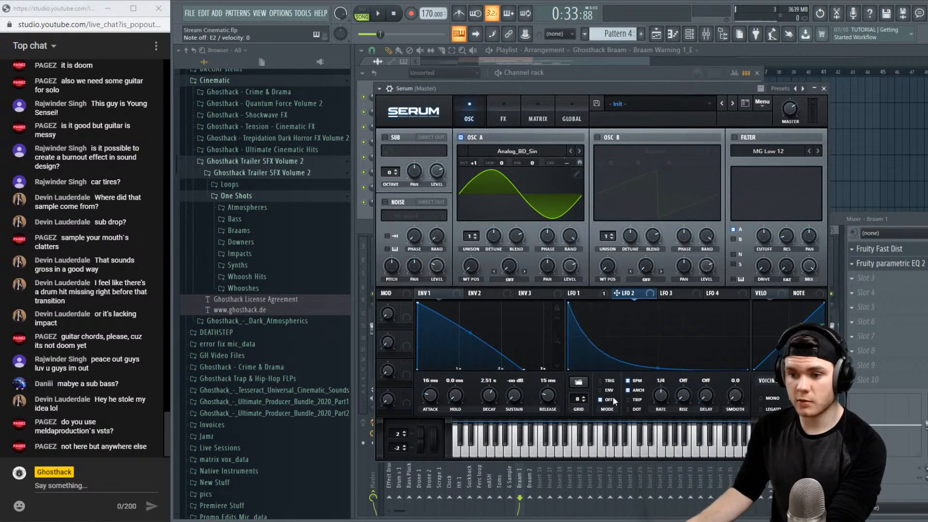
pyautogui.moveTo(617, 293); pyautogui.dragTo(579, 190)
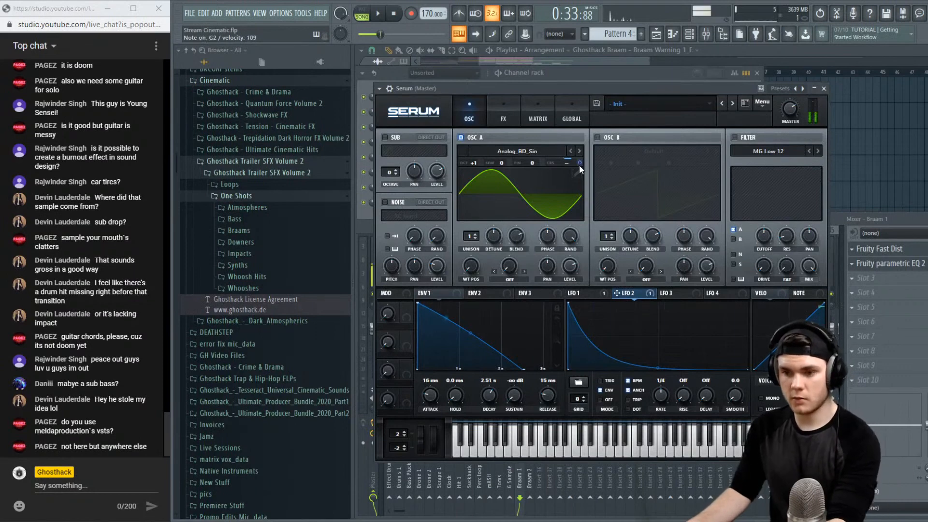
# Add a point to LFO 2's curve and move it earlier along the baseline to shorten the drop
pyautogui.doubleClick(697, 362)
pyautogui.moveTo(697, 362); pyautogui.dragTo(658, 383)
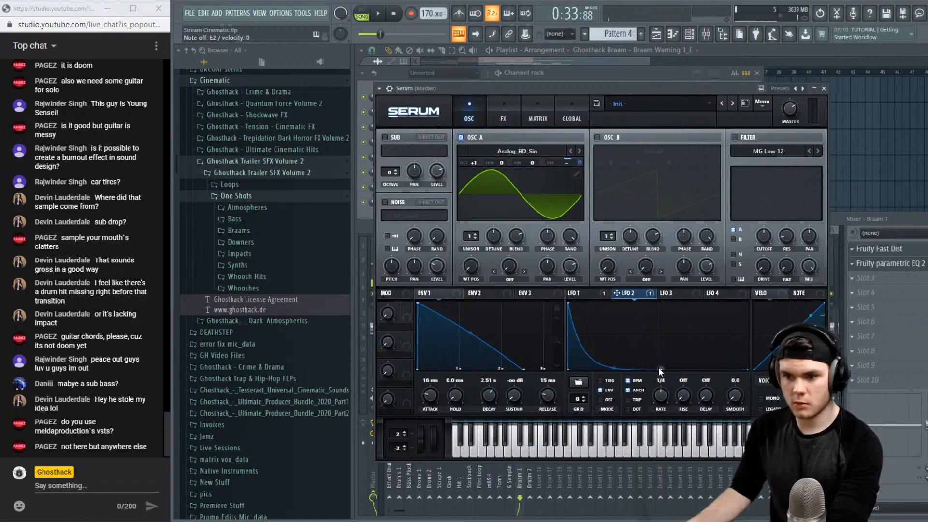
pyautogui.moveTo(658, 369); pyautogui.dragTo(621, 379)
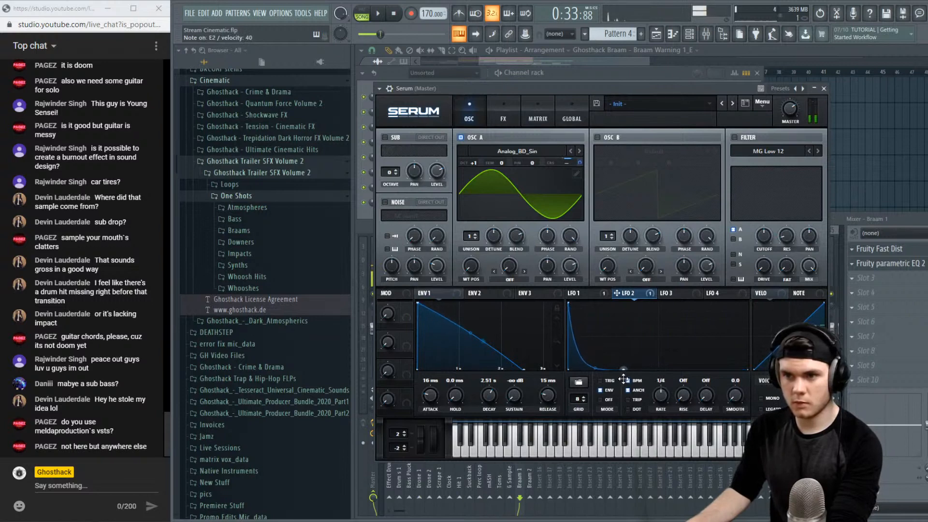
# Enable Serum's Distortion effect with the Tube type and raise its drive
pyautogui.click(504, 117)
pyautogui.click(391, 154)
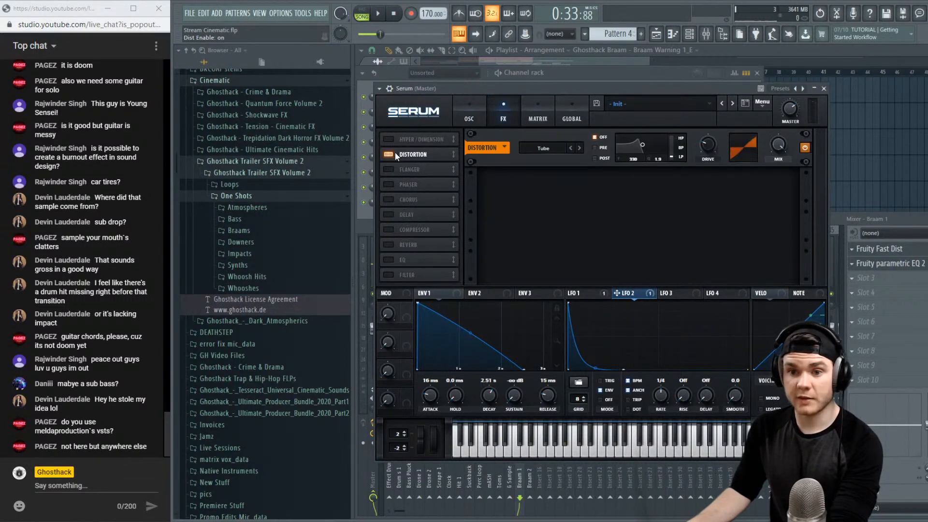
pyautogui.moveTo(711, 143); pyautogui.dragTo(714, 83)
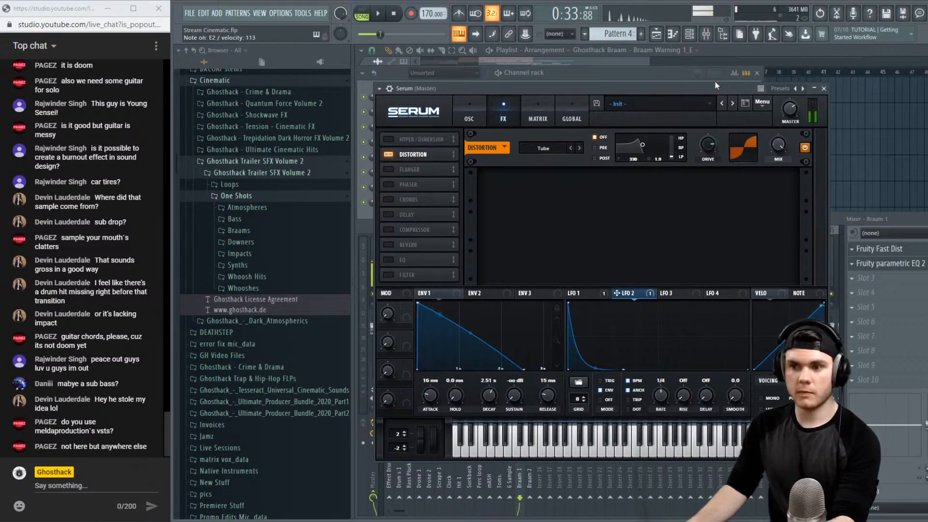
# Try the Sin Fold distortion with different drive amounts and a 30% mix, and set the master volume to 85%
pyautogui.click(560, 148)
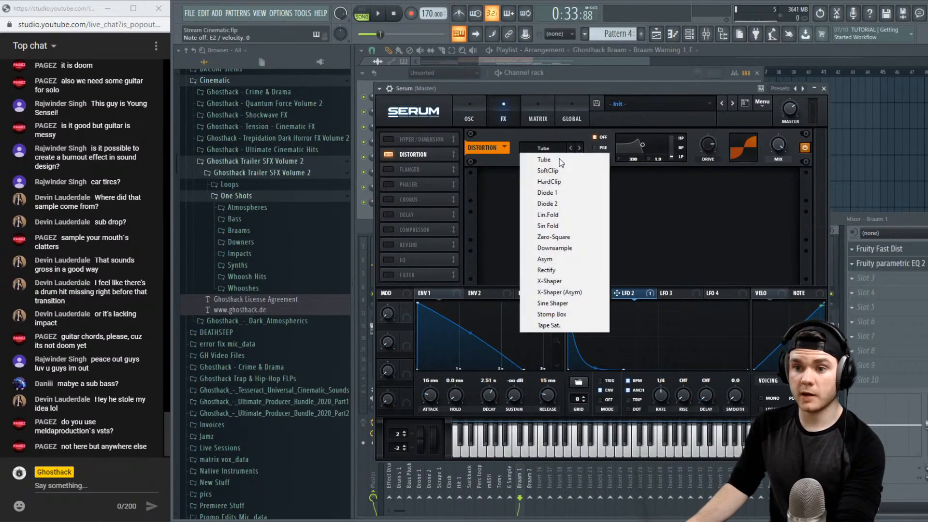
pyautogui.click(568, 226)
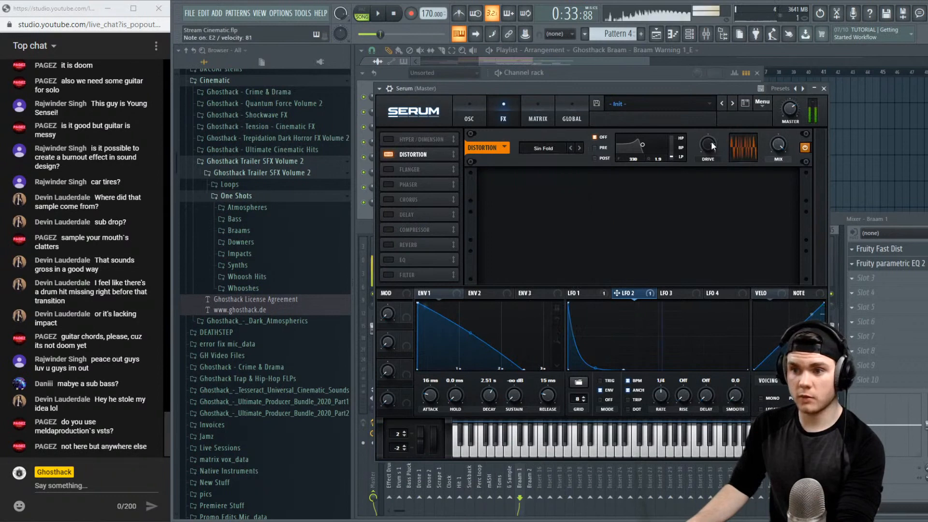
pyautogui.moveTo(711, 141); pyautogui.dragTo(704, 217)
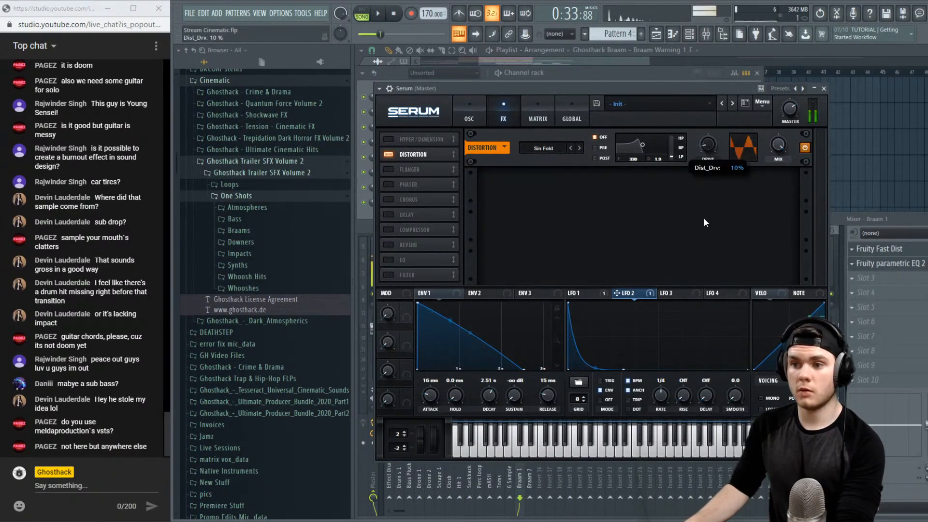
pyautogui.moveTo(795, 109); pyautogui.dragTo(795, 91)
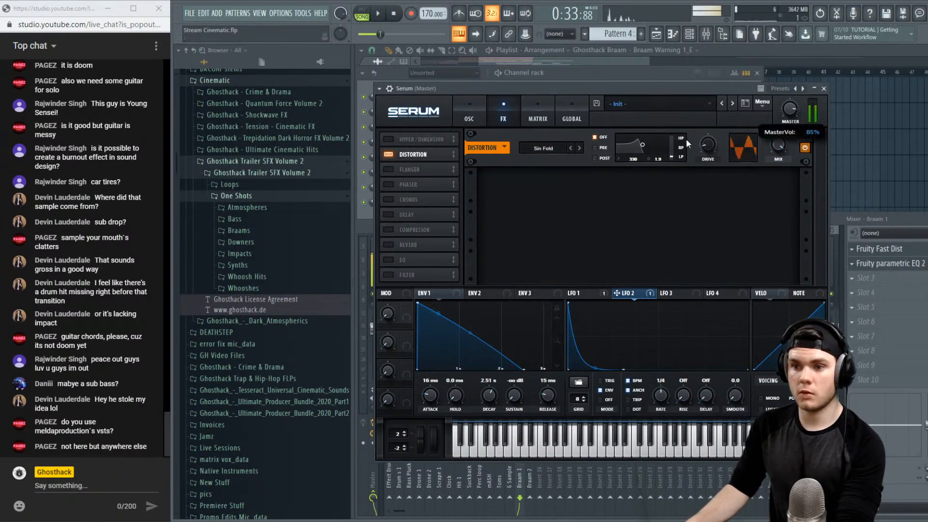
pyautogui.moveTo(714, 151); pyautogui.dragTo(716, 147)
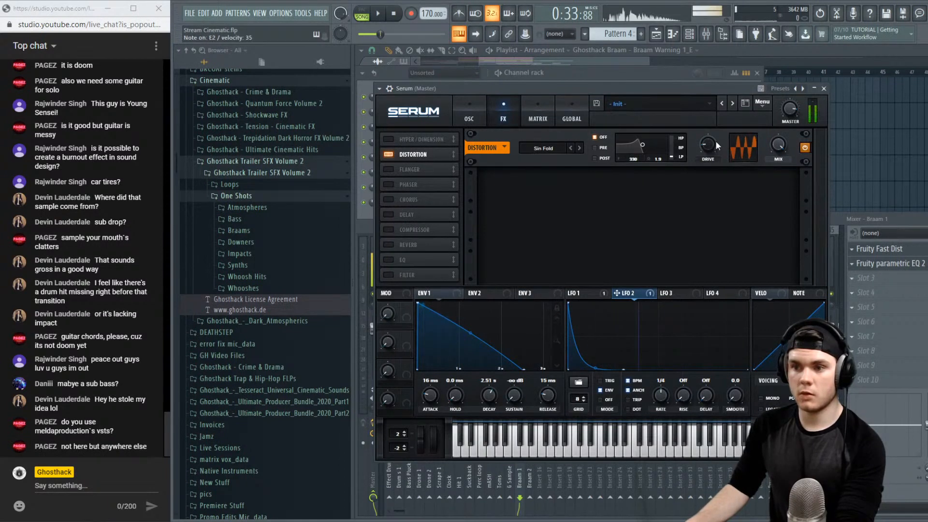
# Change the distortion type to SoftClip with a higher drive, and bend envelope 1's decay slightly downward
pyautogui.click(540, 149)
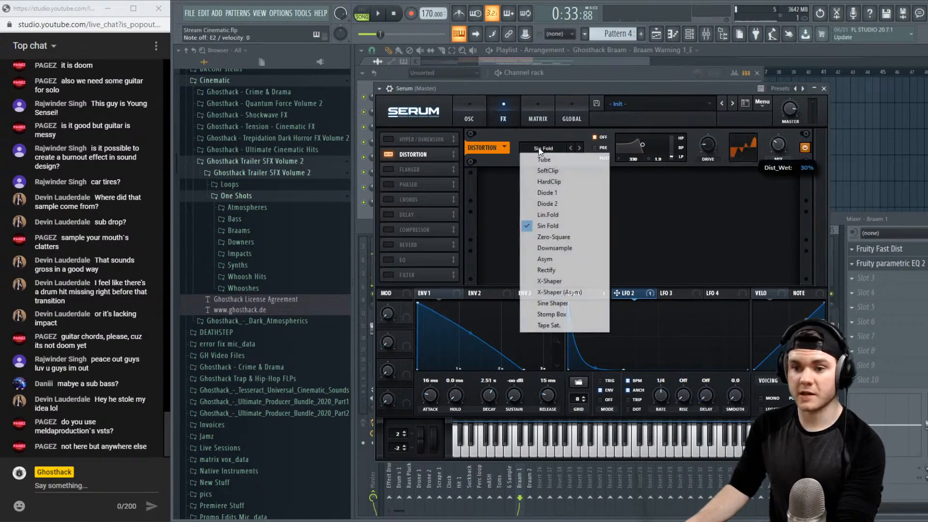
pyautogui.click(555, 171)
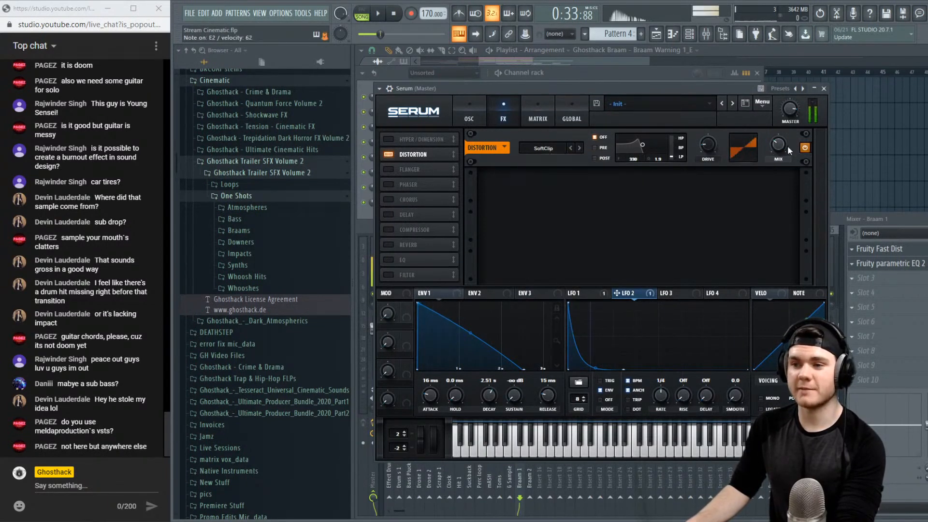
pyautogui.moveTo(707, 145); pyautogui.dragTo(721, 39)
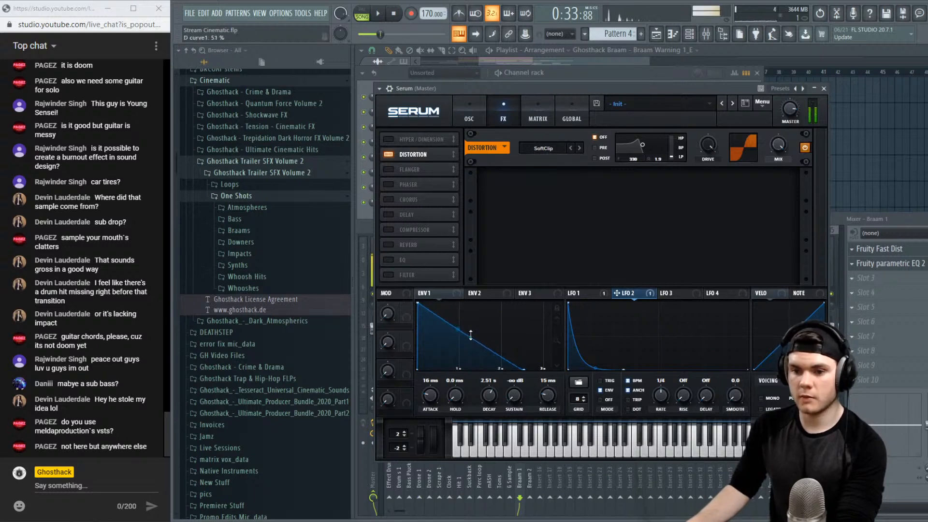
pyautogui.moveTo(470, 334); pyautogui.dragTo(470, 337)
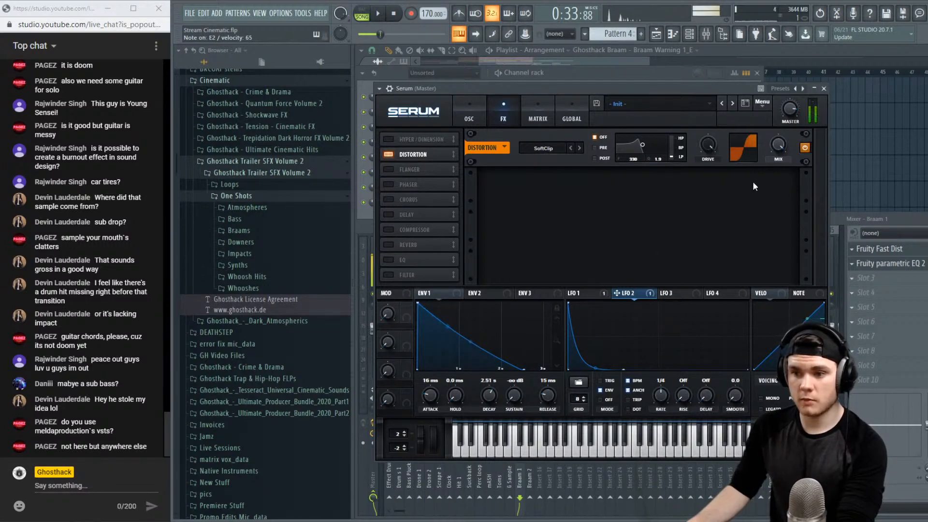
# Draw a six-bar E2 note from bar 1 in Serum's piano roll and audition the pattern
pyautogui.click(824, 90)
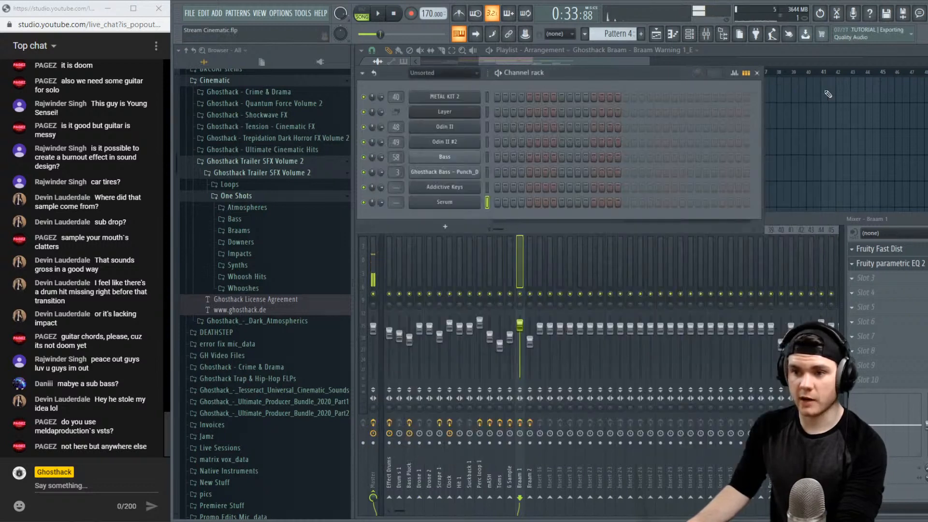
pyautogui.click(491, 202)
pyautogui.scroll(-4, 414, 240)
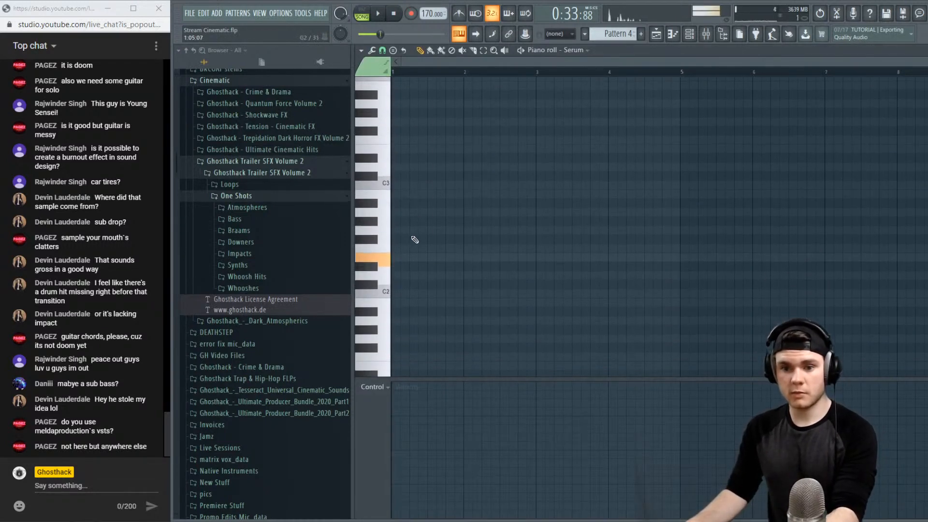
pyautogui.click(412, 263)
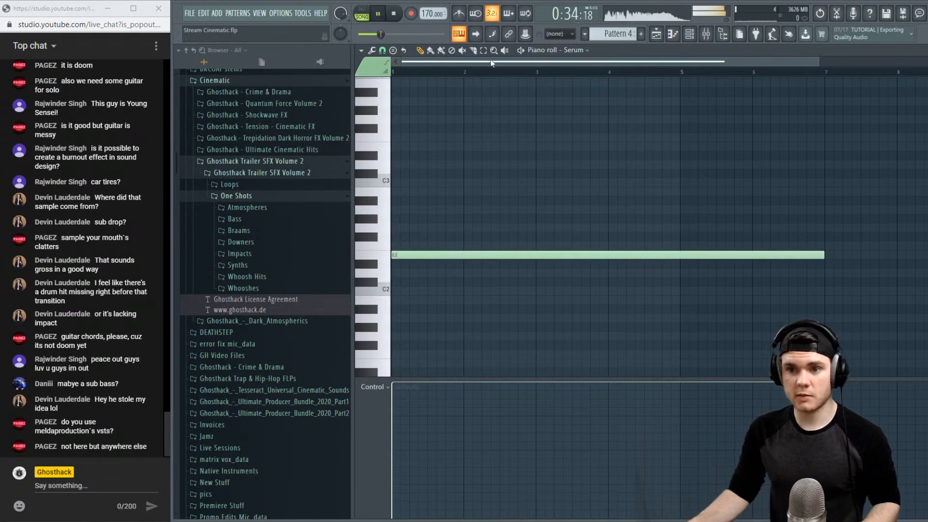
pyautogui.click(521, 50)
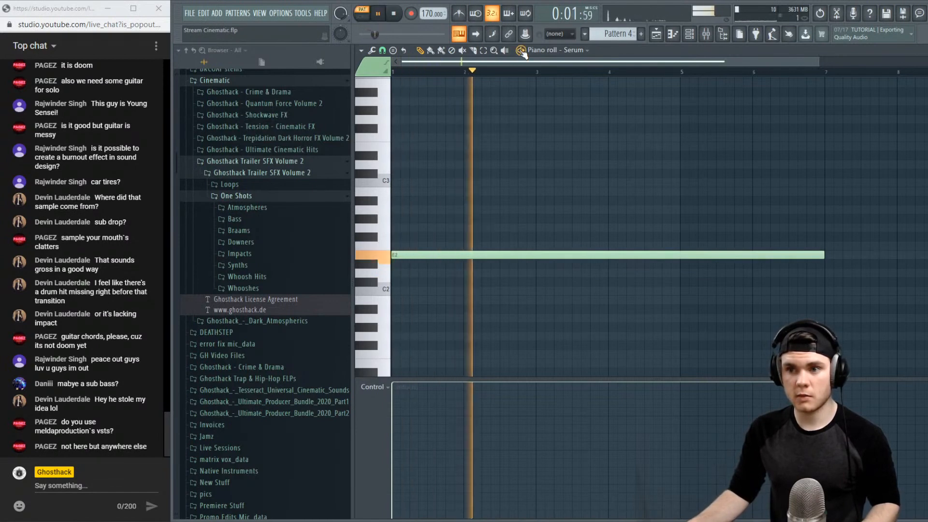
pyautogui.press('space')
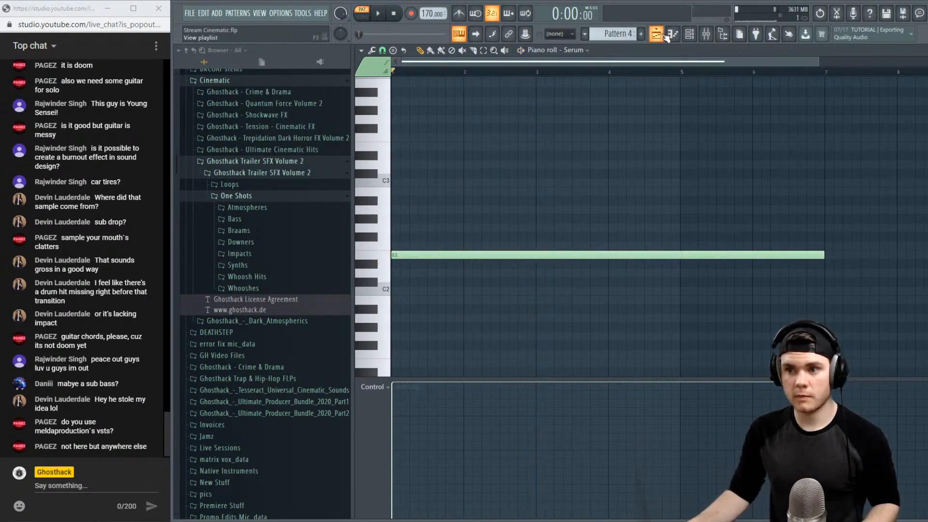
# Place Pattern 4 on Track 14 at bar 25 of the playlist and shorten the clip to two bars
pyautogui.click(665, 36)
pyautogui.click(639, 50)
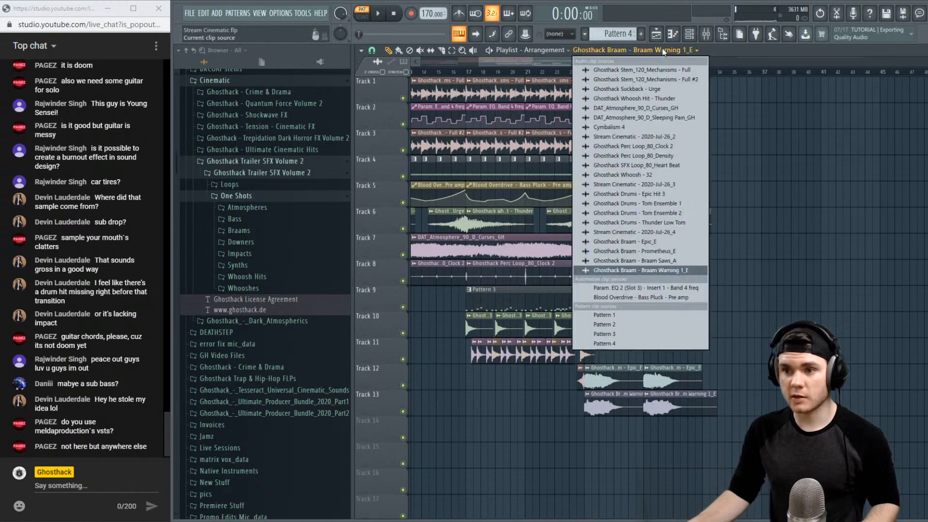
pyautogui.click(630, 343)
pyautogui.click(710, 347)
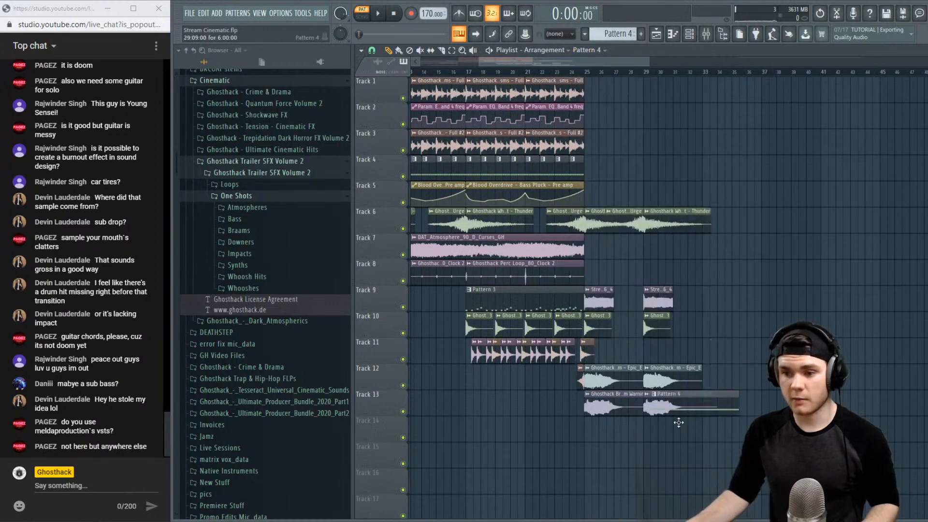
pyautogui.moveTo(678, 422); pyautogui.dragTo(624, 447)
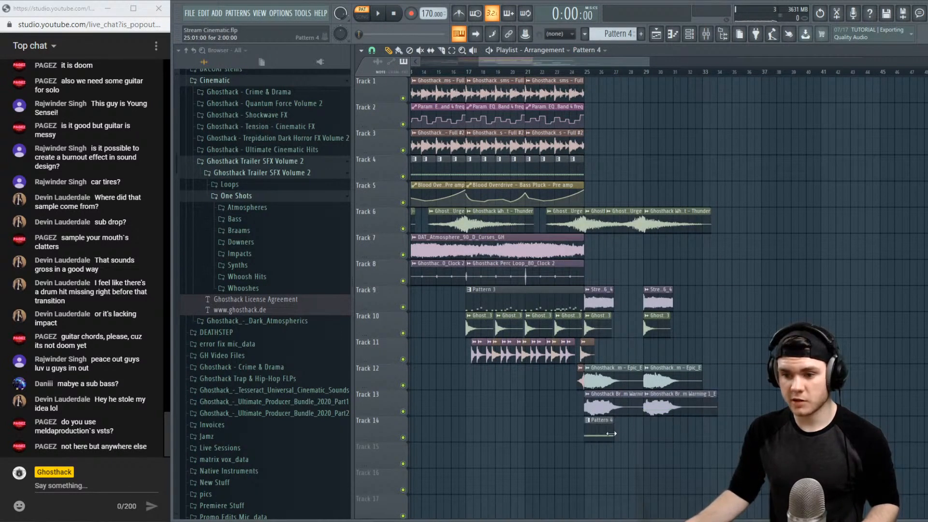
# Play the arrangement repeatedly from around bar 25 to check the sub drop against the braams and hits
pyautogui.click(588, 73)
pyautogui.press('space')
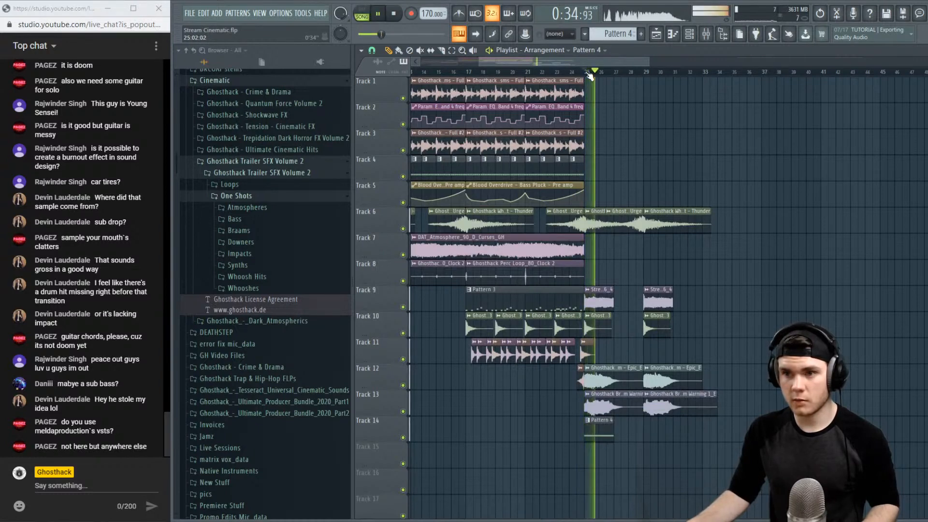
pyautogui.click(567, 73)
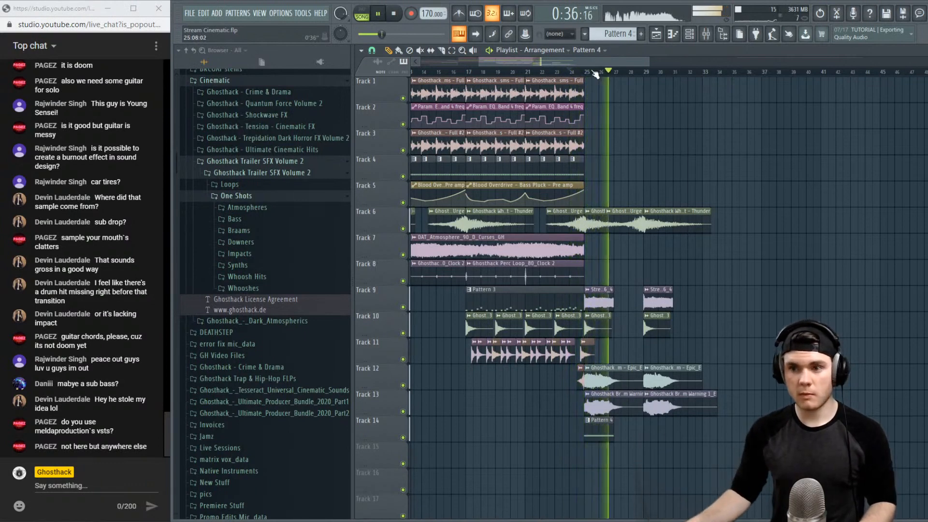
pyautogui.press('space')
pyautogui.click(583, 73)
pyautogui.press('space')
pyautogui.press('space')
pyautogui.scroll(3, 596, 75)
pyautogui.press('space')
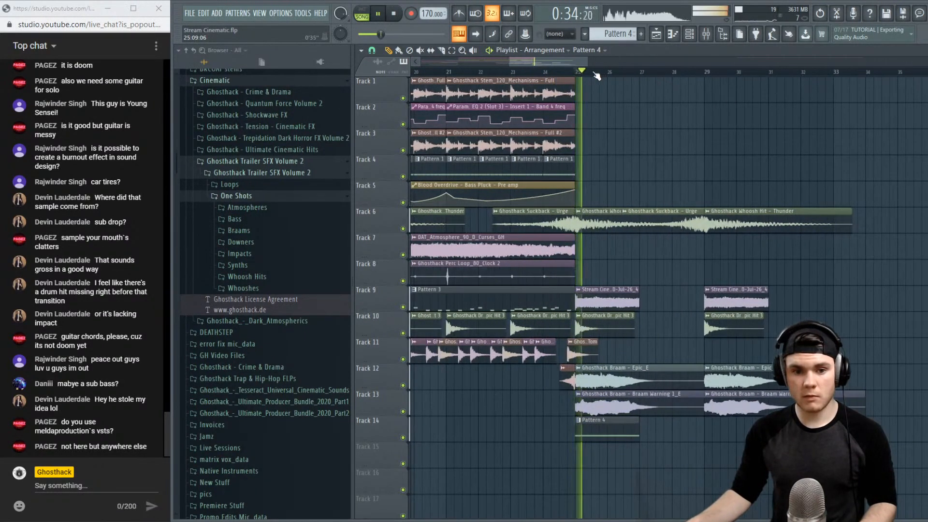
pyautogui.press('space')
pyautogui.press('space')
pyautogui.press('space')
pyautogui.scroll(4, 597, 78)
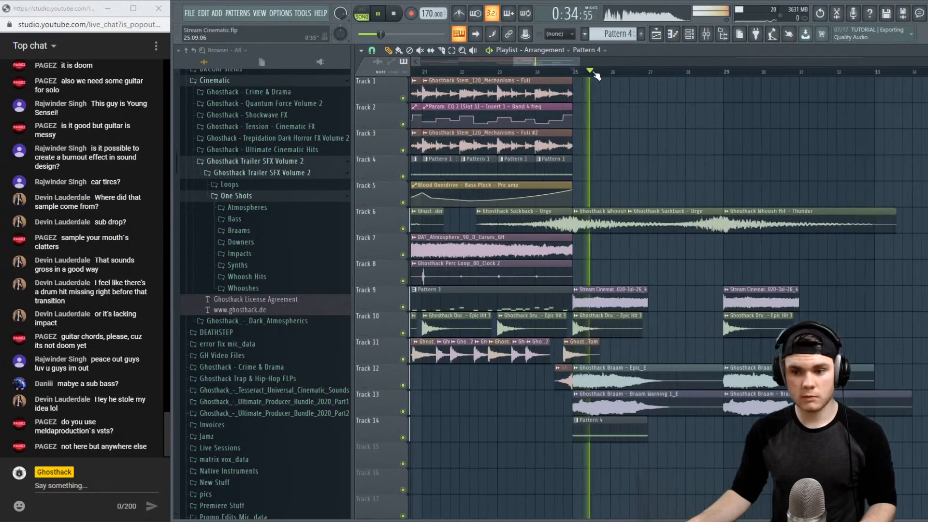
# Add Pattern 3 at bar 25, trim it to four steps, and put it on Track 9 with that bar's audio clip on Track 8
pyautogui.click(574, 266)
pyautogui.moveTo(586, 273); pyautogui.dragTo(579, 274)
pyautogui.press('space')
pyautogui.scroll(-3, 592, 76)
pyautogui.press('space')
pyautogui.press('space')
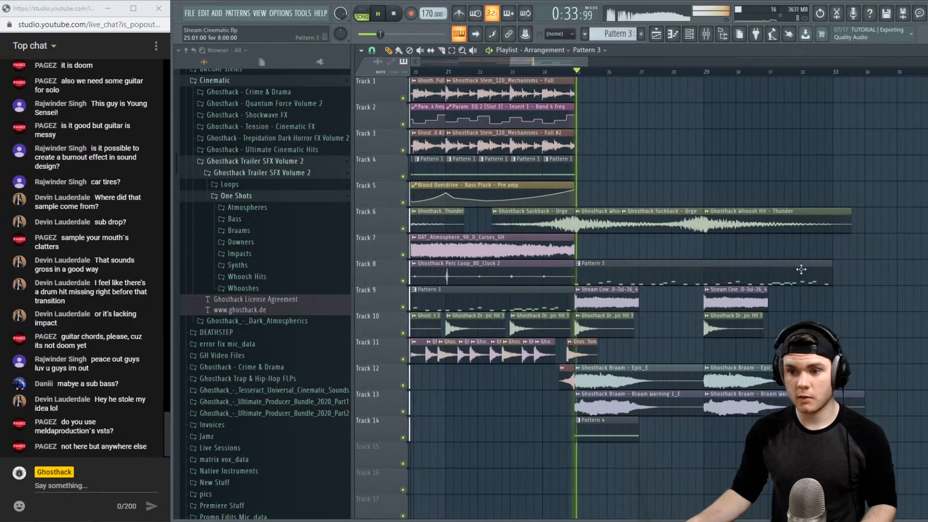
pyautogui.moveTo(831, 269); pyautogui.dragTo(591, 273)
pyautogui.press('space')
pyautogui.press('space')
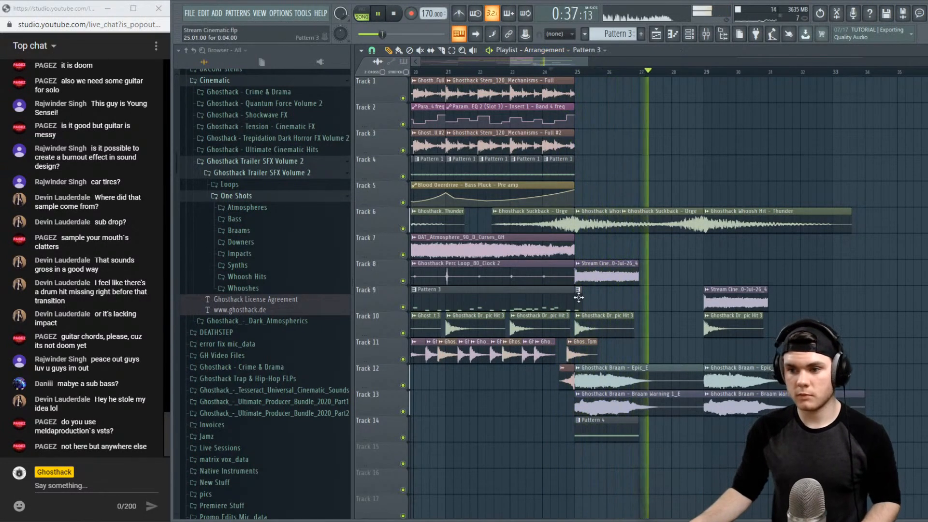
# Move the bar 29 audio clip to Track 8, place the short Pattern 3 clip beneath it on Track 9, and audition
pyautogui.moveTo(719, 298); pyautogui.dragTo(720, 274)
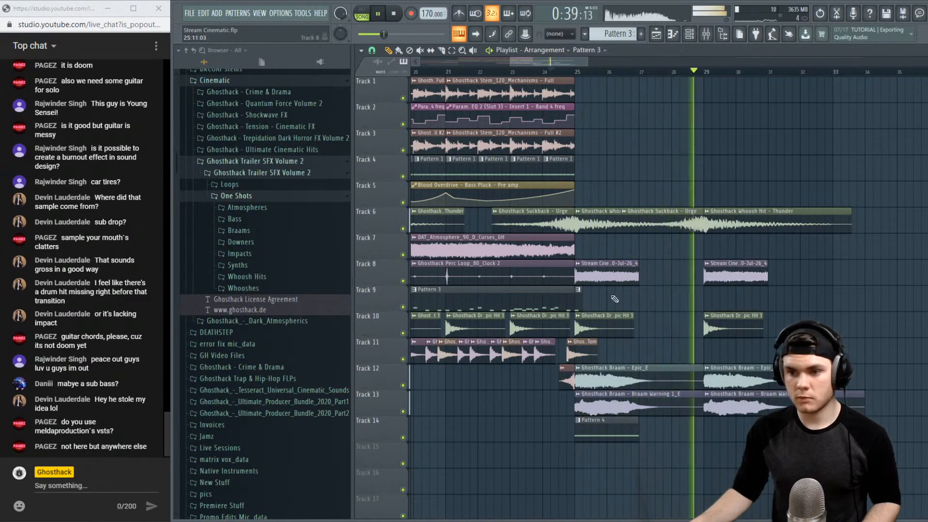
pyautogui.click(705, 294)
pyautogui.press('space')
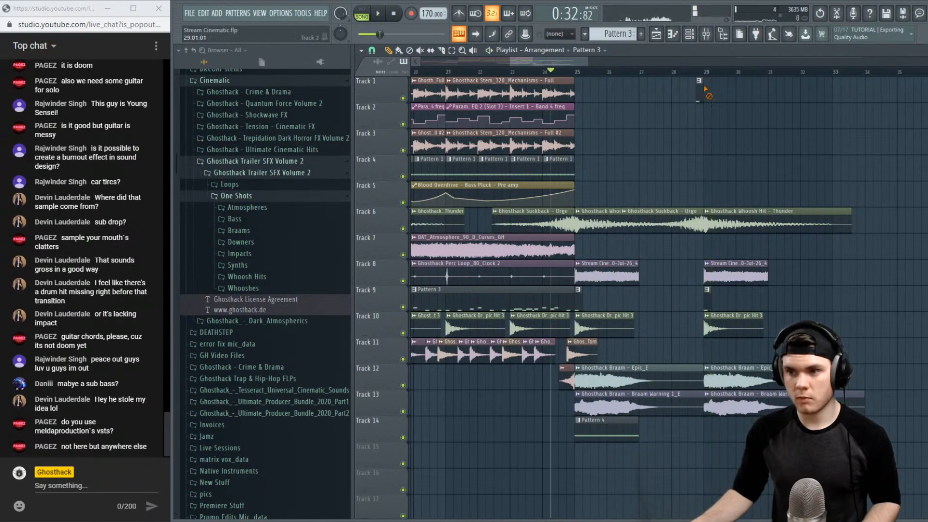
pyautogui.click(686, 71)
pyautogui.press('space')
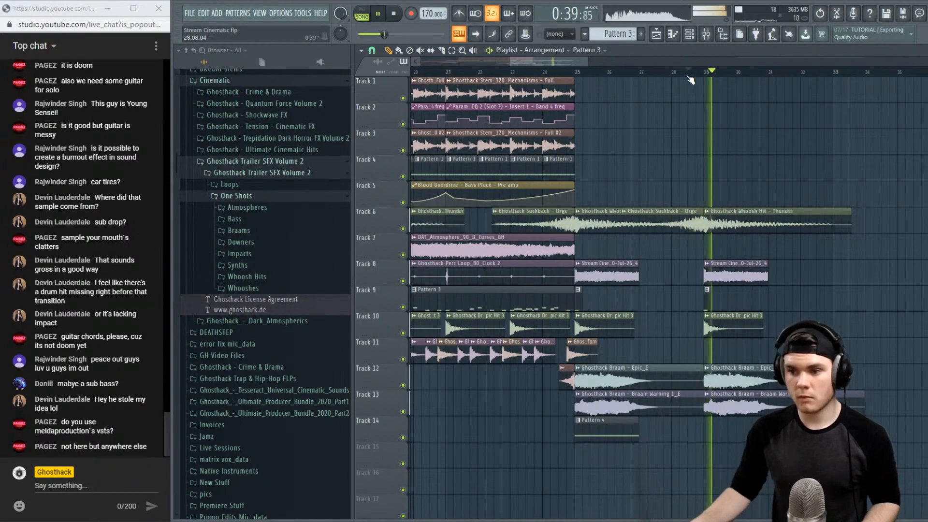
pyautogui.click(695, 72)
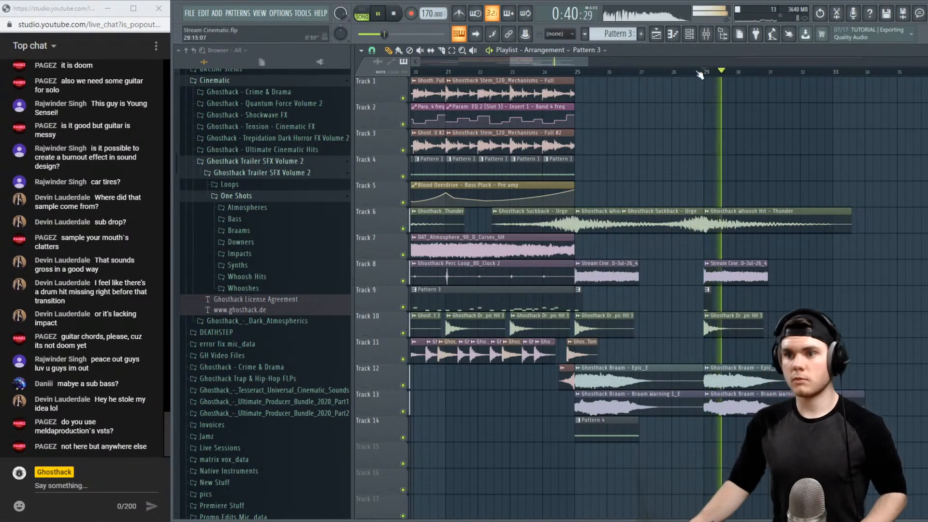
pyautogui.press('space')
pyautogui.press('space')
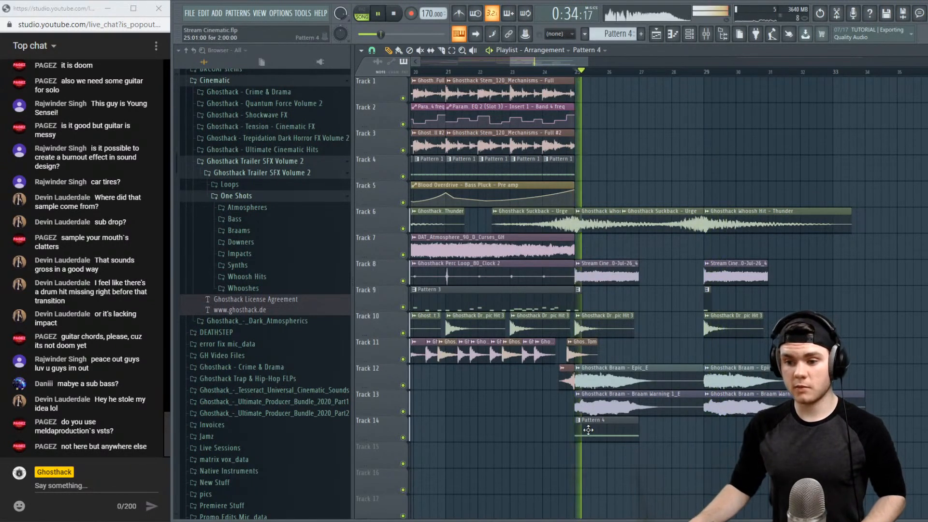
# Place a copy of Pattern 4 at bar 29 on Track 14, then solo that track and play it
pyautogui.click(588, 429)
pyautogui.click(704, 430)
pyautogui.press('space')
pyautogui.rightClick(402, 438)
pyautogui.press('space')
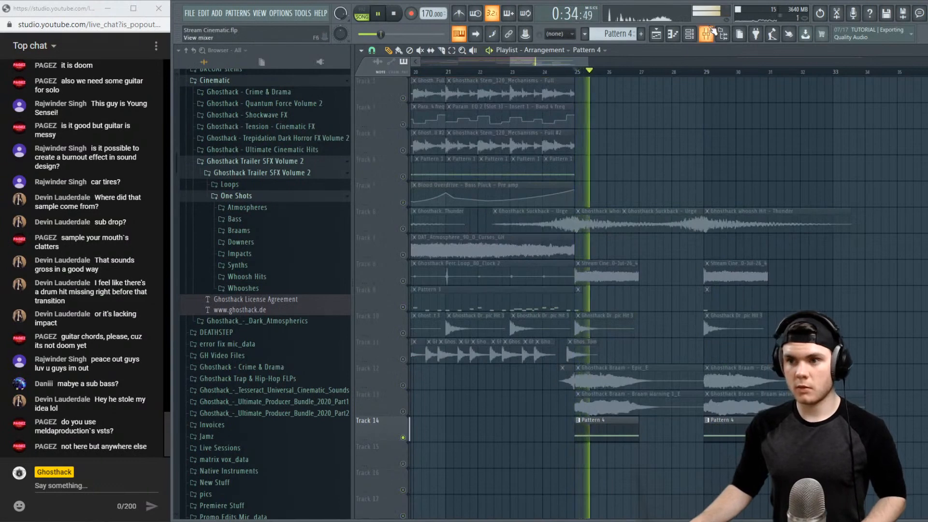
# Route the Serum channel to mixer insert 16 and solo that insert during playback
pyautogui.press('F9')
pyautogui.click(538, 273)
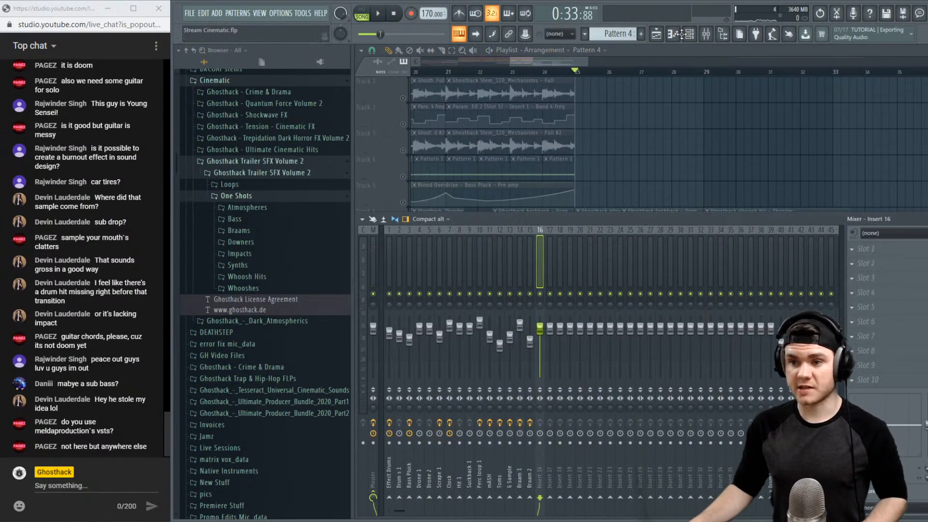
pyautogui.click(690, 34)
pyautogui.moveTo(396, 202); pyautogui.dragTo(396, 184)
pyautogui.press('space')
pyautogui.click(541, 286)
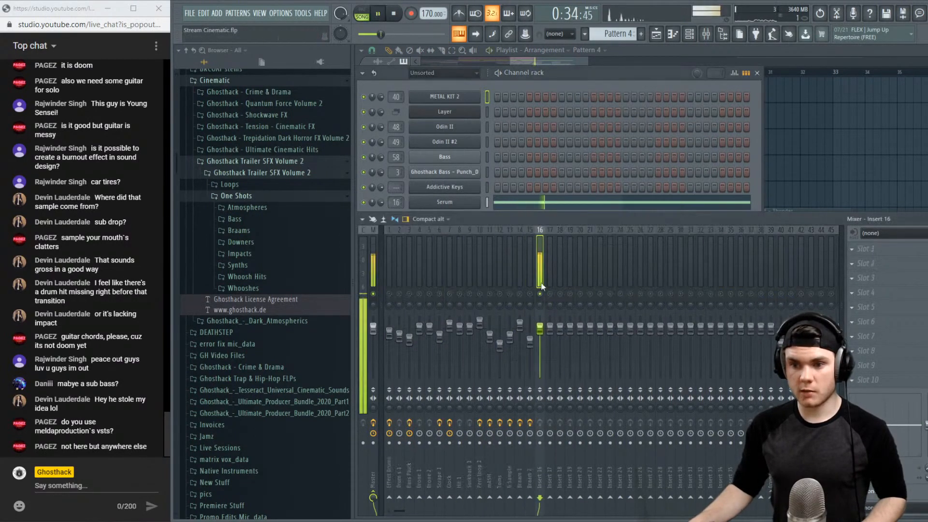
pyautogui.press('space')
# Lower the six-bar Serum note to C2 and audition the sub on its soloed insert
pyautogui.click(532, 206)
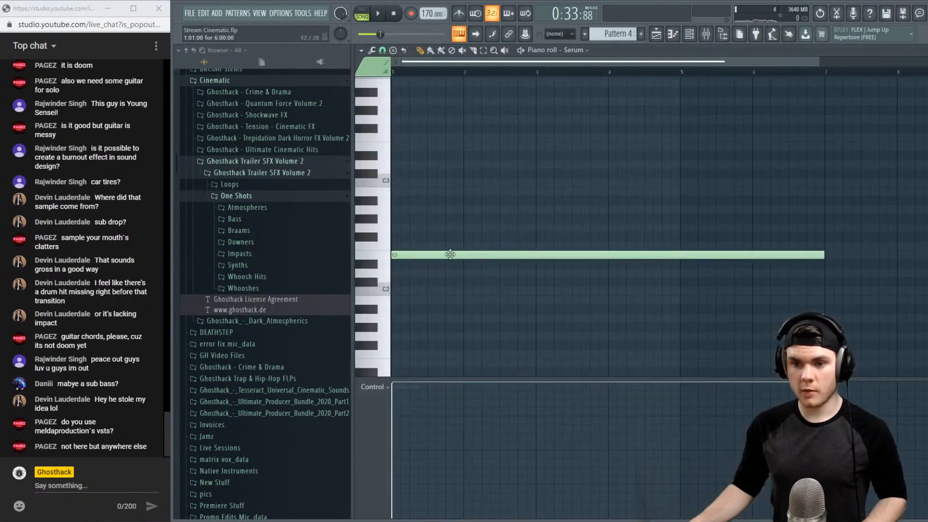
pyautogui.moveTo(450, 254); pyautogui.dragTo(440, 294)
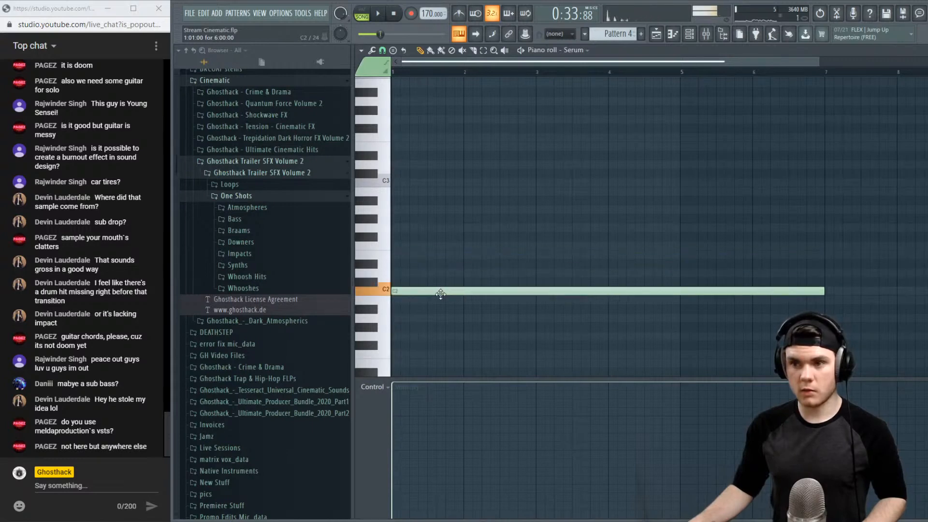
pyautogui.click(706, 34)
pyautogui.press('space')
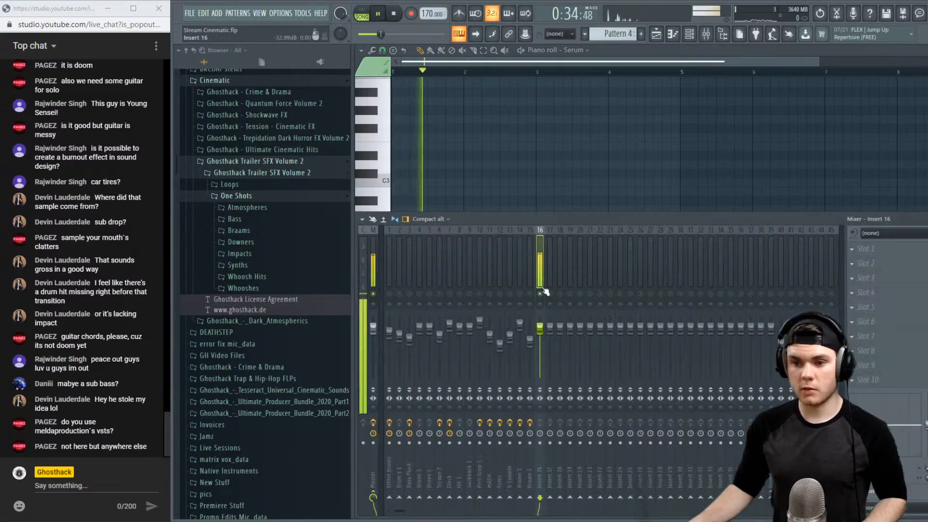
pyautogui.press('space')
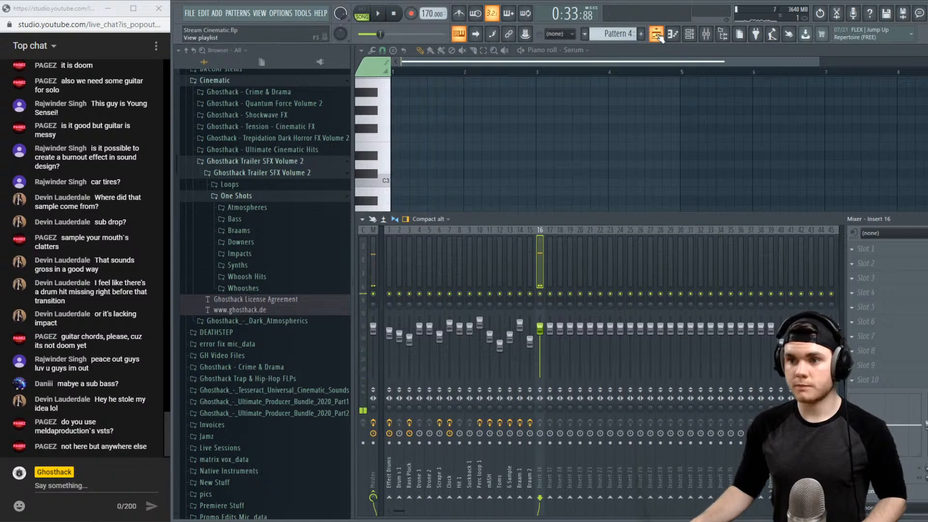
# Unsolo Track 14 in the playlist and play the full mix while watching the mixer levels
pyautogui.click(657, 35)
pyautogui.rightClick(404, 229)
pyautogui.rightClick(403, 229)
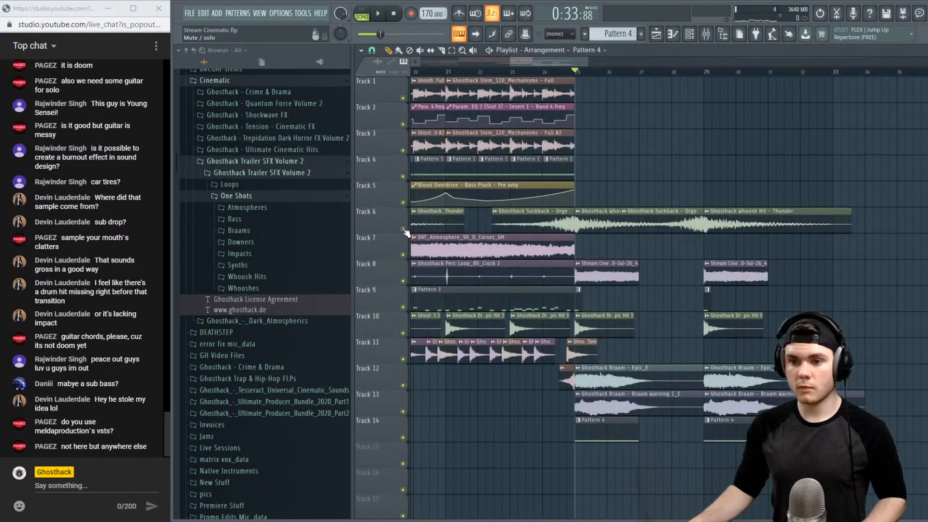
pyautogui.press('space')
pyautogui.click(705, 34)
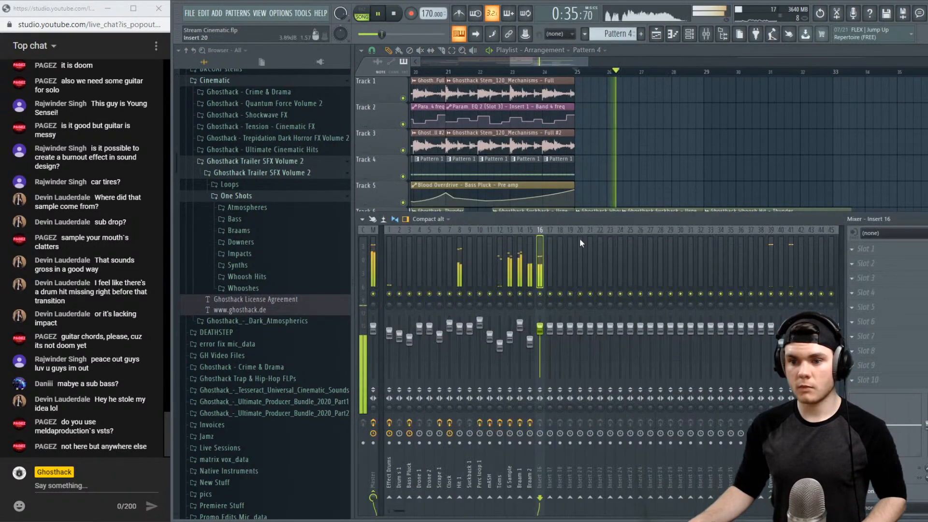
pyautogui.press('space')
# Solo the Braam 2 insert and inspect its low-end content in Fruity parametric EQ 2 during playback
pyautogui.click(530, 280)
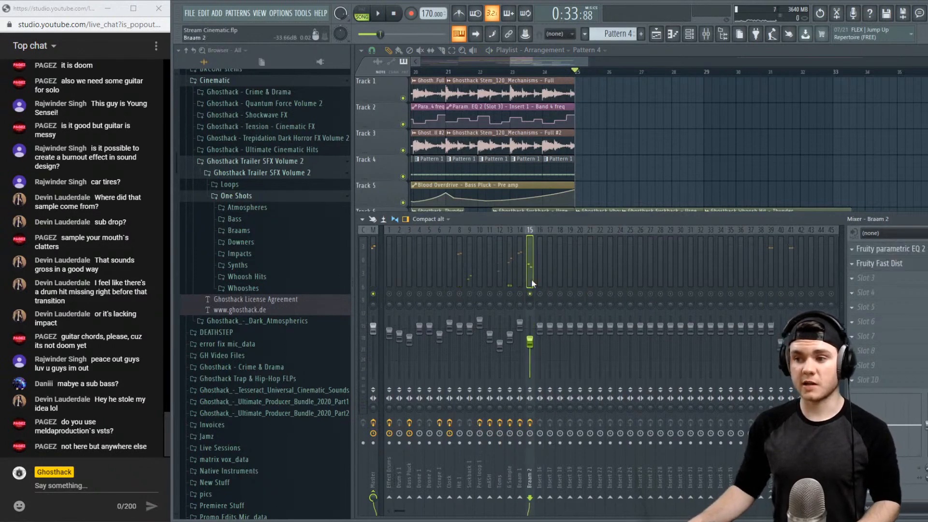
pyautogui.press('space')
pyautogui.click(884, 249)
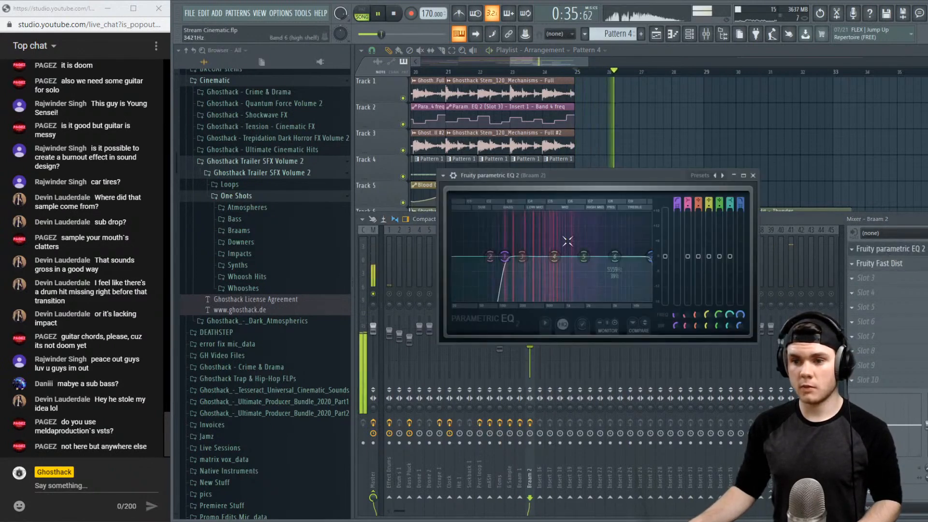
pyautogui.press('space')
pyautogui.click(753, 175)
pyautogui.press('space')
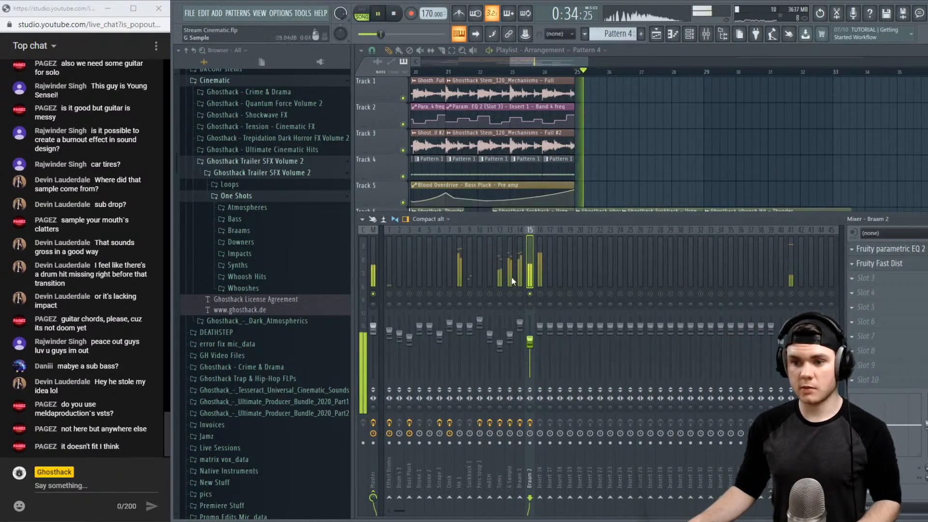
# Solo the Braam 1 insert and examine its low cut in Fruity parametric EQ 2 while playing the drop
pyautogui.click(519, 270)
pyautogui.press('space')
pyautogui.press('space')
pyautogui.click(888, 264)
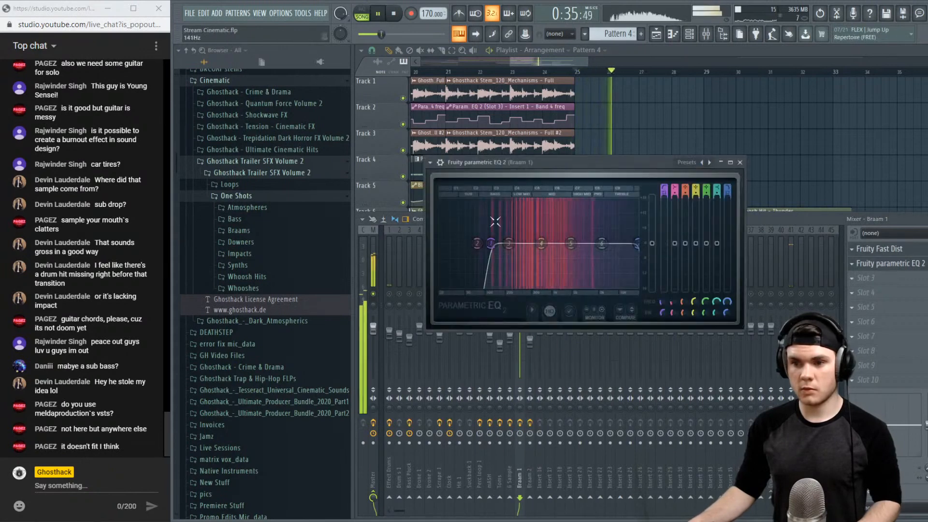
pyautogui.press('space')
pyautogui.click(739, 162)
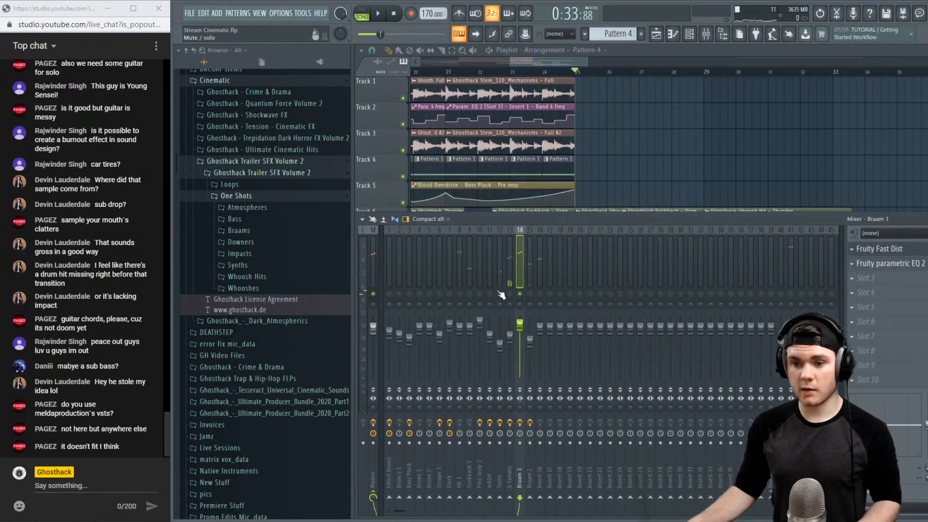
# Solo the G Sample insert and examine its low frequencies in an enlarged Fruity parametric EQ 2 during playback
pyautogui.click(510, 275)
pyautogui.press('space')
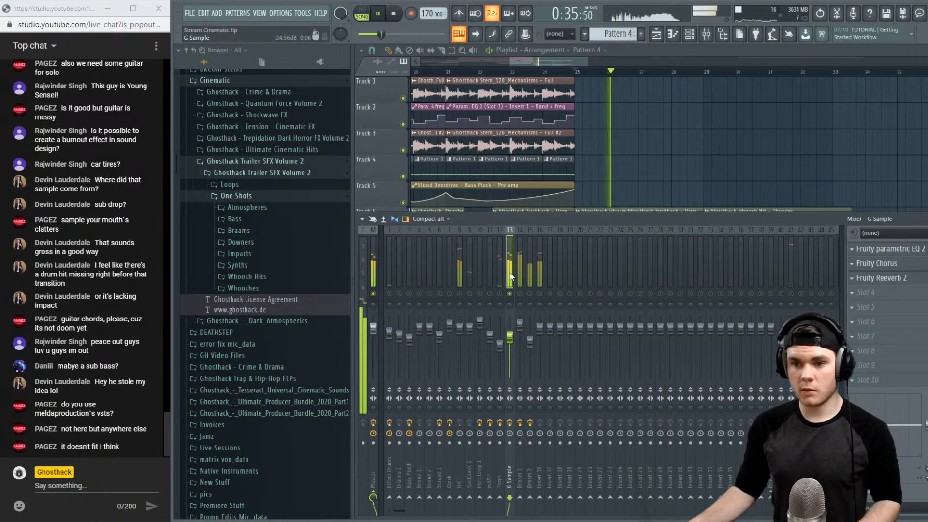
pyautogui.press('space')
pyautogui.click(888, 248)
pyautogui.press('space')
pyautogui.press('space')
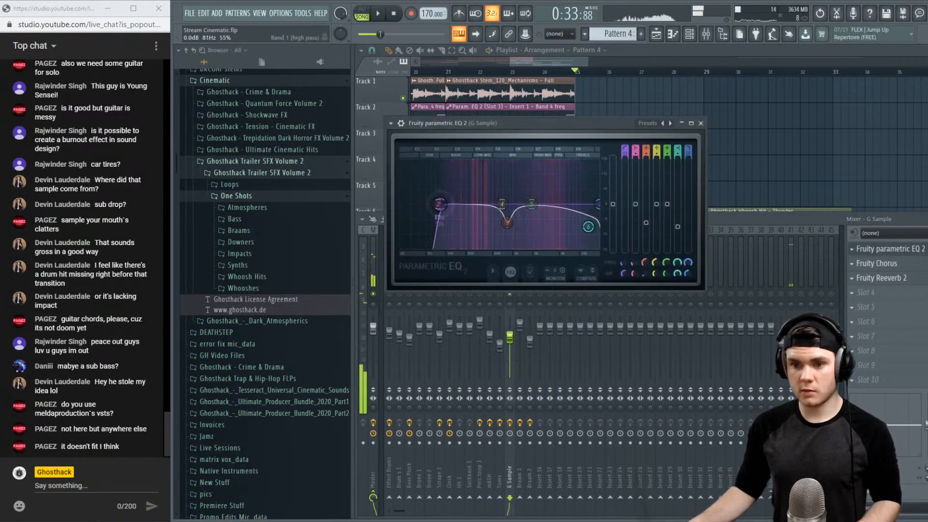
pyautogui.click(691, 122)
pyautogui.press('space')
pyautogui.press('space')
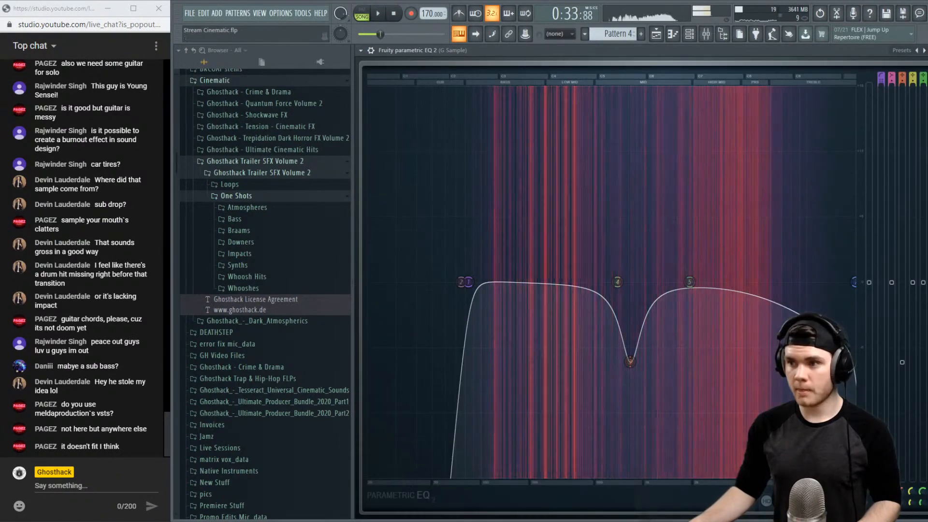
pyautogui.click(927, 50)
pyautogui.click(701, 124)
# Solo the Toms insert and nudge the -18 dB low-shelf band of its Fruity parametric EQ 2 while replaying the drop
pyautogui.press('space')
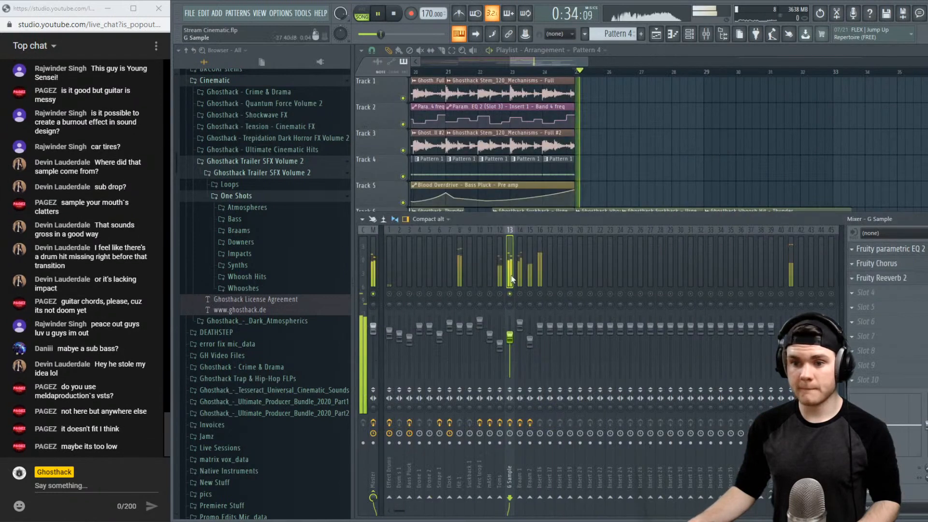
pyautogui.click(499, 274)
pyautogui.press('space')
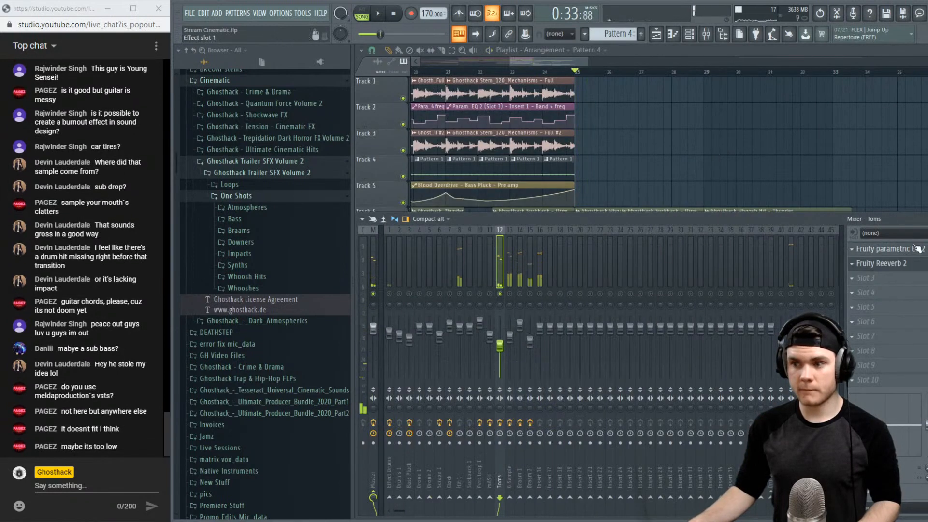
pyautogui.click(855, 248)
pyautogui.moveTo(396, 235); pyautogui.dragTo(400, 234)
pyautogui.press('space')
pyautogui.press('space')
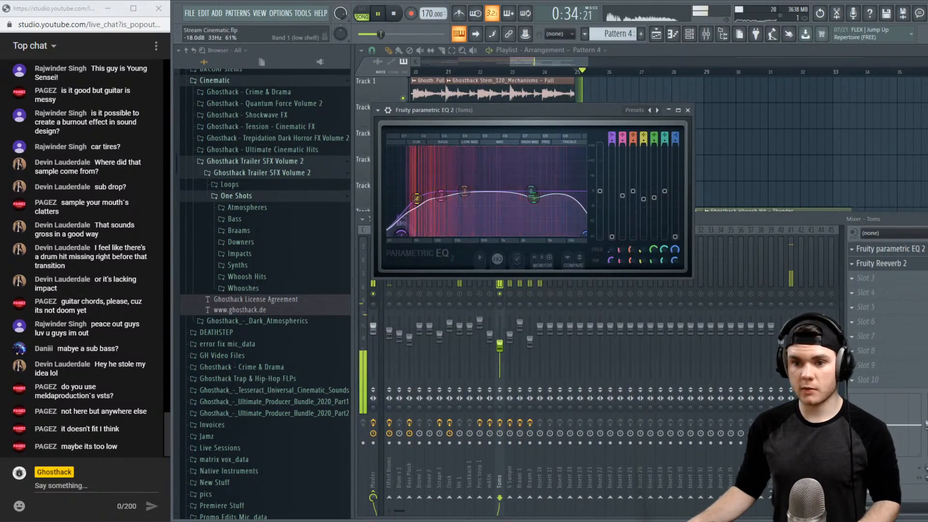
pyautogui.press('space')
pyautogui.press('space')
pyautogui.press('space')
pyautogui.click(688, 110)
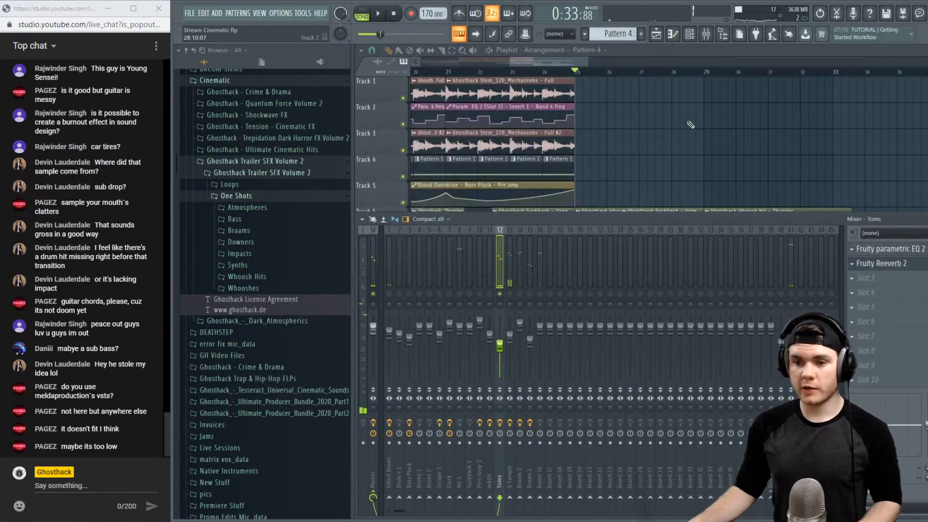
# Solo the Hit 1 insert and listen to the drum hit on its own
pyautogui.press('space')
pyautogui.click(459, 271)
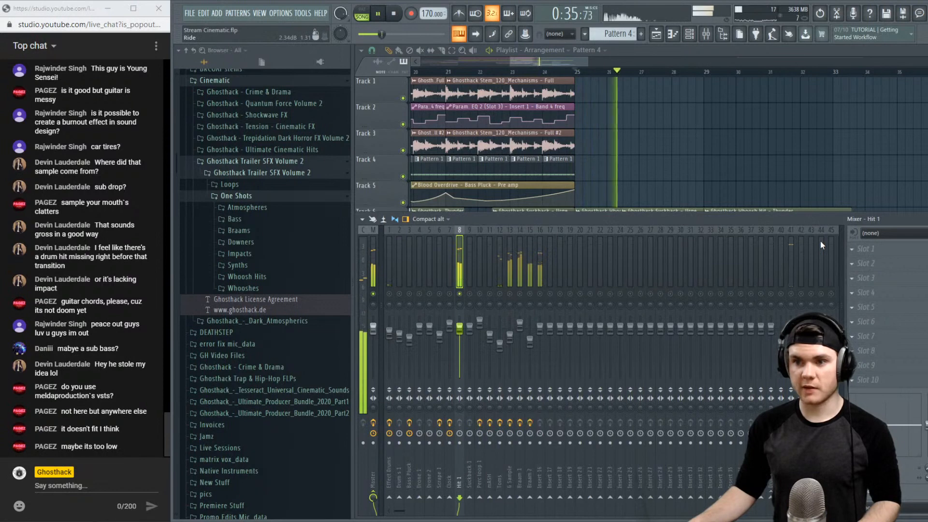
pyautogui.press('space')
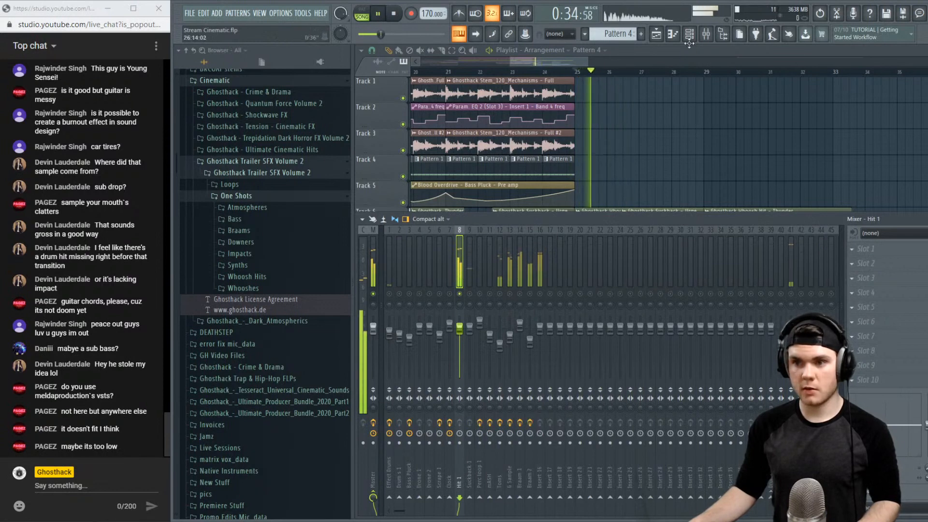
# Replay the start of bar 25 repeatedly in the playlist to judge the soloed hit's low end
pyautogui.press('F9')
pyautogui.press('space')
pyautogui.press('space')
pyautogui.press('space')
pyautogui.press('space')
pyautogui.press('space')
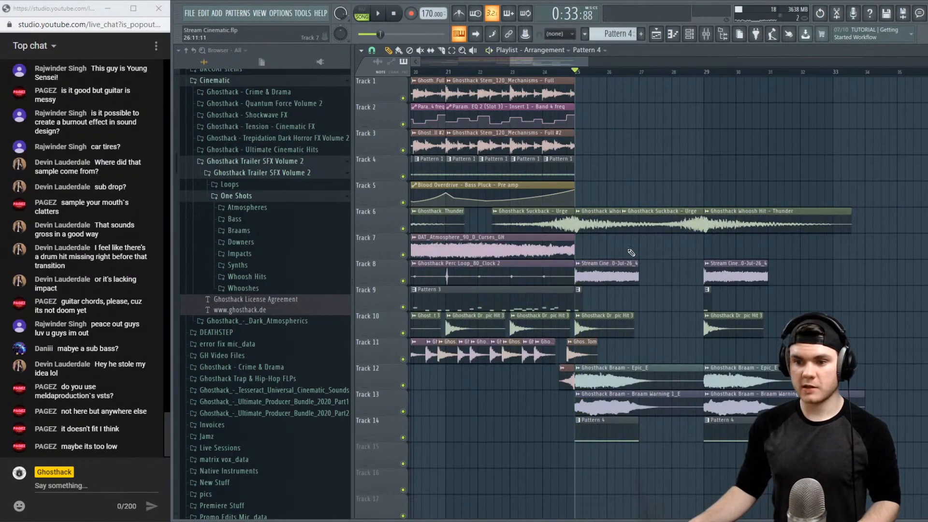
pyautogui.press('space')
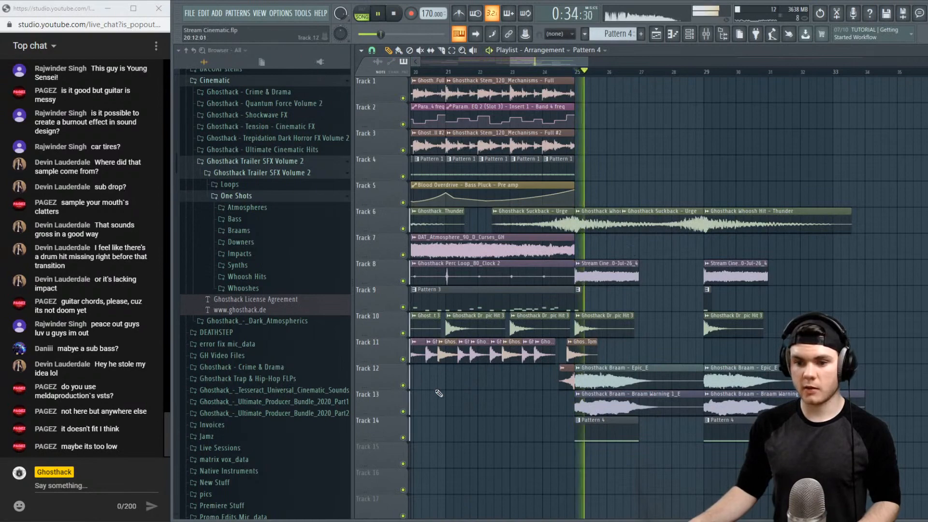
pyautogui.press('space')
pyautogui.press('space')
pyautogui.press('space')
pyautogui.press('space')
# Enable mixer insert 16 alongside the soloed Hit 1 and replay bar 25 to compare the sub with the hit
pyautogui.click(708, 36)
pyautogui.press('space')
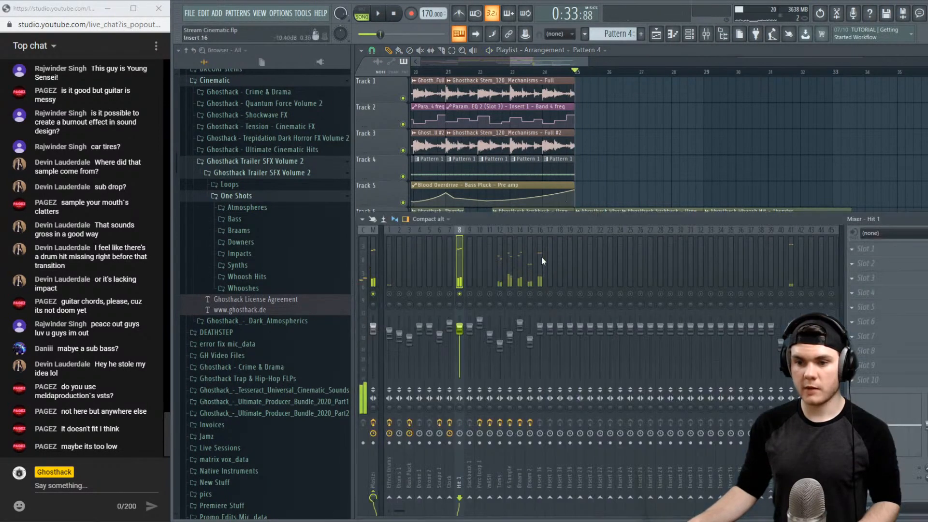
pyautogui.press('space')
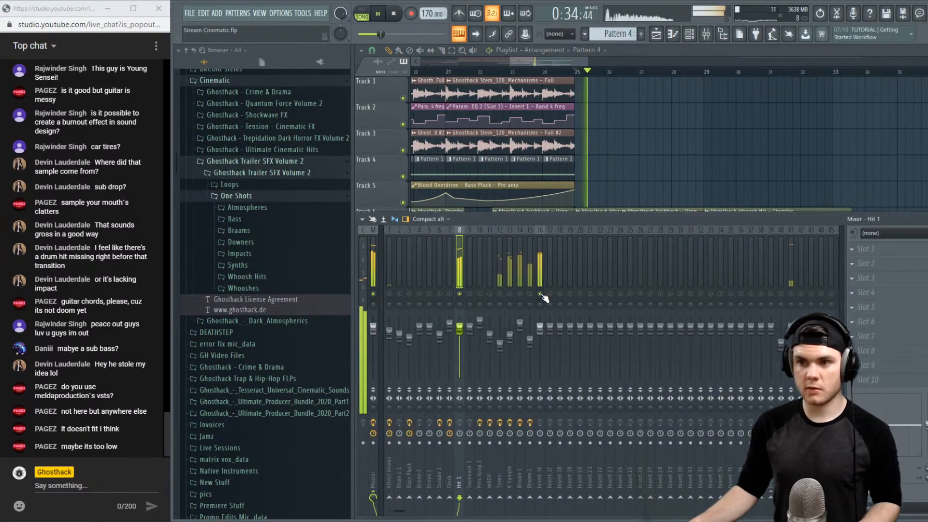
pyautogui.press('space')
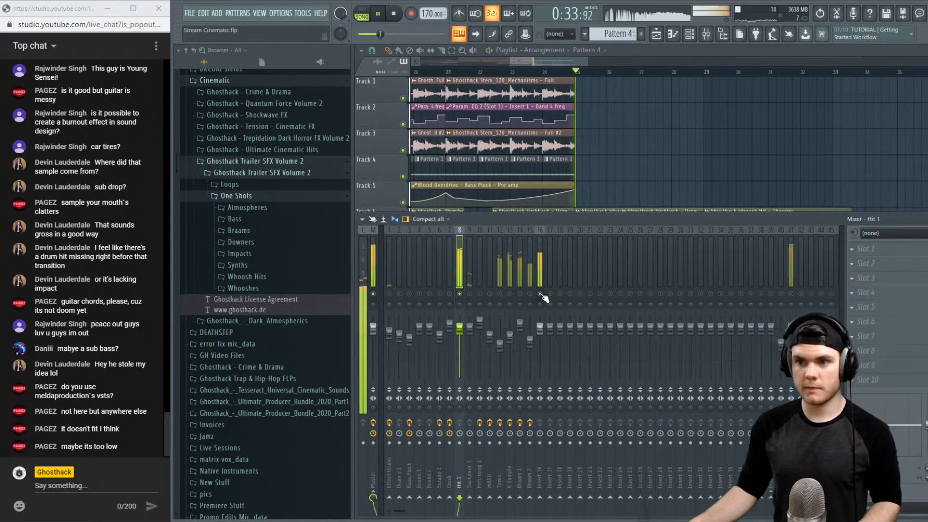
# Swap the Hit 1 insert for the Toms insert beside insert 16 and replay bar 25 to compare their low end
pyautogui.press('space')
pyautogui.press('space')
pyautogui.press('space')
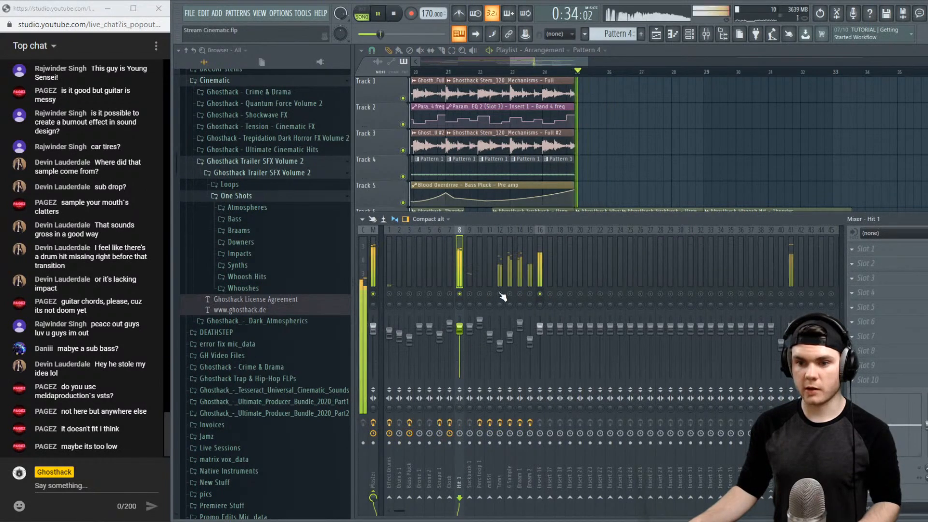
pyautogui.press('space')
pyautogui.press('space')
pyautogui.press('space')
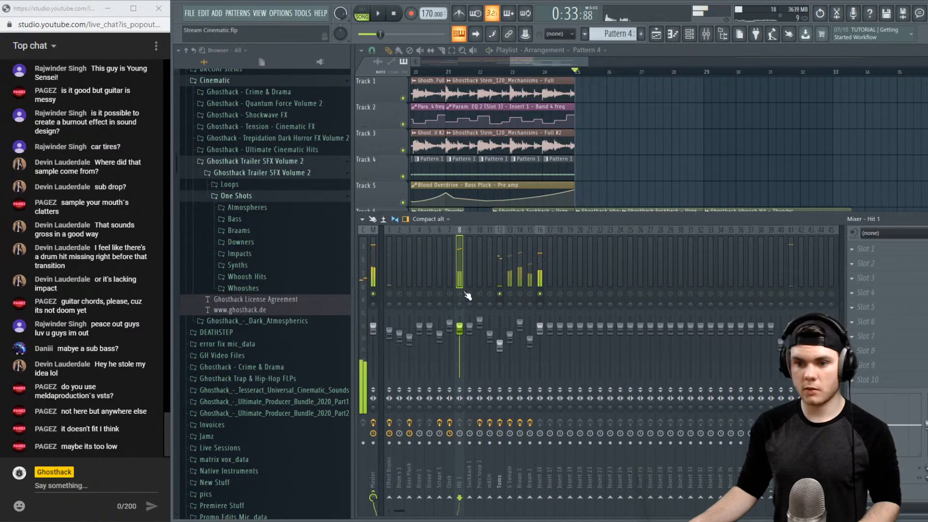
# Toggle the Hit 1 insert against the active Toms and insert 16 while replaying bar 25
pyautogui.press('space')
pyautogui.press('space')
pyautogui.press('space')
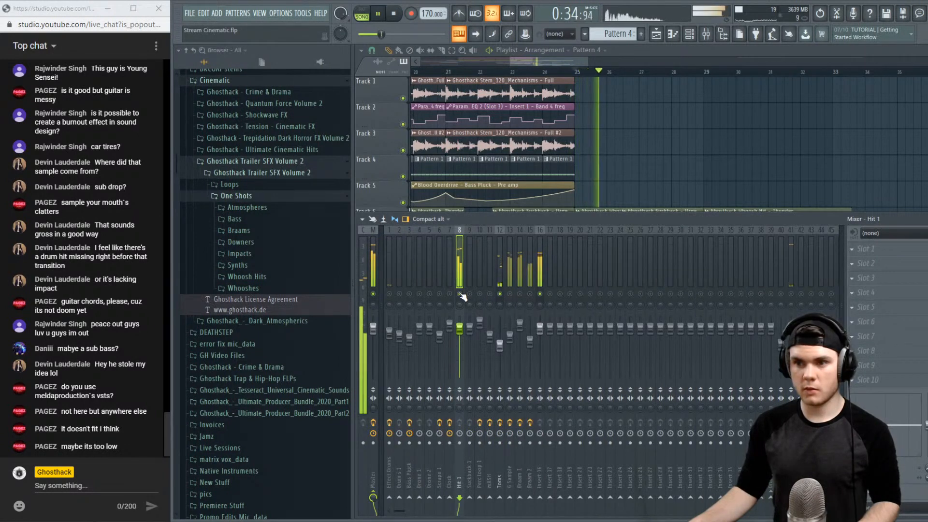
pyautogui.press('space')
pyautogui.press('space')
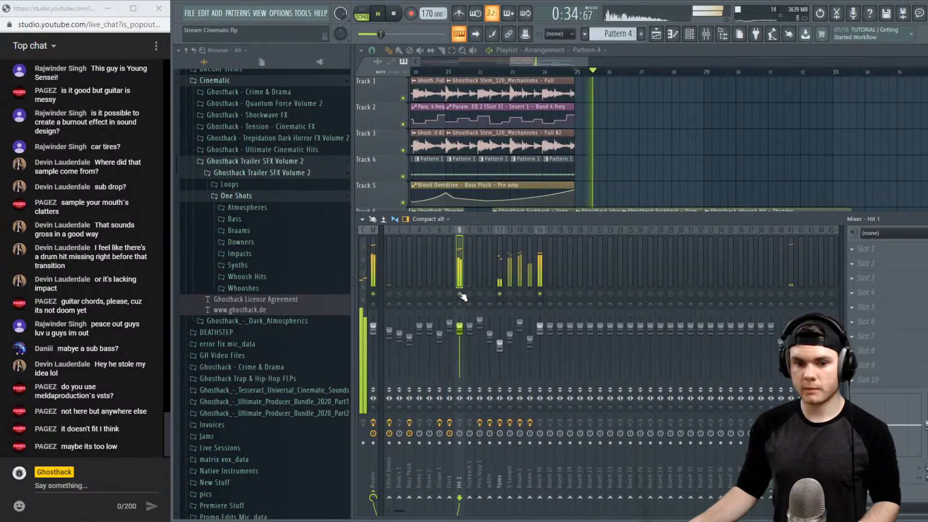
pyautogui.press('space')
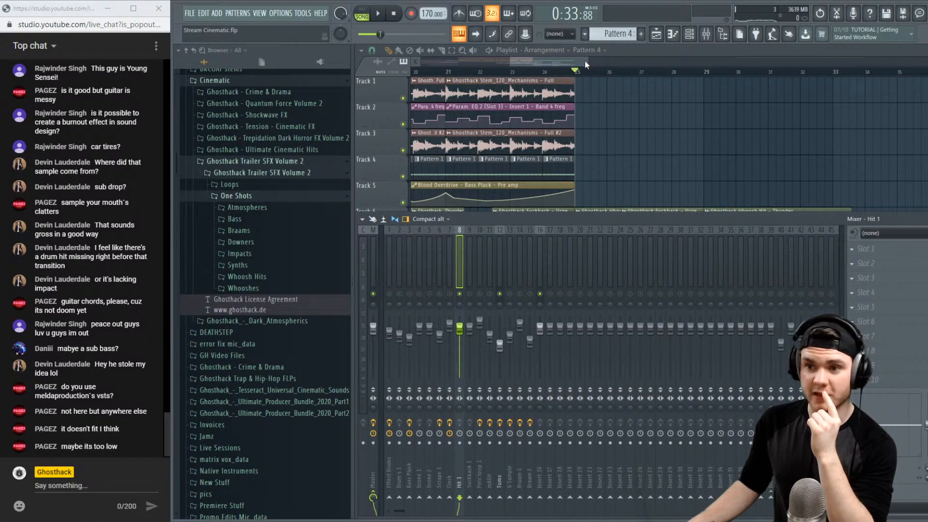
# Try the first Pattern 4 sub drop clip on Track 14 at bar 9, then return it to bar 25
pyautogui.press('F9')
pyautogui.moveTo(581, 61); pyautogui.dragTo(543, 76)
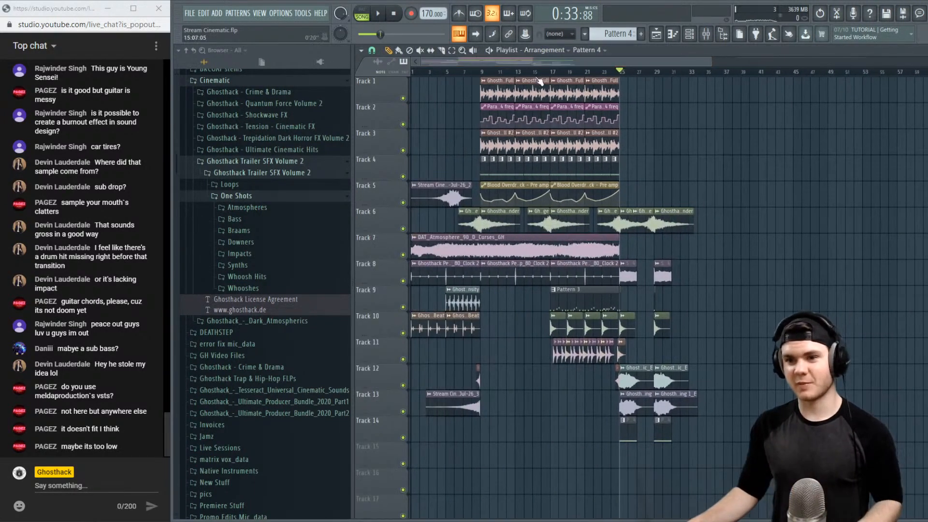
pyautogui.click(481, 72)
pyautogui.press('space')
pyautogui.press('space')
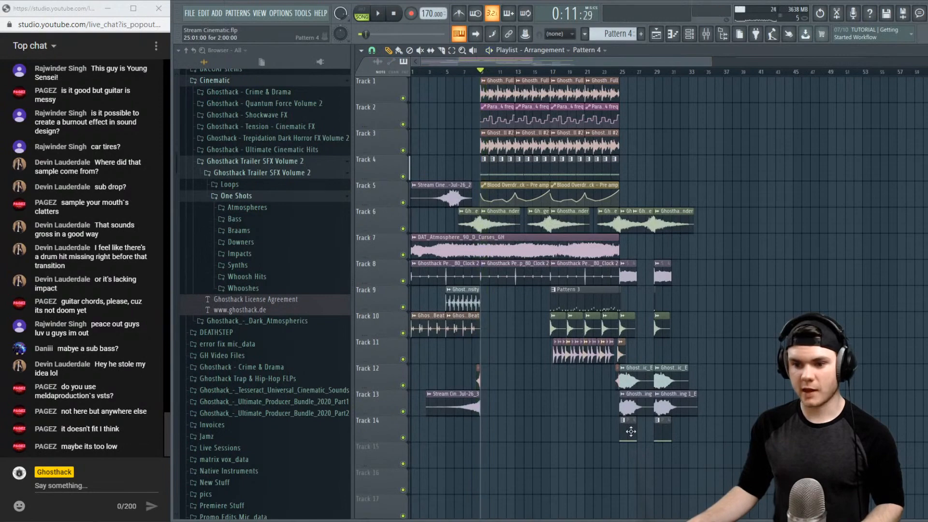
pyautogui.press('F9')
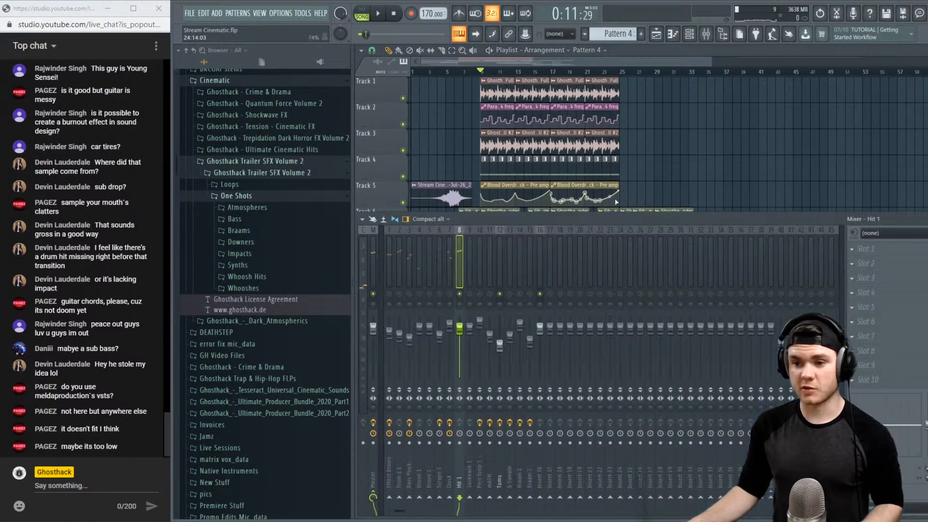
pyautogui.click(631, 48)
pyautogui.press('space')
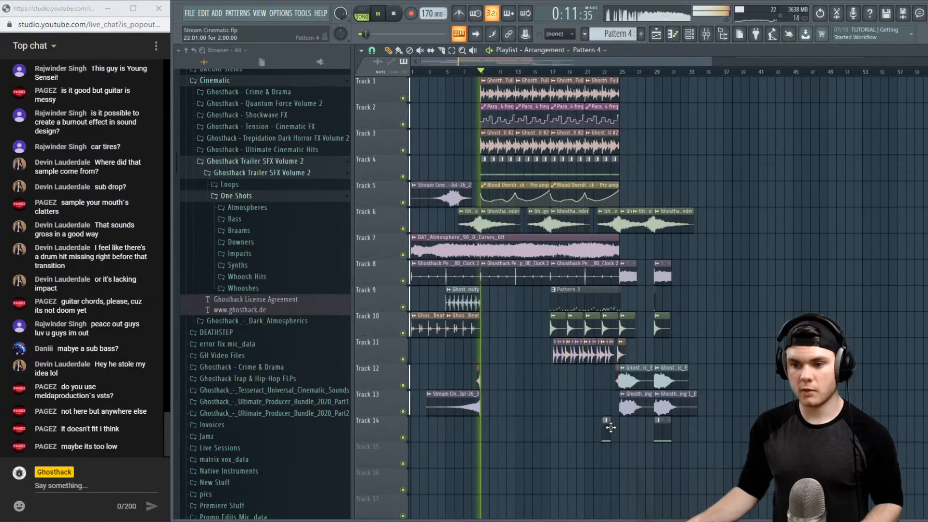
pyautogui.moveTo(487, 434); pyautogui.dragTo(633, 434)
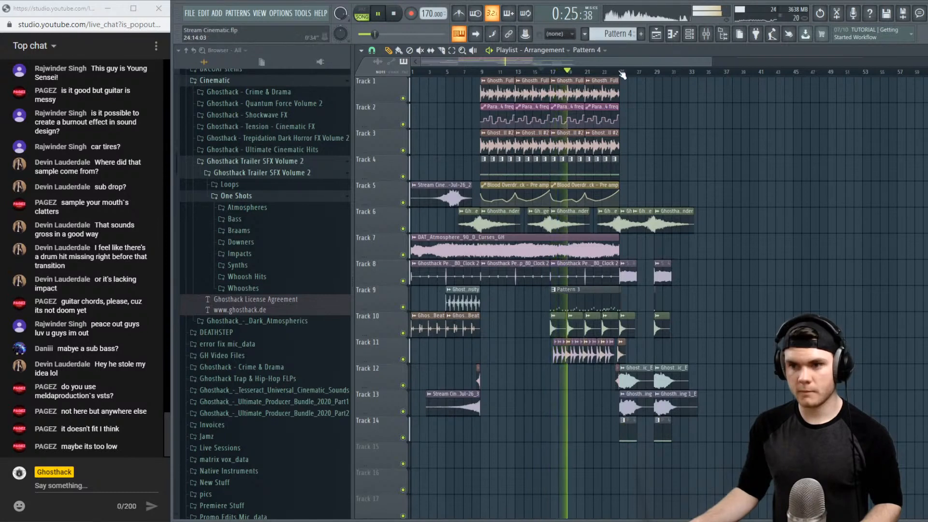
# Try the Serum sub drop note at E2 in the piano roll during playback, then return it to C2
pyautogui.doubleClick(621, 420)
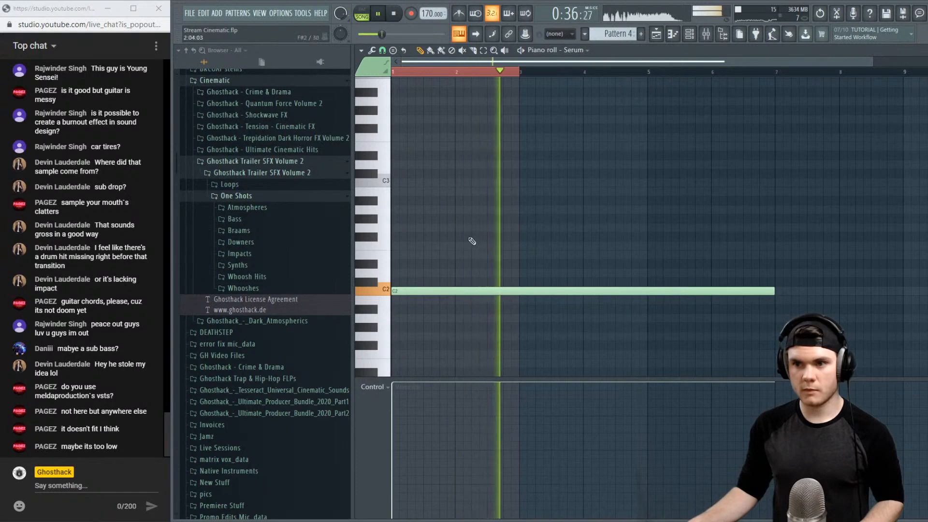
pyautogui.moveTo(410, 291); pyautogui.dragTo(401, 258)
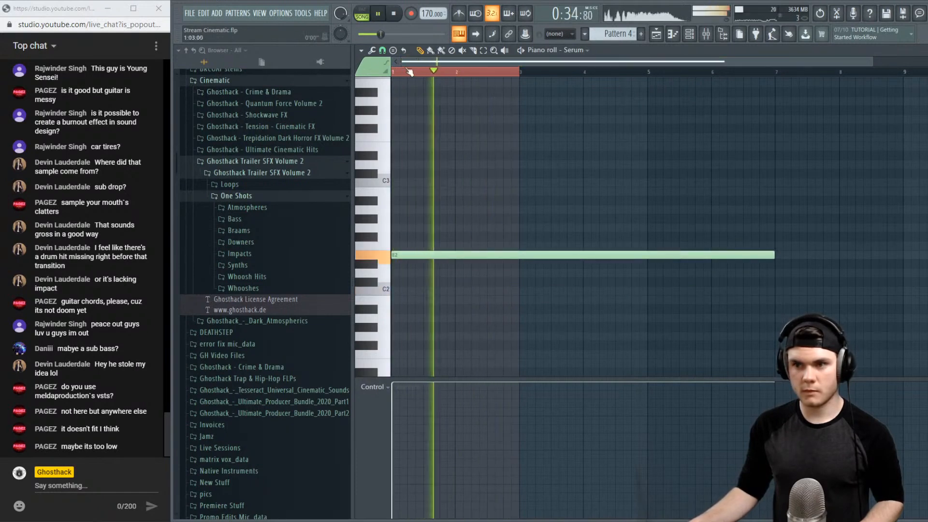
pyautogui.moveTo(423, 256); pyautogui.dragTo(412, 296)
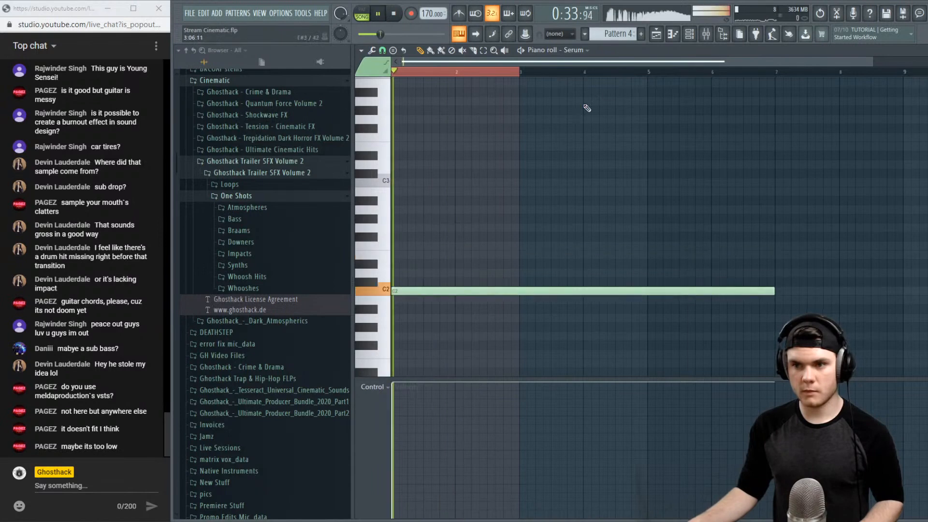
pyautogui.press('space')
# Solo mixer insert 16, load Fruity soft clipper in slot 1 and lower its threshold while the sub drop plays
pyautogui.press('F9')
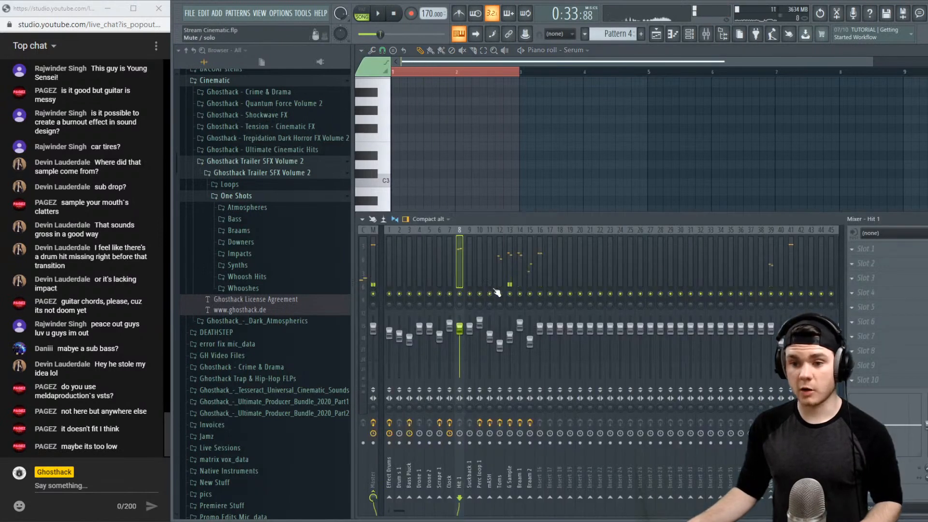
pyautogui.press('space')
pyautogui.click(540, 277)
pyautogui.click(877, 249)
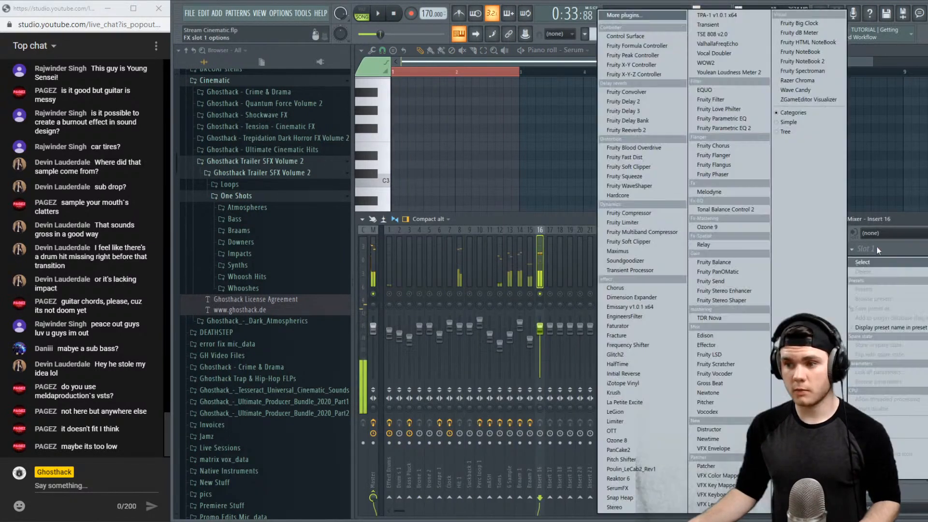
pyautogui.click(648, 170)
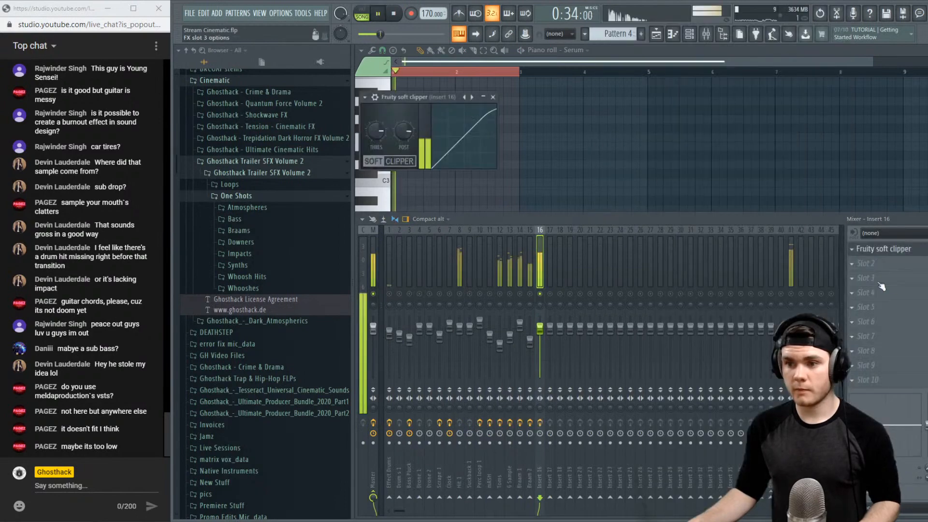
pyautogui.click(472, 97)
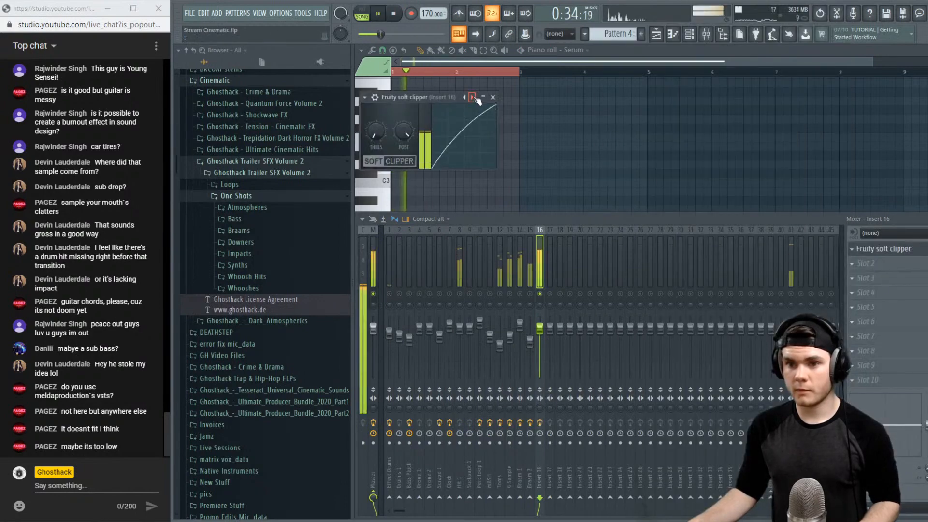
# Replace insert 16's soft clipper with Fruity Fast Dist and try a 40% threshold and 34% mix level
pyautogui.click(854, 252)
pyautogui.moveTo(864, 262)
pyautogui.click(646, 157)
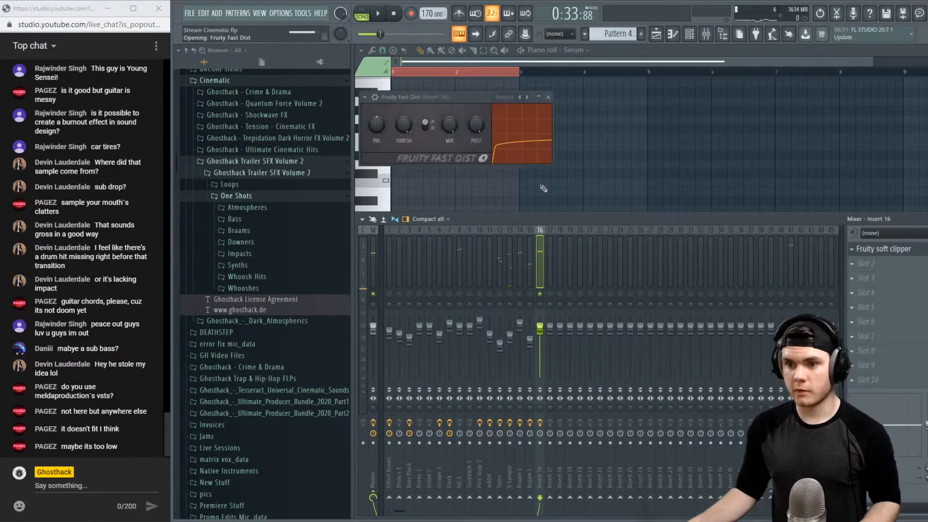
pyautogui.press('space')
pyautogui.moveTo(403, 125); pyautogui.dragTo(403, 144)
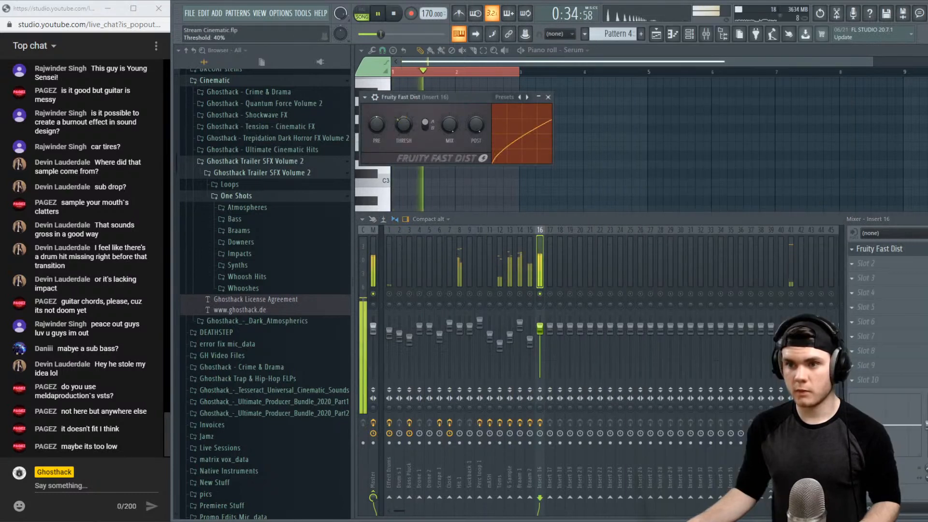
pyautogui.press('space')
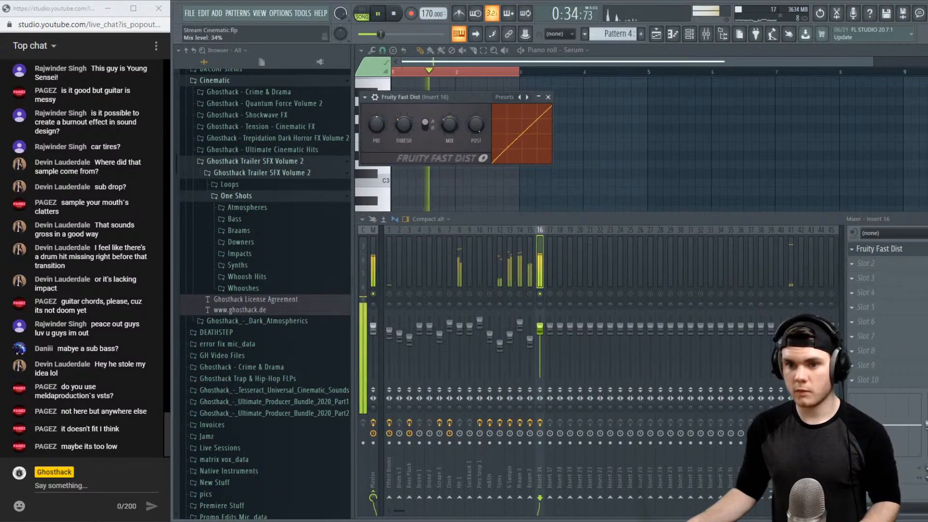
# Rework Fruity Fast Dist's threshold, mix and pre amp settings on insert 16 while replaying the sub drop
pyautogui.press('space')
pyautogui.moveTo(403, 124); pyautogui.dragTo(403, 86)
pyautogui.press('space')
pyautogui.press('space')
pyautogui.press('space')
pyautogui.press('space')
pyautogui.moveTo(448, 125)
pyautogui.mouseDown()
pyautogui.moveTo(448, 145)
pyautogui.moveTo(437, 124)
pyautogui.mouseUp()
pyautogui.press('space')
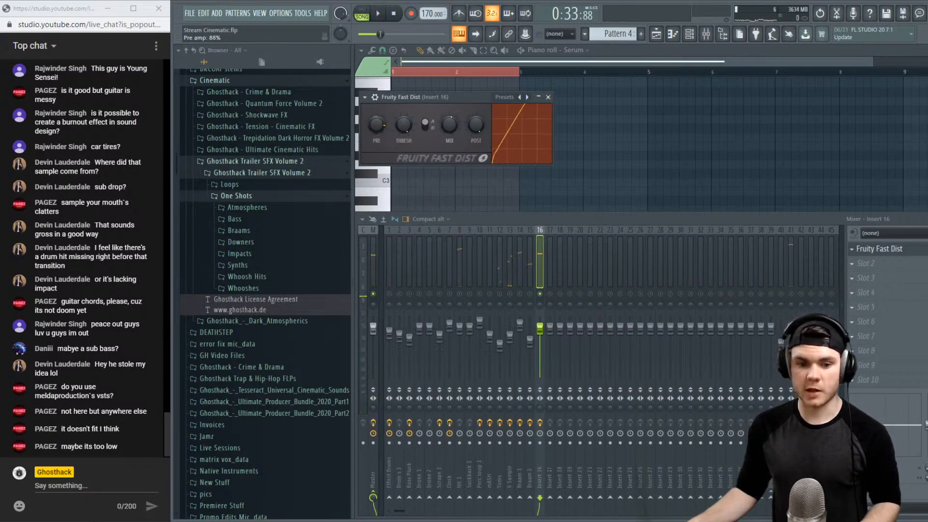
# Unsolo insert 16 and replay bar 25 to judge the distorted sub drop in the full mix
pyautogui.press('space')
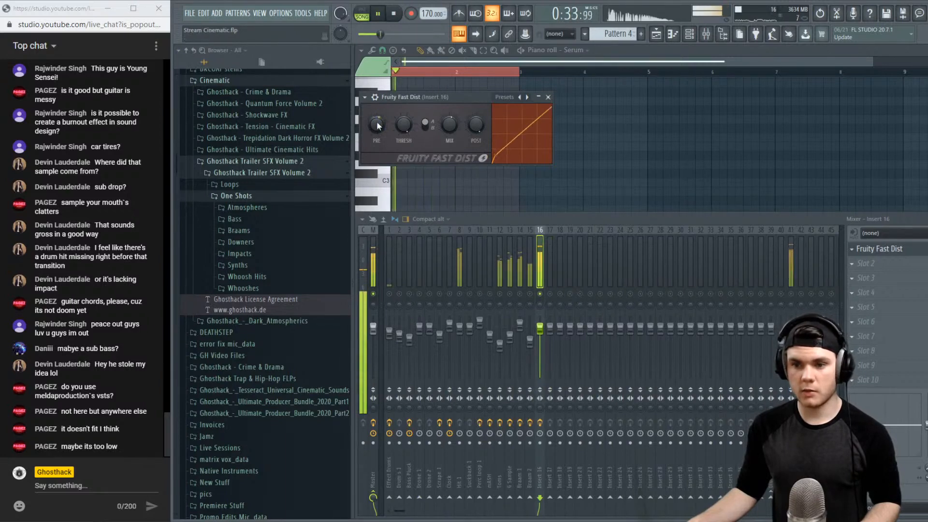
pyautogui.press('space')
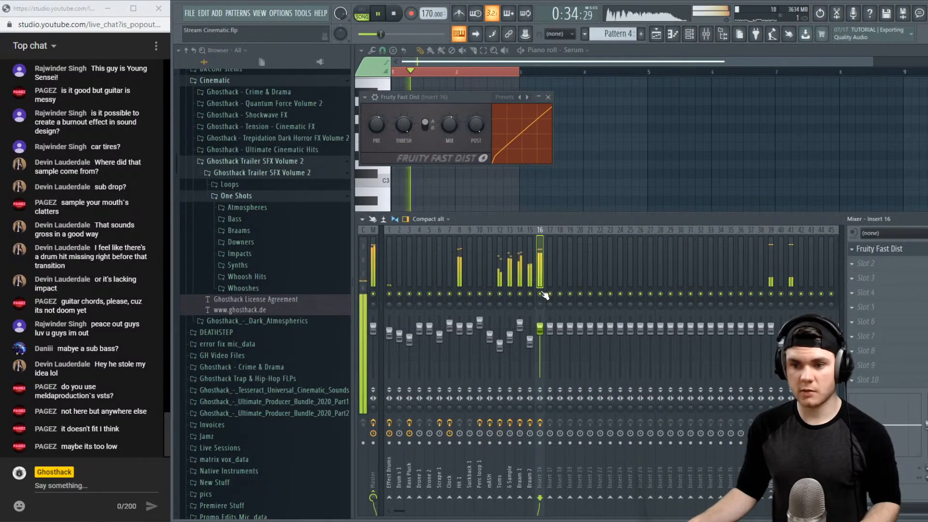
pyautogui.press('space')
pyautogui.press('space')
# Replace Fast Dist with Fruity Blood Overdrive on insert 16, raise its pre amp and compare the sub drop soloed and in the mix
pyautogui.click(852, 249)
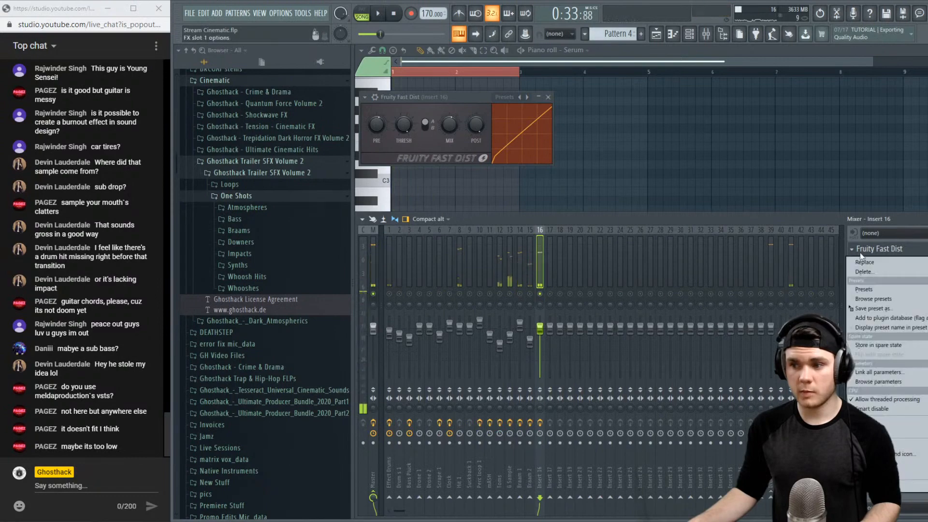
pyautogui.moveTo(869, 261)
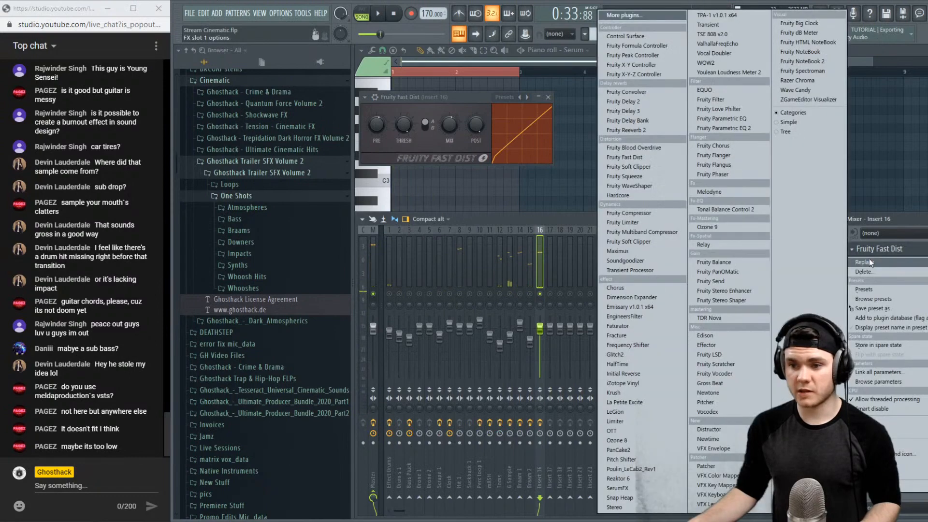
pyautogui.click(652, 148)
pyautogui.press('space')
pyautogui.moveTo(447, 163); pyautogui.dragTo(447, 145)
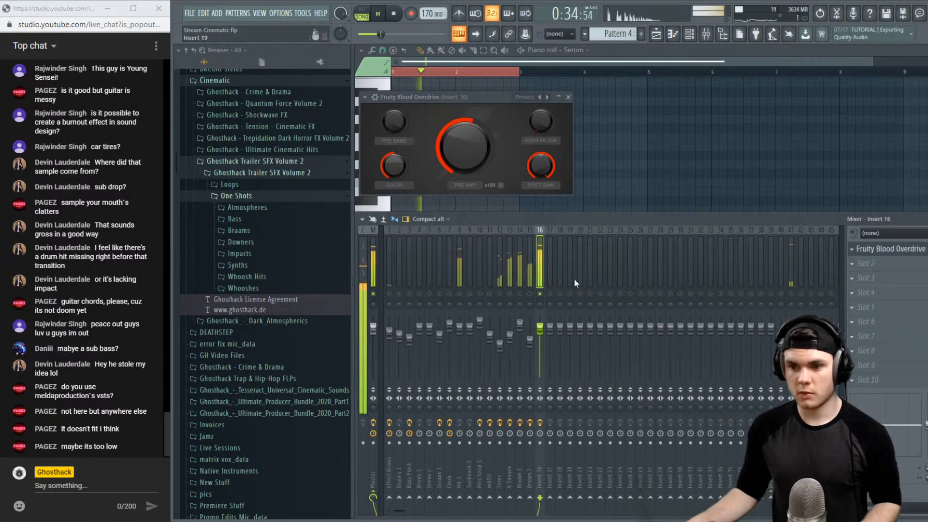
pyautogui.rightClick(540, 293)
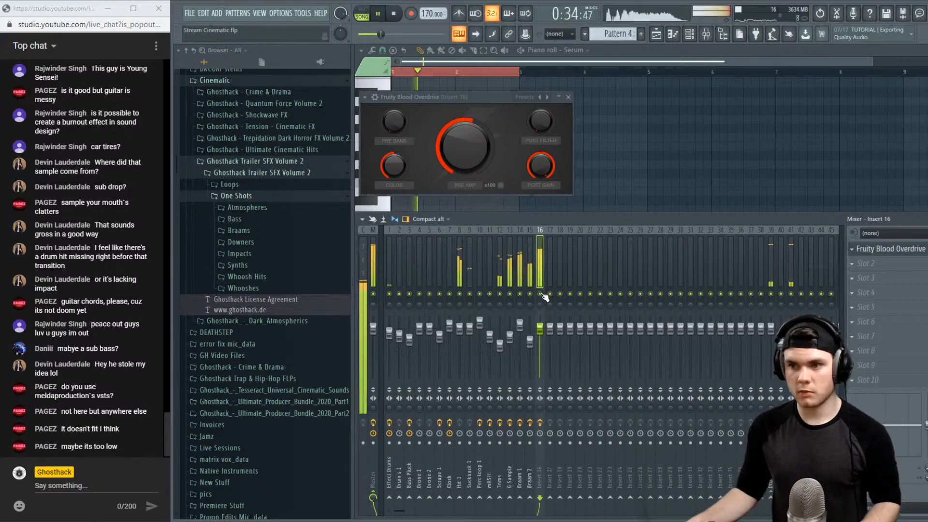
# Delete Fruity Blood Overdrive from insert 16, lower the insert's fader slightly and replay the drop
pyautogui.click(851, 250)
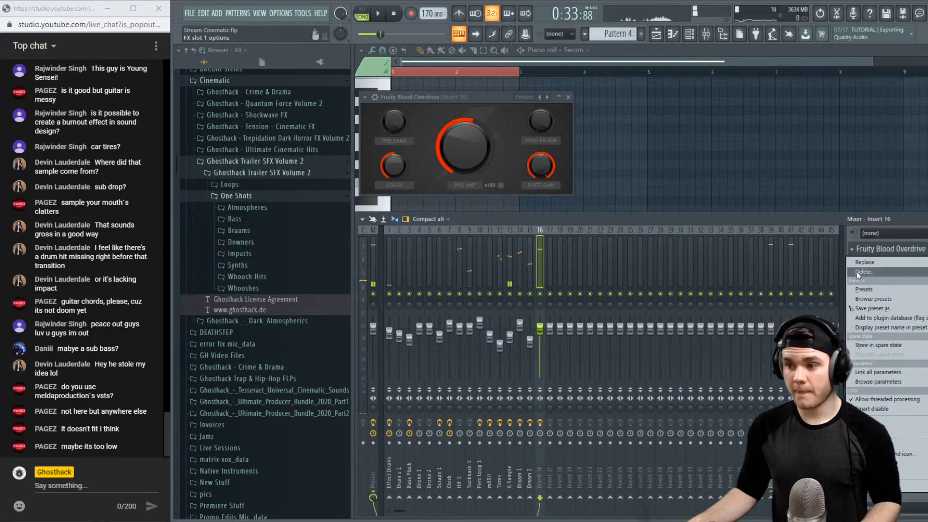
pyautogui.click(857, 273)
pyautogui.click(529, 299)
pyautogui.press('space')
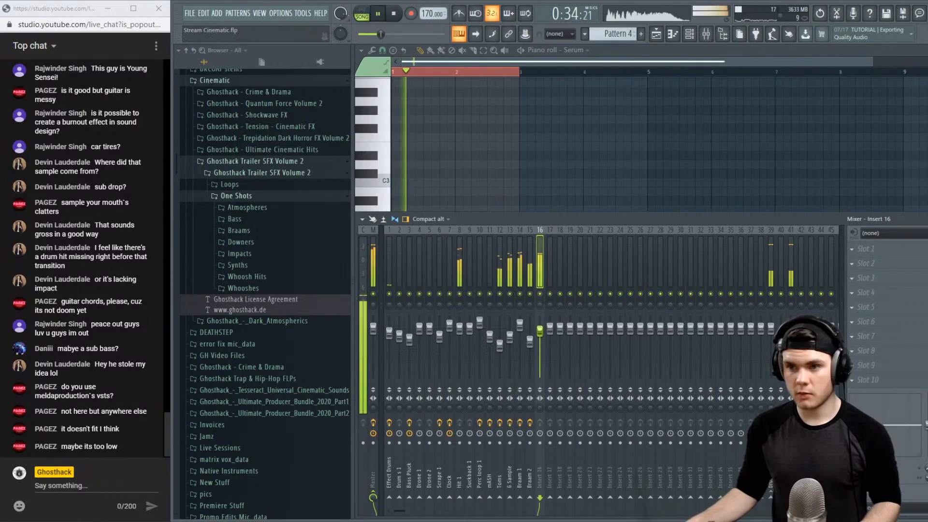
pyautogui.press('space')
# Mute and re-enable the Serum channel in the channel rack while replaying bar 25 to compare the drop without it
pyautogui.press('F6')
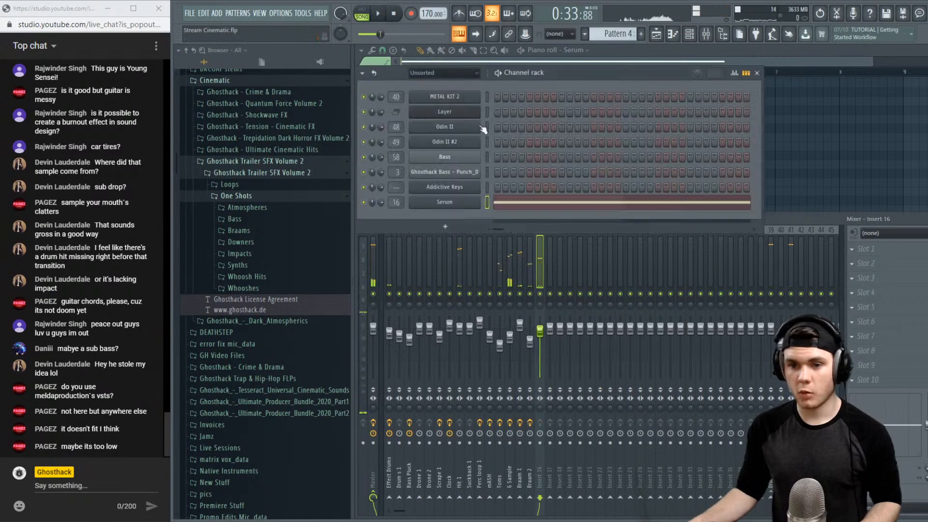
pyautogui.press('space')
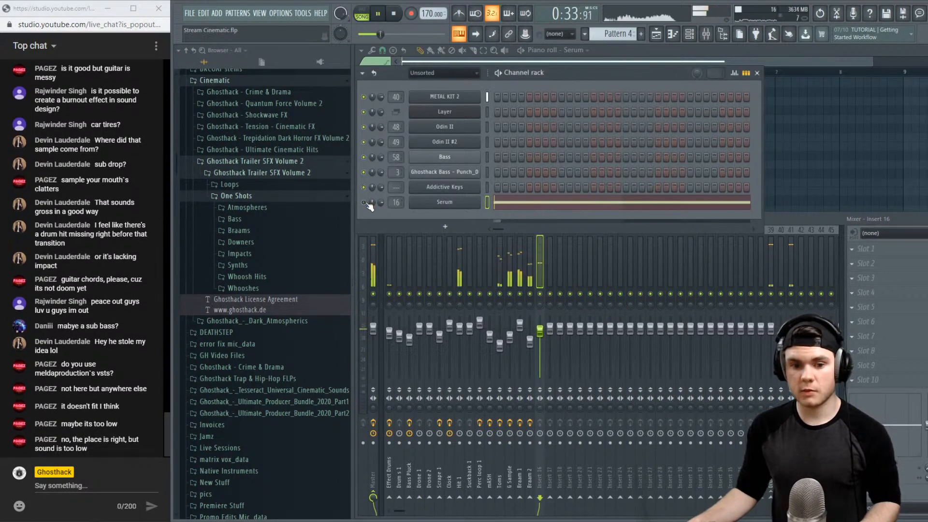
pyautogui.press('space')
pyautogui.press('space')
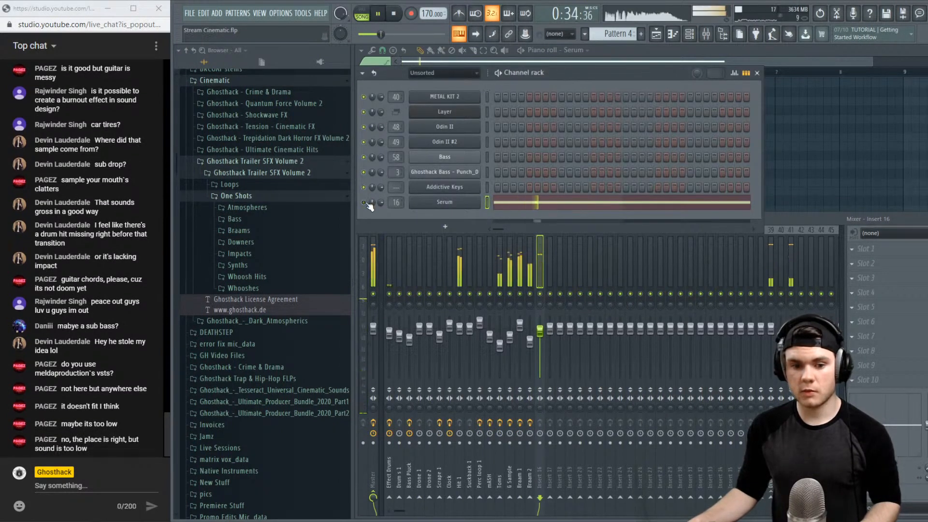
pyautogui.press('space')
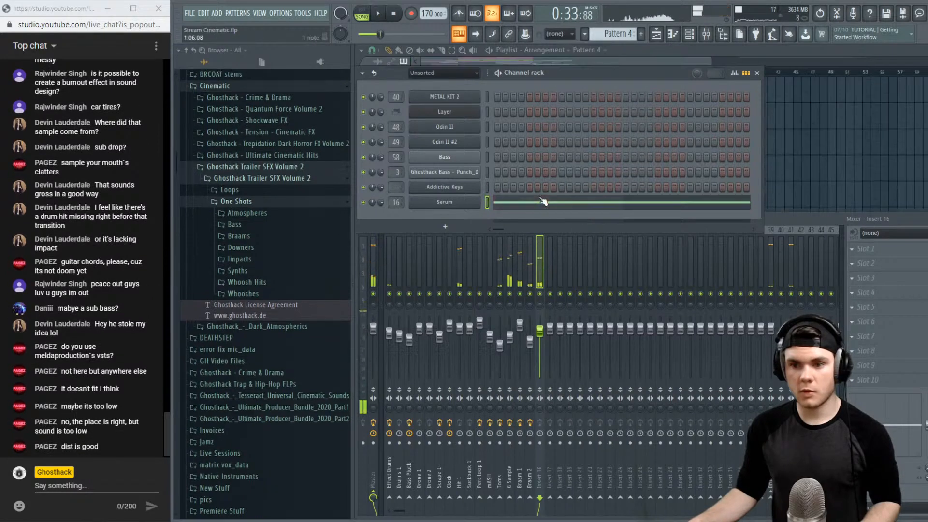
# Raise the Serum sub drop note in Pattern 4 from C2 to D2 and replay the drop
pyautogui.click(497, 203)
pyautogui.moveTo(406, 290)
pyautogui.mouseDown()
pyautogui.moveTo(407, 253)
pyautogui.moveTo(404, 273)
pyautogui.mouseUp()
pyautogui.press('space')
pyautogui.press('space')
pyautogui.press('space')
pyautogui.press('space')
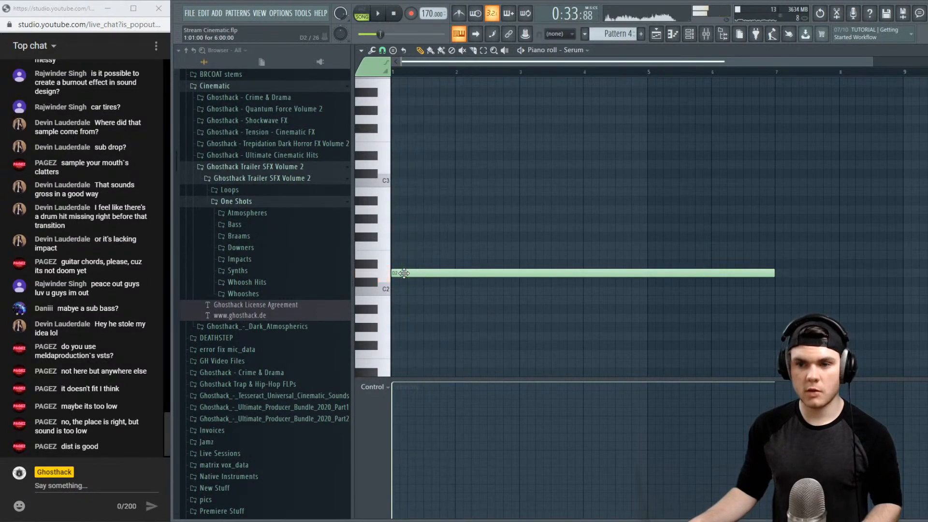
pyautogui.press('space')
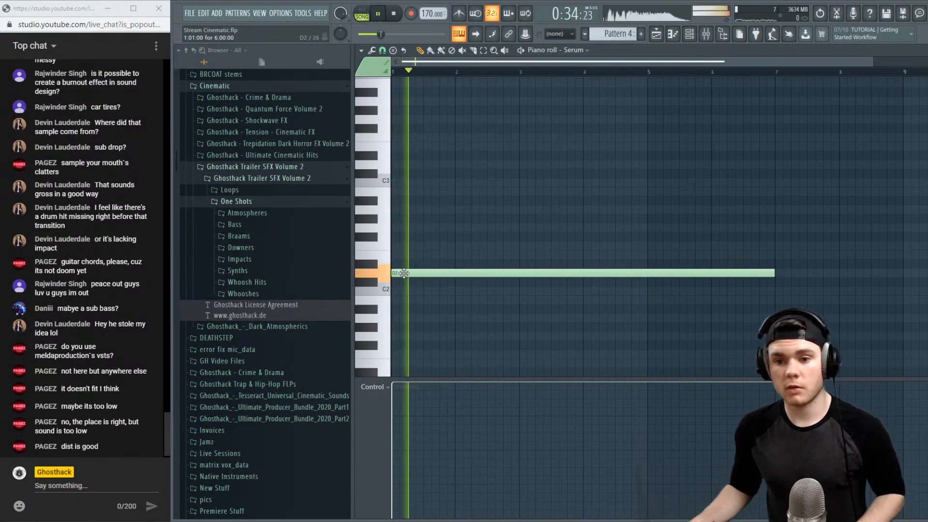
# Raise the Serum sub drop note in Pattern 4 to E2 and replay the drop
pyautogui.press('space')
pyautogui.moveTo(404, 273); pyautogui.dragTo(404, 254)
pyautogui.press('space')
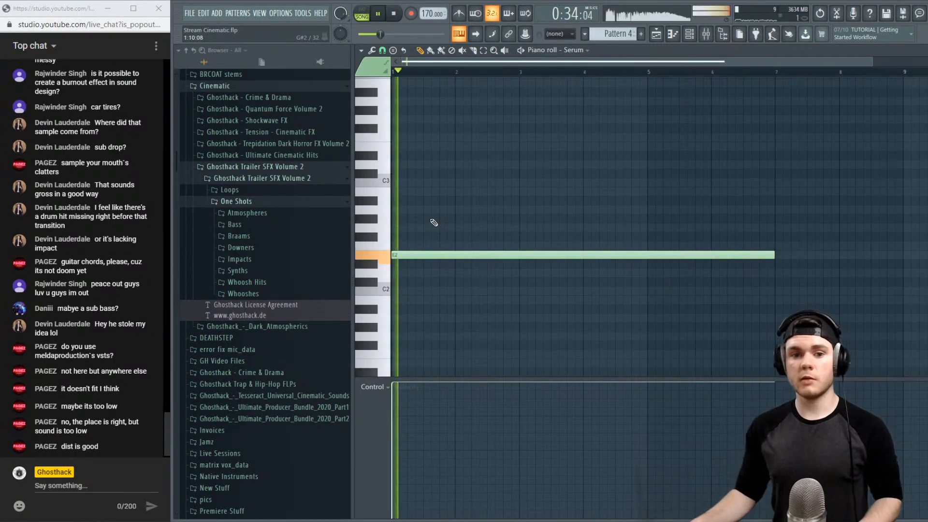
pyautogui.press('space')
# Add Fruity Parametric EQ 2 to the first effect slot of insert 16 and play the sub drop through it
pyautogui.press('F9')
pyautogui.press('space')
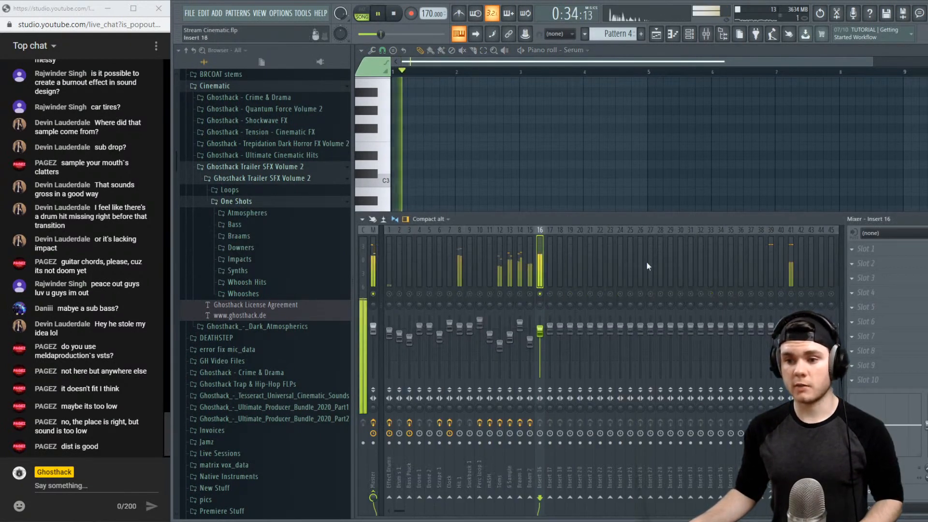
pyautogui.press('space')
pyautogui.click(862, 249)
pyautogui.click(718, 129)
pyautogui.press('space')
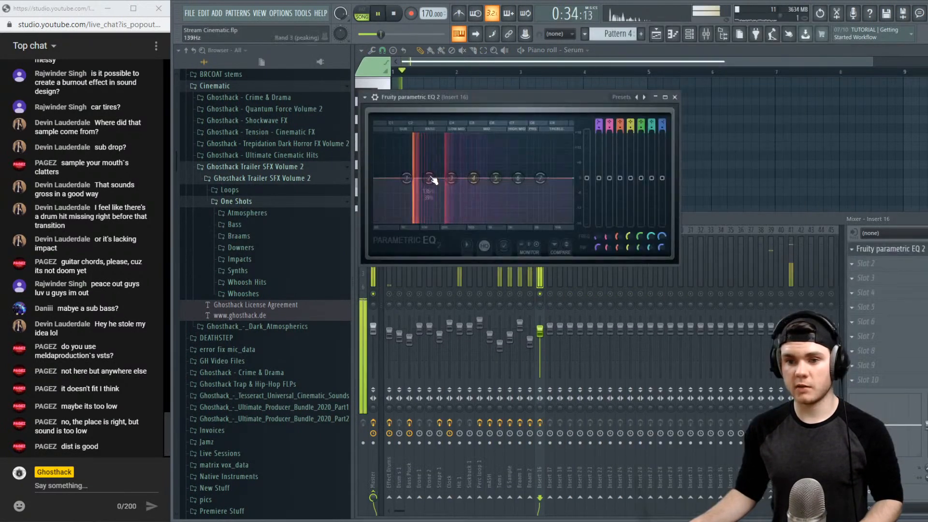
pyautogui.press('space')
# Cut the sub drop's low frequencies slightly with EQ band 2 on insert 16 and replay it repeatedly
pyautogui.moveTo(429, 178)
pyautogui.mouseDown()
pyautogui.moveTo(415, 157)
pyautogui.moveTo(417, 188)
pyautogui.mouseUp()
pyautogui.press('space')
pyautogui.press('space')
pyautogui.press('space')
pyautogui.press('space')
pyautogui.press('space')
pyautogui.scroll(-3, 417, 189)
pyautogui.press('space')
pyautogui.press('space')
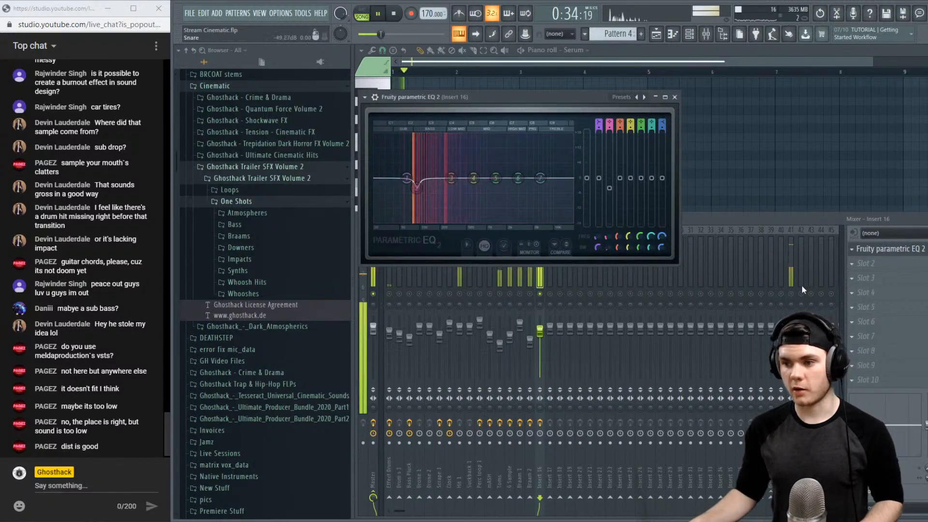
# Shift insert 16's EQ band 2 cut slightly lower in frequency and deeper, and compare the drop in the full mix
pyautogui.press('space')
pyautogui.click(924, 249)
pyautogui.press('space')
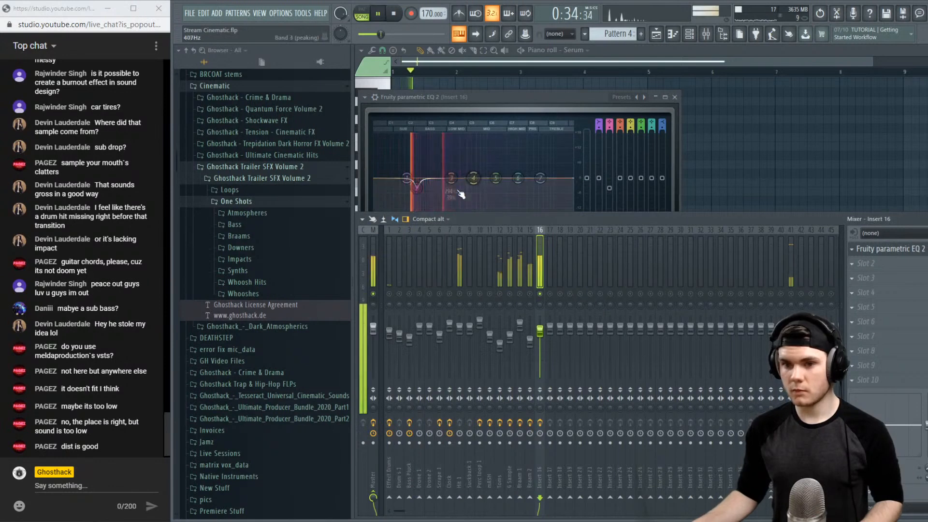
pyautogui.moveTo(417, 188)
pyautogui.mouseDown()
pyautogui.moveTo(412, 161)
pyautogui.moveTo(411, 191)
pyautogui.mouseUp()
pyautogui.press('space')
pyautogui.press('space')
pyautogui.press('space')
pyautogui.press('space')
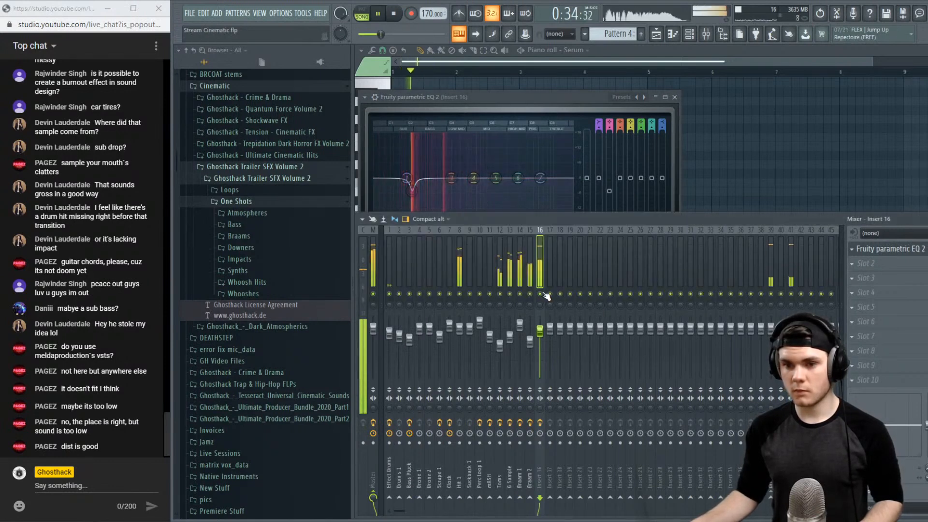
pyautogui.rightClick(414, 192)
pyautogui.click(425, 204)
# Lower the Serum sub drop note in Pattern 4 to D2 and replay the drop
pyautogui.click(657, 51)
pyautogui.press('space')
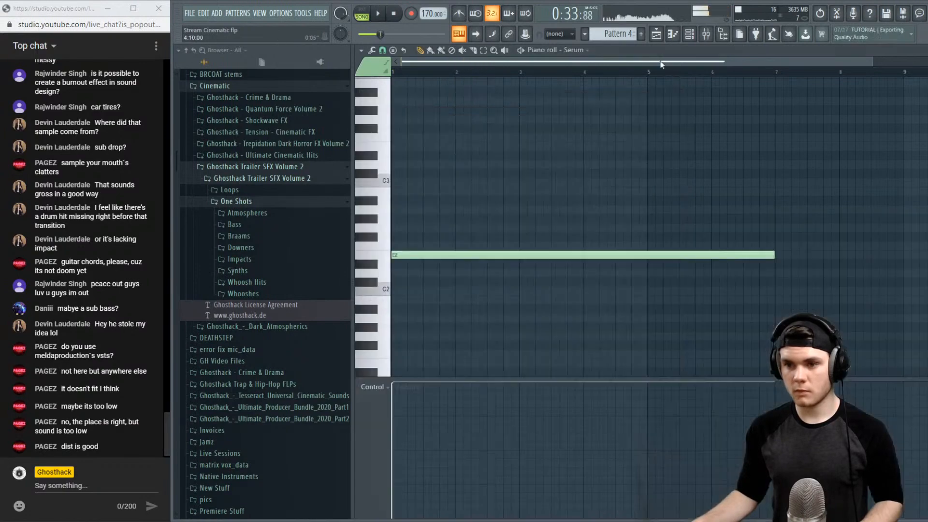
pyautogui.moveTo(432, 255); pyautogui.dragTo(428, 275)
pyautogui.press('space')
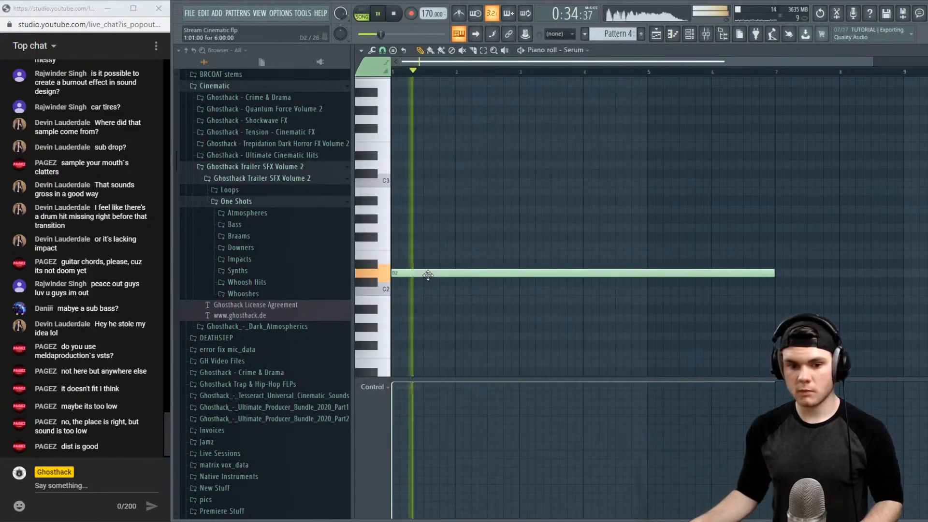
pyautogui.press('space')
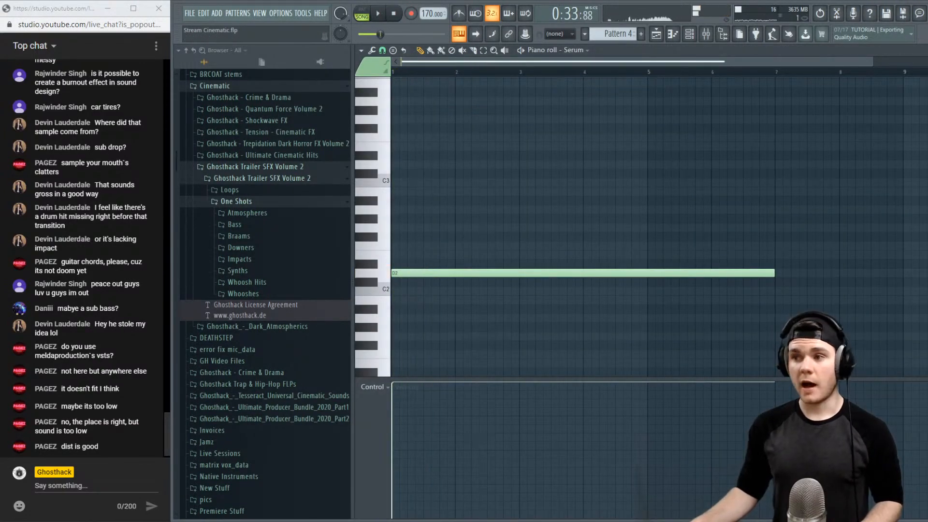
# Replay the arrangement from about bar 23 and lower insert 16's fader to 88%
pyautogui.press('F7')
pyautogui.click(674, 97)
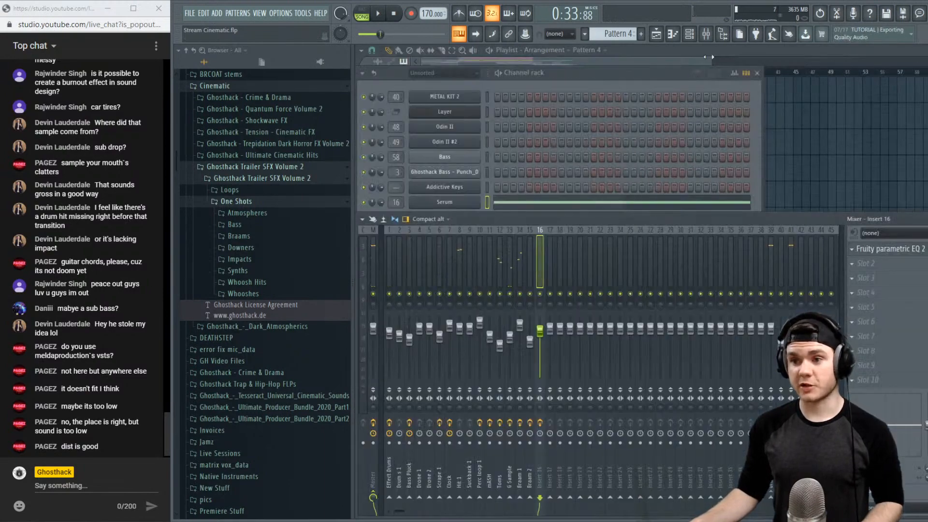
pyautogui.click(645, 51)
pyautogui.press('space')
pyautogui.click(603, 72)
pyautogui.click(704, 34)
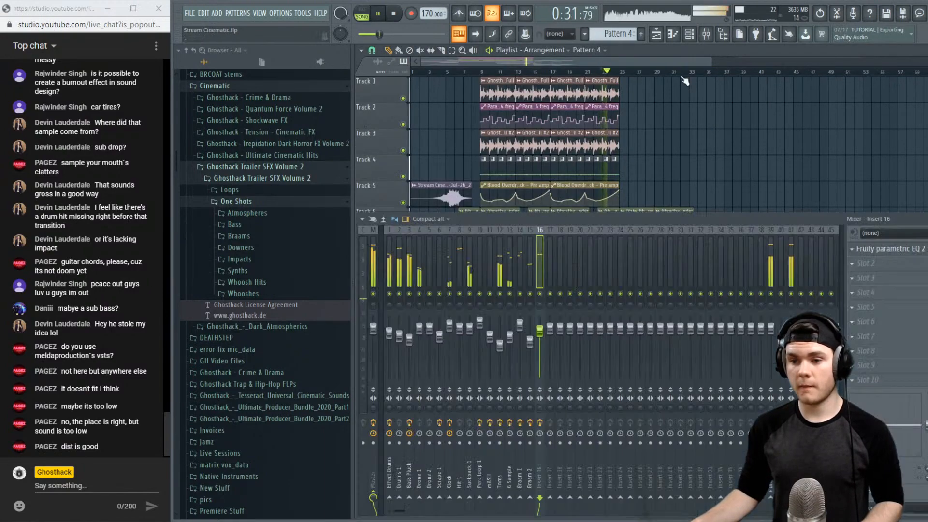
pyautogui.moveTo(540, 333); pyautogui.dragTo(541, 339)
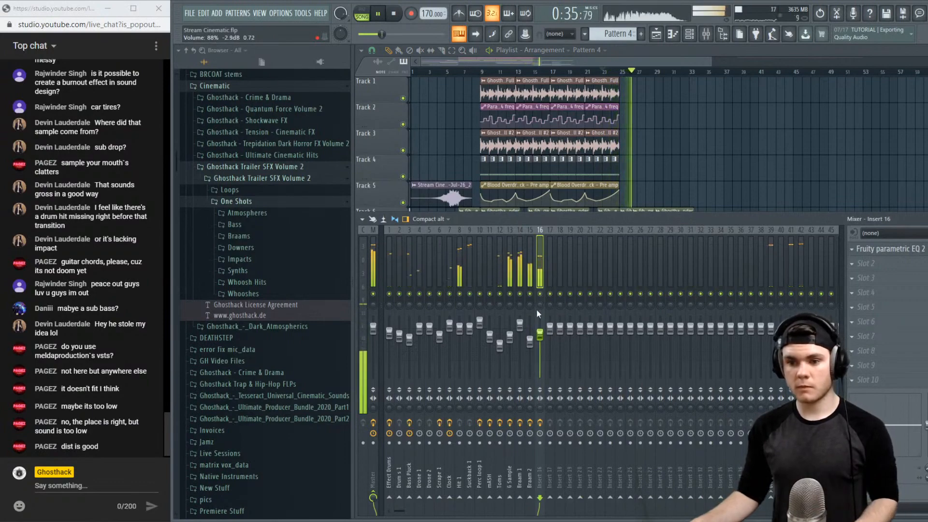
pyautogui.press('space')
# Add Fruity WaveShaper to slot 2 of insert 16, bend its curve strongly upward and play the drop soloed
pyautogui.click(864, 264)
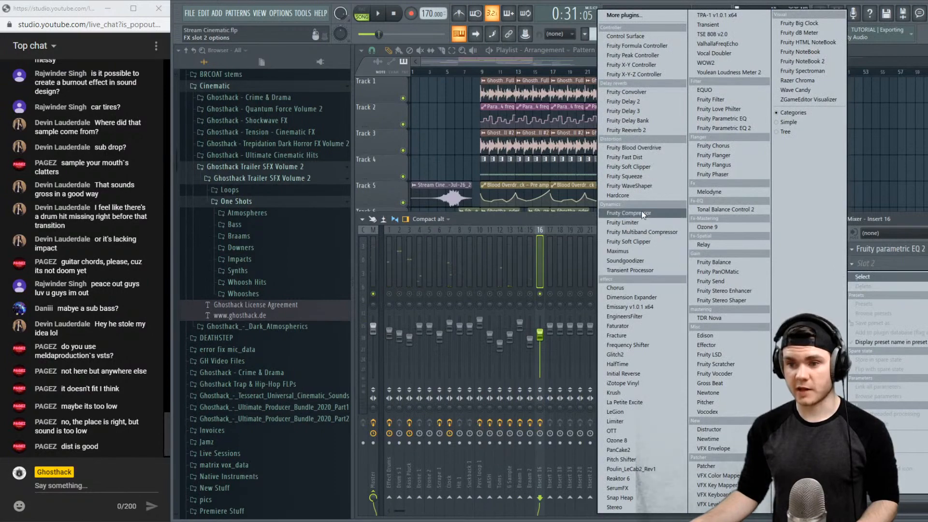
pyautogui.click(642, 187)
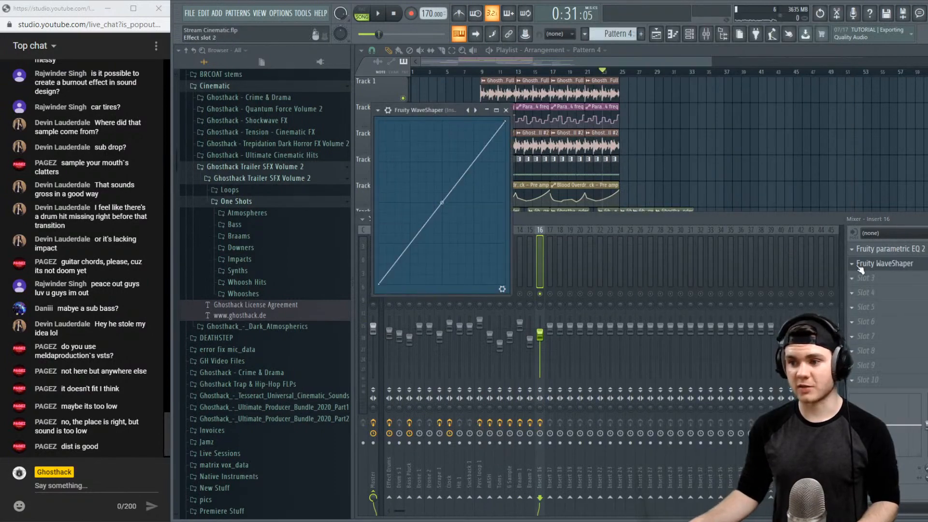
pyautogui.moveTo(442, 202); pyautogui.dragTo(441, 130)
pyautogui.press('space')
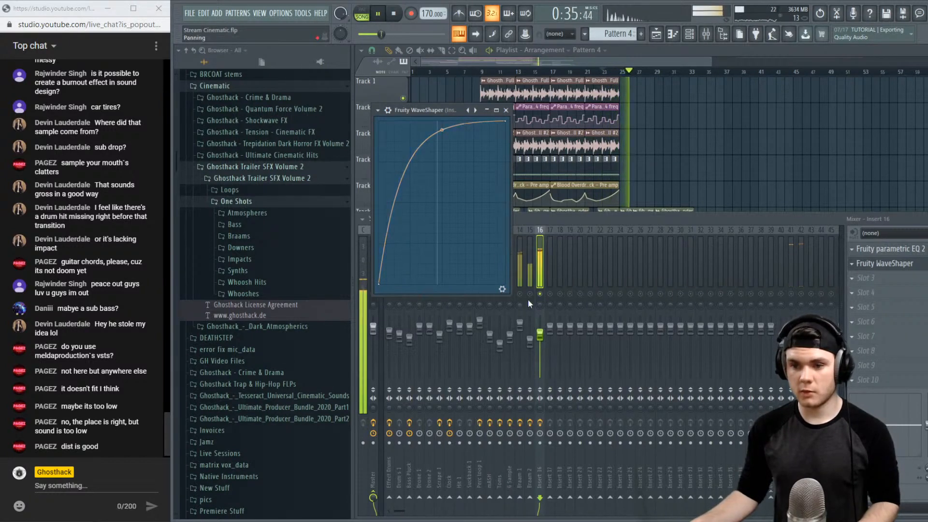
pyautogui.press('space')
# Unsolo insert 16, lower its fader to 70% and check the level at the bar 25 and bar 29 impacts
pyautogui.rightClick(539, 294)
pyautogui.press('space')
pyautogui.moveTo(540, 335); pyautogui.dragTo(541, 345)
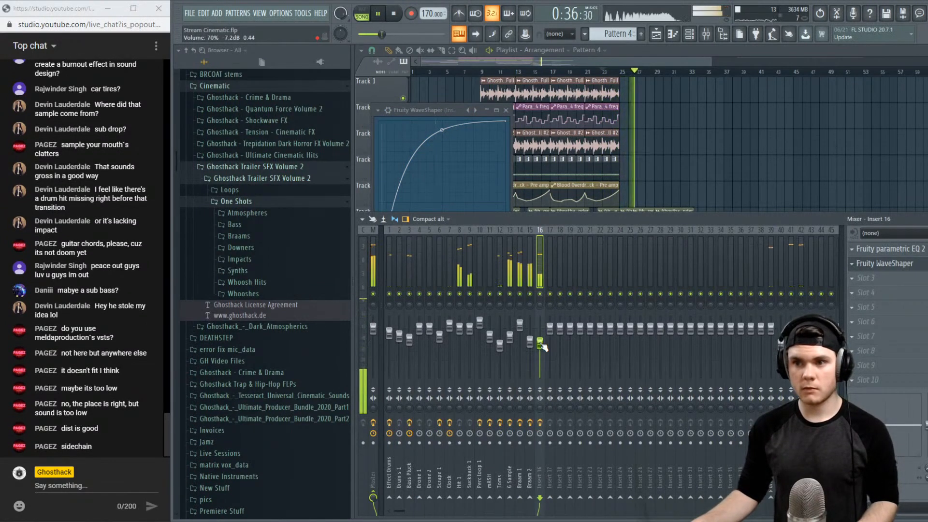
pyautogui.click(659, 59)
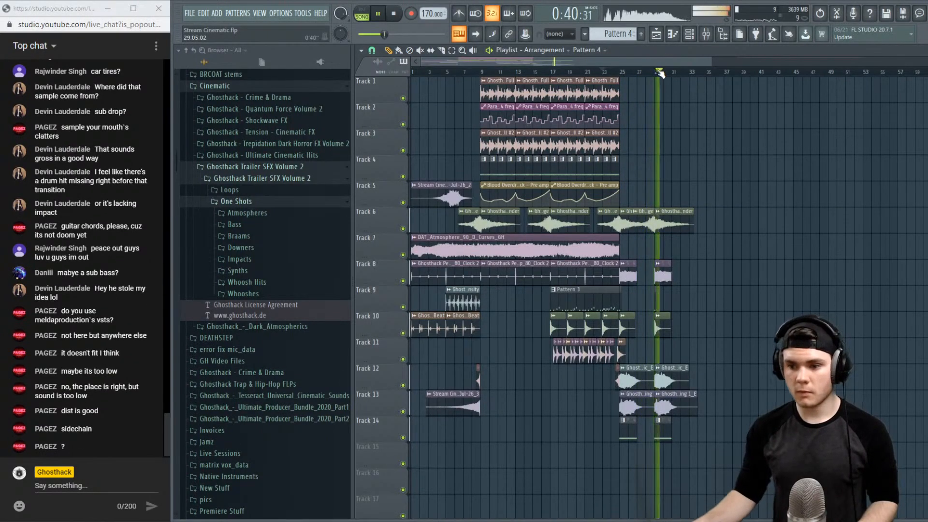
pyautogui.press('F9')
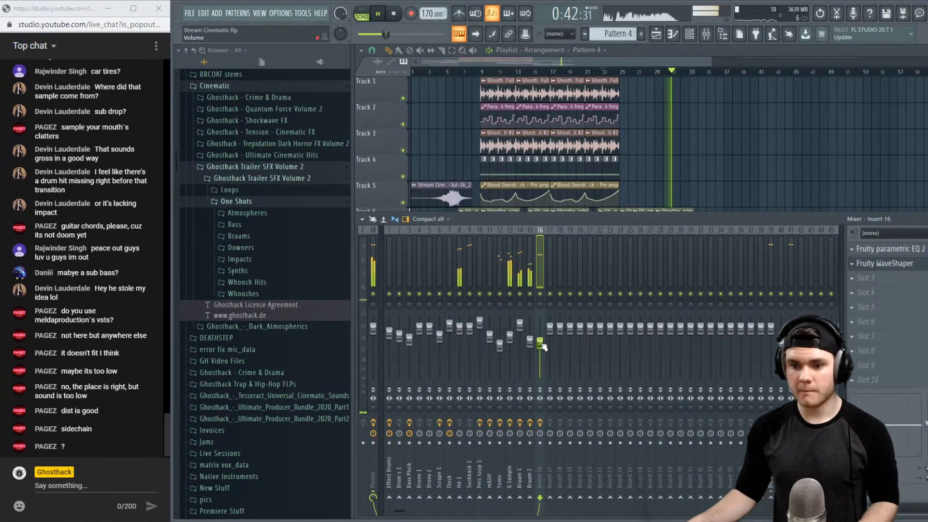
pyautogui.press('space')
# Play the second impact from bar 29 and again from just before bar 28 to judge the transition
pyautogui.click(692, 51)
pyautogui.scroll(2, 673, 80)
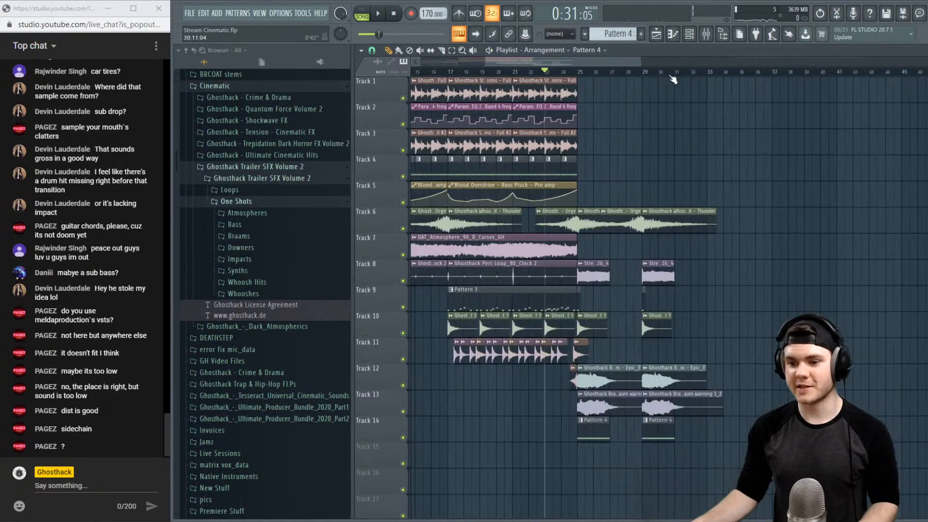
pyautogui.scroll(2, 673, 80)
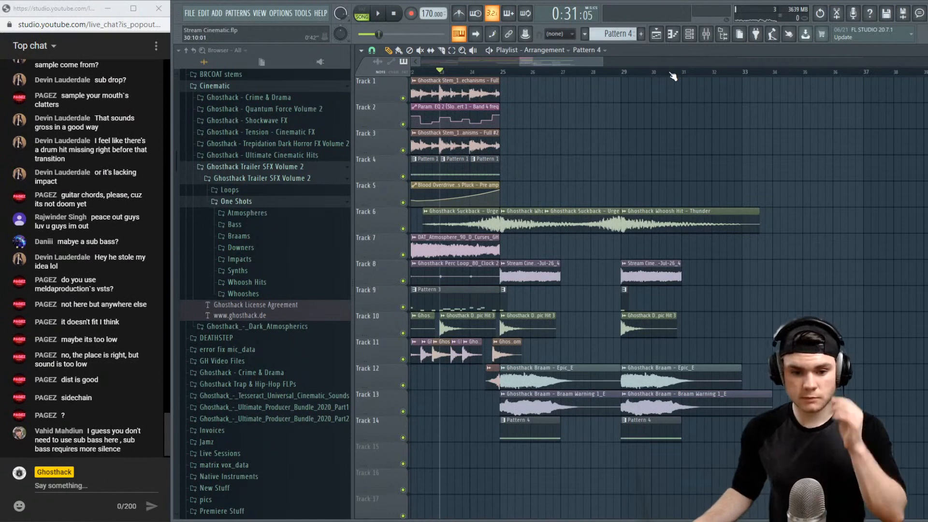
pyautogui.click(623, 73)
pyautogui.press('space')
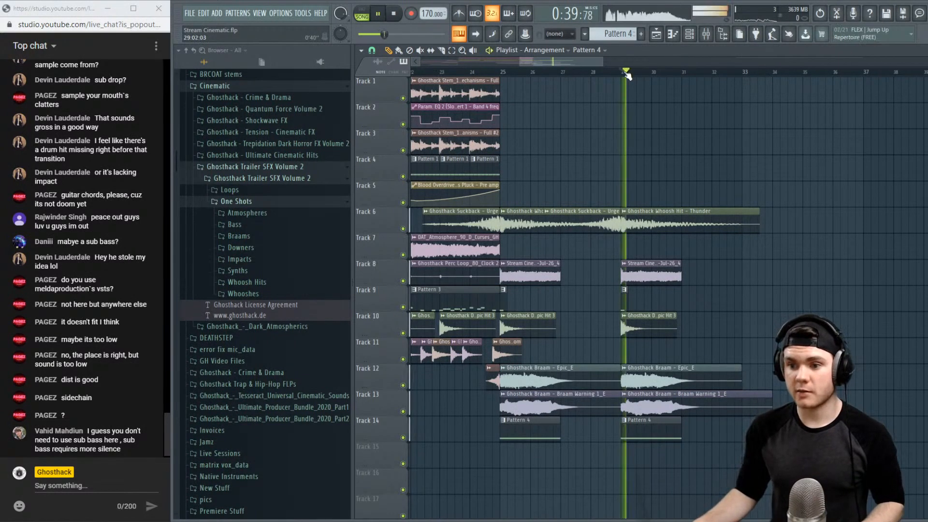
pyautogui.press('space')
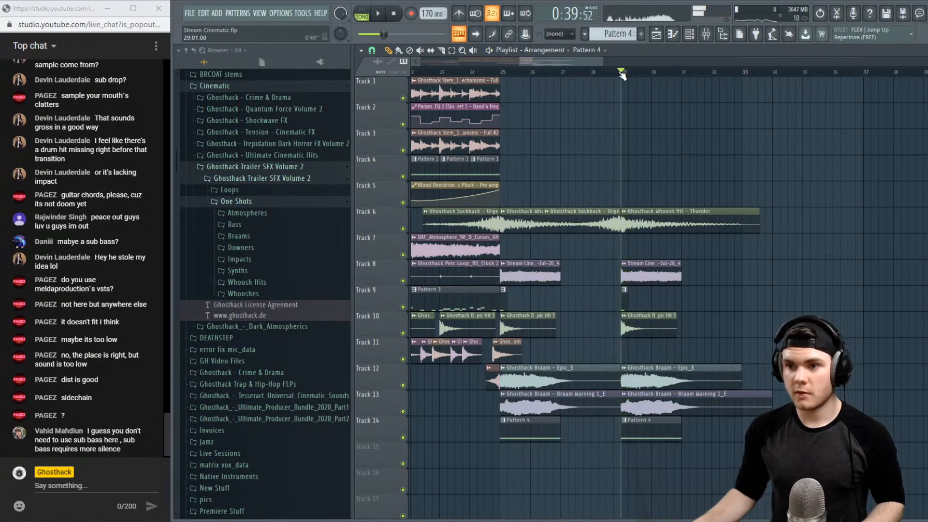
pyautogui.moveTo(623, 73); pyautogui.dragTo(591, 73)
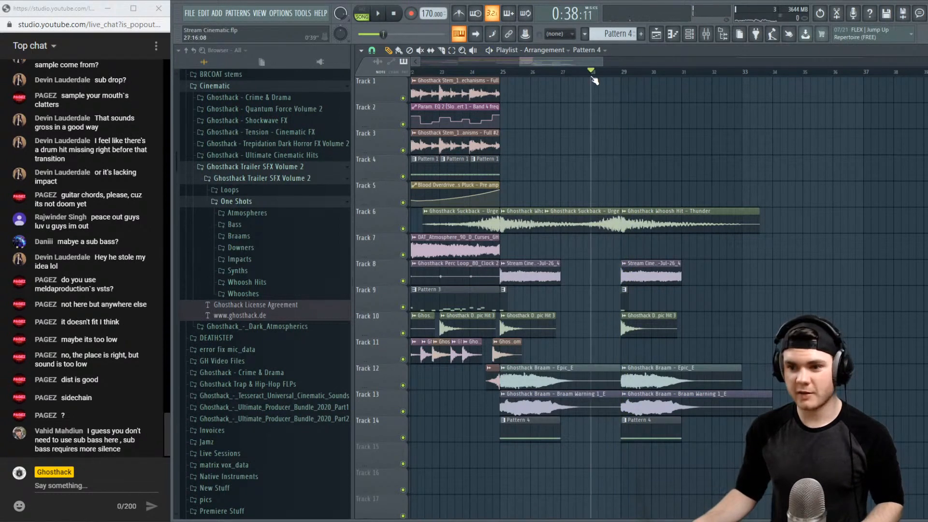
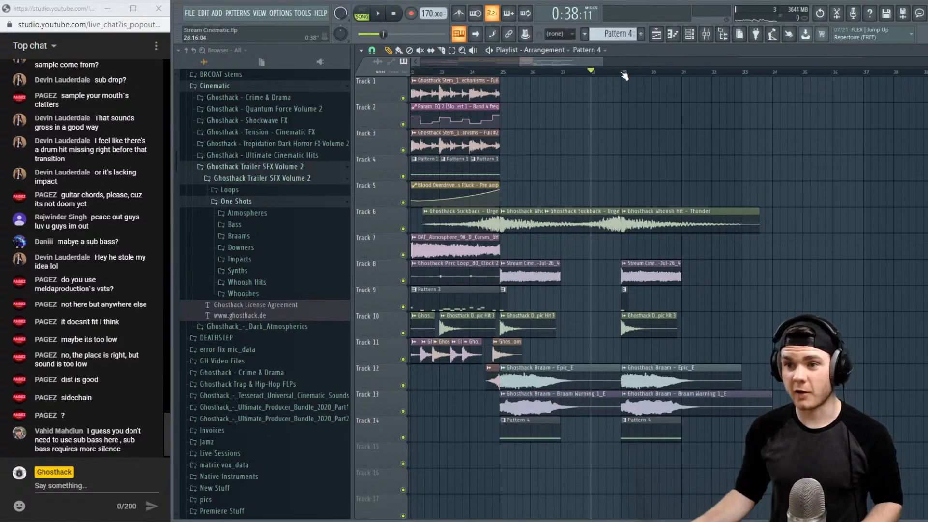
pyautogui.press('space')
pyautogui.press('space')
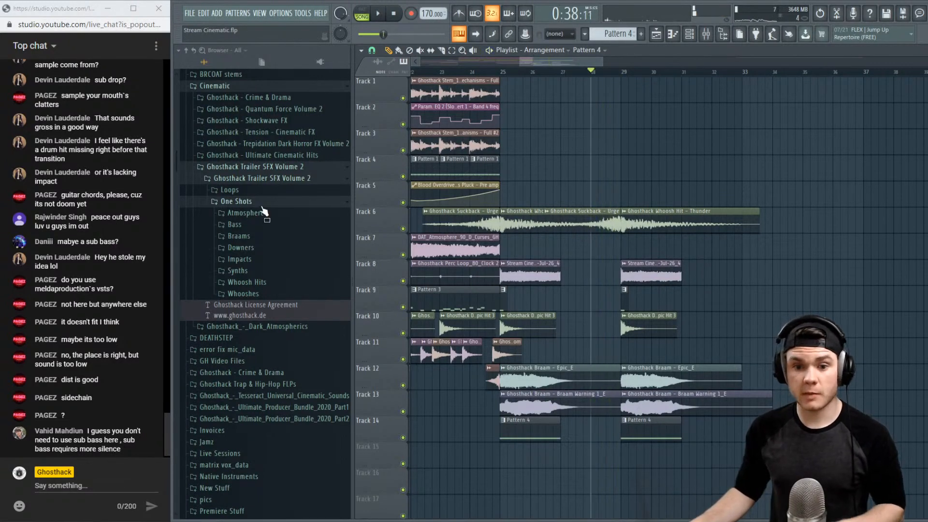
# Browse the Whoosh Hits and Whooshes folders of Ghosthack Trailer SFX Volume 2 and audition samples such as Combust and Fearless
pyautogui.click(260, 282)
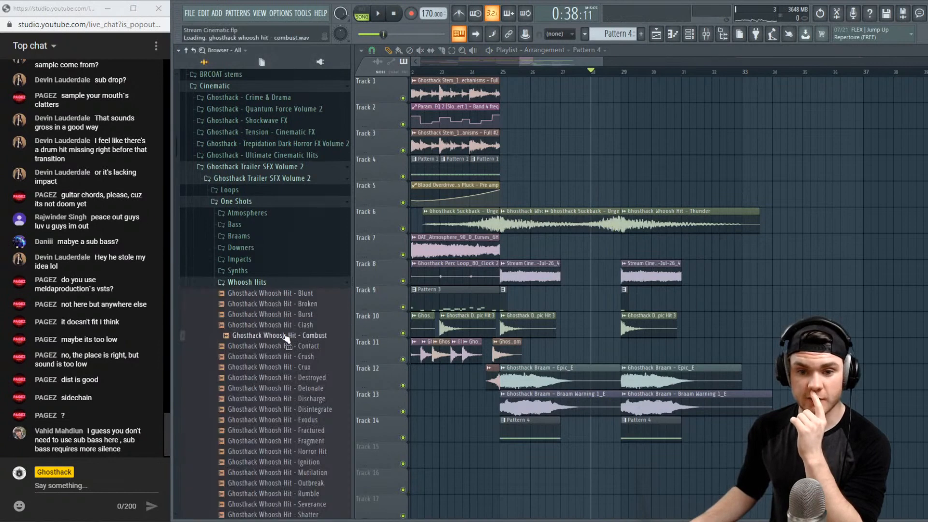
pyautogui.click(256, 158)
pyautogui.click(256, 168)
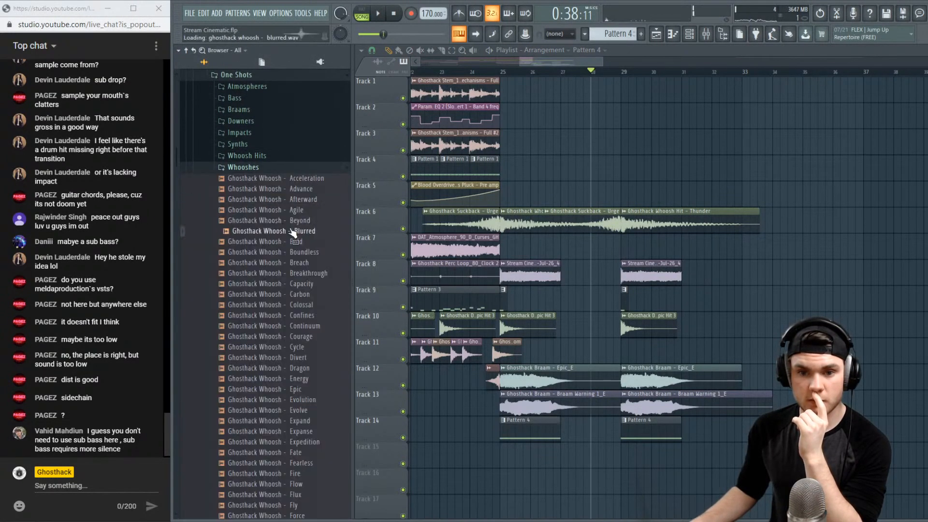
pyautogui.click(304, 337)
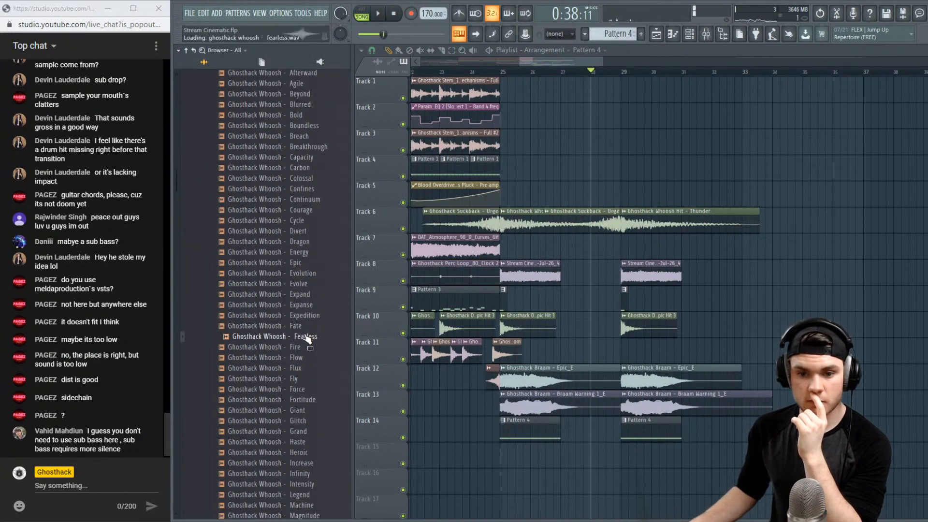
pyautogui.scroll(13, 303, 385)
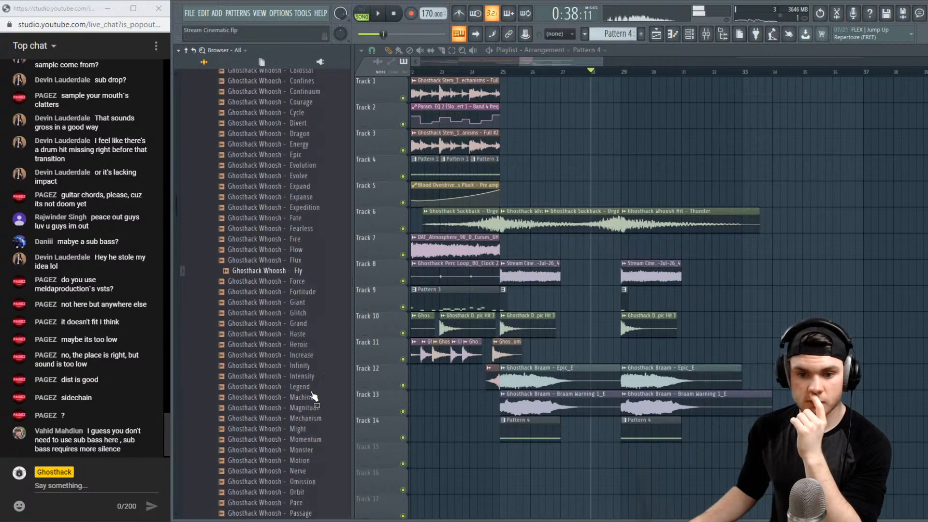
pyautogui.scroll(1, 313, 396)
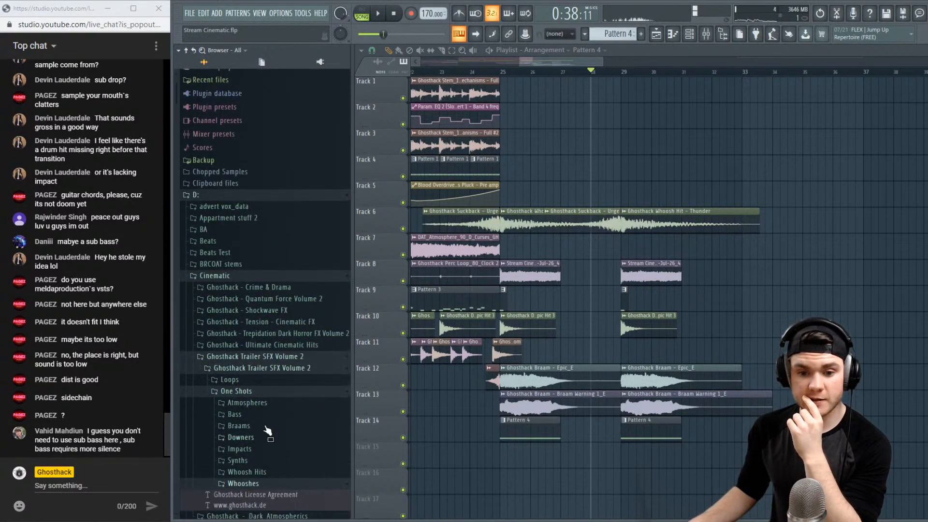
# Collapse Trailer SFX Volume 2, look through the Tension - Cinematic FX folders and open the Ghosthack - Ultimate Cinematic Hits library
pyautogui.click(257, 394)
pyautogui.click(259, 369)
pyautogui.click(264, 359)
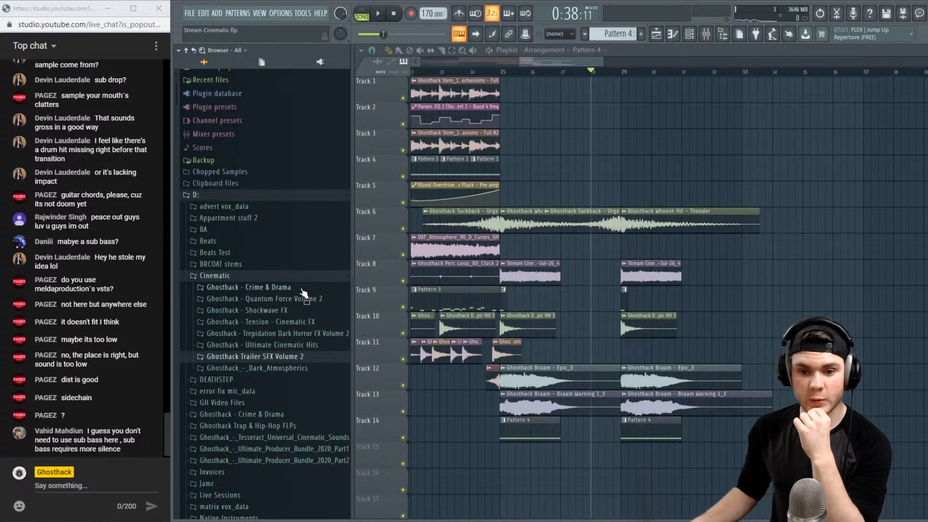
pyautogui.click(324, 322)
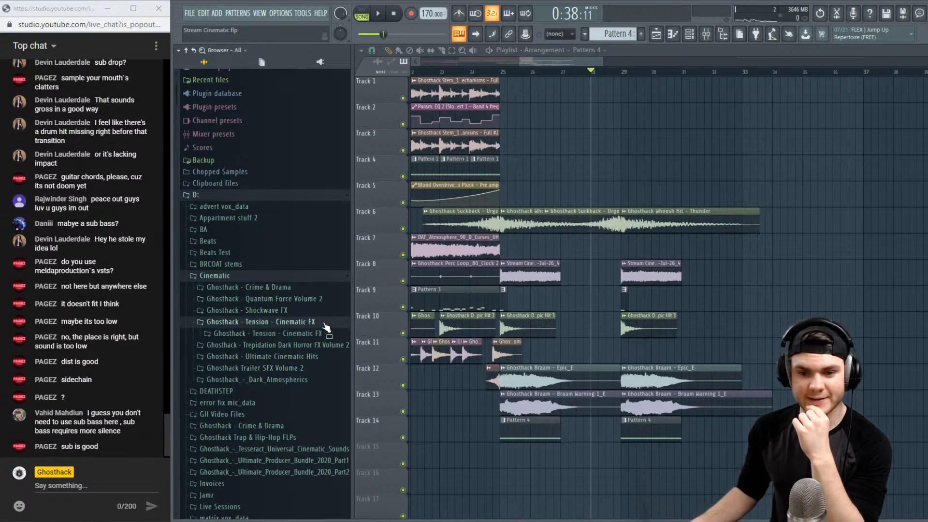
pyautogui.click(290, 333)
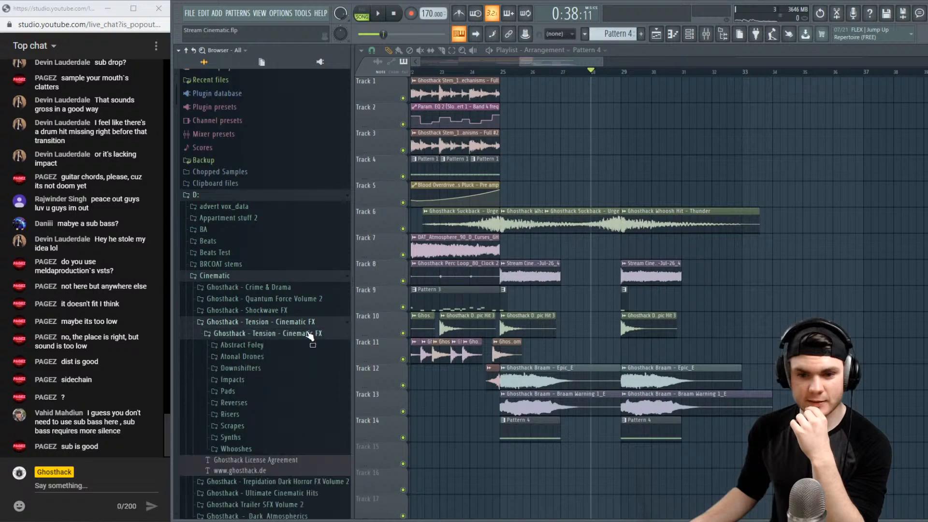
pyautogui.click(273, 321)
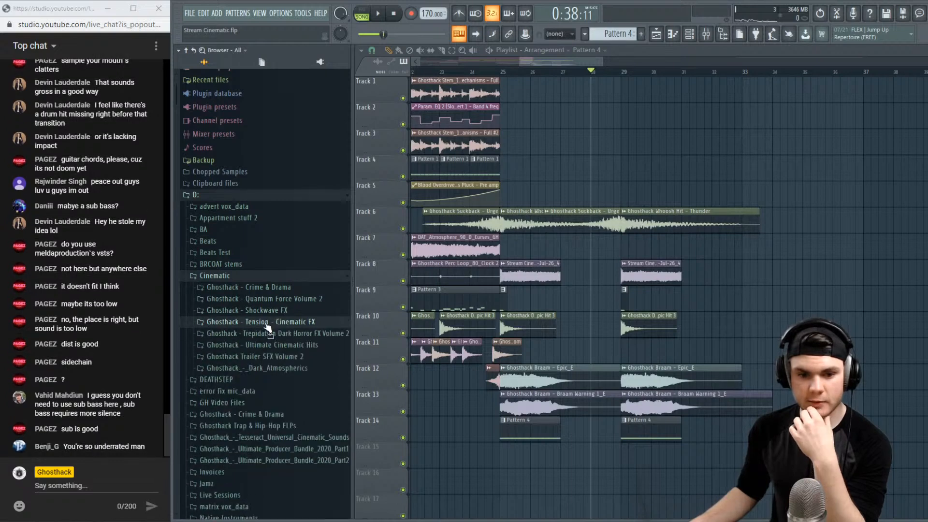
pyautogui.click(317, 346)
pyautogui.click(297, 360)
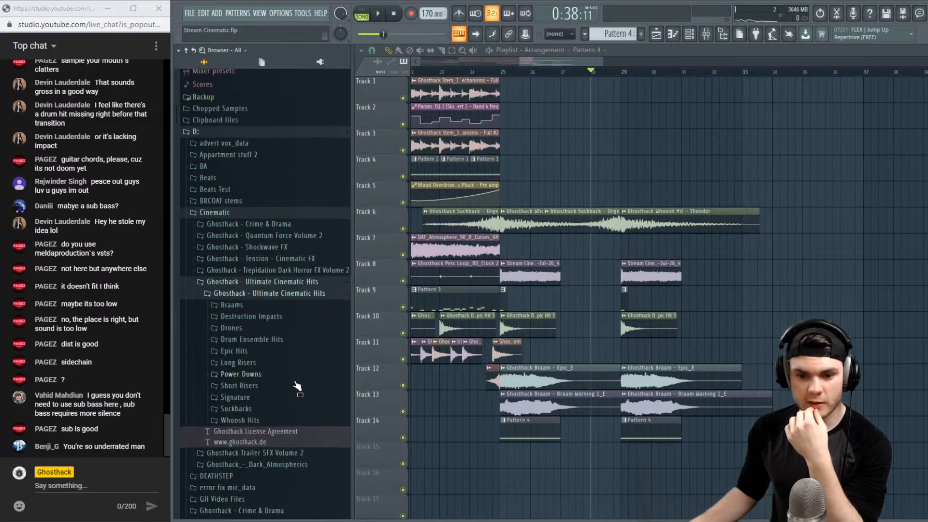
# Open the Suckbacks folder of Ghosthack - Ultimate Cinematic Hits and audition the Dissect, Inflict and Velocity samples
pyautogui.click(273, 415)
pyautogui.scroll(-4, 275, 411)
pyautogui.click(278, 370)
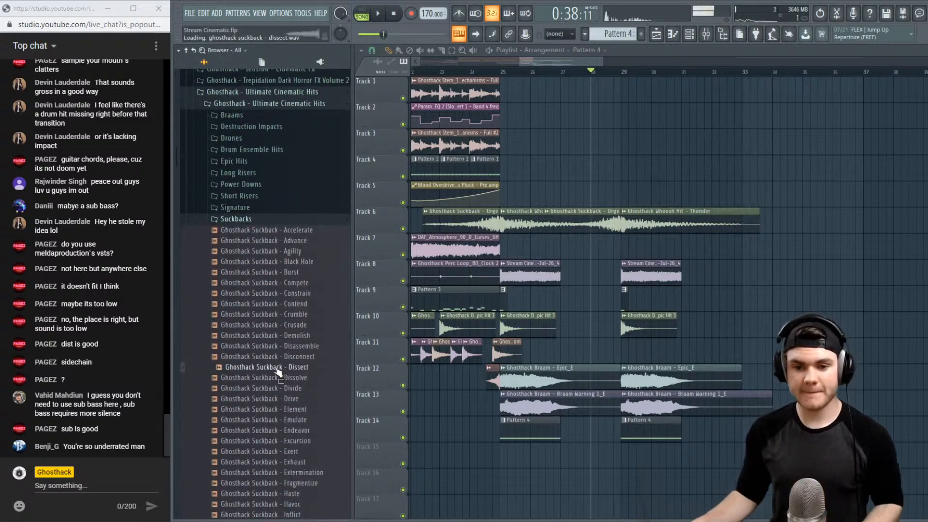
pyautogui.scroll(-4, 280, 374)
pyautogui.click(306, 389)
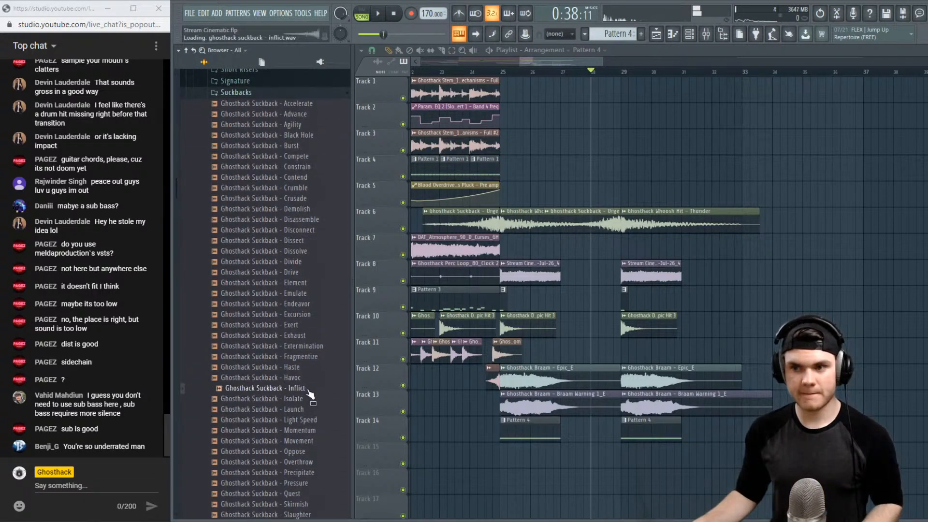
pyautogui.scroll(-4, 308, 391)
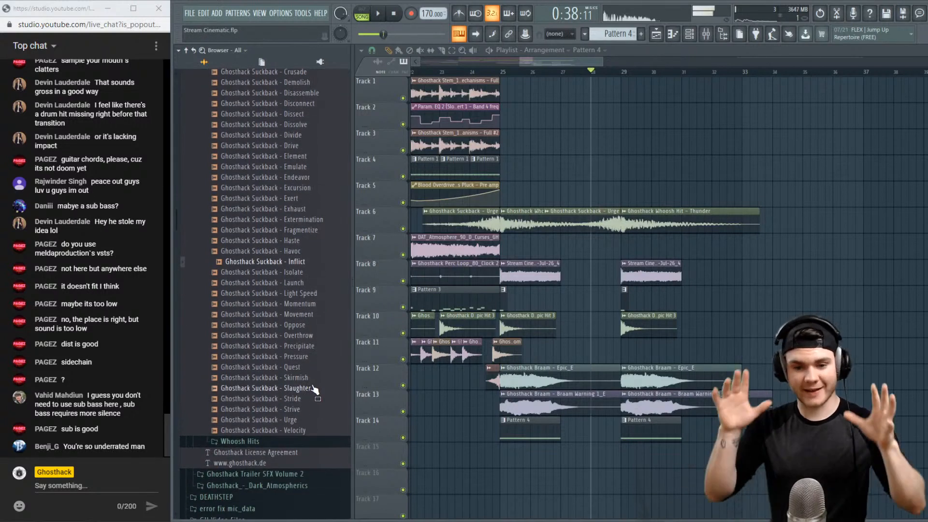
pyautogui.click(319, 430)
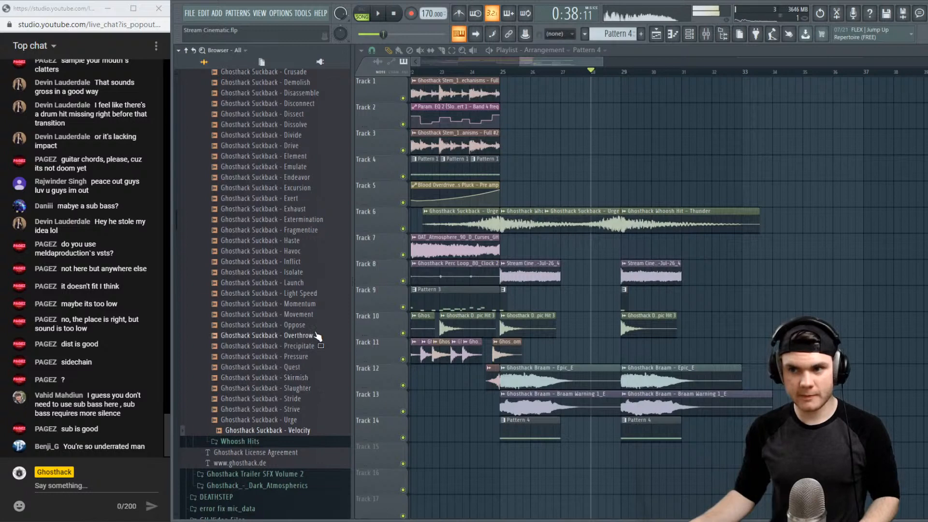
# Audition more Ghosthack Suckback samples: Crumble, Contend, Burst, Agility, Accelerate and Compete
pyautogui.scroll(6, 311, 333)
pyautogui.click(308, 249)
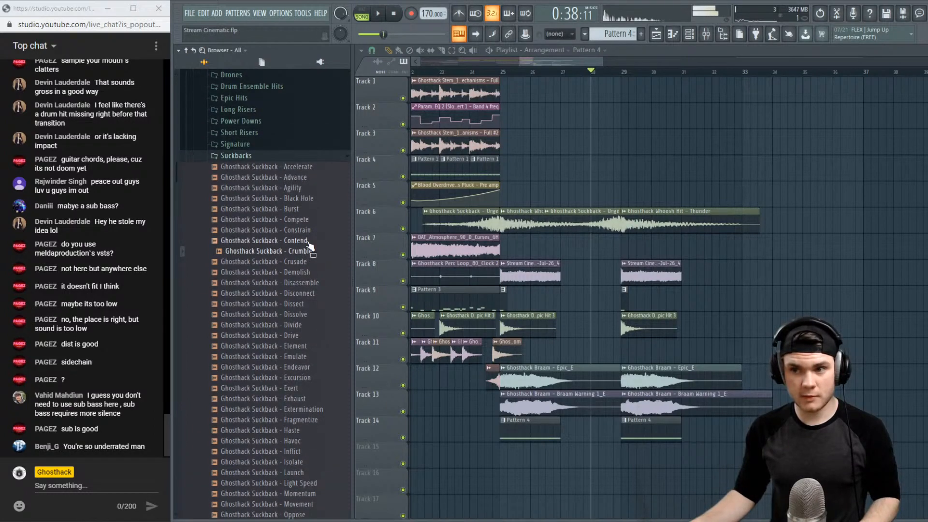
pyautogui.click(307, 240)
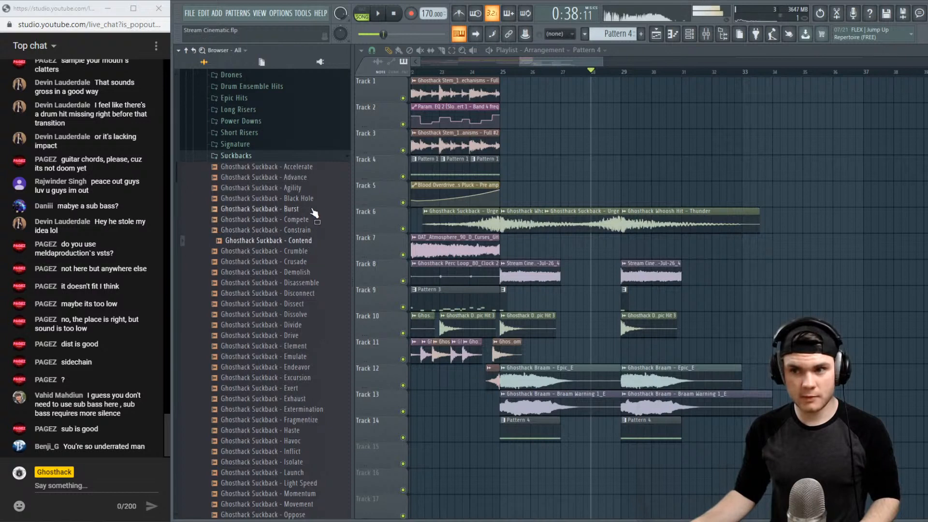
pyautogui.click(313, 208)
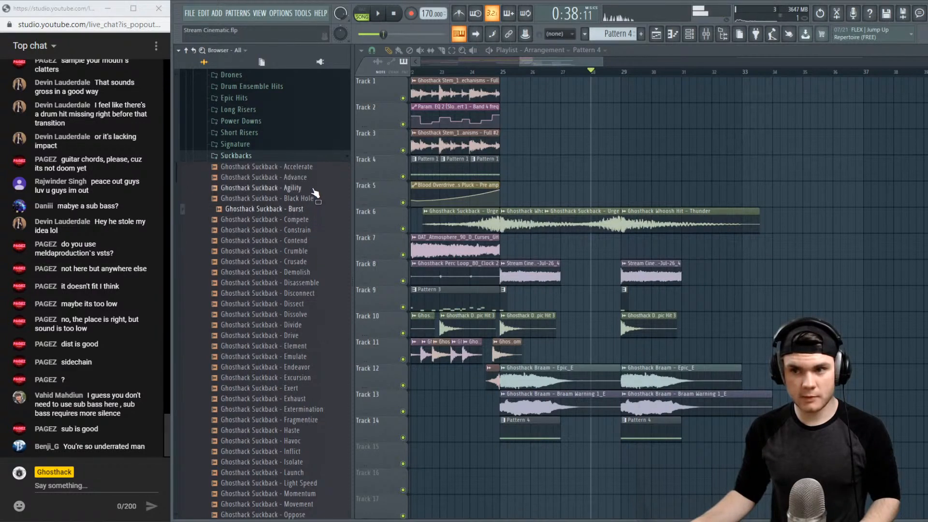
pyautogui.click(313, 188)
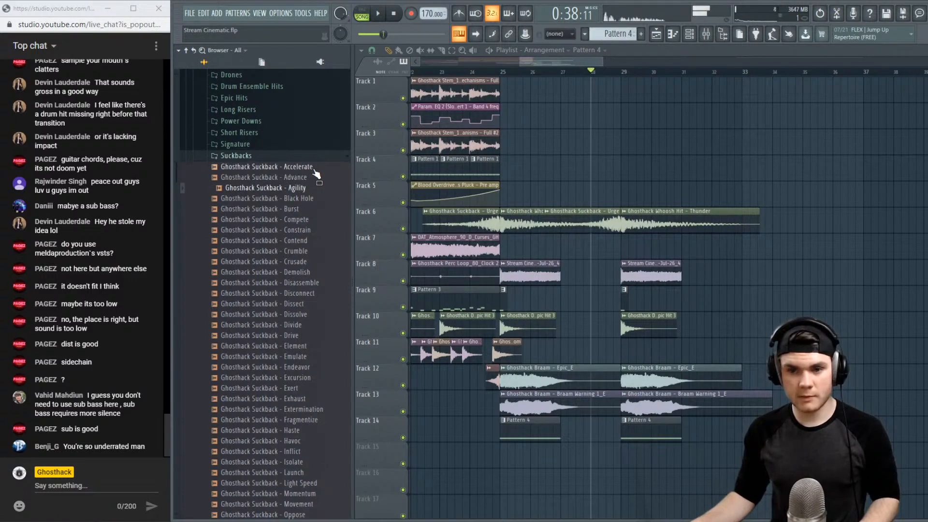
pyautogui.click(314, 167)
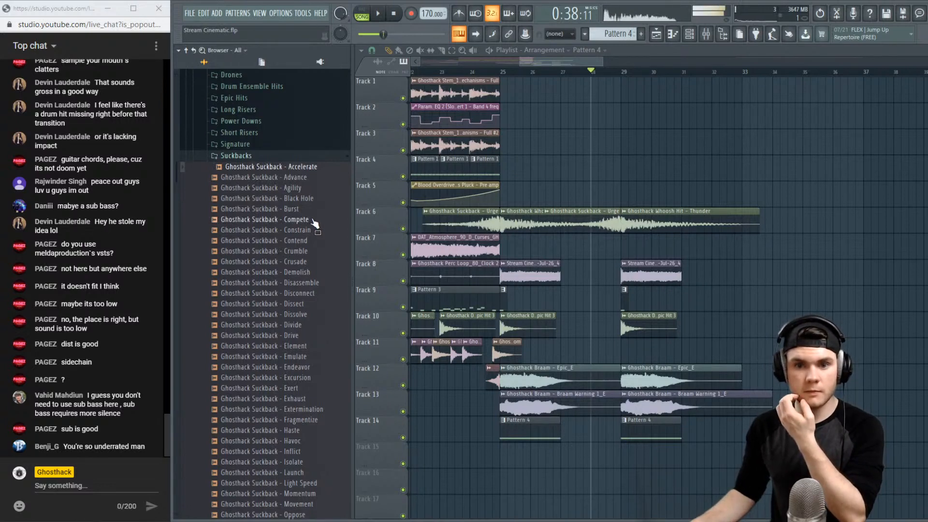
pyautogui.click(313, 221)
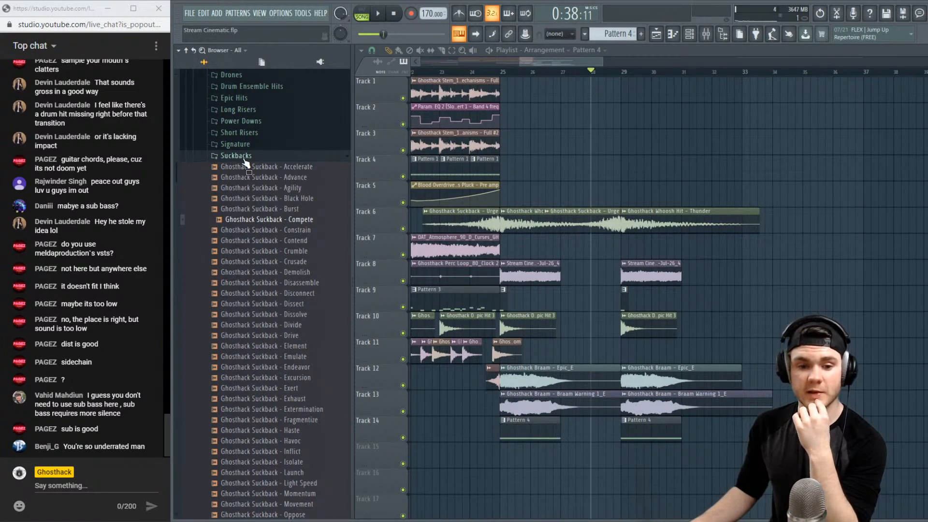
# Switch from Suckbacks to the Short Risers folder, audition risers such as Accelerate_C, Elevate_C, Obliterate_C and Shift_C, and collapse the folder
pyautogui.click(243, 159)
pyautogui.click(275, 262)
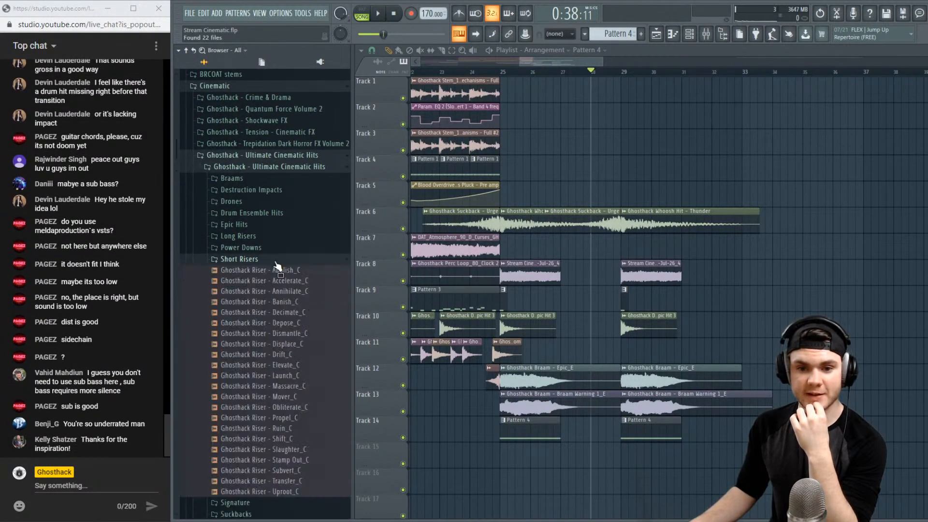
pyautogui.click(285, 281)
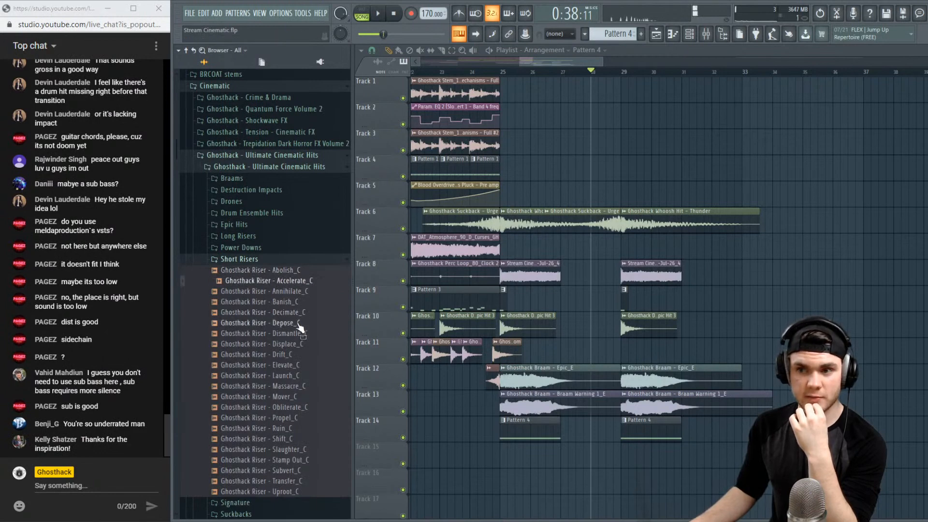
pyautogui.scroll(-2, 309, 338)
pyautogui.click(299, 301)
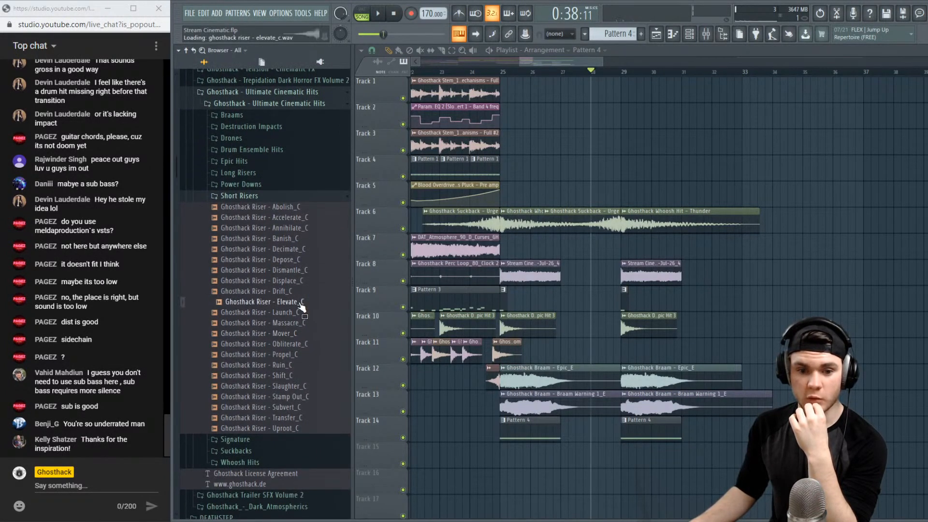
pyautogui.click(301, 344)
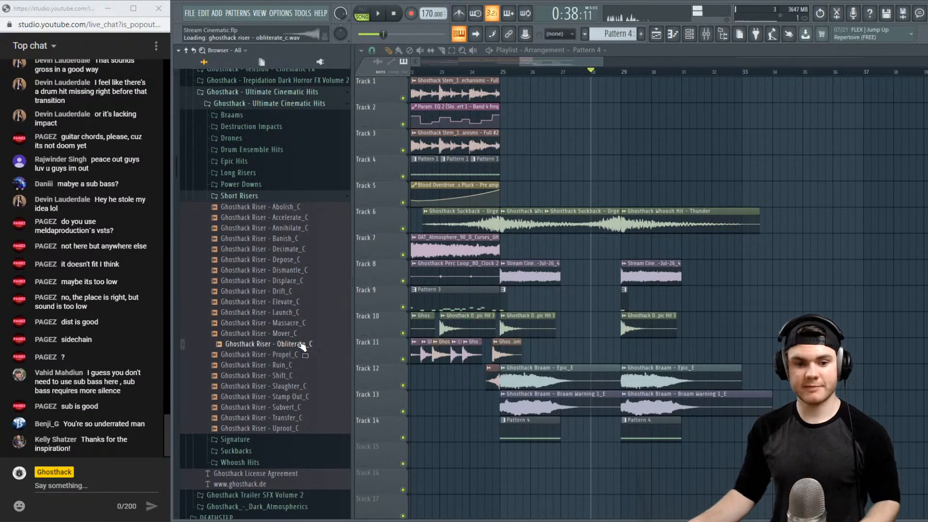
pyautogui.click(299, 376)
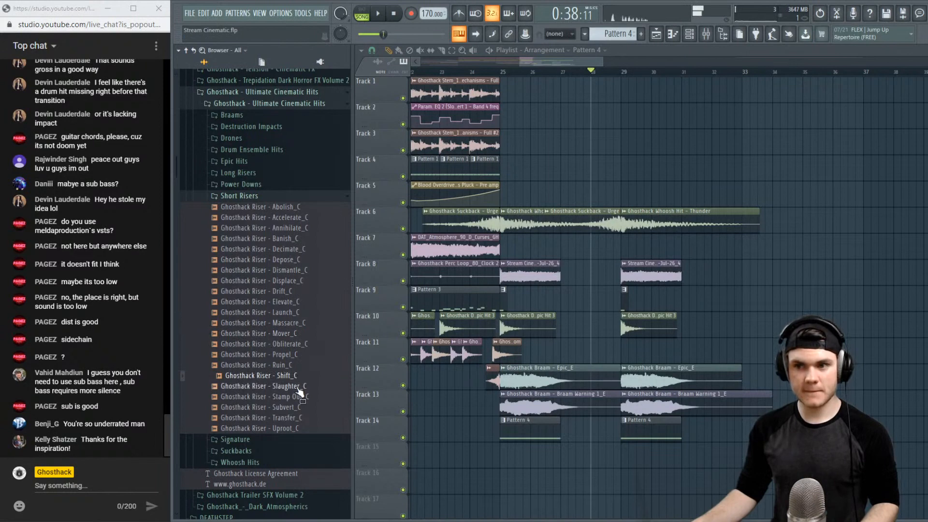
pyautogui.click(298, 386)
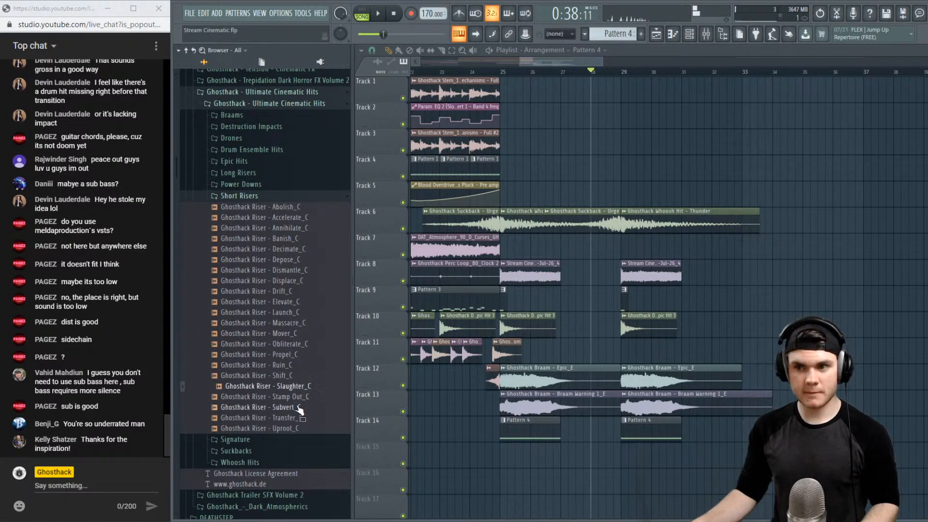
pyautogui.click(300, 417)
pyautogui.scroll(4, 300, 411)
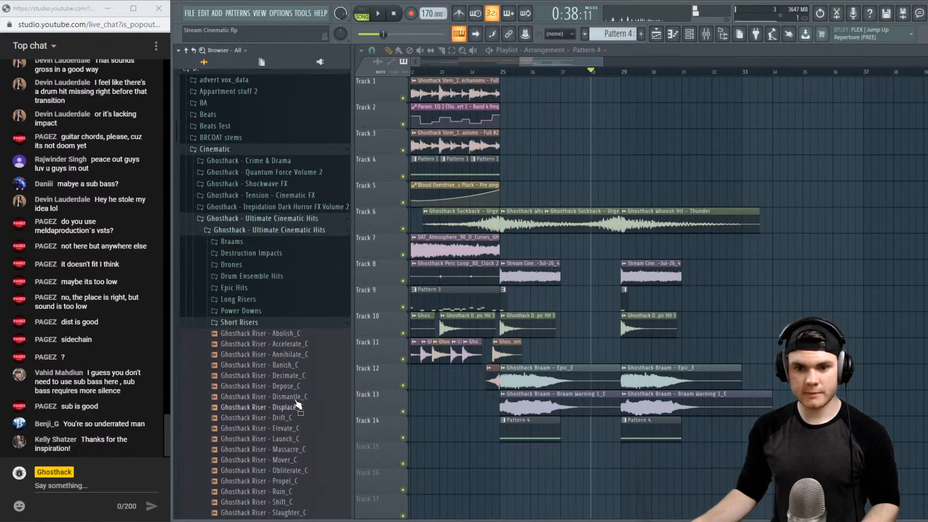
pyautogui.click(246, 323)
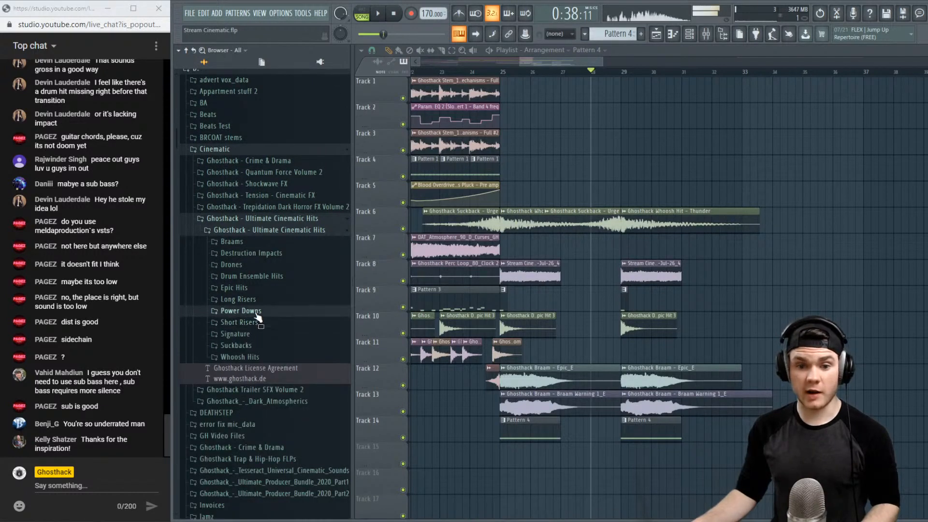
# Audition Power Downs samples such as Drop, Sci-Fi, Stagnant and Averse, and collapse the folder
pyautogui.click(259, 311)
pyautogui.click(285, 366)
pyautogui.click(294, 397)
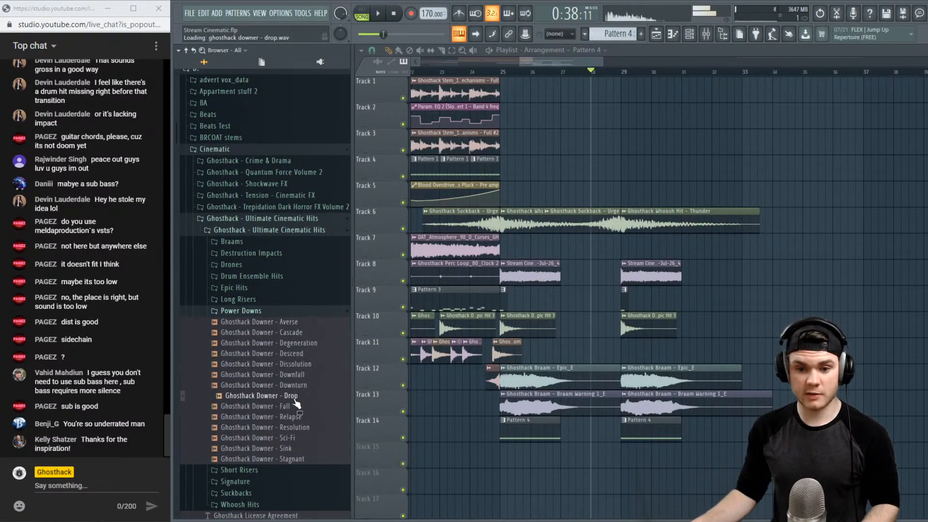
pyautogui.click(303, 439)
pyautogui.click(302, 459)
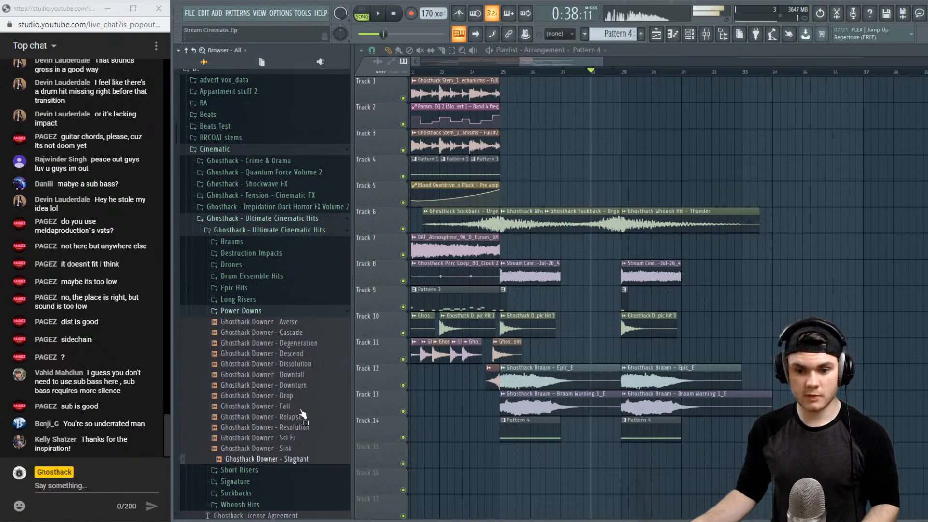
pyautogui.click(295, 322)
pyautogui.click(274, 310)
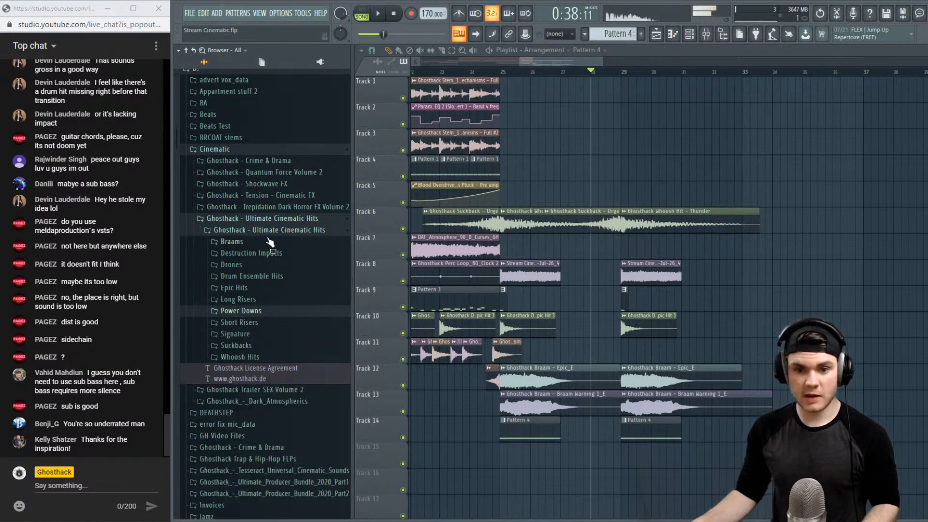
# Collapse Ultimate Cinematic Hits, open the SFX_Impact_GH folder of Ghosthack - Shockwave FX and audition impacts such as Chamber Hit, Dry Lander and Empty Resona
pyautogui.click(264, 222)
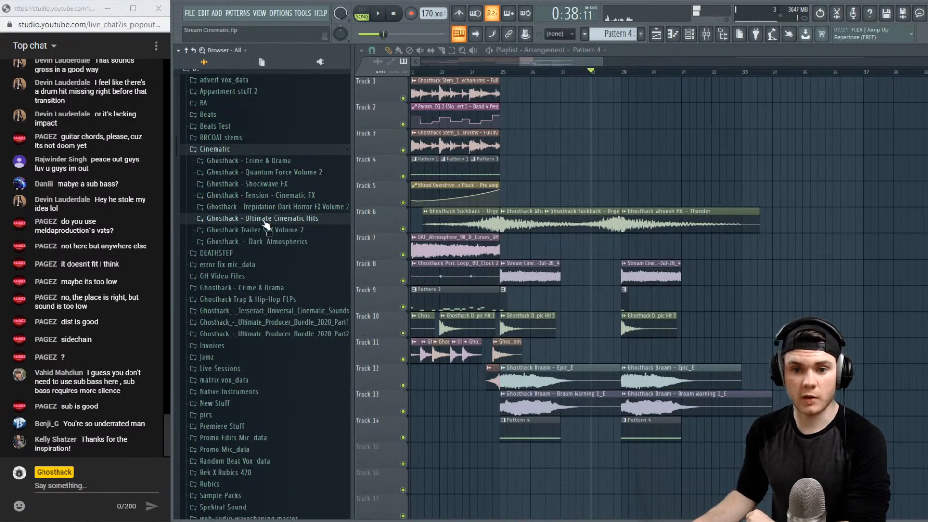
pyautogui.click(309, 184)
pyautogui.click(292, 197)
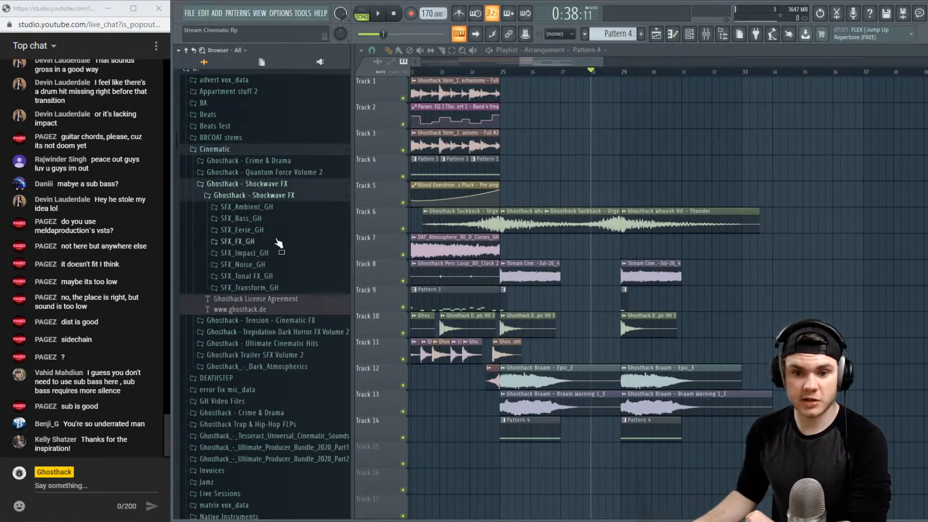
pyautogui.click(268, 255)
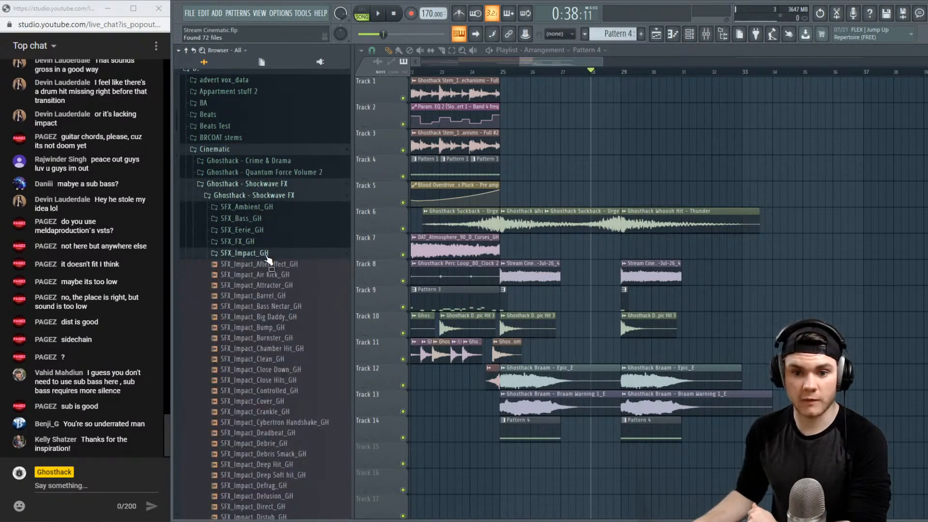
pyautogui.click(293, 348)
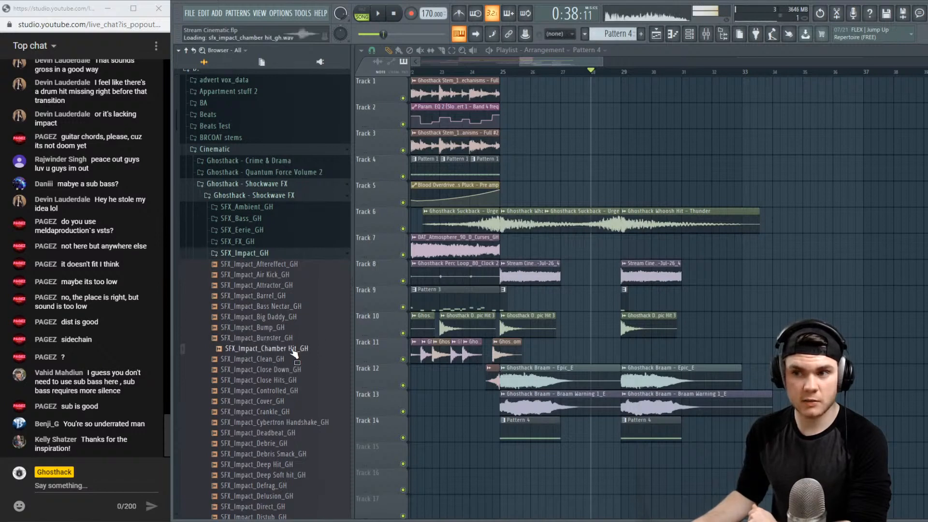
pyautogui.scroll(-6, 293, 357)
pyautogui.click(294, 358)
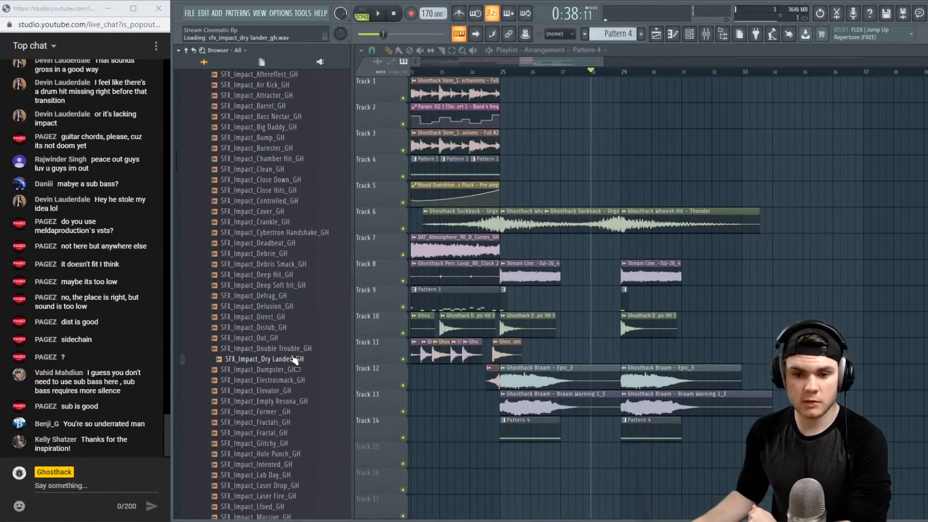
pyautogui.click(296, 402)
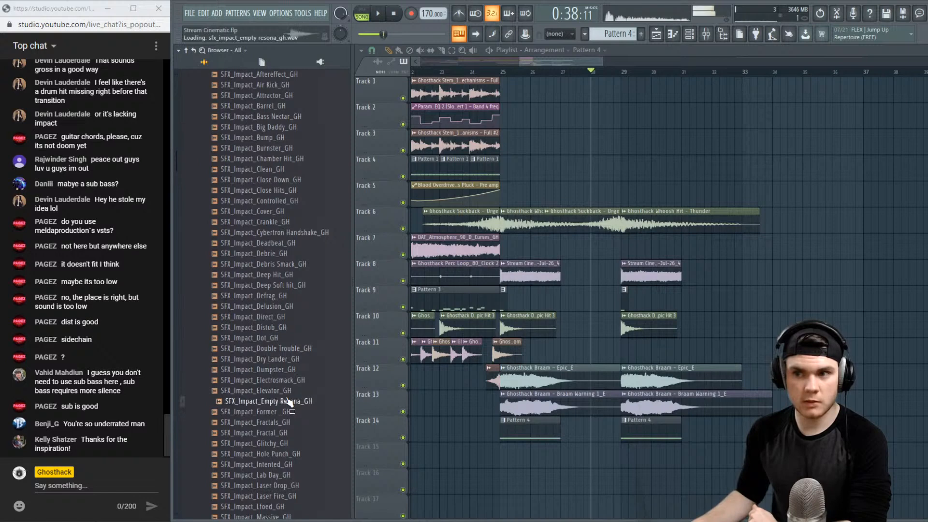
pyautogui.click(296, 455)
# Audition further SFX_Impact samples down the folder: Multiplier, Stuttery Hit, Vibrate, Wet Touch and Wet Contact
pyautogui.scroll(-4, 296, 445)
pyautogui.click(292, 413)
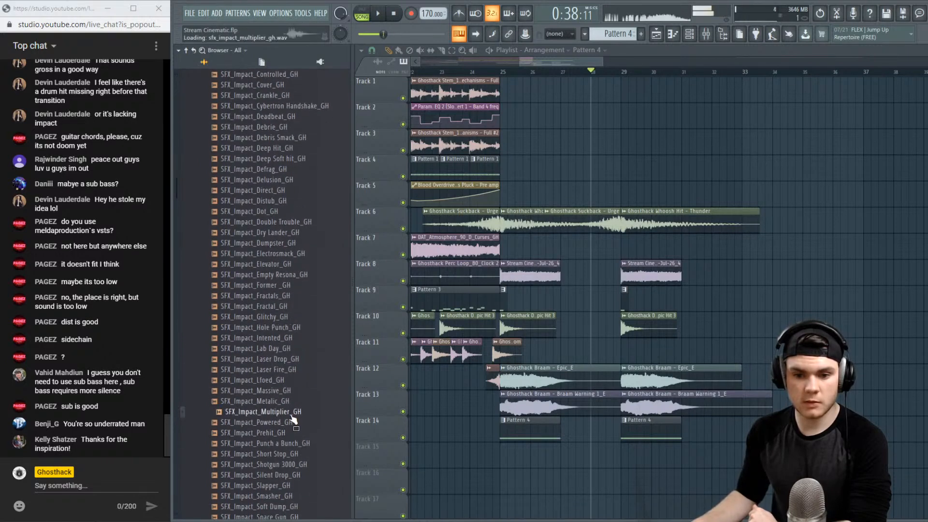
pyautogui.scroll(-4, 292, 418)
pyautogui.click(297, 412)
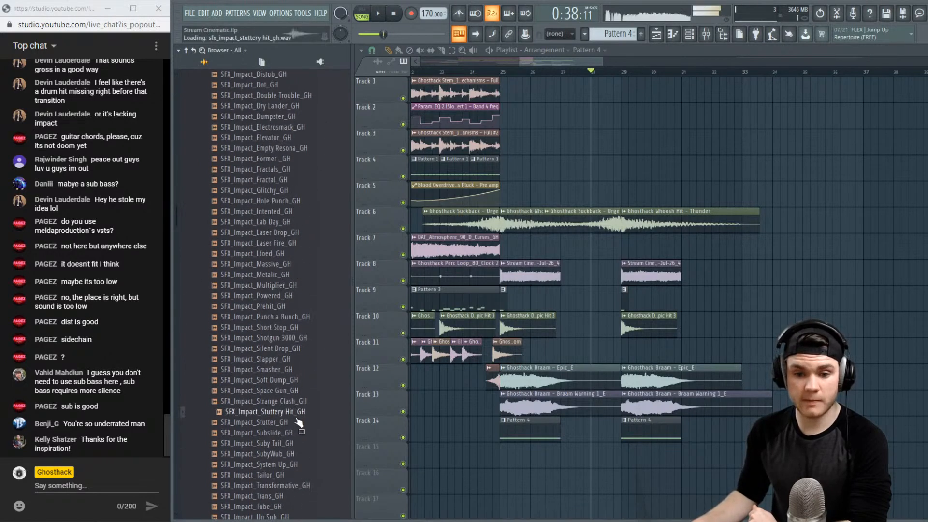
pyautogui.scroll(-4, 296, 421)
pyautogui.click(297, 413)
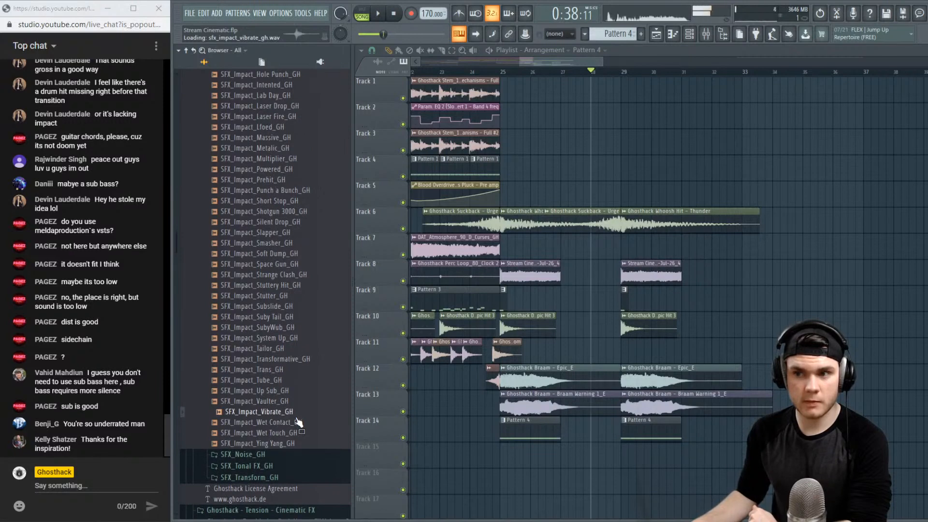
pyautogui.click(288, 434)
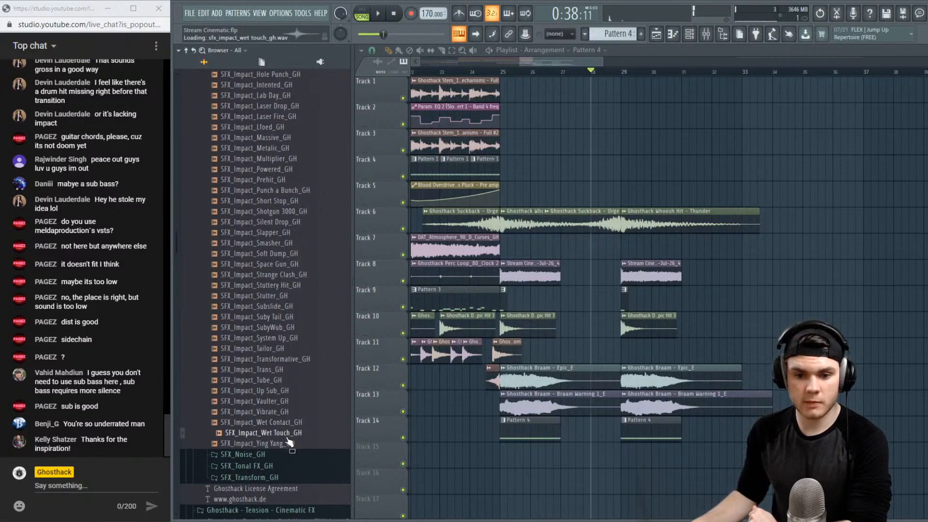
pyautogui.click(287, 424)
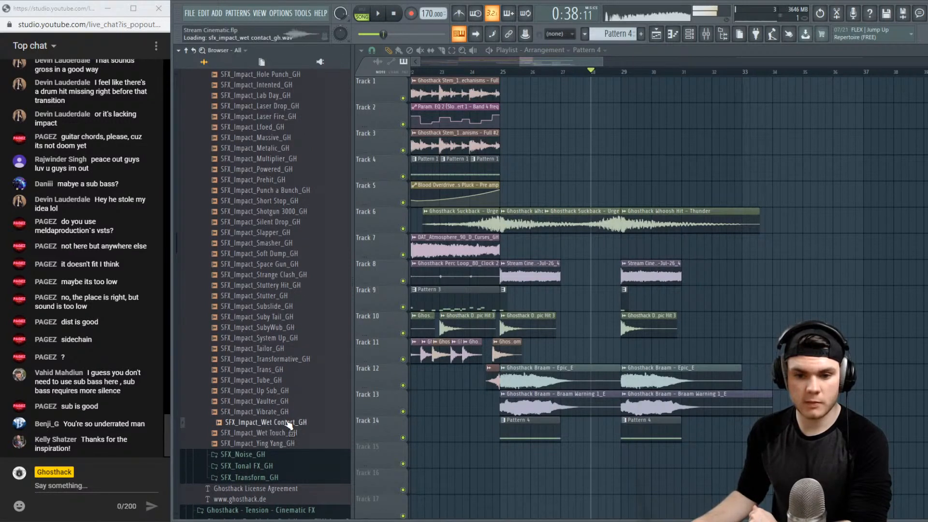
# Place SFX_Impact_Vibrate_GH on Track 15 around bar 29 and shift the clip earlier so its peak lands on bar 29
pyautogui.click(288, 413)
pyautogui.moveTo(286, 416); pyautogui.dragTo(633, 456)
pyautogui.press('space')
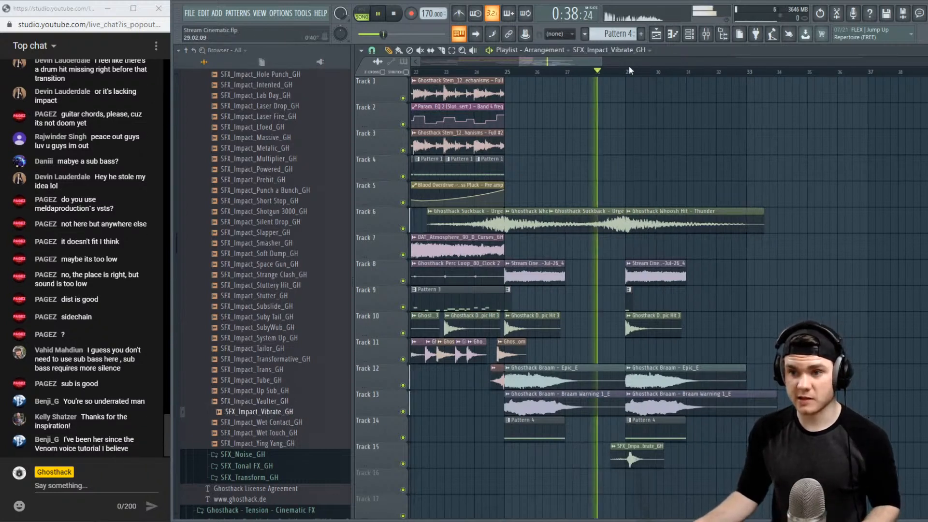
pyautogui.scroll(5, 631, 79)
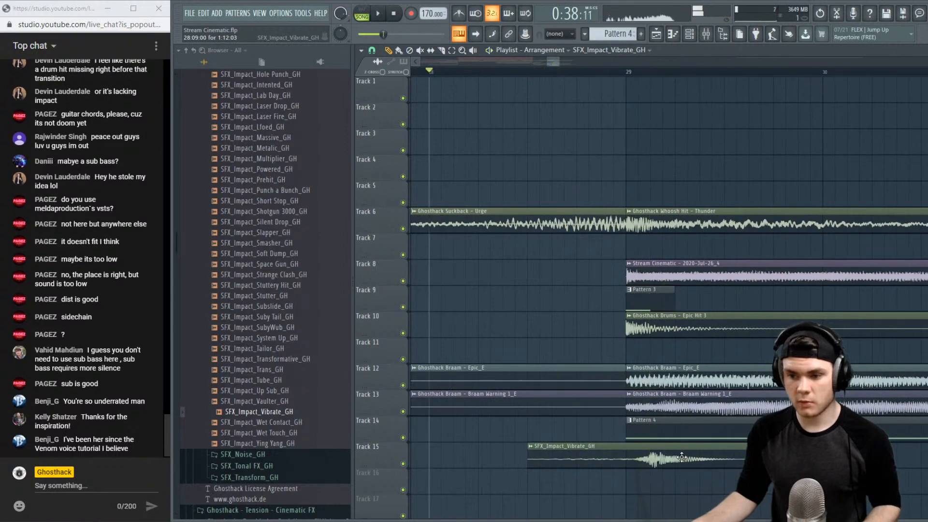
pyautogui.moveTo(682, 457); pyautogui.dragTo(656, 466)
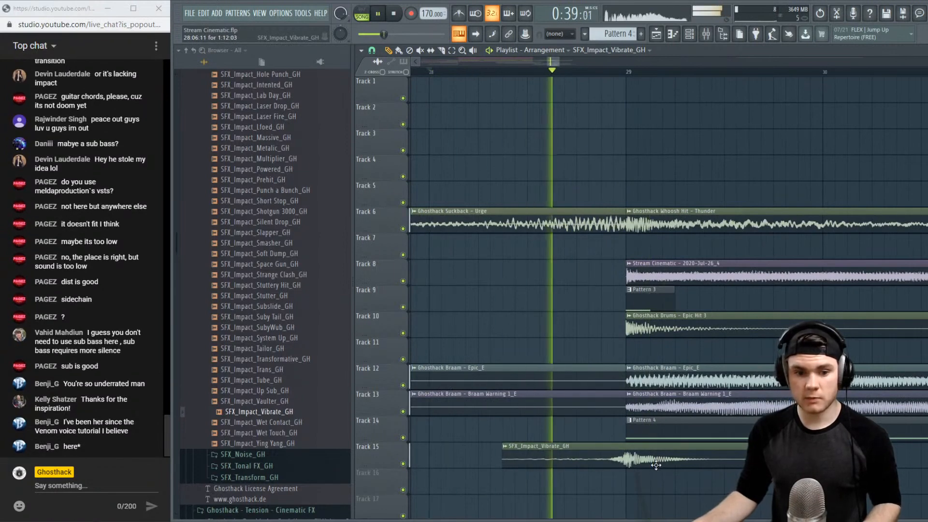
# Split the SFX_Impact_Vibrate_GH clip on Track 15 at bar 29, delete the part after the cut and play the transition
pyautogui.press('space')
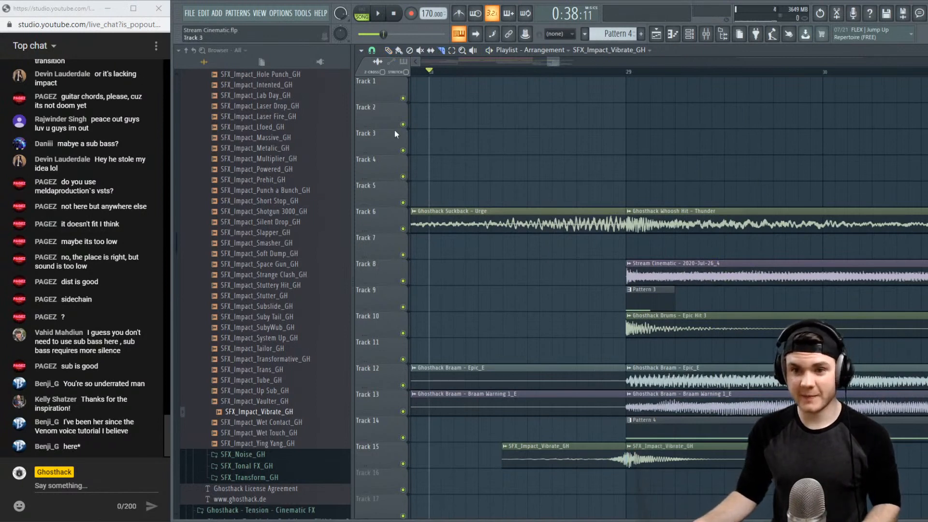
pyautogui.rightClick(651, 458)
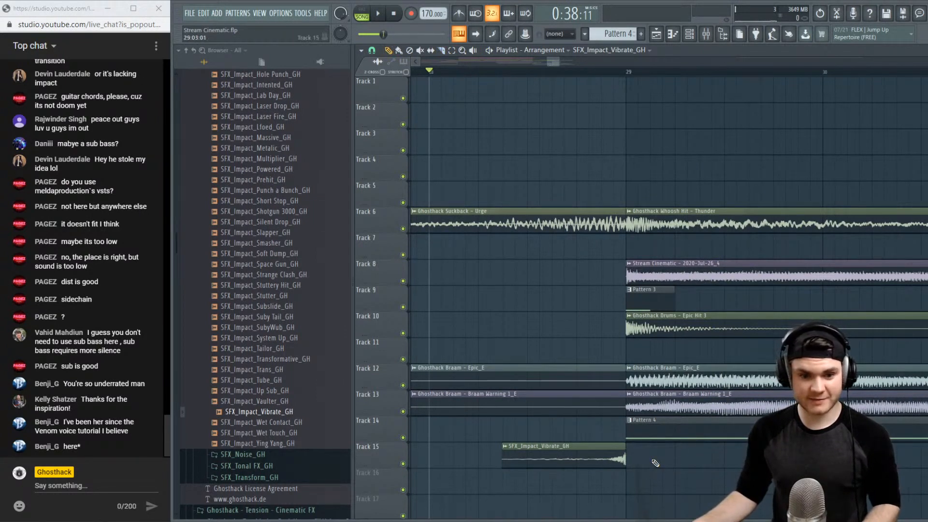
pyautogui.press('space')
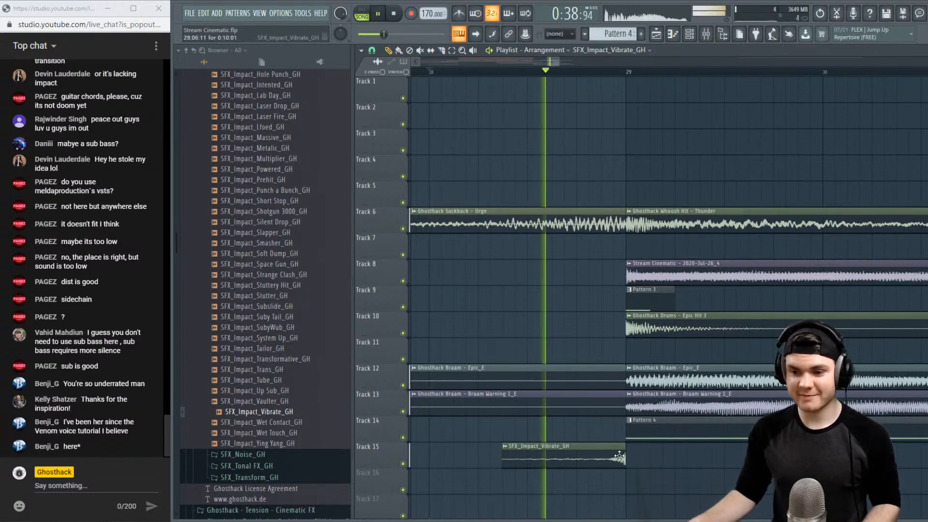
# Normalize the SFX_Impact_Vibrate_GH sample, add a fade-out, lower its channel volume and check it in playback
pyautogui.doubleClick(583, 454)
pyautogui.press('space')
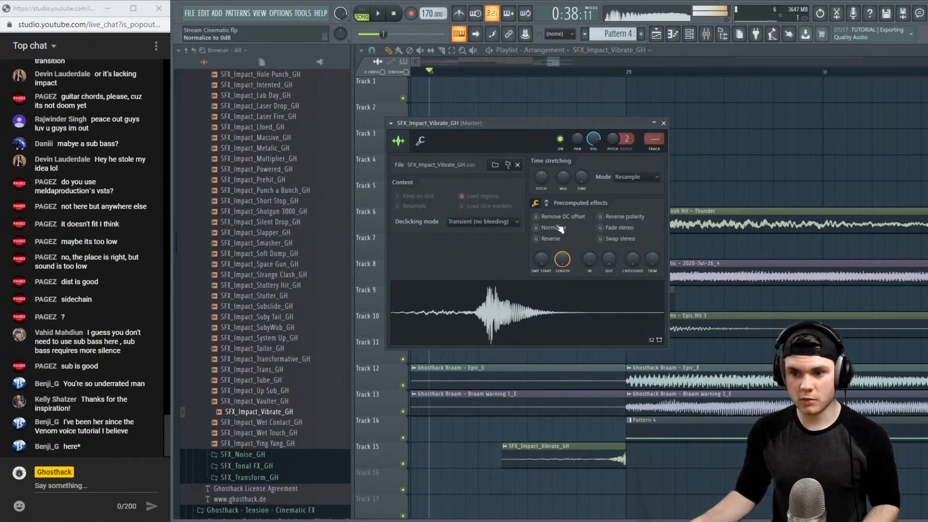
pyautogui.moveTo(589, 258)
pyautogui.mouseDown()
pyautogui.moveTo(589, 232)
pyautogui.moveTo(589, 262)
pyautogui.mouseUp()
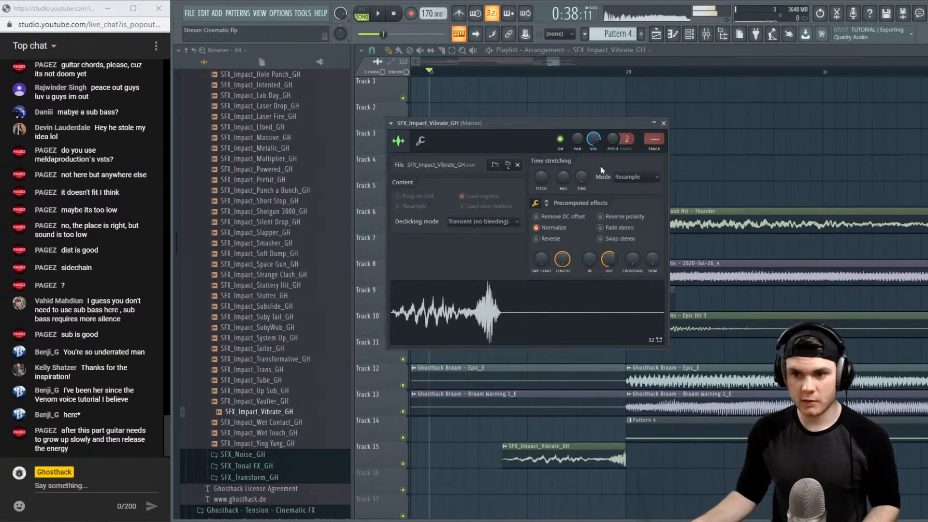
pyautogui.moveTo(593, 140); pyautogui.dragTo(592, 155)
pyautogui.press('space')
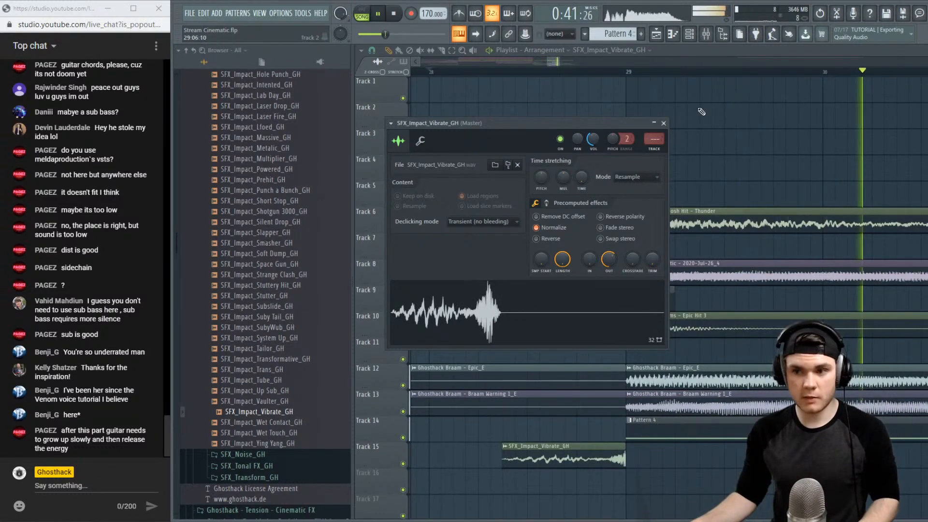
pyautogui.click(663, 123)
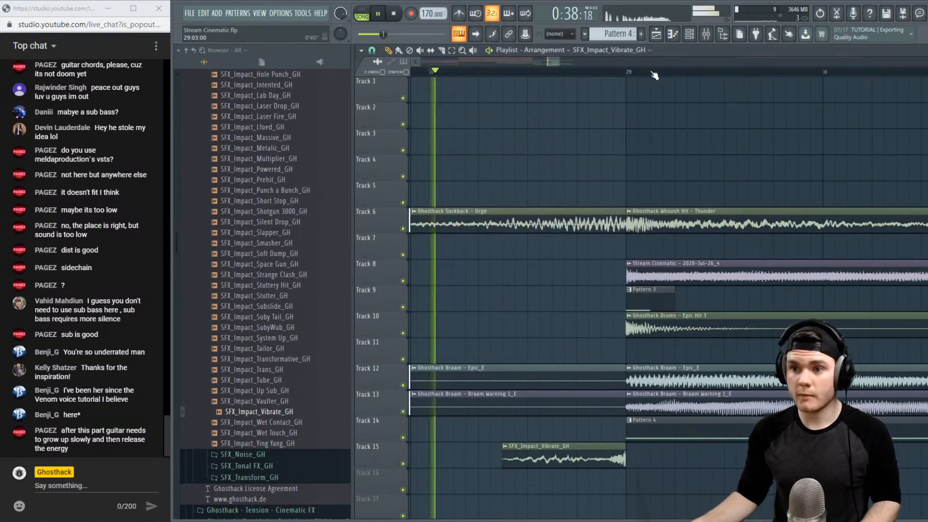
# Audition more SFX_Impact samples, including Transformative, Stutter and Strange Clash
pyautogui.scroll(-4, 653, 75)
pyautogui.press('space')
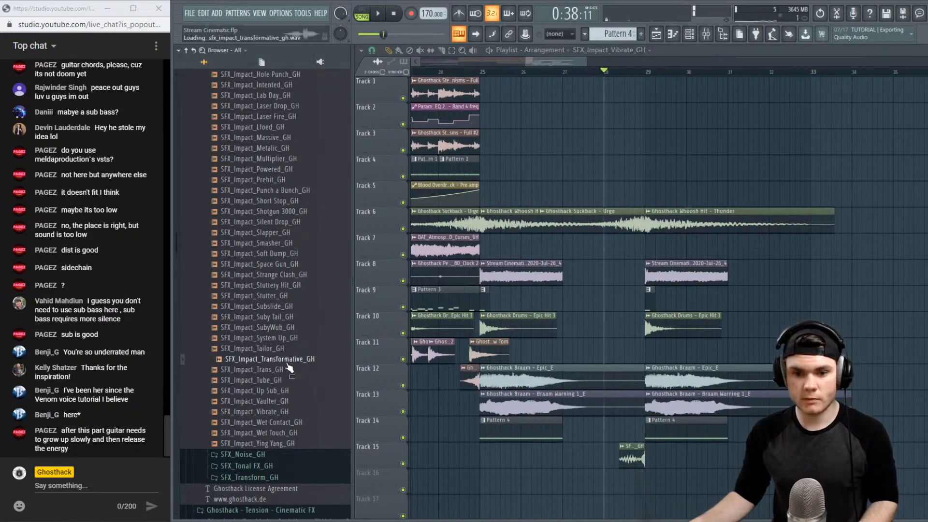
pyautogui.click(289, 331)
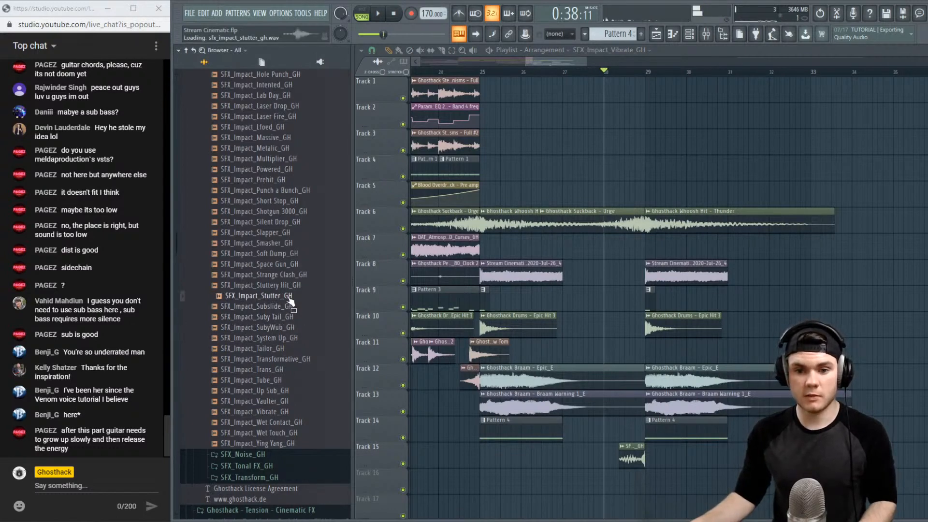
pyautogui.scroll(2, 302, 299)
pyautogui.click(291, 338)
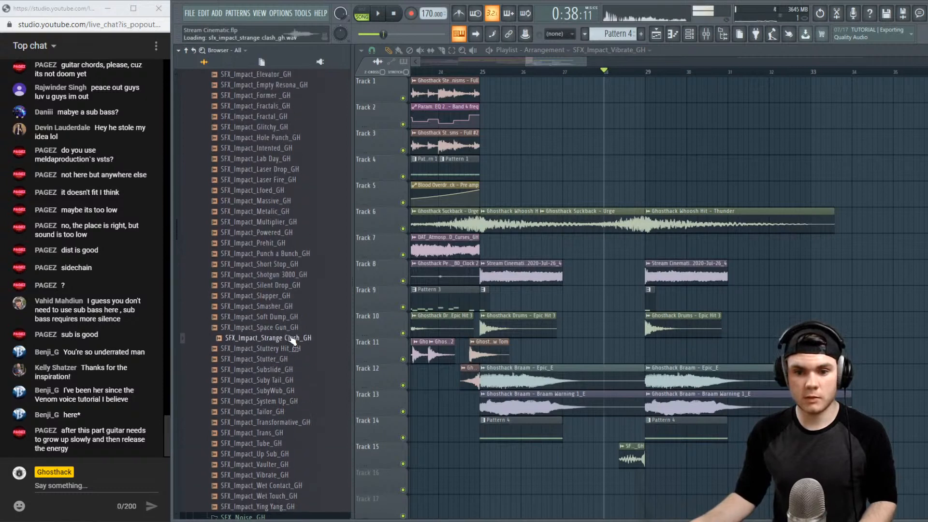
# Place SFX_Impact_Stutter_GH on Track 16 near bar 29 and shift the clip so its peak lands on bar 29
pyautogui.moveTo(288, 365); pyautogui.dragTo(663, 482)
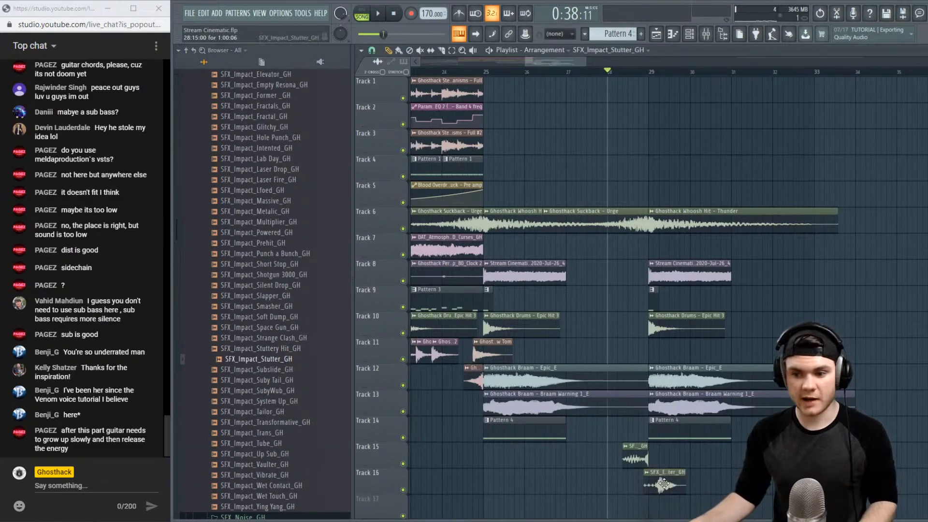
pyautogui.press('space')
pyautogui.scroll(5, 675, 74)
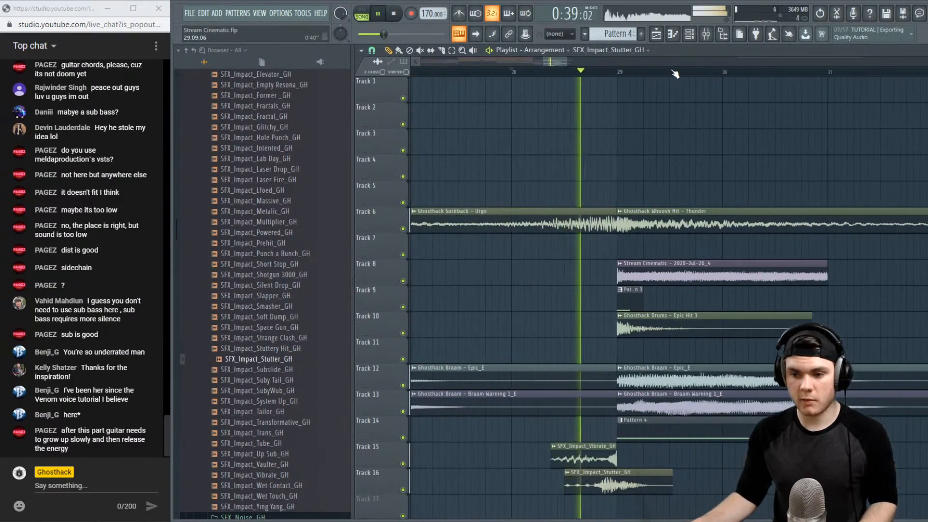
pyautogui.press('space')
pyautogui.moveTo(538, 480); pyautogui.dragTo(582, 480)
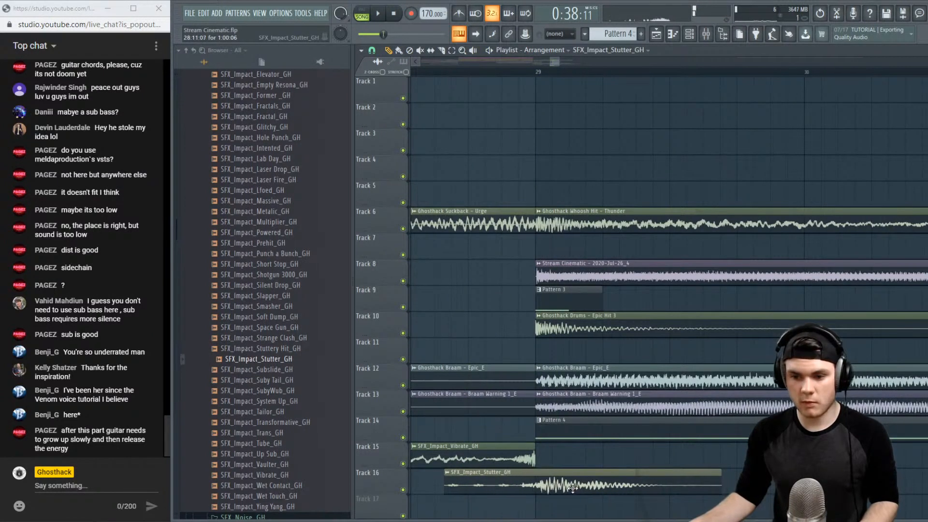
pyautogui.press('space')
# Solo Track 16 and play the SFX_Impact_Stutter_GH clip from bar 29
pyautogui.rightClick(403, 489)
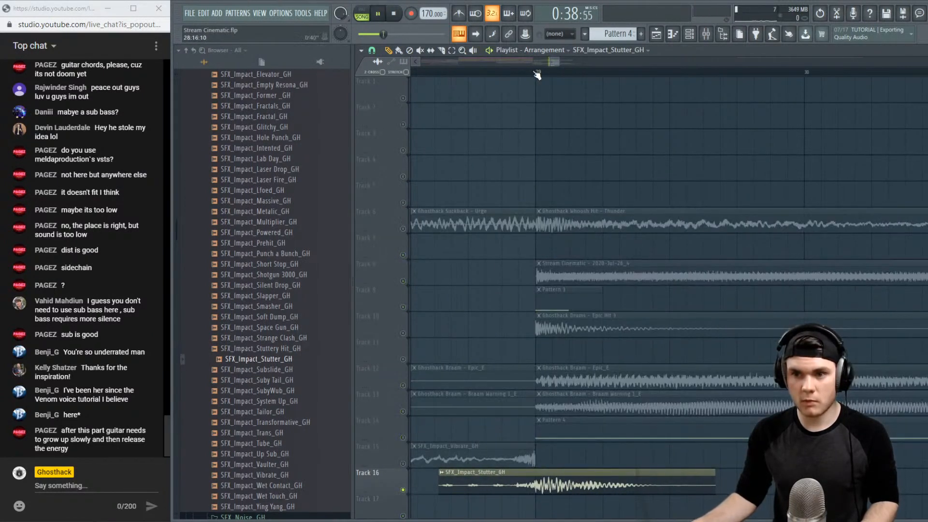
pyautogui.click(535, 72)
pyautogui.press('space')
pyautogui.press('space')
pyautogui.press('space')
pyautogui.press('space')
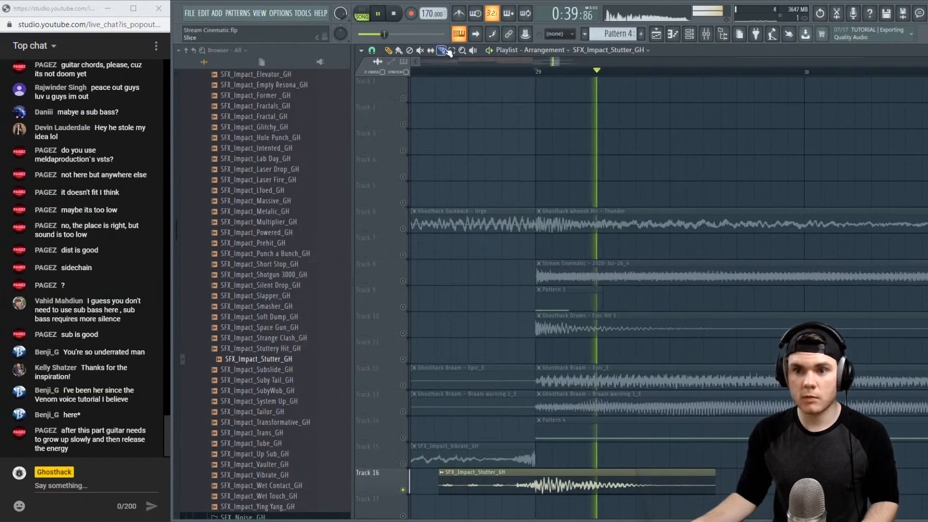
# Slice the SFX_Impact_Stutter_GH clip at bar 29 and delete the part after the cut
pyautogui.click(441, 50)
pyautogui.press('space')
pyautogui.press('space')
pyautogui.press('space')
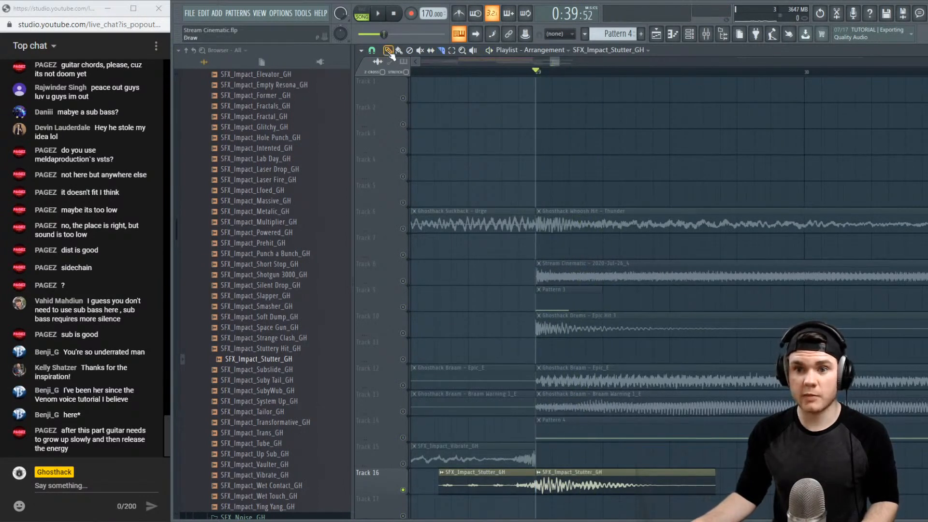
pyautogui.rightClick(565, 483)
# Listen to the trimmed Stutter clip, unsolo Track 16 and replay the transition into bar 29 with all tracks
pyautogui.press('space')
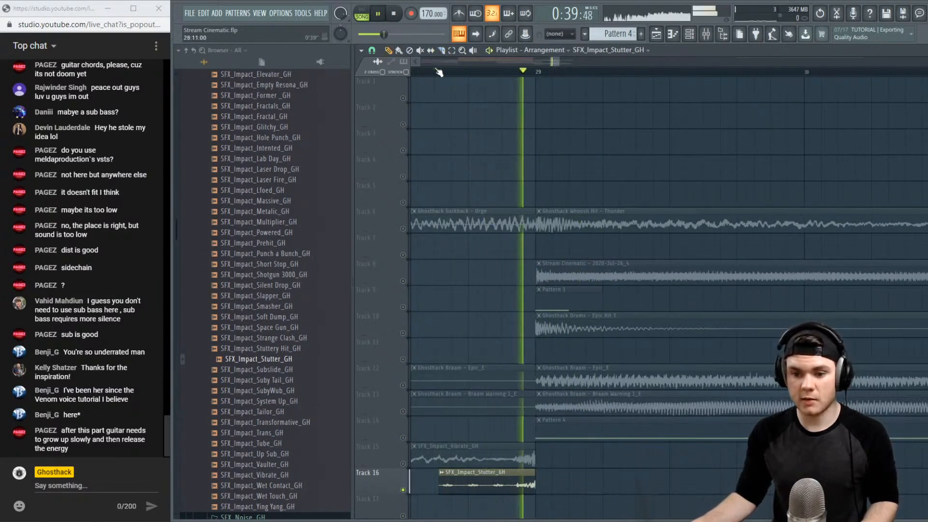
pyautogui.press('space')
pyautogui.press('space')
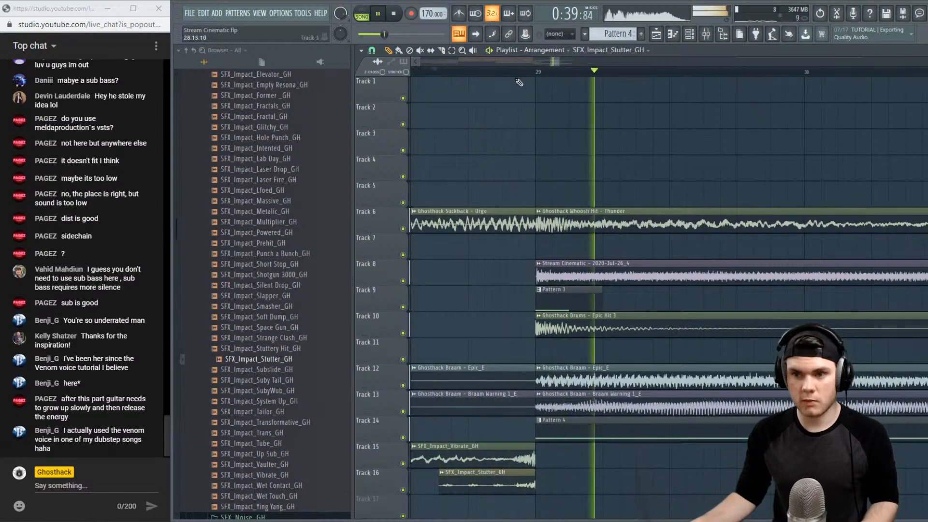
pyautogui.scroll(-5, 520, 73)
pyautogui.moveTo(492, 73); pyautogui.dragTo(451, 73)
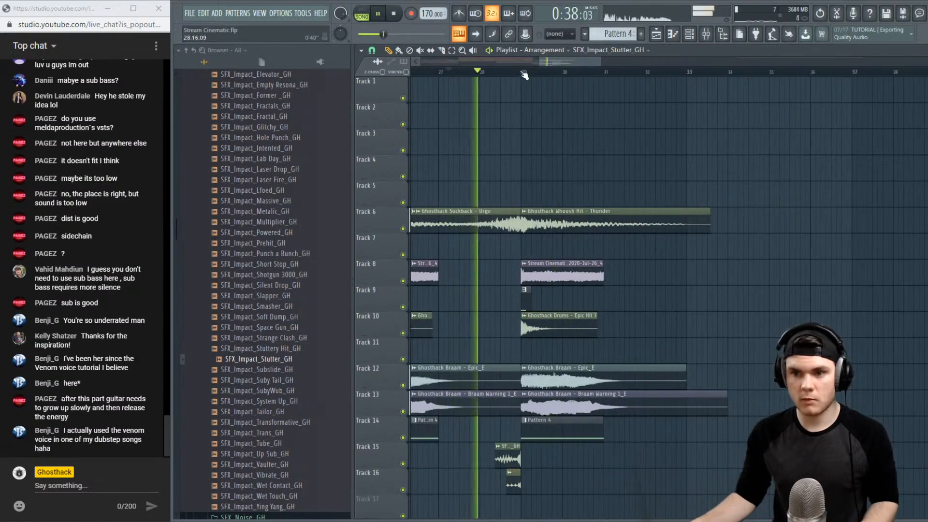
# Open the channel settings of the SFX_Impact_Vibrate_GH clip on Track 15
pyautogui.scroll(4, 538, 76)
pyautogui.doubleClick(502, 458)
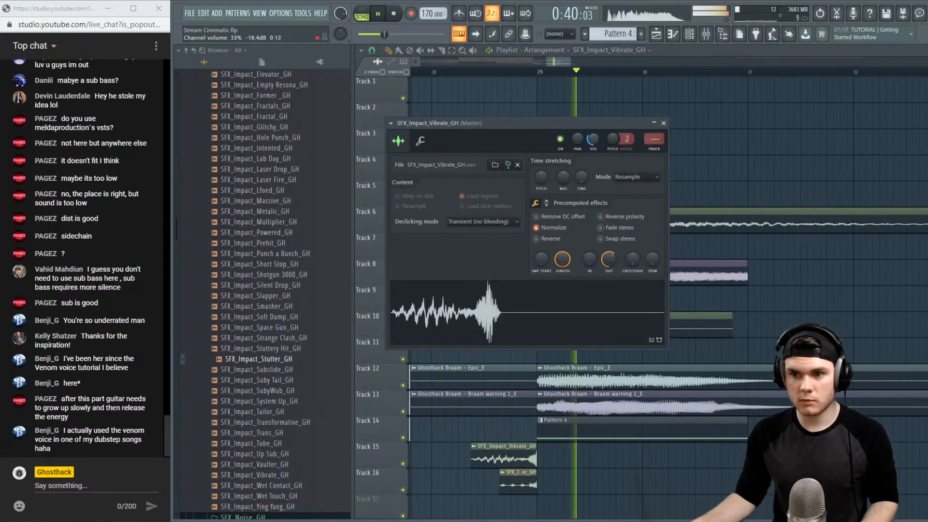
# Close the SFX_Impact_Vibrate_GH channel settings and play back the arrangement from just before bar 25
pyautogui.click(664, 123)
pyautogui.scroll(-6, 561, 76)
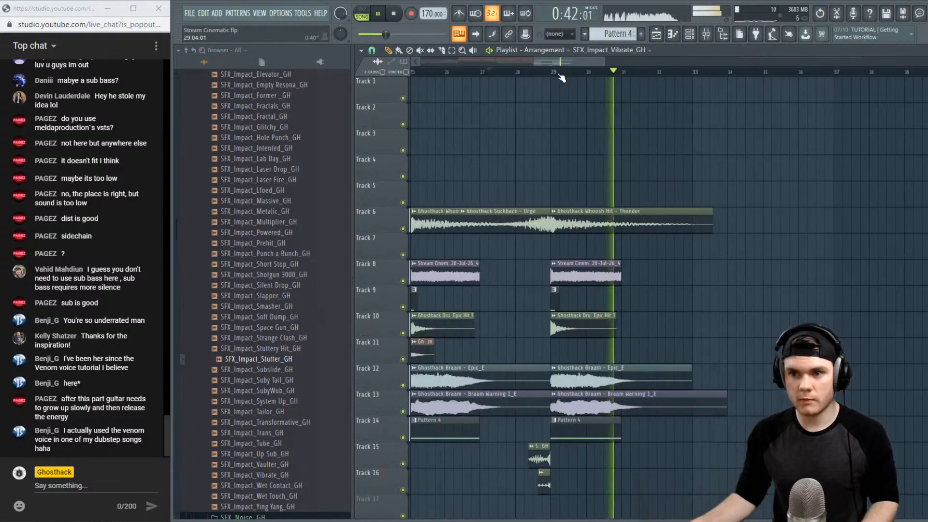
pyautogui.press('space')
pyautogui.moveTo(536, 63); pyautogui.dragTo(515, 66)
pyautogui.click(546, 72)
pyautogui.press('space')
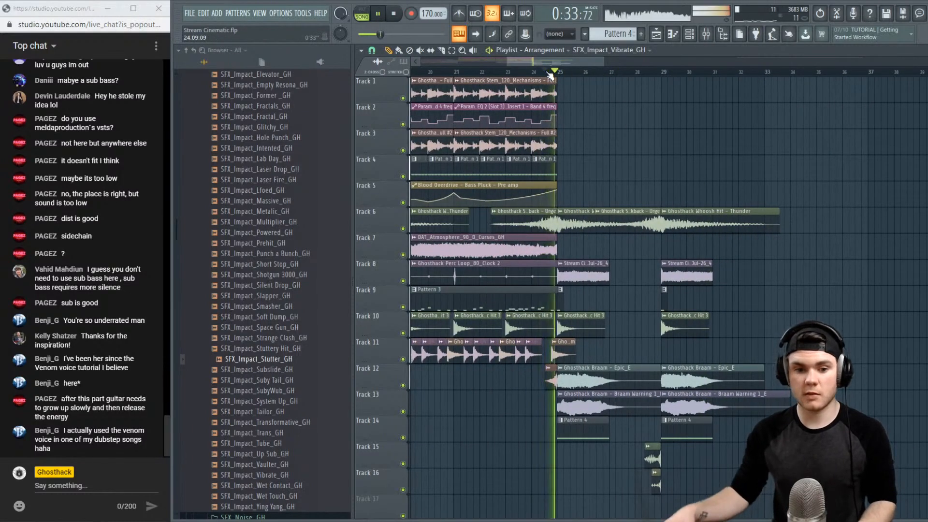
pyautogui.press('space')
# Collapse the SFX_Impact_GH and Ghosthack - Shockwave FX folders in the sample browser
pyautogui.scroll(6, 273, 369)
pyautogui.scroll(10, 273, 370)
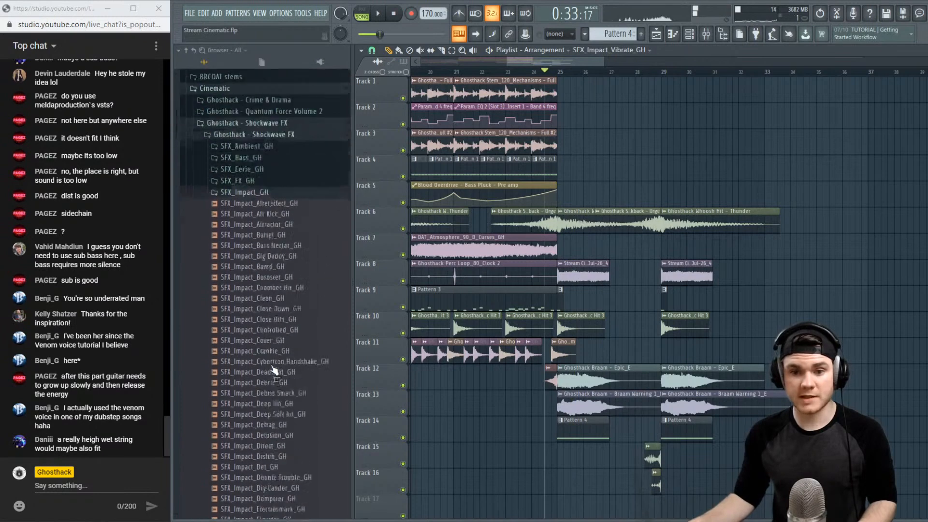
pyautogui.click(259, 253)
pyautogui.click(257, 241)
pyautogui.click(257, 241)
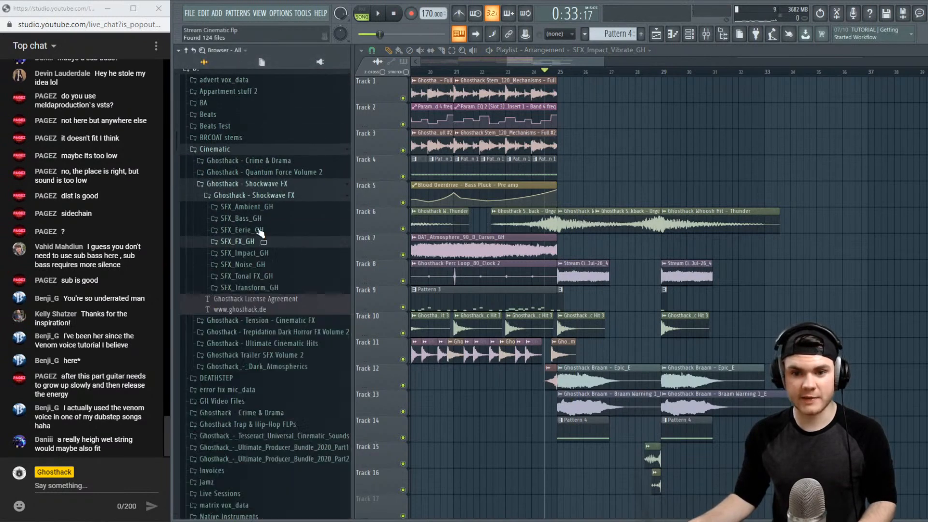
pyautogui.click(264, 196)
pyautogui.click(264, 188)
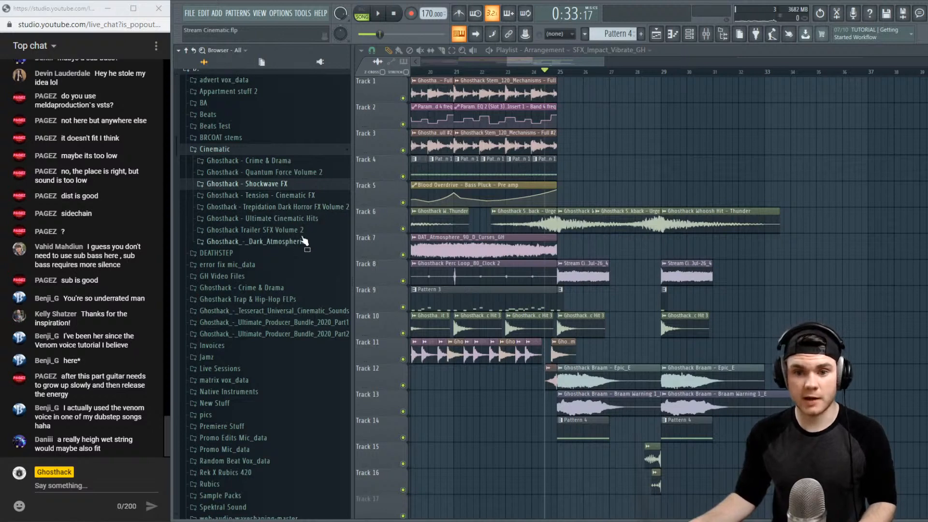
# Check the One Shots folder of Ghosthack - Quantum Force Volume 2, and collapse the Cinematic folder
pyautogui.click(307, 173)
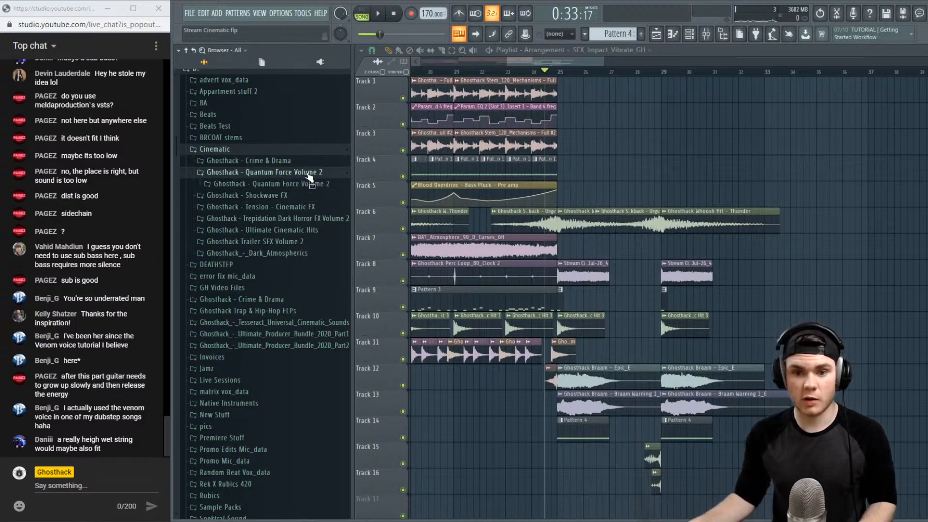
pyautogui.click(302, 184)
pyautogui.click(262, 219)
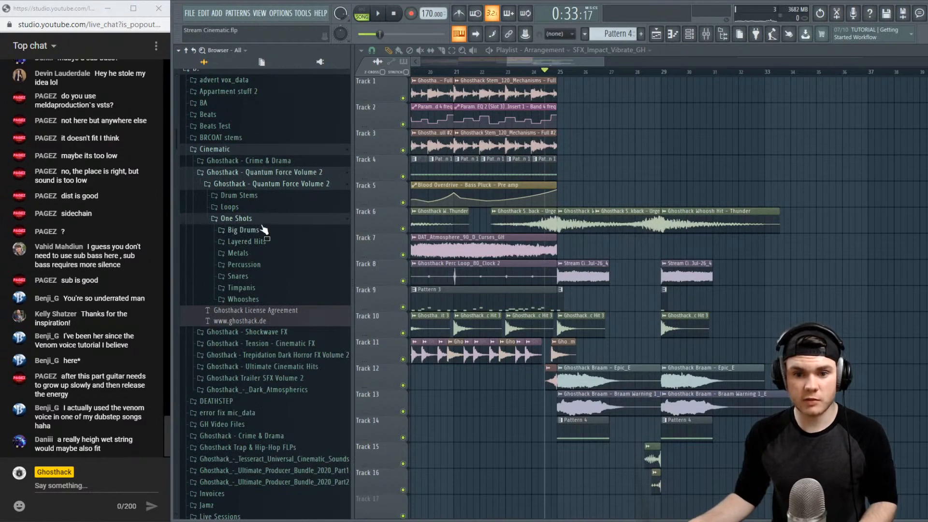
pyautogui.click(241, 218)
pyautogui.click(266, 184)
pyautogui.click(267, 172)
pyautogui.click(266, 150)
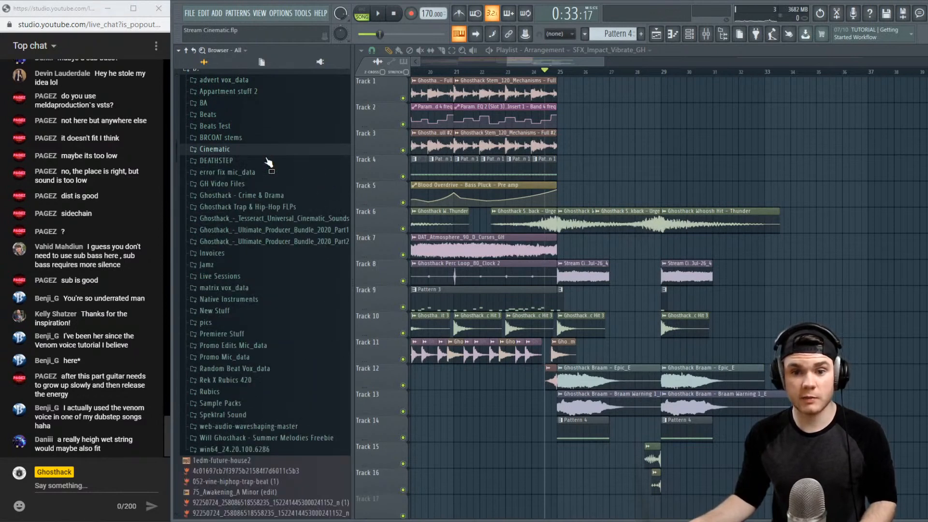
# Find and expand the Straight From The Trap Drum Kit folder inside Sample Packs
pyautogui.click(244, 404)
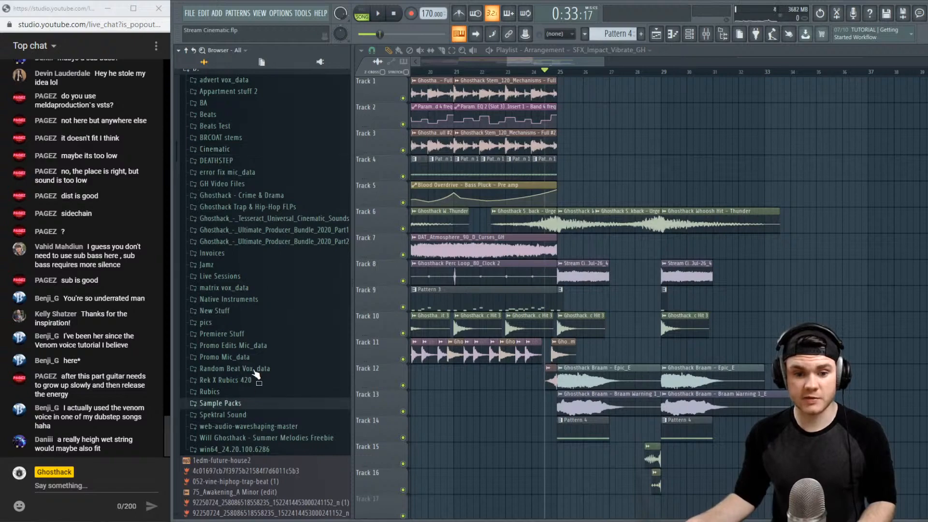
pyautogui.scroll(-10, 247, 396)
pyautogui.scroll(-15, 256, 370)
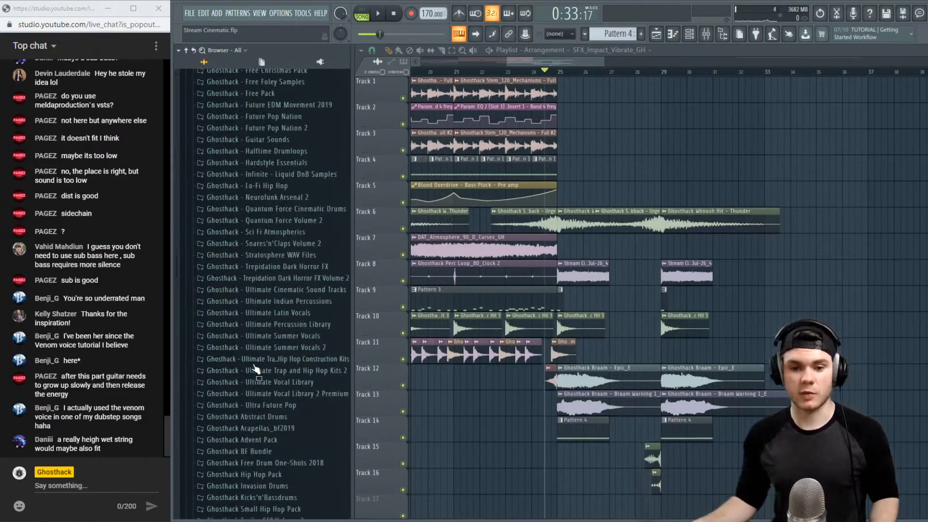
pyautogui.scroll(-8, 255, 369)
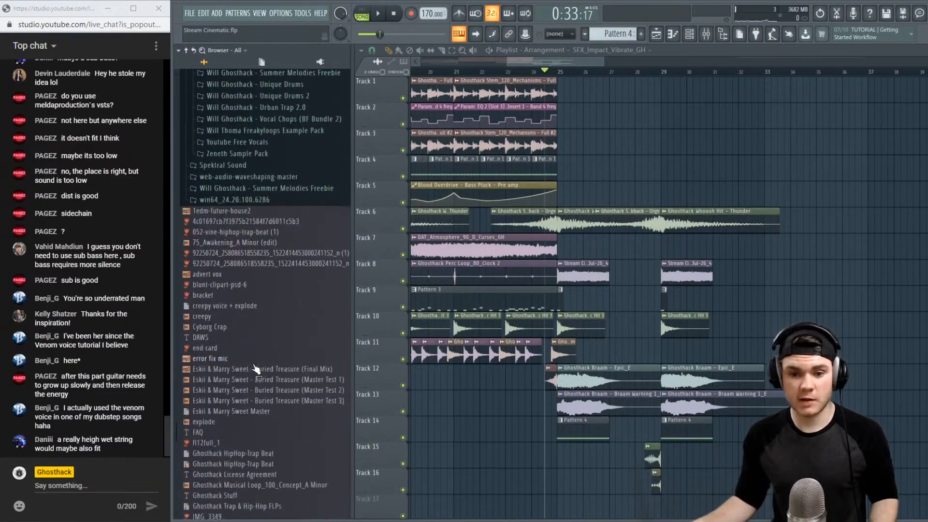
pyautogui.scroll(8, 255, 369)
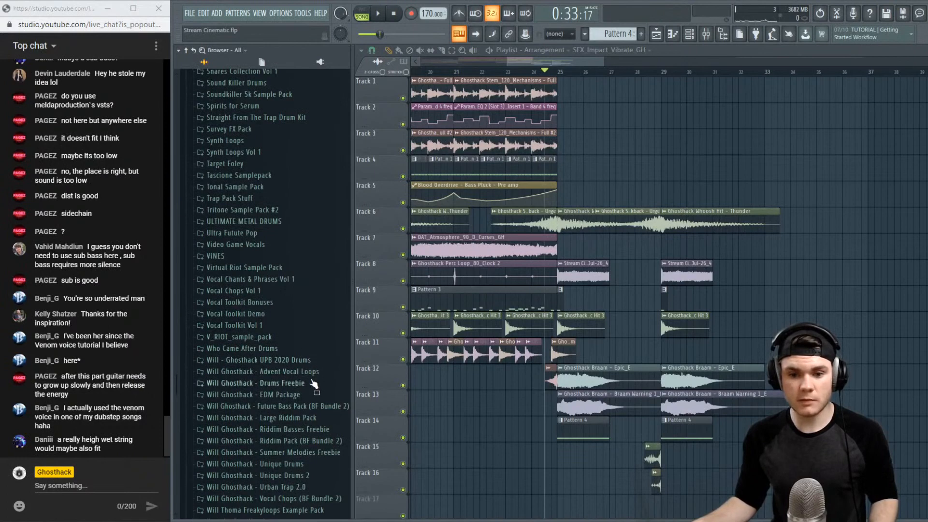
pyautogui.scroll(9, 313, 384)
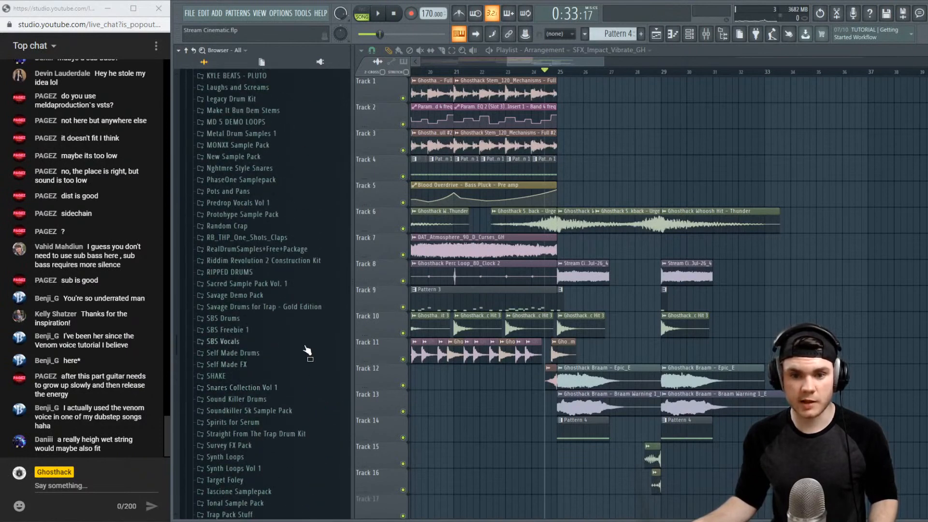
pyautogui.click(300, 310)
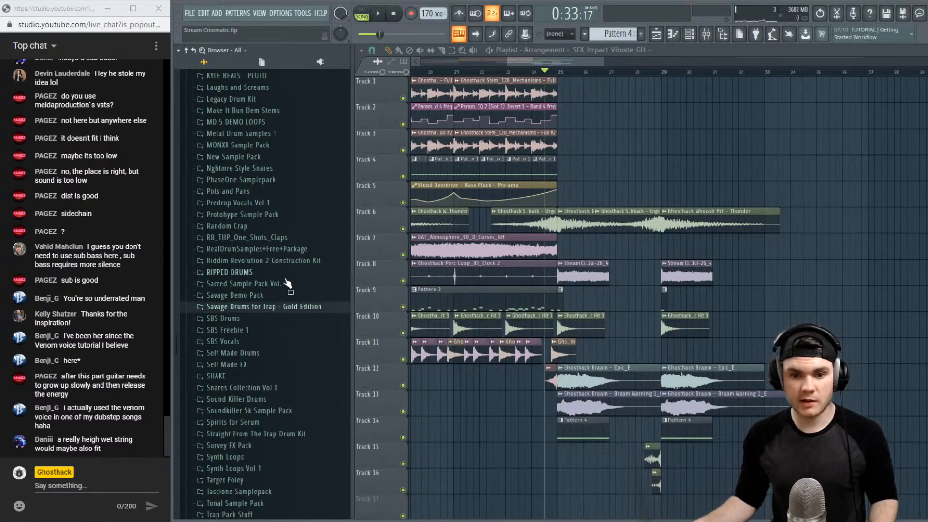
pyautogui.click(288, 435)
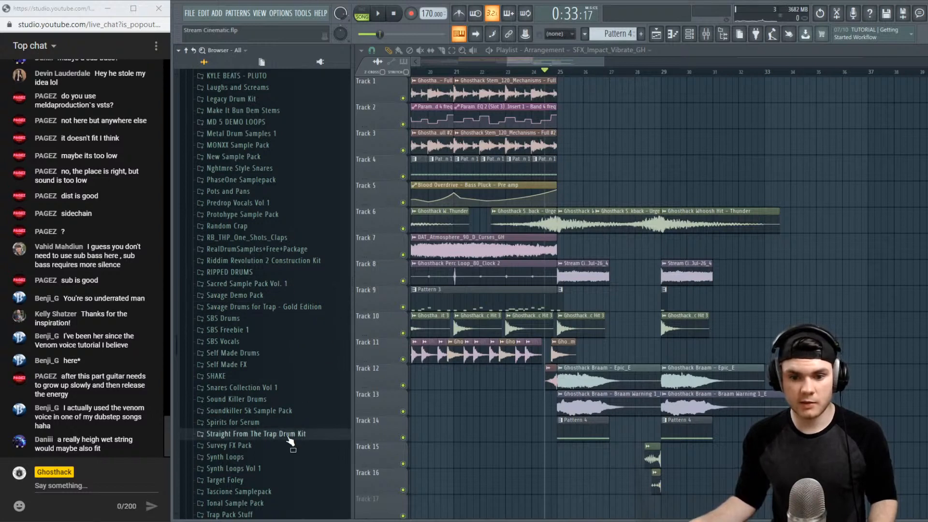
# Place the Crash (3) sample from the kit's Cymbals & Crashes folder on Track 16 at bar 25
pyautogui.click(253, 293)
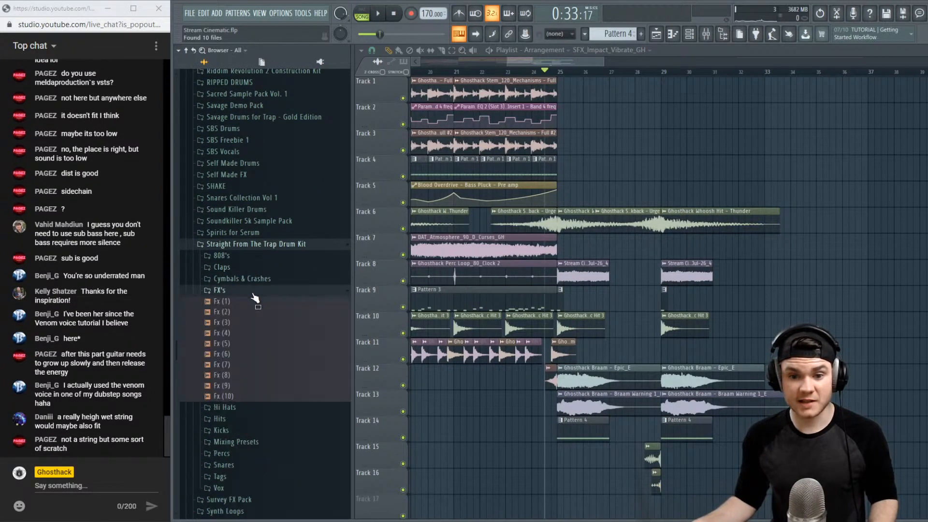
pyautogui.click(255, 282)
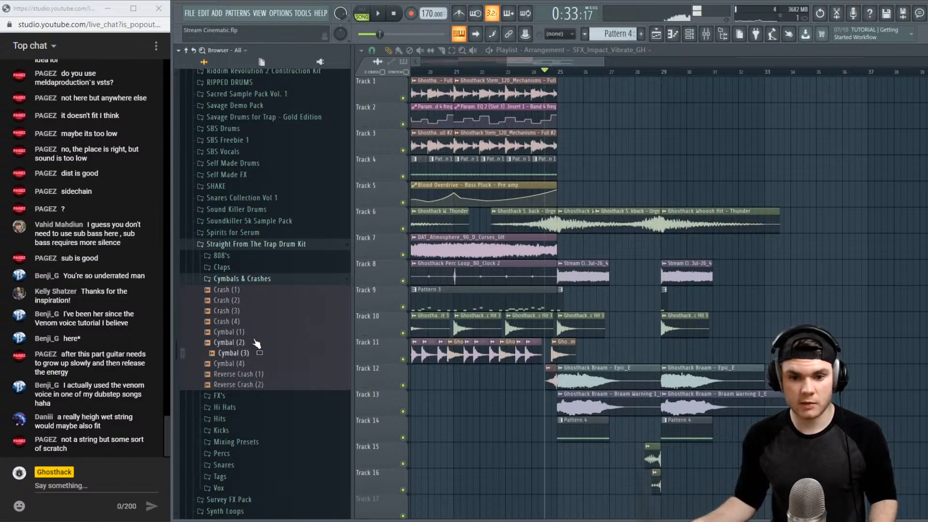
pyautogui.moveTo(247, 315); pyautogui.dragTo(573, 475)
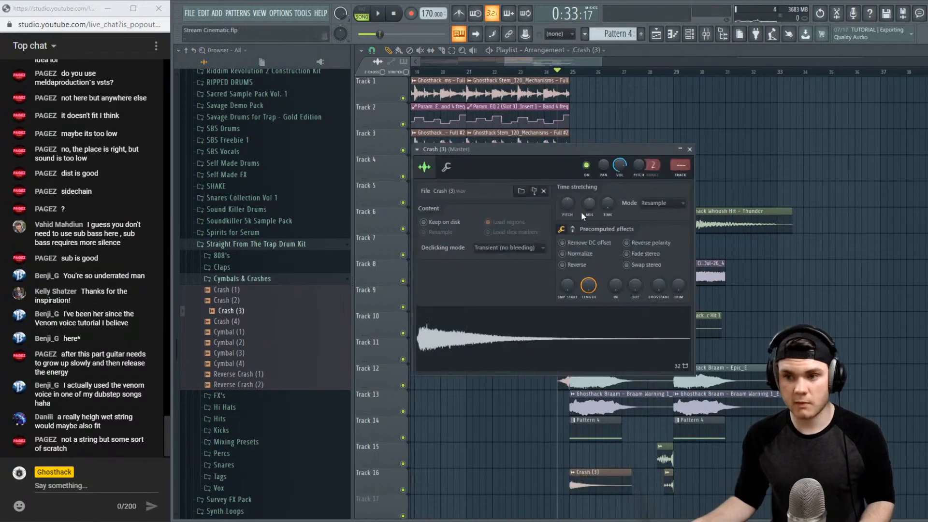
# Set the Crash (3) channel volume to about 50% while playing the section from bar 25
pyautogui.press('space')
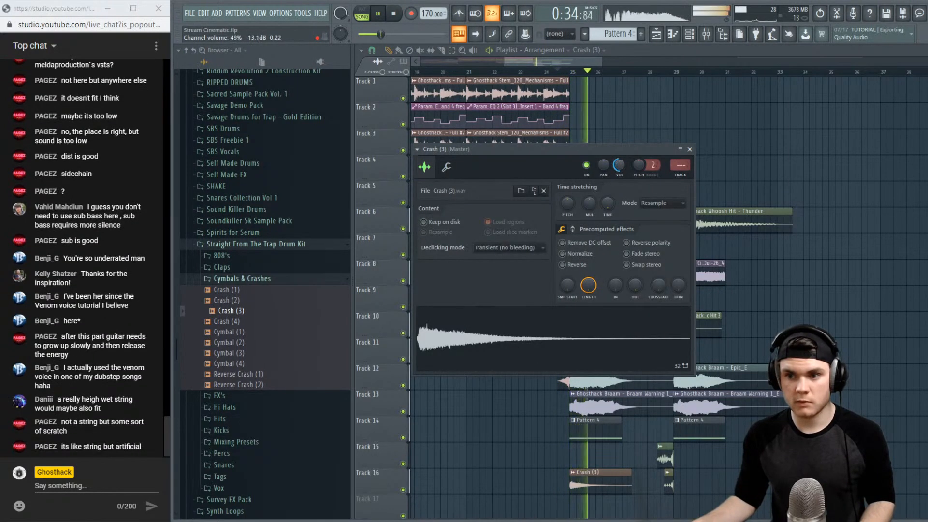
pyautogui.press('space')
pyautogui.press('space')
pyautogui.moveTo(619, 165); pyautogui.dragTo(619, 163)
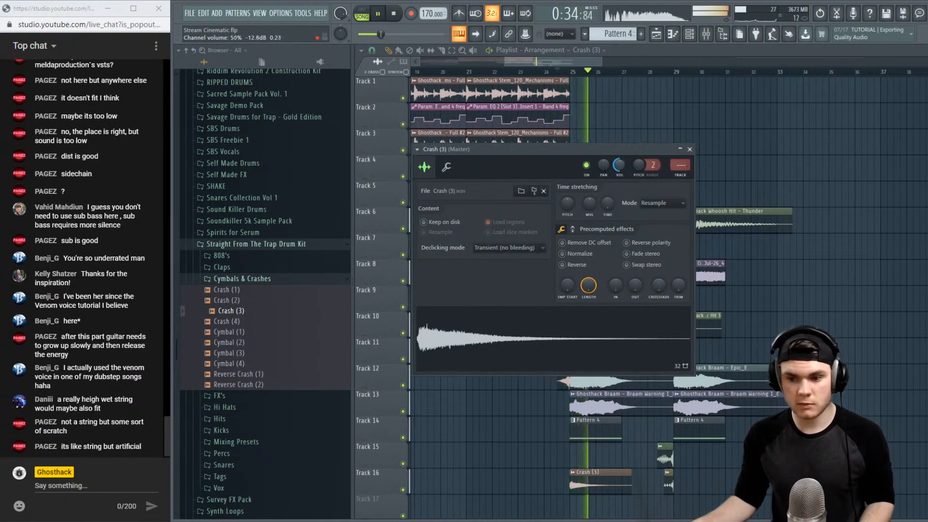
# Move the Crash (3) clip to Track 17, add a second one at bar 29, and close its channel settings
pyautogui.moveTo(590, 491); pyautogui.dragTo(590, 511)
pyautogui.click(679, 506)
pyautogui.scroll(-2, 679, 505)
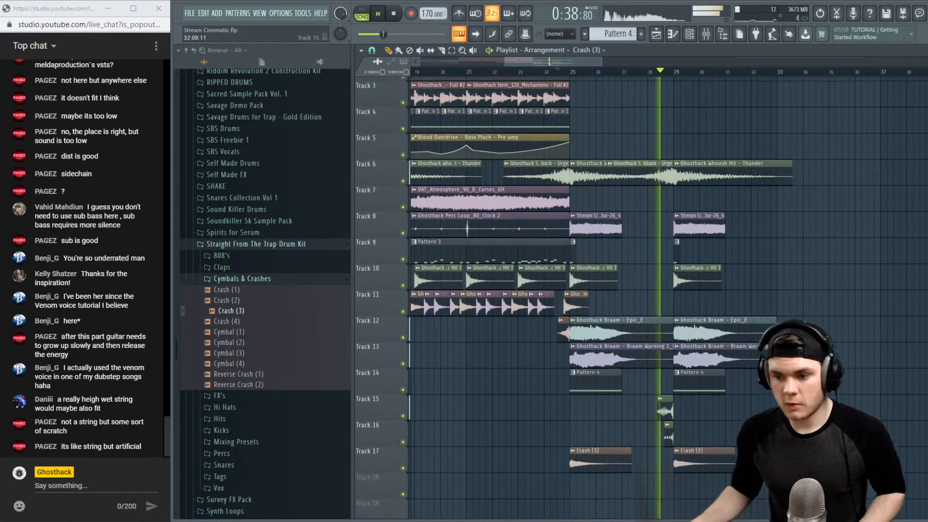
pyautogui.doubleClick(700, 447)
pyautogui.click(689, 149)
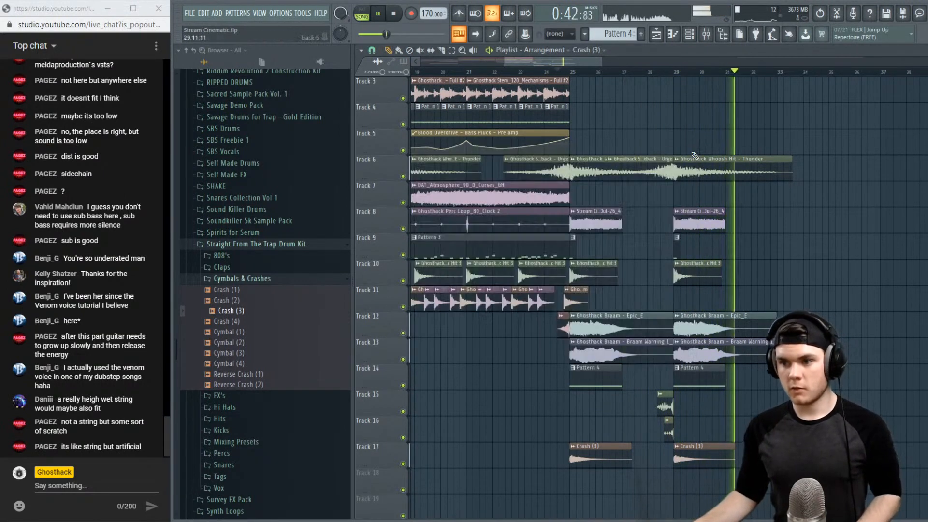
# Copy the last two Pattern 1 clips on Track 4 so they fill bars 27 and 28
pyautogui.scroll(1, 813, 231)
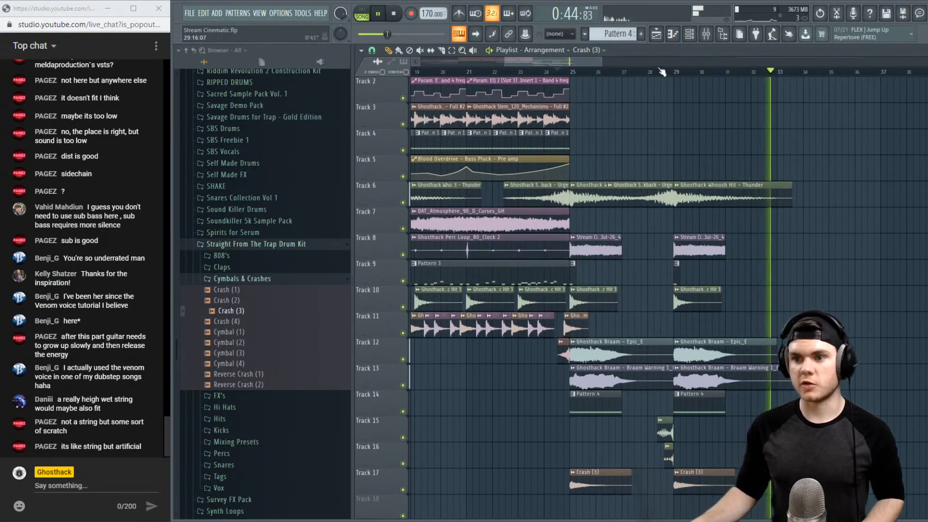
pyautogui.scroll(1, 580, 188)
pyautogui.press('space')
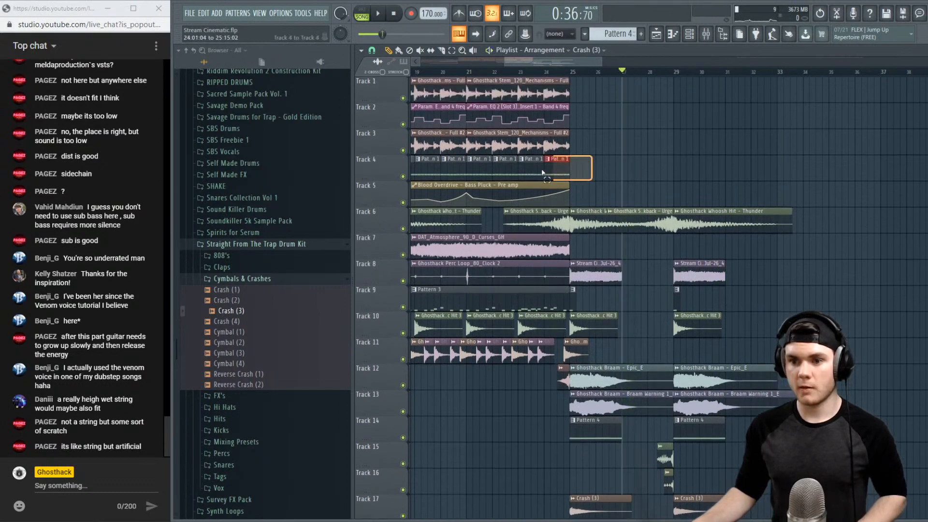
pyautogui.press('space')
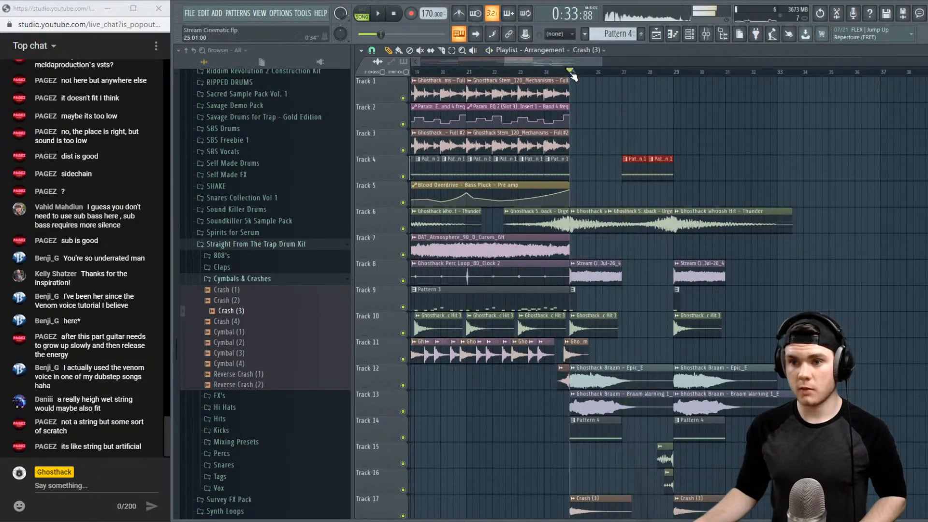
# Duplicate the Blood Overdrive pre-amp automation on Track 5 at bar 25 and copy two Pattern 1 clips to bar 31
pyautogui.hotkey('ctrl', 'b')
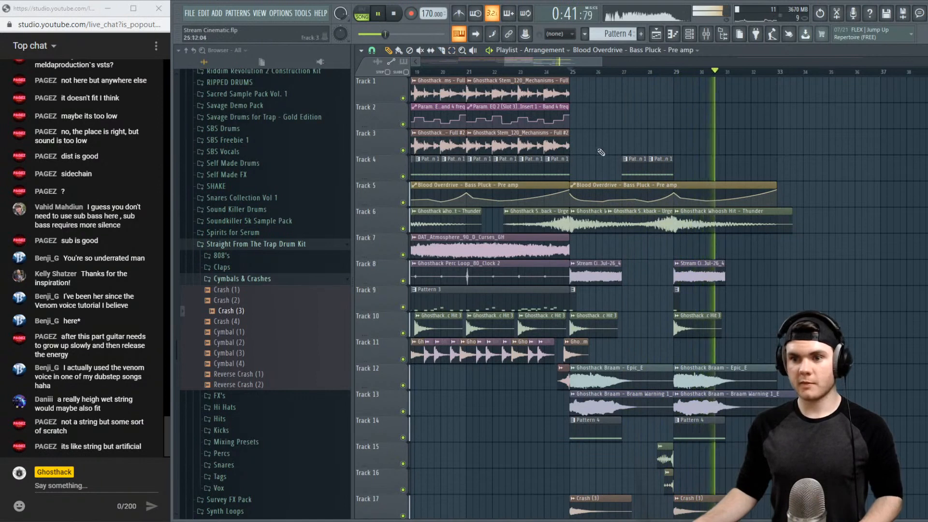
pyautogui.press('space')
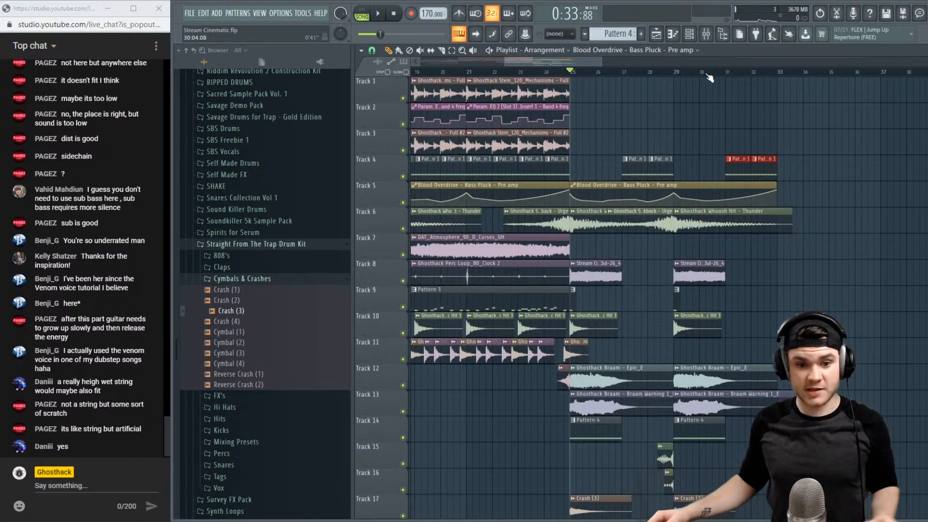
pyautogui.press('space')
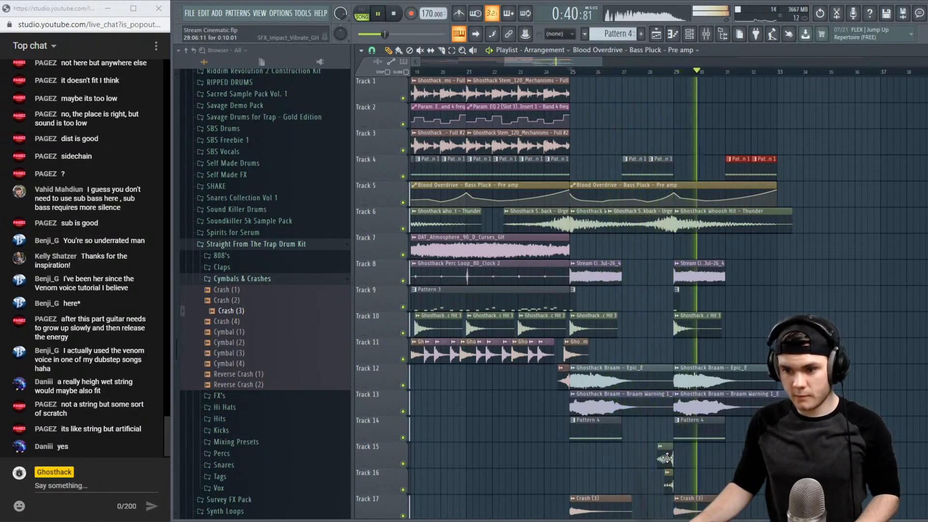
# Replay the lead-in to bar 29 to check the impact effects on Tracks 15 and 16
pyautogui.press('space')
pyautogui.click(662, 75)
pyautogui.press('space')
pyautogui.scroll(8, 668, 75)
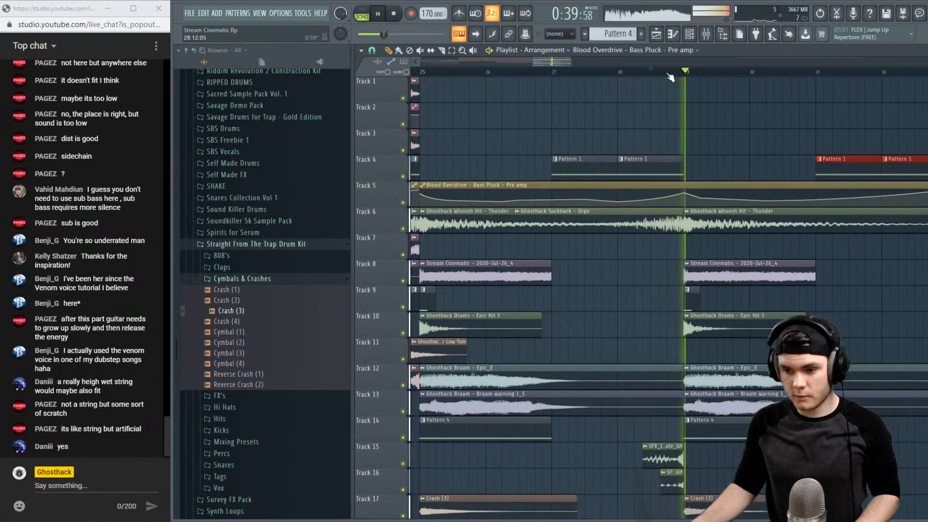
pyautogui.press('space')
pyautogui.press('space')
pyautogui.press('space')
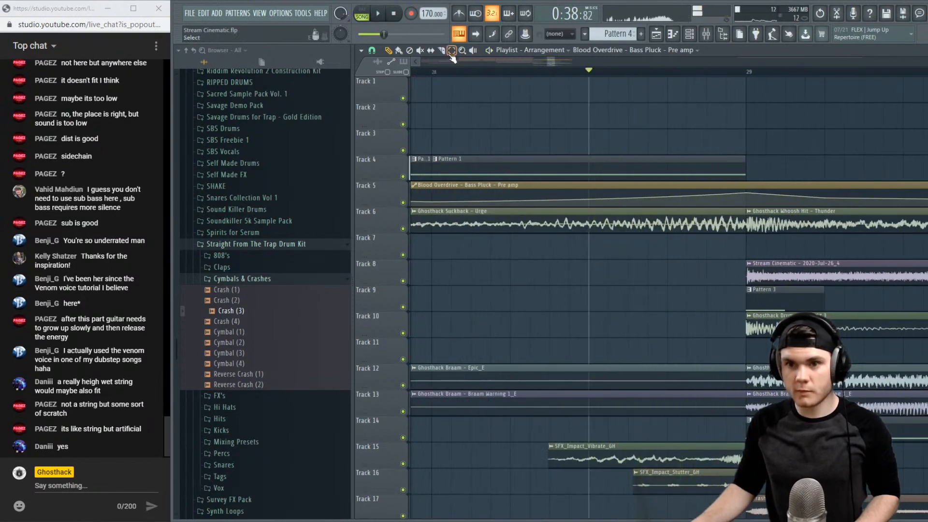
# Solo Track 16 and replace the long SFX_Impact_Stutter_GH clip with short copies spaced out before bar 29
pyautogui.rightClick(403, 490)
pyautogui.press('space')
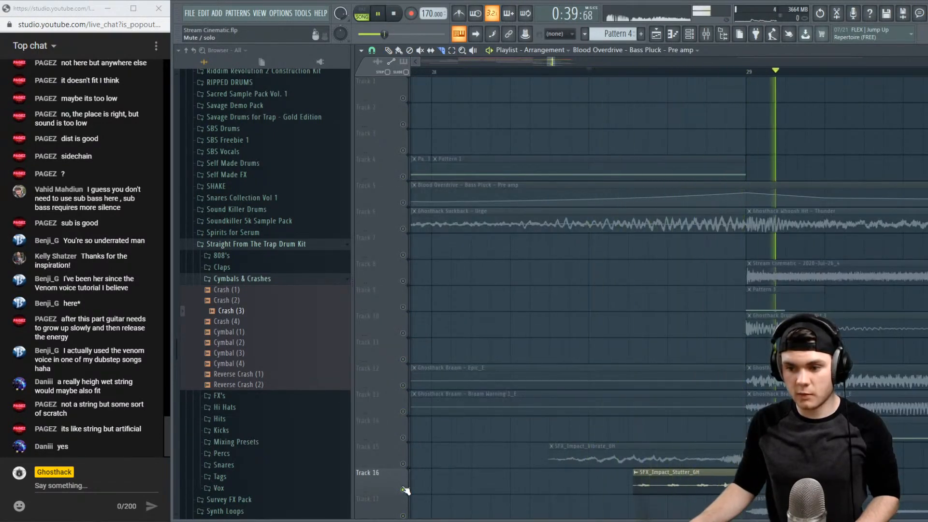
pyautogui.press('space')
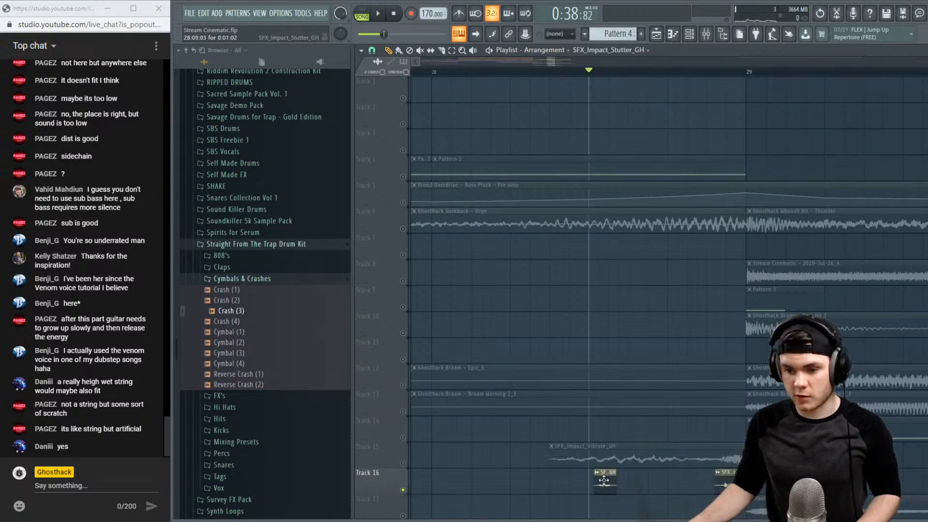
pyautogui.rightClick(603, 480)
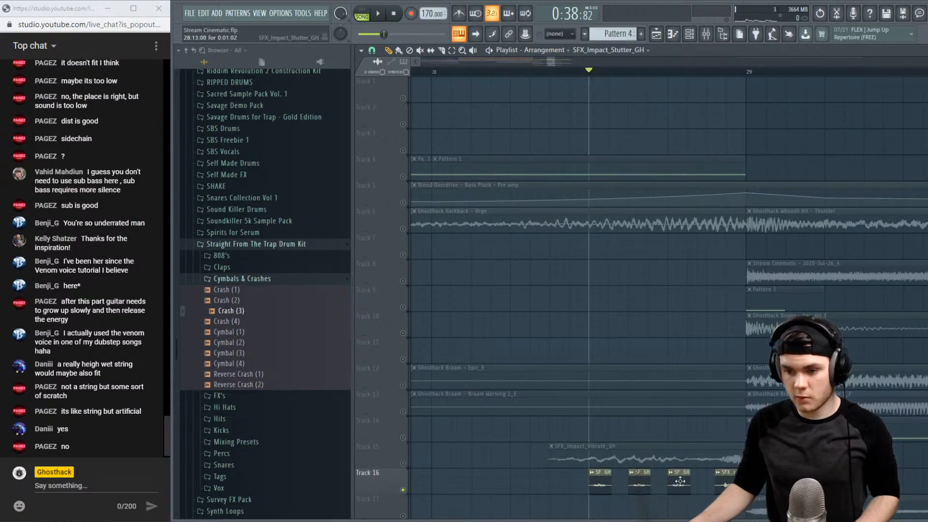
pyautogui.press('space')
pyautogui.press('space')
# Unsolo Track 16 and play the transition from bar 28 with all tracks
pyautogui.rightClick(404, 489)
pyautogui.press('space')
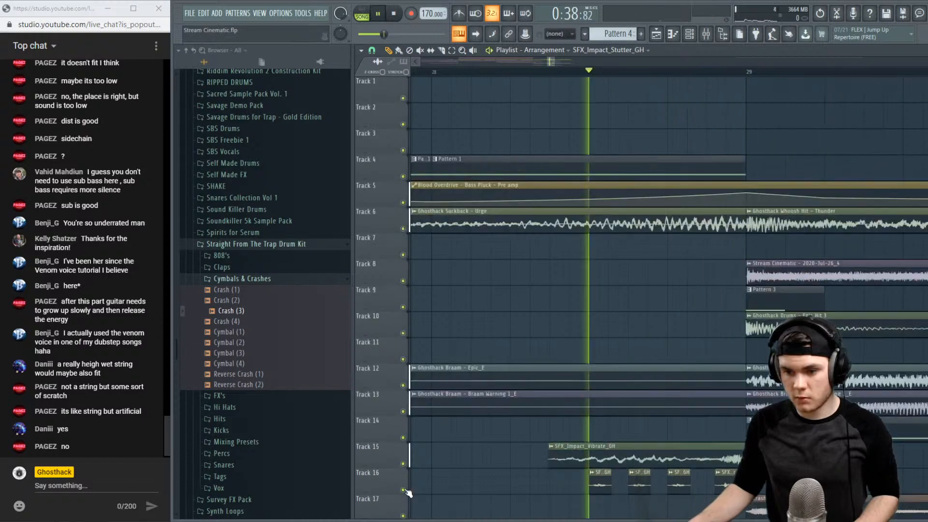
pyautogui.press('space')
pyautogui.press('space')
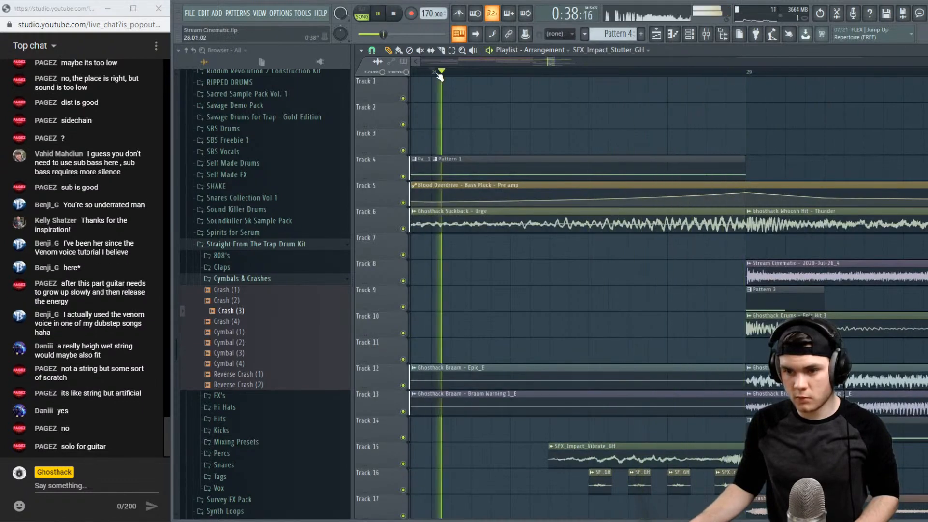
# Delete the first SFX_Impact_Stutter_GH copy on Track 16 and replay the transition into bar 29
pyautogui.press('space')
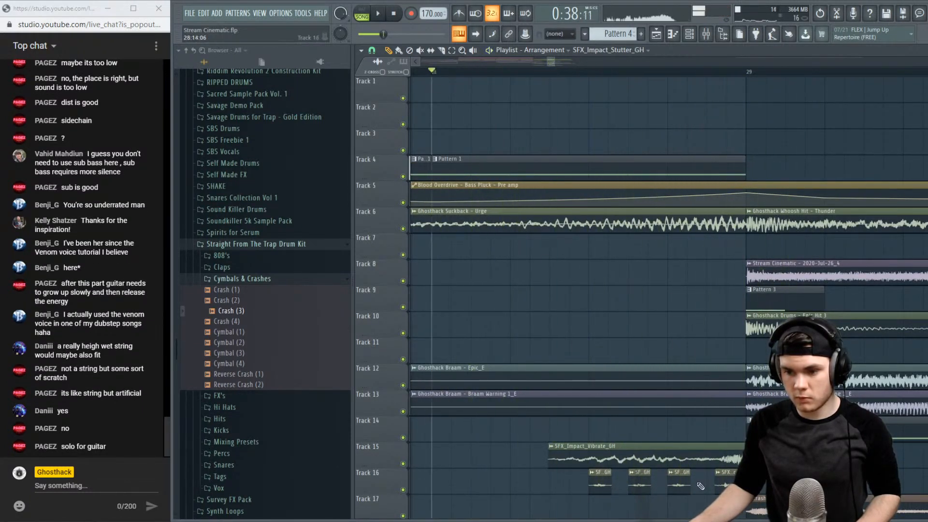
pyautogui.rightClick(604, 485)
pyautogui.press('space')
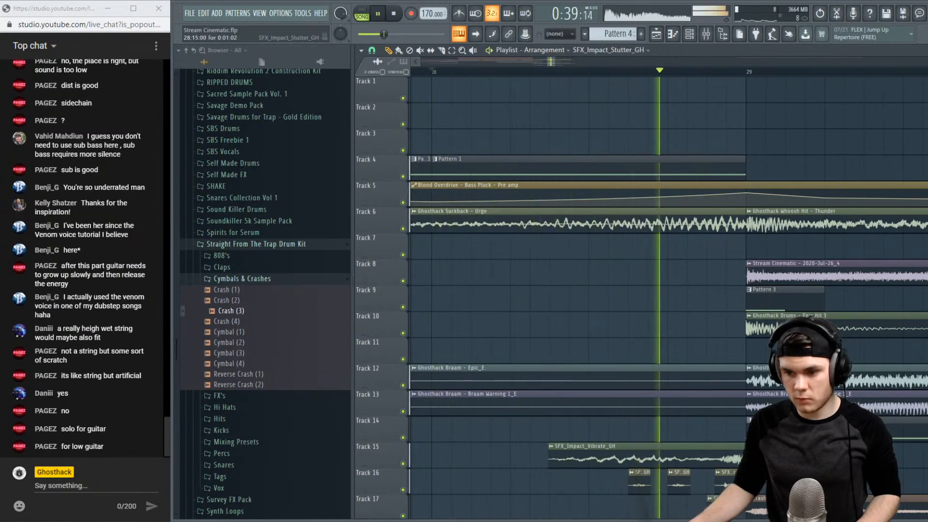
pyautogui.press('space')
pyautogui.press('space')
pyautogui.scroll(-5, 661, 78)
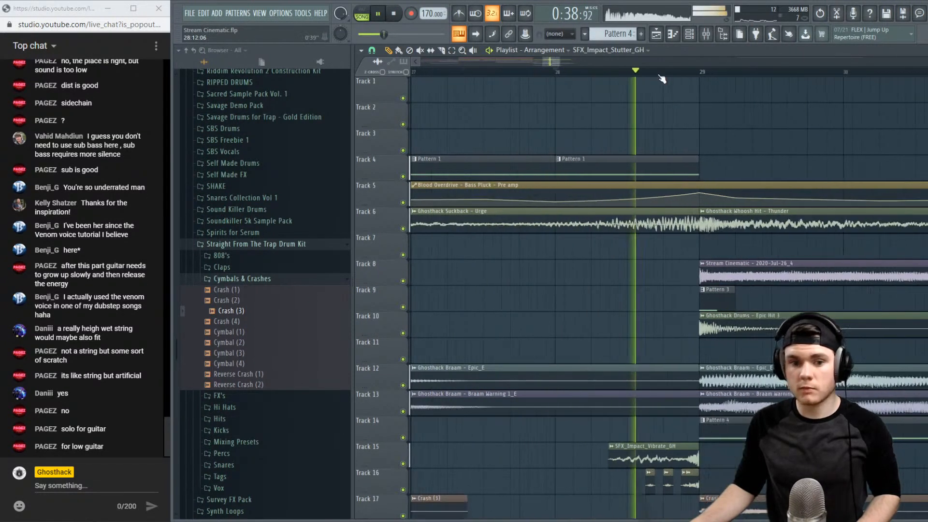
pyautogui.scroll(-2, 661, 79)
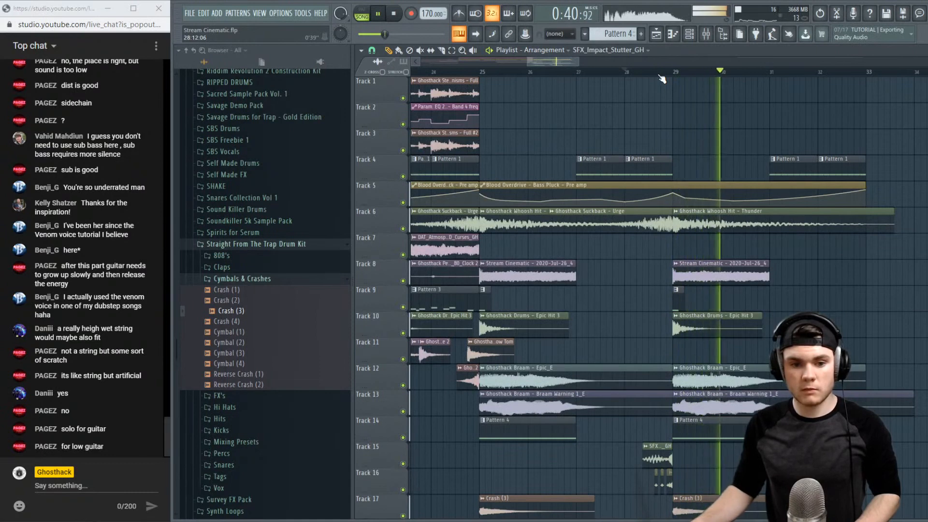
pyautogui.press('space')
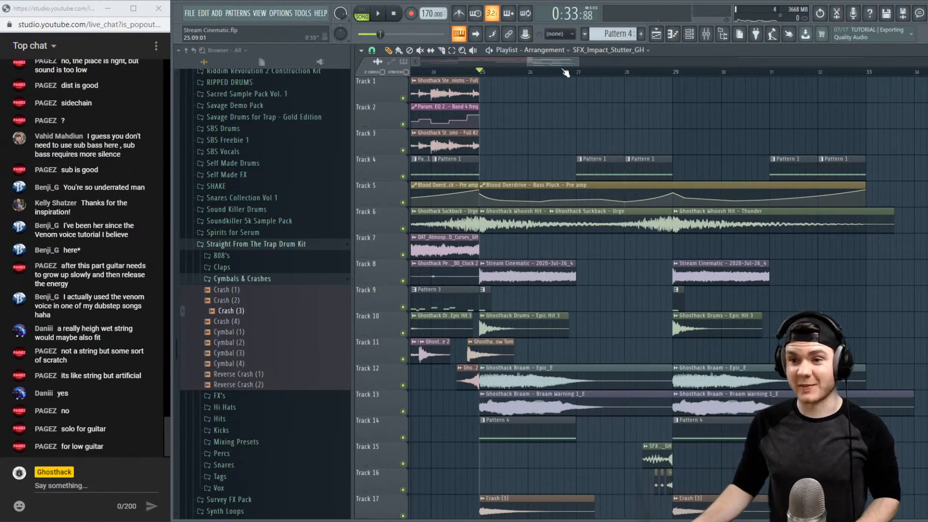
pyautogui.press('space')
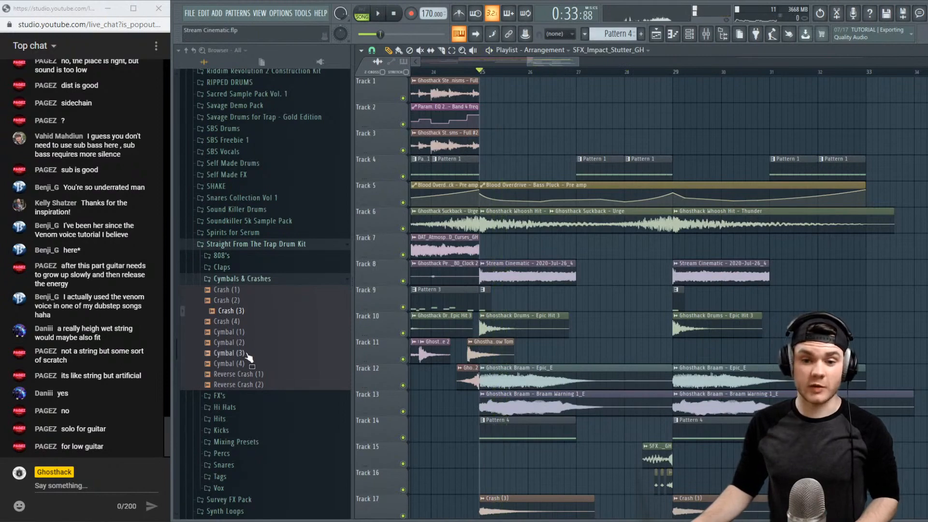
# Collapse the Cymbals & Crashes, Straight From The Trap Drum Kit and Sample Packs folders in the sample browser
pyautogui.click(243, 278)
pyautogui.click(245, 246)
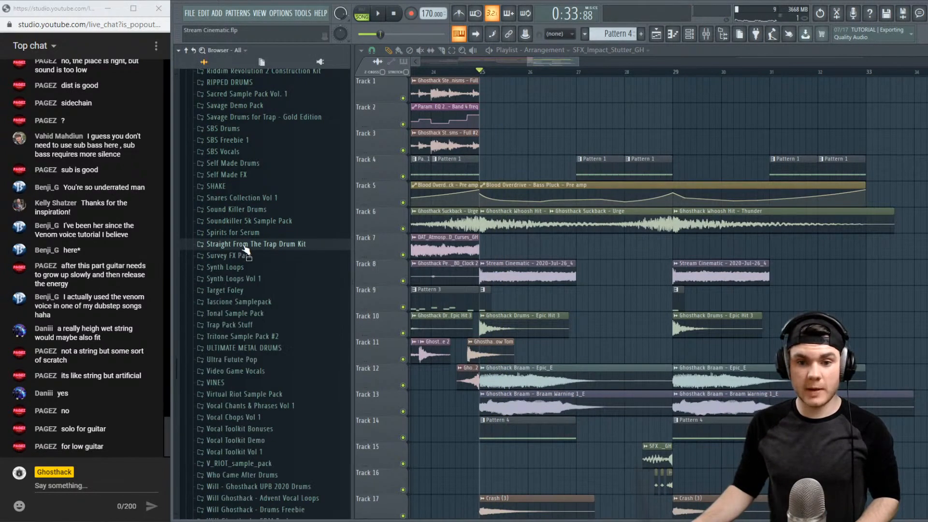
pyautogui.scroll(20, 245, 249)
pyautogui.scroll(15, 245, 249)
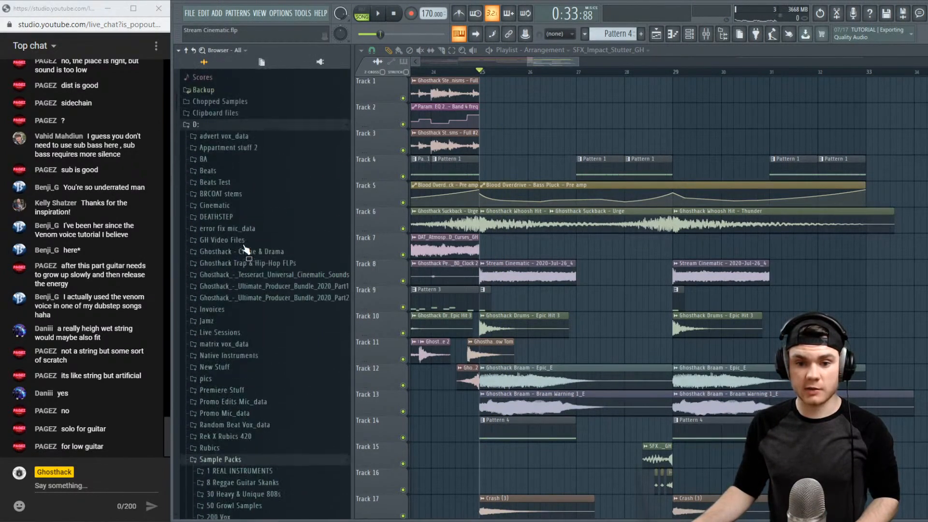
pyautogui.click(237, 467)
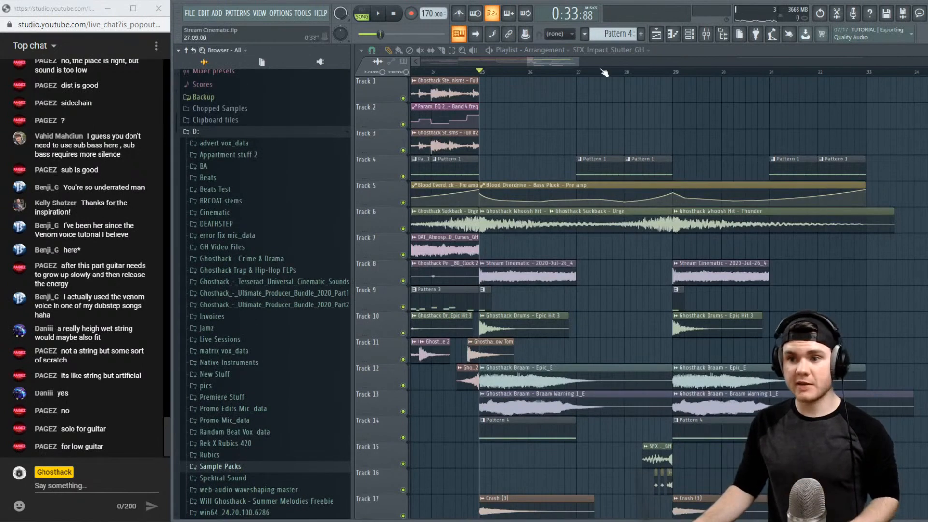
pyautogui.scroll(-2, 602, 75)
pyautogui.scroll(-1, 910, 179)
pyautogui.moveTo(574, 62)
pyautogui.mouseDown()
pyautogui.moveTo(584, 62)
pyautogui.moveTo(572, 65)
pyautogui.mouseUp()
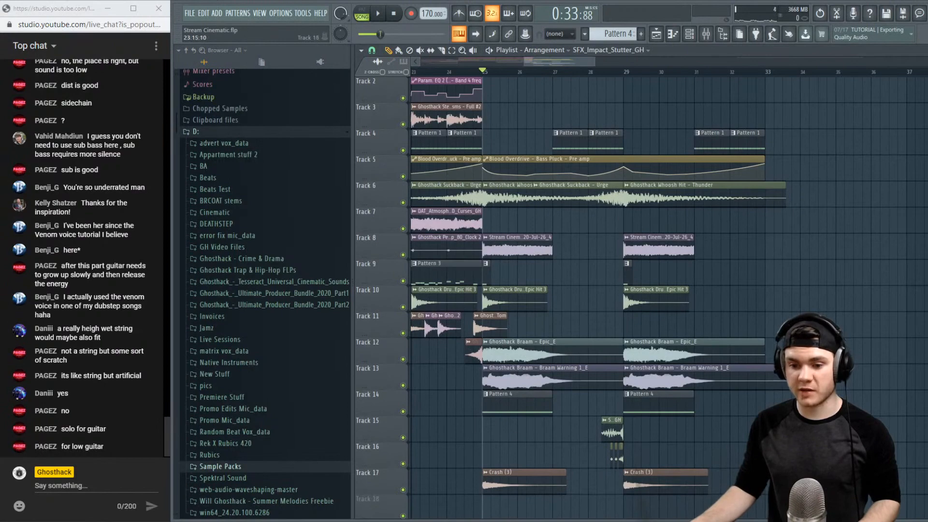
pyautogui.hotkey('alt', 'Tab')
pyautogui.hotkey('alt', 'Tab')
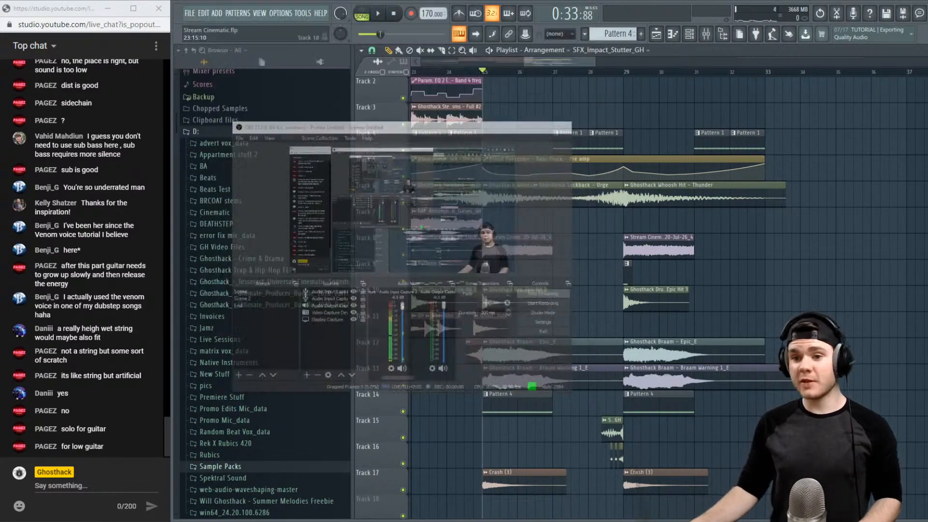
pyautogui.moveTo(353, 120); pyautogui.dragTo(344, 123)
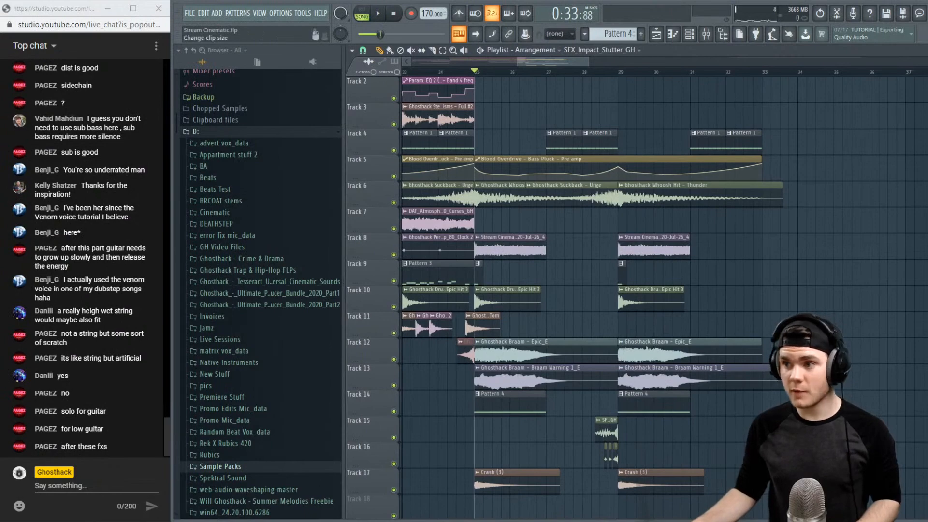
pyautogui.scroll(-2, 618, 295)
pyautogui.scroll(1, 619, 294)
pyautogui.scroll(2, 662, 295)
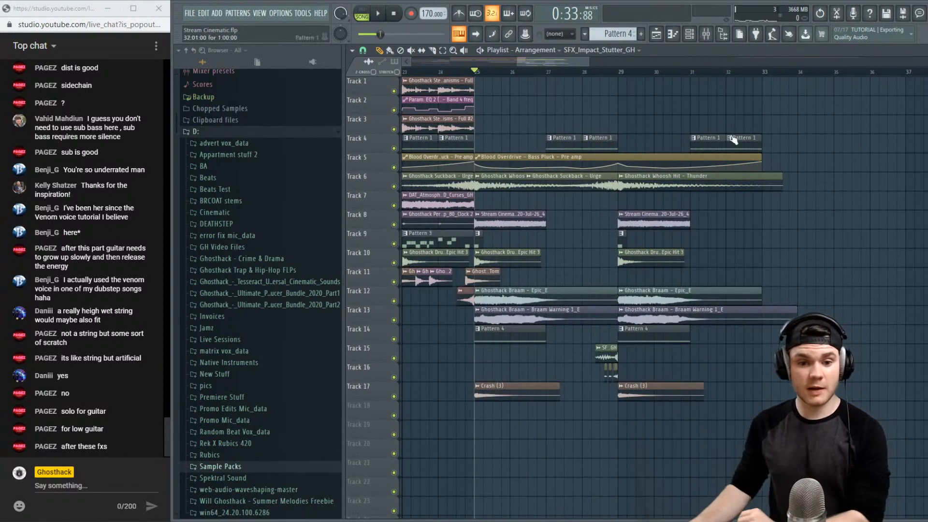
# Expand the Cinematic folder on drive D: and check its Ghosthack - Ultimate Cinematic Hits subfolder
pyautogui.scroll(-5, 201, 351)
pyautogui.scroll(7, 238, 285)
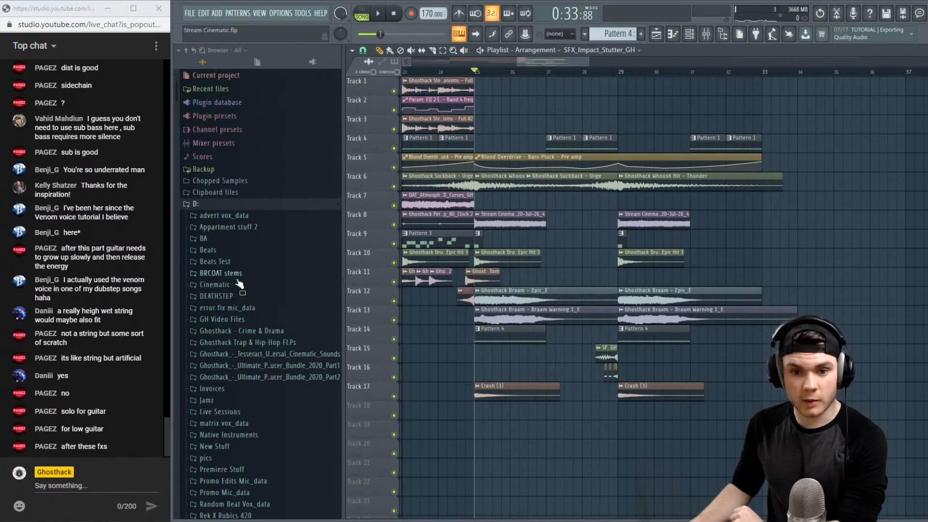
pyautogui.click(238, 285)
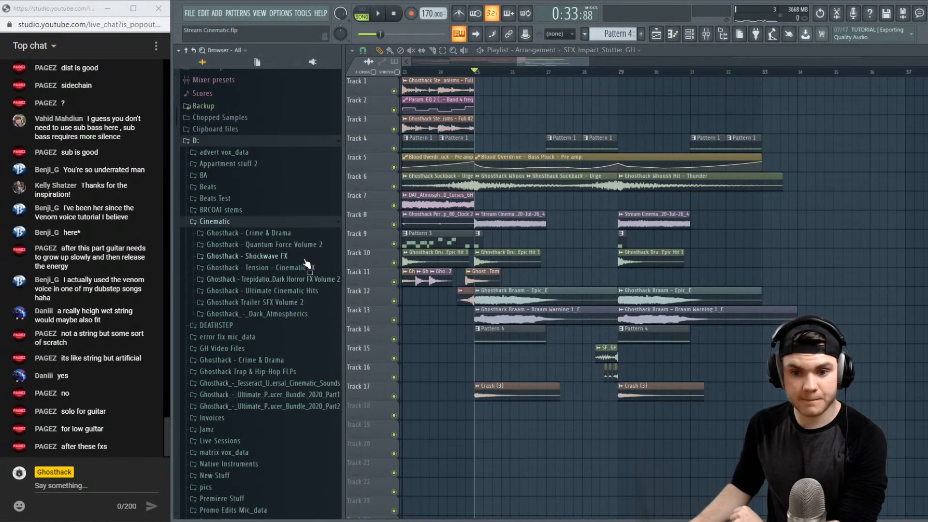
pyautogui.click(302, 292)
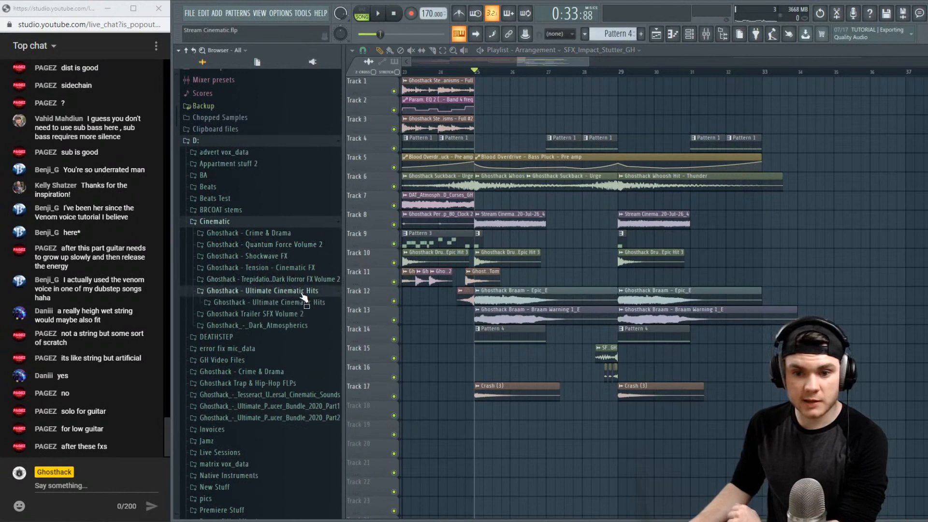
pyautogui.click(312, 292)
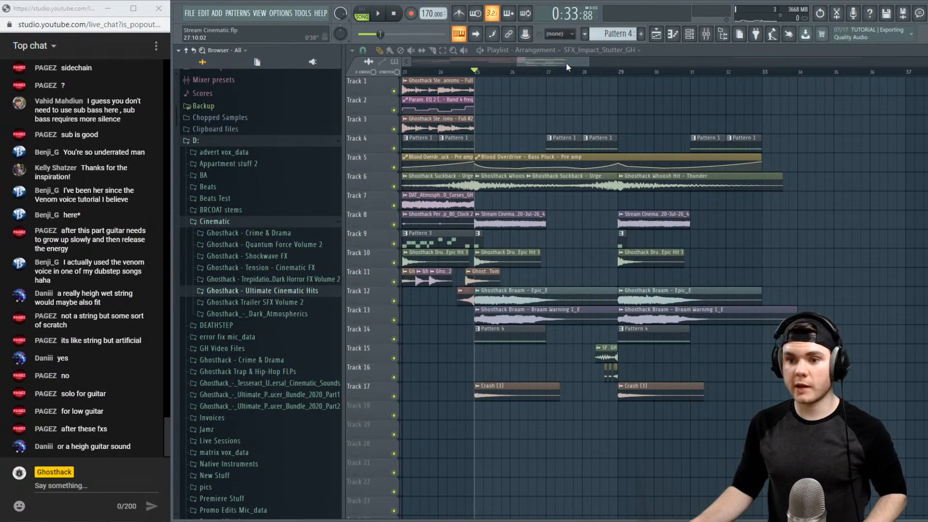
# Open the Whooshes folder inside the Ghosthack - Tension - Cinematic FX pack
pyautogui.moveTo(566, 62); pyautogui.dragTo(546, 74)
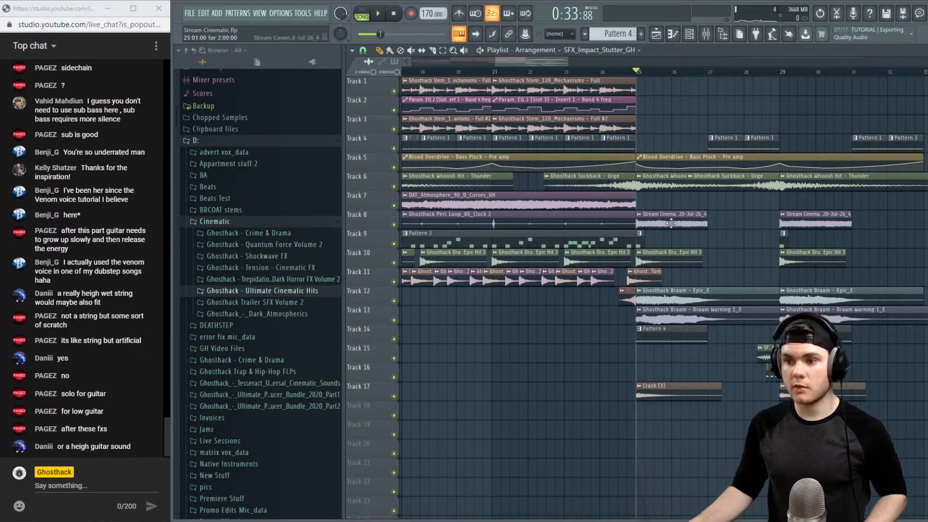
pyautogui.press('space')
pyautogui.press('space')
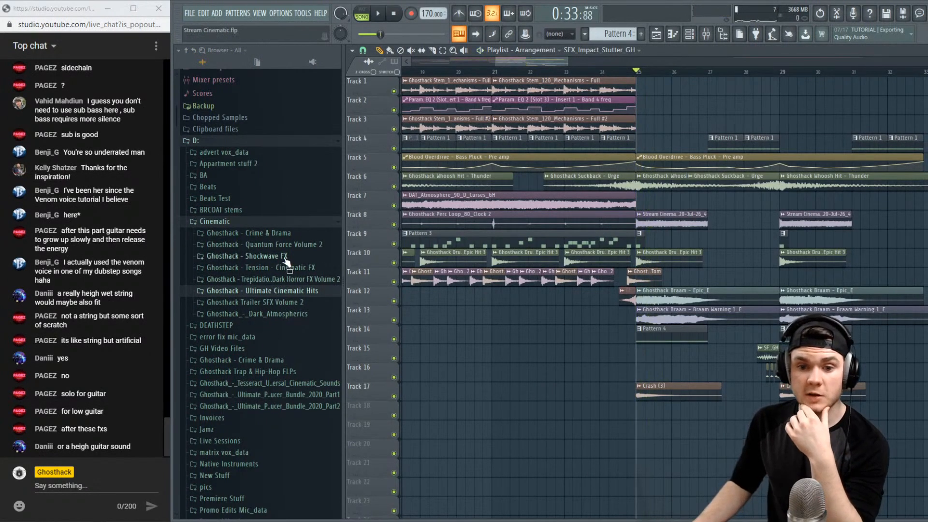
pyautogui.click(318, 270)
pyautogui.click(292, 280)
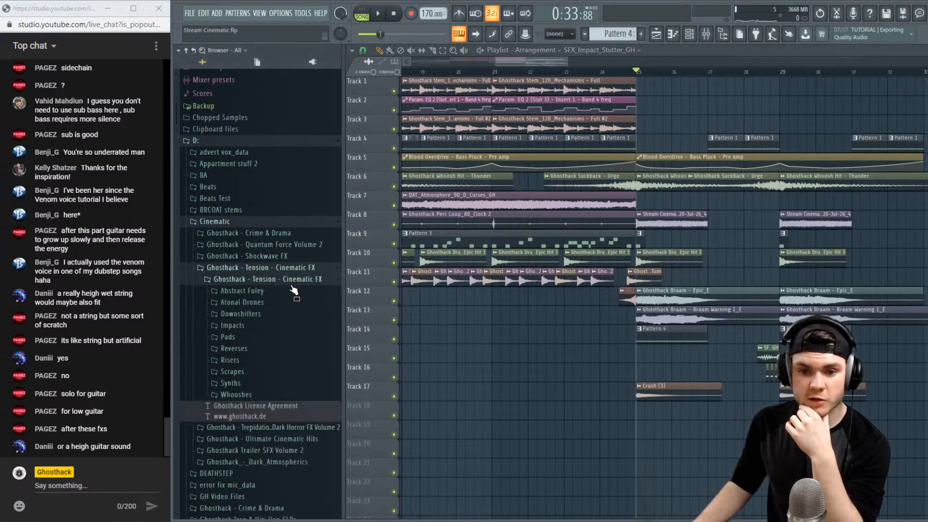
pyautogui.click(251, 395)
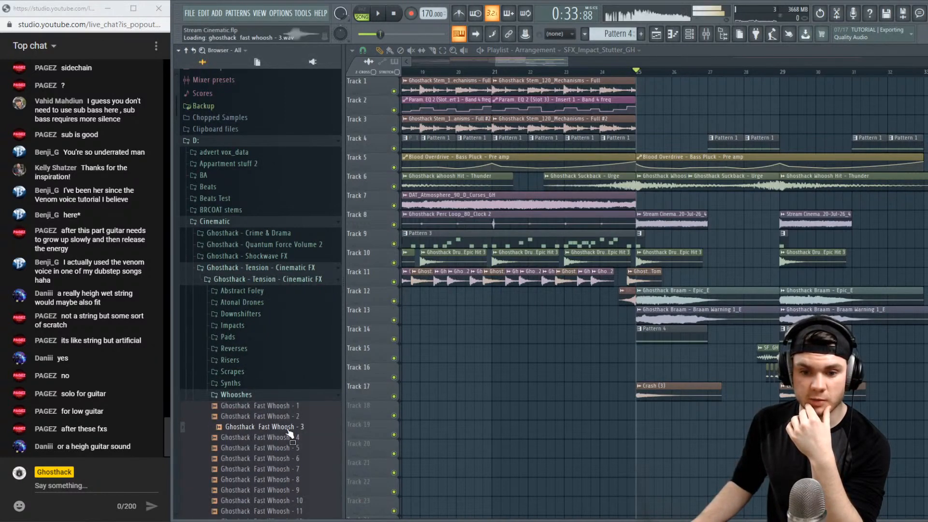
# Audition a range of numbered Ghosthack Whoosh samples, including 3, 9, 13, 15, 17, 20 and 35
pyautogui.scroll(-5, 287, 427)
pyautogui.scroll(-1, 287, 429)
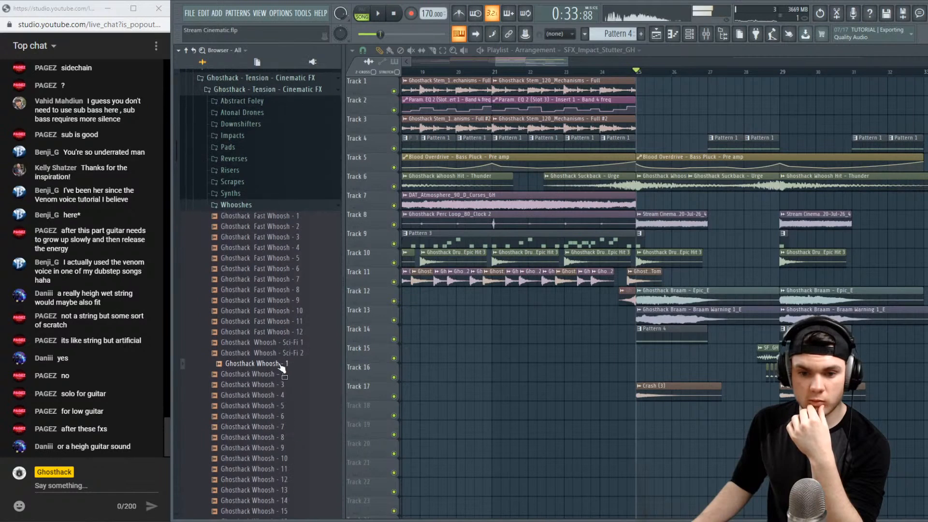
pyautogui.click(270, 384)
pyautogui.scroll(-1, 284, 407)
pyautogui.click(278, 385)
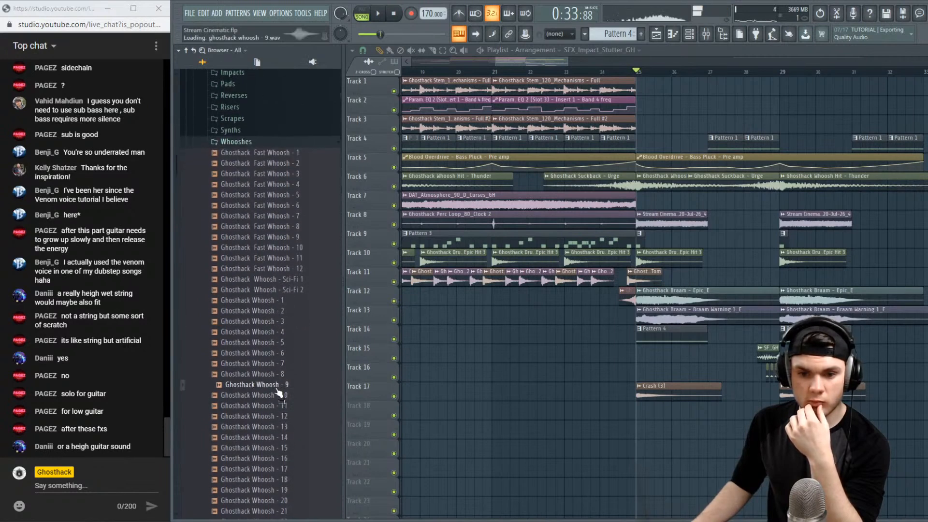
pyautogui.click(271, 426)
pyautogui.click(274, 385)
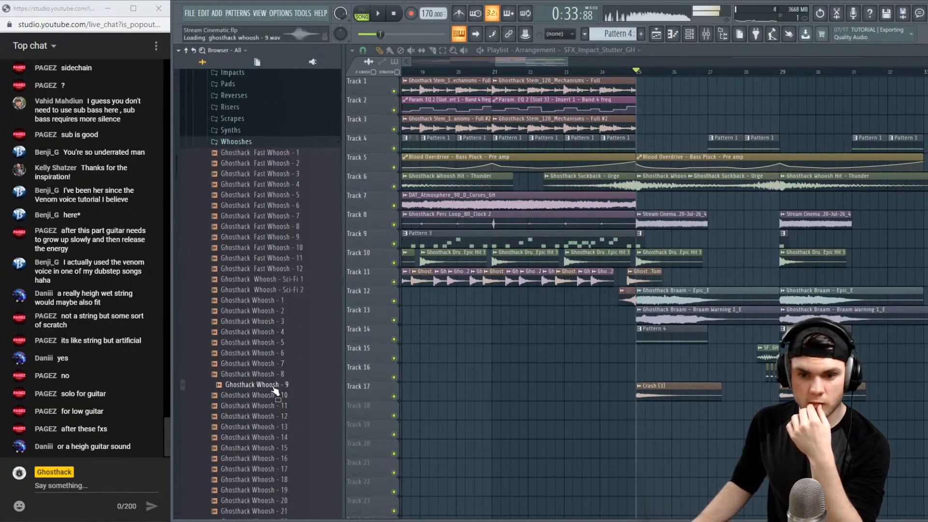
pyautogui.click(282, 447)
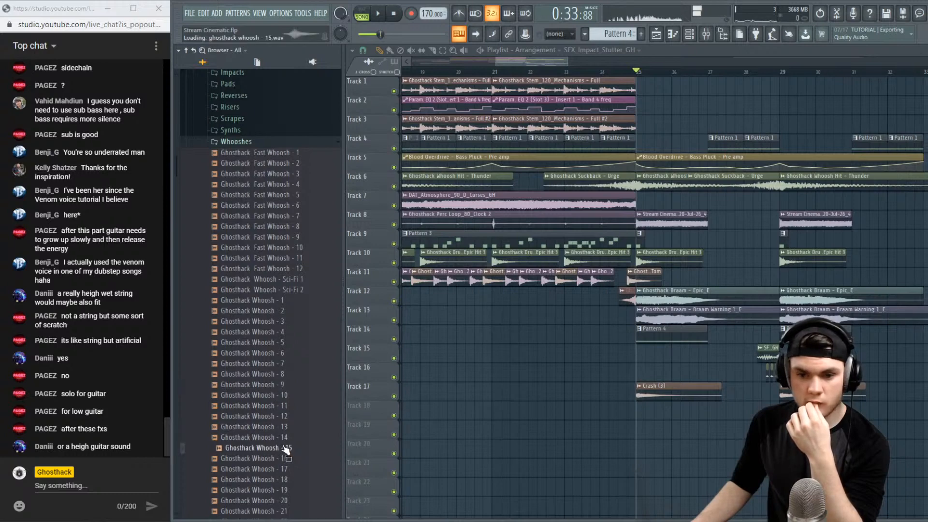
pyautogui.scroll(-2, 283, 444)
pyautogui.click(284, 438)
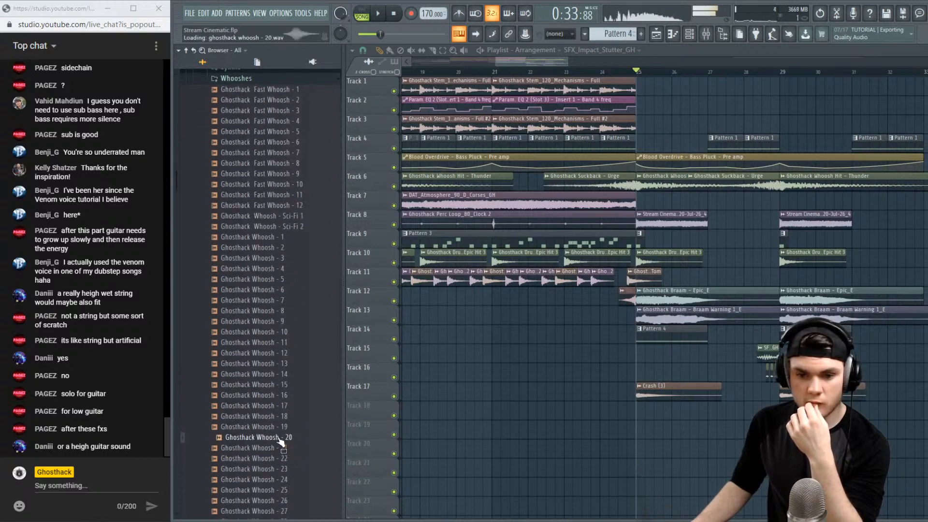
pyautogui.click(278, 406)
pyautogui.scroll(-6, 279, 412)
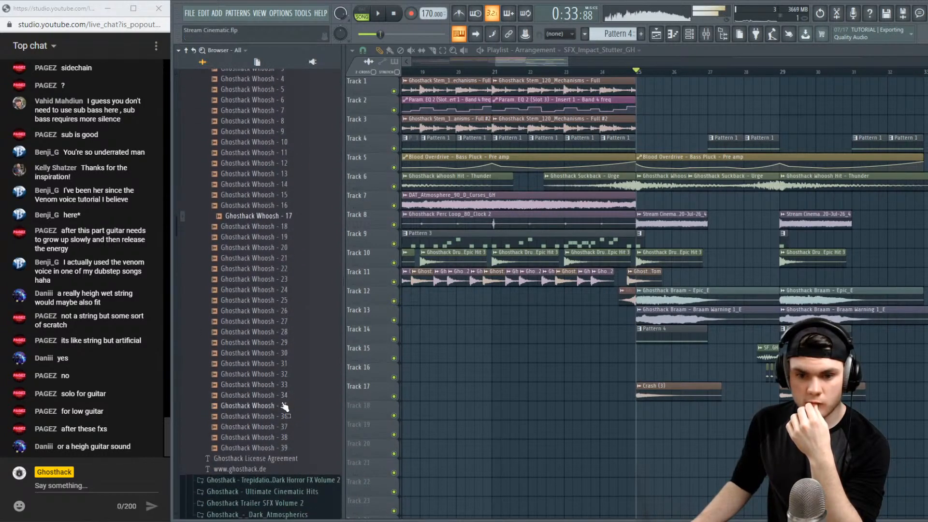
pyautogui.click(284, 406)
pyautogui.scroll(12, 283, 406)
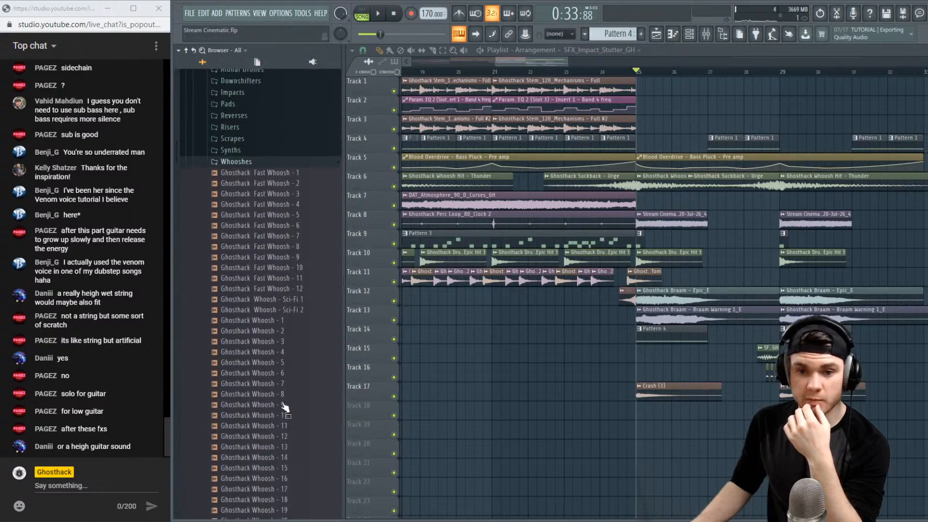
# Audition the two Sci-Fi whooshes and Ghosthack Whoosh samples 5, 8, 1, 2 and 3
pyautogui.click(280, 405)
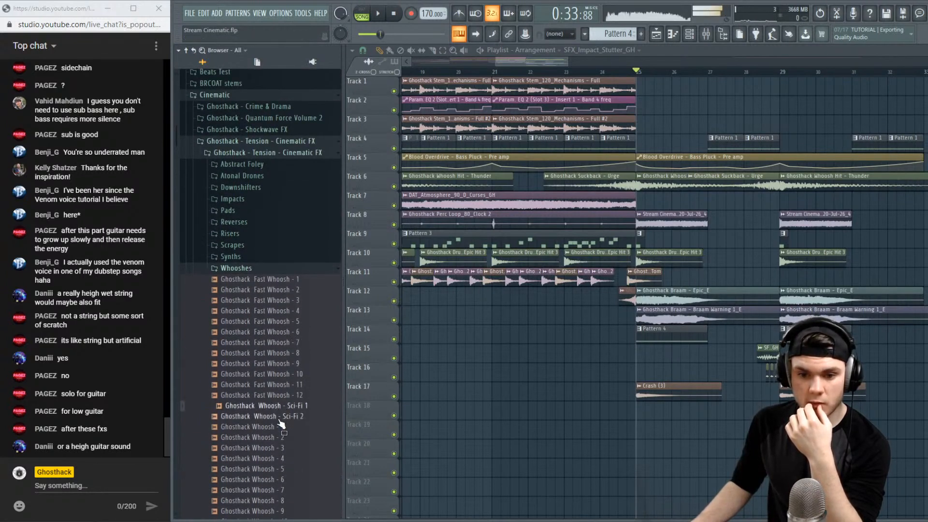
pyautogui.click(279, 418)
pyautogui.scroll(-4, 281, 421)
pyautogui.click(284, 345)
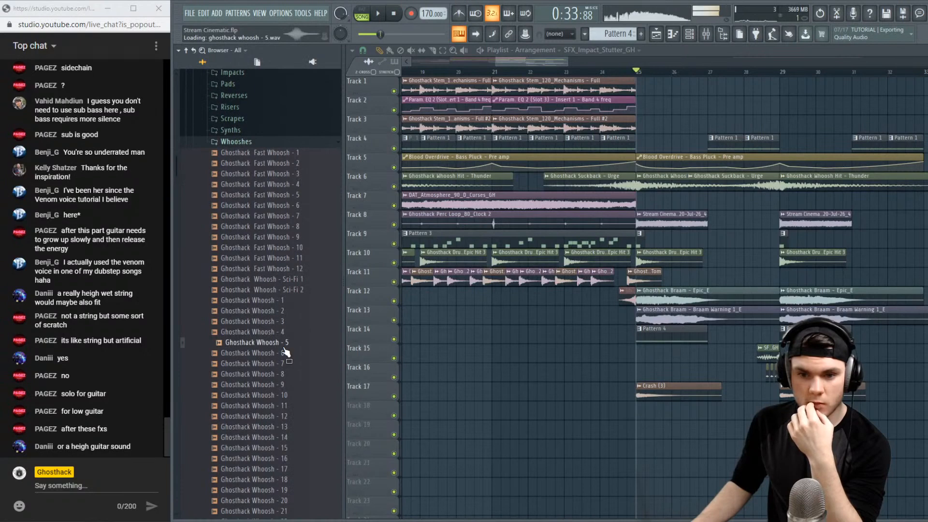
pyautogui.click(285, 375)
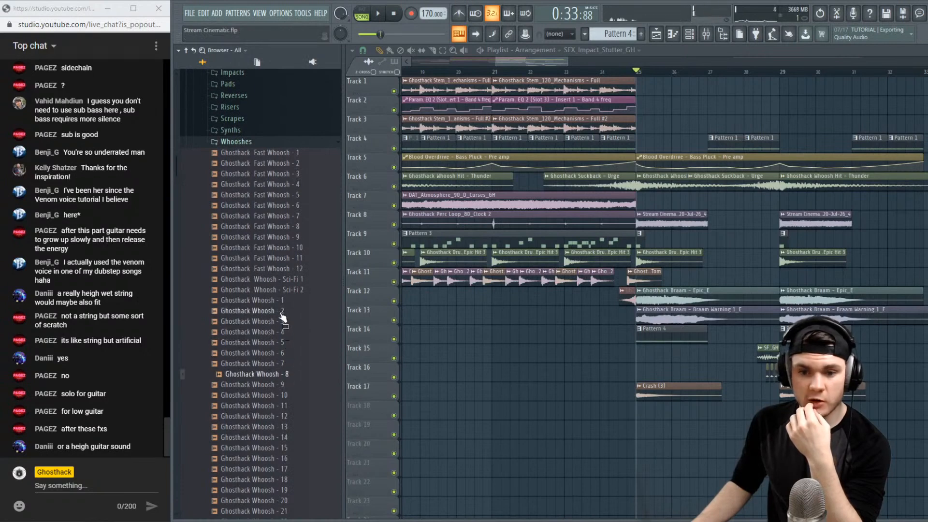
pyautogui.click(281, 302)
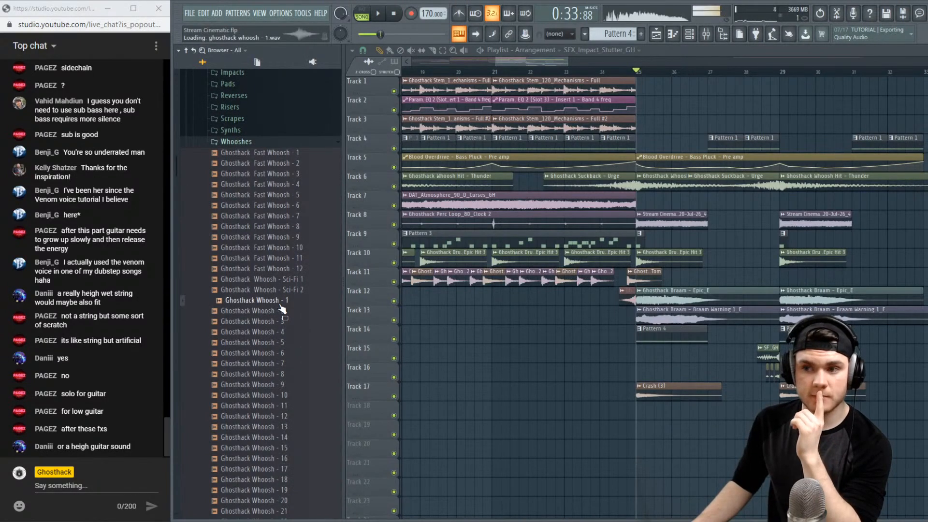
pyautogui.click(281, 311)
pyautogui.click(278, 321)
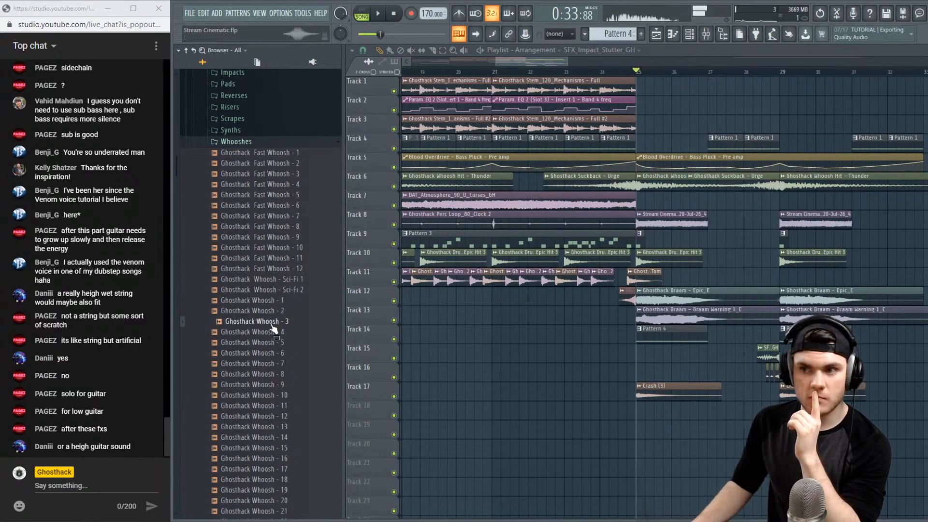
# Preview Ghosthack Whoosh - 4 and place it on Track 18 around the start of bar 27
pyautogui.click(274, 332)
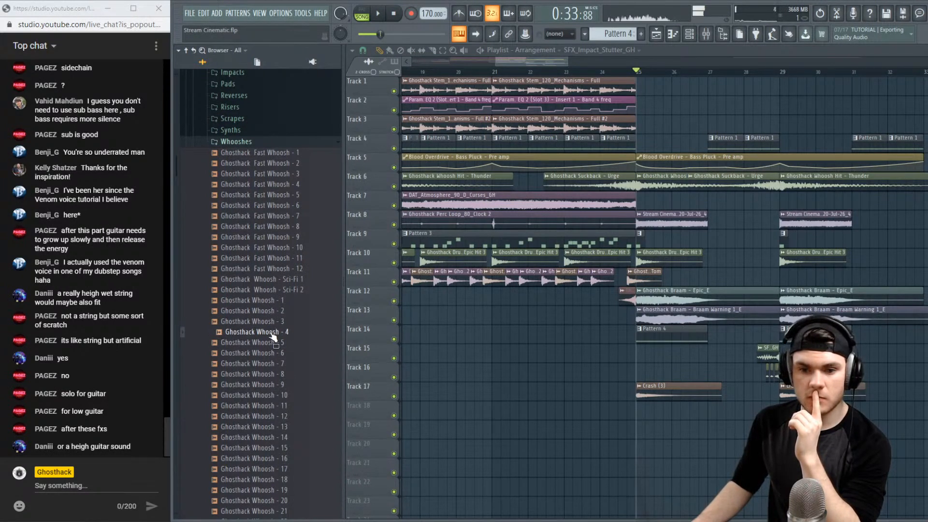
pyautogui.moveTo(273, 338); pyautogui.dragTo(730, 416)
pyautogui.keyDown('ctrl'); pyautogui.scroll(6, 730, 417); pyautogui.keyUp('ctrl')
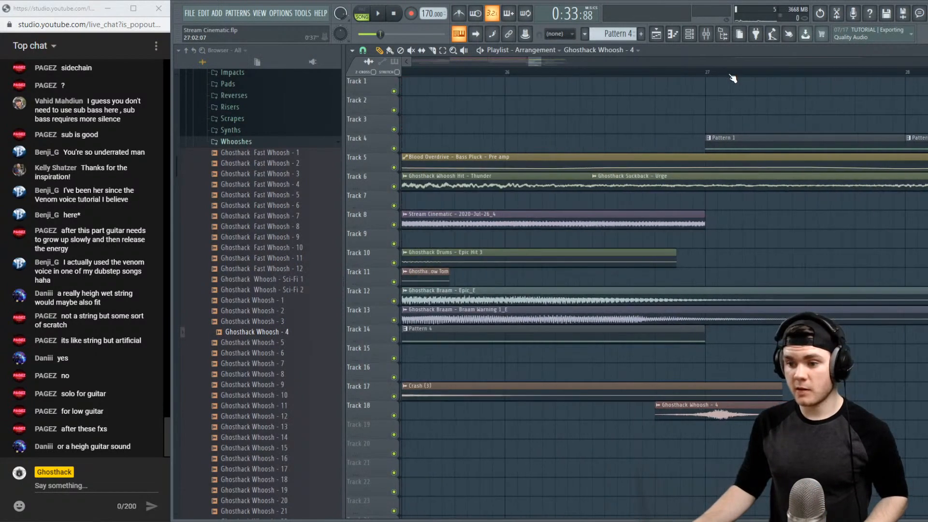
# Trim the tail off Ghosthack Whoosh - 4 on Track 18 so it ends at bar 27, and audition it soloed and in the mix
pyautogui.press('space')
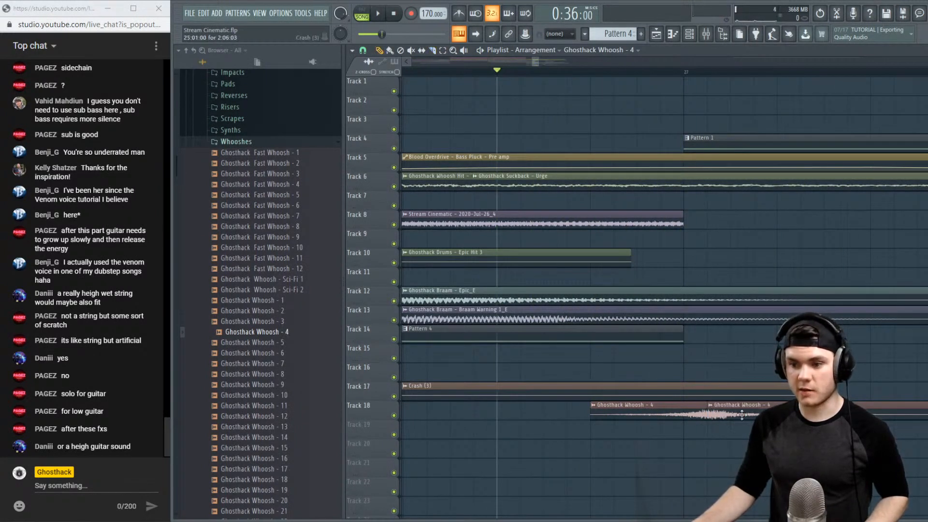
pyautogui.moveTo(742, 414); pyautogui.dragTo(667, 412)
pyautogui.press('space')
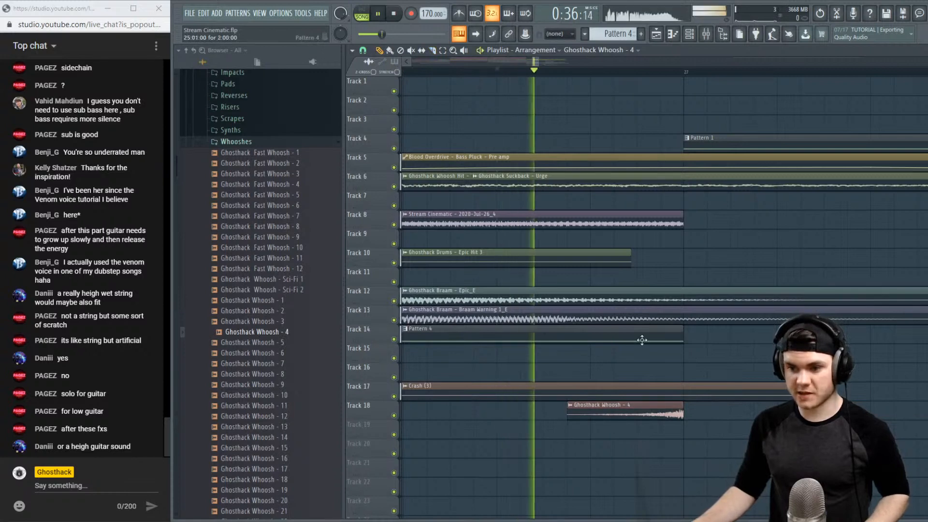
pyautogui.rightClick(393, 416)
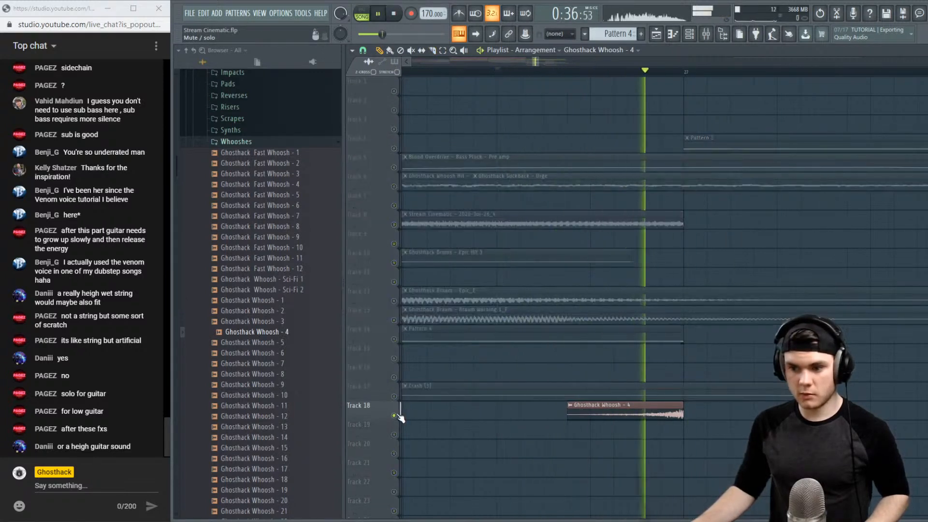
pyautogui.rightClick(393, 415)
pyautogui.click(556, 71)
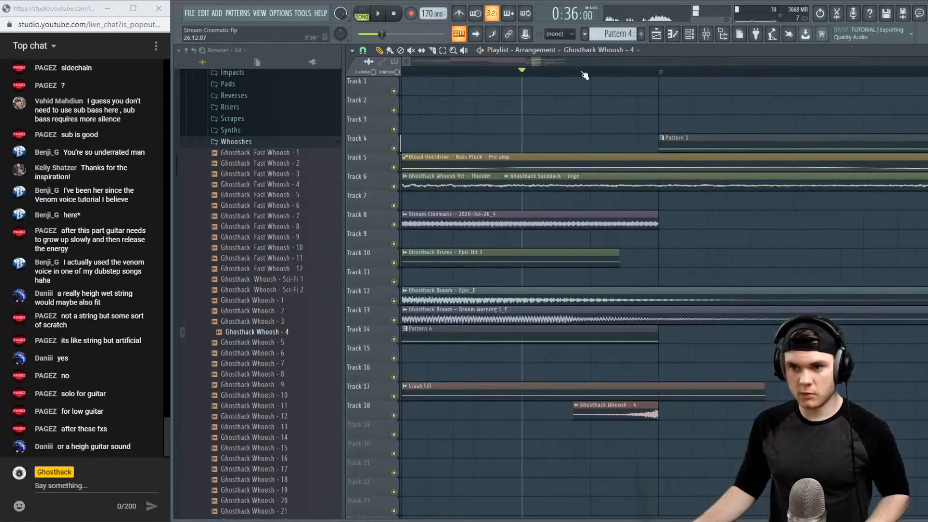
pyautogui.scroll(-2, 594, 62)
pyautogui.moveTo(563, 72); pyautogui.dragTo(451, 73)
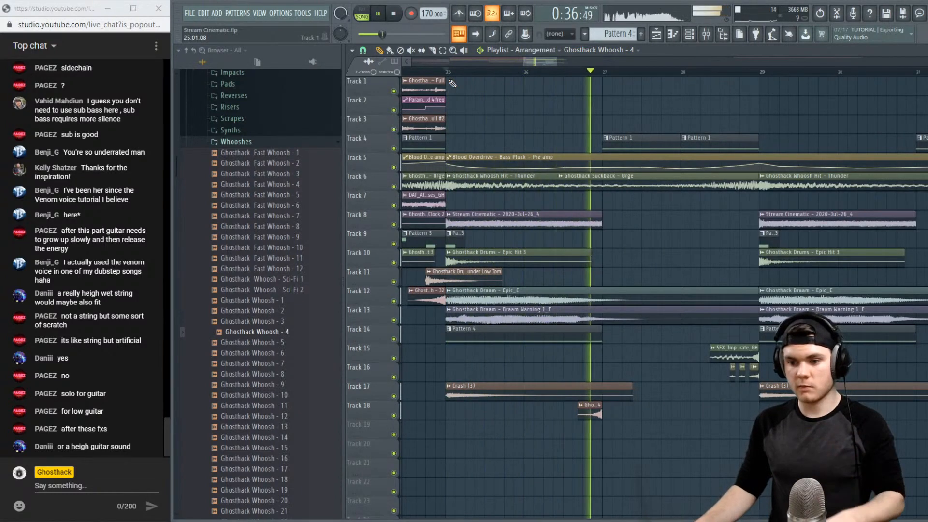
# Lower the volume of the Ghosthack Whoosh - 4 sample and reverse it in its channel settings
pyautogui.doubleClick(593, 414)
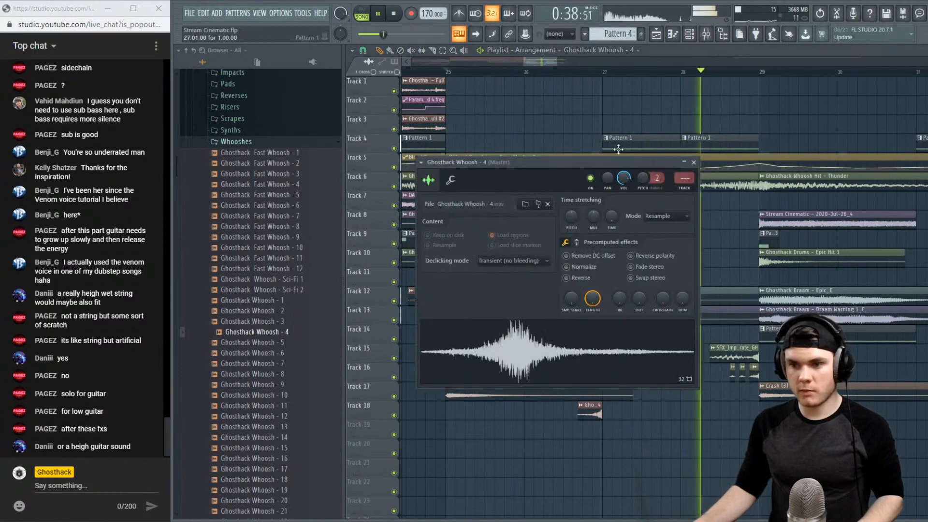
pyautogui.press('space')
pyautogui.press('space')
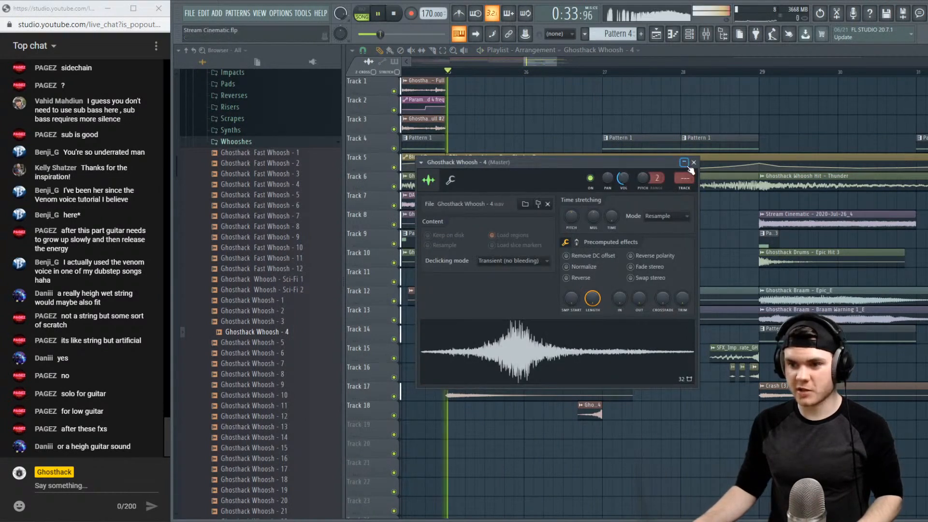
pyautogui.press('space')
pyautogui.click(579, 280)
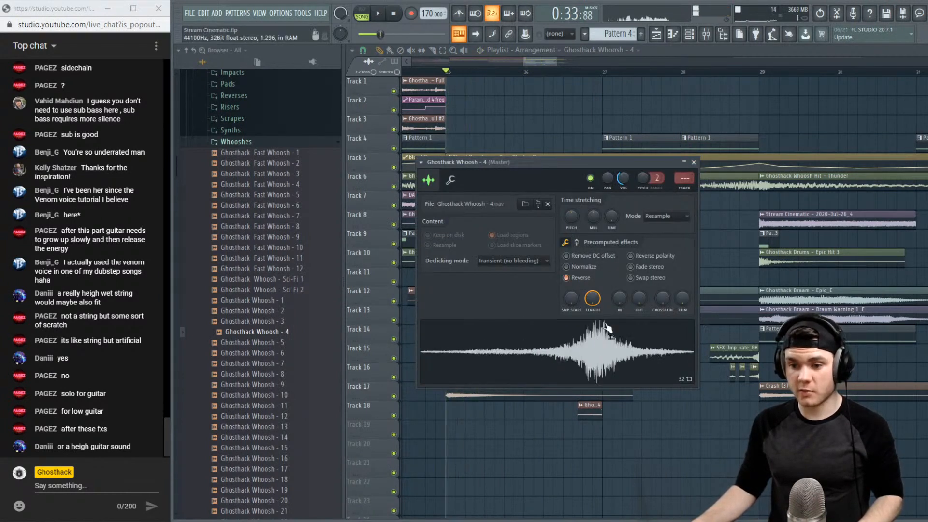
pyautogui.click(693, 162)
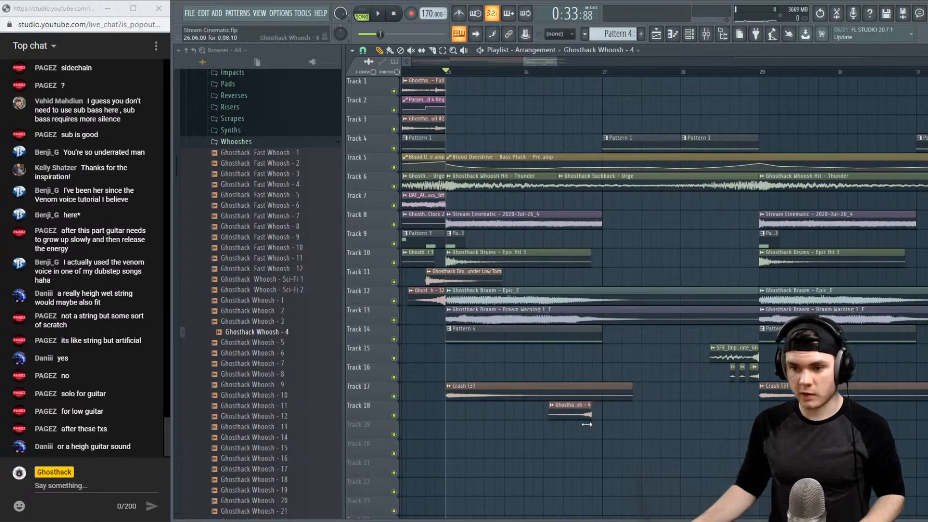
# Retrim and reposition the reversed whoosh on Track 18 so it swells up to bar 27, and play it back
pyautogui.rightClick(587, 414)
pyautogui.moveTo(600, 414)
pyautogui.mouseDown()
pyautogui.moveTo(570, 423)
pyautogui.moveTo(593, 413)
pyautogui.mouseUp()
pyautogui.scroll(5, 605, 79)
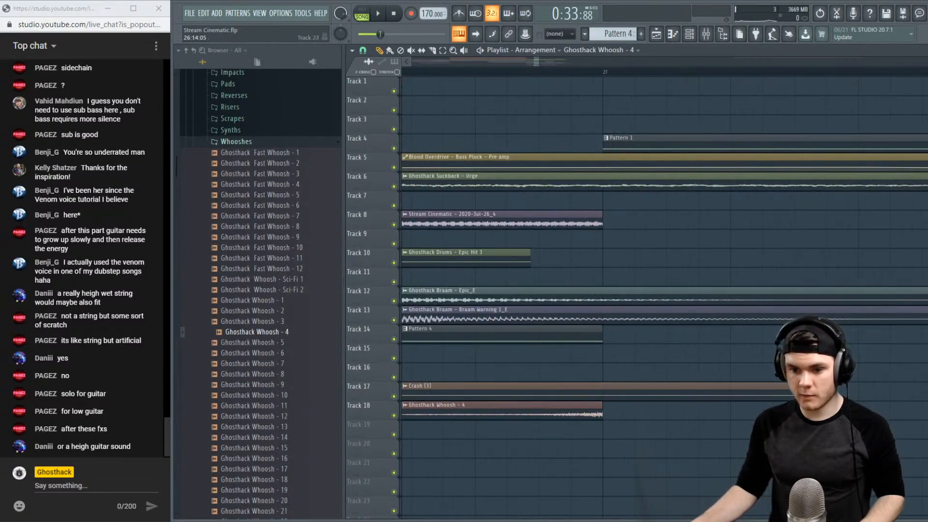
pyautogui.hotkey('alt', 'Tab')
pyautogui.hotkey('alt', 'Tab')
pyautogui.press('space')
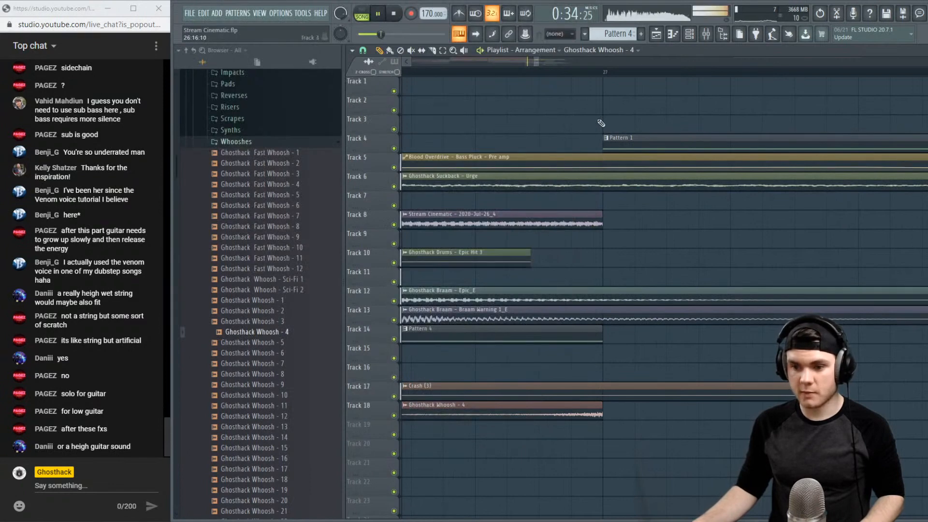
pyautogui.scroll(-5, 575, 80)
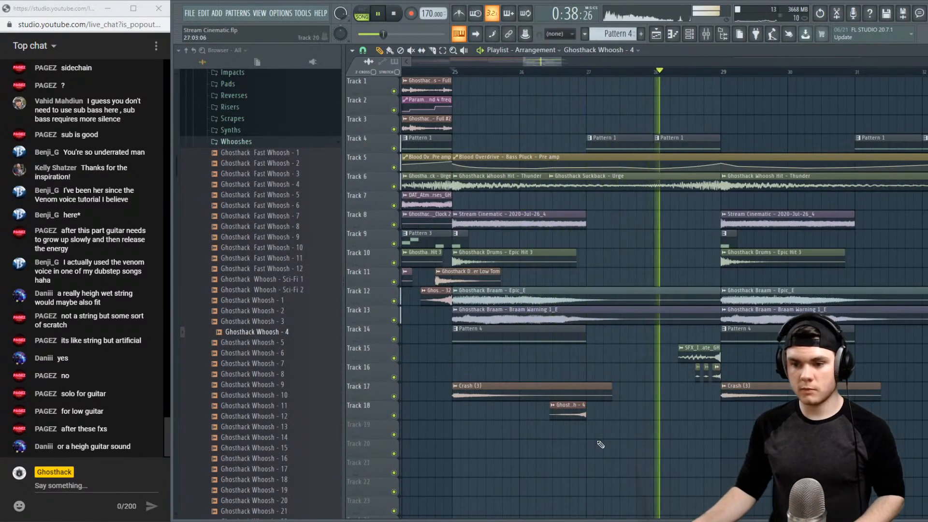
# Copy the reversed whoosh on Track 18 four bars further on so the copy ends at bar 31
pyautogui.scroll(-4, 599, 425)
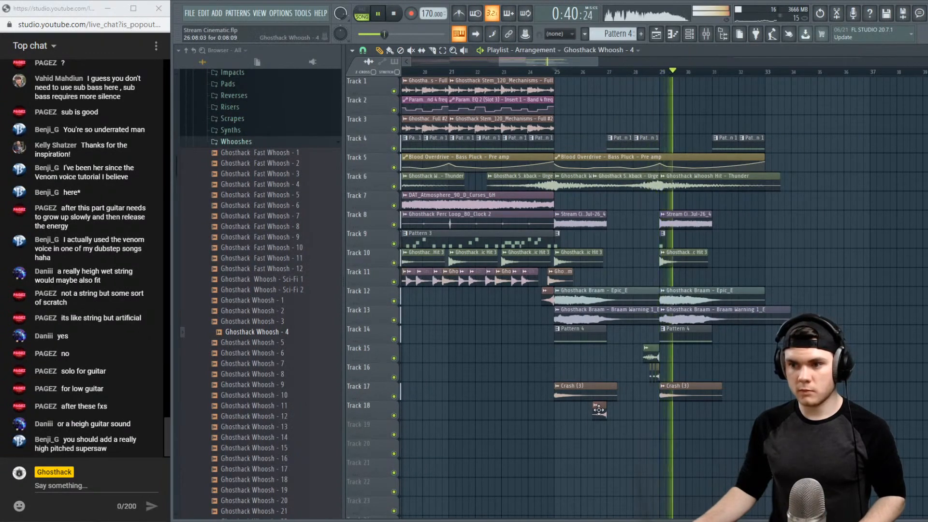
pyautogui.moveTo(599, 410); pyautogui.dragTo(702, 418)
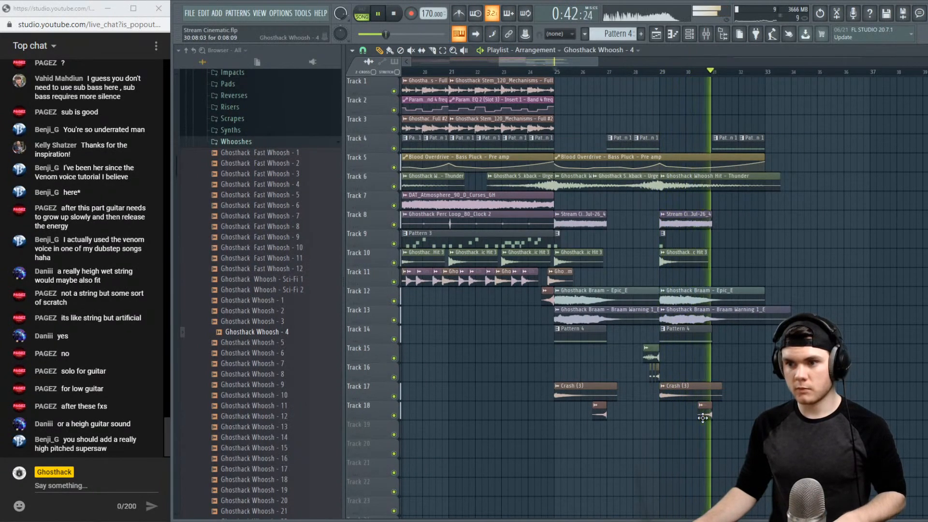
pyautogui.press('space')
# Make the Pre amp automation clip at bar 25 unique and reshape it up to bar 33 with a dip at bar 27
pyautogui.click(560, 157)
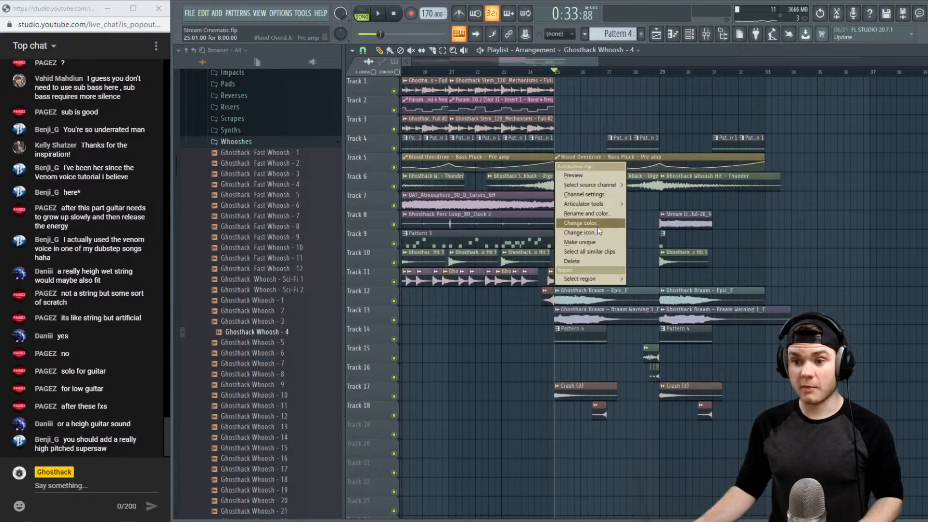
pyautogui.click(582, 242)
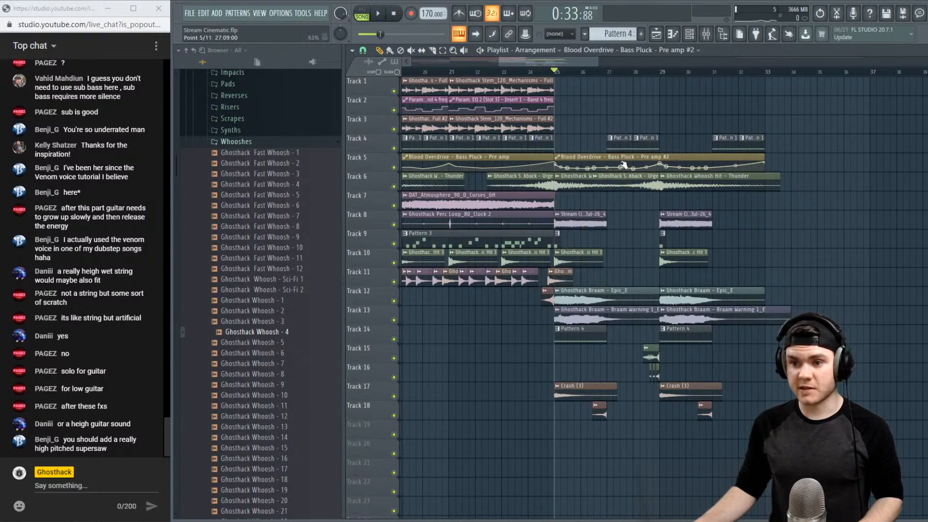
pyautogui.moveTo(764, 156); pyautogui.dragTo(870, 160)
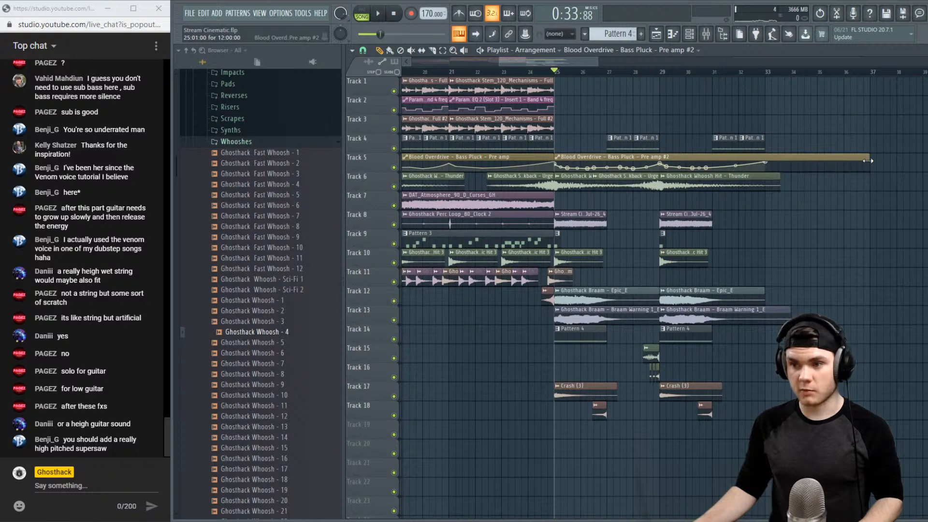
pyautogui.moveTo(551, 158); pyautogui.dragTo(576, 164)
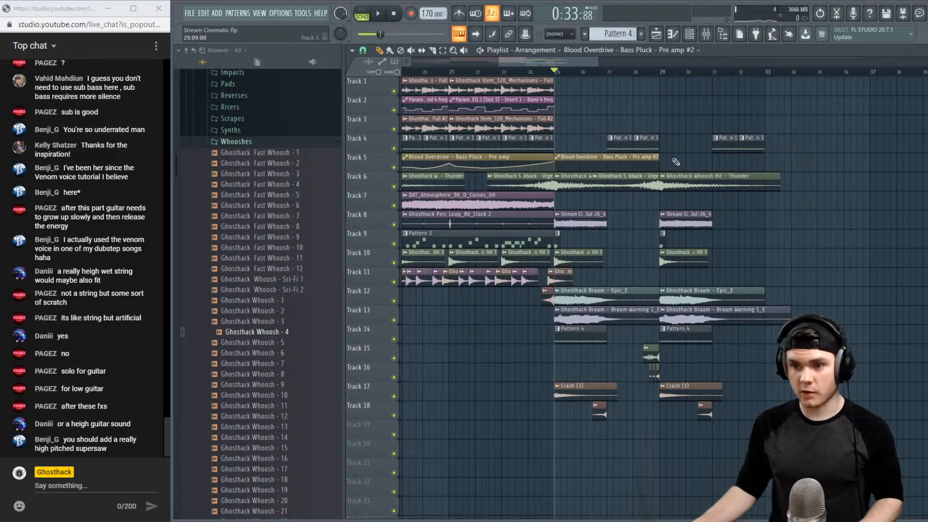
pyautogui.moveTo(660, 156); pyautogui.dragTo(761, 162)
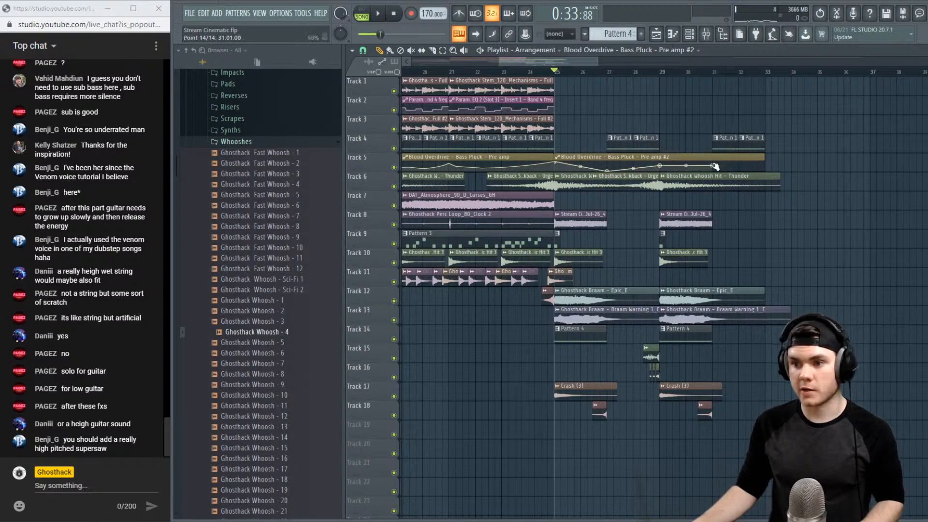
# Play back the bass automation from bar 27, raise its bar 27 point slightly and lower its bar 31 point
pyautogui.click(607, 72)
pyautogui.press('space')
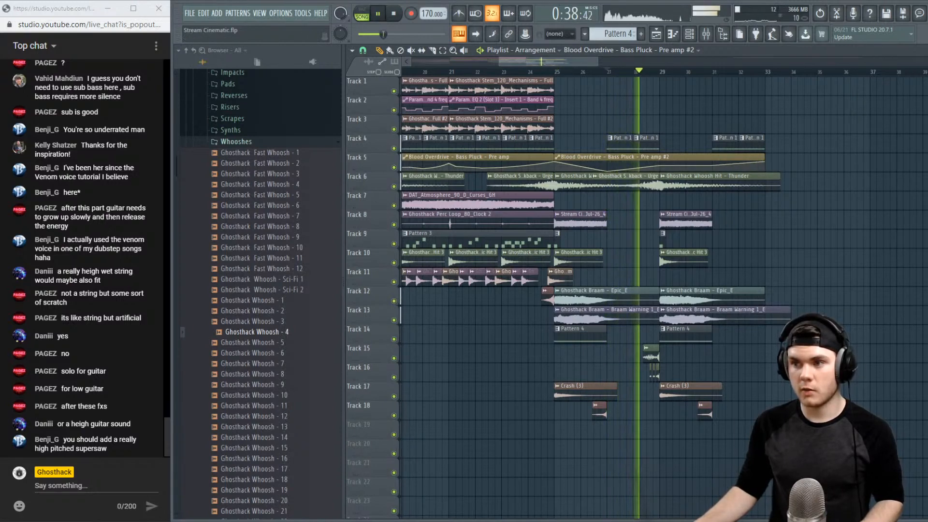
pyautogui.scroll(3, 610, 265)
pyautogui.press('space')
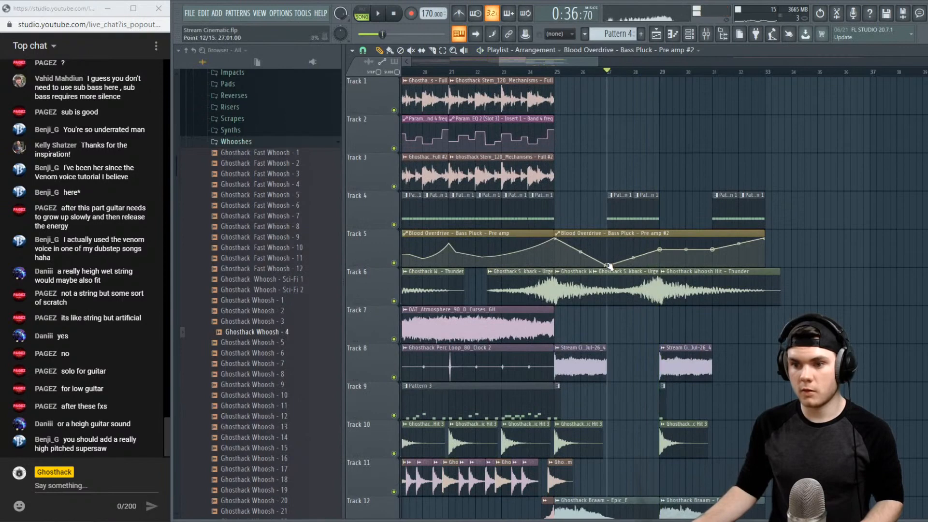
pyautogui.press('space')
pyautogui.press('space')
pyautogui.press('space')
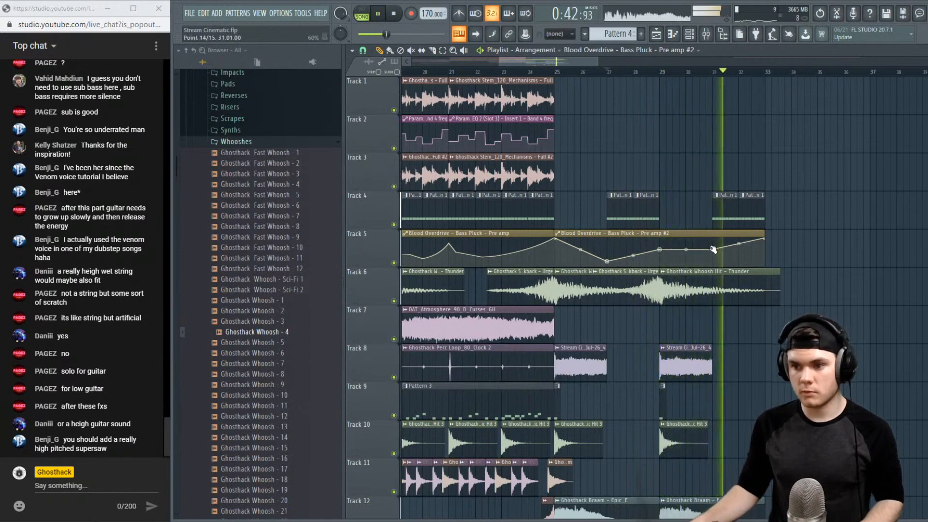
pyautogui.moveTo(713, 249); pyautogui.dragTo(712, 257)
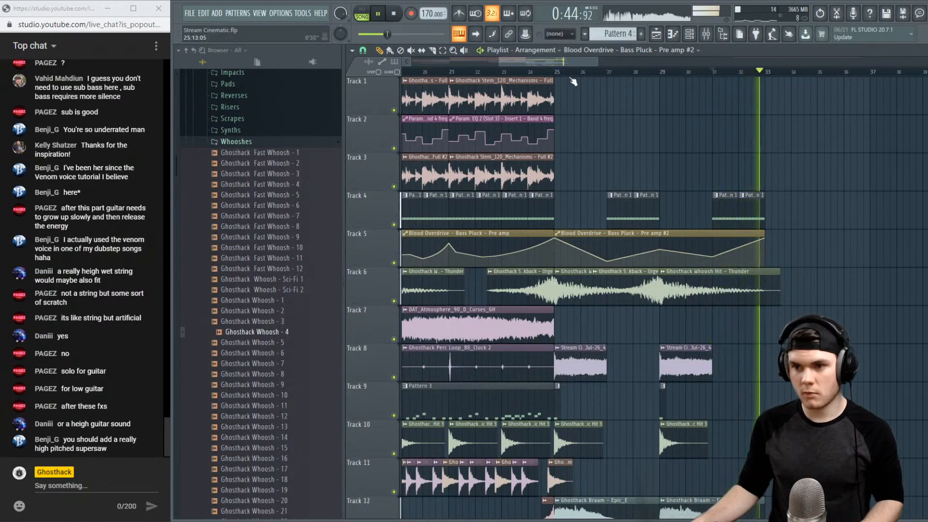
# Listen through the transition into the new section from about bar 23 to bar 29
pyautogui.scroll(-4, 575, 78)
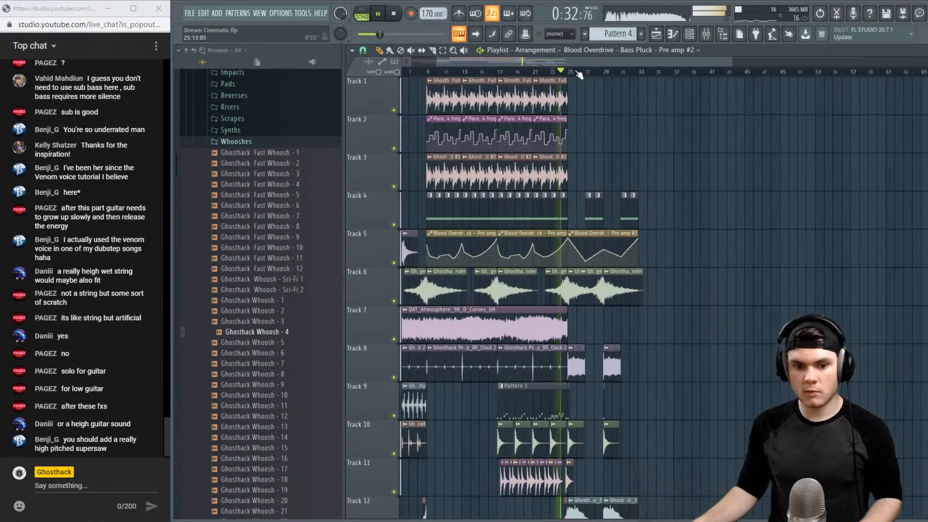
pyautogui.scroll(-3, 578, 75)
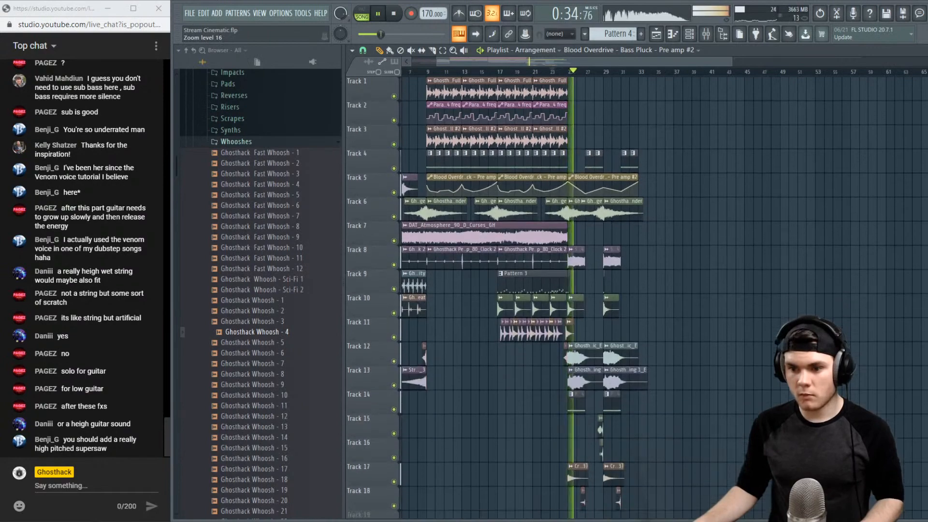
pyautogui.scroll(-3, 578, 75)
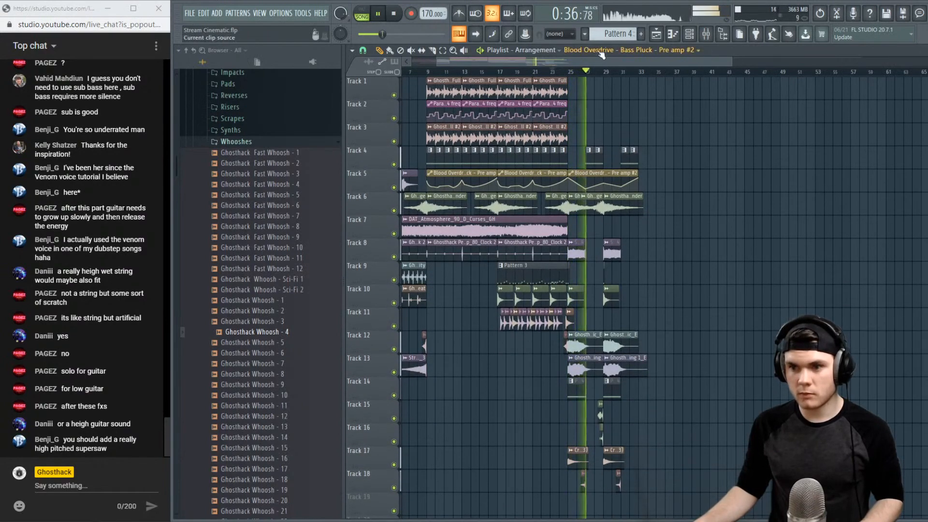
pyautogui.scroll(6, 613, 75)
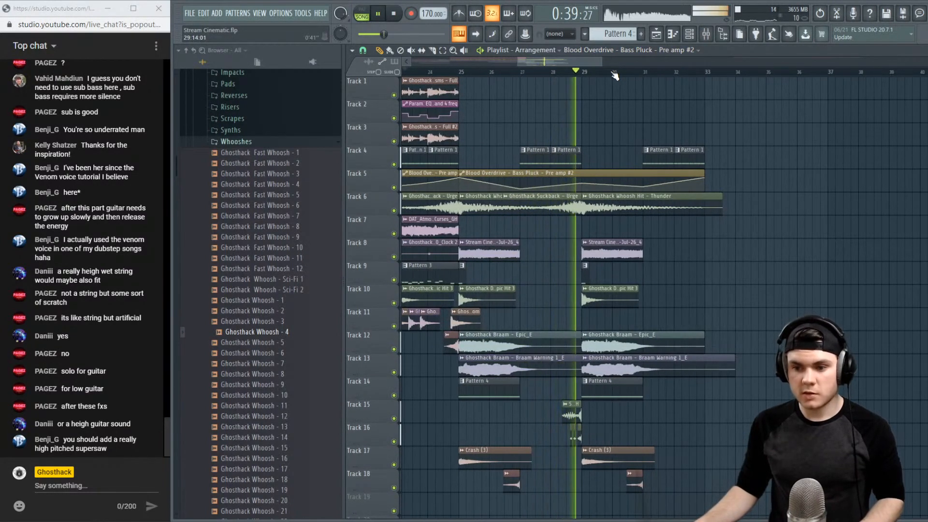
pyautogui.press('space')
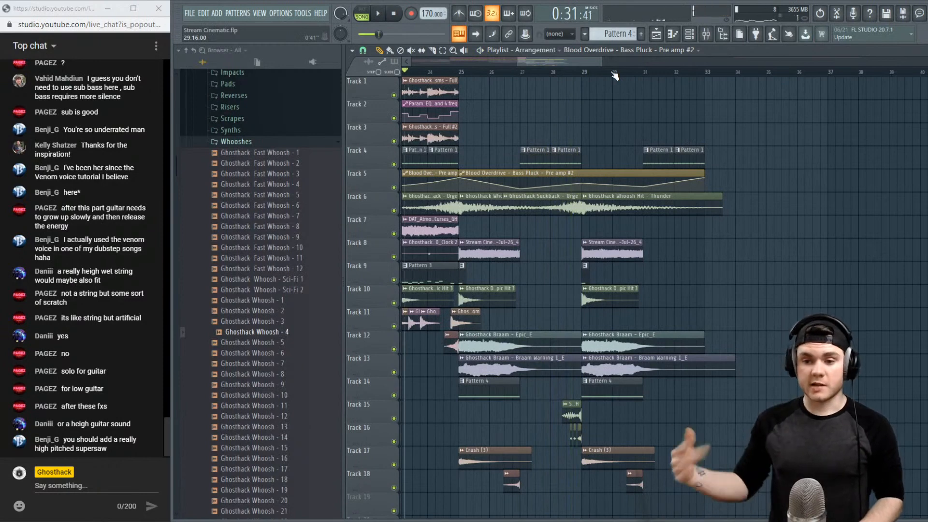
# Collapse the Whooshes folder, the Ghosthack - Tension - Cinematic FX pack and the Cinematic folder in the sample browser
pyautogui.scroll(5, 292, 235)
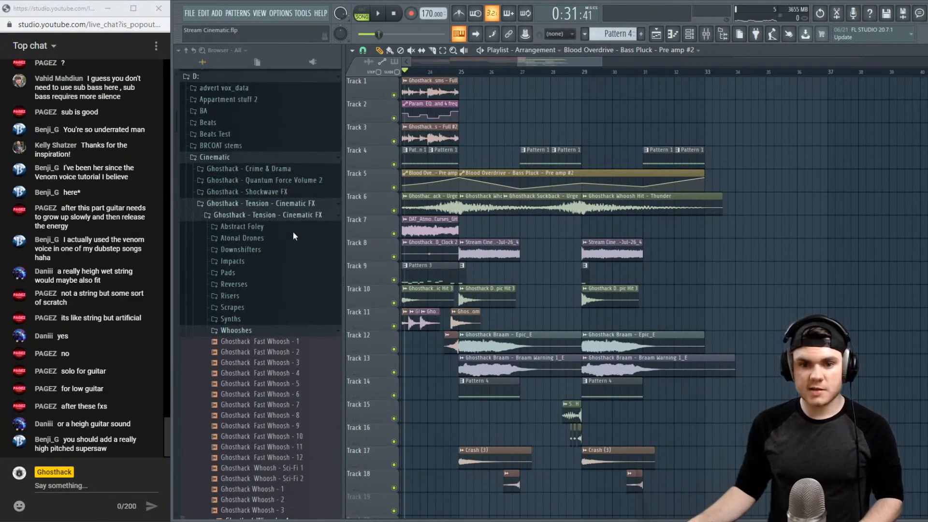
pyautogui.click(225, 331)
pyautogui.click(271, 216)
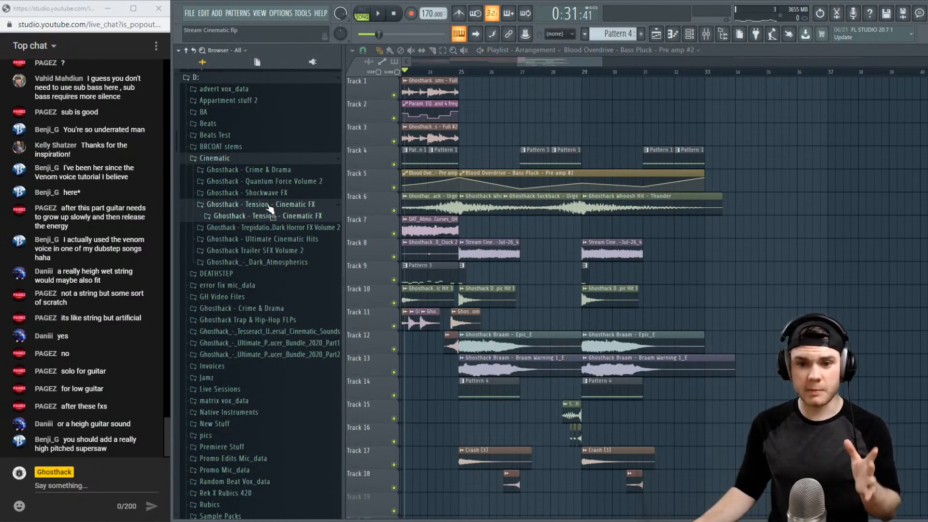
pyautogui.click(268, 205)
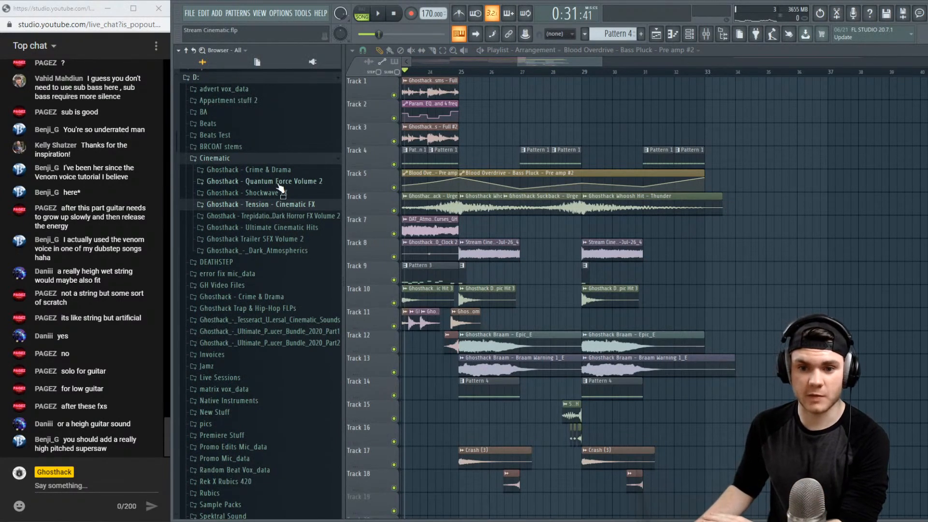
pyautogui.click(222, 160)
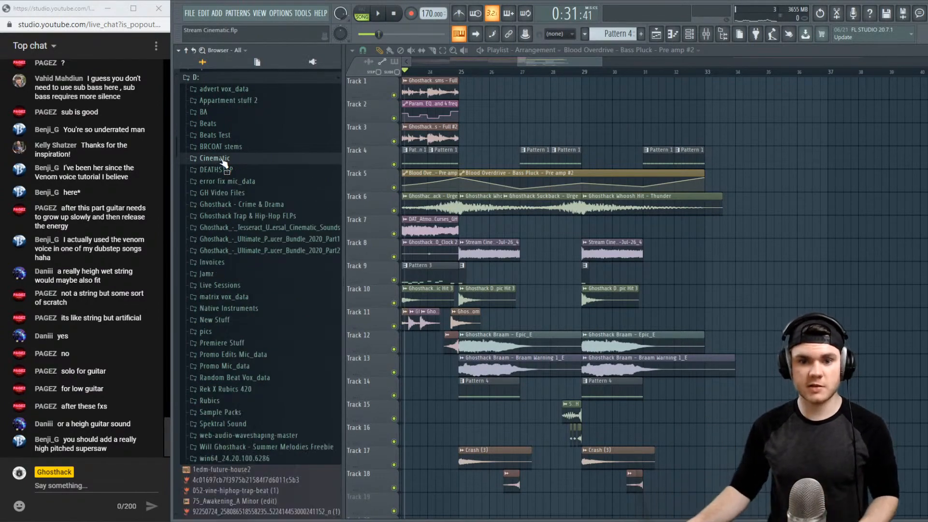
# Open the Sample Packs folder and look through its packs, briefly checking the contents of Will - Ghosthack UPB 2020 Drums
pyautogui.click(249, 409)
pyautogui.scroll(-15, 247, 408)
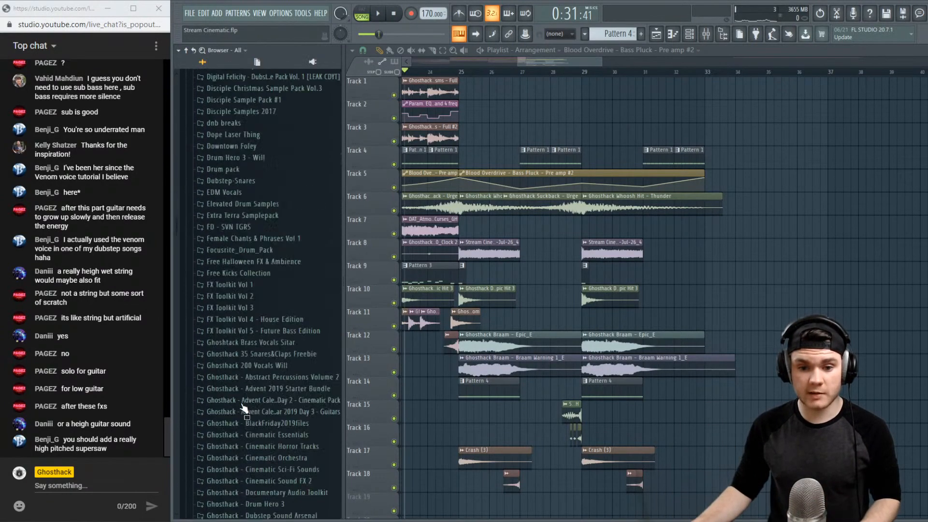
pyautogui.scroll(2, 244, 409)
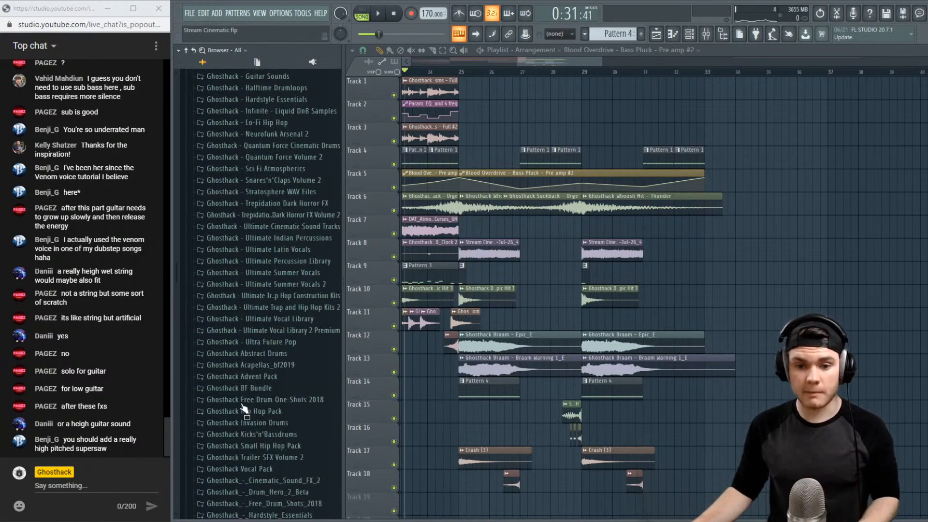
pyautogui.scroll(-20, 275, 397)
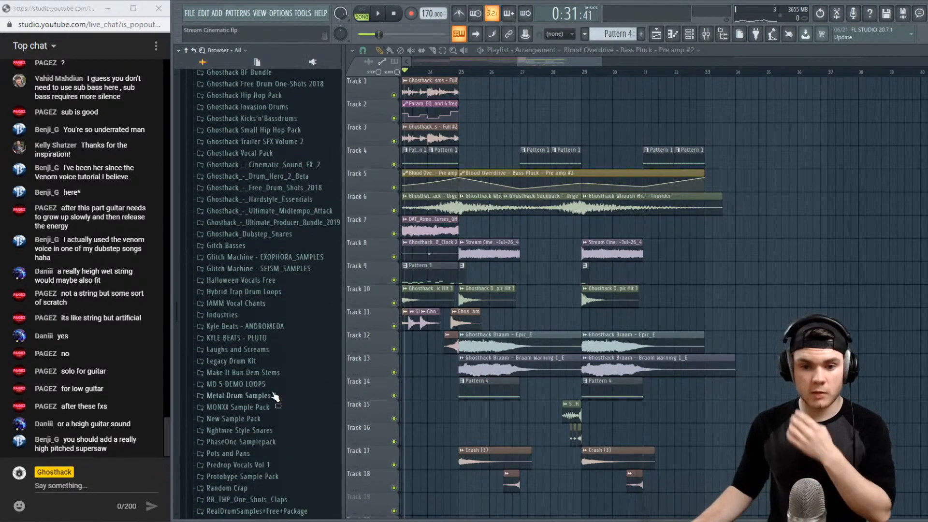
pyautogui.scroll(-8, 274, 396)
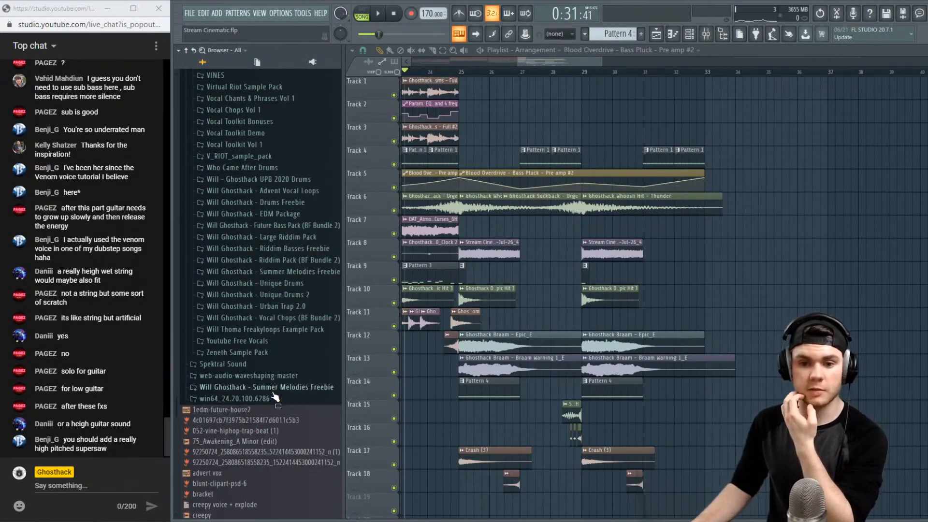
pyautogui.click(294, 180)
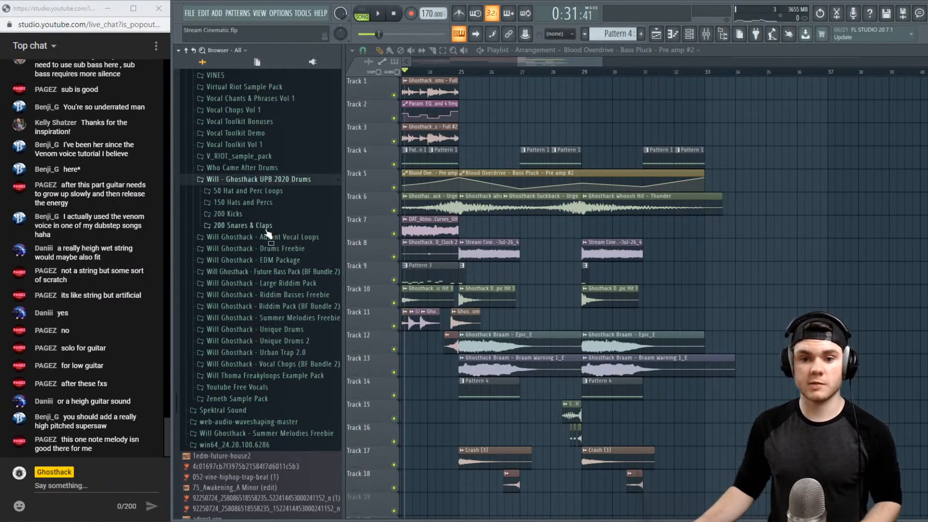
pyautogui.click(265, 182)
pyautogui.scroll(20, 305, 263)
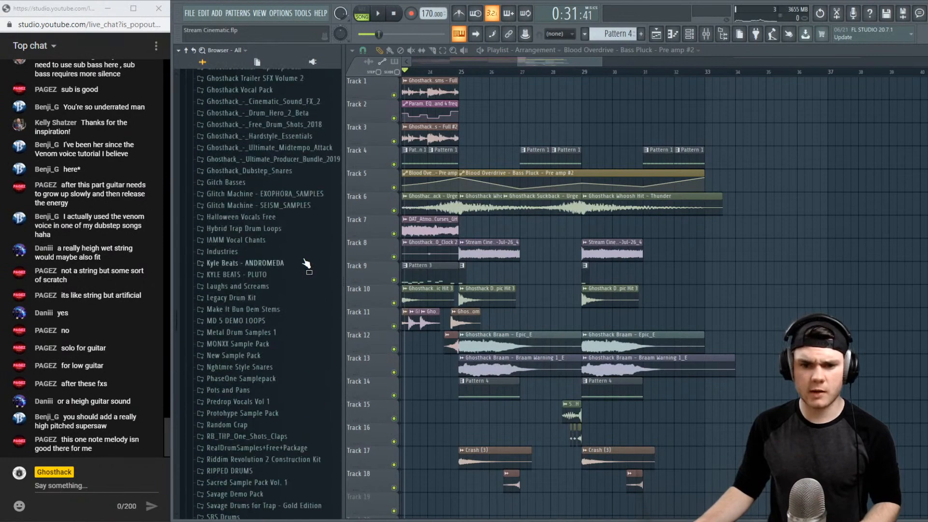
pyautogui.scroll(10, 304, 317)
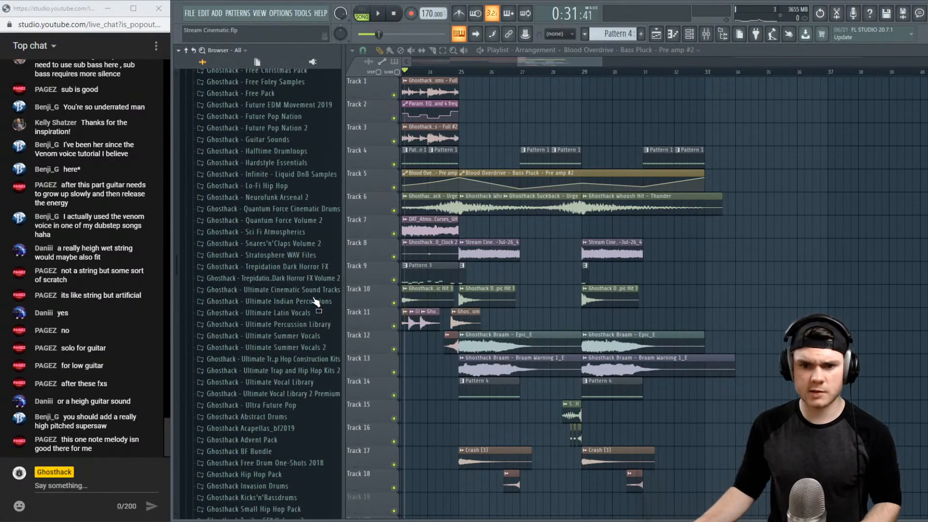
pyautogui.scroll(6, 315, 302)
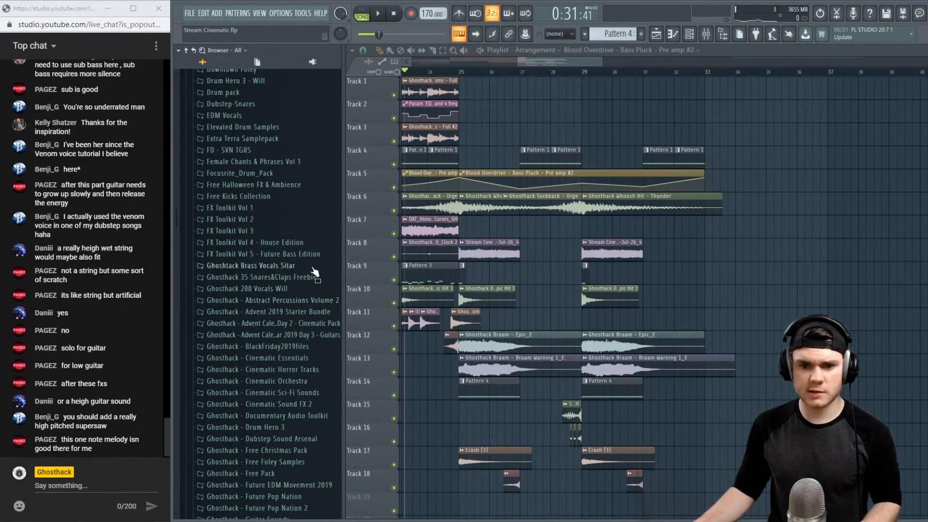
pyautogui.scroll(-18, 314, 283)
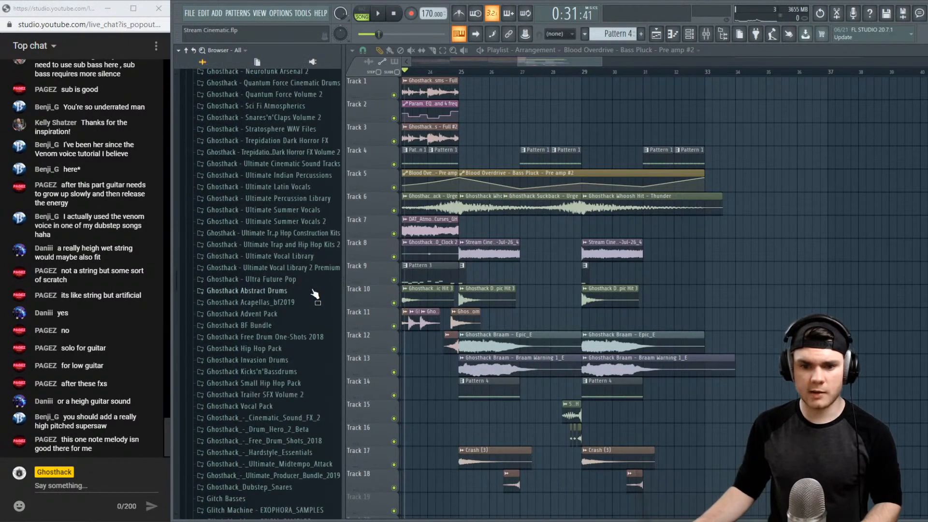
# Open the _15 Cymbals folder among the One-Shots of Ghosthack BF Bundle - EDM District
pyautogui.click(269, 325)
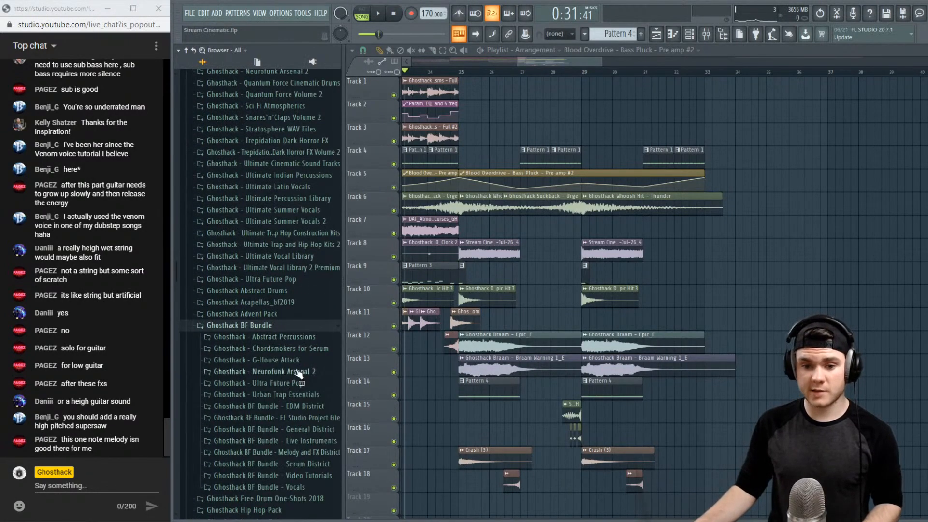
pyautogui.click(290, 406)
pyautogui.scroll(-4, 305, 408)
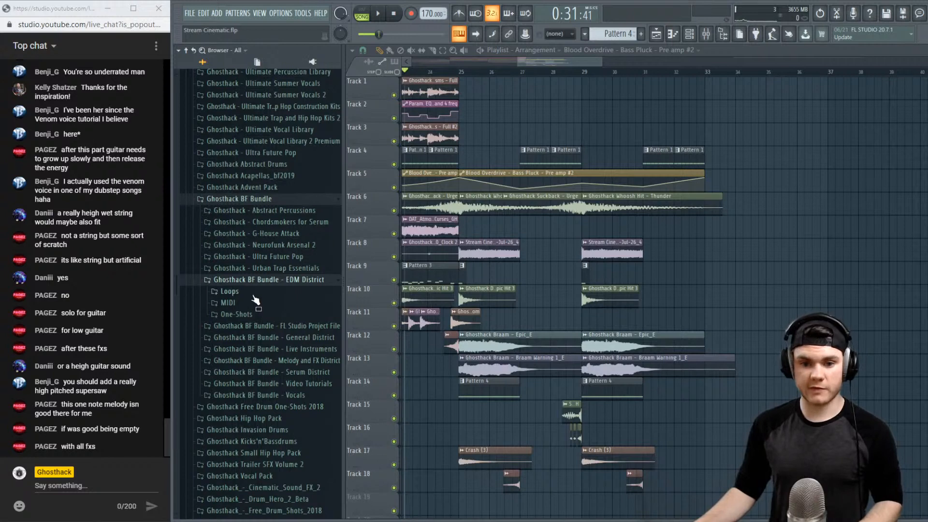
pyautogui.click(253, 315)
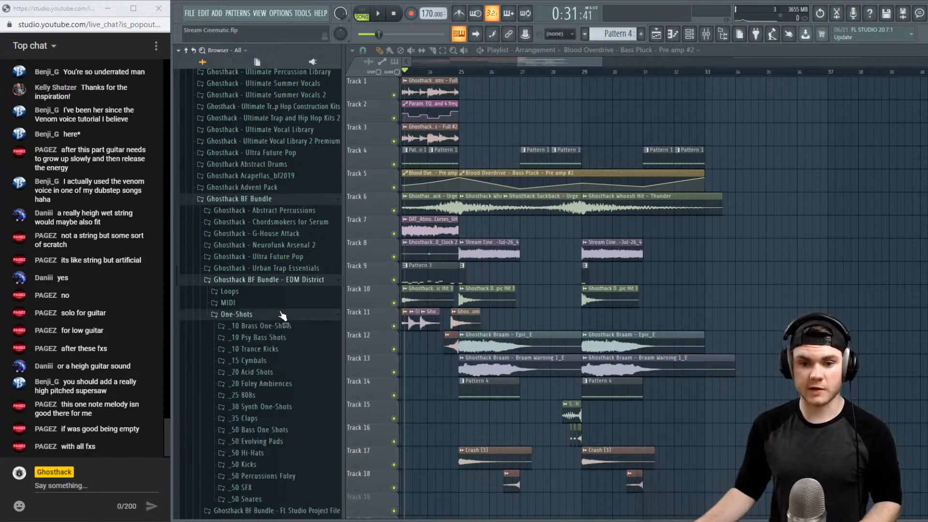
pyautogui.scroll(-2, 285, 316)
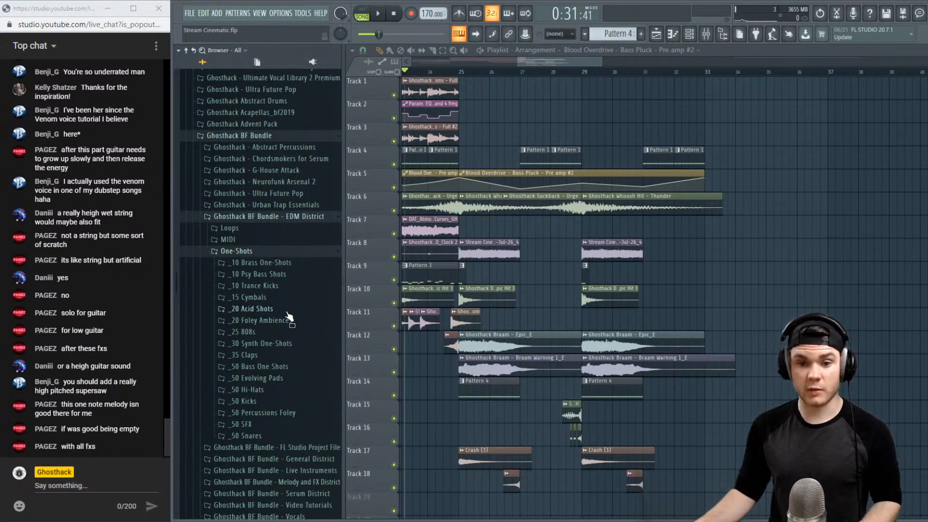
pyautogui.scroll(1, 287, 313)
pyautogui.click(267, 310)
# Audition the Ghosthack Cymbal samples from 1 through 15, repeating numbers 13 and 14 for comparison
pyautogui.click(284, 319)
pyautogui.click(305, 347)
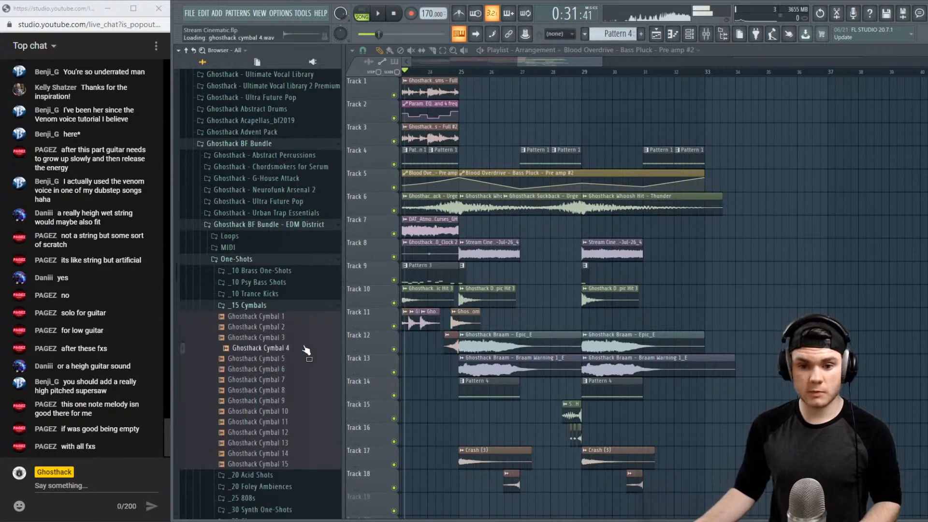
pyautogui.click(299, 400)
pyautogui.click(298, 454)
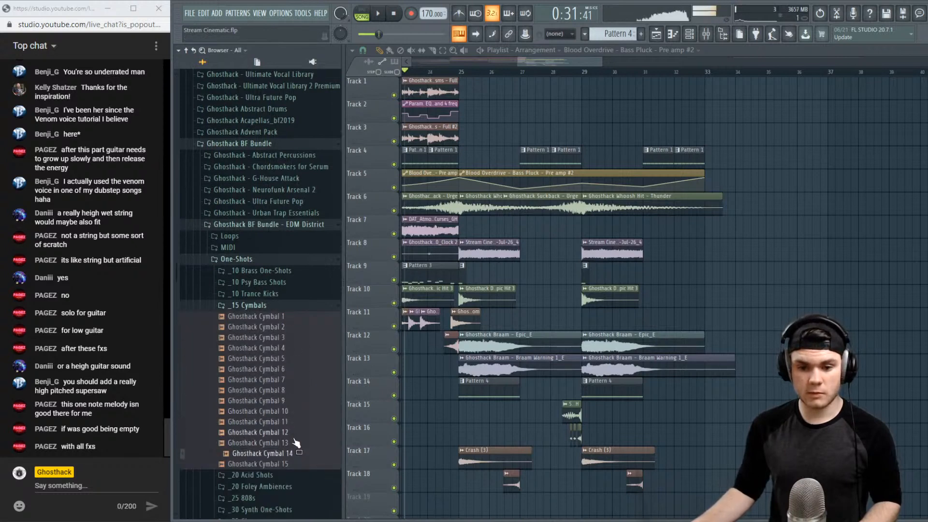
pyautogui.click(295, 433)
pyautogui.click(292, 444)
pyautogui.click(292, 454)
pyautogui.click(291, 444)
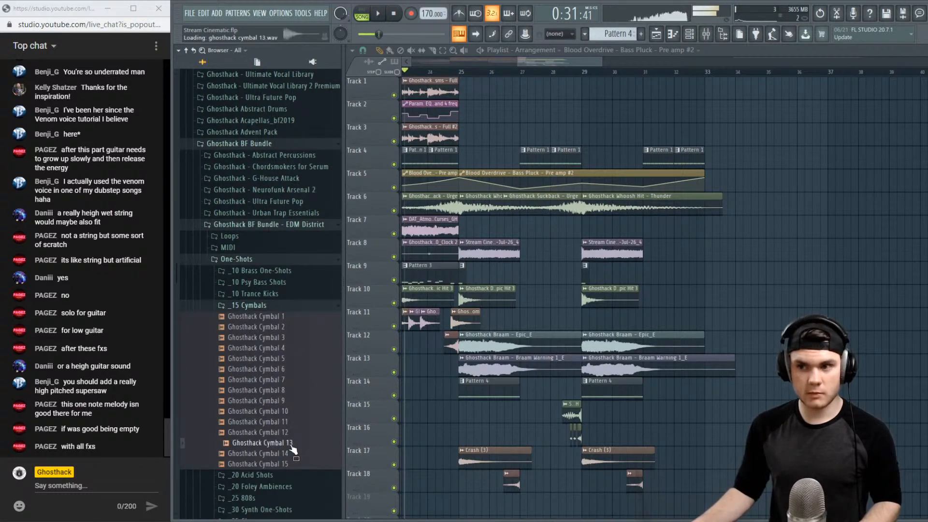
pyautogui.click(296, 465)
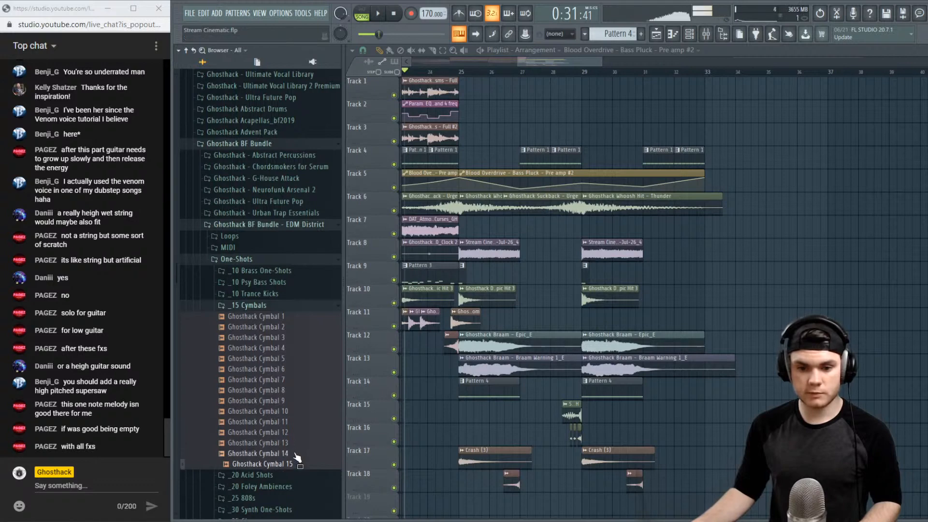
pyautogui.click(294, 454)
pyautogui.click(295, 420)
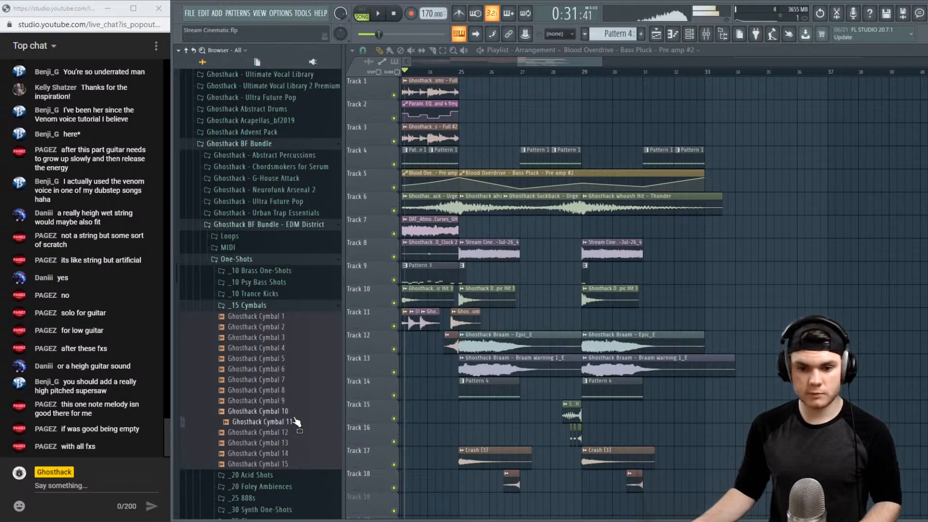
pyautogui.click(295, 389)
pyautogui.click(293, 358)
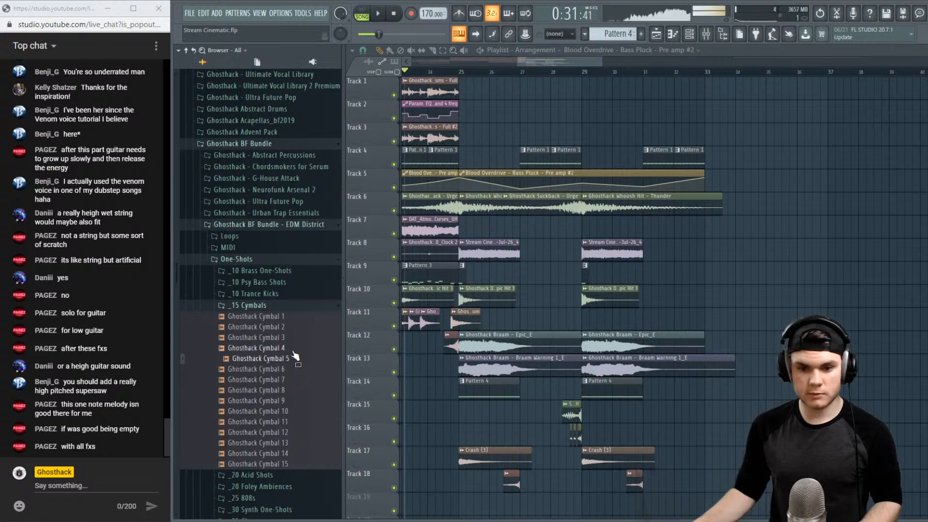
pyautogui.click(295, 347)
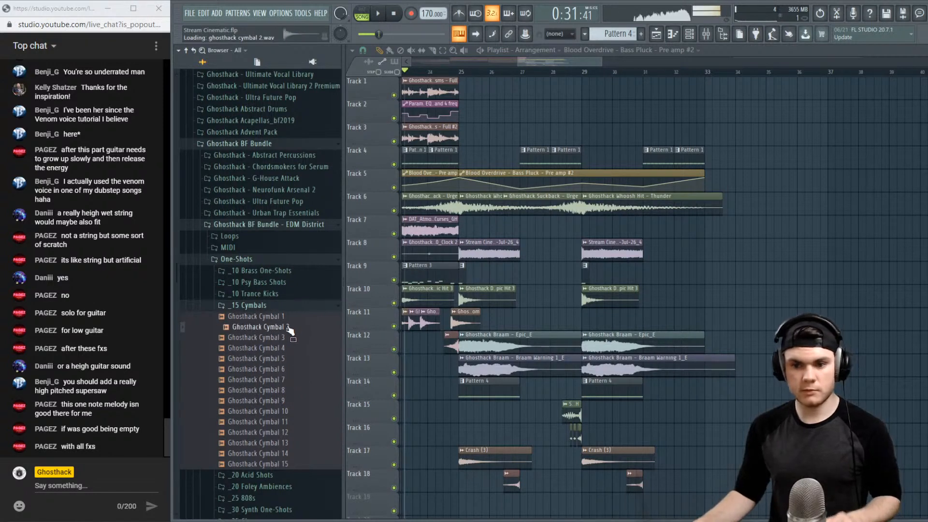
# Play the arrangement from about bar 23 to bar 28 and audition Ghosthack Cymbal 1 over it
pyautogui.press('space')
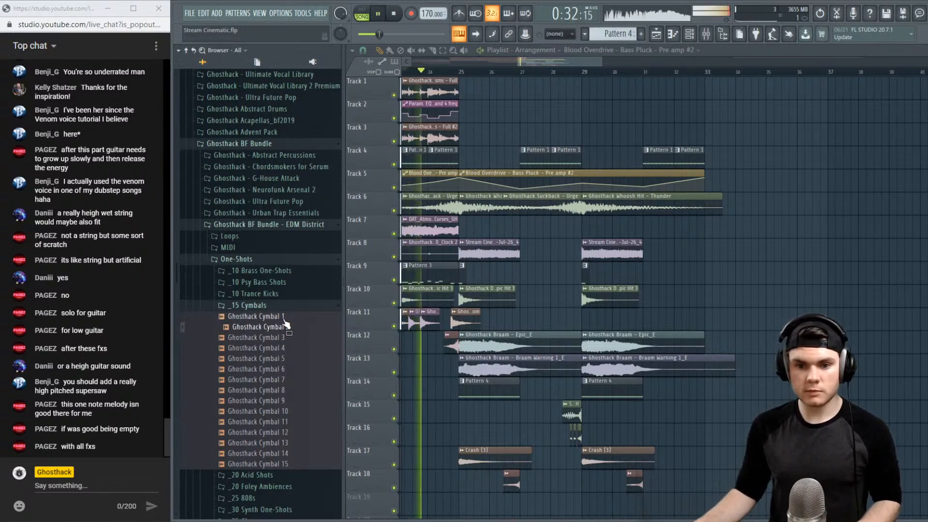
pyautogui.click(284, 317)
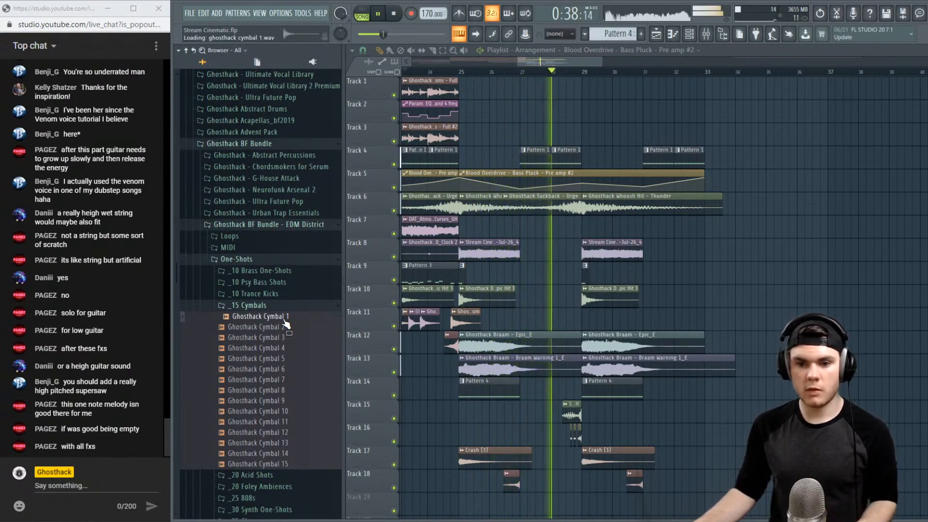
pyautogui.press('space')
# Compare the Ghosthack Cymbal samples again, including numbers 4, 10, 12, 13, 11, 7, 6 and 2
pyautogui.click(290, 349)
pyautogui.click(300, 411)
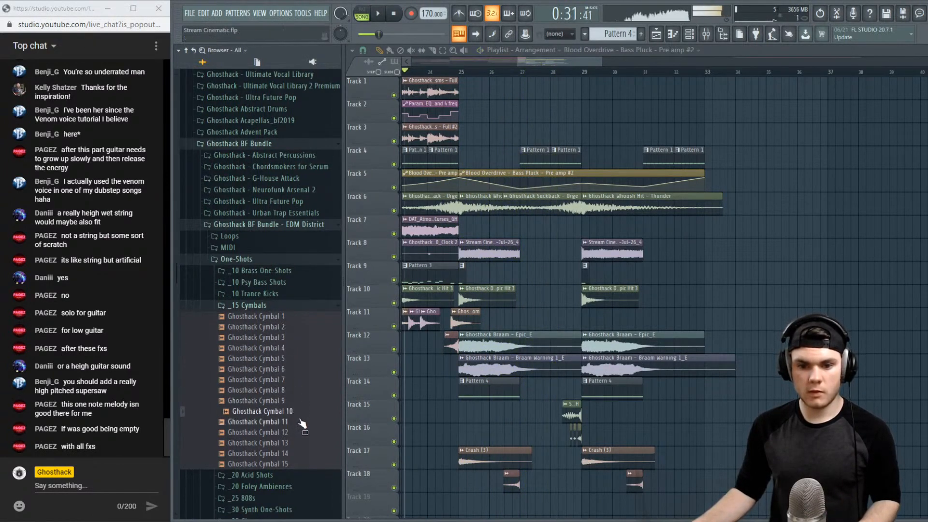
pyautogui.click(299, 434)
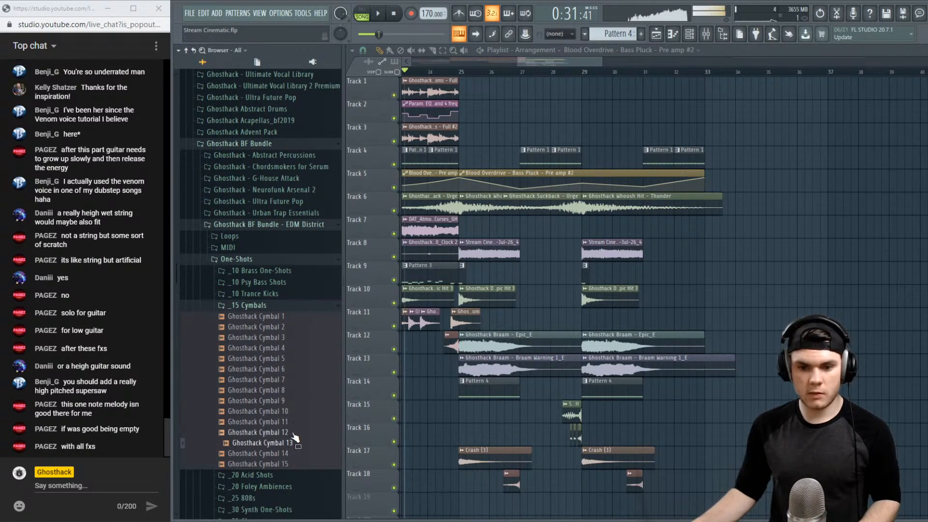
pyautogui.click(293, 433)
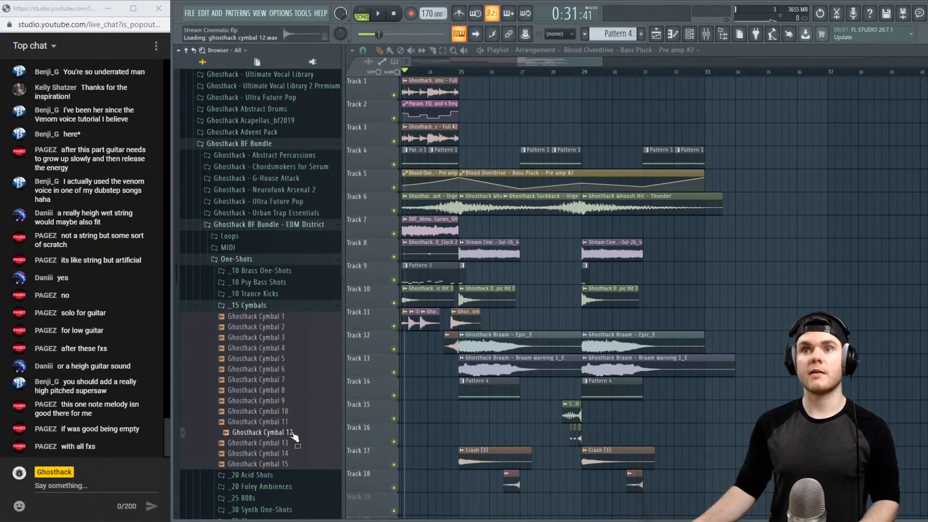
pyautogui.click(297, 453)
pyautogui.click(292, 443)
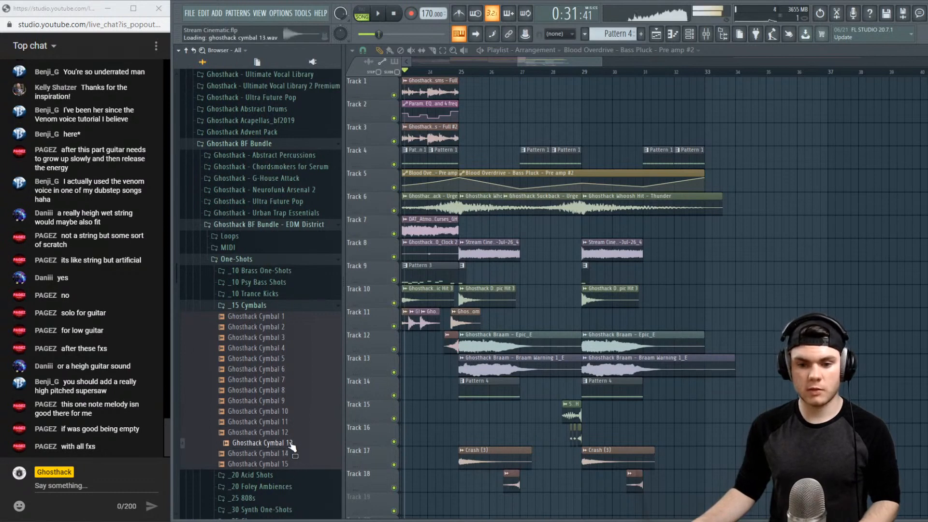
pyautogui.click(293, 420)
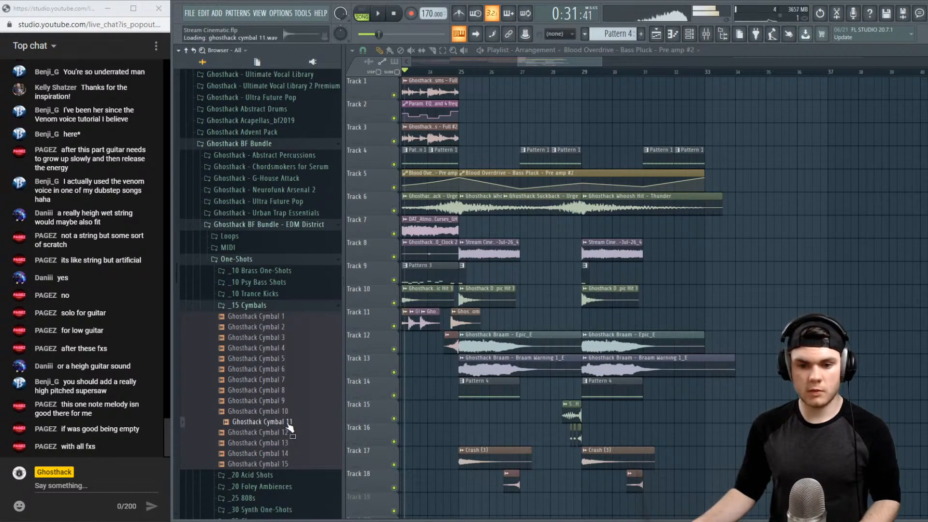
pyautogui.click(289, 383)
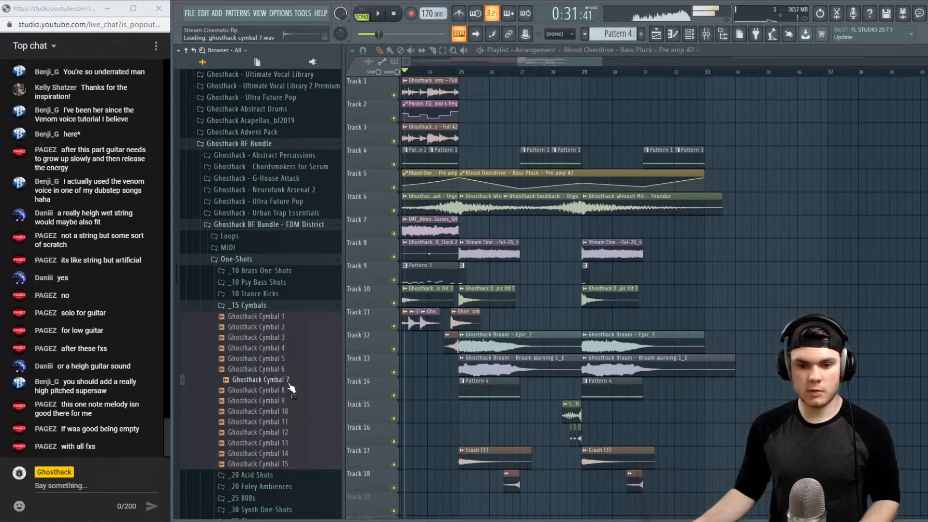
pyautogui.click(291, 360)
pyautogui.click(287, 370)
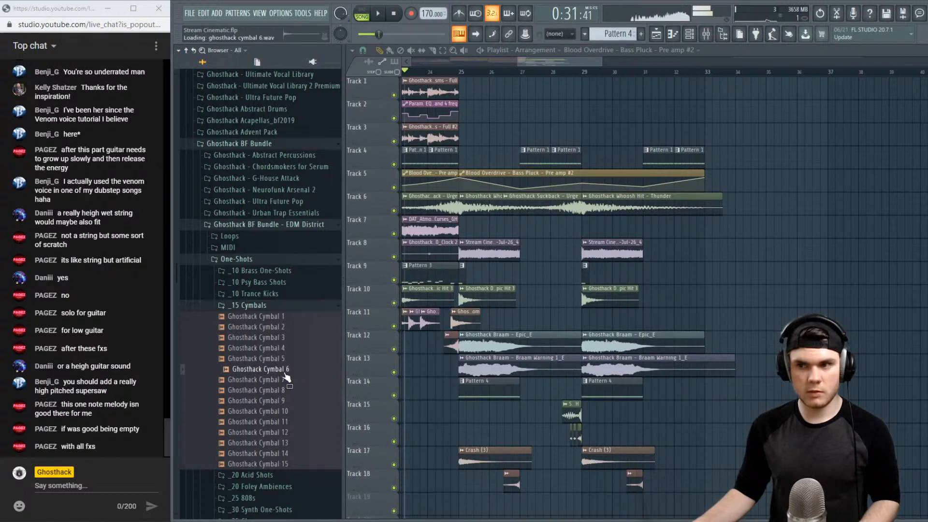
pyautogui.click(286, 349)
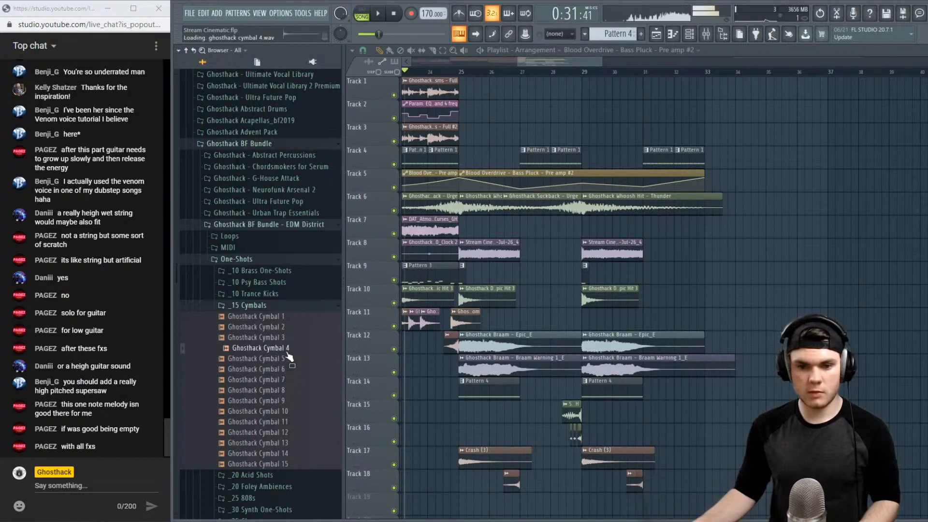
pyautogui.click(289, 327)
# Collapse the _15 Cymbals, One-Shots and EDM District folders, including the parent Ghosthack BF Bundle
pyautogui.click(281, 307)
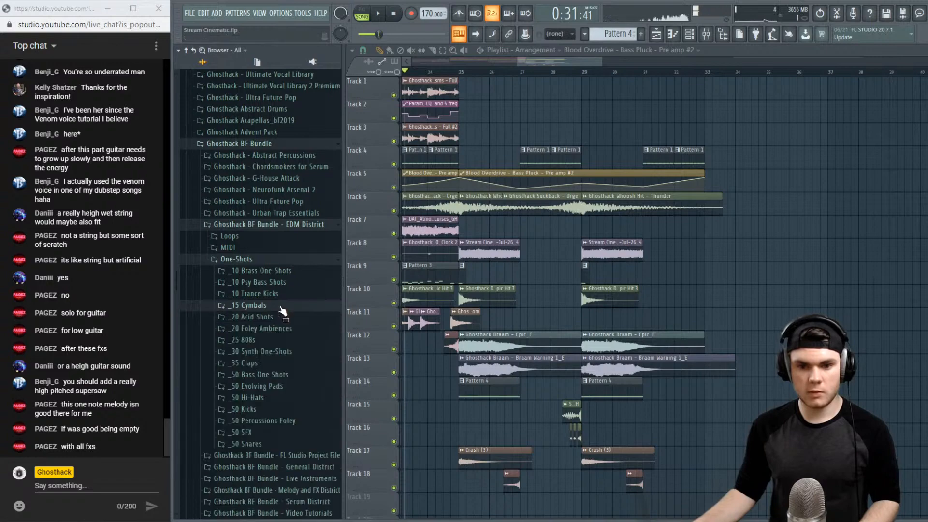
pyautogui.click(269, 261)
pyautogui.click(288, 224)
pyautogui.click(274, 144)
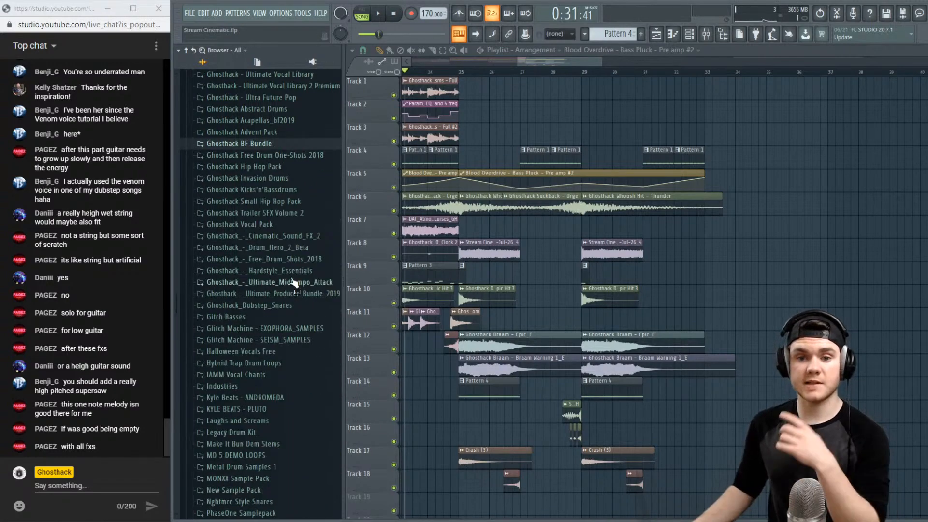
# Open the One-Shots folder inside the Ghosthack - Drum Hero 3 pack
pyautogui.scroll(5, 290, 270)
pyautogui.scroll(10, 304, 314)
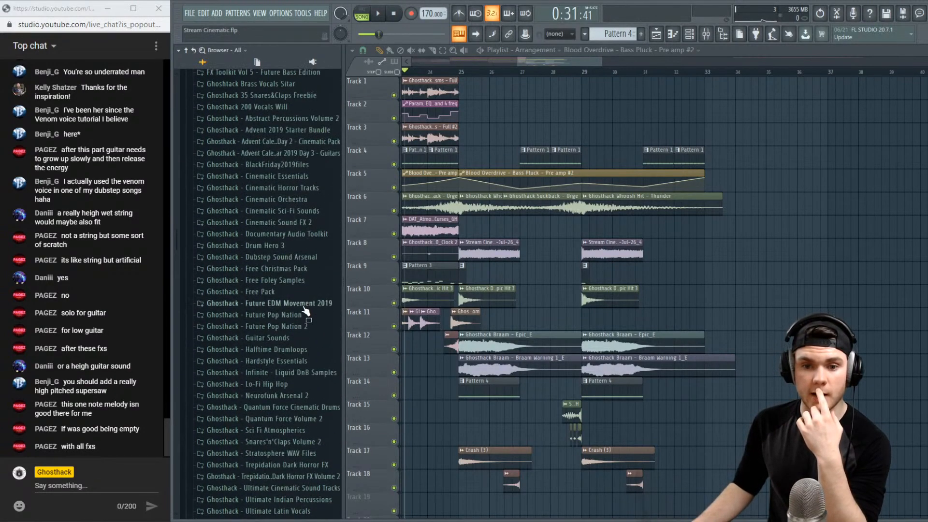
pyautogui.click(290, 309)
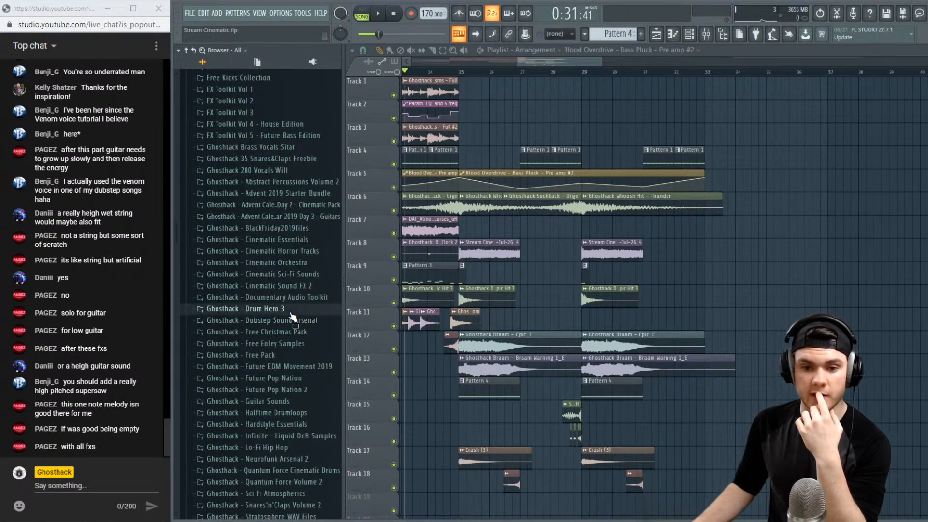
pyautogui.scroll(-4, 291, 315)
pyautogui.click(232, 205)
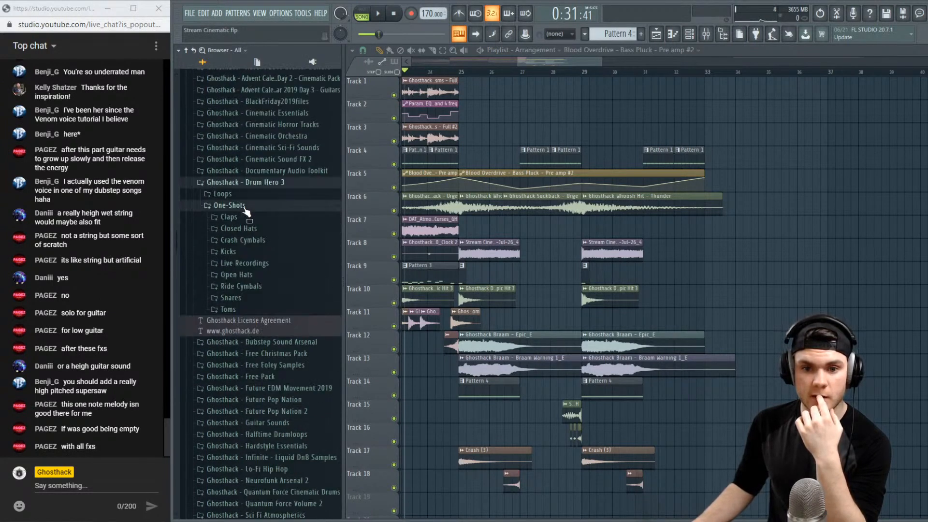
# Audition samples in the Ride Cymbals folder, place Ride (23) on Track 19 at bar 27, and play it in context
pyautogui.click(271, 287)
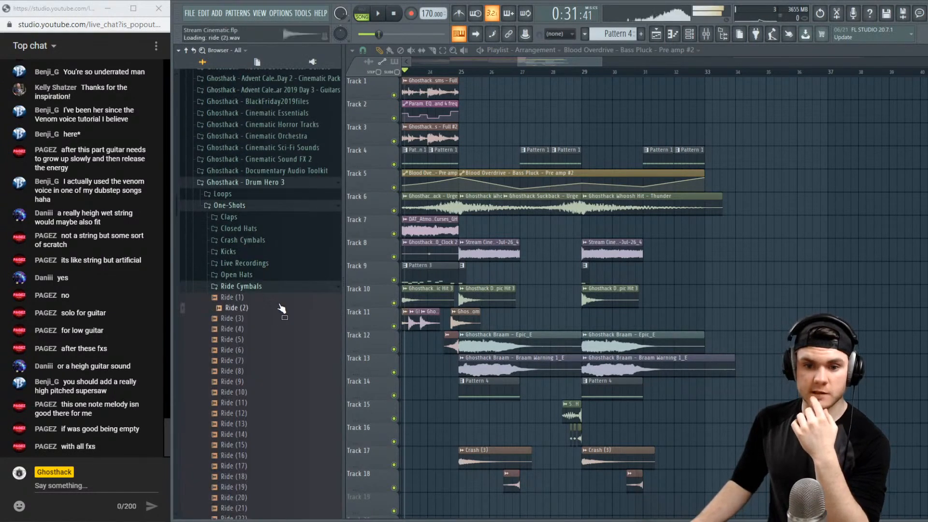
pyautogui.scroll(-4, 281, 307)
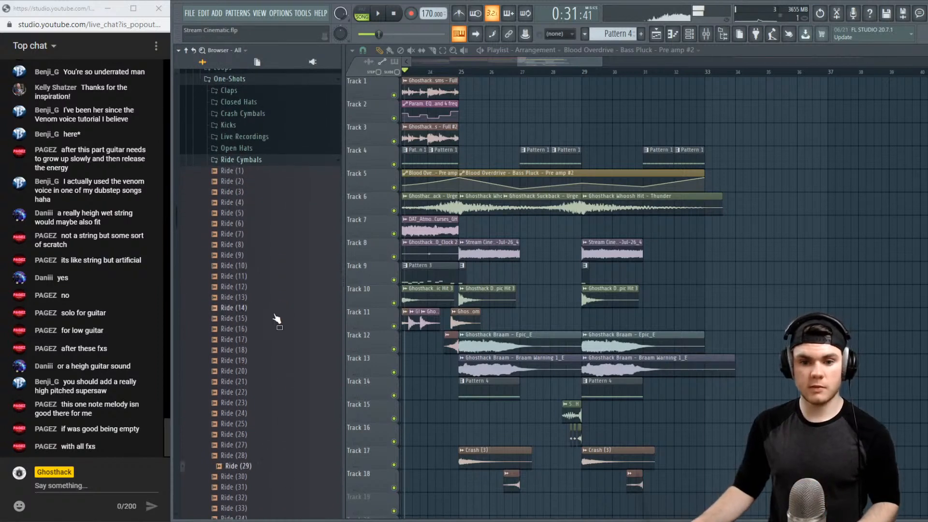
pyautogui.click(264, 423)
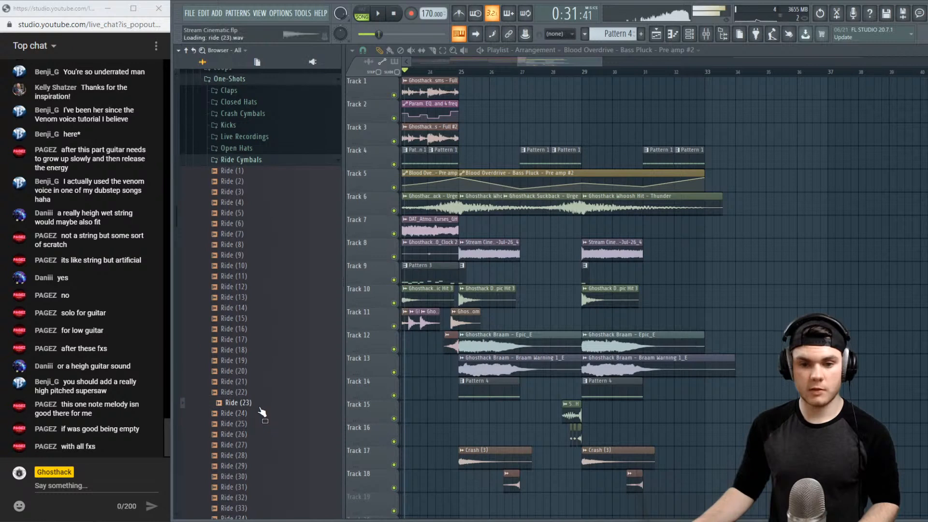
pyautogui.moveTo(261, 411); pyautogui.dragTo(522, 459)
pyautogui.click(534, 74)
pyautogui.scroll(3, 534, 75)
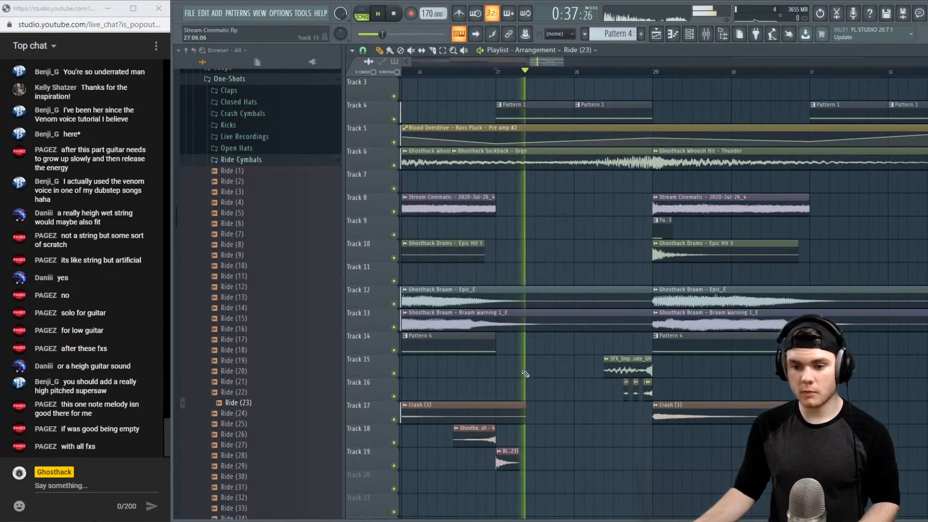
pyautogui.press('space')
# Repeat the Ride (23) clip back to back on Track 19 until eight clips fill bars 27 and 28, and play them
pyautogui.click(523, 464)
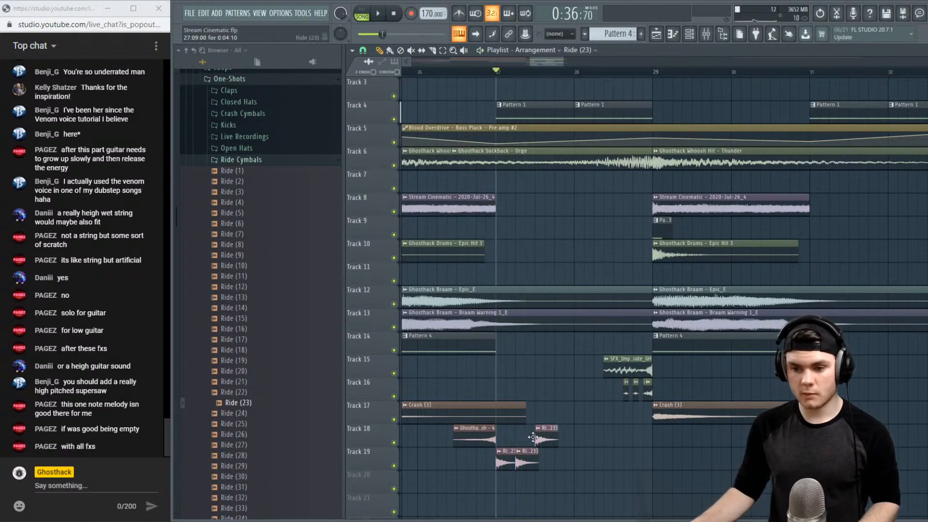
pyautogui.click(550, 463)
pyautogui.rightClick(555, 436)
pyautogui.moveTo(607, 485); pyautogui.dragTo(504, 461)
pyautogui.moveTo(503, 464); pyautogui.dragTo(581, 467)
pyautogui.press('space')
pyautogui.click(706, 482)
pyautogui.rightClick(713, 481)
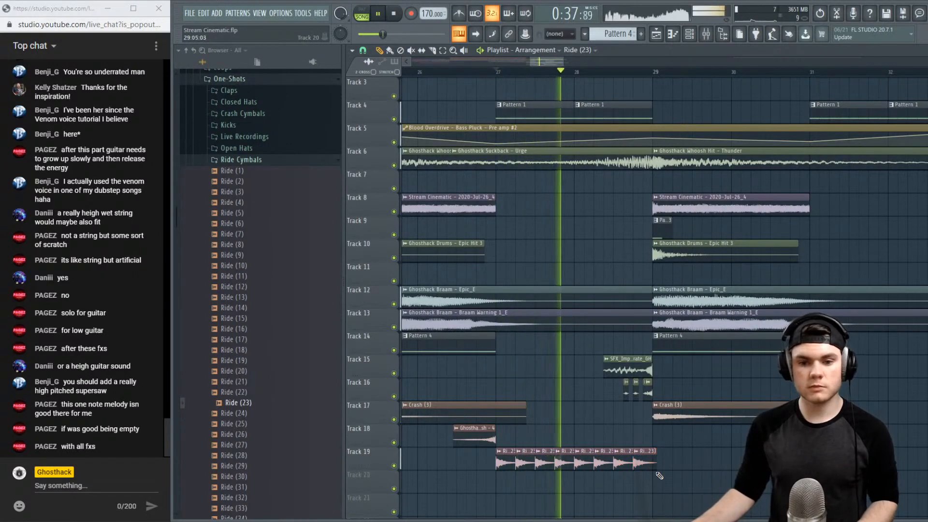
pyautogui.scroll(-4, 269, 314)
pyautogui.press('space')
# Audition the remaining ride samples and place Ride (94) on Track 18 halfway through bars 27 and 28
pyautogui.scroll(-6, 271, 358)
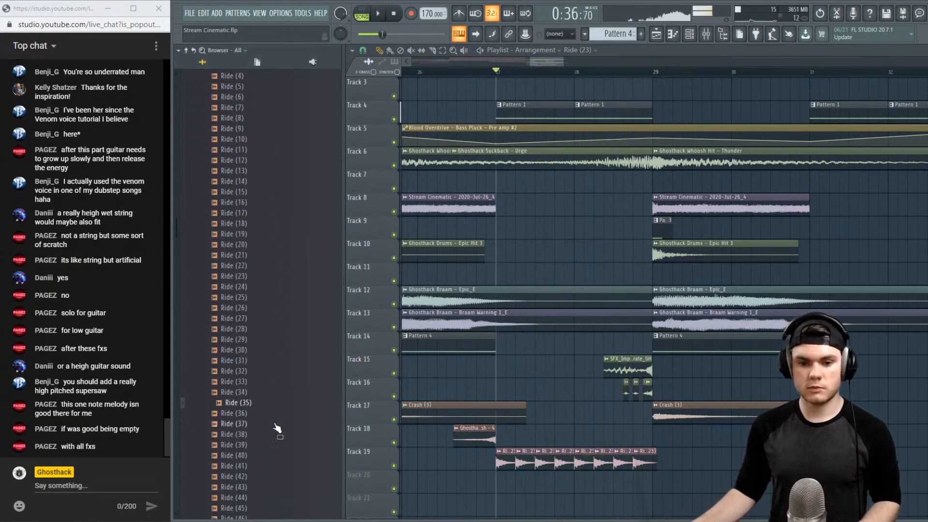
pyautogui.click(274, 434)
pyautogui.scroll(-10, 271, 447)
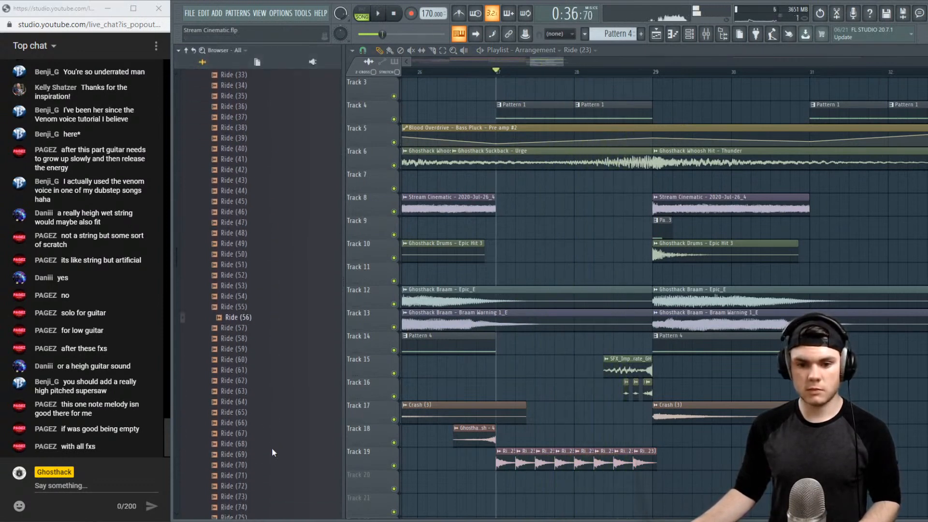
pyautogui.click(271, 445)
pyautogui.scroll(-6, 273, 435)
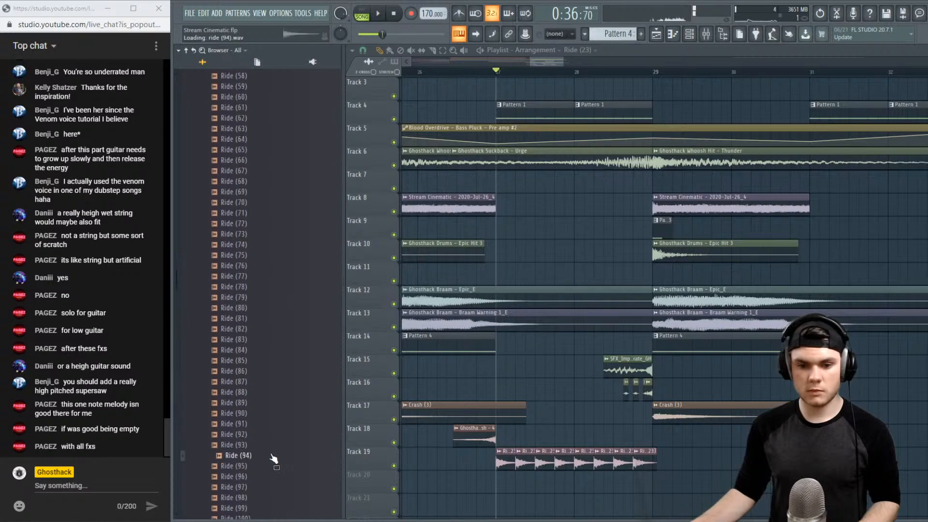
pyautogui.click(264, 378)
pyautogui.moveTo(259, 335); pyautogui.dragTo(556, 438)
pyautogui.press('space')
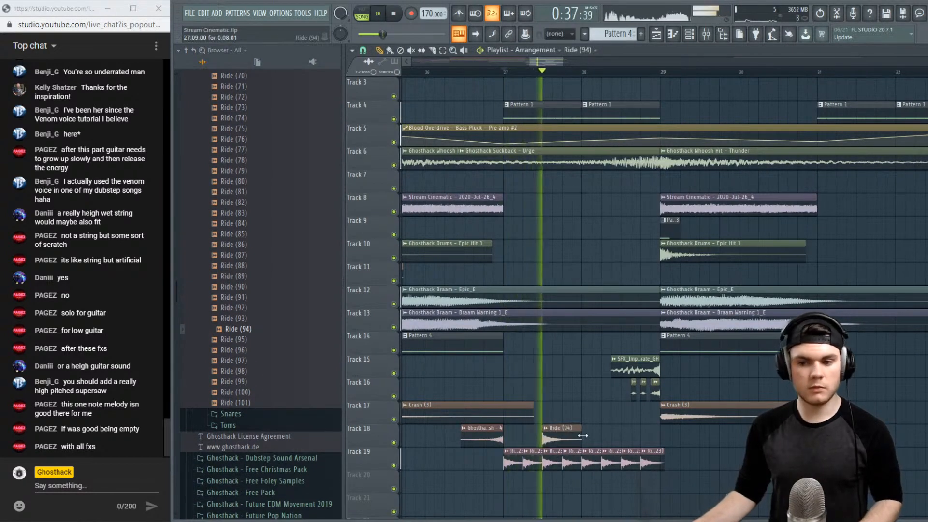
pyautogui.click(622, 433)
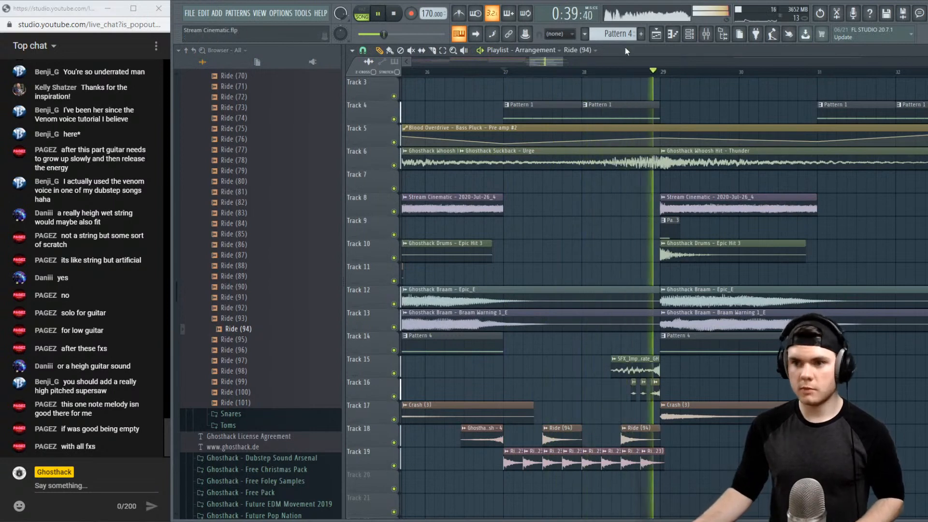
pyautogui.press('space')
# Move the Ride (94) and Ride (23) clips to Tracks 19 and 20, duplicate them from bar 31, and play from bar 25
pyautogui.scroll(-3, 612, 421)
pyautogui.moveTo(629, 476); pyautogui.dragTo(585, 424)
pyautogui.moveTo(623, 475)
pyautogui.mouseDown()
pyautogui.moveTo(622, 484)
pyautogui.moveTo(738, 482)
pyautogui.mouseUp()
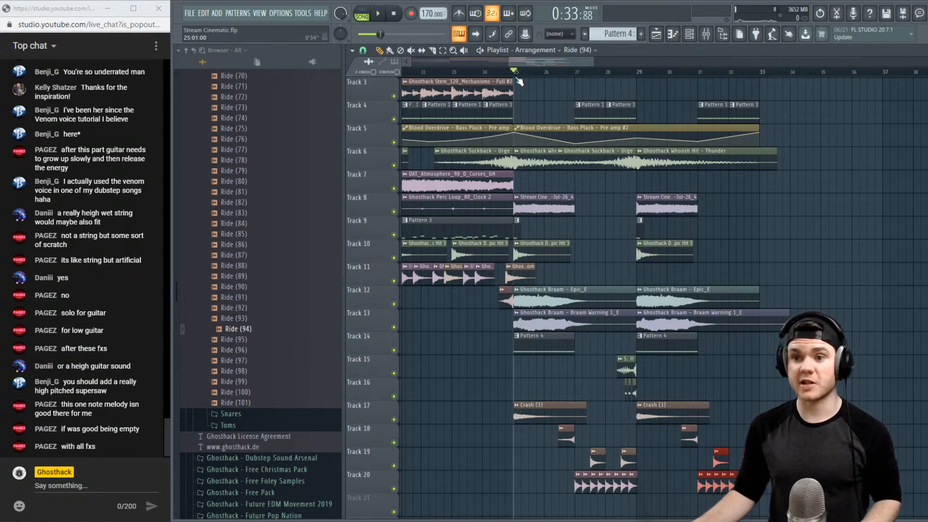
pyautogui.press('space')
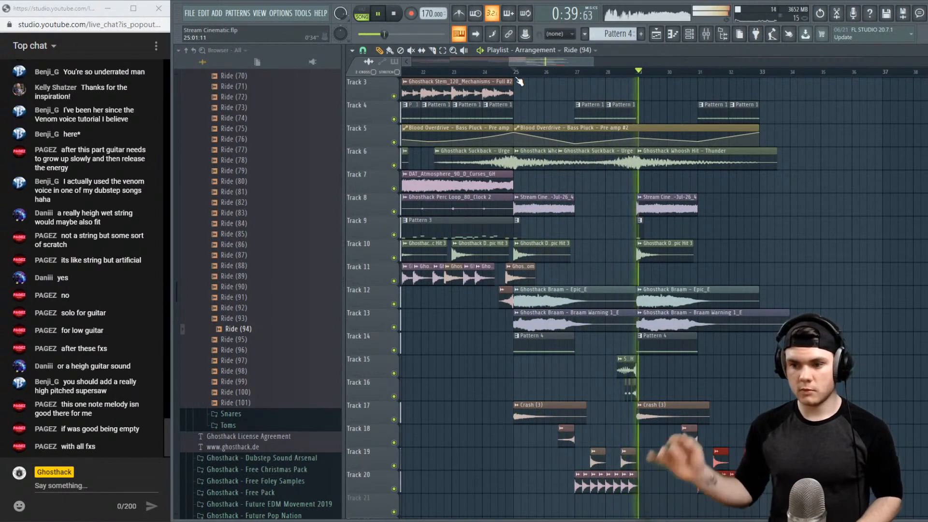
pyautogui.press('space')
# Set the Crash (3) channel volume to 57% and play the section from bar 25
pyautogui.doubleClick(552, 406)
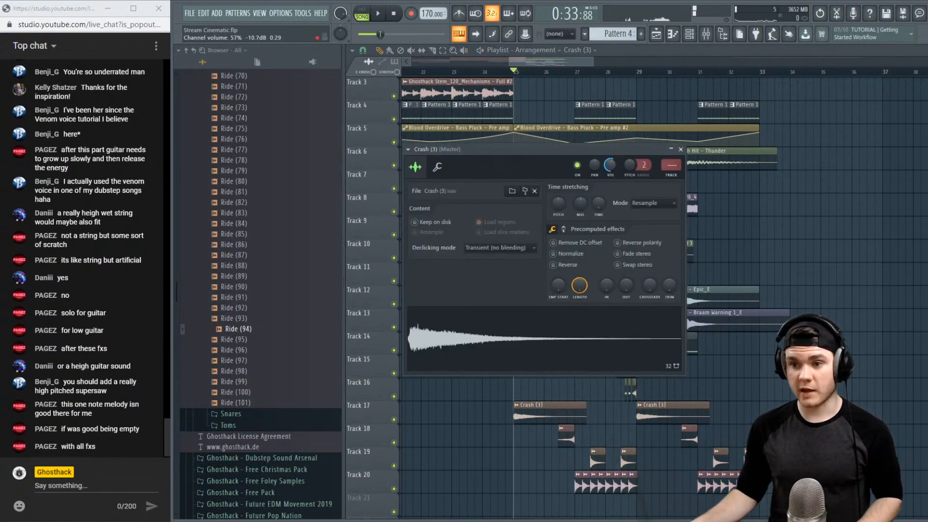
pyautogui.press('Escape')
pyautogui.press('space')
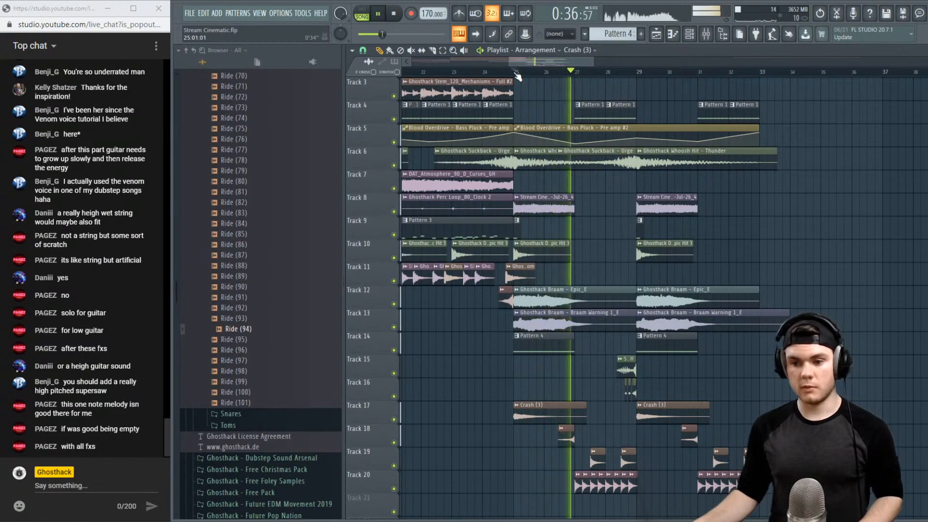
pyautogui.press('space')
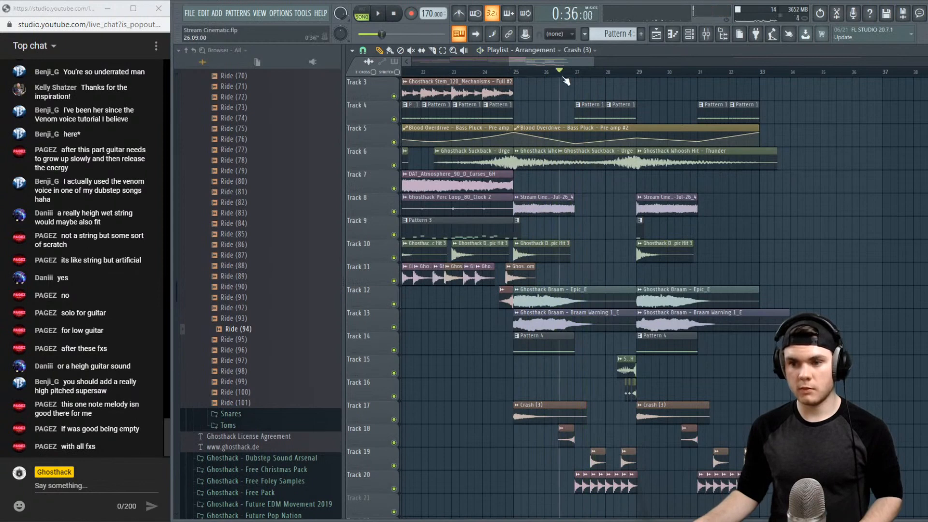
# Set the Ghosthack Whoosh - 4 channel volume to about 48% and play from the whoosh before bar 27
pyautogui.click(565, 426)
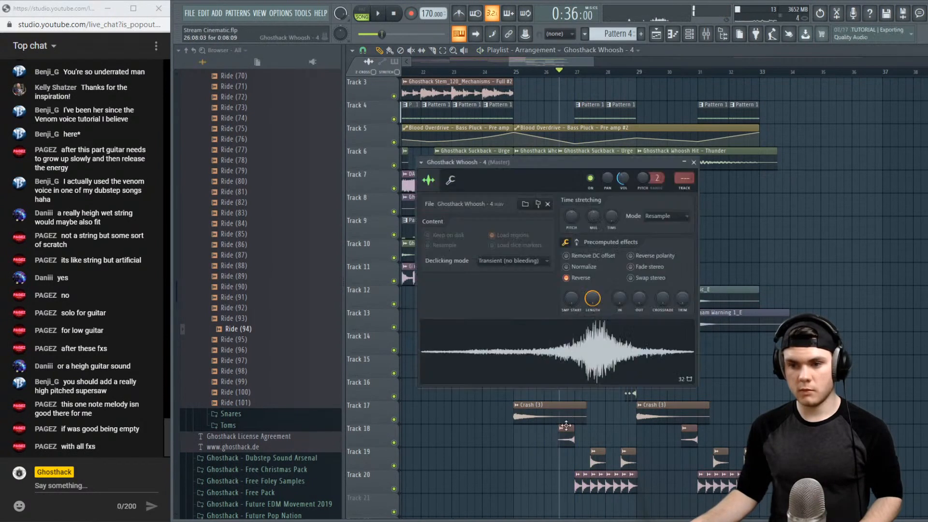
pyautogui.press('space')
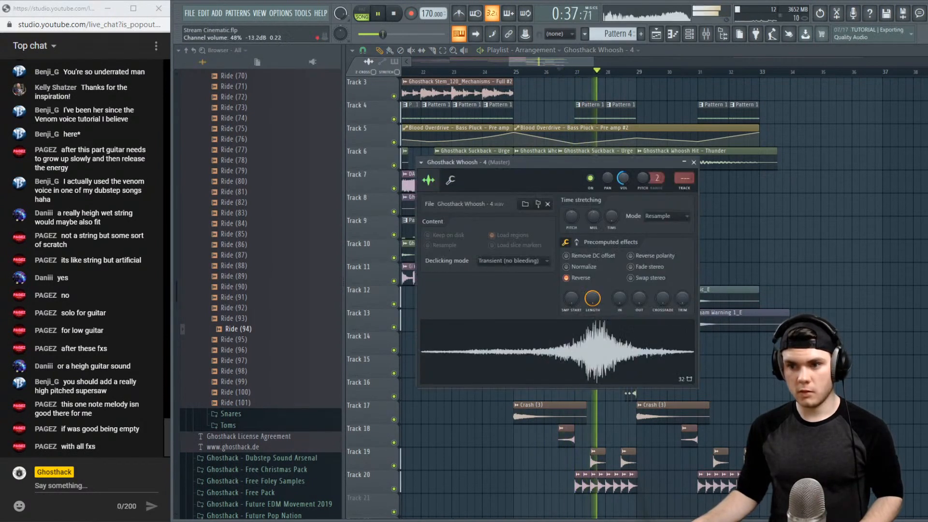
pyautogui.click(693, 161)
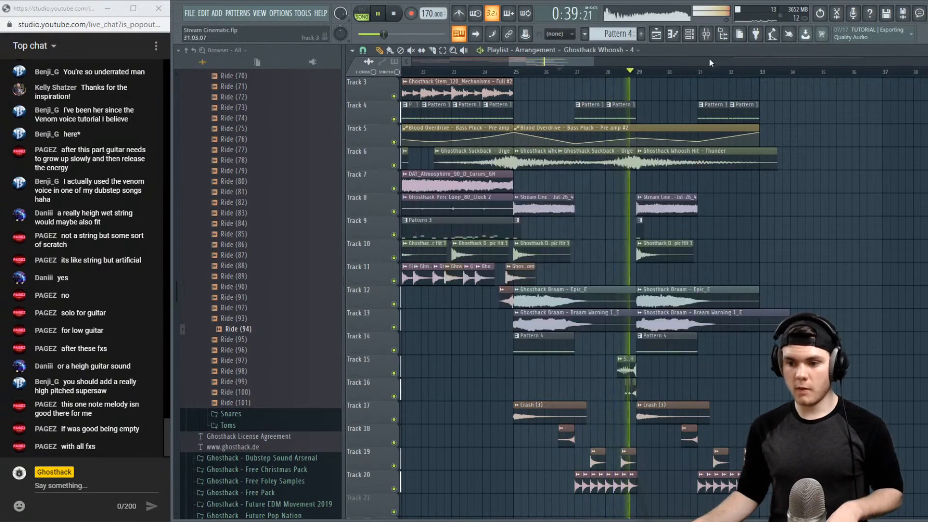
# Identify the sound on mixer insert 16 by playing it and checking its effects, and rename the insert to Sub Drop
pyautogui.click(708, 35)
pyautogui.press('space')
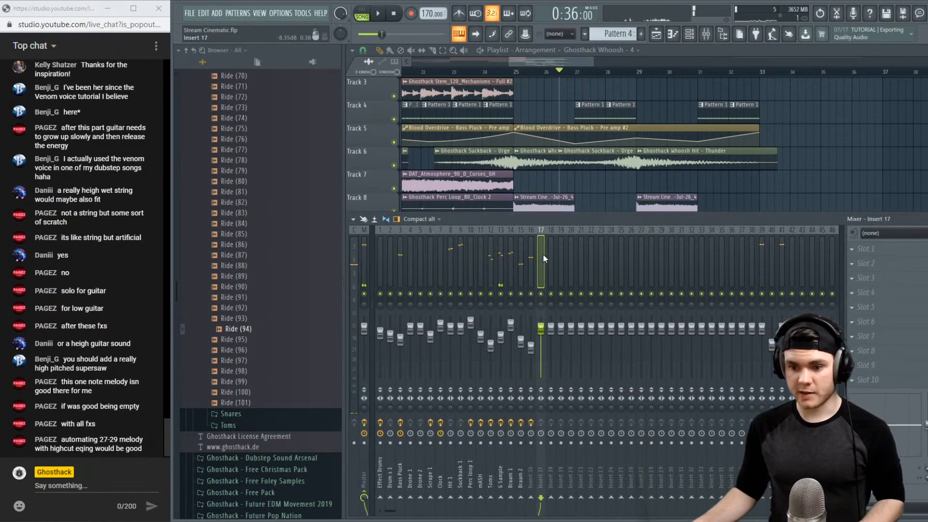
pyautogui.click(531, 247)
pyautogui.click(889, 248)
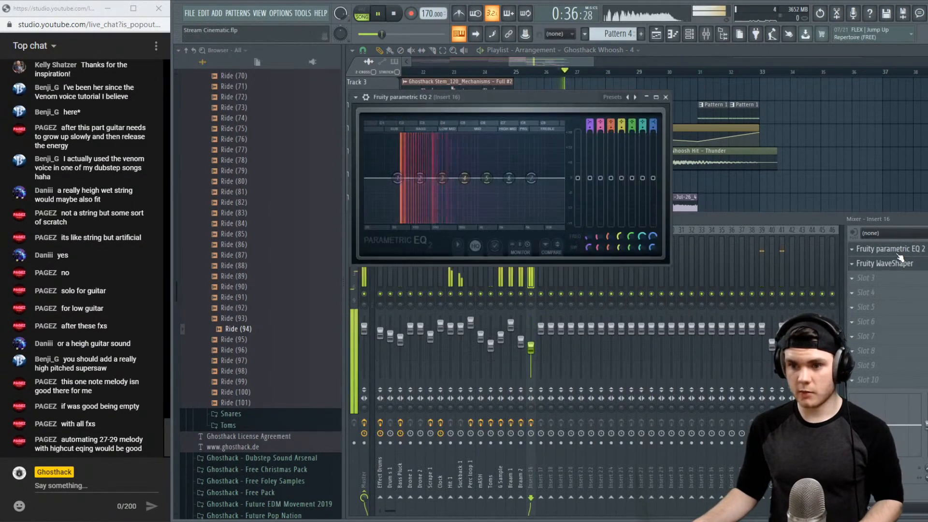
pyautogui.click(889, 248)
pyautogui.rightClick(532, 269)
pyautogui.click(558, 240)
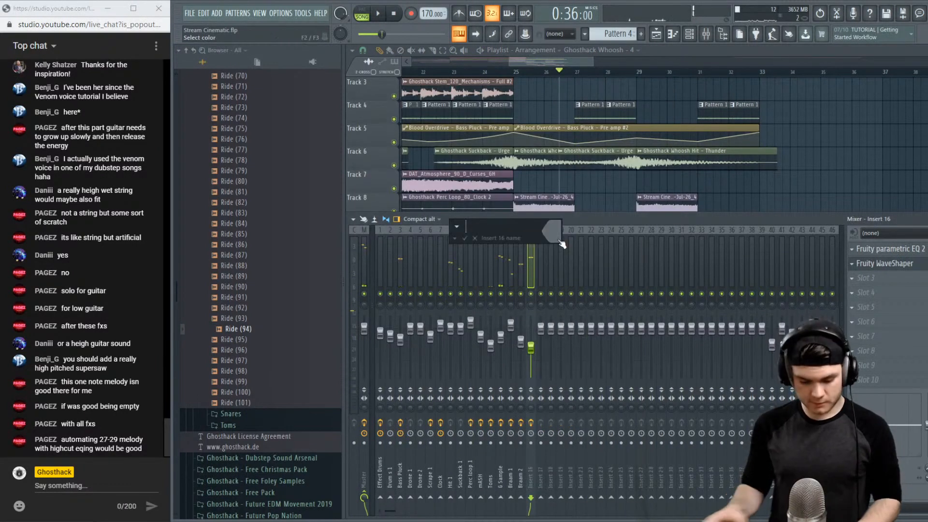
pyautogui.write('Sub Drop')
pyautogui.press('Return')
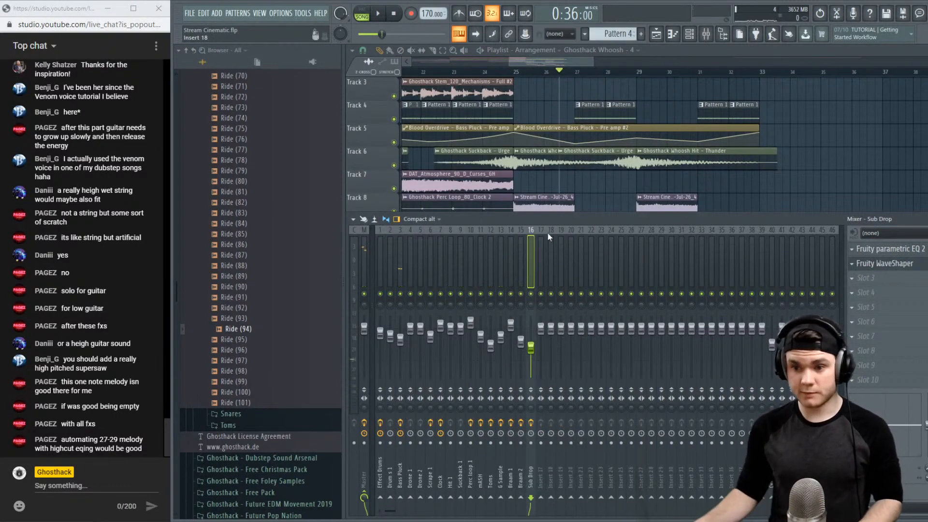
# Rename mixer insert 17 to Cymbals and close the mixer
pyautogui.rightClick(544, 232)
pyautogui.click(560, 242)
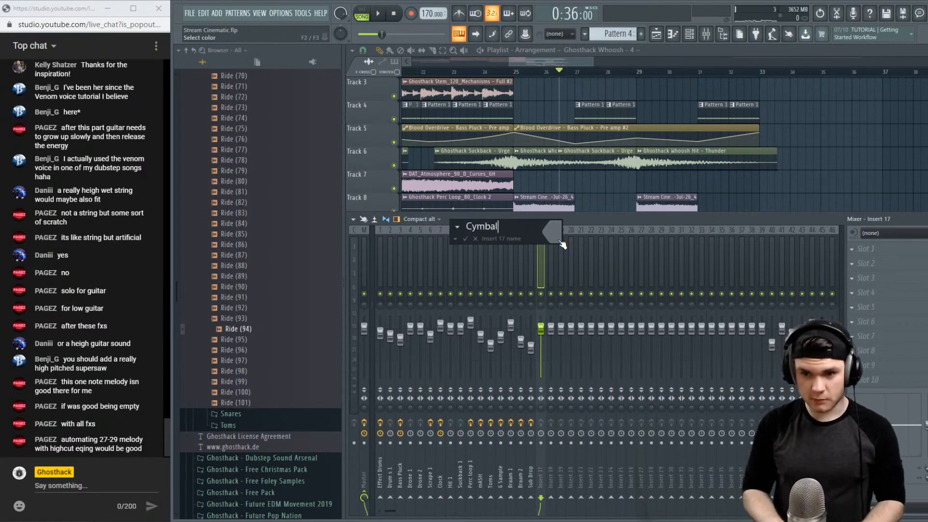
pyautogui.write('Cymbal')
pyautogui.press('Return')
pyautogui.click(684, 55)
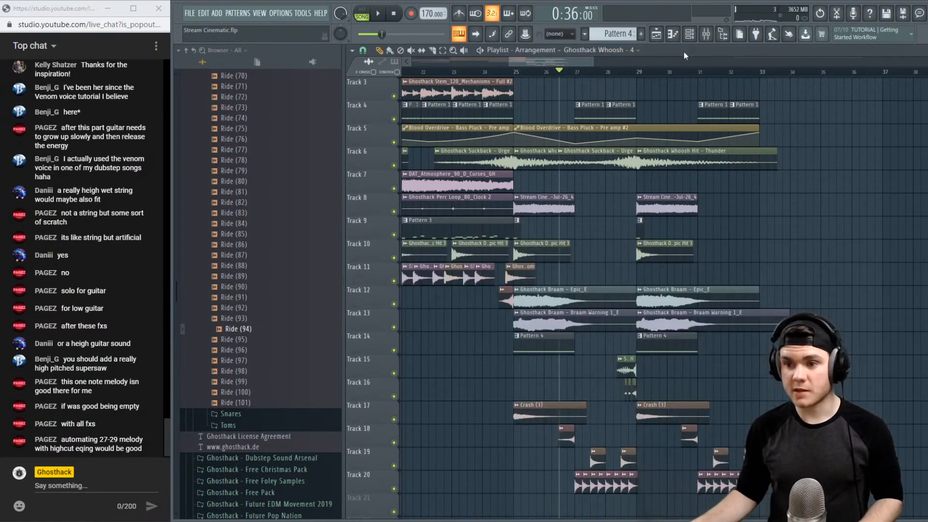
# Route the Ride (23) and Ride (94) channels to mixer track 17, Cymbals
pyautogui.doubleClick(582, 486)
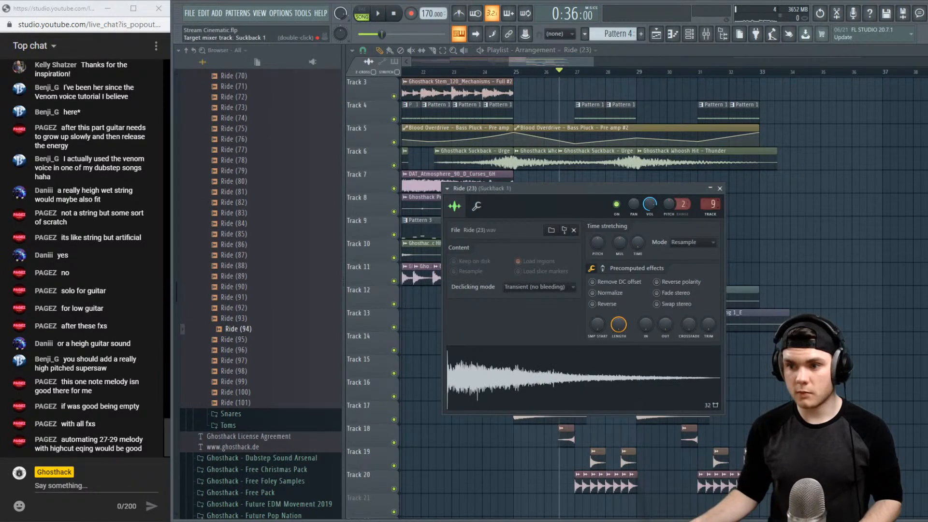
pyautogui.click(719, 189)
pyautogui.click(597, 451)
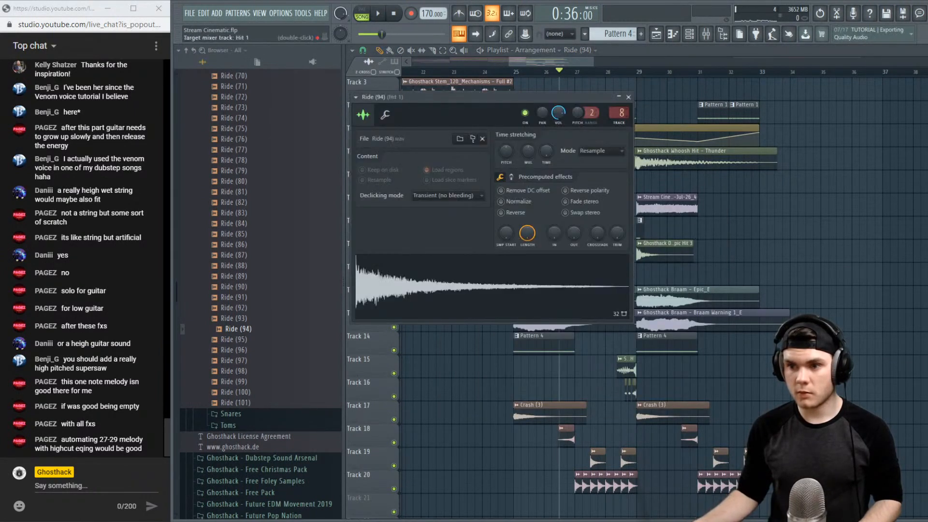
pyautogui.press('space')
pyautogui.click(628, 98)
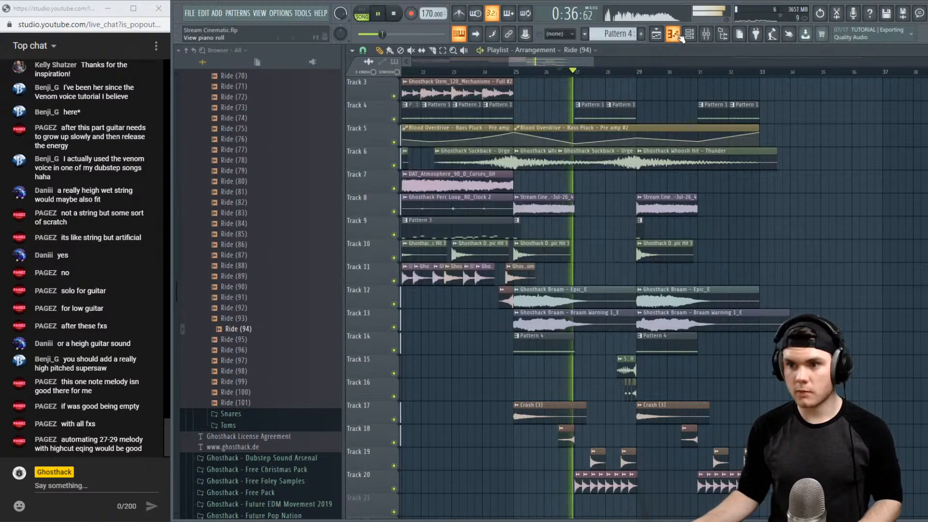
# Lower the Cymbals mixer track volume to about 61% (-9.7 dB) and check the balance from around bar 26
pyautogui.click(706, 34)
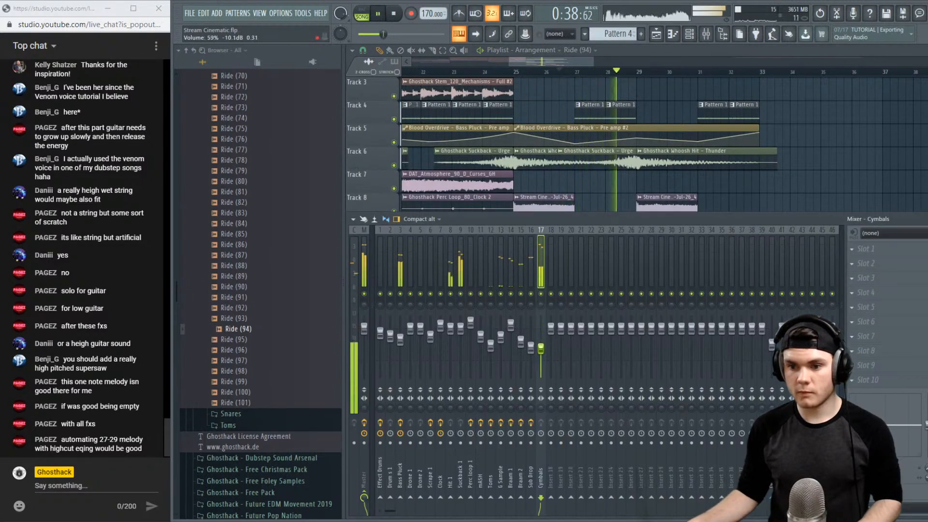
pyautogui.moveTo(540, 328); pyautogui.dragTo(541, 350)
pyautogui.press('space')
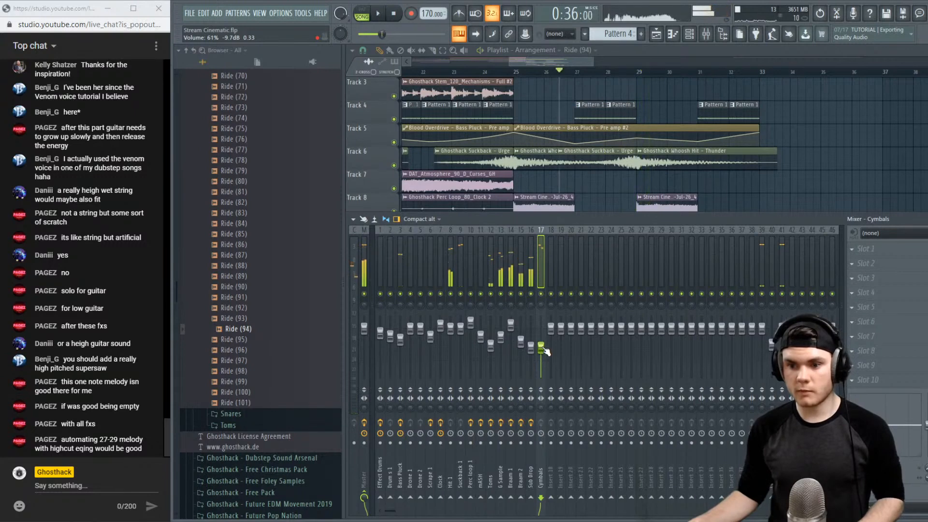
pyautogui.click(552, 77)
pyautogui.press('space')
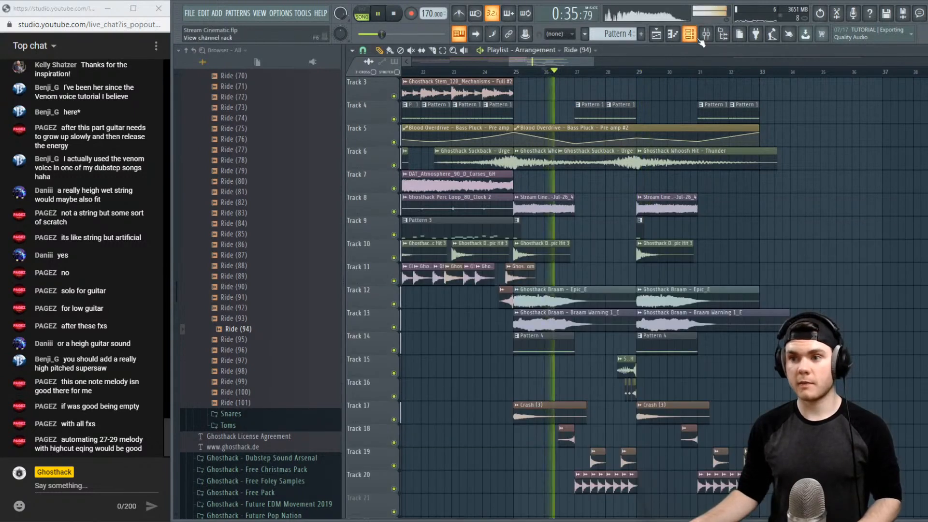
pyautogui.press('F9')
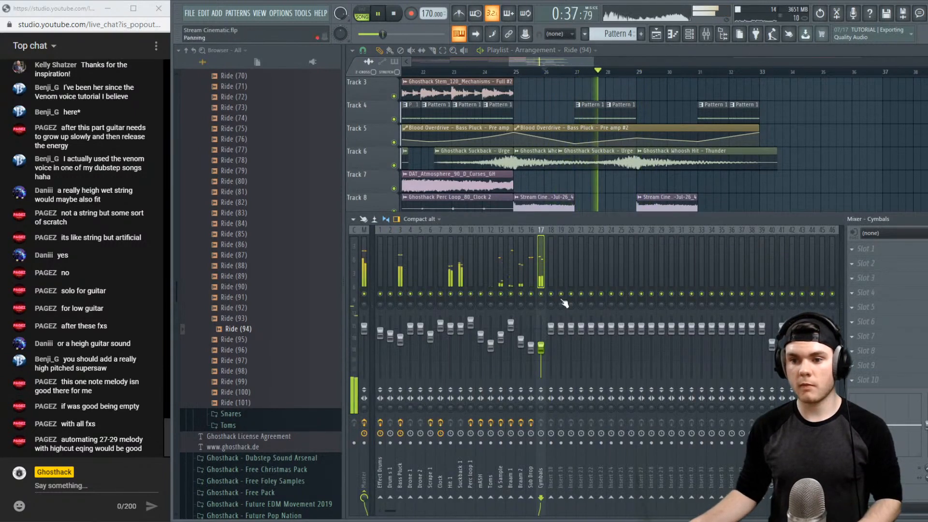
pyautogui.press('space')
# Add Fruity Reeverb 2 to the Cymbals mixer track and set its room size to 62, checking it soloed and in the mix
pyautogui.click(882, 248)
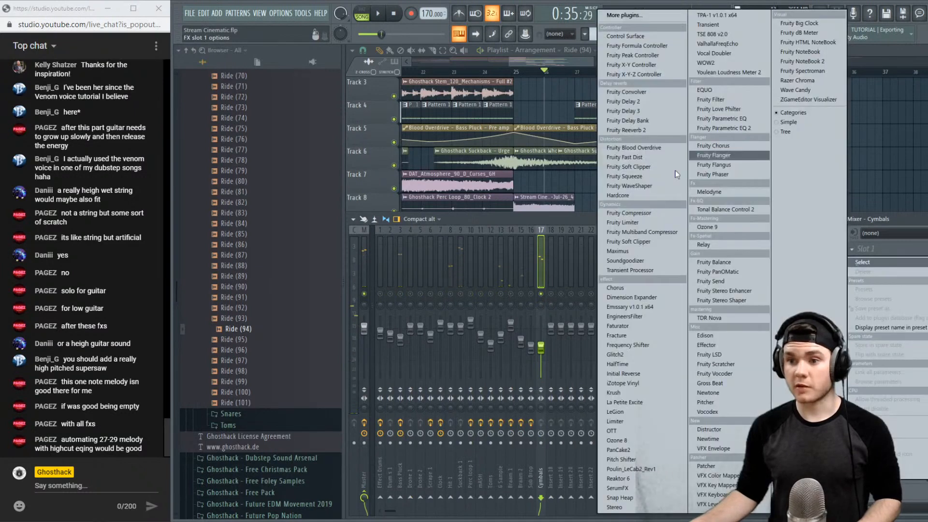
pyautogui.click(662, 132)
pyautogui.press('space')
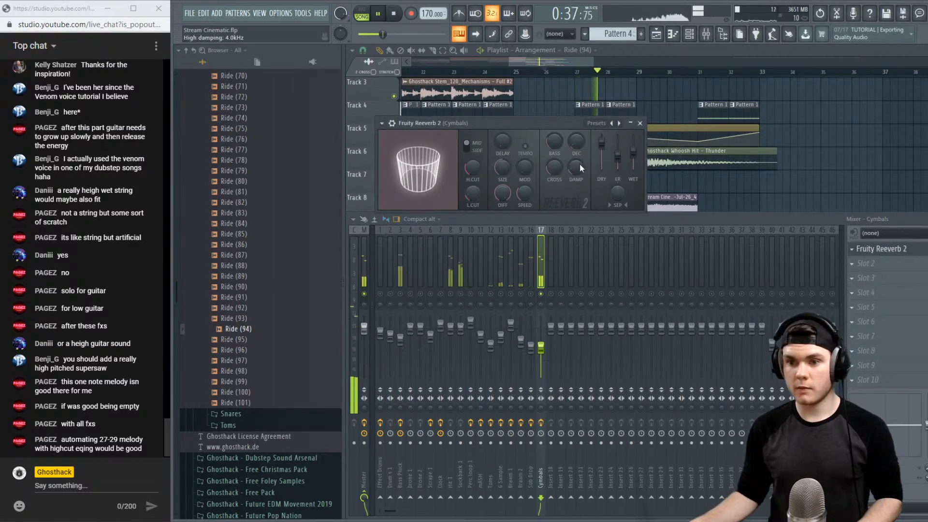
pyautogui.rightClick(541, 294)
pyautogui.press('space')
pyautogui.press('space')
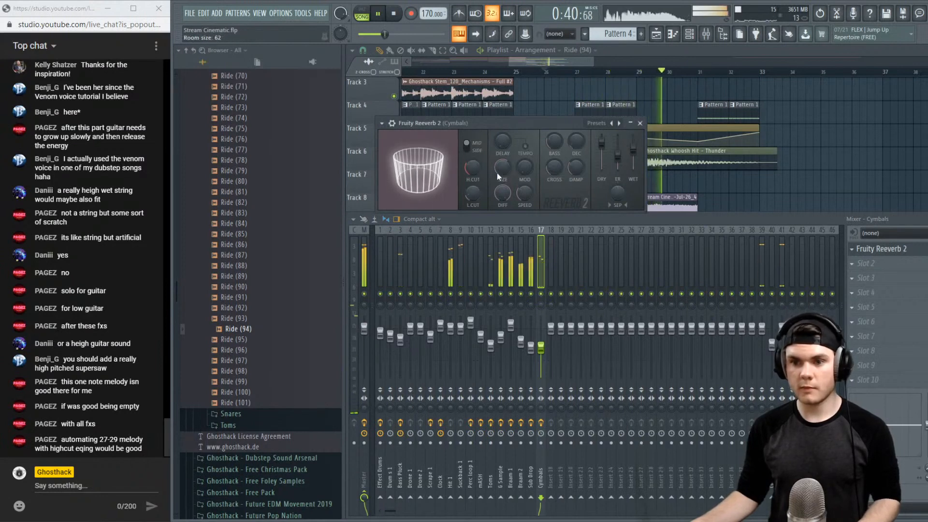
# Close the Cymbals reverb and the mixer, and listen to the climactic section with the rides in the full mix
pyautogui.moveTo(500, 175); pyautogui.dragTo(501, 166)
pyautogui.click(640, 122)
pyautogui.press('F9')
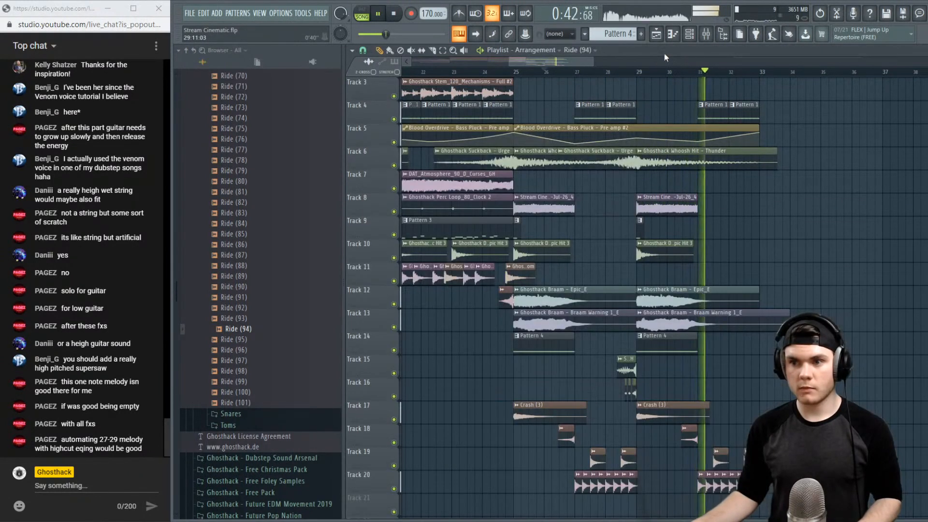
pyautogui.press('space')
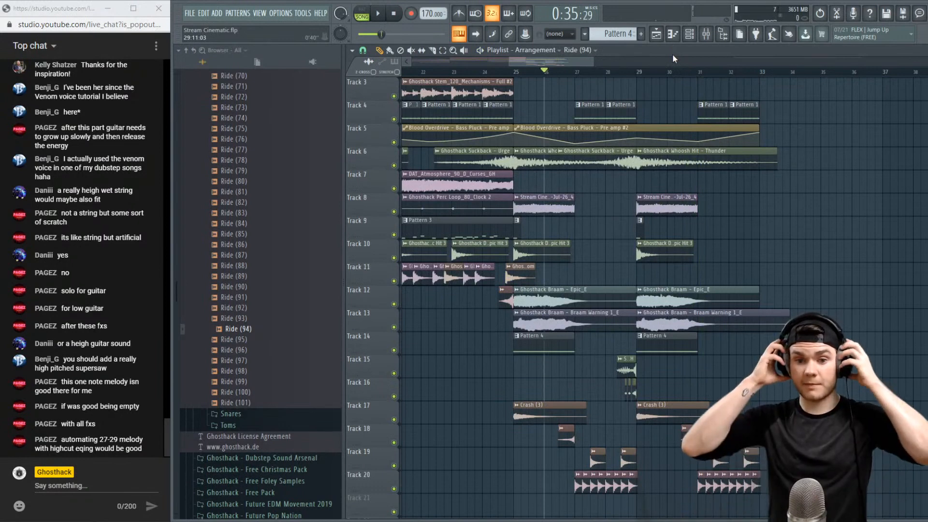
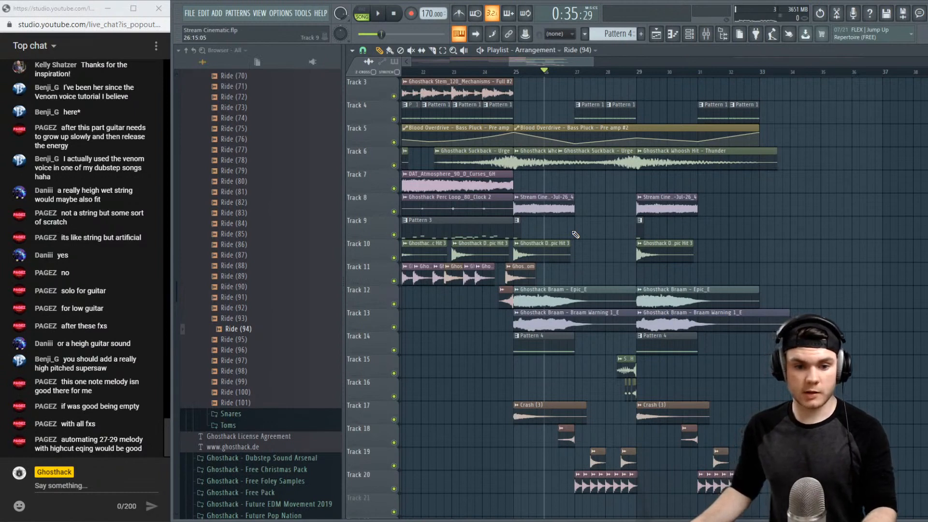
pyautogui.press('space')
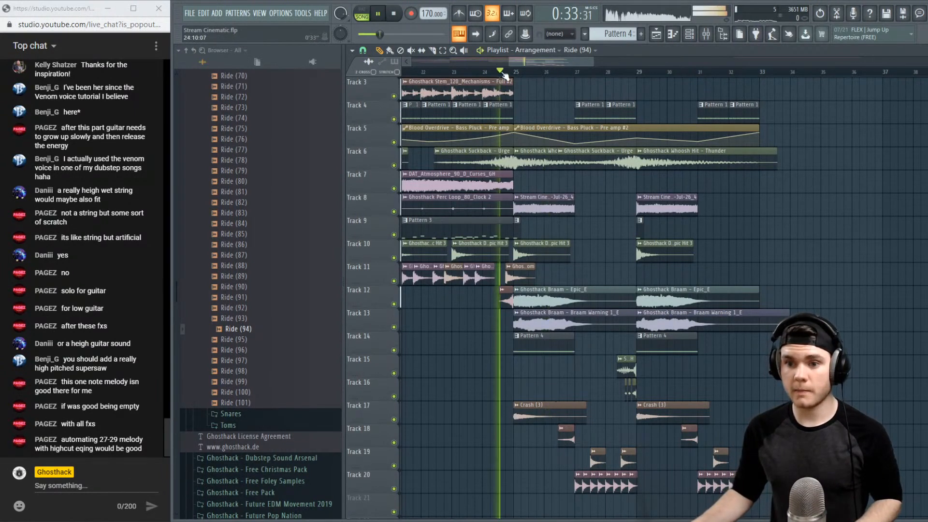
# Create Pattern 5 and add a 3x Osc to the unsorted channels, with oscillator 1 set to the noise waveform
pyautogui.click(689, 34)
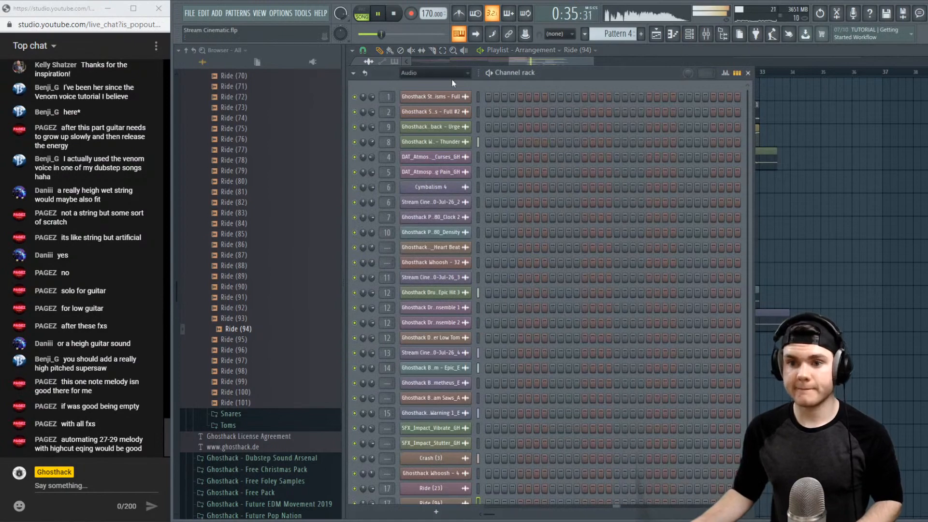
pyautogui.press('space')
pyautogui.click(438, 74)
pyautogui.click(431, 115)
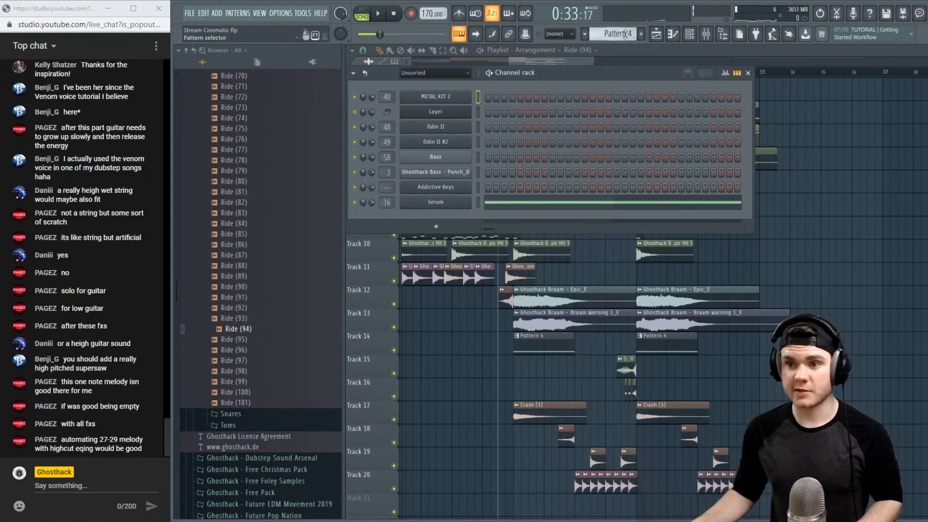
pyautogui.click(641, 33)
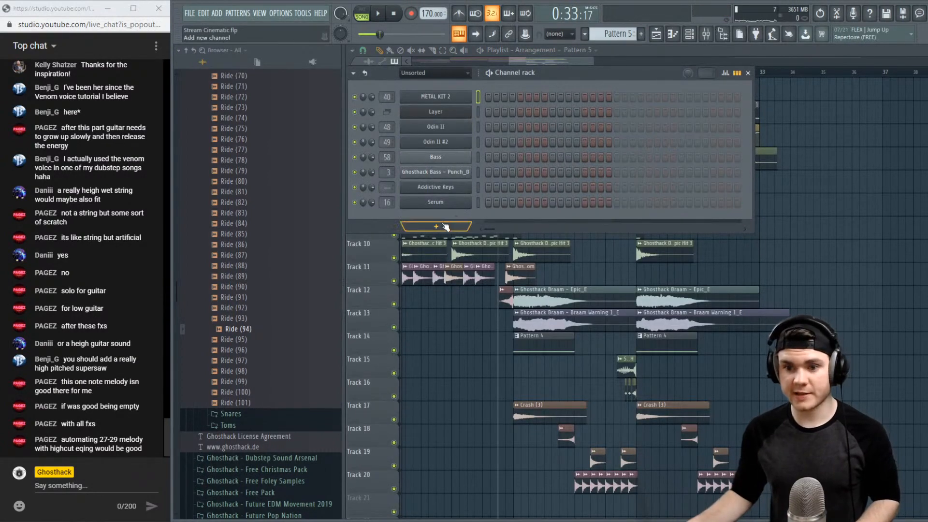
pyautogui.click(444, 227)
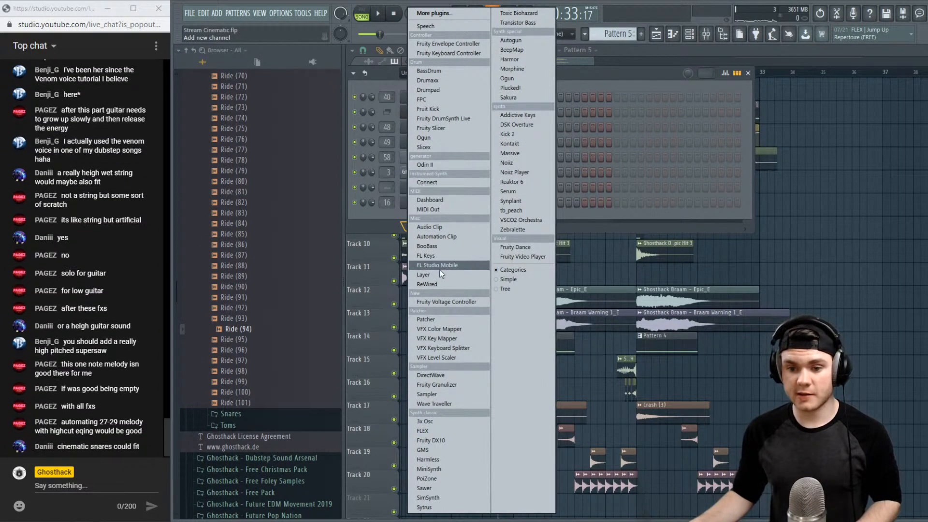
pyautogui.click(436, 421)
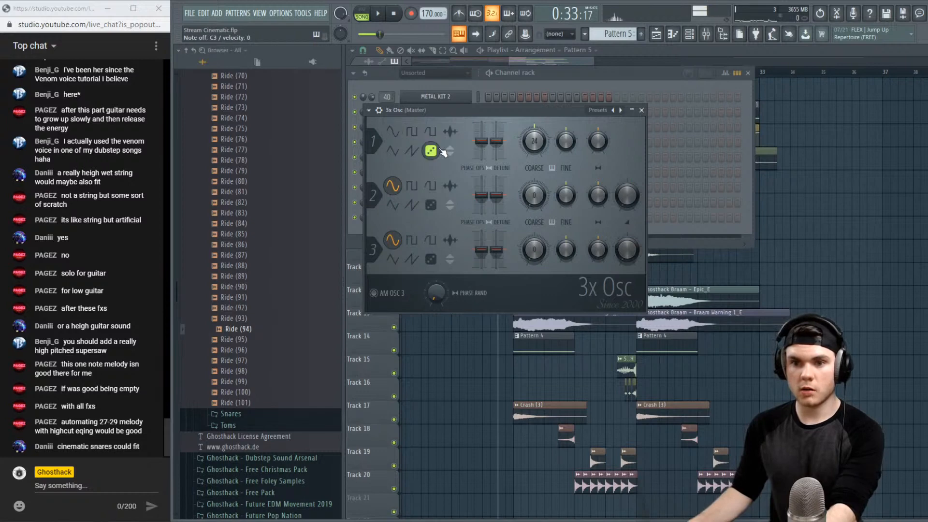
pyautogui.click(642, 110)
# Enter a six-bar C5 note from bar 1 in the 3x Osc piano roll and audition it in pattern mode
pyautogui.rightClick(455, 220)
pyautogui.click(478, 225)
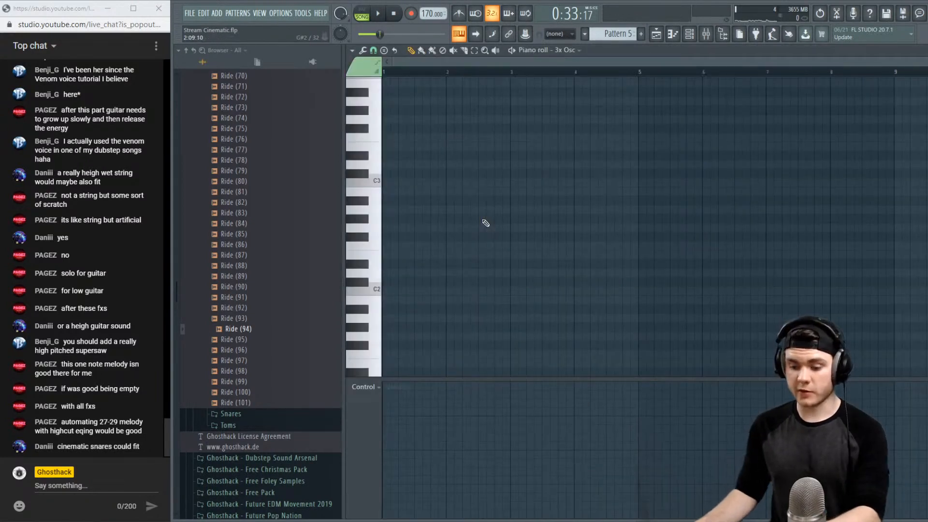
pyautogui.scroll(6, 459, 236)
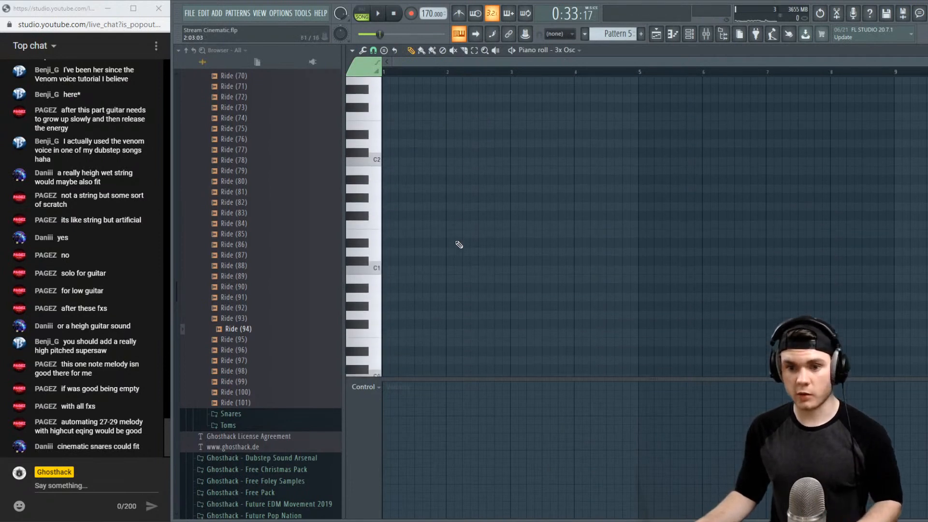
pyautogui.scroll(5, 419, 194)
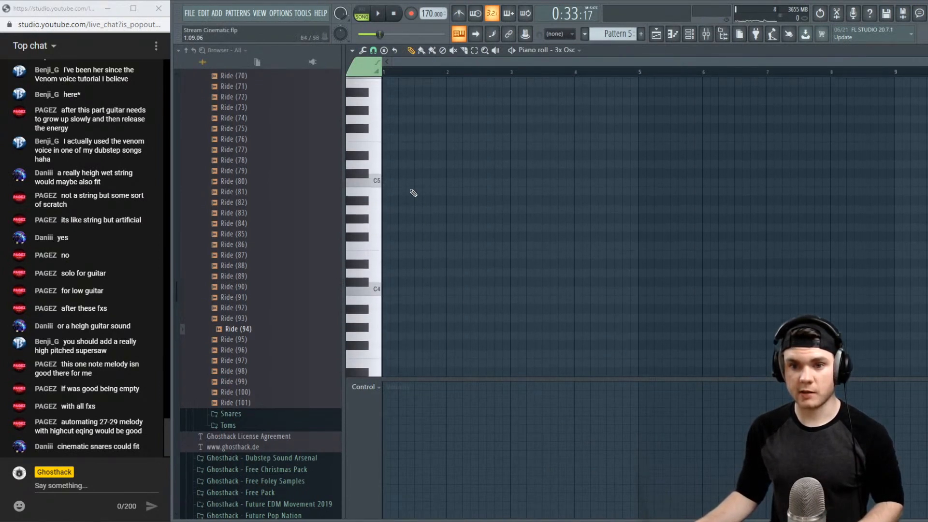
pyautogui.click(410, 186)
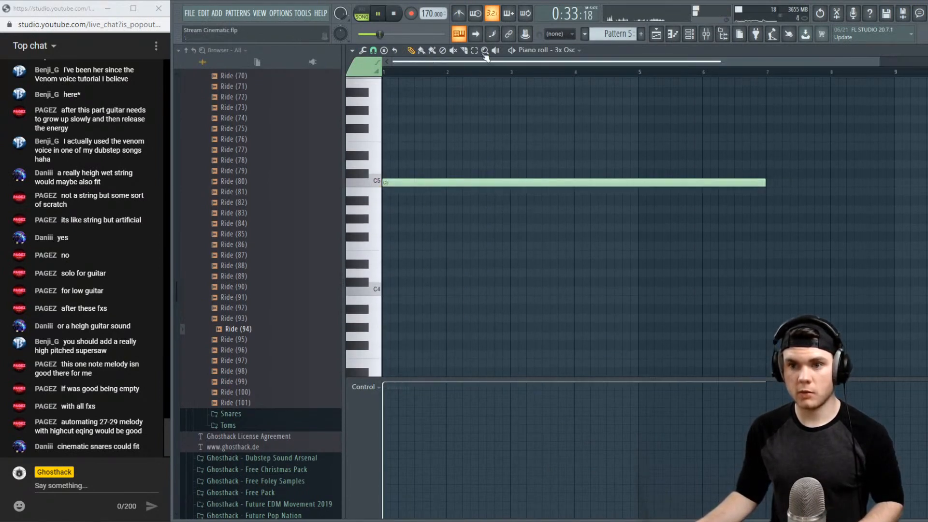
pyautogui.press('l')
pyautogui.press('space')
pyautogui.press('space')
pyautogui.press('space')
# Route the 3x Osc channel to mixer insert 18, solo that insert and lower its volume slightly
pyautogui.click(693, 36)
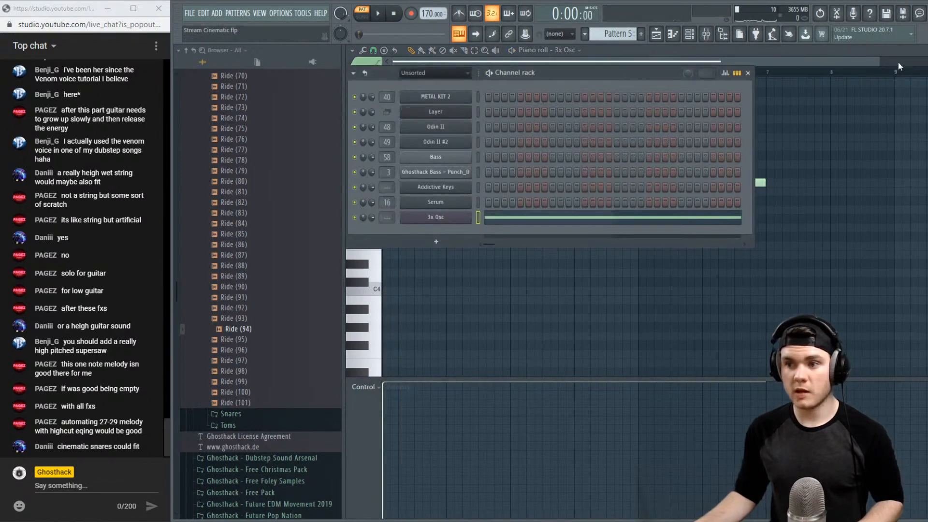
pyautogui.click(705, 34)
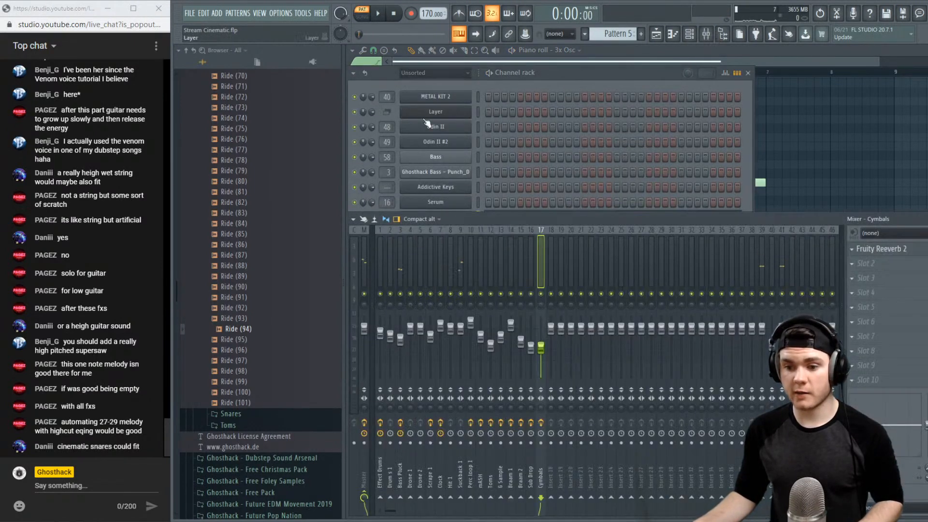
pyautogui.click(526, 73)
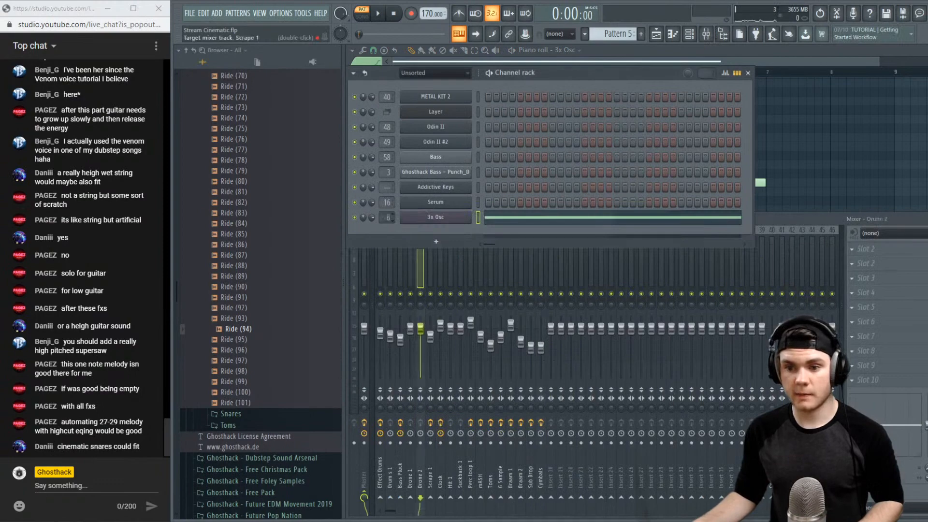
pyautogui.press('space')
pyautogui.click(554, 313)
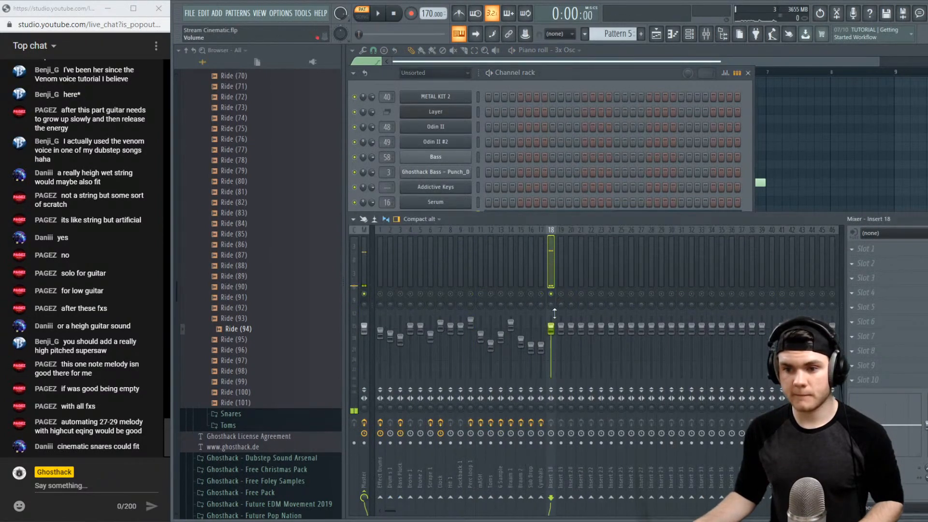
# Add Fruity Parametric EQ 2 to Insert 18, cutting the lows around 284 Hz with band 1 and the highs near 19 kHz with band 7
pyautogui.click(862, 249)
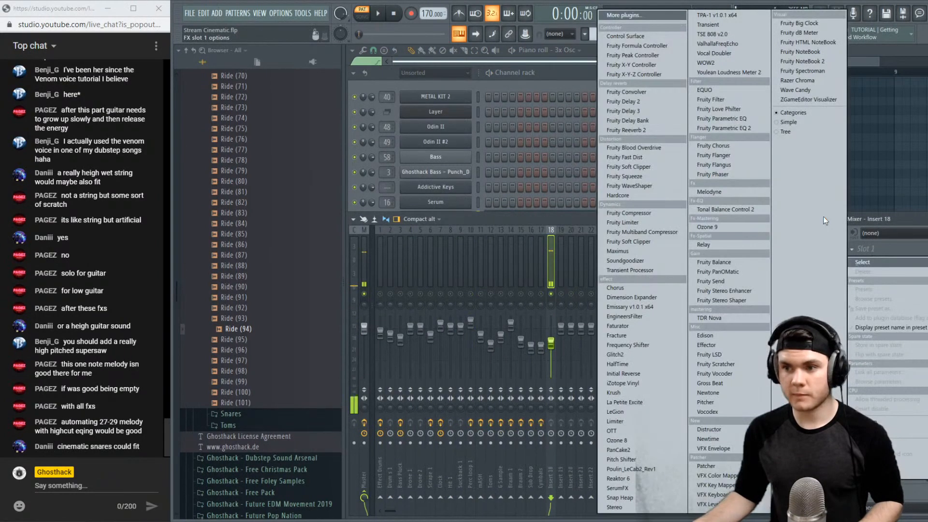
pyautogui.click(760, 127)
pyautogui.moveTo(450, 230); pyautogui.dragTo(480, 273)
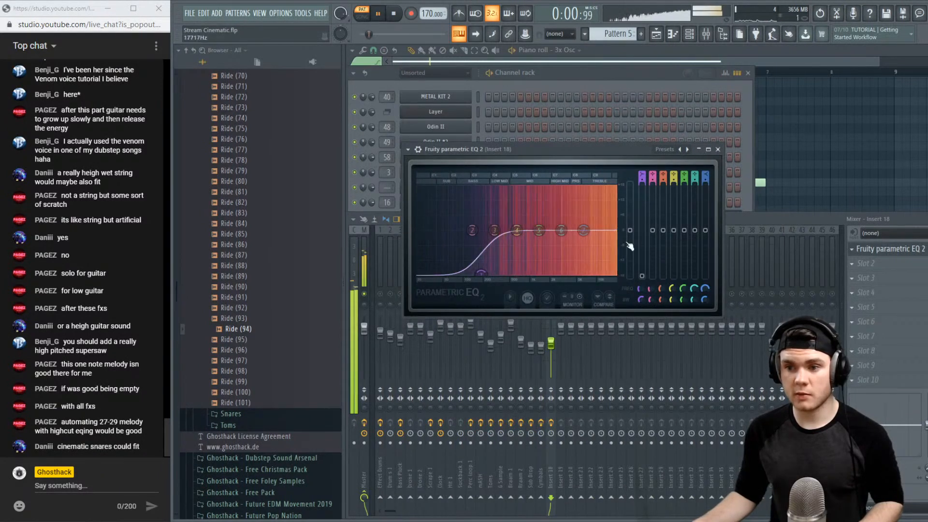
pyautogui.moveTo(583, 230); pyautogui.dragTo(613, 274)
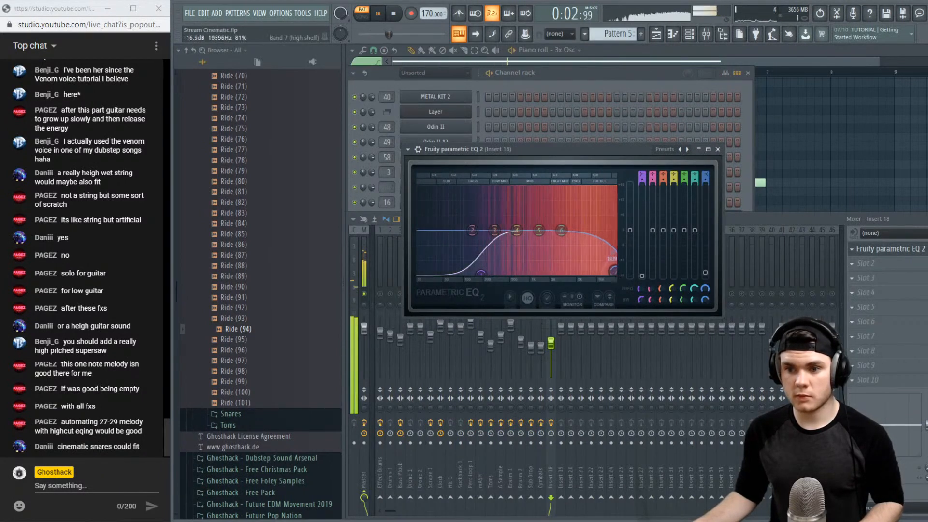
pyautogui.press('space')
pyautogui.moveTo(480, 273); pyautogui.dragTo(494, 273)
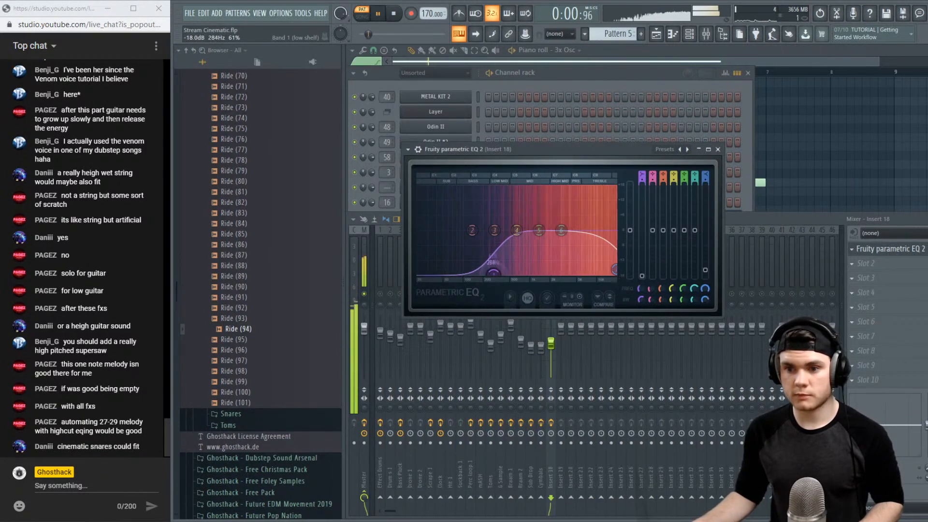
pyautogui.click(876, 249)
pyautogui.press('space')
# Add Fruity Reeverb 2 in Insert 18's second effect slot and raise its early reflections level while auditioning the noise
pyautogui.click(867, 263)
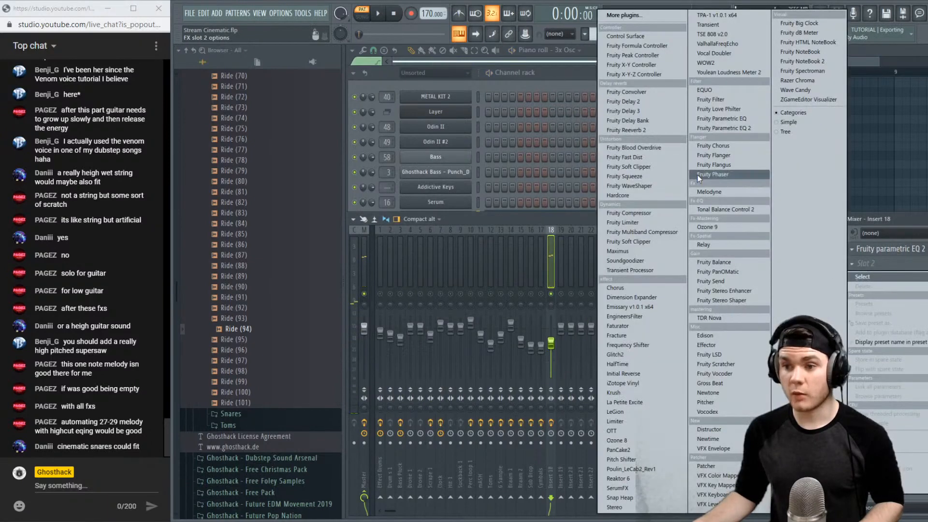
pyautogui.click(642, 130)
pyautogui.press('space')
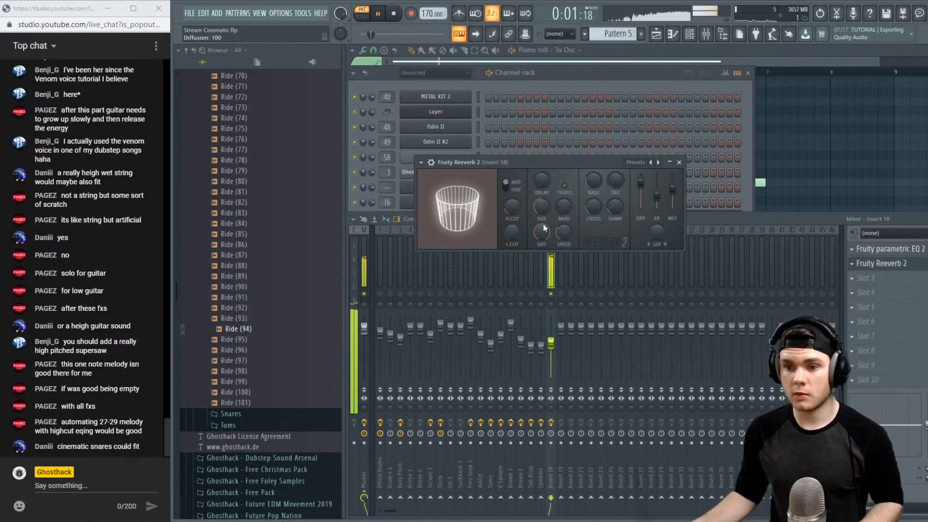
pyautogui.press('space')
pyautogui.press('space')
pyautogui.moveTo(655, 196)
pyautogui.mouseDown()
pyautogui.moveTo(657, 178)
pyautogui.moveTo(672, 190)
pyautogui.mouseUp()
pyautogui.press('space')
pyautogui.press('space')
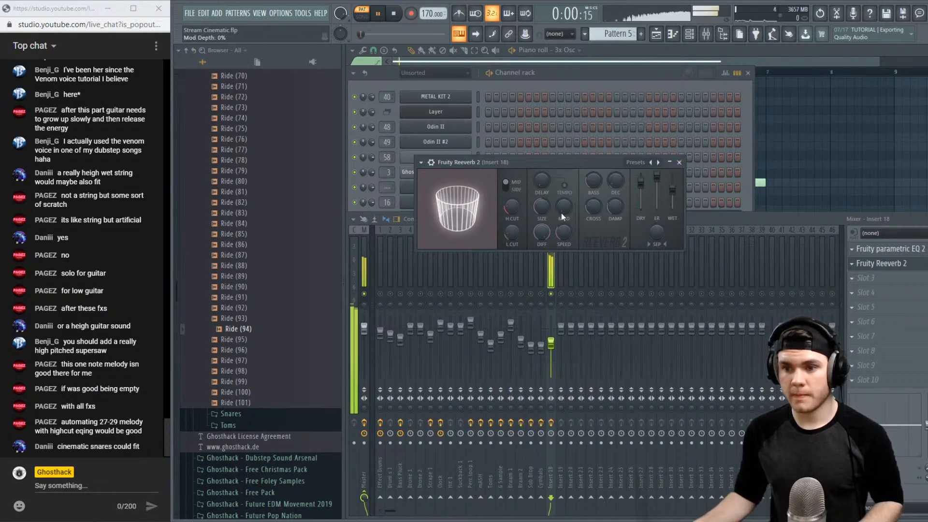
pyautogui.press('space')
pyautogui.press('space')
pyautogui.press('space')
pyautogui.click(885, 264)
# Add Fruity Chorus to Insert 18, set its depth to about 2.37 ms and move it to the first effect slot
pyautogui.click(865, 278)
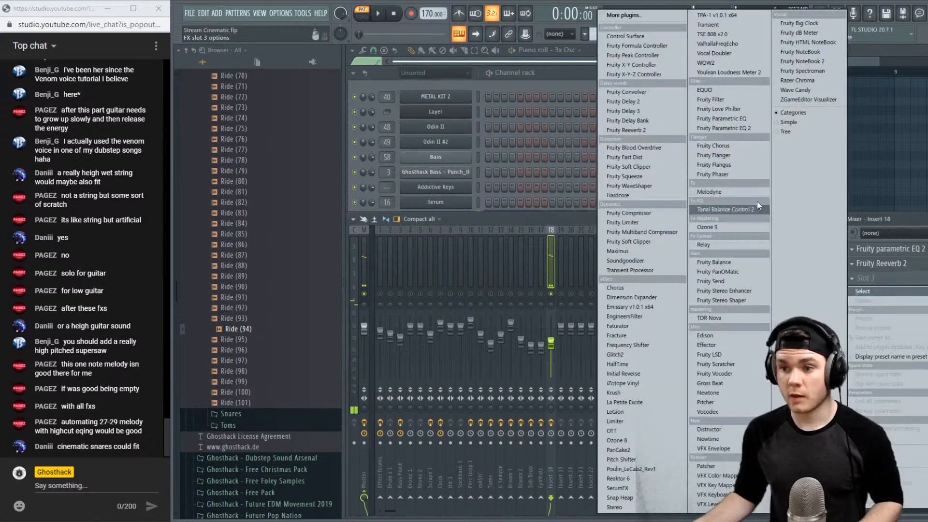
pyautogui.click(741, 146)
pyautogui.press('space')
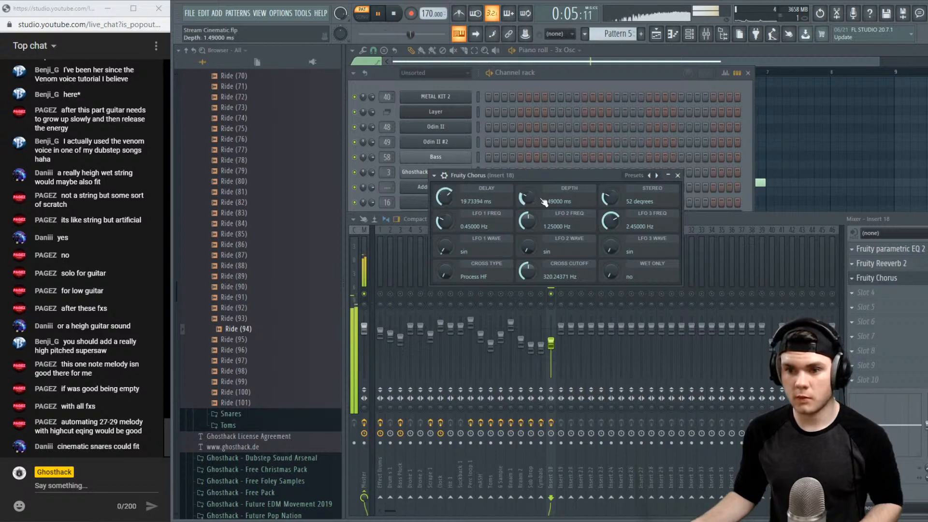
pyautogui.moveTo(894, 284); pyautogui.dragTo(901, 250)
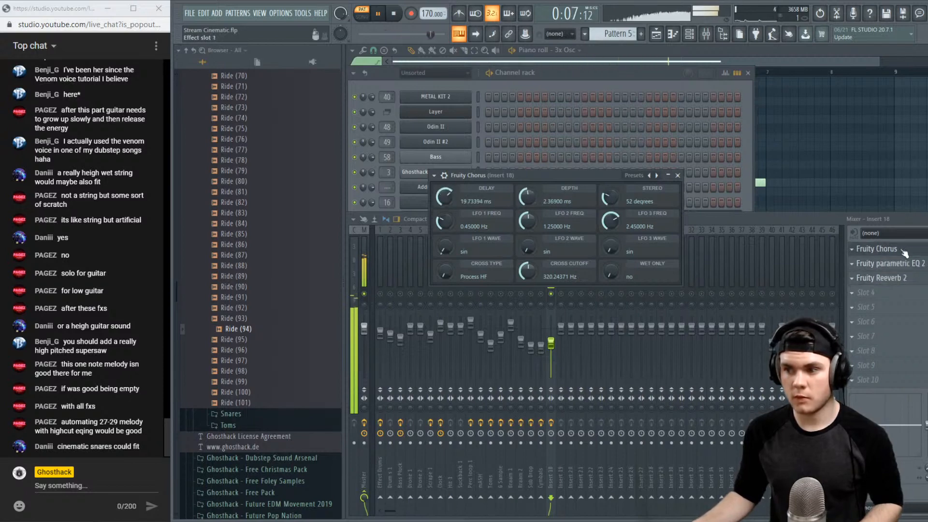
pyautogui.press('space')
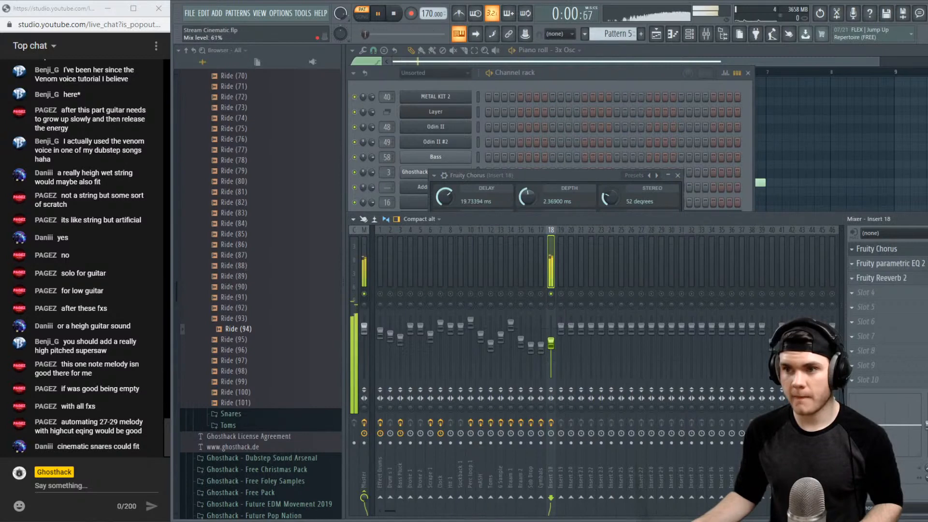
# Shift the peaking band 6 of Insert 18's parametric EQ down into the mids with a slight cut, checking it in playback
pyautogui.click(893, 264)
pyautogui.press('space')
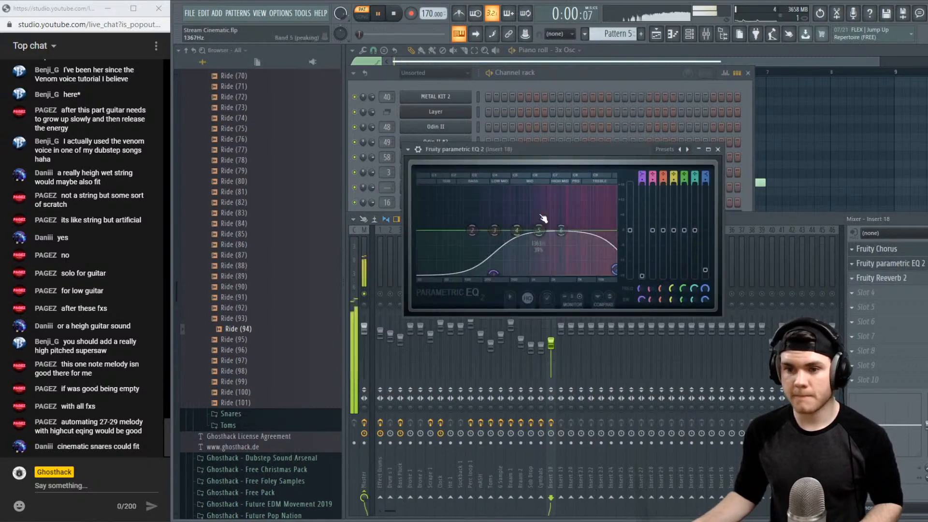
pyautogui.moveTo(560, 229); pyautogui.dragTo(511, 238)
pyautogui.press('space')
pyautogui.click(718, 149)
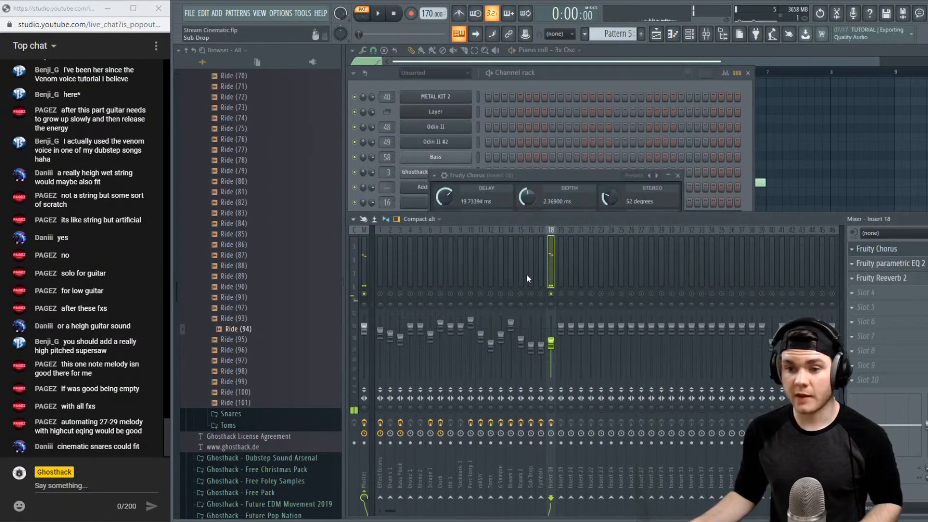
# Unsolo Insert 18, lower its volume further and return to the playlist
pyautogui.rightClick(552, 294)
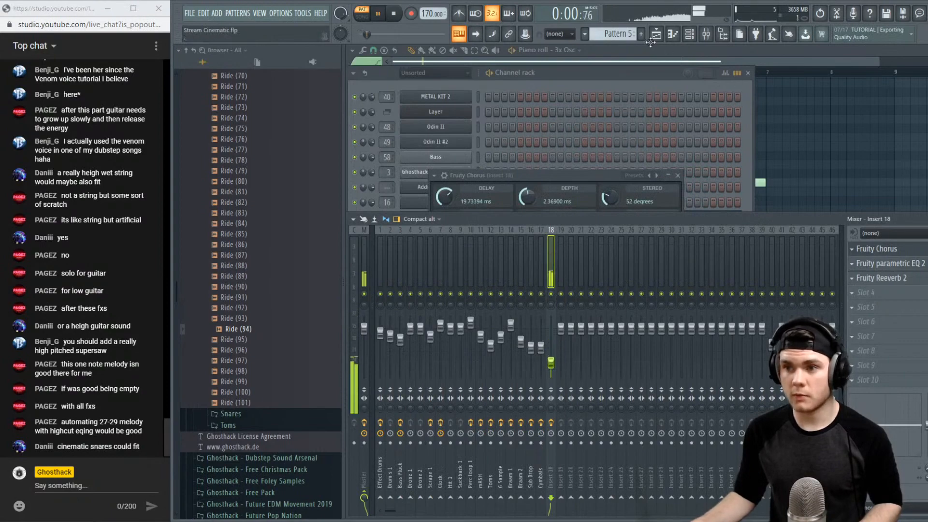
pyautogui.click(656, 35)
pyautogui.press('space')
# Place two-bar Pattern 5 clips on Track 21 at bars 25 and 29 and play the song from just before bar 25
pyautogui.moveTo(677, 391); pyautogui.dragTo(572, 456)
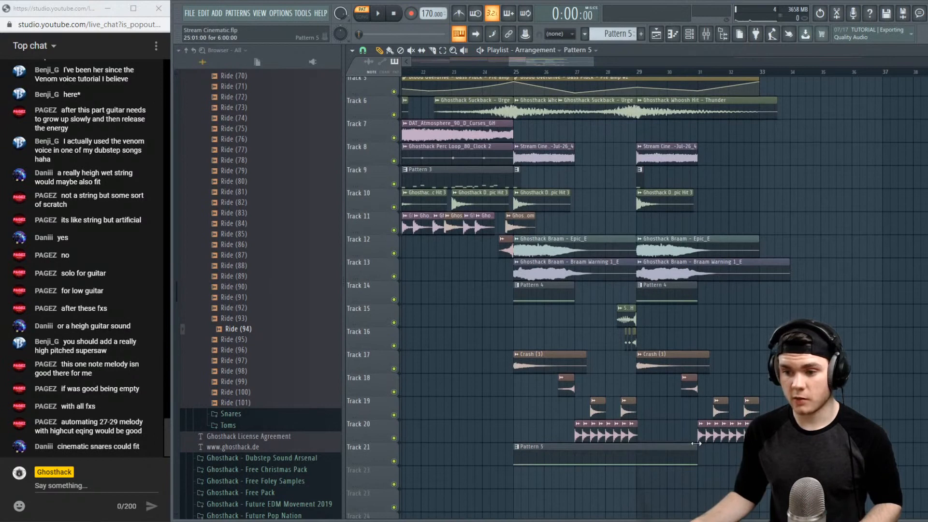
pyautogui.moveTo(696, 443); pyautogui.dragTo(555, 463)
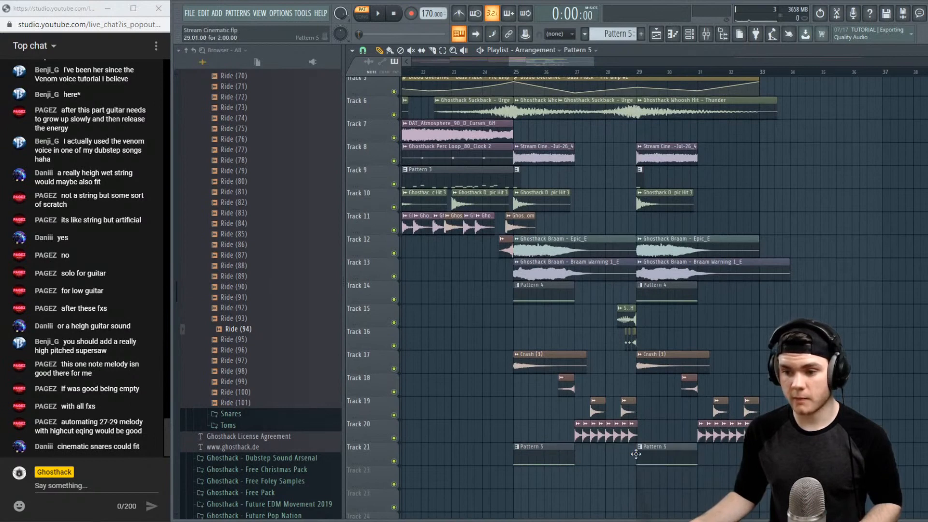
pyautogui.click(506, 72)
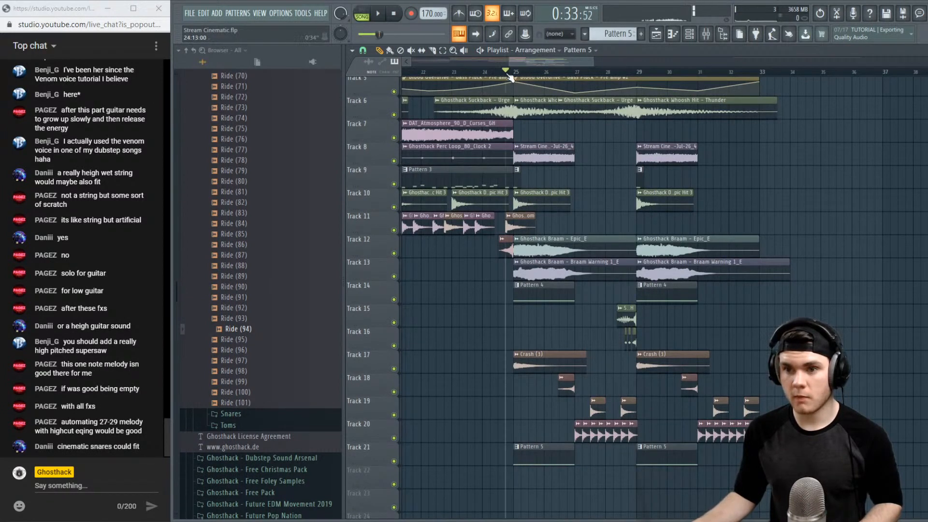
pyautogui.click(692, 37)
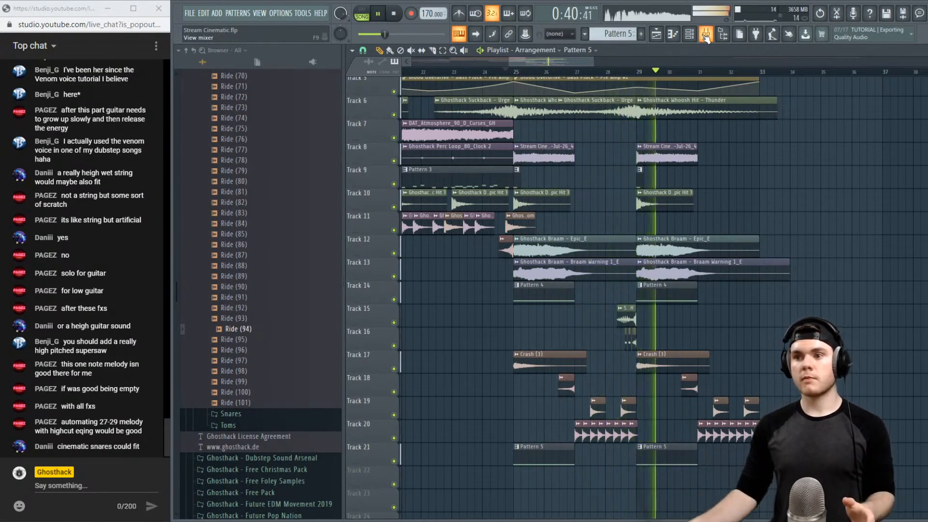
# Stop playback, check the 3x Osc and Insert 18 settings, and move Pattern 5's long 3x Osc note down to E3
pyautogui.click(689, 35)
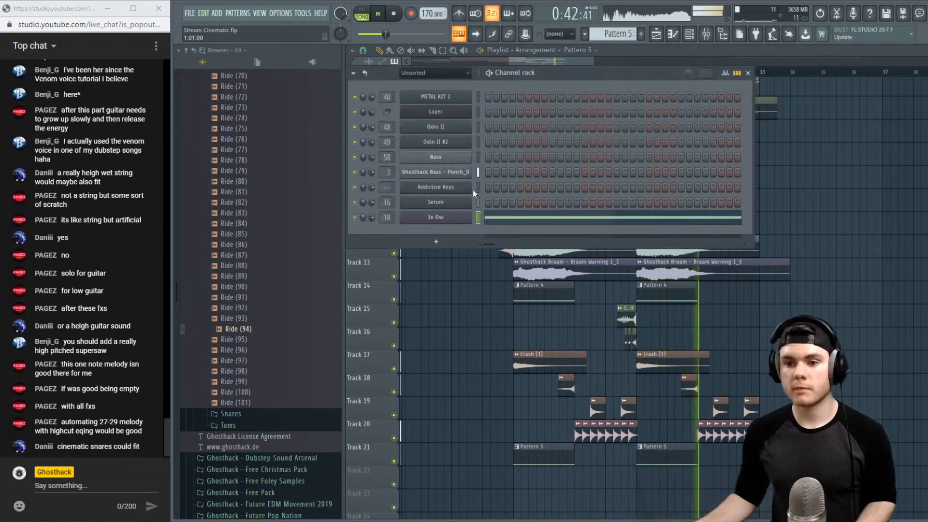
pyautogui.press('space')
pyautogui.click(463, 216)
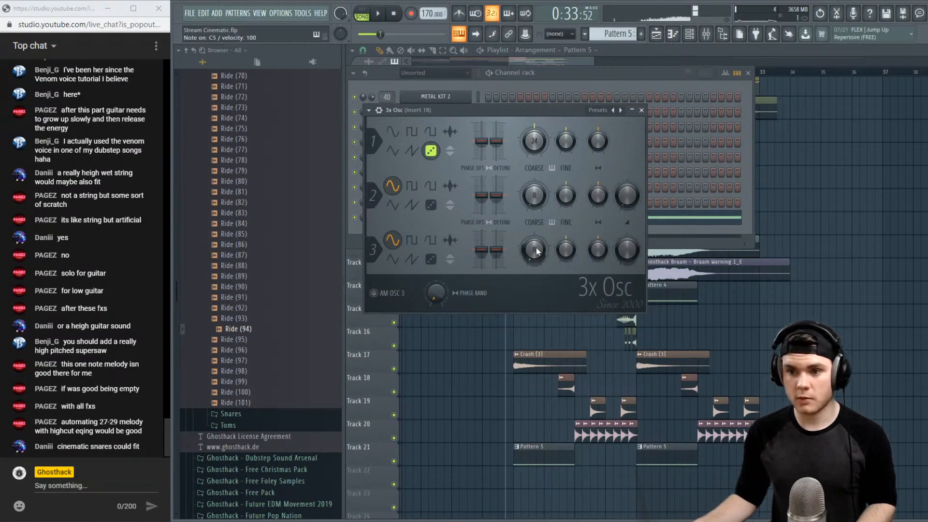
pyautogui.click(641, 111)
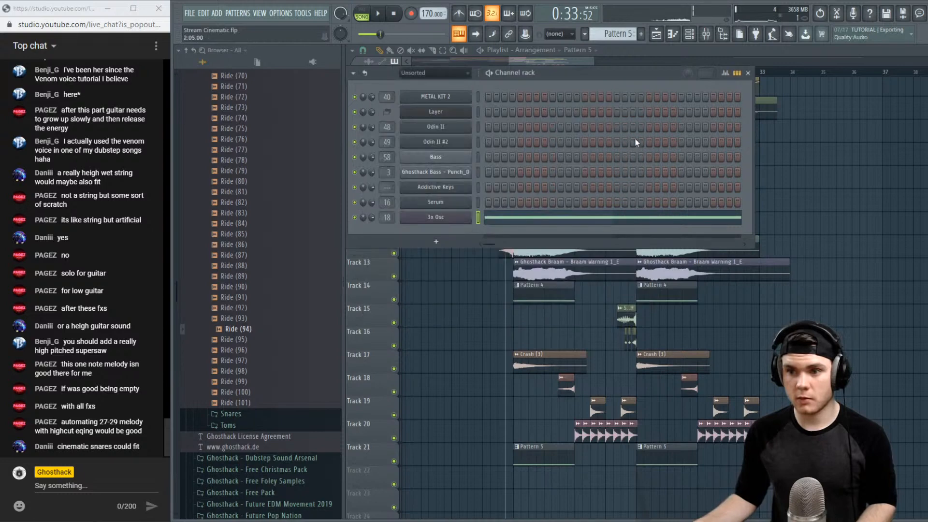
pyautogui.click(705, 33)
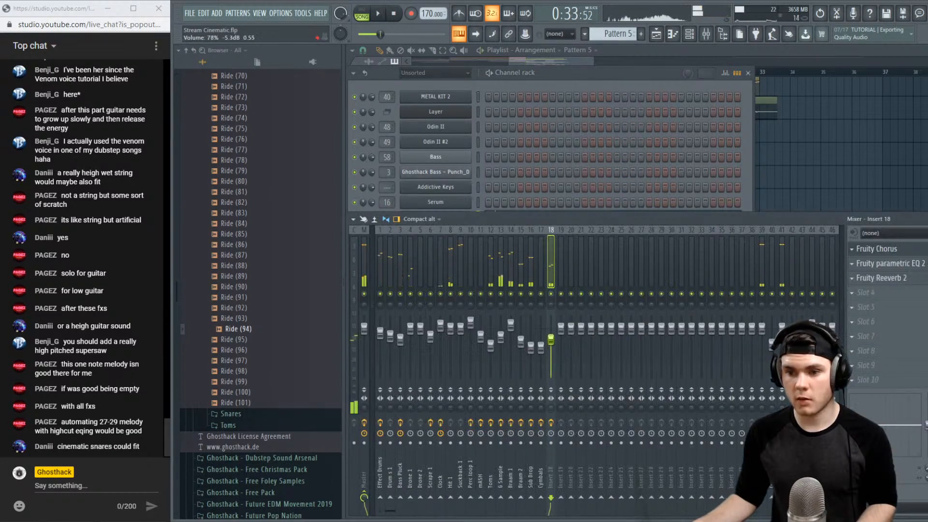
pyautogui.click(554, 224)
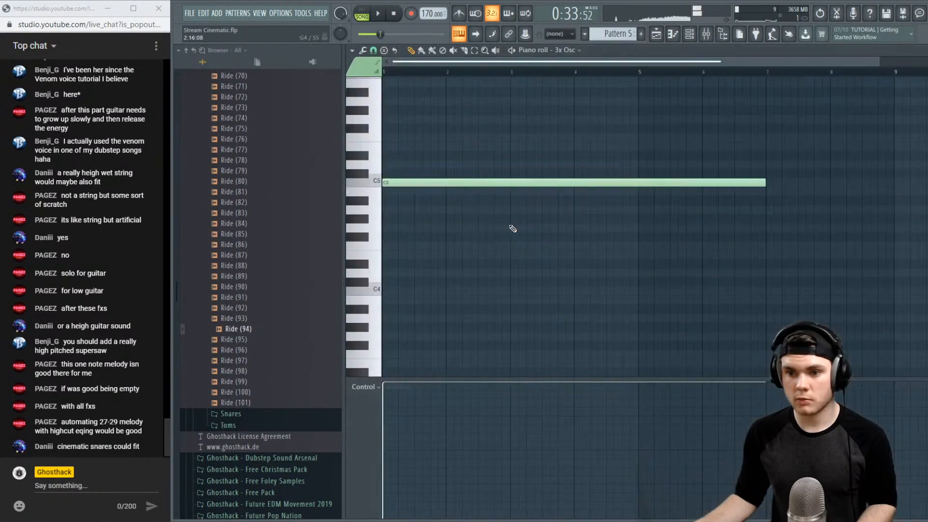
pyautogui.moveTo(397, 157); pyautogui.dragTo(384, 342)
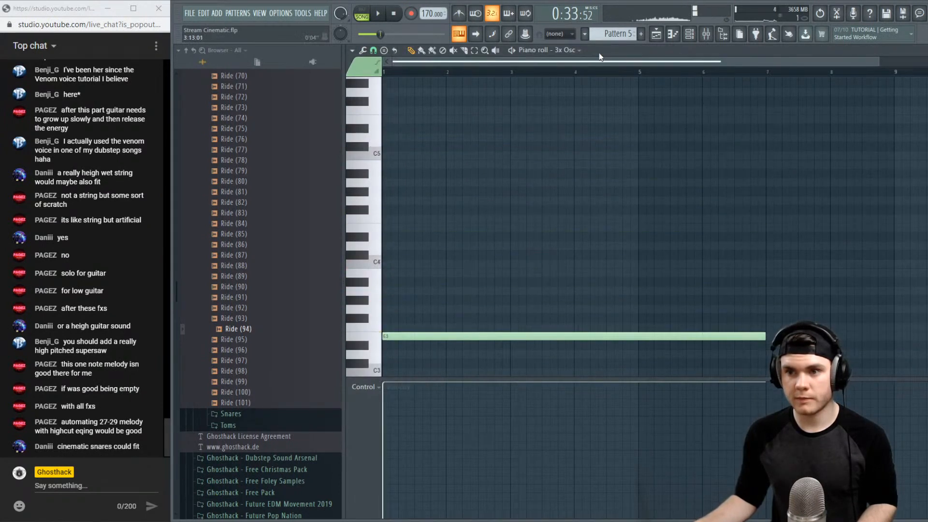
# Raise band 1 of Insert 18's parametric EQ to almost flat, check it in playback and switch to pattern playback mode
pyautogui.click(703, 37)
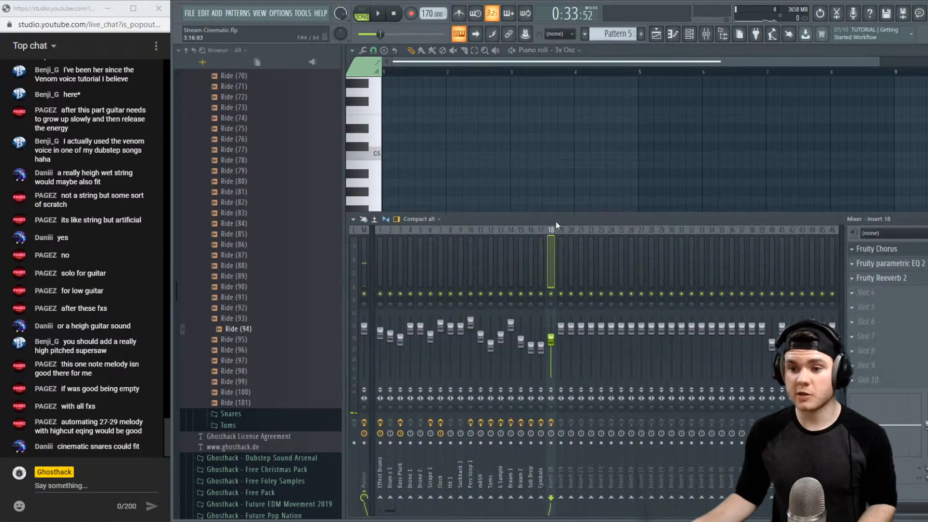
pyautogui.click(883, 265)
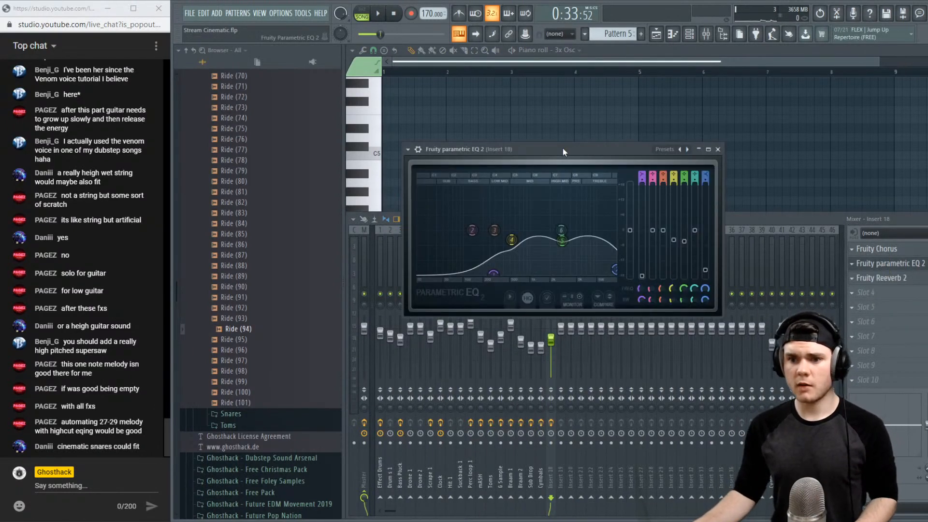
pyautogui.moveTo(562, 148); pyautogui.dragTo(544, 141)
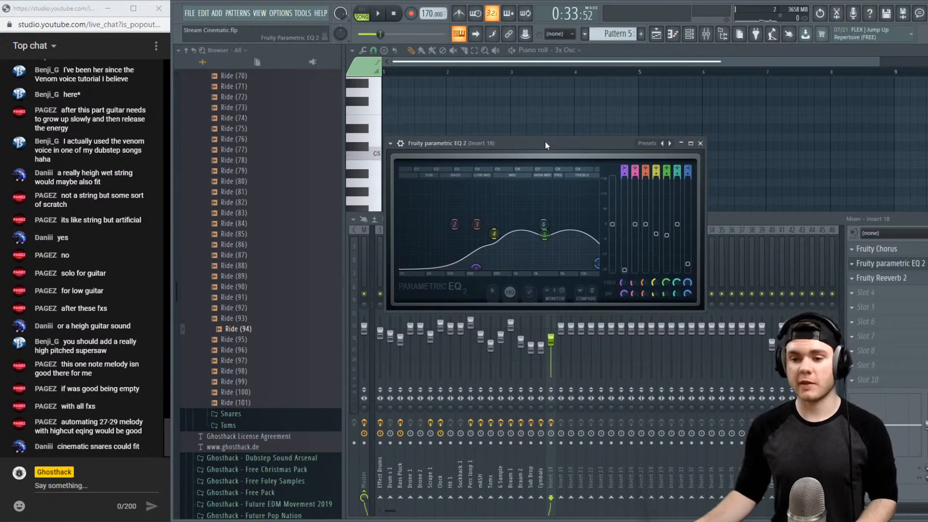
pyautogui.moveTo(476, 266); pyautogui.dragTo(476, 229)
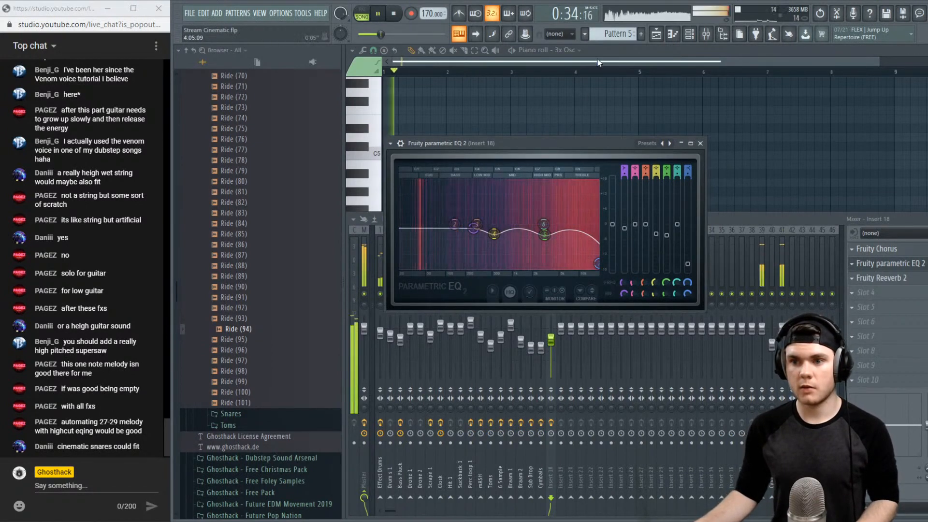
pyautogui.click(512, 50)
pyautogui.press('space')
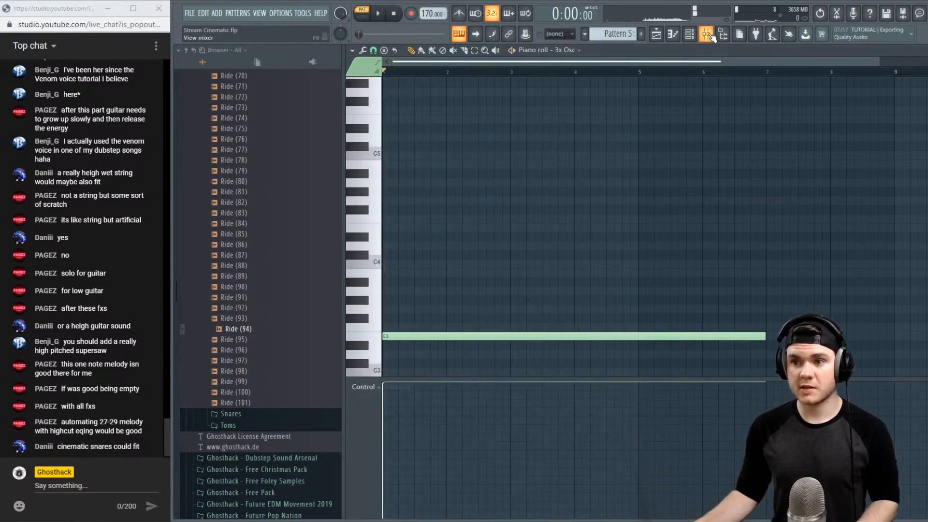
# Add Fruity WaveShaper to slot 4 of Insert 18 and bend its curve strongly upward while the pattern plays
pyautogui.click(706, 34)
pyautogui.click(865, 292)
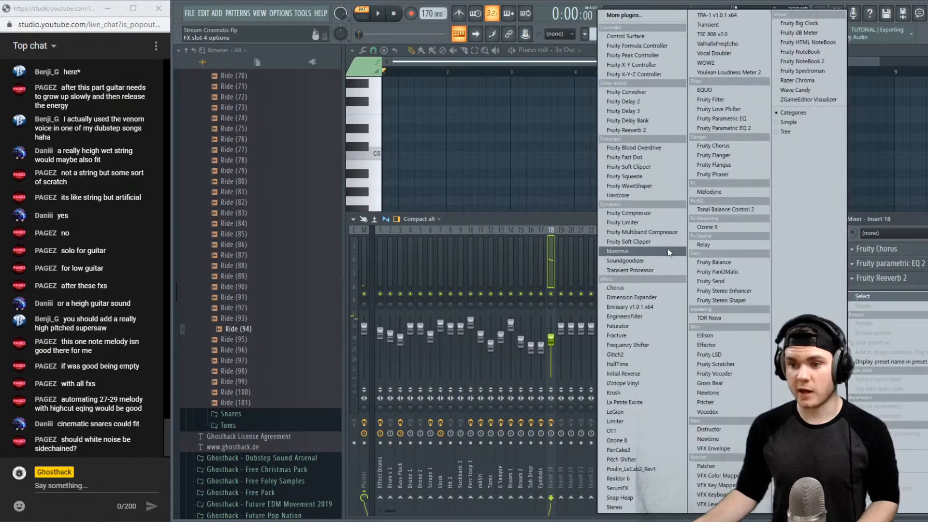
pyautogui.click(637, 185)
pyautogui.press('space')
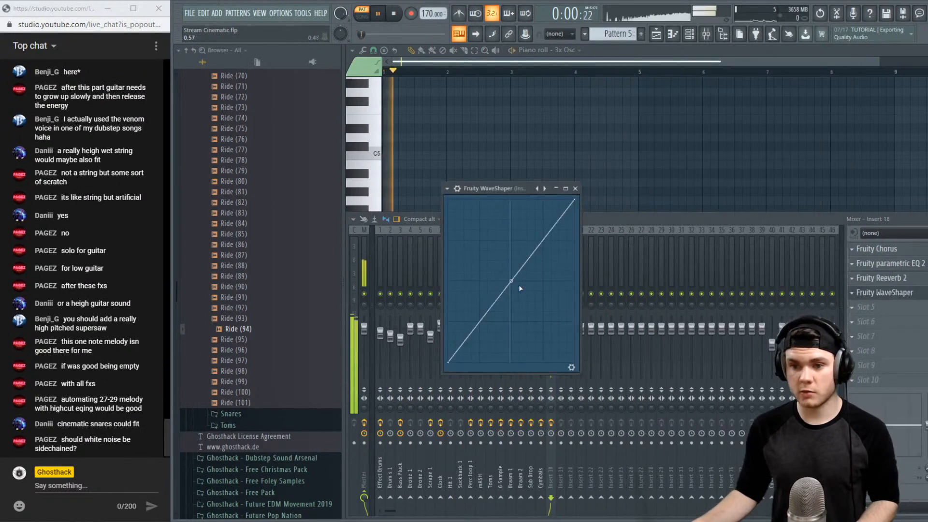
pyautogui.moveTo(514, 280); pyautogui.dragTo(546, 224)
pyautogui.press('space')
# Move Fruity WaveShaper ahead of the reverb on Insert 18 and bend its curve further upward to saturate the noise more
pyautogui.moveTo(884, 292); pyautogui.dragTo(893, 283)
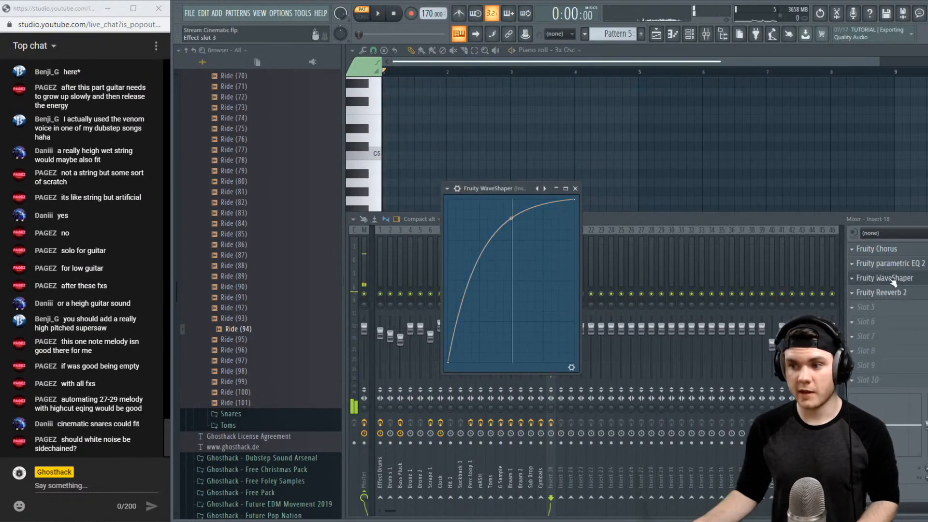
pyautogui.press('space')
pyautogui.moveTo(511, 218); pyautogui.dragTo(510, 203)
pyautogui.press('space')
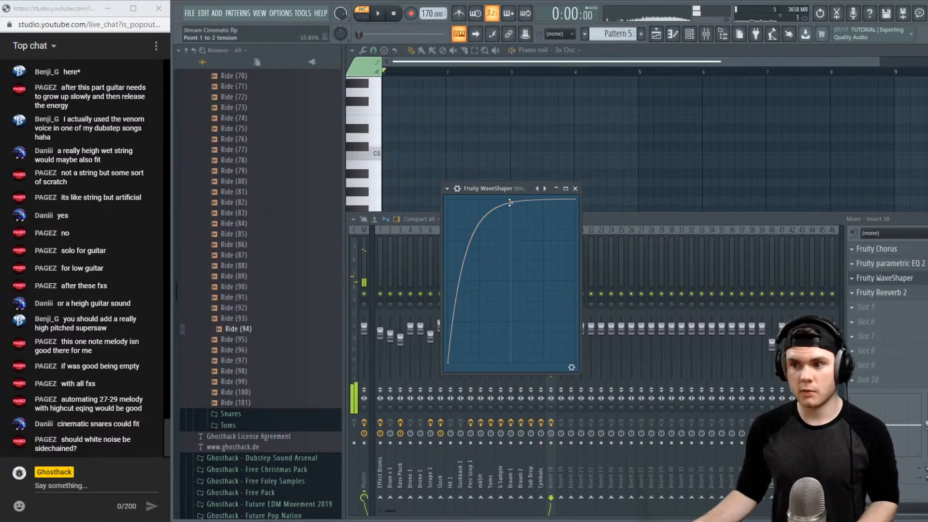
pyautogui.click(885, 277)
# Add a second Fruity Parametric EQ 2 between the WaveShaper and reverb on Insert 18, with band 1 as a high pass at about 89 Hz
pyautogui.scroll(-1, 878, 294)
pyautogui.click(879, 295)
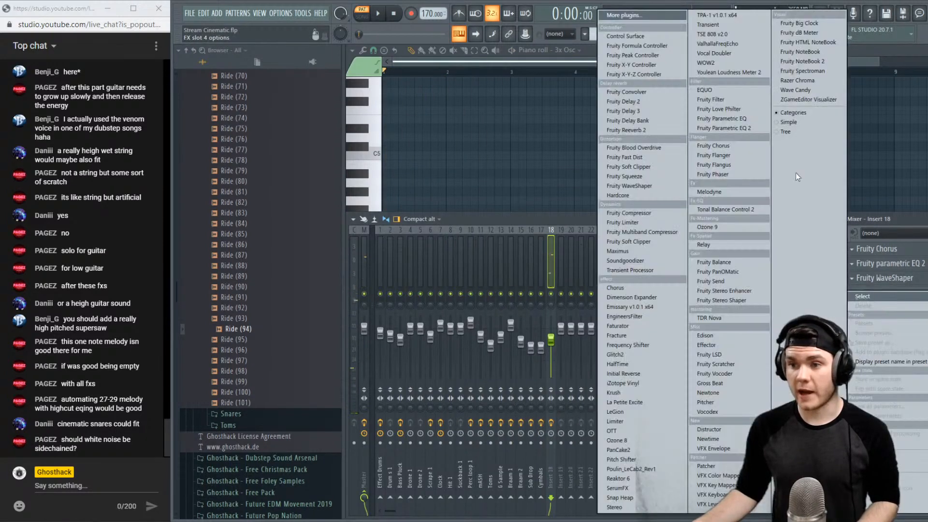
pyautogui.click(756, 128)
pyautogui.press('space')
pyautogui.press('space')
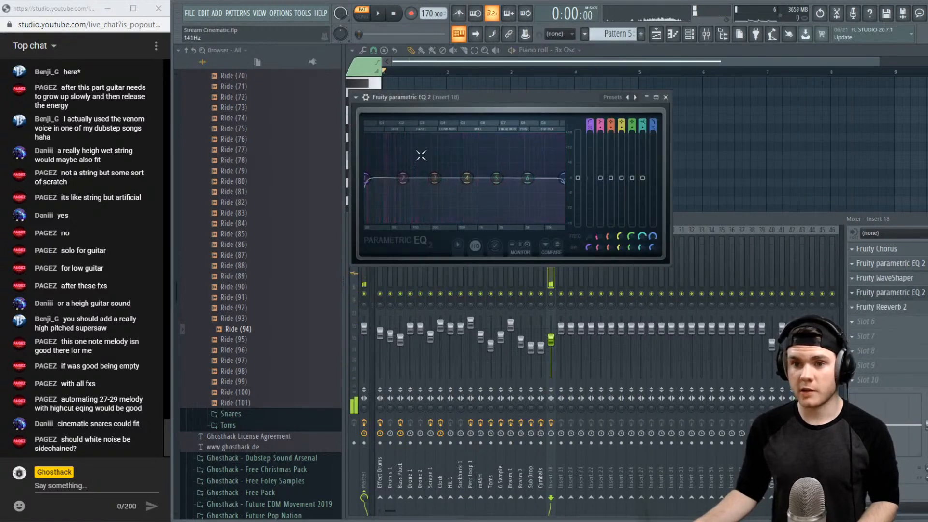
pyautogui.press('space')
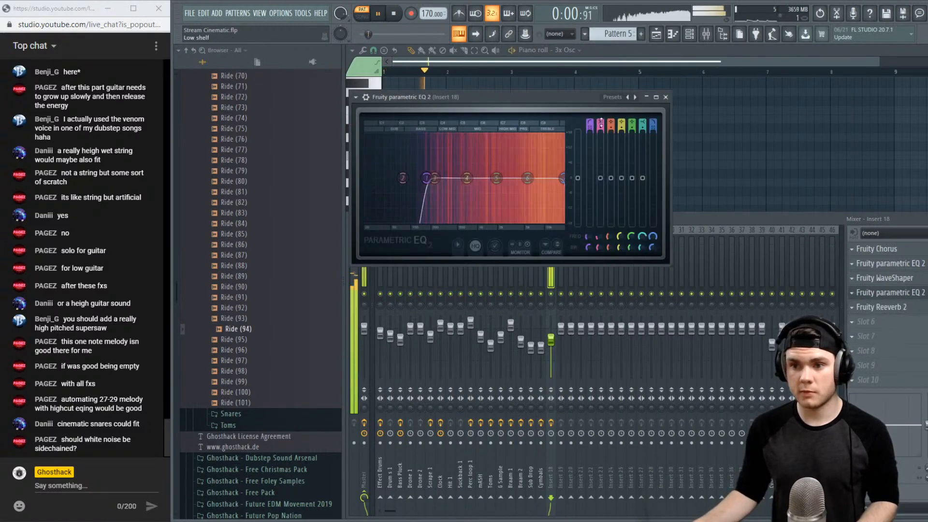
pyautogui.moveTo(409, 178)
pyautogui.mouseDown()
pyautogui.moveTo(426, 179)
pyautogui.moveTo(409, 179)
pyautogui.mouseUp()
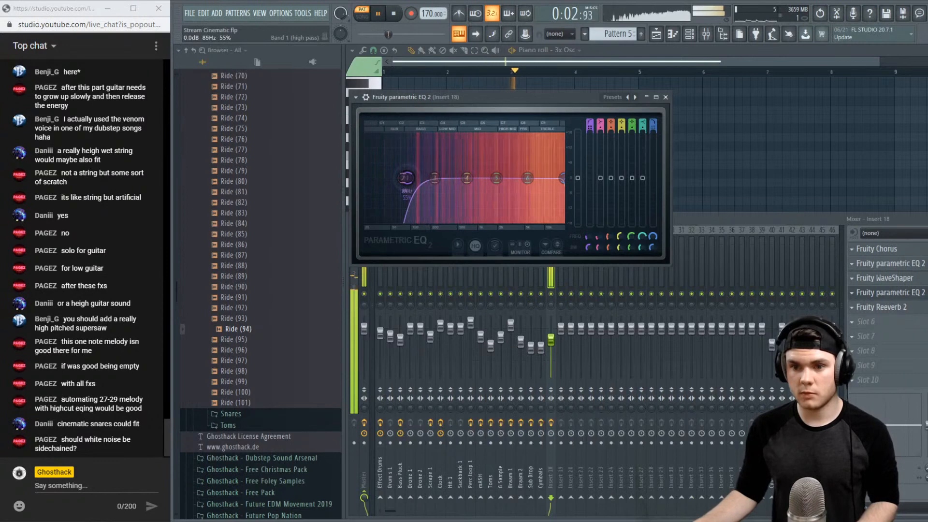
pyautogui.press('space')
# Open the 3x Osc and examine its oscillator settings while playing the pattern
pyautogui.click(693, 39)
pyautogui.click(449, 217)
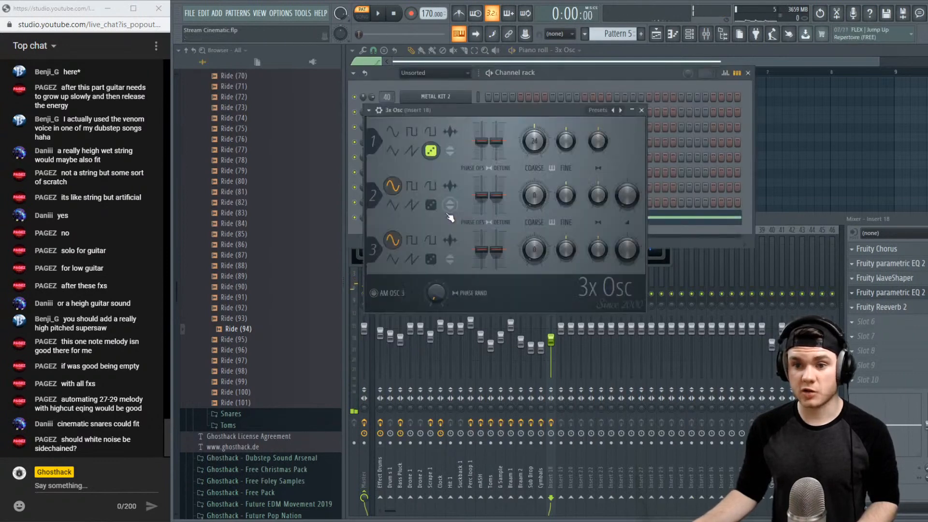
pyautogui.press('space')
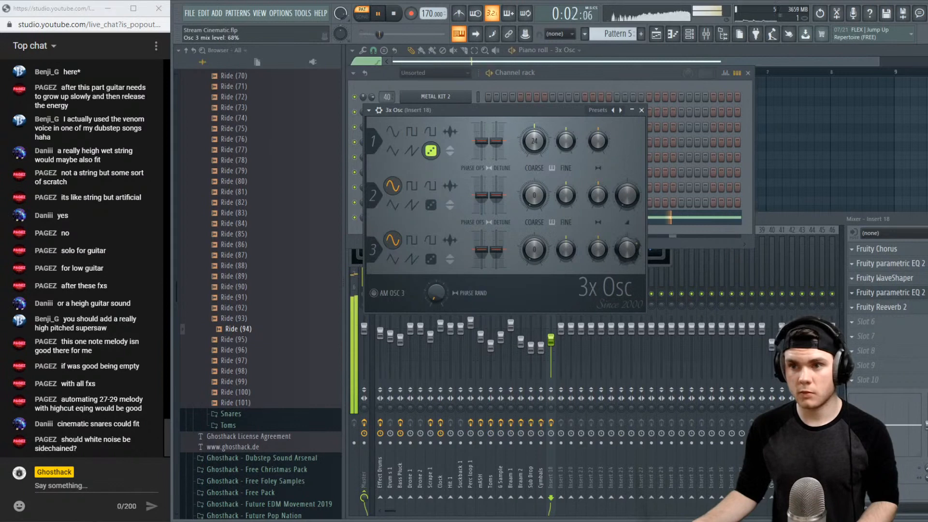
# In Insert 18's first EQ, set high shelf band 7 to about 8055 Hz at -18 dB and boost band 6 in the mids
pyautogui.click(887, 293)
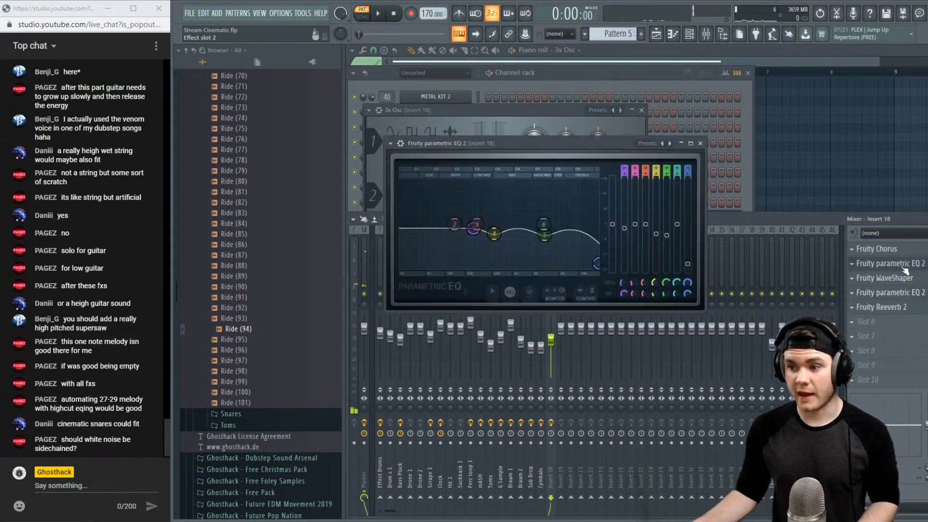
pyautogui.moveTo(597, 264); pyautogui.dragTo(574, 267)
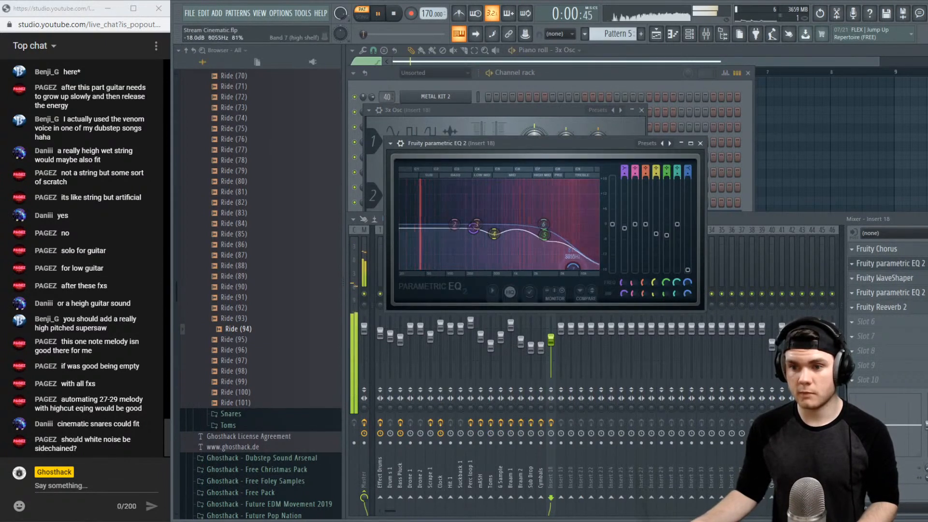
pyautogui.moveTo(543, 224); pyautogui.dragTo(500, 212)
pyautogui.press('space')
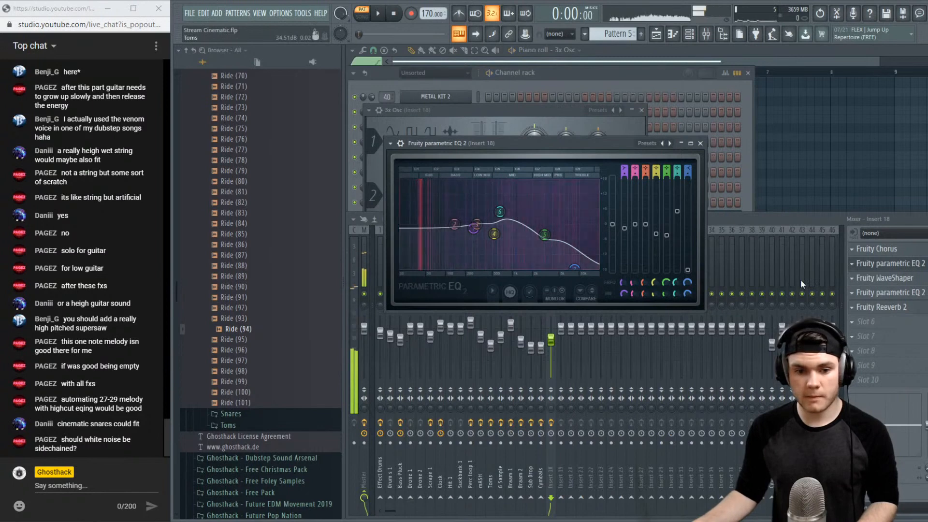
pyautogui.click(889, 263)
# In Insert 18's second EQ, cut band 4 by about 7 dB near 659 Hz and raise band 1's high-pass cutoff
pyautogui.click(889, 293)
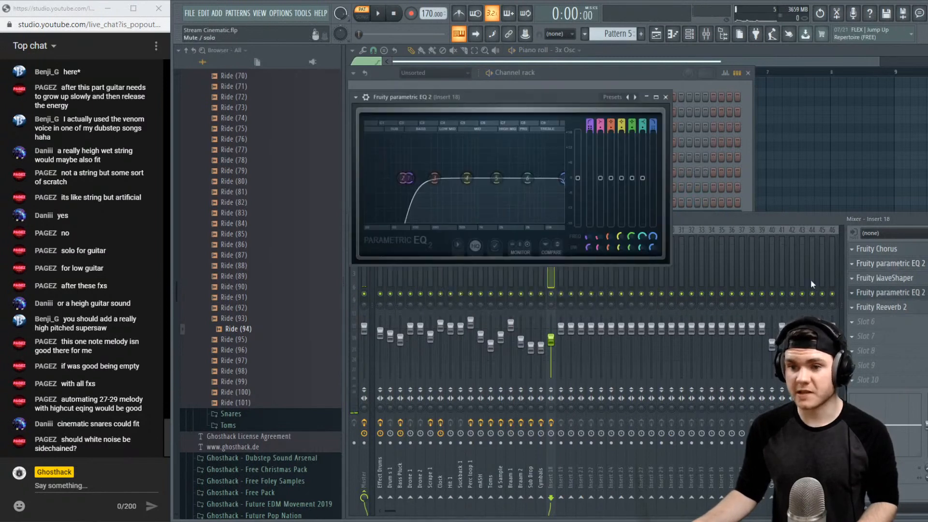
pyautogui.moveTo(465, 179); pyautogui.dragTo(458, 200)
pyautogui.press('space')
pyautogui.press('space')
pyautogui.moveTo(409, 178); pyautogui.dragTo(476, 194)
pyautogui.press('space')
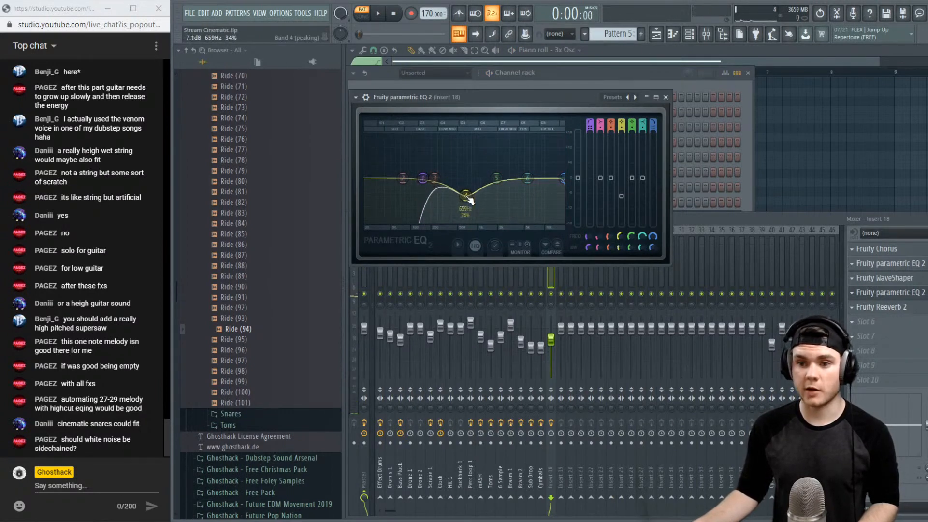
# In the second EQ, make band 7 a low pass at 20000 Hz with 52% width and raise band 1's high pass to about 192 Hz
pyautogui.press('space')
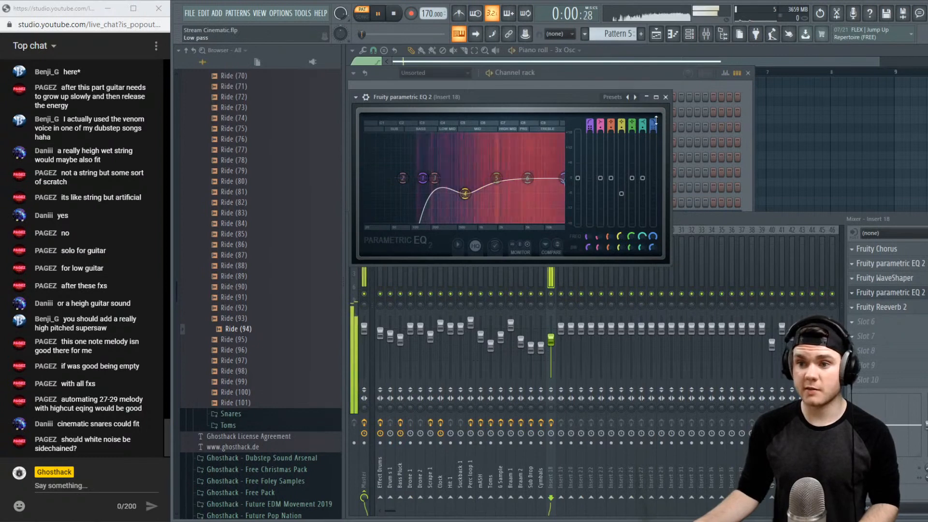
pyautogui.press('space')
pyautogui.press('space')
pyautogui.moveTo(563, 181); pyautogui.dragTo(558, 180)
pyautogui.press('space')
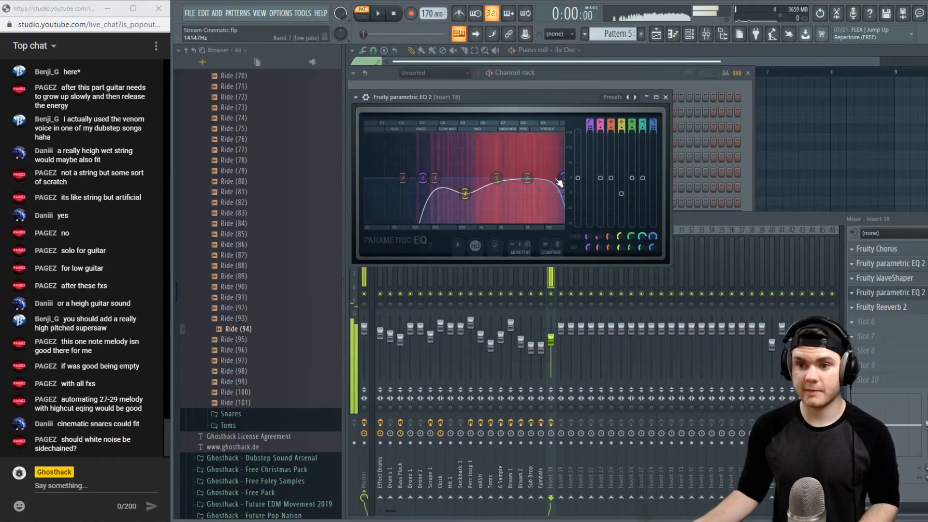
pyautogui.press('space')
pyautogui.press('space')
pyautogui.press('space')
pyautogui.press('space')
pyautogui.press('space')
pyautogui.moveTo(653, 247); pyautogui.dragTo(652, 250)
pyautogui.press('space')
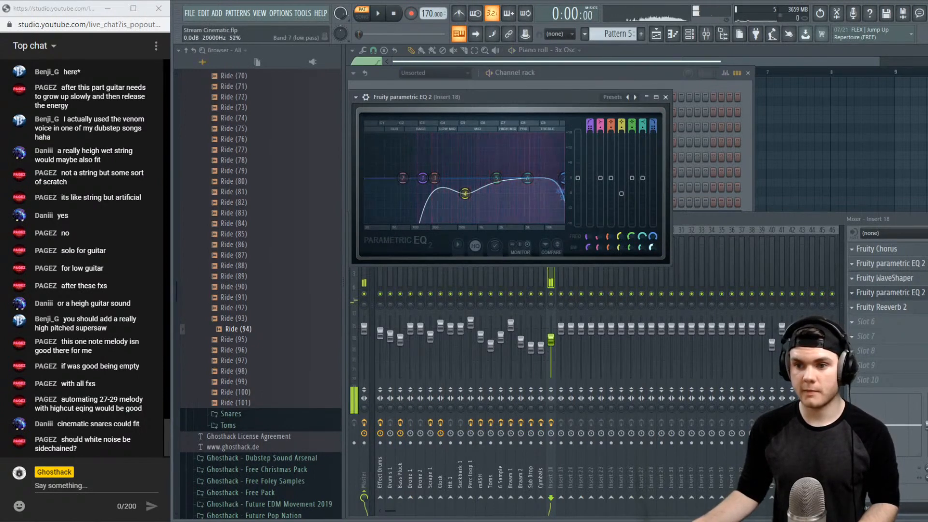
pyautogui.moveTo(423, 178); pyautogui.dragTo(430, 178)
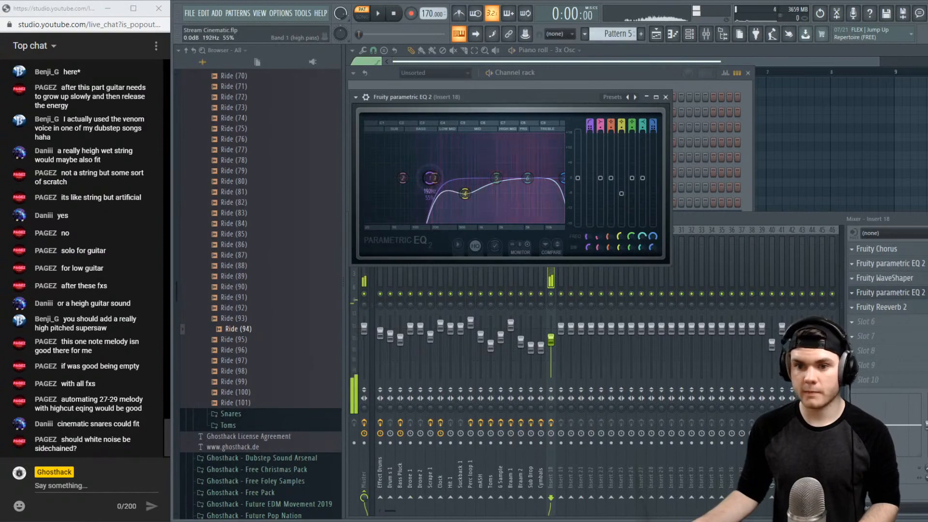
pyautogui.click(891, 295)
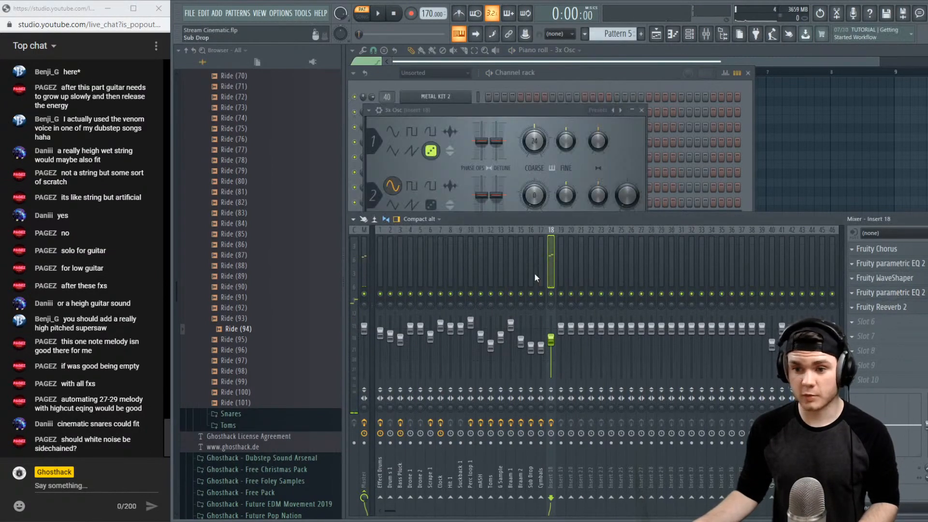
# Return to the playlist and audition the full arrangement in song mode from just before bar 25
pyautogui.click(664, 38)
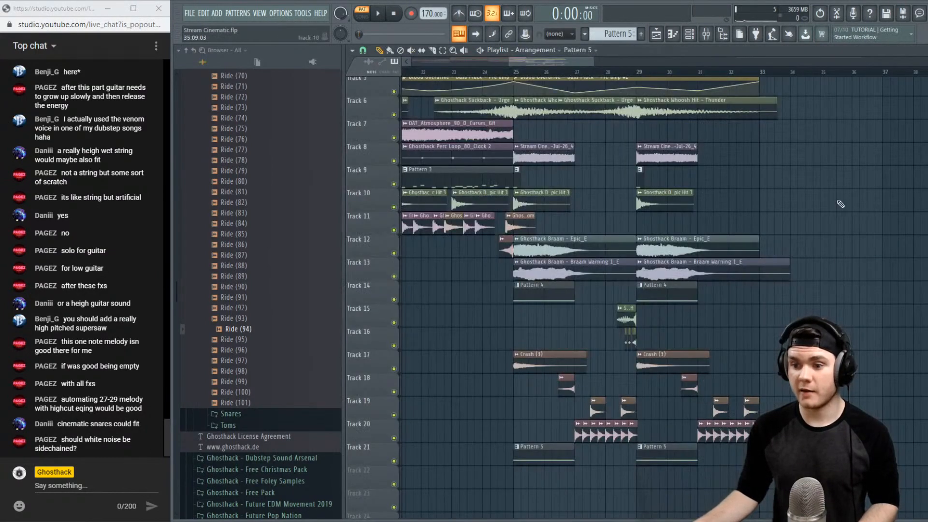
pyautogui.click(518, 76)
pyautogui.press('space')
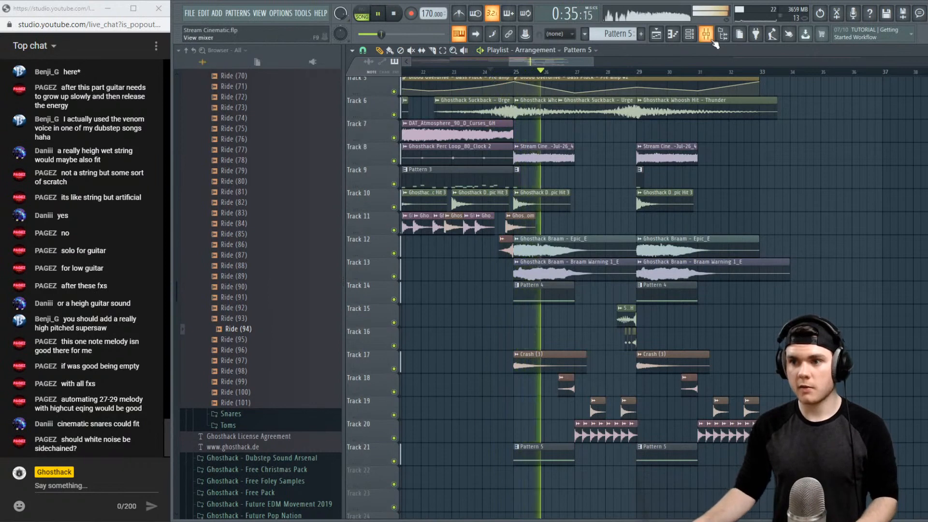
pyautogui.press('space')
# Solo Insert 18, replay the section and shift band 5 of its second EQ slightly lower in frequency with a slight cut
pyautogui.press('F9')
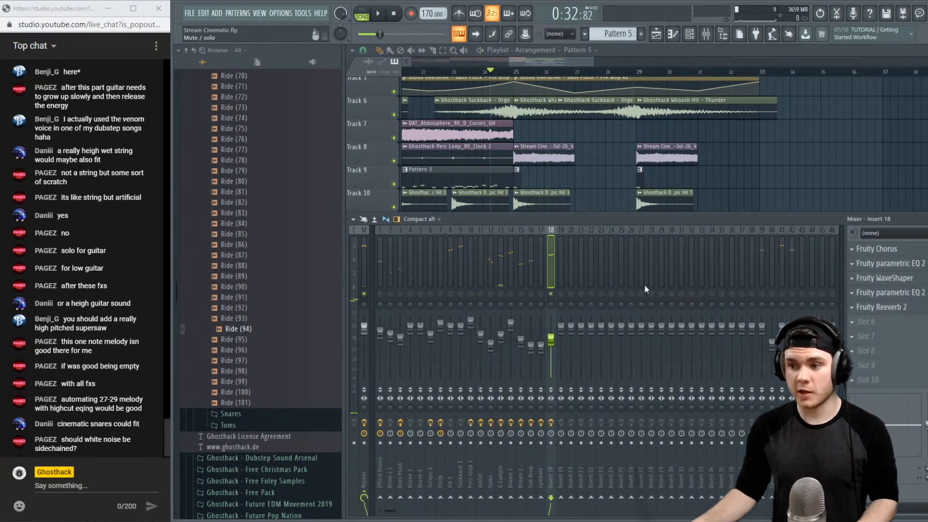
pyautogui.press('space')
pyautogui.click(889, 292)
pyautogui.moveTo(496, 178)
pyautogui.mouseDown()
pyautogui.moveTo(485, 158)
pyautogui.moveTo(487, 193)
pyautogui.moveTo(487, 180)
pyautogui.mouseUp()
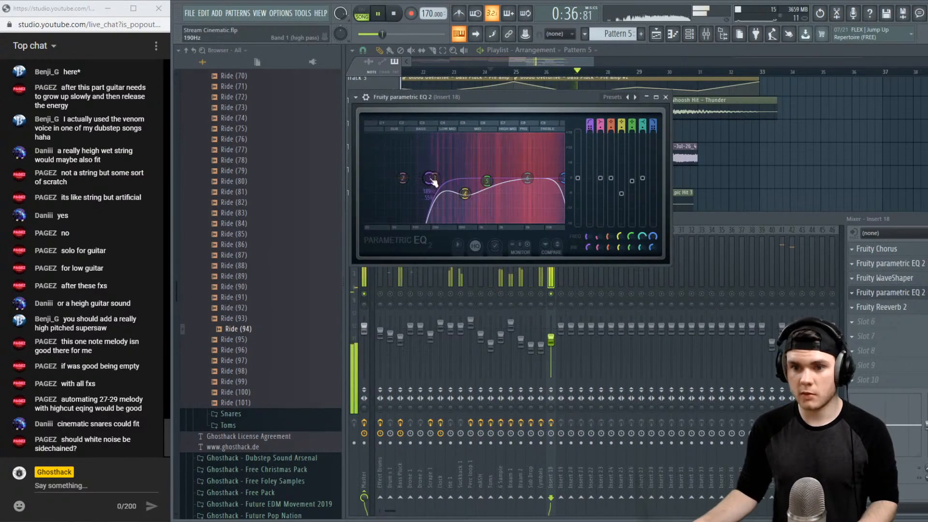
# In Insert 18's first Parametric EQ 2, cut band 2 by about 5 dB near 34 Hz
pyautogui.press('space')
pyautogui.click(910, 292)
pyautogui.click(905, 264)
pyautogui.press('space')
pyautogui.moveTo(454, 223); pyautogui.dragTo(414, 236)
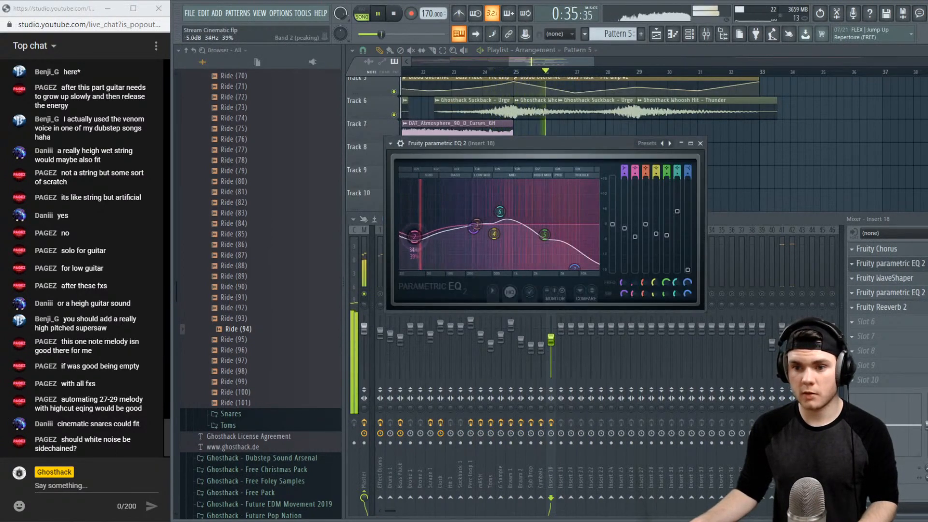
pyautogui.press('space')
pyautogui.click(875, 262)
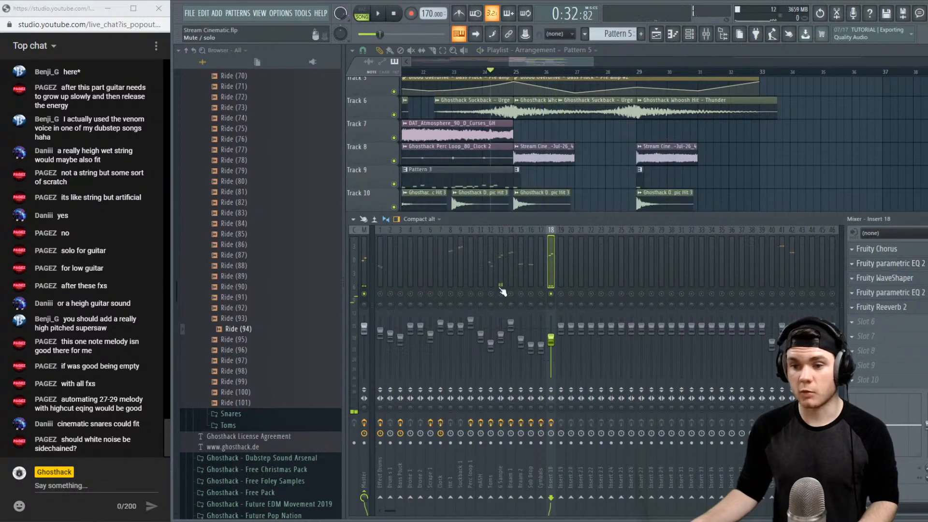
# Unsolo Insert 18, play the section with the full mix and lower Insert 18's volume slightly
pyautogui.press('space')
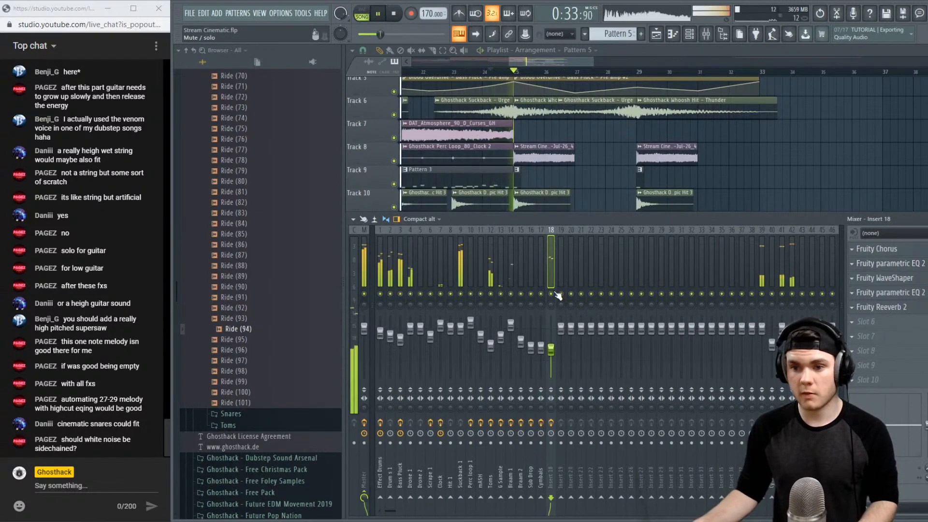
pyautogui.moveTo(551, 351); pyautogui.dragTo(551, 352)
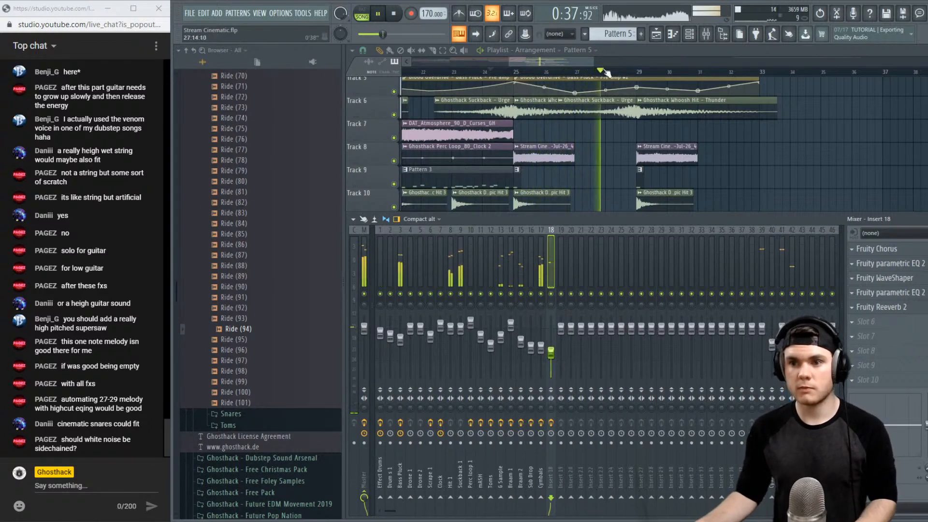
pyautogui.press('F9')
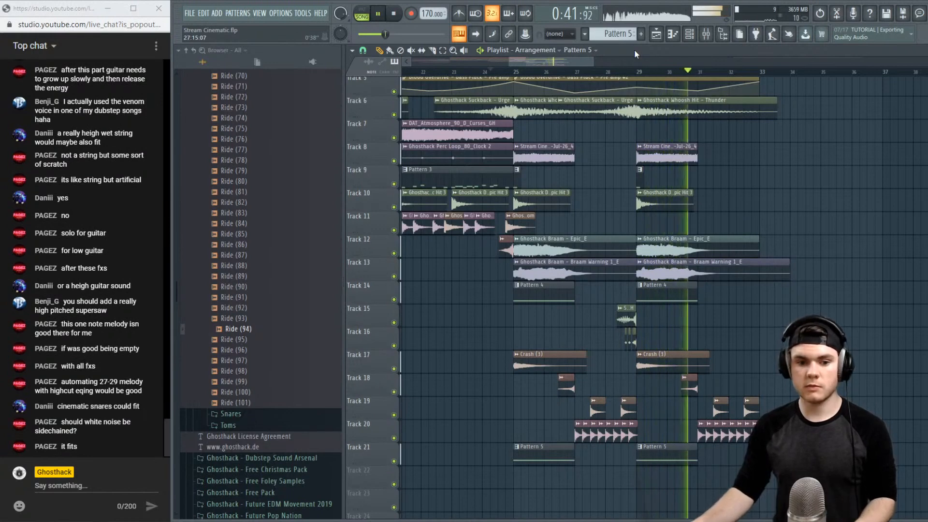
# Replay from just before bar 30 and slightly lengthen the decay of the 3x Osc volume envelope
pyautogui.press('space')
pyautogui.click(666, 71)
pyautogui.press('space')
pyautogui.click(689, 35)
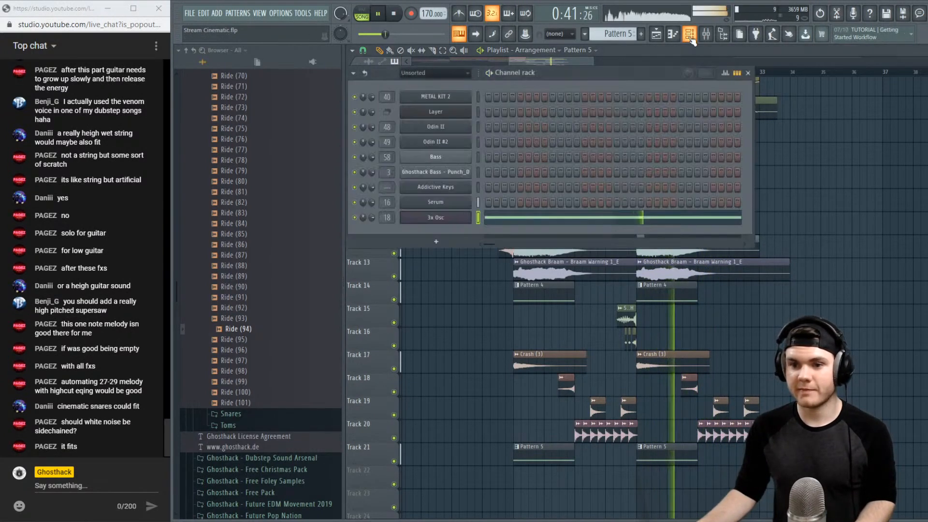
pyautogui.press('space')
pyautogui.click(465, 218)
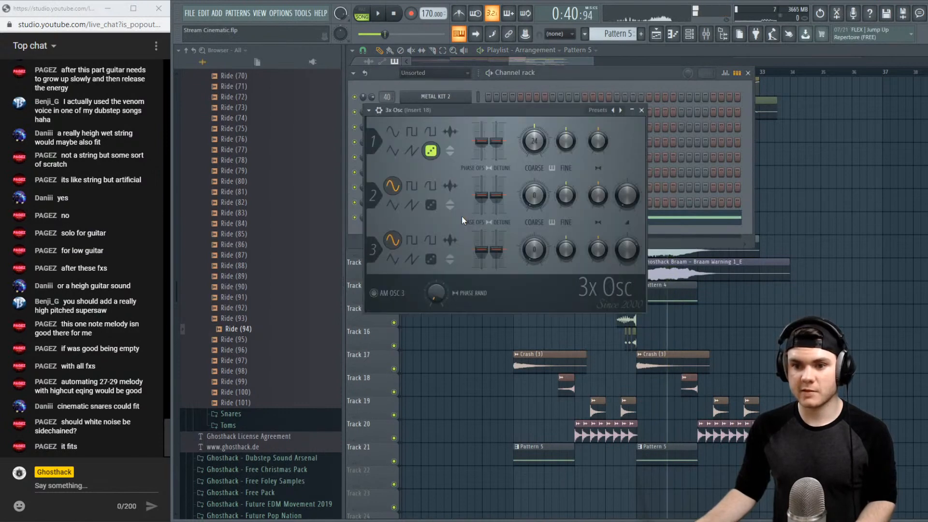
pyautogui.click(379, 110)
pyautogui.click(420, 128)
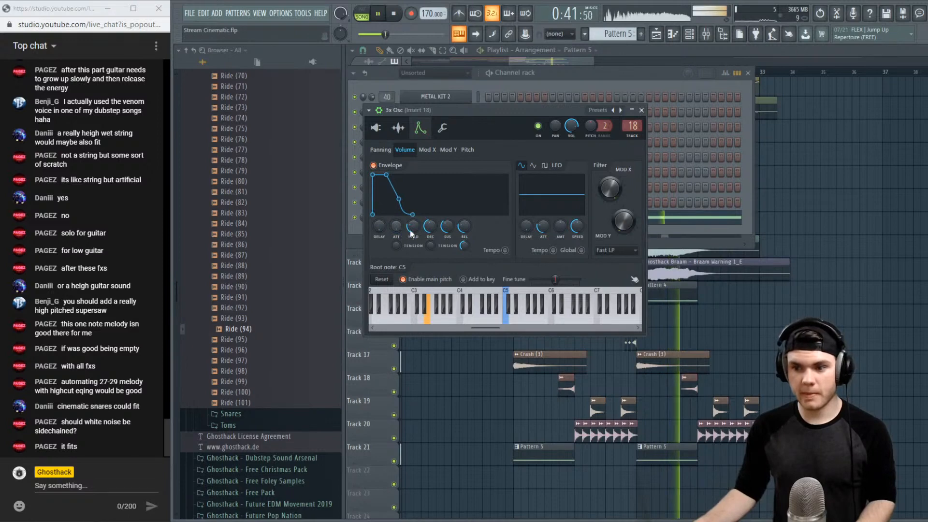
pyautogui.moveTo(431, 228); pyautogui.dragTo(431, 223)
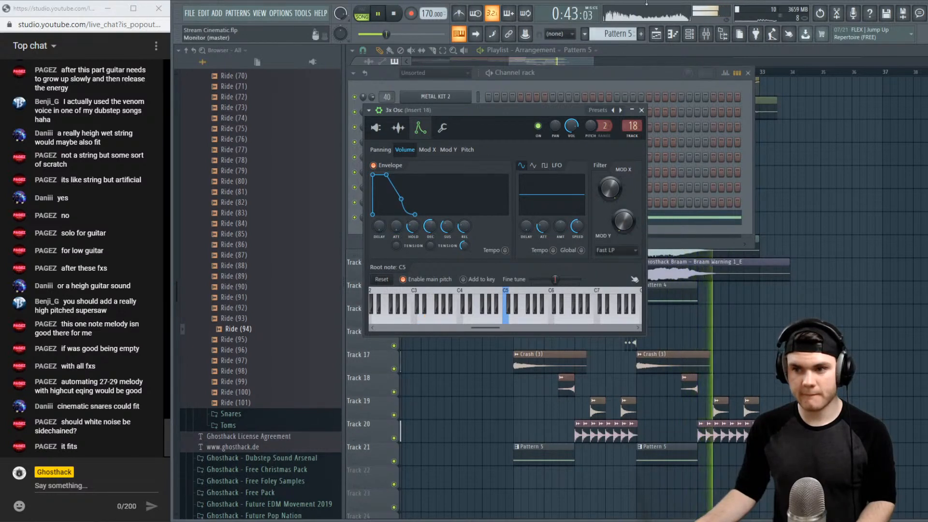
pyautogui.press('space')
pyautogui.click(662, 51)
# Solo playlist track 21, audition the white noise from bar 29, and unsolo the track
pyautogui.click(637, 73)
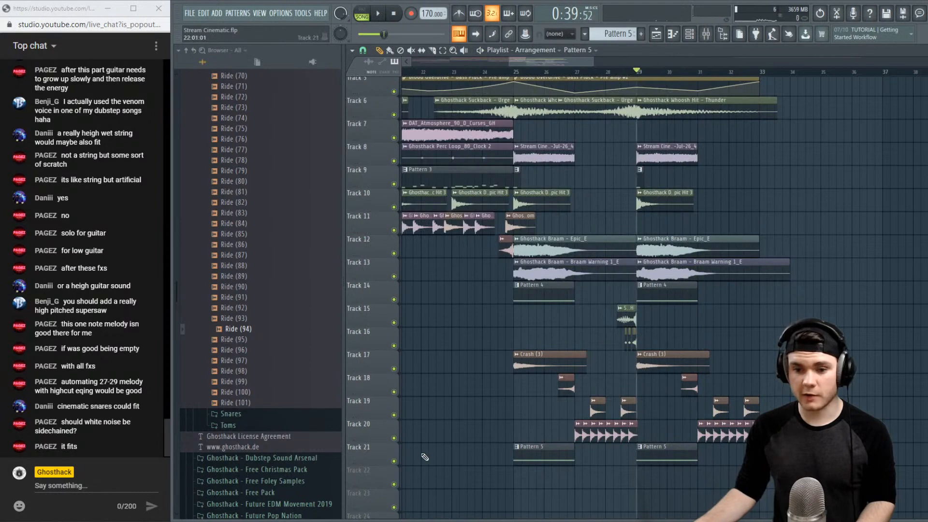
pyautogui.rightClick(394, 460)
pyautogui.press('space')
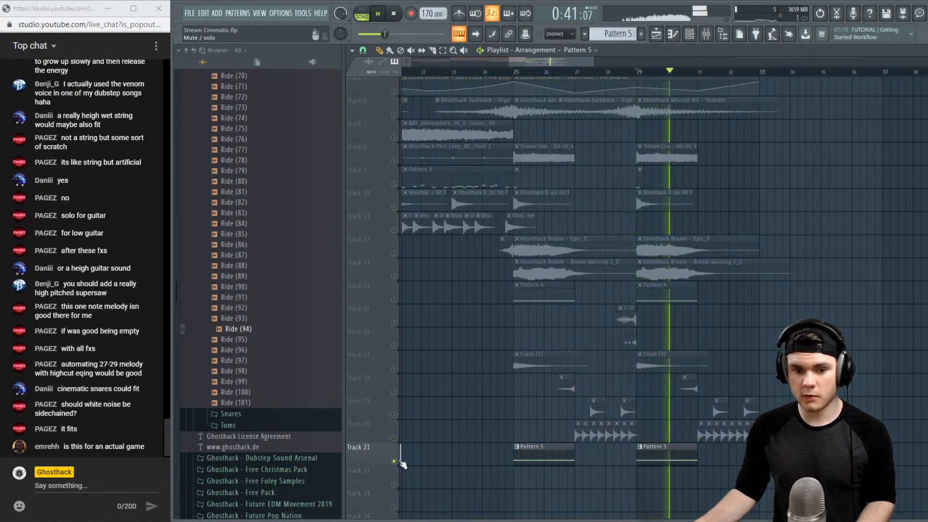
pyautogui.press('space')
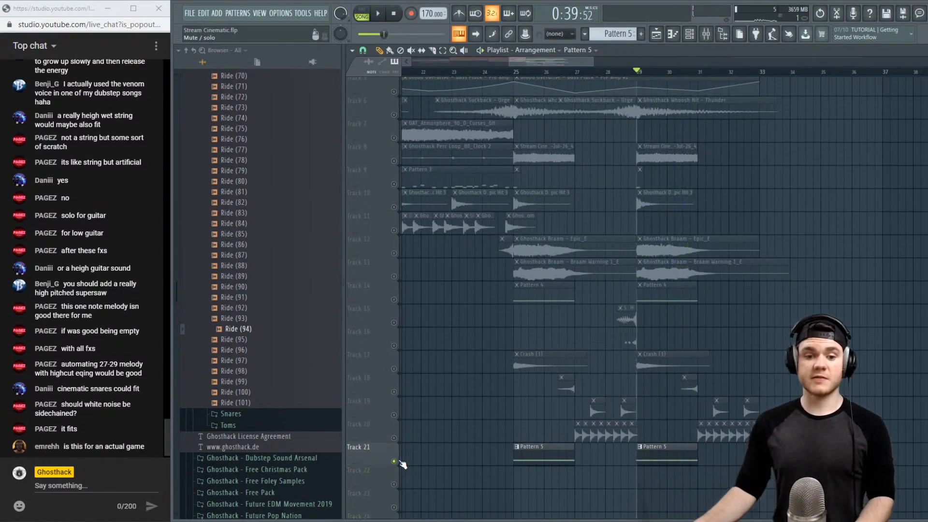
pyautogui.rightClick(394, 461)
# Audition the full arrangement from bar 24 with all playlist tracks in view
pyautogui.click(483, 71)
pyautogui.press('space')
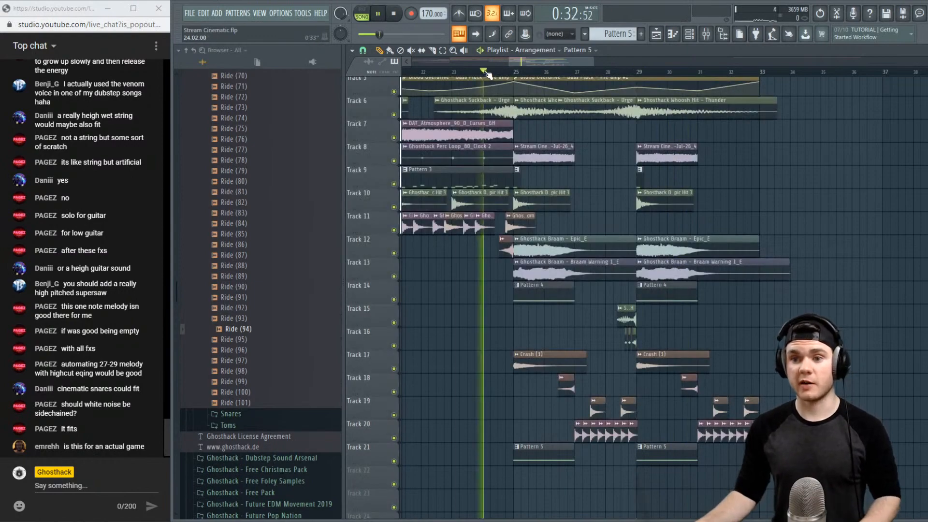
pyautogui.scroll(-4, 813, 147)
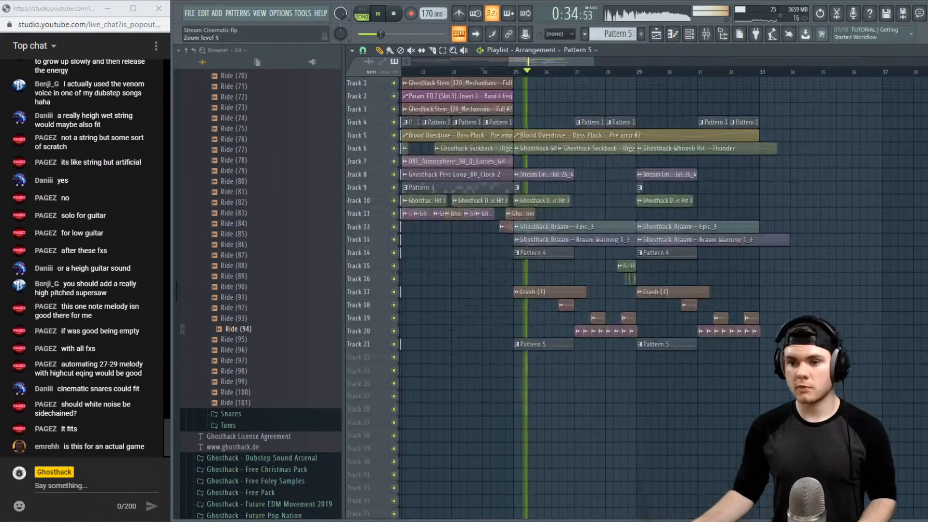
pyautogui.scroll(1, 702, 145)
# Rename mixer Insert 18 as "Noise" and stop playback
pyautogui.press('F9')
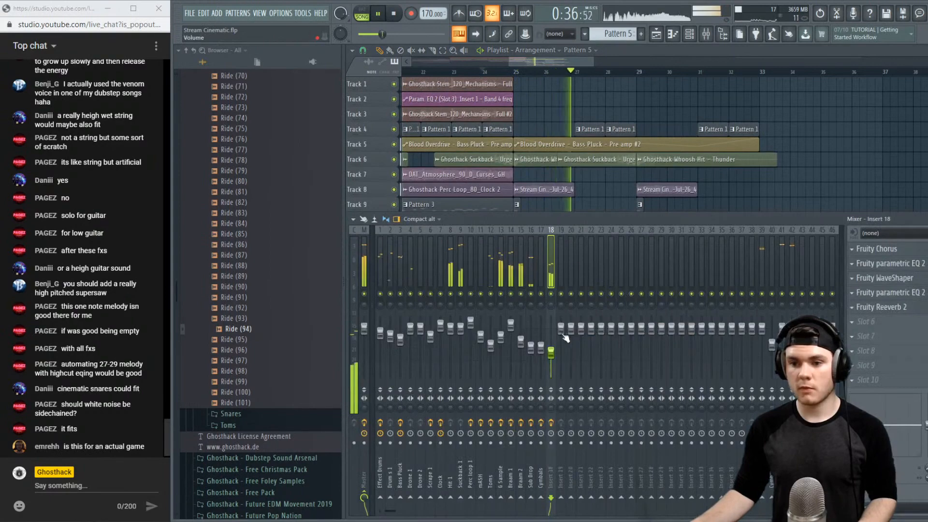
pyautogui.rightClick(551, 285)
pyautogui.click(580, 238)
pyautogui.write('Noi')
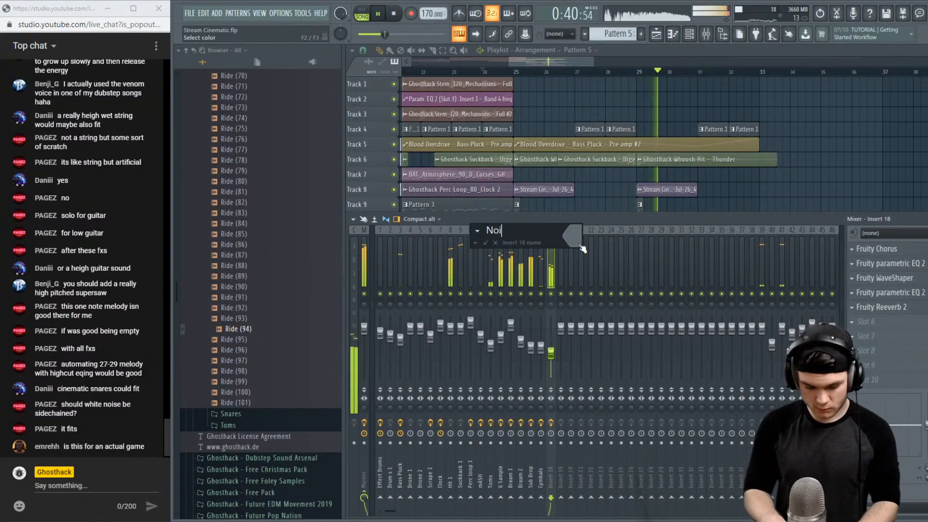
pyautogui.write('se')
pyautogui.press('Return')
pyautogui.press('F9')
pyautogui.press('space')
# Switch to the empty Pattern 6 and add a FLEX instrument channel
pyautogui.click(692, 36)
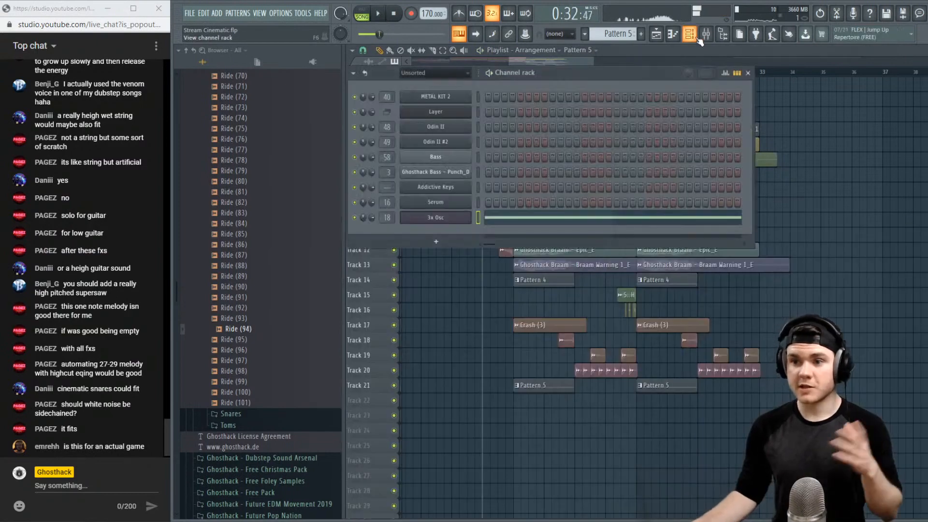
pyautogui.click(437, 73)
pyautogui.click(559, 72)
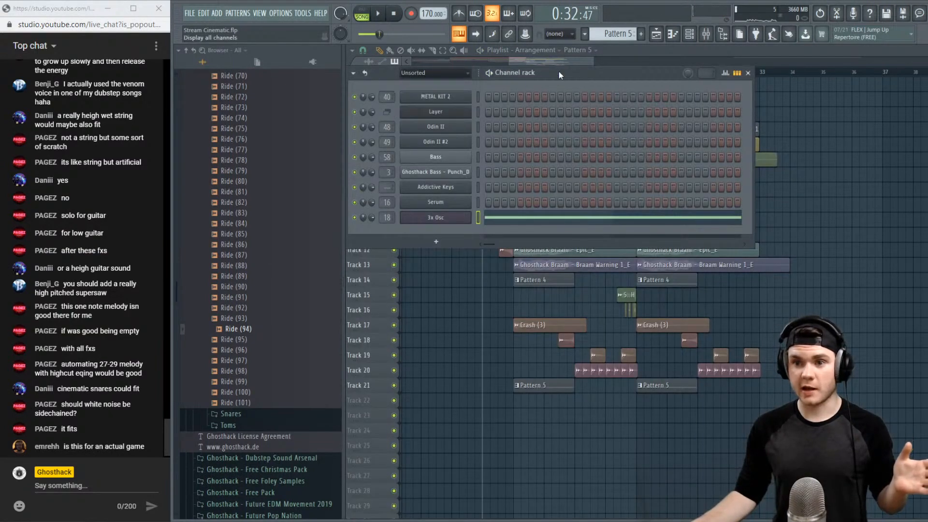
pyautogui.click(644, 33)
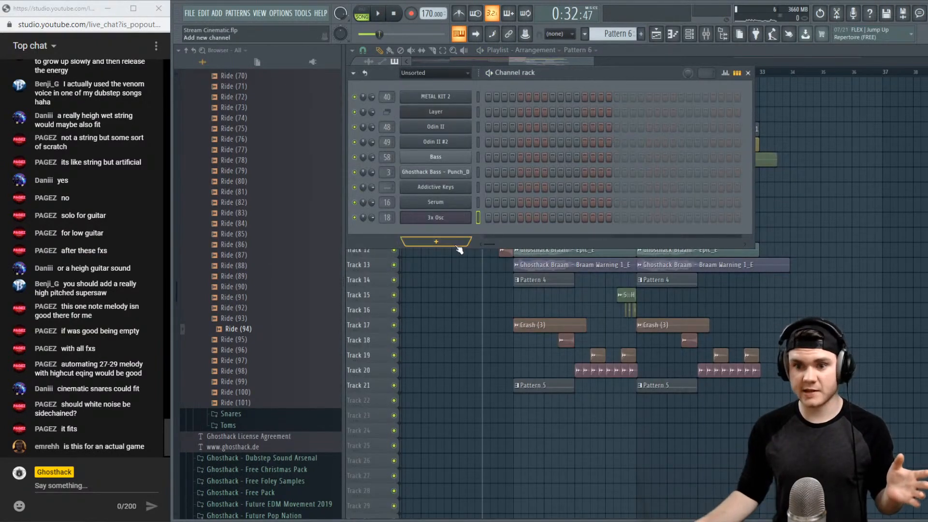
pyautogui.click(456, 245)
pyautogui.click(442, 430)
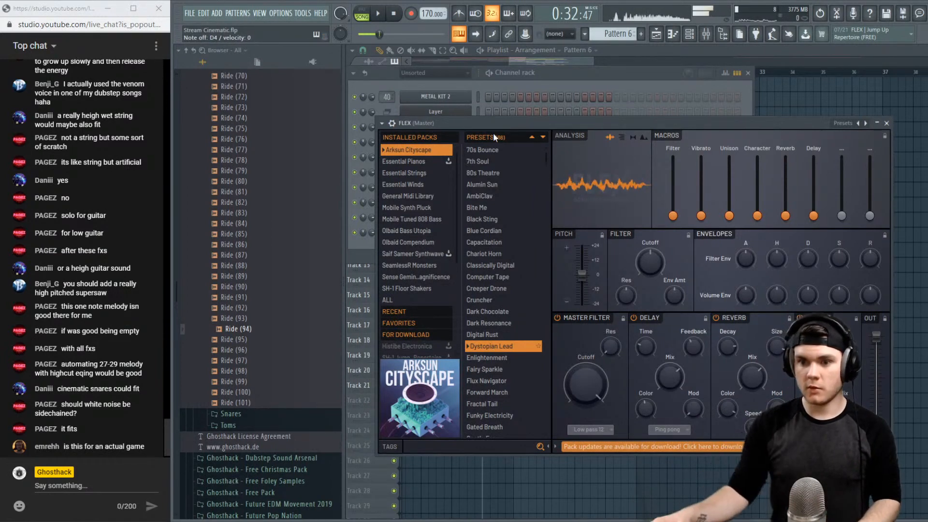
# Load FLEX's All Strings Sustain preset from the Essential Strings pack and try out notes over the arrangement
pyautogui.click(418, 173)
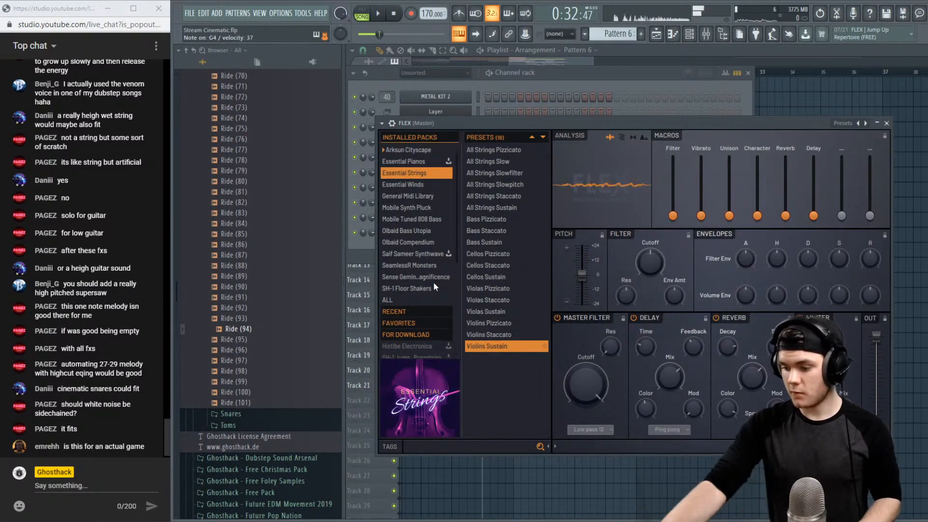
pyautogui.click(496, 207)
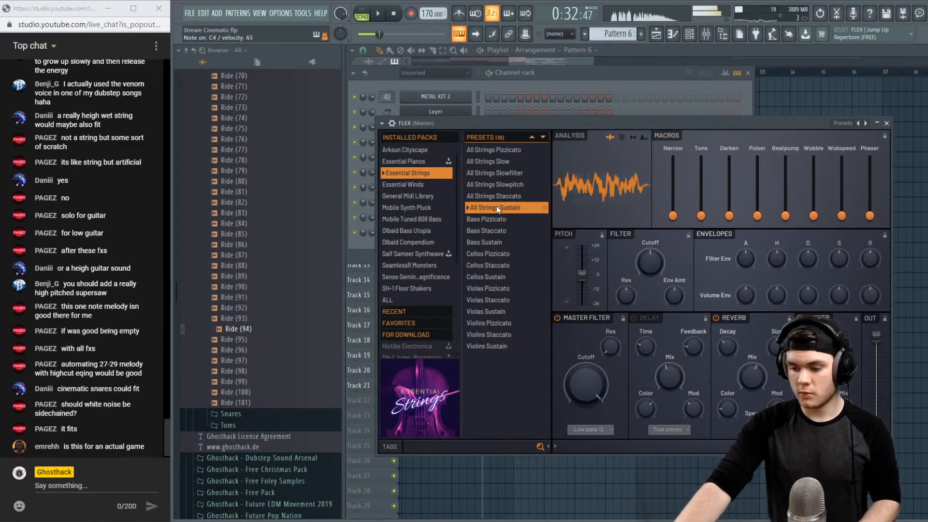
pyautogui.press('space')
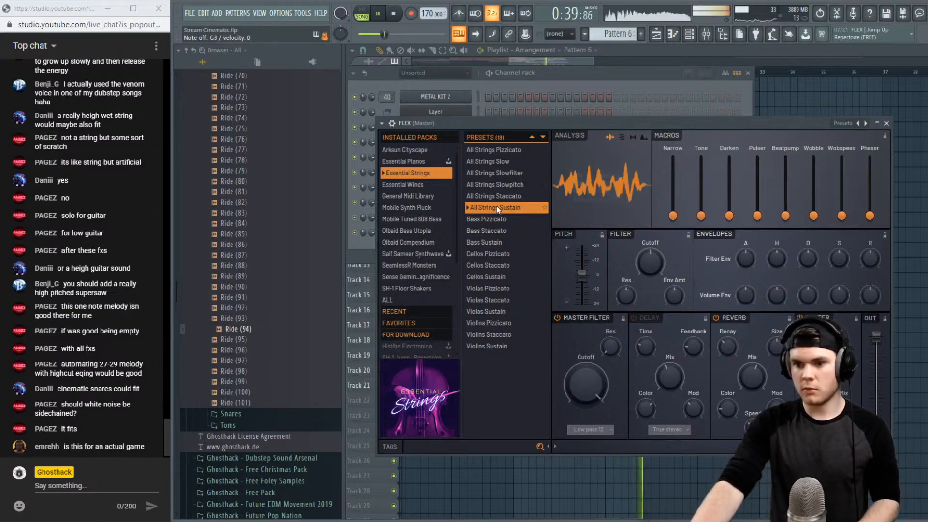
pyautogui.press('space')
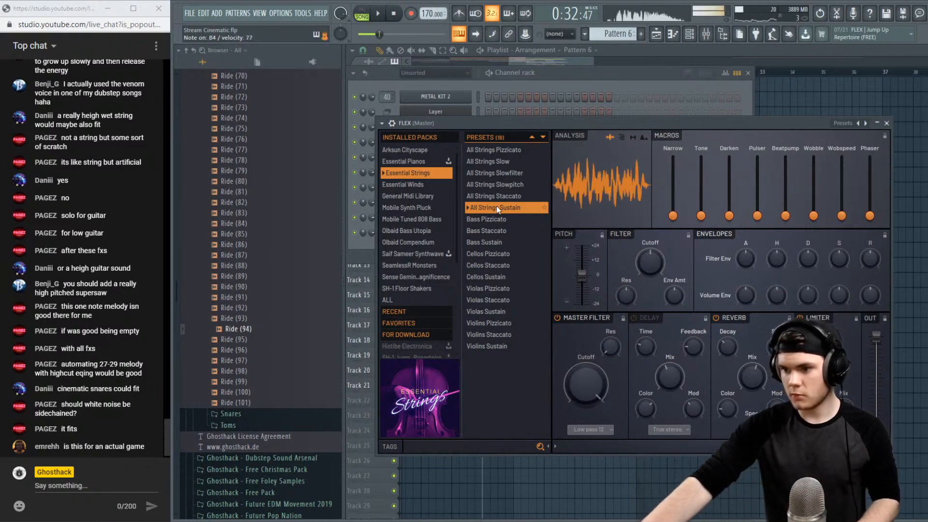
pyautogui.press('space')
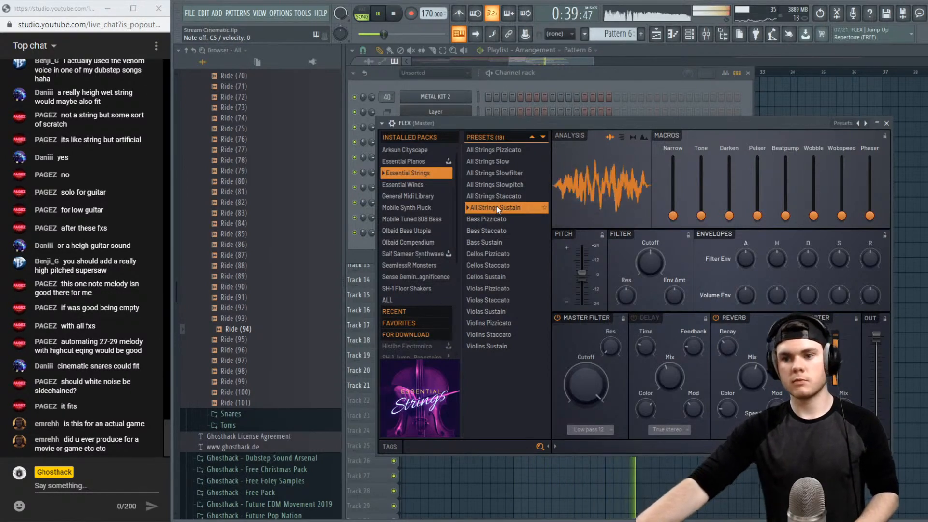
pyautogui.press('space')
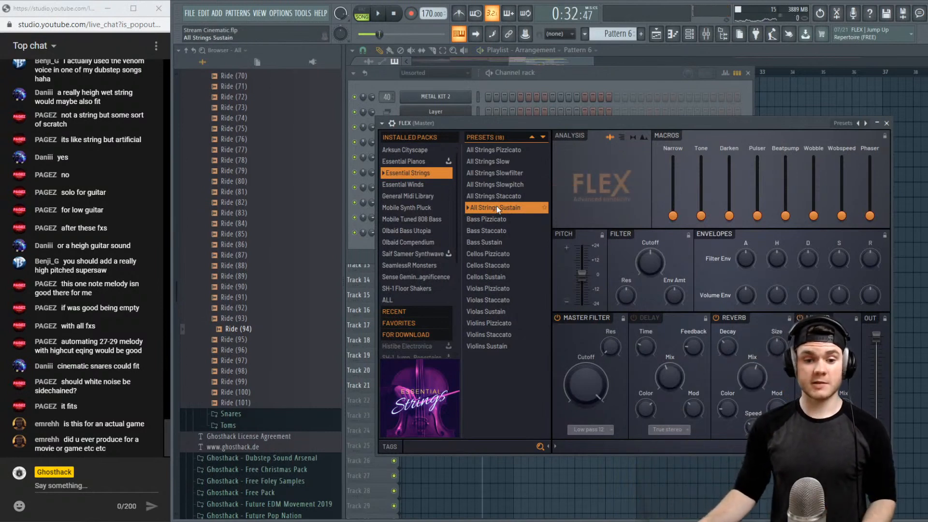
pyautogui.click(887, 123)
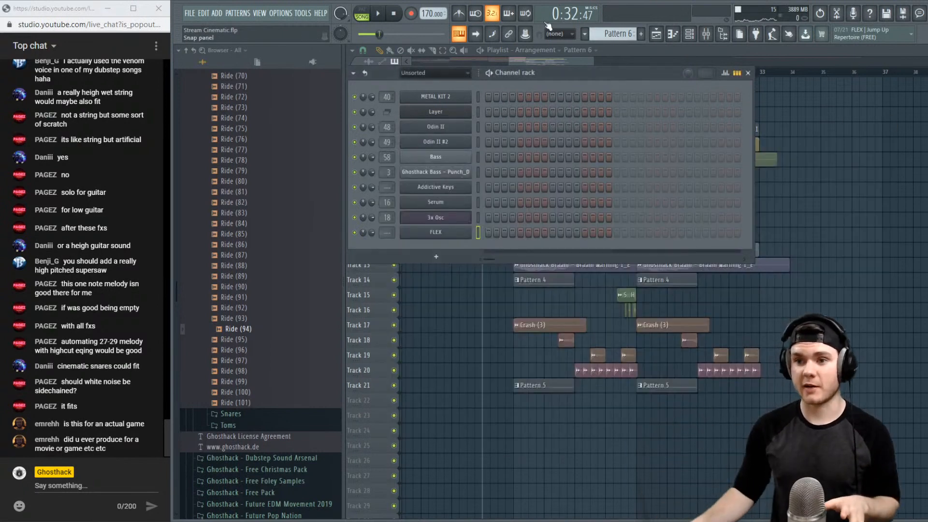
# Open the FLEX channel's piano roll and draw an E3 note four bars long from bar 1
pyautogui.moveTo(925, 72); pyautogui.dragTo(924, 66)
pyautogui.moveTo(567, 62); pyautogui.dragTo(582, 61)
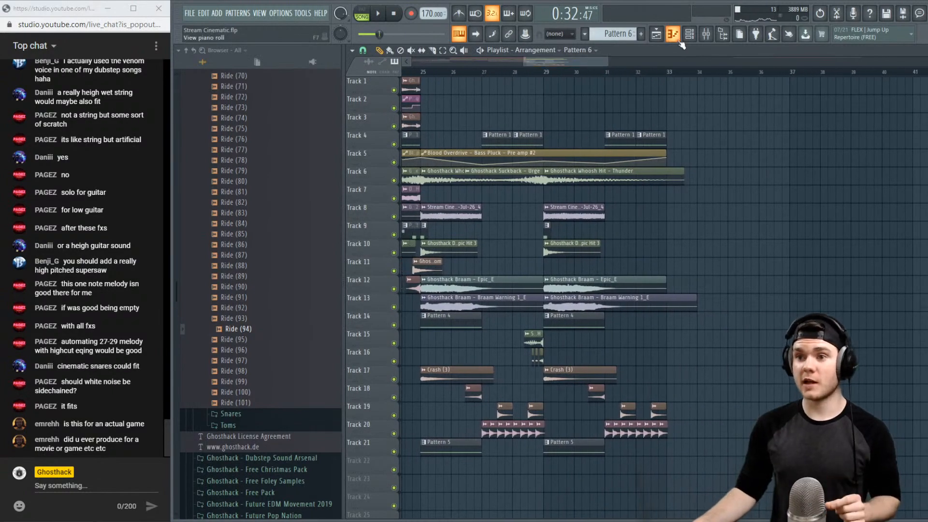
pyautogui.click(677, 39)
pyautogui.click(689, 33)
pyautogui.rightClick(456, 230)
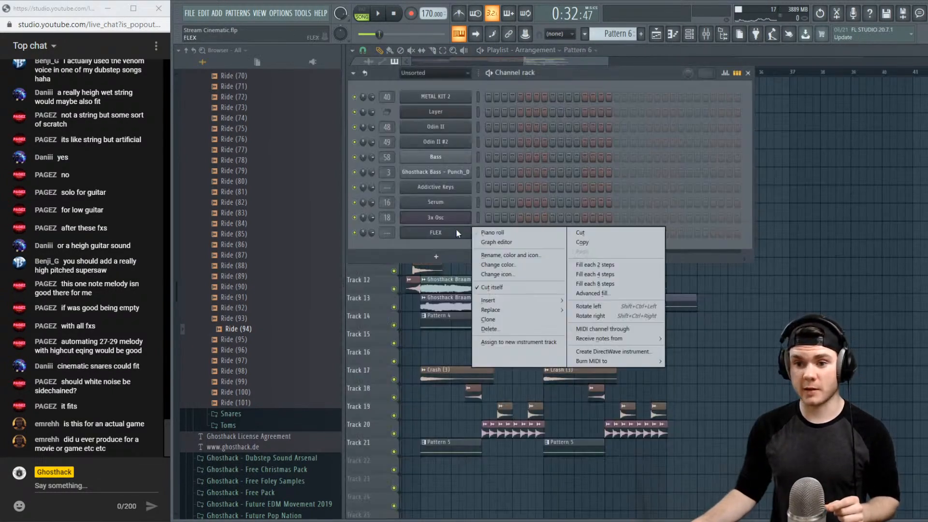
pyautogui.click(492, 233)
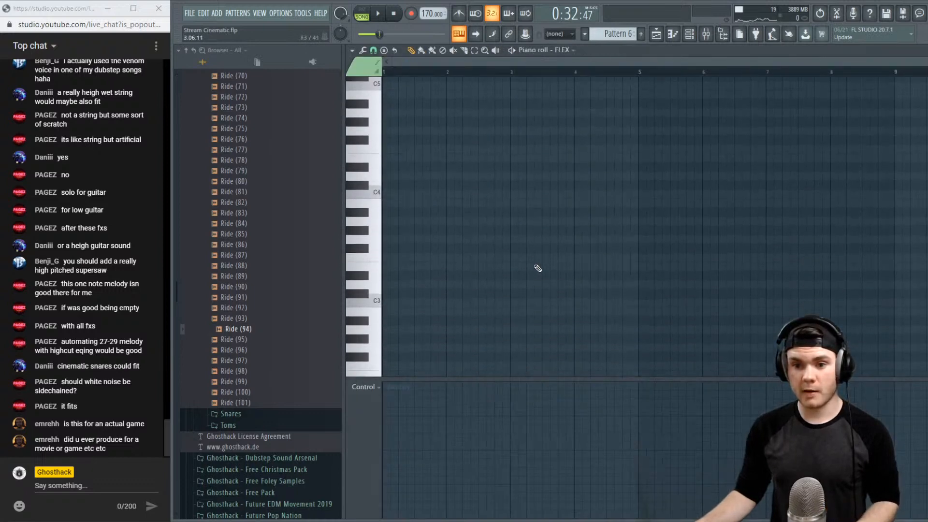
pyautogui.scroll(2, 538, 268)
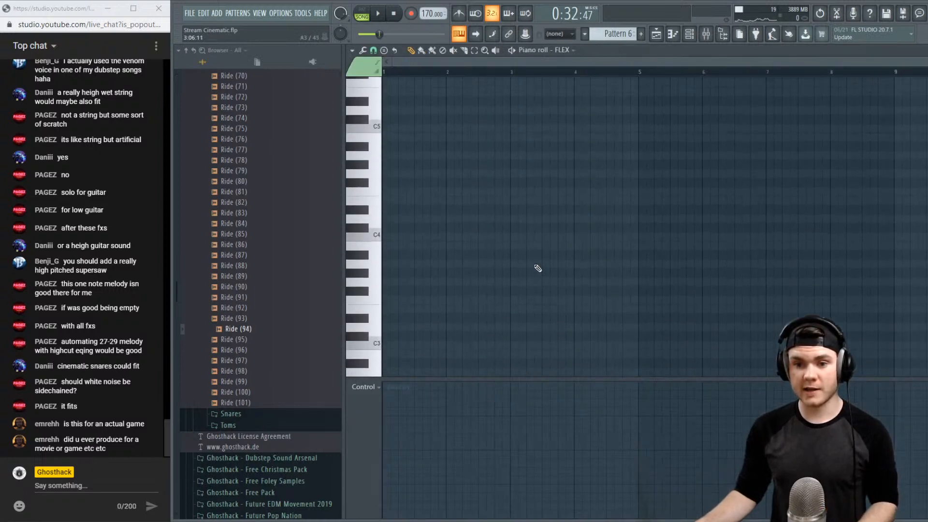
pyautogui.click(384, 309)
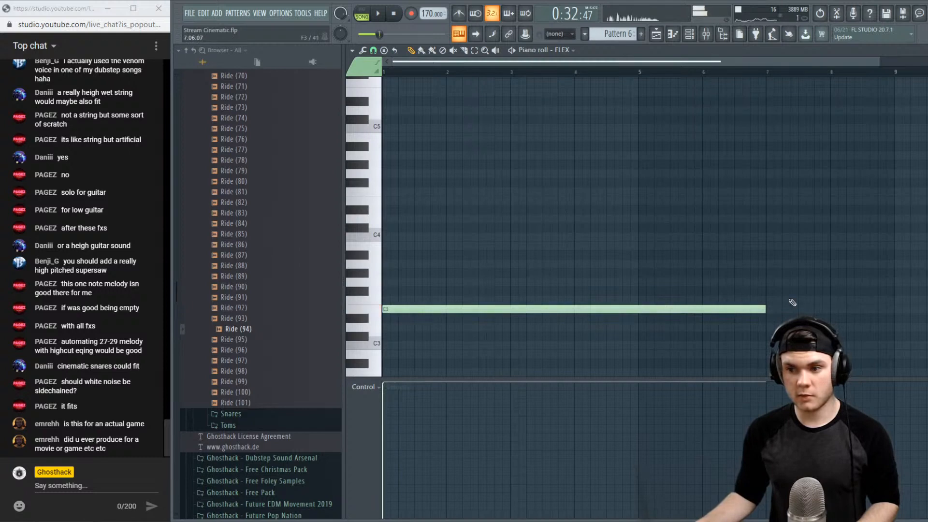
pyautogui.press('space')
pyautogui.moveTo(757, 307); pyautogui.dragTo(631, 308)
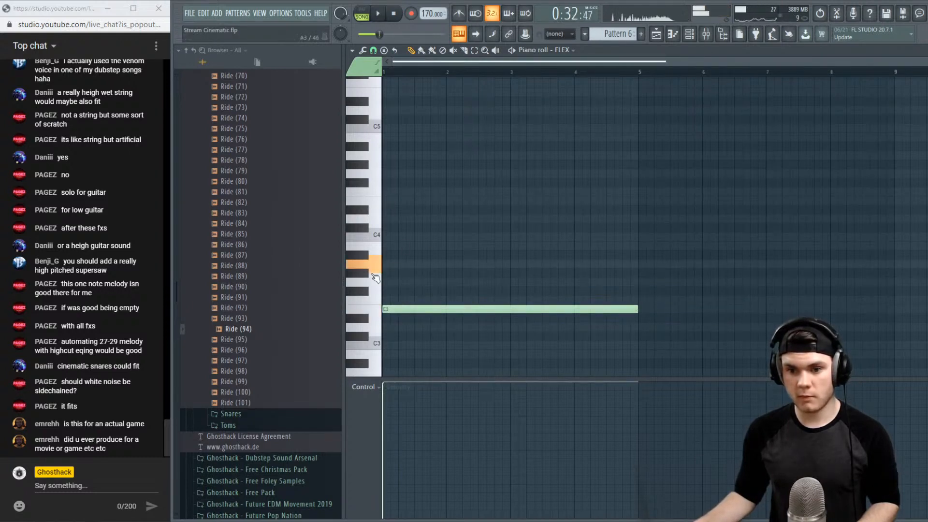
# Add a two-bar C4 note at bar 1 and a two-bar B3 note at bar 3, and play them back
pyautogui.click(386, 236)
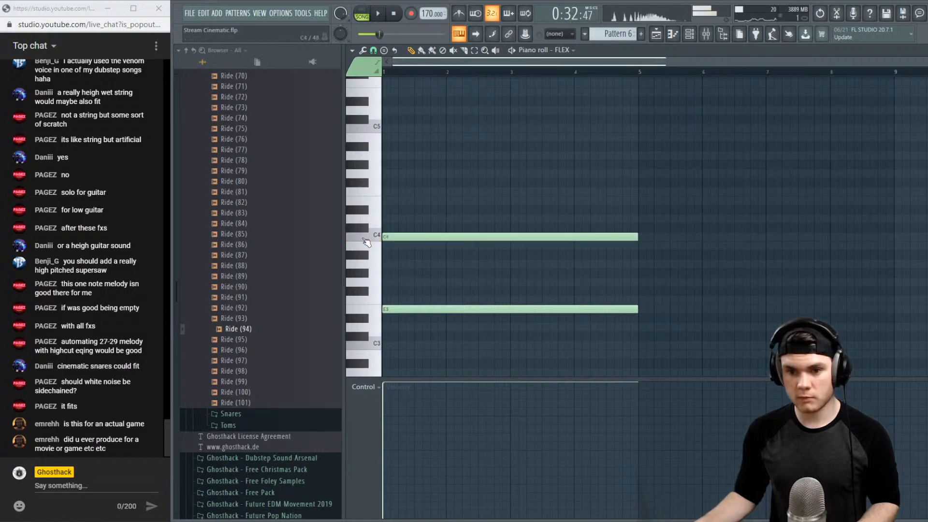
pyautogui.press('space')
pyautogui.moveTo(637, 237); pyautogui.dragTo(509, 245)
pyautogui.click(509, 245)
pyautogui.press('space')
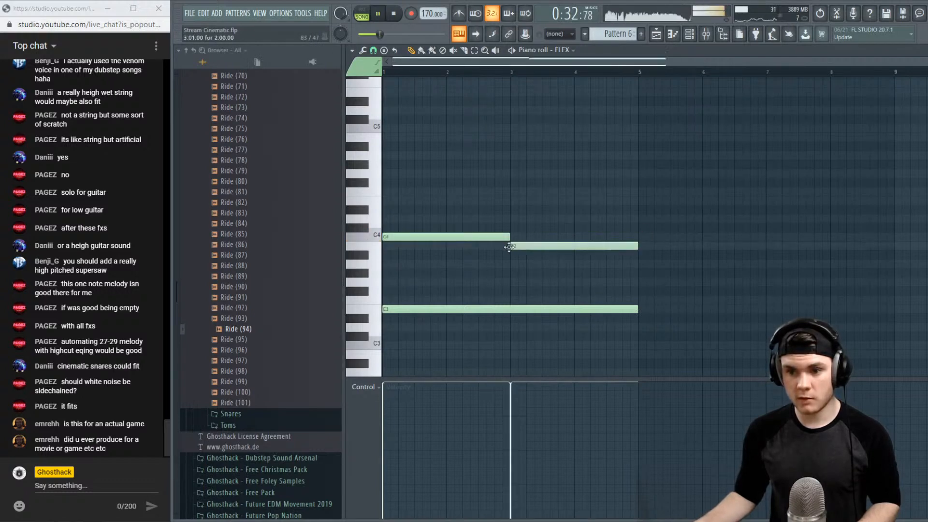
# Shorten the C4 and B3 notes to one bar each, with B3 at bar 2, and trim the E3 note to two bars
pyautogui.press('space')
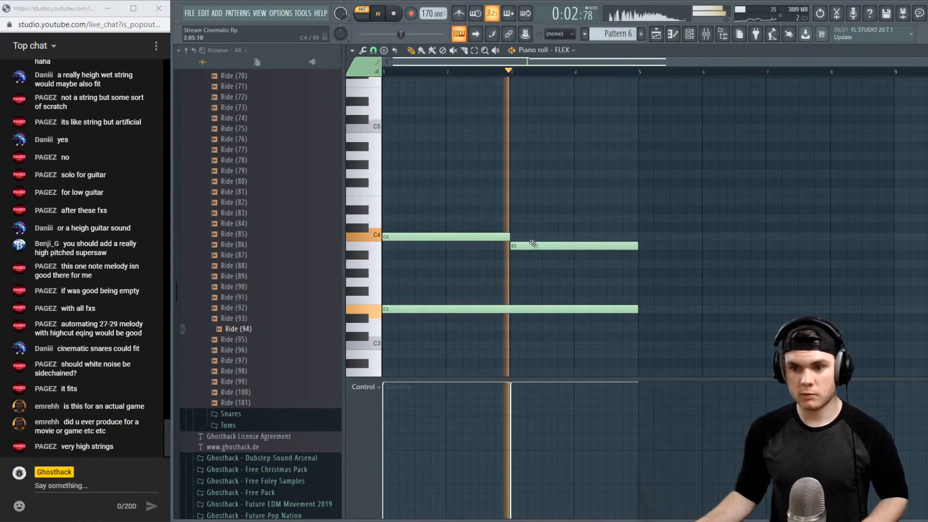
pyautogui.moveTo(506, 234); pyautogui.dragTo(447, 236)
pyautogui.press('space')
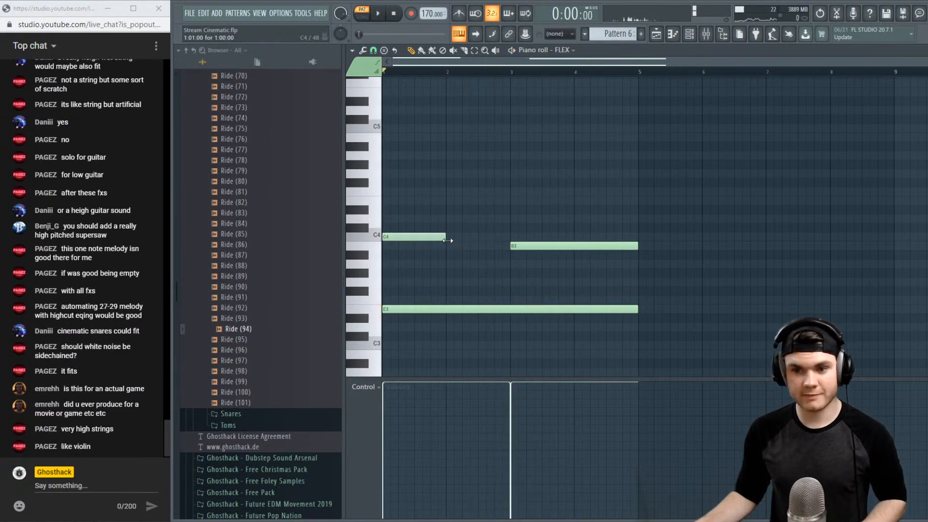
pyautogui.moveTo(536, 243); pyautogui.dragTo(474, 245)
pyautogui.press('space')
pyautogui.moveTo(574, 246); pyautogui.dragTo(509, 246)
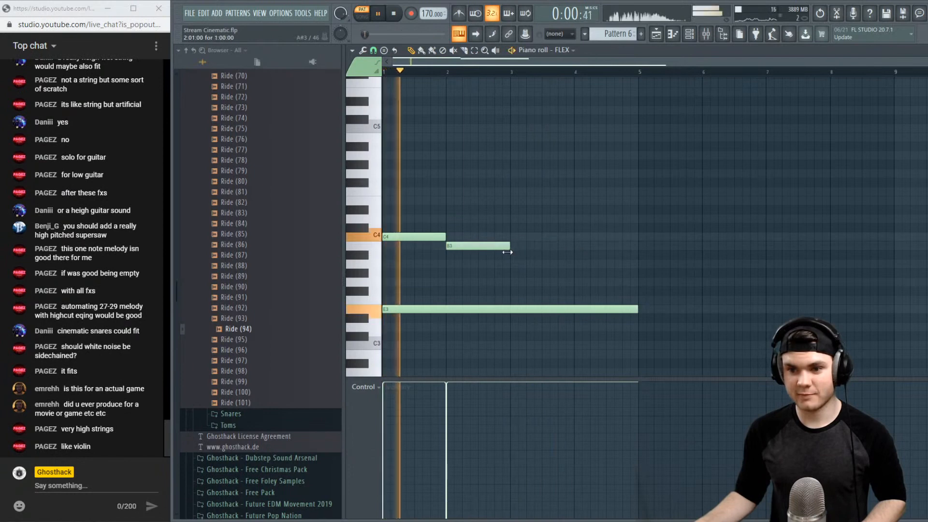
pyautogui.moveTo(636, 309); pyautogui.dragTo(510, 315)
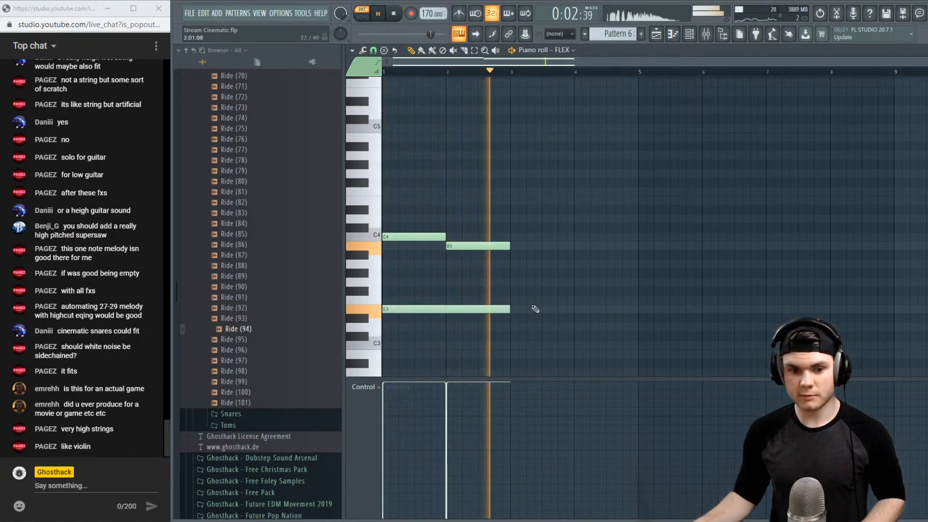
pyautogui.press('space')
# Audition high notes in the sixth octave on the piano-roll keyboard, alone and against the playing chord
pyautogui.scroll(5, 575, 305)
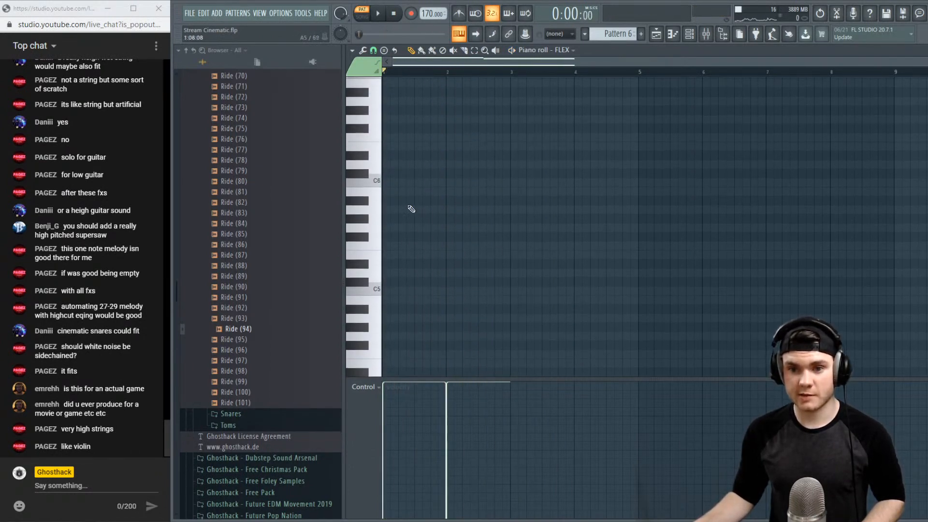
pyautogui.click(405, 204)
pyautogui.rightClick(406, 204)
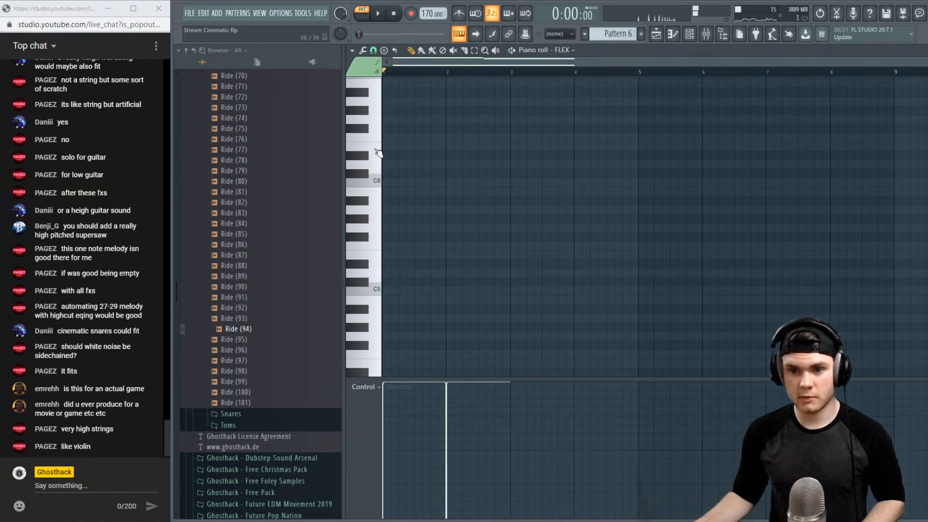
pyautogui.scroll(1, 377, 153)
pyautogui.click(375, 135)
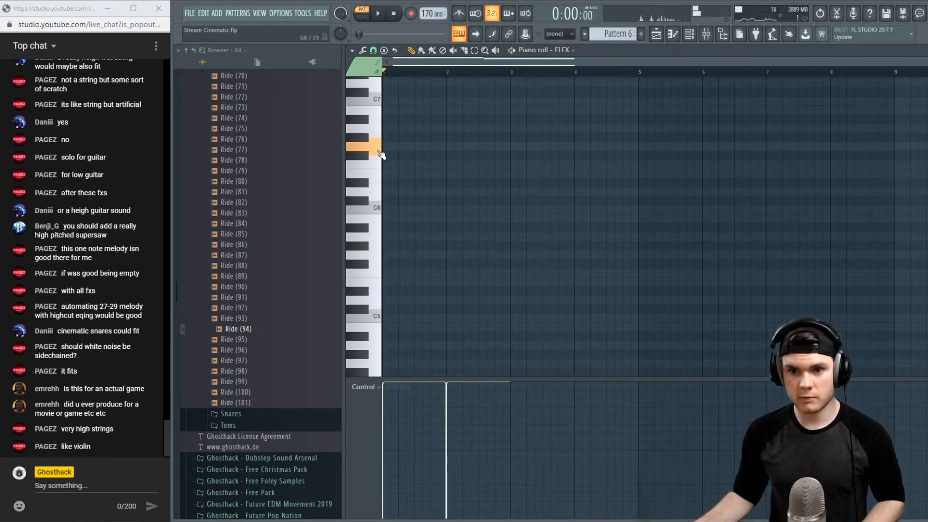
pyautogui.click(376, 115)
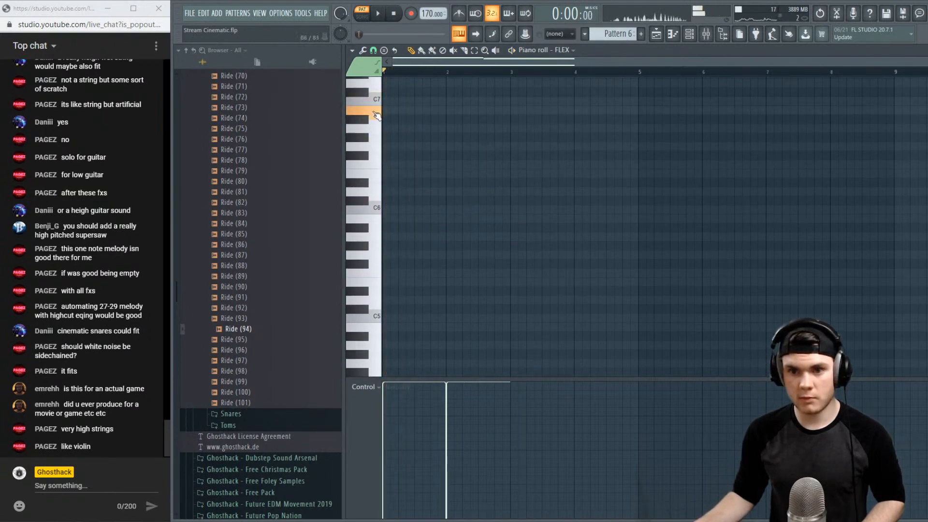
pyautogui.press('space')
pyautogui.click(374, 167)
pyautogui.press('space')
pyautogui.press('space')
pyautogui.click(374, 166)
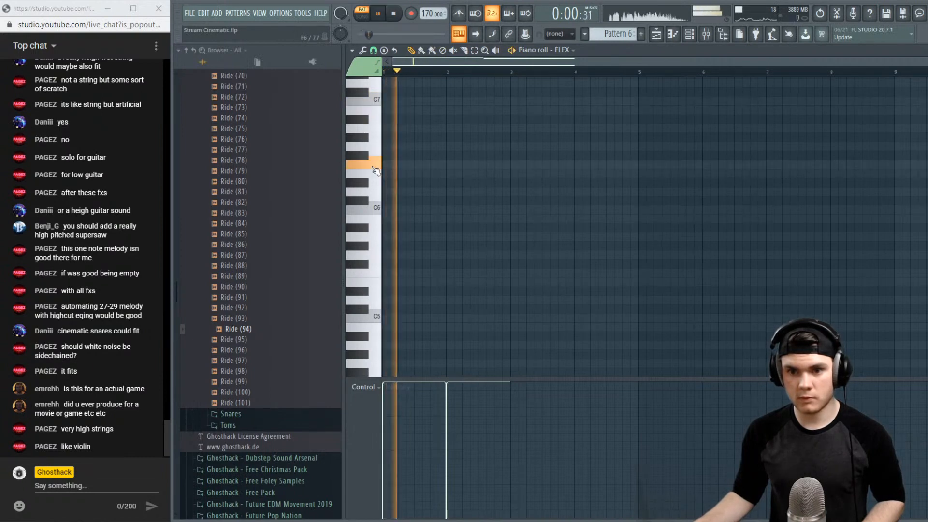
pyautogui.scroll(-10, 431, 170)
pyautogui.press('space')
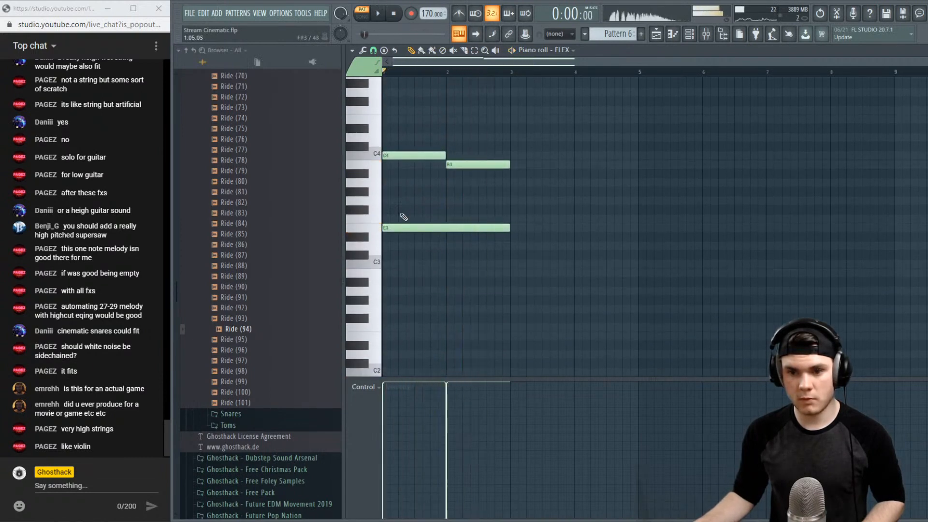
pyautogui.scroll(7, 416, 203)
pyautogui.scroll(4, 426, 194)
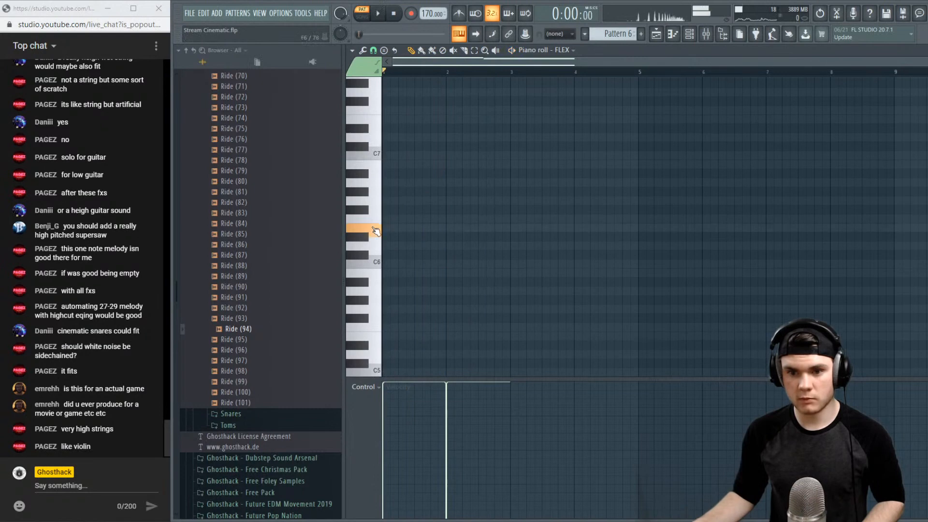
# Draw four consecutive two-step notes, E6, E7, B6 and E6, from the start of bar 1 and play them back
pyautogui.click(386, 227)
pyautogui.moveTo(508, 228); pyautogui.dragTo(386, 230)
pyautogui.moveTo(401, 192); pyautogui.dragTo(397, 153)
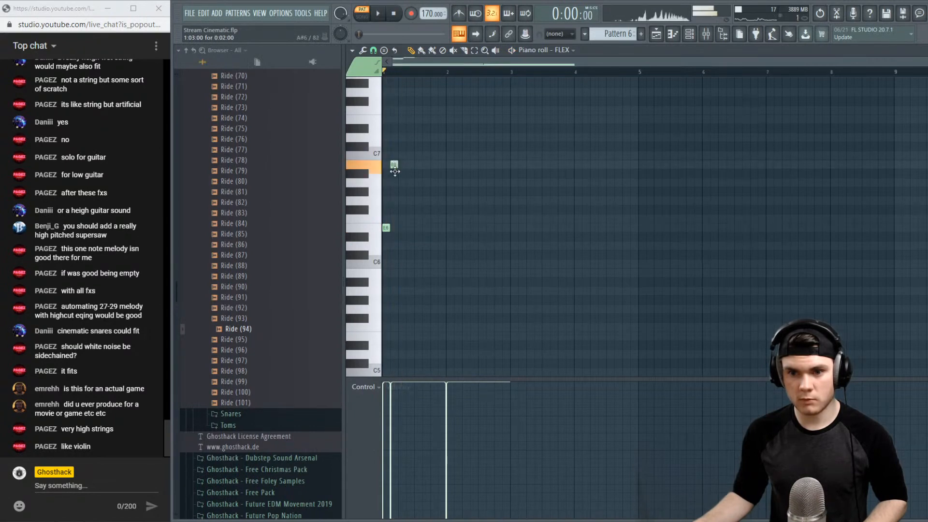
pyautogui.click(401, 206)
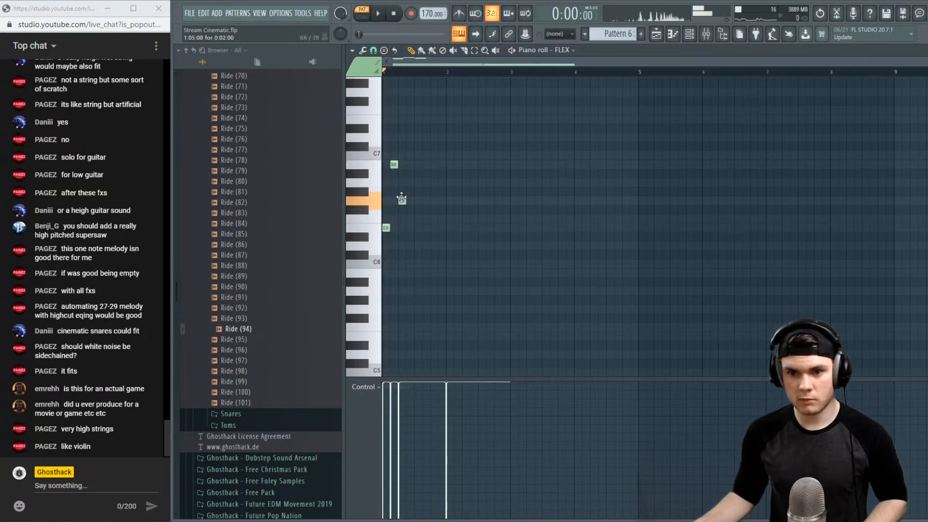
pyautogui.moveTo(394, 165); pyautogui.dragTo(393, 156)
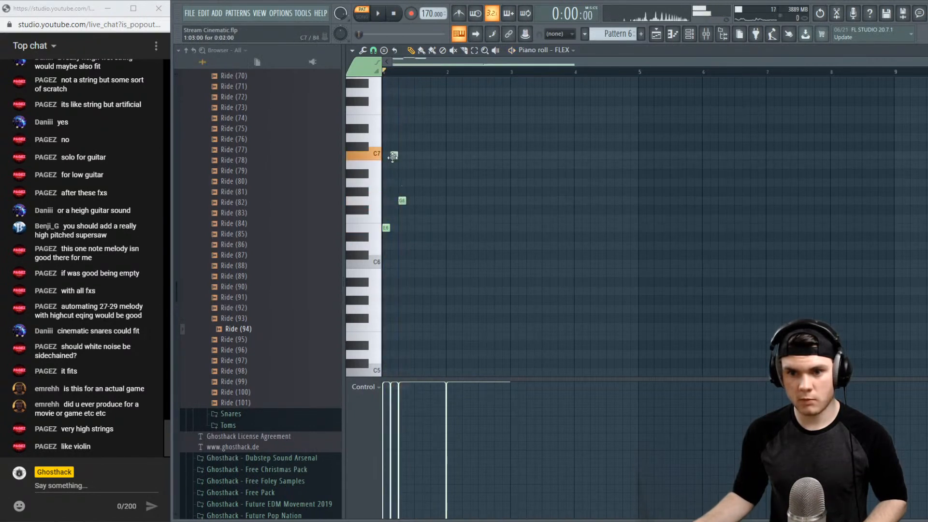
pyautogui.rightClick(393, 156)
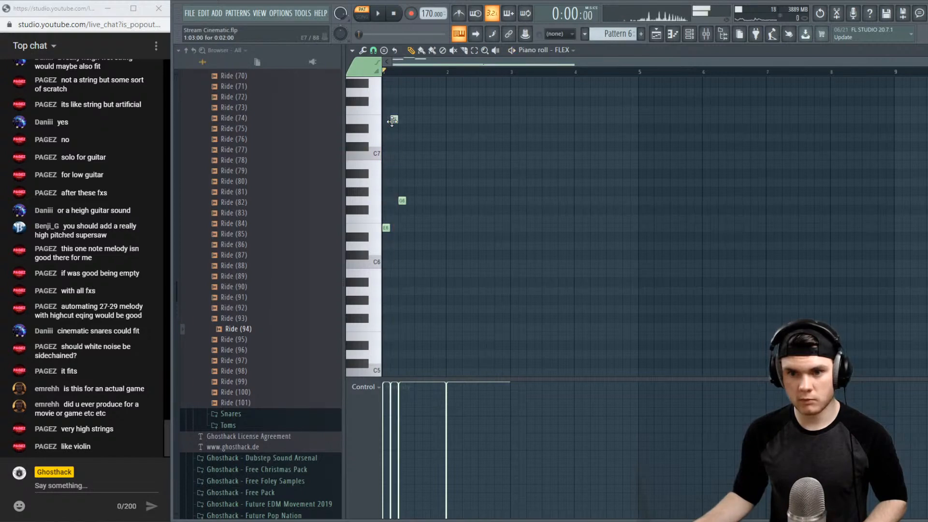
pyautogui.click(400, 184)
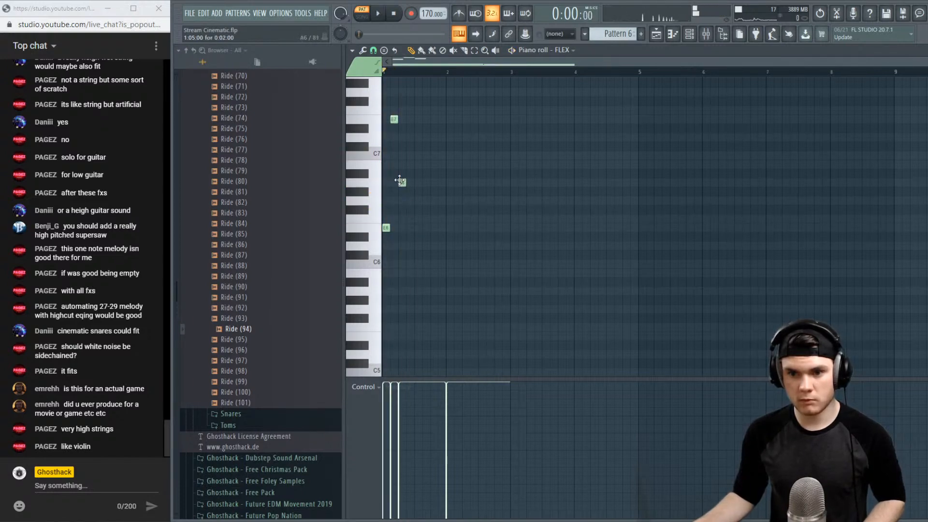
pyautogui.moveTo(400, 183); pyautogui.dragTo(400, 166)
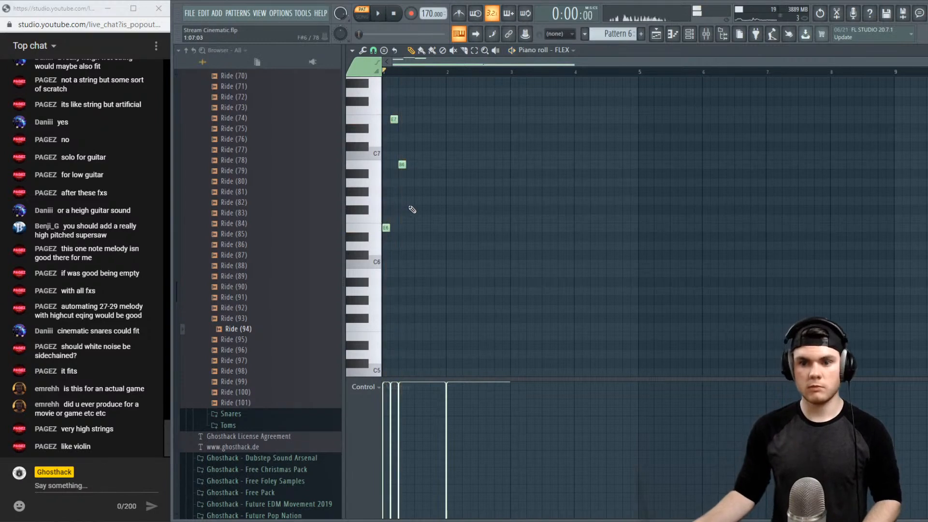
pyautogui.click(408, 227)
pyautogui.press('space')
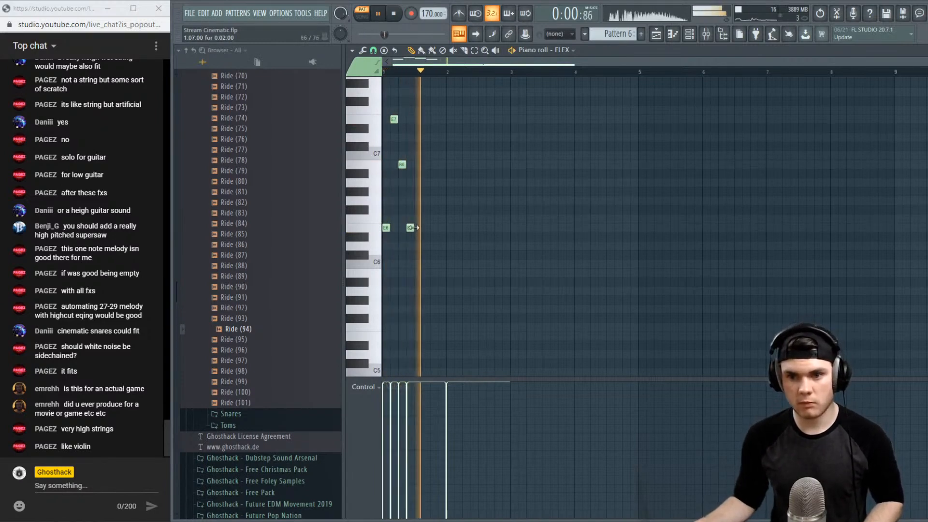
pyautogui.press('space')
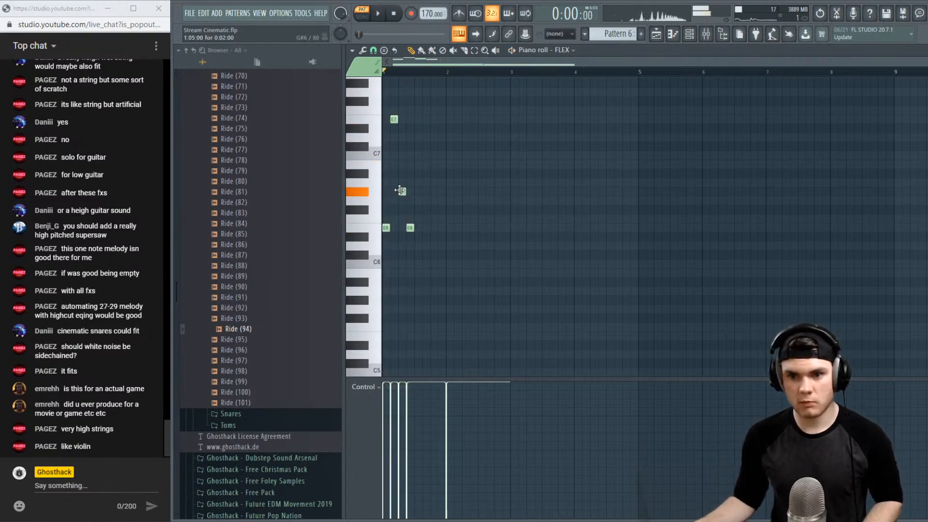
# Change the third high note to C7 and the fourth to G6, listening to the figure
pyautogui.press('space')
pyautogui.press('space')
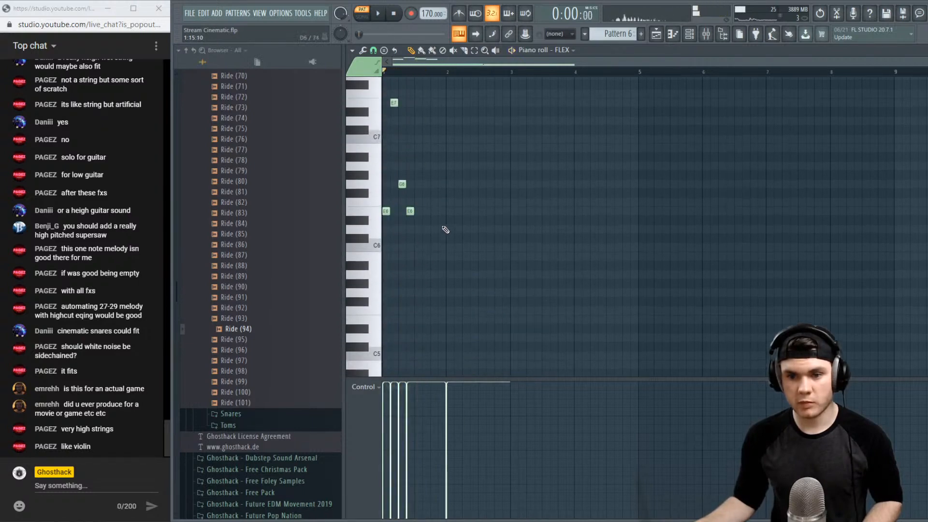
pyautogui.scroll(2, 426, 222)
pyautogui.press('space')
pyautogui.moveTo(403, 255); pyautogui.dragTo(402, 210)
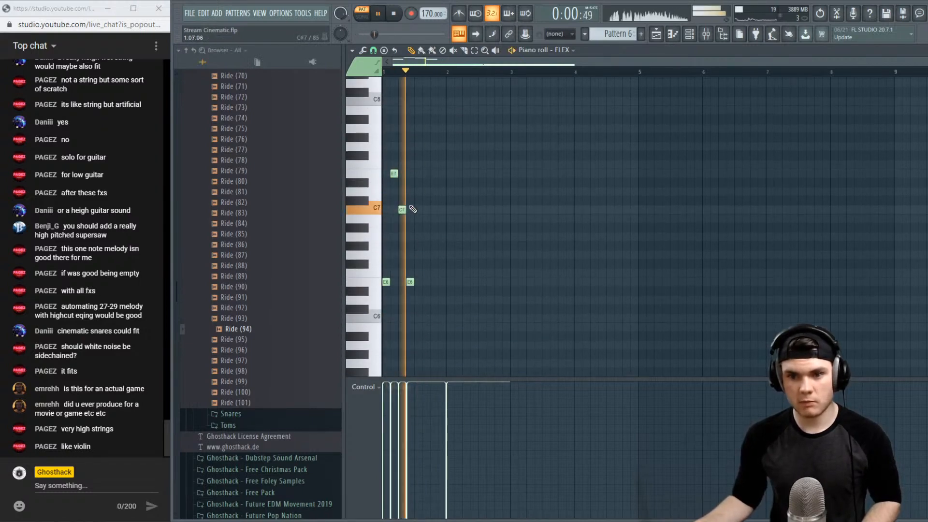
pyautogui.press('space')
pyautogui.rightClick(407, 284)
pyautogui.click(408, 237)
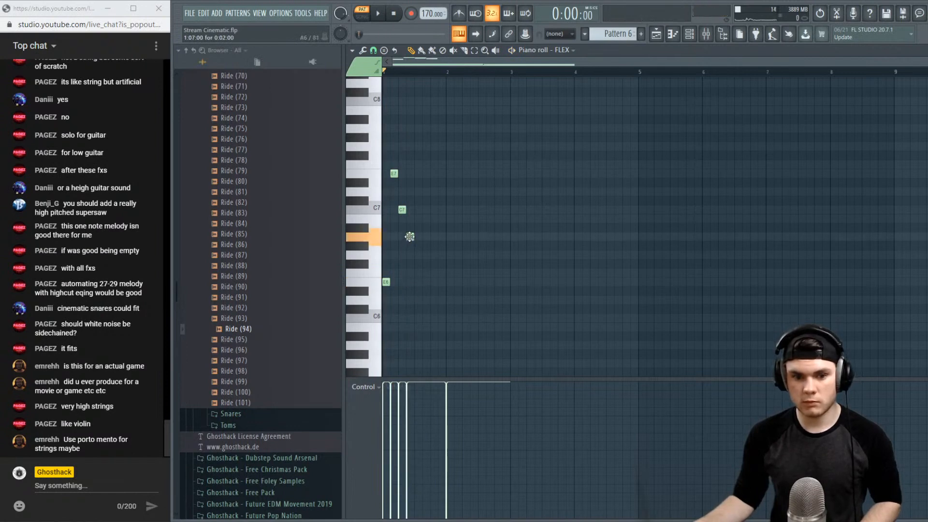
pyautogui.press('space')
pyautogui.press('space')
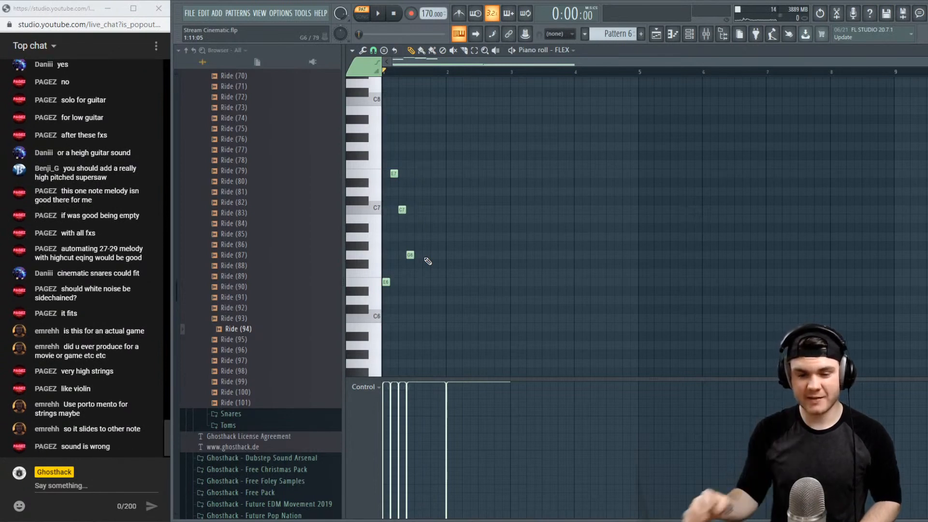
# Duplicate the four-note high figure directly behind the original, at step 9 of bar 1, and play it back
pyautogui.moveTo(449, 313); pyautogui.dragTo(380, 126)
pyautogui.keyDown('shift'); pyautogui.moveTo(386, 279); pyautogui.dragTo(427, 282); pyautogui.keyUp('shift')
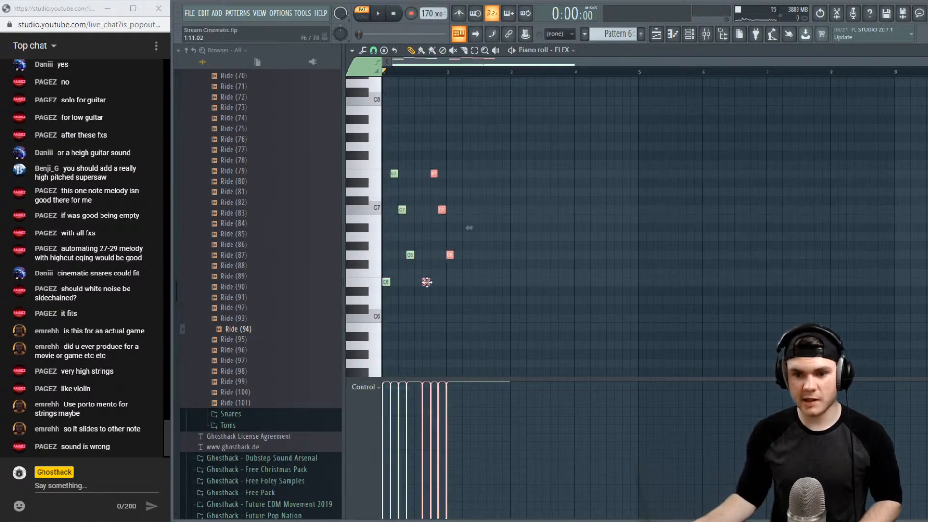
pyautogui.keyDown('ctrl'); pyautogui.click(417, 285); pyautogui.keyUp('ctrl')
pyautogui.press('space')
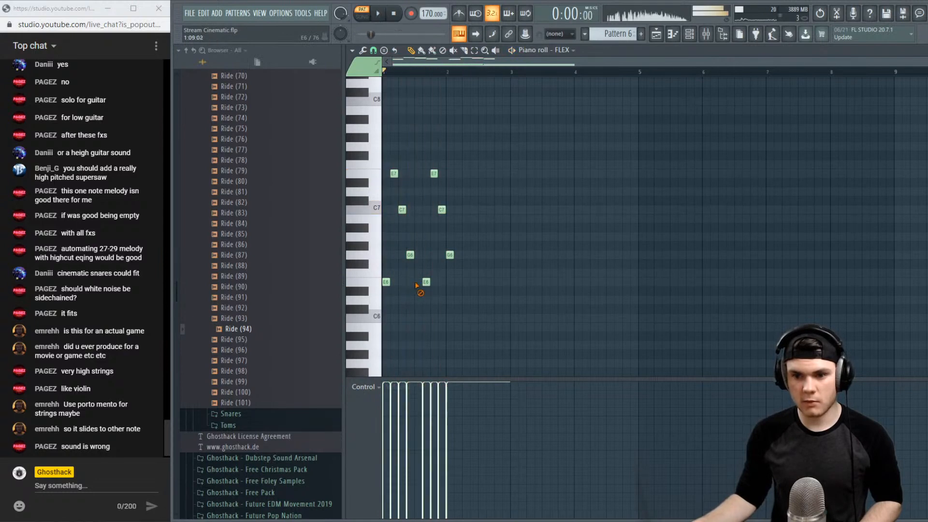
pyautogui.keyDown('ctrl'); pyautogui.moveTo(486, 304); pyautogui.dragTo(421, 143); pyautogui.keyUp('ctrl')
pyautogui.moveTo(426, 288); pyautogui.dragTo(418, 288)
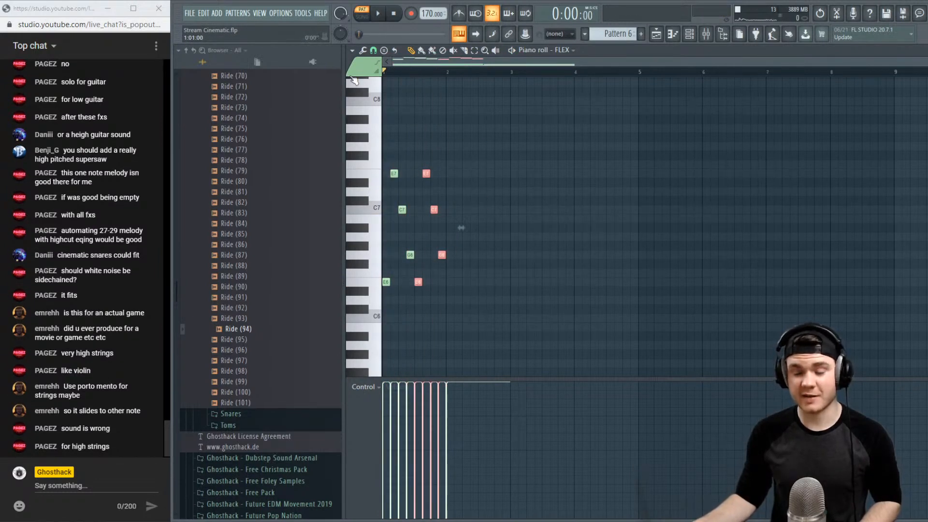
pyautogui.press('space')
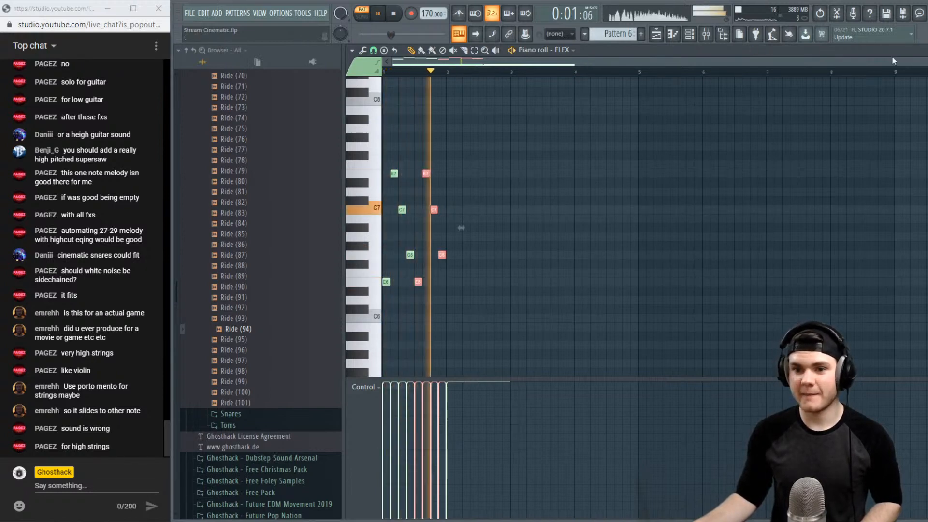
pyautogui.press('space')
# Duplicate all eight high notes of bar 1 into bar 2 and play the result
pyautogui.keyDown('ctrl'); pyautogui.moveTo(532, 314); pyautogui.dragTo(383, 134); pyautogui.keyUp('ctrl')
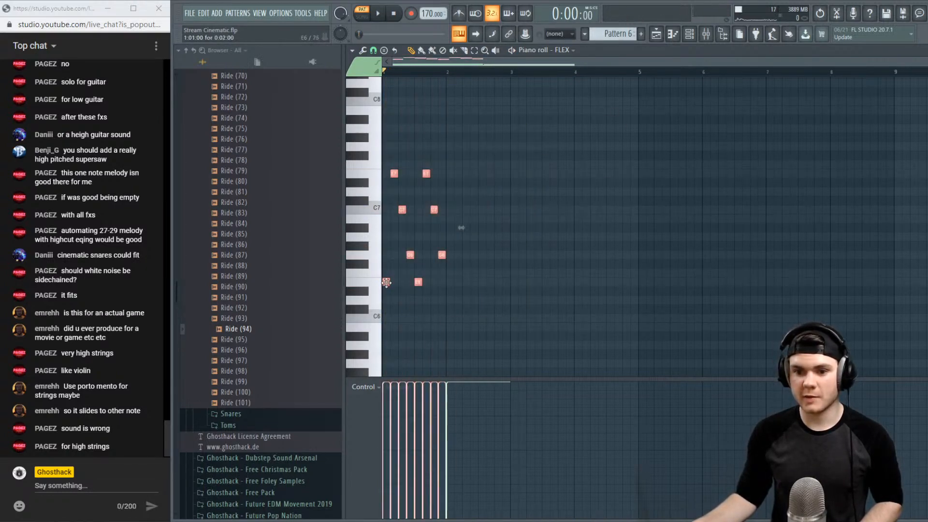
pyautogui.hotkey('ctrl', 'b')
pyautogui.press('space')
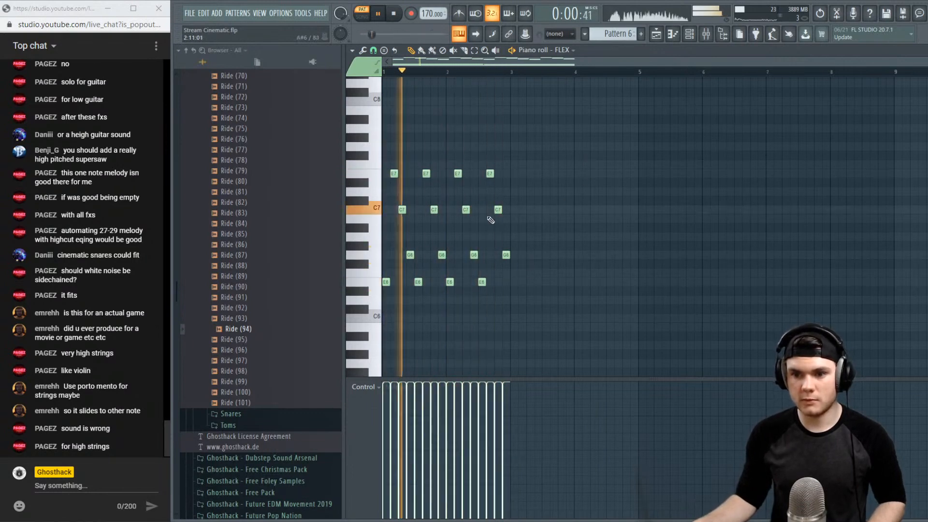
pyautogui.press('space')
# Lower the two C7 notes in bar 2 to B6 and play the pattern
pyautogui.click(473, 255)
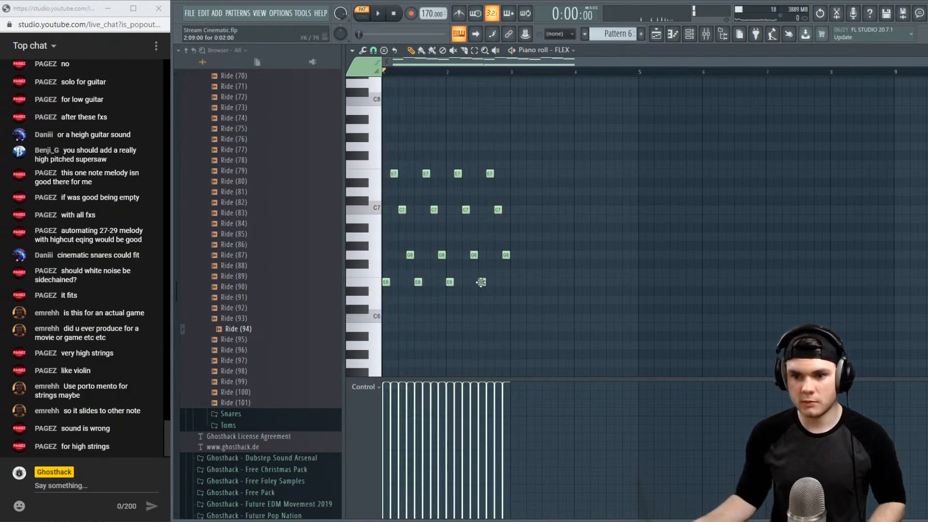
pyautogui.press('space')
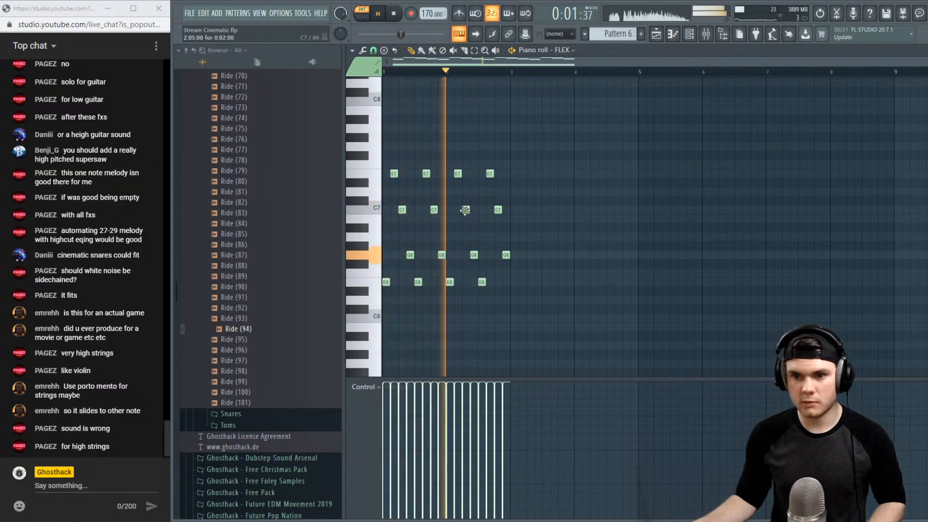
pyautogui.press('space')
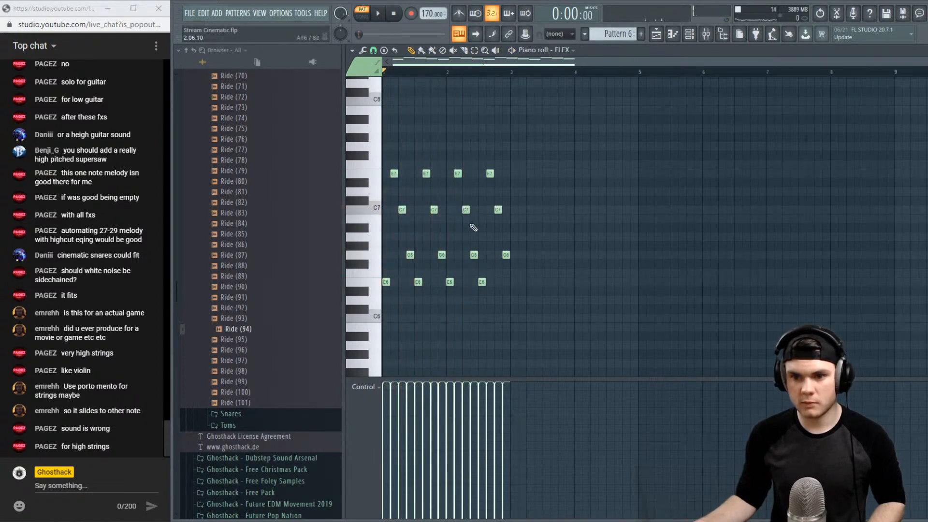
pyautogui.rightClick(472, 219)
pyautogui.moveTo(463, 220)
pyautogui.mouseDown()
pyautogui.moveTo(517, 210)
pyautogui.moveTo(464, 220)
pyautogui.mouseUp()
pyautogui.click(568, 206)
pyautogui.press('space')
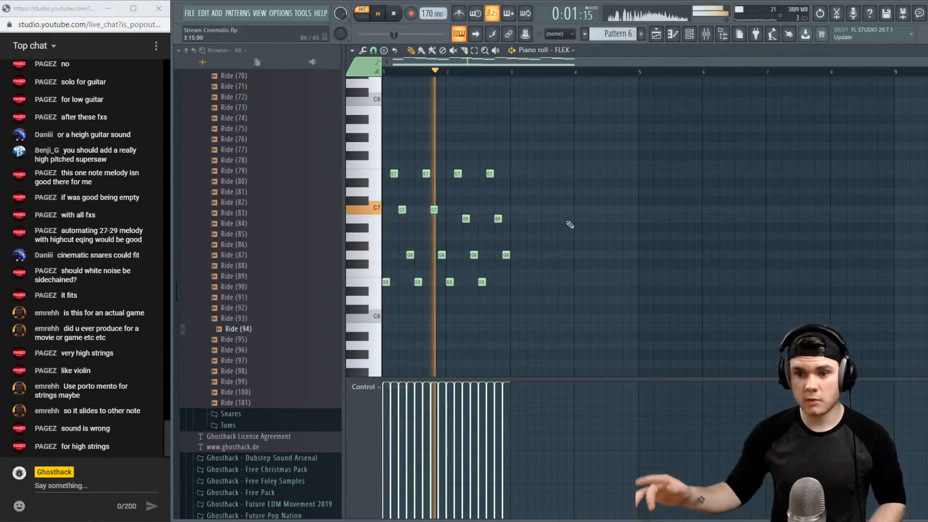
# Place Pattern 6 on Track 22 at bar 27 of the playlist and play the song from about bar 26
pyautogui.click(656, 34)
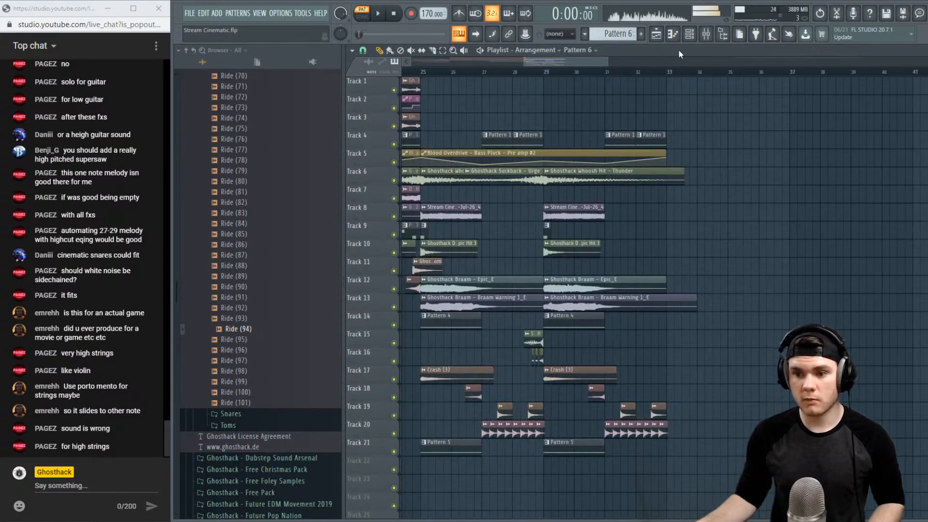
pyautogui.scroll(-2, 748, 338)
pyautogui.moveTo(527, 453); pyautogui.dragTo(509, 431)
pyautogui.click(458, 75)
pyautogui.press('space')
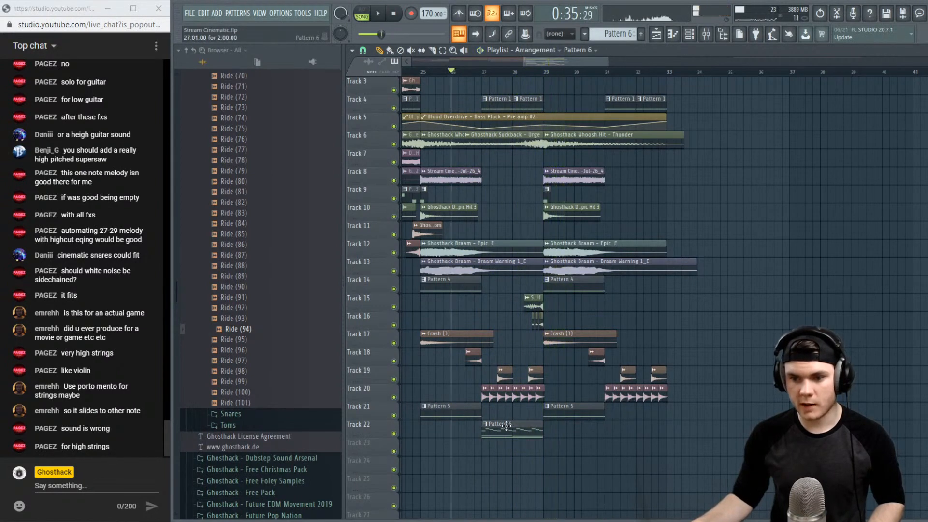
# Delete all the high arpeggio notes from the FLEX part in Pattern 6 and play the song from about bar 26
pyautogui.doubleClick(506, 425)
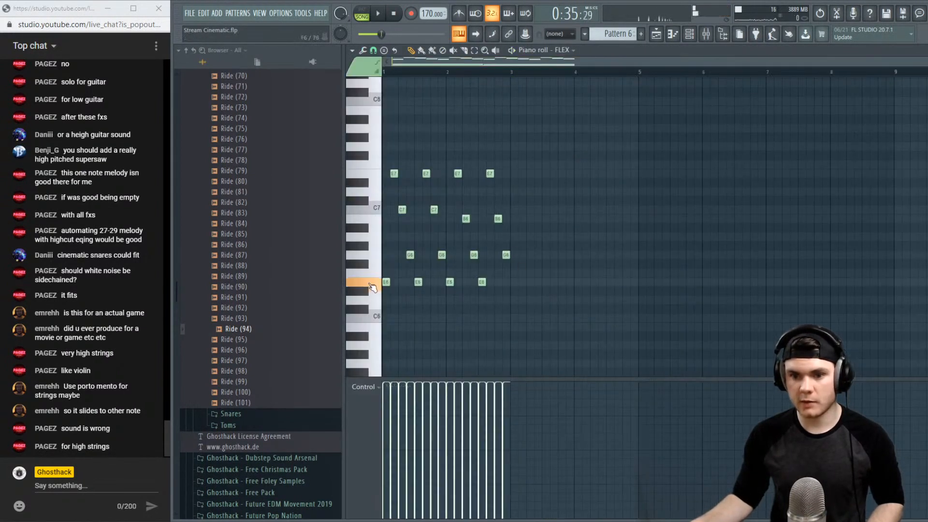
pyautogui.moveTo(610, 319); pyautogui.dragTo(300, 100)
pyautogui.press('Delete')
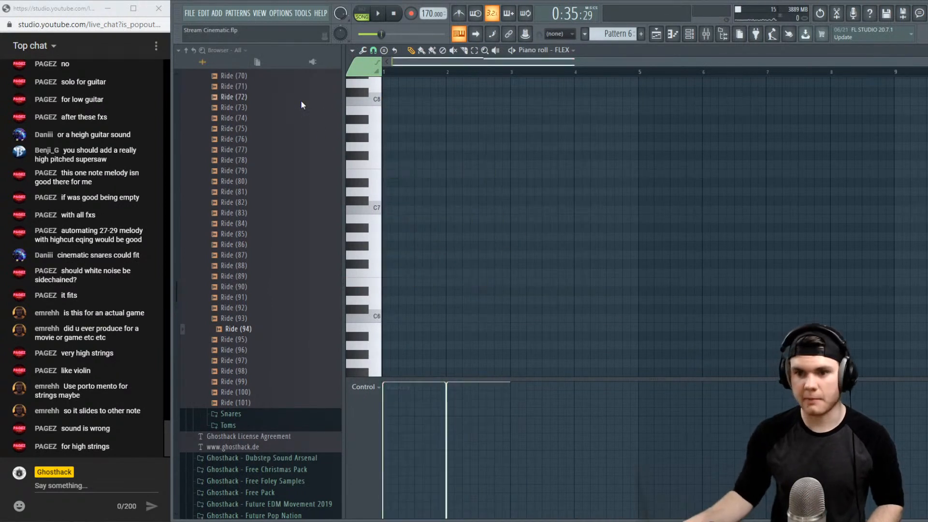
pyautogui.press('space')
pyautogui.click(656, 33)
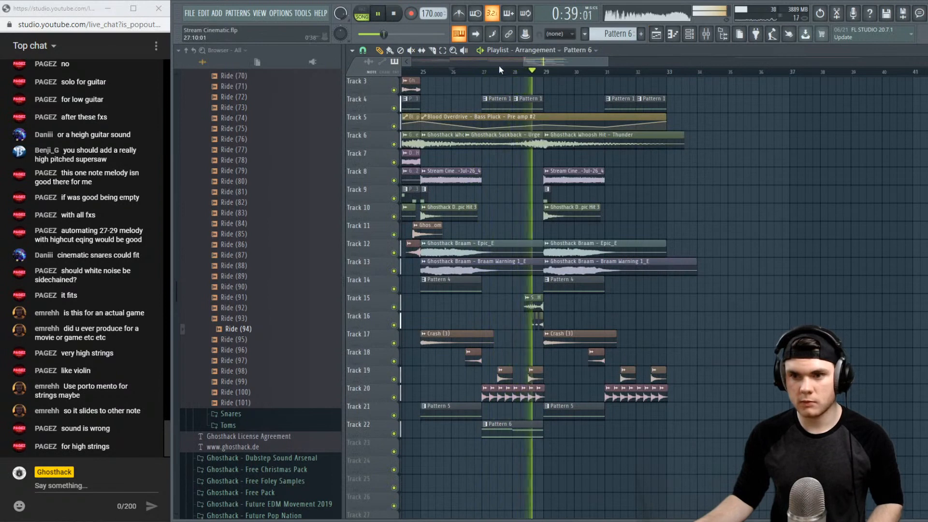
pyautogui.moveTo(526, 60); pyautogui.dragTo(508, 61)
pyautogui.press('space')
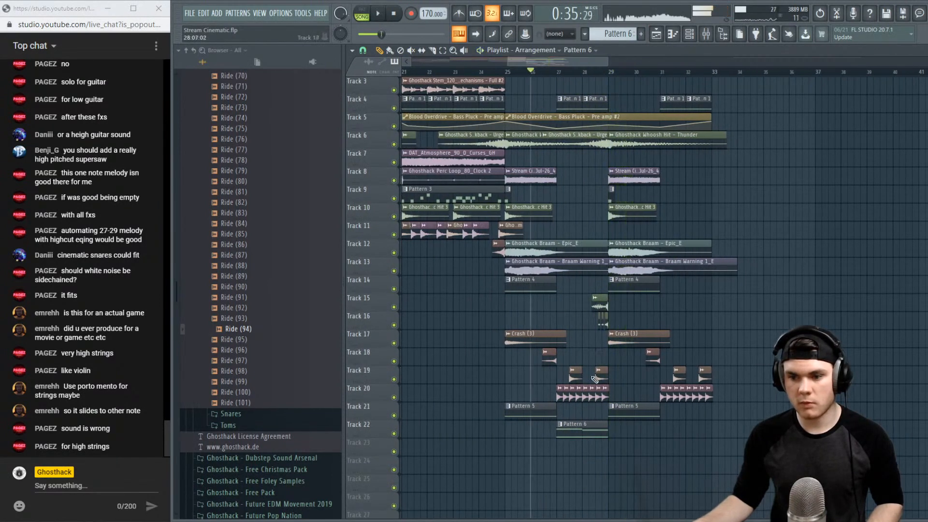
# Try a short E7 note on every beat of bars 1 and 2 in the FLEX part, play it and erase the notes
pyautogui.doubleClick(588, 428)
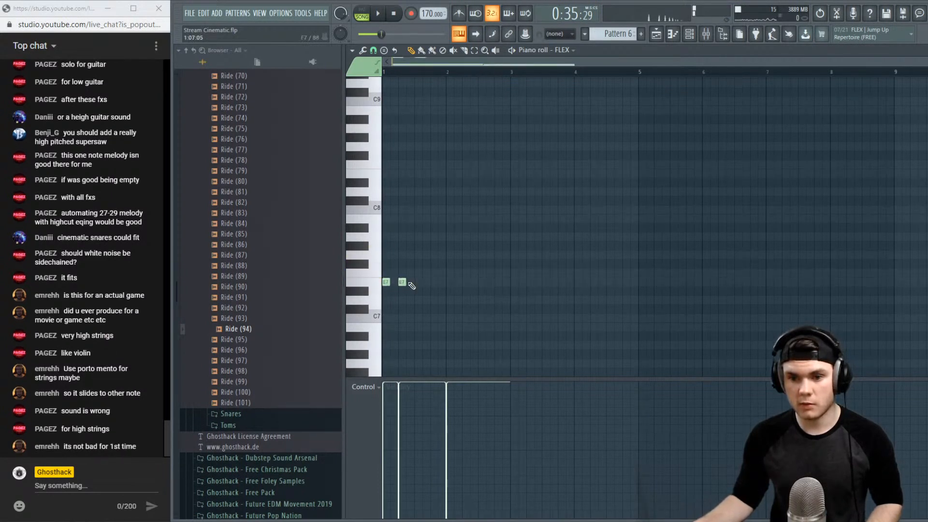
pyautogui.hotkey('ctrl', 'a')
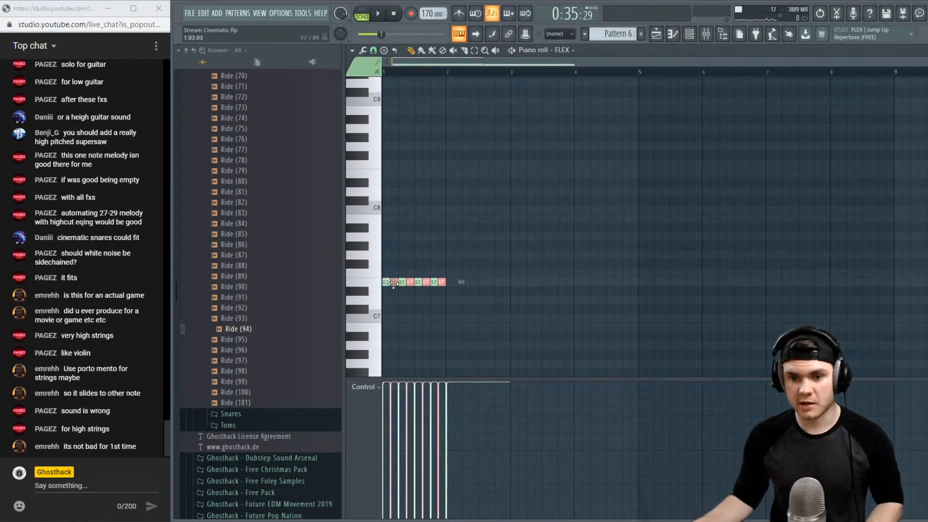
pyautogui.hotkey('ctrl', 'b')
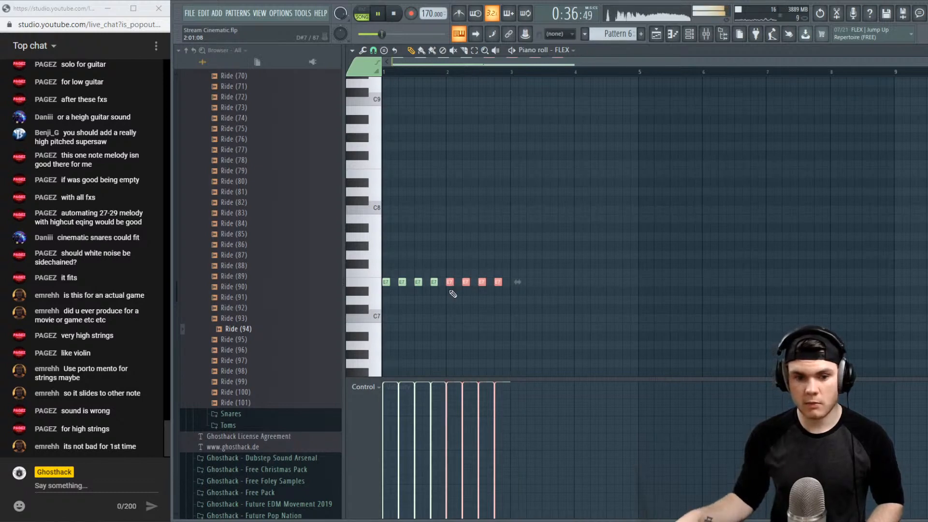
pyautogui.press('space')
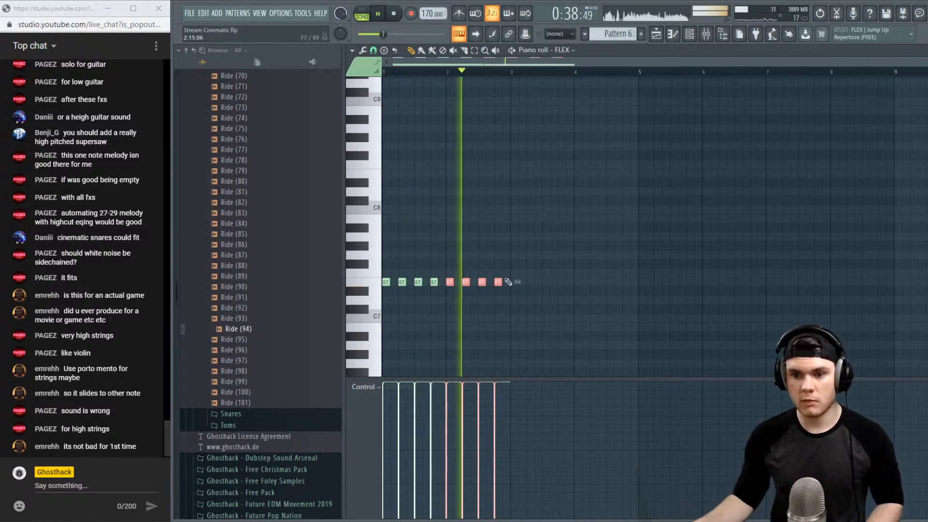
pyautogui.press('space')
pyautogui.moveTo(500, 284); pyautogui.dragTo(389, 285)
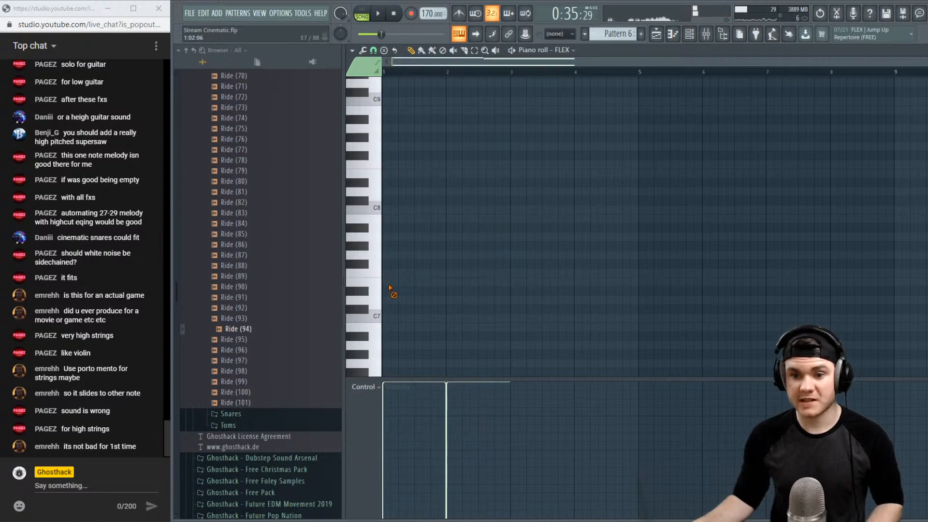
pyautogui.press('Escape')
# Transpose all the sustained FLEX chord notes in Pattern 6 up one octave while the song plays
pyautogui.press('space')
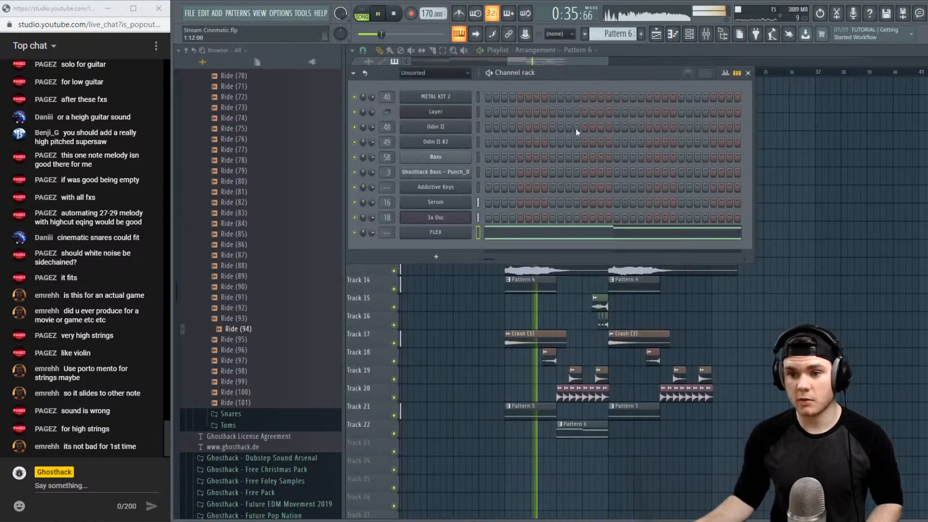
pyautogui.click(495, 226)
pyautogui.scroll(-4, 563, 276)
pyautogui.scroll(-3, 566, 283)
pyautogui.moveTo(605, 320); pyautogui.dragTo(338, 145)
pyautogui.hotkey('ctrl', 'Up')
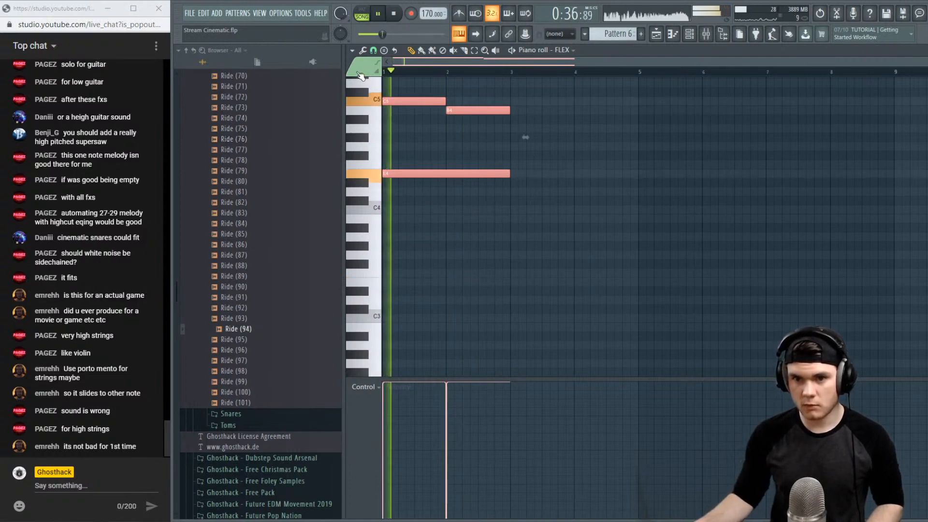
pyautogui.scroll(4, 555, 145)
pyautogui.scroll(-3, 555, 154)
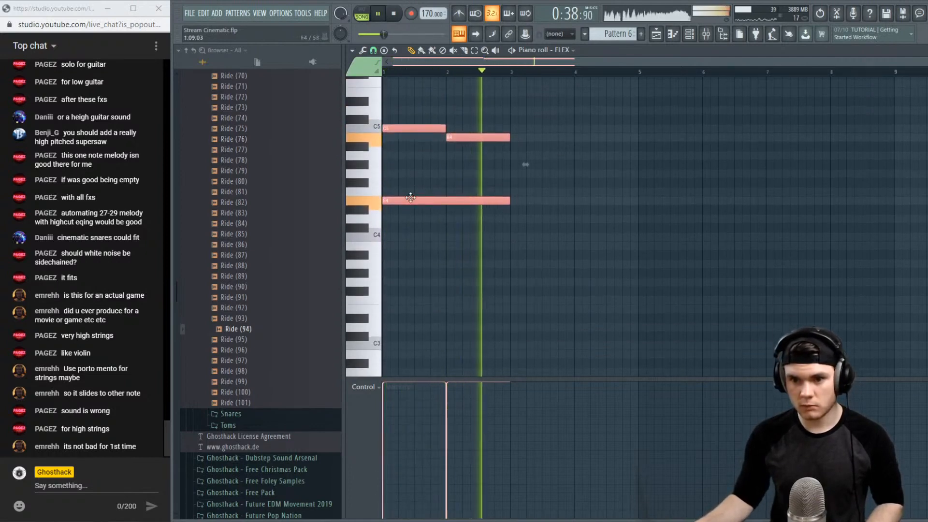
# Add a two-bar E3 note beneath the raised FLEX chords and listen to it in the song
pyautogui.click(373, 312)
pyautogui.moveTo(389, 309); pyautogui.dragTo(509, 309)
pyautogui.click(926, 50)
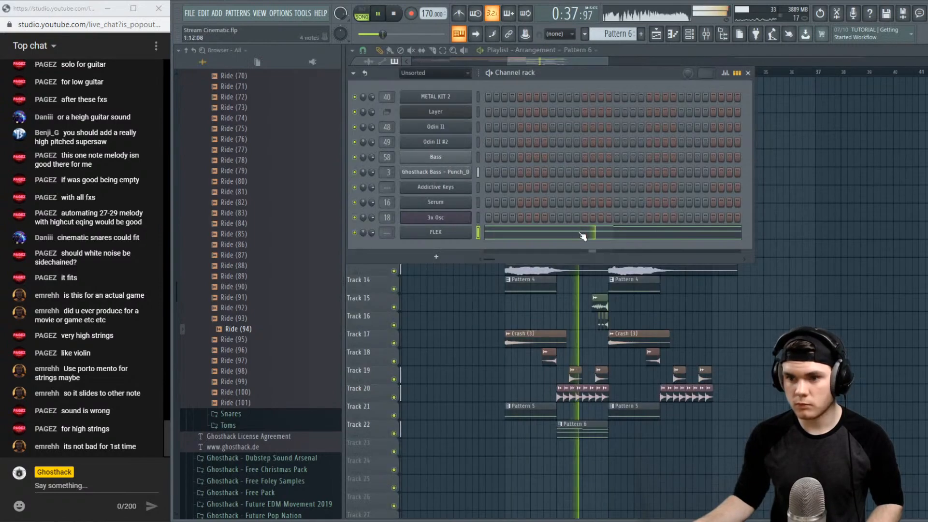
pyautogui.press('space')
# Audition the All Strings Slow preset in FLEX, return to All Strings Sustain and play the song for comparison
pyautogui.click(450, 232)
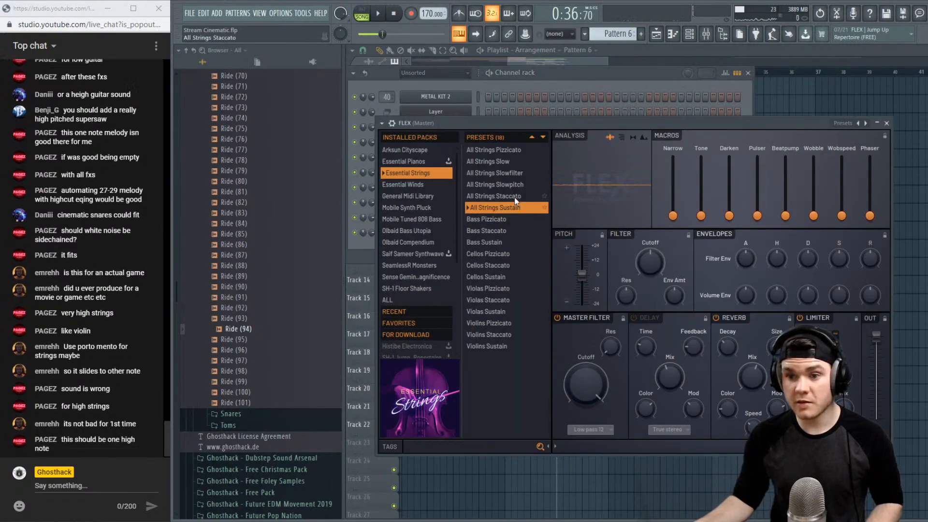
pyautogui.click(504, 161)
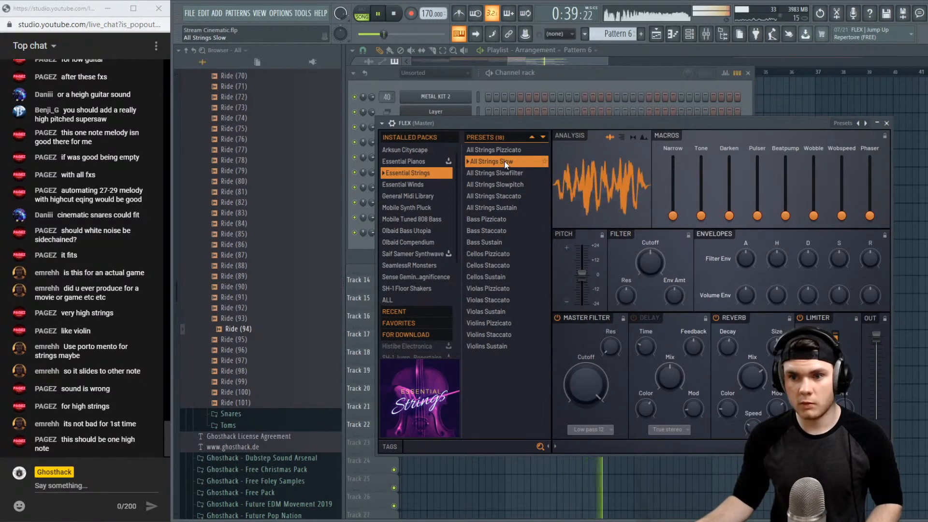
pyautogui.press('space')
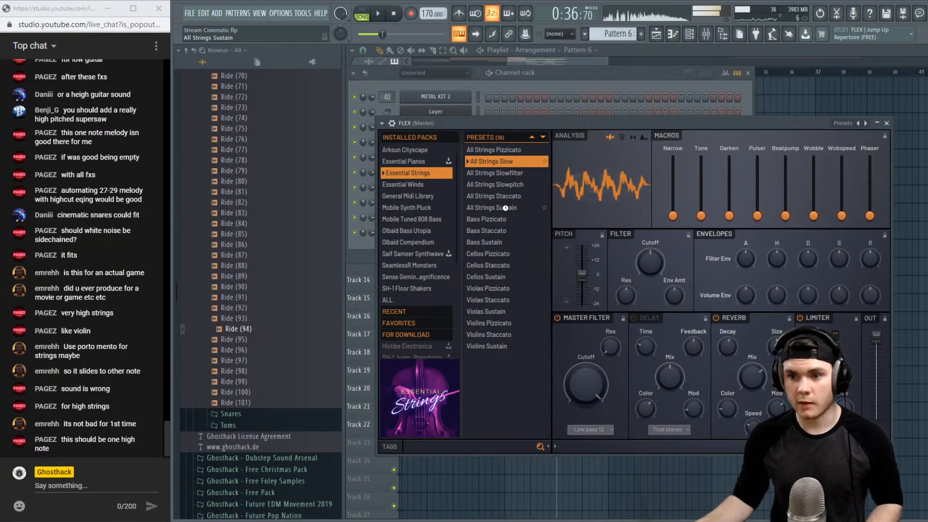
pyautogui.click(505, 208)
pyautogui.press('space')
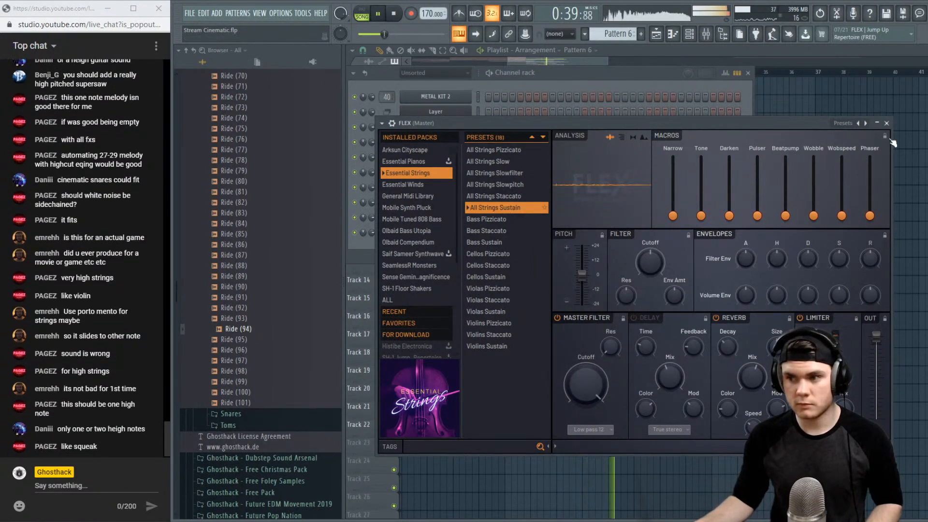
pyautogui.click(886, 123)
pyautogui.press('space')
# Clone the FLEX channel and audition the Violins Sustain preset on the clone
pyautogui.rightClick(458, 235)
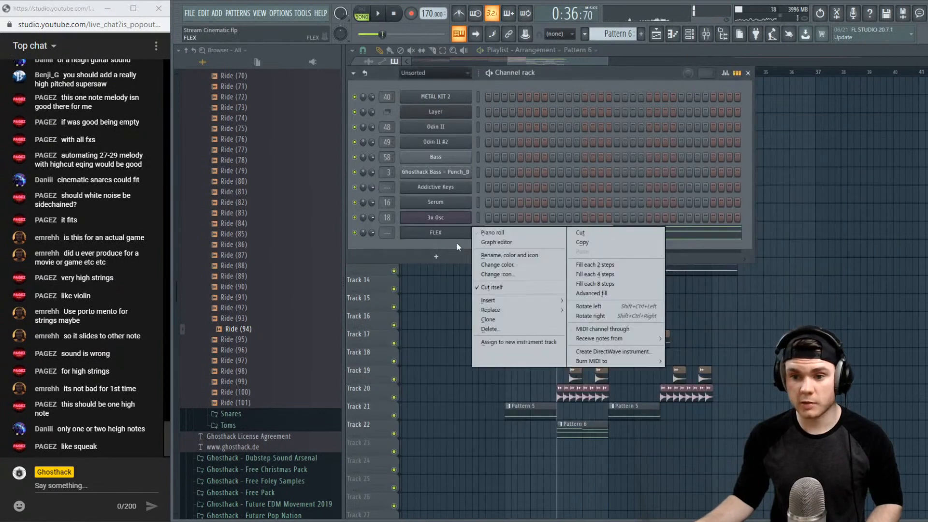
pyautogui.click(487, 320)
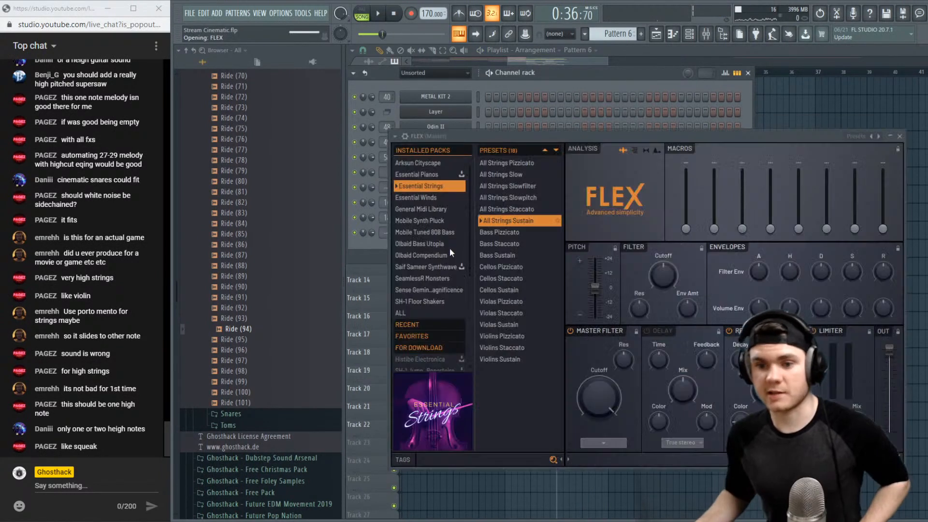
pyautogui.moveTo(525, 135); pyautogui.dragTo(503, 79)
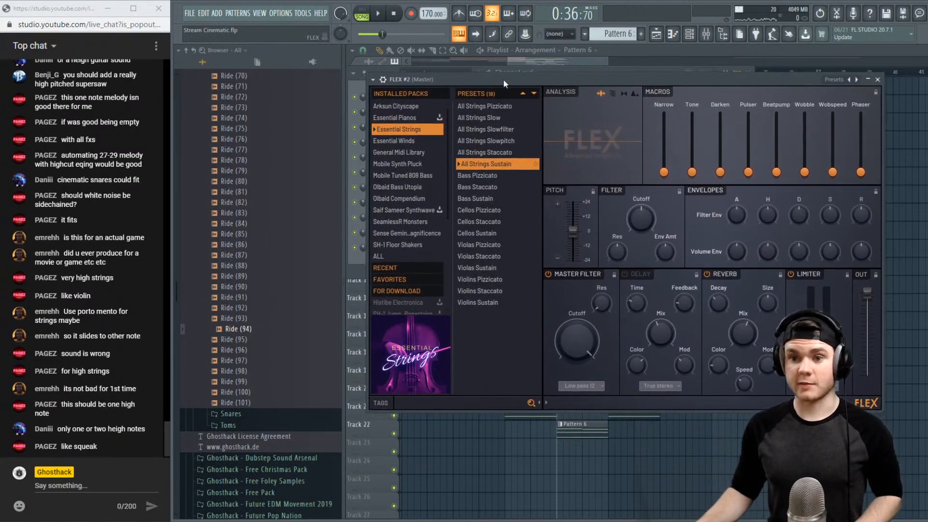
pyautogui.click(494, 303)
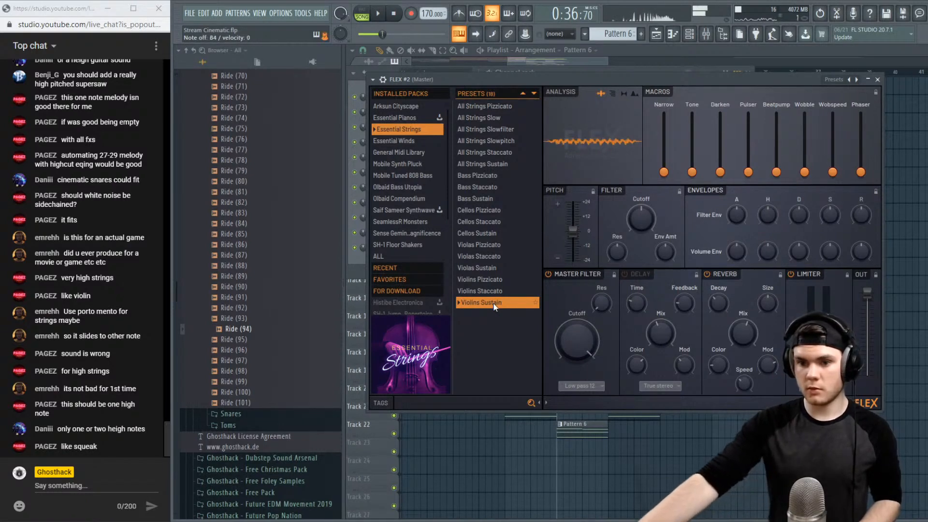
pyautogui.press('space')
pyautogui.press('space')
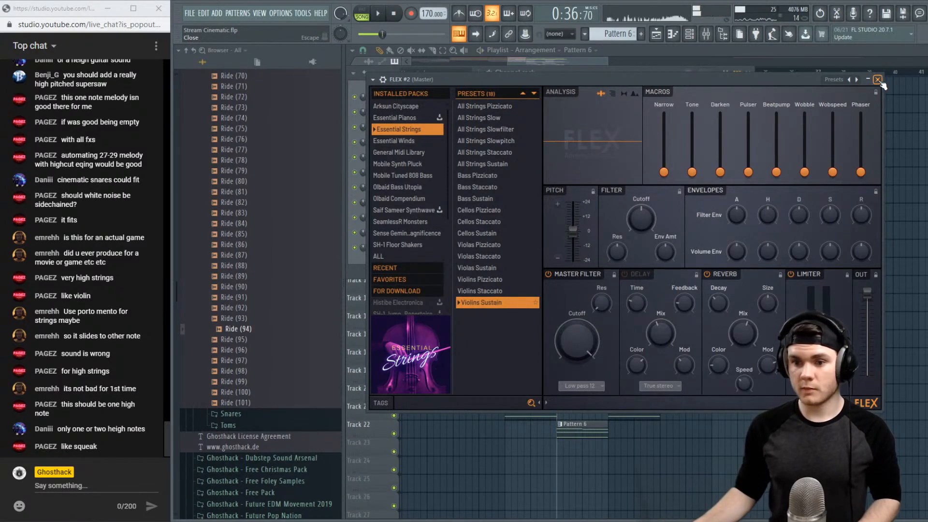
# Save the project and switch the cloned FLEX channel to the Violins Staccato preset
pyautogui.click(877, 80)
pyautogui.hotkey('ctrl', 's')
pyautogui.click(437, 246)
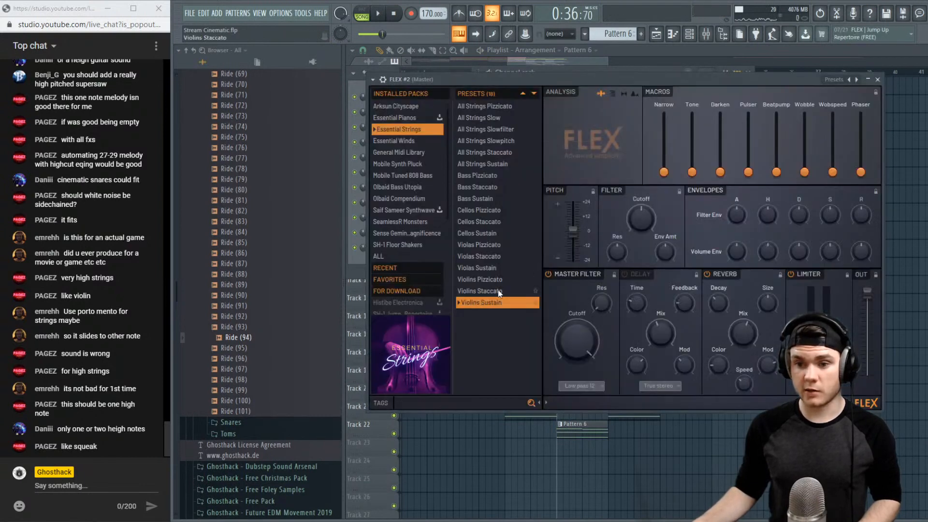
pyautogui.press('Up')
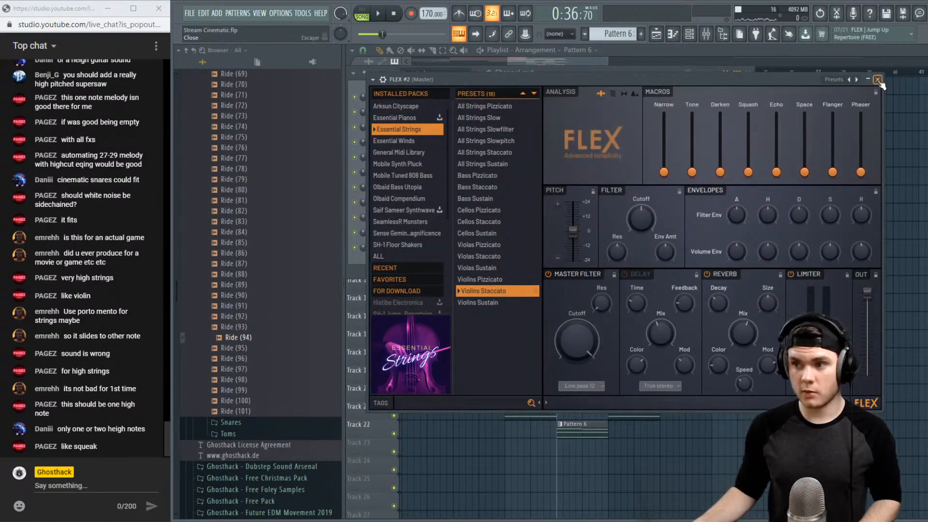
pyautogui.click(877, 80)
# Place a short E7 note on every beat of bars 1 and 2 in the cloned FLEX channel and play the result
pyautogui.rightClick(470, 238)
pyautogui.click(483, 244)
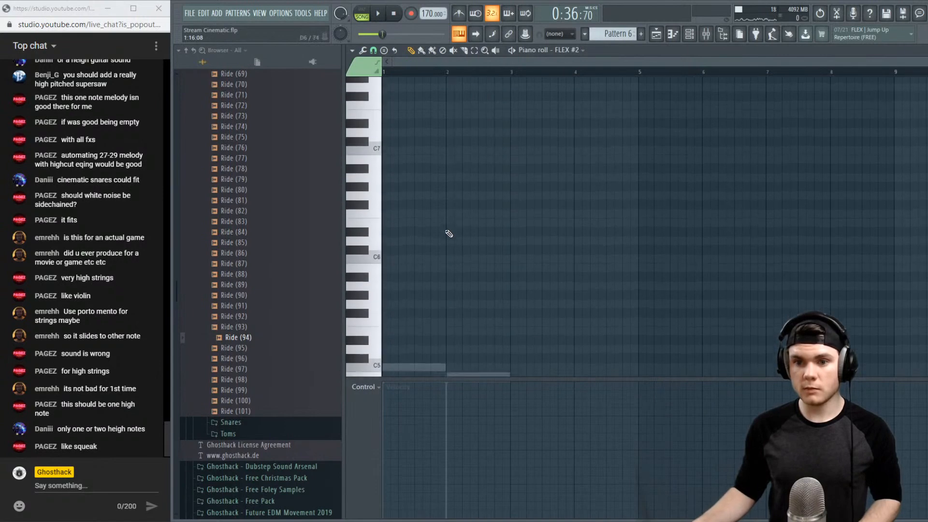
pyautogui.scroll(3, 449, 233)
pyautogui.click(387, 204)
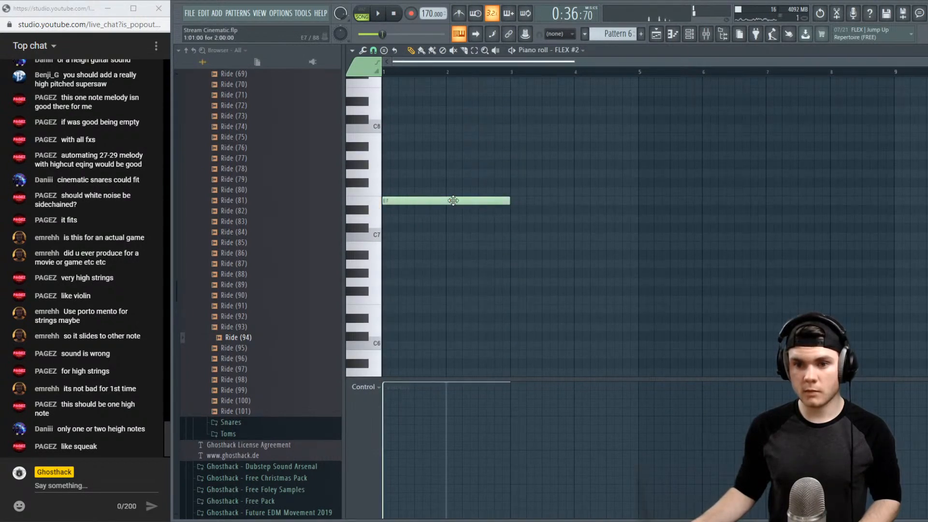
pyautogui.moveTo(514, 203)
pyautogui.mouseDown()
pyautogui.moveTo(388, 211)
pyautogui.moveTo(438, 205)
pyautogui.moveTo(376, 203)
pyautogui.mouseUp()
pyautogui.click(402, 201)
pyautogui.click(418, 201)
pyautogui.hotkey('ctrl', 'b')
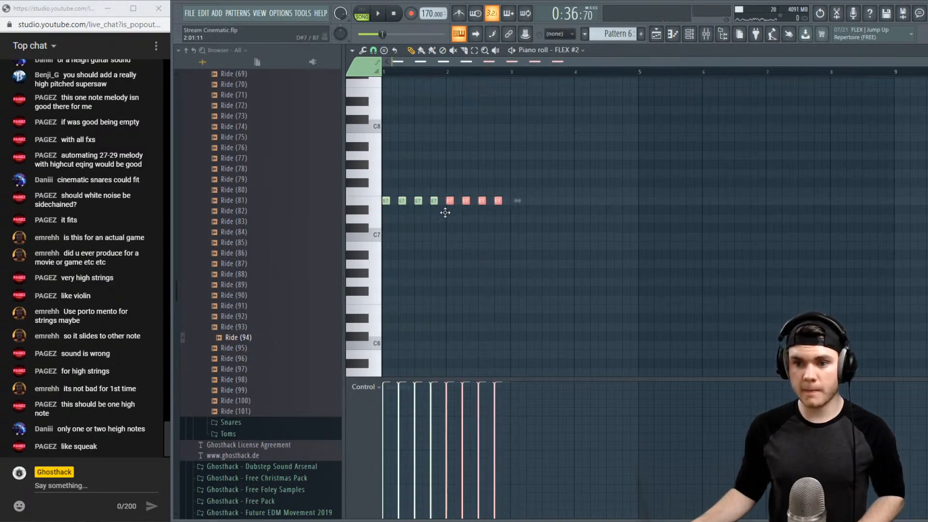
pyautogui.press('space')
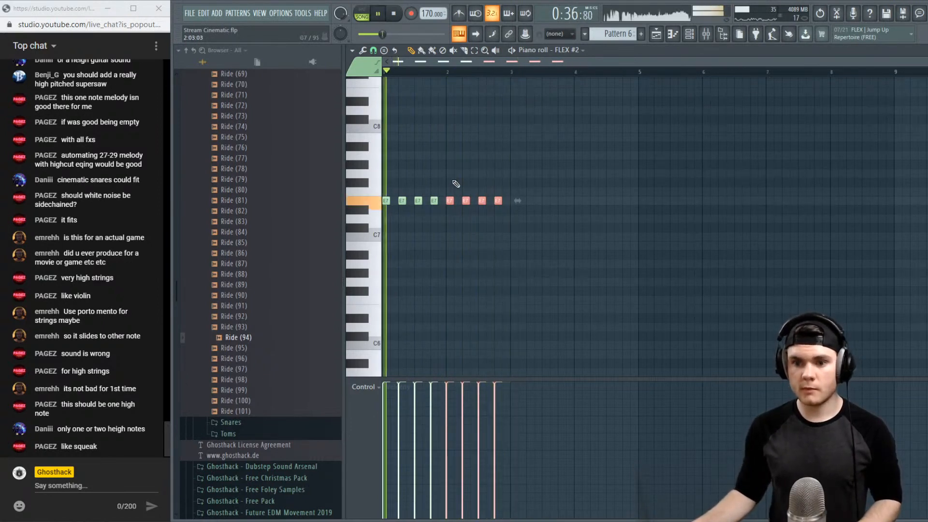
pyautogui.press('space')
# Duplicate all eight staccato E7 notes up to B7 and play the result
pyautogui.moveTo(534, 221); pyautogui.dragTo(387, 169)
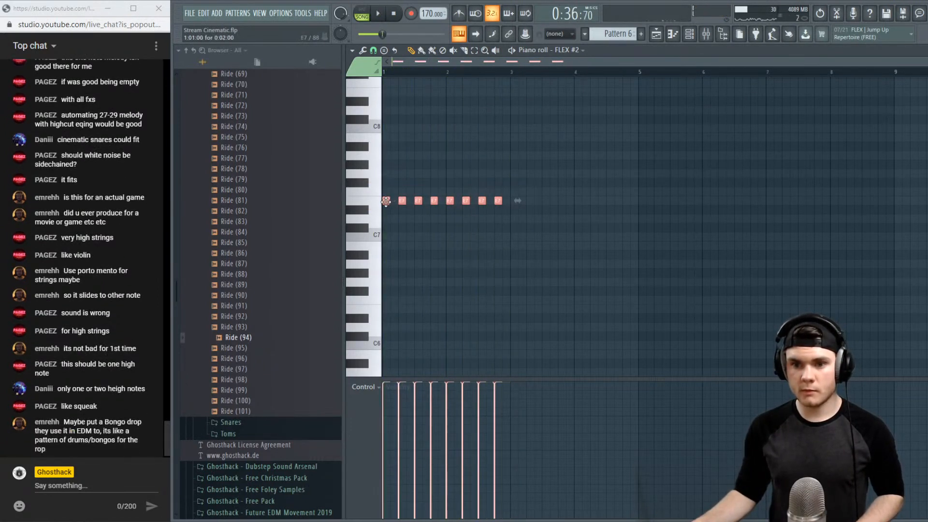
pyautogui.moveTo(386, 201); pyautogui.dragTo(383, 159)
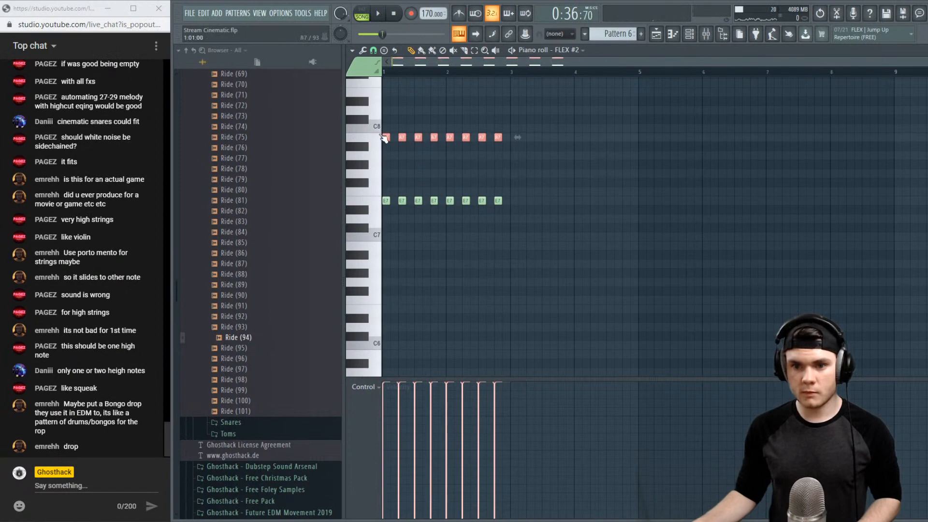
pyautogui.press('space')
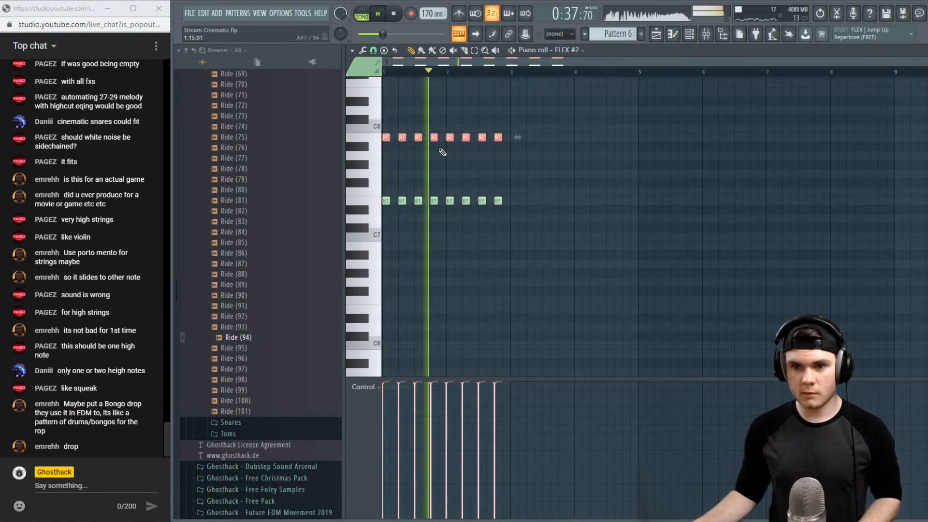
pyautogui.press('space')
# Raise the four B7 notes in bar 1 to C8 and play the result
pyautogui.moveTo(385, 139); pyautogui.dragTo(383, 127)
pyautogui.press('space')
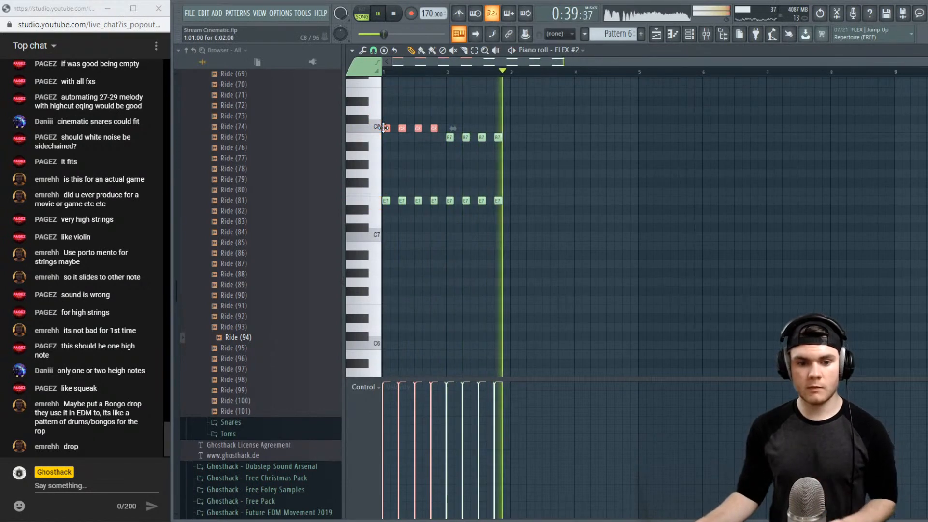
pyautogui.press('space')
pyautogui.press('space')
# Lower the velocity of all the staccato violin notes together and return to the channel rack
pyautogui.hotkey('ctrl', 'a')
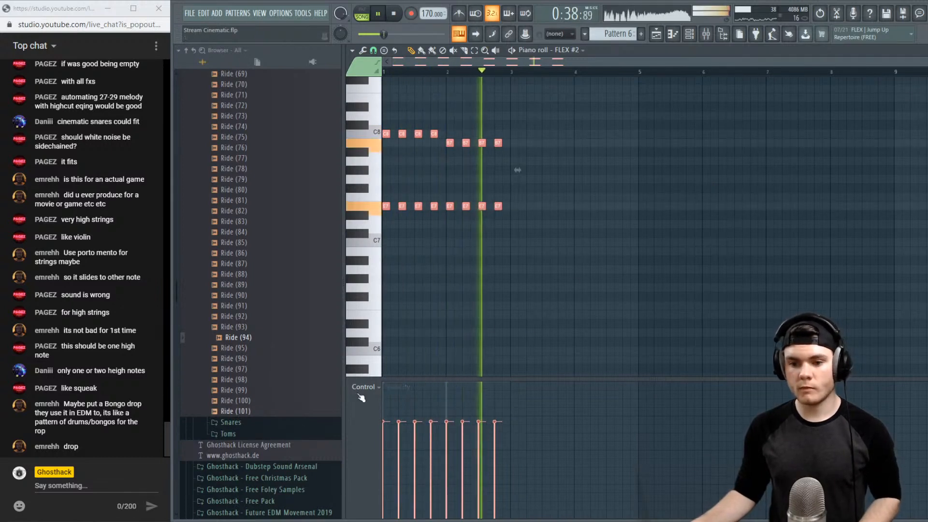
pyautogui.press('space')
pyautogui.press('F7')
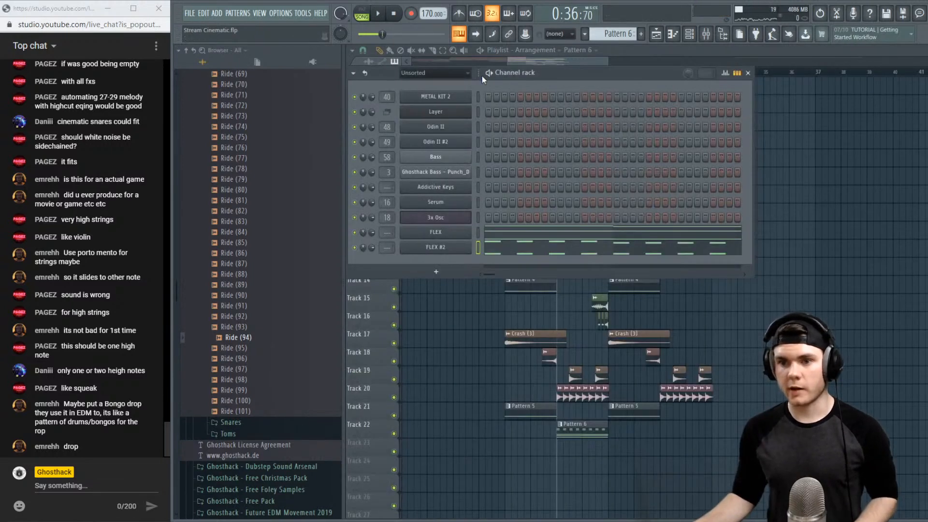
# Play Pattern 6 on its own and check the FLEX #2 violin instrument's settings
pyautogui.press('l')
pyautogui.press('space')
pyautogui.click(461, 248)
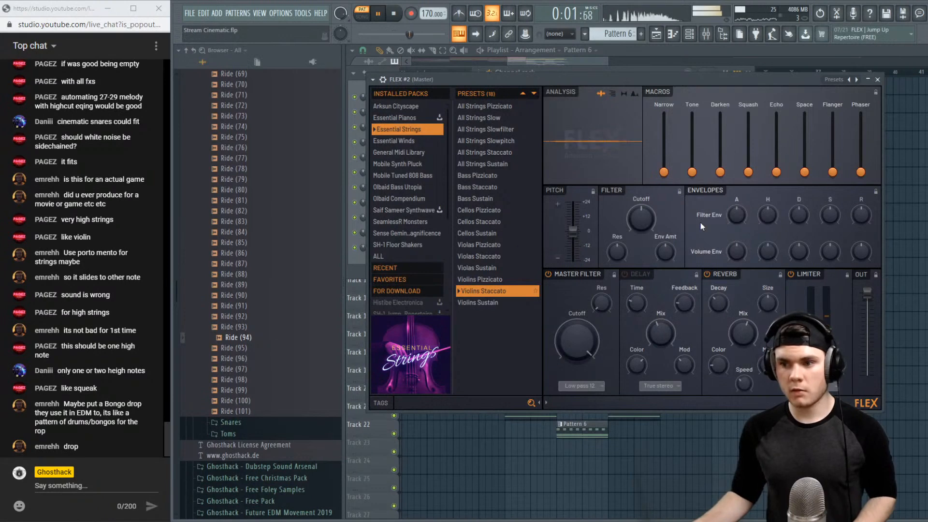
pyautogui.click(876, 79)
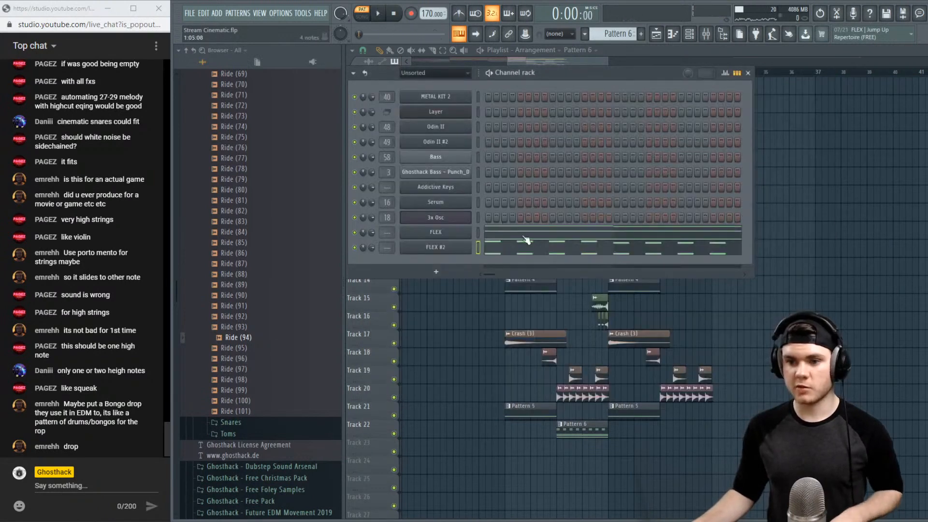
# Transpose the upper staccato violin notes down an octave to C7 and B6, keep the other row on E7, and play the result
pyautogui.press('F7')
pyautogui.moveTo(604, 302); pyautogui.dragTo(386, 104)
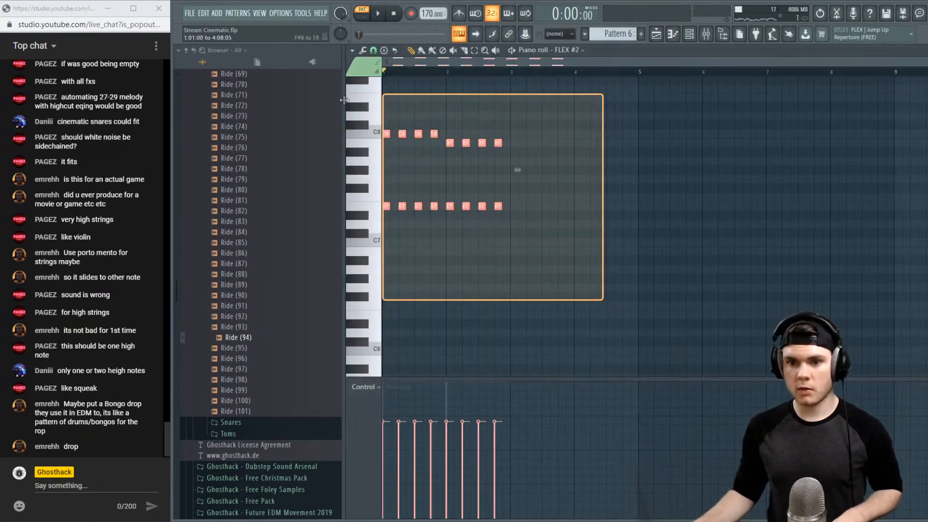
pyautogui.hotkey('ctrl', 'Down')
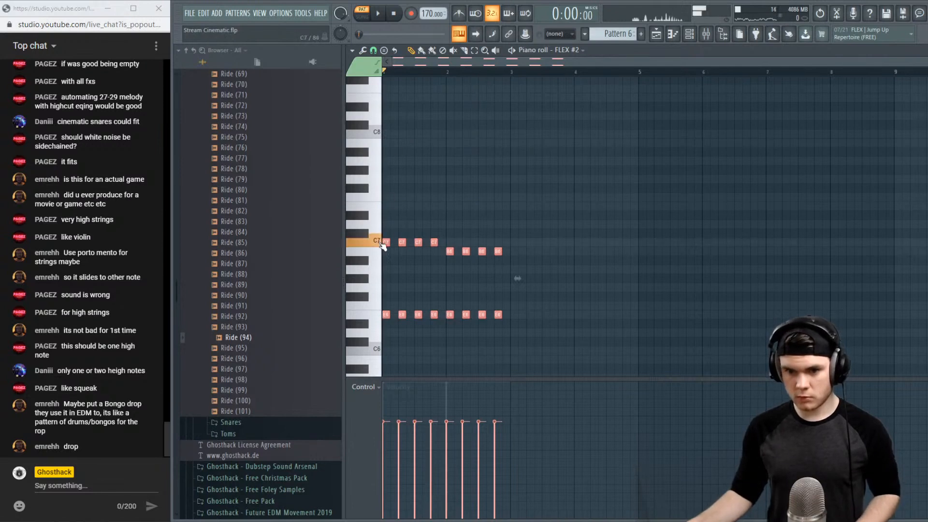
pyautogui.moveTo(586, 345); pyautogui.dragTo(398, 293)
pyautogui.hotkey('ctrl', 'Up')
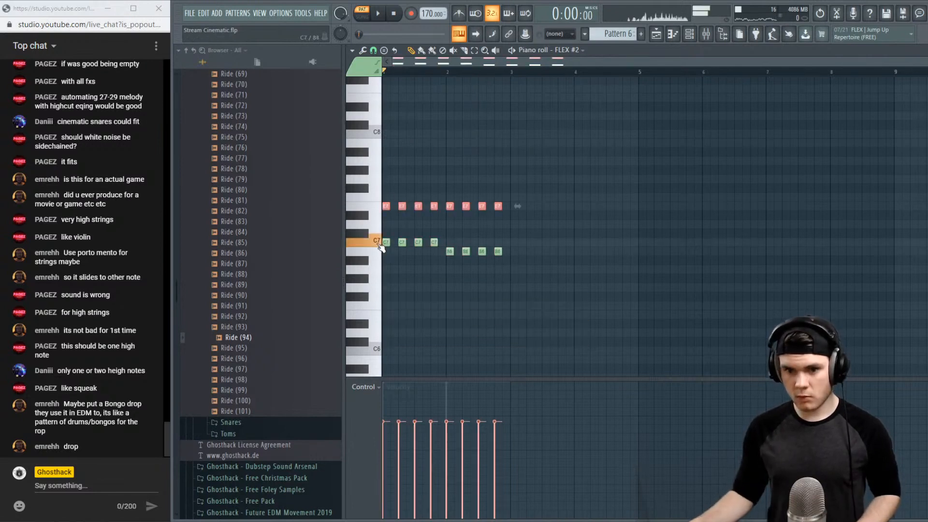
pyautogui.press('space')
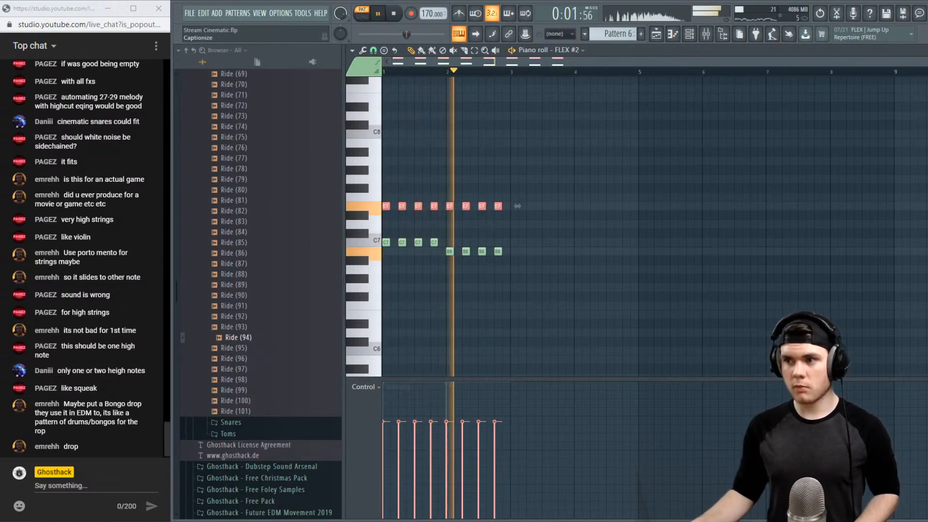
# Raise the reverb mix of the FLEX #2 staccato violins and set the reverb size to 45% while auditioning the pattern
pyautogui.press('F7')
pyautogui.press('space')
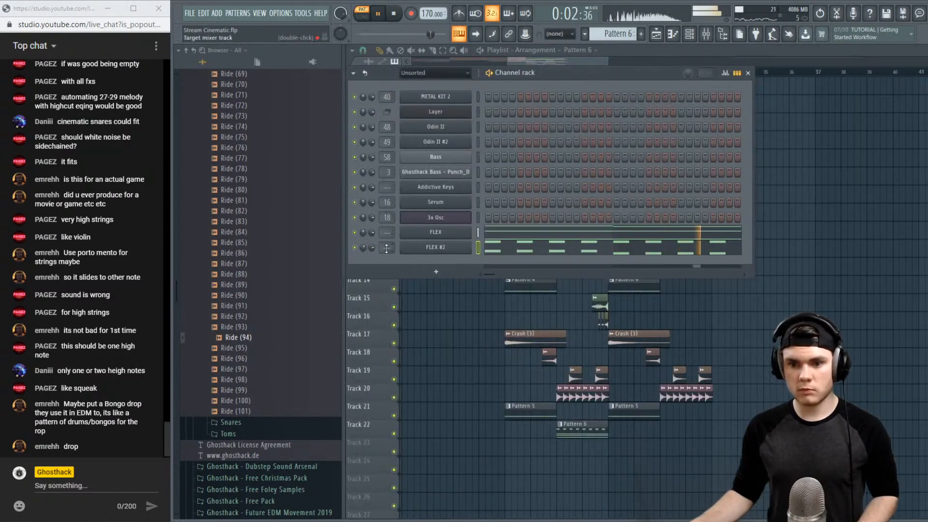
pyautogui.press('space')
pyautogui.click(425, 247)
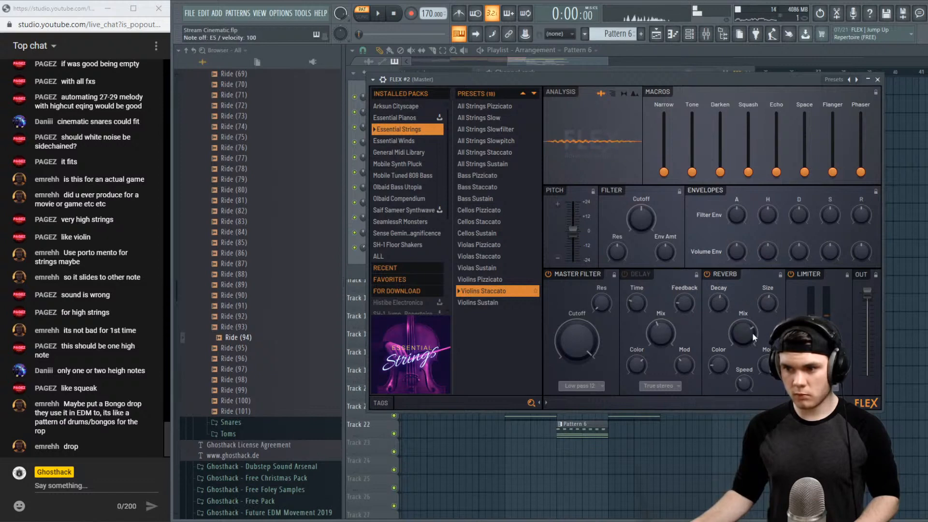
pyautogui.press('space')
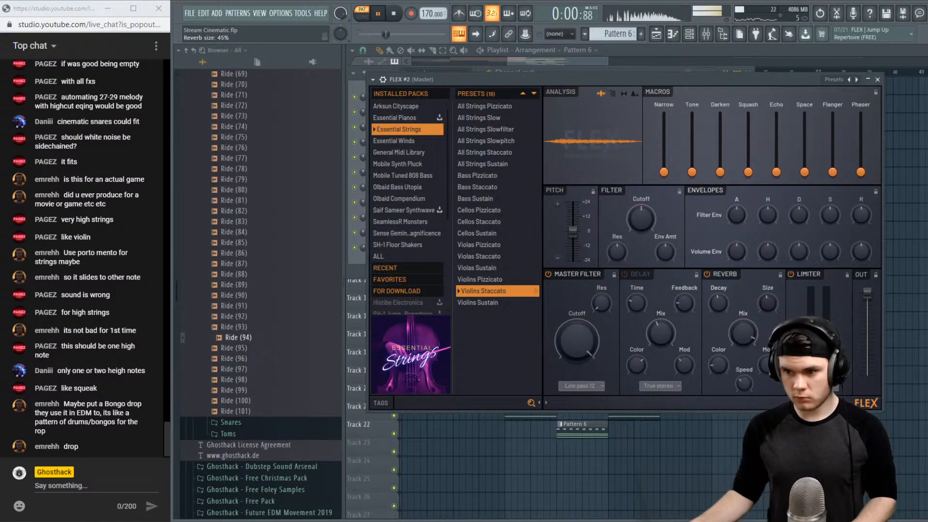
# Set the FLEX #2 channel volume to 66% and play the arrangement from bar 26
pyautogui.click(877, 79)
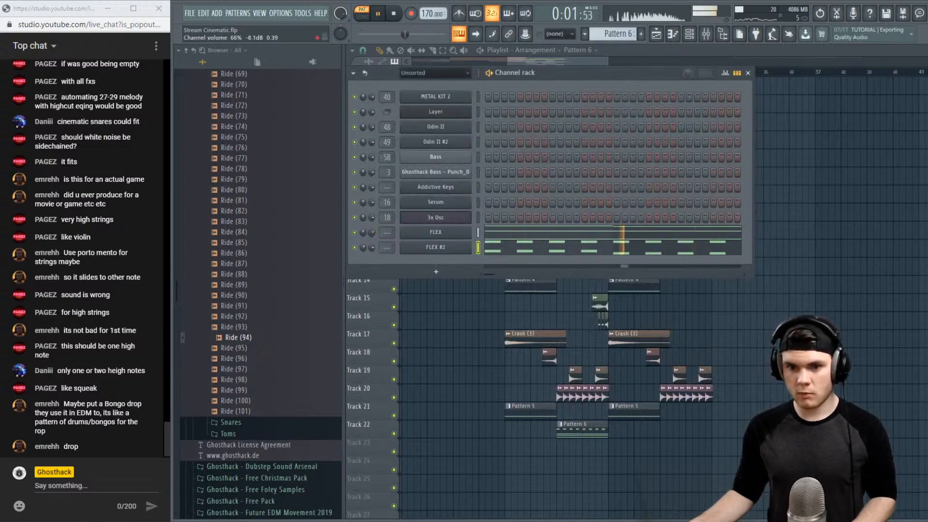
pyautogui.press('F6')
pyautogui.press('space')
pyautogui.press('l')
pyautogui.click(531, 72)
pyautogui.press('space')
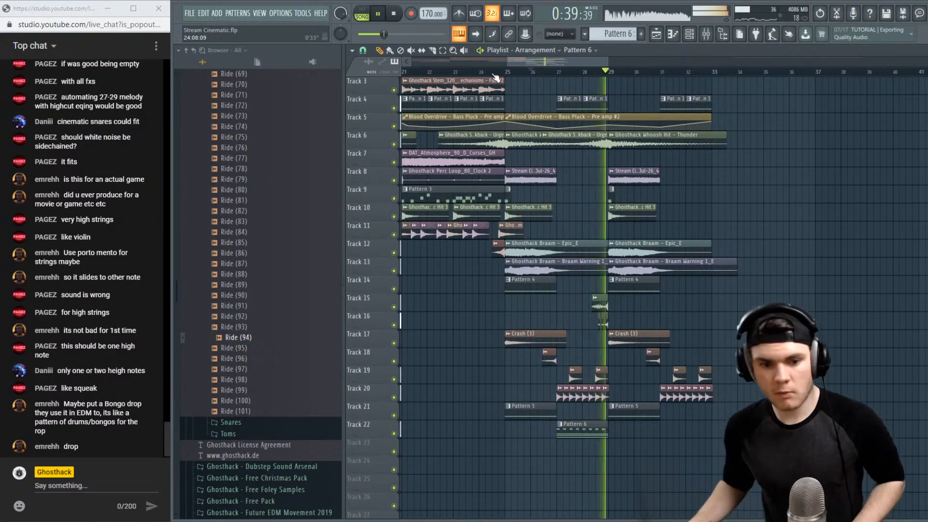
pyautogui.press('space')
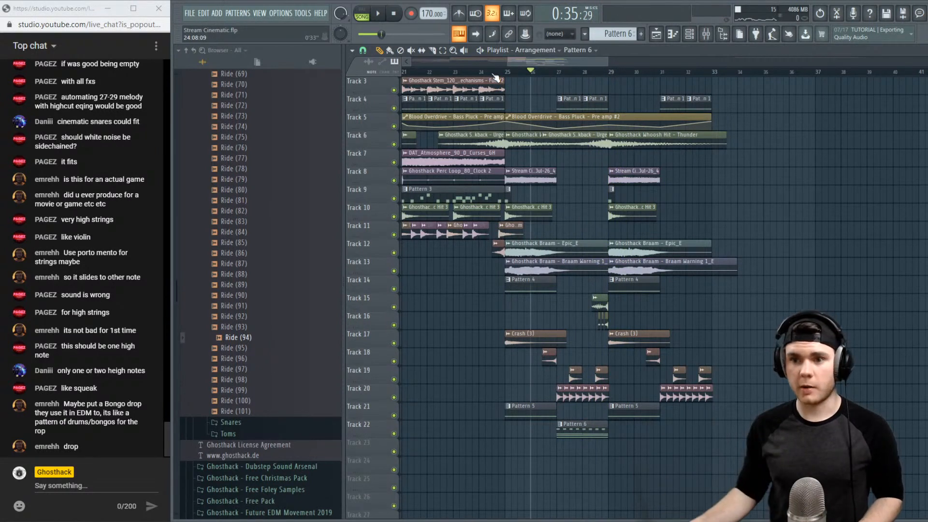
# Play the arrangement from just before bar 25 with all tracks in view to review the climactic section
pyautogui.click(493, 74)
pyautogui.scroll(-3, 495, 77)
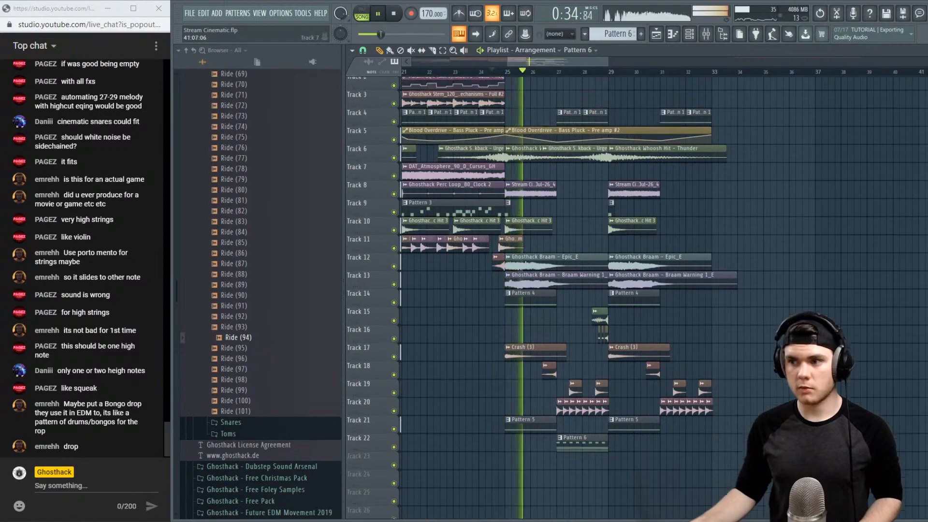
pyautogui.scroll(3, 492, 77)
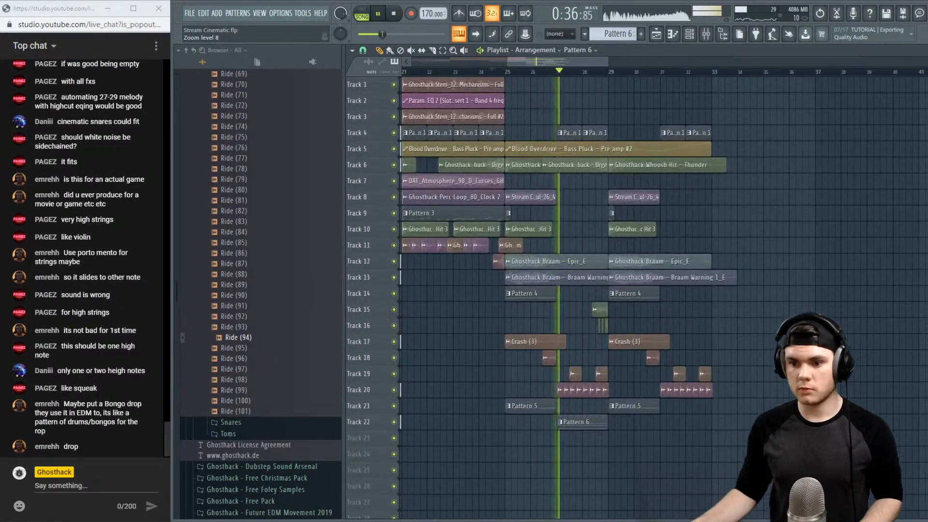
pyautogui.press('space')
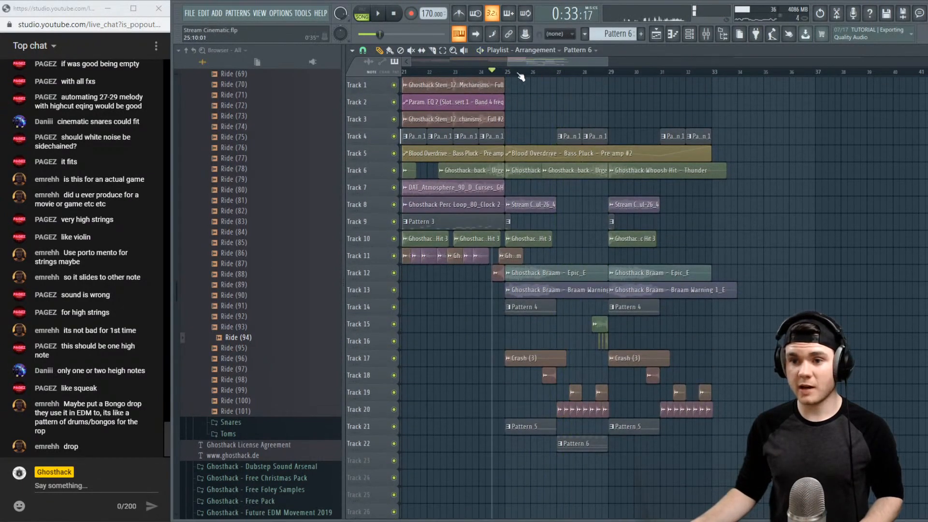
pyautogui.press('space')
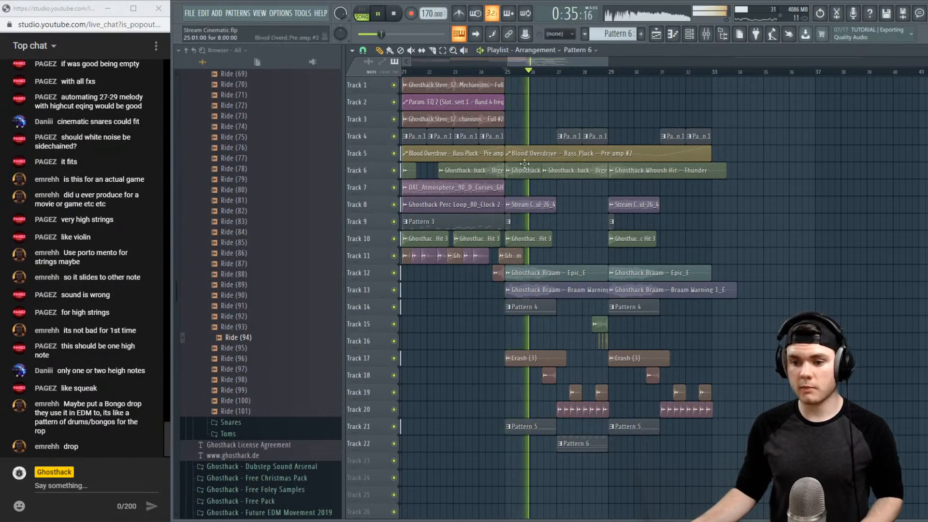
pyautogui.press('space')
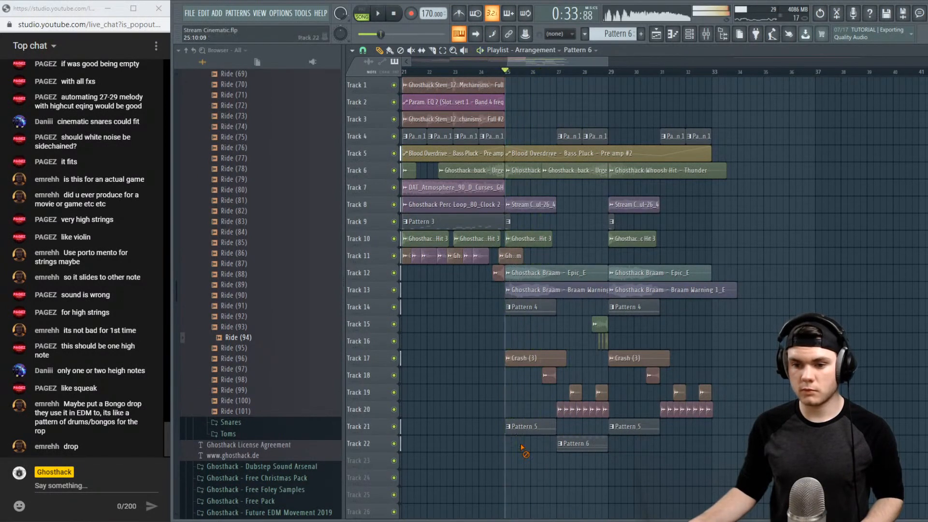
# Move all the staccato violin notes of Pattern 6 from bars 1 and 2 to bars 3 and 4
pyautogui.doubleClick(576, 443)
pyautogui.rightClick(486, 208)
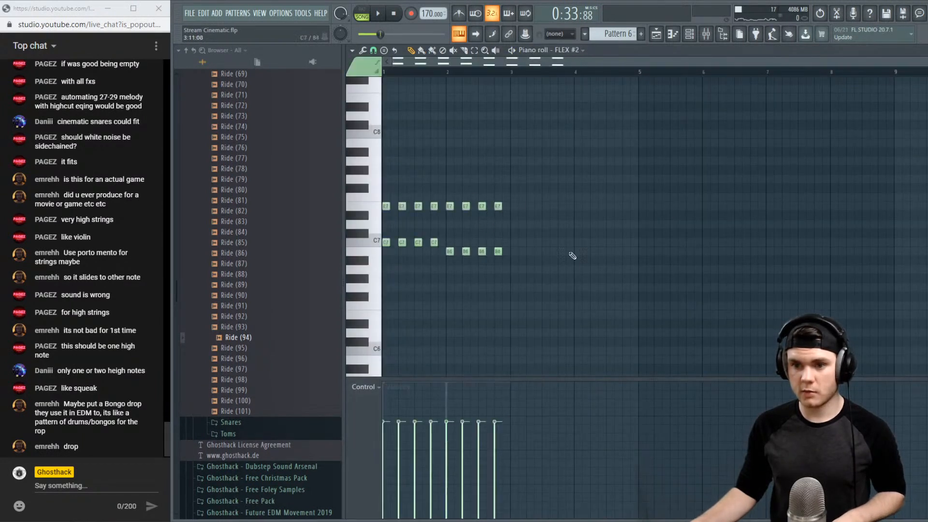
pyautogui.moveTo(591, 282); pyautogui.dragTo(241, 169)
pyautogui.moveTo(383, 242); pyautogui.dragTo(511, 243)
# Move the sustained E4, C5 and B4 notes of the FLEX channel from bars 1 and 2 to bars 3 and 4
pyautogui.scroll(-5, 513, 248)
pyautogui.rightClick(486, 279)
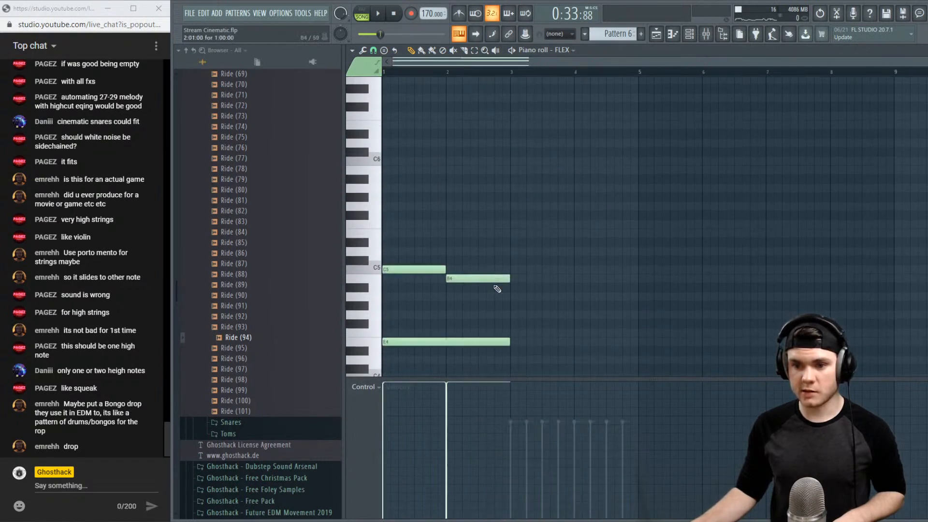
pyautogui.moveTo(600, 364); pyautogui.dragTo(359, 217)
pyautogui.moveTo(413, 337); pyautogui.dragTo(541, 337)
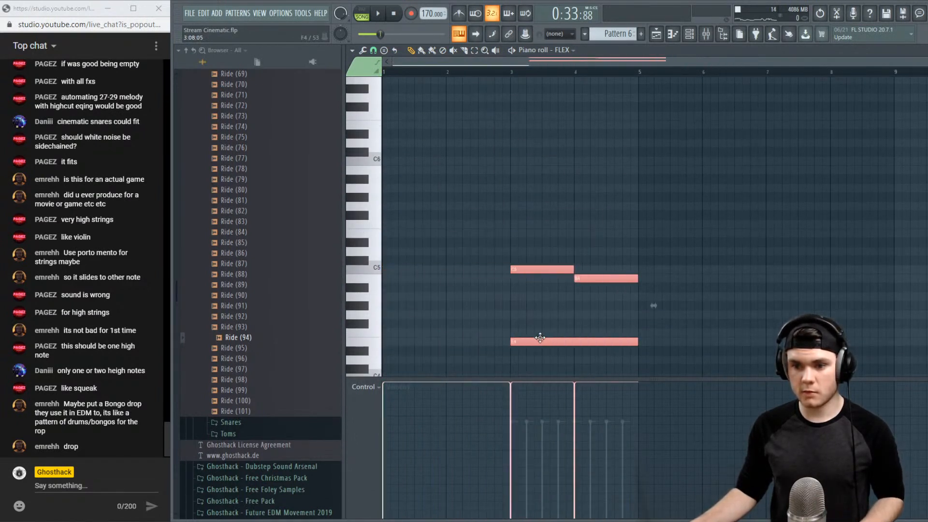
pyautogui.click(538, 324)
# Place two-bar sustained E4 and E5 notes at bar 1 of the FLEX channel and play the extended Pattern 6
pyautogui.moveTo(433, 341); pyautogui.dragTo(365, 345)
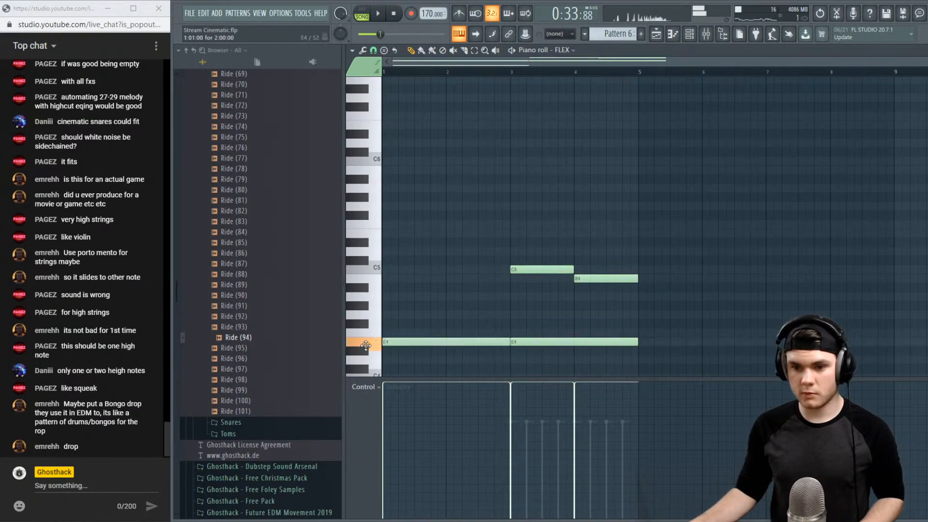
pyautogui.click(394, 234)
pyautogui.press('space')
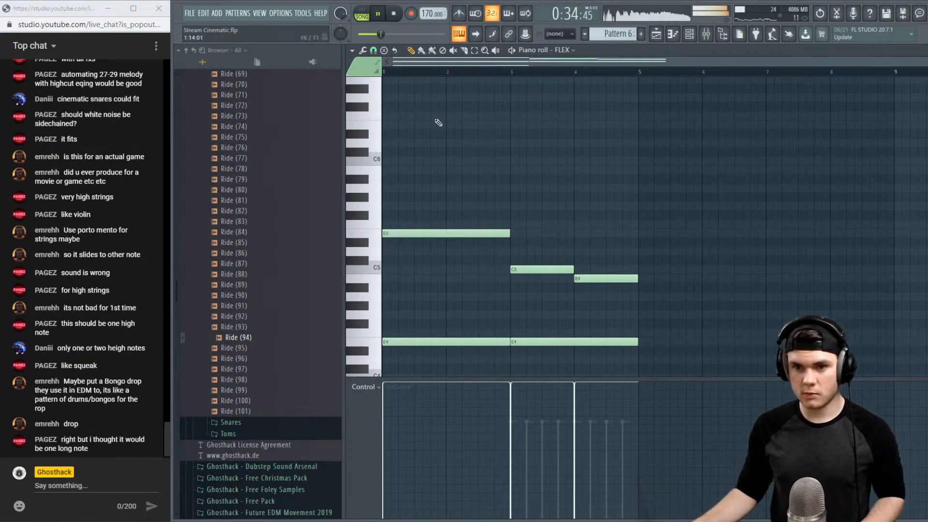
pyautogui.scroll(5, 624, 151)
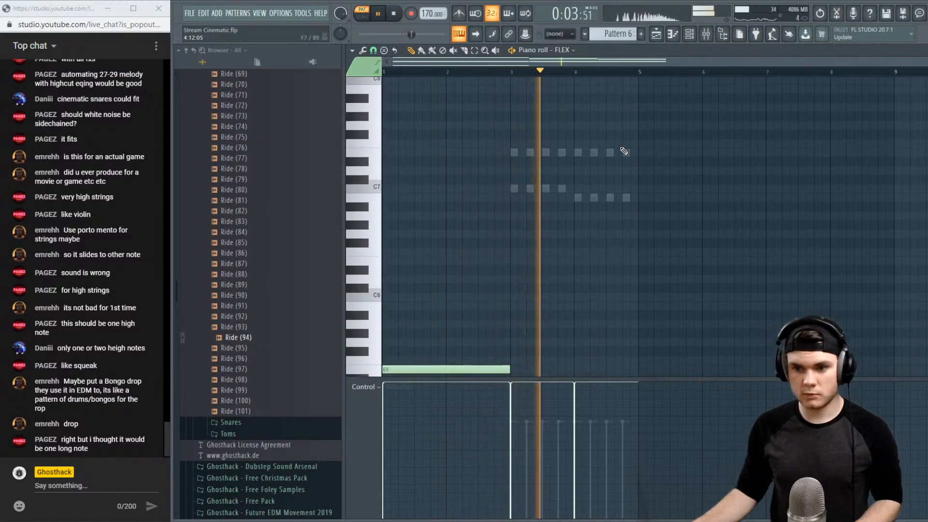
pyautogui.press('space')
pyautogui.scroll(-4, 521, 195)
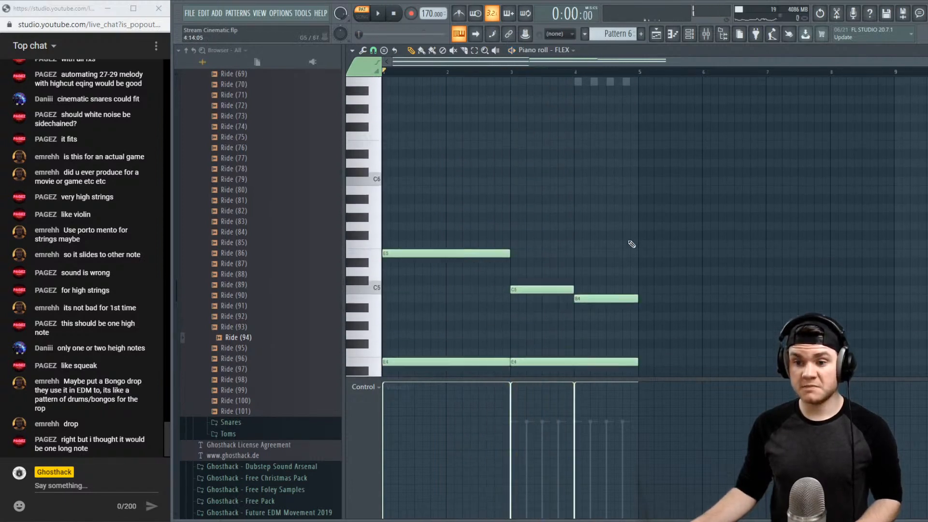
# Try a two-bar E7 note at bar 1 of the FLEX #2 part, play it back and delete it
pyautogui.scroll(5, 526, 218)
pyautogui.doubleClick(513, 216)
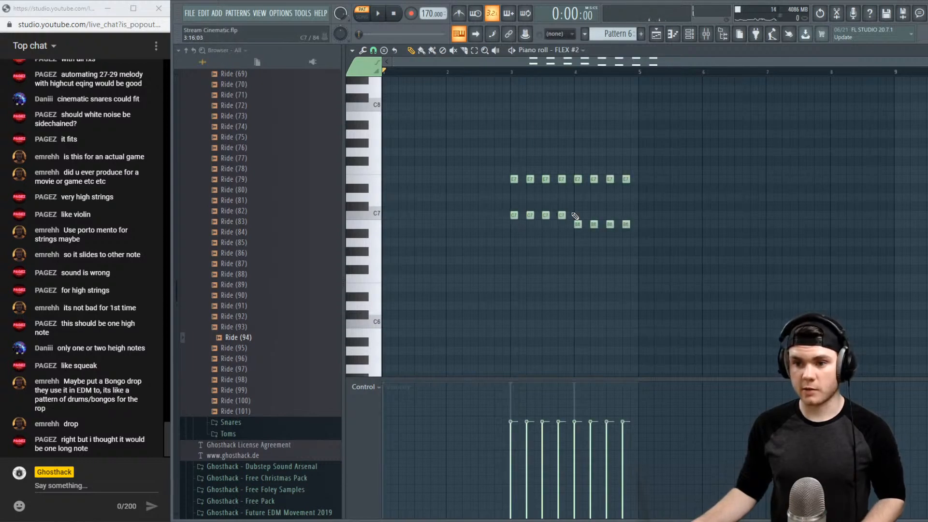
pyautogui.press('space')
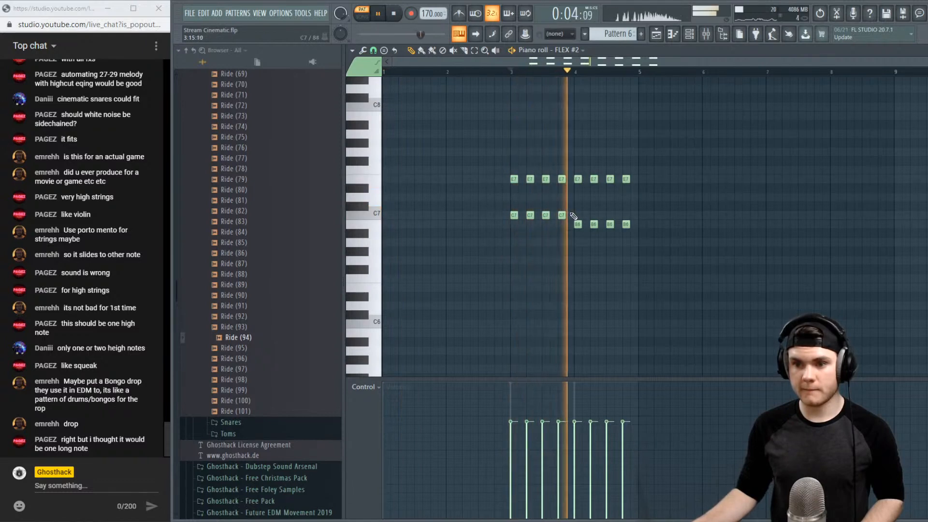
pyautogui.press('space')
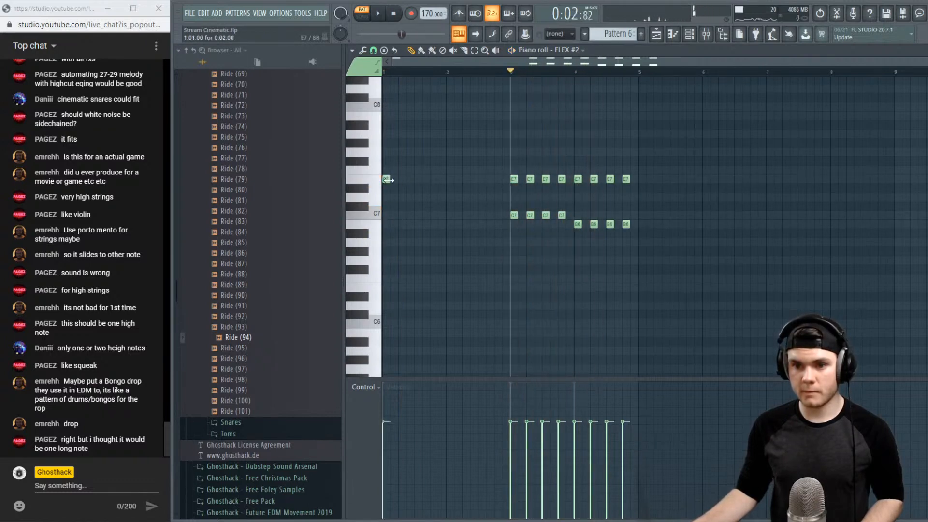
pyautogui.press('space')
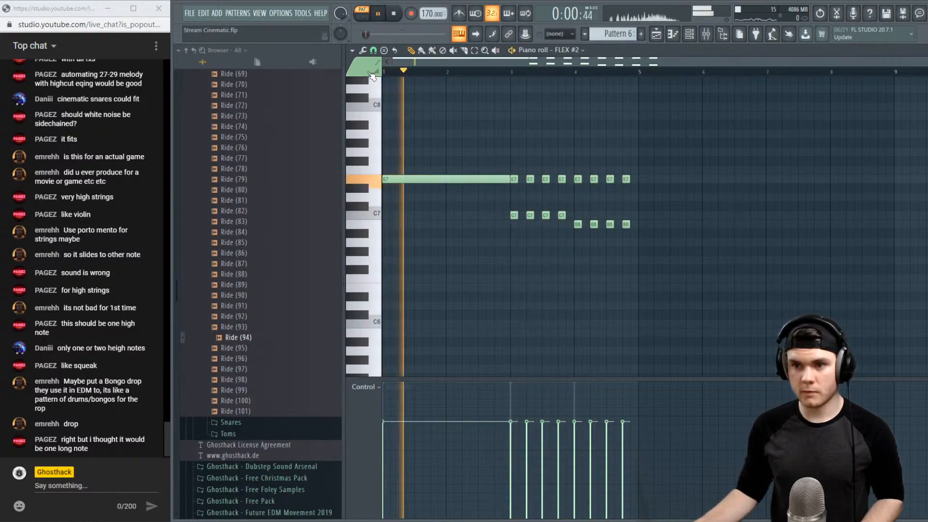
pyautogui.press('space')
pyautogui.press('space')
pyautogui.press('space')
pyautogui.rightClick(478, 179)
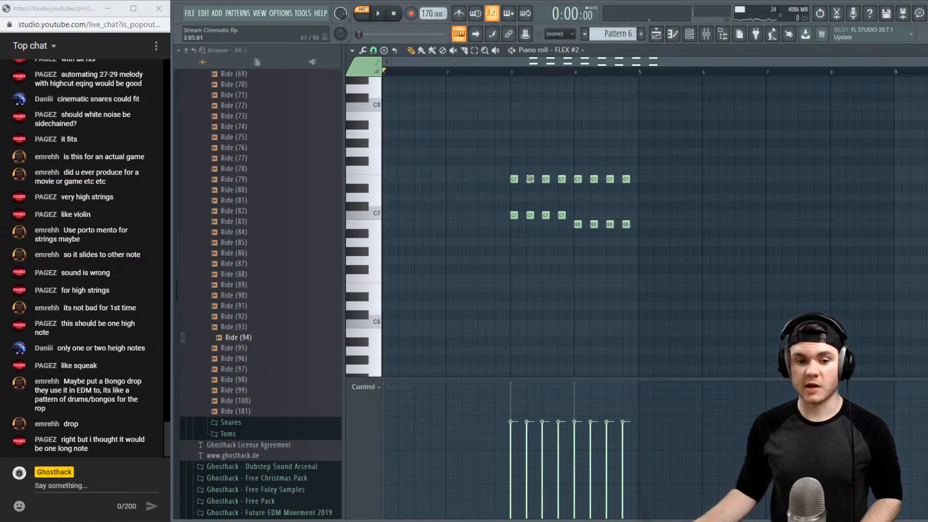
pyautogui.press('space')
pyautogui.press('space')
# Add two sustained two-bar E7 notes at bars 1 and 3 of the FLEX part and play them back
pyautogui.scroll(-7, 524, 206)
pyautogui.rightClick(497, 209)
pyautogui.rightClick(498, 209)
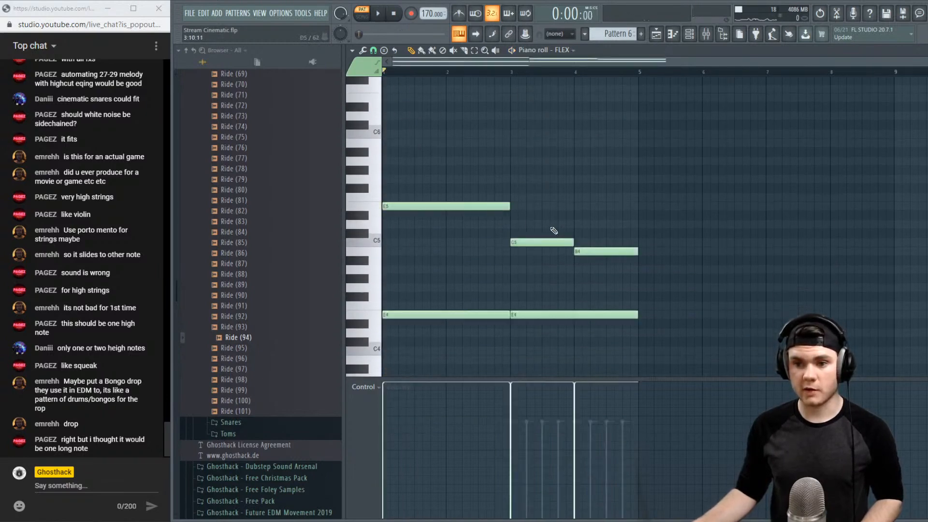
pyautogui.scroll(7, 423, 218)
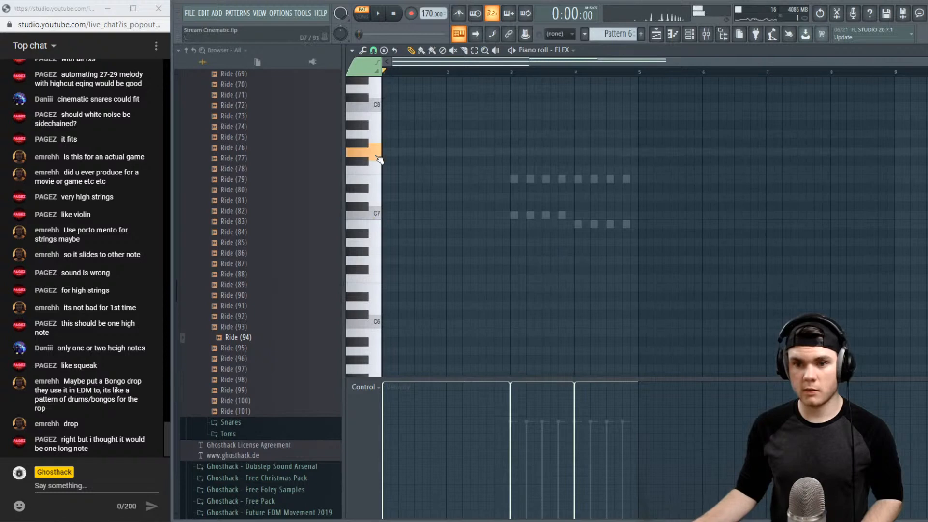
pyautogui.click(386, 179)
pyautogui.press('space')
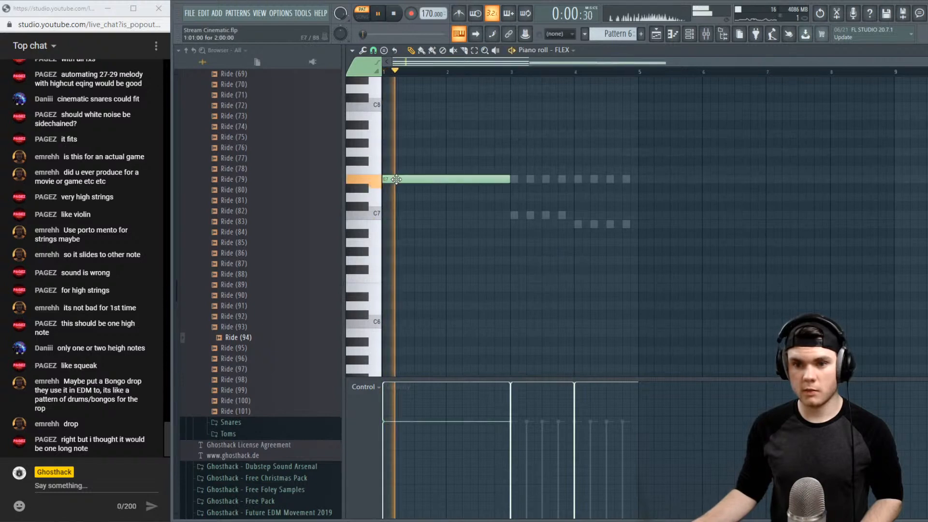
pyautogui.click(515, 182)
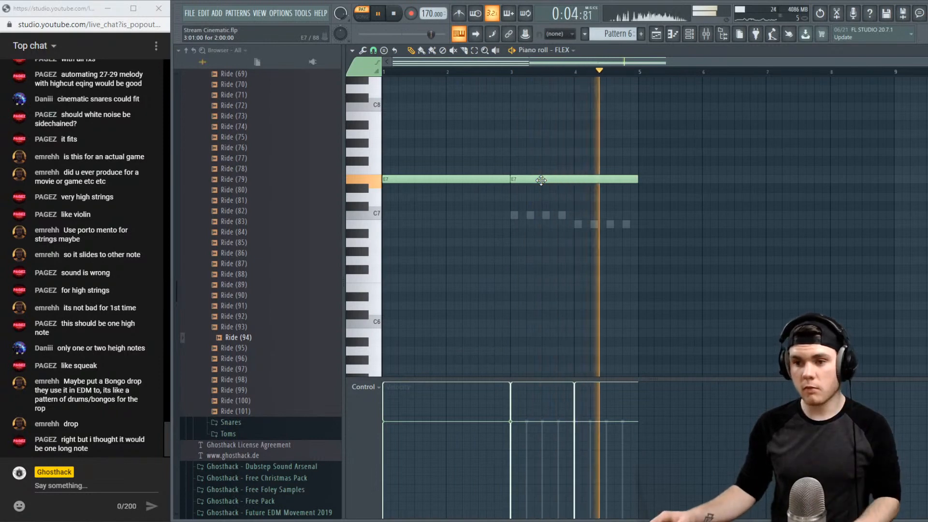
pyautogui.press('space')
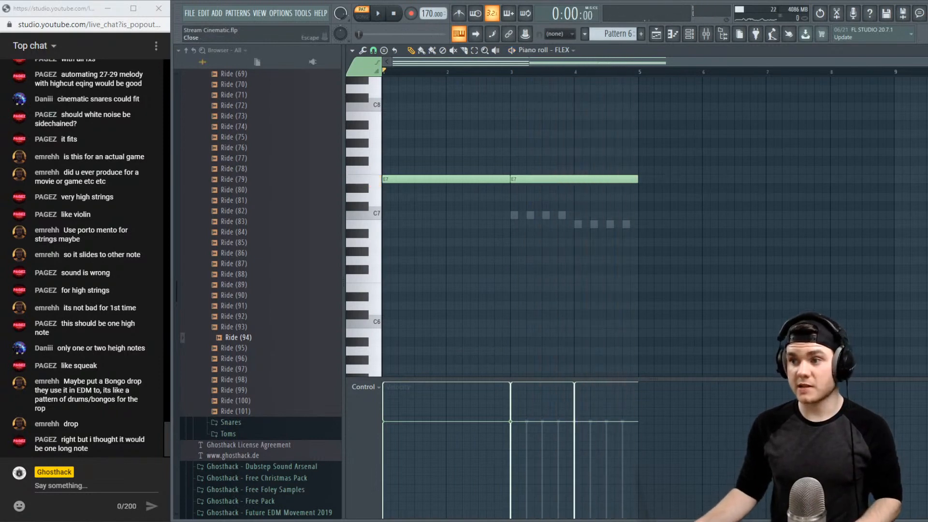
# Move the Pattern 6 clip on Track 22 to start at bar 25 in the playlist and play from there
pyautogui.press('Escape')
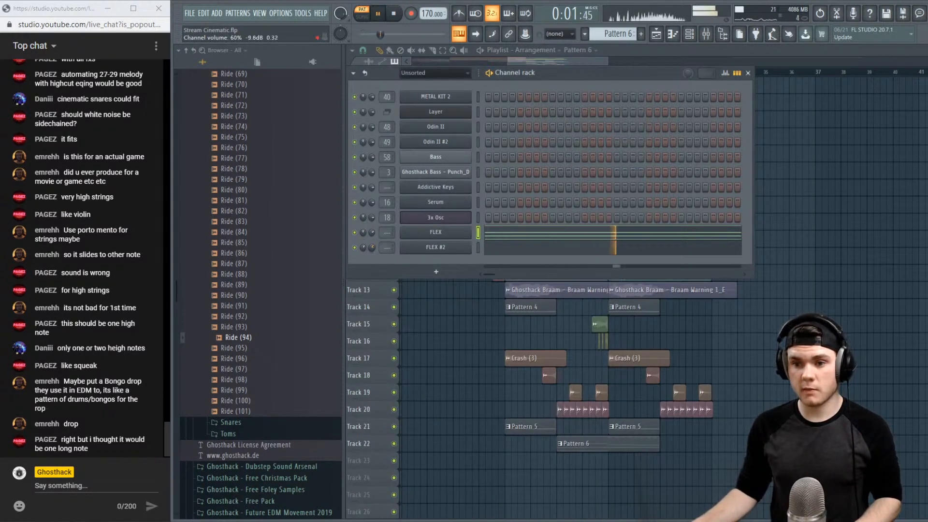
pyautogui.click(645, 50)
pyautogui.click(503, 72)
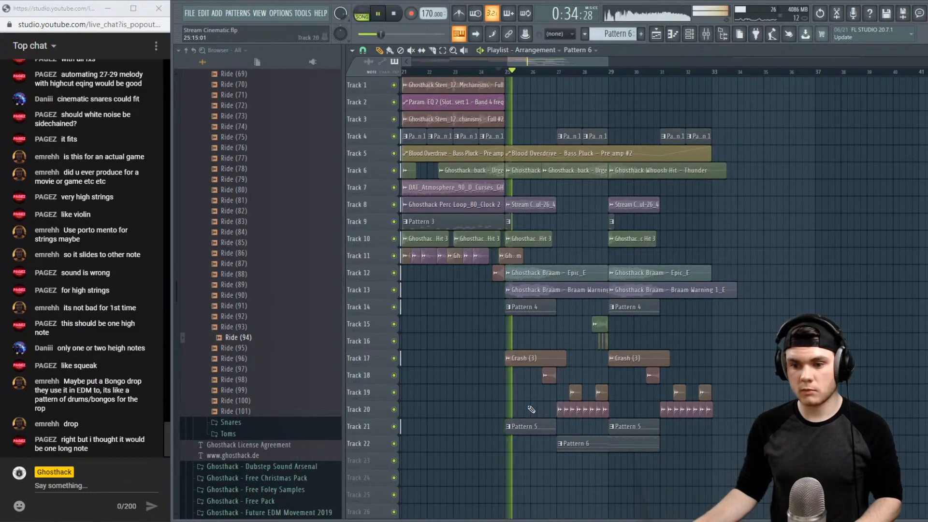
pyautogui.press('space')
pyautogui.moveTo(598, 444); pyautogui.dragTo(545, 447)
pyautogui.press('space')
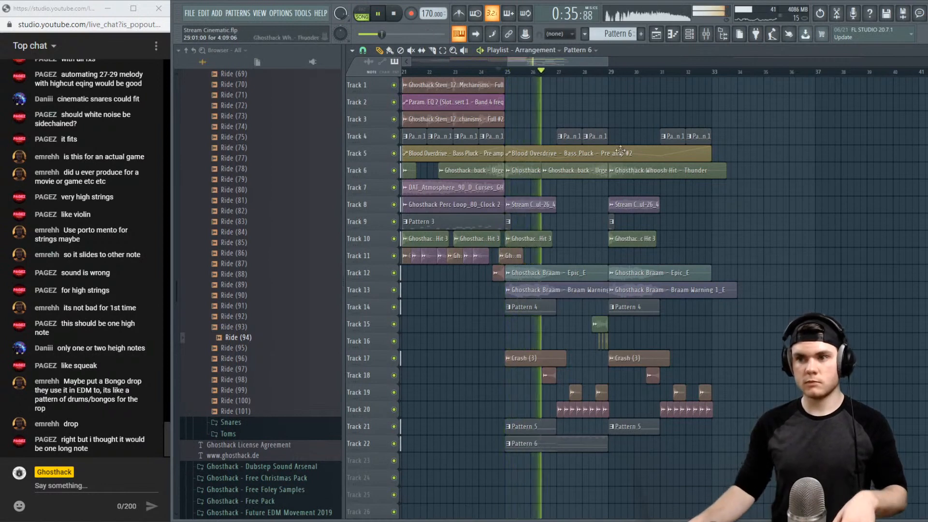
# Route the FLEX and FLEX #2 channels to mixer insert 19
pyautogui.press('F9')
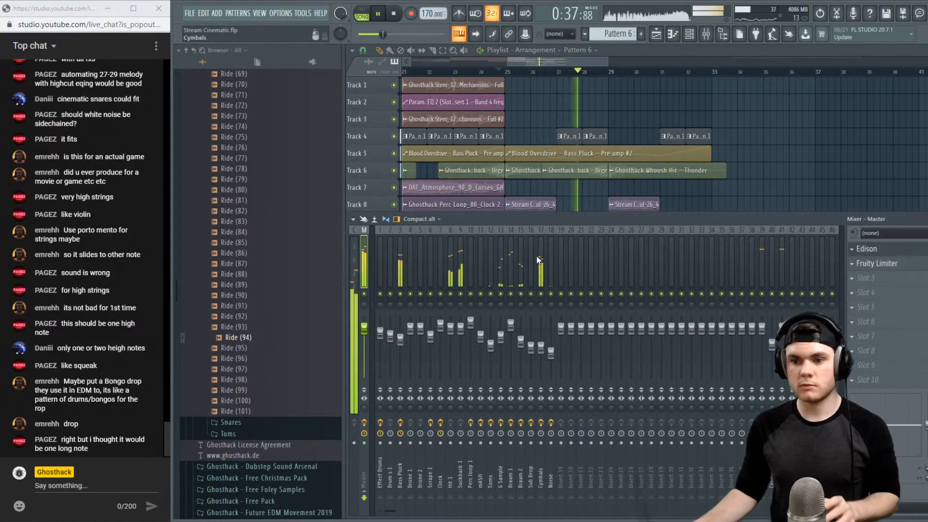
pyautogui.press('space')
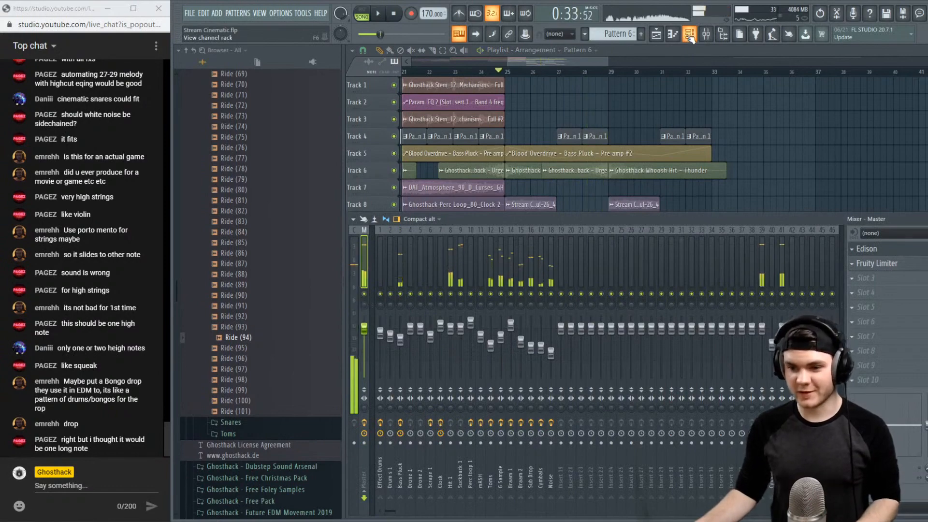
pyautogui.click(689, 35)
pyautogui.scroll(19, 387, 233)
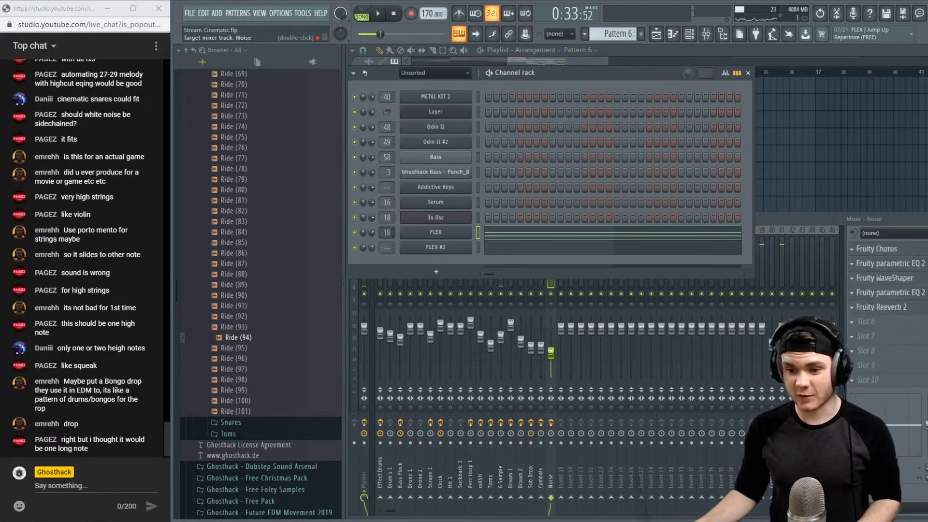
pyautogui.scroll(13, 387, 247)
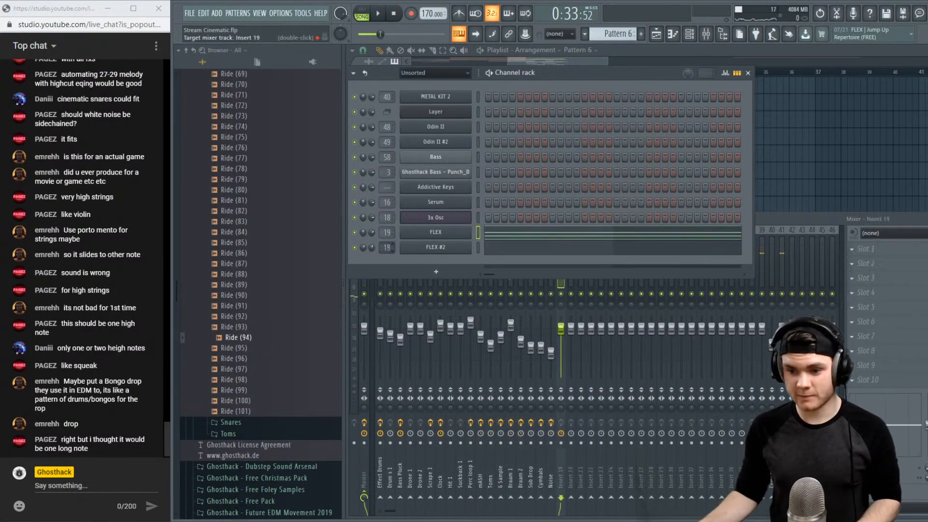
# Solo mixer insert 19 and load Fruity parametric EQ 2 in its first effect slot
pyautogui.click(563, 276)
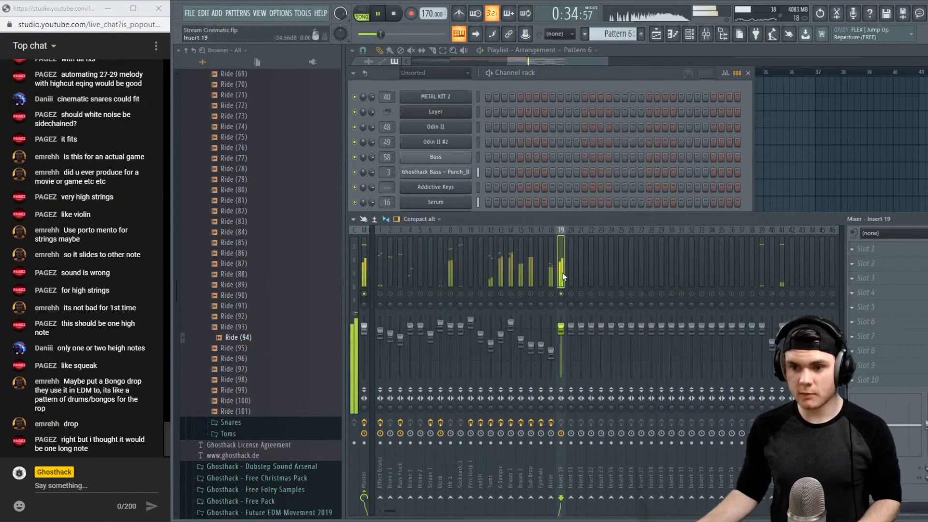
pyautogui.click(862, 246)
pyautogui.click(747, 151)
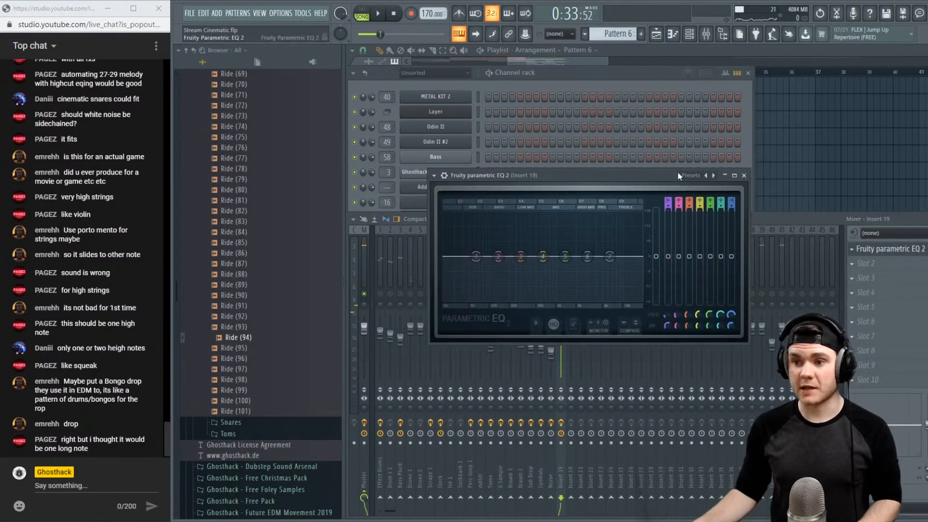
# High-pass band 1 of the EQ at about 66 Hz and cut band 4 to about -6.8 dB at 331 Hz
pyautogui.click(681, 175)
pyautogui.click(697, 182)
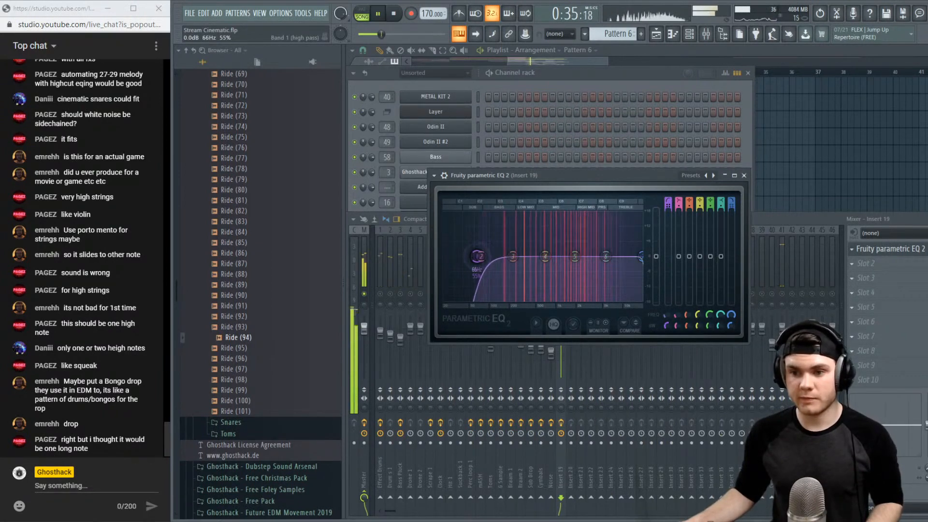
pyautogui.press('space')
pyautogui.moveTo(545, 256); pyautogui.dragTo(524, 274)
pyautogui.press('space')
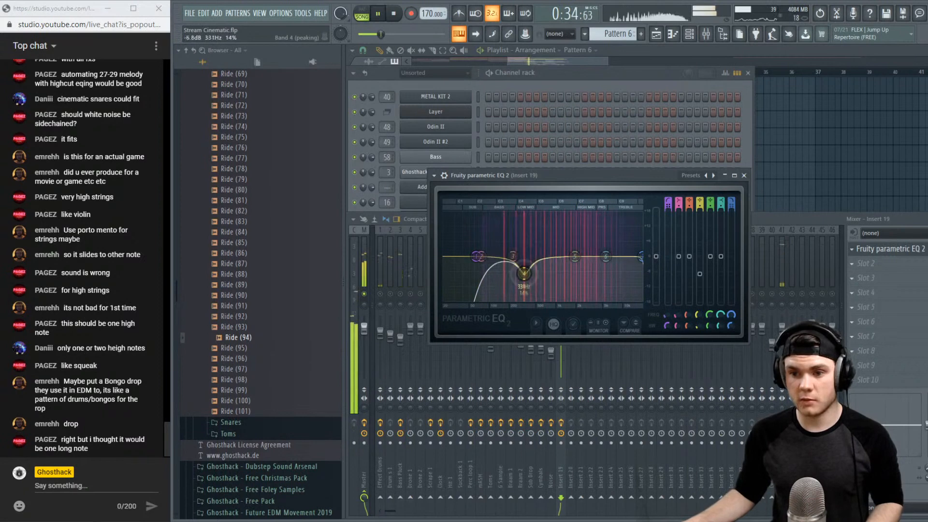
pyautogui.press('space')
pyautogui.click(882, 249)
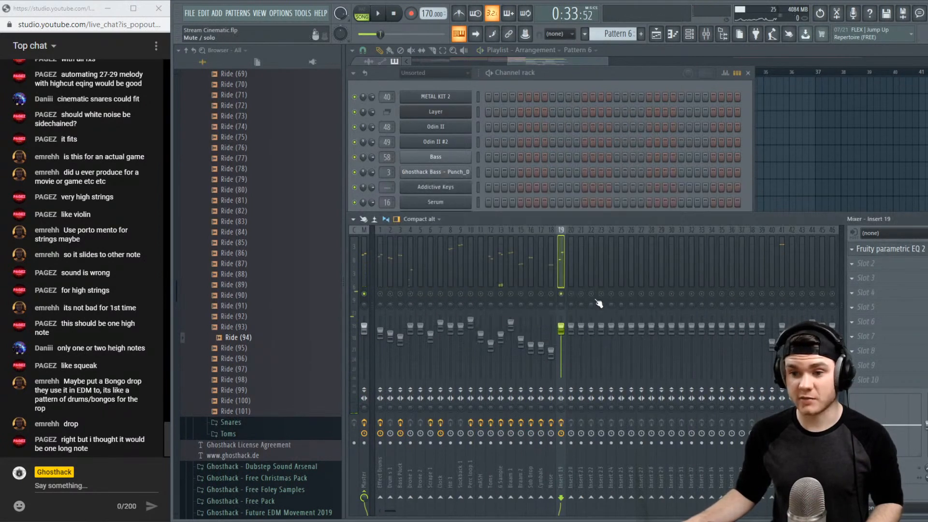
# Listen to the section from bar 25 in the full mix and return to the playlist
pyautogui.press('space')
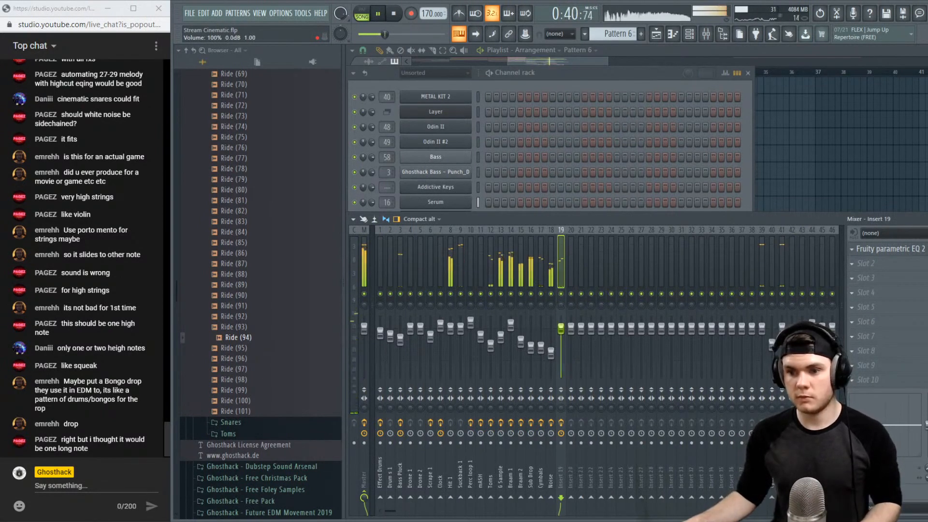
pyautogui.click(719, 52)
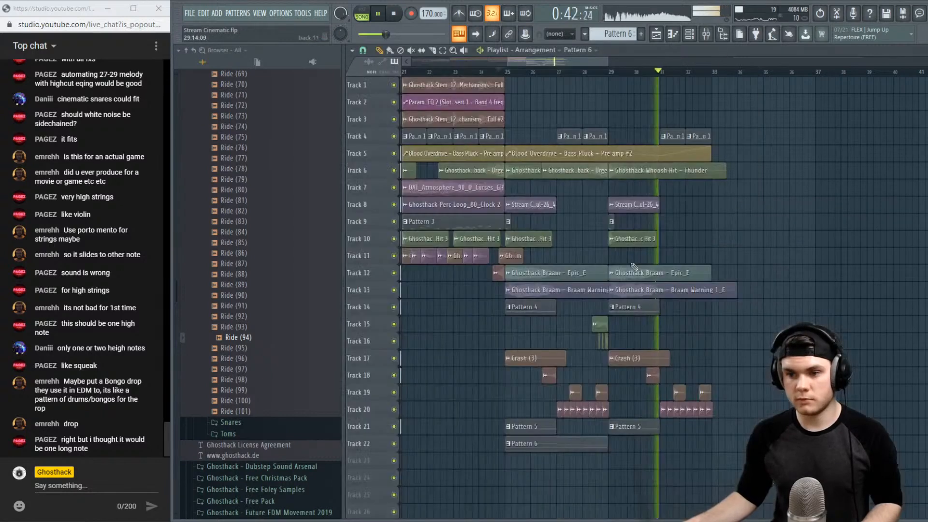
pyautogui.press('space')
# Place a second Pattern 6 clip at bar 29 on Track 22 and play from bar 29
pyautogui.click(589, 443)
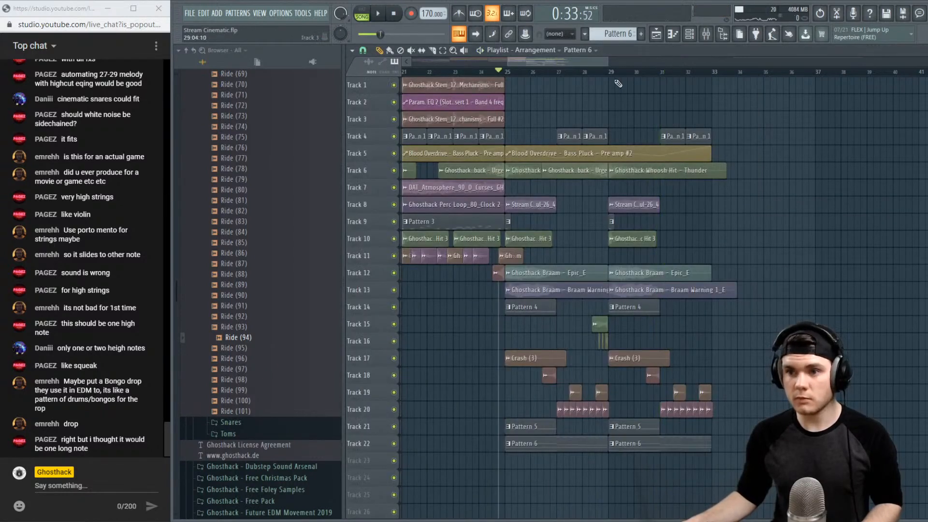
pyautogui.click(610, 72)
pyautogui.press('space')
pyautogui.scroll(1, 841, 167)
pyautogui.scroll(-2, 841, 168)
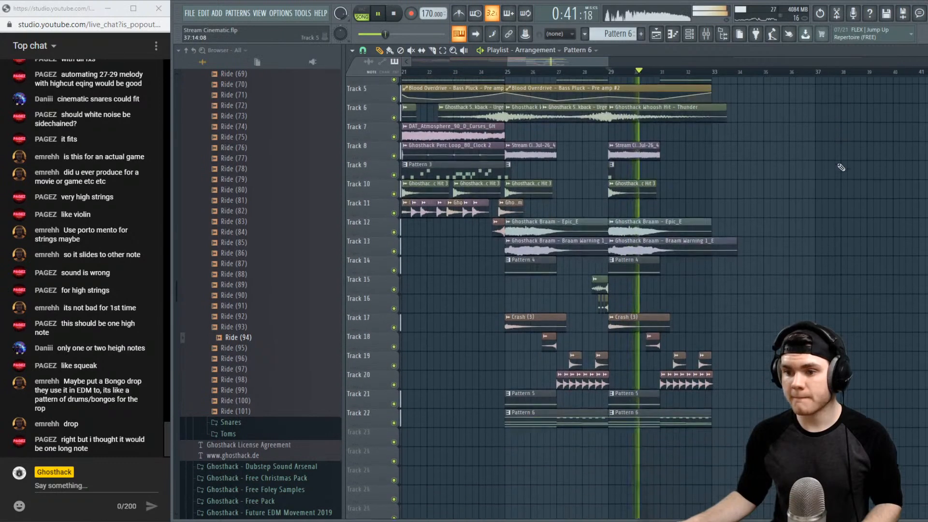
pyautogui.scroll(-2, 841, 167)
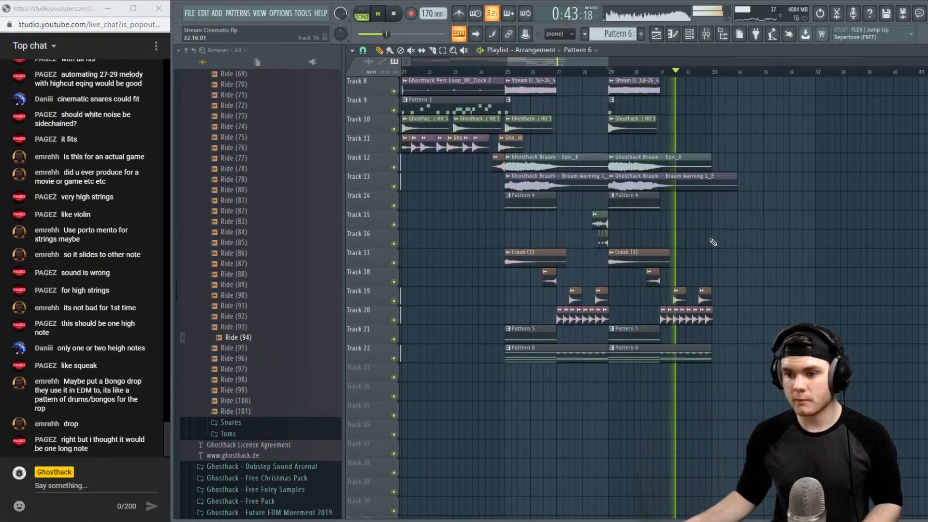
pyautogui.press('space')
# Merge the pattern clips on Track 22 and open the merged pattern's FLEX notes for playback
pyautogui.rightClick(379, 358)
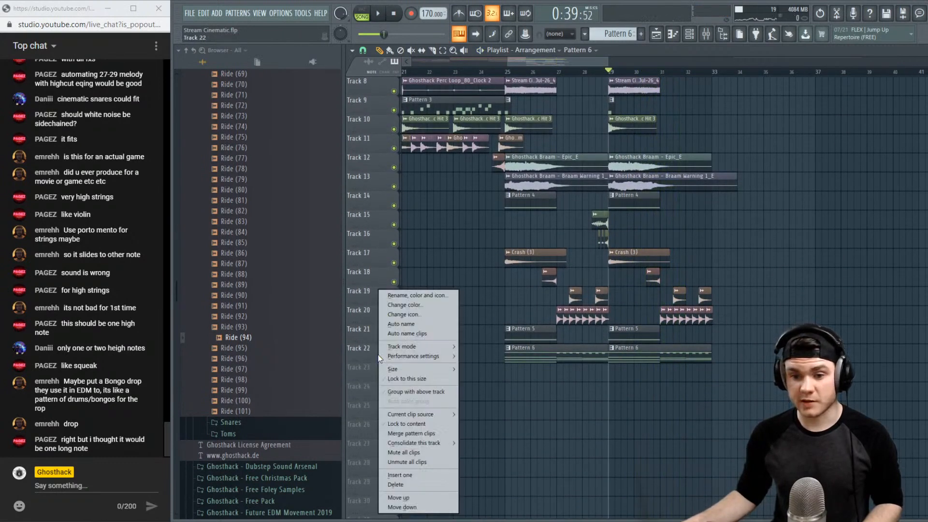
pyautogui.click(414, 433)
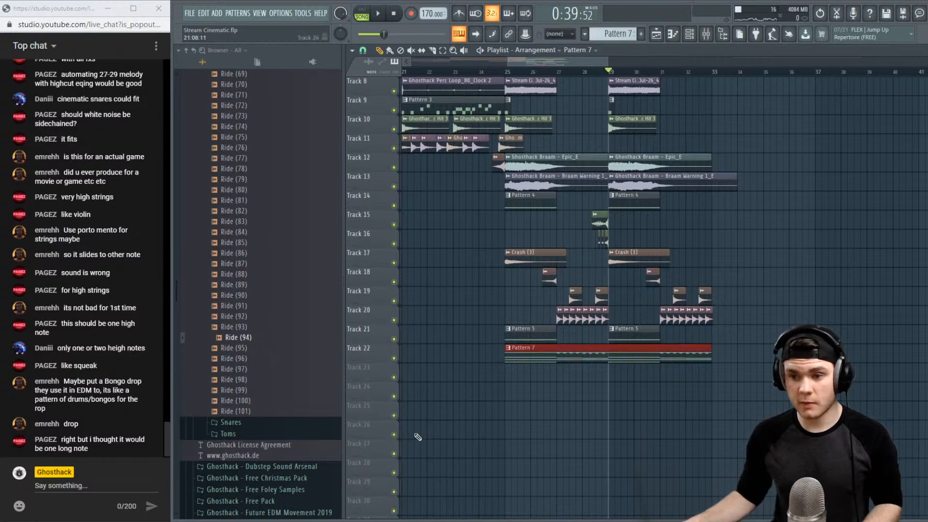
pyautogui.doubleClick(631, 350)
pyautogui.press('space')
pyautogui.scroll(3, 770, 203)
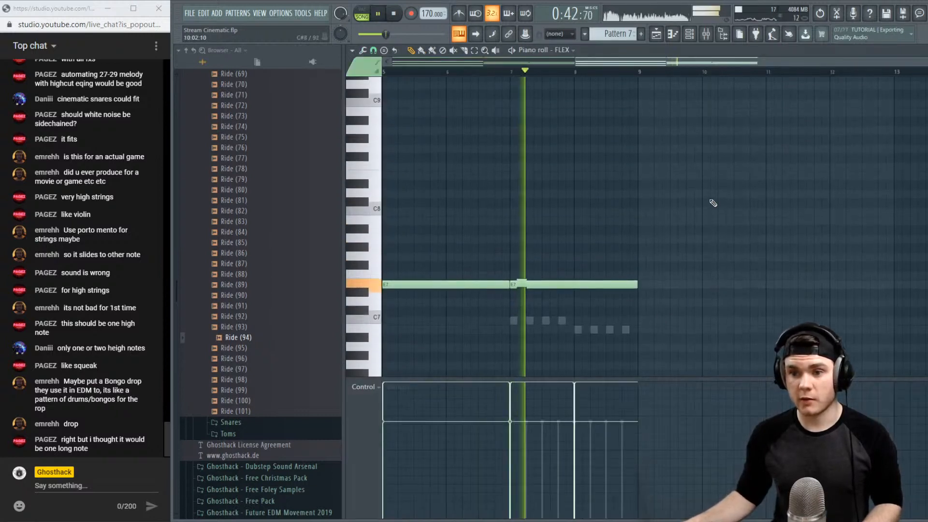
pyautogui.press('space')
# Try placing a sustained note above the E7 notes at bar 7 of FLEX #2, delete it and play the part
pyautogui.rightClick(530, 324)
pyautogui.rightClick(531, 323)
pyautogui.click(519, 249)
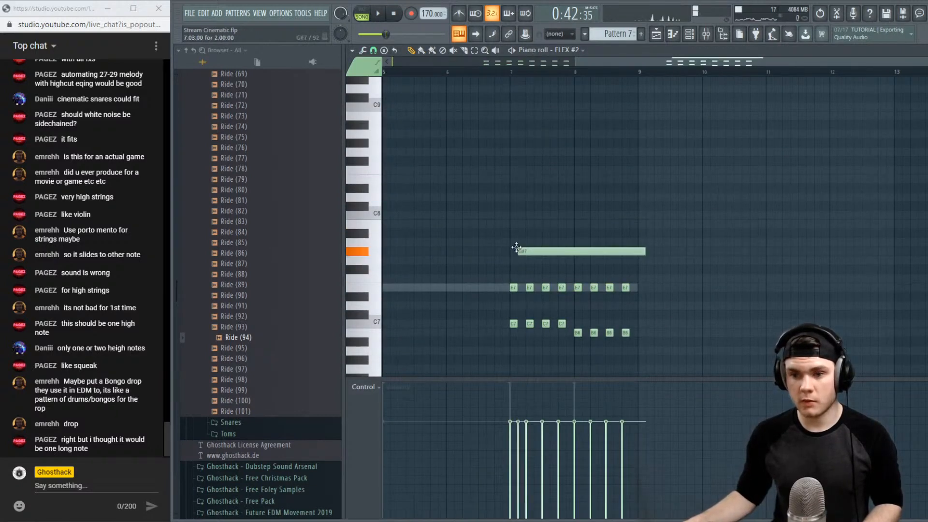
pyautogui.rightClick(521, 252)
pyautogui.click(514, 258)
pyautogui.rightClick(521, 257)
pyautogui.press('space')
pyautogui.scroll(-3, 570, 211)
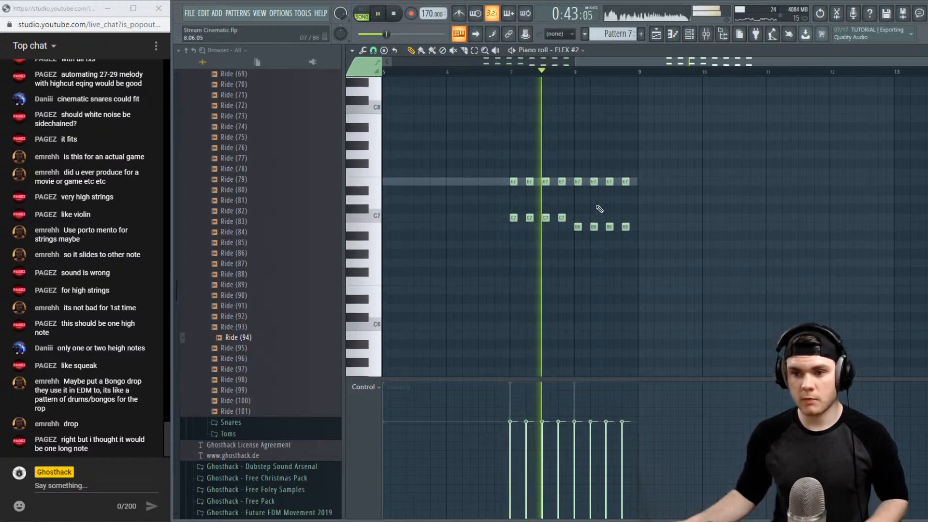
pyautogui.scroll(-2, 628, 216)
pyautogui.press('space')
# Raise the FLEX part's C5 note at bar 7 to G5 and its B4 note at bar 8 to F#5, and play it back
pyautogui.scroll(-3, 637, 219)
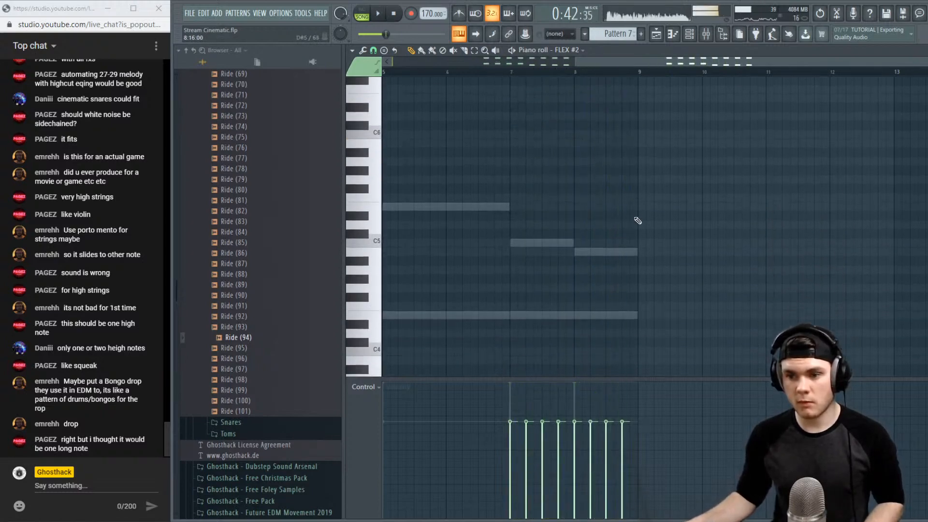
pyautogui.moveTo(556, 243); pyautogui.dragTo(555, 171)
pyautogui.press('space')
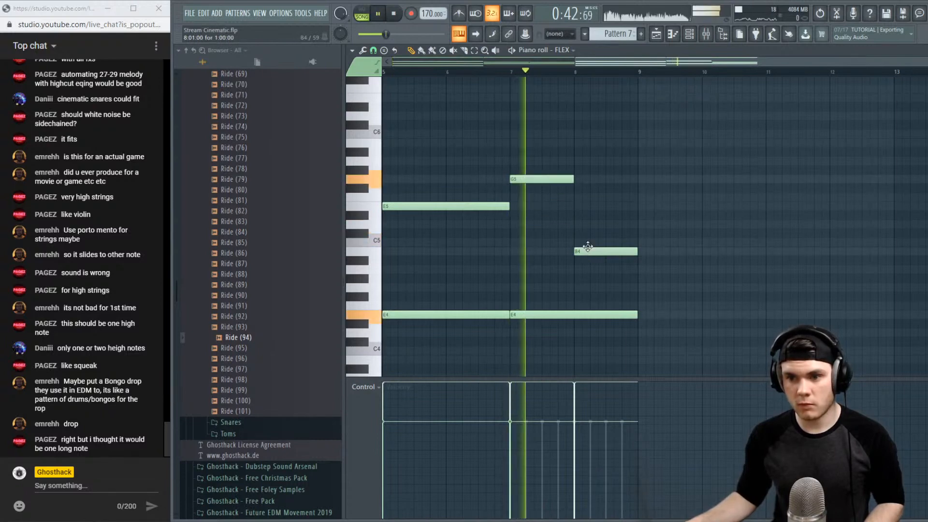
pyautogui.moveTo(590, 250); pyautogui.dragTo(591, 187)
pyautogui.scroll(1, 674, 190)
pyautogui.press('space')
pyautogui.scroll(3, 674, 190)
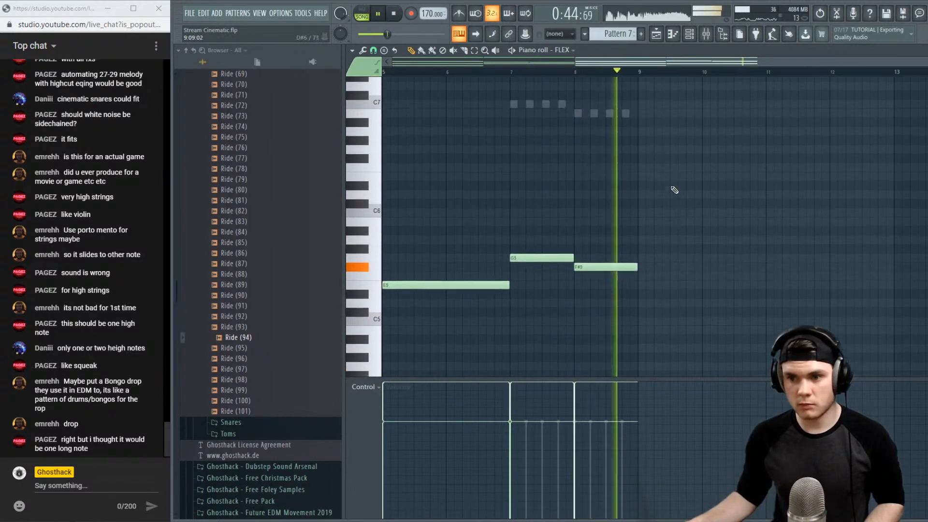
# Try raising the FLEX part's G5 note at bar 7 to C6 and its F#5 note at bar 8 to B5
pyautogui.moveTo(522, 229)
pyautogui.mouseDown()
pyautogui.moveTo(522, 214)
pyautogui.moveTo(522, 225)
pyautogui.mouseUp()
pyautogui.press('space')
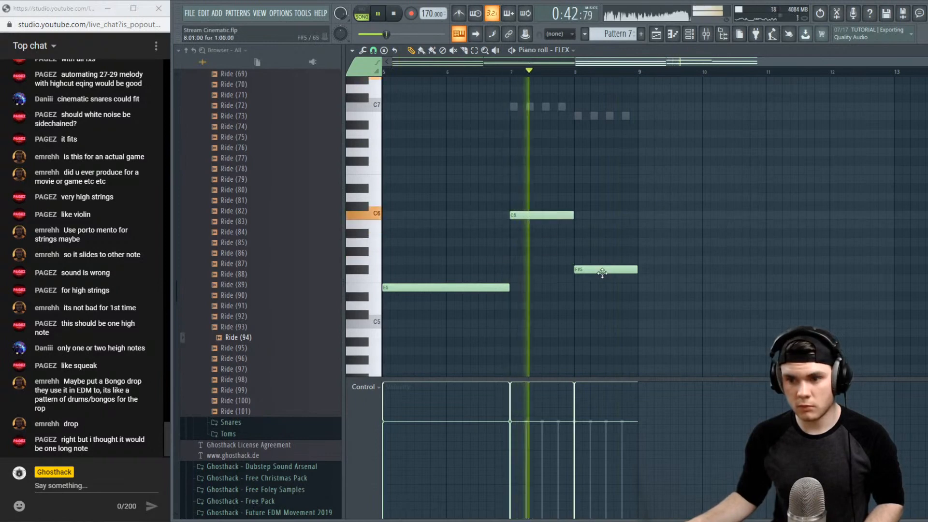
pyautogui.press('space')
pyautogui.moveTo(599, 269); pyautogui.dragTo(599, 224)
pyautogui.scroll(-3, 598, 261)
pyautogui.scroll(2, 598, 260)
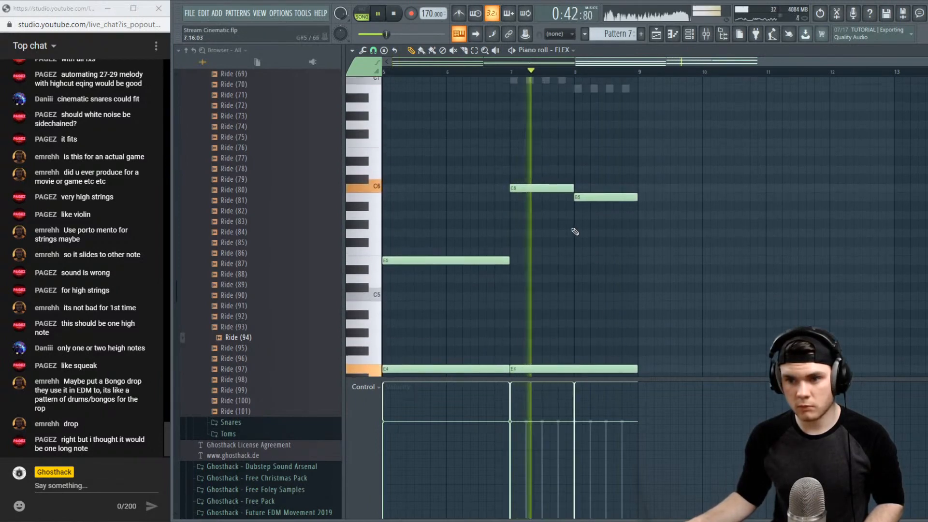
# Try splitting bar 7 into half-bar C6 and A5 notes, play it, and delete the upper notes in bars 7 and 8
pyautogui.press('space')
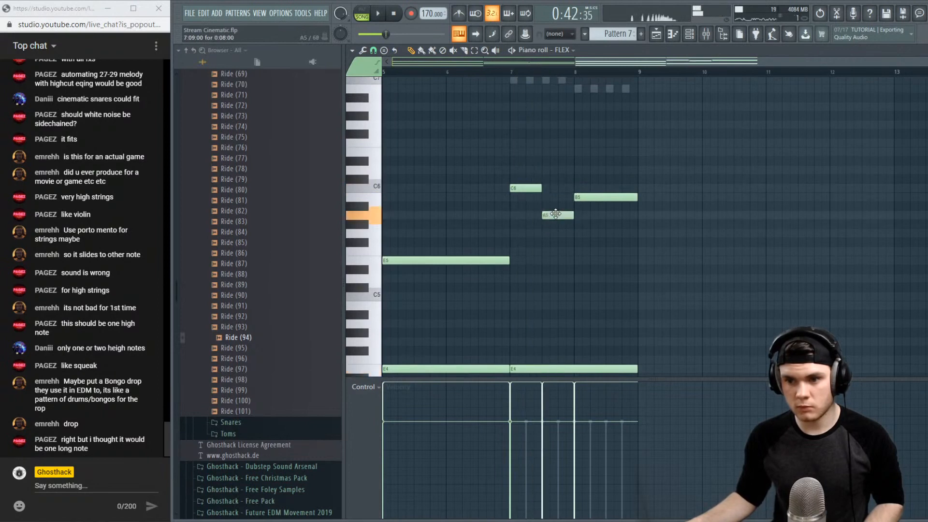
pyautogui.press('space')
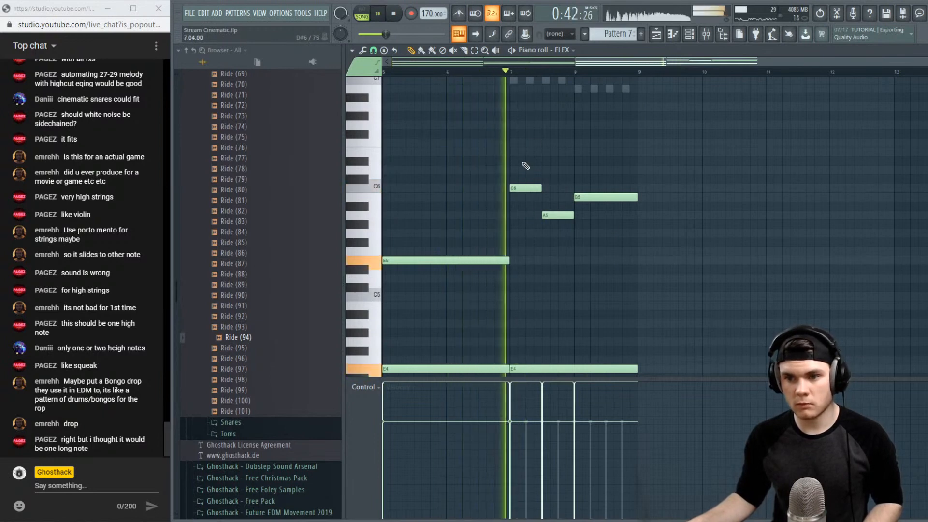
pyautogui.rightClick(530, 188)
pyautogui.press('space')
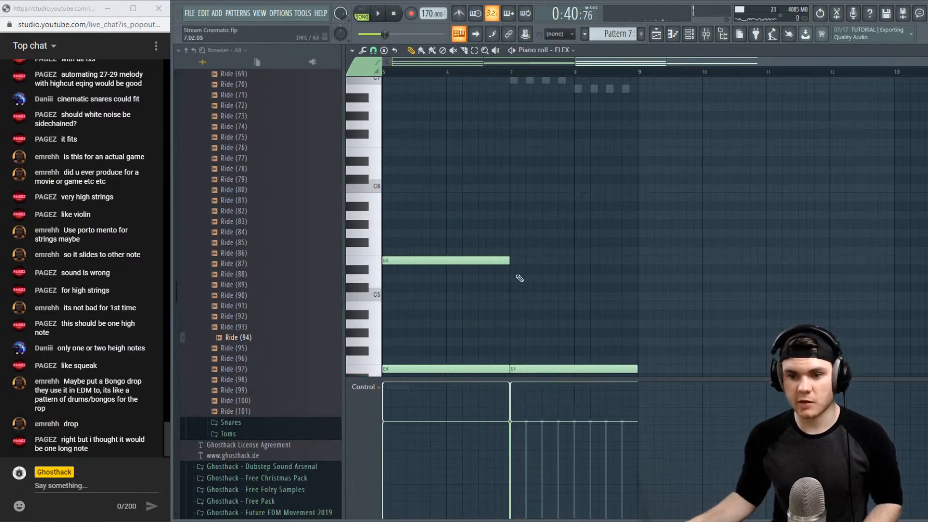
# Draw one-bar upper notes at bars 7 and 8 of the FLEX part, moving them to G5 and F#5
pyautogui.press('space')
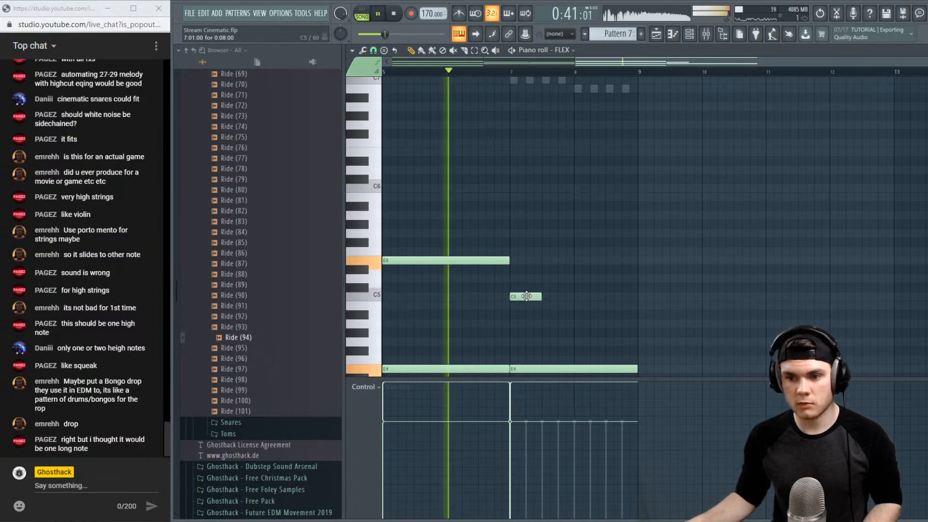
pyautogui.moveTo(541, 296); pyautogui.dragTo(574, 297)
pyautogui.click(576, 306)
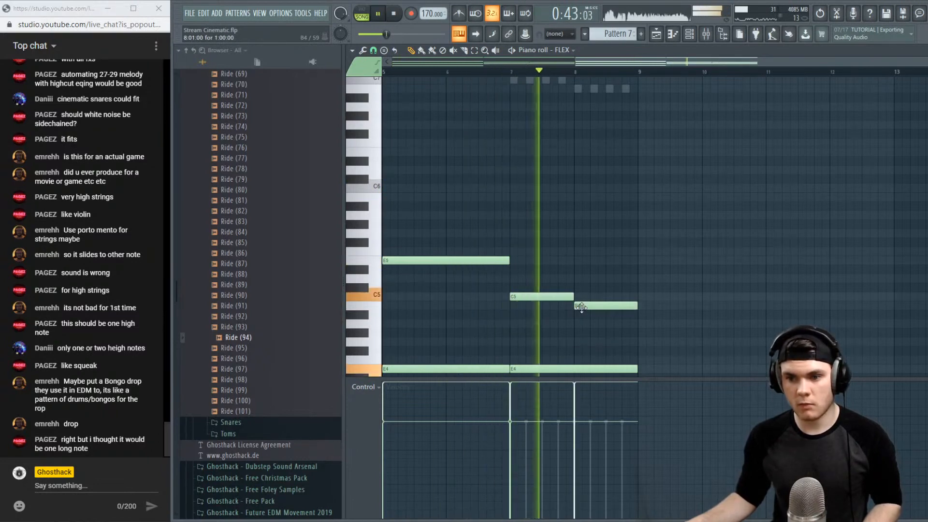
pyautogui.press('space')
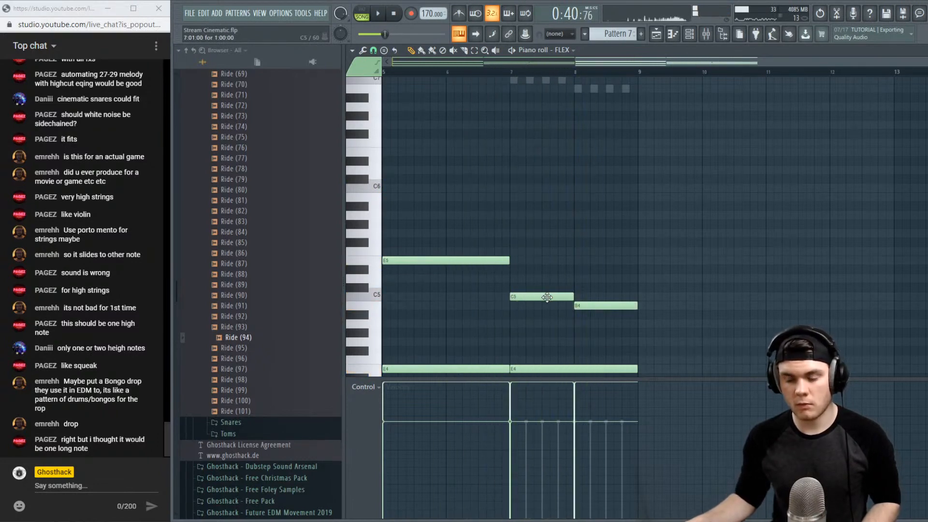
pyautogui.moveTo(546, 298); pyautogui.dragTo(545, 231)
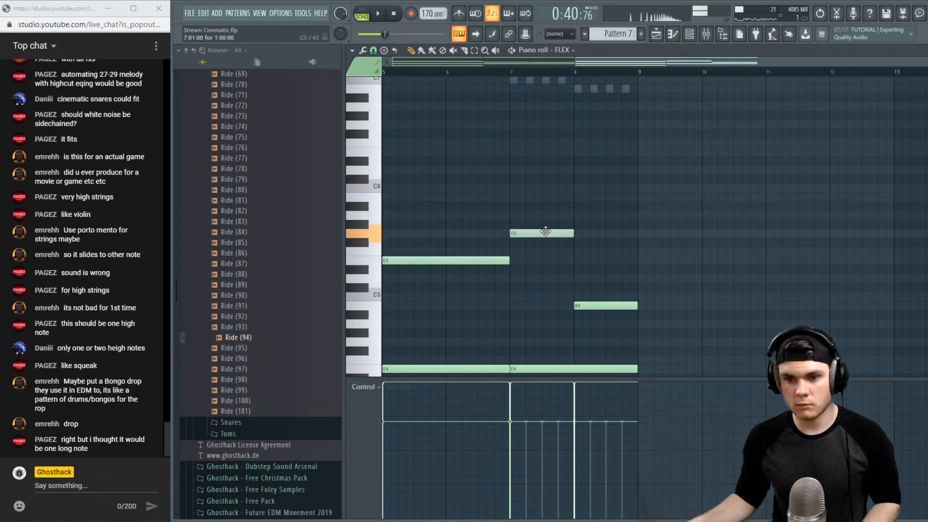
pyautogui.moveTo(586, 302); pyautogui.dragTo(580, 236)
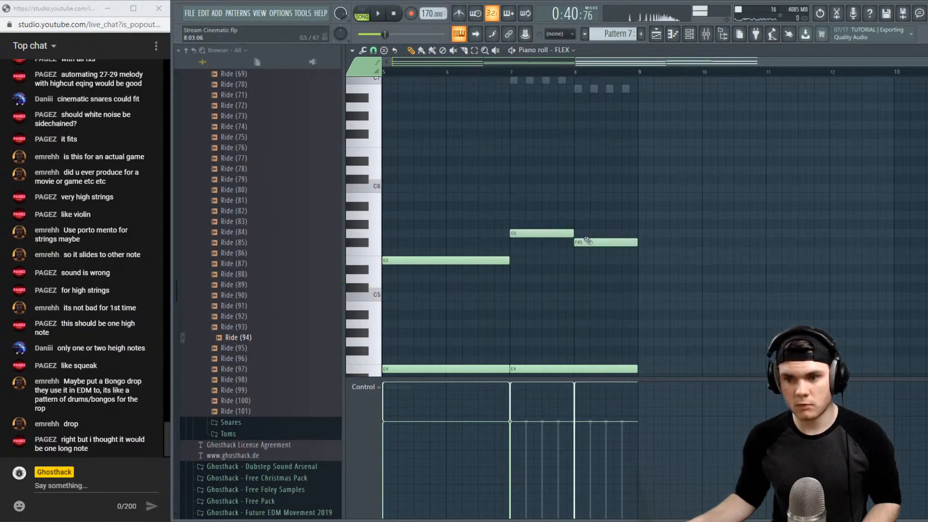
# Shorten the F#5 note at bar 8 to half a bar, follow it with a half-bar E5, and play the part
pyautogui.press('space')
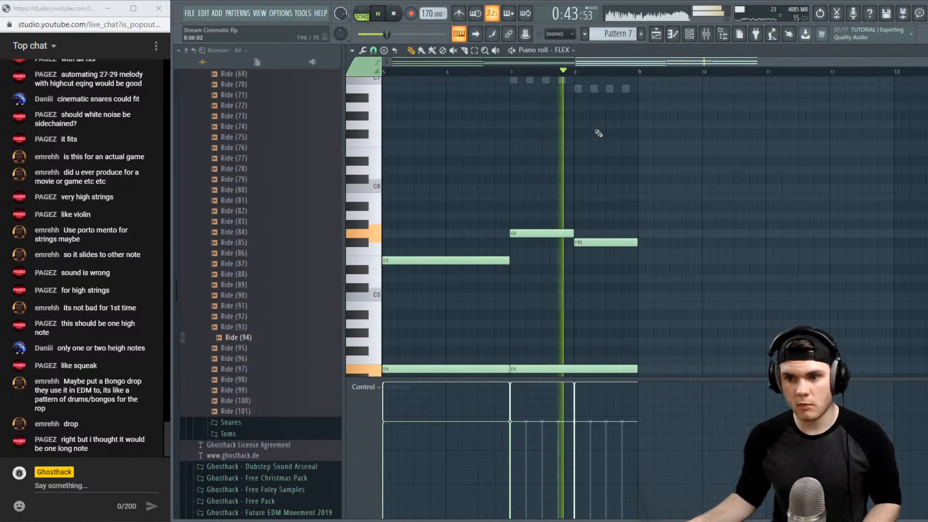
pyautogui.moveTo(636, 242); pyautogui.dragTo(605, 244)
pyautogui.click(610, 260)
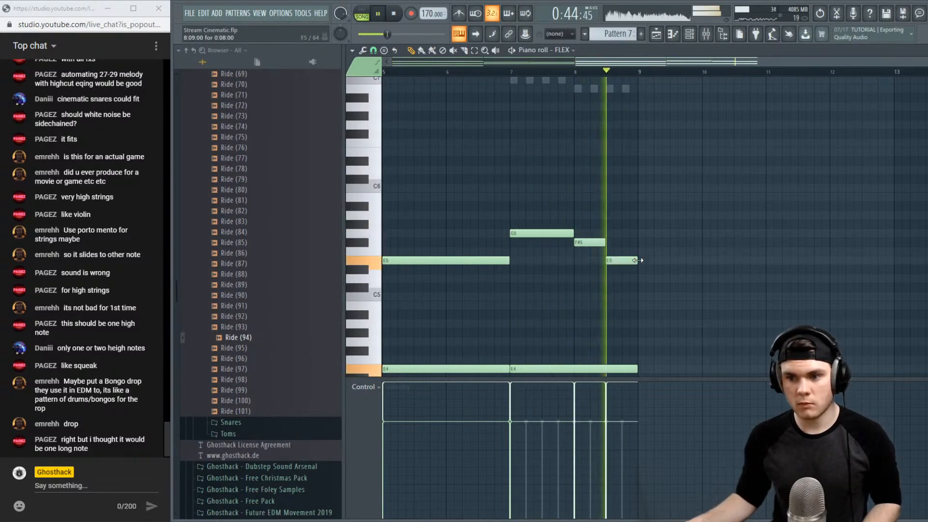
pyautogui.press('space')
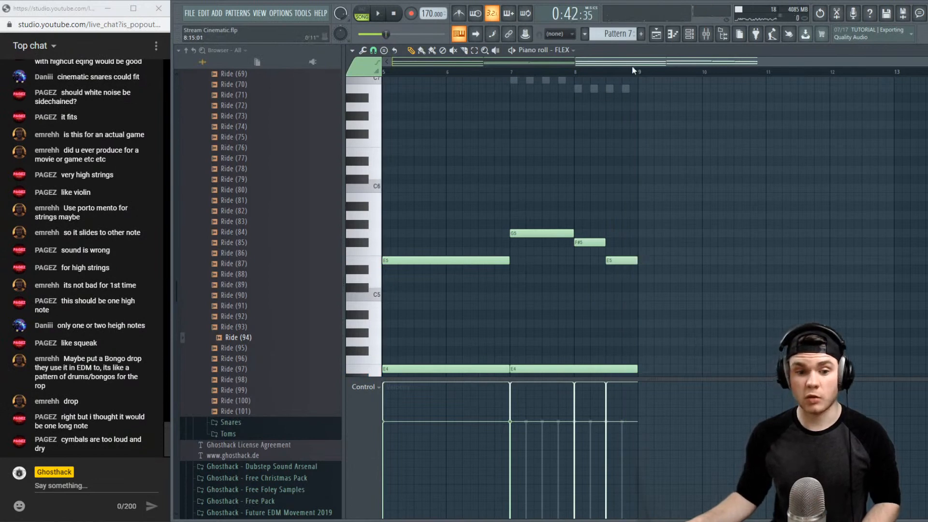
# Play the arrangement from bar 27 in the playlist and solo the Cymbals track in the mixer
pyautogui.click(656, 36)
pyautogui.click(559, 73)
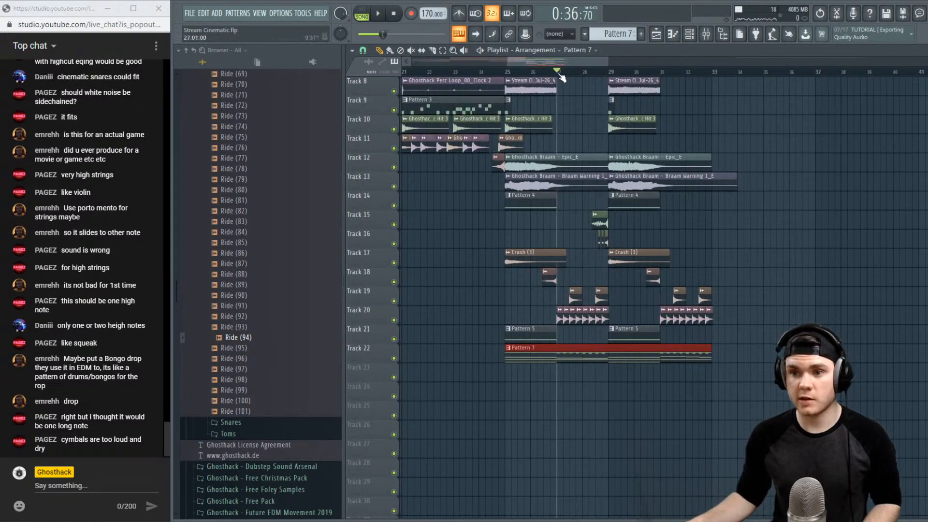
pyautogui.press('space')
pyautogui.click(705, 35)
pyautogui.rightClick(561, 294)
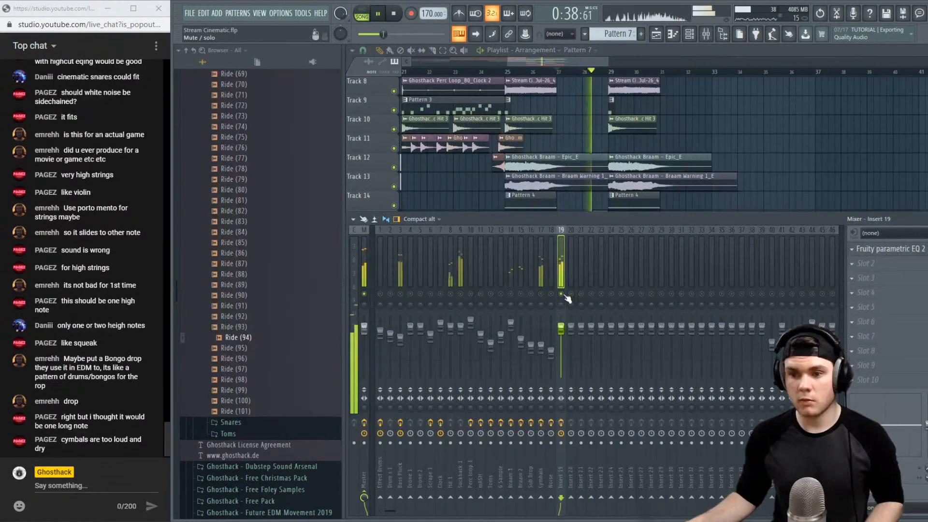
pyautogui.rightClick(541, 293)
# Replay the soloed cymbals from bar 27 with the Cymbals track's Fruity Reeverb 2 open
pyautogui.press('space')
pyautogui.press('space')
pyautogui.click(540, 279)
pyautogui.click(876, 248)
pyautogui.press('space')
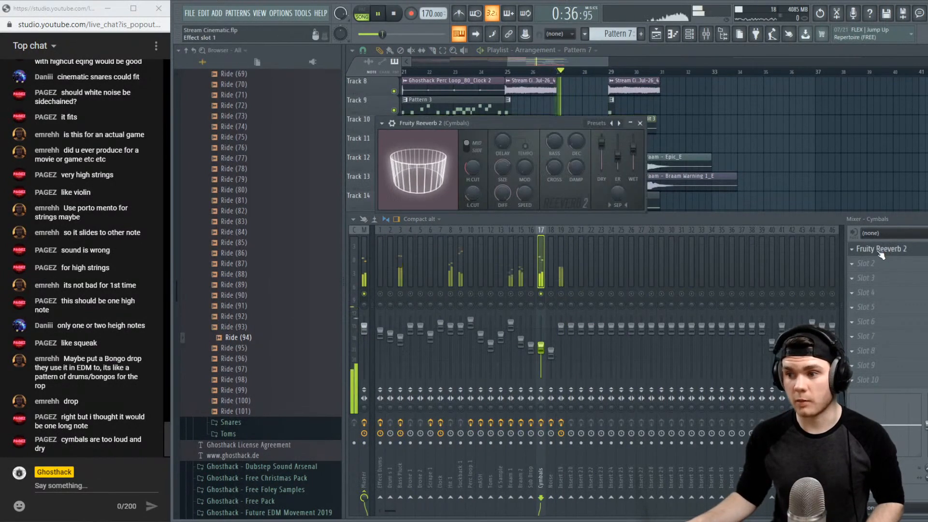
# Add Fruity Parametric EQ 2 in slot 2 of the Cymbals track, pull its highest band fully down, and replay from bar 27
pyautogui.click(865, 263)
pyautogui.click(730, 128)
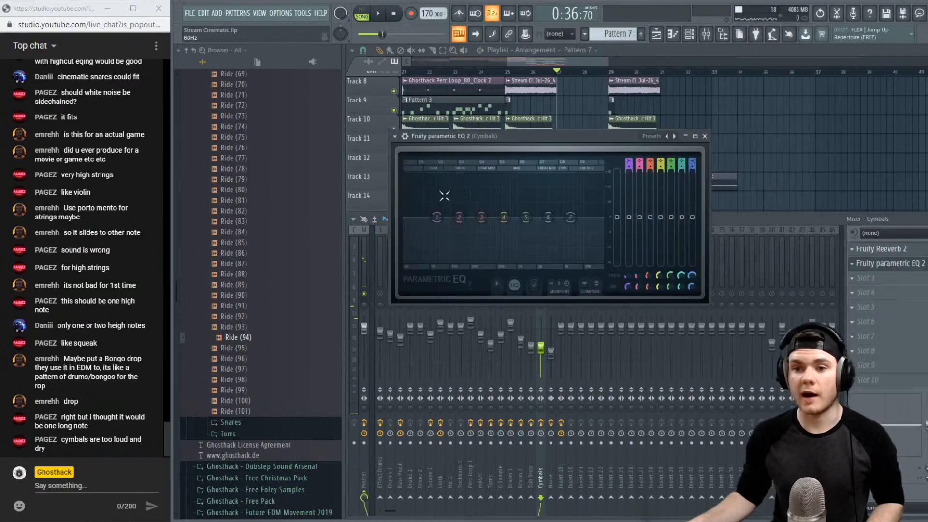
pyautogui.press('space')
pyautogui.moveTo(601, 244); pyautogui.dragTo(608, 267)
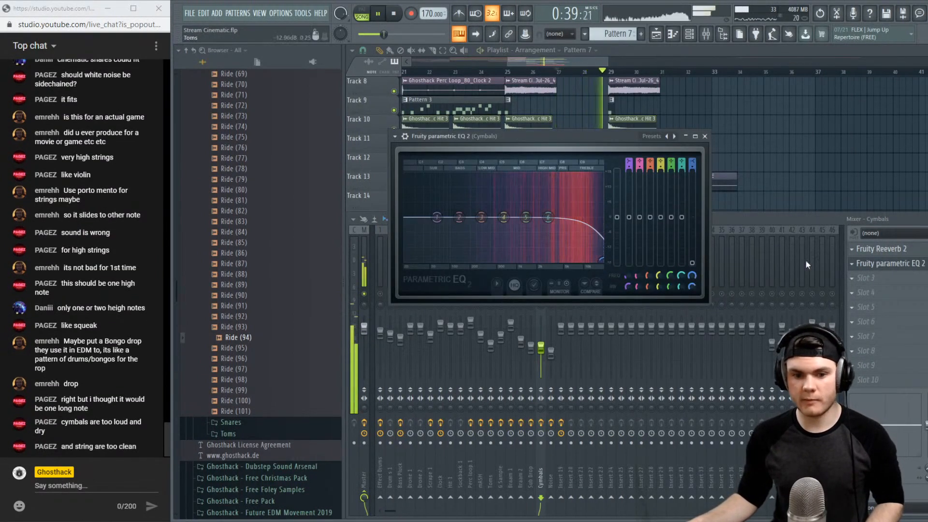
pyautogui.click(885, 264)
pyautogui.press('space')
pyautogui.press('space')
# Lower the Cymbals track's volume to 54% (-11.5 dB) against the full mix, and solo the track again
pyautogui.rightClick(542, 293)
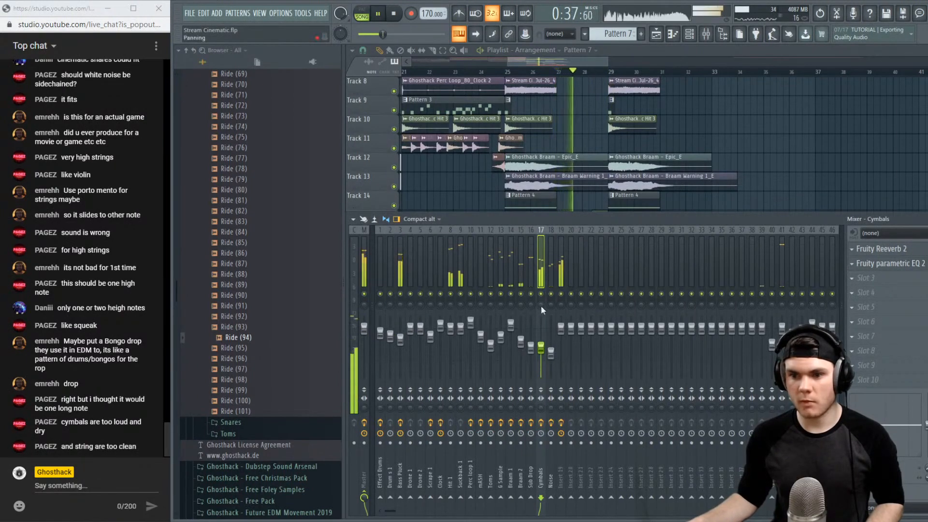
pyautogui.moveTo(541, 346); pyautogui.dragTo(540, 351)
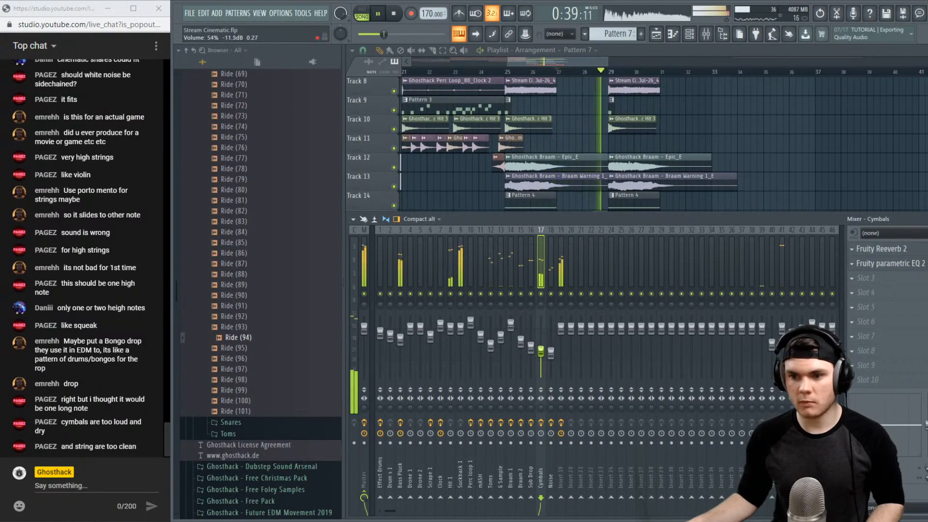
pyautogui.rightClick(541, 293)
# Add Fruity Chorus in slot 3 of the Cymbals track with 11.16426 ms delay, 2.01600 ms depth and a 58% mix level
pyautogui.press('space')
pyautogui.click(852, 278)
pyautogui.click(719, 145)
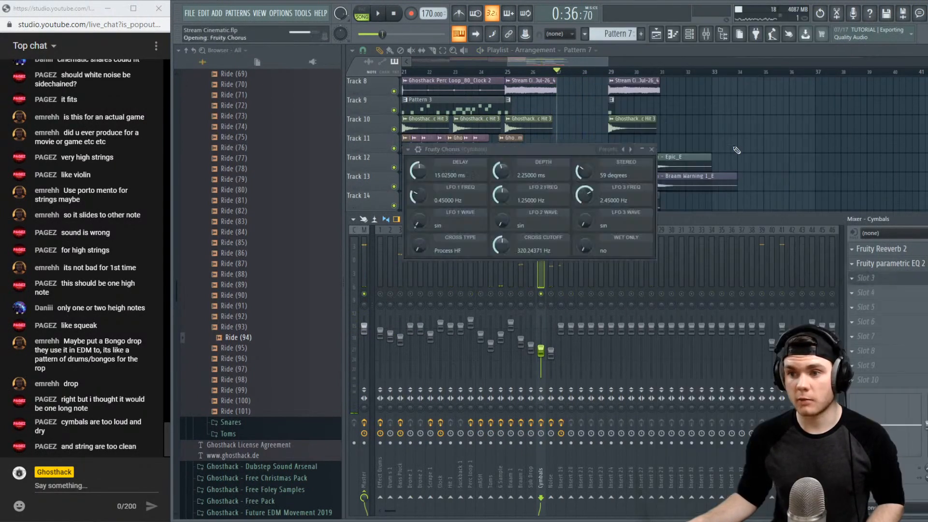
pyautogui.press('space')
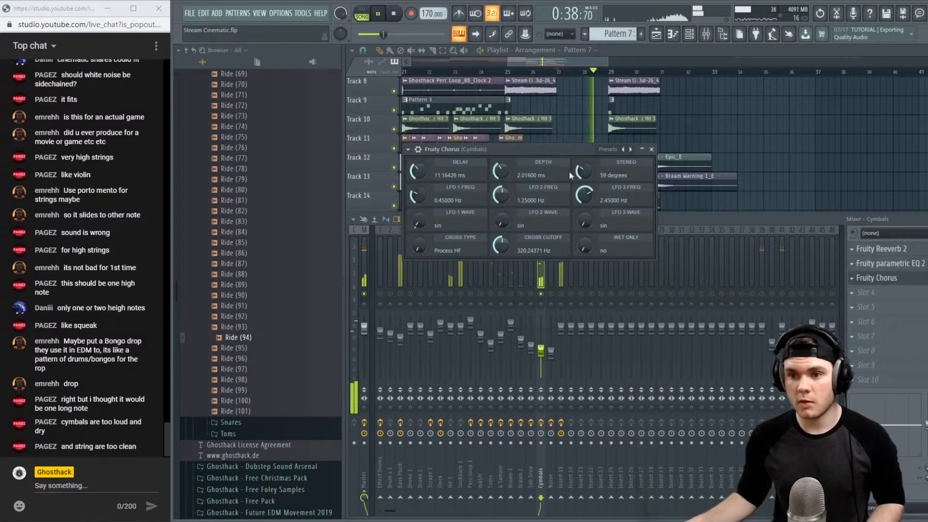
pyautogui.click(897, 283)
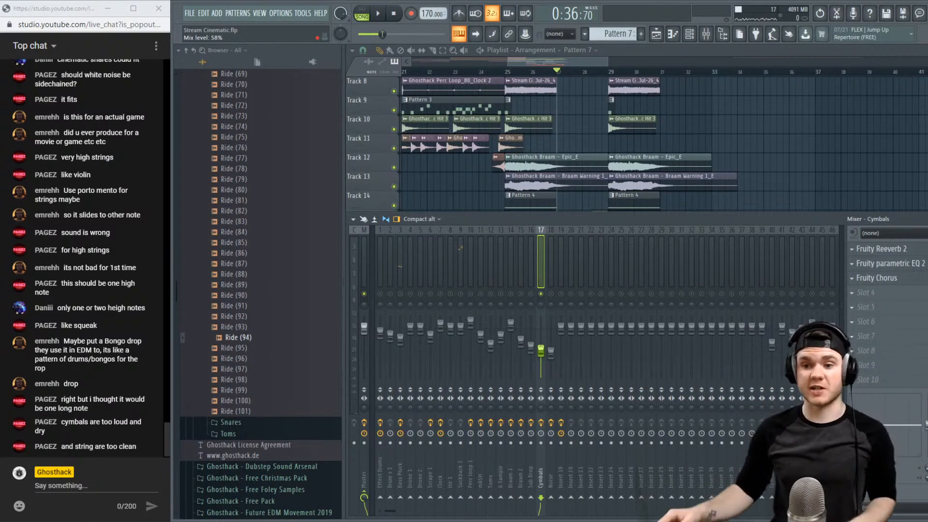
# Unsolo the Cymbals track and play the full mix from bar 25
pyautogui.rightClick(541, 293)
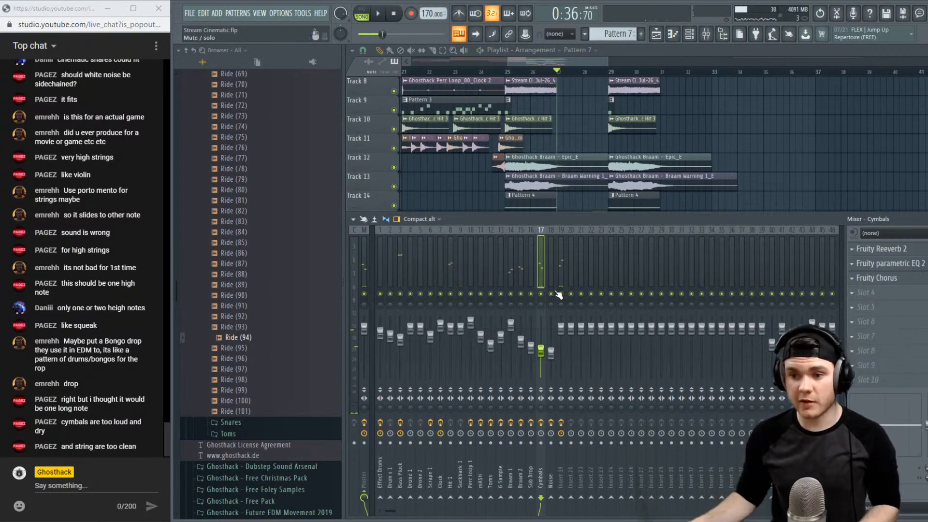
pyautogui.press('space')
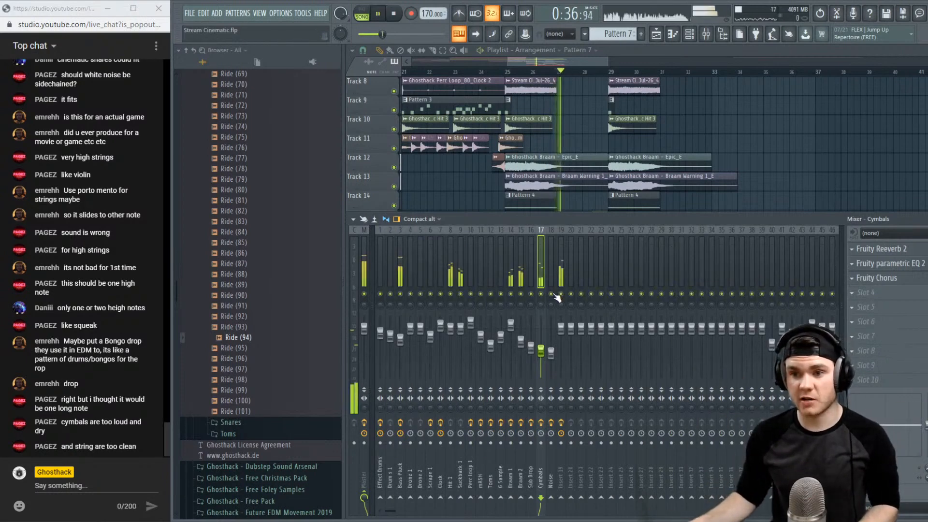
pyautogui.click(507, 72)
pyautogui.click(706, 33)
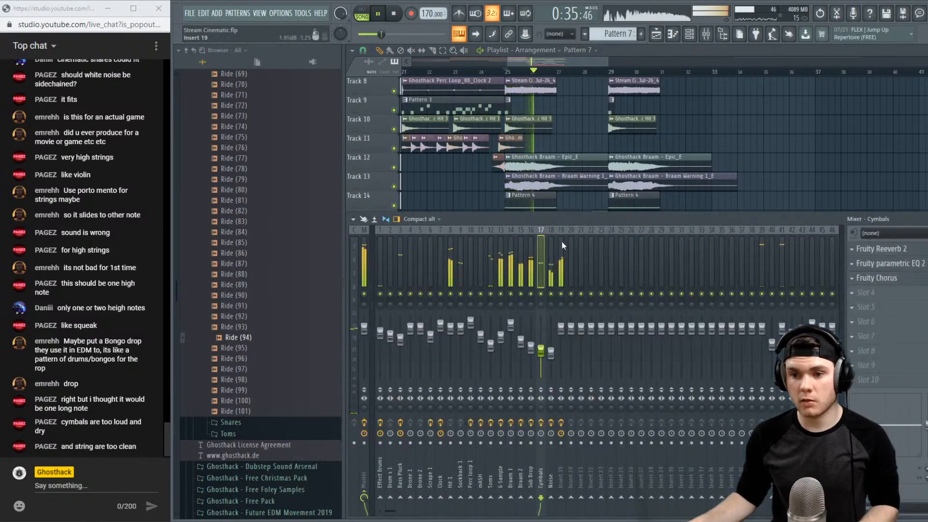
# Solo Insert 19 and set band 6 of its Fruity Parametric EQ 2 to -18 dB at 20000 Hz with 100% bandwidth
pyautogui.rightClick(561, 294)
pyautogui.click(883, 250)
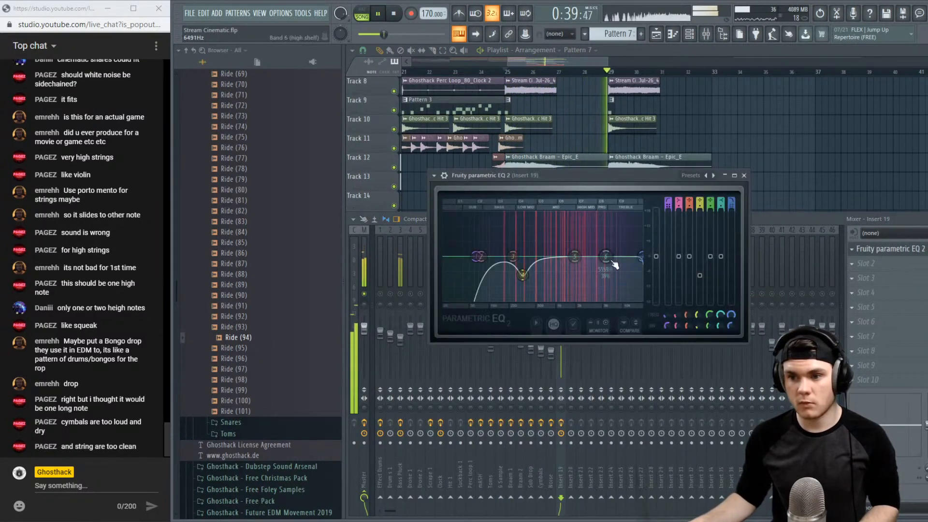
pyautogui.moveTo(613, 265); pyautogui.dragTo(639, 289)
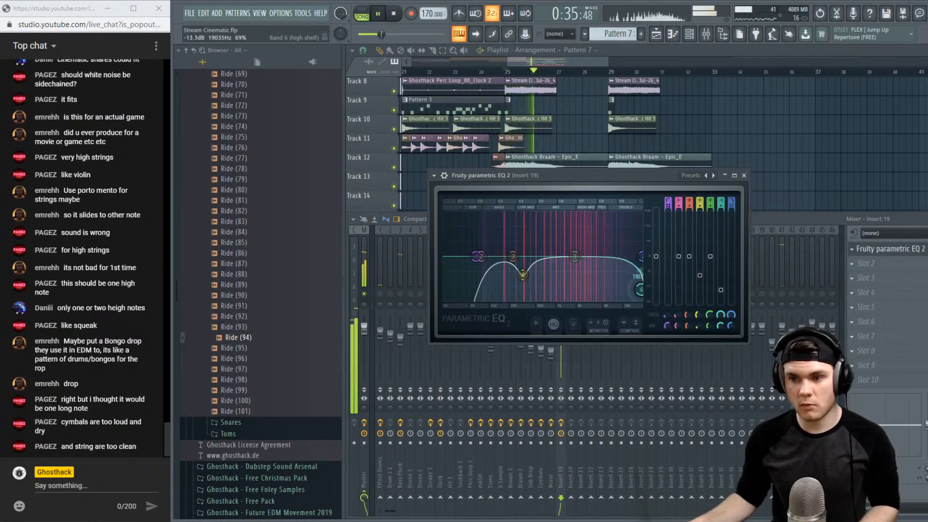
pyautogui.scroll(4, 640, 301)
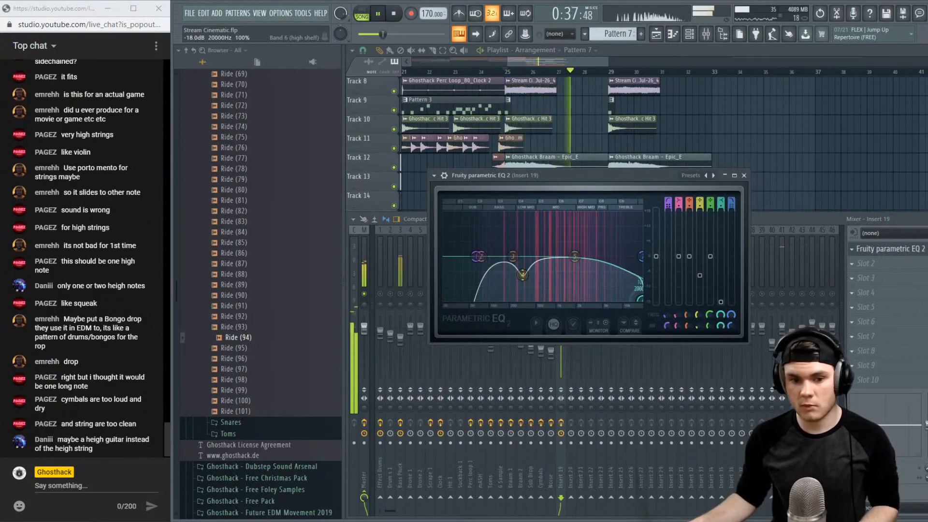
pyautogui.press('space')
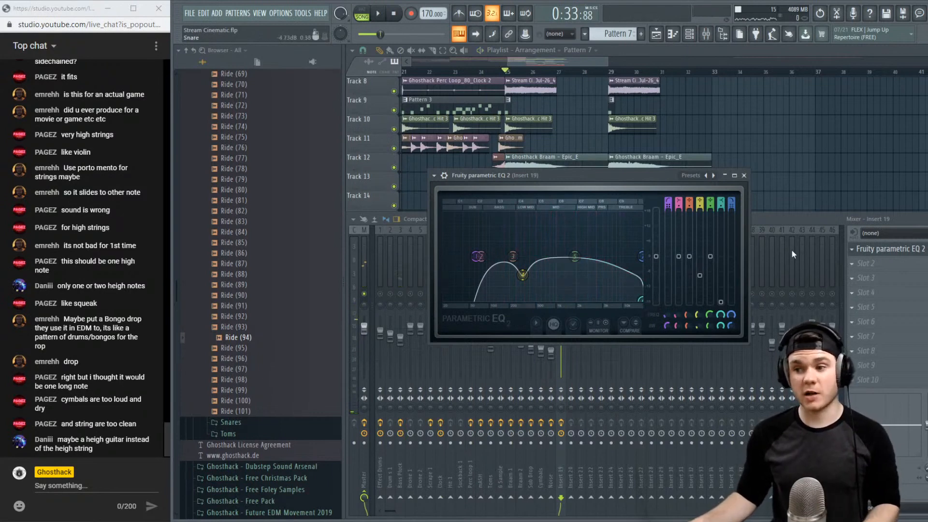
pyautogui.click(882, 253)
# Add Fruity Reeverb 2 after the EQ on Insert 19 and play the soloed strings from bar 25
pyautogui.click(868, 263)
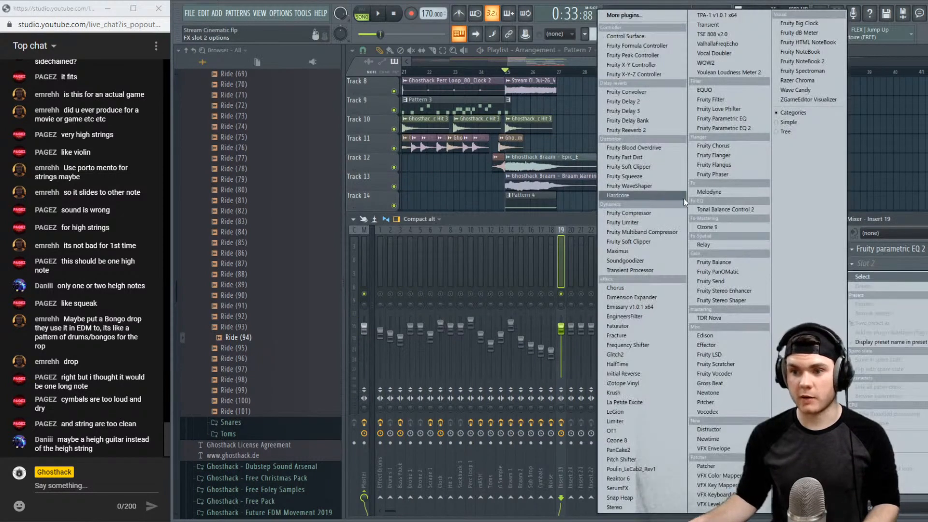
pyautogui.click(638, 136)
pyautogui.press('space')
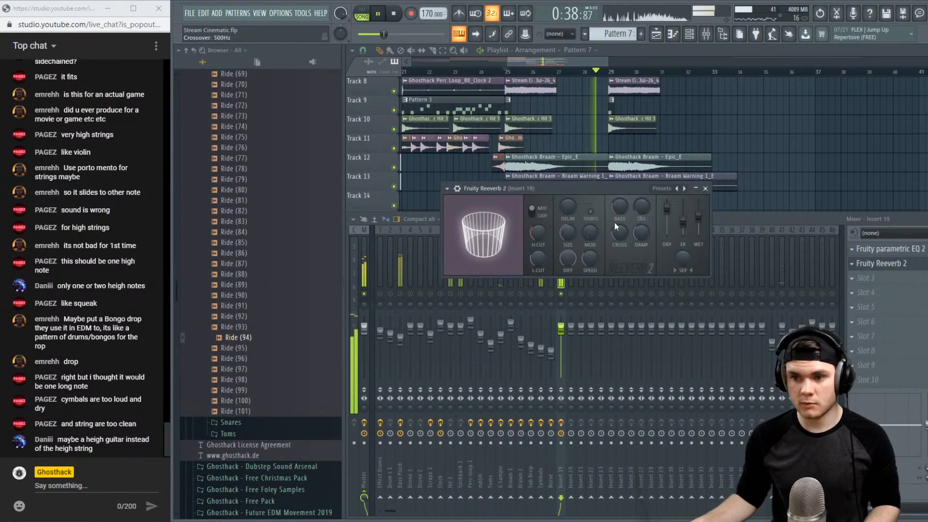
pyautogui.click(877, 263)
pyautogui.press('space')
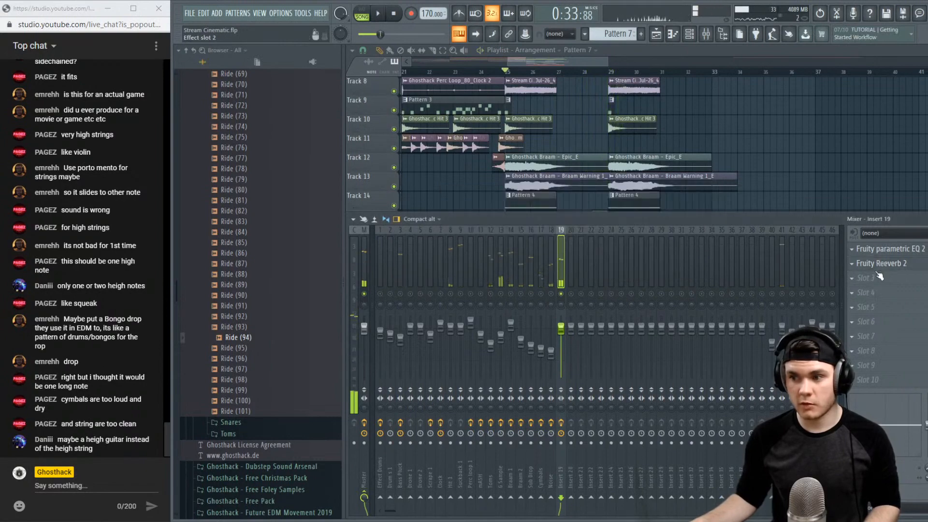
# Insert Fruity Chorus between the EQ and Fruity Reeverb 2 on Insert 19 and play the strings
pyautogui.click(875, 265)
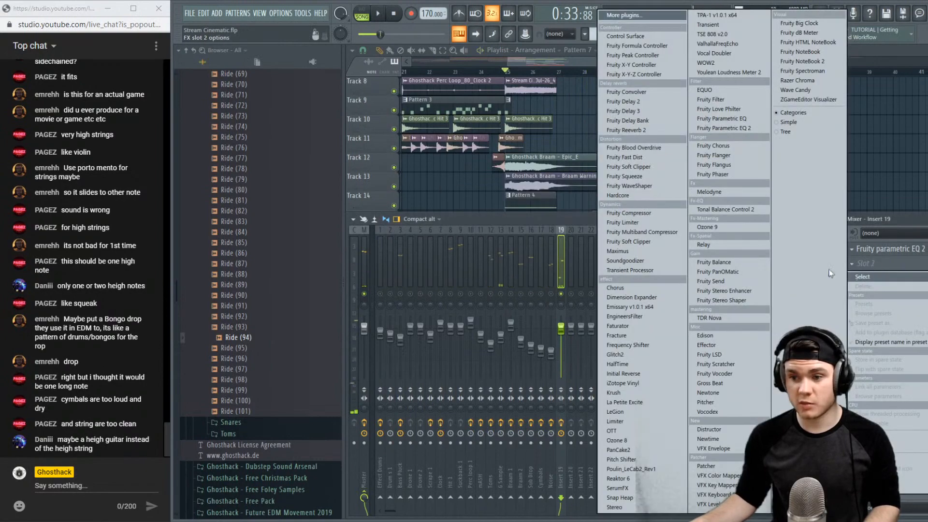
pyautogui.click(720, 146)
pyautogui.press('space')
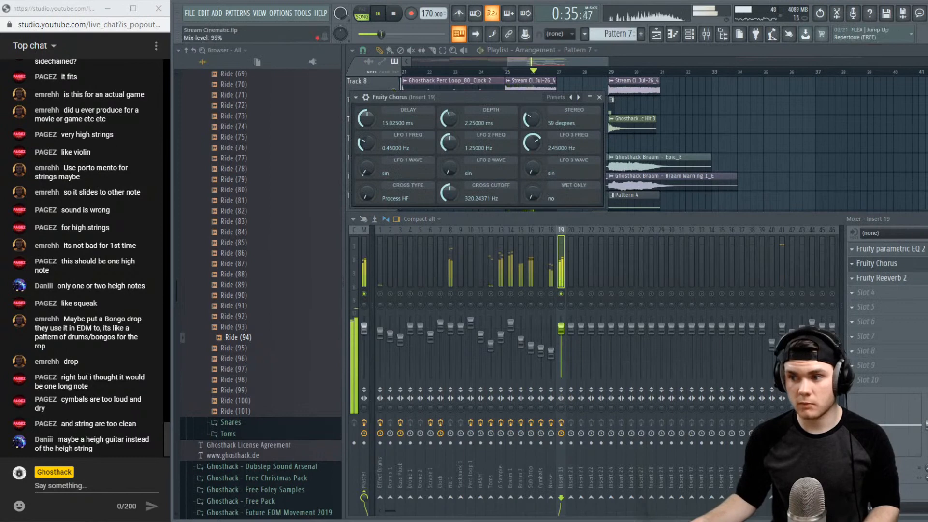
# Replace Fruity Chorus with the Stereo effect in slot 2 of Insert 19 and play the soloed strings from bar 25
pyautogui.click(852, 263)
pyautogui.click(859, 287)
pyautogui.click(531, 300)
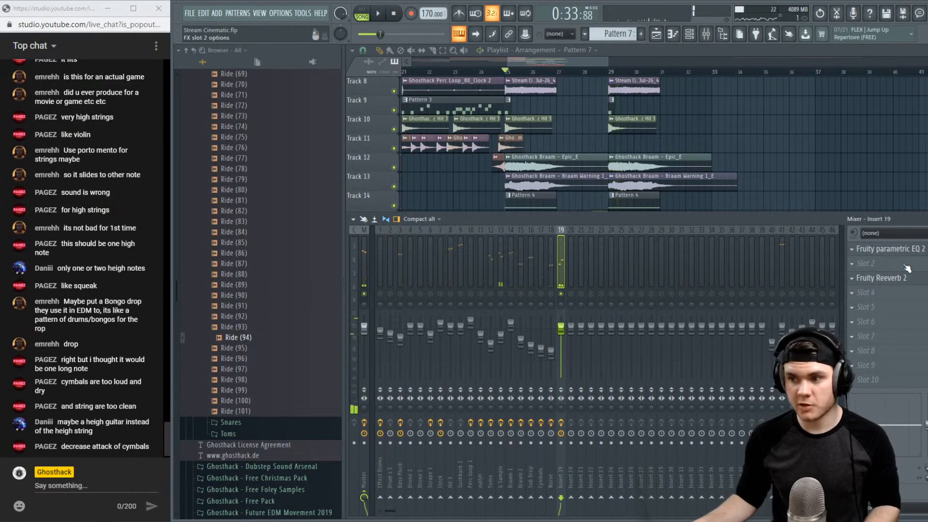
pyautogui.click(859, 264)
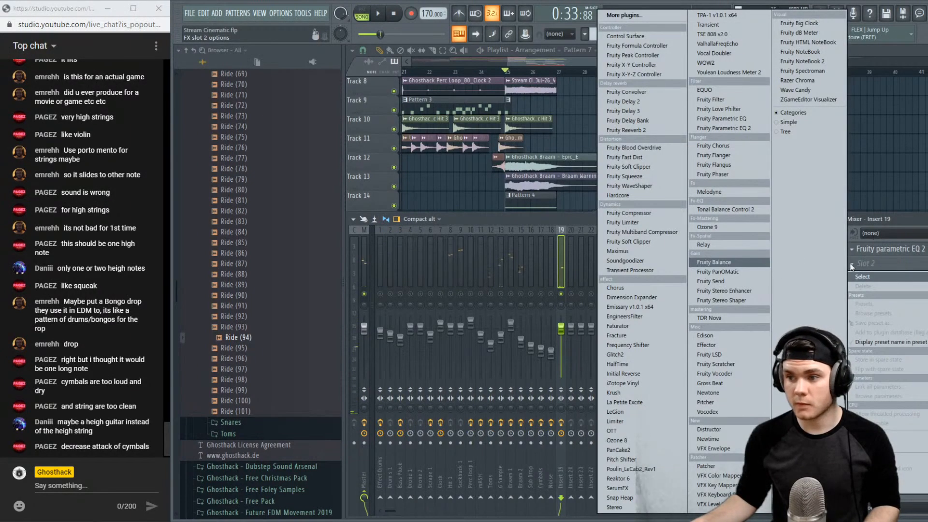
pyautogui.click(624, 507)
pyautogui.press('space')
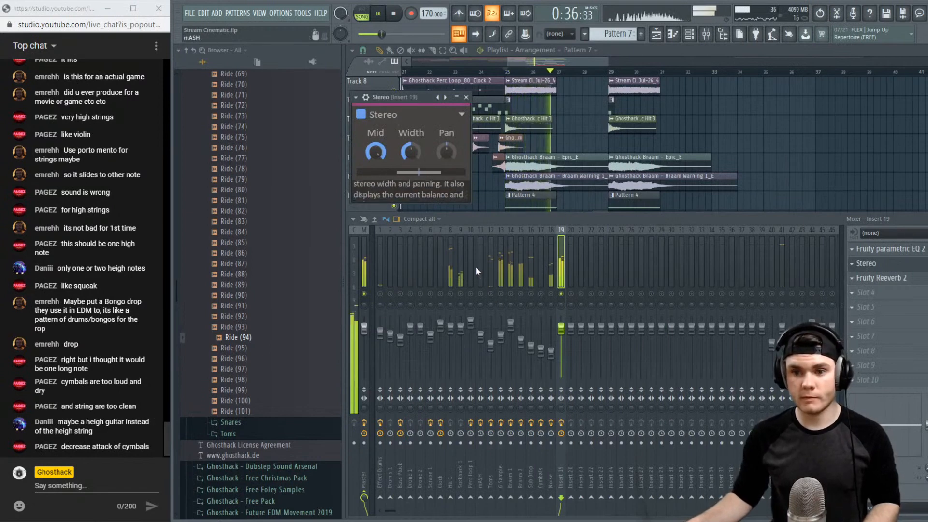
# Unsolo Insert 19 during playback, then solo and select the Cymbals track and stop playback
pyautogui.rightClick(561, 294)
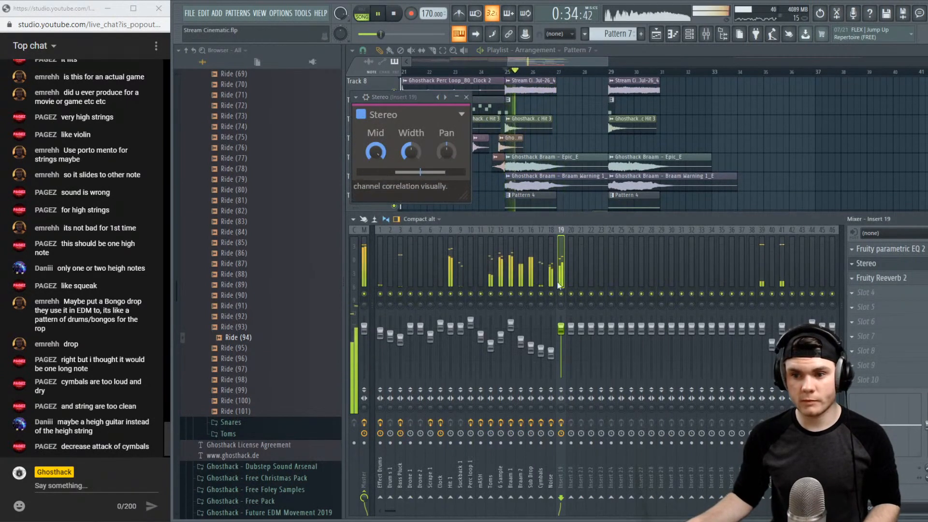
pyautogui.click(550, 276)
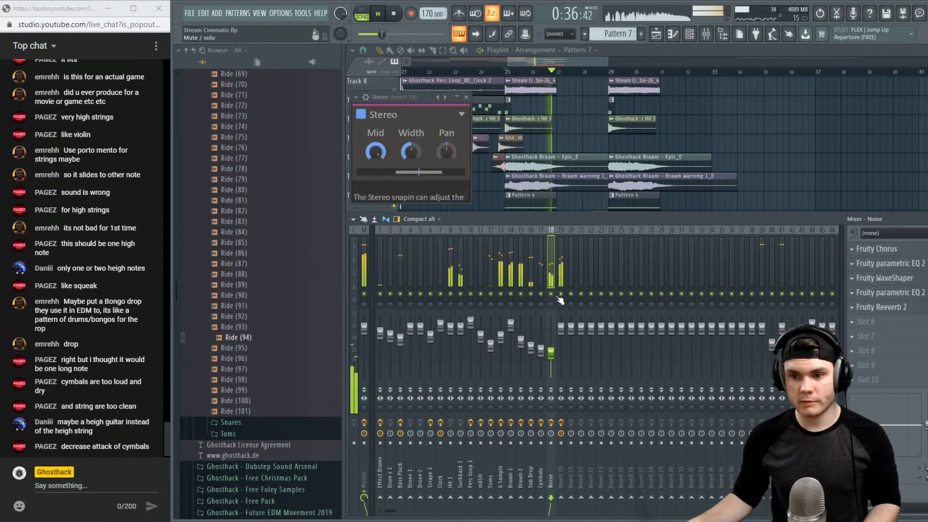
pyautogui.rightClick(541, 293)
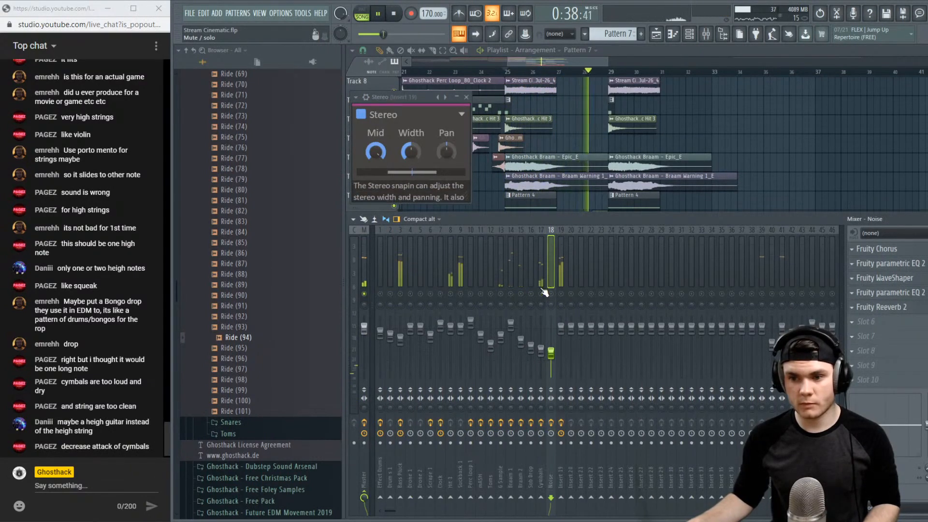
pyautogui.click(540, 266)
pyautogui.press('space')
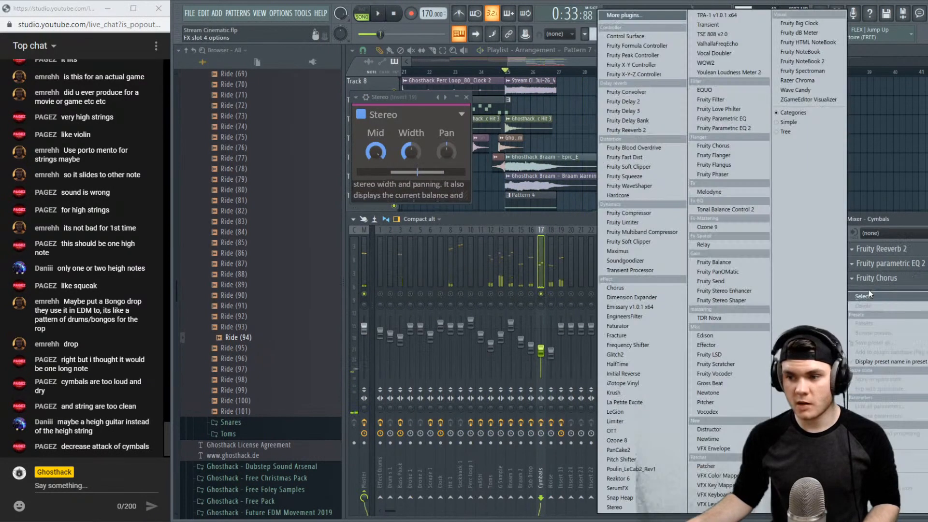
# Load the Transient plugin in slot 4 of the Cymbals track and set its Attack to -100 during playback
pyautogui.click(885, 289)
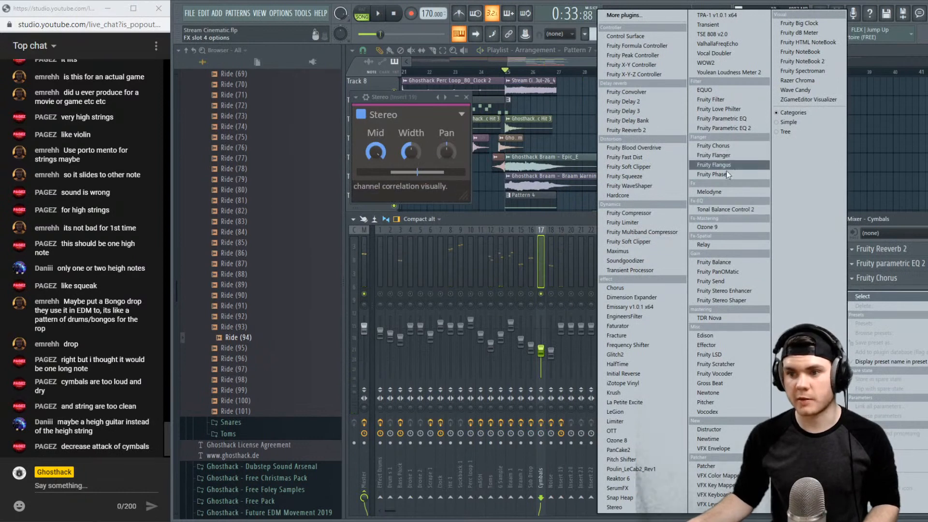
pyautogui.press('space')
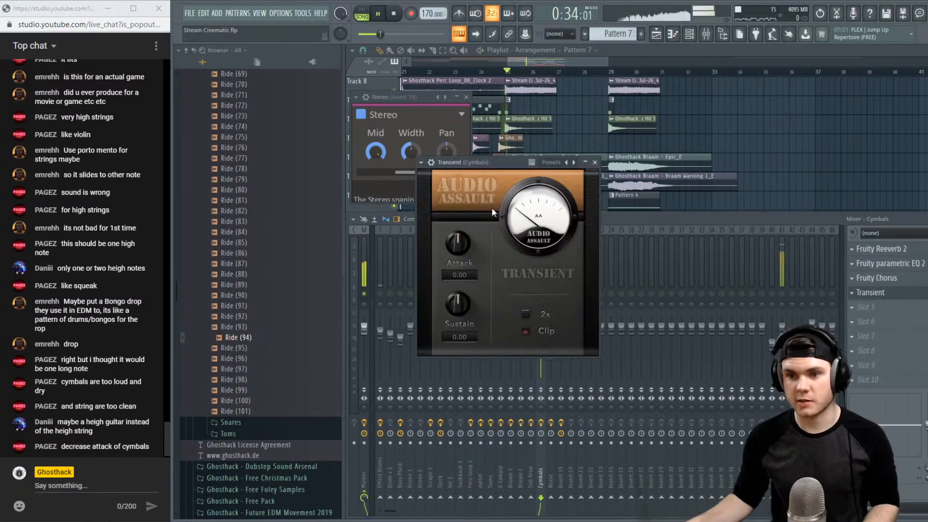
pyautogui.moveTo(465, 245); pyautogui.dragTo(466, 248)
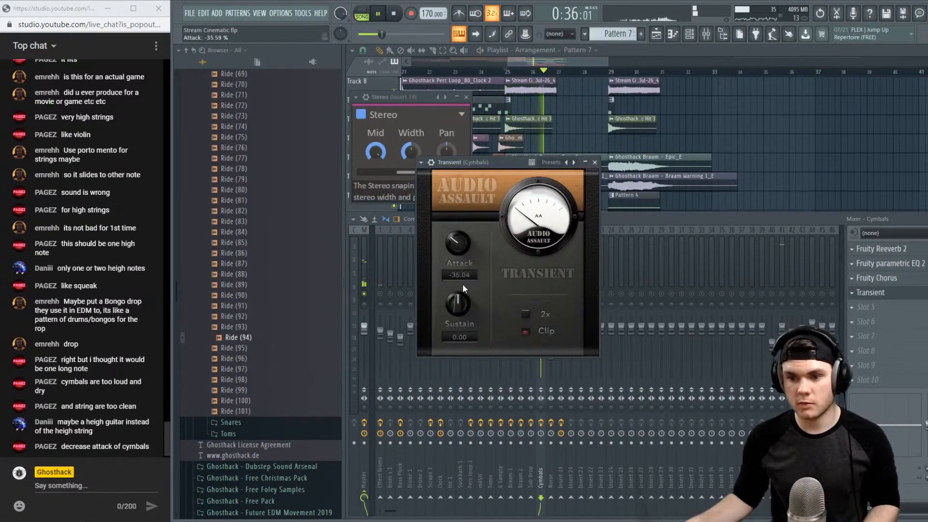
pyautogui.moveTo(461, 297); pyautogui.dragTo(456, 370)
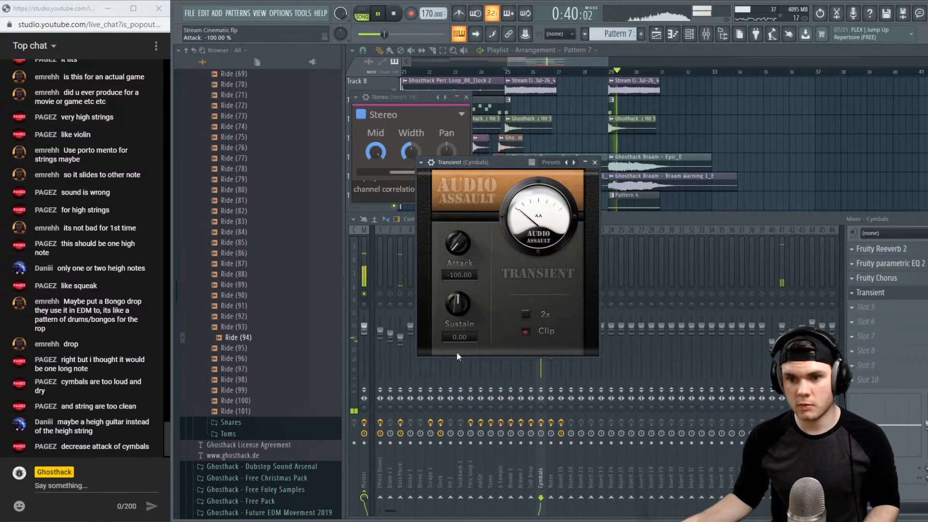
pyautogui.click(595, 162)
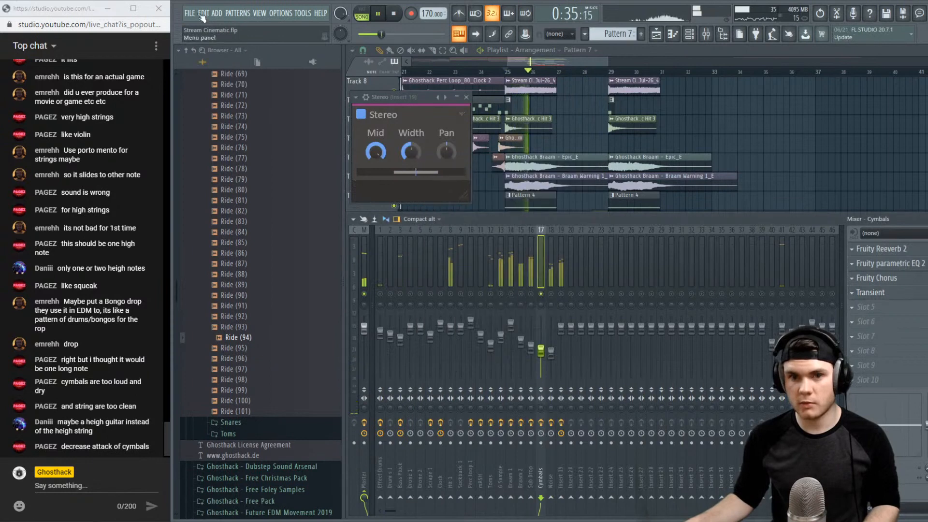
# Save the project, then unsolo the Cymbals track and listen to the full mix from bar 25
pyautogui.press('space')
pyautogui.hotkey('ctrl', 's')
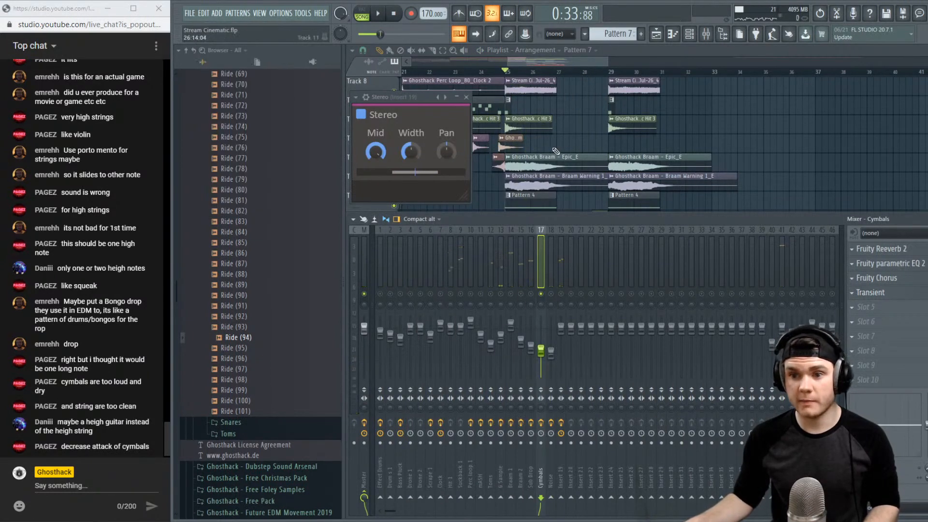
pyautogui.press('space')
pyautogui.rightClick(541, 293)
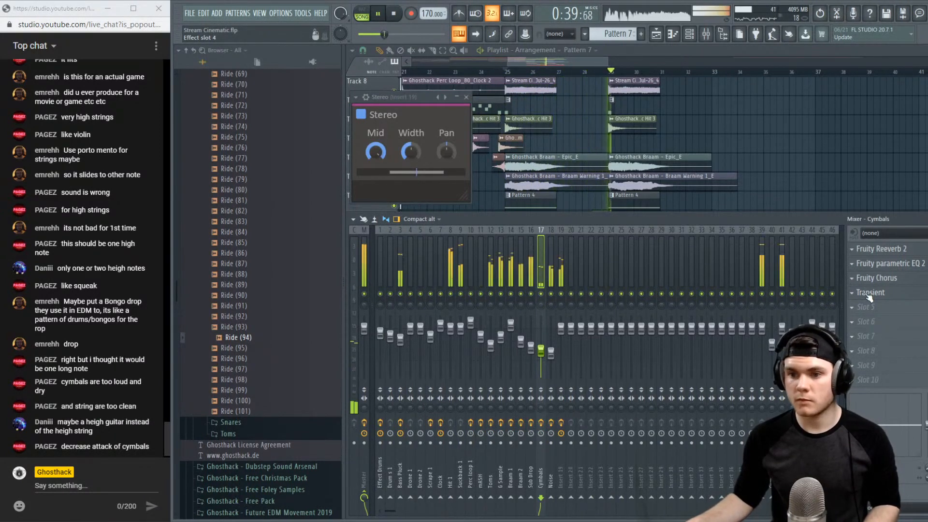
pyautogui.press('space')
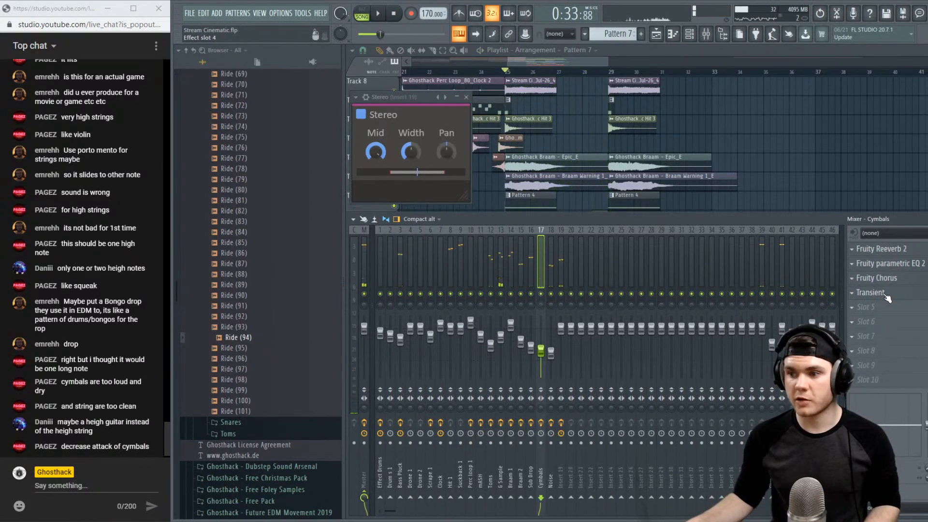
# Review the Transient plugin's settings on the Cymbals track and close its window
pyautogui.click(885, 293)
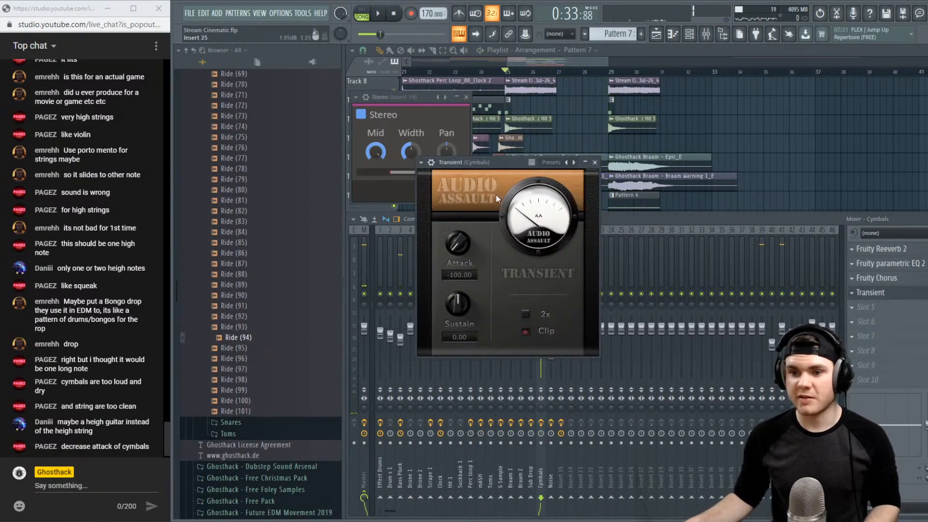
pyautogui.moveTo(501, 162); pyautogui.dragTo(462, 143)
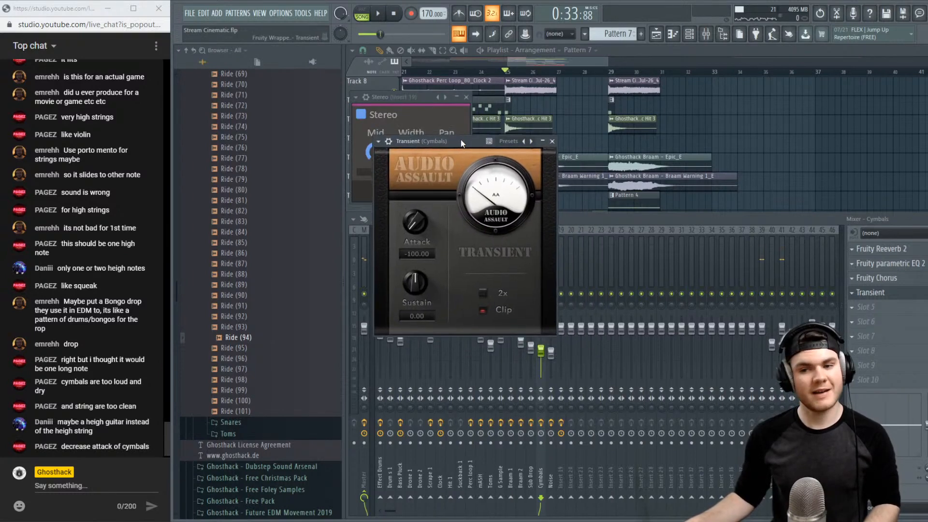
pyautogui.click(552, 141)
# Save the project again and return to the full playlist without the mixer
pyautogui.click(190, 13)
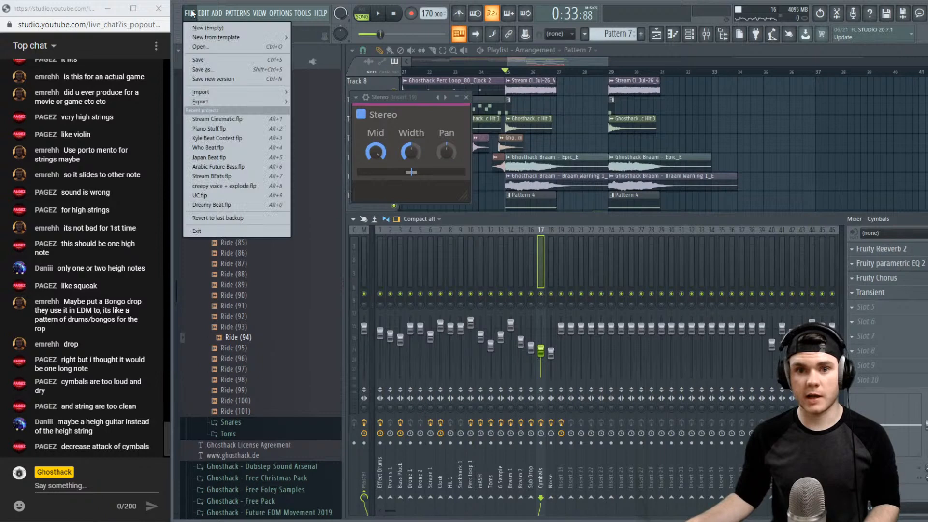
pyautogui.click(200, 57)
pyautogui.click(557, 60)
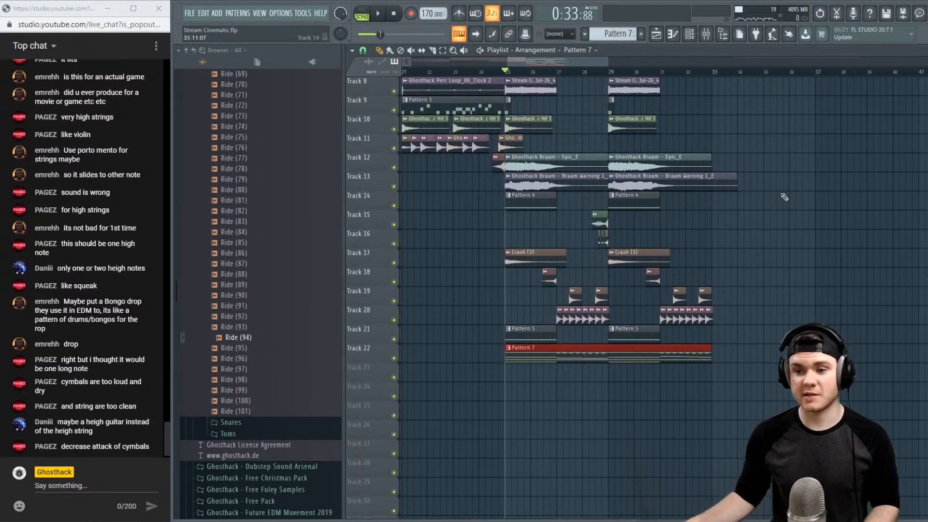
# Play the arrangement from about bar 23 with the mixer shown, then stop and go back to the song's start
pyautogui.scroll(4, 783, 197)
pyautogui.click(460, 71)
pyautogui.press('space')
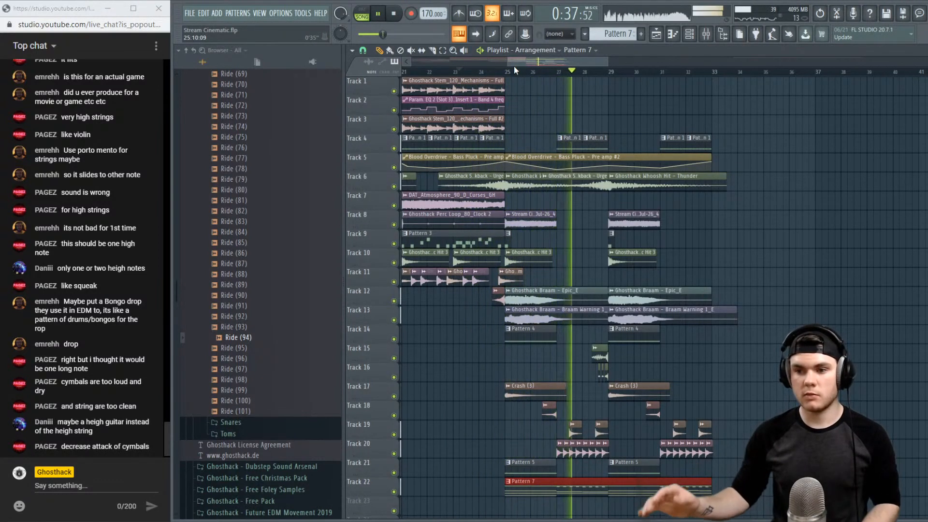
pyautogui.press('F9')
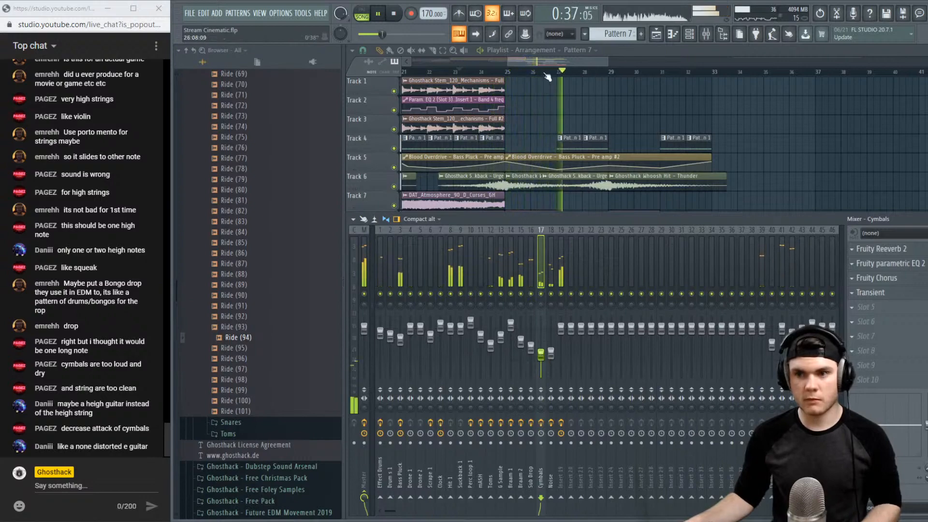
pyautogui.press('space')
pyautogui.moveTo(507, 63); pyautogui.dragTo(378, 86)
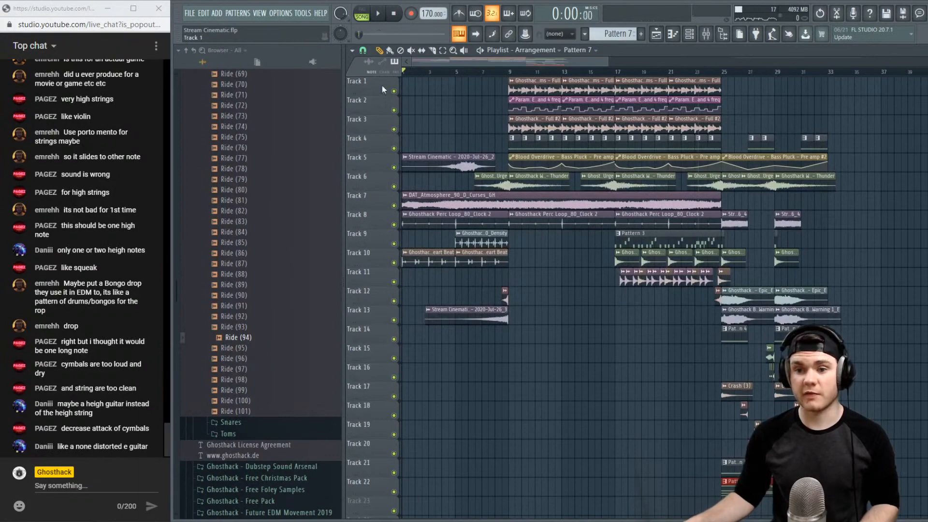
pyautogui.scroll(-4, 657, 290)
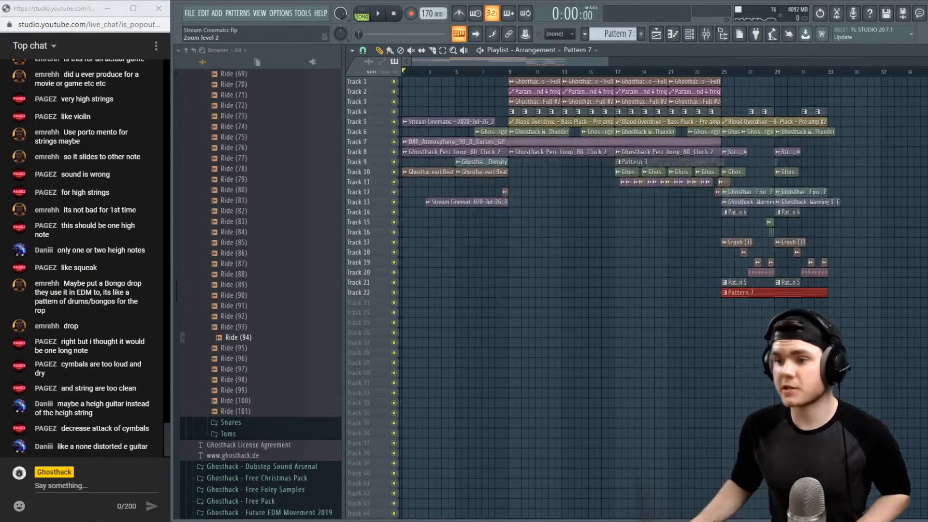
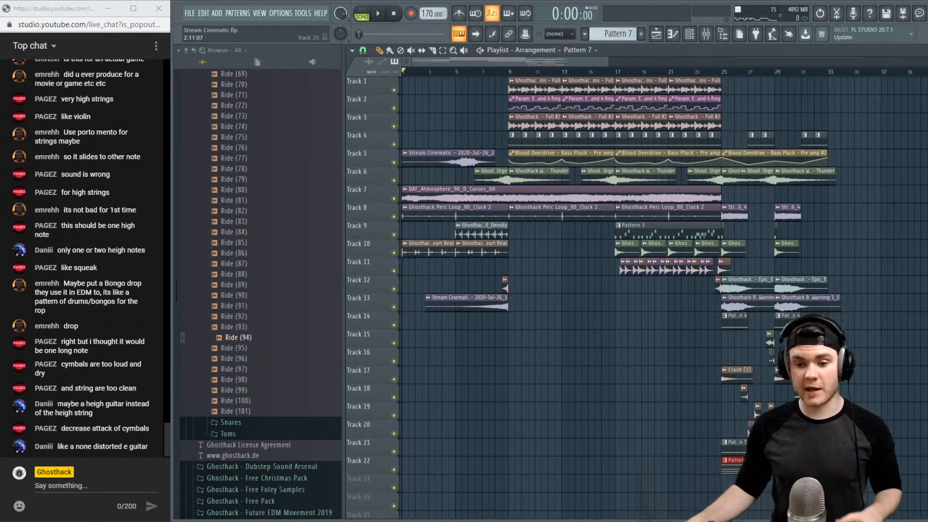
# Switch to OBS to check the live stream's status, then return to FL Studio
pyautogui.hotkey('alt', 'Tab')
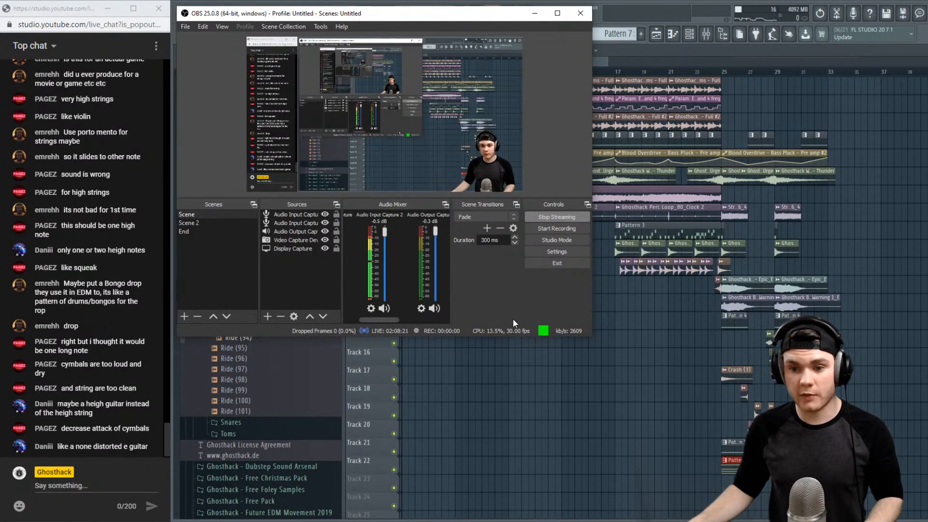
pyautogui.click(532, 15)
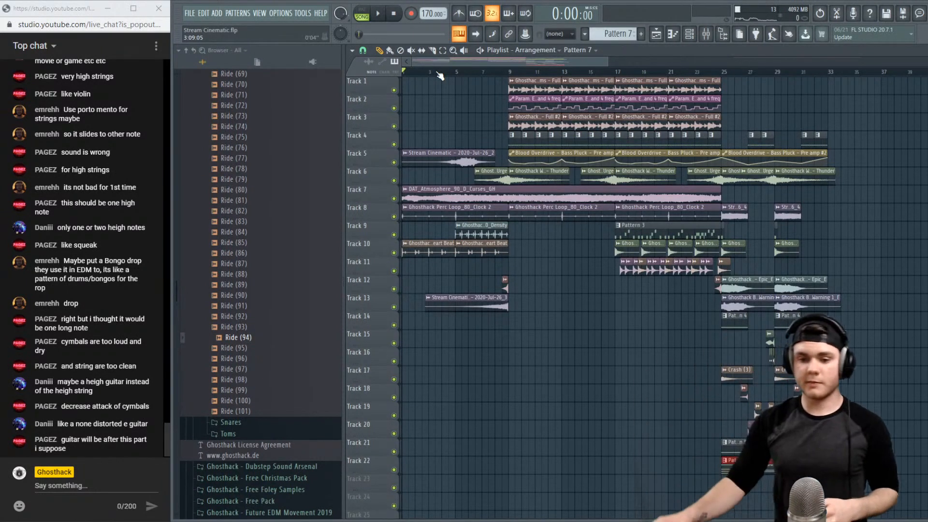
pyautogui.hotkey('alt', 'Tab')
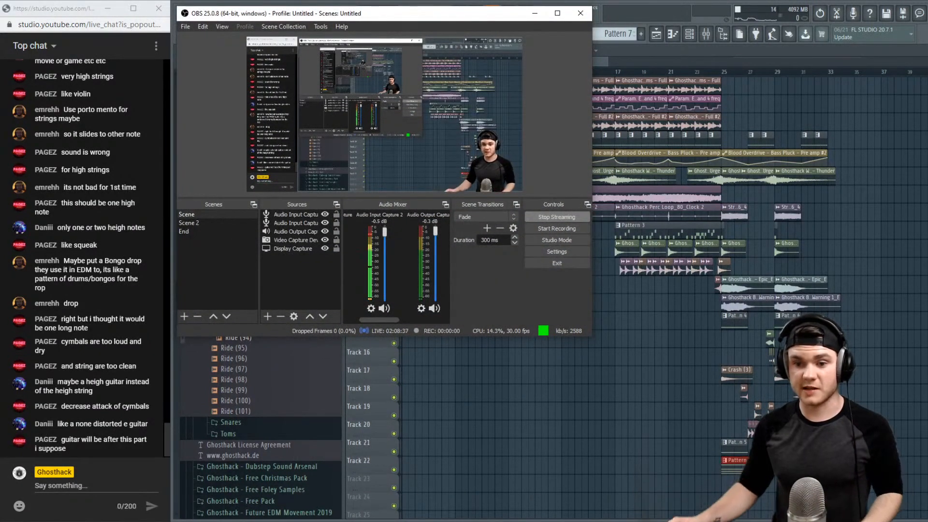
pyautogui.hotkey('alt', 'Tab')
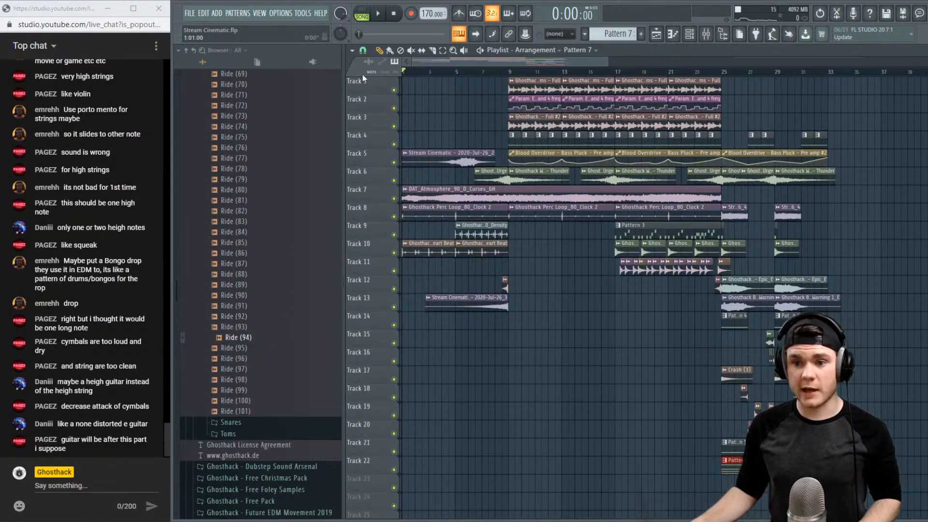
# Play the arrangement from the beginning with the whole song in view
pyautogui.press('space')
pyautogui.scroll(-2, 364, 79)
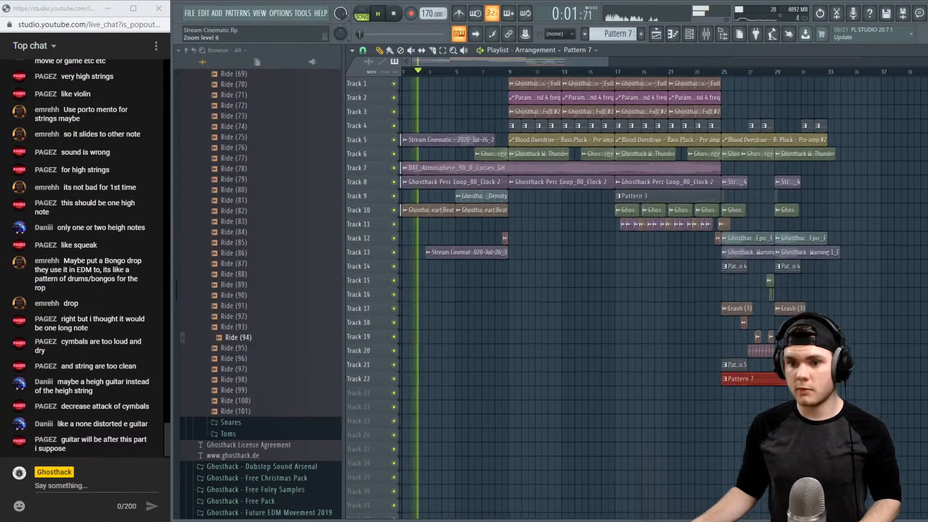
pyautogui.scroll(4, 660, 298)
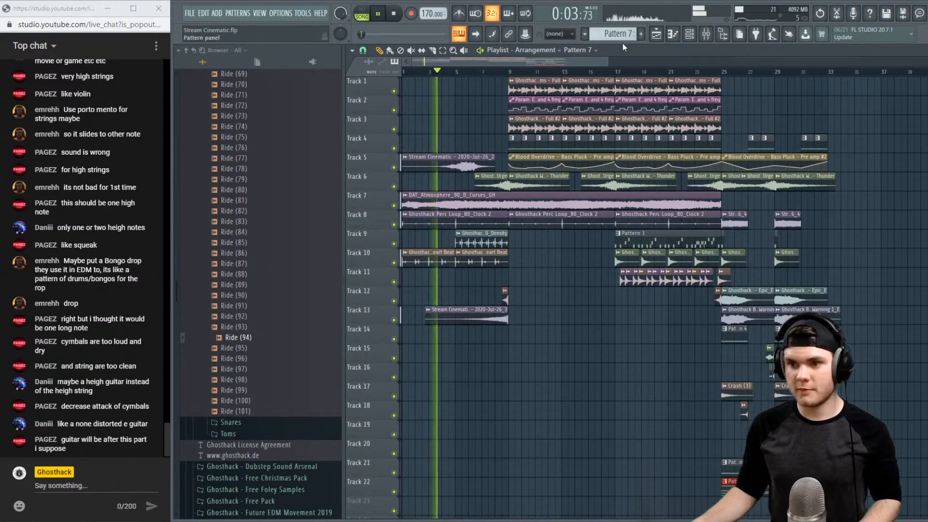
pyautogui.moveTo(608, 62); pyautogui.dragTo(715, 87)
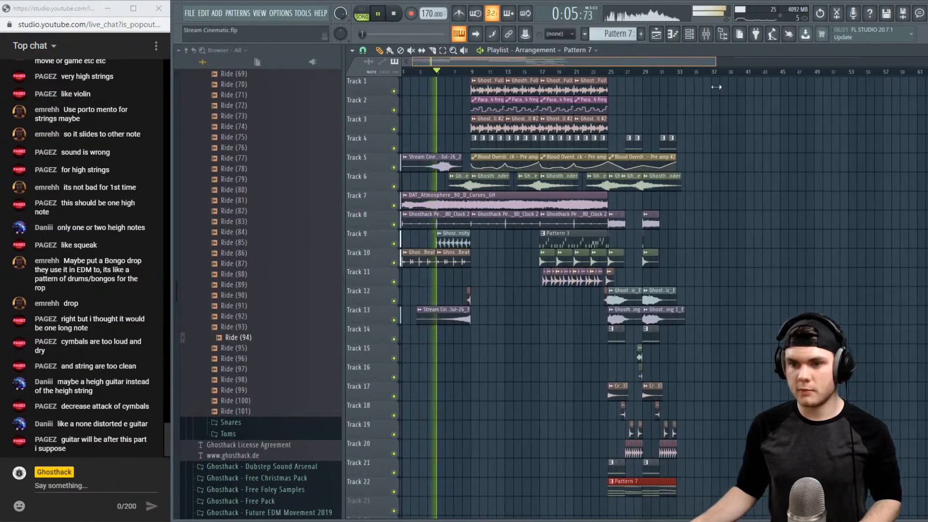
# Lower the Clock track's volume slightly in the mixer, then bring up the Bass Pluck and Effect Drums effect chains
pyautogui.press('F9')
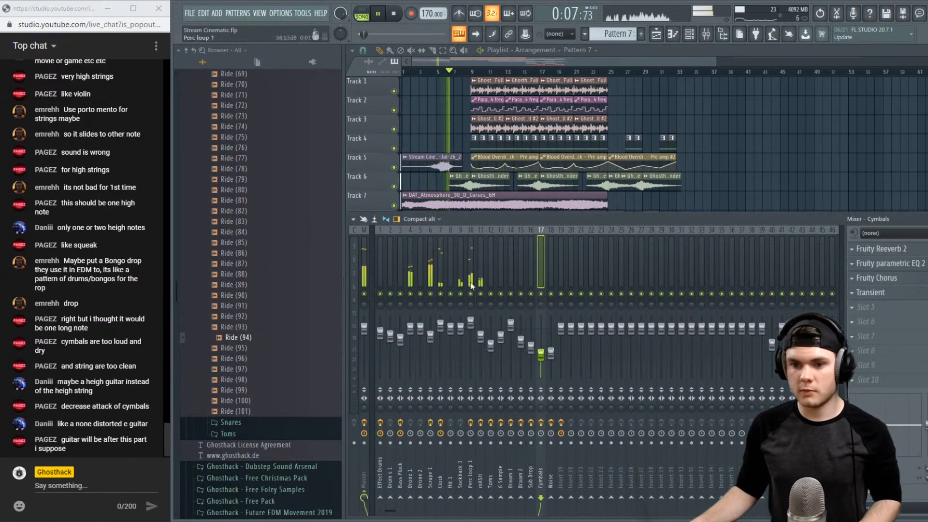
pyautogui.click(441, 325)
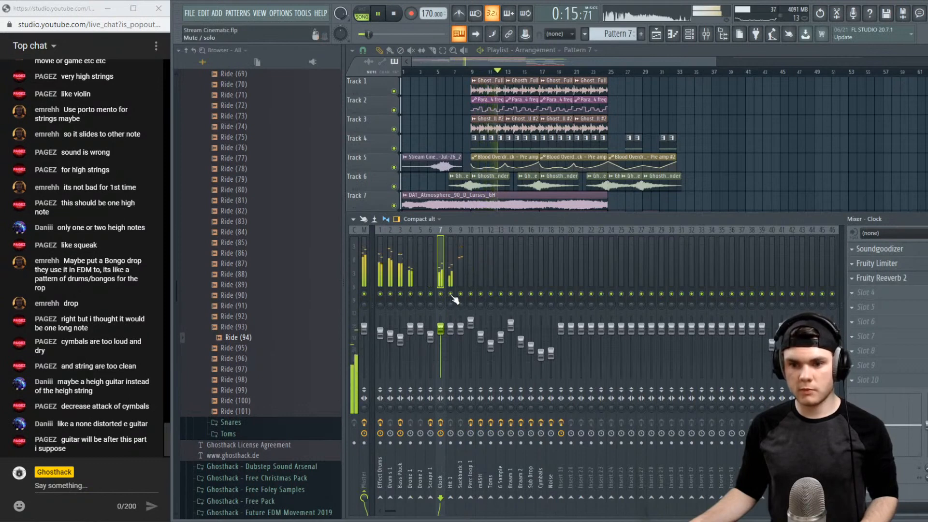
pyautogui.click(401, 272)
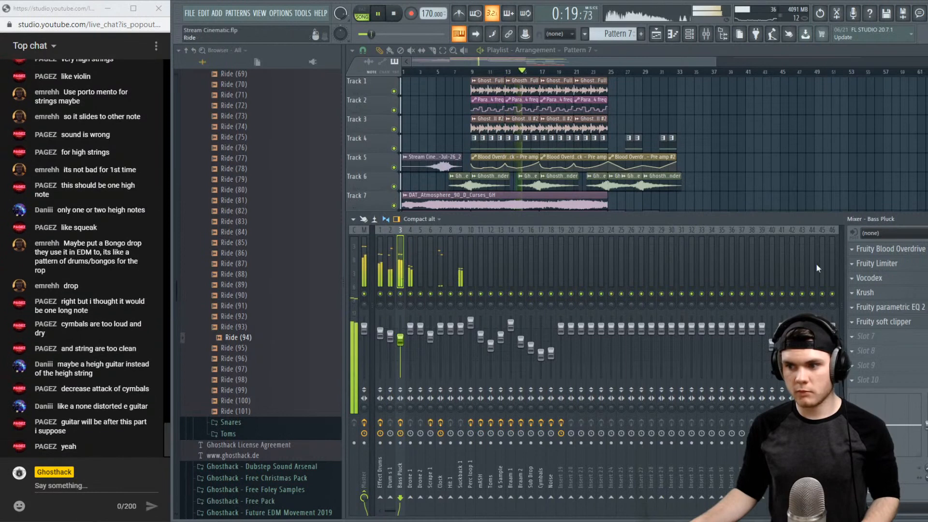
pyautogui.click(381, 272)
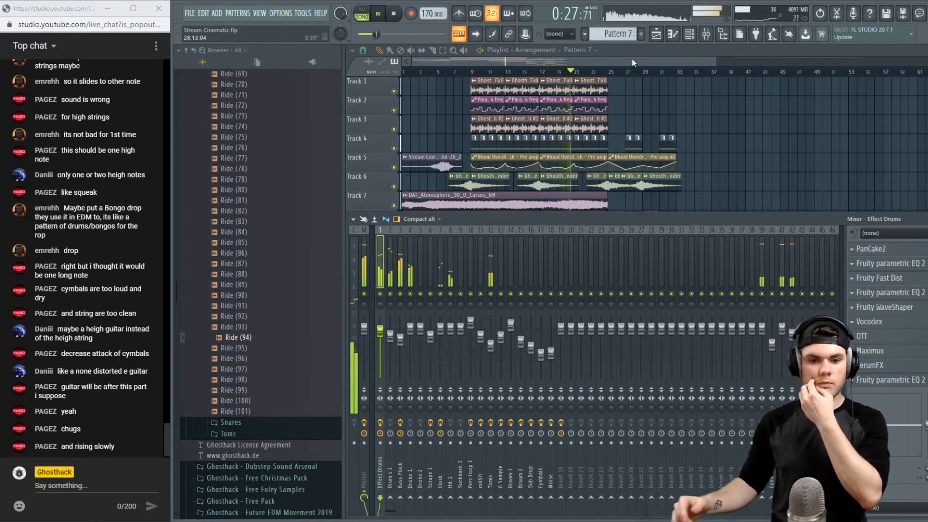
# Hide the mixer and listen to the arrangement through to its end, then stop playback and clear the clip selection
pyautogui.press('F9')
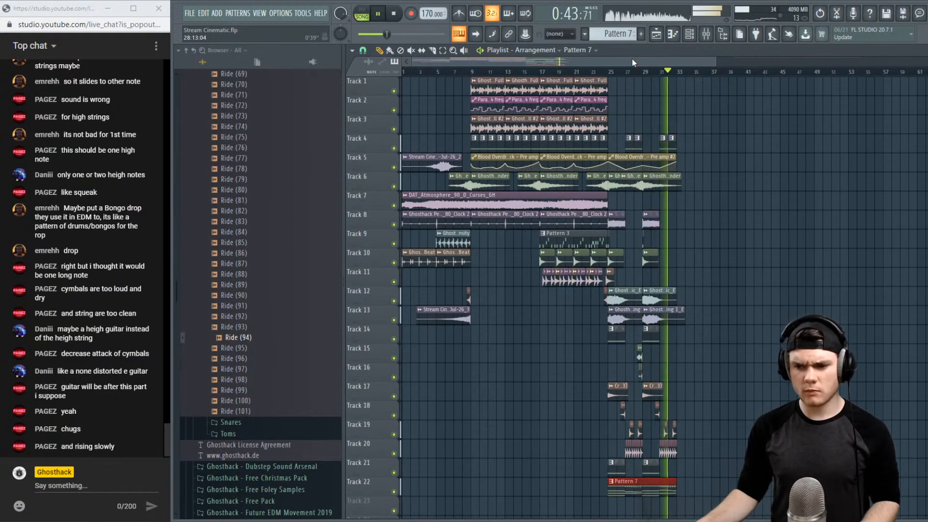
pyautogui.press('space')
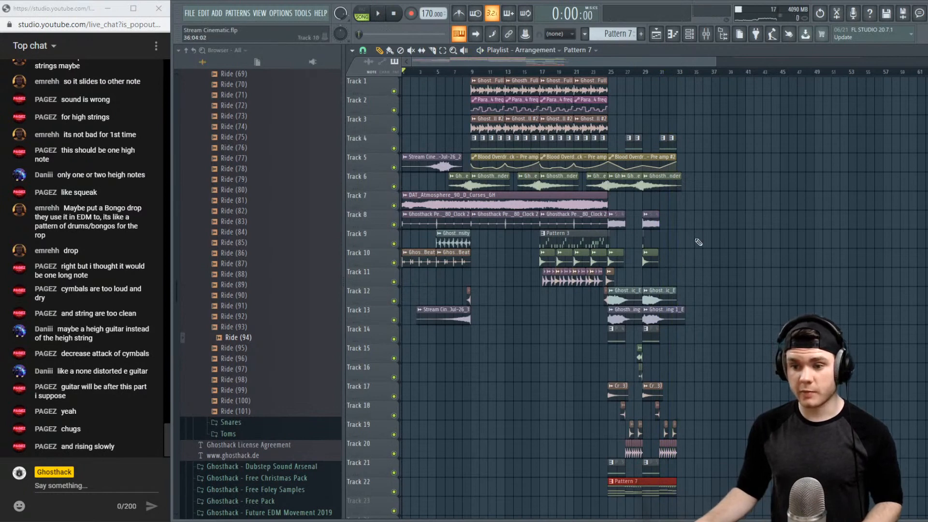
pyautogui.keyDown('ctrl'); pyautogui.click(734, 117); pyautogui.keyUp('ctrl')
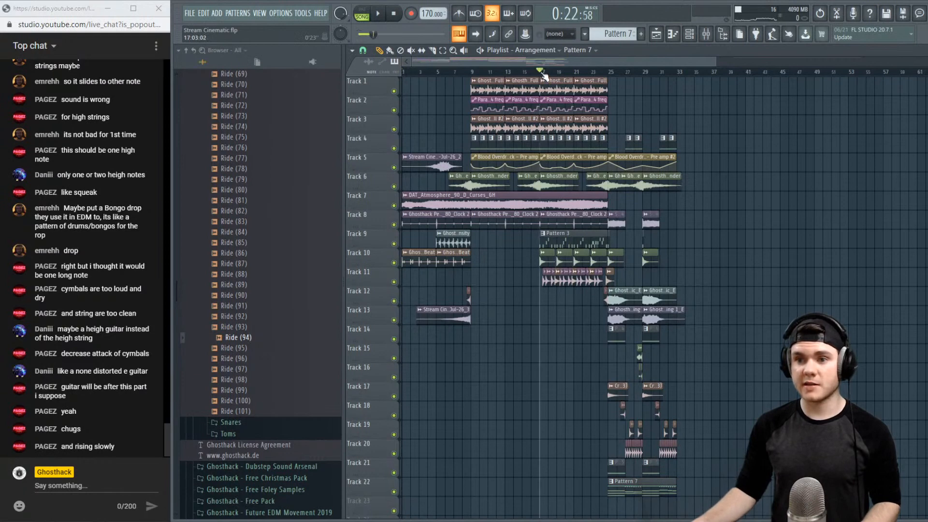
# Play the section from bar 17 with the mixer shown and bring up the Snare track's effect chain
pyautogui.press('space')
pyautogui.click(710, 40)
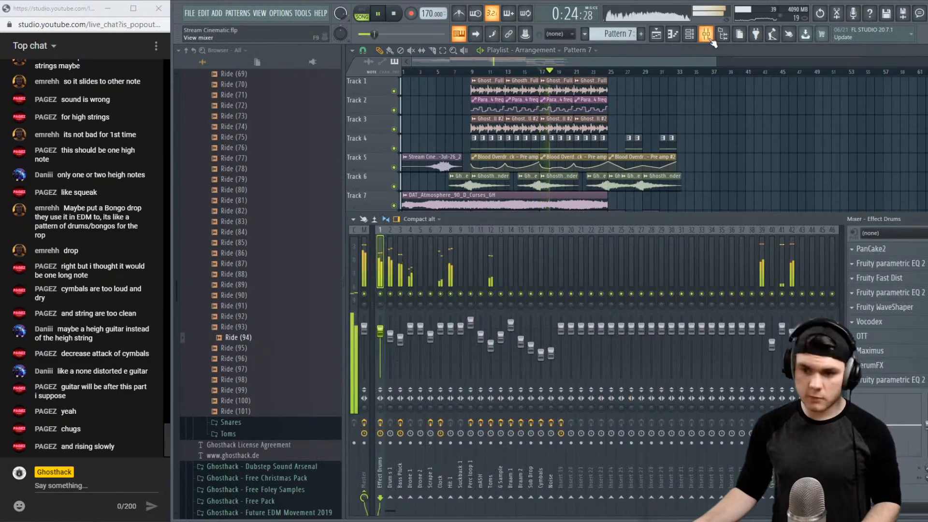
pyautogui.press('space')
pyautogui.click(796, 276)
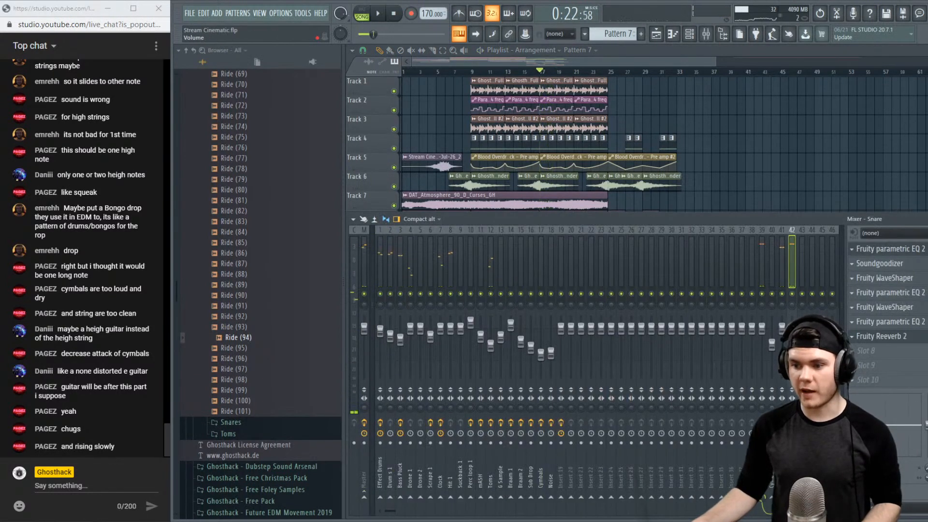
pyautogui.press('space')
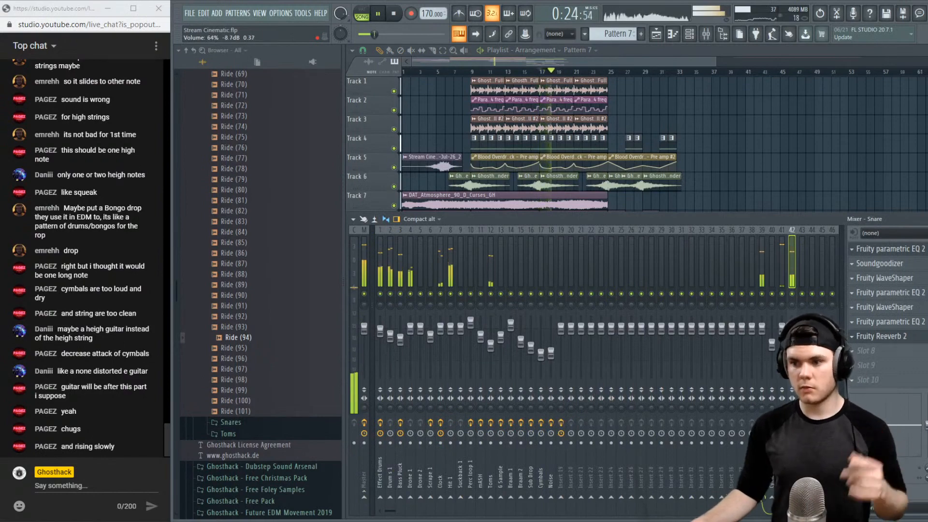
pyautogui.press('space')
# Return to the full playlist and play the transition into bar 25 from about bar 23
pyautogui.click(645, 59)
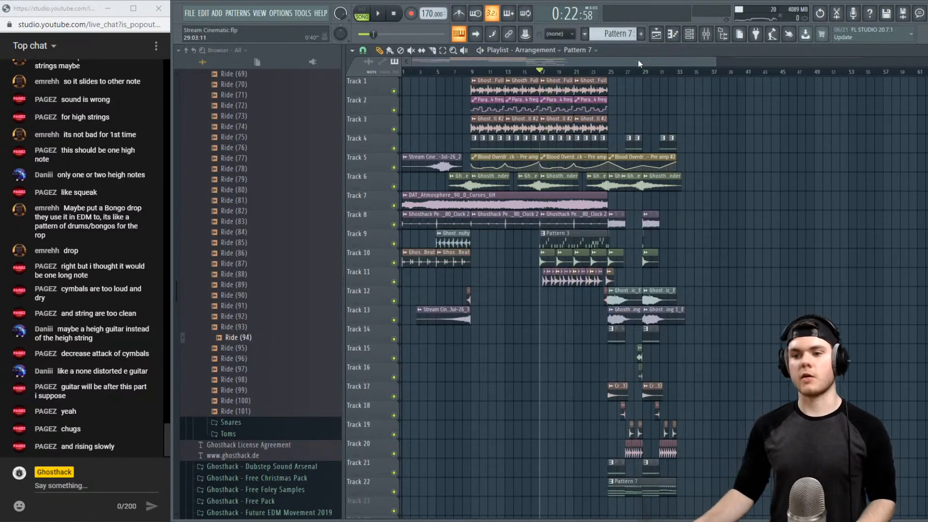
pyautogui.click(594, 71)
pyautogui.press('space')
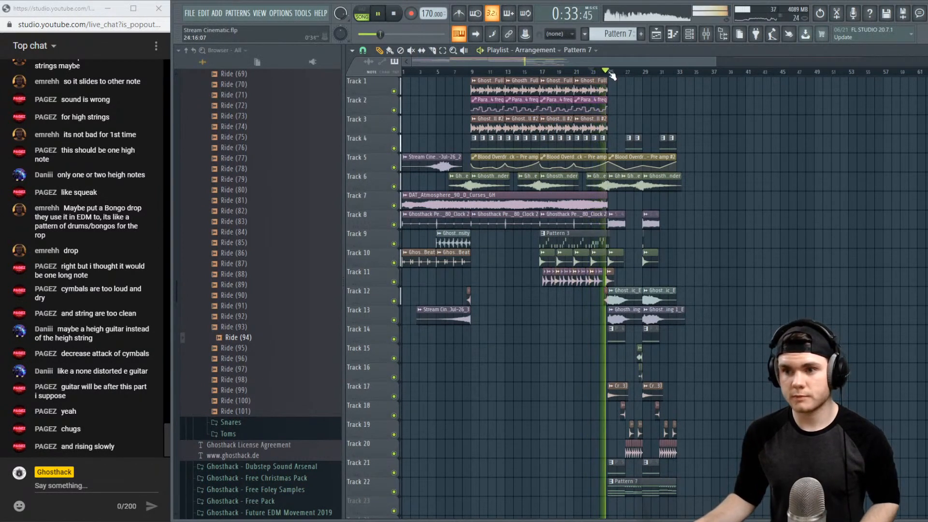
pyautogui.scroll(3, 611, 75)
pyautogui.press('space')
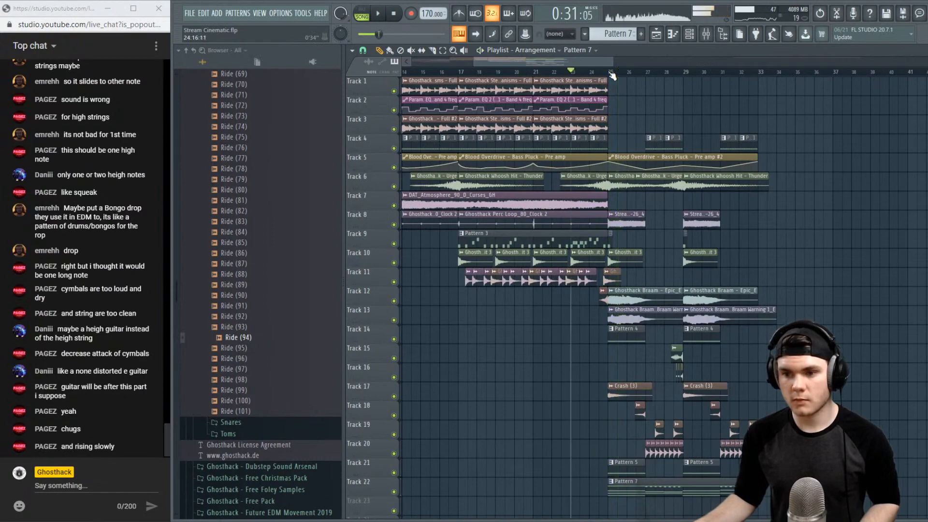
# Place another Pattern 7 clip on Track 22 at bar 17 and play it briefly from there
pyautogui.scroll(-1, 611, 74)
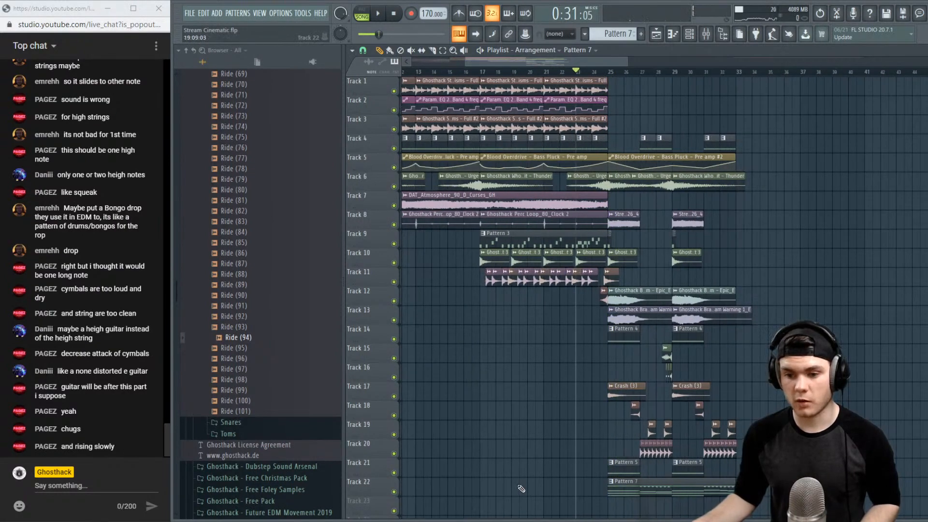
pyautogui.click(479, 482)
pyautogui.click(481, 72)
pyautogui.press('space')
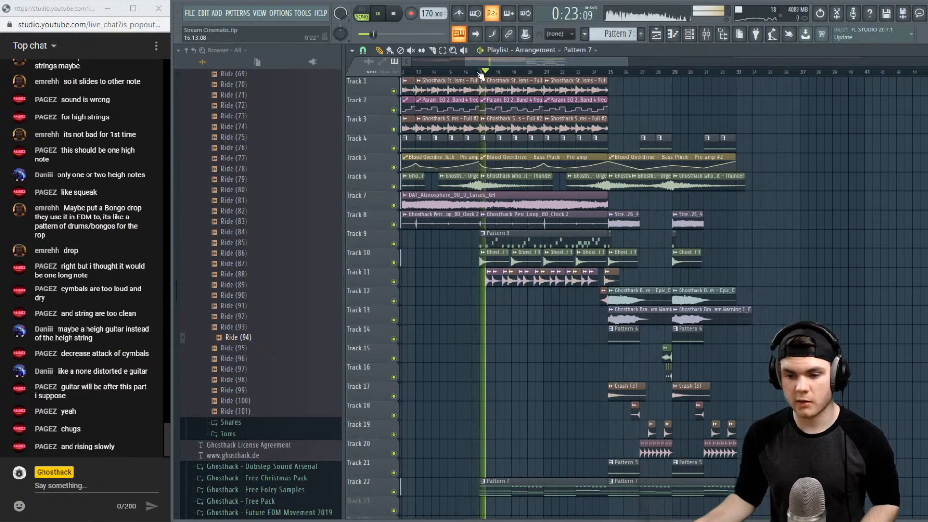
pyautogui.press('space')
# Make the Track 22 clip at bar 17 a unique pattern and open its FLEX notes in the piano roll
pyautogui.rightClick(486, 482)
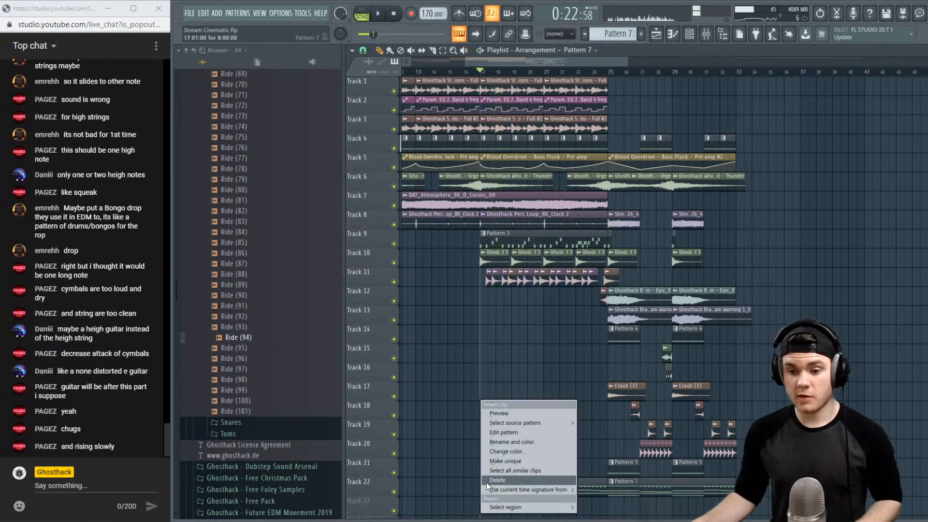
pyautogui.click(497, 463)
pyautogui.doubleClick(541, 487)
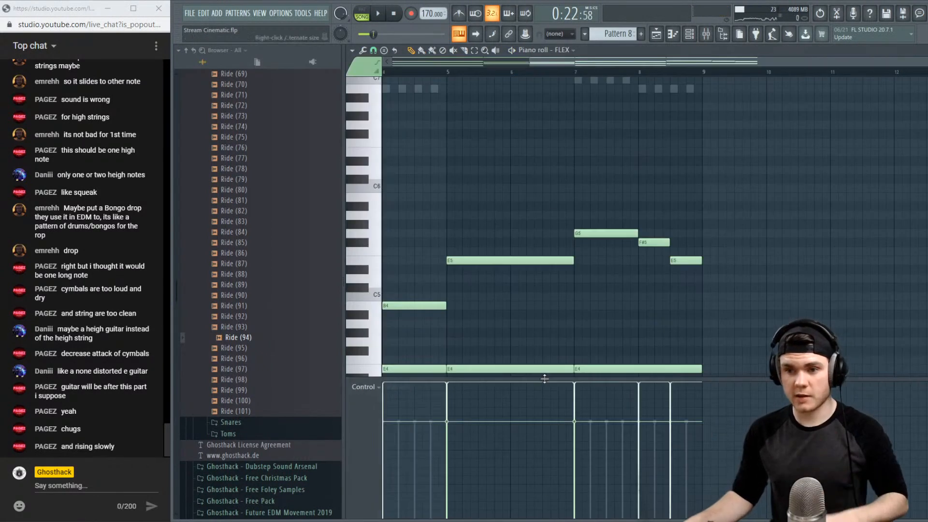
# Delete all FLEX notes below the sustained E7 notes throughout Pattern 8 and listen to the result
pyautogui.scroll(-1, 716, 208)
pyautogui.scroll(-3, 717, 207)
pyautogui.scroll(-4, 787, 292)
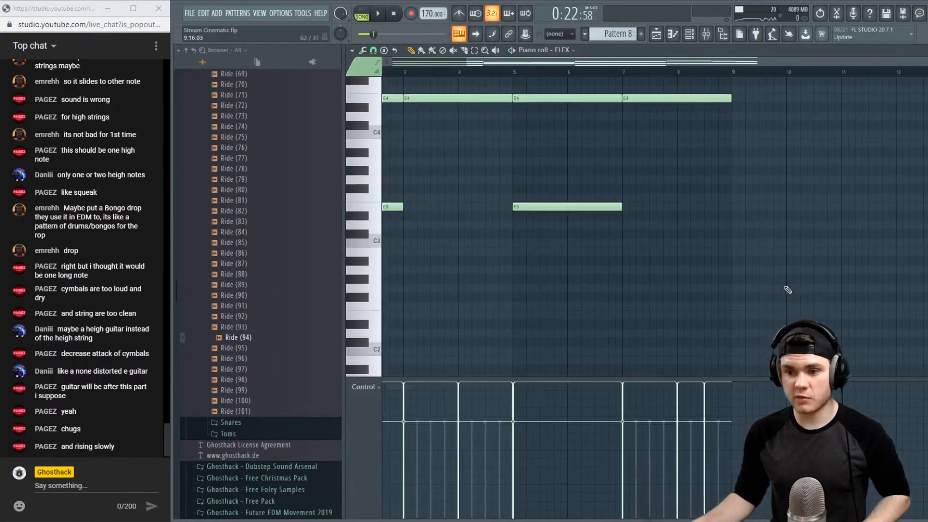
pyautogui.moveTo(465, 60); pyautogui.dragTo(389, 61)
pyautogui.scroll(5, 791, 243)
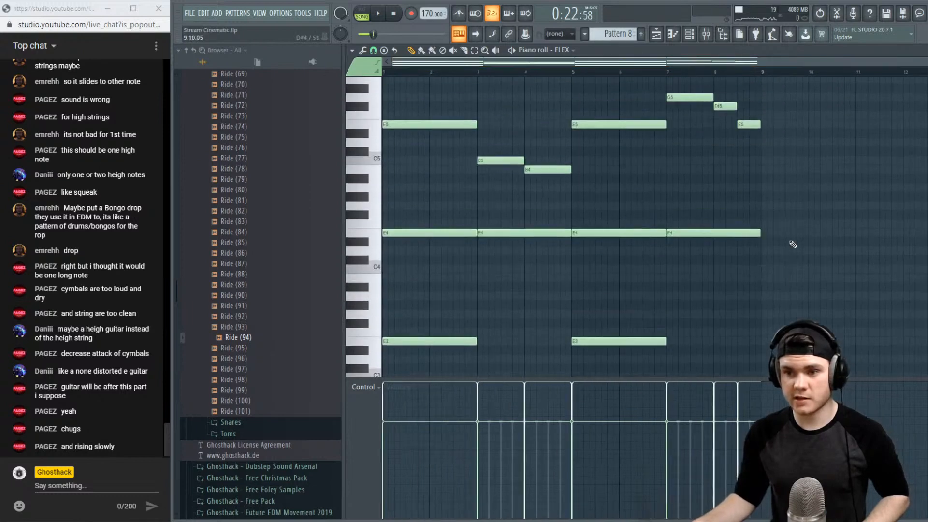
pyautogui.scroll(-4, 794, 246)
pyautogui.moveTo(823, 299); pyautogui.dragTo(258, 137)
pyautogui.press('Delete')
pyautogui.scroll(4, 497, 181)
pyautogui.press('space')
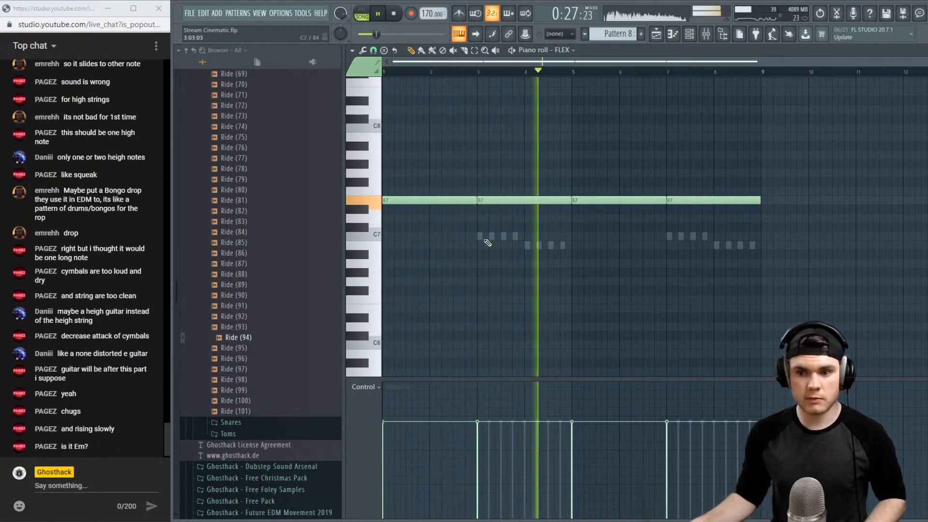
pyautogui.press('space')
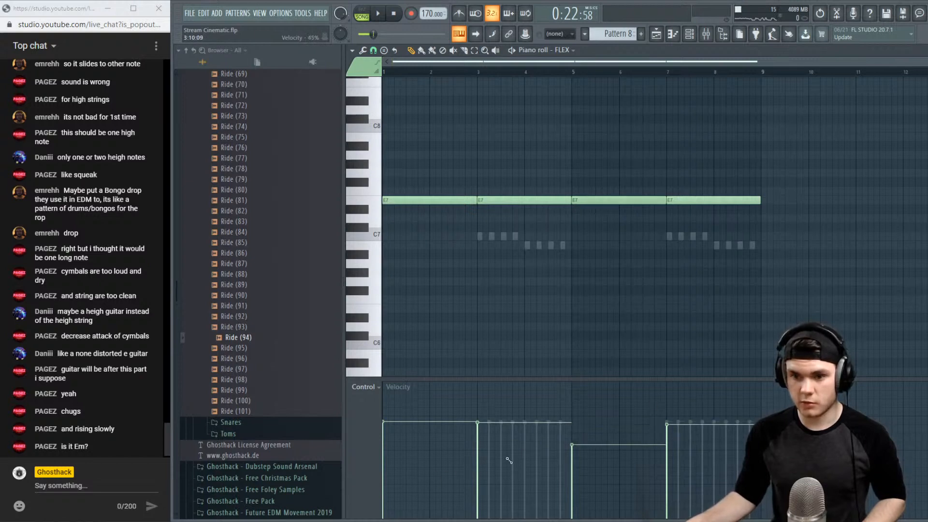
# Shape the velocities of the four long E7 notes into a rising ramp and play it back
pyautogui.moveTo(508, 460); pyautogui.dragTo(381, 485)
pyautogui.press('space')
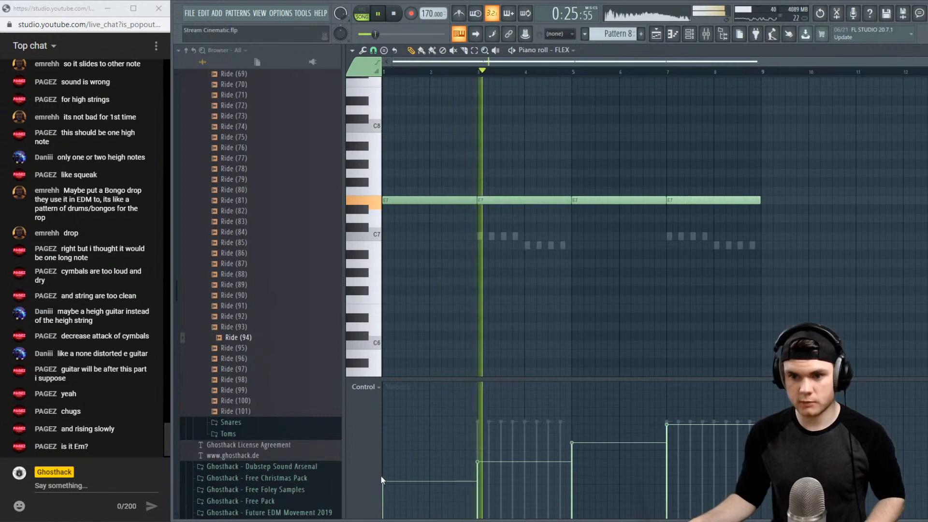
# Switch to the FLEX #2 notes, extend the repeated short E7 notes across bars 1–2 and 5–6, and start playback
pyautogui.rightClick(480, 238)
pyautogui.rightClick(481, 238)
pyautogui.press('space')
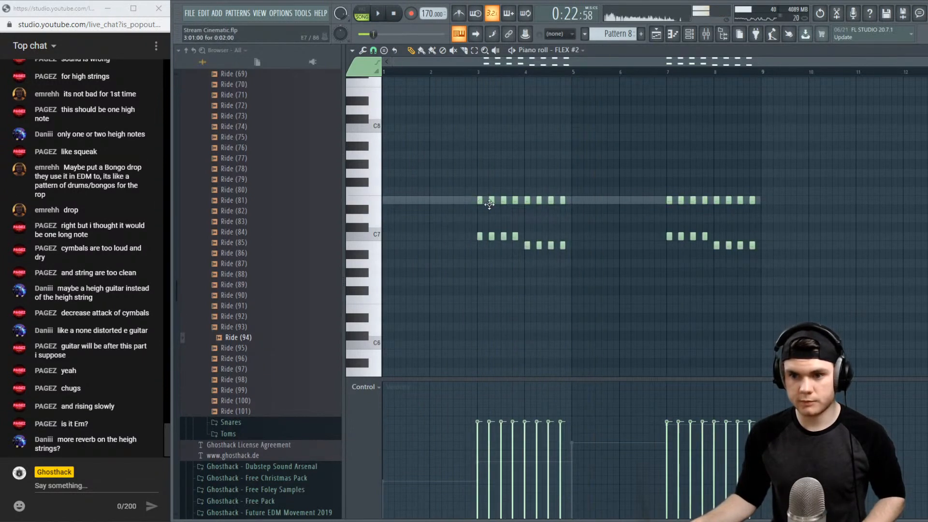
pyautogui.moveTo(578, 200)
pyautogui.mouseDown()
pyautogui.moveTo(368, 207)
pyautogui.moveTo(600, 203)
pyautogui.moveTo(574, 209)
pyautogui.mouseUp()
pyautogui.press('space')
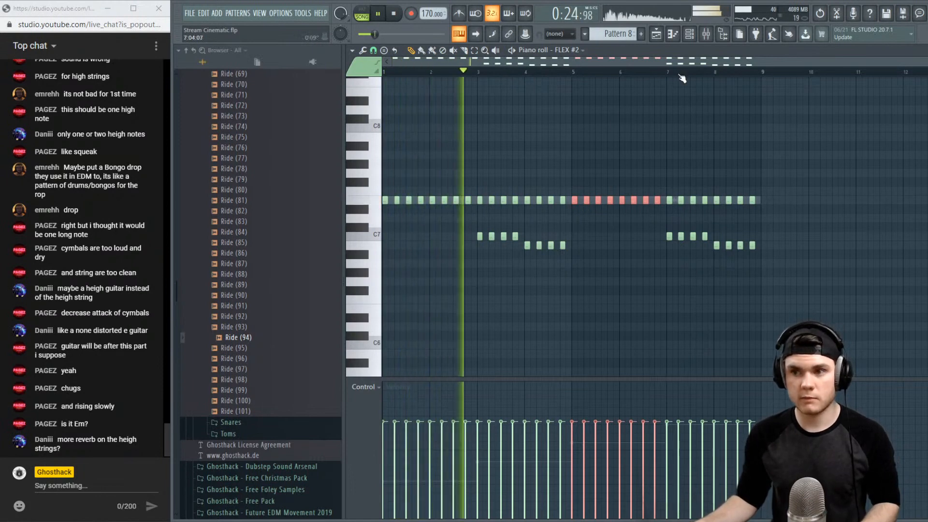
# Leave the piano roll, listen to the section from bar 17, and check FLEX #2's instrument settings before returning to the playlist
pyautogui.press('Escape')
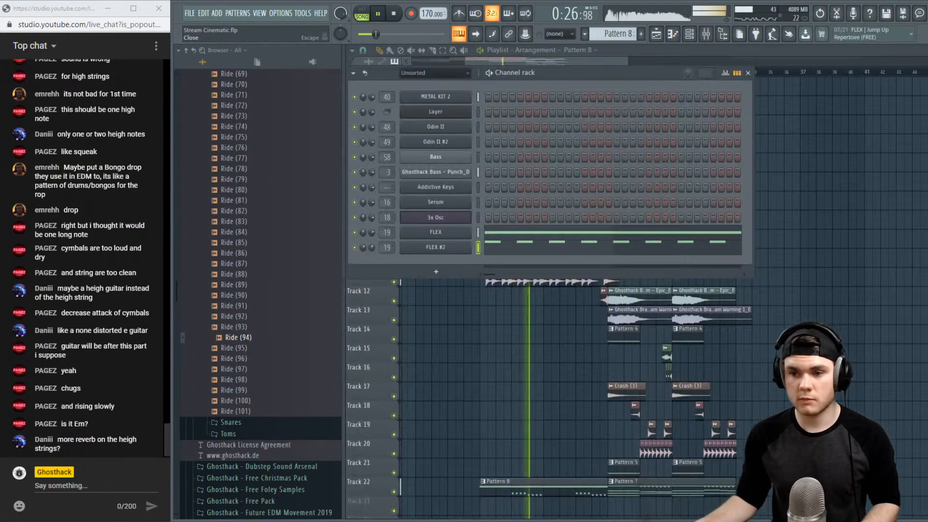
pyautogui.press('space')
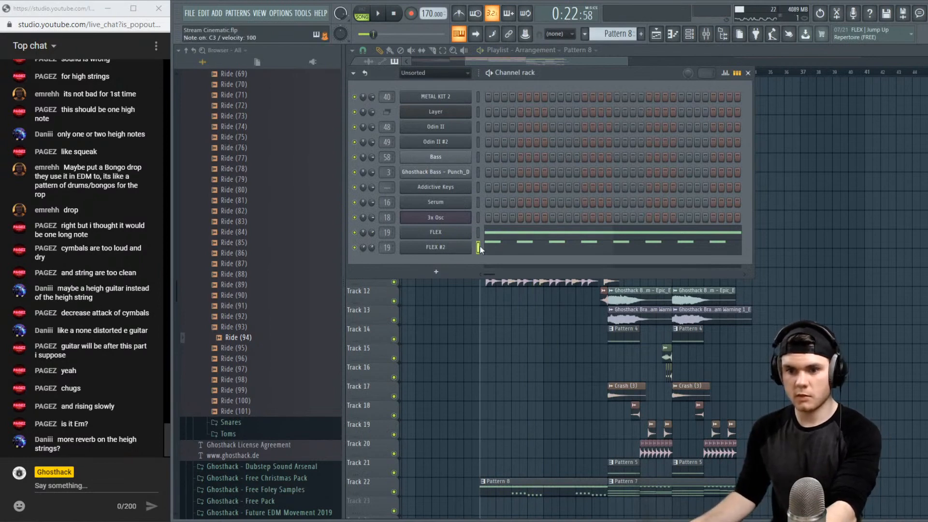
pyautogui.press('space')
pyautogui.press('space')
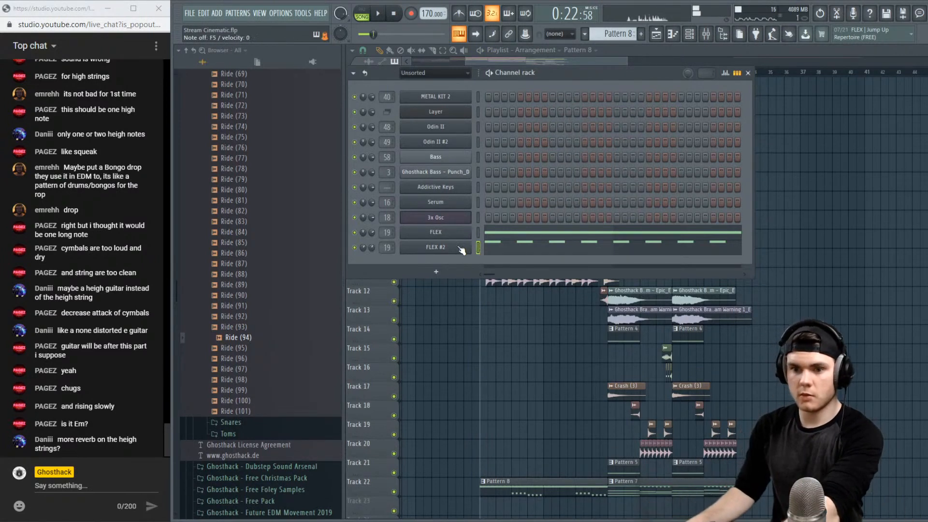
pyautogui.click(458, 247)
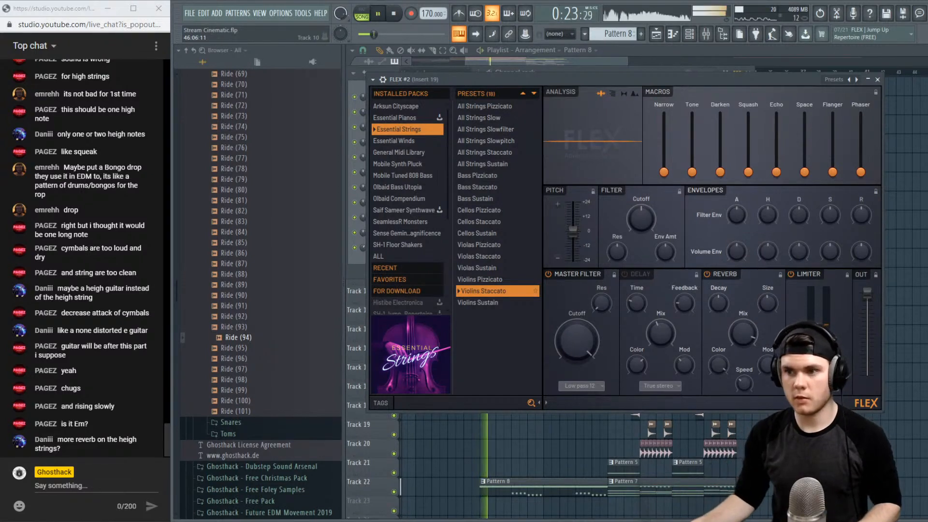
pyautogui.click(876, 79)
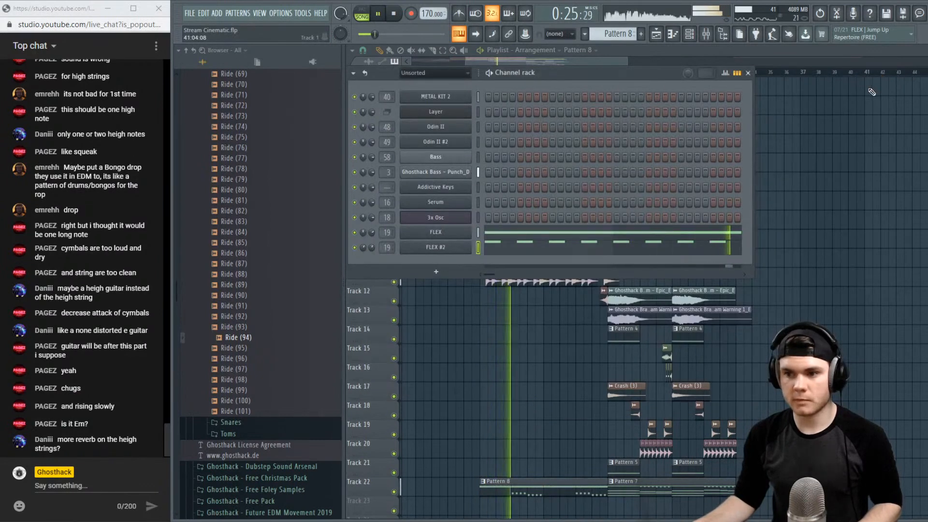
pyautogui.click(645, 52)
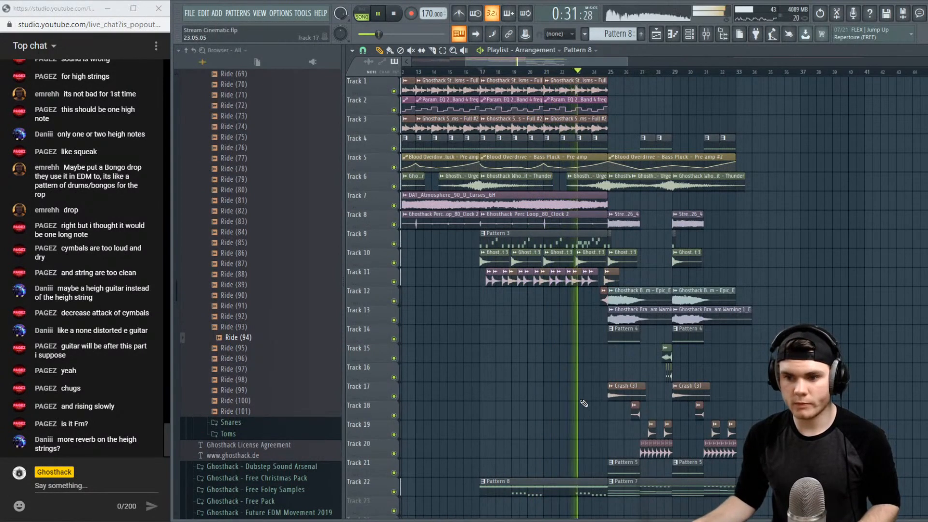
# Reopen Pattern 8's FLEX notes and lower the velocities of the four long E7 notes, keeping them rising
pyautogui.doubleClick(581, 494)
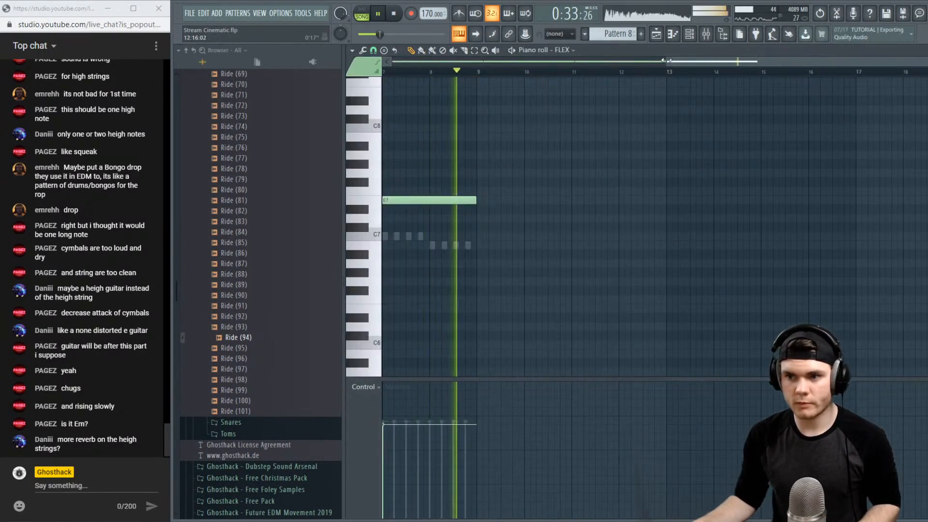
pyautogui.moveTo(666, 62); pyautogui.dragTo(300, 110)
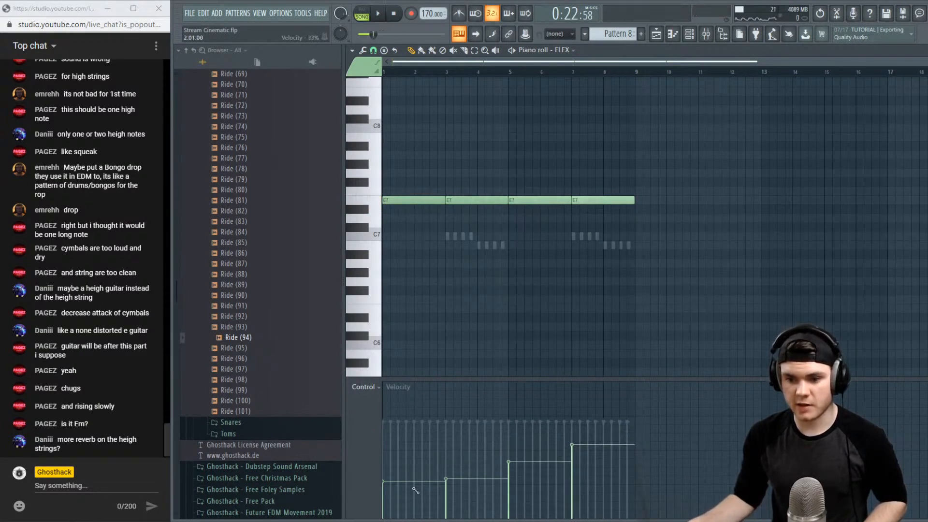
# Select all repeated E7 notes in FLEX #2 and ramp their velocities up from about 48% to about 72%
pyautogui.doubleClick(499, 246)
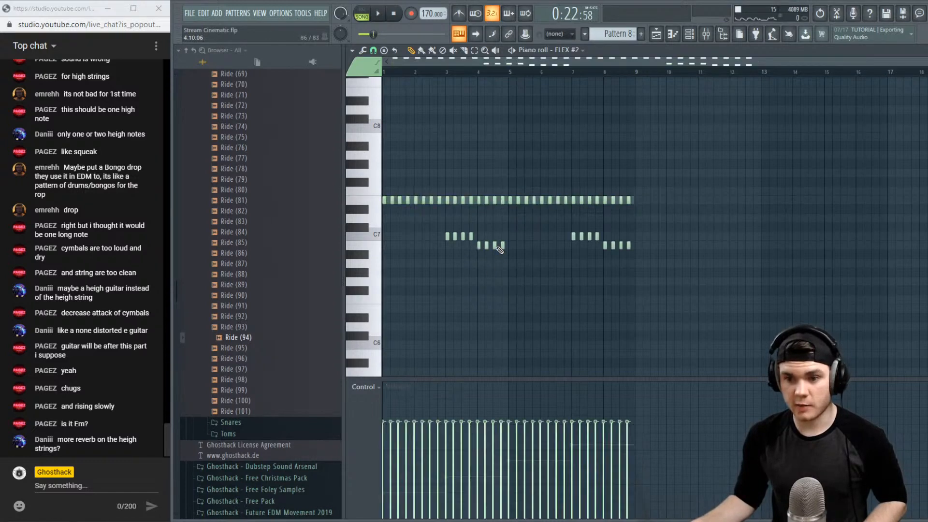
pyautogui.moveTo(659, 217); pyautogui.dragTo(383, 166)
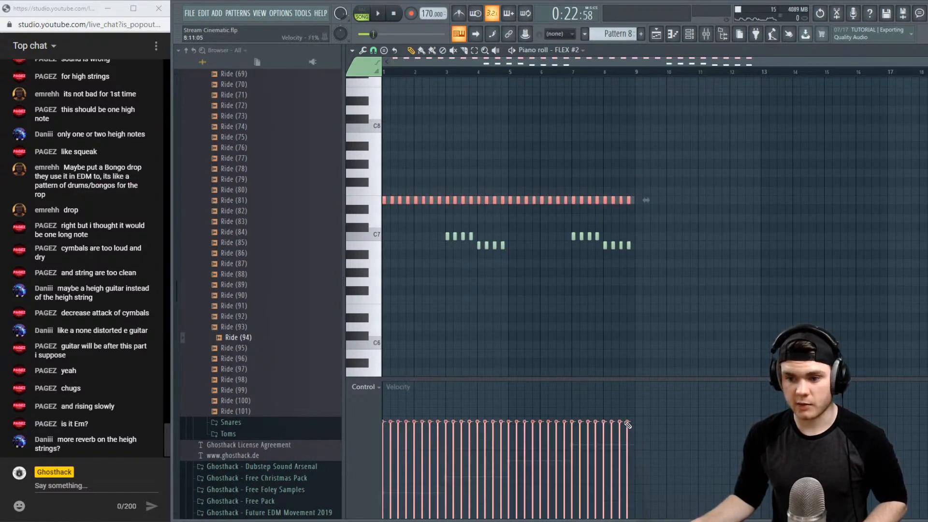
pyautogui.moveTo(519, 446); pyautogui.dragTo(427, 464)
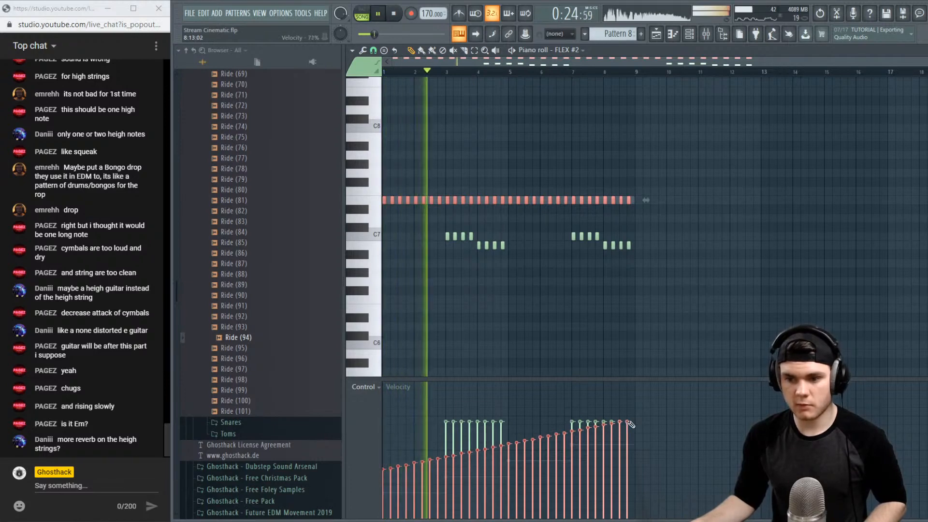
pyautogui.moveTo(628, 421); pyautogui.dragTo(380, 460)
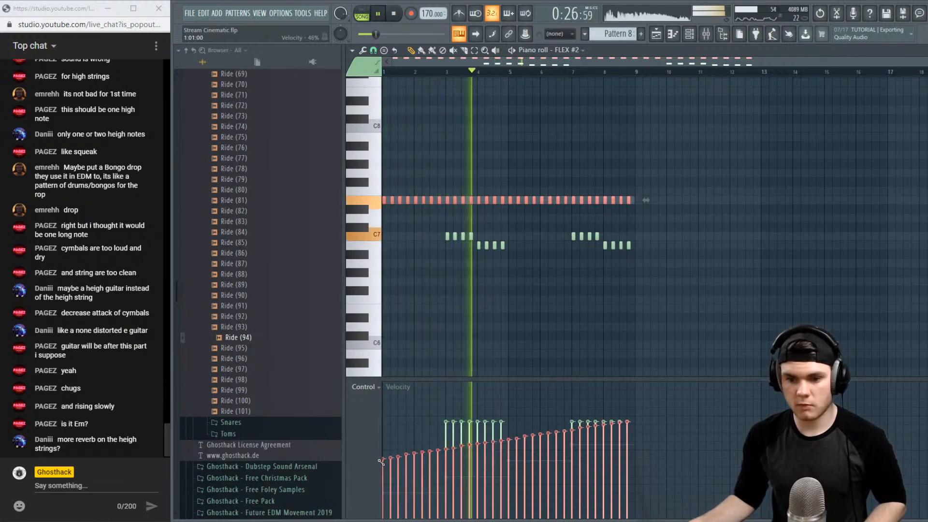
# Select the lower FLEX #2 notes around C7 and ramp their velocities upward from about 60%, then clear the selection
pyautogui.moveTo(669, 266); pyautogui.dragTo(431, 236)
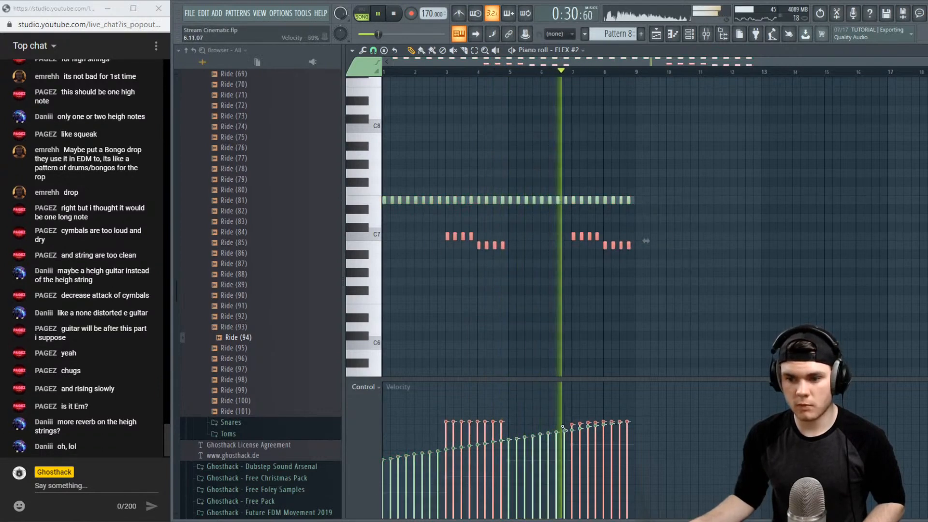
pyautogui.moveTo(562, 428); pyautogui.dragTo(447, 438)
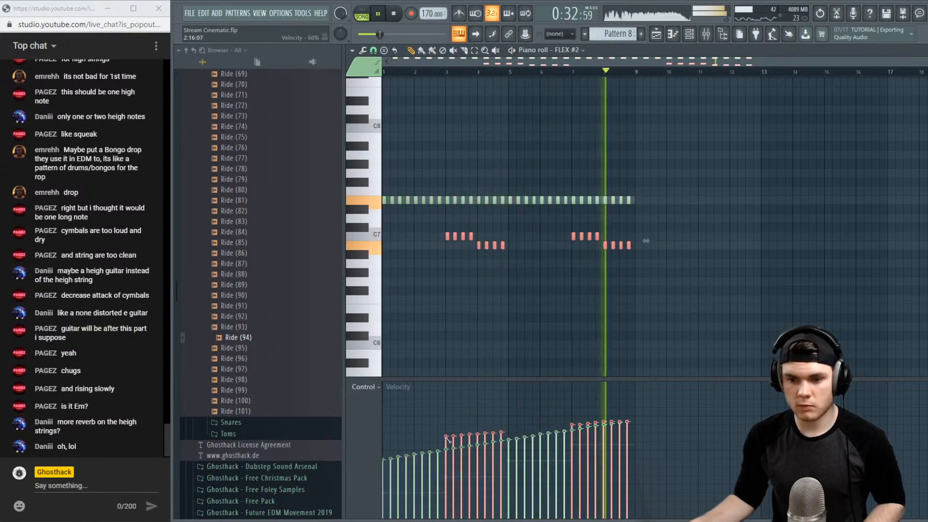
pyautogui.click(730, 236)
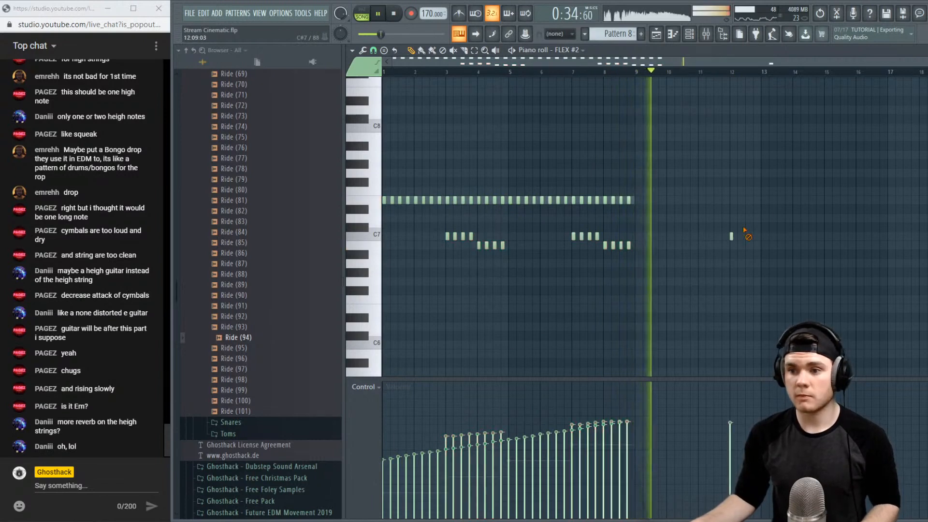
# Delete FLEX #2's stray C7 note at bar 12 and return to the playlist, closing the channel rack
pyautogui.rightClick(731, 236)
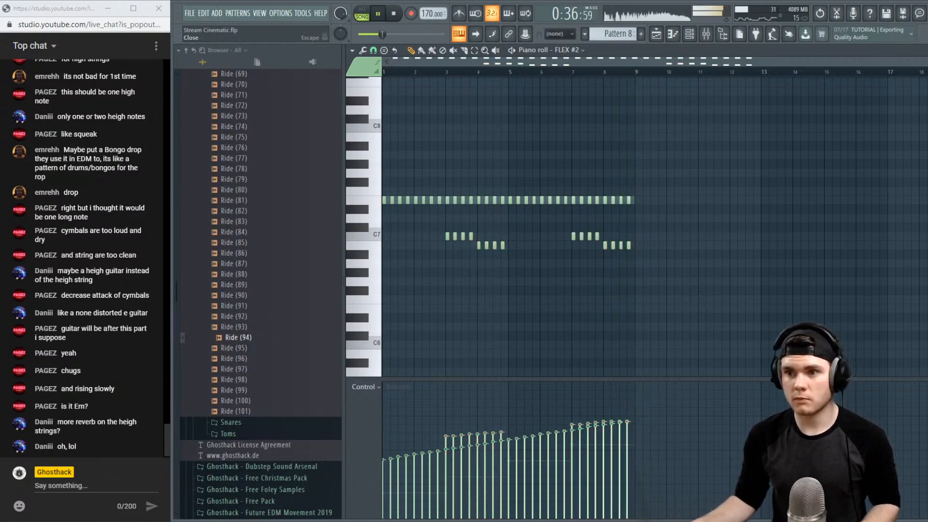
pyautogui.click(921, 50)
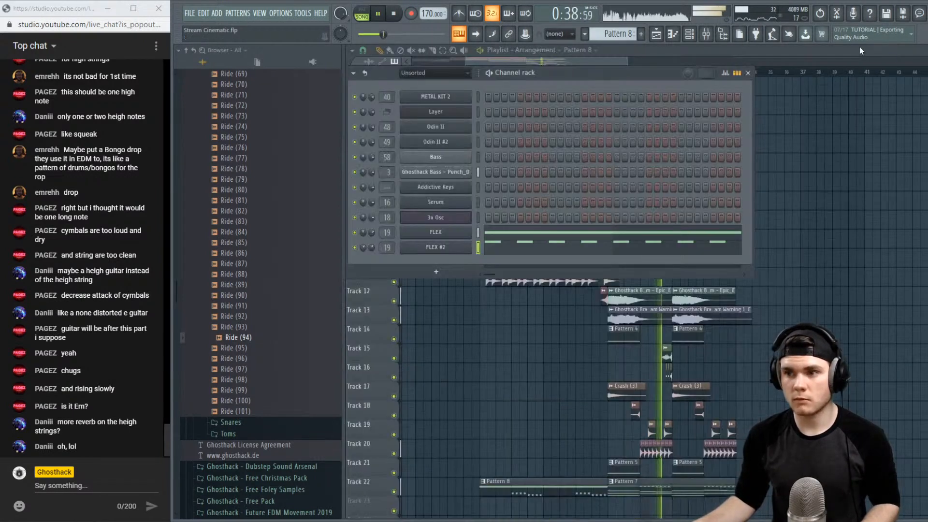
pyautogui.click(749, 66)
# Restart playback from bar 17 and place the Ghosthack Braam Warning 1_E clip on Track 13 at bar 17
pyautogui.click(507, 72)
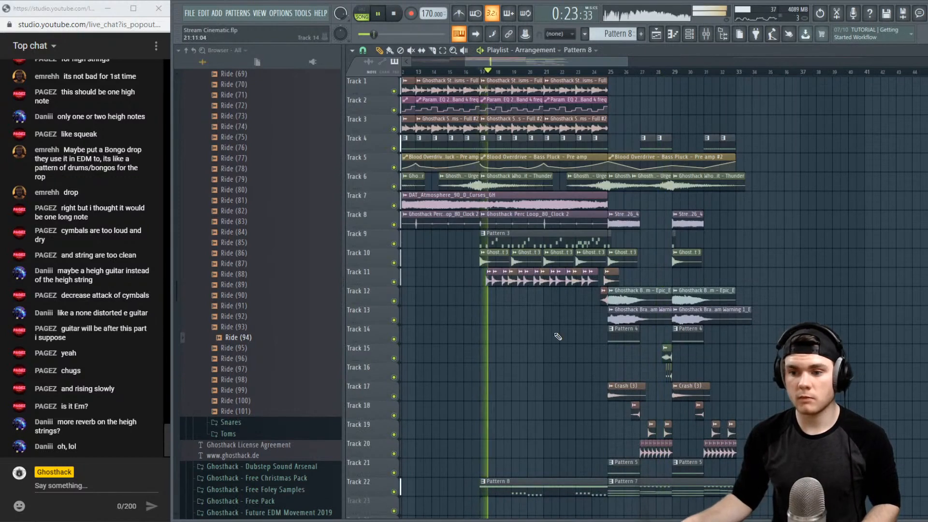
pyautogui.press('space')
pyautogui.press('space')
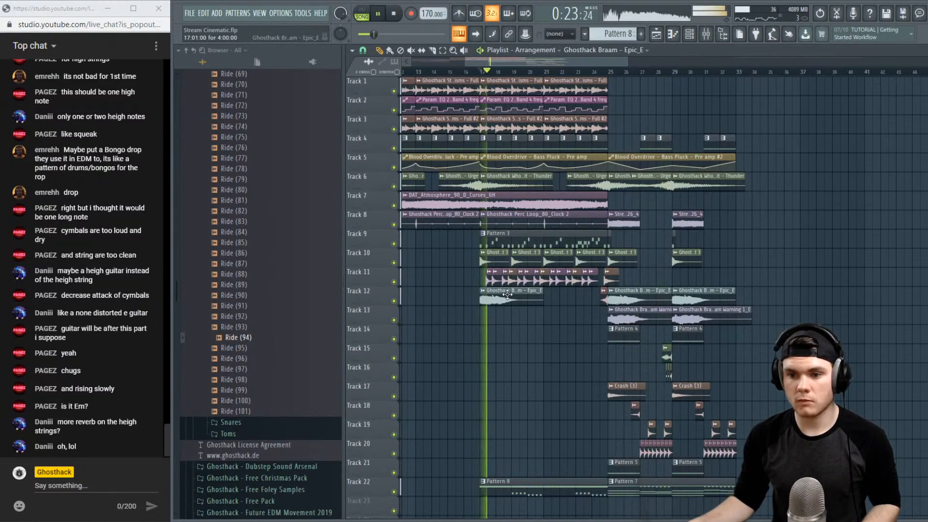
pyautogui.click(483, 315)
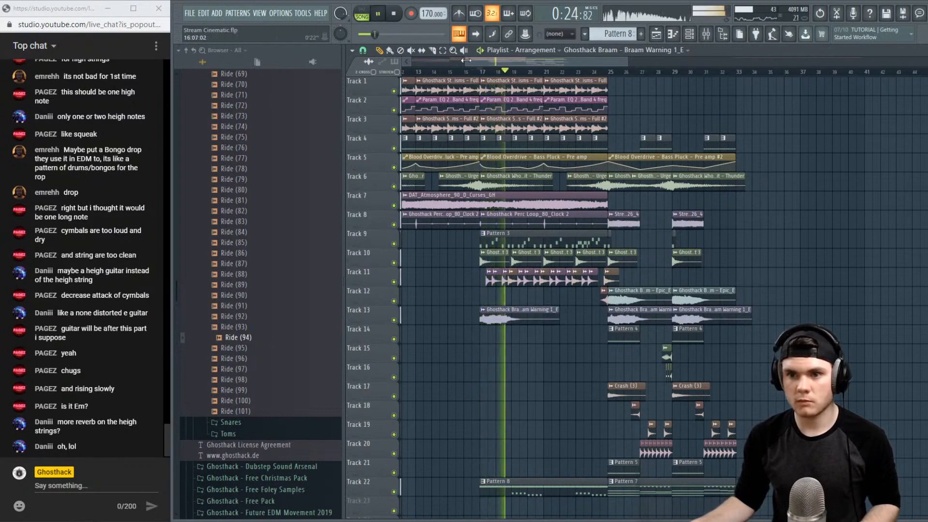
# Listen to the arrangement from the intro around bar 3 into the drop, replay from bar 24, and stop playback
pyautogui.moveTo(466, 62); pyautogui.dragTo(375, 71)
pyautogui.press('space')
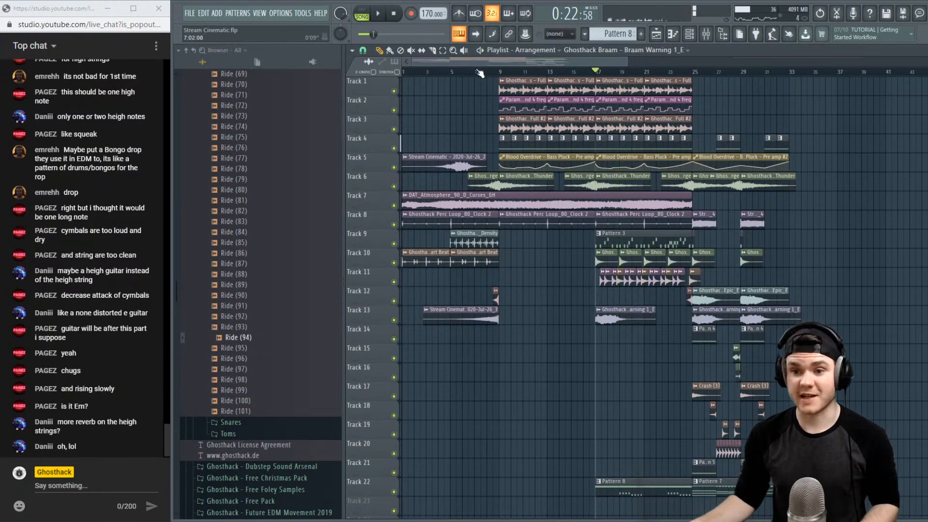
pyautogui.moveTo(476, 71); pyautogui.dragTo(472, 72)
pyautogui.press('space')
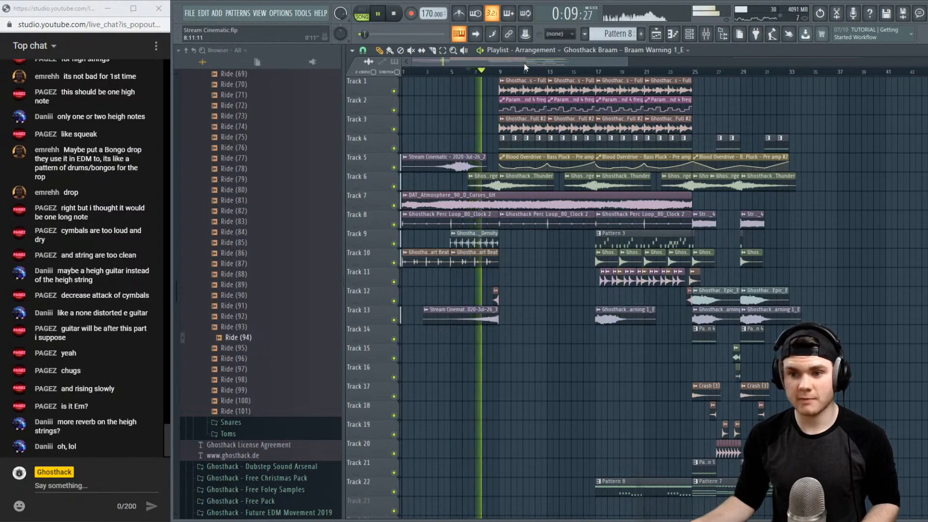
pyautogui.press('space')
pyautogui.click(425, 73)
pyautogui.press('space')
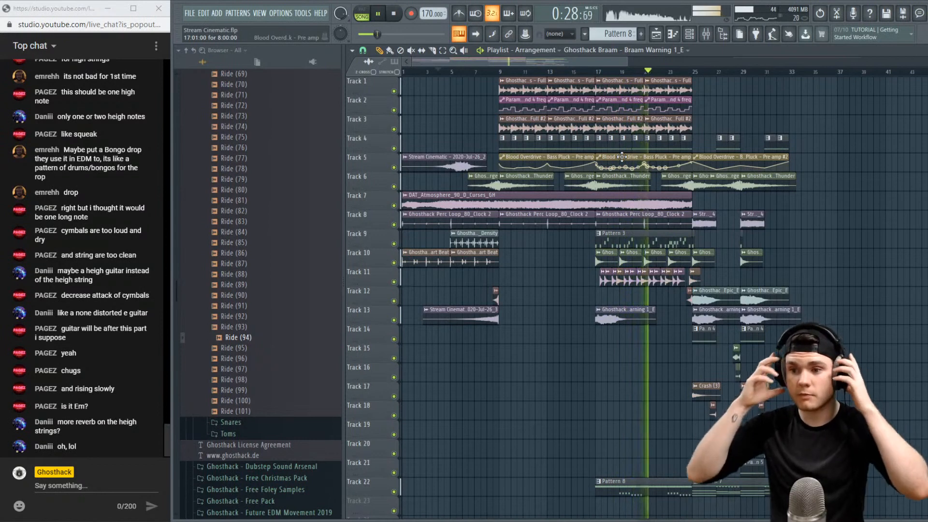
pyautogui.moveTo(580, 65); pyautogui.dragTo(618, 63)
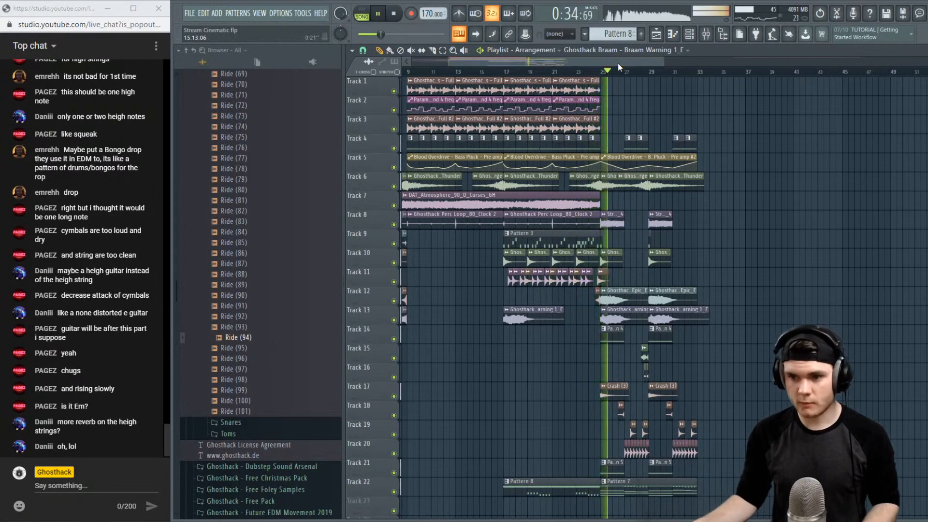
pyautogui.click(590, 71)
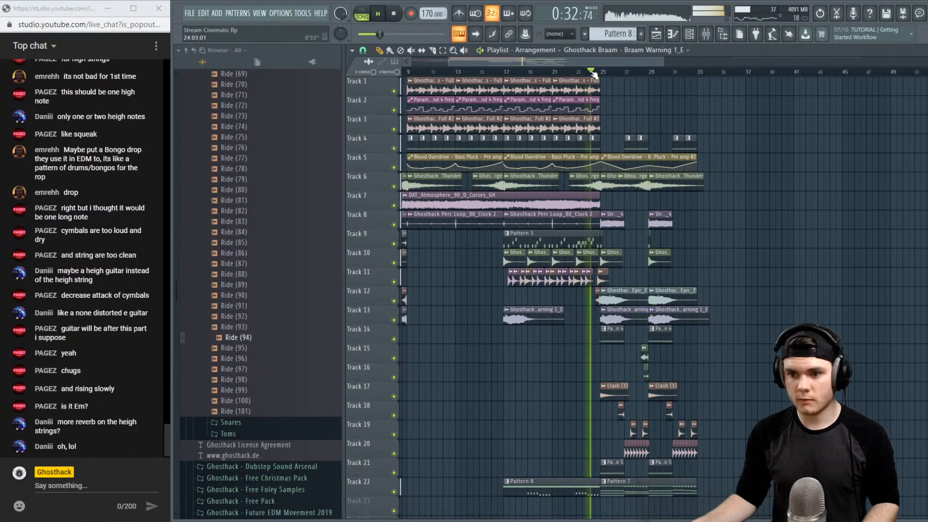
pyautogui.press('space')
# Collapse the Ride Cymbals, One-Shots, Drum Hero 3 and Sample Packs folders in the browser
pyautogui.scroll(3, 264, 384)
pyautogui.scroll(15, 264, 384)
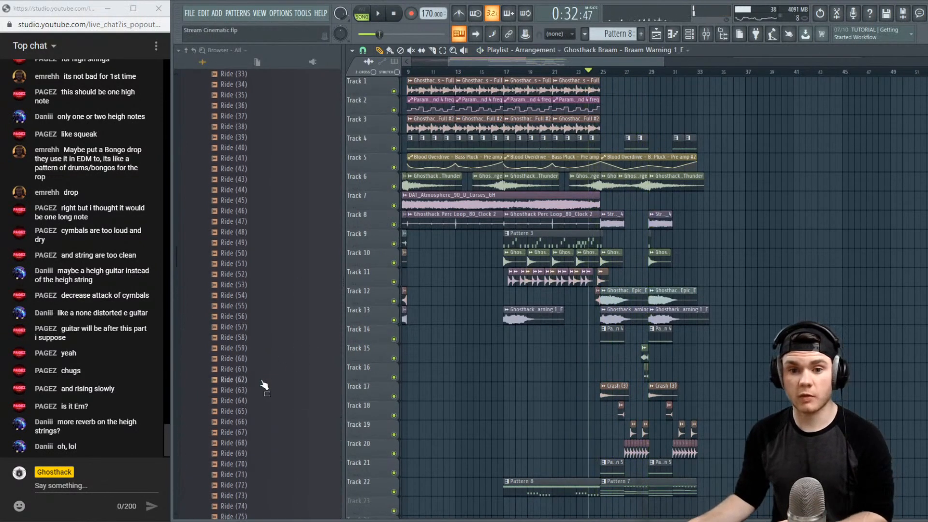
pyautogui.click(245, 485)
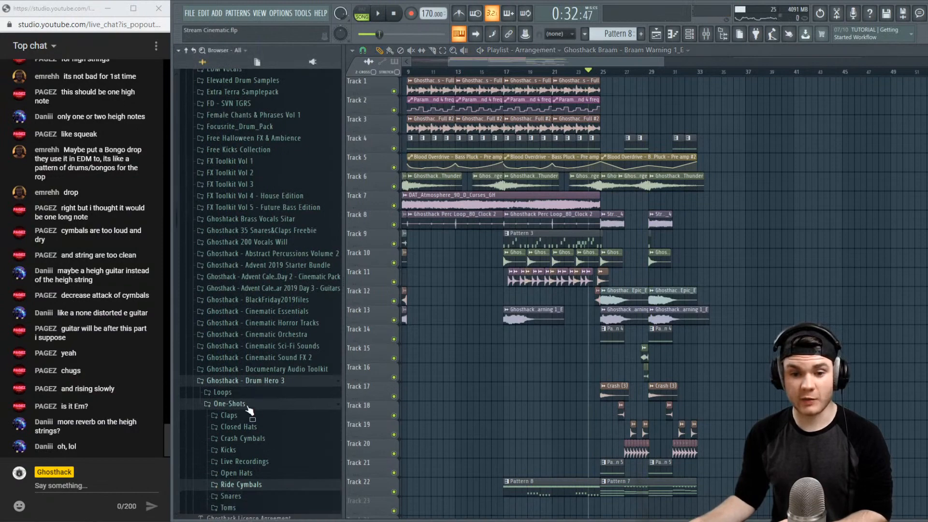
pyautogui.click(248, 406)
pyautogui.click(251, 381)
pyautogui.scroll(18, 252, 383)
pyautogui.scroll(4, 252, 383)
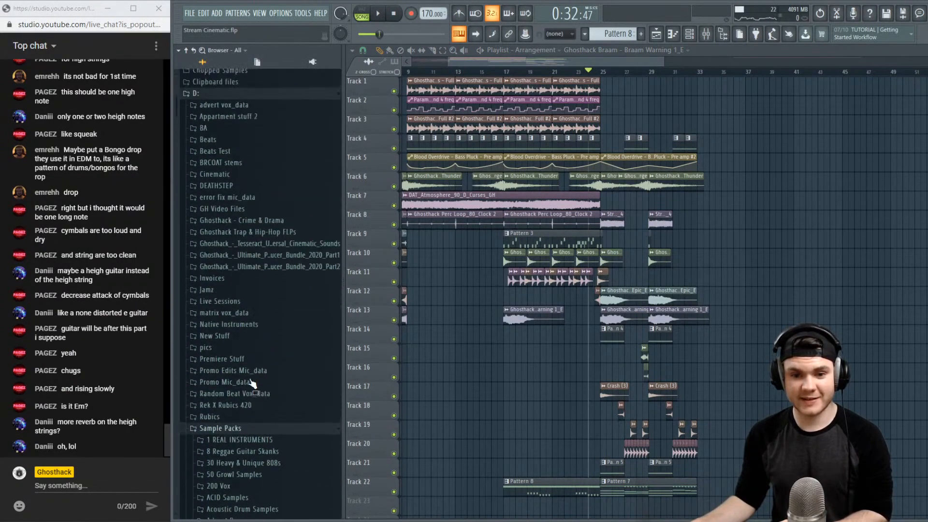
pyautogui.click(244, 429)
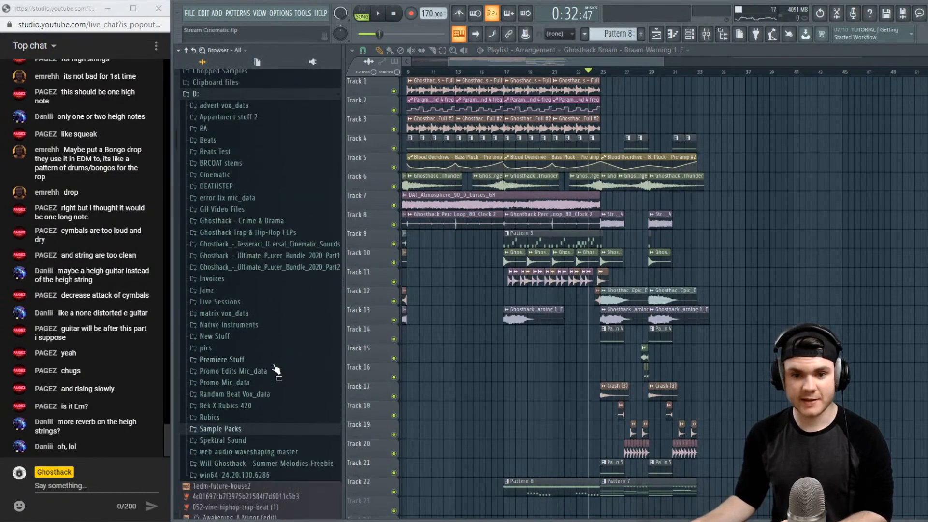
# Open the Reverses folder of Ghosthack - Tension - Cinematic FX inside the Cinematic folder
pyautogui.click(243, 176)
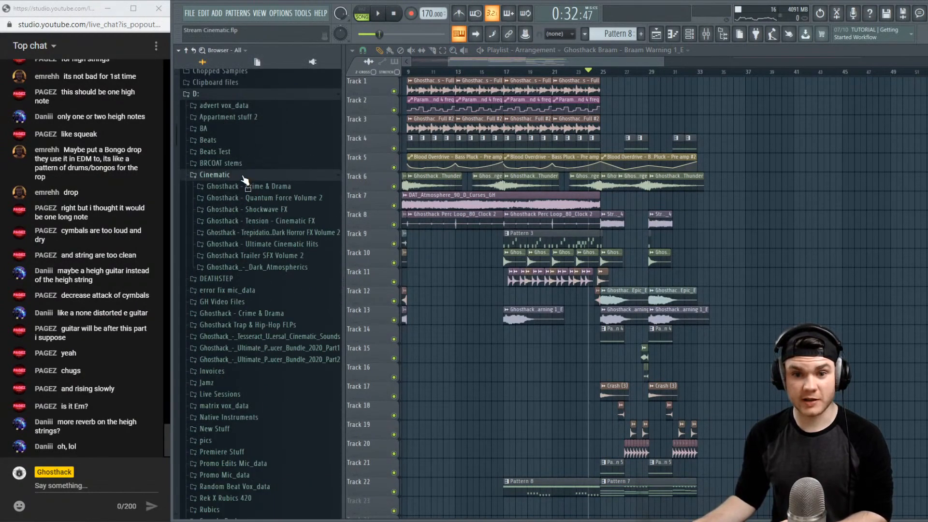
pyautogui.click(311, 221)
pyautogui.click(303, 234)
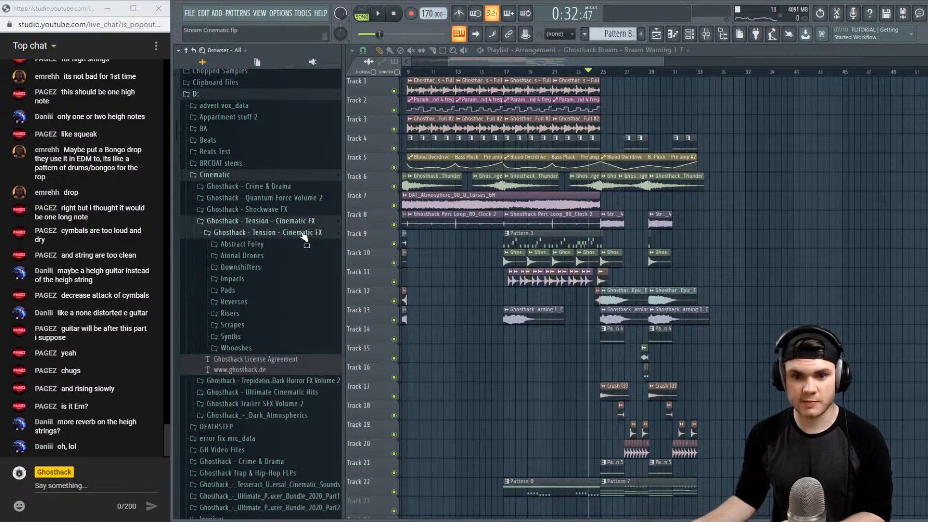
pyautogui.click(244, 301)
# Audition reverse samples in the Reverses folder, including Bewildered_C, Terror Rise_C, Scraify_C and Metaliser_C
pyautogui.scroll(-3, 277, 334)
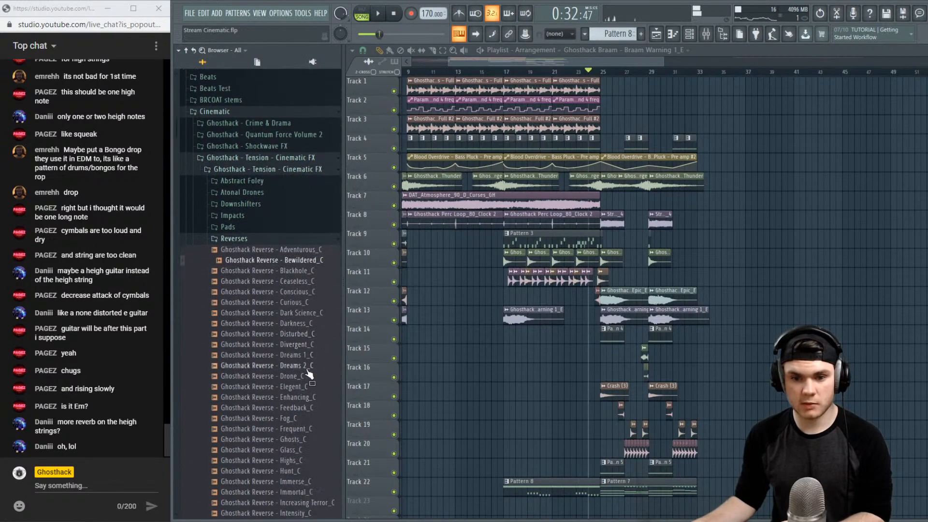
pyautogui.scroll(-15, 310, 423)
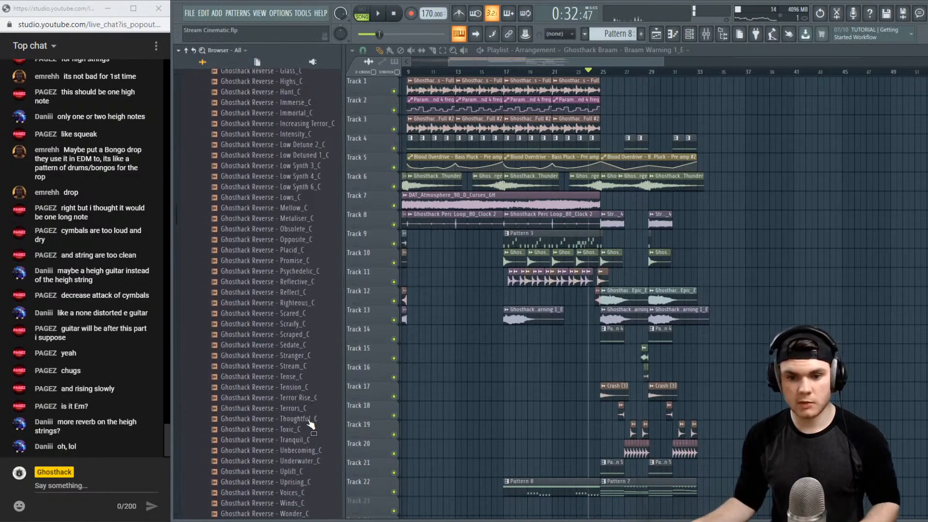
pyautogui.click(309, 397)
pyautogui.scroll(-3, 309, 401)
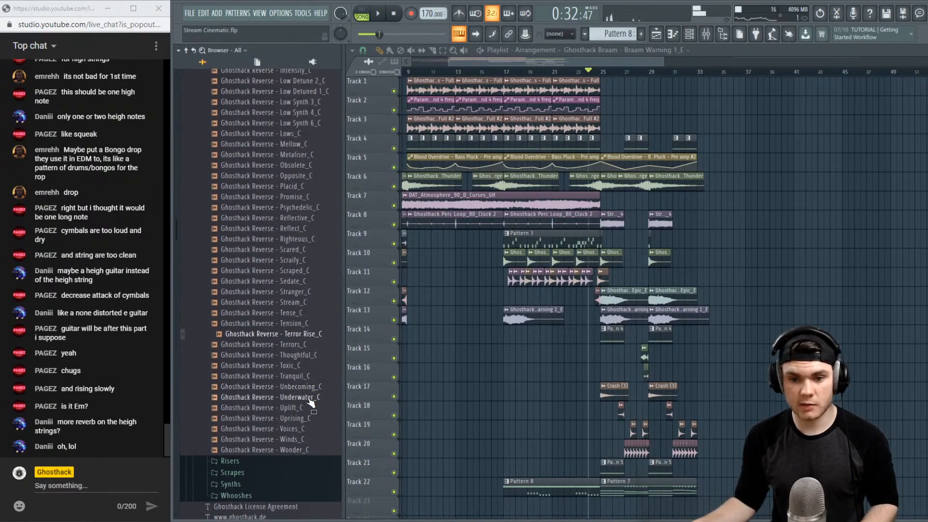
pyautogui.scroll(6, 309, 403)
pyautogui.click(307, 389)
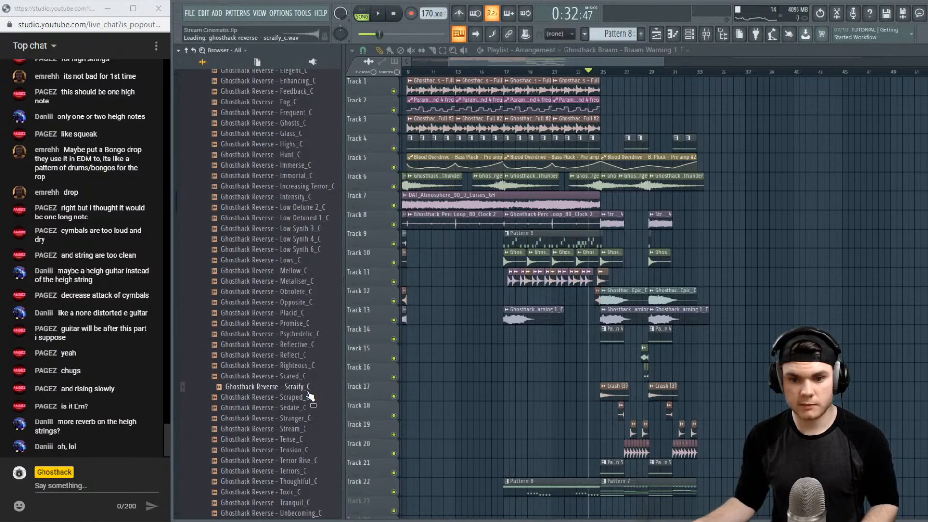
pyautogui.scroll(6, 309, 395)
pyautogui.click(311, 367)
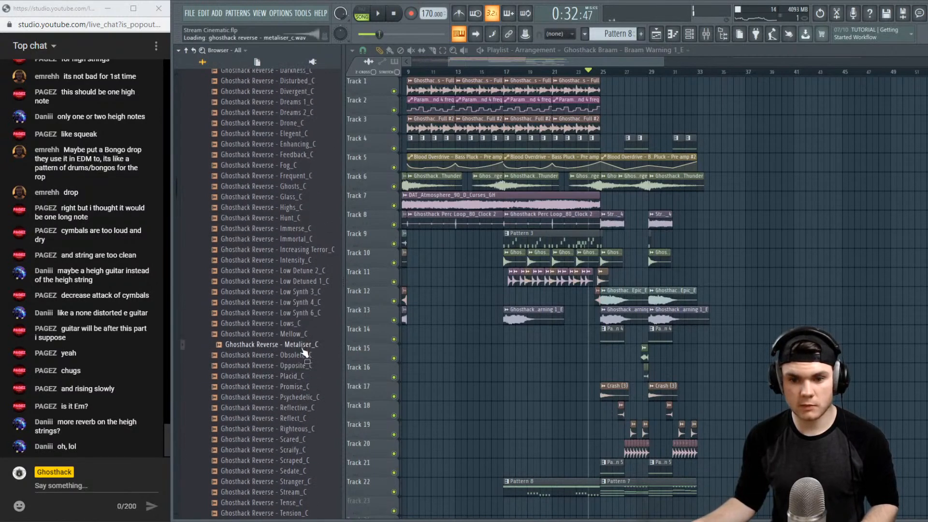
# Open Ghosthack Reverse - Metaliser_C in Edison, then load Adventurous_C there and listen to its second half
pyautogui.rightClick(298, 344)
pyautogui.click(323, 367)
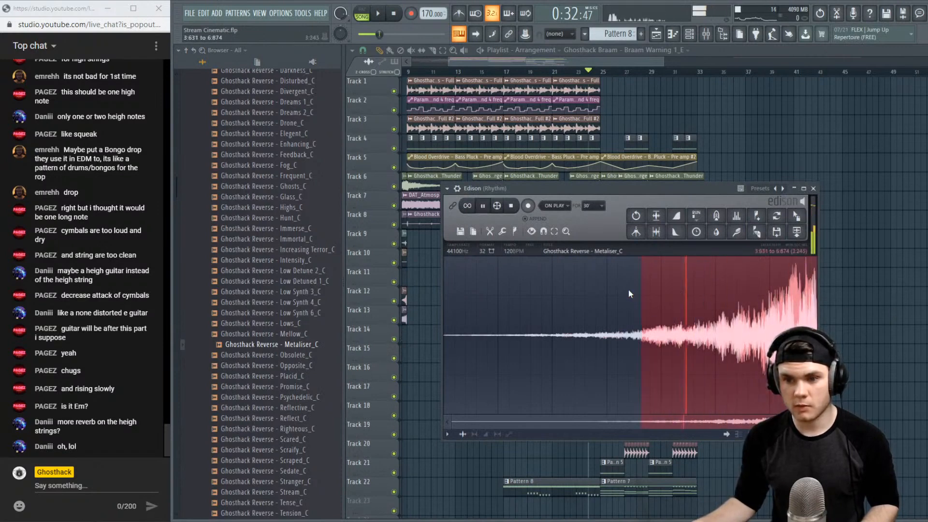
pyautogui.scroll(8, 308, 287)
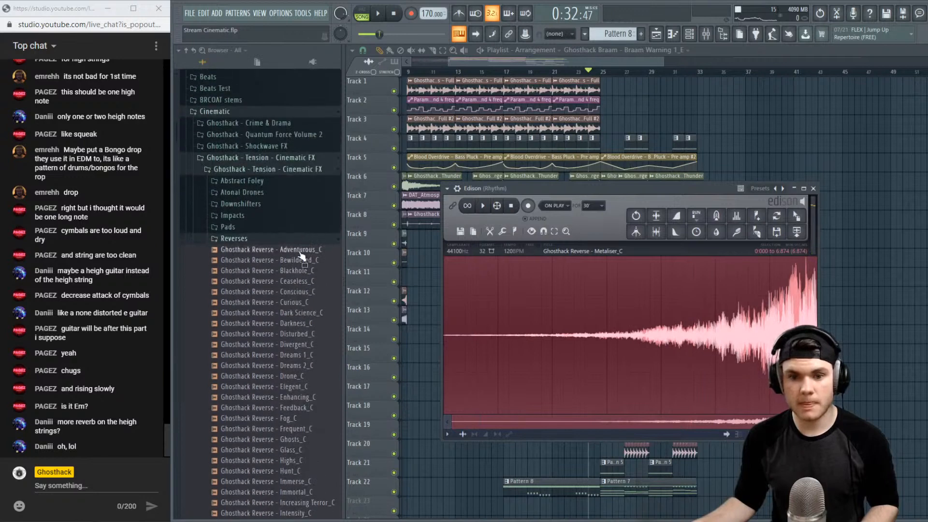
pyautogui.moveTo(301, 250); pyautogui.dragTo(628, 288)
pyautogui.press('space')
pyautogui.press('space')
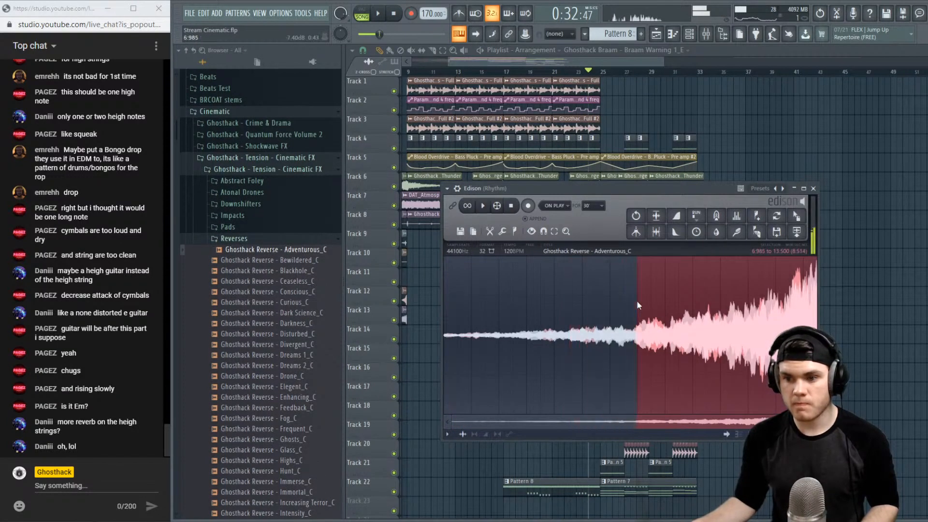
pyautogui.press('space')
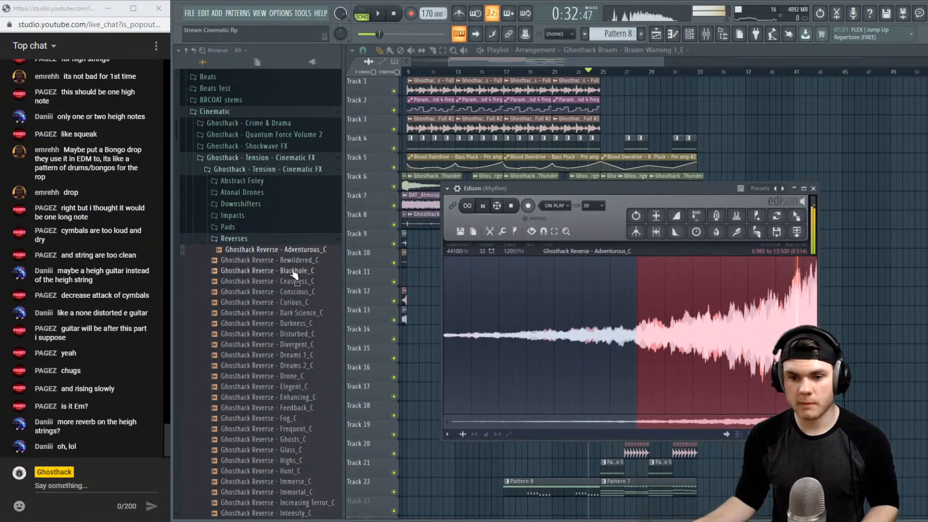
# Load Ghosthack Reverse - Terrors_C and then Terror Rise_C into Edison and audition their build-ups
pyautogui.scroll(-20, 294, 275)
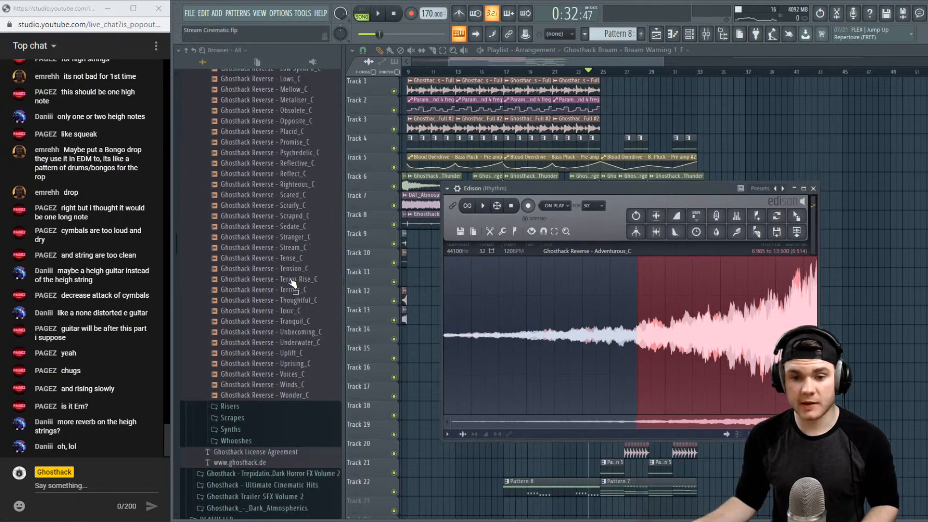
pyautogui.moveTo(561, 318); pyautogui.dragTo(561, 318)
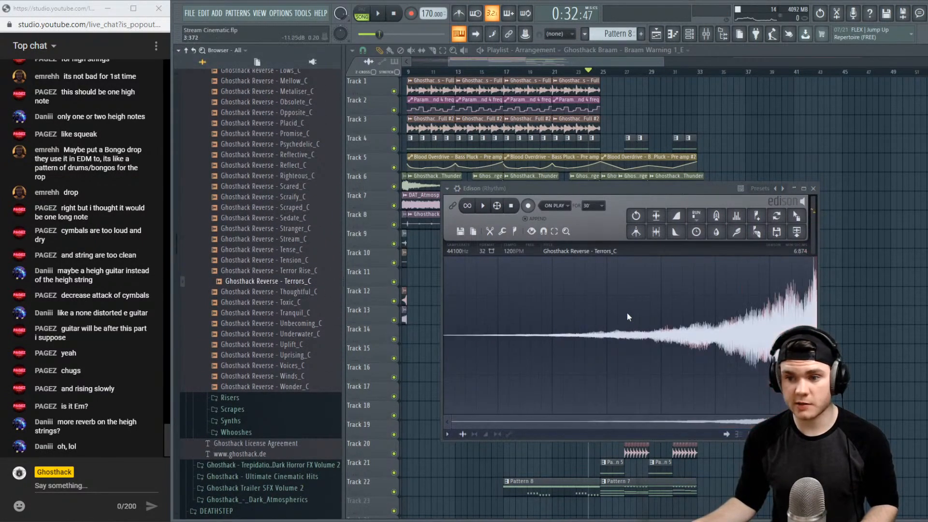
pyautogui.click(712, 305)
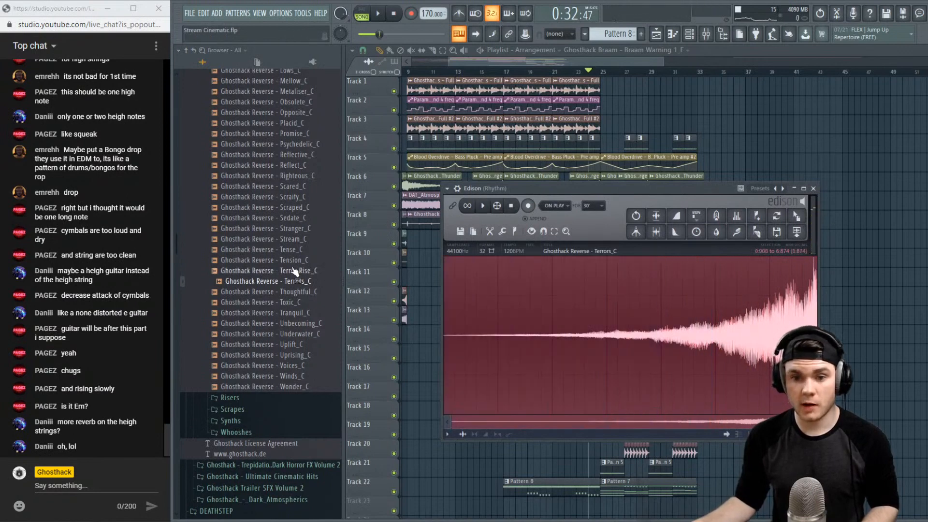
pyautogui.moveTo(294, 270); pyautogui.dragTo(603, 302)
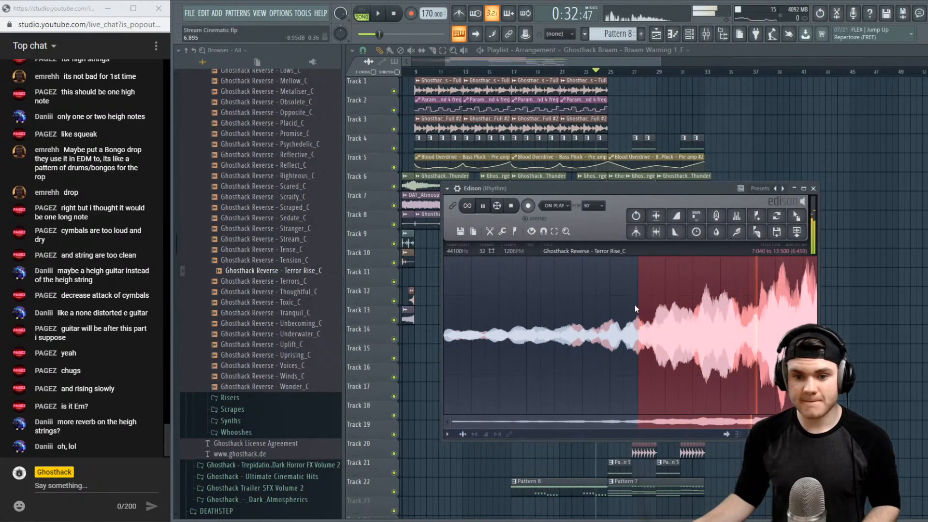
pyautogui.press('space')
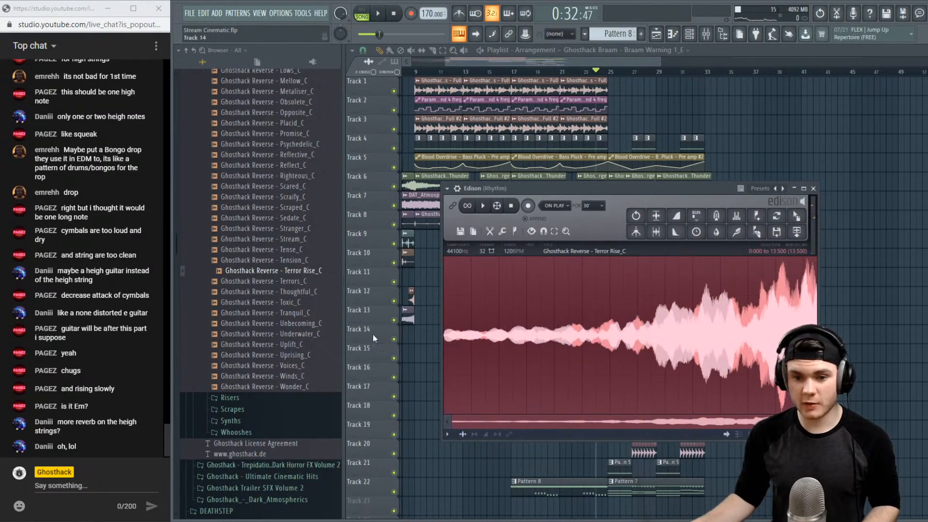
# Audition Uprising_C, Winds_C, Tranquil_C and Toxic_C from the Reverses folder, using Edison for Winds_C and Toxic_C, then close Edison
pyautogui.click(283, 344)
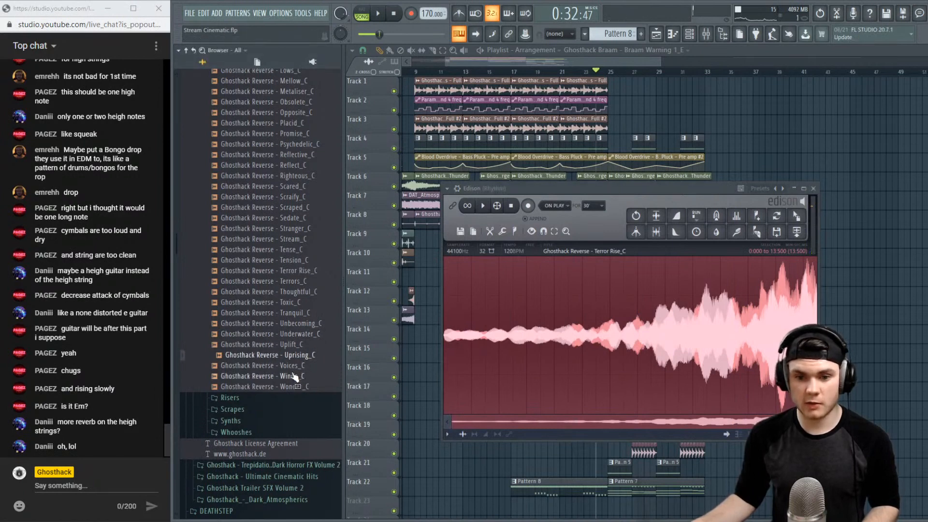
pyautogui.moveTo(305, 376); pyautogui.dragTo(650, 313)
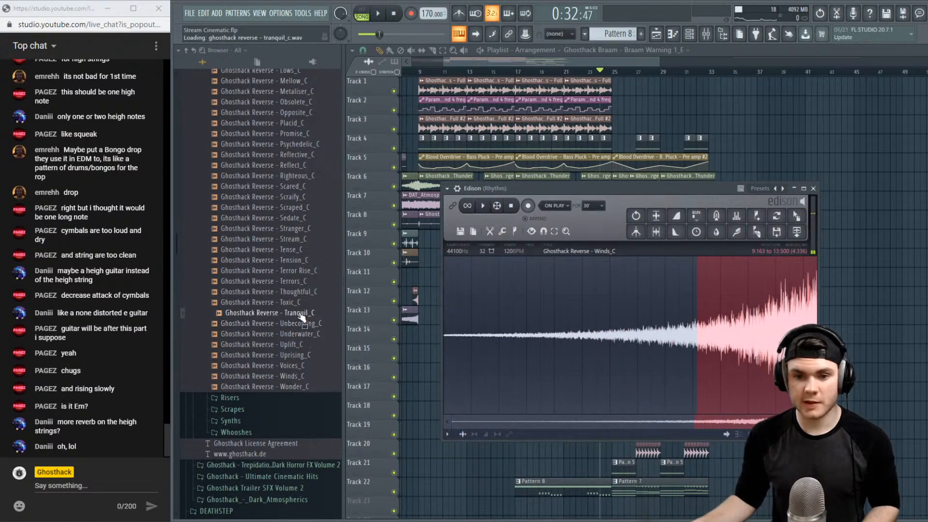
pyautogui.moveTo(292, 303); pyautogui.dragTo(552, 314)
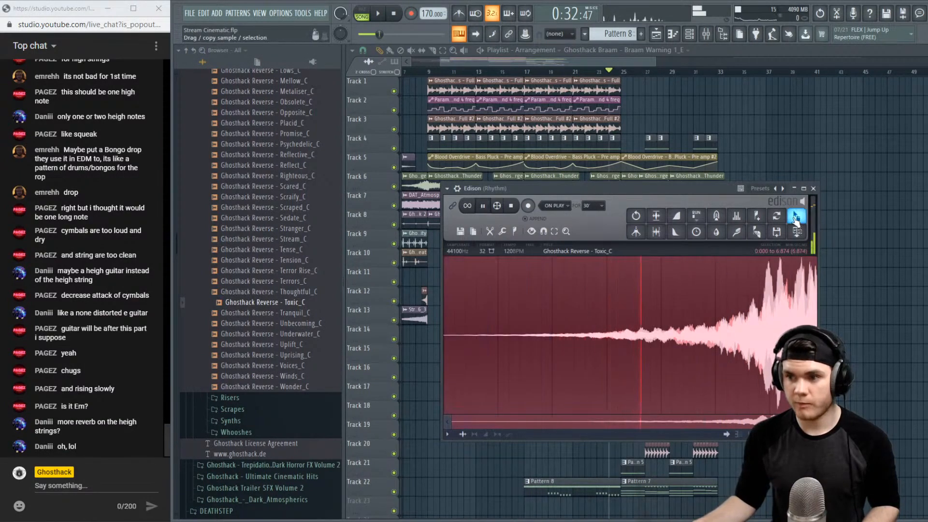
pyautogui.click(813, 189)
pyautogui.press('space')
# Place Ghosthack Reverse - Toxic_C on Track 15 before the drop, set its pitch range to 4 and raise its channel pitch
pyautogui.moveTo(300, 306); pyautogui.dragTo(581, 361)
pyautogui.press('space')
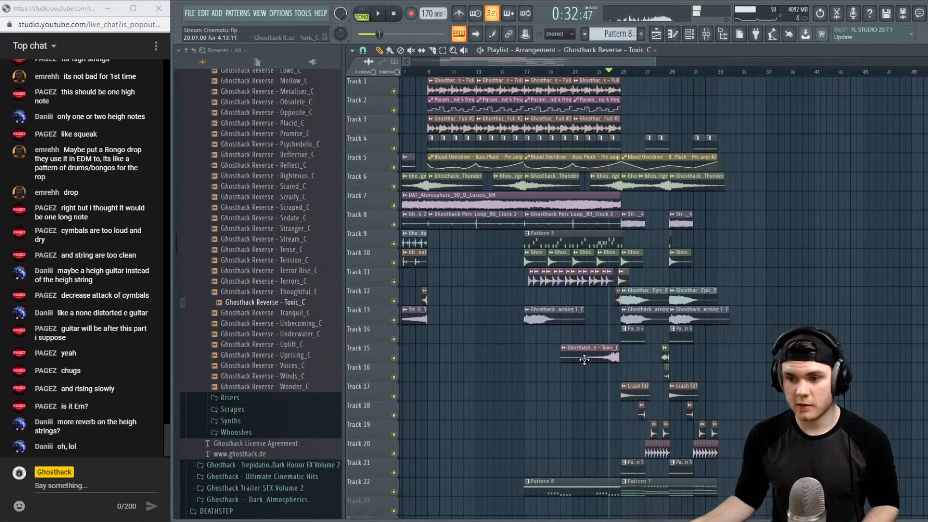
pyautogui.doubleClick(584, 359)
pyautogui.click(437, 166)
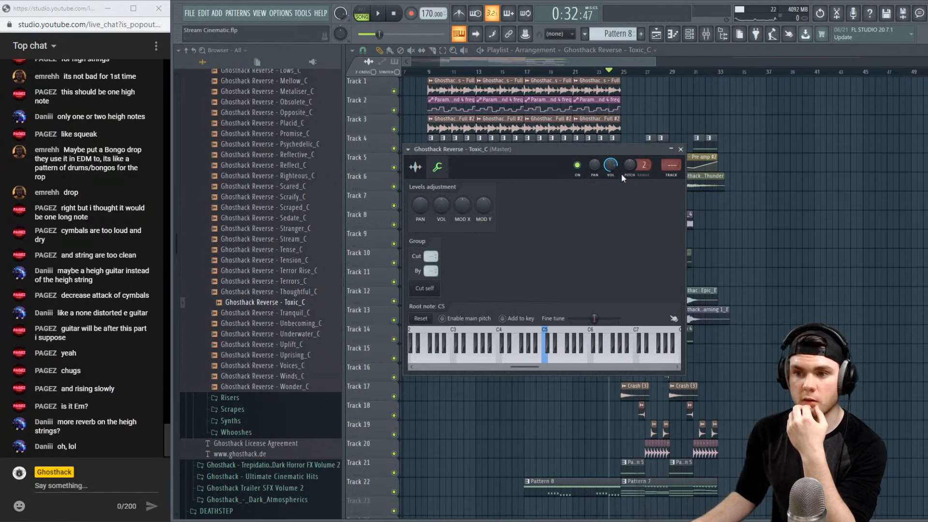
pyautogui.moveTo(643, 165); pyautogui.dragTo(643, 159)
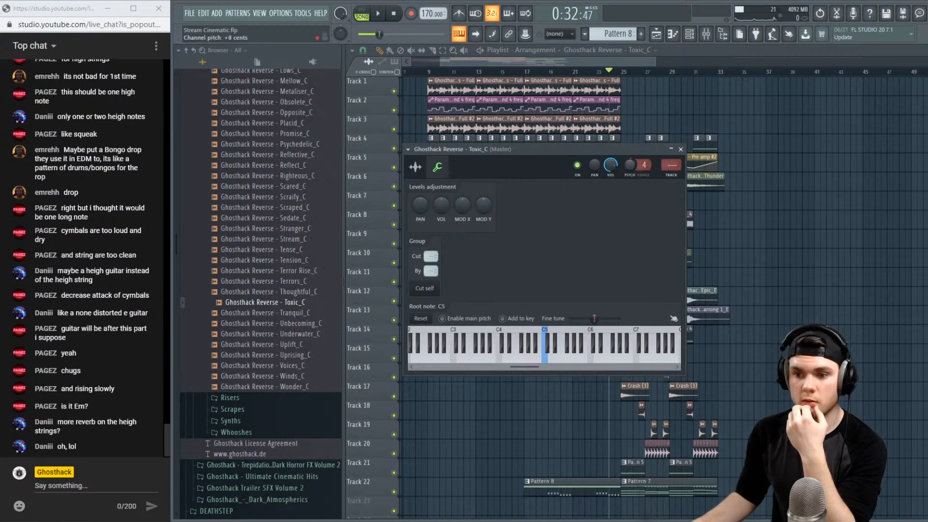
pyautogui.click(415, 168)
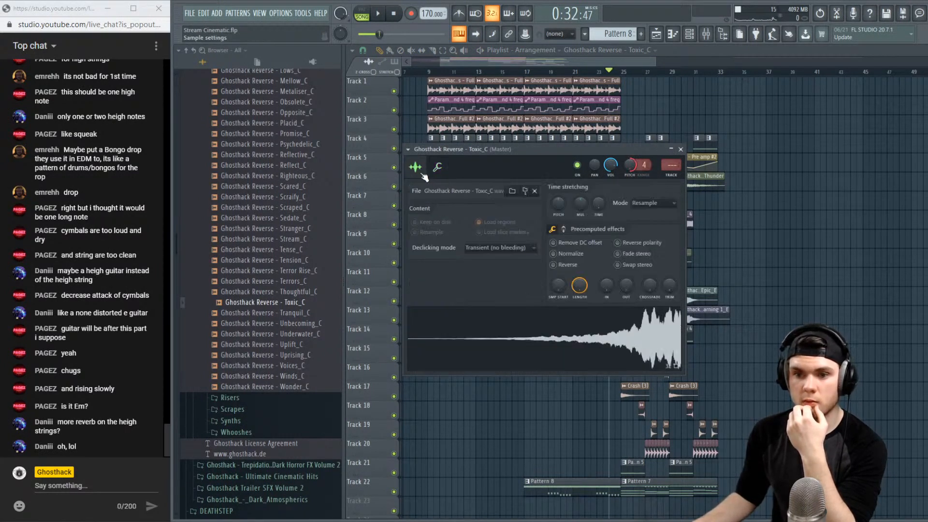
pyautogui.click(680, 149)
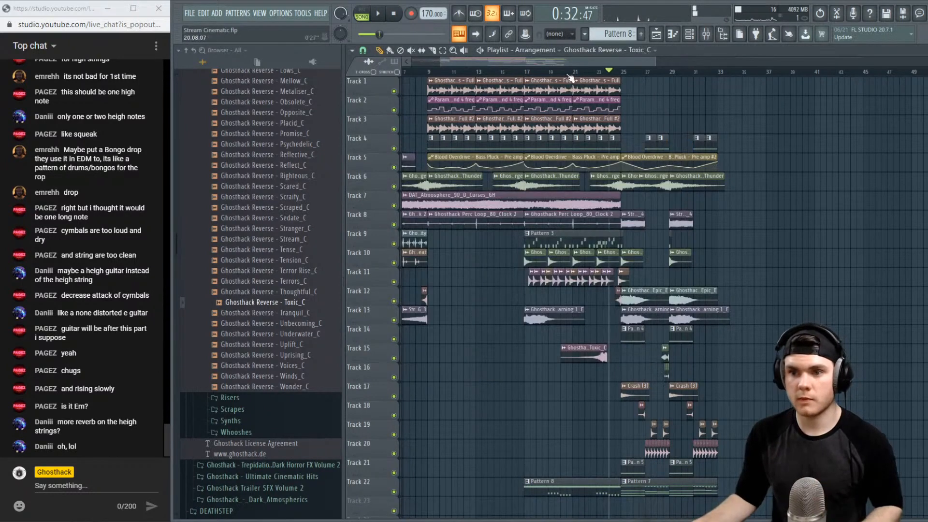
# Play the build-up and shift the Toxic_C clip on Track 15 so that it ends at bar 25
pyautogui.press('space')
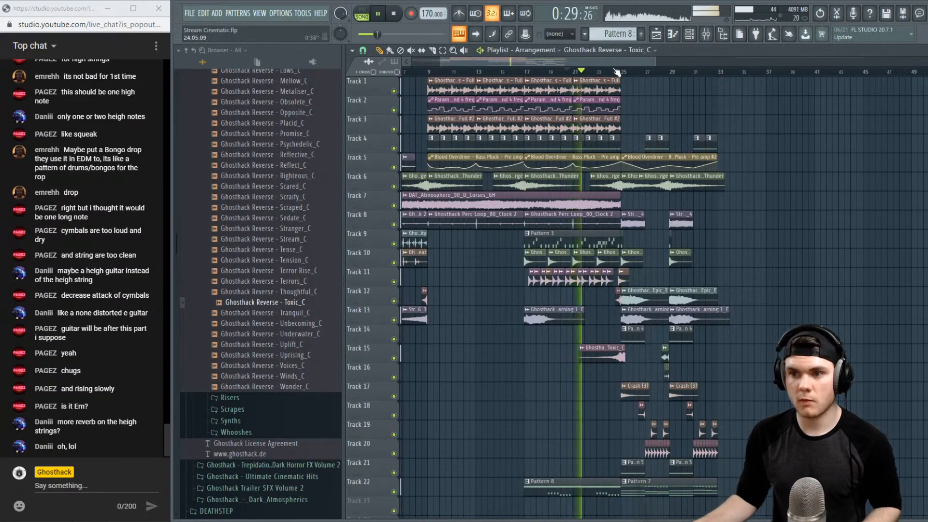
pyautogui.scroll(6, 617, 351)
pyautogui.moveTo(664, 352); pyautogui.dragTo(641, 354)
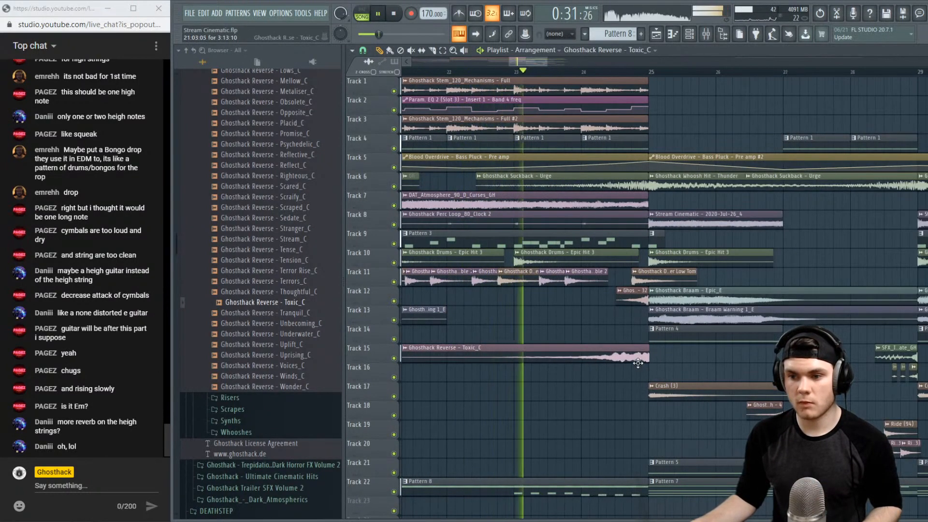
# Lower the Toxic_C channel's volume, enable Normalize and set a 19% fade-out, replaying the transition from bar 23
pyautogui.doubleClick(639, 358)
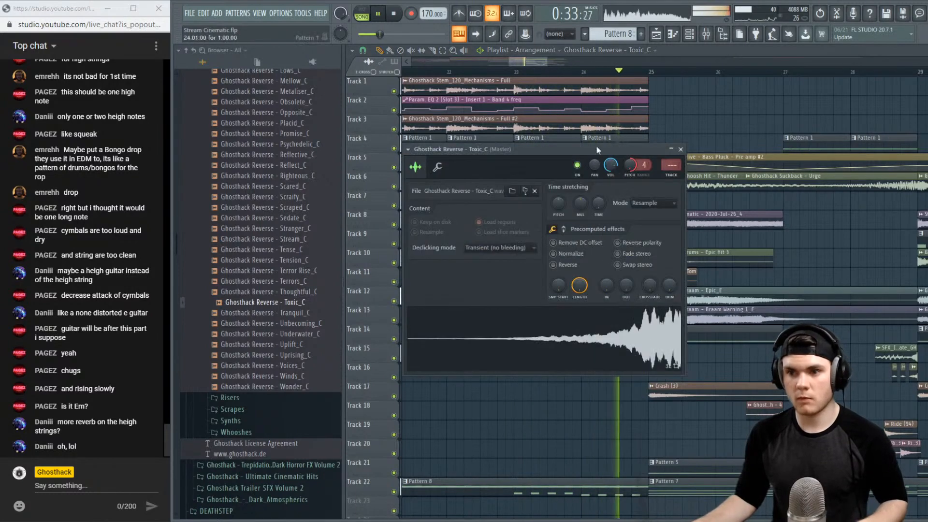
pyautogui.click(531, 72)
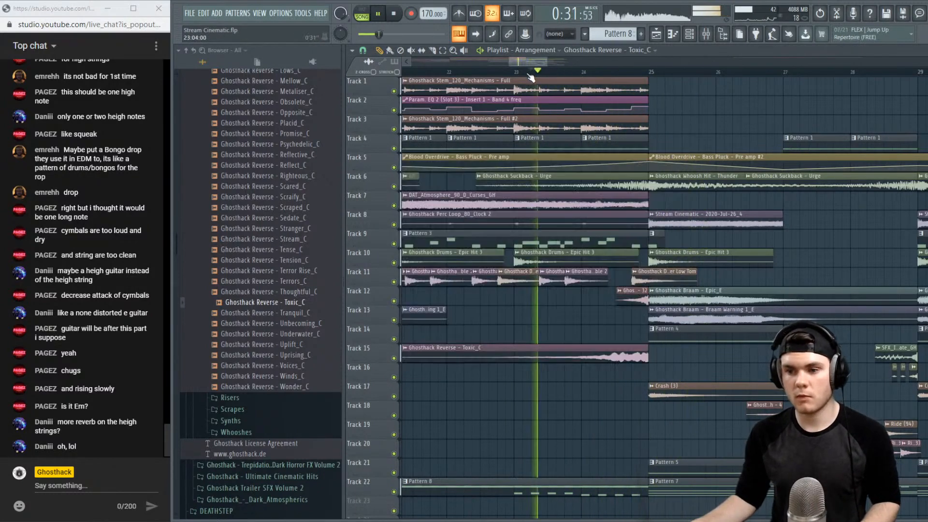
pyautogui.doubleClick(622, 357)
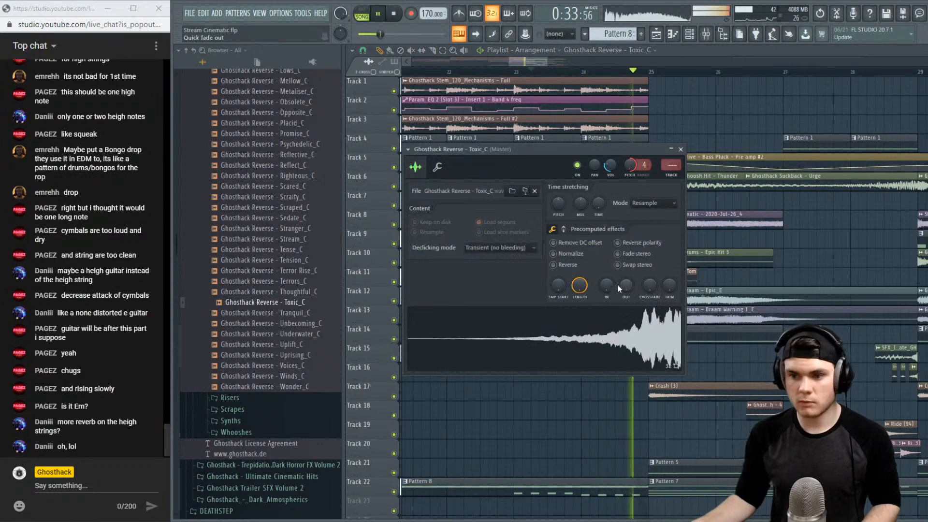
pyautogui.press('space')
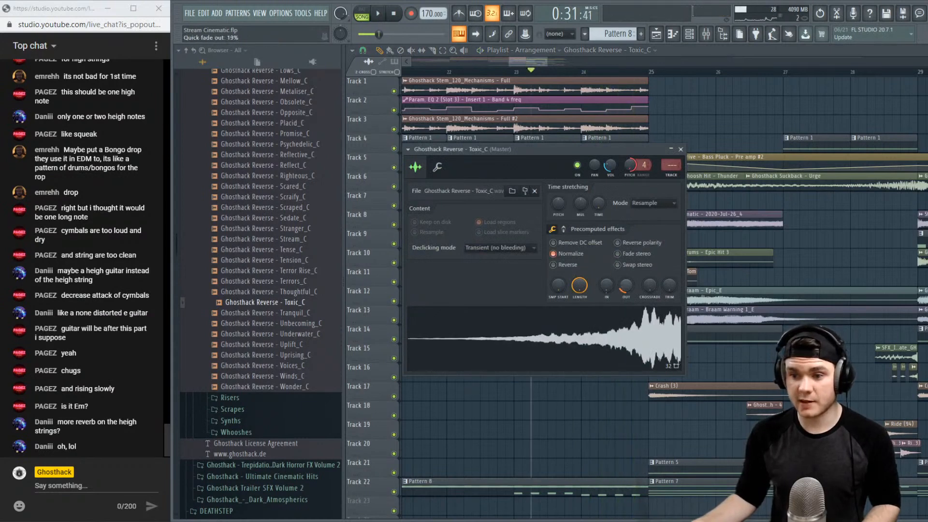
pyautogui.click(680, 149)
pyautogui.press('space')
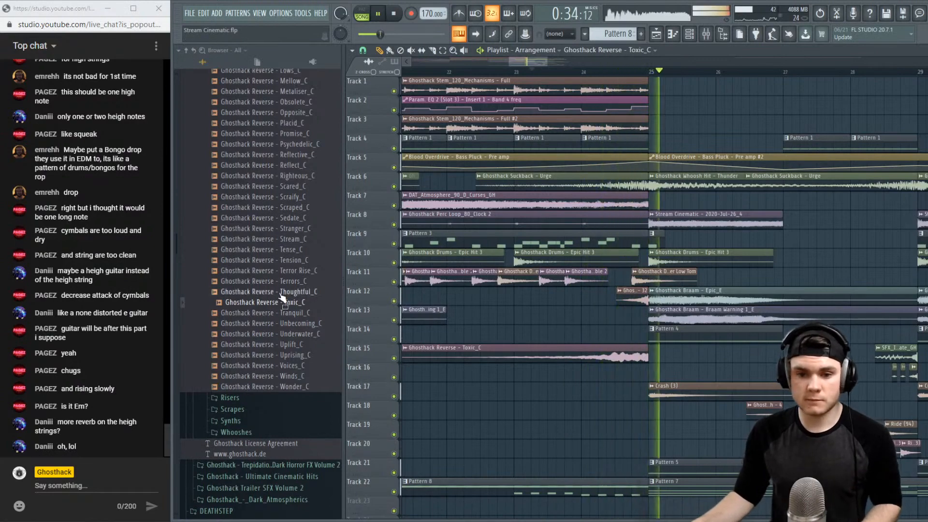
# Fine-tune the Toxic_C channel's volume while playing the transition into the drop, then close its settings
pyautogui.press('space')
pyautogui.doubleClick(616, 356)
pyautogui.press('space')
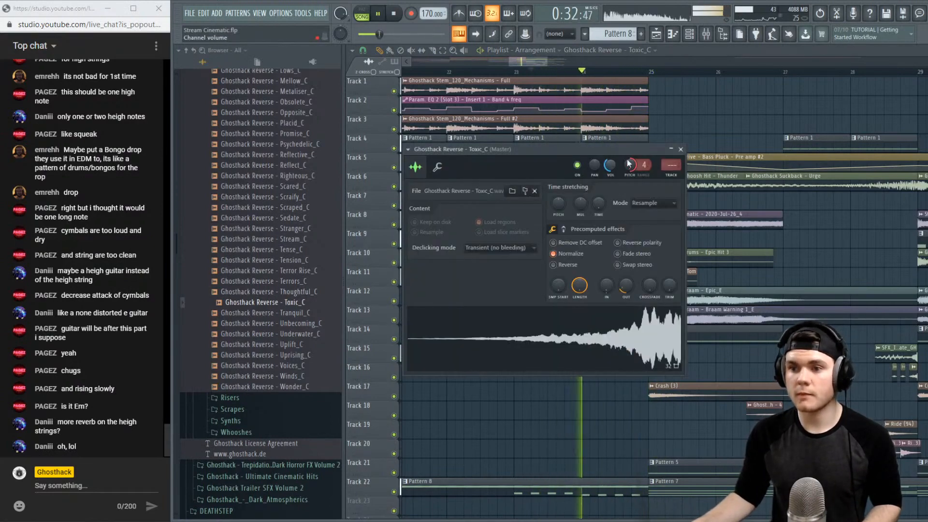
pyautogui.click(680, 149)
# Close the Reverses folder and audition downsweeps in the Downshifters folder, including Downsweep 6 and 12
pyautogui.scroll(15, 298, 237)
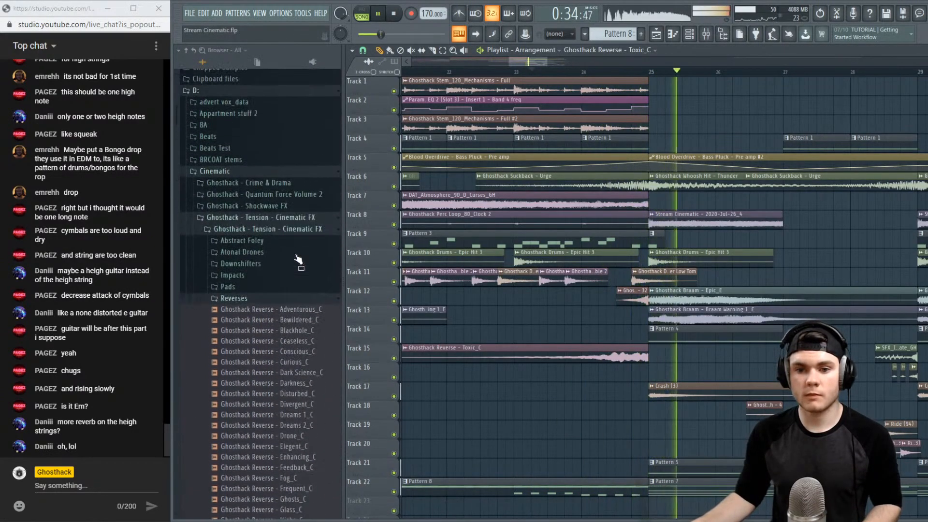
pyautogui.press('space')
pyautogui.click(249, 305)
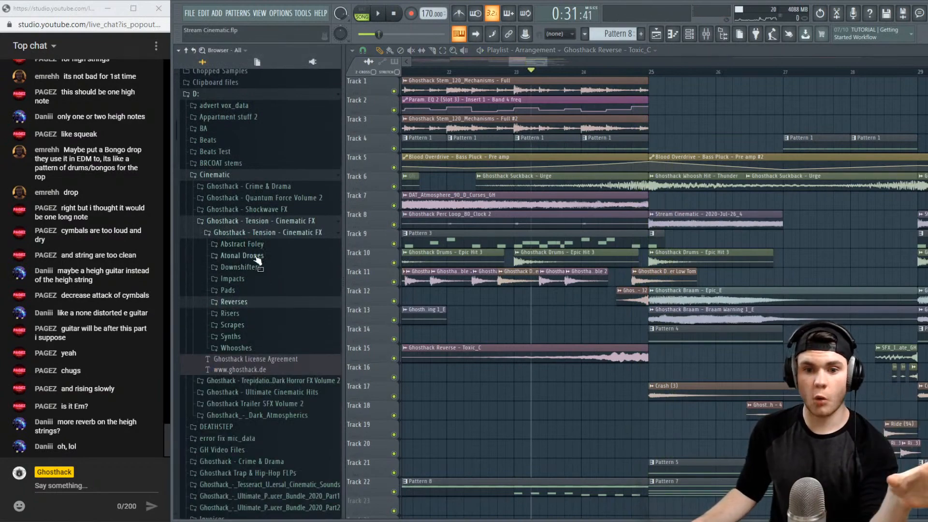
pyautogui.click(242, 267)
pyautogui.scroll(-8, 300, 333)
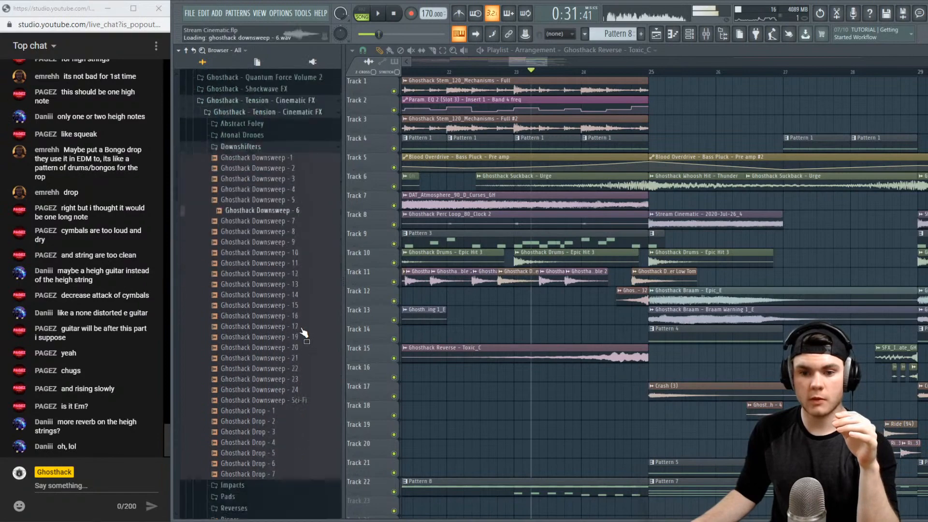
pyautogui.click(303, 237)
pyautogui.scroll(10, 294, 362)
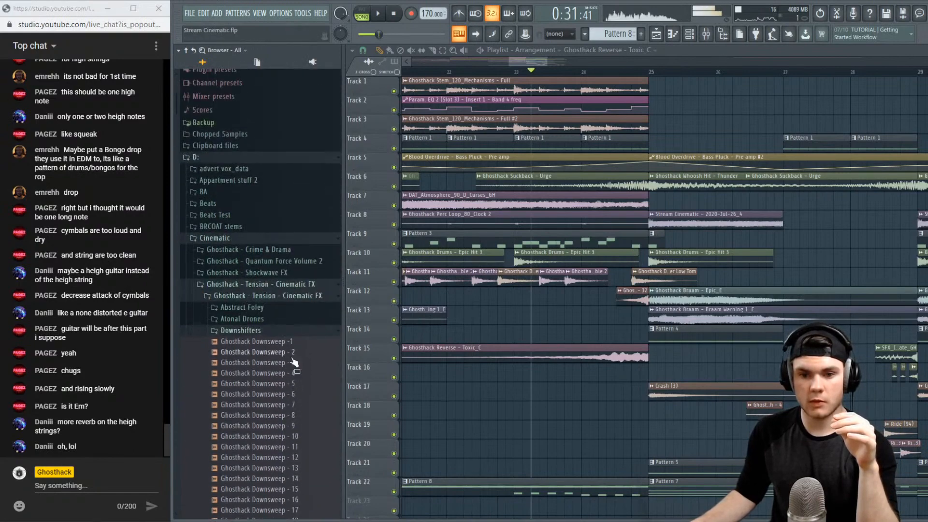
pyautogui.click(292, 457)
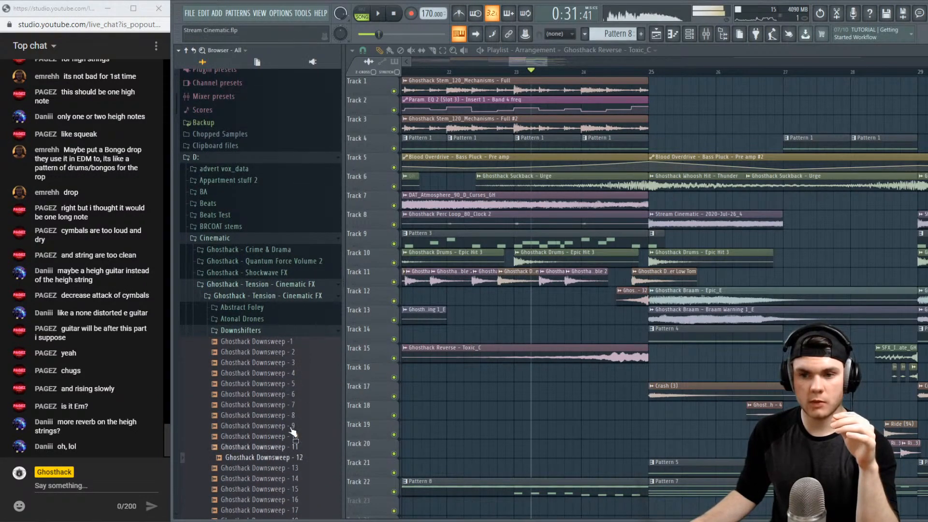
pyautogui.click(259, 330)
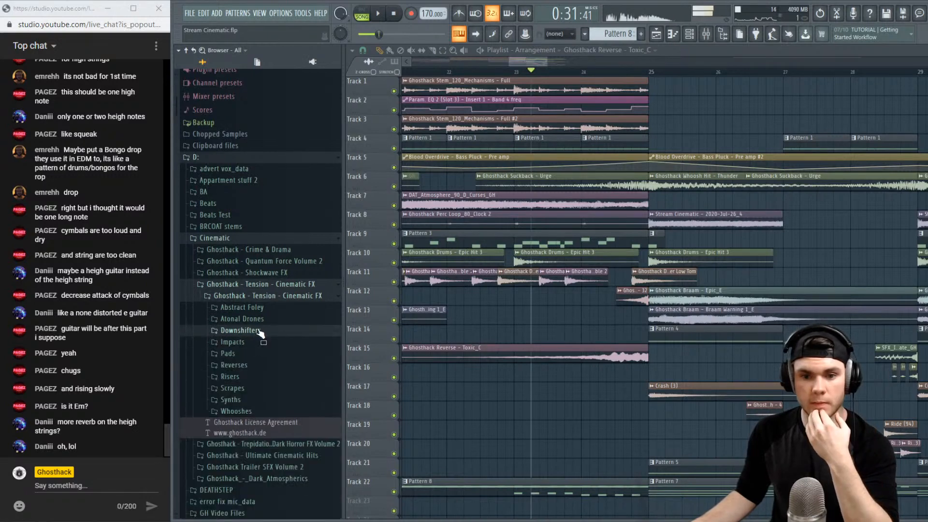
# Leave the Tension - Cinematic FX pack and open the One Shots folder of Ghosthack Trailer SFX Volume 2
pyautogui.click(263, 295)
pyautogui.click(264, 285)
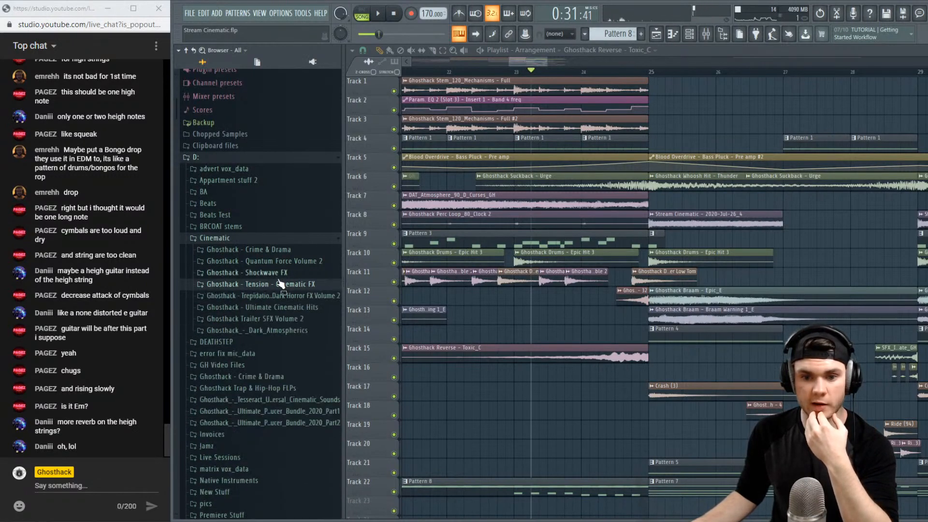
pyautogui.click(278, 273)
pyautogui.click(279, 284)
pyautogui.click(281, 274)
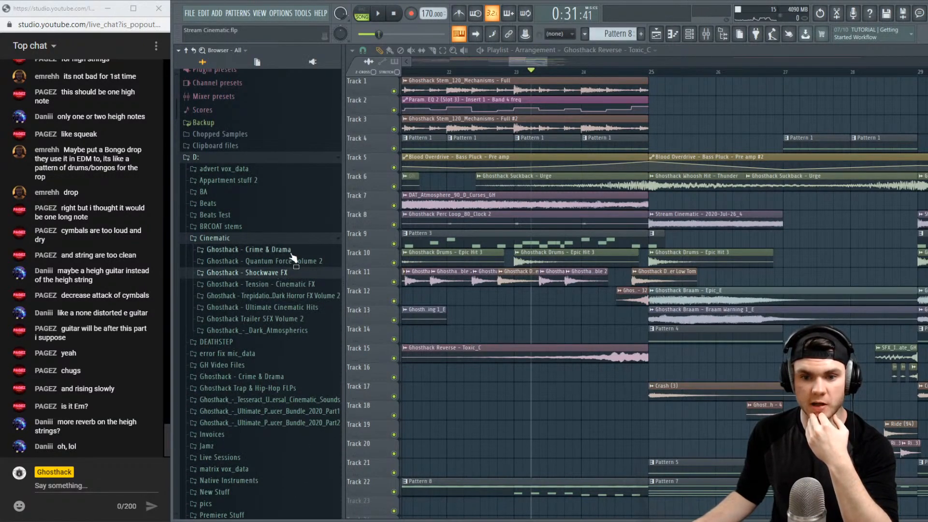
pyautogui.click(304, 322)
pyautogui.click(290, 332)
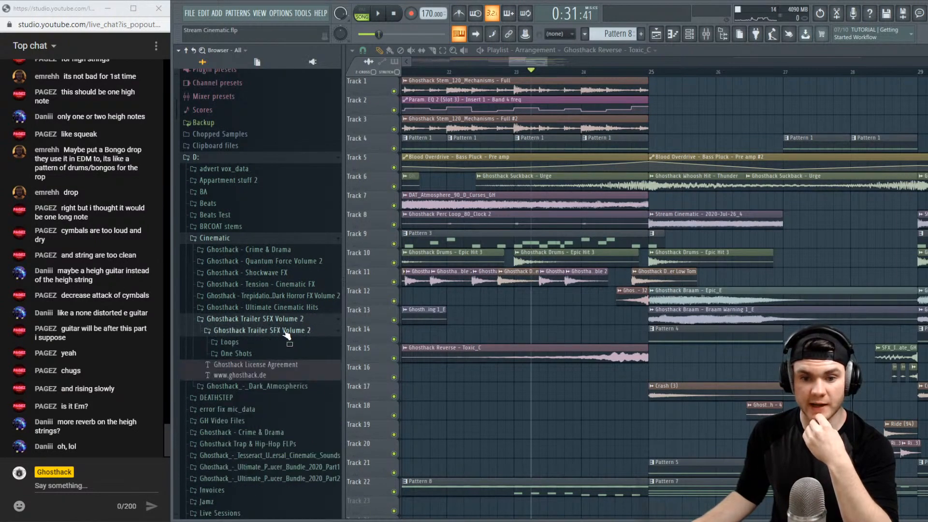
pyautogui.click(257, 356)
pyautogui.scroll(-2, 279, 314)
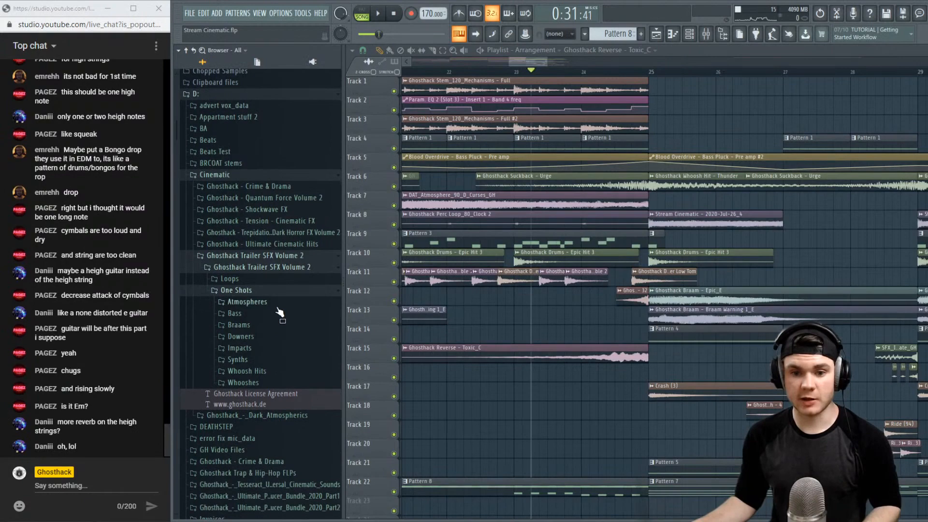
# Audition Slow Motion 1, Stutter Downer 1 and Stutter Downer 3 in the Downers folder, then close it
pyautogui.click(263, 335)
pyautogui.scroll(-2, 274, 367)
pyautogui.click(290, 420)
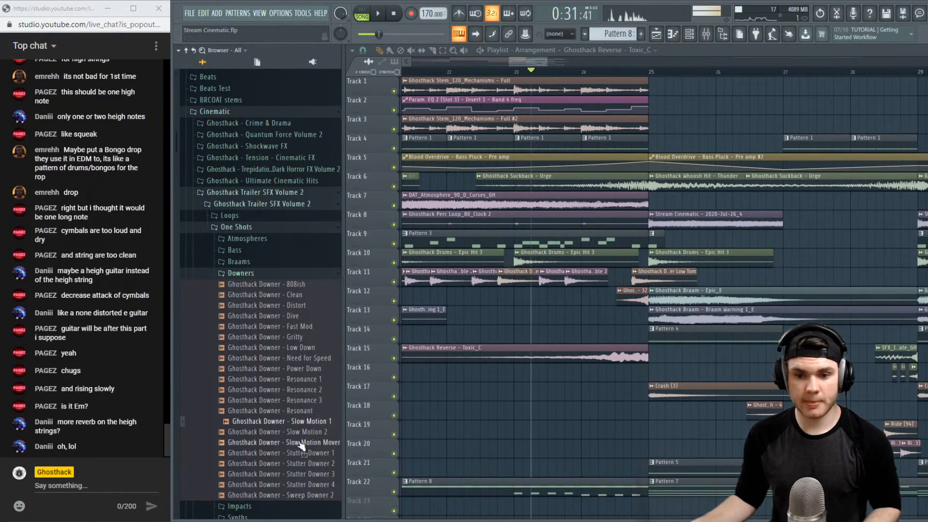
pyautogui.click(299, 453)
pyautogui.click(304, 473)
pyautogui.click(252, 274)
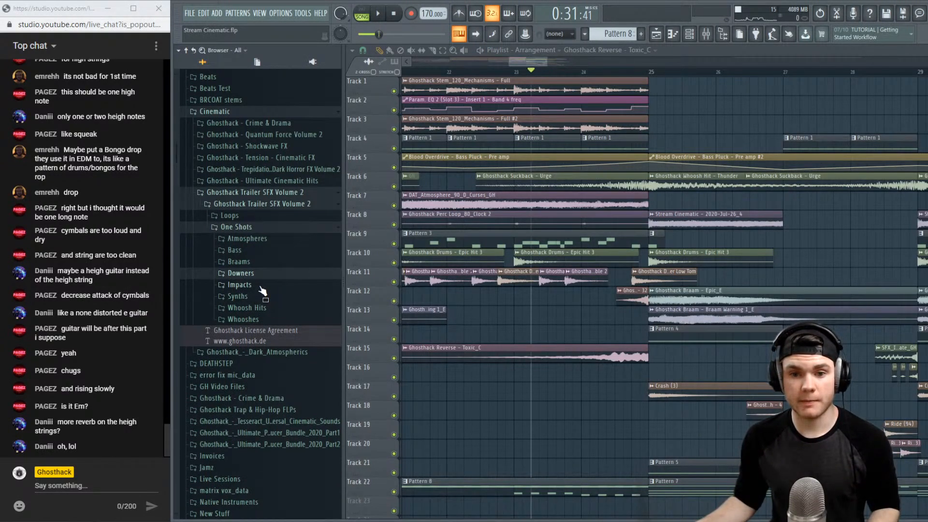
# Open the SFX subfolder of Impacts and audition Grind 1, Sci-Fi Glitch 1 and Sci-Fi Glitch 4
pyautogui.click(259, 287)
pyautogui.click(270, 320)
pyautogui.click(268, 320)
pyautogui.click(266, 320)
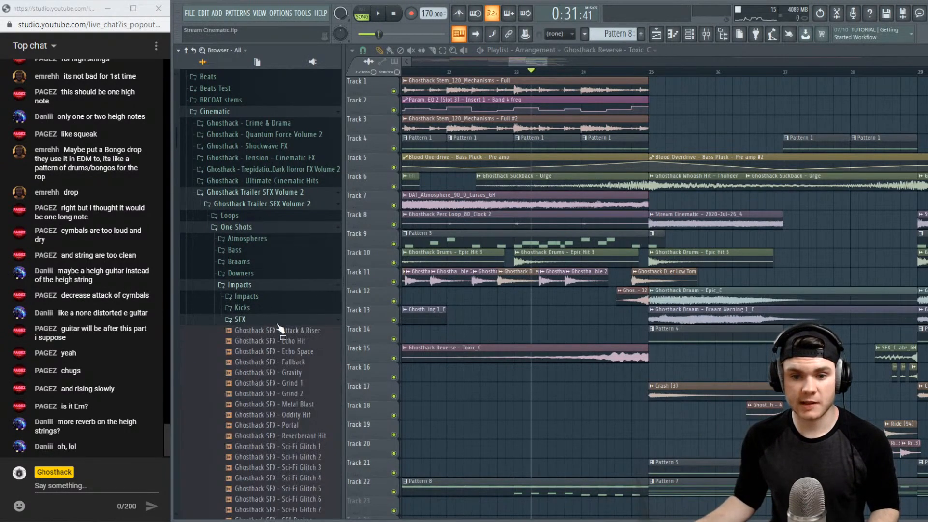
pyautogui.scroll(-1, 297, 345)
pyautogui.click(299, 320)
pyautogui.click(308, 385)
pyautogui.click(314, 416)
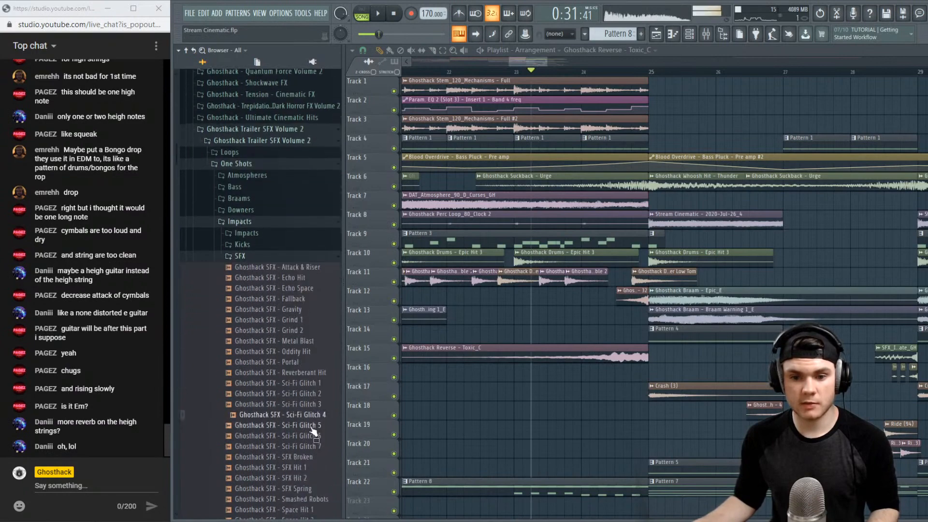
# Audition further impact SFX in the same folder, including Space Hit 1, SFX Spring and SFX Hit 1
pyautogui.scroll(-3, 313, 428)
pyautogui.click(308, 333)
pyautogui.click(305, 351)
pyautogui.click(305, 362)
pyautogui.click(304, 310)
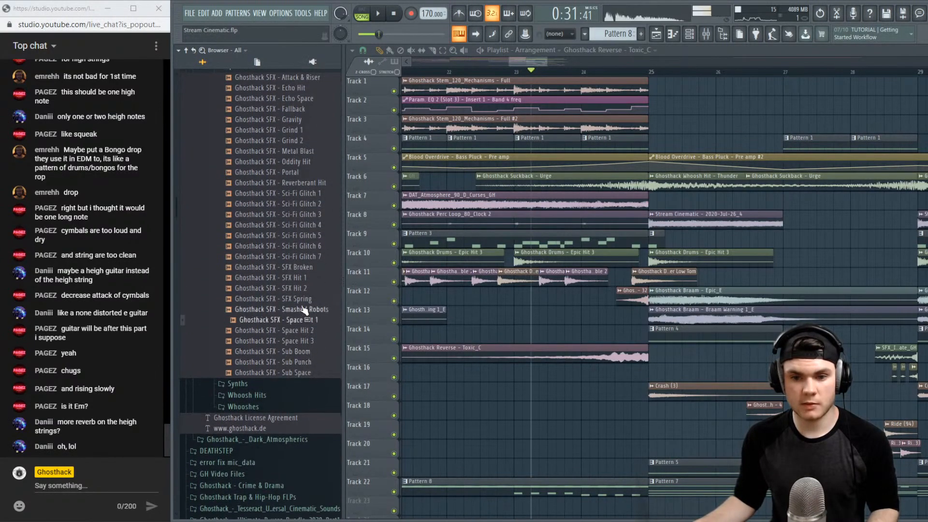
pyautogui.click(304, 300)
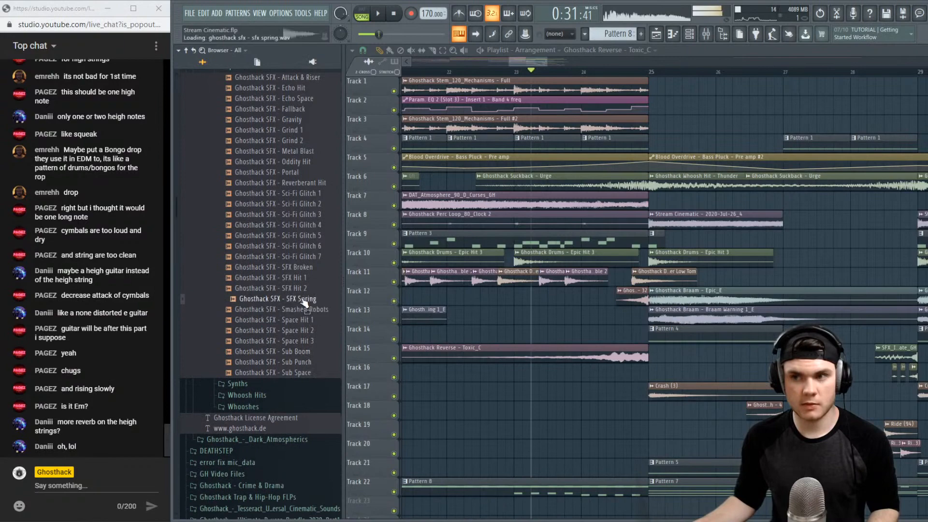
pyautogui.click(302, 310)
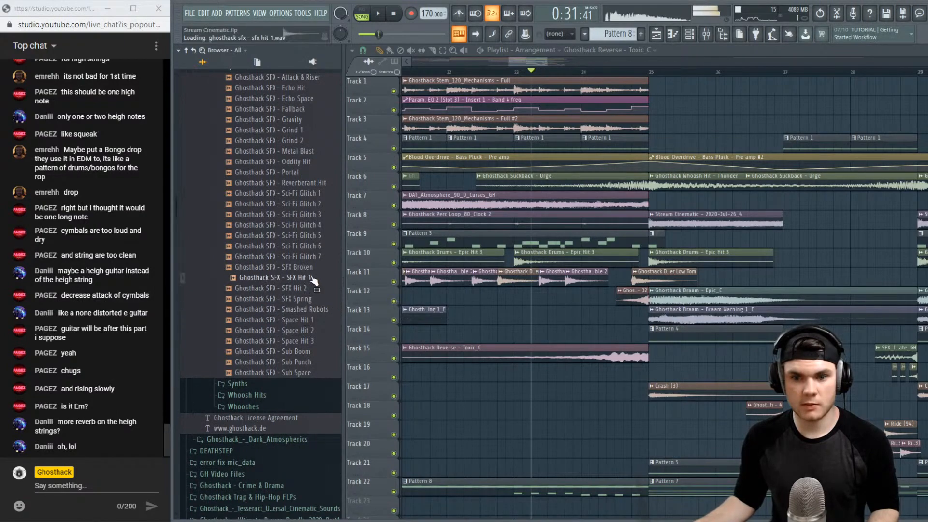
# Close the Trailer SFX Volume 2 folders and open the SFX folder in the One Shots of Ghosthack - Crime & Drama
pyautogui.scroll(10, 306, 300)
pyautogui.click(277, 320)
pyautogui.click(278, 287)
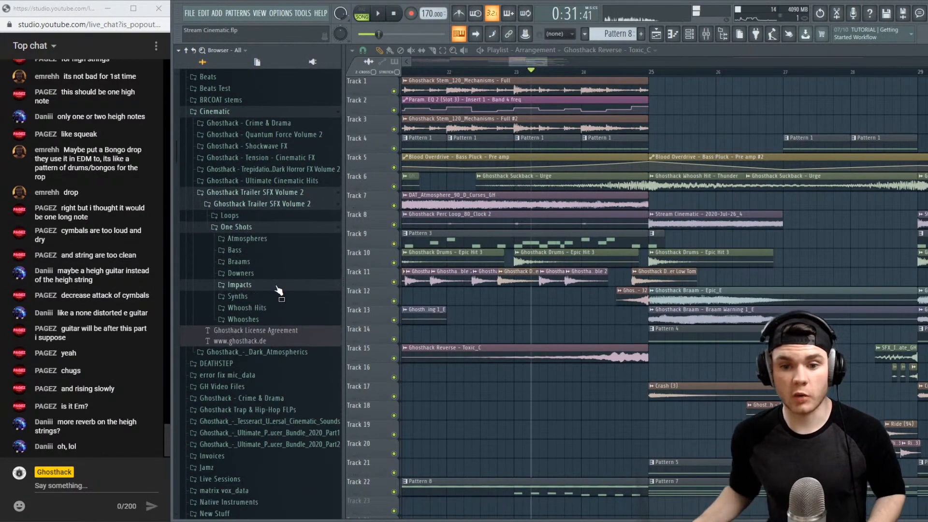
pyautogui.click(270, 227)
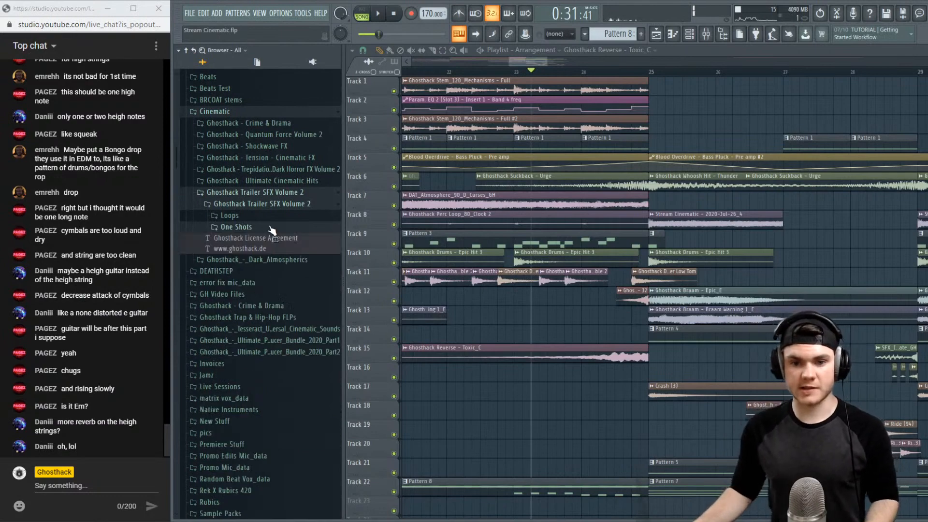
pyautogui.click(271, 205)
pyautogui.click(284, 194)
pyautogui.scroll(3, 316, 208)
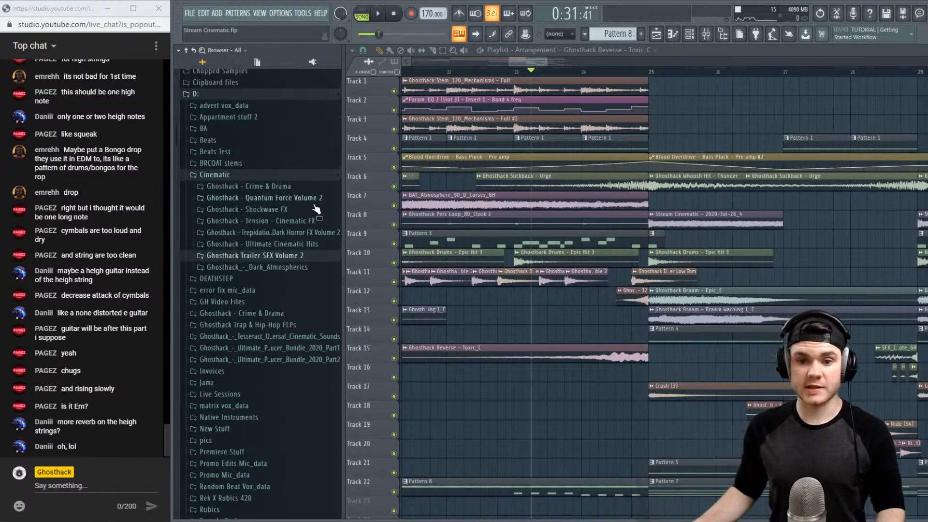
pyautogui.click(300, 189)
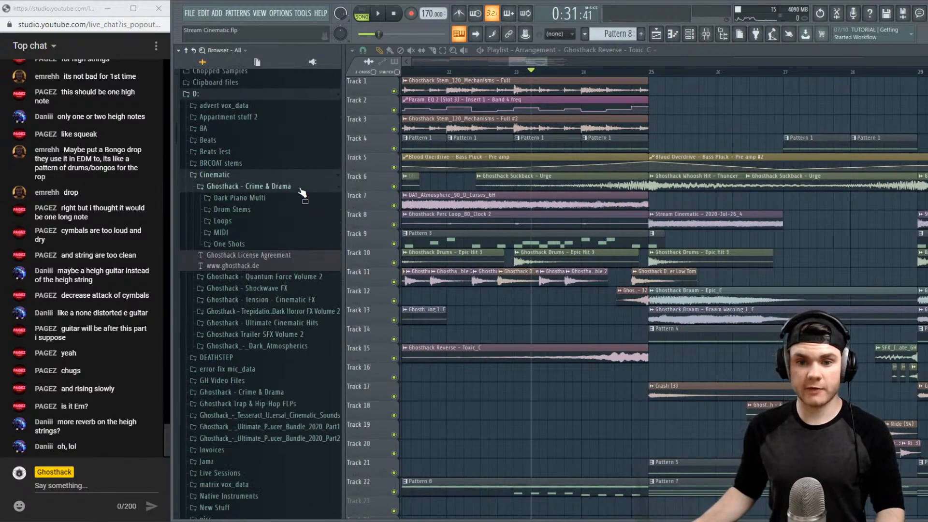
pyautogui.click(250, 246)
pyautogui.click(232, 313)
pyautogui.scroll(-6, 270, 309)
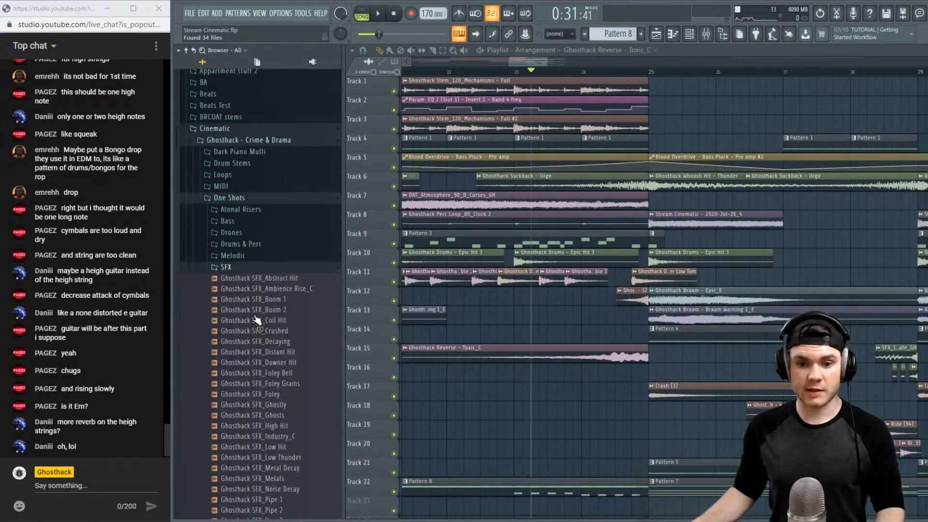
# Audition one-shots in the Crime & Drama SFX folder, including SFX_Pipe 2 and SFX_Resonator_C, then close the folder
pyautogui.click(286, 292)
pyautogui.click(285, 344)
pyautogui.click(285, 398)
pyautogui.click(282, 429)
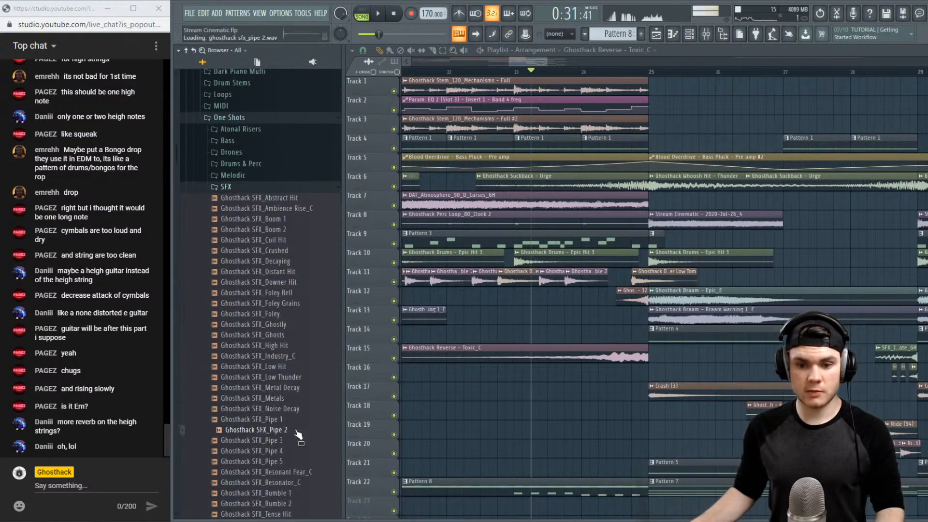
pyautogui.scroll(-6, 290, 386)
pyautogui.click(289, 335)
pyautogui.click(290, 314)
pyautogui.click(288, 293)
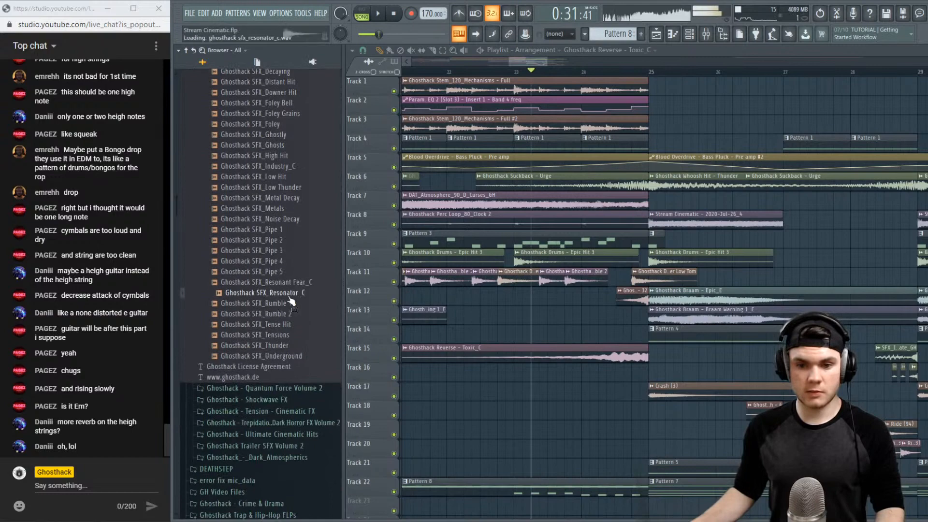
pyautogui.scroll(12, 290, 289)
pyautogui.click(250, 315)
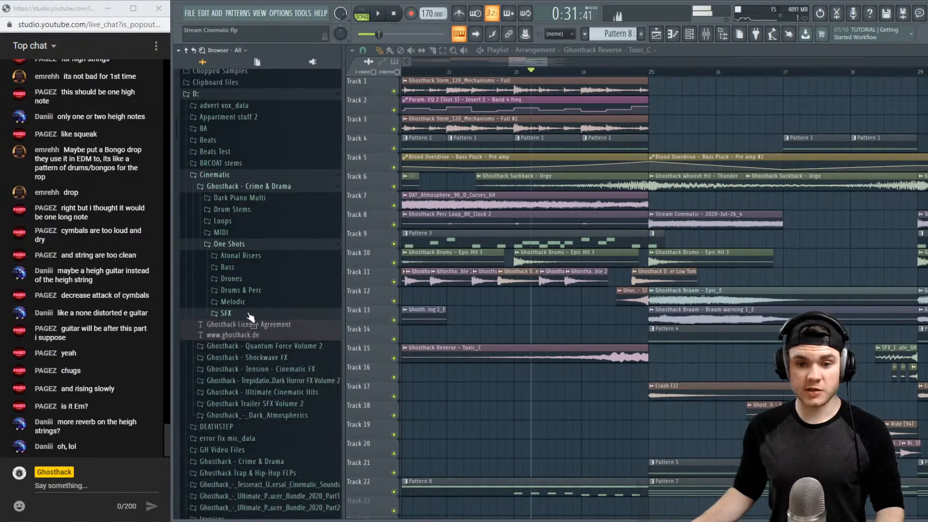
# Open the Atonal Risers folder of the One Shots and audition risers, including Alarm, Case, Mortal_Sin and Vice
pyautogui.click(250, 255)
pyautogui.scroll(-3, 300, 295)
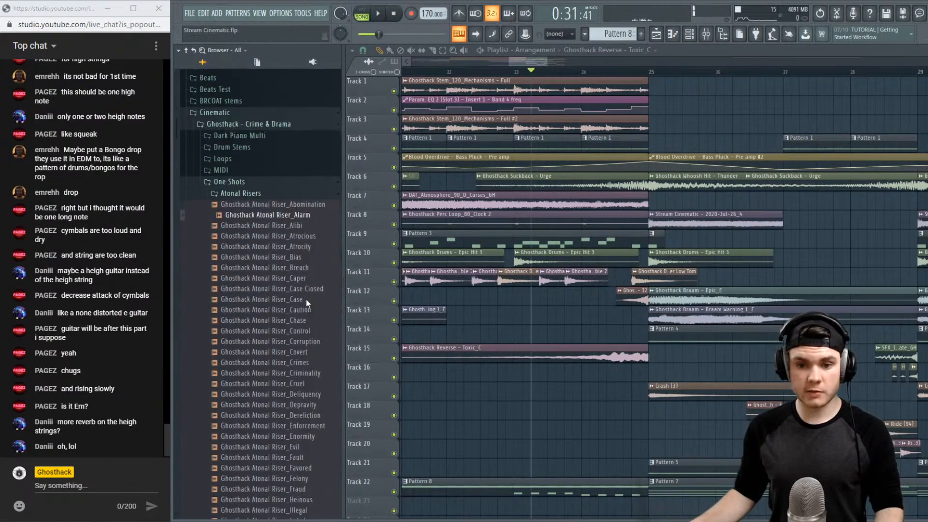
pyautogui.click(306, 298)
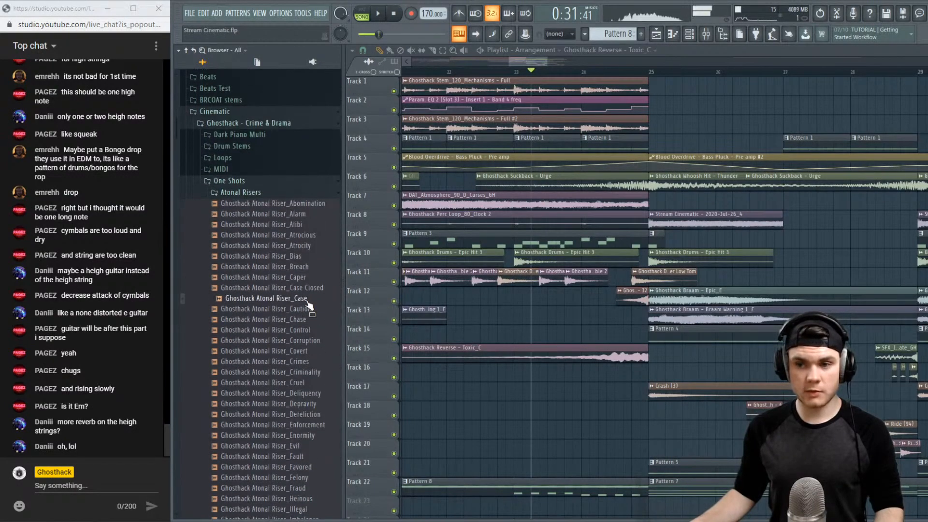
pyautogui.scroll(-15, 307, 300)
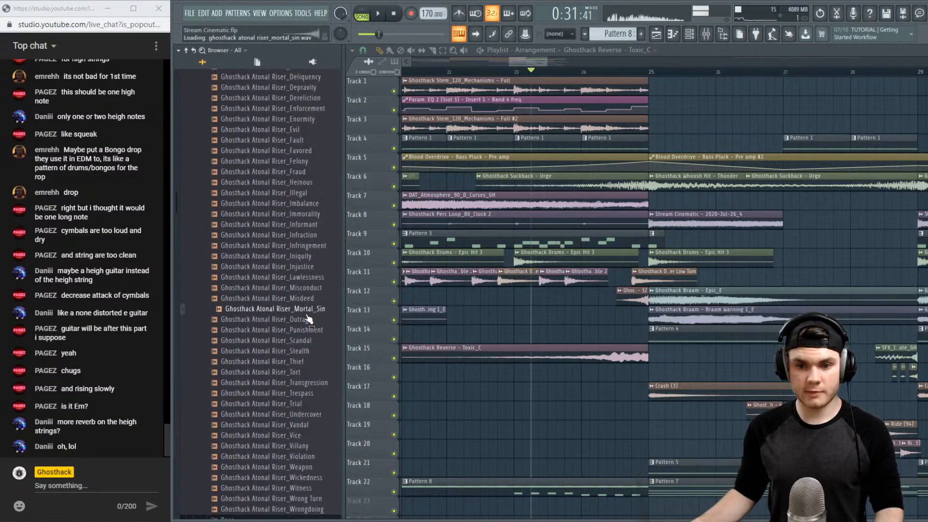
pyautogui.scroll(-6, 307, 318)
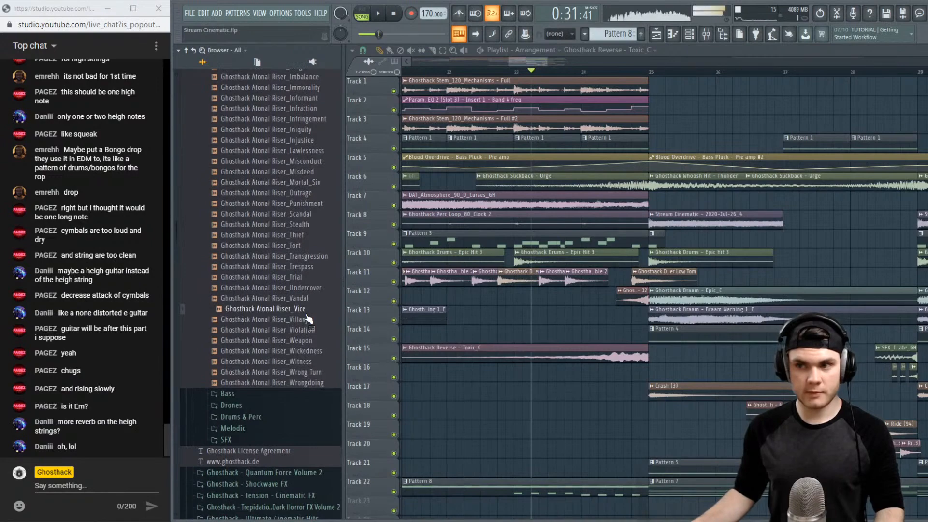
# Place Ghosthack Atonal Riser_Vice on Track 17 near bar 22 and time-stretch it longer in e2 transient mode
pyautogui.moveTo(307, 319); pyautogui.dragTo(490, 389)
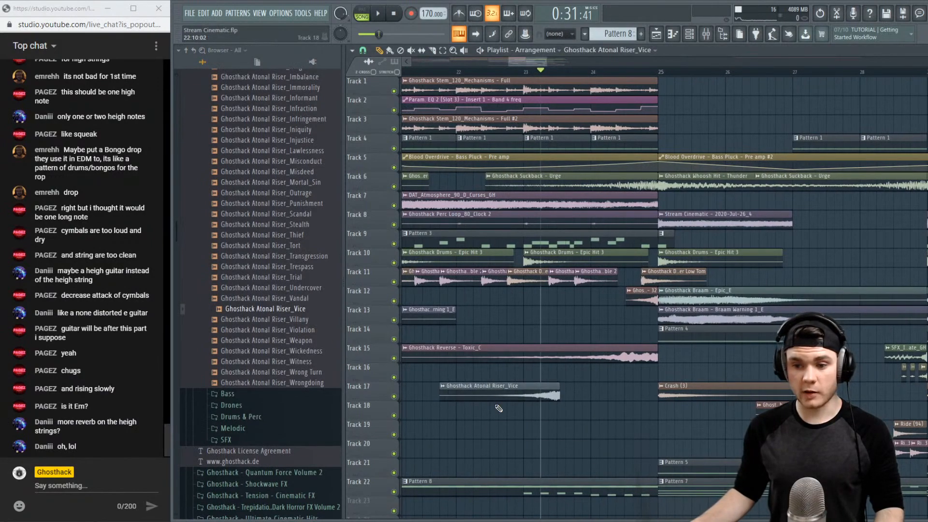
pyautogui.doubleClick(491, 389)
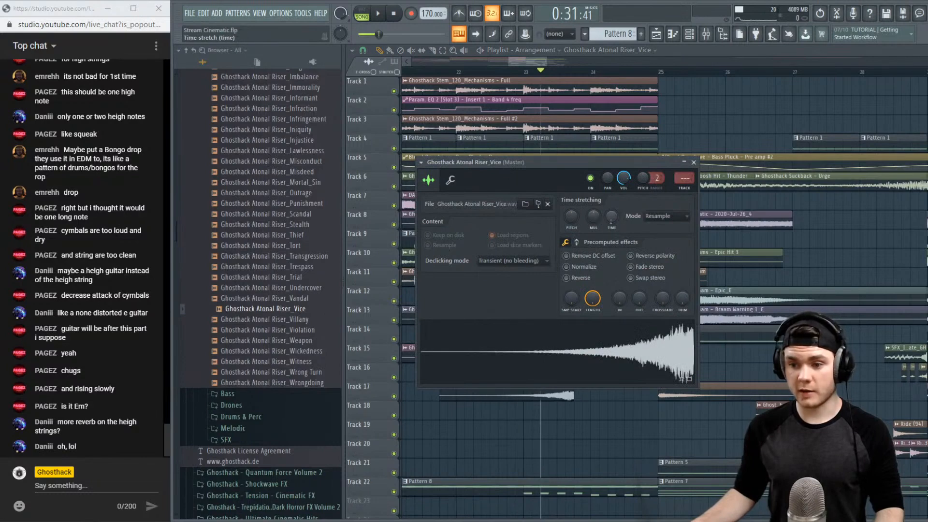
pyautogui.click(657, 216)
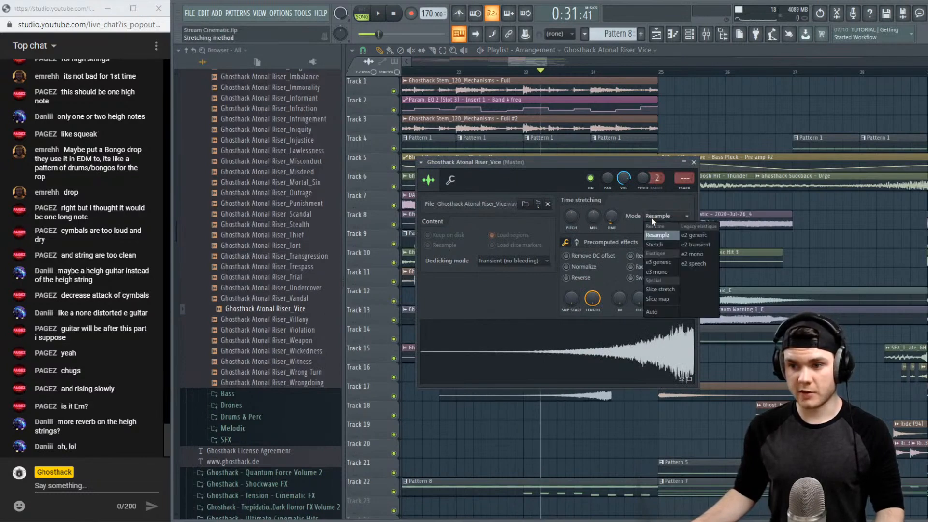
pyautogui.click(656, 244)
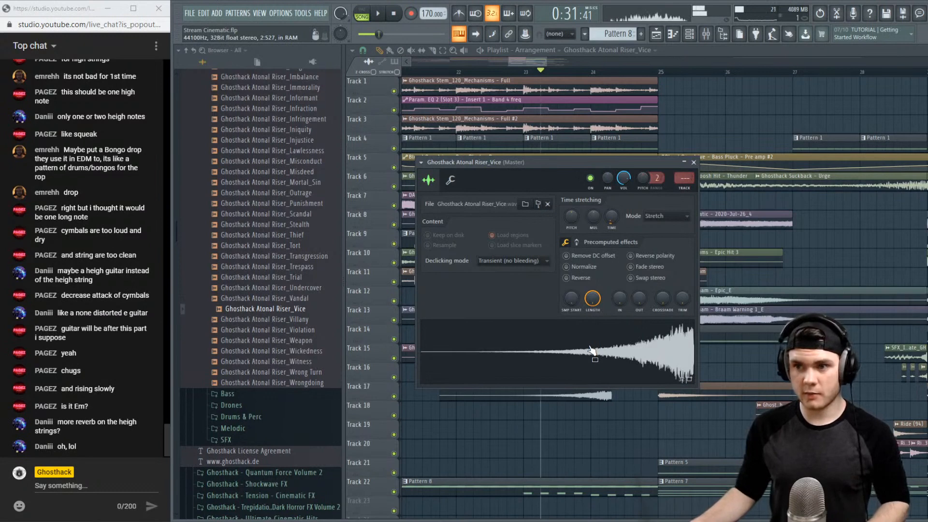
pyautogui.click(652, 217)
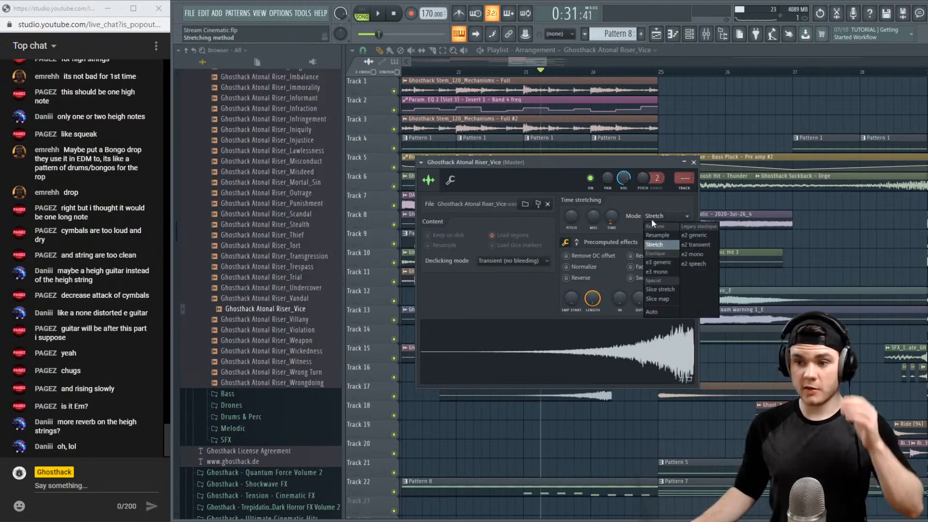
pyautogui.click(697, 245)
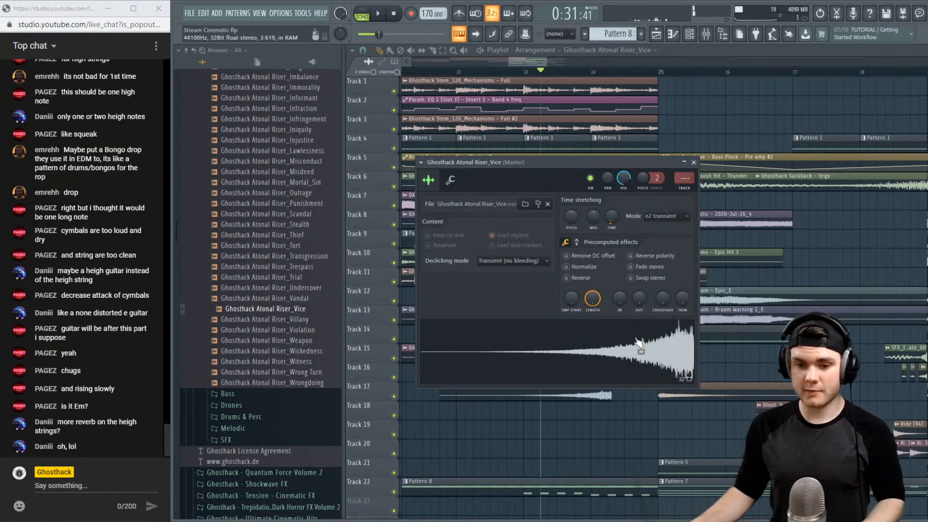
pyautogui.click(693, 163)
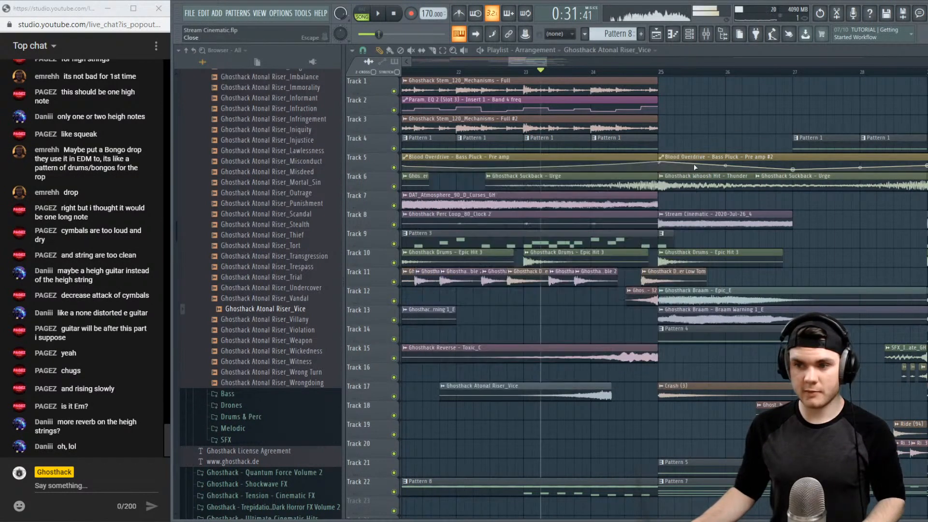
# Move the riser clip to Track 16 so it leads into bar 25 and lower its channel volume to about 46% during playback
pyautogui.moveTo(584, 386); pyautogui.dragTo(627, 368)
pyautogui.press('space')
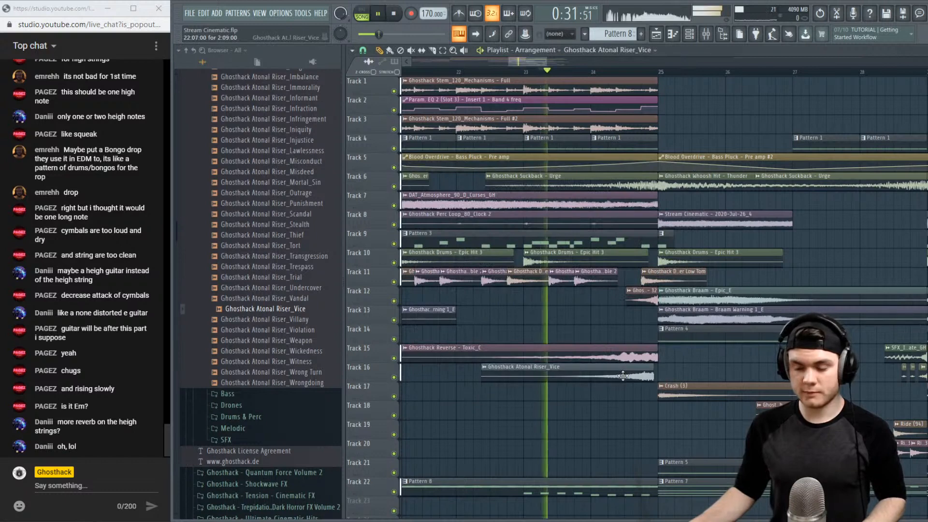
pyautogui.doubleClick(626, 368)
pyautogui.moveTo(622, 178); pyautogui.dragTo(622, 196)
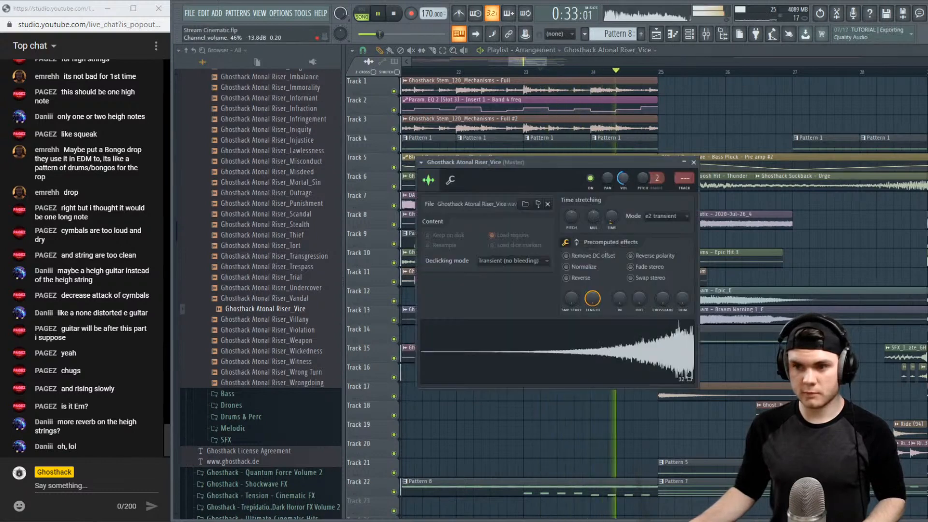
pyautogui.click(693, 163)
pyautogui.press('space')
# Replace the riser's sample with Ghosthack Atonal Riser_Weapon and shift the clip on Track 16 to lead into bar 25
pyautogui.doubleClick(540, 377)
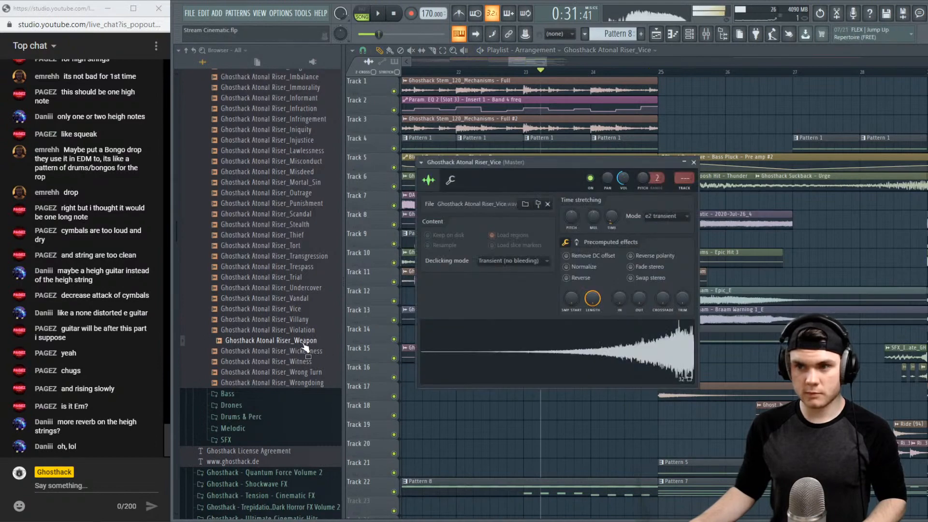
pyautogui.moveTo(488, 348); pyautogui.dragTo(589, 322)
pyautogui.click(694, 163)
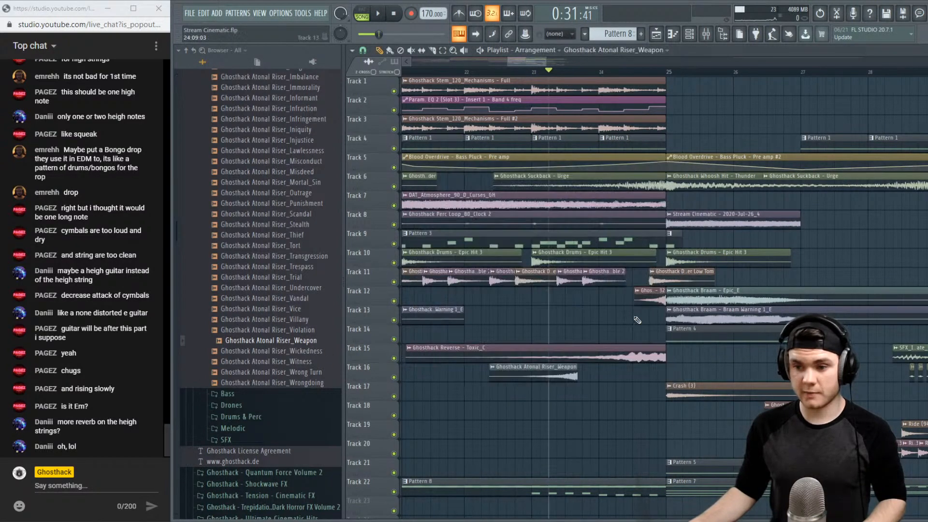
pyautogui.doubleClick(557, 371)
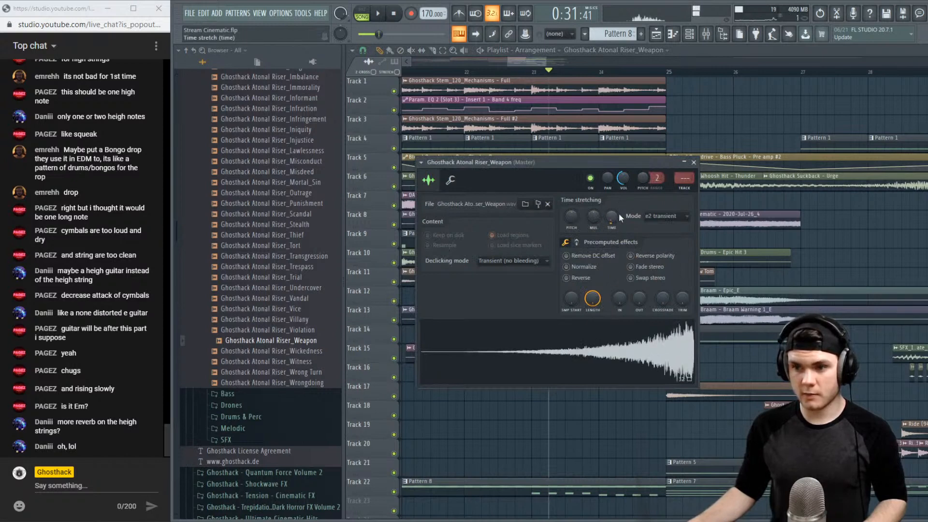
pyautogui.click(694, 163)
pyautogui.moveTo(580, 373); pyautogui.dragTo(619, 368)
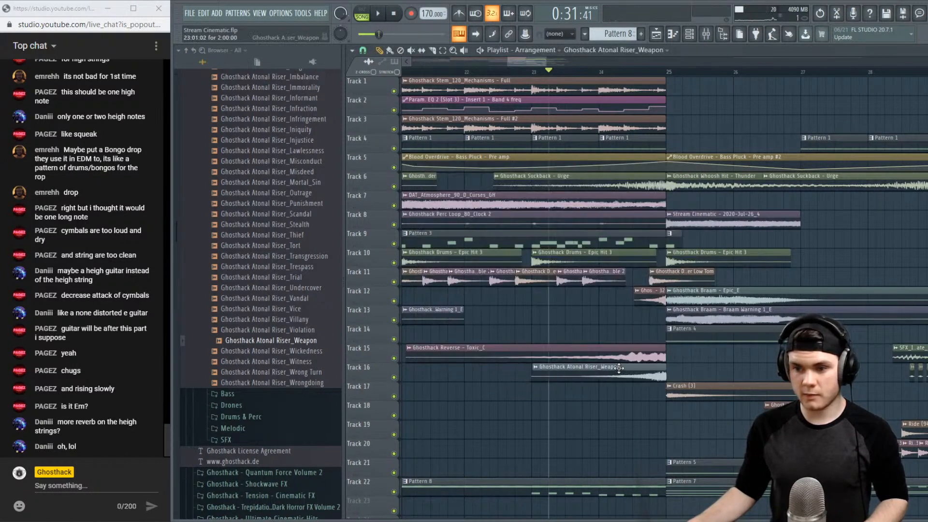
# Play the drop and fine-align the end of the Atonal Riser_Weapon clip with the start of bar 25
pyautogui.press('space')
pyautogui.scroll(6, 666, 77)
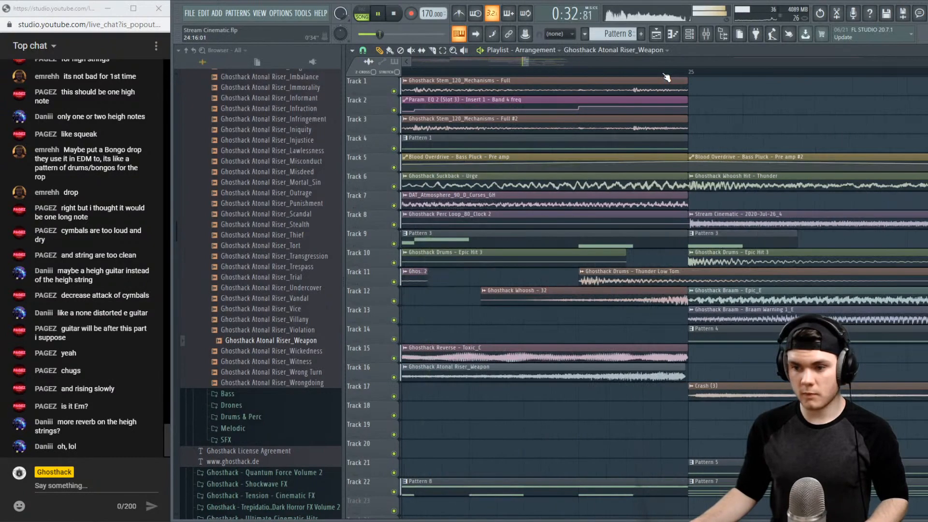
pyautogui.moveTo(678, 377); pyautogui.dragTo(682, 378)
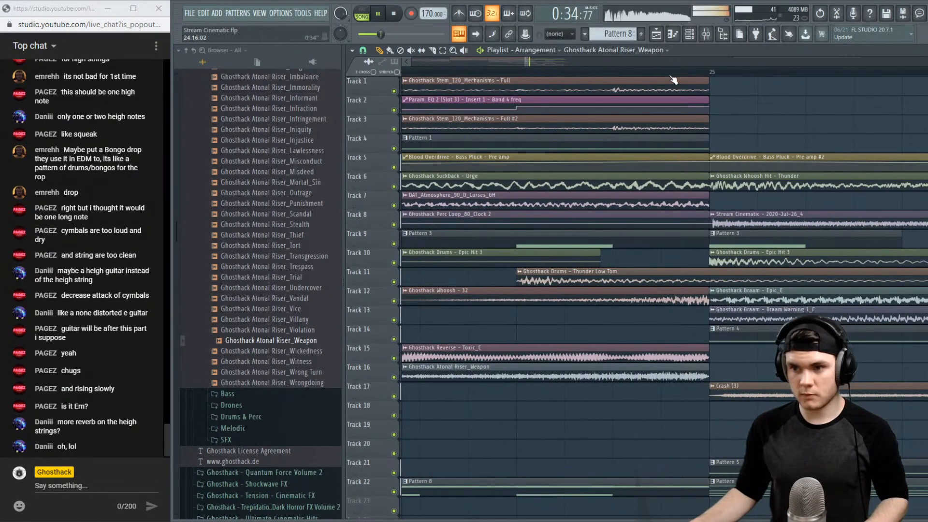
pyautogui.scroll(-5, 673, 80)
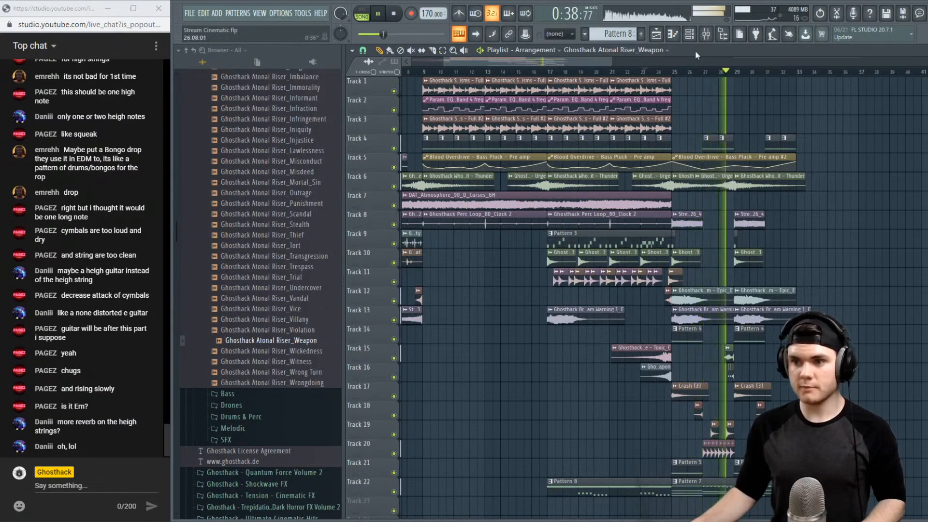
# Lower the volume of mixer track Insert 19 to about 87% (-3.0 dB), then close the mixer
pyautogui.click(705, 34)
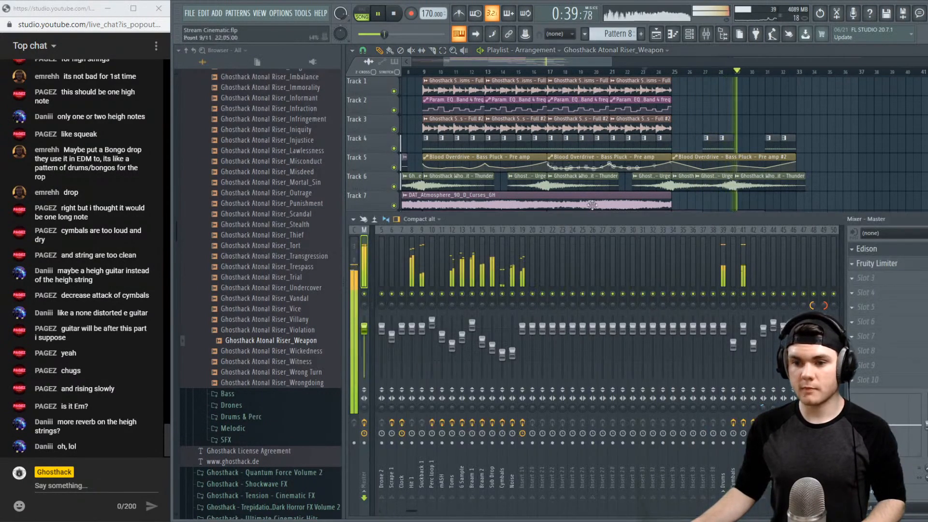
pyautogui.click(523, 298)
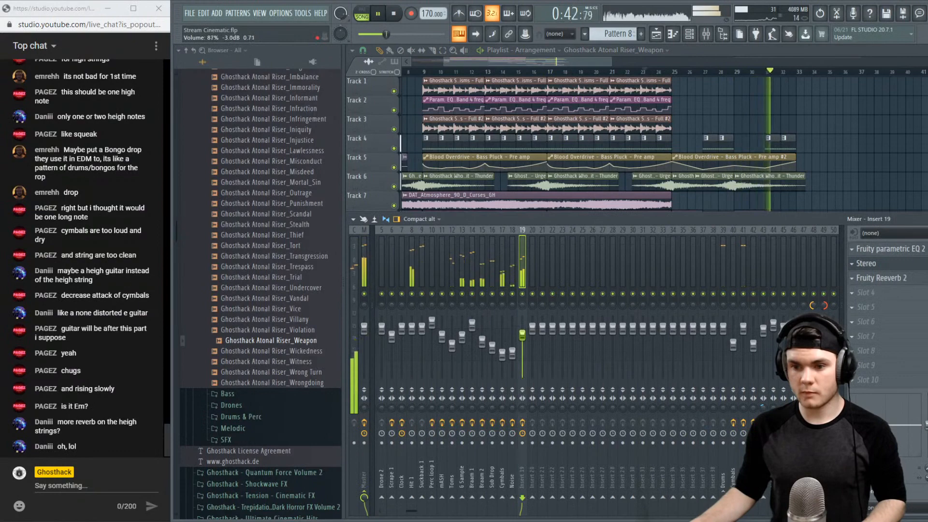
pyautogui.click(751, 47)
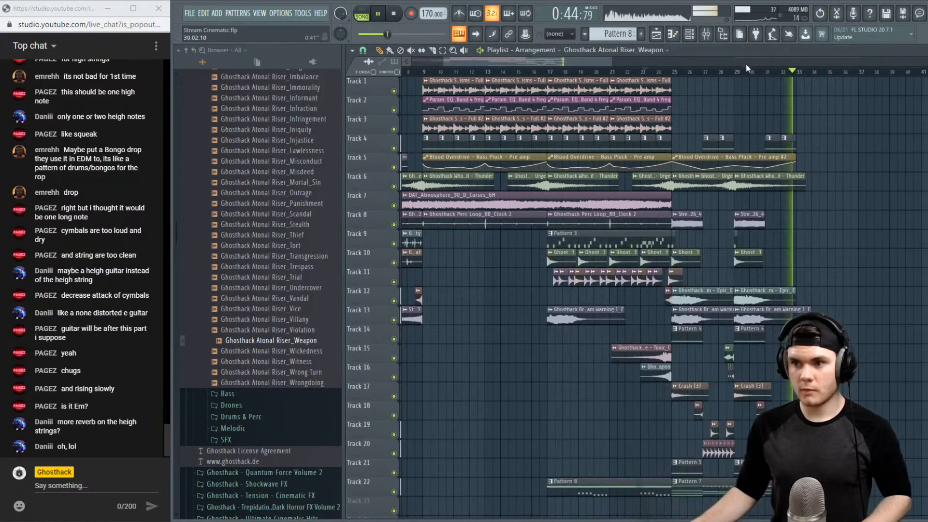
# Stop playback and duplicate all clips of the drop section from bars 25–33 so the copy starts at bar 33
pyautogui.scroll(-3, 746, 70)
pyautogui.press('space')
pyautogui.moveTo(625, 63); pyautogui.dragTo(650, 63)
pyautogui.moveTo(698, 495)
pyautogui.mouseDown()
pyautogui.moveTo(670, 320)
pyautogui.moveTo(596, 76)
pyautogui.mouseUp()
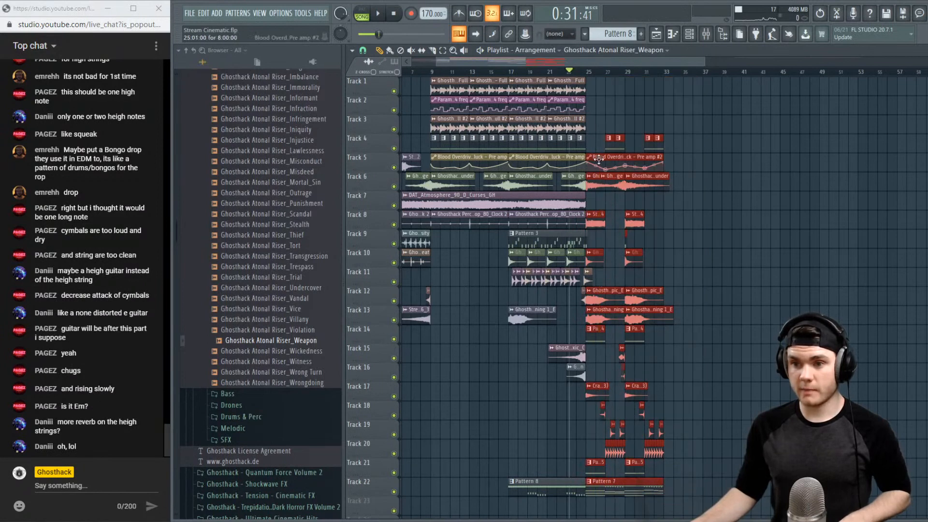
pyautogui.moveTo(598, 159); pyautogui.dragTo(673, 165)
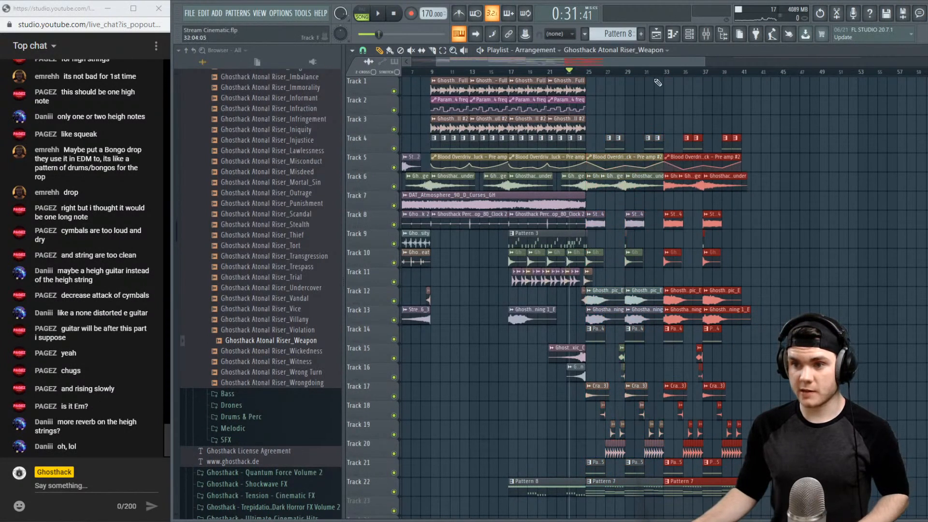
# Play the transition from the original drop into its copy at bar 33 and clear the clip selection
pyautogui.click(645, 72)
pyautogui.press('space')
pyautogui.keyDown('ctrl'); pyautogui.click(780, 165); pyautogui.keyUp('ctrl')
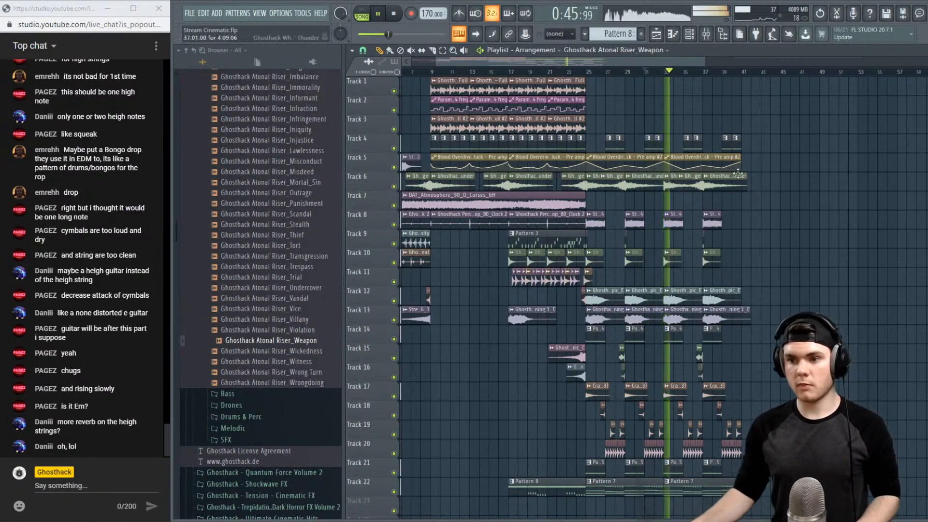
pyautogui.press('space')
# Play the copied section from bar 33 and add a Suckback - Urge clip on Track 6 leading into bar 33
pyautogui.click(669, 72)
pyautogui.scroll(4, 669, 72)
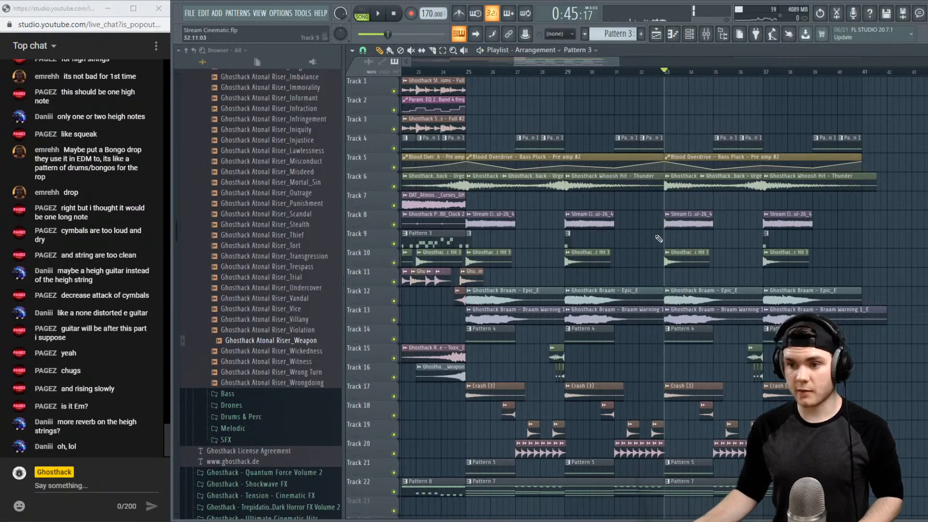
pyautogui.press('space')
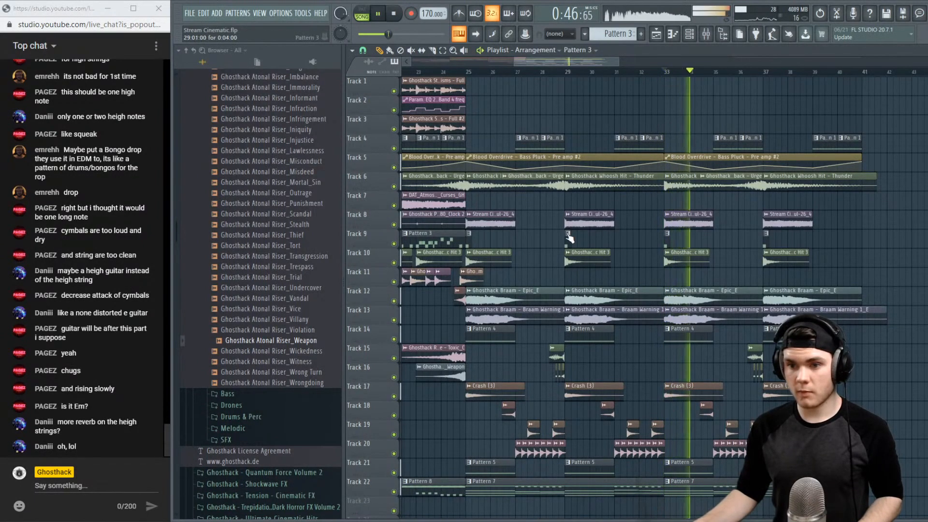
pyautogui.press('space')
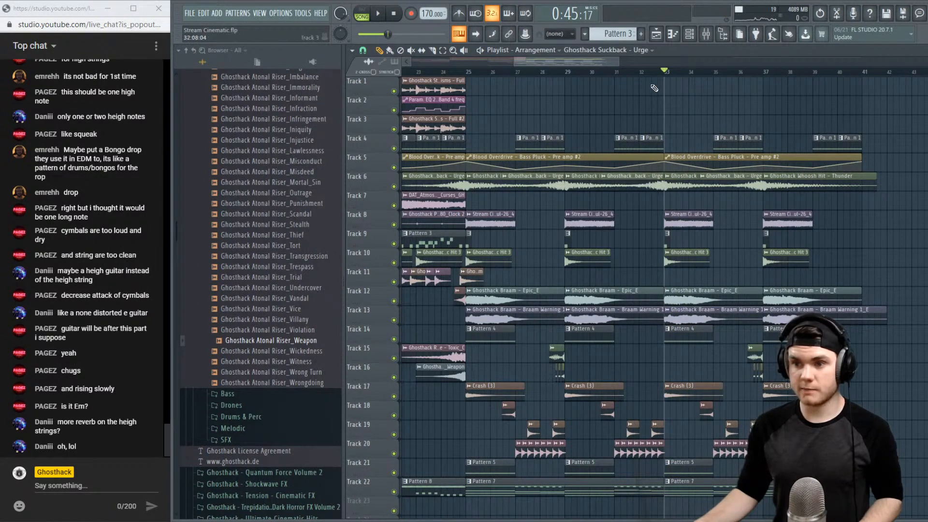
# Play the transition from about bar 31 and return the playback position to bar 33, showing the copied section
pyautogui.click(630, 73)
pyautogui.press('space')
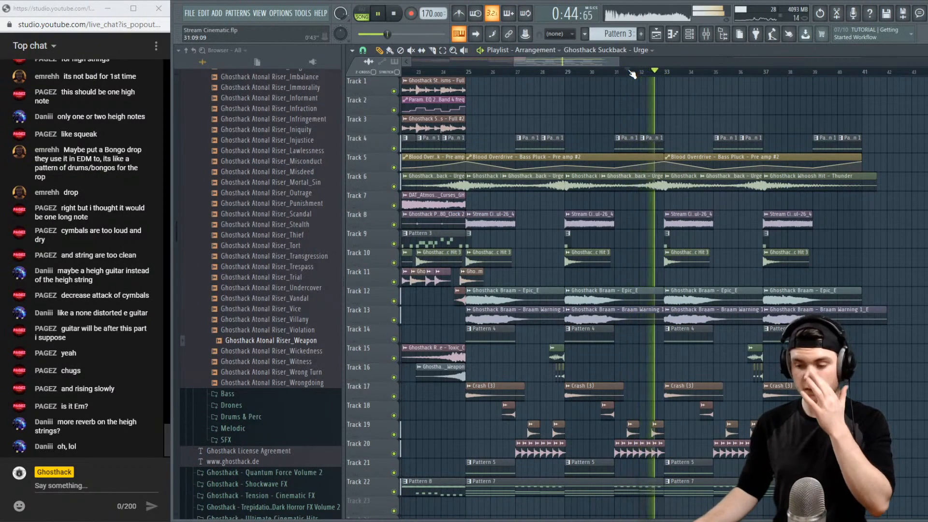
pyautogui.press('space')
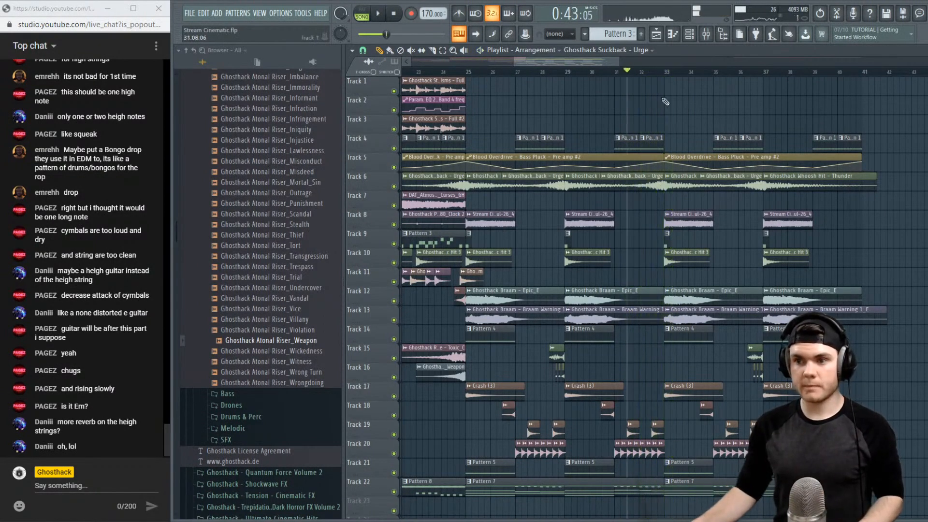
pyautogui.click(669, 73)
pyautogui.moveTo(604, 62); pyautogui.dragTo(621, 62)
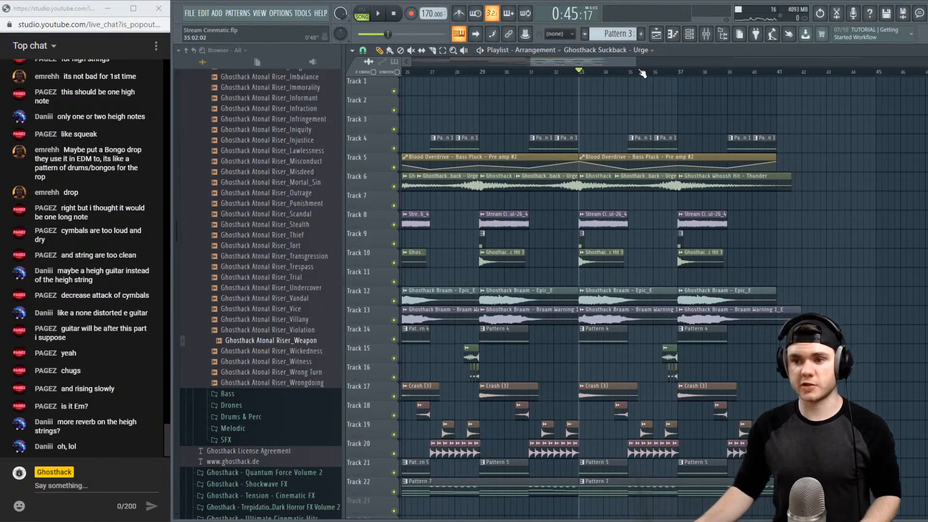
# Delete the Track 4 and Track 5 clips after bar 33 and lengthen the Track 8 Stream Cinematic clip from bar 33 to bar 41
pyautogui.scroll(3, 660, 80)
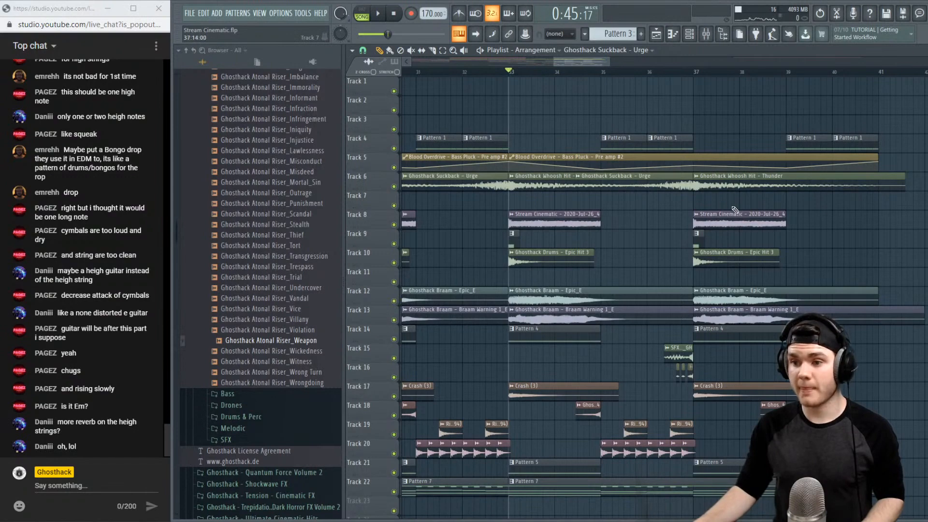
pyautogui.scroll(-4, 693, 79)
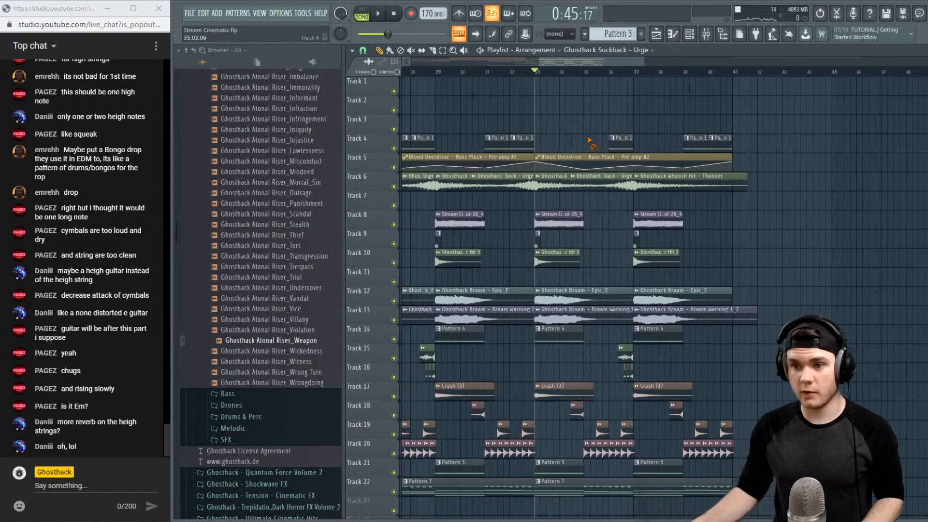
pyautogui.rightClick(686, 139)
pyautogui.rightClick(692, 161)
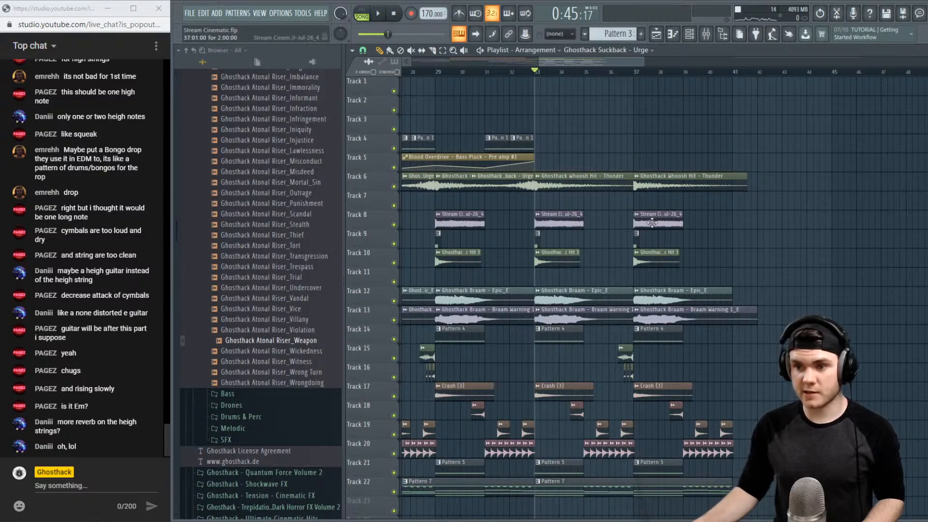
pyautogui.moveTo(584, 219); pyautogui.dragTo(731, 219)
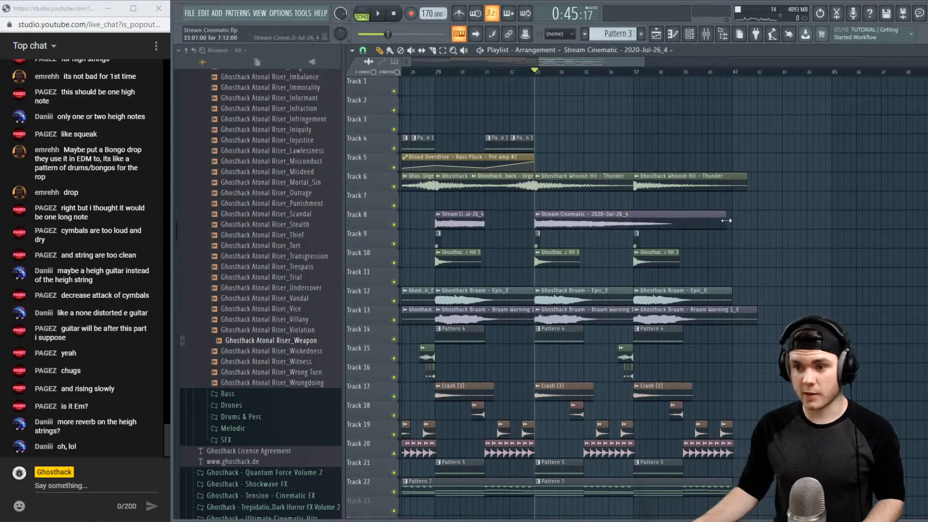
# Play from bar 33 and delete the bar 37 clips on Tracks 9, 10, 12, 13, 17 and 21
pyautogui.press('space')
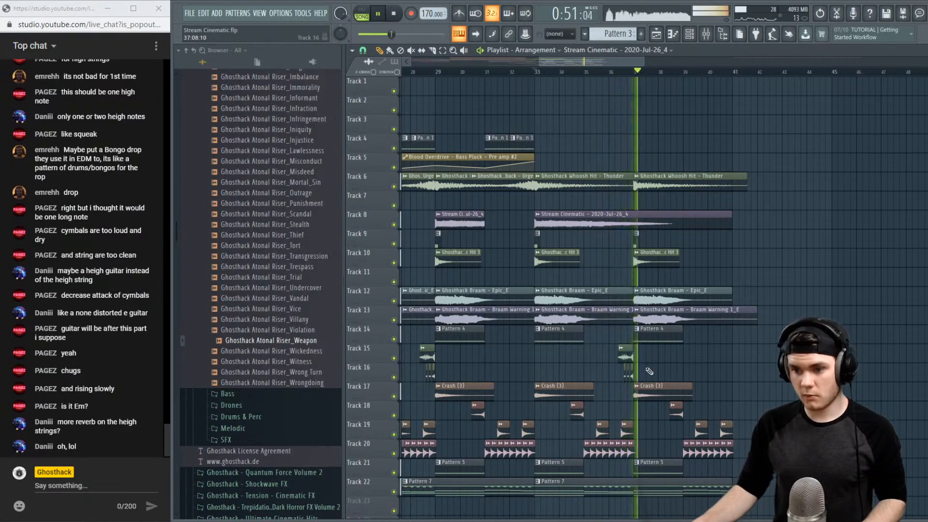
pyautogui.press('space')
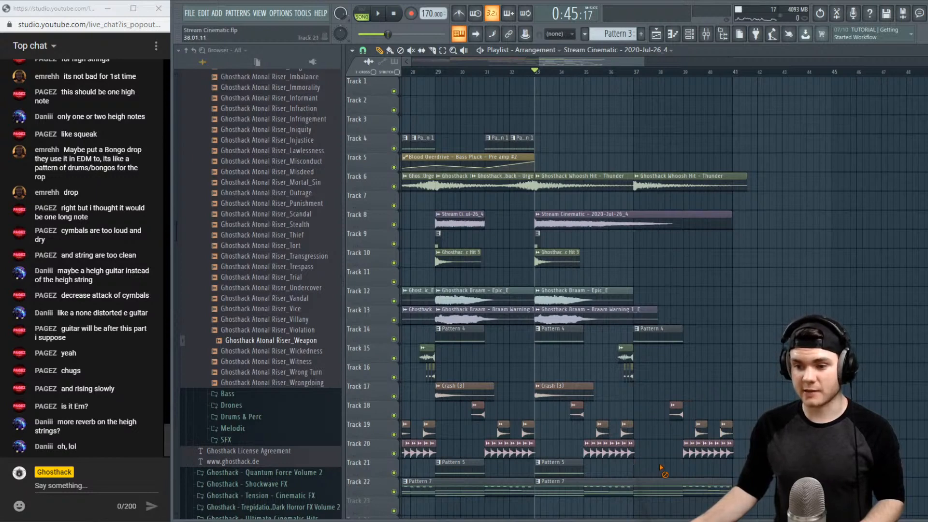
pyautogui.press('space')
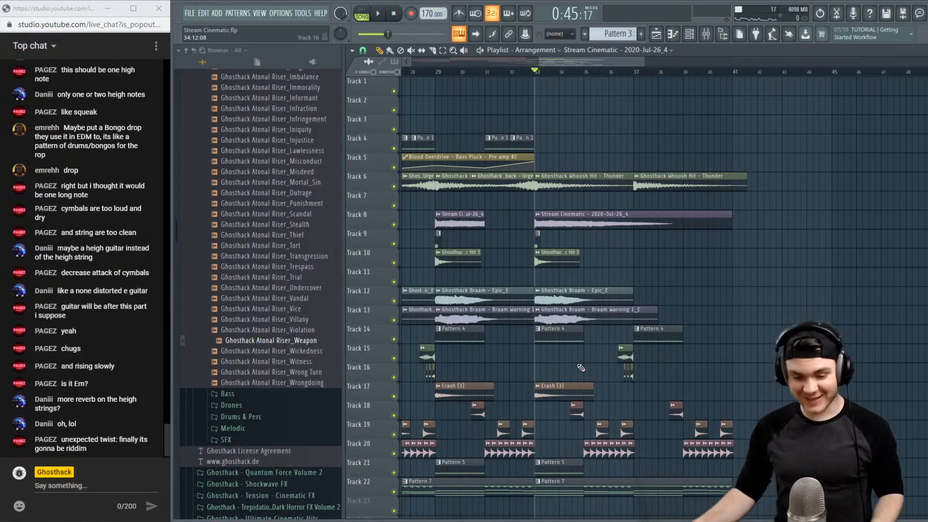
# Play the section from bar 33 and copy the Track 19 and 20 drum clips into the gaps at bars 33–35 and 37–39
pyautogui.press('space')
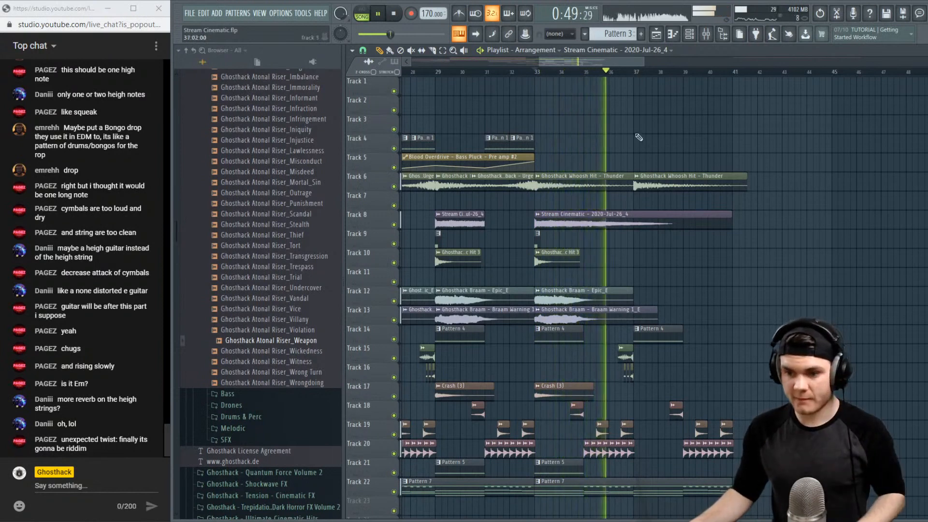
pyautogui.press('space')
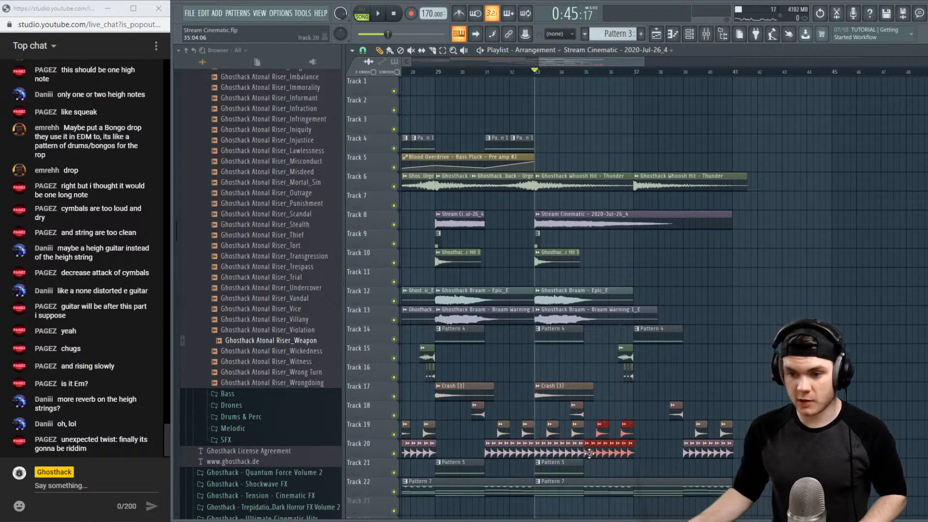
pyautogui.press('space')
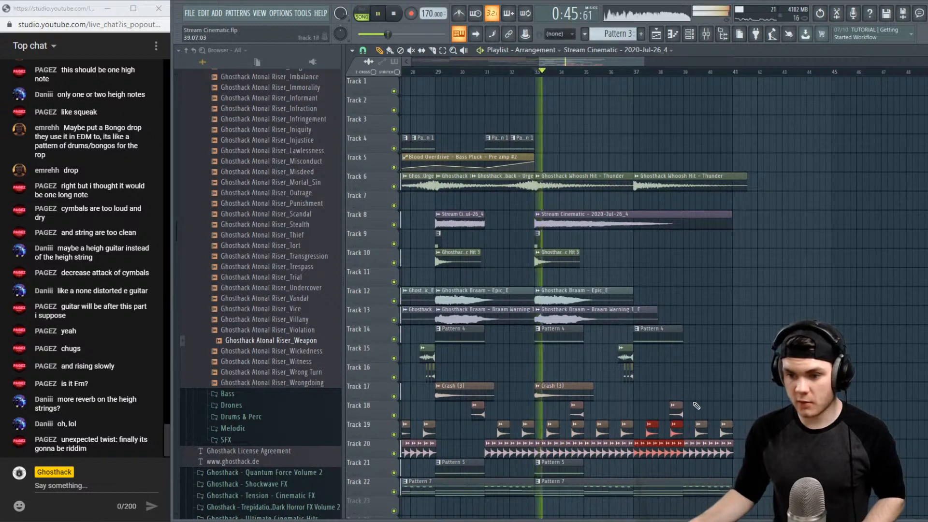
# Delete the Track 18 whoosh clips and the Track 21 Pattern 5 clip after bar 33 during playback
pyautogui.moveTo(578, 409); pyautogui.dragTo(628, 410)
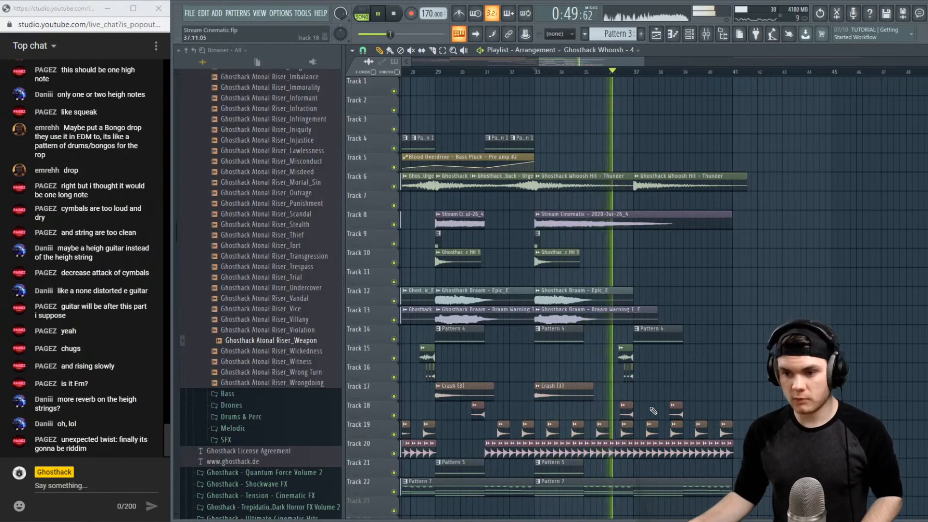
pyautogui.rightClick(675, 411)
pyautogui.rightClick(627, 409)
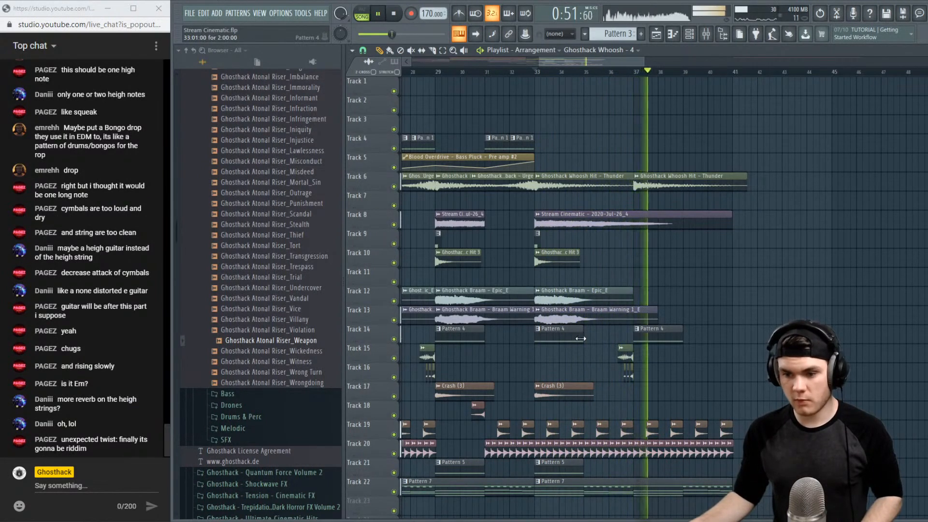
pyautogui.rightClick(551, 468)
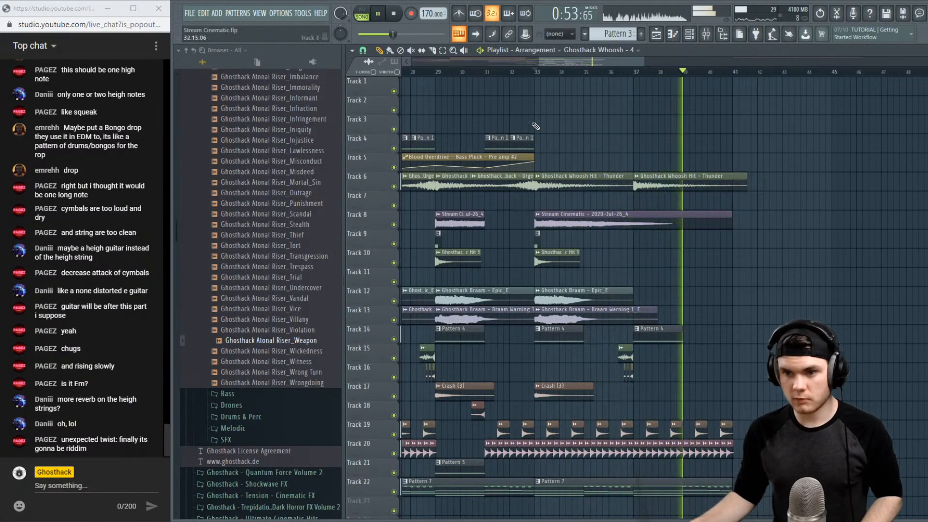
# Lengthen the Track 9 Pattern 3 clip at bar 33 to bar 37 and make it a unique pattern
pyautogui.click(476, 73)
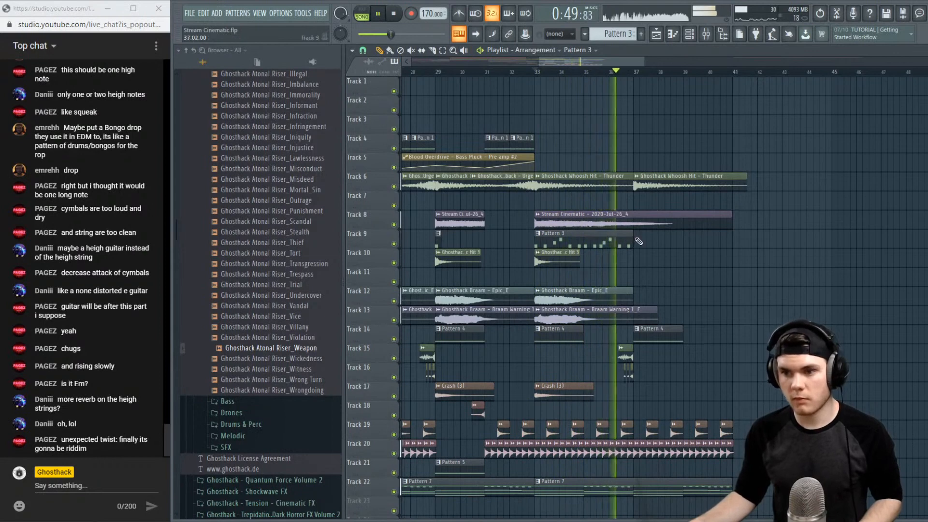
pyautogui.click(638, 240)
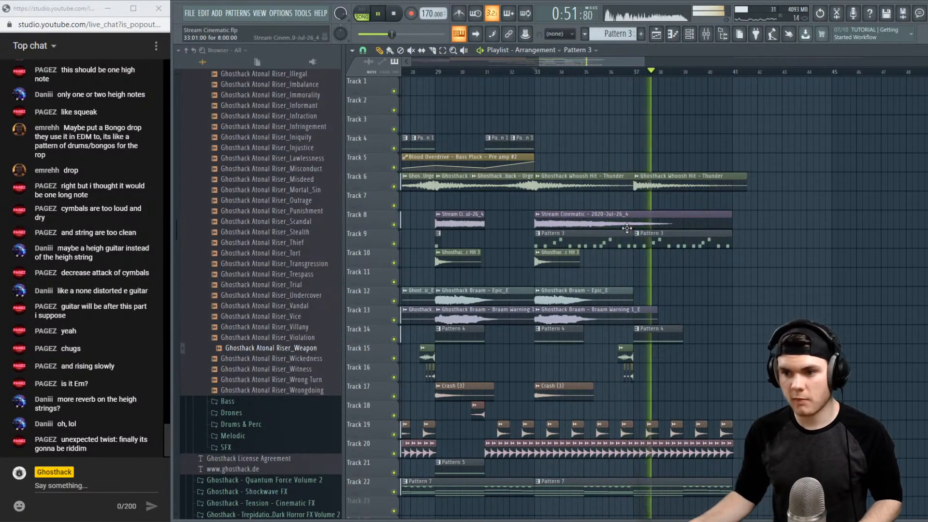
pyautogui.rightClick(652, 238)
pyautogui.press('space')
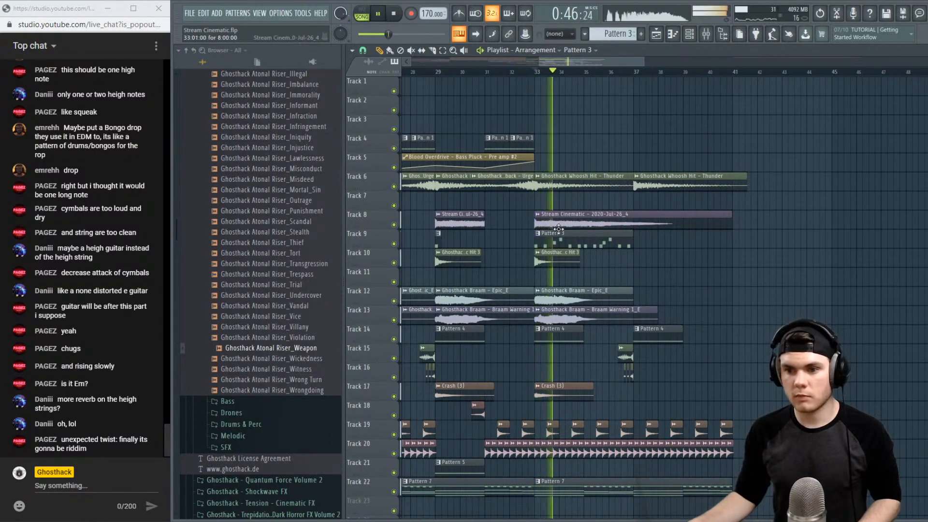
pyautogui.click(538, 235)
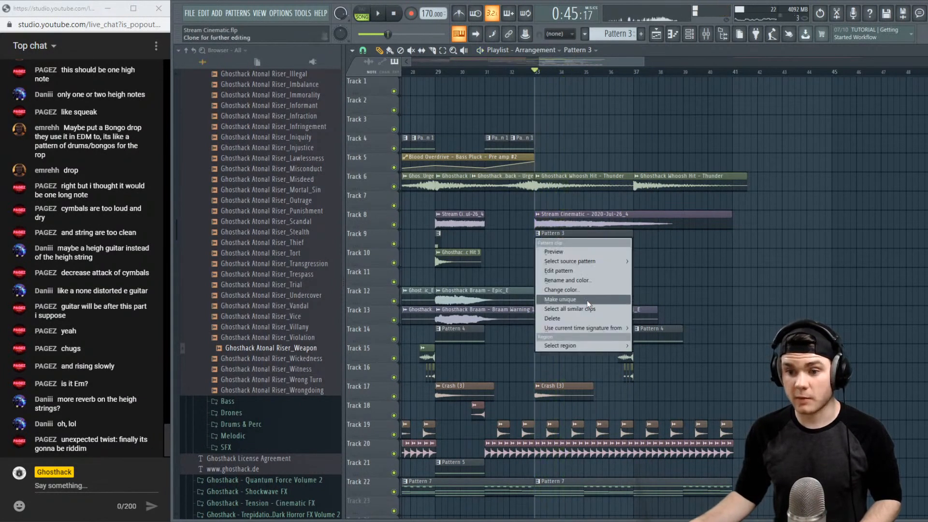
pyautogui.click(585, 299)
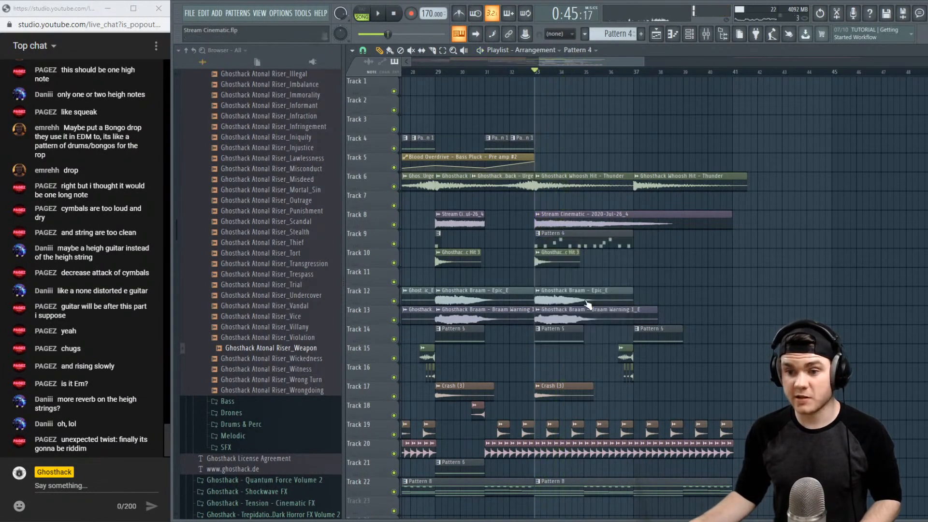
# Open the unique METAL KIT 2 drum pattern for note editing and delete every note except the first kick
pyautogui.doubleClick(580, 243)
pyautogui.press('space')
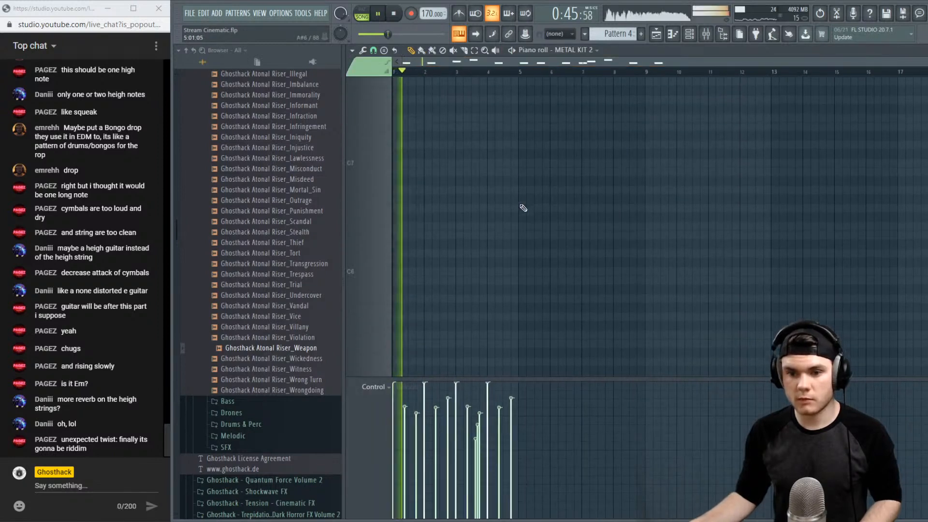
pyautogui.press('space')
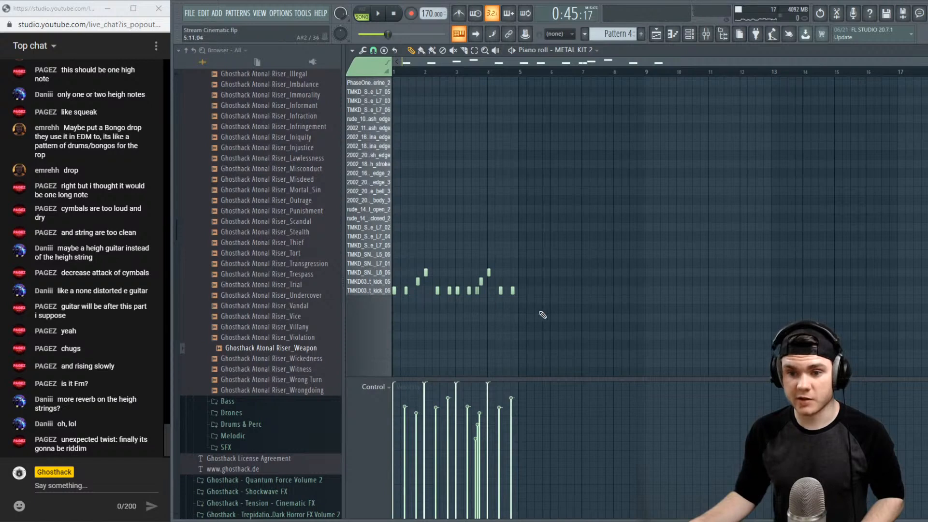
pyautogui.moveTo(543, 314); pyautogui.dragTo(403, 261)
pyautogui.press('Delete')
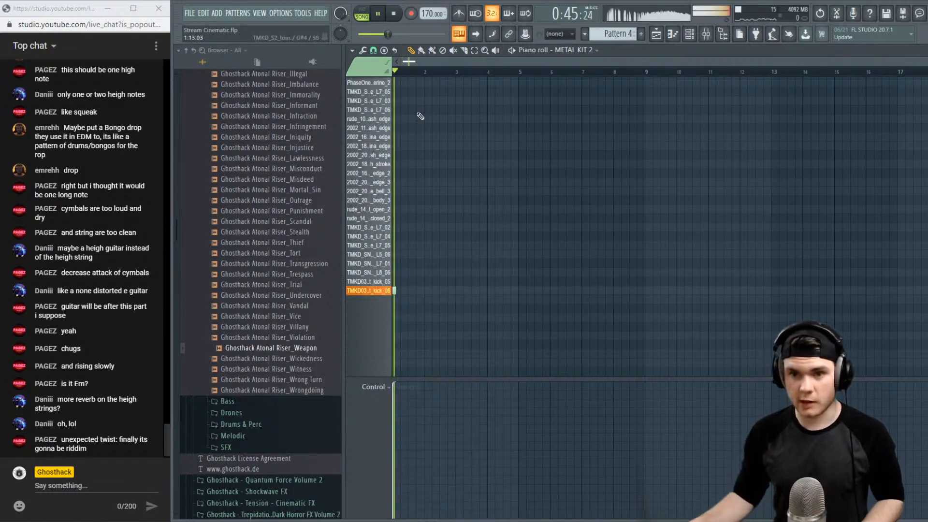
# Add a full-velocity snare on beat 3 of bar 1 and play it against the song
pyautogui.press('space')
pyautogui.scroll(4, 387, 65)
pyautogui.press('space')
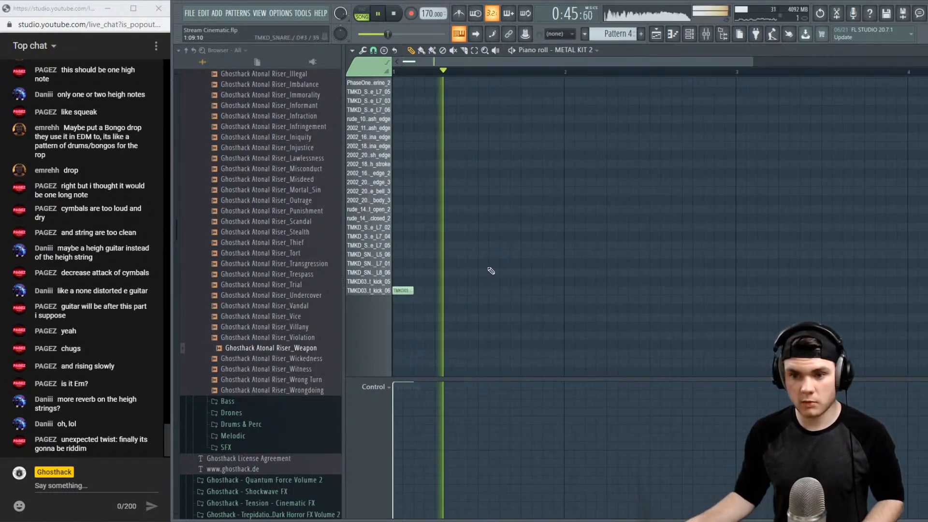
pyautogui.click(477, 272)
pyautogui.press('space')
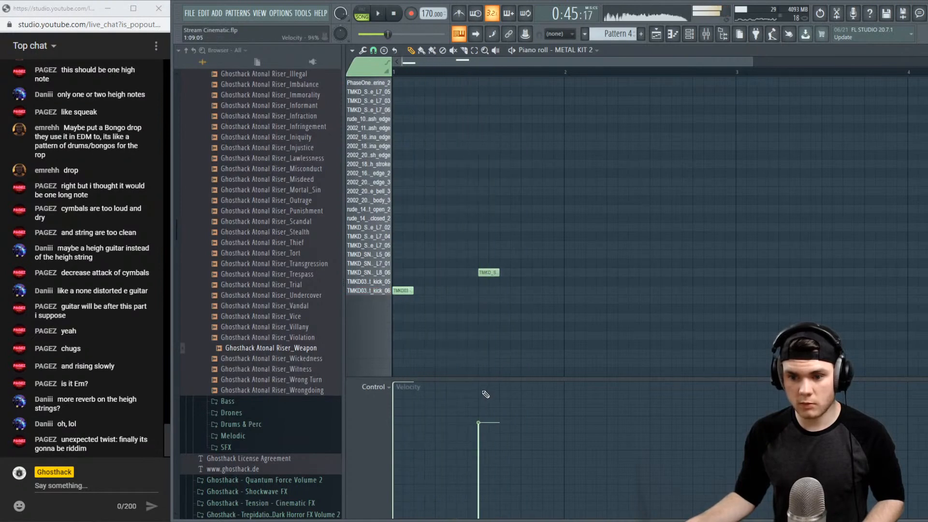
pyautogui.press('space')
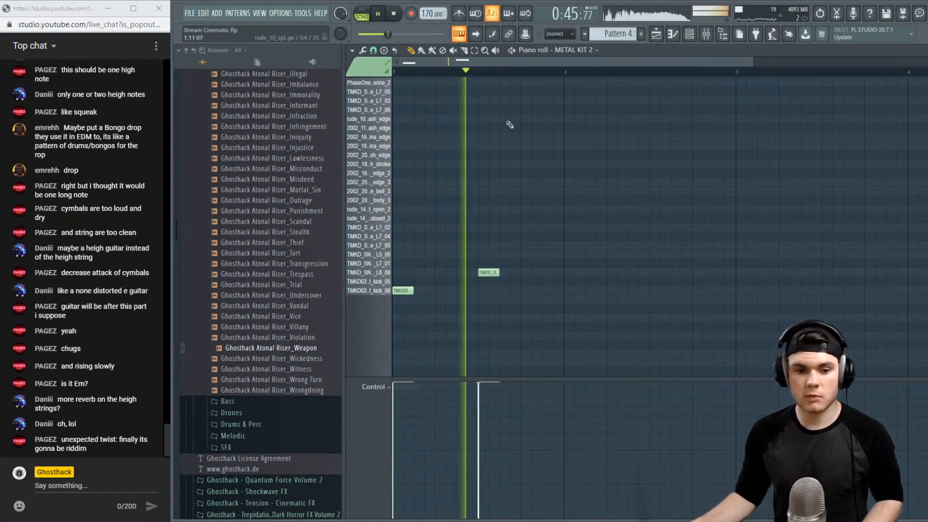
# Try repeating the snare on beat 3 of bars 2, 3 and 4
pyautogui.scroll(-2, 505, 79)
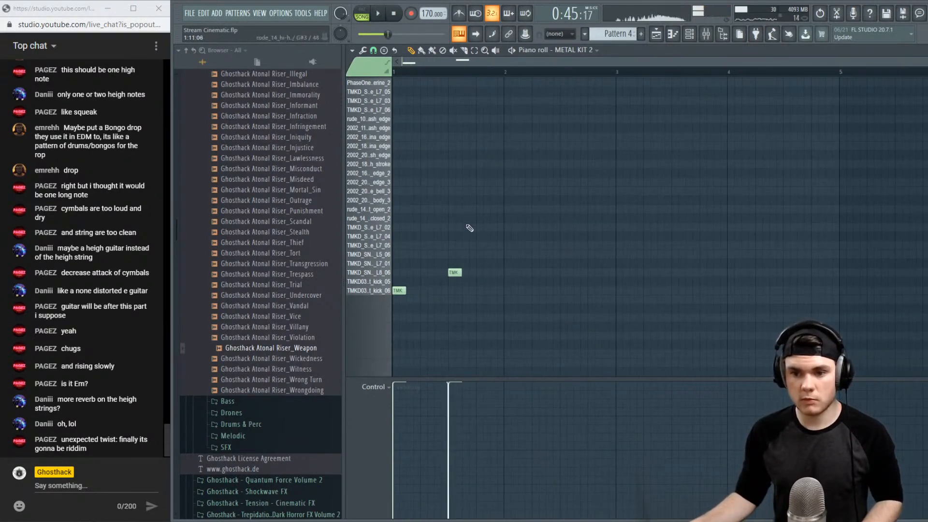
pyautogui.click(564, 272)
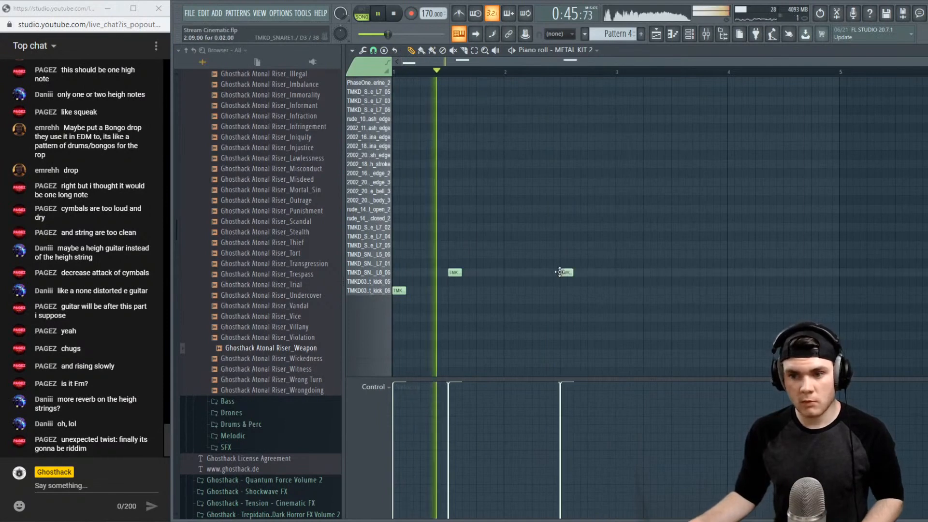
pyautogui.click(675, 272)
pyautogui.click(787, 273)
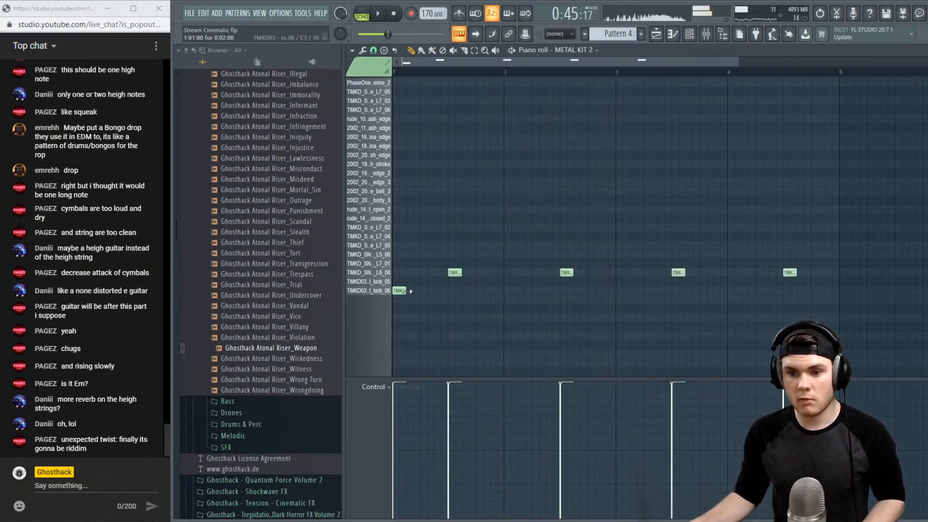
# Try extra kicks at steps 7 and 15 of bar 1 and steps 1 and 7 of bar 2, removing the step 7 kick in bar 1
pyautogui.click(436, 292)
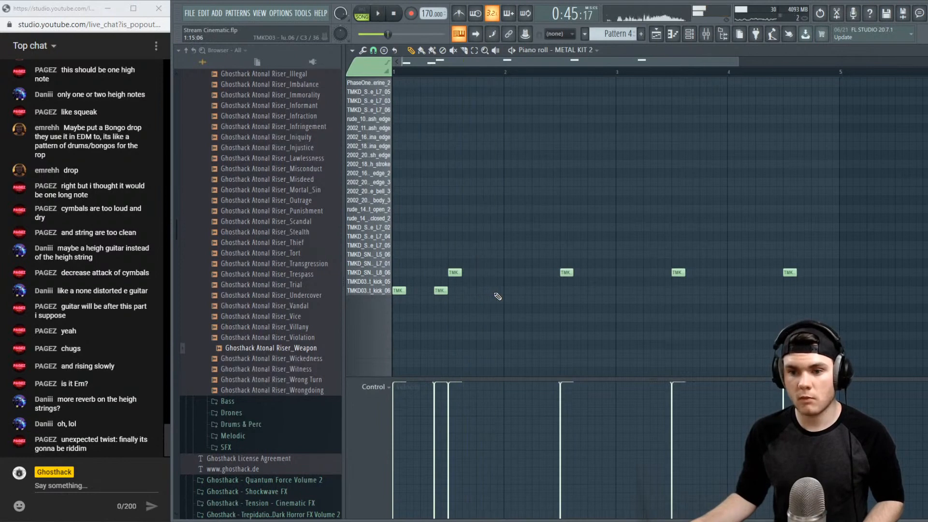
pyautogui.press('space')
pyautogui.click(496, 291)
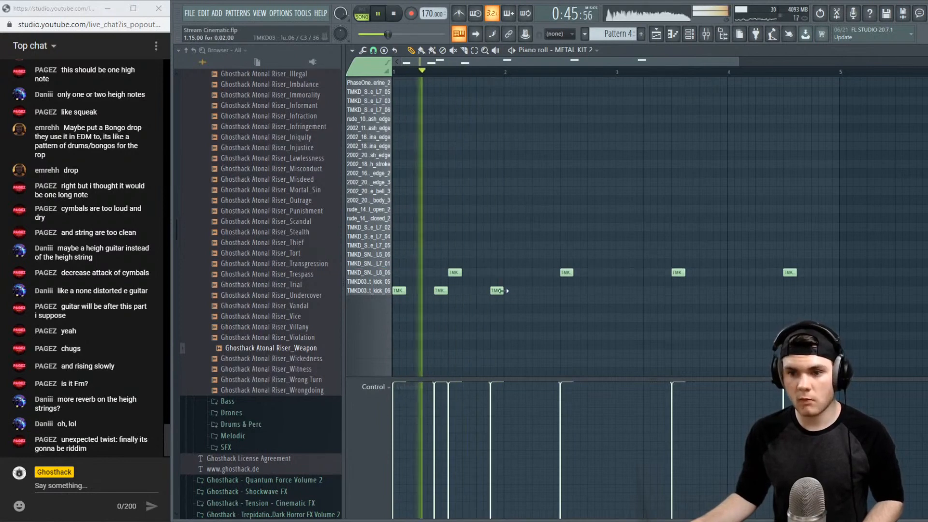
pyautogui.click(510, 290)
pyautogui.click(546, 290)
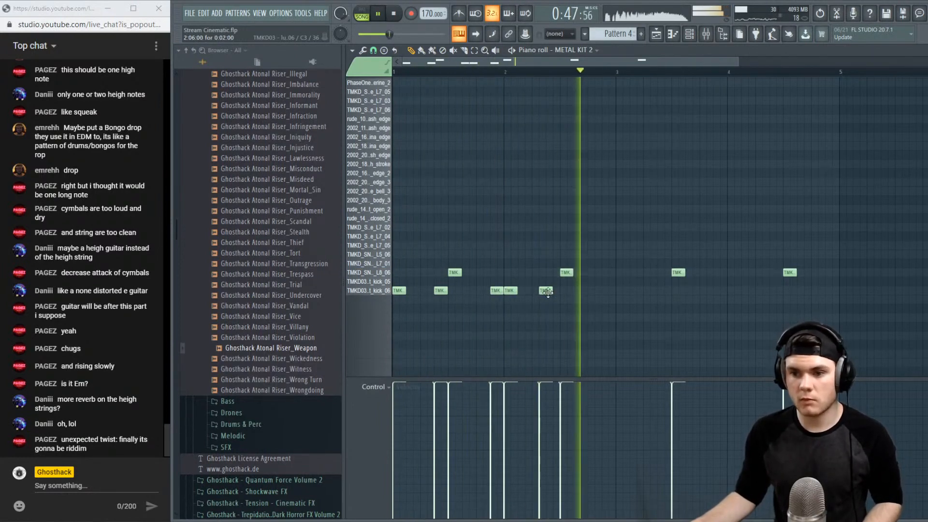
pyautogui.moveTo(547, 291); pyautogui.dragTo(554, 292)
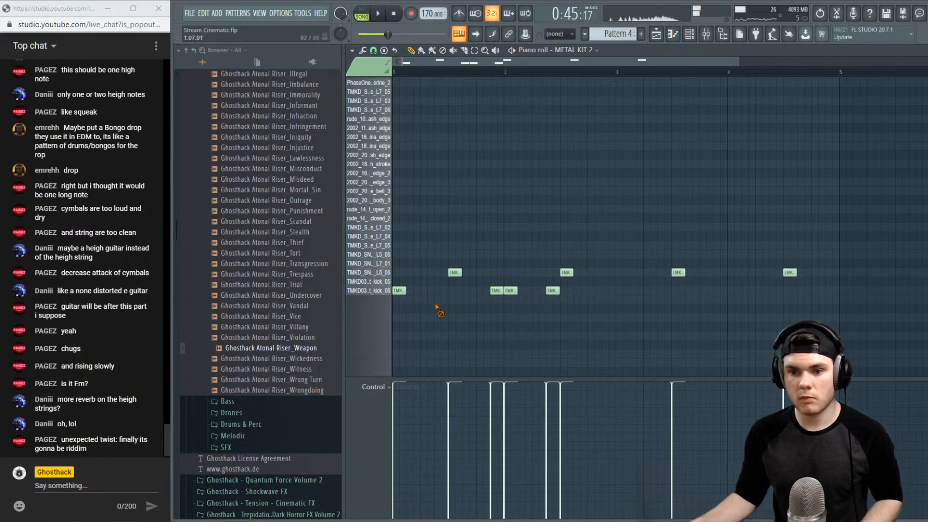
pyautogui.press('space')
# Replace the beat 3 snare in bar 1 with snares at steps 5 and 11 and play the rhythm
pyautogui.moveTo(429, 274); pyautogui.dragTo(464, 274)
pyautogui.press('space')
pyautogui.press('space')
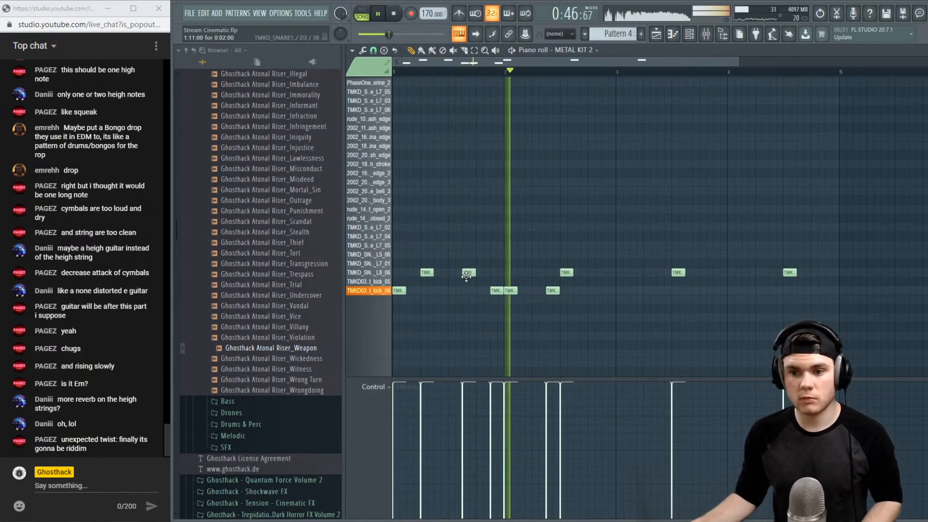
pyautogui.press('space')
# Delete all notes after the step 11 snare of bar 1 and play the drum pattern on its own in pattern mode
pyautogui.rightClick(503, 289)
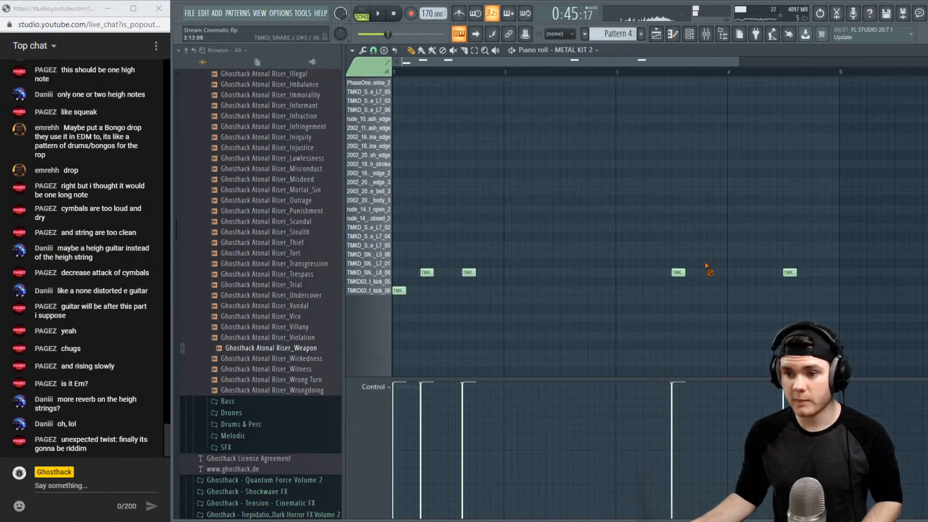
pyautogui.press('space')
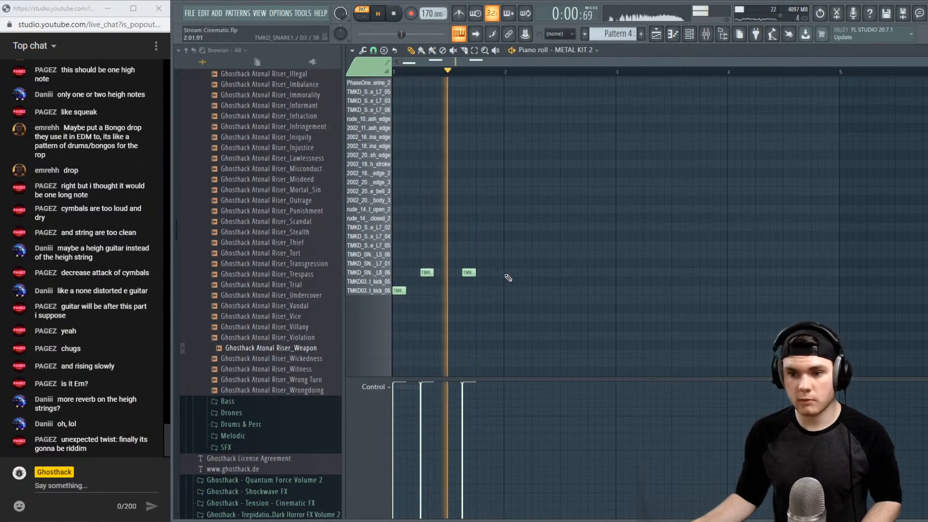
pyautogui.press('space')
pyautogui.press('space')
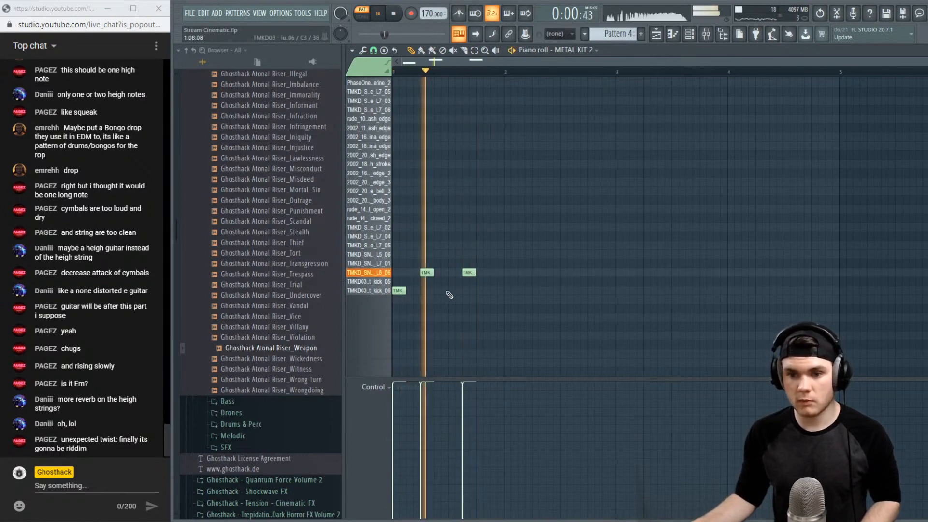
# Try repeating the snares at steps 5 and 11 of bar 2, with two short L5_06 snares at steps 15 and 16
pyautogui.click(452, 290)
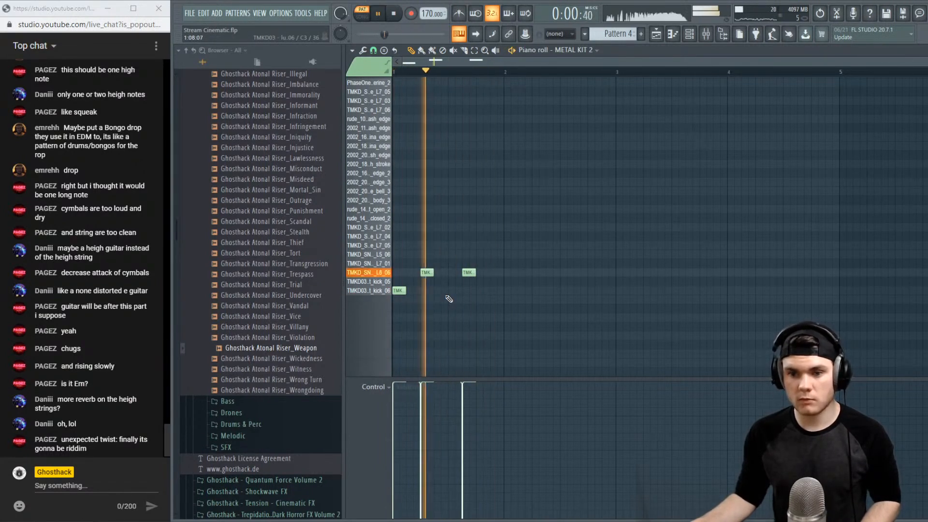
pyautogui.rightClick(453, 291)
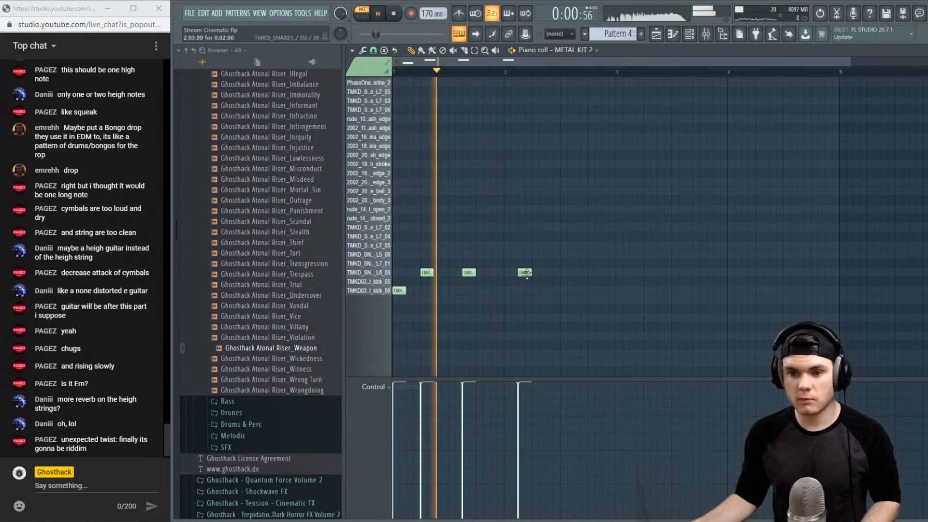
pyautogui.click(539, 273)
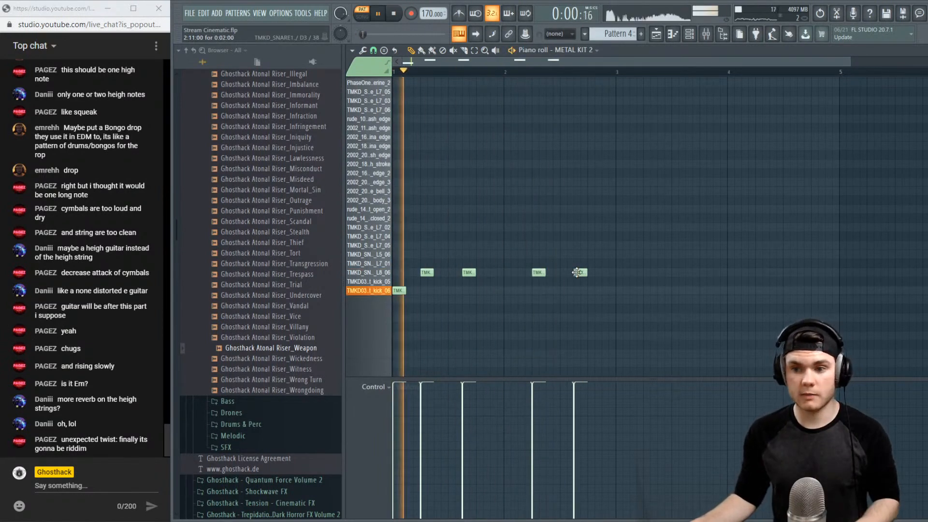
pyautogui.click(607, 255)
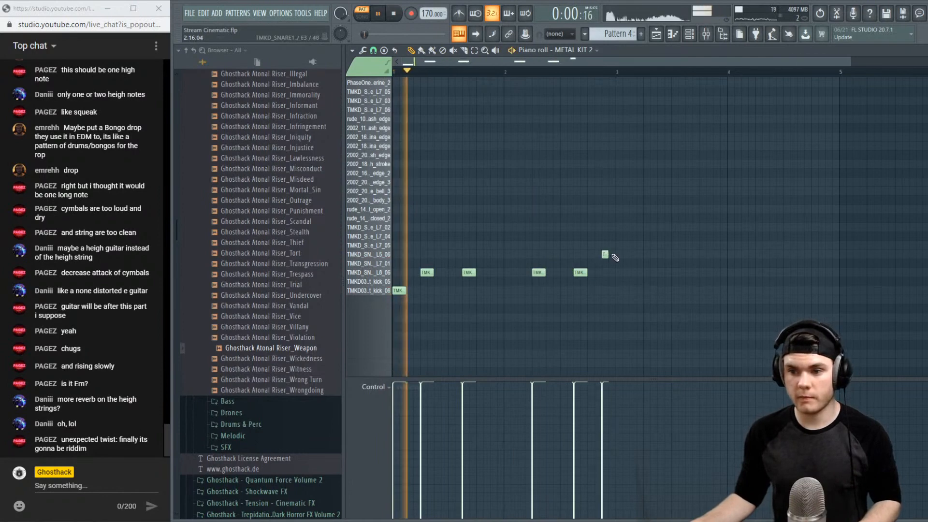
pyautogui.click(610, 254)
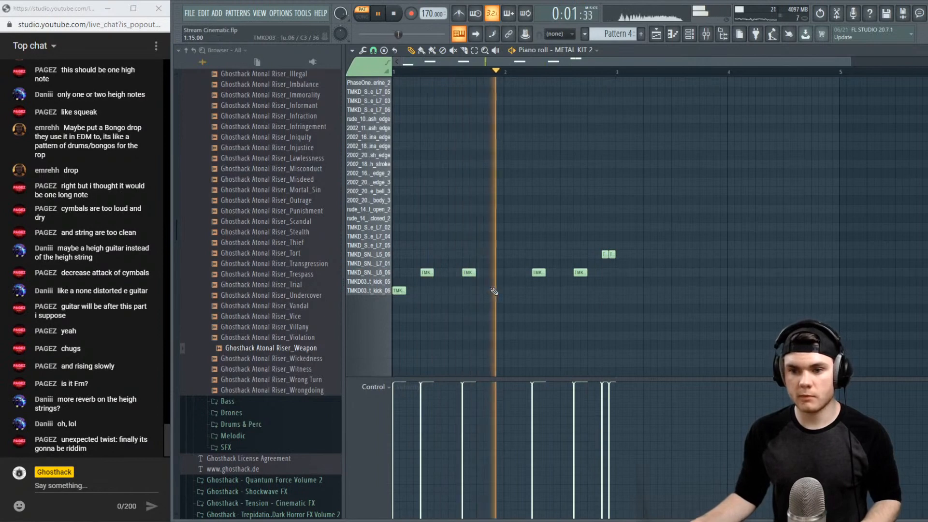
# Try L5-level kick_05 hits at steps 9 and 15 of bar 1 and step 9 of bar 2, plus a full kick_06 on bar 2's downbeat
pyautogui.press('space')
pyautogui.click(493, 282)
pyautogui.click(490, 410)
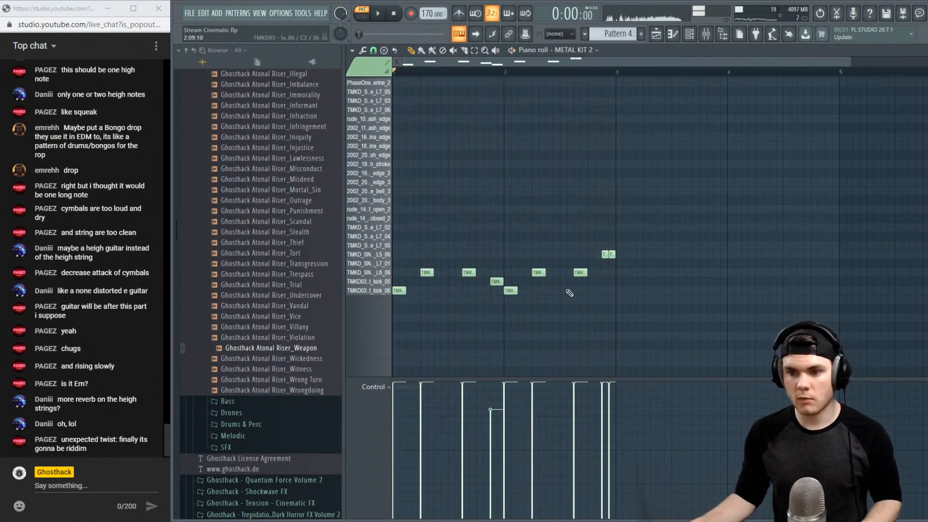
pyautogui.click(454, 290)
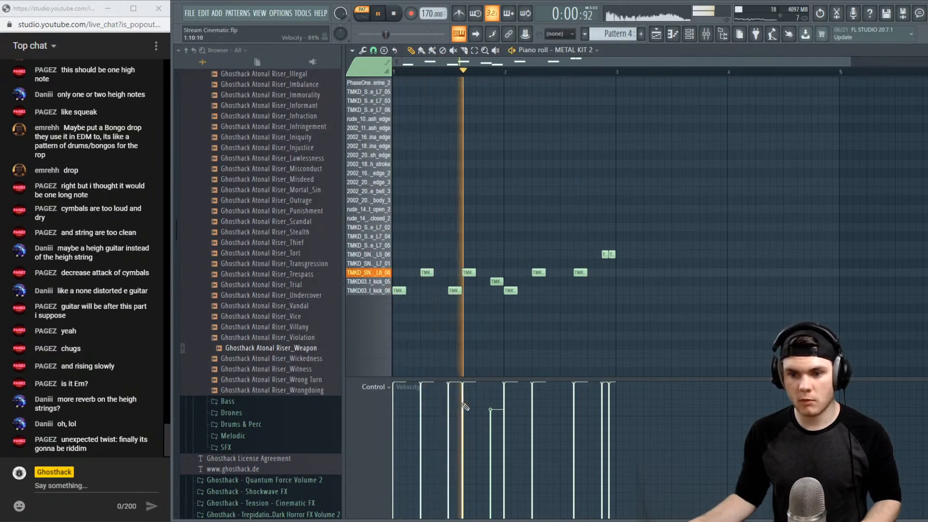
pyautogui.press('space')
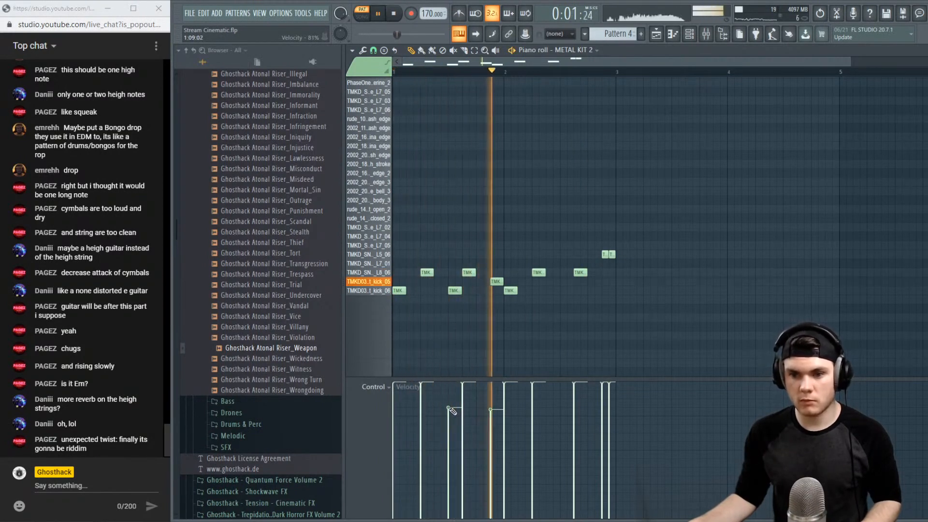
pyautogui.moveTo(454, 290); pyautogui.dragTo(455, 281)
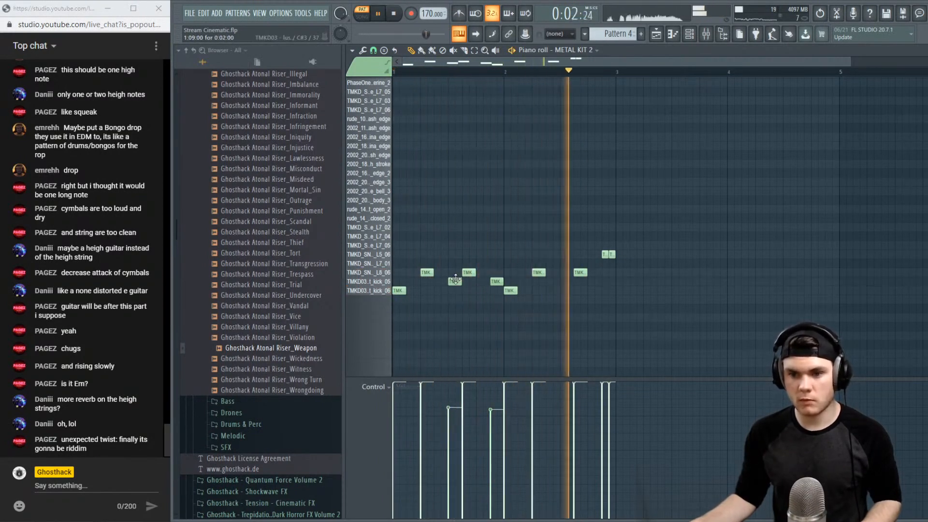
pyautogui.click(563, 282)
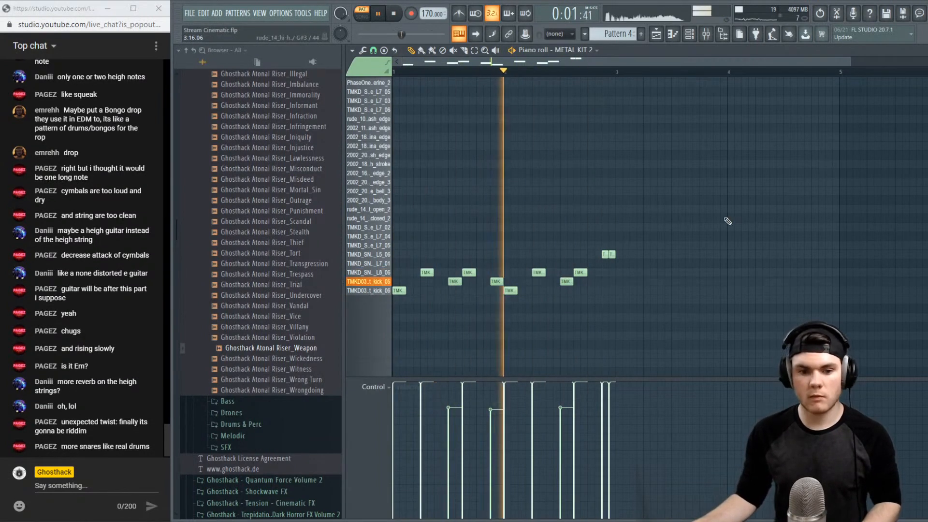
# Return to the playlist and play the second drop around bar 33 in song mode to hear the drums in context
pyautogui.click(918, 51)
pyautogui.press('space')
pyautogui.click(747, 98)
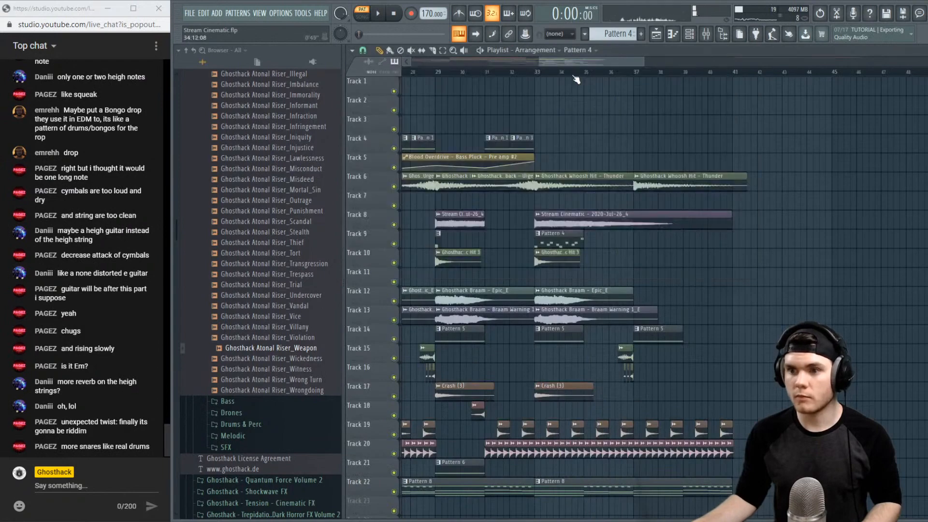
pyautogui.press('space')
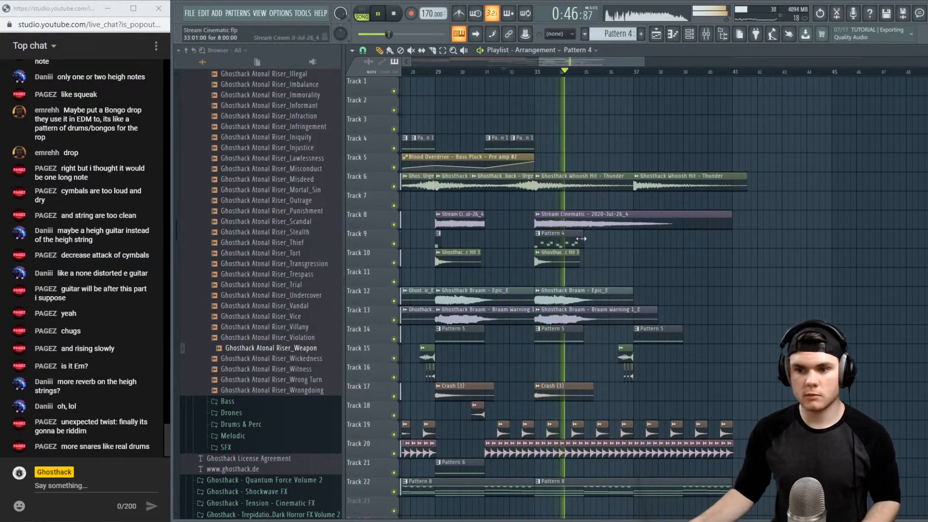
pyautogui.press('space')
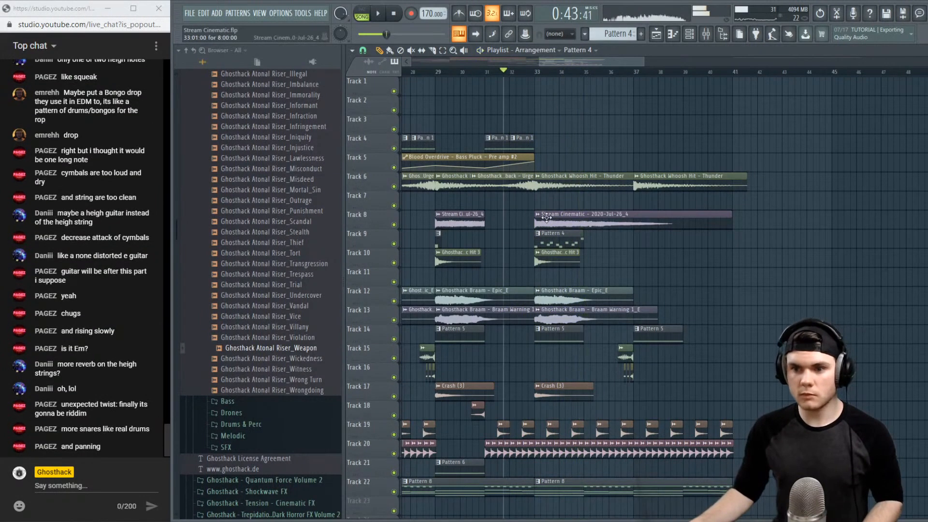
# Reopen Pattern 4 in the piano roll and delete all of its METAL KIT 2 notes
pyautogui.doubleClick(556, 240)
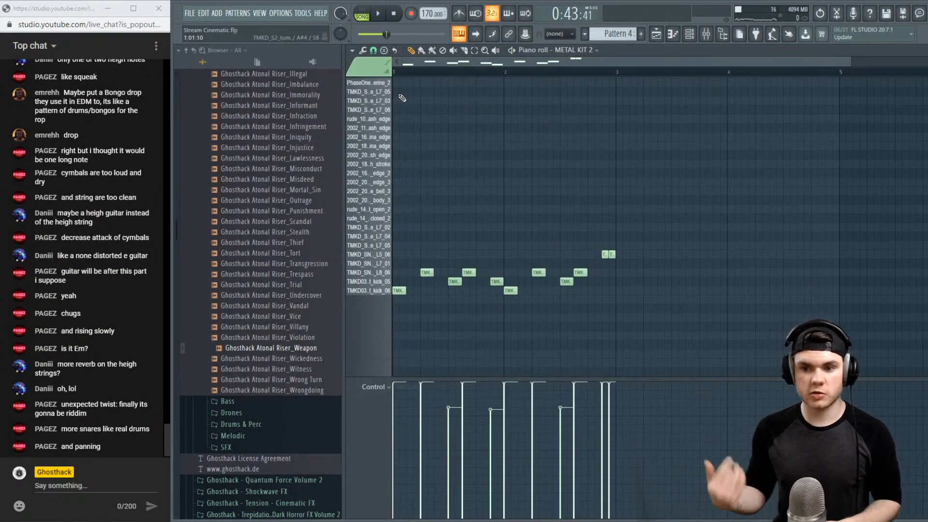
pyautogui.moveTo(699, 340); pyautogui.dragTo(399, 180)
pyautogui.press('Delete')
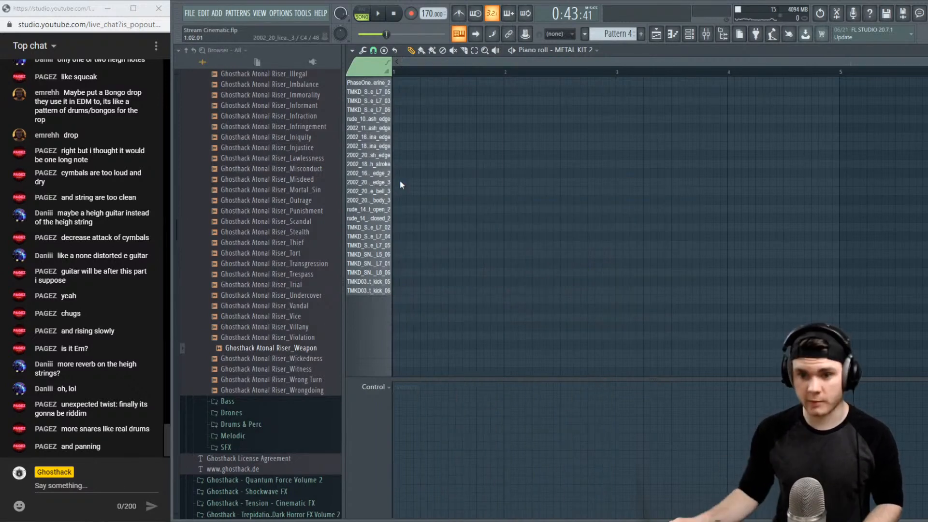
# Start a snare roll in bar 1 with an L8_06 hit at step 1 and L5_06 hits at steps 3, 5, 7 and 9, fading in velocity
pyautogui.click(387, 274)
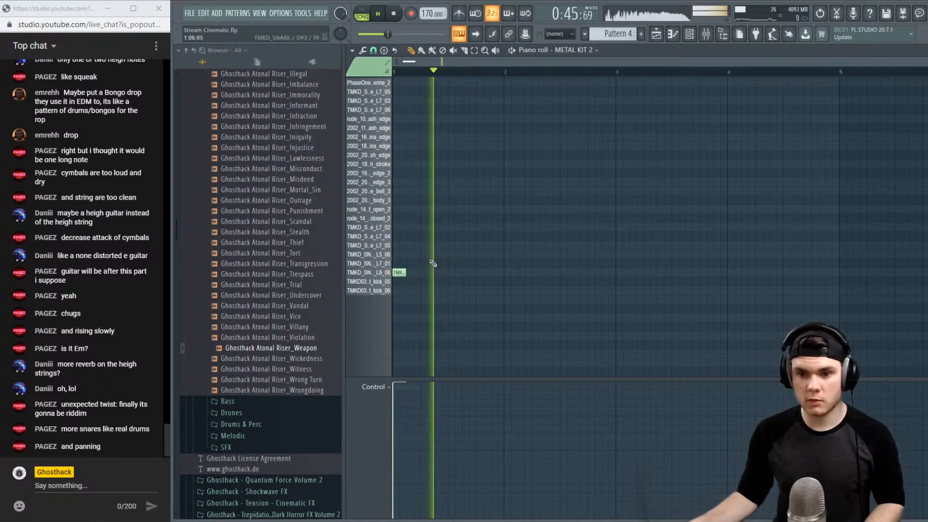
pyautogui.click(513, 51)
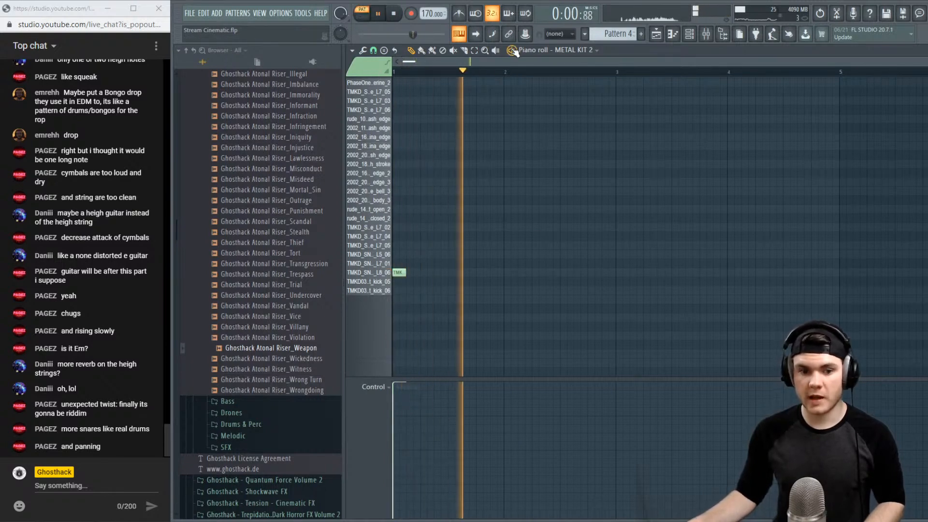
pyautogui.click(513, 50)
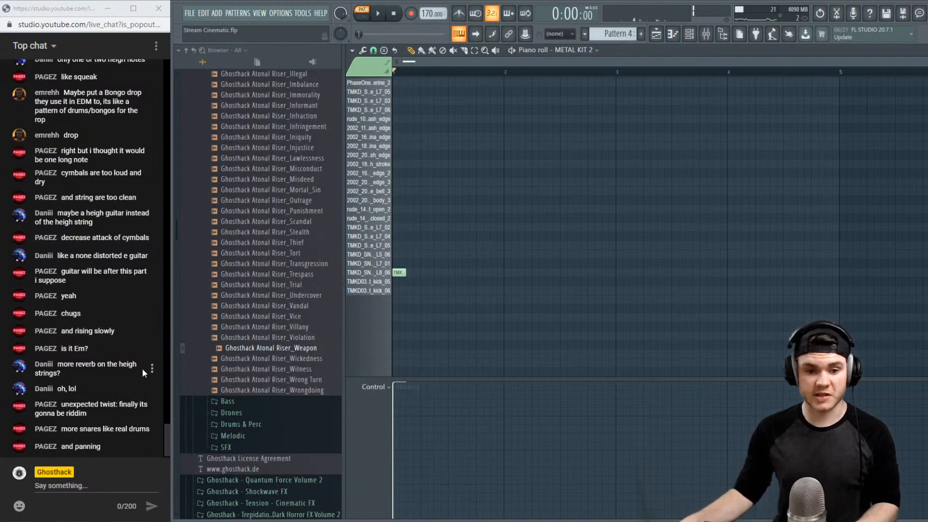
pyautogui.press('space')
pyautogui.press('space')
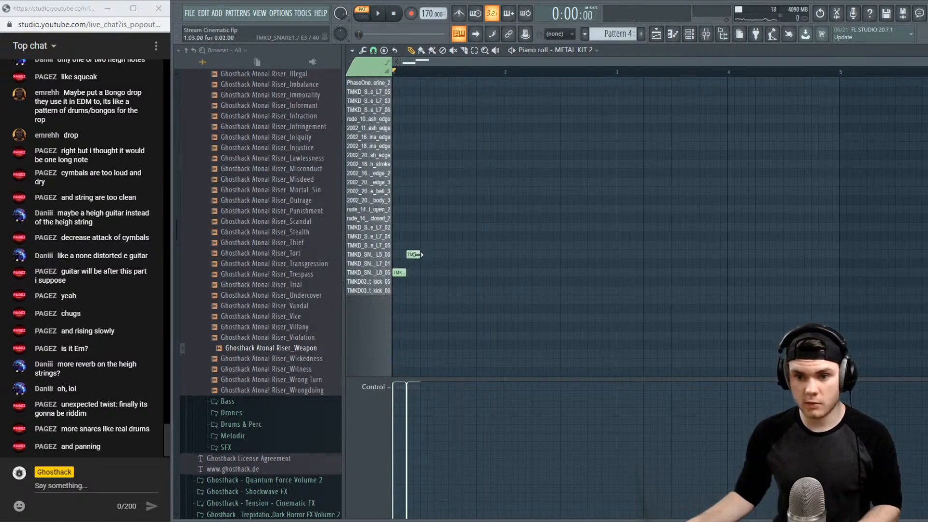
pyautogui.click(440, 254)
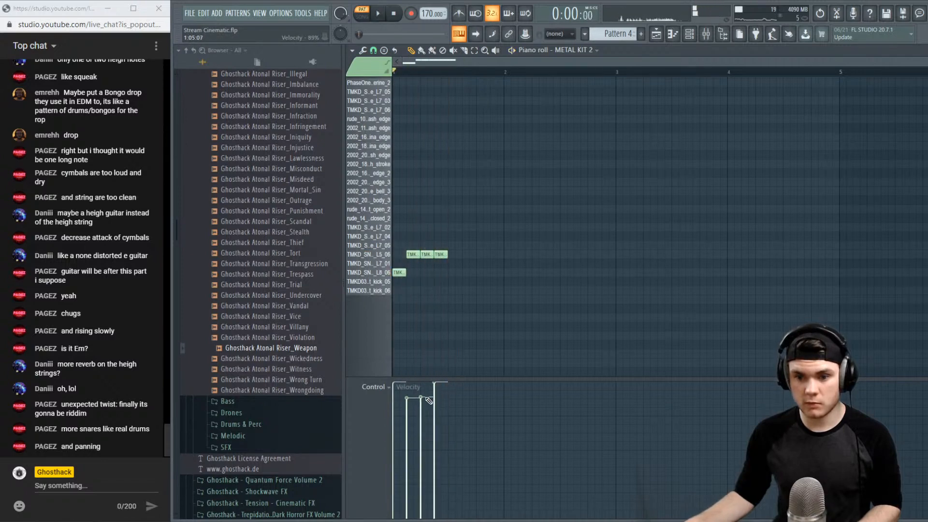
pyautogui.moveTo(428, 400)
pyautogui.mouseDown()
pyautogui.moveTo(434, 407)
pyautogui.moveTo(422, 417)
pyautogui.moveTo(442, 419)
pyautogui.mouseUp()
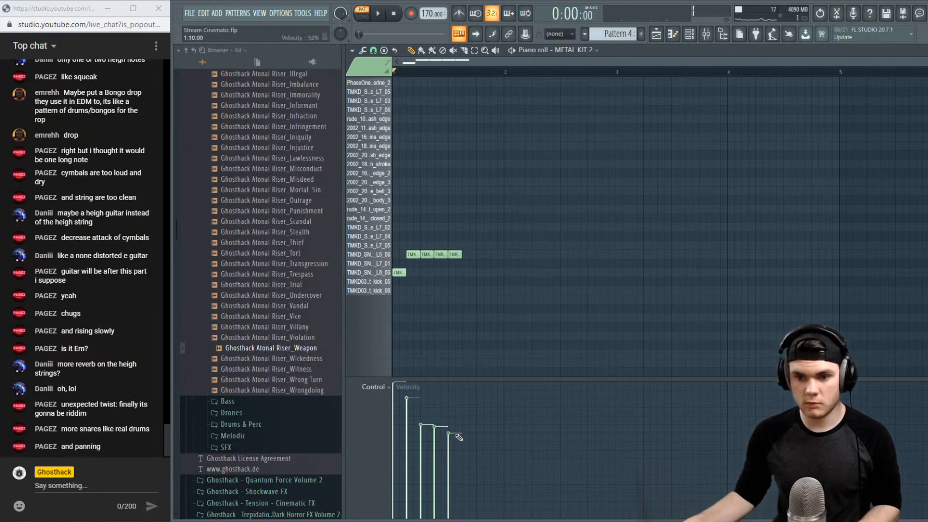
pyautogui.press('space')
pyautogui.press('space')
# Add L8_06 snare accents at steps 11 and 15 of bar 1 and steps 3 and 9 of bar 2, plus an L7_01 snare at step 15
pyautogui.click(467, 272)
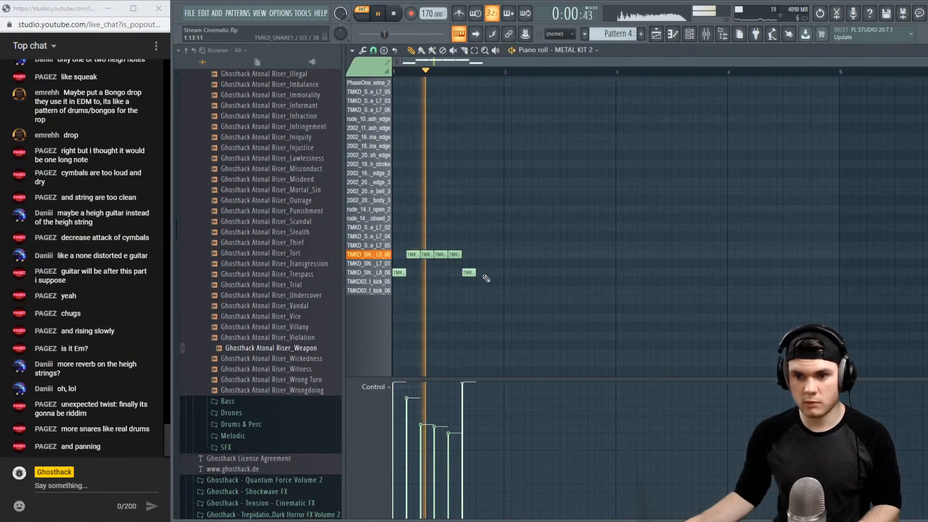
pyautogui.click(497, 273)
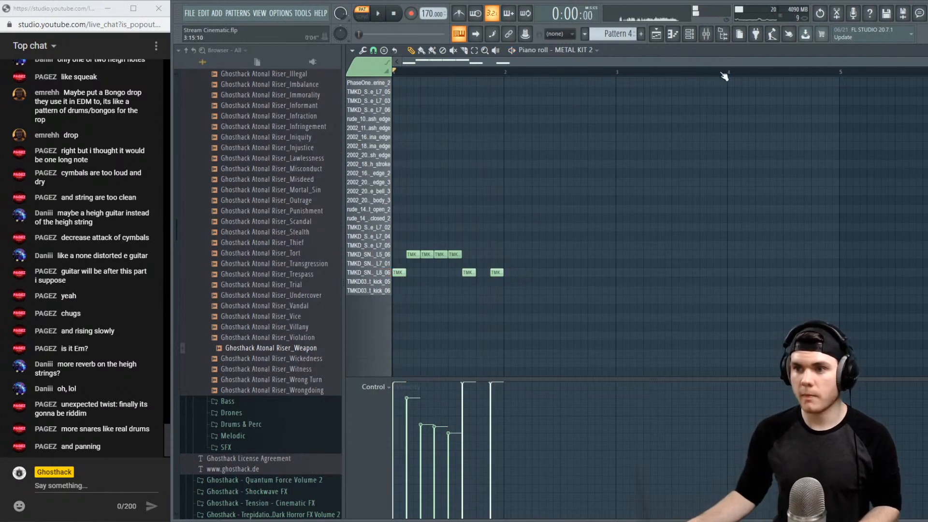
pyautogui.press('space')
pyautogui.hotkey('ctrl', 'a')
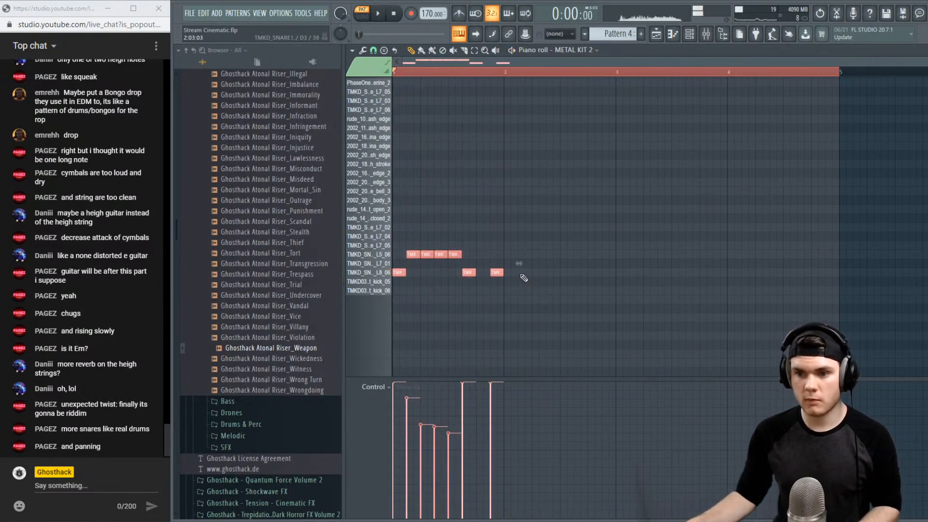
pyautogui.press('space')
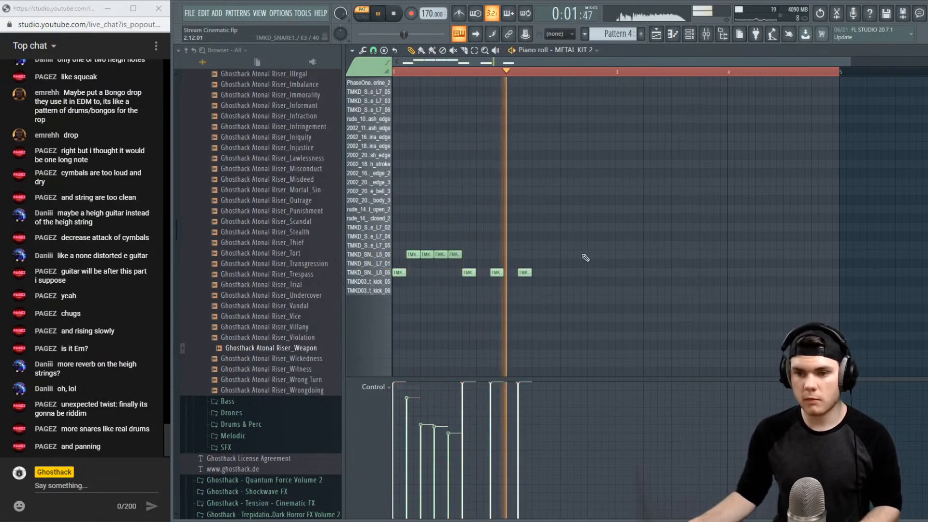
pyautogui.click(573, 273)
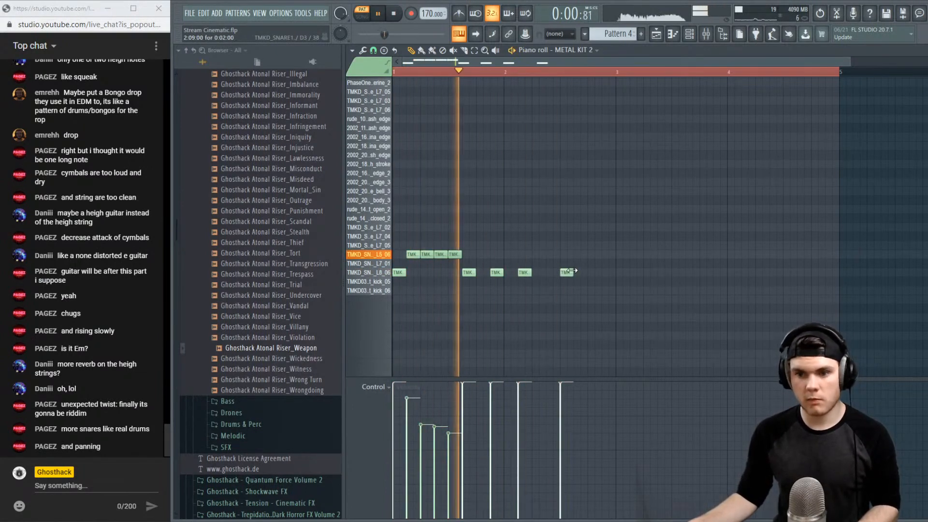
pyautogui.press('space')
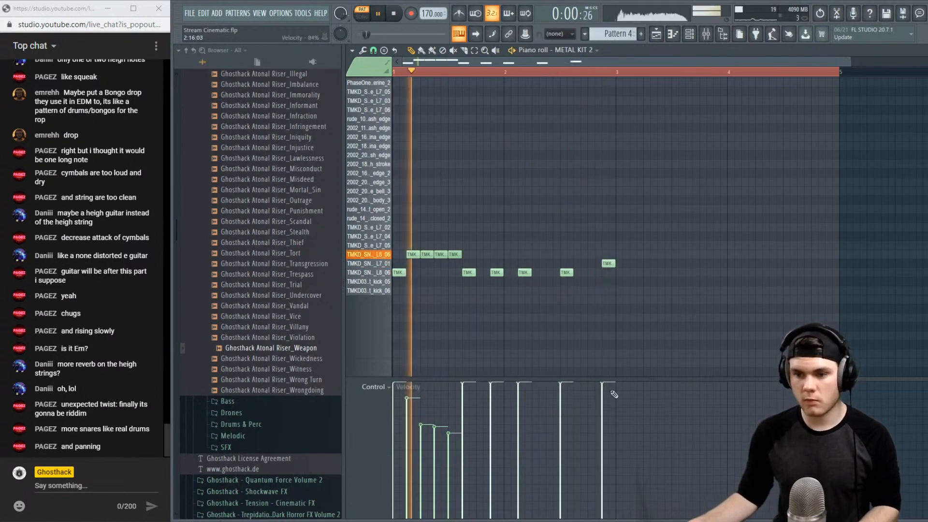
pyautogui.press('space')
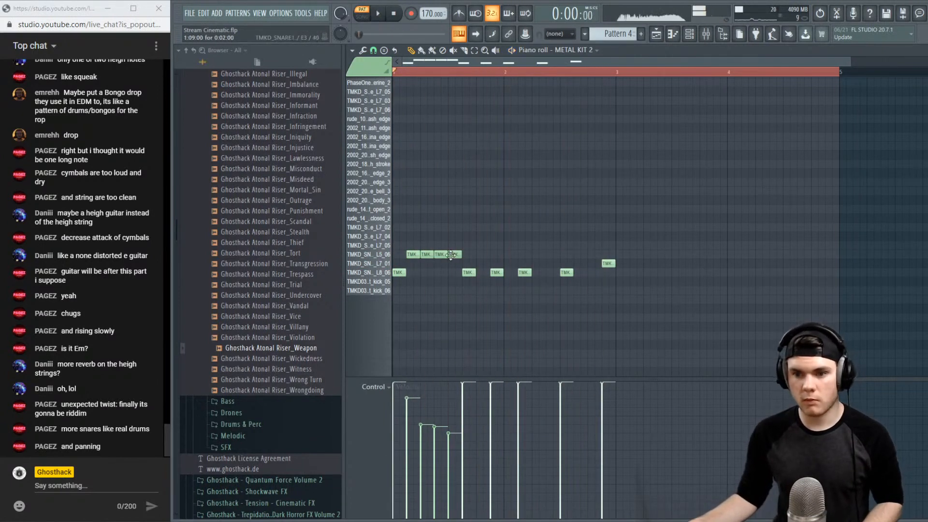
# Fill between the accents with softer L5_06 snares at step 13 of bar 1 and steps 1, 5 and 7 of bar 2
pyautogui.click(511, 254)
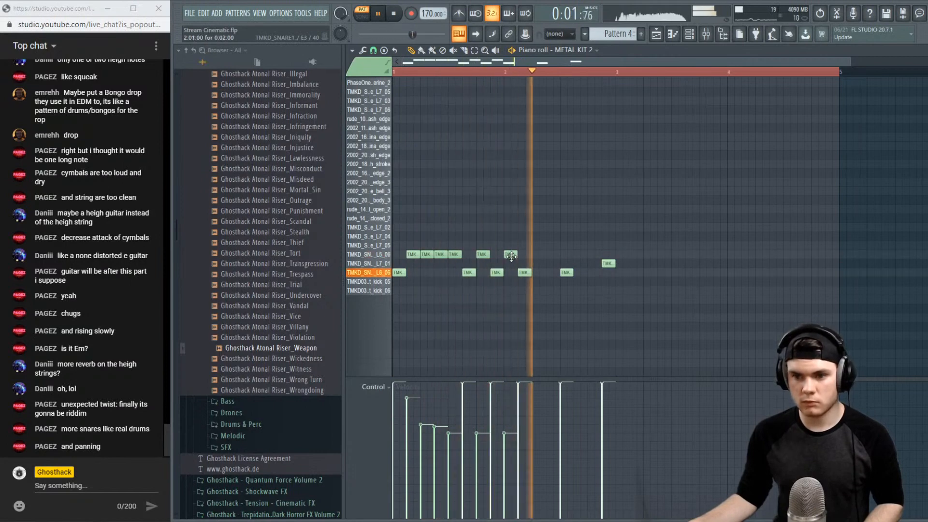
pyautogui.press('space')
pyautogui.click(536, 256)
pyautogui.click(551, 255)
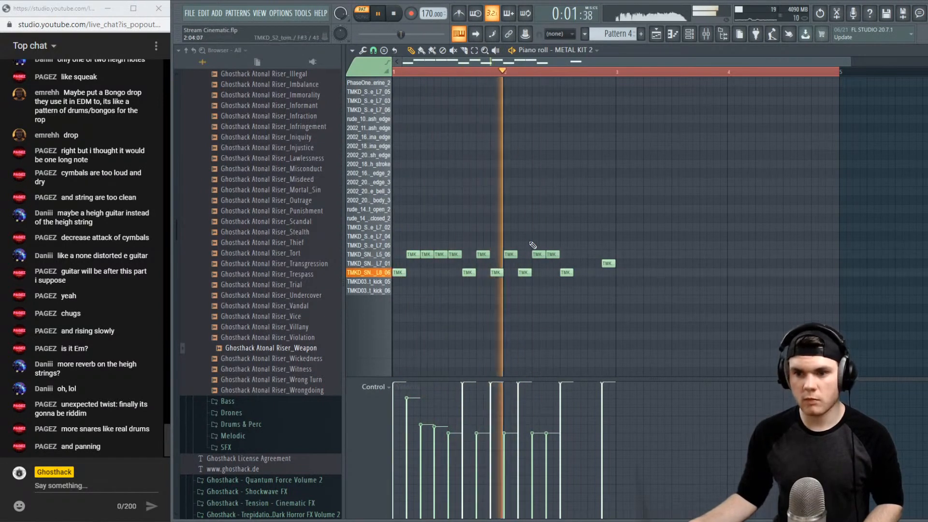
pyautogui.press('space')
# Shorten the L5_06 snare at step 1 of bar 2 to one step and add another short one at step 2
pyautogui.click(512, 254)
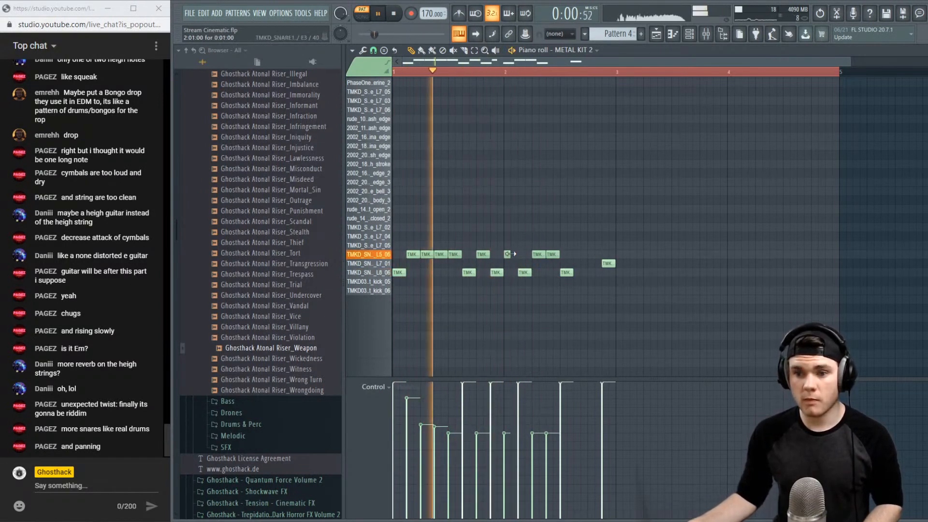
pyautogui.rightClick(512, 254)
pyautogui.press('space')
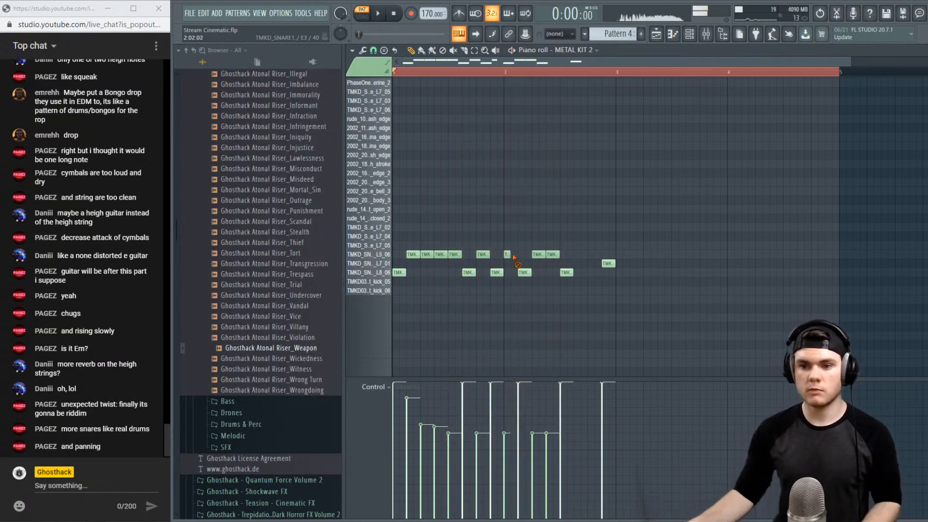
# Balance the velocities of the two short bar 2 snares, making the first quieter and the second louder, and replay the pattern
pyautogui.click(511, 450)
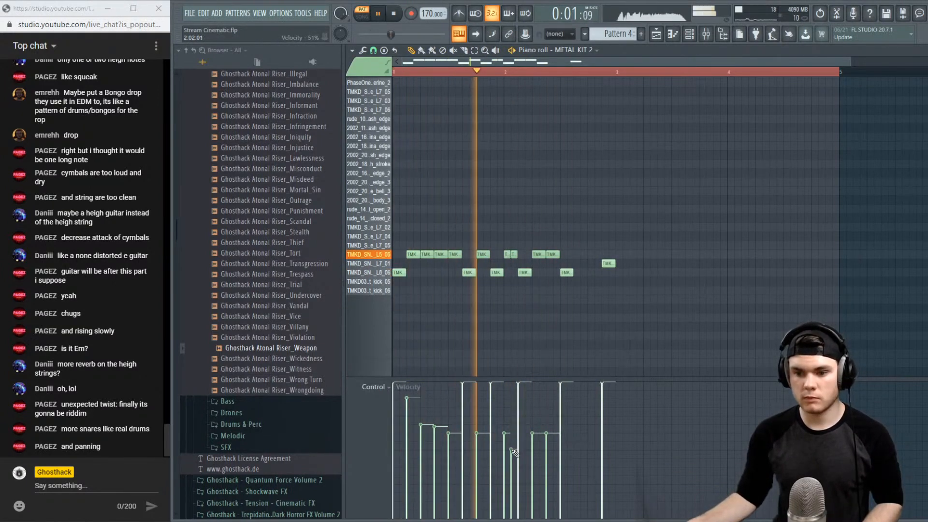
pyautogui.click(505, 412)
pyautogui.press('space')
pyautogui.press('space')
pyautogui.click(505, 439)
pyautogui.click(519, 406)
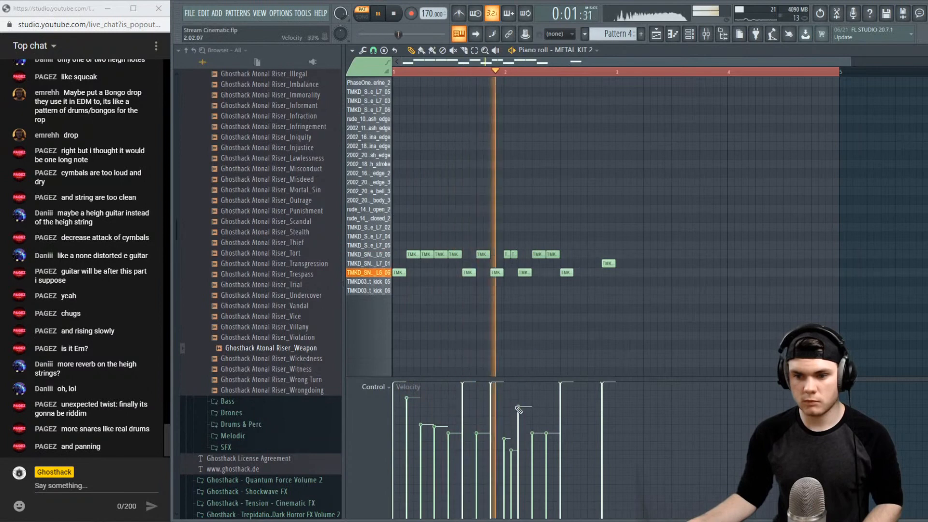
pyautogui.hotkey('ctrl', 'z')
pyautogui.press('space')
pyautogui.click(512, 411)
pyautogui.press('space')
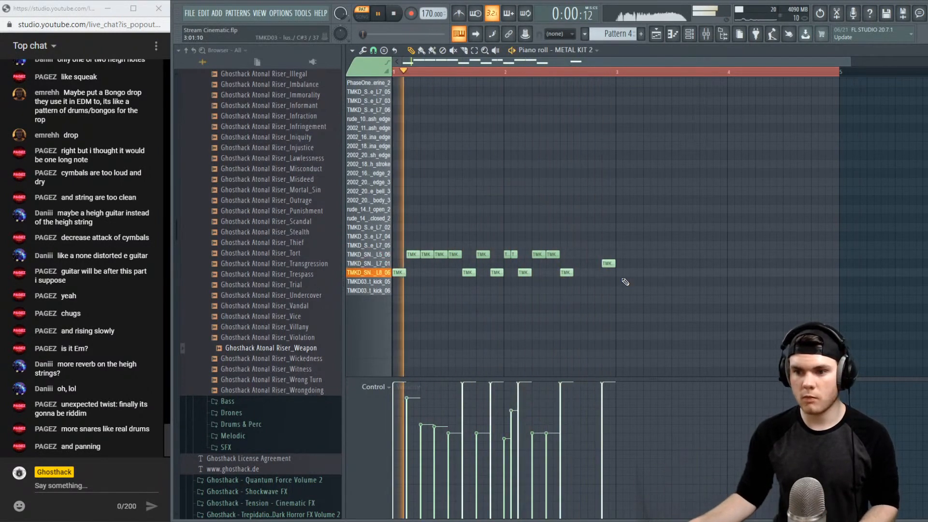
# Add L5_06 snares at steps 11 and 13 of bar 2, lower the first one's velocity, and replay the pattern
pyautogui.click(580, 254)
pyautogui.click(590, 254)
pyautogui.click(575, 453)
pyautogui.press('space')
pyautogui.press('space')
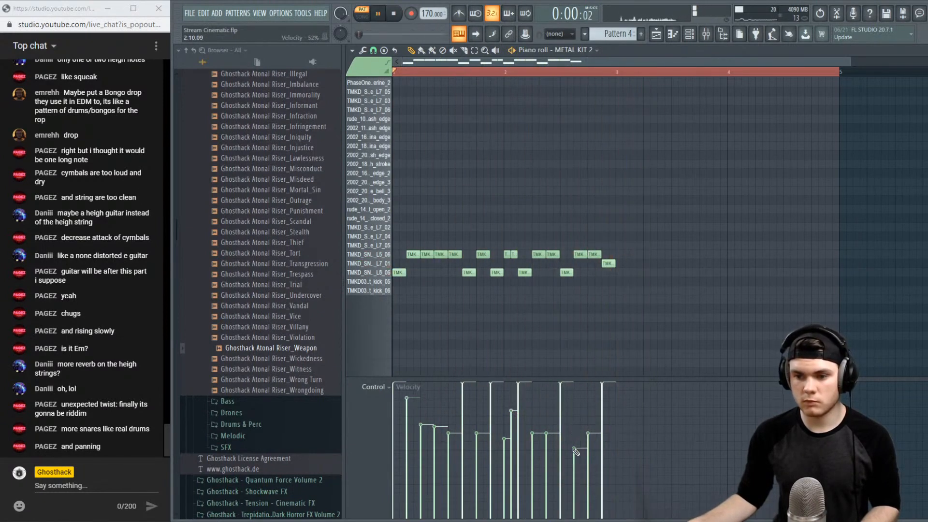
pyautogui.press('space')
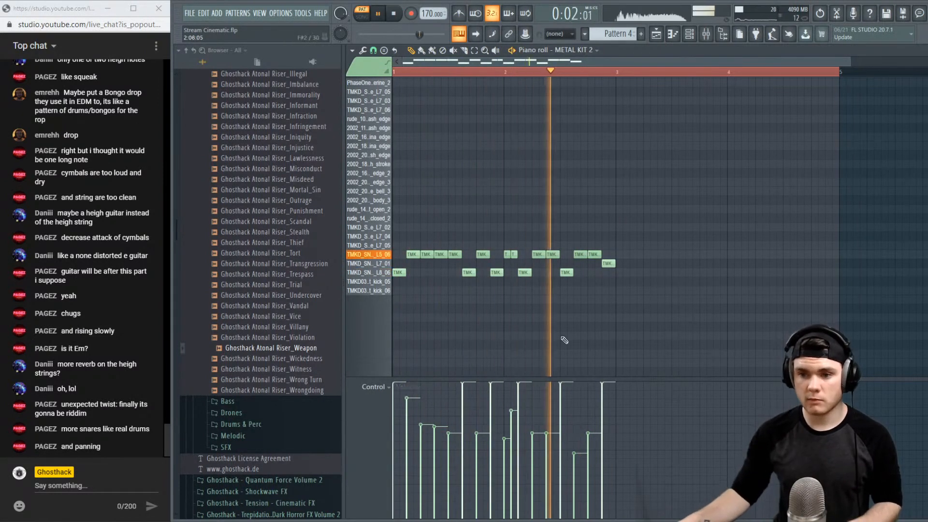
# Duplicate the whole two-bar snare roll into bars 3 and 4 and play it from bar 3
pyautogui.moveTo(657, 312); pyautogui.dragTo(399, 227)
pyautogui.hotkey('ctrl', 'space')
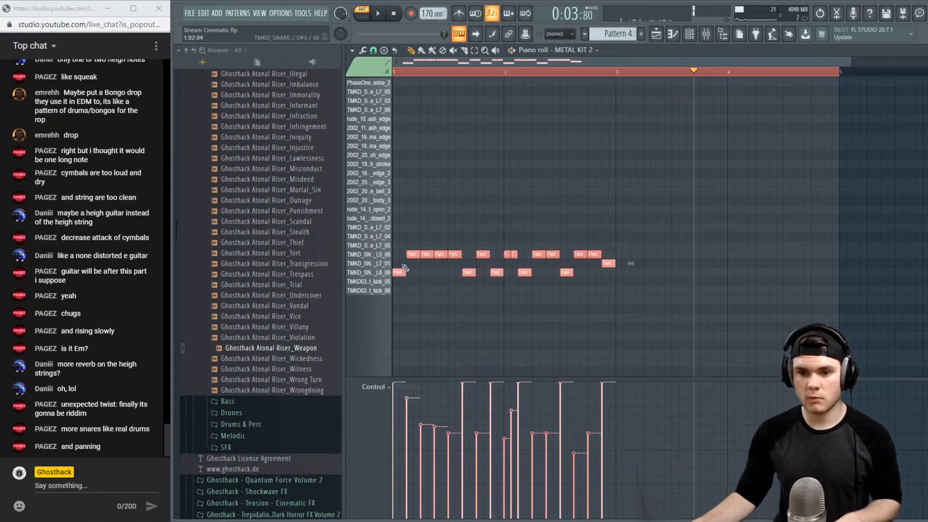
pyautogui.hotkey('ctrl', 'b')
pyautogui.click(620, 72)
pyautogui.press('space')
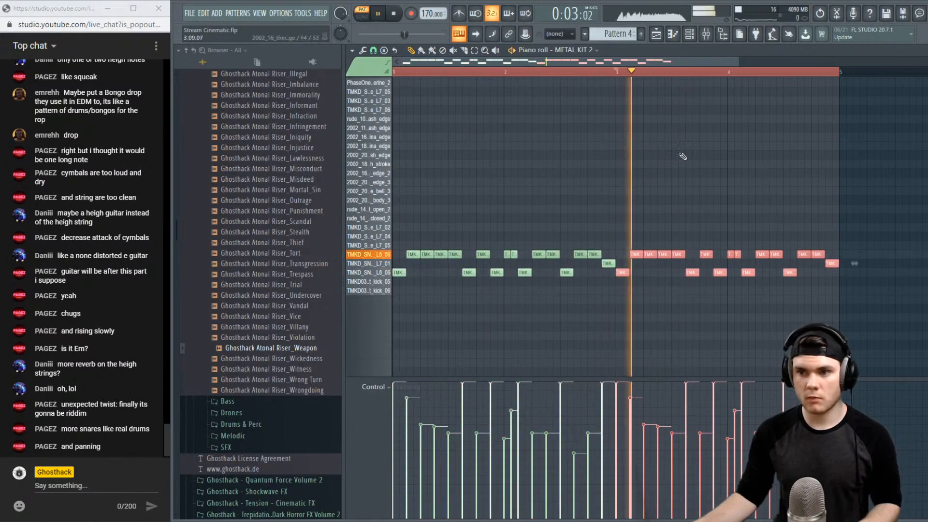
# Try splitting the L5_06 snare at step 9 of bar 3 into two one-step hits
pyautogui.click(688, 164)
pyautogui.press('space')
pyautogui.press('space')
pyautogui.rightClick(692, 165)
pyautogui.press('space')
pyautogui.press('space')
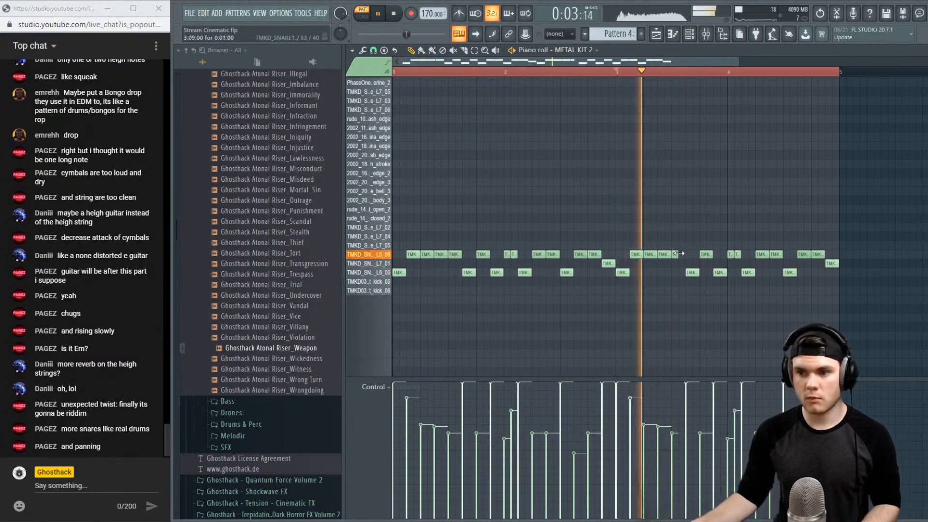
pyautogui.press('space')
pyautogui.press('space')
pyautogui.press('space')
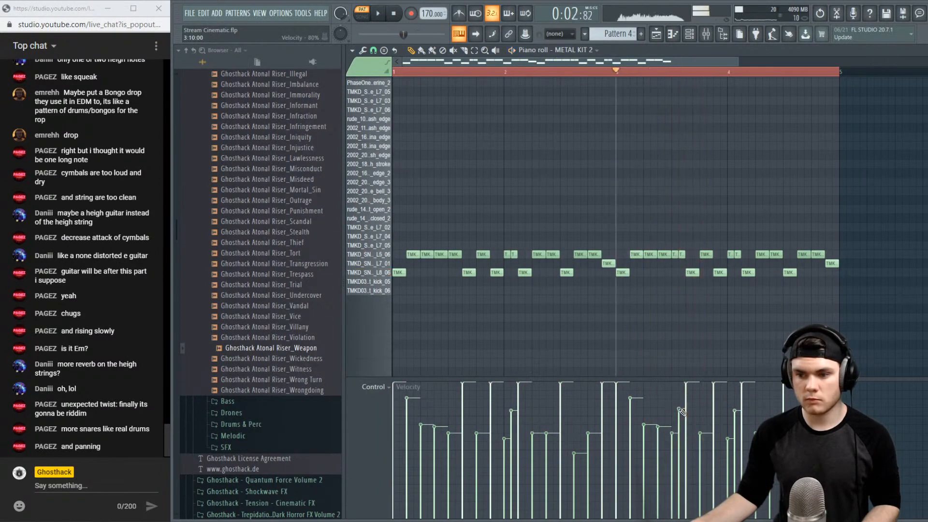
pyautogui.press('space')
pyautogui.press('space')
pyautogui.rightClick(681, 254)
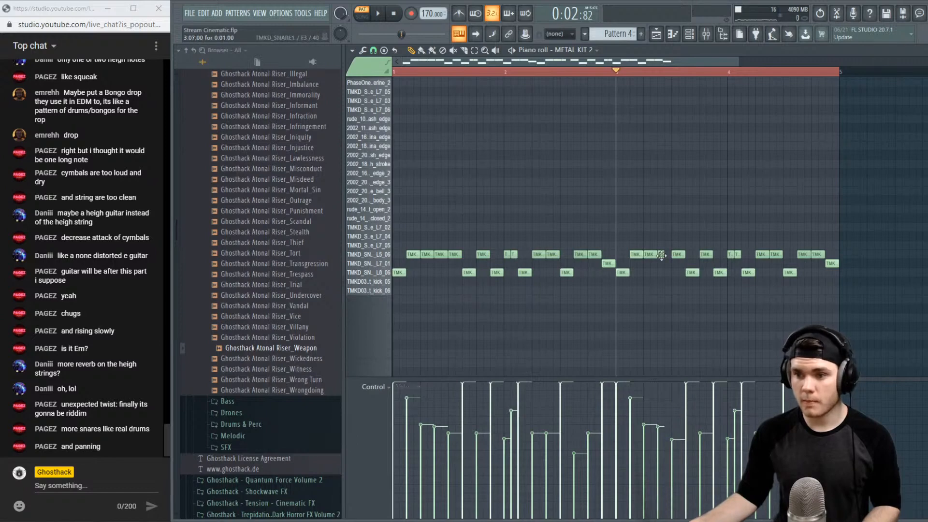
# Split the L5_06 snare at step 7 of bar 3 into two one-step hits, making the second one louder
pyautogui.click(664, 255)
pyautogui.press('space')
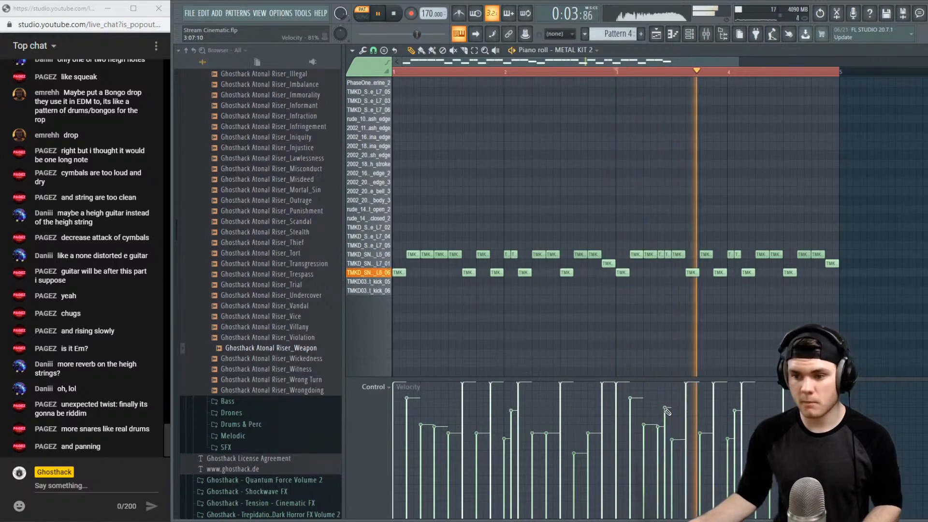
pyautogui.press('space')
pyautogui.moveTo(666, 432); pyautogui.dragTo(666, 415)
pyautogui.press('space')
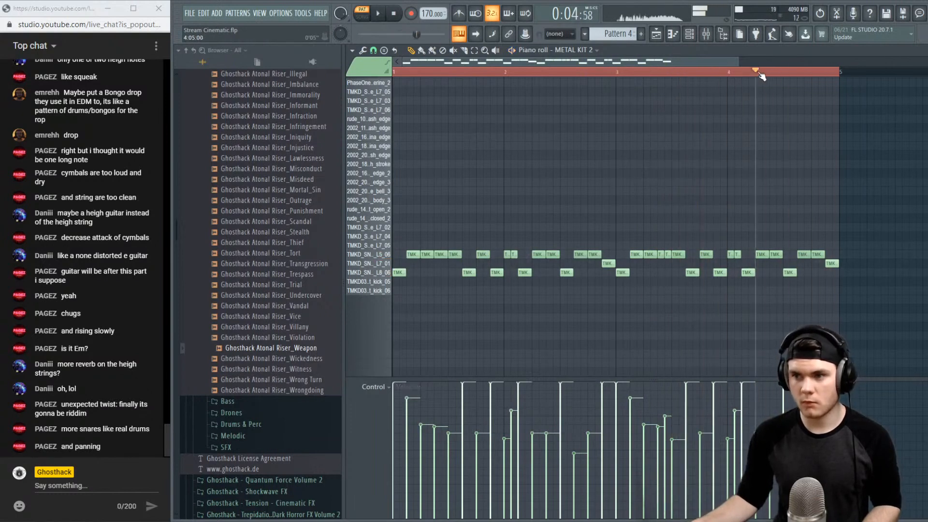
# Replace the last two snares of bar 4 with four-step rude_14 open hi-hat and 2002_16 china cymbal notes at step 13
pyautogui.scroll(2, 772, 77)
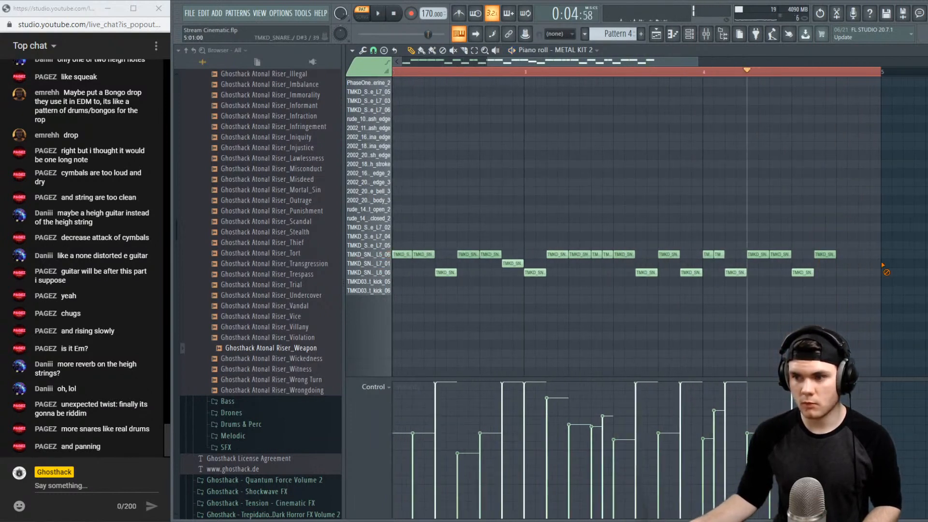
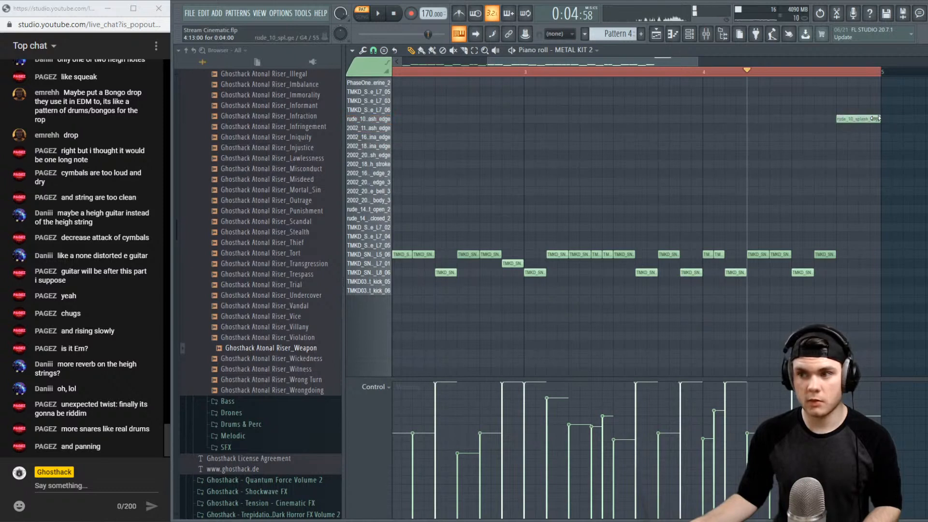
pyautogui.press('space')
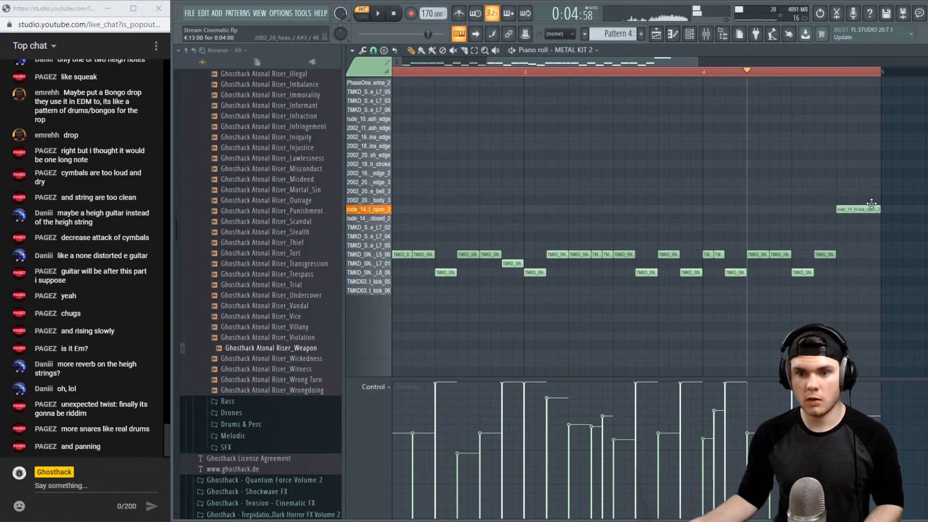
pyautogui.press('space')
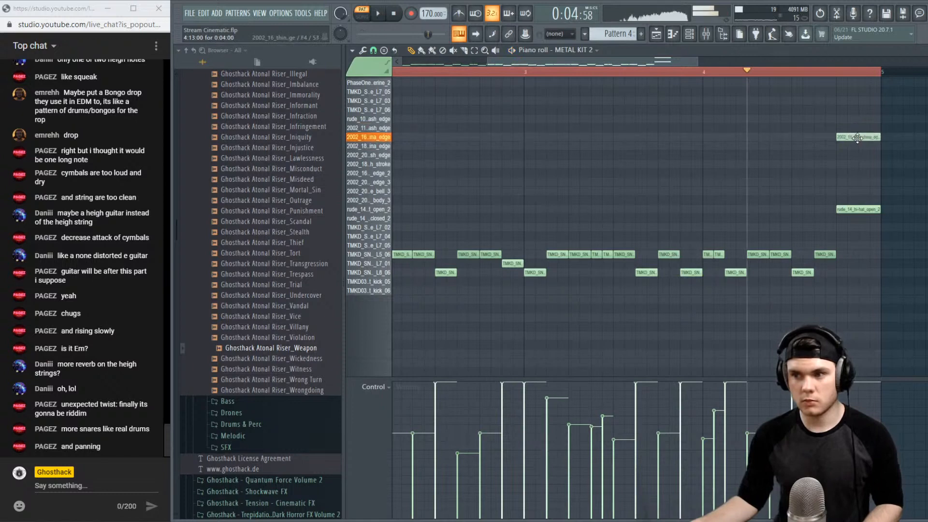
pyautogui.press('space')
# Add a four-step 2002_16 edge_2 cymbal at the start of bar 1, lower its velocity, and replay from the beginning
pyautogui.scroll(-3, 818, 74)
pyautogui.click(394, 72)
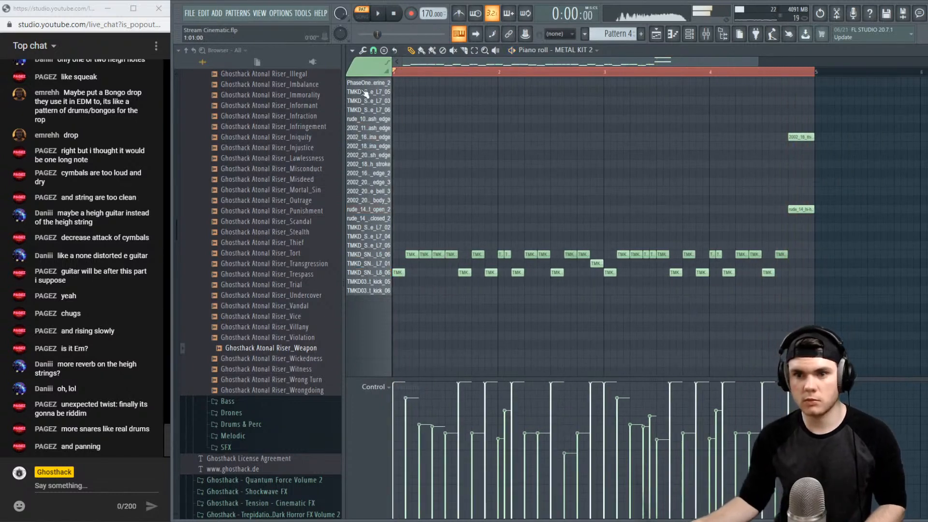
pyautogui.press('space')
pyautogui.click(384, 174)
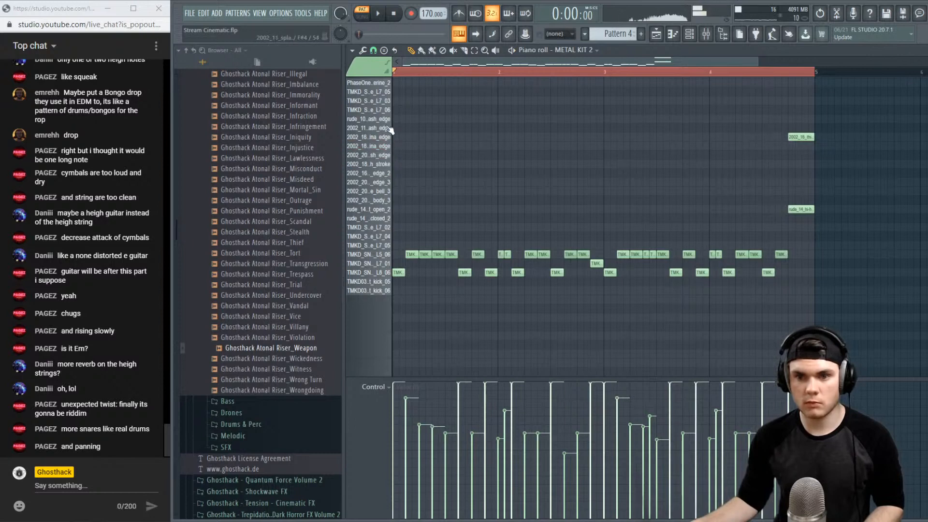
pyautogui.press('space')
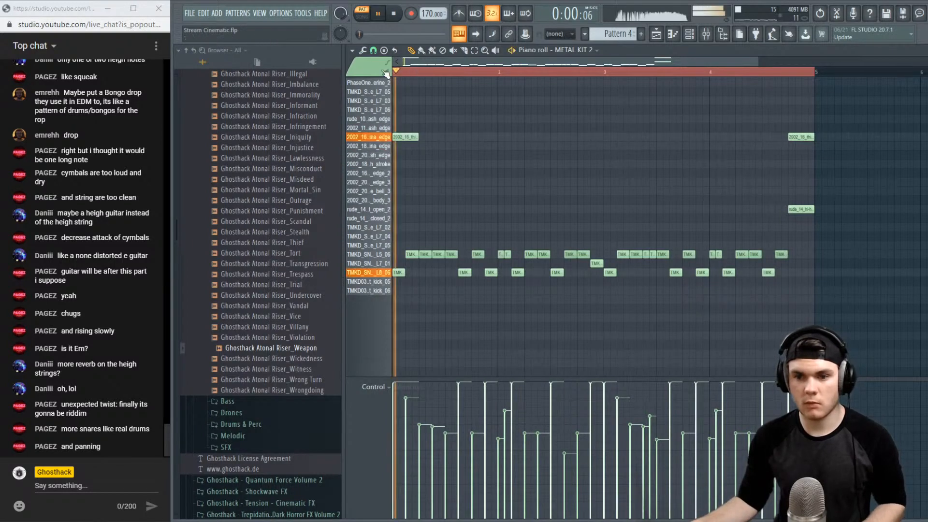
pyautogui.press('space')
pyautogui.moveTo(405, 137); pyautogui.dragTo(405, 164)
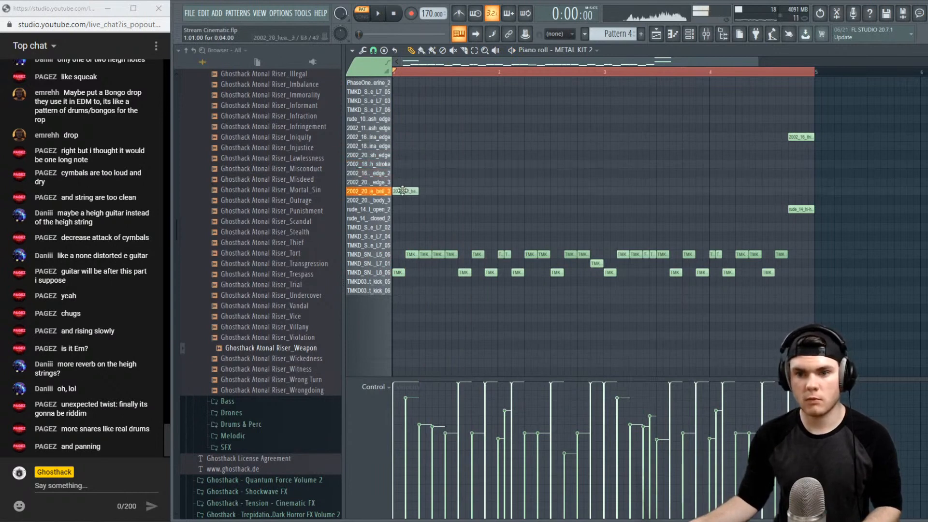
pyautogui.press('space')
pyautogui.press('space')
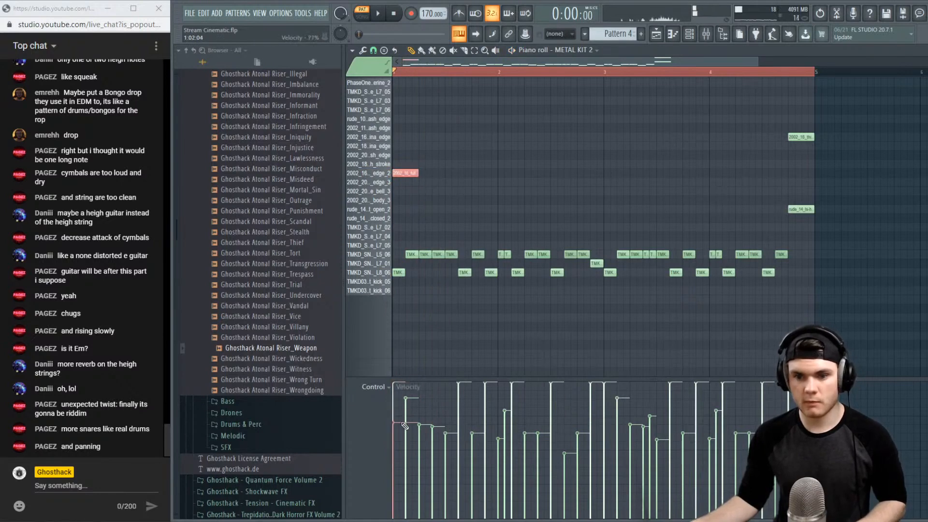
pyautogui.press('space')
# Select the open hi-hat and china cymbal at the end of bar 4 and slightly raise their velocity
pyautogui.click(580, 199)
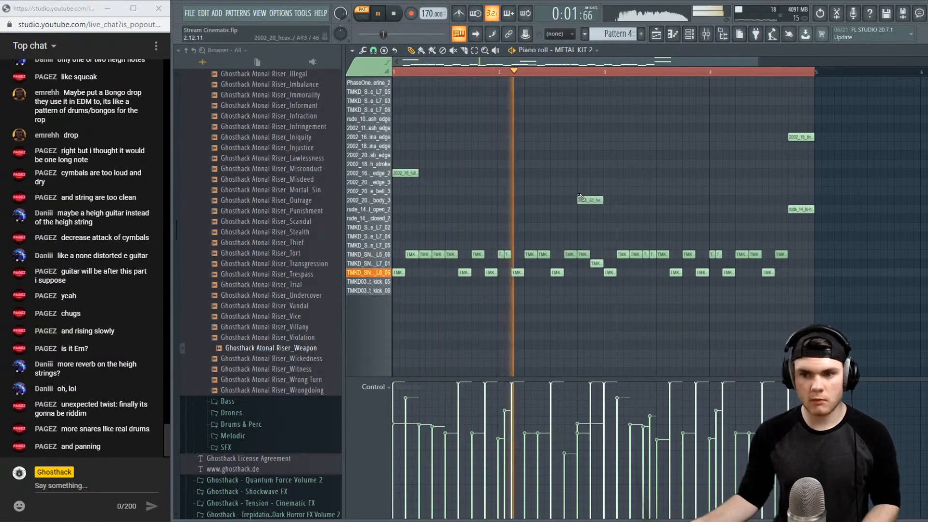
pyautogui.rightClick(583, 199)
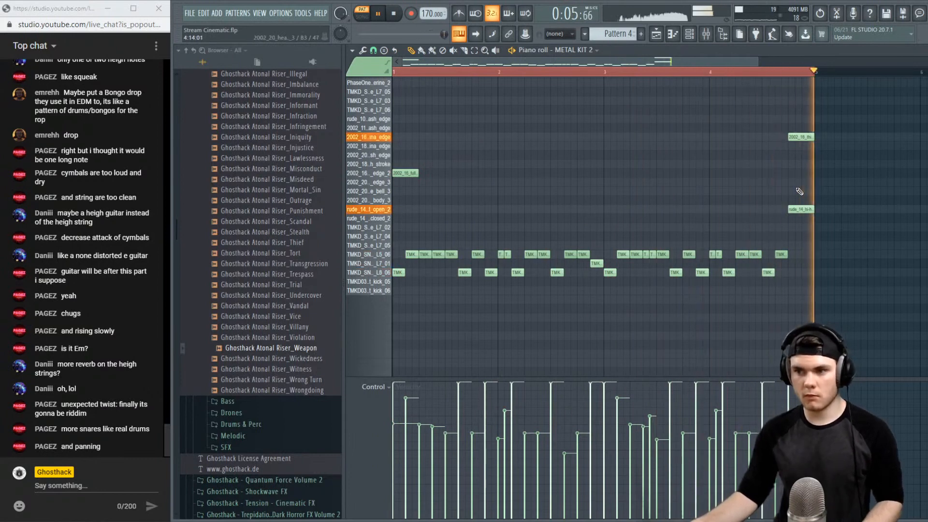
pyautogui.press('space')
pyautogui.moveTo(786, 99); pyautogui.dragTo(787, 99)
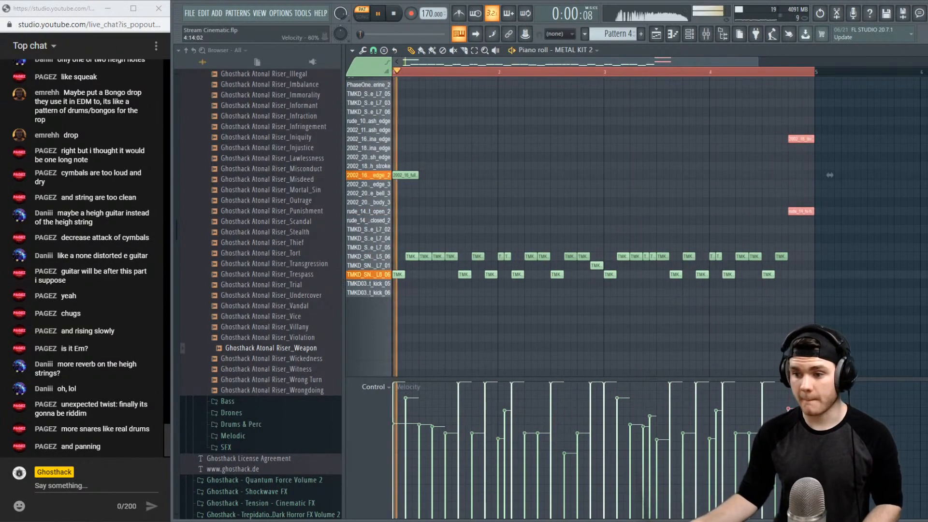
# In the playlist, place a second Pattern 4 clip on Track 9 at bar 37 and play the song from there
pyautogui.press('F5')
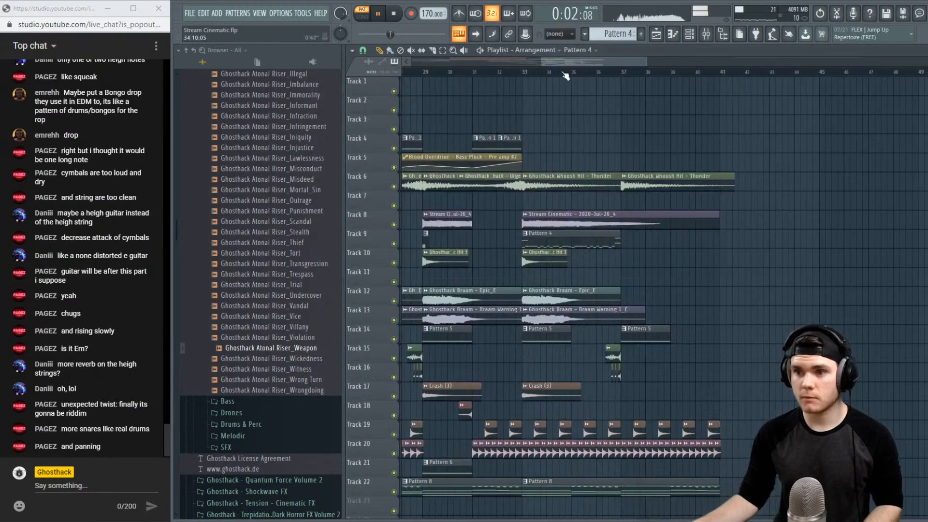
pyautogui.press('space')
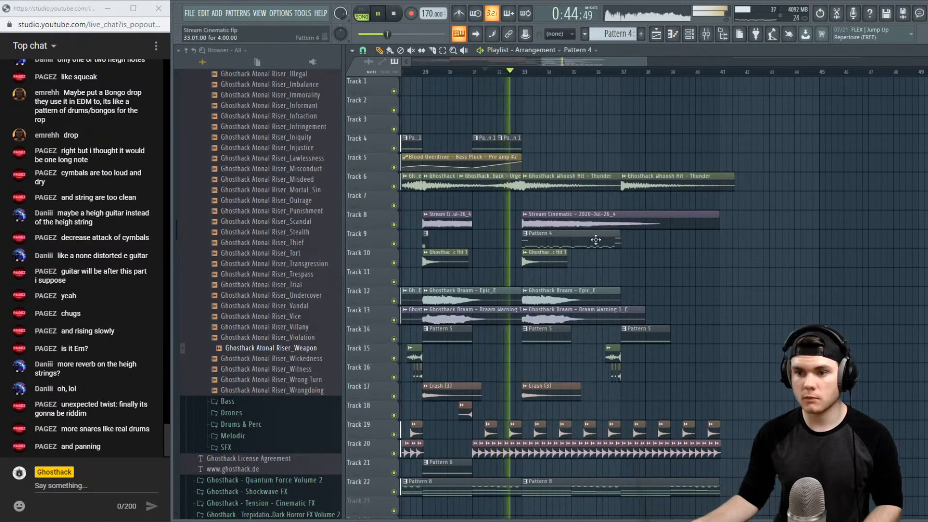
pyautogui.click(625, 244)
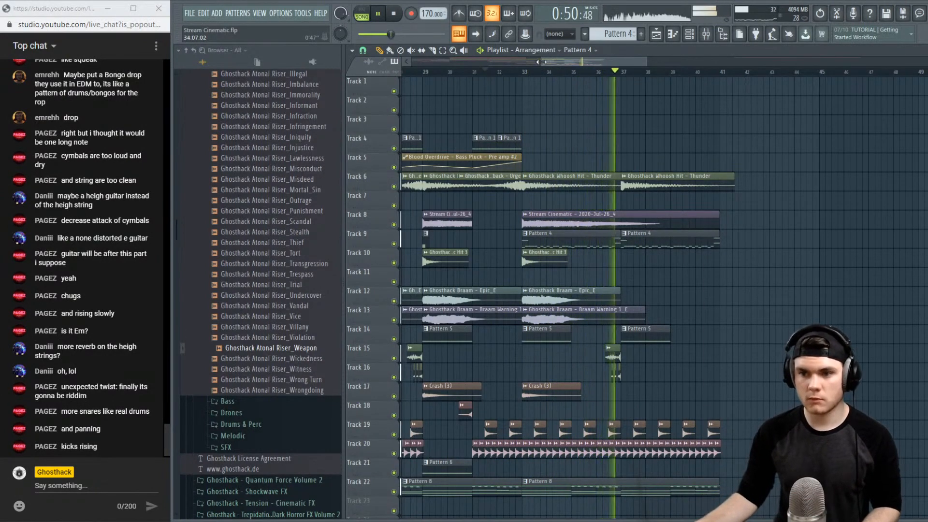
pyautogui.moveTo(540, 62); pyautogui.dragTo(497, 76)
pyautogui.click(722, 73)
pyautogui.press('space')
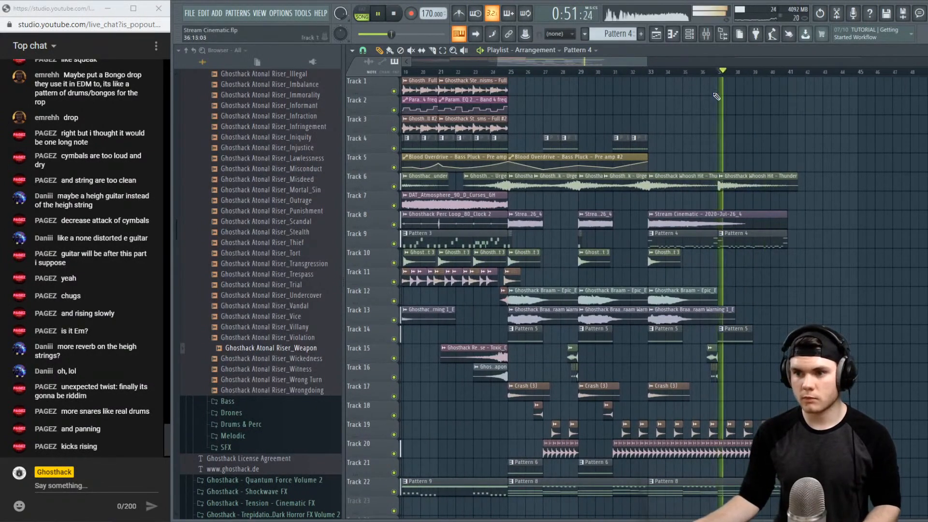
# Make the Pattern 4 clip at bar 37 unique and open its METAL KIT 2 notes, playing from bar 3
pyautogui.click(721, 233)
pyautogui.click(746, 272)
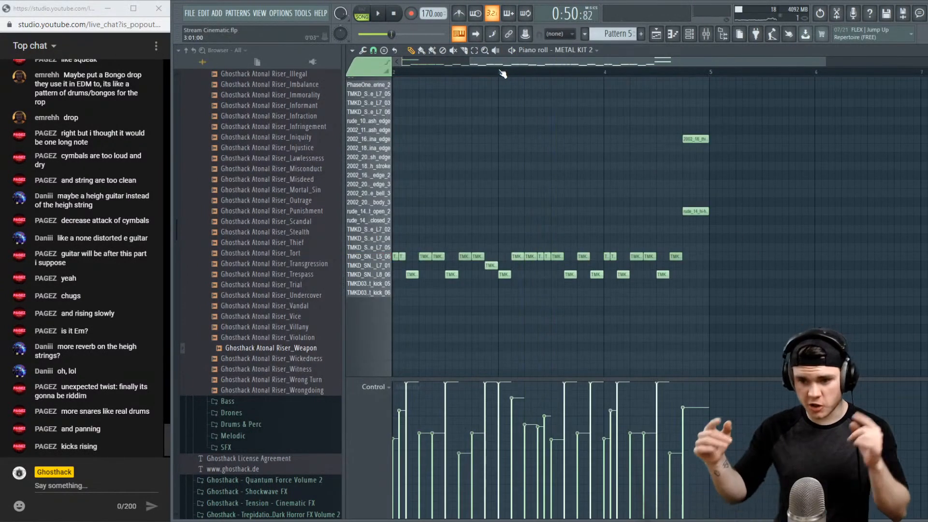
pyautogui.press('space')
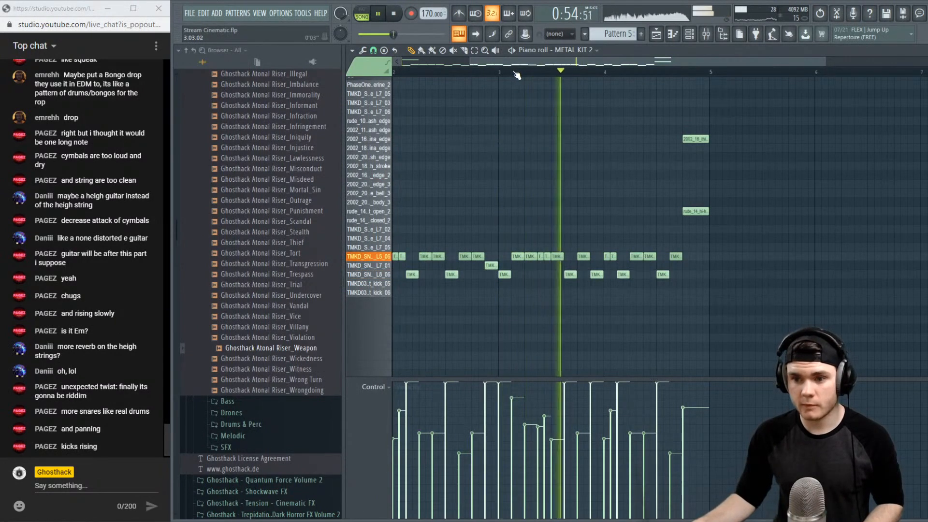
pyautogui.click(501, 73)
pyautogui.scroll(2, 601, 256)
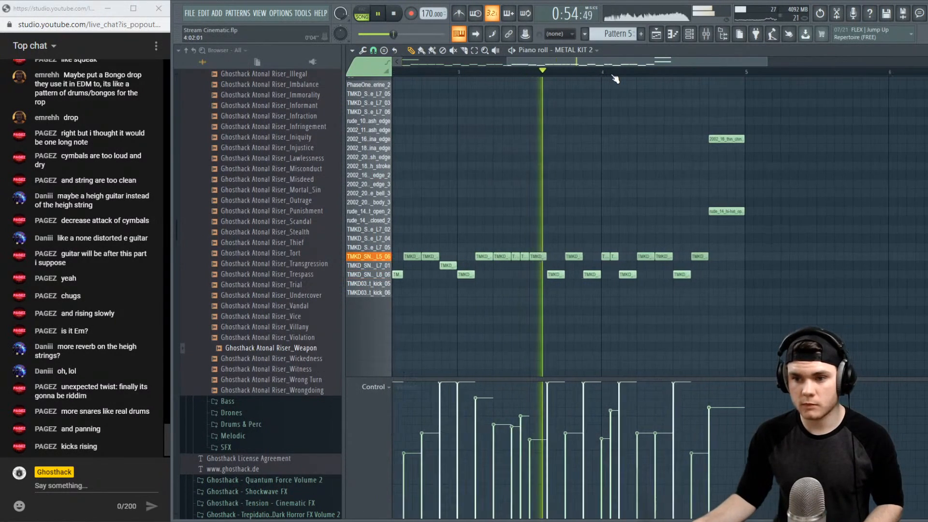
# Clear bar 4 of the unique pattern and fill it with eight two-step L7_01 snares
pyautogui.press('space')
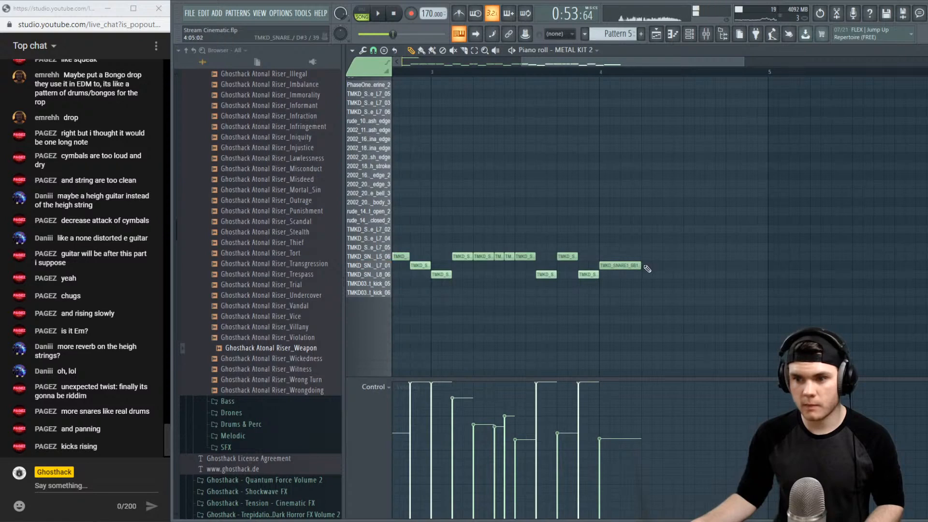
pyautogui.click(647, 268)
pyautogui.press('space')
pyautogui.moveTo(689, 277); pyautogui.dragTo(623, 252)
pyautogui.moveTo(680, 269); pyautogui.dragTo(659, 269)
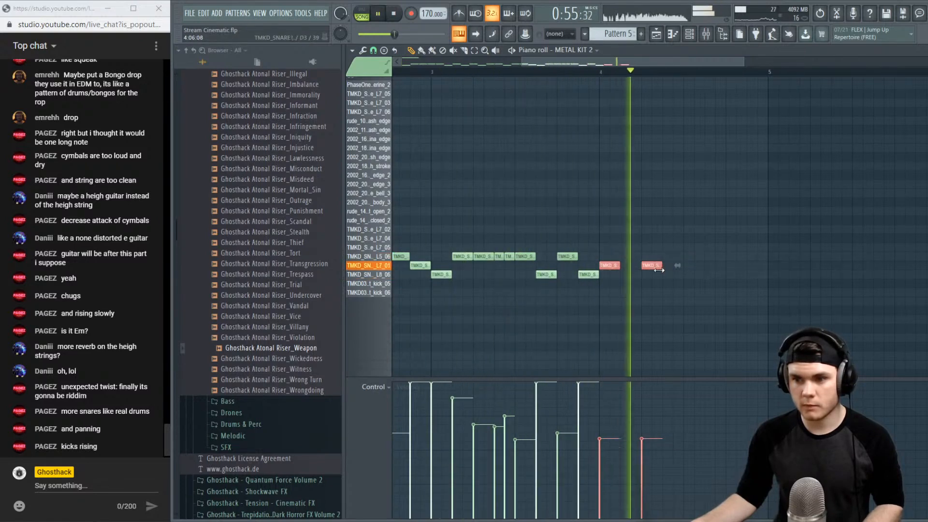
pyautogui.press('space')
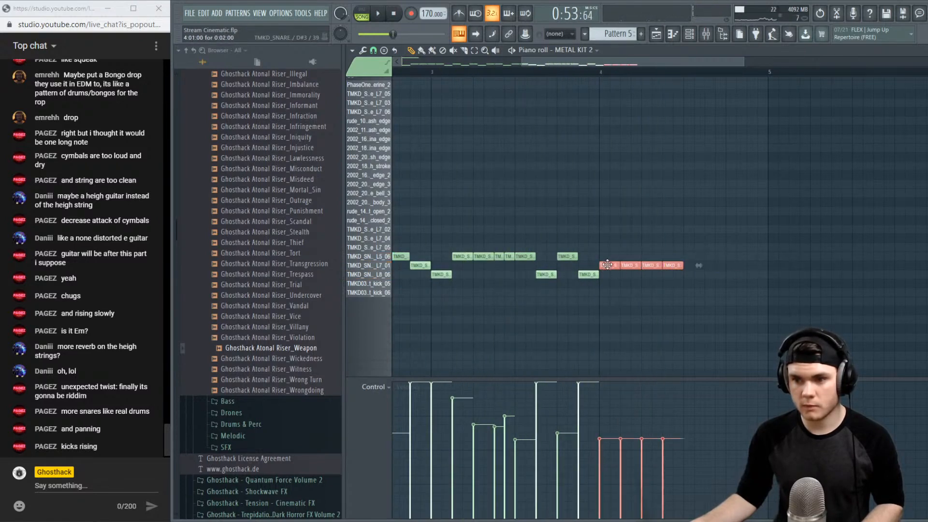
pyautogui.hotkey('ctrl', 'b')
pyautogui.press('space')
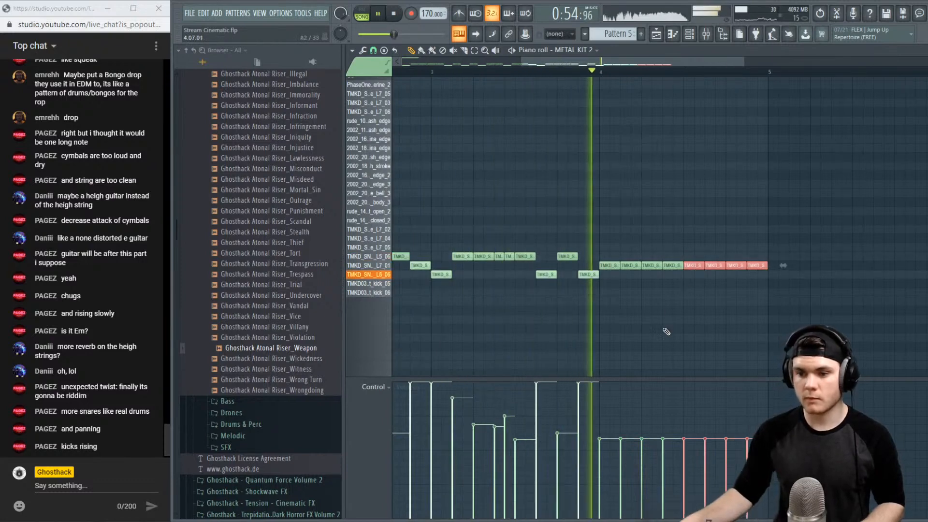
# Select the eight bar 4 snares, shape their velocities into a rising ramp, and replay the build-up
pyautogui.press('space')
pyautogui.moveTo(797, 280); pyautogui.dragTo(610, 234)
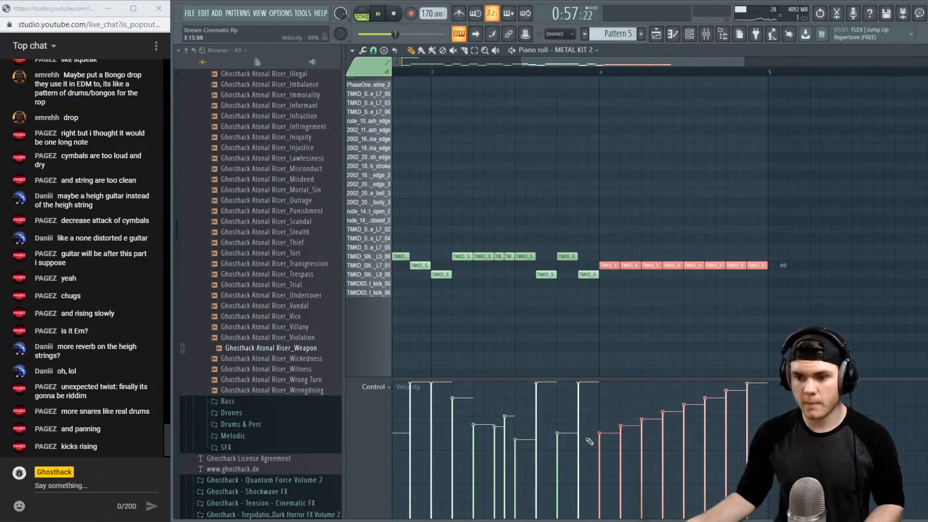
pyautogui.press('space')
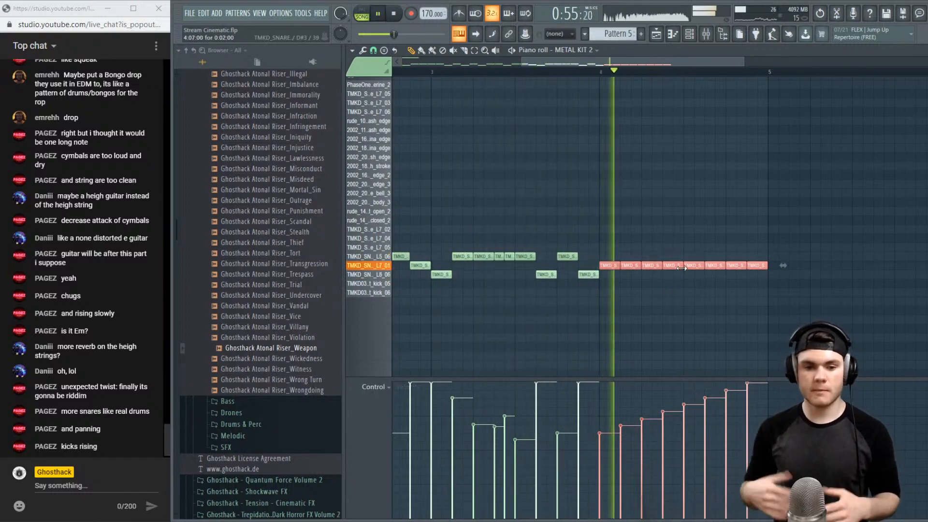
pyautogui.press('space')
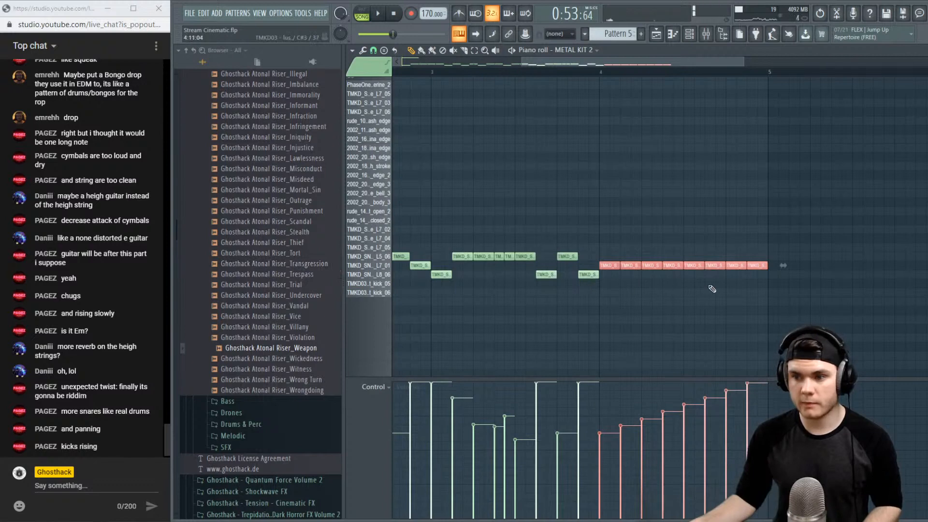
# Add four two-step kick_05 notes to the second half of bar 4 and ramp their velocities upward to match the snares
pyautogui.click(698, 284)
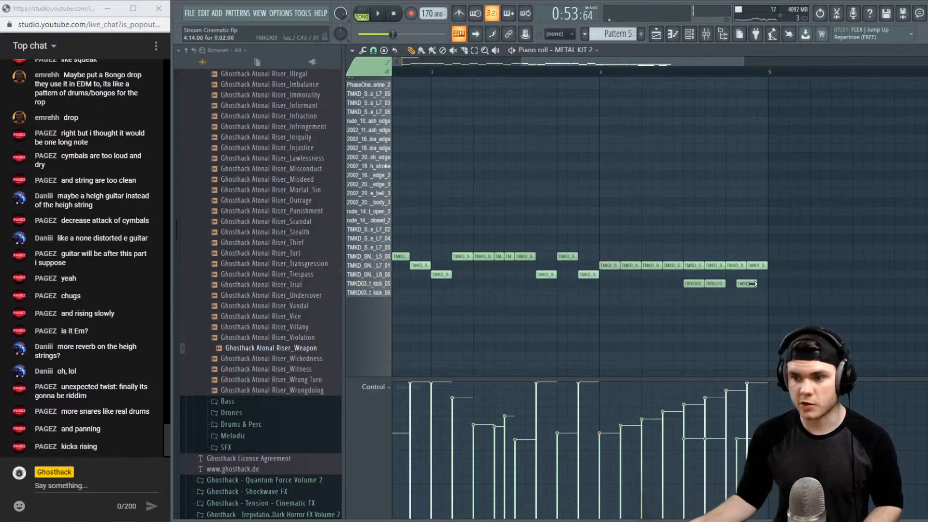
pyautogui.moveTo(794, 304); pyautogui.dragTo(693, 281)
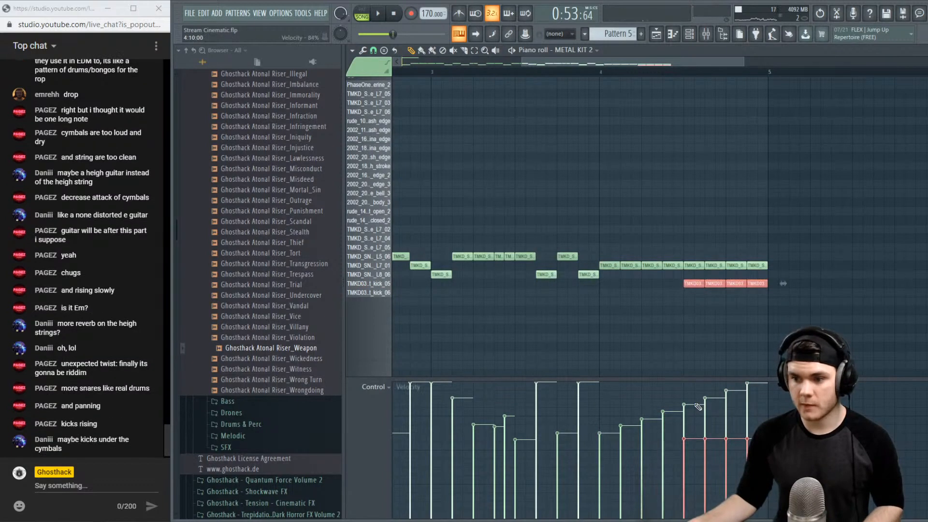
pyautogui.press('space')
pyautogui.moveTo(695, 407); pyautogui.dragTo(693, 377)
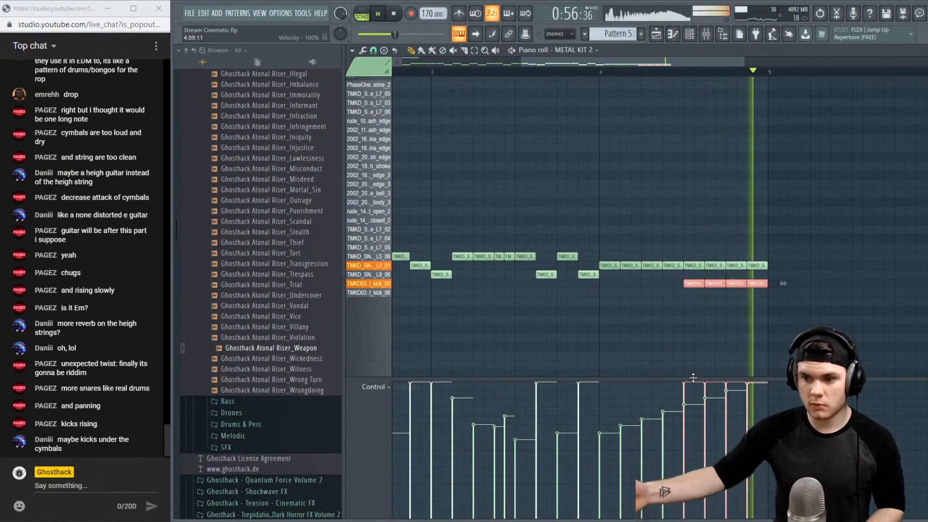
pyautogui.moveTo(754, 385); pyautogui.dragTo(682, 407)
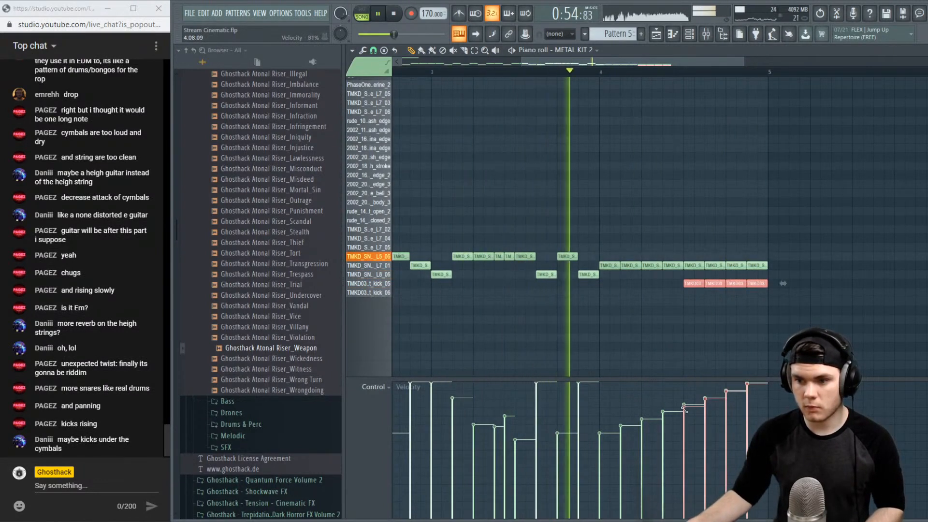
# Duplicate the four kicks into the first half of bar 4 and ramp all eight velocities steadily upward to match the snares
pyautogui.moveTo(693, 283); pyautogui.dragTo(609, 283)
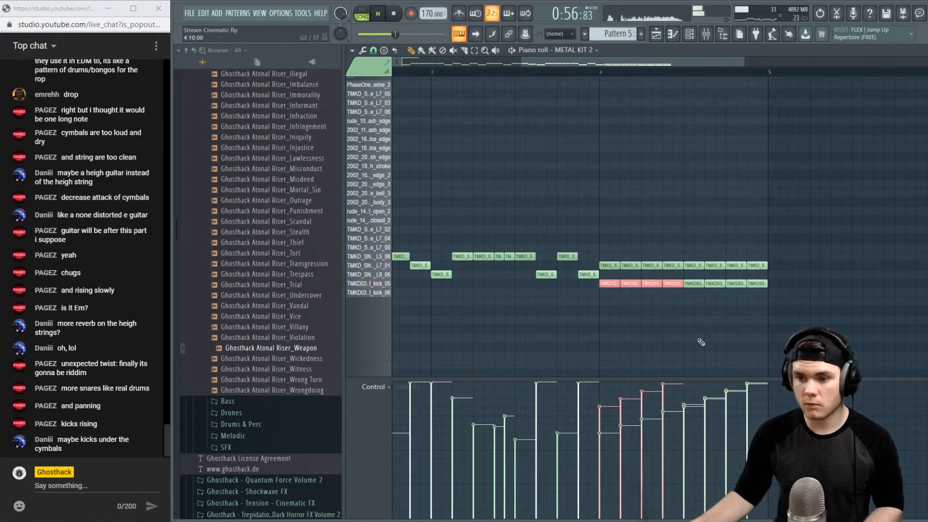
pyautogui.moveTo(816, 315); pyautogui.dragTo(598, 278)
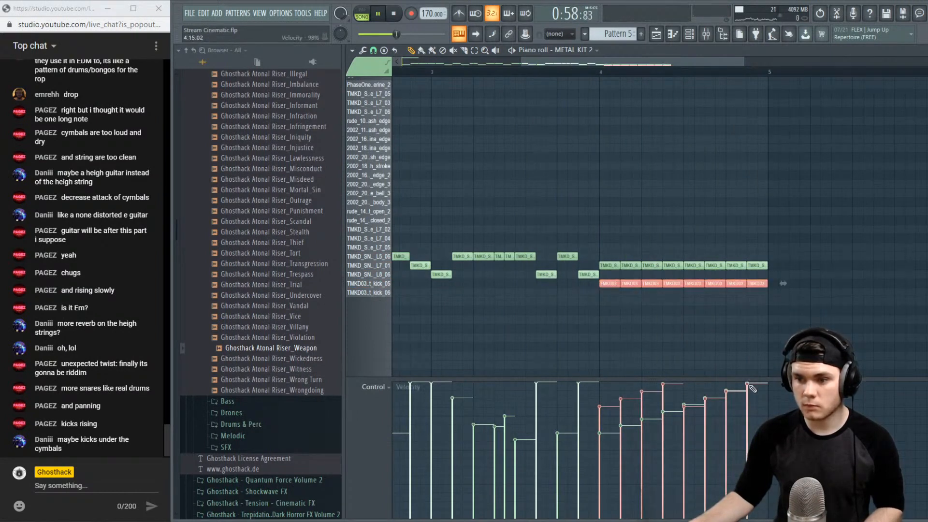
pyautogui.press('space')
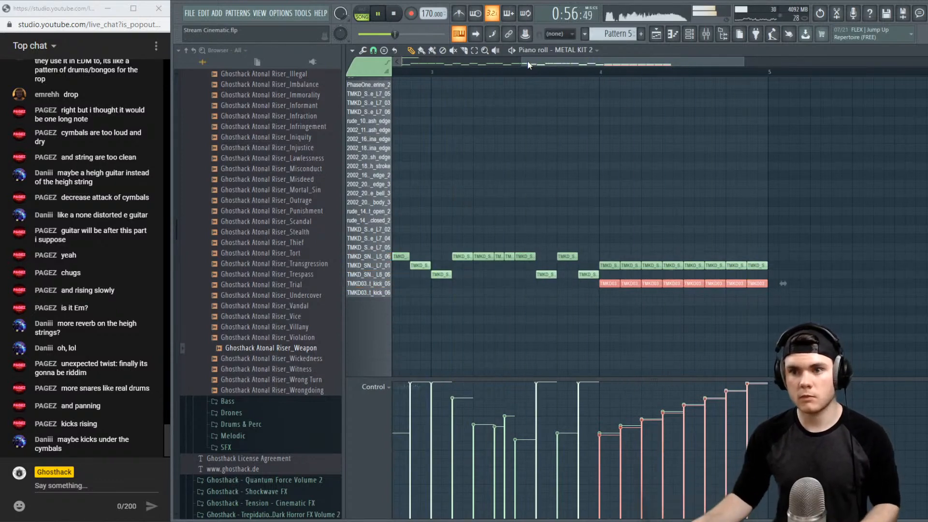
pyautogui.press('space')
# Add a two-step kick_06 note at the start of bar 1 and replay the pattern from its beginning
pyautogui.moveTo(530, 64); pyautogui.dragTo(339, 101)
pyautogui.click(473, 74)
pyautogui.press('space')
pyautogui.press('space')
pyautogui.press('space')
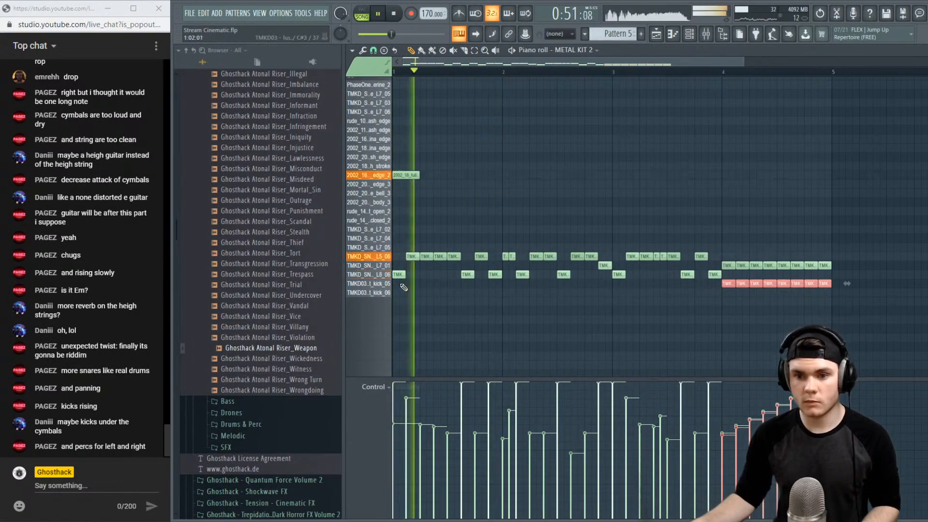
pyautogui.press('space')
pyautogui.press('space')
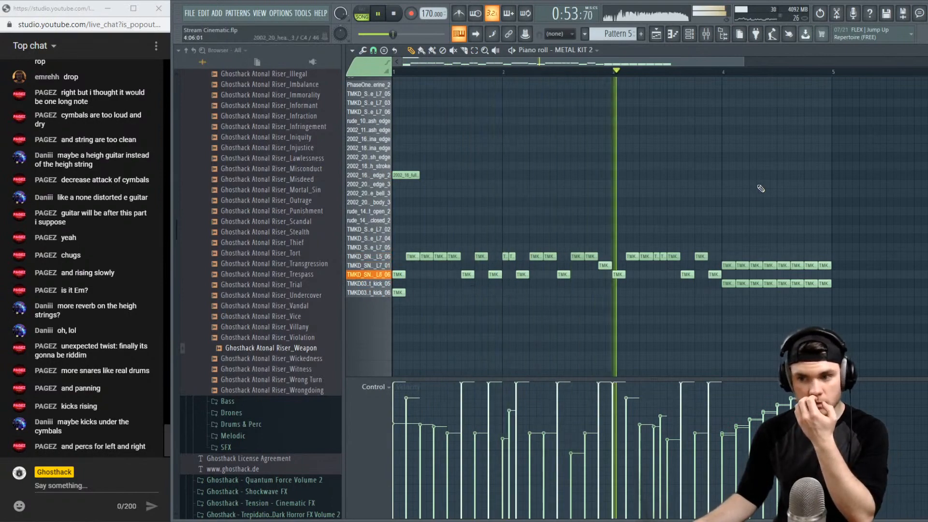
# In Pattern 4's METAL KIT 2 notes, add a kick_06 at bar 4 step 13, followed by two one-step kick_05 notes
pyautogui.press('Escape')
pyautogui.press('Escape')
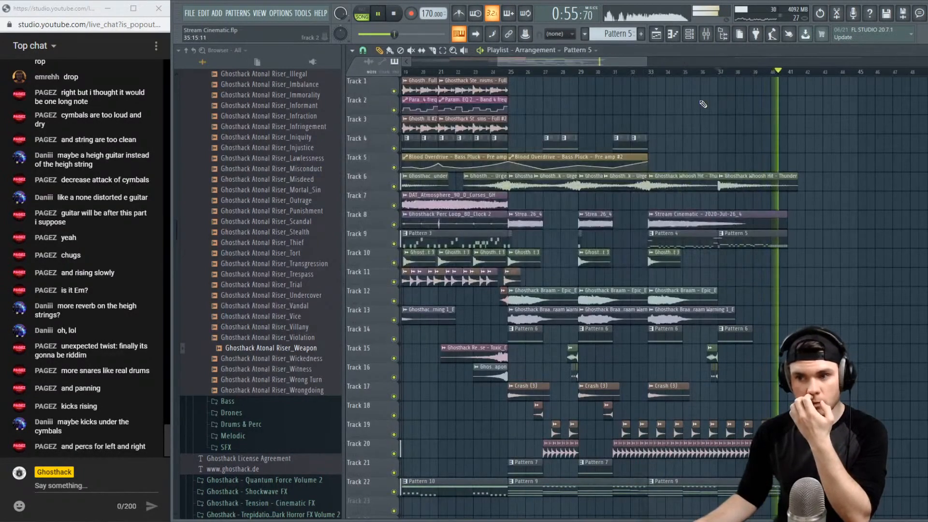
pyautogui.click(654, 73)
pyautogui.doubleClick(679, 238)
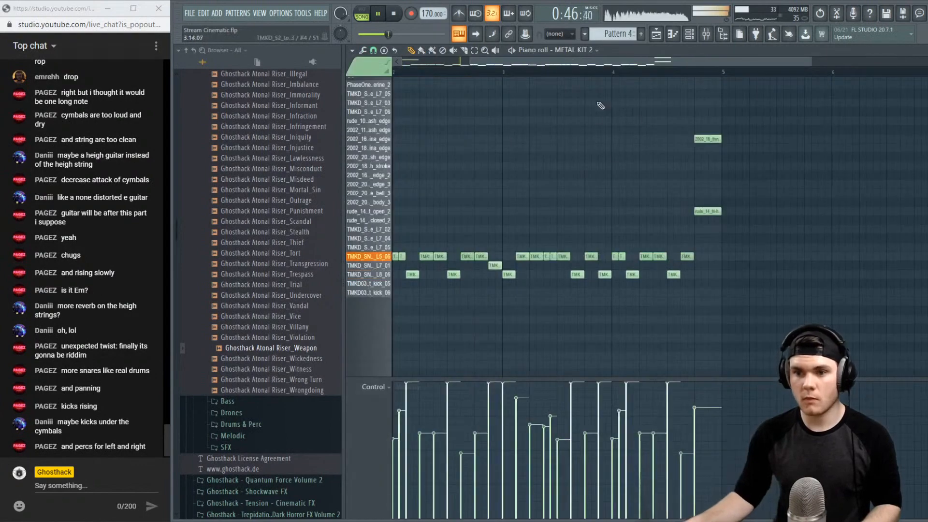
pyautogui.click(696, 284)
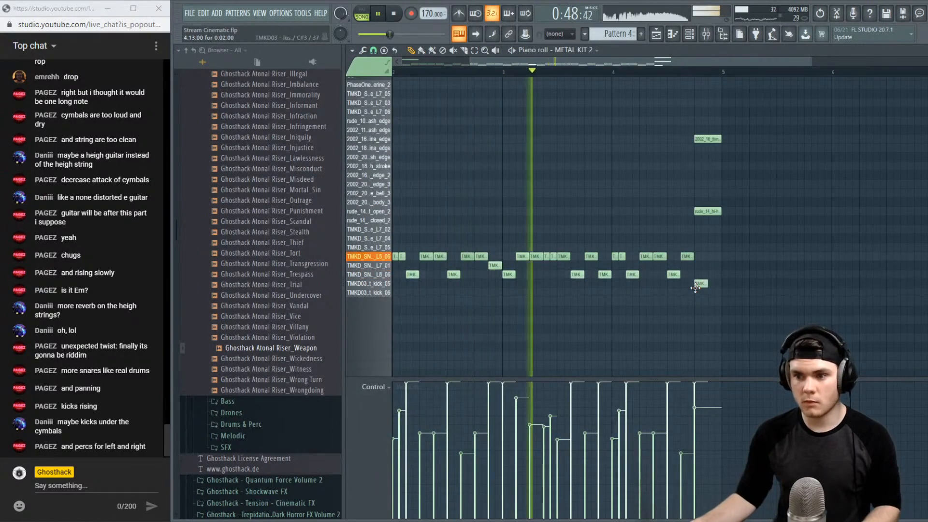
pyautogui.moveTo(695, 288); pyautogui.dragTo(701, 290)
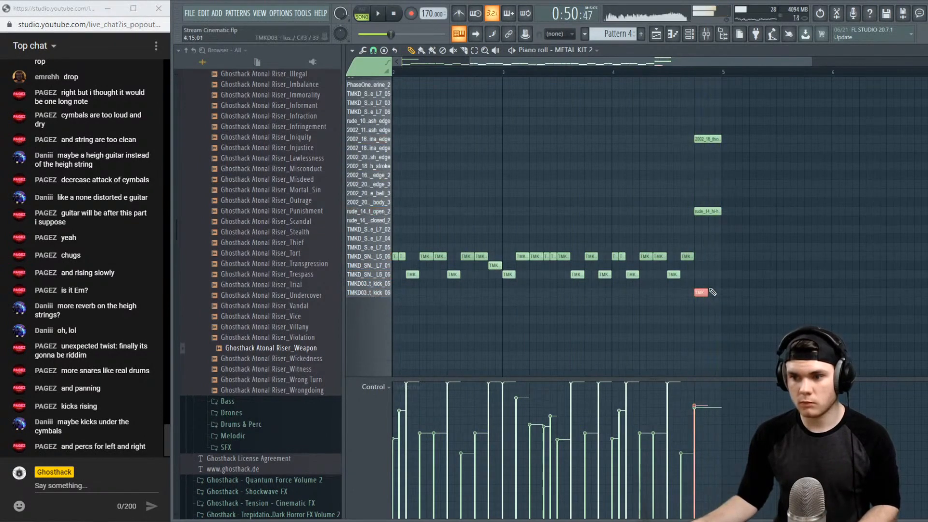
pyautogui.press('space')
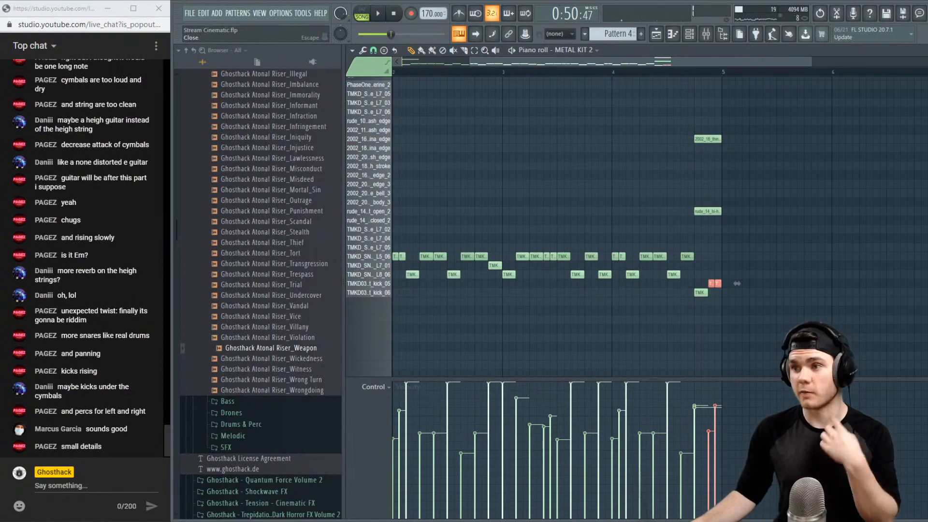
# In the playlist, repeat the Track 4 clips up to bar 37 and extend the Track 5 Blood Overdrive automation past bar 41, falling toward bar 37
pyautogui.press('Escape')
pyautogui.press('Escape')
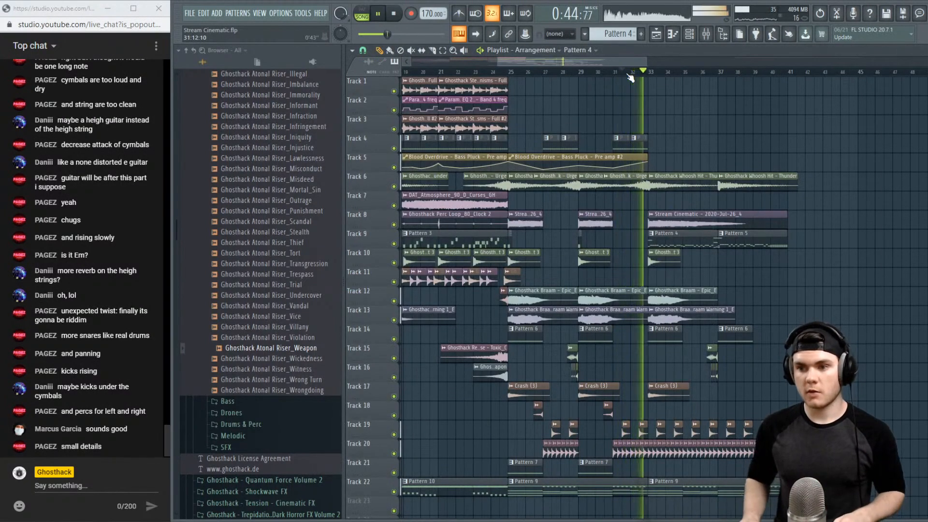
pyautogui.click(639, 142)
pyautogui.click(655, 145)
pyautogui.press('space')
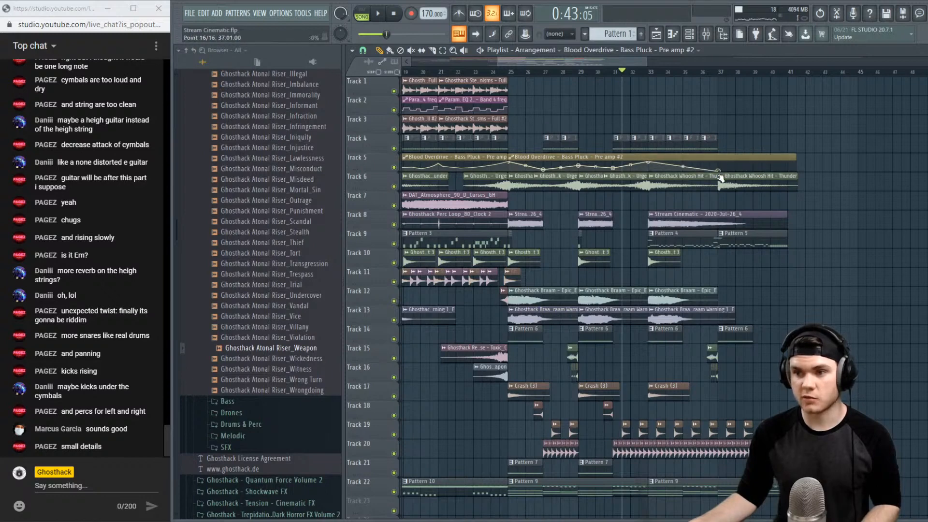
pyautogui.press('space')
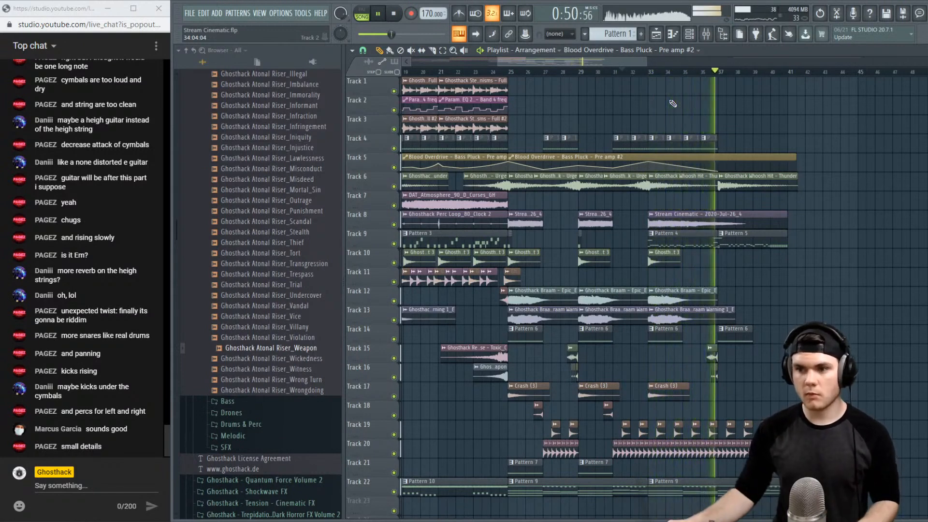
pyautogui.click(847, 179)
pyautogui.rightClick(849, 177)
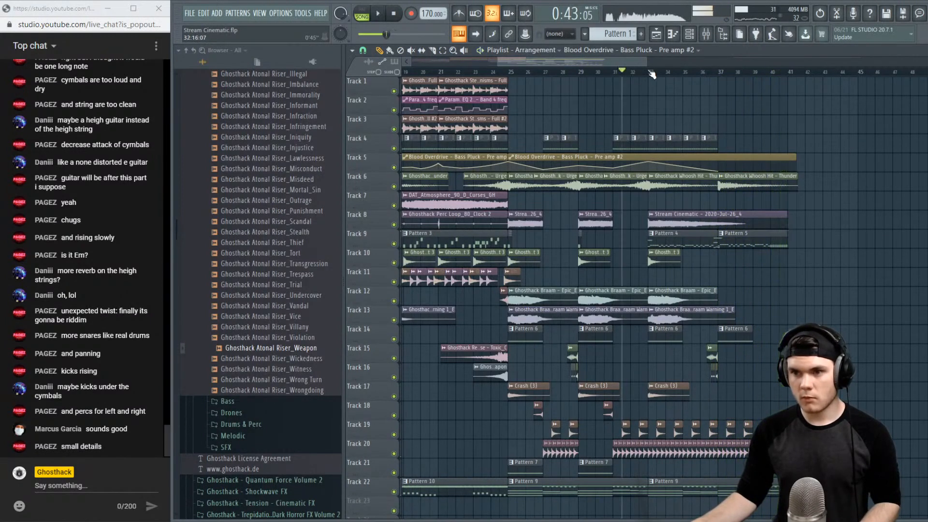
# Make the Pattern 9 clip at bar 33 on Track 22 unique and open its FLEX notes, showing all eight bars
pyautogui.rightClick(655, 486)
pyautogui.click(687, 464)
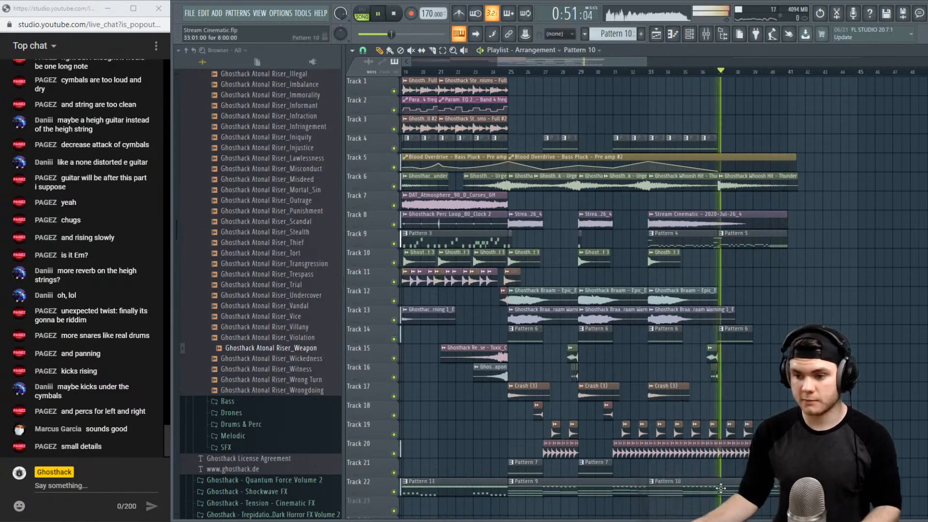
pyautogui.doubleClick(720, 487)
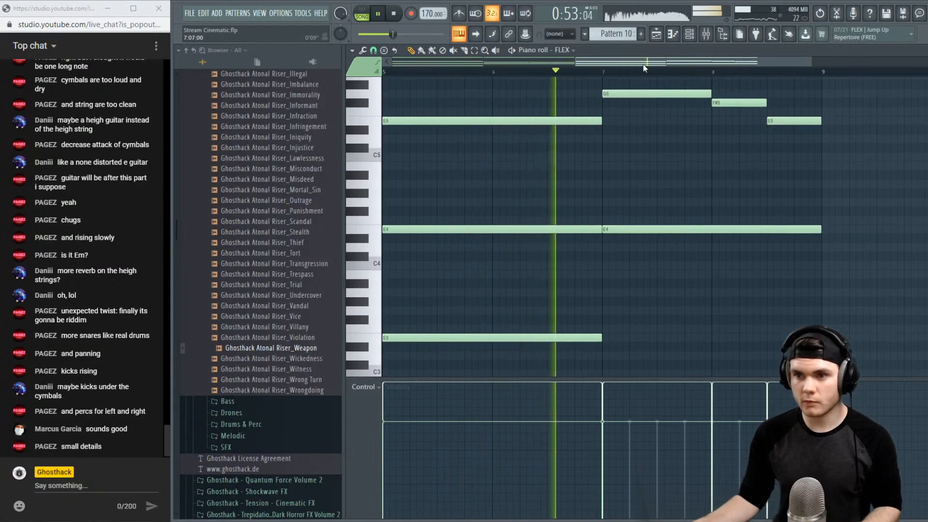
pyautogui.scroll(-5, 527, 70)
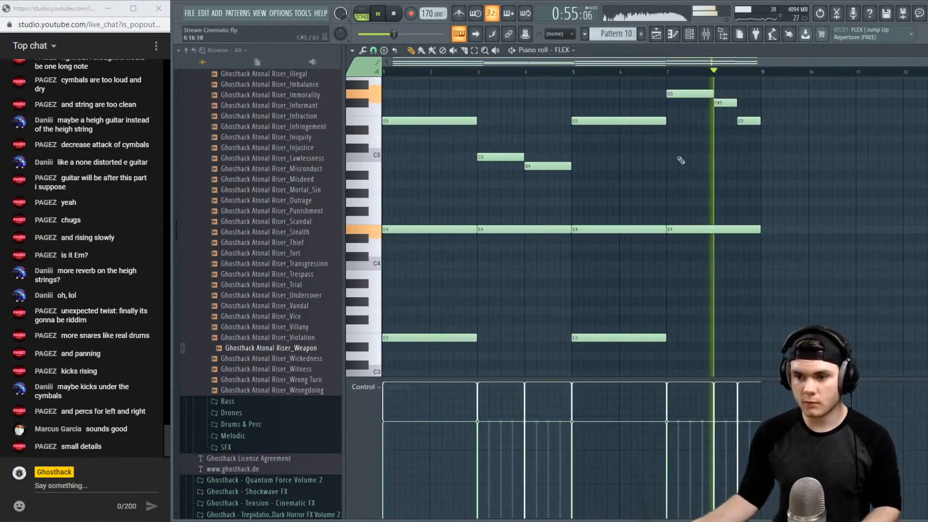
# Replace the F#5 and E5 notes in bar 8 with a single one-bar B5 note and play the result
pyautogui.press('space')
pyautogui.scroll(4, 821, 256)
pyautogui.click(670, 72)
pyautogui.press('space')
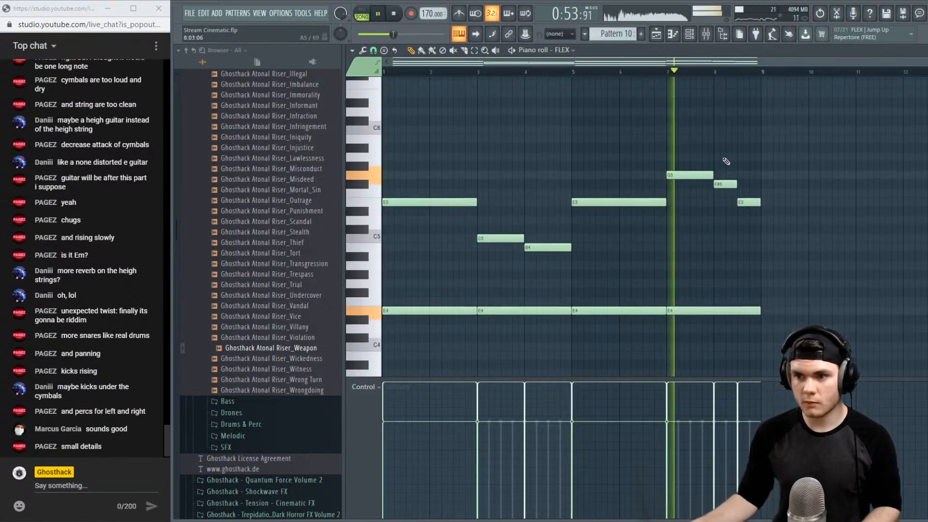
pyautogui.rightClick(727, 184)
pyautogui.rightClick(744, 202)
pyautogui.press('space')
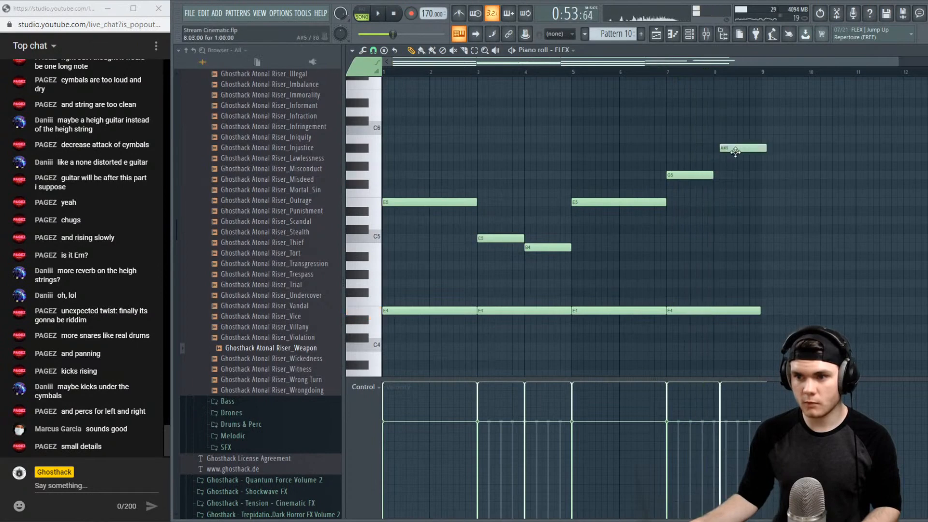
pyautogui.press('space')
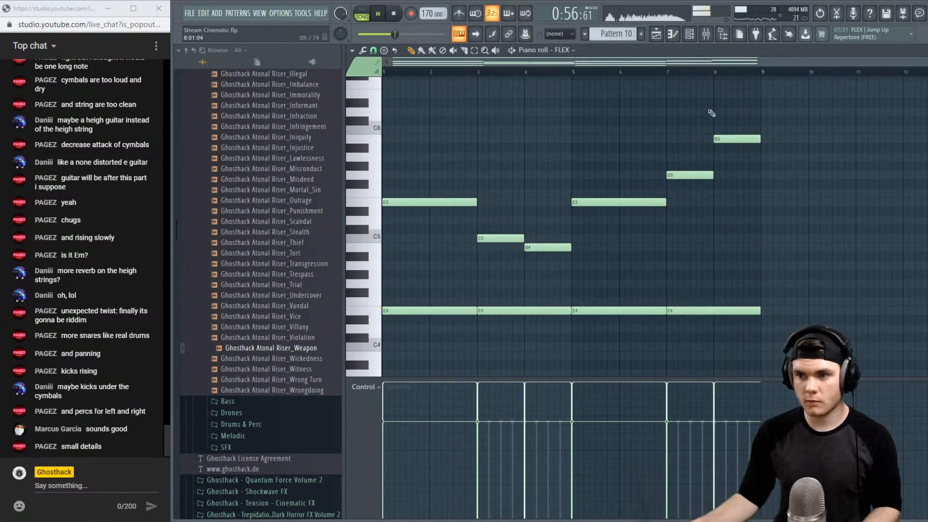
pyautogui.press('space')
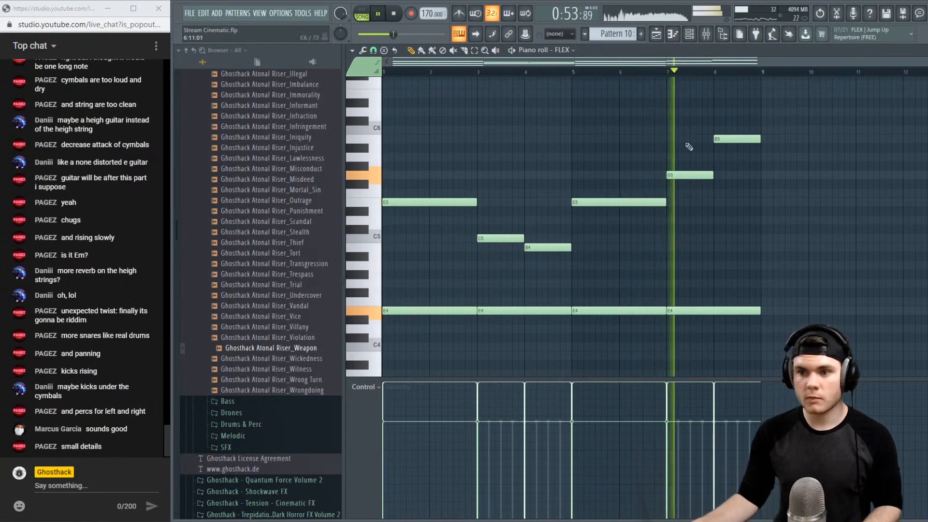
# Show the FLEX #2 notes and listen to them against the FLEX melody
pyautogui.scroll(5, 710, 193)
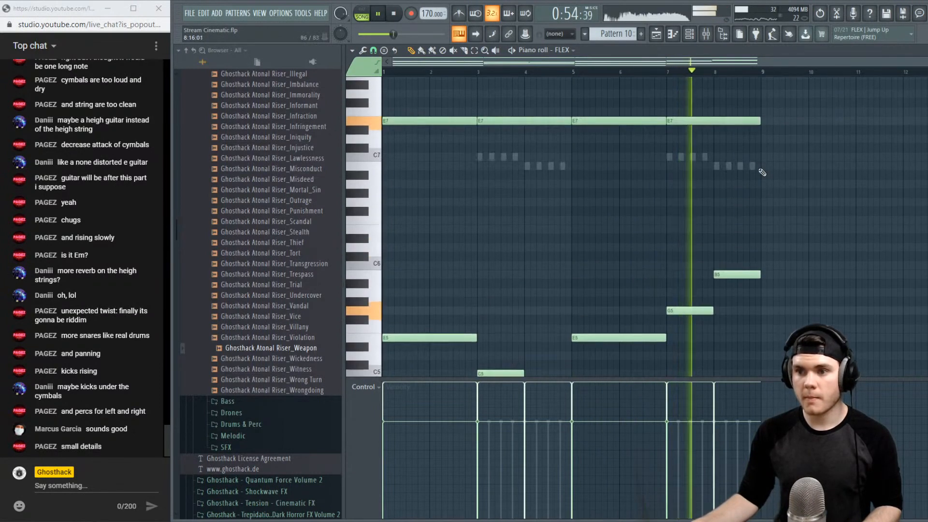
pyautogui.doubleClick(717, 248)
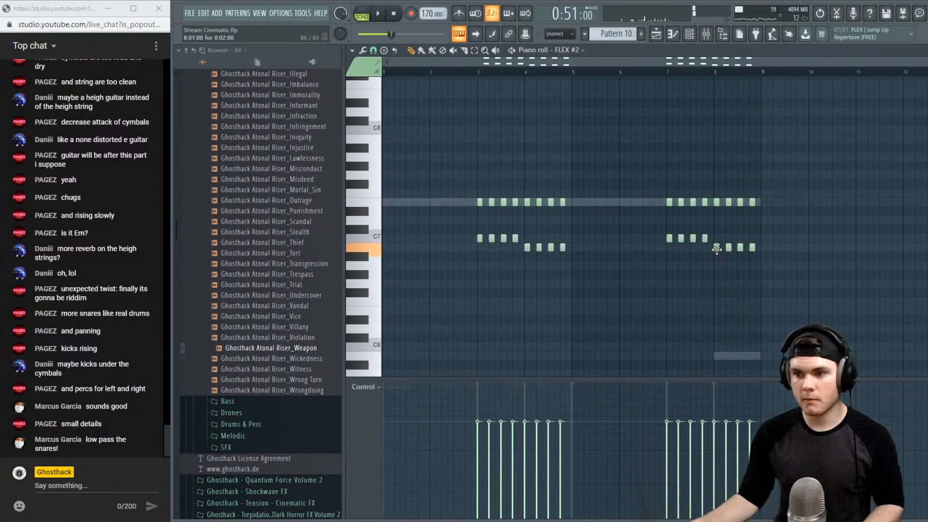
pyautogui.press('space')
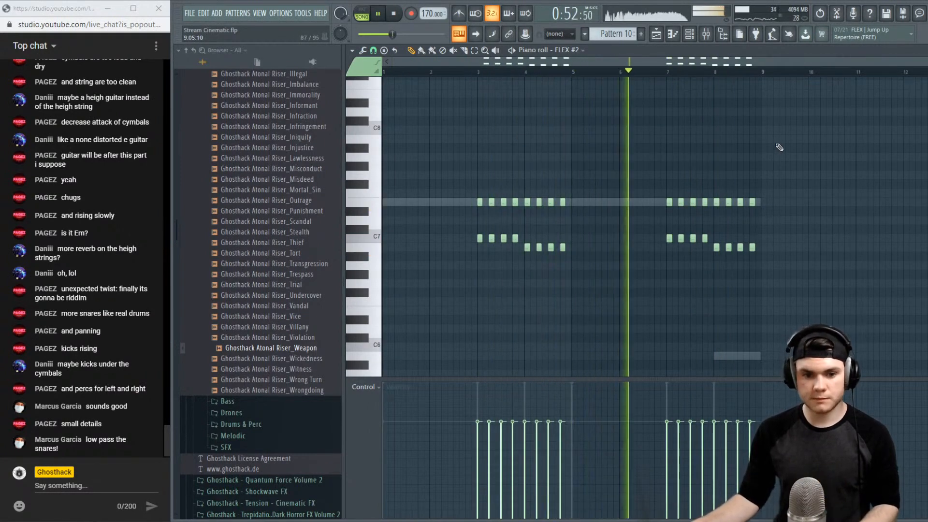
pyautogui.press('space')
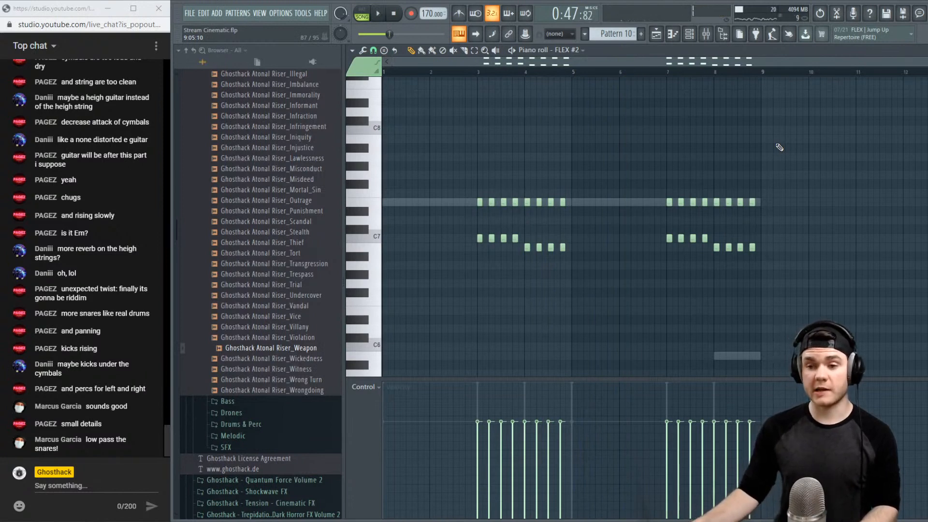
pyautogui.scroll(-8, 778, 147)
pyautogui.press('space')
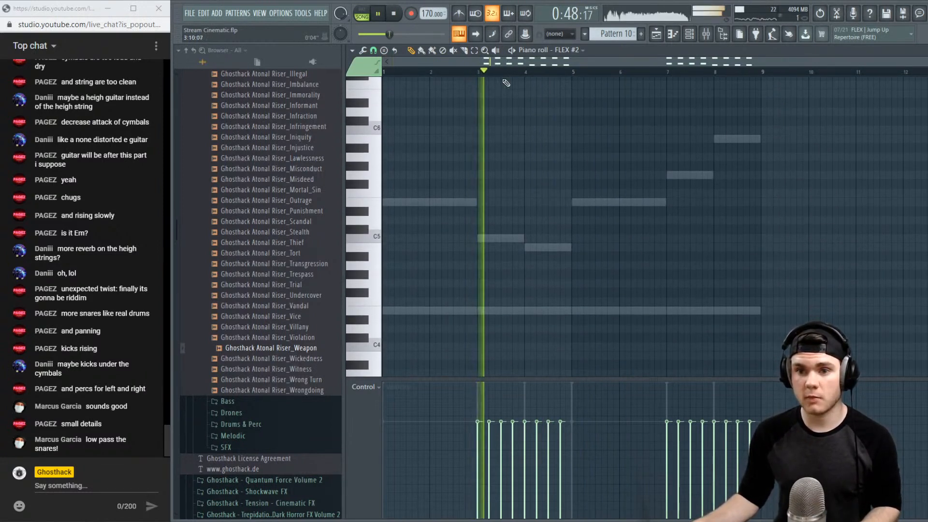
# Return to the FLEX notes, delete the two-bar E5 note at bar 5, and replay from bar 8
pyautogui.doubleClick(588, 204)
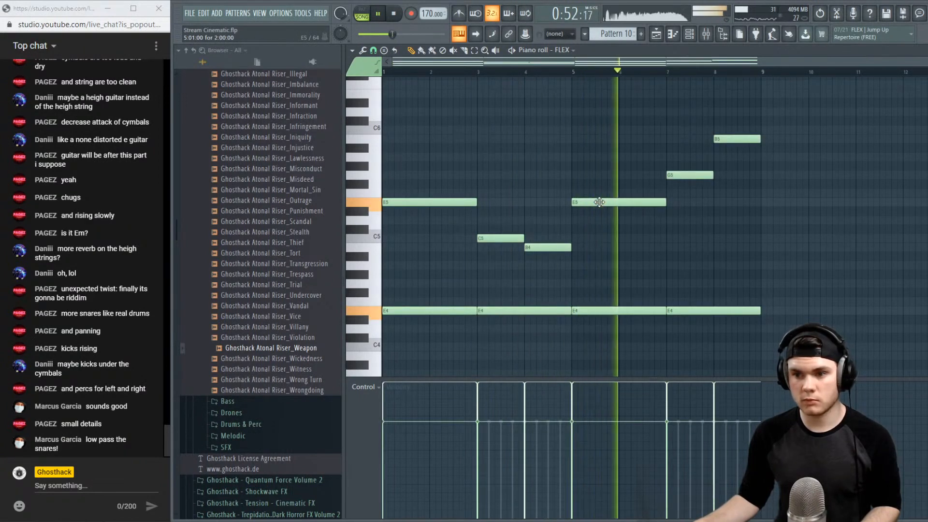
pyautogui.rightClick(599, 202)
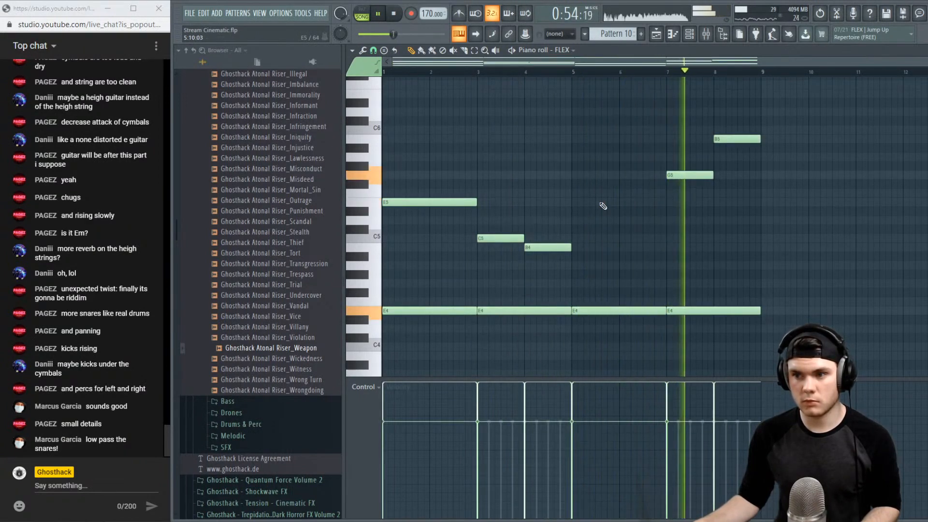
pyautogui.press('space')
pyautogui.click(718, 73)
pyautogui.press('space')
# Shorten the bar 8 B5 note to two steps and add three equal B5 notes at four-step intervals
pyautogui.scroll(3, 758, 75)
pyautogui.press('space')
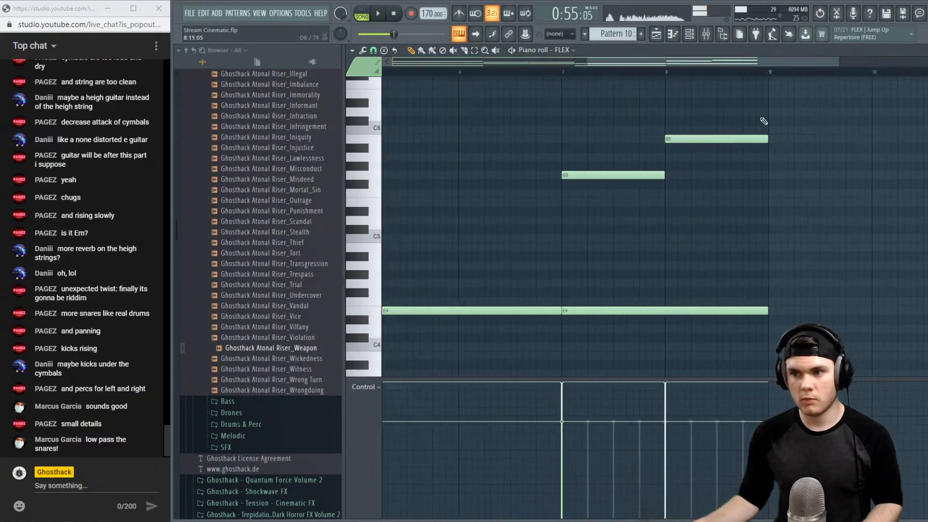
pyautogui.moveTo(769, 138); pyautogui.dragTo(694, 140)
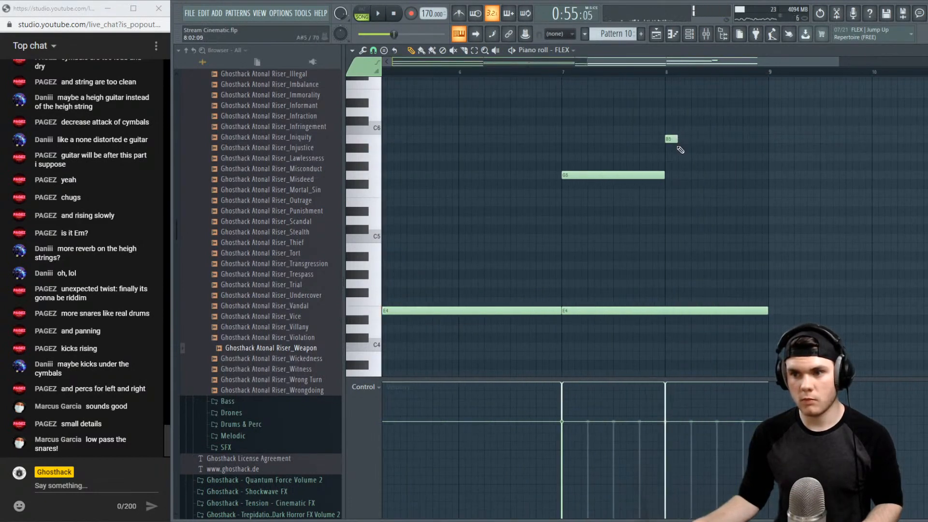
pyautogui.press('space')
pyautogui.click(693, 139)
pyautogui.press('space')
pyautogui.click(721, 139)
pyautogui.press('space')
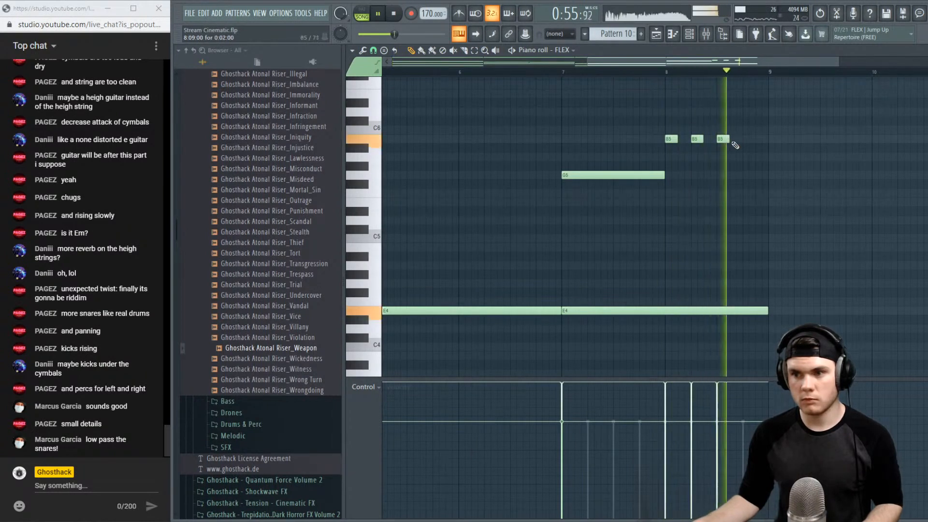
pyautogui.click(749, 140)
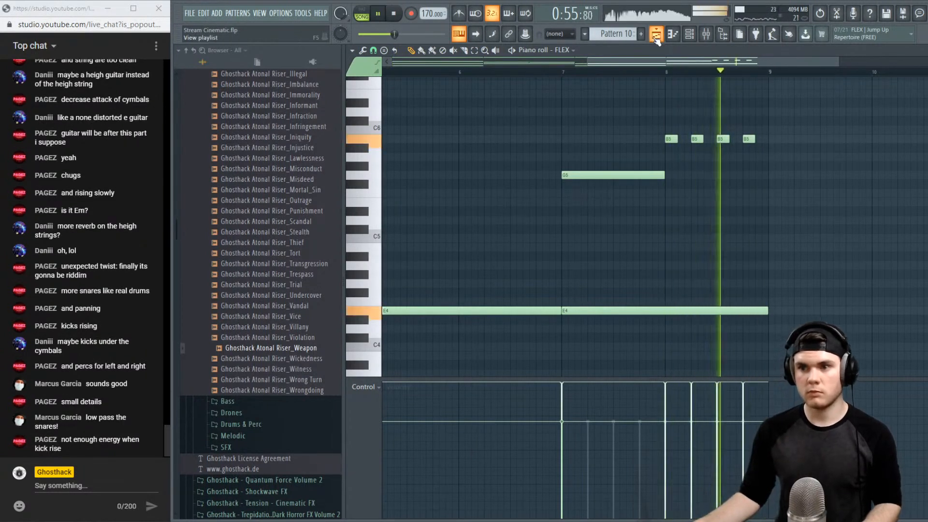
# Bring up the playlist and play the arrangement from around bar 36
pyautogui.press('F5')
pyautogui.click(702, 72)
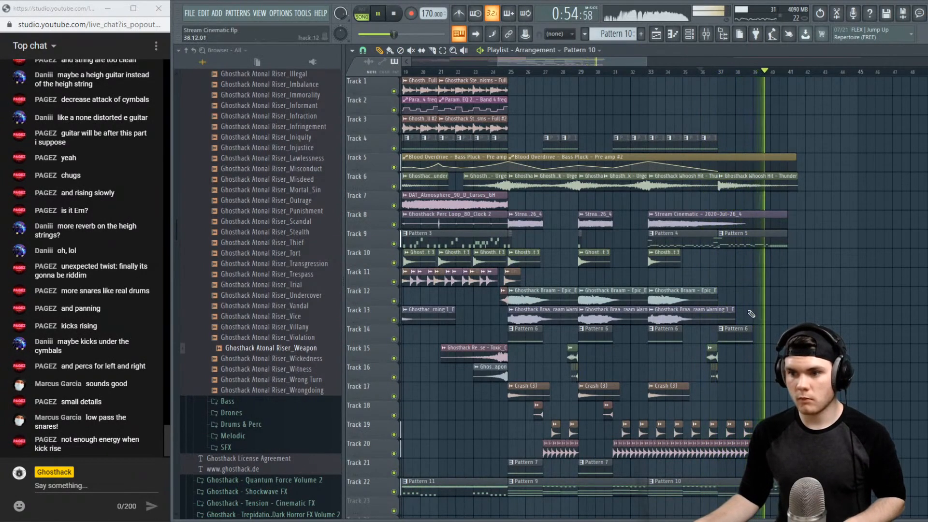
# Try repeating the Braam Epic_E and Braam Warning clips from tracks 12 and 13 at bar 37, and remove the copies
pyautogui.moveTo(697, 300); pyautogui.dragTo(648, 316)
pyautogui.hotkey('ctrl', 'b')
pyautogui.press('space')
pyautogui.press('space')
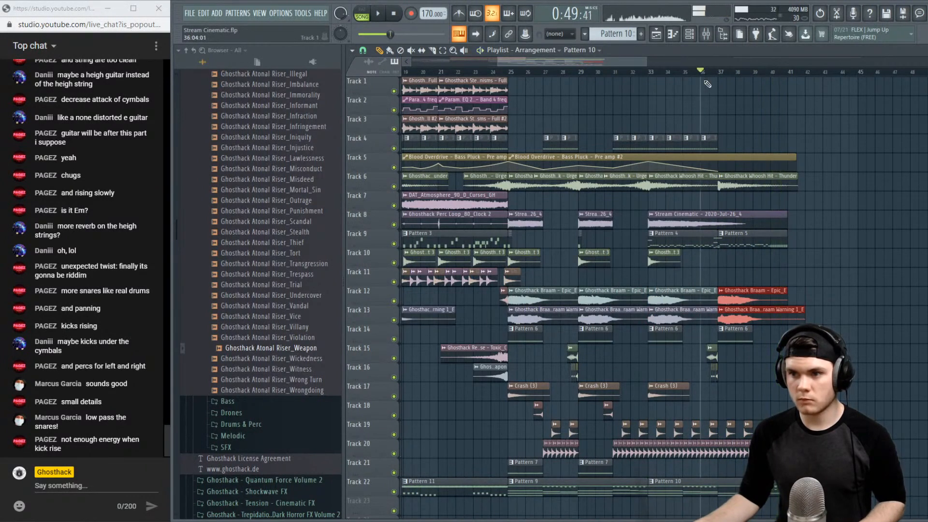
pyautogui.click(764, 285)
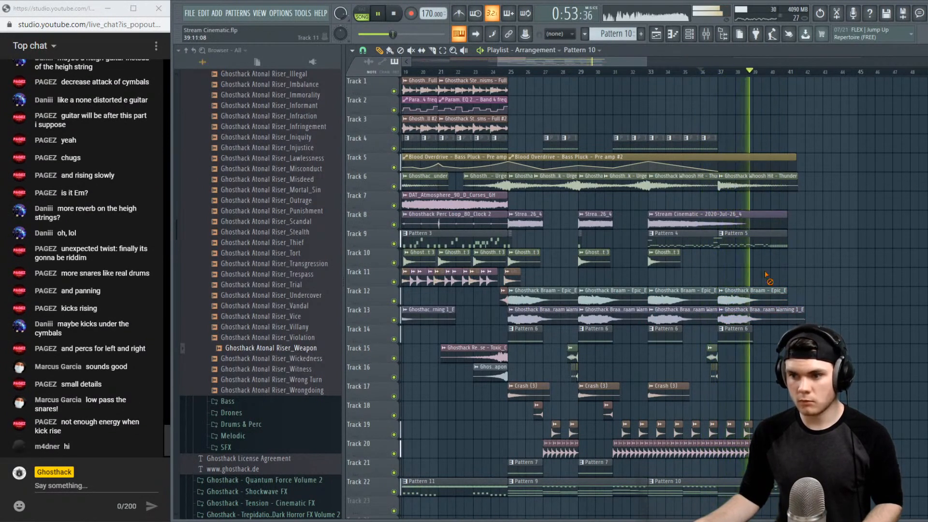
pyautogui.rightClick(765, 297)
# Place the Reverse Toxic_C and Atonal Riser_Weapon clips on tracks 15 and 16 before bar 41, and play the ending
pyautogui.press('space')
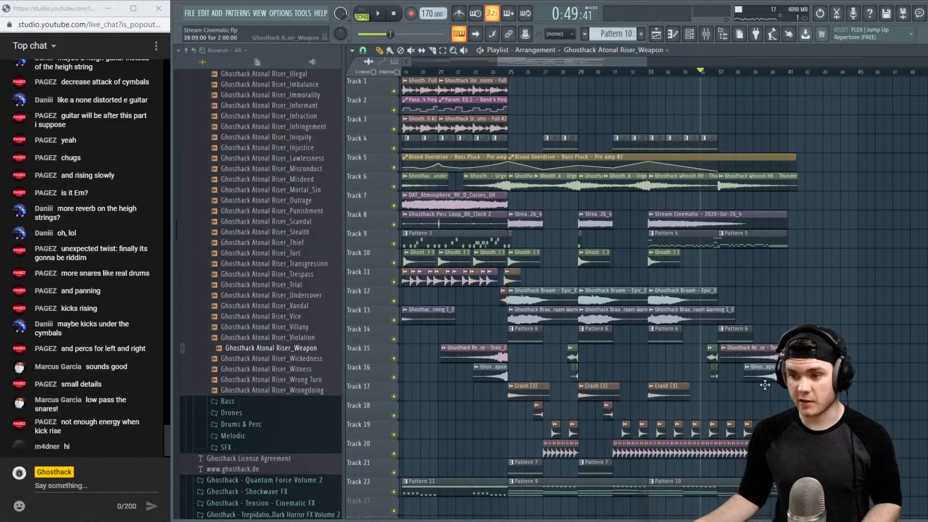
pyautogui.press('space')
pyautogui.click(752, 73)
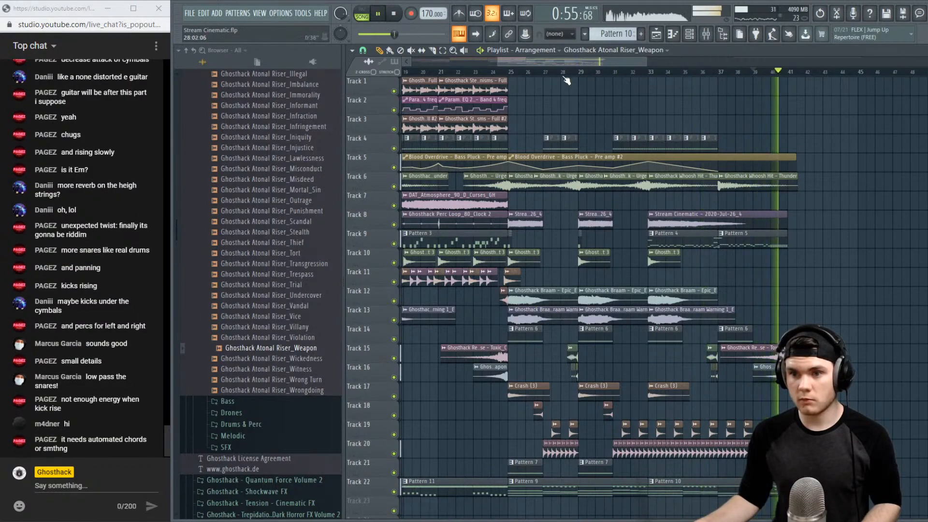
# Duplicate the DAT_Atmosphere_90_D_Curses_GH clip on track 7 at bar 25 and trim the copy to end at bar 41
pyautogui.scroll(-4, 566, 80)
pyautogui.moveTo(500, 201); pyautogui.dragTo(676, 201)
pyautogui.click(530, 72)
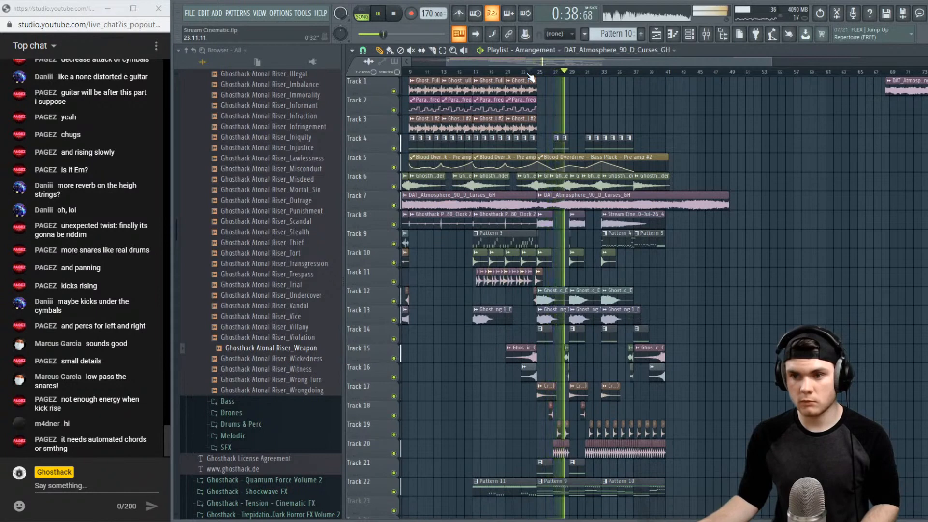
pyautogui.moveTo(727, 203); pyautogui.dragTo(686, 207)
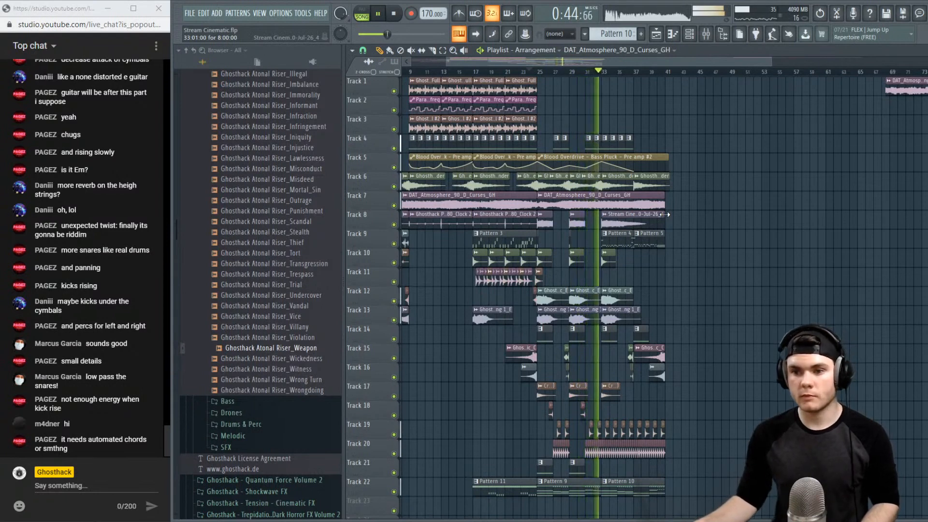
# Place the Ghosthack Perc Loop_80_Clock 2 clip on track 11 from bar 33 to bar 41, and listen to the section
pyautogui.moveTo(516, 60); pyautogui.dragTo(409, 73)
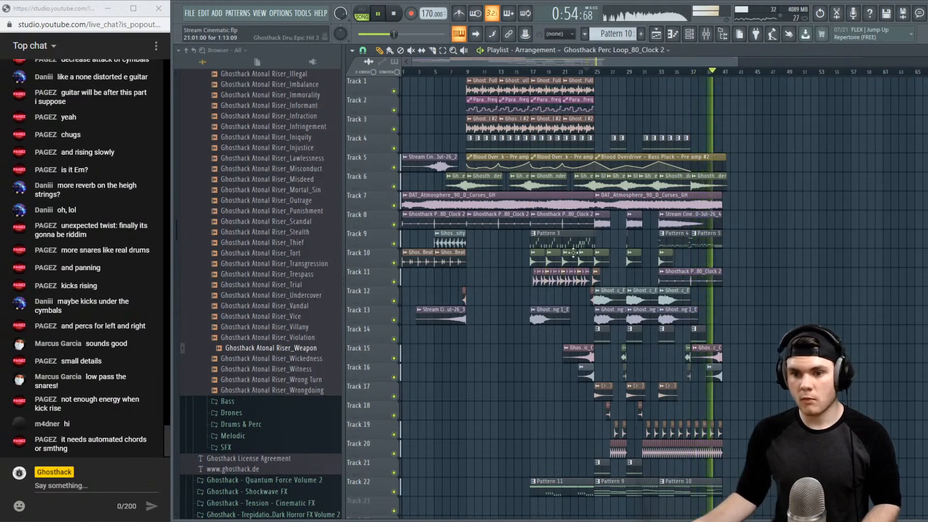
pyautogui.press('space')
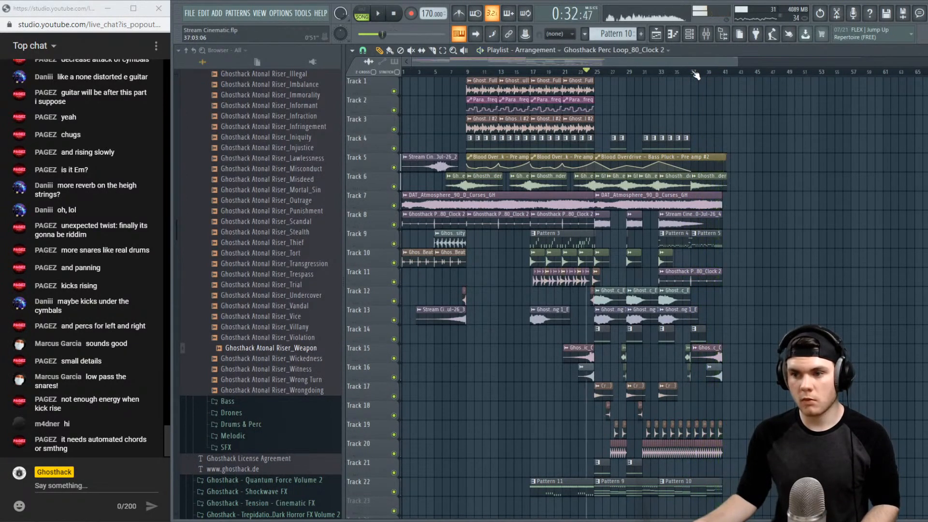
pyautogui.press('space')
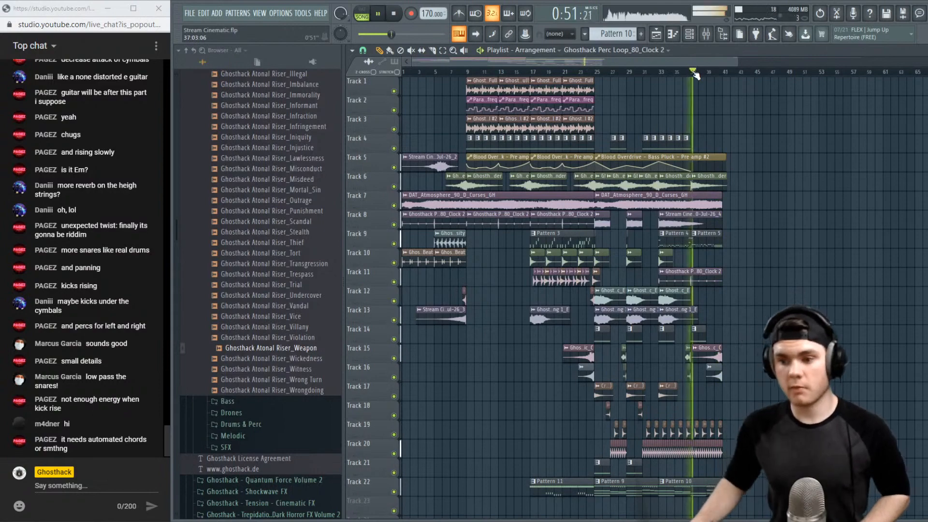
pyautogui.click(684, 73)
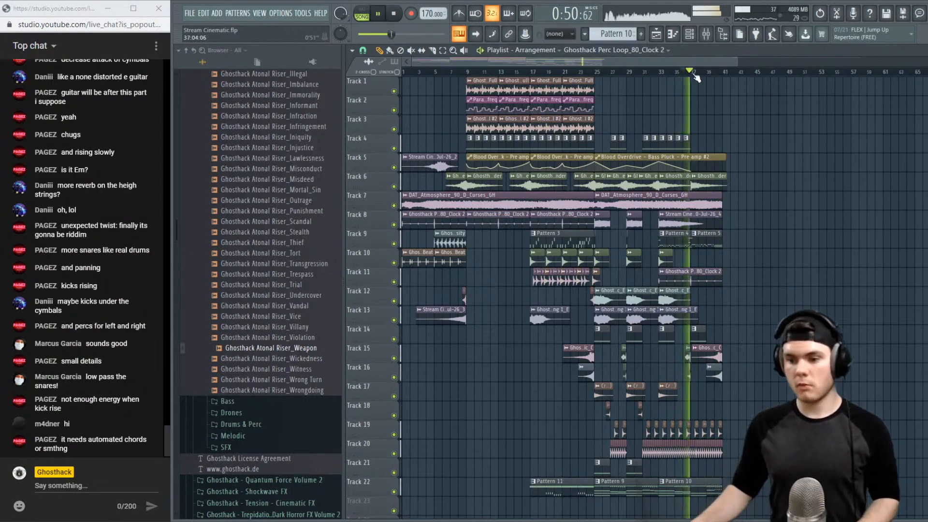
pyautogui.scroll(3, 696, 78)
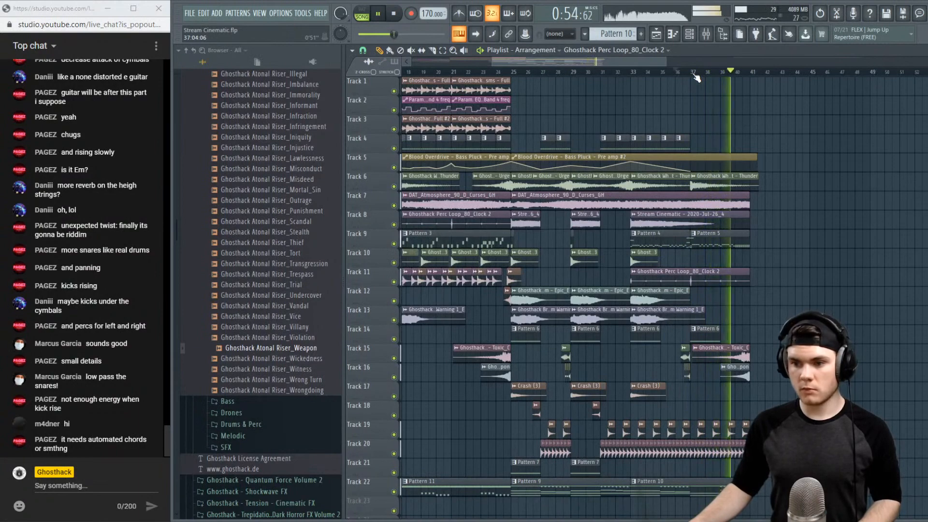
pyautogui.click(604, 73)
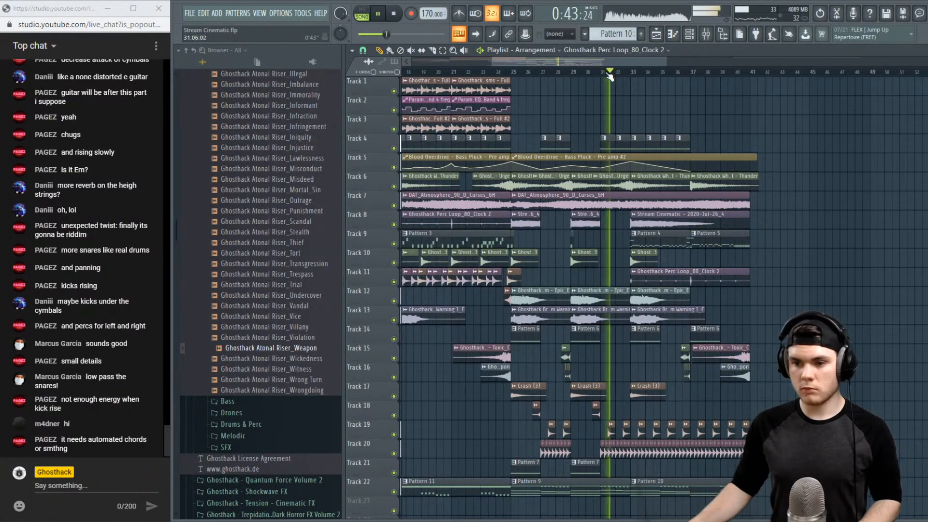
pyautogui.click(699, 74)
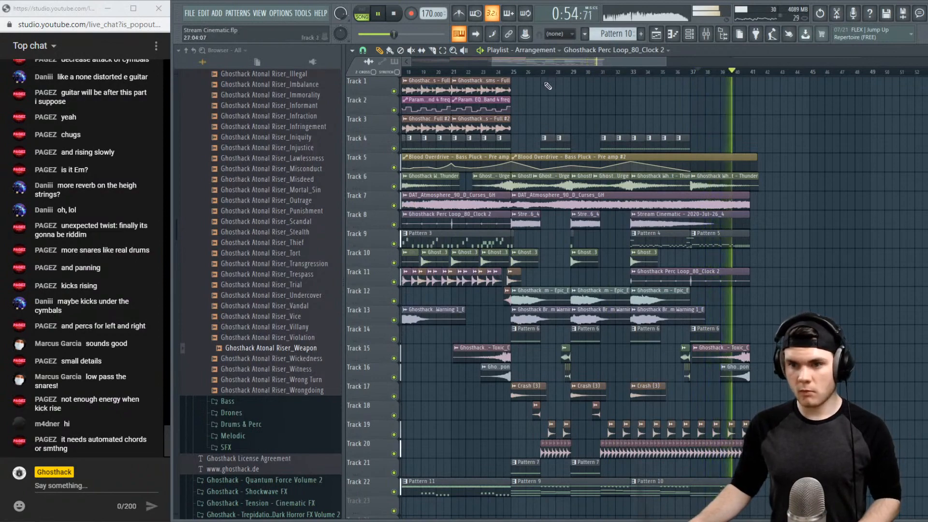
# Play the arrangement from around bar 17 with only tracks 1 and 2 active
pyautogui.scroll(-2, 547, 79)
pyautogui.click(466, 74)
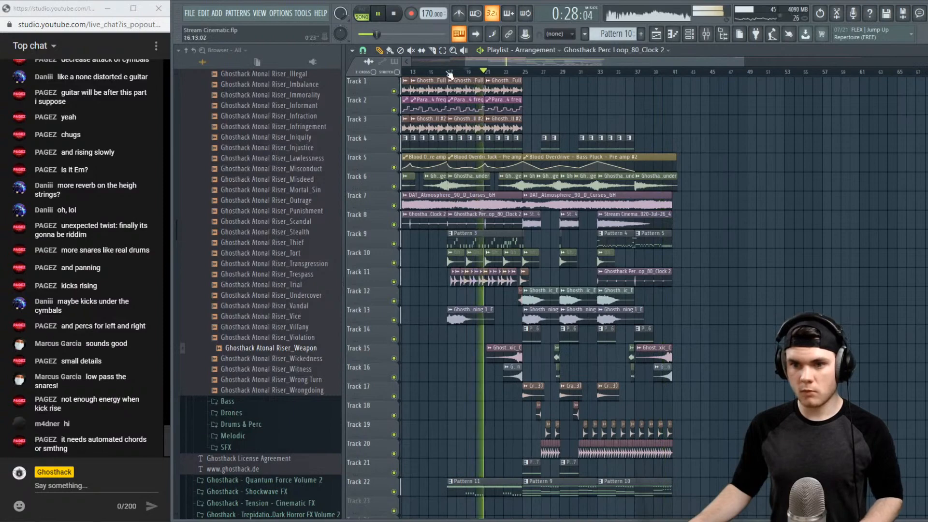
pyautogui.click(449, 74)
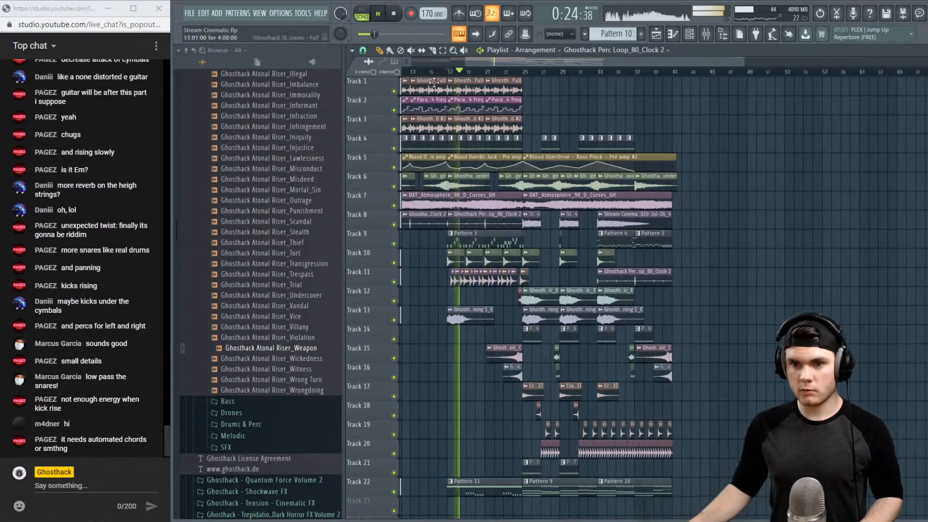
pyautogui.press('space')
pyautogui.rightClick(394, 91)
pyautogui.click(393, 110)
pyautogui.press('space')
# Copy the Mechanisms stem and Param. EQ 2 automation clips of bars 17–24 to bar 33 on tracks 1 and 2, and reactivate all tracks
pyautogui.moveTo(547, 107); pyautogui.dragTo(462, 83)
pyautogui.moveTo(460, 96); pyautogui.dragTo(610, 97)
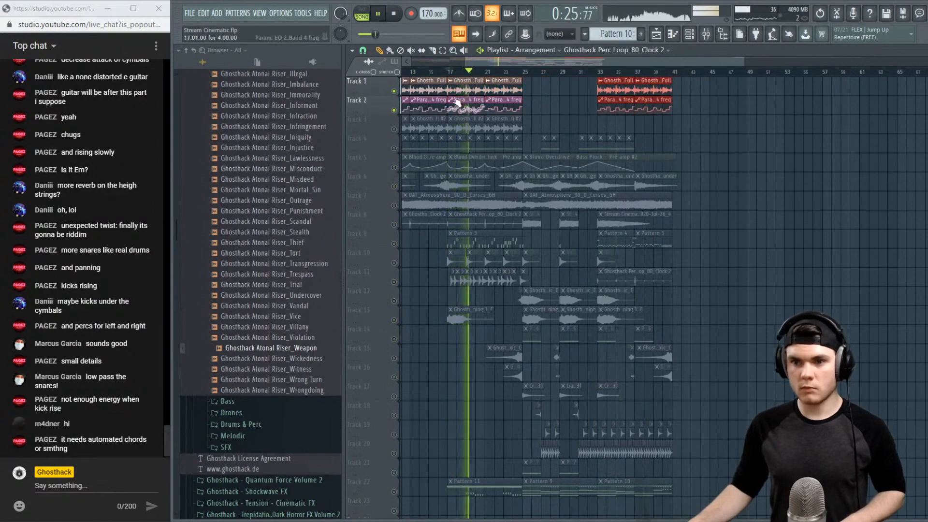
pyautogui.press('space')
pyautogui.rightClick(393, 91)
pyautogui.rightClick(394, 91)
pyautogui.press('space')
# Play the arrangement from around bar 32 to hear the copied stem and automation clips in context
pyautogui.click(586, 73)
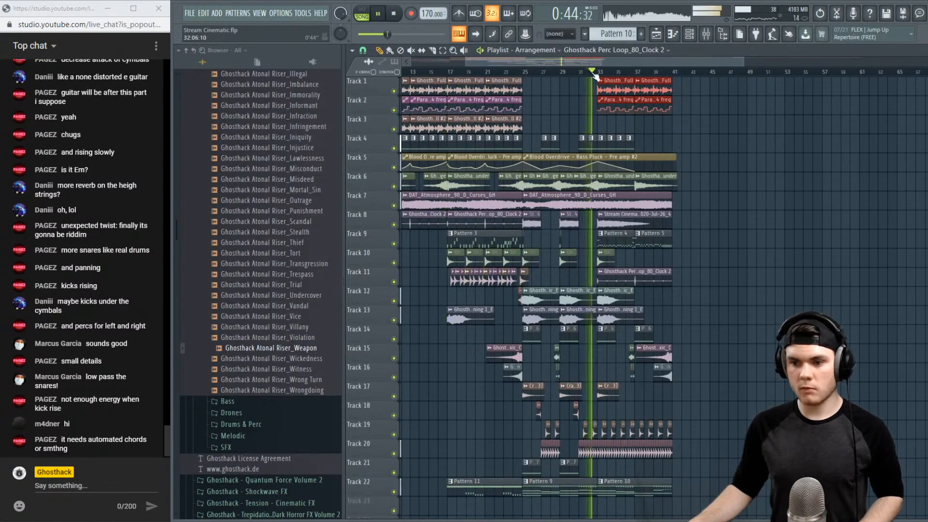
pyautogui.scroll(4, 623, 75)
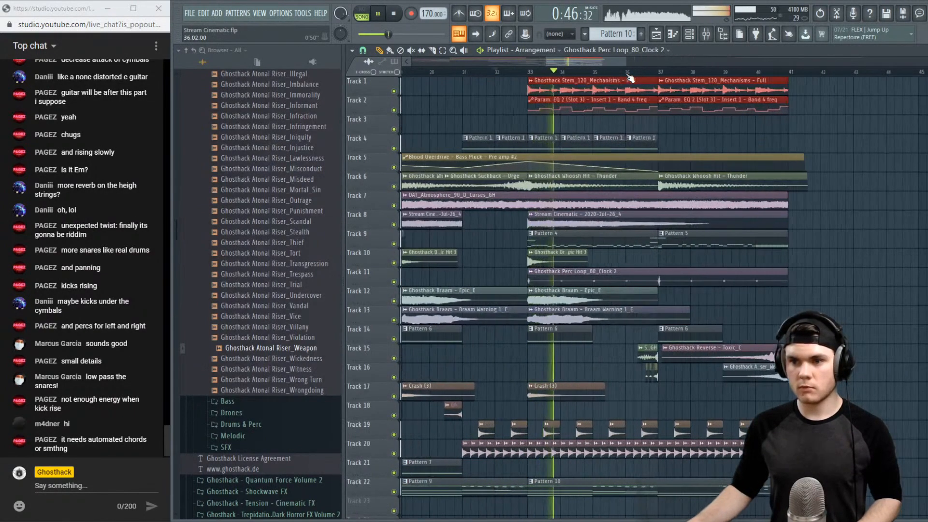
pyautogui.scroll(-1, 629, 78)
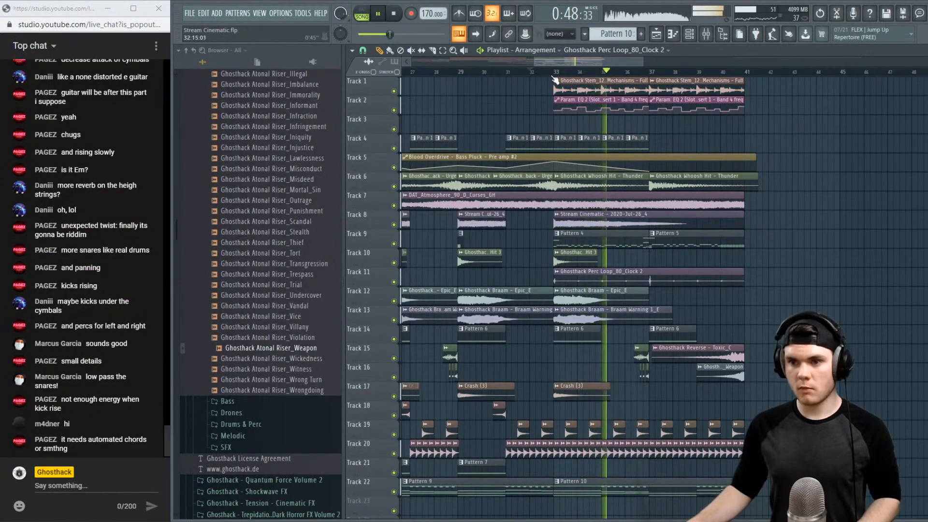
# Delete the Mechanisms stem and Param. EQ 2 automation clips of bars 33–36 on tracks 1 and 2, and listen up to bar 41
pyautogui.rightClick(582, 98)
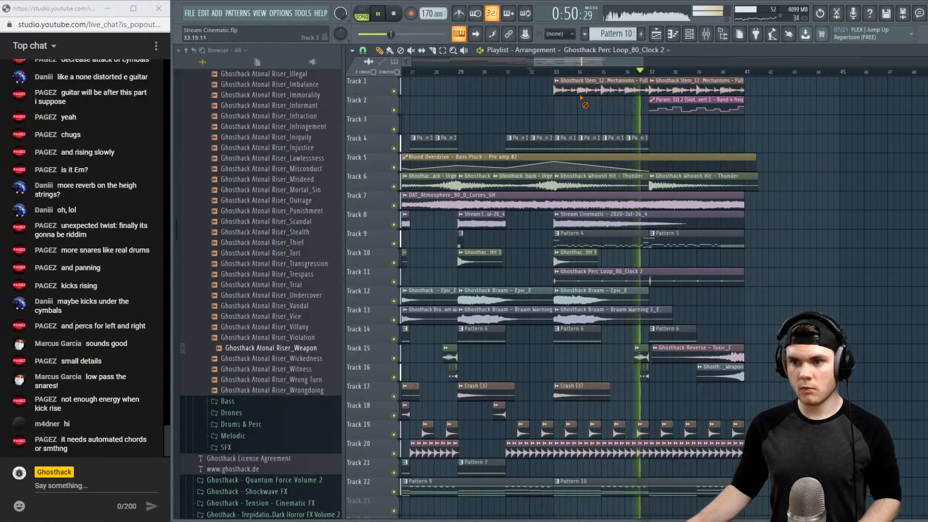
pyautogui.rightClick(581, 89)
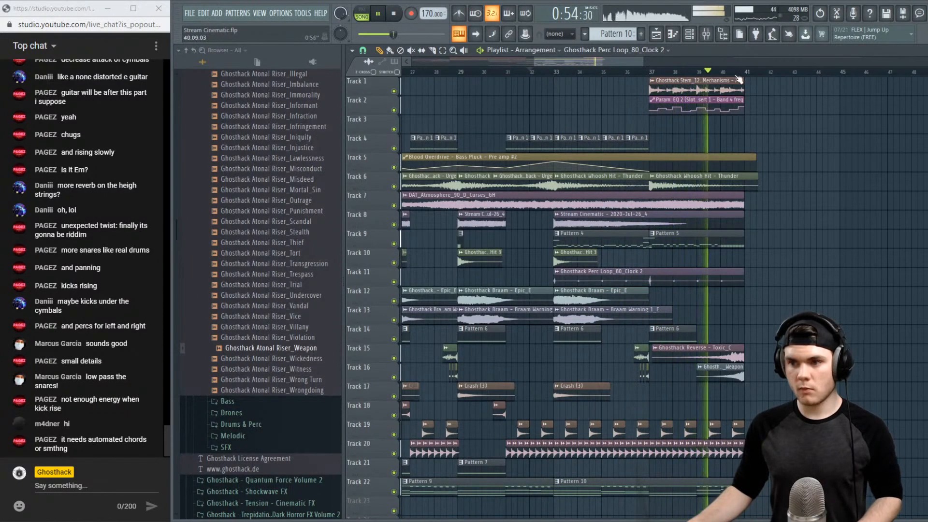
pyautogui.keyDown('ctrl'); pyautogui.scroll(3, 739, 80); pyautogui.keyUp('ctrl')
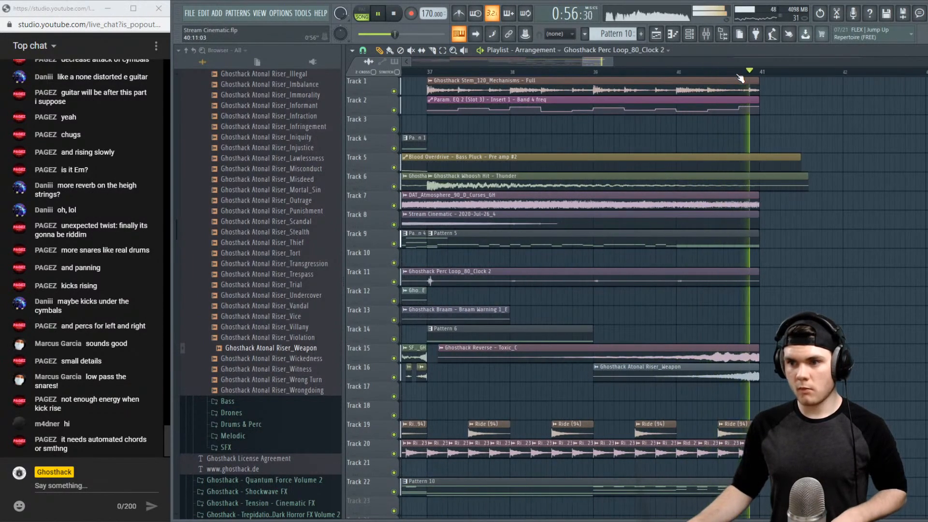
pyautogui.keyDown('ctrl'); pyautogui.scroll(-4, 739, 79); pyautogui.keyUp('ctrl')
# Loop bars 37–40 with only tracks 1 and 2 active, and open the slot 10 Fruity parametric EQ 2 on the Effect Drums mixer track
pyautogui.click(635, 72)
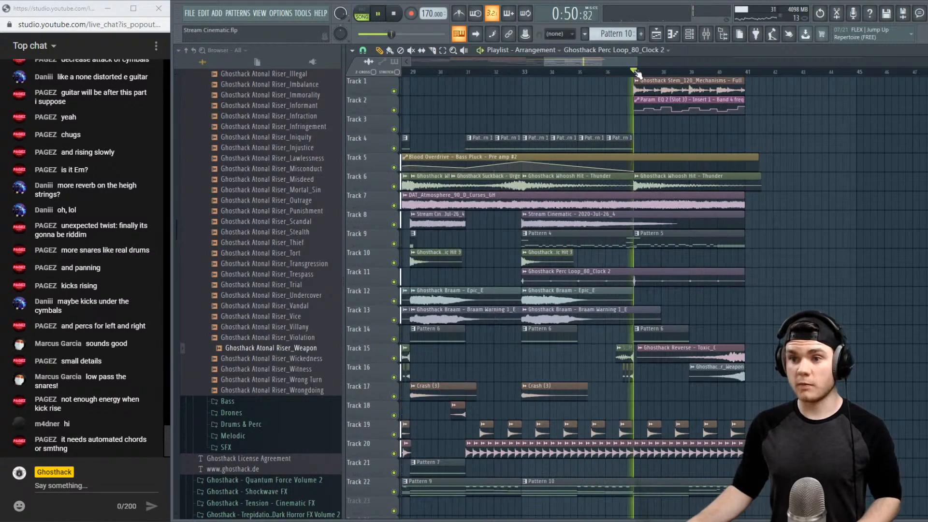
pyautogui.moveTo(637, 74); pyautogui.dragTo(744, 80)
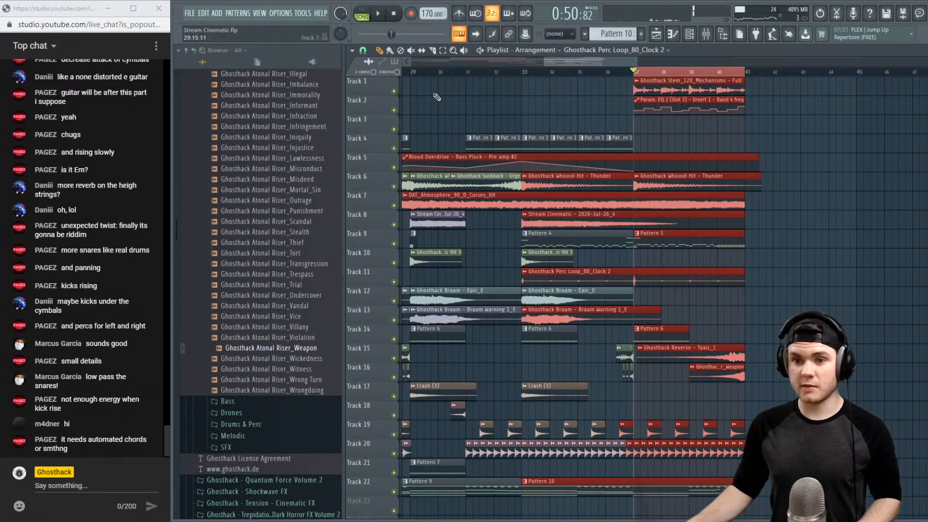
pyautogui.rightClick(393, 91)
pyautogui.press('F9')
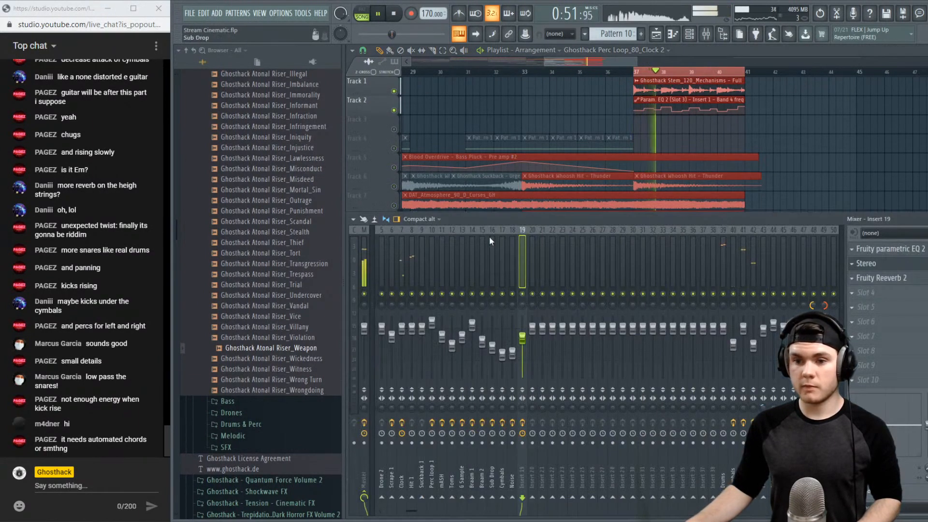
pyautogui.scroll(4, 461, 515)
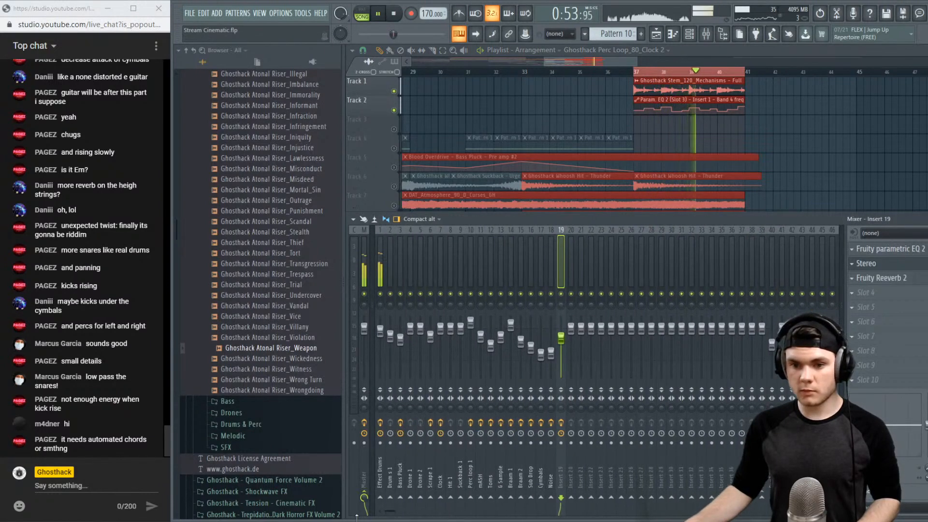
pyautogui.click(381, 247)
pyautogui.click(902, 381)
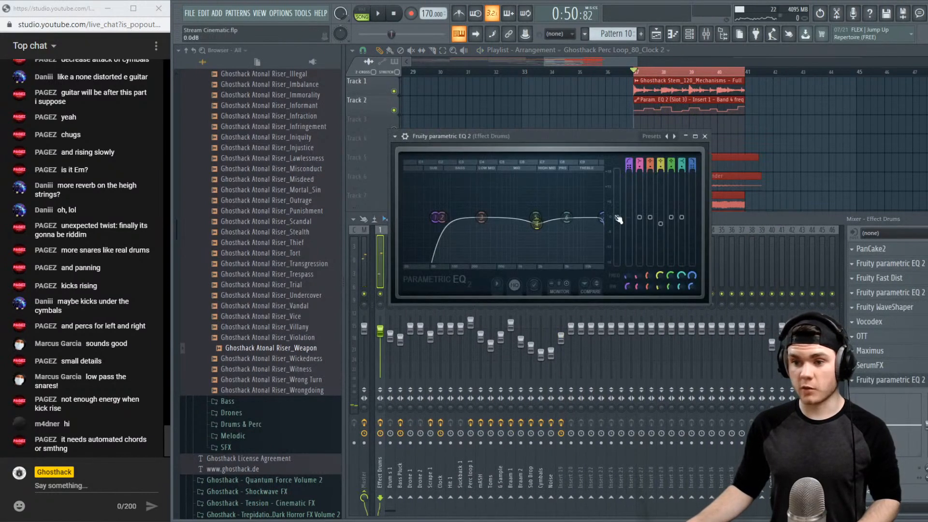
# Try out the band 7 low-pass cutoff during playback, and create an automation clip for its frequency on track 3 over bars 37–40
pyautogui.press('space')
pyautogui.moveTo(600, 217)
pyautogui.mouseDown()
pyautogui.moveTo(498, 217)
pyautogui.moveTo(601, 218)
pyautogui.mouseUp()
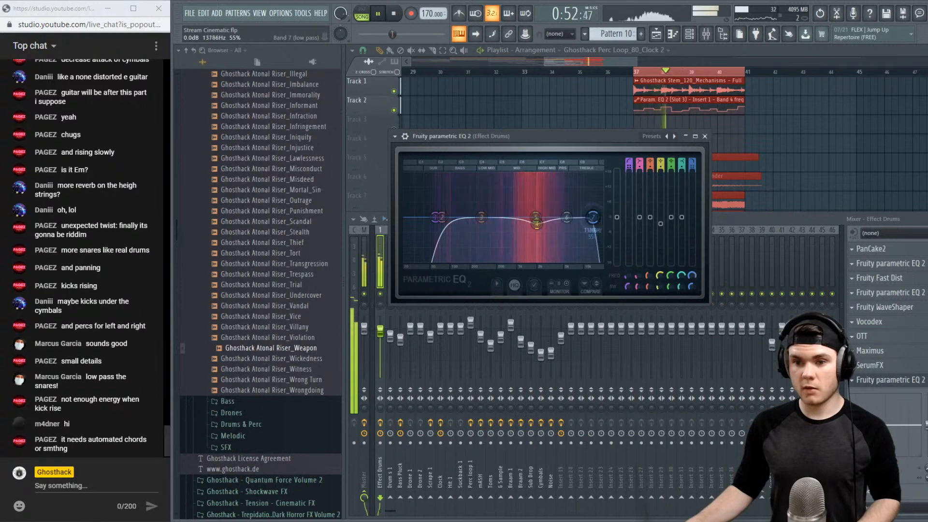
pyautogui.press('space')
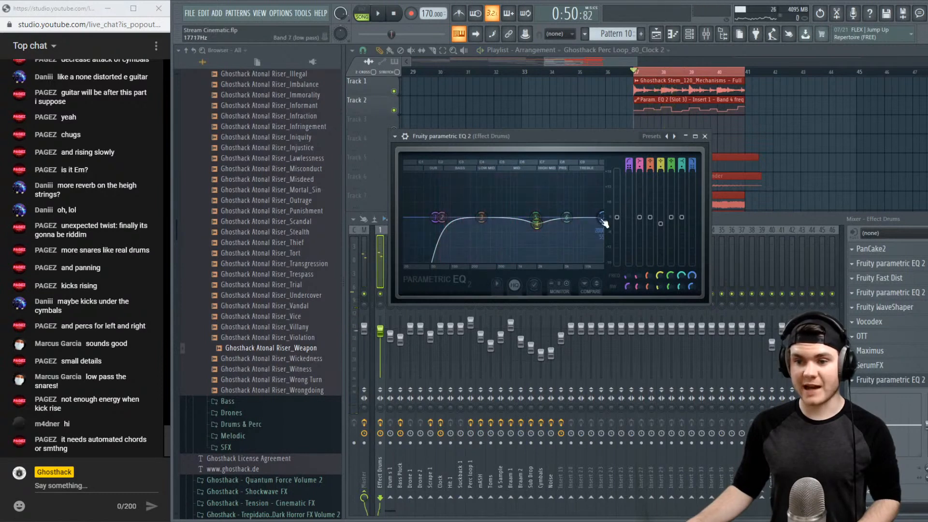
pyautogui.rightClick(690, 275)
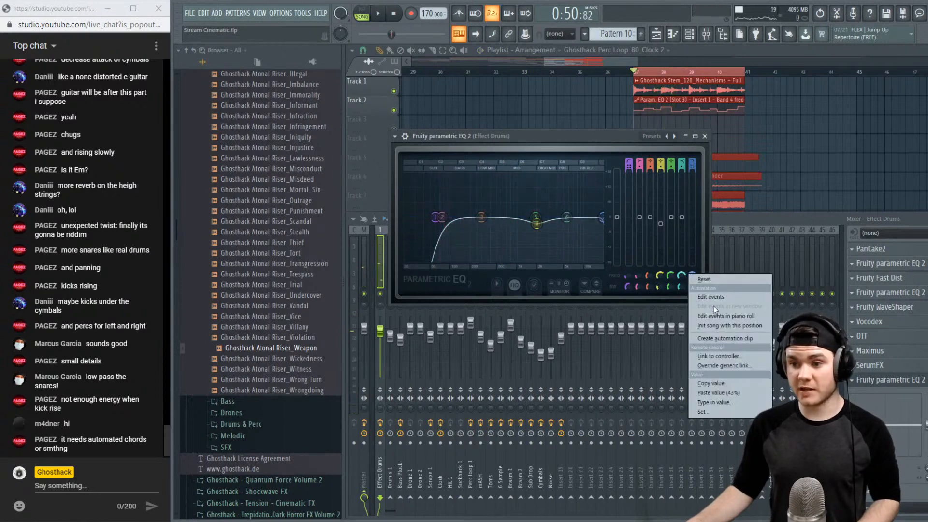
pyautogui.click(713, 337)
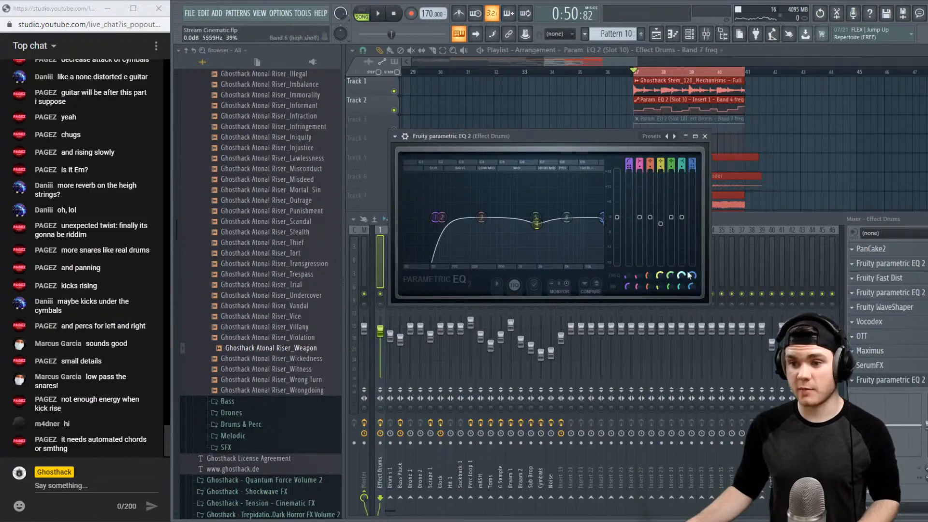
pyautogui.rightClick(693, 279)
pyautogui.click(725, 342)
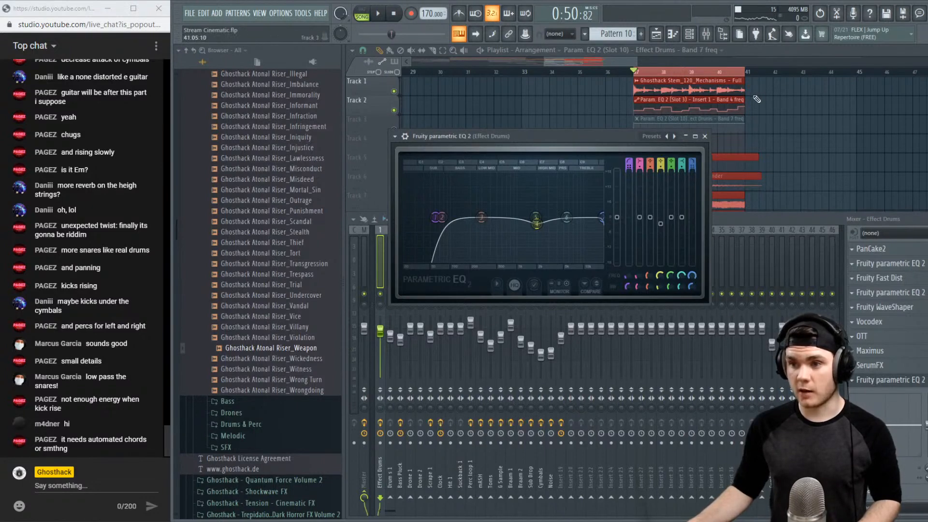
pyautogui.click(753, 54)
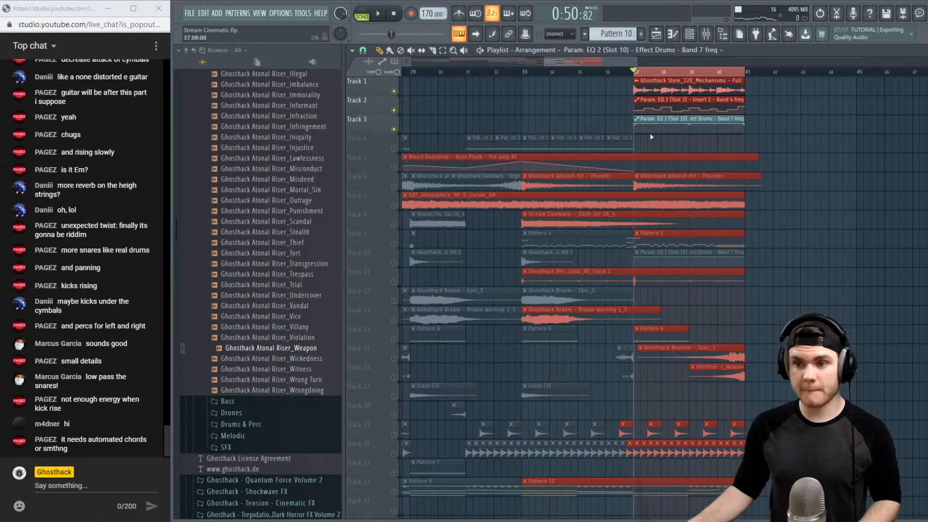
# Lower the start of the Effect Drums Band 7 freq automation to about 40% so it rises through bar 40, and reactivate all tracks
pyautogui.press('space')
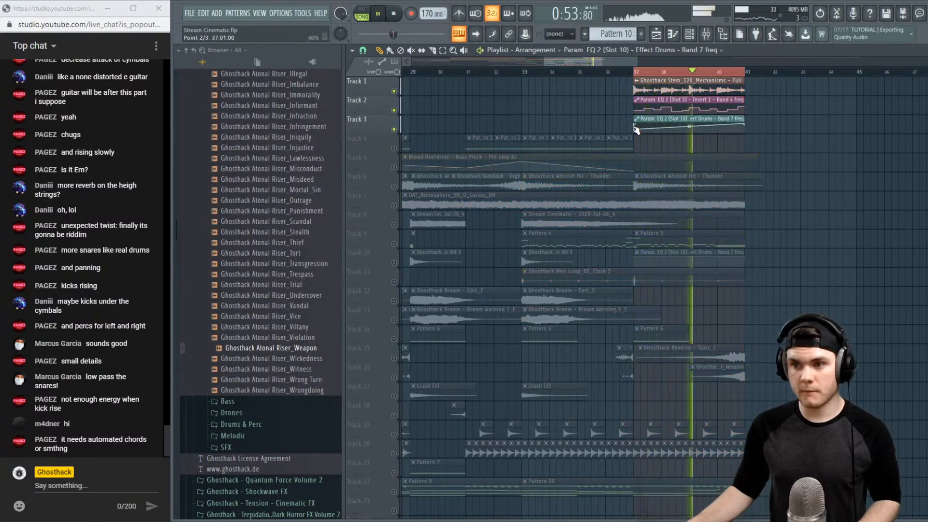
pyautogui.keyDown('ctrl'); pyautogui.click(393, 111); pyautogui.keyUp('ctrl')
pyautogui.press('space')
pyautogui.keyDown('ctrl'); pyautogui.click(394, 110); pyautogui.keyUp('ctrl')
pyautogui.press('space')
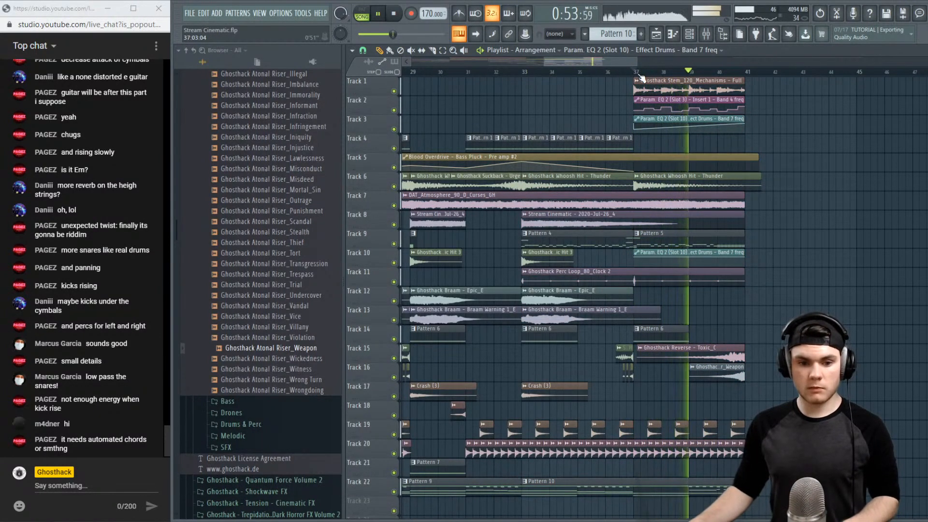
# Play the full arrangement around bars 39–41 to hear the filtered stem in context, and look over the arrangement
pyautogui.press('space')
pyautogui.scroll(-1, 724, 75)
pyautogui.click(725, 74)
pyautogui.press('space')
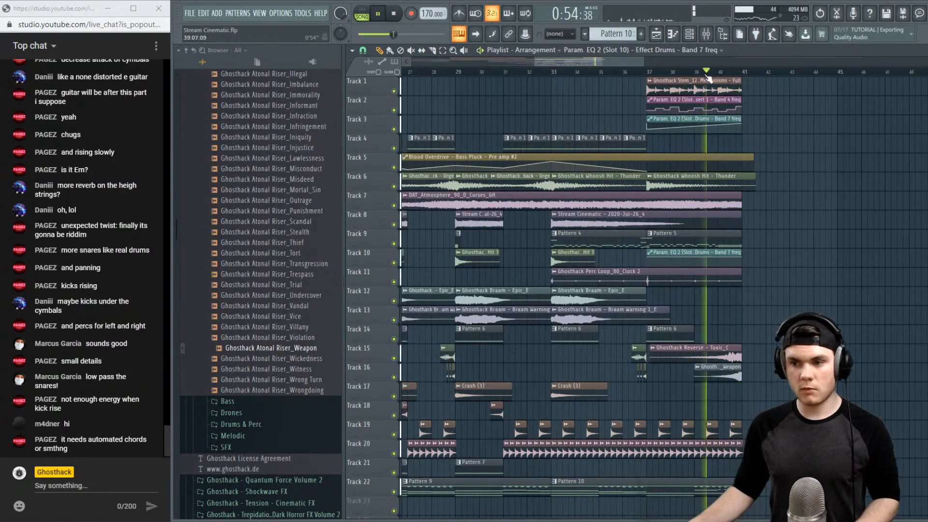
pyautogui.scroll(-2, 727, 76)
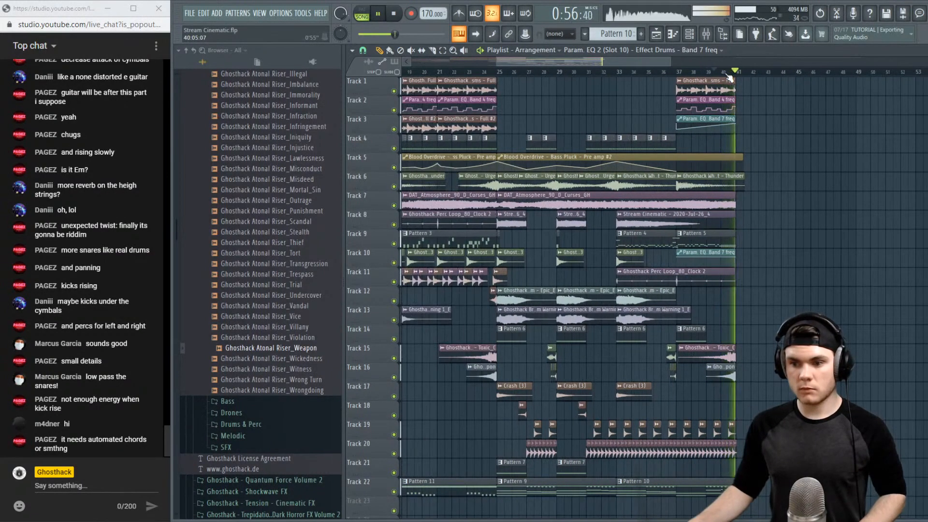
pyautogui.press('space')
pyautogui.scroll(-2, 666, 77)
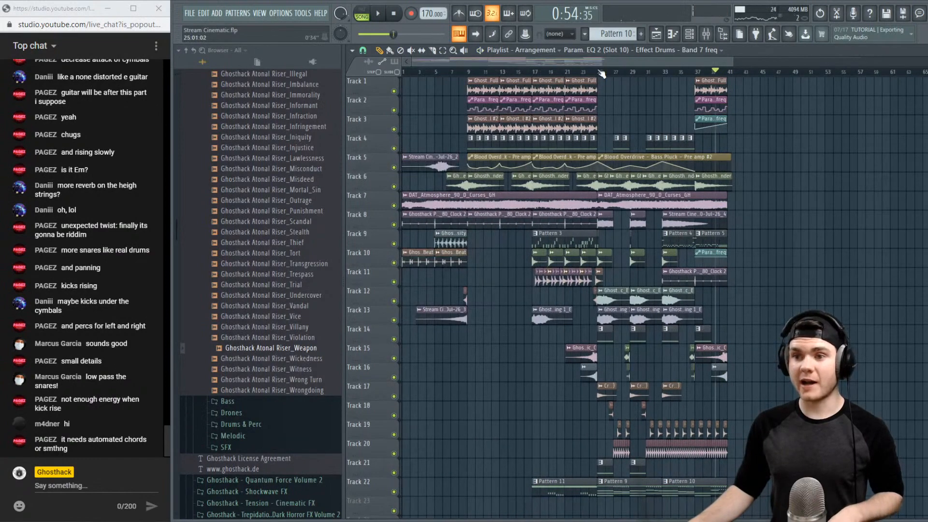
pyautogui.moveTo(622, 62); pyautogui.dragTo(683, 68)
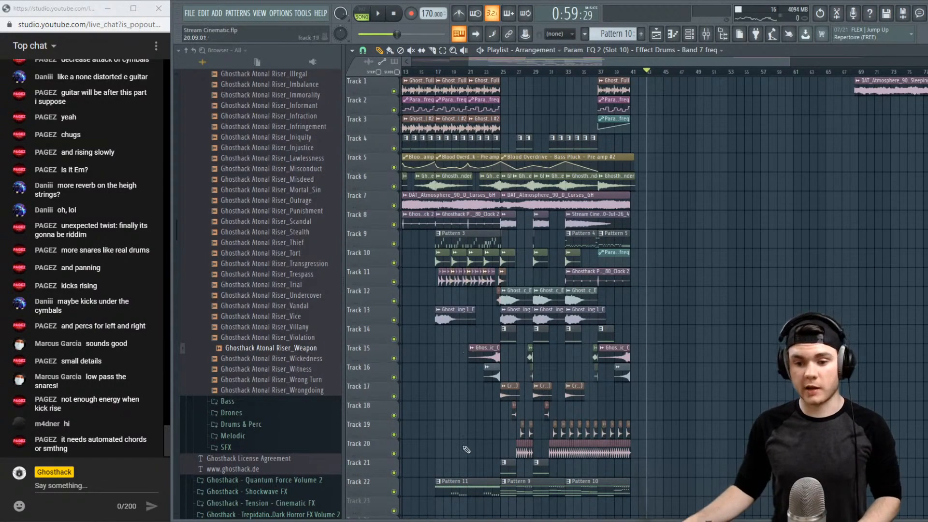
# Check the live stream in OBS, return to FL Studio, and play the arrangement from bar 25 through the new section
pyautogui.hotkey('alt', 'Tab')
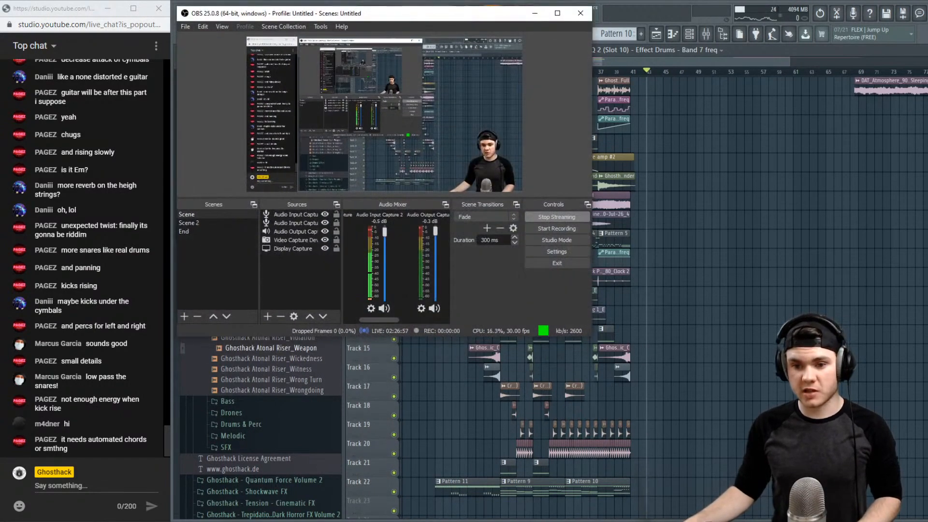
pyautogui.hotkey('alt', 'Tab')
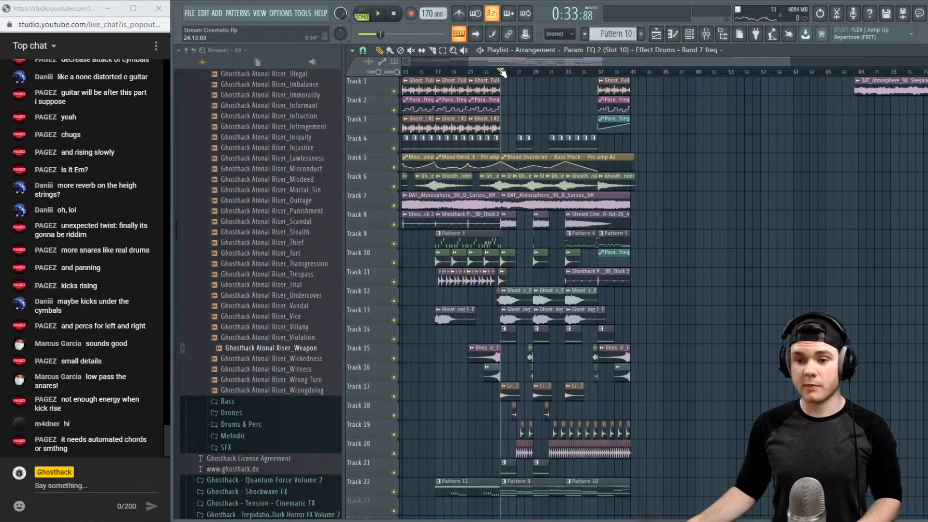
pyautogui.press('space')
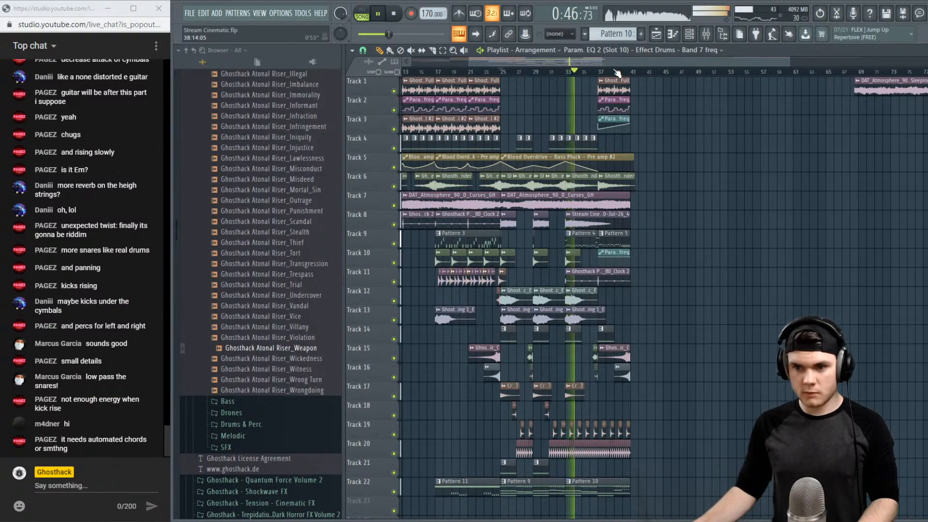
pyautogui.scroll(4, 610, 73)
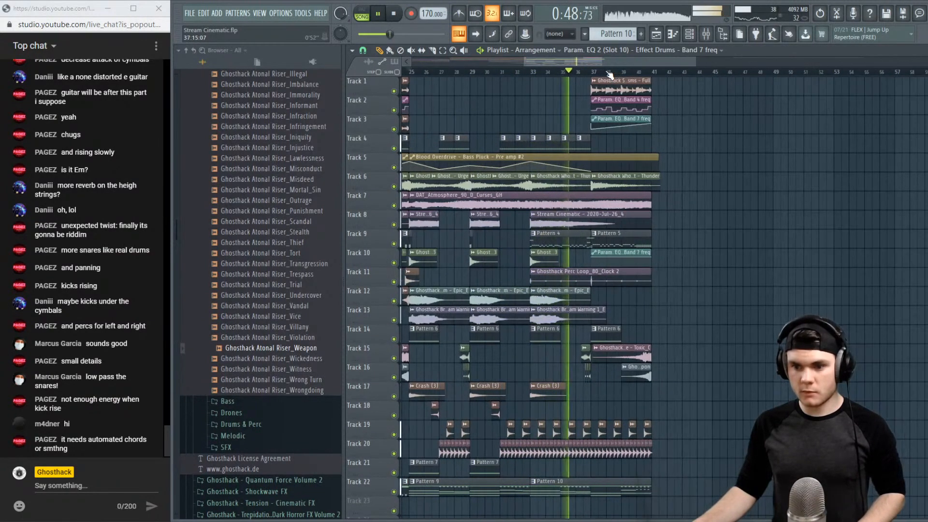
pyautogui.moveTo(593, 65); pyautogui.dragTo(599, 61)
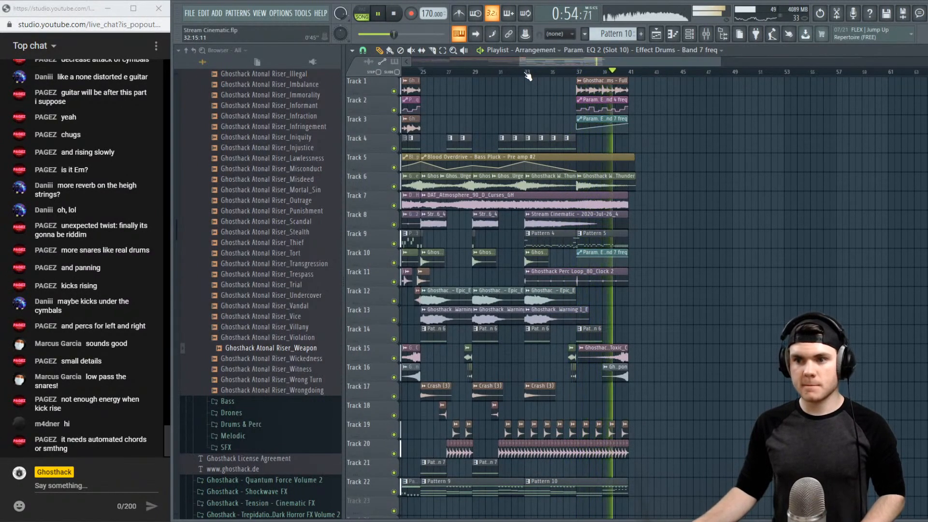
# Loop bars 33–36, solo the Snare mixer track, and open its slot 6 Fruity parametric EQ 2
pyautogui.moveTo(526, 74); pyautogui.dragTo(578, 76)
pyautogui.click(715, 40)
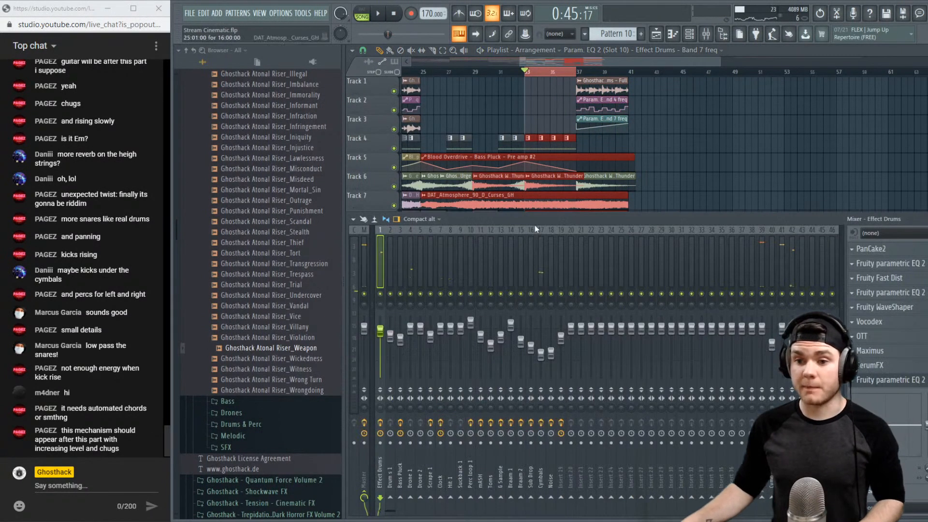
pyautogui.press('space')
pyautogui.click(782, 280)
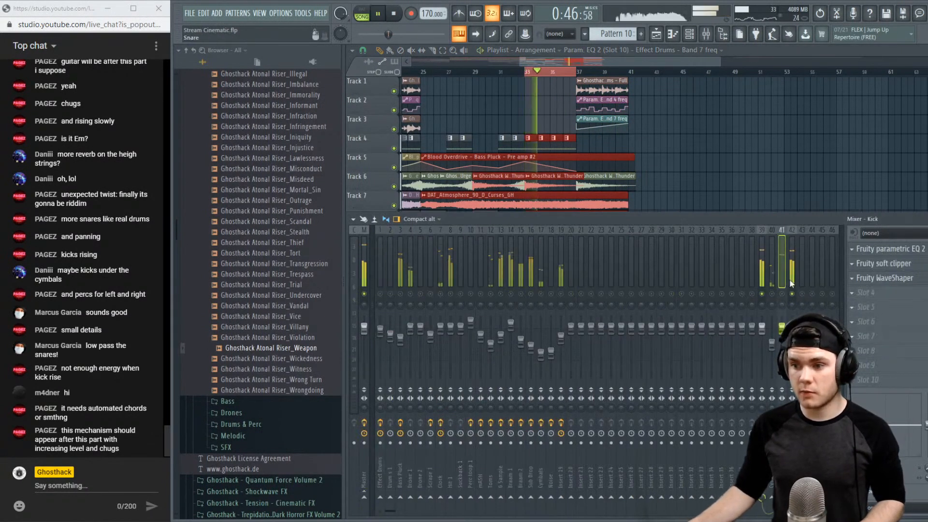
pyautogui.click(791, 280)
pyautogui.click(893, 322)
# Test the snare's band 7 low-pass cutoff and create an automation clip for its frequency on track 1 over bars 33–36
pyautogui.moveTo(576, 189)
pyautogui.mouseDown()
pyautogui.moveTo(543, 178)
pyautogui.moveTo(568, 179)
pyautogui.mouseUp()
pyautogui.press('space')
pyautogui.rightClick(651, 237)
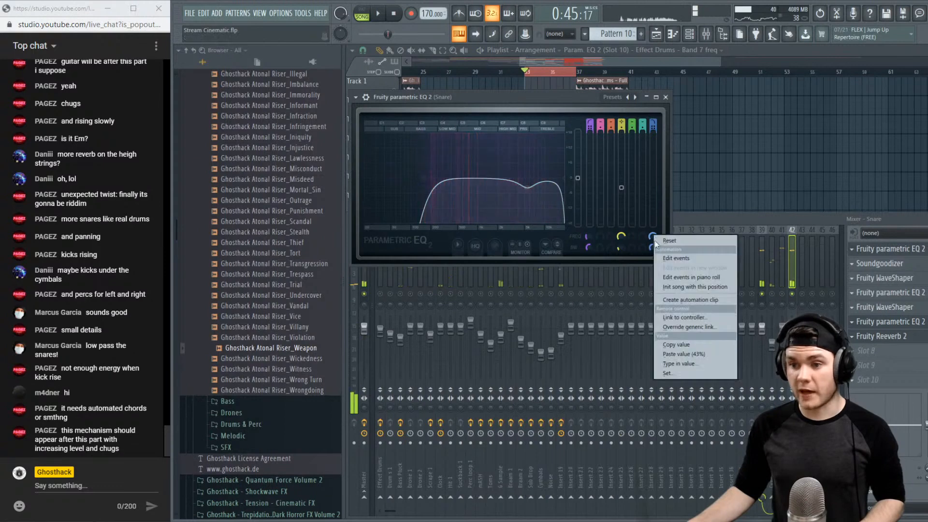
pyautogui.click(671, 300)
pyautogui.click(643, 83)
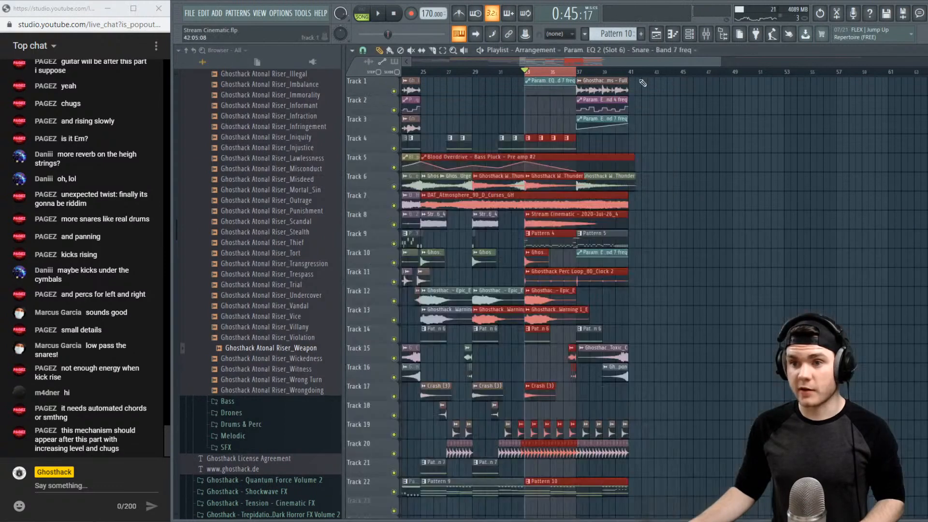
# Lower the start of the Snare Band 7 freq automation to about 65% at bar 33, and play the soloed snare from around bar 31
pyautogui.click(527, 94)
pyautogui.press('space')
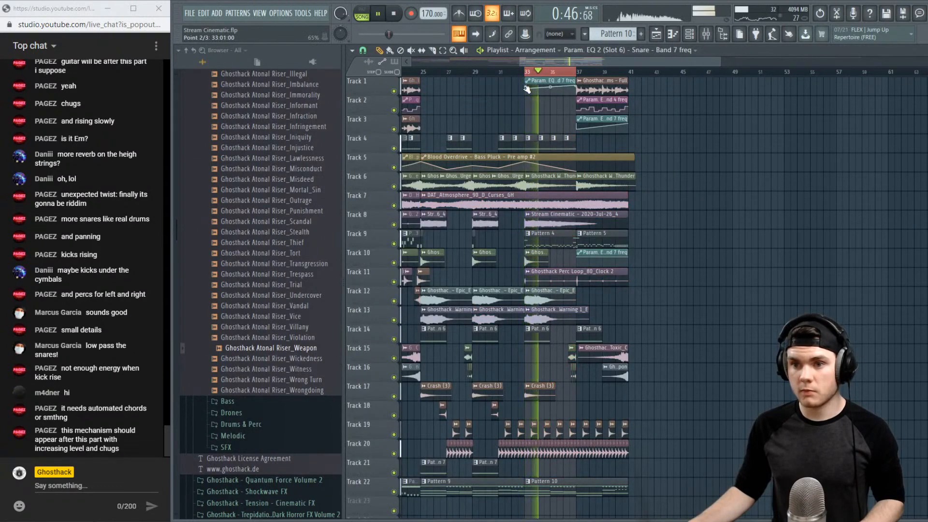
pyautogui.click(521, 72)
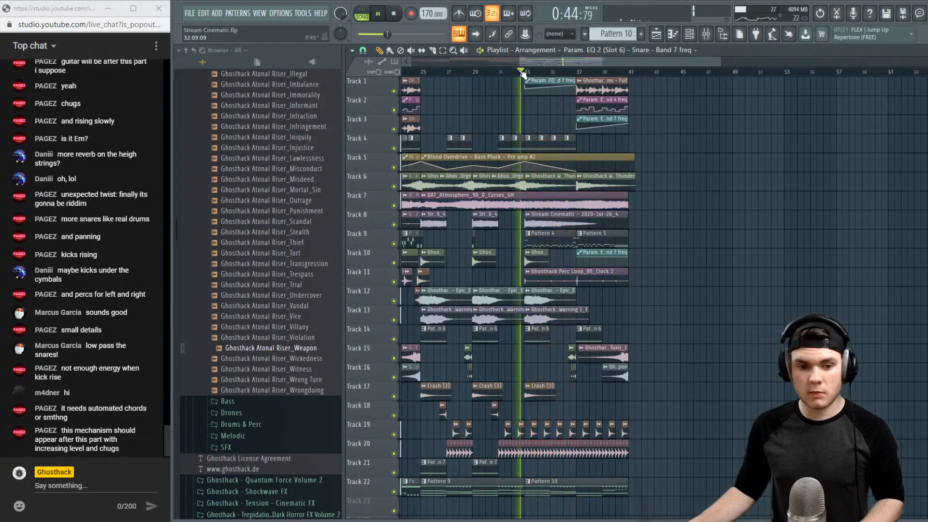
pyautogui.click(502, 72)
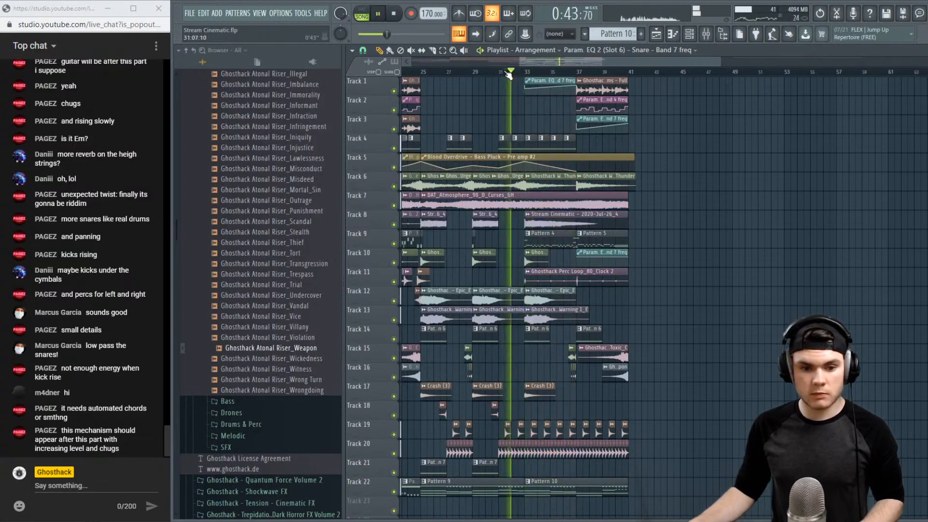
pyautogui.press('space')
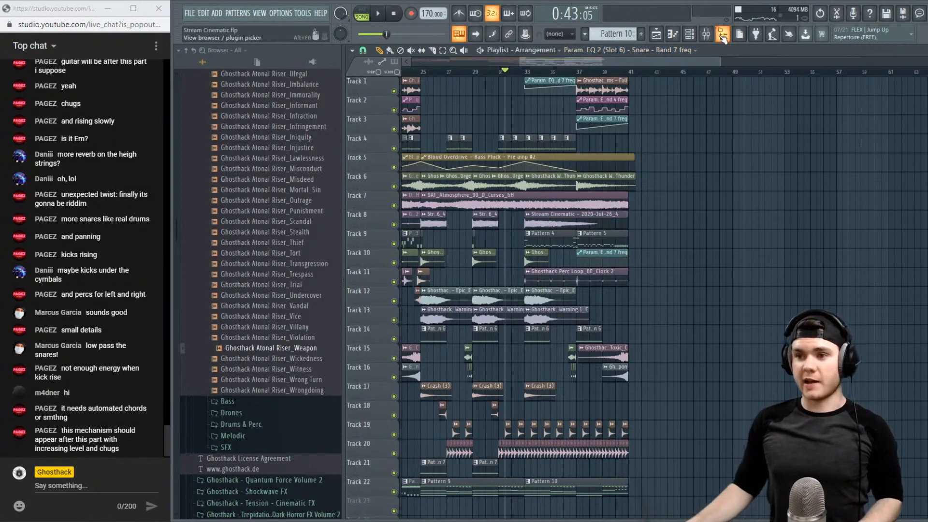
# Unsolo the Snare mixer track and play the arrangement from around bar 31 to hear its filter automation with the full mix
pyautogui.click(707, 35)
pyautogui.rightClick(791, 294)
pyautogui.rightClick(791, 294)
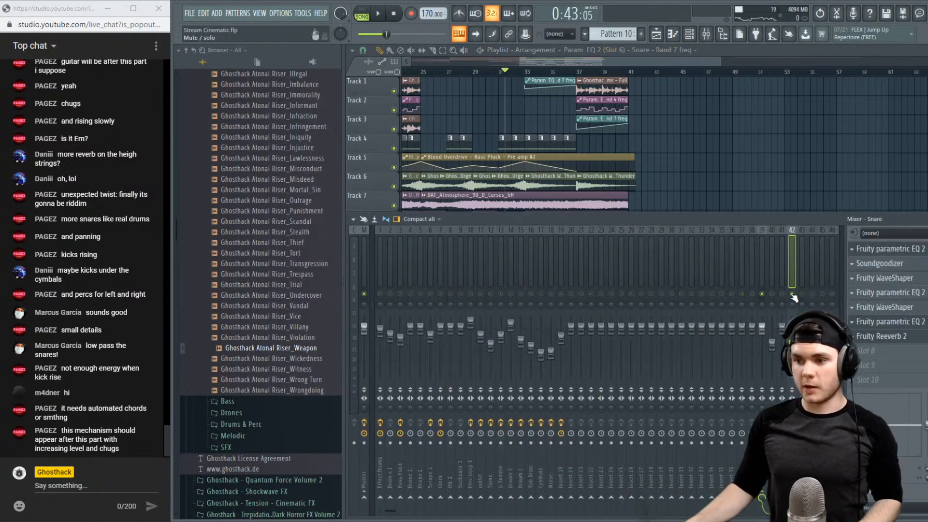
pyautogui.rightClick(792, 294)
pyautogui.press('space')
pyautogui.press('F9')
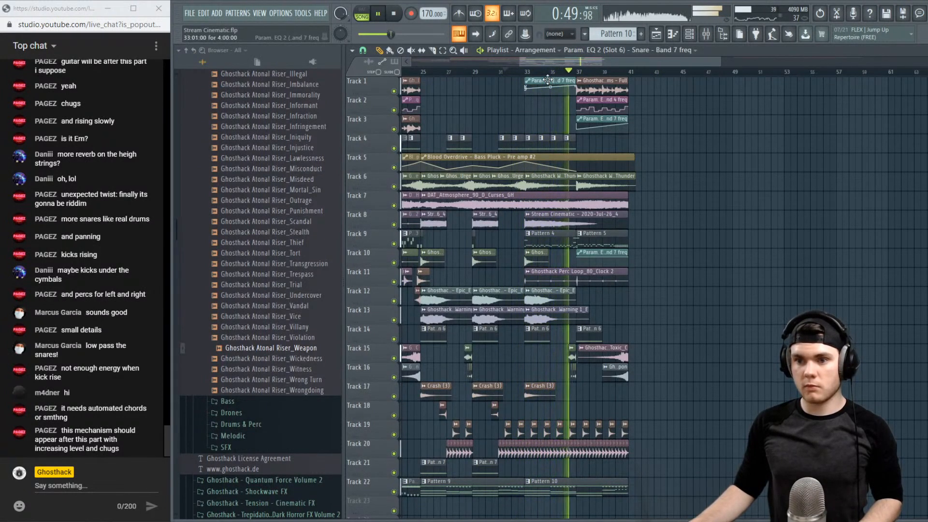
# Move the Snare Band 7 freq automation clip at bars 33–36 from track 1 to track 9 and stop playback
pyautogui.moveTo(549, 86); pyautogui.dragTo(549, 124)
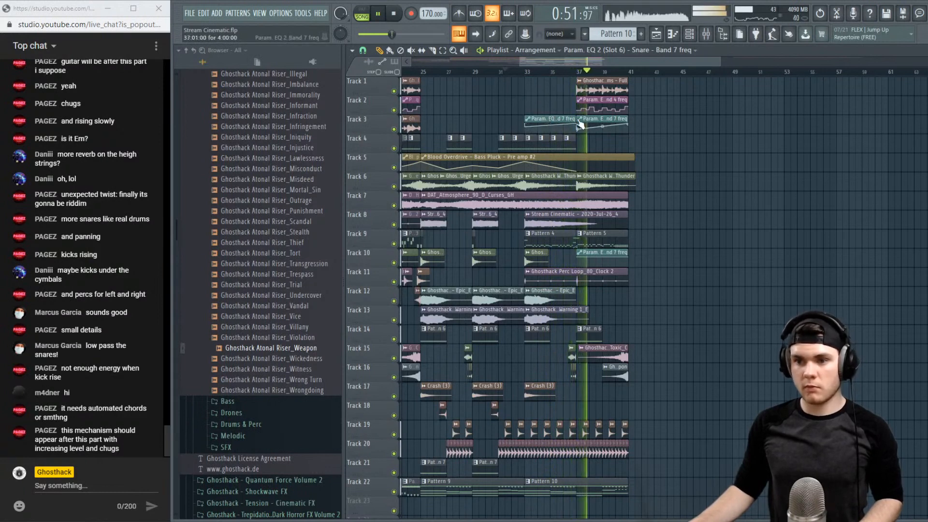
pyautogui.moveTo(563, 117); pyautogui.dragTo(561, 239)
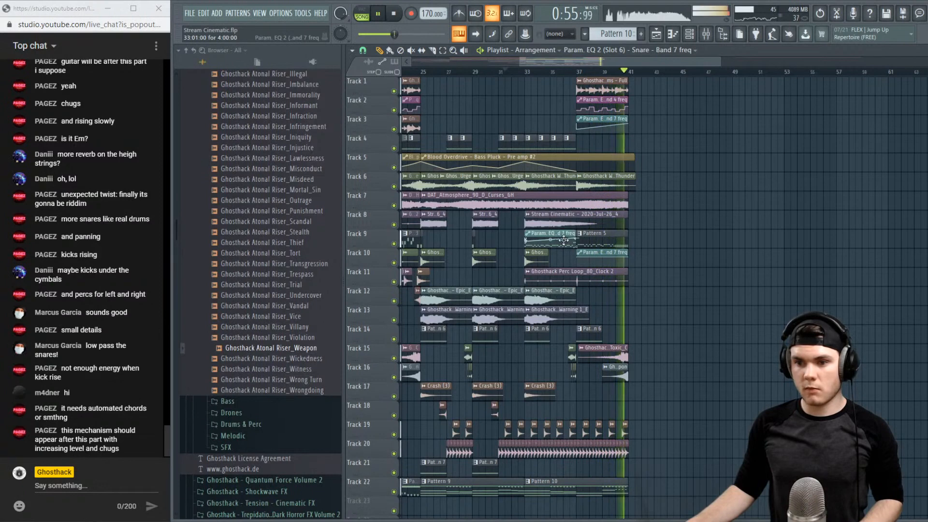
pyautogui.click(726, 217)
pyautogui.press('space')
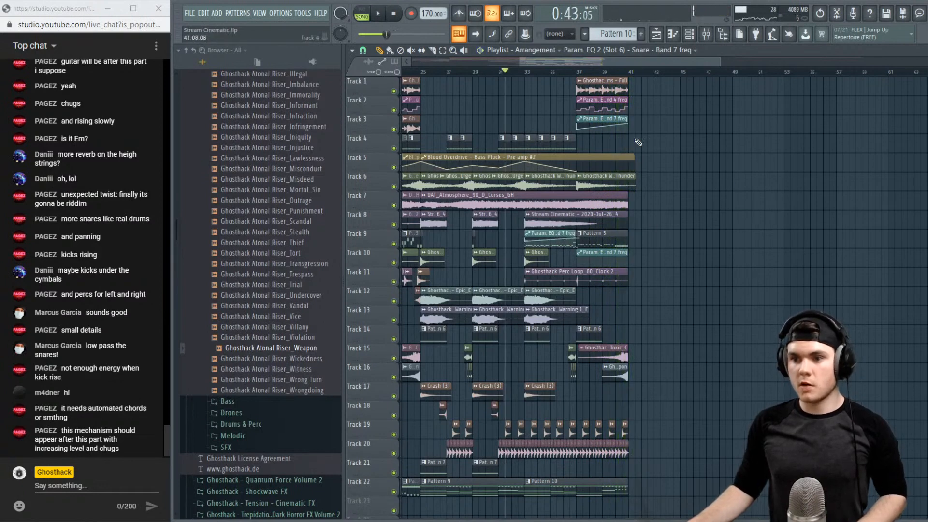
# Trim the overhanging clips on tracks 5 and 6 to end at bar 41, and select the range from bar 41 to 48
pyautogui.moveTo(657, 208); pyautogui.dragTo(635, 156)
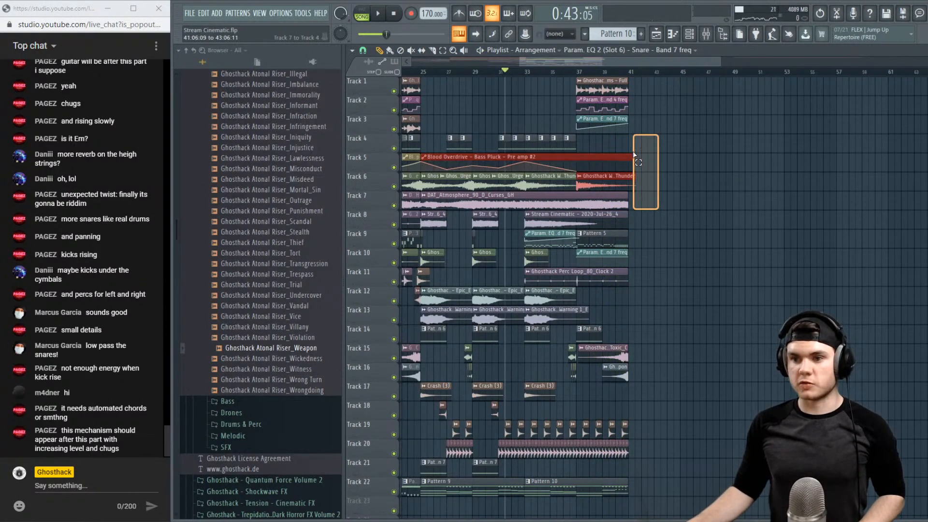
pyautogui.click(687, 161)
pyautogui.rightClick(699, 159)
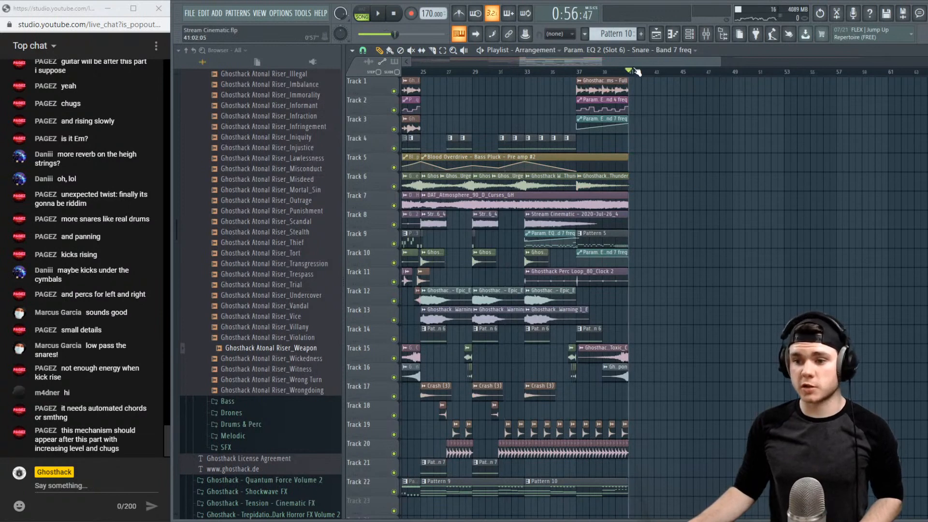
pyautogui.hscroll(2, 636, 71)
pyautogui.moveTo(583, 74); pyautogui.dragTo(670, 79)
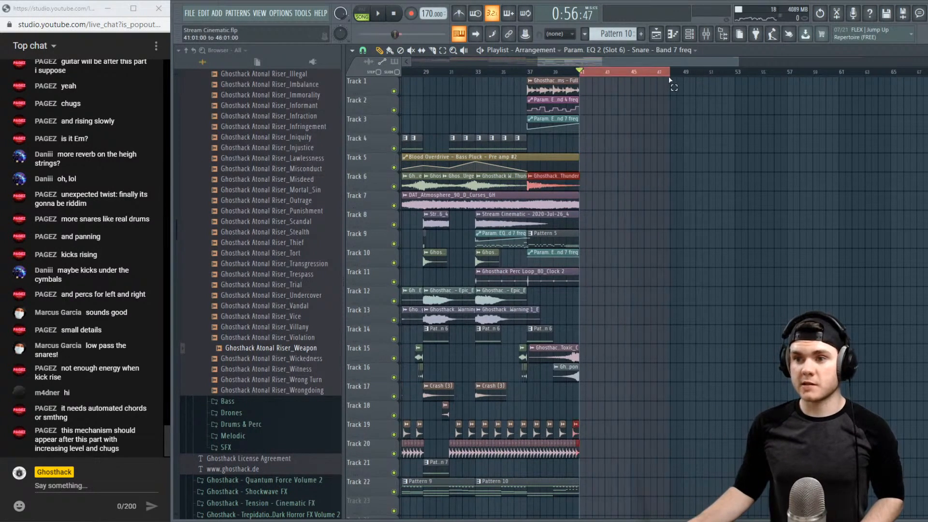
# Show the Unsorted channels, create the empty Pattern 12, and open the Layer channel in the piano roll
pyautogui.click(690, 37)
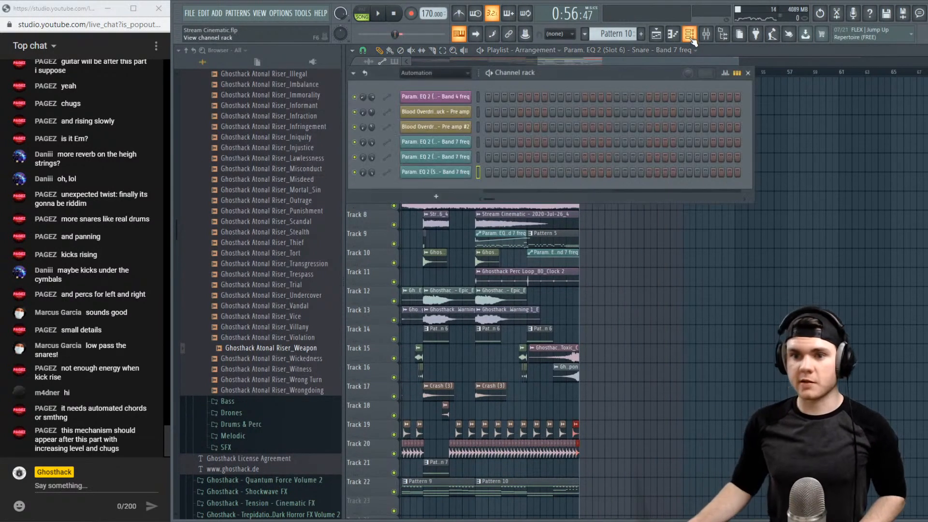
pyautogui.click(418, 115)
pyautogui.press('F9')
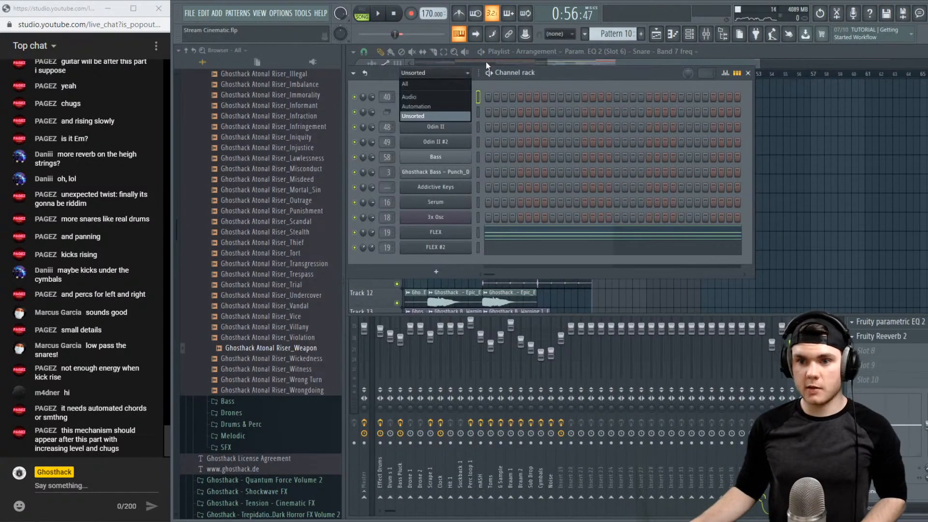
pyautogui.click(640, 35)
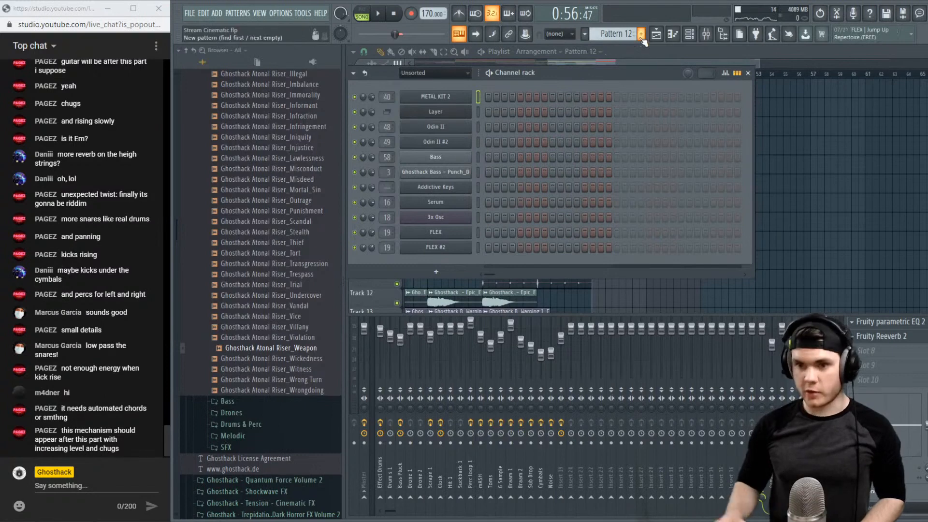
pyautogui.rightClick(469, 112)
pyautogui.click(483, 114)
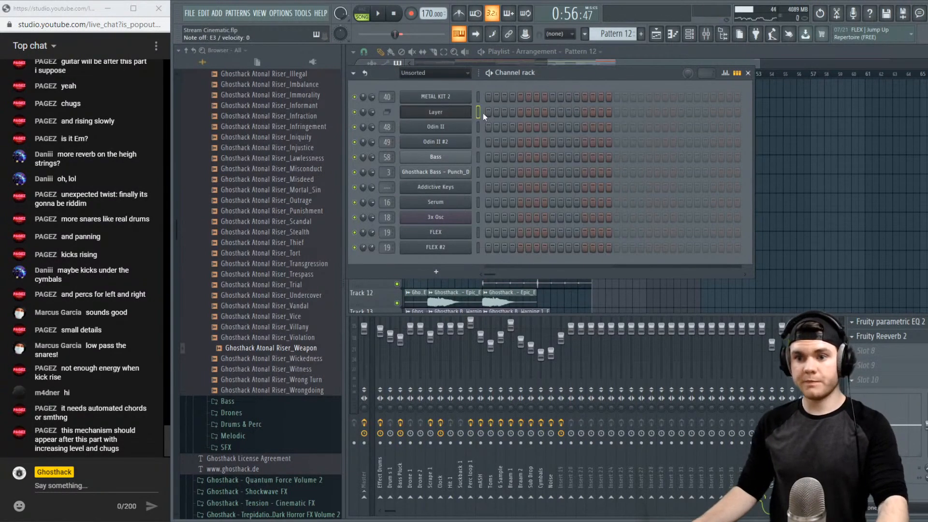
pyautogui.moveTo(879, 60); pyautogui.dragTo(377, 72)
pyautogui.scroll(-8, 428, 192)
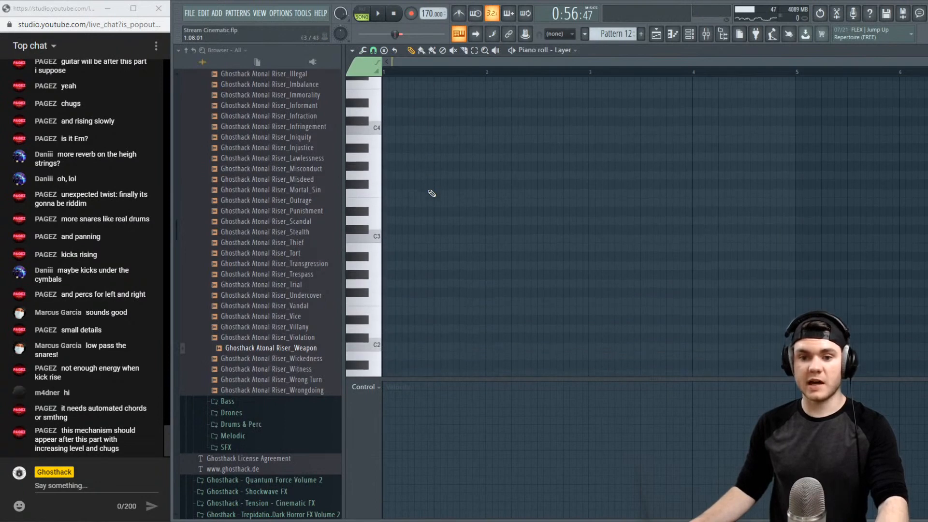
# Place two quarter-length E3 notes on beats 1 and 2 of bar 1 and play the pattern
pyautogui.scroll(3, 392, 217)
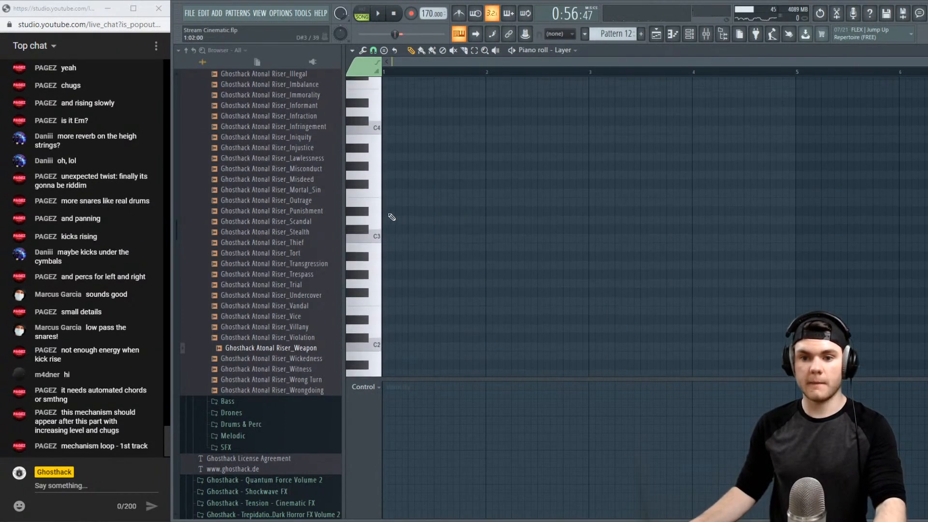
pyautogui.scroll(1, 379, 213)
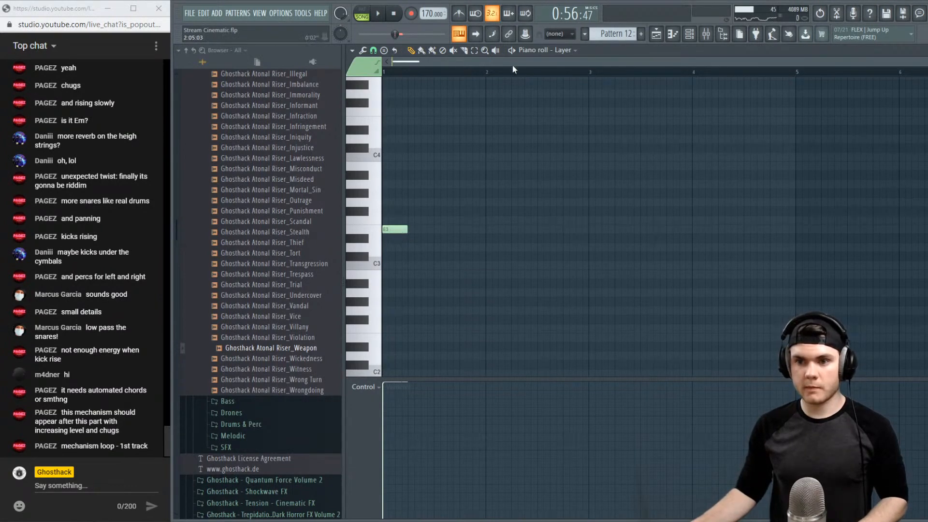
pyautogui.click(512, 51)
pyautogui.press('space')
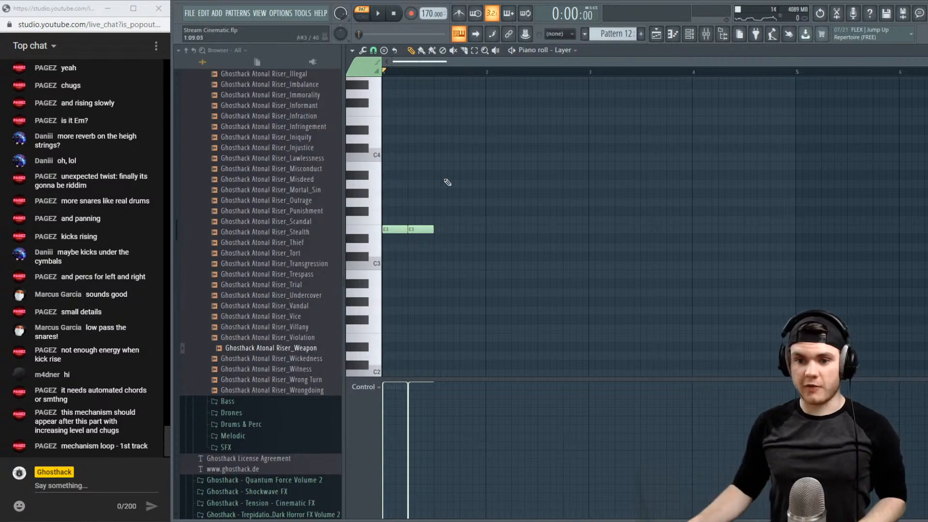
pyautogui.press('space')
pyautogui.press('space')
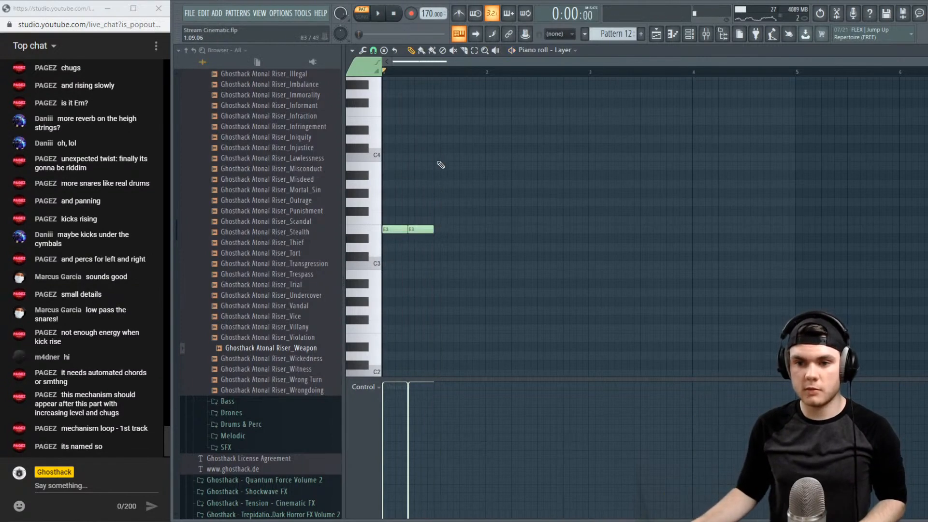
# Add a two-step E4 on beat 3 of bar 1 with a two-step E3 directly after it, and audition the riff
pyautogui.click(437, 120)
pyautogui.press('space')
pyautogui.click(464, 229)
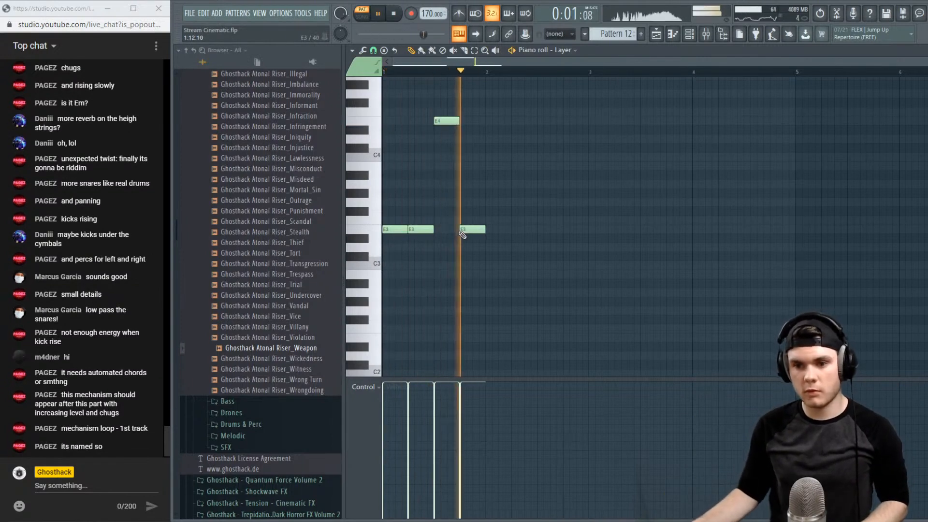
pyautogui.press('space')
pyautogui.press('space')
pyautogui.moveTo(468, 229); pyautogui.dragTo(460, 229)
pyautogui.press('space')
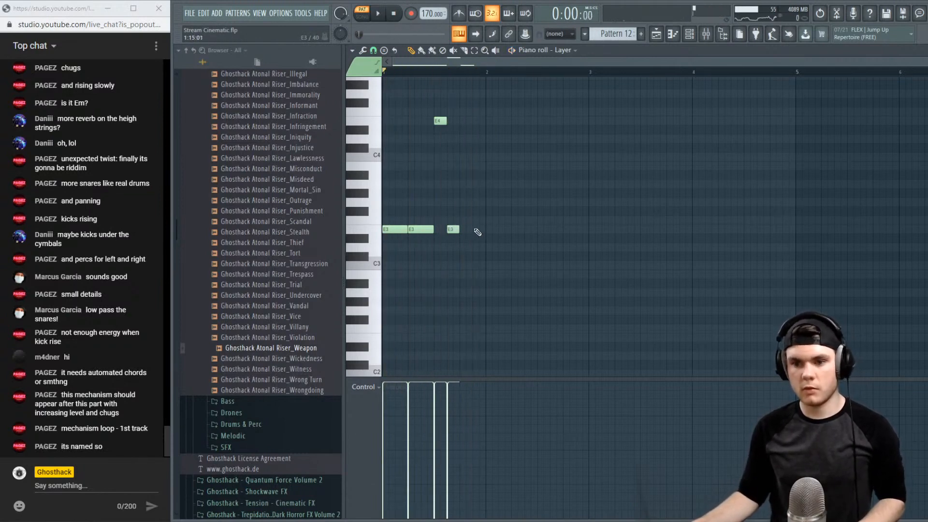
# Add a two-step E3 at 1:15:00 and a four-step E3 at 2:03:00, checking them in playback
pyautogui.click(479, 229)
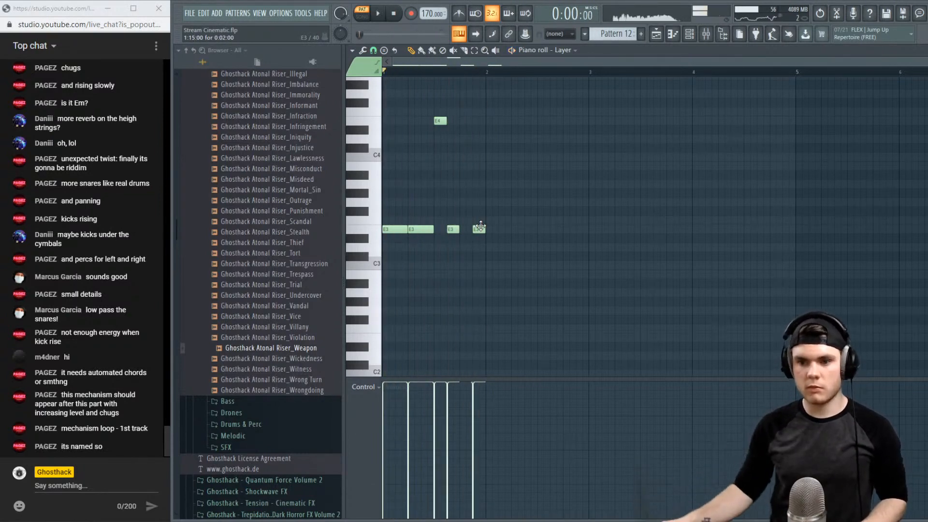
pyautogui.click(503, 229)
pyautogui.press('space')
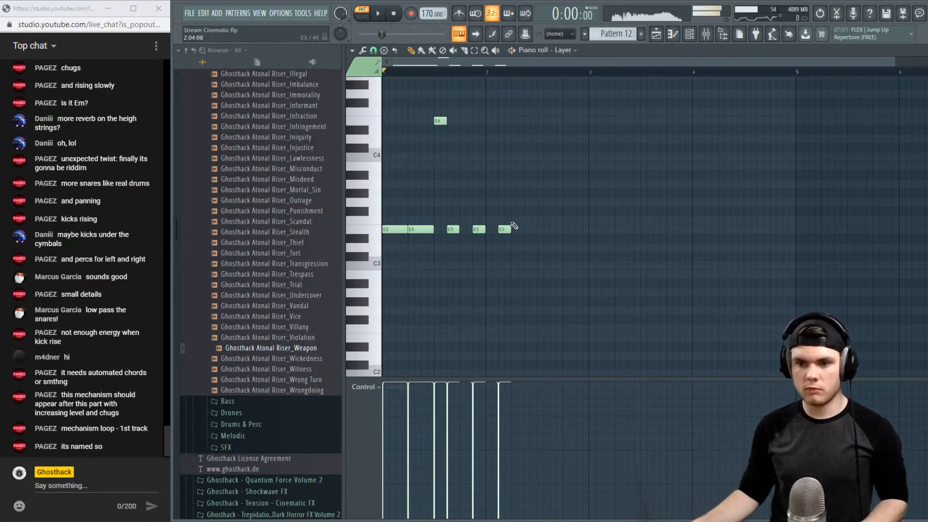
pyautogui.press('space')
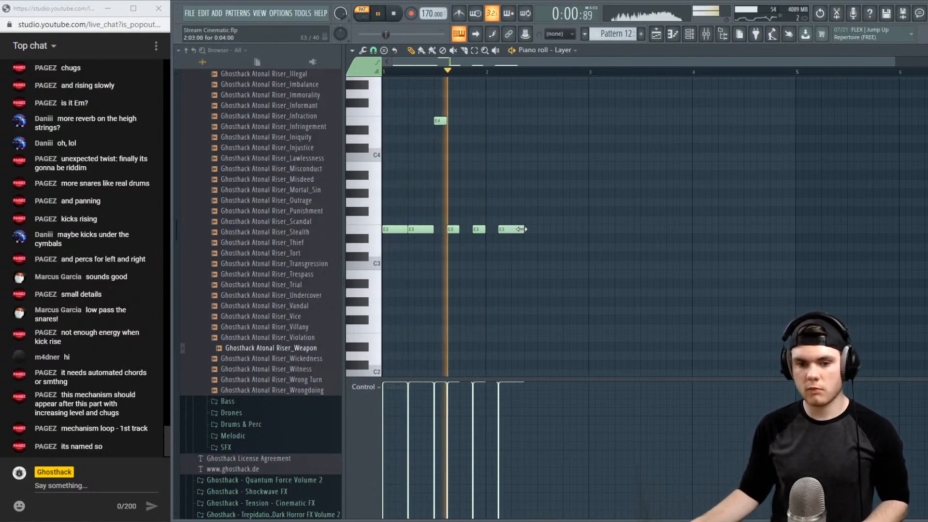
pyautogui.moveTo(510, 229); pyautogui.dragTo(521, 229)
pyautogui.press('space')
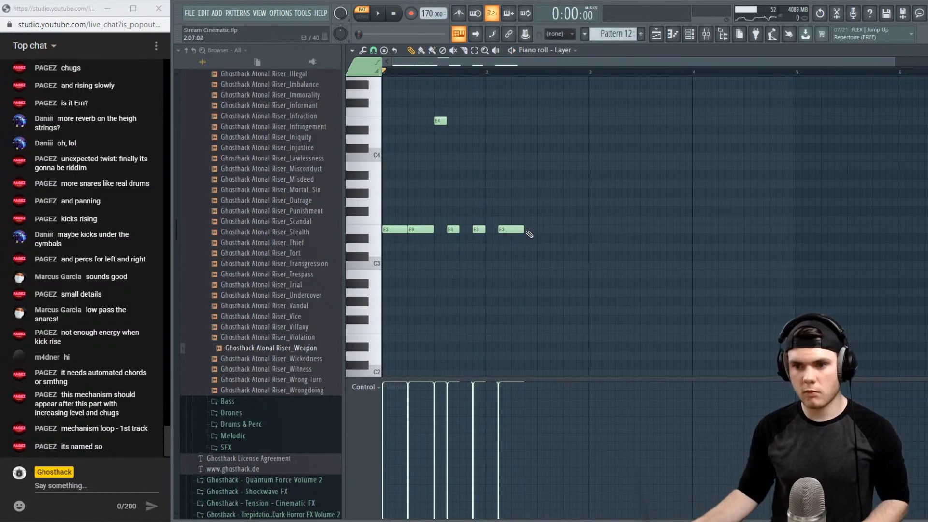
# Finish bar 2 with a two-step E3 at 2:07:00, a quarter-length E4 on beat 3 and a G3 on beat 4
pyautogui.click(531, 231)
pyautogui.press('space')
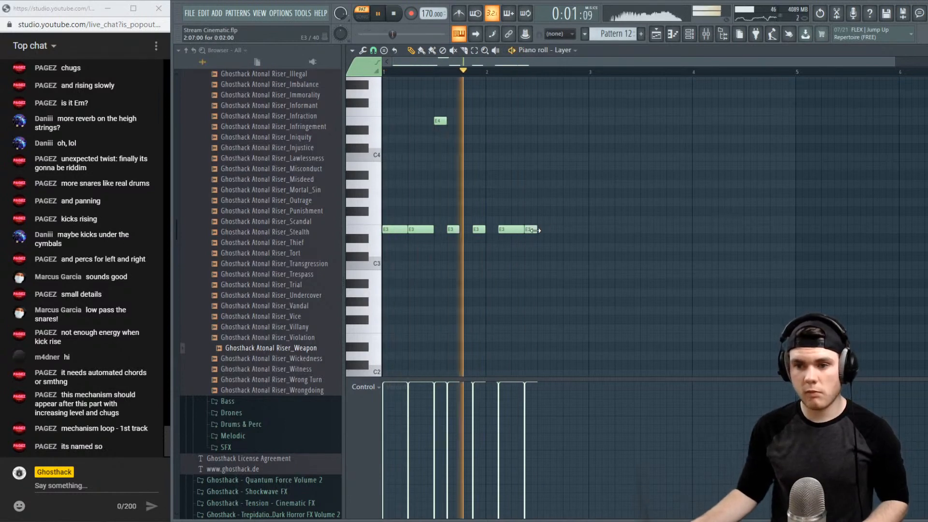
pyautogui.press('space')
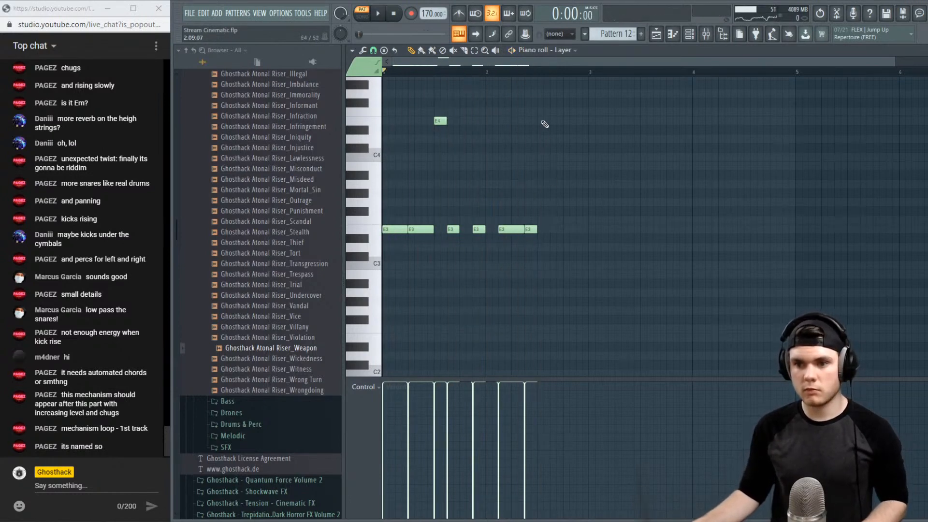
pyautogui.press('space')
pyautogui.moveTo(546, 120); pyautogui.dragTo(562, 121)
pyautogui.press('space')
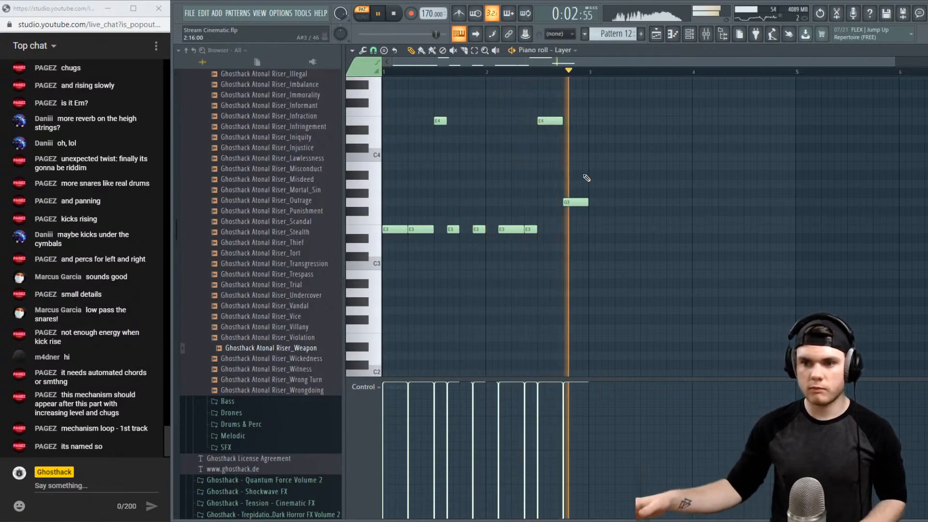
pyautogui.press('space')
# Duplicate the two-bar riff into bars 3–4 and play the pattern from bar 3
pyautogui.scroll(-1, 585, 74)
pyautogui.moveTo(633, 301); pyautogui.dragTo(414, 98)
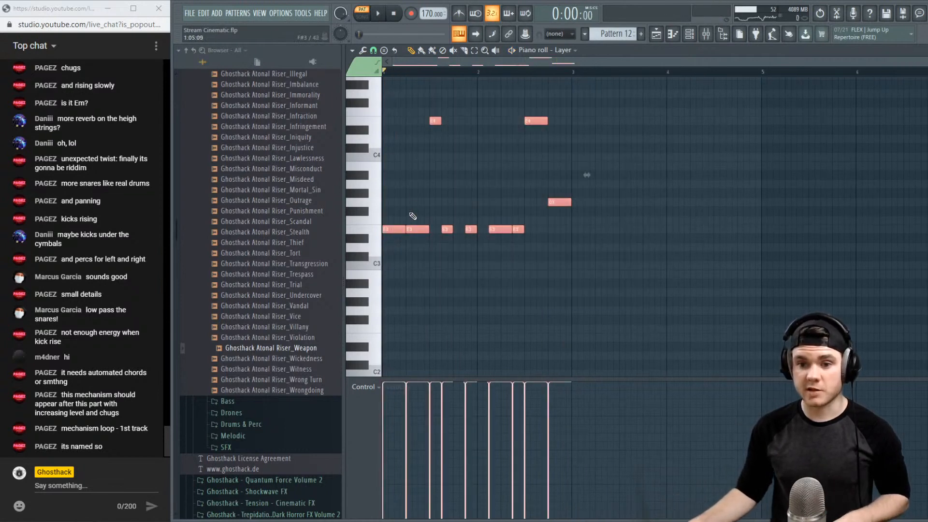
pyautogui.hotkey('ctrl', 'b')
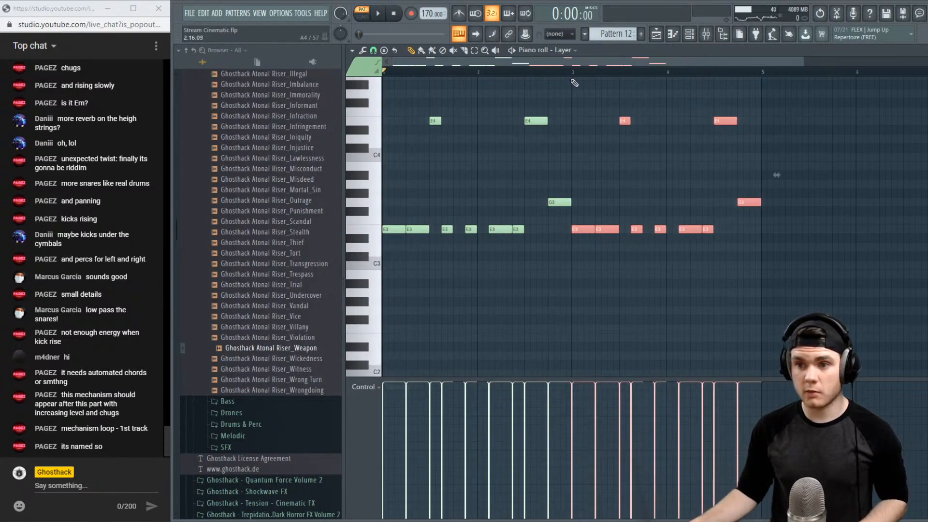
pyautogui.click(572, 72)
pyautogui.press('space')
pyautogui.click(630, 147)
pyautogui.rightClick(632, 147)
pyautogui.press('space')
pyautogui.press('space')
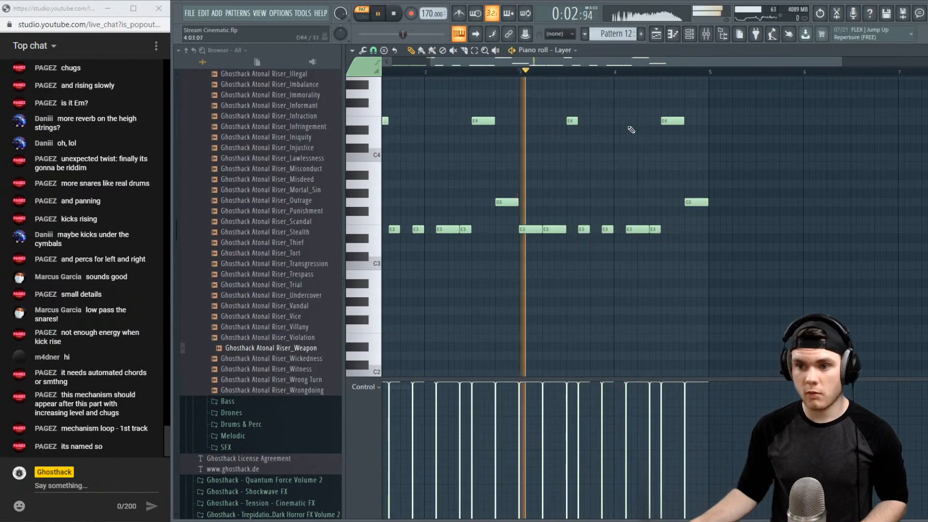
# Raise bar 4's last two E3 notes to E4 and B3, and delete the E4 and G3 notes that follow them
pyautogui.press('space')
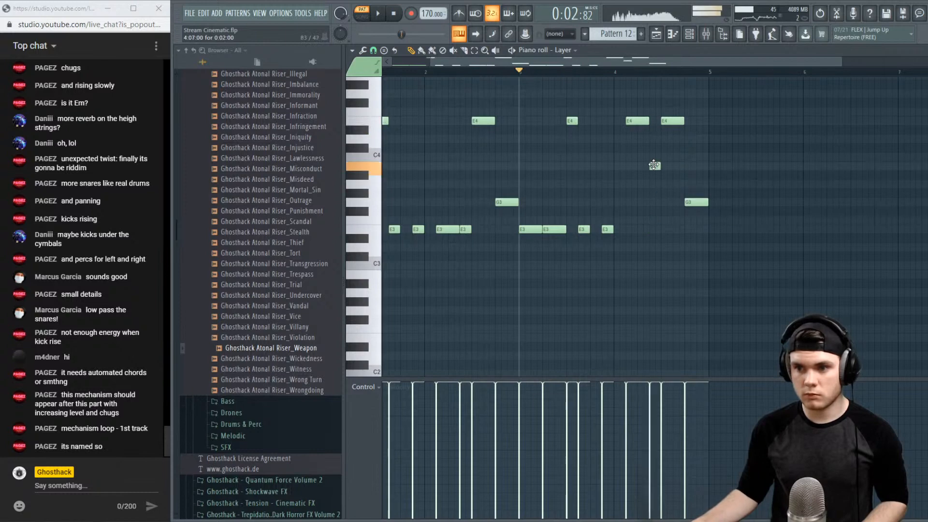
pyautogui.press('space')
pyautogui.rightClick(675, 121)
pyautogui.rightClick(700, 202)
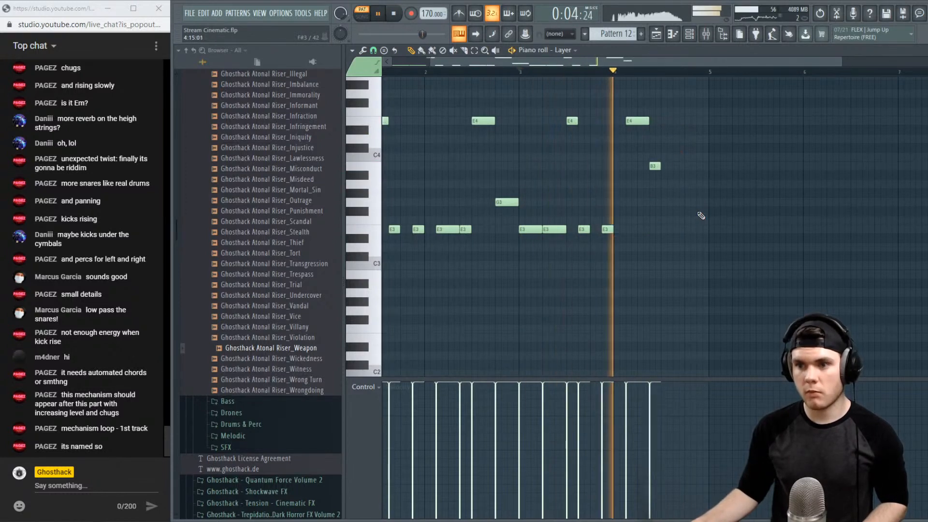
pyautogui.press('space')
# Change the two-step note at 4:07:00 to G3 and add a quarter-length B3 on beat 3 of bar 4
pyautogui.moveTo(660, 166); pyautogui.dragTo(670, 170)
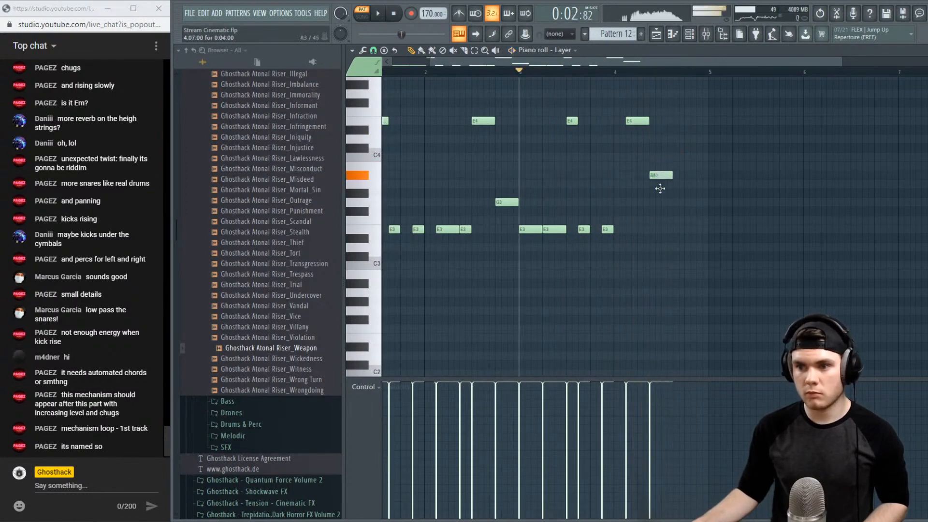
pyautogui.press('space')
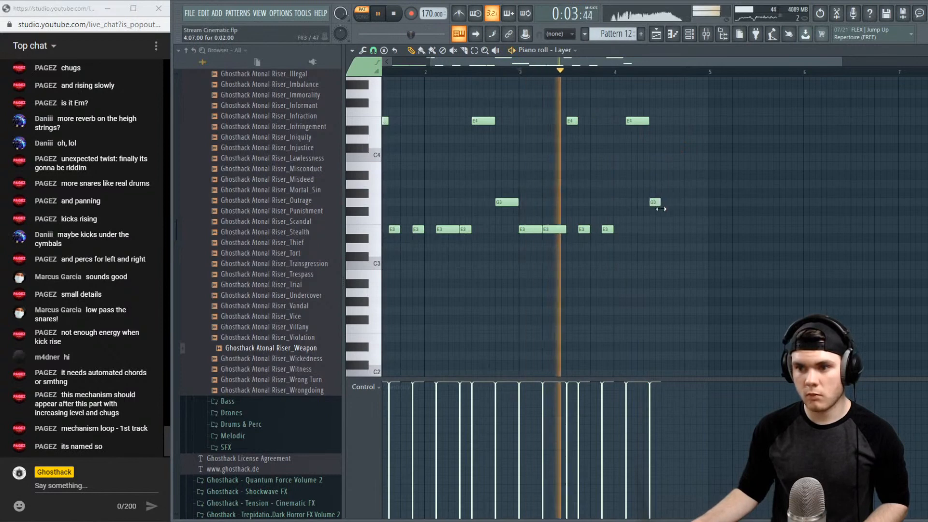
pyautogui.moveTo(660, 207); pyautogui.dragTo(682, 165)
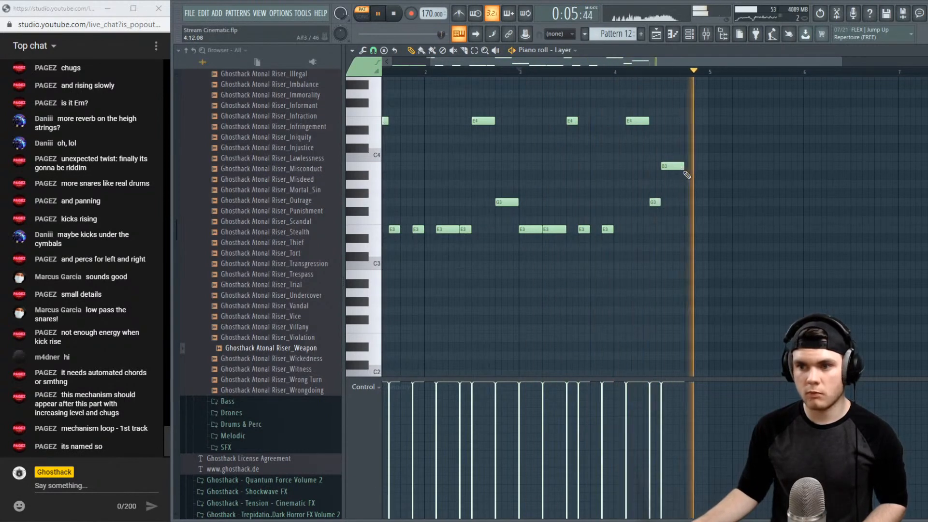
# Try a quarter-length F#3 and then G3 on beat 4 of bar 4, and delete the note
pyautogui.press('space')
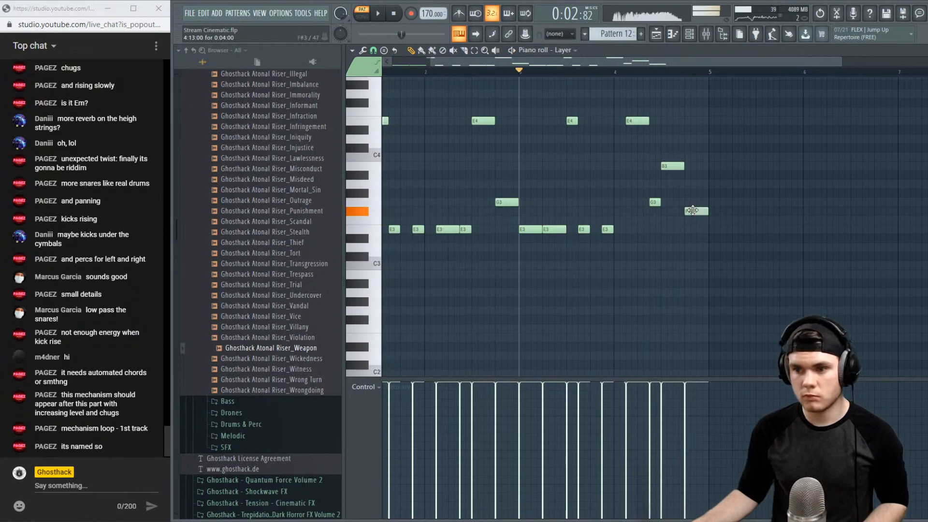
pyautogui.press('space')
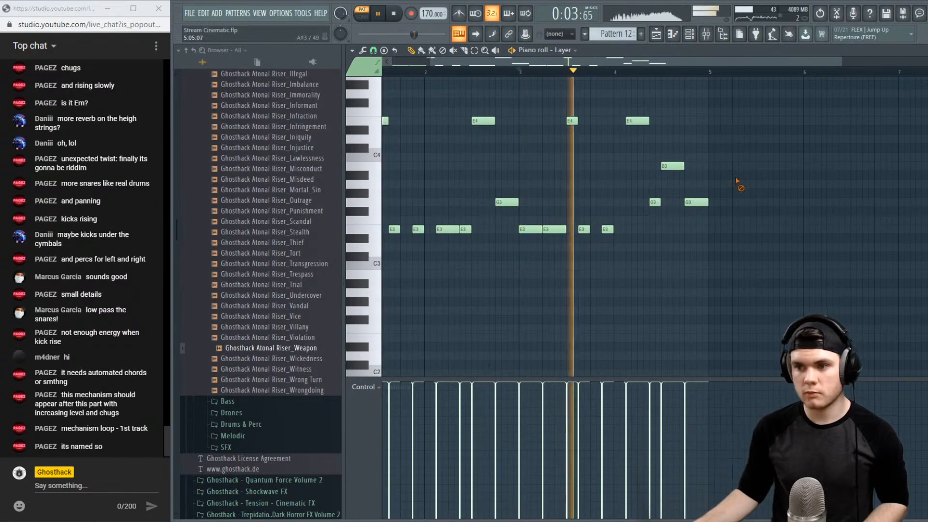
pyautogui.rightClick(696, 202)
pyautogui.press('space')
pyautogui.press('space')
pyautogui.scroll(4, 724, 125)
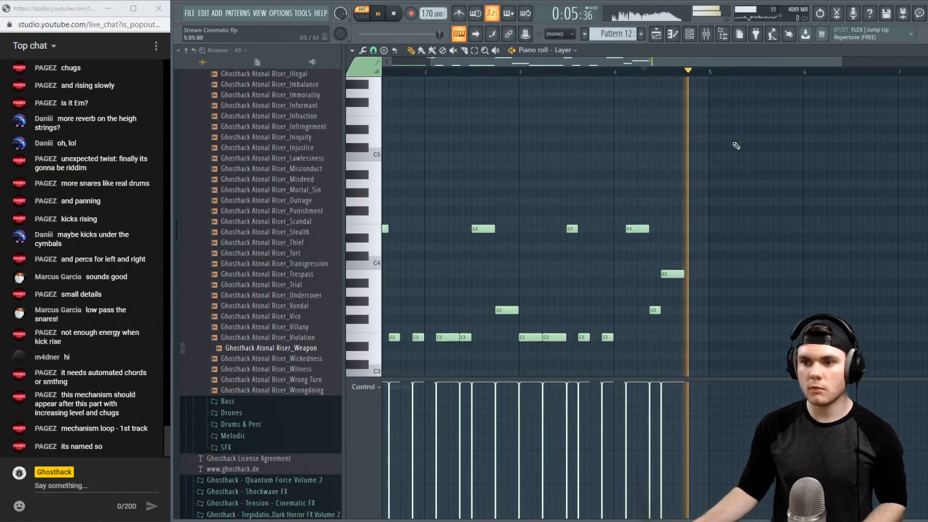
# Add a quarter-length E5 on beat 4 of bar 4 in the Layer riff and play it back
pyautogui.press('space')
pyautogui.press('space')
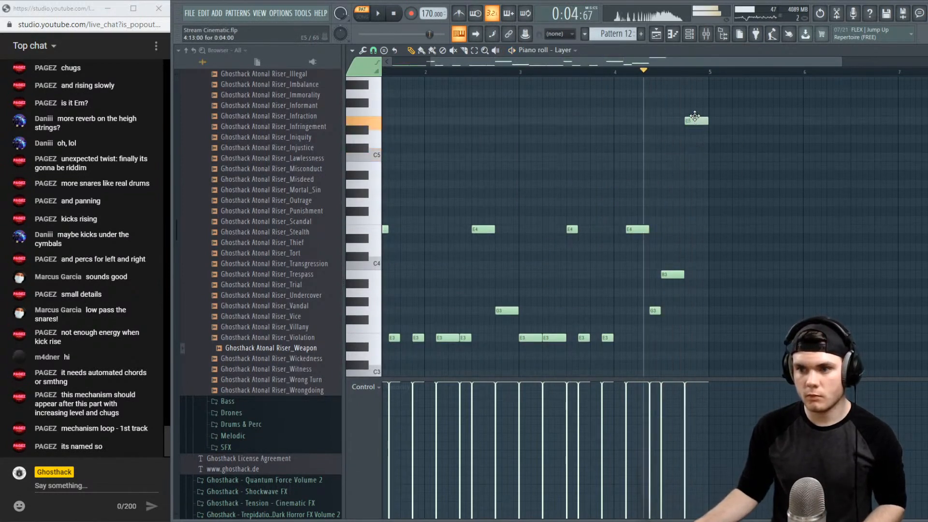
# Add a low note 1:08:00 long at the start of bar 1, try it on F2, and move it to F#2 while playing
pyautogui.scroll(-5, 720, 176)
pyautogui.moveTo(435, 59); pyautogui.dragTo(415, 60)
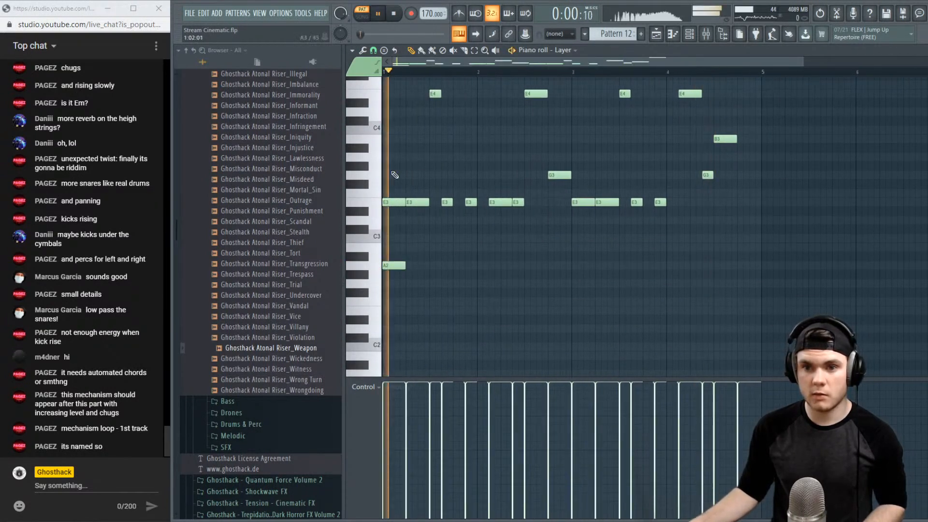
pyautogui.moveTo(403, 267); pyautogui.dragTo(465, 293)
pyautogui.press('space')
pyautogui.press('space')
pyautogui.press('space')
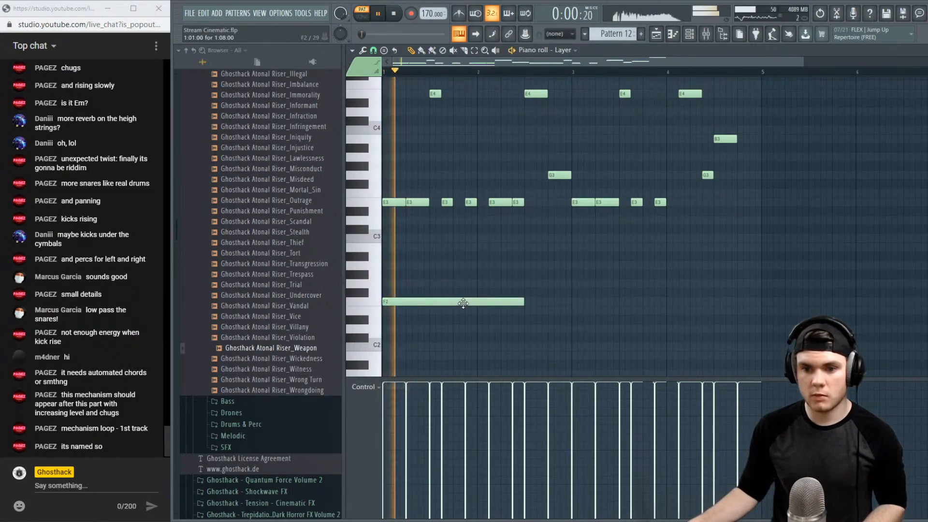
pyautogui.press('space')
pyautogui.press('space')
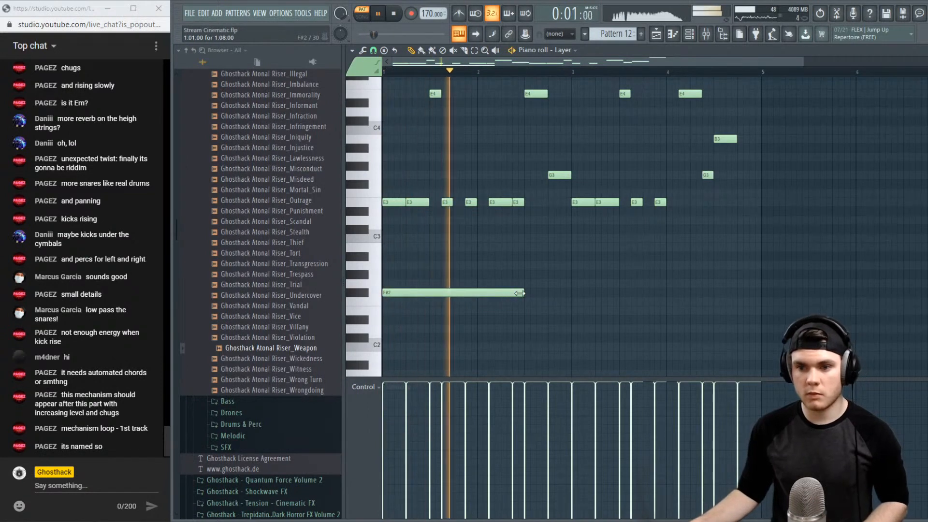
# Extend the low F#2 note so it ends at beat 4 of bar 4
pyautogui.moveTo(523, 292); pyautogui.dragTo(708, 300)
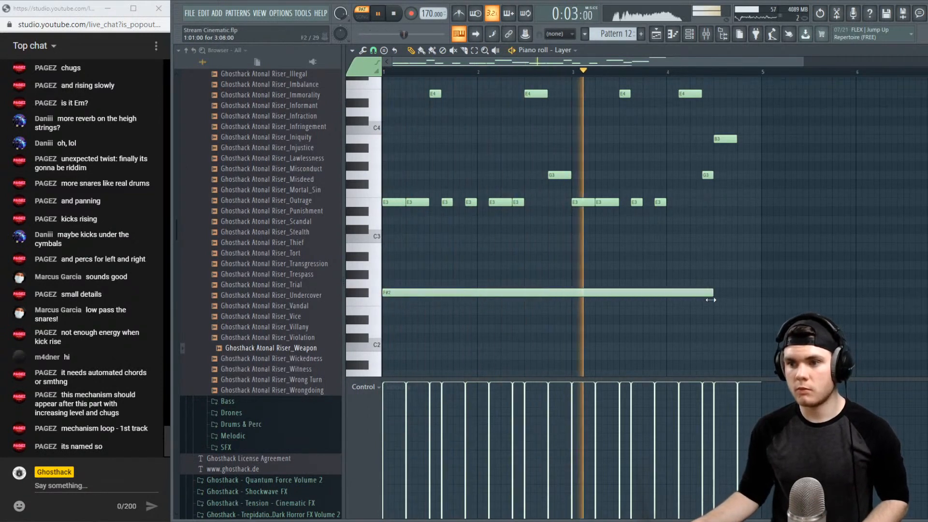
pyautogui.scroll(-2, 724, 303)
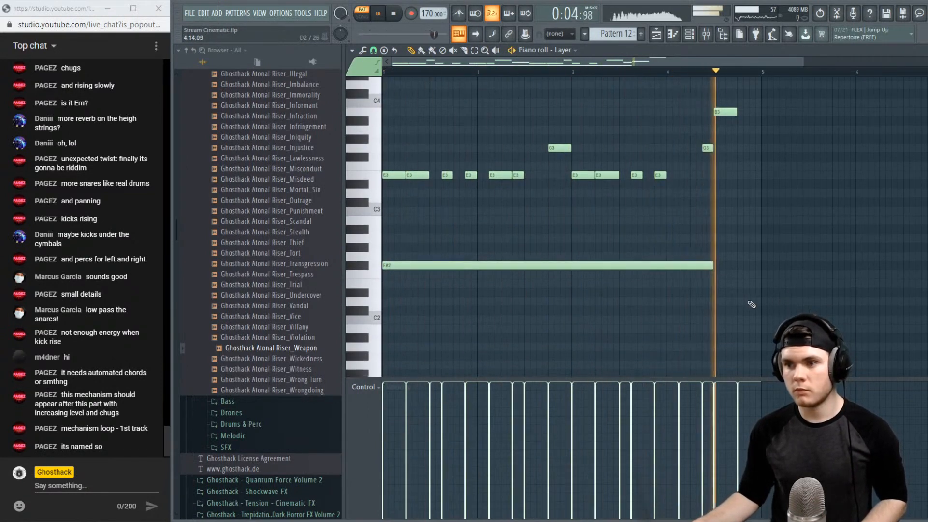
pyautogui.press('space')
# Add a low A1 note on beat 4 of bar 4 and shorten it to a quarter length
pyautogui.scroll(-2, 744, 290)
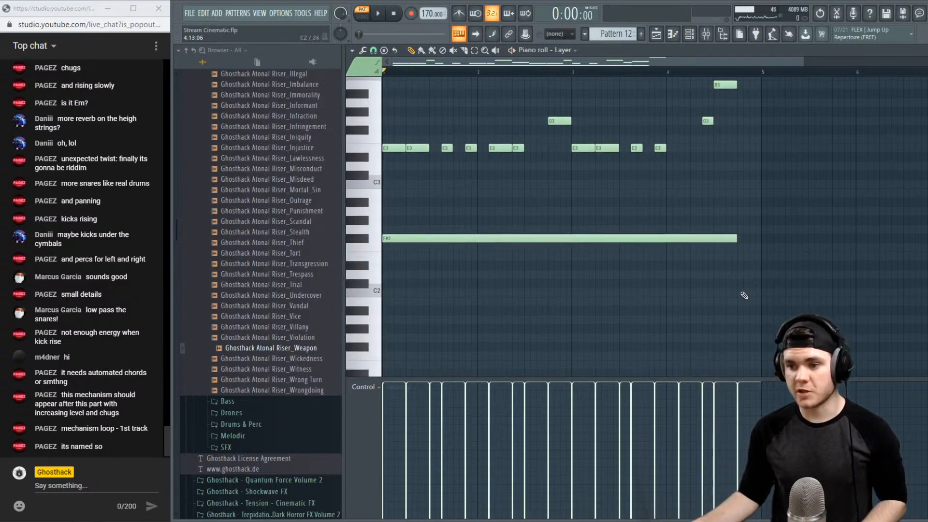
pyautogui.click(742, 302)
pyautogui.press('space')
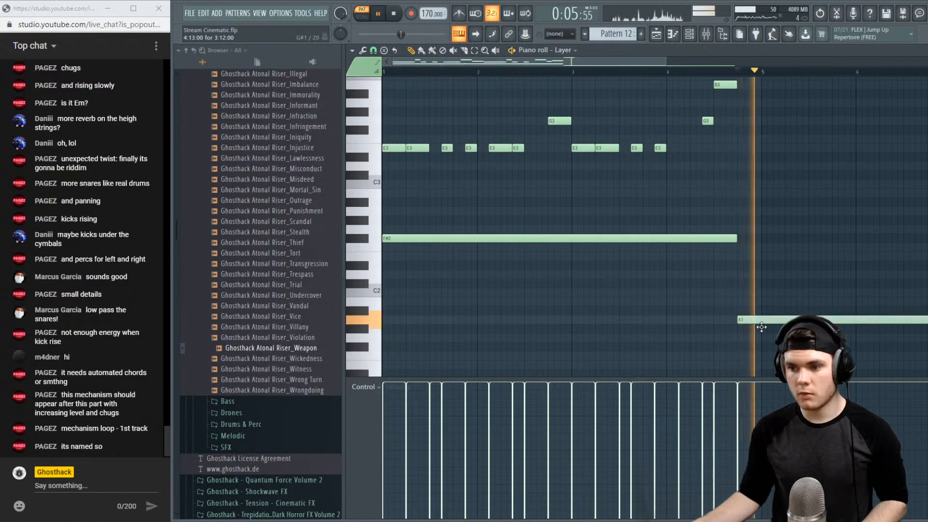
pyautogui.press('space')
pyautogui.scroll(-2, 732, 87)
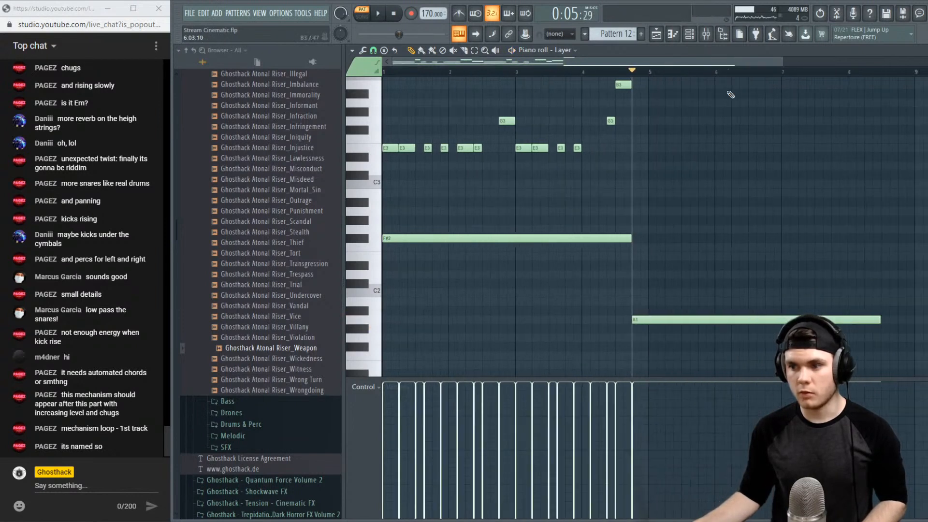
pyautogui.moveTo(880, 319); pyautogui.dragTo(647, 319)
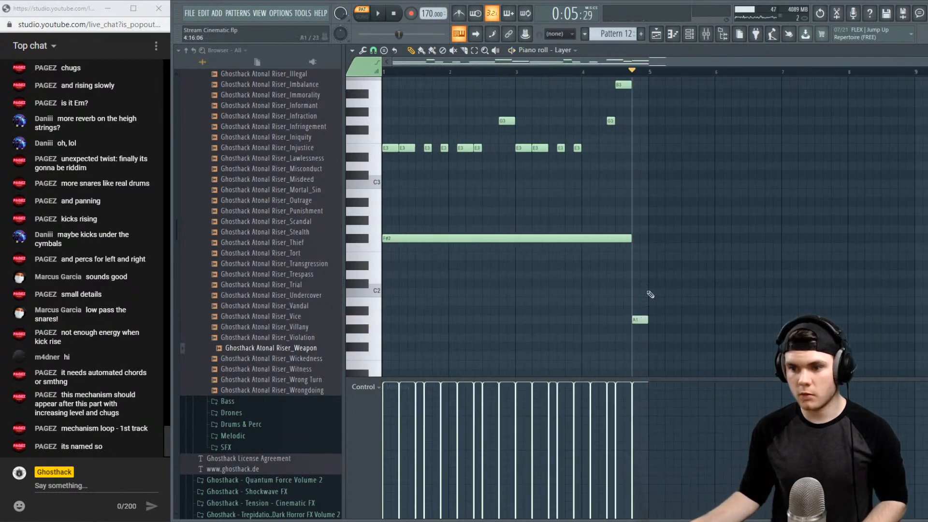
# Play the riff from bar 4 and delete the E5 on beat 4 from the Layer notes
pyautogui.click(586, 76)
pyautogui.press('space')
pyautogui.press('space')
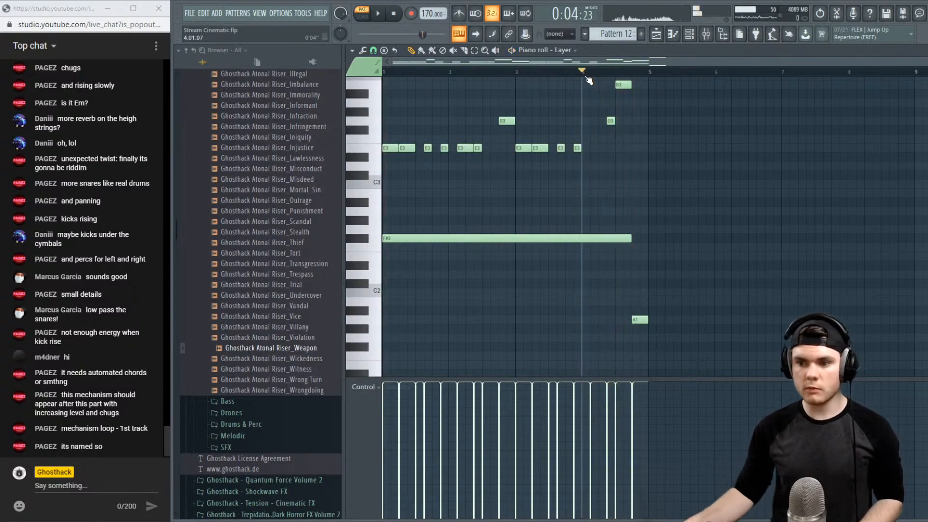
pyautogui.press('space')
pyautogui.scroll(5, 604, 145)
pyautogui.press('space')
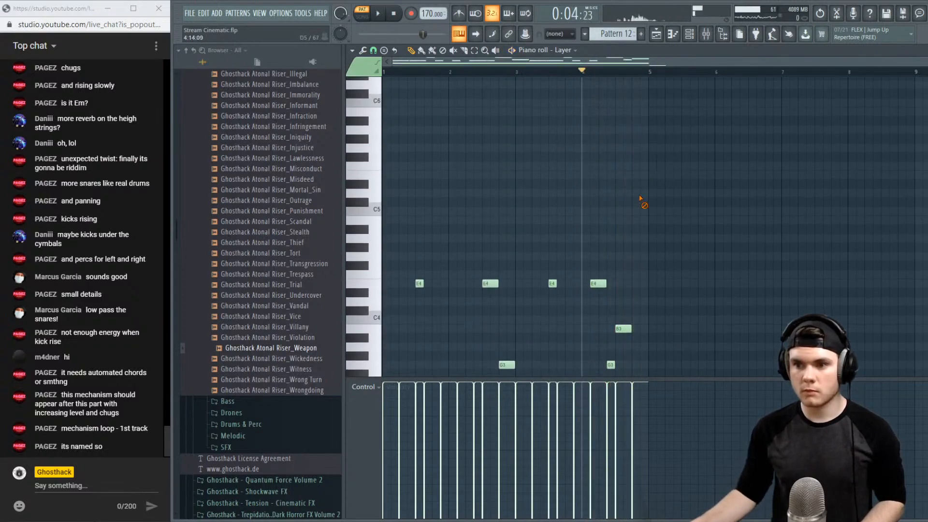
pyautogui.press('Escape')
# Add a quarter-length E5 on beat 4 of bar 4 in the Odin II channel's piano roll and play it
pyautogui.rightClick(473, 132)
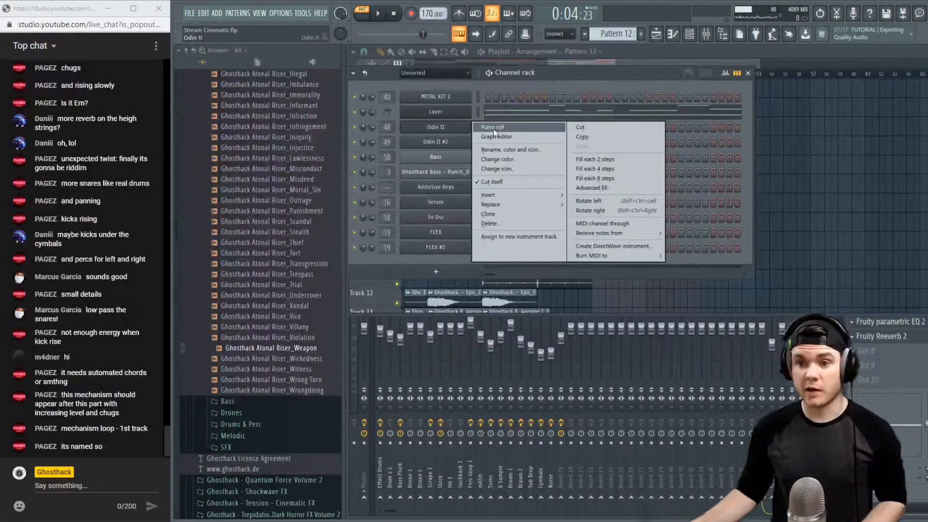
pyautogui.click(486, 128)
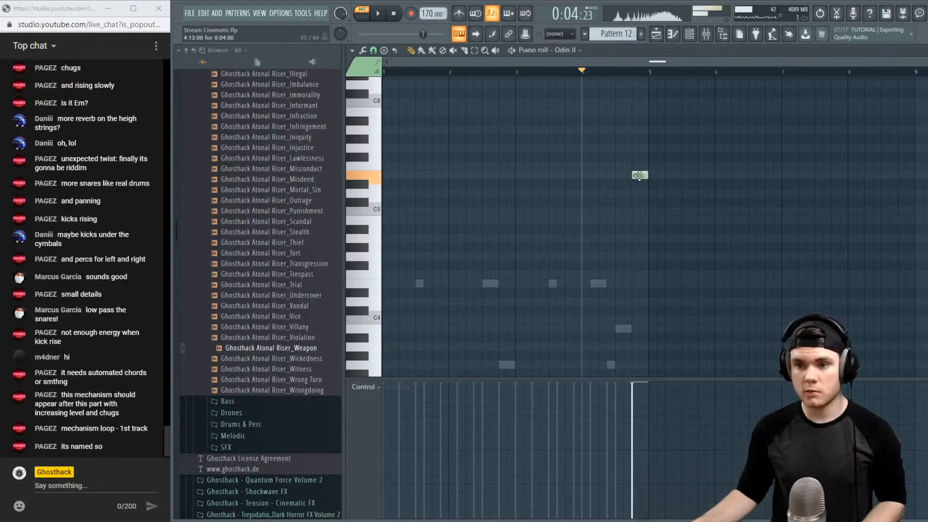
pyautogui.press('space')
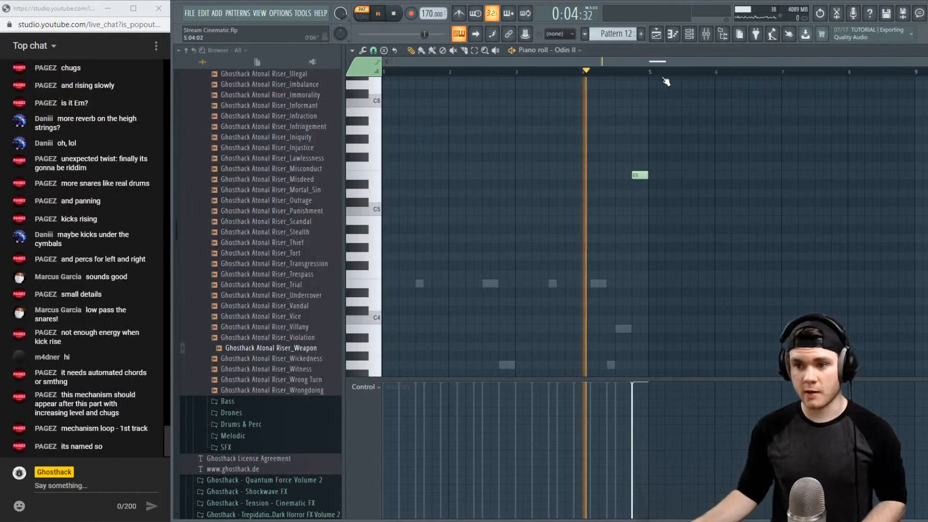
pyautogui.press('space')
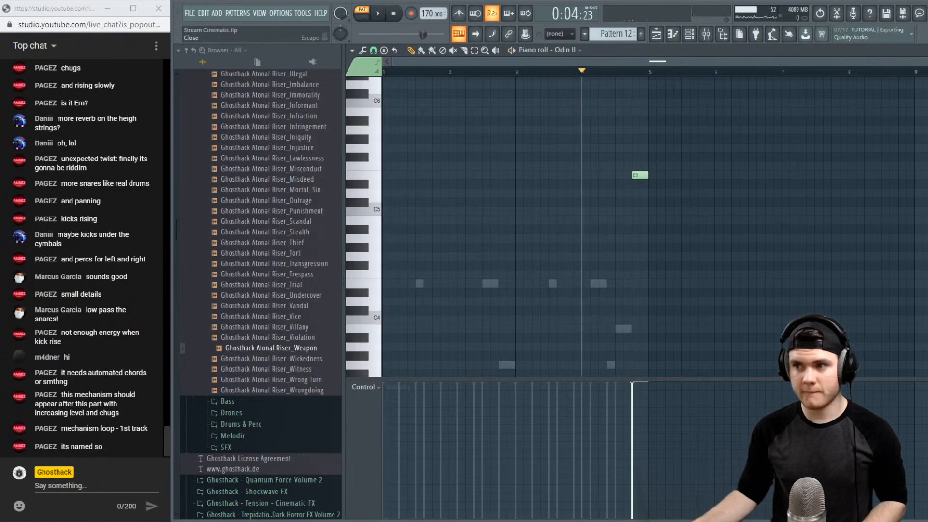
pyautogui.click(920, 51)
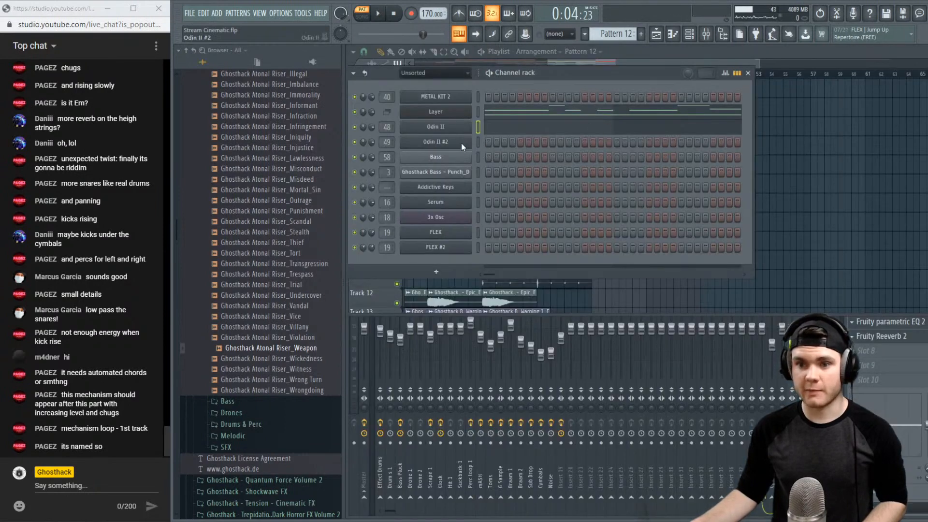
# Add a quarter-length B4 on beat 4 of bar 4 in the Odin II #2 channel's piano roll and play the pattern
pyautogui.rightClick(462, 147)
pyautogui.click(478, 146)
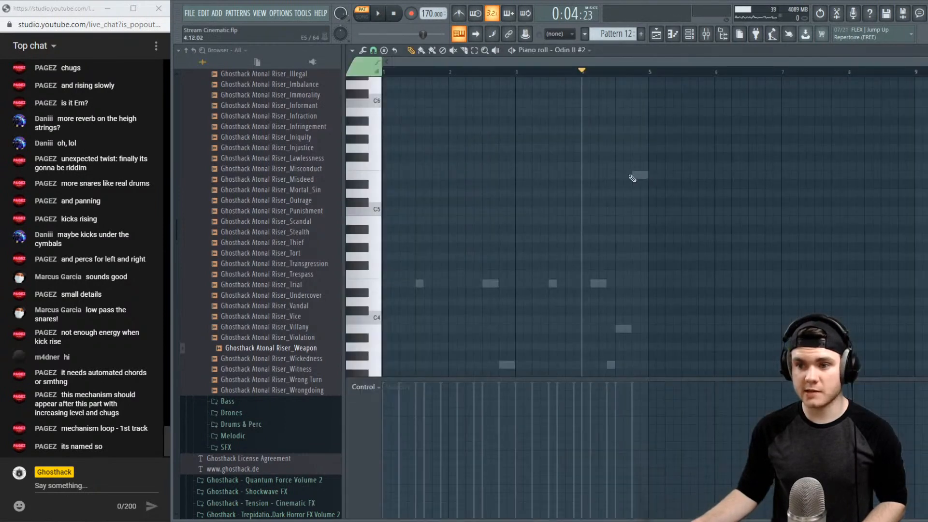
pyautogui.moveTo(640, 175); pyautogui.dragTo(645, 191)
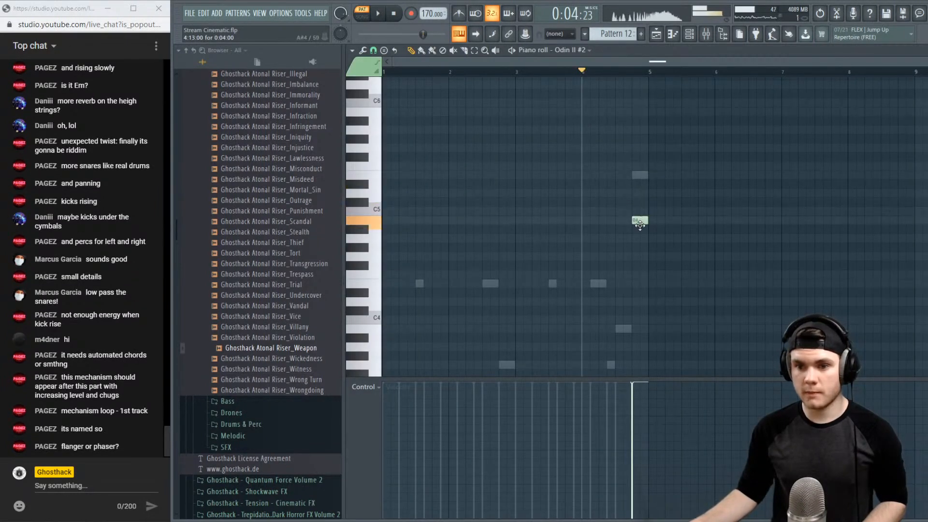
pyautogui.moveTo(639, 223); pyautogui.dragTo(639, 223)
pyautogui.press('space')
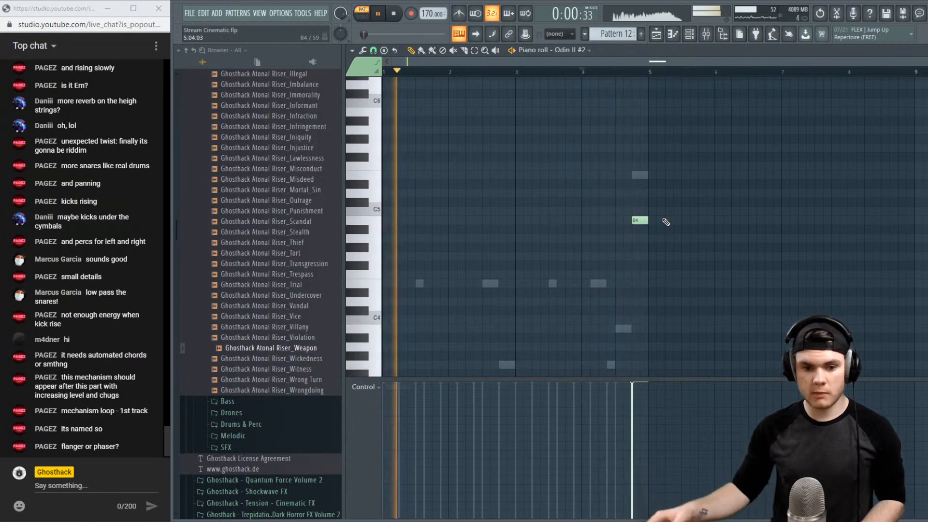
pyautogui.press('space')
# Replay the pattern, including from bar 4, and switch the piano roll back to the Layer notes
pyautogui.press('space')
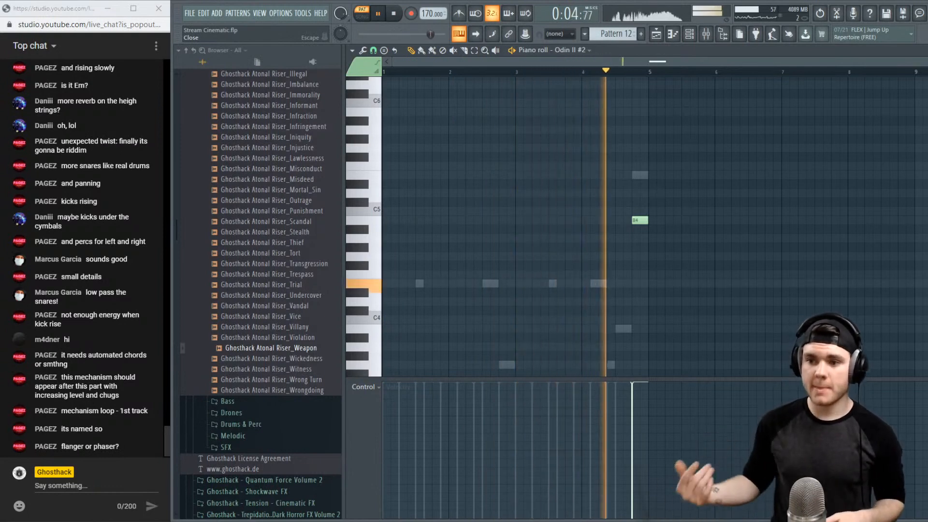
pyautogui.press('space')
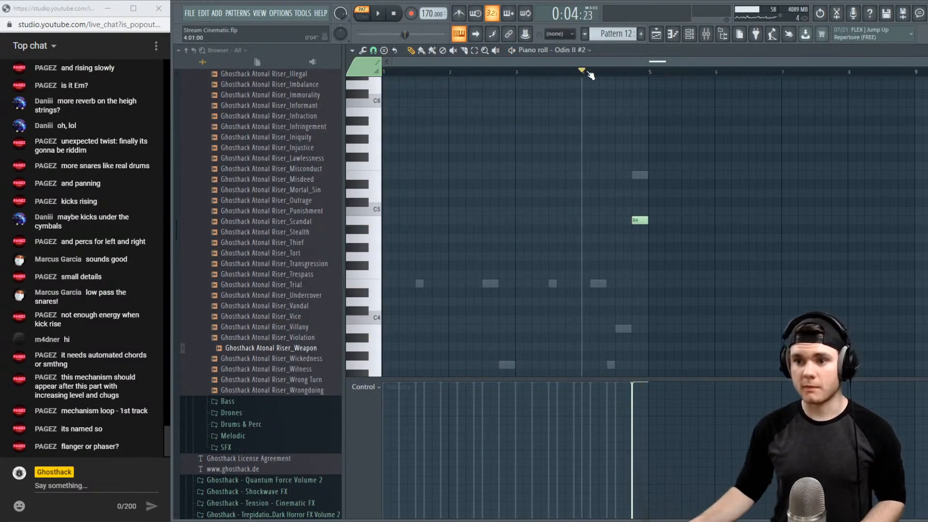
pyautogui.press('space')
pyautogui.press('space')
pyautogui.rightClick(600, 284)
pyautogui.rightClick(600, 284)
pyautogui.press('space')
pyautogui.scroll(-3, 632, 287)
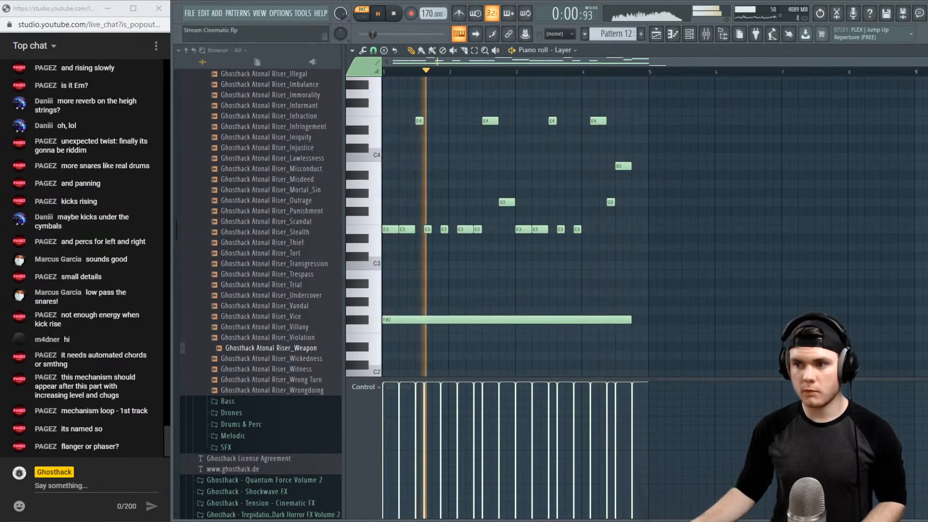
# Place the Pattern 12 clip on Track 13 of the playlist, starting at bar 41
pyautogui.click(919, 52)
pyautogui.click(688, 72)
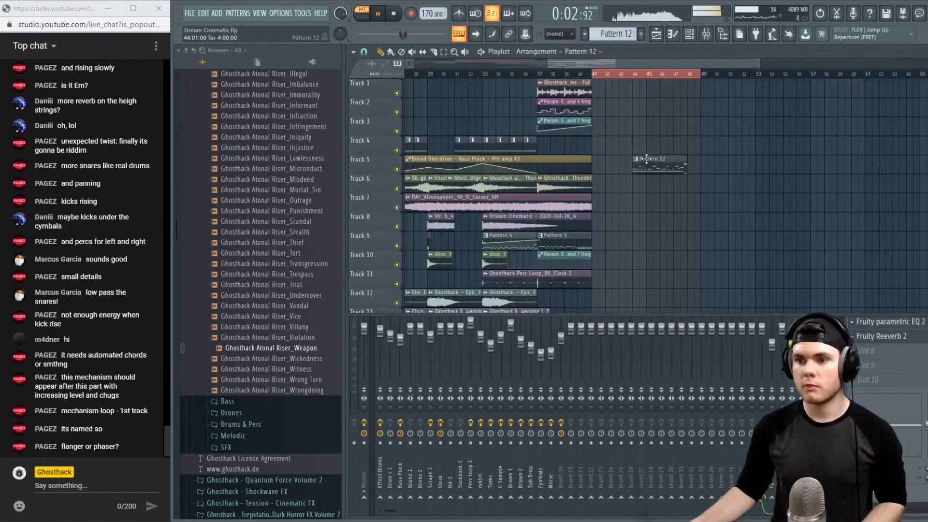
pyautogui.moveTo(608, 273)
pyautogui.mouseDown()
pyautogui.moveTo(612, 293)
pyautogui.moveTo(615, 276)
pyautogui.mouseUp()
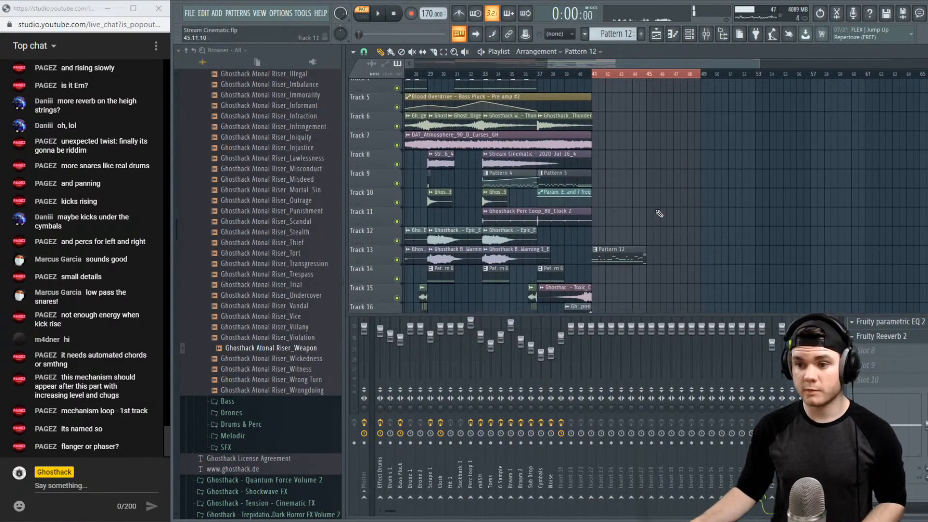
# Switch playback to song mode, clear the bars 41–49 time selection, and play the arrangement from bar 41
pyautogui.scroll(-2, 659, 213)
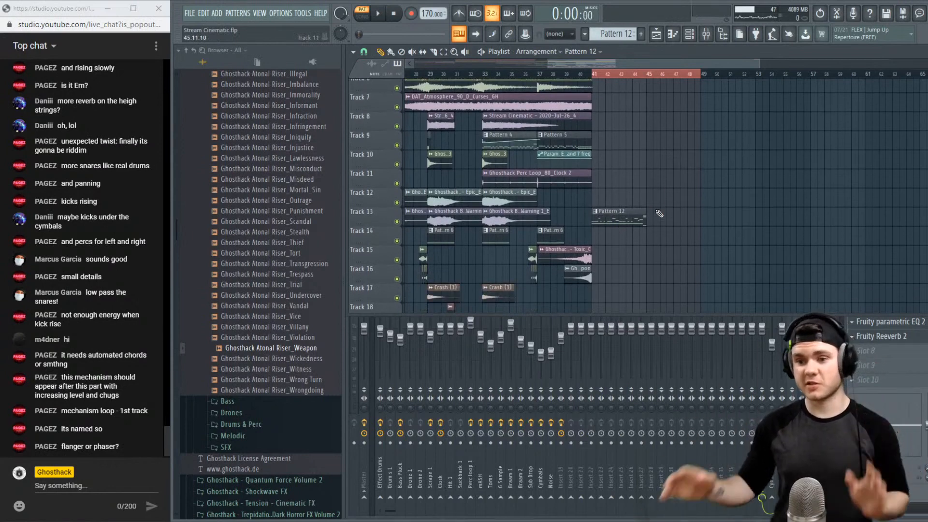
pyautogui.scroll(-1, 670, 214)
pyautogui.scroll(-6, 670, 214)
pyautogui.scroll(1, 670, 214)
pyautogui.press('space')
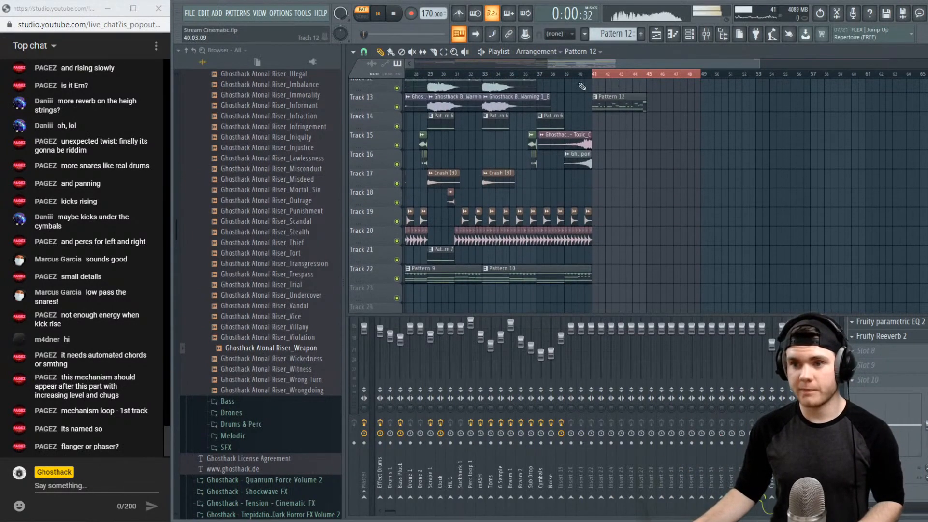
pyautogui.press('l')
pyautogui.press('space')
pyautogui.moveTo(706, 77); pyautogui.dragTo(595, 79)
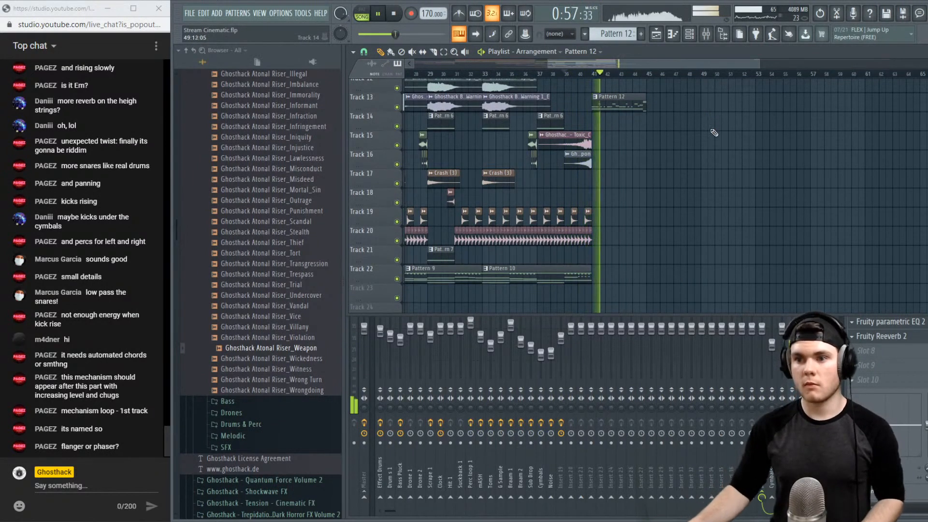
pyautogui.scroll(3, 715, 139)
pyautogui.scroll(3, 715, 138)
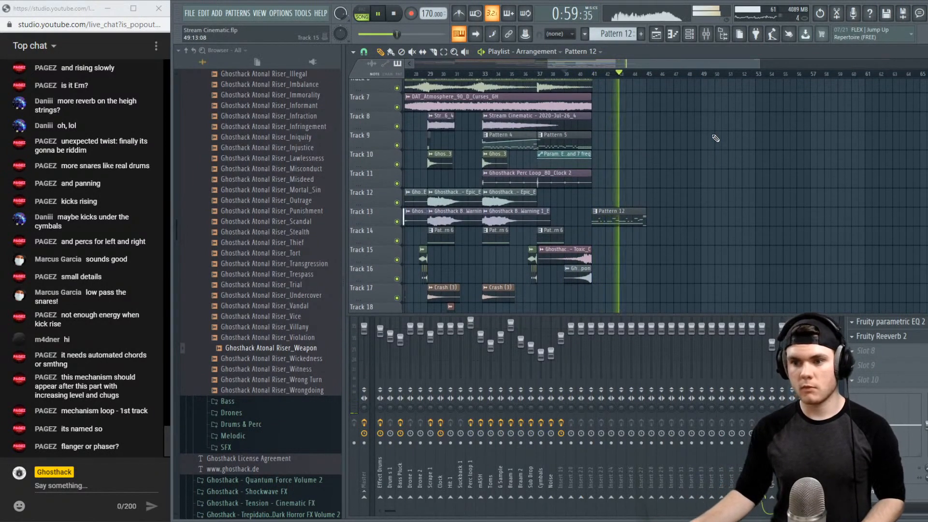
# Set the keyswitch mode to Latching in the Odin II advanced settings and check it during song playback
pyautogui.doubleClick(615, 216)
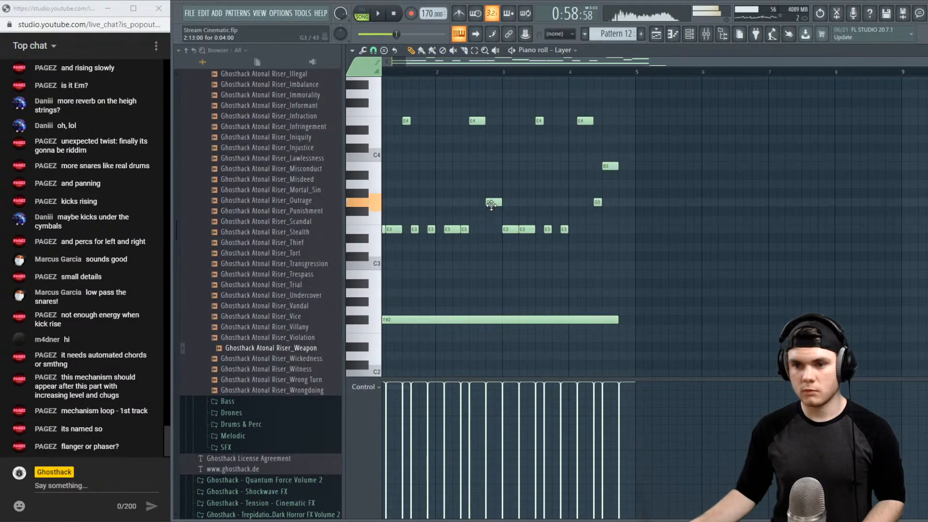
pyautogui.click(690, 33)
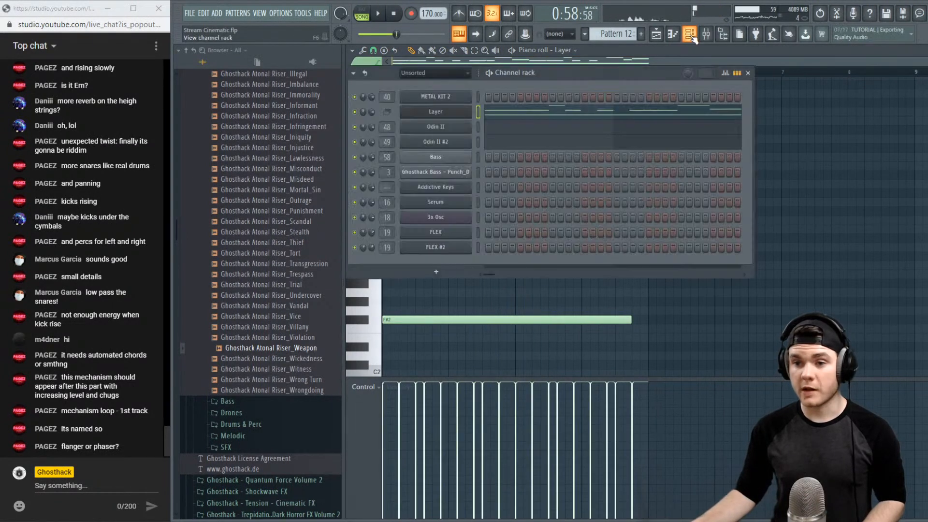
pyautogui.click(465, 113)
pyautogui.click(465, 113)
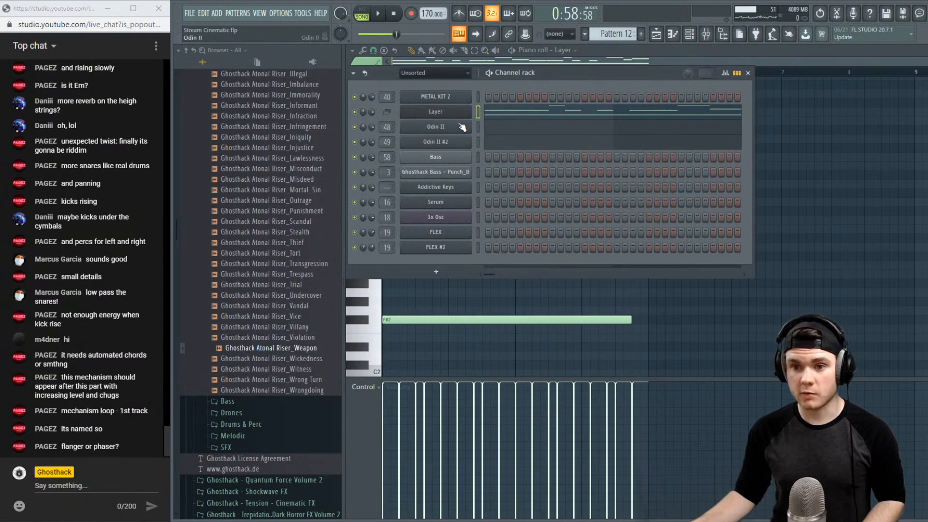
pyautogui.click(462, 127)
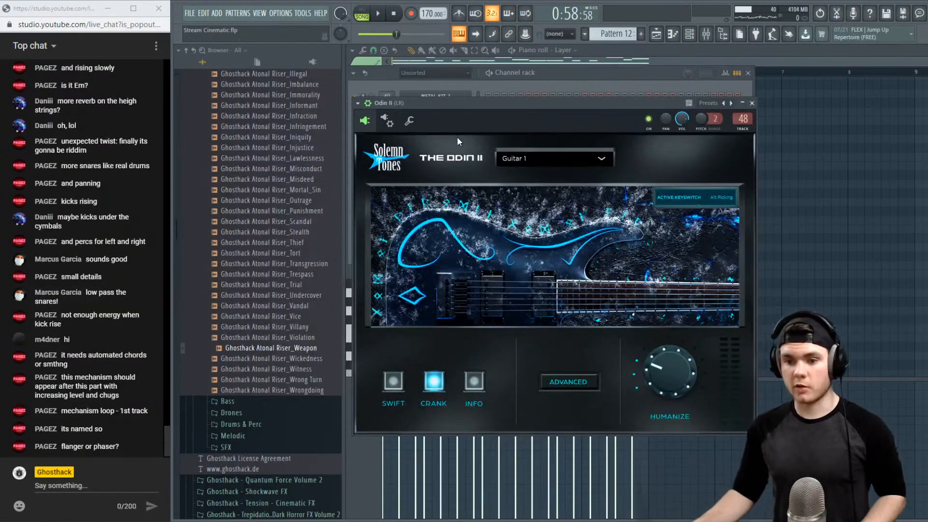
pyautogui.click(568, 382)
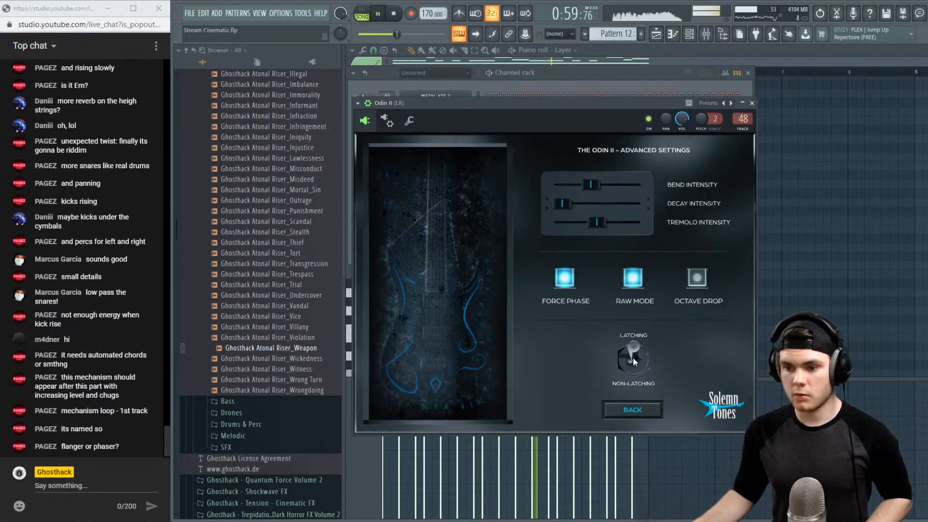
pyautogui.click(752, 103)
pyautogui.press('space')
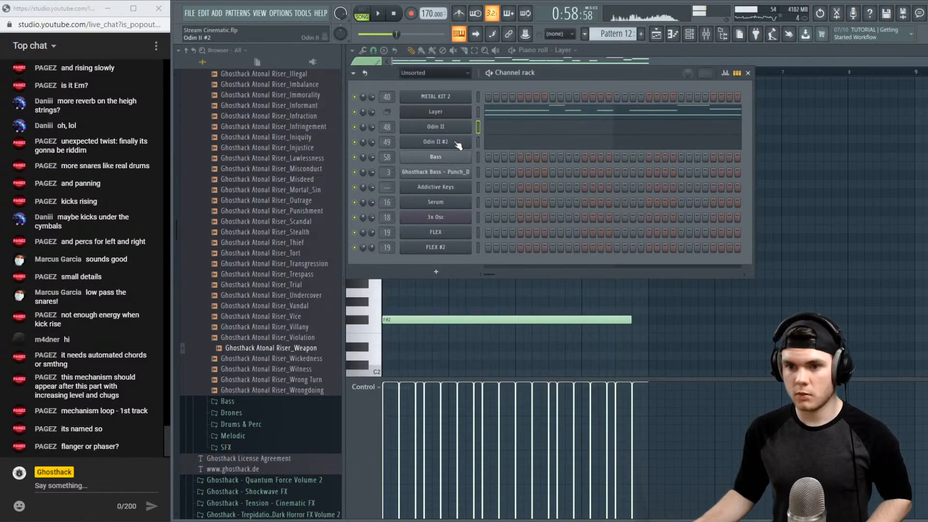
# Set the keyswitch mode of Odin II #2 to Latching in its advanced settings and check it during song playback
pyautogui.click(456, 142)
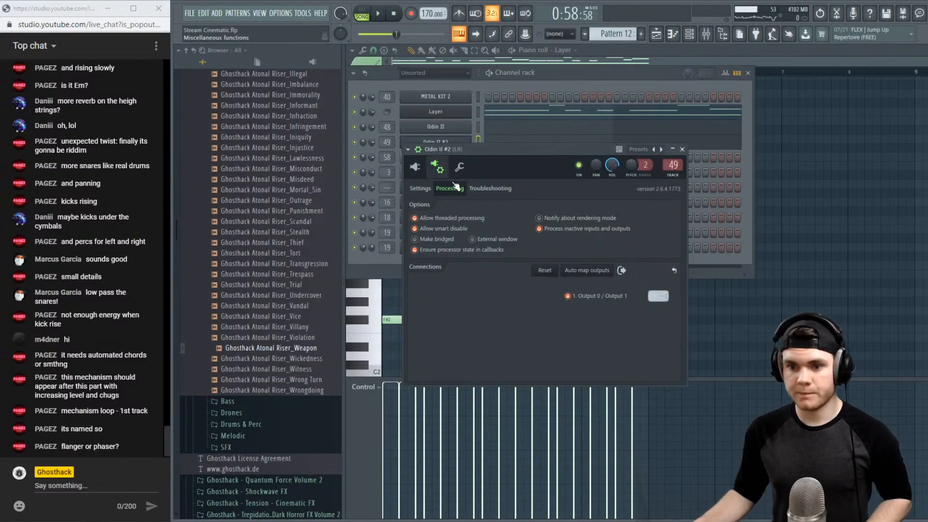
pyautogui.click(418, 168)
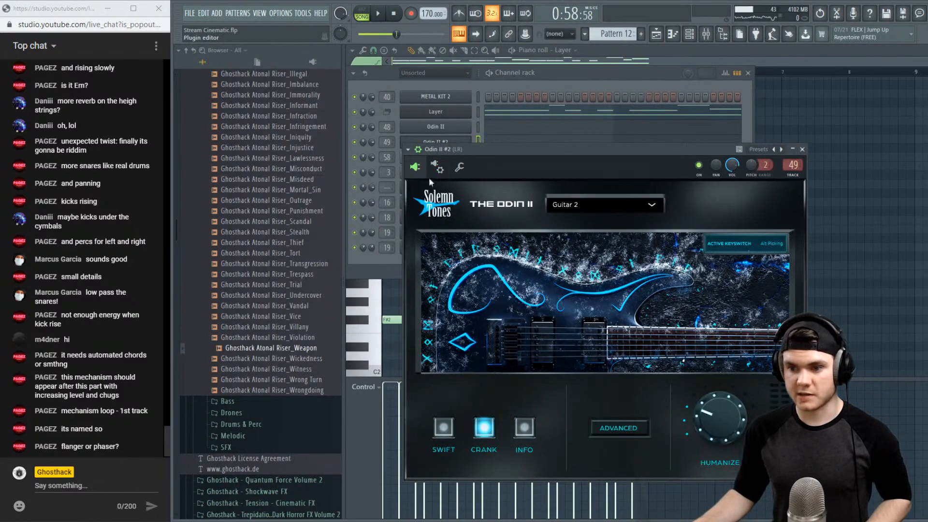
pyautogui.click(530, 429)
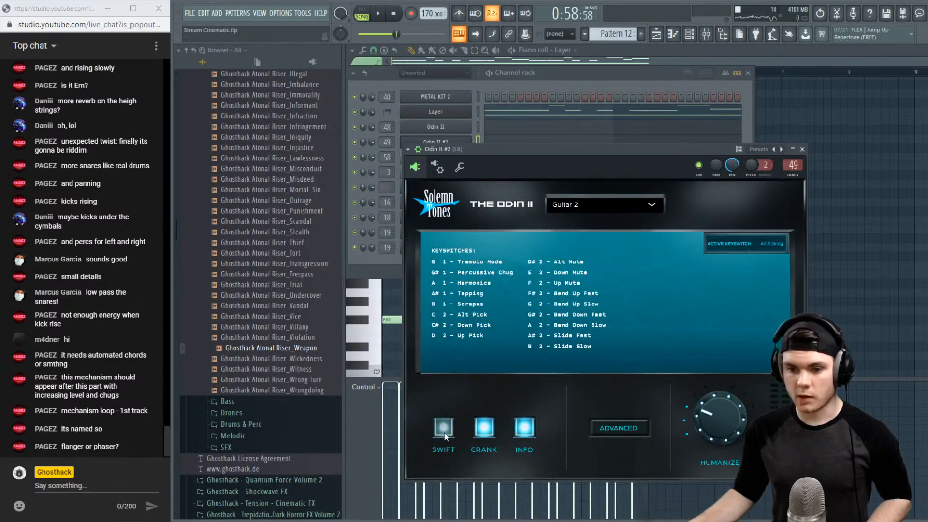
pyautogui.click(524, 428)
pyautogui.click(610, 428)
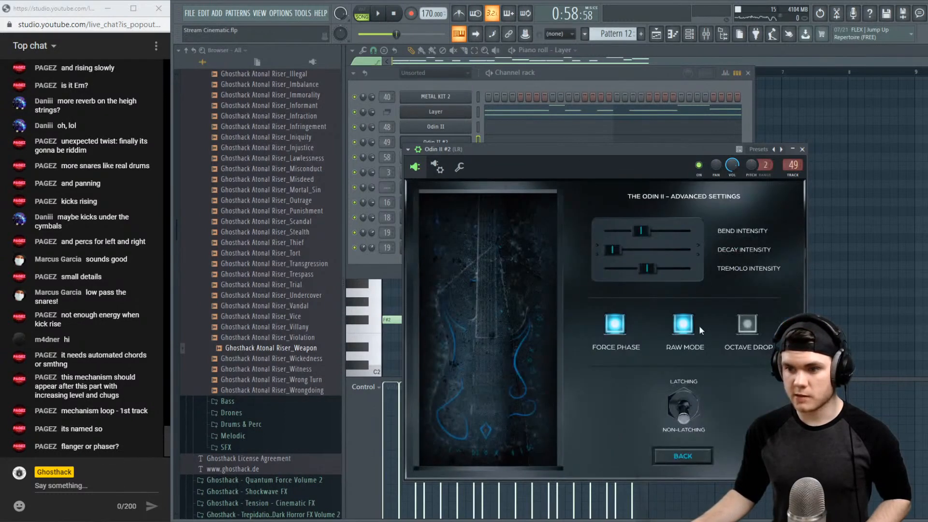
pyautogui.press('space')
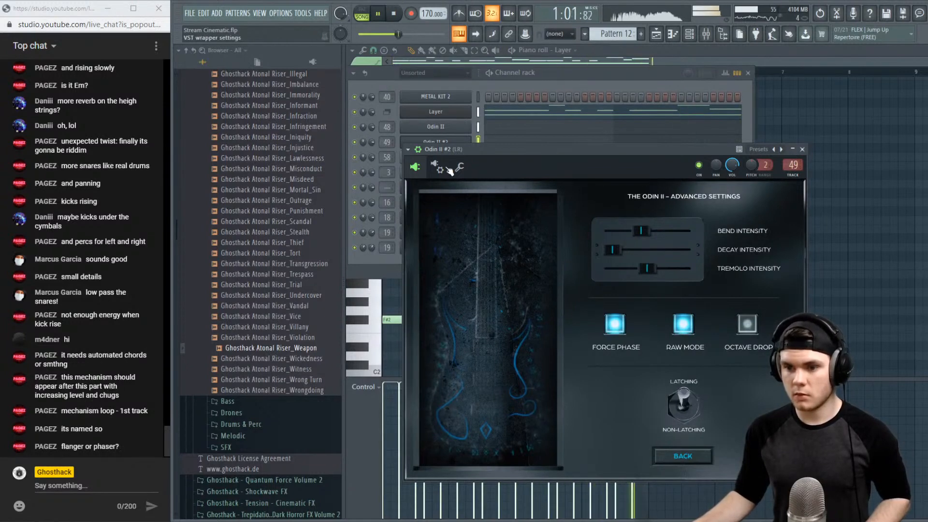
pyautogui.press('space')
# Reduce the Humanize amount to about 0.08 on Odin II #2 and about 0.13 on Odin II
pyautogui.click(699, 457)
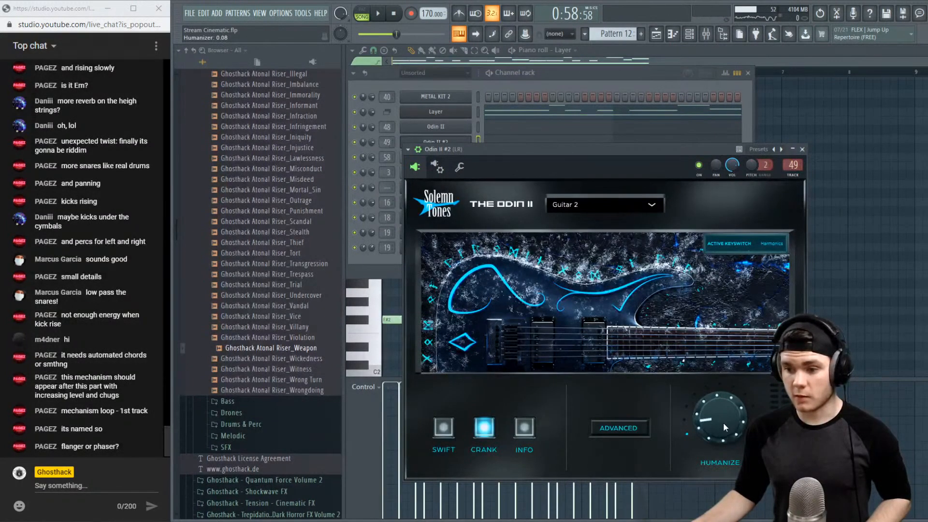
pyautogui.click(802, 149)
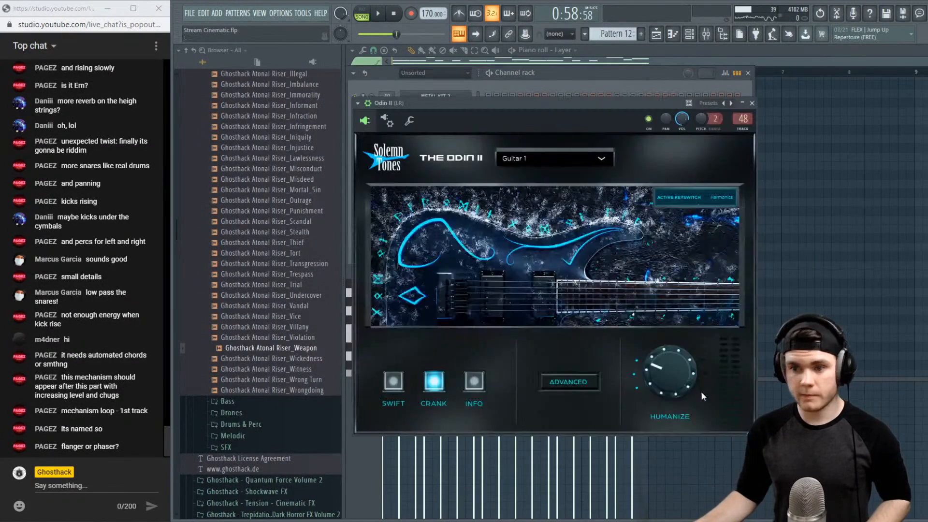
pyautogui.moveTo(666, 382); pyautogui.dragTo(667, 370)
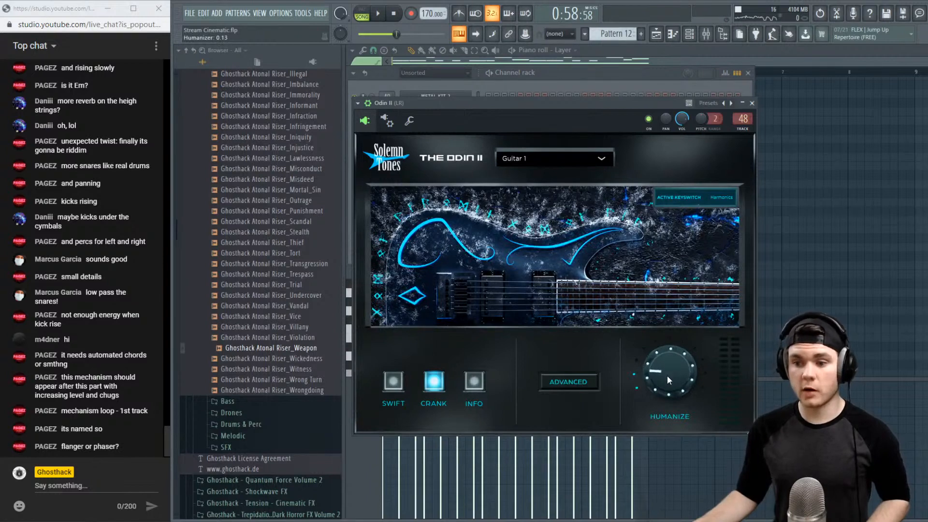
pyautogui.click(751, 103)
# Play the arrangement in the playlist from bar 40 and again from bar 33
pyautogui.press('space')
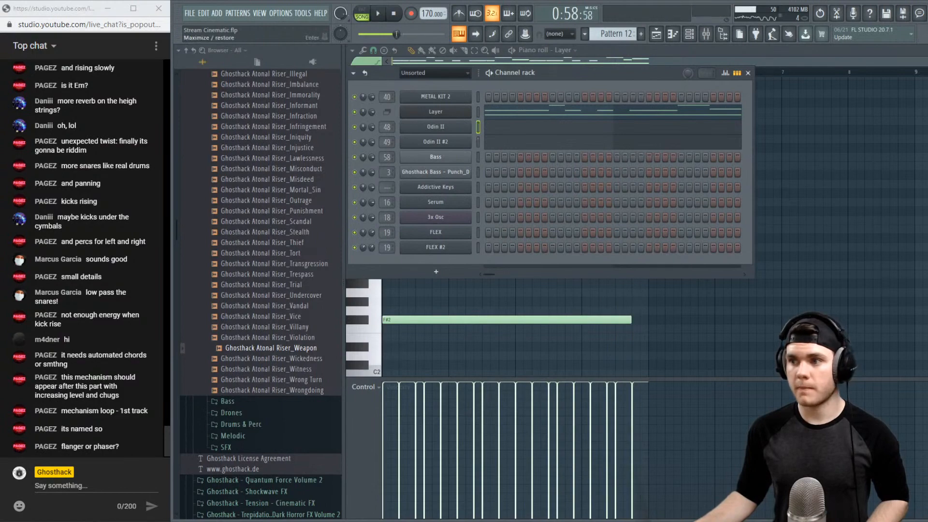
pyautogui.press('F9')
pyautogui.press('F5')
pyautogui.click(579, 76)
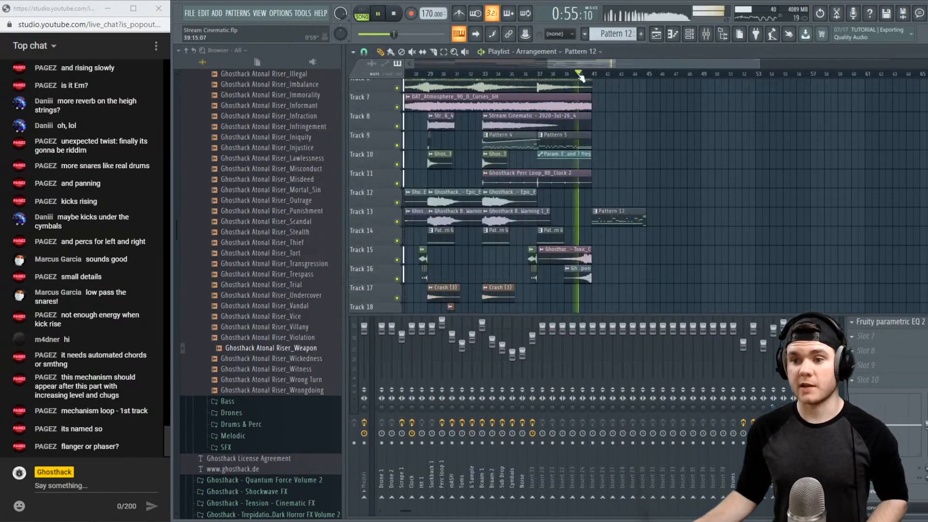
pyautogui.scroll(3, 506, 82)
pyautogui.click(485, 74)
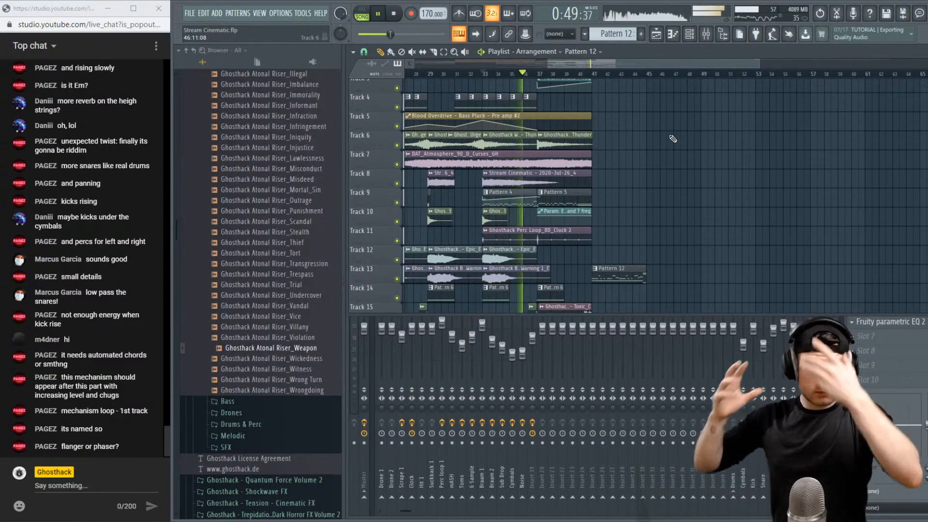
pyautogui.press('space')
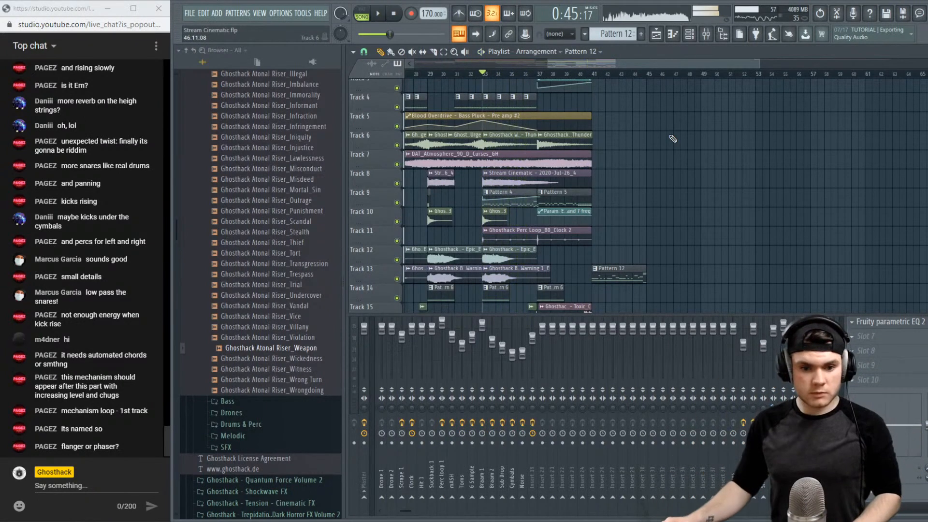
# Select the Effect Drums track in the mixer
pyautogui.click(380, 475)
pyautogui.moveTo(409, 511); pyautogui.dragTo(371, 518)
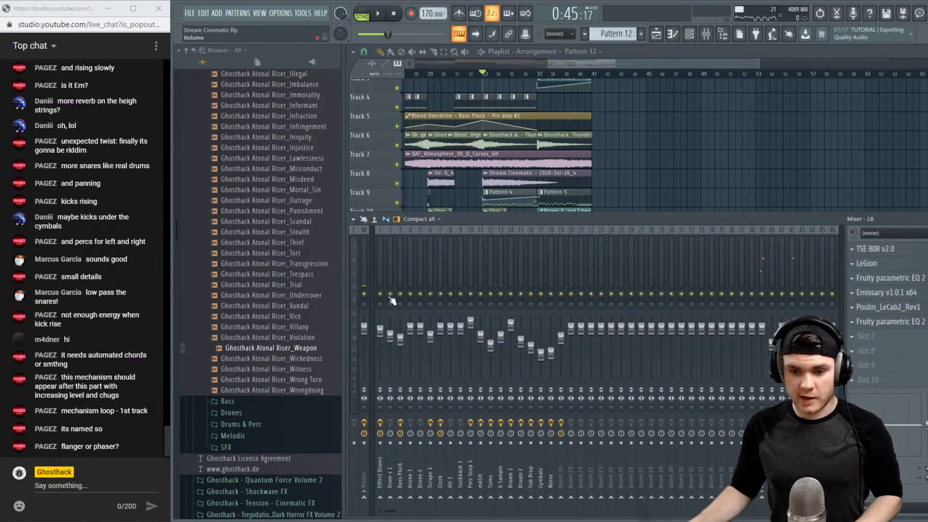
pyautogui.click(379, 246)
# Play the arrangement from bar 37, bar 41 and bar 40 to hear the transition into the guitar riff
pyautogui.scroll(2, 603, 108)
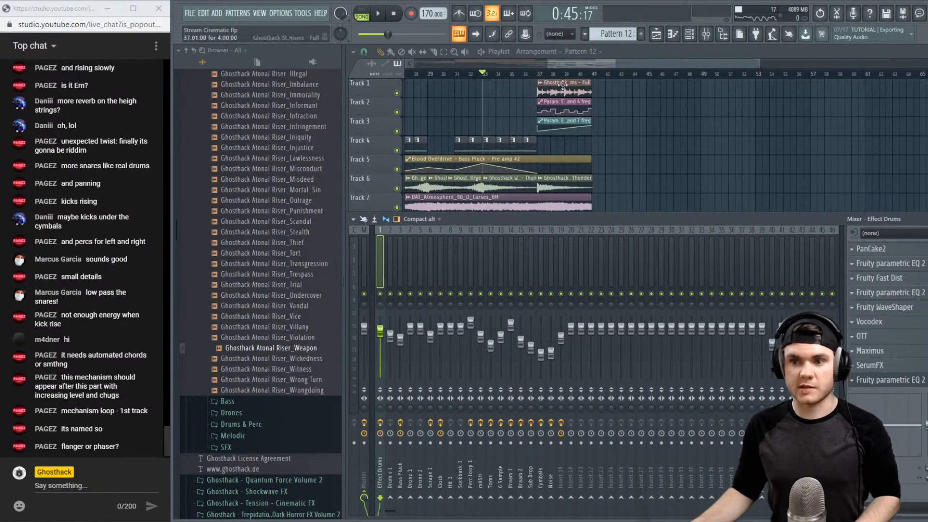
pyautogui.click(537, 74)
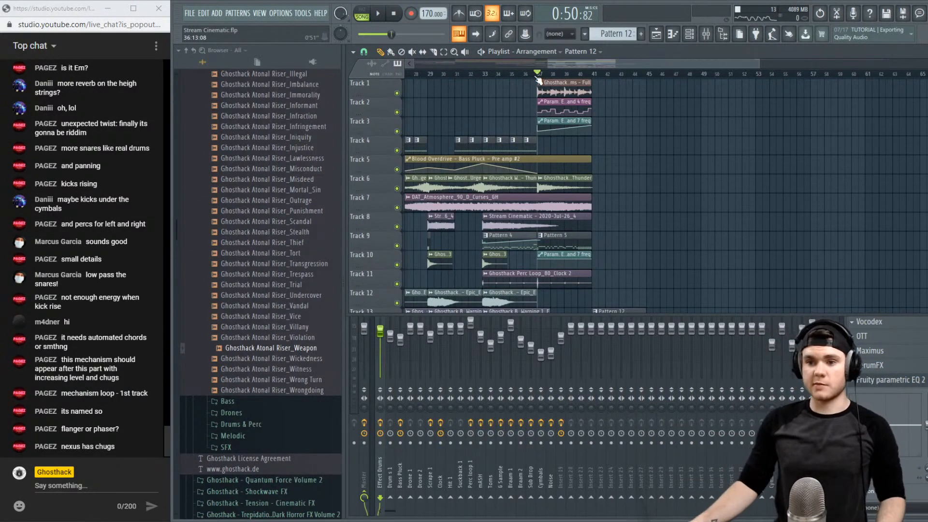
pyautogui.click(599, 74)
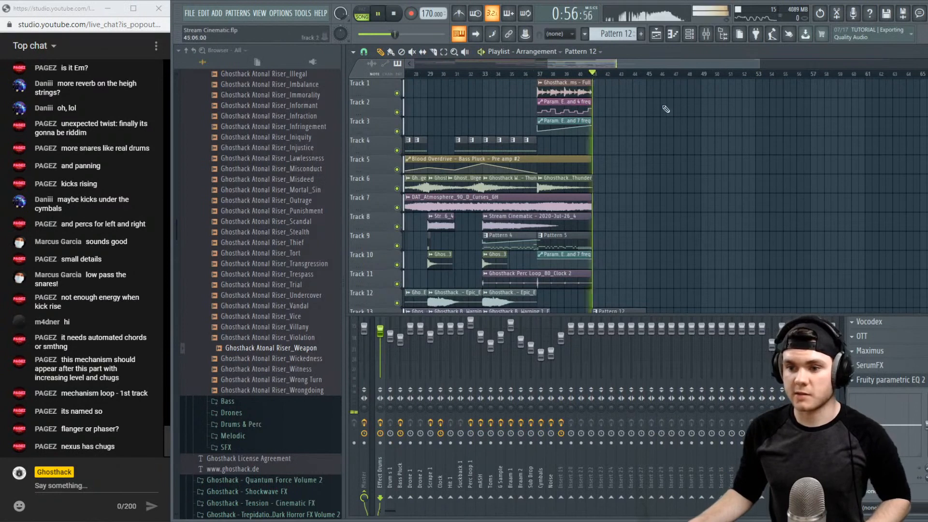
pyautogui.scroll(-4, 608, 84)
pyautogui.click(579, 74)
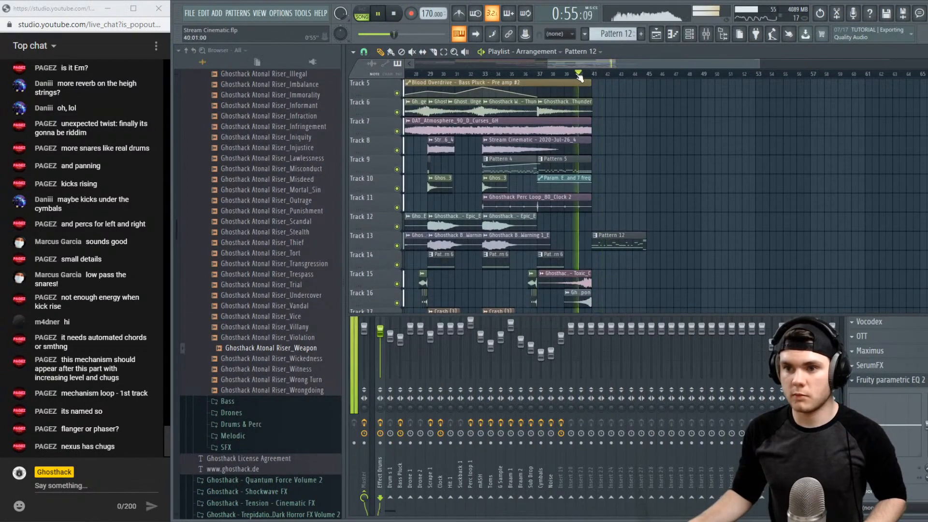
pyautogui.scroll(4, 580, 232)
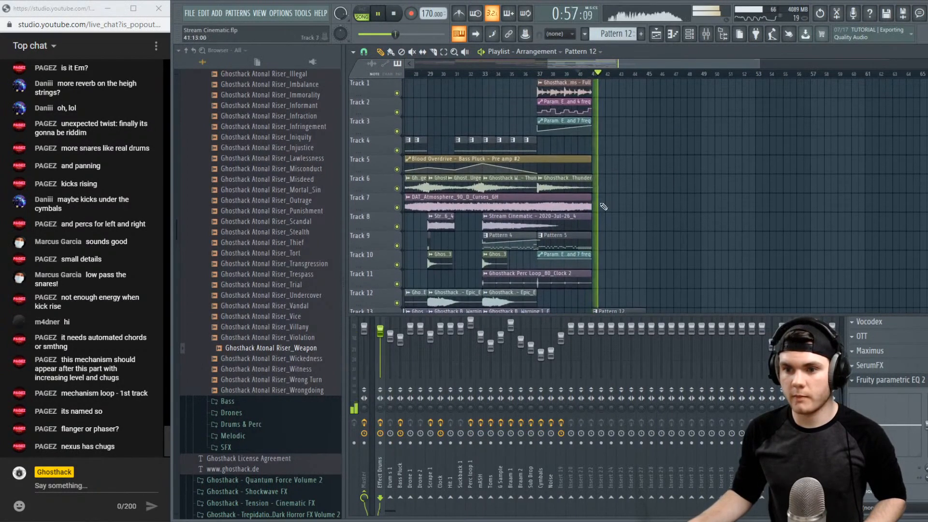
pyautogui.press('space')
# Place a Pattern 5 clip on Track 9 at bar 41, make it unique, and open it in the piano roll
pyautogui.rightClick(595, 240)
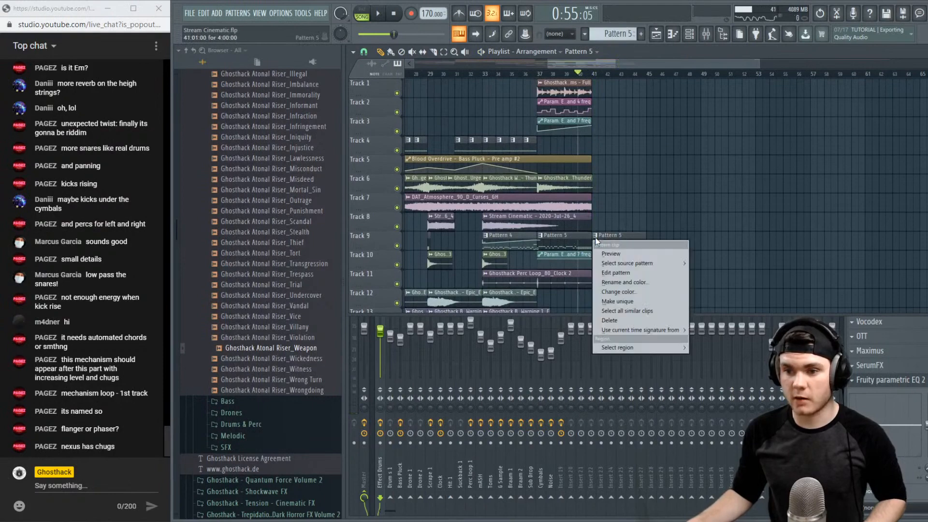
pyautogui.click(615, 303)
pyautogui.doubleClick(618, 244)
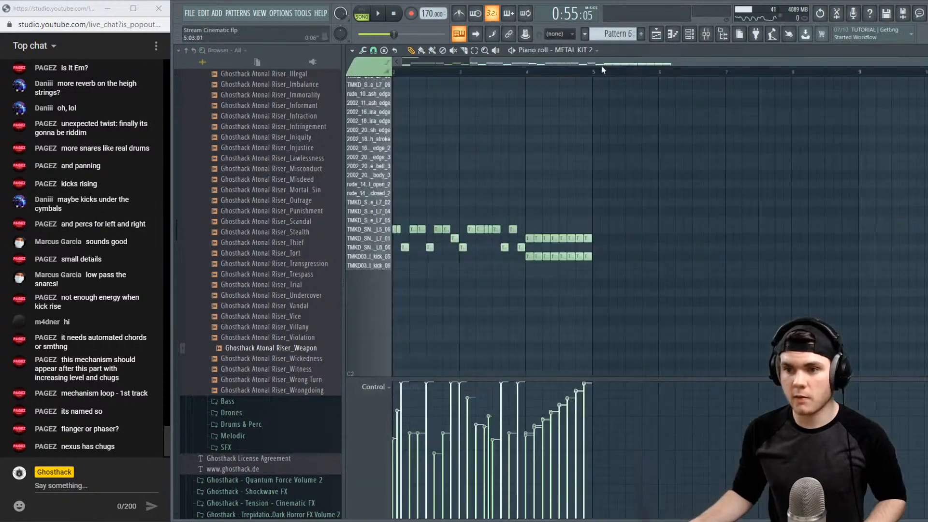
# Select and delete all METAL KIT 2 notes in Pattern 6
pyautogui.moveTo(602, 65); pyautogui.dragTo(385, 76)
pyautogui.moveTo(725, 263); pyautogui.dragTo(366, 85)
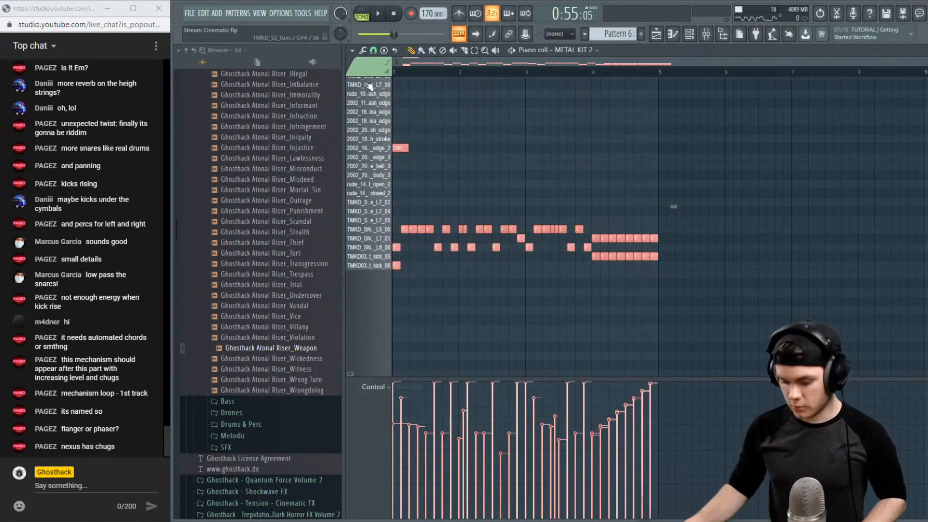
pyautogui.press('Delete')
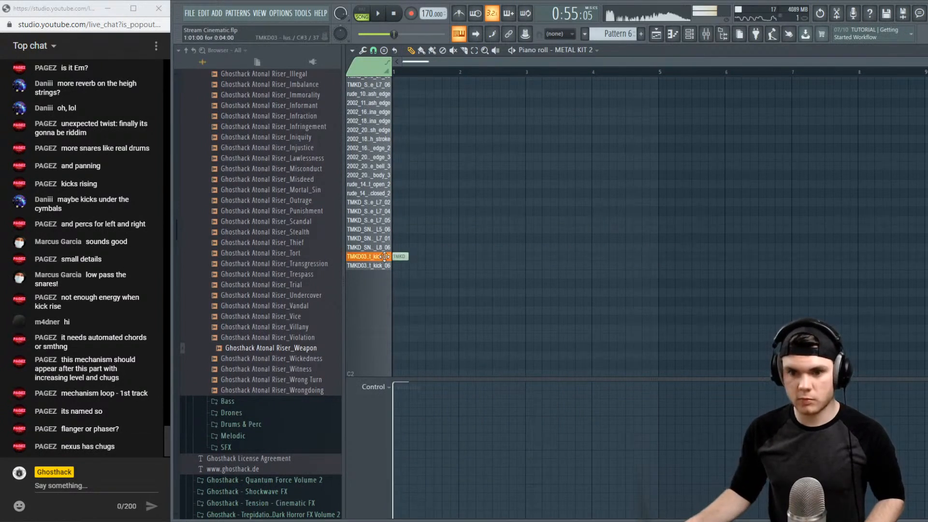
# Add kick_06 notes on beats 1 and 3 of bar 1 and play them back
pyautogui.click(420, 265)
pyautogui.press('space')
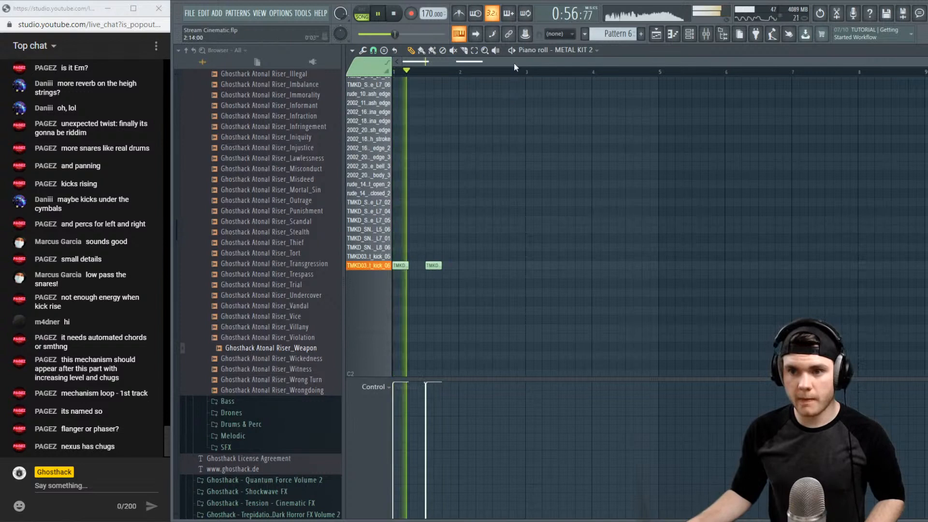
pyautogui.press('space')
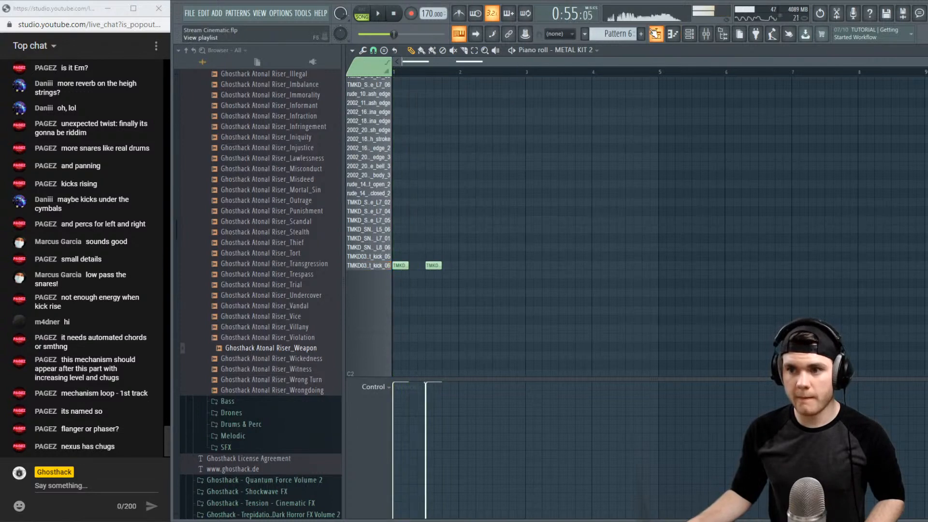
# Select the time range from bar 41 to bar 45 in the playlist
pyautogui.press('F5')
pyautogui.moveTo(598, 75); pyautogui.dragTo(655, 79)
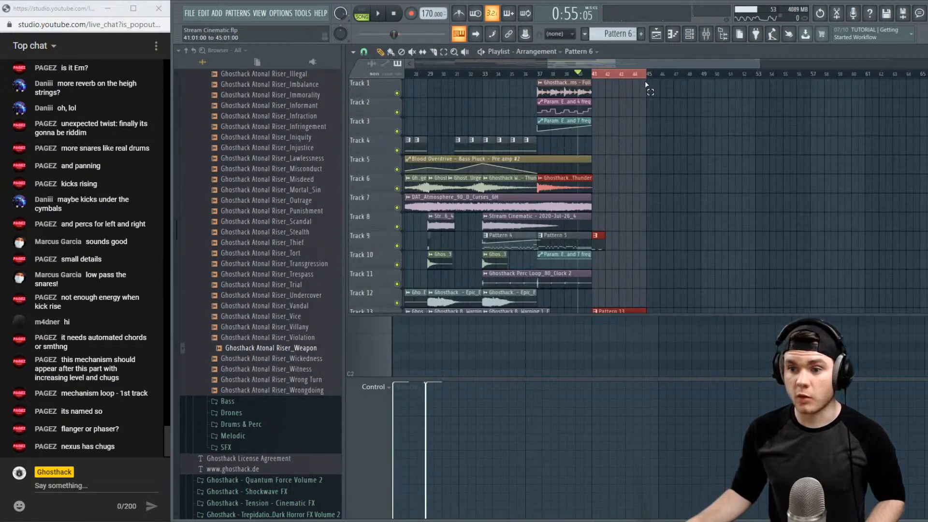
pyautogui.scroll(2, 632, 78)
pyautogui.scroll(-2, 718, 125)
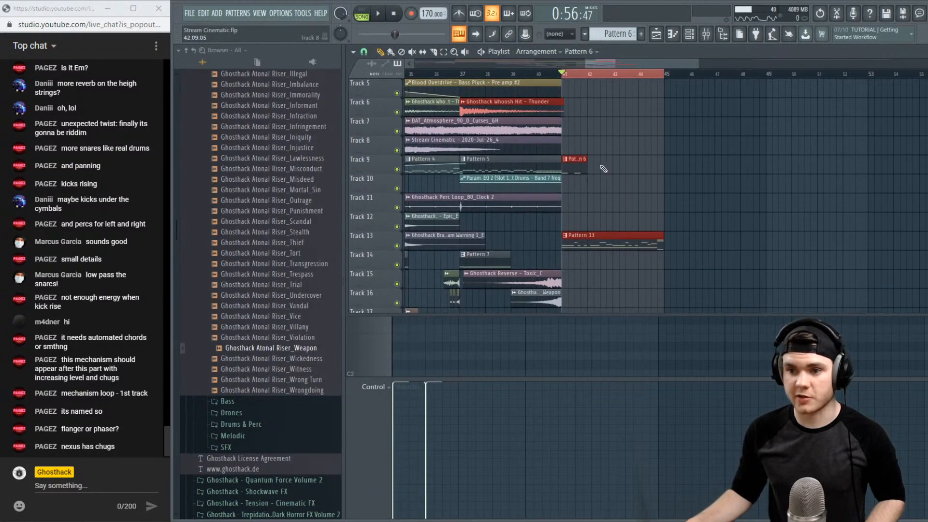
# Extend the Pattern 6 clip on Track 9 to four bars, ending at bar 45, during playback
pyautogui.moveTo(610, 165); pyautogui.dragTo(592, 167)
pyautogui.click(687, 178)
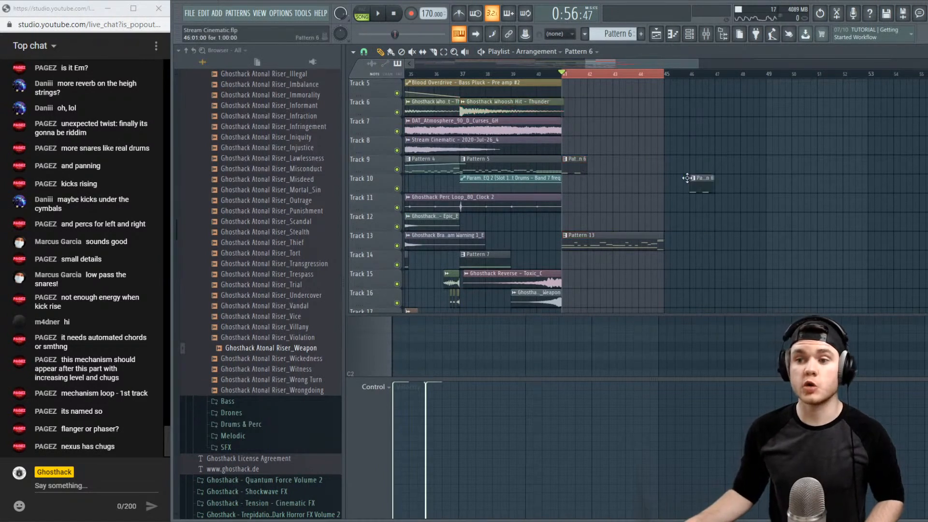
pyautogui.press('space')
pyautogui.moveTo(586, 165); pyautogui.dragTo(662, 166)
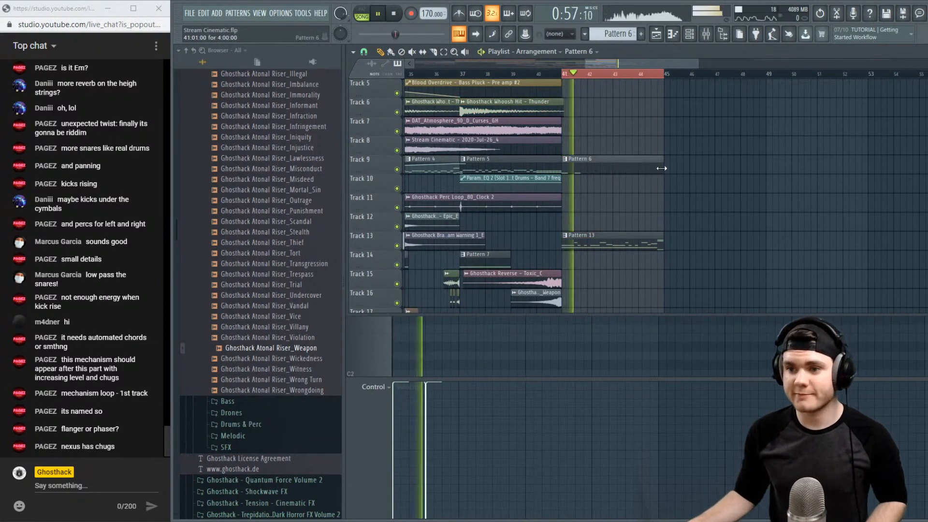
pyautogui.press('space')
# In Pattern 6's piano roll, move the second kick to beat 2 and add an L8_06 snare on beat 3 of bar 1
pyautogui.doubleClick(657, 166)
pyautogui.press('space')
pyautogui.moveTo(747, 64); pyautogui.dragTo(425, 120)
pyautogui.press('space')
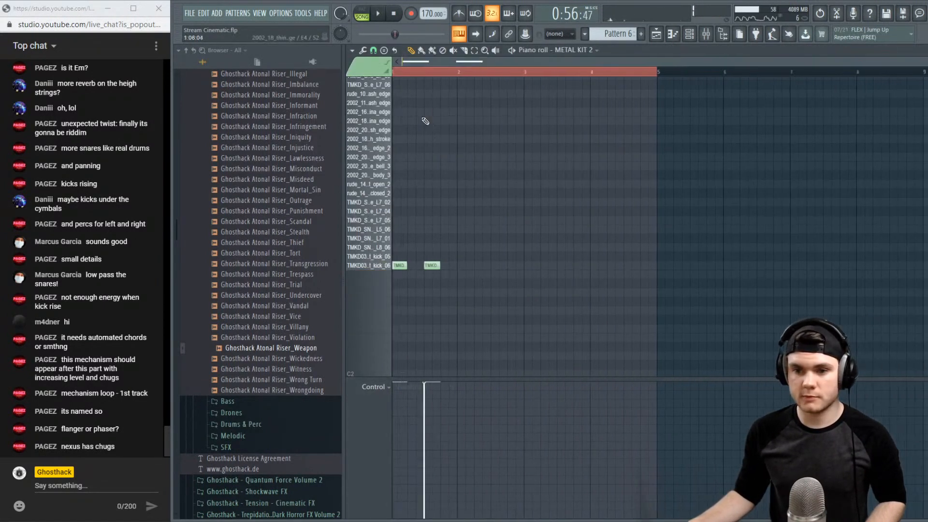
pyautogui.press('space')
pyautogui.press('space')
pyautogui.moveTo(430, 266); pyautogui.dragTo(411, 266)
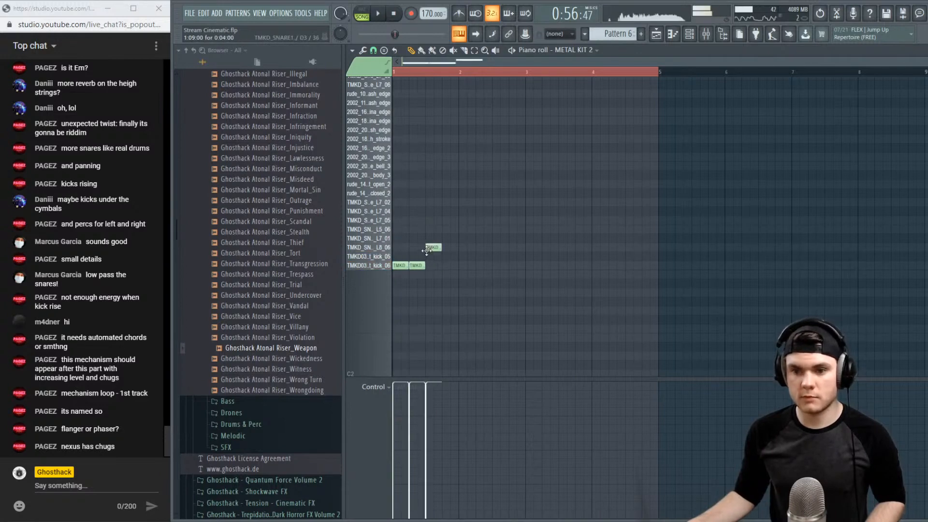
# Replay the drum beat against the guitar riff and add a kick_06 note on beat 4 of bar 1
pyautogui.press('space')
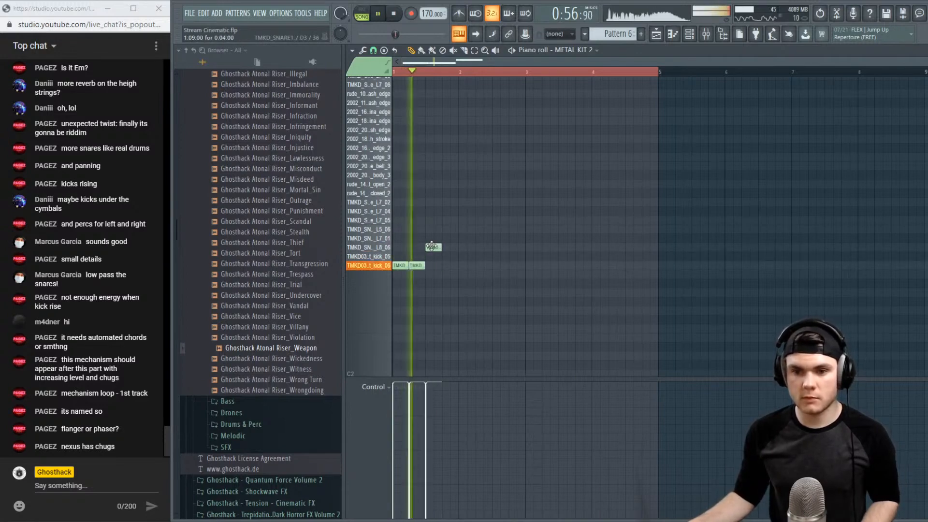
pyautogui.press('space')
pyautogui.press('space')
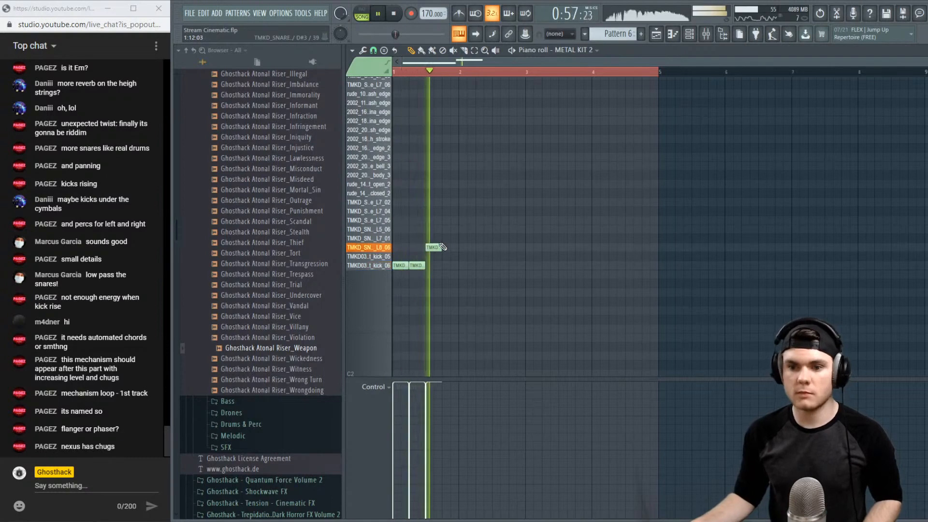
pyautogui.press('space')
pyautogui.press('space')
pyautogui.click(443, 266)
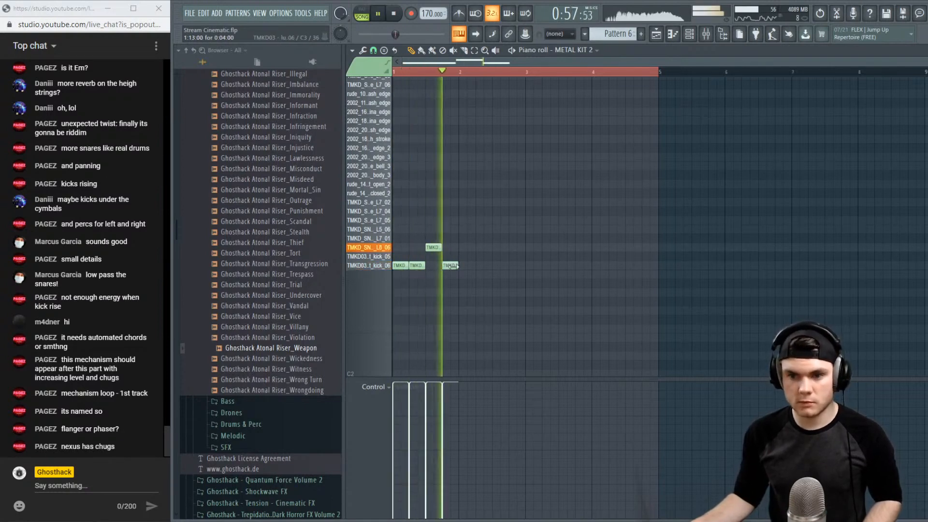
# Shorten the last kick and move it to step 11, and add short kicks at step 15 and the start of bar 2
pyautogui.press('space')
pyautogui.moveTo(457, 265); pyautogui.dragTo(437, 266)
pyautogui.press('space')
pyautogui.click(453, 265)
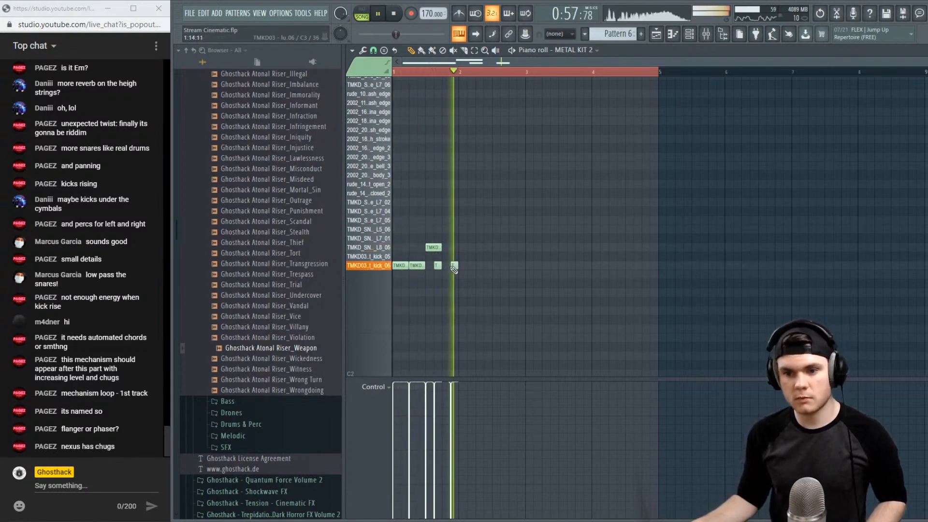
pyautogui.press('space')
pyautogui.press('space')
pyautogui.click(460, 265)
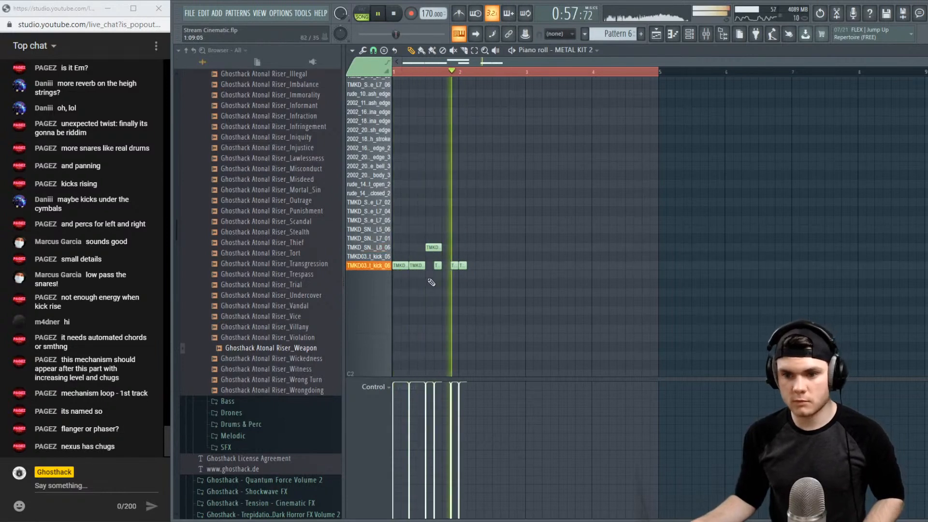
# Shorten the first two kick_06 notes in bar 1 and replay the drum beat
pyautogui.press('space')
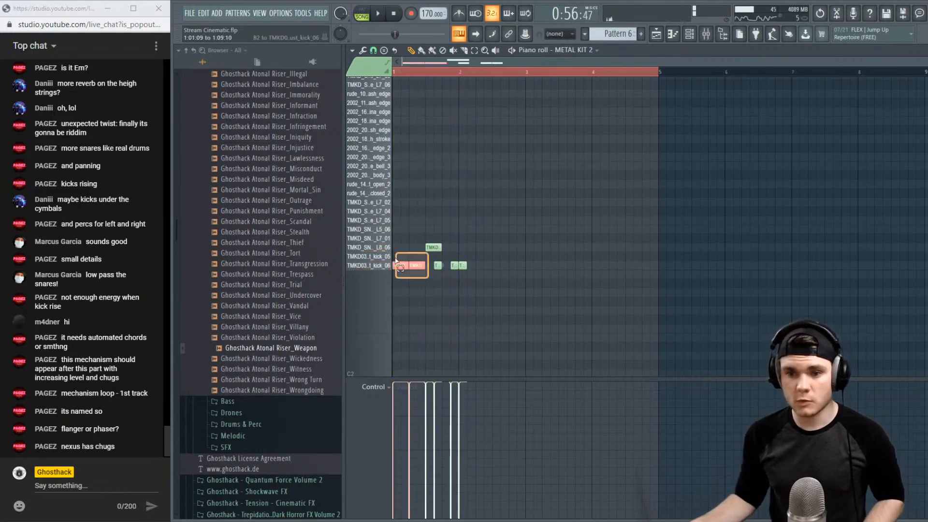
pyautogui.press('space')
pyautogui.moveTo(420, 265); pyautogui.dragTo(413, 265)
pyautogui.click(519, 273)
pyautogui.rightClick(522, 273)
pyautogui.press('space')
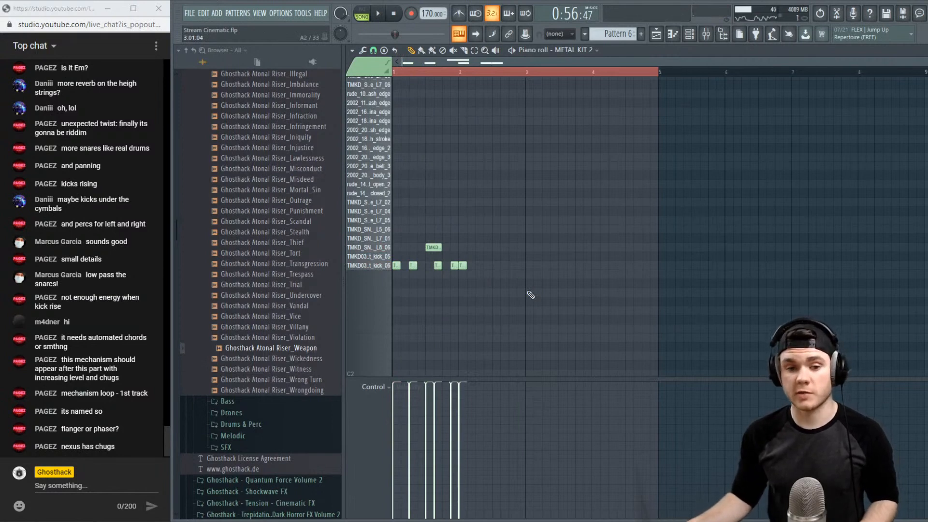
pyautogui.press('space')
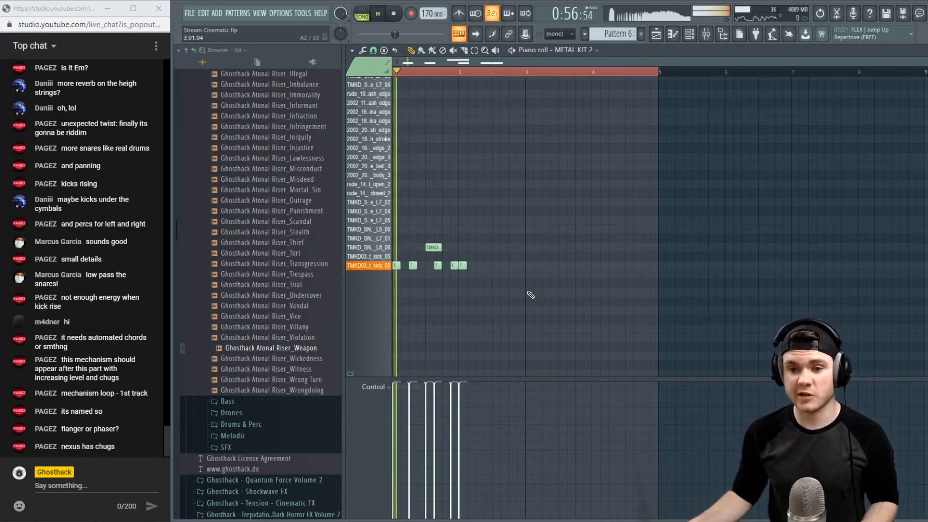
pyautogui.press('space')
pyautogui.press('space')
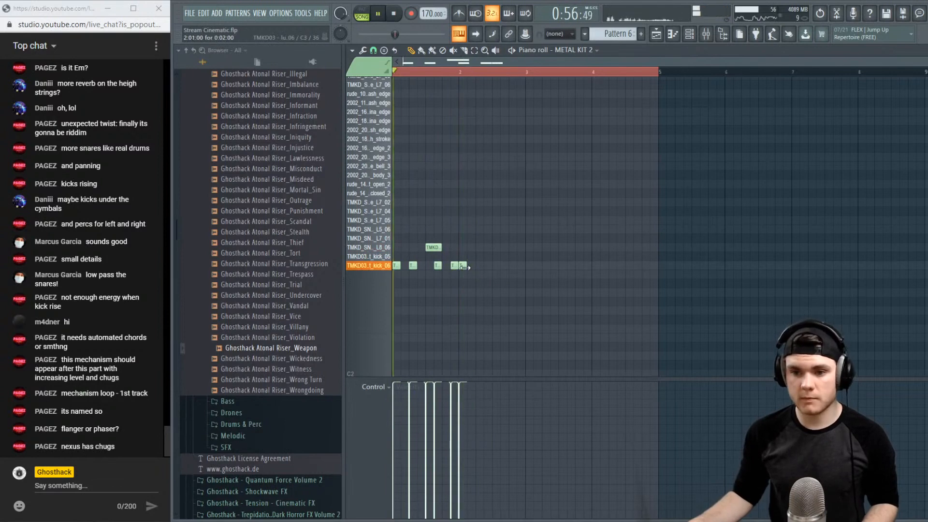
# Replace the kick at the start of bar 2 with a short kick_06 note on step 3, and replay the beat
pyautogui.rightClick(463, 265)
pyautogui.click(470, 266)
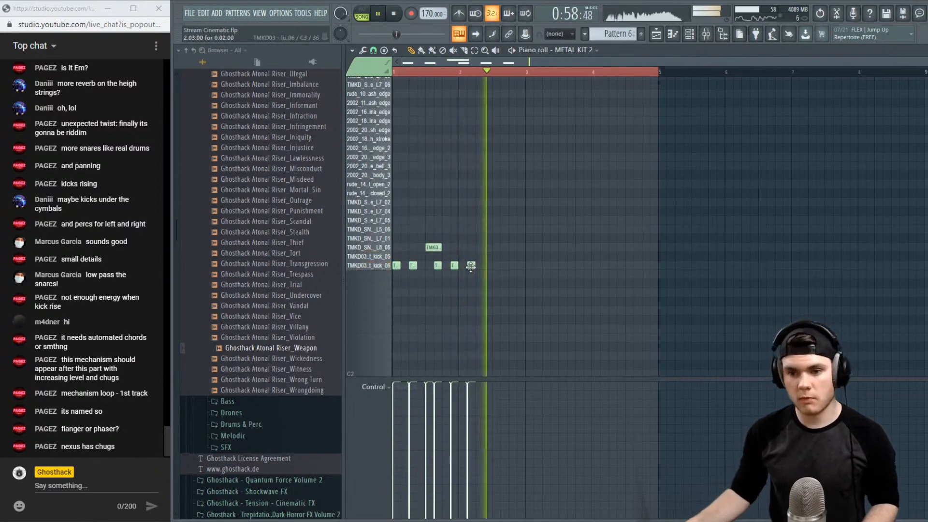
pyautogui.press('space')
pyautogui.press('space')
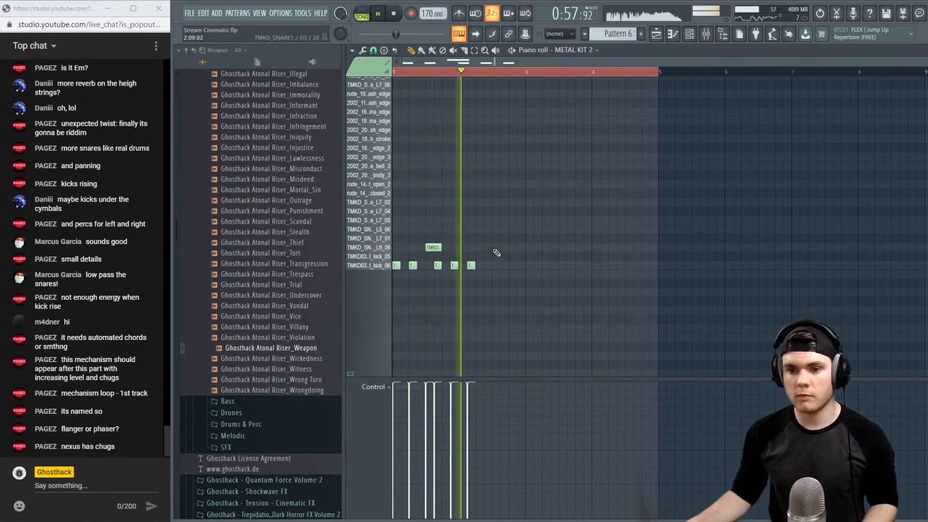
# Add an L8_06 snare on beat 3 of bar 2 and try layering L5_06 snares above both snare hits
pyautogui.press('space')
pyautogui.click(498, 248)
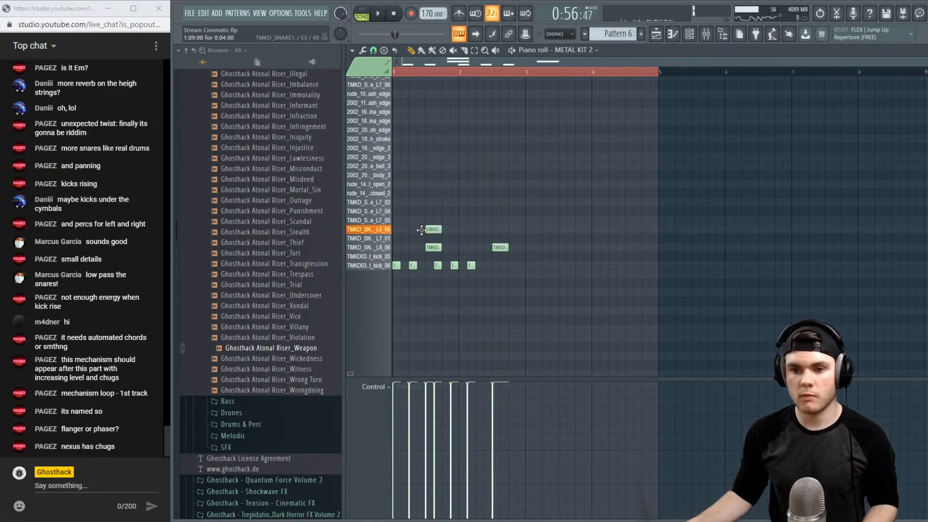
pyautogui.press('space')
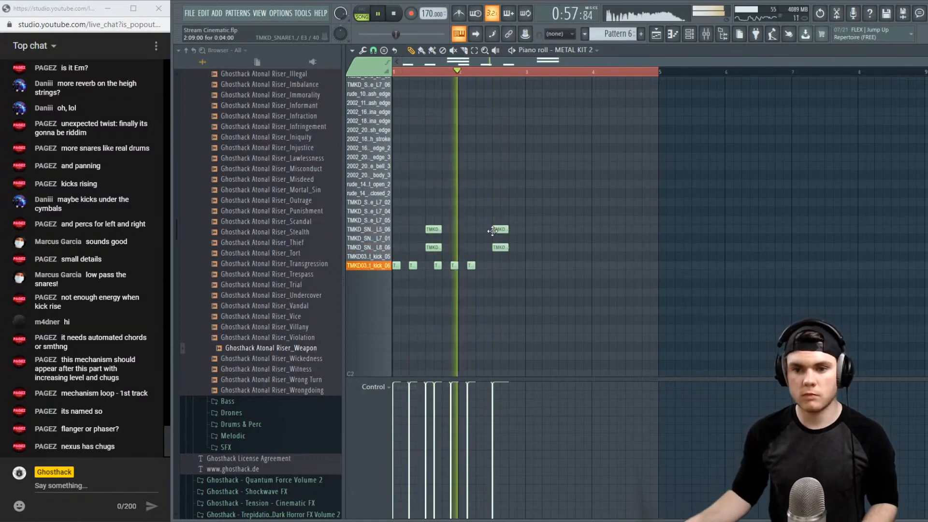
pyautogui.rightClick(428, 229)
# Add short kick_06 notes on steps 7 and 13 of bar 2 and replay the pattern
pyautogui.click(489, 265)
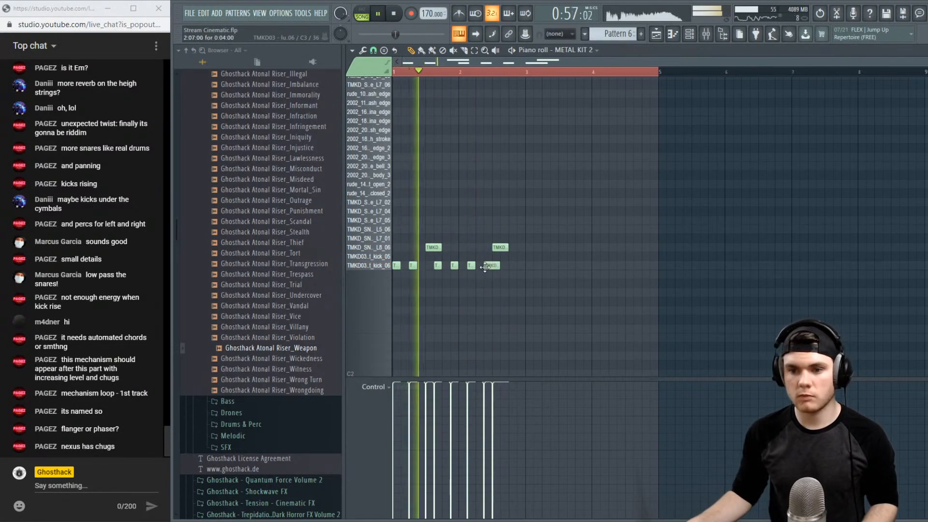
pyautogui.moveTo(497, 264); pyautogui.dragTo(489, 265)
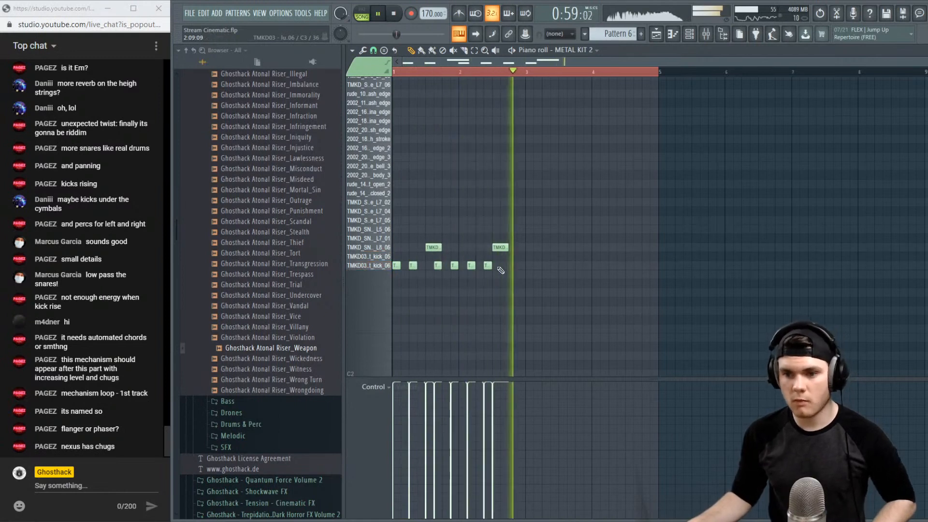
pyautogui.press('space')
pyautogui.press('space')
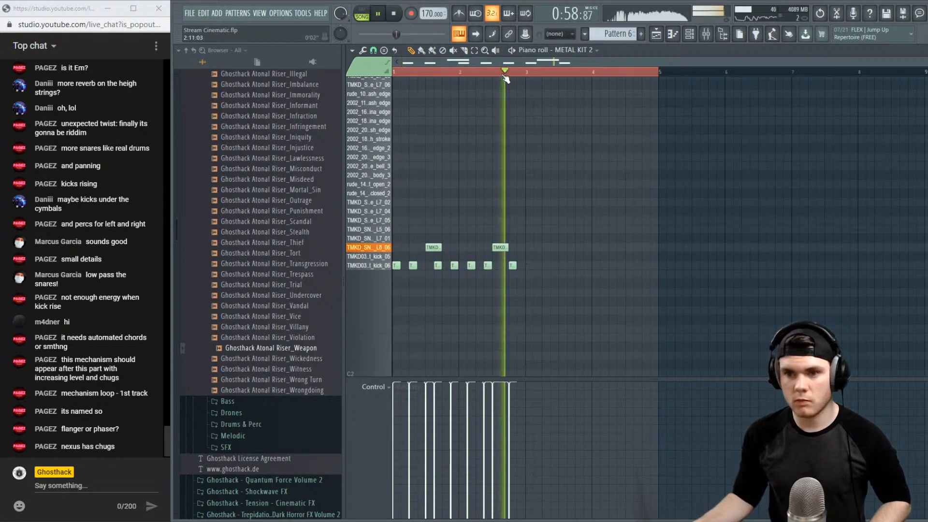
# Add short kick_06 notes on steps 1, 3 and 5 of bar 3 and replay the pattern
pyautogui.click(529, 265)
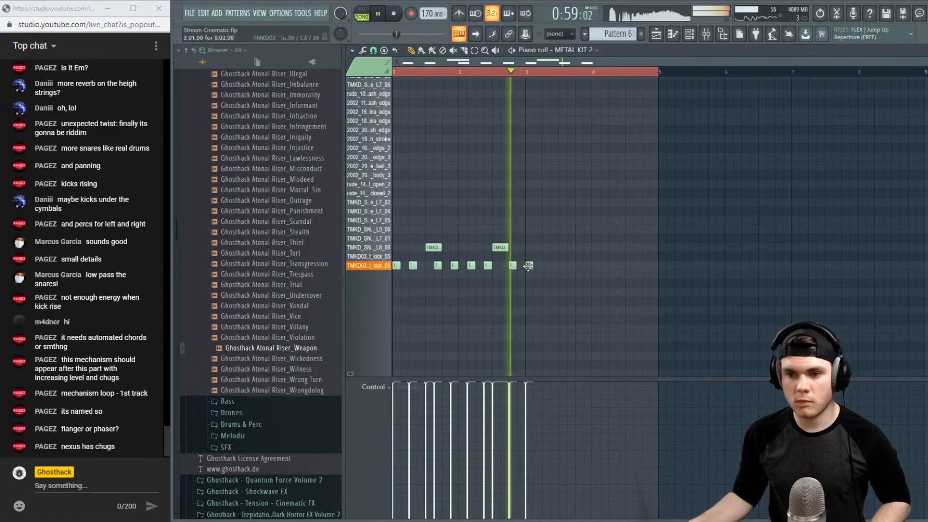
pyautogui.click(542, 267)
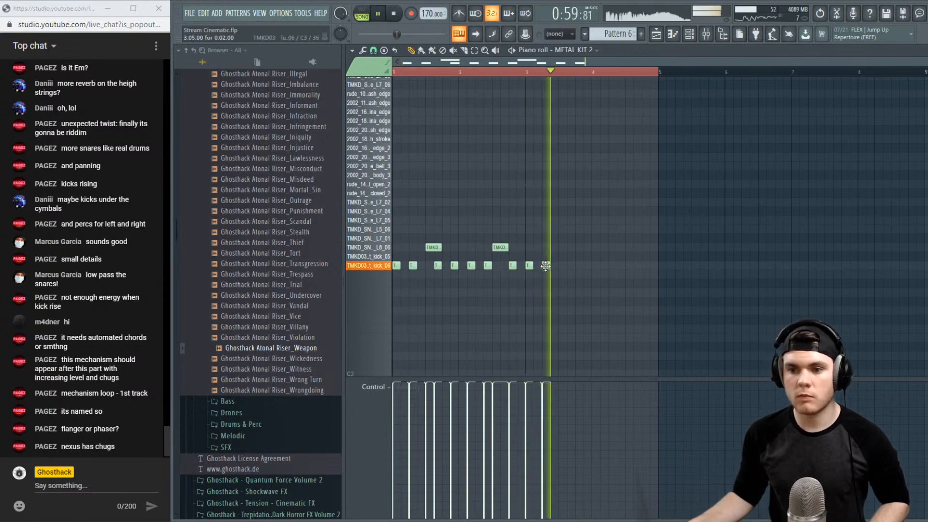
pyautogui.press('space')
pyautogui.press('space')
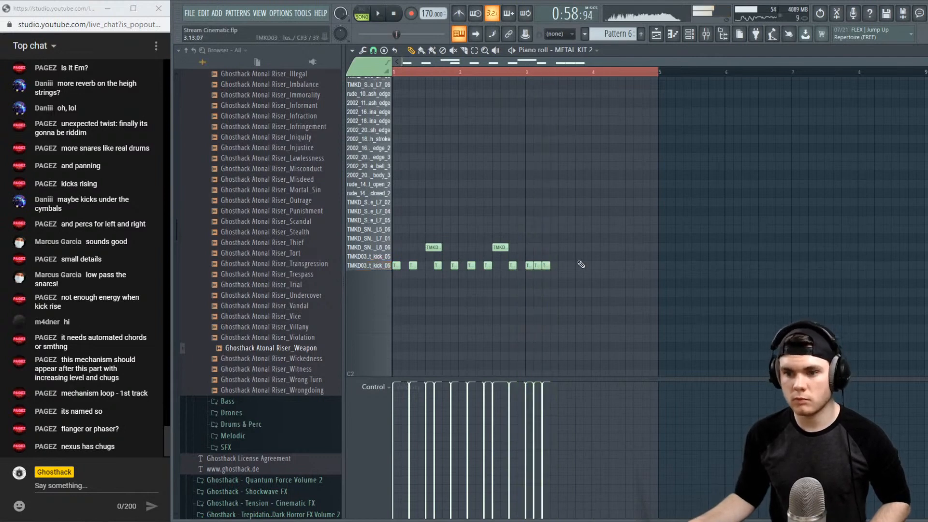
# Add L8_06 snares on beat 3 of bars 3 and 4, and short kicks on steps 11 and 15 of bar 3
pyautogui.click(561, 247)
pyautogui.moveTo(563, 249); pyautogui.dragTo(573, 248)
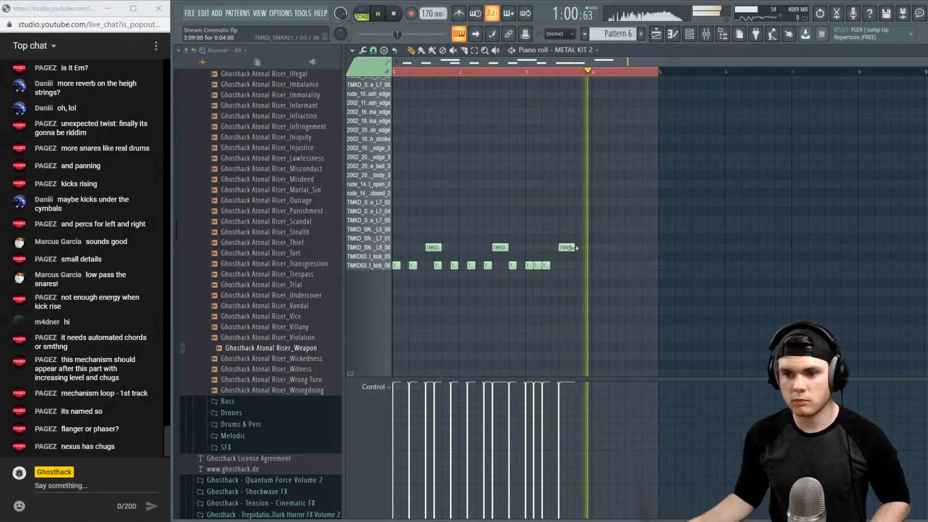
pyautogui.click(624, 247)
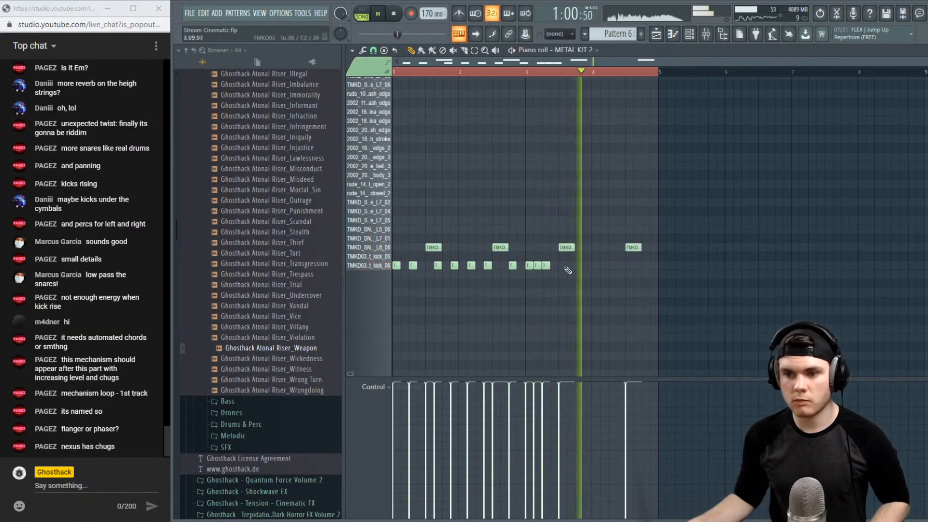
pyautogui.click(571, 265)
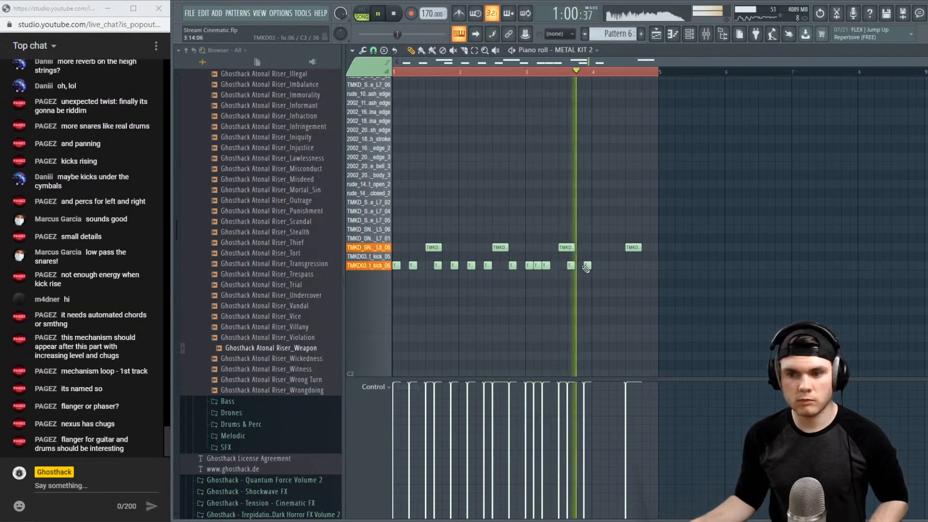
pyautogui.click(586, 265)
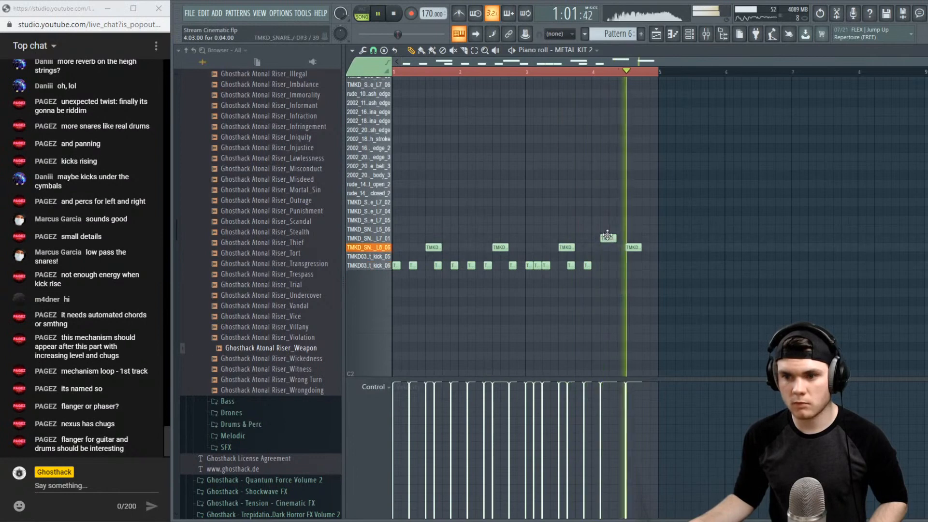
# In bar 4, add an L7_01 snare on step 3, a kick_06 on step 7 and a kick_05 on step 8
pyautogui.click(608, 237)
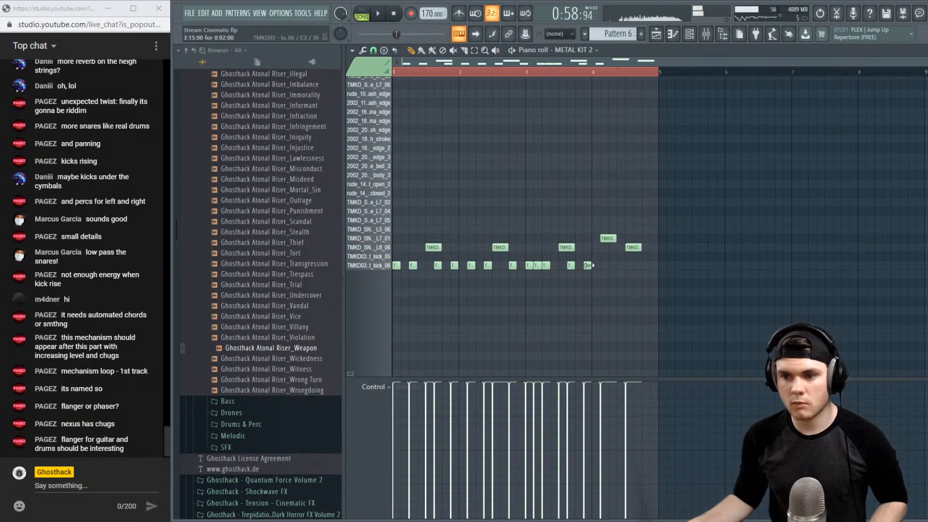
pyautogui.click(620, 264)
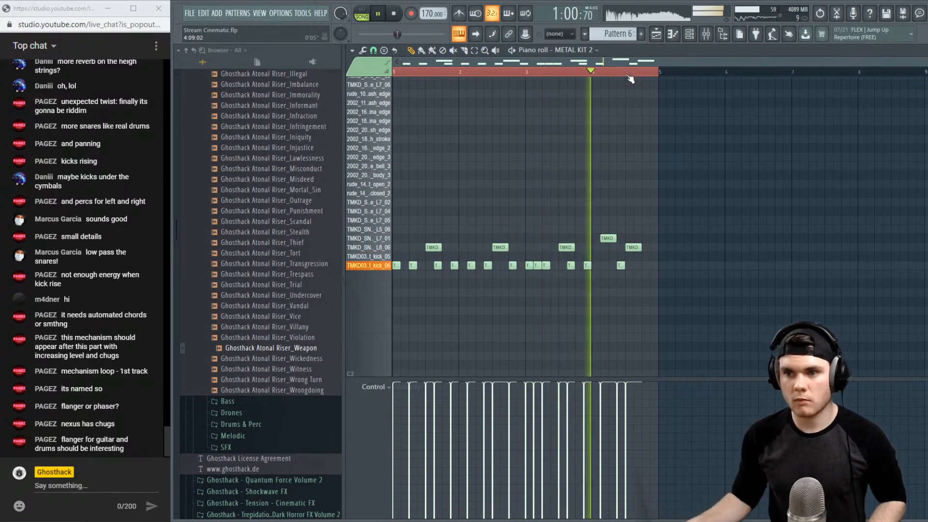
pyautogui.scroll(5, 631, 78)
pyautogui.press('space')
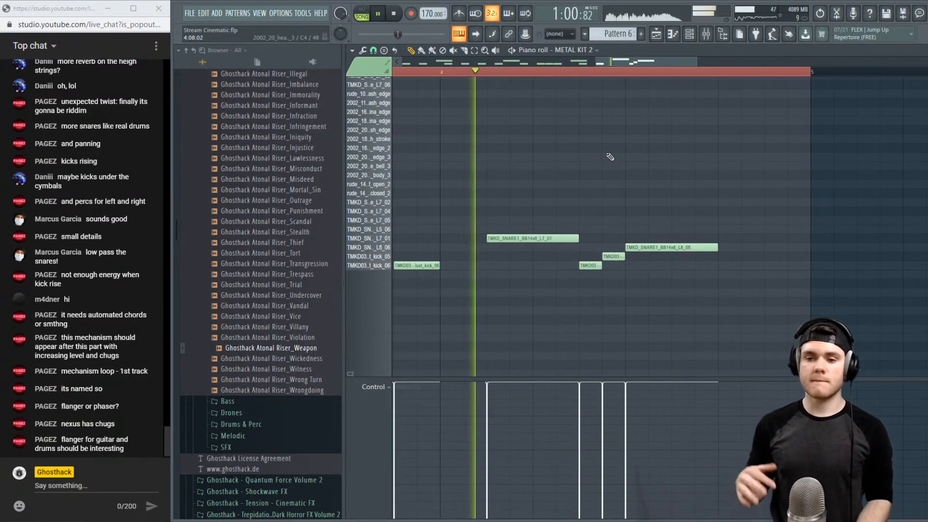
pyautogui.press('space')
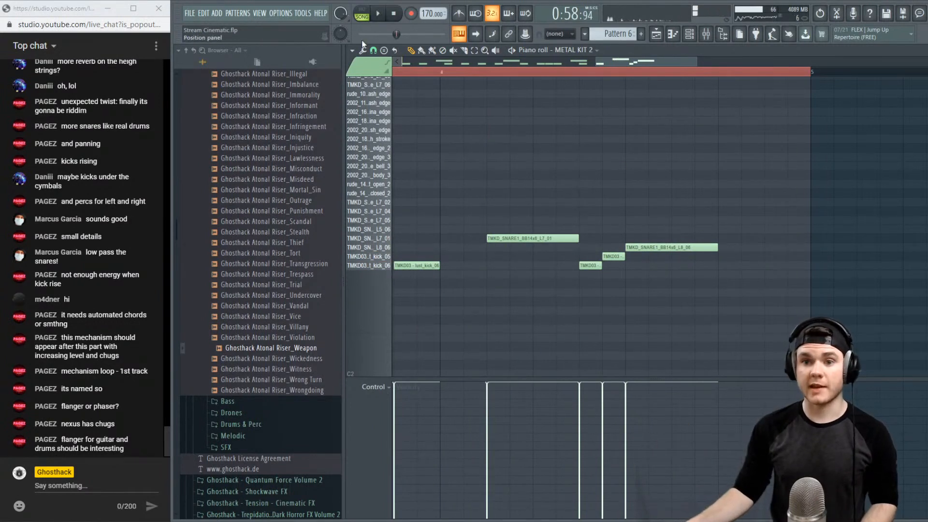
# With a finer snap, rework the kicks before bar 4's L8_06 snare into an evenly spaced kick_06, kick_05, kick_06 triplet
pyautogui.click(373, 50)
pyautogui.click(395, 149)
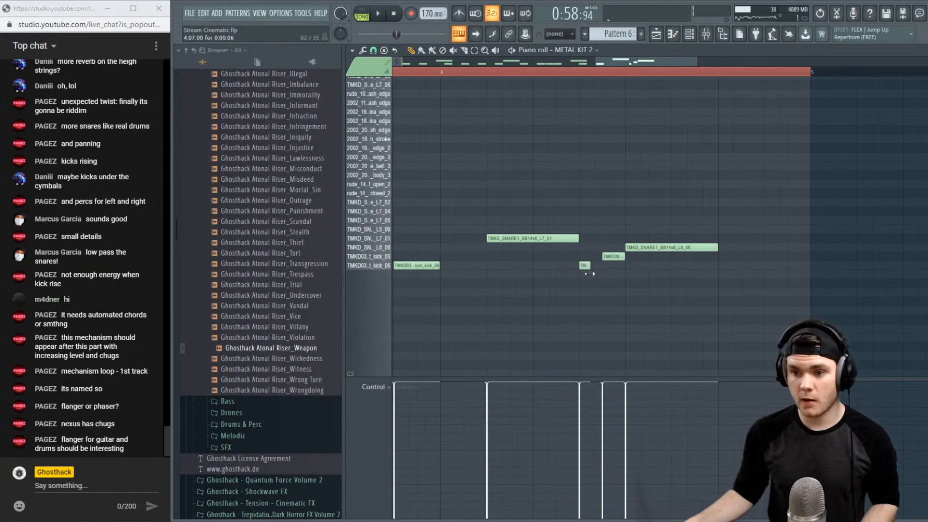
pyautogui.click(612, 265)
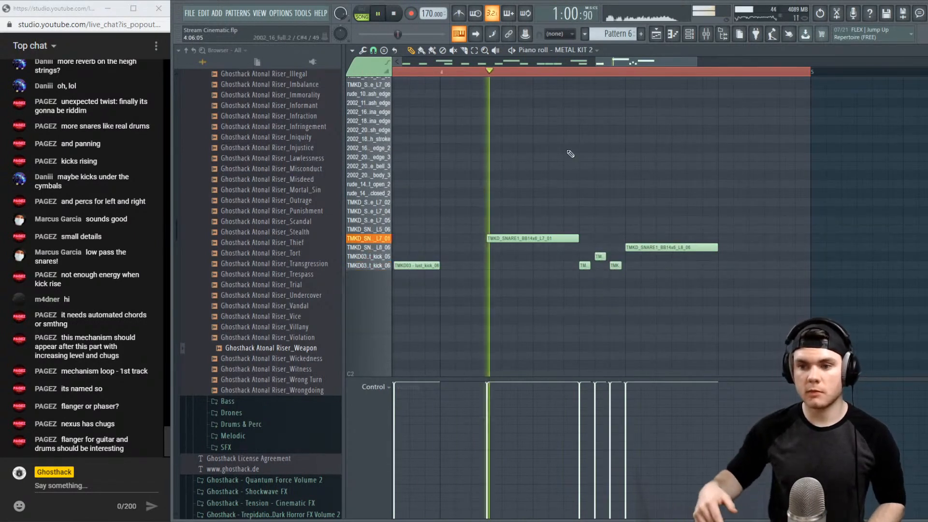
pyautogui.press('space')
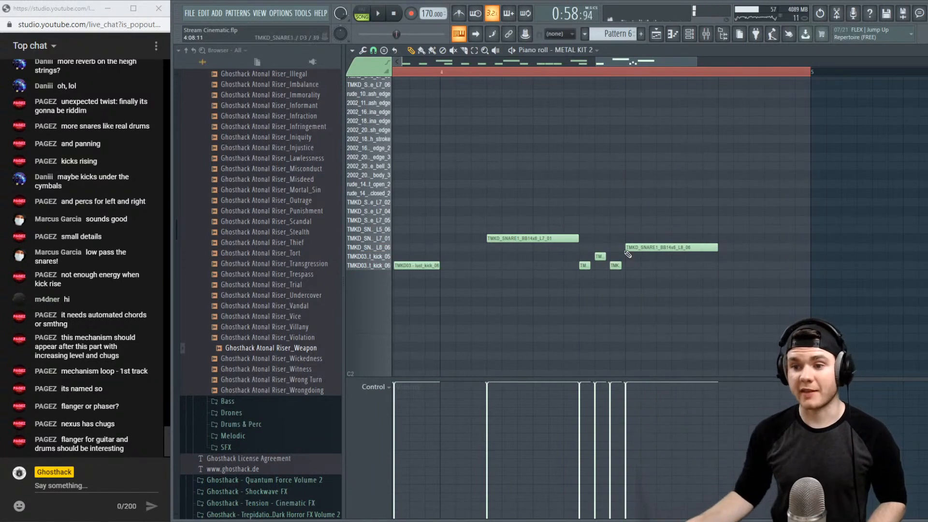
# Replay the fill and add a kick_06 note on beat 4 of bar 4, right after the last snare
pyautogui.press('space')
pyautogui.keyDown('ctrl'); pyautogui.scroll(-2, 627, 253); pyautogui.keyUp('ctrl')
pyautogui.scroll(-1, 555, 247)
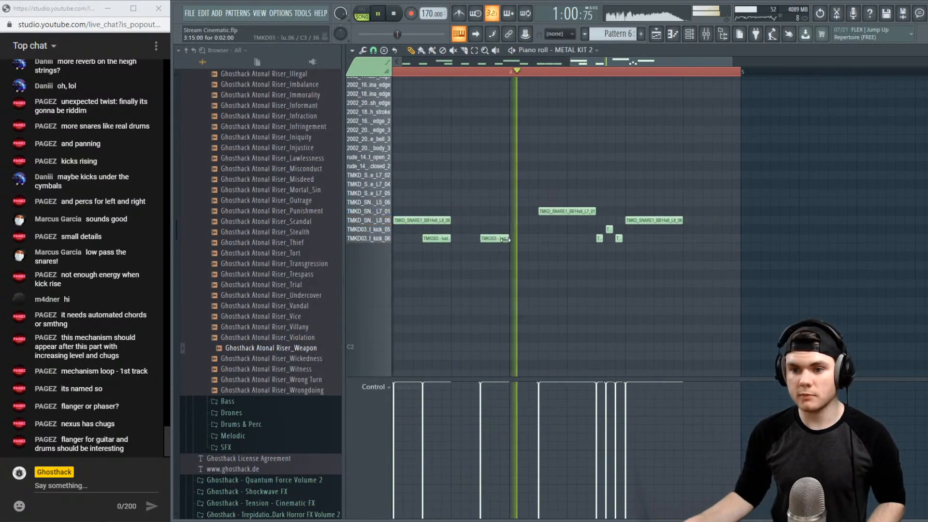
pyautogui.click(687, 241)
pyautogui.moveTo(571, 63); pyautogui.dragTo(298, 73)
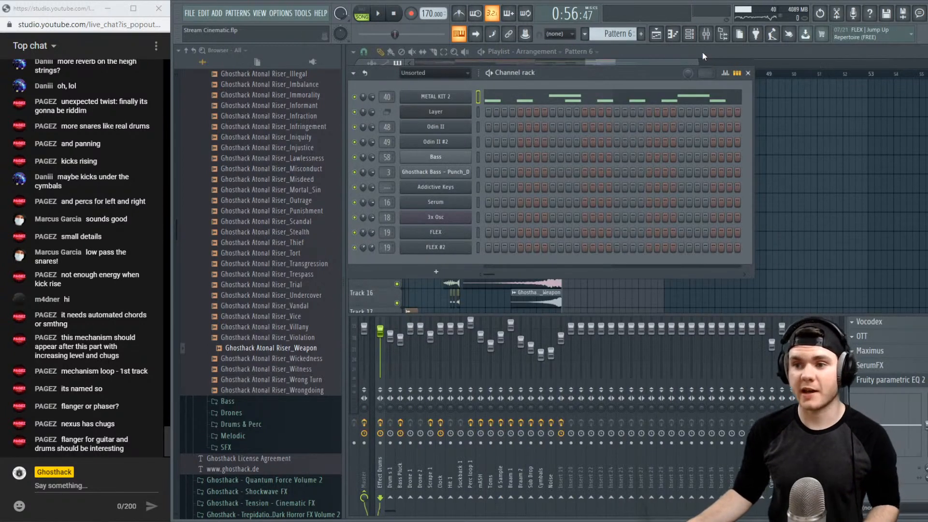
# Return to the playlist and play the arrangement from mid bar 40 through the new riff section
pyautogui.click(703, 52)
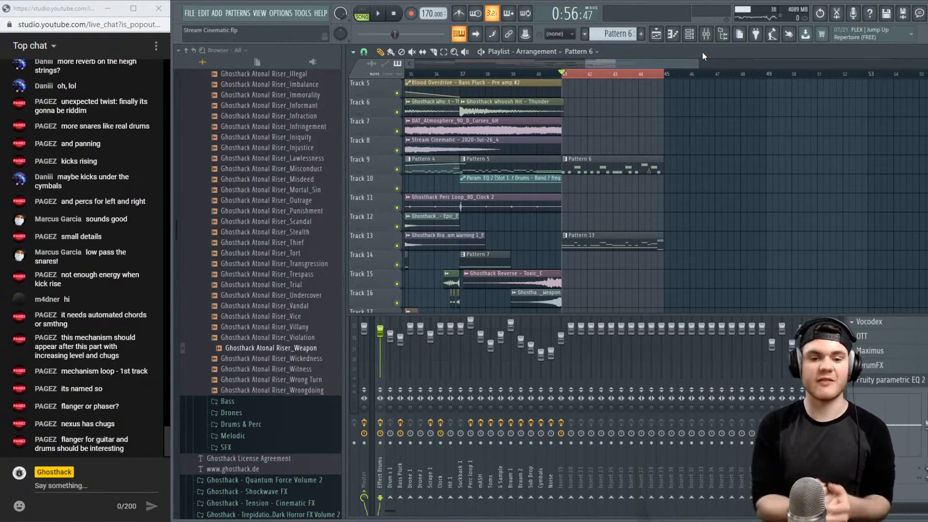
pyautogui.click(551, 74)
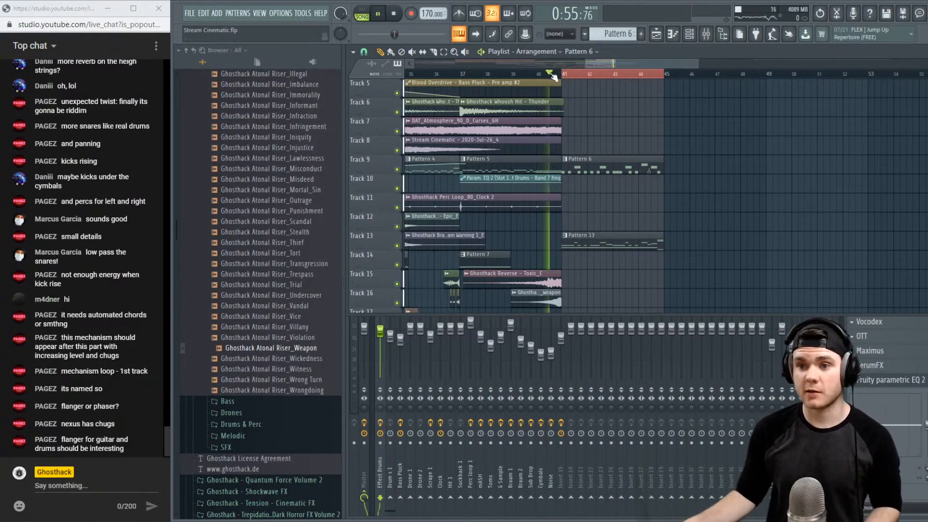
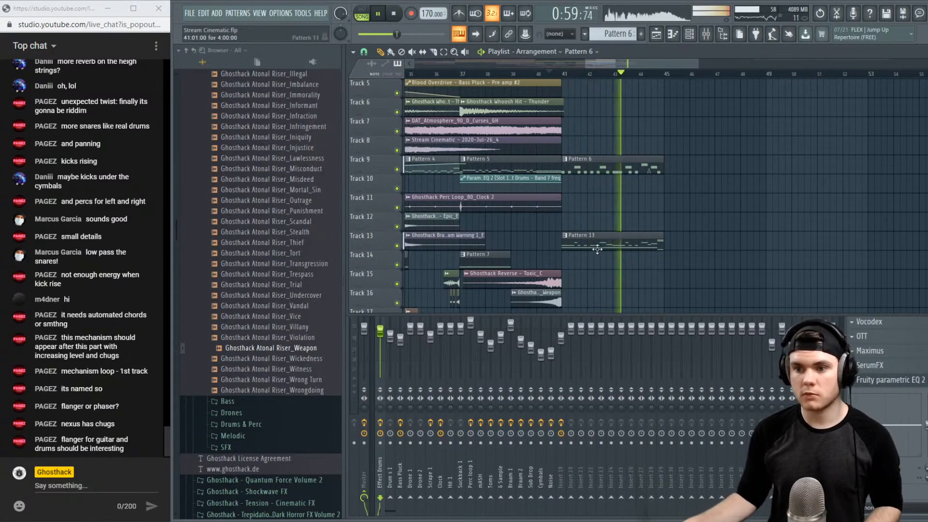
pyautogui.click(632, 330)
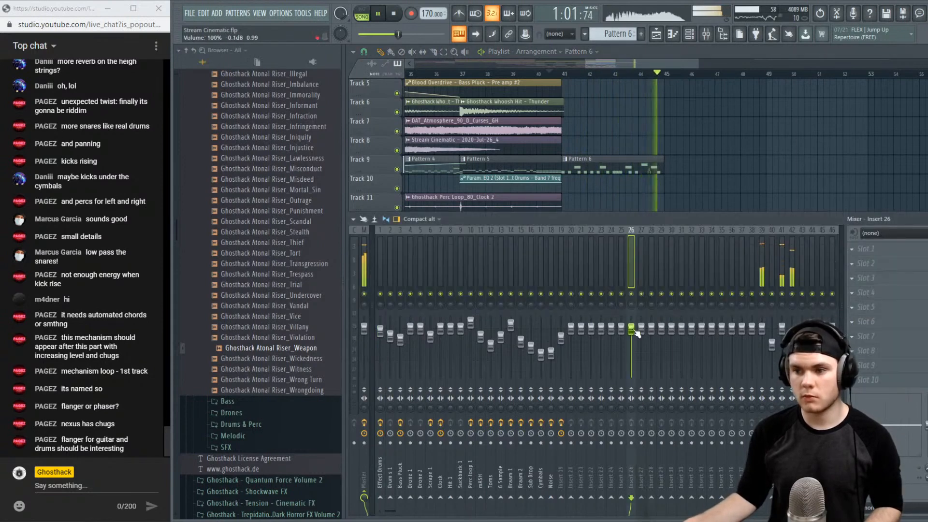
pyautogui.press('space')
pyautogui.press('space')
# Check the Snare mixer track, solo the Rhythm track briefly and lower its volume slightly, and place the playhead just before bar 41
pyautogui.click(792, 345)
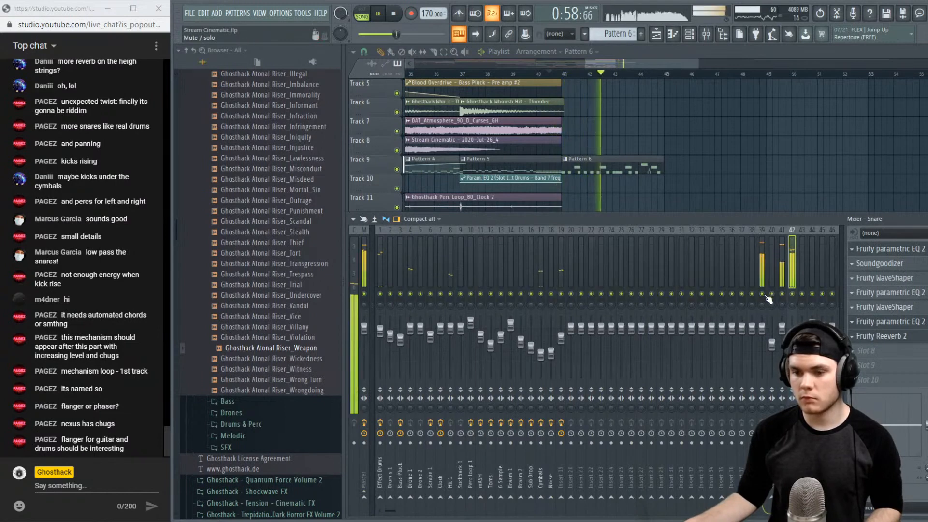
pyautogui.moveTo(396, 505); pyautogui.dragTo(483, 500)
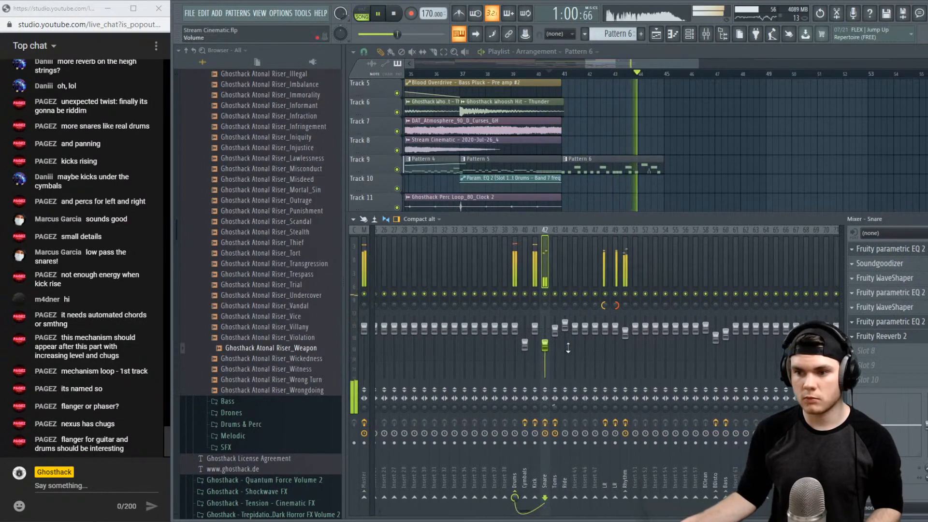
pyautogui.click(625, 331)
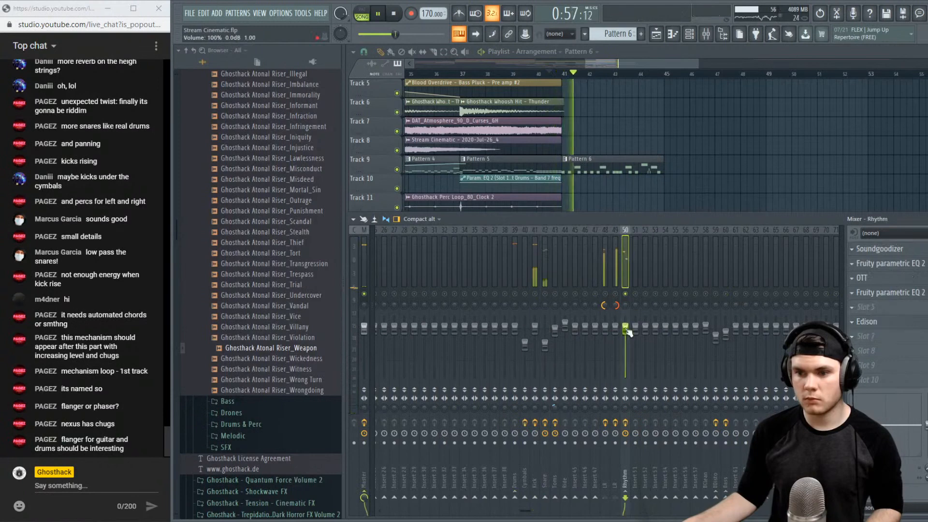
pyautogui.rightClick(626, 293)
pyautogui.moveTo(625, 328); pyautogui.dragTo(625, 332)
pyautogui.press('space')
pyautogui.click(558, 73)
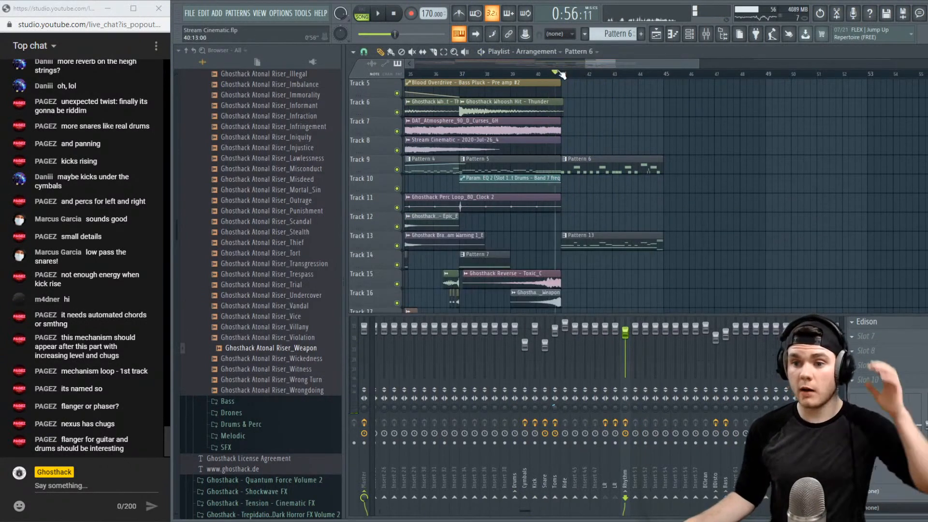
# Place the playhead at bar 41, select Pattern 13 and play the arrangement through the new riff section
pyautogui.click(566, 74)
pyautogui.click(603, 242)
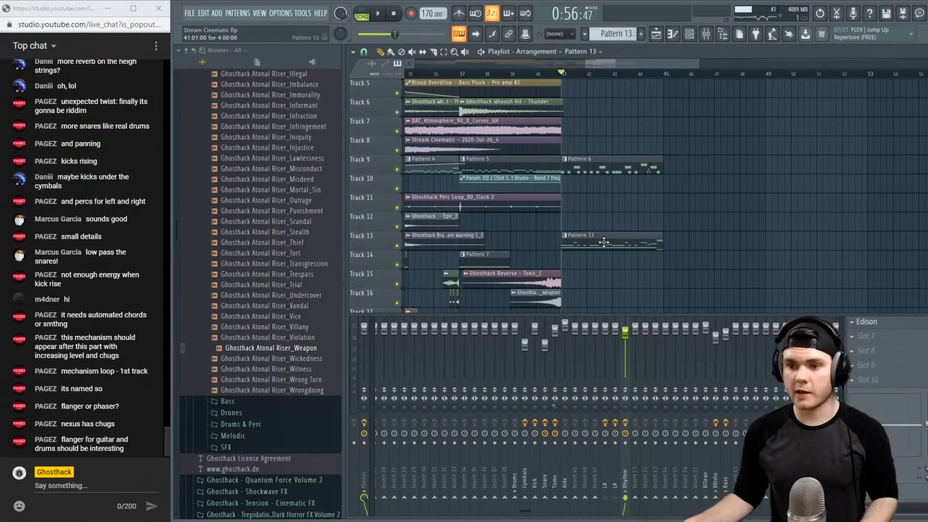
pyautogui.doubleClick(603, 242)
pyautogui.press('Escape')
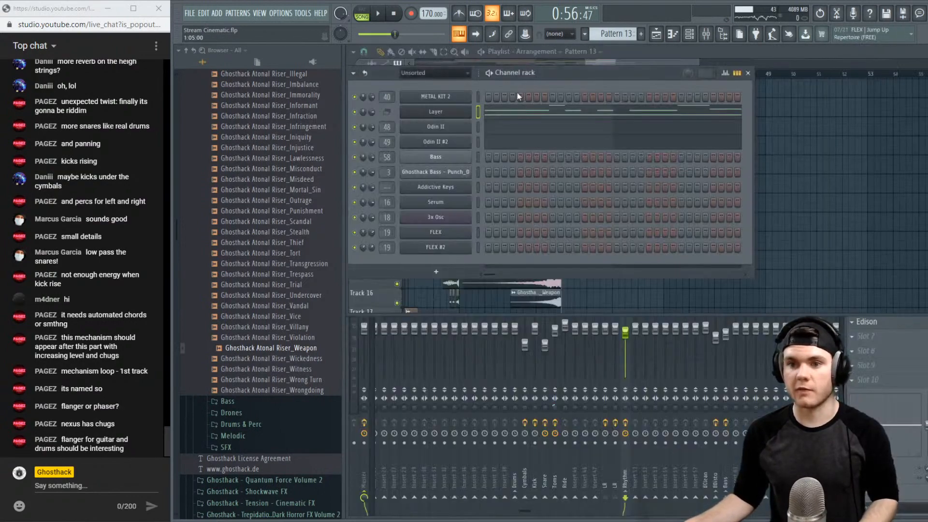
pyautogui.press('F6')
pyautogui.scroll(-1, 623, 216)
pyautogui.press('space')
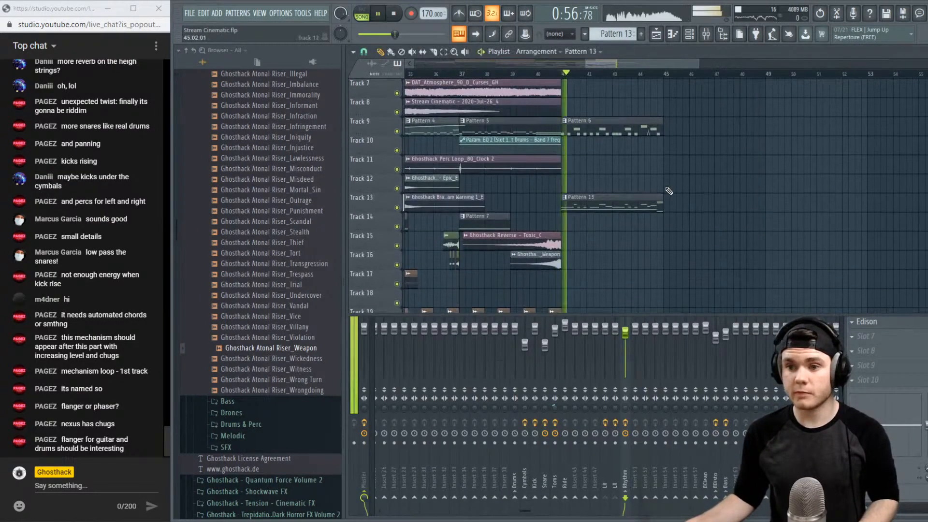
# Switch Pattern 13 to pattern playback, check the Bass channel's BooBass instrument and open that channel's piano roll
pyautogui.doubleClick(623, 217)
pyautogui.press('Escape')
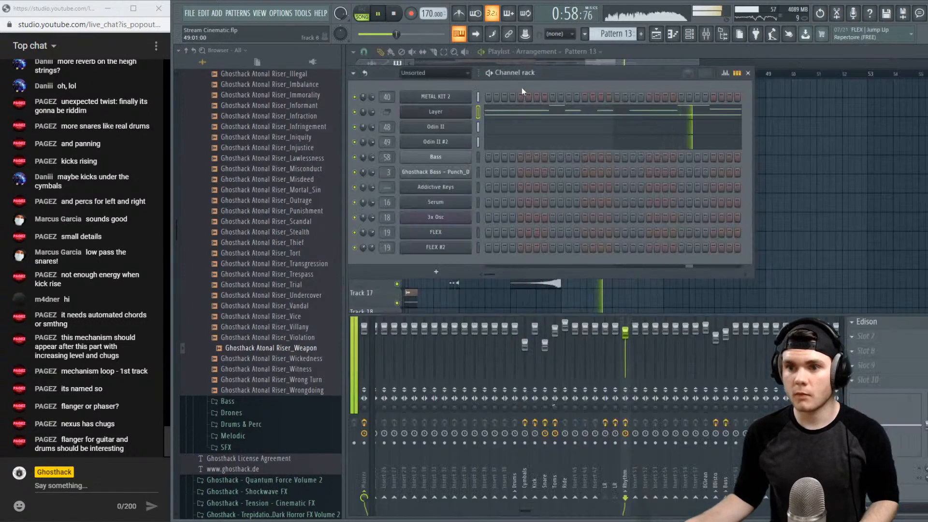
pyautogui.press('l')
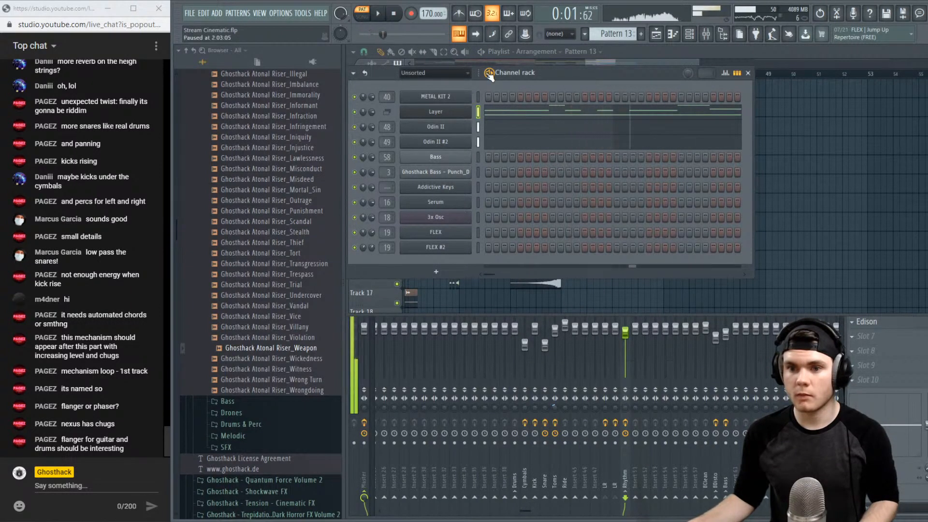
pyautogui.click(478, 157)
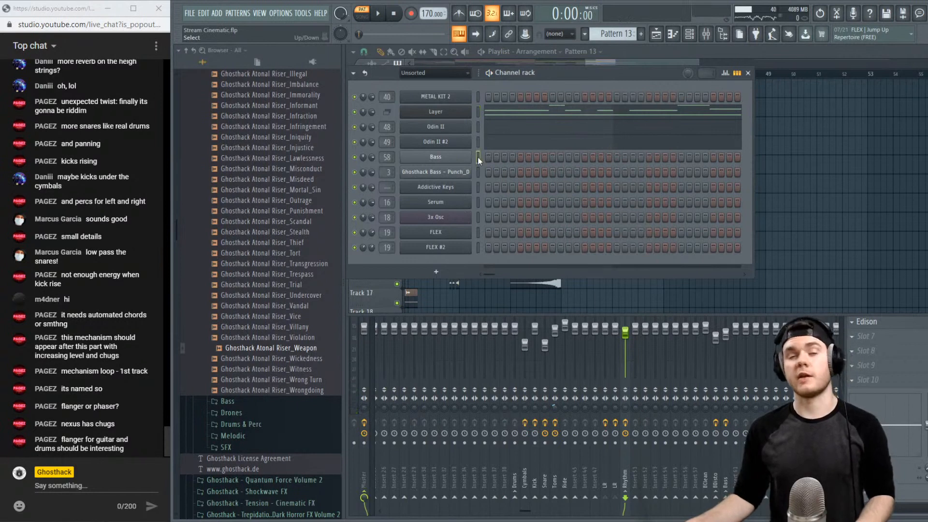
pyautogui.click(441, 160)
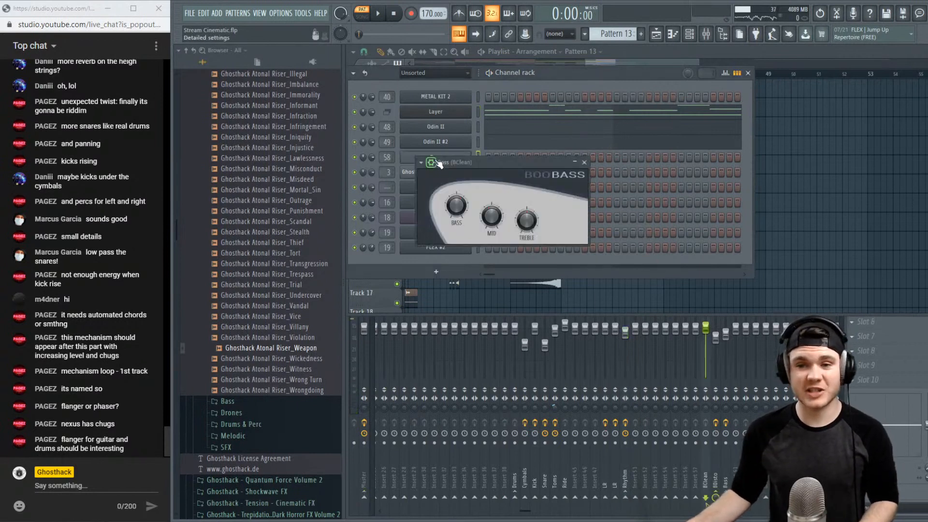
pyautogui.click(583, 162)
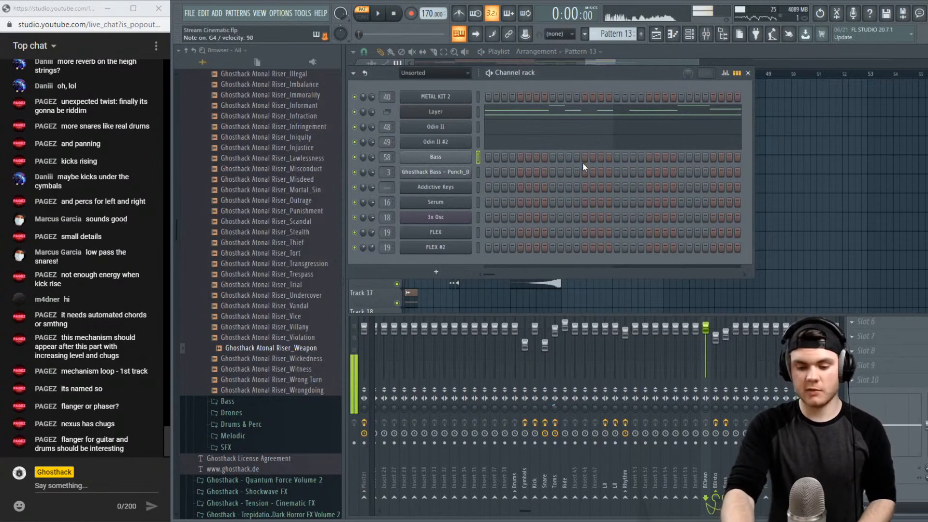
pyautogui.rightClick(472, 157)
pyautogui.click(487, 157)
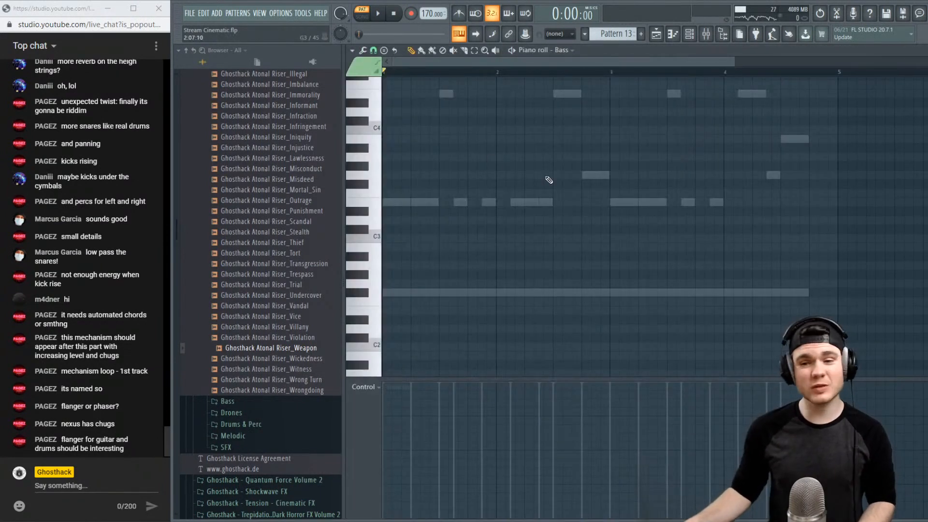
# Draw three consecutive one-beat E4 bass notes on beats 1, 2 and 3 of bar 1 and play them
pyautogui.press('space')
pyautogui.press('space')
pyautogui.moveTo(389, 202); pyautogui.dragTo(406, 203)
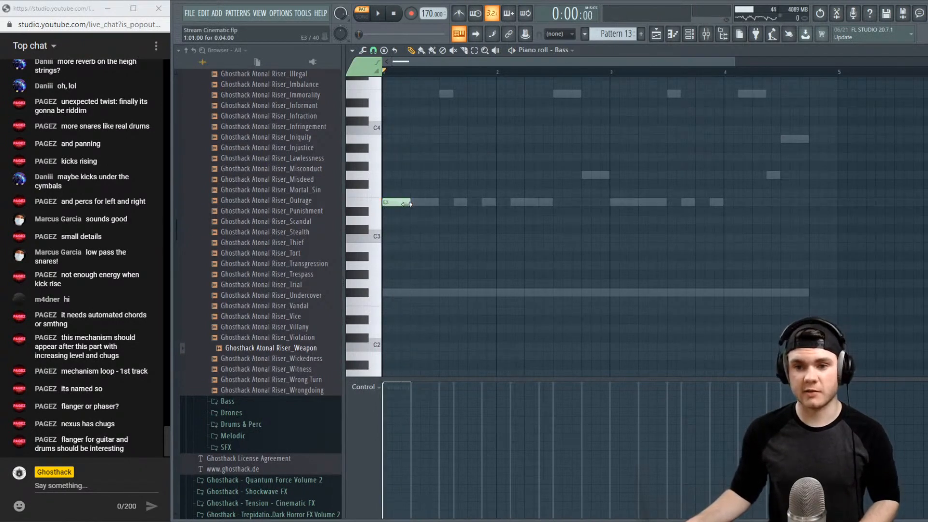
pyautogui.click(418, 92)
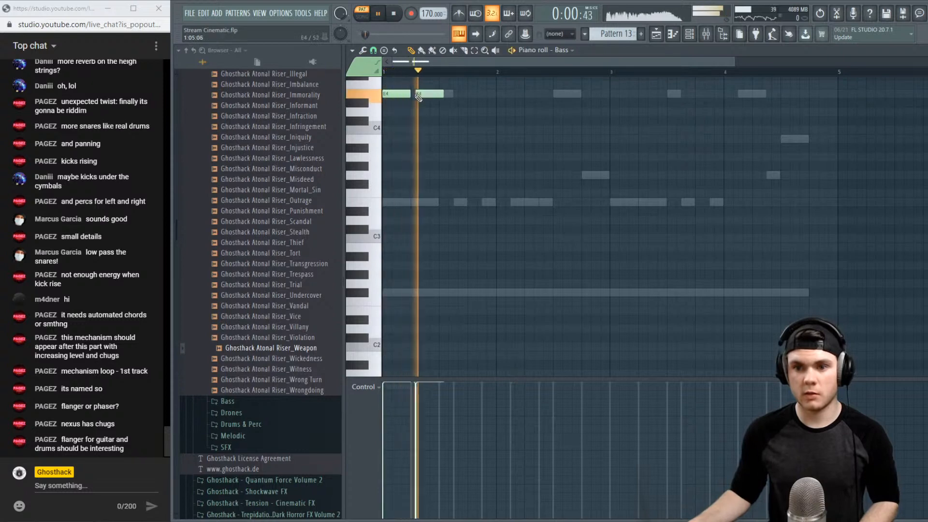
pyautogui.scroll(2, 442, 145)
pyautogui.click(447, 150)
pyautogui.press('space')
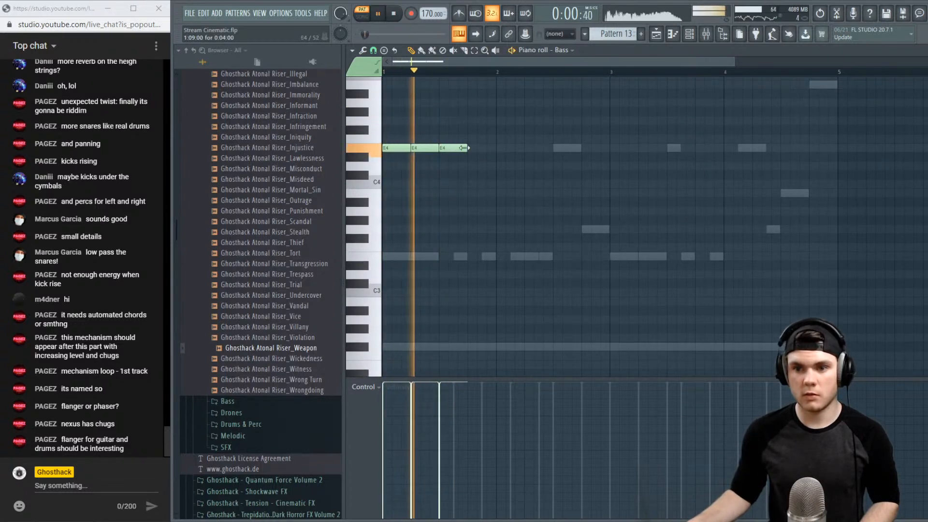
# Shorten bar 1's beat 3 bass note, set the snap to Line, and add short E4 notes on steps 11 and 15
pyautogui.click(455, 148)
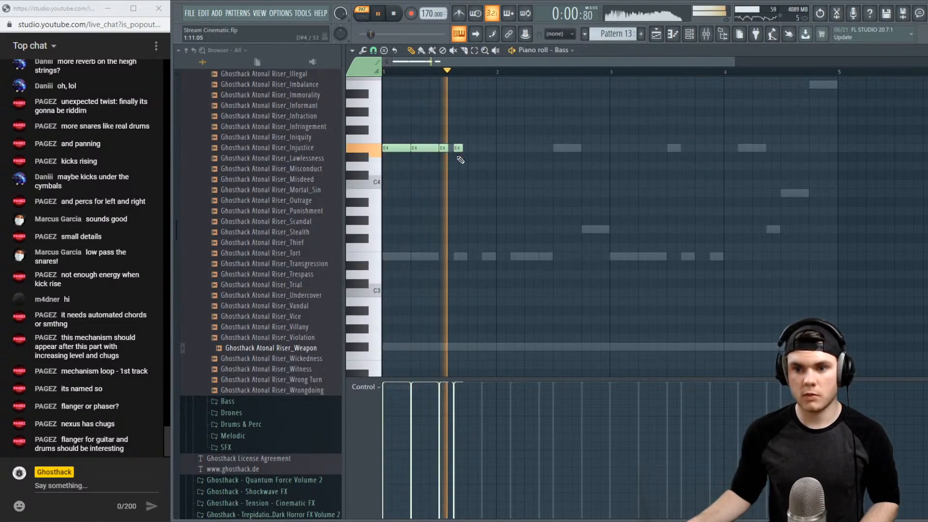
pyautogui.press('space')
pyautogui.click(375, 52)
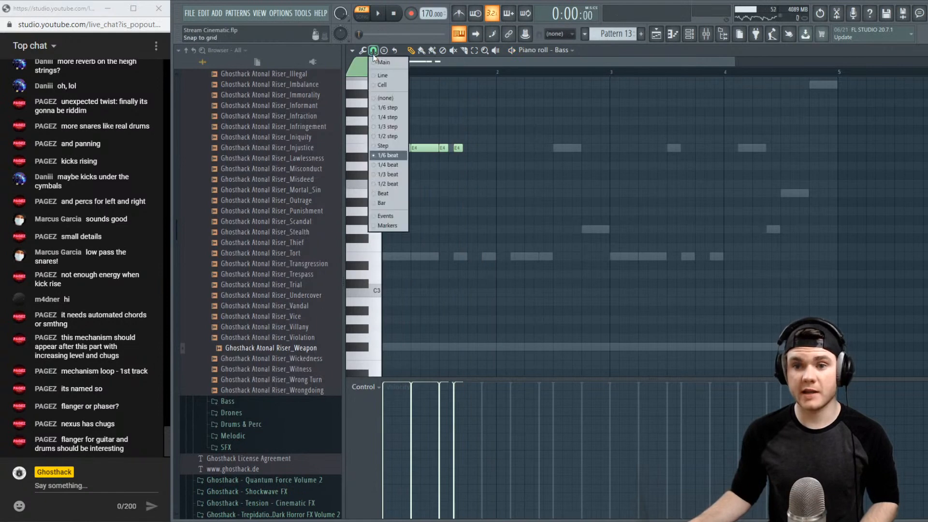
pyautogui.click(387, 75)
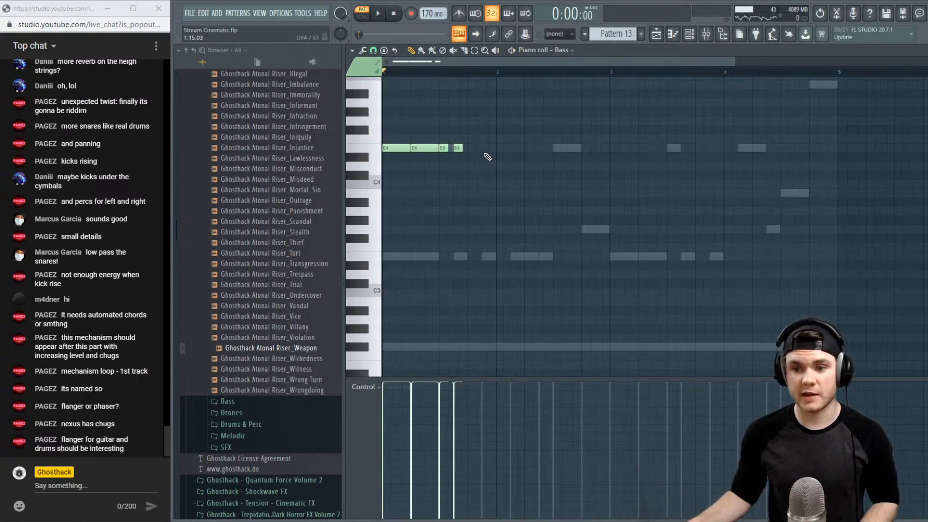
pyautogui.press('space')
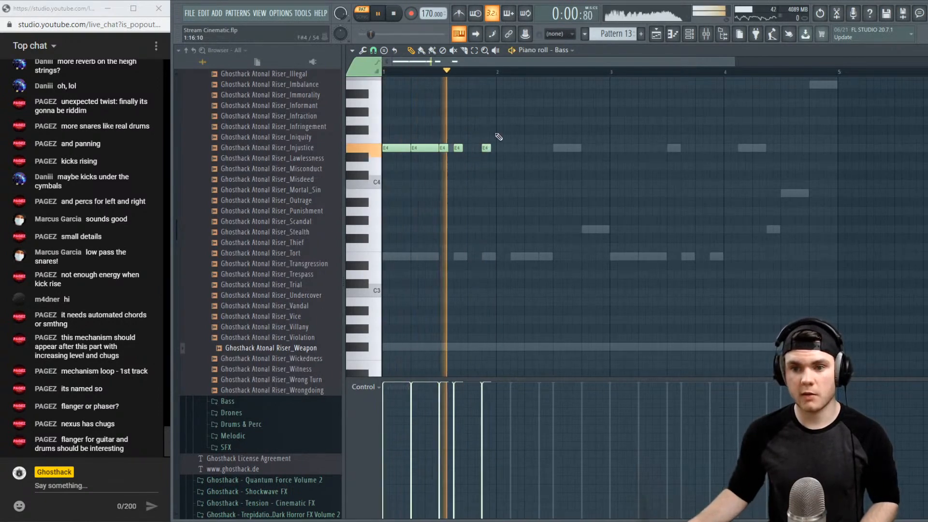
pyautogui.press('space')
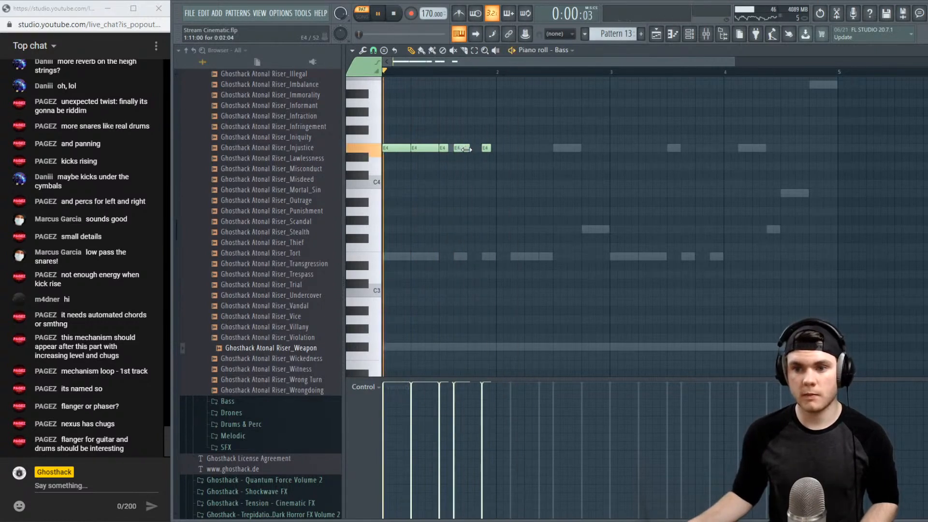
# Lengthen bar 1's E4 notes on steps 11 and 15 to two steps and add E4 notes on steps 3 and 7 of bar 2
pyautogui.moveTo(466, 149)
pyautogui.mouseDown()
pyautogui.moveTo(482, 147)
pyautogui.moveTo(466, 149)
pyautogui.mouseUp()
pyautogui.rightClick(486, 148)
pyautogui.click(486, 149)
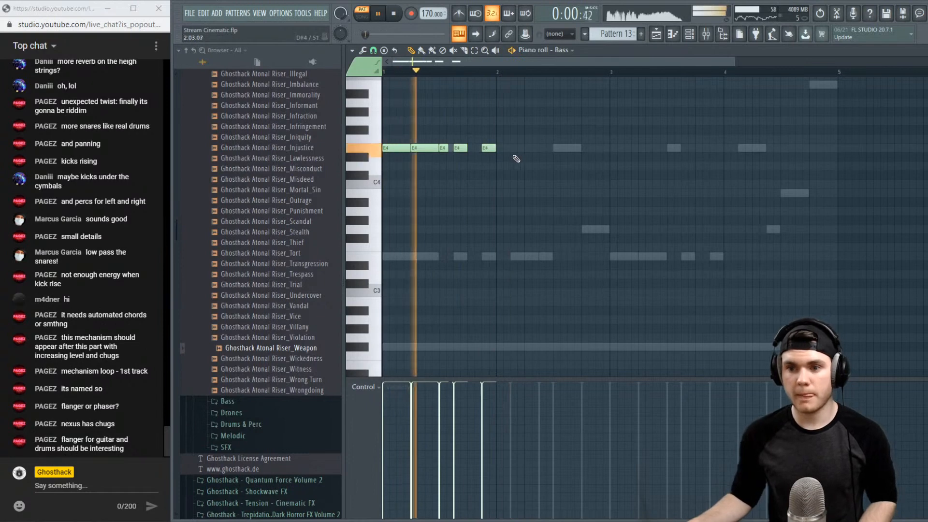
pyautogui.press('space')
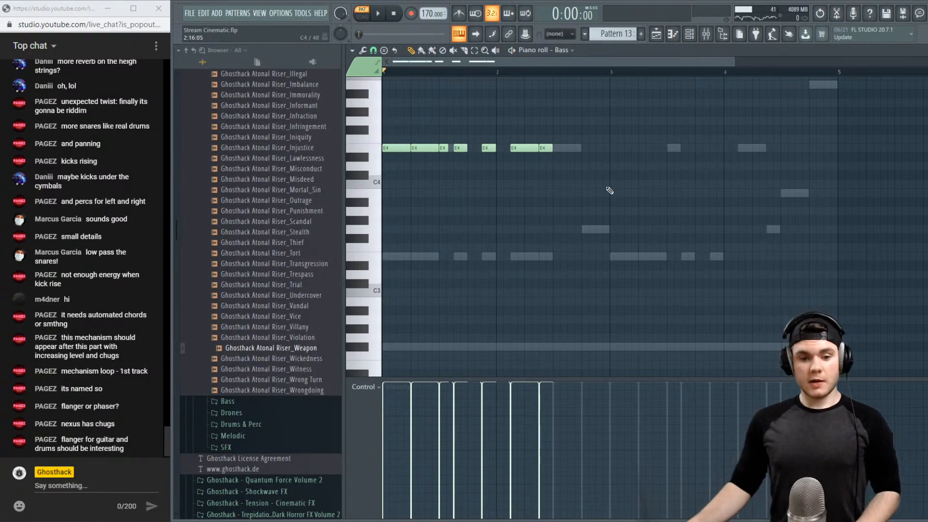
# Add a one-beat E4 bass note on beat 3 of bar 2 and play the line
pyautogui.scroll(2, 610, 190)
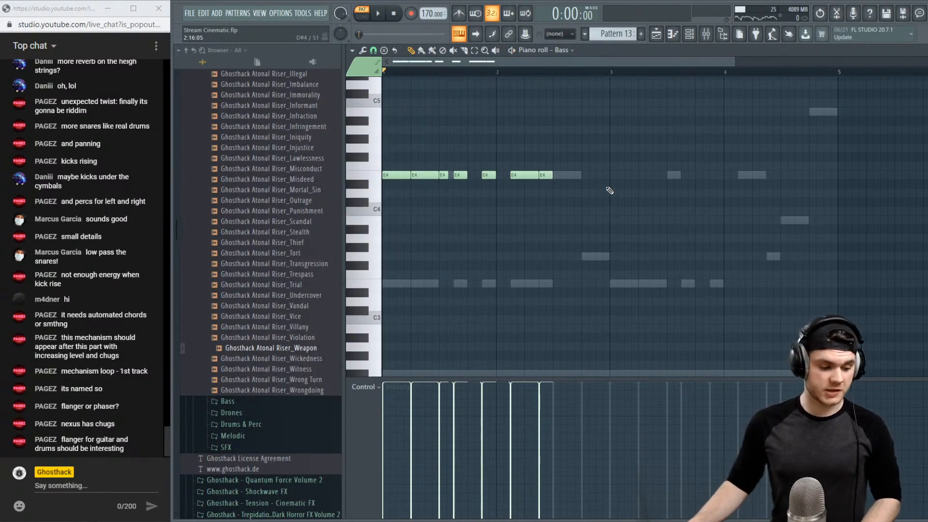
pyautogui.click(572, 176)
pyautogui.press('space')
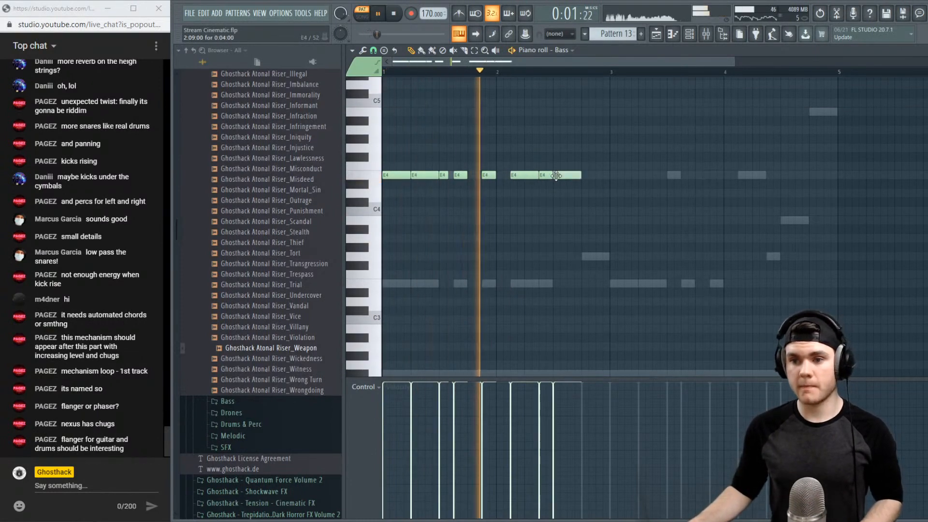
pyautogui.press('space')
pyautogui.scroll(6, 463, 256)
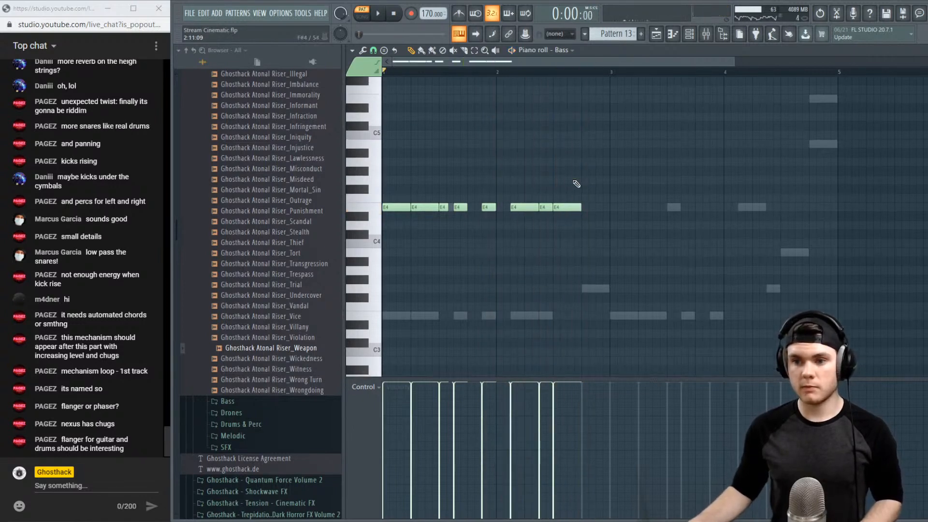
pyautogui.press('space')
# Raise bar 2's beat 3 bass note to E5; try bar 1's beat 3 note an octave higher and return it to E4
pyautogui.press('space')
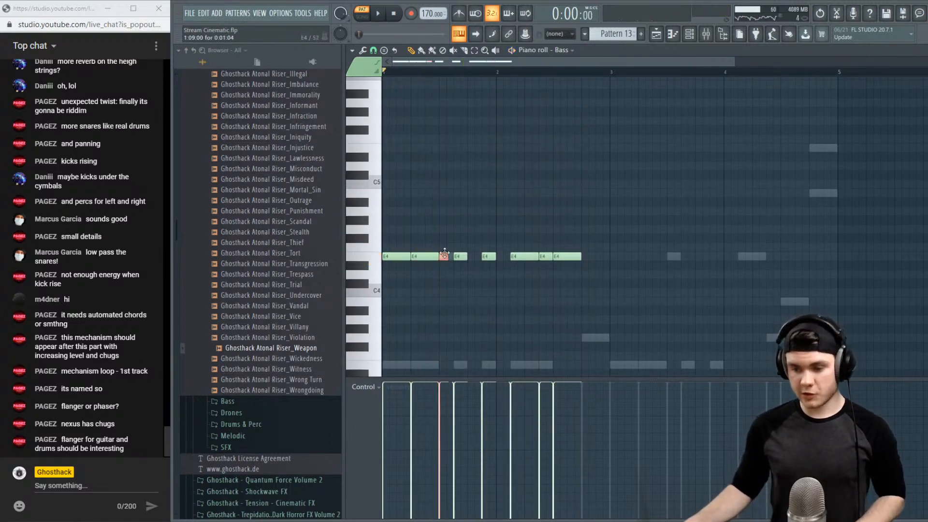
pyautogui.press('space')
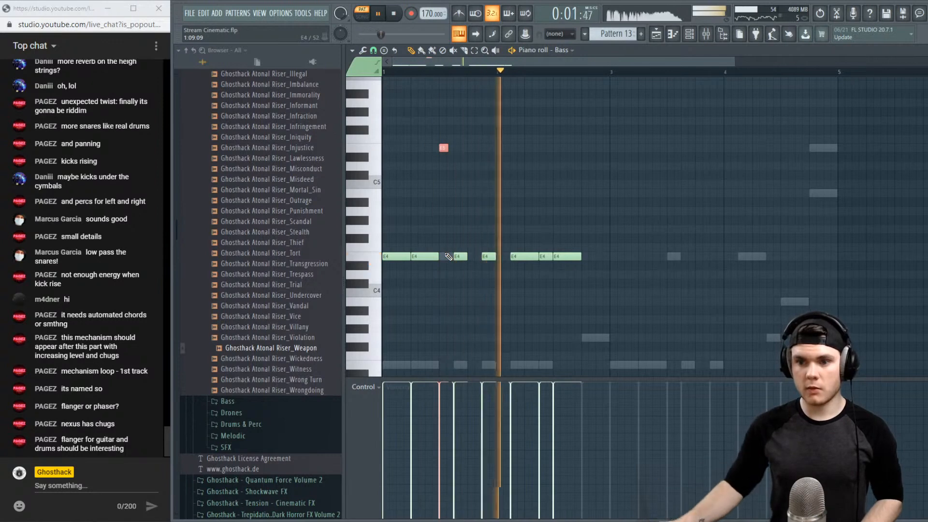
pyautogui.click(573, 256)
pyautogui.hotkey('ctrl', 'Up')
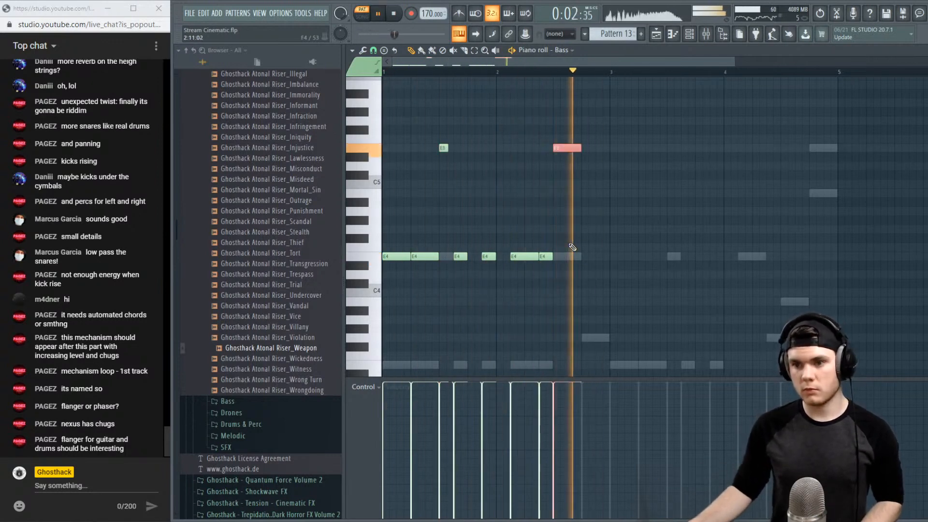
pyautogui.click(442, 148)
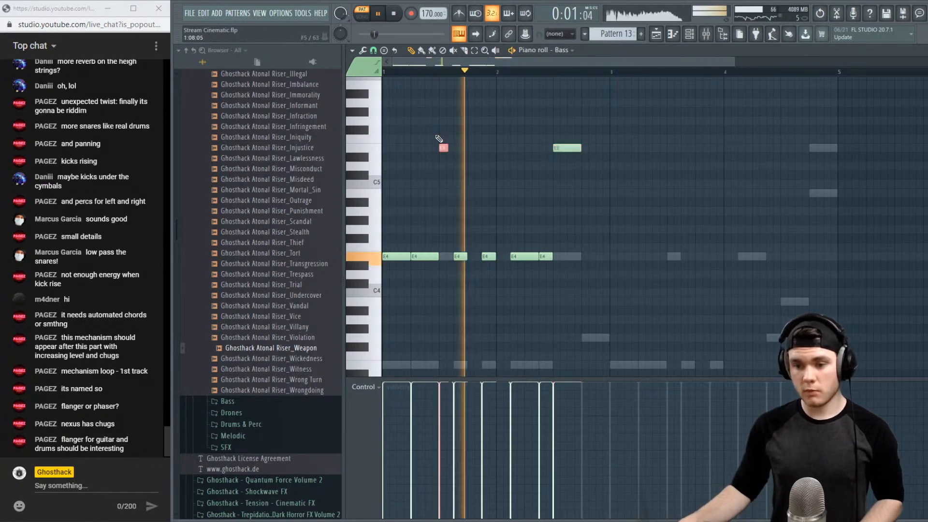
pyautogui.hotkey('ctrl', 'Down')
# Add a one-beat G4 bass note on beat 4 of bar 2 and replay the phrase
pyautogui.press('space')
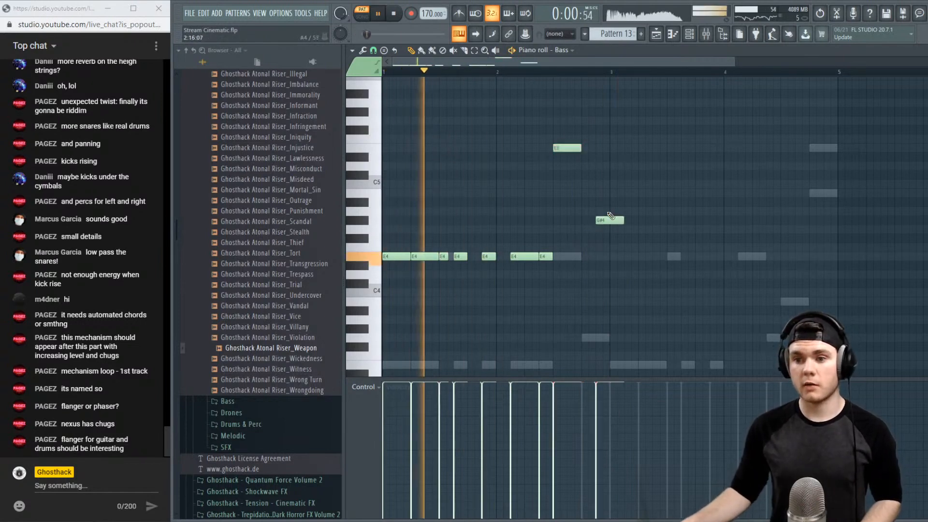
pyautogui.click(518, 256)
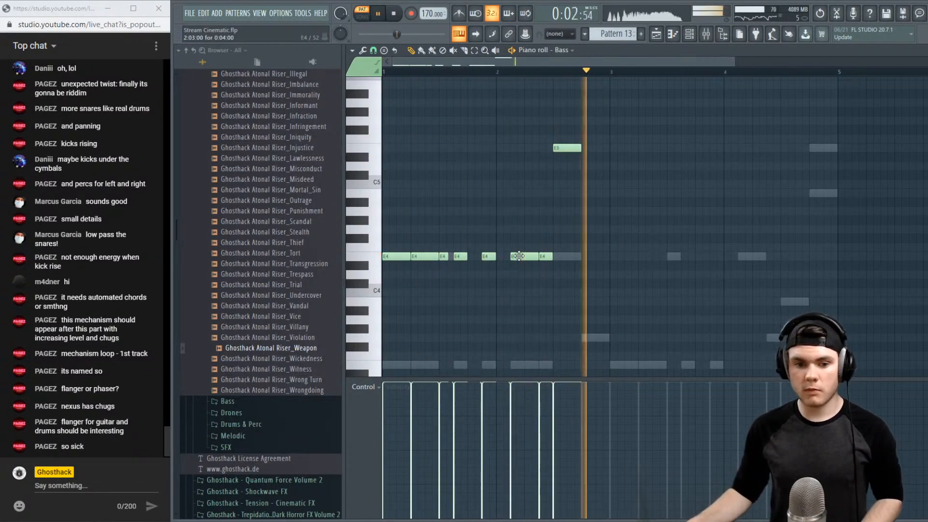
pyautogui.press('space')
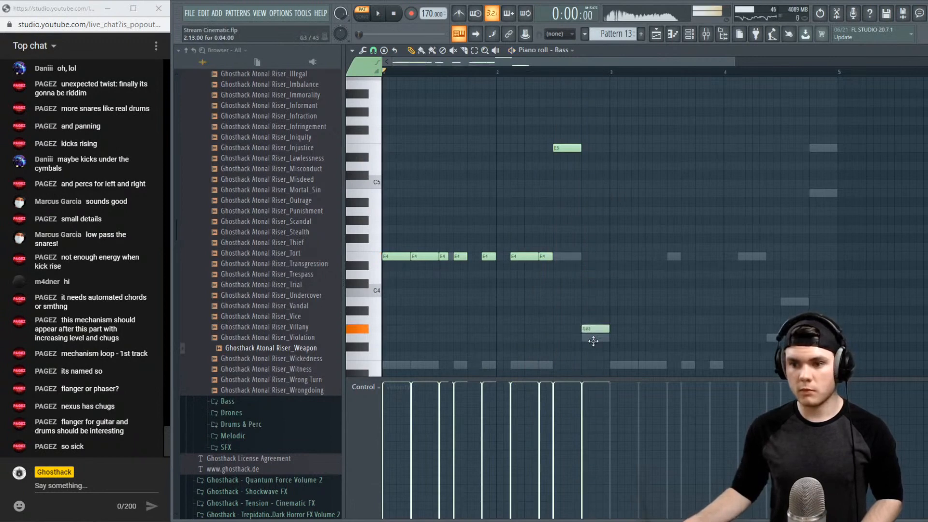
pyautogui.hotkey('ctrl', 'Up')
pyautogui.press('space')
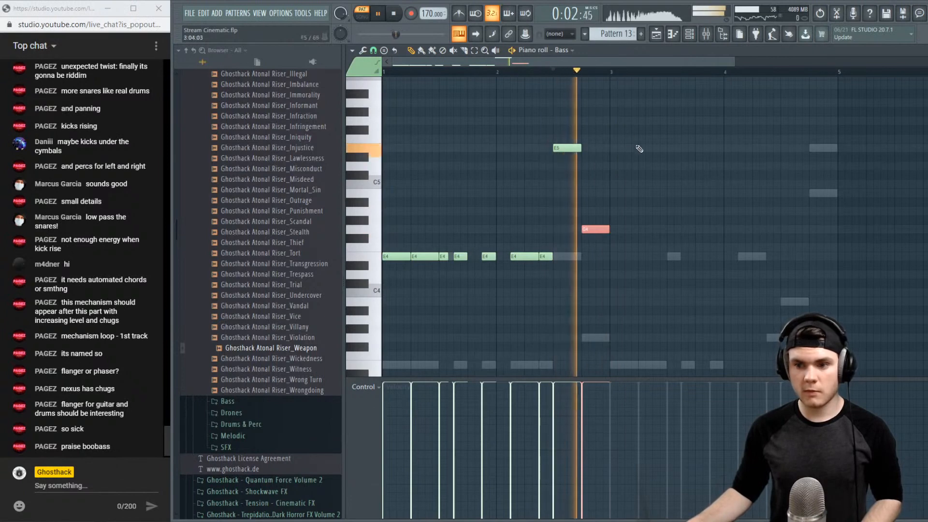
# Duplicate the two-bar bass phrase into bars 3 and 4 and play it from bar 3
pyautogui.scroll(-1, 628, 169)
pyautogui.moveTo(660, 277); pyautogui.dragTo(400, 117)
pyautogui.press('space')
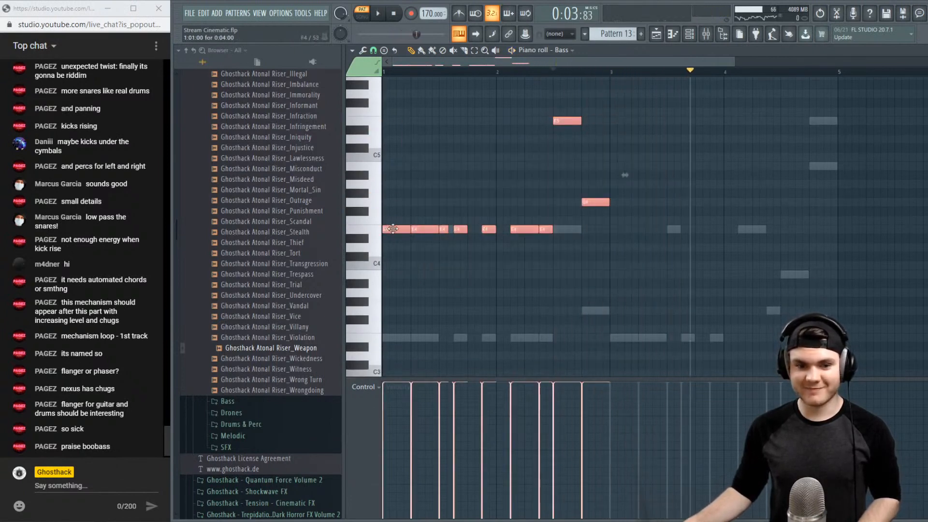
pyautogui.moveTo(393, 228); pyautogui.dragTo(622, 230)
pyautogui.click(614, 74)
pyautogui.press('space')
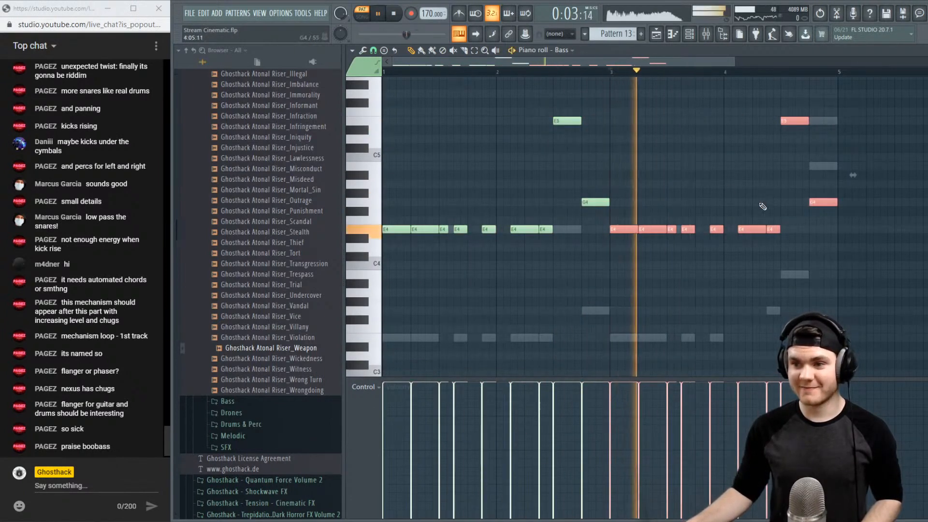
# Raise the one-beat E4 bass note on step 3 of bar 4 an octave to E5 during playback
pyautogui.click(828, 246)
pyautogui.rightClick(829, 247)
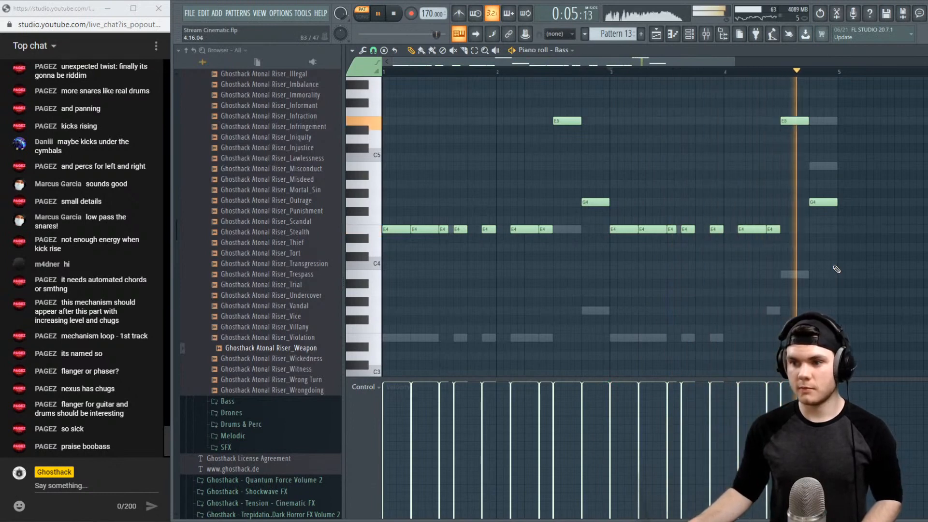
pyautogui.scroll(3, 862, 266)
pyautogui.scroll(-3, 762, 136)
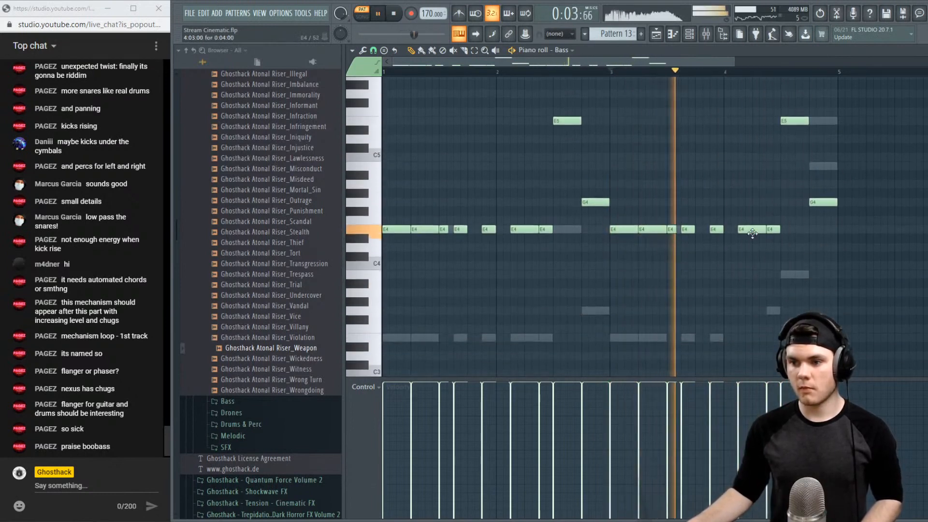
pyautogui.moveTo(751, 229); pyautogui.dragTo(751, 121)
pyautogui.press('space')
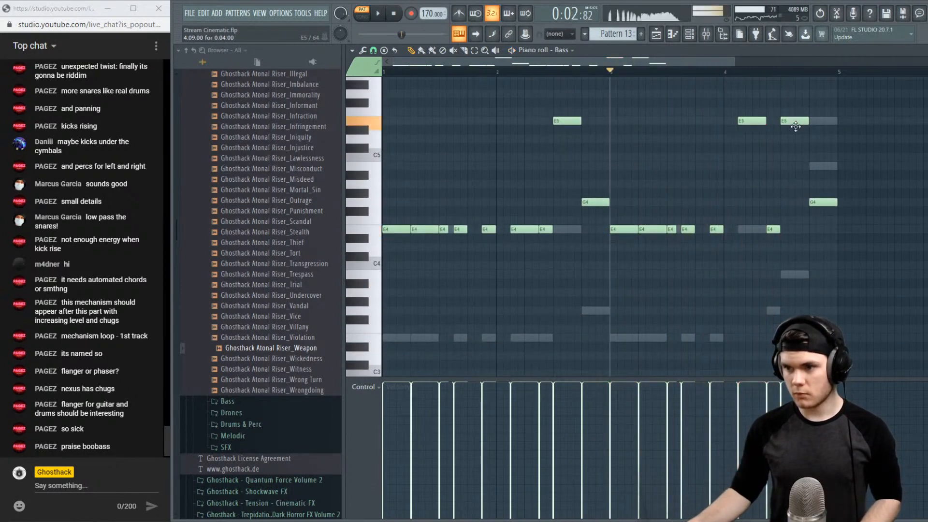
# Set bar 4's beat 3 bass note to B4 and the half-beat note before it to G4, replaying the phrase to check
pyautogui.press('space')
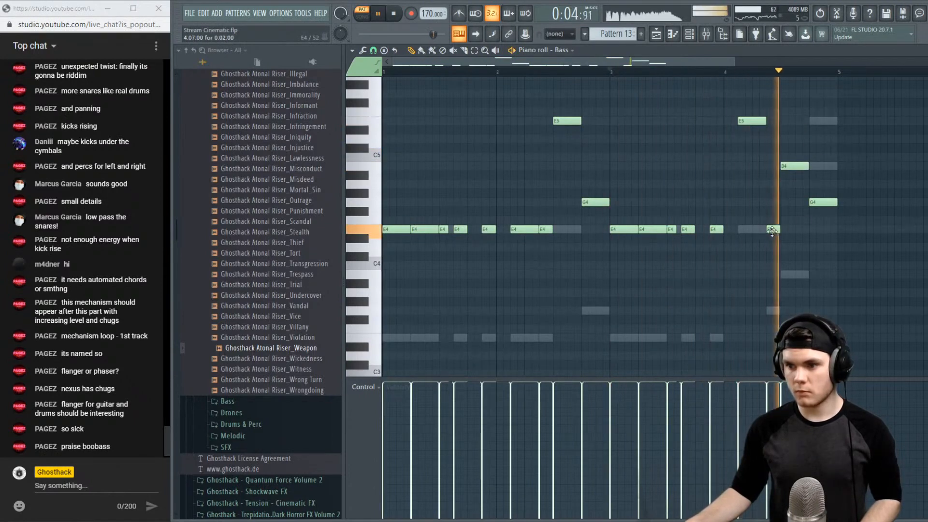
pyautogui.press('space')
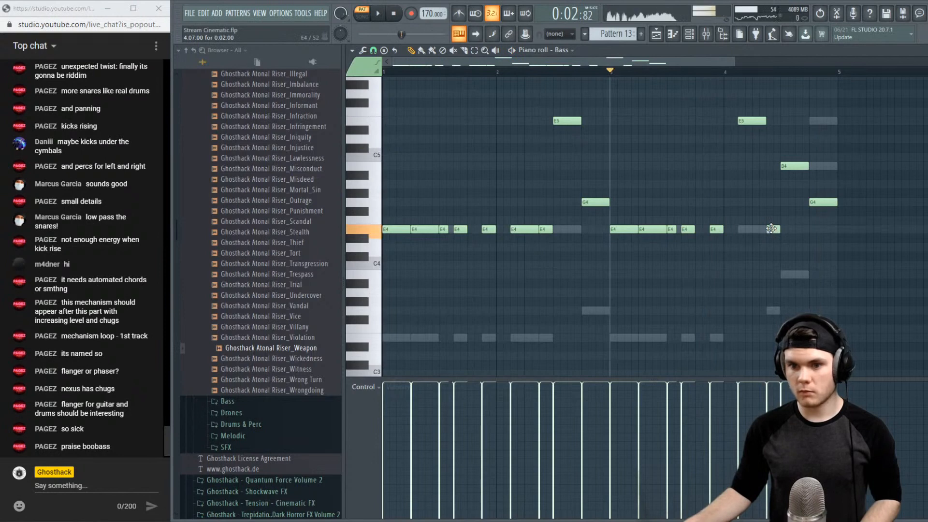
pyautogui.press('space')
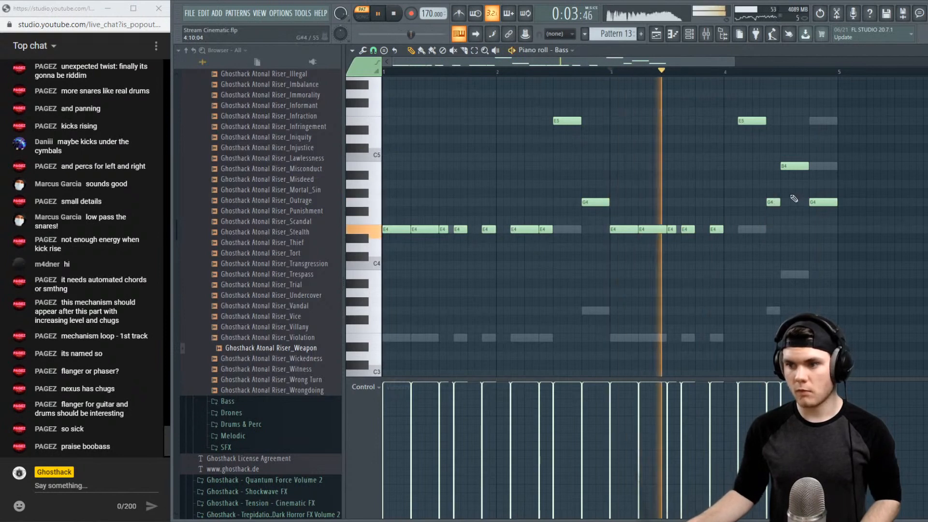
pyautogui.press('space')
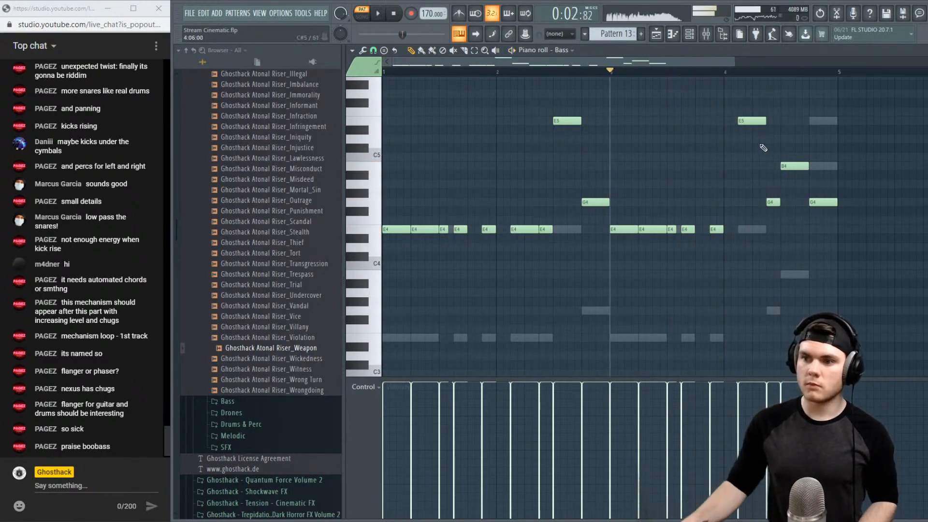
pyautogui.click(741, 73)
pyautogui.press('space')
pyautogui.press('space')
# Open the Layer channel's notes from the bass notes' ghost notes and play the guitar riff from bar 1
pyautogui.rightClick(750, 231)
pyautogui.rightClick(749, 231)
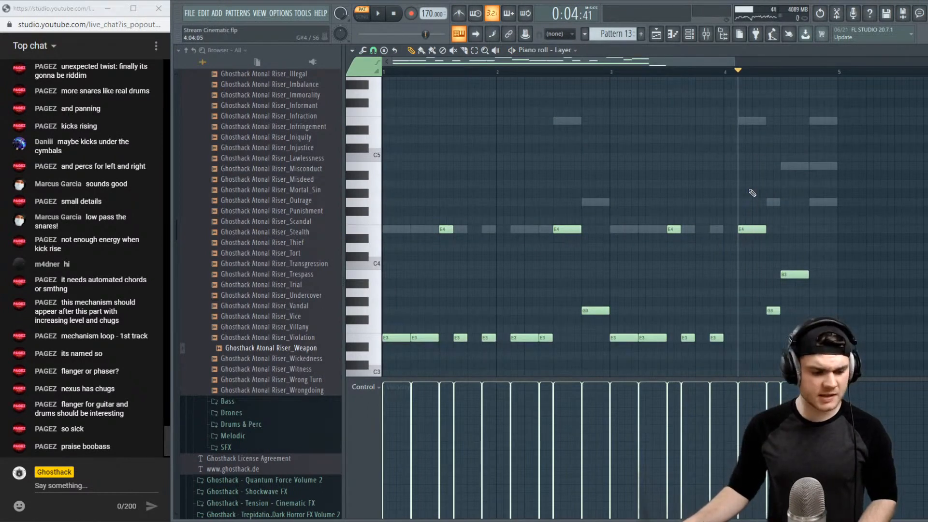
pyautogui.scroll(-5, 752, 193)
pyautogui.click(386, 72)
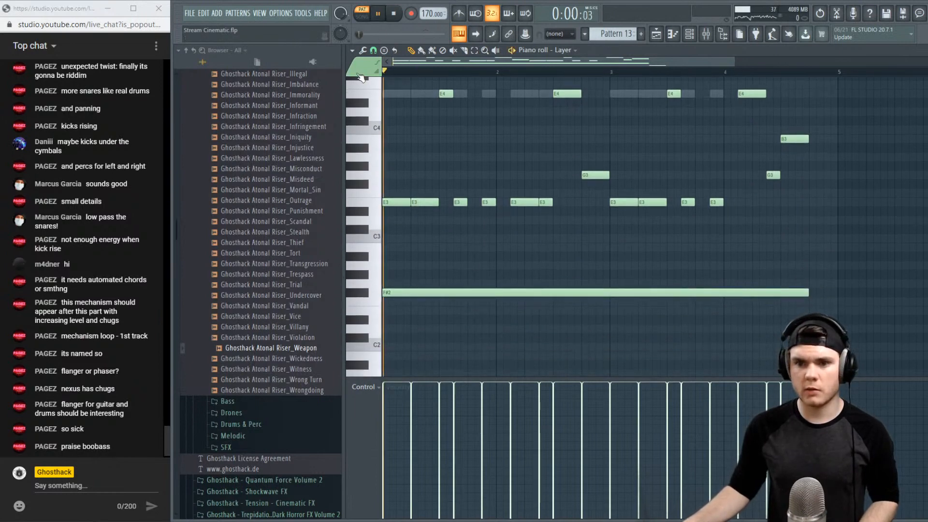
pyautogui.press('space')
pyautogui.press('space')
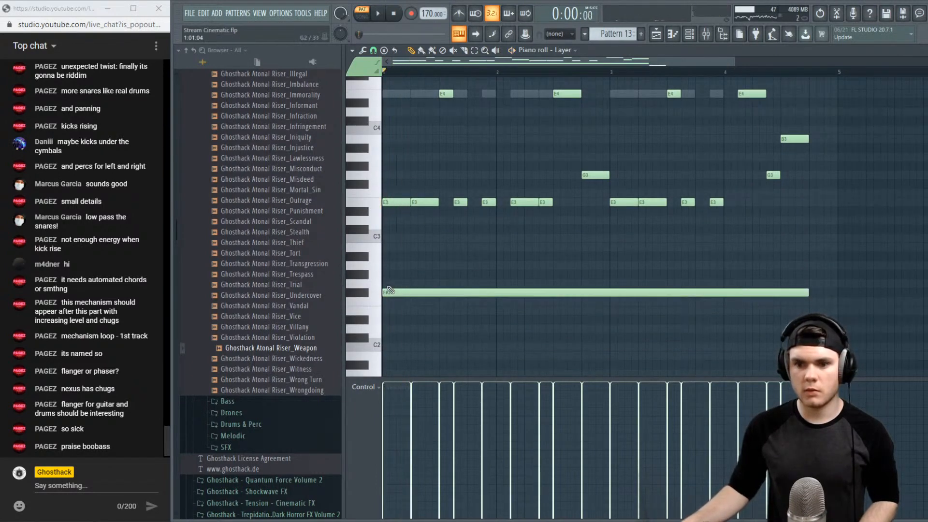
# Try the long keyswitch note under the guitar riff at G2 and G#2, auditioning the riff and the E3 key
pyautogui.moveTo(389, 290); pyautogui.dragTo(391, 279)
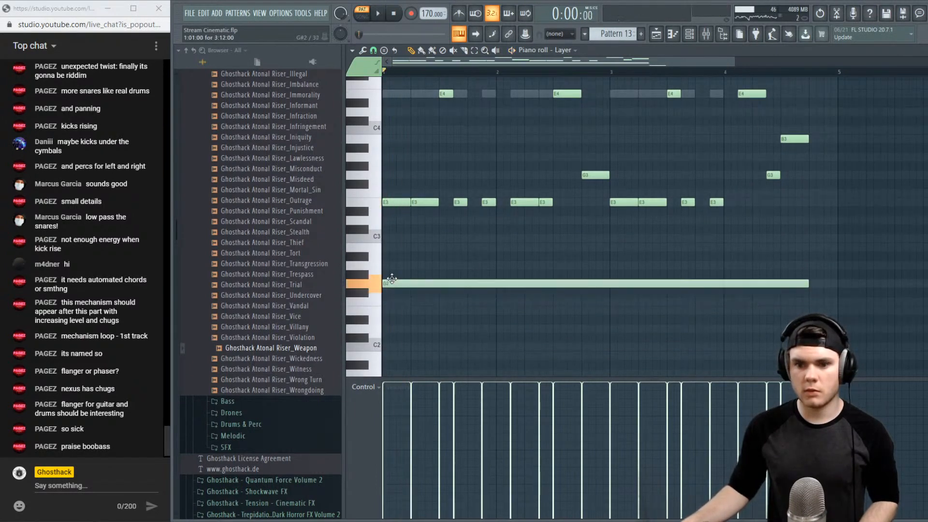
pyautogui.press('space')
pyautogui.press('space')
pyautogui.moveTo(398, 282)
pyautogui.mouseDown()
pyautogui.moveTo(396, 265)
pyautogui.moveTo(391, 274)
pyautogui.mouseUp()
pyautogui.click(378, 203)
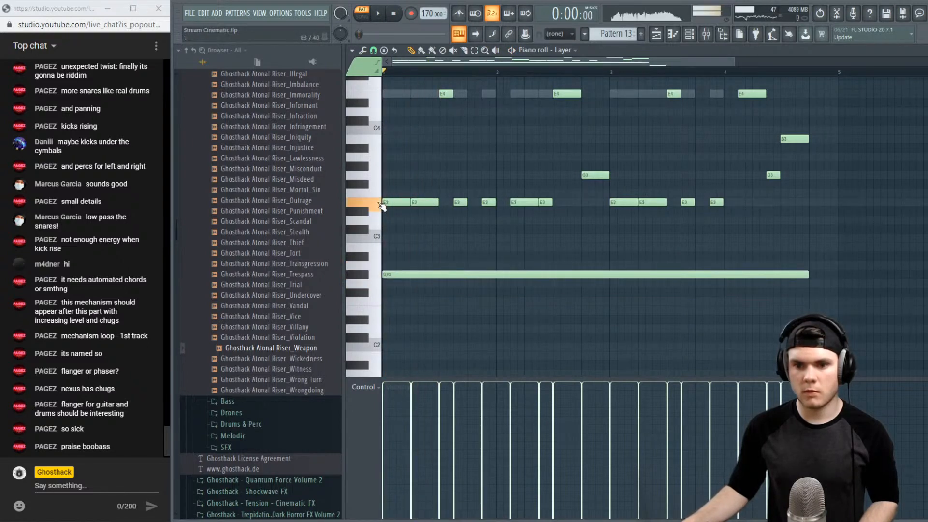
# Display Odin II's keyswitch list, look up the note for Alt Pick, and close the plugin
pyautogui.click(690, 40)
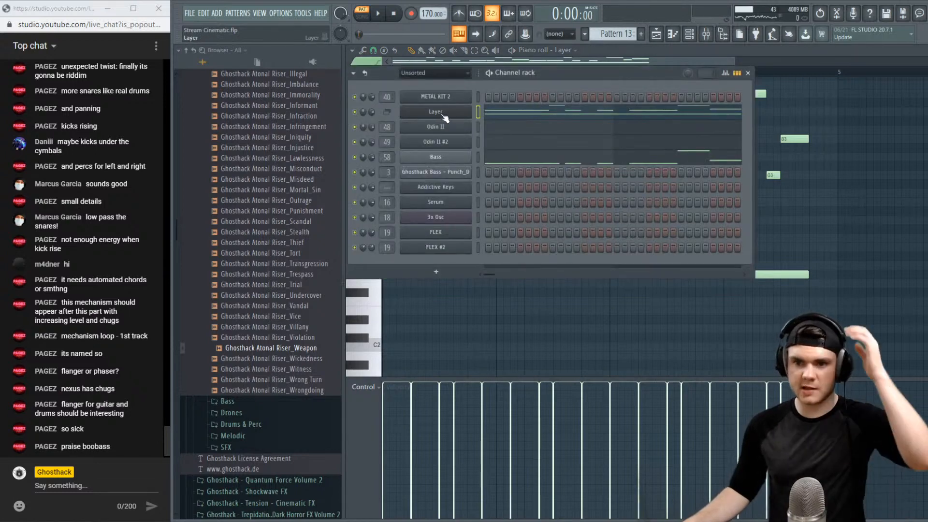
pyautogui.click(444, 127)
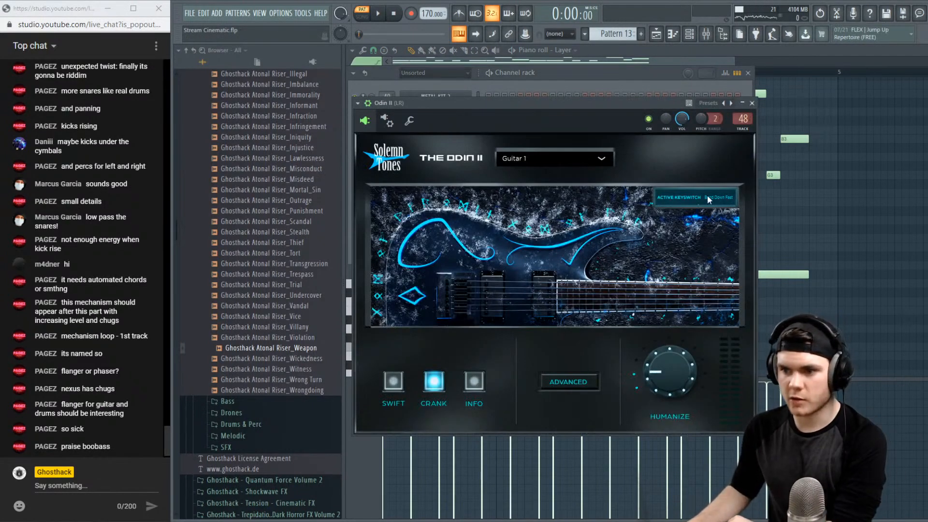
pyautogui.click(476, 390)
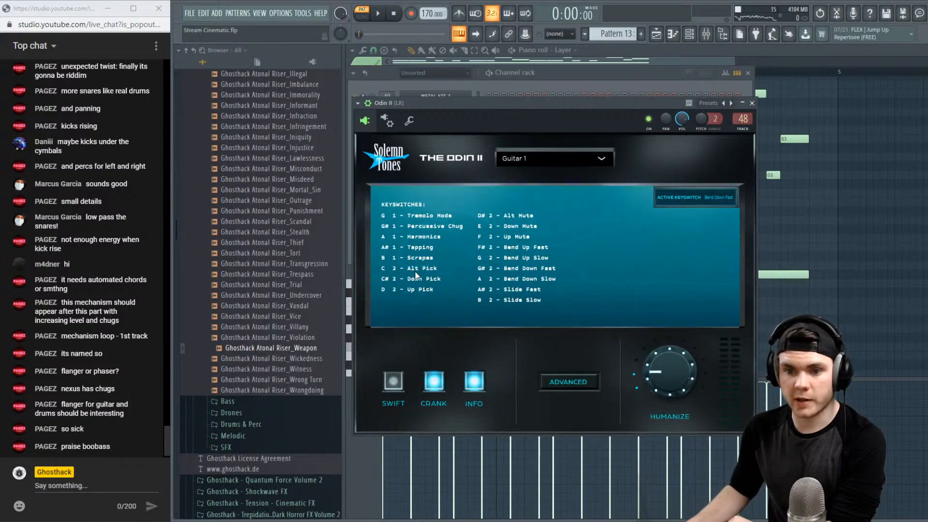
pyautogui.click(753, 103)
# Lower the riff's long keyswitch note to C2 for Alt Pick and play the pattern to hear it
pyautogui.moveTo(405, 273); pyautogui.dragTo(400, 322)
pyautogui.press('space')
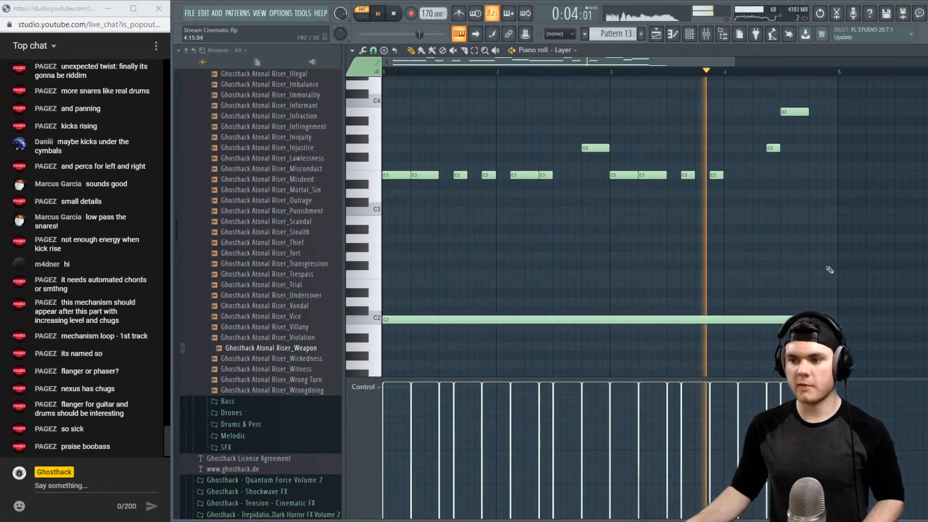
pyautogui.press('space')
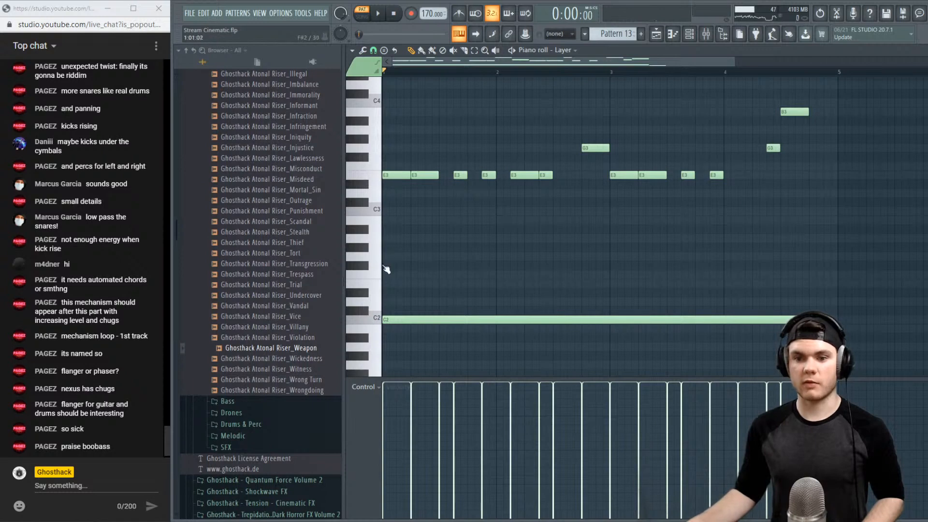
pyautogui.press('space')
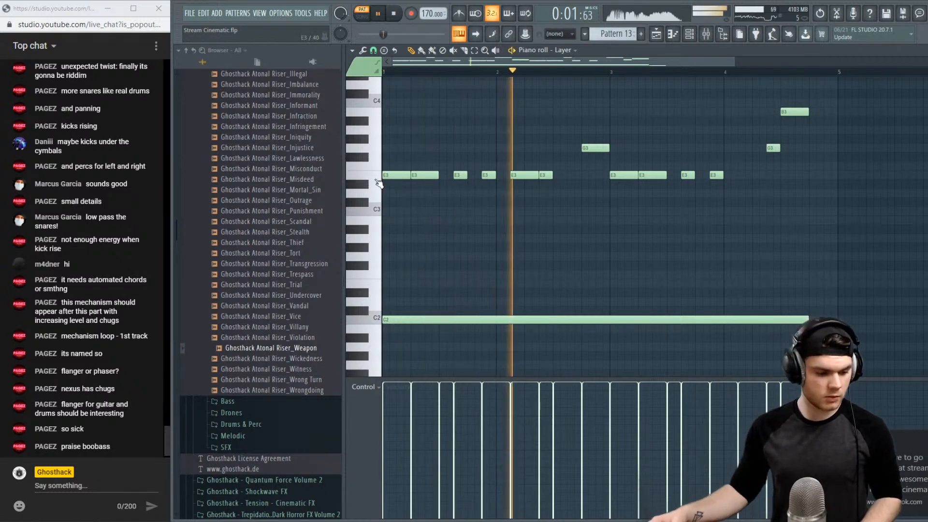
pyautogui.press('space')
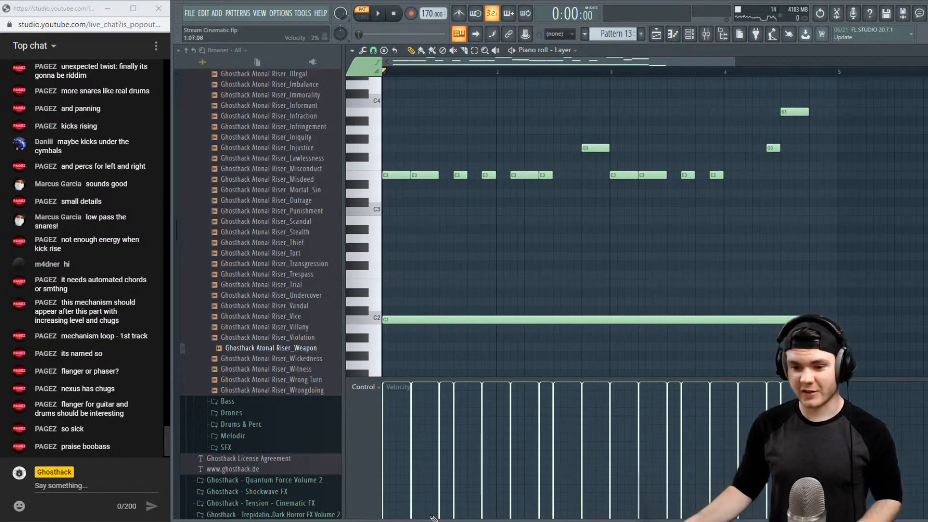
# Switch to OBS to check the stream's audio levels, and return to FL Studio
pyautogui.hotkey('alt', 'Tab')
pyautogui.hotkey('alt', 'Tab')
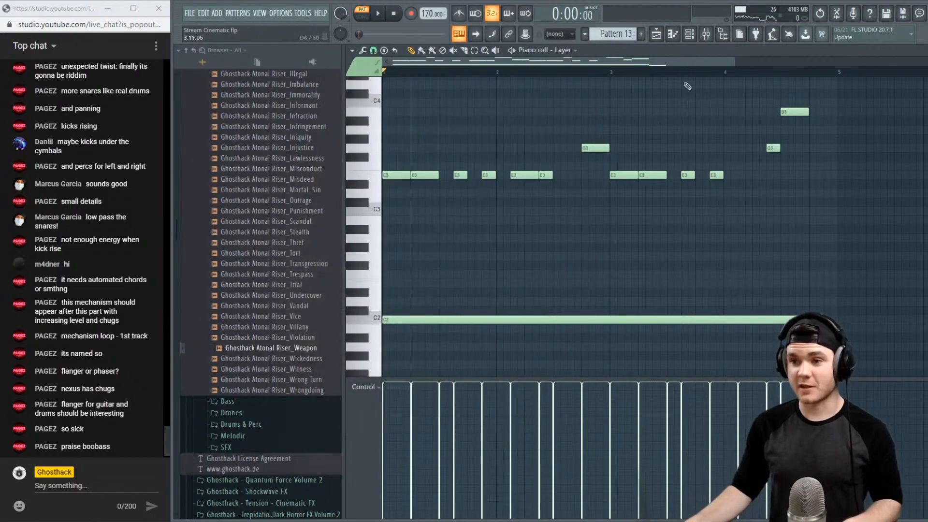
pyautogui.press('space')
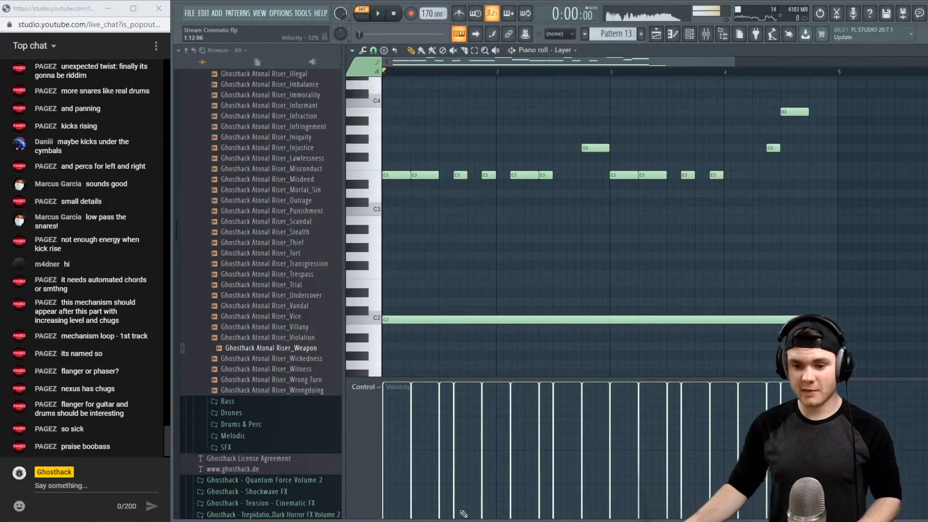
pyautogui.hotkey('alt', 'Tab')
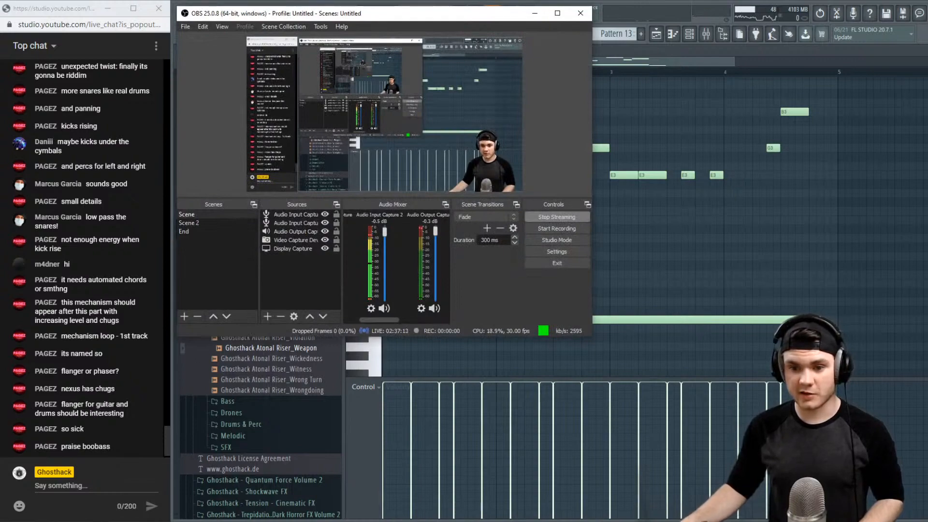
pyautogui.click(483, 520)
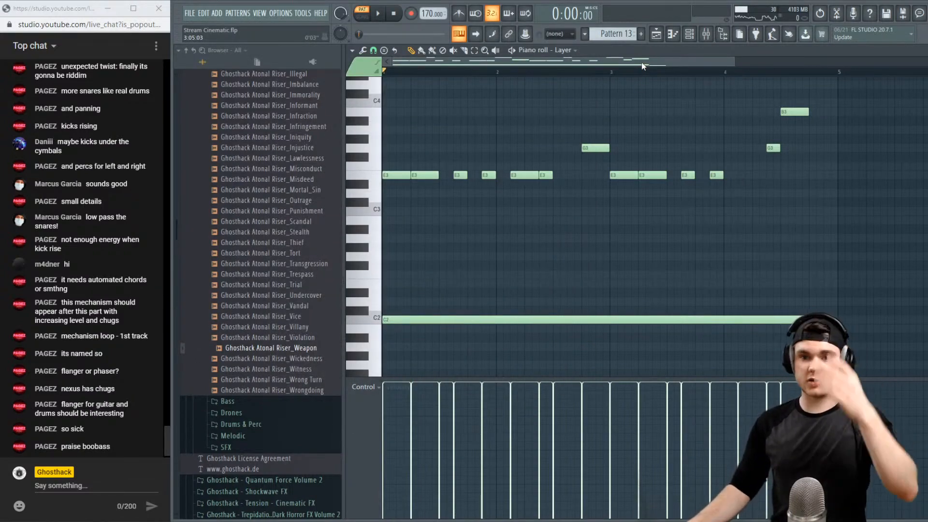
# Play Pattern 13 while checking Odin II's active keyswitch, close the plugin, and return to the Layer channel's notes
pyautogui.press('space')
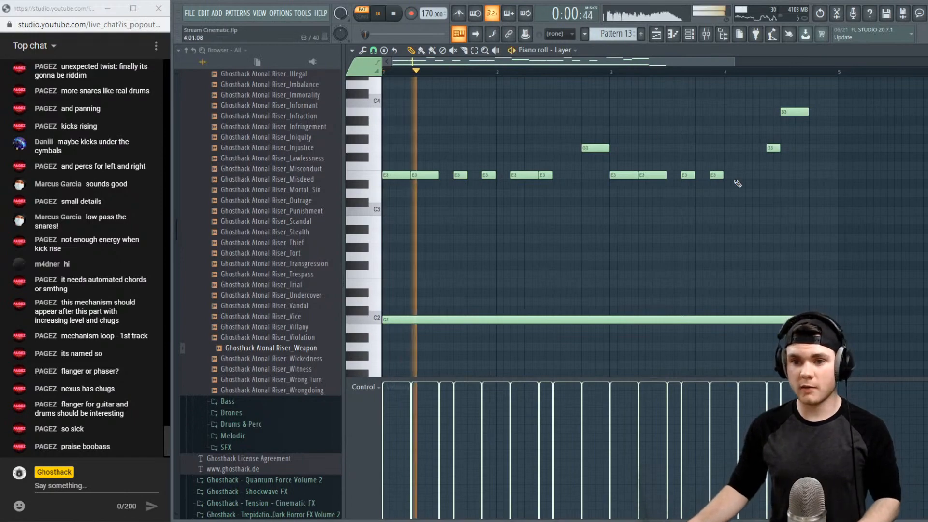
pyautogui.press('Escape')
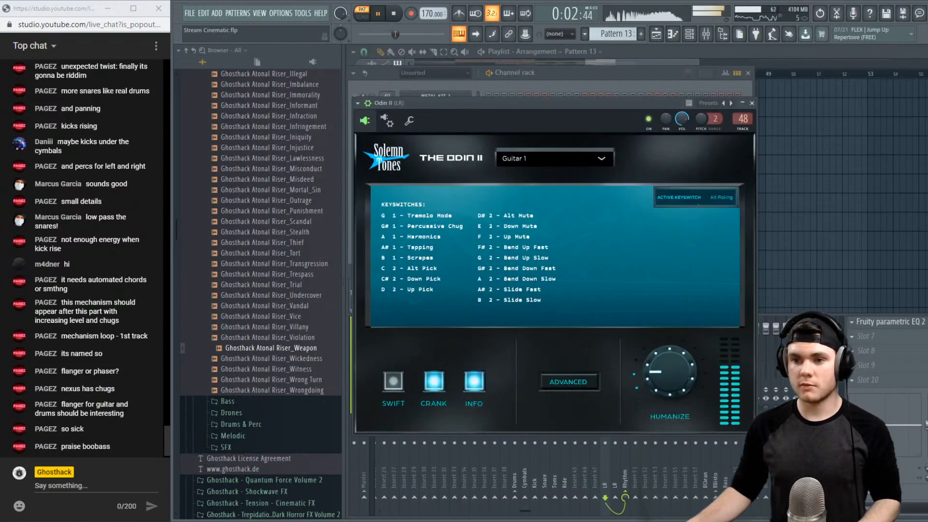
pyautogui.click(751, 103)
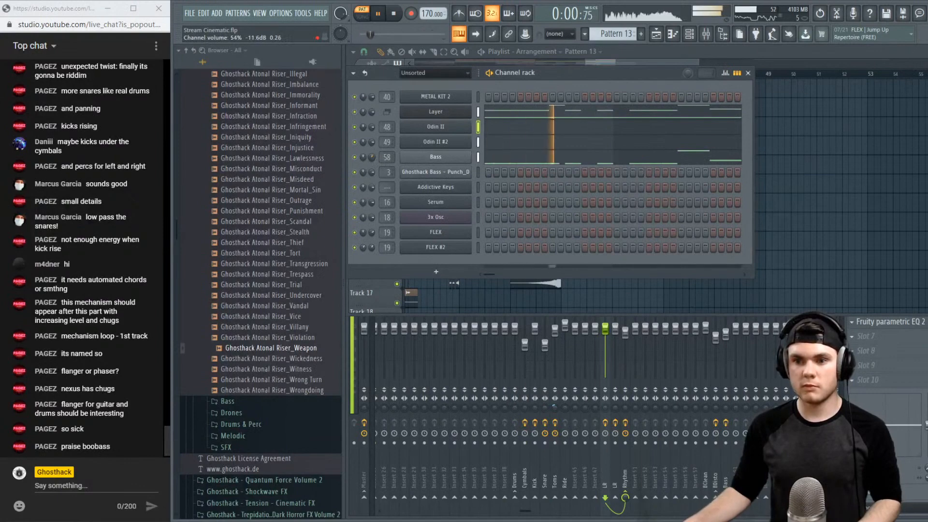
pyautogui.press('space')
pyautogui.click(505, 132)
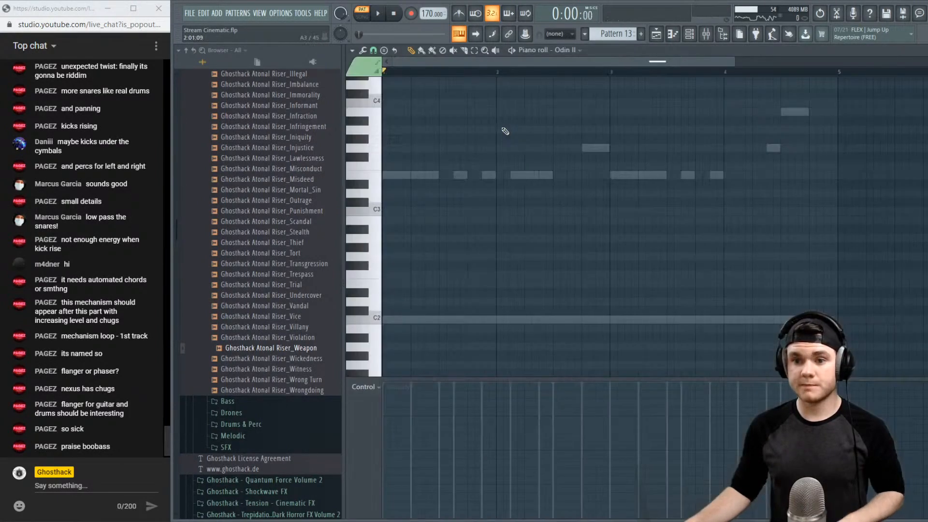
pyautogui.doubleClick(606, 148)
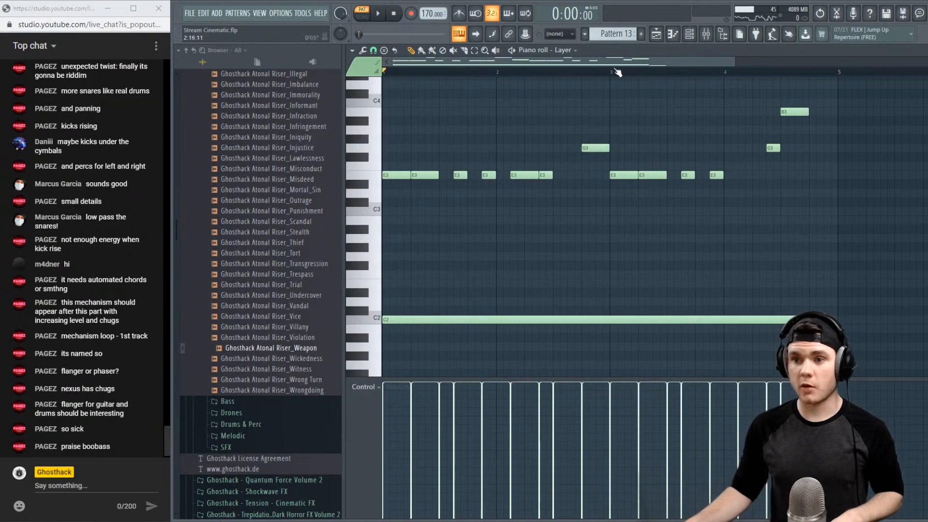
pyautogui.press('space')
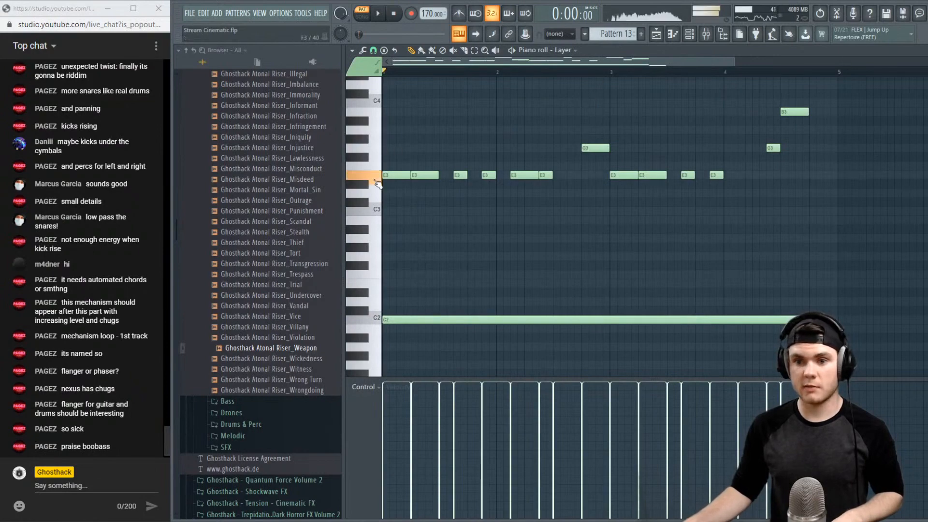
# Play the arrangement in song mode from about the middle of bar 40, and look over Pattern 13's Layer notes
pyautogui.click(919, 51)
pyautogui.click(899, 57)
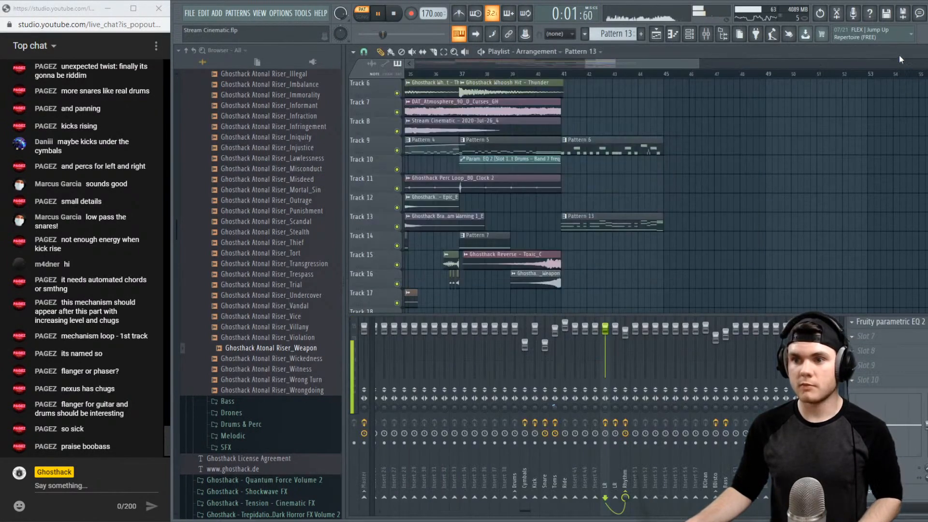
pyautogui.press('l')
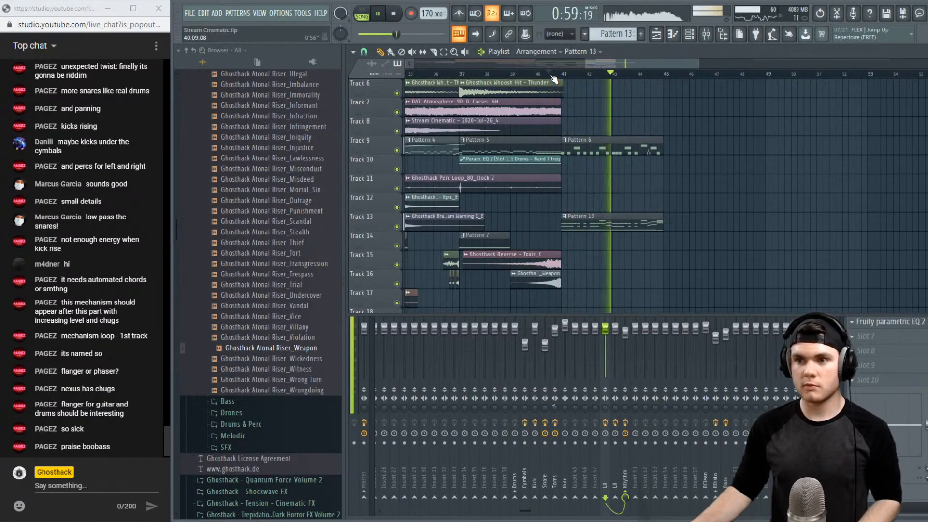
pyautogui.press('space')
pyautogui.doubleClick(590, 218)
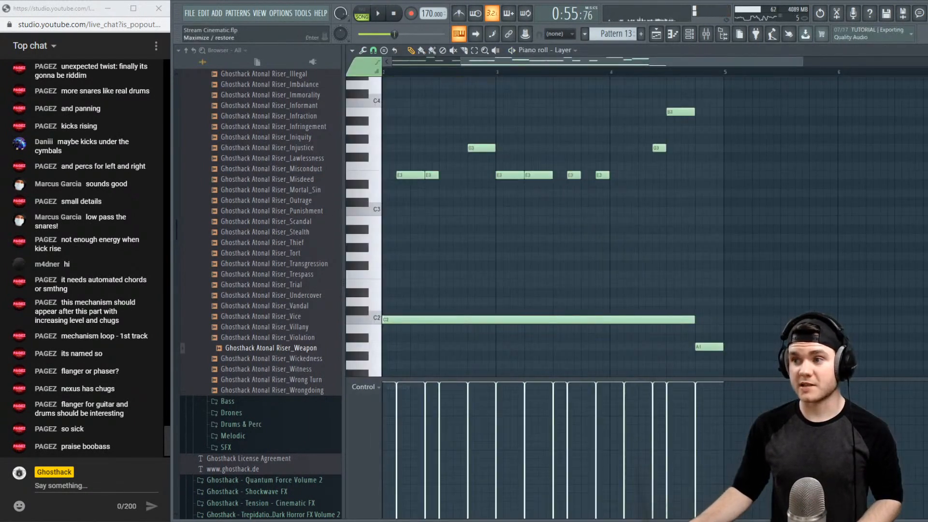
pyautogui.click(925, 51)
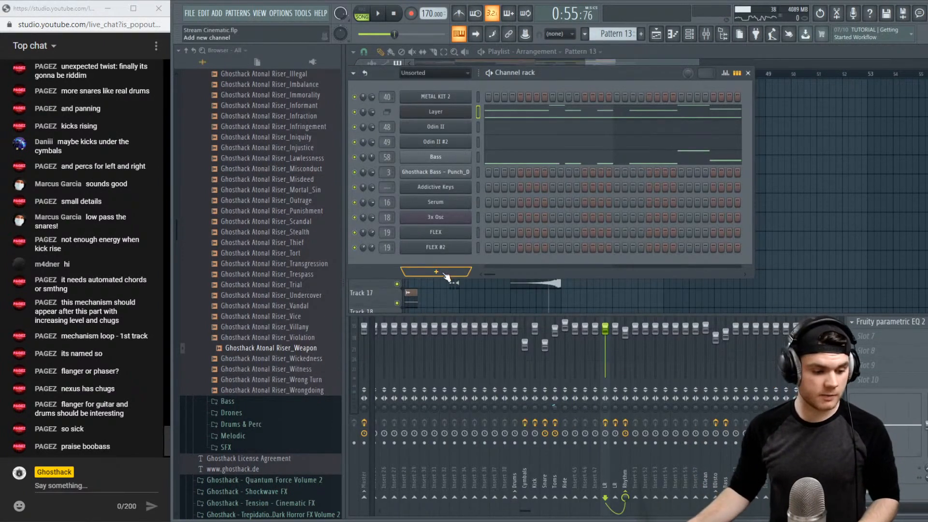
# Audition the Ghosthack - Crime & Drama bass one shots, including Crunch, Echoe, Pluck, Smooth, Sub Movement, System and Tight, and collapse the Bass folder
pyautogui.scroll(15, 304, 315)
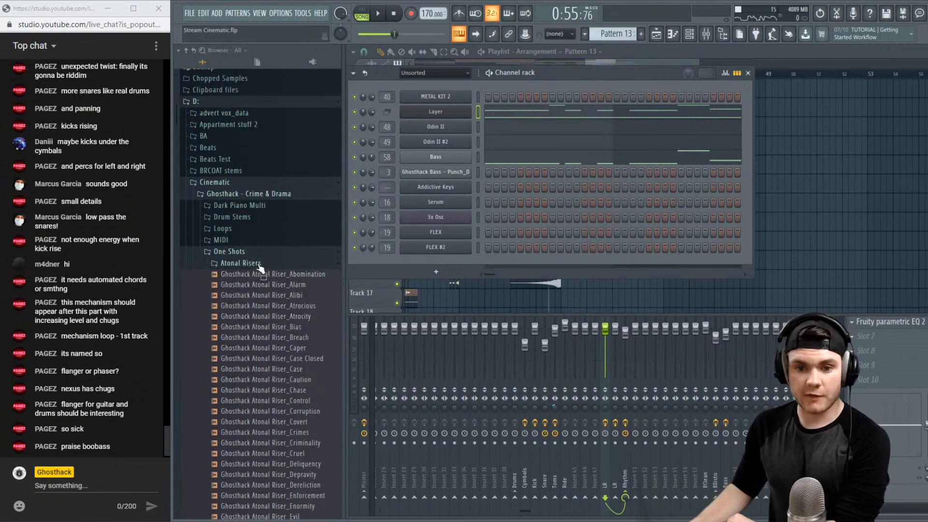
pyautogui.click(259, 264)
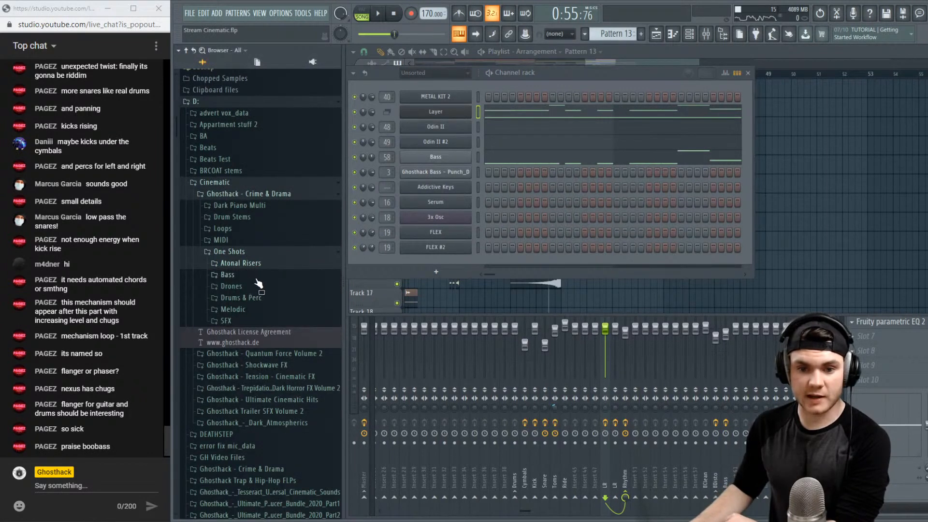
pyautogui.click(258, 277)
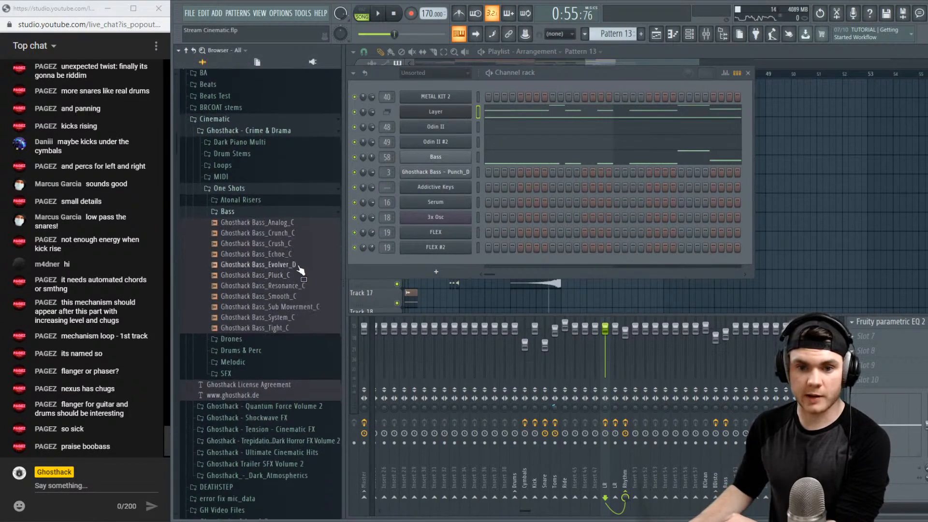
pyautogui.scroll(2, 263, 277)
pyautogui.click(281, 298)
pyautogui.click(289, 318)
pyautogui.click(289, 339)
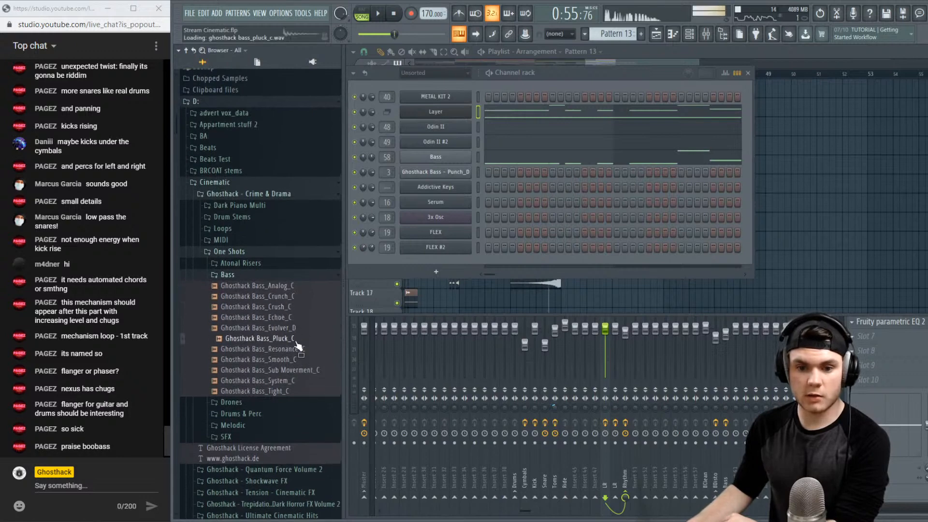
pyautogui.click(296, 361)
pyautogui.click(298, 372)
pyautogui.click(297, 382)
pyautogui.click(295, 392)
pyautogui.click(260, 274)
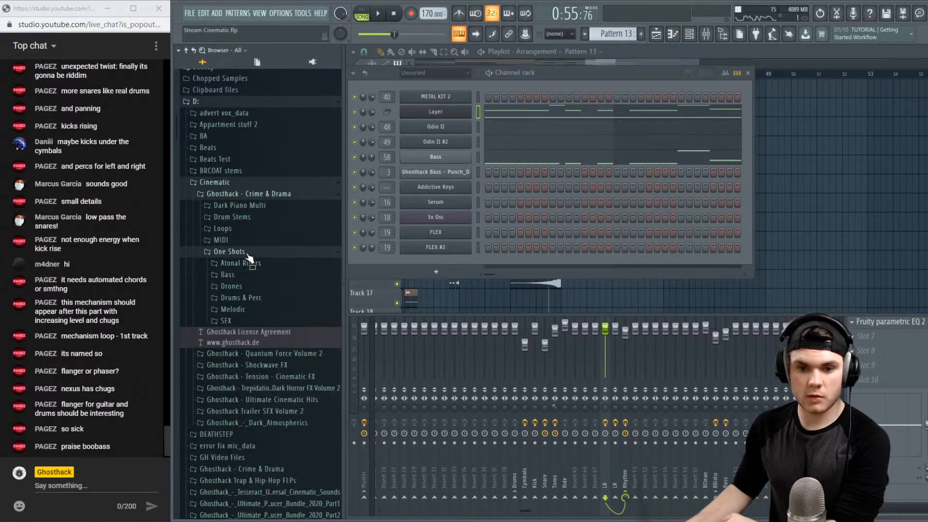
# Collapse the Crime & Drama pack and open the Braams folder of Ghosthack - Ultimate Cinematic Hits
pyautogui.click(247, 253)
pyautogui.click(249, 193)
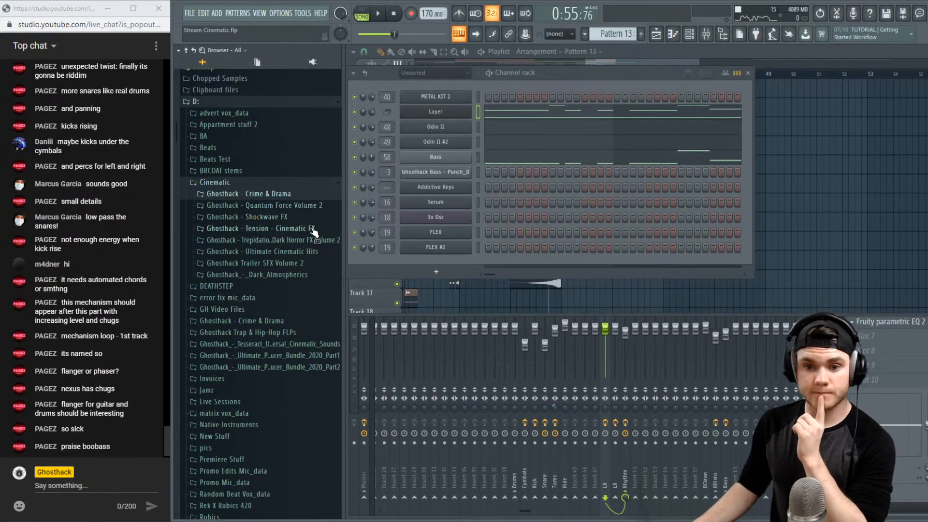
pyautogui.click(304, 252)
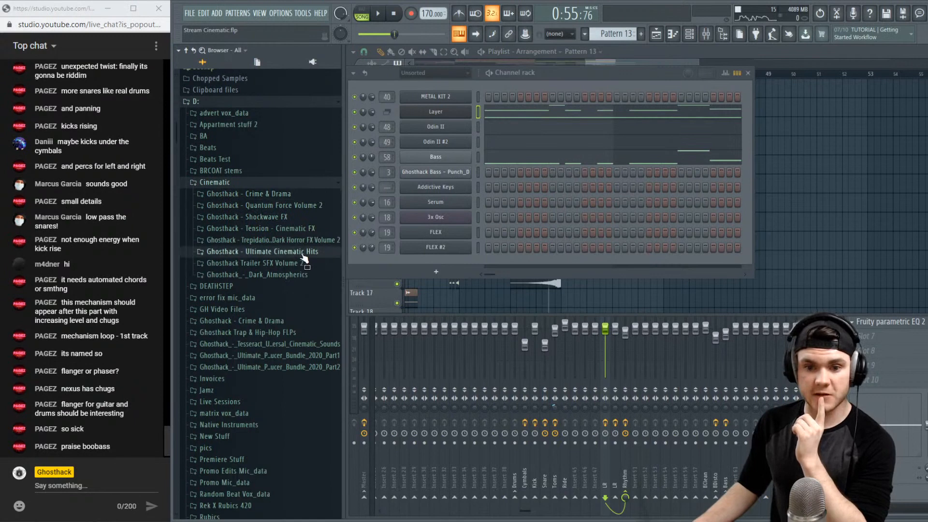
pyautogui.click(296, 263)
pyautogui.click(260, 275)
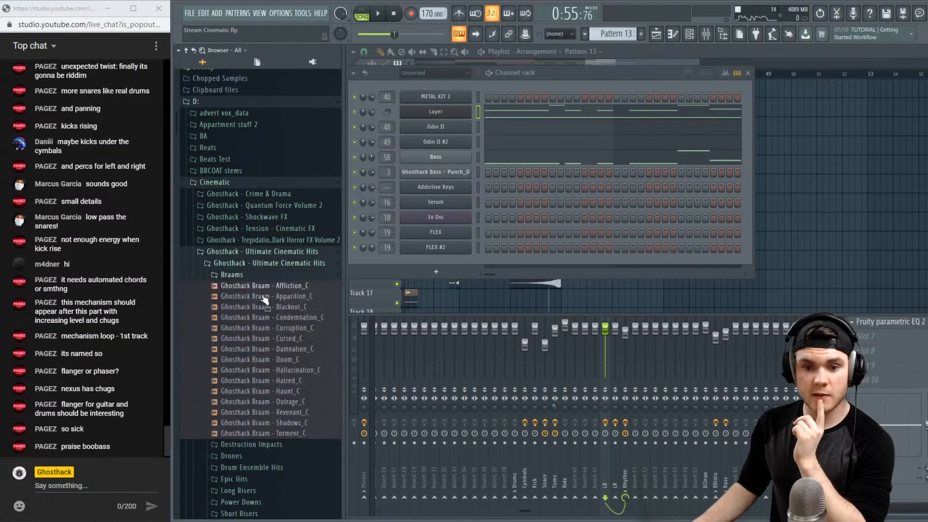
# Audition braams from Ultimate Cinematic Hits, including Hallucination_C, Haunt_C, Revenant_C, Shadows_C and Torment_C, and collapse the Braams folder
pyautogui.click(300, 370)
pyautogui.click(295, 391)
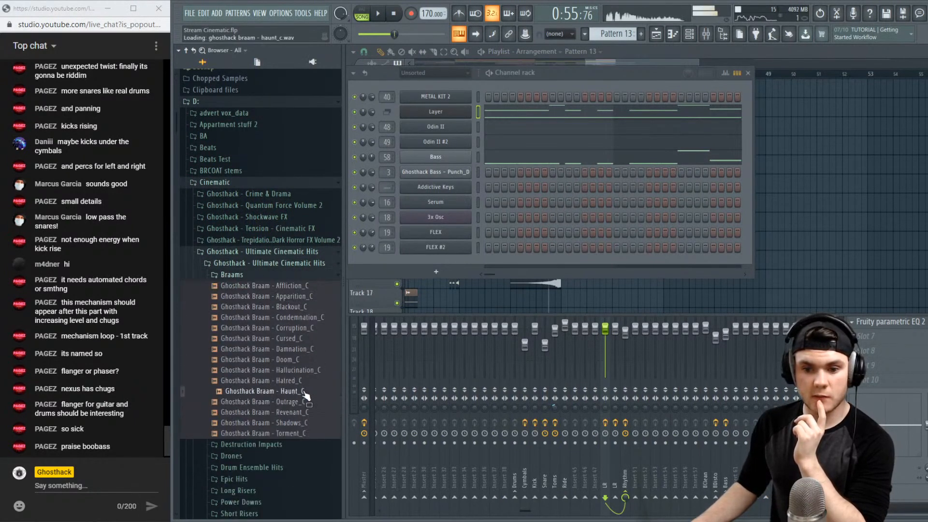
pyautogui.click(294, 412)
pyautogui.click(293, 422)
pyautogui.click(292, 433)
pyautogui.click(261, 276)
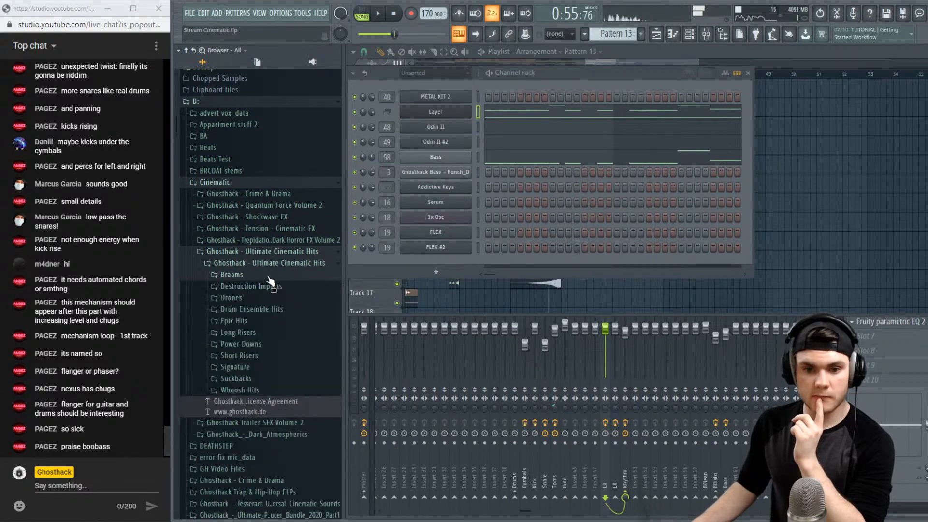
# Look over the Epic Hits folder of Ultimate Cinematic Hits and collapse it
pyautogui.click(259, 321)
pyautogui.scroll(1, 262, 322)
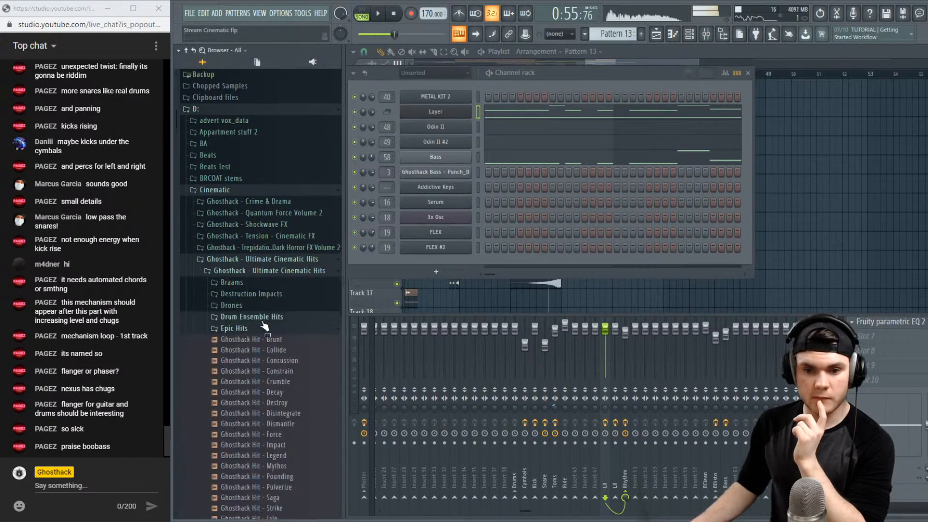
pyautogui.click(264, 328)
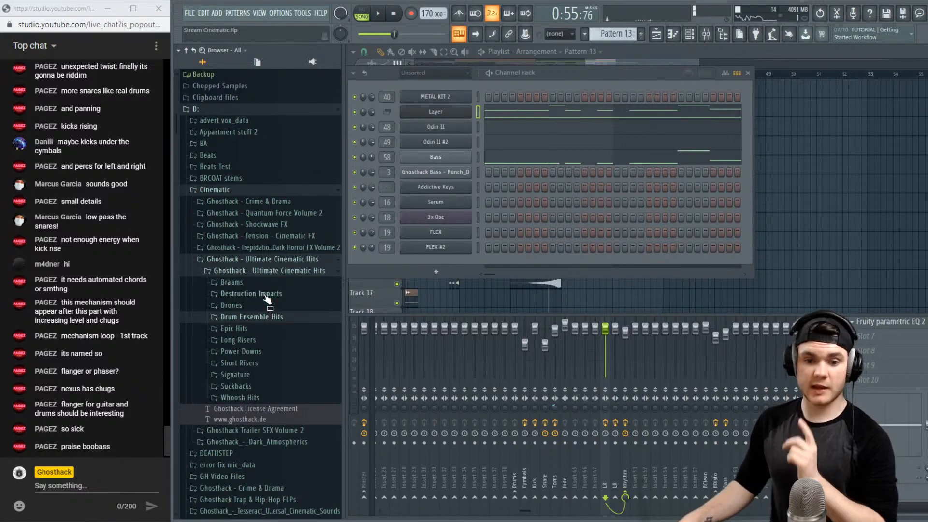
# Audition the Ultimate Cinematic Hits braams again from Affliction_C down to Torment_C, and collapse the pack
pyautogui.click(241, 283)
pyautogui.click(273, 314)
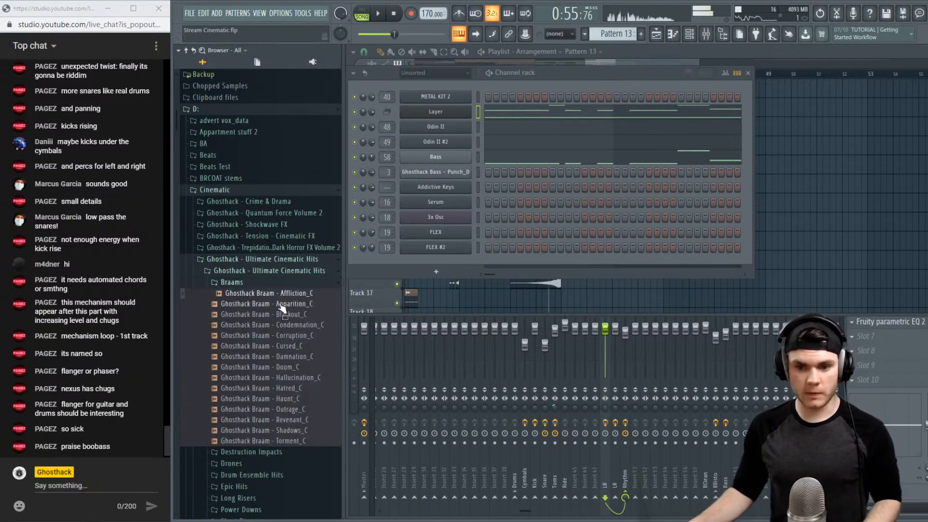
pyautogui.press('Down')
pyautogui.press('Down')
pyautogui.press('Down')
pyautogui.press('Down')
pyautogui.press('Down')
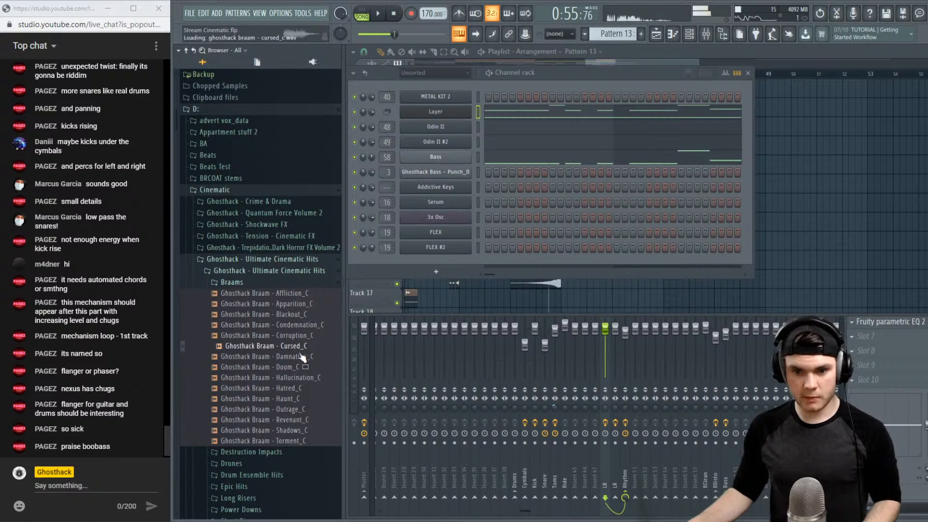
pyautogui.press('Down')
pyautogui.press('Down')
pyautogui.press('Down')
pyautogui.press('Down')
pyautogui.press('Down')
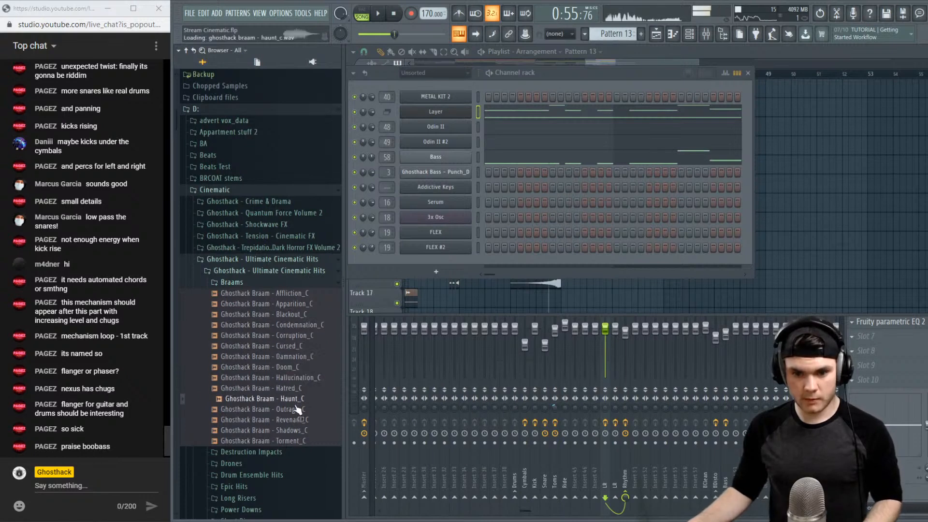
pyautogui.press('Down')
pyautogui.press('Down')
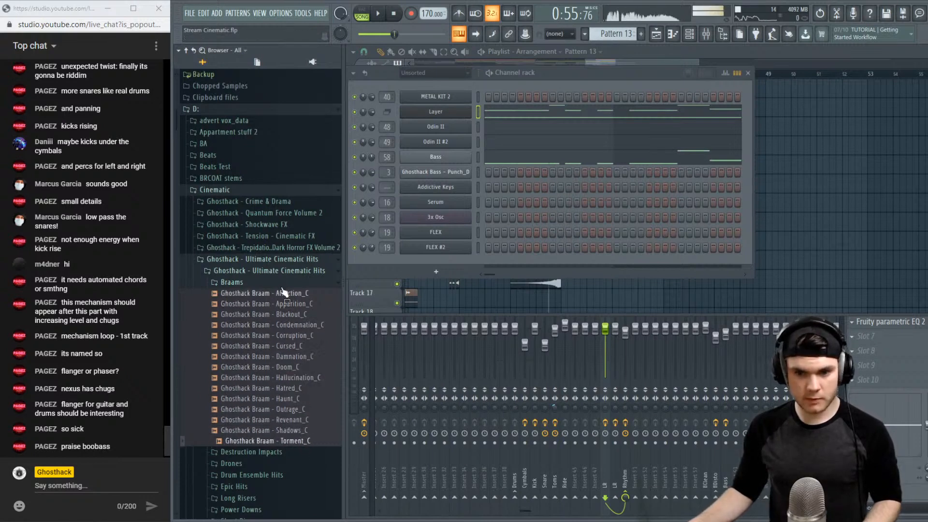
pyautogui.press('Left')
pyautogui.press('Left')
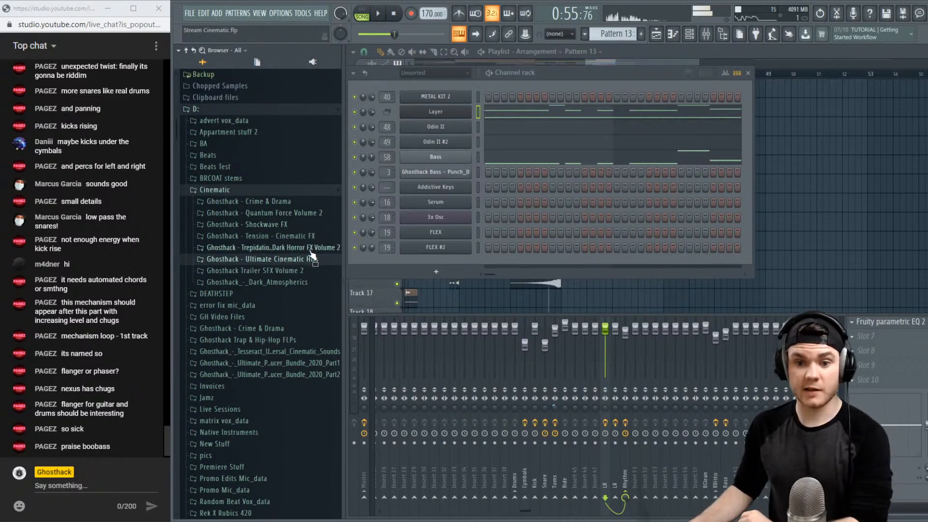
# Open the Braams one shots of Ghosthack Trailer SFX Volume 2 and audition the first ones, including Bend B-A and Braam Saws_A
pyautogui.click(316, 272)
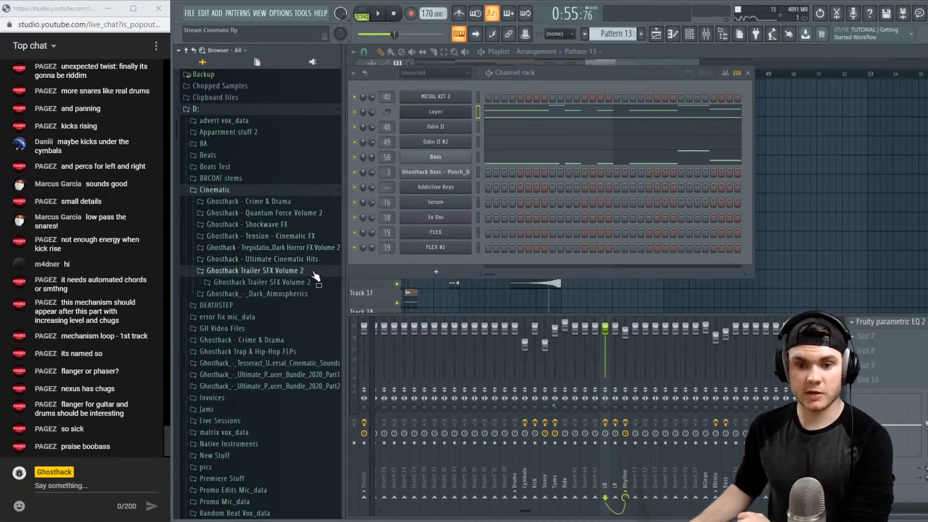
pyautogui.click(284, 281)
pyautogui.click(254, 305)
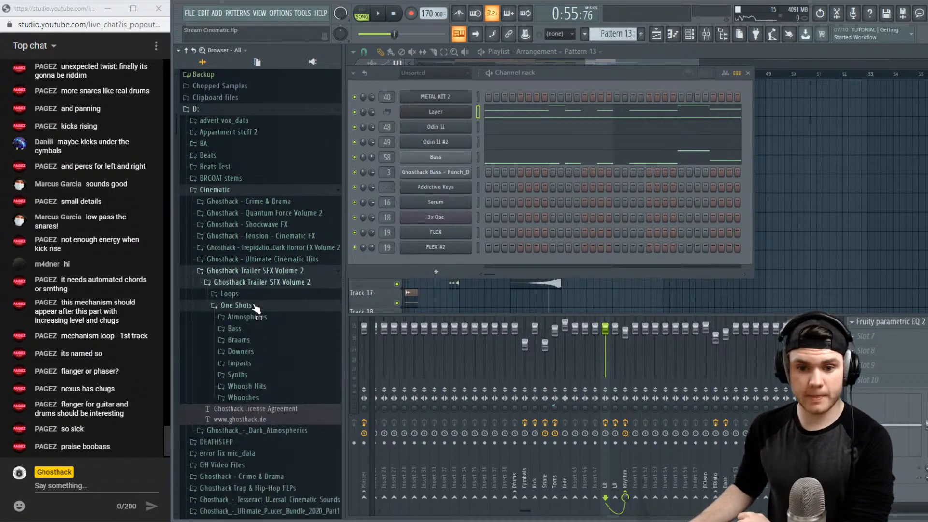
pyautogui.click(274, 339)
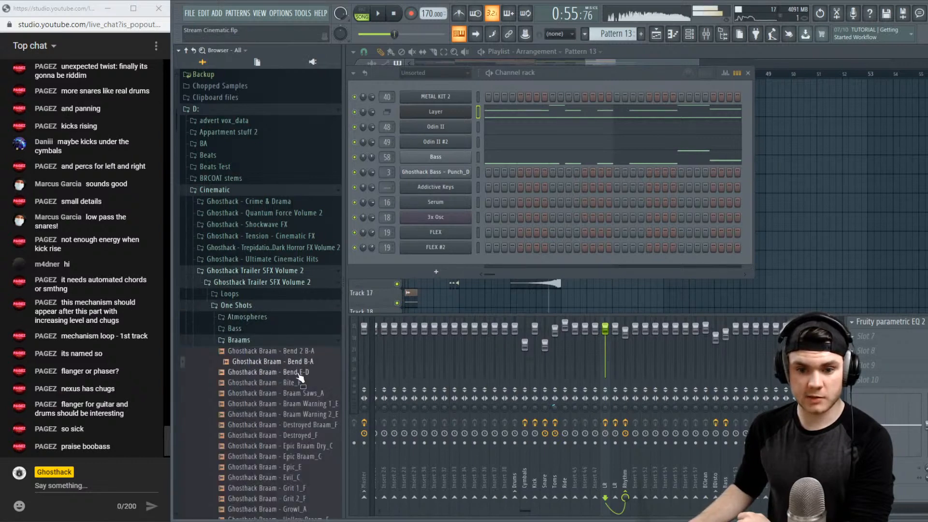
pyautogui.scroll(-2, 300, 338)
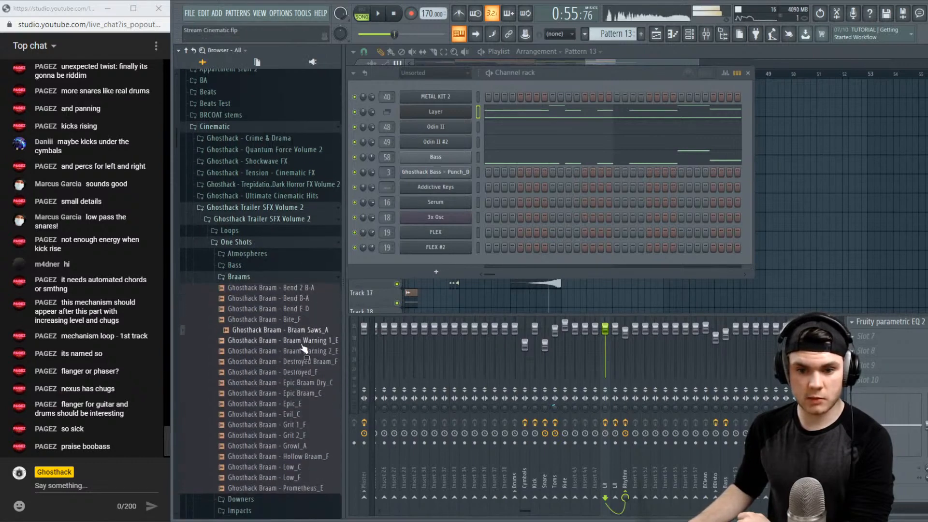
# Audition the Trailer SFX Volume 2 braams Evil_C, Grit 1_F, Growl_A, Low_C, Low_F and Prometheus_E
pyautogui.click(311, 412)
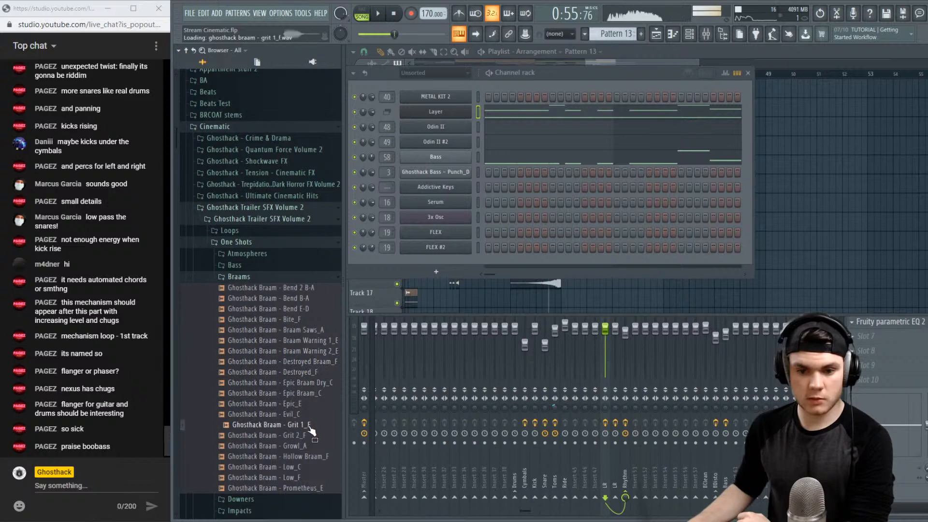
pyautogui.click(308, 426)
pyautogui.click(307, 446)
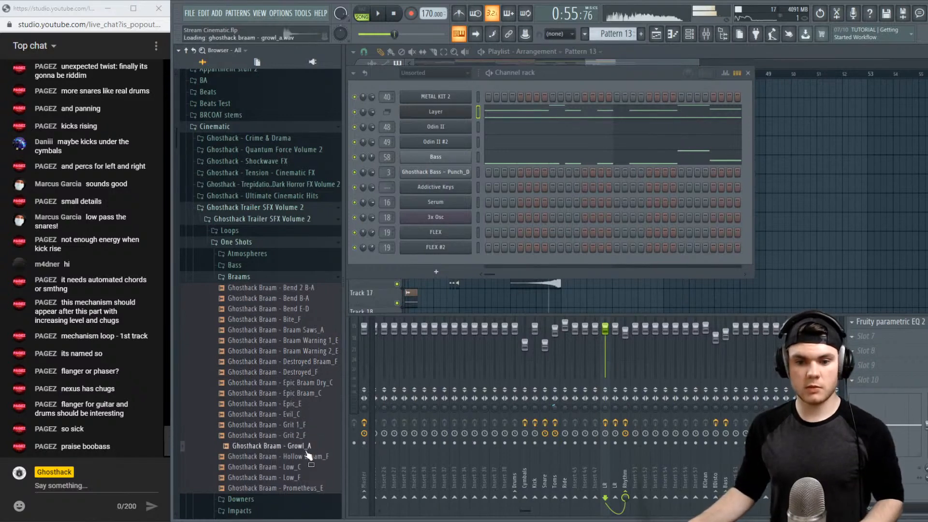
pyautogui.click(308, 467)
pyautogui.click(308, 477)
pyautogui.click(304, 488)
pyautogui.click(304, 477)
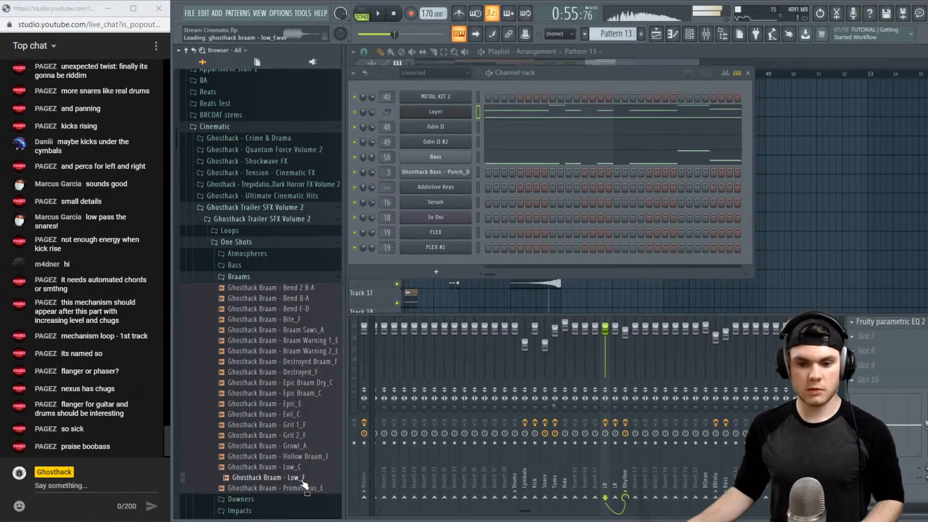
pyautogui.click(305, 489)
# Audition the first Trailer SFX Volume 2 braams again, comparing the Bend variants, Bite_F, Braam Saws_A and both Braam Warnings
pyautogui.click(310, 302)
pyautogui.click(309, 290)
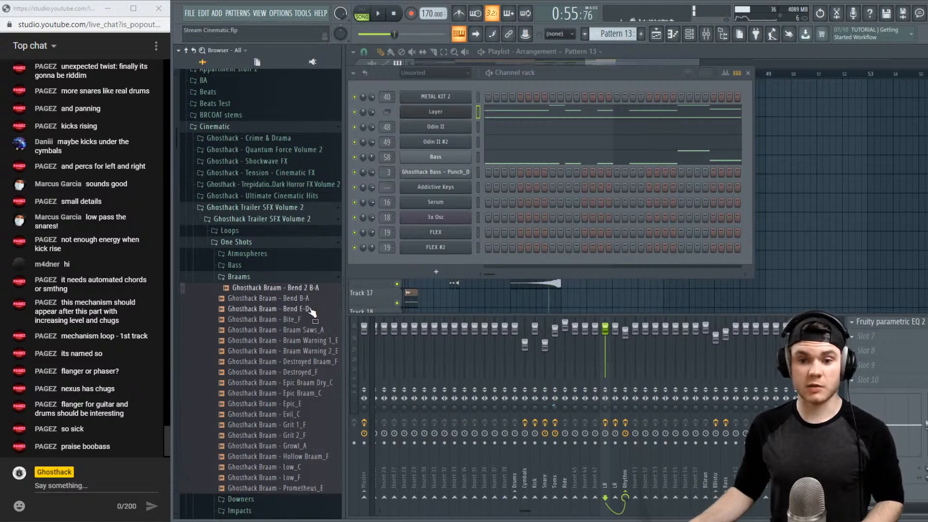
pyautogui.click(310, 308)
pyautogui.click(305, 301)
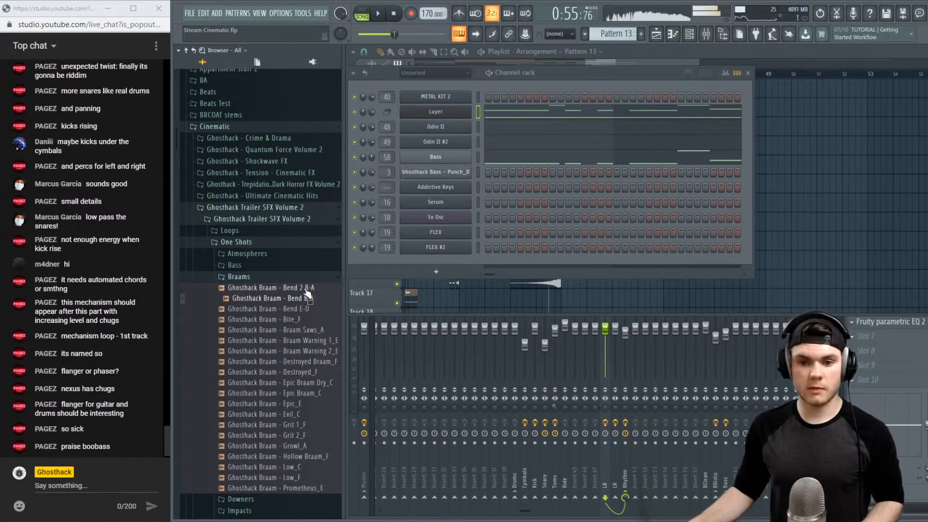
pyautogui.click(303, 331)
pyautogui.click(303, 321)
pyautogui.click(306, 333)
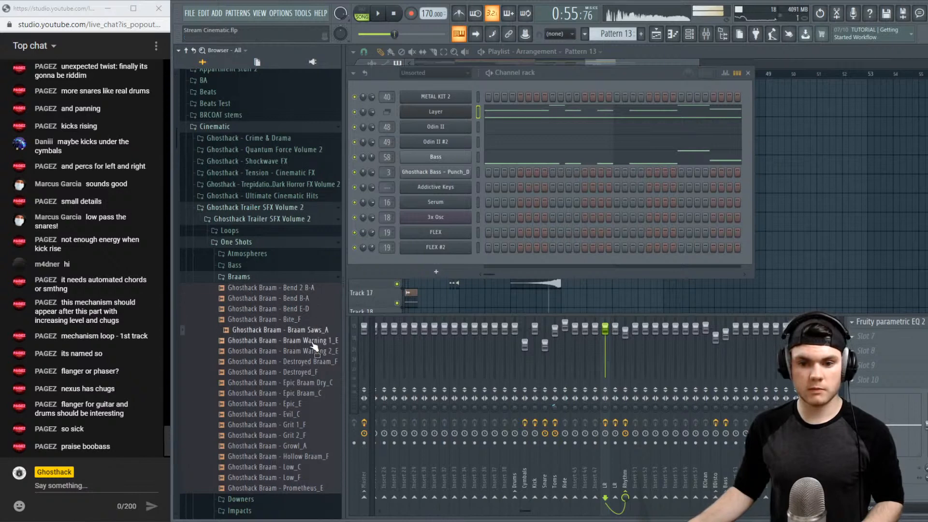
pyautogui.click(311, 332)
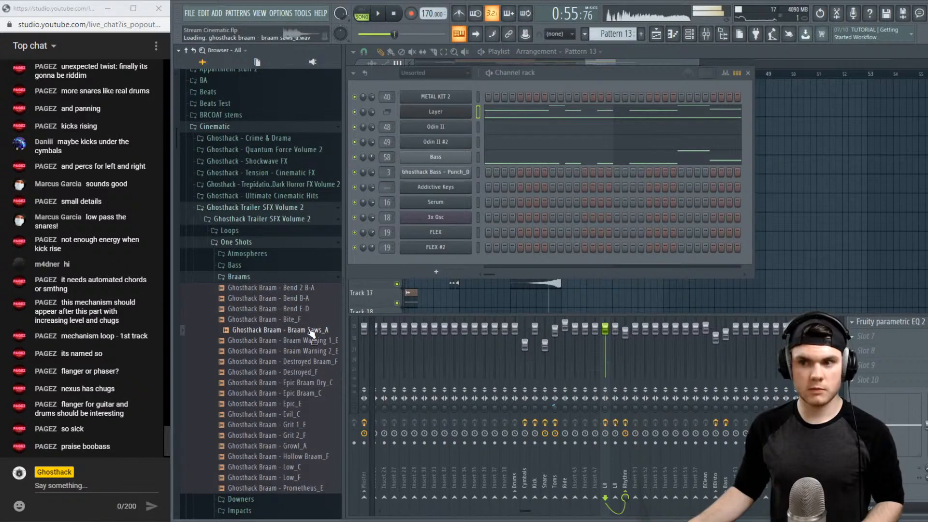
pyautogui.click(311, 341)
pyautogui.click(312, 352)
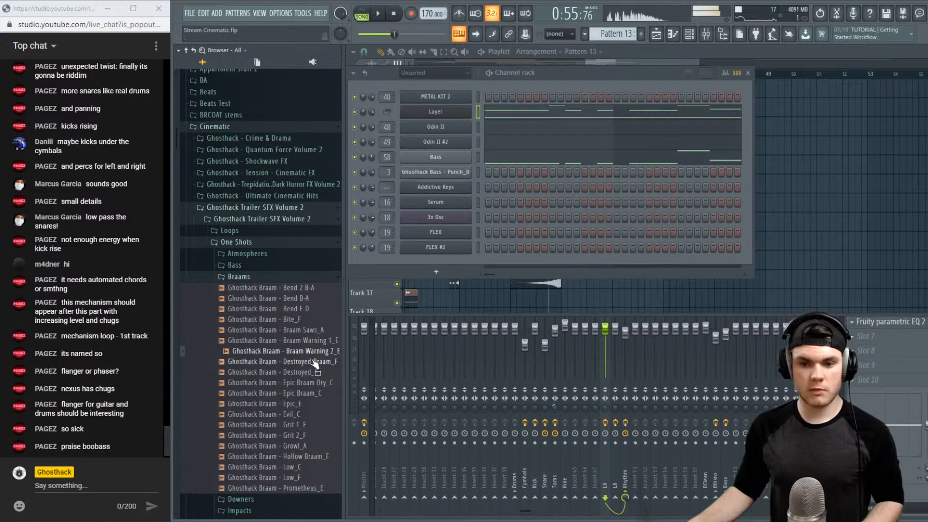
# Audition the remaining Trailer SFX Volume 2 braams in order, from Destroyed Braam_F through the Epic, Grit and Low variants to Prometheus_E
pyautogui.click(313, 362)
pyautogui.click(312, 374)
pyautogui.click(313, 384)
pyautogui.click(311, 393)
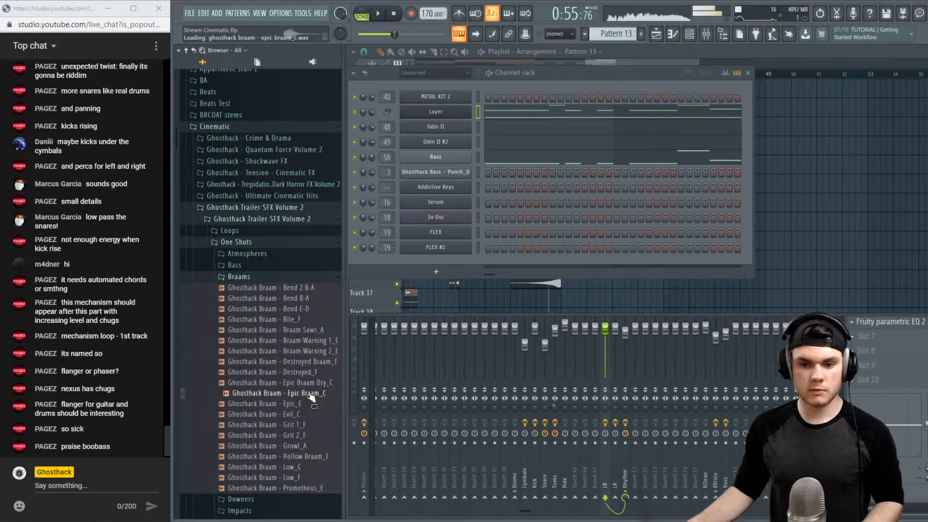
pyautogui.click(310, 404)
pyautogui.click(308, 415)
pyautogui.click(310, 425)
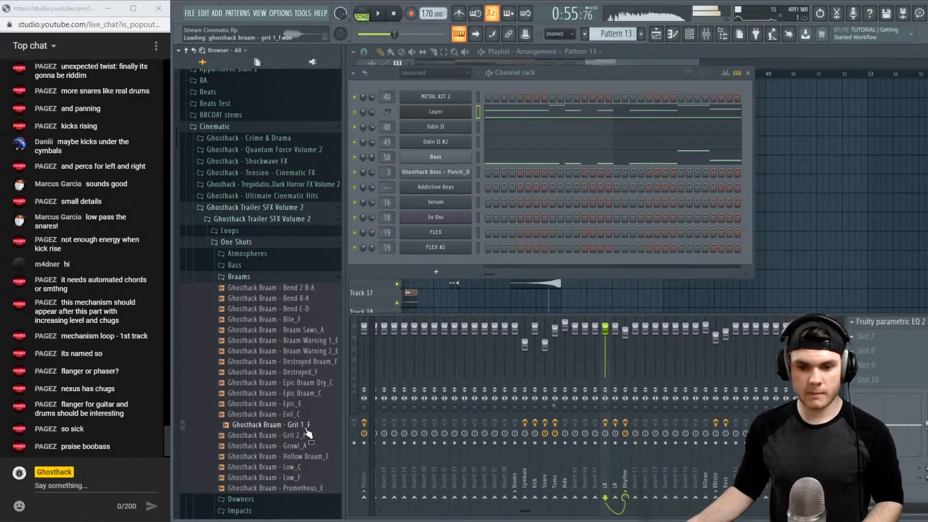
pyautogui.click(311, 435)
pyautogui.click(314, 446)
pyautogui.click(313, 456)
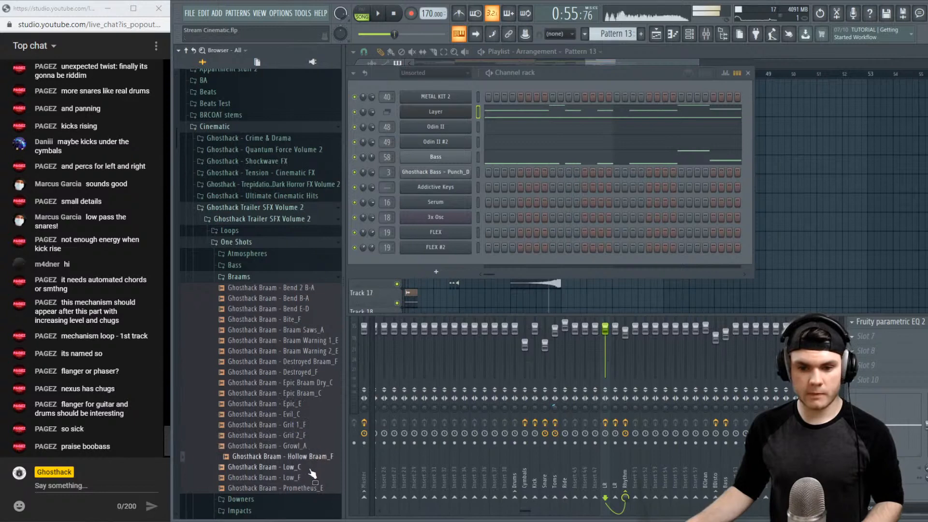
pyautogui.click(311, 466)
pyautogui.click(307, 477)
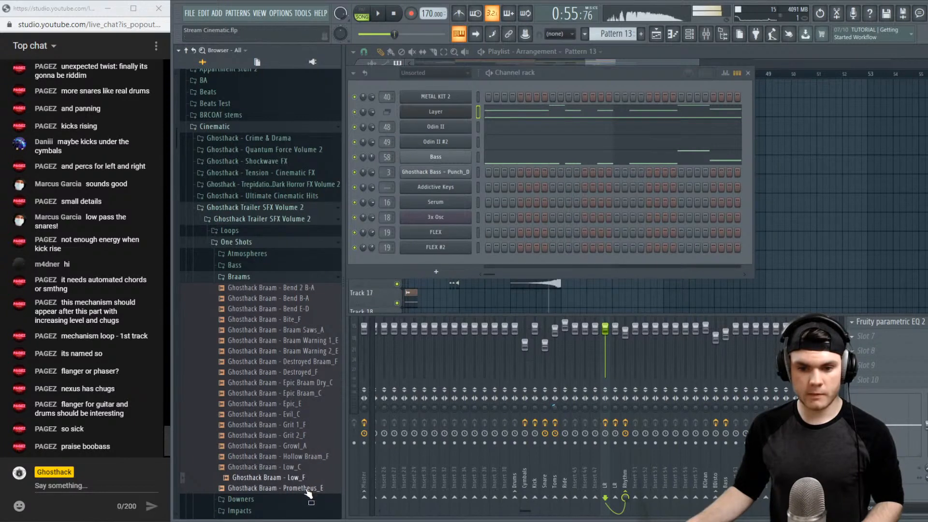
pyautogui.click(305, 488)
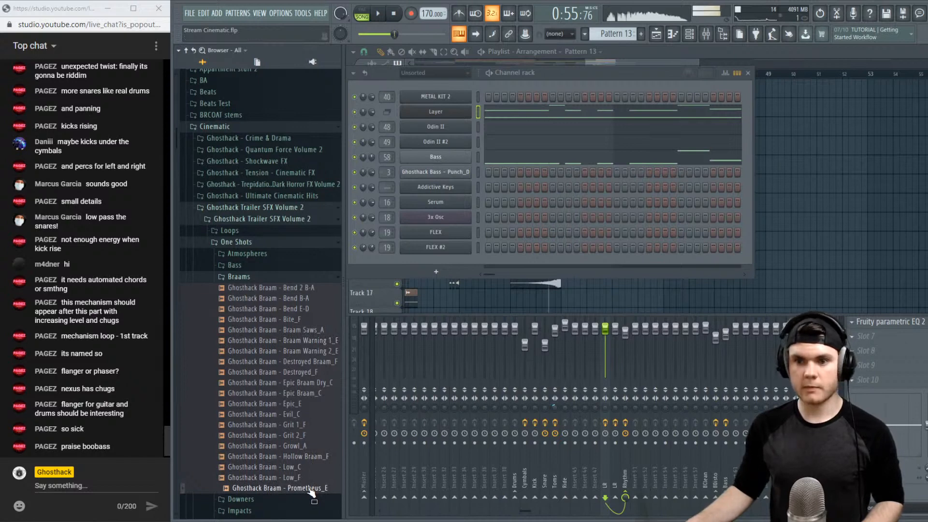
# Add Ghosthack Braam - Prometheus_E as a new channel, test its sound, and move its sample start slightly later
pyautogui.moveTo(310, 491); pyautogui.dragTo(455, 261)
pyautogui.click(456, 261)
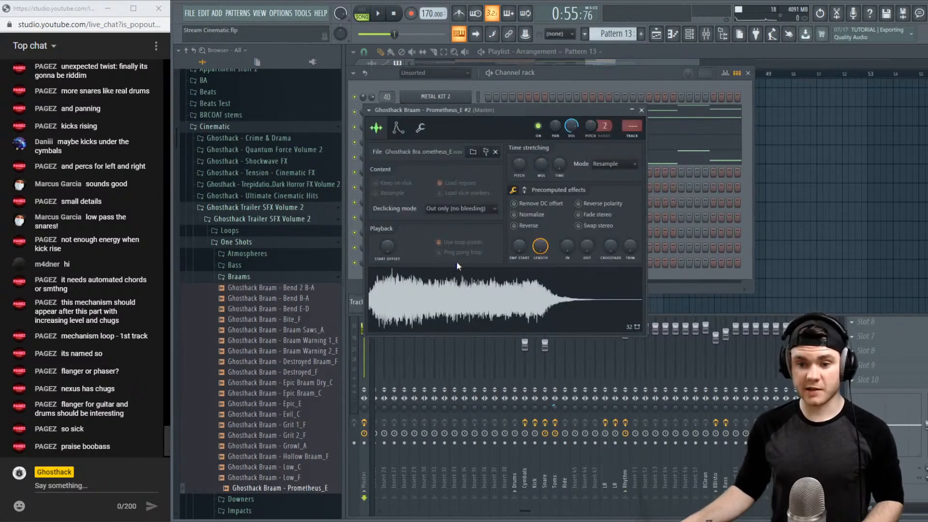
pyautogui.press('z')
pyautogui.moveTo(518, 245); pyautogui.dragTo(518, 236)
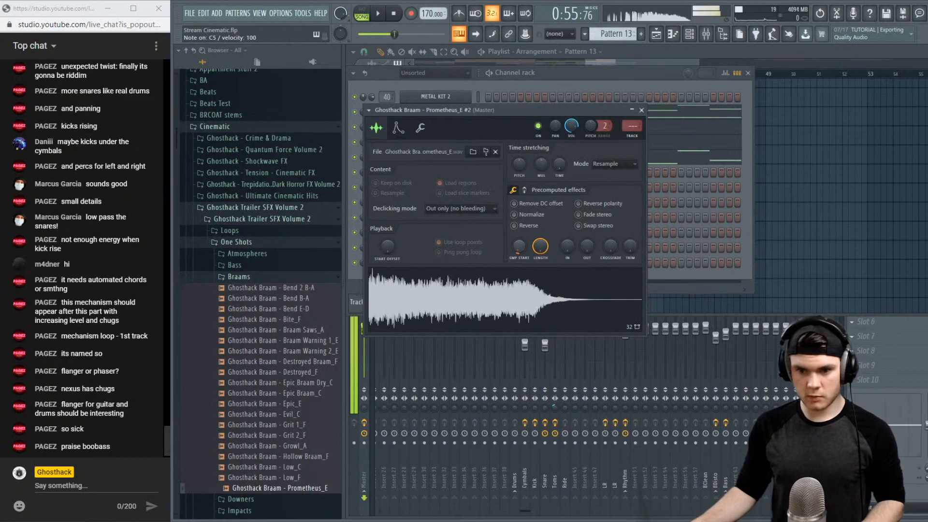
# Shape Prometheus_E's volume envelope with no hold, a medium decay and low sustain, test it, and play the song with the channel settings closed
pyautogui.click(398, 128)
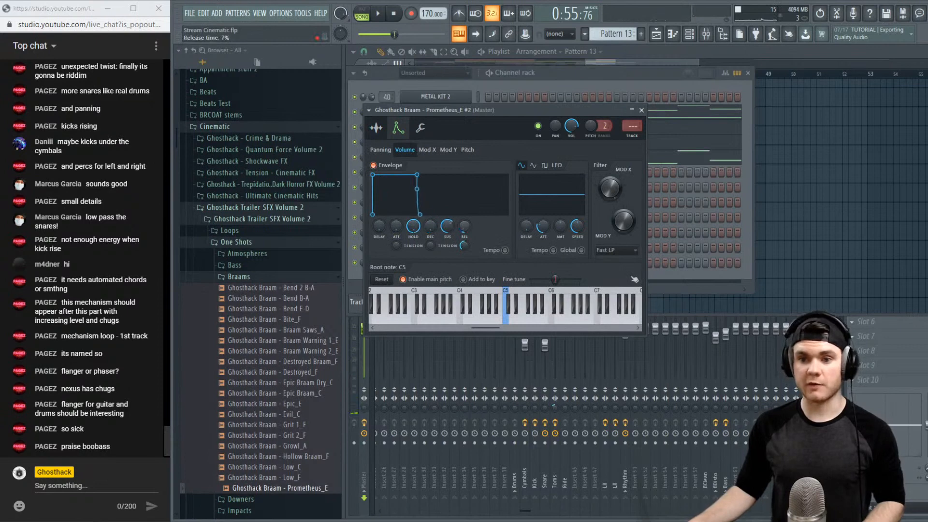
pyautogui.press('z')
pyautogui.moveTo(464, 226); pyautogui.dragTo(465, 230)
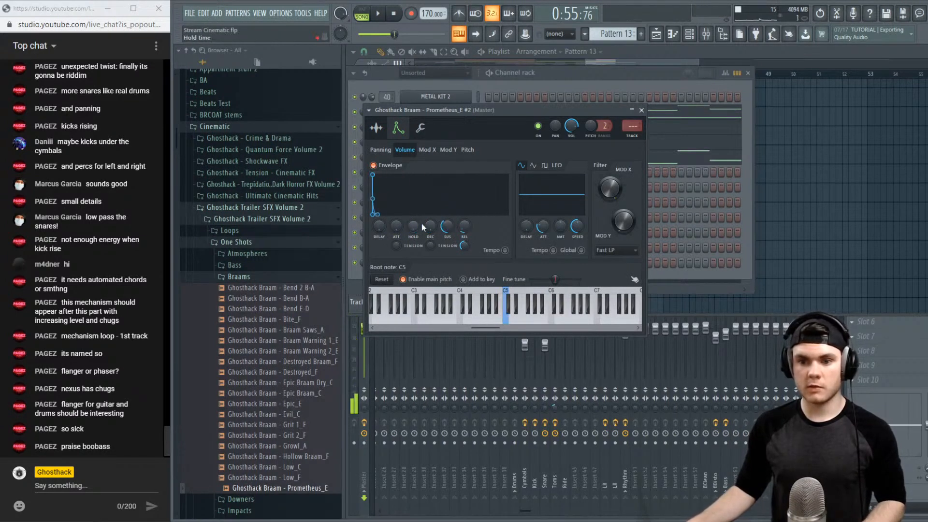
pyautogui.moveTo(429, 226); pyautogui.dragTo(430, 222)
pyautogui.press('z')
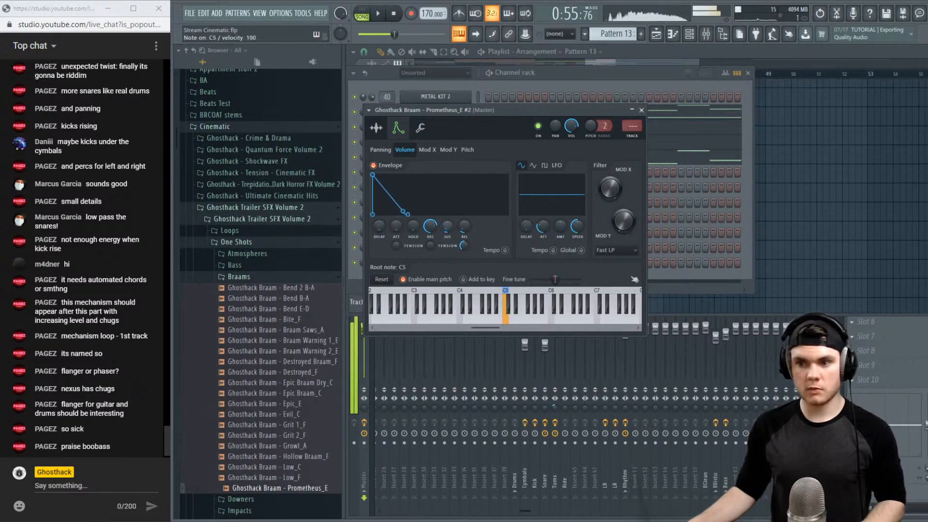
pyautogui.press('space')
pyautogui.click(641, 110)
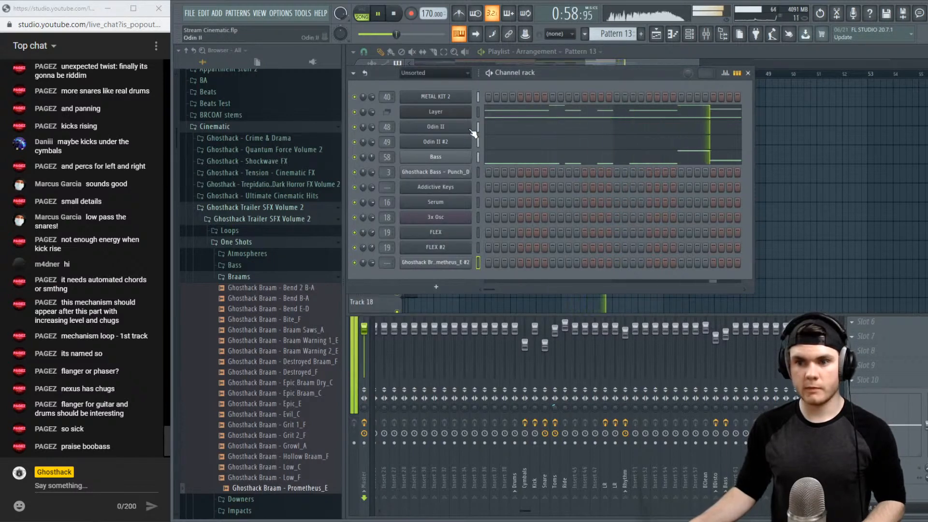
# Copy the Layer channel's notes into the Prometheus_E #2 channel and open them in the piano roll
pyautogui.press('space')
pyautogui.rightClick(461, 113)
pyautogui.click(461, 240)
pyautogui.rightClick(459, 262)
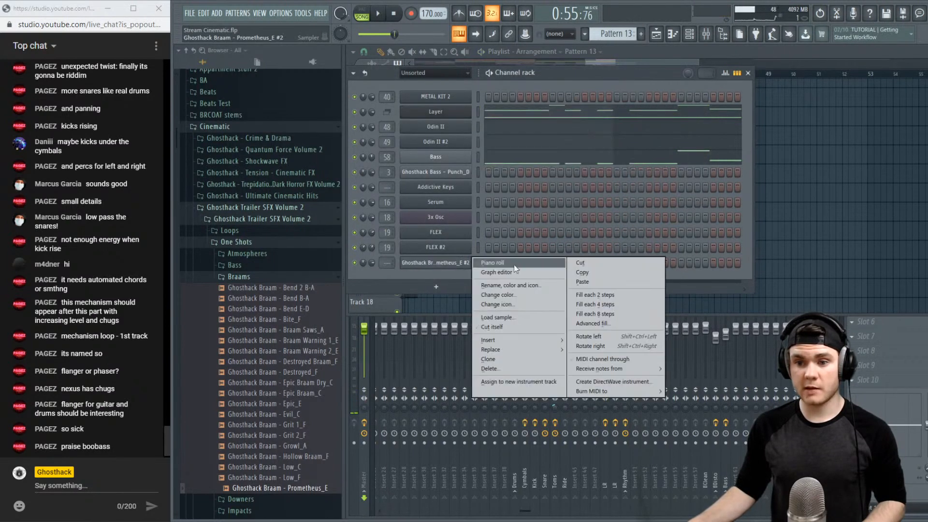
pyautogui.click(584, 282)
pyautogui.click(526, 264)
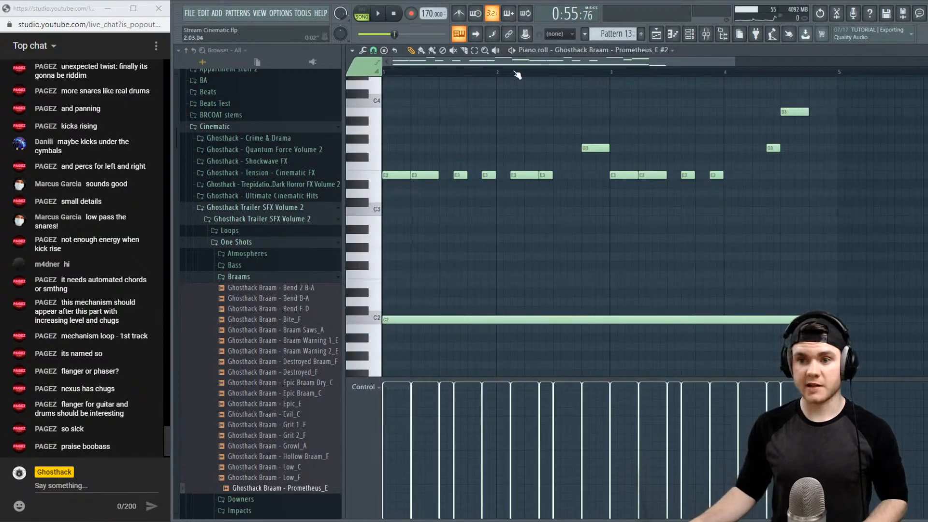
# Delete the long sustained C2 note from Prometheus_E #2's copied riff
pyautogui.scroll(-3, 517, 74)
pyautogui.scroll(-2, 430, 259)
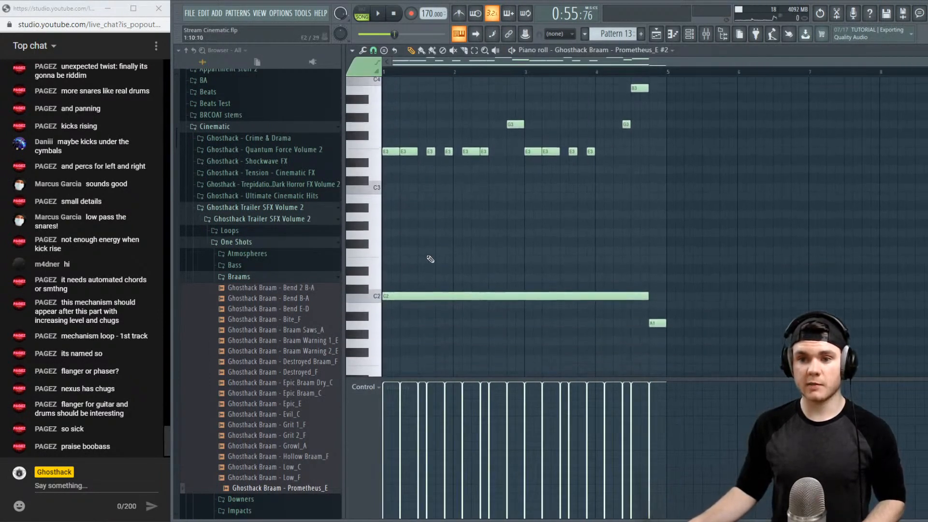
pyautogui.rightClick(438, 294)
# Examine the Bass and Layer channels' notes in the piano roll for comparison with the braam riff and play the passage briefly
pyautogui.scroll(2, 476, 284)
pyautogui.rightClick(475, 151)
pyautogui.rightClick(474, 150)
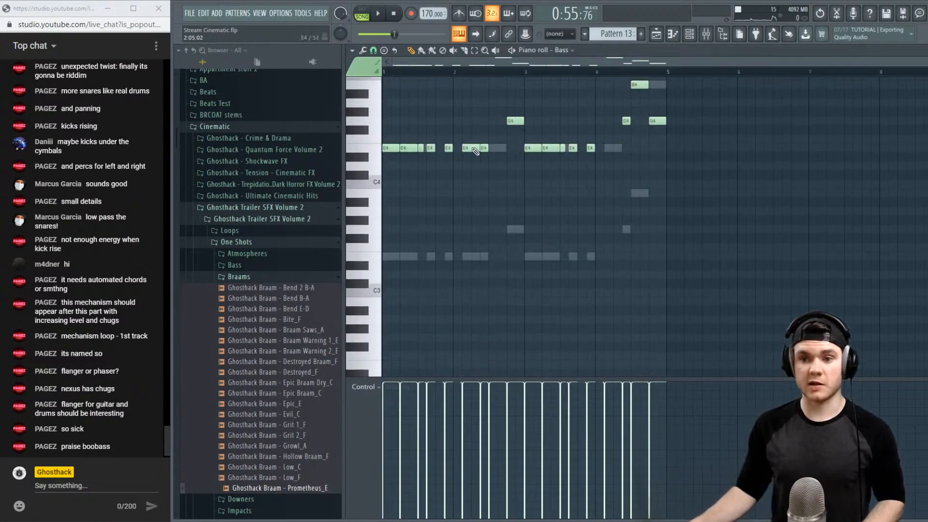
pyautogui.scroll(-3, 489, 217)
pyautogui.scroll(6, 437, 213)
pyautogui.scroll(-1, 438, 213)
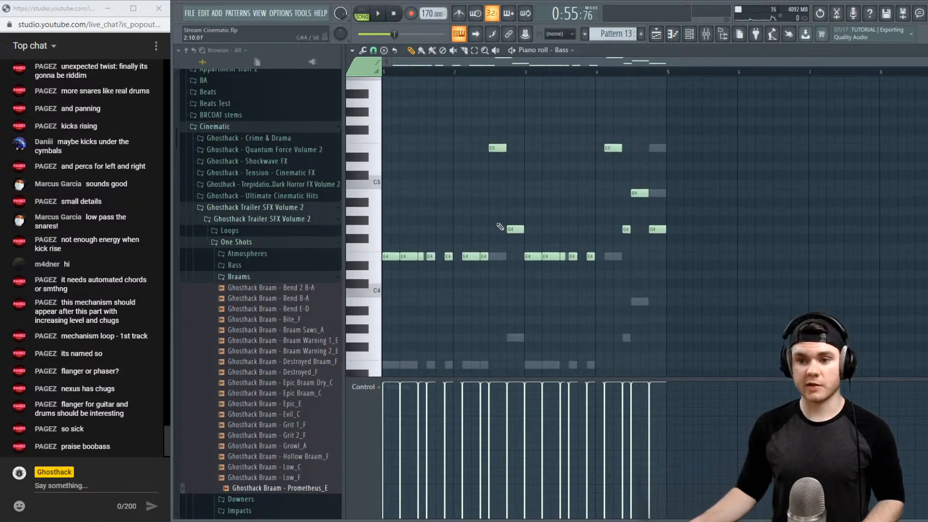
pyautogui.rightClick(497, 256)
pyautogui.rightClick(498, 257)
pyautogui.scroll(-3, 495, 229)
pyautogui.scroll(-1, 394, 333)
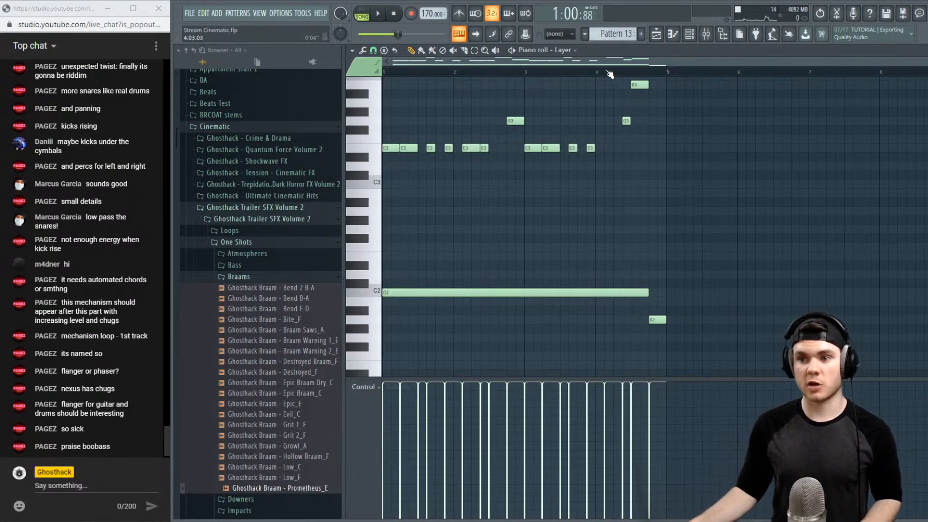
pyautogui.press('space')
pyautogui.press('space')
pyautogui.press('space')
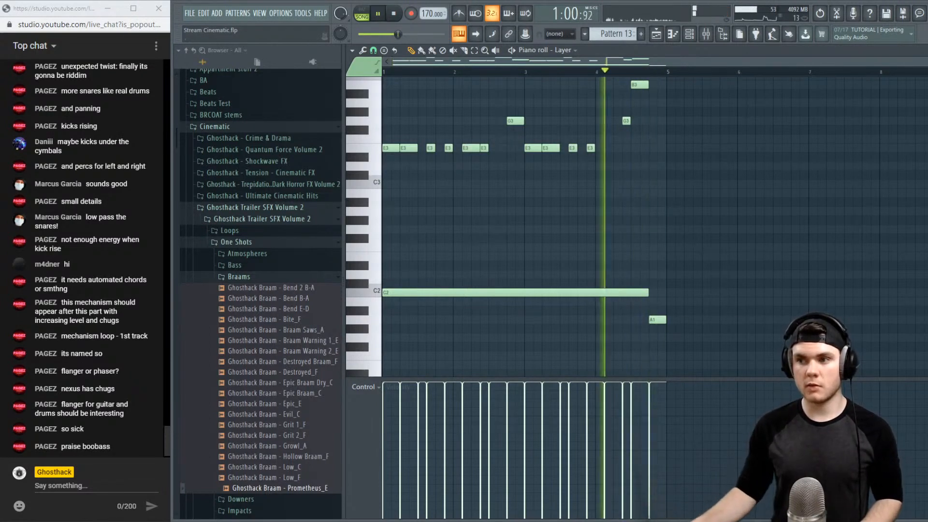
# Select all notes of Prometheus_E #2 in the piano roll and transpose them up two octaves
pyautogui.press('F7')
pyautogui.press('space')
pyautogui.click(515, 265)
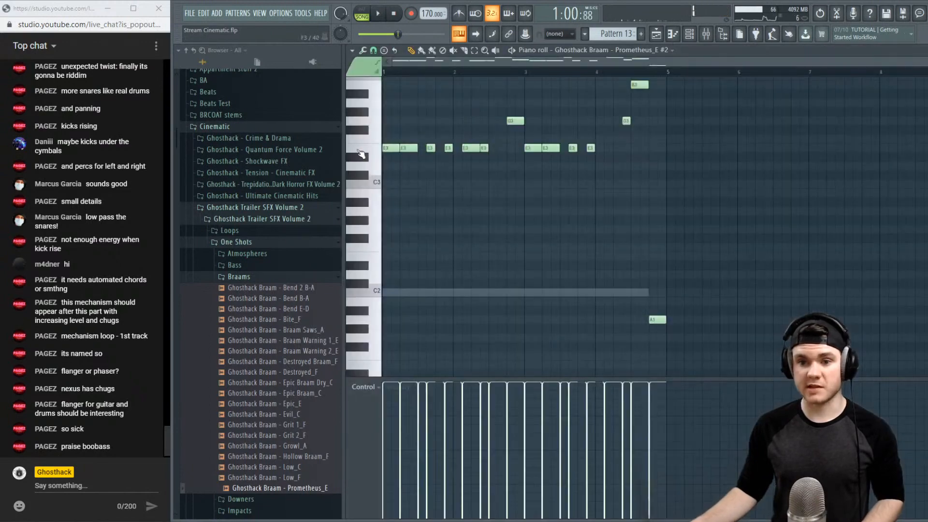
pyautogui.moveTo(732, 336); pyautogui.dragTo(330, 90)
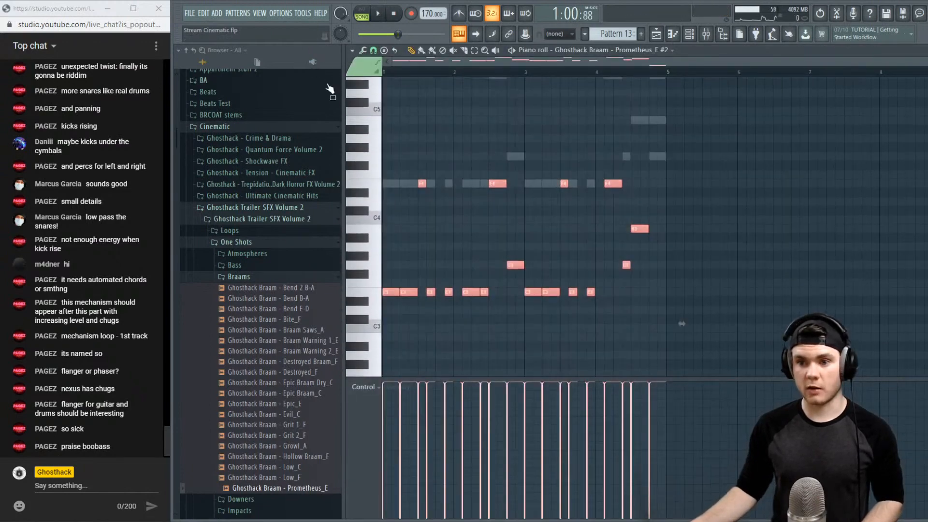
pyautogui.hotkey('ctrl', 'Up')
pyautogui.hotkey('ctrl', 'Up')
# Play the transposed braam riff against the other parts and look over its higher notes
pyautogui.press('space')
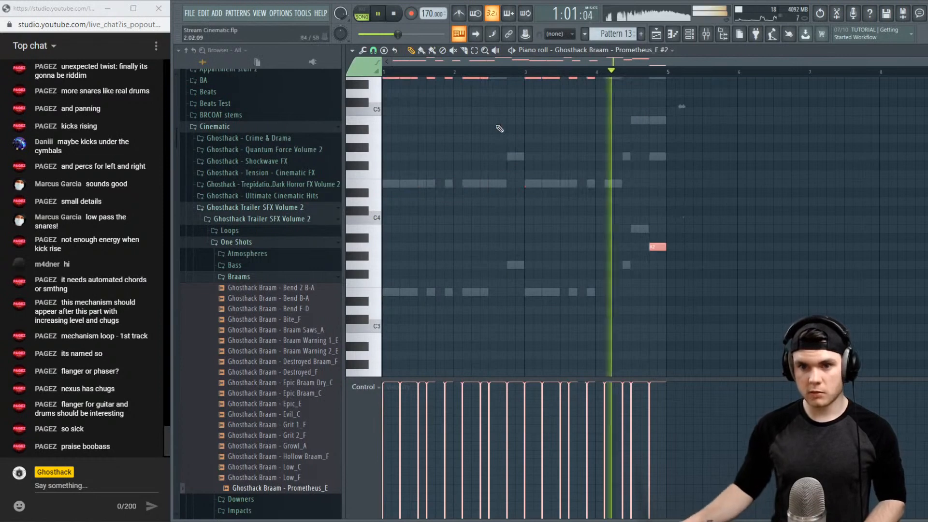
pyautogui.scroll(3, 558, 107)
pyautogui.press('space')
pyautogui.scroll(1, 377, 184)
pyautogui.press('space')
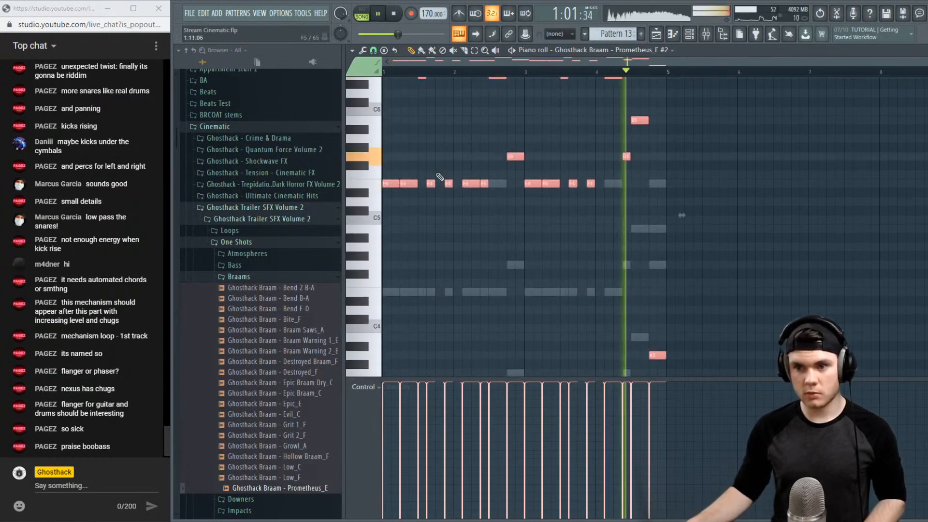
pyautogui.press('space')
pyautogui.press('space')
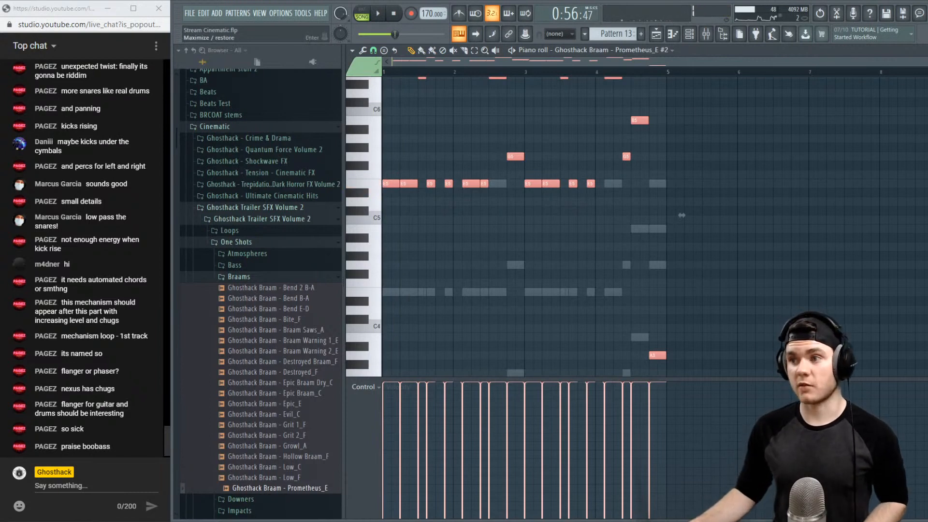
# Leave the piano roll, check Prometheus_E #2's envelope and sample settings during playback, and close the channel settings
pyautogui.click(924, 50)
pyautogui.click(461, 262)
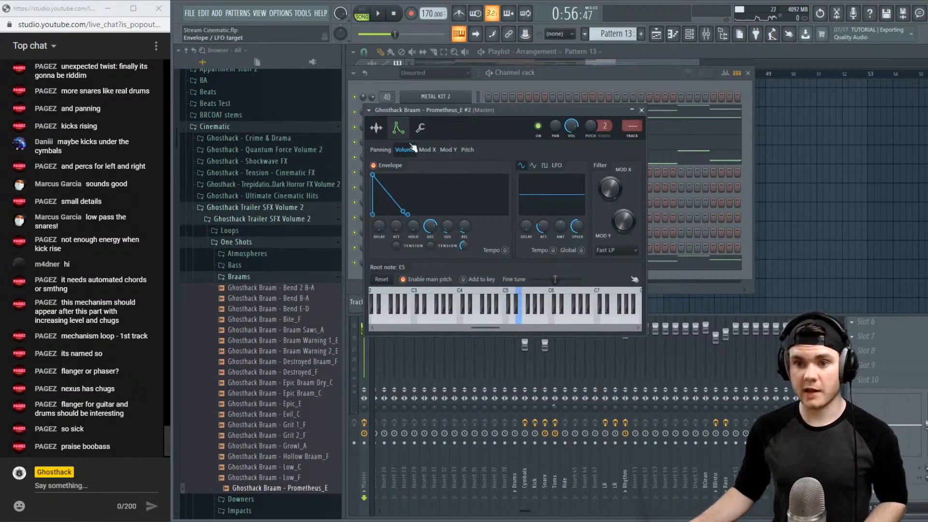
pyautogui.click(376, 127)
pyautogui.press('space')
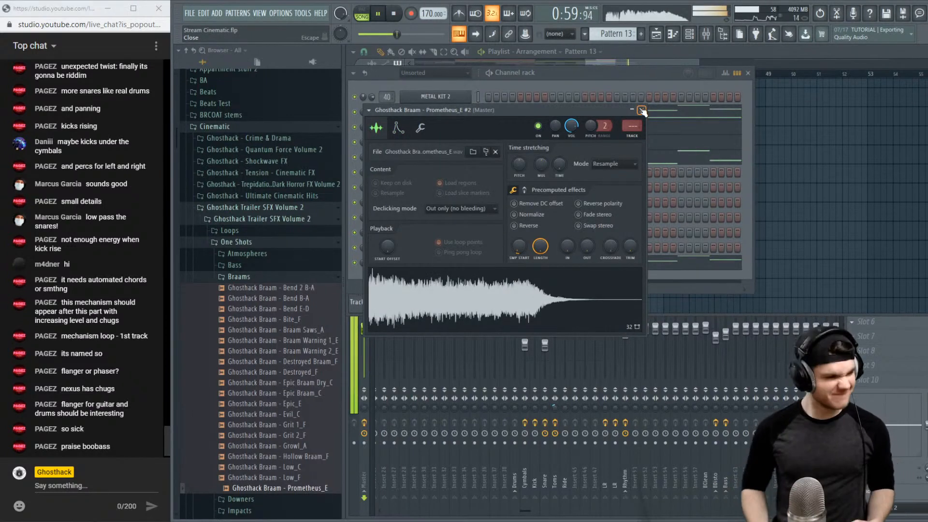
pyautogui.press('space')
pyautogui.click(641, 110)
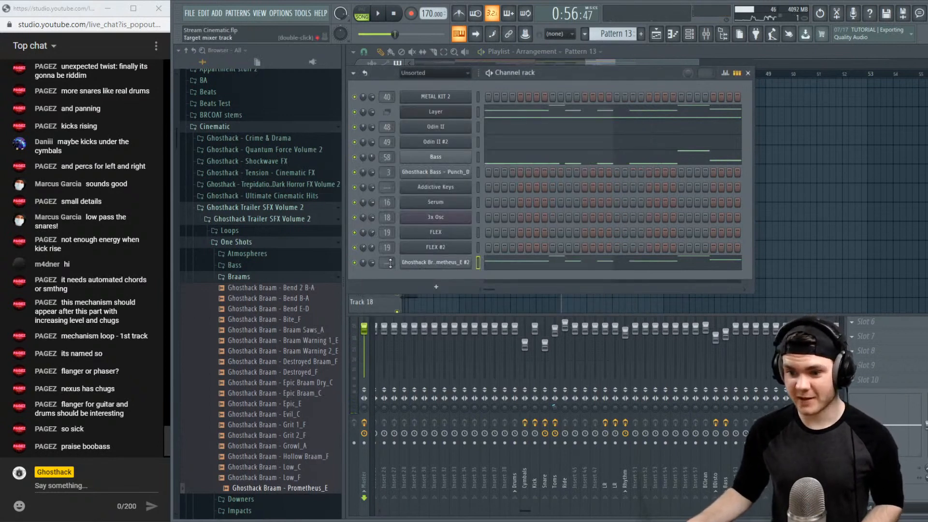
# Route the Prometheus_E #2 channel to mixer track 20 and play the song with the mixer in view
pyautogui.moveTo(525, 511); pyautogui.dragTo(377, 515)
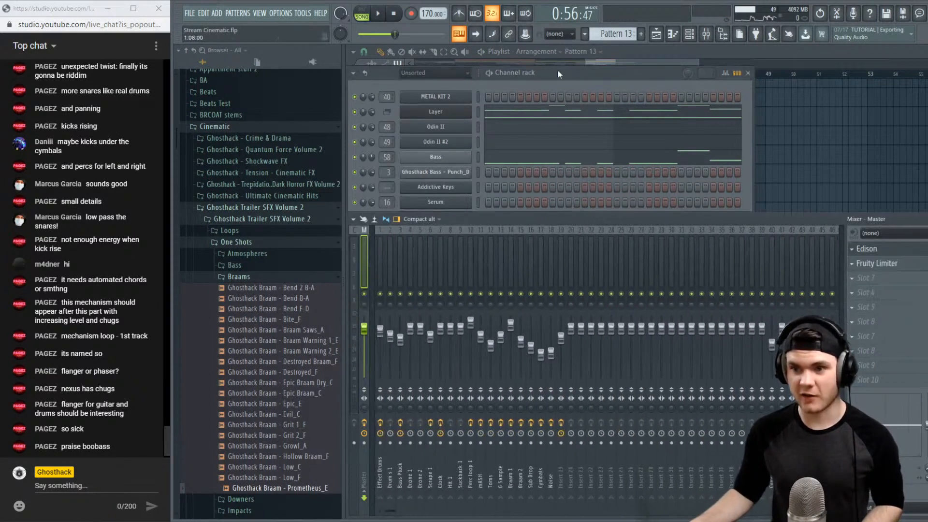
pyautogui.click(536, 115)
pyautogui.moveTo(384, 263); pyautogui.dragTo(384, 251)
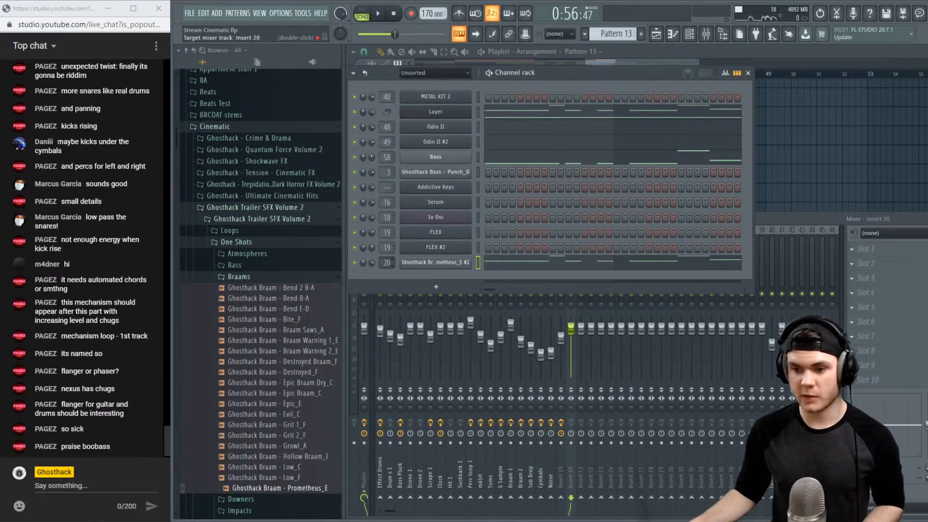
pyautogui.click(757, 237)
pyautogui.press('space')
# Inspect the Fruity parametric EQ 2 and Fruity Reeverb 2 settings on mixer insert 19
pyautogui.click(562, 261)
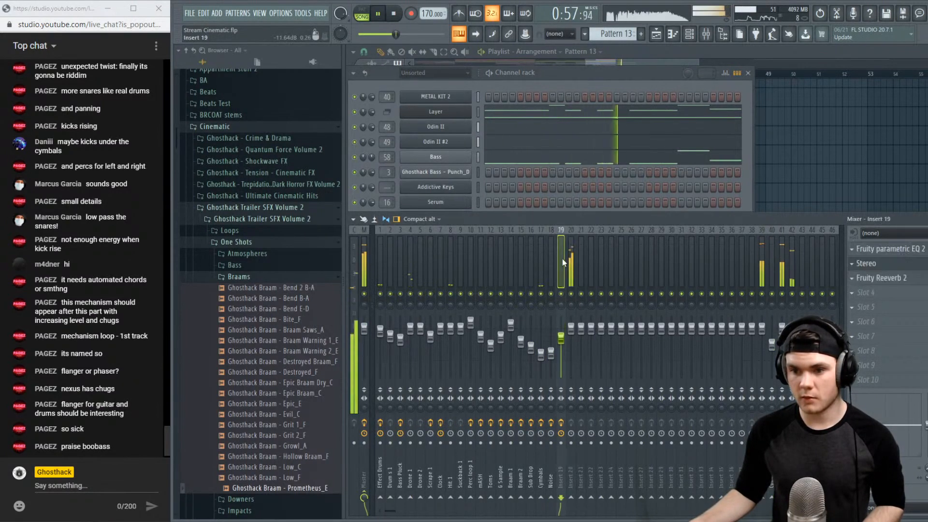
pyautogui.press('space')
pyautogui.click(893, 263)
pyautogui.click(894, 250)
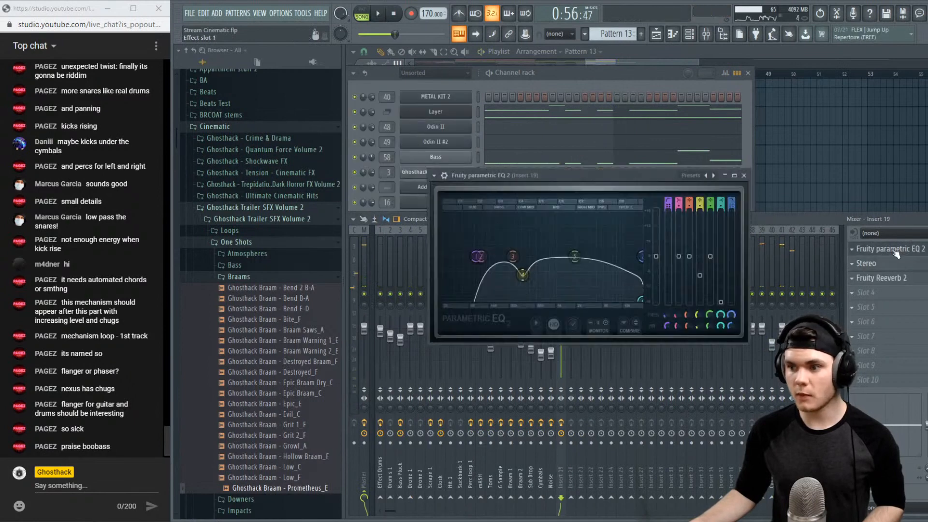
pyautogui.click(894, 249)
pyautogui.click(889, 279)
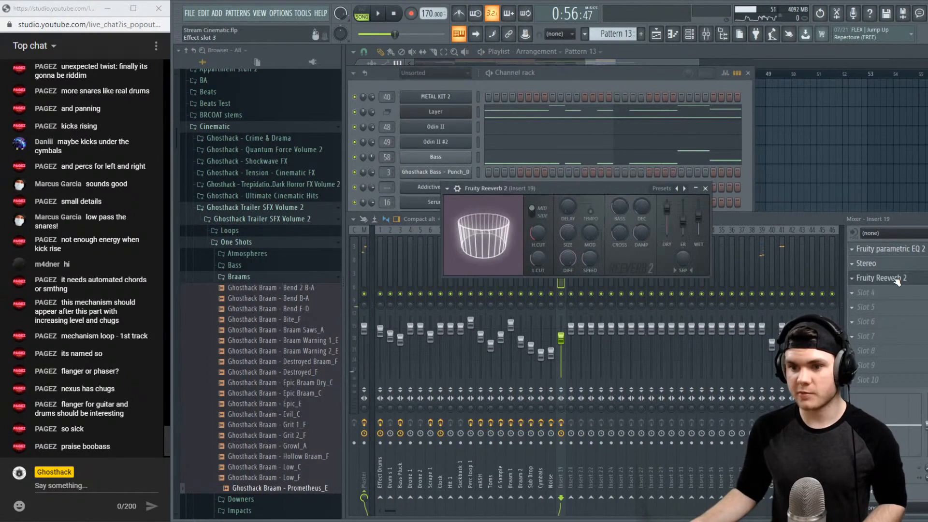
pyautogui.click(889, 278)
# Bring the playlist into view and play the song from about bar 39
pyautogui.press('space')
pyautogui.press('space')
pyautogui.click(762, 52)
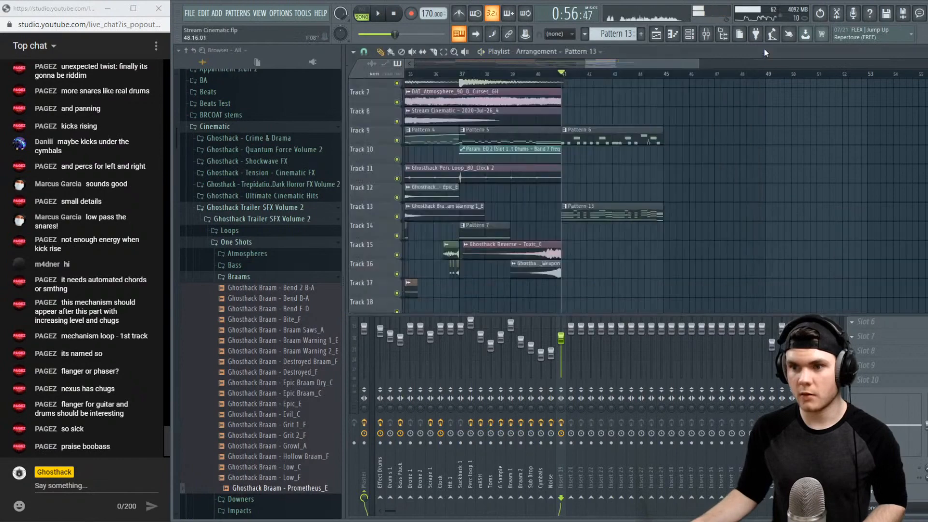
pyautogui.moveTo(528, 75); pyautogui.dragTo(514, 75)
pyautogui.press('space')
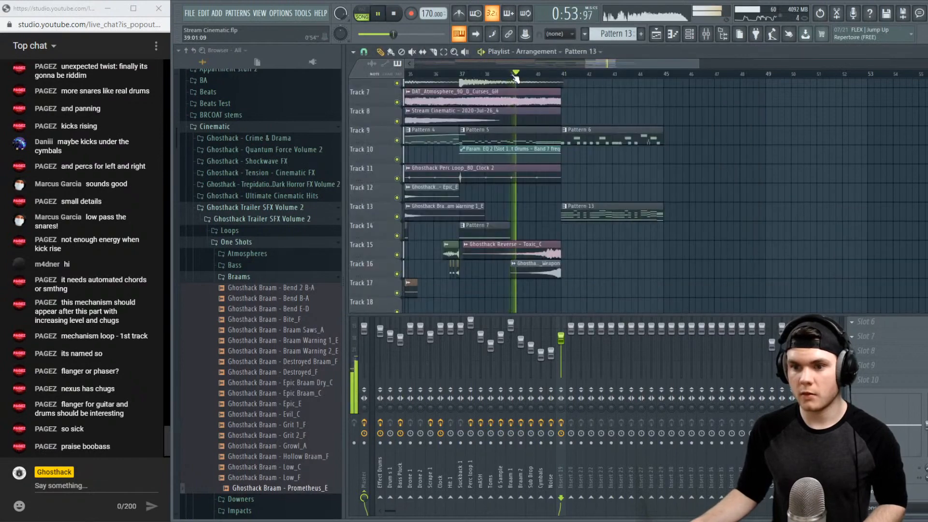
# Solo mixer insert 19, listen to what plays through it, and check its Fruity parametric EQ 2
pyautogui.click(564, 340)
pyautogui.rightClick(563, 294)
pyautogui.press('space')
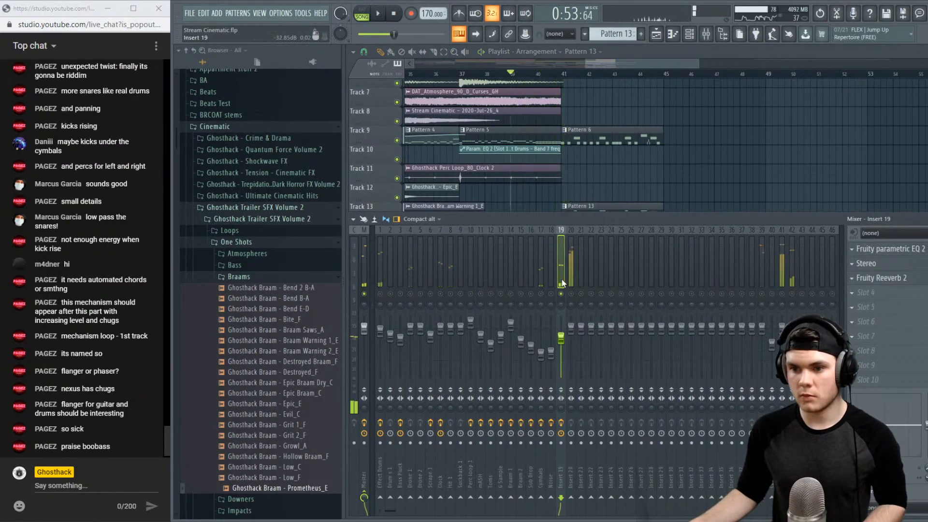
pyautogui.press('space')
pyautogui.click(890, 251)
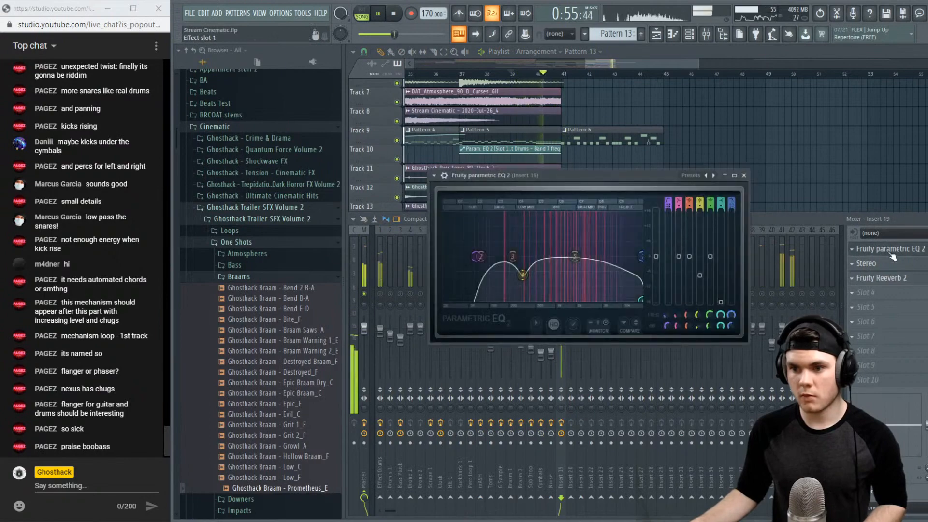
pyautogui.click(890, 251)
pyautogui.press('space')
pyautogui.press('space')
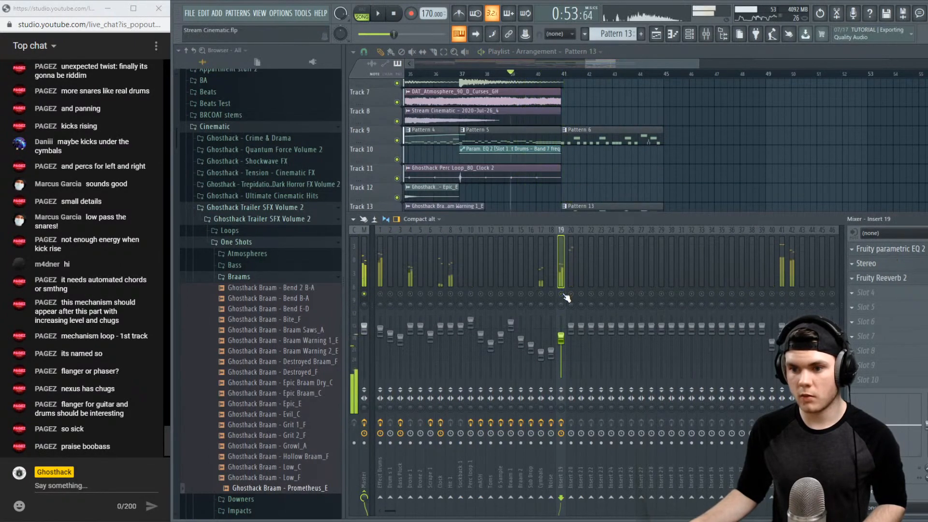
# Rename mixer insert 19 as Strings and resume playback
pyautogui.rightClick(558, 261)
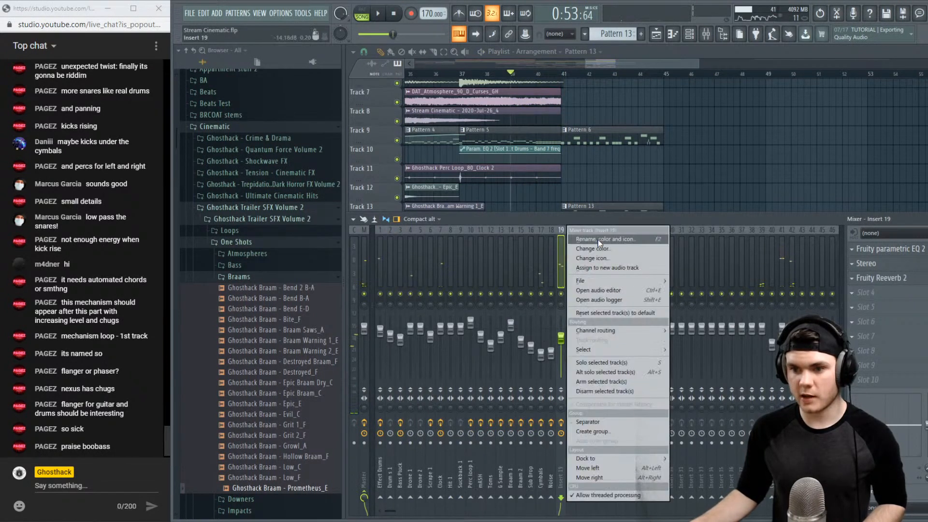
pyautogui.click(598, 240)
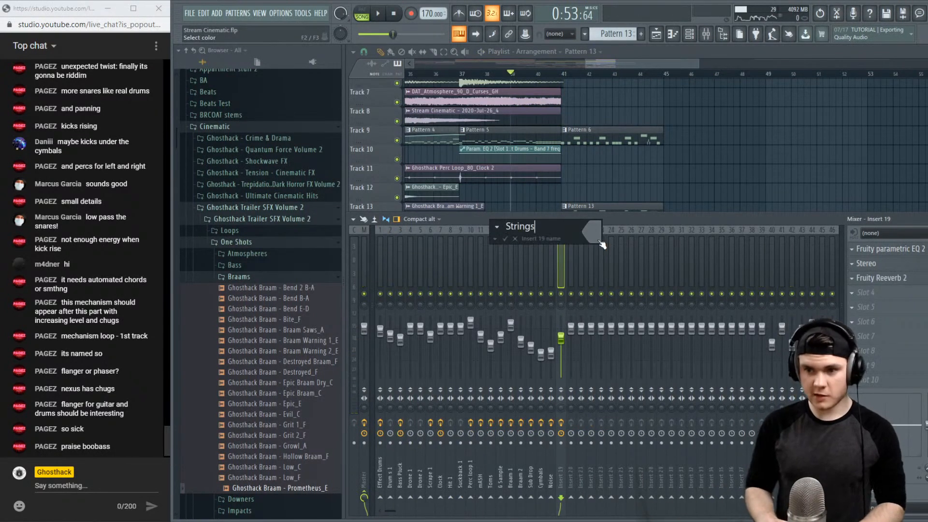
pyautogui.write('Strings')
pyautogui.press('Return')
pyautogui.press('space')
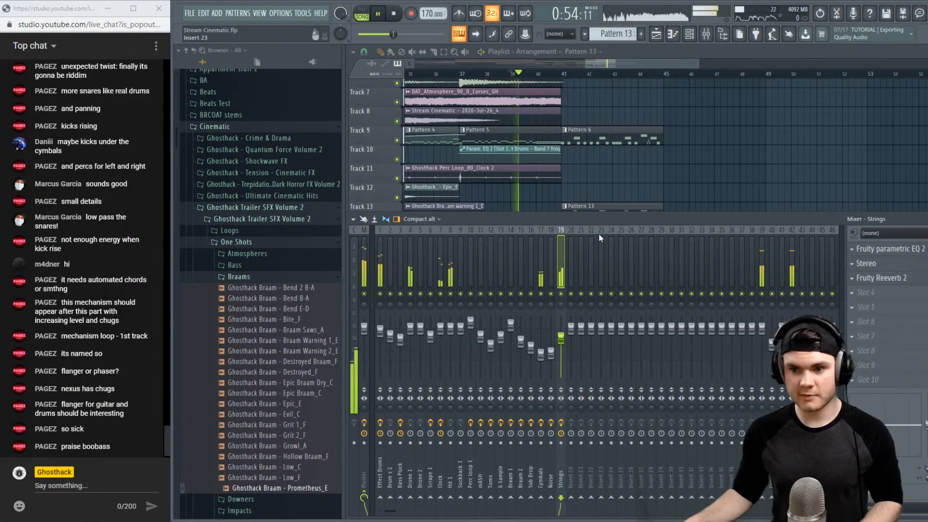
# Play the riff from bar 41 while reviewing Prometheus_E #2's volume envelope and sample settings
pyautogui.click(561, 74)
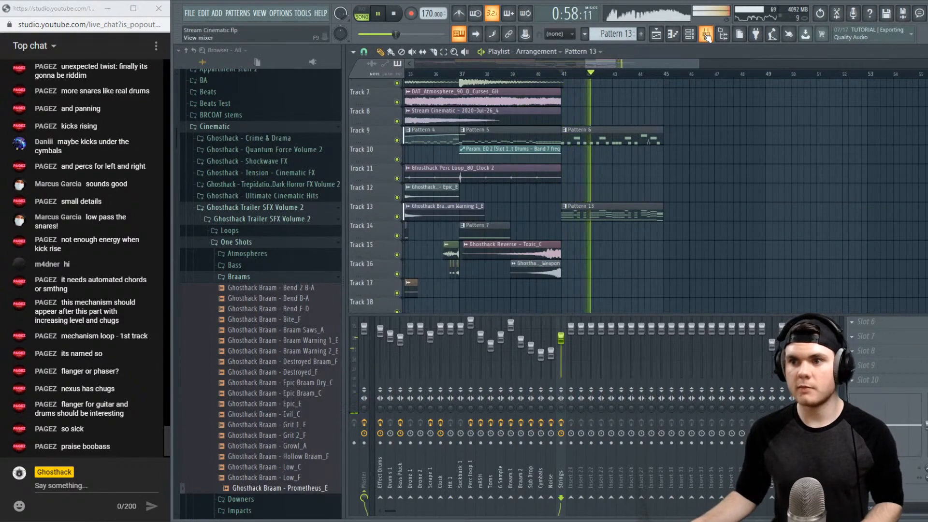
pyautogui.click(690, 35)
pyautogui.click(444, 262)
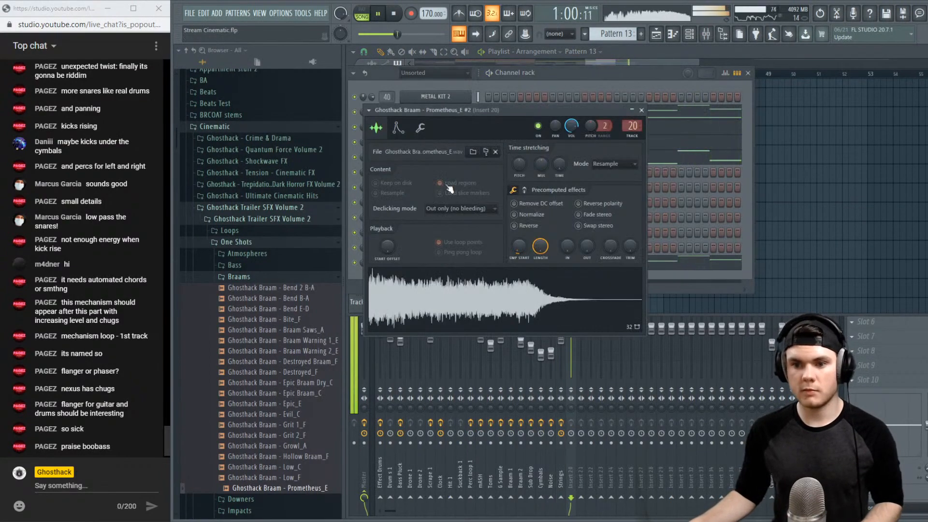
pyautogui.click(399, 128)
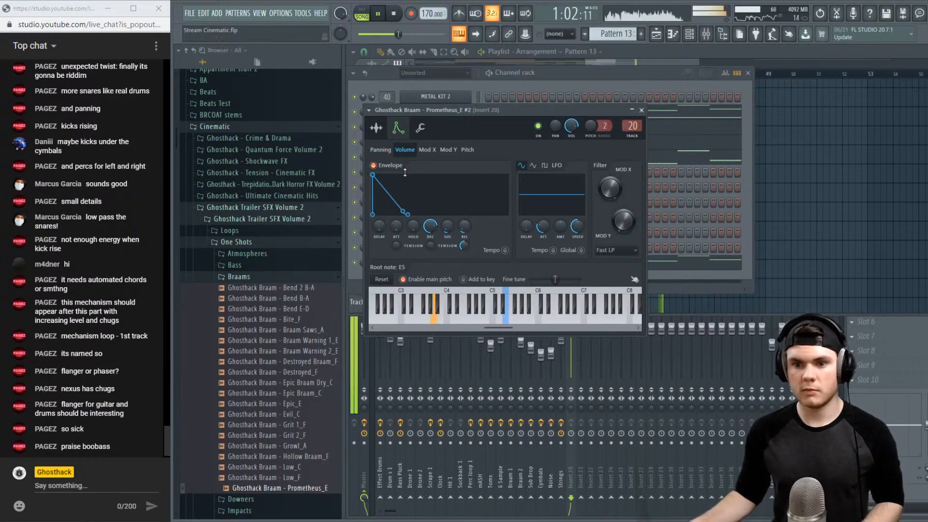
pyautogui.click(376, 128)
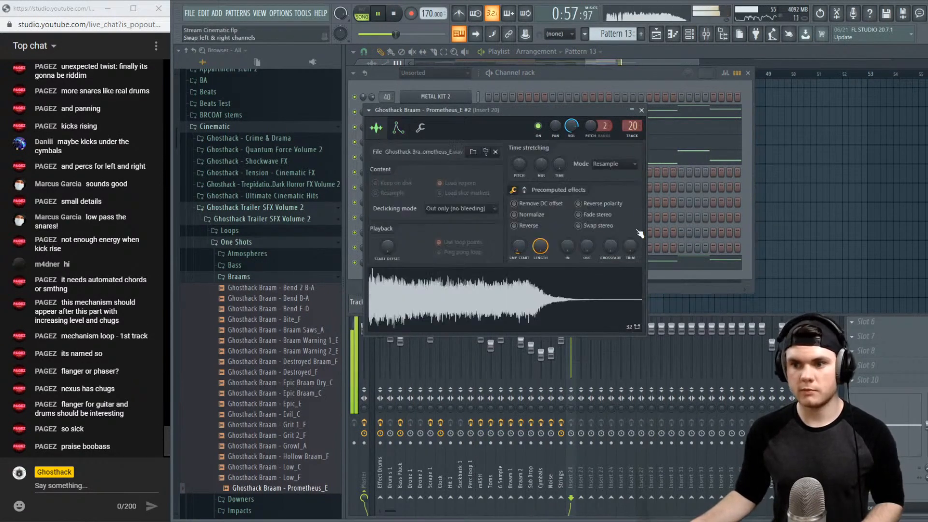
# Open Prometheus_E #2's notes in the piano roll, examine the low A3 note ending bar 4, and replay the riff
pyautogui.press('F7')
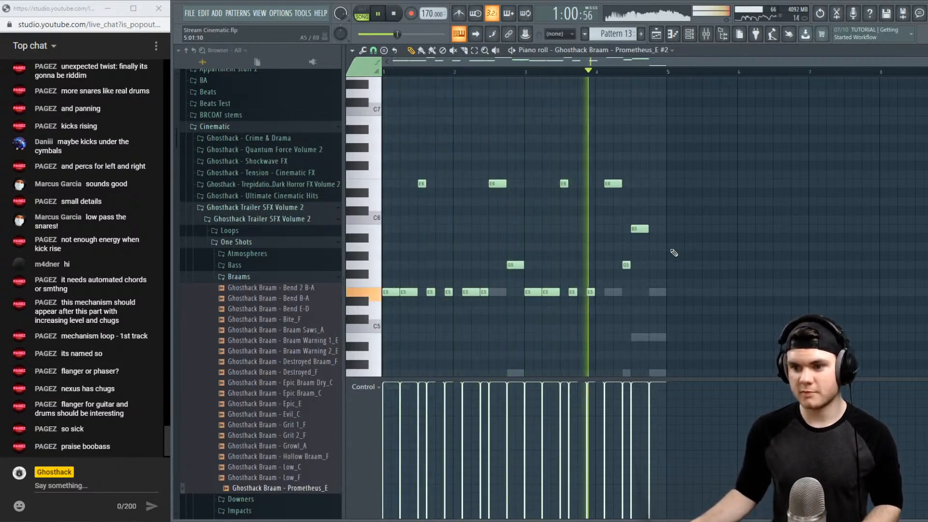
pyautogui.scroll(-4, 666, 300)
pyautogui.press('space')
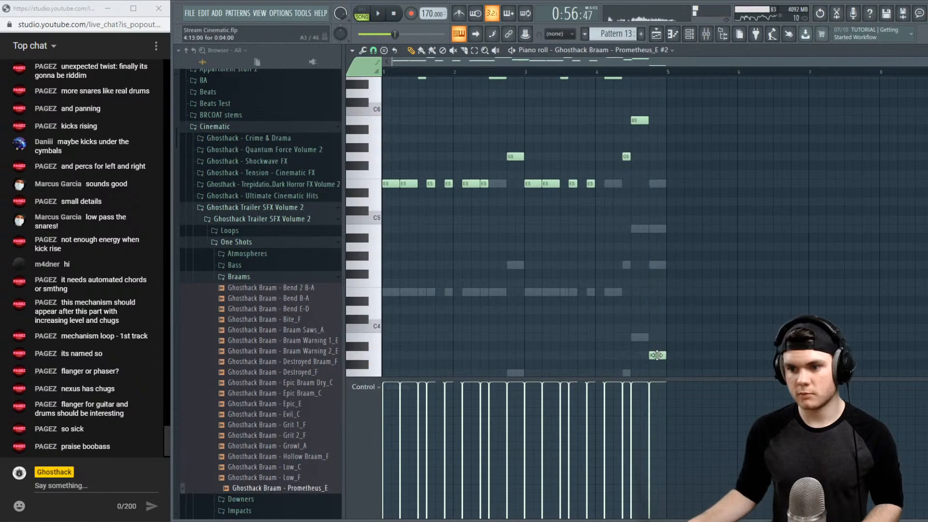
pyautogui.scroll(4, 667, 300)
pyautogui.press('space')
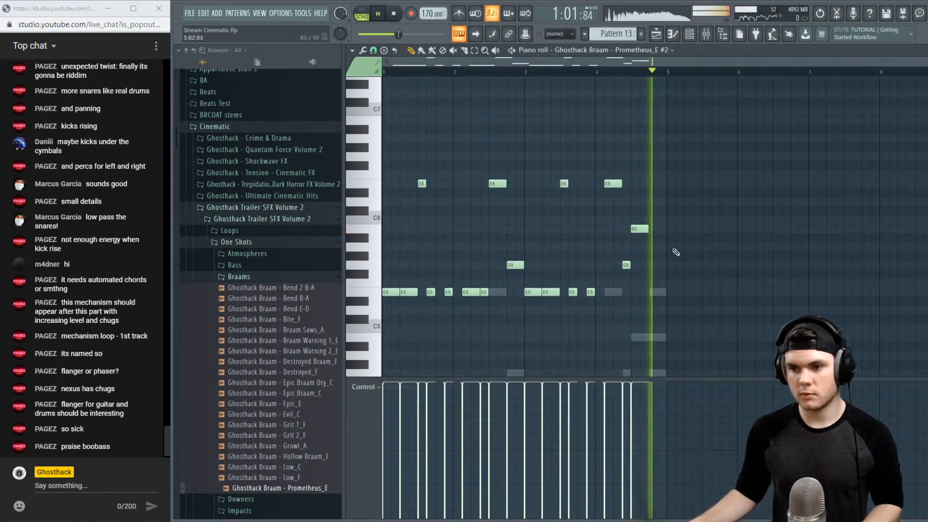
# Add an E5 note at the end of bar 4, audition it at B5, and return it to E5 during playback
pyautogui.press('space')
pyautogui.press('space')
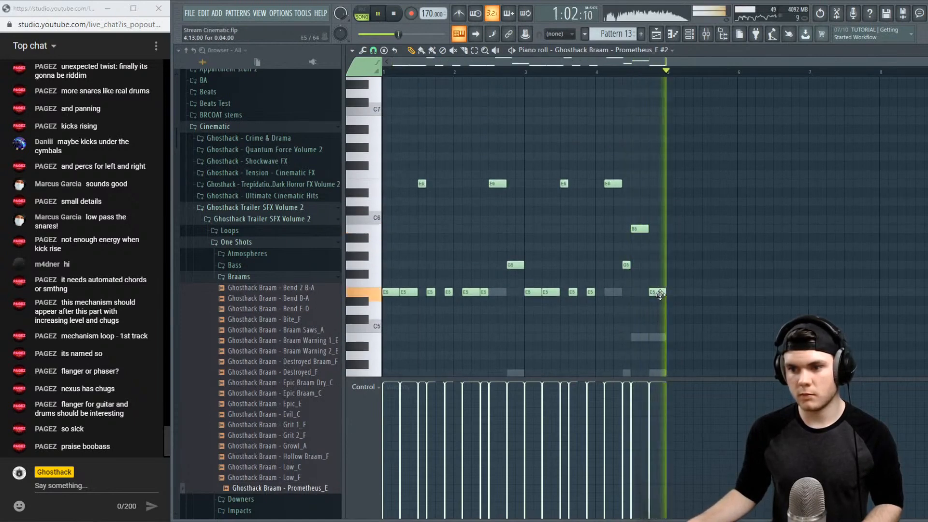
pyautogui.press('space')
pyautogui.moveTo(658, 235); pyautogui.dragTo(658, 241)
pyautogui.press('space')
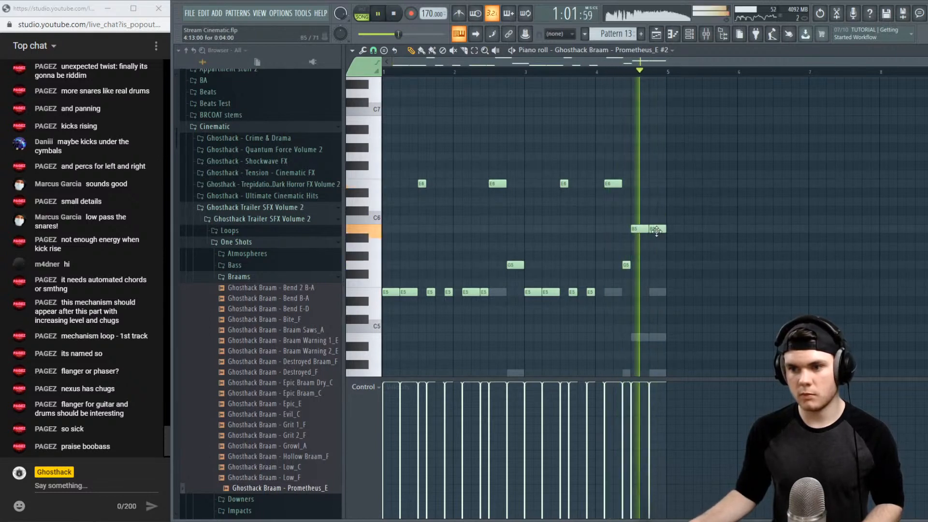
pyautogui.press('space')
pyautogui.press('space')
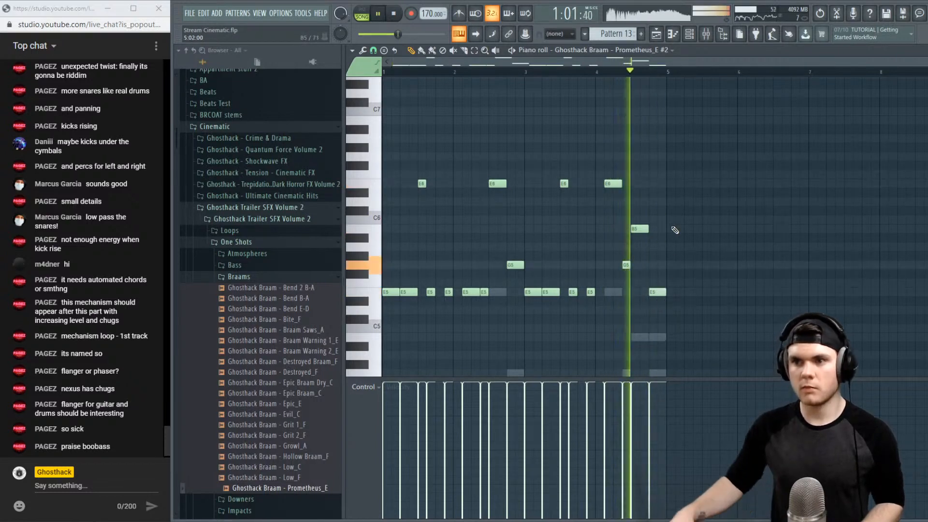
pyautogui.press('space')
# Duplicate the Pattern 6 and Pattern 13 clips in the Playlist to start at bar 45, and play from bar 41
pyautogui.click(706, 34)
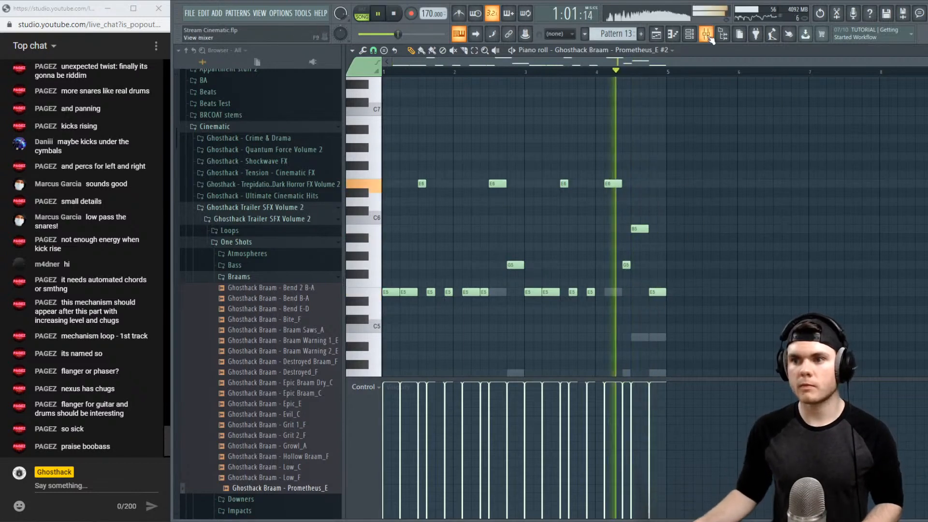
pyautogui.click(654, 35)
pyautogui.press('space')
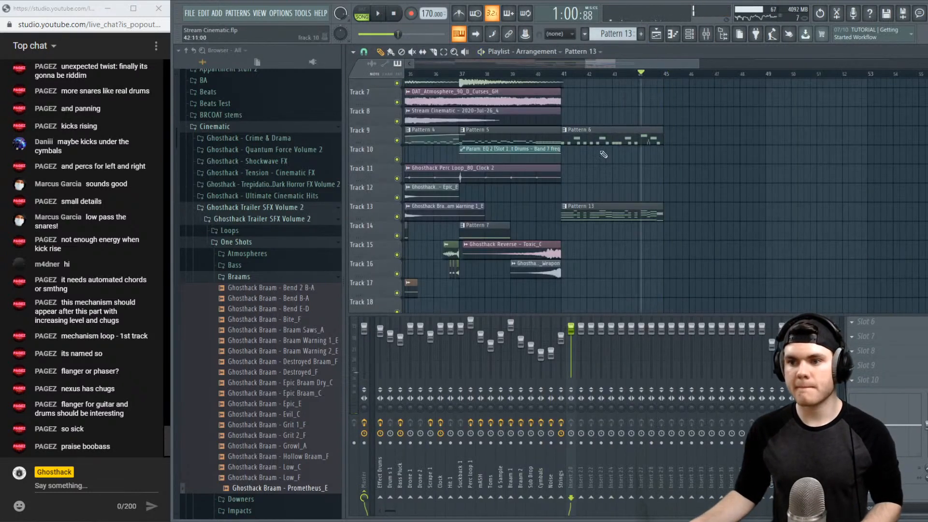
pyautogui.moveTo(686, 244); pyautogui.dragTo(562, 107)
pyautogui.hotkey('ctrl', 'b')
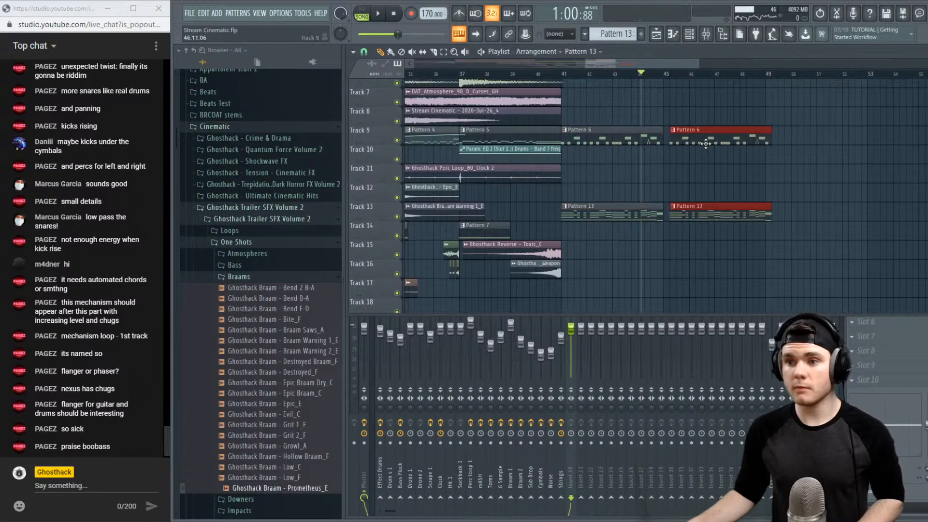
pyautogui.click(575, 74)
pyautogui.press('space')
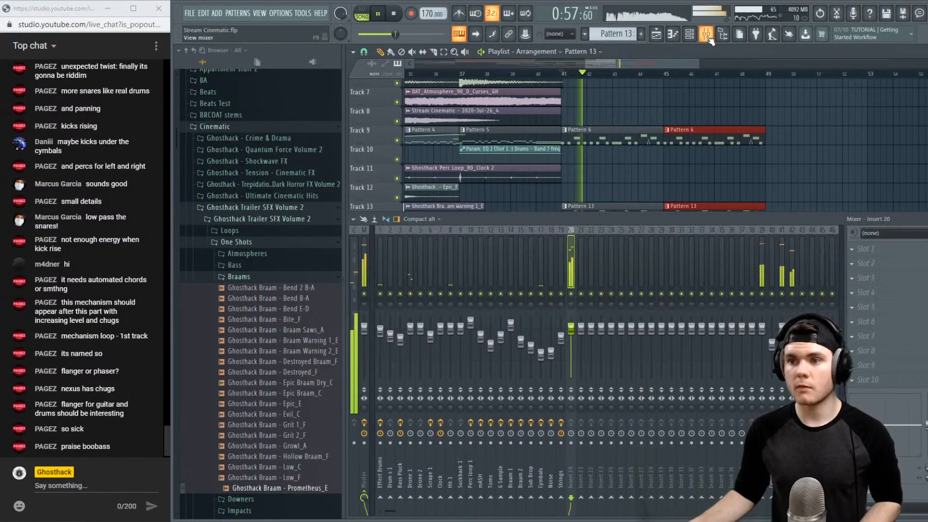
# Solo mixer insert 20 and lower its volume slightly while the riff plays
pyautogui.press('F9')
pyautogui.rightClick(571, 293)
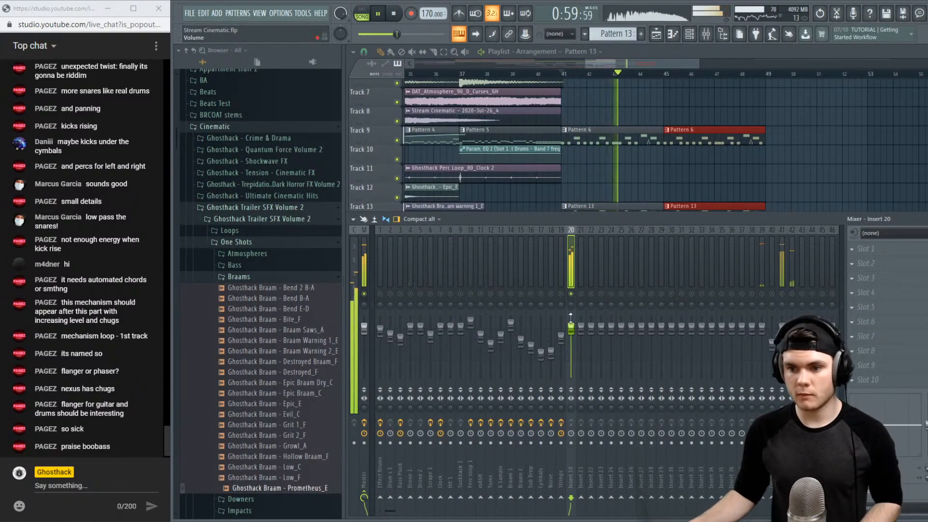
pyautogui.moveTo(571, 328); pyautogui.dragTo(571, 337)
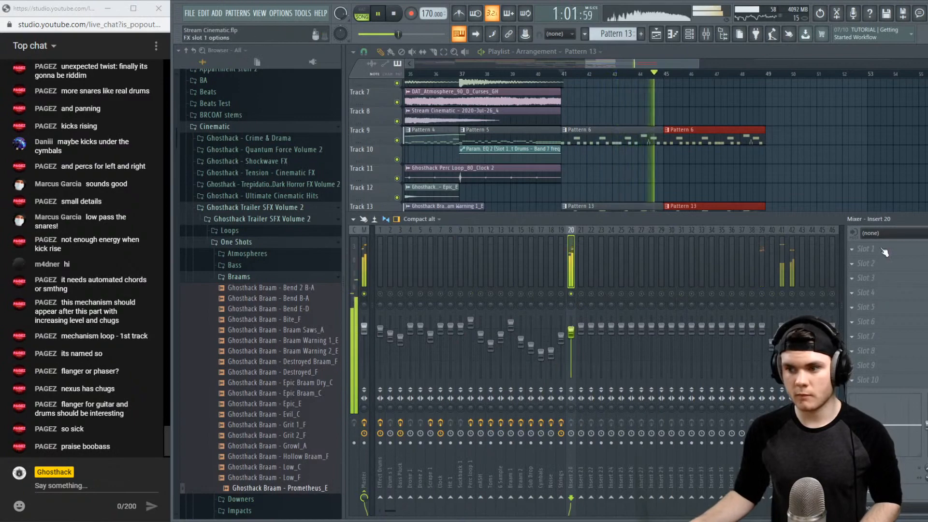
pyautogui.click(865, 248)
pyautogui.moveTo(862, 261)
pyautogui.click(717, 119)
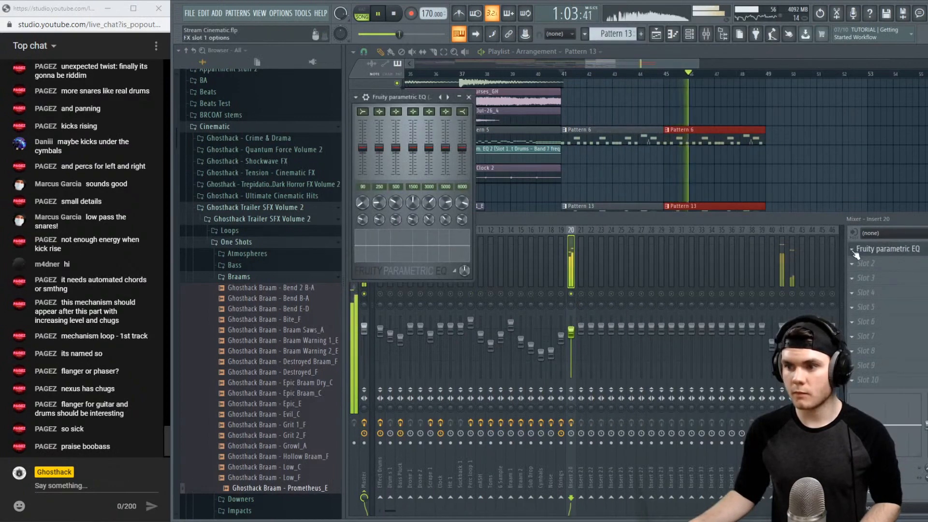
# Put Fruity parametric EQ 2 on insert 20, roll off the lows and highs, boost the low mids, and test panning left
pyautogui.click(865, 248)
pyautogui.click(724, 128)
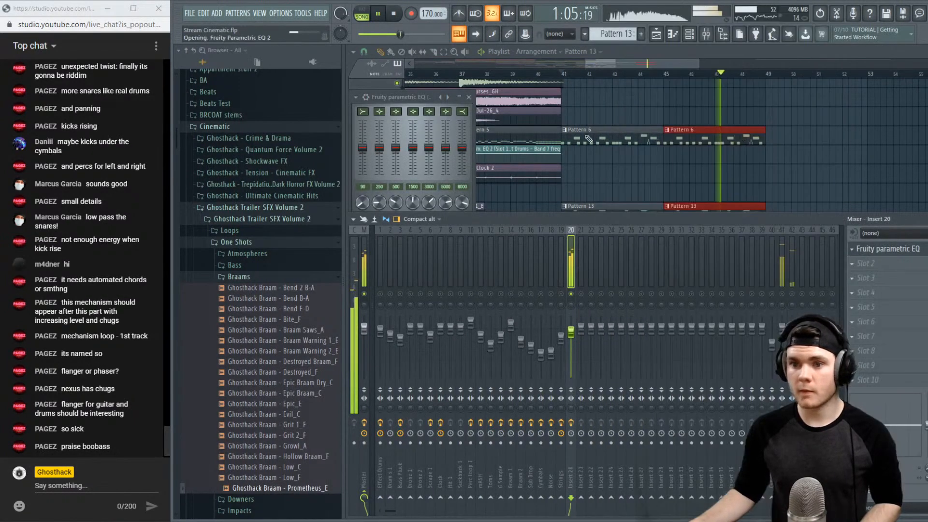
pyautogui.press('space')
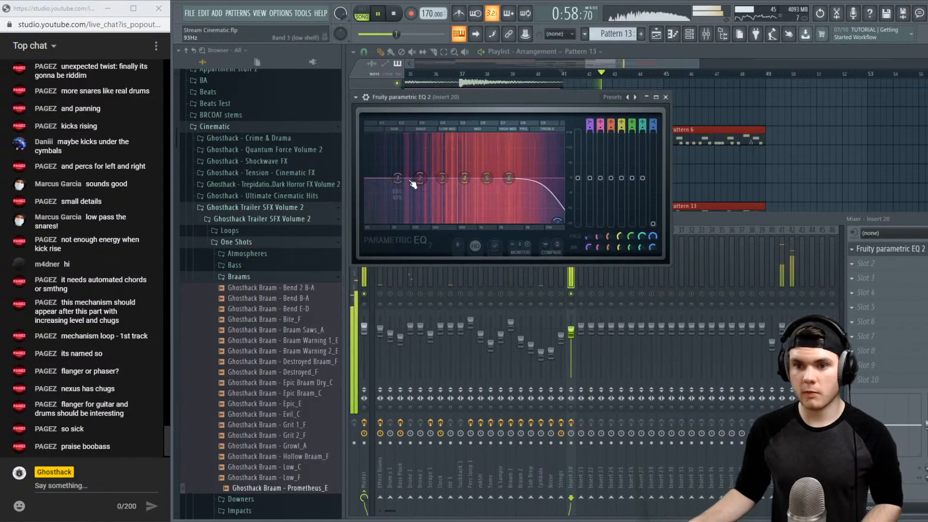
pyautogui.moveTo(397, 178); pyautogui.dragTo(401, 226)
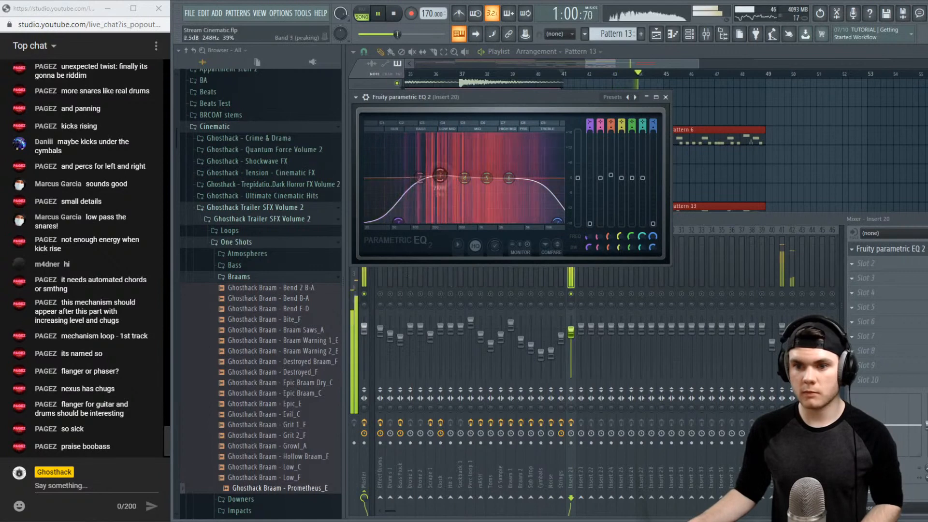
pyautogui.moveTo(442, 179); pyautogui.dragTo(436, 170)
pyautogui.moveTo(570, 305); pyautogui.dragTo(570, 324)
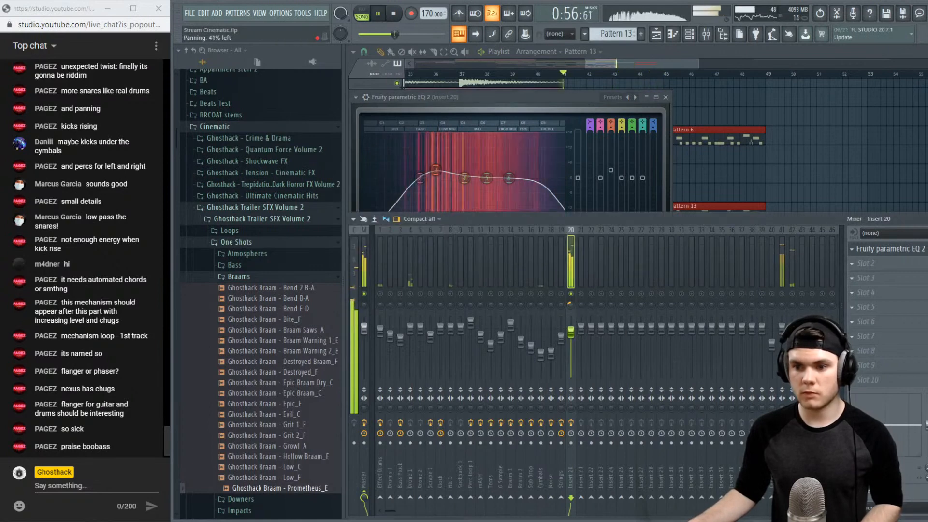
pyautogui.press('space')
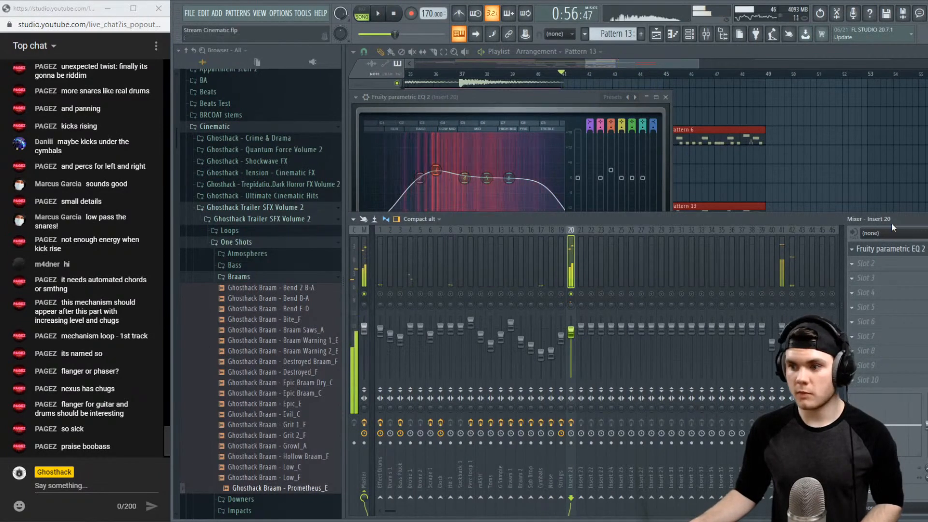
# Load SerumFX in insert 20's second slot, enable Hyper/Dimension with about 29% hyper mix, reduce the dimension size, and recheck the riff
pyautogui.click(884, 250)
pyautogui.click(884, 251)
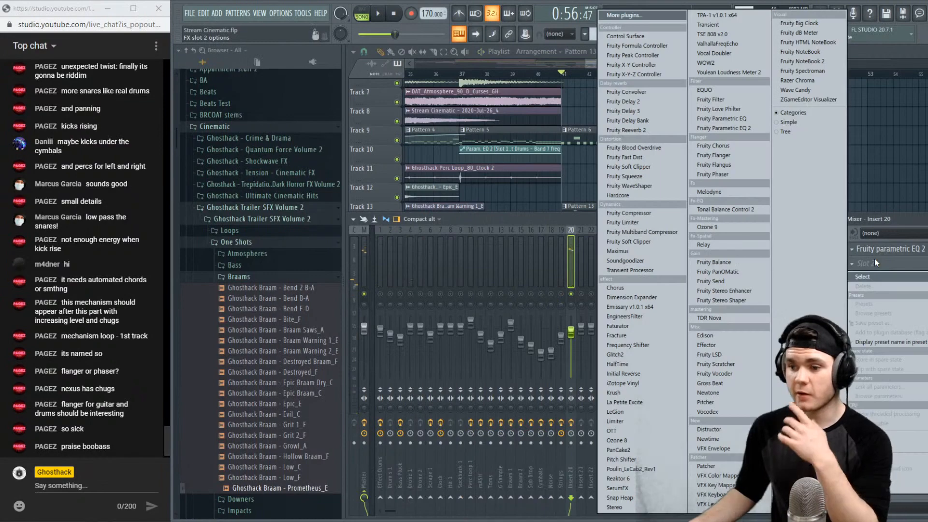
pyautogui.click(631, 490)
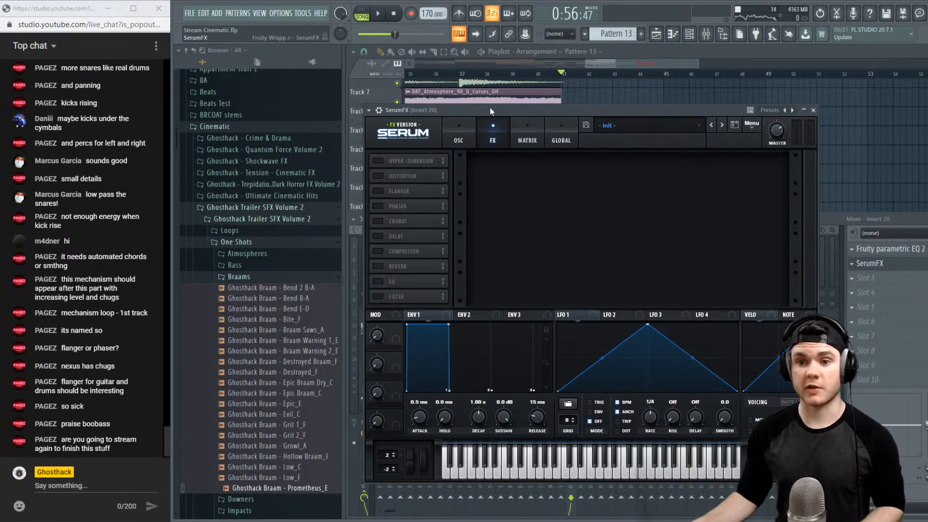
pyautogui.click(378, 161)
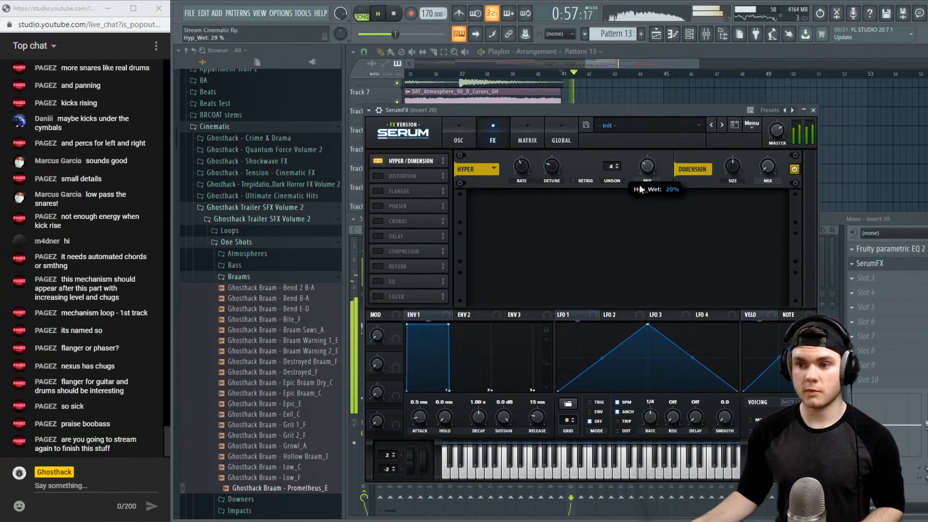
pyautogui.moveTo(732, 166); pyautogui.dragTo(722, 202)
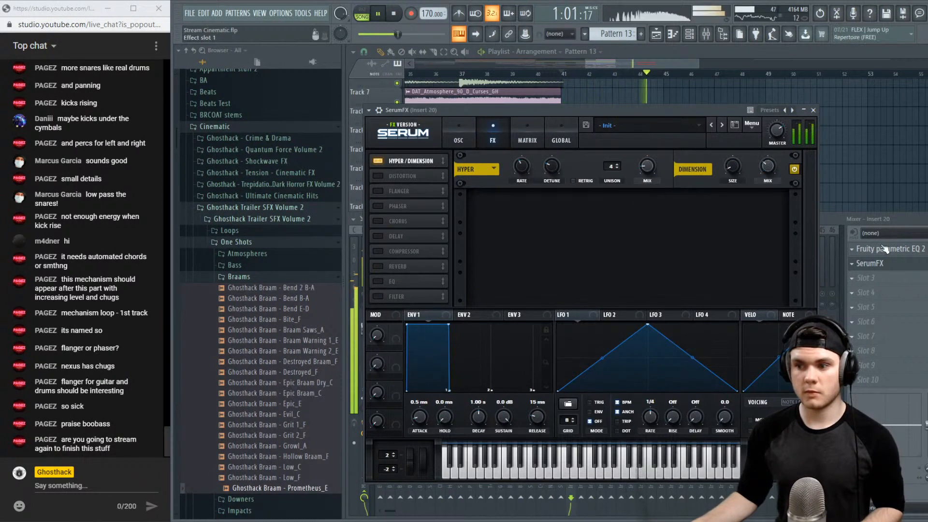
pyautogui.click(880, 263)
pyautogui.moveTo(571, 304); pyautogui.dragTo(570, 321)
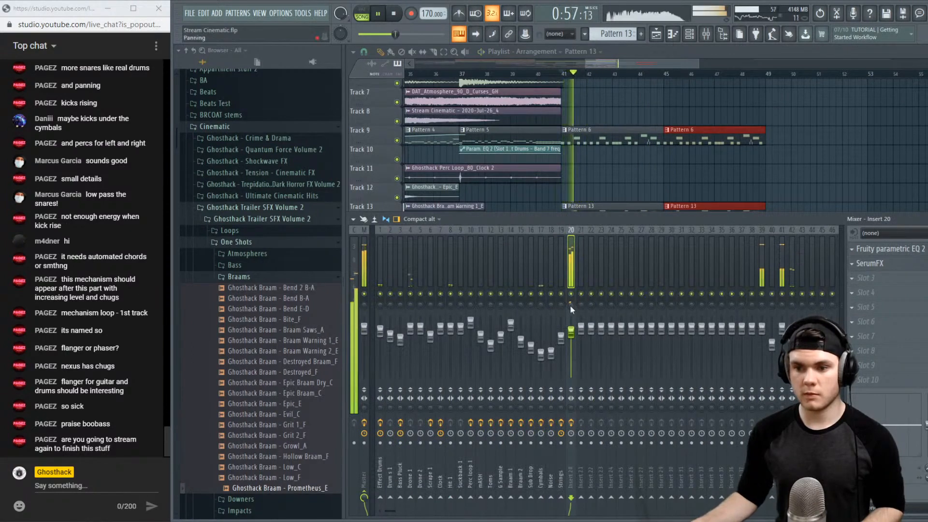
# Delete the SerumFX effect from the second effect slot of mixer Insert 20
pyautogui.click(872, 264)
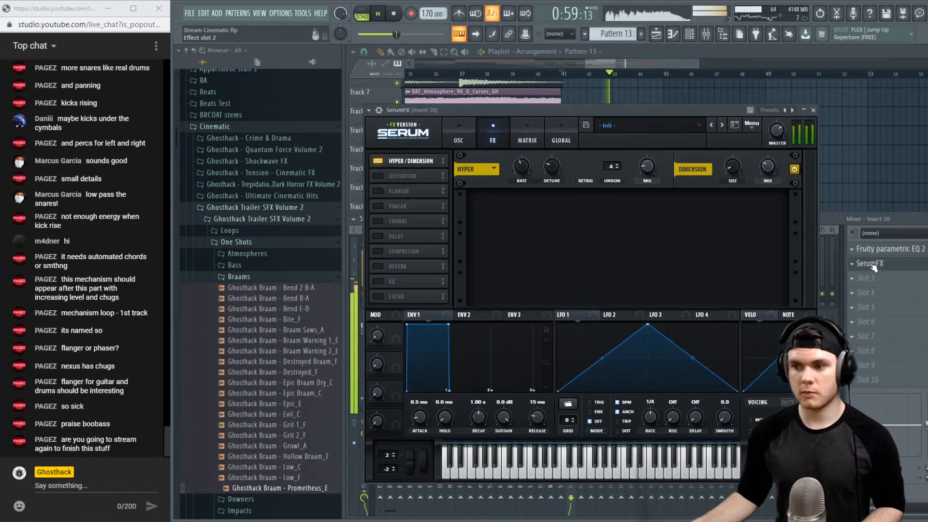
pyautogui.click(852, 266)
pyautogui.click(857, 285)
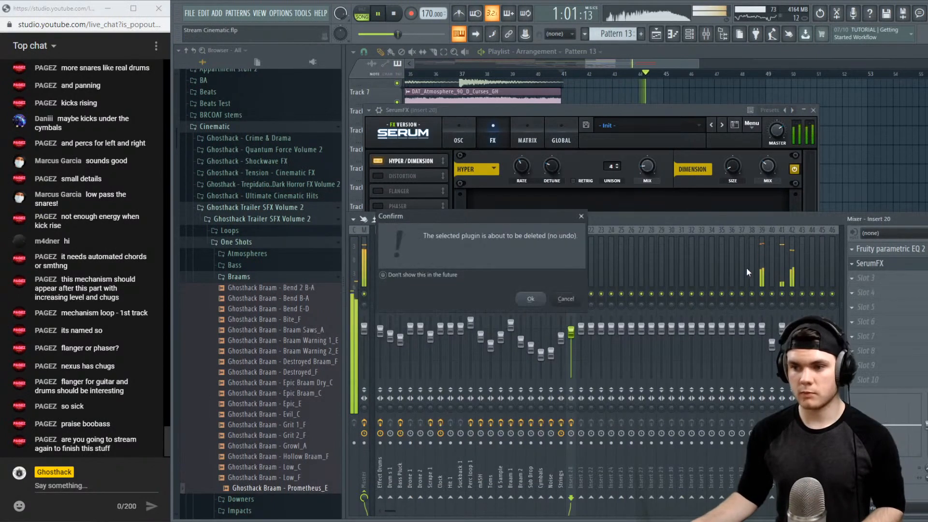
pyautogui.click(538, 300)
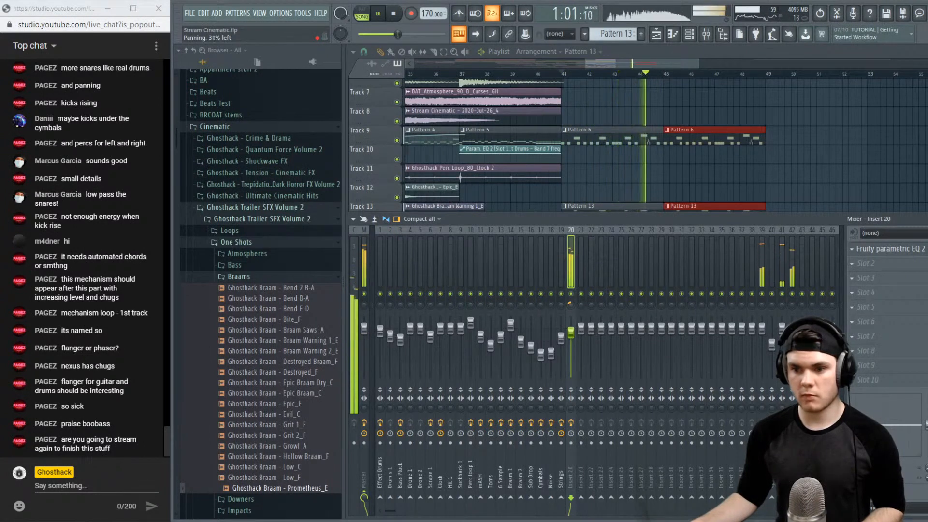
# Test the Master track's stereo separation during playback and set Insert 20's volume to 90%
pyautogui.click(364, 410)
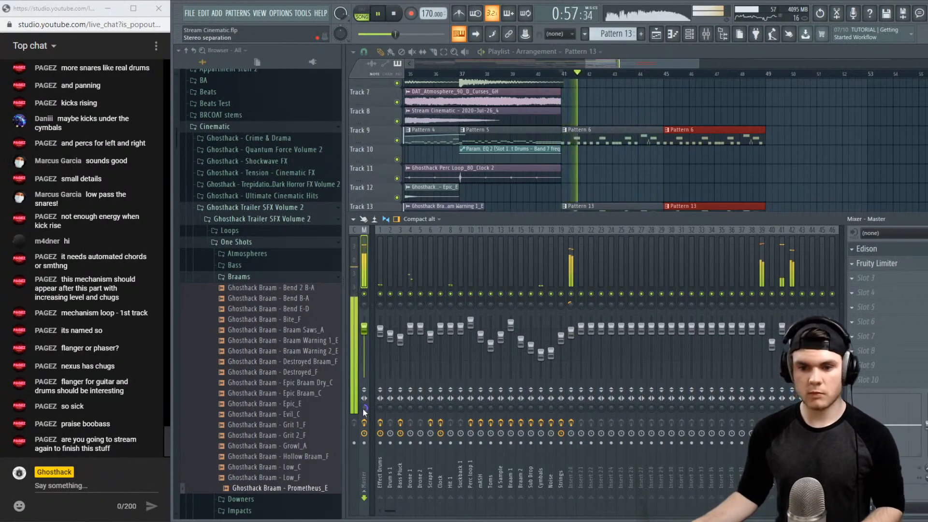
pyautogui.click(570, 332)
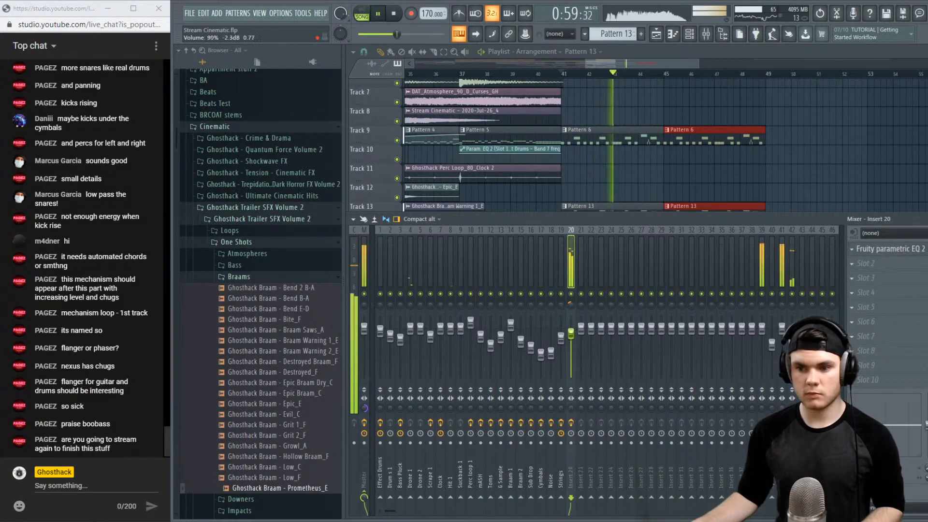
pyautogui.click(363, 409)
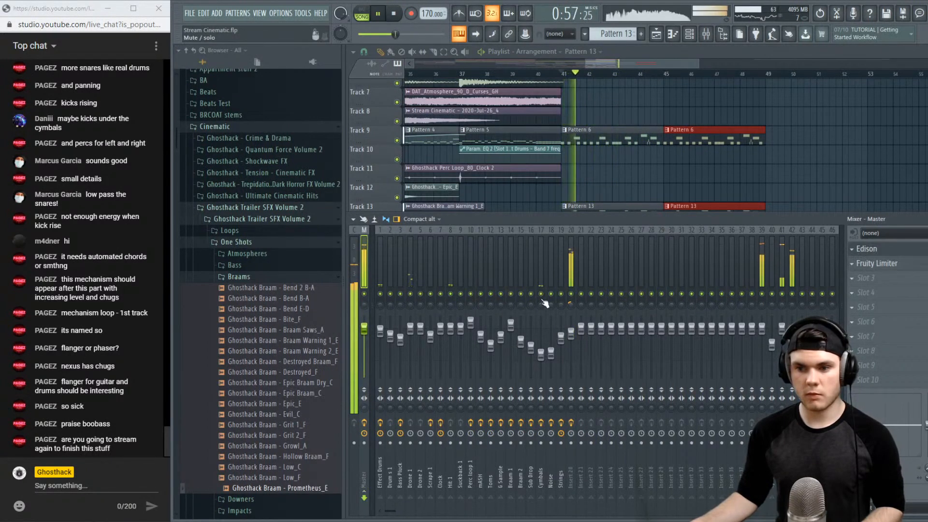
# Solo Insert 20 to test its stereo separation, and bring the other mixer tracks back in
pyautogui.rightClick(573, 294)
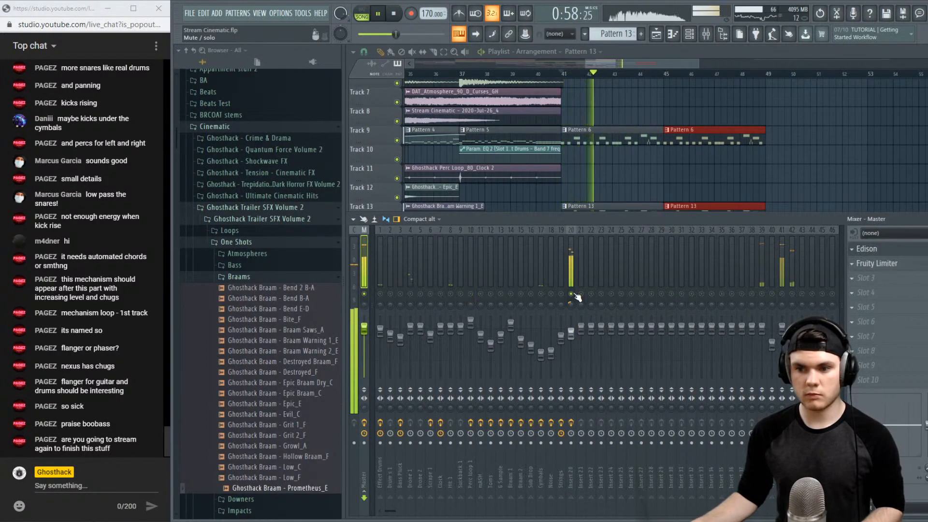
pyautogui.click(572, 398)
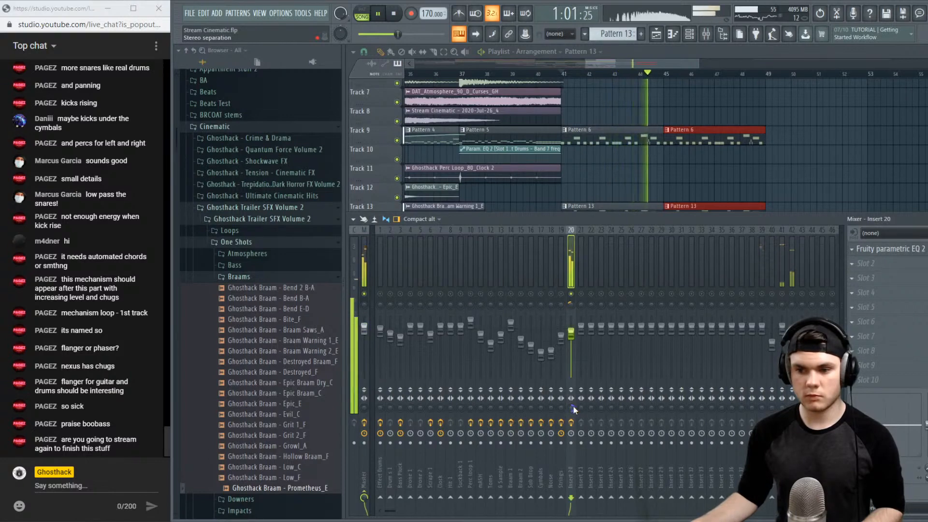
pyautogui.rightClick(572, 294)
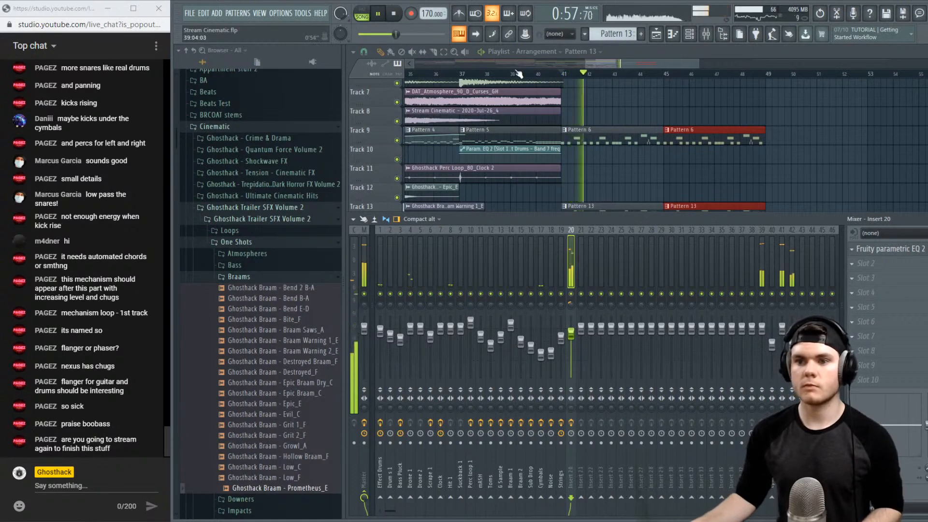
# Return to the playlist, deselect the Pattern 6 and Pattern 13 clips, and listen through the section from bar 41
pyautogui.click(828, 164)
pyautogui.click(827, 162)
pyautogui.rightClick(827, 162)
pyautogui.scroll(3, 839, 178)
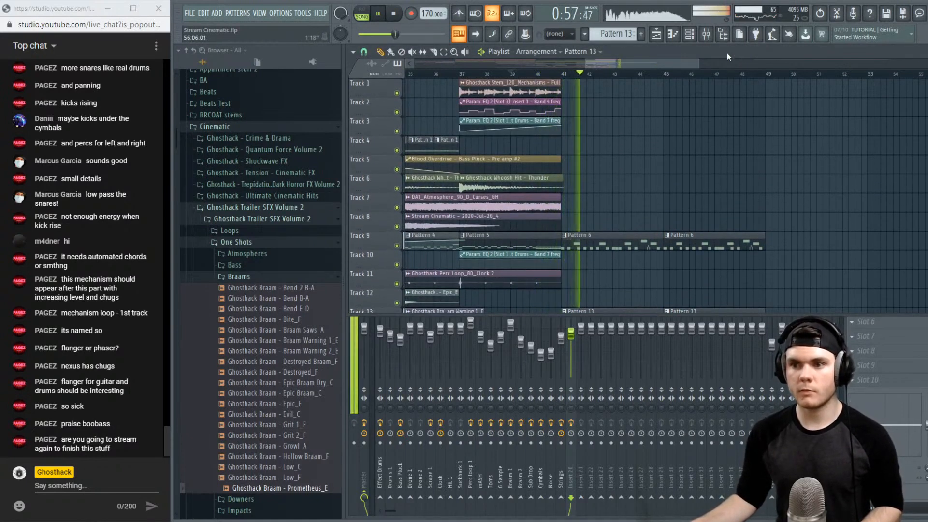
pyautogui.scroll(-3, 847, 258)
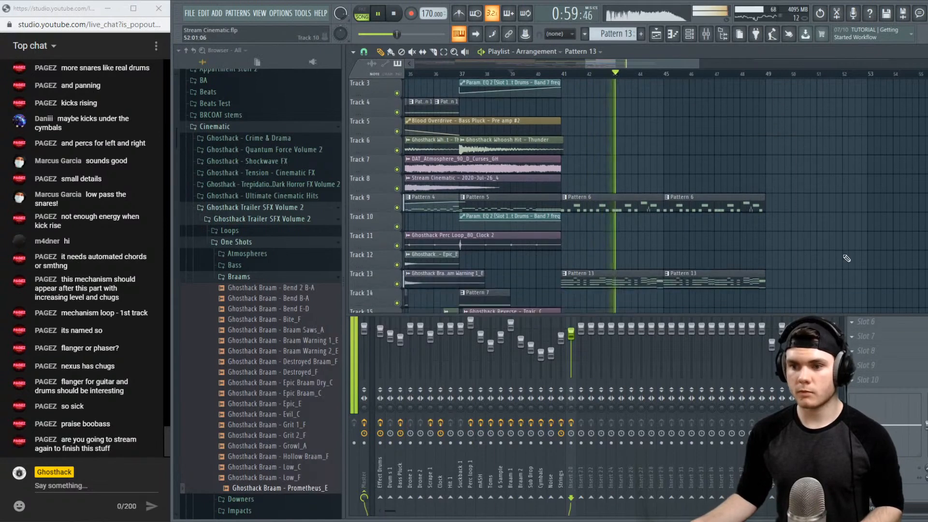
pyautogui.press('space')
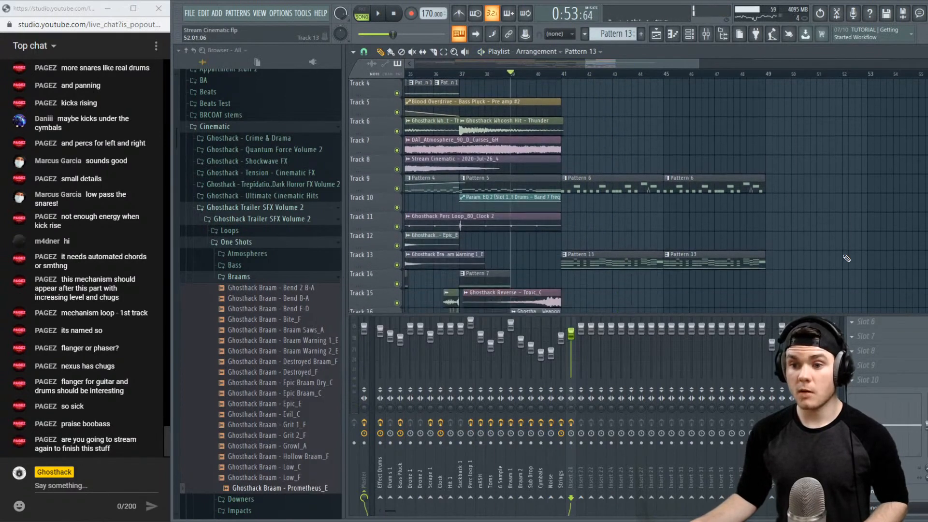
# Try duplicating the four bars of ride clips on Tracks 19 and 20 to bar 41
pyautogui.press('space')
pyautogui.scroll(-4, 566, 77)
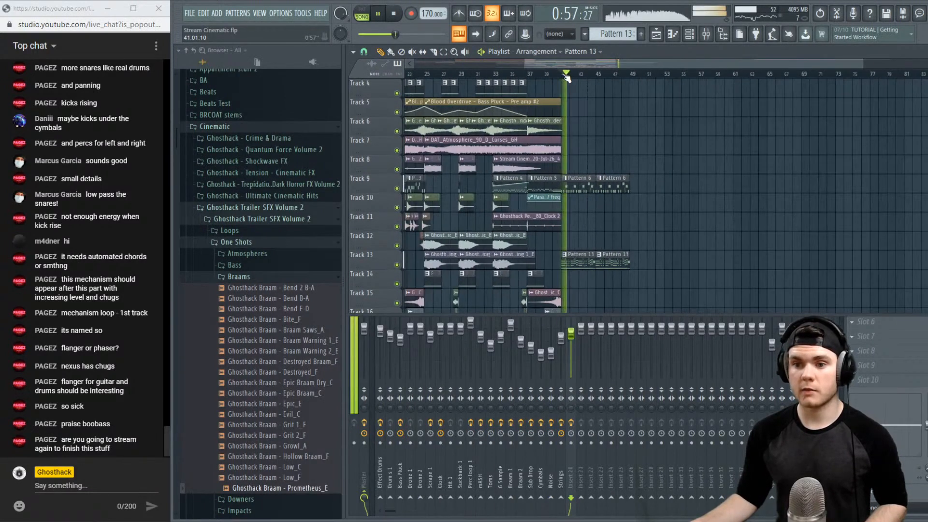
pyautogui.scroll(-7, 594, 262)
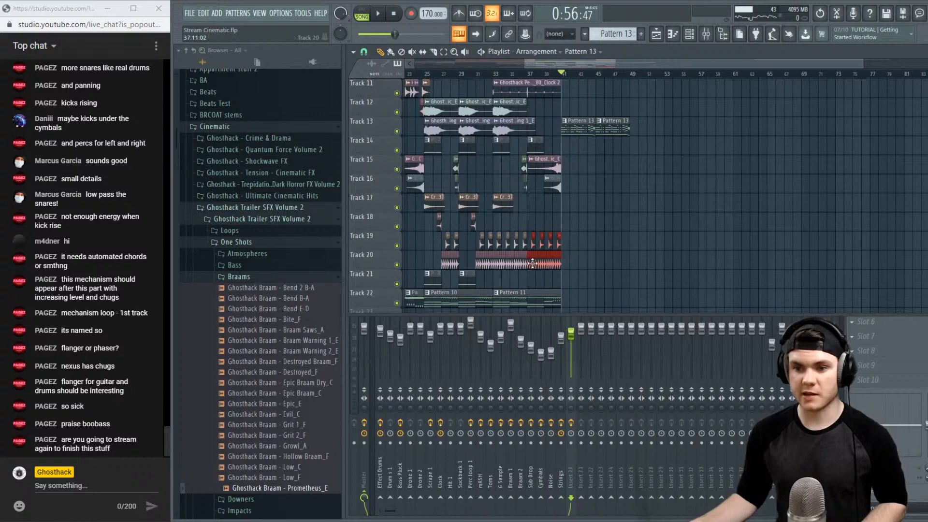
pyautogui.moveTo(572, 268); pyautogui.dragTo(566, 262)
pyautogui.press('space')
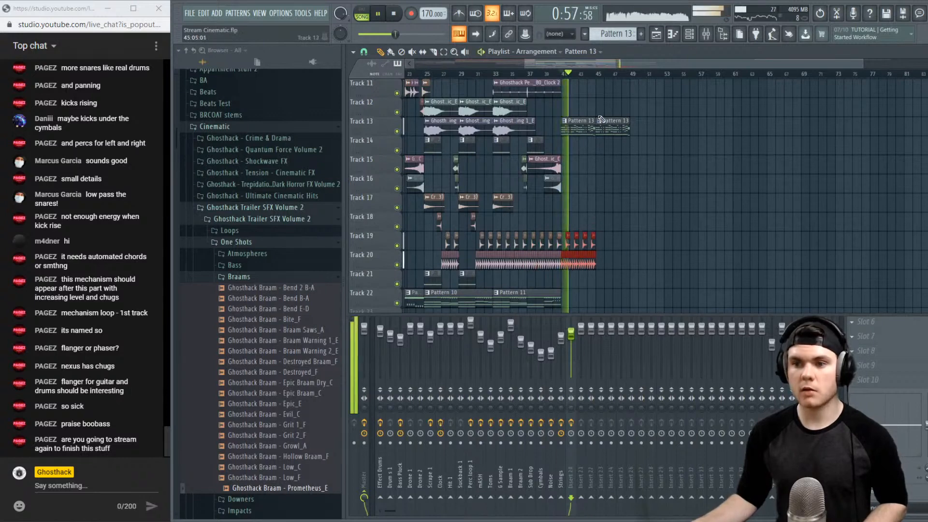
pyautogui.press('space')
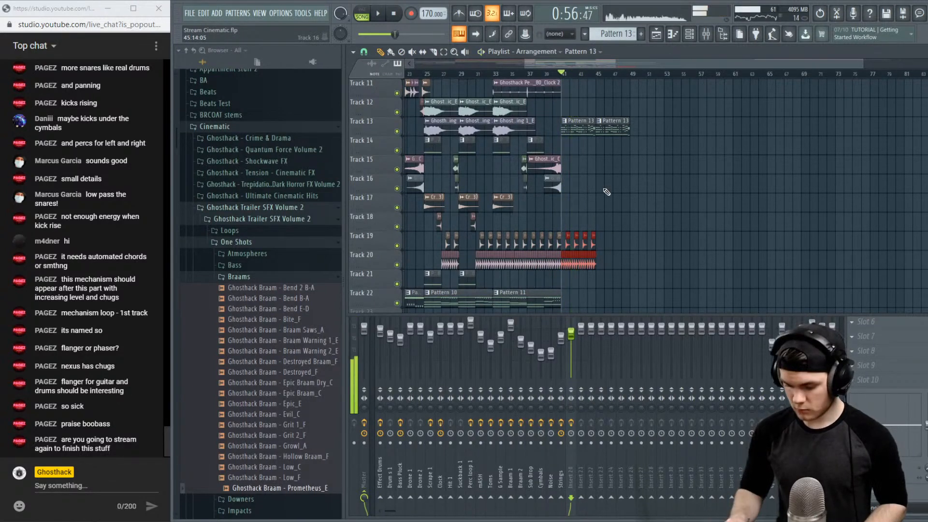
pyautogui.scroll(10, 681, 227)
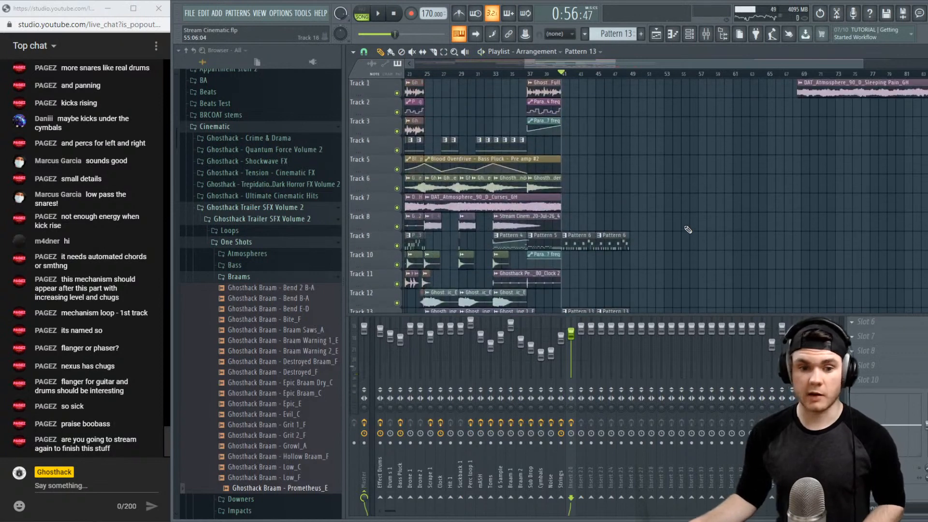
# Audition the DAT_Atmosphere_90_D_Sleeping Pain clip around bar 70 and return playback to just before bar 41
pyautogui.press('space')
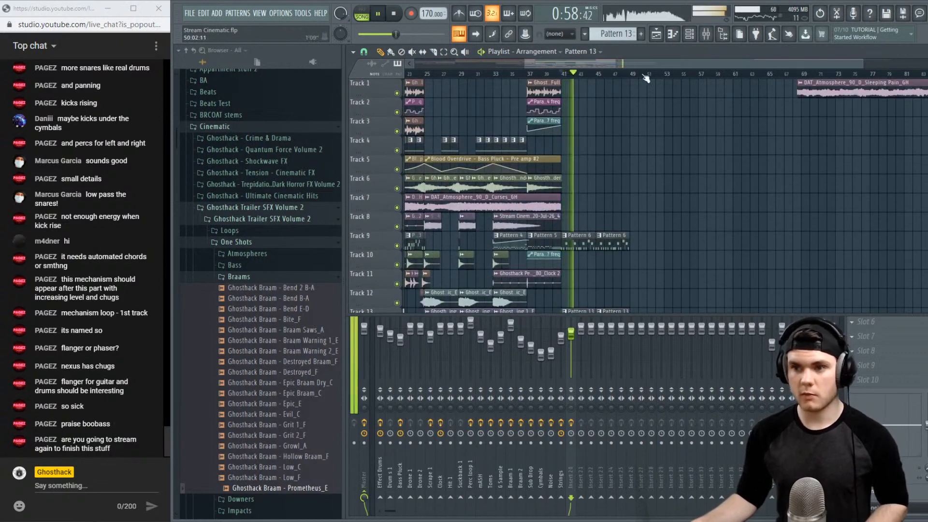
pyautogui.click(812, 73)
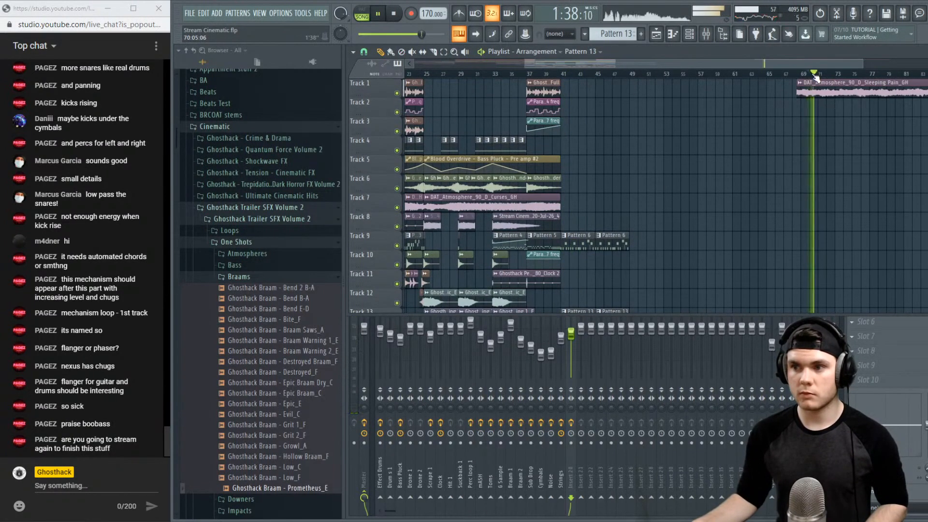
pyautogui.press('space')
pyautogui.click(545, 73)
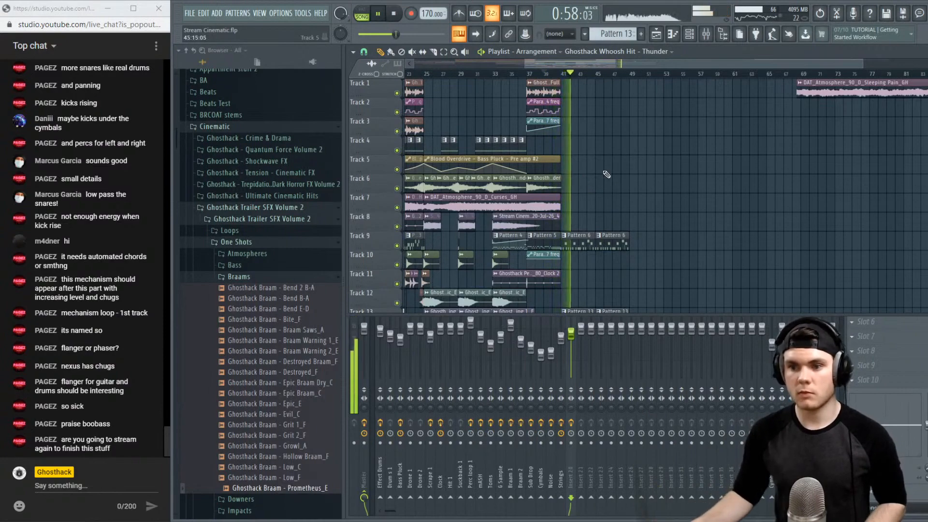
# Place a Crash (3) clip on Track 17 at bar 41, where the Pattern 13 section begins
pyautogui.scroll(-5, 594, 169)
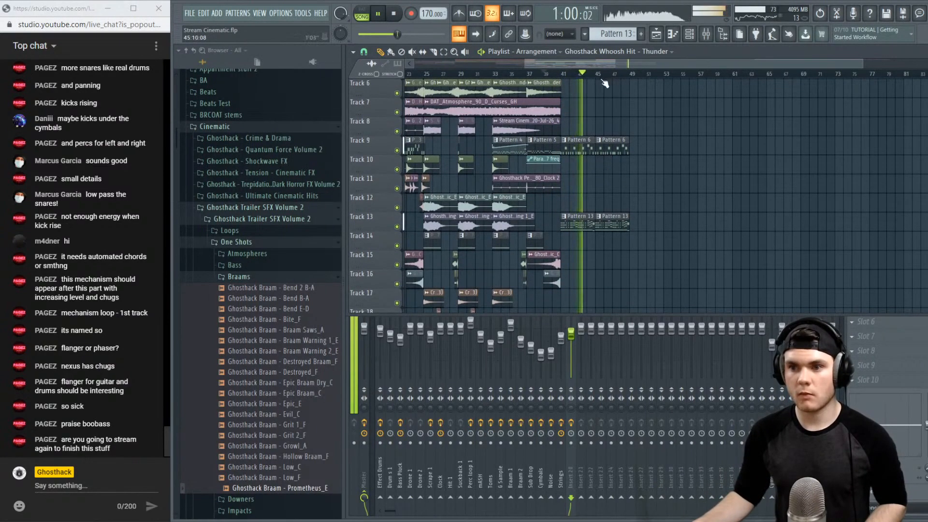
pyautogui.scroll(4, 597, 160)
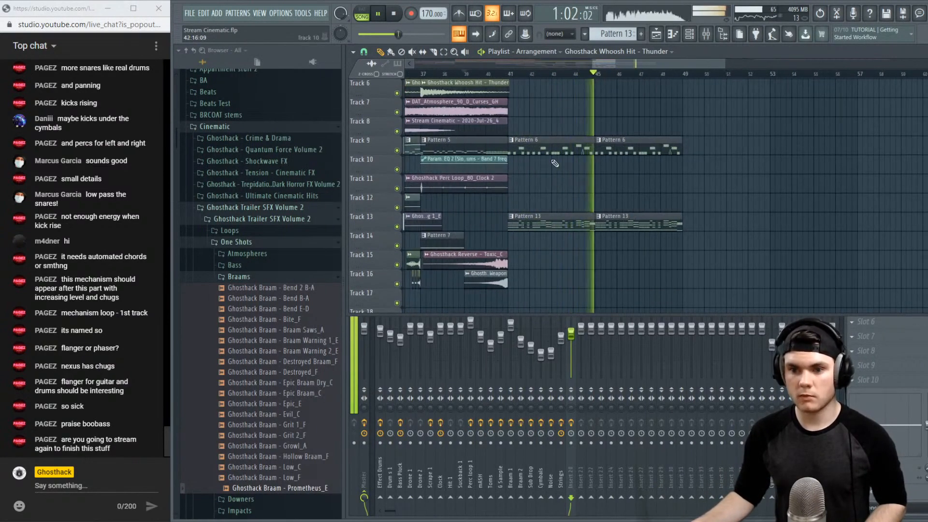
pyautogui.scroll(-4, 582, 77)
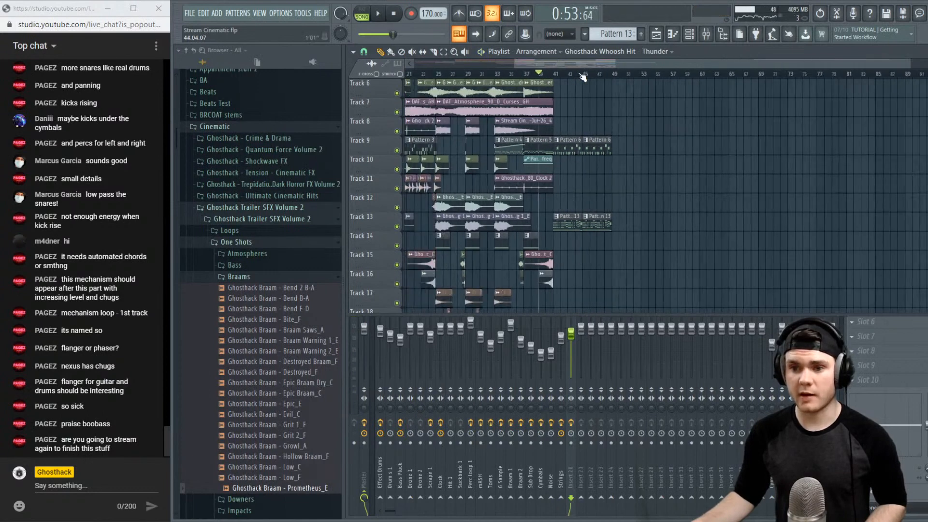
pyautogui.scroll(-5, 637, 153)
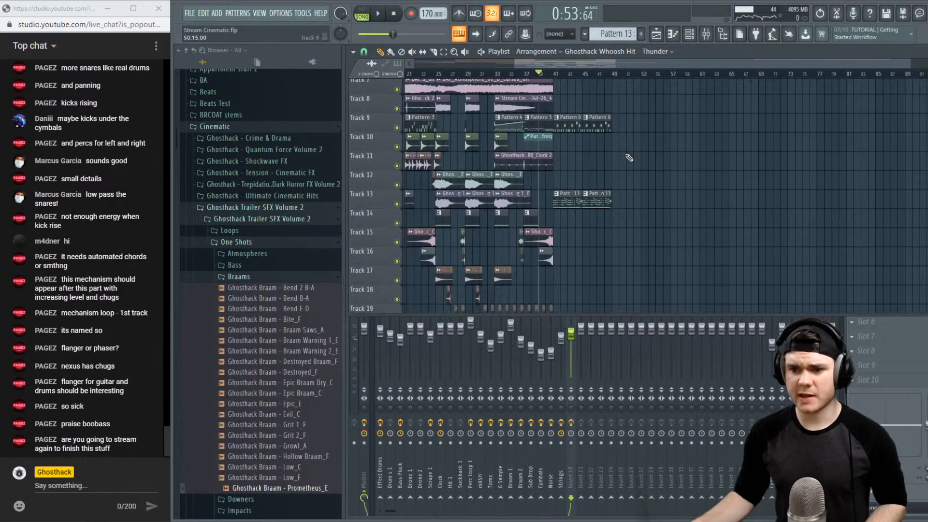
pyautogui.scroll(4, 629, 157)
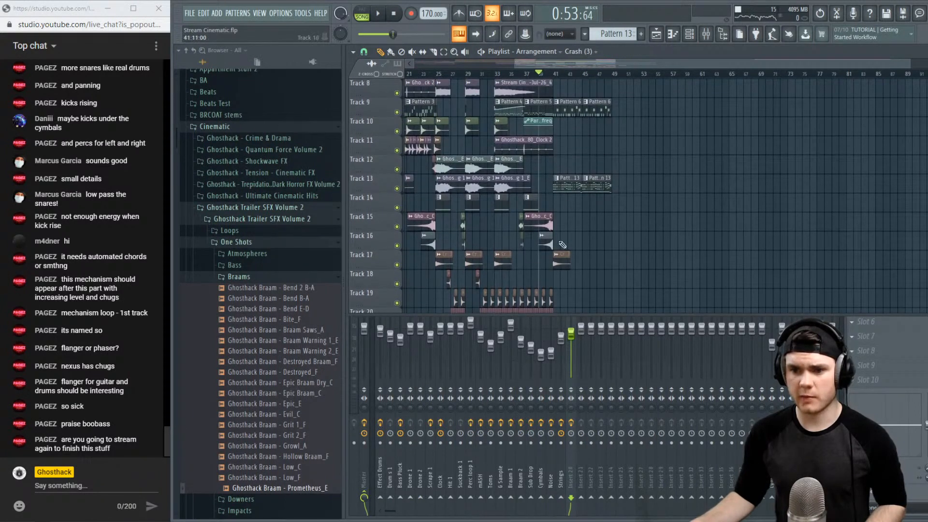
# Try a Pattern 7 clip on Track 14 at bar 41, audition the transition, and remove the clip
pyautogui.click(554, 75)
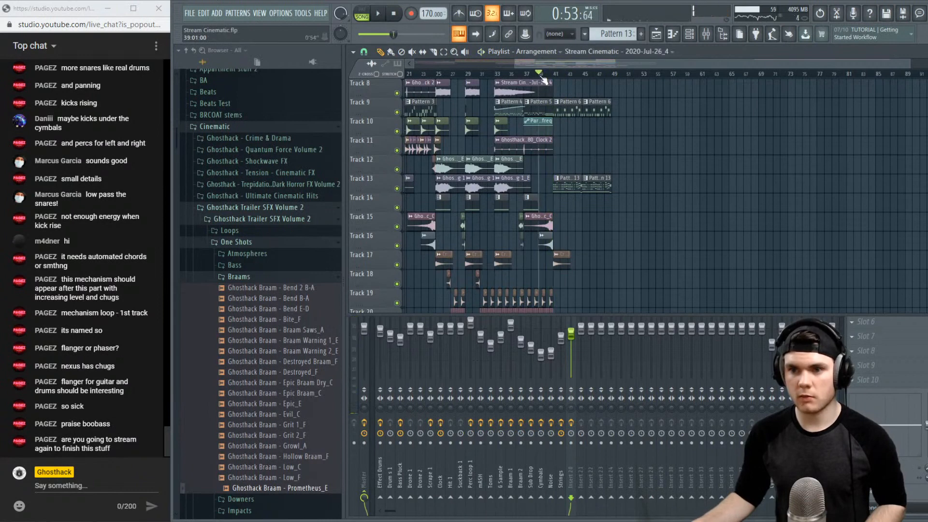
pyautogui.click(438, 76)
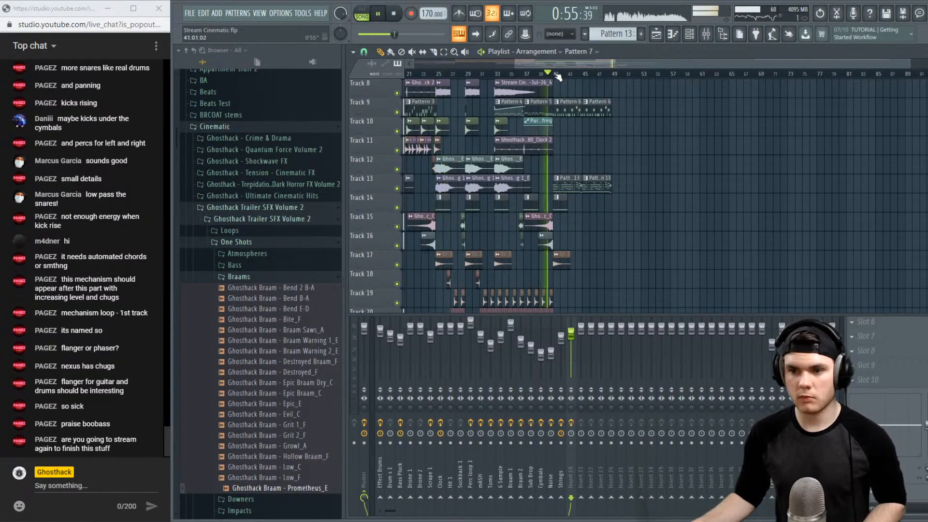
pyautogui.scroll(8, 568, 79)
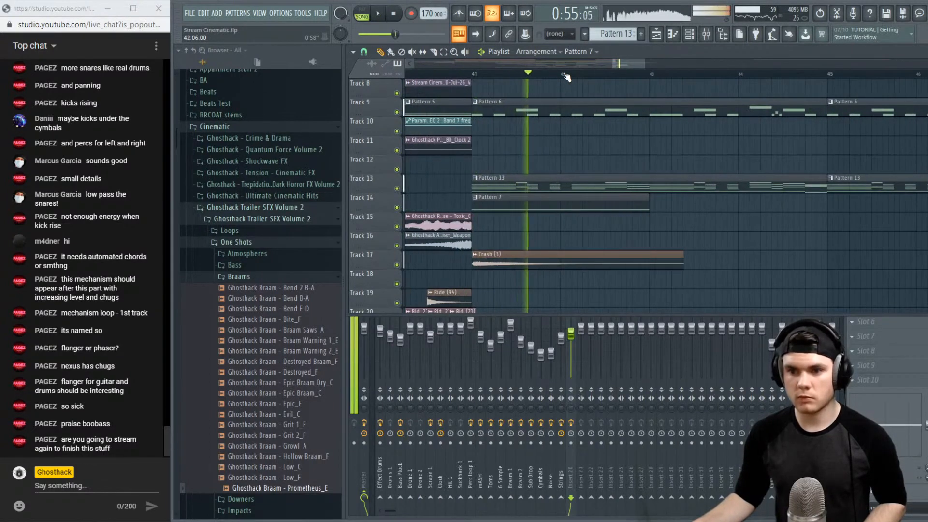
pyautogui.rightClick(403, 198)
pyautogui.click(474, 76)
pyautogui.press('space')
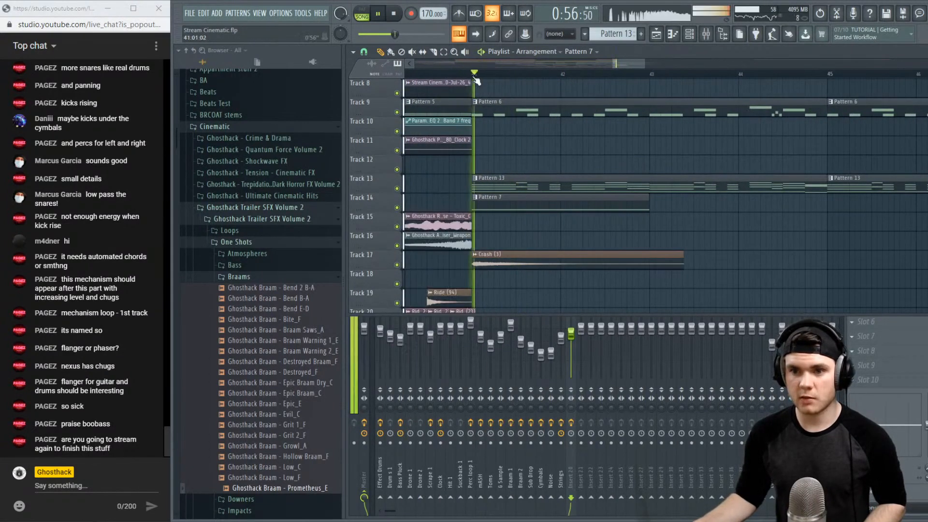
pyautogui.press('space')
pyautogui.rightClick(495, 203)
# Place a Pattern 8 clip on Track 21 at bar 41 and play the section
pyautogui.scroll(-8, 519, 79)
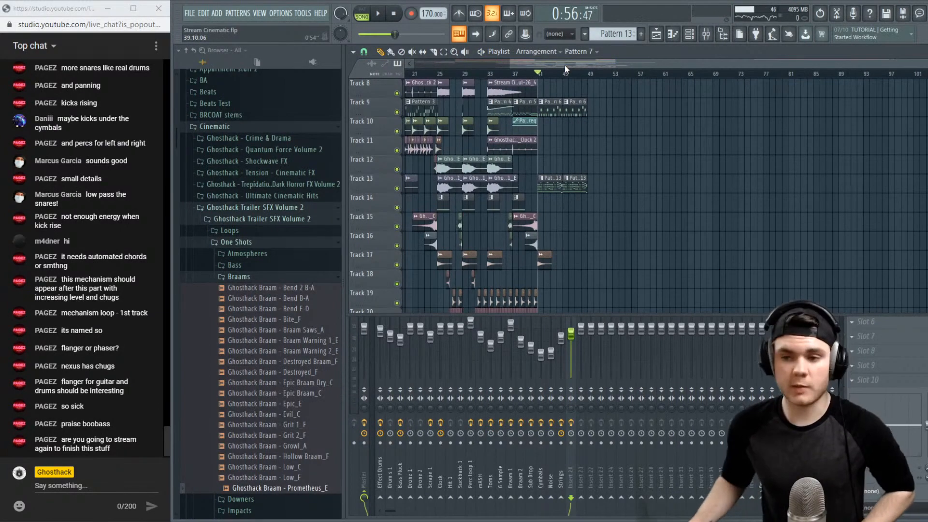
pyautogui.scroll(-4, 620, 160)
pyautogui.scroll(1, 620, 160)
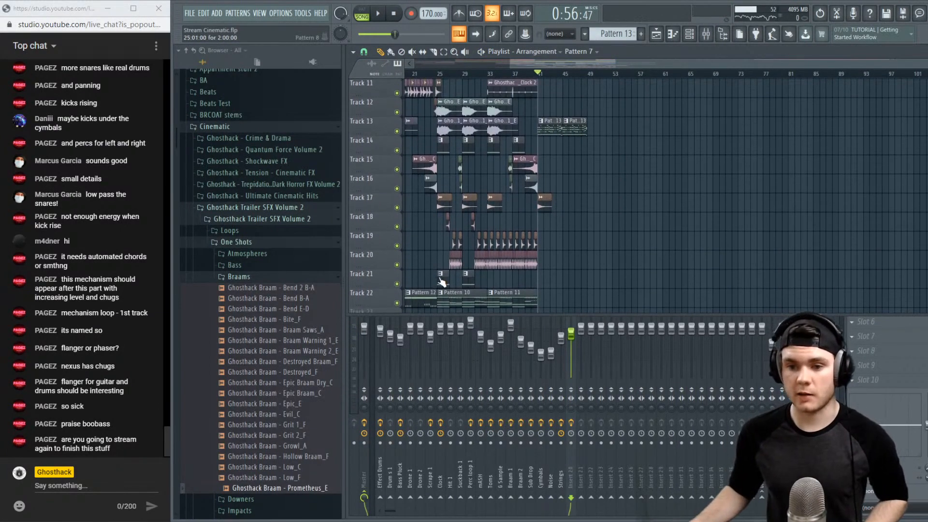
pyautogui.press('space')
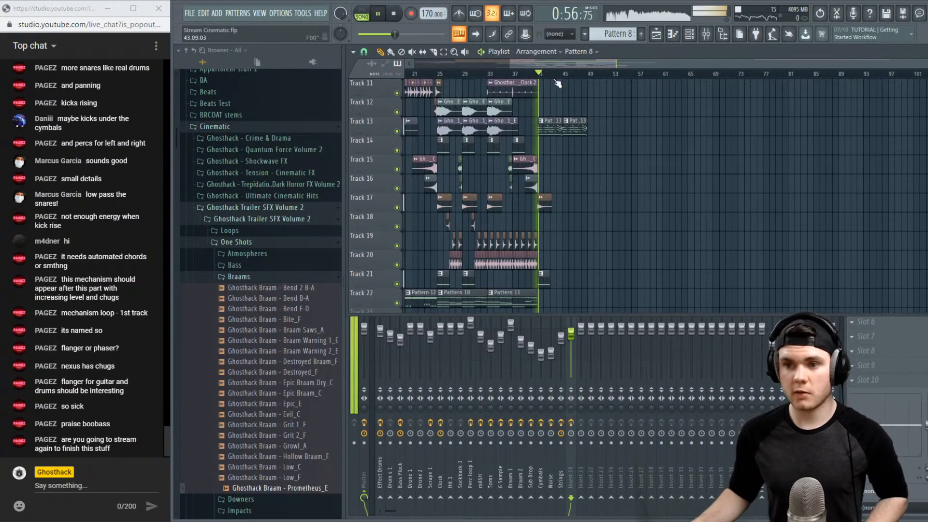
# Trim the Pattern 8 clip to 0:04:00 and place further short copies in a row behind it on Track 21
pyautogui.scroll(8, 548, 91)
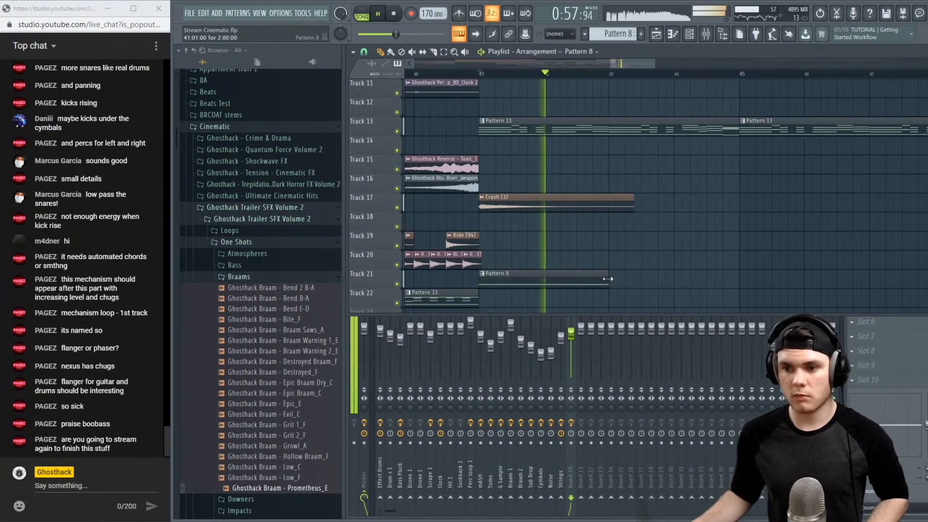
pyautogui.moveTo(554, 284); pyautogui.dragTo(511, 284)
pyautogui.press('space')
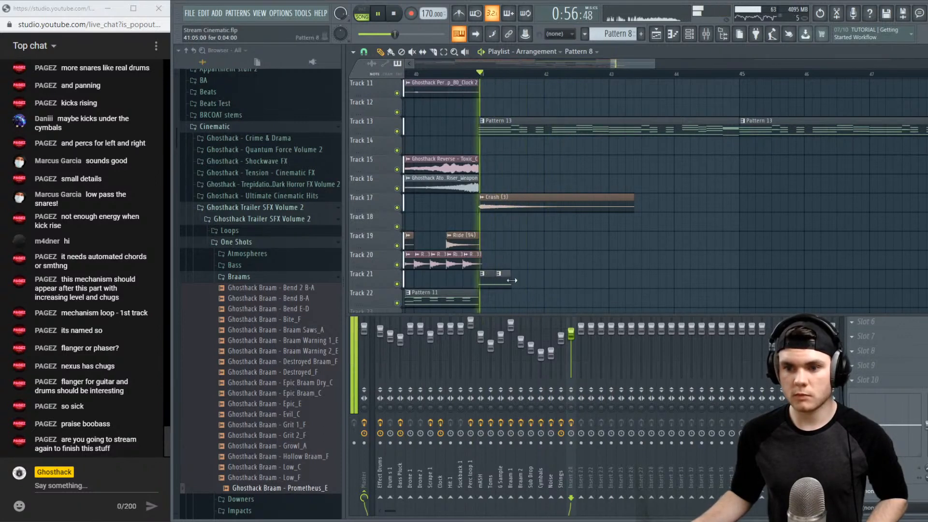
pyautogui.moveTo(519, 282); pyautogui.dragTo(532, 284)
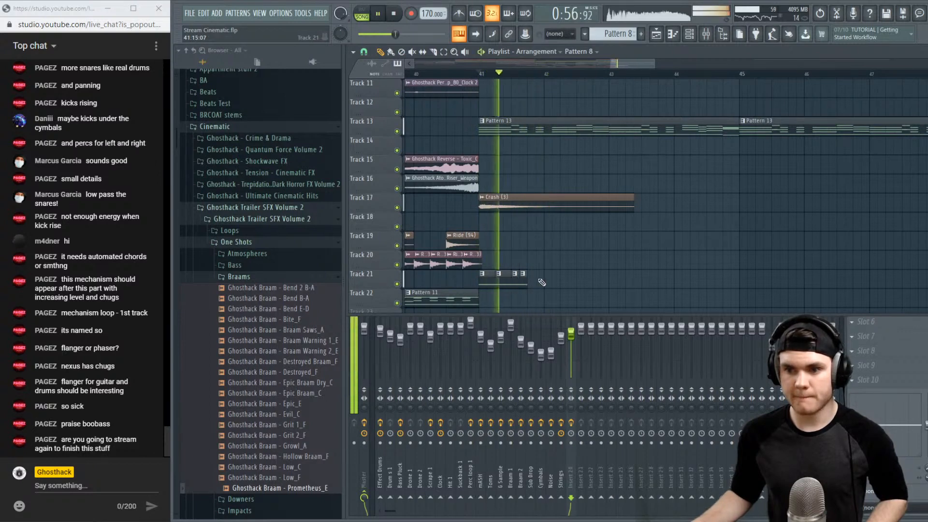
# Place more short Pattern 8 copies in a rhythm through the first half of bar 42 on Track 21 and audition them
pyautogui.moveTo(532, 283); pyautogui.dragTo(577, 281)
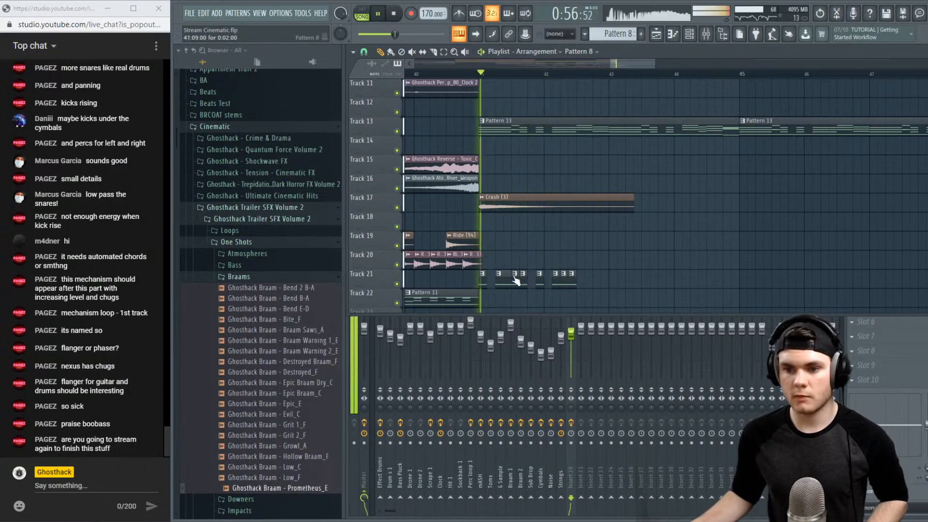
pyautogui.press('space')
pyautogui.press('space')
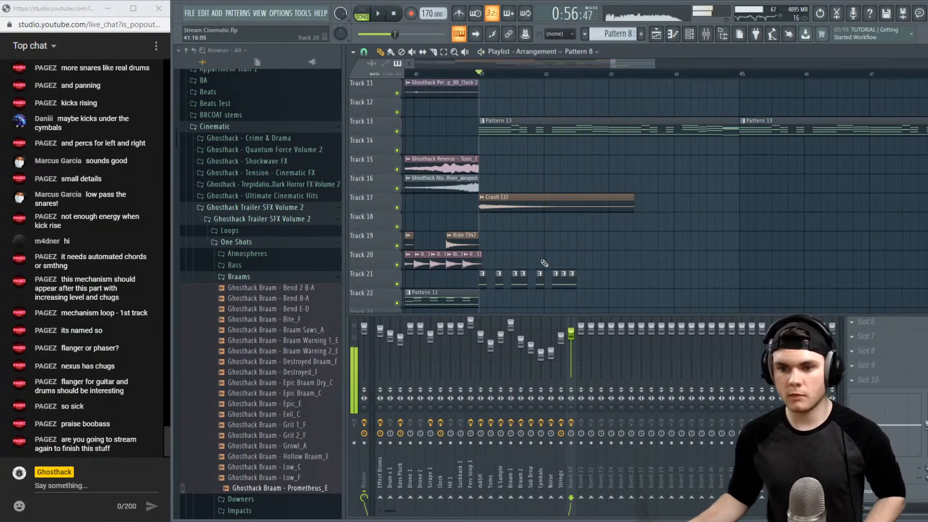
pyautogui.press('space')
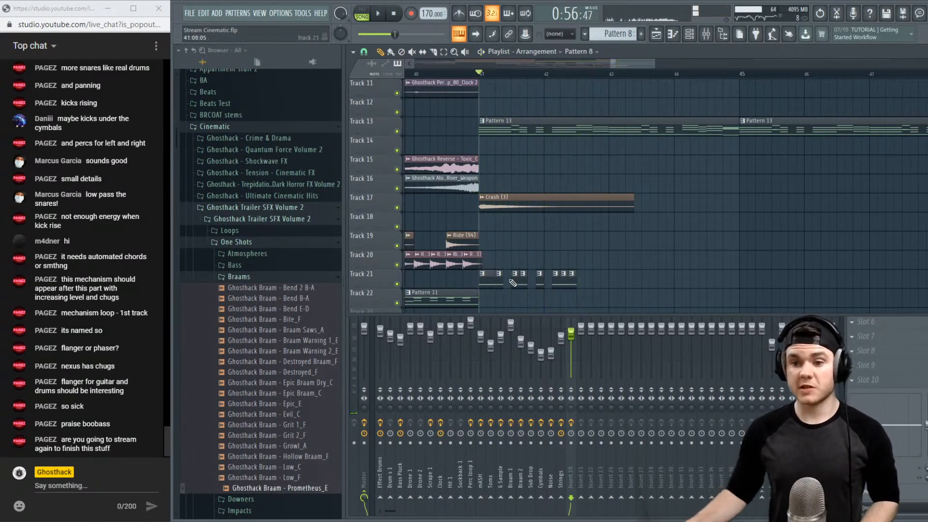
# Audition the Pattern 8 clips with Track 21 soloed, lower the Noise mixer channel's volume slightly, and unsolo the track
pyautogui.click(388, 285)
pyautogui.rightClick(397, 284)
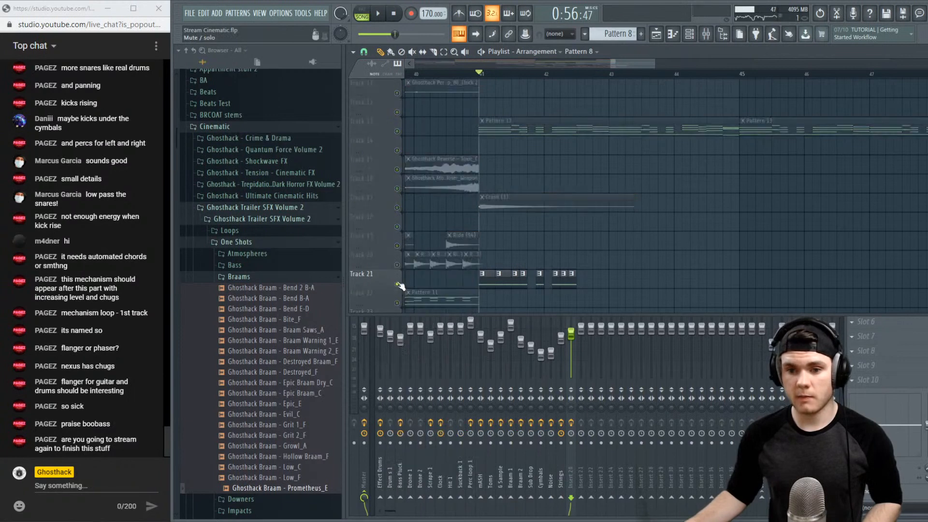
pyautogui.press('space')
pyautogui.click(571, 338)
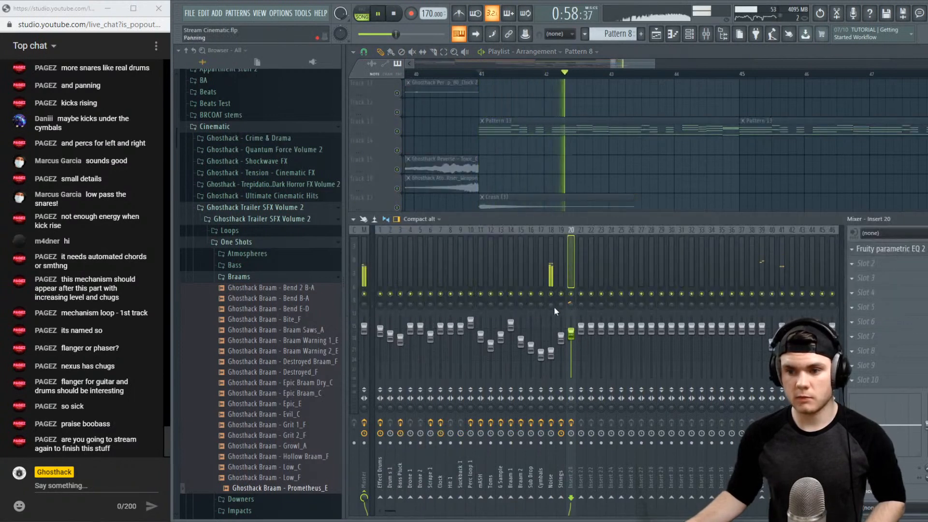
pyautogui.moveTo(551, 352); pyautogui.dragTo(550, 358)
pyautogui.press('space')
pyautogui.press('space')
pyautogui.click(639, 54)
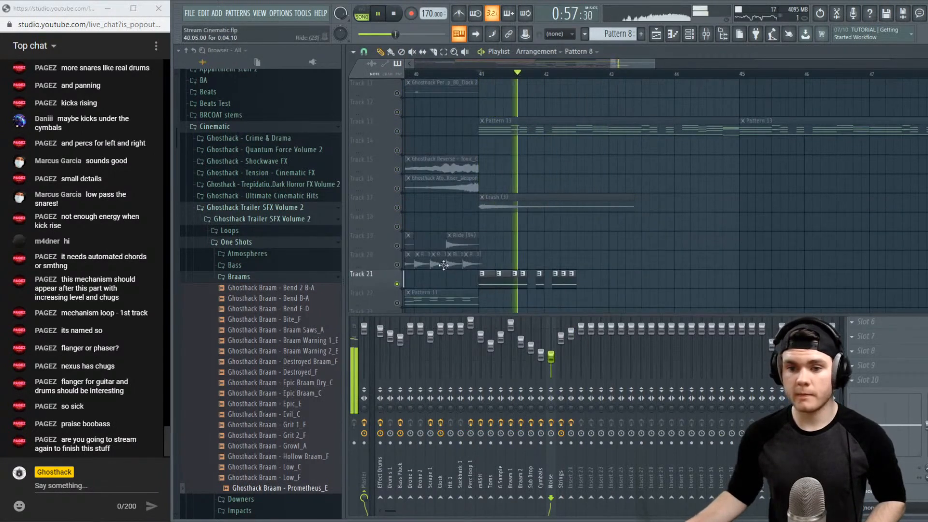
pyautogui.press('space')
pyautogui.rightClick(397, 283)
pyautogui.press('space')
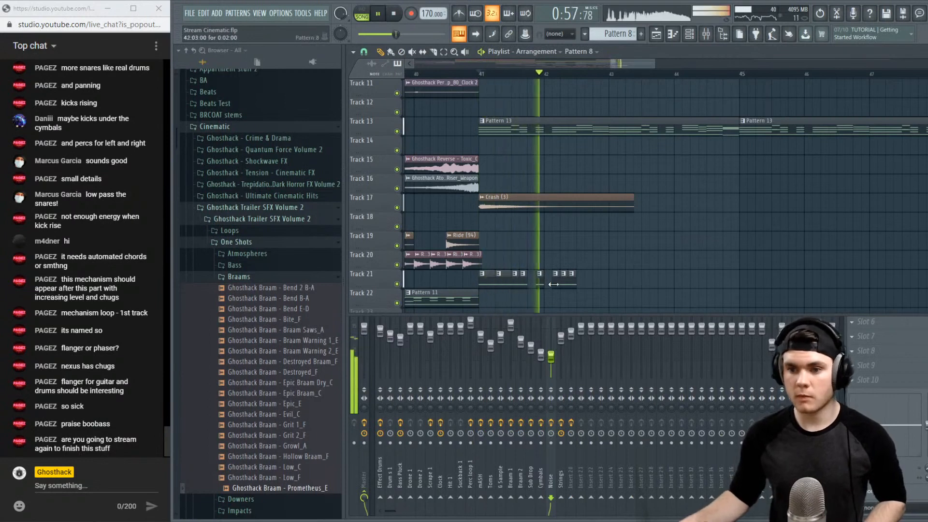
# Rework the Pattern 8 hits in the second half of bar 42 on Track 21 and continue the row to the start of bar 43
pyautogui.press('space')
pyautogui.press('space')
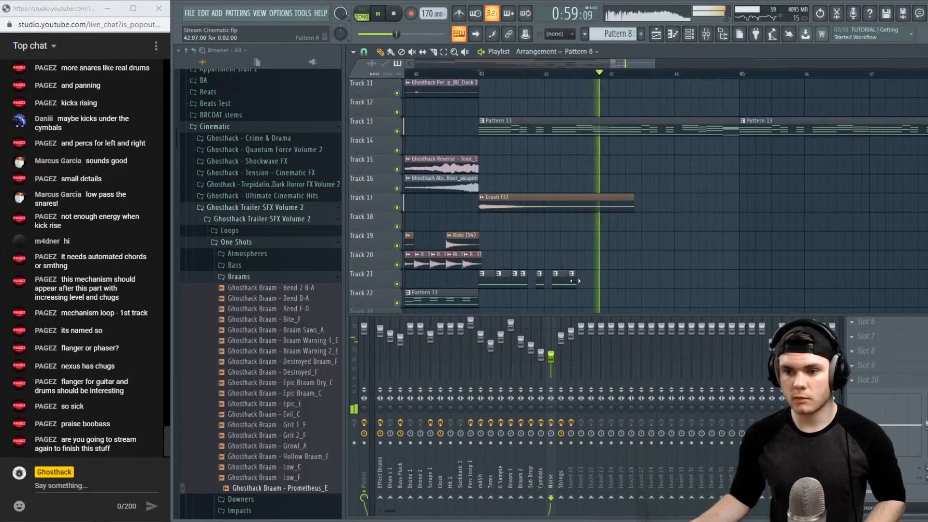
pyautogui.press('space')
pyautogui.press('space')
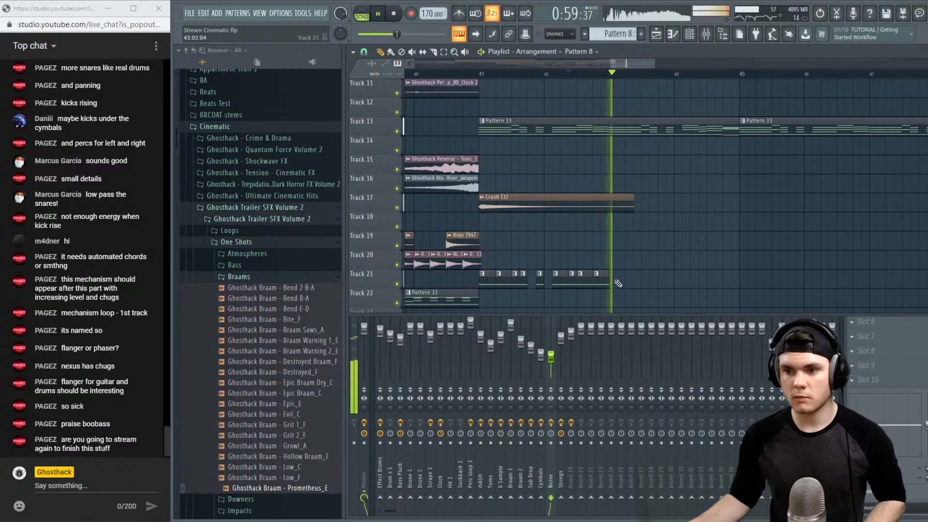
pyautogui.press('space')
pyautogui.moveTo(631, 65)
pyautogui.mouseDown()
pyautogui.moveTo(620, 75)
pyautogui.moveTo(653, 59)
pyautogui.moveTo(635, 76)
pyautogui.mouseUp()
pyautogui.press('space')
pyautogui.press('space')
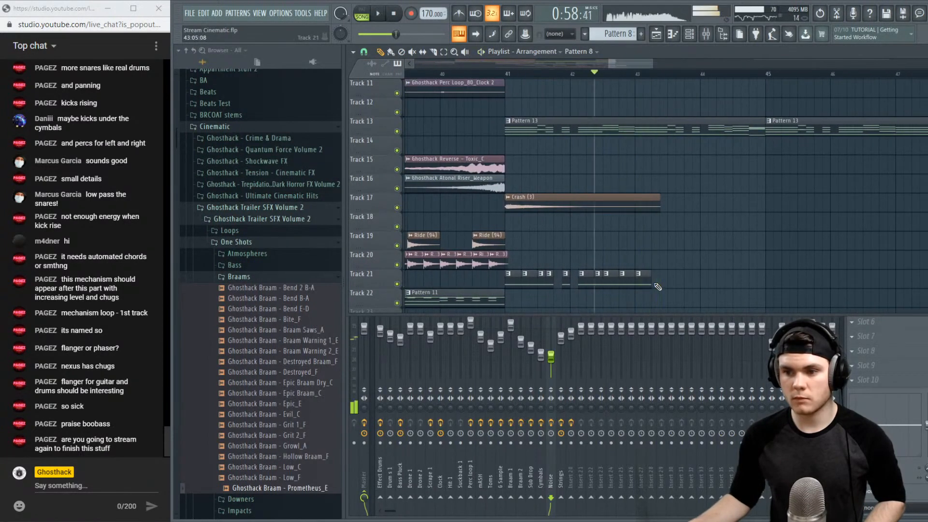
# Add Pattern 8 clips up to 43:05:00 on Track 21, trim the last one to 0:04:00, and play the section
pyautogui.press('space')
pyautogui.click(659, 280)
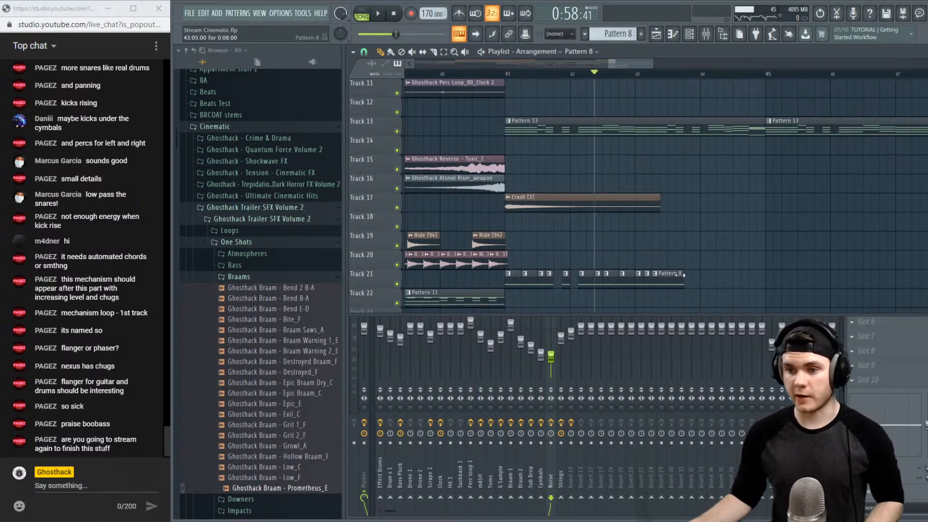
pyautogui.press('space')
pyautogui.moveTo(682, 275); pyautogui.dragTo(667, 277)
pyautogui.press('space')
pyautogui.press('space')
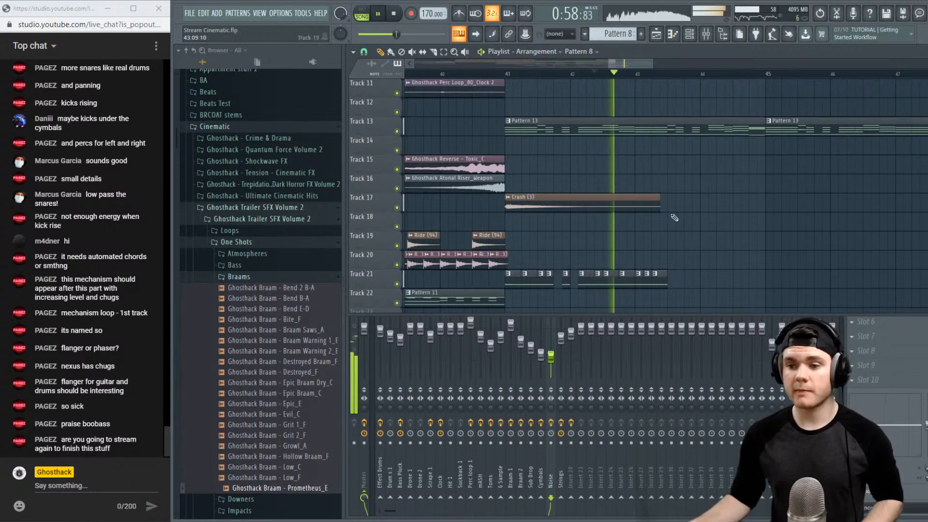
pyautogui.press('space')
pyautogui.press('space')
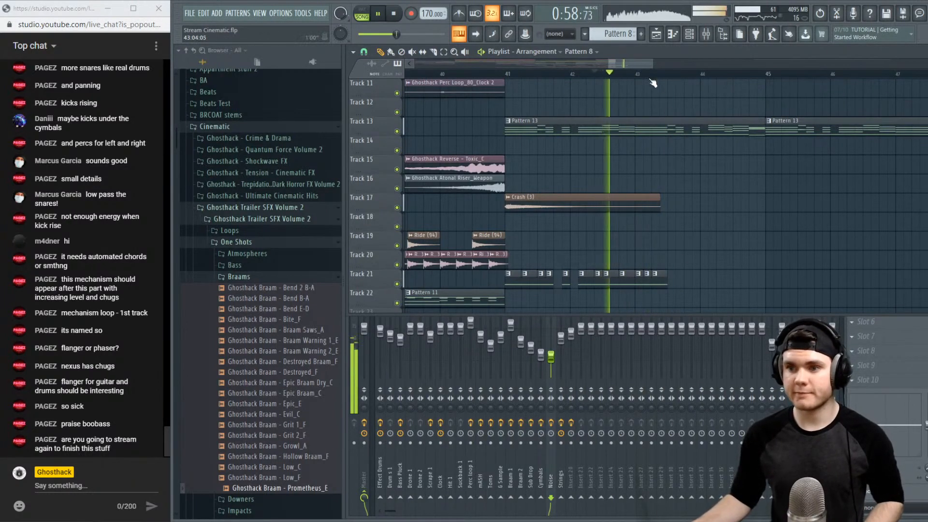
# Continue the Pattern 8 row on Track 21 with short clips from 43:09:00 to 44:03:00, checking the rhythm in playback
pyautogui.click(635, 74)
pyautogui.press('space')
pyautogui.click(675, 279)
pyautogui.press('space')
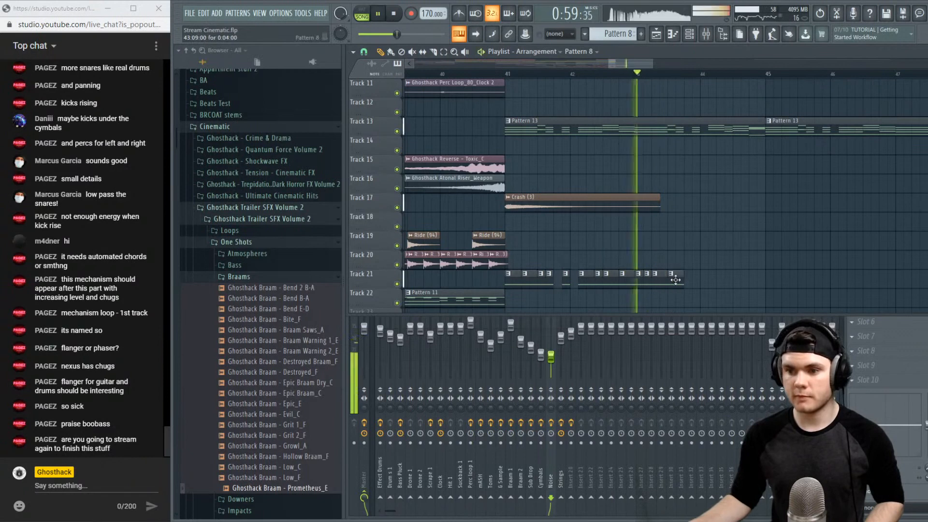
pyautogui.click(680, 278)
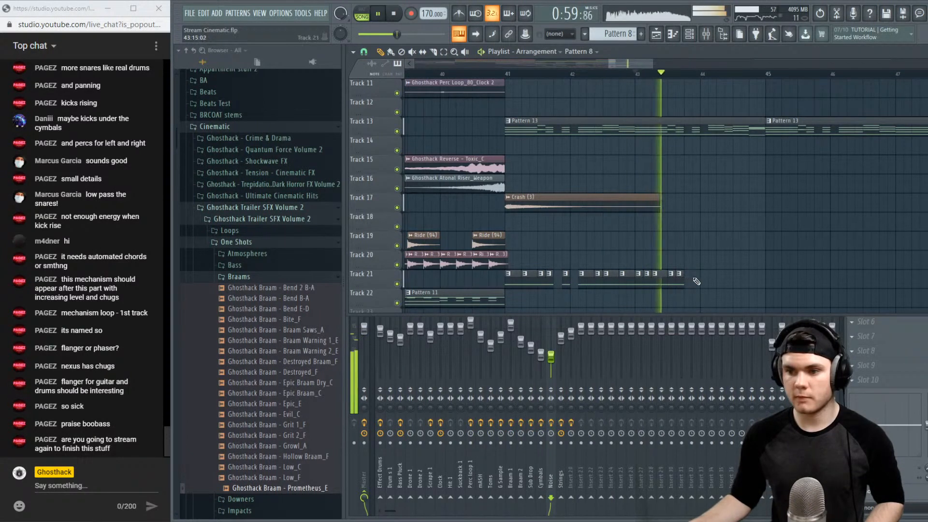
pyautogui.click(695, 278)
pyautogui.press('space')
pyautogui.click(713, 277)
pyautogui.press('space')
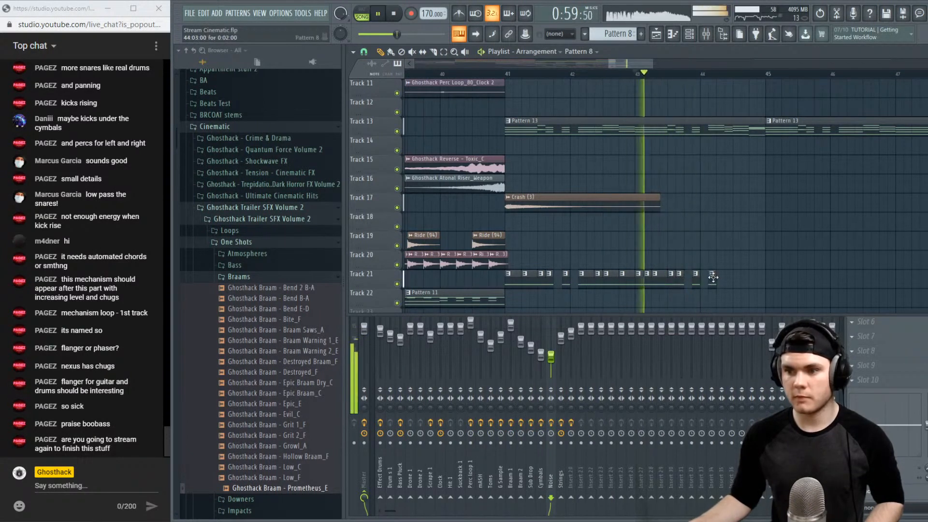
pyautogui.click(712, 275)
pyautogui.click(712, 276)
pyautogui.press('space')
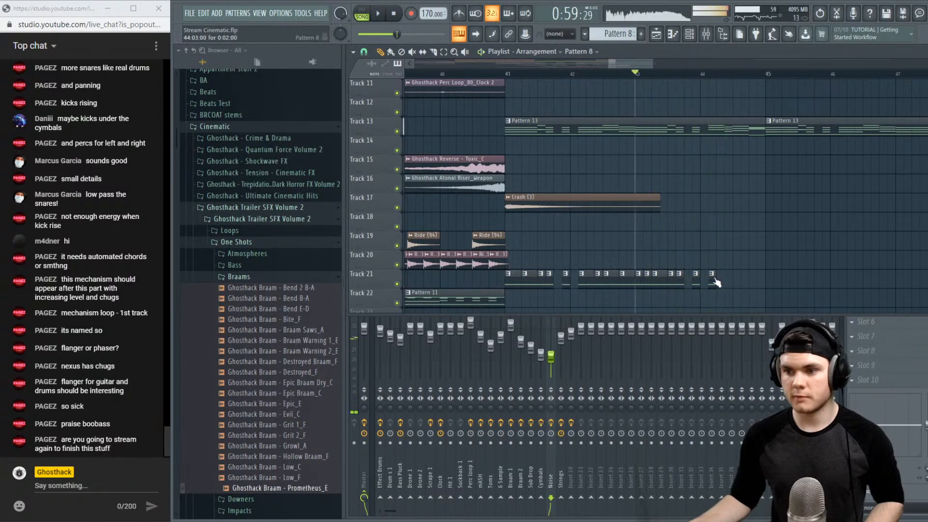
# Complete the Pattern 8 row on Track 21 to the end of bar 44, with 0:04:00 clips at 44:03:00 and 44:09:00
pyautogui.press('space')
pyautogui.click(713, 276)
pyautogui.click(718, 277)
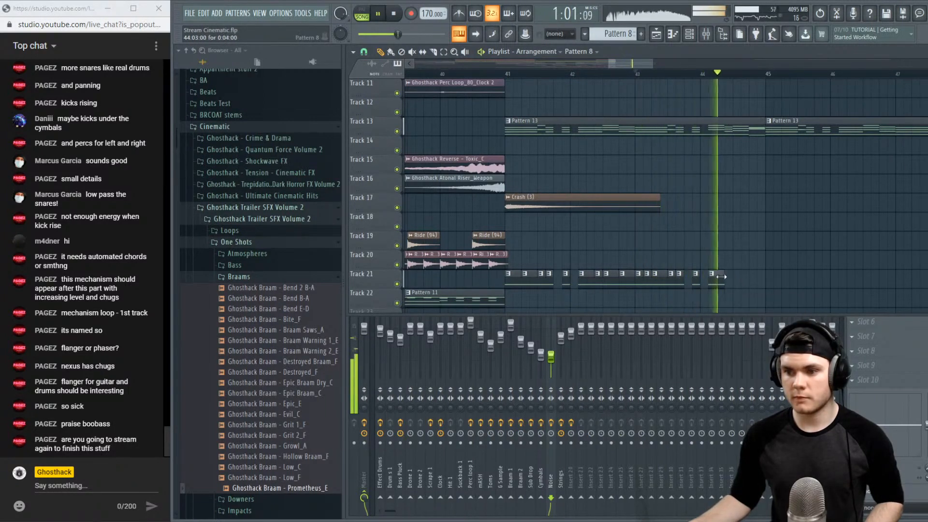
pyautogui.press('space')
pyautogui.press('space')
pyautogui.press('space')
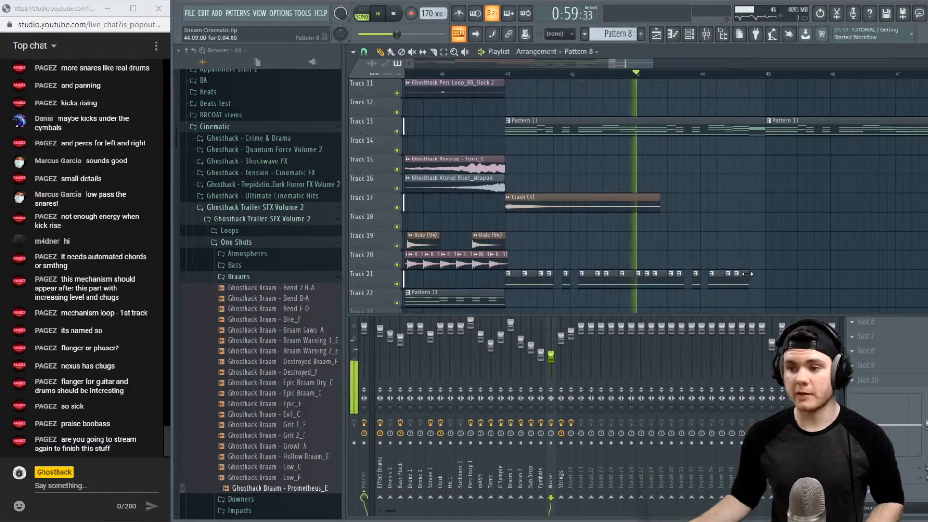
pyautogui.click(753, 275)
# Duplicate the four-bar row of Pattern 8 clips to bar 45 on Track 21 and add a Crash (3) clip at bar 45 on Track 17
pyautogui.scroll(-1, 678, 71)
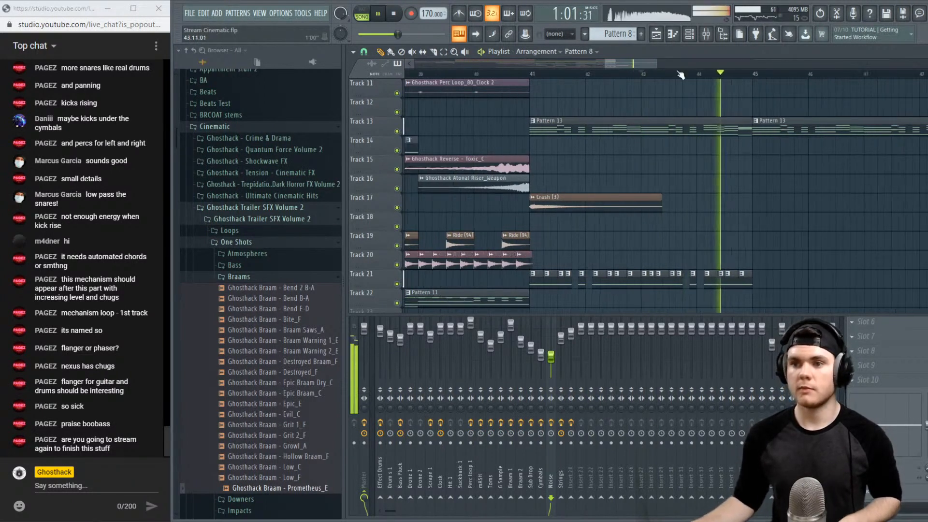
pyautogui.scroll(-2, 680, 75)
pyautogui.moveTo(725, 270)
pyautogui.mouseDown()
pyautogui.moveTo(607, 291)
pyautogui.moveTo(733, 281)
pyautogui.moveTo(714, 281)
pyautogui.mouseUp()
pyautogui.press('space')
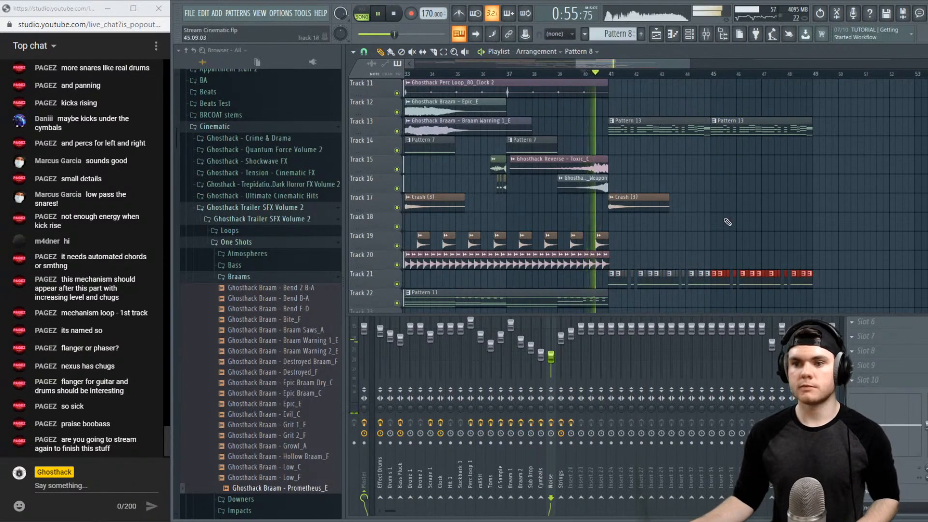
pyautogui.click(639, 202)
pyautogui.click(710, 205)
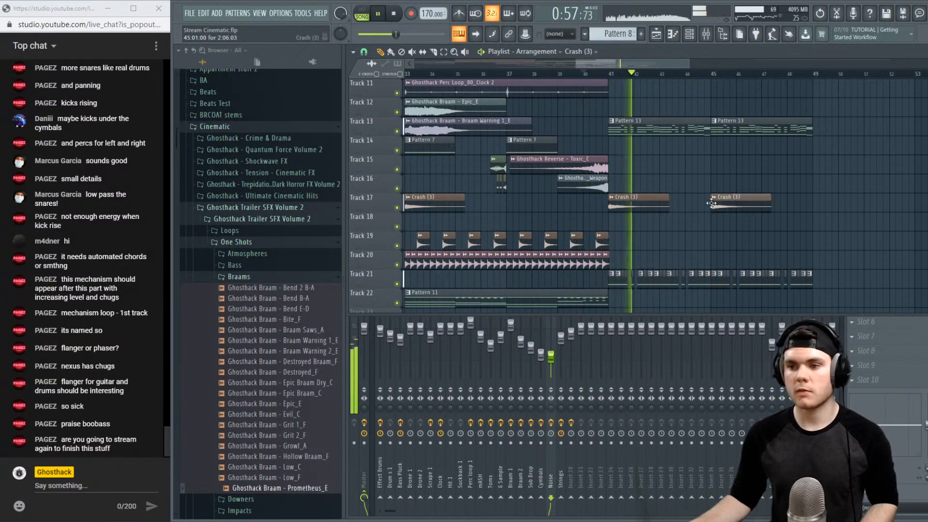
# Open Pattern 6 in the METAL KIT 2 piano roll and place a two-beat full crash edge note at bar 1
pyautogui.scroll(4, 870, 211)
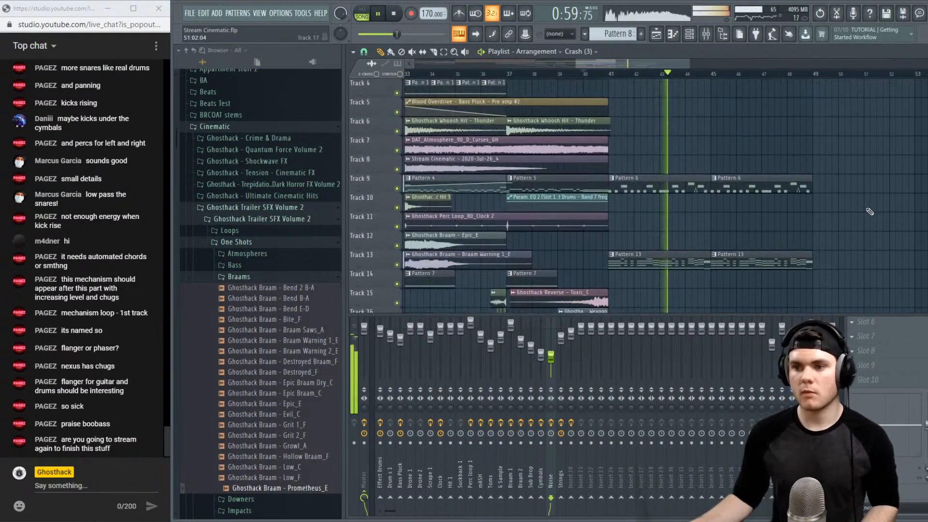
pyautogui.doubleClick(695, 190)
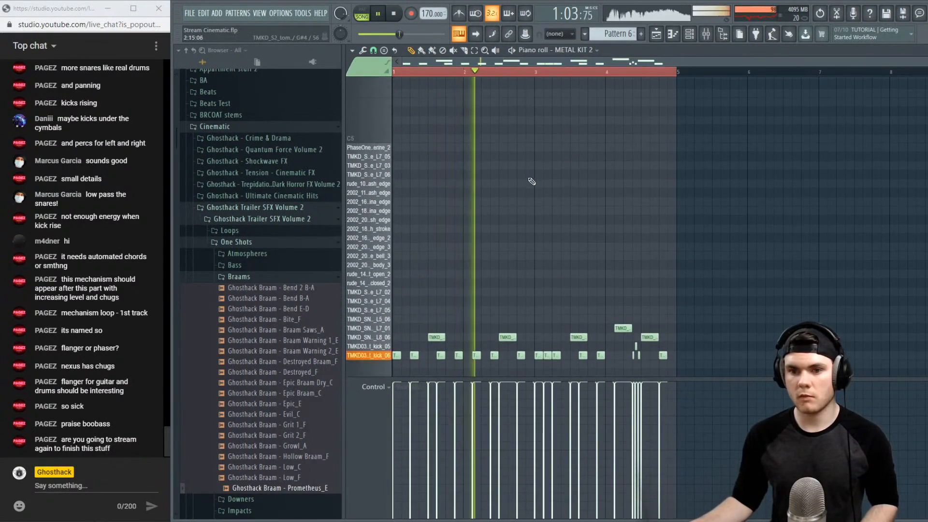
pyautogui.press('space')
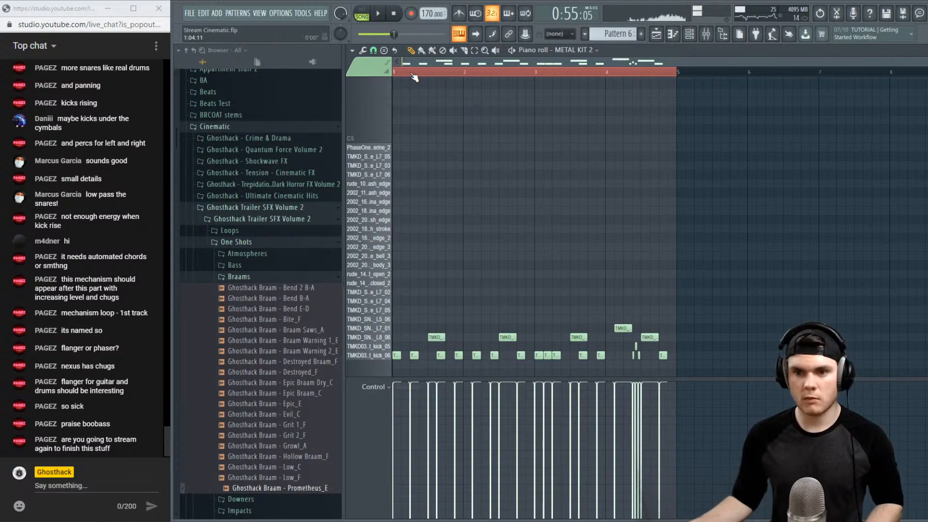
pyautogui.click(386, 239)
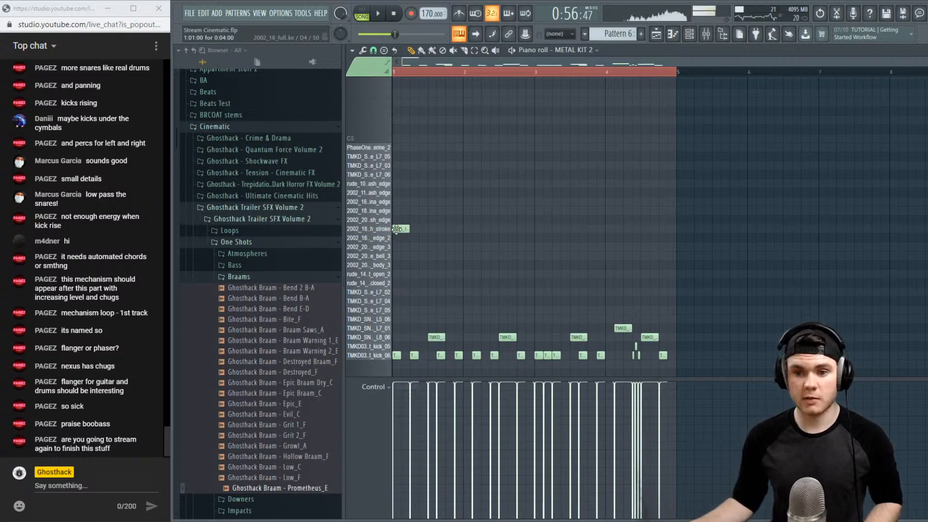
pyautogui.moveTo(396, 229); pyautogui.dragTo(407, 213)
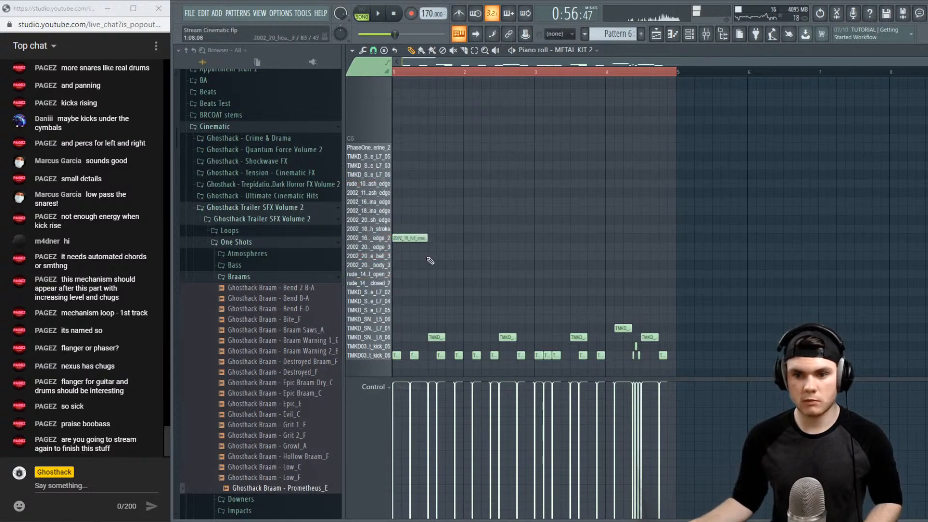
# Fill the ride bell row with one-beat notes across all four bars of Pattern 6 and play it
pyautogui.moveTo(428, 257); pyautogui.dragTo(411, 256)
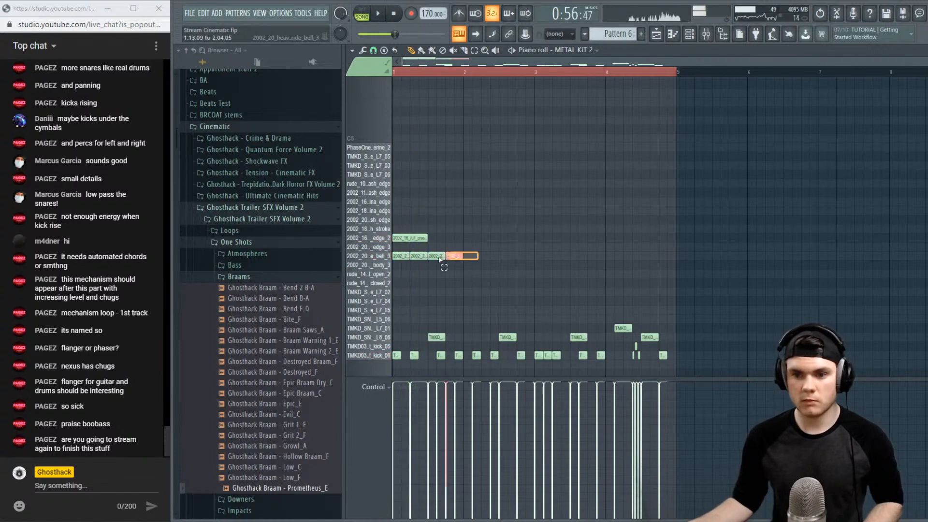
pyautogui.moveTo(404, 254); pyautogui.dragTo(480, 258)
pyautogui.moveTo(422, 259); pyautogui.dragTo(397, 257)
pyautogui.moveTo(398, 258); pyautogui.dragTo(470, 265)
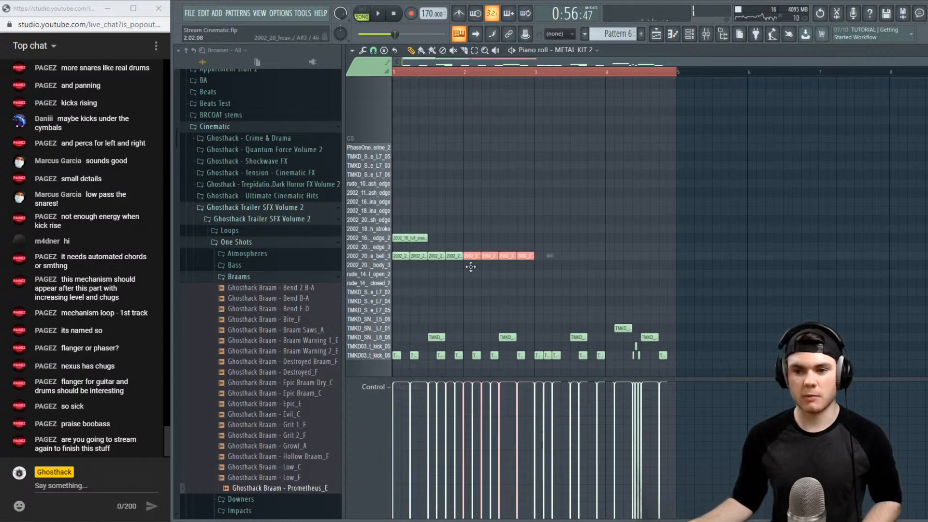
pyautogui.moveTo(569, 266); pyautogui.dragTo(400, 261)
pyautogui.hotkey('ctrl', 'b')
pyautogui.press('space')
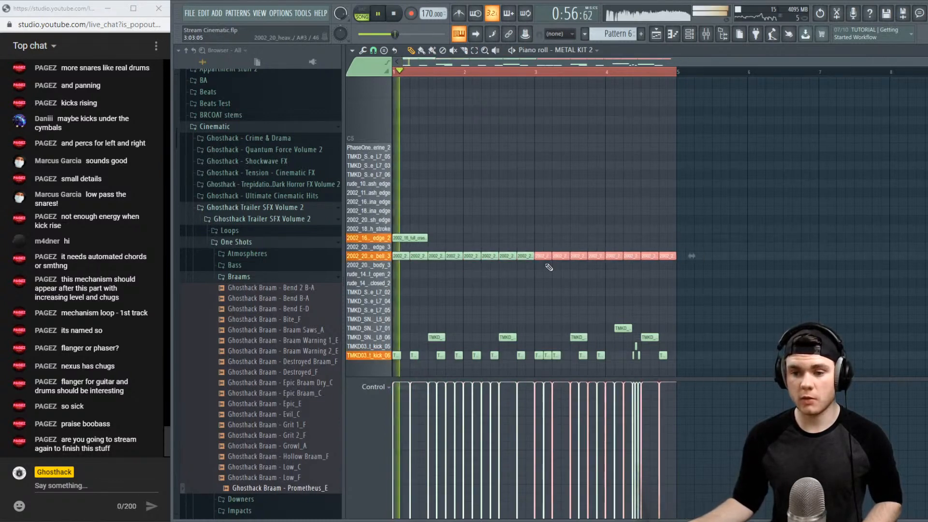
# Select all the ride bell notes and lower their velocities to one even level
pyautogui.moveTo(720, 277); pyautogui.dragTo(393, 253)
pyautogui.press('space')
pyautogui.press('space')
pyautogui.moveTo(445, 401); pyautogui.dragTo(371, 409)
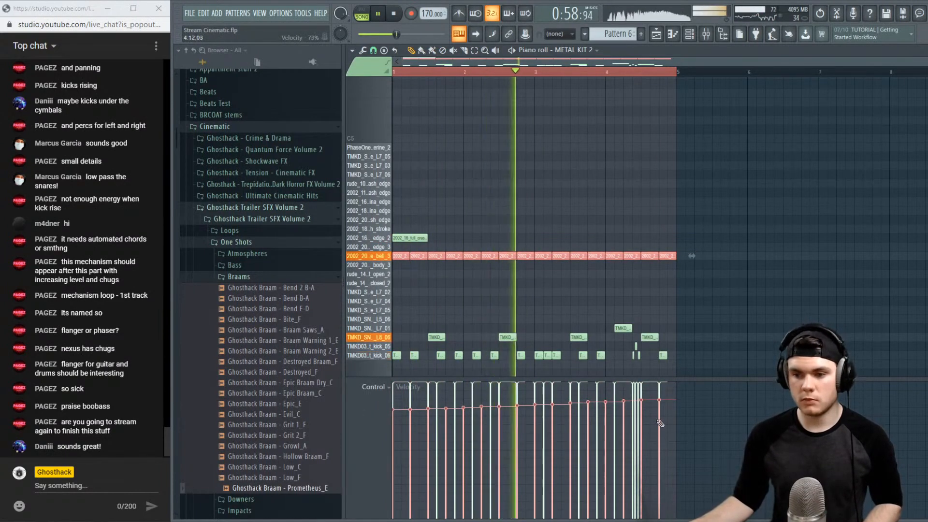
pyautogui.moveTo(650, 415)
pyautogui.mouseDown()
pyautogui.moveTo(383, 412)
pyautogui.moveTo(687, 414)
pyautogui.mouseUp()
pyautogui.press('space')
# Copy all the ride bell notes onto the ride body row directly below and play the layered cymbals
pyautogui.moveTo(719, 278)
pyautogui.mouseDown()
pyautogui.moveTo(404, 245)
pyautogui.moveTo(432, 255)
pyautogui.moveTo(389, 263)
pyautogui.mouseUp()
pyautogui.press('space')
pyautogui.press('space')
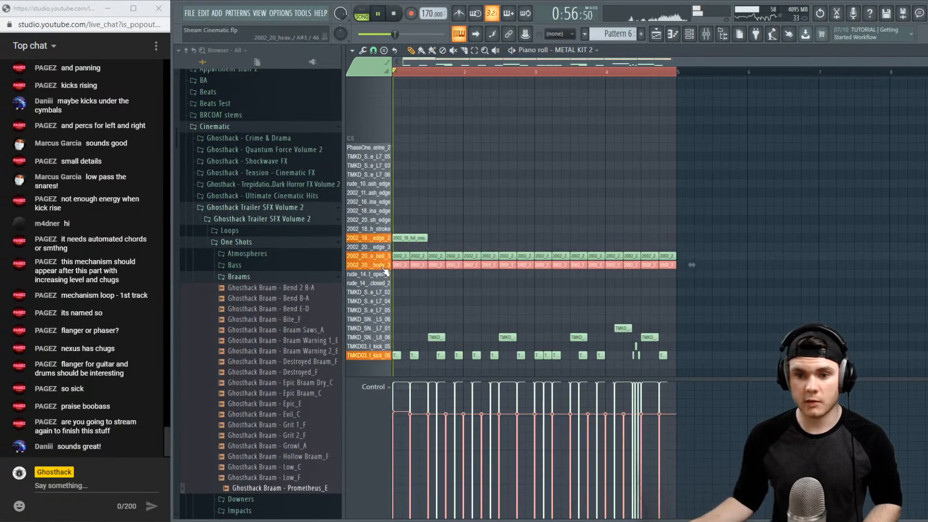
pyautogui.press('space')
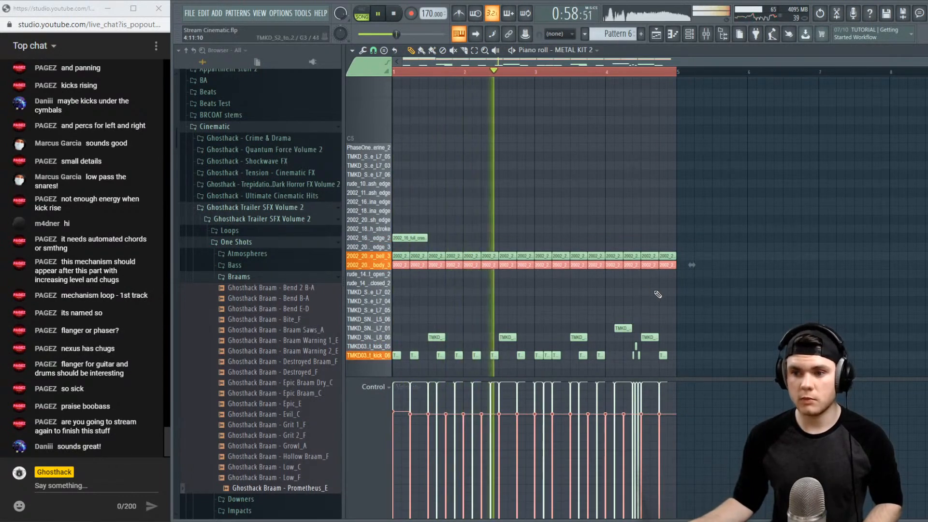
# Select all the ride bell and ride body notes in Pattern 6 and stop playback
pyautogui.moveTo(730, 294); pyautogui.dragTo(402, 252)
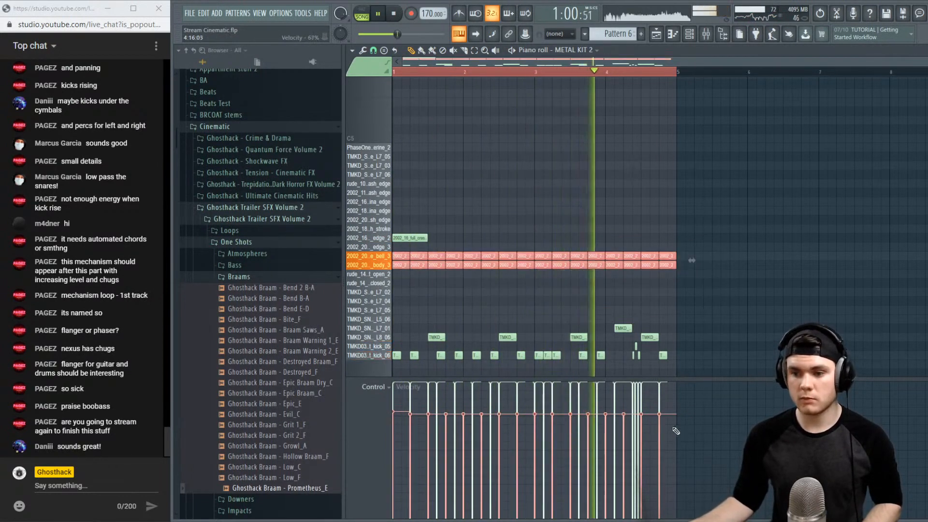
pyautogui.press('space')
pyautogui.click(643, 311)
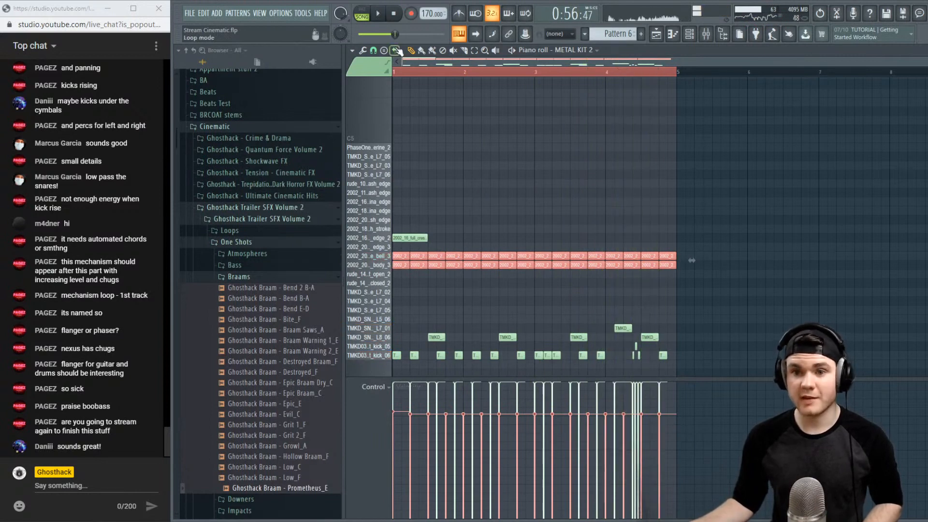
pyautogui.click(352, 50)
pyautogui.moveTo(369, 82)
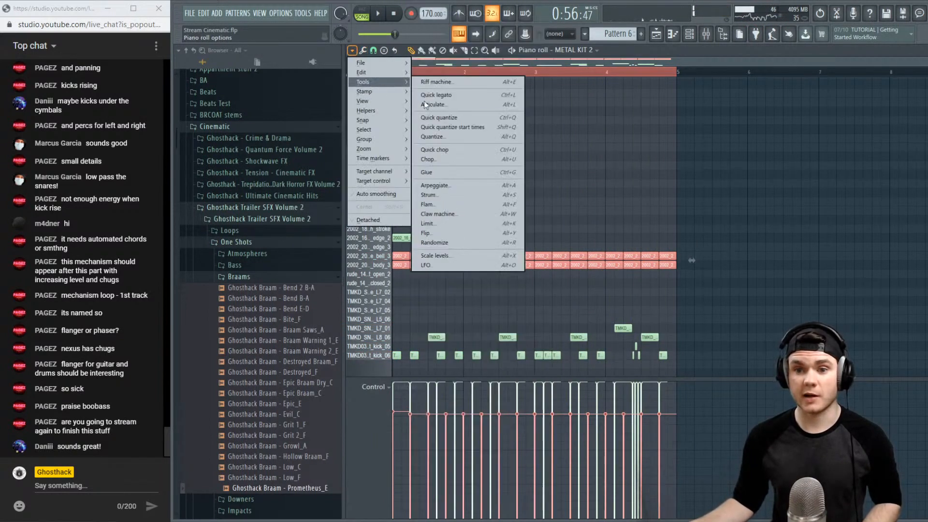
pyautogui.click(444, 253)
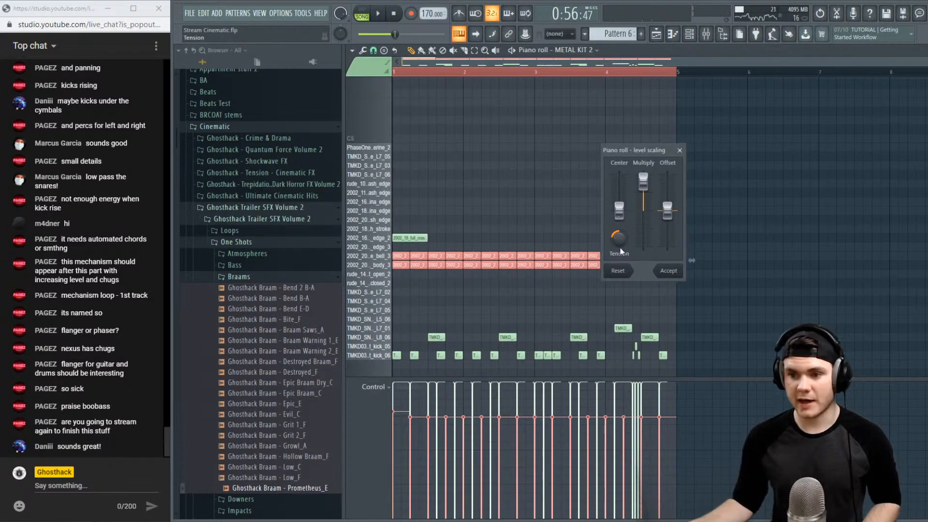
pyautogui.click(679, 151)
# Randomize the velocities of the selected ride bell and ride body notes, reshuffling until they vary, and audition the result
pyautogui.click(353, 51)
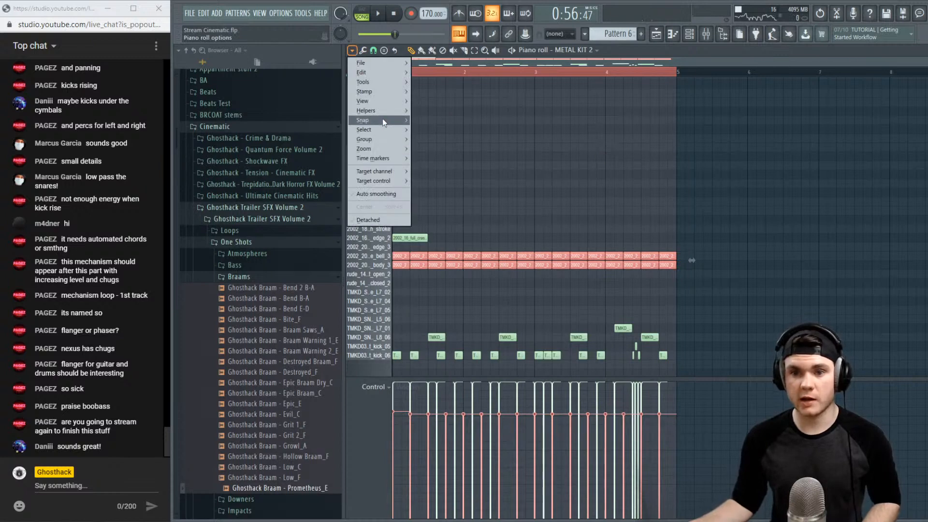
pyautogui.moveTo(367, 82)
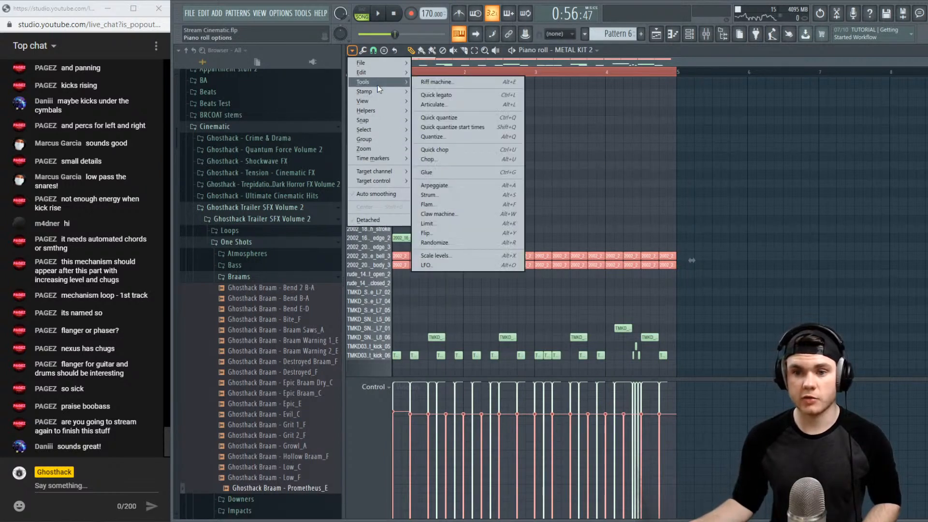
pyautogui.click(432, 242)
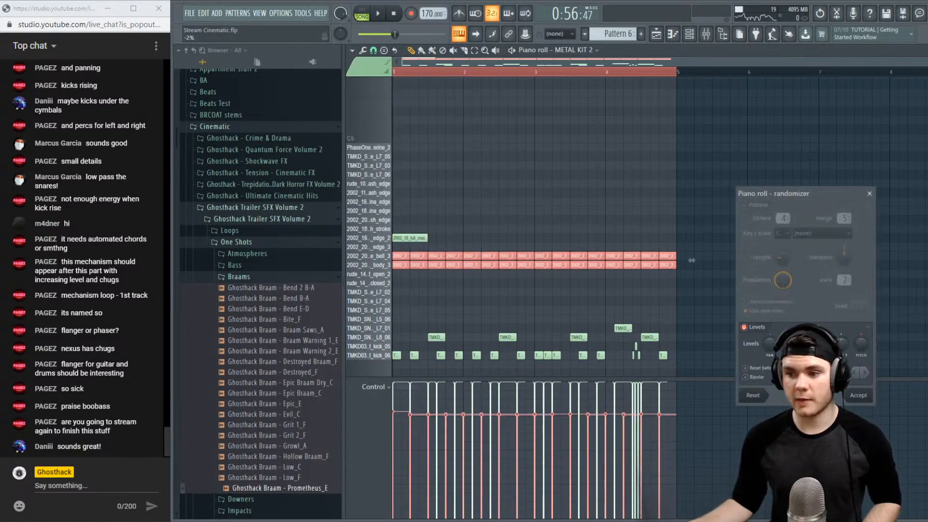
pyautogui.click(865, 373)
pyautogui.click(864, 374)
pyautogui.click(864, 374)
pyautogui.click(865, 373)
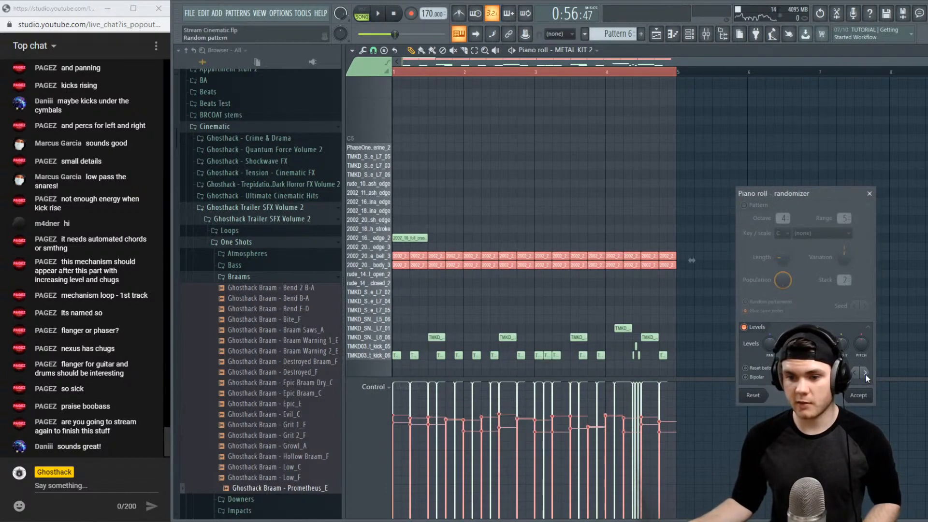
pyautogui.click(865, 373)
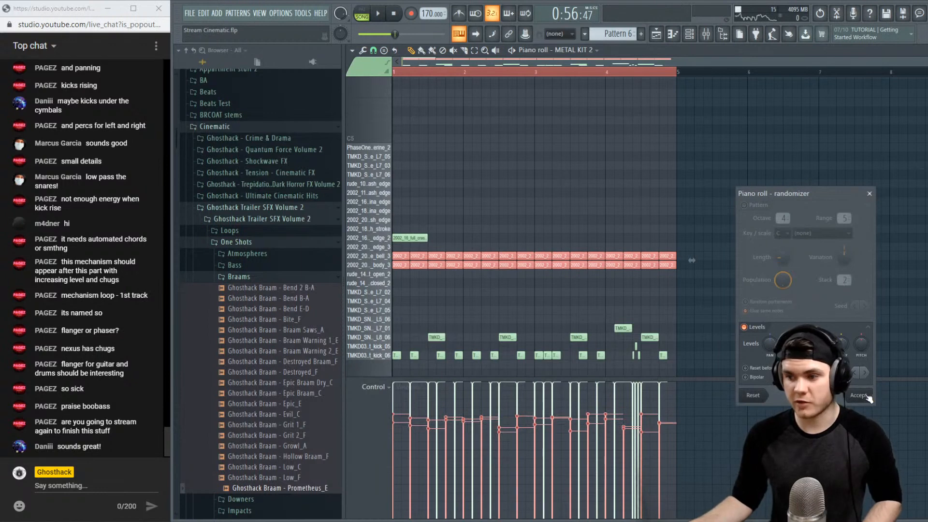
pyautogui.press('space')
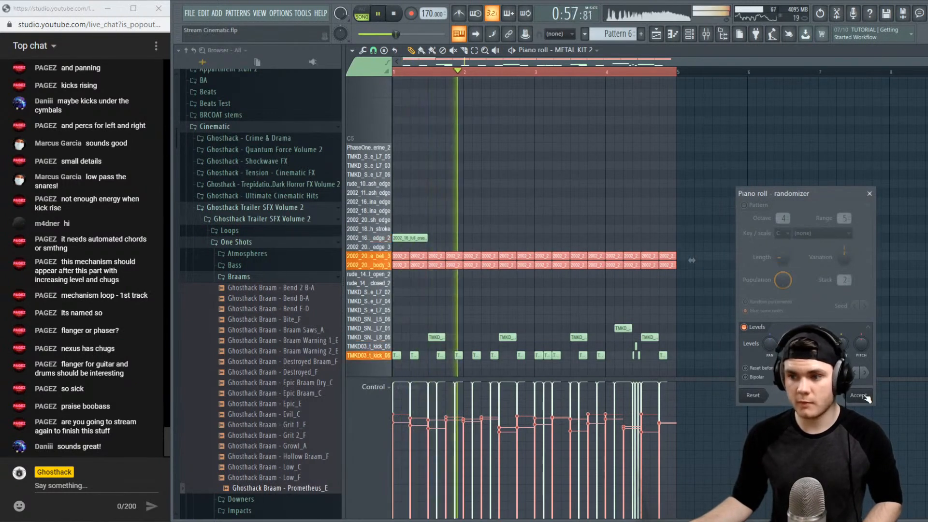
pyautogui.click(865, 396)
pyautogui.press('space')
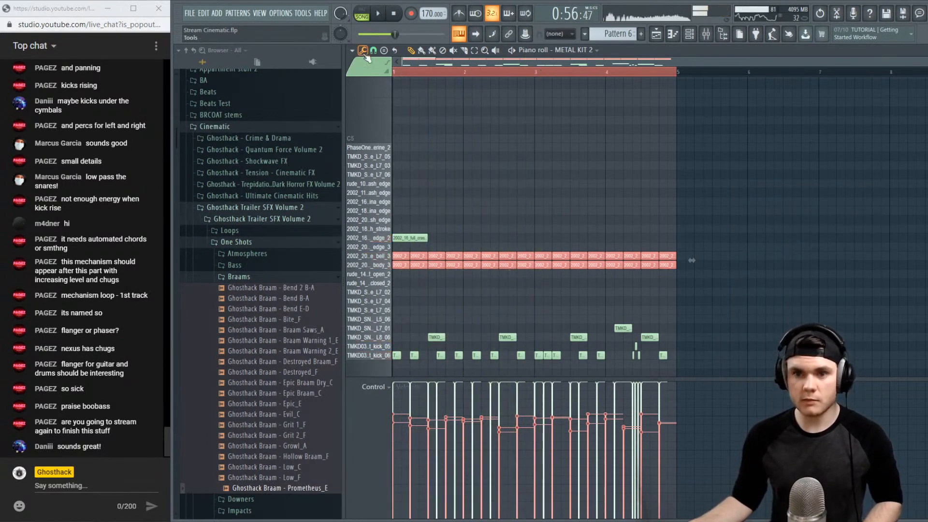
# Scale the levels of both ride rows to widen their velocity differences, playing the pattern while doing so
pyautogui.click(352, 50)
pyautogui.moveTo(358, 72)
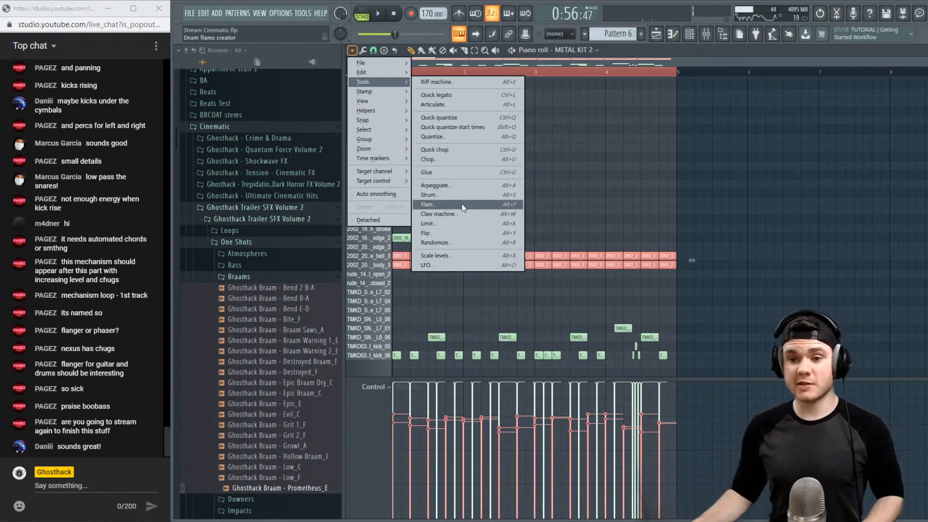
pyautogui.click(434, 256)
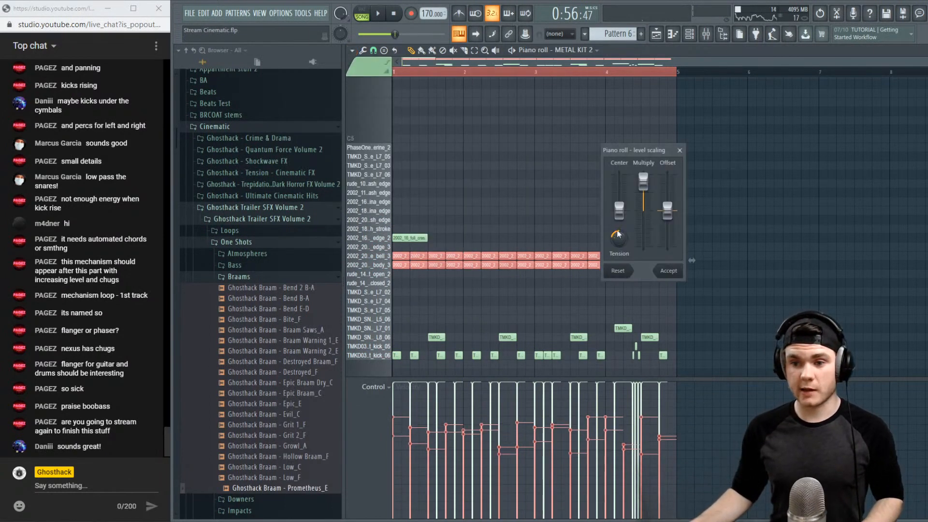
pyautogui.press('space')
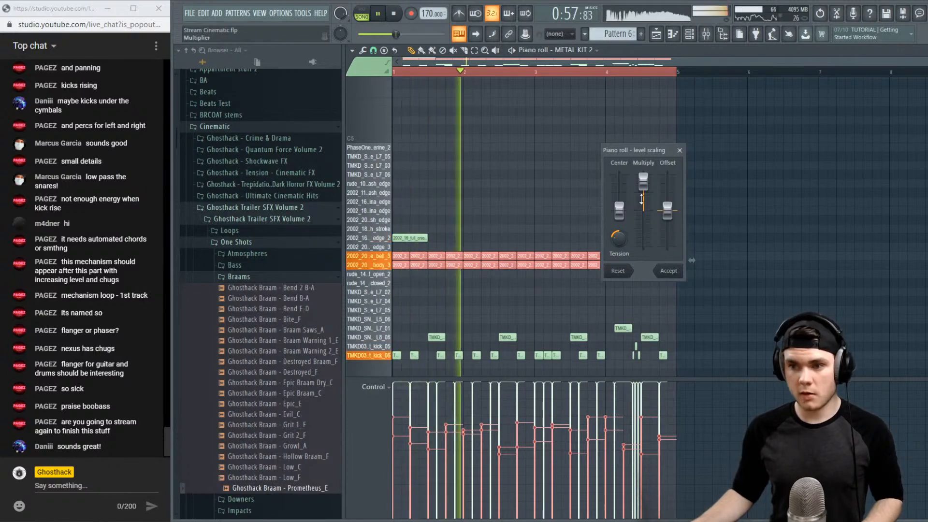
pyautogui.moveTo(664, 212); pyautogui.dragTo(664, 211)
pyautogui.click(668, 271)
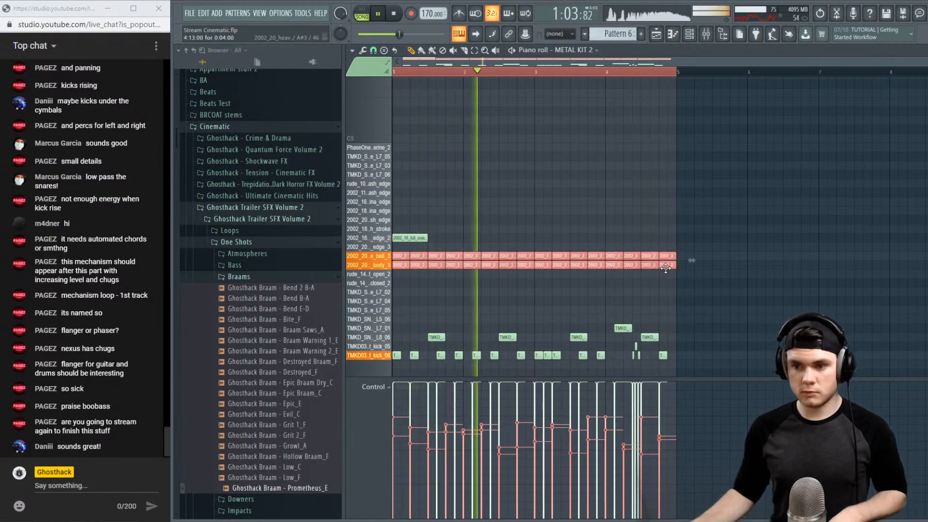
# Select only the ride bell notes and scale their levels with the offset raised to about 9% while listening
pyautogui.press('space')
pyautogui.moveTo(713, 256); pyautogui.dragTo(395, 247)
pyautogui.click(352, 50)
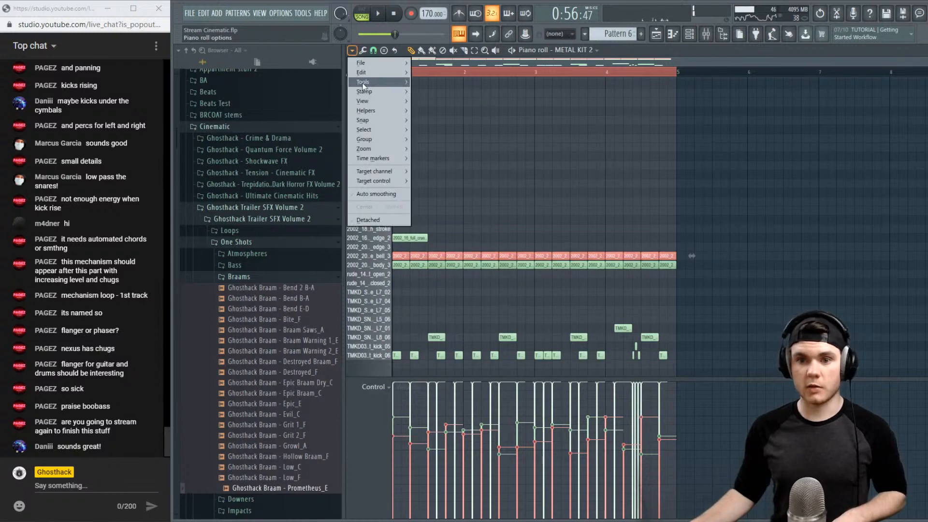
pyautogui.moveTo(379, 82)
pyautogui.click(458, 256)
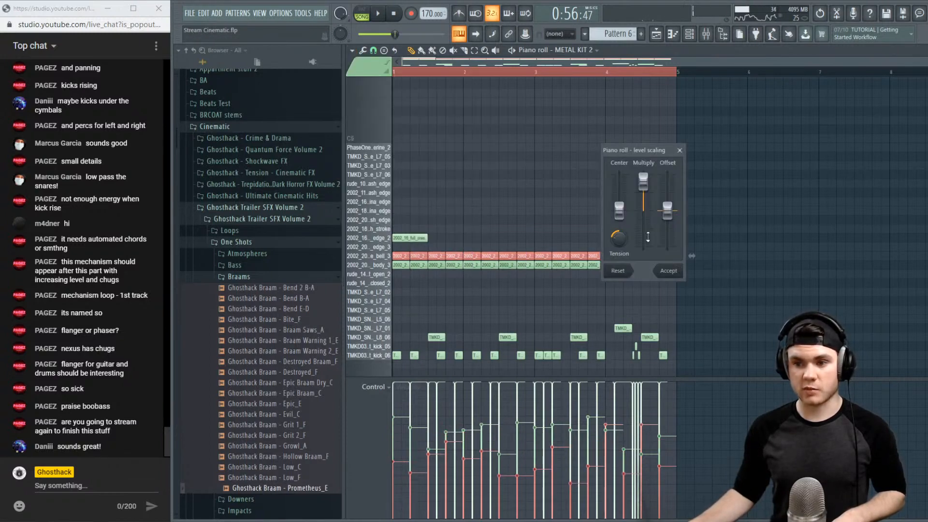
pyautogui.press('space')
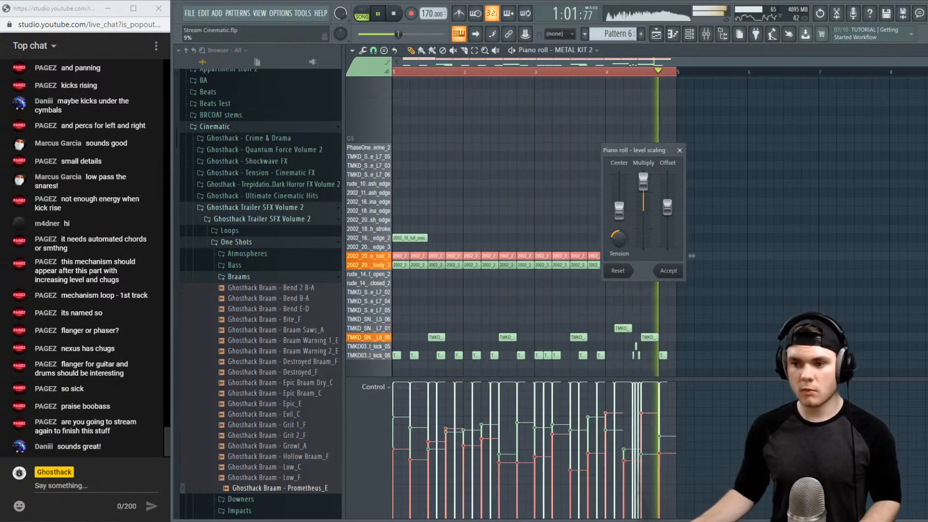
pyautogui.click(669, 271)
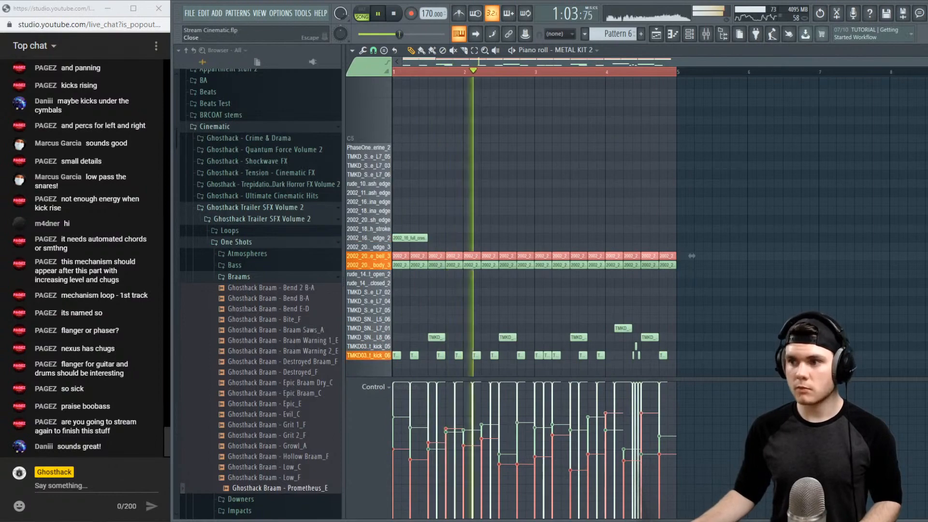
# Close the Pattern 6 piano roll, return to the playlist and stop playback
pyautogui.click(920, 50)
pyautogui.press('F6')
pyautogui.press('space')
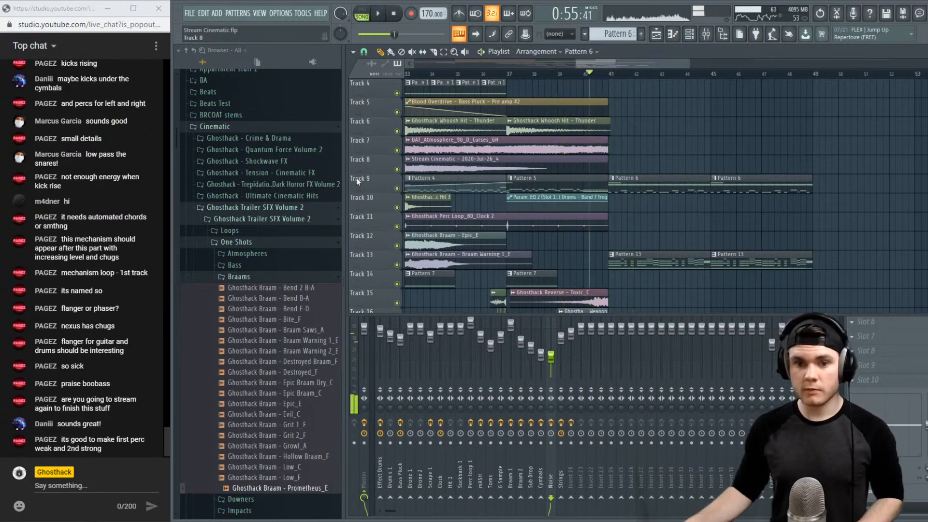
# Collapse the Braams, One Shots and Ghosthack Trailer SFX Volume 2 folders and browse down the folder list
pyautogui.click(244, 275)
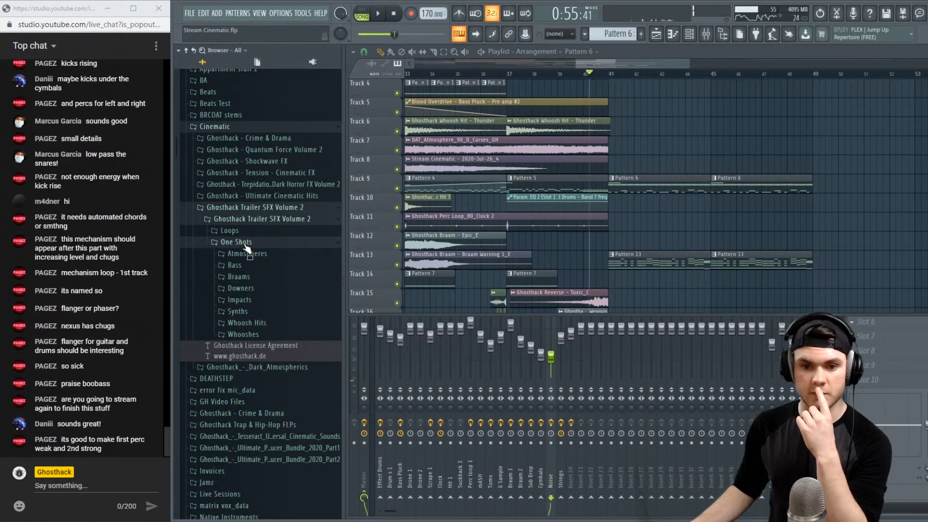
pyautogui.click(245, 243)
pyautogui.click(248, 208)
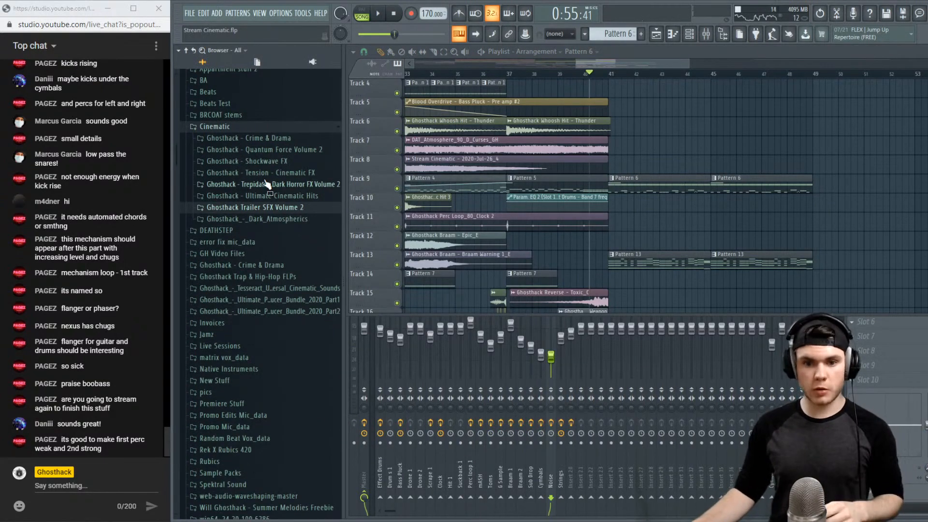
pyautogui.scroll(-5, 276, 240)
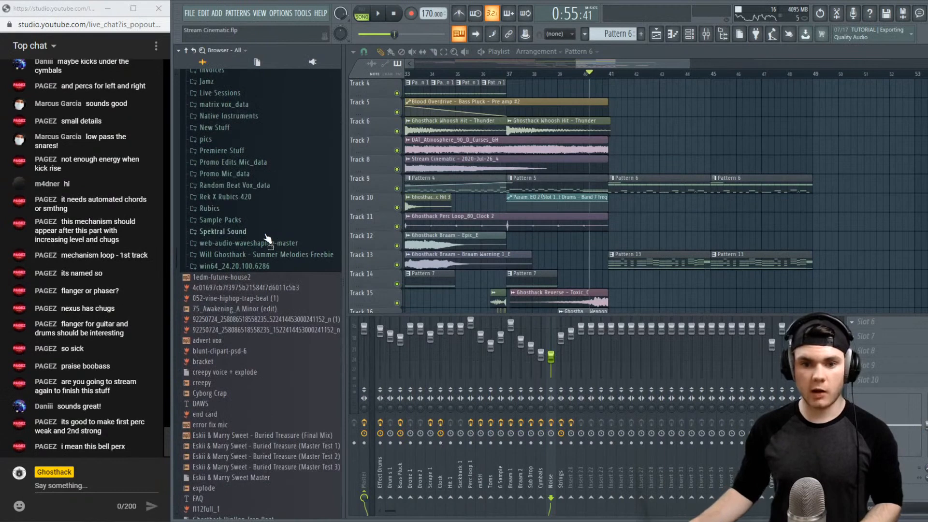
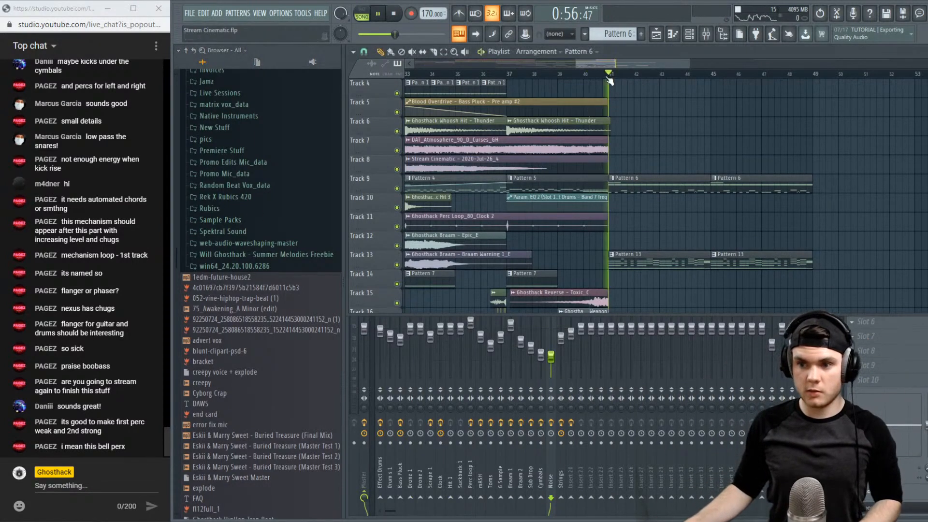
# Reopen Pattern 6 from bar 41 and raise the second ride bell note's velocity to about 82% while playing it
pyautogui.press('space')
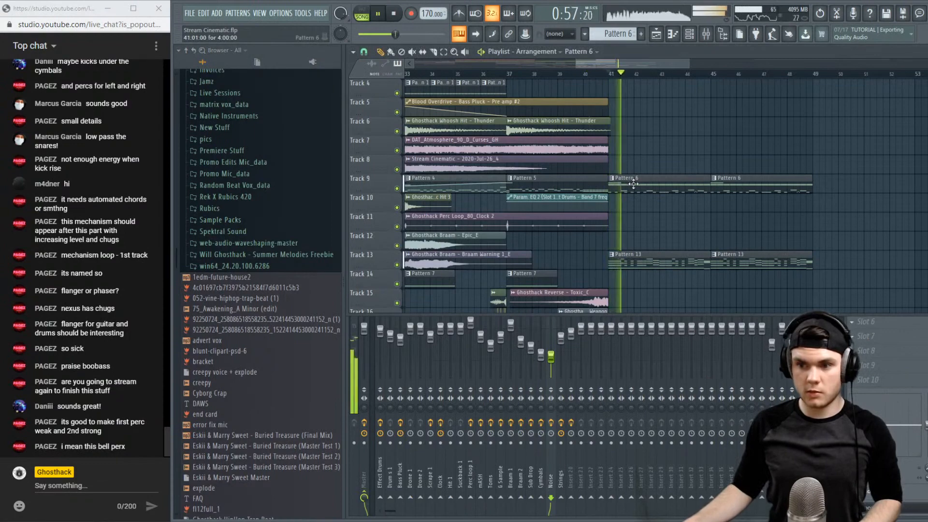
pyautogui.doubleClick(633, 184)
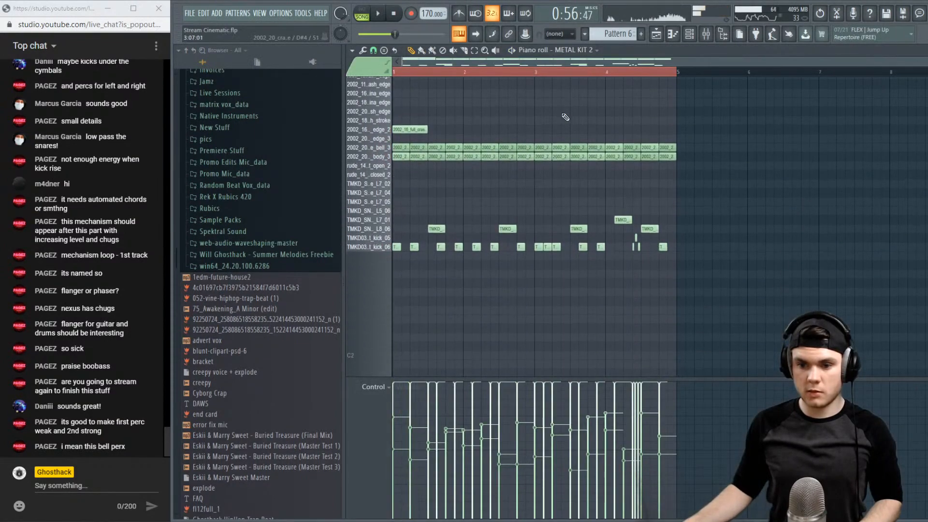
pyautogui.scroll(2, 526, 143)
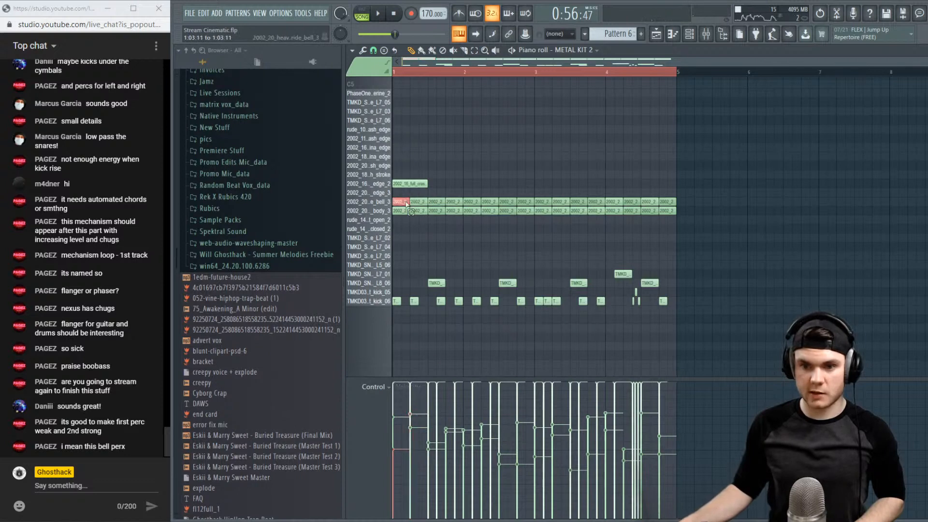
pyautogui.press('space')
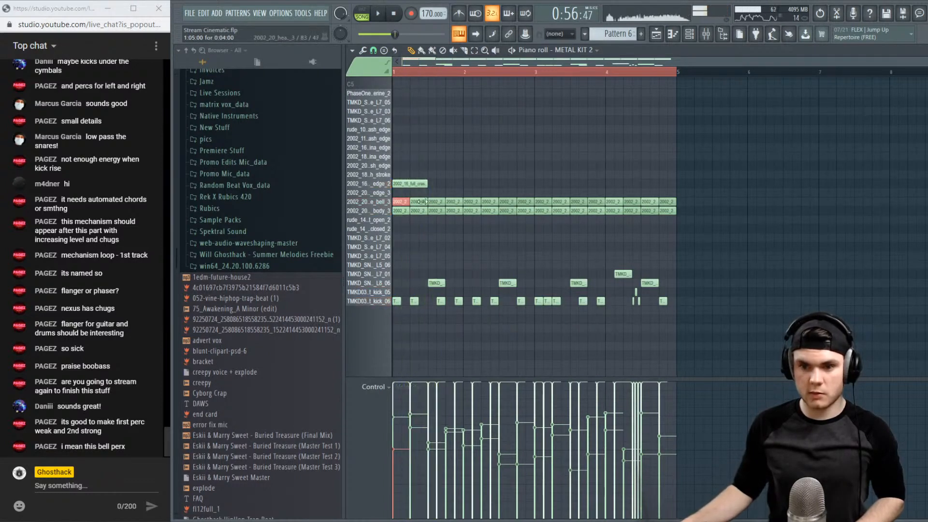
pyautogui.press('space')
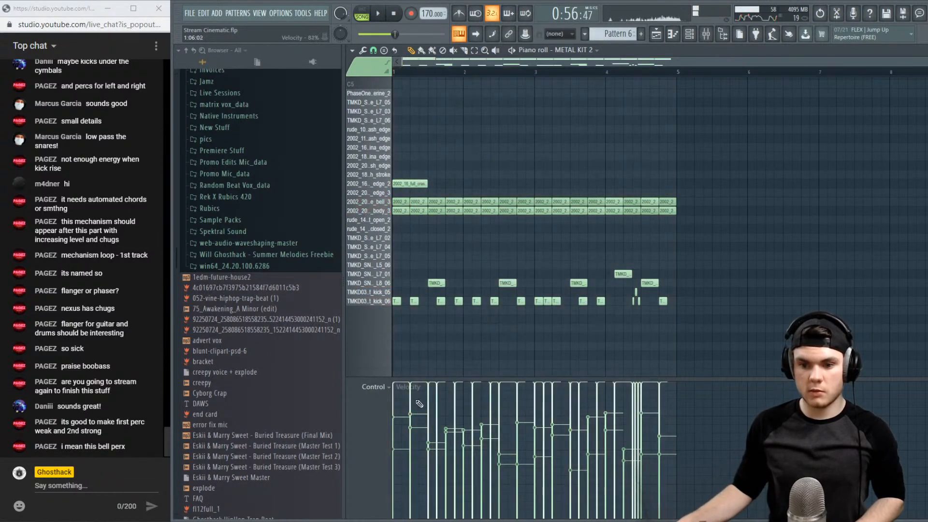
pyautogui.press('space')
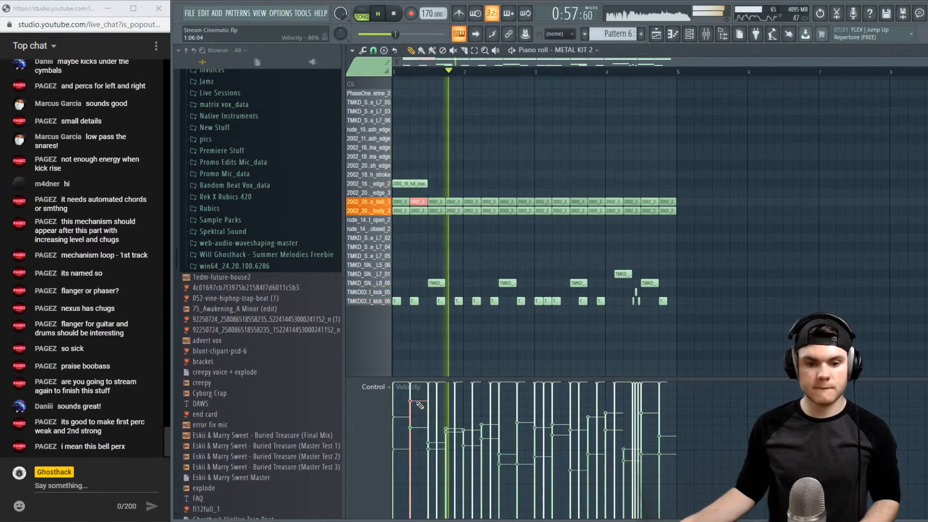
pyautogui.moveTo(417, 402); pyautogui.dragTo(416, 407)
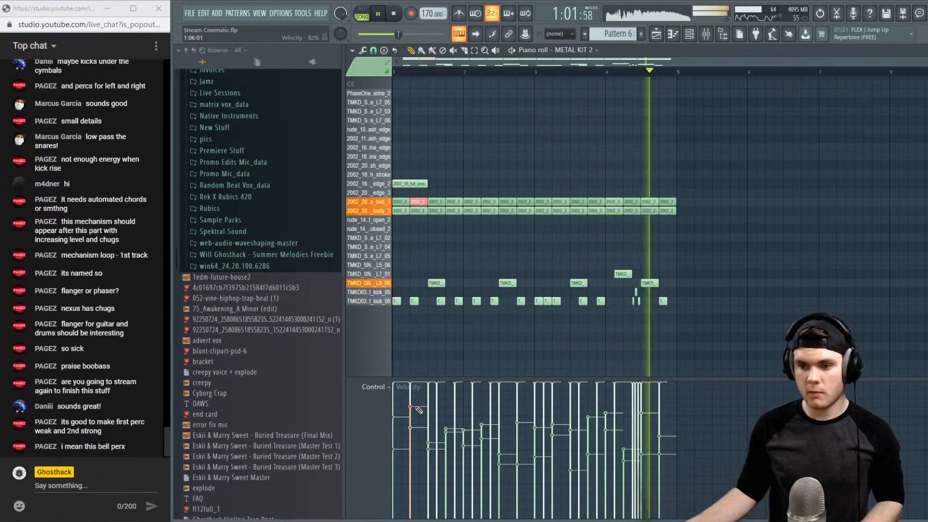
# Return to the playlist and play the transition from just before bar 40 into the section at bar 41
pyautogui.press('F7')
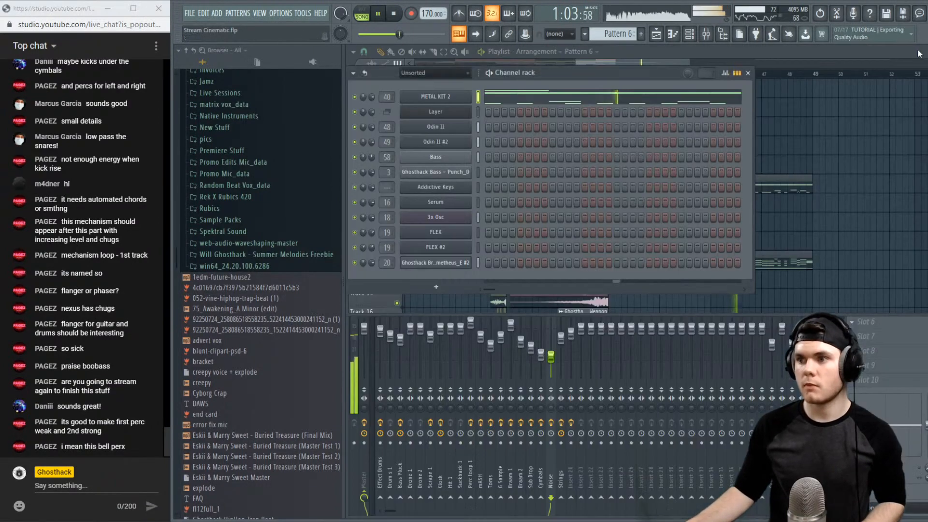
pyautogui.press('F6')
pyautogui.click(585, 75)
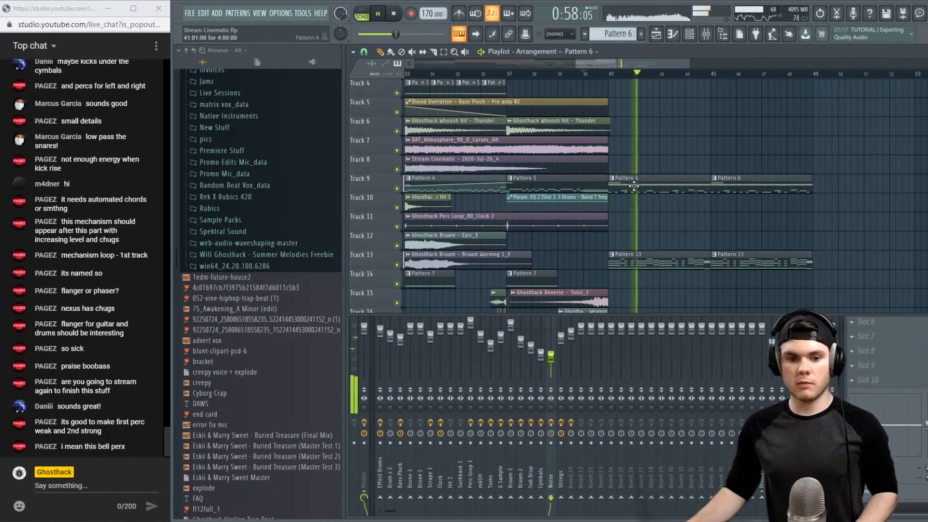
pyautogui.press('space')
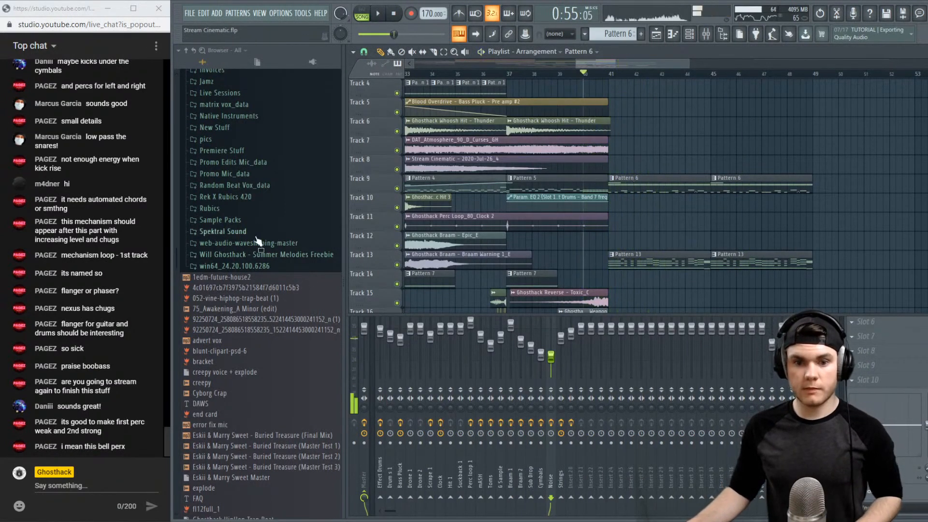
# Browse the Sample Packs to the Natural Kicks folder inside 200 Kicks of Will - Ghosthack UPB 2020 Drums
pyautogui.click(257, 223)
pyautogui.scroll(-11, 278, 284)
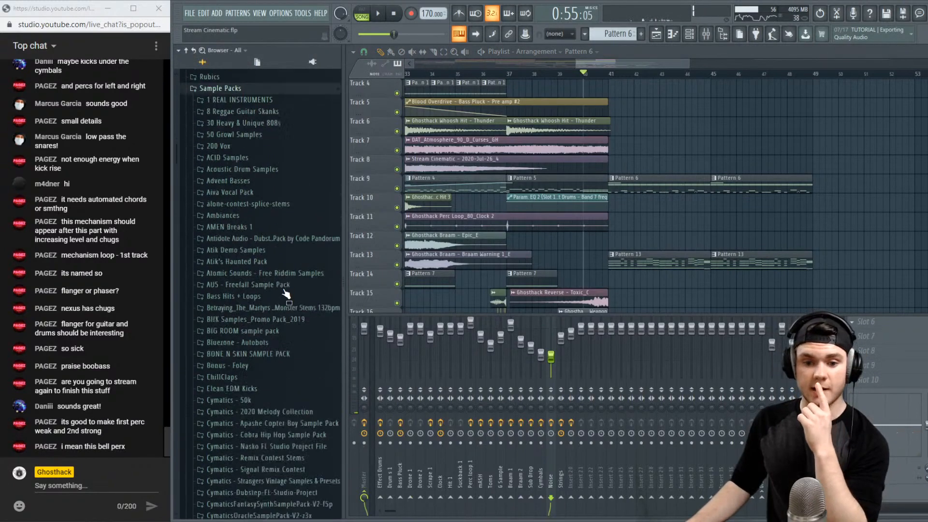
pyautogui.scroll(-20, 288, 294)
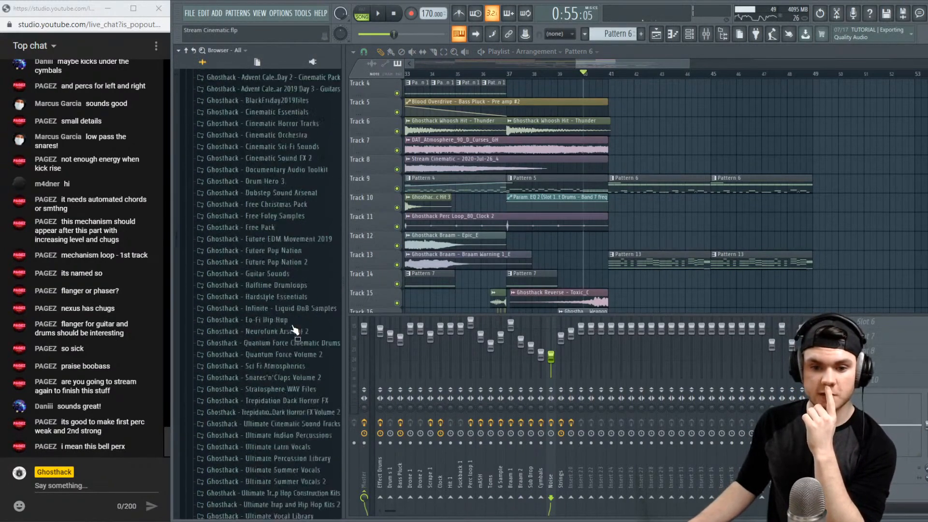
pyautogui.scroll(2, 295, 319)
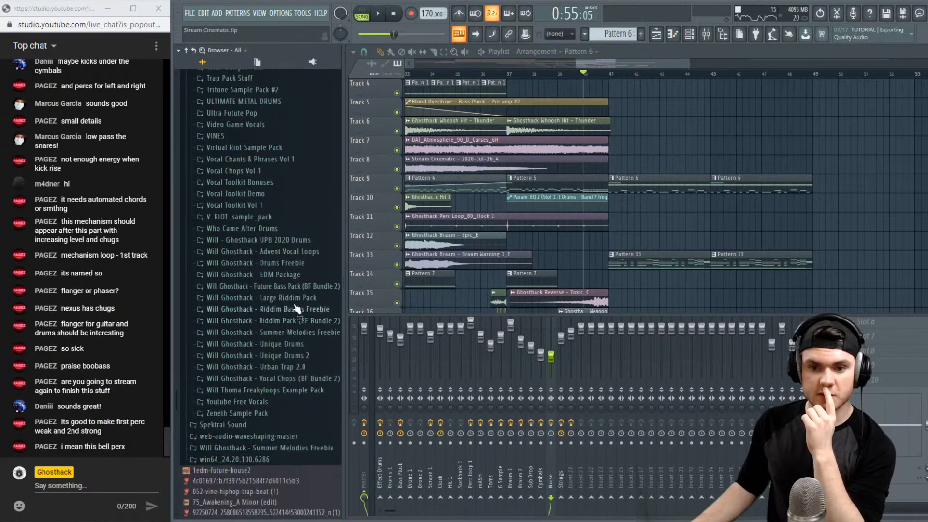
pyautogui.click(298, 244)
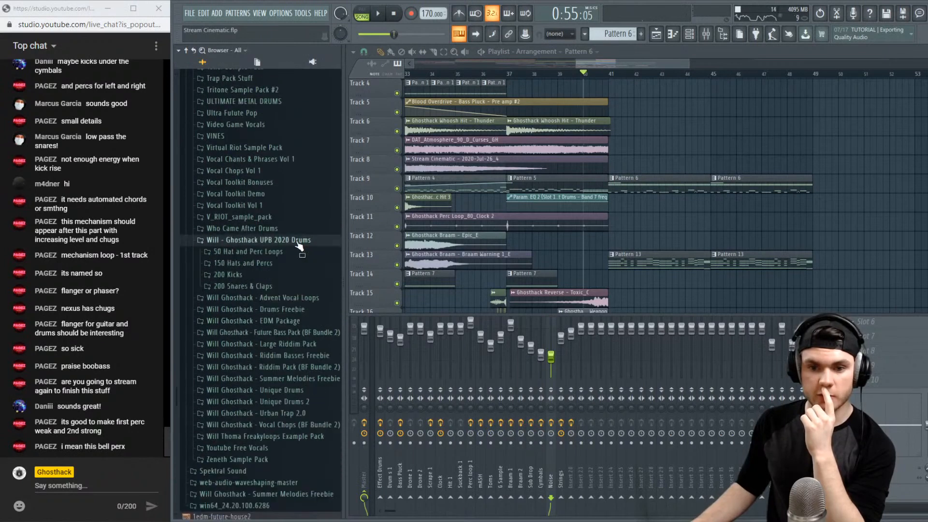
pyautogui.click(256, 279)
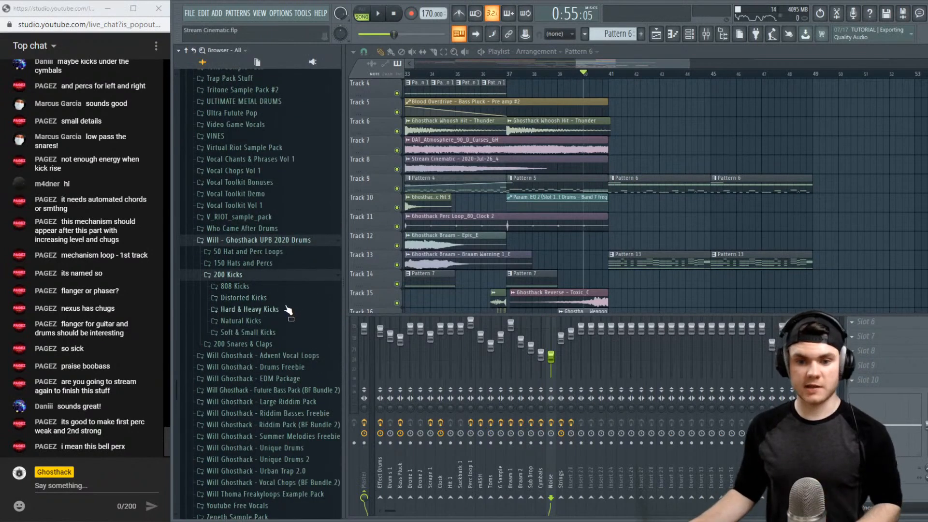
pyautogui.click(276, 323)
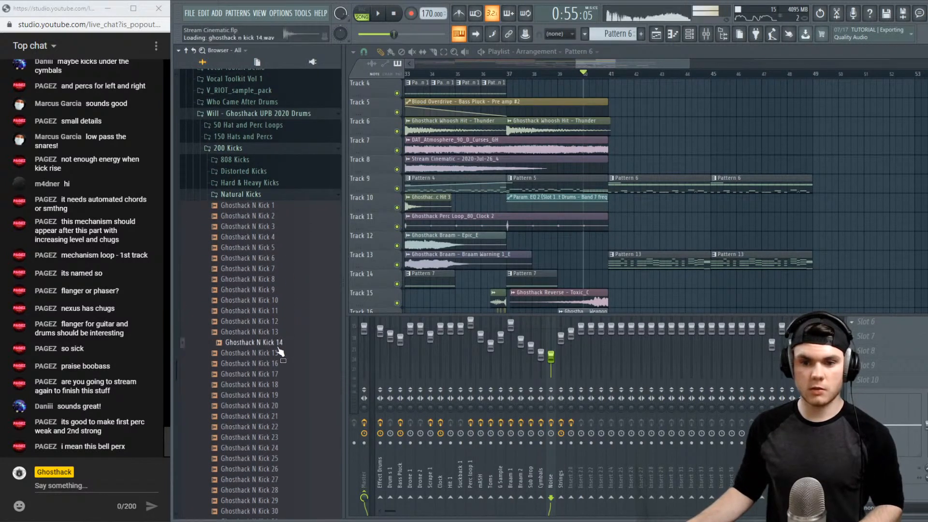
# Audition the Ghosthack N Kick samples across the Natural Kicks folder
pyautogui.scroll(-4, 290, 314)
pyautogui.click(305, 249)
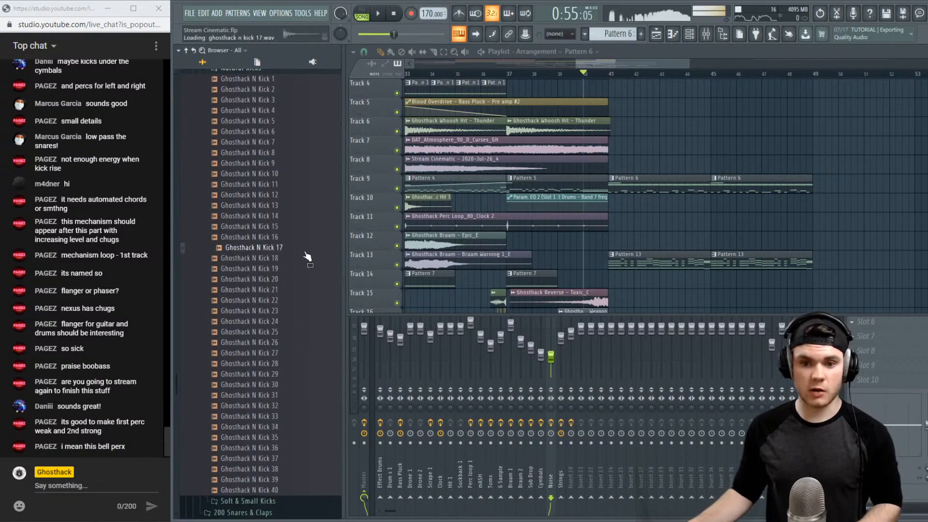
pyautogui.click(303, 289)
pyautogui.click(301, 313)
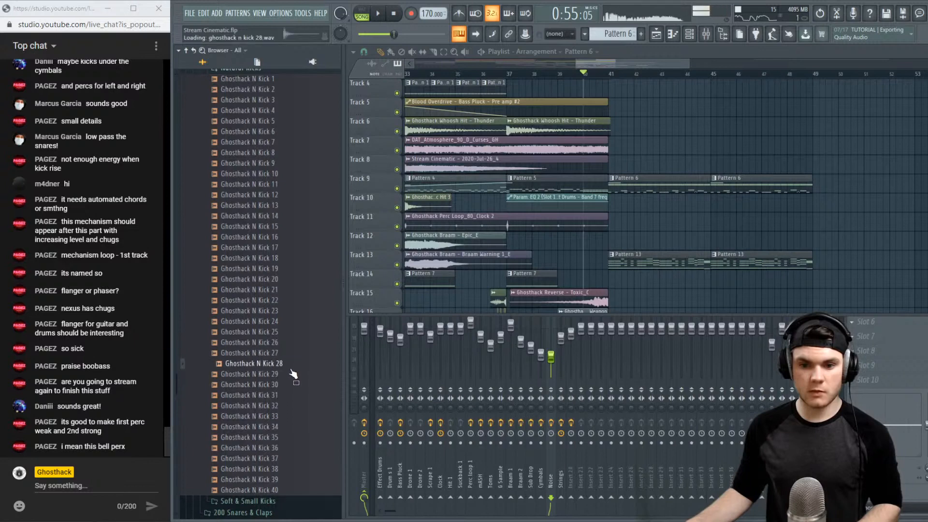
pyautogui.click(290, 385)
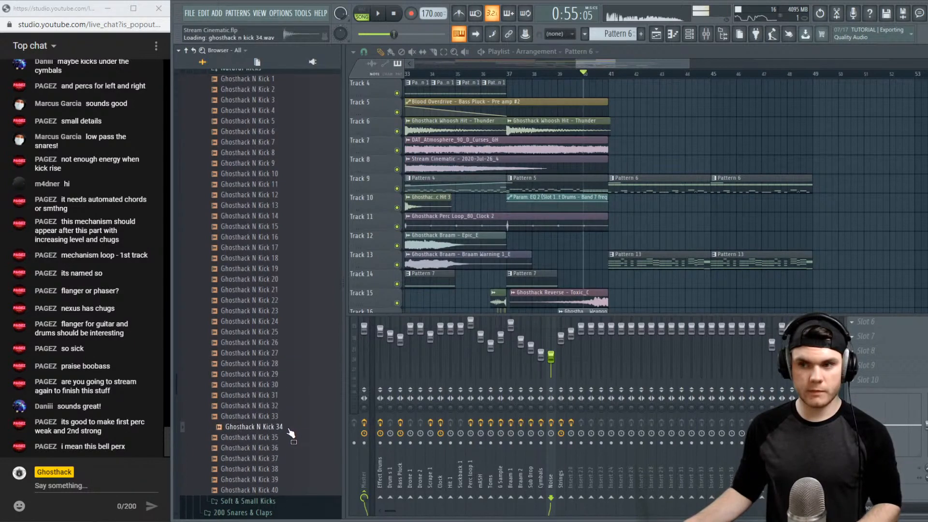
pyautogui.click(289, 479)
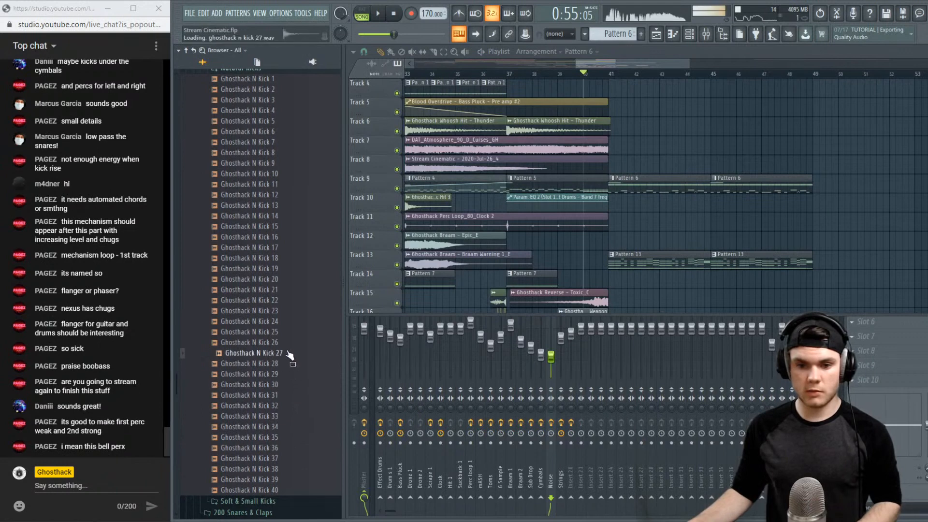
pyautogui.click(286, 332)
pyautogui.click(288, 321)
pyautogui.click(289, 304)
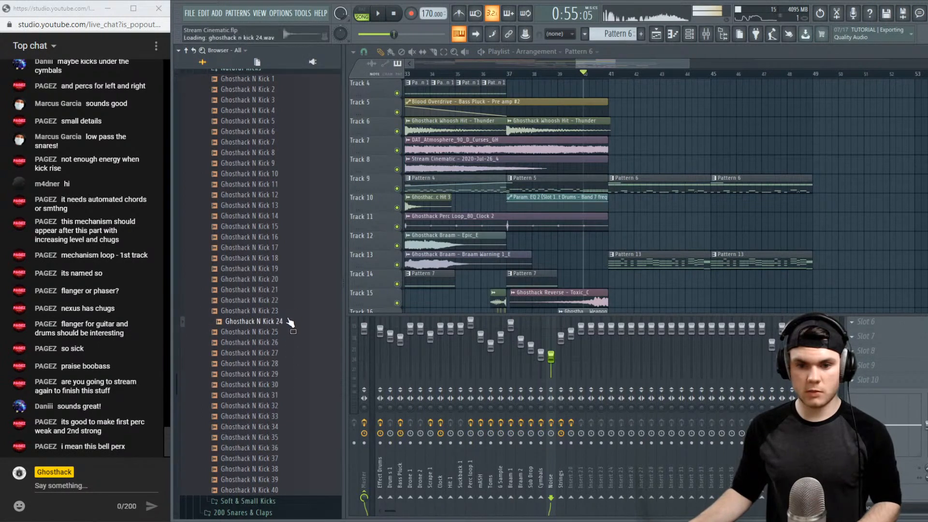
pyautogui.click(286, 301)
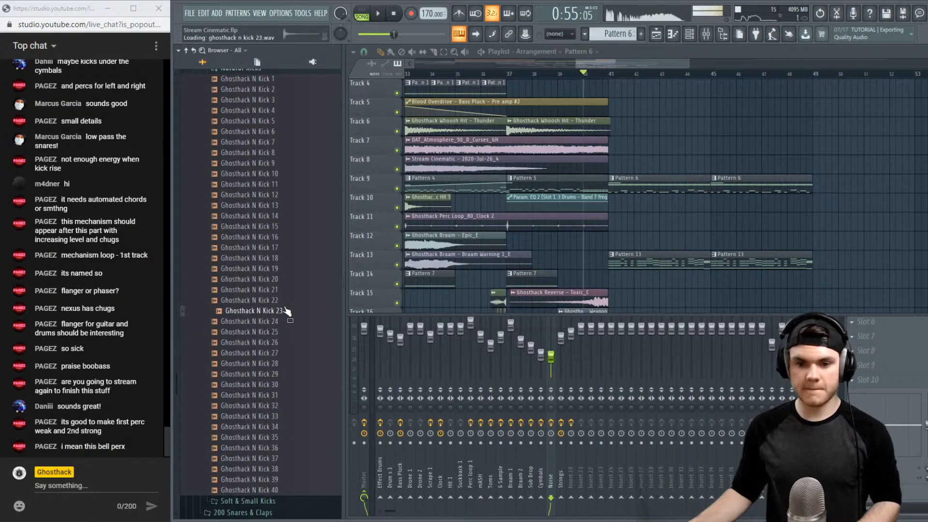
# Place Ghosthack N Kick 24 at bar 41 on Track 7 and play the transition into it
pyautogui.moveTo(283, 321); pyautogui.dragTo(619, 148)
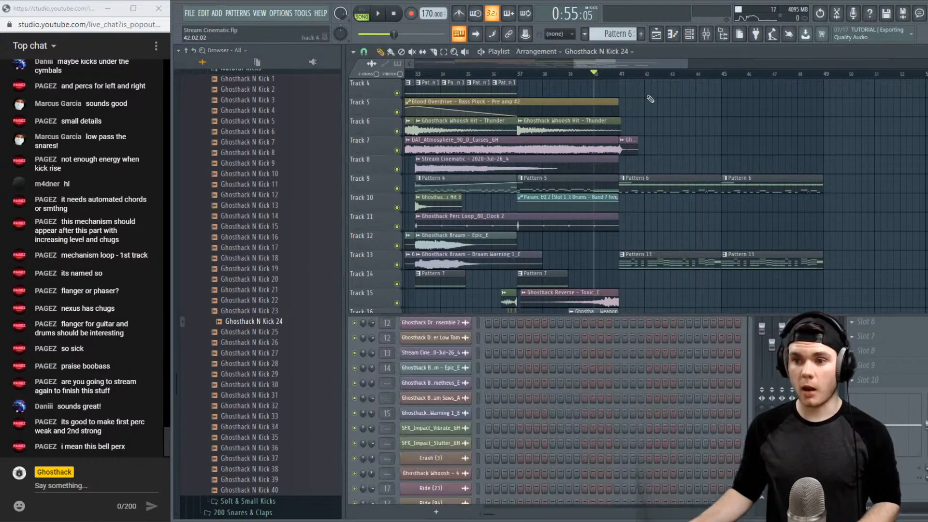
pyautogui.scroll(3, 639, 76)
pyautogui.moveTo(632, 66); pyautogui.dragTo(641, 67)
pyautogui.press('space')
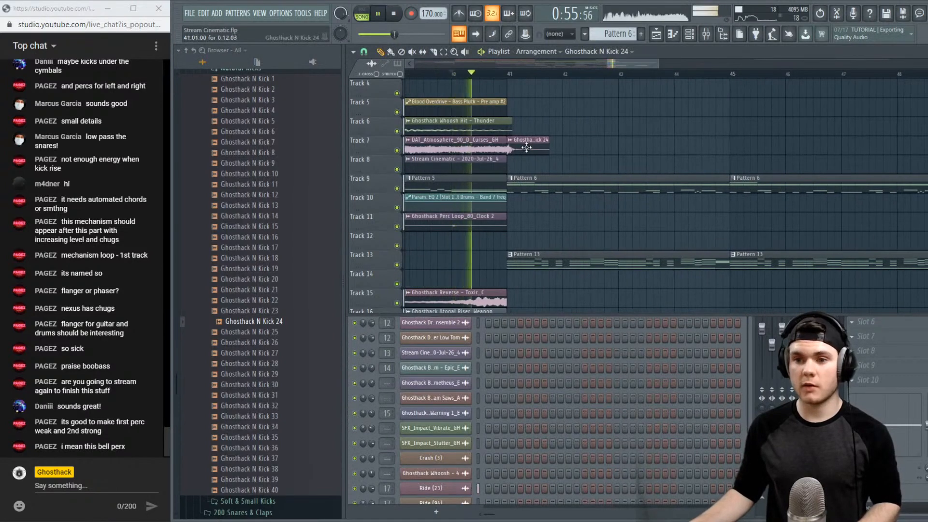
# Place a second Ghosthack N Kick 24 clip on Track 7 and position it at step 3 of bar 42 while playing
pyautogui.click(568, 150)
pyautogui.rightClick(582, 149)
pyautogui.press('space')
pyautogui.press('space')
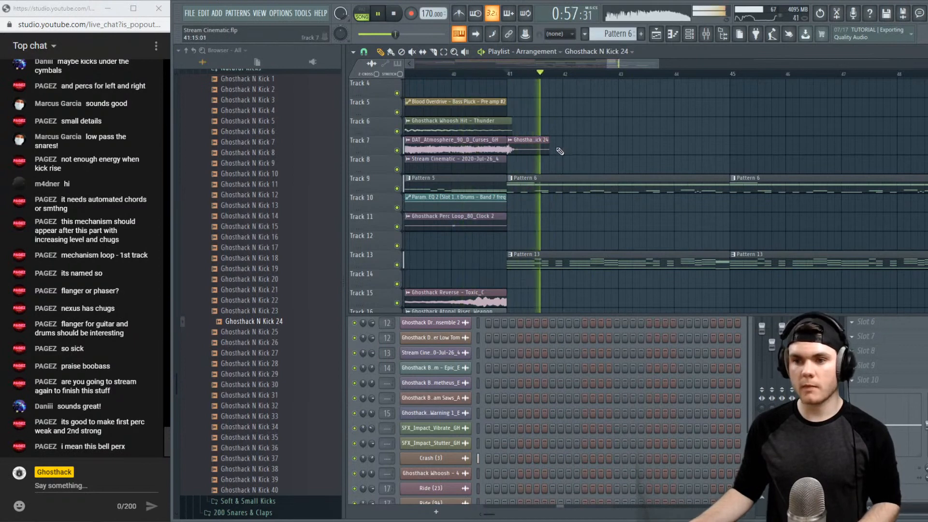
pyautogui.click(558, 150)
pyautogui.press('space')
pyautogui.press('space')
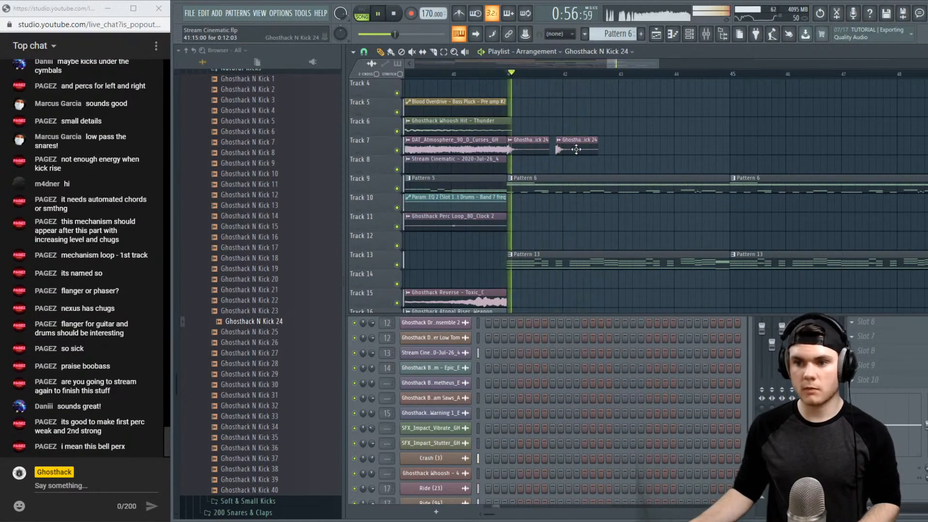
pyautogui.moveTo(574, 149); pyautogui.dragTo(589, 149)
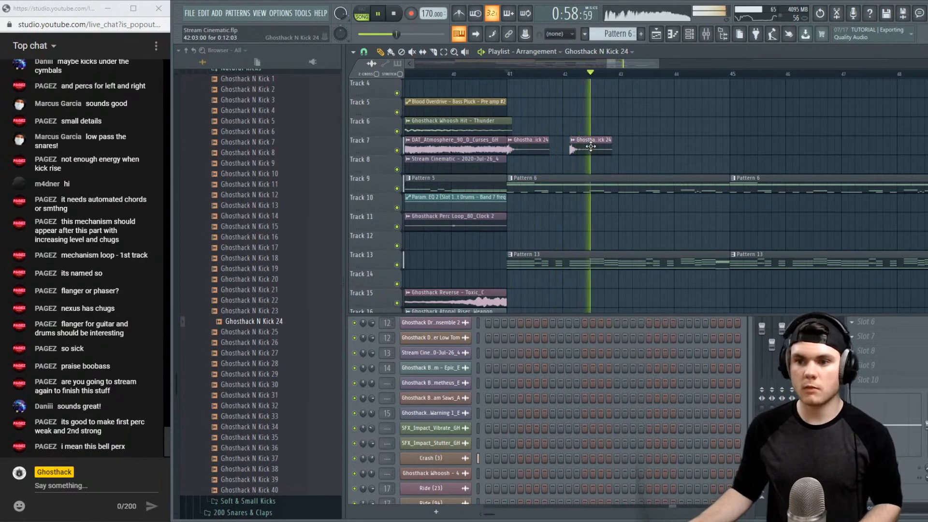
pyautogui.press('space')
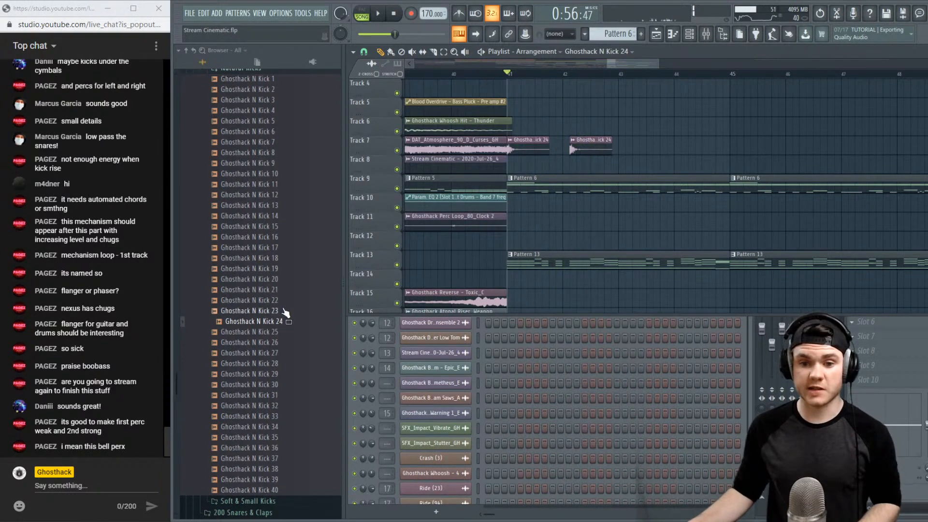
# Audition nearby natural kicks and swap the kick clips' sample to Ghosthack N Kick 20
pyautogui.click(282, 288)
pyautogui.click(284, 278)
pyautogui.click(281, 287)
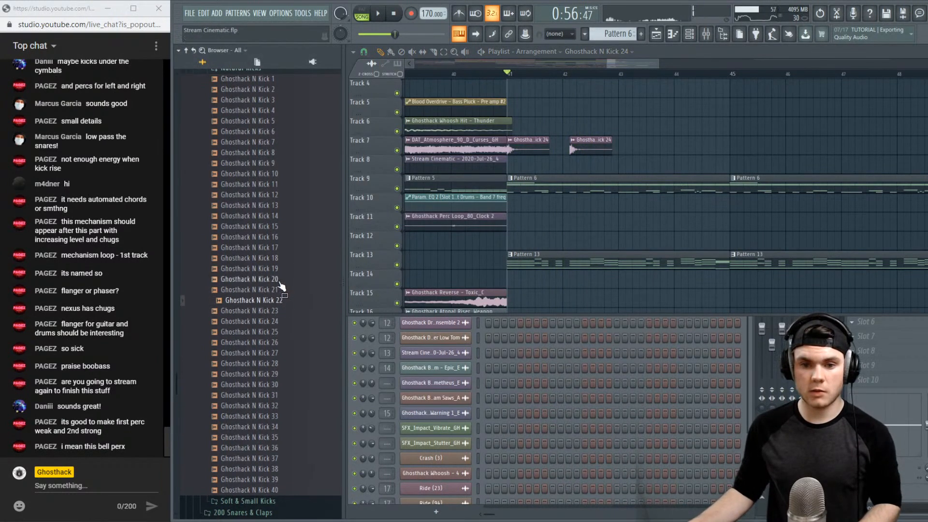
pyautogui.click(282, 279)
pyautogui.moveTo(295, 276); pyautogui.dragTo(531, 148)
pyautogui.press('space')
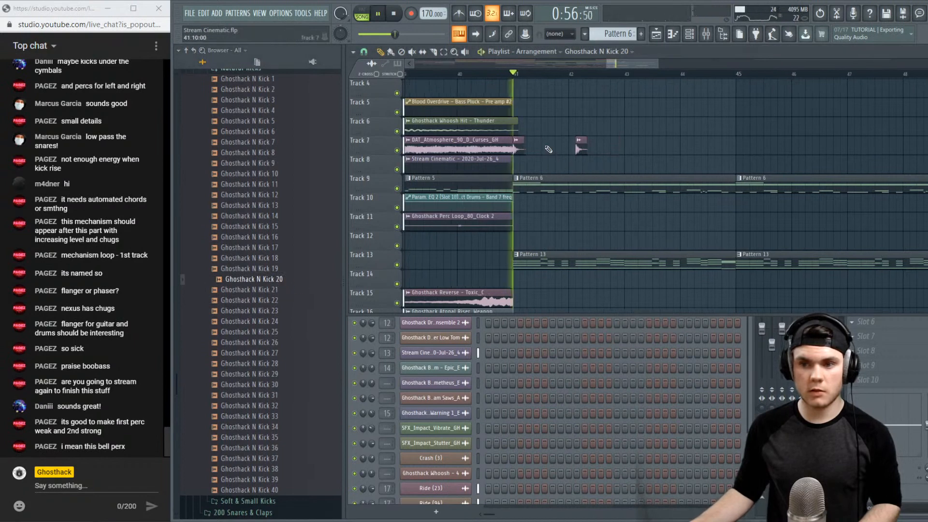
# Play the section from before bar 41 and move the second kick clip to step 15 of bar 41
pyautogui.click(486, 75)
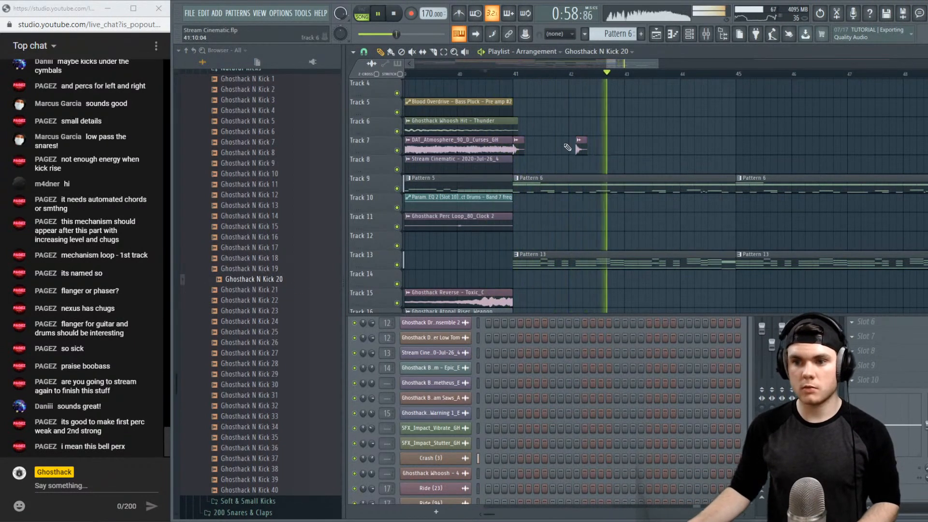
pyautogui.press('space')
pyautogui.press('space')
pyautogui.moveTo(582, 147); pyautogui.dragTo(569, 152)
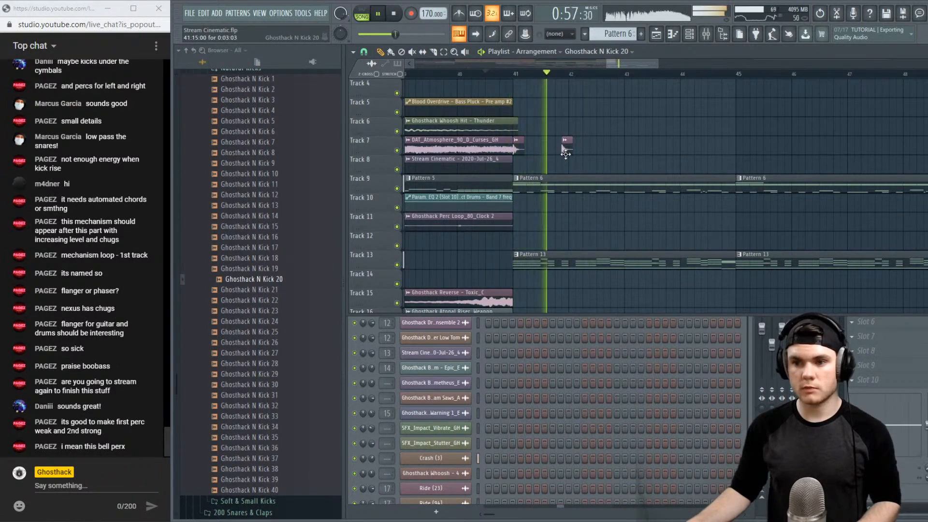
pyautogui.press('space')
# Replace the kick clips' sample with Ghosthack N Kick 40 and add a third kick at bar 43 on Track 7
pyautogui.click(280, 195)
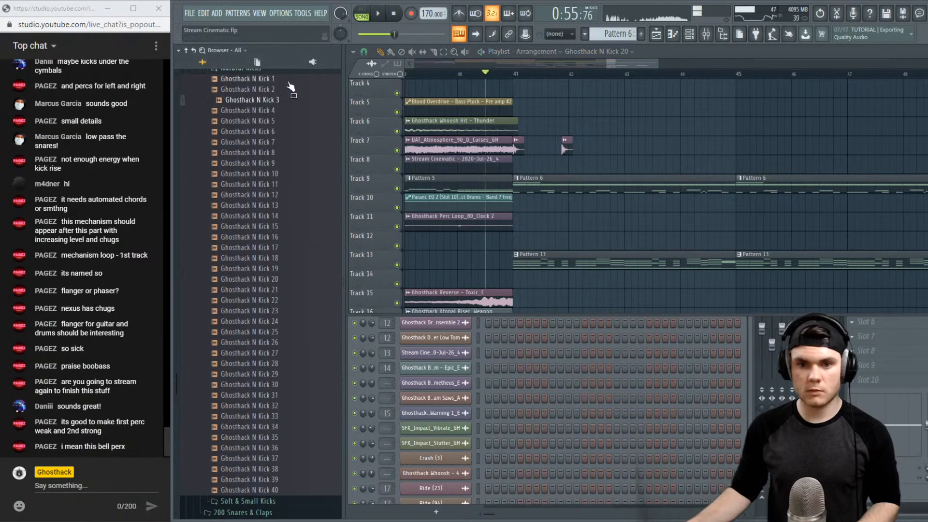
pyautogui.click(303, 416)
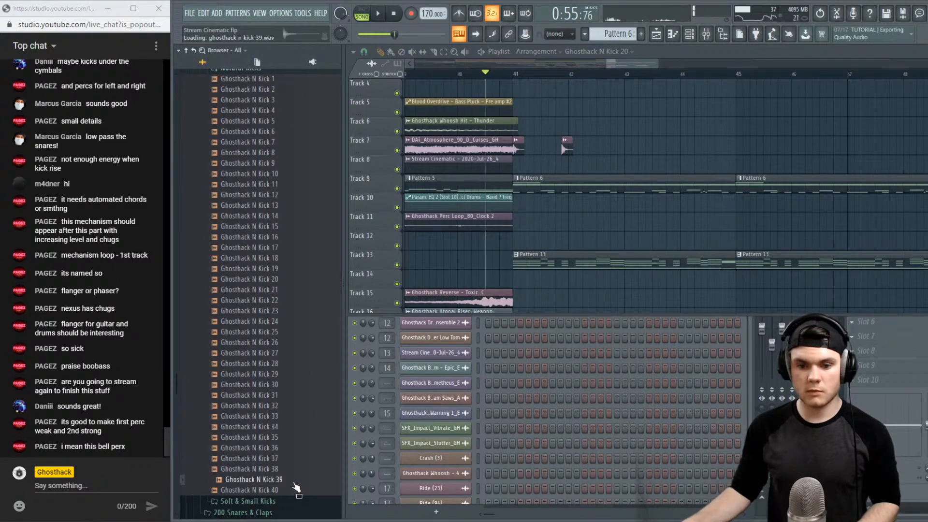
pyautogui.moveTo(301, 480); pyautogui.dragTo(581, 148)
pyautogui.press('space')
pyautogui.doubleClick(581, 149)
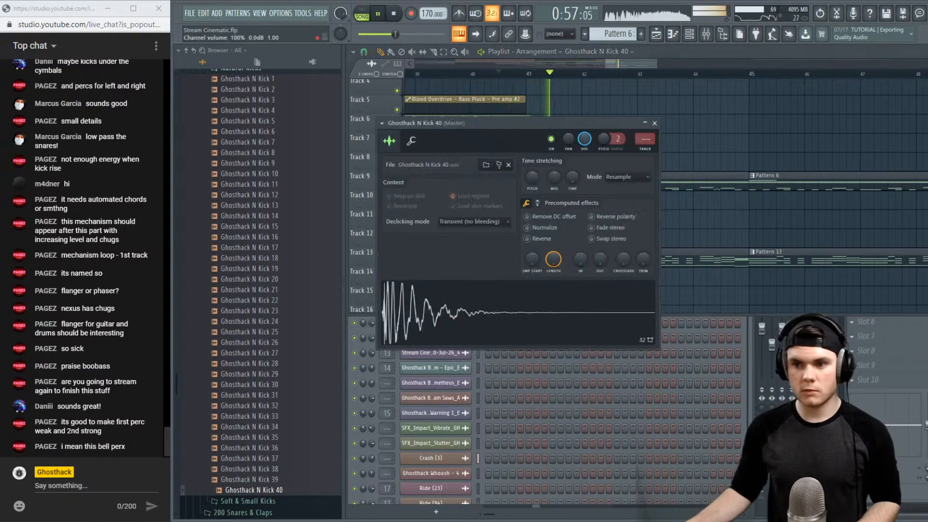
pyautogui.click(654, 123)
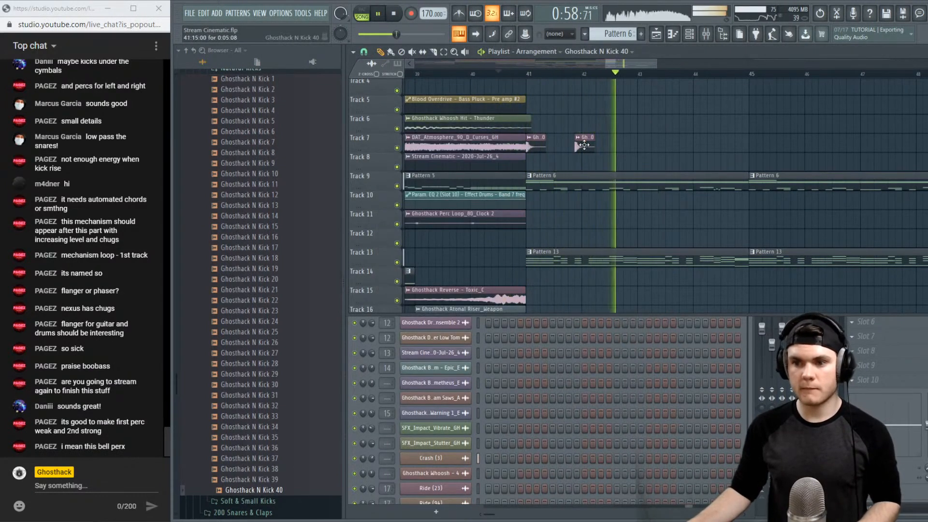
pyautogui.click(640, 142)
pyautogui.press('space')
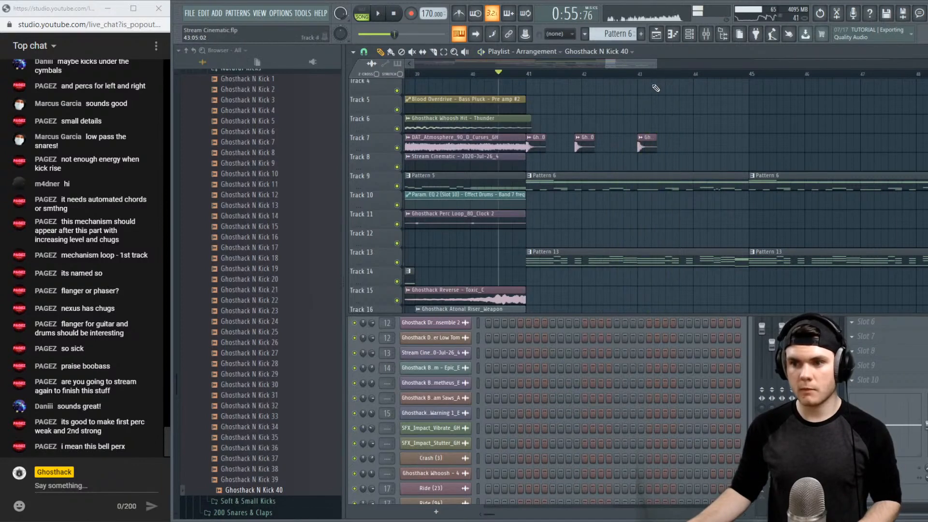
# Lower the Kick mixer track's fader while playing it soloed from bar 43, and unsolo it
pyautogui.press('space')
pyautogui.press('F9')
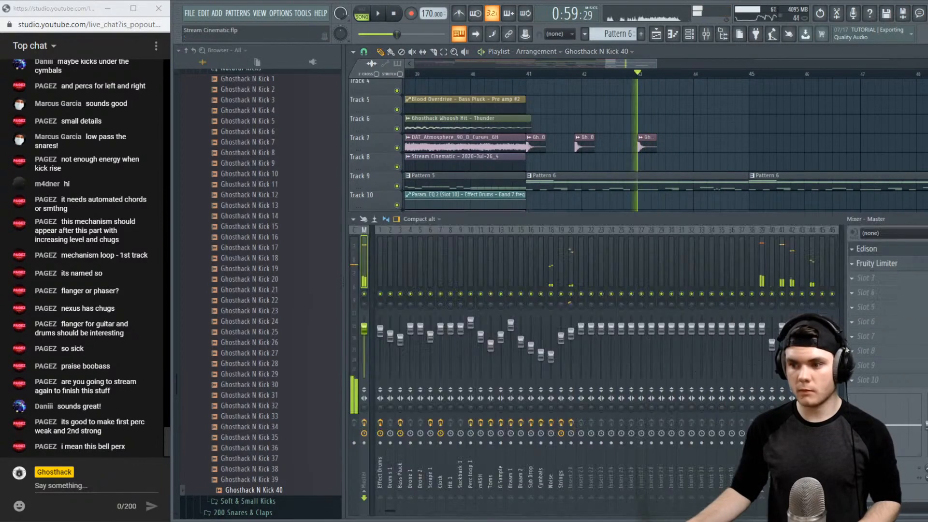
pyautogui.press('space')
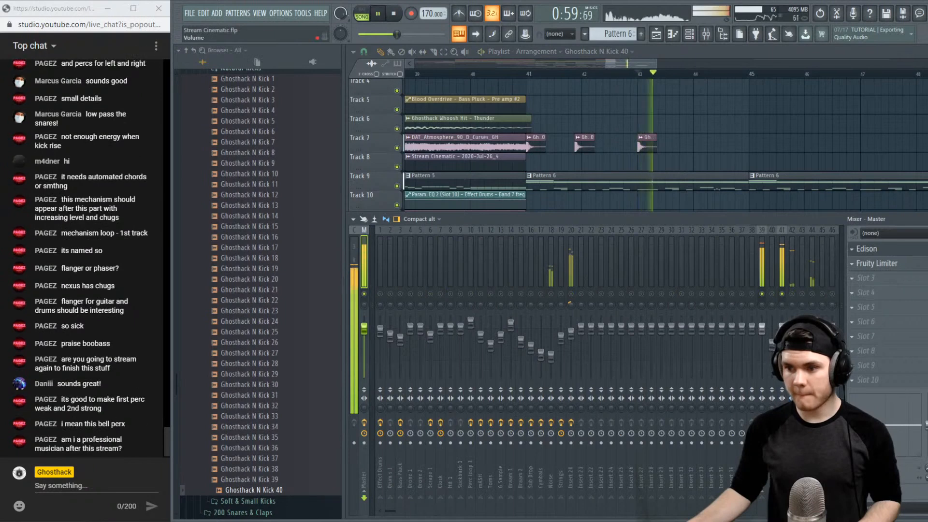
pyautogui.press('space')
pyautogui.click(781, 459)
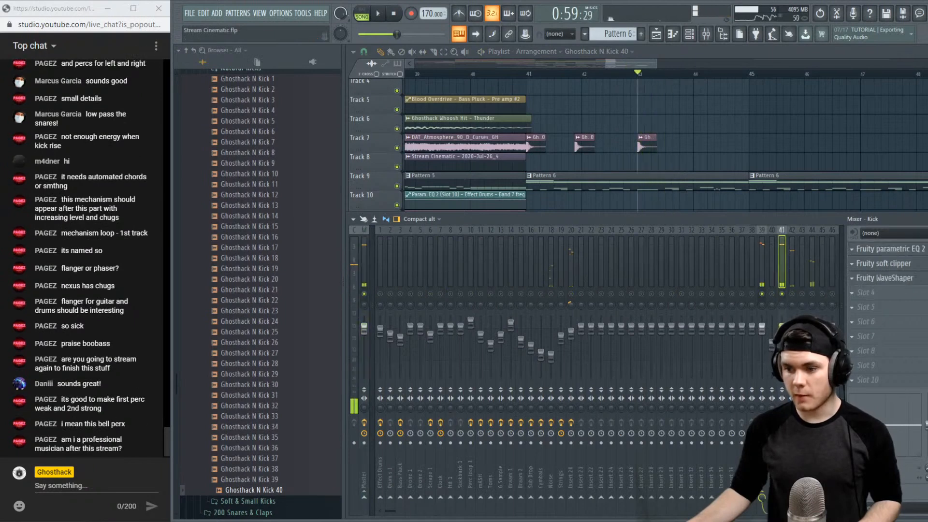
pyautogui.press('space')
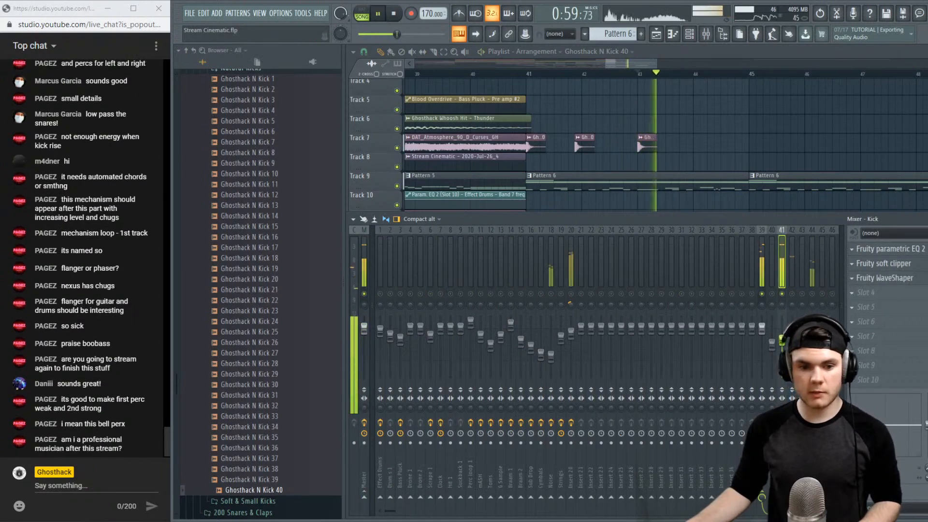
pyautogui.press('space')
pyautogui.press('space')
pyautogui.press('space')
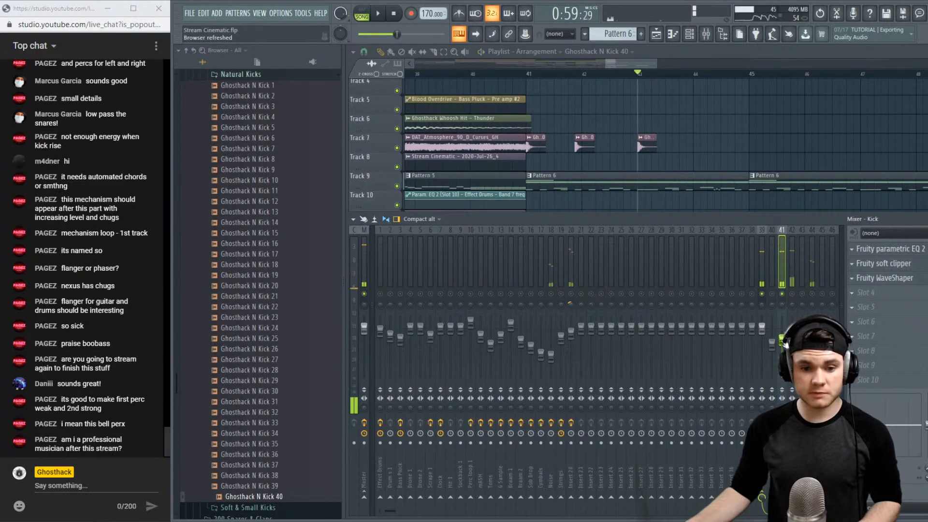
pyautogui.rightClick(782, 294)
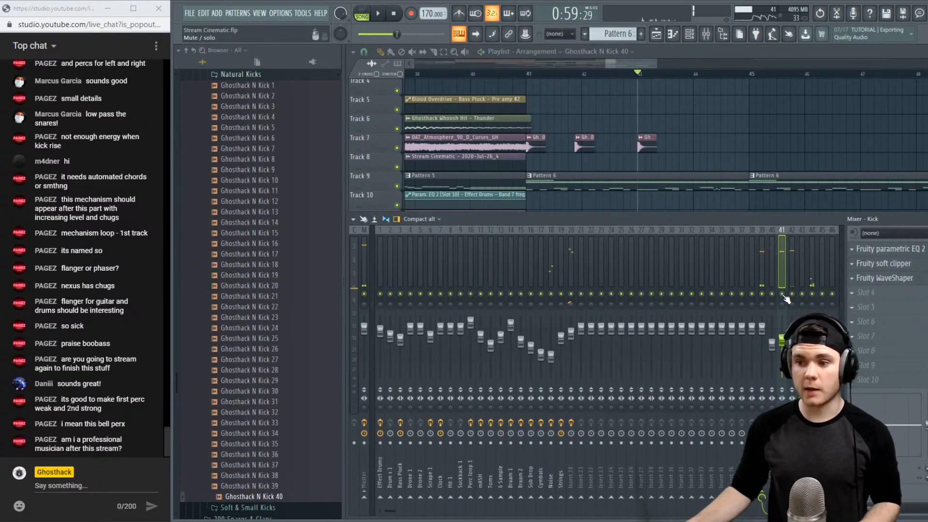
# Return to the playlist and play the arrangement from bar 40 into the kick hits at bar 41
pyautogui.click(672, 57)
pyautogui.click(520, 74)
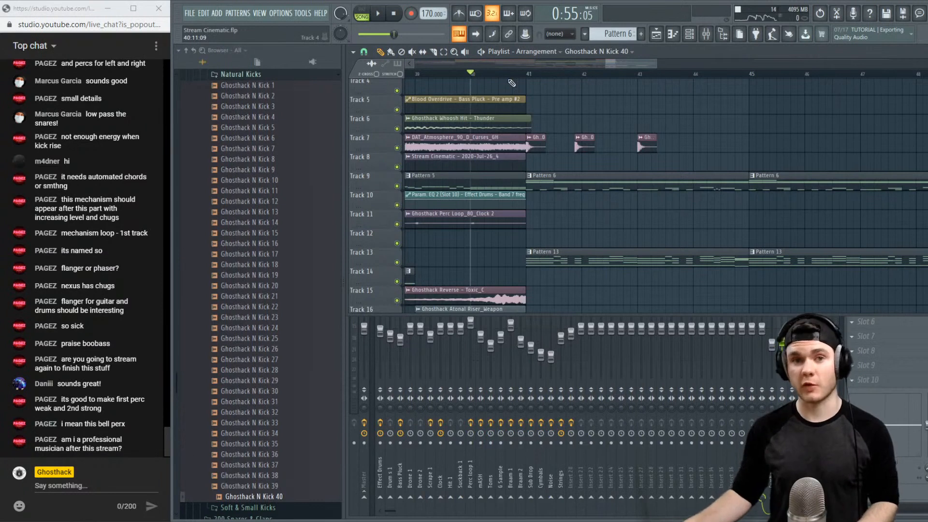
pyautogui.press('space')
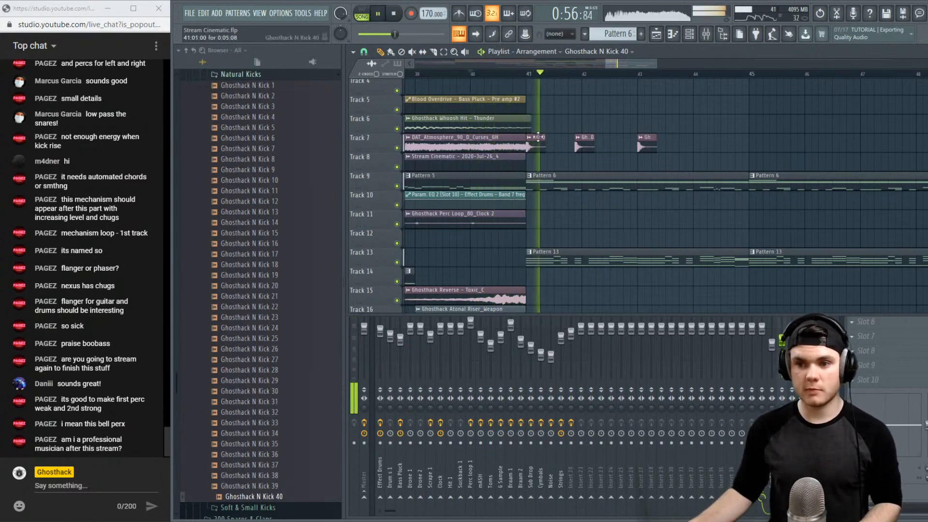
# Replace the kick clips' sample on Track 7 with Ghosthack N Kick 16 and play into bar 41
pyautogui.press('space')
pyautogui.click(307, 223)
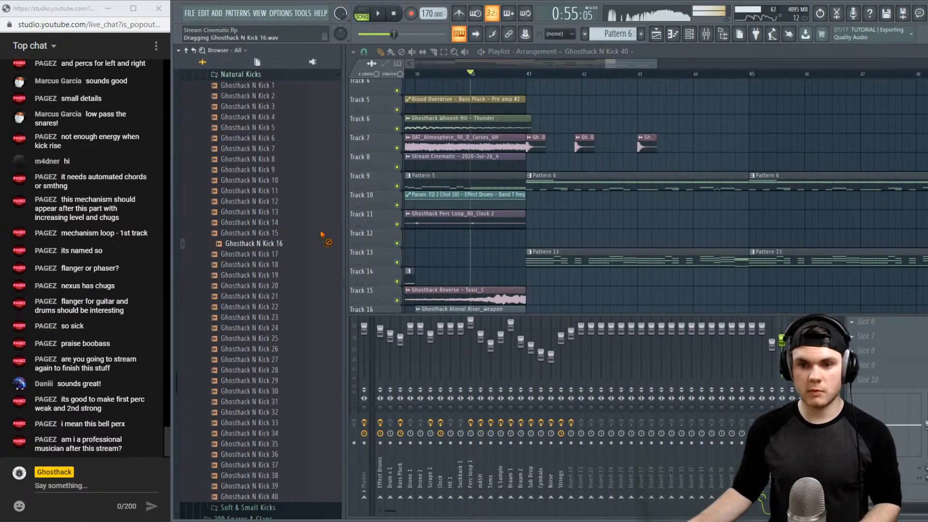
pyautogui.moveTo(321, 235); pyautogui.dragTo(537, 148)
pyautogui.press('space')
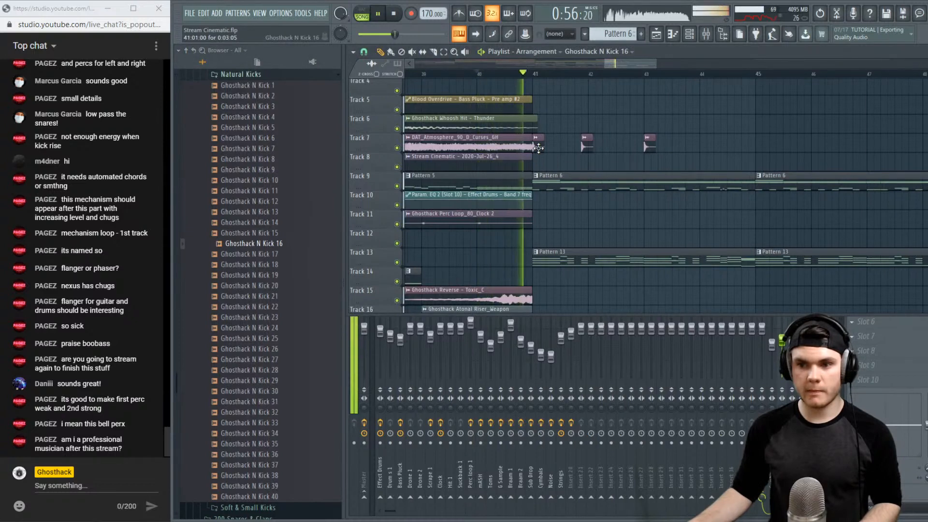
pyautogui.press('space')
# Audition another natural kick, then open the Soft & Small Kicks folder and audition several of its samples
pyautogui.click(269, 276)
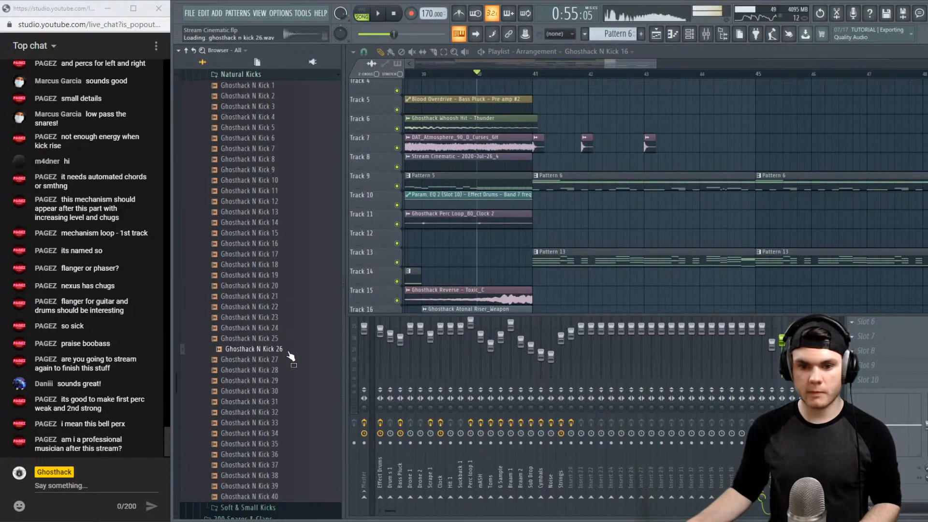
pyautogui.scroll(8, 290, 356)
pyautogui.click(278, 263)
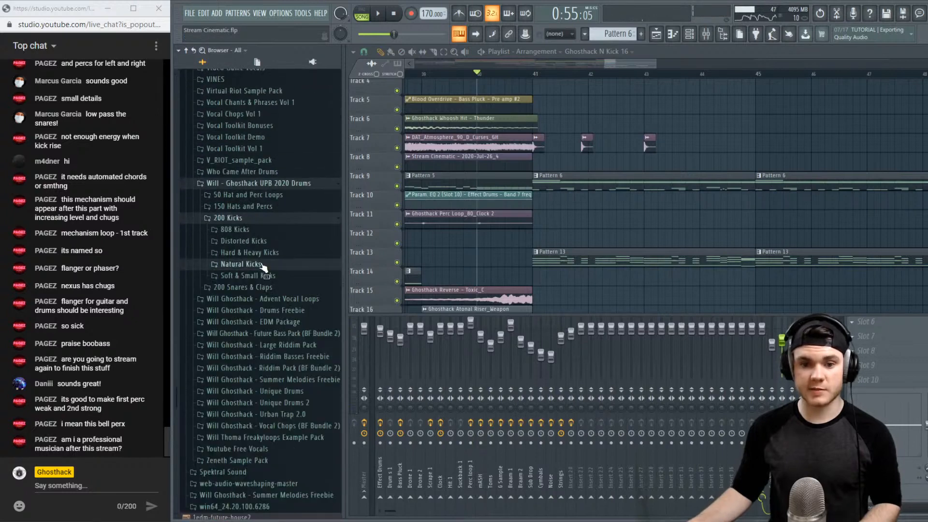
pyautogui.click(277, 275)
pyautogui.click(274, 318)
pyautogui.scroll(-4, 279, 331)
pyautogui.click(278, 330)
pyautogui.click(283, 382)
pyautogui.click(292, 434)
pyautogui.scroll(-1, 293, 434)
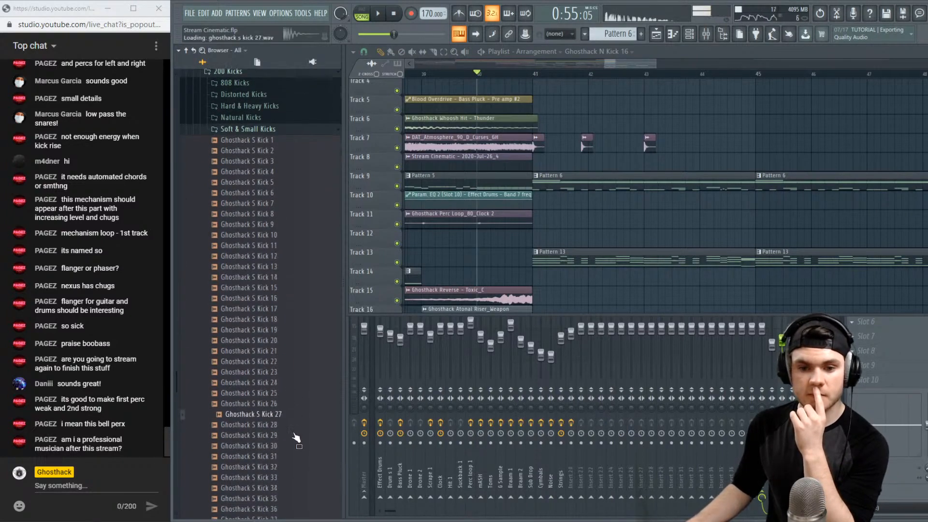
# Replace the kick clips' sample with Ghosthack S Kick 27 and open its channel settings
pyautogui.scroll(-4, 292, 434)
pyautogui.click(294, 351)
pyautogui.moveTo(287, 312); pyautogui.dragTo(540, 145)
pyautogui.doubleClick(540, 145)
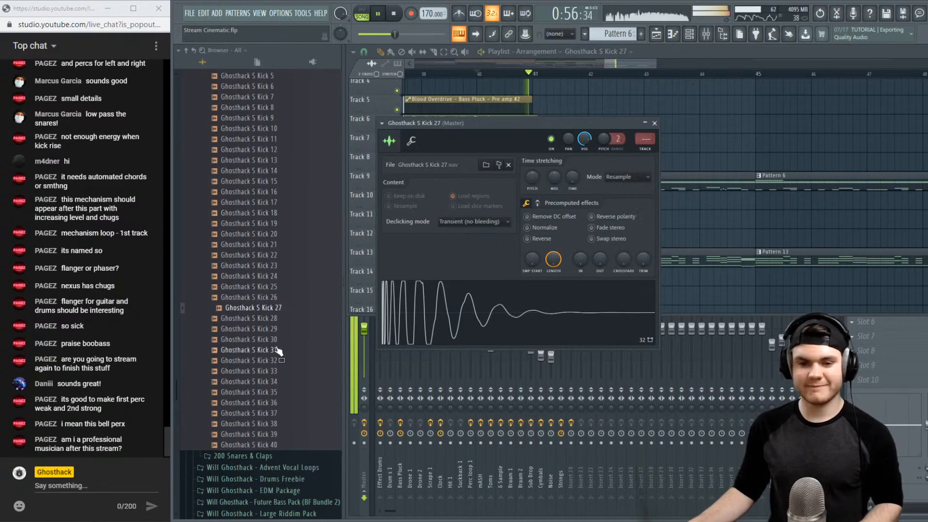
# Audition more soft kicks, load Ghosthack S Kick 38 into the kick channel and play it in the arrangement
pyautogui.press('space')
pyautogui.click(289, 381)
pyautogui.click(288, 424)
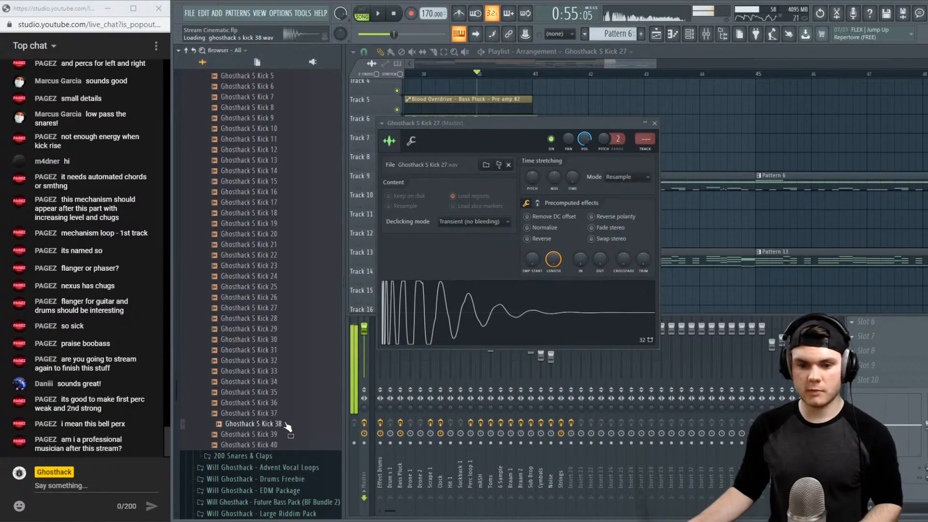
pyautogui.moveTo(449, 321); pyautogui.dragTo(448, 320)
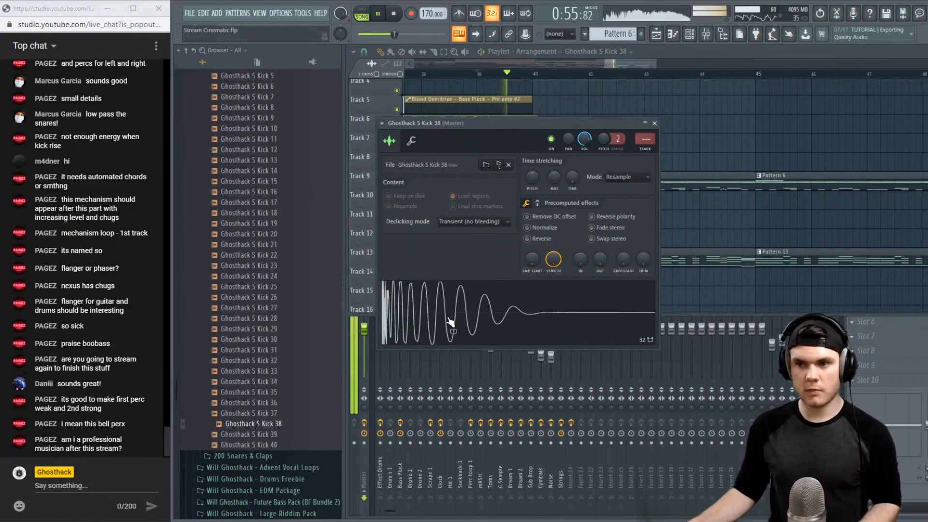
pyautogui.press('space')
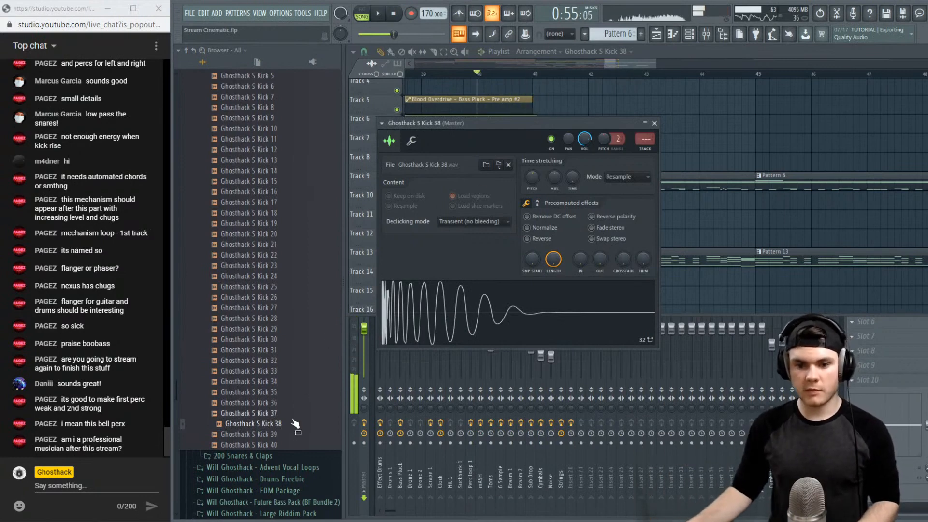
# Close the Soft & Small Kicks folder, open Hard & Heavy Kicks and audition its first samples
pyautogui.scroll(10, 288, 450)
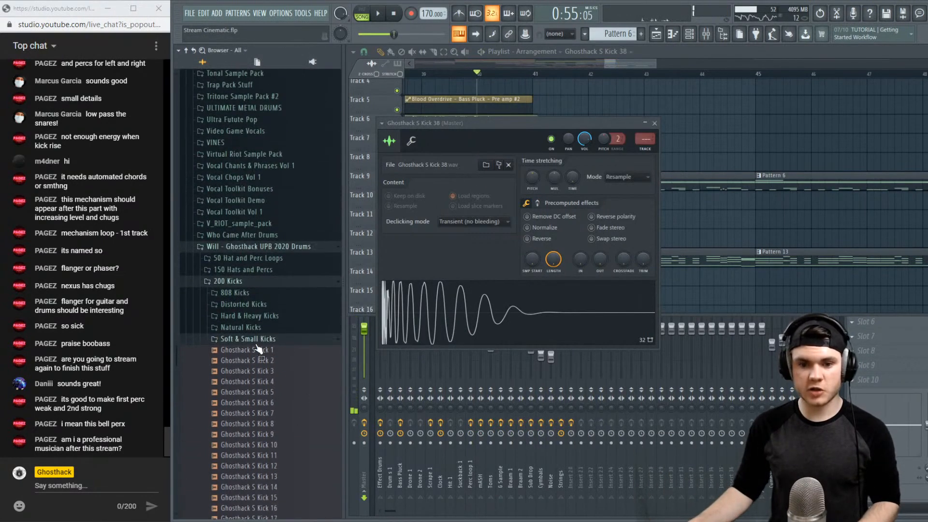
pyautogui.click(256, 339)
pyautogui.click(248, 315)
pyautogui.click(252, 348)
pyautogui.scroll(-2, 279, 373)
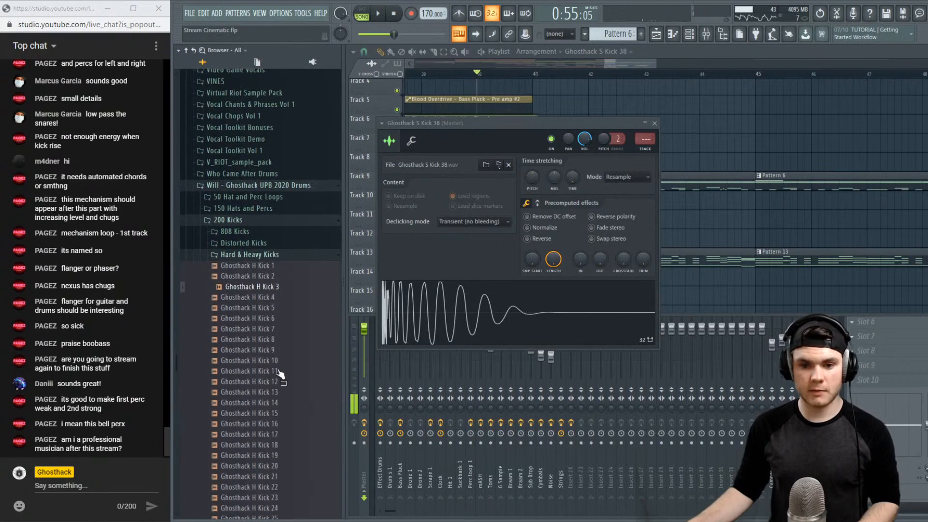
pyautogui.click(281, 317)
pyautogui.click(283, 340)
pyautogui.click(284, 380)
# Audition further hard kicks and load Ghosthack H Kick 32 into the kick channel
pyautogui.scroll(-2, 285, 381)
pyautogui.click(286, 274)
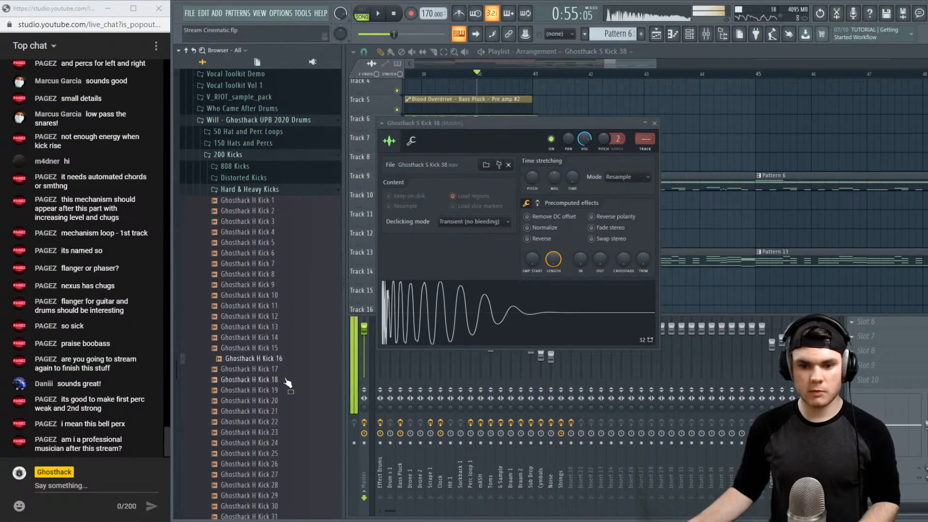
pyautogui.click(286, 400)
pyautogui.click(287, 422)
pyautogui.scroll(-4, 288, 426)
pyautogui.click(294, 400)
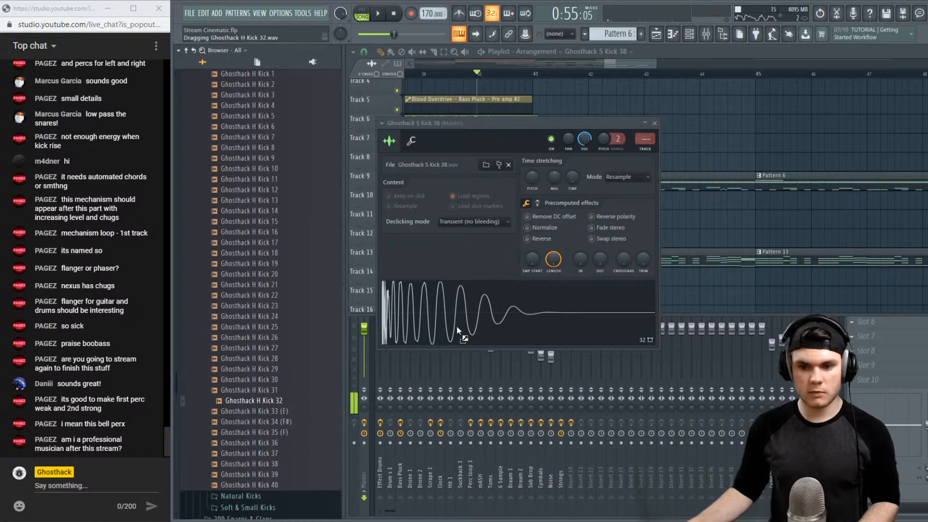
pyautogui.moveTo(458, 330); pyautogui.dragTo(460, 333)
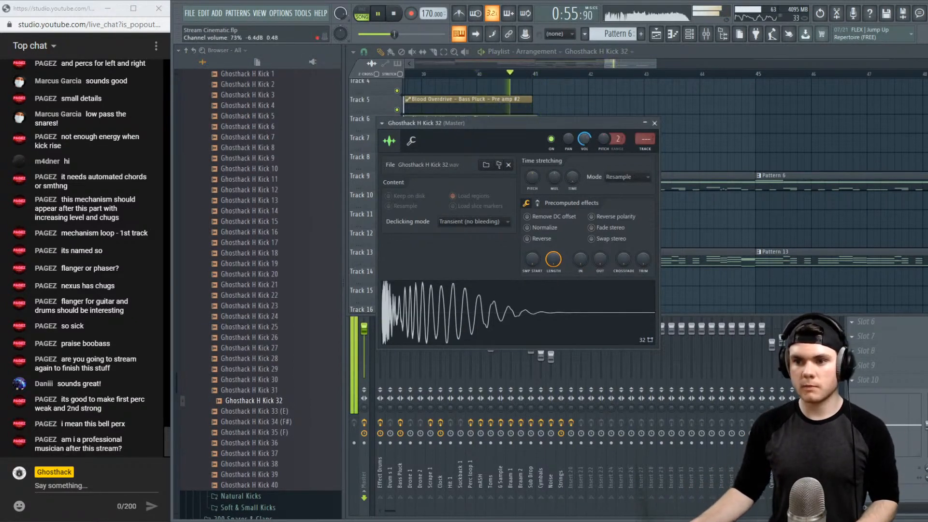
# Reset the kick channel's volume, close its settings and play the kicks through bar 43
pyautogui.rightClick(587, 137)
pyautogui.click(600, 143)
pyautogui.click(654, 123)
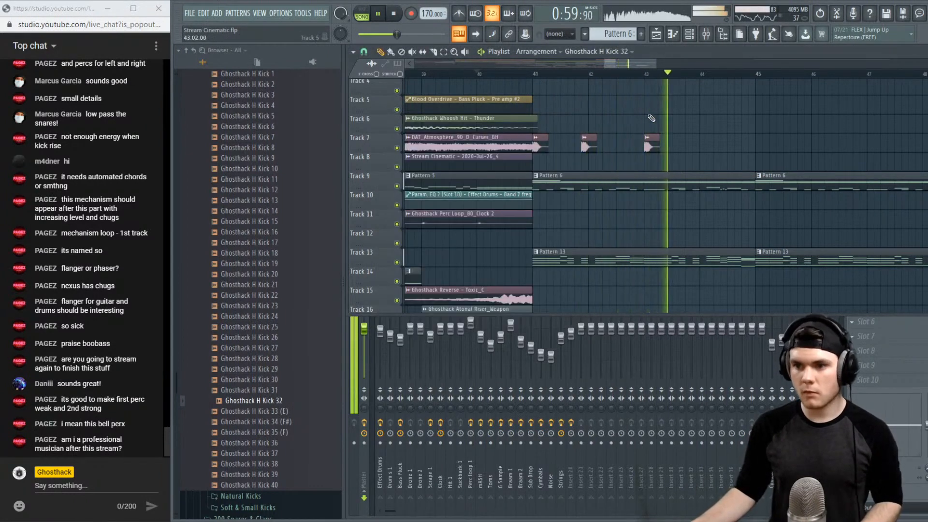
pyautogui.press('space')
# Reopen the kick's channel settings and try different sample start and fade-out amounts on Ghosthack H Kick 32
pyautogui.doubleClick(649, 147)
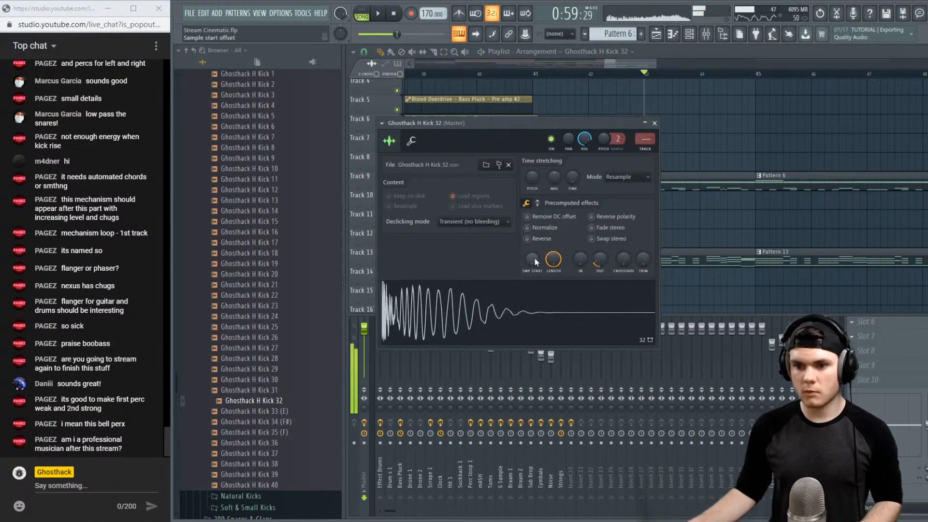
pyautogui.moveTo(534, 258); pyautogui.dragTo(533, 256)
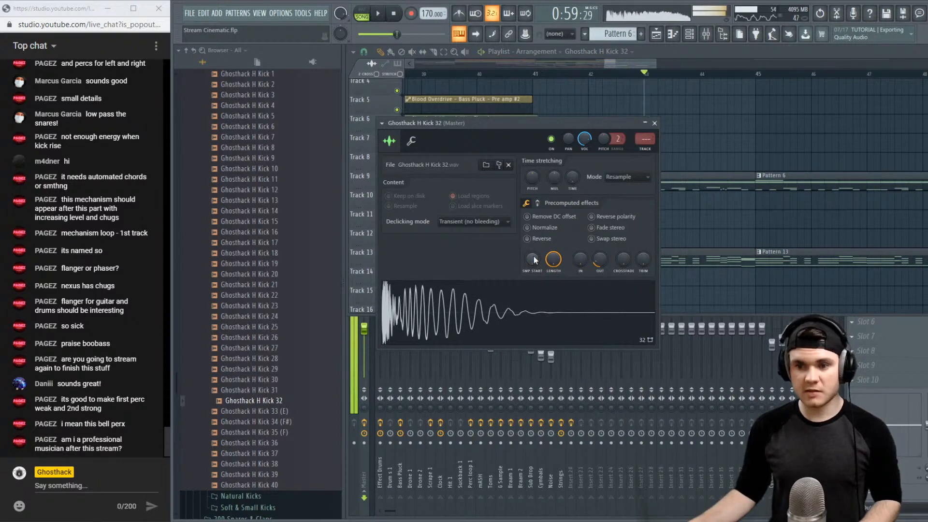
pyautogui.moveTo(599, 260); pyautogui.dragTo(599, 249)
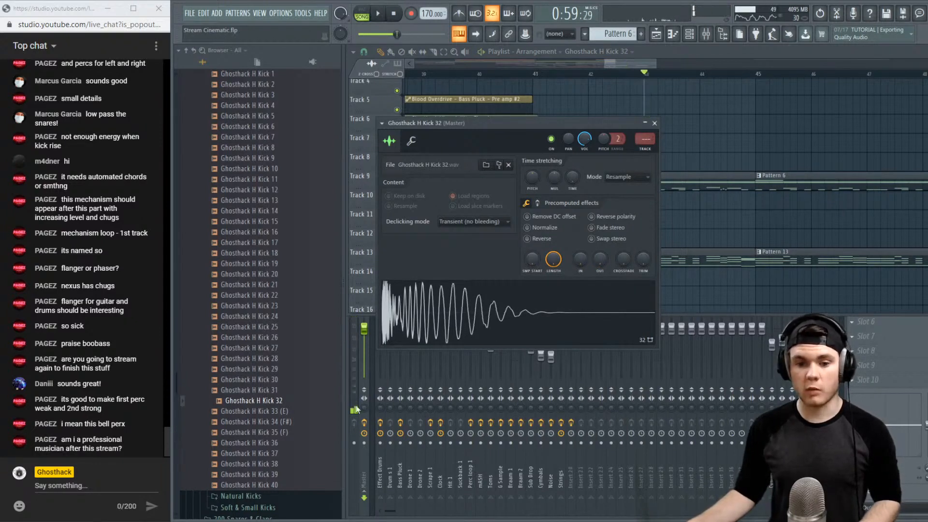
# Audition the remaining hard kicks and replace the channel's sample with Ghosthack H Kick 31
pyautogui.click(286, 463)
pyautogui.click(284, 475)
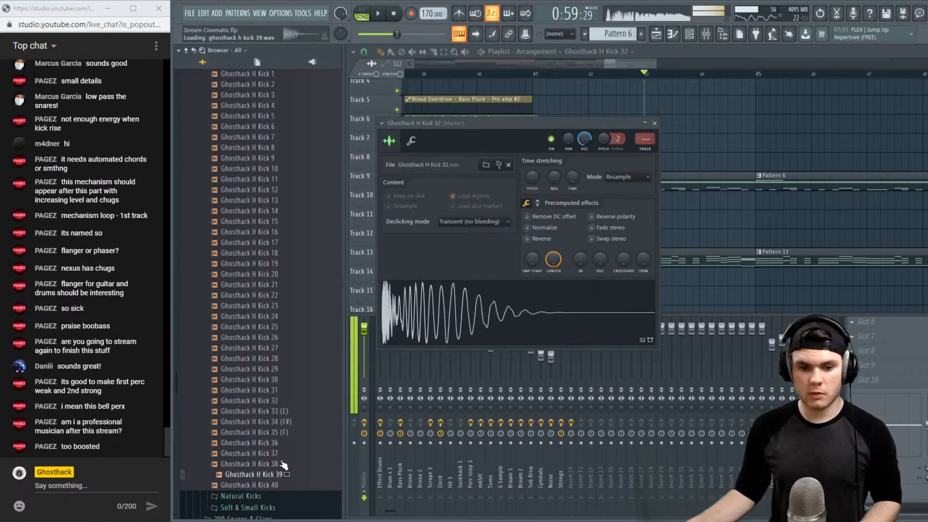
pyautogui.click(285, 392)
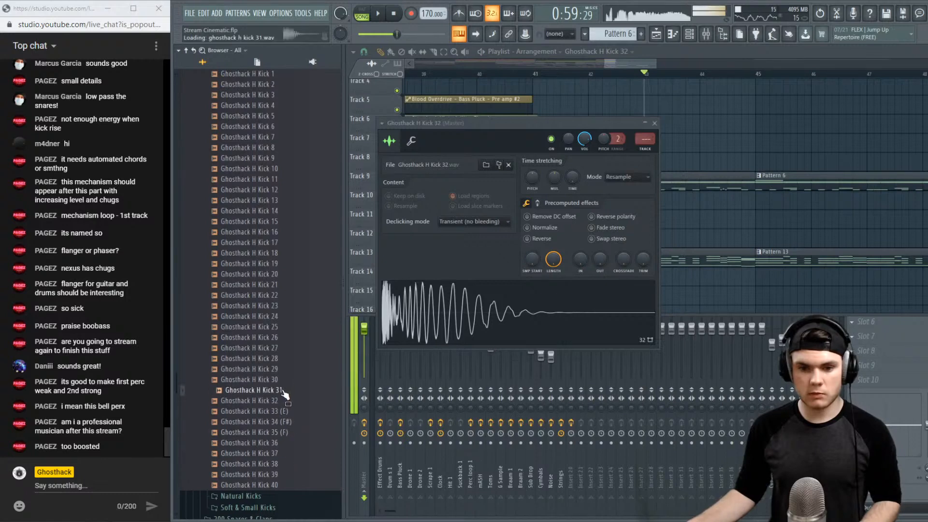
pyautogui.moveTo(446, 303); pyautogui.dragTo(448, 307)
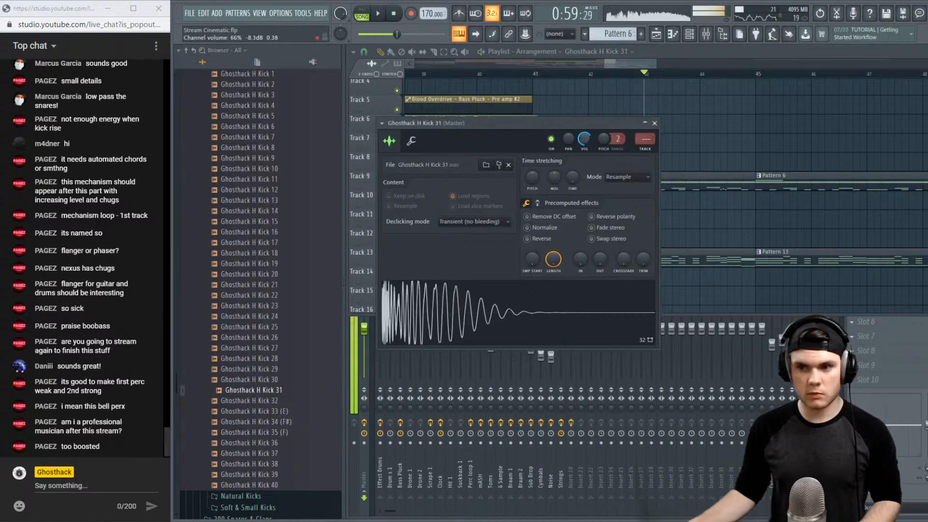
# Increase the kick sample's fade-out, normalize it, reset the channel volume and play from just before bar 41
pyautogui.moveTo(599, 259); pyautogui.dragTo(599, 244)
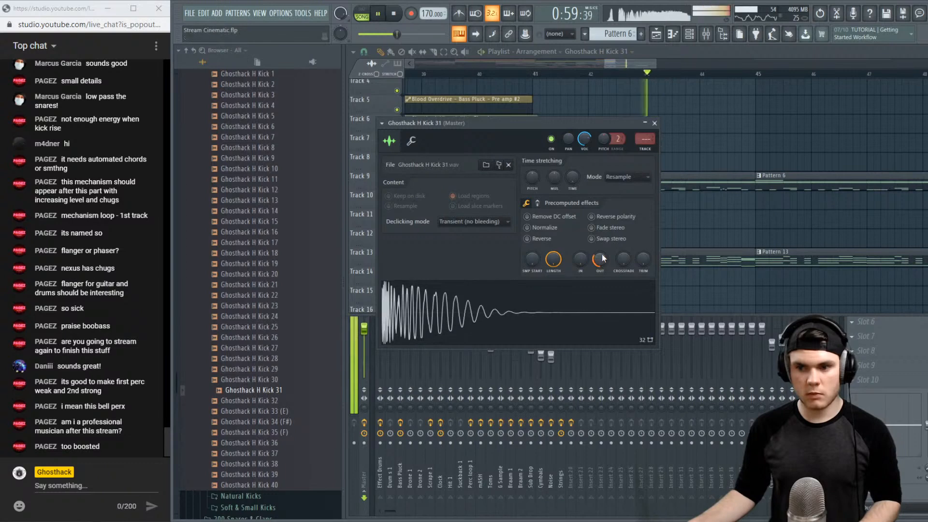
pyautogui.rightClick(584, 139)
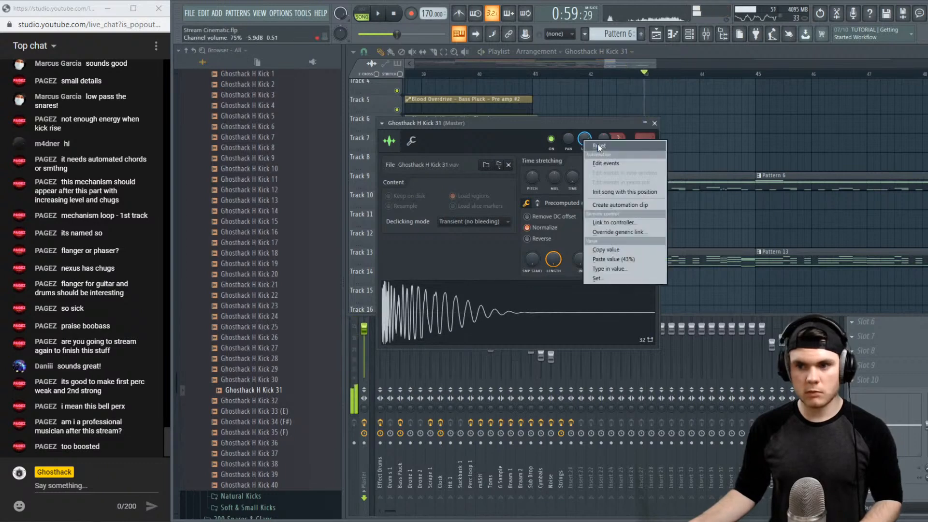
pyautogui.click(598, 146)
pyautogui.click(515, 76)
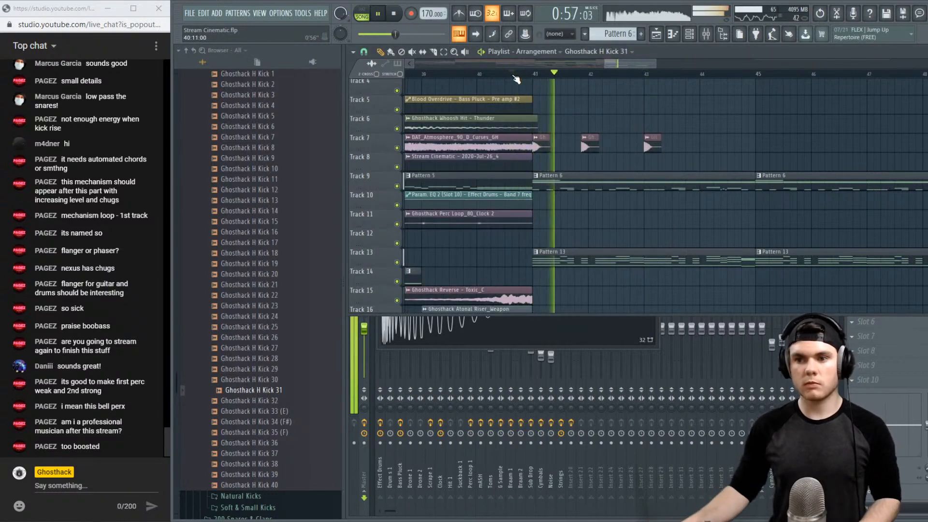
# Review the kick's channel settings while replaying the transition into bar 41, and close them
pyautogui.scroll(-2, 590, 77)
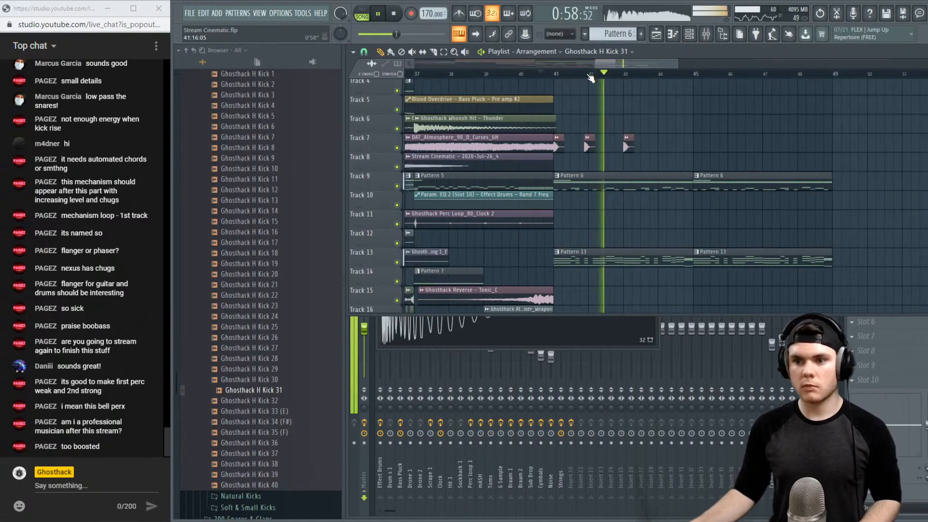
pyautogui.doubleClick(627, 137)
pyautogui.press('space')
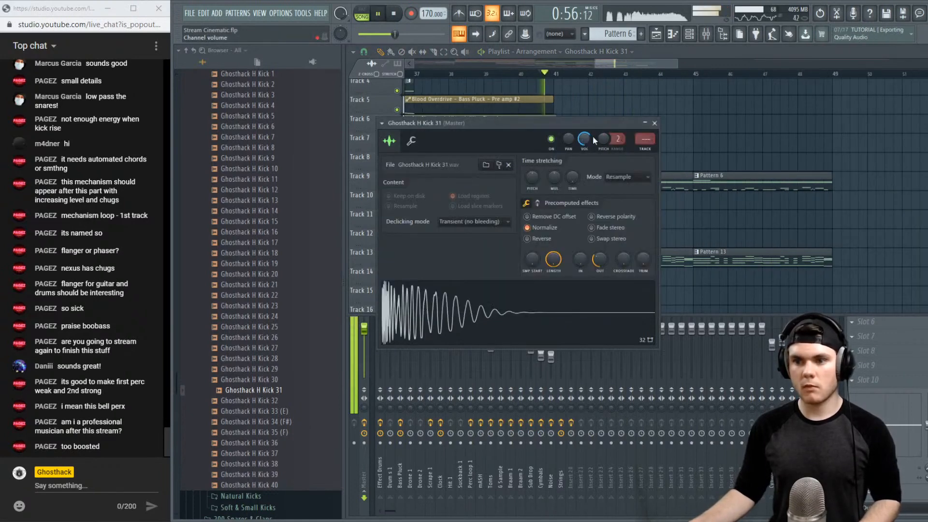
pyautogui.click(654, 123)
# Add a kick clip at step 3 of bar 42 on Track 7 and play the section through bar 43
pyautogui.scroll(2, 616, 79)
pyautogui.press('space')
pyautogui.press('space')
pyautogui.moveTo(580, 127); pyautogui.dragTo(587, 148)
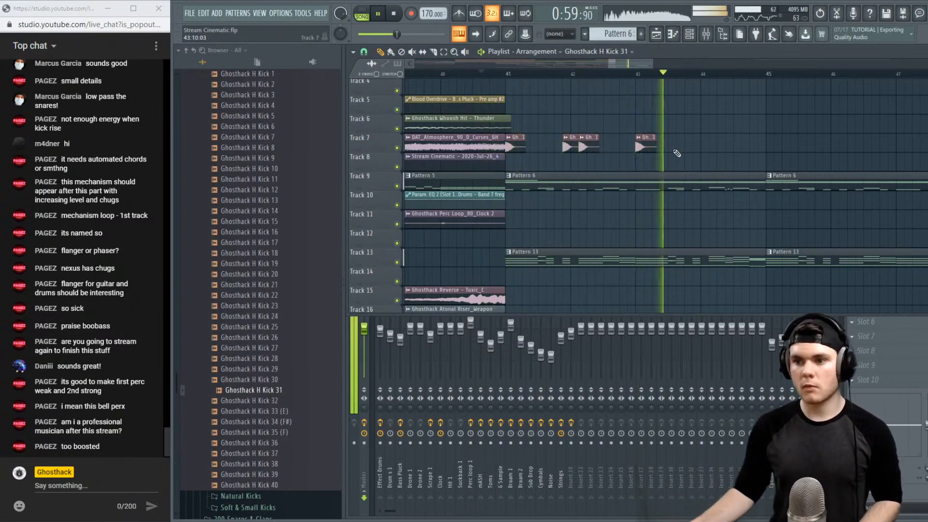
pyautogui.press('space')
# Replay from bar 43 and add kick clips at step 15 of bar 43 and at bar 45 on Track 7
pyautogui.click(640, 74)
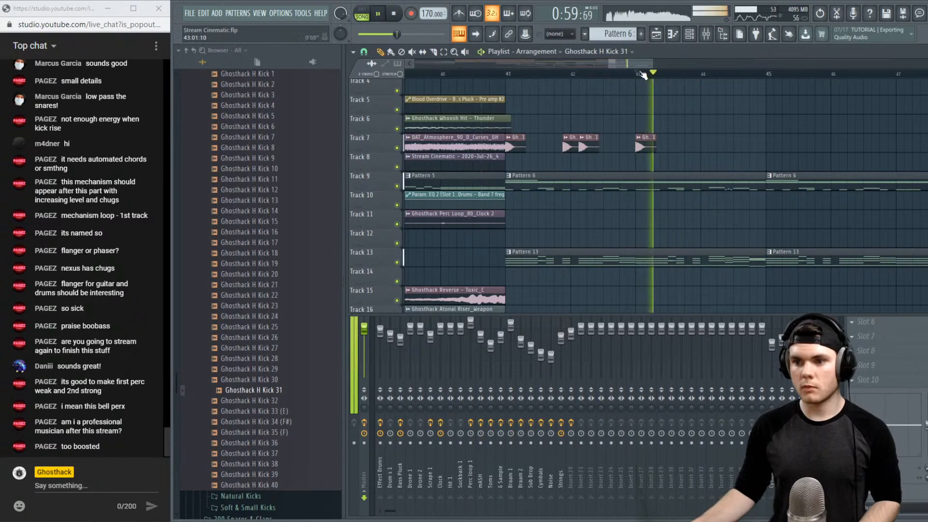
pyautogui.click(640, 73)
pyautogui.click(641, 73)
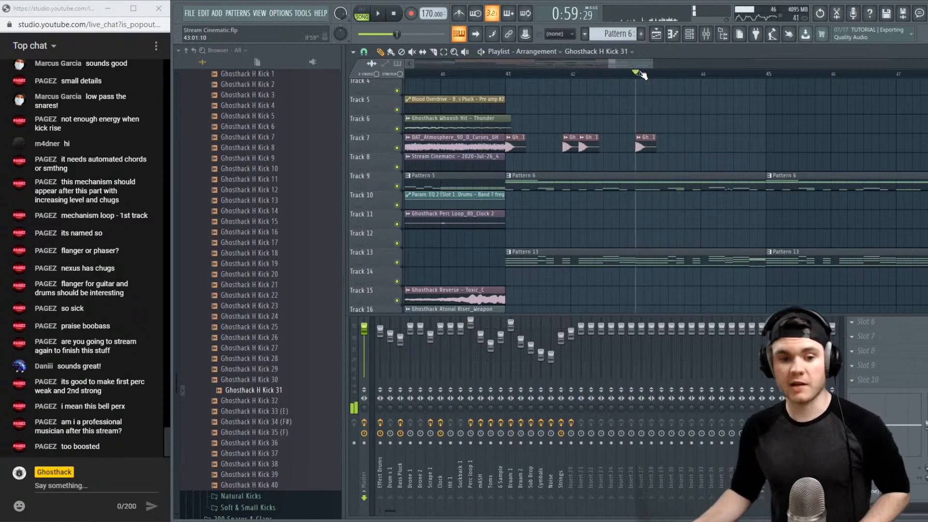
pyautogui.press('space')
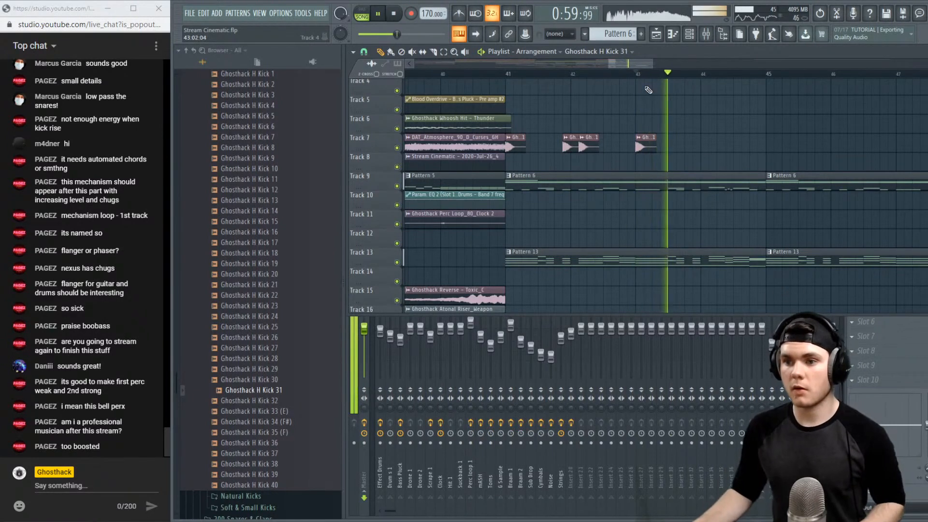
pyautogui.click(701, 142)
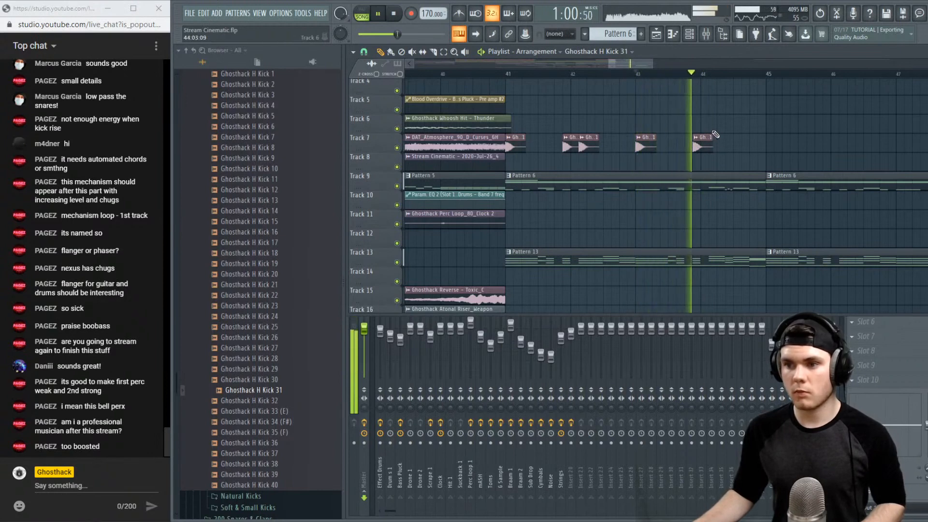
pyautogui.click(772, 143)
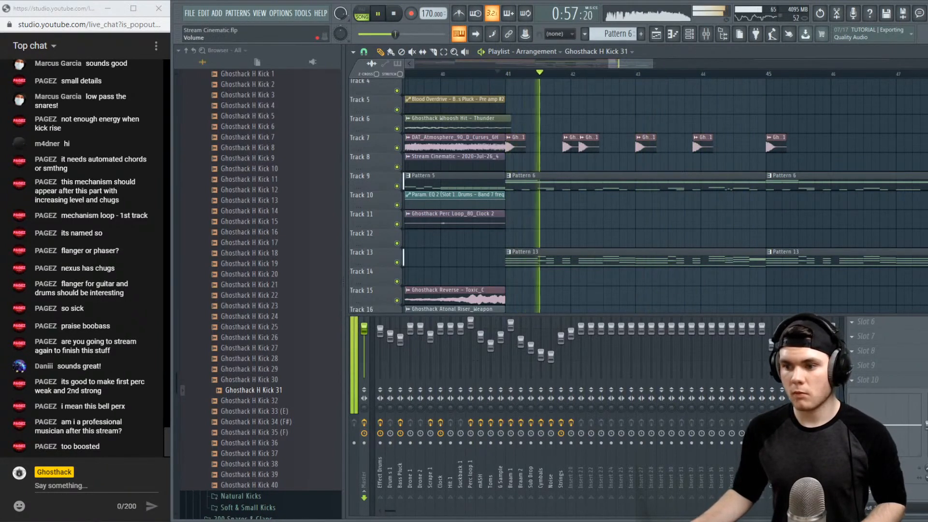
# Select and solo the Kick mixer track, set its volume to 87% during playback, and stop
pyautogui.click(781, 347)
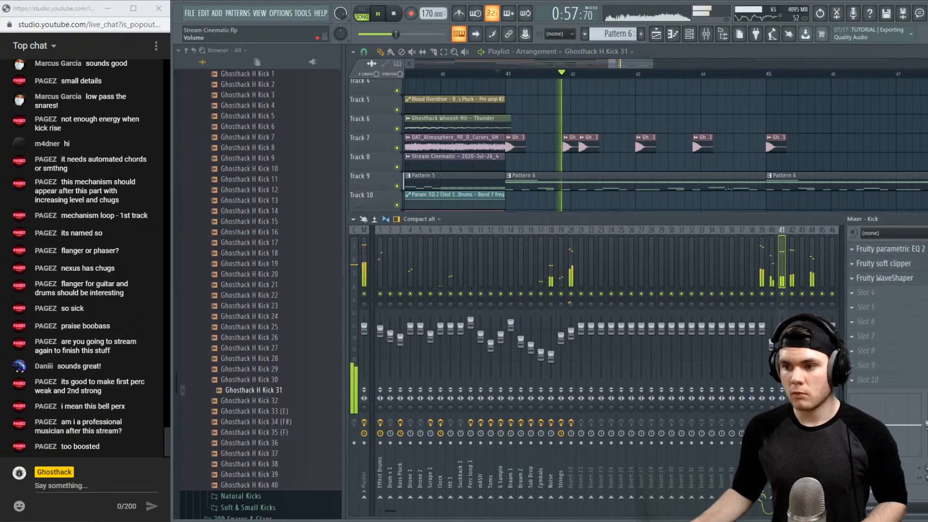
pyautogui.rightClick(781, 293)
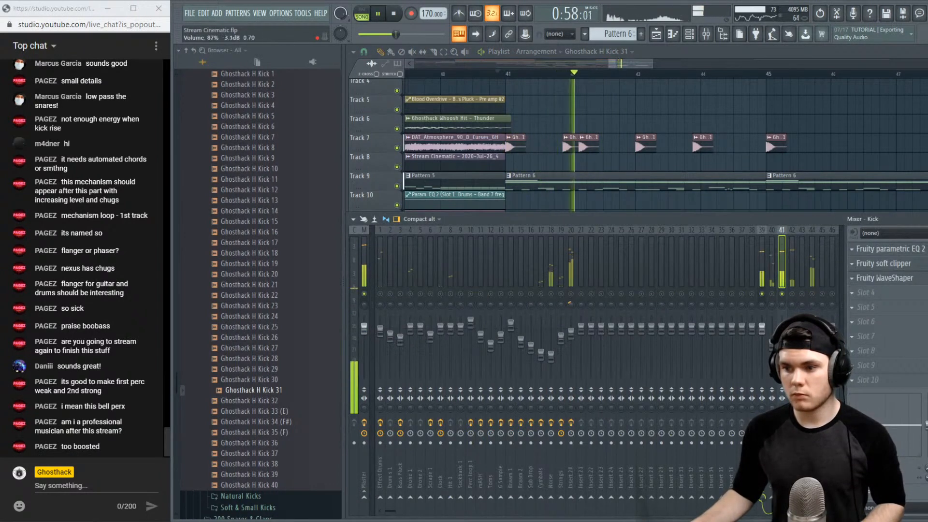
pyautogui.press('space')
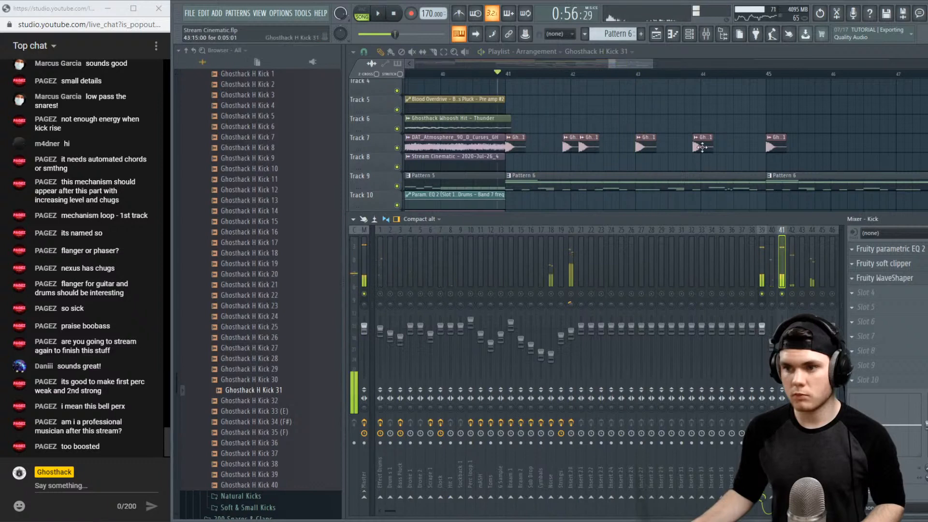
# Open the channel settings of Ghosthack H Kick 31, enable reverse polarity, turn off swap stereo, and close the settings
pyautogui.doubleClick(588, 146)
pyautogui.click(556, 322)
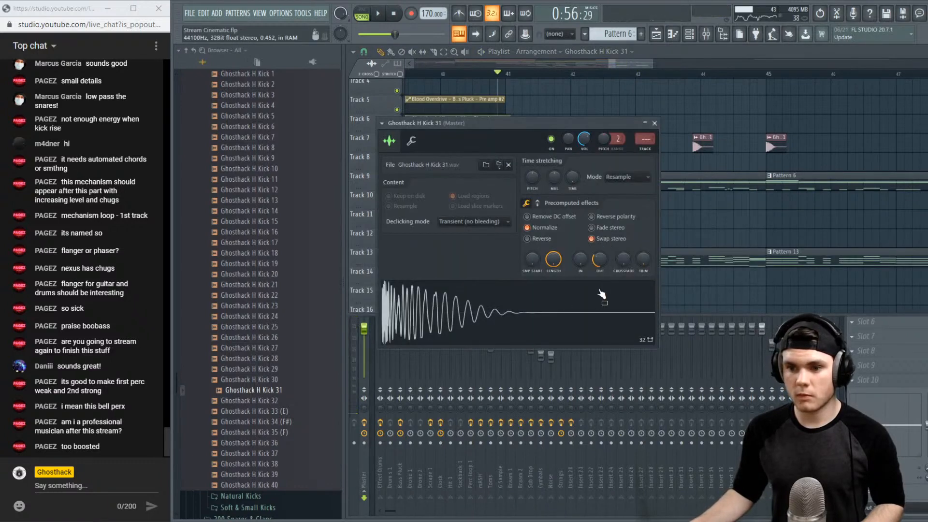
pyautogui.click(601, 217)
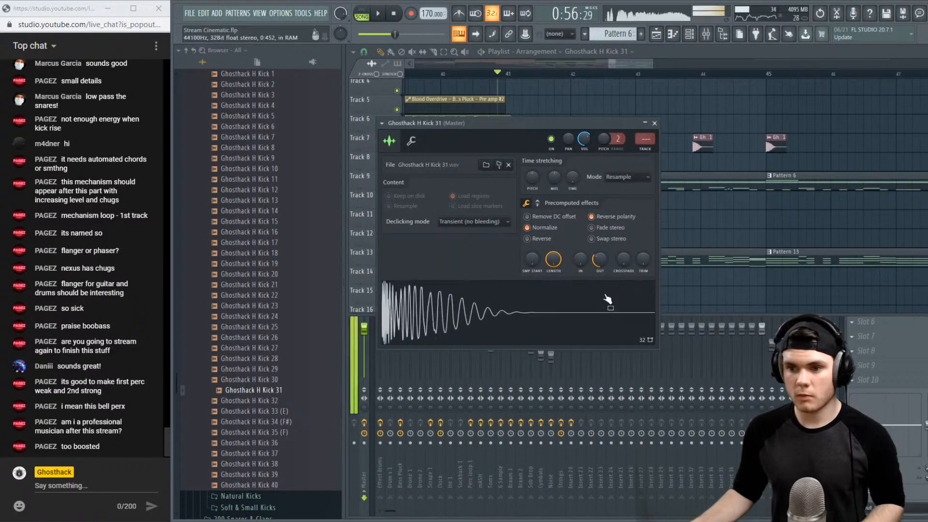
pyautogui.click(654, 123)
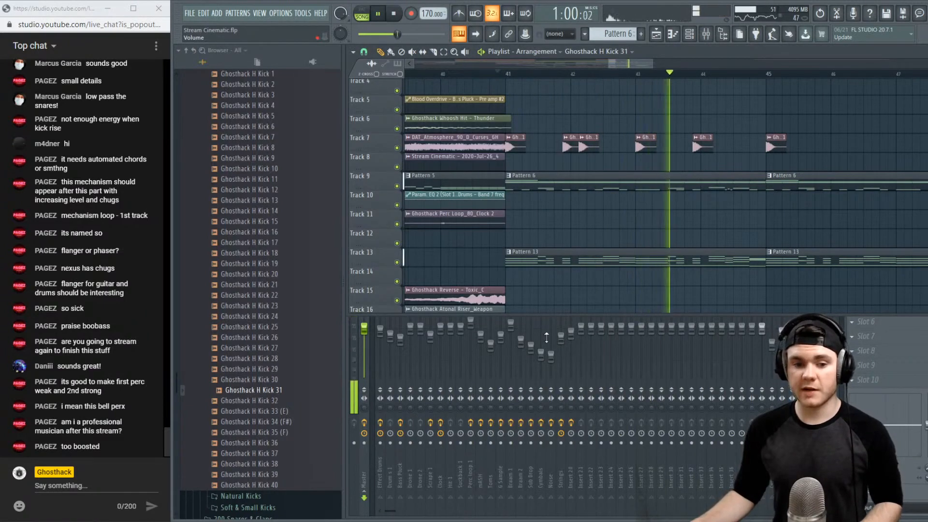
# Select the Insert 20 mixer track during playback, stop, and duplicate the Track 7 kick clips into bars 45 to 48
pyautogui.click(571, 332)
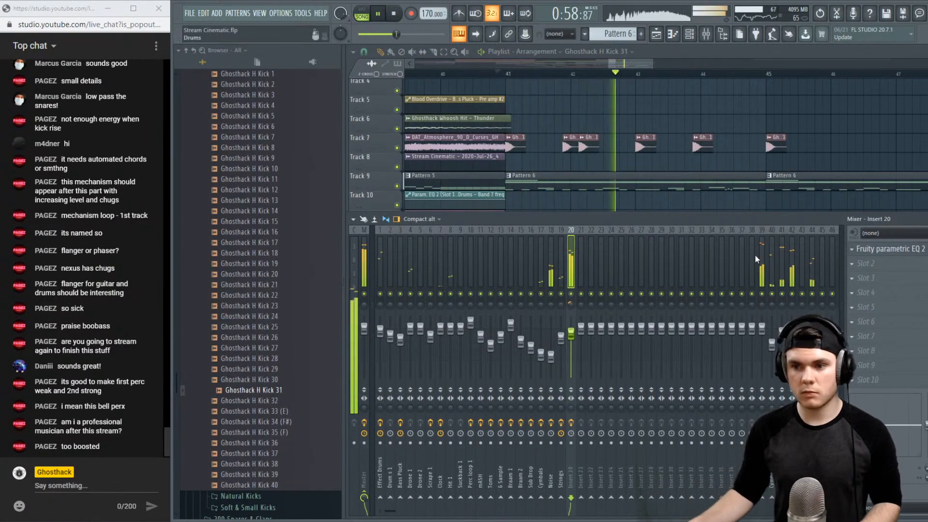
pyautogui.click(691, 52)
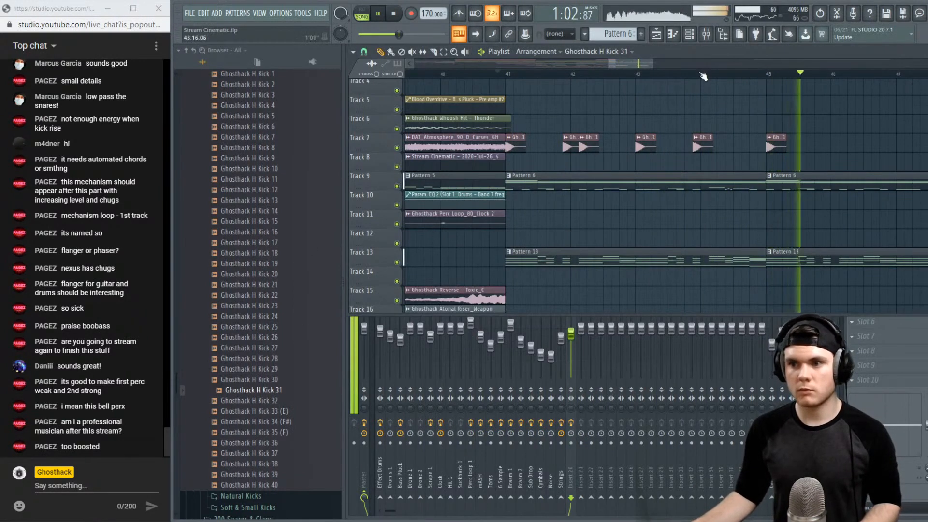
pyautogui.press('space')
pyautogui.scroll(-3, 700, 79)
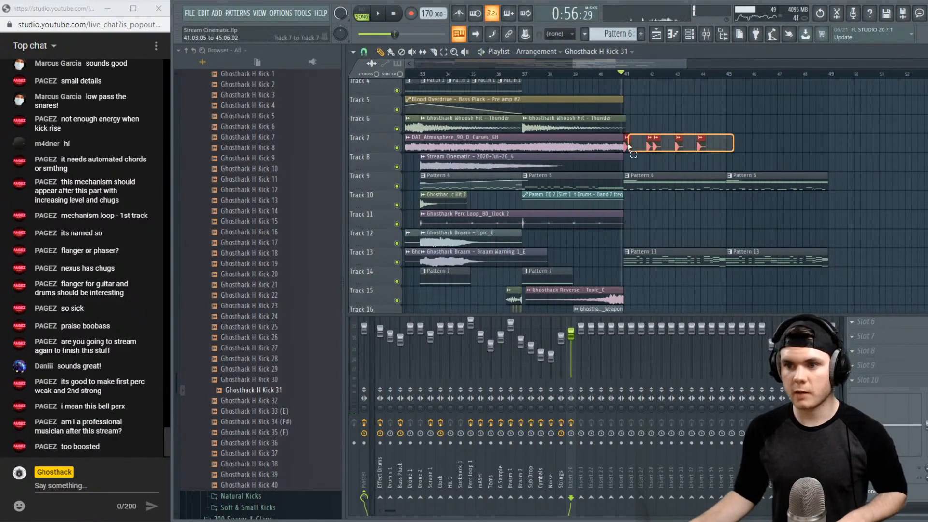
# Collapse the kick sample folders in the browser and open the Natural Snares folder under 200 Snares & Claps
pyautogui.scroll(9, 222, 228)
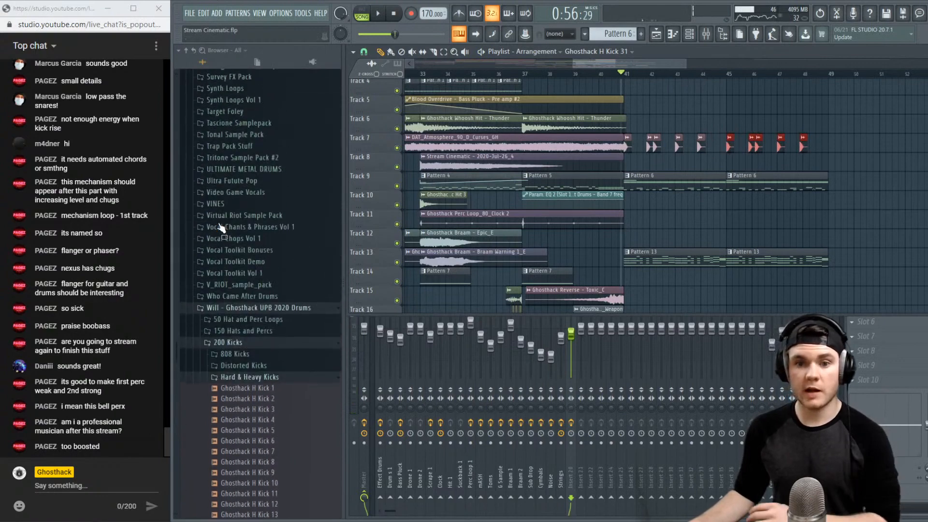
pyautogui.scroll(-4, 232, 290)
pyautogui.click(252, 253)
pyautogui.click(257, 218)
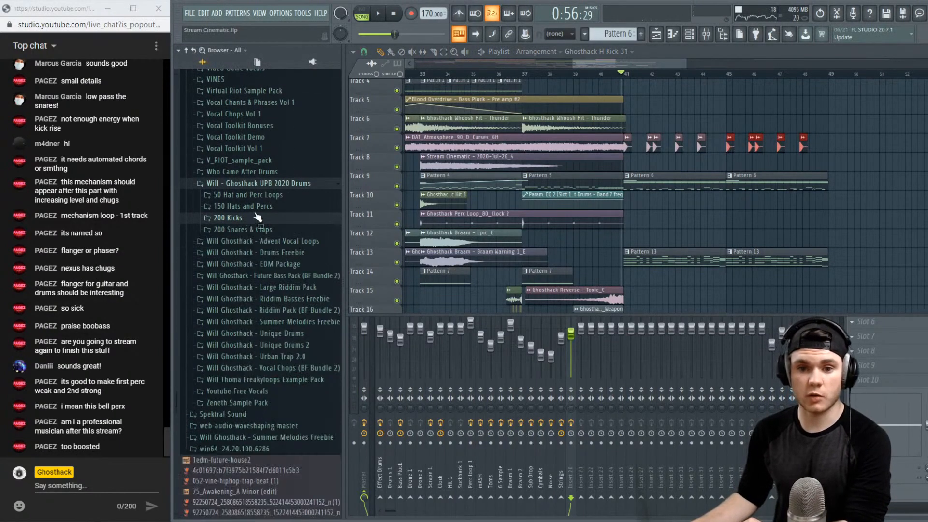
pyautogui.click(267, 230)
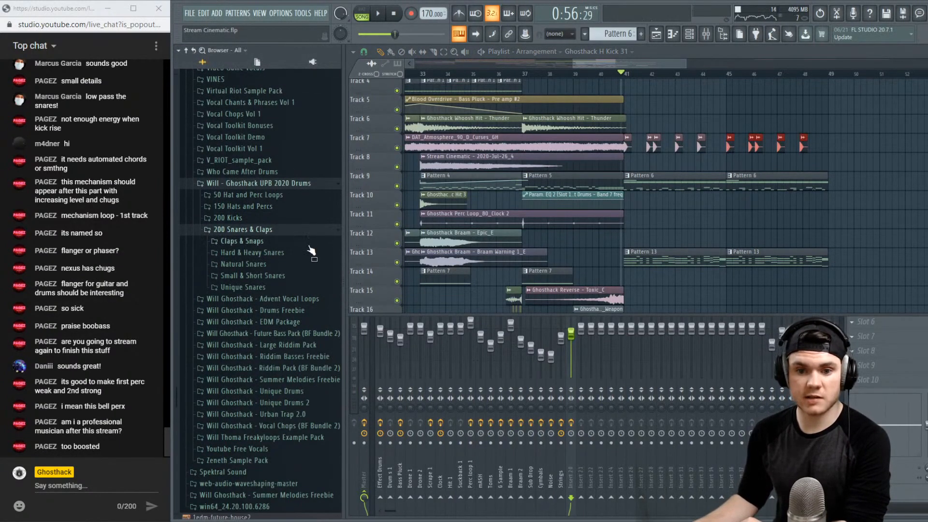
pyautogui.click(278, 264)
# Audition the natural snare samples up to Ghosthack N Snare 10 and play the section from bar 41 for comparison
pyautogui.click(317, 307)
pyautogui.scroll(-8, 303, 375)
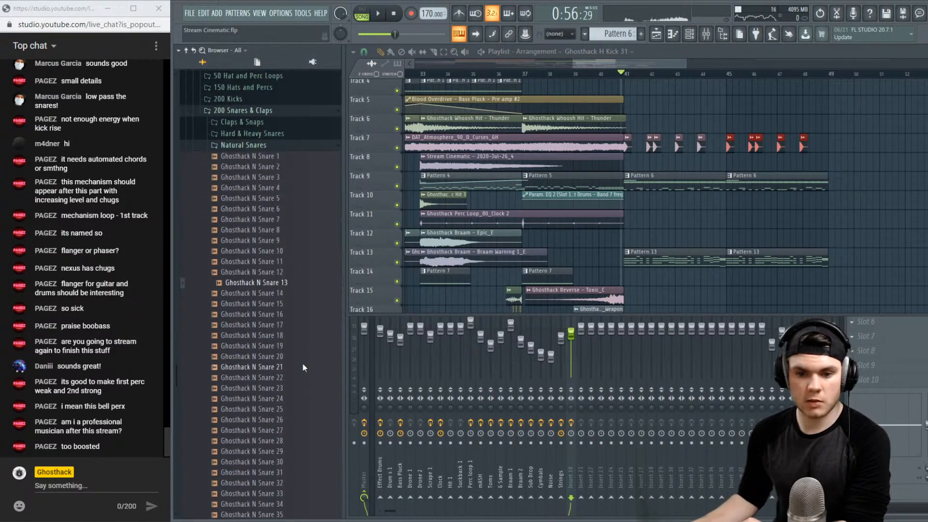
pyautogui.click(270, 402)
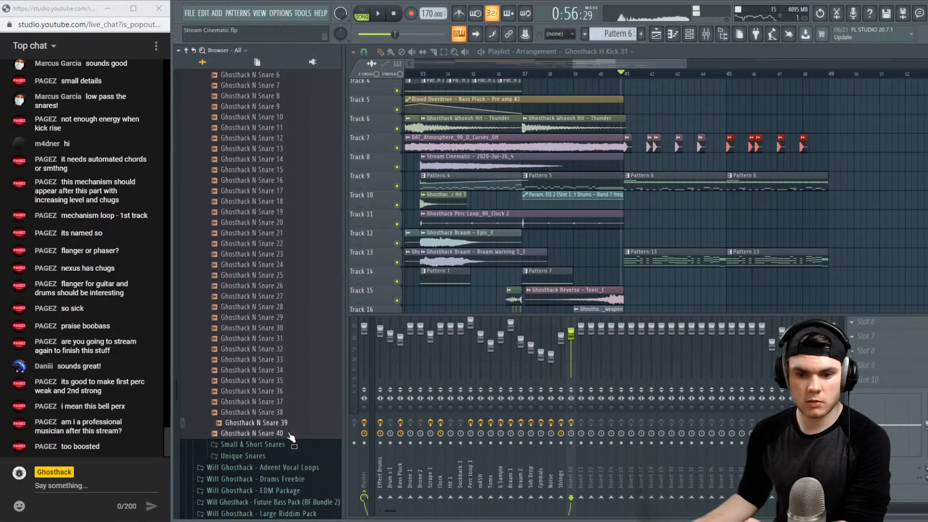
pyautogui.click(278, 276)
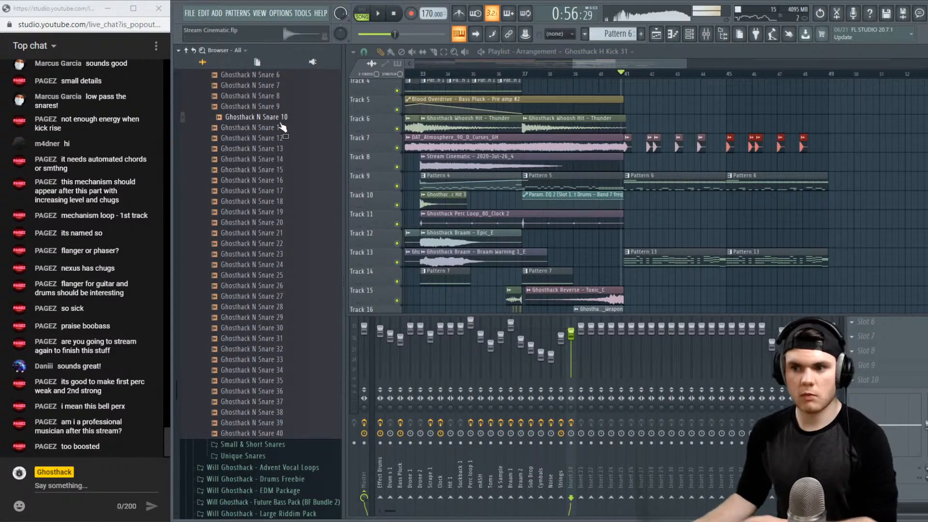
pyautogui.press('space')
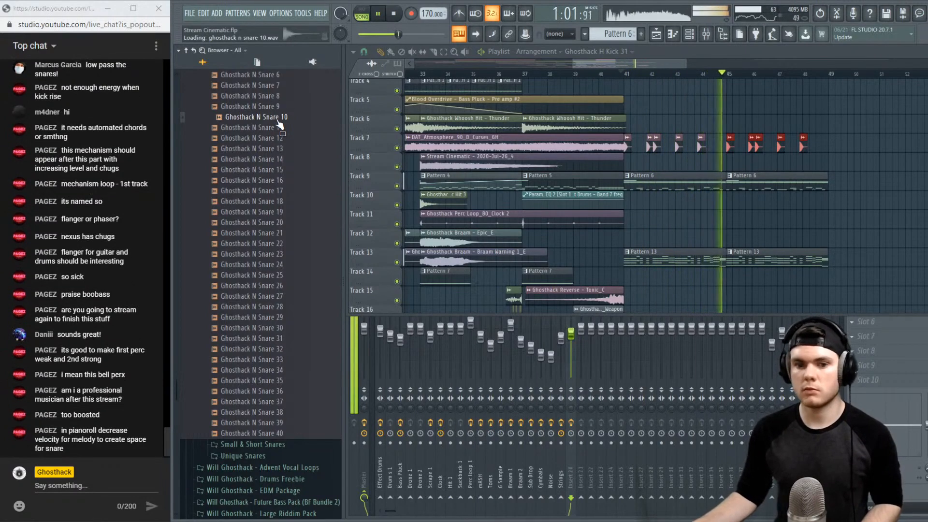
pyautogui.press('space')
# Place Ghosthack N Snare 10 clips on Track 8 at step 9 of every bar from 41 to 48 while playing the section
pyautogui.moveTo(279, 125); pyautogui.dragTo(652, 163)
pyautogui.press('space')
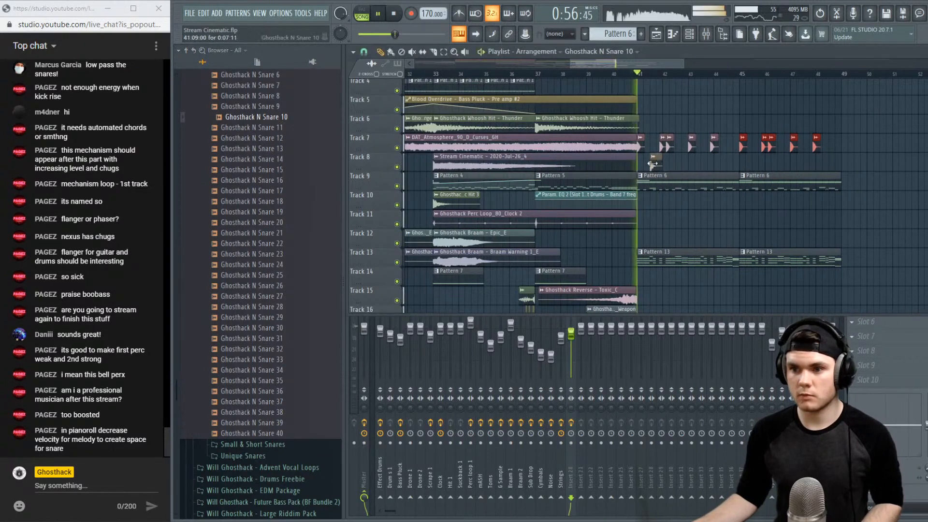
pyautogui.click(680, 163)
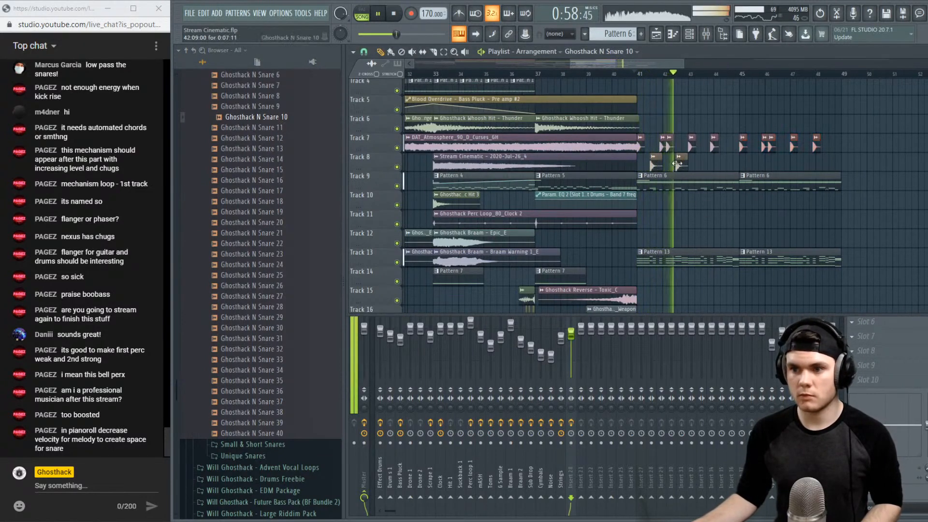
pyautogui.click(706, 163)
pyautogui.click(730, 163)
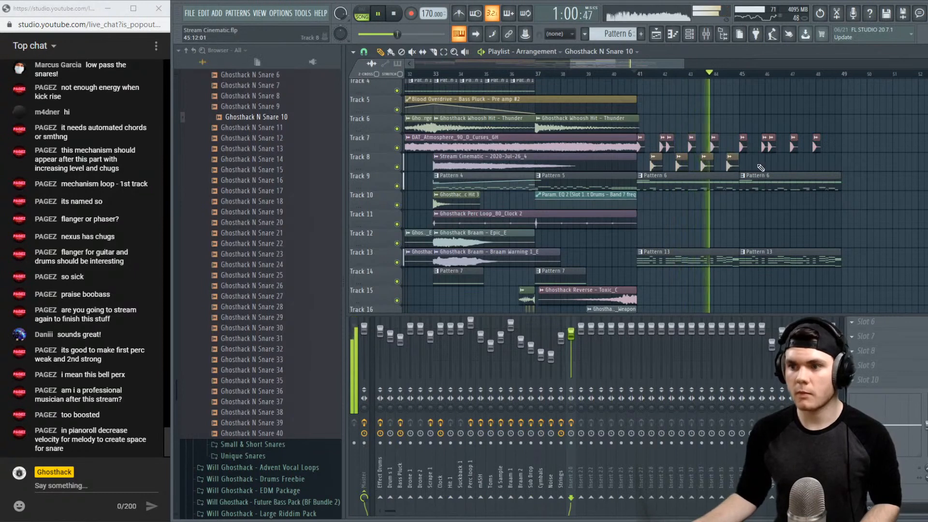
pyautogui.click(753, 164)
pyautogui.click(779, 163)
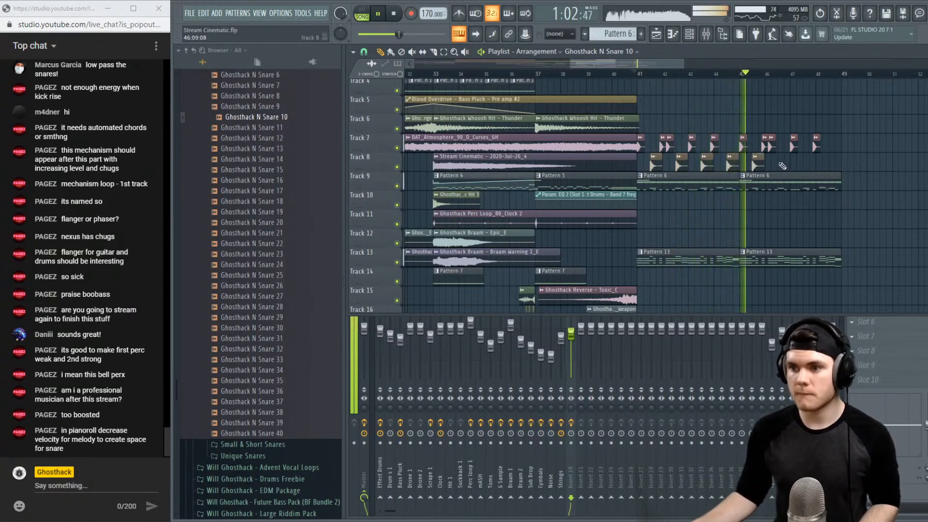
pyautogui.click(805, 163)
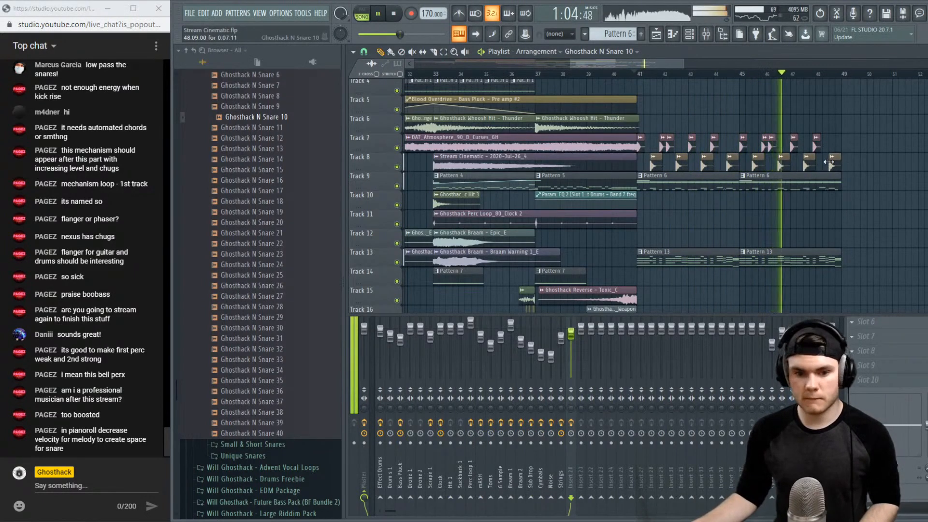
pyautogui.click(827, 163)
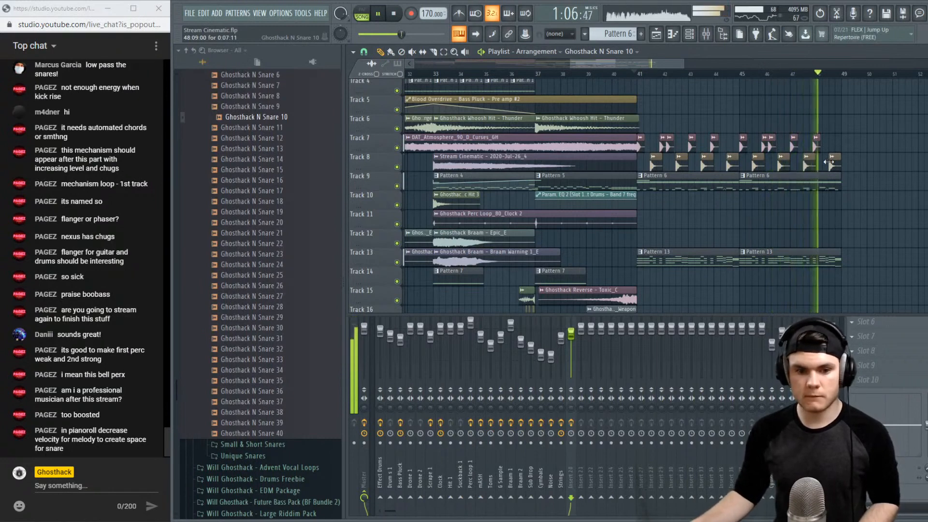
# Replay the transition into bar 41 with the new snares, stop, and open Pattern 6's METAL KIT 2 notes in the piano roll
pyautogui.press('space')
pyautogui.press('space')
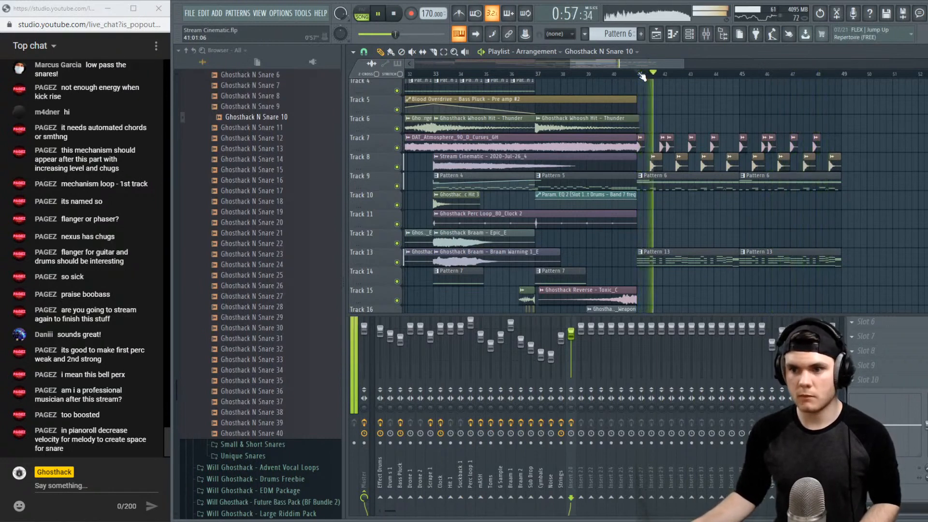
pyautogui.press('space')
pyautogui.press('space')
pyautogui.press('space')
pyautogui.press('space')
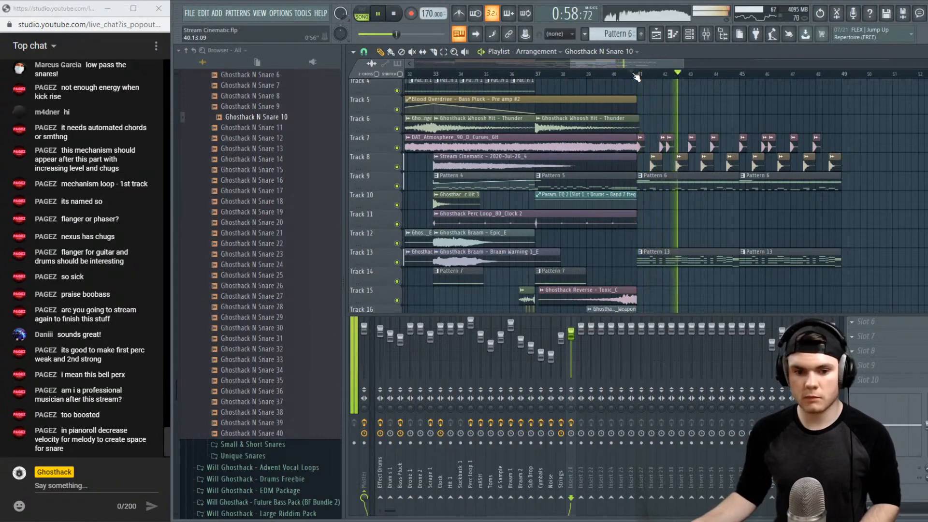
pyautogui.press('space')
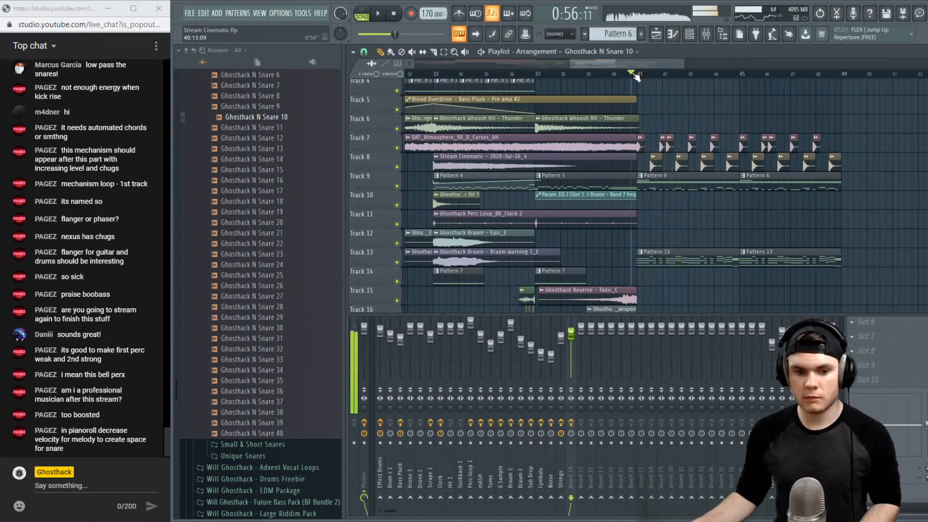
pyautogui.doubleClick(659, 187)
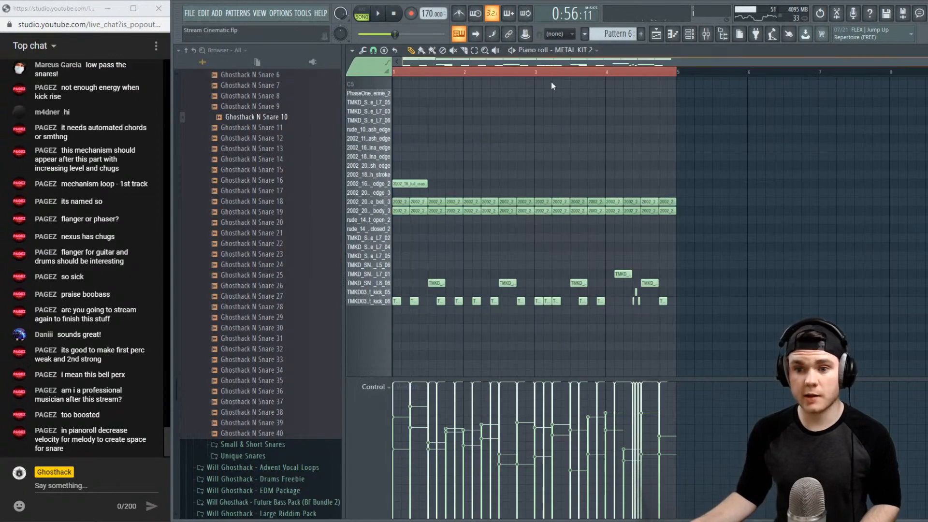
# Try removing three kick notes from bars 1 and 2 of the METAL KIT 2 part, listen, and undo the removals
pyautogui.rightClick(397, 301)
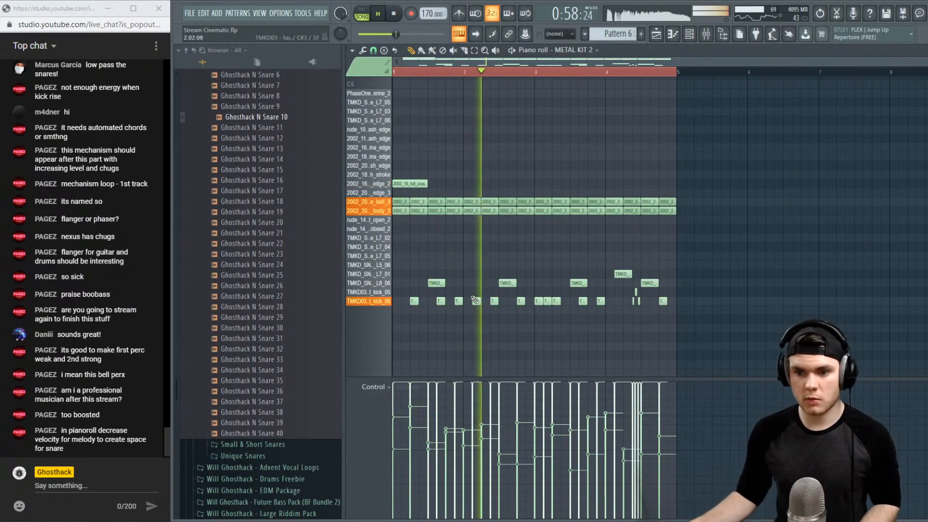
pyautogui.rightClick(458, 301)
pyautogui.rightClick(477, 300)
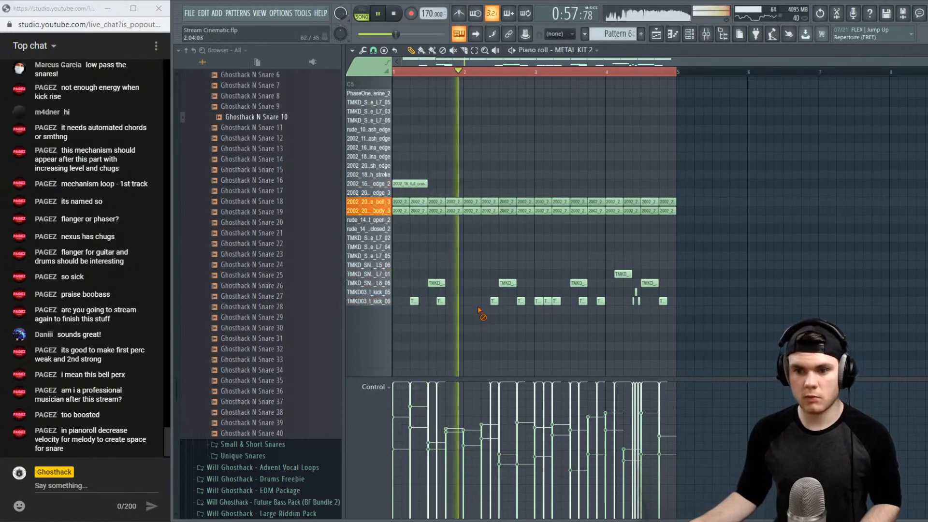
pyautogui.press('space')
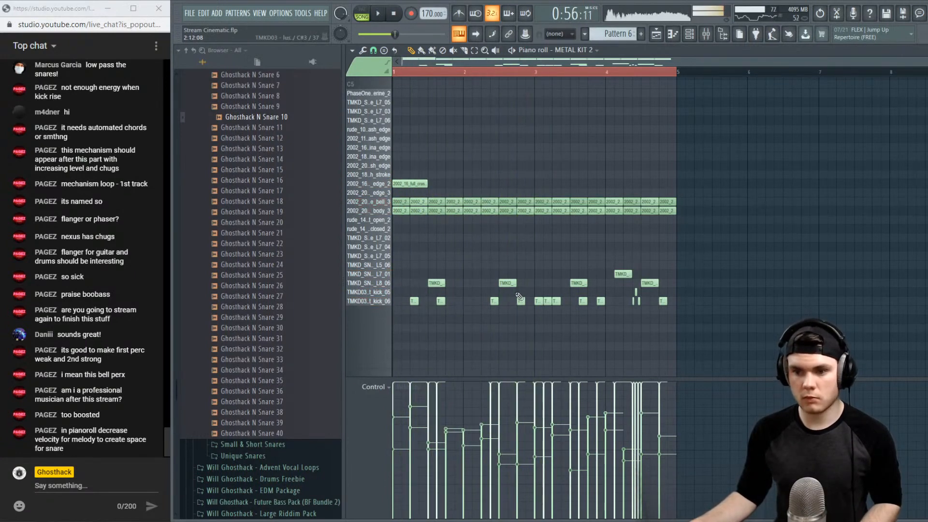
pyautogui.press('space')
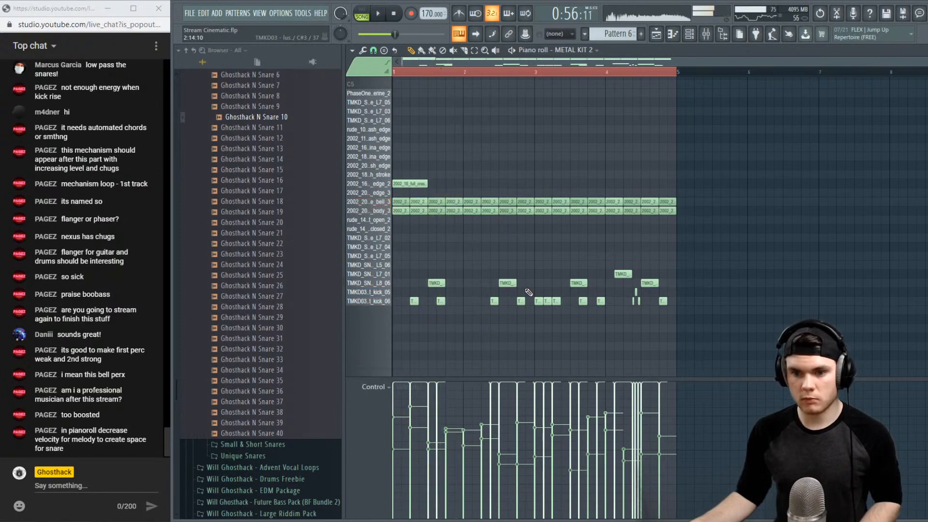
pyautogui.hotkey('ctrl', 'z')
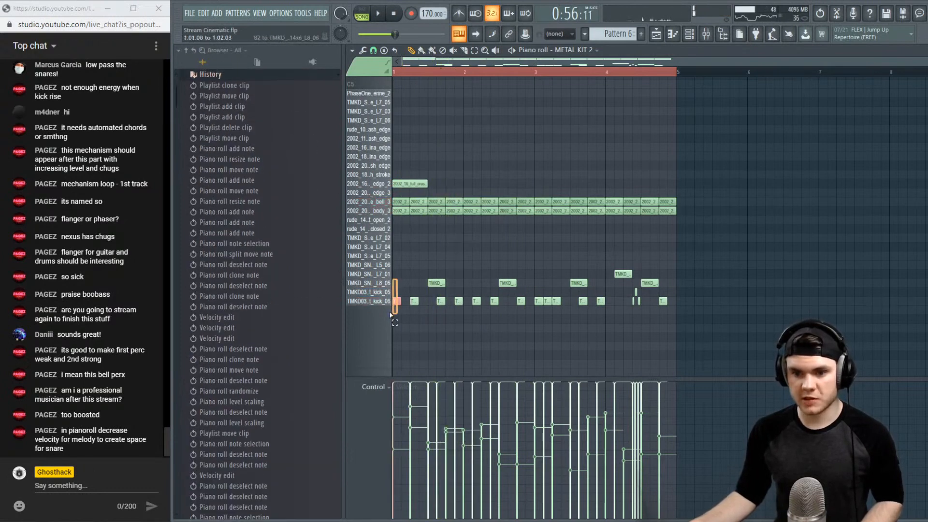
# Lower the velocity of the five METAL KIT 2 kick notes coinciding with the Track 7 kicks to about 87%, and close the piano roll
pyautogui.press('space')
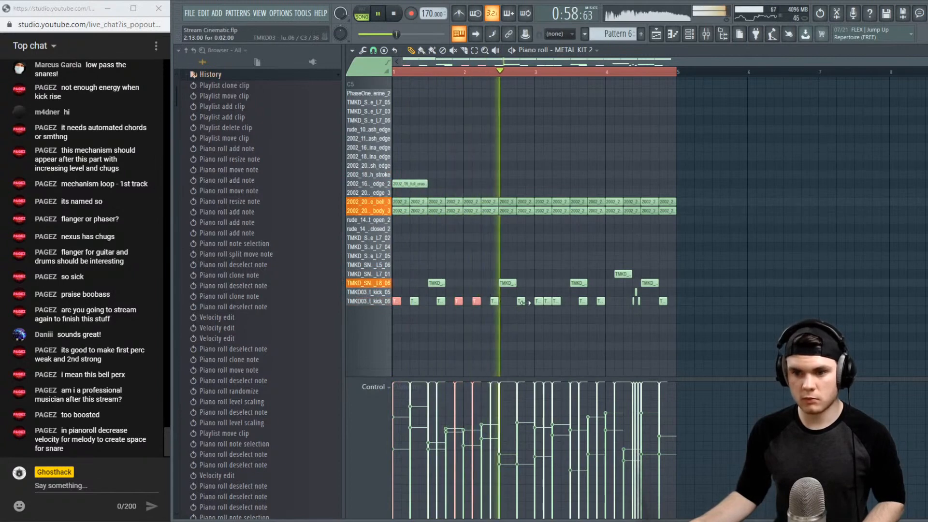
pyautogui.moveTo(541, 290); pyautogui.dragTo(540, 309)
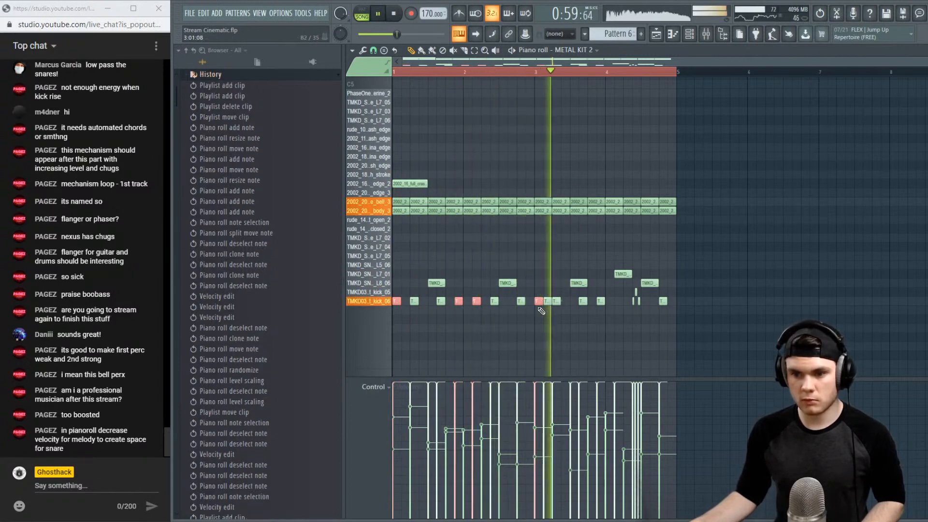
pyautogui.keyDown('ctrl'); pyautogui.keyDown('shift'); pyautogui.click(600, 302); pyautogui.keyUp('shift'); pyautogui.keyUp('ctrl')
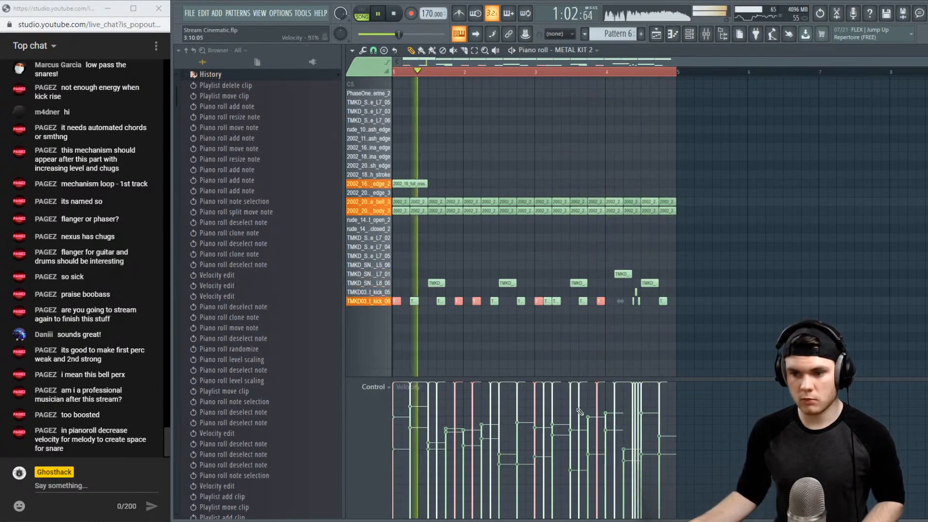
pyautogui.moveTo(602, 401); pyautogui.dragTo(400, 405)
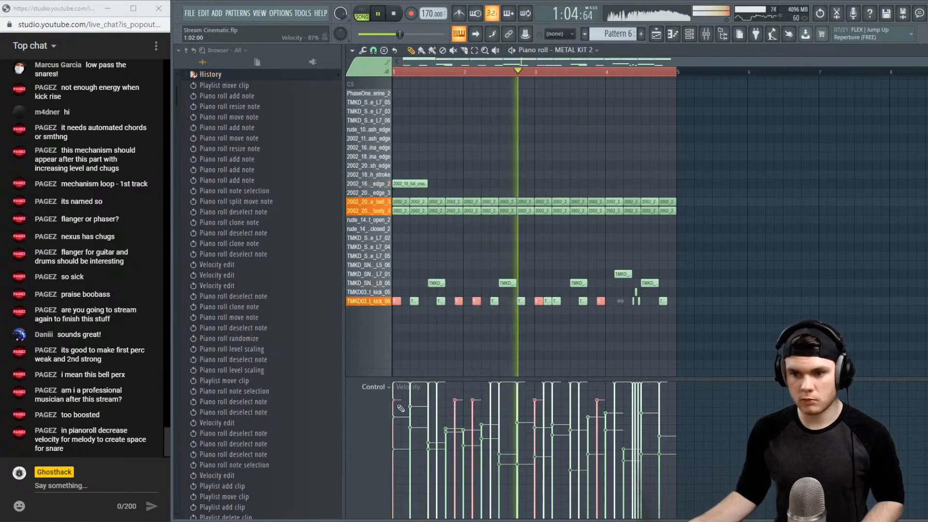
pyautogui.click(912, 48)
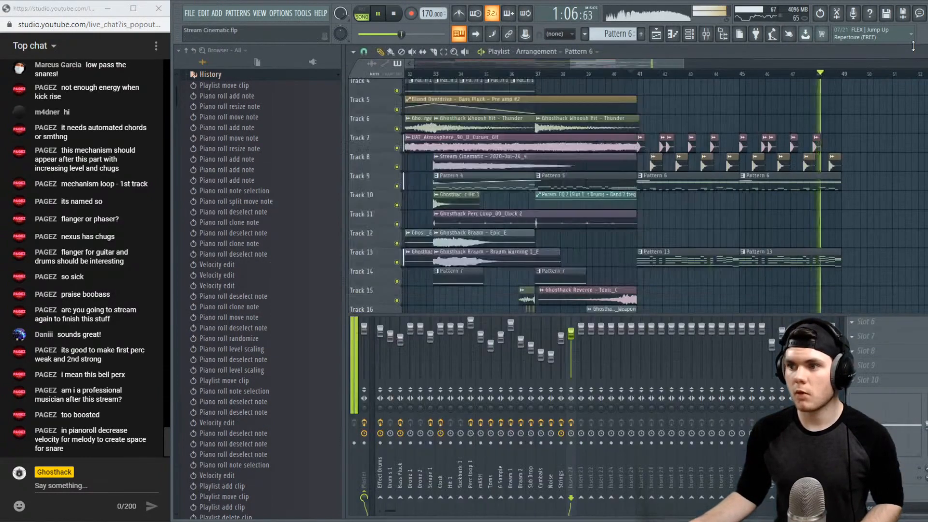
# Set the channel volume of Ghosthack N Snare 10 to 69% during playback, close its settings, and stop
pyautogui.scroll(3, 807, 77)
pyautogui.doubleClick(634, 167)
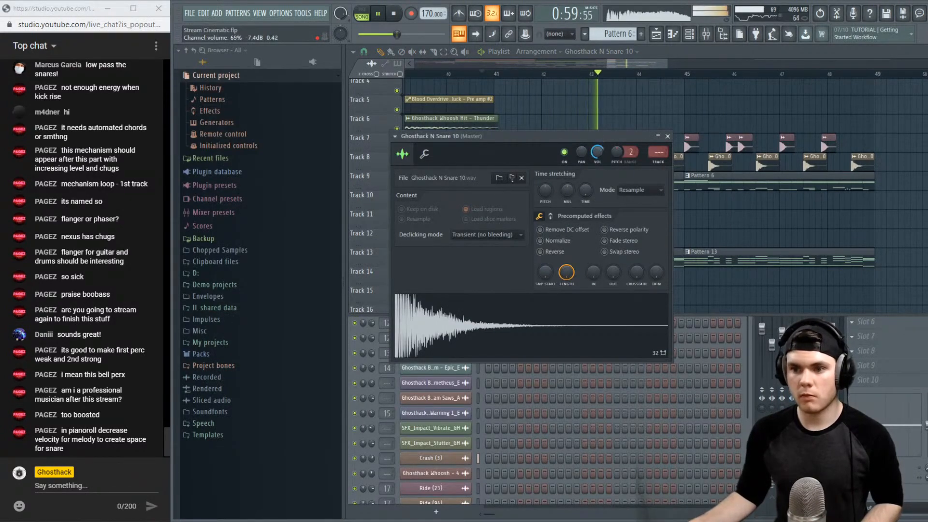
pyautogui.click(667, 136)
pyautogui.press('space')
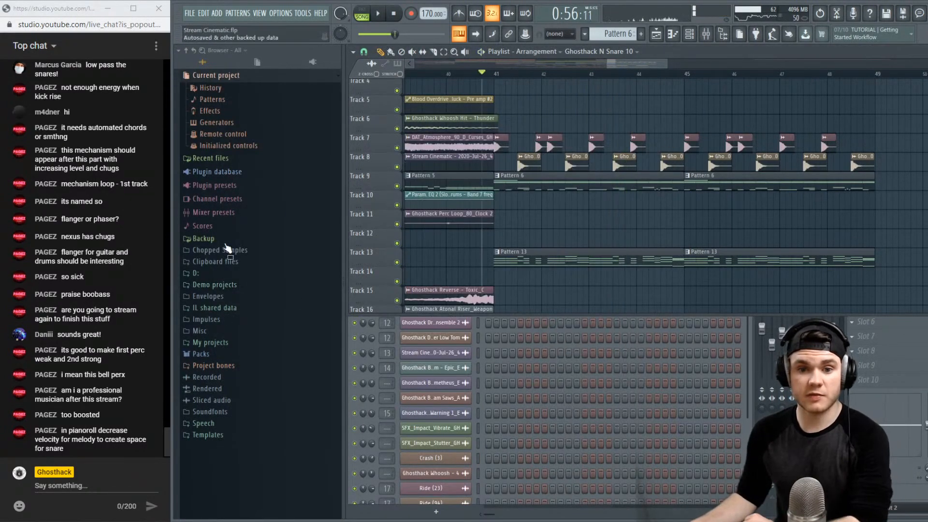
# Browse the D: sample packs to the Natural Snares folder under 200 Snares & Claps in the Ghosthack UPB 2020 Drums pack
pyautogui.click(218, 275)
pyautogui.scroll(-10, 295, 198)
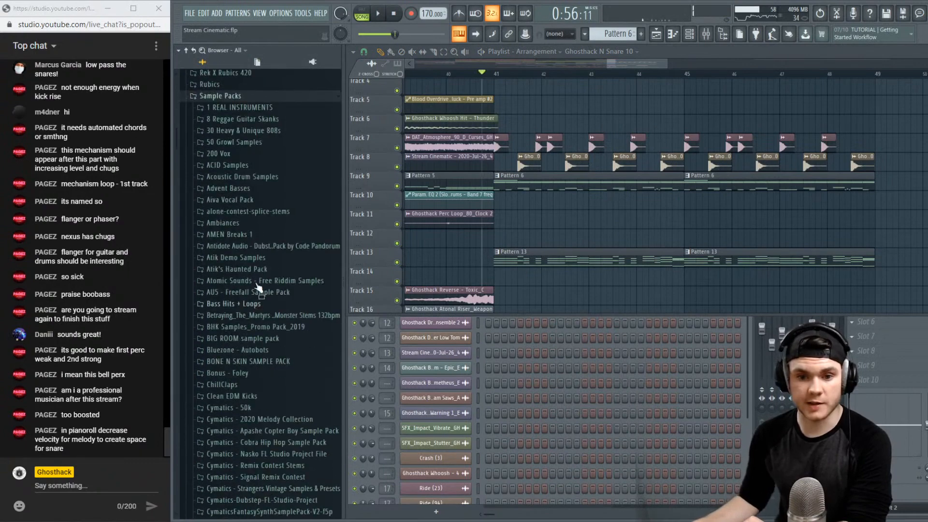
pyautogui.scroll(-10, 296, 198)
pyautogui.click(295, 198)
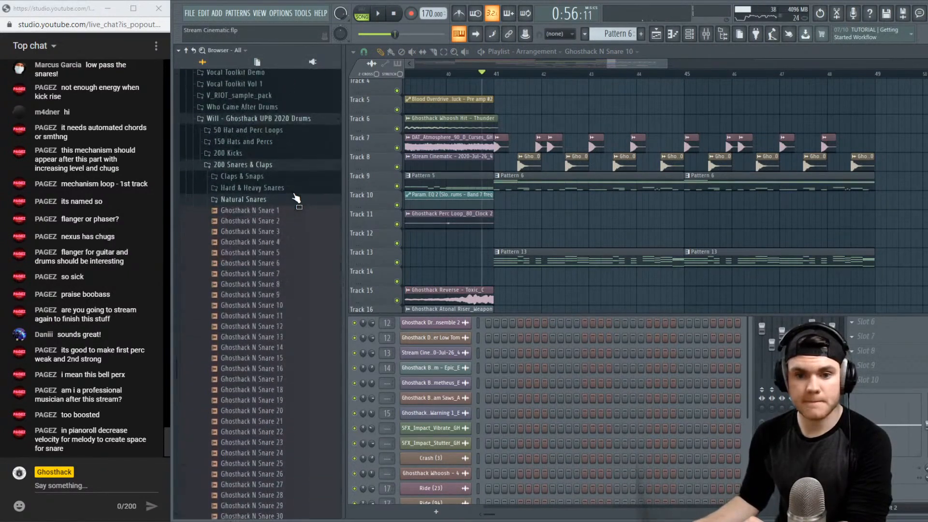
# Audition the Ghosthack N Snare samples from about 4 onward and collapse the Natural Snares folder
pyautogui.click(276, 243)
pyautogui.press('Down')
pyautogui.press('Down')
pyautogui.press('Down')
pyautogui.press('Down')
pyautogui.press('Down')
pyautogui.press('Down')
pyautogui.press('Down')
pyautogui.press('Down')
pyautogui.press('Down')
pyautogui.press('Down')
pyautogui.press('Down')
pyautogui.press('Down')
pyautogui.press('Down')
pyautogui.press('Down')
pyautogui.press('Down')
pyautogui.press('Down')
pyautogui.press('Down')
pyautogui.press('Down')
pyautogui.press('Down')
pyautogui.press('Down')
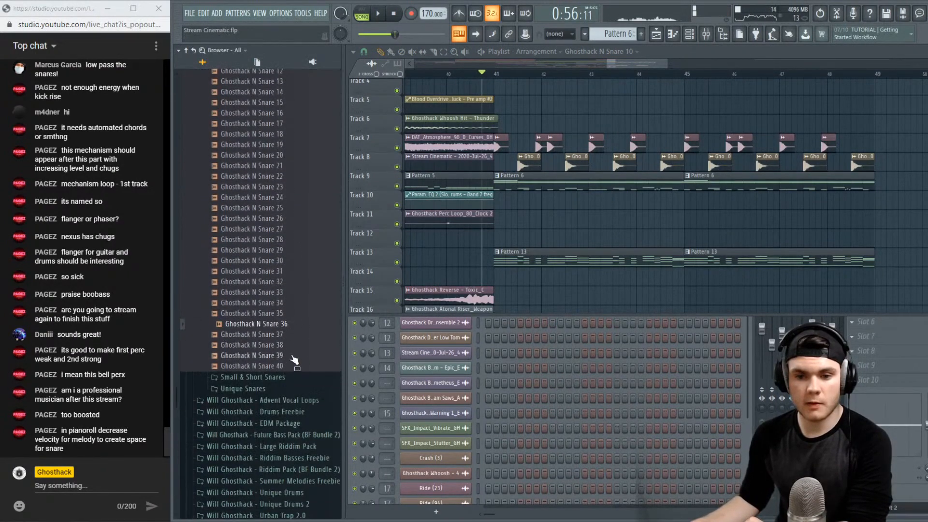
pyautogui.scroll(8, 269, 352)
pyautogui.click(260, 198)
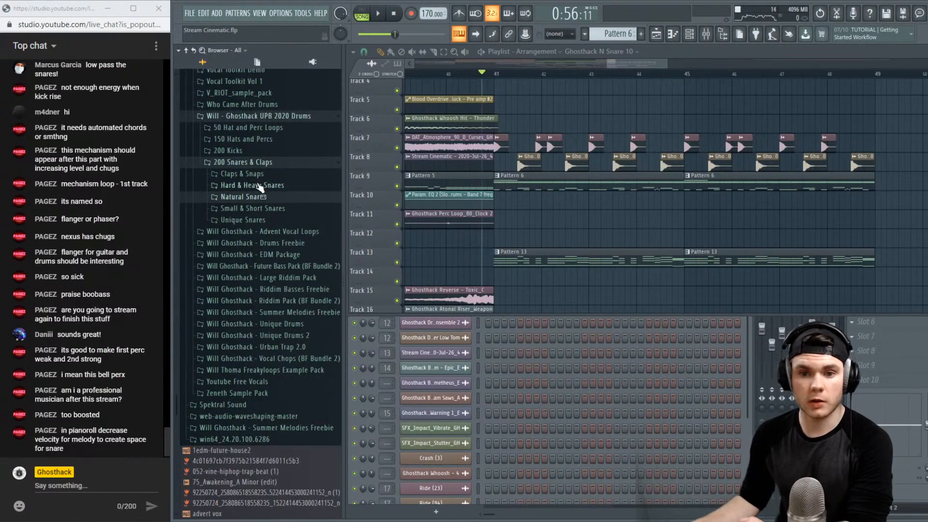
# Audition samples in the Claps & Snaps folder, including Ghosthack Clap 23 and Clap 10, and replay the transition into bar 41
pyautogui.click(265, 176)
pyautogui.scroll(-2, 296, 227)
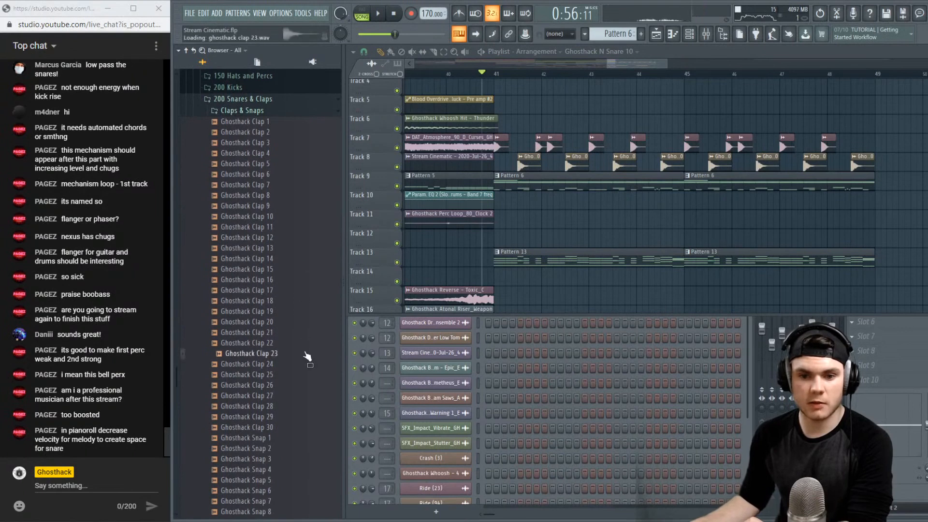
pyautogui.scroll(-2, 299, 401)
pyautogui.click(288, 364)
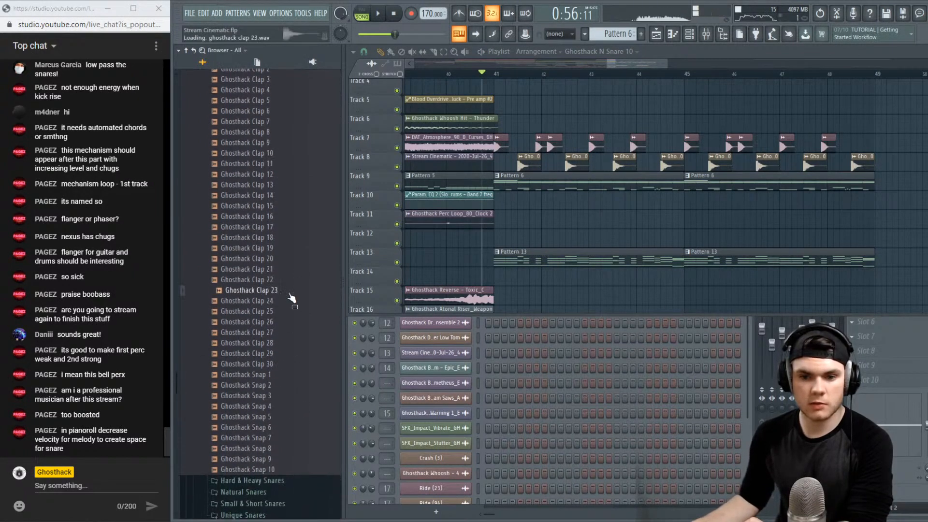
pyautogui.scroll(6, 290, 297)
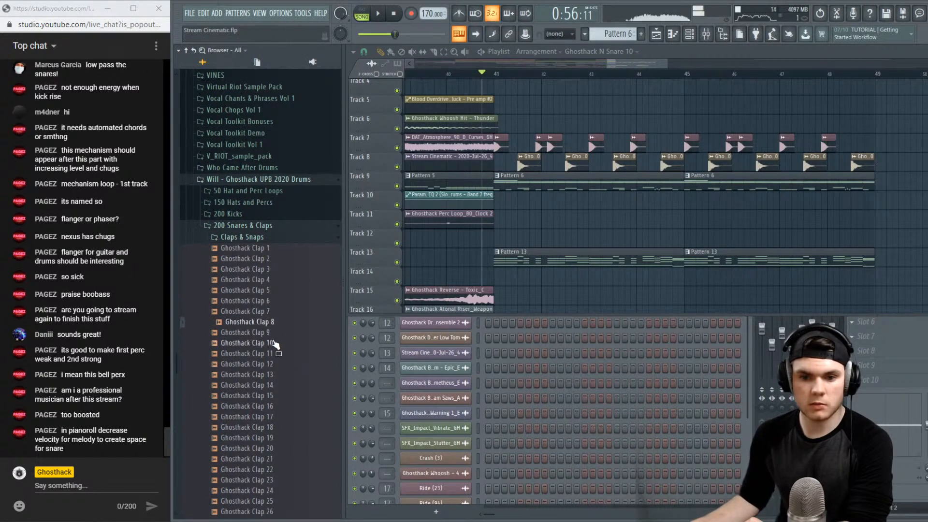
pyautogui.press('space')
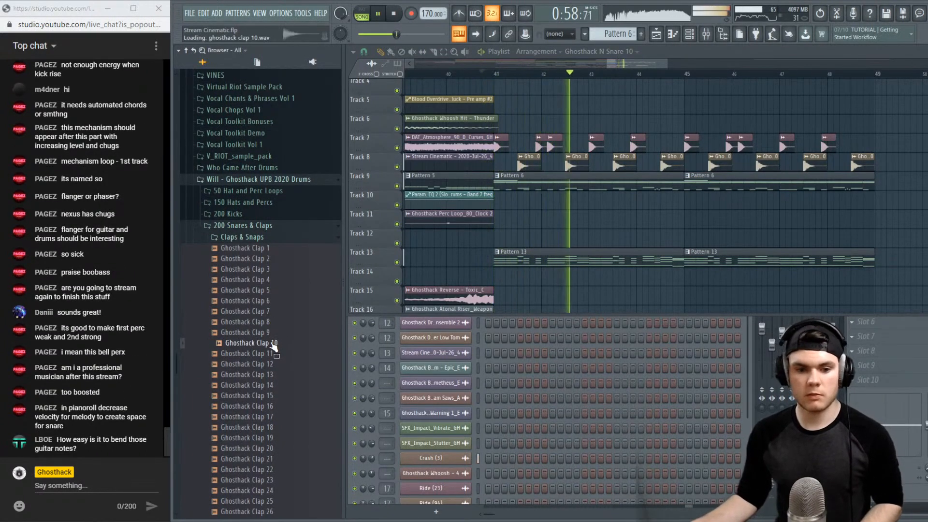
pyautogui.press('space')
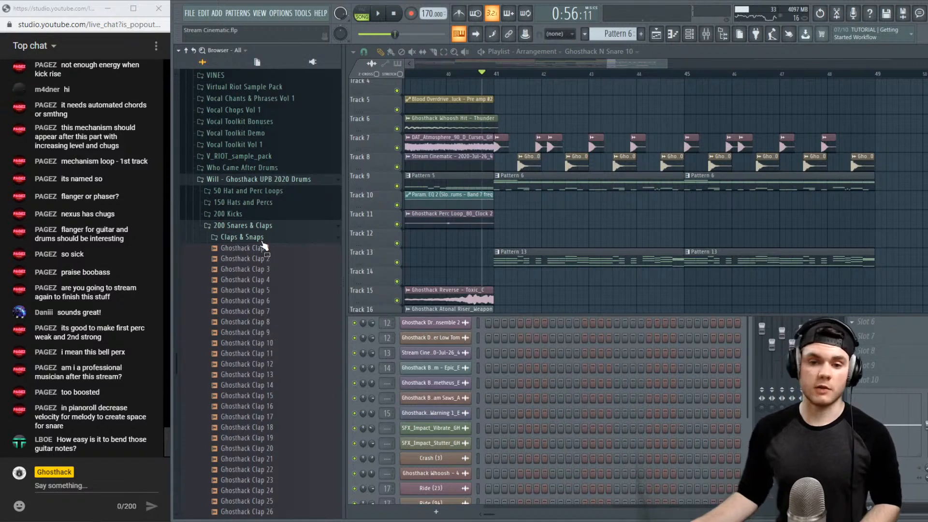
# Switch to the Hard & Heavy Snares folder and audition Ghosthack H Snare samples, including 31, 18 and 16
pyautogui.click(261, 241)
pyautogui.click(261, 248)
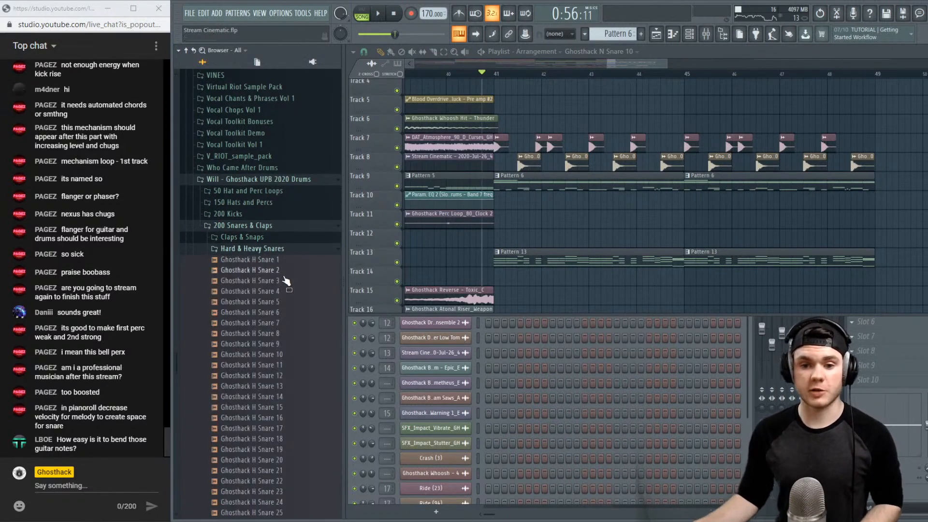
pyautogui.scroll(-4, 292, 320)
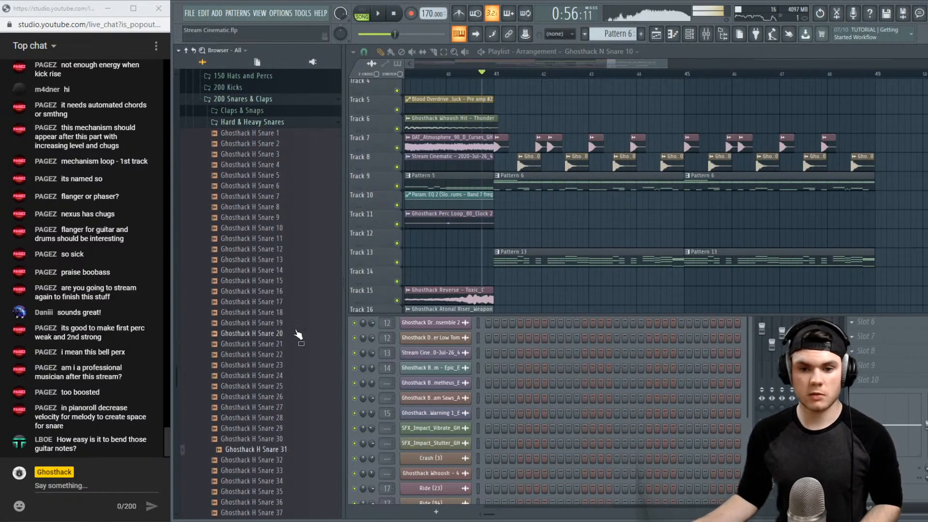
pyautogui.scroll(-5, 293, 323)
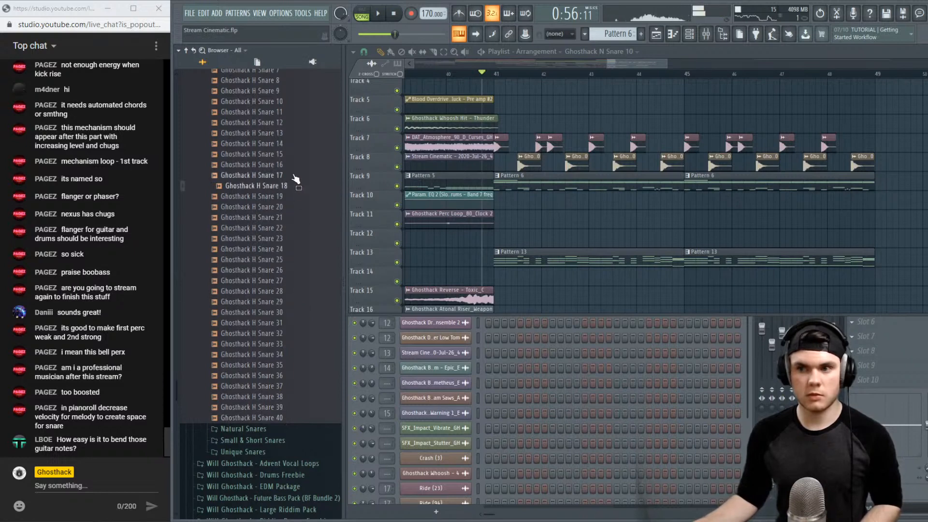
pyautogui.scroll(5, 295, 180)
pyautogui.click(301, 293)
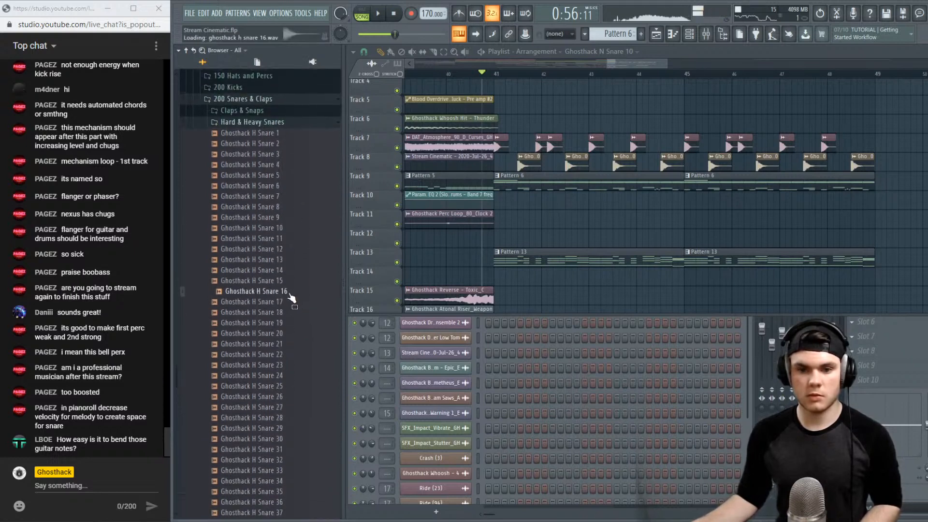
# Place five Ghosthack H Snare 17 clips on Track 10, aligned with the first five Track 8 snares from bar 41, while listening
pyautogui.moveTo(408, 253); pyautogui.dragTo(534, 208)
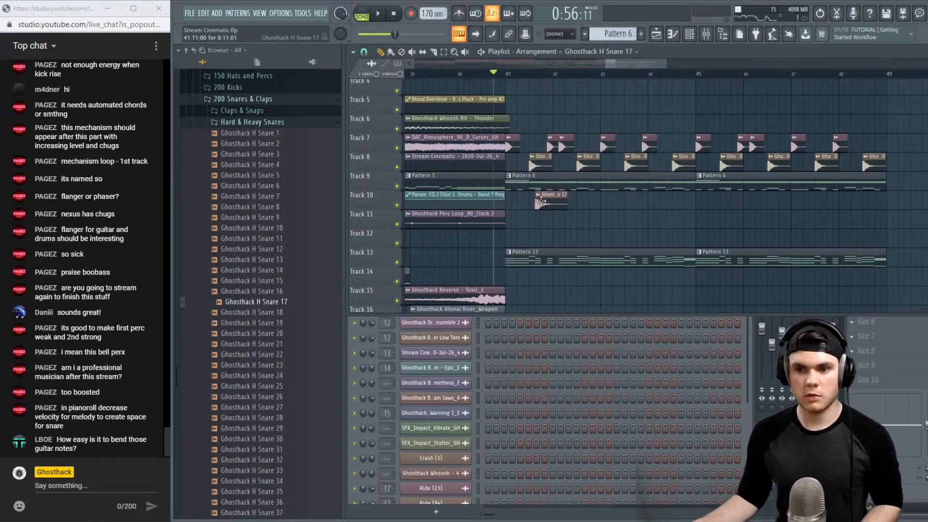
pyautogui.doubleClick(537, 202)
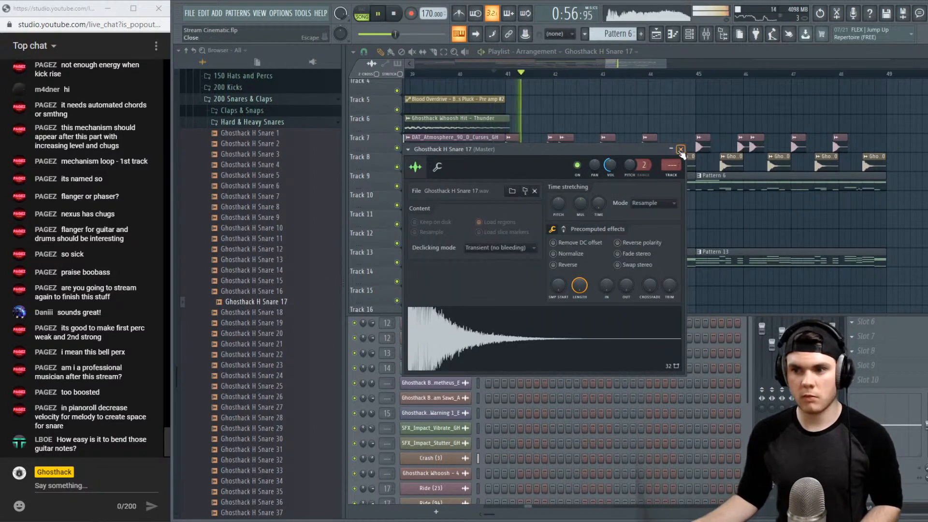
pyautogui.click(680, 150)
pyautogui.click(578, 200)
pyautogui.click(623, 199)
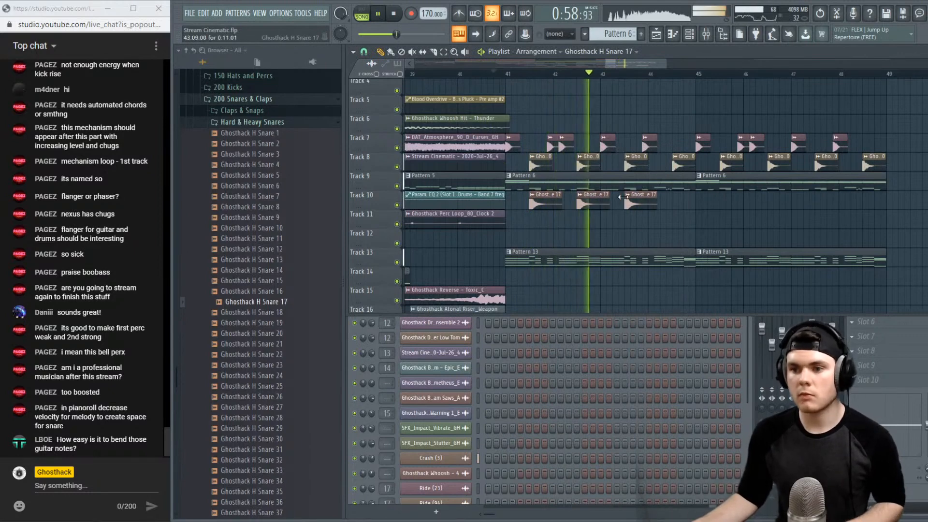
pyautogui.click(674, 199)
pyautogui.click(722, 199)
pyautogui.press('space')
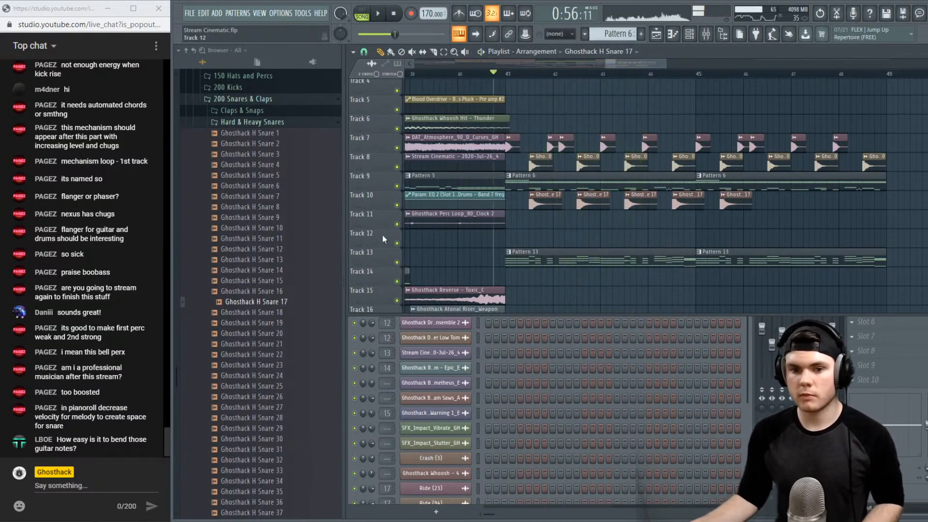
# Try Ghosthack H Snare 15 in the Track 10 snare clips, listen, and swap them back to Ghosthack H Snare 17
pyautogui.click(290, 292)
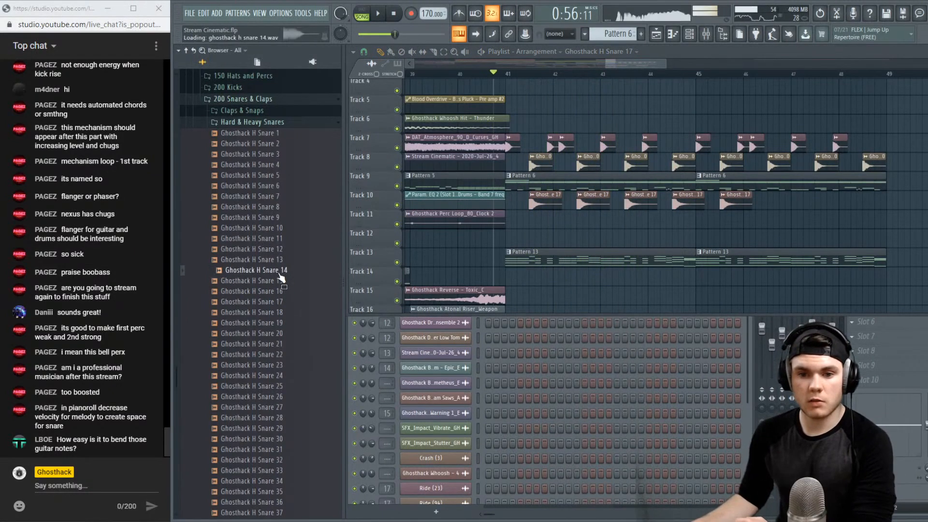
pyautogui.moveTo(279, 285); pyautogui.dragTo(556, 205)
pyautogui.press('space')
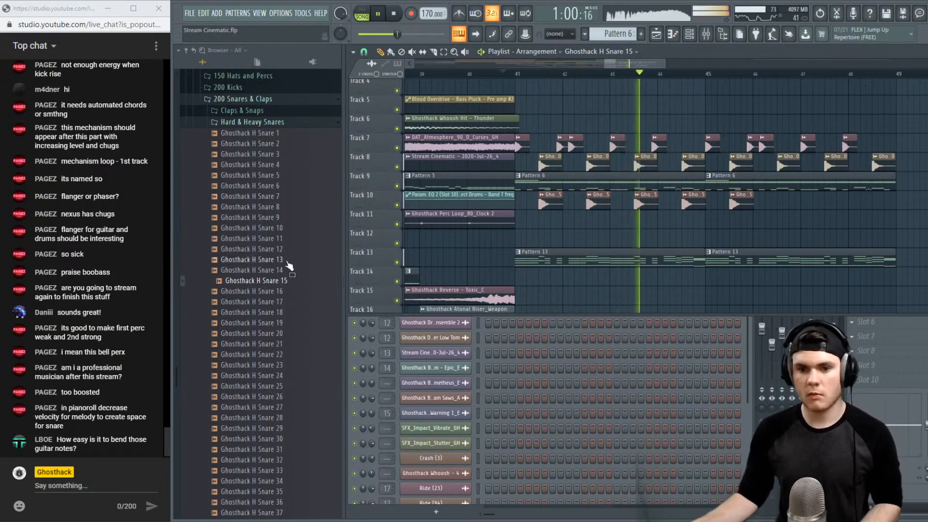
pyautogui.press('space')
pyautogui.click(287, 249)
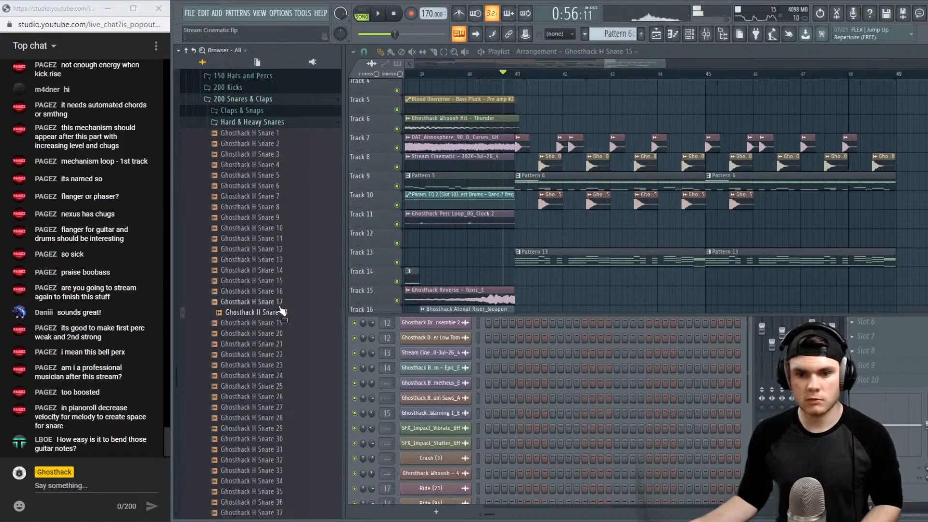
pyautogui.moveTo(281, 308); pyautogui.dragTo(552, 207)
# Lower the channel pitch of Ghosthack H Snare 17 during playback, bring up the mixer, and stop
pyautogui.press('space')
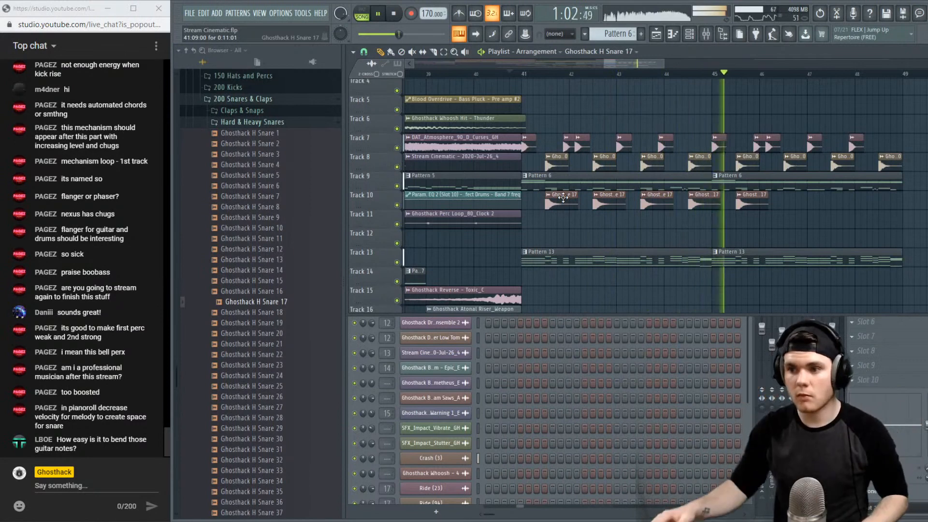
pyautogui.doubleClick(563, 205)
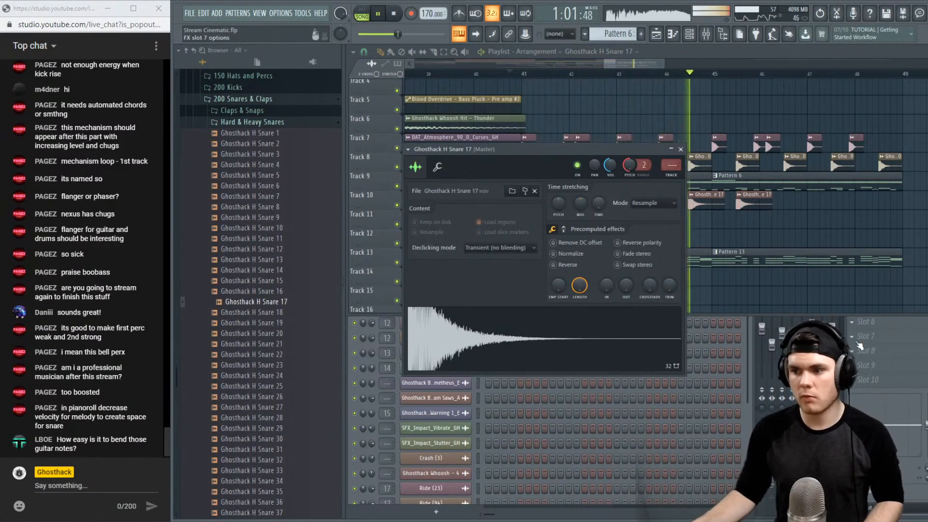
pyautogui.click(843, 356)
pyautogui.press('space')
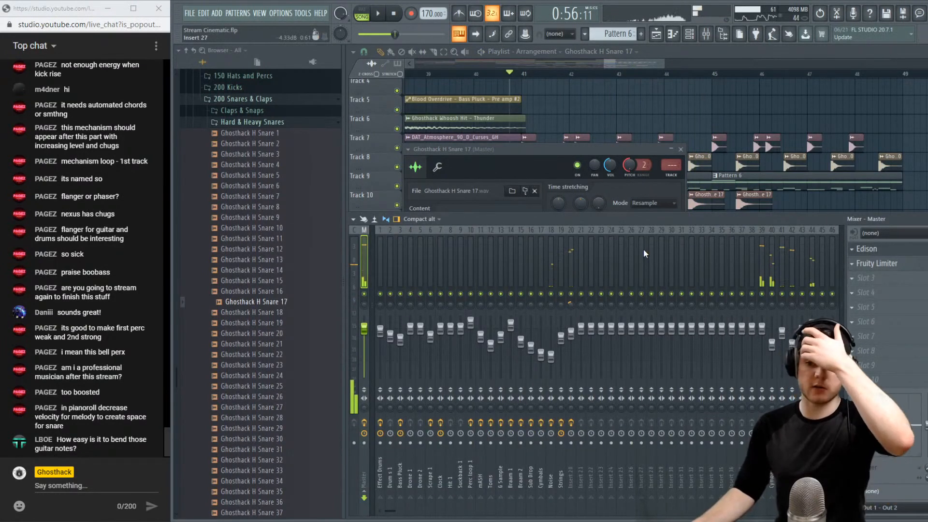
# Solo mixer Insert 20 to hear what plays through it, unsolo it, and stop playback
pyautogui.click(572, 247)
pyautogui.rightClick(570, 294)
pyautogui.press('space')
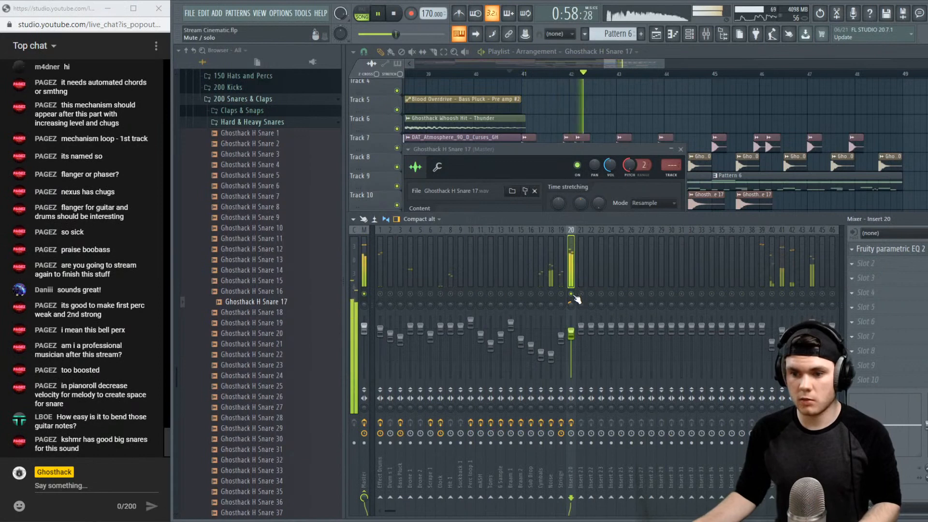
pyautogui.rightClick(570, 293)
pyautogui.press('space')
# Rename mixer Insert 20 to Guitar Layer
pyautogui.rightClick(571, 228)
pyautogui.click(594, 243)
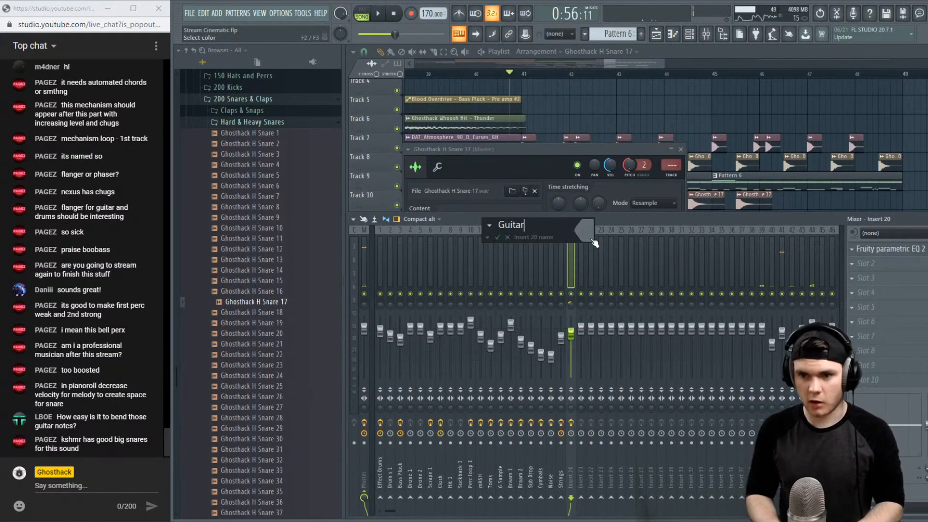
pyautogui.press('Return')
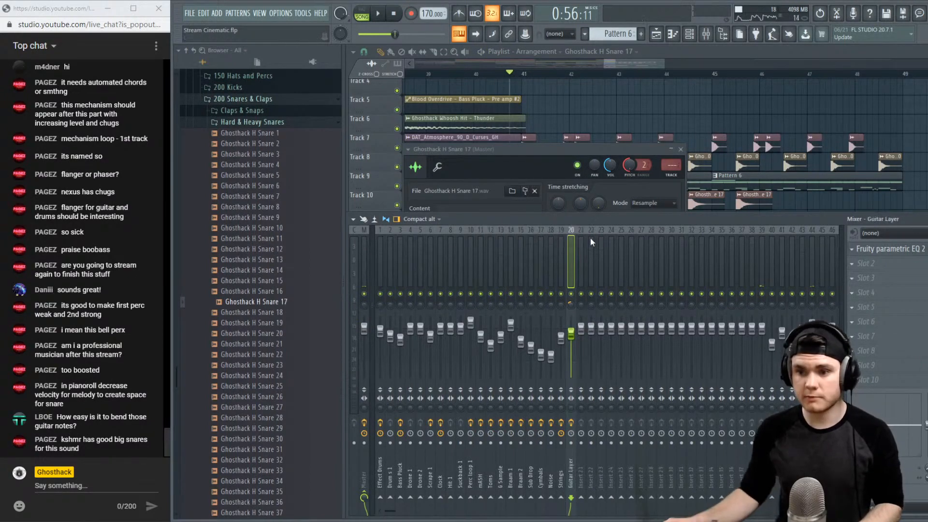
# Route Ghosthack H Kick 31, Ghosthack N Snare 10 and Ghosthack H Snare 17 to mixer Inserts 21, 22 and 23 respectively
pyautogui.press('space')
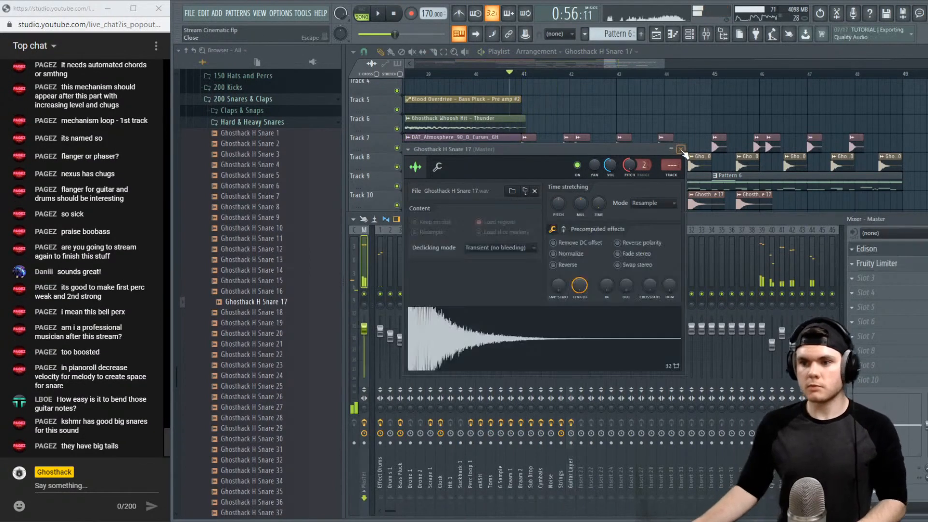
pyautogui.doubleClick(529, 145)
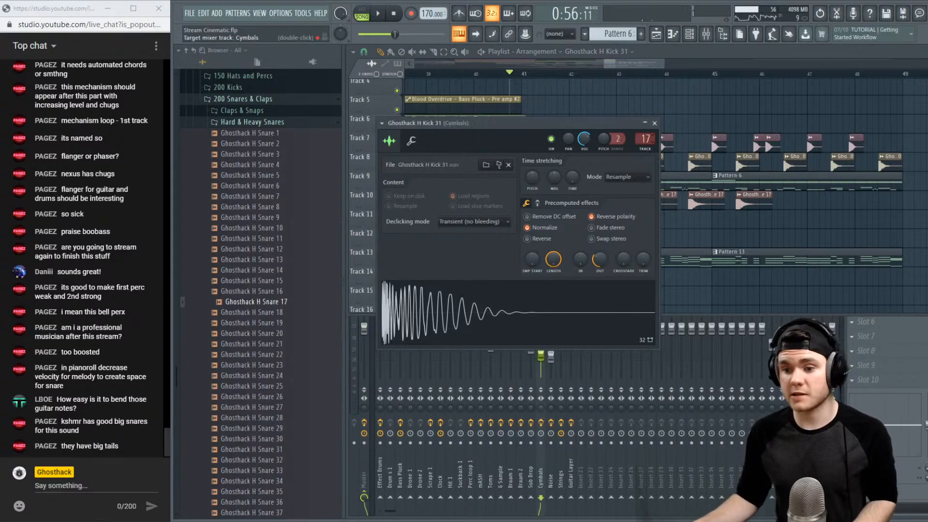
pyautogui.click(654, 123)
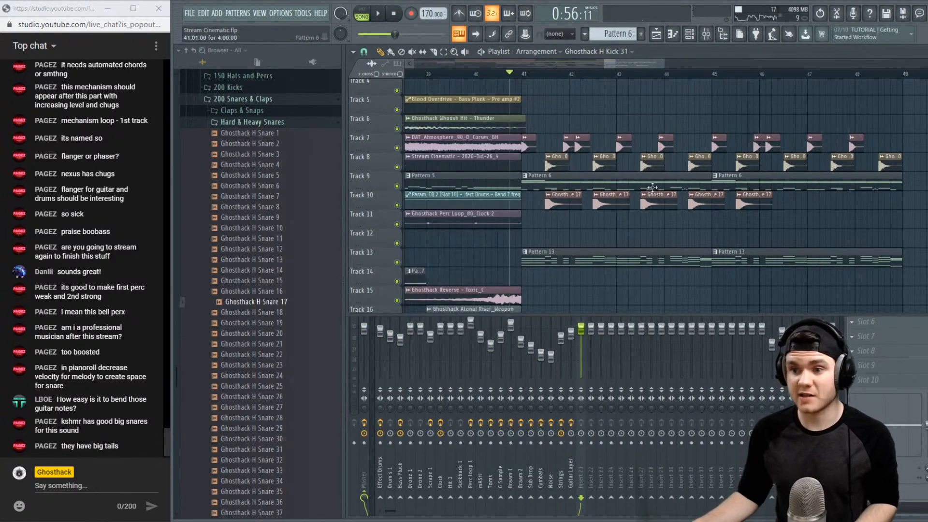
pyautogui.doubleClick(645, 162)
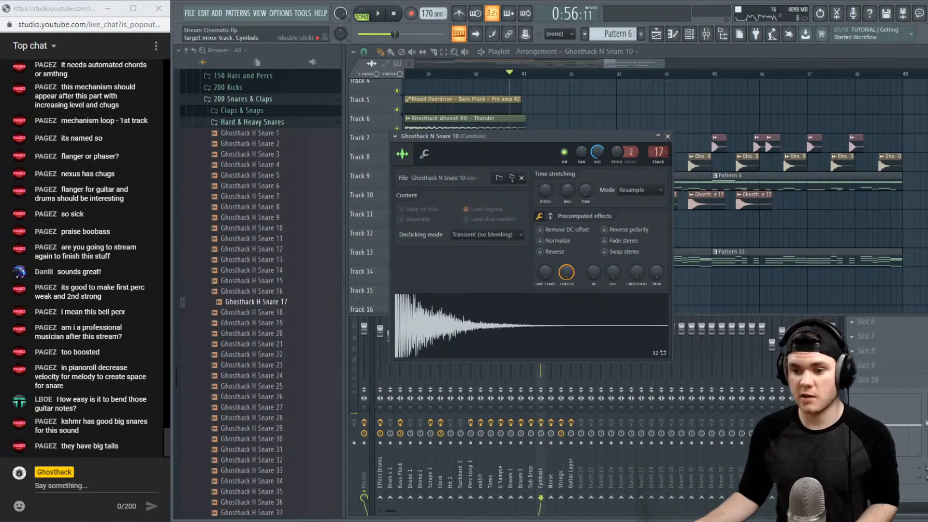
pyautogui.click(667, 137)
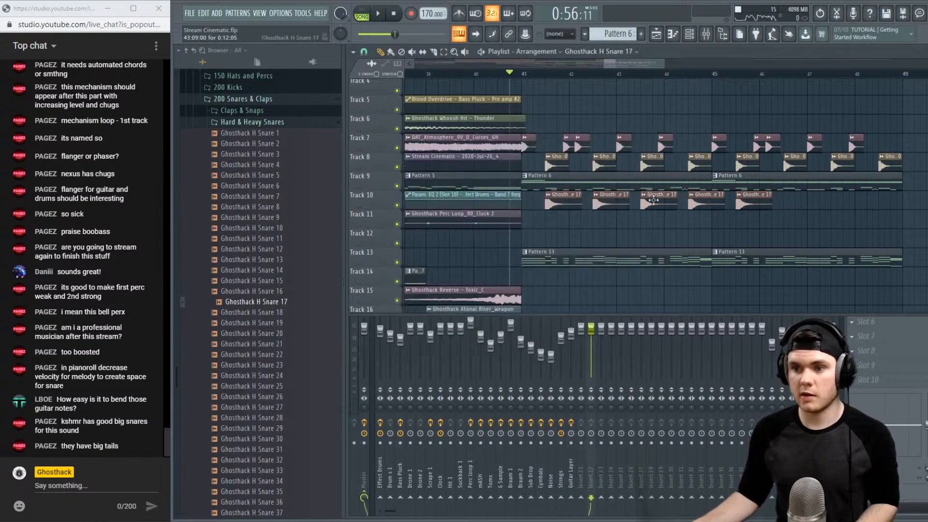
pyautogui.doubleClick(653, 200)
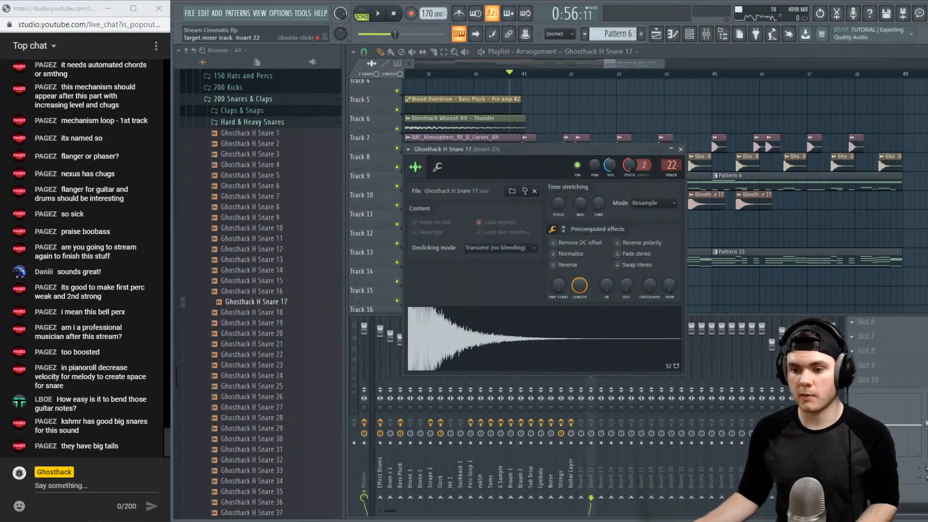
pyautogui.click(680, 149)
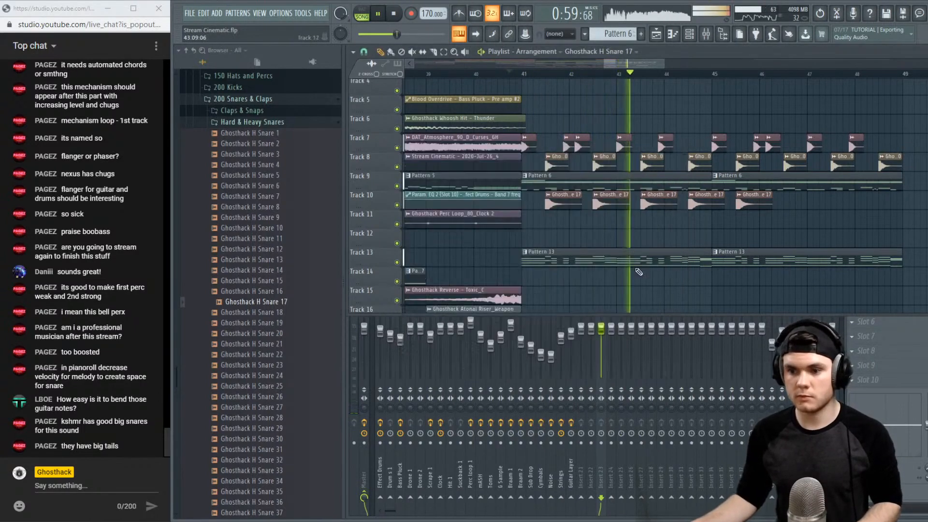
# Solo mixer Insert 21 and load Fruity Parametric EQ 2 in its first slot with a preset that cuts the lowest frequencies
pyautogui.click(609, 334)
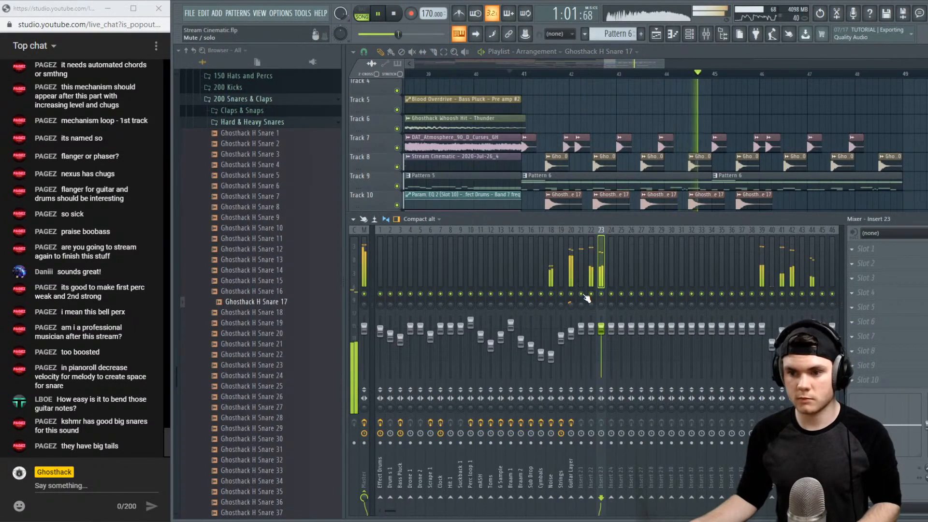
pyautogui.click(582, 273)
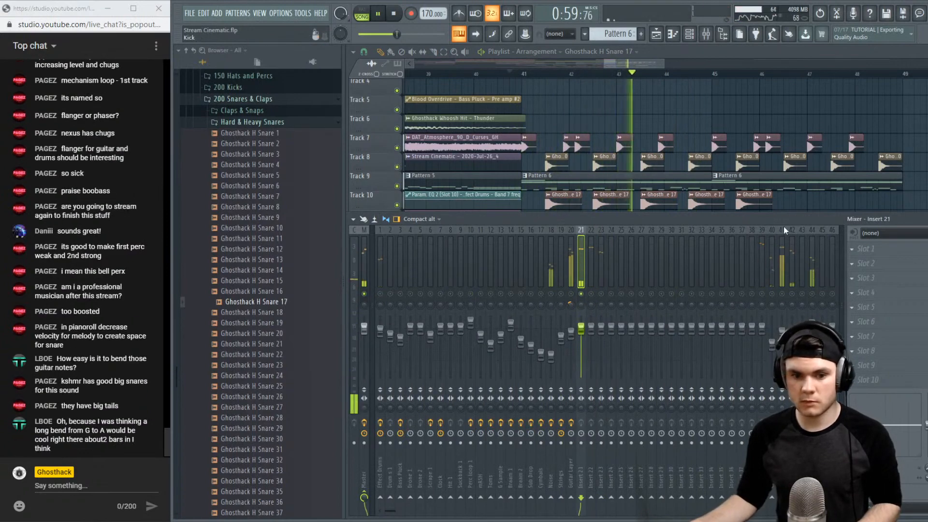
pyautogui.press('space')
pyautogui.press('space')
pyautogui.click(862, 245)
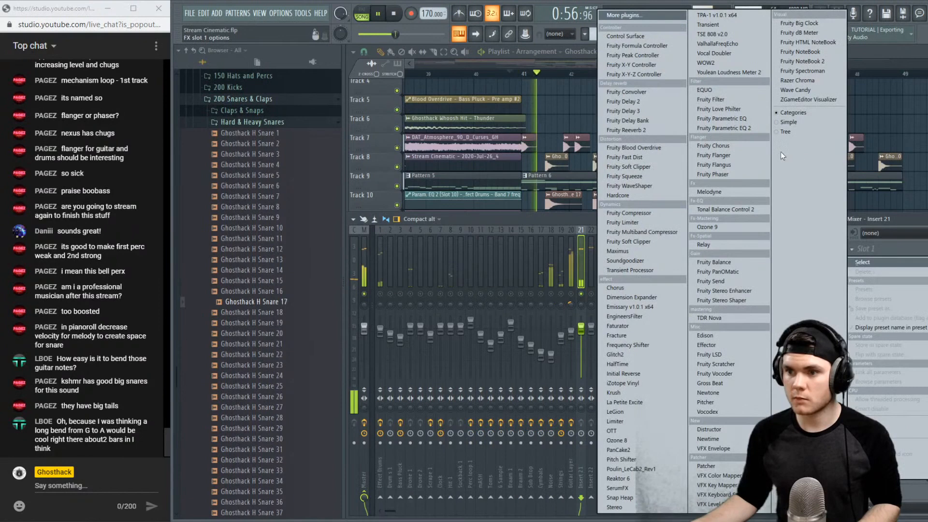
pyautogui.click(751, 131)
pyautogui.click(638, 123)
pyautogui.click(659, 145)
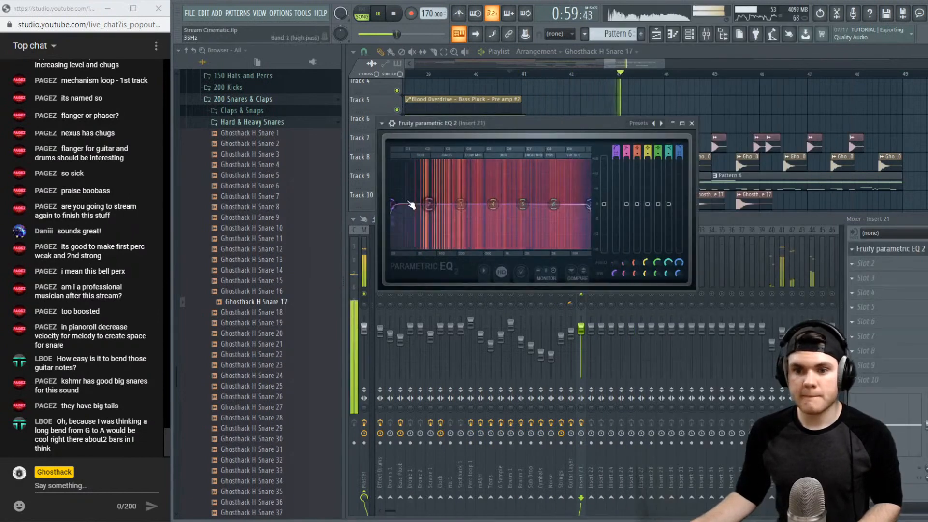
# Adjust the low end of Insert 21's EQ, trying a cut near 152 Hz on band 3 and resetting that band
pyautogui.moveTo(419, 203); pyautogui.dragTo(447, 209)
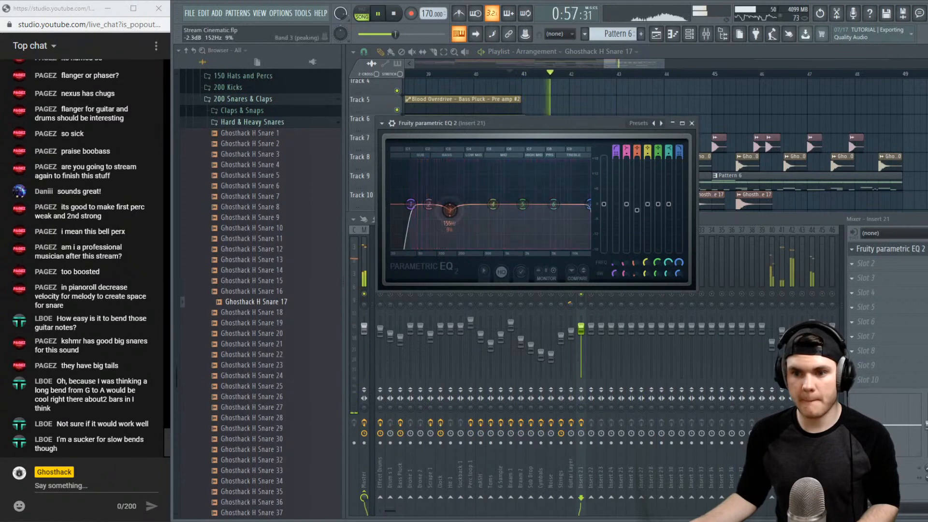
pyautogui.rightClick(449, 211)
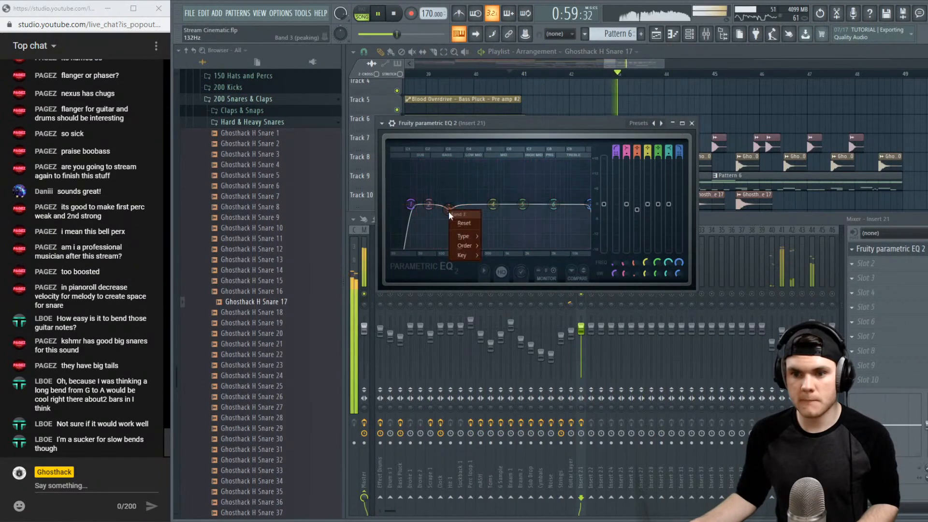
pyautogui.click(460, 222)
# Load Fruity Parametric EQ 2 in the first effect slot of mixer Insert 22
pyautogui.click(707, 219)
pyautogui.click(591, 274)
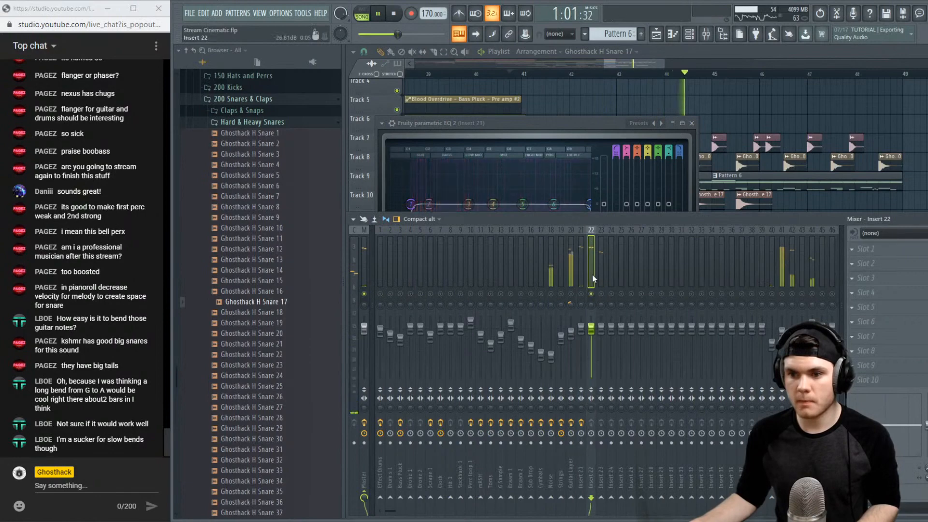
pyautogui.click(858, 254)
pyautogui.click(686, 261)
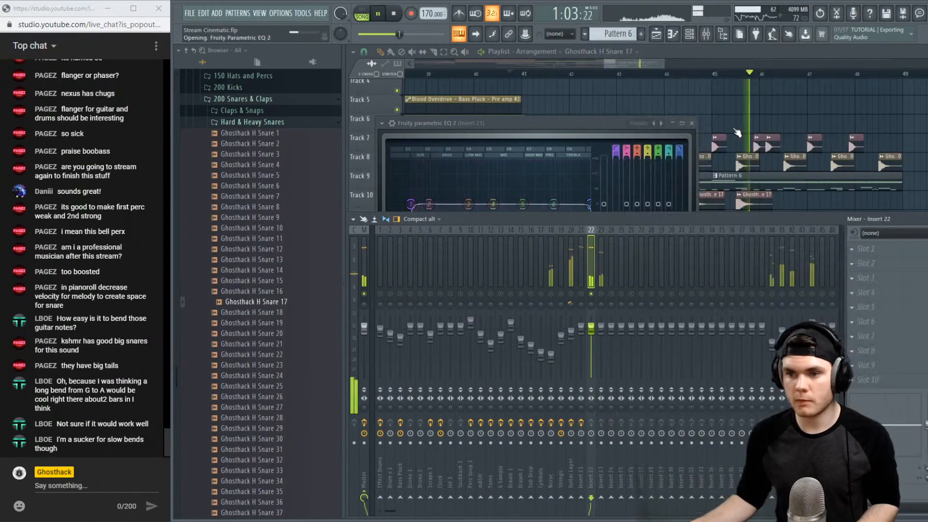
pyautogui.moveTo(594, 267); pyautogui.dragTo(612, 273)
# Load Fruity Parametric EQ 2 on Insert 23, pull its band 1 low shelf fully down at about 125 Hz, and listen
pyautogui.click(609, 296)
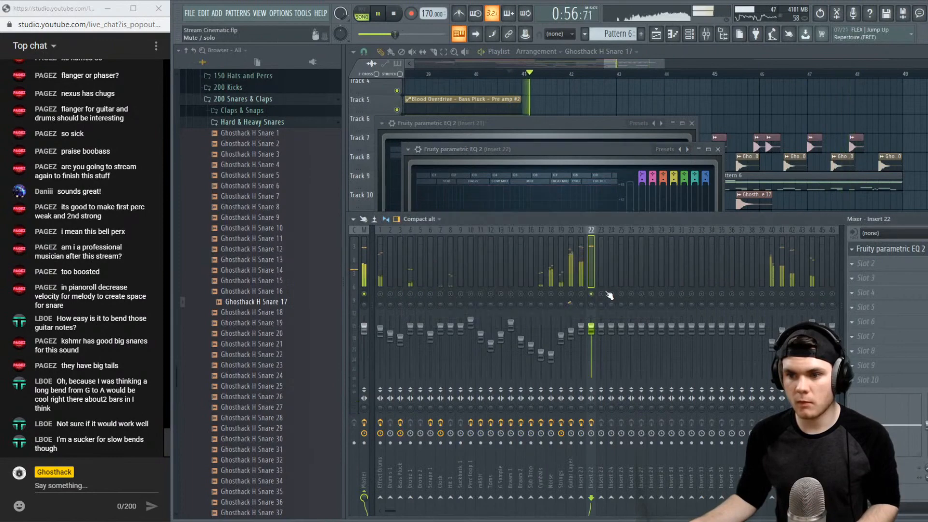
pyautogui.click(601, 284)
pyautogui.click(865, 248)
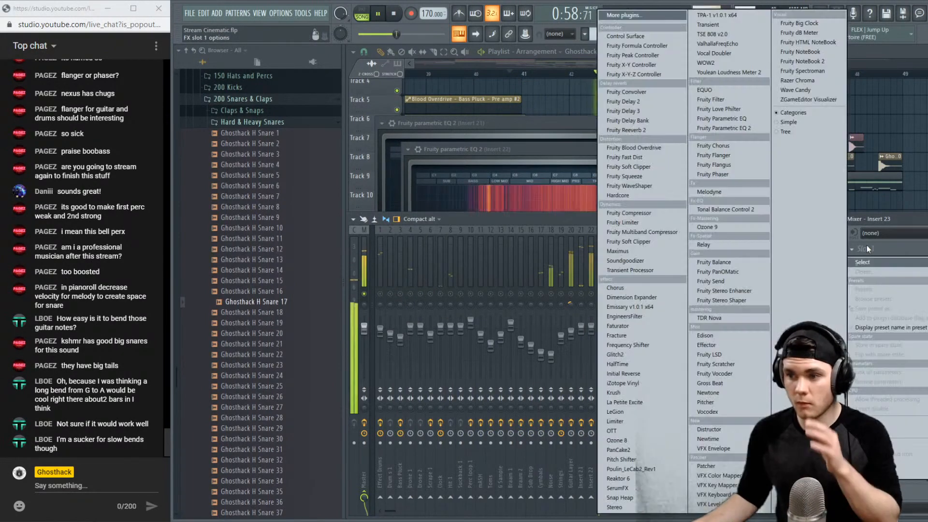
pyautogui.click(750, 128)
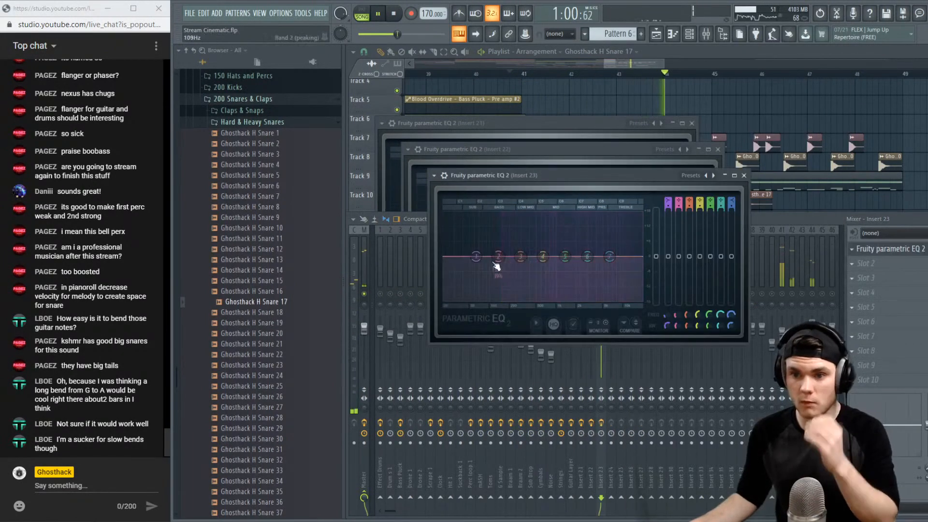
pyautogui.moveTo(476, 257); pyautogui.dragTo(495, 299)
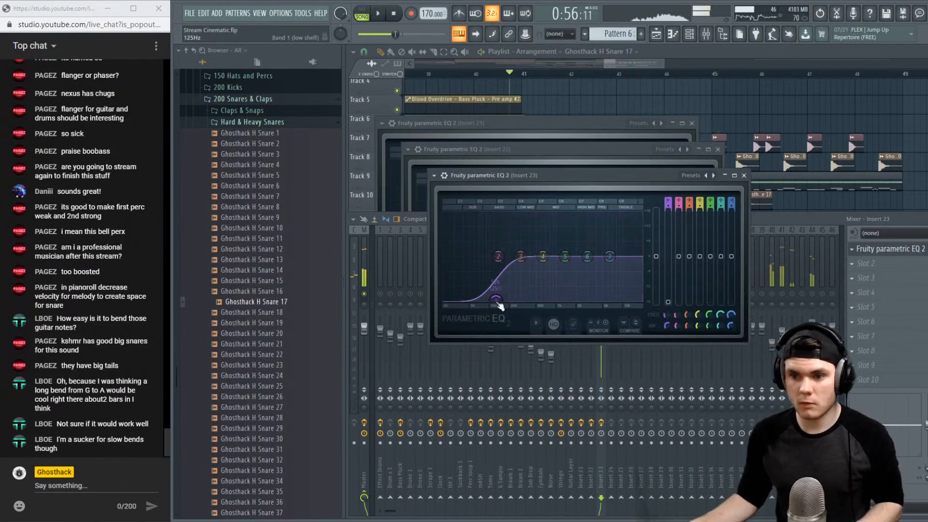
pyautogui.click(759, 232)
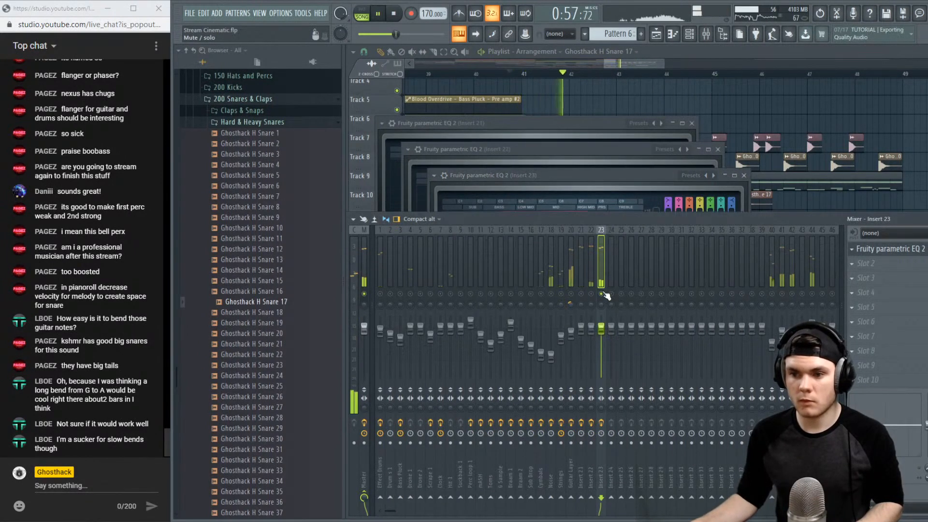
pyautogui.rightClick(604, 294)
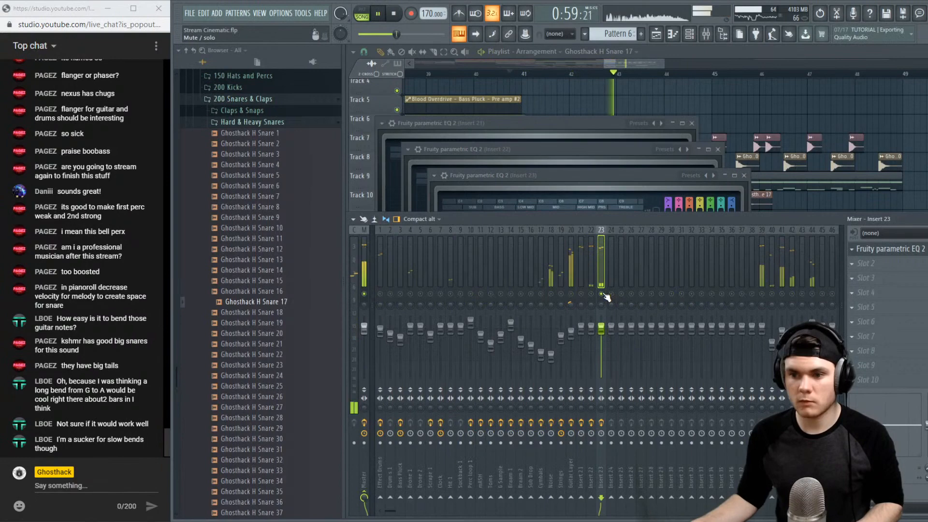
# Load Fruity Reeverb 2 in Insert 23's second slot and adjust its wet level and high cut during playback
pyautogui.click(862, 267)
pyautogui.click(673, 132)
pyautogui.moveTo(698, 227); pyautogui.dragTo(697, 221)
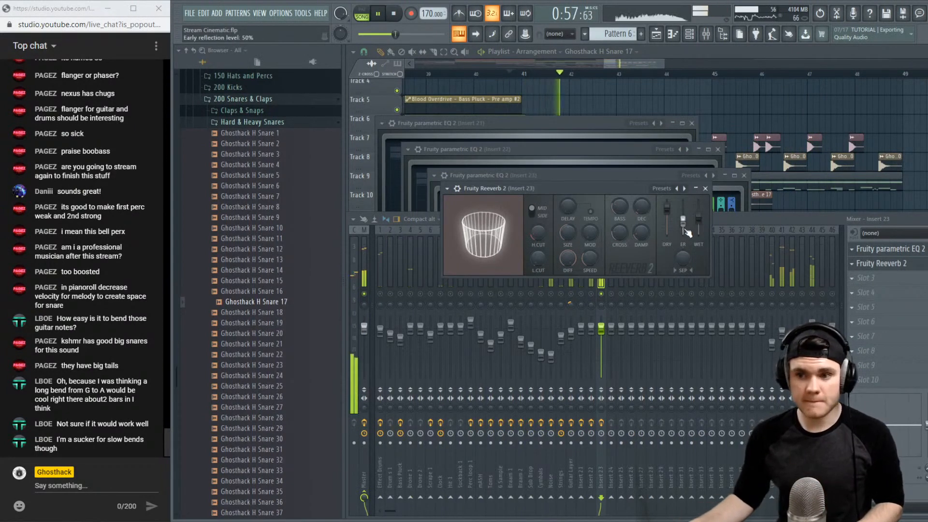
pyautogui.press('space')
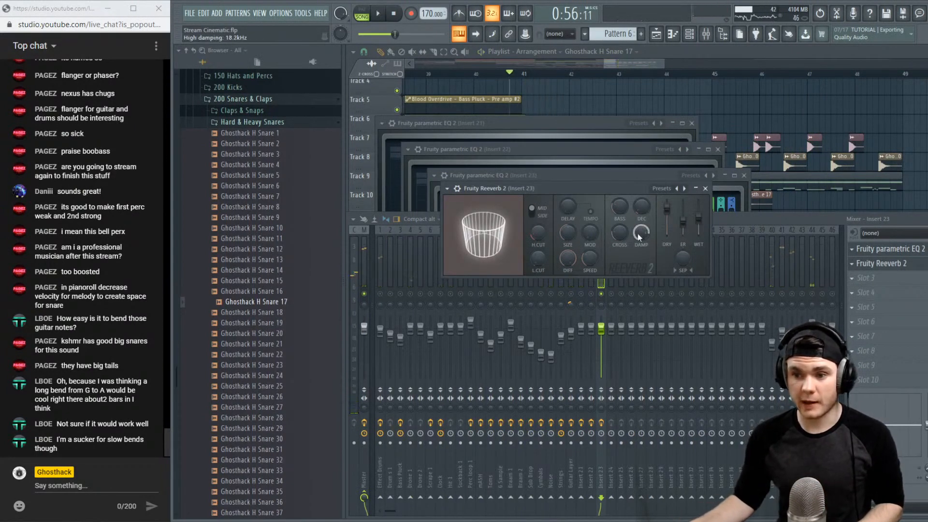
pyautogui.press('space')
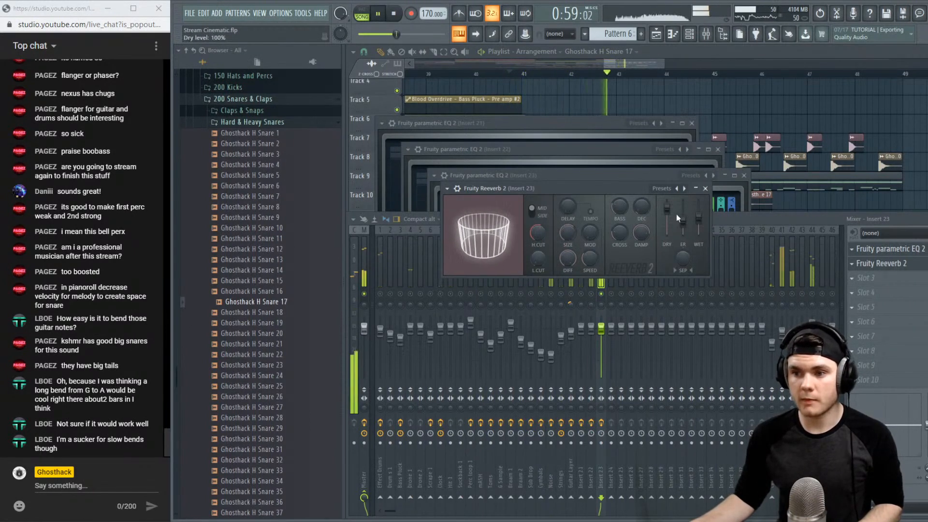
# Try a reverb low cut of about 831 Hz on Insert 23, set the wet level to about 72%, and close the reverb
pyautogui.moveTo(699, 217); pyautogui.dragTo(699, 214)
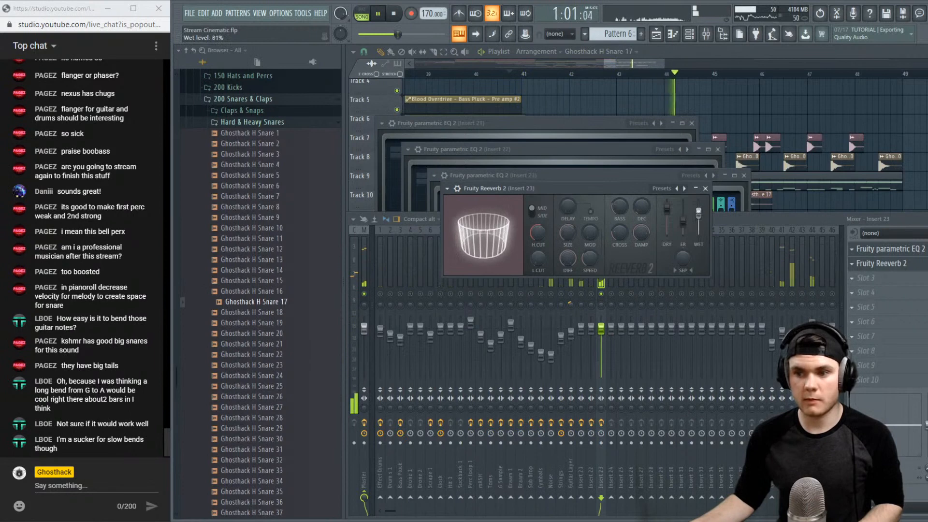
pyautogui.moveTo(537, 259); pyautogui.dragTo(537, 257)
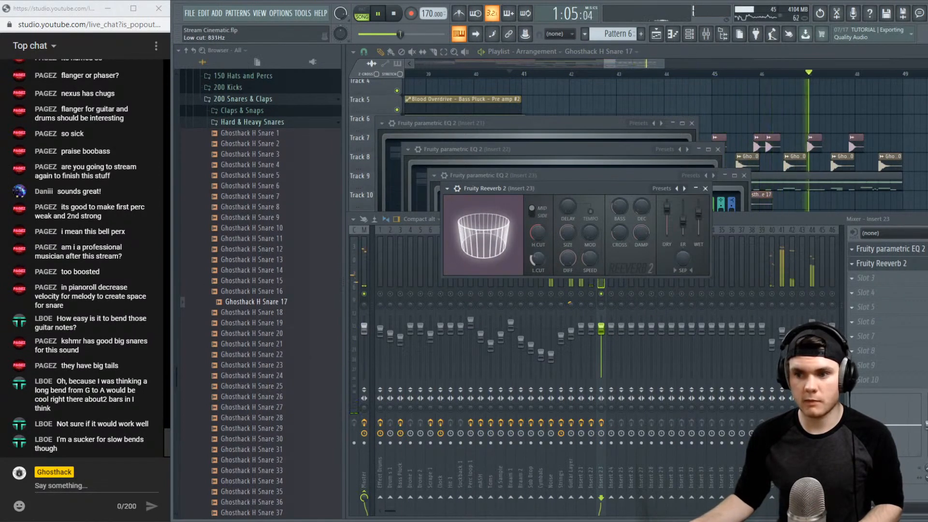
pyautogui.press('space')
pyautogui.press('space')
pyautogui.moveTo(698, 212); pyautogui.dragTo(683, 213)
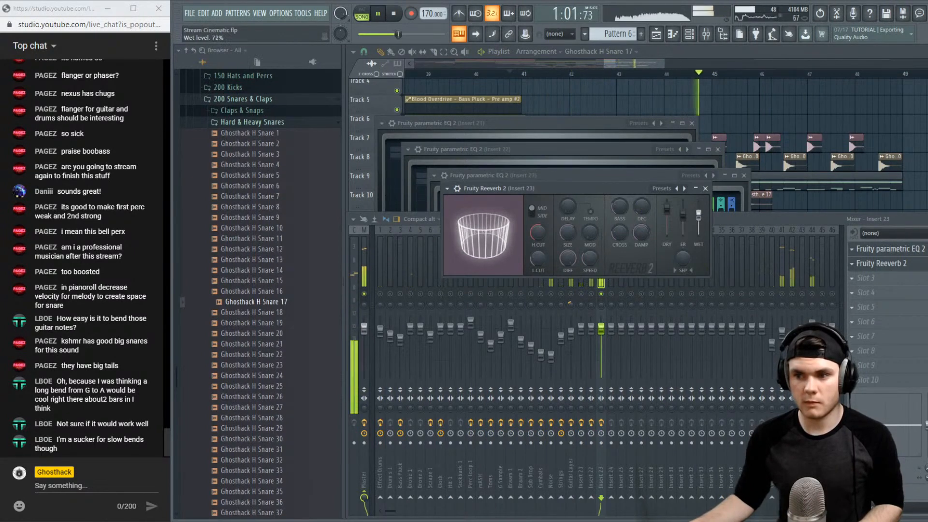
pyautogui.press('space')
pyautogui.click(906, 263)
# Load Fruity WaveShaper in Insert 23's third slot, bend its curve upward, and play the section
pyautogui.click(864, 277)
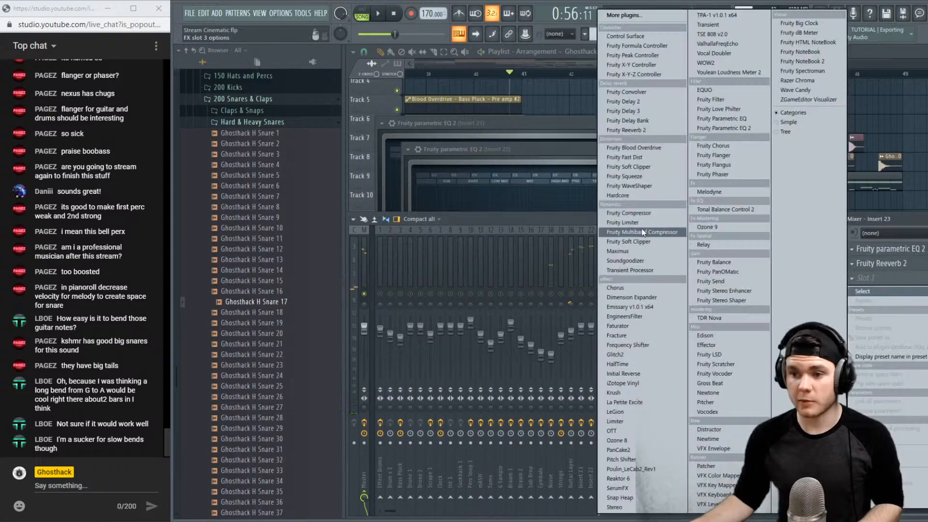
pyautogui.click(628, 186)
pyautogui.press('space')
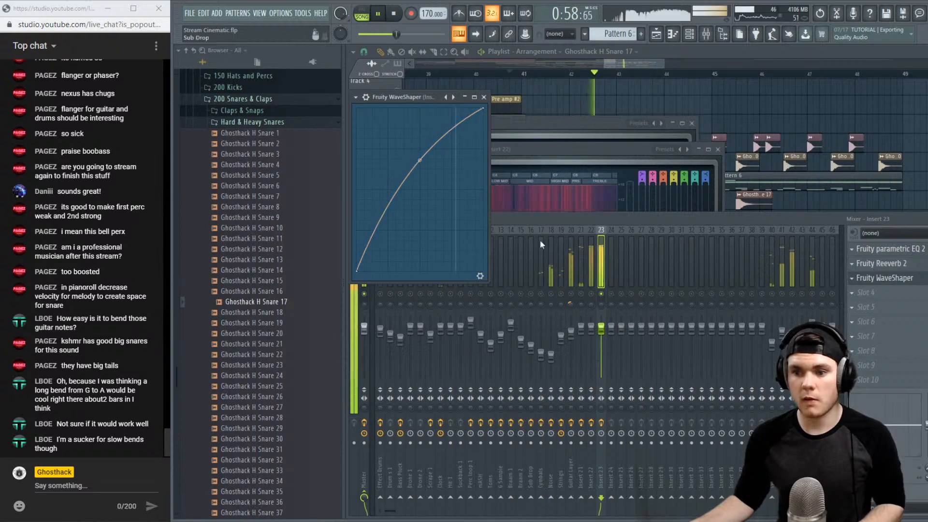
# Lower Insert 23's fader slightly and compare Inserts 22 and 23 in solo
pyautogui.press('space')
pyautogui.click(598, 294)
pyautogui.press('space')
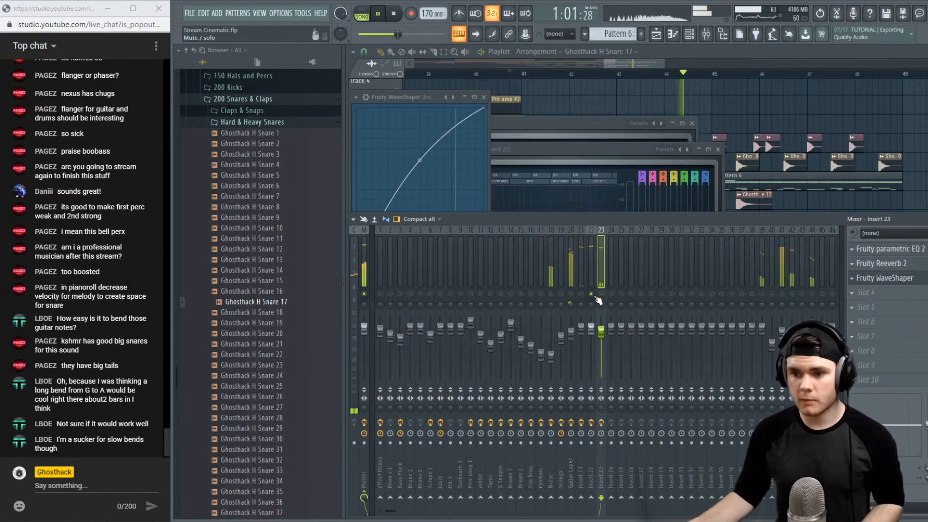
pyautogui.press('space')
pyautogui.keyDown('ctrl'); pyautogui.click(601, 293); pyautogui.keyUp('ctrl')
pyautogui.press('space')
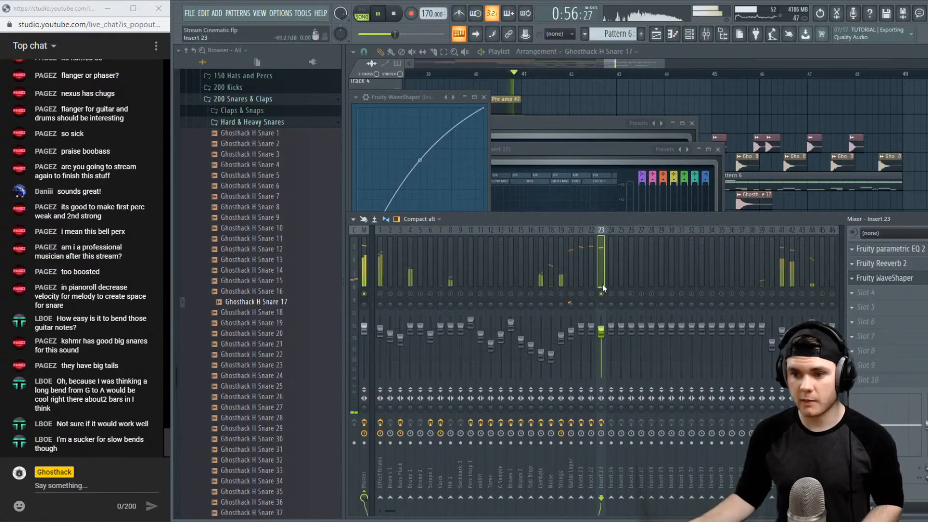
# Change the WaveShaper curve's shape, readjust its tension, and unsolo Insert 23 to hear the full mix
pyautogui.click(468, 116)
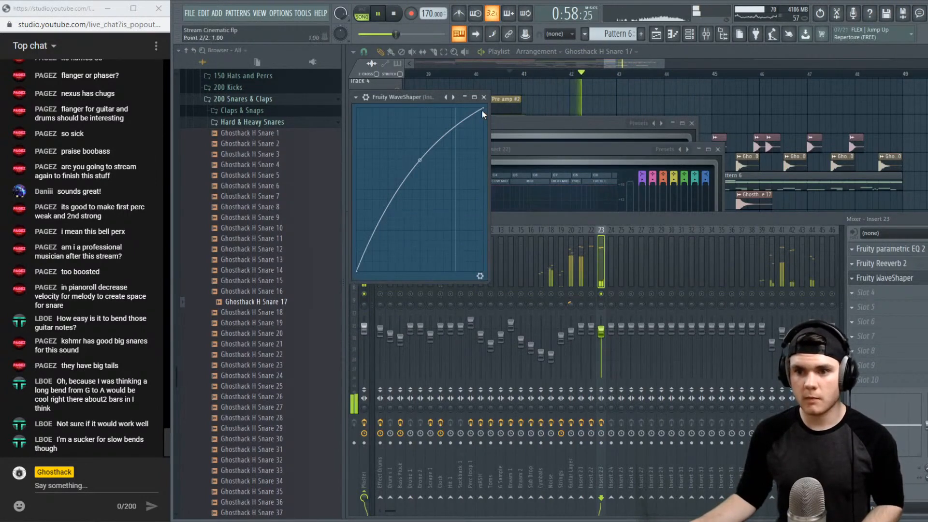
pyautogui.rightClick(482, 109)
pyautogui.click(507, 207)
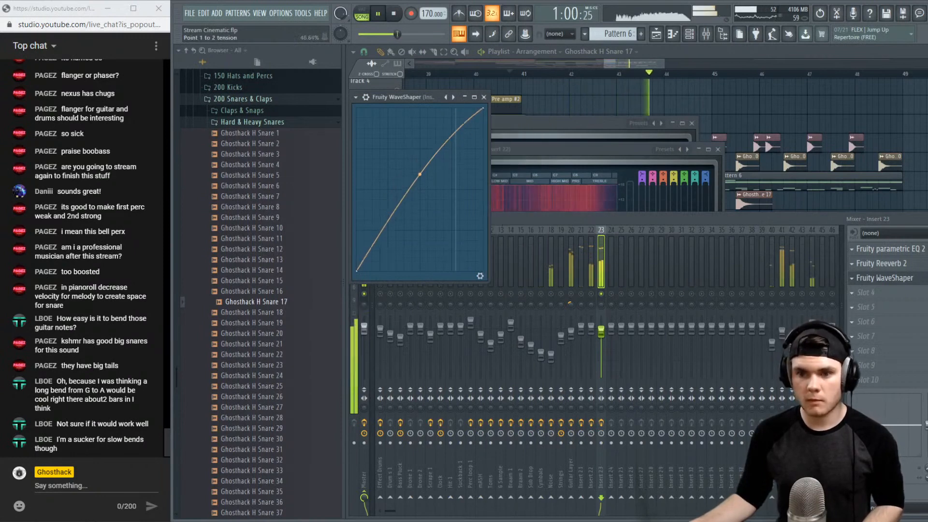
pyautogui.press('space')
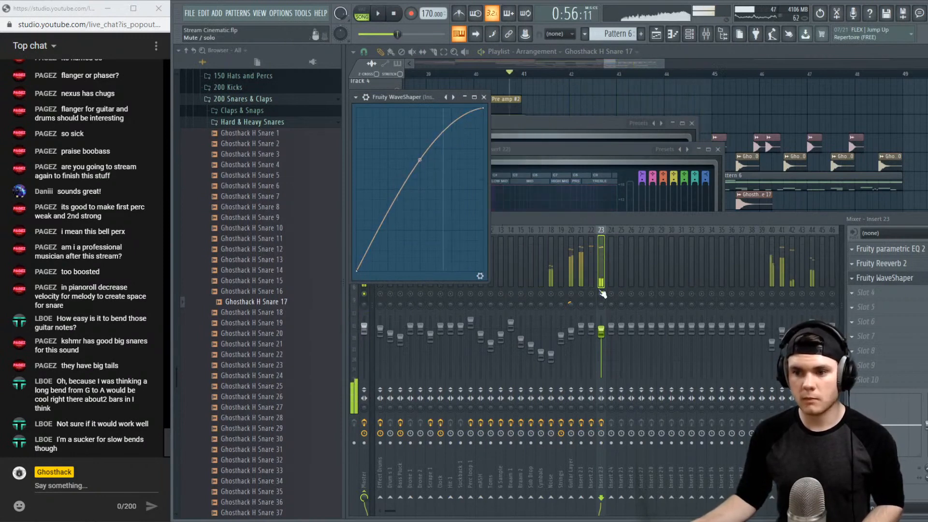
pyautogui.click(601, 293)
pyautogui.press('space')
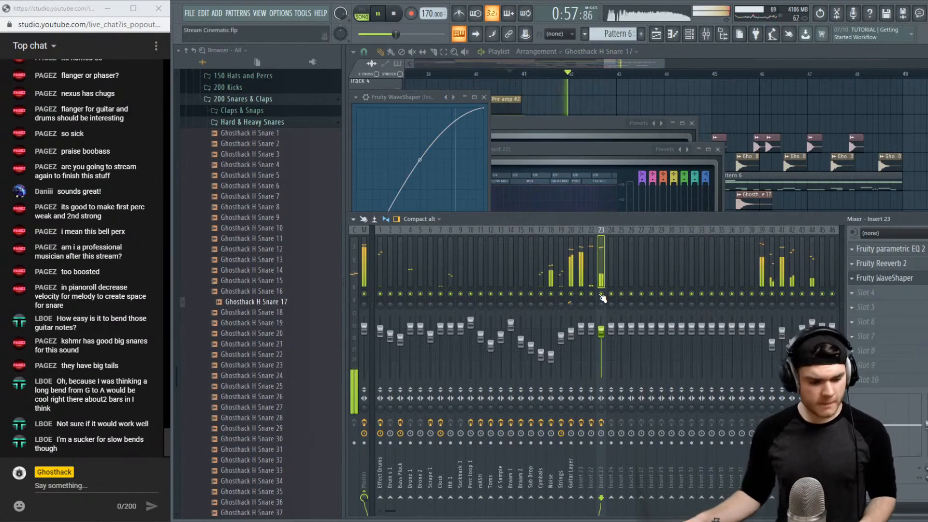
# Reset the WaveShaper tension on Insert 23 and bend the curve upward more gently
pyautogui.click(902, 283)
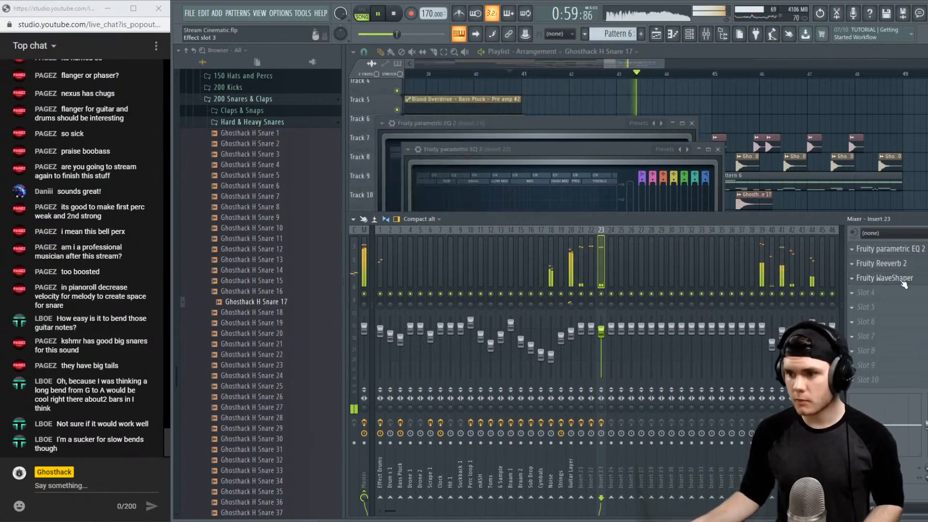
pyautogui.click(902, 282)
pyautogui.rightClick(420, 163)
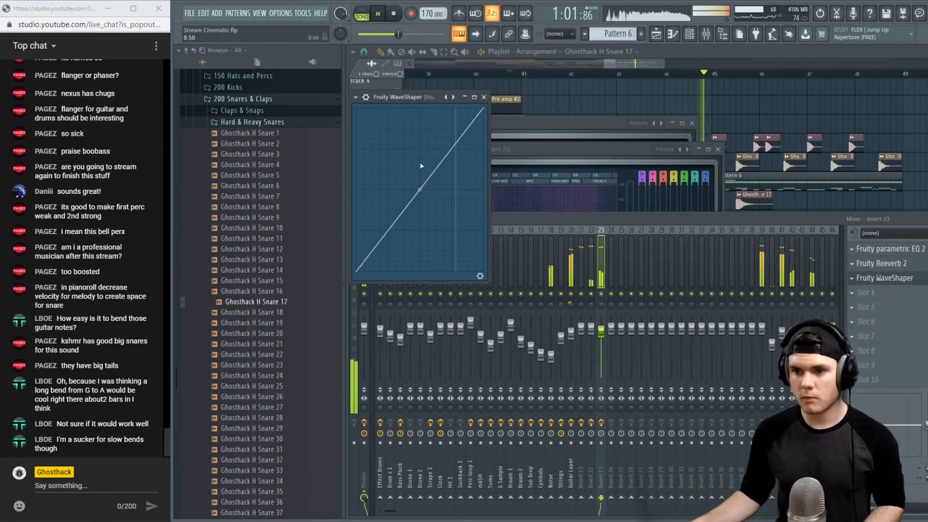
pyautogui.moveTo(419, 189); pyautogui.dragTo(419, 168)
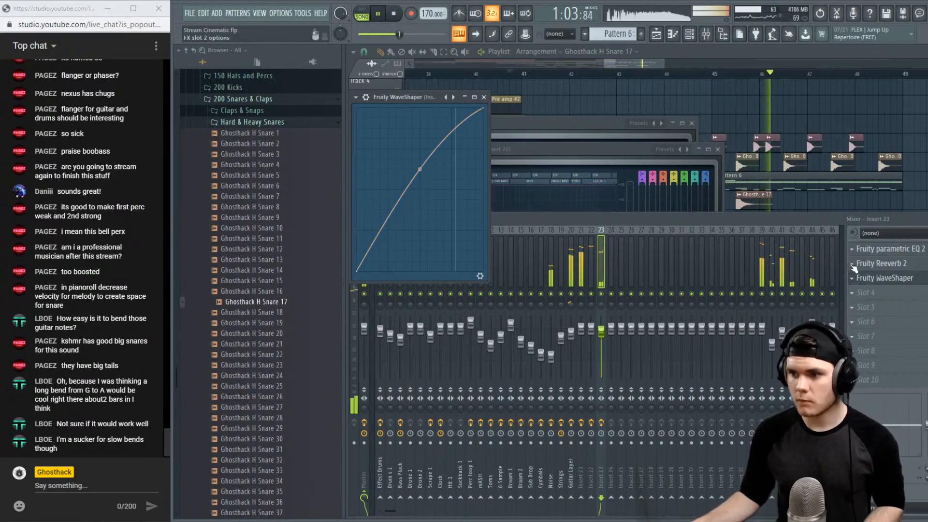
# Load a second Fruity Parametric EQ 2 in Insert 23's fourth slot, roll off the highs, and dip bands 4 and 5 slightly
pyautogui.press('space')
pyautogui.click(861, 292)
pyautogui.click(715, 128)
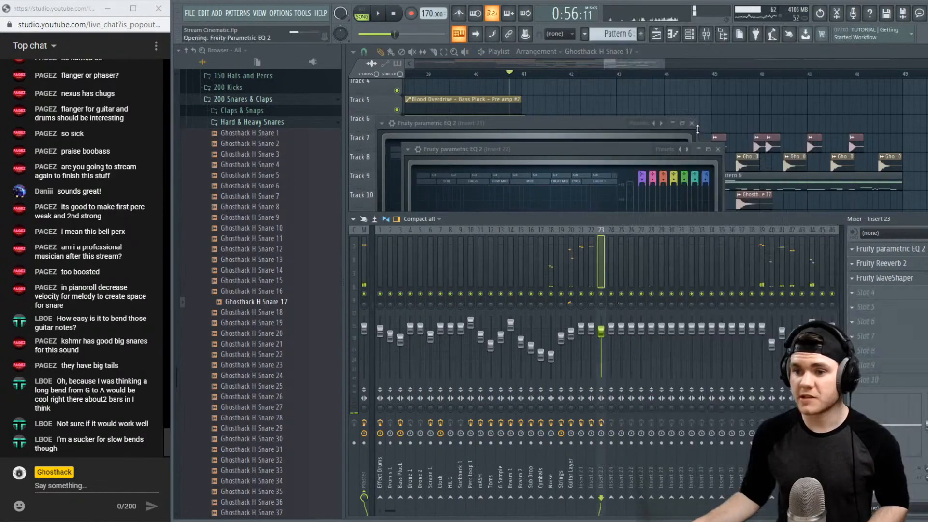
pyautogui.press('space')
pyautogui.moveTo(549, 202); pyautogui.dragTo(577, 230)
pyautogui.moveTo(500, 191); pyautogui.dragTo(474, 194)
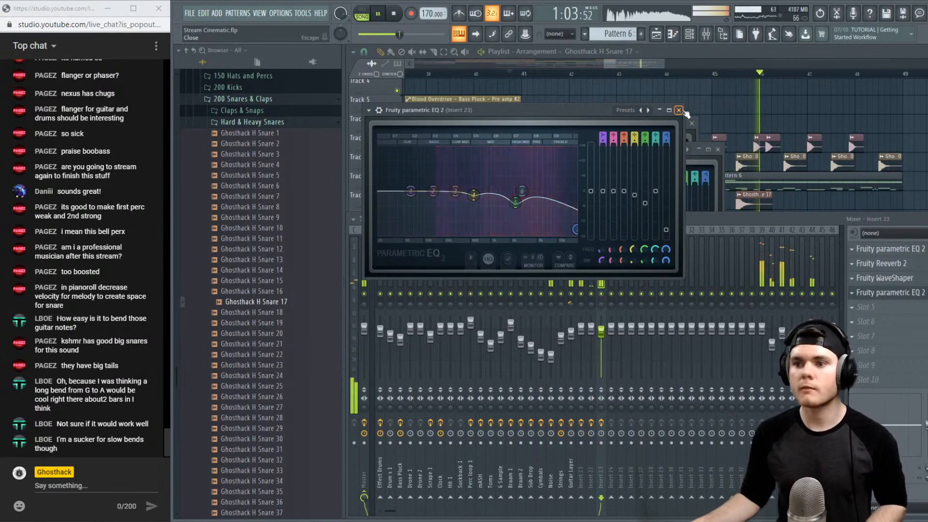
# Return to the playlist, extend the Ghosthack H Snare 17 hits on Track 10 through bars 46 to 48, and stop playback
pyautogui.click(682, 59)
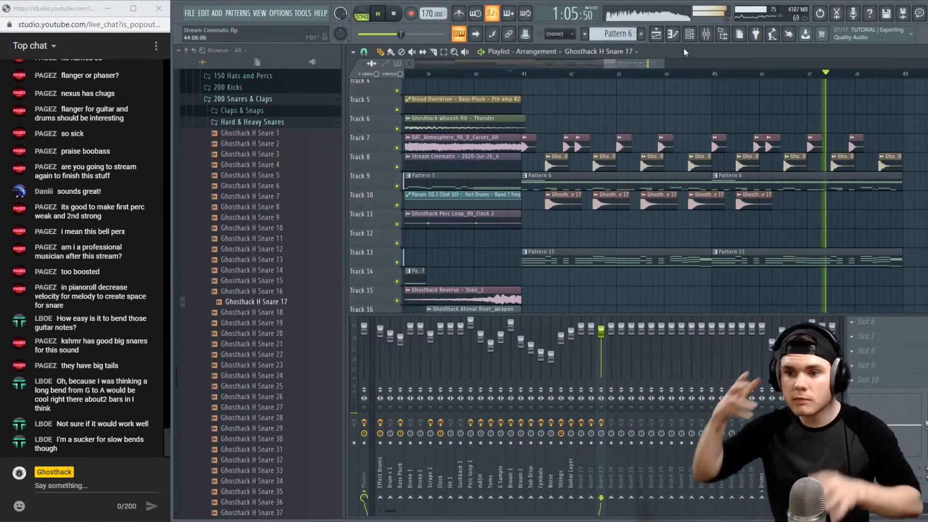
pyautogui.press('space')
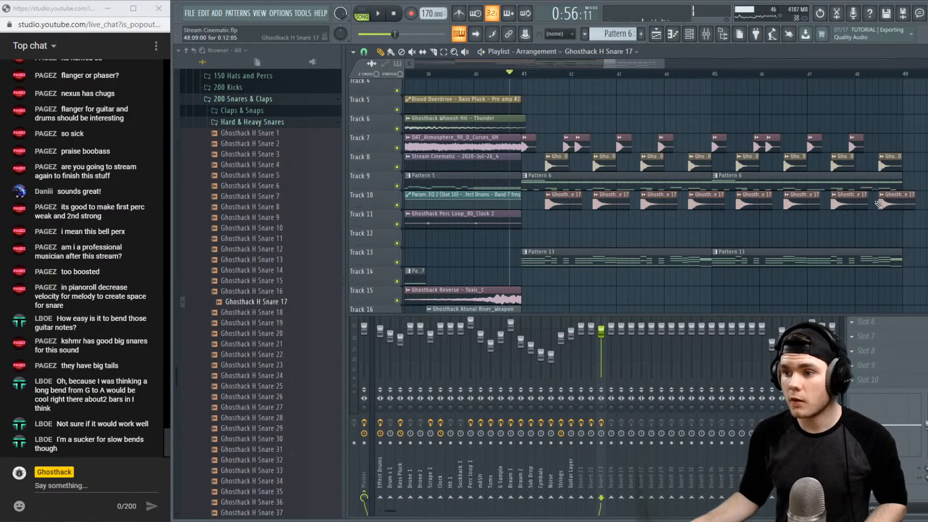
# Play the full arrangement from bar 41 through the kick and snare hits, stop playback, and glance at the OBS stream window
pyautogui.press('space')
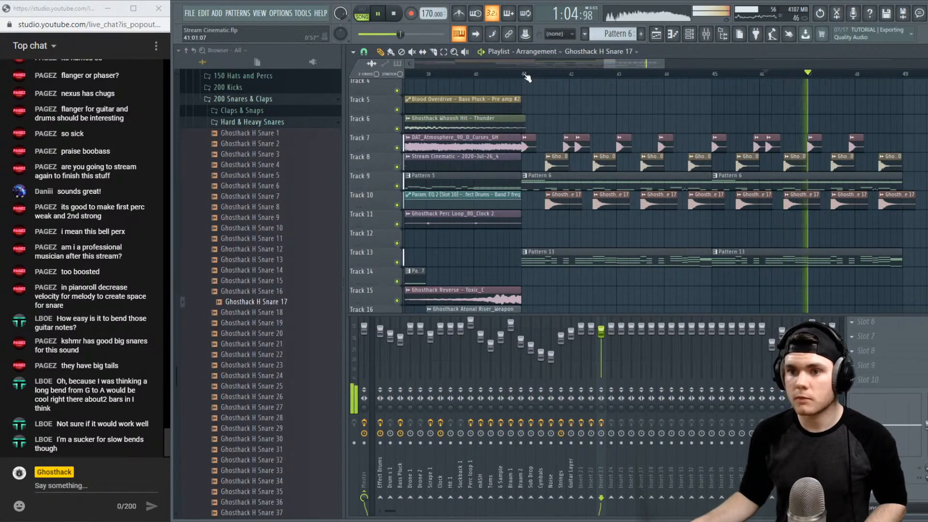
pyautogui.click(526, 74)
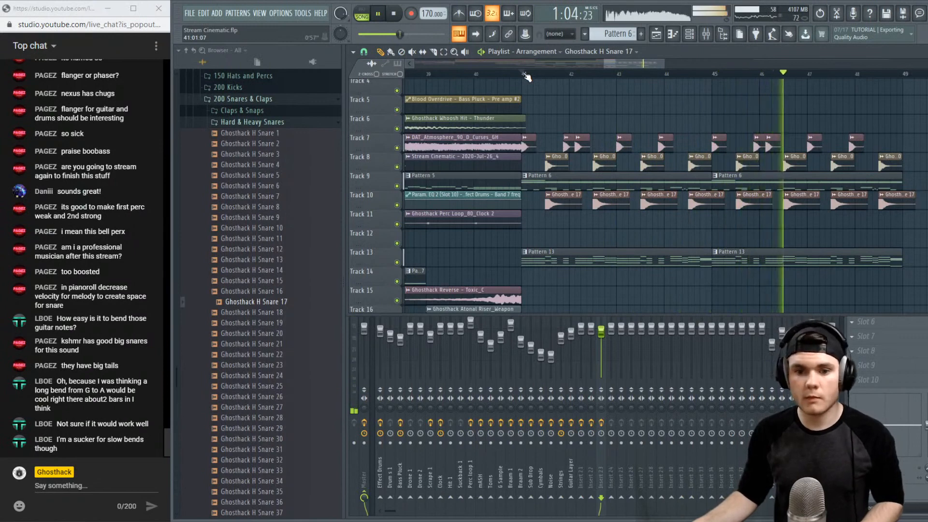
pyautogui.press('space')
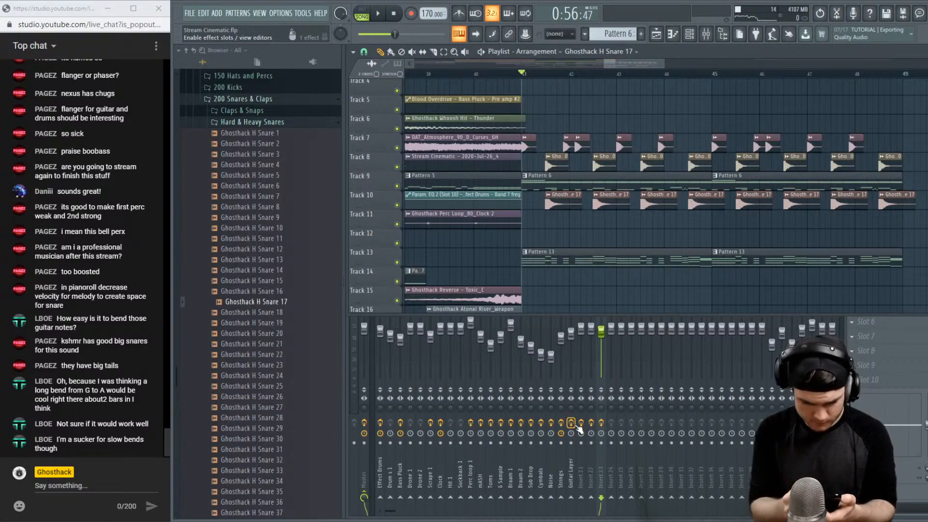
pyautogui.hotkey('alt', 'Tab')
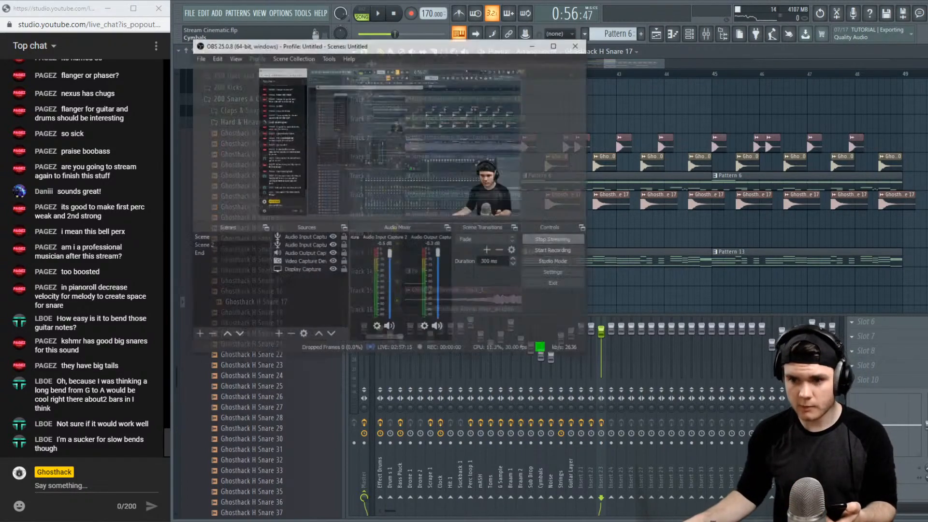
pyautogui.press('super+Down')
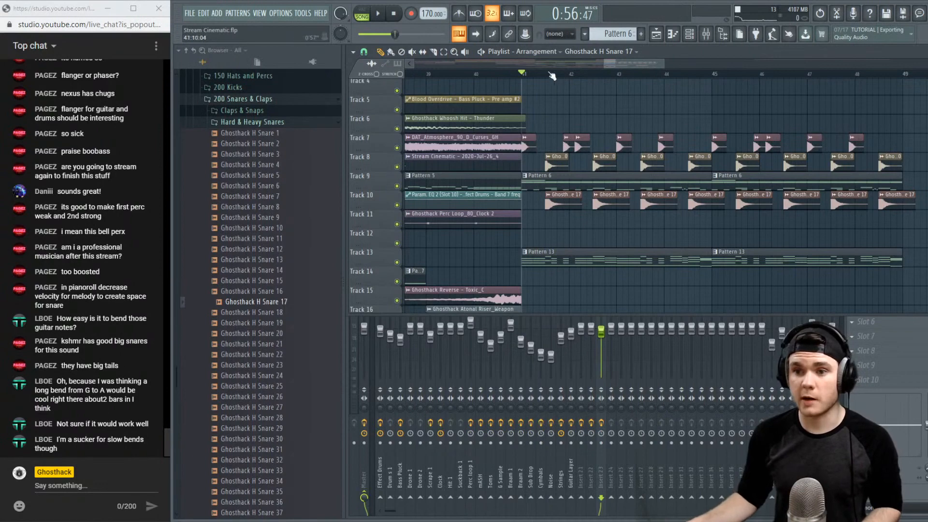
# Play the section from bar 41 and solo the kick's mixer track, Insert 21
pyautogui.press('space')
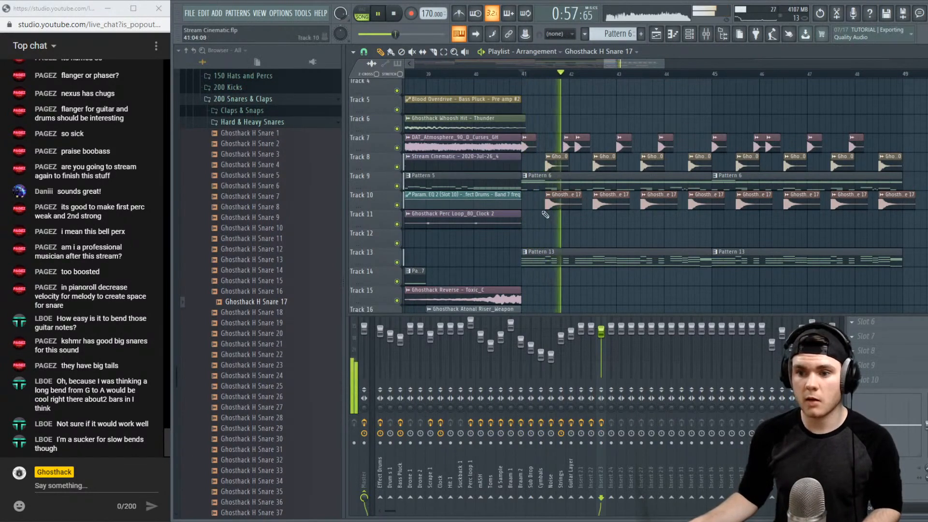
pyautogui.click(604, 335)
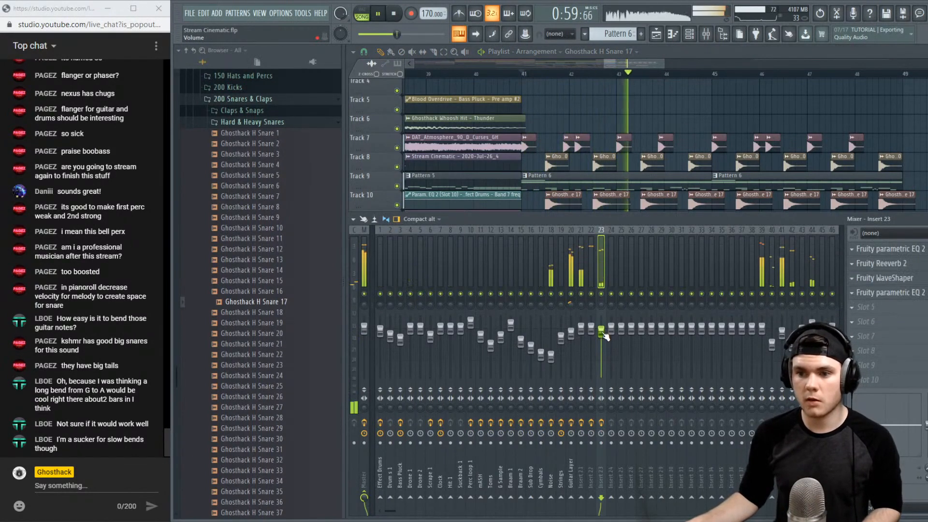
pyautogui.rightClick(581, 294)
pyautogui.click(581, 280)
pyautogui.press('space')
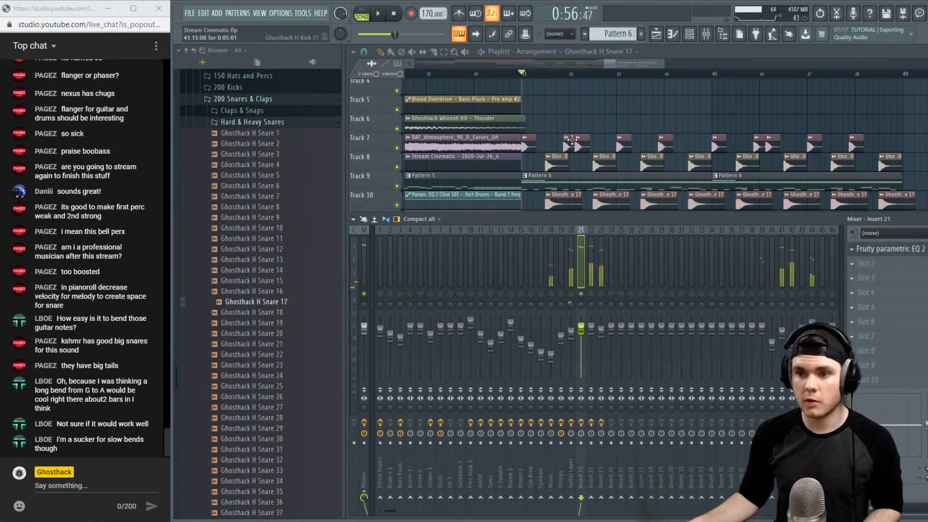
pyautogui.press('space')
# Try lowering the Pogo effect on the Ghosthack H Kick 31 sample and compare it in the full mix and soloed
pyautogui.doubleClick(534, 146)
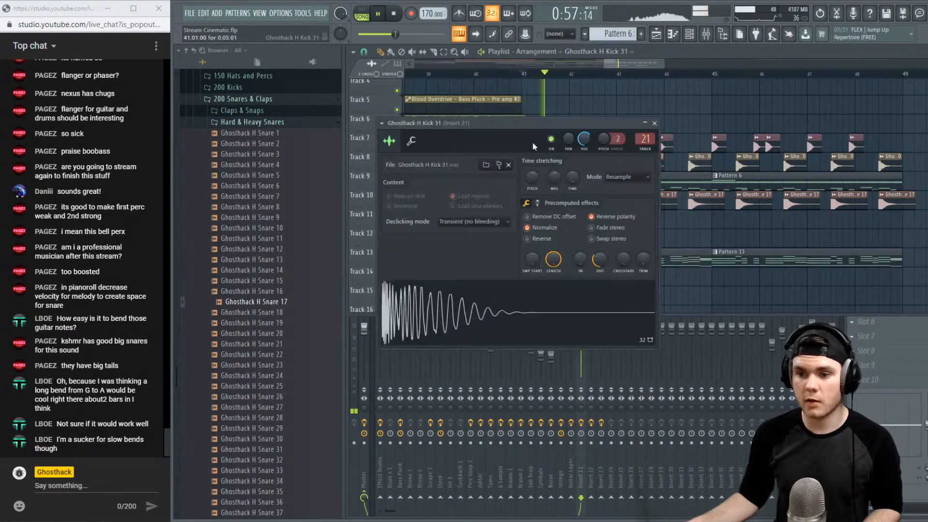
pyautogui.click(537, 203)
pyautogui.moveTo(643, 259); pyautogui.dragTo(643, 288)
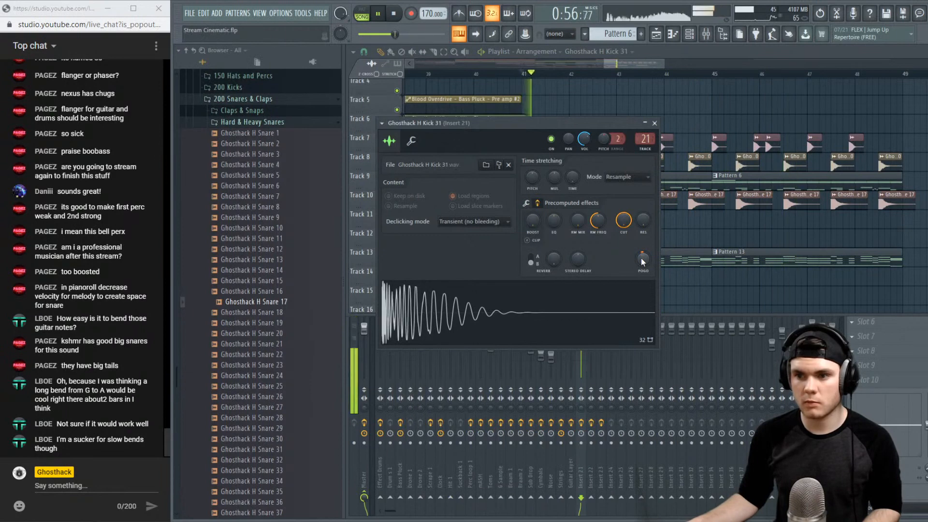
pyautogui.click(583, 361)
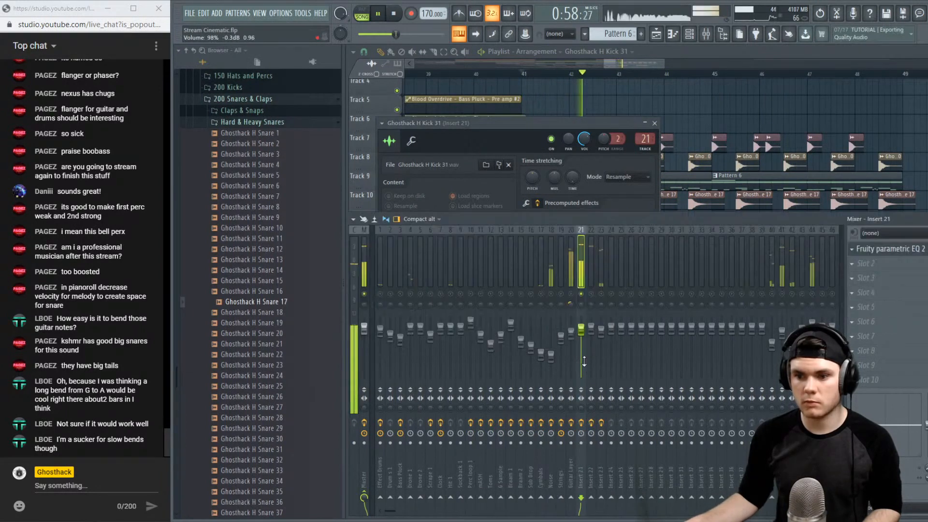
pyautogui.rightClick(581, 294)
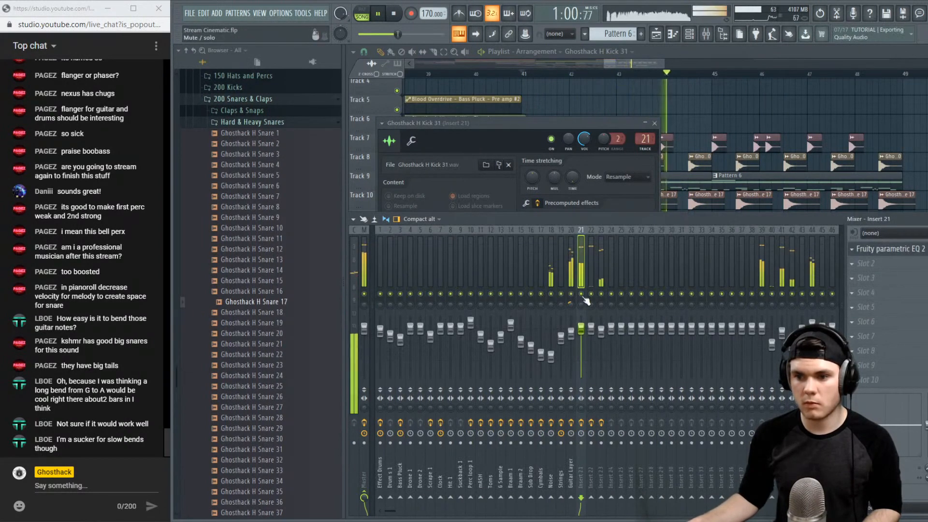
pyautogui.rightClick(581, 294)
# Set band 7 of Insert 21's Fruity Parametric EQ 2 near 10611 Hz and return the kick's Pogo effect to neutral
pyautogui.click(860, 250)
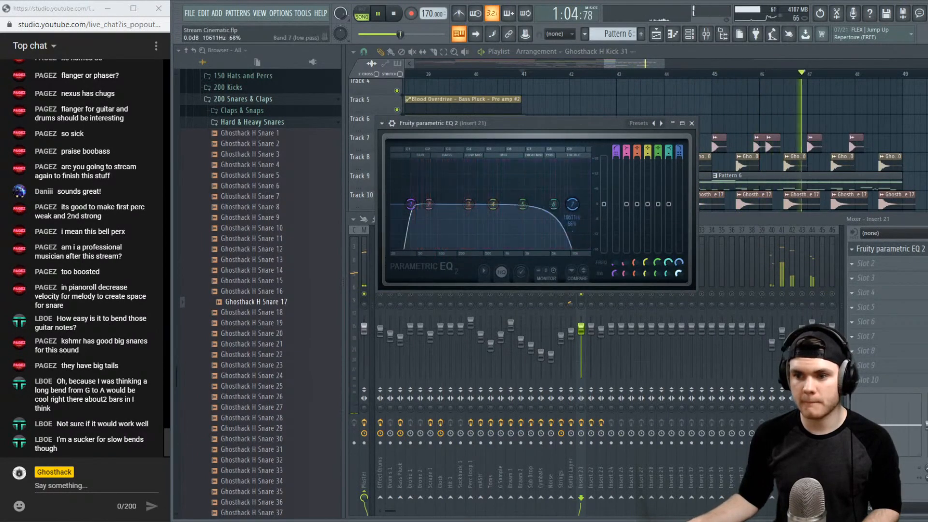
pyautogui.doubleClick(719, 138)
pyautogui.press('space')
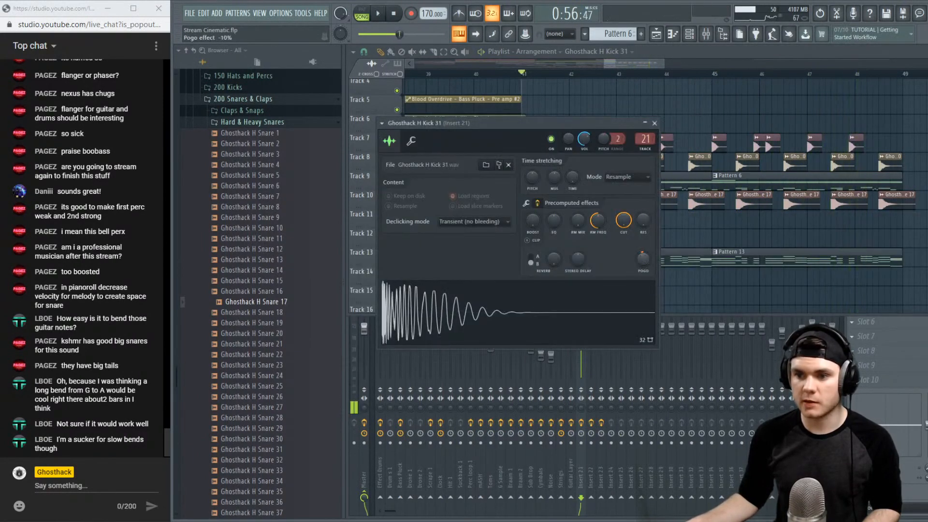
pyautogui.moveTo(642, 259); pyautogui.dragTo(642, 256)
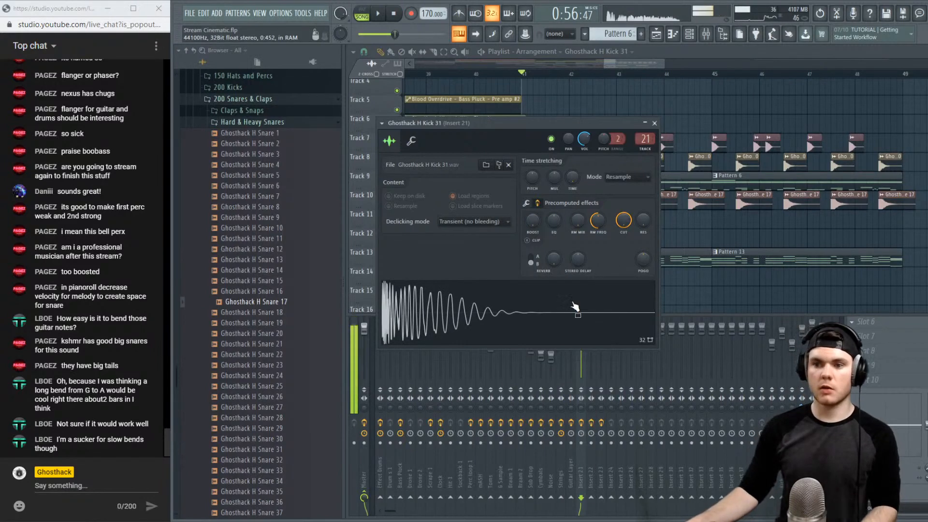
# Play the soloed kick and raise the band 7 low-pass cutoff in Insert 21's Fruity Parametric EQ 2 to the upper end
pyautogui.press('space')
pyautogui.press('F9')
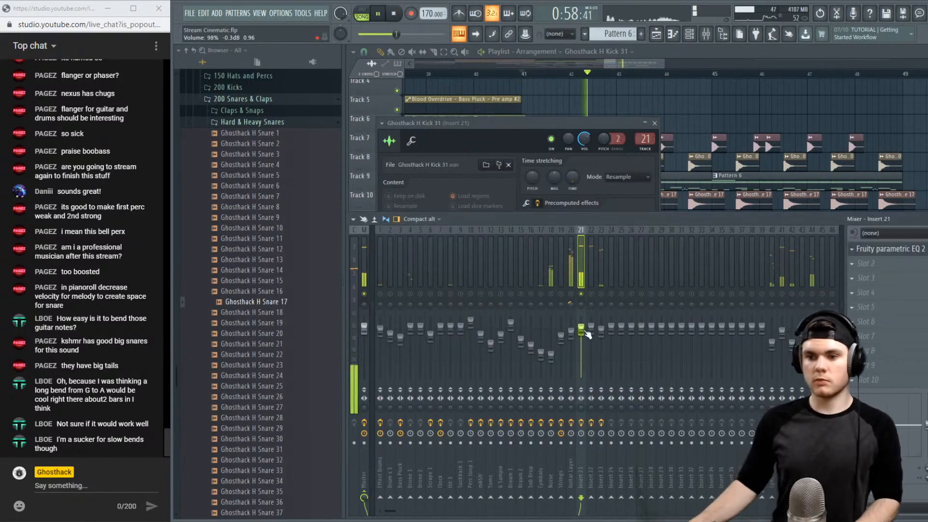
pyautogui.click(886, 249)
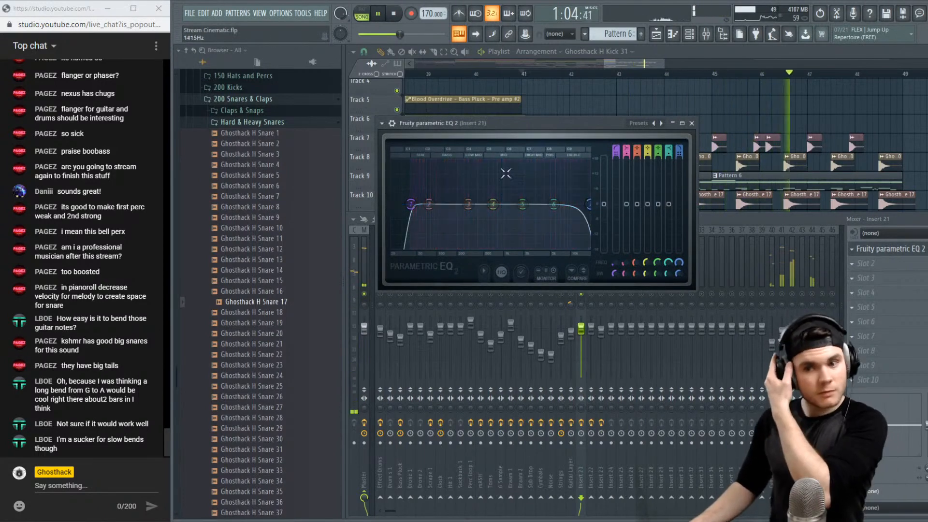
pyautogui.moveTo(468, 204)
pyautogui.mouseDown()
pyautogui.moveTo(442, 187)
pyautogui.moveTo(478, 191)
pyautogui.moveTo(481, 204)
pyautogui.mouseUp()
pyautogui.click(692, 123)
pyautogui.press('space')
# Collapse the snare sample folders in the browser and open the Hard & Heavy Kicks folder inside 200 Kicks
pyautogui.click(258, 121)
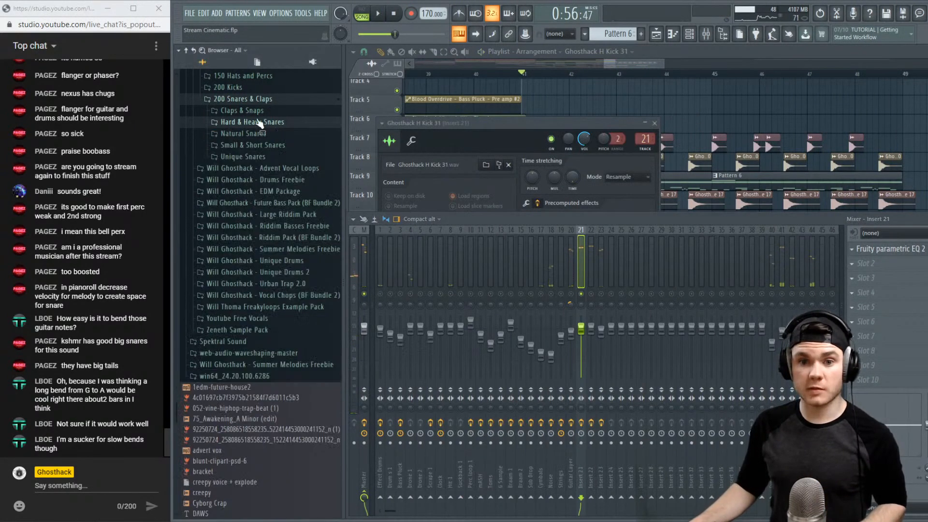
pyautogui.click(258, 99)
pyautogui.scroll(4, 257, 145)
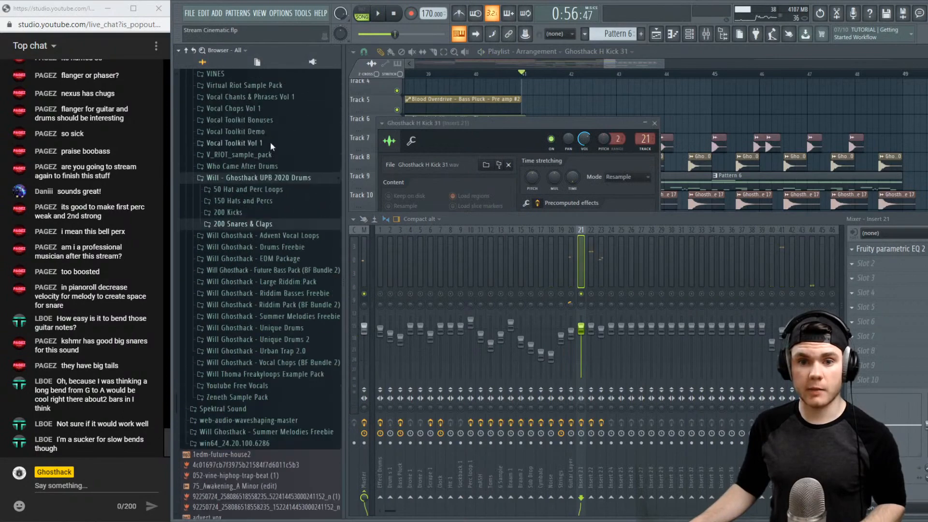
pyautogui.click(256, 215)
pyautogui.click(273, 238)
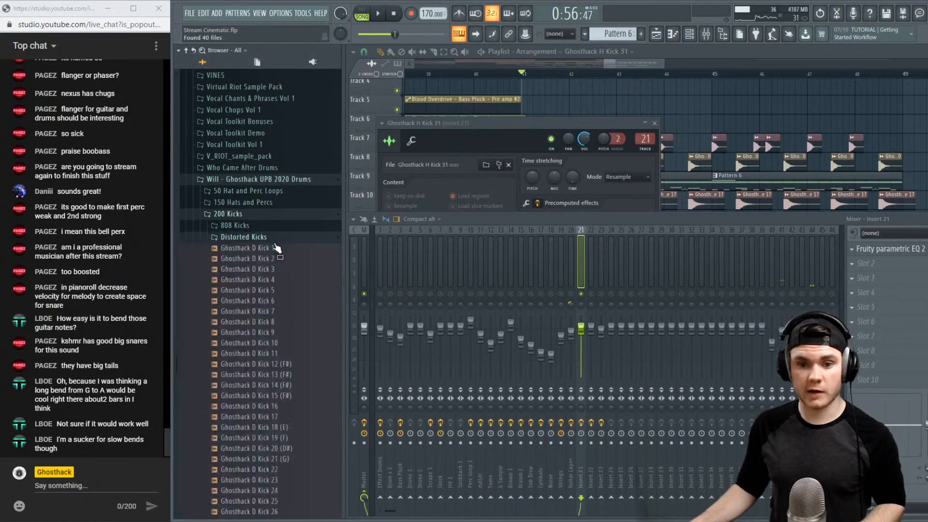
pyautogui.click(272, 237)
pyautogui.click(275, 249)
# Audition several Hard & Heavy kicks, including Ghosthack H Kick 15 and Ghosthack H Kick 12
pyautogui.click(291, 323)
pyautogui.click(291, 376)
pyautogui.click(294, 397)
pyautogui.click(290, 408)
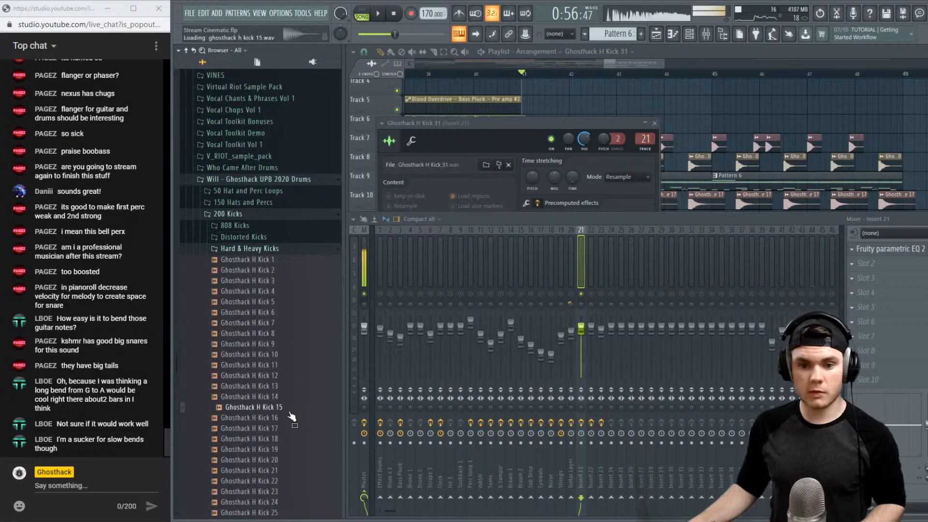
pyautogui.click(290, 376)
# Try Ghosthack H Kick 12 as the replacement sample in the Insert 21 kick channel and play it from bar 41
pyautogui.click(679, 53)
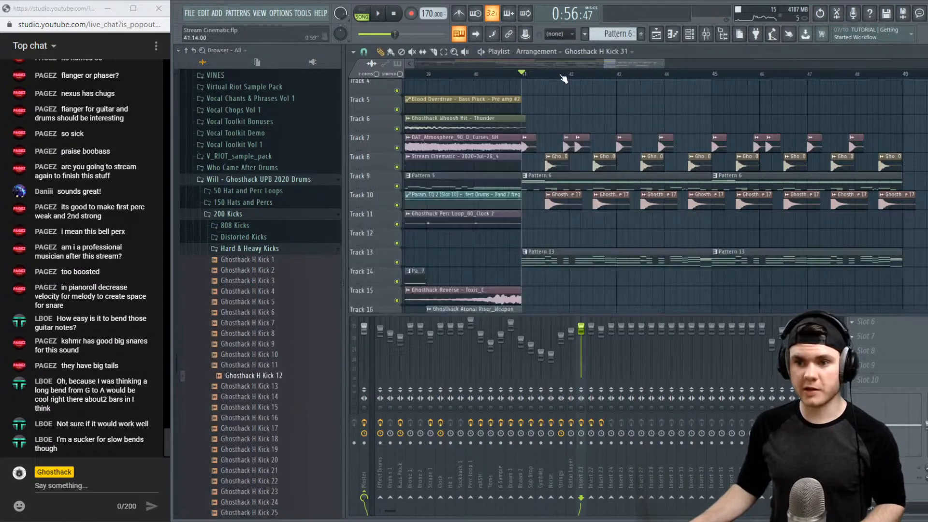
pyautogui.scroll(3, 544, 78)
pyautogui.press('space')
pyautogui.doubleClick(507, 143)
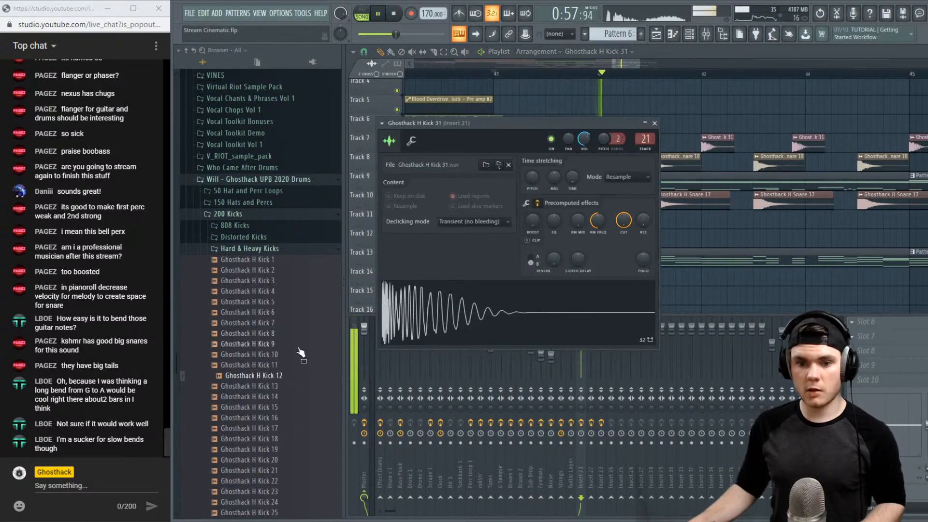
pyautogui.press('space')
pyautogui.click(290, 377)
pyautogui.moveTo(291, 384); pyautogui.dragTo(482, 320)
pyautogui.press('space')
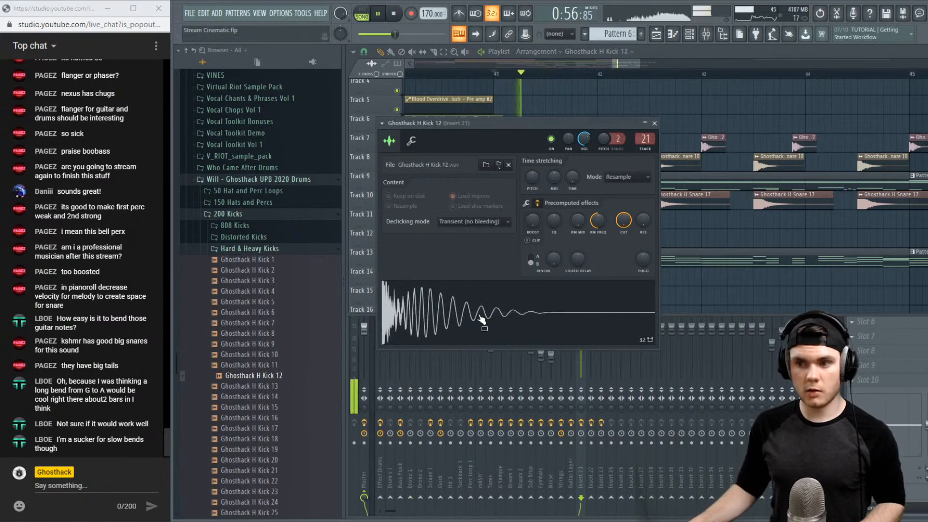
pyautogui.press('space')
# Try Ghosthack H Kick 15 as the sample in the Insert 21 kick channel and listen to it
pyautogui.click(286, 407)
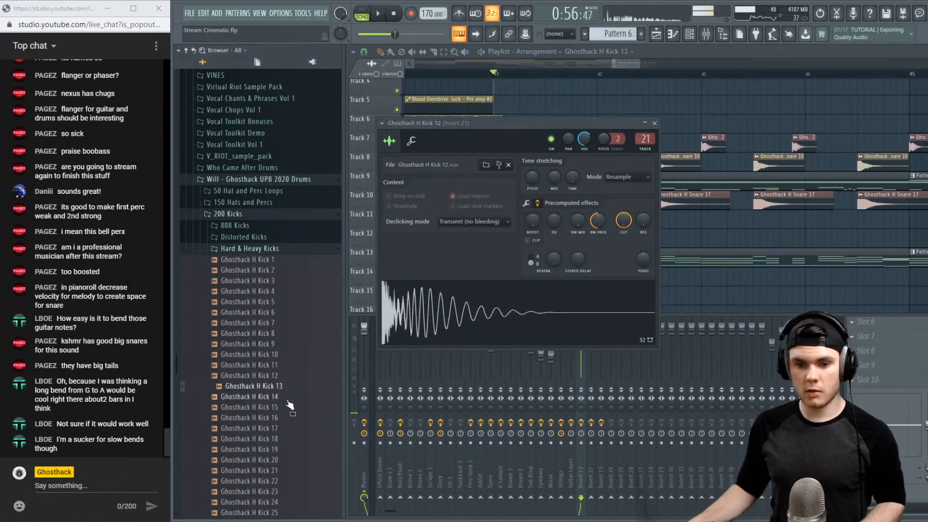
pyautogui.moveTo(284, 408); pyautogui.dragTo(427, 314)
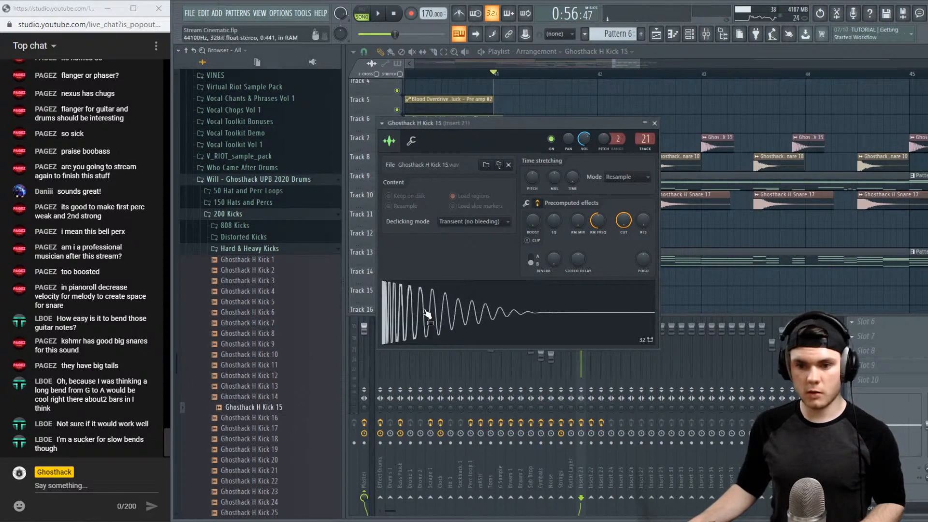
pyautogui.press('space')
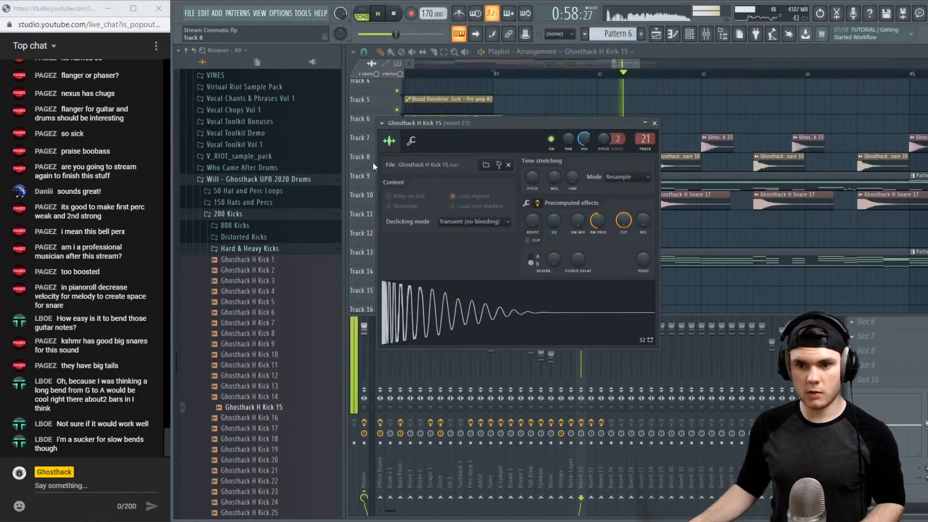
pyautogui.press('space')
# Unsolo Insert 21 and play the new kick with the full mix in the playlist from bar 41
pyautogui.click(667, 55)
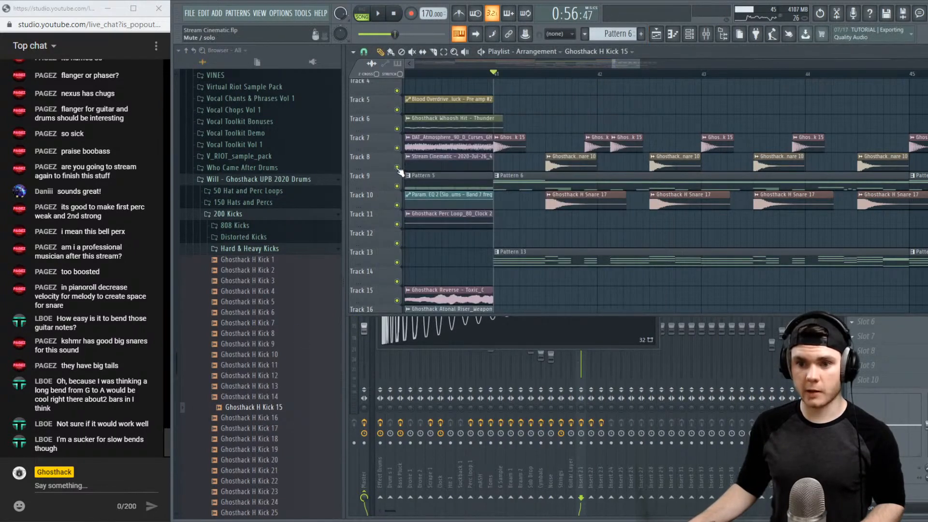
pyautogui.click(584, 366)
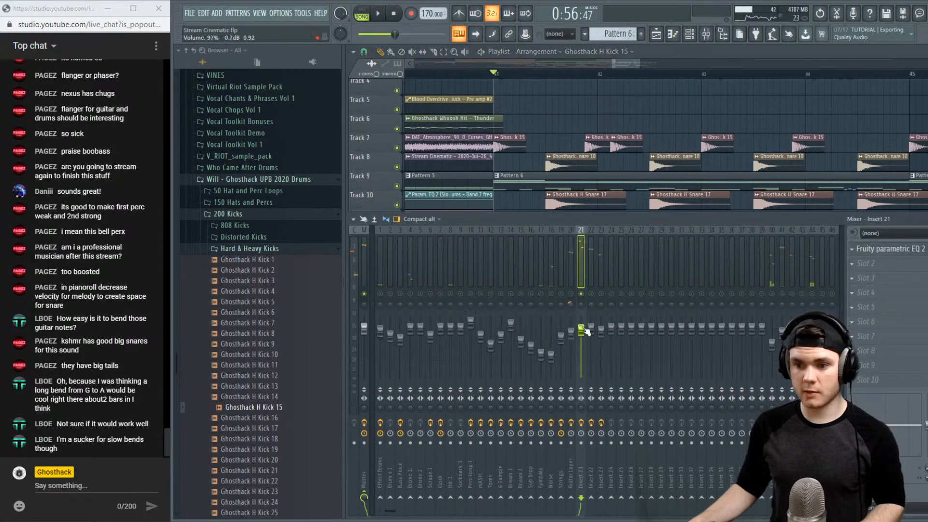
pyautogui.press('space')
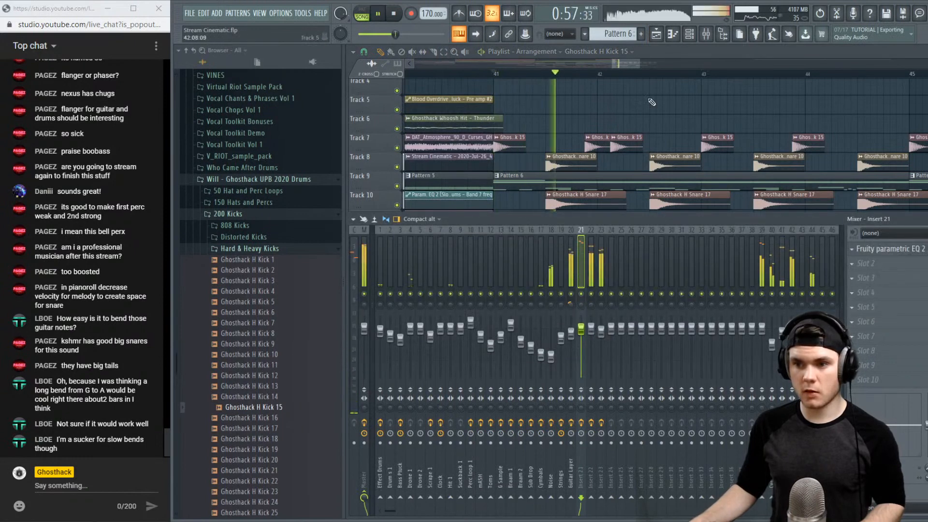
pyautogui.click(653, 52)
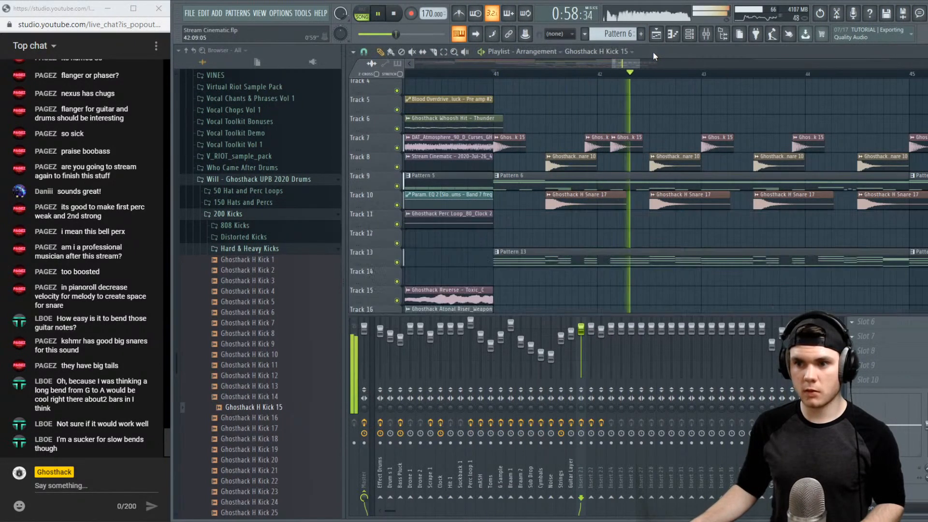
pyautogui.press('space')
# Audition Ghosthack H Kick 16 and 17, and replace the kick channel's sample with Ghosthack H Kick 17
pyautogui.doubleClick(506, 141)
pyautogui.click(289, 419)
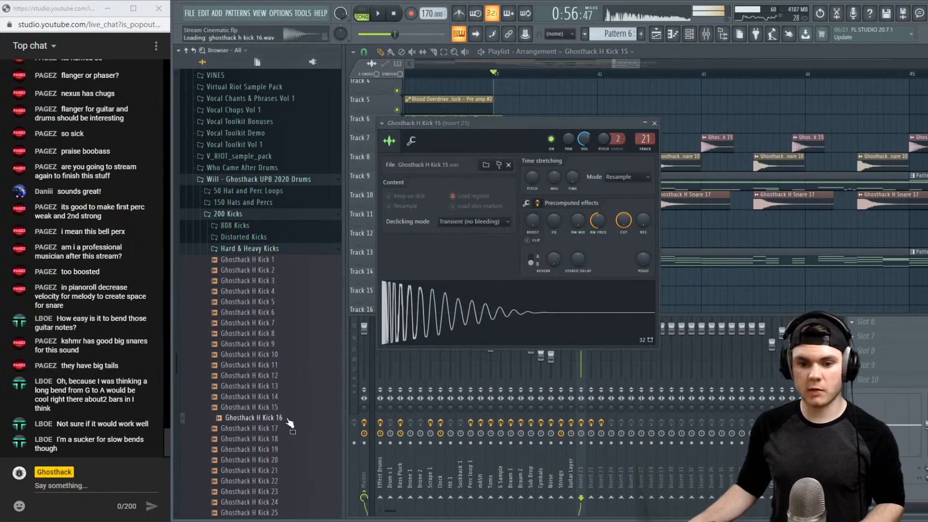
pyautogui.click(287, 431)
pyautogui.scroll(-4, 287, 431)
pyautogui.moveTo(287, 304); pyautogui.dragTo(428, 324)
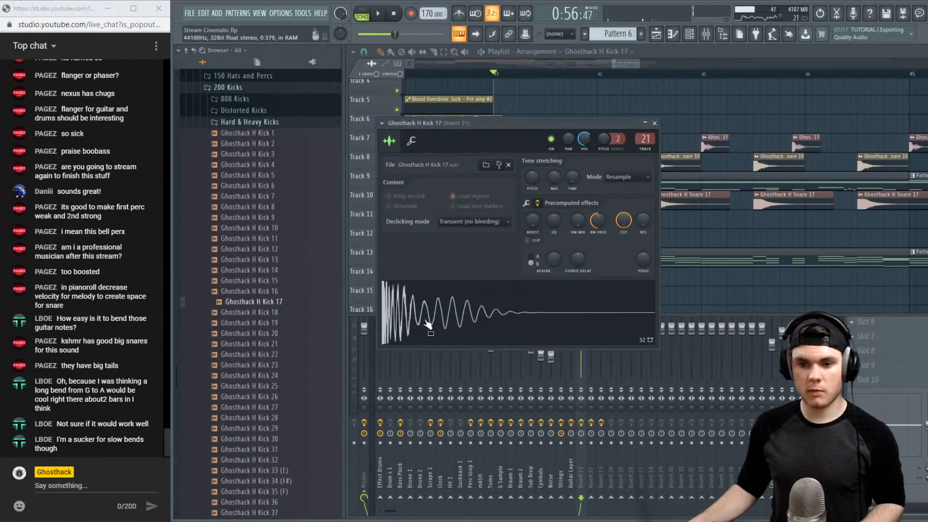
# Play the section from bar 41 and reset the Insert 21 kick channel's volume to its default
pyautogui.press('space')
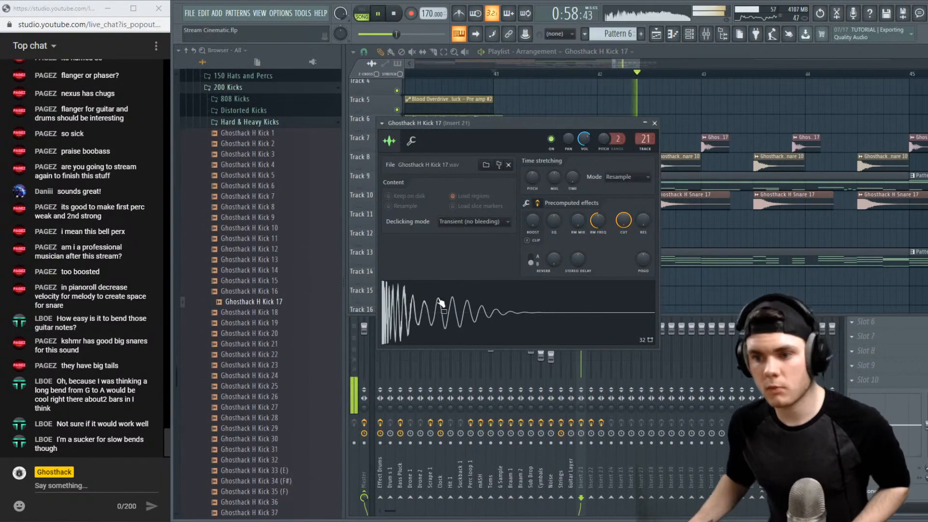
pyautogui.rightClick(588, 140)
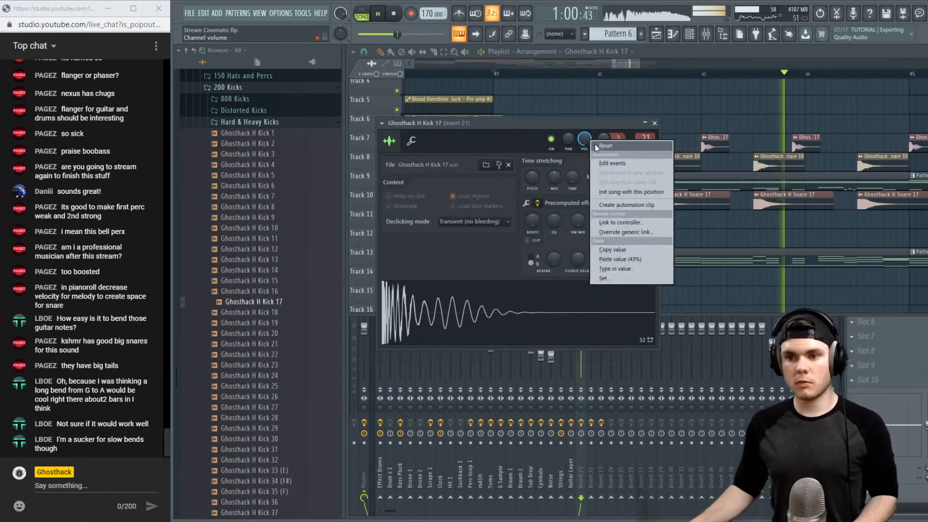
pyautogui.click(597, 145)
pyautogui.click(584, 362)
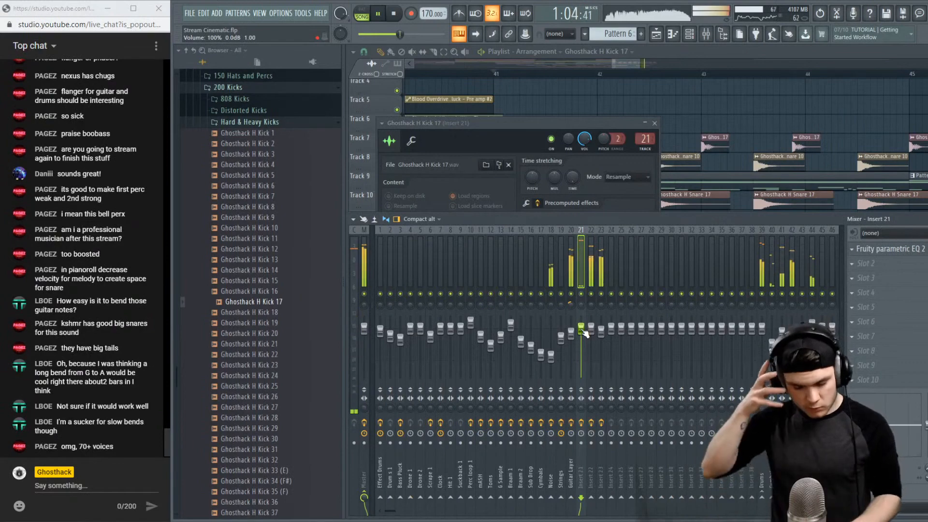
pyautogui.press('space')
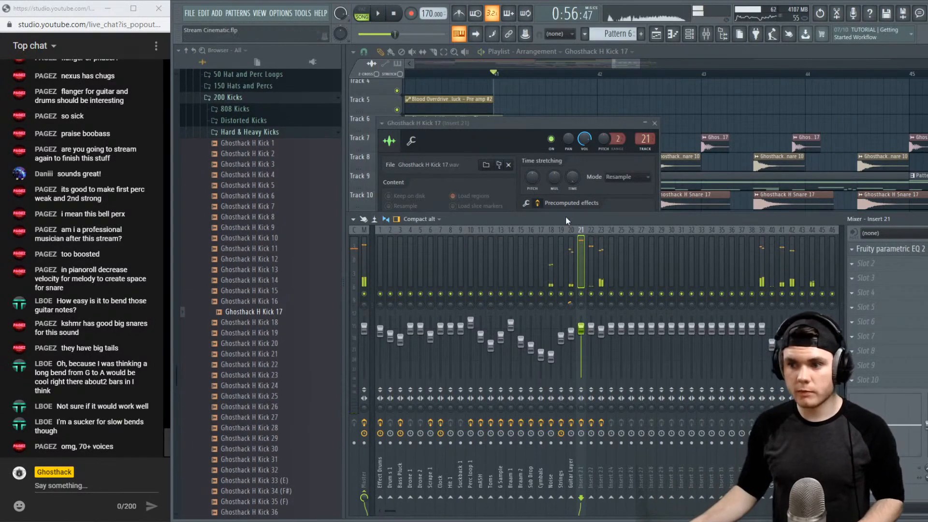
# Examine Insert 21's Fruity Parametric EQ 2 while the section plays from bar 41
pyautogui.click(885, 252)
pyautogui.press('space')
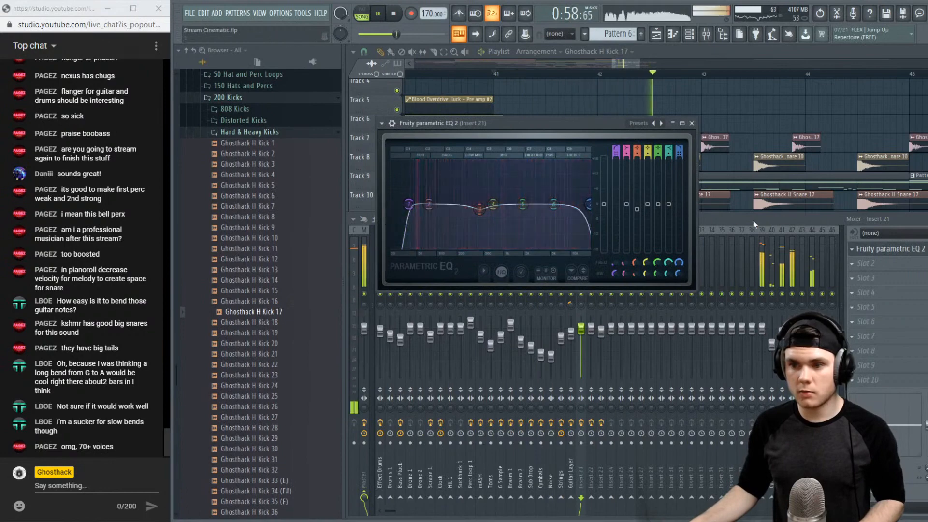
pyautogui.click(873, 252)
# Try Ghosthack H Kick 18, then replace the kick channel's sample with Ghosthack H Kick 24 and play it from bar 41
pyautogui.moveTo(294, 322); pyautogui.dragTo(296, 343)
pyautogui.moveTo(420, 314); pyautogui.dragTo(421, 315)
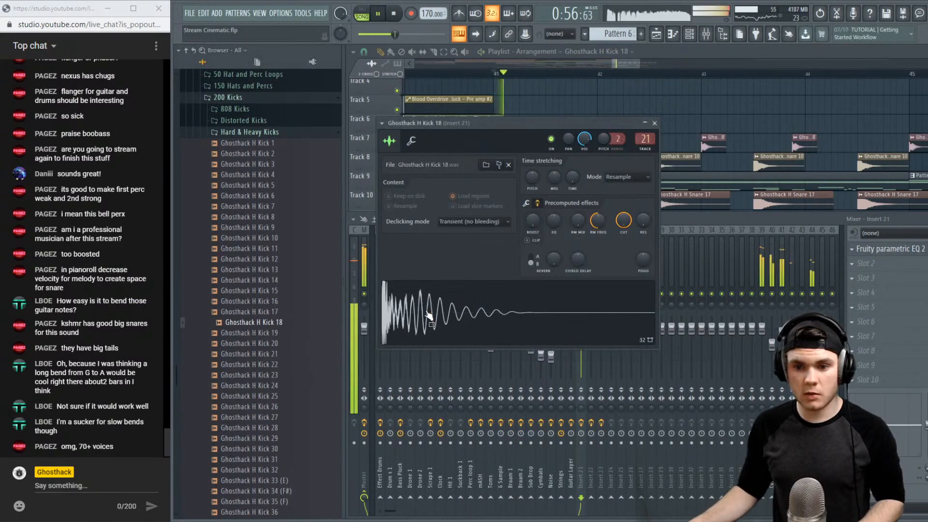
pyautogui.moveTo(284, 343); pyautogui.dragTo(287, 346)
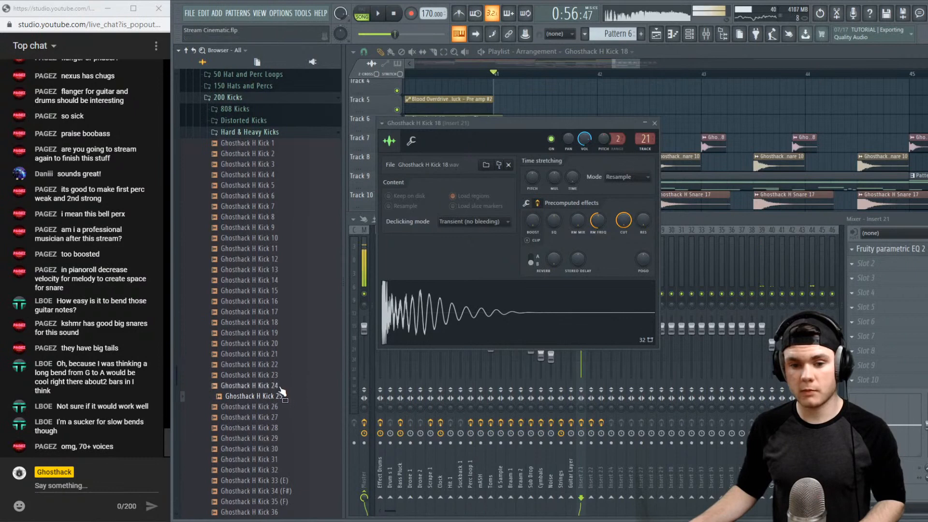
pyautogui.moveTo(282, 390); pyautogui.dragTo(437, 326)
pyautogui.press('space')
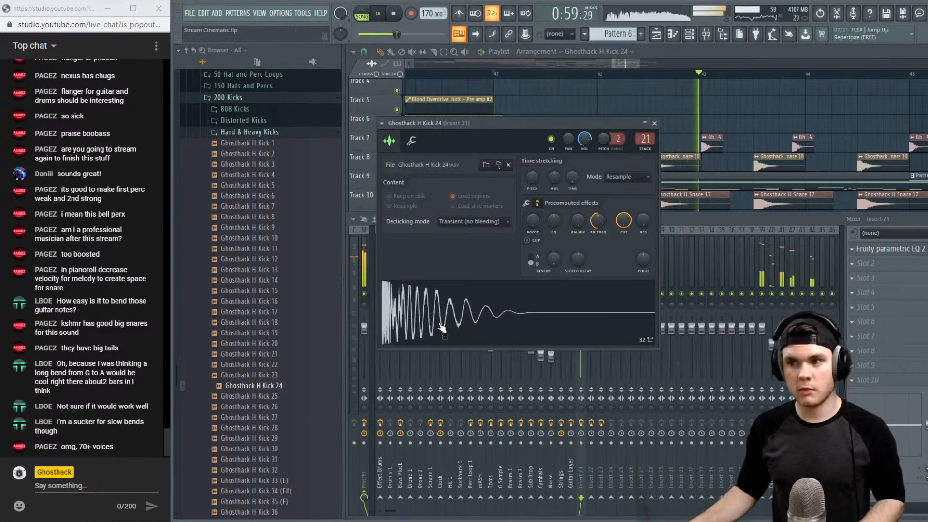
pyautogui.click(654, 124)
pyautogui.press('space')
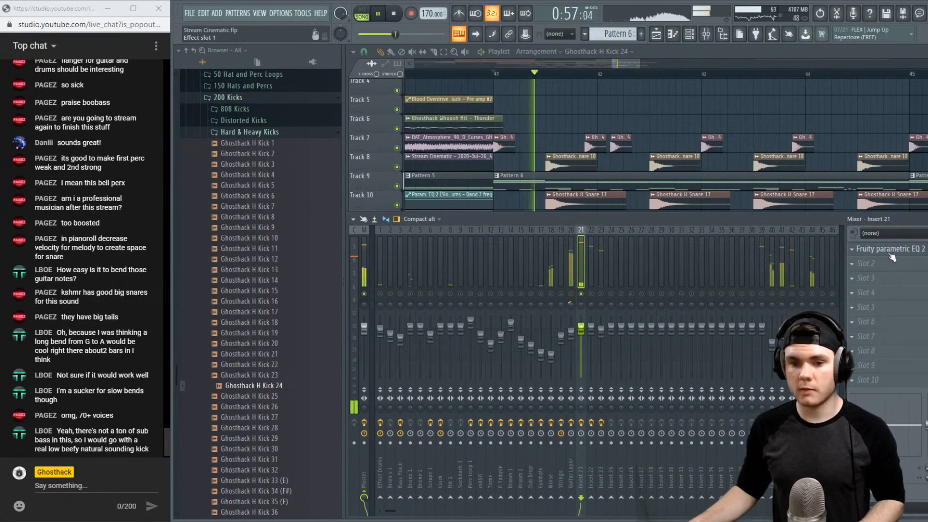
# Shift EQ band 5 on Insert 21 up into the treble with a slight cut, comparing the soloed kick with the full mix
pyautogui.click(891, 250)
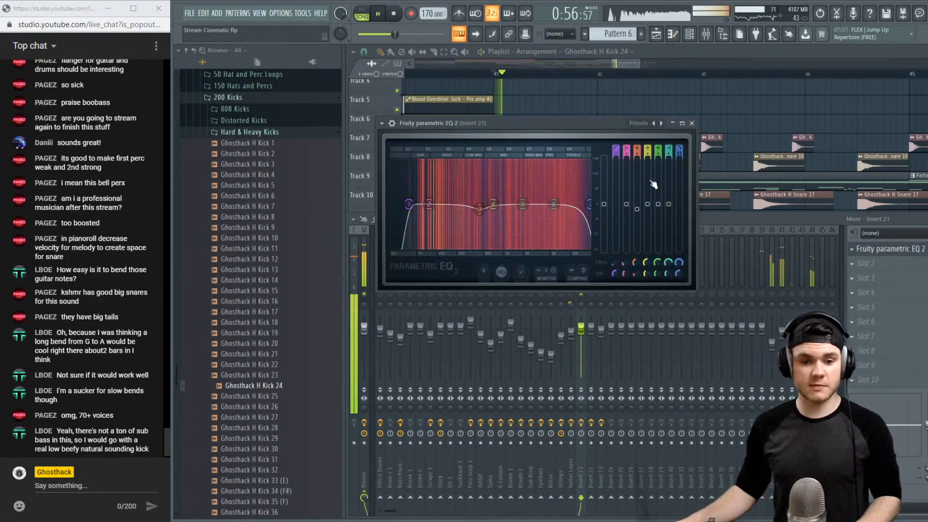
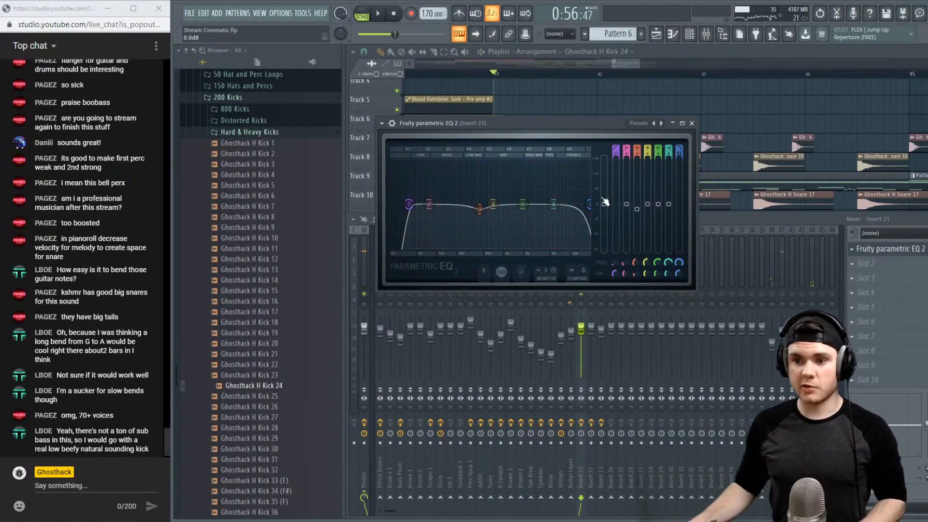
pyautogui.press('space')
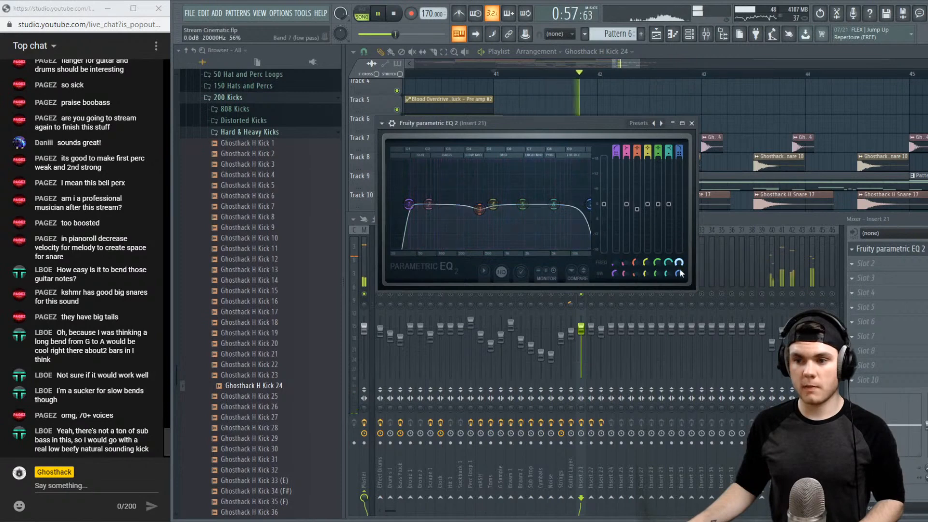
pyautogui.moveTo(679, 274); pyautogui.dragTo(678, 264)
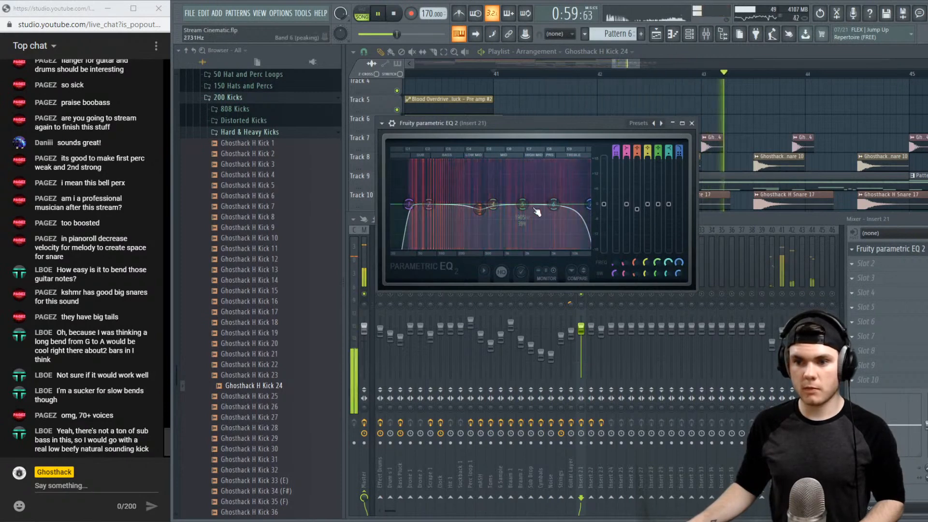
pyautogui.moveTo(522, 204); pyautogui.dragTo(556, 212)
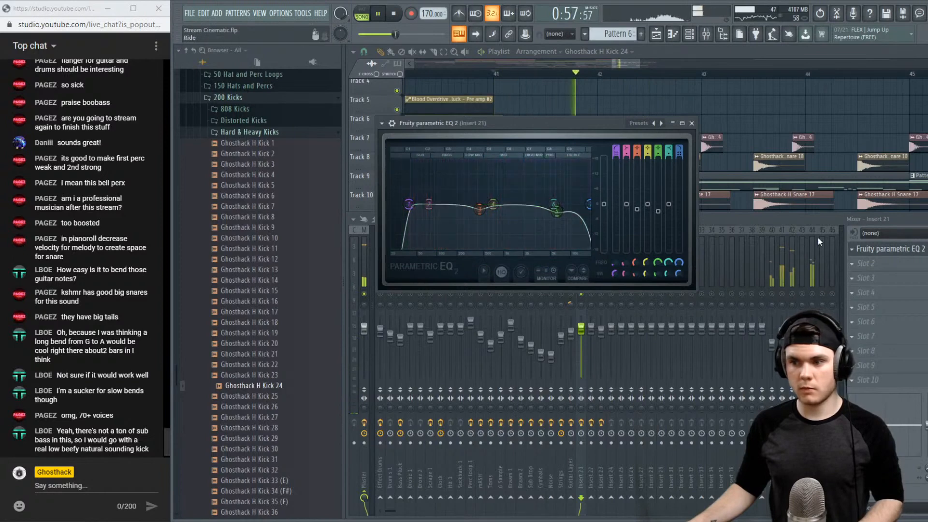
pyautogui.click(893, 249)
pyautogui.click(892, 249)
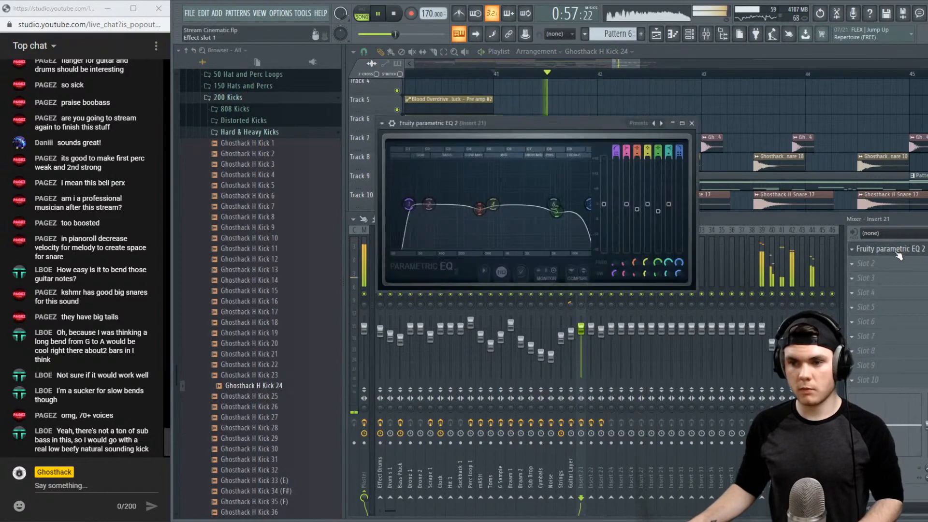
# Cut the kick's mids with EQ band 4 and set band 6 to about -2.7 dB at 2466 Hz with 14% bandwidth
pyautogui.moveTo(497, 207); pyautogui.dragTo(529, 211)
pyautogui.scroll(3, 511, 224)
pyautogui.press('space')
pyautogui.press('space')
pyautogui.scroll(-5, 534, 182)
pyautogui.scroll(1, 530, 218)
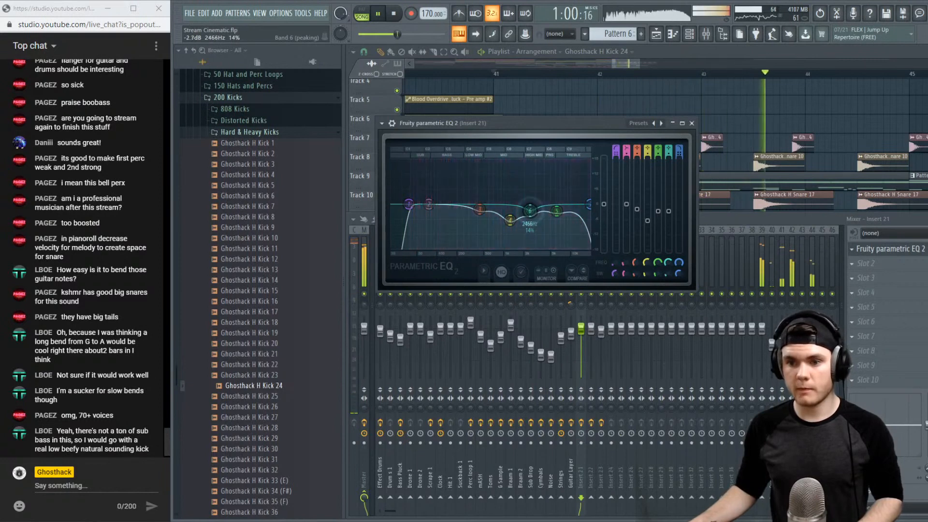
pyautogui.click(691, 124)
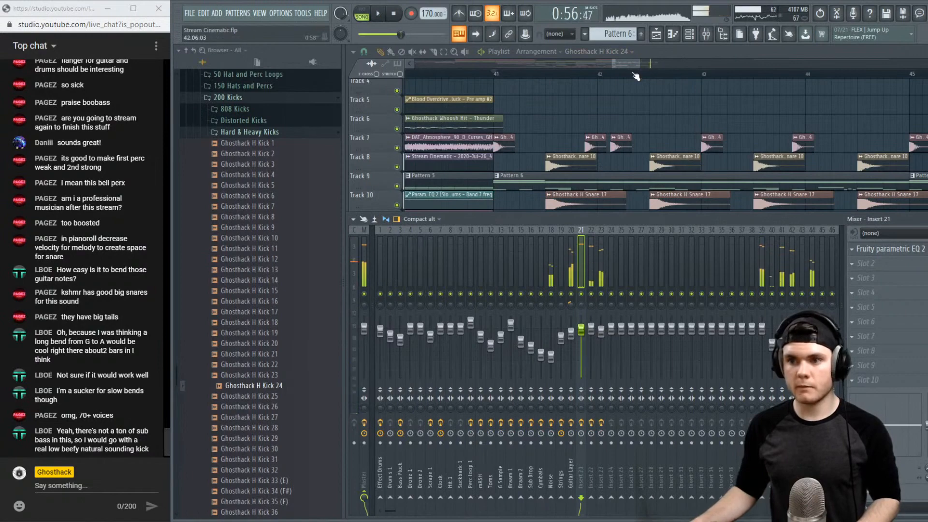
# Show the Unsorted channel group in the channel rack and create Pattern 14
pyautogui.scroll(-5, 634, 74)
pyautogui.moveTo(640, 63); pyautogui.dragTo(655, 63)
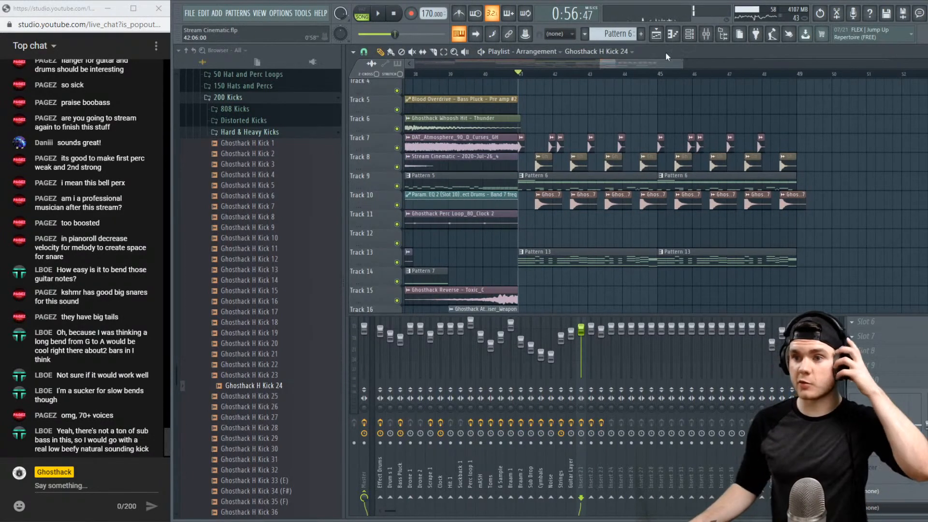
pyautogui.click(689, 34)
pyautogui.click(430, 73)
pyautogui.click(430, 120)
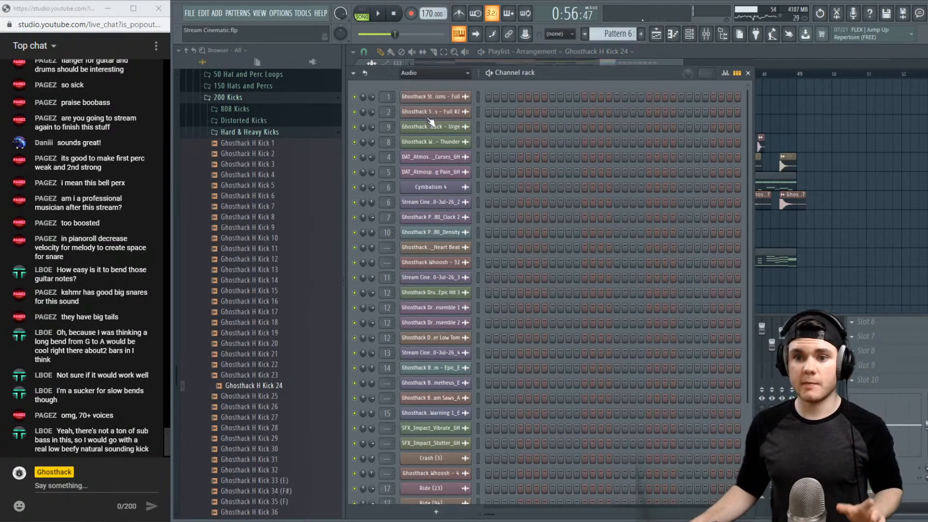
pyautogui.click(641, 34)
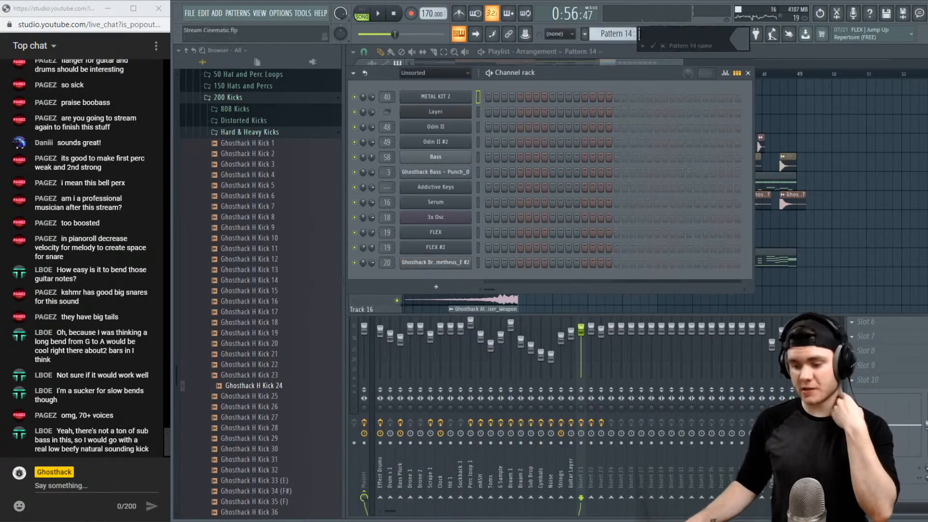
# Add a new Serum channel and lower its oscillator A by two octaves to -2
pyautogui.click(450, 283)
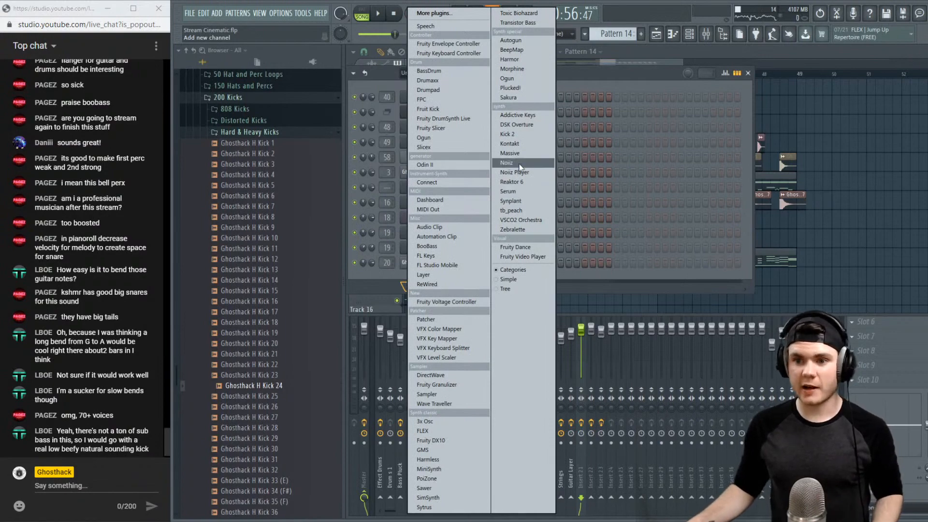
pyautogui.click(514, 190)
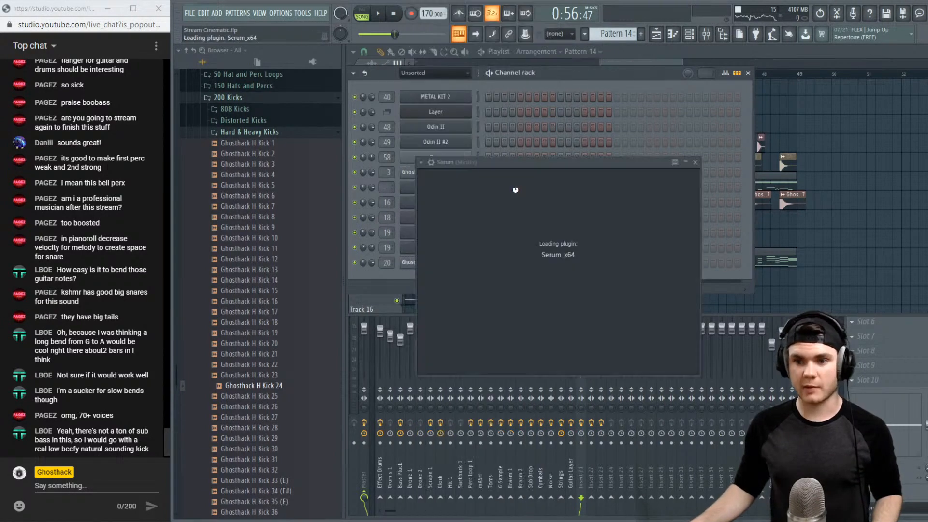
pyautogui.moveTo(516, 145); pyautogui.dragTo(474, 80)
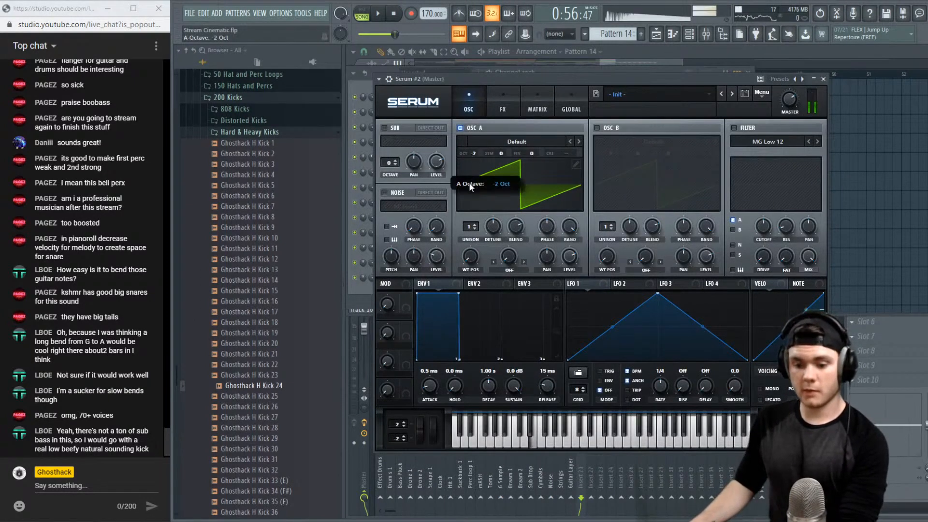
# Load the spectral wavetable Monster 5 [SL] into Serum's oscillator A and try out its wavetable position
pyautogui.click(471, 145)
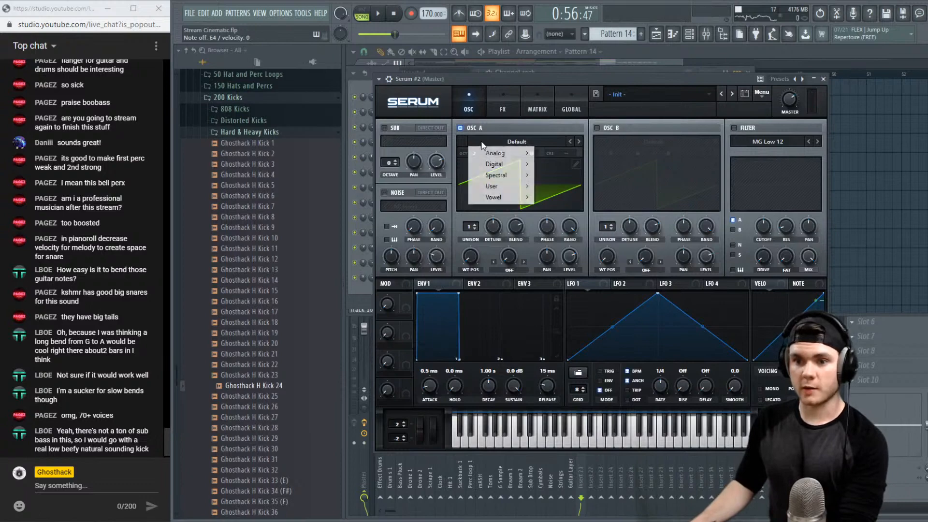
pyautogui.moveTo(496, 167)
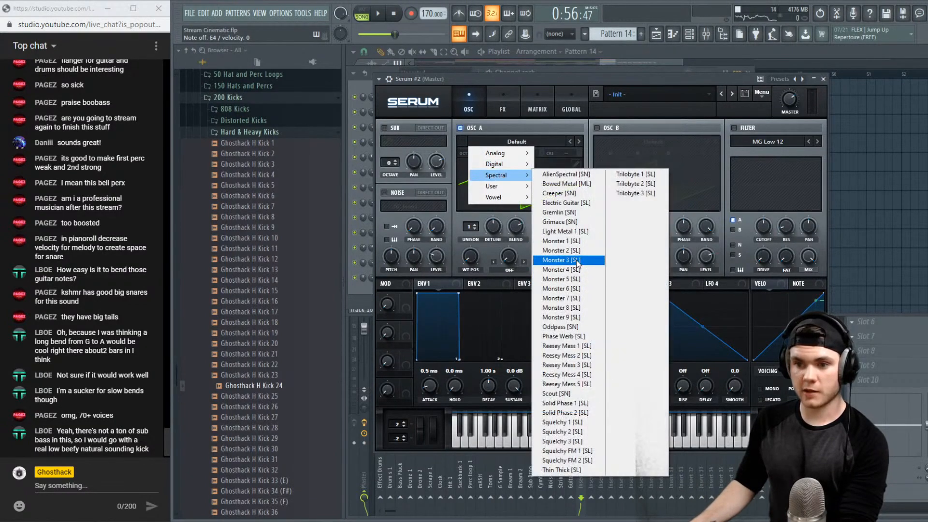
pyautogui.click(580, 279)
pyautogui.moveTo(470, 256); pyautogui.dragTo(488, 147)
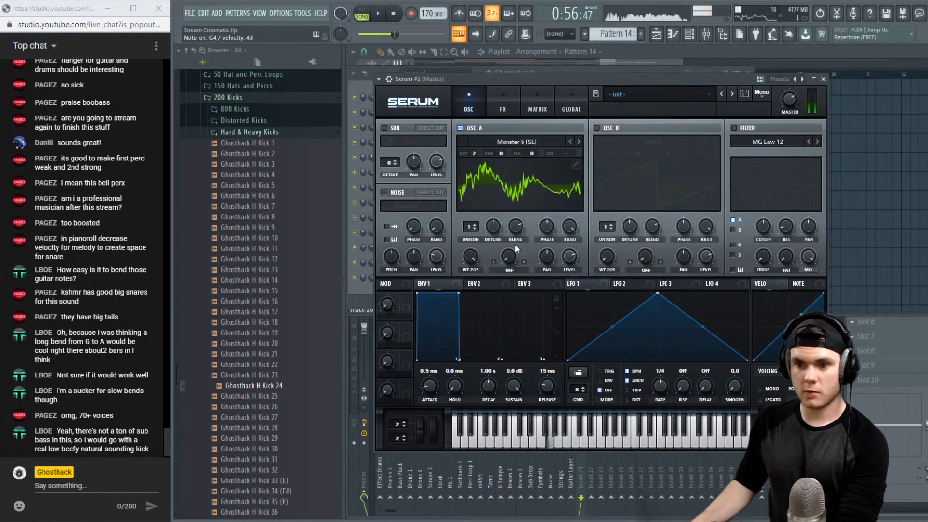
# Try the Bend +/- warp mode on oscillator A at about 82%, followed by the FM Sub Osc mode
pyautogui.click(509, 268)
pyautogui.click(512, 268)
pyautogui.click(513, 270)
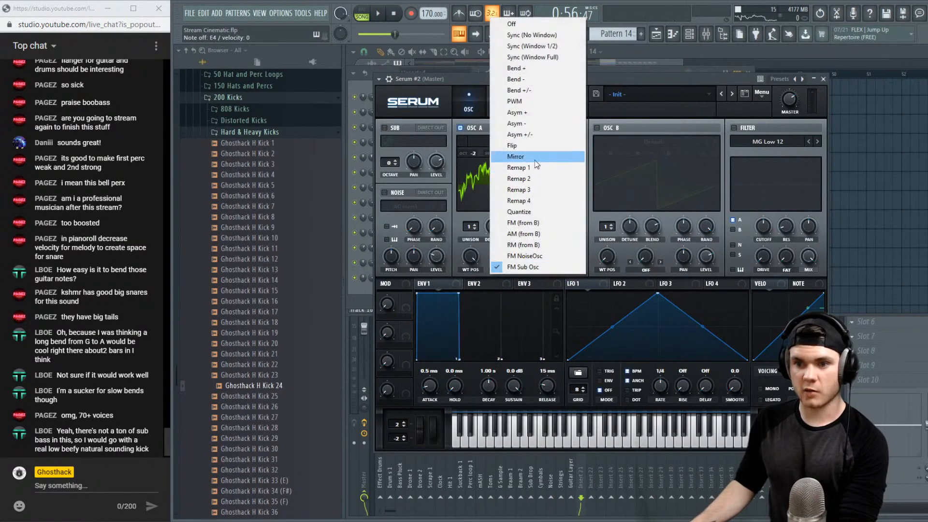
pyautogui.click(535, 90)
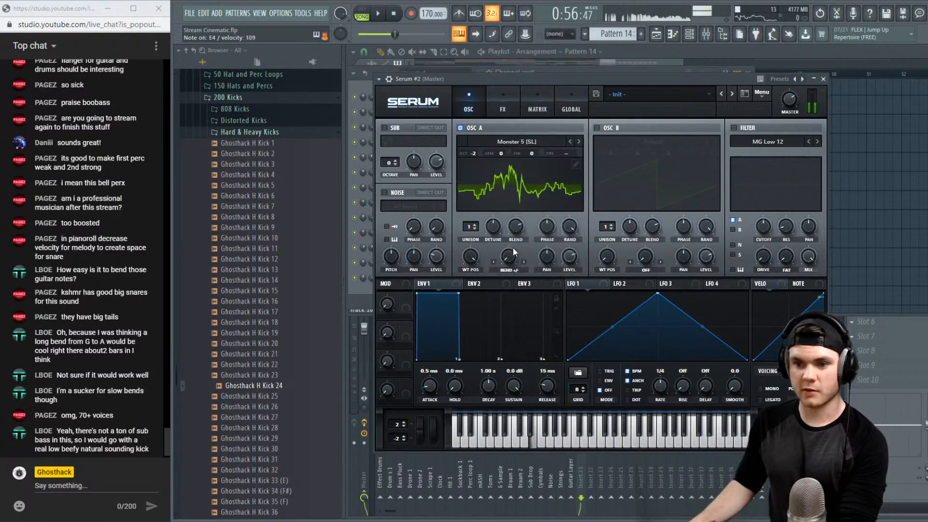
pyautogui.moveTo(514, 252); pyautogui.dragTo(513, 154)
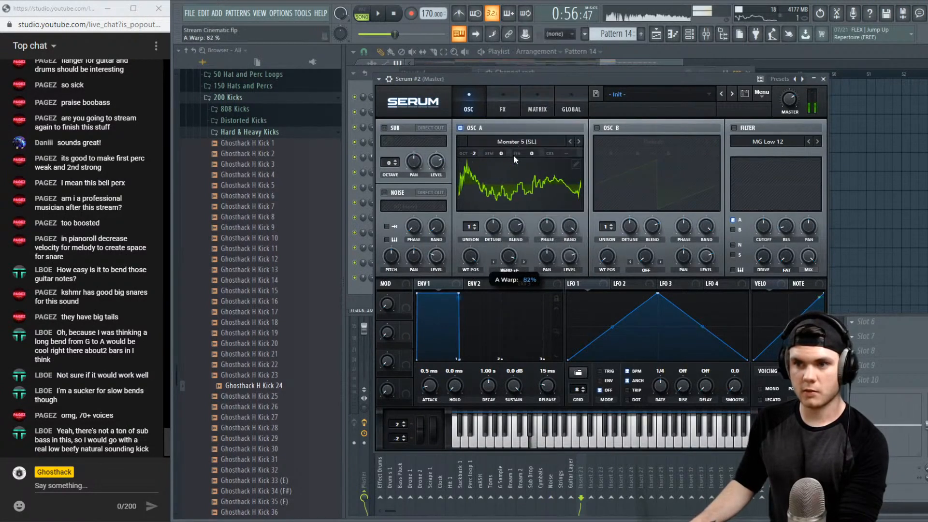
pyautogui.click(508, 269)
pyautogui.click(515, 240)
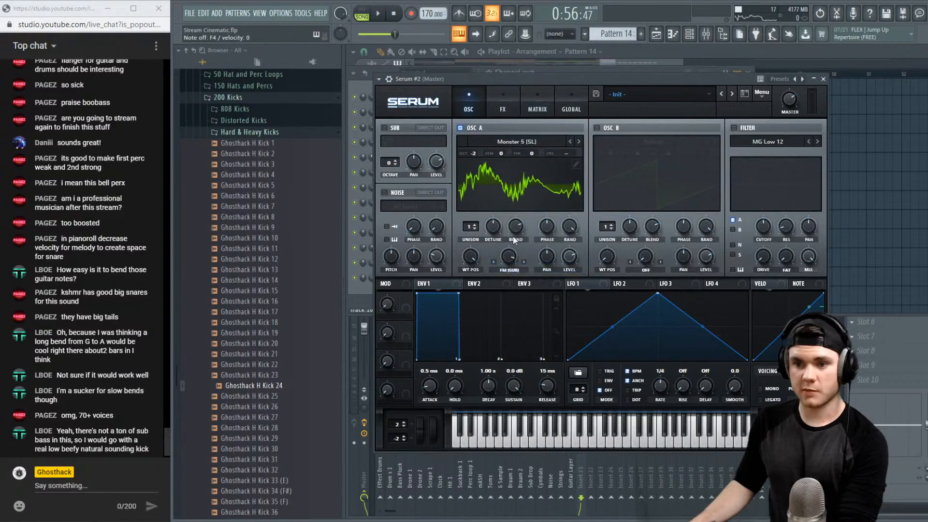
# Set oscillator A's warp mode to Asym +/- and adjust its amount, and enable the sub oscillator at octave -1
pyautogui.click(512, 271)
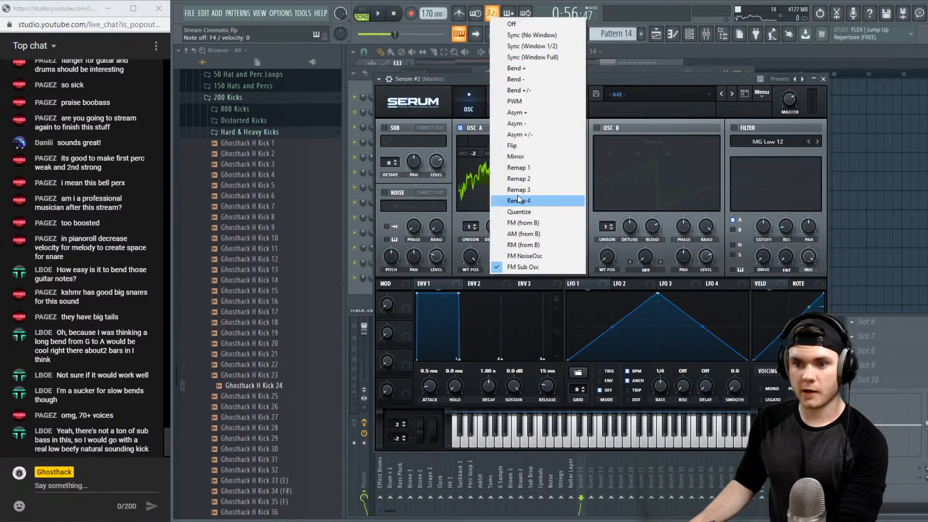
pyautogui.click(526, 143)
pyautogui.moveTo(508, 253); pyautogui.dragTo(505, 320)
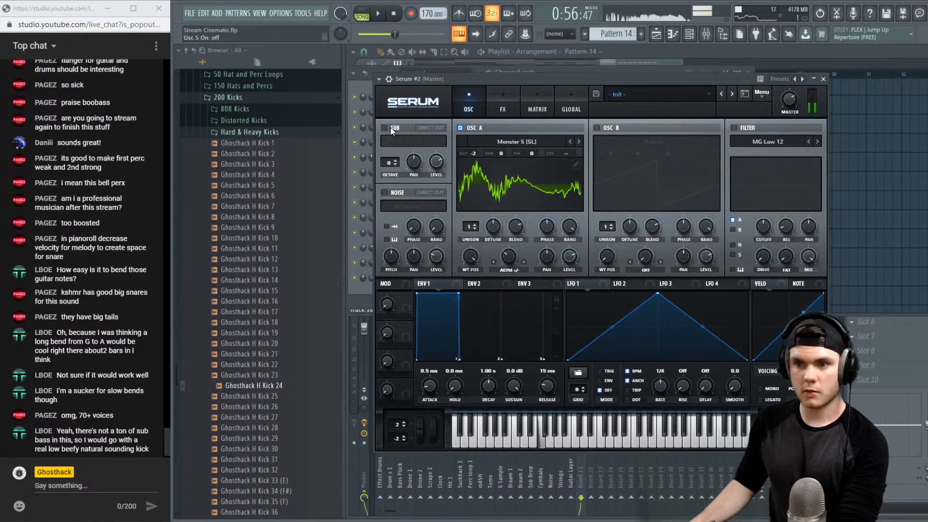
pyautogui.click(399, 140)
pyautogui.click(396, 165)
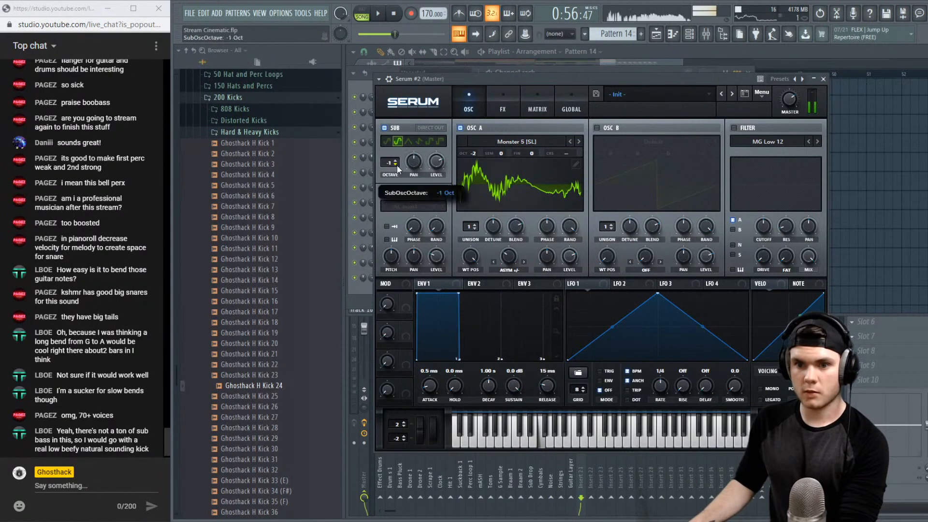
# Enable Serum's Tube distortion effect and raise its drive to about 88%
pyautogui.click(503, 105)
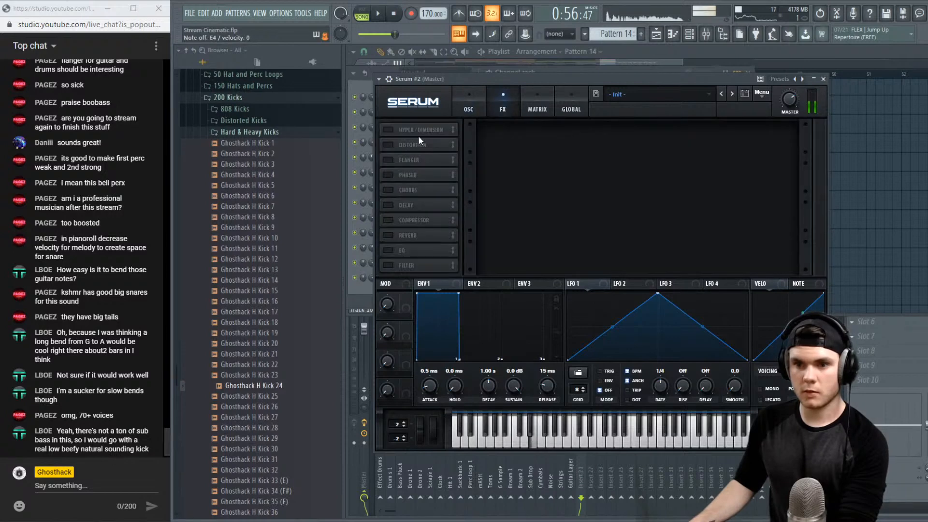
pyautogui.click(410, 144)
pyautogui.moveTo(707, 141); pyautogui.dragTo(718, 62)
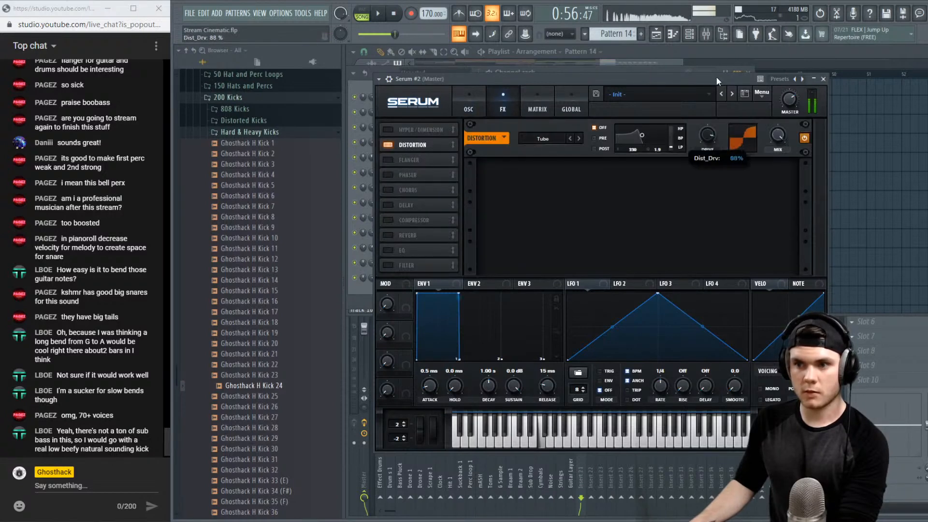
# Replace the AC hum1 sample in Serum's noise oscillator by trying J 60 and settling on ARP white
pyautogui.click(482, 96)
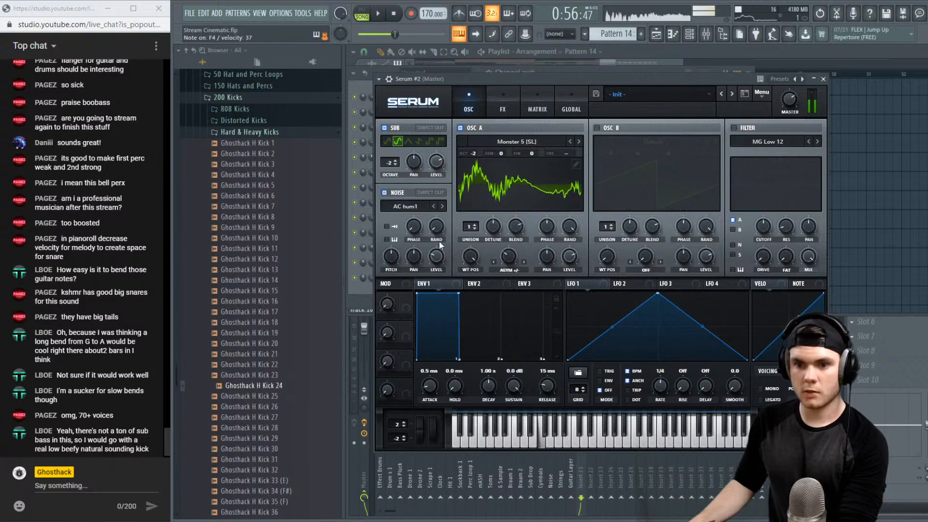
pyautogui.click(408, 206)
pyautogui.moveTo(411, 218)
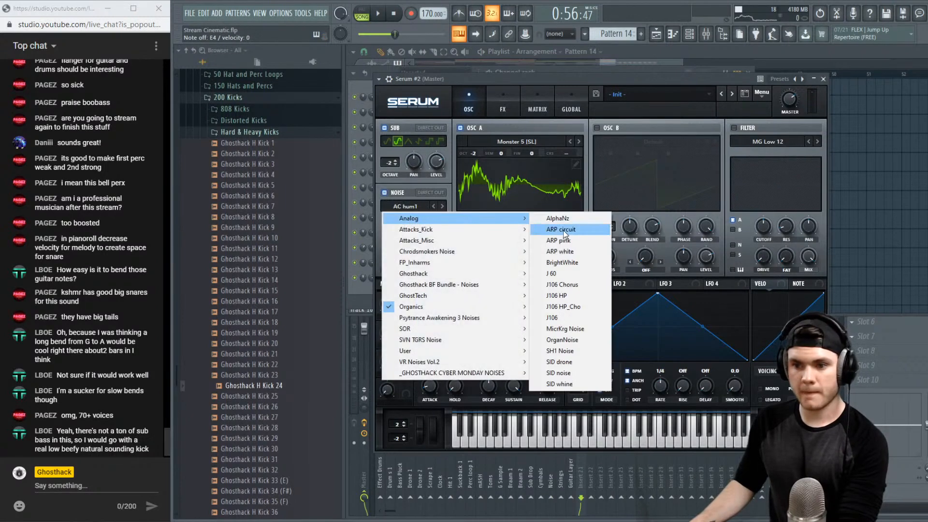
pyautogui.click(568, 262)
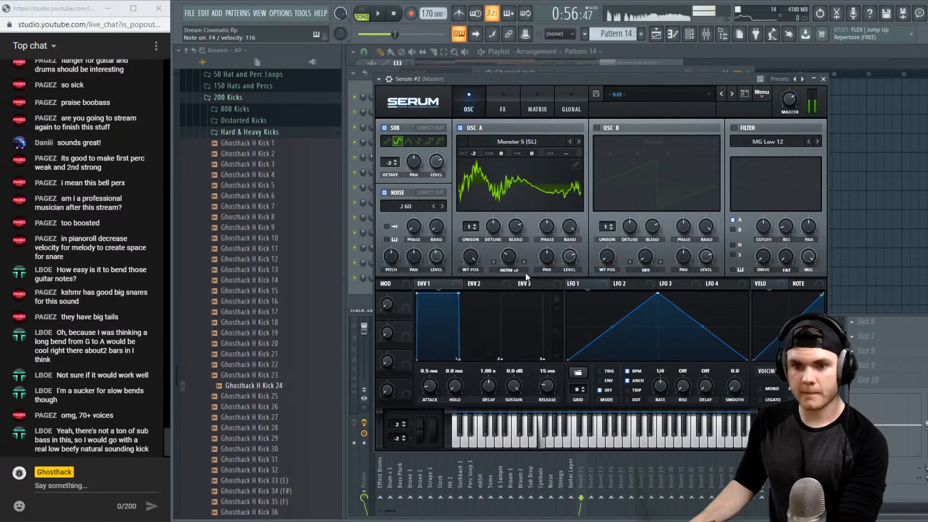
pyautogui.click(434, 206)
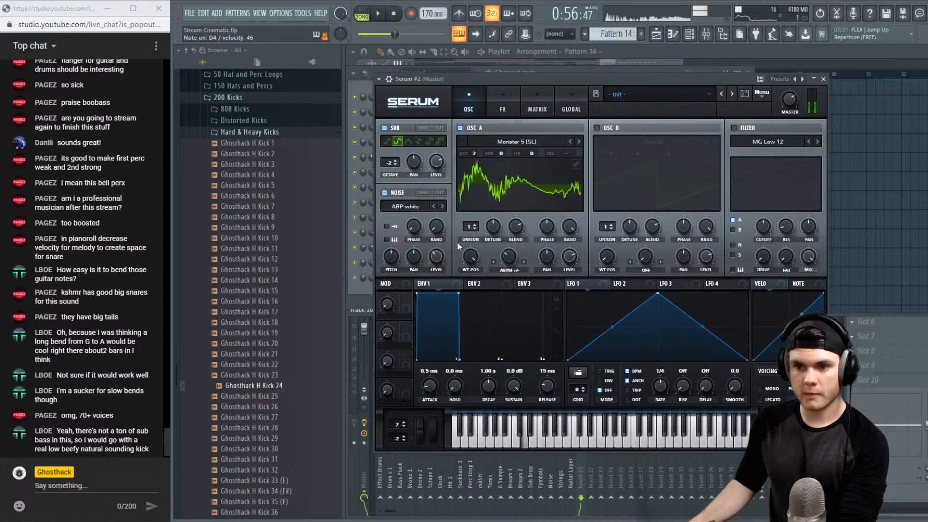
# Adjust oscillator A's wavetable position and set its random phase to 0%
pyautogui.moveTo(472, 257); pyautogui.dragTo(466, 283)
pyautogui.click(494, 109)
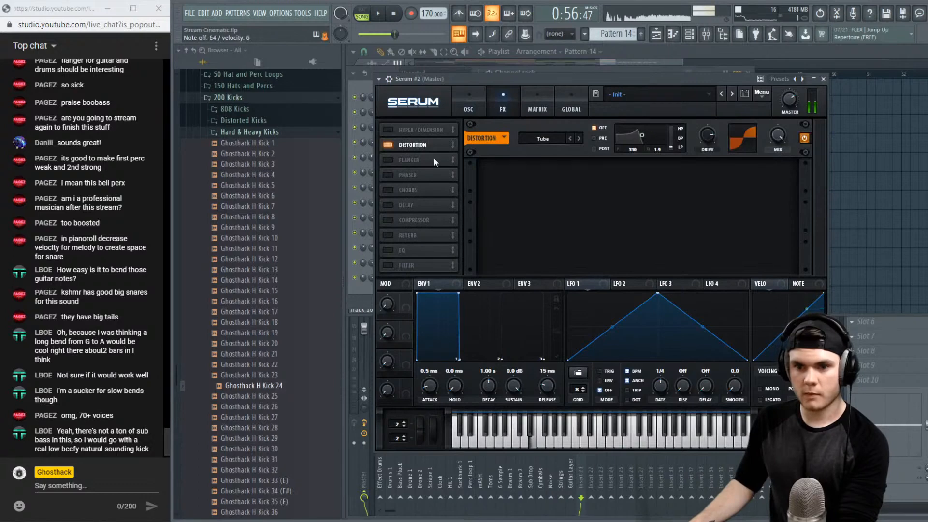
pyautogui.click(468, 109)
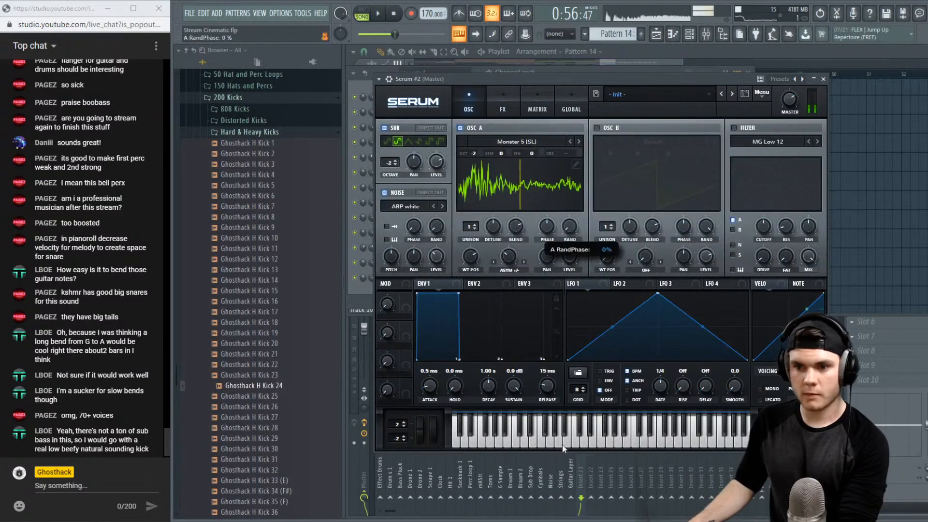
pyautogui.moveTo(553, 213); pyautogui.dragTo(529, 230)
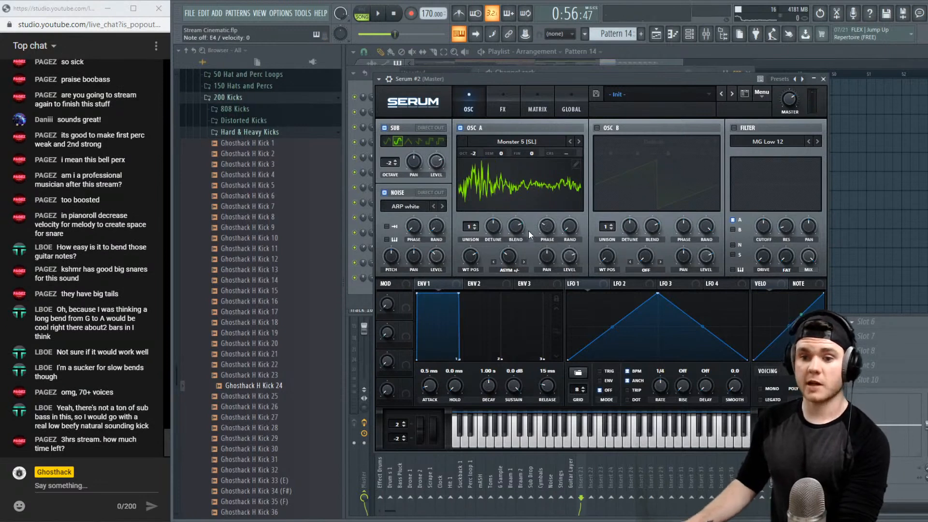
# Enable Serum's phaser effect with its rate turned down, its frequency at 20 Hz and its mix at about 57%
pyautogui.click(502, 93)
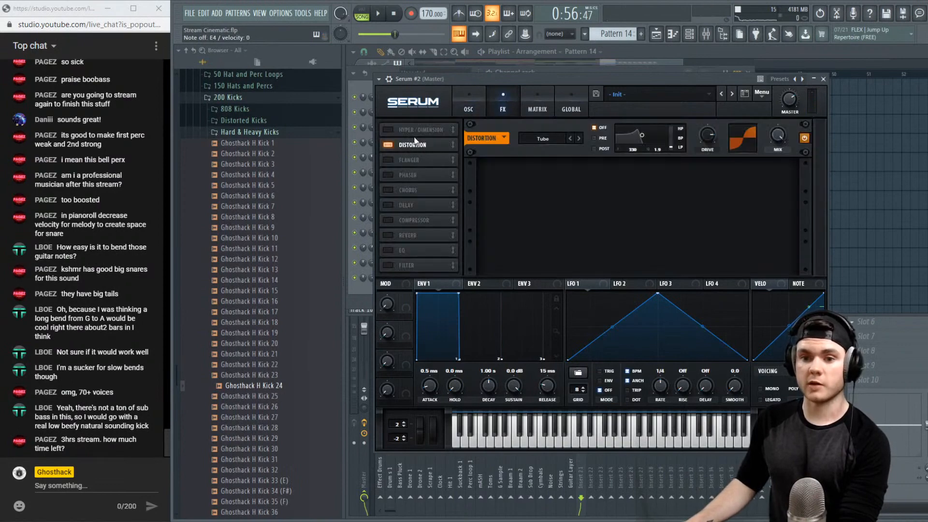
pyautogui.click(388, 175)
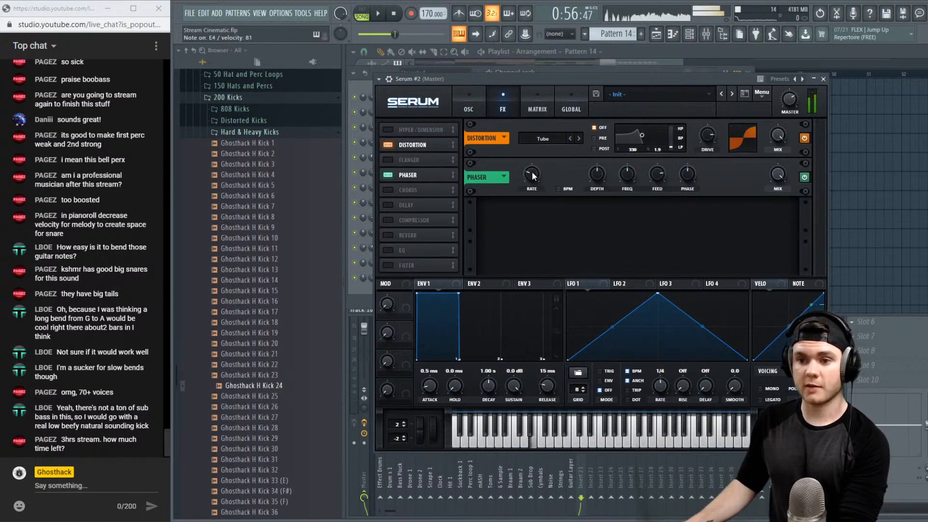
pyautogui.moveTo(532, 175); pyautogui.dragTo(530, 241)
pyautogui.moveTo(597, 175); pyautogui.dragTo(599, 232)
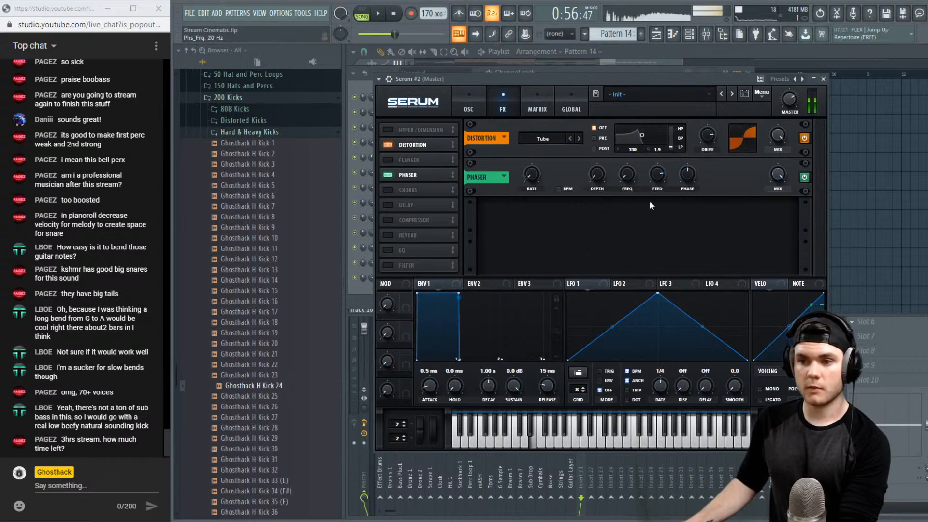
pyautogui.moveTo(786, 176); pyautogui.dragTo(774, 195)
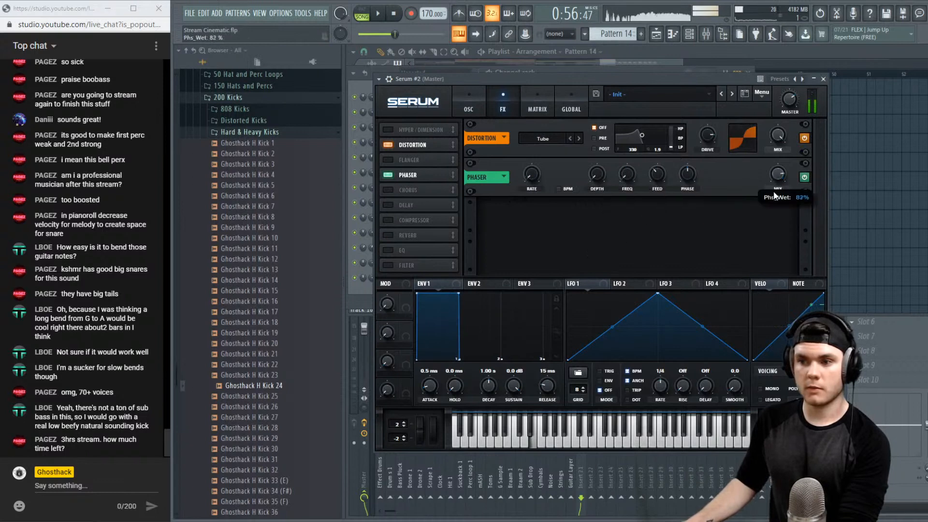
pyautogui.moveTo(769, 273); pyautogui.dragTo(774, 220)
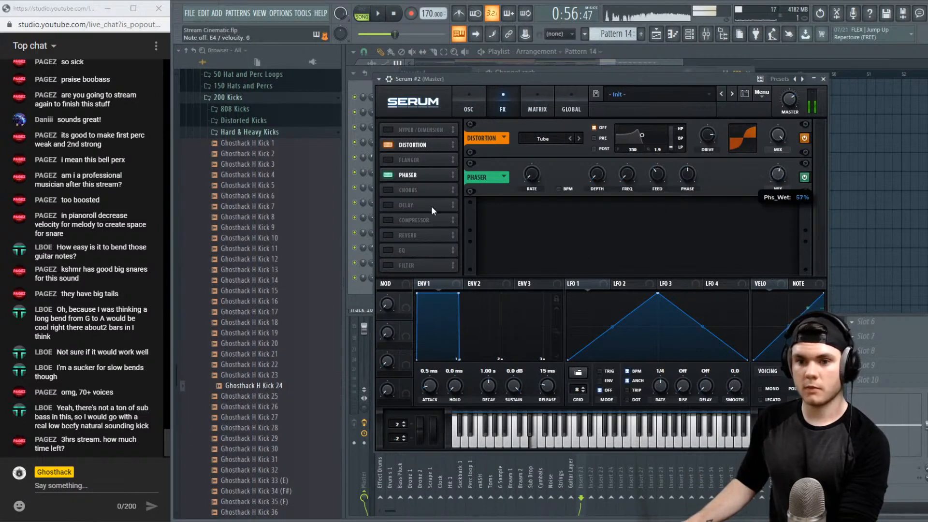
# Enable Serum's compressor in multiband mode and set its threshold to about -8 dB
pyautogui.click(389, 220)
pyautogui.click(680, 229)
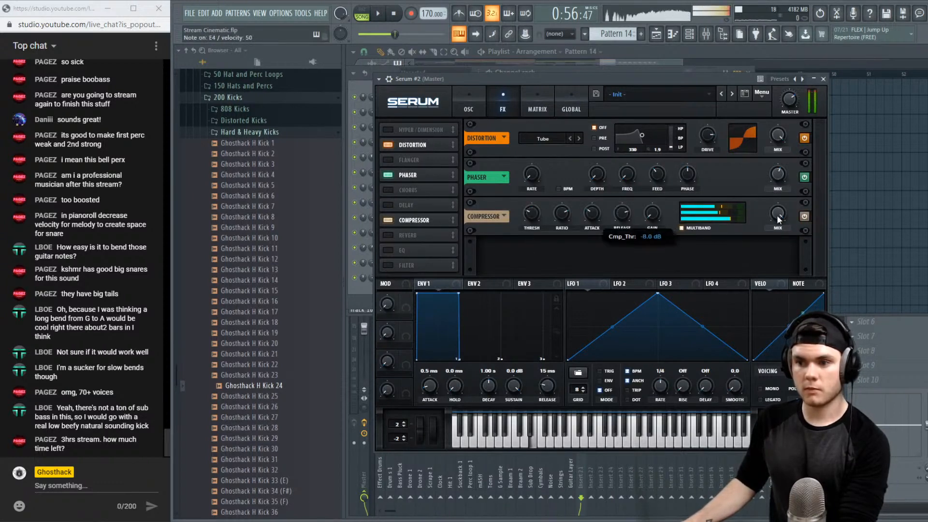
pyautogui.moveTo(720, 213); pyautogui.dragTo(770, 213)
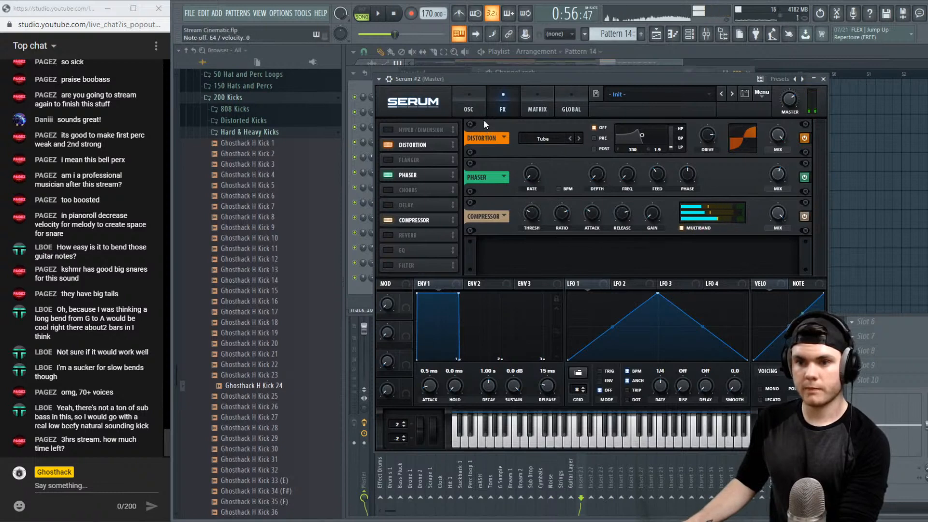
# Set the noise oscillator's level to about 25% and fine-tune oscillator A's wavetable position
pyautogui.click(469, 106)
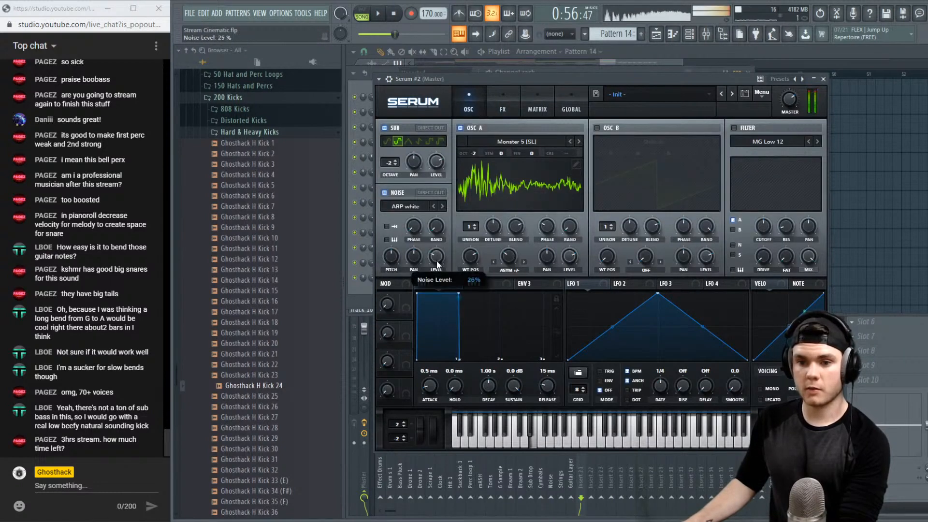
pyautogui.click(503, 107)
pyautogui.click(474, 108)
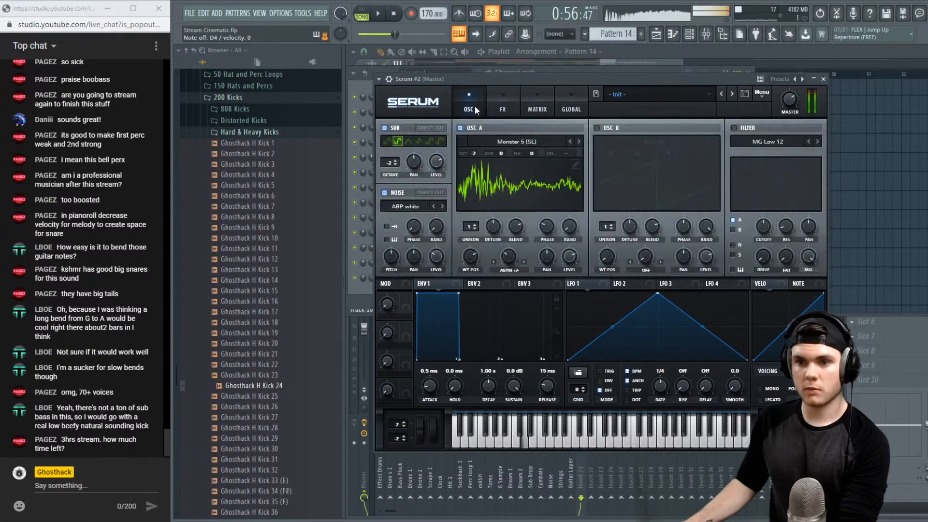
pyautogui.moveTo(470, 257); pyautogui.dragTo(470, 248)
# Enable Serum's EQ effect, switch its high band to a low-pass shape and lower the cutoff, and close the synth
pyautogui.click(502, 106)
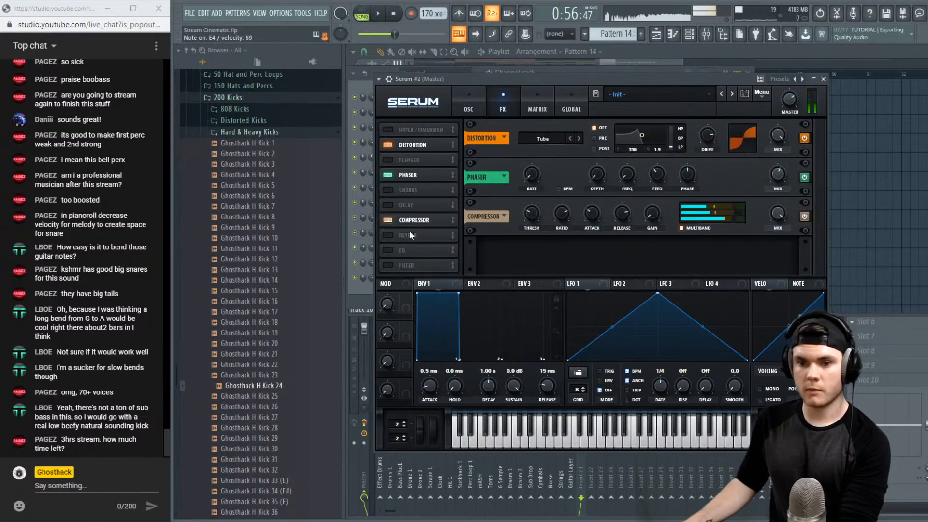
pyautogui.click(408, 248)
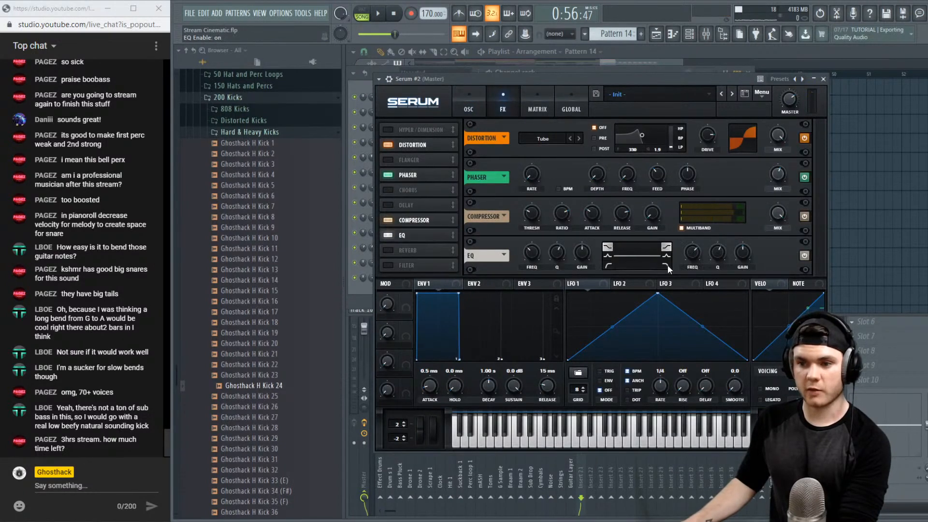
pyautogui.moveTo(724, 252); pyautogui.dragTo(720, 381)
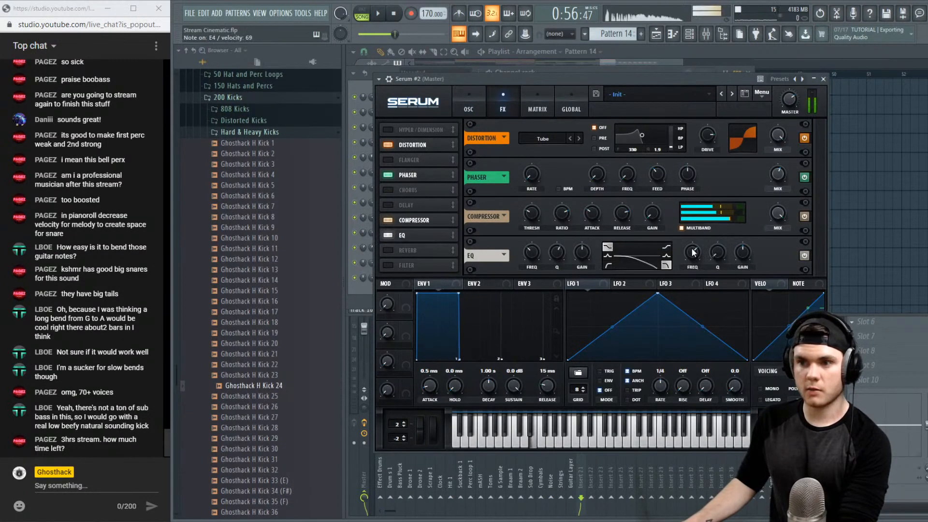
pyautogui.click(822, 80)
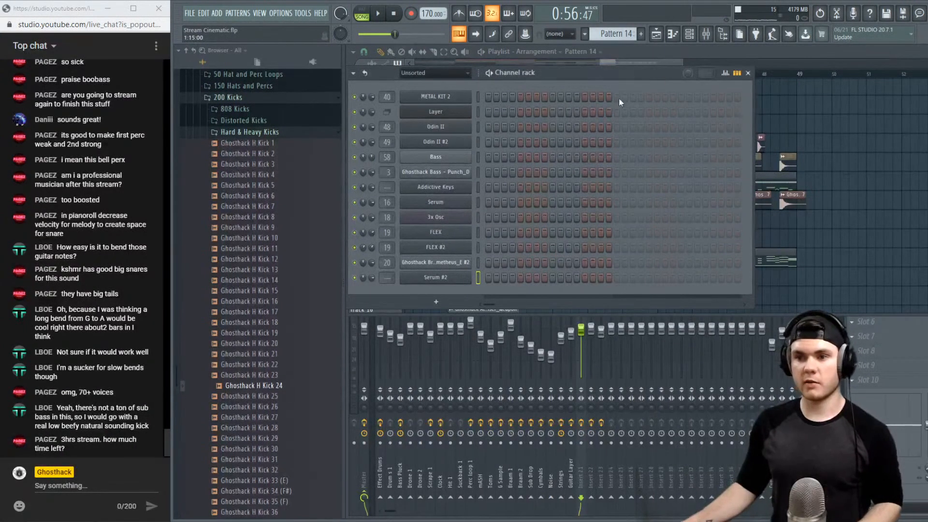
# Open Pattern 13 and copy the notes of the Ghosthack Br..metheus_E #2 channel into the Serum #2 channel
pyautogui.click(684, 48)
pyautogui.doubleClick(566, 251)
pyautogui.press('space')
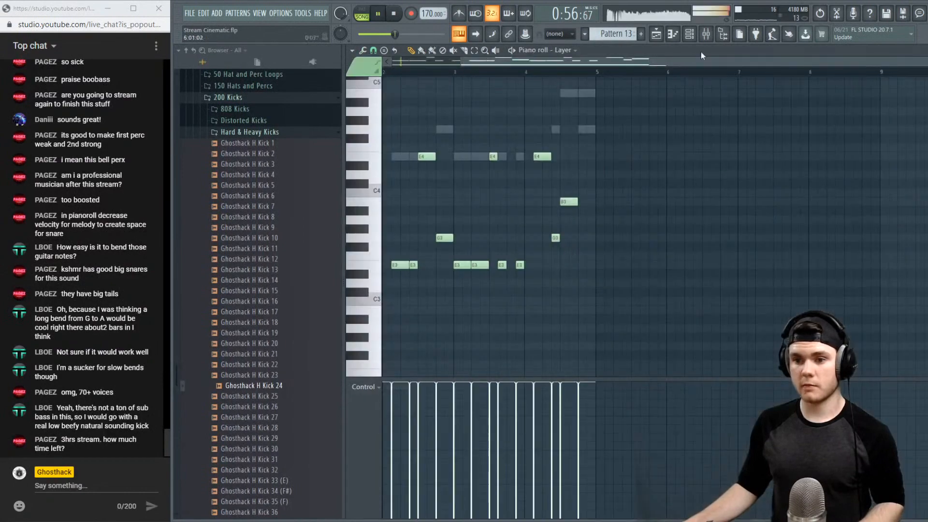
pyautogui.click(925, 50)
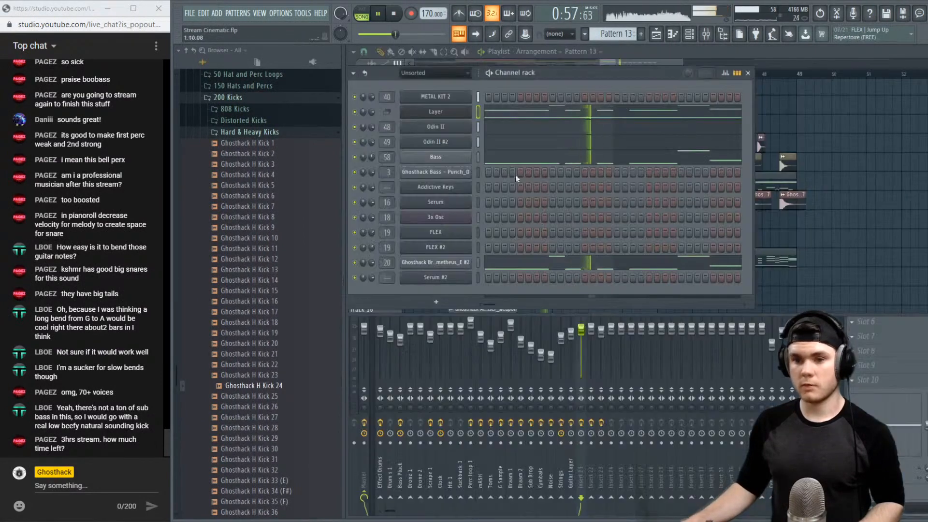
pyautogui.press('space')
pyautogui.rightClick(463, 265)
pyautogui.click(588, 273)
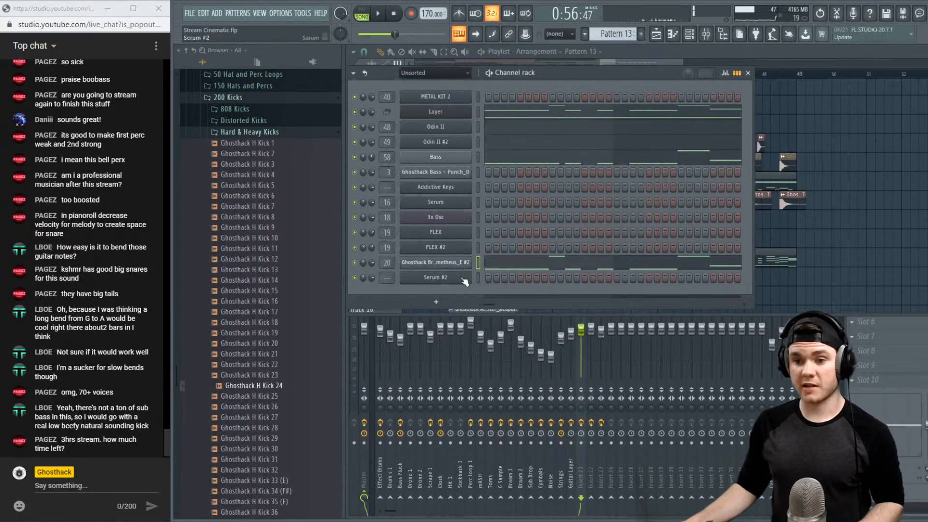
pyautogui.rightClick(463, 278)
pyautogui.click(576, 297)
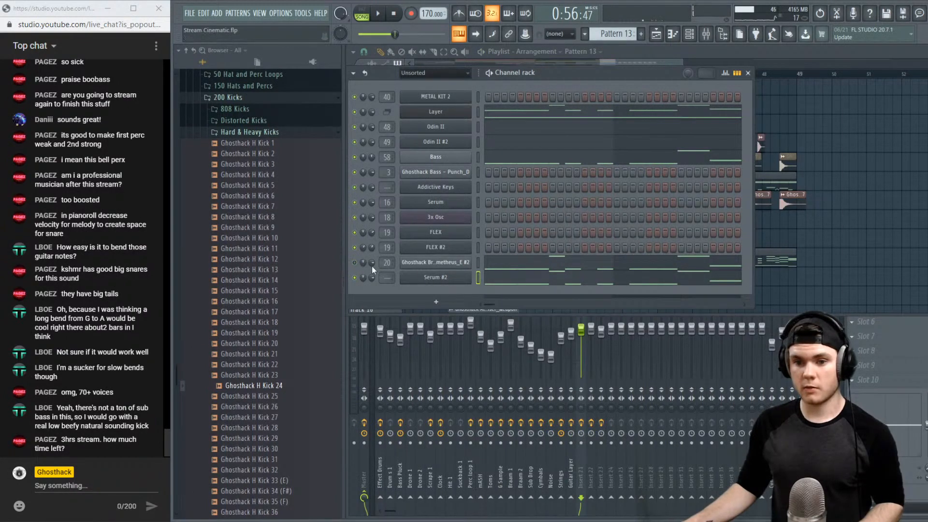
# Play back the section with the Ghosthack Br..metheus_E #2 channel muted to hear the Serum #2 part
pyautogui.rightClick(356, 278)
pyautogui.click(387, 285)
pyautogui.press('space')
# Transpose all of the Serum #2 notes in Pattern 13 down one octave
pyautogui.click(532, 280)
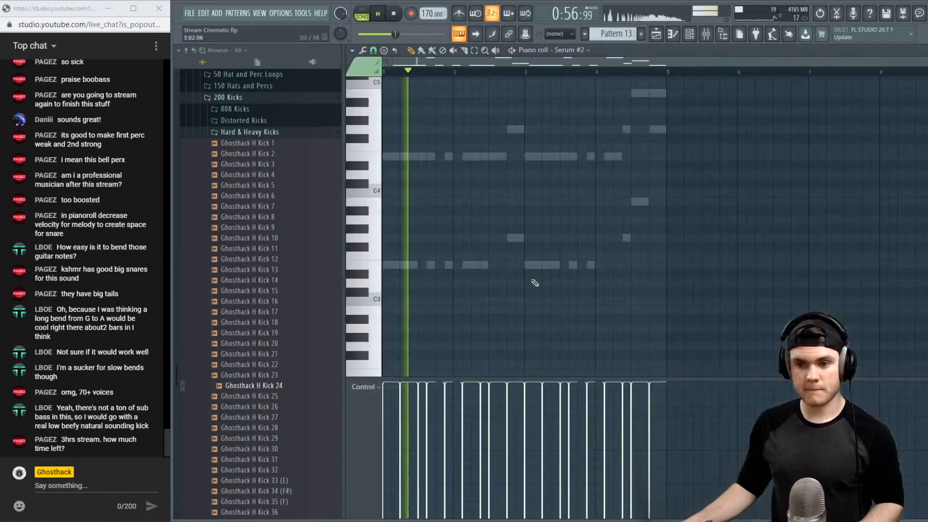
pyautogui.scroll(5, 605, 146)
pyautogui.scroll(3, 604, 147)
pyautogui.moveTo(733, 294); pyautogui.dragTo(402, 96)
pyautogui.hotkey('ctrl', 'Down')
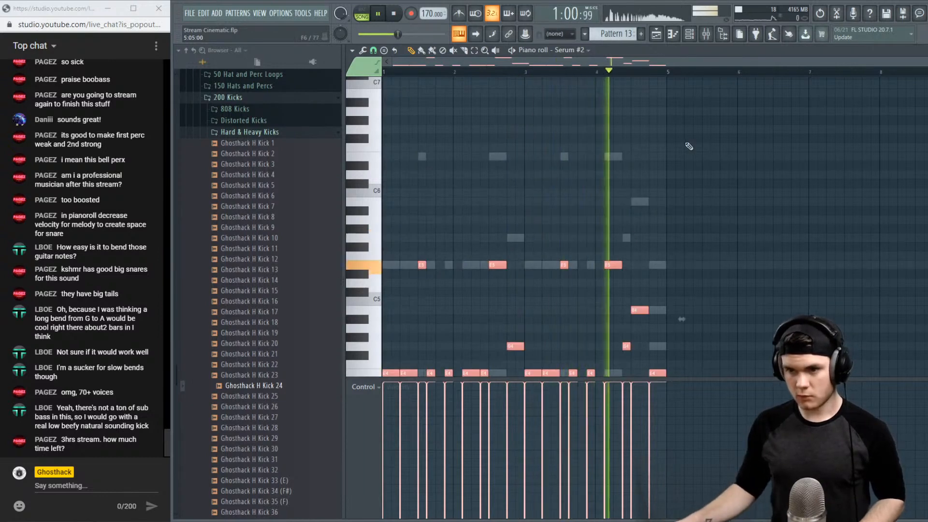
# Lower the Env 1 sustain of Serum #2 to -oo dB and audition the plucked sound against the pattern
pyautogui.press('Escape')
pyautogui.press('space')
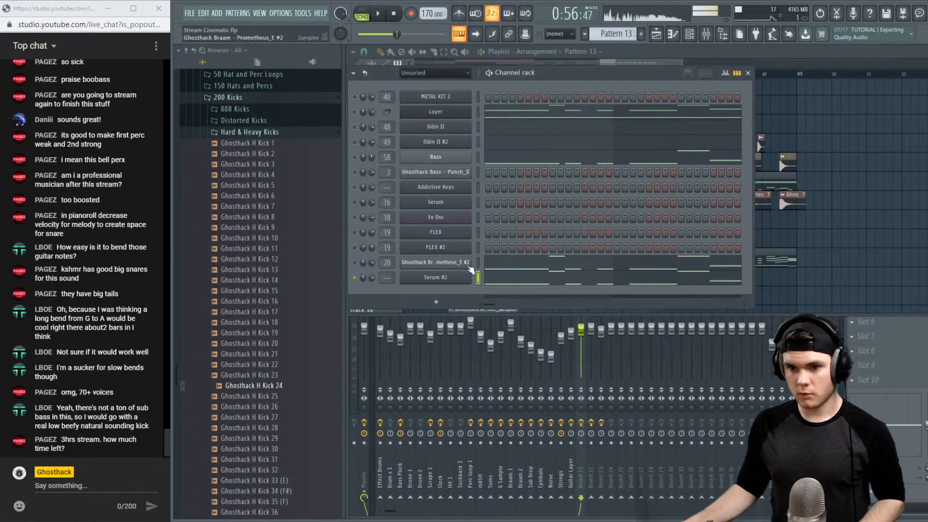
pyautogui.click(466, 276)
pyautogui.press('c')
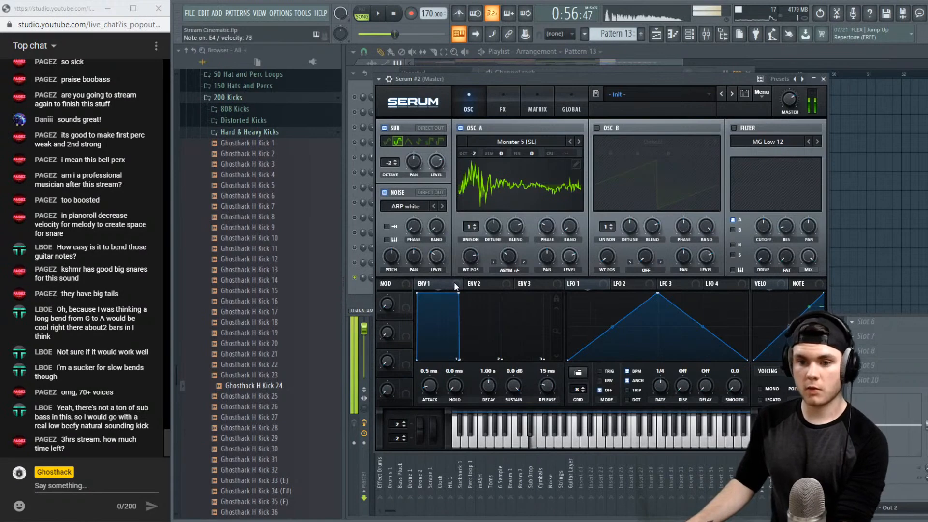
pyautogui.moveTo(512, 381); pyautogui.dragTo(501, 505)
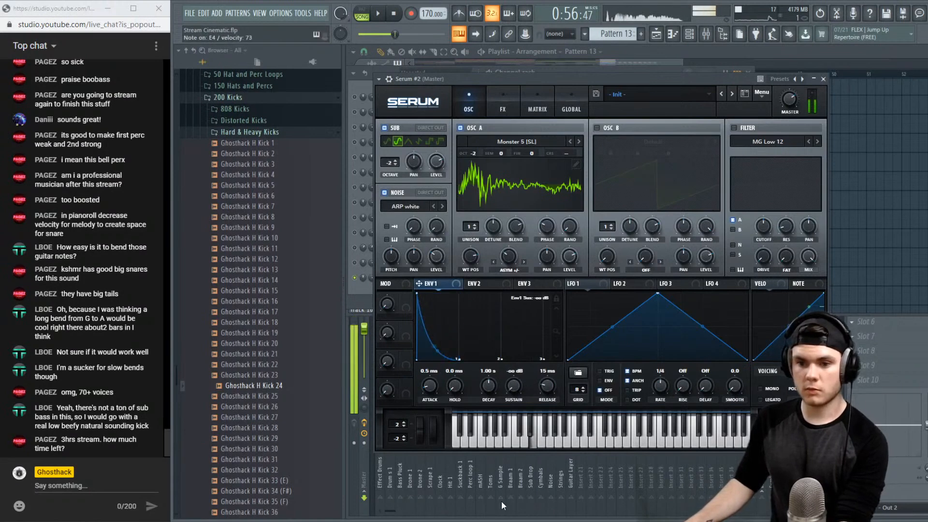
pyautogui.press('space')
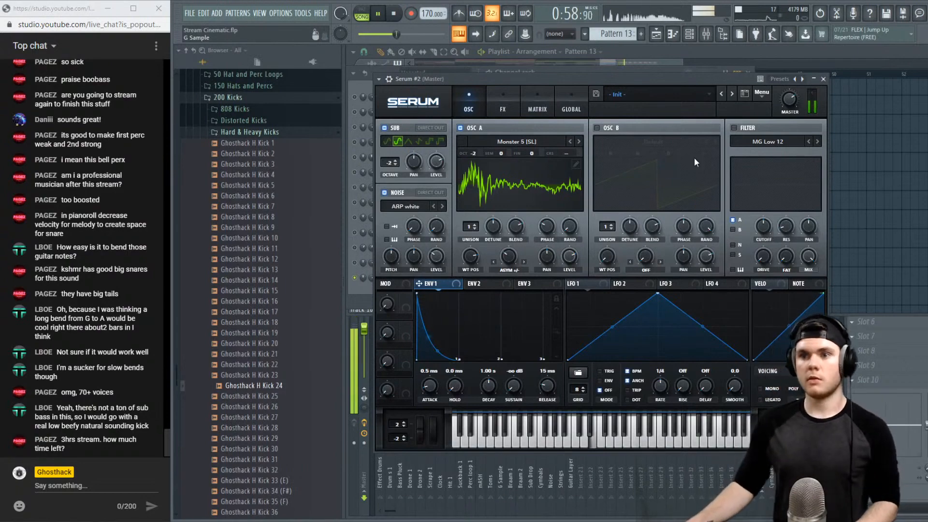
pyautogui.click(823, 79)
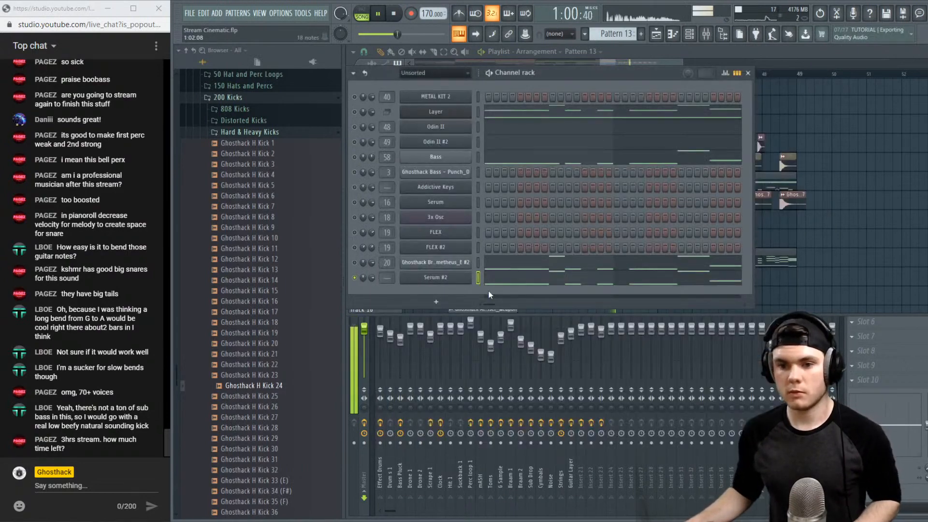
# Unsolo the Serum #2 channel and play the section with all channels
pyautogui.rightClick(356, 278)
pyautogui.click(362, 282)
pyautogui.press('space')
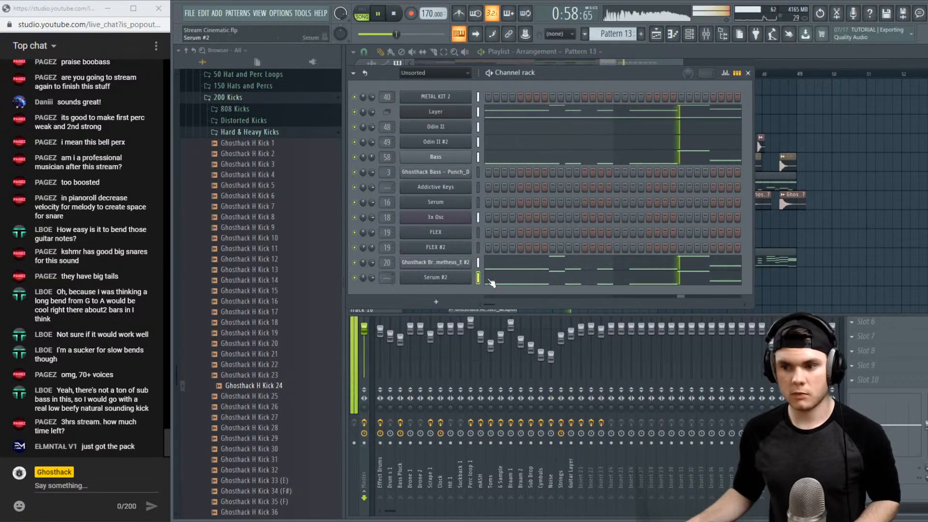
# Route the Serum #2 channel to the empty mixer track 24 and restart playback
pyautogui.click(763, 329)
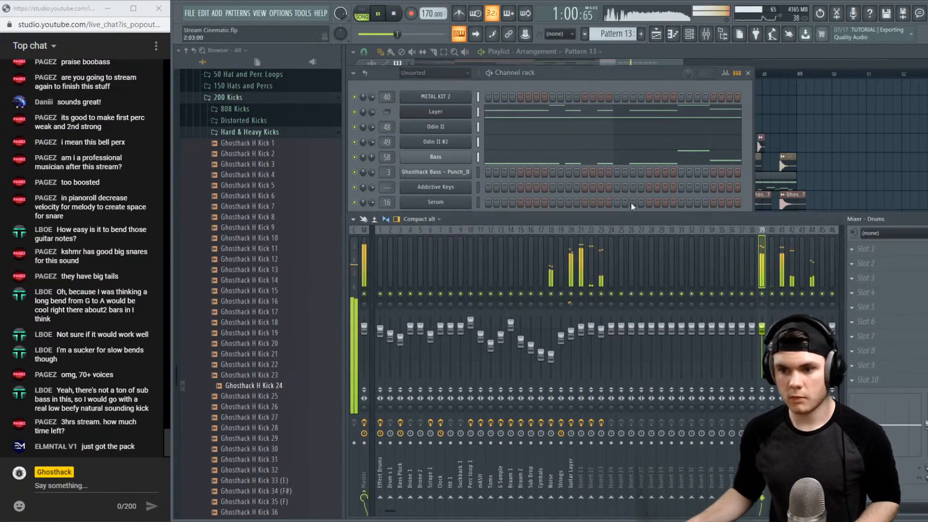
pyautogui.click(611, 255)
pyautogui.click(596, 97)
pyautogui.press('space')
pyautogui.scroll(20, 386, 277)
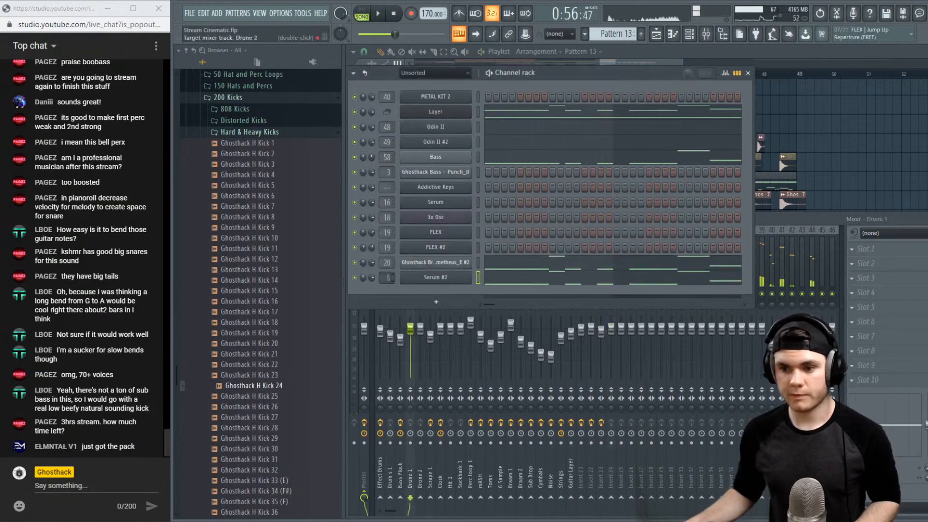
pyautogui.press('space')
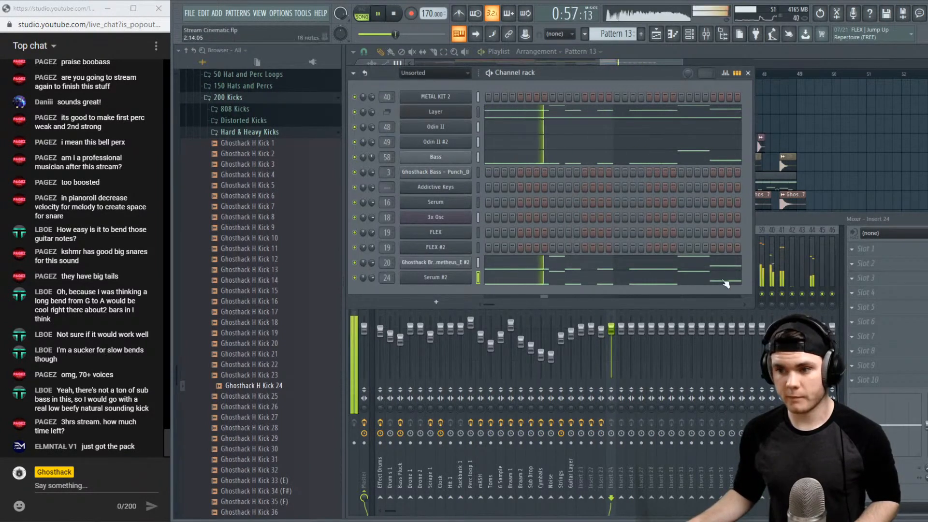
# Solo Insert 24 and add Fruity Parametric EQ 2 with a high-frequency cut and a boost of about 1.5 dB at 112 Hz
pyautogui.click(756, 223)
pyautogui.click(611, 281)
pyautogui.rightClick(611, 293)
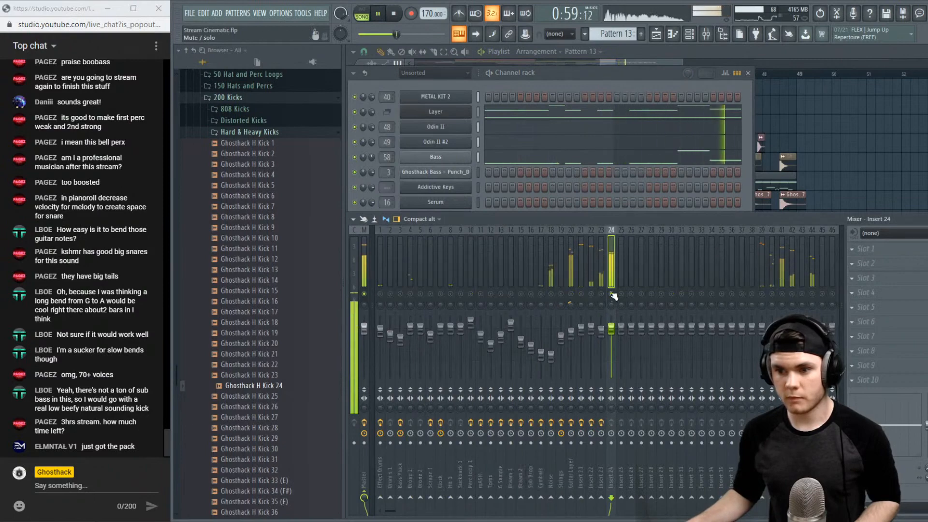
pyautogui.click(862, 245)
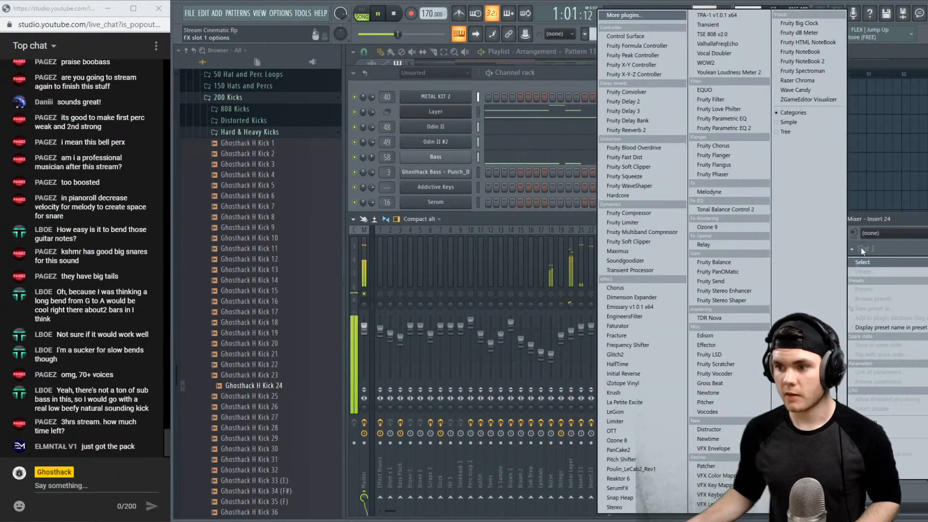
pyautogui.click(726, 128)
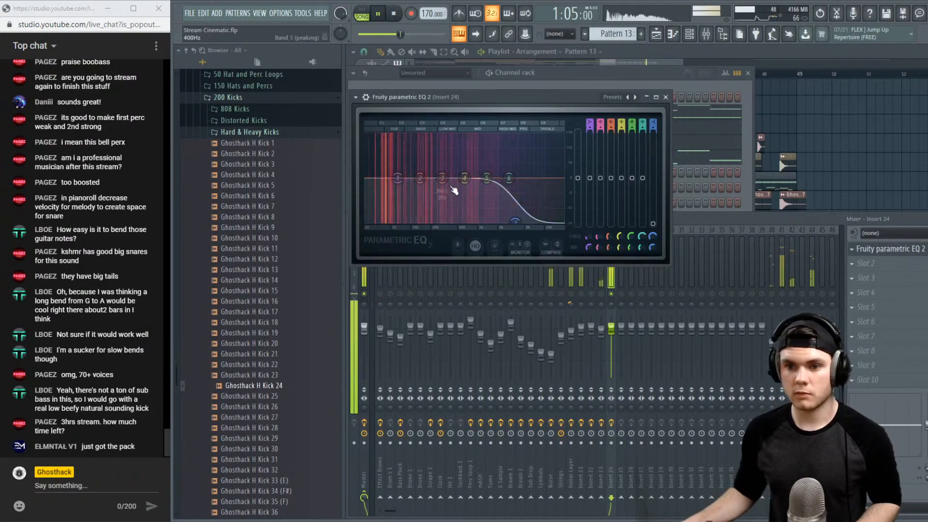
pyautogui.moveTo(419, 177)
pyautogui.mouseDown()
pyautogui.moveTo(408, 158)
pyautogui.moveTo(414, 173)
pyautogui.mouseUp()
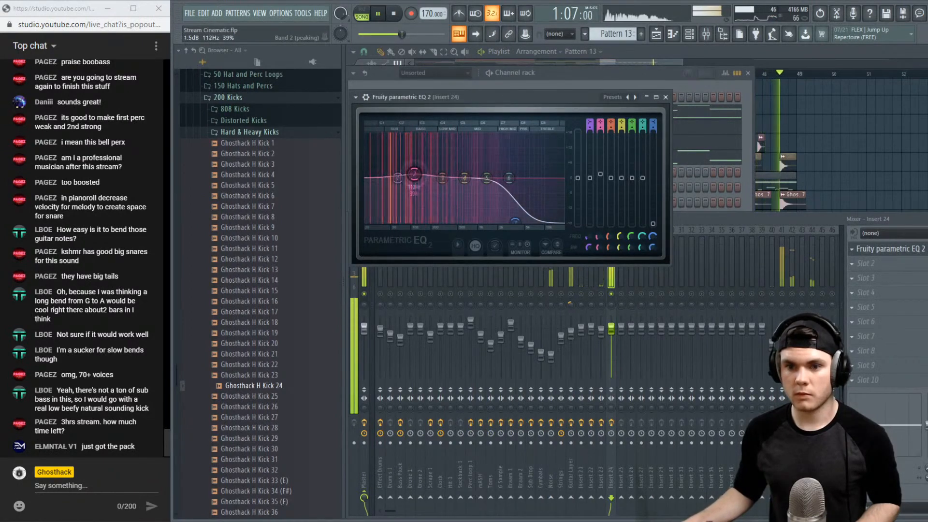
pyautogui.click(876, 252)
# Add Fruity Soft Clipper after the EQ on Insert 24 and play the section
pyautogui.press('space')
pyautogui.click(857, 264)
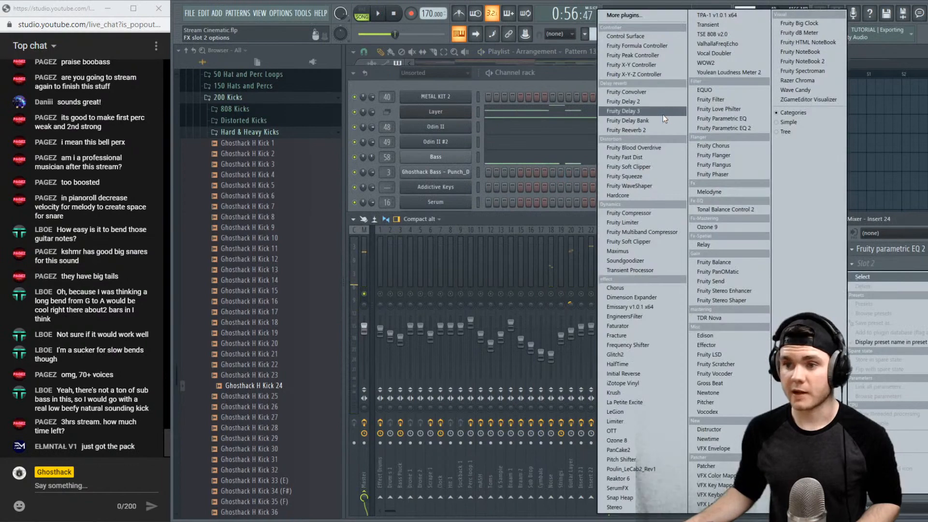
pyautogui.click(650, 166)
pyautogui.press('space')
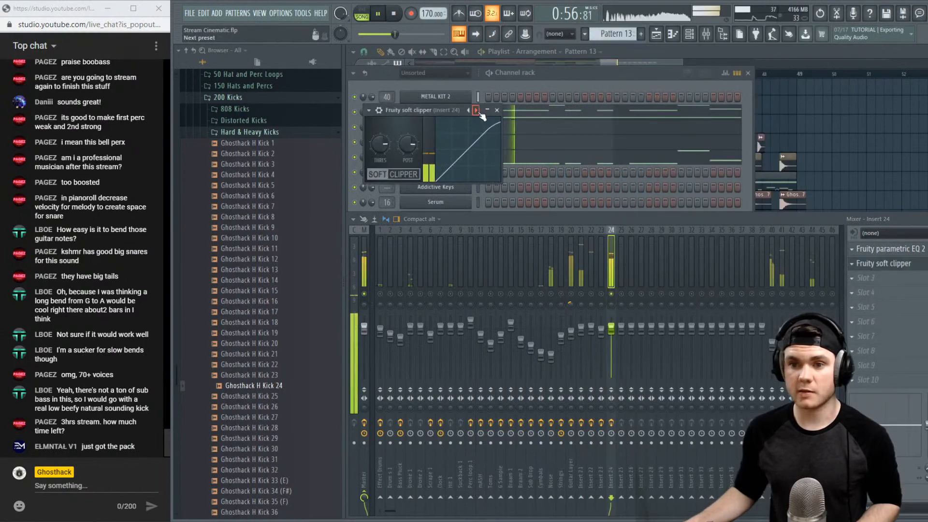
# Raise the EQ's main level on Insert 24 and lower the track's fader to balance it in the unsoloed mix
pyautogui.click(886, 248)
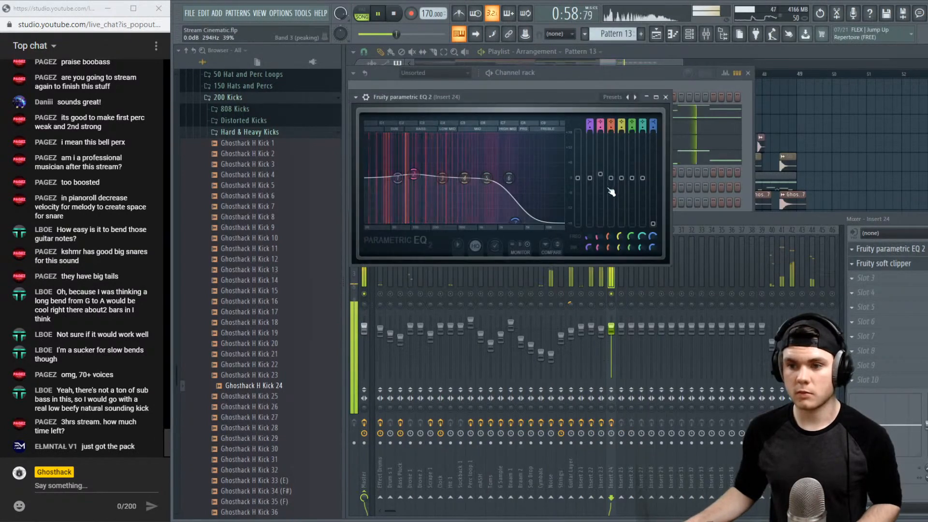
pyautogui.moveTo(578, 165); pyautogui.dragTo(577, 150)
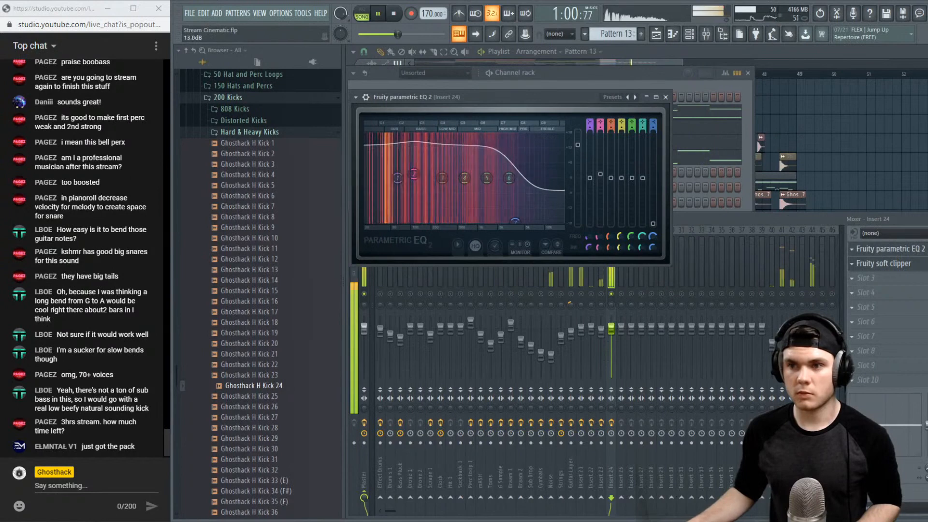
pyautogui.click(677, 283)
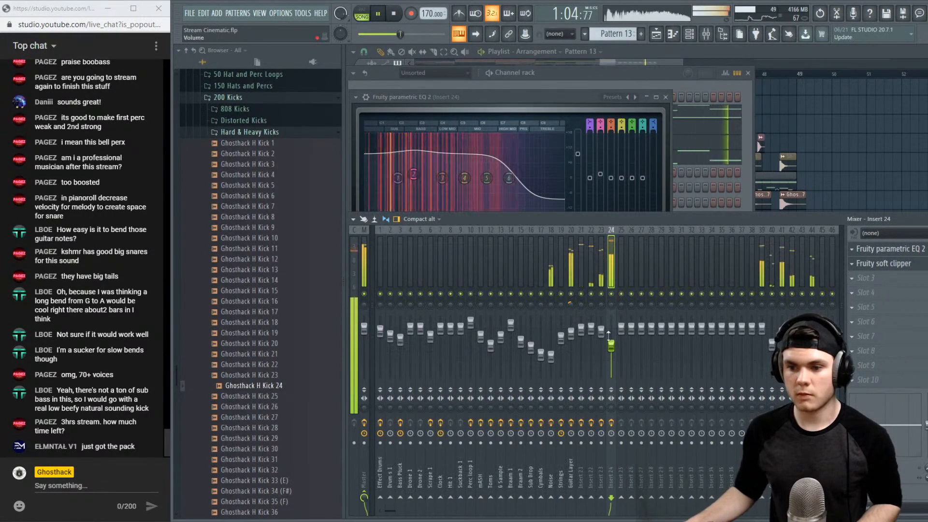
pyautogui.rightClick(570, 294)
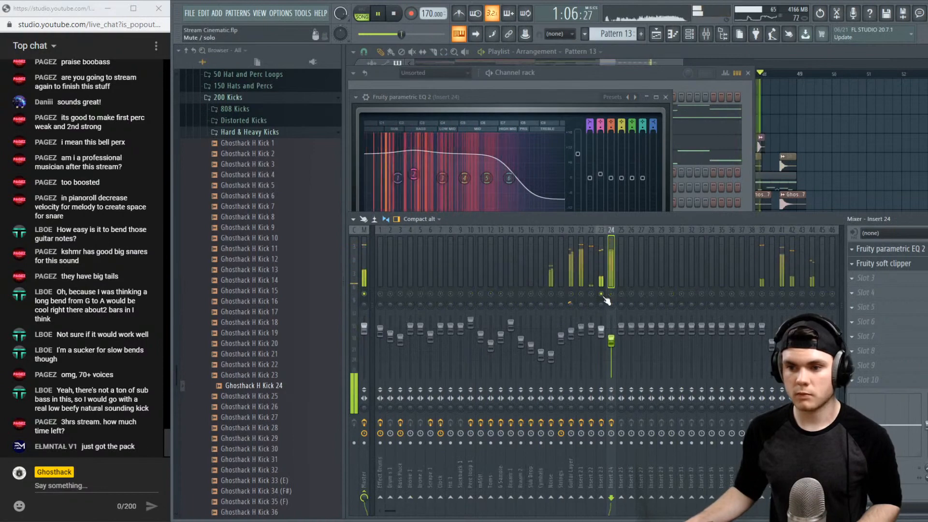
pyautogui.rightClick(570, 293)
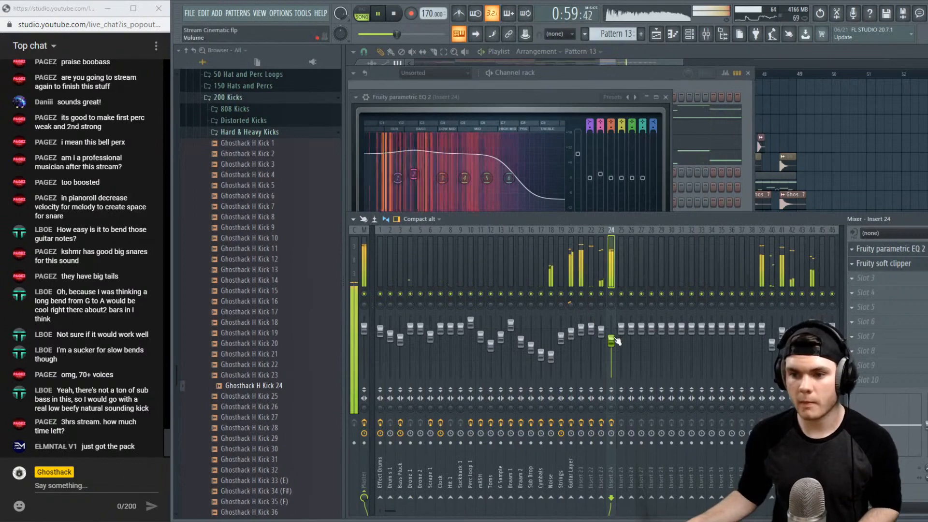
pyautogui.moveTo(611, 340); pyautogui.dragTo(611, 346)
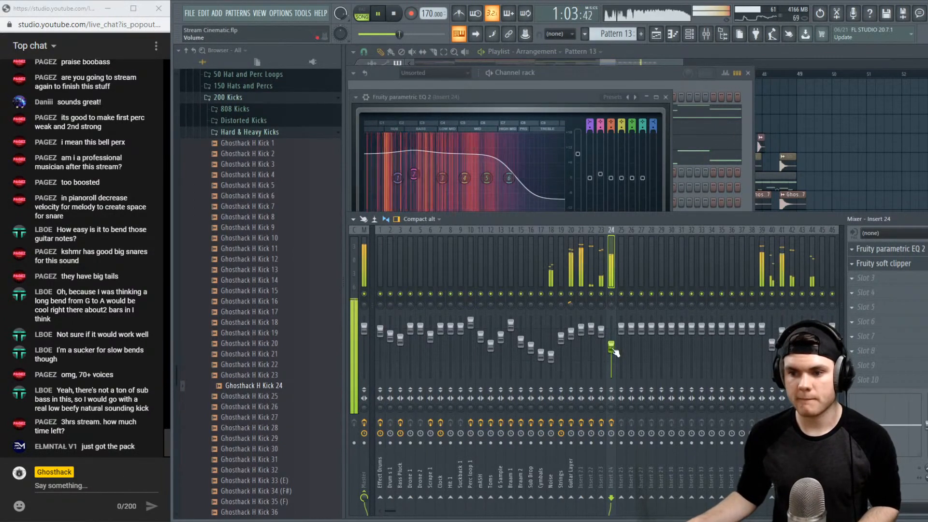
# Solo Insert 21 together with Insert 24 and set up a sidechain send from Insert 21 to Insert 24
pyautogui.rightClick(583, 295)
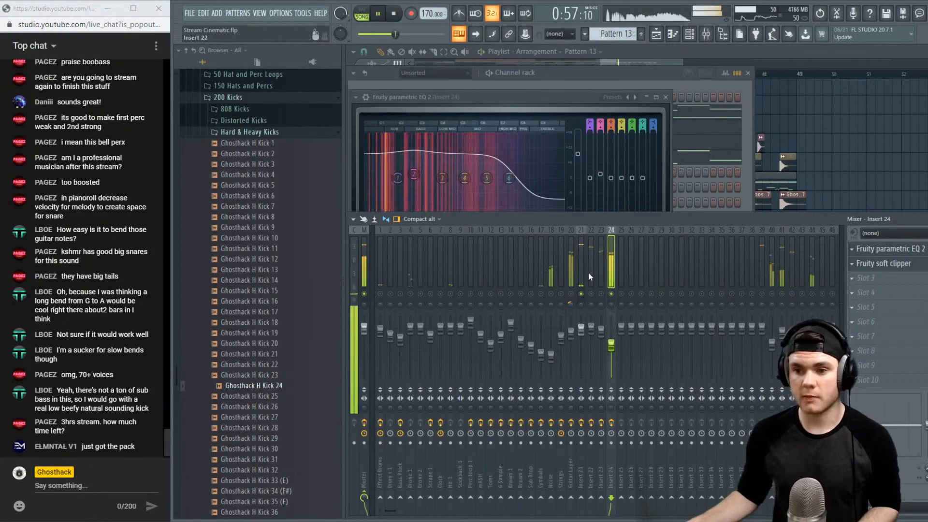
pyautogui.click(583, 305)
pyautogui.press('space')
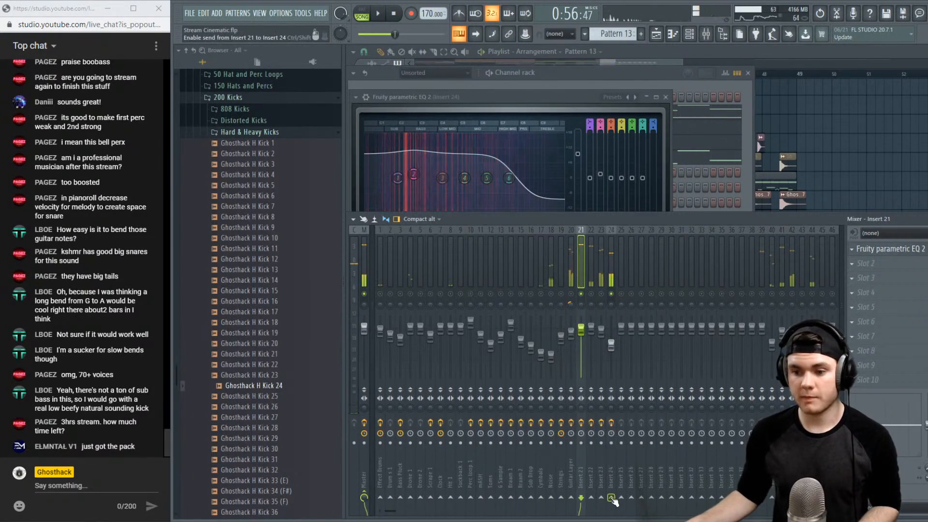
pyautogui.rightClick(611, 498)
pyautogui.click(632, 498)
# Load Fruity Limiter in slot 10 of Insert 24, in compressor mode with sidechain input 1
pyautogui.click(610, 261)
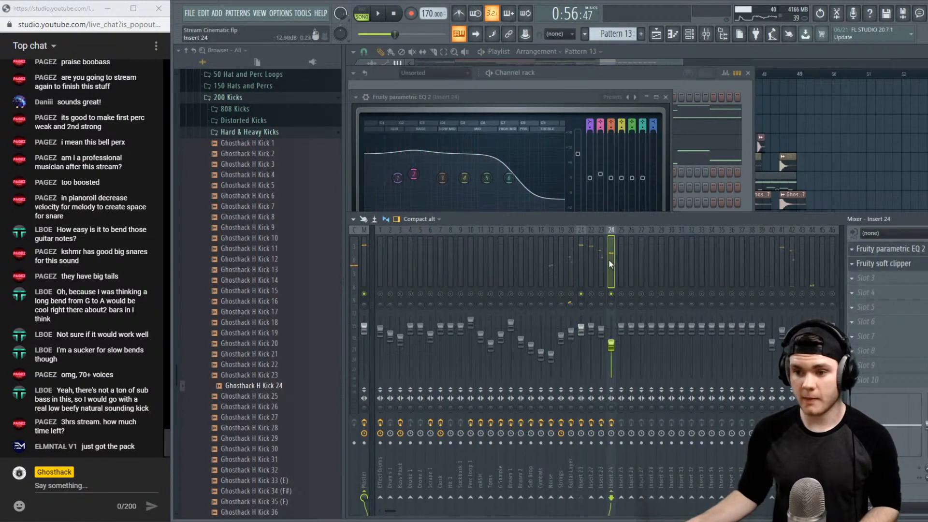
pyautogui.click(865, 277)
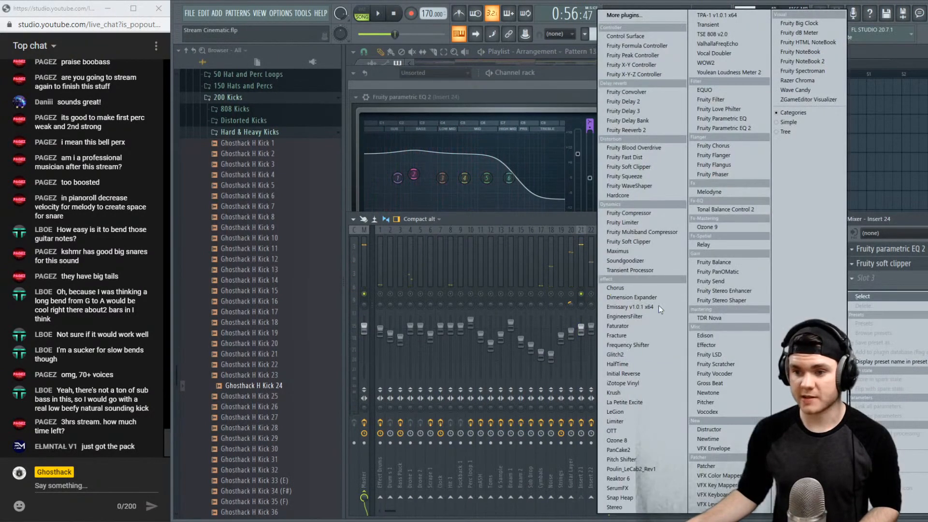
pyautogui.click(627, 231)
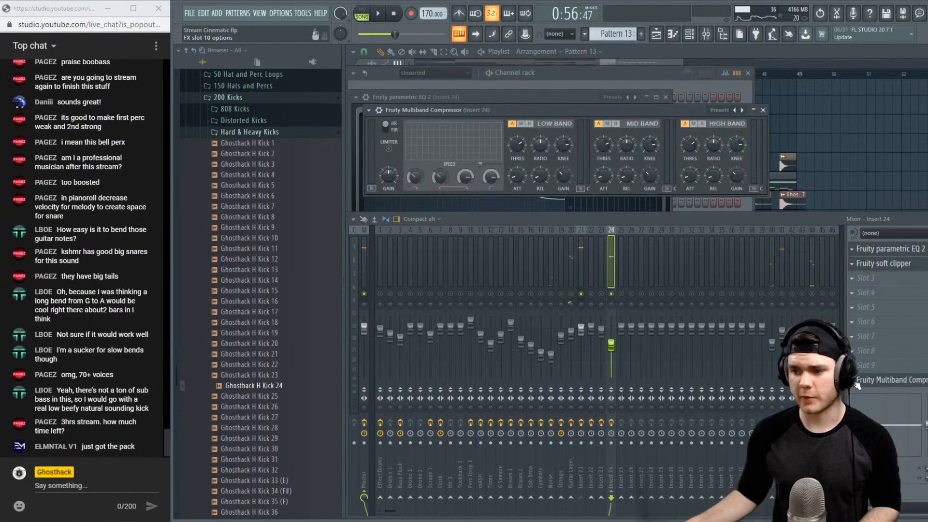
pyautogui.click(865, 278)
pyautogui.moveTo(864, 283)
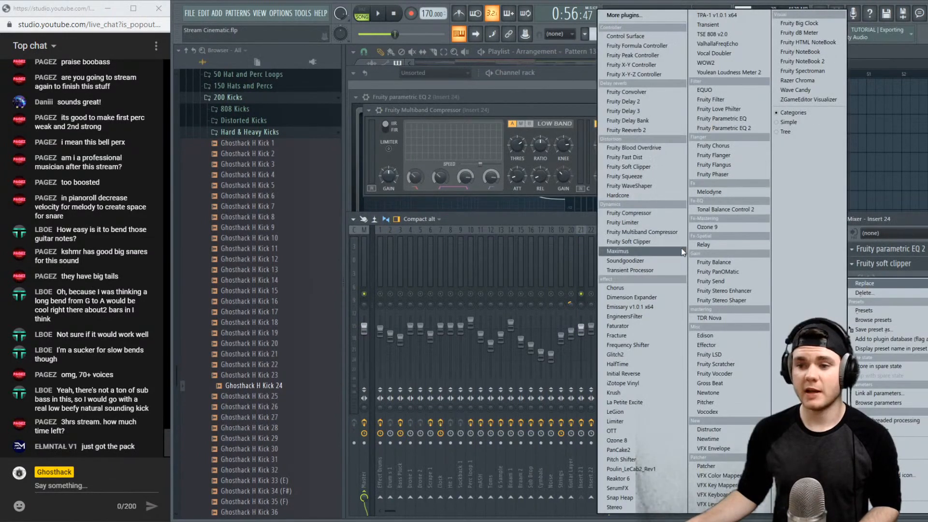
pyautogui.click(636, 222)
pyautogui.click(452, 260)
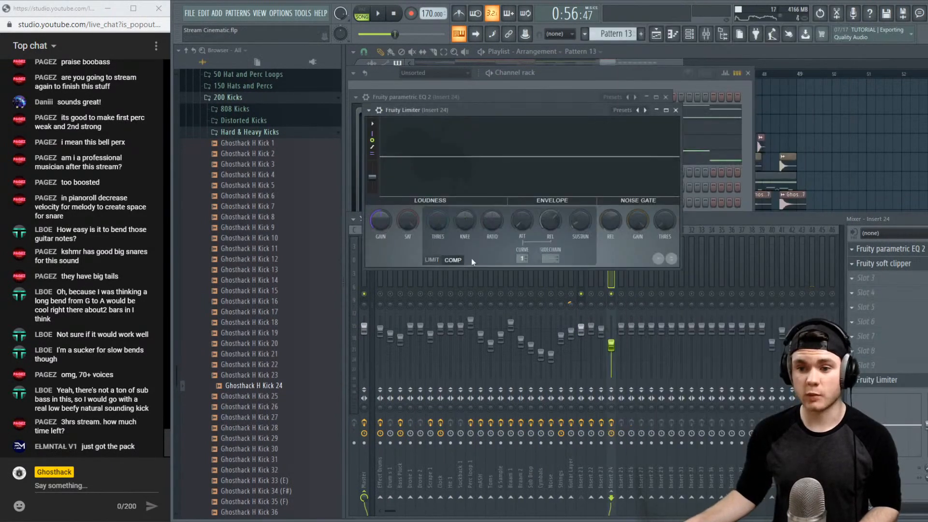
pyautogui.click(551, 259)
pyautogui.click(575, 274)
# Lower the limiter's compression threshold, raise its ratio and shorten its release during playback so Insert 24 ducks
pyautogui.press('space')
pyautogui.moveTo(437, 220); pyautogui.dragTo(437, 250)
pyautogui.moveTo(495, 219); pyautogui.dragTo(495, 181)
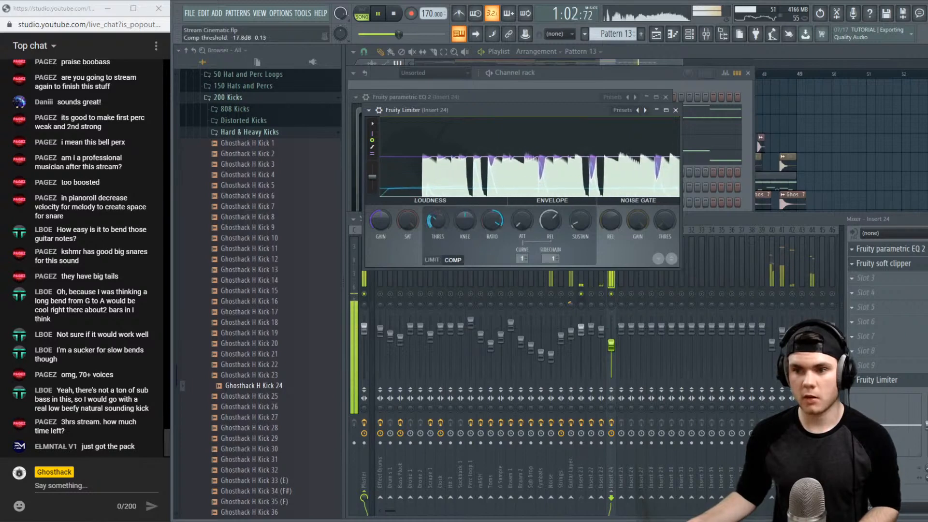
pyautogui.moveTo(550, 220); pyautogui.dragTo(550, 239)
pyautogui.moveTo(437, 221); pyautogui.dragTo(437, 236)
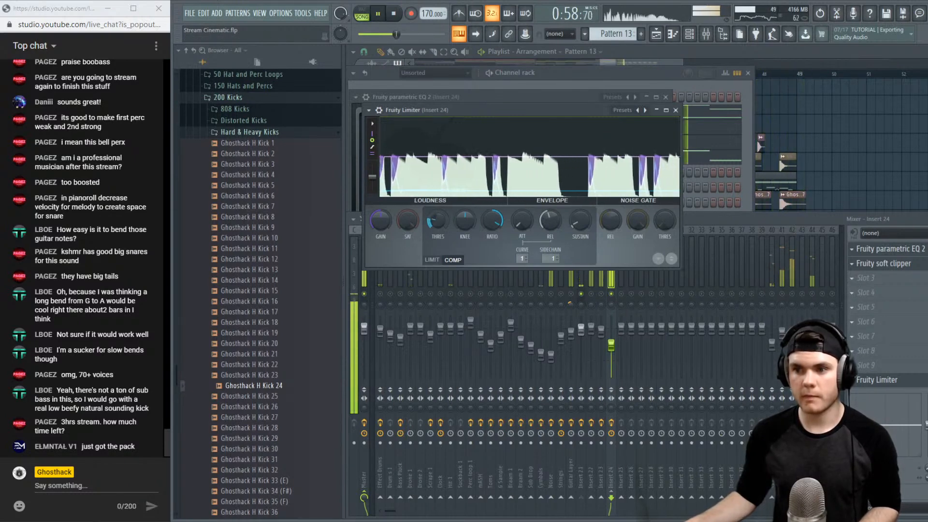
pyautogui.click(676, 110)
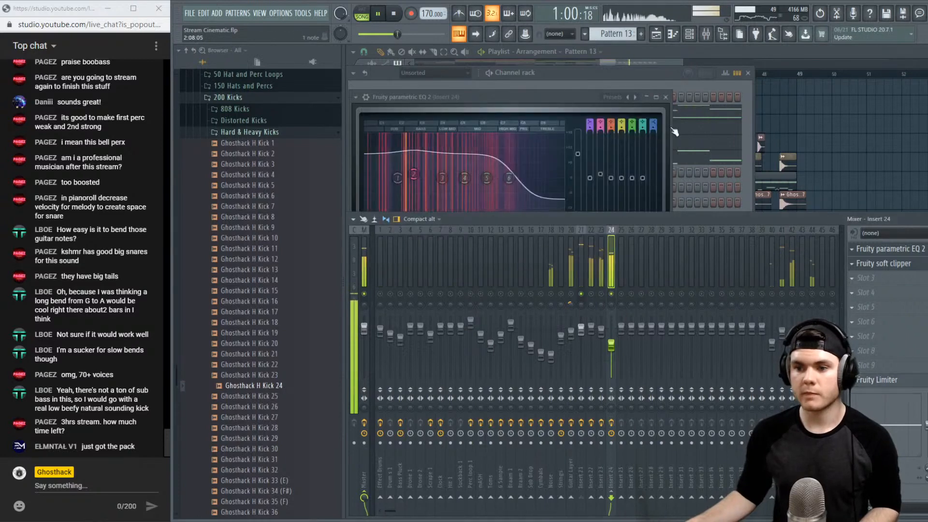
# Unsolo Insert 24 and cut its EQ band 5 by about 3.4 dB near 1209 Hz while checking the full mix
pyautogui.rightClick(610, 294)
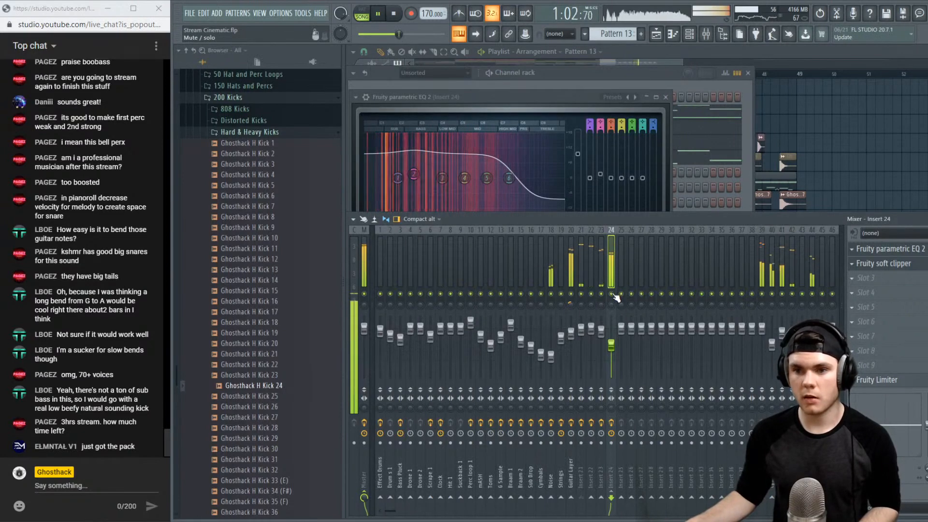
pyautogui.moveTo(487, 178); pyautogui.dragTo(484, 187)
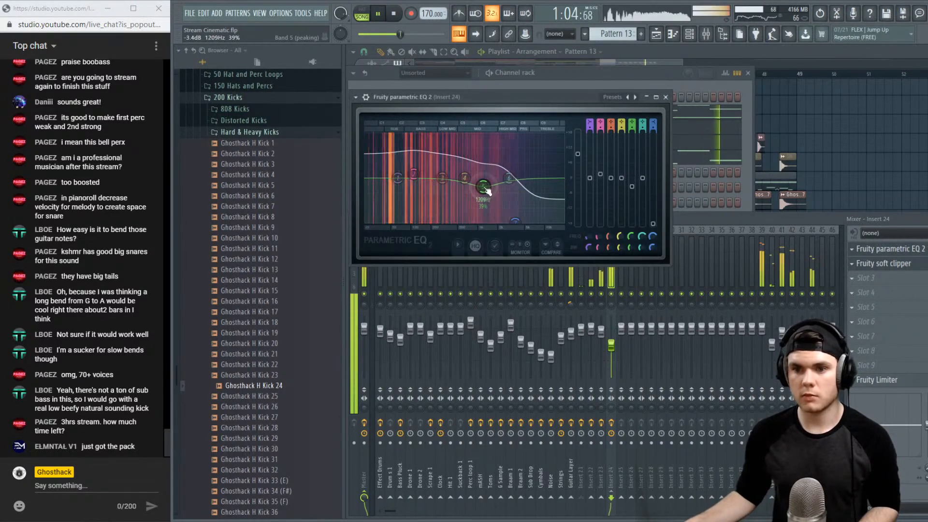
pyautogui.click(666, 98)
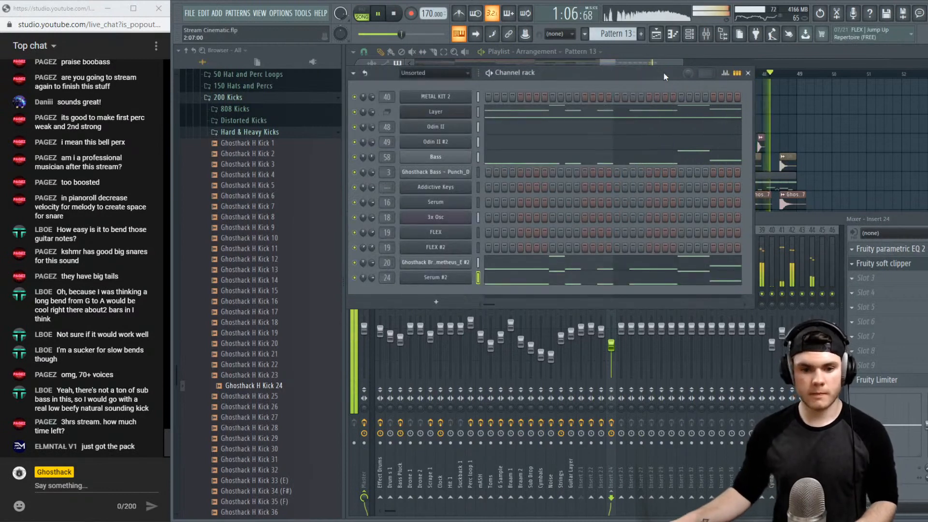
pyautogui.press('space')
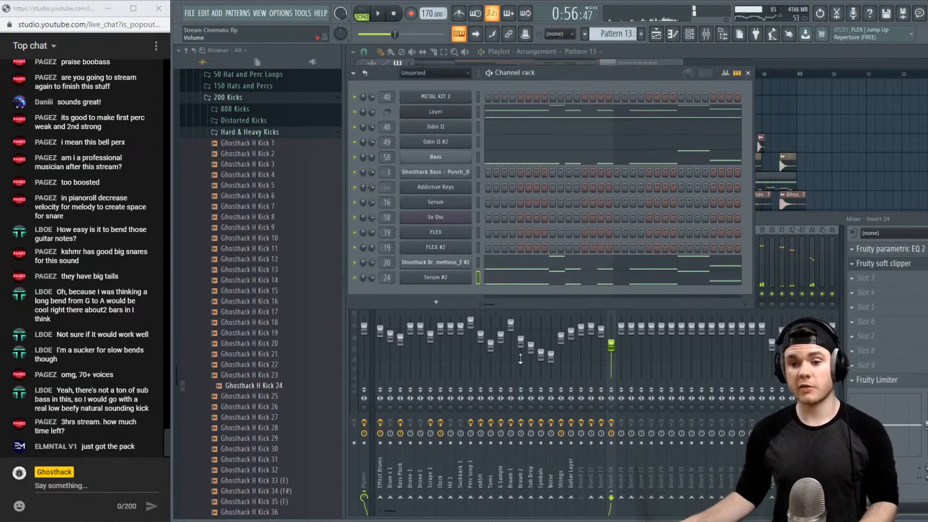
# Play the pattern and check the full mix on the Master track with its stereo separation merged towards mono
pyautogui.click(818, 222)
pyautogui.click(364, 275)
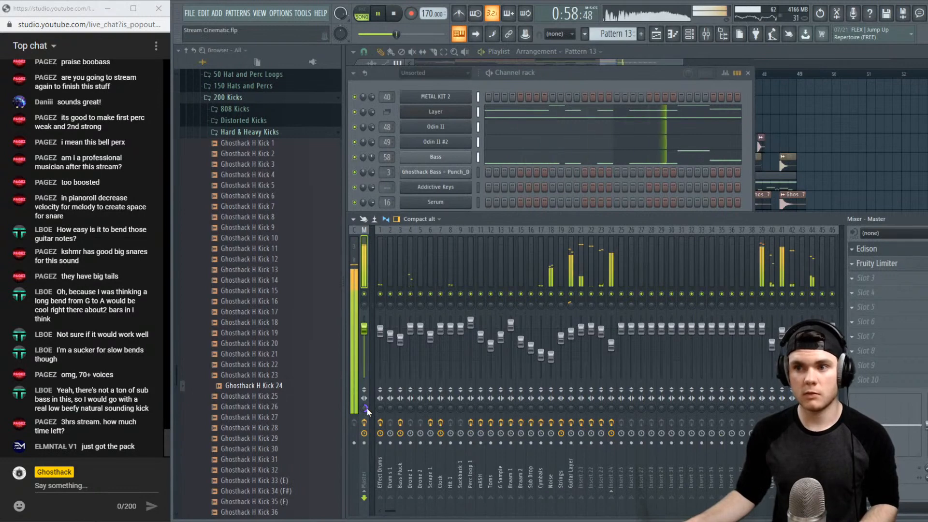
pyautogui.press('space')
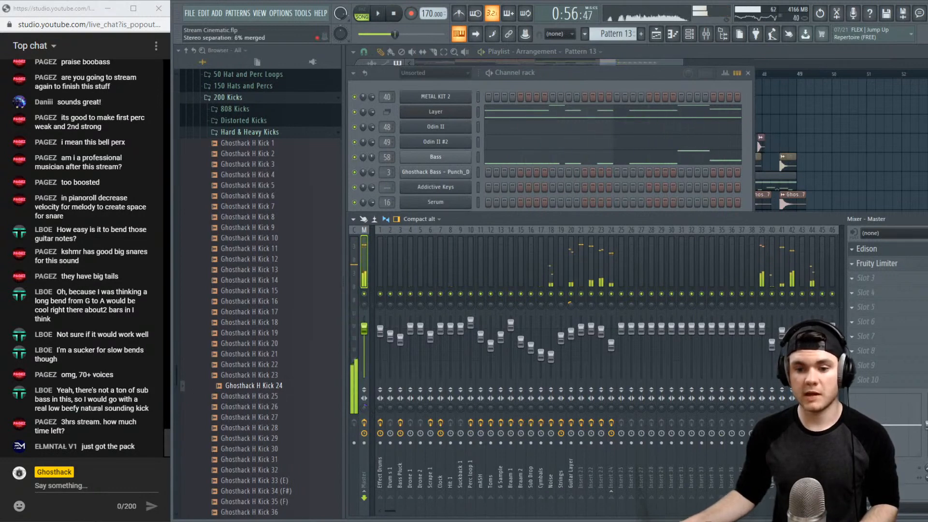
pyautogui.press('space')
pyautogui.click(561, 74)
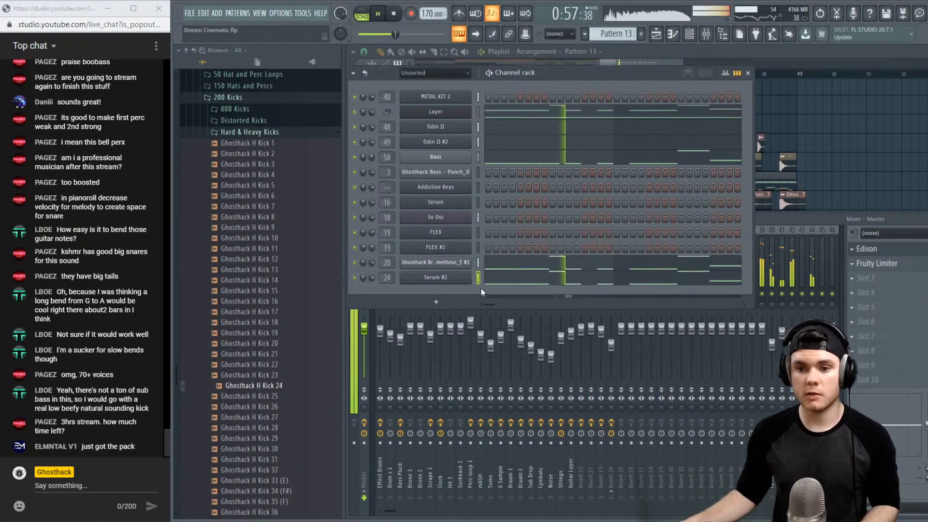
pyautogui.click(792, 216)
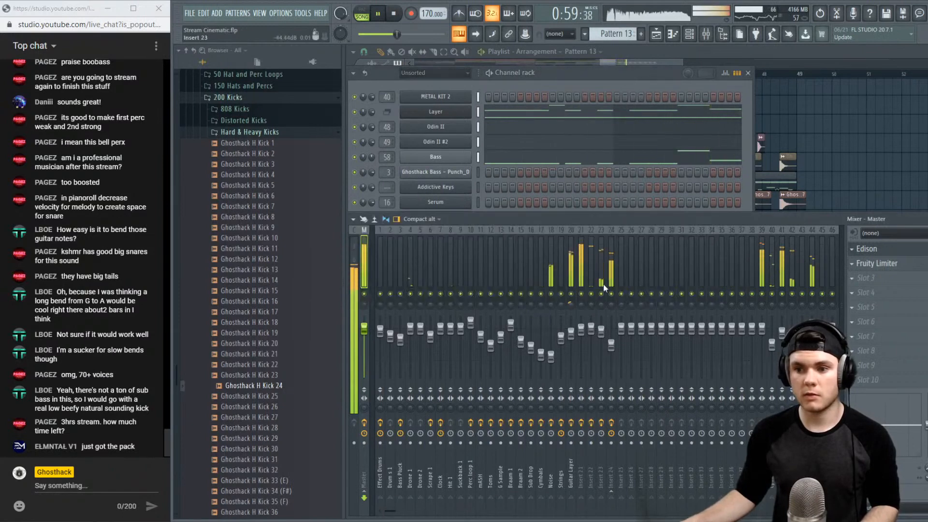
# Solo the Guitar Layer, reshape its Fruity parametric EQ 2 by lowering two bands, then unsolo it and restore the Master's stereo separation
pyautogui.click(573, 297)
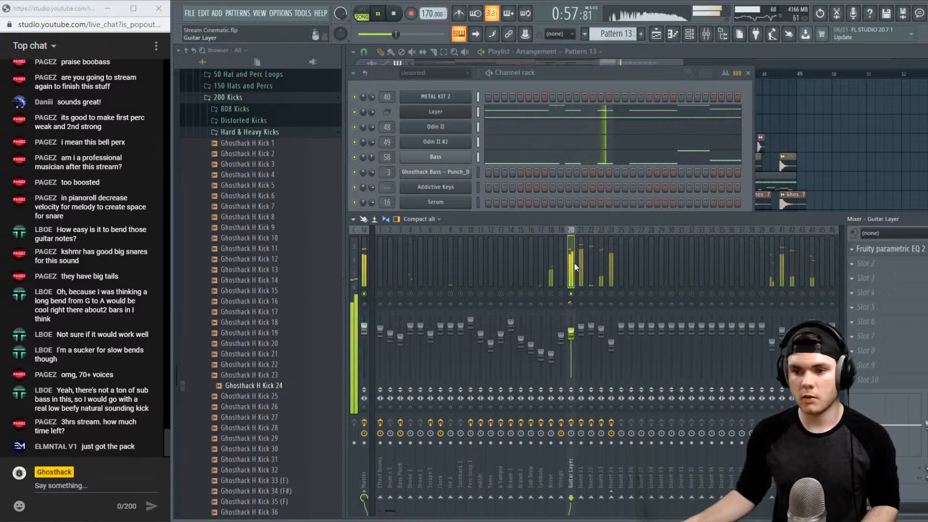
pyautogui.click(895, 248)
pyautogui.moveTo(486, 178); pyautogui.dragTo(458, 203)
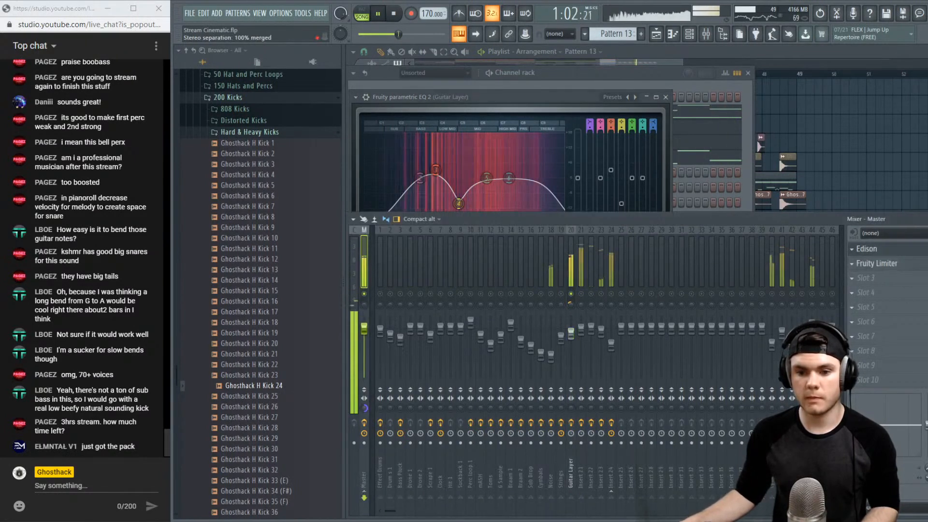
pyautogui.moveTo(435, 169)
pyautogui.mouseDown()
pyautogui.moveTo(435, 147)
pyautogui.moveTo(440, 184)
pyautogui.mouseUp()
pyautogui.rightClick(571, 294)
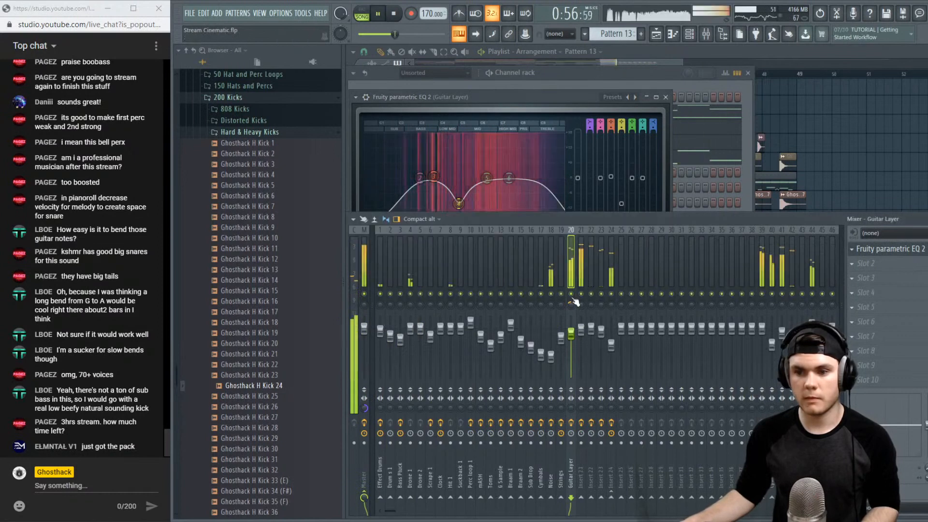
pyautogui.click(368, 410)
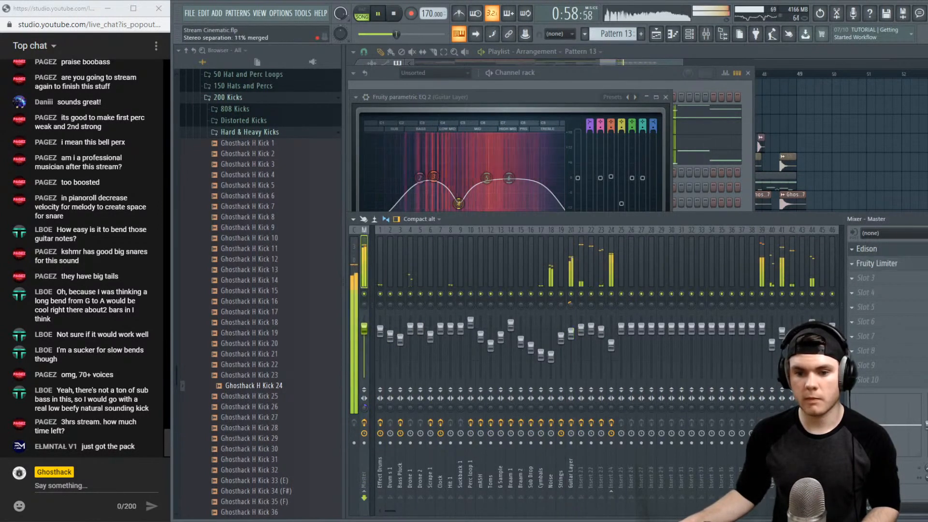
# Stop playback and add a new Serum channel, setting oscillator A two octaves down with several unison voices
pyautogui.click(647, 75)
pyautogui.press('space')
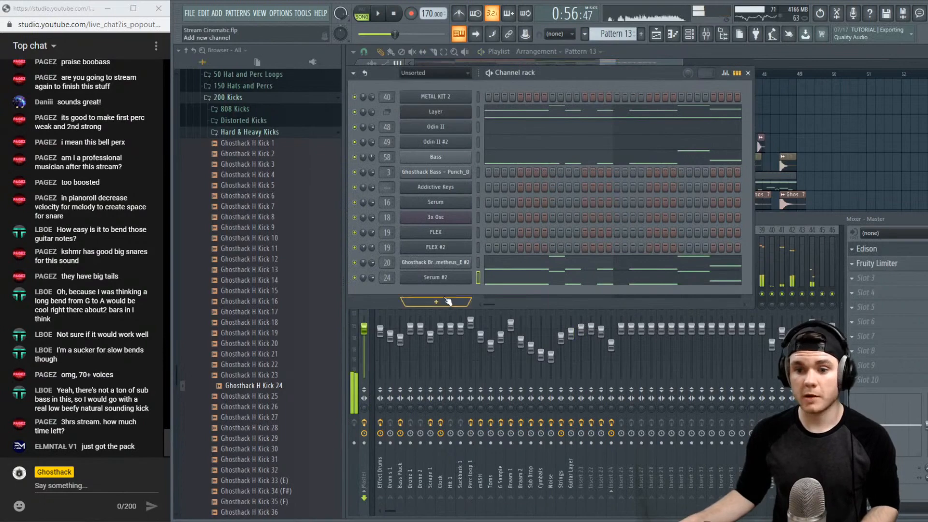
pyautogui.click(447, 302)
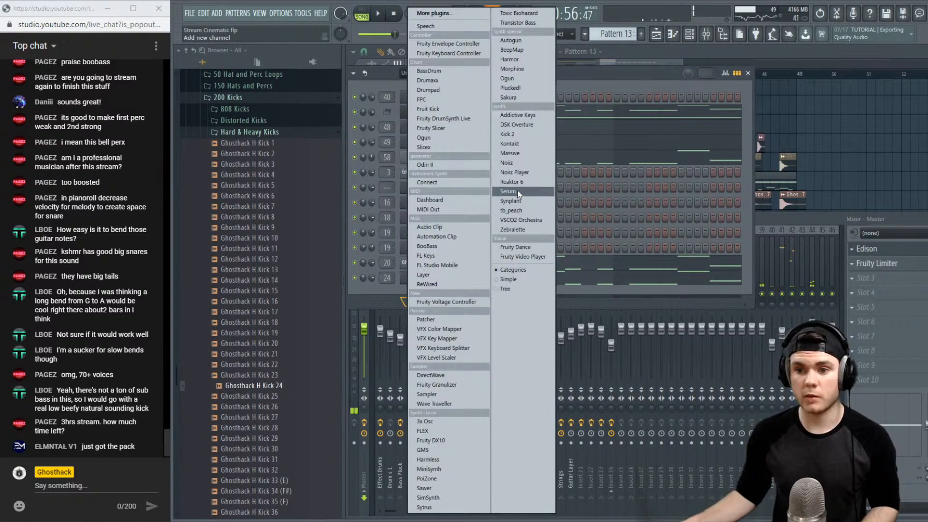
pyautogui.click(516, 194)
pyautogui.moveTo(544, 175); pyautogui.dragTo(523, 193)
pyautogui.moveTo(525, 255); pyautogui.dragTo(545, 268)
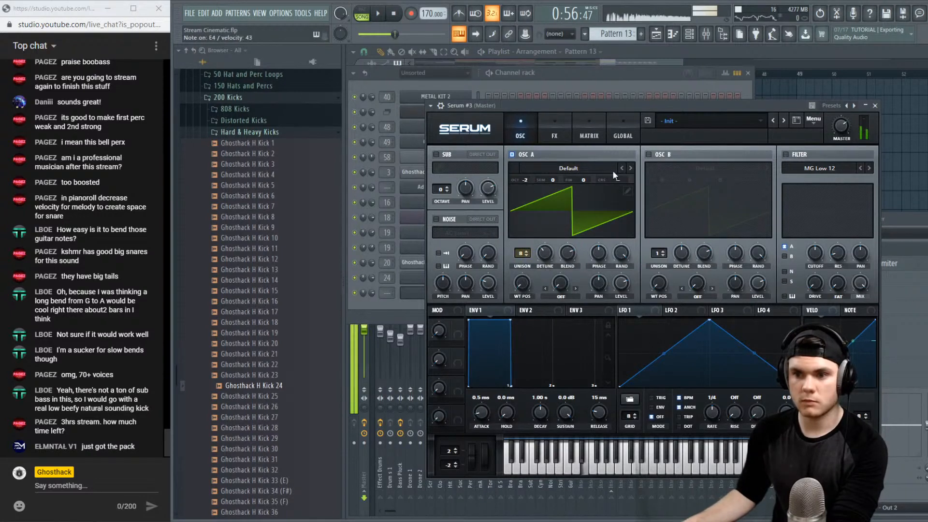
# Enable oscillator B at octave -1 with 5 unison voices, and reduce the unison detune of both oscillators
pyautogui.click(648, 155)
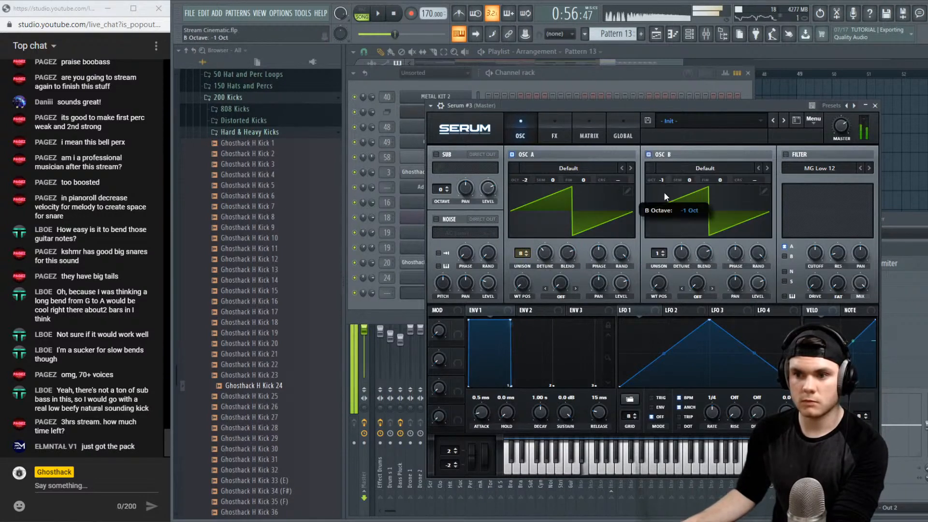
pyautogui.moveTo(664, 192); pyautogui.dragTo(627, 217)
pyautogui.moveTo(661, 253); pyautogui.dragTo(662, 226)
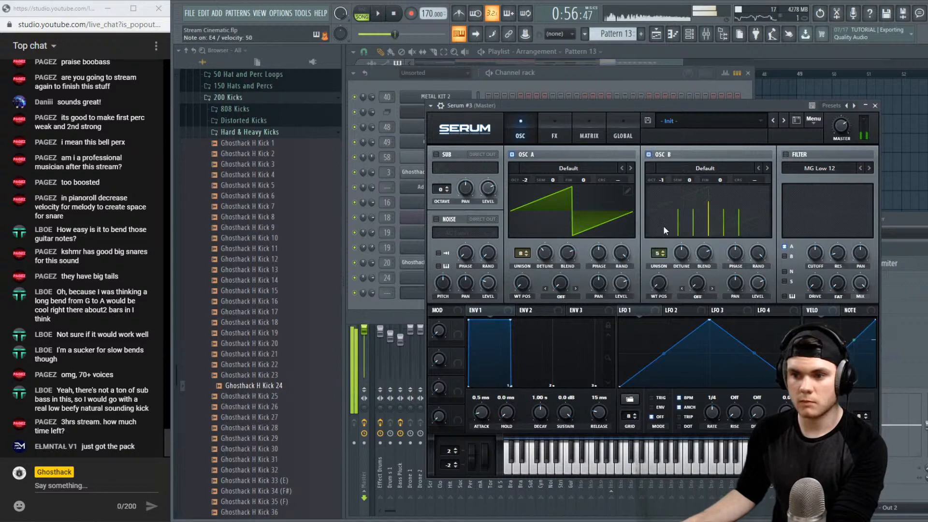
pyautogui.moveTo(544, 253); pyautogui.dragTo(575, 263)
pyautogui.moveTo(681, 252); pyautogui.dragTo(677, 277)
# Enable EQ at the start of Serum #3's effects chain, followed by Hyper/Dimension
pyautogui.click(564, 139)
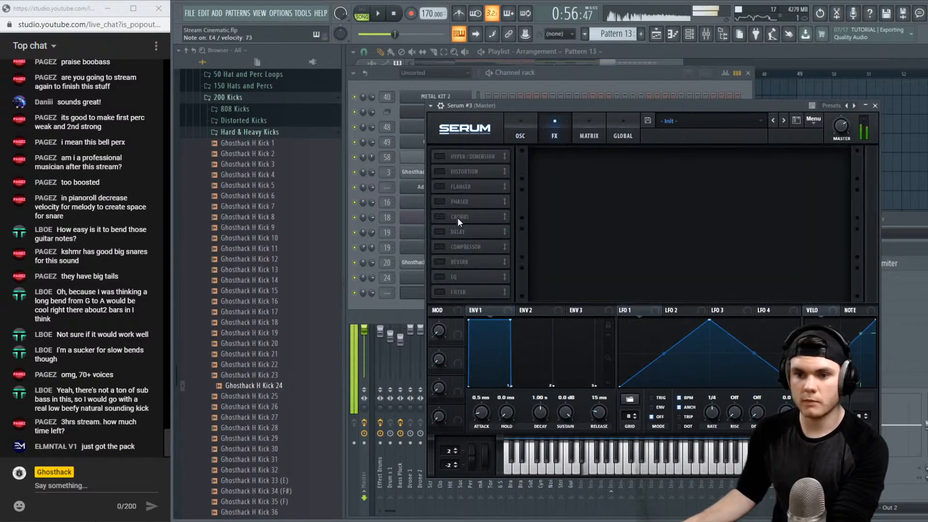
pyautogui.click(439, 276)
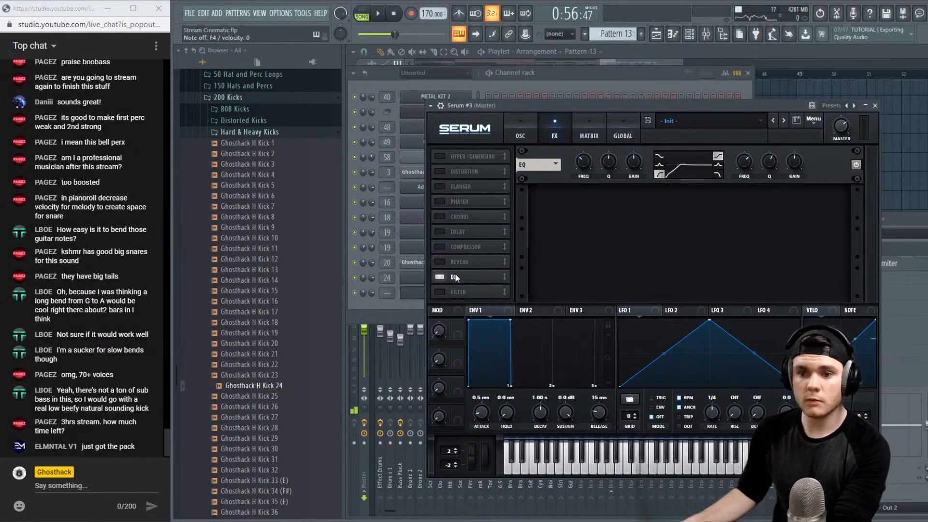
pyautogui.moveTo(454, 275); pyautogui.dragTo(456, 146)
pyautogui.click(437, 173)
# Lower the Hyper mix and set the EQ's high band to a low-pass at about 3206 Hz with a lower Q
pyautogui.moveTo(700, 198); pyautogui.dragTo(705, 219)
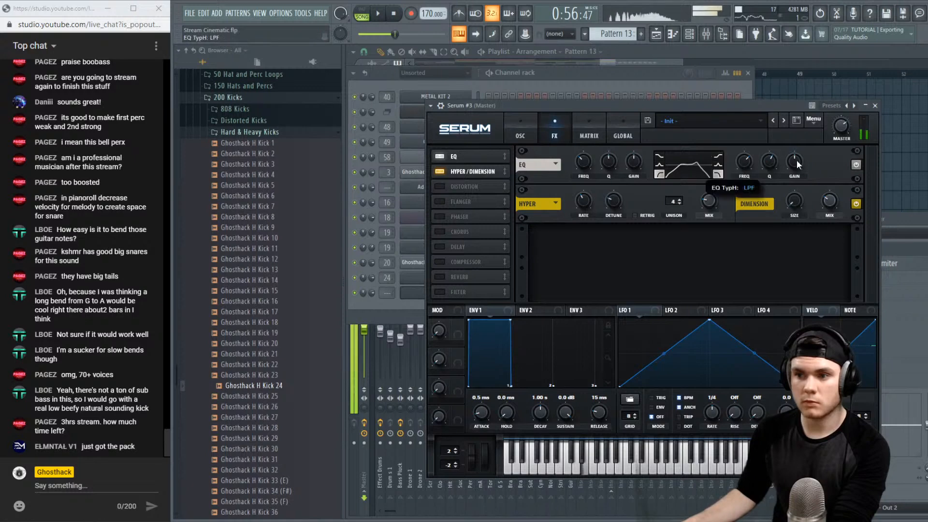
pyautogui.moveTo(769, 157); pyautogui.dragTo(767, 174)
pyautogui.moveTo(741, 162); pyautogui.dragTo(737, 151)
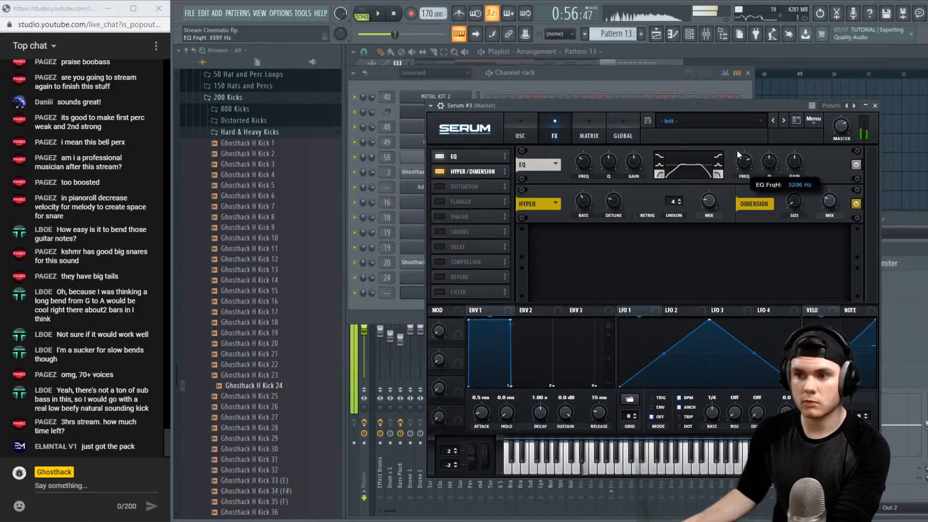
# Adjust oscillator B's unison detune, set oscillator A's to 0.02, and merge the Master to mono to check the sound
pyautogui.click(519, 129)
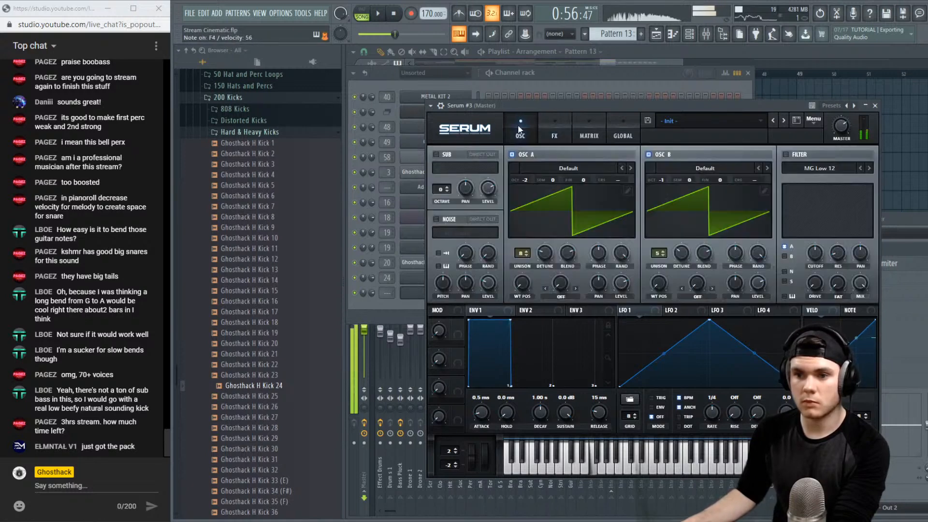
pyautogui.moveTo(678, 276)
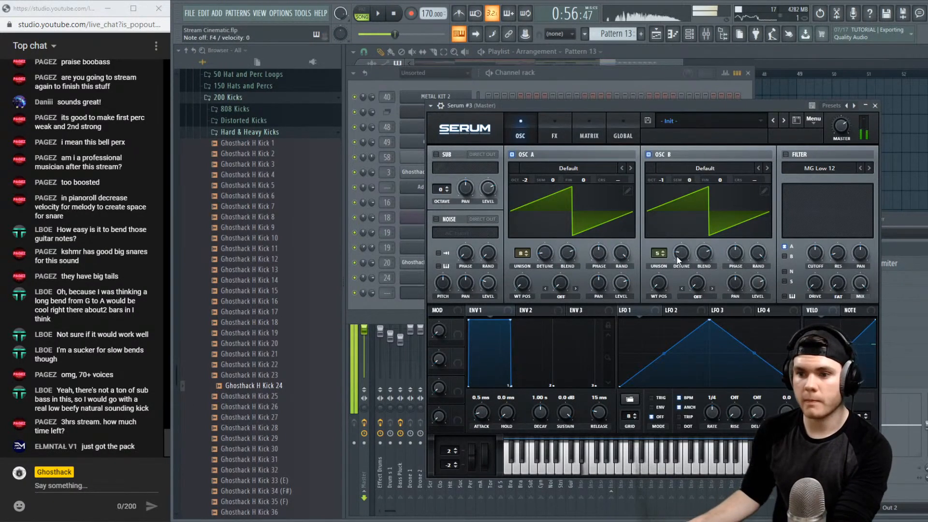
pyautogui.moveTo(677, 256); pyautogui.dragTo(685, 251)
pyautogui.moveTo(545, 249)
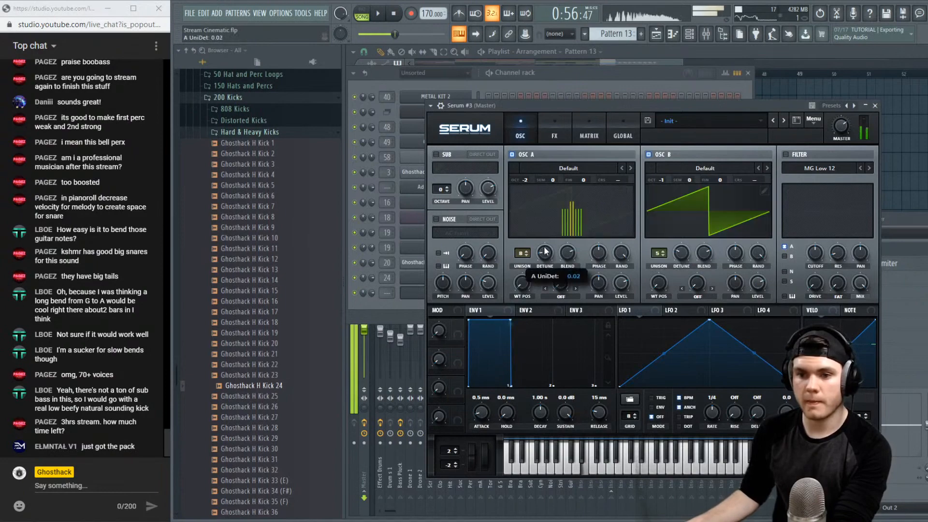
pyautogui.click(550, 131)
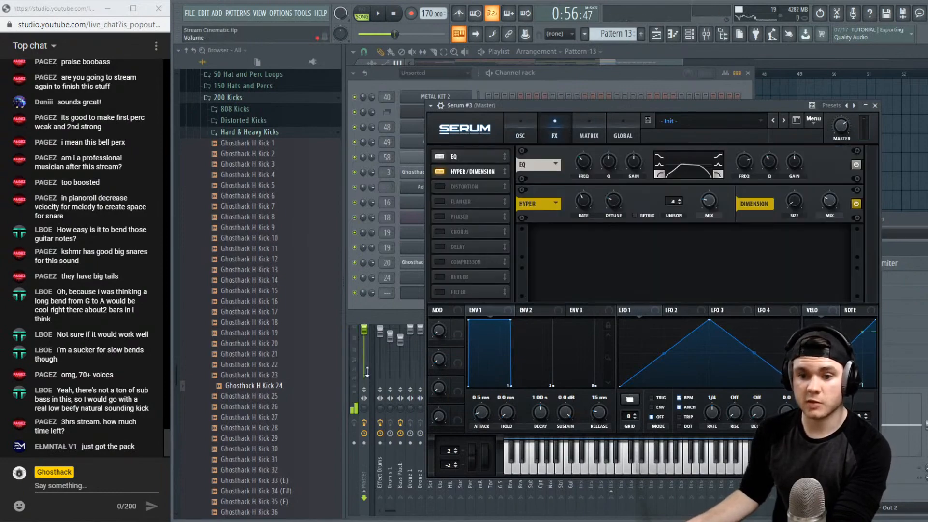
pyautogui.click(364, 409)
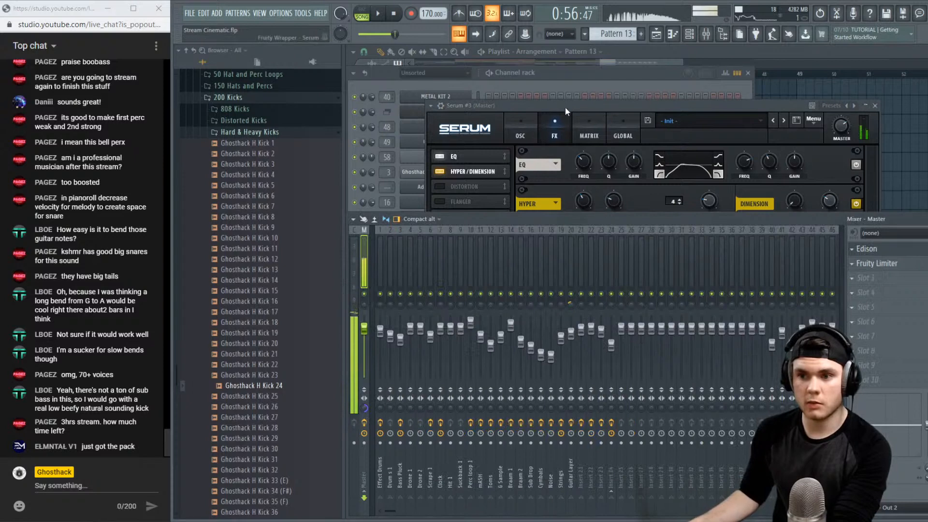
# Set oscillator A's detune to 0.01 with 7 unison voices, fine-tune oscillator B's detune, and return the Master to stereo
pyautogui.click(522, 125)
pyautogui.moveTo(548, 254); pyautogui.dragTo(548, 259)
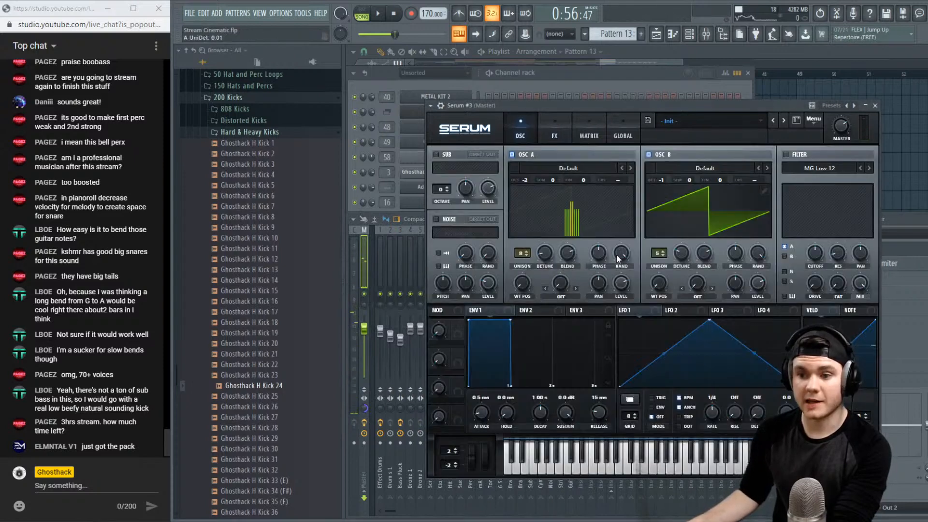
pyautogui.click(527, 254)
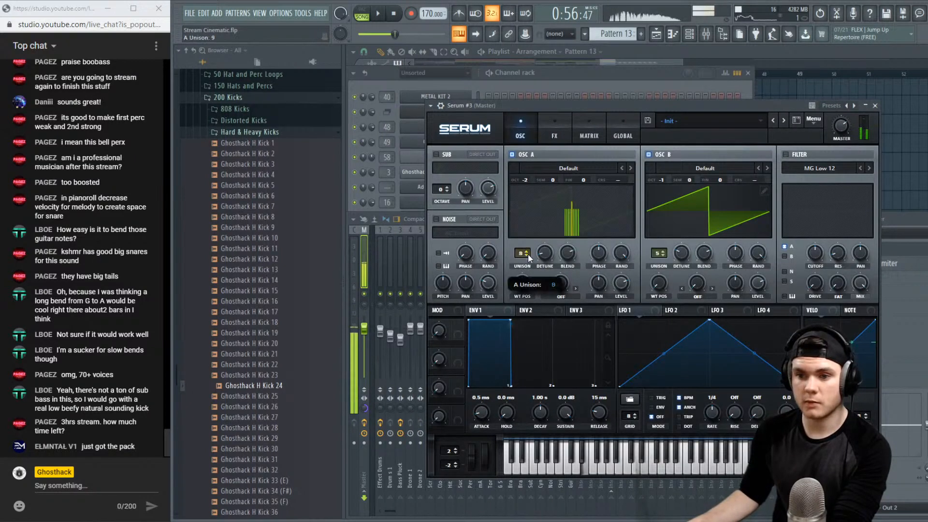
pyautogui.moveTo(684, 250)
pyautogui.mouseDown()
pyautogui.moveTo(686, 260)
pyautogui.moveTo(685, 251)
pyautogui.mouseUp()
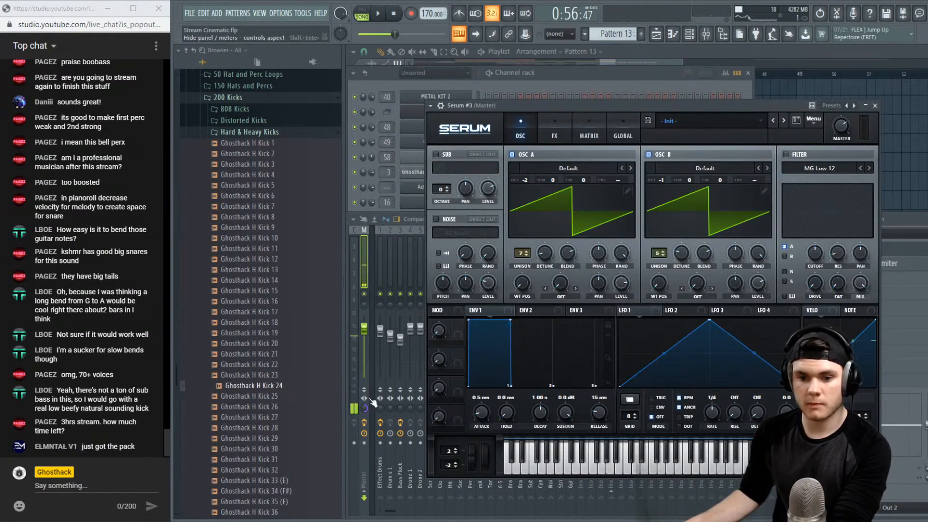
pyautogui.moveTo(365, 407); pyautogui.dragTo(365, 413)
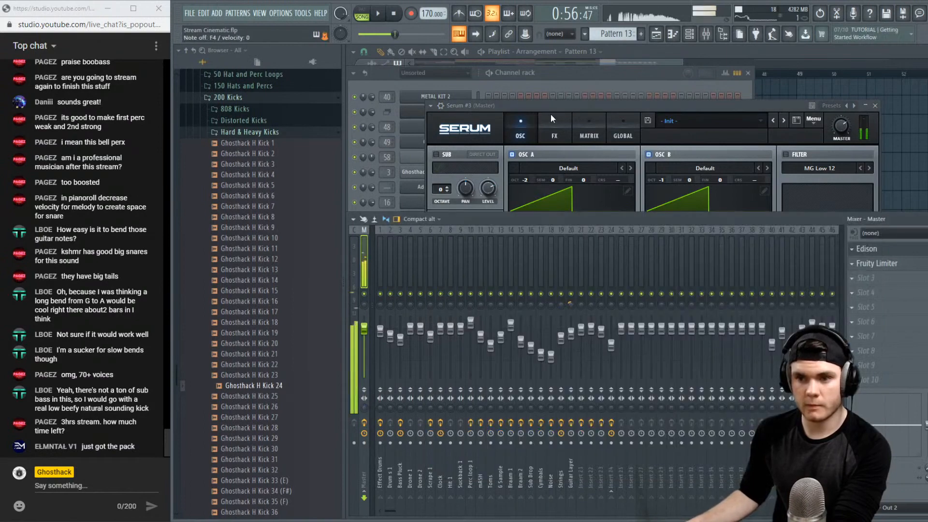
# Add Chorus to Serum #3's effects chain and switch its filter to HPF
pyautogui.click(550, 127)
pyautogui.click(439, 231)
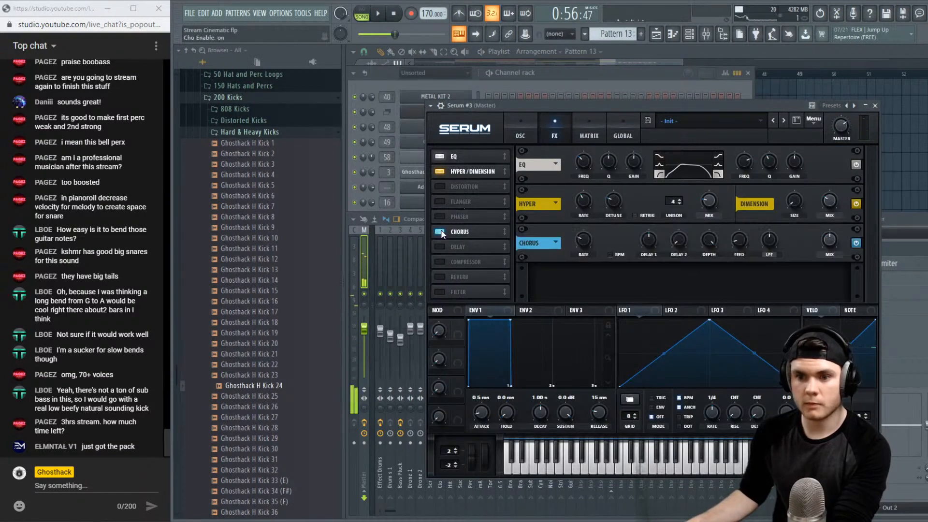
pyautogui.click(555, 242)
pyautogui.click(842, 224)
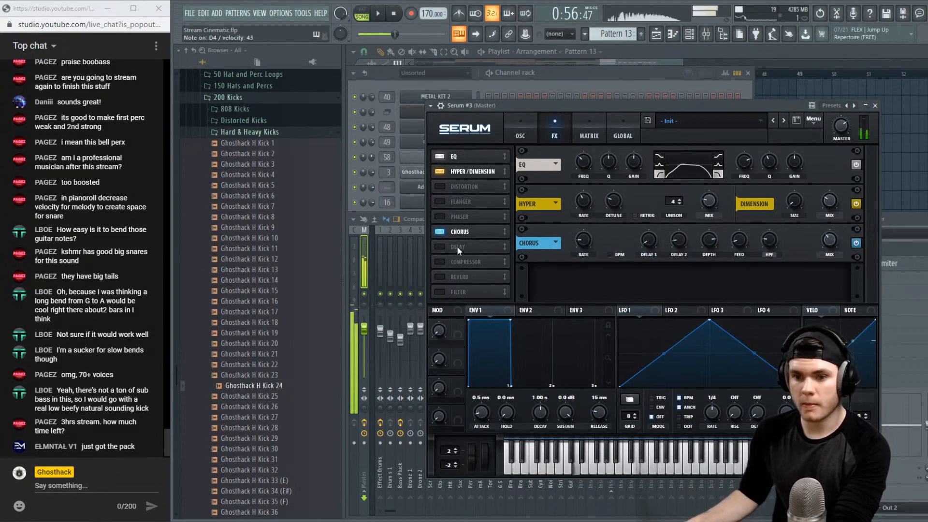
# Add a plate Reverb directly after the Chorus, adjust its low cut, set its wet mix to 37%, and close Serum #3
pyautogui.click(439, 276)
pyautogui.moveTo(457, 276); pyautogui.dragTo(466, 241)
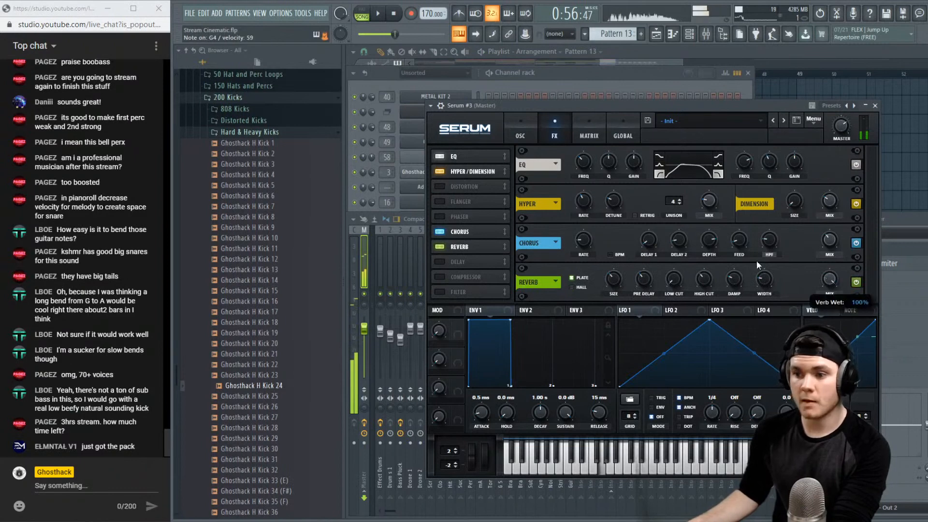
pyautogui.moveTo(674, 281); pyautogui.dragTo(698, 288)
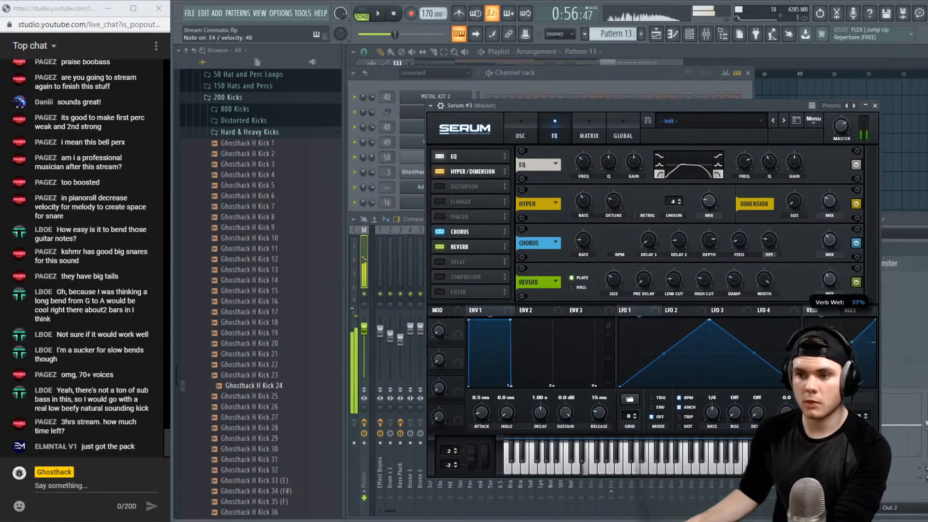
pyautogui.click(874, 106)
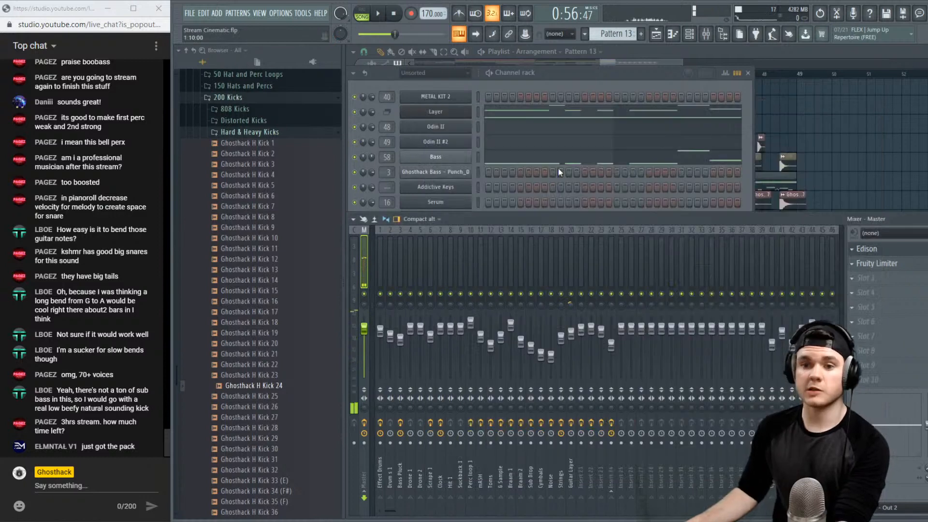
# Reopen Serum #3, compare its sound with oscillator B off and on, and review its effects chain
pyautogui.click(549, 72)
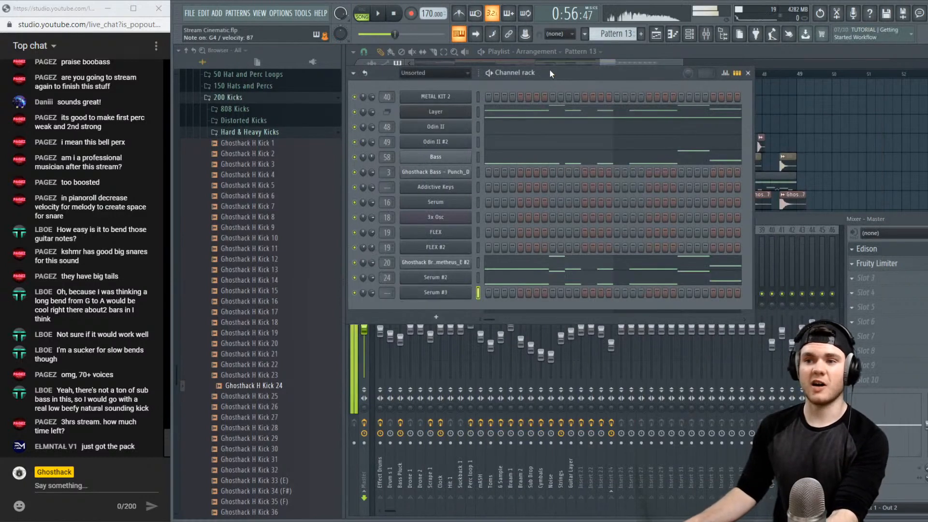
pyautogui.click(456, 292)
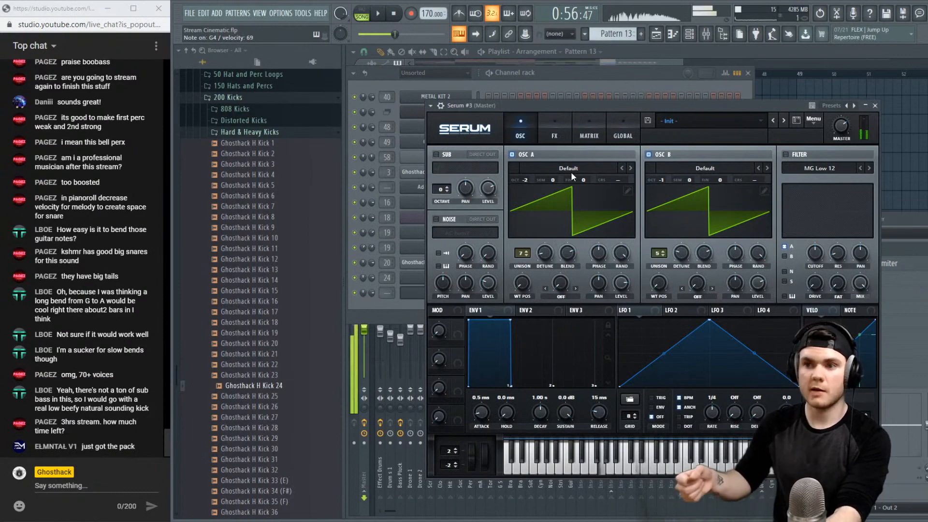
pyautogui.click(654, 154)
pyautogui.click(654, 154)
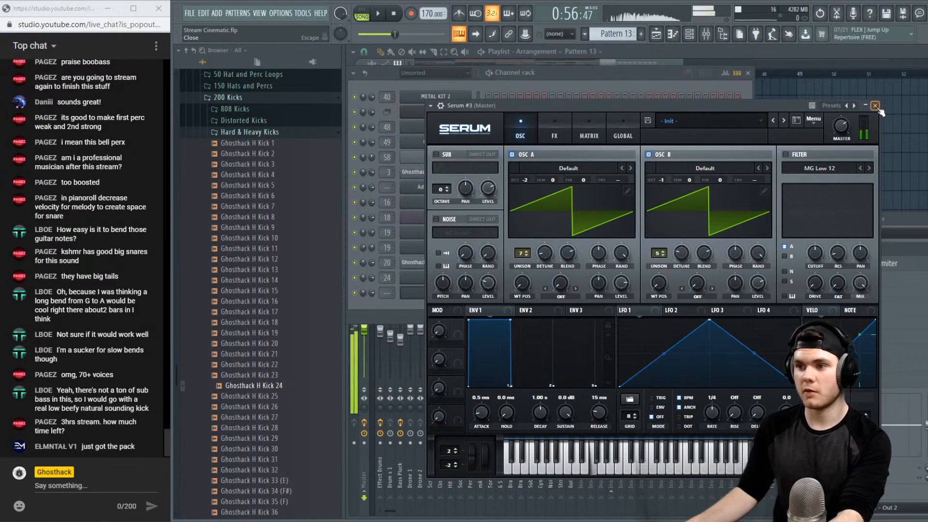
pyautogui.click(556, 128)
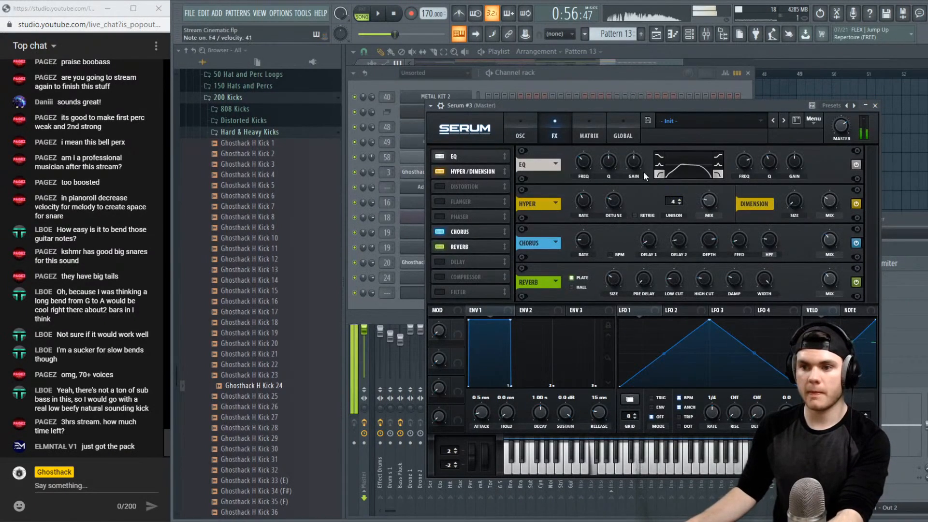
# Set the low band's Q to 41% in Serum #3's EQ effect and close the synth
pyautogui.moveTo(616, 149); pyautogui.dragTo(611, 167)
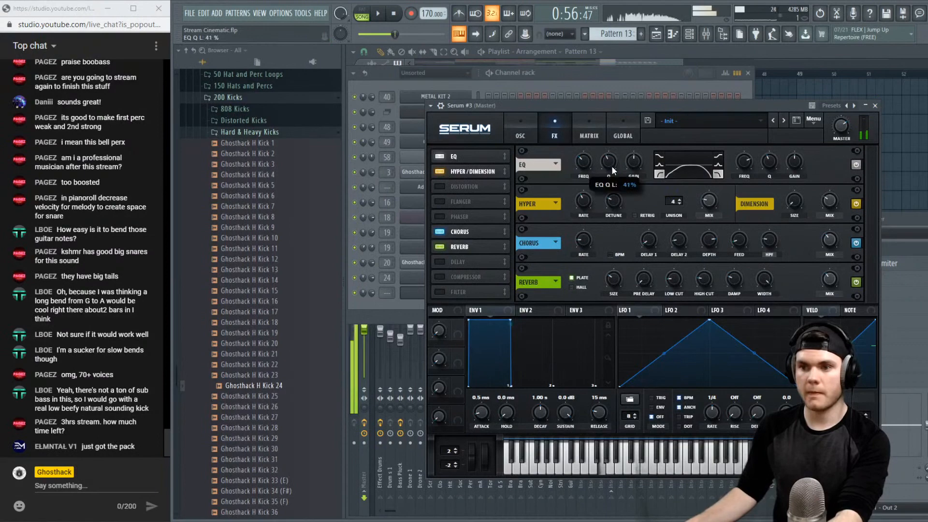
pyautogui.click(874, 106)
# Copy the notes from the Serum #2 channel and paste them into the Serum #3 channel
pyautogui.rightClick(471, 287)
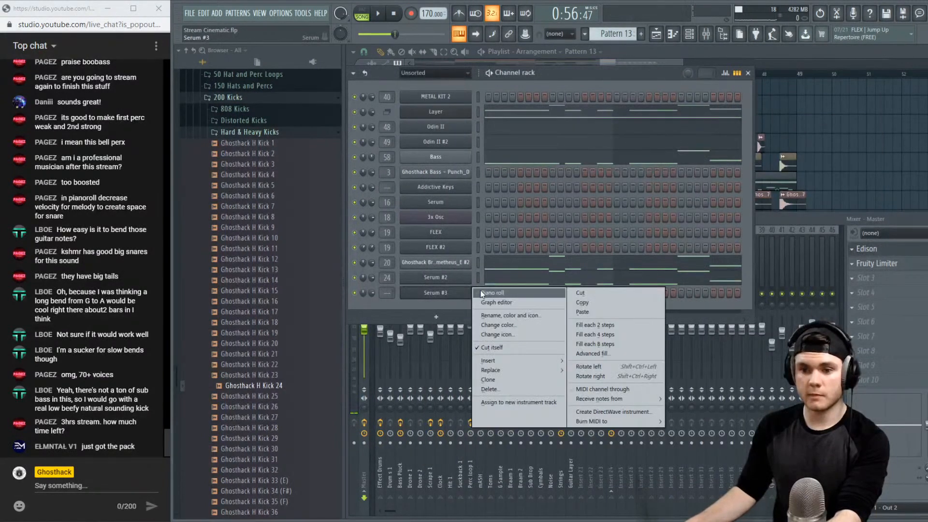
pyautogui.click(483, 293)
pyautogui.press('Escape')
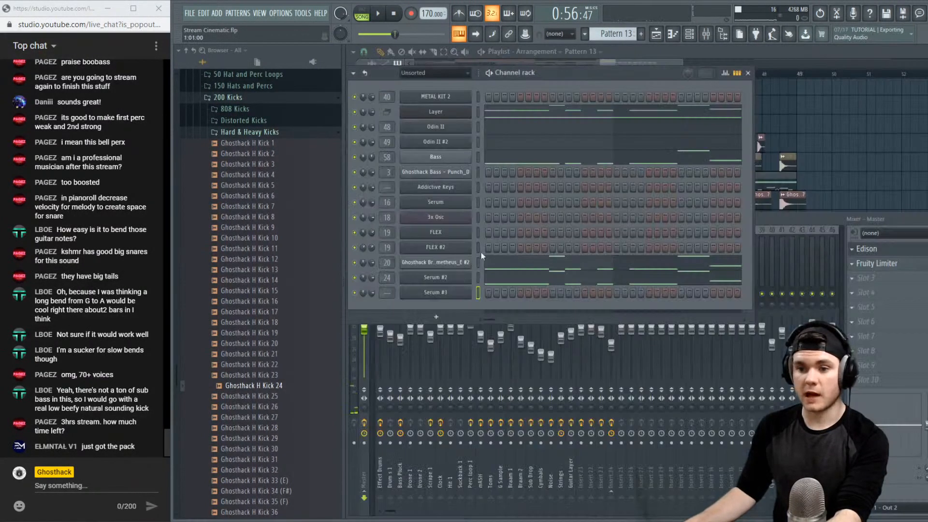
pyautogui.rightClick(469, 274)
pyautogui.click(583, 288)
pyautogui.rightClick(462, 298)
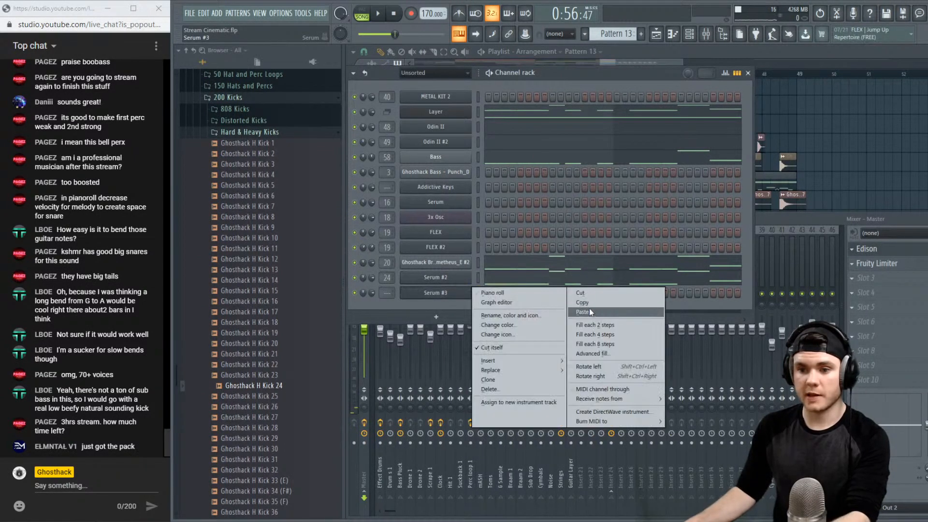
pyautogui.click(589, 308)
# Solo Serum #3, play the section, and check its notes in the piano roll
pyautogui.rightClick(354, 293)
pyautogui.click(362, 306)
pyautogui.press('space')
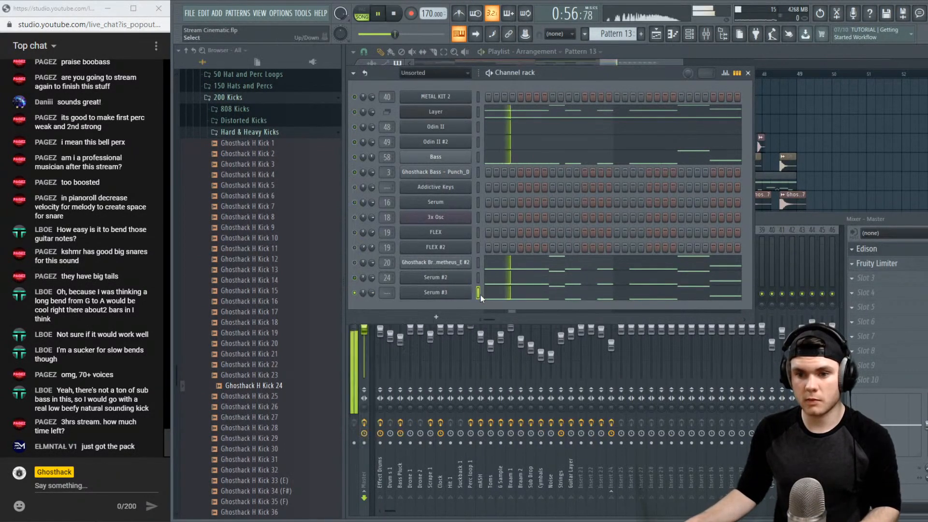
pyautogui.click(508, 294)
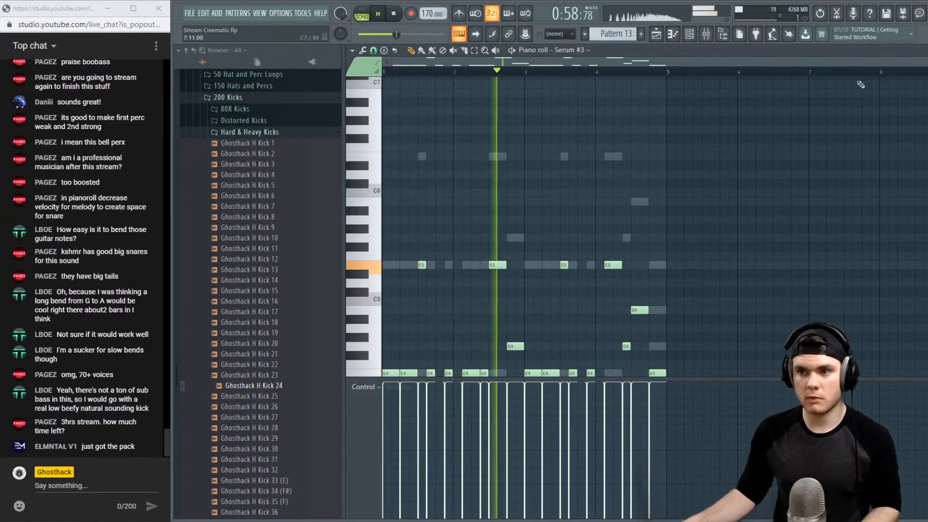
pyautogui.scroll(4, 773, 160)
pyautogui.press('F7')
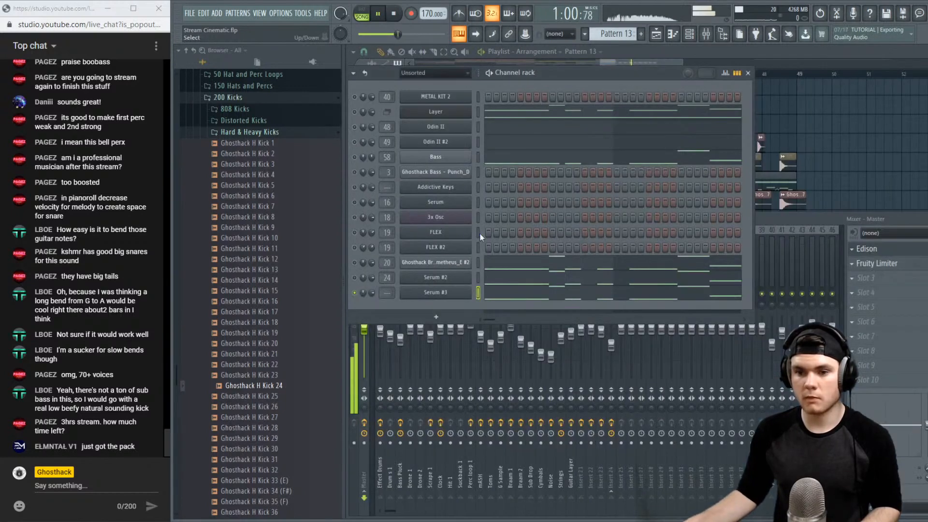
# Compare Serum #3 in the full mix and soloed, and check oscillator B's detune
pyautogui.rightClick(355, 294)
pyautogui.click(366, 299)
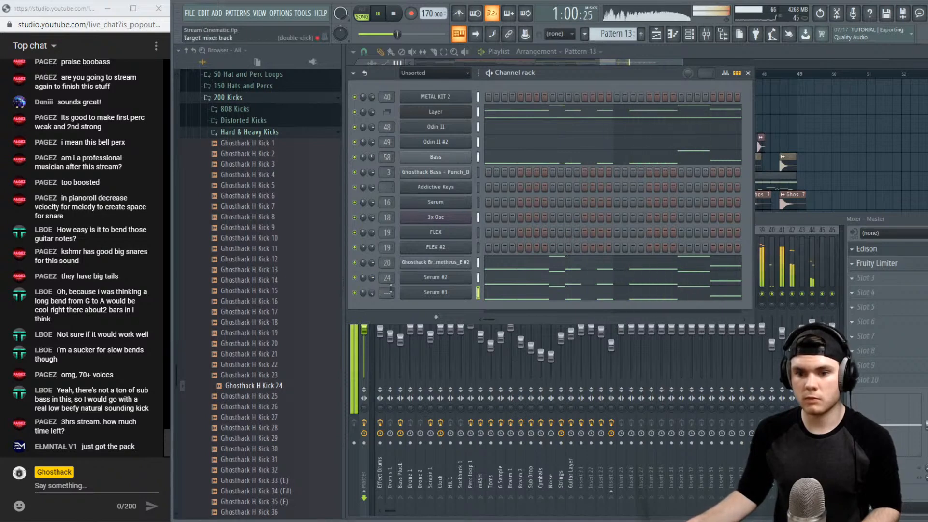
pyautogui.rightClick(355, 293)
pyautogui.click(367, 300)
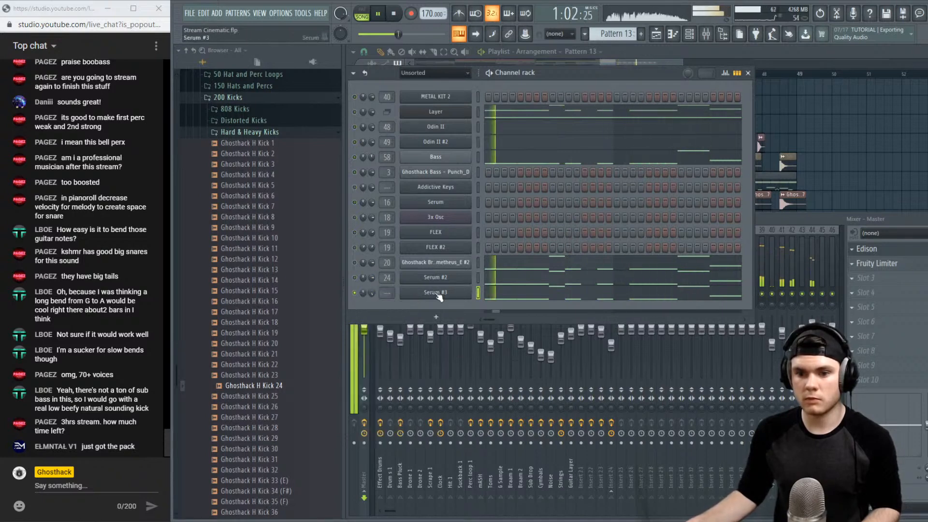
pyautogui.click(437, 293)
pyautogui.moveTo(678, 263)
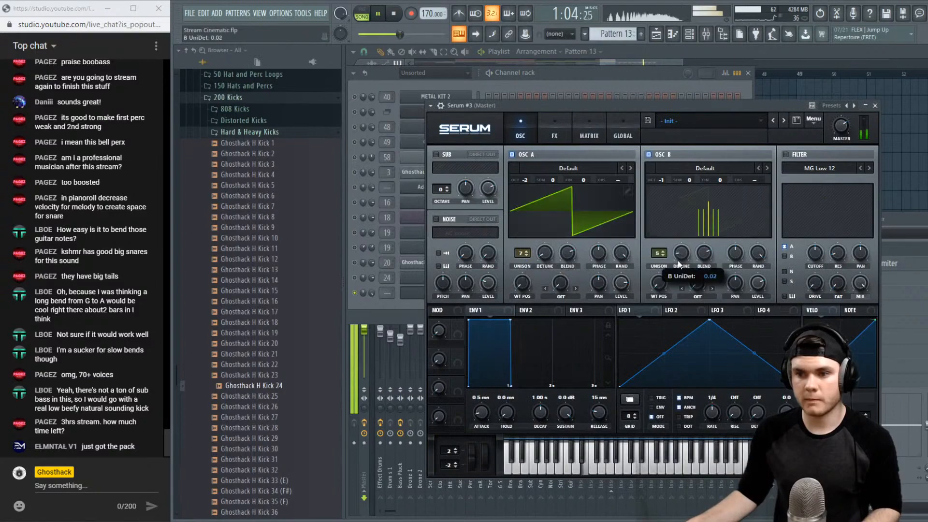
pyautogui.click(874, 105)
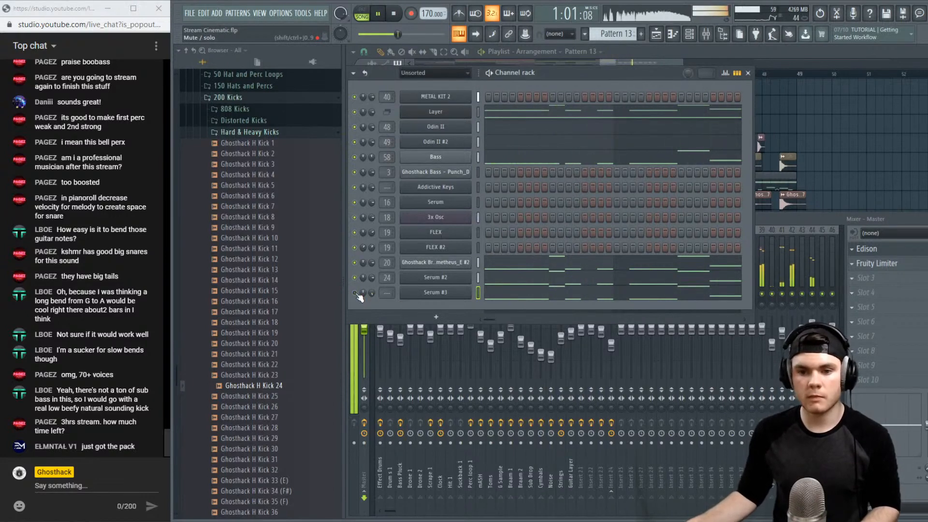
# Stop playback, route the Serum #3 channel to mixer track 25, and play the section again
pyautogui.click(771, 221)
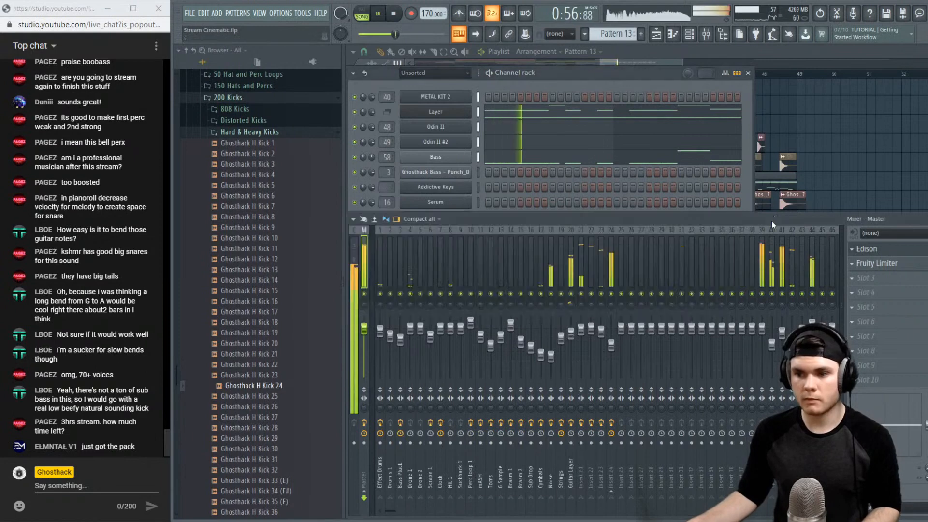
pyautogui.click(571, 70)
pyautogui.press('space')
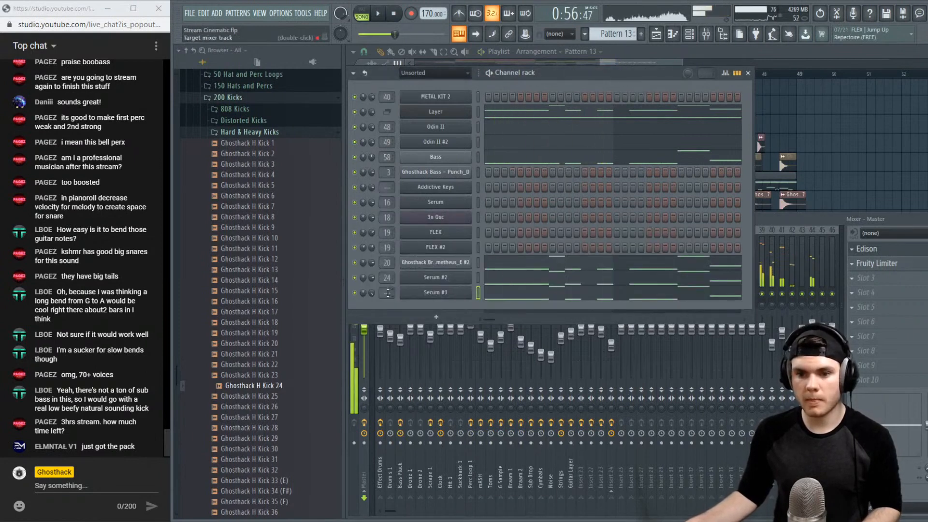
pyautogui.moveTo(387, 292); pyautogui.dragTo(387, 261)
pyautogui.press('space')
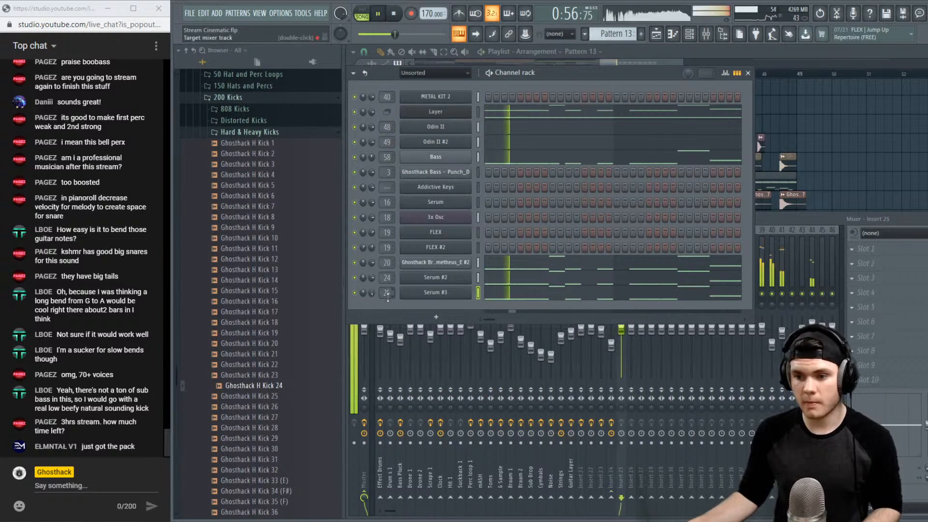
# Add Fruity Parametric EQ 2 to mixer insert 25, cutting the lows around 111 Hz by 18 dB and rolling off the highs
pyautogui.click(804, 236)
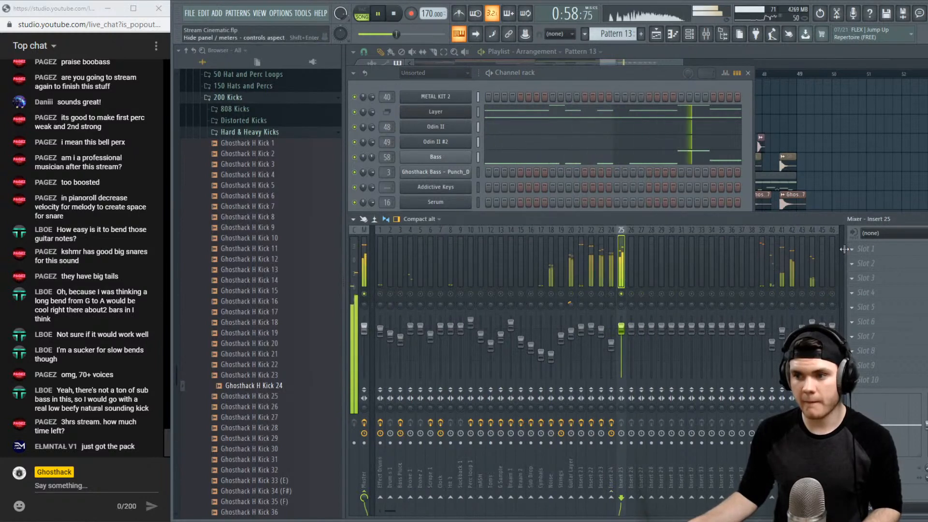
pyautogui.click(864, 249)
pyautogui.click(750, 130)
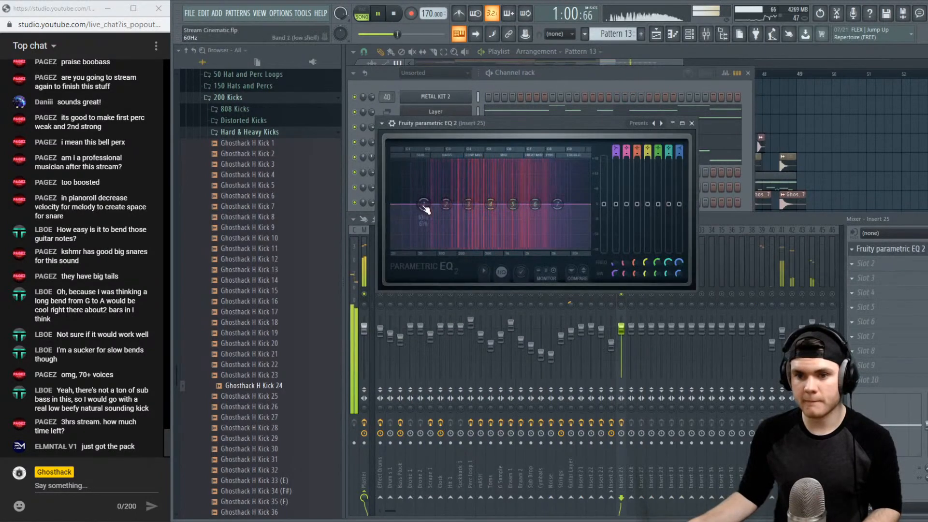
pyautogui.moveTo(424, 204); pyautogui.dragTo(444, 247)
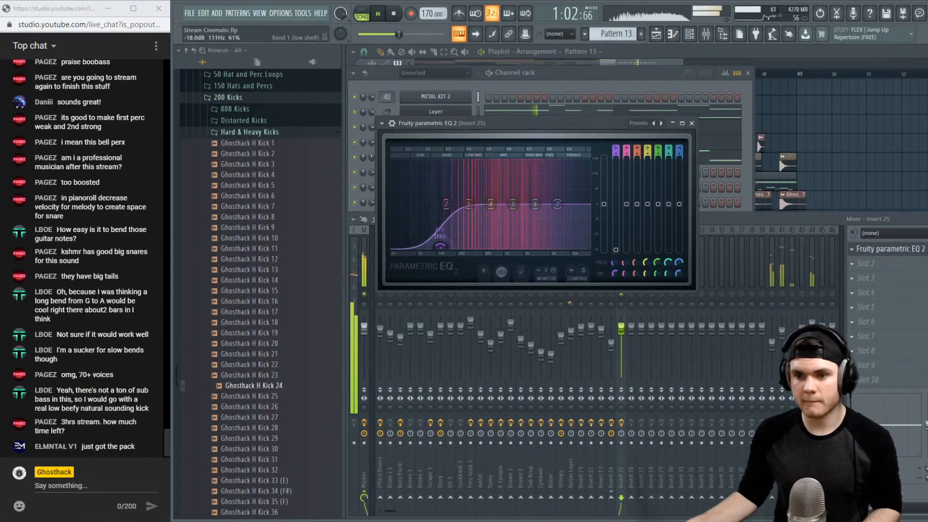
pyautogui.moveTo(557, 205); pyautogui.dragTo(549, 246)
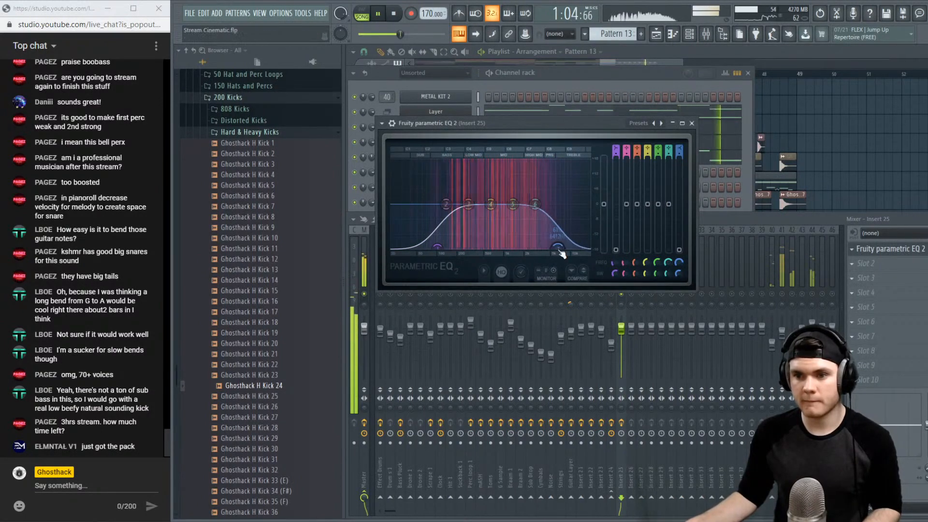
pyautogui.click(587, 90)
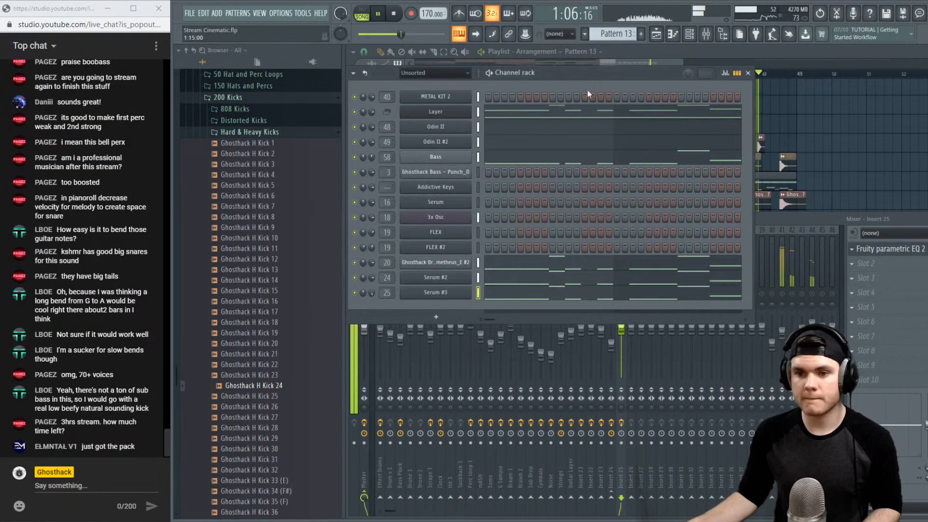
# Enable Serum #3's sub oscillator with a saw wave at octave -1
pyautogui.click(435, 291)
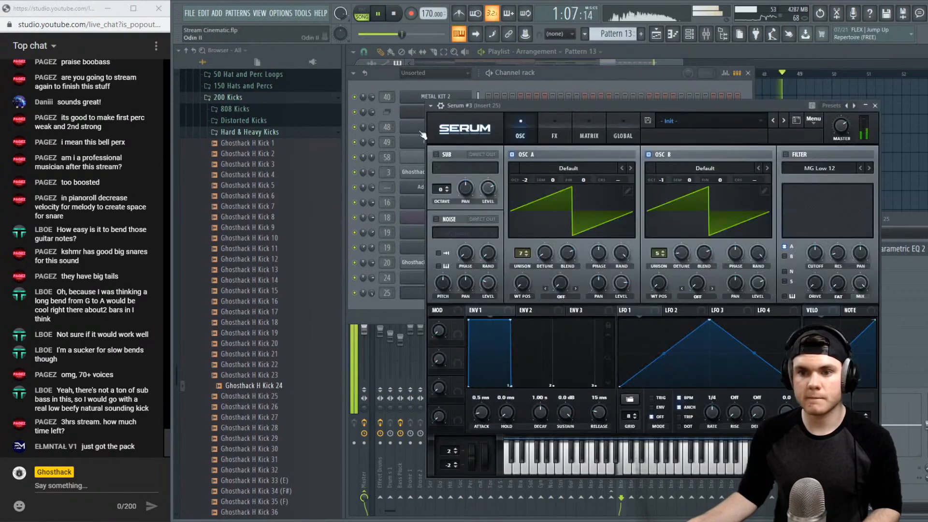
pyautogui.click(446, 191)
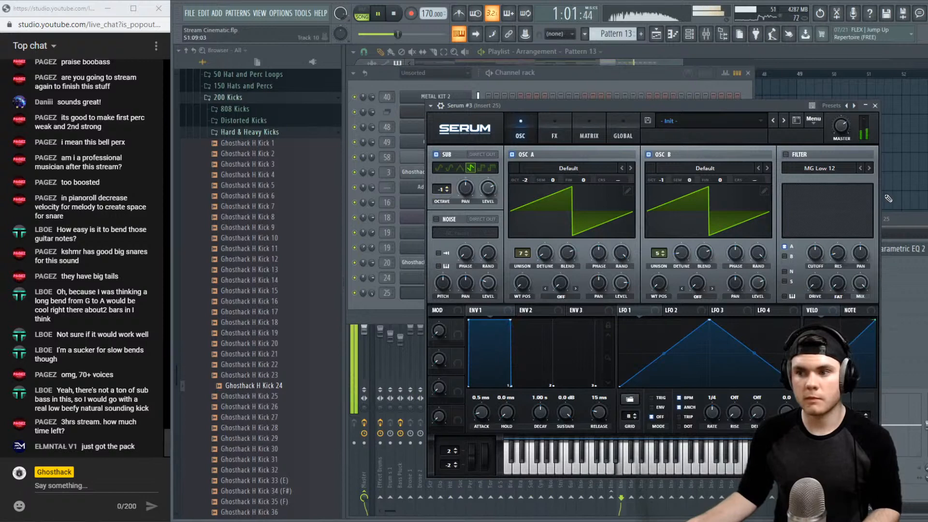
# Lower mixer insert 25's volume to -2.0 dB and merge the Master's stereo separation to check the mix
pyautogui.click(901, 218)
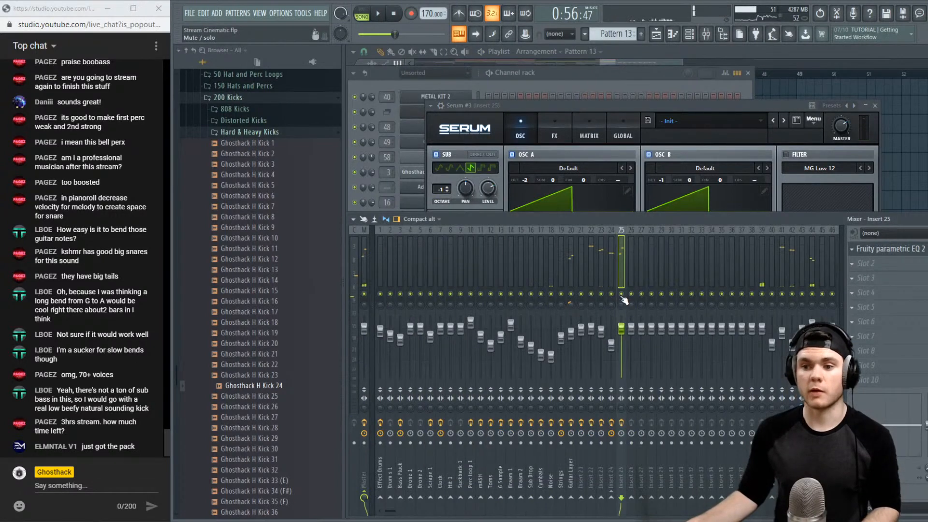
pyautogui.press('space')
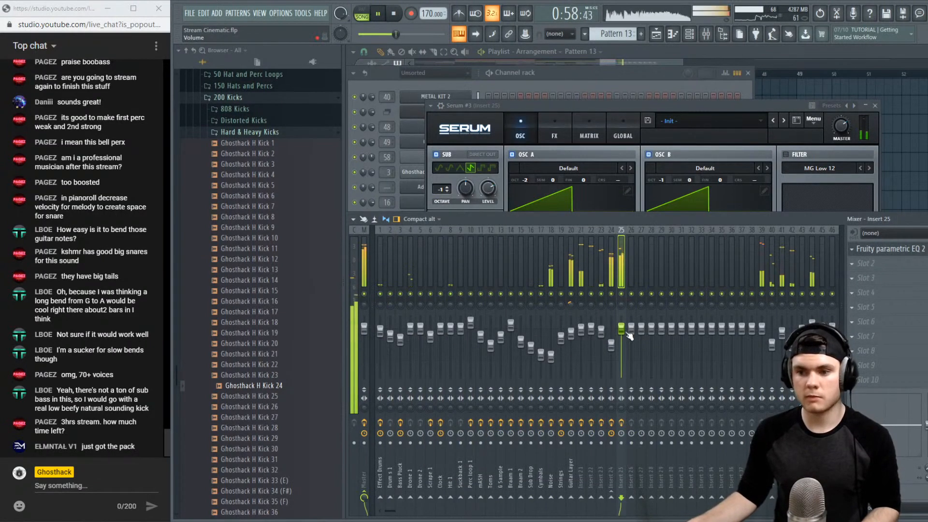
pyautogui.moveTo(621, 329); pyautogui.dragTo(622, 332)
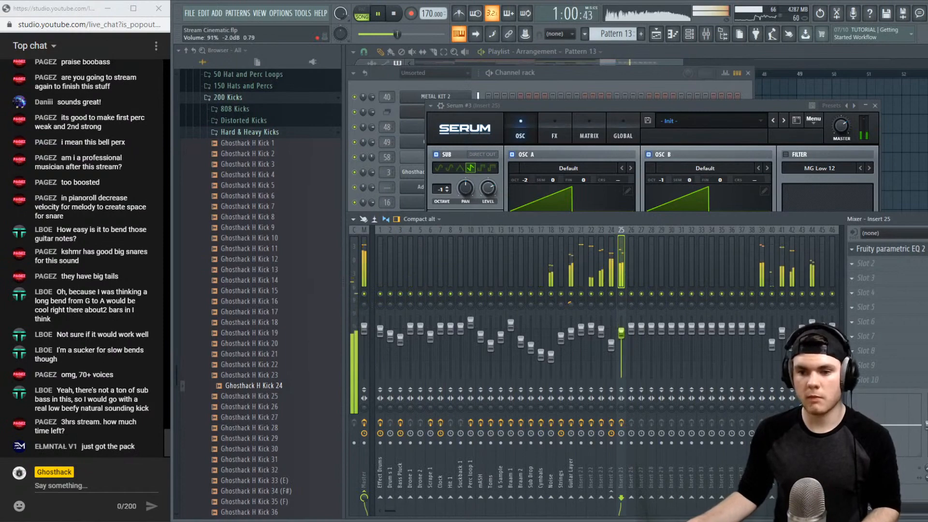
pyautogui.click(364, 407)
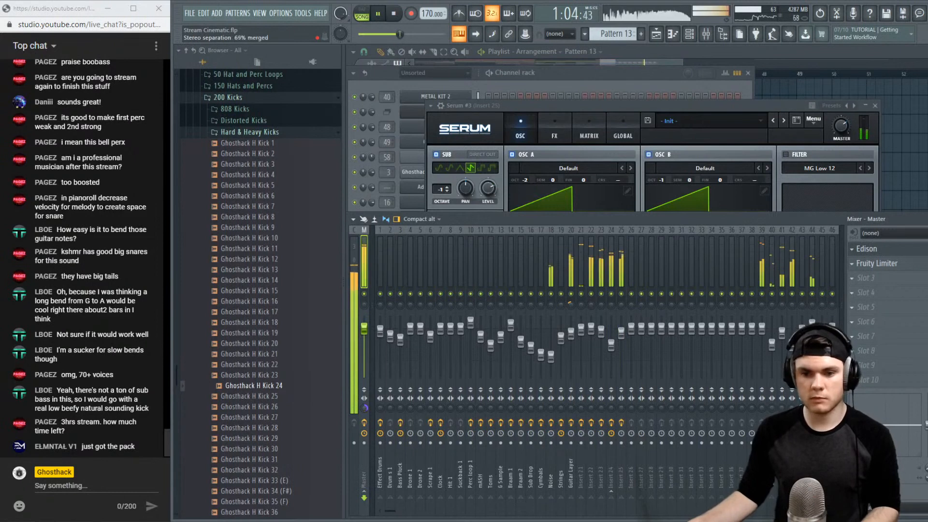
# Solo the Guitar Layer mixer track briefly, restore the other tracks, and lower its volume to 76% (-5.6 dB)
pyautogui.rightClick(571, 293)
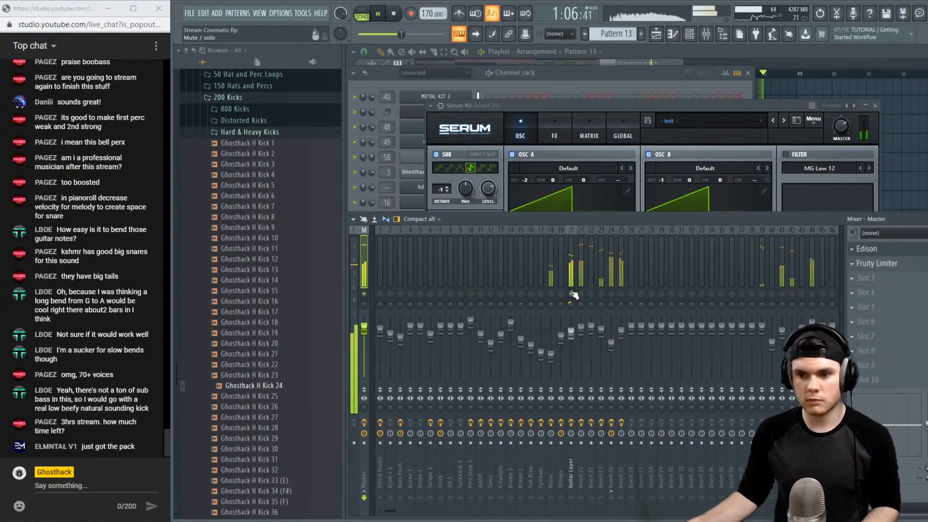
pyautogui.rightClick(572, 294)
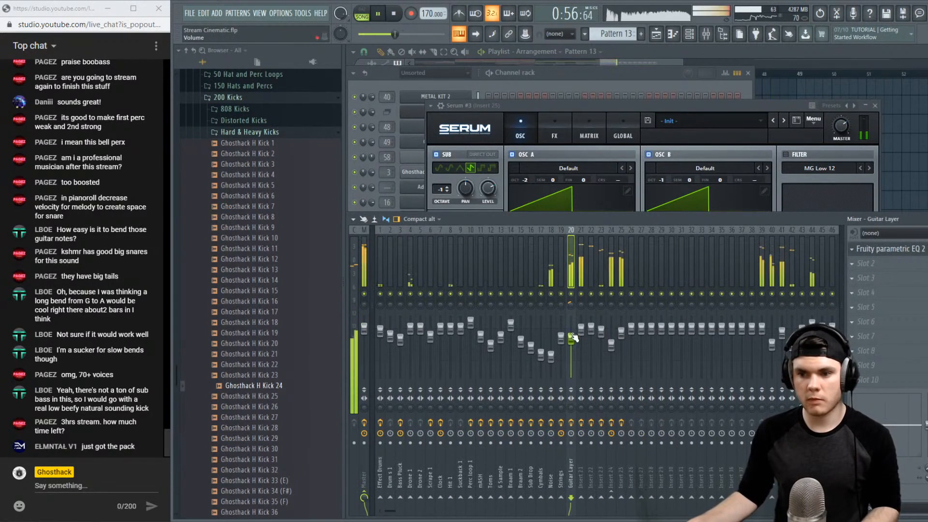
pyautogui.moveTo(571, 341); pyautogui.dragTo(570, 346)
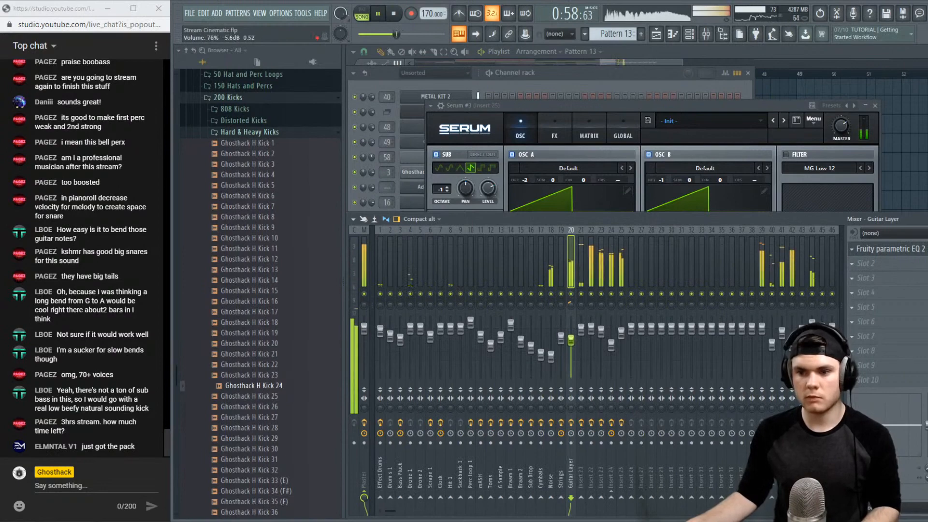
# Reopen Serum #3 and set its sub oscillator level to 54%
pyautogui.click(776, 54)
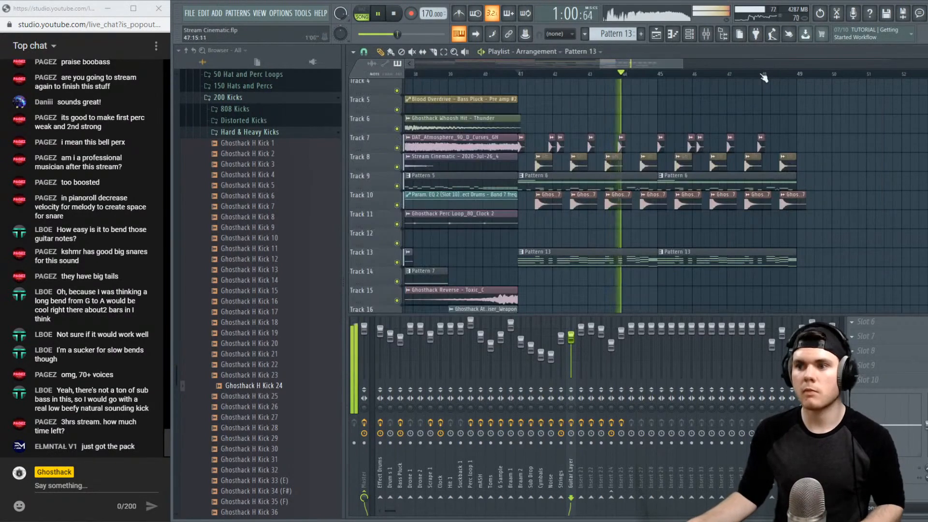
pyautogui.click(689, 34)
pyautogui.click(445, 293)
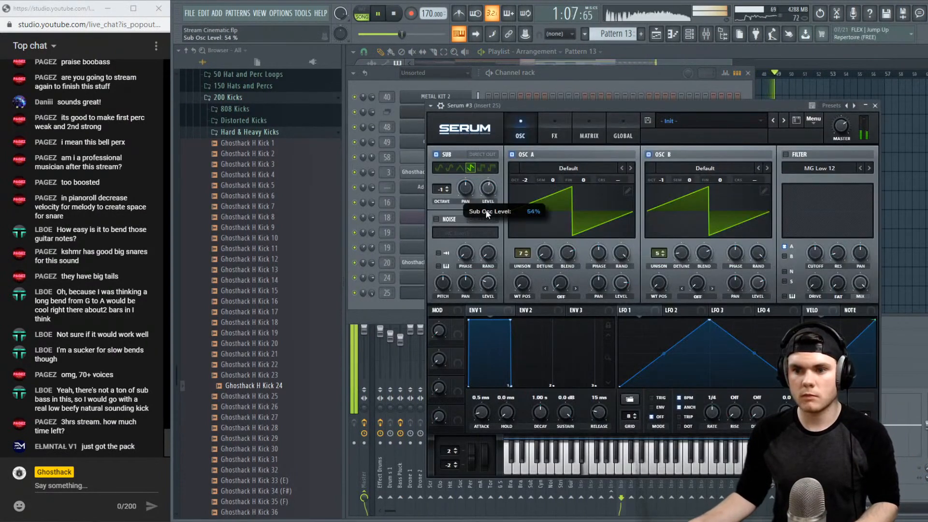
pyautogui.press('space')
# Duplicate the drum, Pattern 6 and Pattern 13 clips from bars 41–49 in the playlist so they repeat from bar 49
pyautogui.click(750, 52)
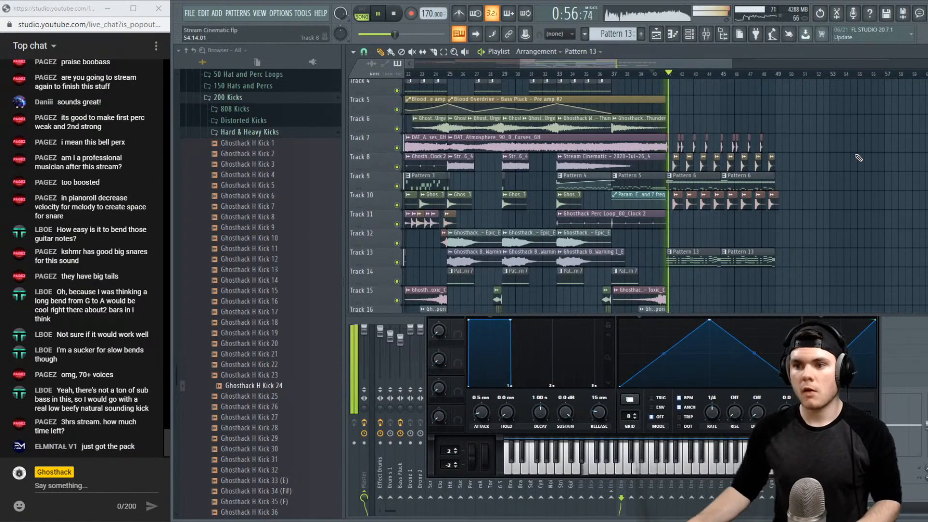
pyautogui.click(559, 76)
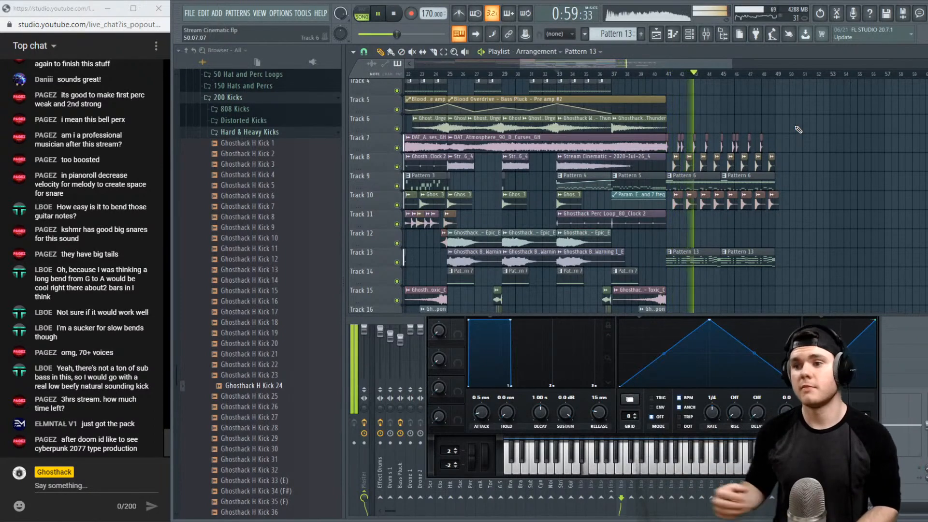
pyautogui.scroll(3, 804, 143)
pyautogui.click(816, 158)
pyautogui.rightClick(819, 163)
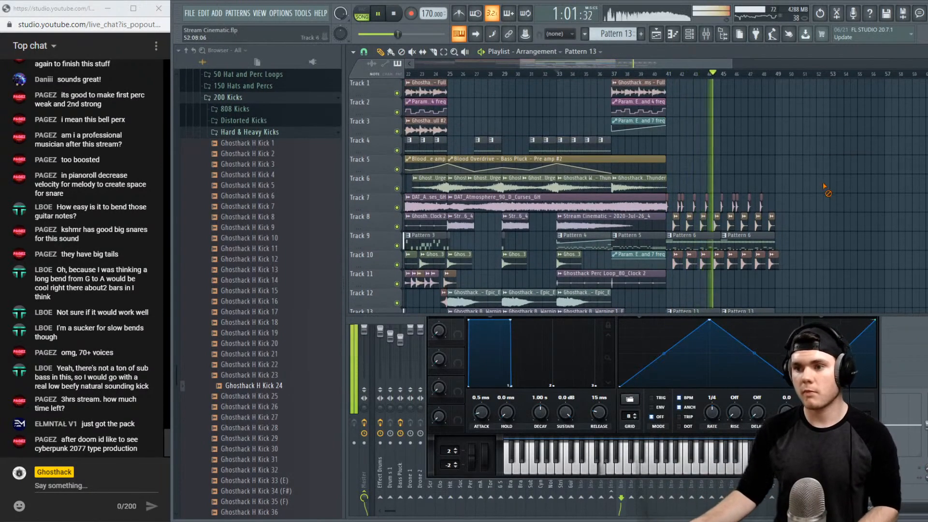
pyautogui.scroll(-4, 818, 133)
pyautogui.moveTo(817, 268); pyautogui.dragTo(668, 81)
pyautogui.moveTo(683, 161)
pyautogui.mouseDown()
pyautogui.moveTo(805, 176)
pyautogui.moveTo(793, 176)
pyautogui.mouseUp()
pyautogui.rightClick(908, 211)
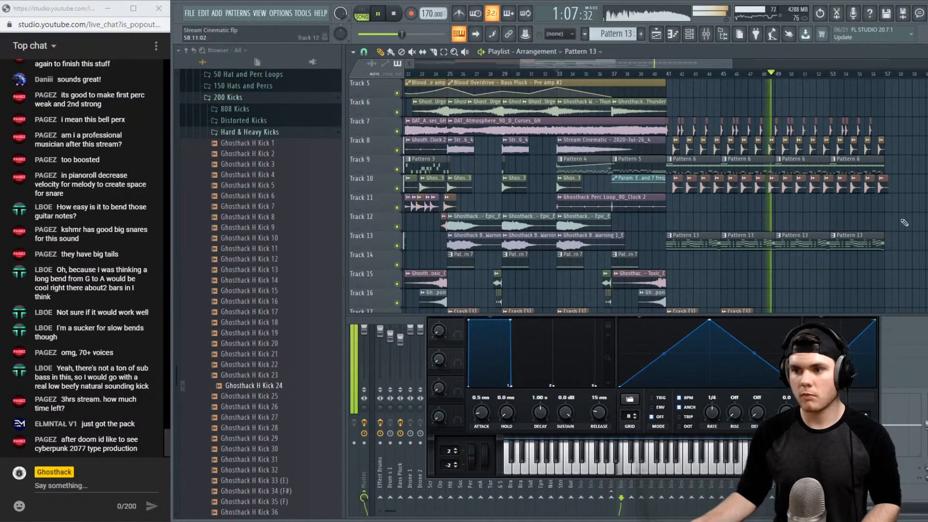
# Replace the last Ghosthack N Snare 10 hit before bar 49 with four short repeats and play back the fill
pyautogui.press('space')
pyautogui.scroll(5, 777, 79)
pyautogui.scroll(3, 777, 79)
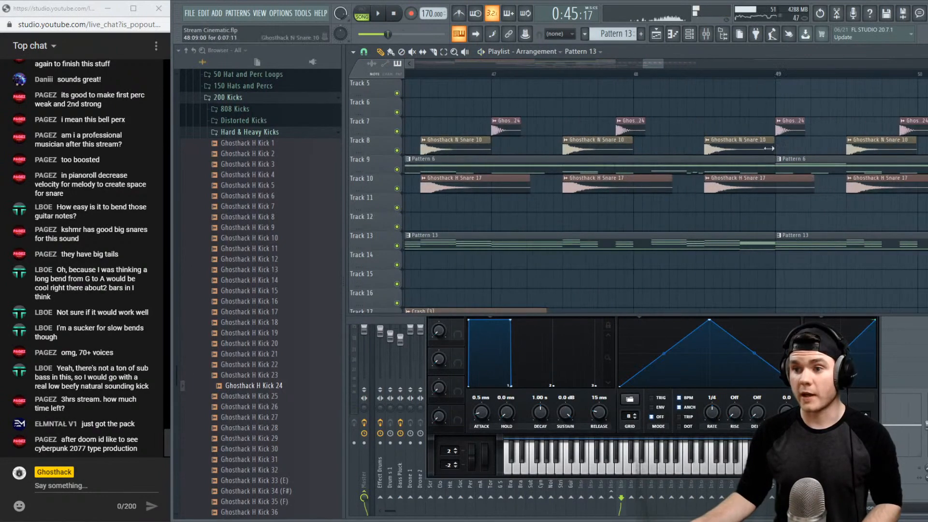
pyautogui.press('F6')
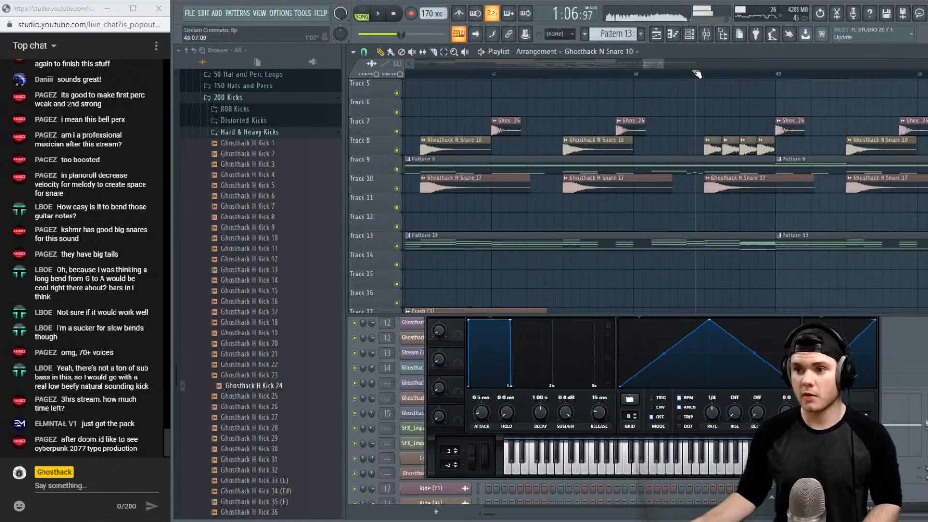
pyautogui.press('space')
pyautogui.press('space')
pyautogui.press('space')
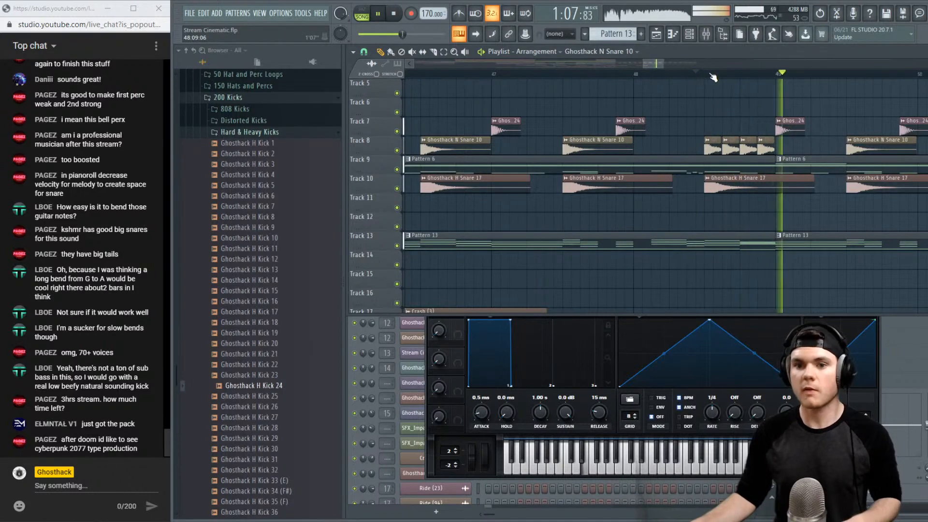
pyautogui.press('space')
pyautogui.scroll(-4, 714, 78)
pyautogui.press('space')
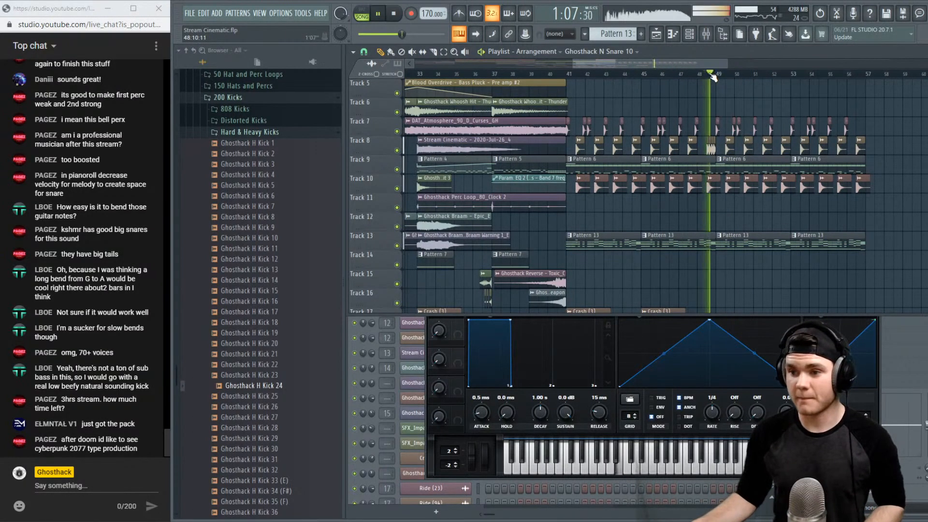
pyautogui.press('space')
pyautogui.press('space')
pyautogui.press('space')
# Make the Pattern 13 clip at bar 45 unique and open the new pattern in the piano roll
pyautogui.click(645, 236)
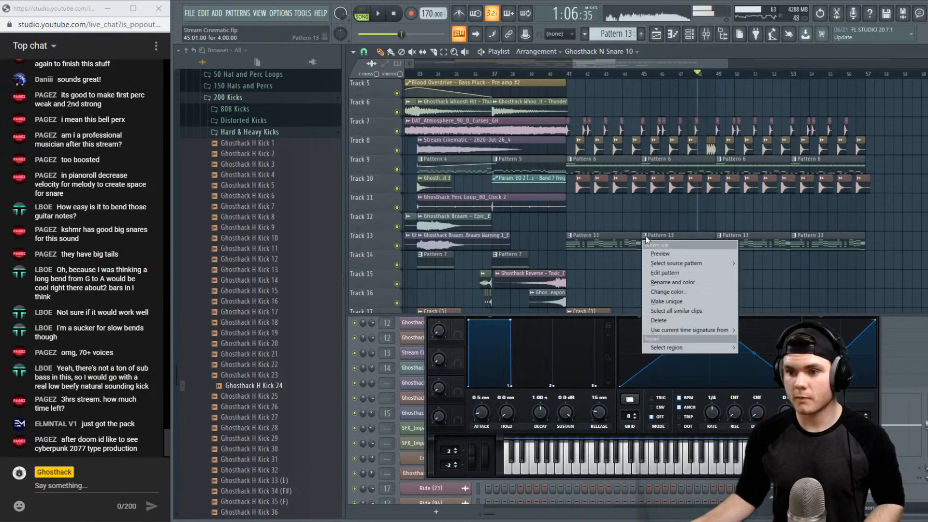
pyautogui.click(676, 301)
pyautogui.doubleClick(700, 249)
pyautogui.press('space')
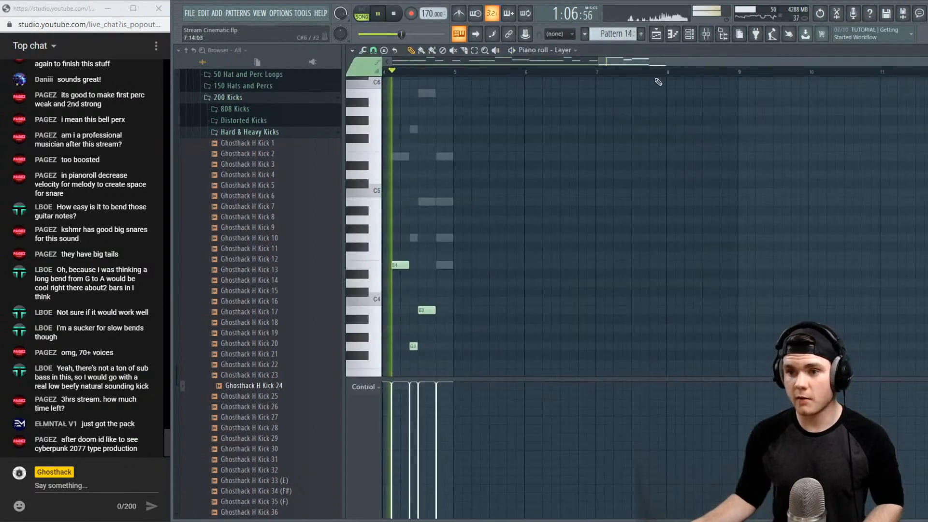
# Go through the Odin II #2, Braam and Bass notes of Pattern 14 to the Layer part and audition its ending
pyautogui.doubleClick(529, 157)
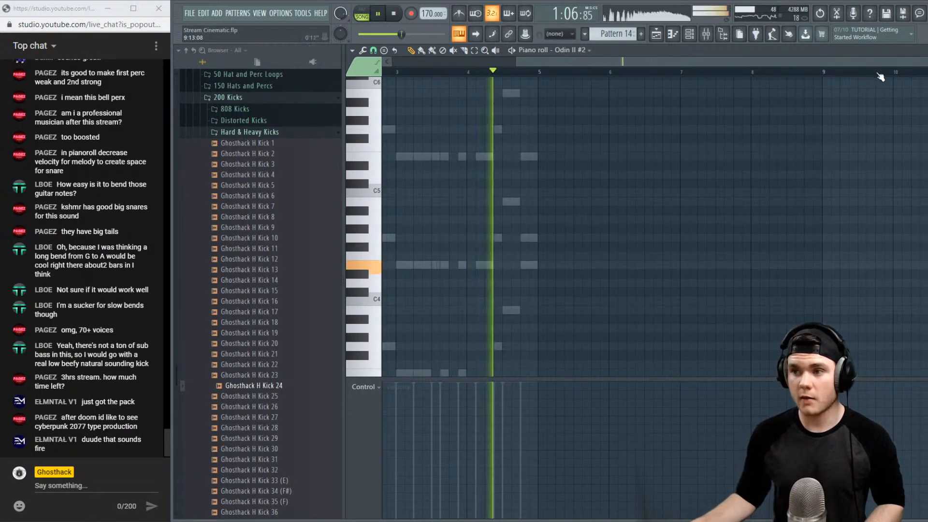
pyautogui.doubleClick(510, 93)
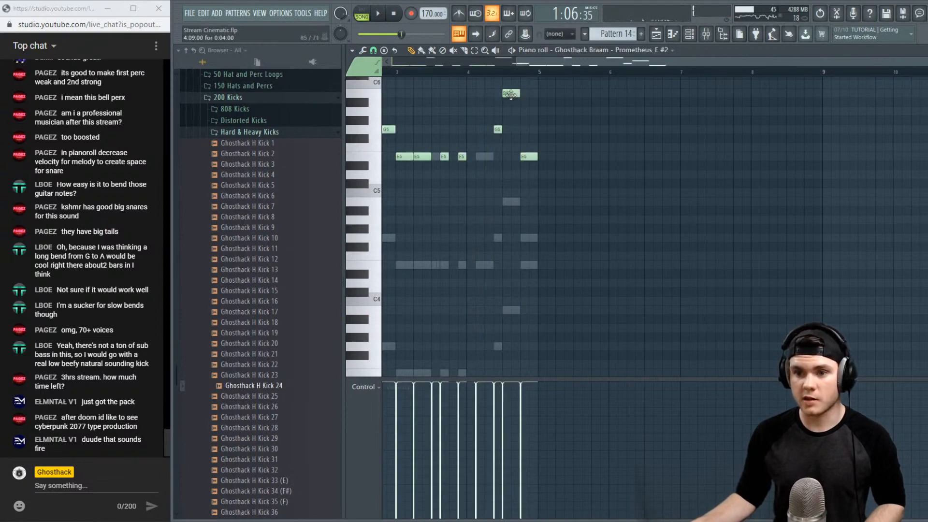
pyautogui.doubleClick(509, 202)
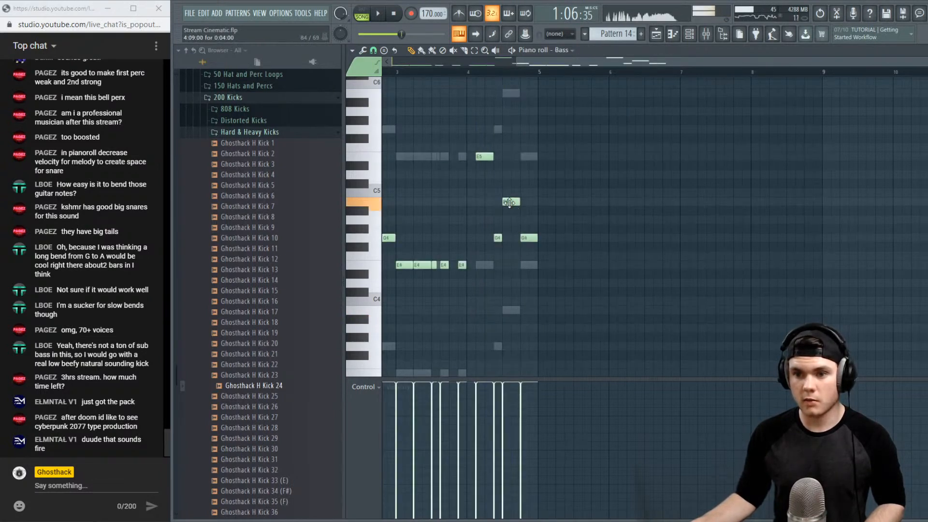
pyautogui.doubleClick(510, 311)
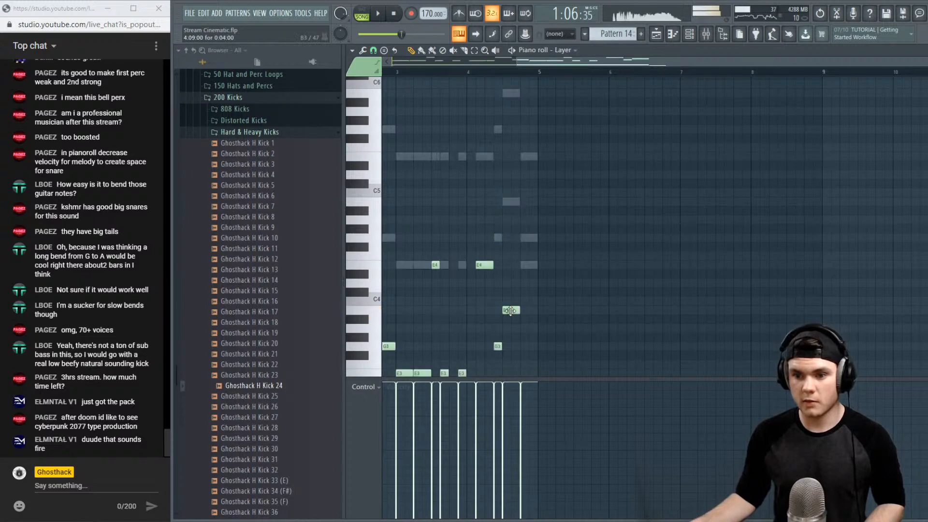
pyautogui.press('space')
pyautogui.scroll(-2, 543, 300)
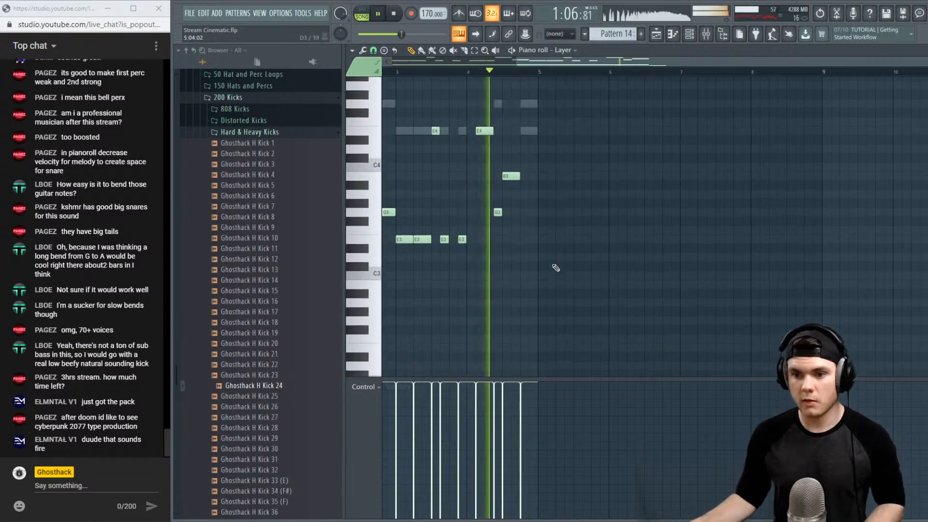
pyautogui.press('space')
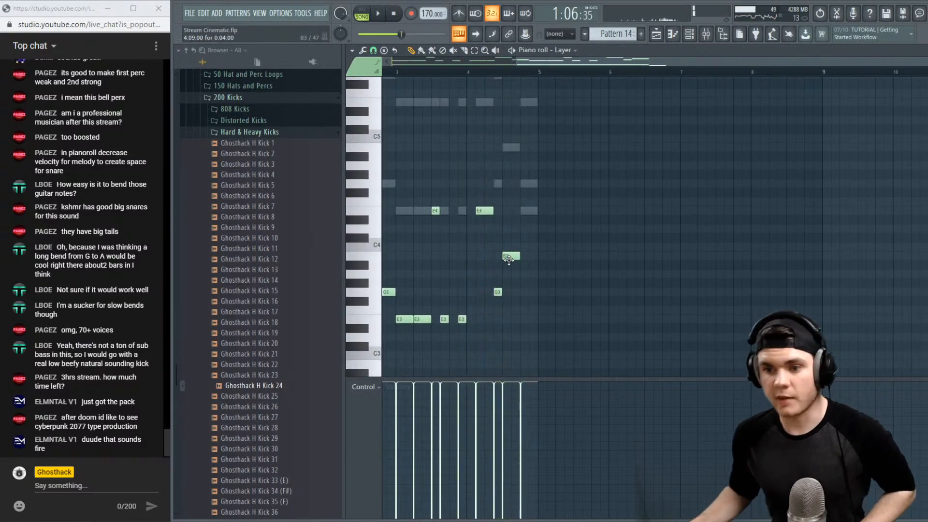
# Move the low A1 note at the end of the Layer part to B1, starting directly after the long C2 note
pyautogui.scroll(-5, 531, 258)
pyautogui.scroll(-3, 533, 258)
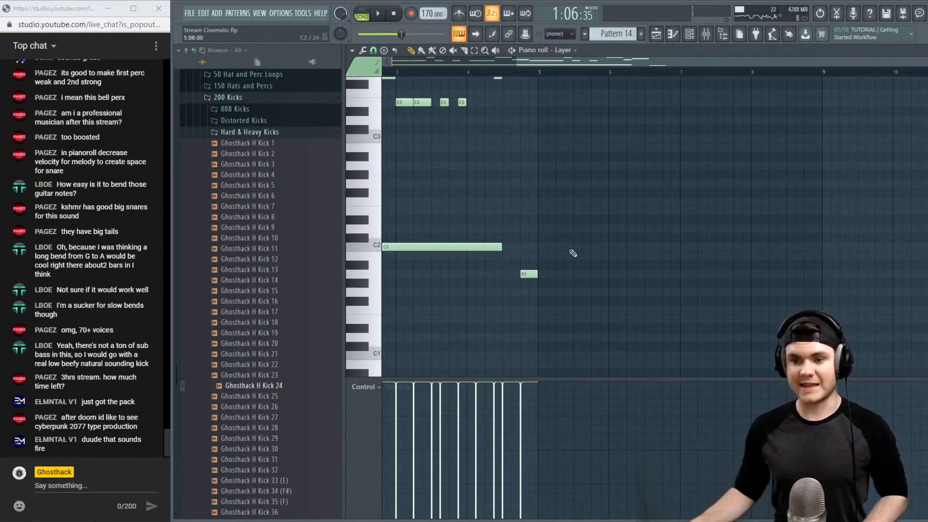
pyautogui.moveTo(529, 275); pyautogui.dragTo(520, 211)
pyautogui.press('space')
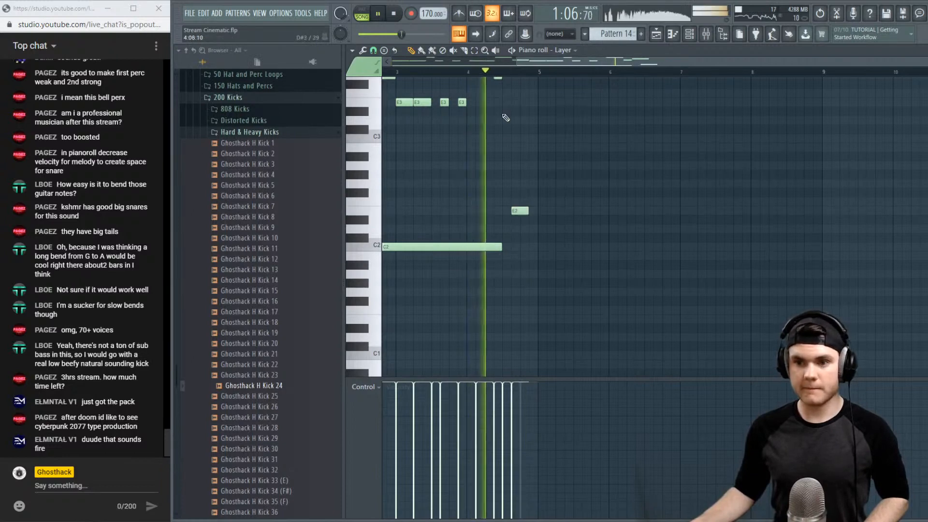
pyautogui.scroll(3, 525, 291)
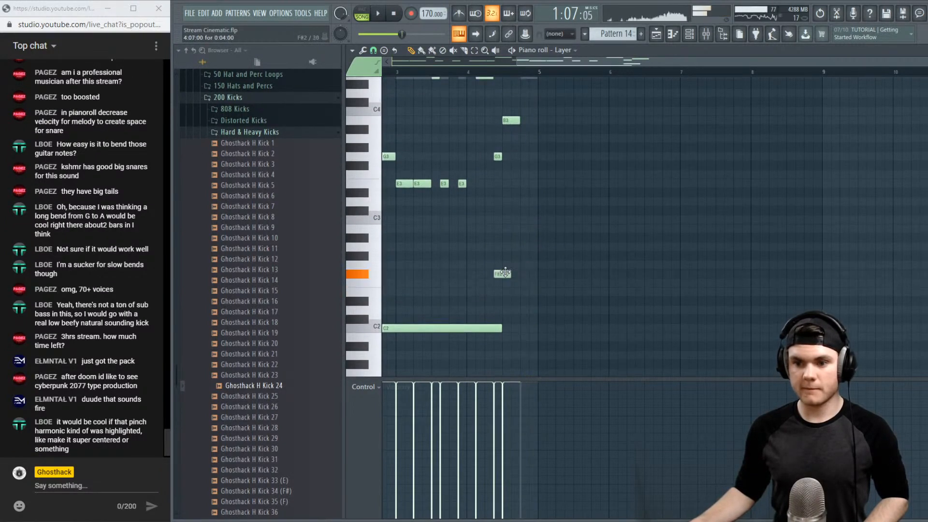
pyautogui.moveTo(505, 272); pyautogui.dragTo(511, 261)
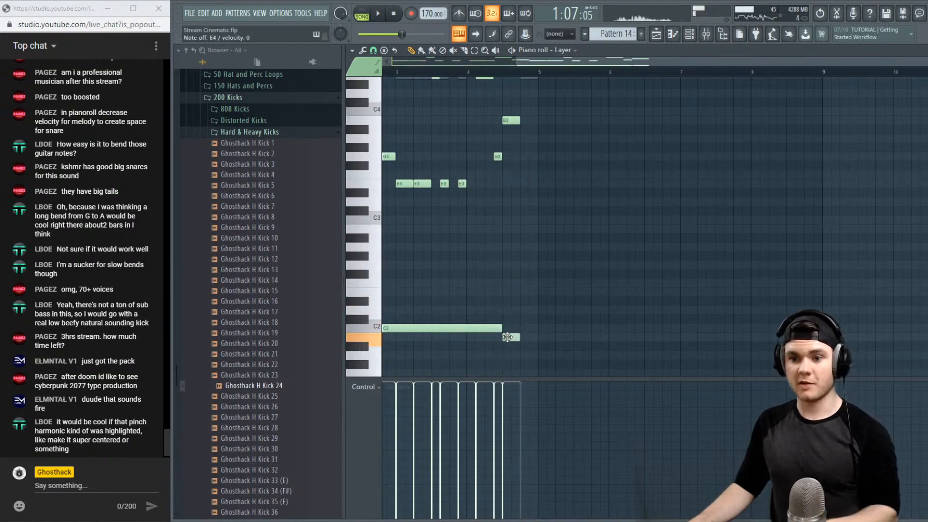
pyautogui.press('space')
pyautogui.press('space')
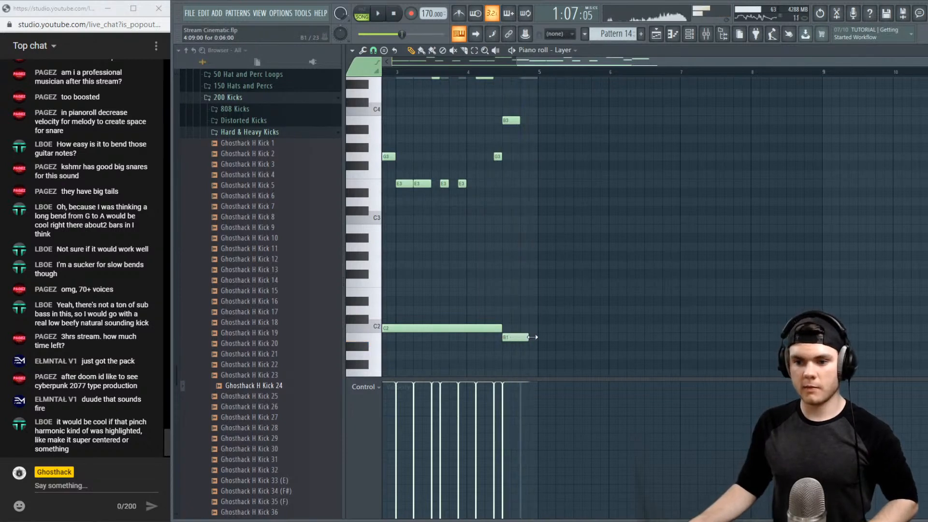
# Extend the final B1 and B3 notes of the Layer part to the end of bar 4
pyautogui.moveTo(532, 336); pyautogui.dragTo(539, 336)
pyautogui.press('space')
pyautogui.press('space')
pyautogui.press('space')
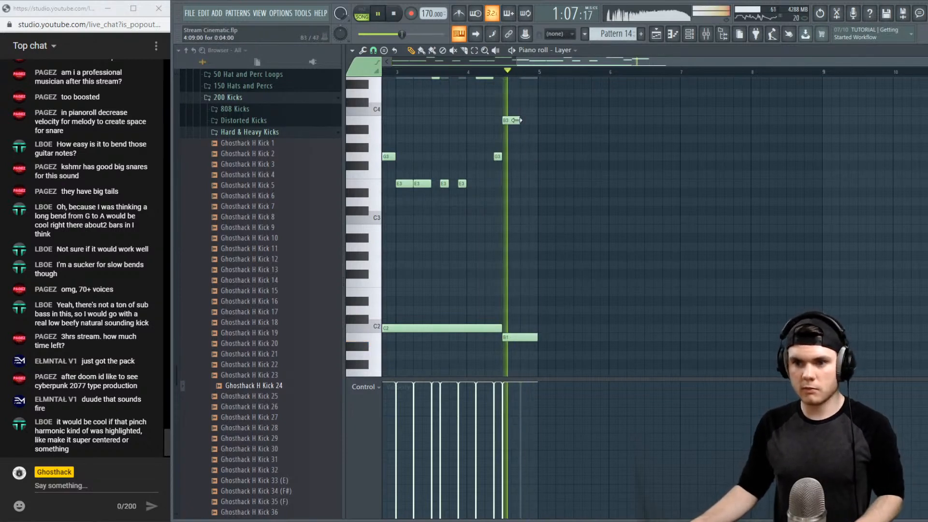
pyautogui.press('space')
pyautogui.moveTo(517, 119); pyautogui.dragTo(538, 120)
pyautogui.press('space')
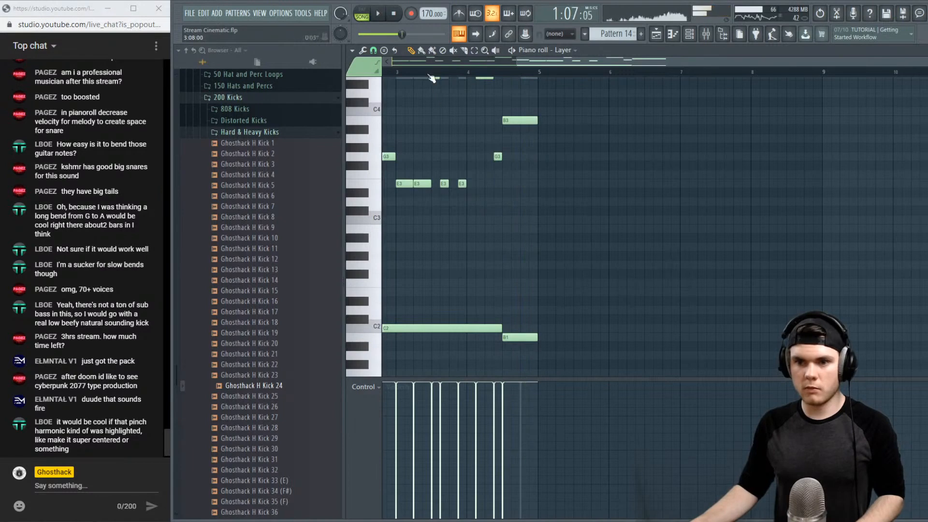
# Play Pattern 14 back from earlier positions to check how the phrase leads into its new ending
pyautogui.hscroll(-3, 430, 76)
pyautogui.click(429, 75)
pyautogui.press('space')
pyautogui.press('space')
pyautogui.moveTo(430, 75); pyautogui.dragTo(356, 80)
pyautogui.press('space')
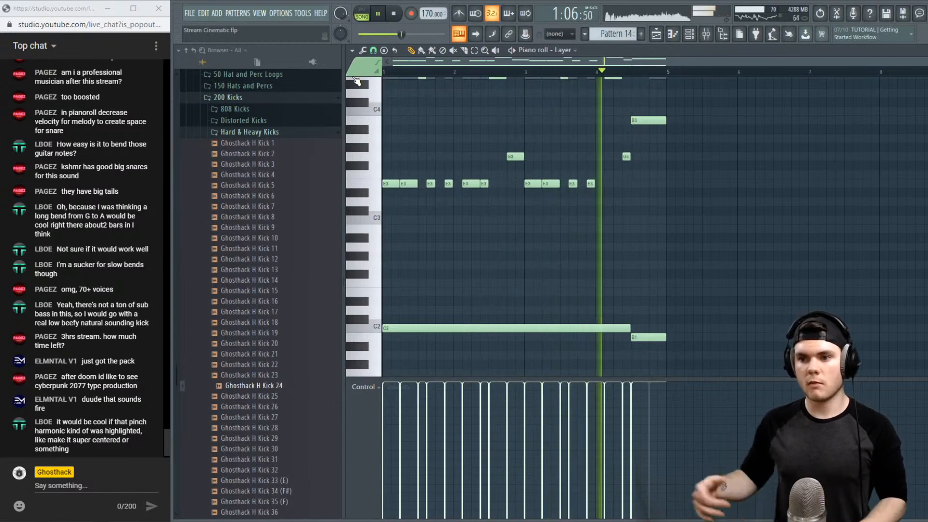
pyautogui.press('space')
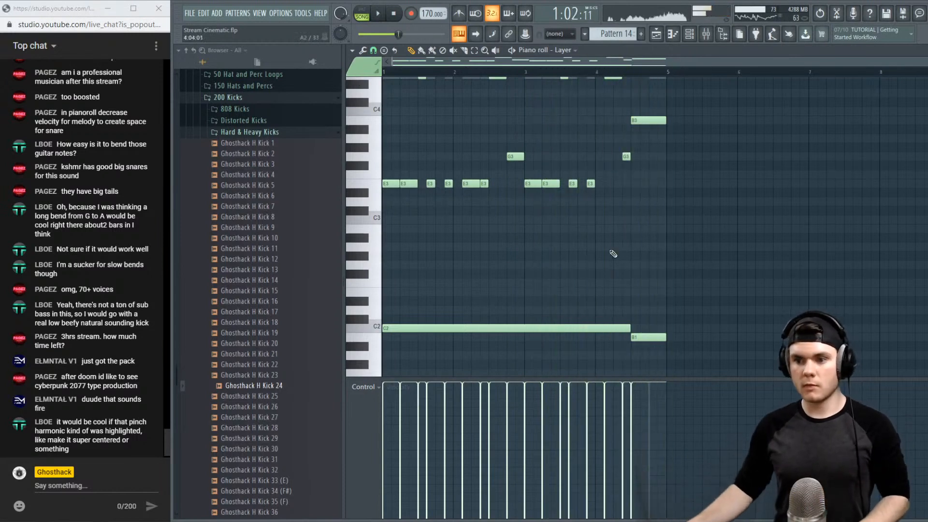
# End the Layer's long C2 note at bar 4, fill that bar with one-bar B3 and B1 notes, and audition it
pyautogui.scroll(3, 654, 247)
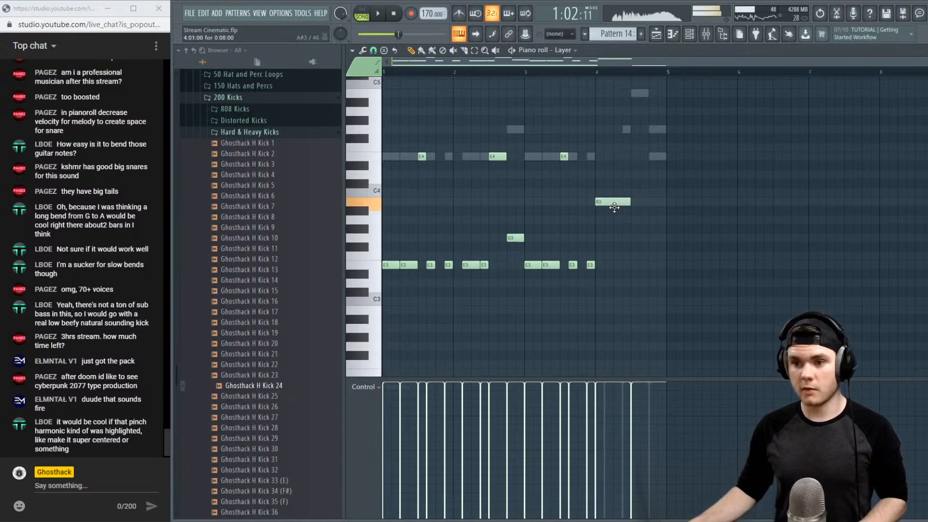
pyautogui.scroll(-2, 667, 201)
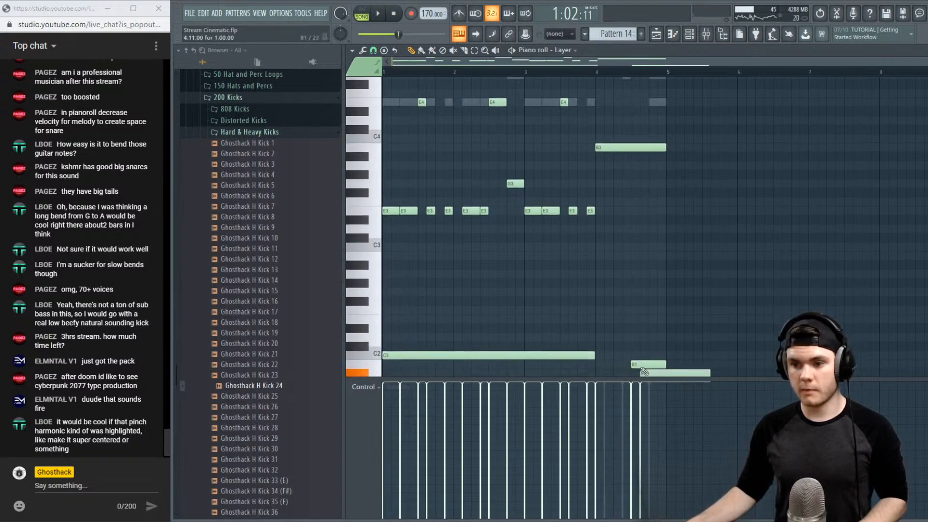
pyautogui.press('space')
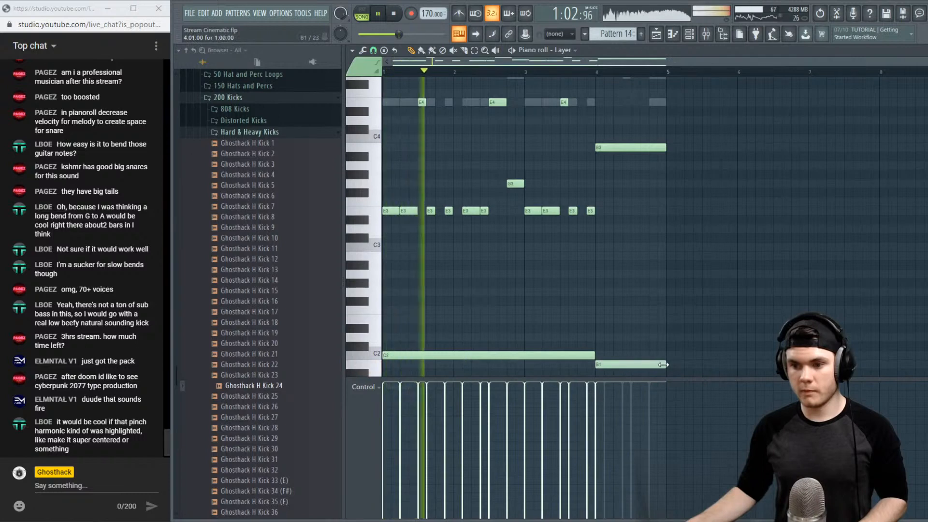
pyautogui.moveTo(629, 365); pyautogui.dragTo(665, 366)
pyautogui.rightClick(557, 78)
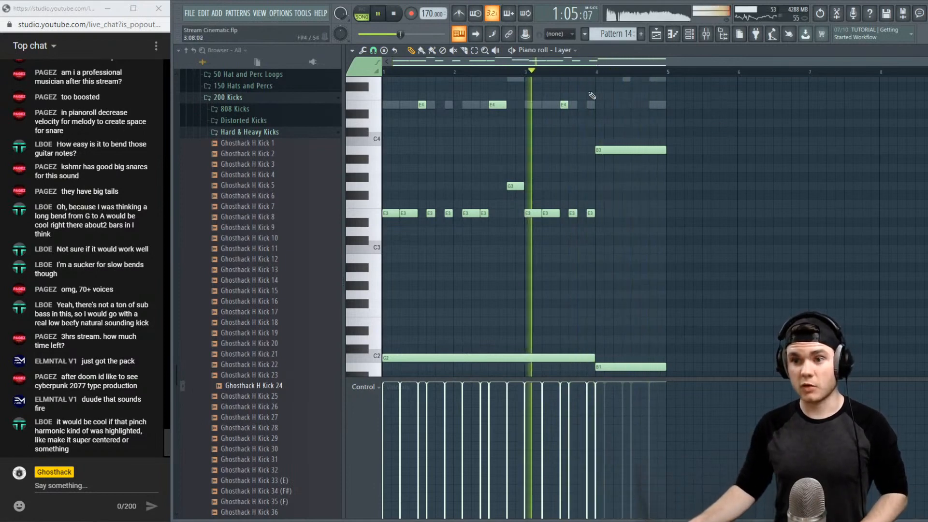
pyautogui.scroll(3, 728, 133)
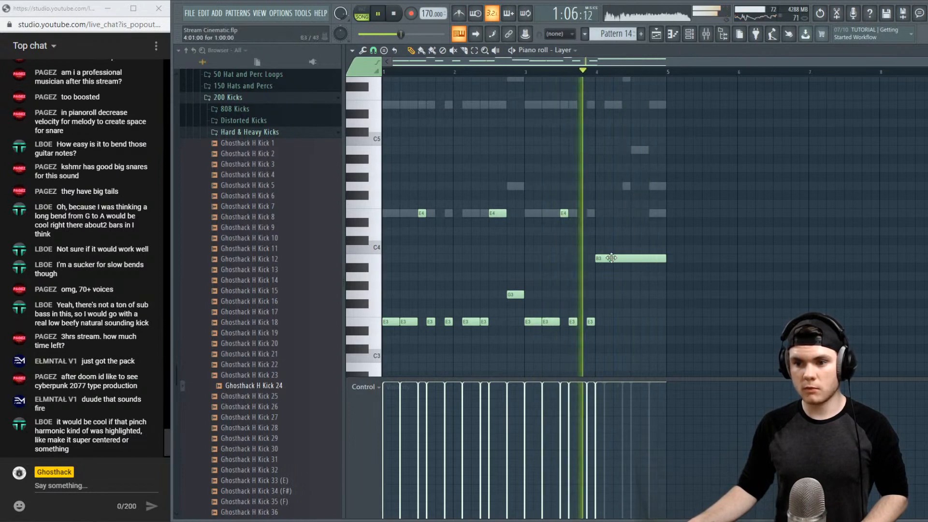
pyautogui.press('space')
pyautogui.press('space')
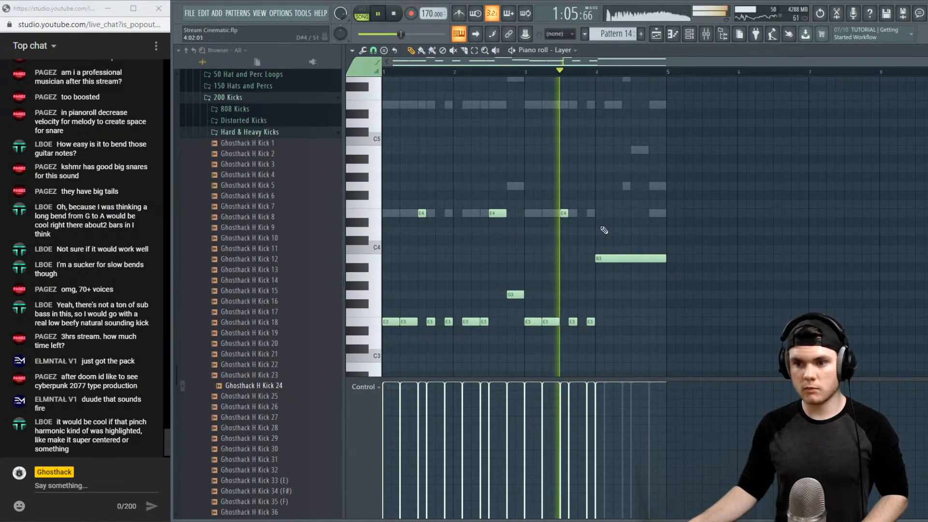
# Switch to the Bass part and delete its G4 and B4 notes in bar 4
pyautogui.doubleClick(626, 187)
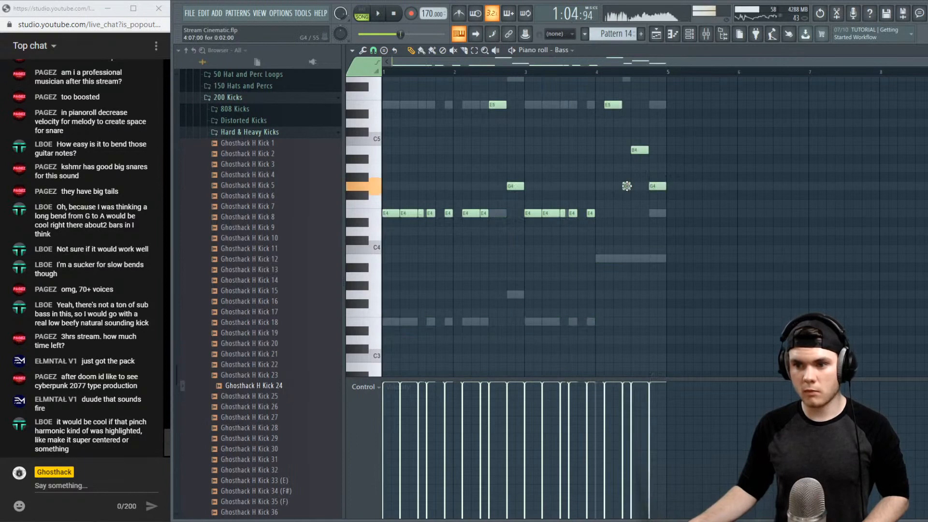
pyautogui.press('space')
pyautogui.rightClick(627, 186)
pyautogui.rightClick(658, 187)
pyautogui.rightClick(639, 150)
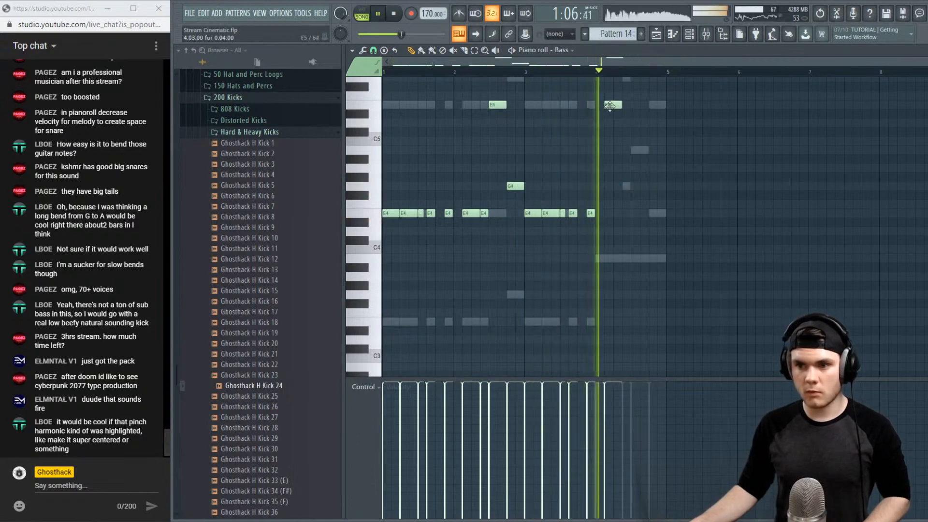
# Try a one-bar E5 note with an F#4 slide note across bar 4 of the Bass part
pyautogui.press('space')
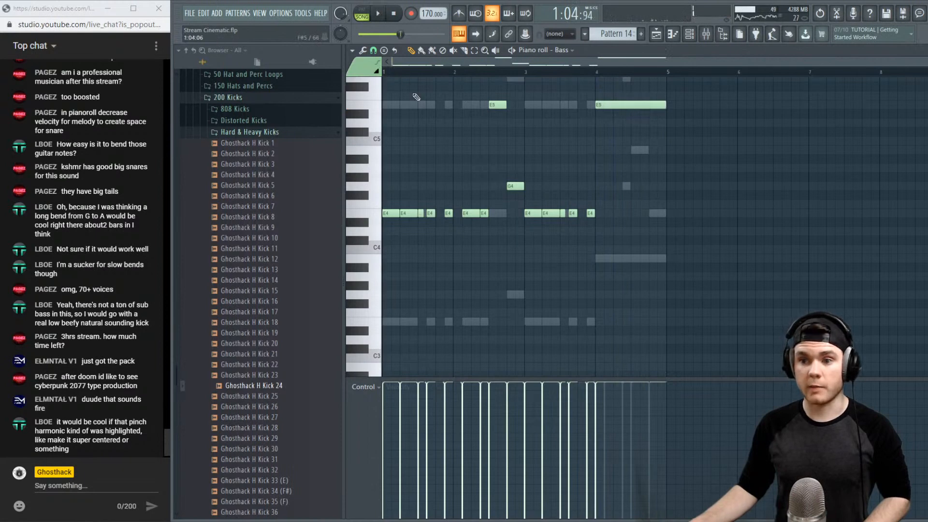
pyautogui.click(598, 75)
pyautogui.press('space')
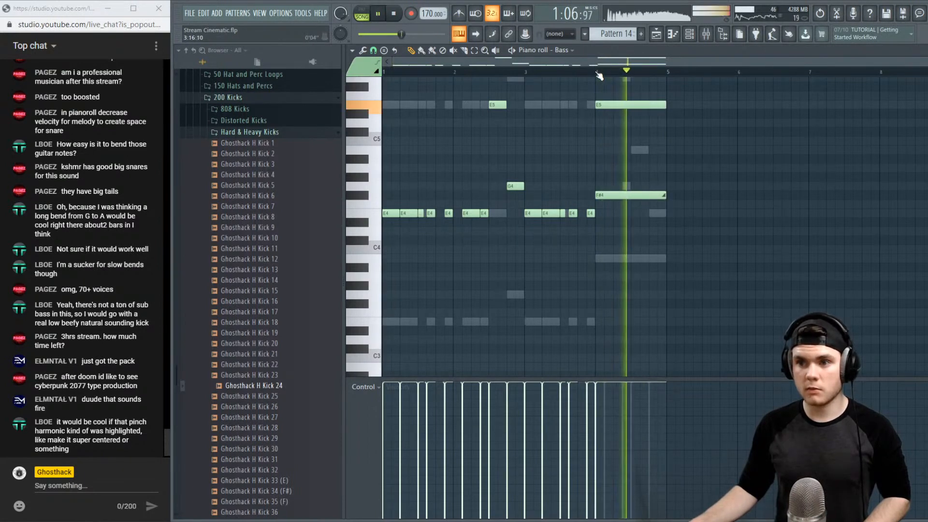
pyautogui.press('space')
pyautogui.press('space')
# Delete the E5 and F#4 notes from bar 4 of the Bass part and replay from bar 3
pyautogui.rightClick(623, 105)
pyautogui.rightClick(623, 195)
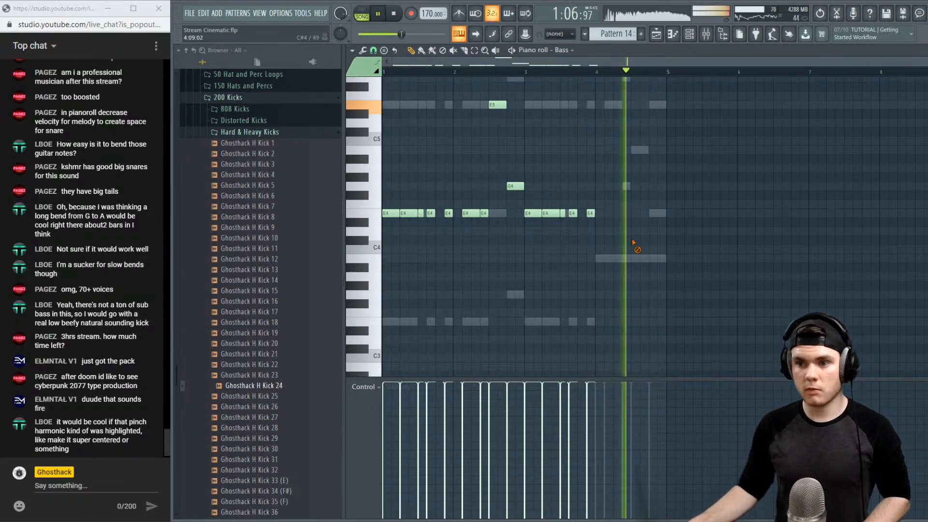
pyautogui.press('space')
pyautogui.click(552, 74)
pyautogui.scroll(2, 703, 205)
pyautogui.scroll(1, 703, 205)
pyautogui.press('space')
# Switch from the Bass part to the Serum #2 part and replay the end of Pattern 14
pyautogui.rightClick(611, 187)
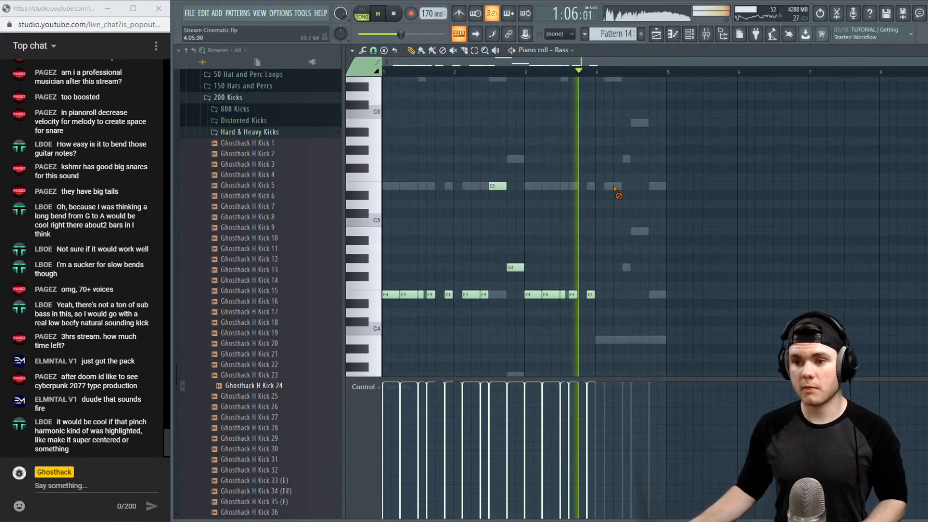
pyautogui.rightClick(611, 187)
pyautogui.press('space')
pyautogui.press('space')
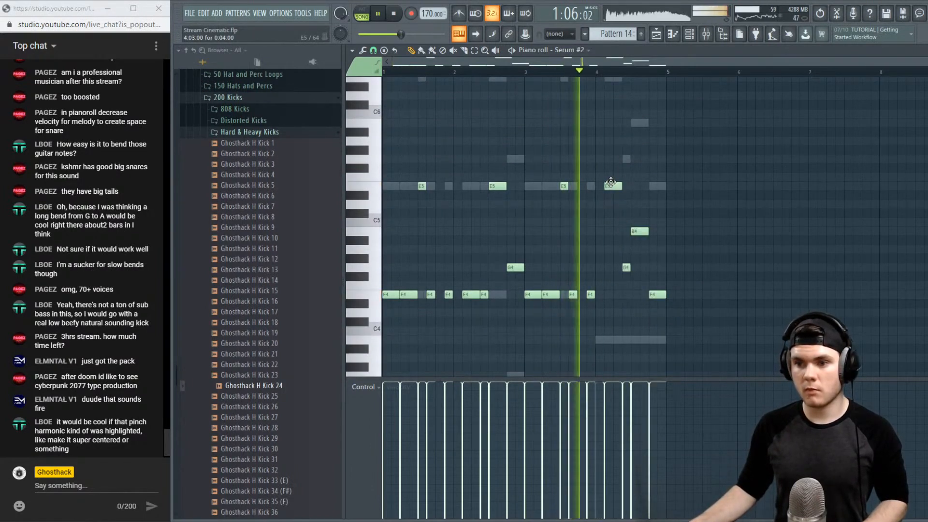
pyautogui.press('space')
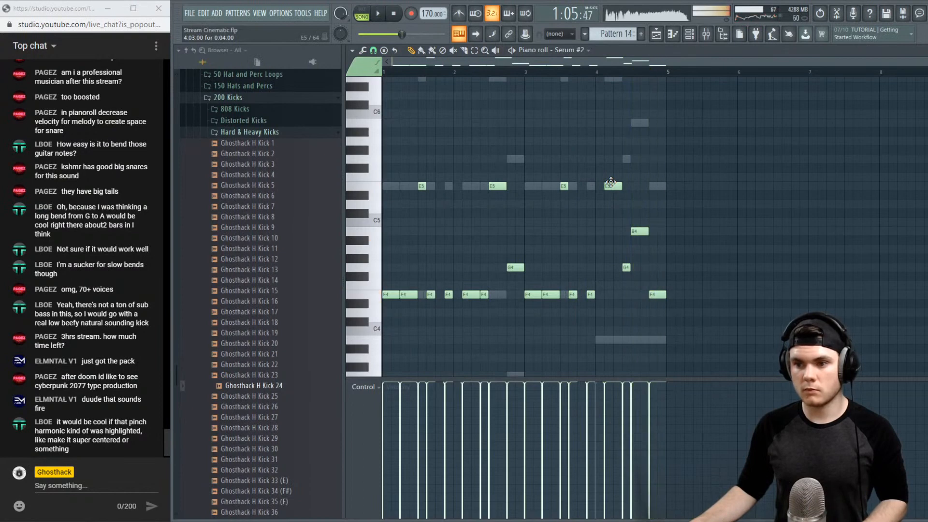
# Switch to the Ghosthack Braam part and delete its G5, E5 and B5 notes in bar 4
pyautogui.press('space')
pyautogui.rightClick(629, 160)
pyautogui.press('space')
pyautogui.rightClick(627, 159)
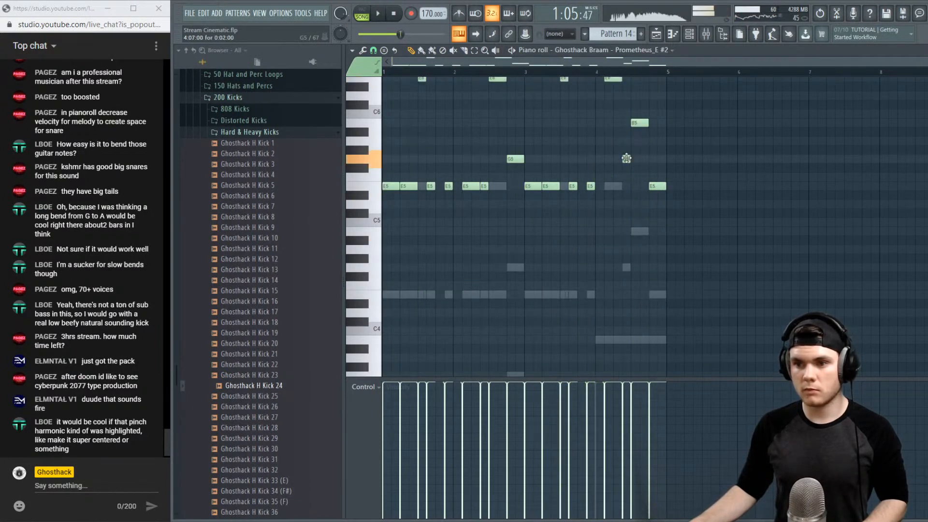
pyautogui.scroll(3, 652, 169)
pyautogui.press('space')
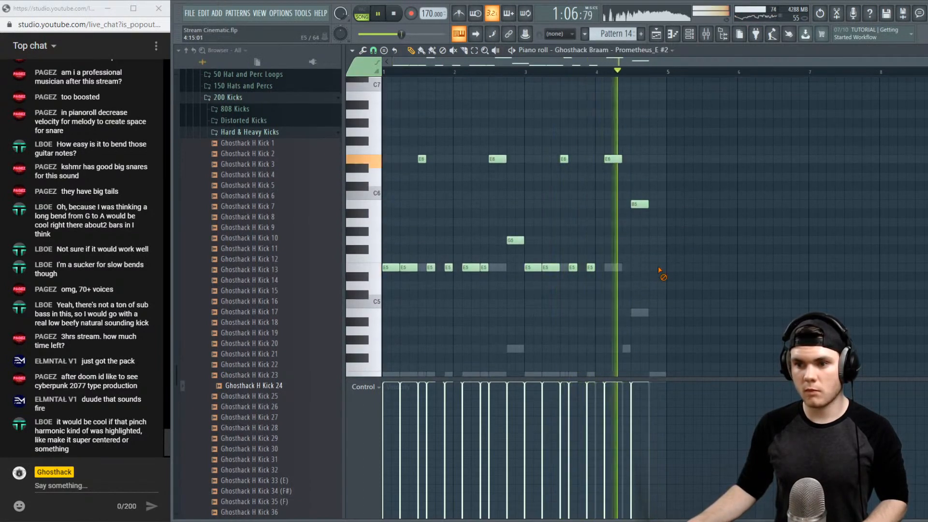
pyautogui.rightClick(639, 203)
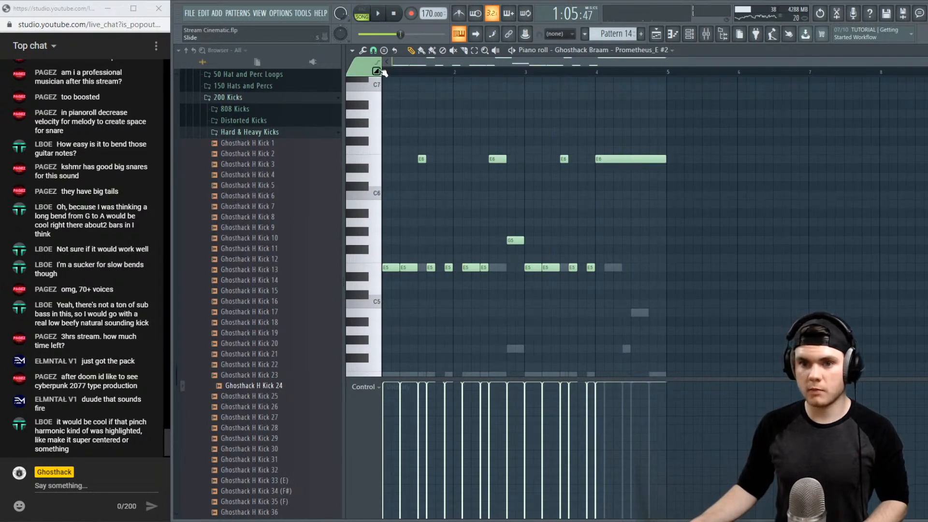
# Stretch the Braam's E6 note across bar 4, add a one-bar C#5 slide note beneath it, and audition the bend
pyautogui.click(597, 295)
pyautogui.press('space')
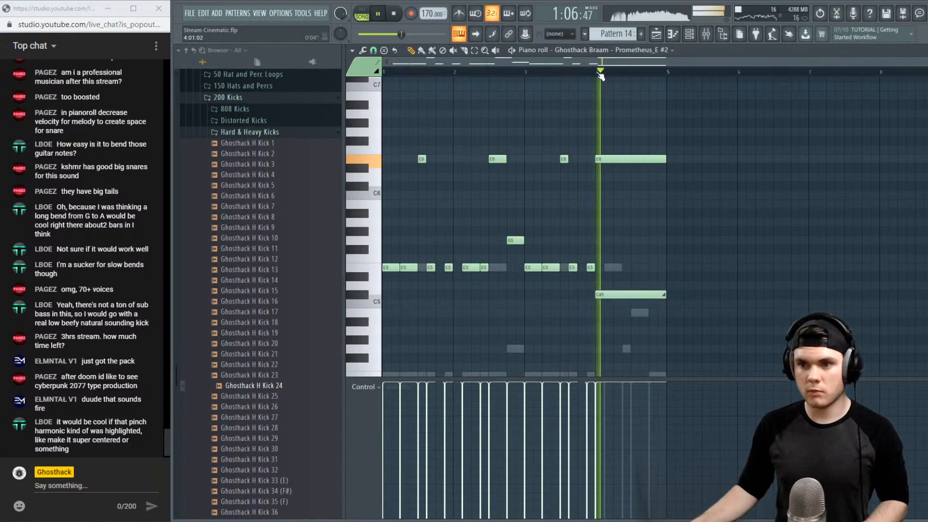
pyautogui.click(519, 72)
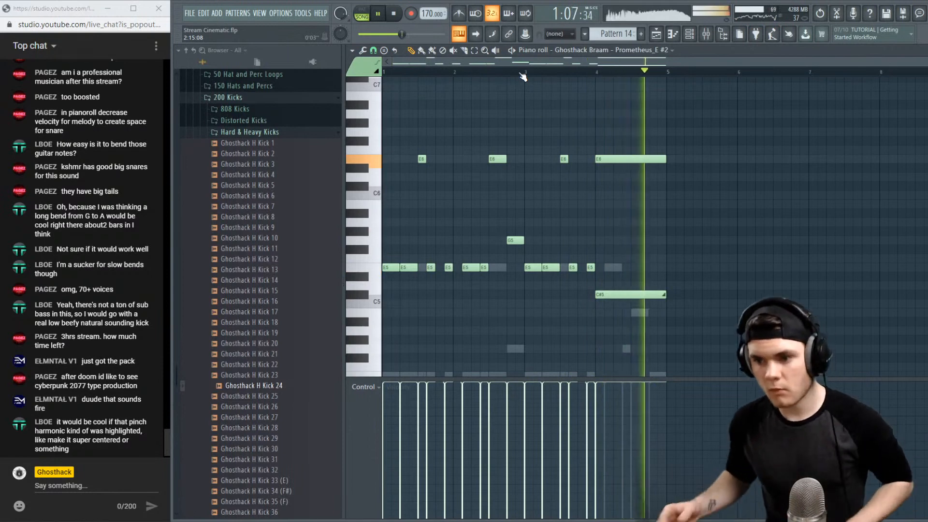
pyautogui.press('space')
# Solo the Serum #2 channel and the Ghosthack Braam channel in turn and audition each through bar 4
pyautogui.click(925, 50)
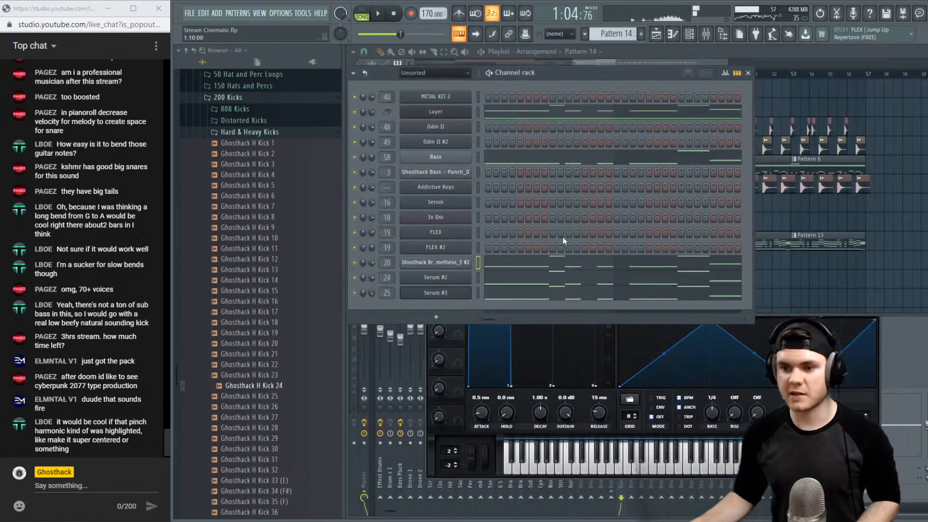
pyautogui.press('space')
pyautogui.press('space')
pyautogui.rightClick(355, 279)
pyautogui.click(363, 285)
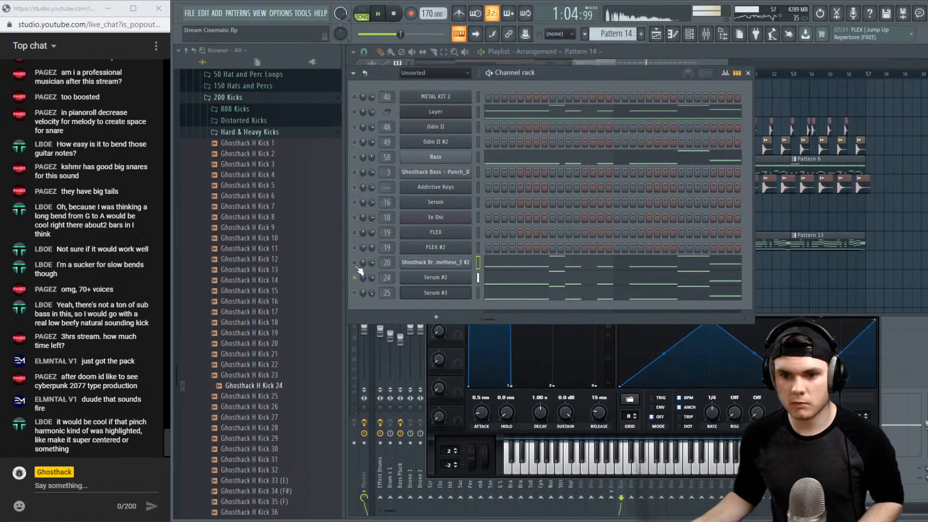
pyautogui.rightClick(355, 264)
pyautogui.click(366, 269)
pyautogui.press('space')
pyautogui.press('space')
pyautogui.click(515, 262)
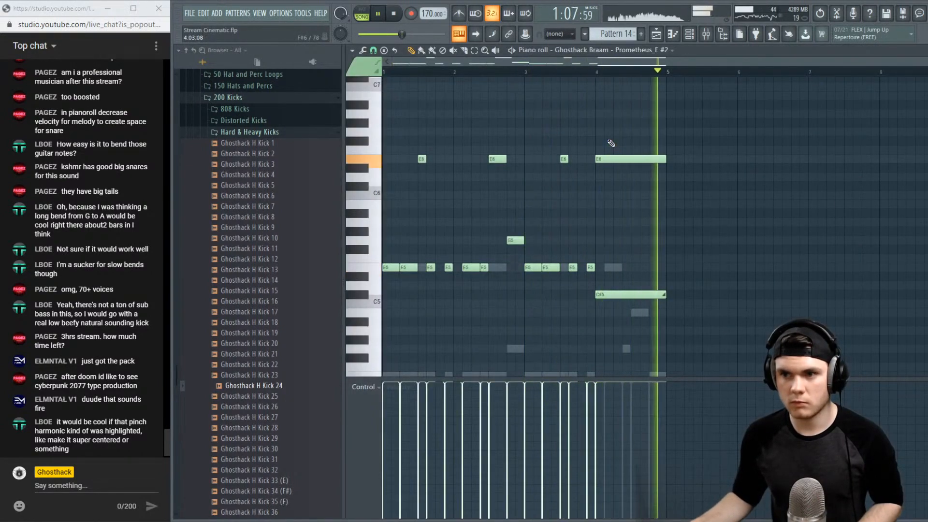
pyautogui.press('space')
# Enable the Serum #3 channel, delete its G4, B4 and E4 notes in bar 4, and replay
pyautogui.click(925, 50)
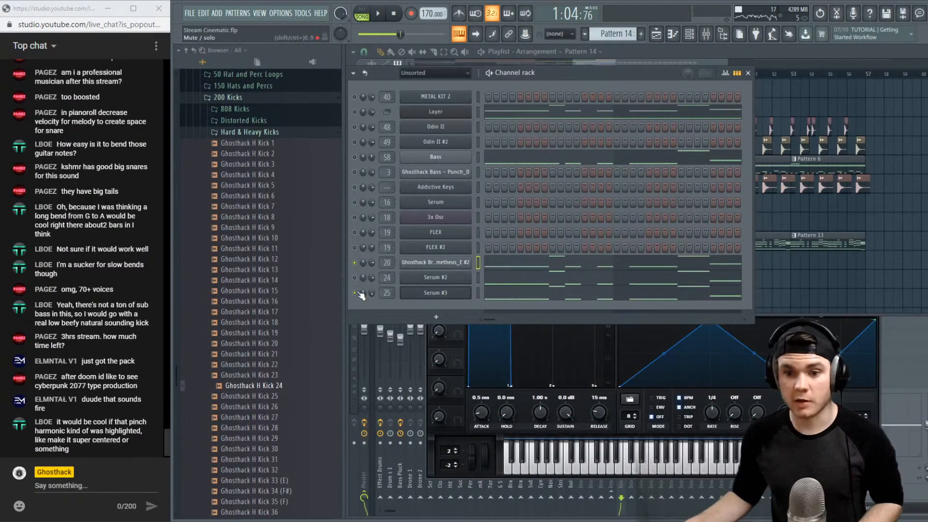
pyautogui.click(485, 294)
pyautogui.press('space')
pyautogui.press('space')
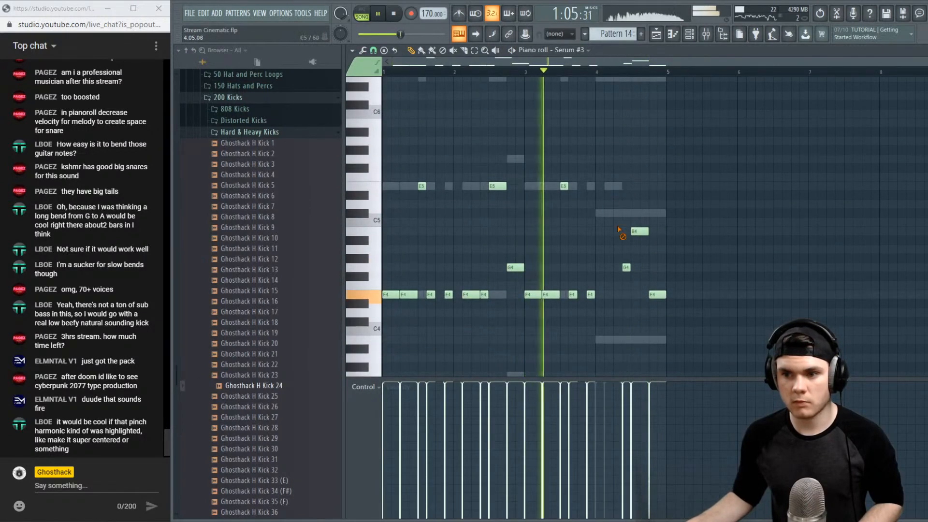
pyautogui.rightClick(626, 267)
pyautogui.rightClick(638, 231)
pyautogui.rightClick(657, 294)
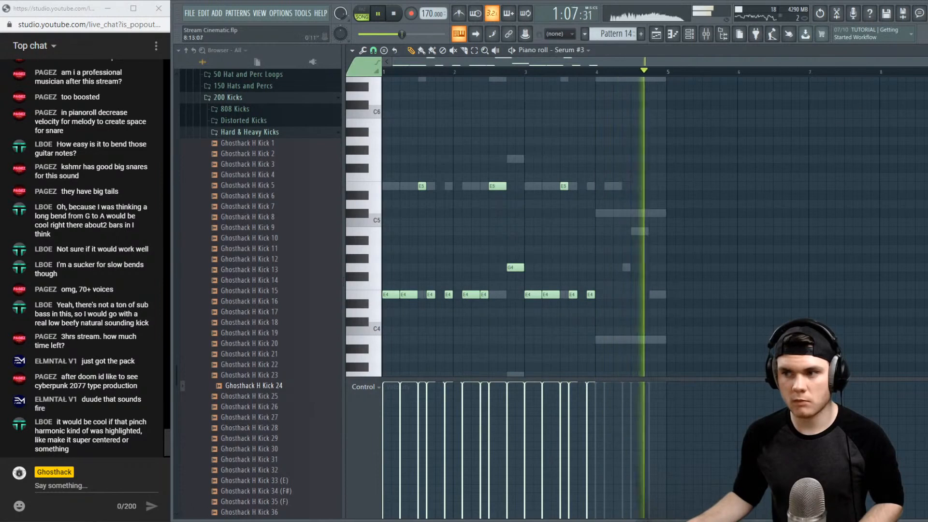
pyautogui.press('space')
pyautogui.press('space')
# Re-enable Serum #2, open its part, and clear its B4, G4, E4 and E5 notes from bar 4
pyautogui.press('Escape')
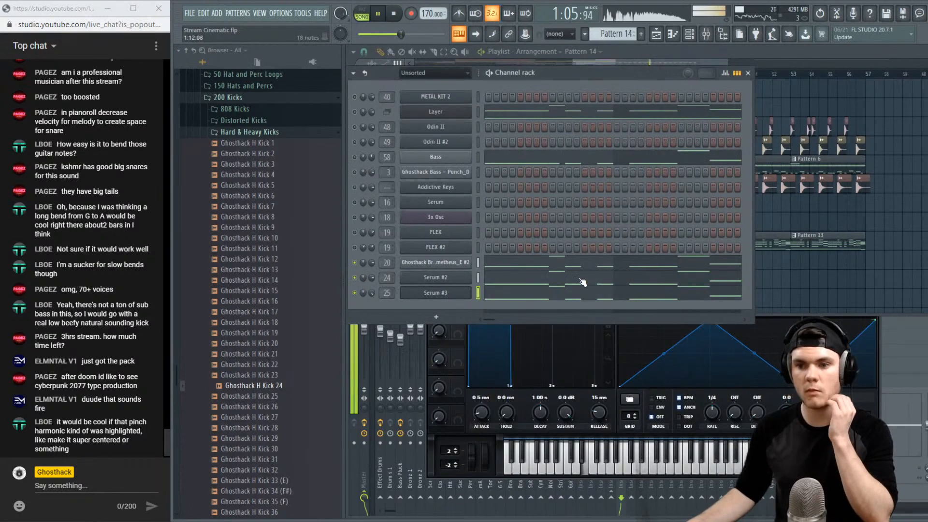
pyautogui.click(582, 281)
pyautogui.rightClick(640, 231)
pyautogui.rightClick(626, 267)
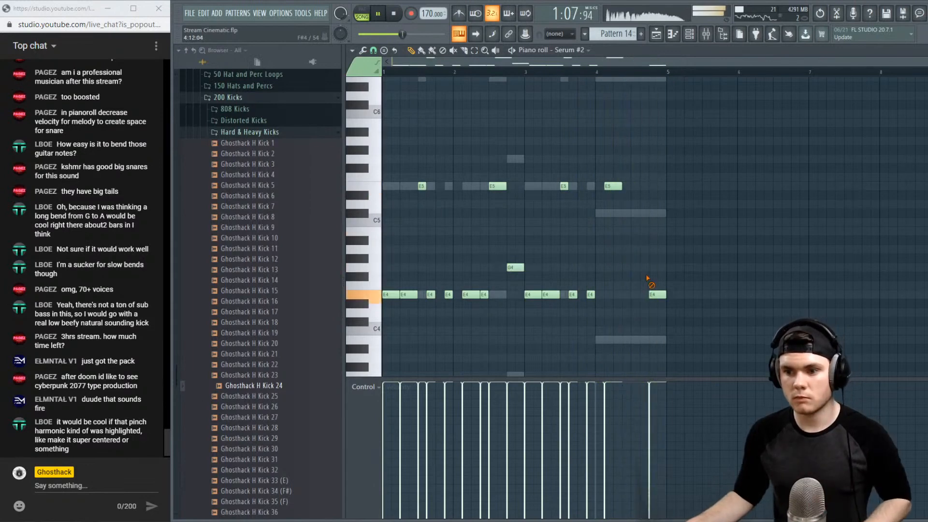
pyautogui.press('space')
# Try a one-bar C#5 note, and a descending C#5, C5, B4, A#4 run, in bar 4 of the Serum #2 part
pyautogui.moveTo(613, 188); pyautogui.dragTo(602, 215)
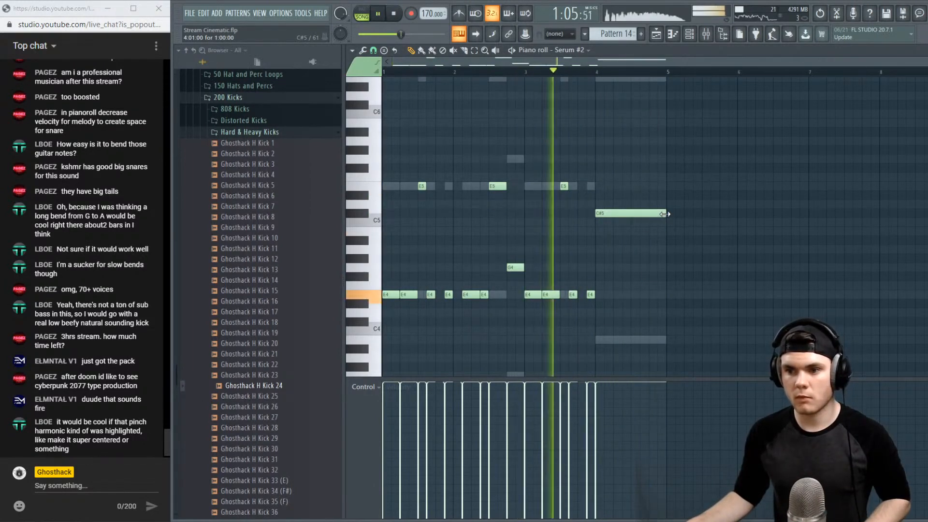
pyautogui.press('space')
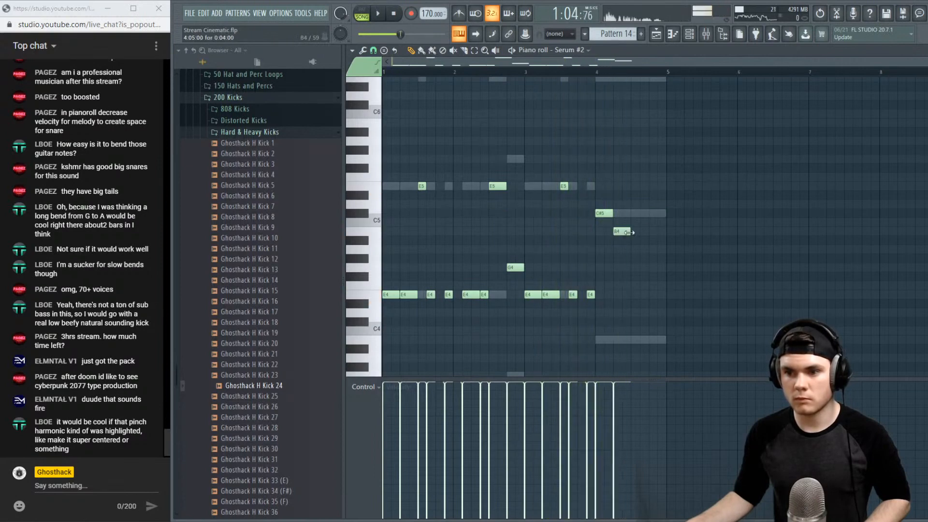
pyautogui.click(653, 248)
pyautogui.press('space')
pyautogui.moveTo(622, 232); pyautogui.dragTo(658, 235)
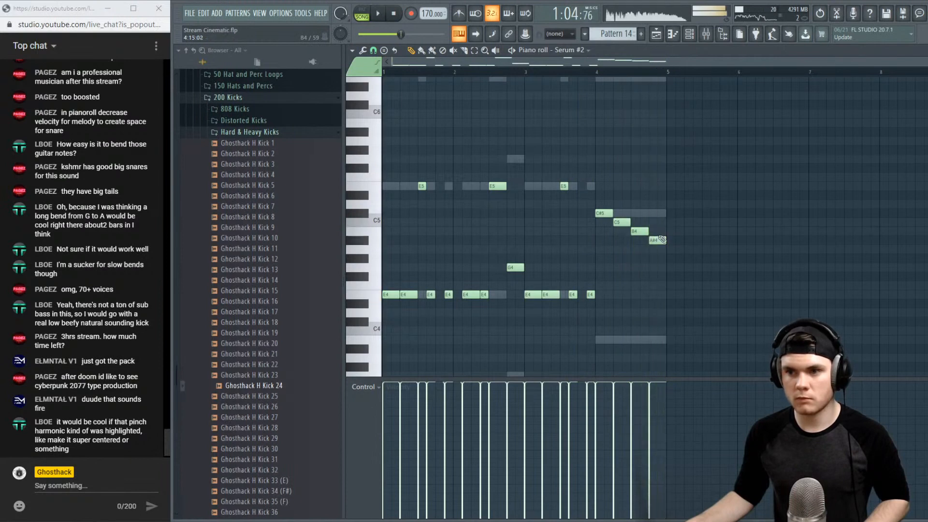
# Delete the descending C#5 to A#4 run from bar 4 of the Serum #2 part and replay
pyautogui.rightClick(656, 239)
pyautogui.rightClick(640, 231)
pyautogui.rightClick(622, 223)
pyautogui.rightClick(608, 213)
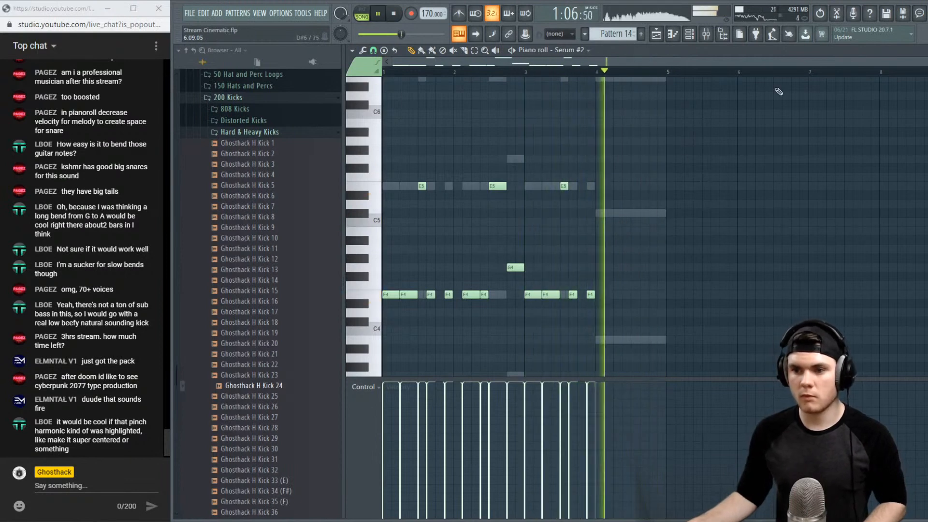
pyautogui.press('space')
pyautogui.press('Escape')
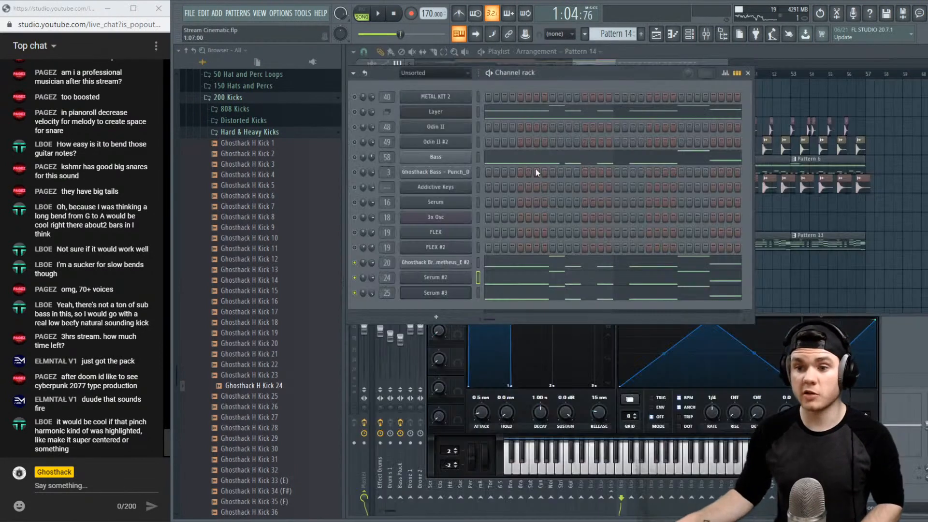
# Unmute the Bass channel, add a one-bar B4 note in bar 4 of its part, and audition it
pyautogui.click(355, 158)
pyautogui.press('space')
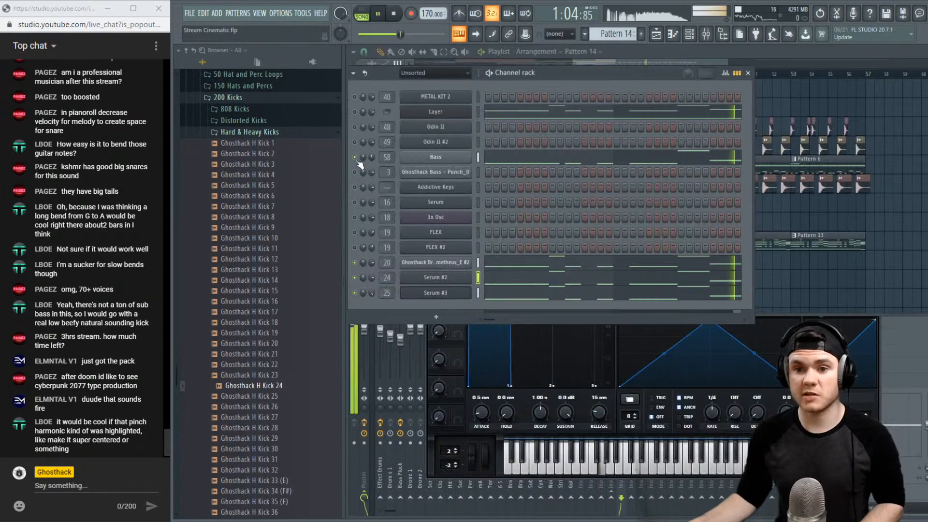
pyautogui.click(510, 160)
pyautogui.scroll(-2, 677, 227)
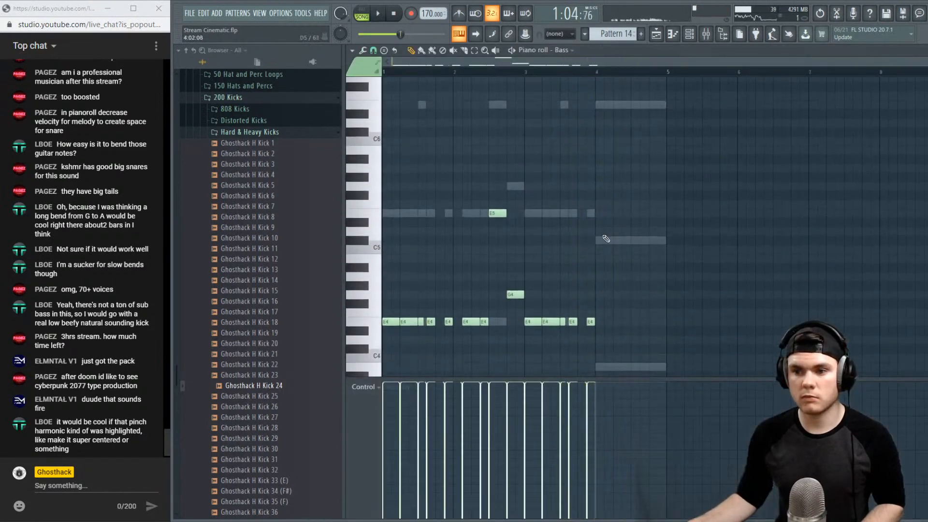
pyautogui.click(603, 241)
pyautogui.press('space')
pyautogui.moveTo(602, 251); pyautogui.dragTo(662, 262)
pyautogui.press('space')
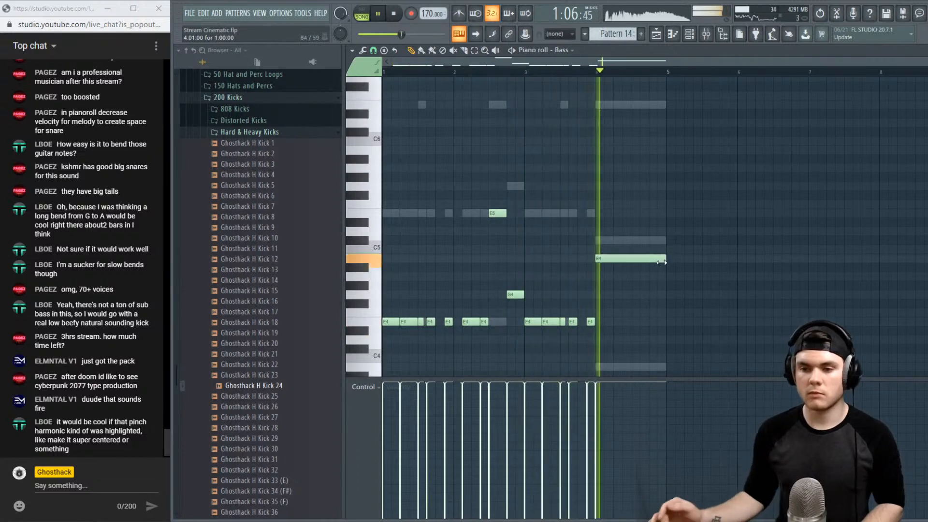
pyautogui.click(921, 50)
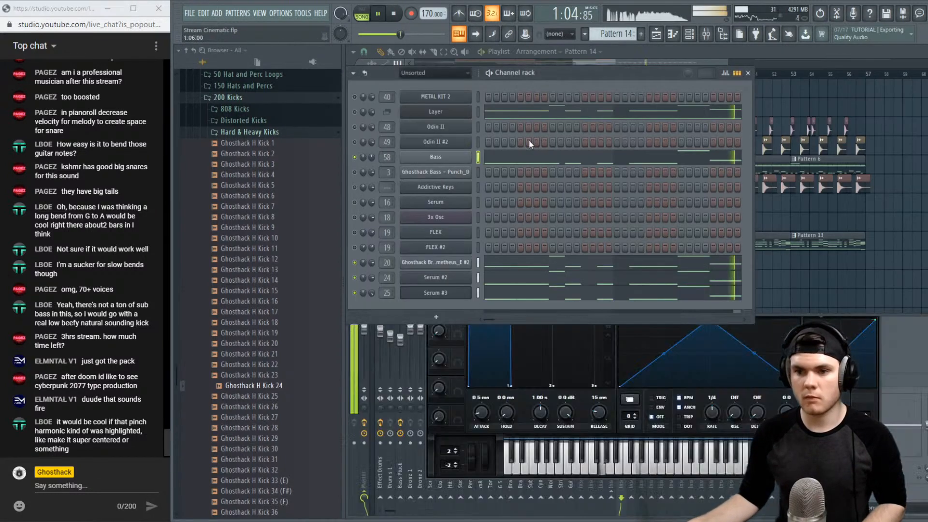
# Unmute the Layer, Odin II and Odin II #2 channels and play the full ending in the playlist
pyautogui.click(355, 127)
pyautogui.click(355, 142)
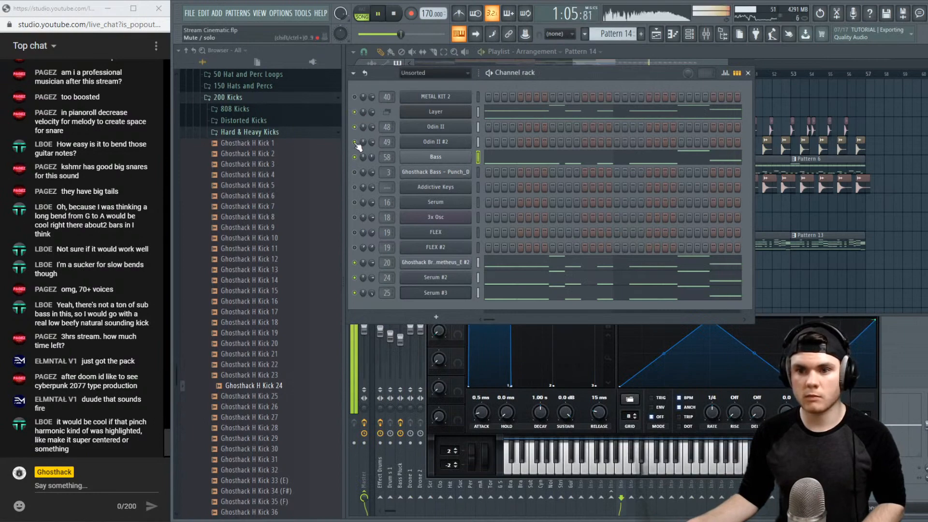
pyautogui.press('F6')
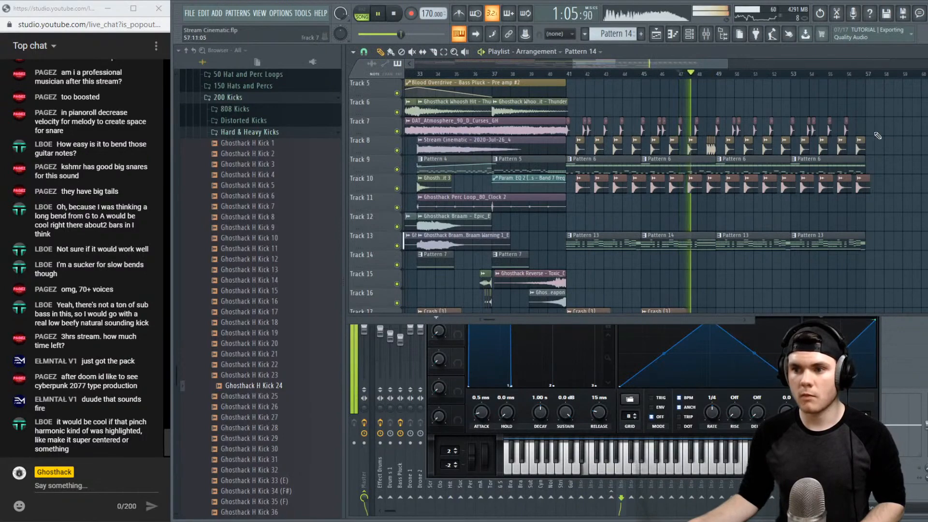
pyautogui.press('space')
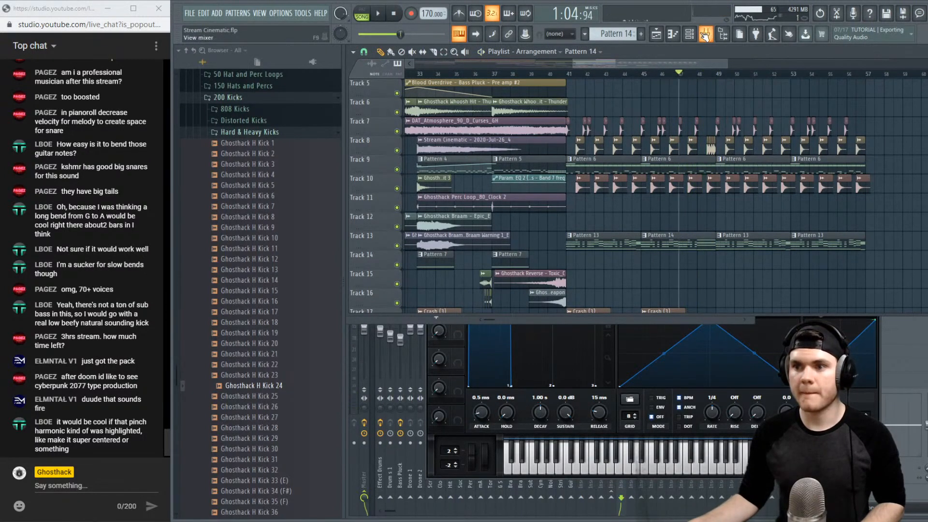
# Solo and unsolo the Bass channel to bring the other channels back, and replay the arrangement
pyautogui.click(706, 33)
pyautogui.click(690, 33)
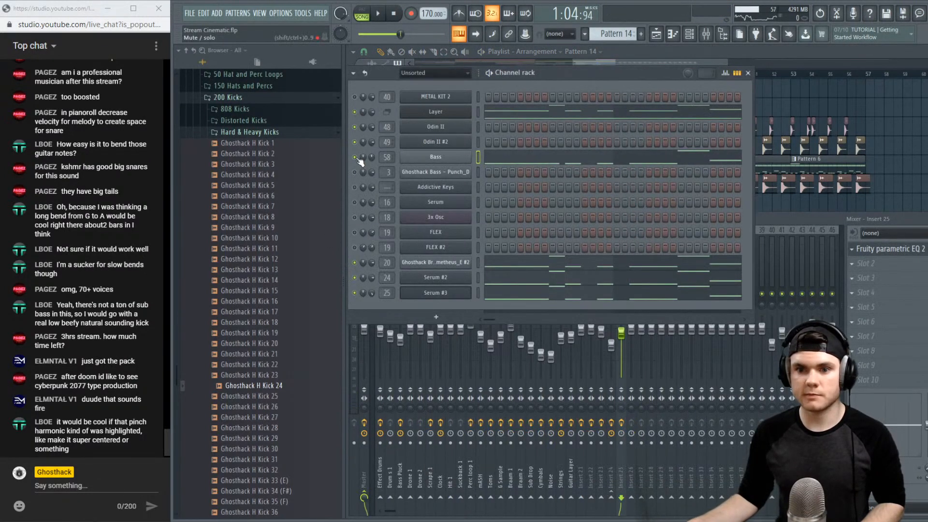
pyautogui.rightClick(356, 158)
pyautogui.click(373, 163)
pyautogui.rightClick(357, 158)
pyautogui.click(373, 163)
pyautogui.click(804, 54)
pyautogui.press('space')
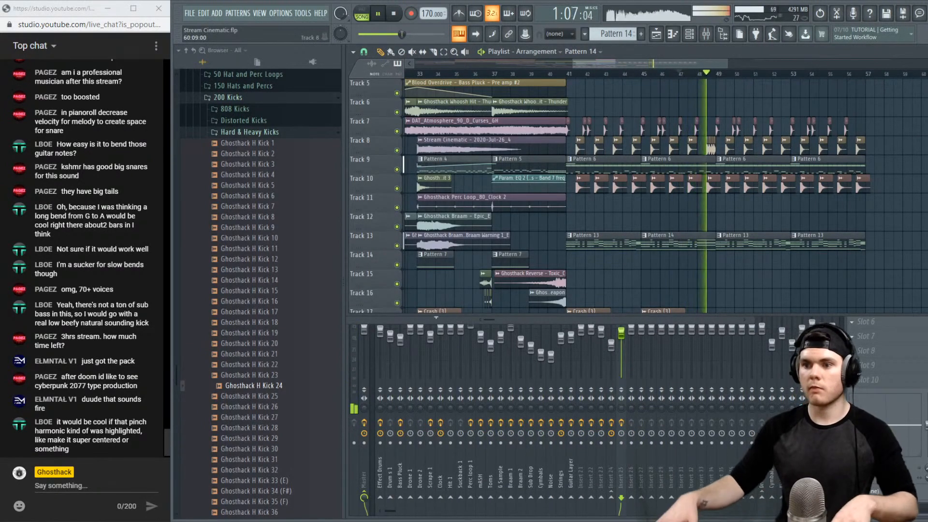
# Copy the two Crash (3) clips at bars 41 and 45 on Track 17 to bars 49 and 53
pyautogui.scroll(-4, 875, 178)
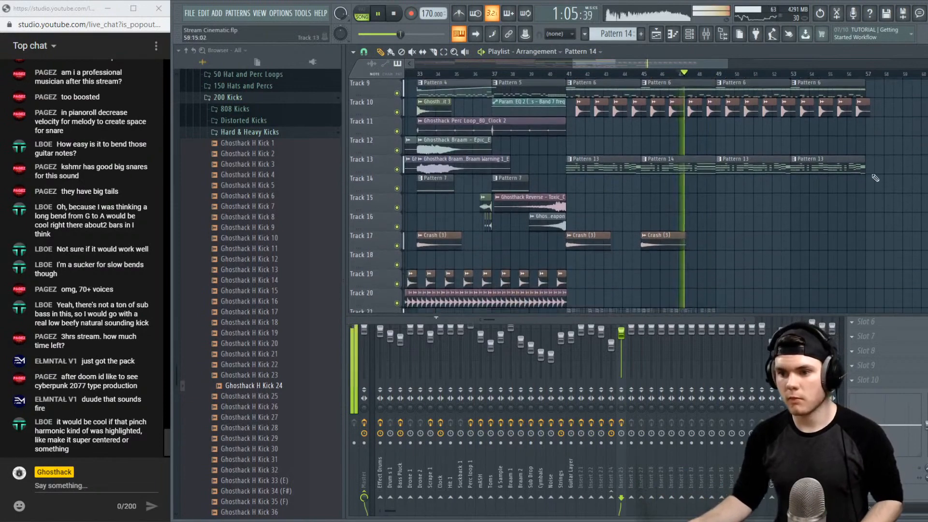
pyautogui.moveTo(715, 268); pyautogui.dragTo(587, 235)
pyautogui.moveTo(592, 237); pyautogui.dragTo(568, 213)
# Duplicate the Track 21 clips spanning bars 41 to 49 so the copies start at bar 49, and replay the section
pyautogui.scroll(-1, 744, 279)
pyautogui.scroll(-4, 744, 279)
pyautogui.press('space')
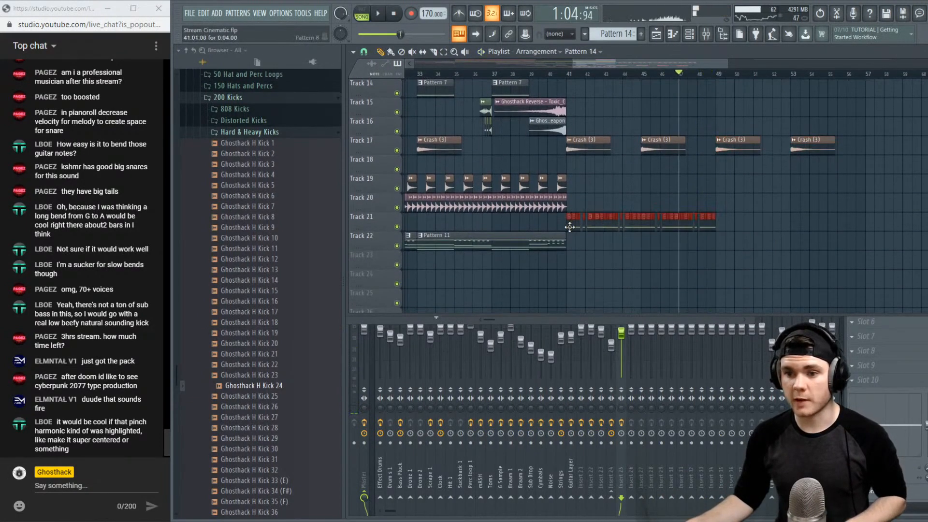
pyautogui.hotkey('ctrl', 'b')
pyautogui.press('space')
pyautogui.scroll(5, 816, 249)
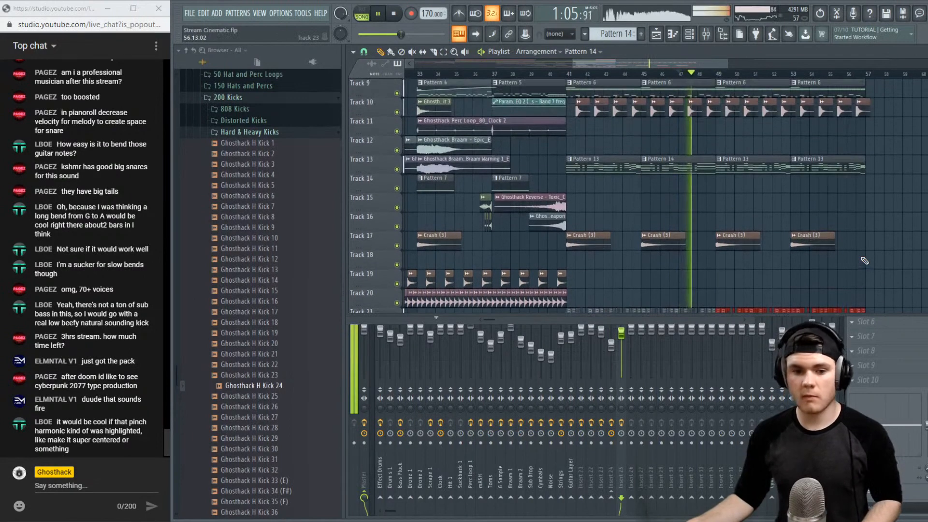
pyautogui.scroll(-2, 821, 222)
pyautogui.press('space')
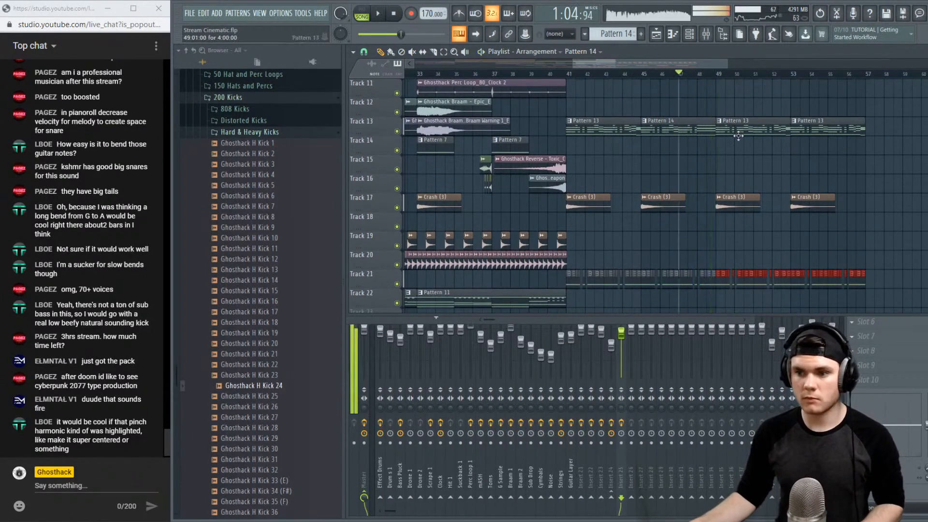
pyautogui.scroll(5, 709, 78)
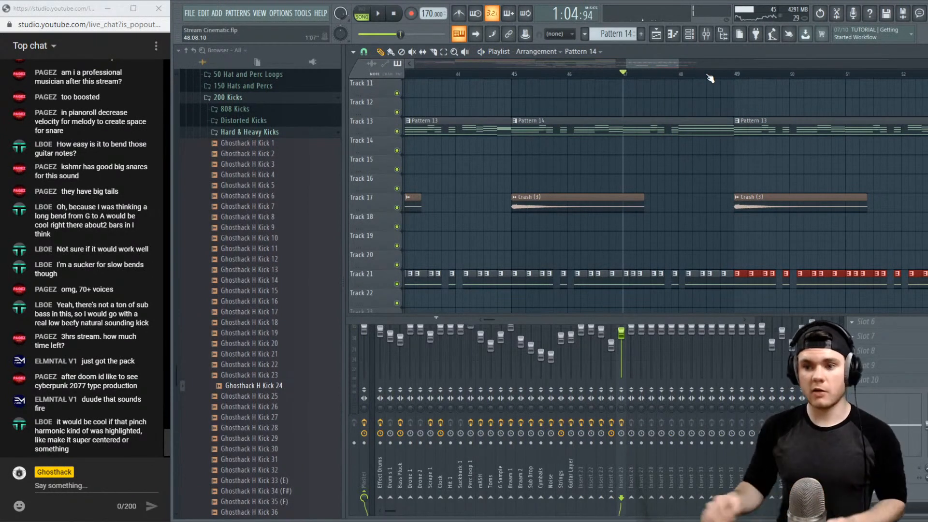
# Replay the arrangement from several points between bars 44 and 49 to check the transition out of Pattern 14
pyautogui.scroll(-4, 638, 72)
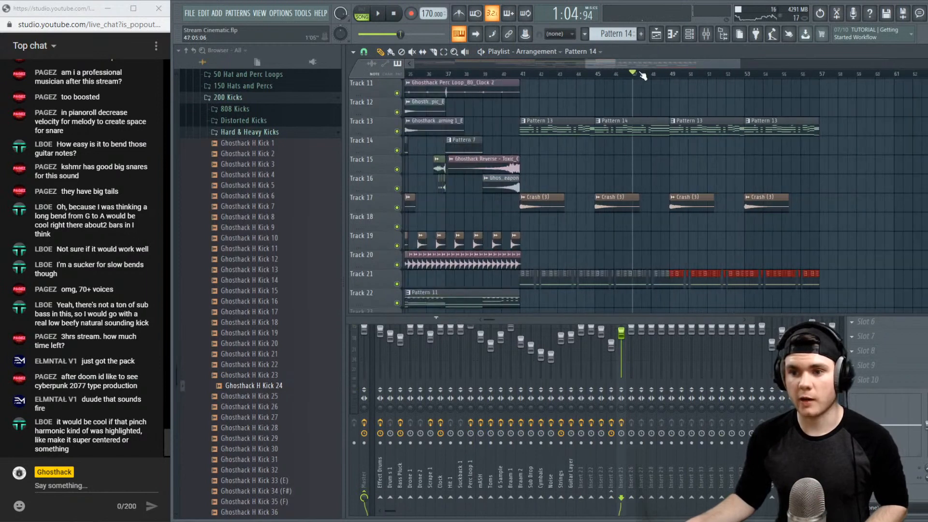
pyautogui.click(576, 73)
pyautogui.press('space')
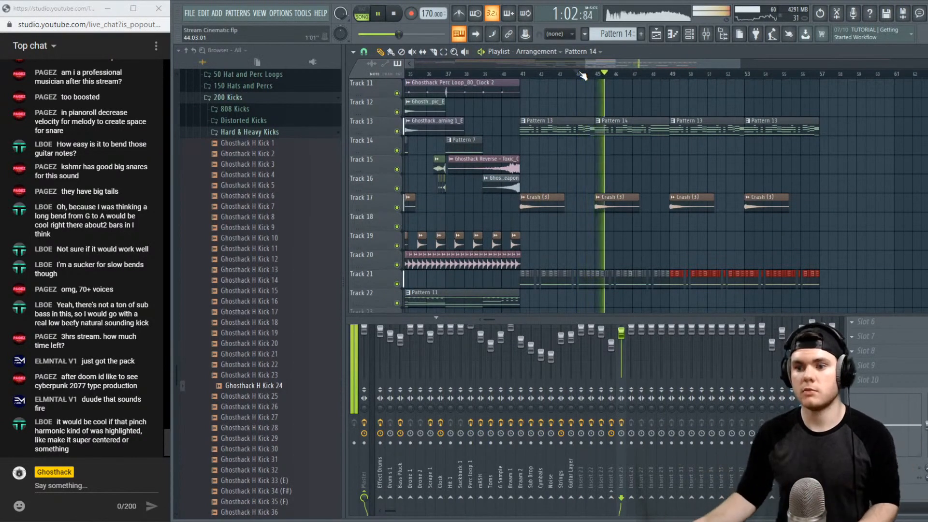
pyautogui.press('space')
pyautogui.press('space')
pyautogui.moveTo(365, 409); pyautogui.dragTo(365, 363)
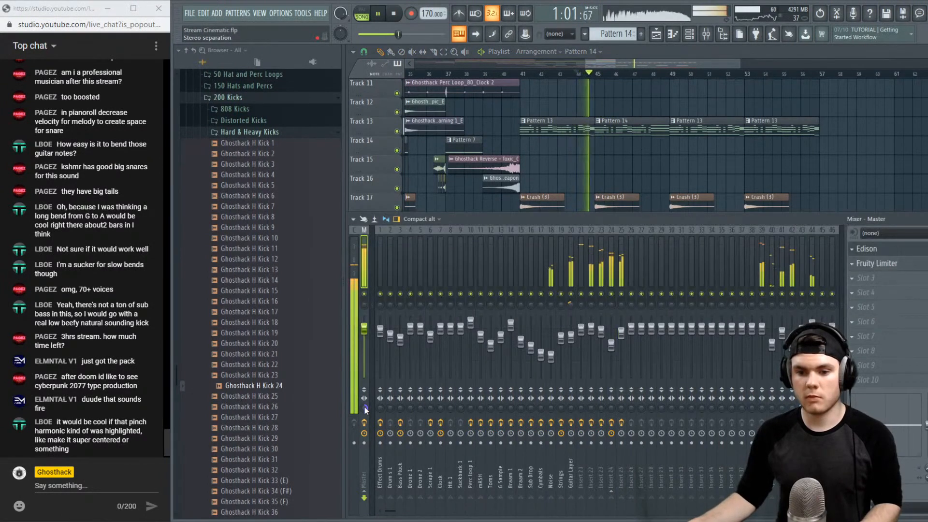
pyautogui.press('space')
pyautogui.press('space')
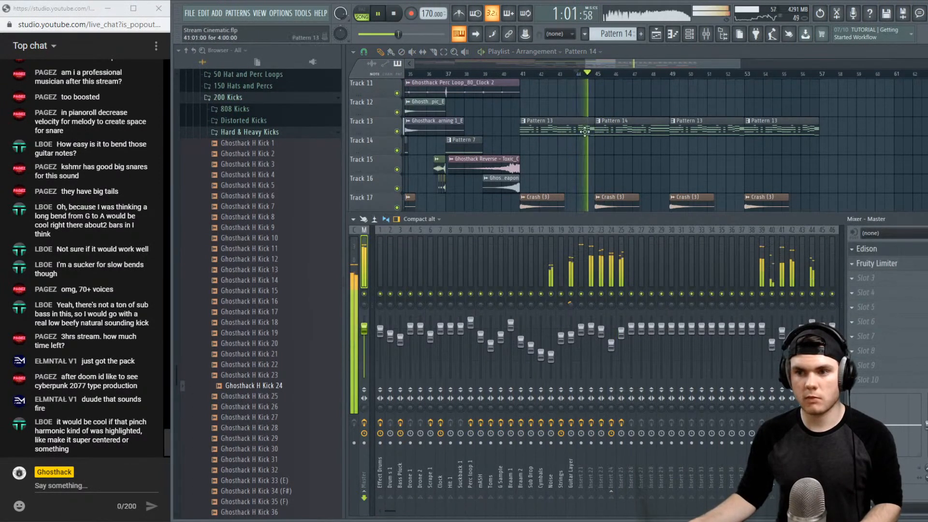
pyautogui.click(635, 80)
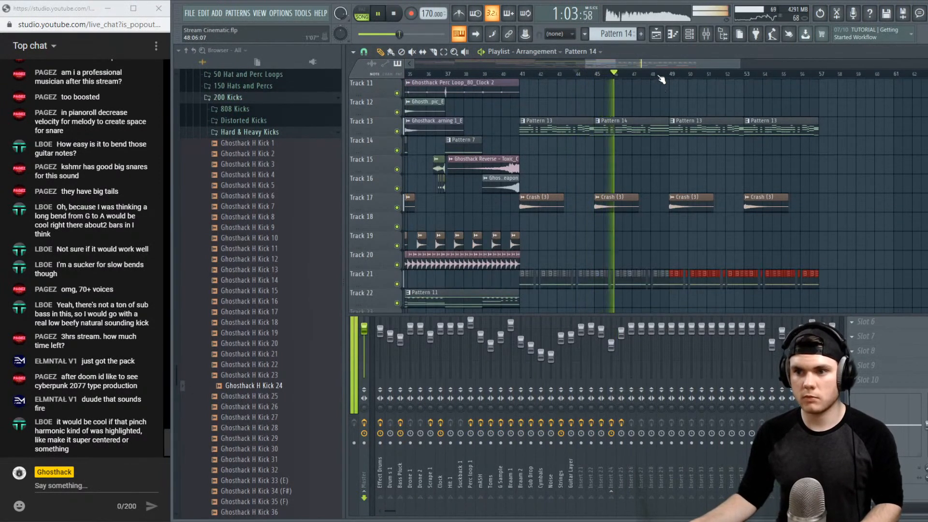
pyautogui.click(661, 78)
pyautogui.scroll(4, 661, 77)
pyautogui.click(625, 75)
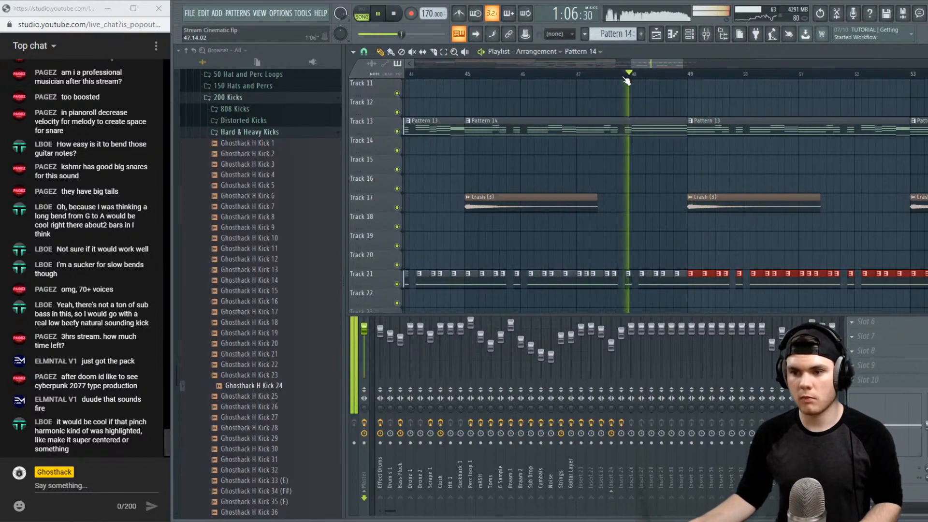
# Delete the short Track 21 clips late in bar 48, lengthen the remaining Pattern 8 clip to 0:12:00, and replay
pyautogui.rightClick(658, 278)
pyautogui.press('space')
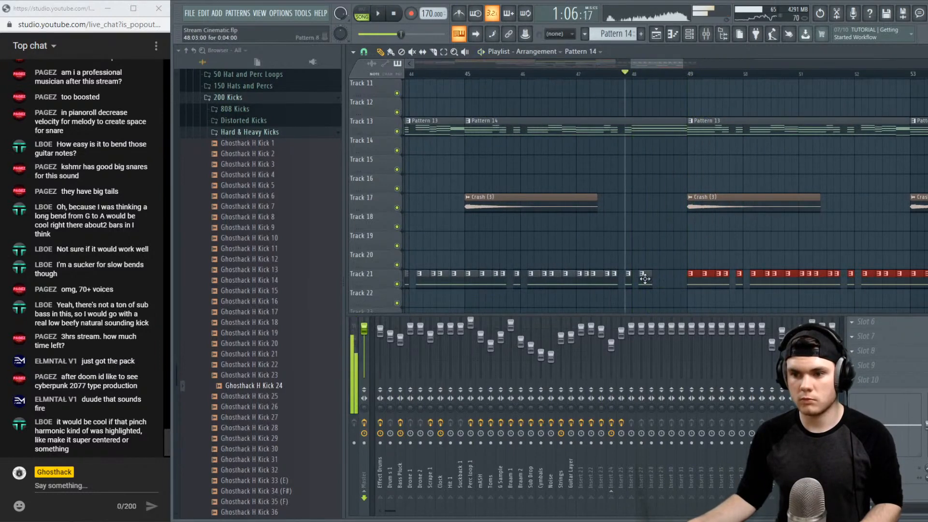
pyautogui.moveTo(645, 278); pyautogui.dragTo(686, 280)
pyautogui.press('space')
pyautogui.press('space')
pyautogui.press('space')
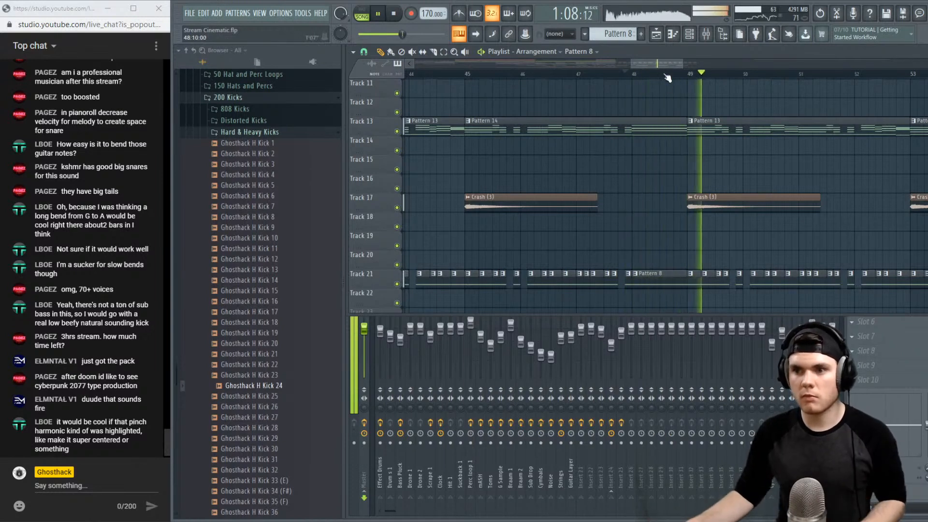
pyautogui.press('space')
pyautogui.press('space')
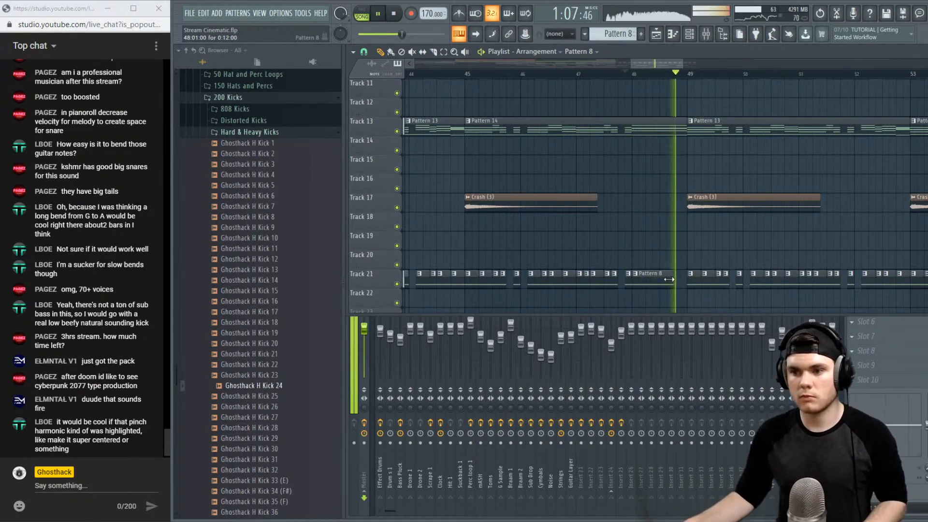
# Shorten the Pattern 8 clip in bar 48 on Track 21 to 0:08:00 and replay the ending
pyautogui.moveTo(686, 279); pyautogui.dragTo(668, 279)
pyautogui.press('space')
pyautogui.press('space')
pyautogui.scroll(-4, 625, 75)
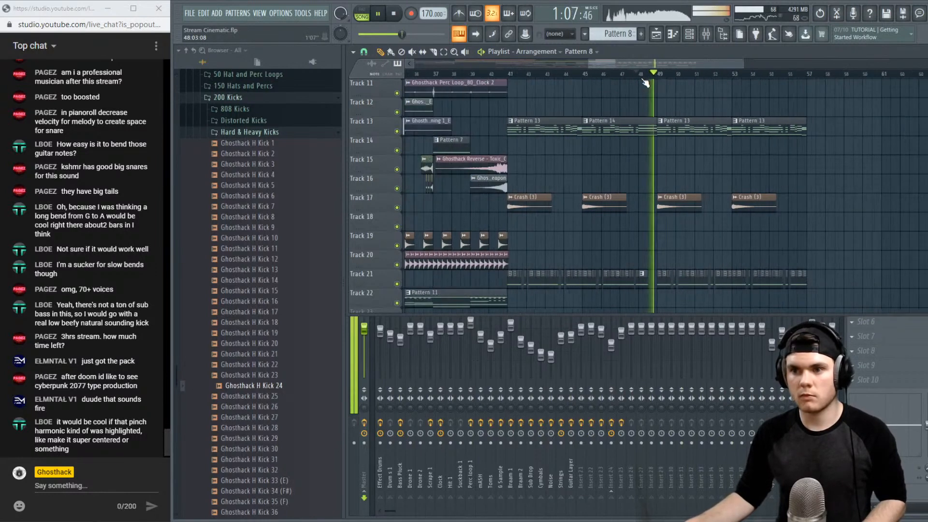
pyautogui.click(623, 75)
pyautogui.press('space')
pyautogui.press('space')
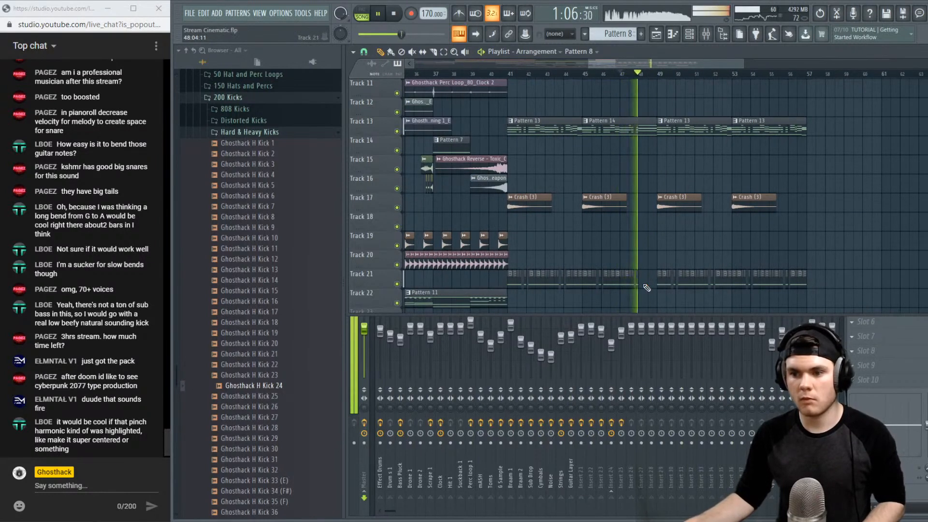
pyautogui.press('space')
pyautogui.press('space')
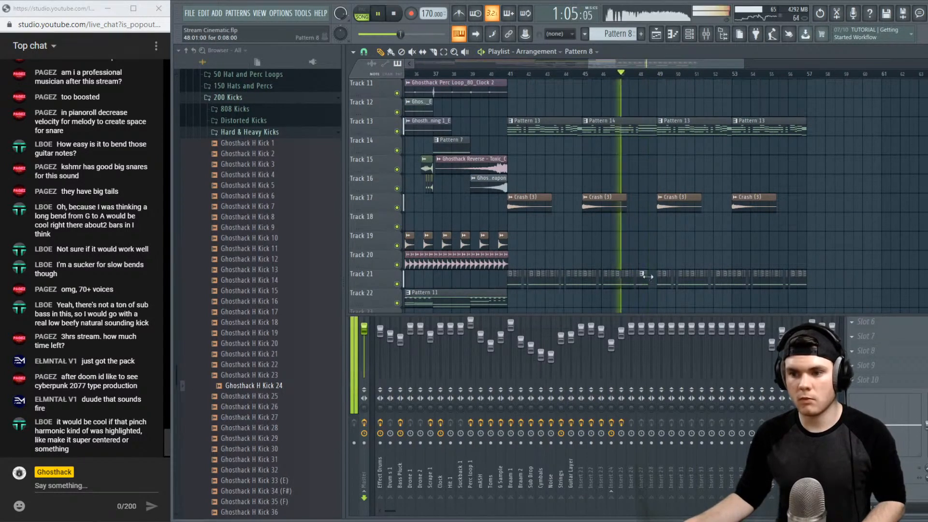
# Stop playback, bring up the channel rack, and move and widen the playlist window to fill the workspace again
pyautogui.scroll(5, 693, 80)
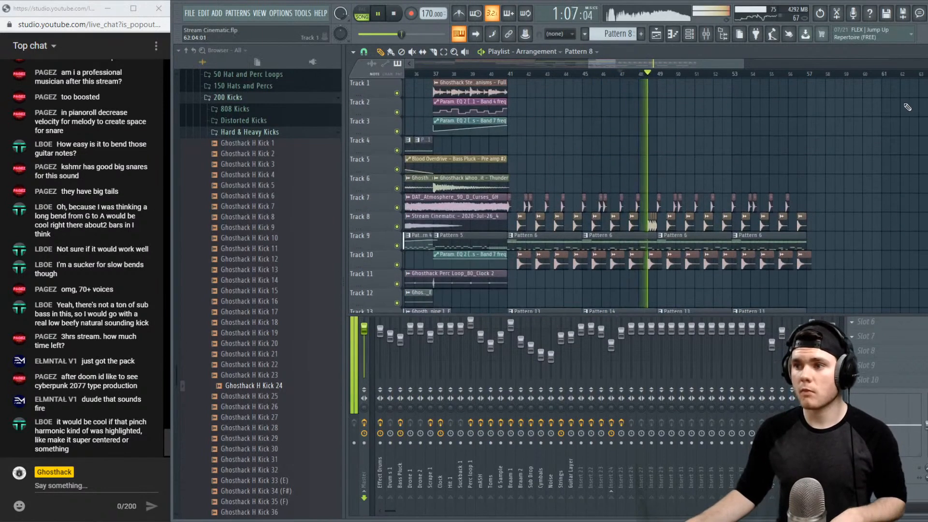
pyautogui.press('space')
pyautogui.press('F6')
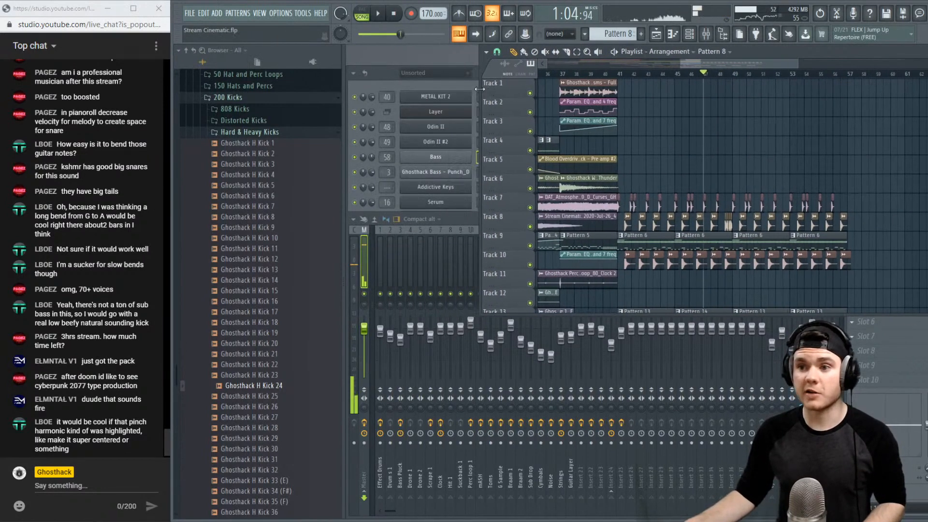
pyautogui.moveTo(773, 49); pyautogui.dragTo(640, 50)
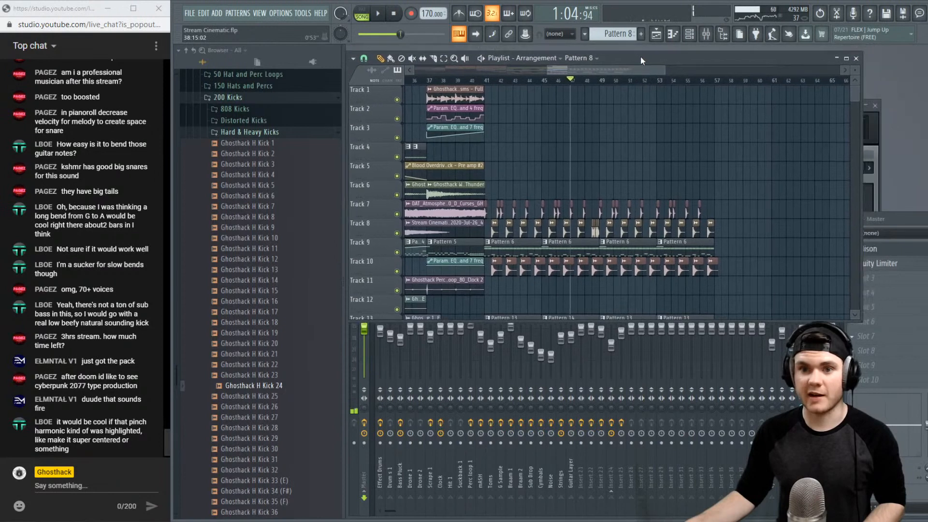
pyautogui.moveTo(860, 81); pyautogui.dragTo(926, 82)
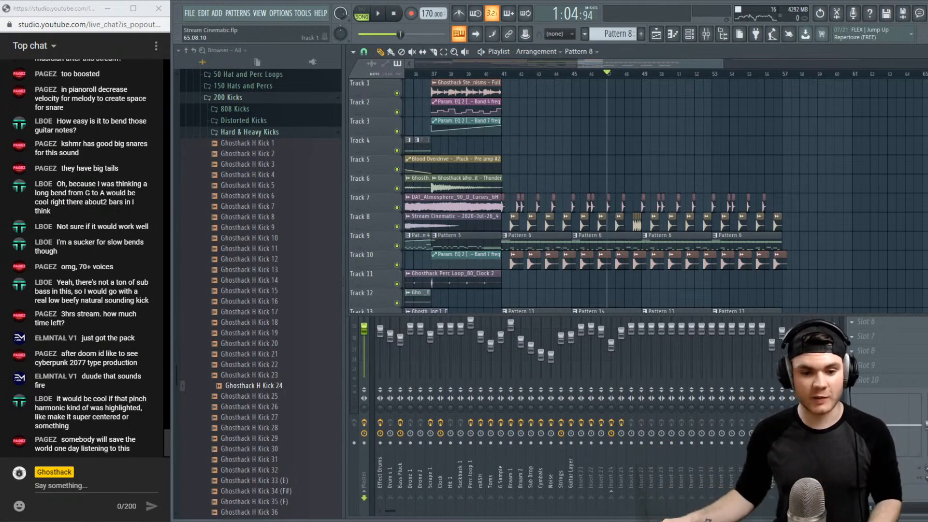
# Create Pattern 15 and add a new Serum channel to the channel rack, moving its plugin window clear
pyautogui.click(689, 33)
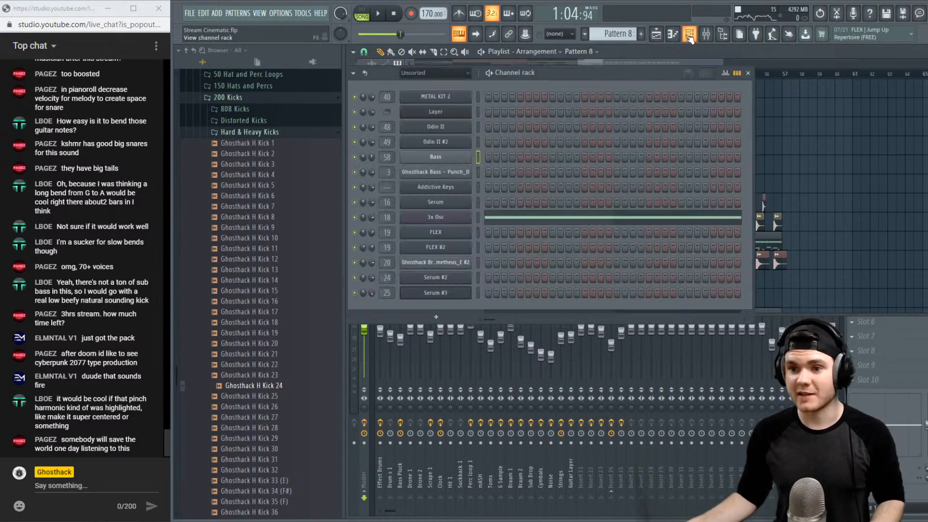
pyautogui.click(641, 34)
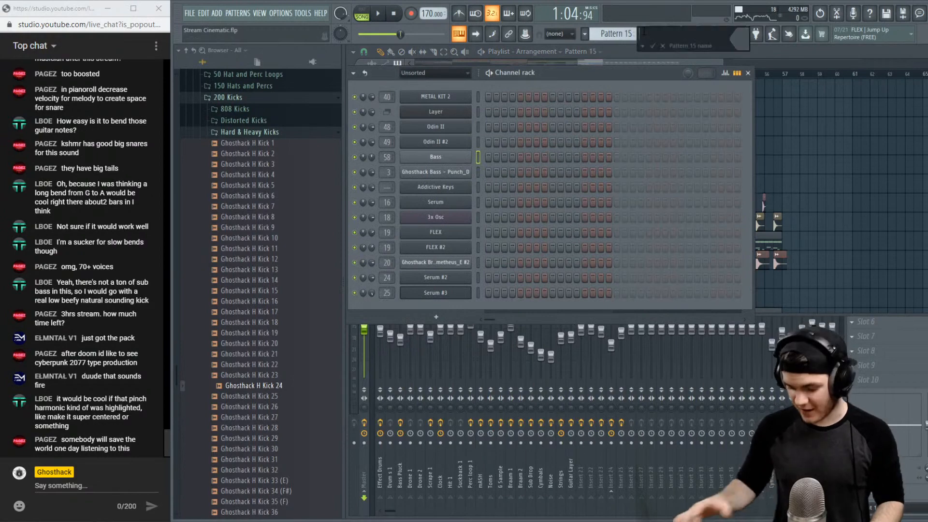
pyautogui.click(436, 317)
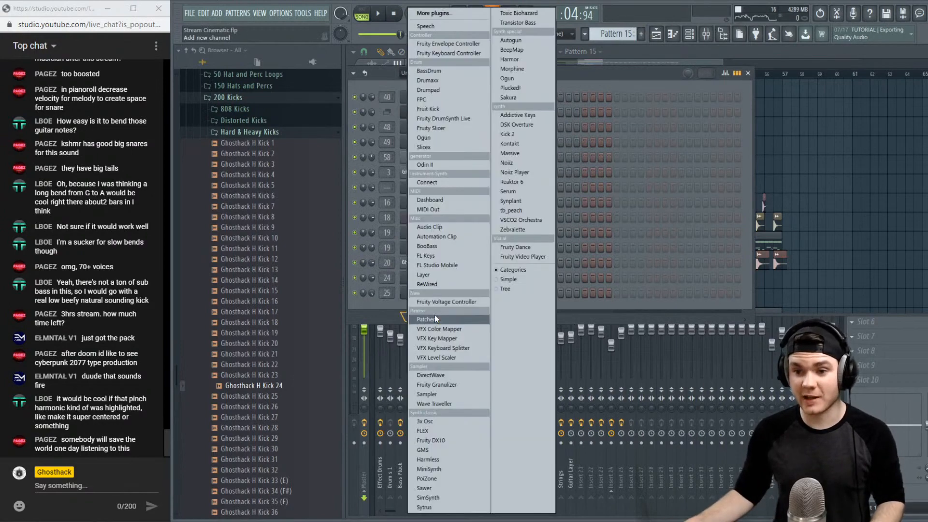
pyautogui.click(508, 199)
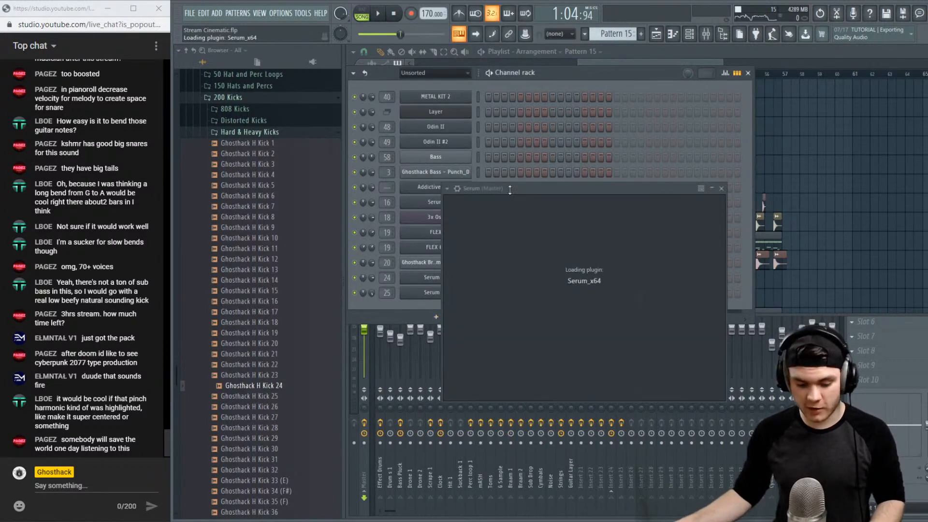
pyautogui.moveTo(509, 190); pyautogui.dragTo(454, 66)
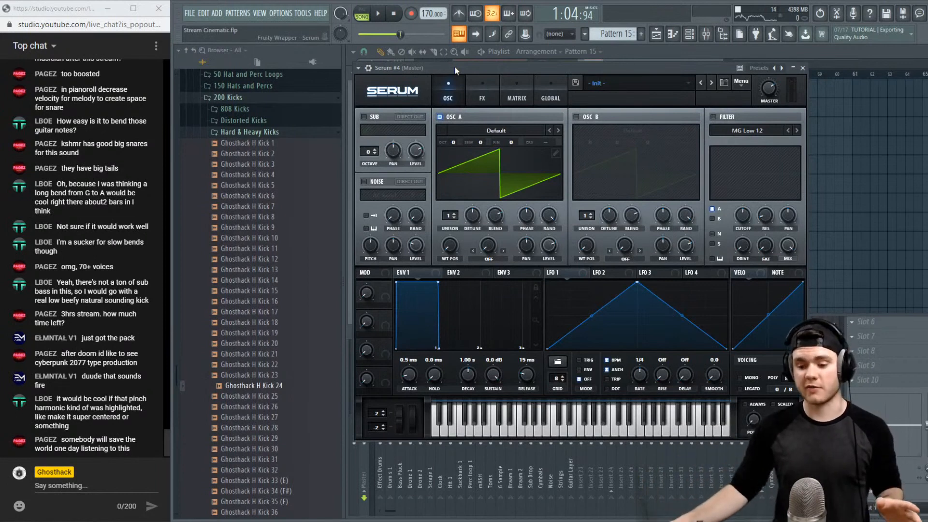
# Try oscillator A with 16 unison voices and an adjusted detune while playing test notes
pyautogui.moveTo(453, 142)
pyautogui.mouseDown()
pyautogui.moveTo(456, 87)
pyautogui.moveTo(453, 135)
pyautogui.mouseUp()
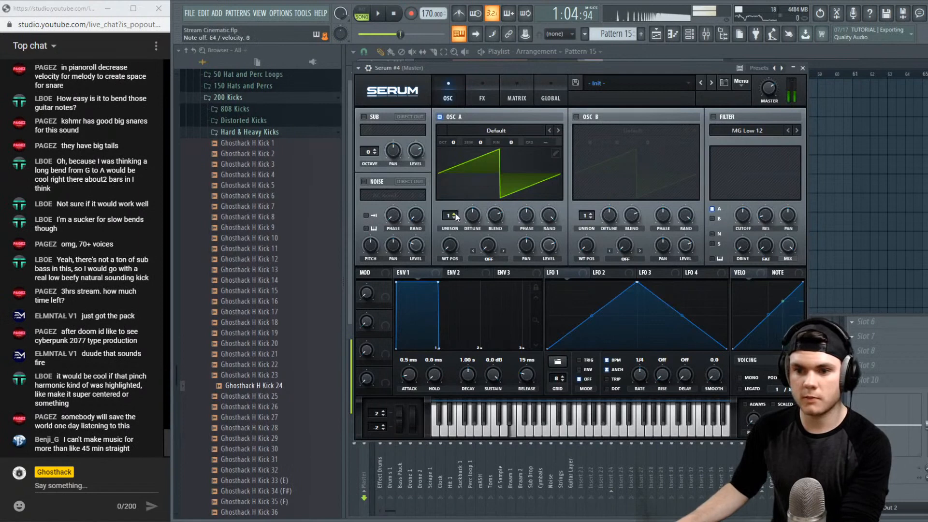
pyautogui.moveTo(456, 216); pyautogui.dragTo(456, 64)
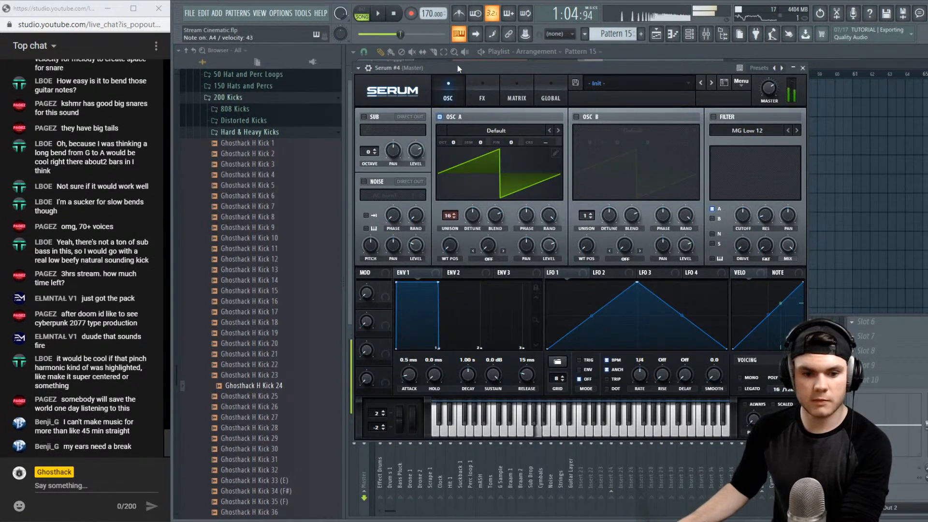
pyautogui.moveTo(467, 216); pyautogui.dragTo(468, 239)
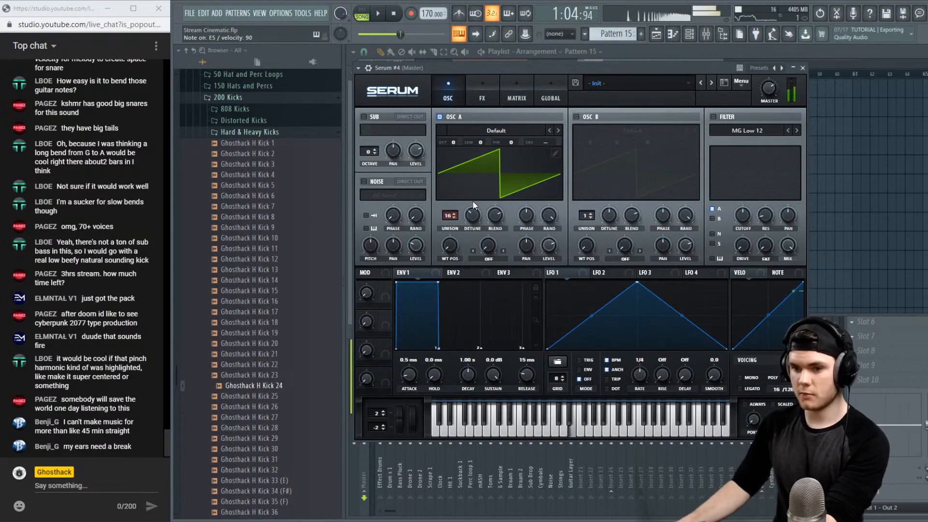
# Load the Ghosthack LEAD - Terror preset from the 25 EDM Serum Presets user folder
pyautogui.click(601, 83)
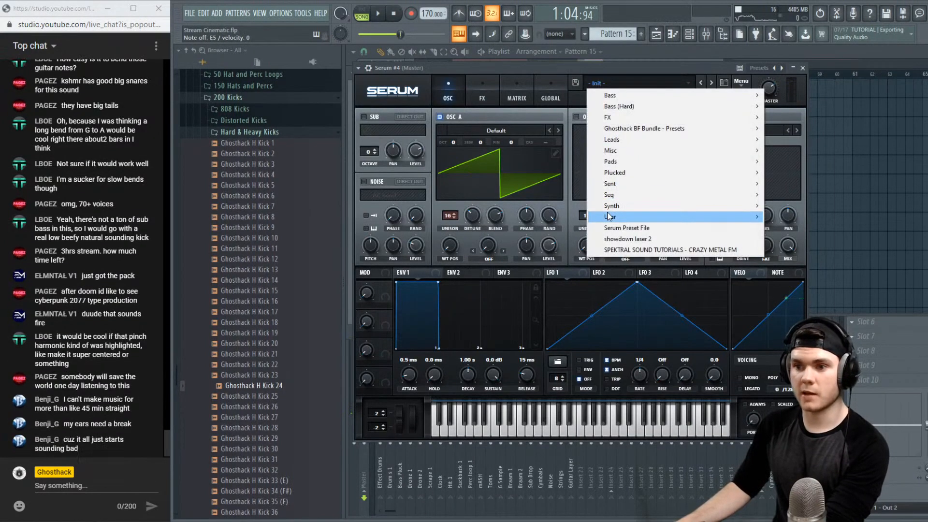
pyautogui.moveTo(610, 217)
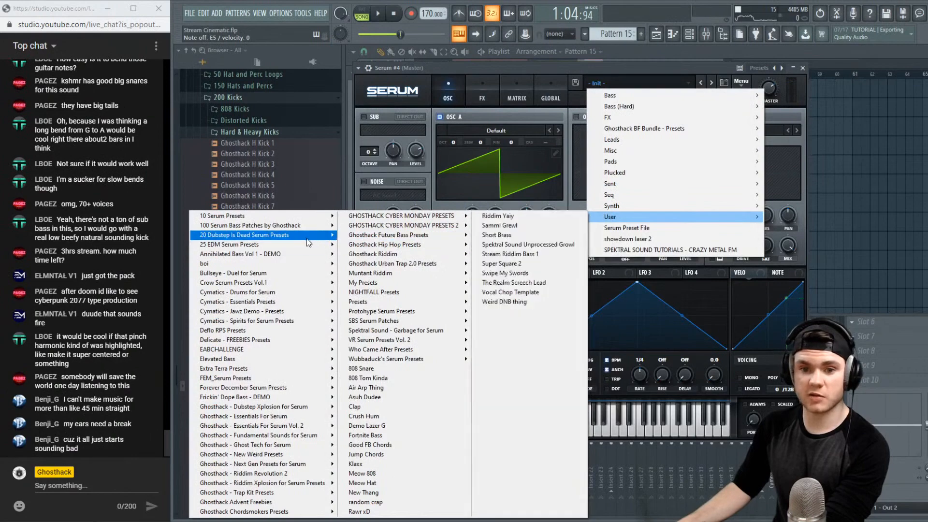
pyautogui.moveTo(315, 245)
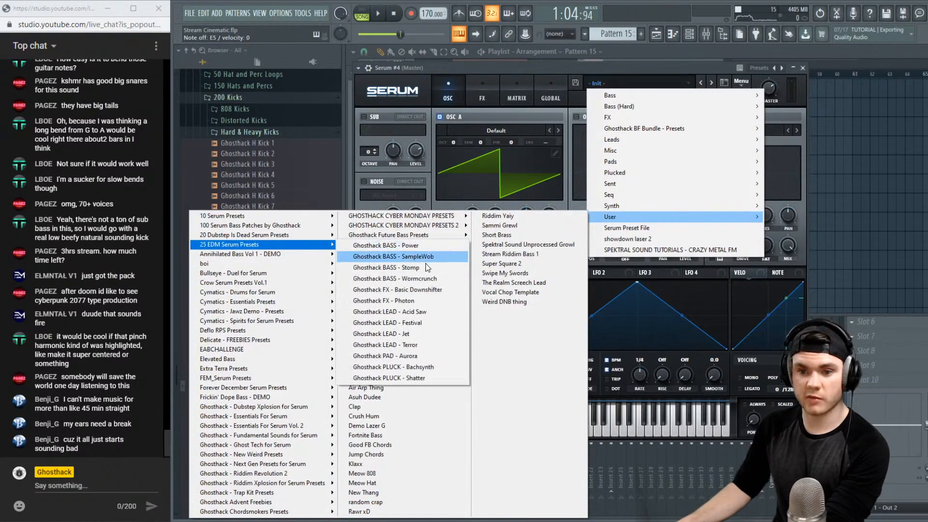
pyautogui.click(423, 344)
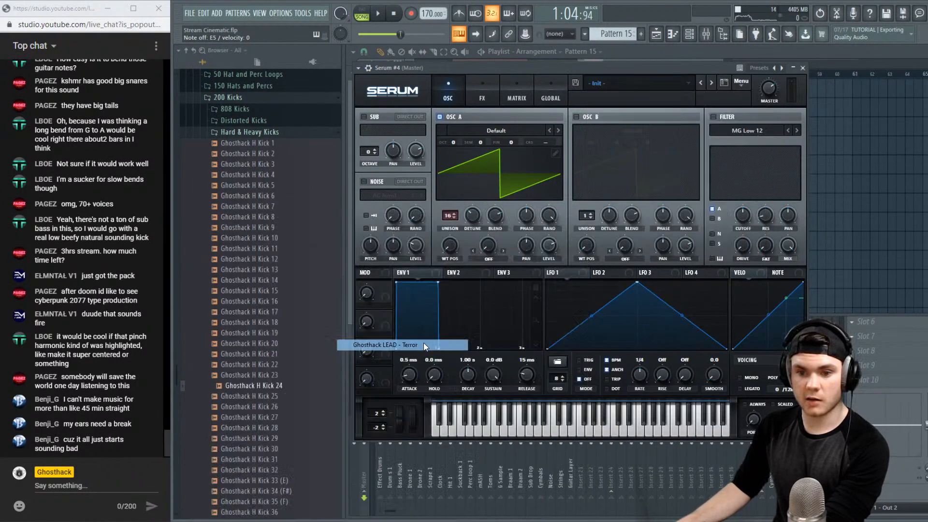
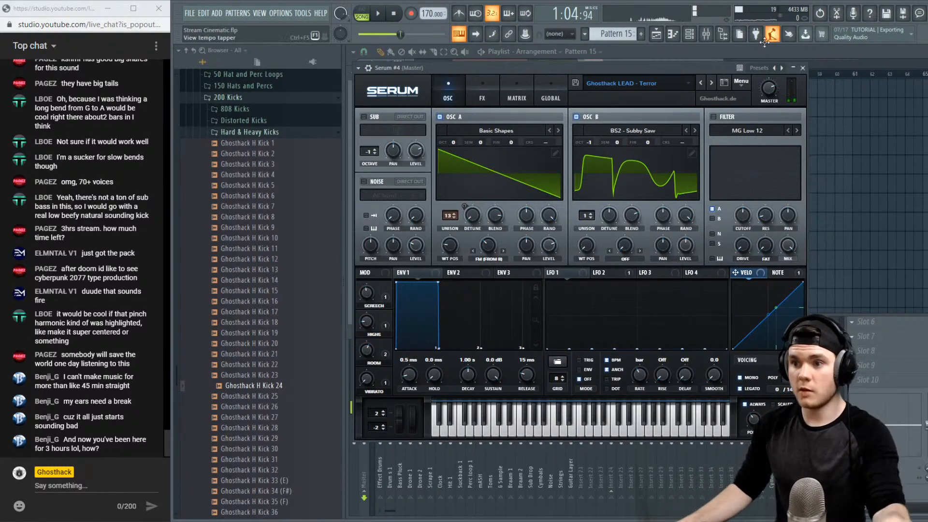
# Set Serum's master volume to about 62% and audition the lead against the arrangement
pyautogui.moveTo(769, 100); pyautogui.dragTo(765, 109)
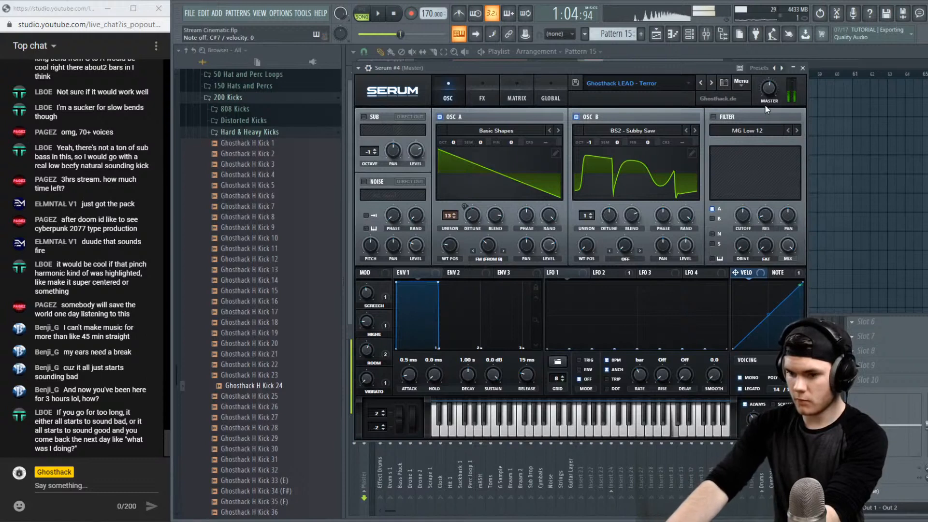
pyautogui.press('space')
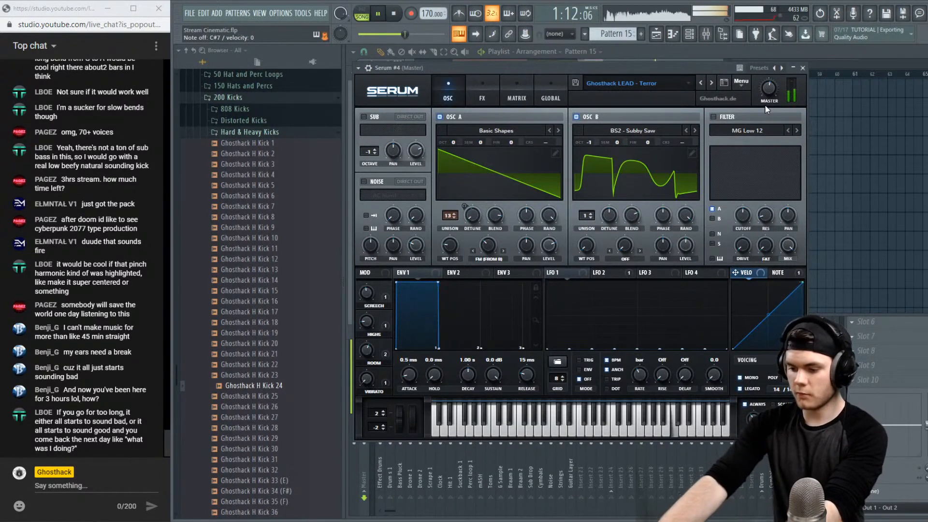
pyautogui.press('space')
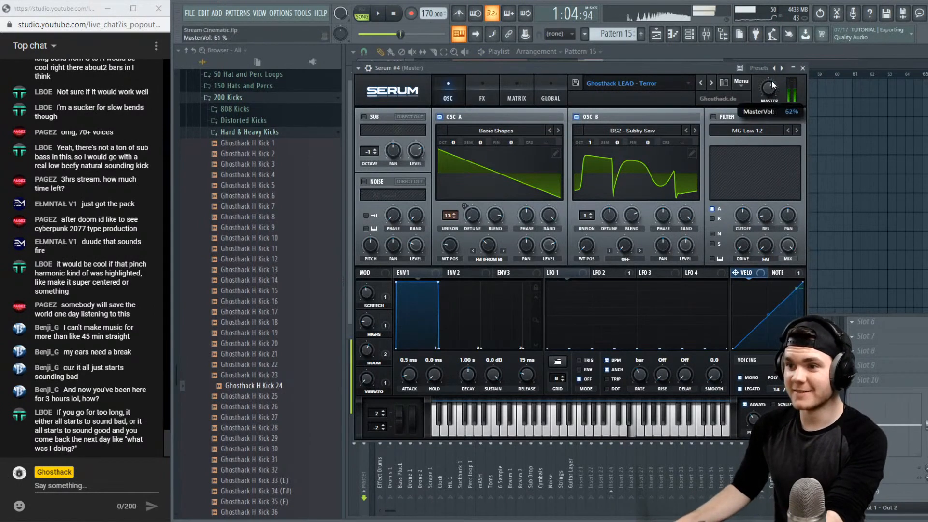
# Show the lead's effects and adjust the high-band gain of the EQ
pyautogui.click(486, 94)
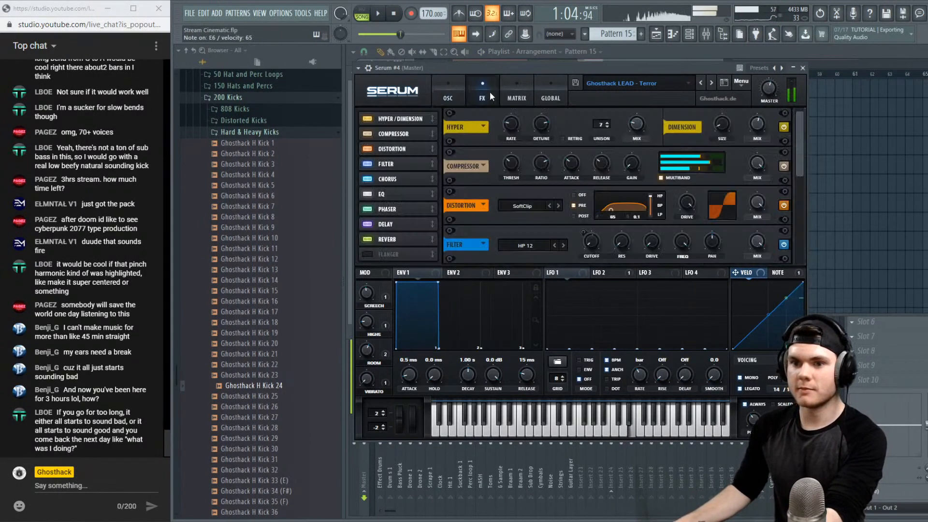
pyautogui.click(409, 192)
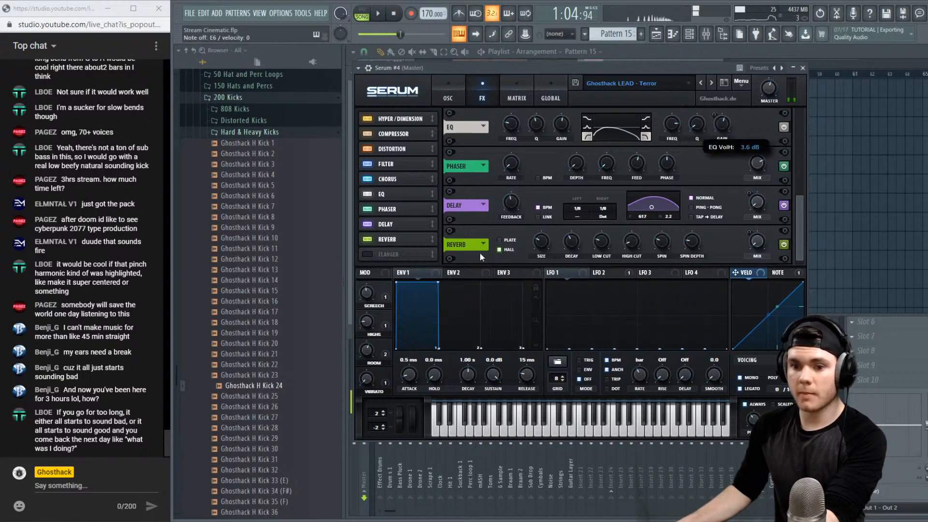
pyautogui.rightClick(711, 120)
pyautogui.click(753, 140)
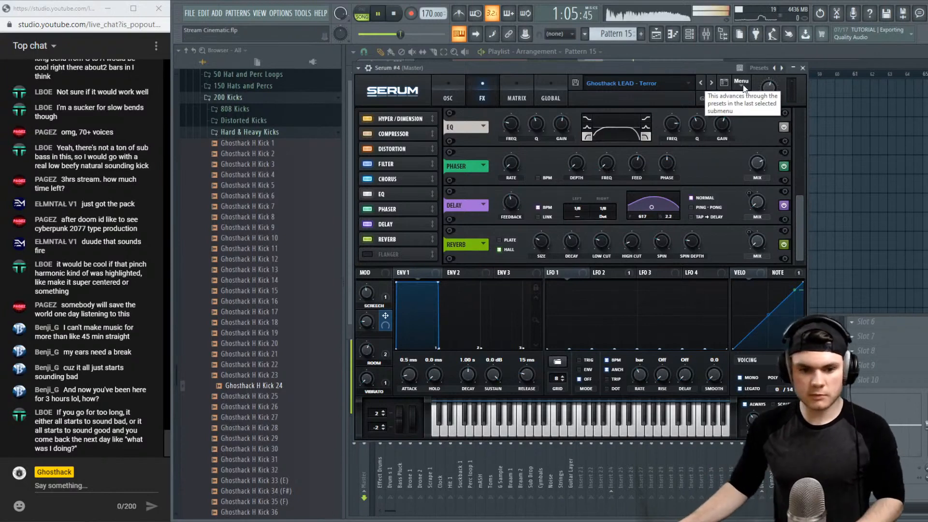
# Stop playback, open the piano roll for Serum #4 and draw a four-bar E6 note from bar 1
pyautogui.click(802, 67)
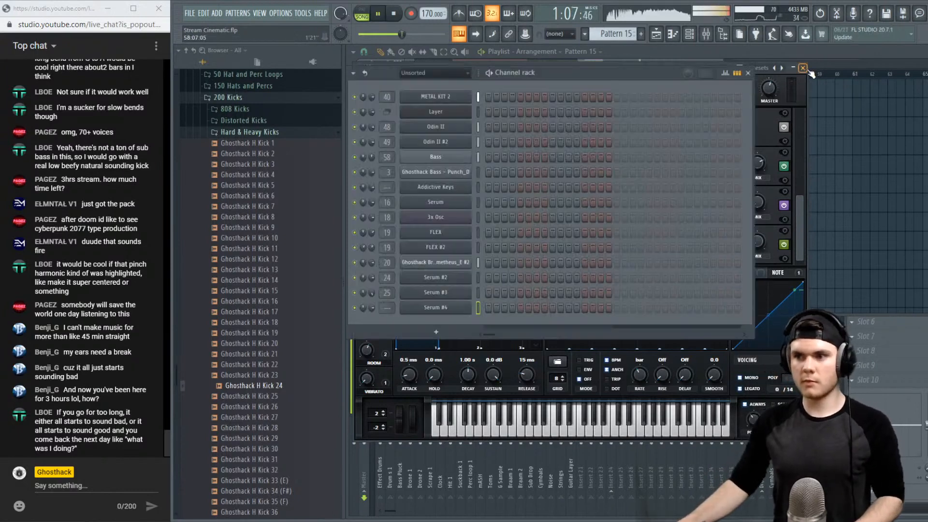
pyautogui.press('space')
pyautogui.rightClick(478, 301)
pyautogui.click(483, 312)
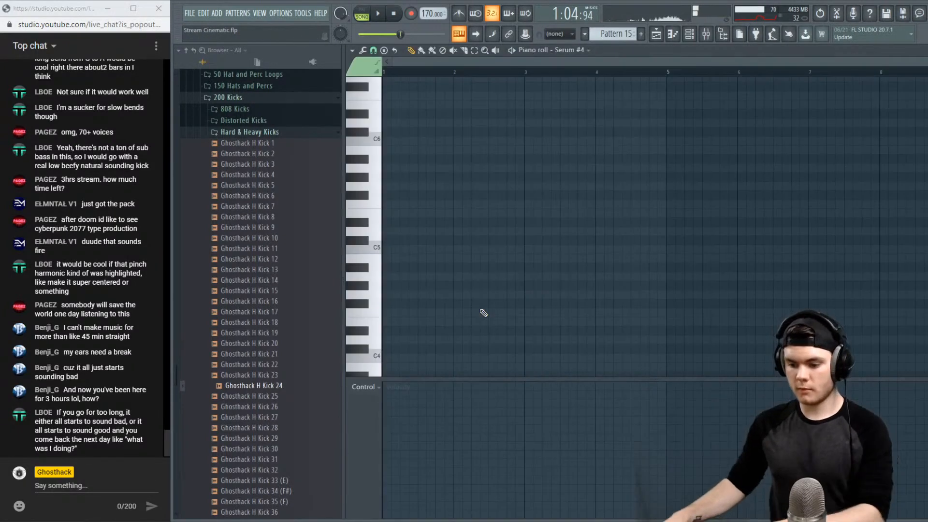
pyautogui.scroll(5, 467, 275)
pyautogui.click(389, 240)
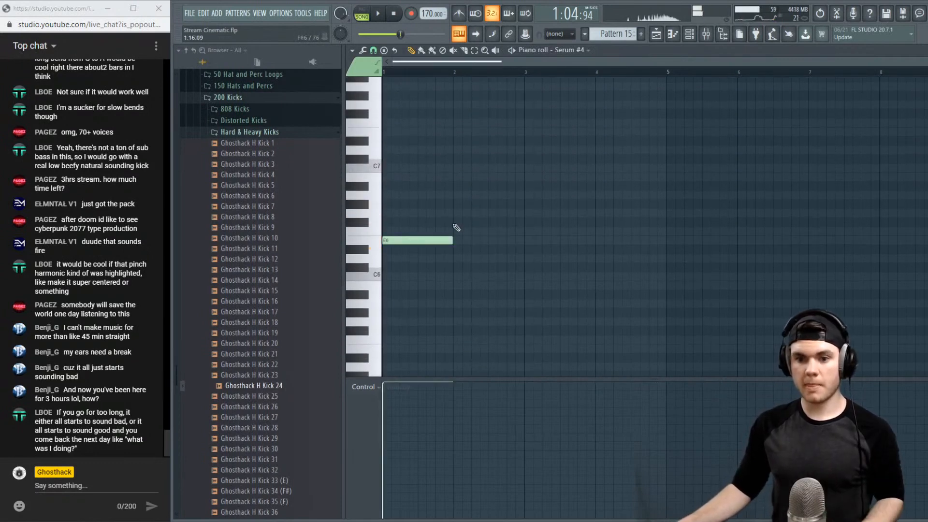
pyautogui.moveTo(453, 239); pyautogui.dragTo(639, 238)
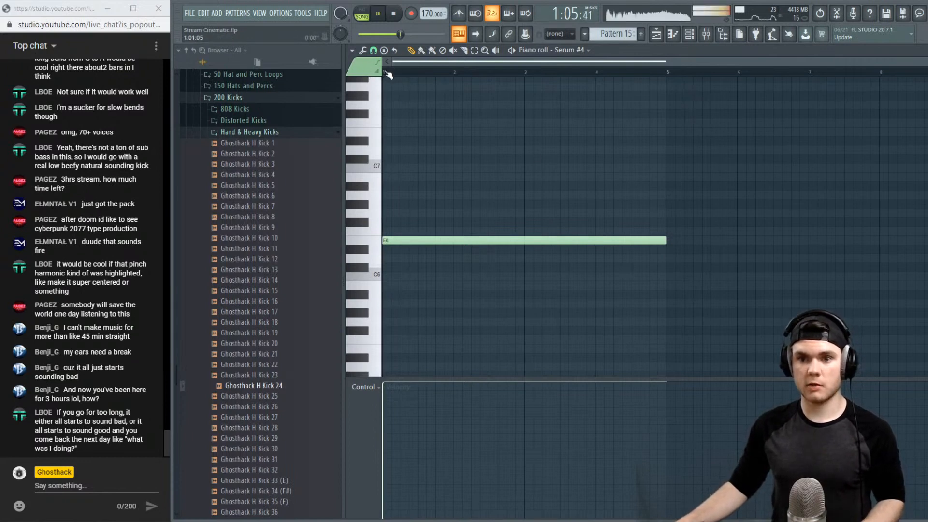
# Place Pattern 15 on Track 3 at bar 49 of the playlist, extend the clip to bar 57 and open its notes
pyautogui.click(657, 35)
pyautogui.moveTo(652, 144)
pyautogui.mouseDown()
pyautogui.moveTo(656, 101)
pyautogui.moveTo(652, 142)
pyautogui.mouseUp()
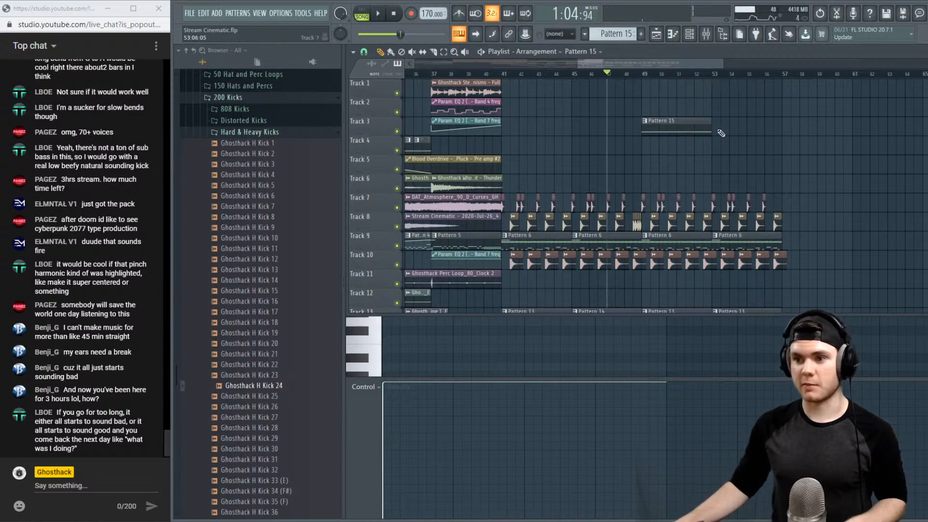
pyautogui.moveTo(775, 126); pyautogui.dragTo(780, 126)
pyautogui.doubleClick(776, 124)
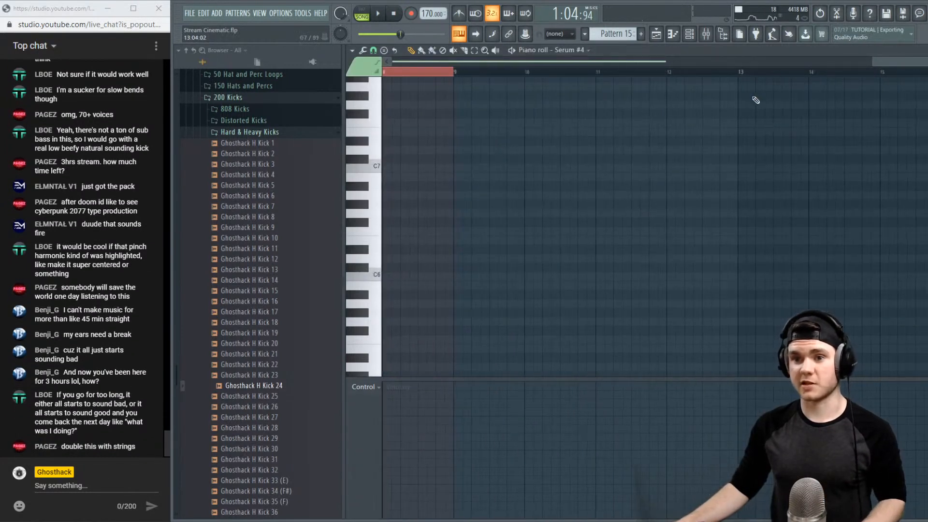
# Switch playback to pattern mode, shorten the E6 note to half a bar and add a half-bar E7 after it
pyautogui.moveTo(887, 63); pyautogui.dragTo(465, 88)
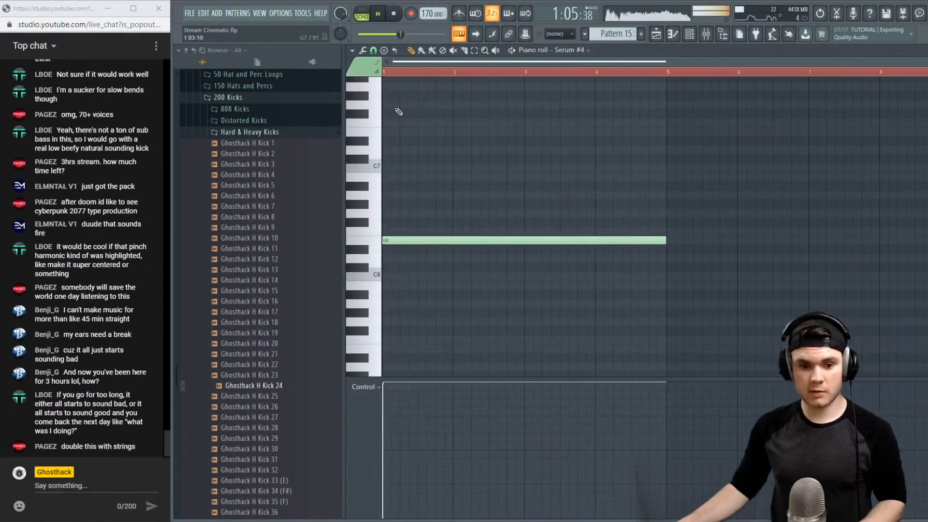
pyautogui.press('l')
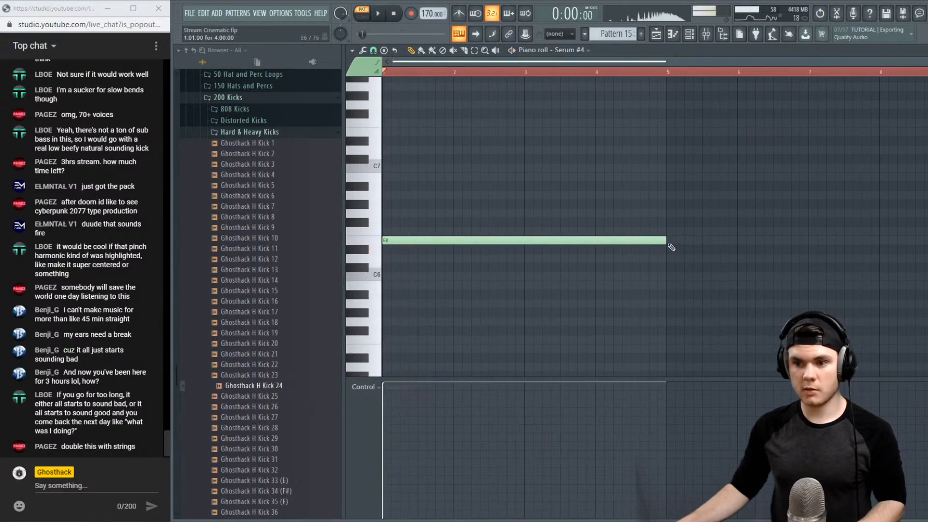
pyautogui.moveTo(666, 240); pyautogui.dragTo(417, 257)
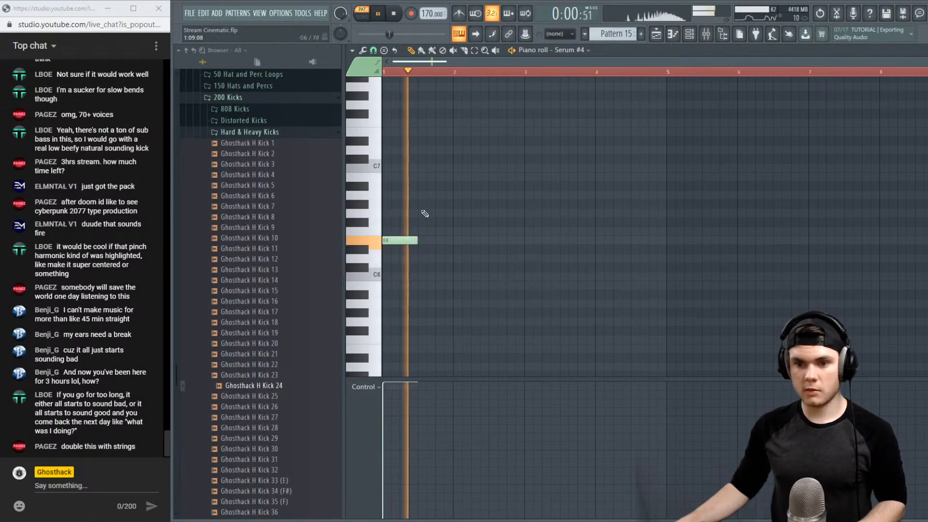
pyautogui.press('space')
pyautogui.click(445, 195)
pyautogui.moveTo(441, 168); pyautogui.dragTo(441, 131)
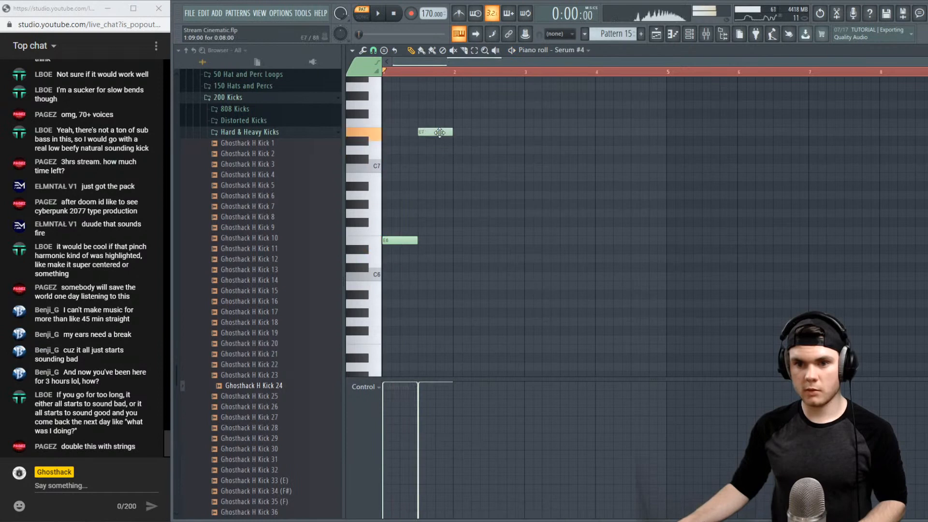
# Add a half-bar D#7 at bar 2 followed by a half-bar B6, playing the melody between placements
pyautogui.press('space')
pyautogui.click(457, 141)
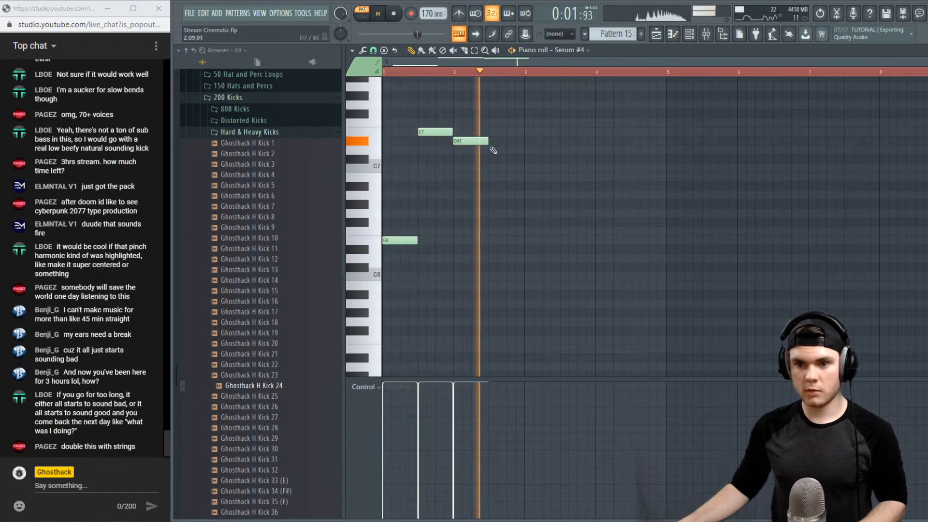
pyautogui.press('space')
pyautogui.click(489, 159)
pyautogui.moveTo(499, 176); pyautogui.dragTo(499, 177)
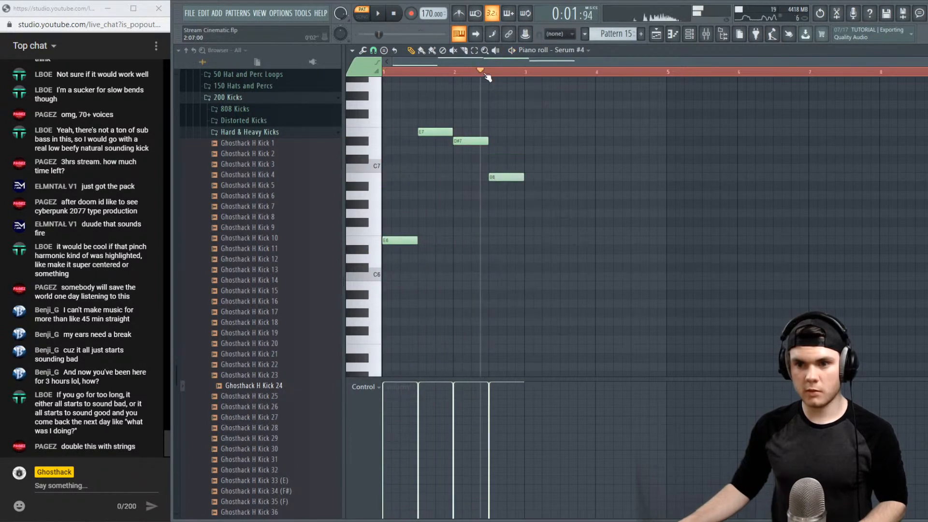
# Audition the first two bars of the lead melody, replaying from bar 2 and from the start
pyautogui.press('space')
pyautogui.press('space')
pyautogui.click(452, 76)
pyautogui.press('space')
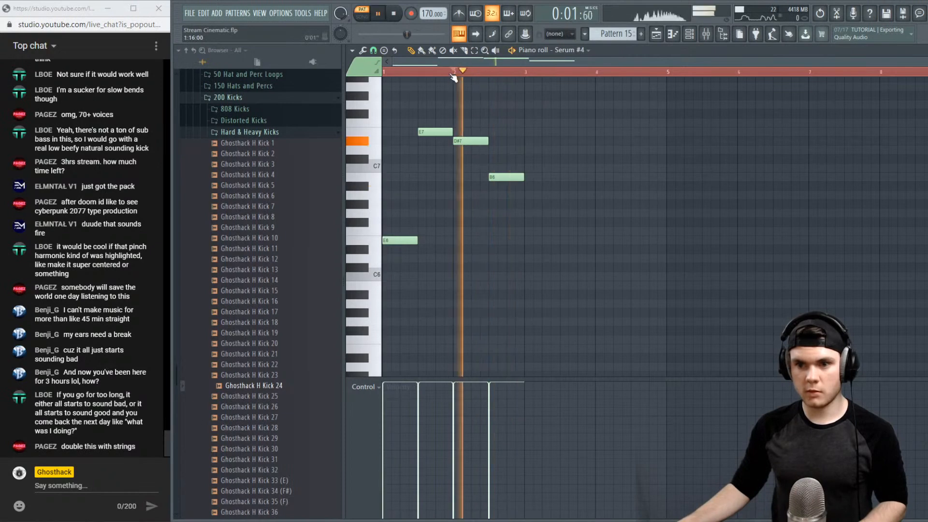
pyautogui.press('space')
pyautogui.moveTo(452, 76); pyautogui.dragTo(343, 79)
pyautogui.press('space')
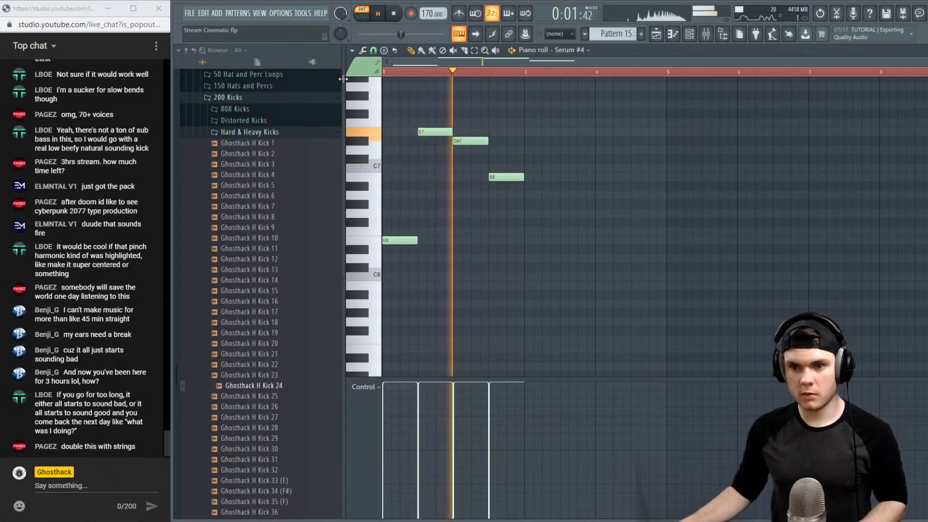
pyautogui.press('space')
# Fill bars 3 and 4 with half-bar D7, C#7, C7 and G6 notes and play the melody
pyautogui.click(526, 150)
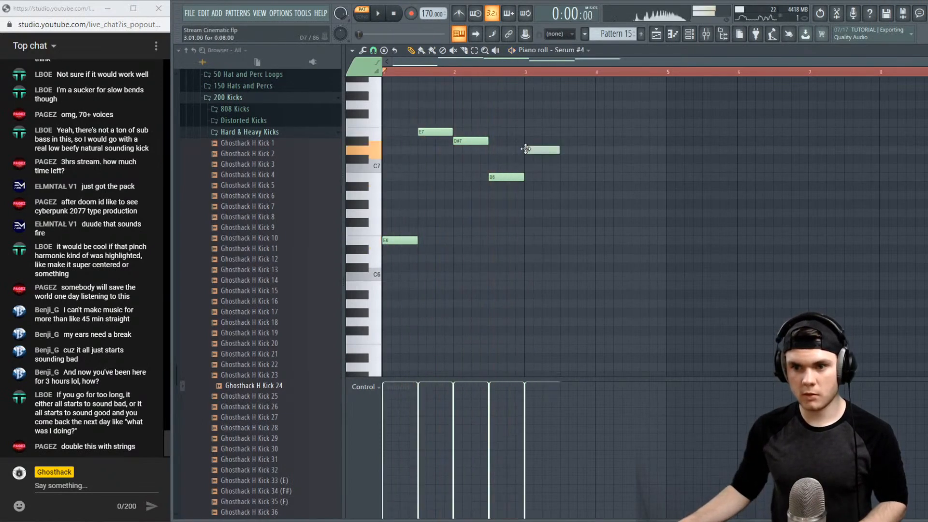
pyautogui.click(562, 158)
pyautogui.click(598, 167)
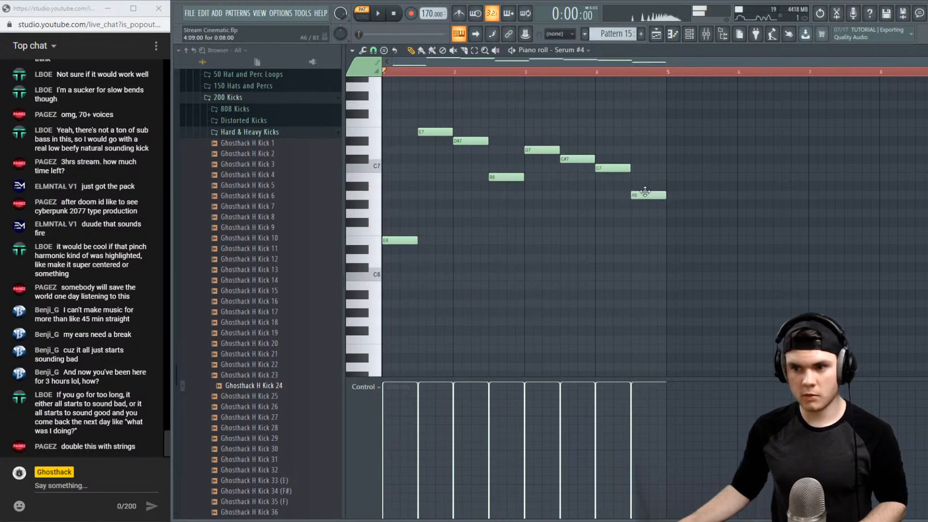
pyautogui.press('space')
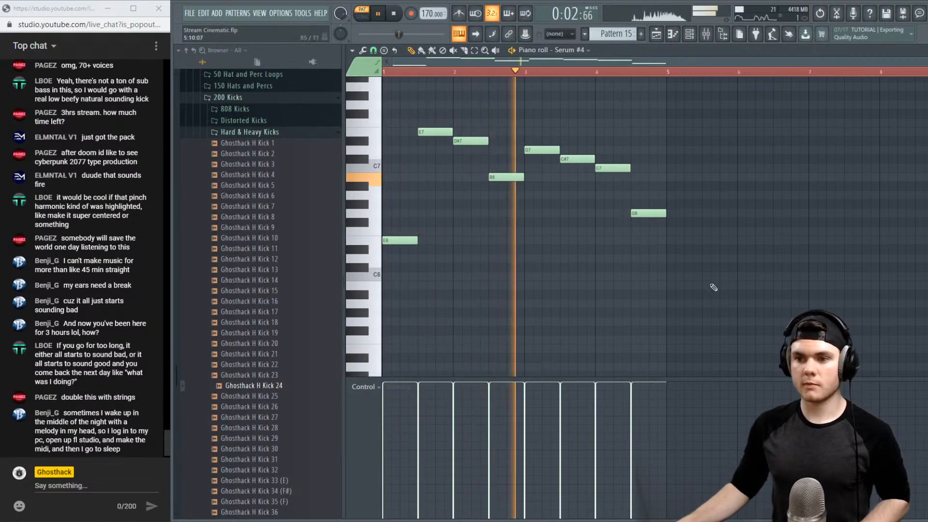
# Duplicate the entire four-bar melody so the copy starts at bar 5, and stop playback
pyautogui.moveTo(711, 288); pyautogui.dragTo(401, 111)
pyautogui.moveTo(397, 237); pyautogui.dragTo(679, 245)
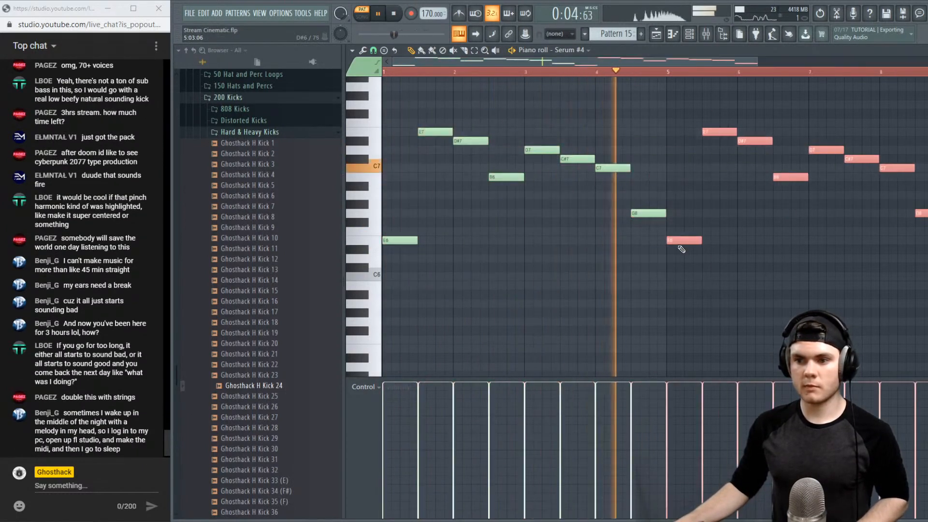
pyautogui.click(717, 266)
pyautogui.rightClick(733, 265)
pyautogui.press('space')
# Raise the last note of bar 4 to A6 and audition the melody from bar 4
pyautogui.moveTo(651, 213)
pyautogui.mouseDown()
pyautogui.moveTo(651, 182)
pyautogui.moveTo(651, 197)
pyautogui.mouseUp()
pyautogui.click(604, 74)
pyautogui.press('space')
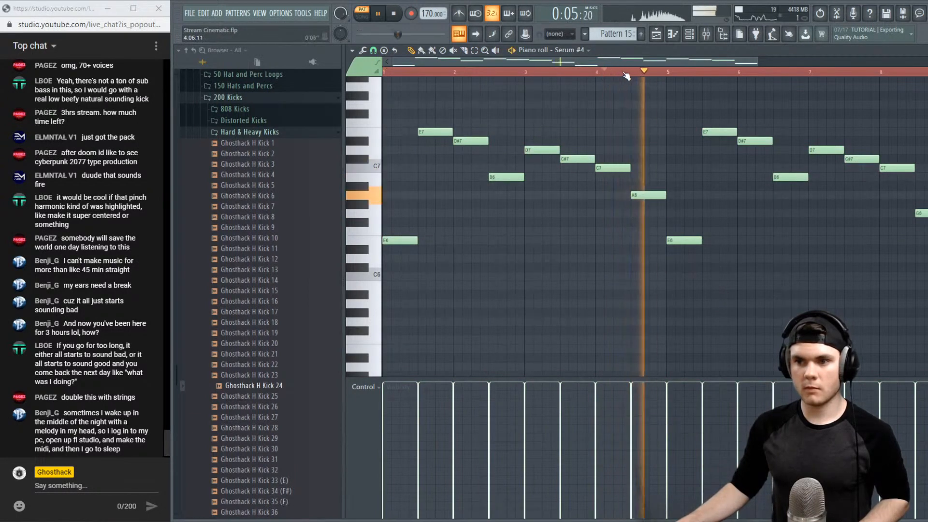
pyautogui.scroll(-2, 631, 75)
pyautogui.scroll(2, 657, 77)
pyautogui.press('space')
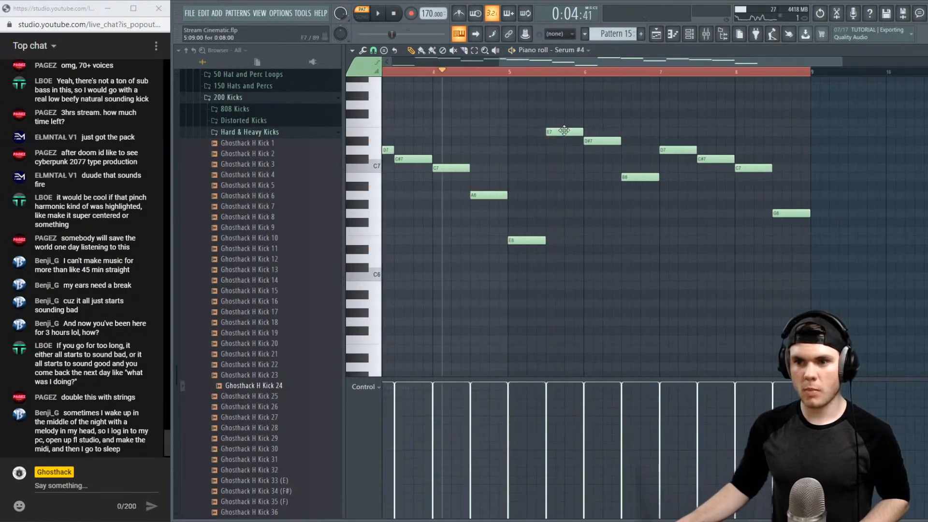
# Change the notes following bar 5's E6 to C7, B6, E6, A6, G6, F#6 and F6, and play the pattern from bar 1
pyautogui.moveTo(566, 131); pyautogui.dragTo(558, 171)
pyautogui.moveTo(595, 143); pyautogui.dragTo(593, 186)
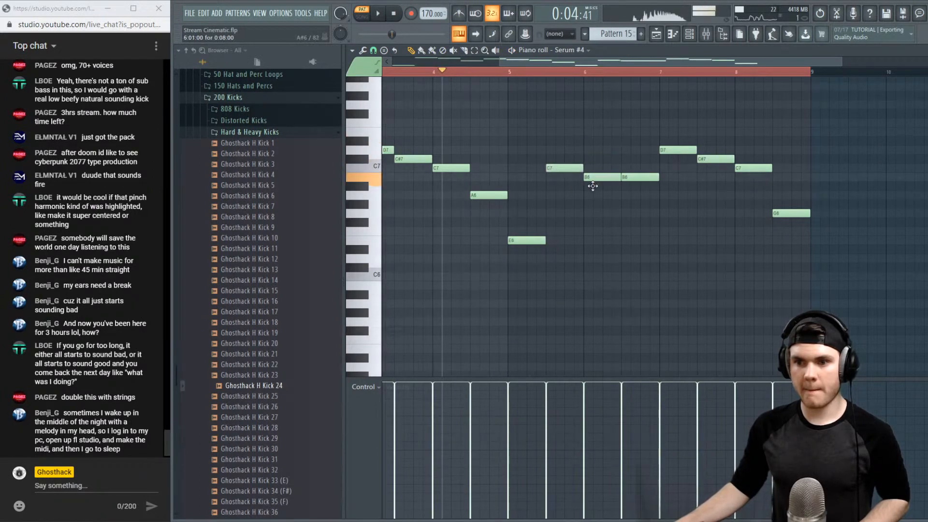
pyautogui.click(626, 239)
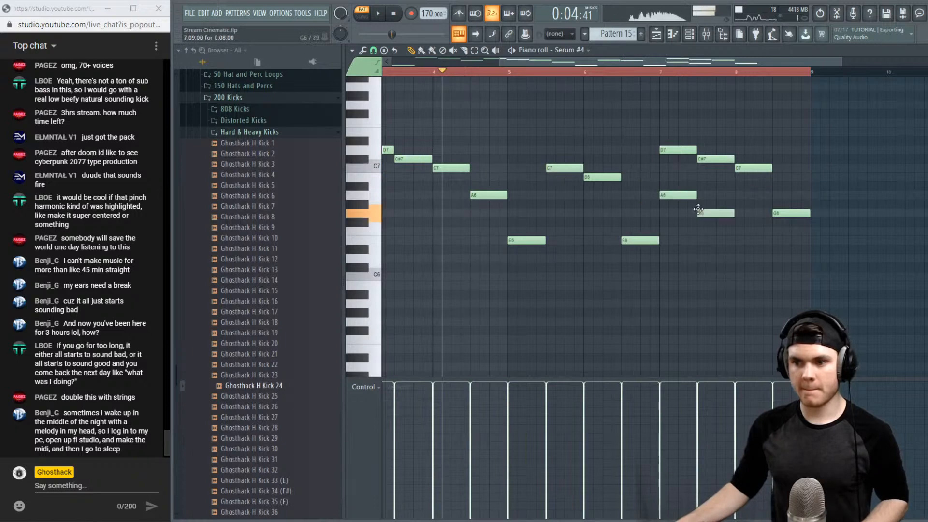
pyautogui.rightClick(788, 213)
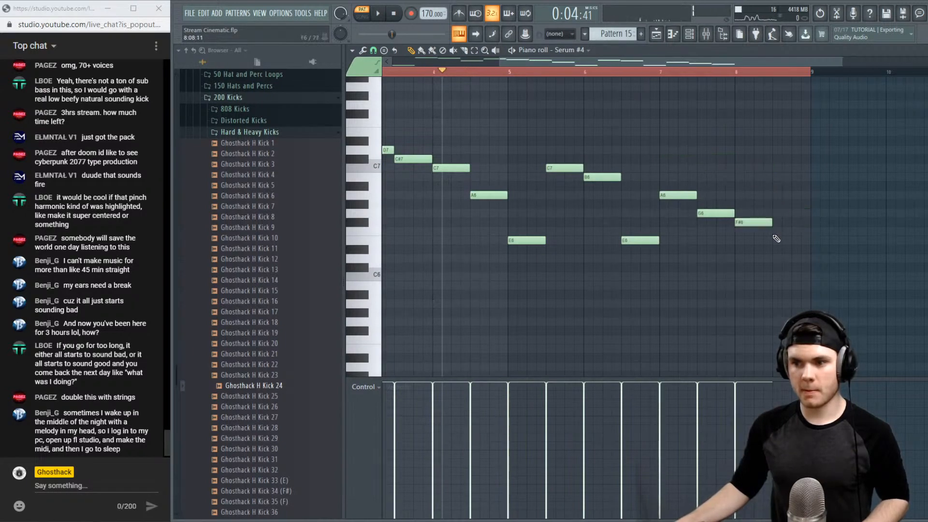
pyautogui.scroll(-3, 586, 76)
pyautogui.click(385, 72)
pyautogui.press('space')
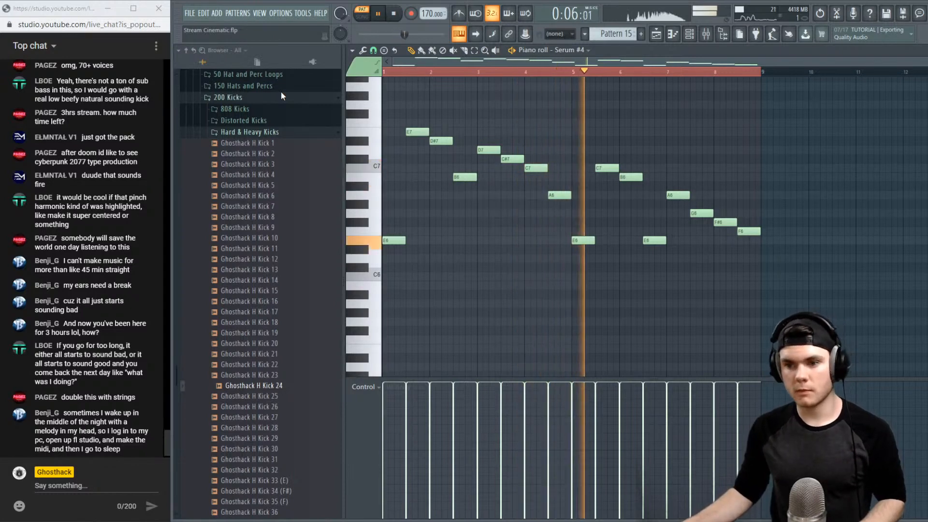
pyautogui.press('space')
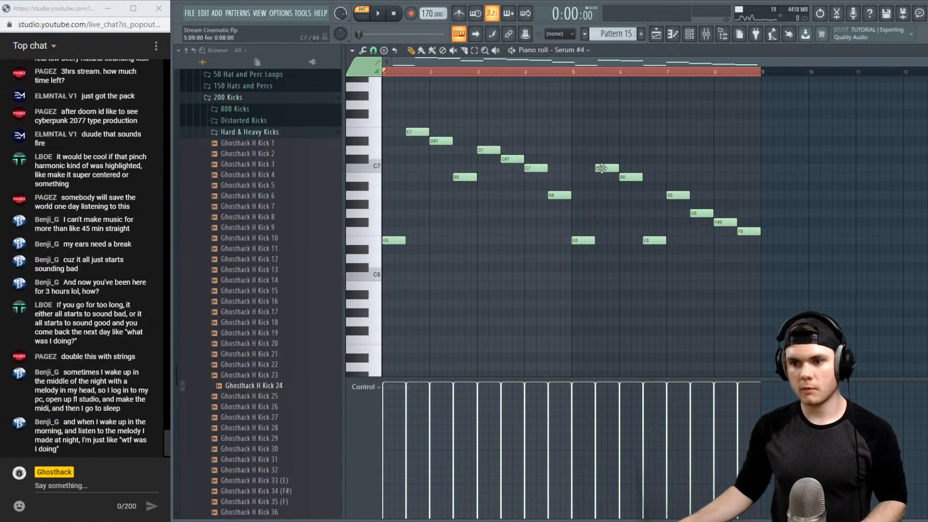
# Lower the second note of bar 5 to B6, set the first note of bar 6 to A#6 and audition from bar 5
pyautogui.moveTo(600, 168); pyautogui.dragTo(600, 178)
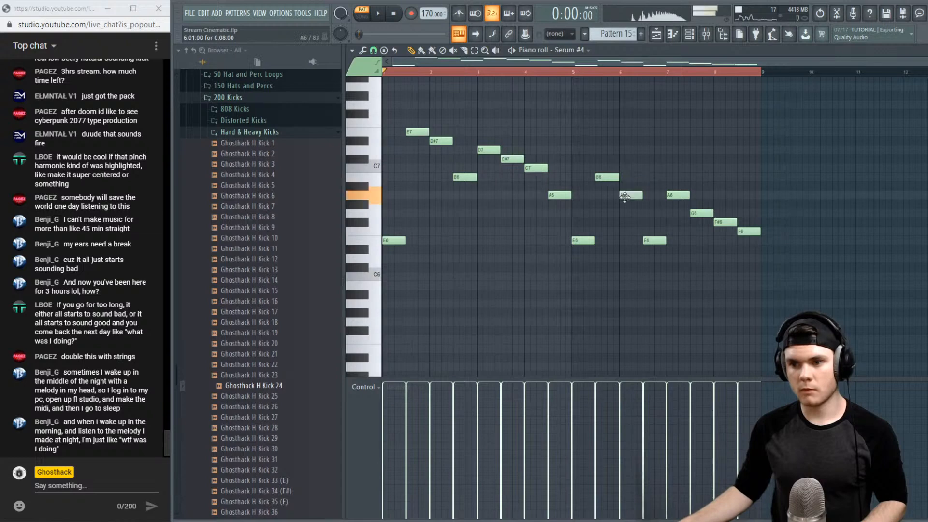
pyautogui.click(575, 72)
pyautogui.press('space')
pyautogui.scroll(3, 649, 77)
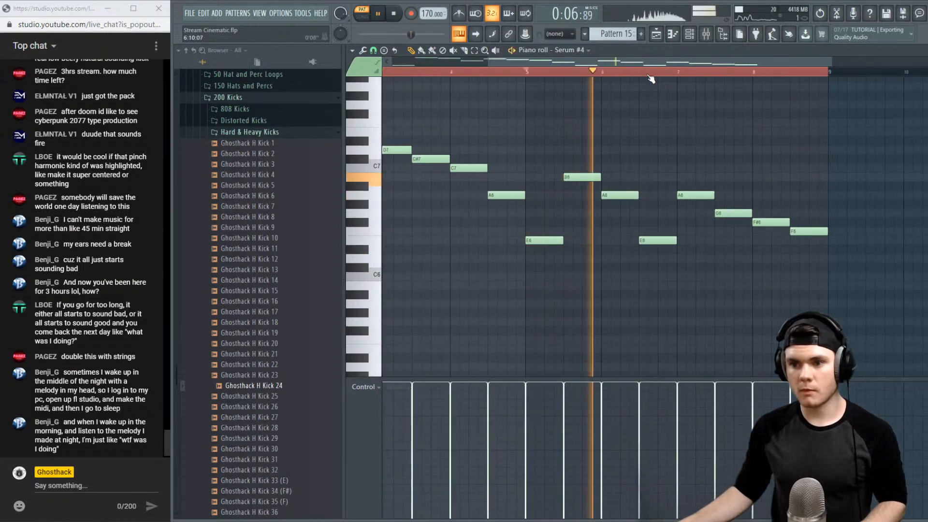
pyautogui.press('space')
pyautogui.press('space')
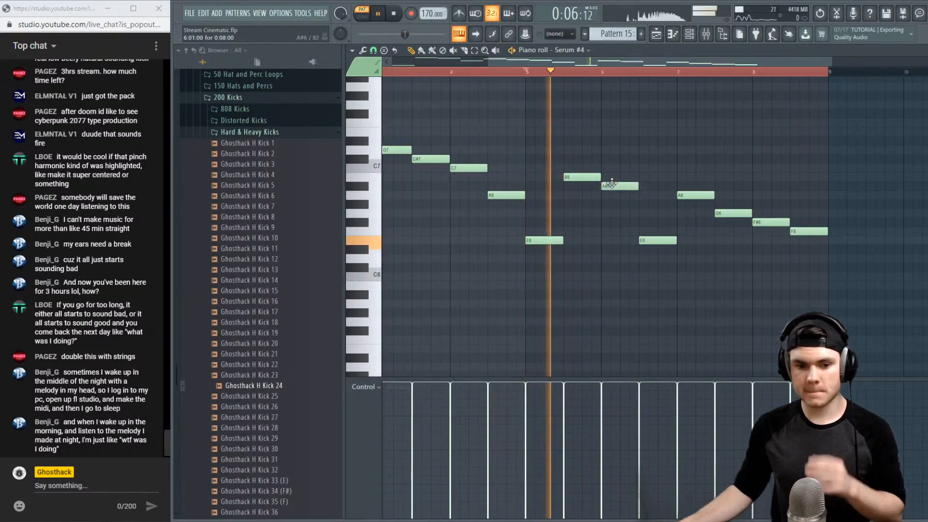
pyautogui.press('space')
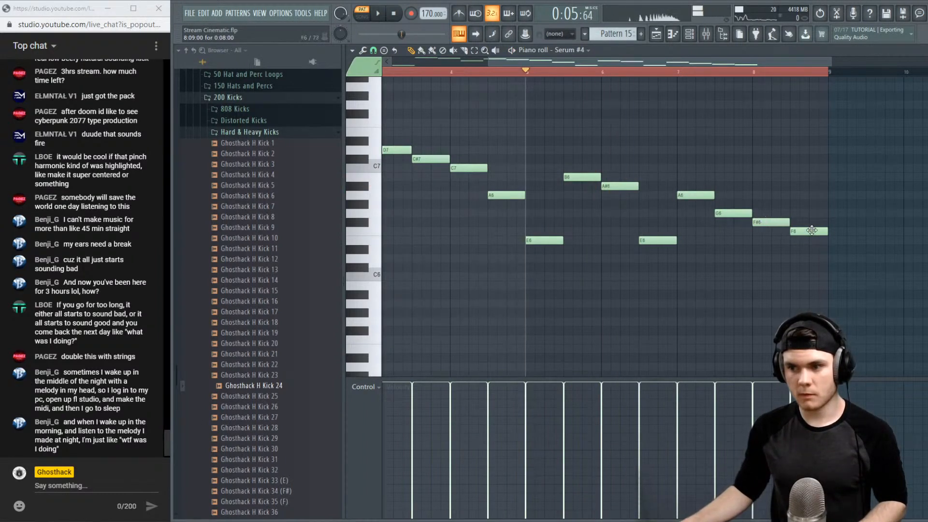
# Play through from bar 5 and replace the two notes in bar 8 with half-bar E6 and D6 notes
pyautogui.press('space')
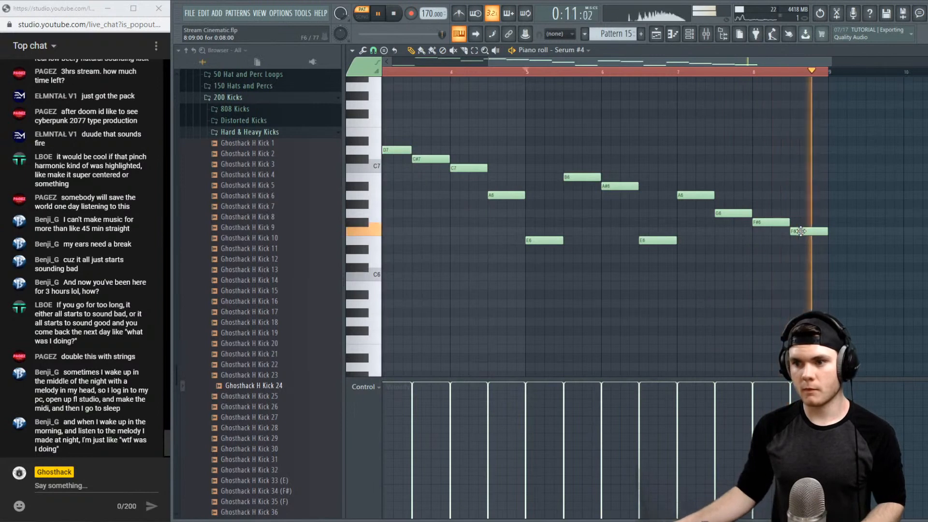
pyautogui.press('space')
pyautogui.rightClick(773, 222)
pyautogui.rightClick(810, 232)
pyautogui.click(753, 240)
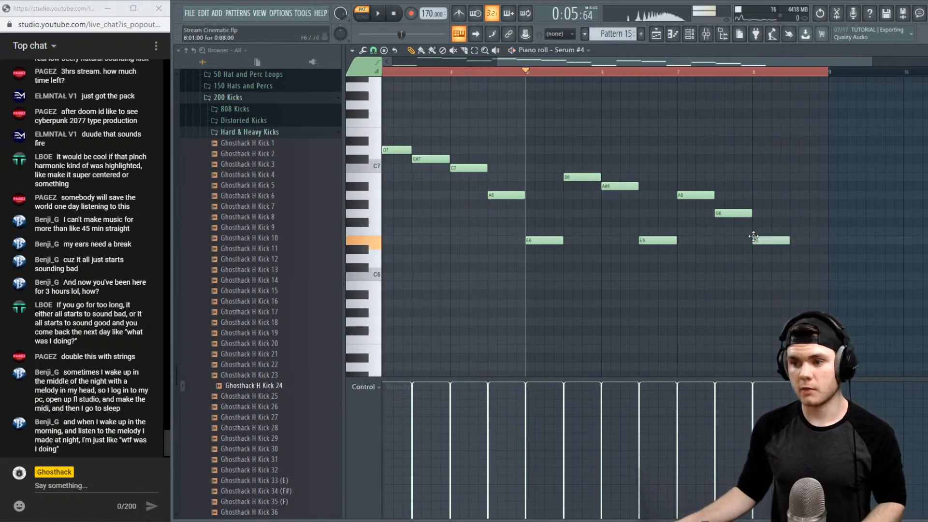
pyautogui.click(790, 259)
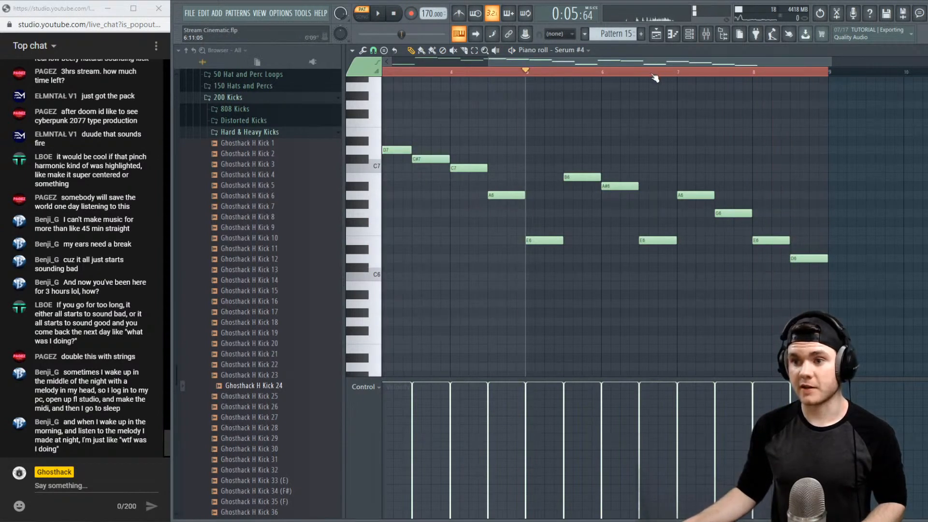
# Audition the new ending from bar 5, raise the first note of bar 8 to F6 and replay it
pyautogui.press('space')
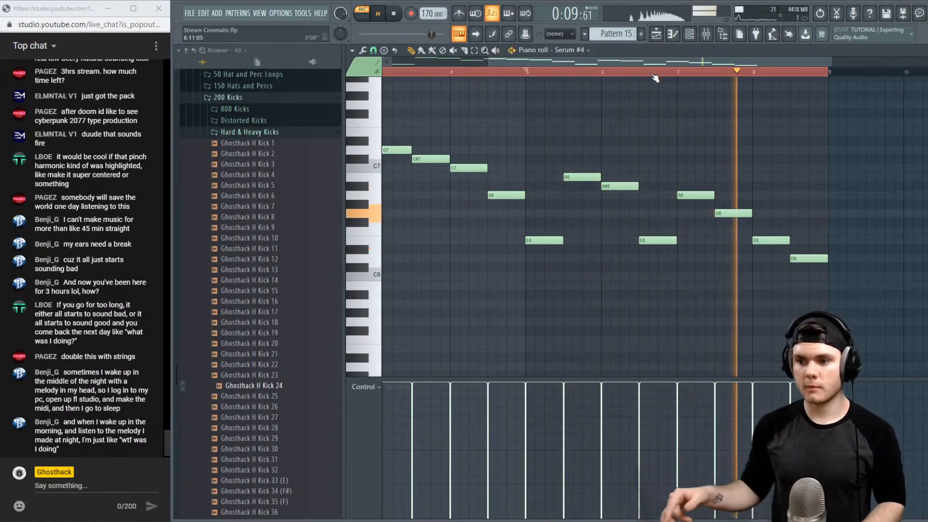
pyautogui.press('space')
pyautogui.moveTo(763, 237); pyautogui.dragTo(762, 228)
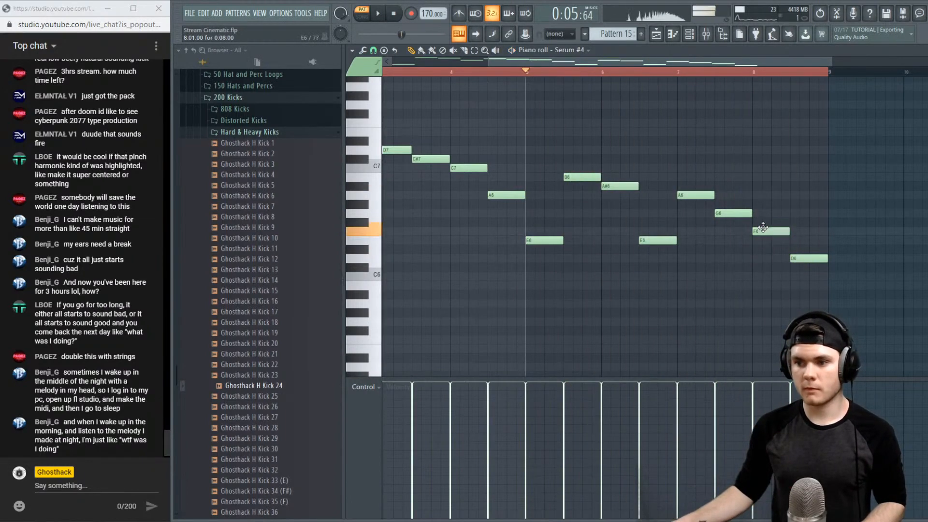
pyautogui.press('space')
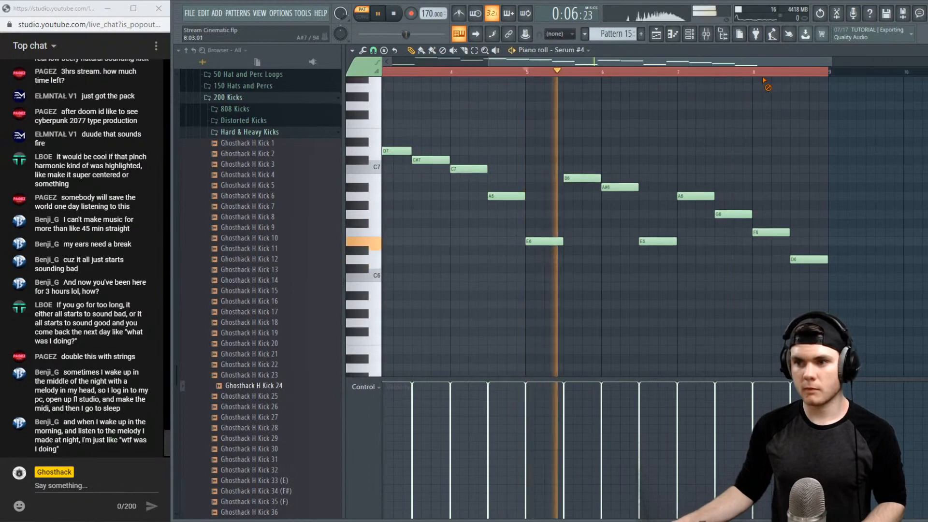
# Audition the pattern's ending from bar 8, then play Pattern 15 within the full arrangement
pyautogui.click(754, 72)
pyautogui.press('F7')
pyautogui.press('space')
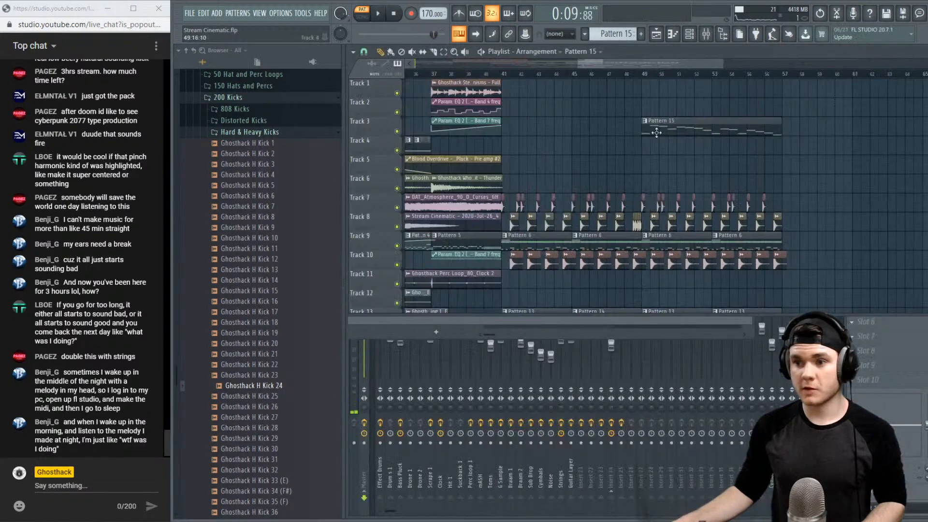
pyautogui.press('l')
pyautogui.press('space')
pyautogui.press('F6')
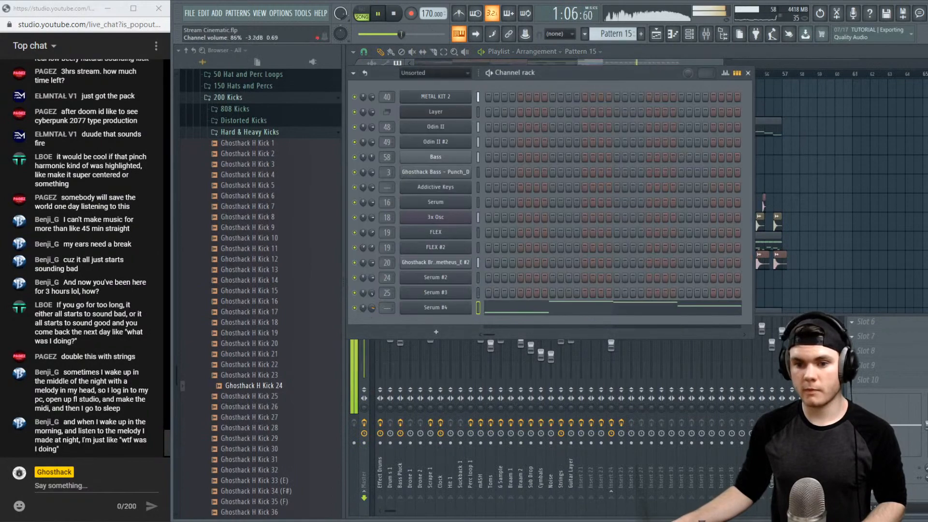
pyautogui.press('F6')
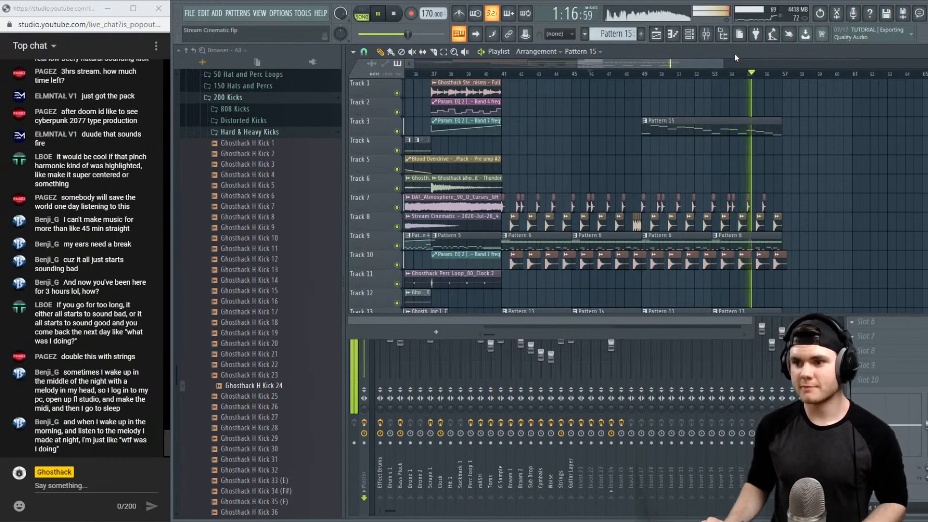
# Reopen Pattern 15's Serum #4 notes from the arrangement and audition the melody from bar 1
pyautogui.press('space')
pyautogui.doubleClick(707, 127)
pyautogui.moveTo(684, 65); pyautogui.dragTo(502, 87)
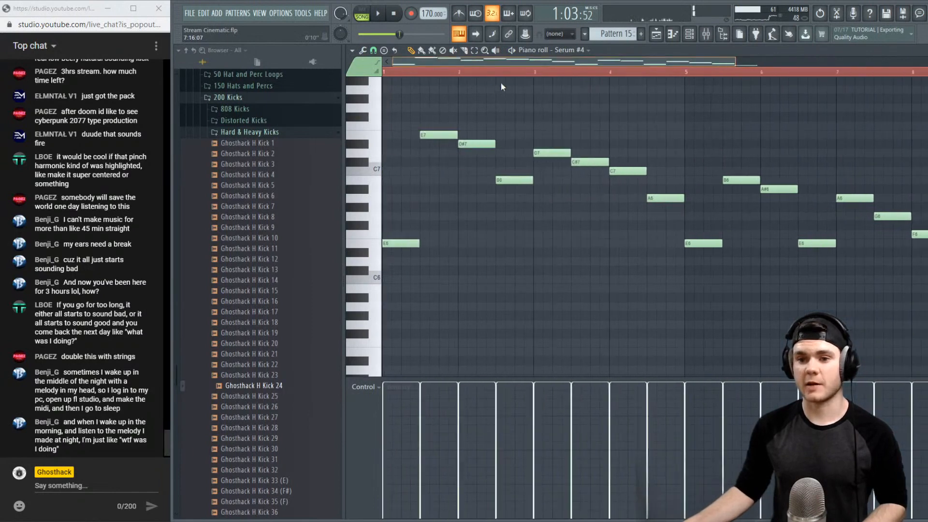
pyautogui.scroll(-2, 490, 76)
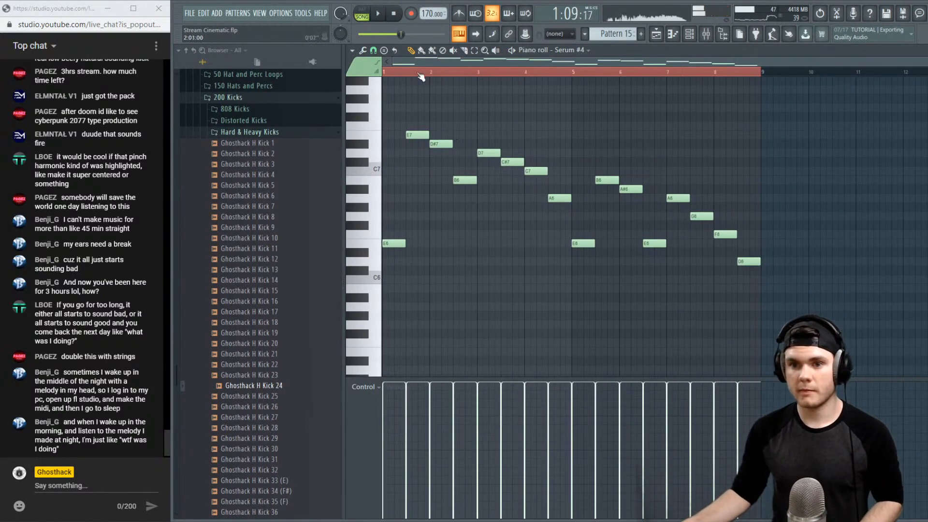
pyautogui.press('space')
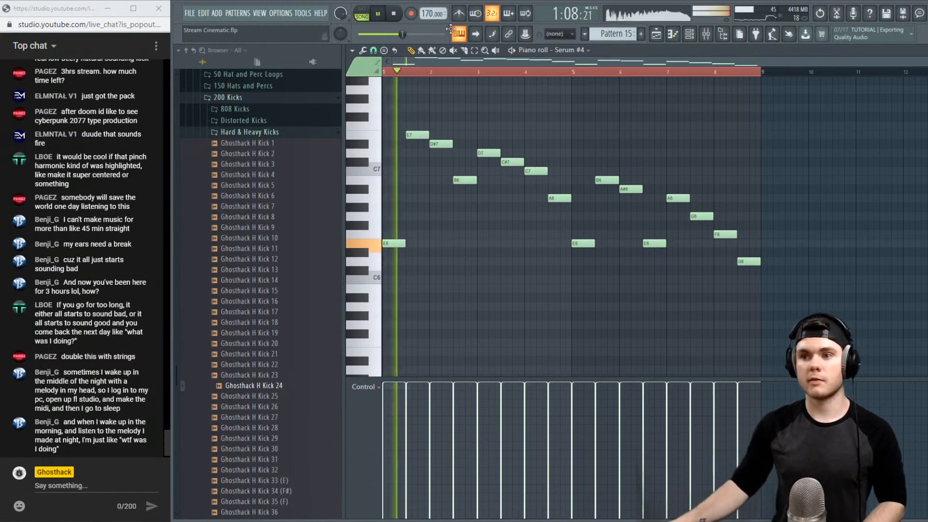
pyautogui.press('space')
pyautogui.press('space')
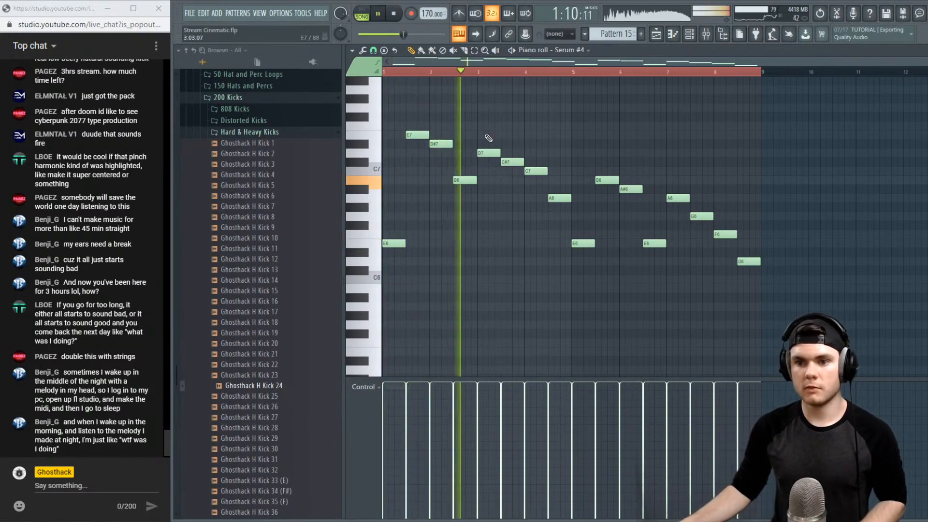
pyautogui.press('space')
# Delete all the melody notes from bar 3 onward and audition the remaining two bars
pyautogui.moveTo(777, 284); pyautogui.dragTo(482, 131)
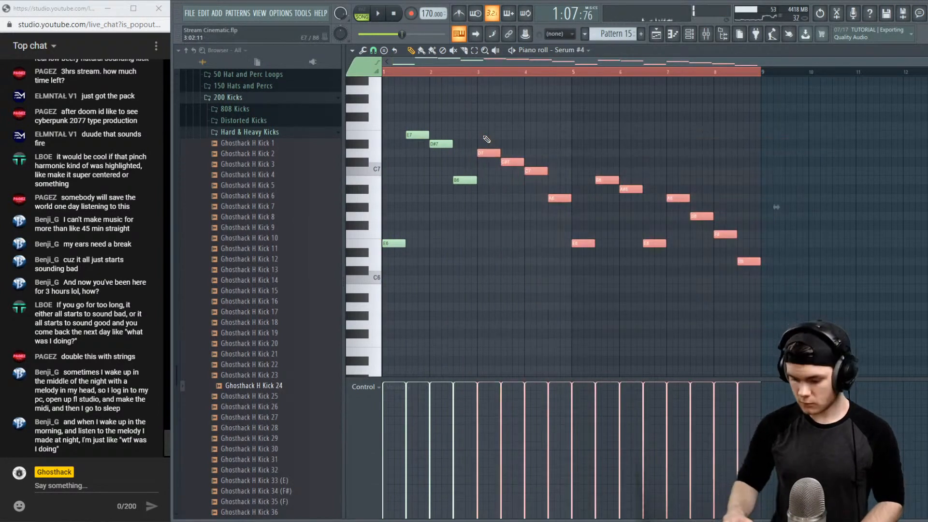
pyautogui.press('Delete')
pyautogui.press('space')
pyautogui.scroll(4, 430, 72)
pyautogui.hscroll(-1, 430, 72)
pyautogui.press('space')
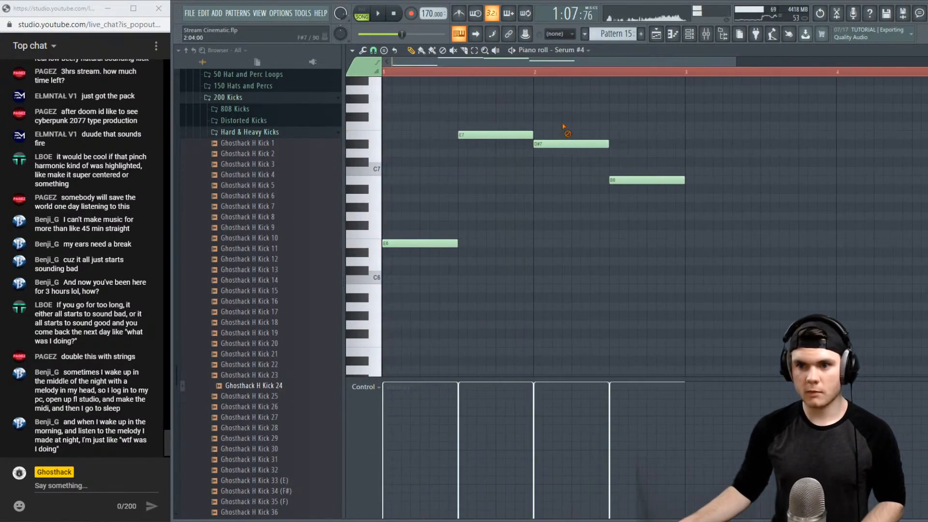
# Reduce the melody to one bar: keep the half-bar E6, shorten the E7 to a quarter bar and follow it with a quarter-bar E6
pyautogui.press('space')
pyautogui.rightClick(559, 143)
pyautogui.moveTo(532, 136); pyautogui.dragTo(492, 141)
pyautogui.scroll(2, 555, 150)
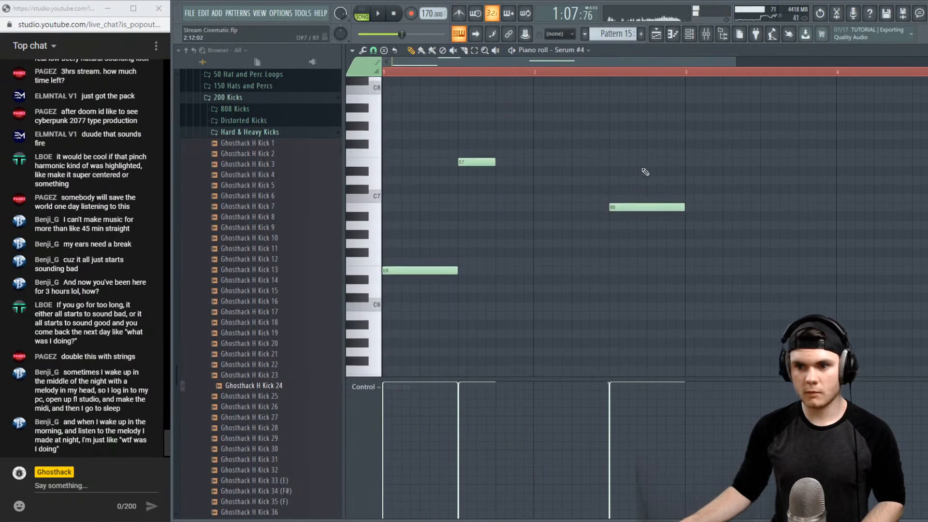
pyautogui.rightClick(647, 206)
pyautogui.click(502, 270)
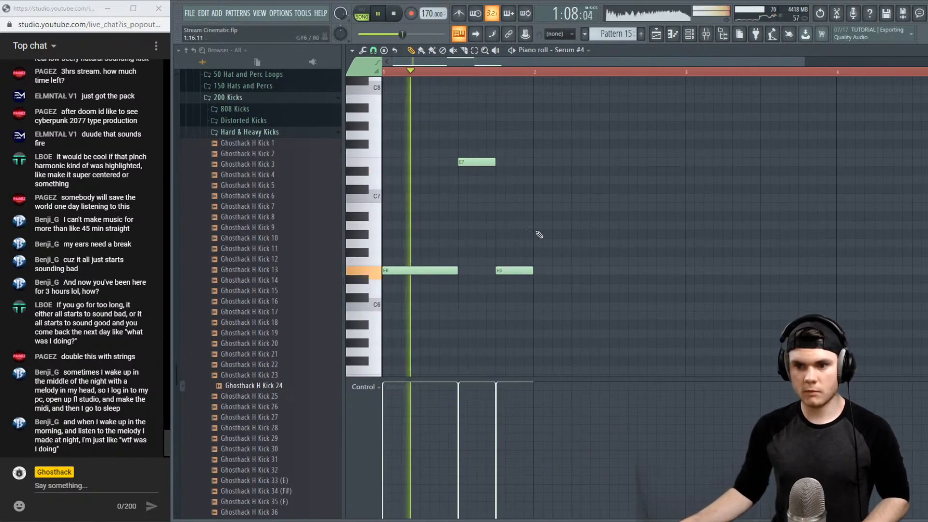
# Shorten the second E6 to an eighth of a bar and place a quarter-bar E7 directly after it, then audition
pyautogui.click(539, 162)
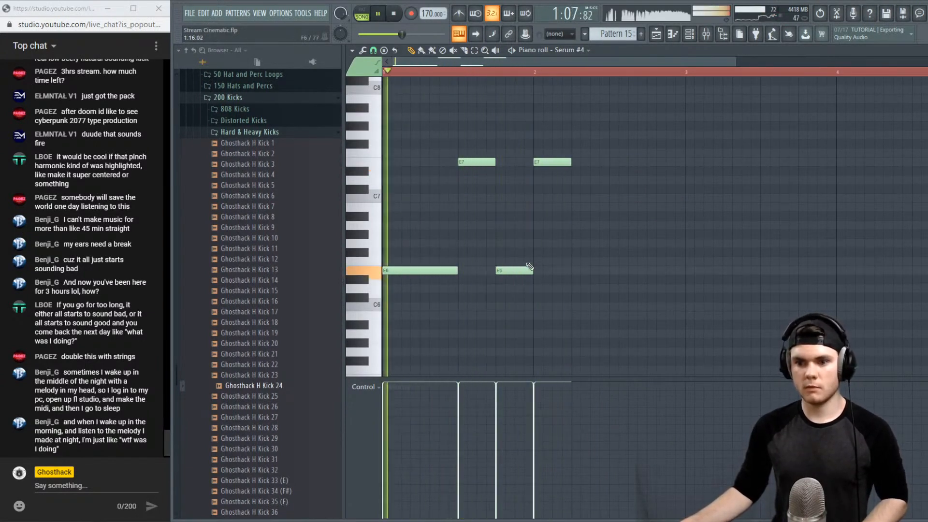
pyautogui.moveTo(531, 270); pyautogui.dragTo(509, 271)
pyautogui.press('space')
pyautogui.press('space')
pyautogui.click(537, 153)
pyautogui.rightClick(536, 162)
pyautogui.press('space')
pyautogui.moveTo(542, 154)
pyautogui.mouseDown()
pyautogui.moveTo(524, 165)
pyautogui.moveTo(574, 166)
pyautogui.moveTo(552, 165)
pyautogui.mouseUp()
pyautogui.press('space')
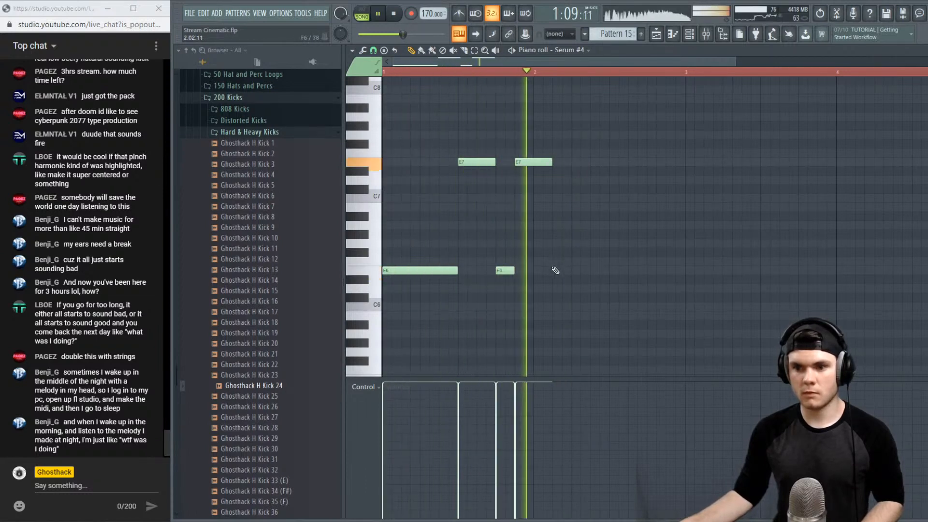
# Continue the phrase in bar 2 with an eighth-bar E6 and a half-bar G7, and audition it
pyautogui.click(555, 270)
pyautogui.press('space')
pyautogui.moveTo(588, 271); pyautogui.dragTo(574, 271)
pyautogui.click(574, 127)
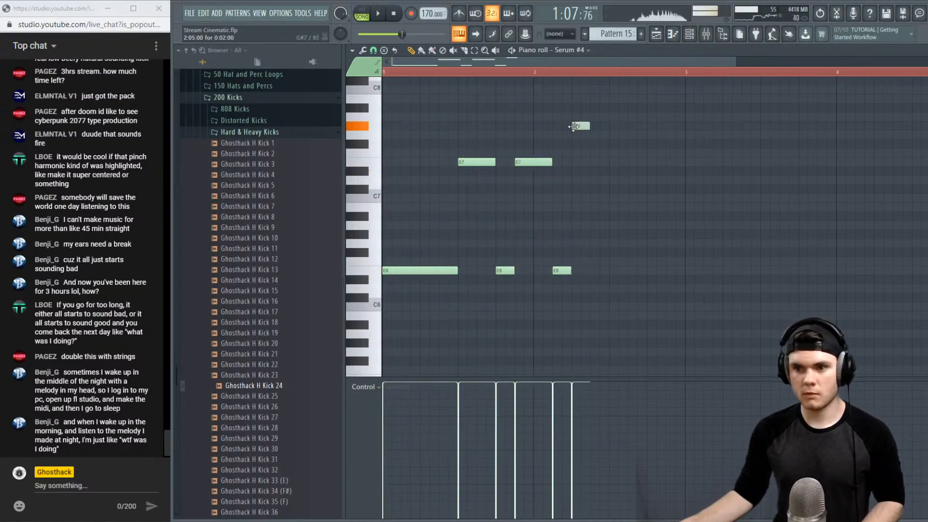
pyautogui.press('space')
pyautogui.moveTo(588, 135); pyautogui.dragTo(646, 136)
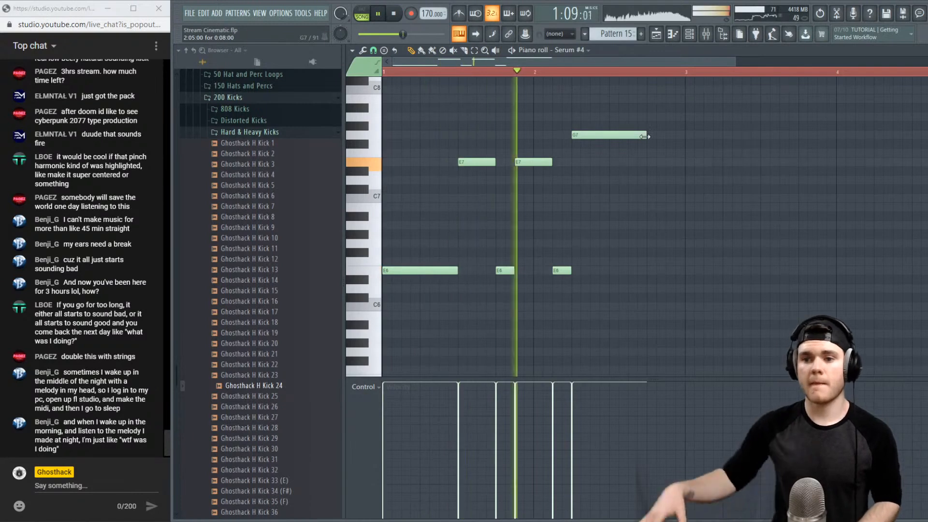
pyautogui.press('space')
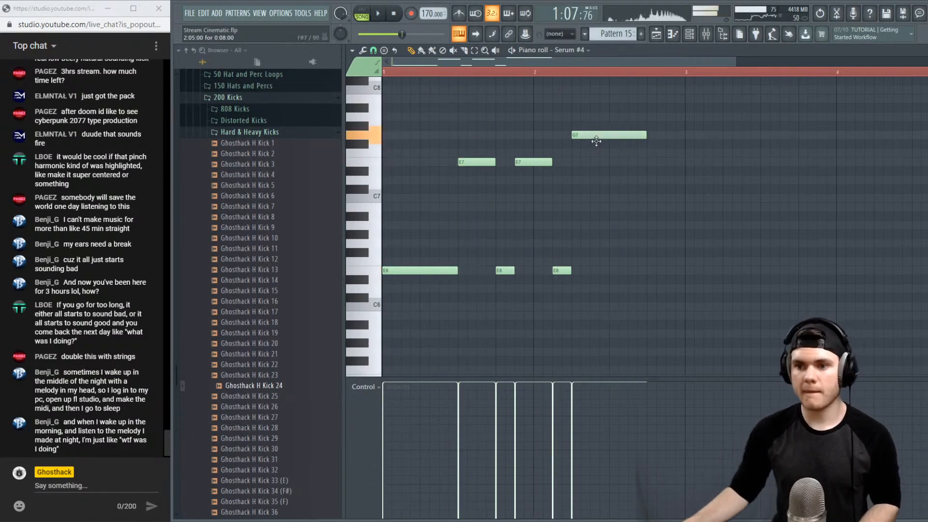
# Try lowering the half-bar note at the end of the phrase to F7 and audition it
pyautogui.moveTo(596, 140); pyautogui.dragTo(597, 163)
pyautogui.press('space')
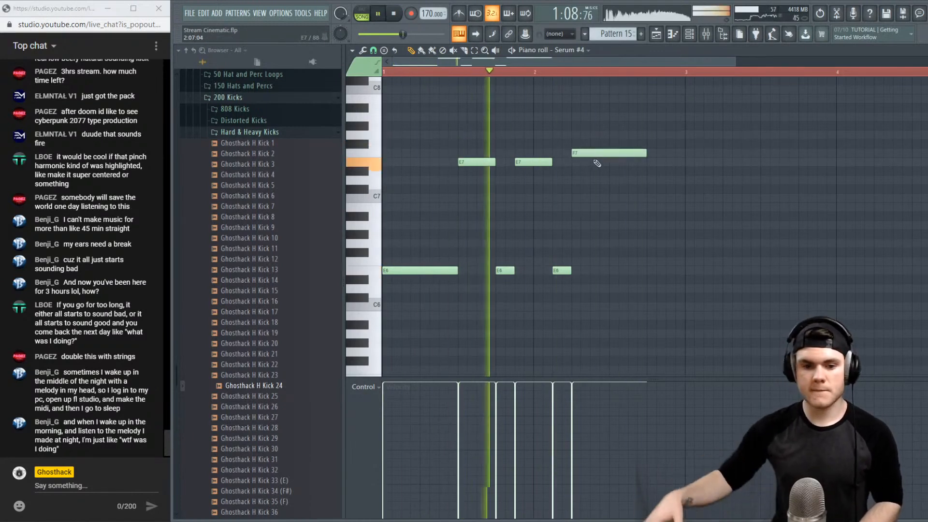
pyautogui.press('space')
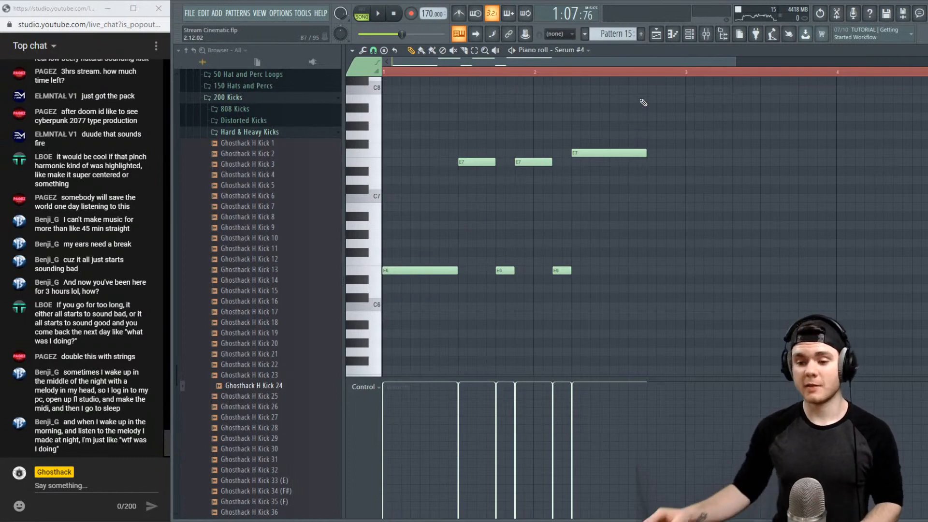
pyautogui.press('space')
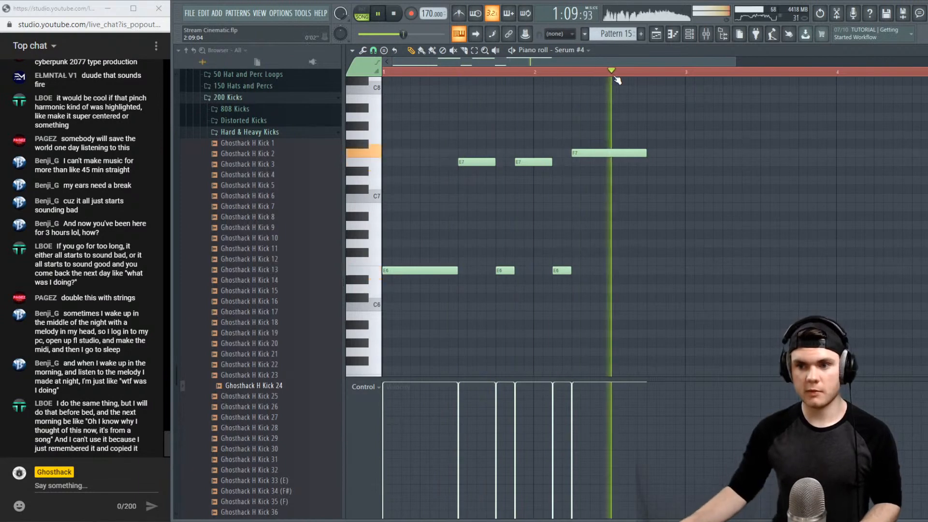
# End bar 2 with quarter-bar G7, F7 and D7 notes in place of the single long note, and audition the phrase
pyautogui.press('space')
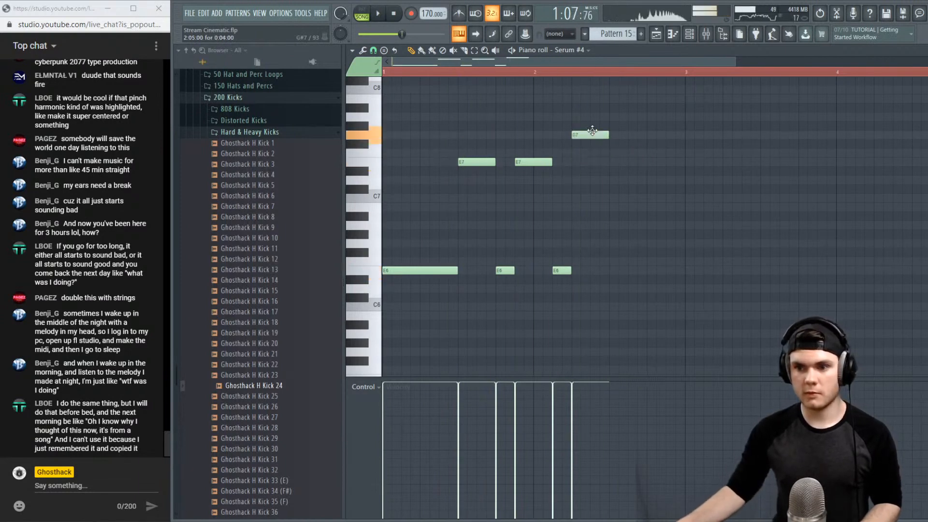
pyautogui.press('space')
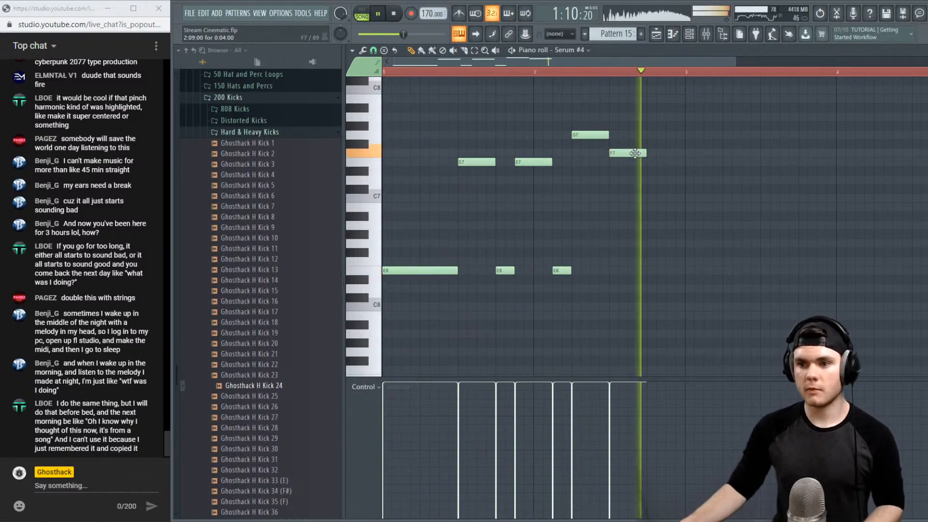
pyautogui.press('space')
pyautogui.moveTo(654, 171); pyautogui.dragTo(655, 179)
pyautogui.press('space')
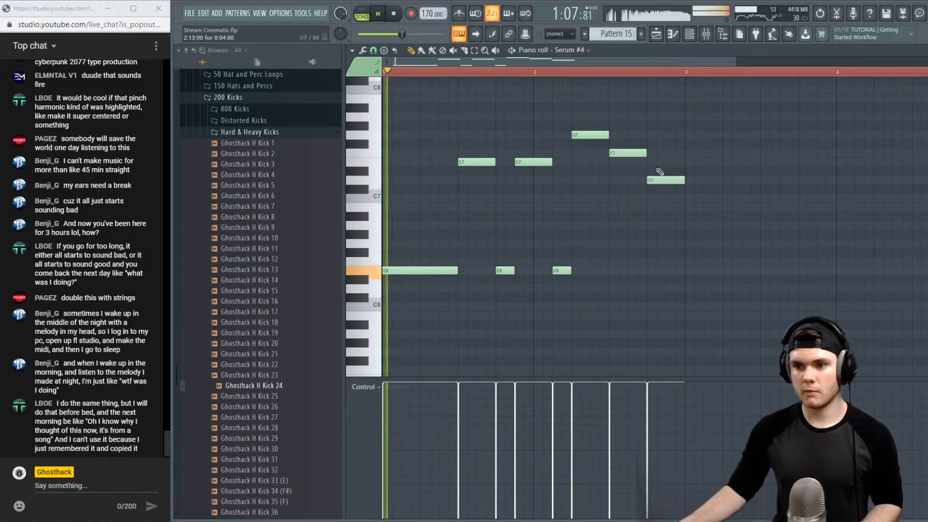
pyautogui.scroll(-2, 631, 73)
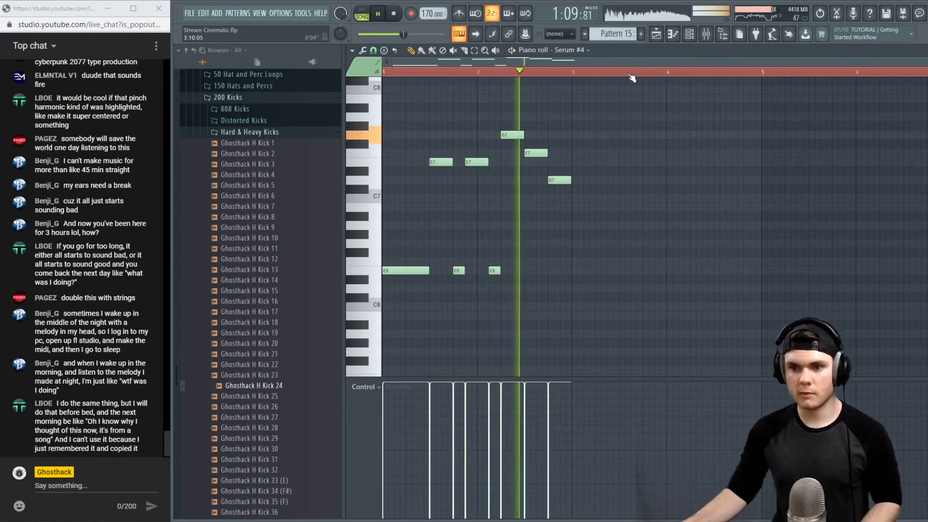
pyautogui.press('space')
# Duplicate the whole two-bar phrase into bars 3 and 4 and audition the repeat
pyautogui.hotkey('ctrl', 'a')
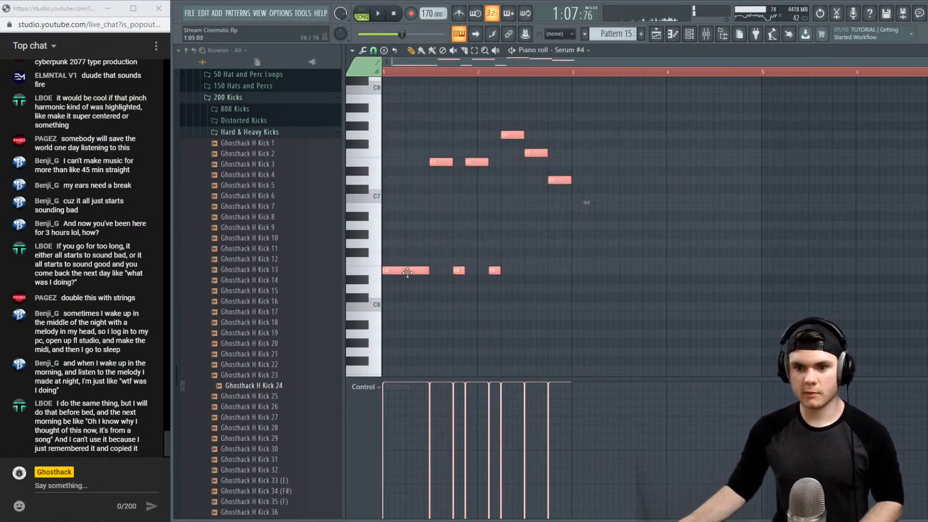
pyautogui.hotkey('ctrl', 'b')
pyautogui.press('space')
pyautogui.click(767, 234)
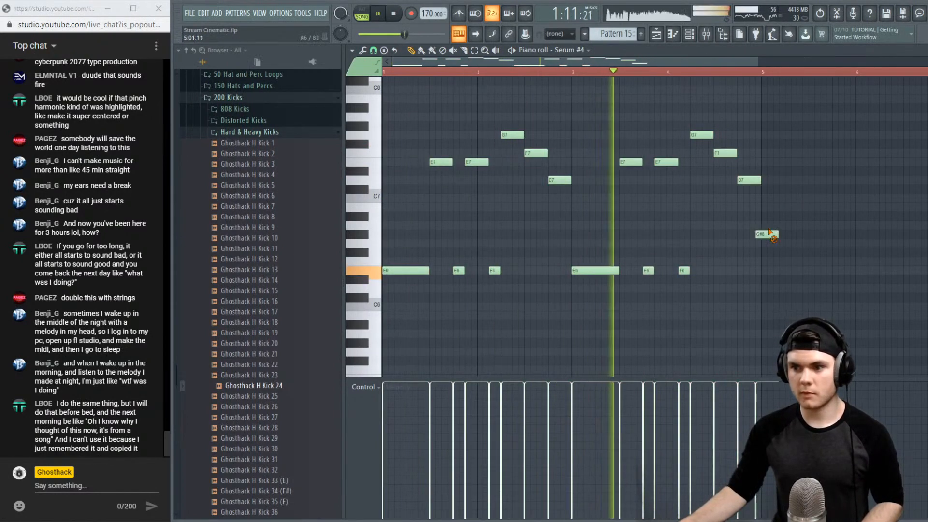
pyautogui.rightClick(770, 234)
pyautogui.press('space')
# Raise the G7 in bar 4 to B7 and audition the change
pyautogui.moveTo(698, 135); pyautogui.dragTo(698, 107)
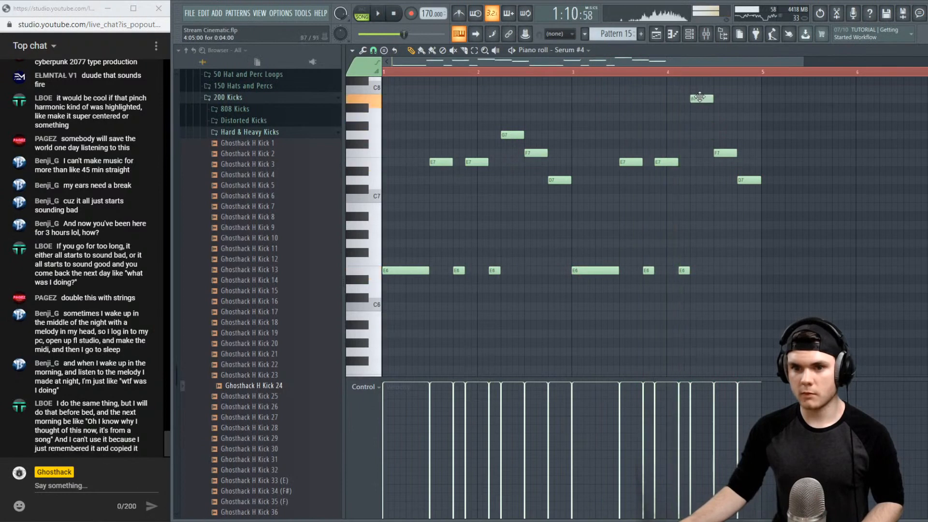
pyautogui.press('space')
pyautogui.scroll(3, 747, 160)
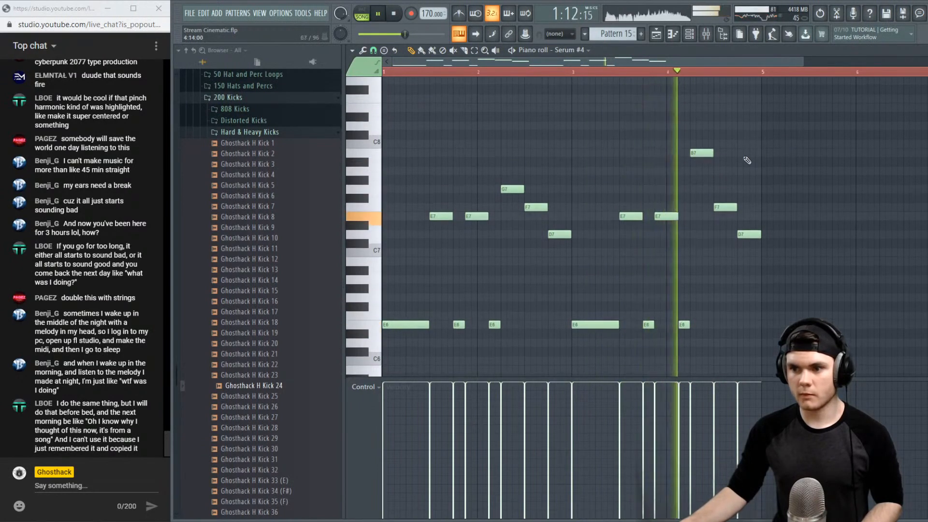
# Try replacing bar 4's final F7 and D7 with eighth-bar D8, G7, A7 and B7 notes, and audition the run
pyautogui.rightClick(724, 207)
pyautogui.rightClick(748, 234)
pyautogui.press('space')
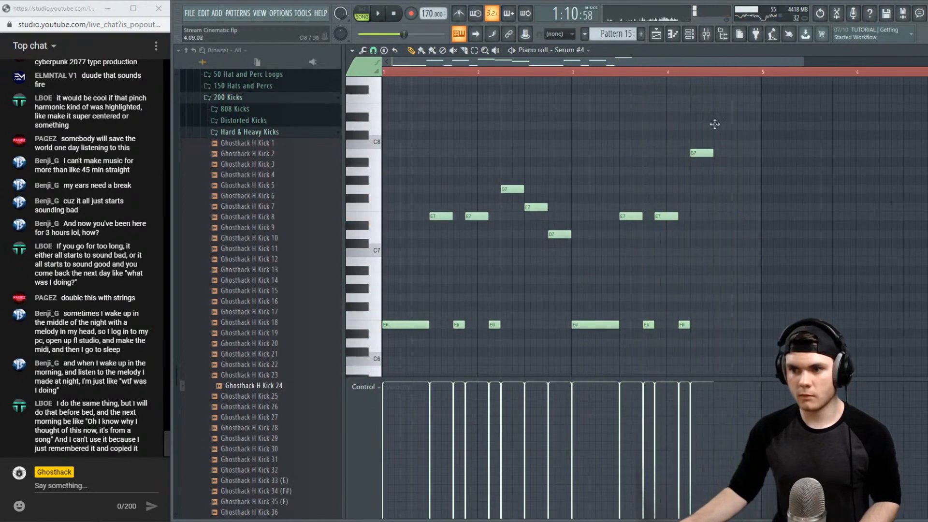
pyautogui.press('space')
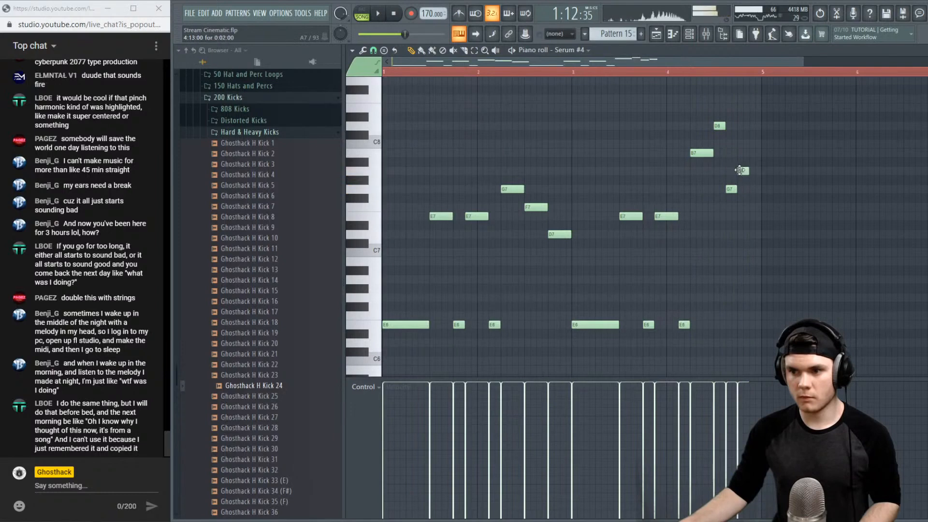
pyautogui.click(748, 154)
pyautogui.press('space')
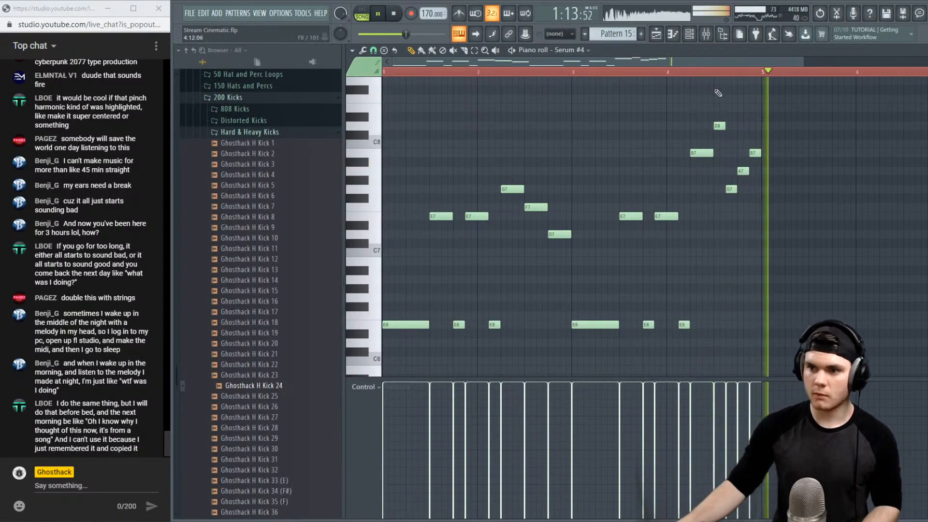
pyautogui.press('space')
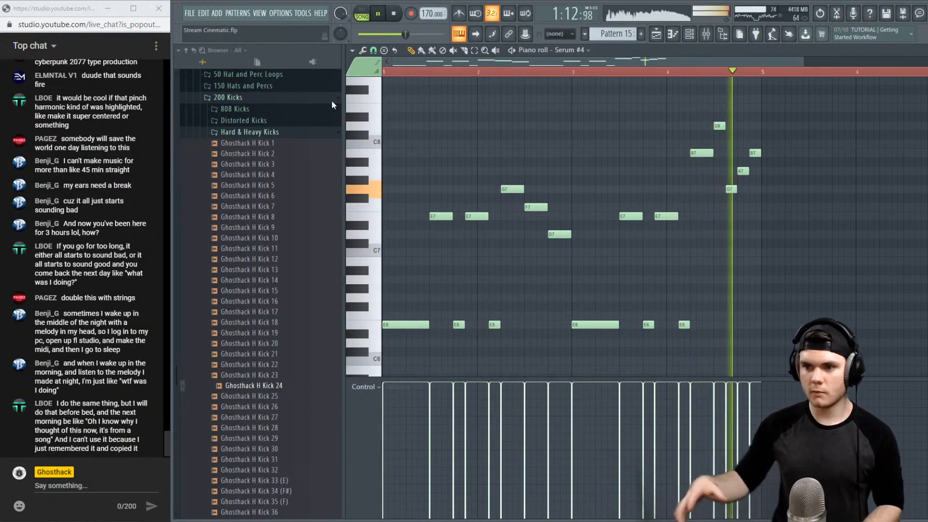
pyautogui.press('space')
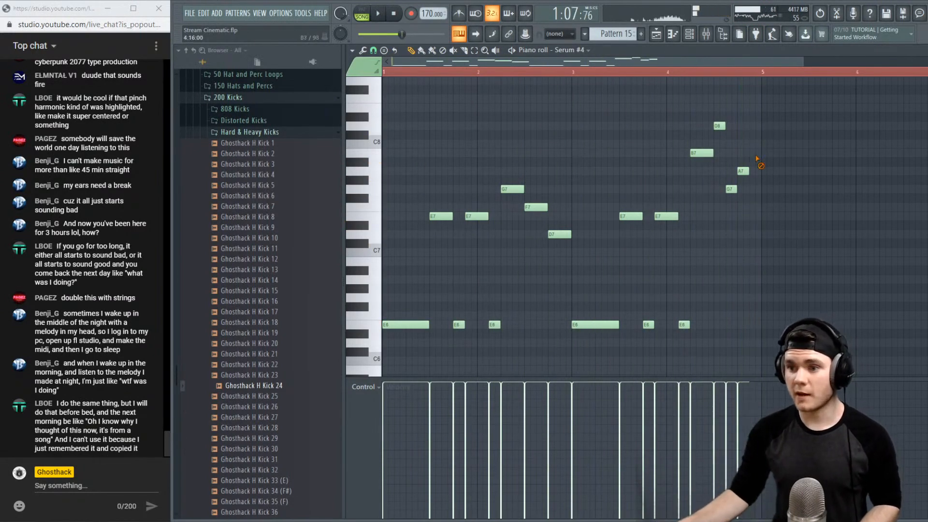
# Remove the eighth-bar run from the end of bar 4, restore the quarter-bar F7 and D7, and audition
pyautogui.press('space')
pyautogui.press('space')
pyautogui.press('space')
pyautogui.rightClick(718, 125)
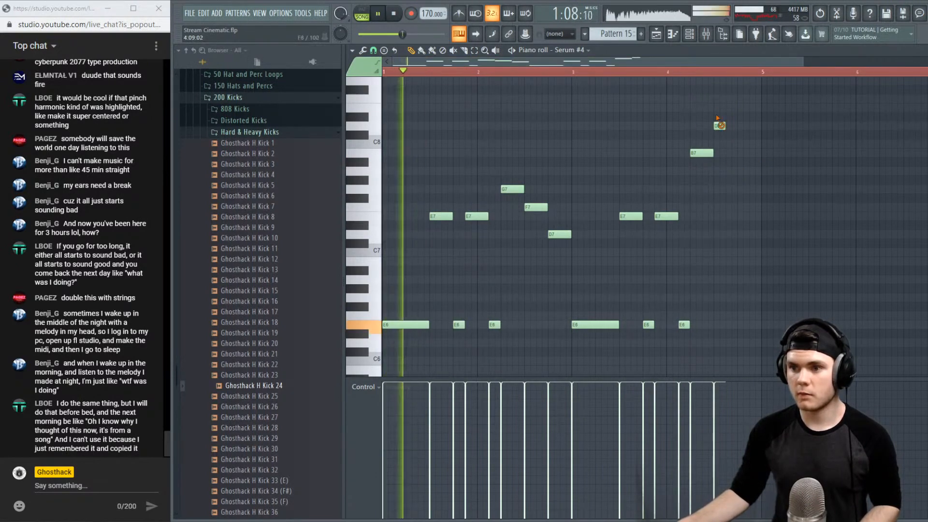
pyautogui.moveTo(598, 252); pyautogui.dragTo(726, 208)
pyautogui.click(793, 198)
pyautogui.rightClick(797, 198)
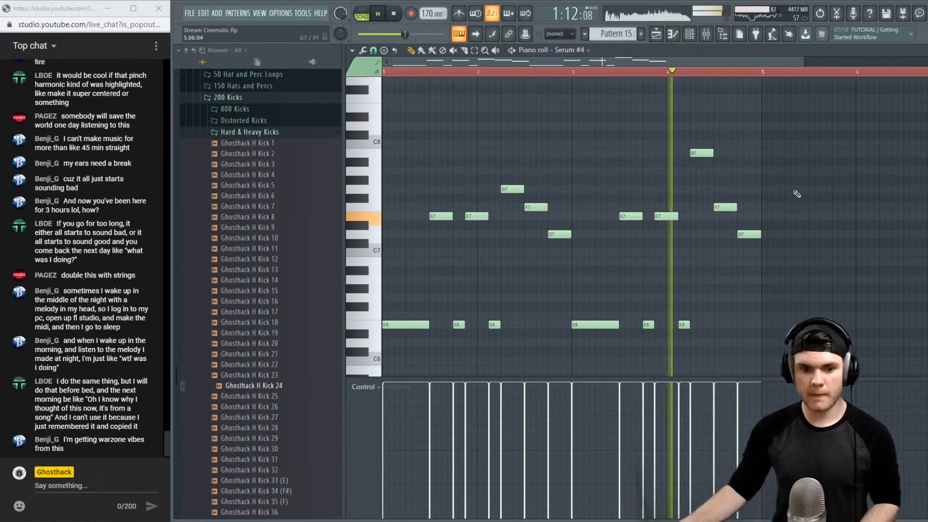
pyautogui.press('space')
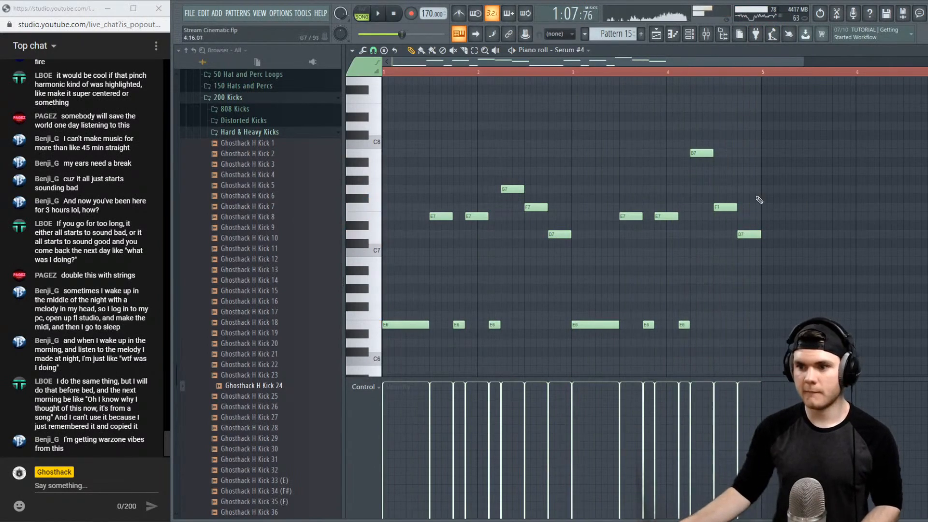
# Raise the final D7 in bar 4 to E7 and audition the phrase ending
pyautogui.press('space')
pyautogui.scroll(-2, 724, 75)
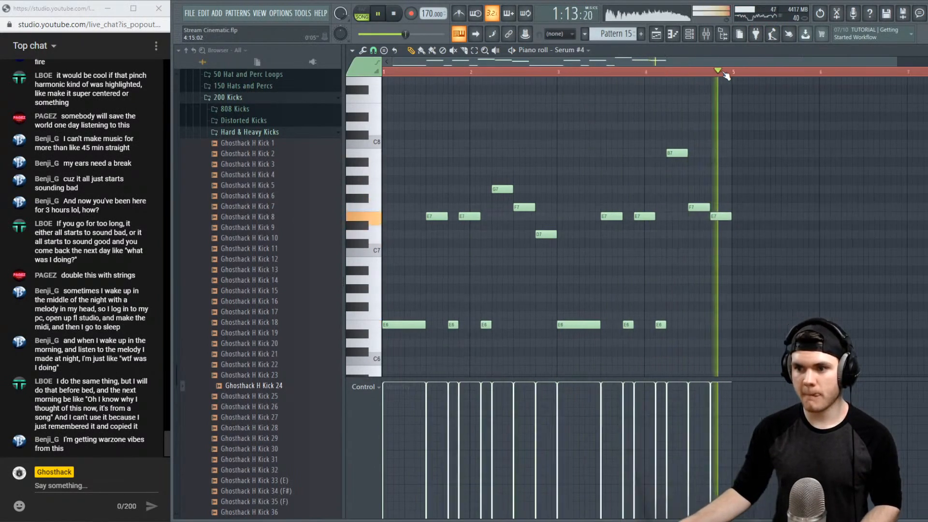
pyautogui.press('space')
# Duplicate the whole four-bar melody into bars 5 to 8 and audition the repeat
pyautogui.moveTo(705, 345); pyautogui.dragTo(404, 141)
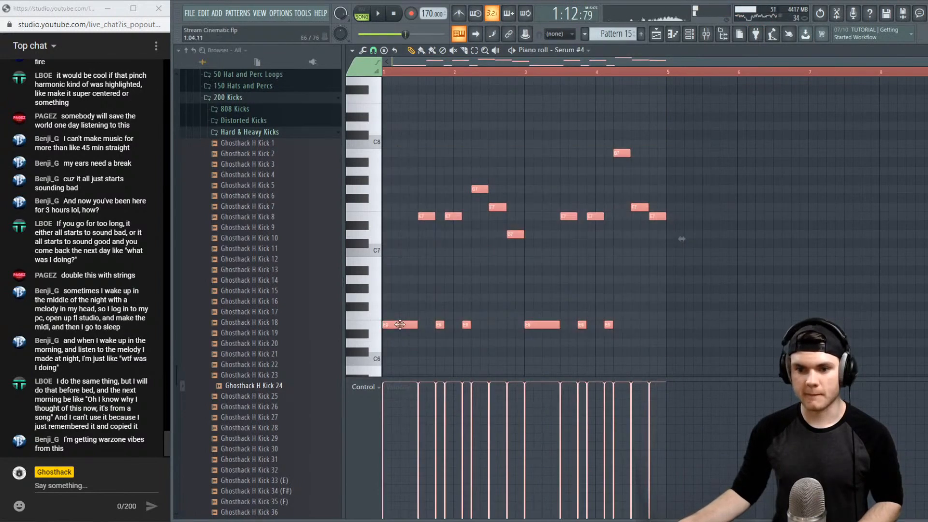
pyautogui.moveTo(400, 325); pyautogui.dragTo(683, 324)
pyautogui.click(669, 73)
pyautogui.press('space')
pyautogui.moveTo(681, 63); pyautogui.dragTo(825, 76)
pyautogui.click(790, 179)
pyautogui.rightClick(791, 179)
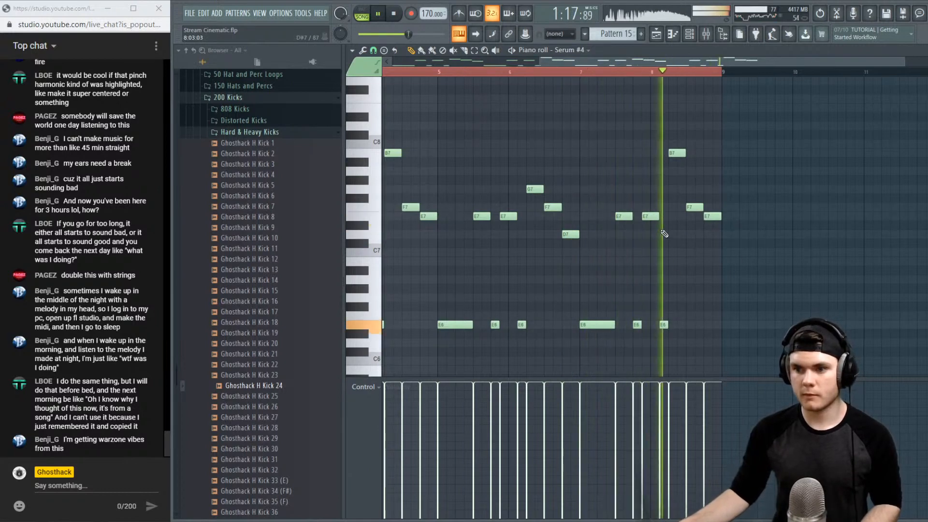
# Rewrite the end of bar 8 as eighth-bar notes B7, E6, C8, E6, B7 and B6, and audition it
pyautogui.press('space')
pyautogui.rightClick(694, 206)
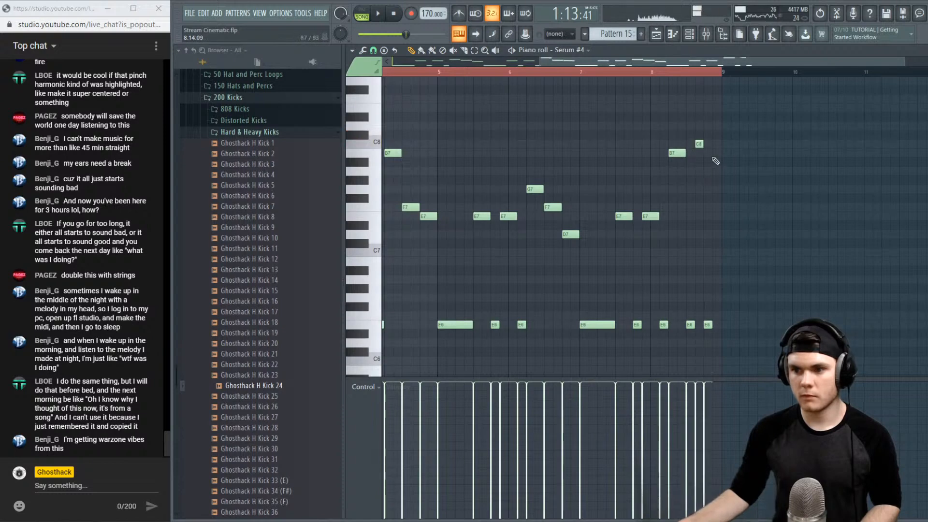
pyautogui.press('space')
pyautogui.click(658, 72)
pyautogui.scroll(2, 696, 159)
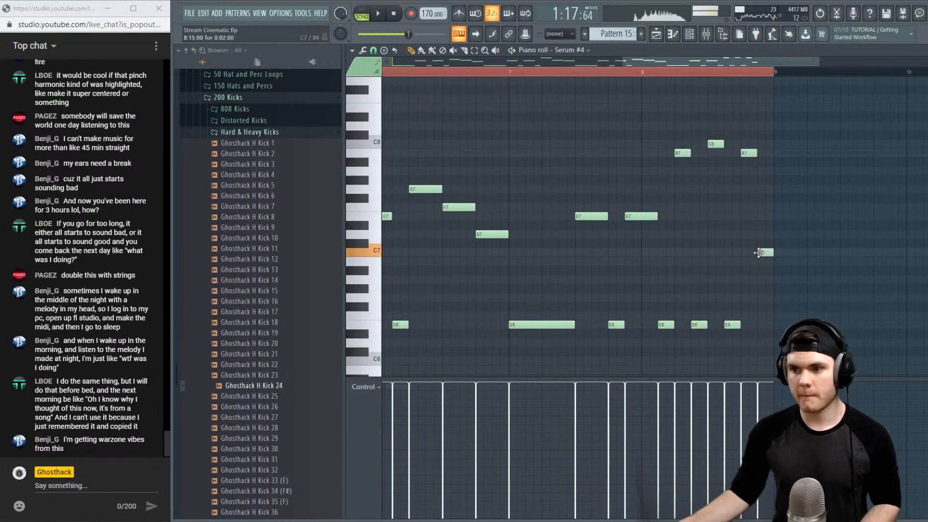
pyautogui.press('space')
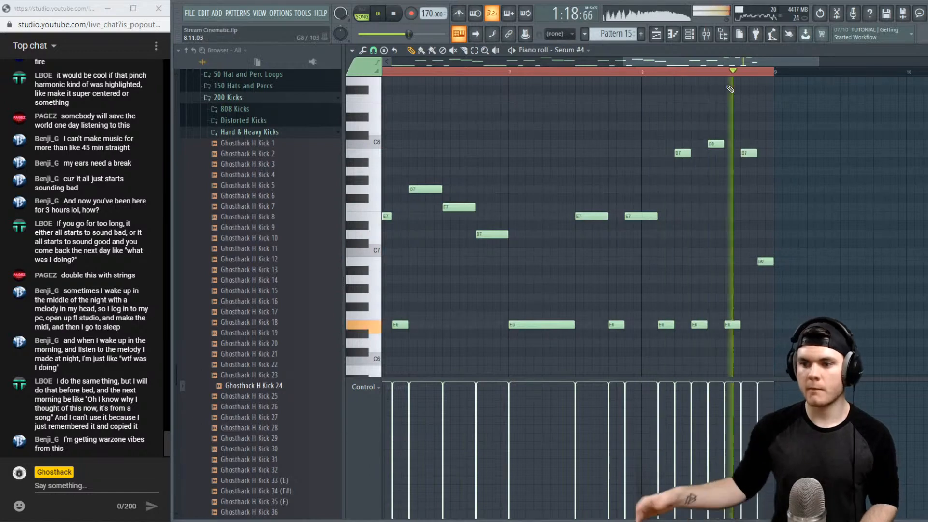
# Play the arrangement from bar 41 through the drop to judge the new Pattern 15 lead in context
pyautogui.scroll(-3, 720, 80)
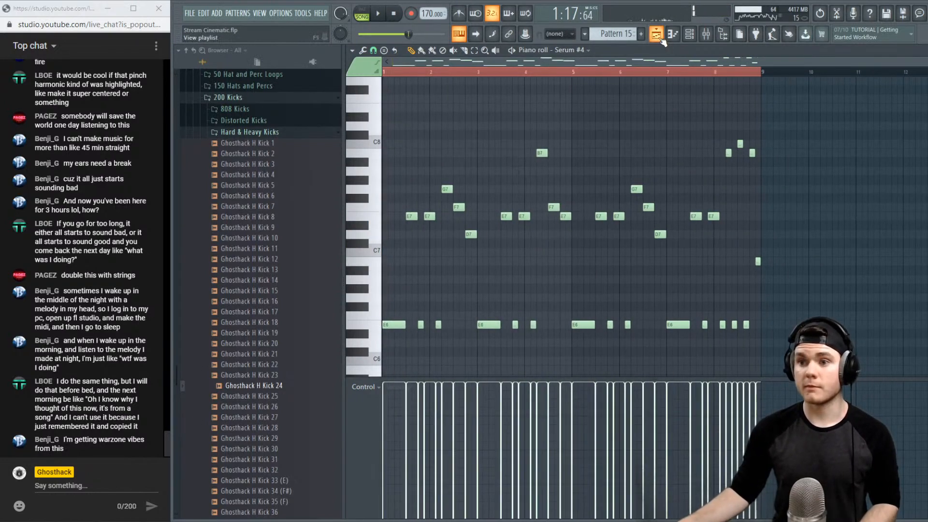
pyautogui.click(660, 38)
pyautogui.click(547, 75)
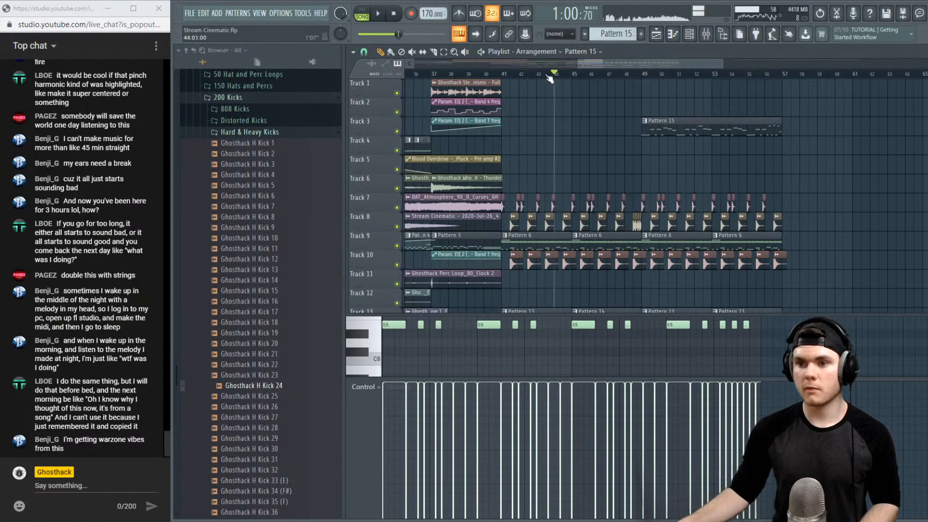
pyautogui.press('space')
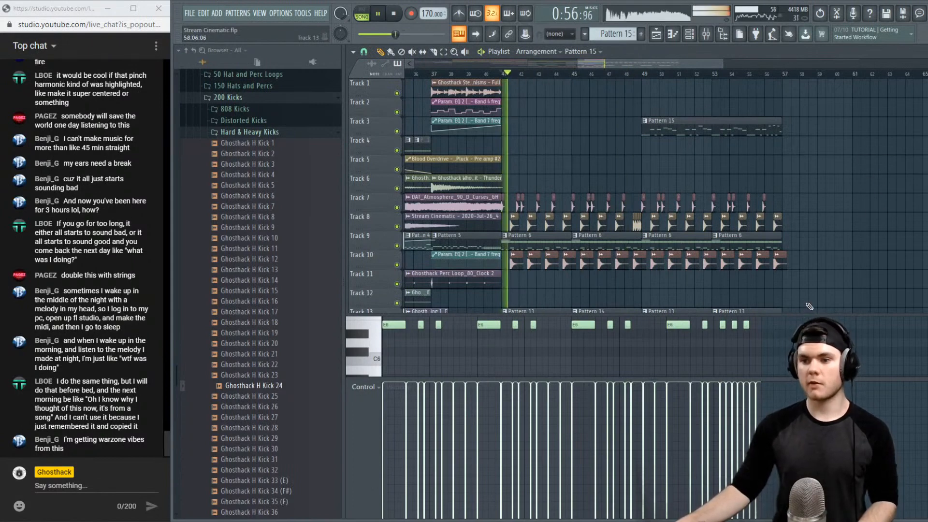
pyautogui.moveTo(803, 314); pyautogui.dragTo(804, 362)
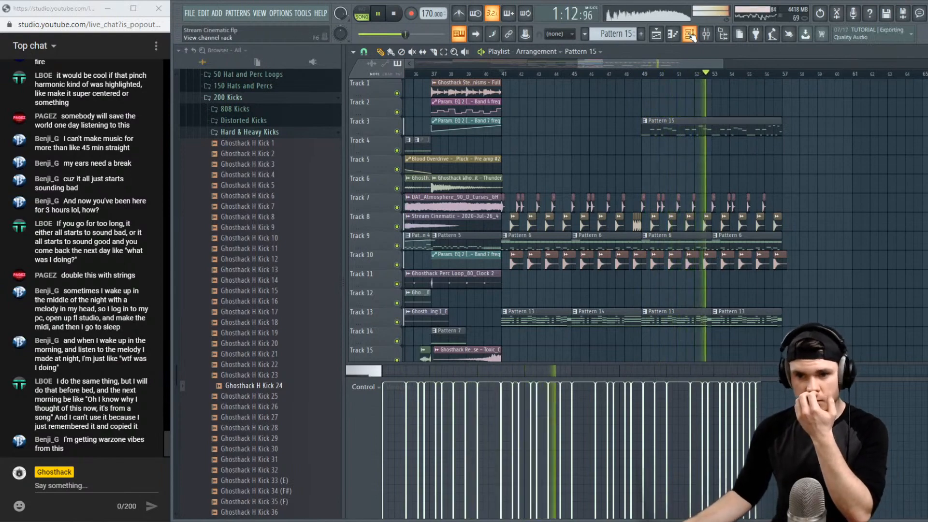
pyautogui.press('F6')
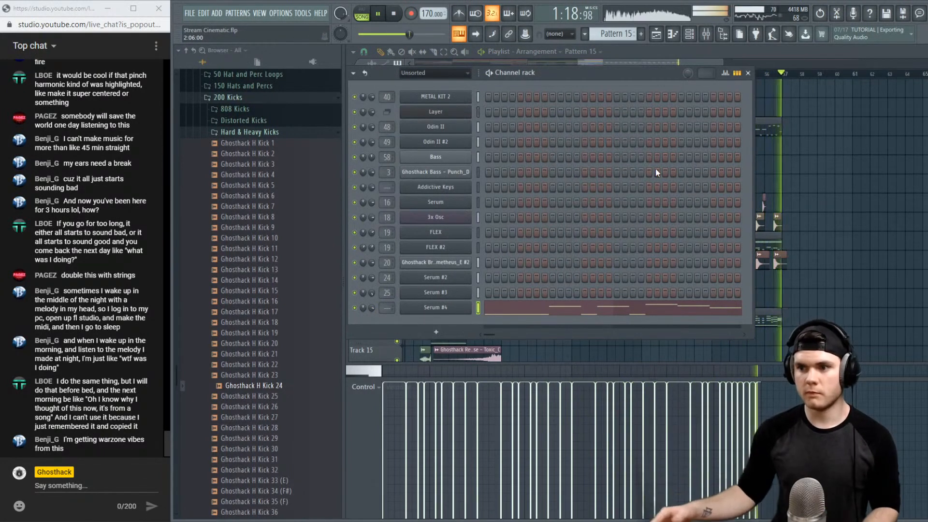
pyautogui.press('space')
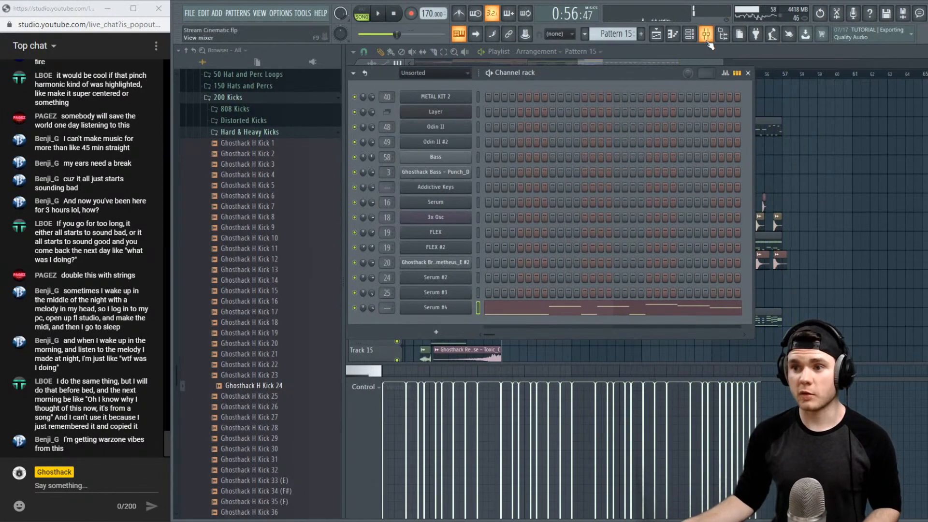
# Try routing Serum #4 to mixer insert 25, audition it and inspect that insert's Fruity parametric EQ 2
pyautogui.click(705, 34)
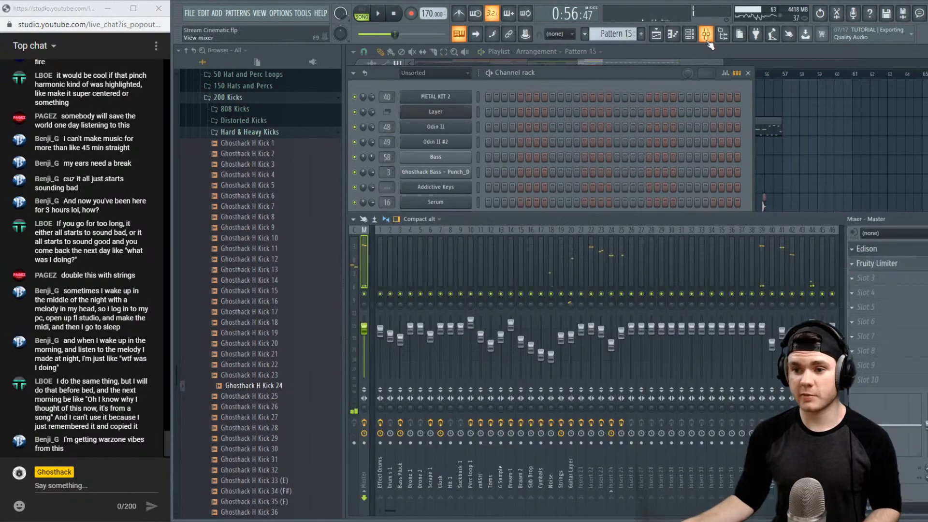
pyautogui.click(552, 70)
pyautogui.moveTo(391, 308); pyautogui.dragTo(391, 308)
pyautogui.press('space')
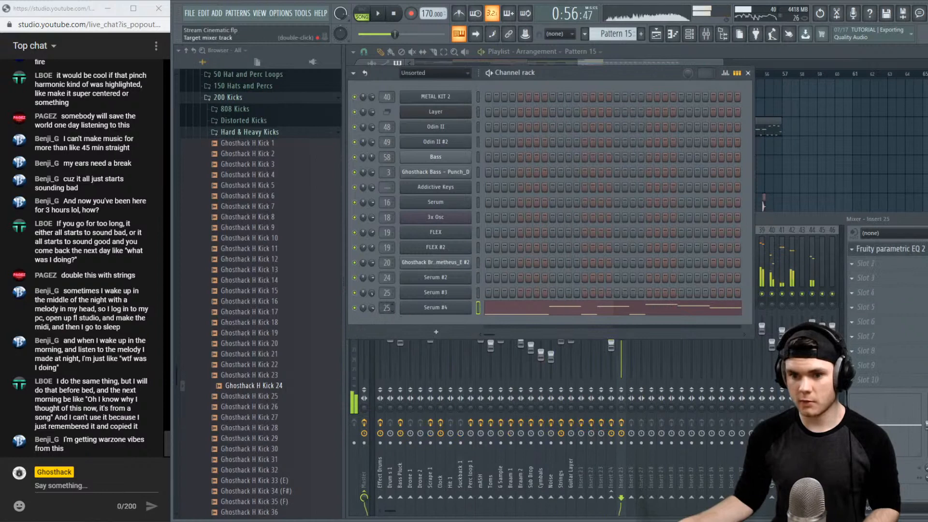
pyautogui.scroll(1, 389, 308)
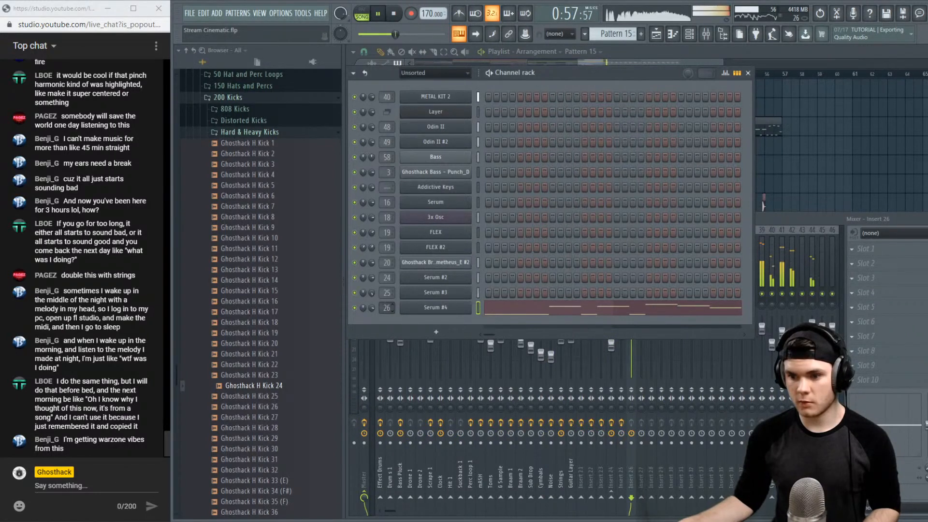
pyautogui.scroll(-1, 389, 308)
pyautogui.click(764, 239)
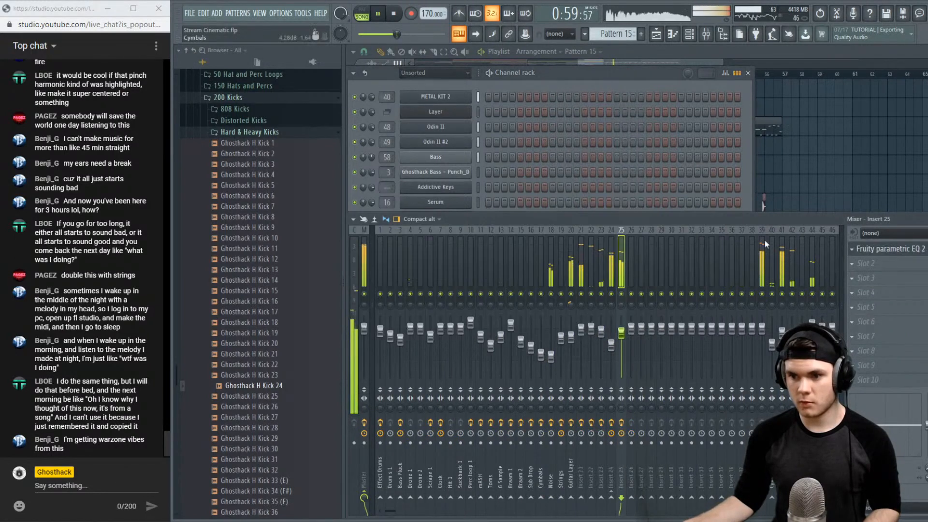
pyautogui.click(878, 250)
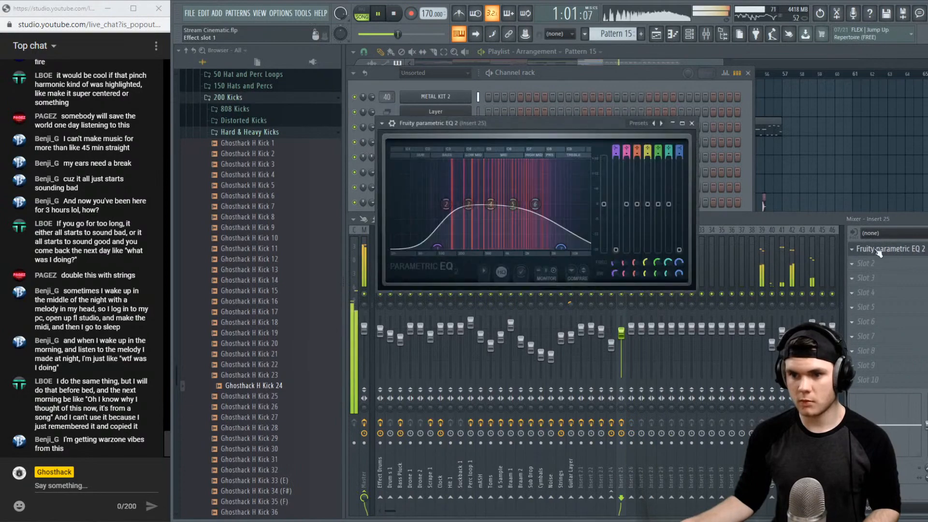
pyautogui.click(639, 77)
pyautogui.press('space')
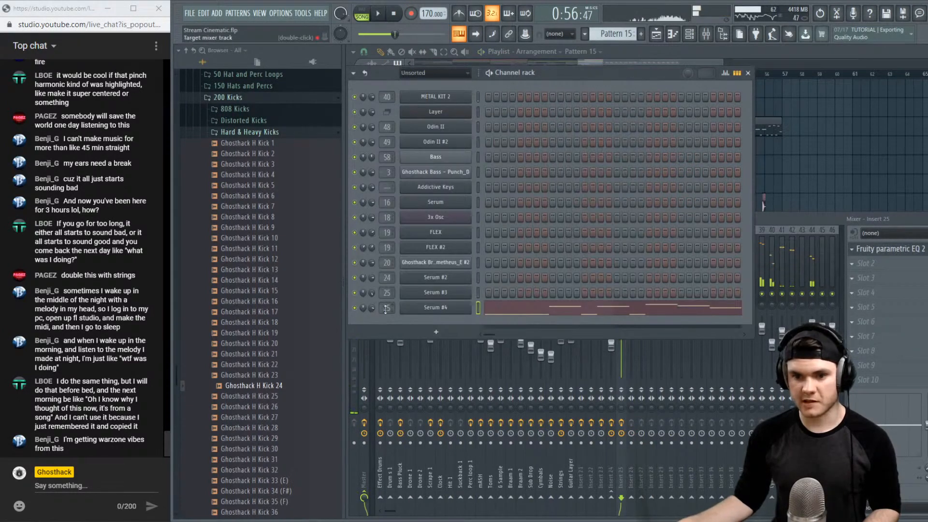
# Route the Serum #4 channel to the empty mixer insert 26 and audition the drop
pyautogui.scroll(1, 387, 307)
pyautogui.press('space')
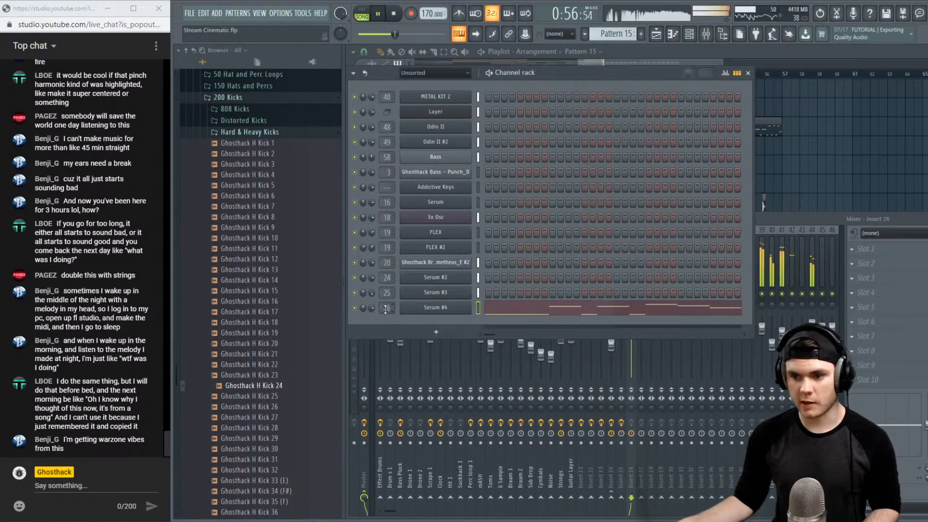
pyautogui.click(800, 219)
pyautogui.click(630, 267)
pyautogui.press('space')
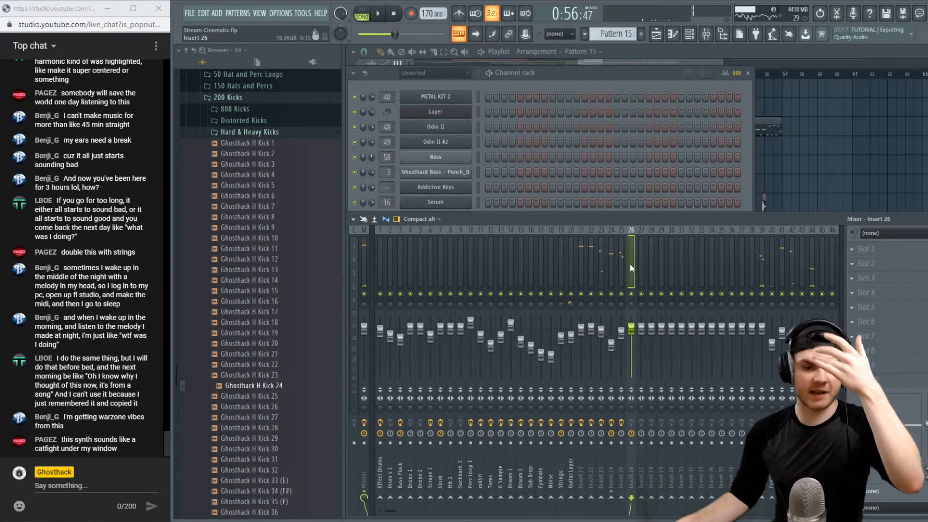
pyautogui.press('space')
pyautogui.click(555, 71)
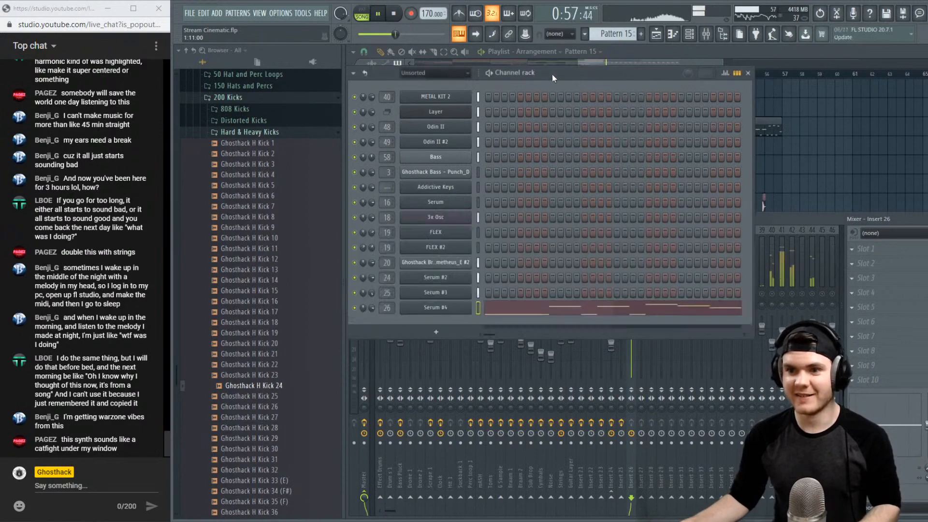
# Switch to pattern mode, add another Serum channel and raise oscillator A's unison to 10 voices
pyautogui.press('l')
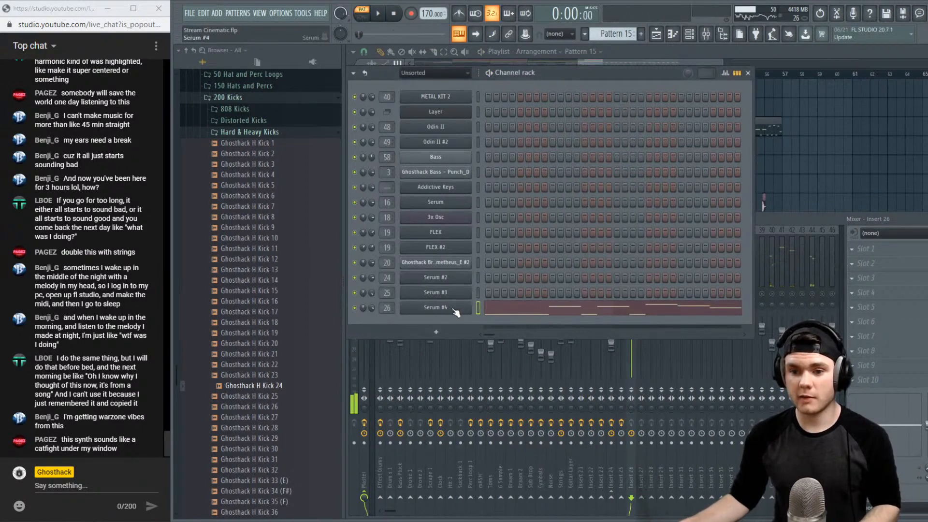
pyautogui.click(435, 333)
pyautogui.click(523, 191)
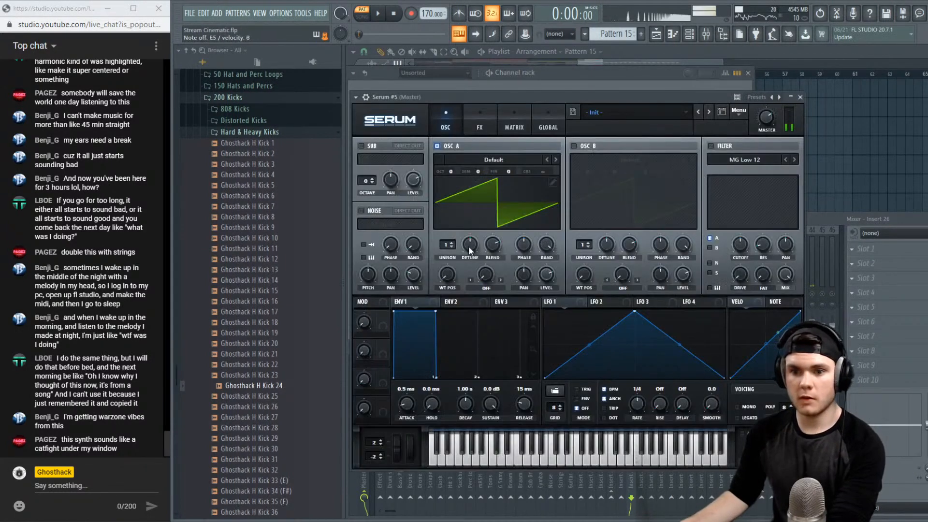
pyautogui.moveTo(450, 245); pyautogui.dragTo(466, 87)
pyautogui.moveTo(469, 245); pyautogui.dragTo(447, 302)
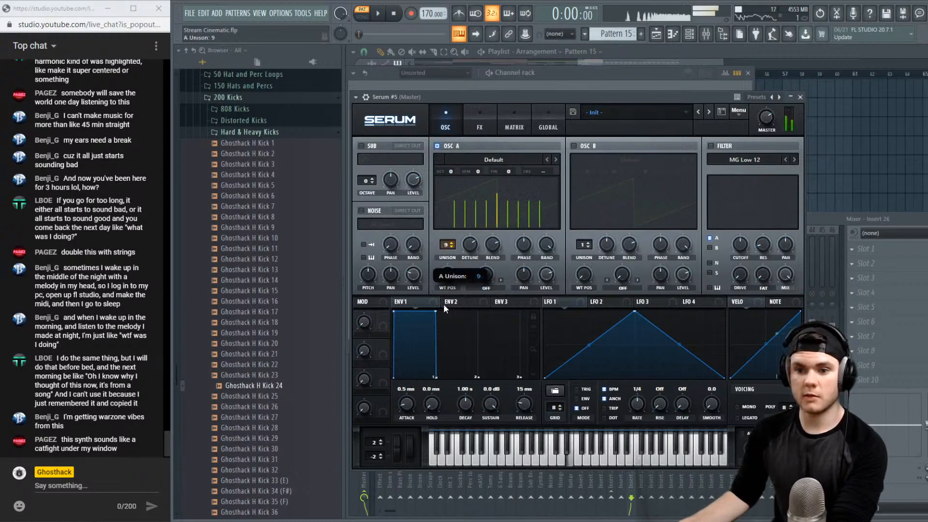
# Try the LEAD - Chainsaw and LEAD - Engine presets from Ghosthack - Essentials For Serum on the new Serum
pyautogui.click(613, 110)
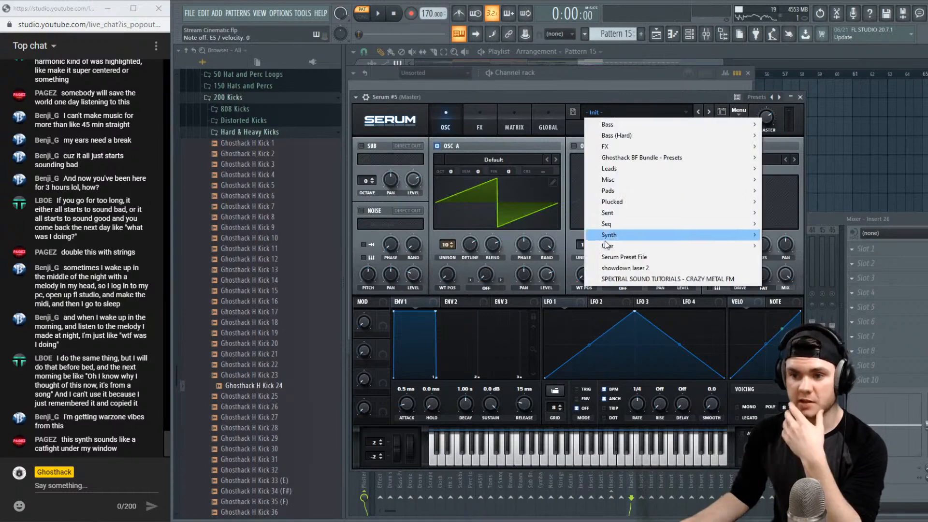
pyautogui.moveTo(628, 245)
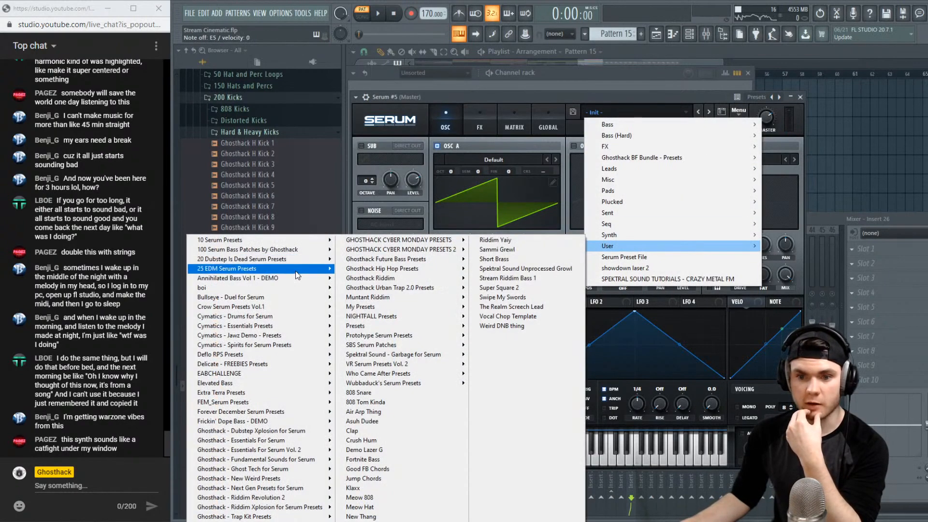
pyautogui.moveTo(300, 441)
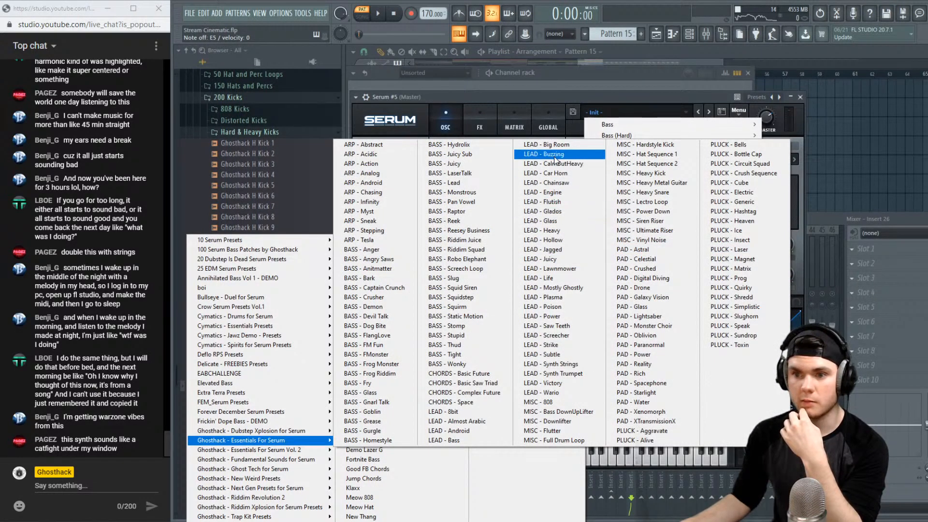
pyautogui.click(575, 182)
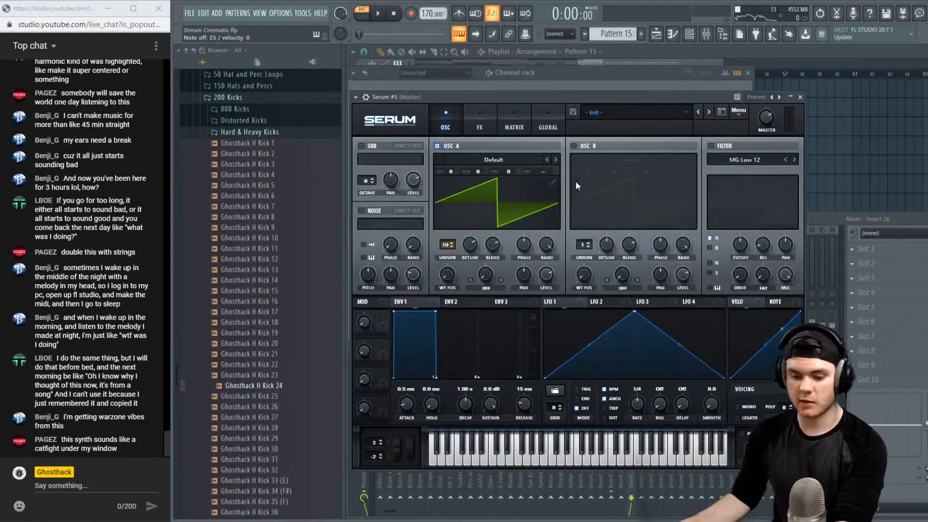
pyautogui.click(604, 114)
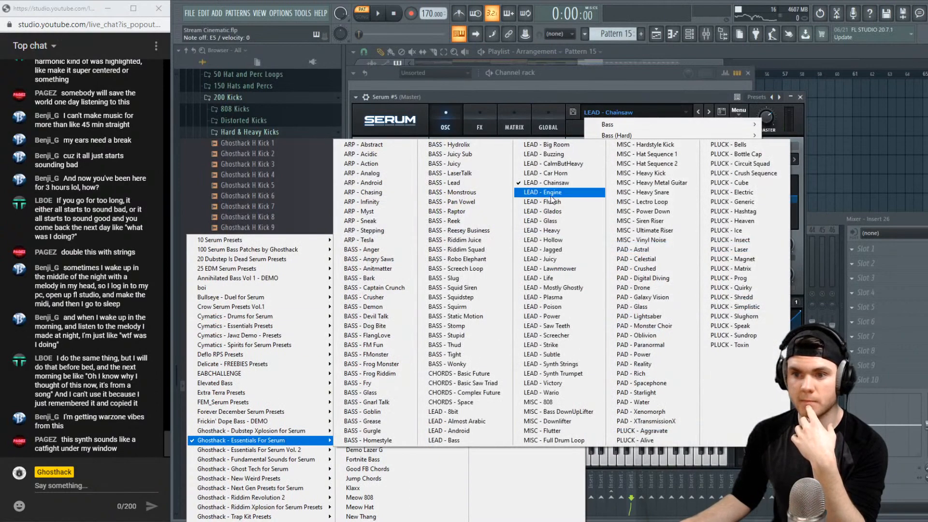
pyautogui.click(551, 194)
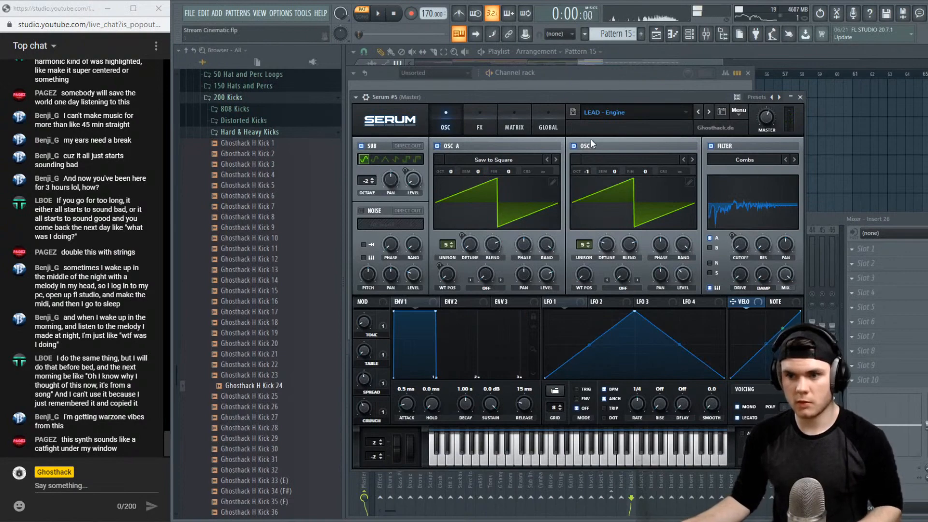
# Load the LEAD - Screecher preset from Ghosthack - Essentials For Serum and close the Serum window
pyautogui.click(606, 112)
pyautogui.moveTo(623, 246)
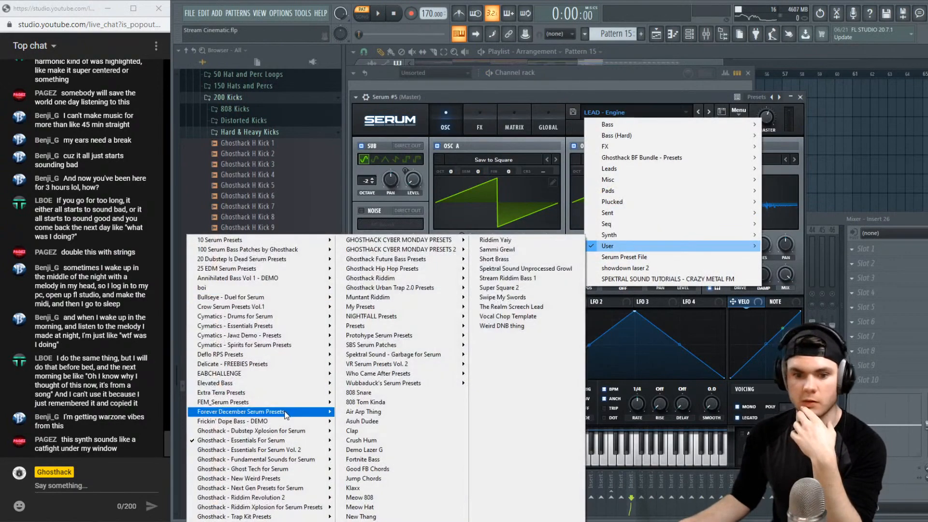
pyautogui.moveTo(285, 440)
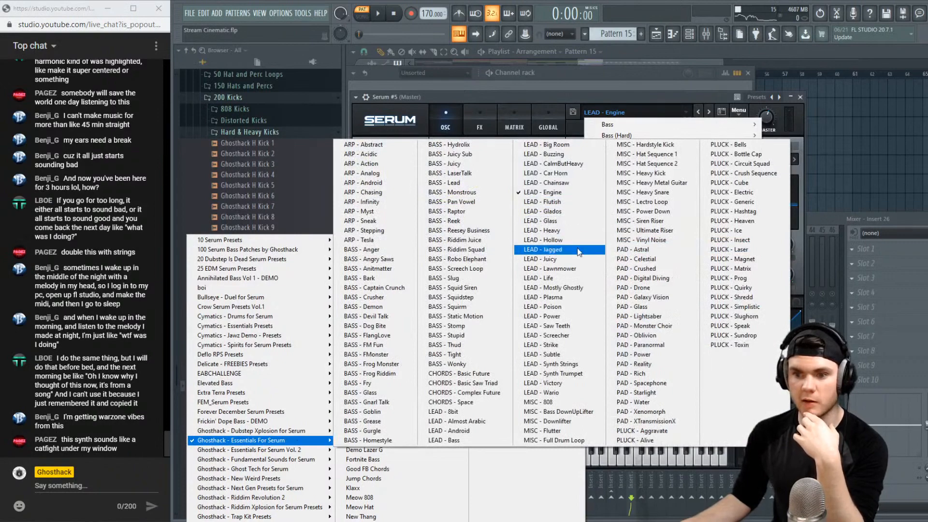
pyautogui.click(565, 335)
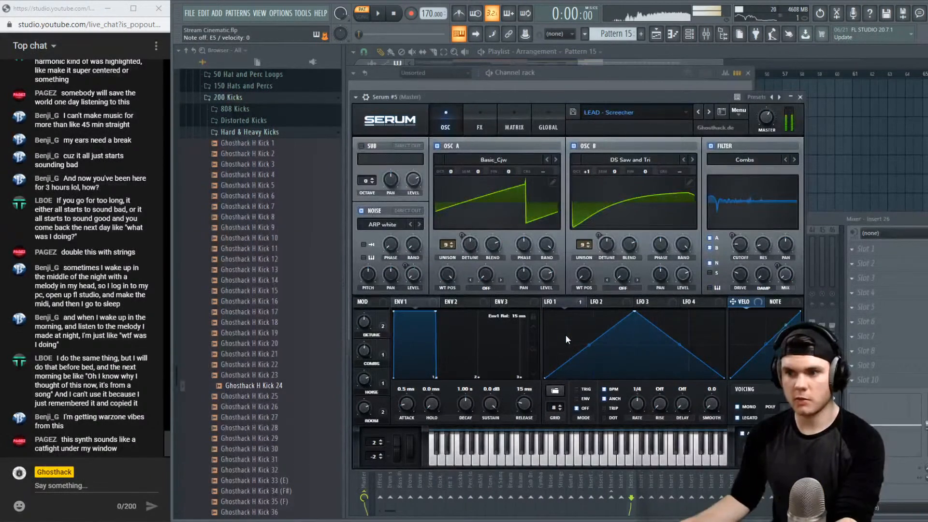
pyautogui.click(800, 97)
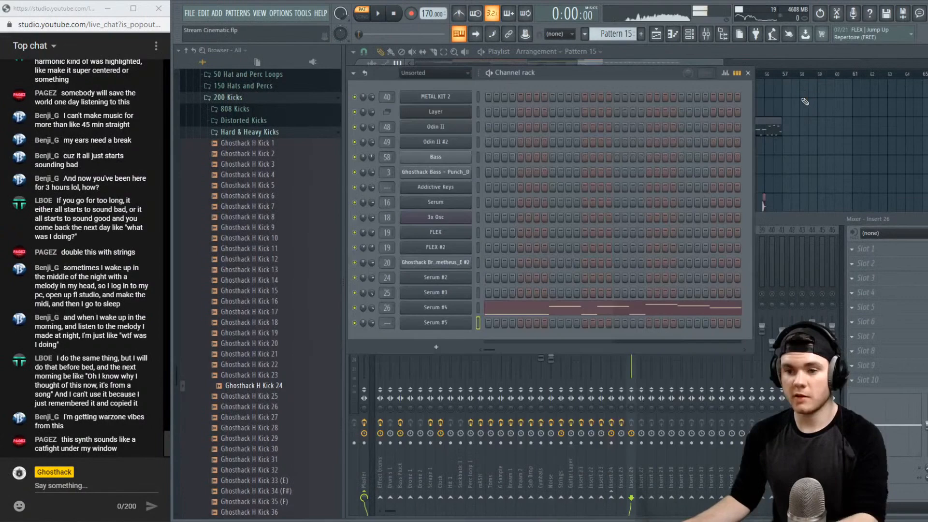
# Paste the copied Serum #4 lead notes into the Serum #5 channel of Pattern 15
pyautogui.rightClick(472, 300)
pyautogui.rightClick(472, 317)
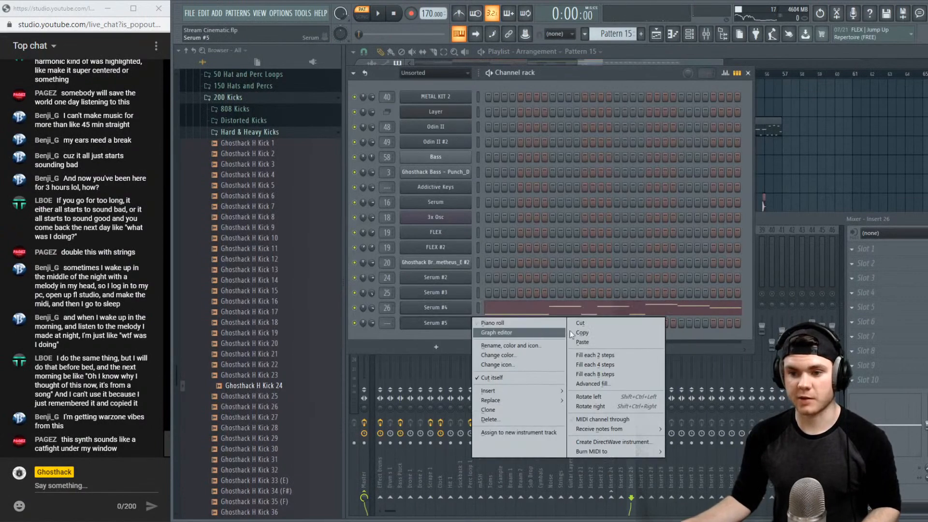
pyautogui.click(581, 342)
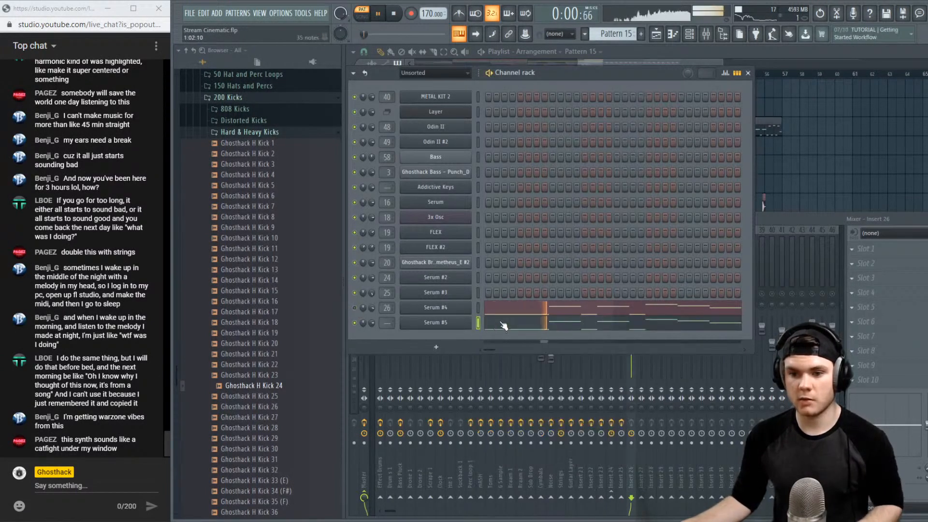
# Transpose all of the Serum #5 notes down one octave in the piano roll and audition them
pyautogui.click(488, 322)
pyautogui.press('space')
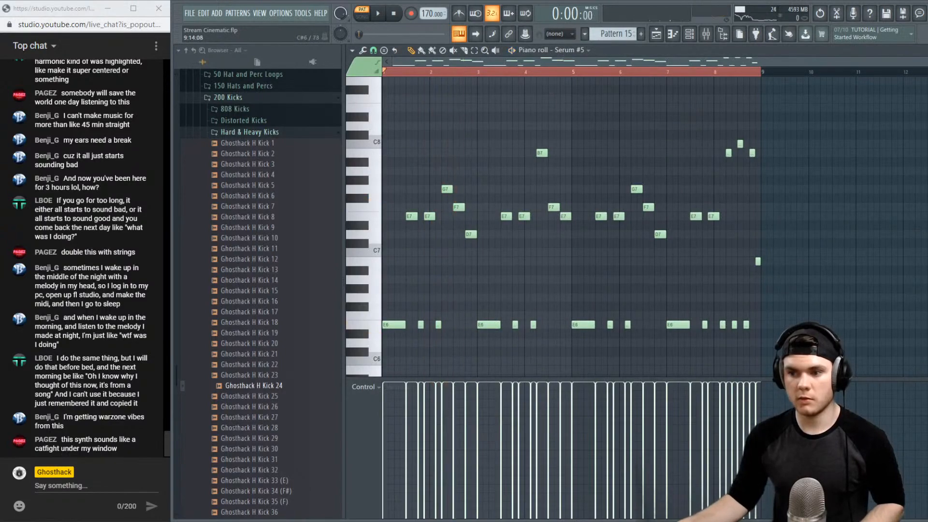
pyautogui.hotkey('ctrl', 'a')
pyautogui.hotkey('ctrl', 'Down')
pyautogui.press('space')
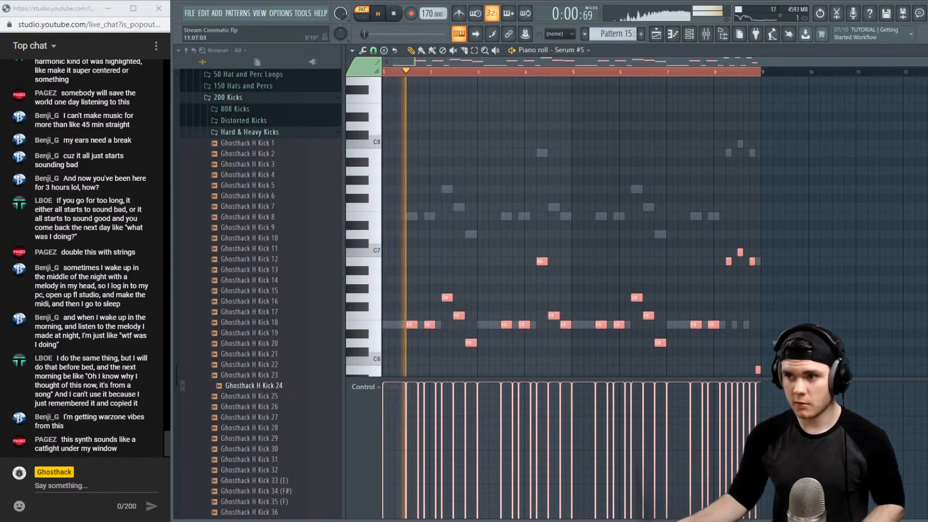
pyautogui.press('Escape')
# Turn off the noise oscillator in Serum #5 and adjust its Detune, Combs and Noise macros, with Noise at about 46%
pyautogui.click(460, 318)
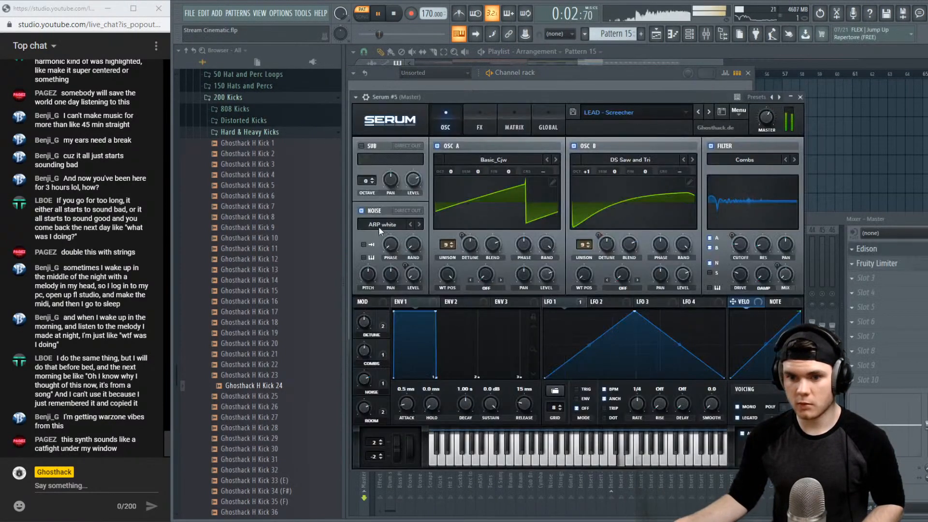
pyautogui.click(476, 121)
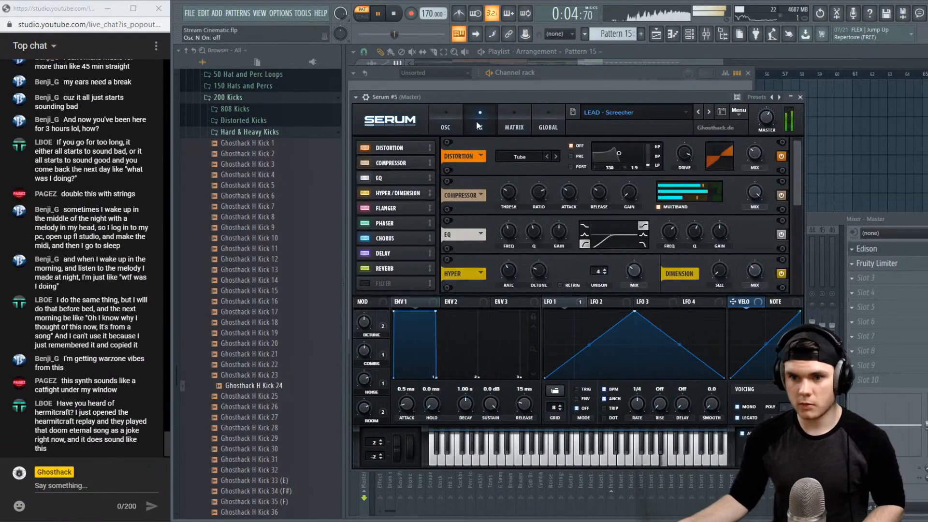
pyautogui.click(453, 120)
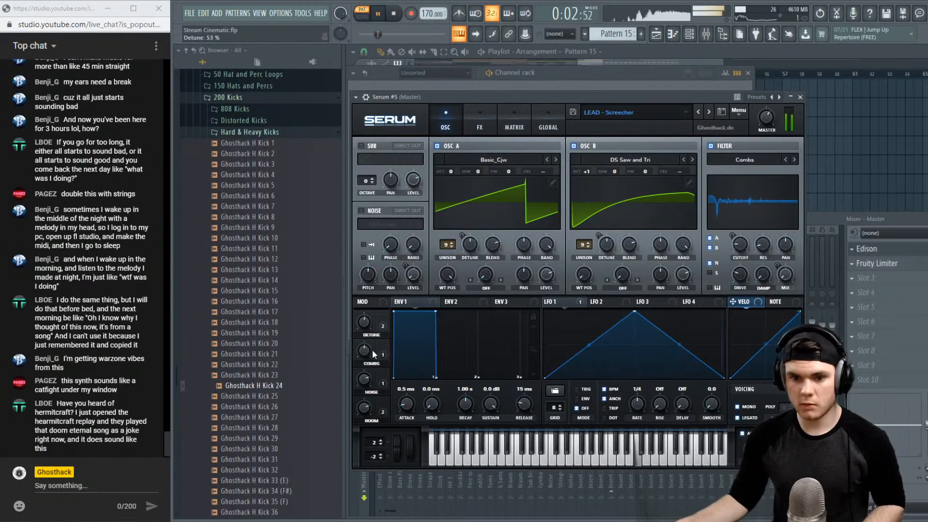
pyautogui.moveTo(365, 350); pyautogui.dragTo(360, 383)
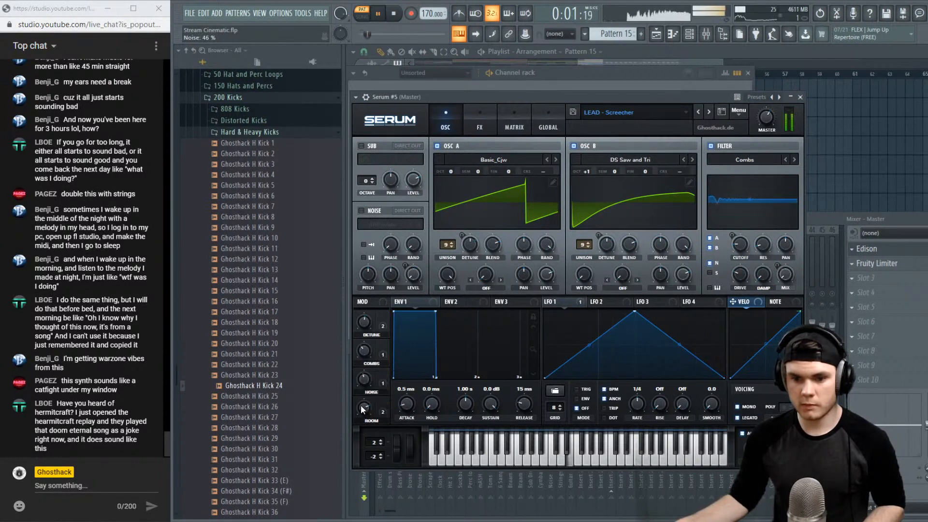
pyautogui.press('space')
pyautogui.click(800, 97)
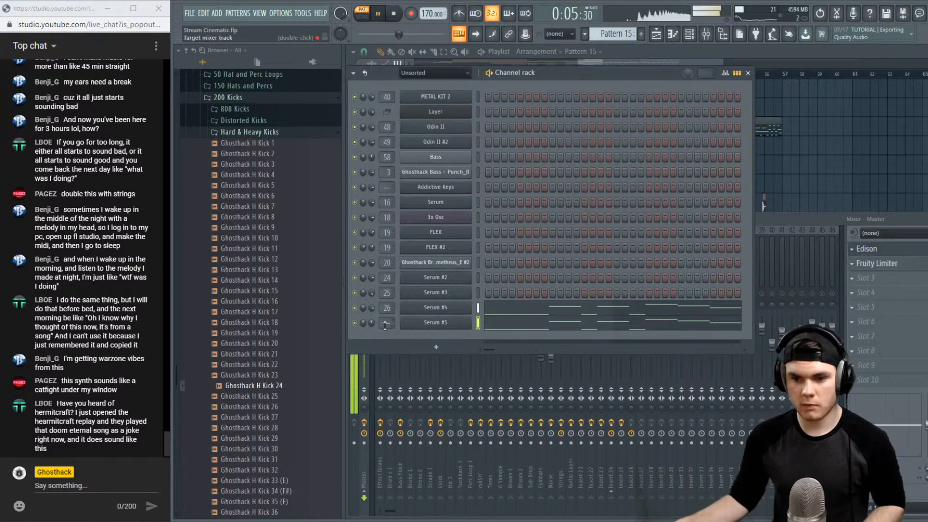
# Set the high band of Serum #5's effects EQ to low-pass with a Q of about 45%, then close the synth
pyautogui.click(433, 322)
pyautogui.click(478, 124)
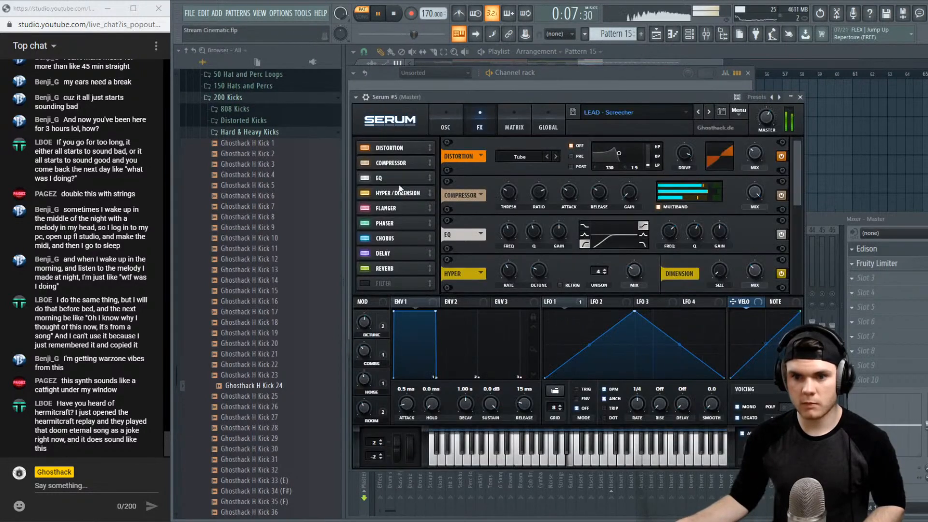
pyautogui.click(642, 244)
pyautogui.moveTo(697, 230)
pyautogui.mouseDown()
pyautogui.moveTo(698, 213)
pyautogui.moveTo(663, 227)
pyautogui.moveTo(662, 211)
pyautogui.moveTo(697, 233)
pyautogui.mouseUp()
pyautogui.press('space')
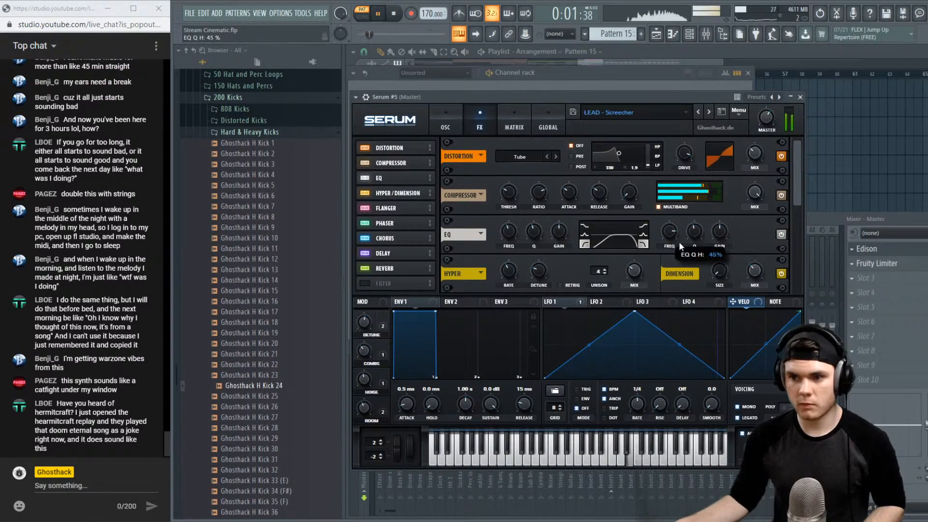
pyautogui.click(799, 96)
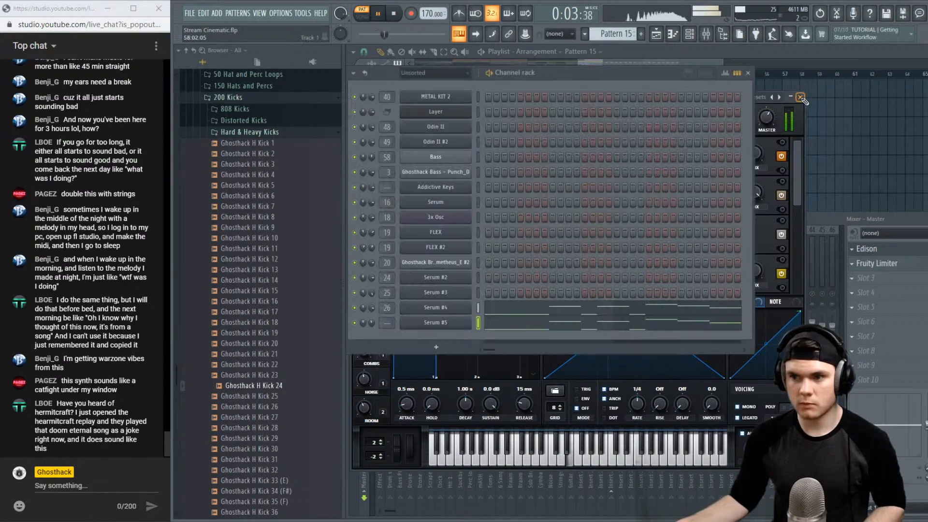
# Set Serum #4's Screech macro to about 46% and return to the Serum #5 settings
pyautogui.click(439, 307)
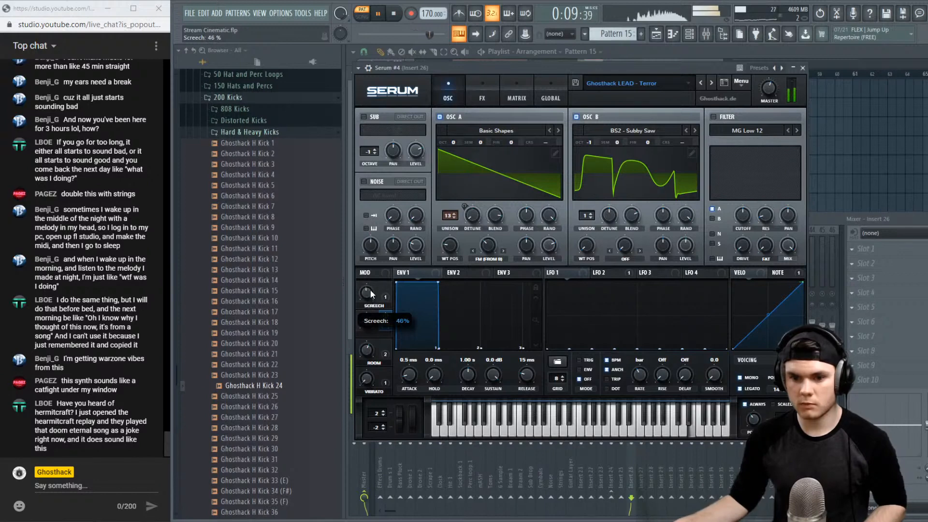
pyautogui.click(802, 68)
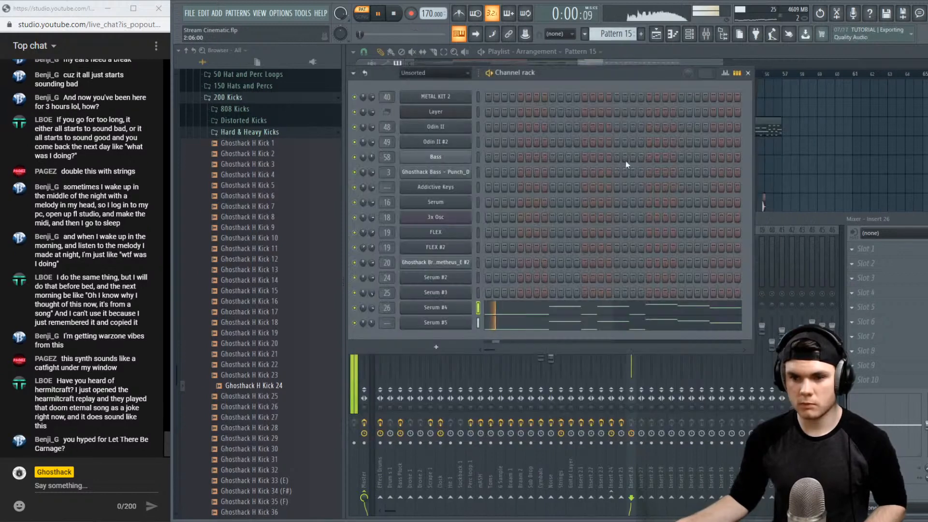
pyautogui.click(415, 321)
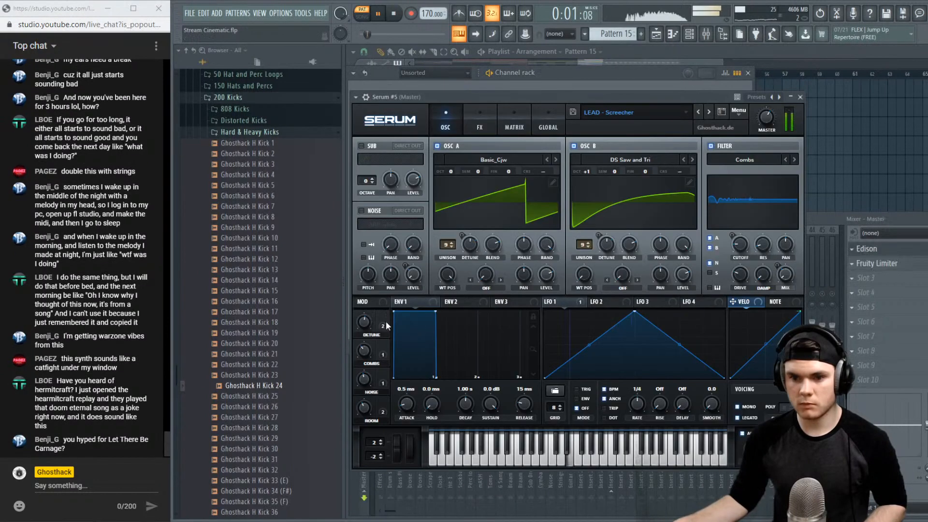
pyautogui.click(801, 98)
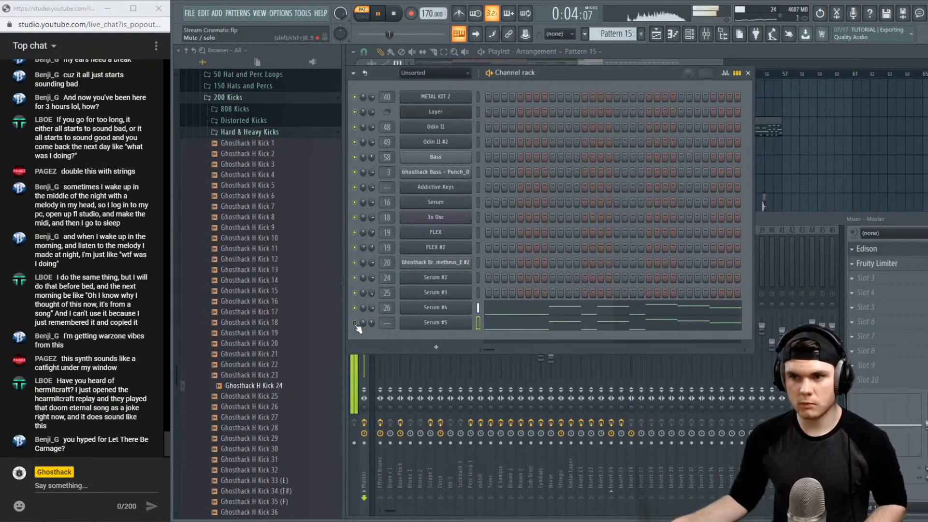
pyautogui.click(435, 322)
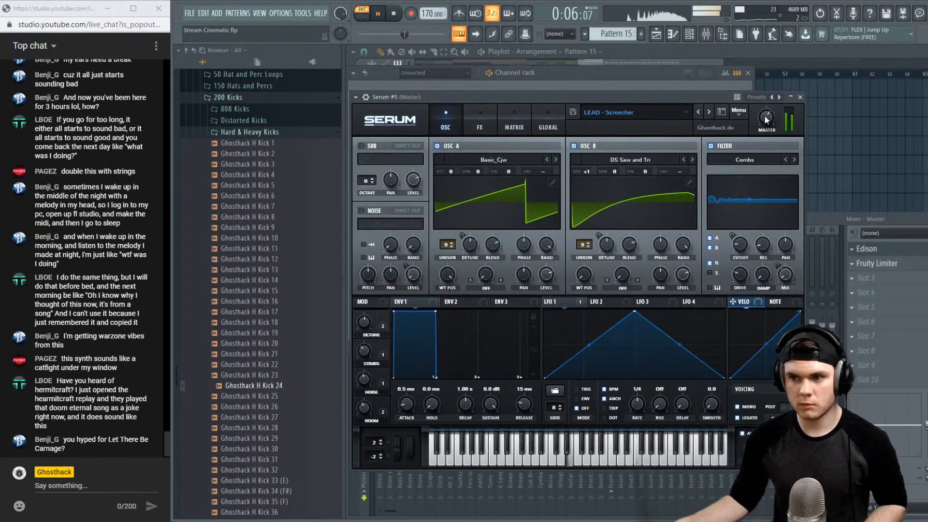
# Audition the layered lead in song mode from just before bar 49 with the mixer shown
pyautogui.click(760, 51)
pyautogui.click(628, 76)
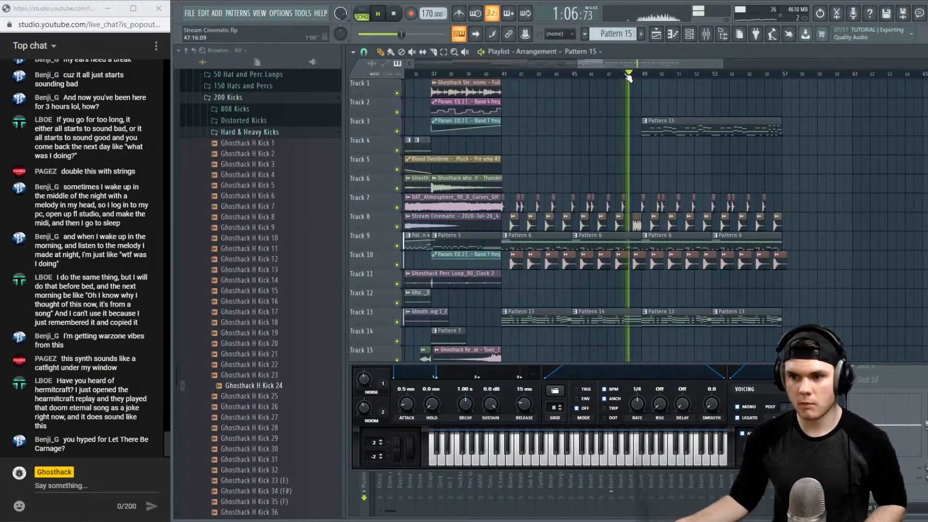
pyautogui.click(690, 33)
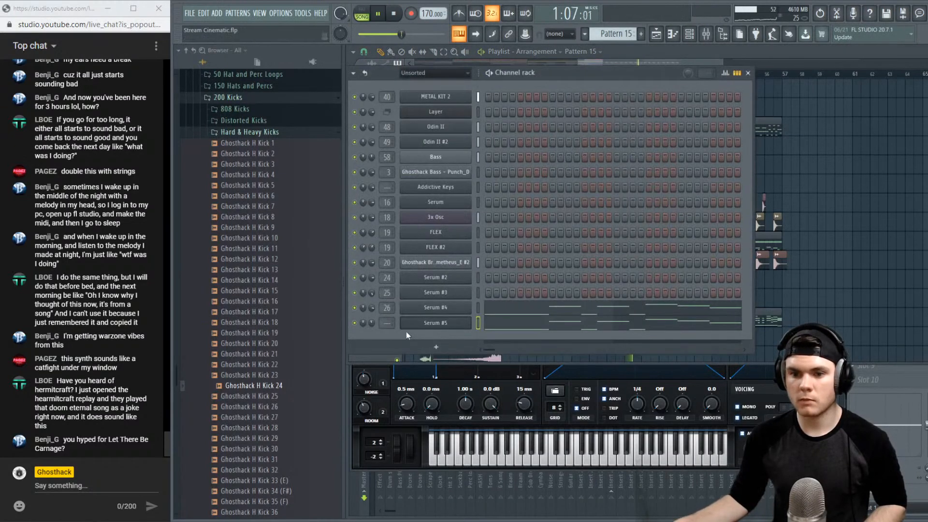
pyautogui.press('F9')
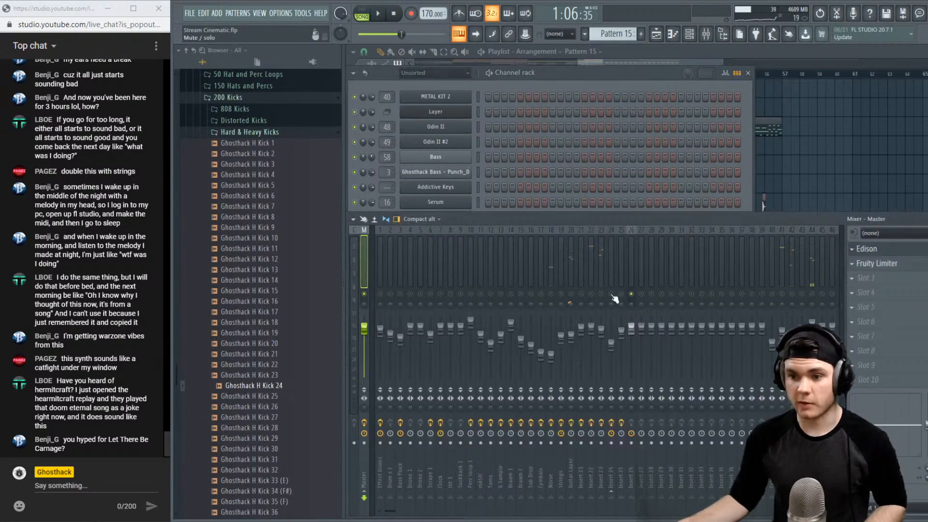
pyautogui.press('space')
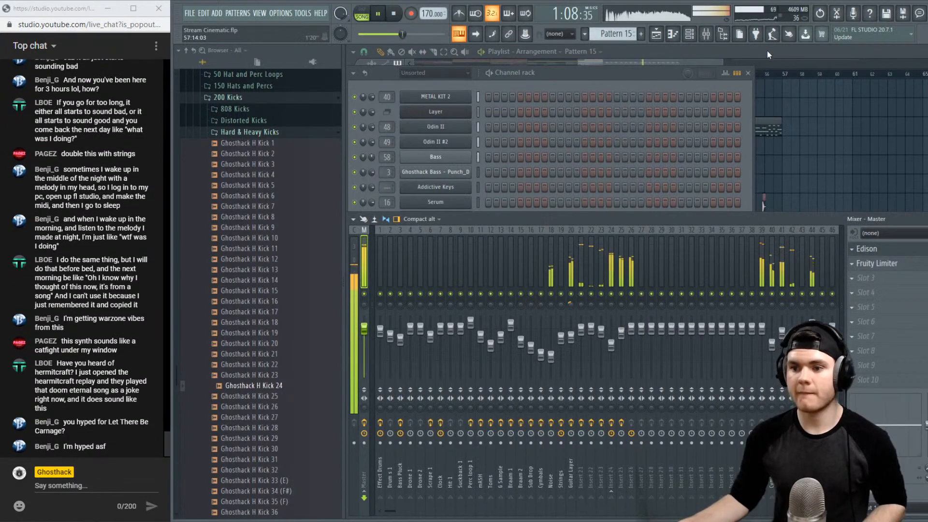
# Route Serum #5 to mixer insert 26 and load Fruity Parametric EQ 2 in its first effect slot
pyautogui.click(549, 86)
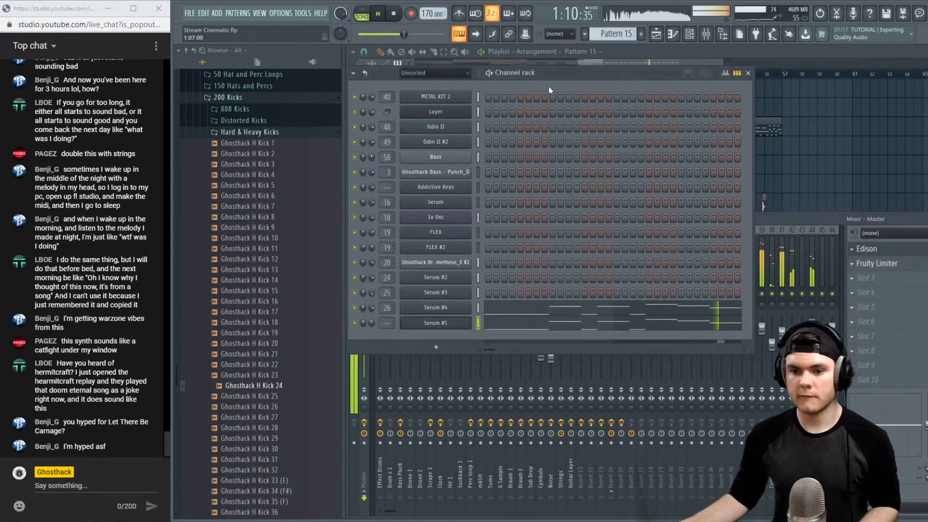
pyautogui.moveTo(387, 323); pyautogui.dragTo(387, 258)
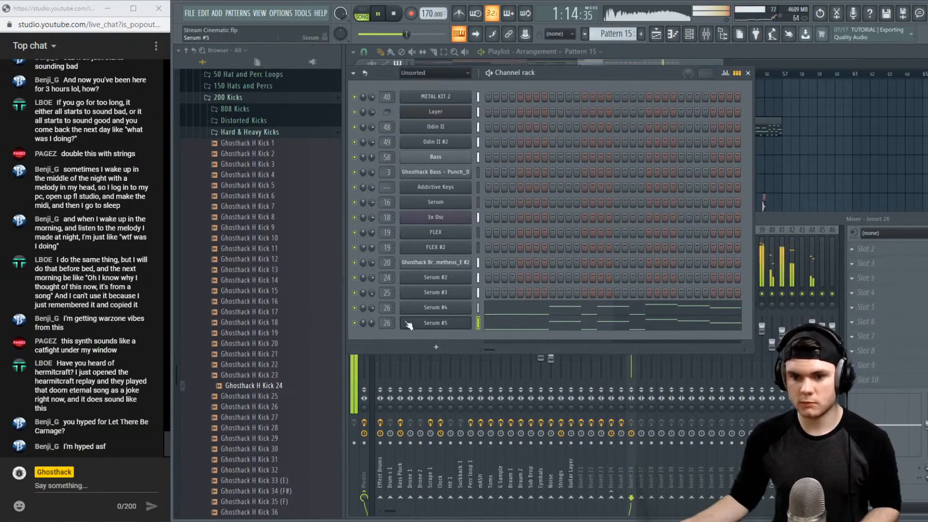
pyautogui.click(765, 220)
pyautogui.click(868, 250)
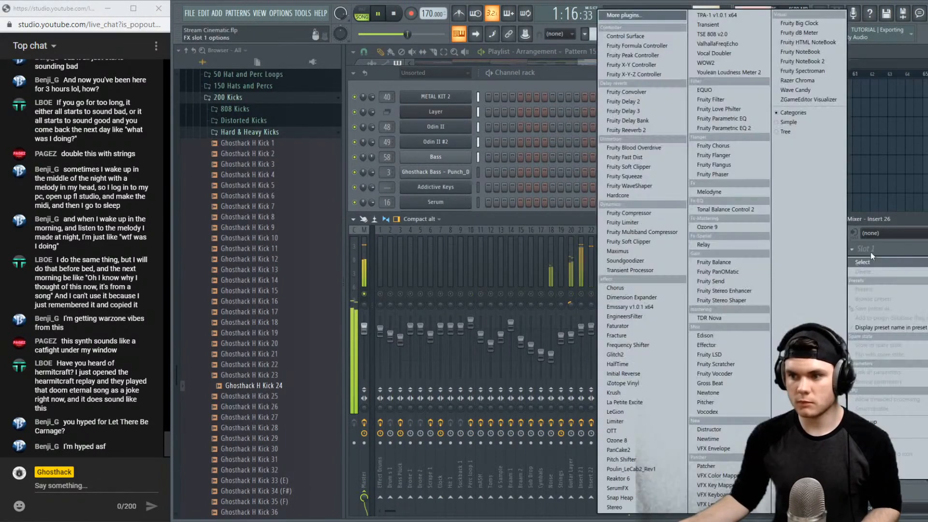
pyautogui.click(723, 128)
# Shape the insert 26 EQ with a narrow band 5 cut near 2.5 kHz, a small band 4 boost and lowered treble
pyautogui.press('space')
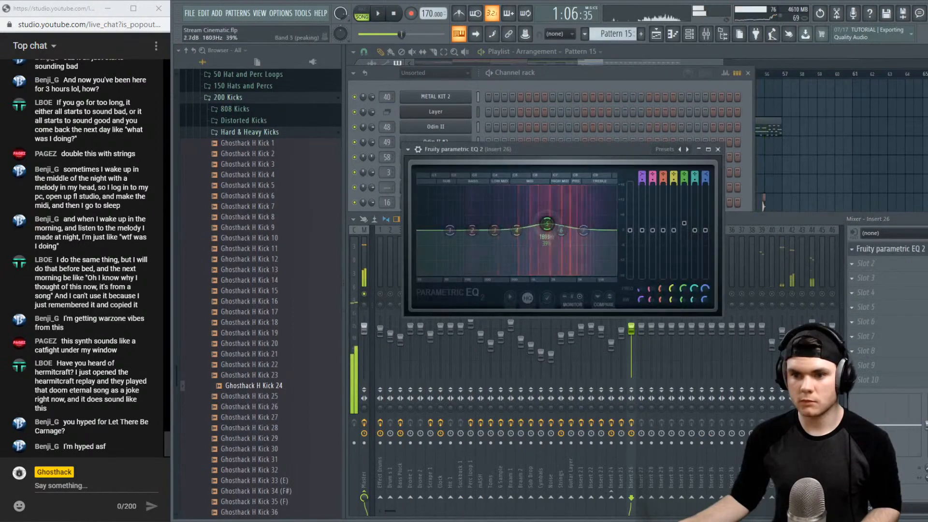
pyautogui.press('space')
pyautogui.moveTo(546, 223); pyautogui.dragTo(553, 218)
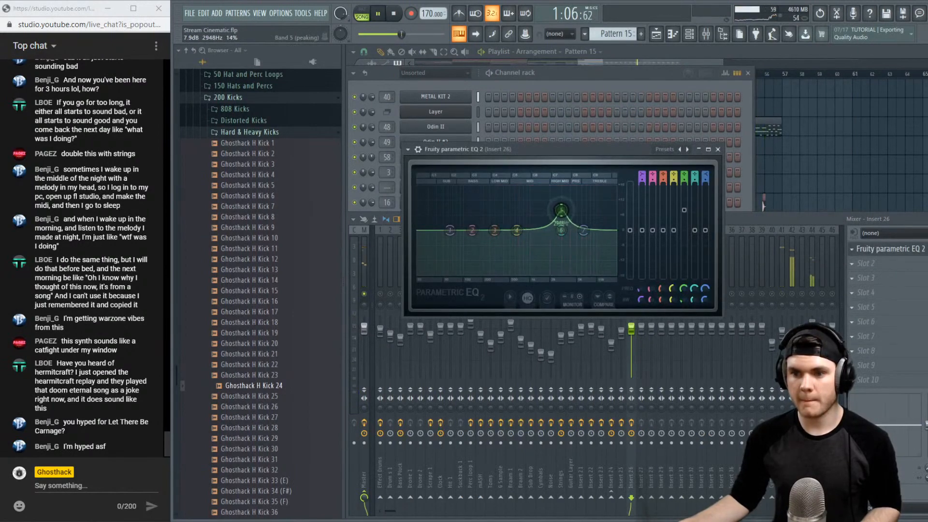
pyautogui.moveTo(561, 210); pyautogui.dragTo(610, 260)
pyautogui.scroll(-8, 528, 214)
pyautogui.scroll(-8, 578, 218)
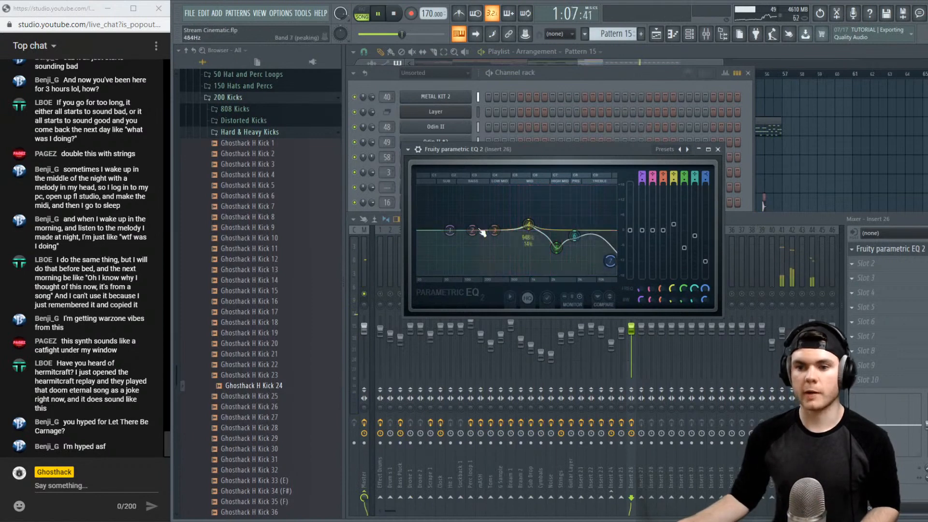
# Roll off the low end with EQ band 1, bring band 7 back near unity and close the EQ
pyautogui.moveTo(450, 230); pyautogui.dragTo(475, 274)
pyautogui.moveTo(610, 261); pyautogui.dragTo(614, 236)
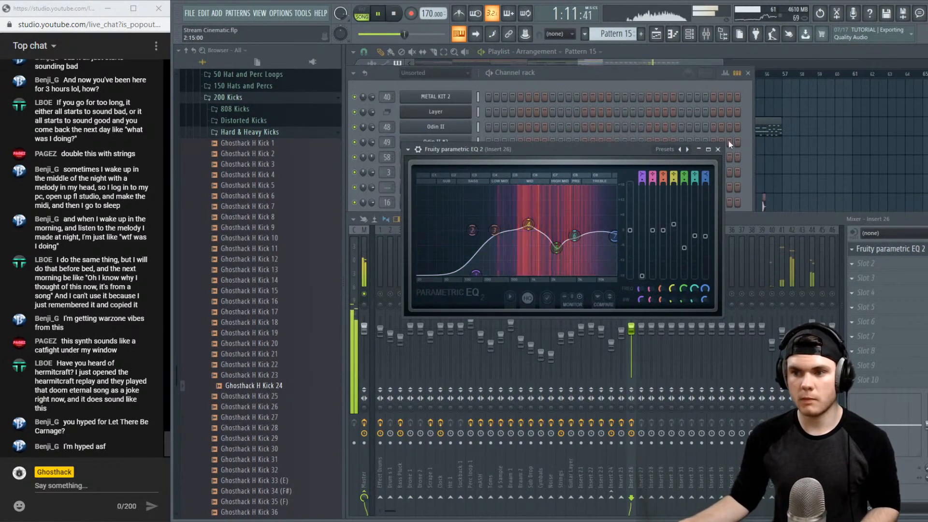
pyautogui.click(717, 149)
pyautogui.press('space')
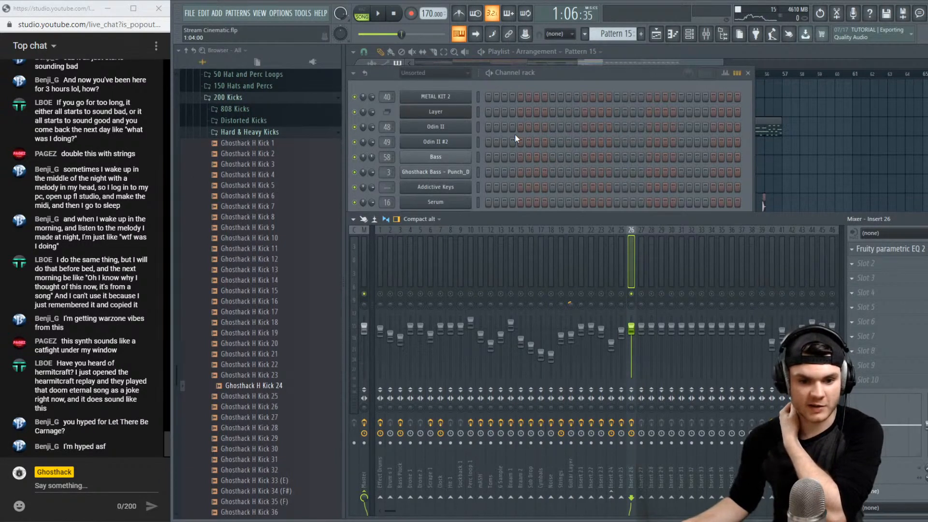
# Play the drop in the playlist from bar 49 to check the equalised lead
pyautogui.click(807, 50)
pyautogui.scroll(-3, 682, 81)
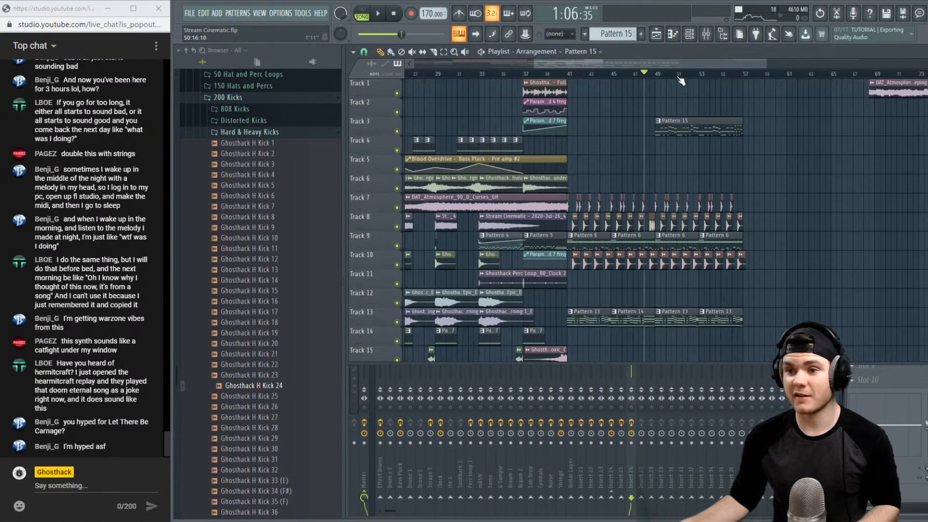
pyautogui.click(656, 77)
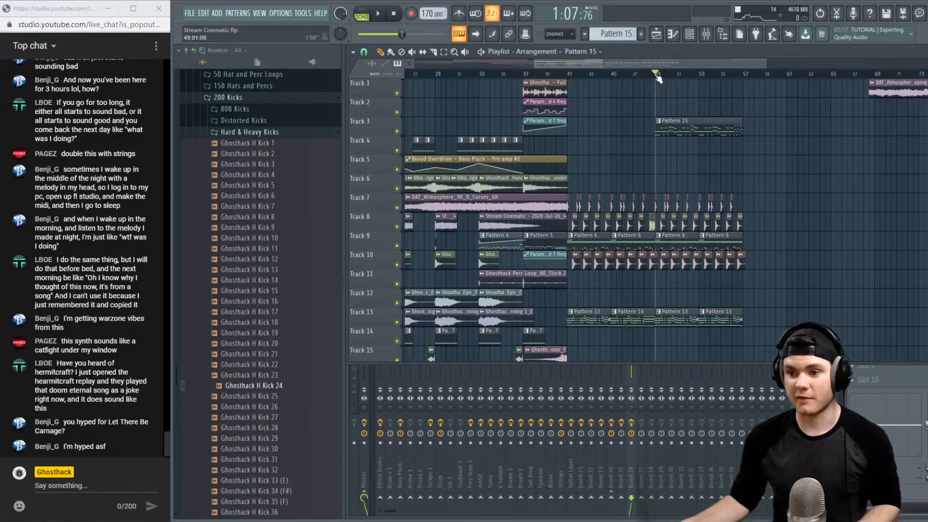
pyautogui.press('space')
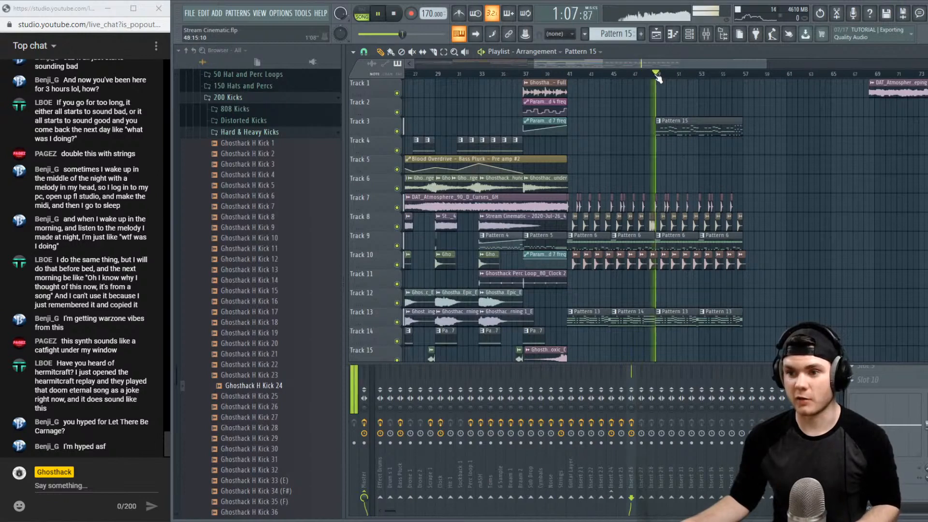
# Raise the low roll-off on insert 26's EQ and ease the band 5 cut to about -5.6 dB at 2533 Hz
pyautogui.click(636, 372)
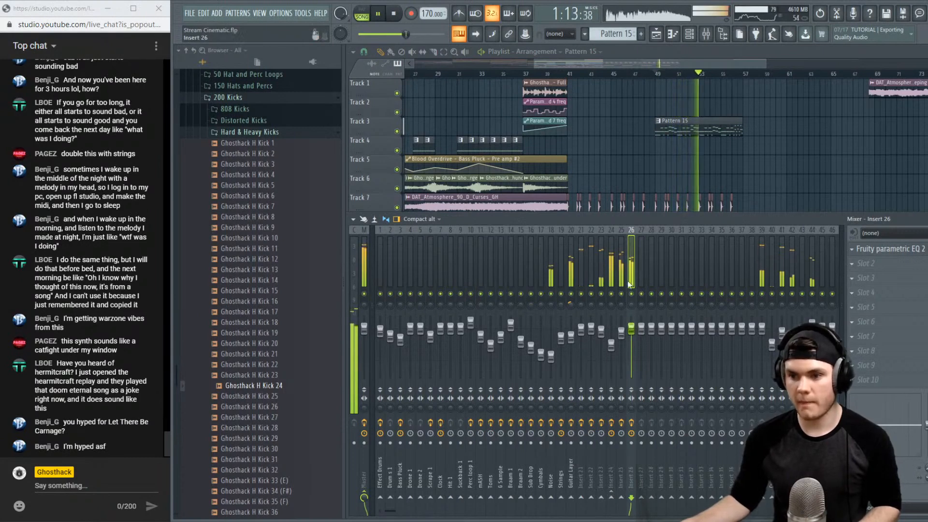
pyautogui.click(874, 248)
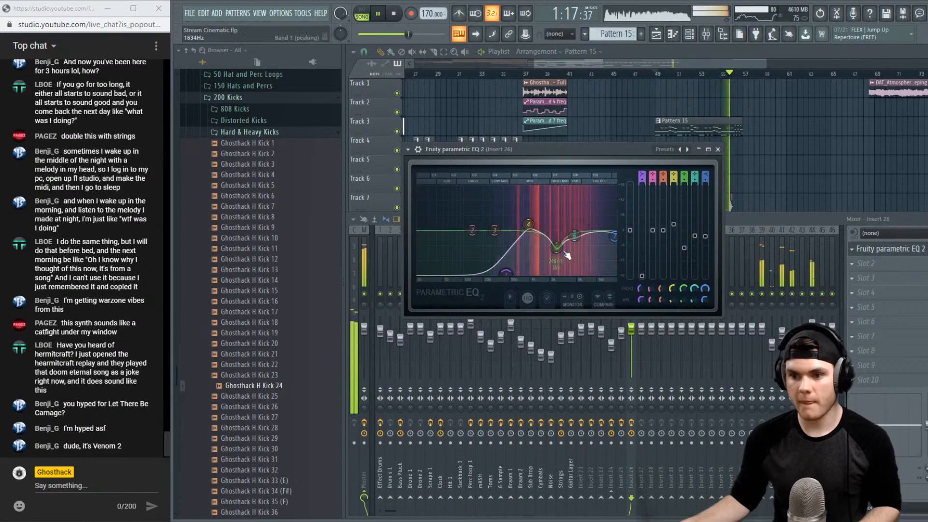
pyautogui.moveTo(565, 253); pyautogui.dragTo(566, 248)
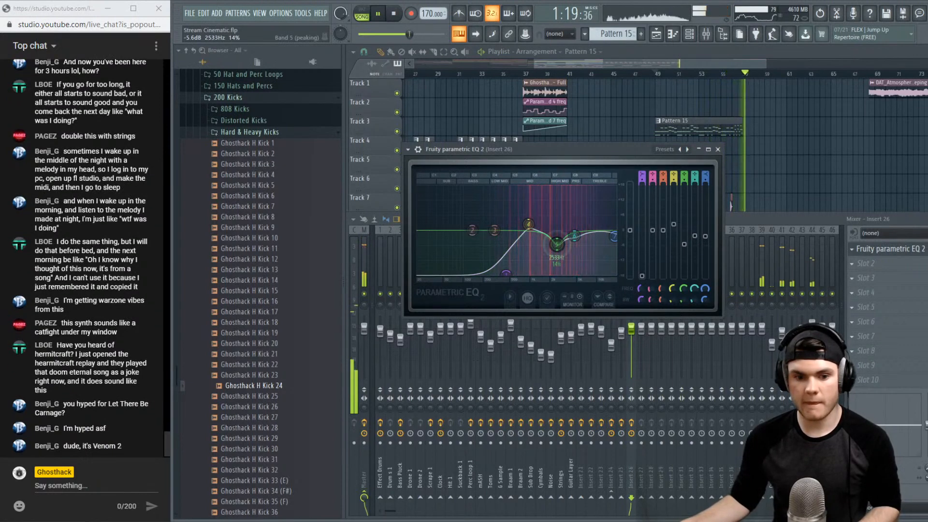
# Close insert 26's EQ and play the drop in the playlist from just before the Pattern 15 lead
pyautogui.press('space')
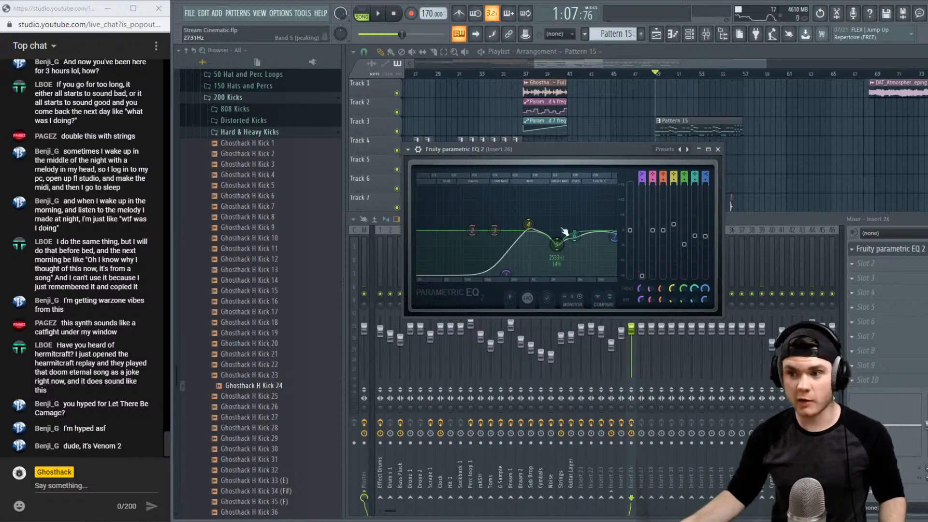
pyautogui.click(718, 150)
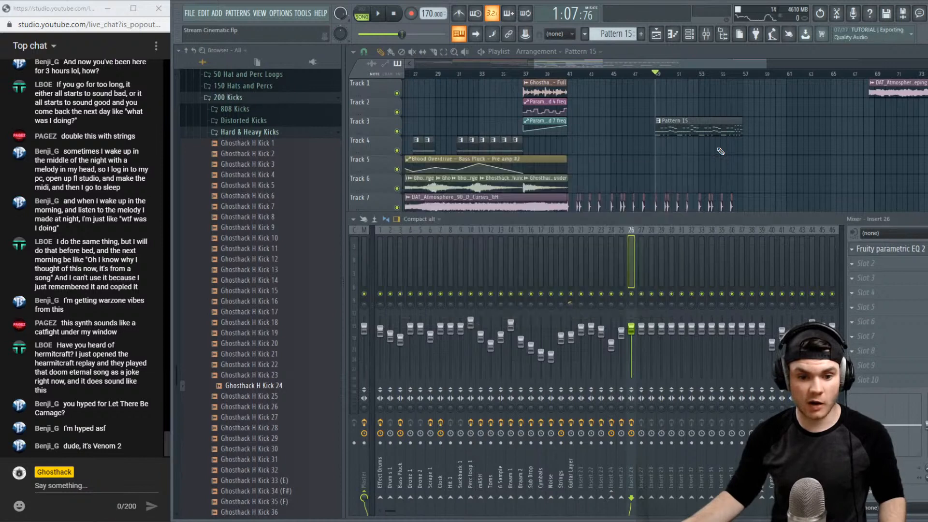
pyautogui.click(581, 73)
pyautogui.scroll(-3, 563, 73)
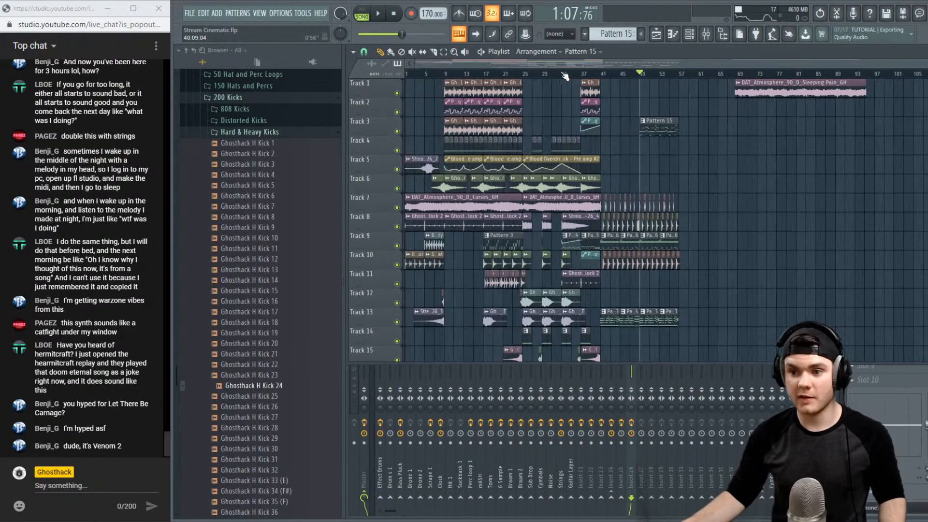
pyautogui.click(629, 73)
pyautogui.press('space')
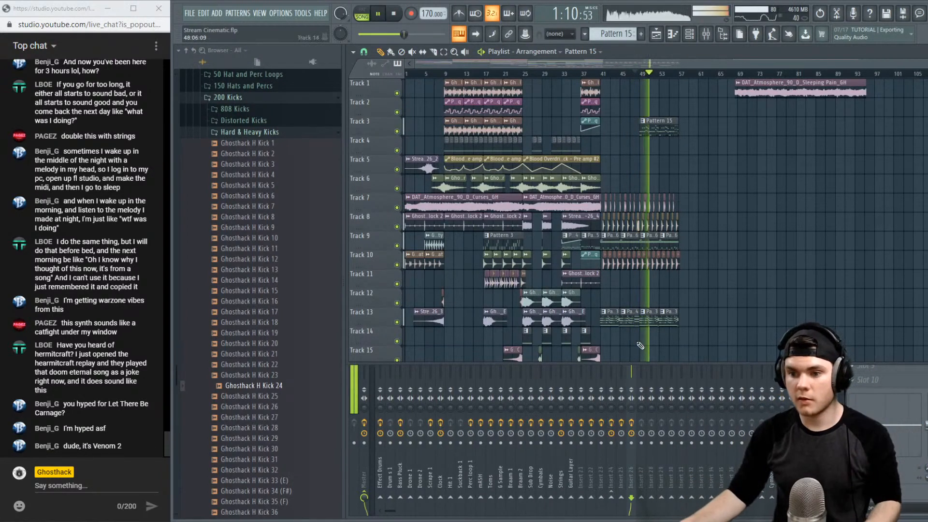
pyautogui.moveTo(631, 372); pyautogui.dragTo(630, 215)
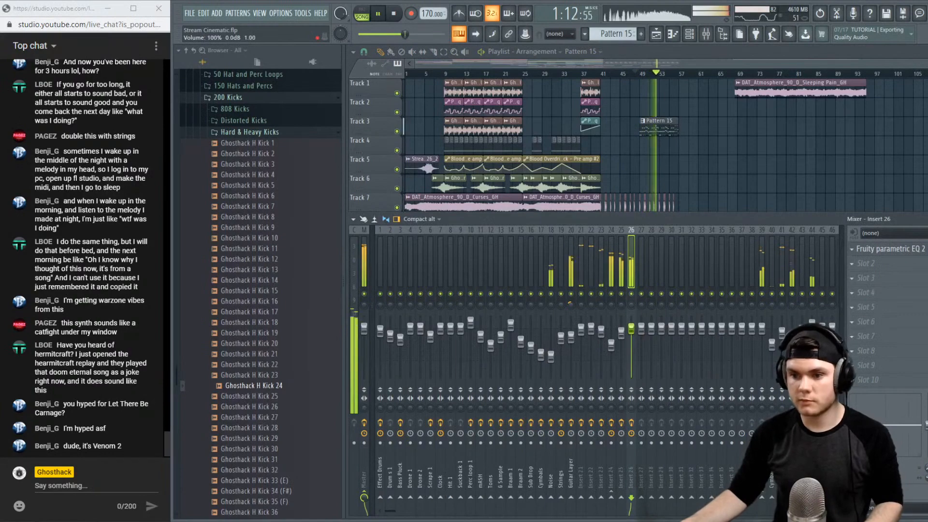
pyautogui.click(677, 59)
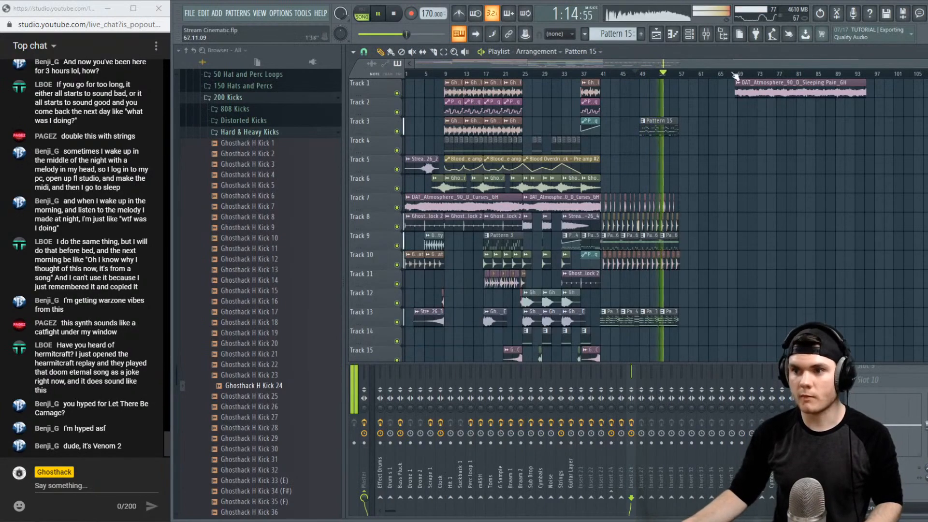
# Delete the spare DAT_Atmosphere Sleeping Pain clip from Track 1, stop playback and save the project
pyautogui.rightClick(762, 85)
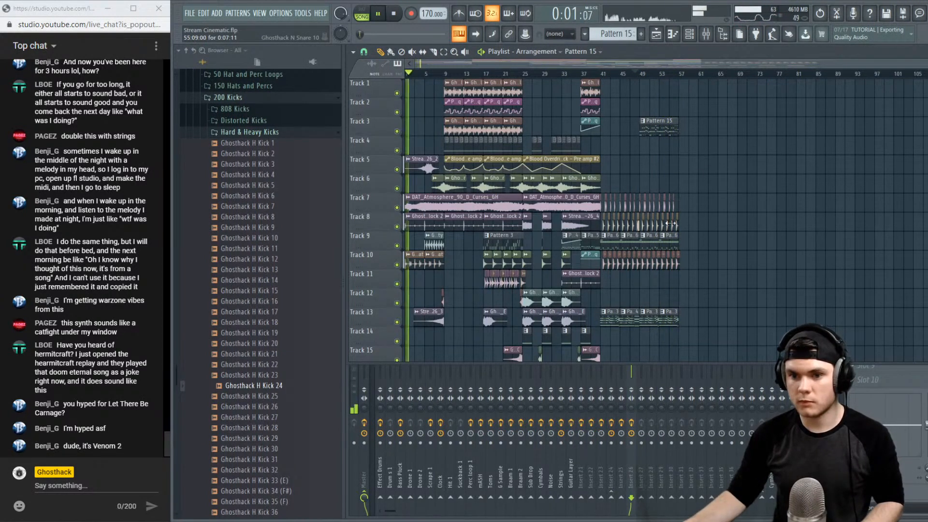
pyautogui.press('space')
pyautogui.moveTo(426, 76); pyautogui.dragTo(363, 77)
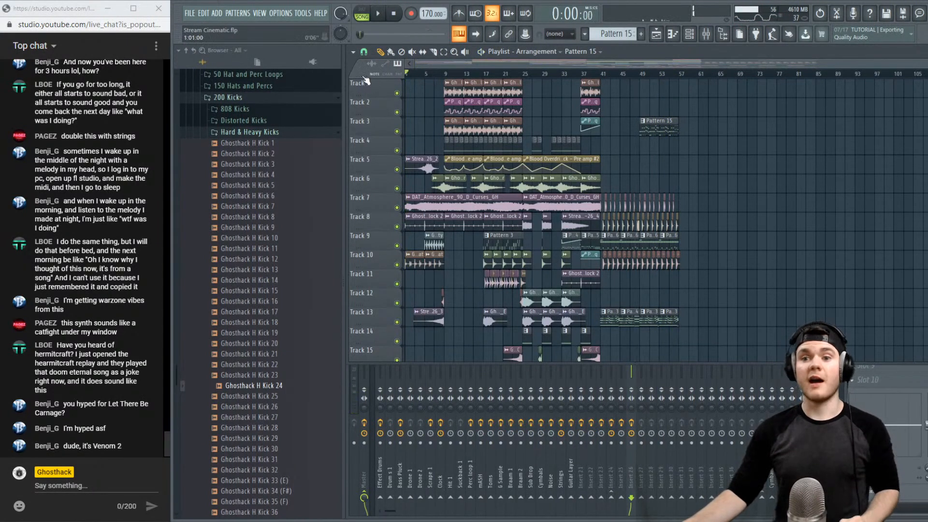
pyautogui.click(190, 16)
pyautogui.click(201, 58)
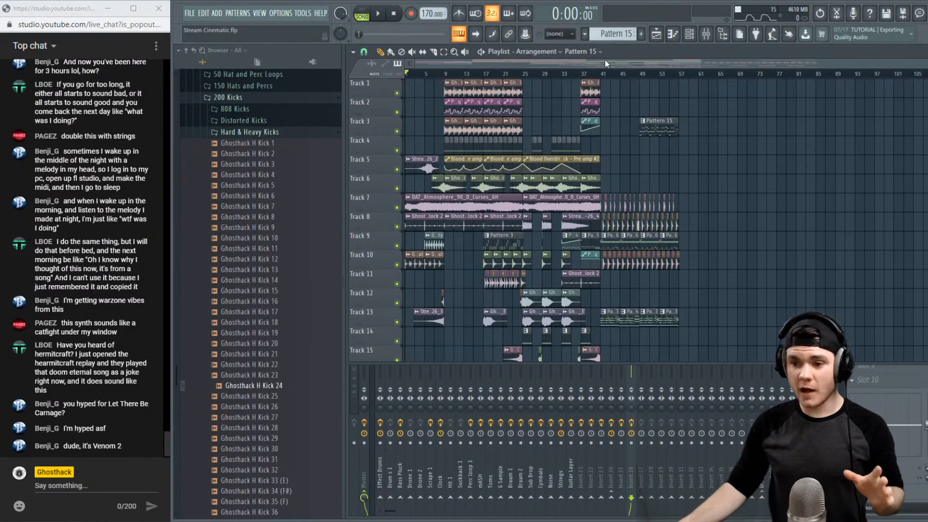
pyautogui.scroll(3, 694, 339)
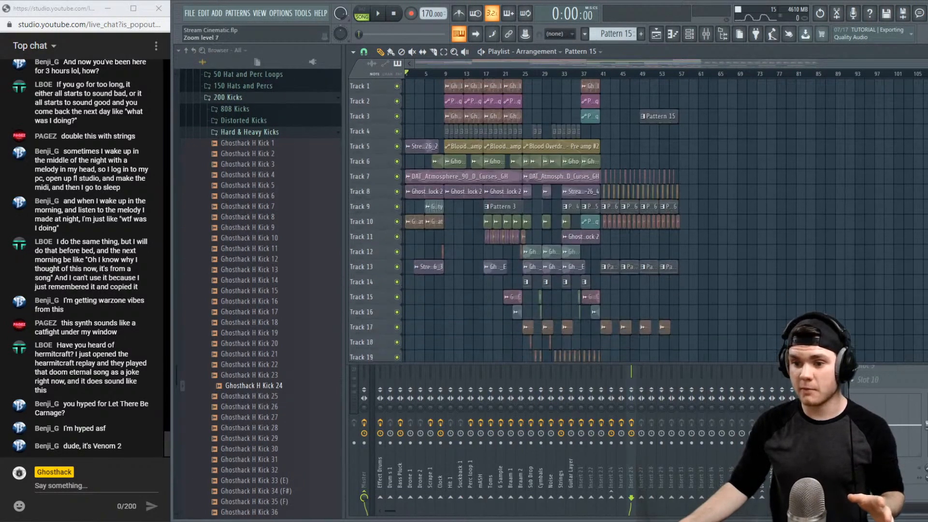
pyautogui.click(707, 427)
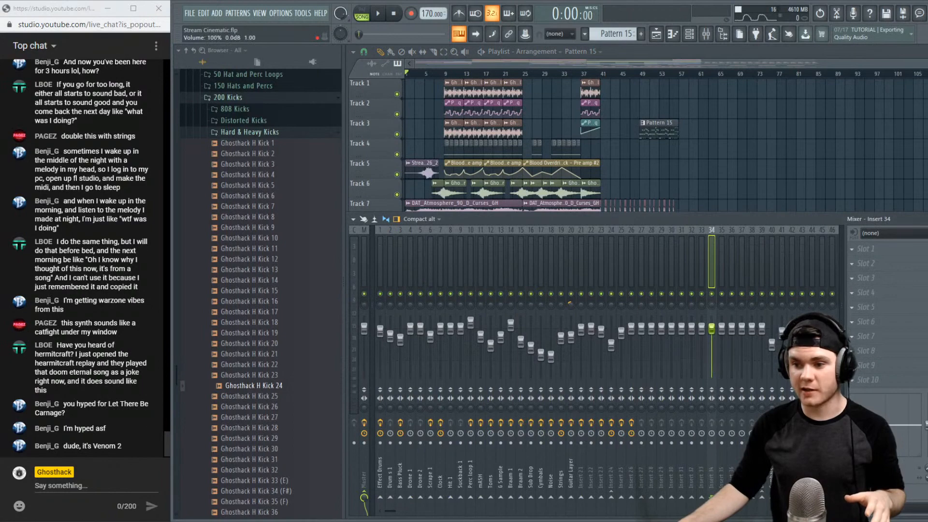
pyautogui.click(699, 63)
pyautogui.scroll(-6, 644, 269)
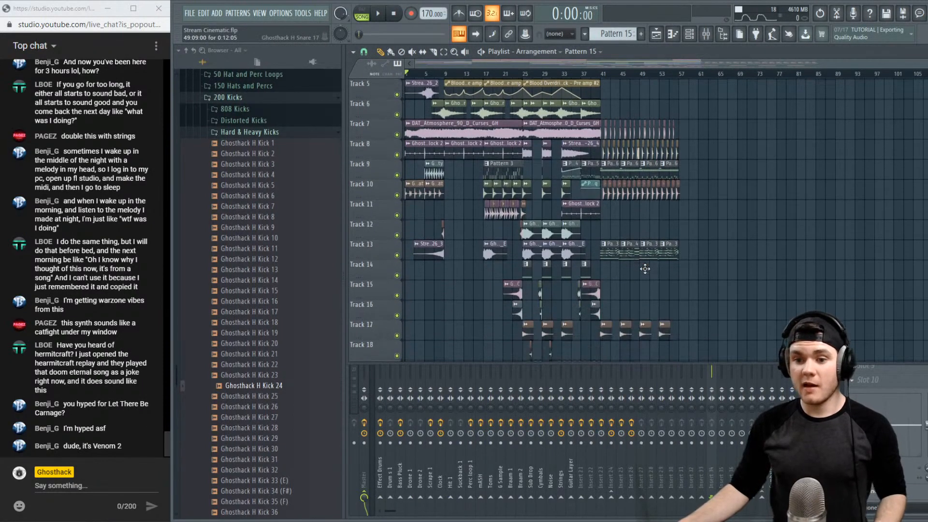
pyautogui.scroll(6, 750, 274)
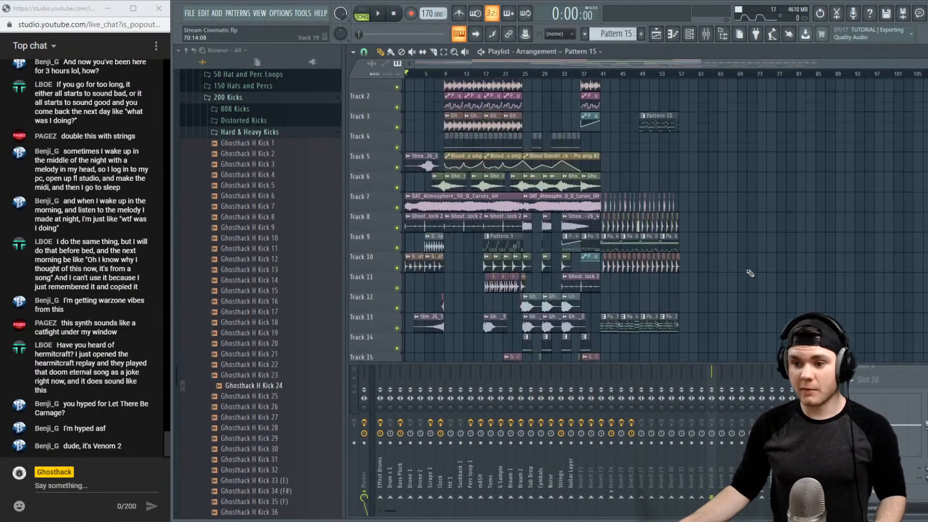
pyautogui.hotkey('alt', 'Tab')
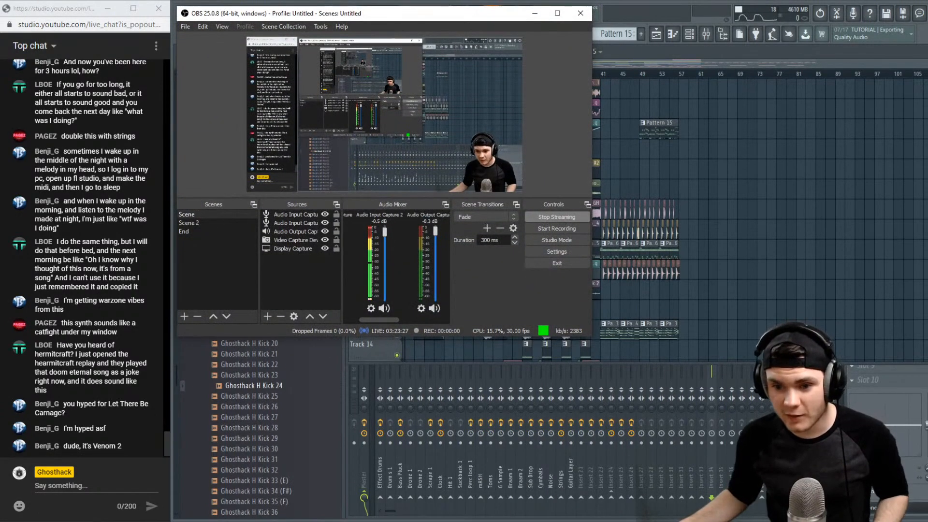
pyautogui.hotkey('alt', 'Tab')
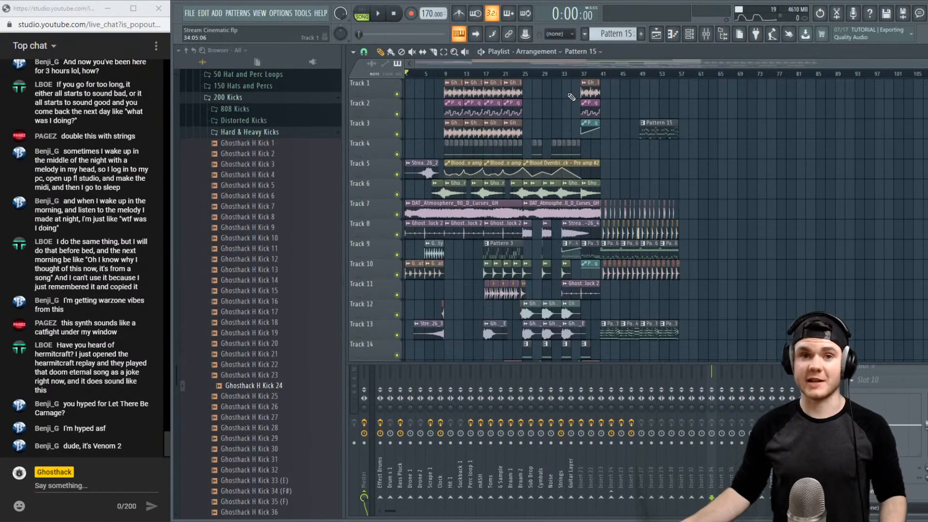
pyautogui.click(189, 13)
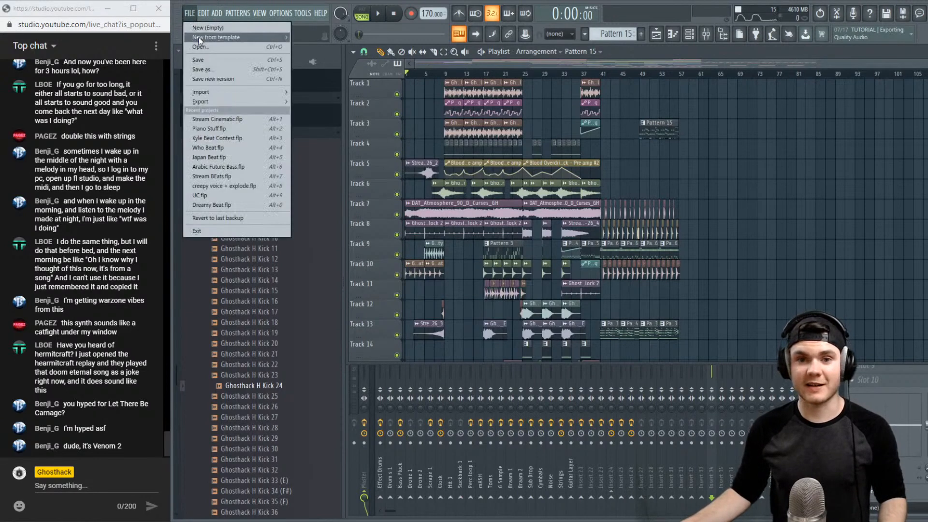
pyautogui.click(698, 179)
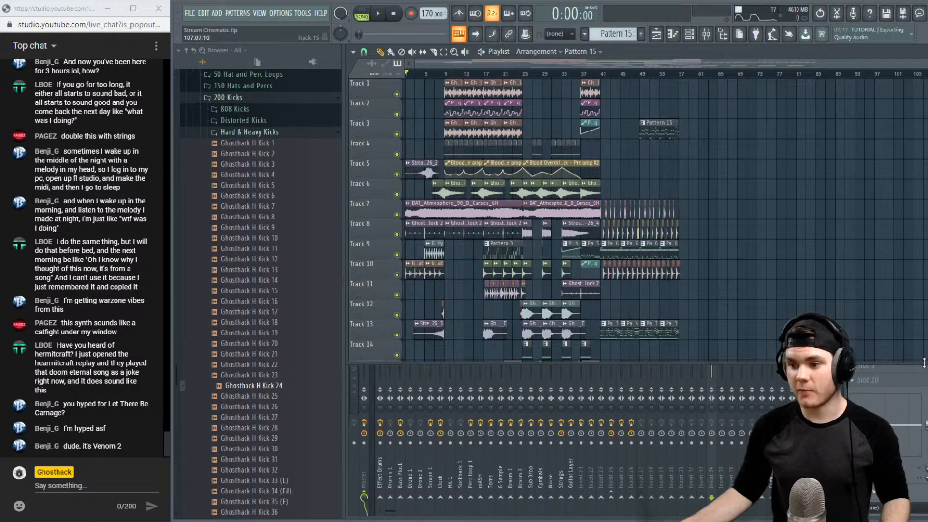
# Enlarge the playlist down to Track 22 and play the whole arrangement from the start through the end of the drop
pyautogui.moveTo(924, 363); pyautogui.dragTo(920, 517)
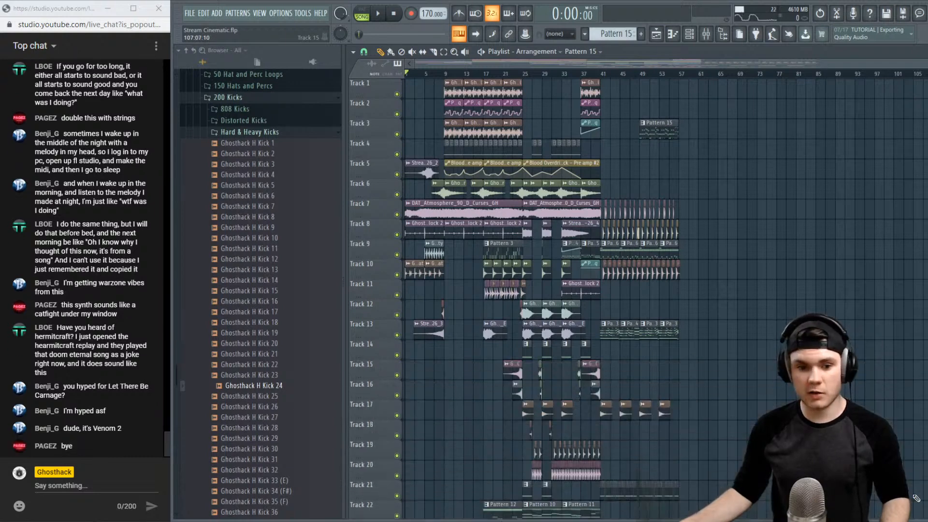
pyautogui.moveTo(925, 73); pyautogui.dragTo(926, 77)
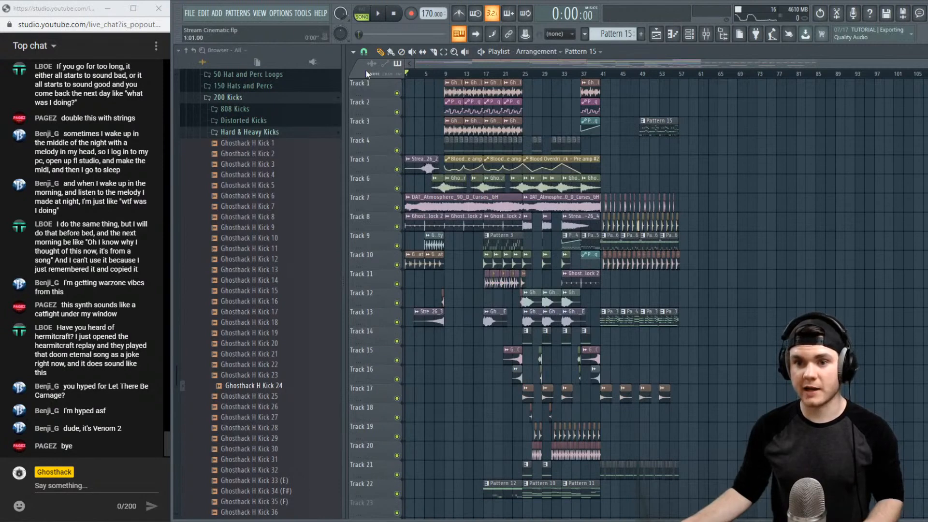
pyautogui.press('space')
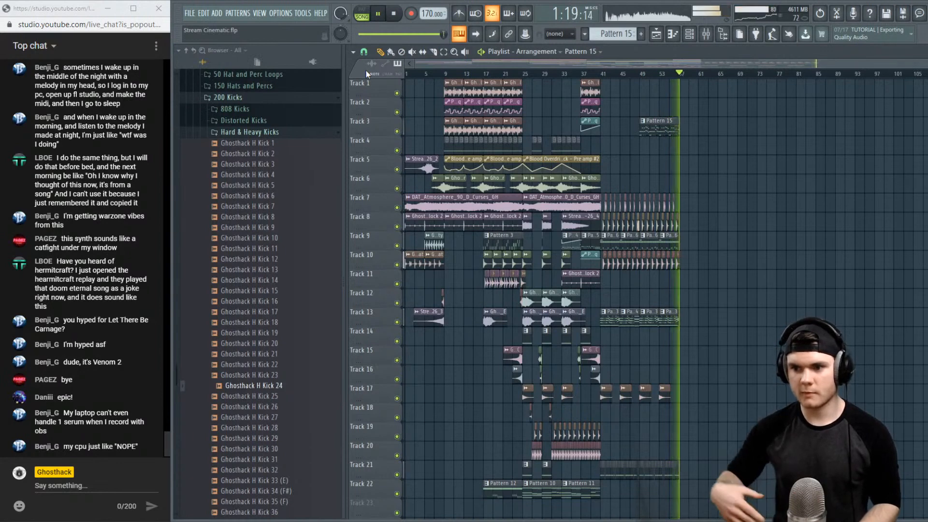
pyautogui.press('space')
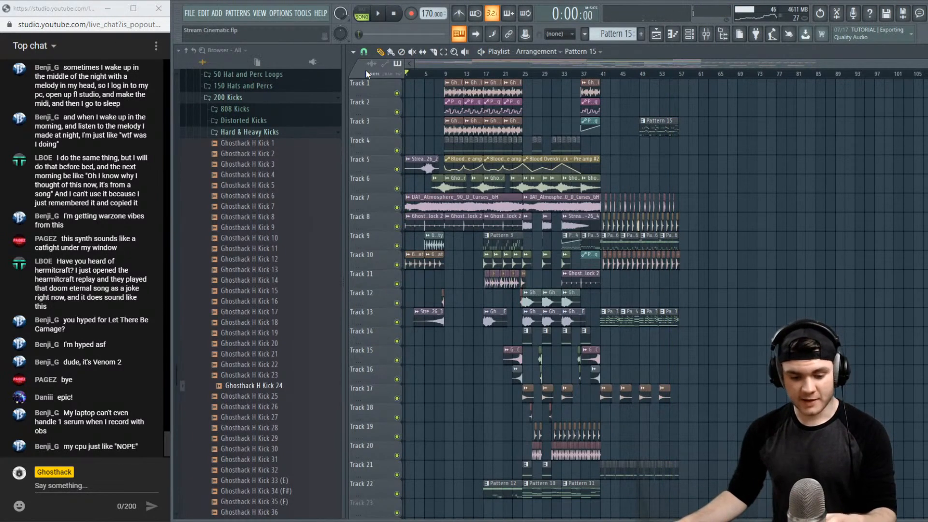
# Save the Stream Cinematic project and switch to OBS
pyautogui.click(186, 18)
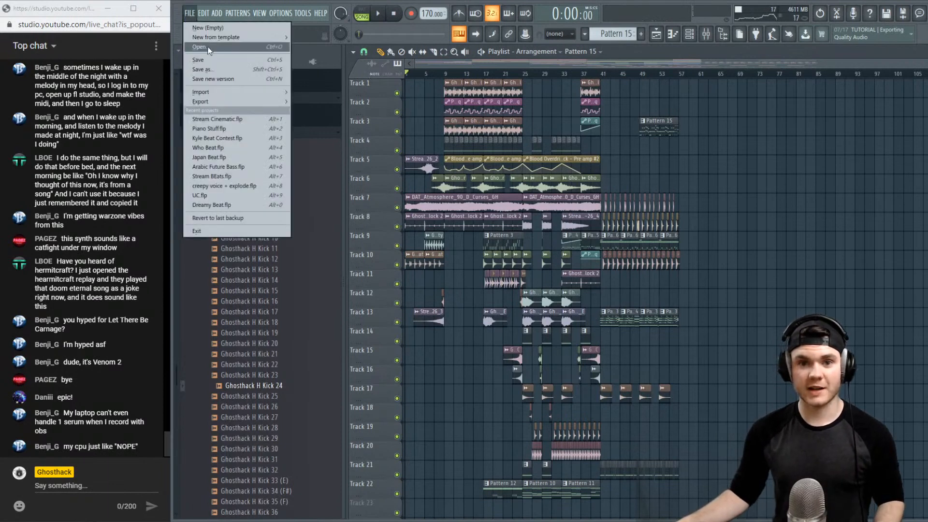
pyautogui.click(211, 62)
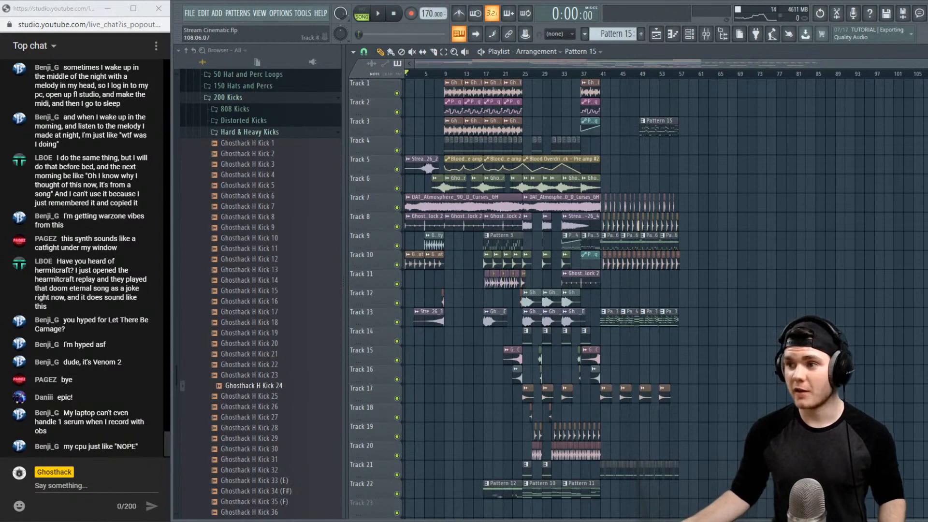
pyautogui.moveTo(924, 83); pyautogui.dragTo(924, 86)
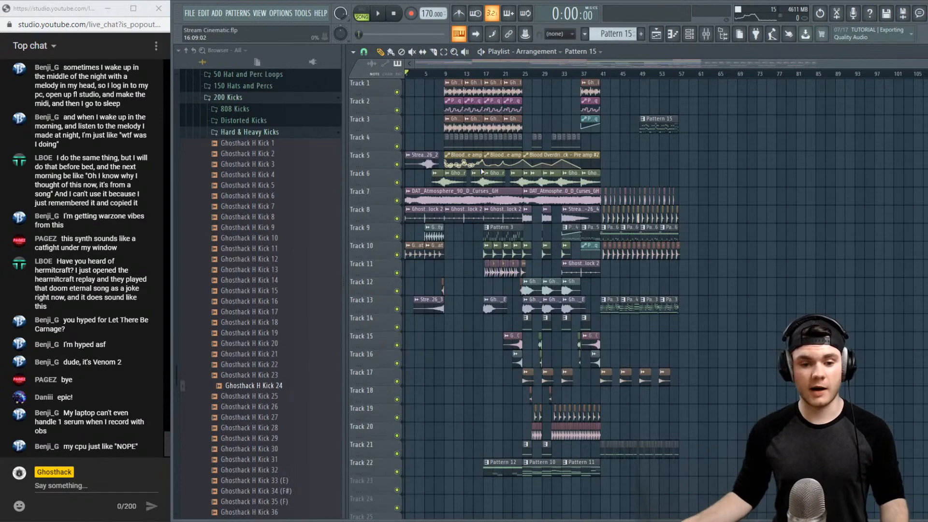
pyautogui.hotkey('alt', 'Tab')
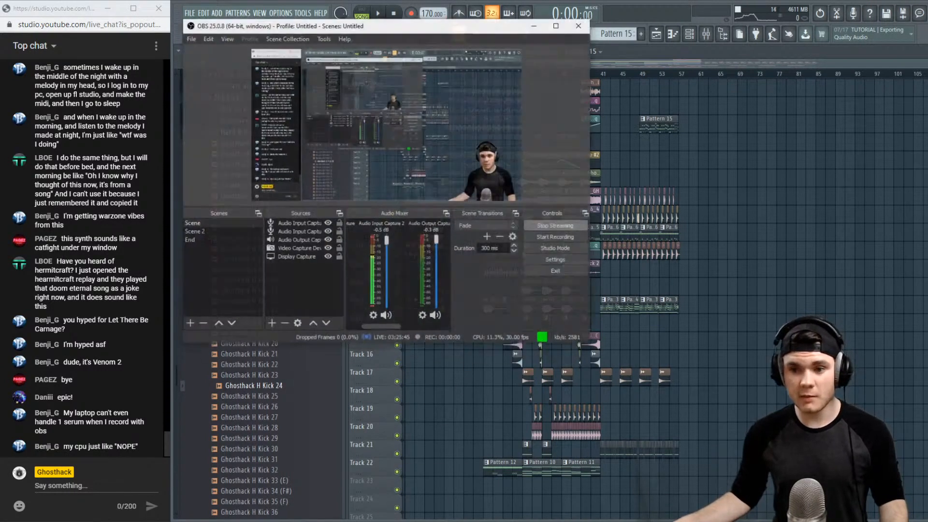